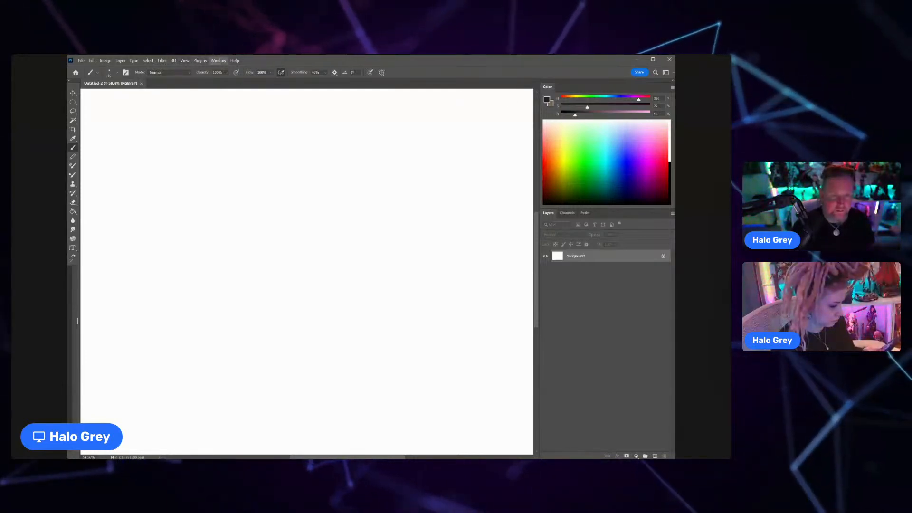
# Step: Switch the layout to the Motion workspace and return to the Painting workspace
pyautogui.moveTo(238, 74)
pyautogui.click(317, 102)
pyautogui.click(219, 64)
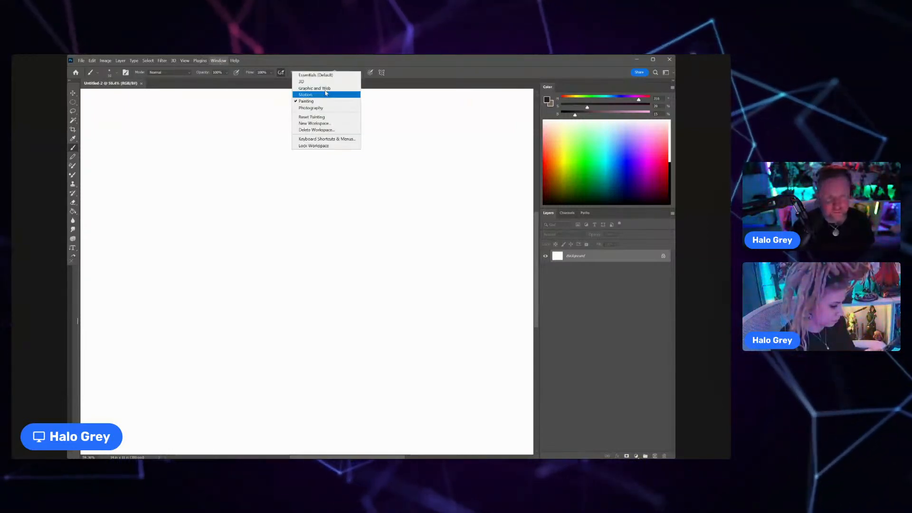
pyautogui.click(309, 94)
pyautogui.click(211, 62)
pyautogui.moveTo(238, 74)
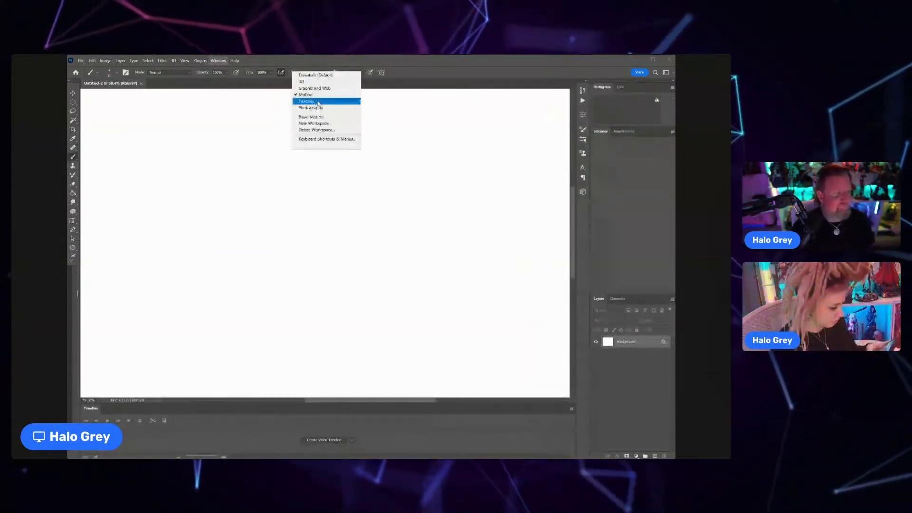
pyautogui.click(319, 101)
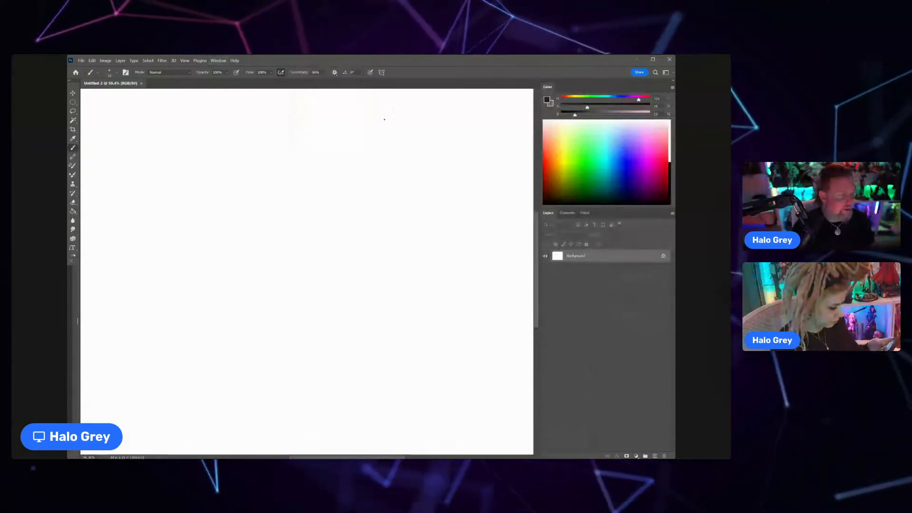
# Step: Show the Brushes panel and paint a short test stroke near the middle of the canvas
pyautogui.click(218, 60)
pyautogui.click(234, 126)
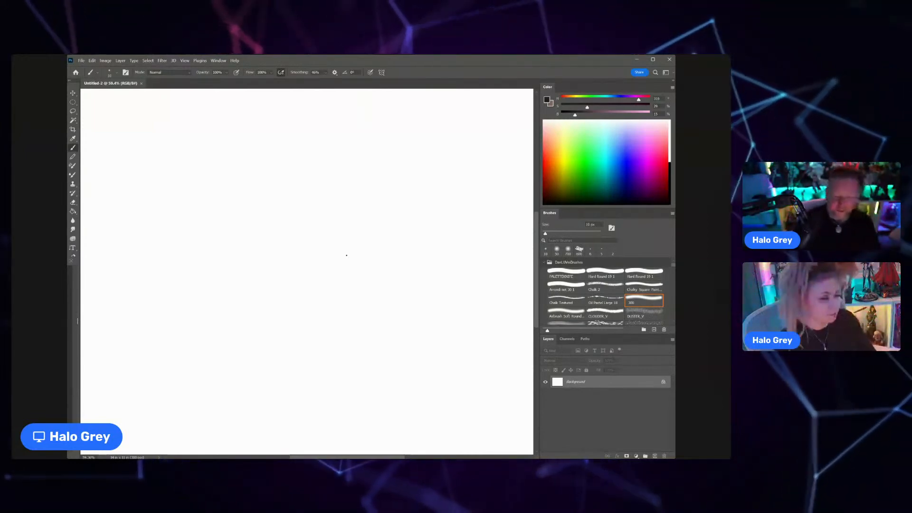
pyautogui.moveTo(345, 255)
pyautogui.mouseDown()
pyautogui.moveTo(356, 255)
pyautogui.moveTo(320, 257)
pyautogui.mouseUp()
pyautogui.hotkey('ctrl', 'space')
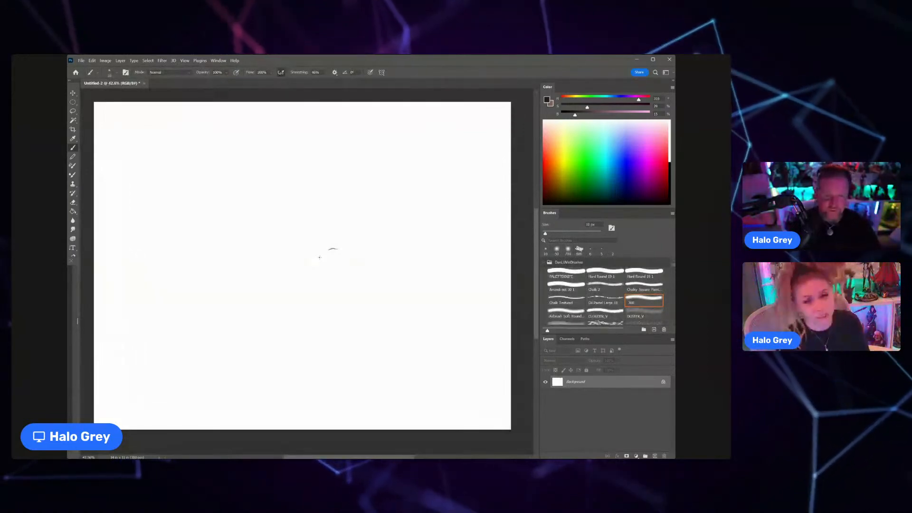
# Step: Collapse the open brush folder, choose the shape 1 brush and enlarge its tip
pyautogui.click(544, 262)
pyautogui.scroll(-1, 560, 313)
pyautogui.click(560, 312)
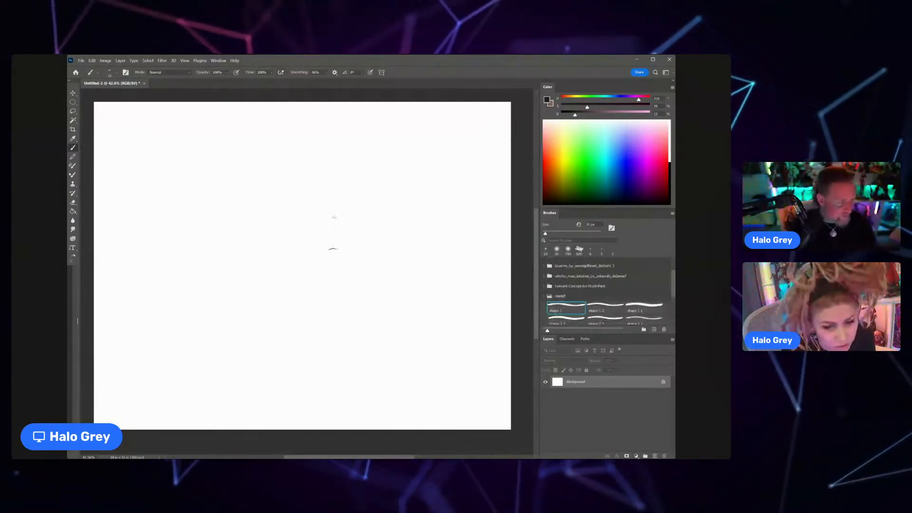
pyautogui.press(']')
pyautogui.press(']')
pyautogui.press(']')
pyautogui.press(']')
pyautogui.press(']')
pyautogui.press(']')
pyautogui.press(']')
pyautogui.press(']')
pyautogui.press(']')
pyautogui.press(']')
pyautogui.press(']')
pyautogui.press(']')
pyautogui.press(']')
pyautogui.press(']')
pyautogui.moveTo(239, 239); pyautogui.dragTo(239, 240)
pyautogui.press(']')
pyautogui.press(']')
# Step: Test the enlarged brush with broad curved strokes across the upper canvas and undo them
pyautogui.moveTo(310, 195)
pyautogui.mouseDown()
pyautogui.moveTo(240, 201)
pyautogui.moveTo(200, 256)
pyautogui.mouseUp()
pyautogui.moveTo(242, 227); pyautogui.dragTo(322, 211)
pyautogui.hotkey('ctrl', 'z')
pyautogui.hotkey('ctrl', 'z')
pyautogui.moveTo(320, 168)
pyautogui.mouseDown()
pyautogui.moveTo(264, 177)
pyautogui.moveTo(187, 227)
pyautogui.moveTo(339, 202)
pyautogui.mouseUp()
pyautogui.hotkey('ctrl', 'z')
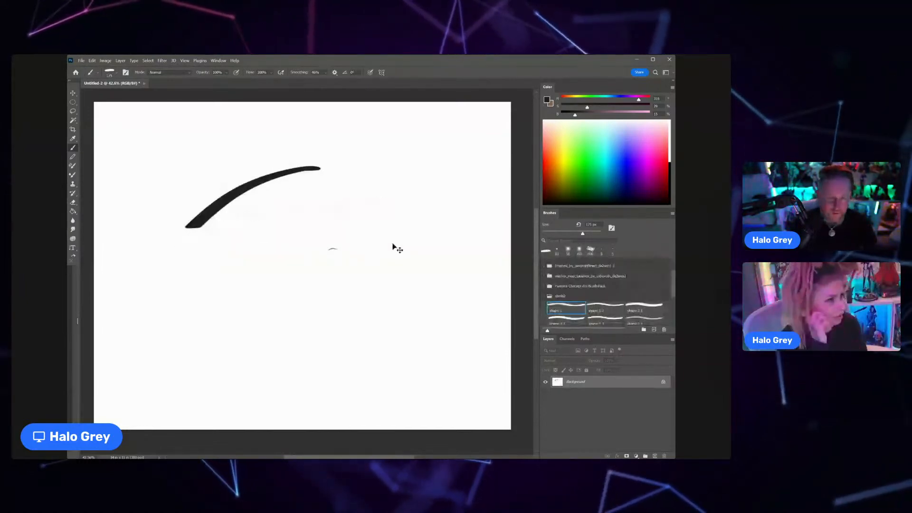
pyautogui.hotkey('ctrl', 'z')
pyautogui.moveTo(223, 252); pyautogui.dragTo(228, 242)
pyautogui.moveTo(245, 211); pyautogui.dragTo(348, 182)
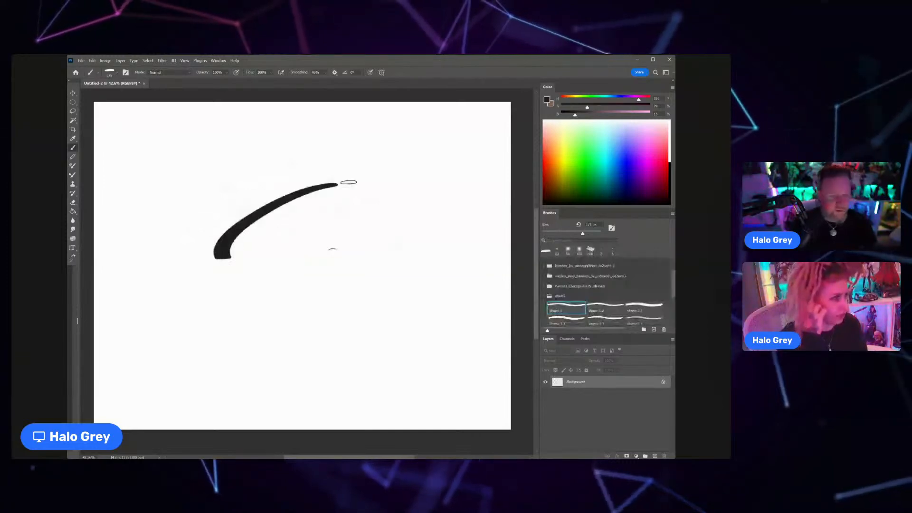
pyautogui.hotkey('ctrl', 'z')
# Step: Reduce the brush tip and paint a cluster of thin diagonal test strokes left of the canvas centre
pyautogui.press('[')
pyautogui.press('[')
pyautogui.press('[')
pyautogui.press('[')
pyautogui.press('[')
pyautogui.press('[')
pyautogui.press('[')
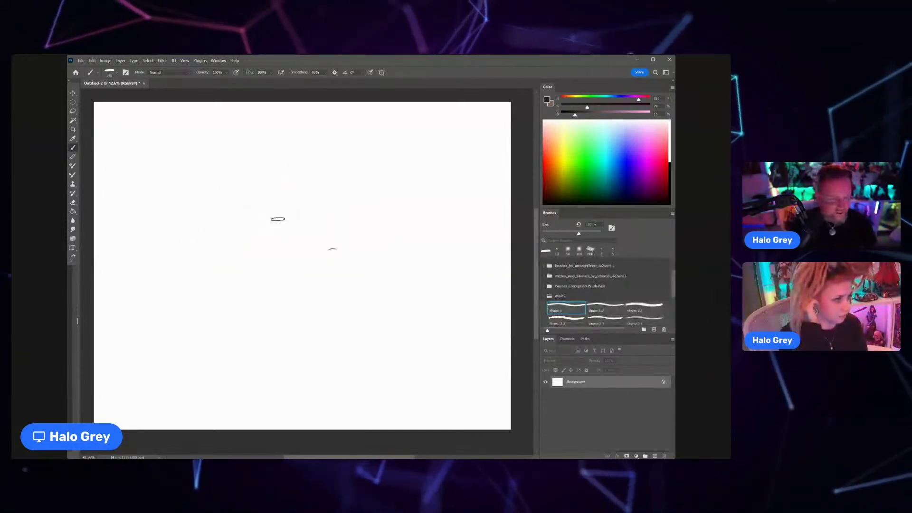
pyautogui.moveTo(230, 248); pyautogui.dragTo(296, 218)
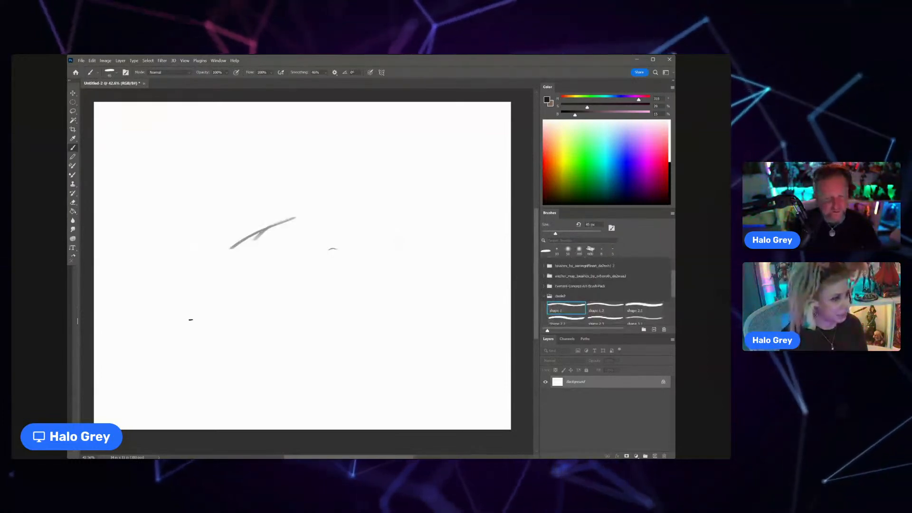
pyautogui.moveTo(230, 247)
pyautogui.mouseDown()
pyautogui.moveTo(309, 204)
pyautogui.moveTo(274, 230)
pyautogui.moveTo(275, 261)
pyautogui.mouseUp()
pyautogui.moveTo(319, 226)
pyautogui.mouseDown()
pyautogui.moveTo(296, 257)
pyautogui.moveTo(284, 249)
pyautogui.moveTo(255, 261)
pyautogui.mouseUp()
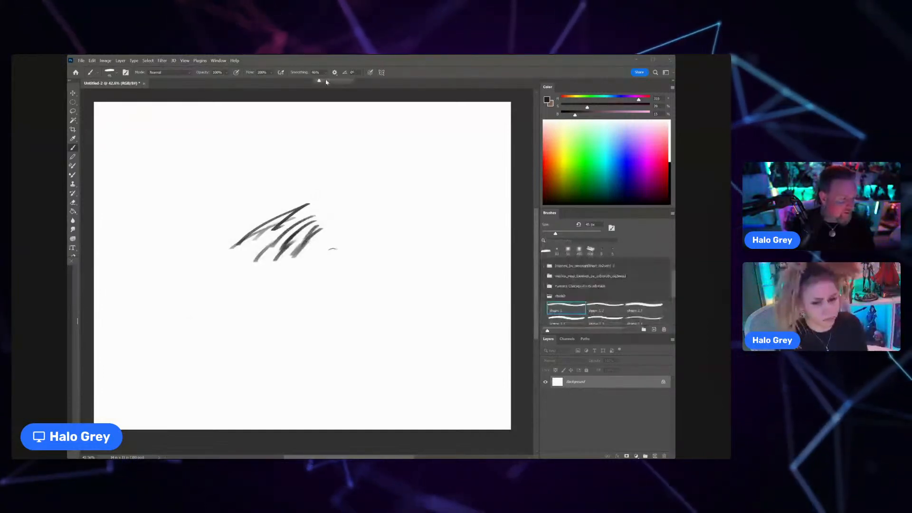
# Step: Lower the brush smoothing and undo all the diagonal test strokes
pyautogui.hotkey('ctrl', 'z')
pyautogui.hotkey('ctrl', 'z')
pyautogui.hotkey('ctrl', 'z')
pyautogui.hotkey('ctrl', 'z')
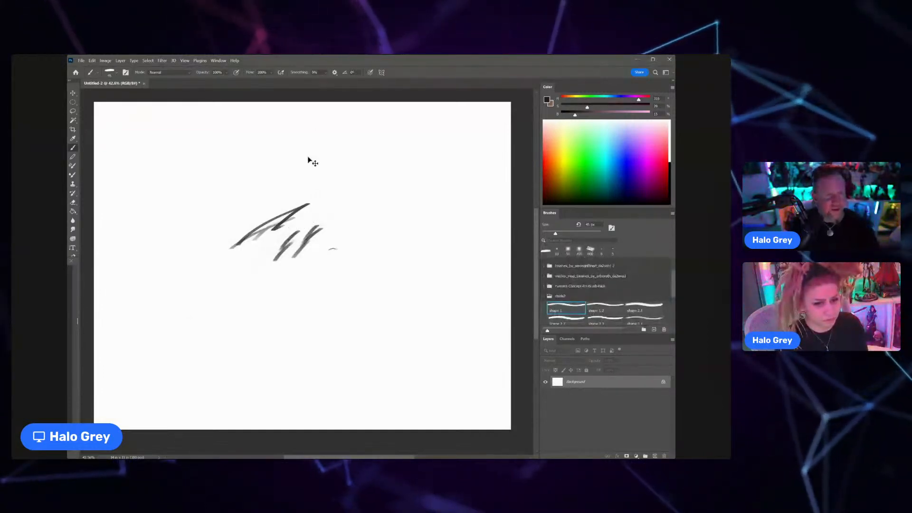
pyautogui.hotkey('ctrl', 'z')
pyautogui.hotkey('ctrl', 'z')
pyautogui.hotkey('ctrl', 'z')
pyautogui.hotkey('ctrl', 'z')
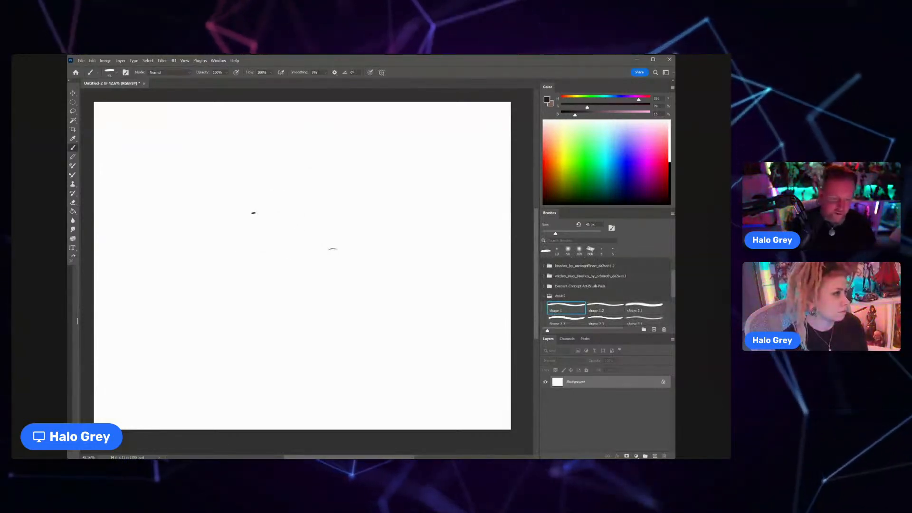
# Step: Sketch the animal's head on the canvas's left half as a rounded crown tapering to an angular muzzle
pyautogui.moveTo(185, 245); pyautogui.dragTo(261, 214)
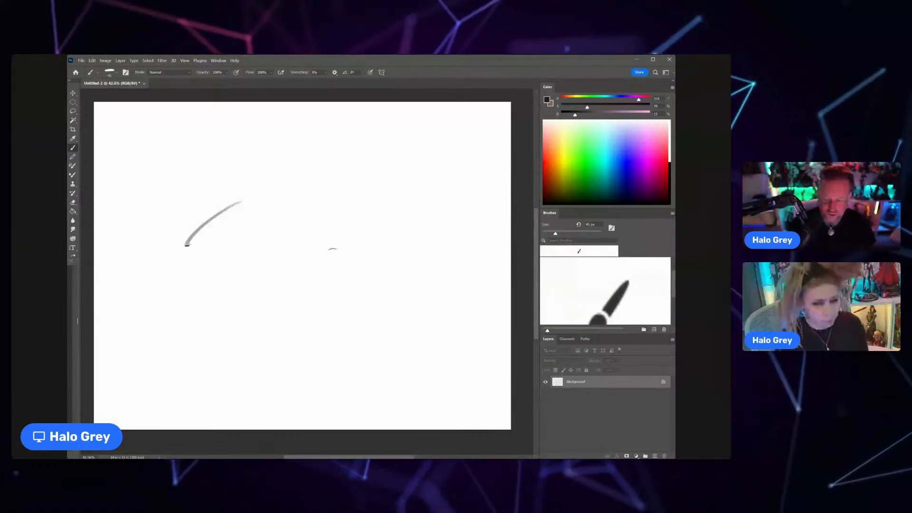
pyautogui.moveTo(201, 240); pyautogui.dragTo(221, 267)
pyautogui.moveTo(232, 280); pyautogui.dragTo(286, 242)
pyautogui.moveTo(204, 254); pyautogui.dragTo(245, 277)
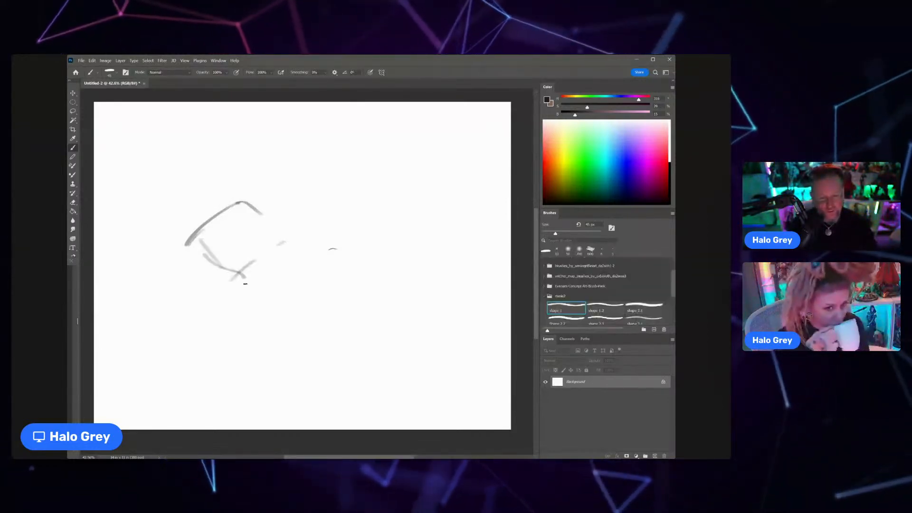
pyautogui.moveTo(190, 247)
pyautogui.mouseDown()
pyautogui.moveTo(240, 298)
pyautogui.moveTo(269, 242)
pyautogui.mouseUp()
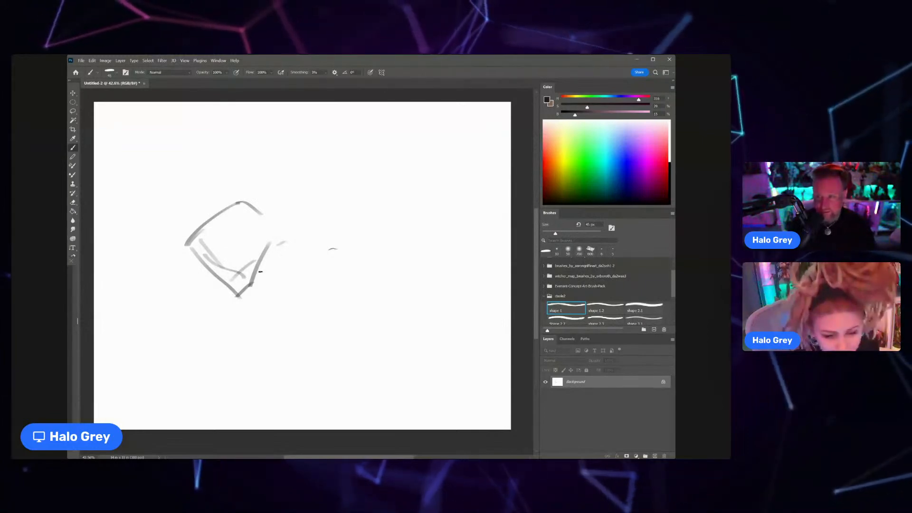
pyautogui.moveTo(212, 232)
pyautogui.mouseDown()
pyautogui.moveTo(205, 285)
pyautogui.moveTo(237, 298)
pyautogui.mouseUp()
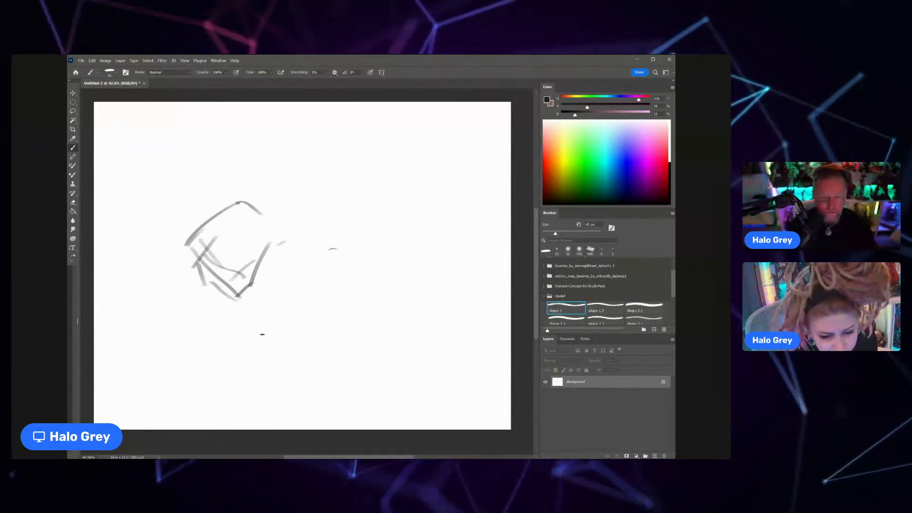
pyautogui.moveTo(208, 232)
pyautogui.mouseDown()
pyautogui.moveTo(205, 247)
pyautogui.moveTo(201, 229)
pyautogui.moveTo(278, 240)
pyautogui.mouseUp()
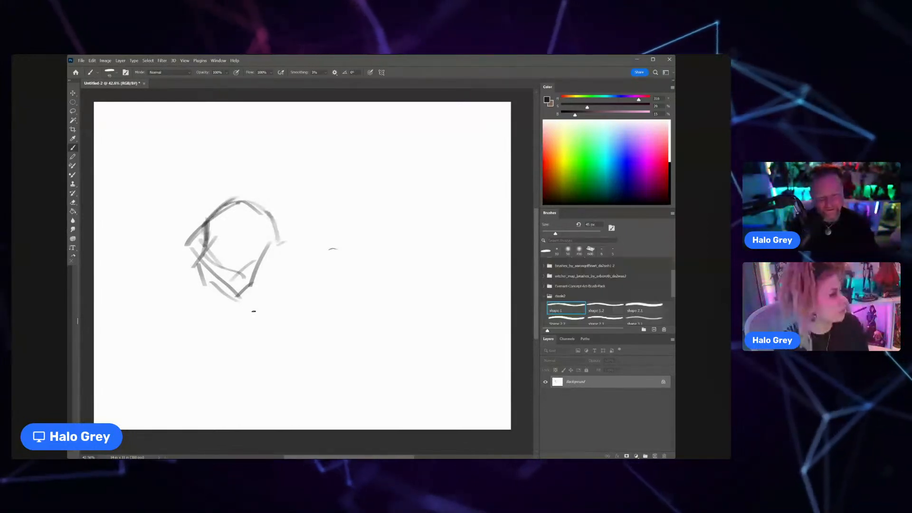
# Step: Sketch the ear, neck, arched back and chest lines extending rightward from the head
pyautogui.moveTo(295, 273)
pyautogui.mouseDown()
pyautogui.moveTo(285, 275)
pyautogui.moveTo(294, 275)
pyautogui.mouseUp()
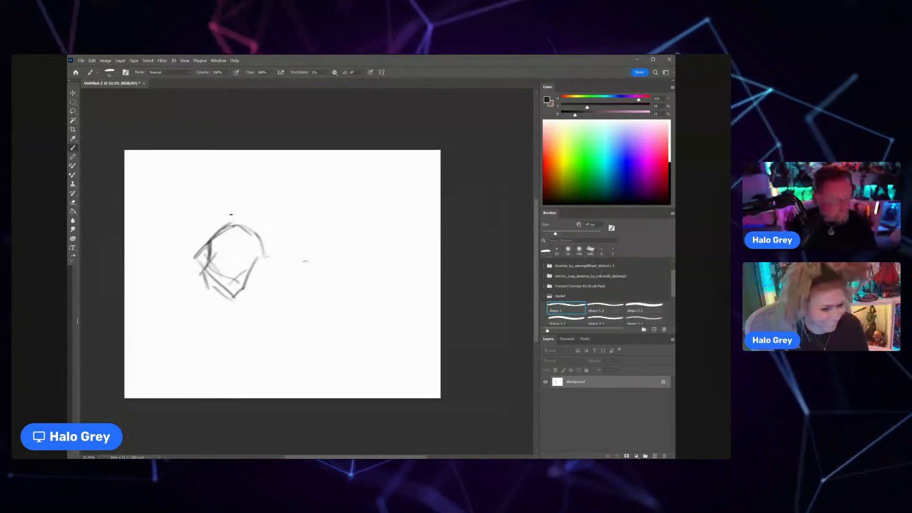
pyautogui.moveTo(240, 223)
pyautogui.mouseDown()
pyautogui.moveTo(276, 204)
pyautogui.moveTo(319, 221)
pyautogui.mouseUp()
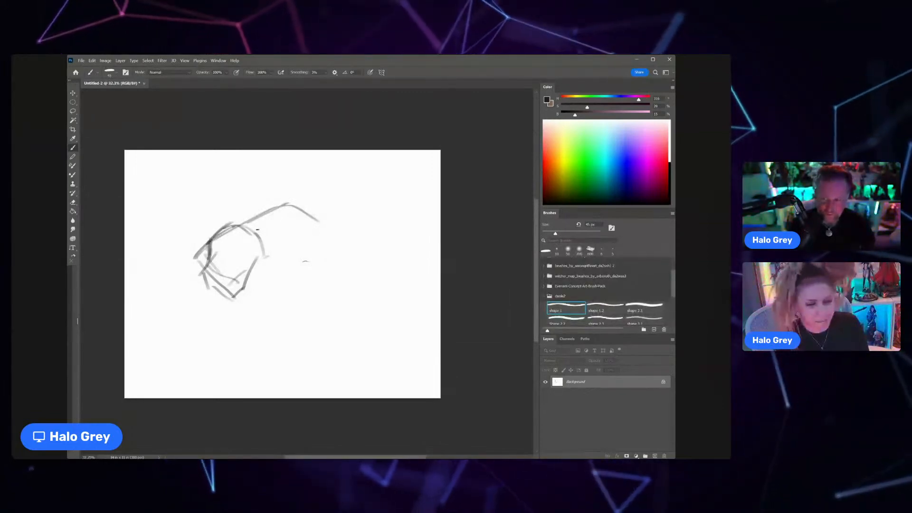
pyautogui.moveTo(245, 270); pyautogui.dragTo(269, 257)
pyautogui.moveTo(252, 265)
pyautogui.mouseDown()
pyautogui.moveTo(287, 283)
pyautogui.moveTo(318, 273)
pyautogui.mouseUp()
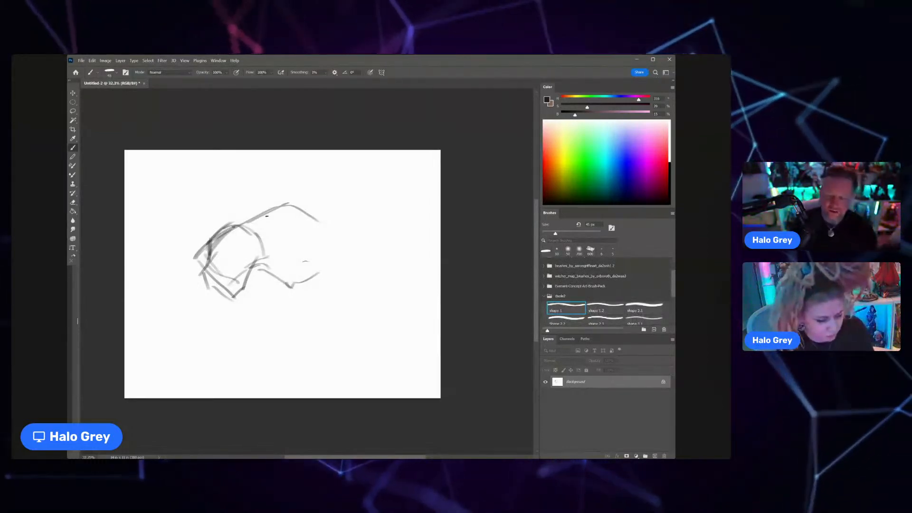
pyautogui.moveTo(215, 242)
pyautogui.mouseDown()
pyautogui.moveTo(228, 229)
pyautogui.moveTo(279, 229)
pyautogui.moveTo(257, 252)
pyautogui.mouseUp()
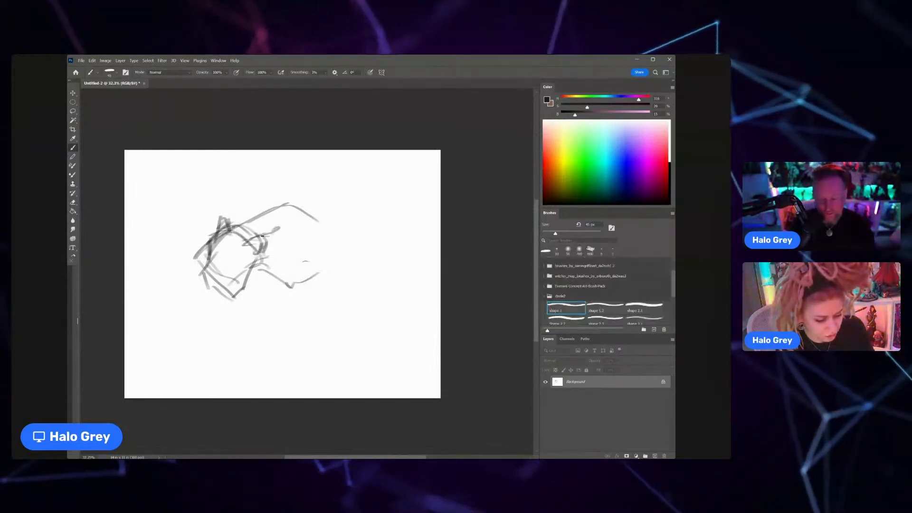
pyautogui.moveTo(252, 221)
pyautogui.mouseDown()
pyautogui.moveTo(305, 194)
pyautogui.moveTo(345, 242)
pyautogui.mouseUp()
pyautogui.moveTo(264, 259)
pyautogui.mouseDown()
pyautogui.moveTo(294, 273)
pyautogui.moveTo(283, 284)
pyautogui.mouseUp()
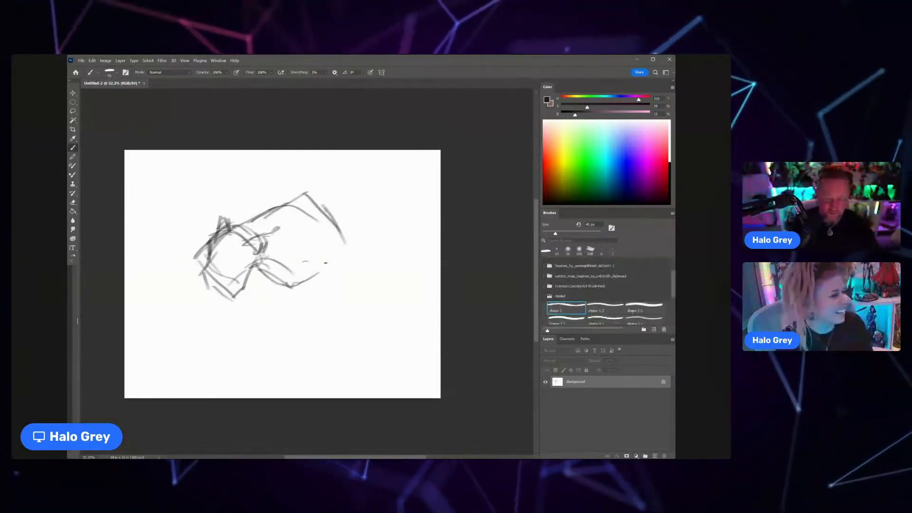
# Step: Paste the statue reference photo as its own layer and place it in the canvas's upper-left corner
pyautogui.press('v')
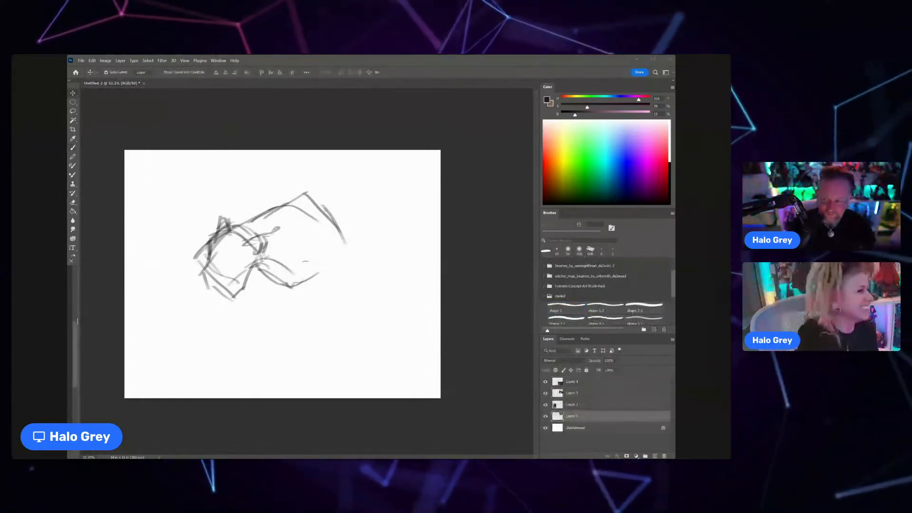
pyautogui.hotkey('ctrl', 'shift', 'e')
pyautogui.hotkey('ctrl', 'v')
pyautogui.moveTo(279, 272); pyautogui.dragTo(164, 184)
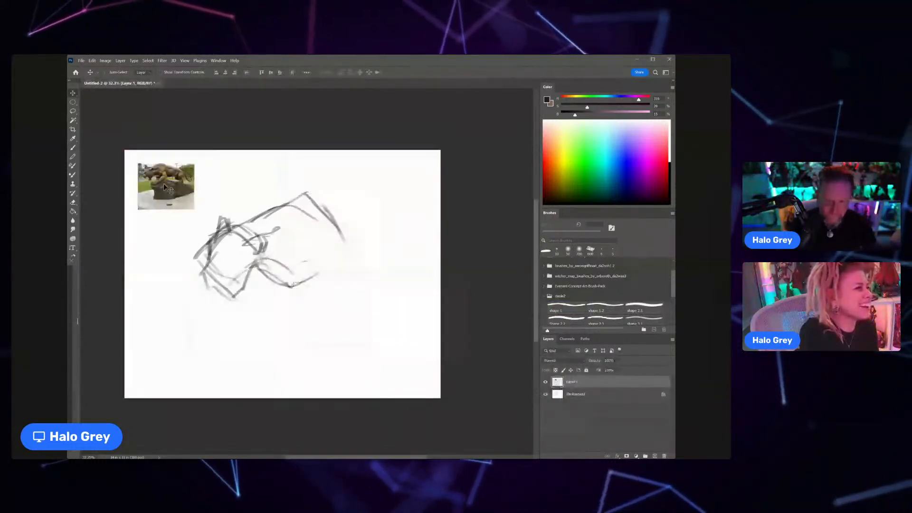
pyautogui.click(283, 245)
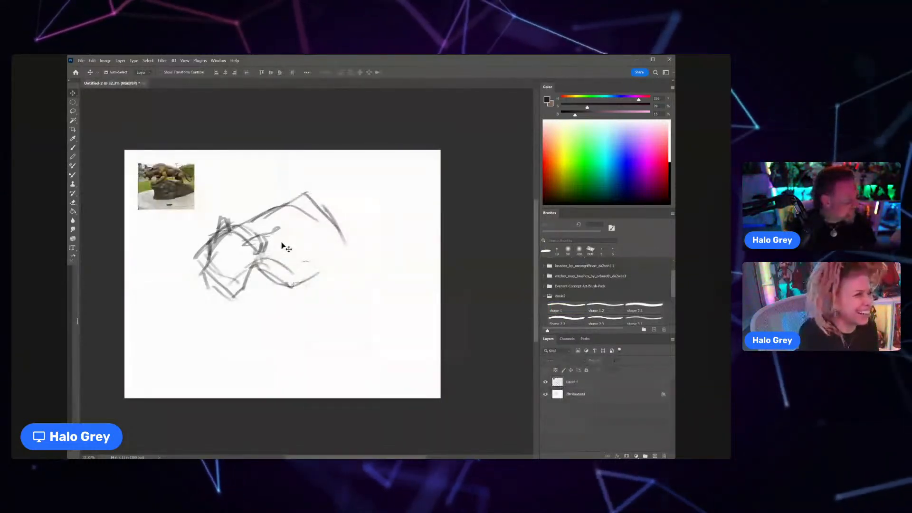
# Step: Return to the Brush tool and make the Background layer active
pyautogui.press('b')
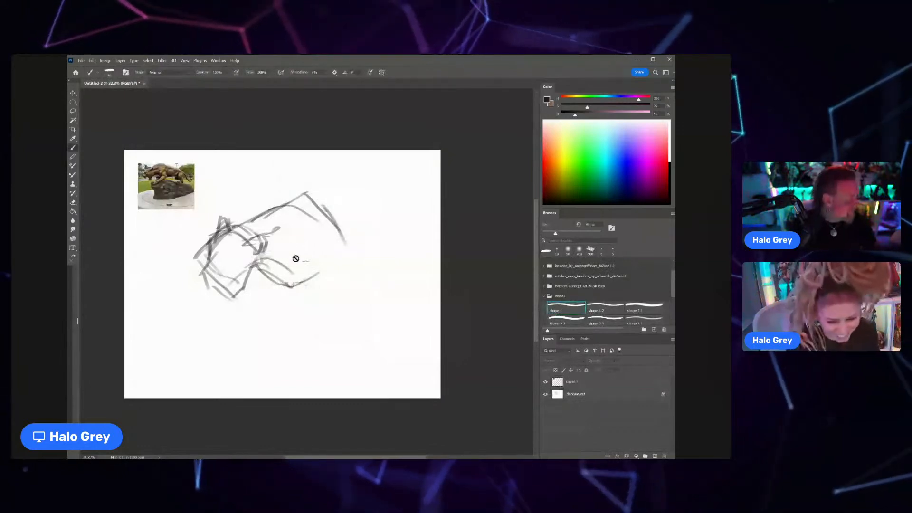
pyautogui.click(296, 259)
pyautogui.press('Return')
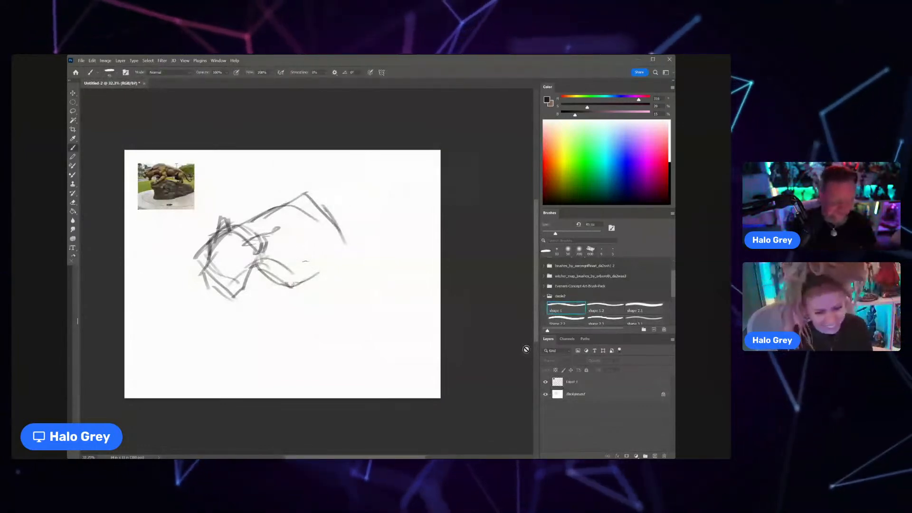
pyautogui.click(576, 394)
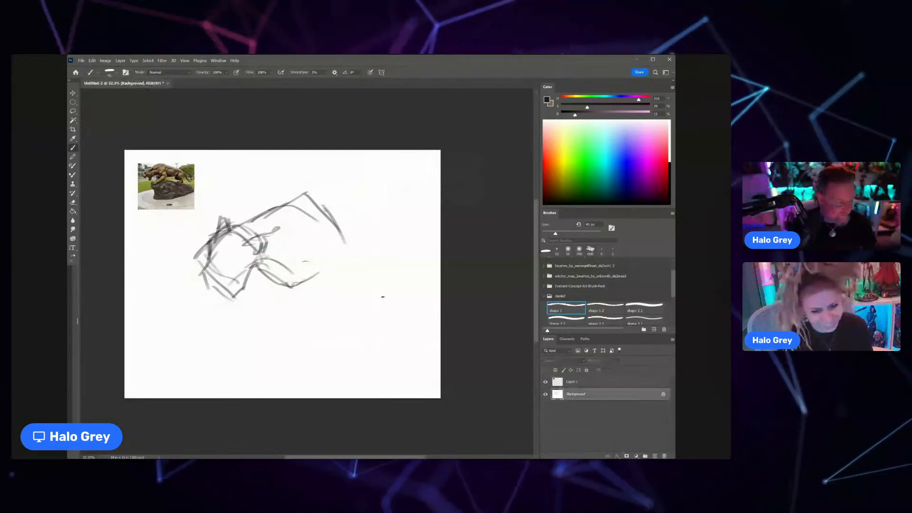
# Step: Cover the sketch by filling a new layer above the Background with white, and merge it down
pyautogui.hotkey('ctrl', 'a')
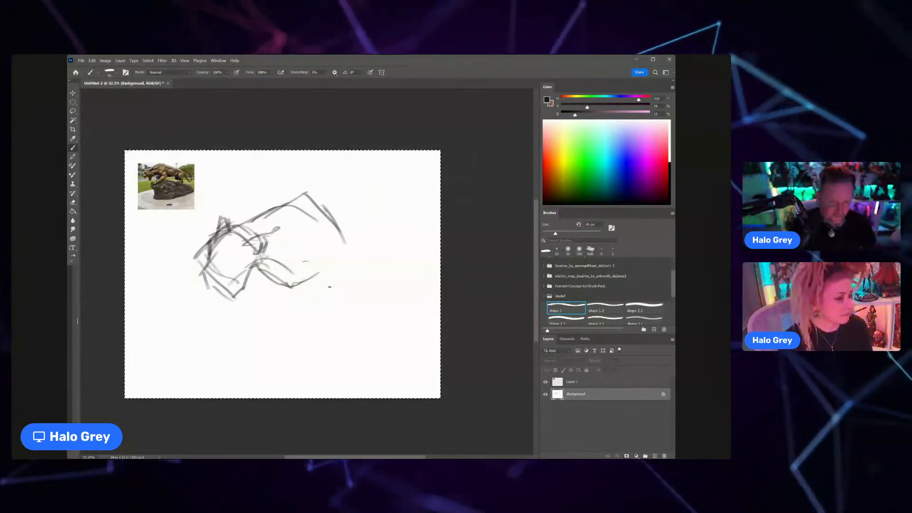
pyautogui.press('g')
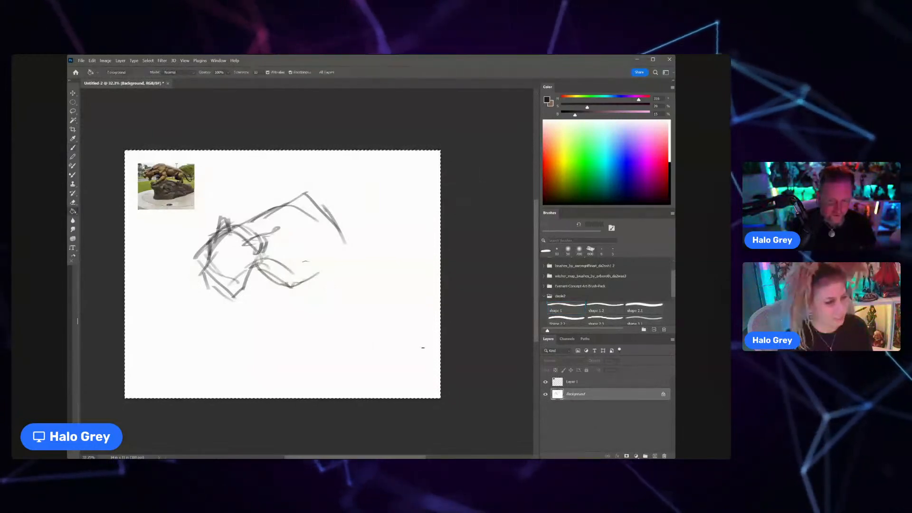
pyautogui.hotkey('ctrl', 'd')
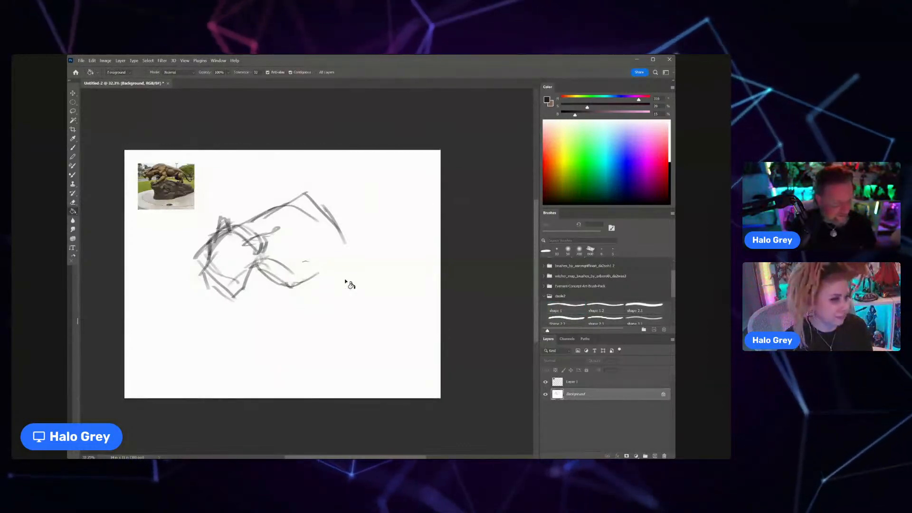
pyautogui.hotkey('ctrl', 'shift', 'alt', 'n')
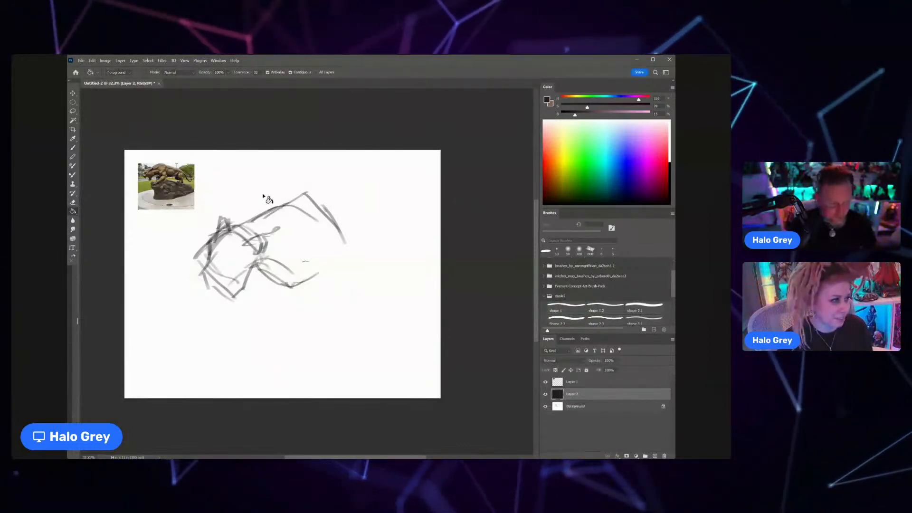
pyautogui.keyDown('alt'); pyautogui.click(328, 254); pyautogui.keyUp('alt')
pyautogui.click(421, 301)
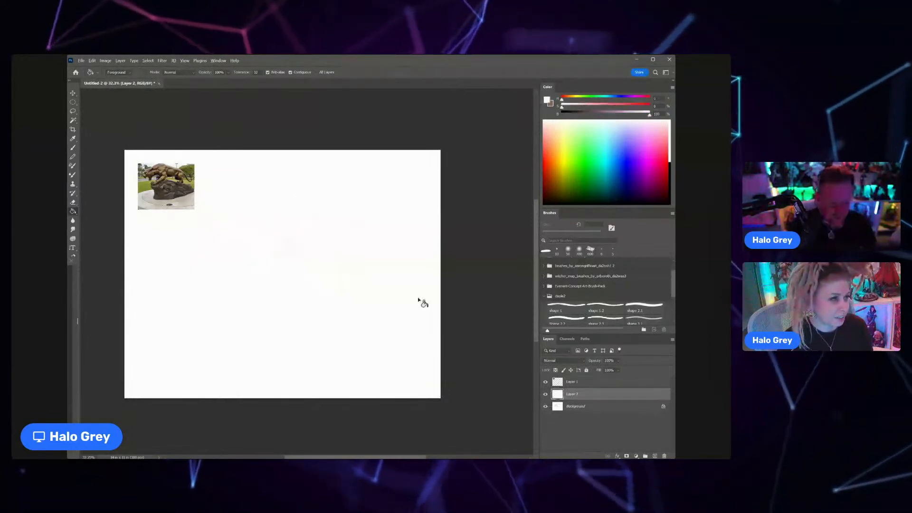
pyautogui.hotkey('ctrl', 'e')
# Step: Add a new layer with default settings above the Background and switch to the Brush tool
pyautogui.hotkey('ctrl', 'shift', 'n')
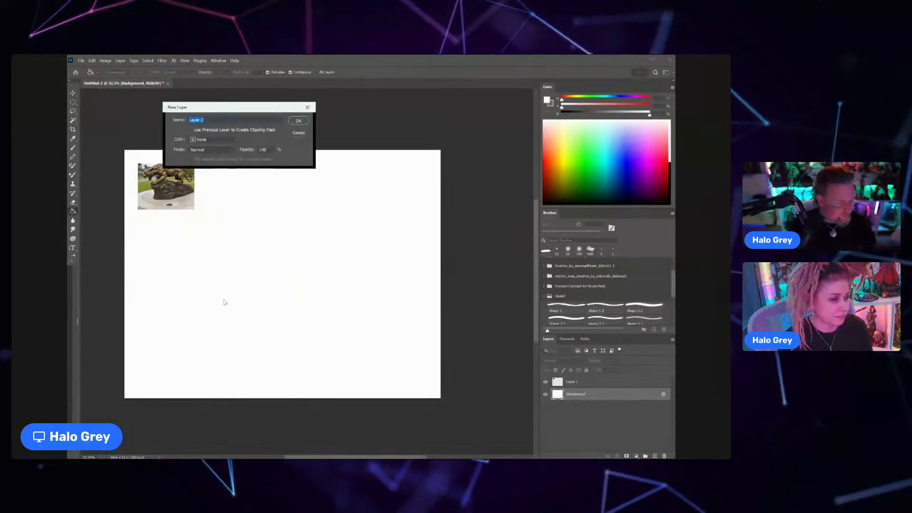
pyautogui.press('Return')
pyautogui.press('b')
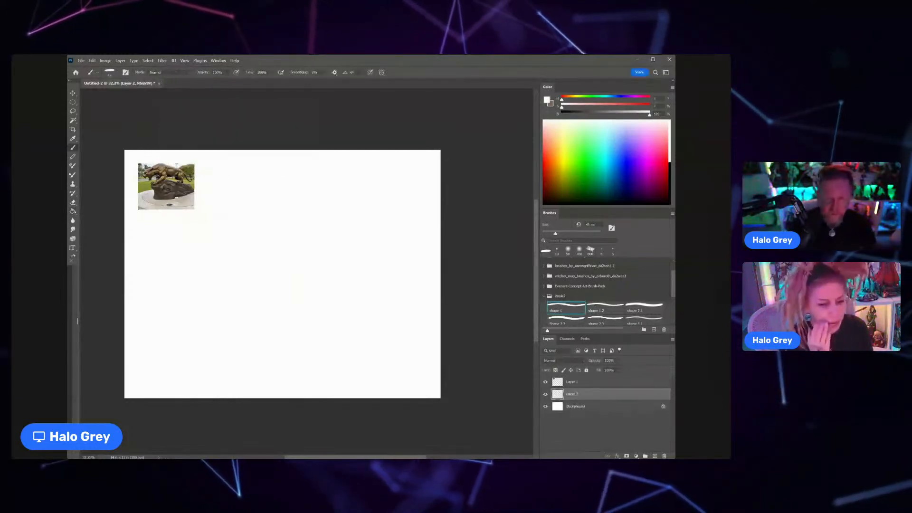
# Step: Sketch the animal's lowered head in black on the new layer, outlining the brow, muzzle, jaw and cheek below the reference photo
pyautogui.scroll(7, 159, 187)
pyautogui.scroll(-5, 204, 216)
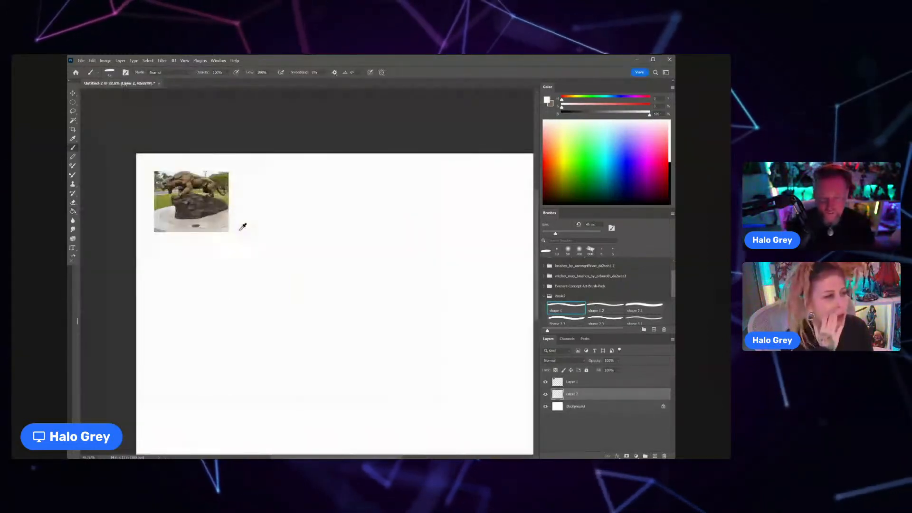
pyautogui.moveTo(242, 227); pyautogui.dragTo(214, 215)
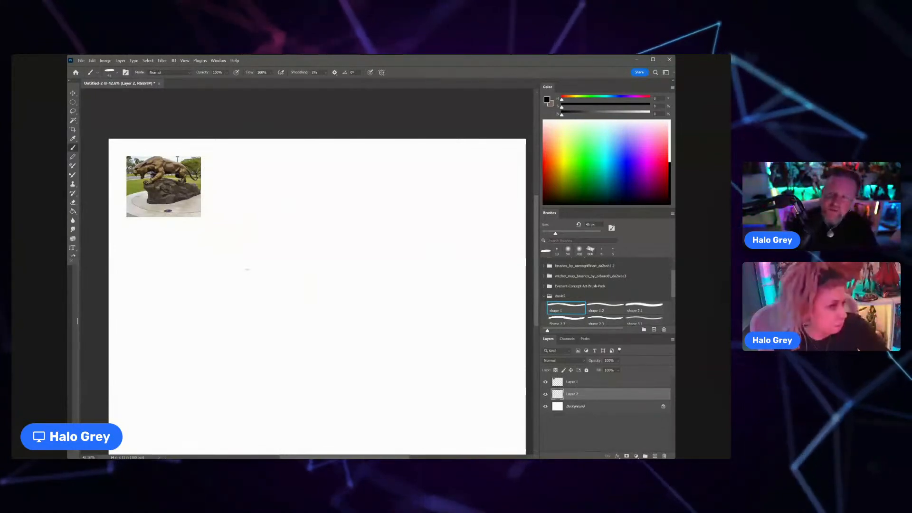
pyautogui.moveTo(211, 281)
pyautogui.mouseDown()
pyautogui.moveTo(245, 252)
pyautogui.moveTo(271, 248)
pyautogui.mouseUp()
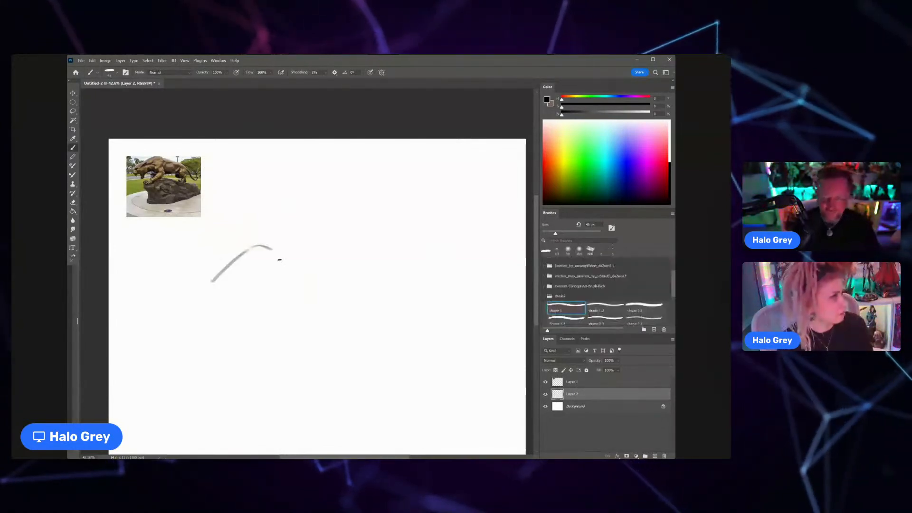
pyautogui.moveTo(217, 281); pyautogui.dragTo(223, 312)
pyautogui.moveTo(224, 278)
pyautogui.mouseDown()
pyautogui.moveTo(232, 302)
pyautogui.moveTo(263, 308)
pyautogui.mouseUp()
pyautogui.moveTo(279, 246); pyautogui.dragTo(270, 319)
pyautogui.moveTo(275, 264); pyautogui.dragTo(286, 296)
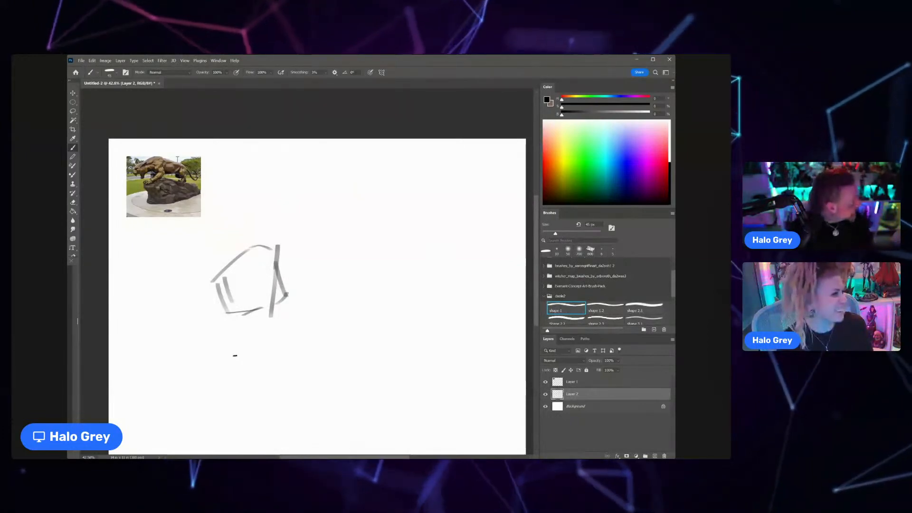
pyautogui.moveTo(236, 315)
pyautogui.mouseDown()
pyautogui.moveTo(290, 297)
pyautogui.moveTo(303, 258)
pyautogui.mouseUp()
pyautogui.moveTo(249, 247); pyautogui.dragTo(275, 237)
pyautogui.moveTo(232, 265); pyautogui.dragTo(221, 295)
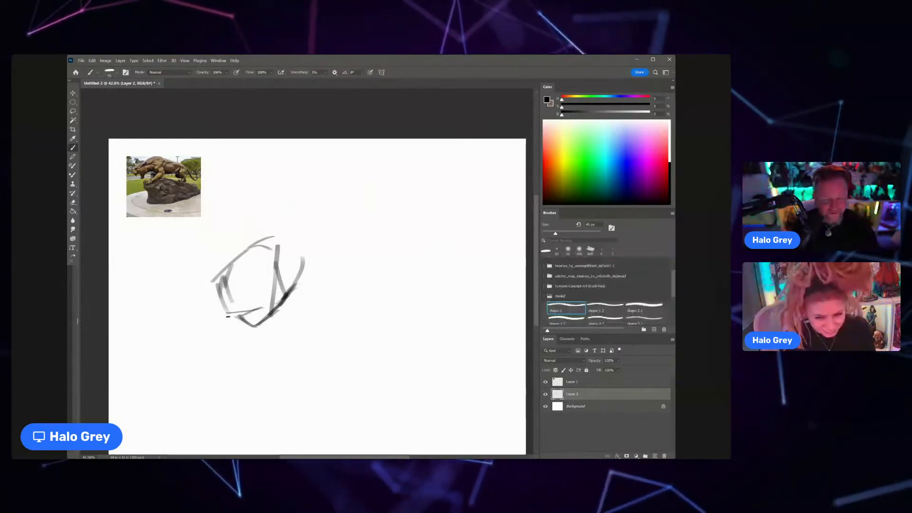
pyautogui.moveTo(235, 253); pyautogui.dragTo(221, 296)
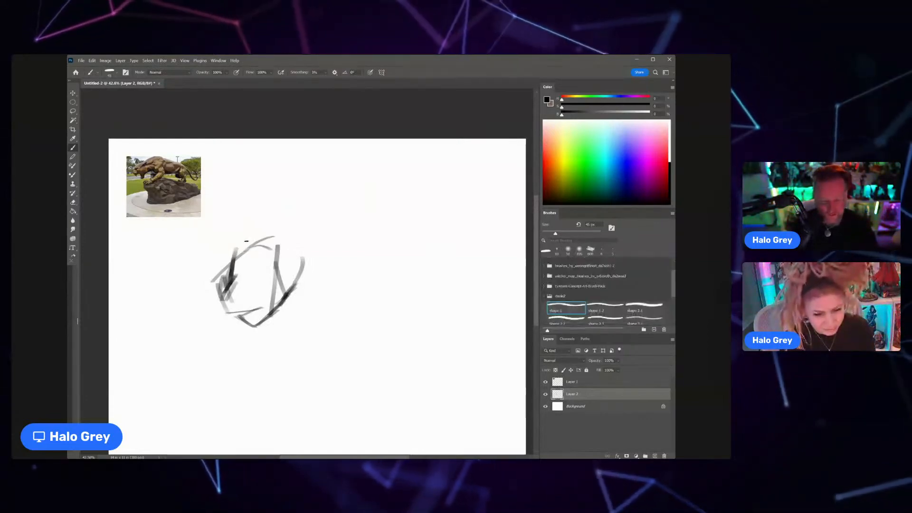
# Step: Shift the head sketch slightly left and draw the neck, arched shoulder line and chest extending behind it
pyautogui.press('v')
pyautogui.moveTo(285, 278); pyautogui.dragTo(259, 280)
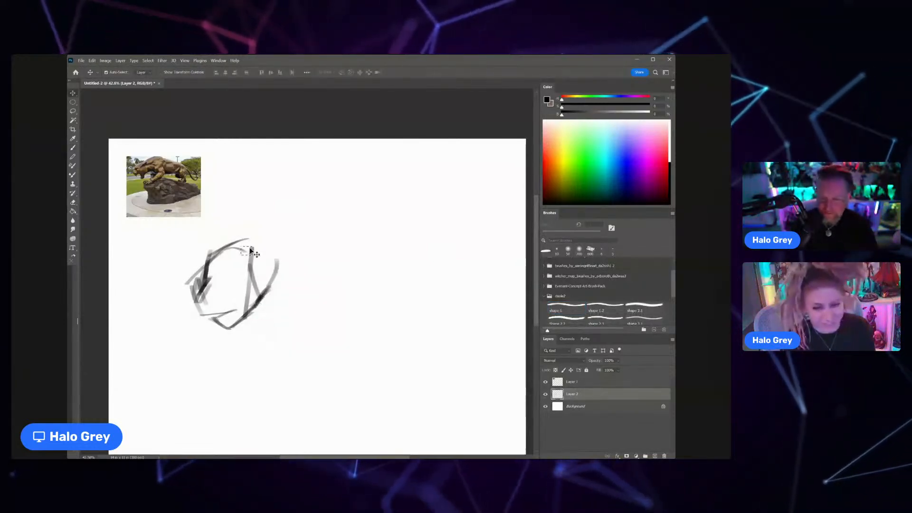
pyautogui.press('b')
pyautogui.moveTo(245, 240)
pyautogui.mouseDown()
pyautogui.moveTo(309, 208)
pyautogui.moveTo(340, 210)
pyautogui.moveTo(368, 299)
pyautogui.mouseUp()
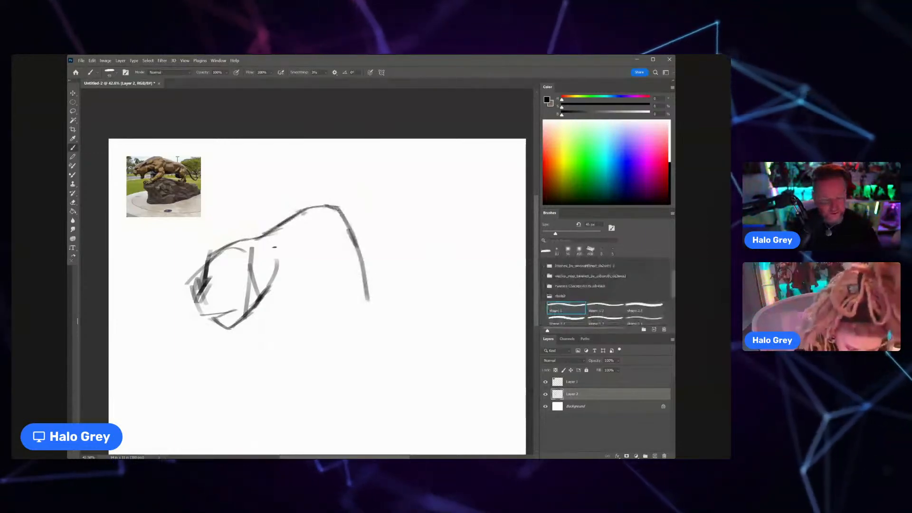
pyautogui.moveTo(255, 287); pyautogui.dragTo(328, 253)
pyautogui.moveTo(274, 282); pyautogui.dragTo(319, 257)
pyautogui.moveTo(255, 241)
pyautogui.mouseDown()
pyautogui.moveTo(296, 208)
pyautogui.moveTo(308, 285)
pyautogui.mouseUp()
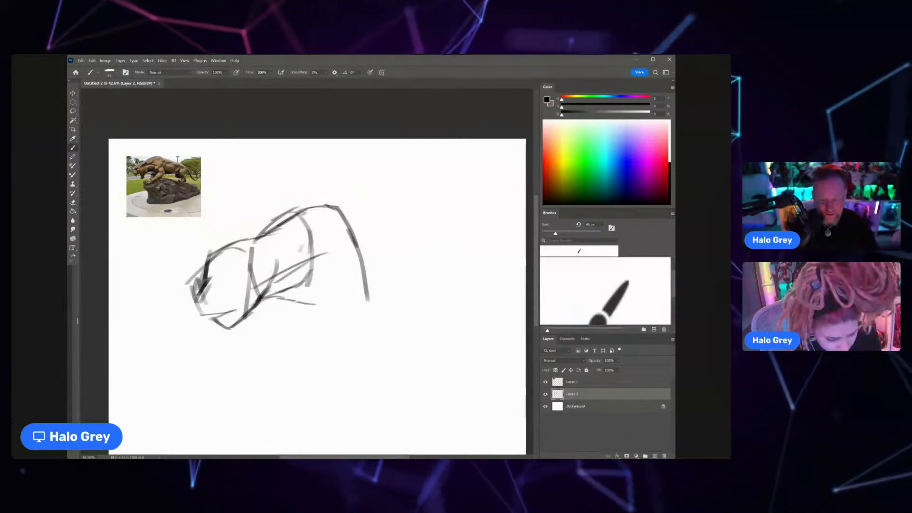
# Step: Sketch the shoulder base and near foreleg with its paw, plus the first strokes of the far foreleg
pyautogui.moveTo(308, 303); pyautogui.dragTo(318, 295)
pyautogui.moveTo(314, 259)
pyautogui.mouseDown()
pyautogui.moveTo(305, 287)
pyautogui.moveTo(328, 314)
pyautogui.moveTo(363, 257)
pyautogui.moveTo(357, 238)
pyautogui.moveTo(370, 267)
pyautogui.moveTo(352, 294)
pyautogui.moveTo(381, 305)
pyautogui.moveTo(367, 328)
pyautogui.mouseUp()
pyautogui.moveTo(354, 304)
pyautogui.mouseDown()
pyautogui.moveTo(357, 323)
pyautogui.moveTo(344, 350)
pyautogui.mouseUp()
pyautogui.moveTo(380, 322)
pyautogui.mouseDown()
pyautogui.moveTo(335, 393)
pyautogui.moveTo(298, 393)
pyautogui.moveTo(288, 416)
pyautogui.moveTo(322, 407)
pyautogui.mouseUp()
pyautogui.moveTo(343, 382)
pyautogui.mouseDown()
pyautogui.moveTo(336, 400)
pyautogui.moveTo(311, 404)
pyautogui.moveTo(304, 381)
pyautogui.mouseUp()
pyautogui.moveTo(315, 384)
pyautogui.mouseDown()
pyautogui.moveTo(288, 393)
pyautogui.moveTo(284, 408)
pyautogui.mouseUp()
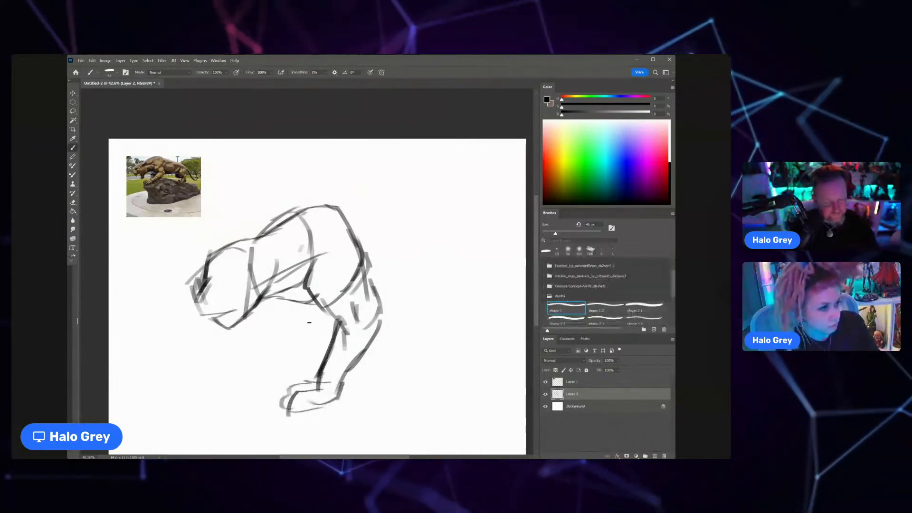
pyautogui.moveTo(275, 300); pyautogui.dragTo(284, 335)
pyautogui.moveTo(262, 345)
pyautogui.mouseDown()
pyautogui.moveTo(272, 333)
pyautogui.moveTo(255, 360)
pyautogui.mouseUp()
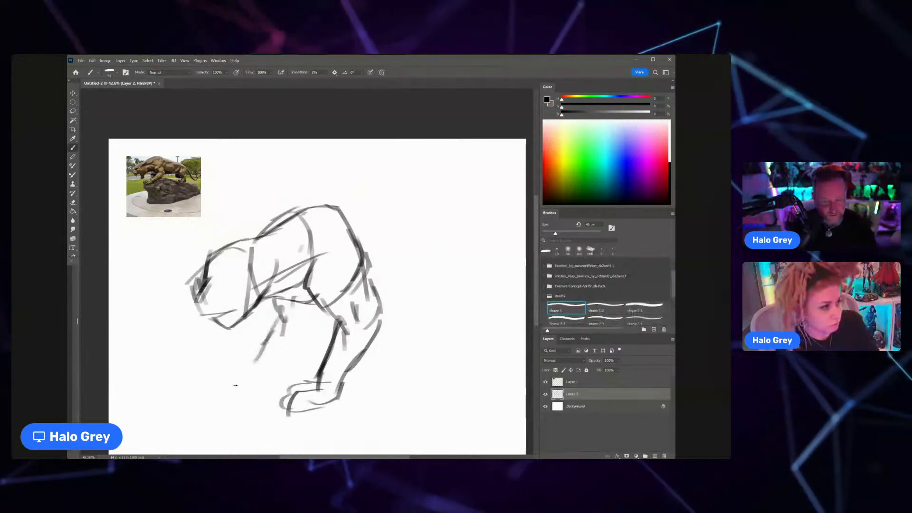
# Step: Scale the sketch down proportionally by about a fifth and recentre it on the canvas
pyautogui.hotkey('ctrl', 't')
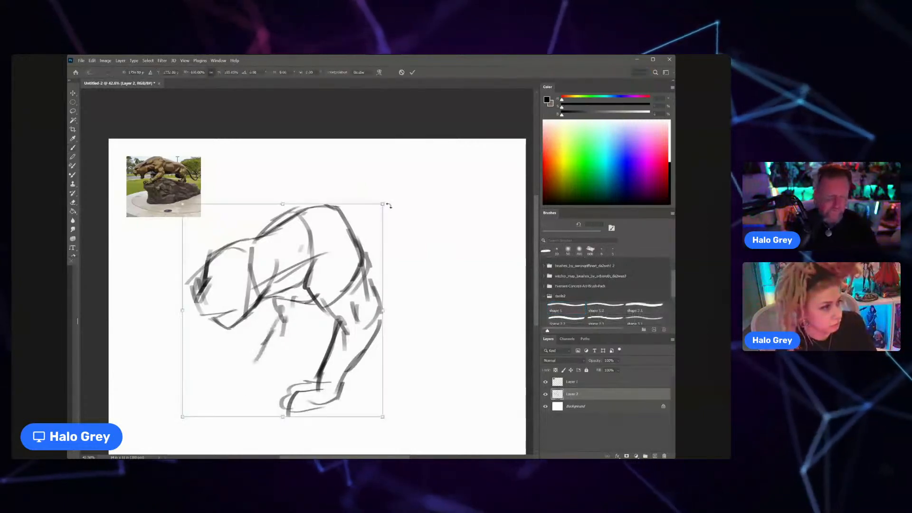
pyautogui.moveTo(383, 205); pyautogui.dragTo(345, 233)
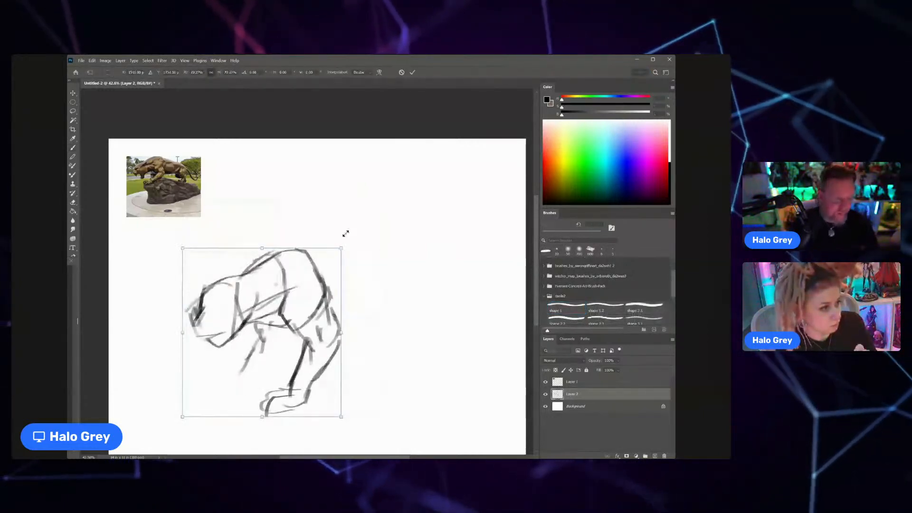
pyautogui.moveTo(312, 281); pyautogui.dragTo(346, 250)
pyautogui.press('Return')
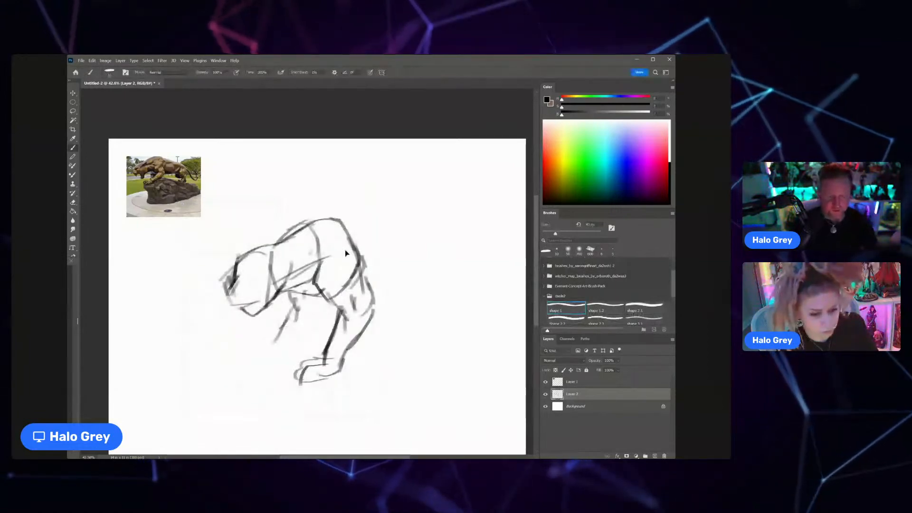
# Step: Reinforce the lower jaw and sketch the far foreleg with its paw ahead of the near one
pyautogui.scroll(-1, 345, 249)
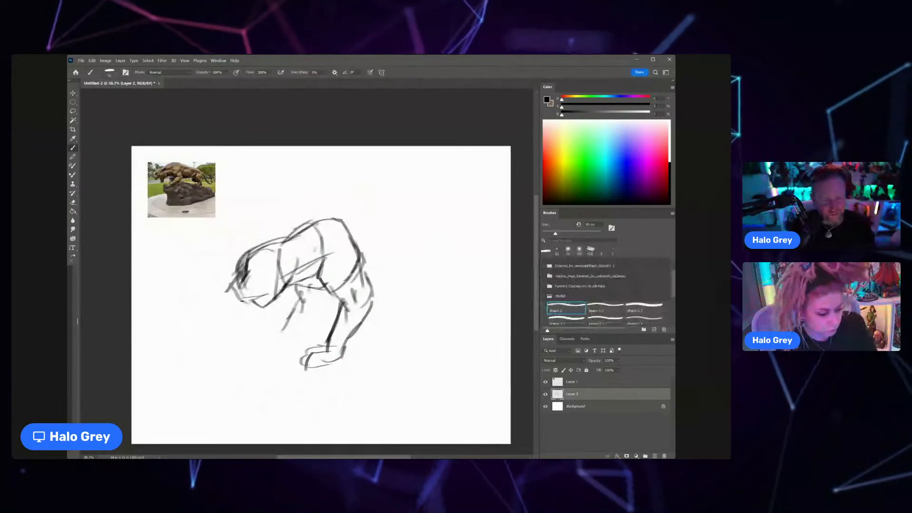
pyautogui.moveTo(243, 300); pyautogui.dragTo(262, 310)
pyautogui.moveTo(297, 284); pyautogui.dragTo(286, 328)
pyautogui.moveTo(327, 292); pyautogui.dragTo(281, 351)
pyautogui.moveTo(295, 306)
pyautogui.mouseDown()
pyautogui.moveTo(287, 343)
pyautogui.moveTo(263, 351)
pyautogui.moveTo(289, 359)
pyautogui.mouseUp()
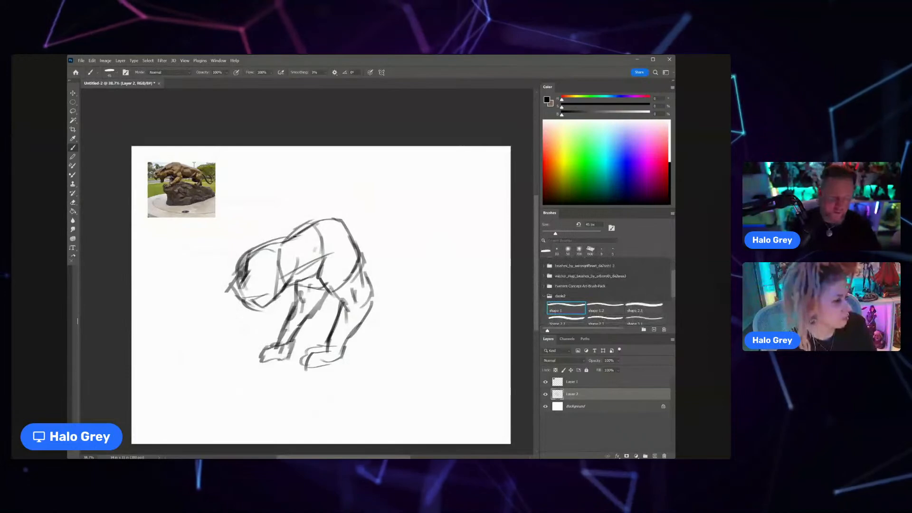
# Step: Raise the shoulder peak and thicken the rear contour of the shoulder down to the foreleg
pyautogui.moveTo(295, 236); pyautogui.dragTo(361, 240)
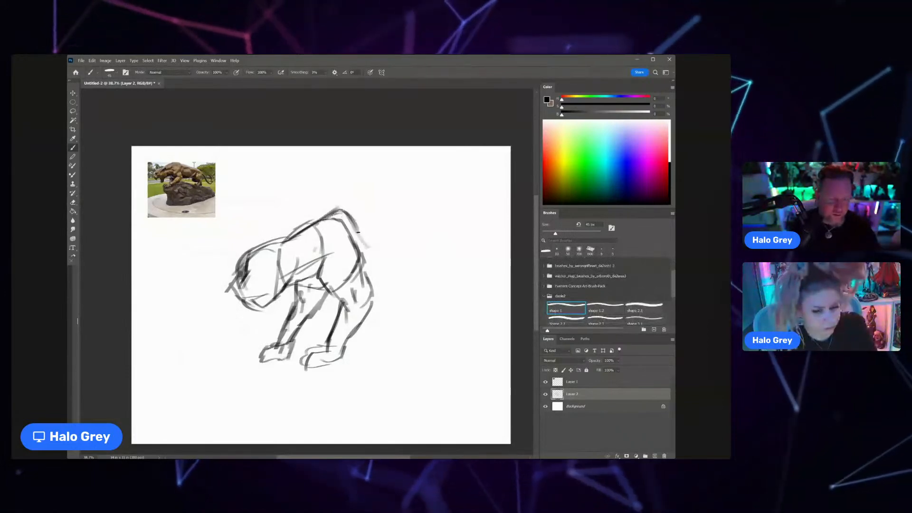
pyautogui.moveTo(352, 224); pyautogui.dragTo(370, 282)
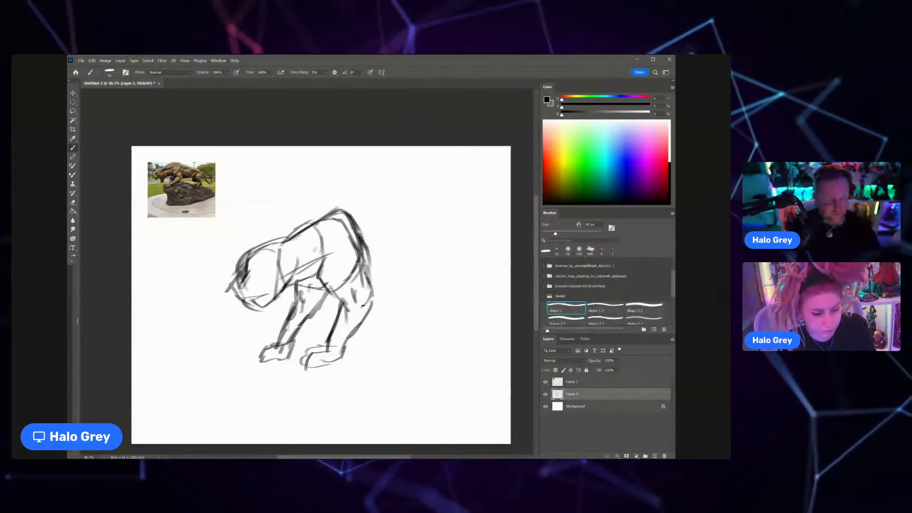
pyautogui.moveTo(328, 256)
pyautogui.mouseDown()
pyautogui.moveTo(345, 317)
pyautogui.moveTo(356, 301)
pyautogui.mouseUp()
# Step: Lasso the shoulder and forelegs, move them right to lengthen the neck, then deselect and return to the Brush tool
pyautogui.press('l')
pyautogui.moveTo(327, 386)
pyautogui.mouseDown()
pyautogui.moveTo(300, 284)
pyautogui.moveTo(331, 385)
pyautogui.mouseUp()
pyautogui.moveTo(353, 309); pyautogui.dragTo(372, 307)
pyautogui.hotkey('ctrl', 'd')
pyautogui.press('b')
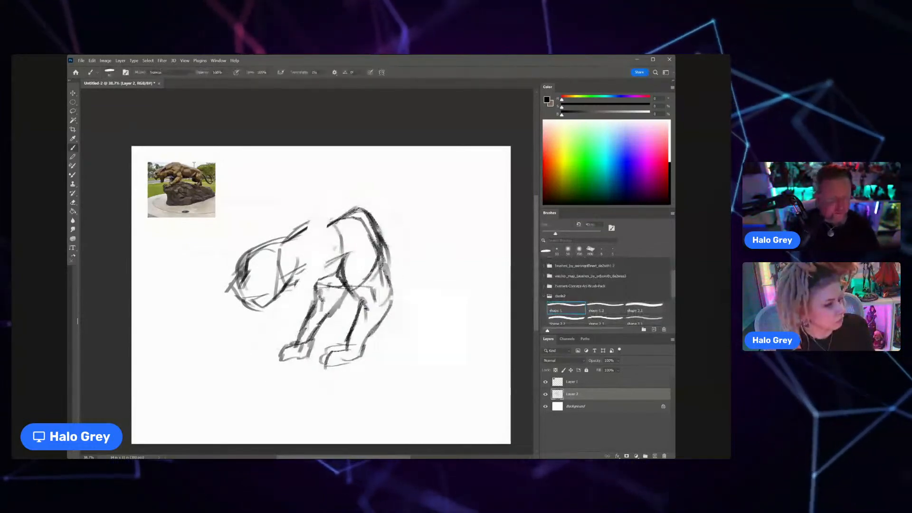
# Step: Redraw the upper and lower neck lines to bridge the gap between the head and shoulder
pyautogui.moveTo(288, 239); pyautogui.dragTo(334, 222)
pyautogui.moveTo(291, 285); pyautogui.dragTo(339, 273)
pyautogui.moveTo(296, 234); pyautogui.dragTo(335, 220)
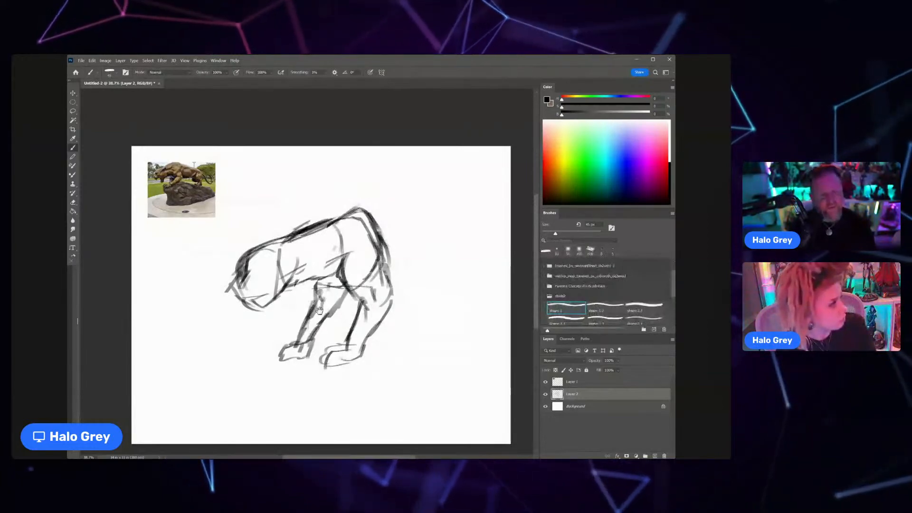
# Step: Move the whole sketch down and to the left on the canvas
pyautogui.moveTo(319, 310); pyautogui.dragTo(289, 318)
pyautogui.press('v')
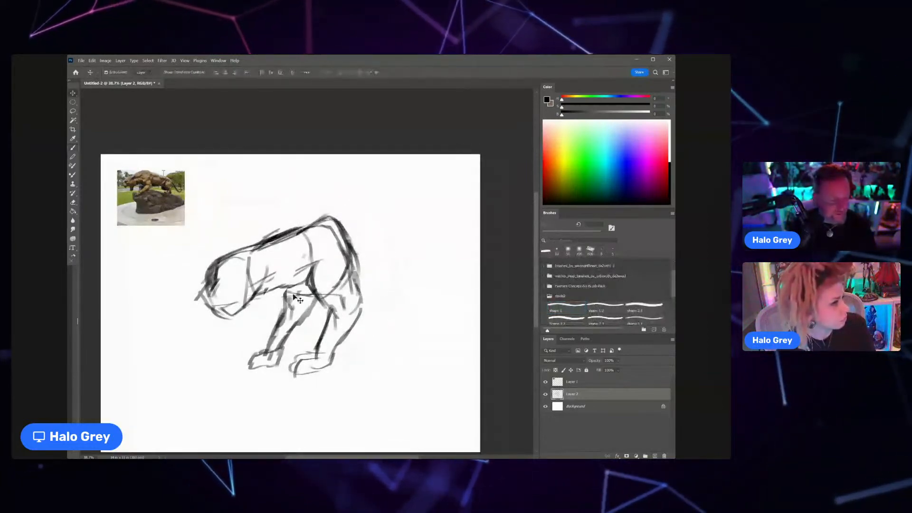
pyautogui.moveTo(317, 270); pyautogui.dragTo(291, 297)
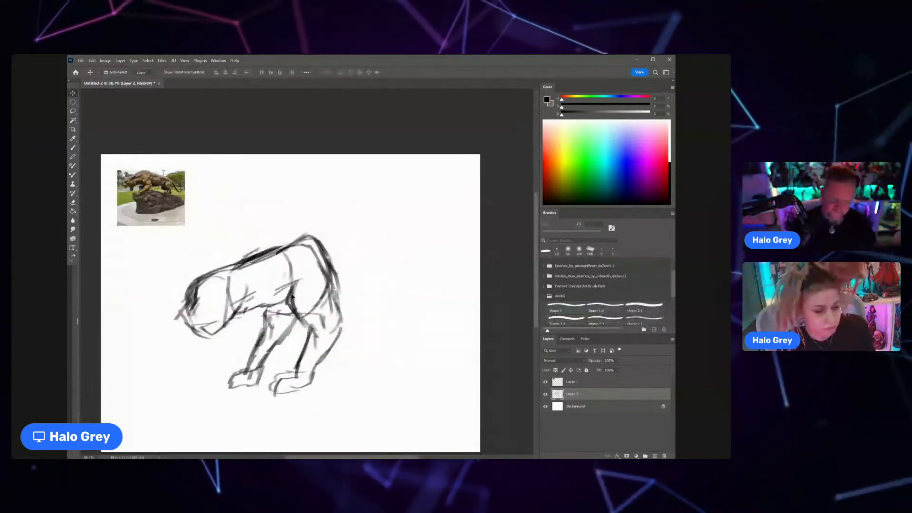
# Step: Sketch a rounded rib cage around the shoulder, thicken the near foreleg's rear contour and add toes to its paw
pyautogui.press('b')
pyautogui.moveTo(343, 291)
pyautogui.mouseDown()
pyautogui.moveTo(257, 244)
pyautogui.moveTo(324, 237)
pyautogui.moveTo(343, 314)
pyautogui.moveTo(317, 377)
pyautogui.mouseUp()
pyautogui.moveTo(349, 332); pyautogui.dragTo(309, 393)
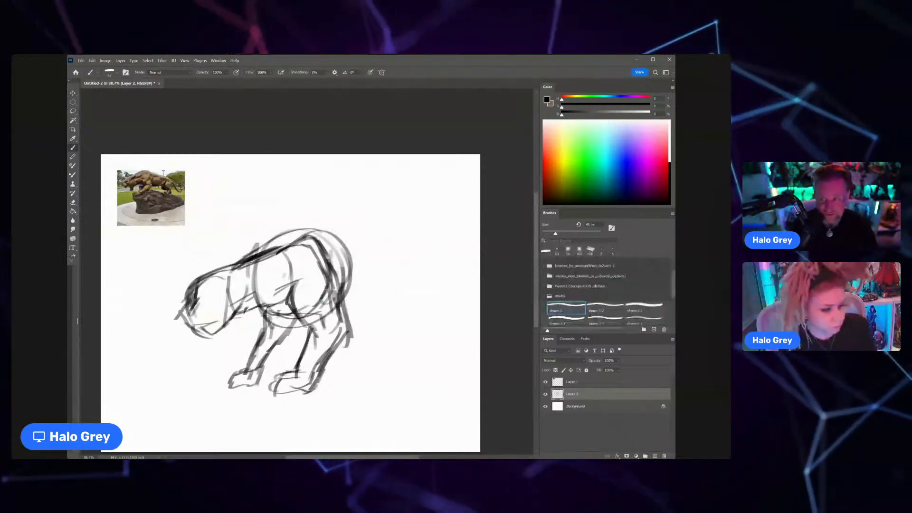
pyautogui.moveTo(286, 377)
pyautogui.mouseDown()
pyautogui.moveTo(271, 395)
pyautogui.moveTo(298, 394)
pyautogui.mouseUp()
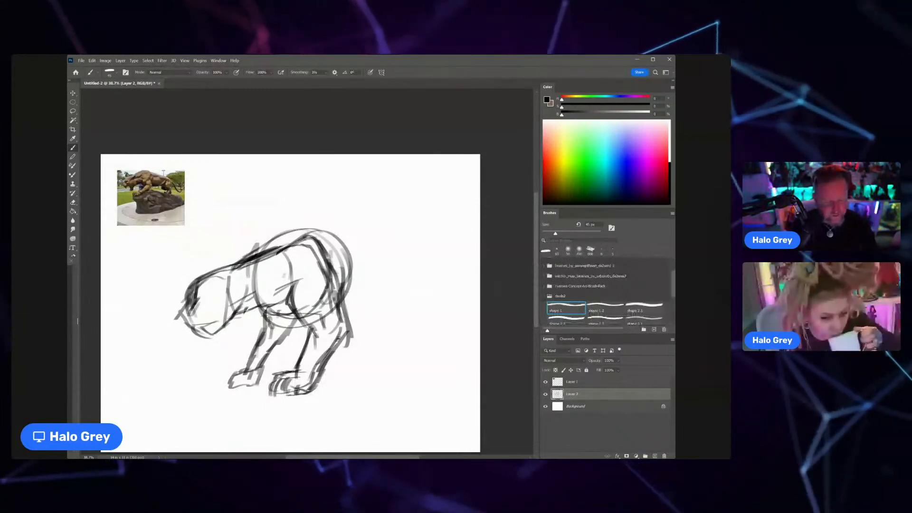
# Step: Sketch the belly, rounded hindquarters, and first hind-leg and tail strokes, and build up the shoulder peak
pyautogui.moveTo(348, 328)
pyautogui.mouseDown()
pyautogui.moveTo(391, 273)
pyautogui.moveTo(385, 252)
pyautogui.moveTo(392, 280)
pyautogui.mouseUp()
pyautogui.moveTo(310, 237)
pyautogui.mouseDown()
pyautogui.moveTo(379, 307)
pyautogui.moveTo(373, 231)
pyautogui.mouseUp()
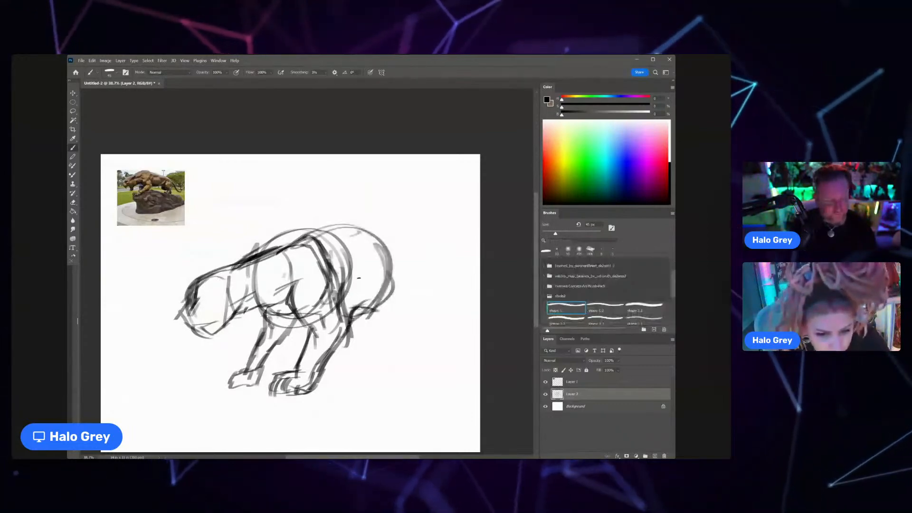
pyautogui.moveTo(252, 257); pyautogui.dragTo(303, 221)
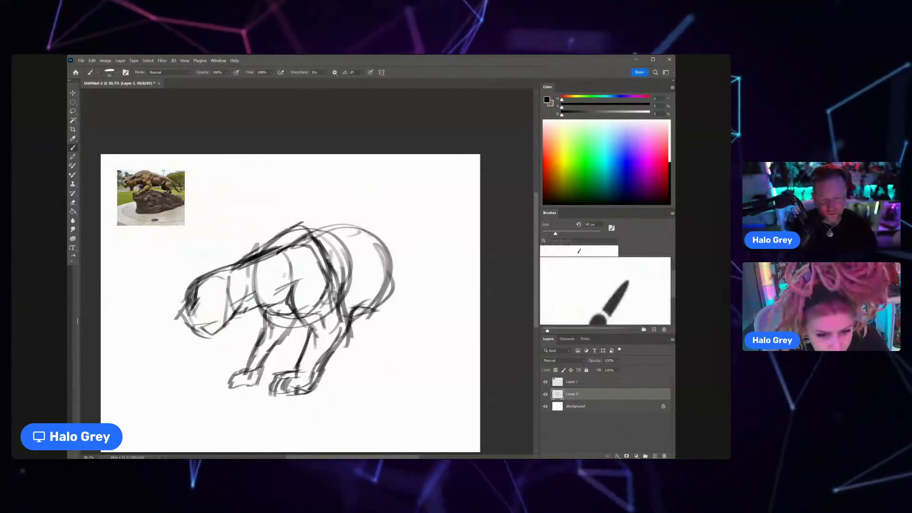
pyautogui.scroll(-3, 313, 273)
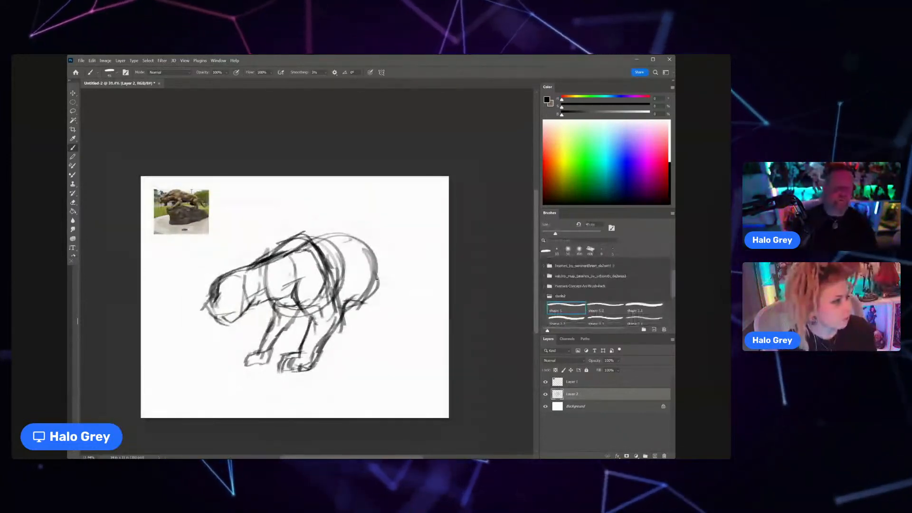
pyautogui.moveTo(351, 303)
pyautogui.mouseDown()
pyautogui.moveTo(388, 283)
pyautogui.moveTo(370, 326)
pyautogui.mouseUp()
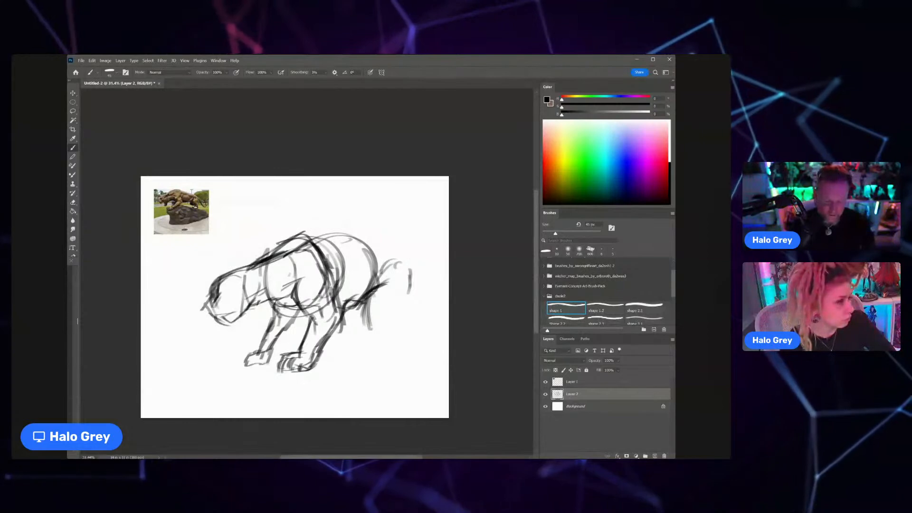
# Step: Make Layer 2 the active layer again and switch to the Move tool
pyautogui.press('v')
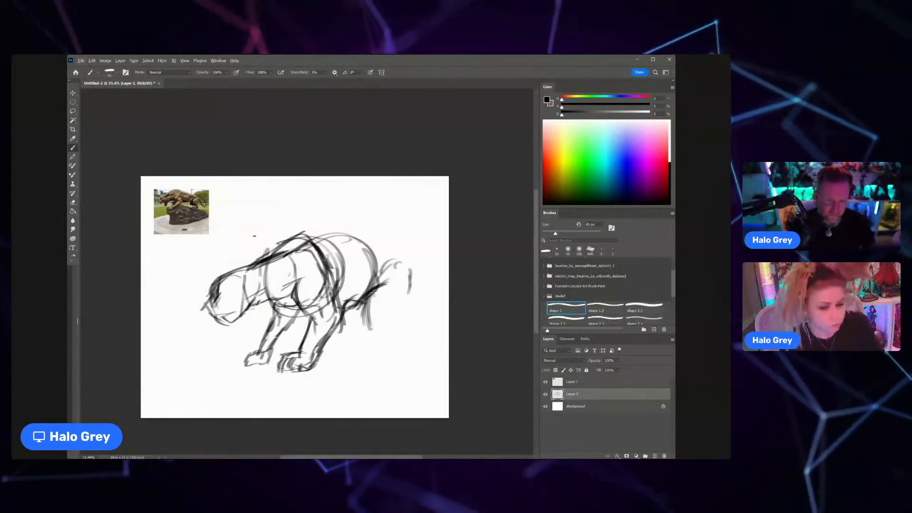
pyautogui.click(266, 251)
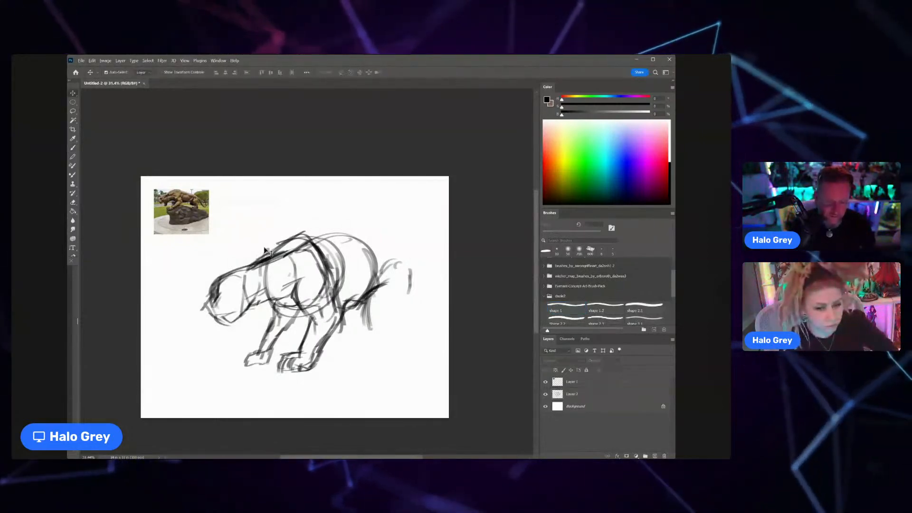
pyautogui.click(269, 265)
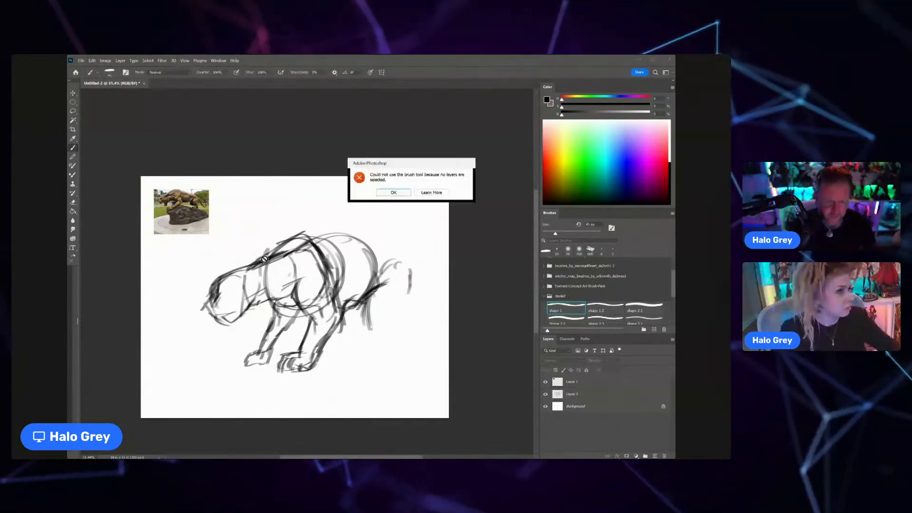
pyautogui.press('Return')
pyautogui.click(586, 398)
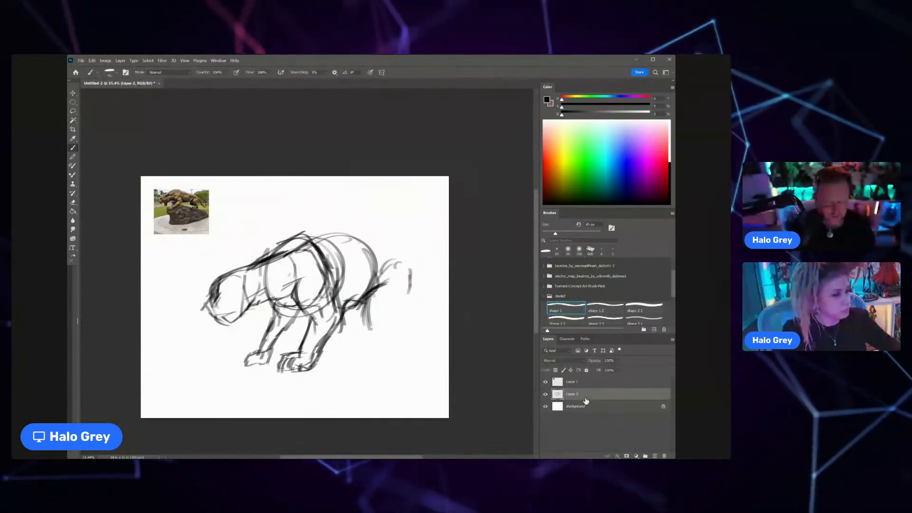
pyautogui.press('v')
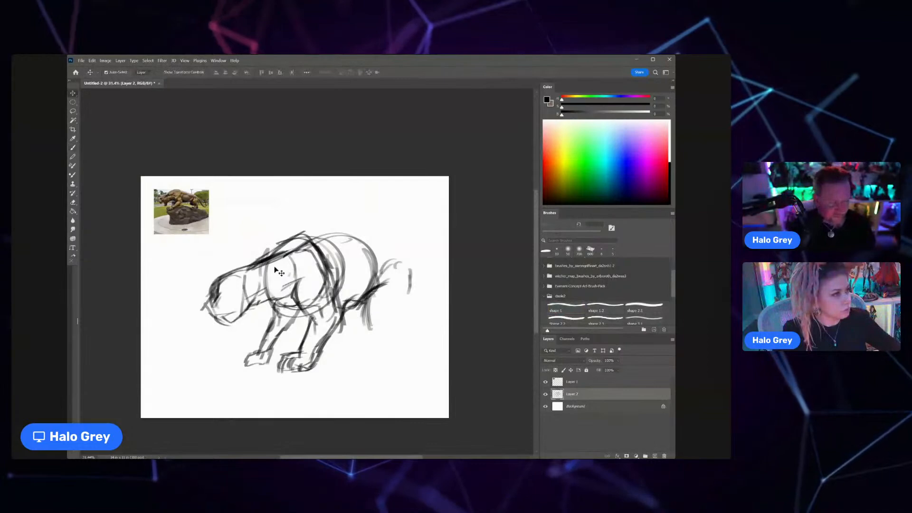
# Step: Reinforce the neck line on Layer 2 with the brush and draw the cat's brow, eye, muzzle and open mouth
pyautogui.click(288, 268)
pyautogui.press('b')
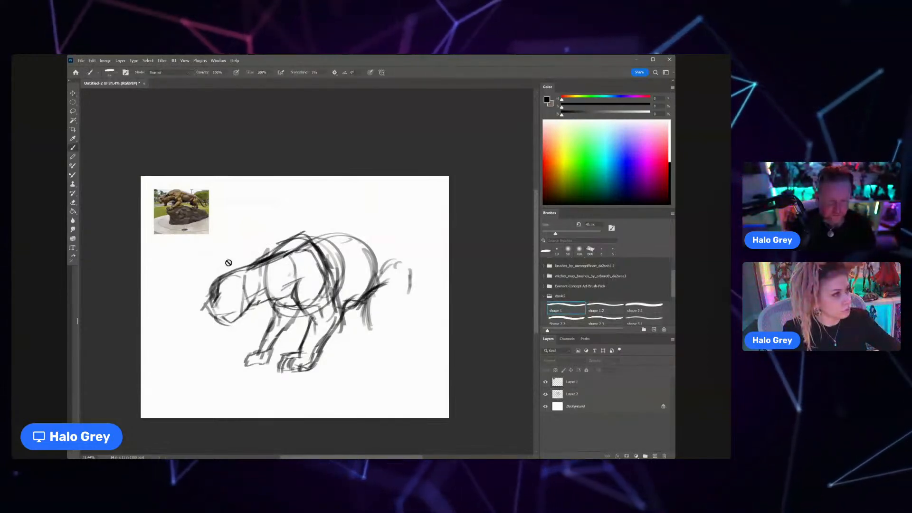
pyautogui.click(246, 267)
pyautogui.press('Return')
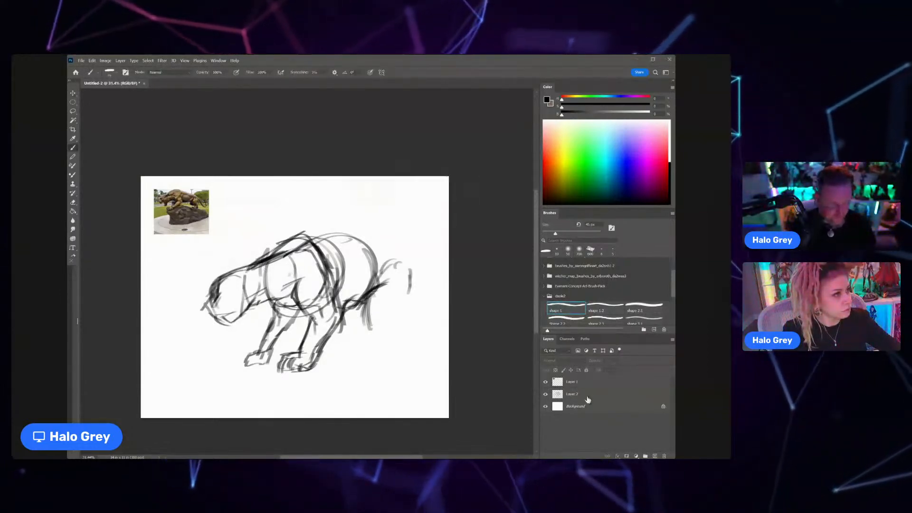
pyautogui.click(587, 394)
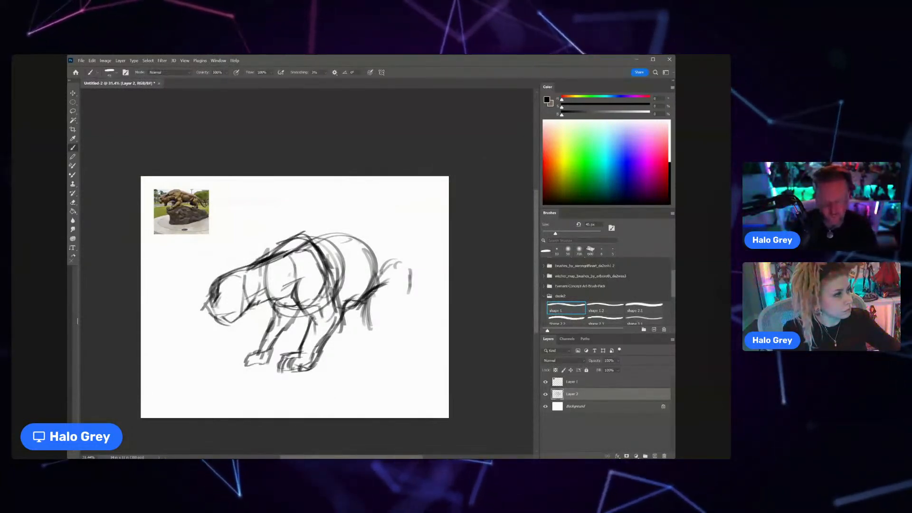
pyautogui.moveTo(231, 267); pyautogui.dragTo(275, 246)
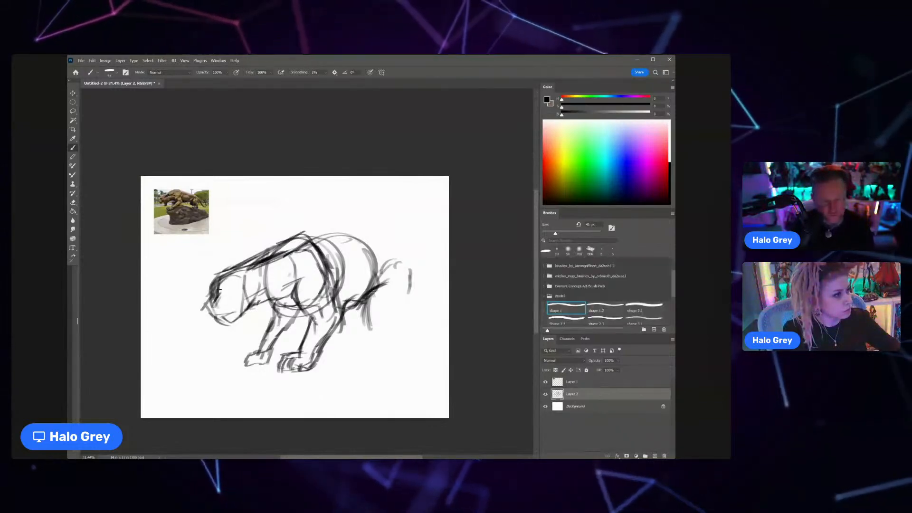
pyautogui.moveTo(231, 268)
pyautogui.mouseDown()
pyautogui.moveTo(207, 291)
pyautogui.moveTo(204, 311)
pyautogui.mouseUp()
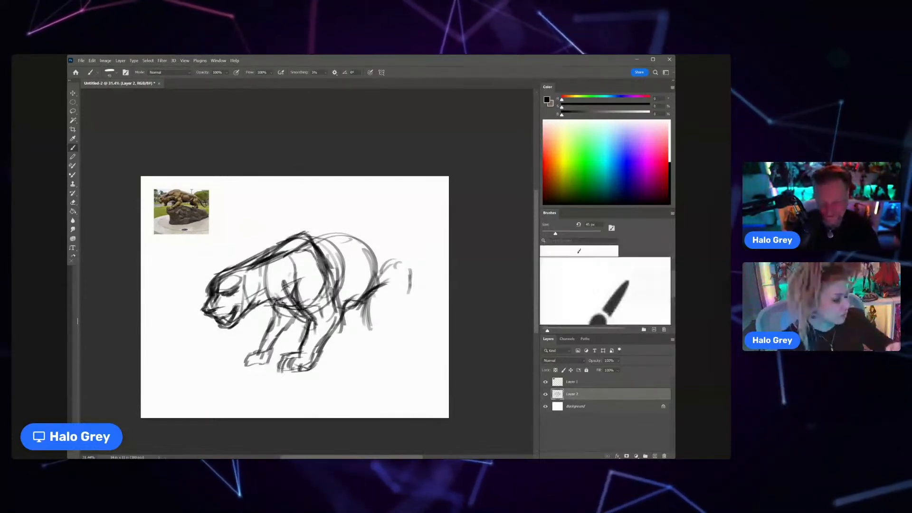
# Step: Lasso the near foreleg and shift it slightly down and toward the rear with Free Transform
pyautogui.press('l')
pyautogui.moveTo(327, 323)
pyautogui.mouseDown()
pyautogui.moveTo(279, 377)
pyautogui.moveTo(350, 335)
pyautogui.moveTo(329, 321)
pyautogui.mouseUp()
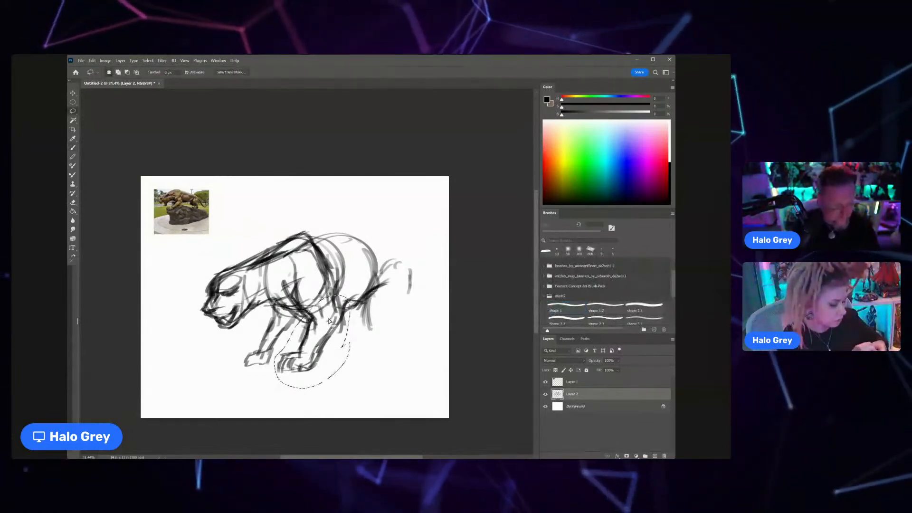
pyautogui.hotkey('ctrl', 't')
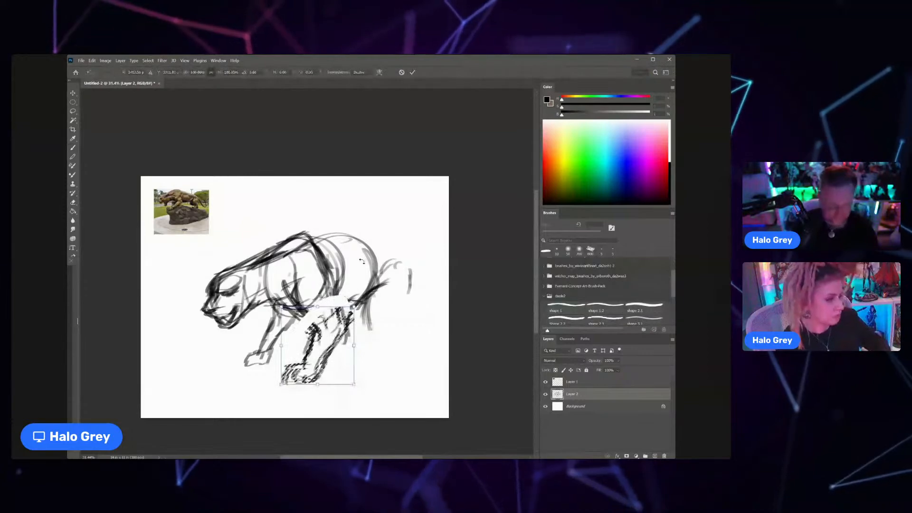
pyautogui.press('Return')
pyautogui.hotkey('ctrl', 'd')
# Step: Brush in the shoulder, elbow and chest contours that reconnect the shifted foreleg to the body
pyautogui.press('b')
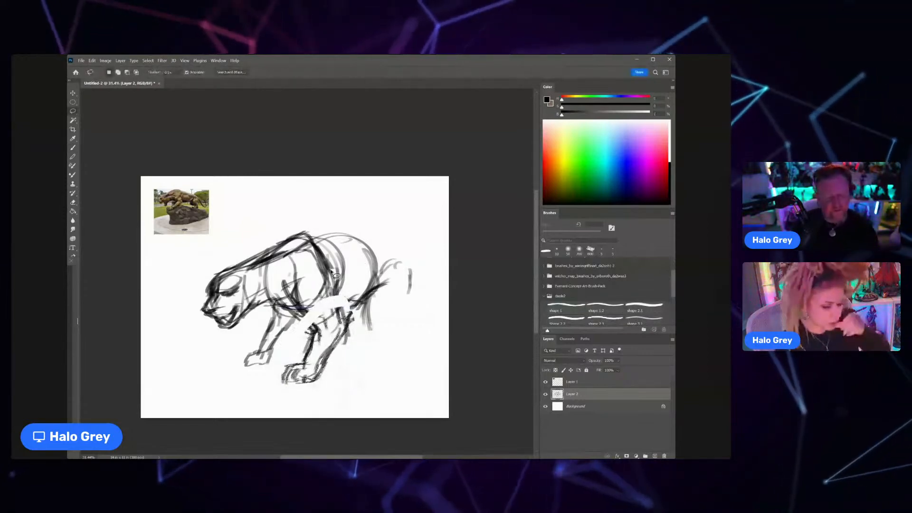
pyautogui.moveTo(329, 278); pyautogui.dragTo(344, 323)
pyautogui.moveTo(290, 289)
pyautogui.mouseDown()
pyautogui.moveTo(317, 331)
pyautogui.moveTo(325, 290)
pyautogui.mouseUp()
pyautogui.moveTo(313, 254)
pyautogui.mouseDown()
pyautogui.moveTo(296, 313)
pyautogui.moveTo(319, 309)
pyautogui.mouseUp()
# Step: Lower Layer 2's opacity to 54% and nudge the whole sketch slightly toward the left of the canvas
pyautogui.hotkey('ctrl', 'space')
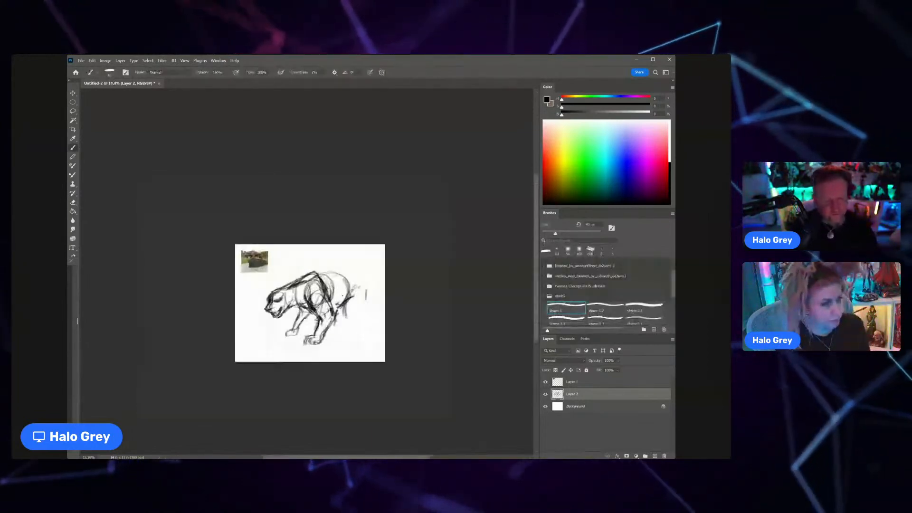
pyautogui.scroll(2, 343, 297)
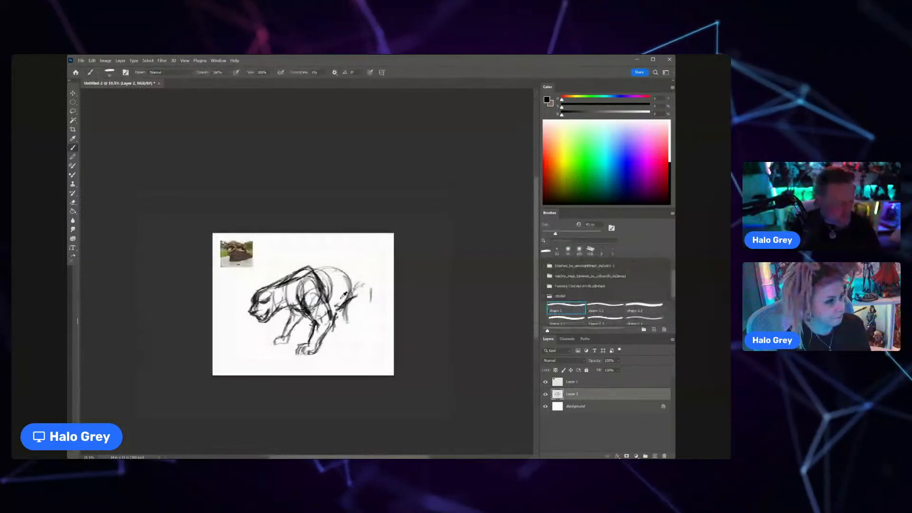
pyautogui.scroll(2, 343, 297)
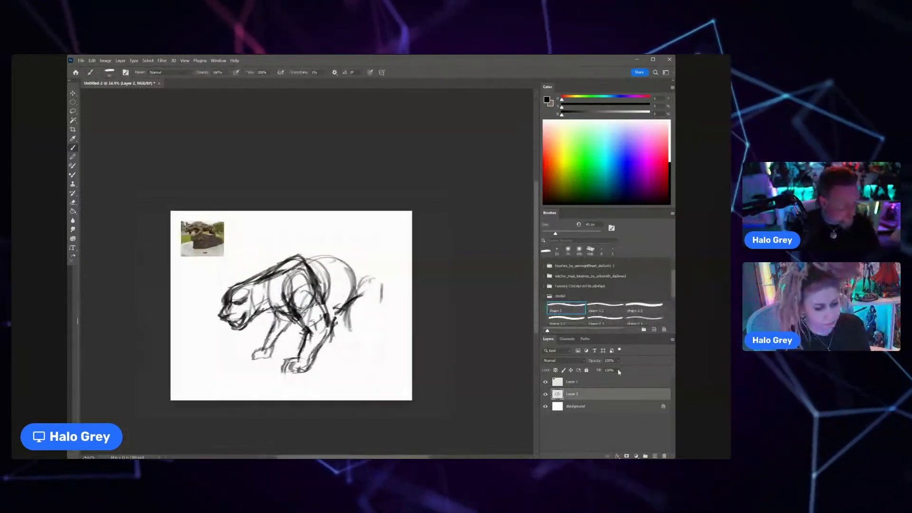
pyautogui.press('v')
pyautogui.press('5')
pyautogui.press('1')
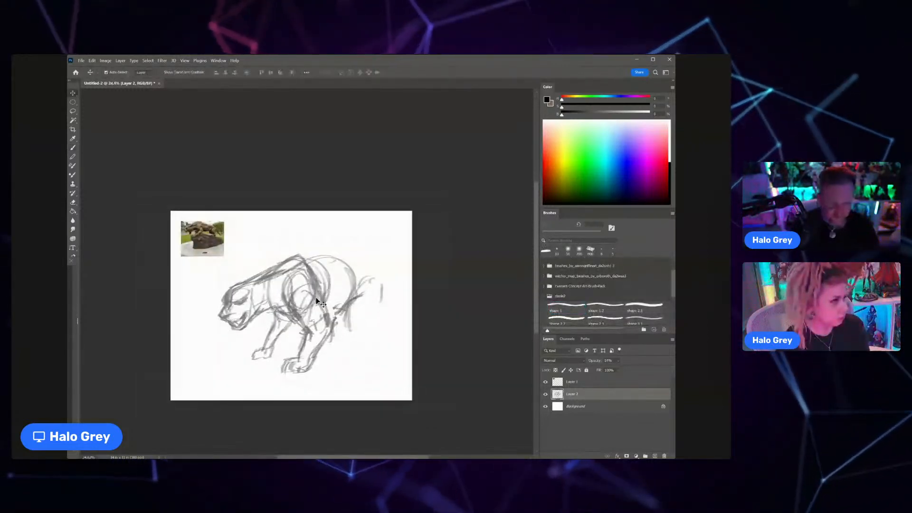
pyautogui.moveTo(316, 301); pyautogui.dragTo(308, 305)
# Step: Sketch the sloping back, rump, thigh and bent near hind leg down to a paw with toes
pyautogui.press('b')
pyautogui.moveTo(293, 260)
pyautogui.mouseDown()
pyautogui.moveTo(363, 309)
pyautogui.moveTo(357, 327)
pyautogui.mouseUp()
pyautogui.moveTo(356, 286); pyautogui.dragTo(359, 360)
pyautogui.moveTo(336, 328); pyautogui.dragTo(355, 362)
pyautogui.moveTo(334, 321)
pyautogui.mouseDown()
pyautogui.moveTo(364, 364)
pyautogui.moveTo(356, 361)
pyautogui.moveTo(356, 373)
pyautogui.moveTo(335, 371)
pyautogui.moveTo(350, 380)
pyautogui.mouseUp()
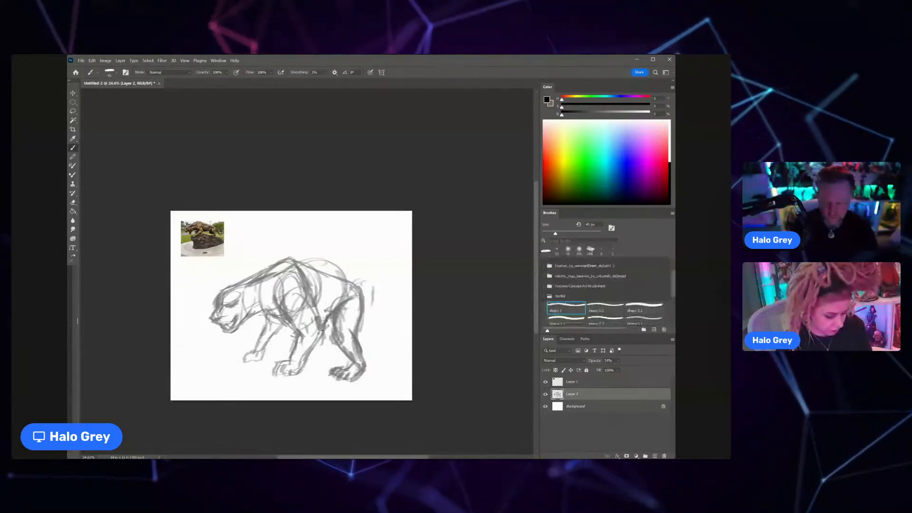
# Step: Lasso the hindquarters with the hind leg and move them slightly toward the rear to lengthen the body
pyautogui.press('l')
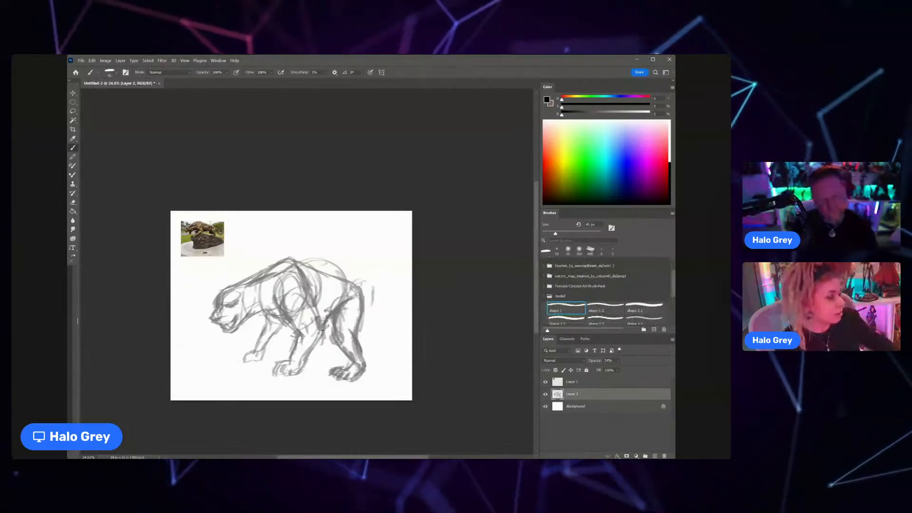
pyautogui.moveTo(368, 275)
pyautogui.mouseDown()
pyautogui.moveTo(326, 321)
pyautogui.moveTo(378, 320)
pyautogui.mouseUp()
pyautogui.hotkey('ctrl', 'd')
# Step: Sketch a long tail curling up from the rump and over the back, and close the belly line
pyautogui.press('b')
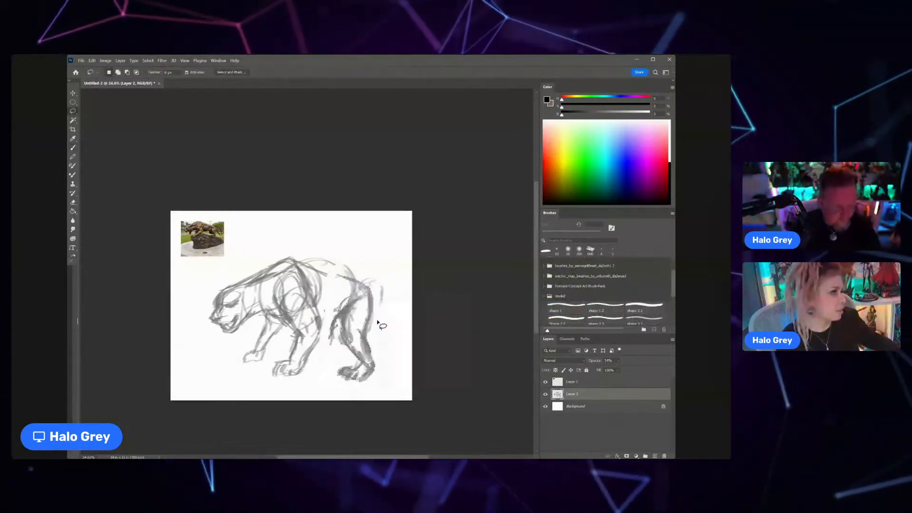
pyautogui.moveTo(369, 281)
pyautogui.mouseDown()
pyautogui.moveTo(392, 291)
pyautogui.moveTo(326, 256)
pyautogui.moveTo(312, 235)
pyautogui.mouseUp()
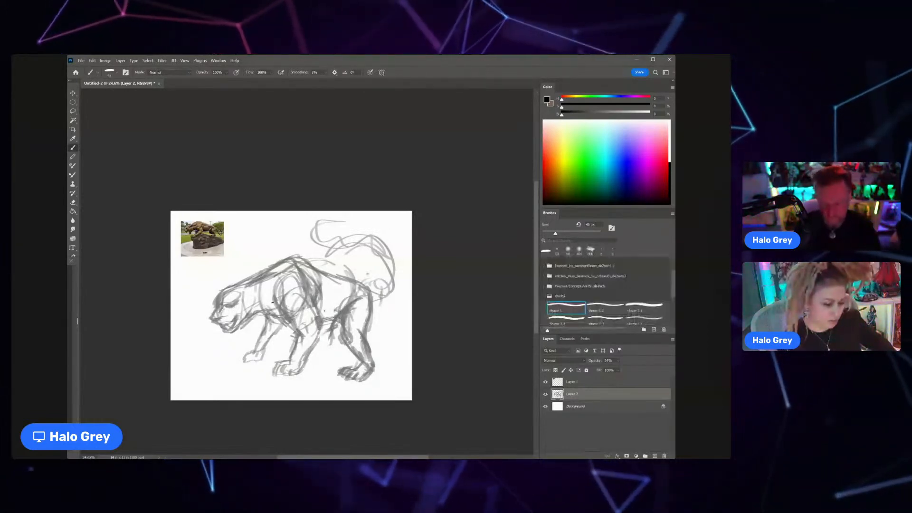
# Step: Try moving the lassoed head closer to the shoulders
pyautogui.press('l')
pyautogui.moveTo(256, 281)
pyautogui.mouseDown()
pyautogui.moveTo(256, 323)
pyautogui.moveTo(247, 300)
pyautogui.mouseUp()
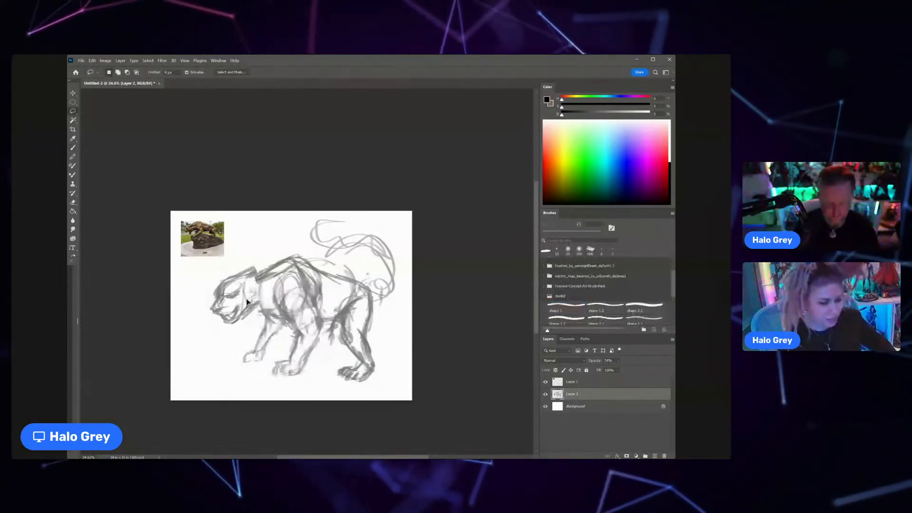
pyautogui.hotkey('ctrl', 'z')
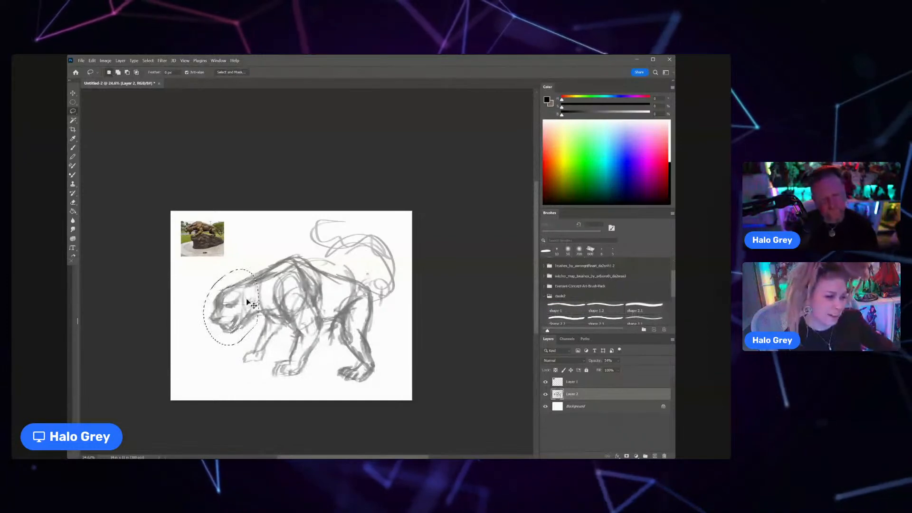
pyautogui.hotkey('ctrl', 'd')
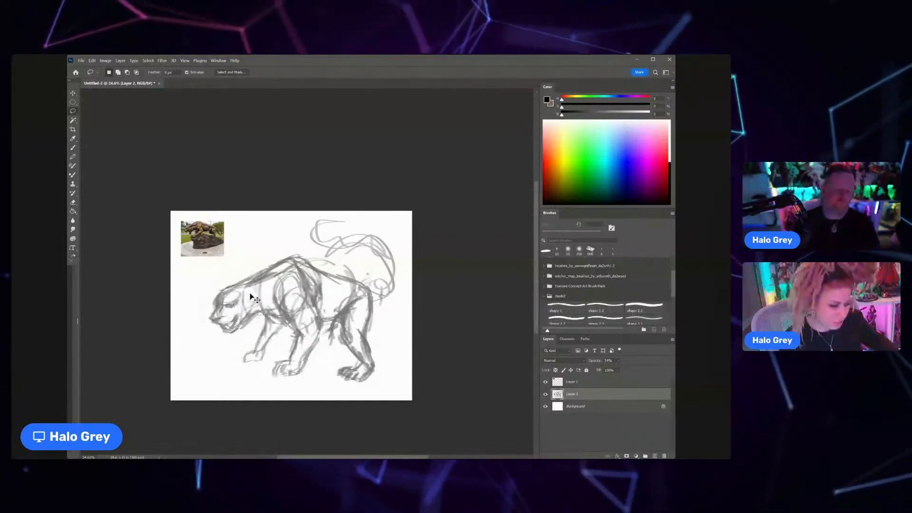
# Step: Add the ear to the head, and round out the far forepaw and the chin
pyautogui.press('b')
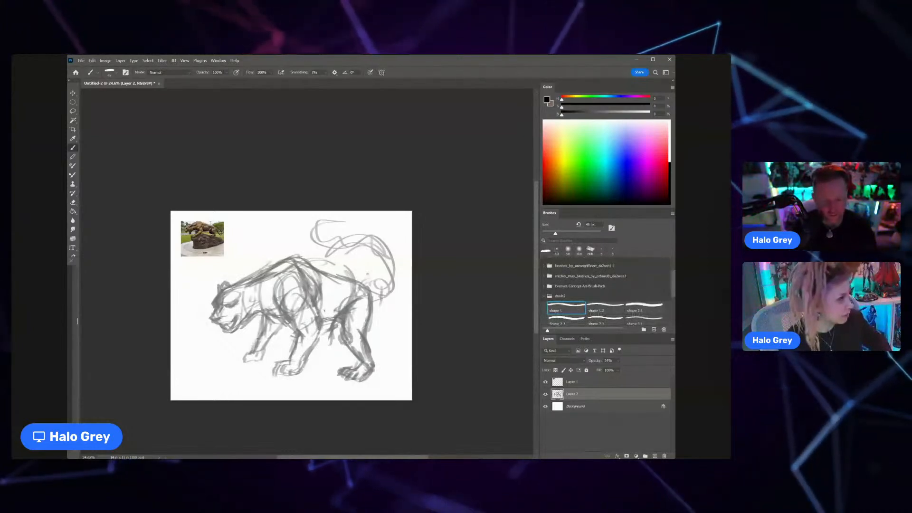
pyautogui.moveTo(246, 361)
pyautogui.mouseDown()
pyautogui.moveTo(263, 360)
pyautogui.moveTo(237, 332)
pyautogui.mouseUp()
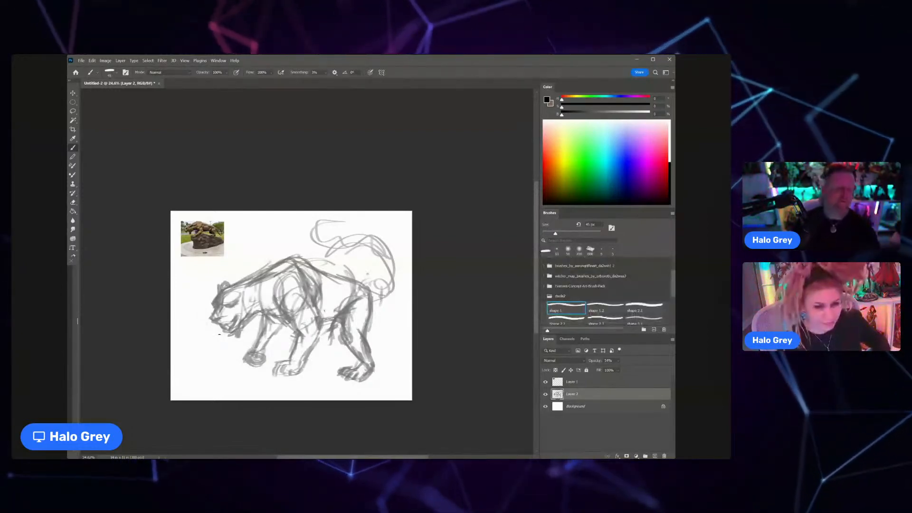
# Step: Sketch the rock ledge under the paws with an angular front edge and a slope rising behind the hind leg
pyautogui.moveTo(209, 375); pyautogui.dragTo(239, 400)
pyautogui.moveTo(215, 371); pyautogui.dragTo(257, 395)
pyautogui.moveTo(215, 371)
pyautogui.mouseDown()
pyautogui.moveTo(247, 363)
pyautogui.moveTo(340, 372)
pyautogui.mouseUp()
pyautogui.moveTo(412, 314); pyautogui.dragTo(382, 344)
pyautogui.moveTo(390, 337); pyautogui.dragTo(308, 371)
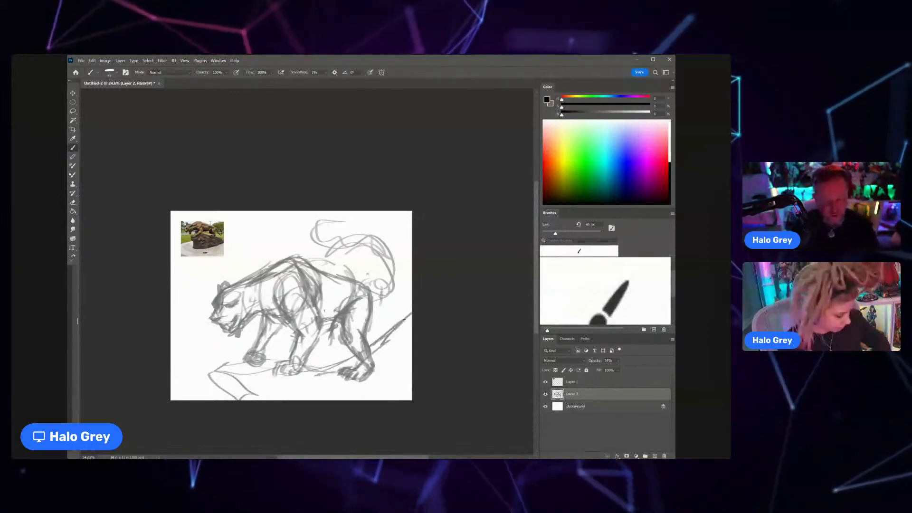
# Step: Scale the sketch down slightly toward the upper left and add sweeping curves behind the tail and more rock contours
pyautogui.hotkey('ctrl', 't')
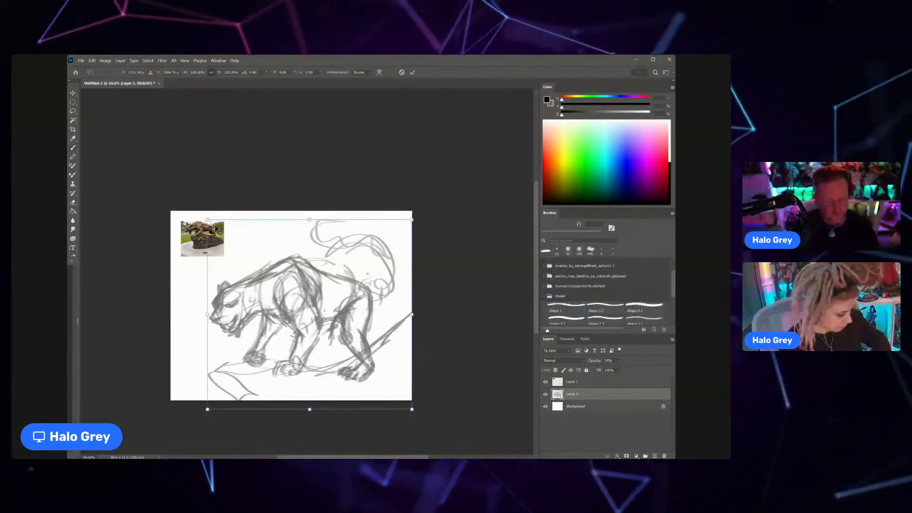
pyautogui.moveTo(216, 228)
pyautogui.mouseDown()
pyautogui.moveTo(209, 219)
pyautogui.moveTo(217, 226)
pyautogui.mouseUp()
pyautogui.moveTo(260, 265); pyautogui.dragTo(247, 243)
pyautogui.press('Return')
pyautogui.moveTo(373, 214)
pyautogui.mouseDown()
pyautogui.moveTo(398, 323)
pyautogui.moveTo(395, 398)
pyautogui.mouseUp()
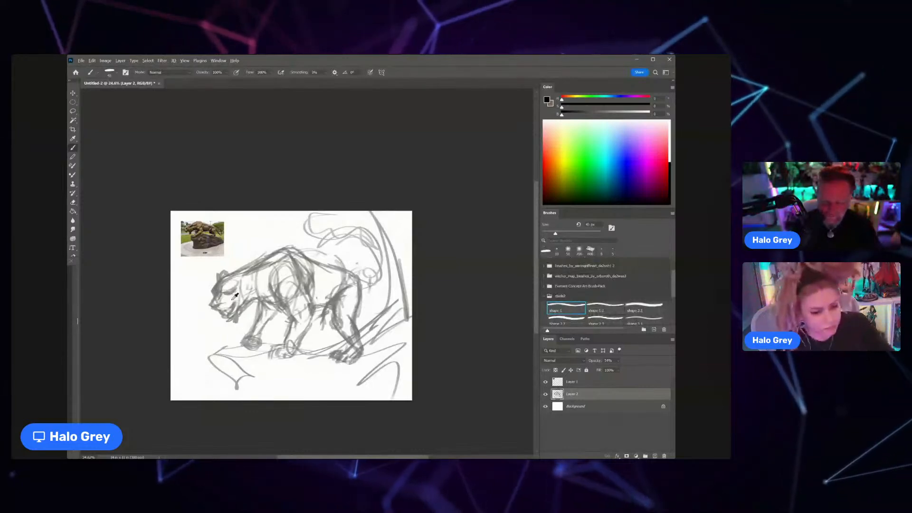
# Step: Rework the head with heavier strokes on the ears, cheek, nose, muzzle and lower jaw
pyautogui.scroll(1, 235, 295)
pyautogui.scroll(1, 233, 296)
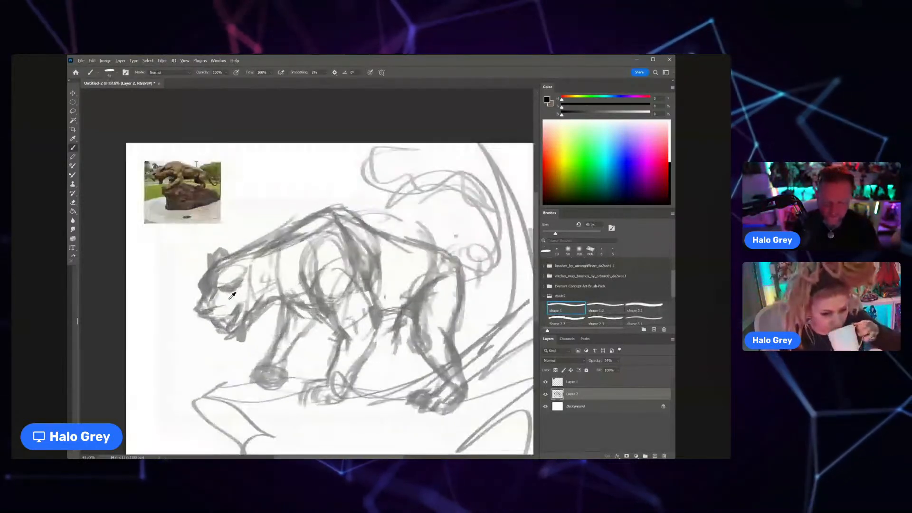
pyautogui.scroll(1, 235, 297)
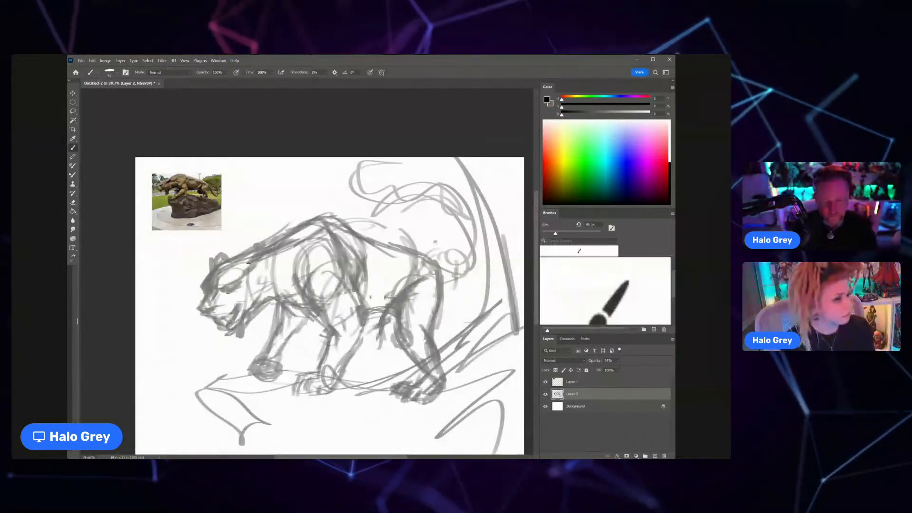
pyautogui.moveTo(250, 262)
pyautogui.mouseDown()
pyautogui.moveTo(242, 279)
pyautogui.moveTo(237, 237)
pyautogui.moveTo(229, 256)
pyautogui.mouseUp()
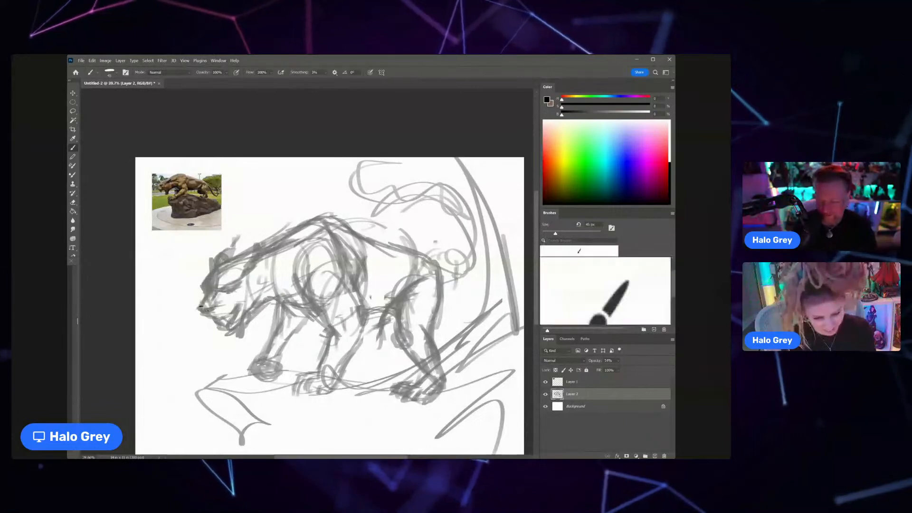
pyautogui.moveTo(205, 301)
pyautogui.mouseDown()
pyautogui.moveTo(210, 318)
pyautogui.moveTo(232, 312)
pyautogui.mouseUp()
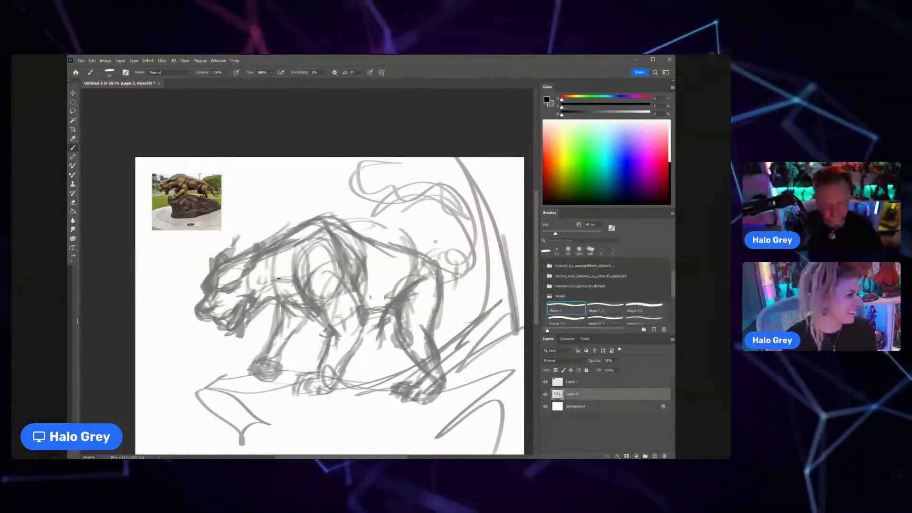
# Step: Lasso the head and try shifting it slightly forward and down
pyautogui.press('l')
pyautogui.moveTo(290, 245); pyautogui.dragTo(225, 237)
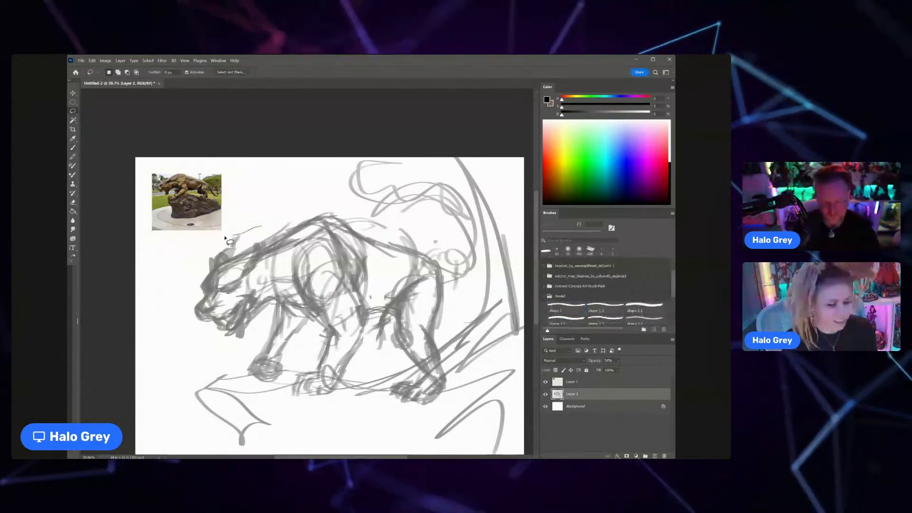
pyautogui.moveTo(172, 342); pyautogui.dragTo(267, 229)
pyautogui.moveTo(258, 277); pyautogui.dragTo(252, 276)
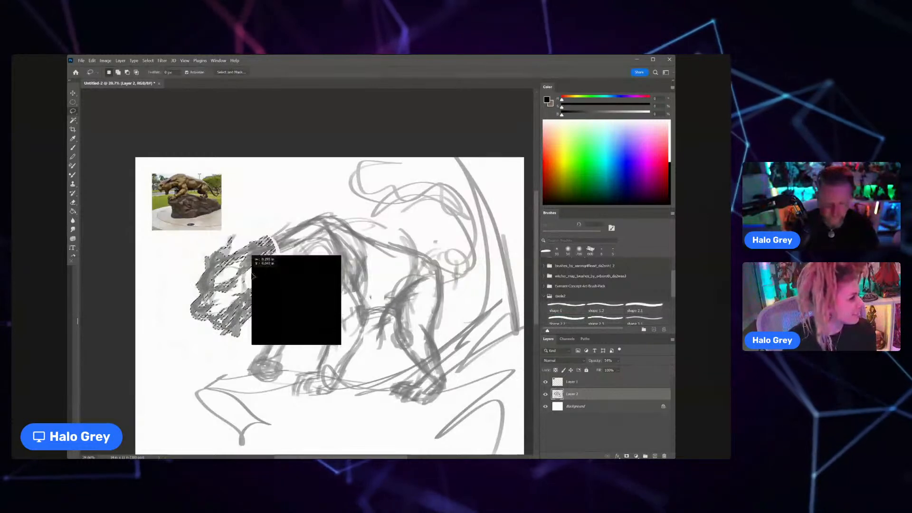
pyautogui.scroll(-2, 275, 286)
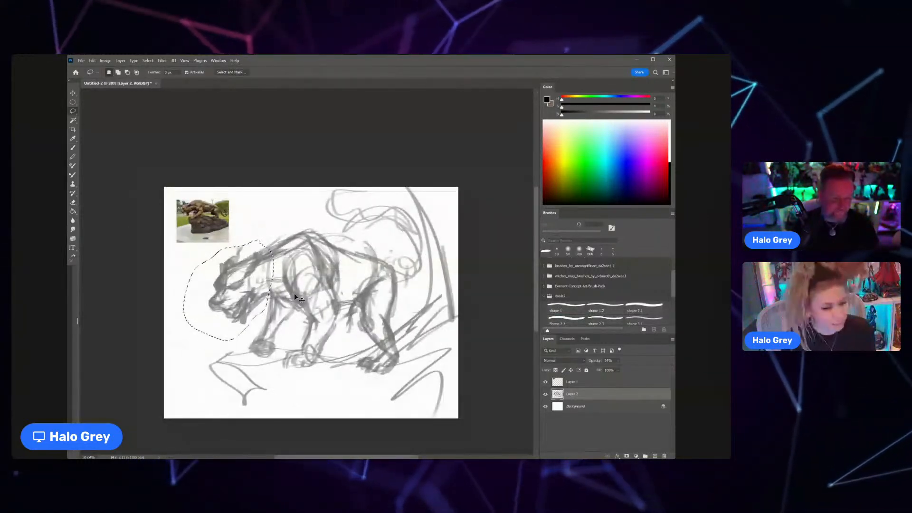
pyautogui.scroll(-2, 295, 296)
# Step: Create a new layer with the default settings directly above Layer 2 and keep the Brush tool ready
pyautogui.press('b')
pyautogui.scroll(2, 335, 308)
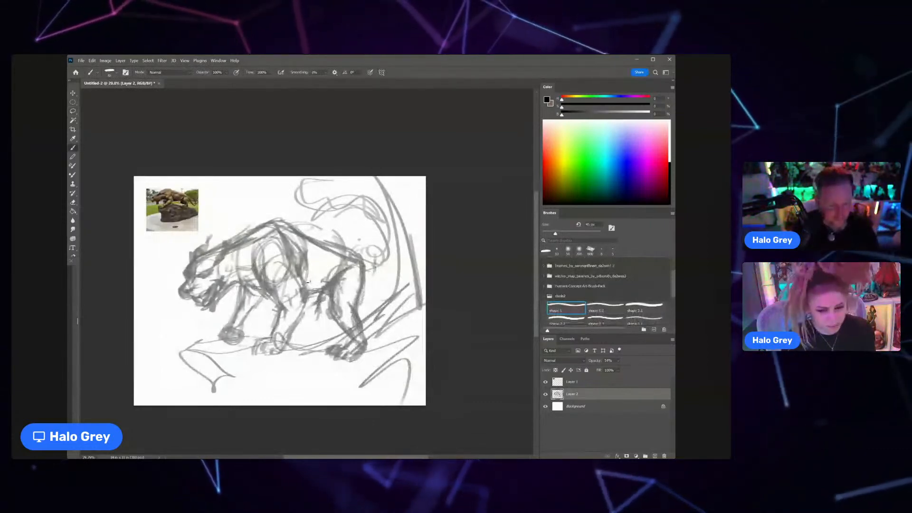
pyautogui.moveTo(579, 251)
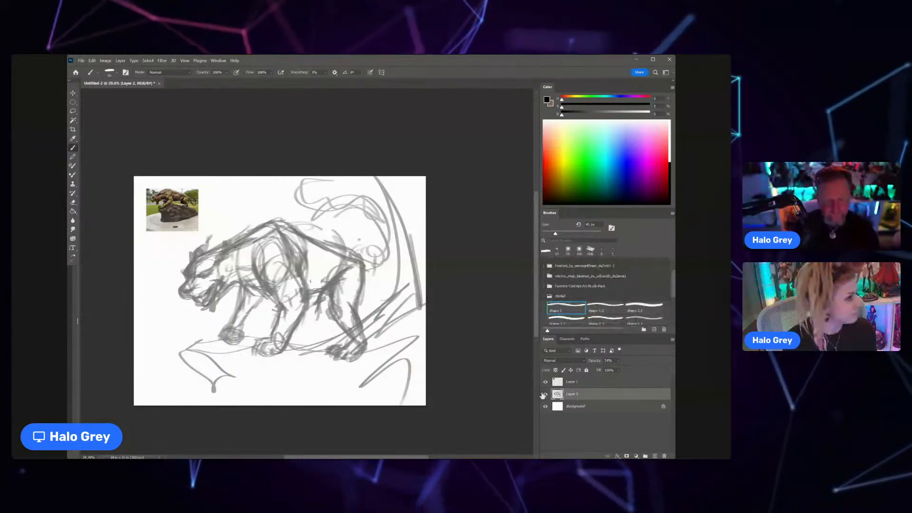
pyautogui.hotkey('ctrl', 'shift', 'n')
pyautogui.press('Return')
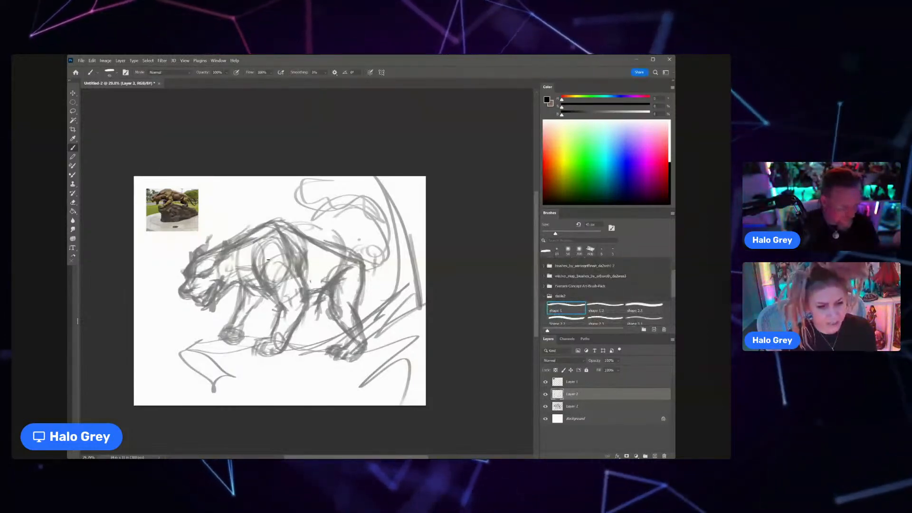
pyautogui.scroll(1, 245, 256)
pyautogui.moveTo(249, 284); pyautogui.dragTo(271, 283)
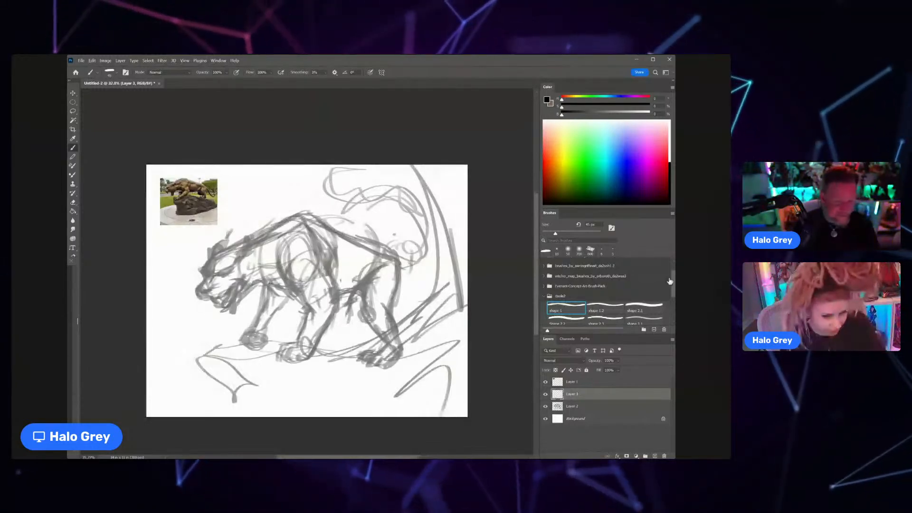
# Step: Switch the brush to a Hard Round preset from one of the collapsed brush folders
pyautogui.scroll(2, 599, 285)
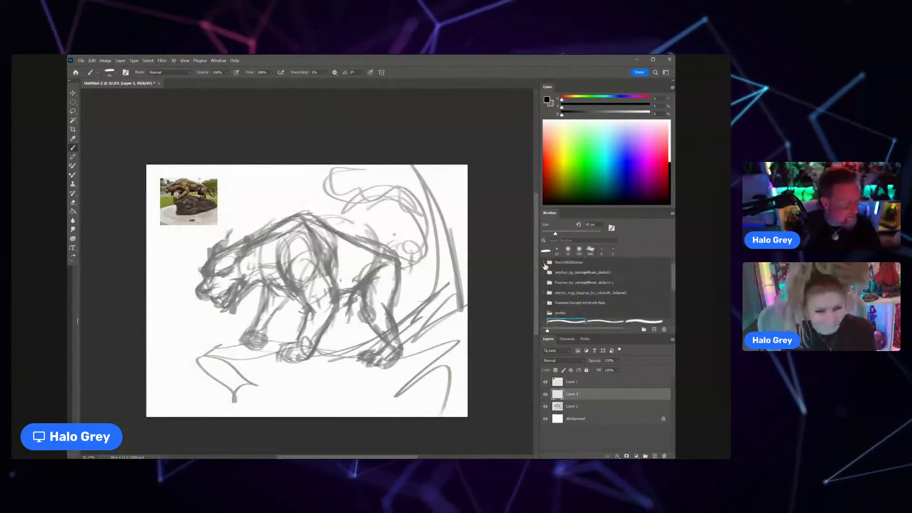
pyautogui.click(545, 264)
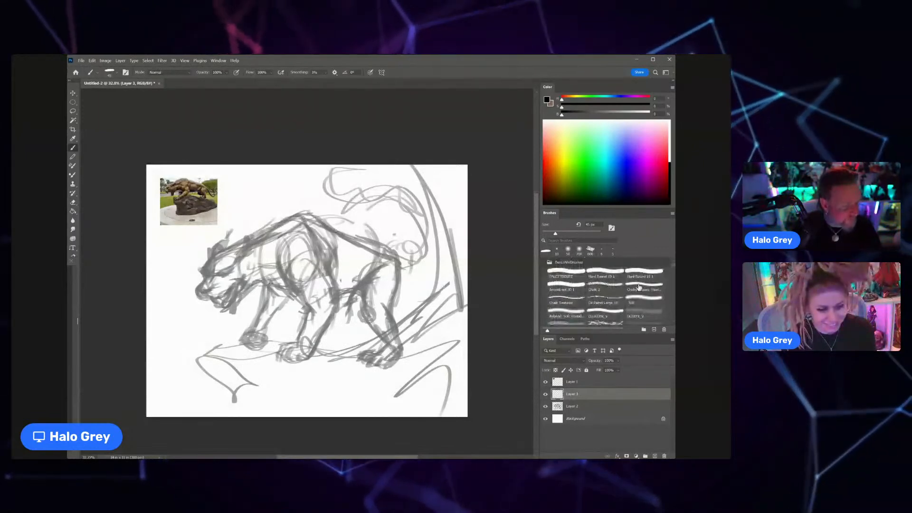
pyautogui.click(606, 272)
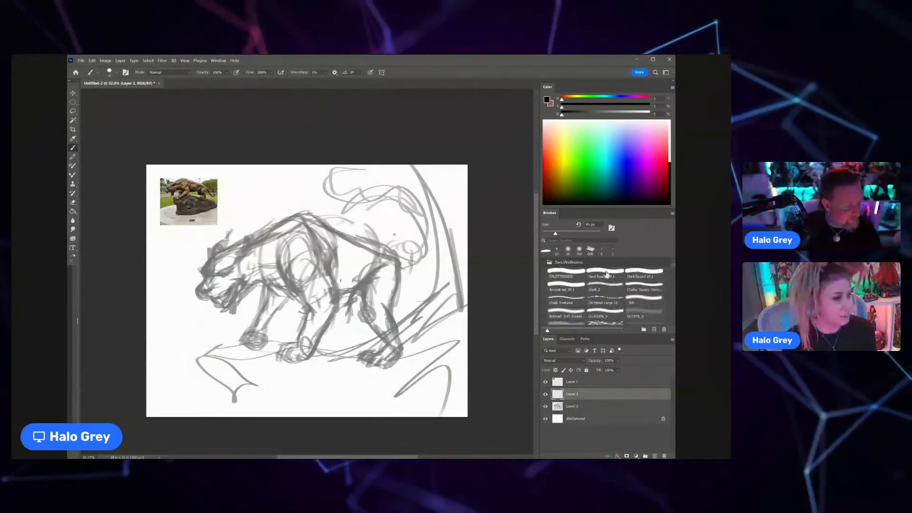
# Step: Outline the cat's brow, nose bridge and nose on Layer 3 with thin dark strokes over the faded sketch
pyautogui.press('z')
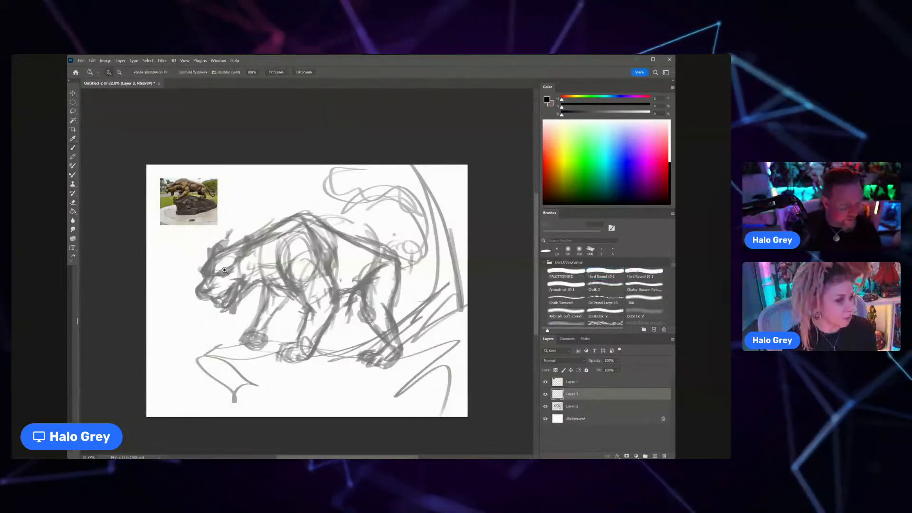
pyautogui.click(224, 271)
pyautogui.press('b')
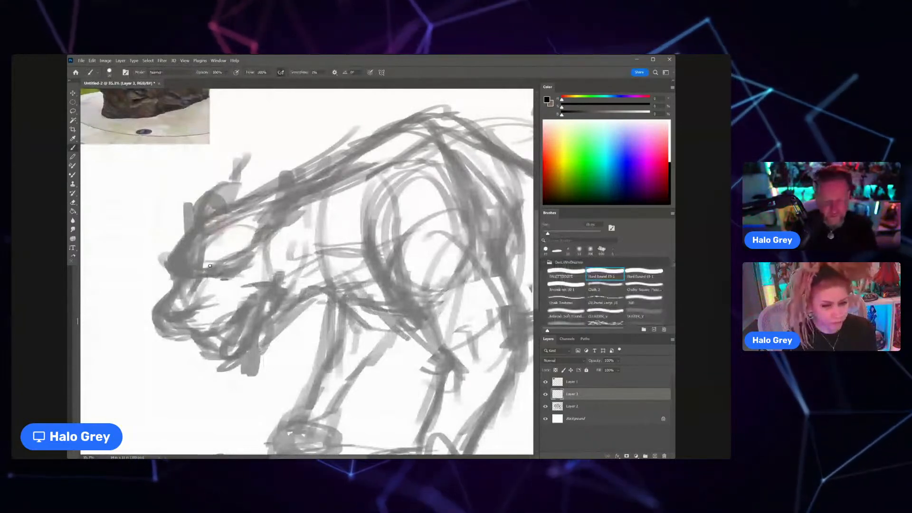
pyautogui.moveTo(192, 272)
pyautogui.mouseDown()
pyautogui.moveTo(208, 274)
pyautogui.moveTo(203, 279)
pyautogui.mouseUp()
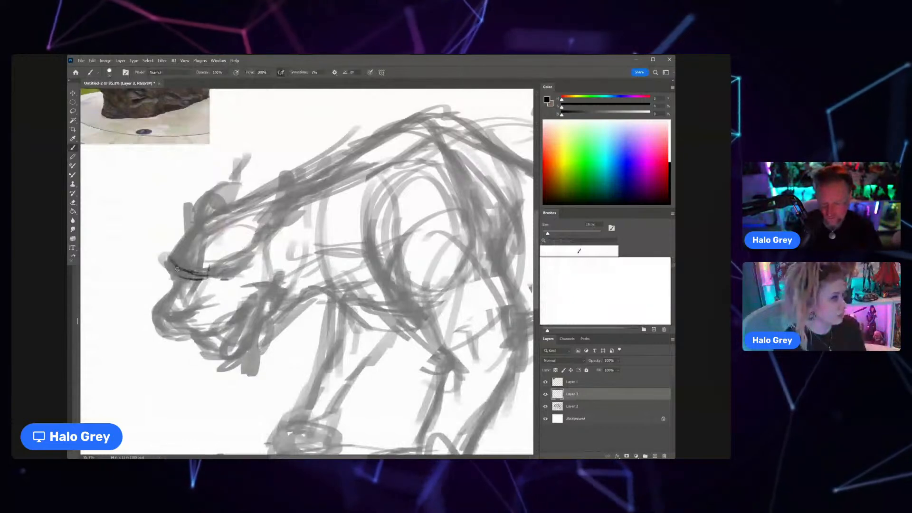
pyautogui.moveTo(173, 267); pyautogui.dragTo(172, 263)
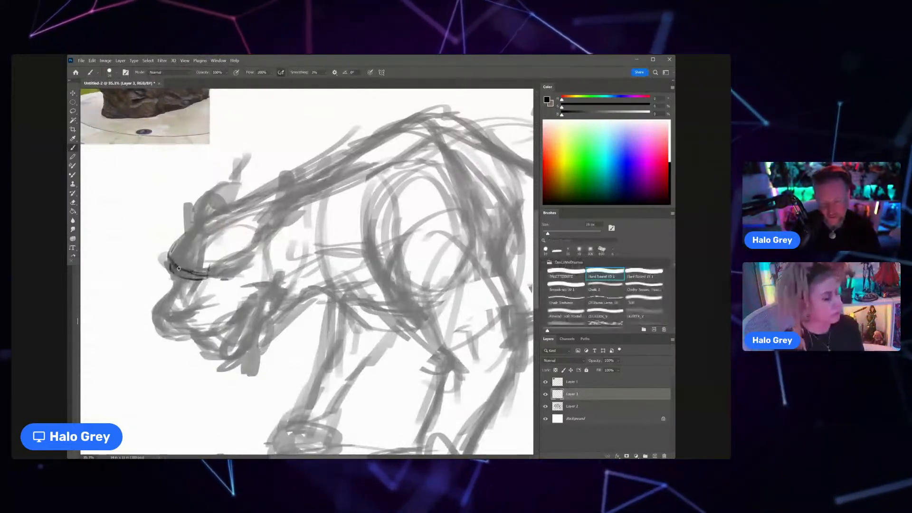
pyautogui.moveTo(170, 264); pyautogui.dragTo(160, 331)
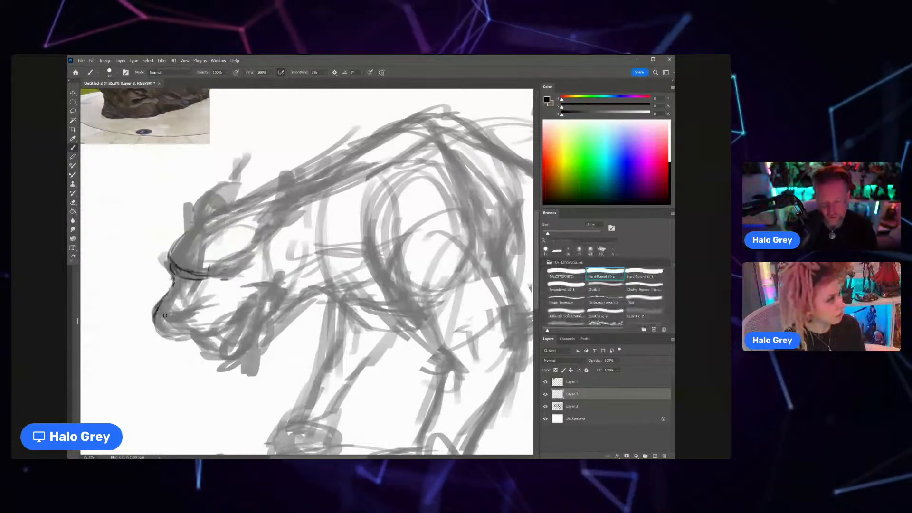
pyautogui.moveTo(178, 325)
pyautogui.mouseDown()
pyautogui.moveTo(181, 340)
pyautogui.moveTo(176, 327)
pyautogui.moveTo(192, 314)
pyautogui.moveTo(157, 310)
pyautogui.mouseUp()
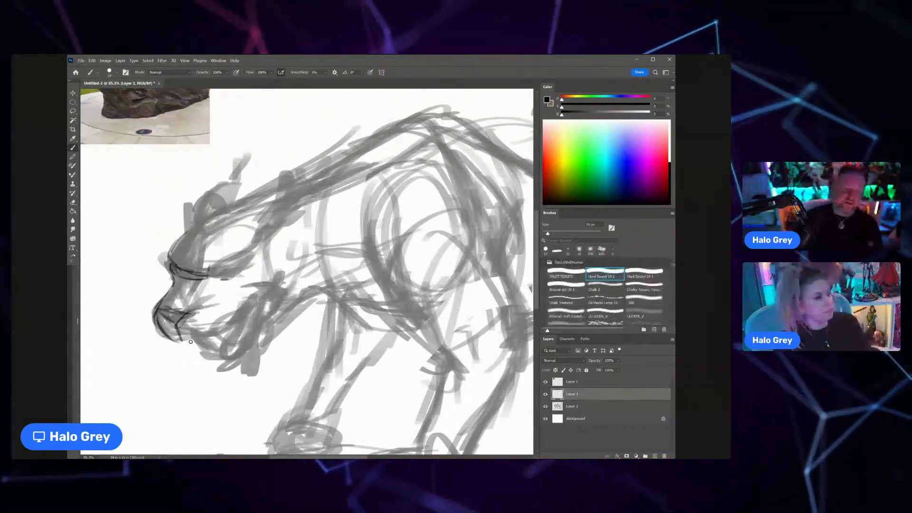
# Step: Draw the rounded upper muzzle and the narrowed eye beneath the brow line
pyautogui.moveTo(183, 340); pyautogui.dragTo(222, 335)
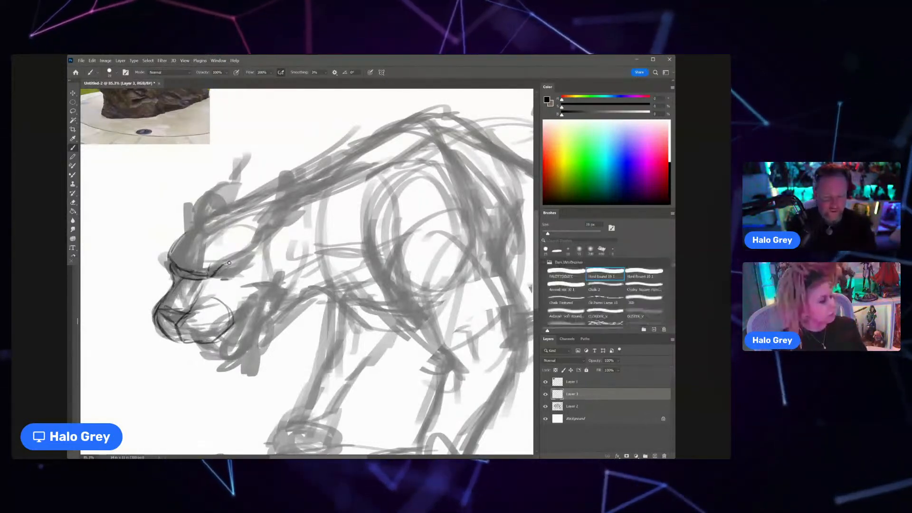
pyautogui.moveTo(229, 263); pyautogui.dragTo(253, 259)
pyautogui.moveTo(212, 276); pyautogui.dragTo(243, 267)
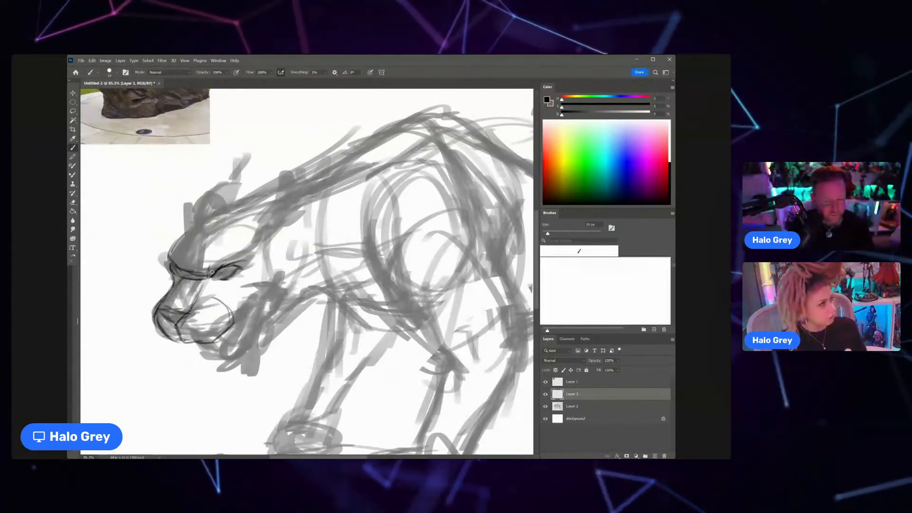
pyautogui.moveTo(237, 268); pyautogui.dragTo(220, 281)
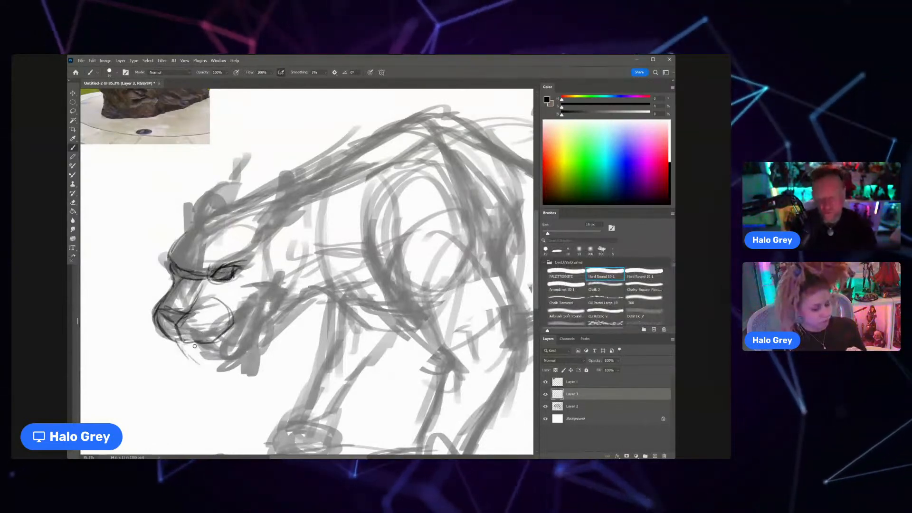
# Step: Sketch the open mouth with teeth, the lower jaw and chin, and carry the jawline back to the throat
pyautogui.moveTo(194, 355); pyautogui.dragTo(225, 349)
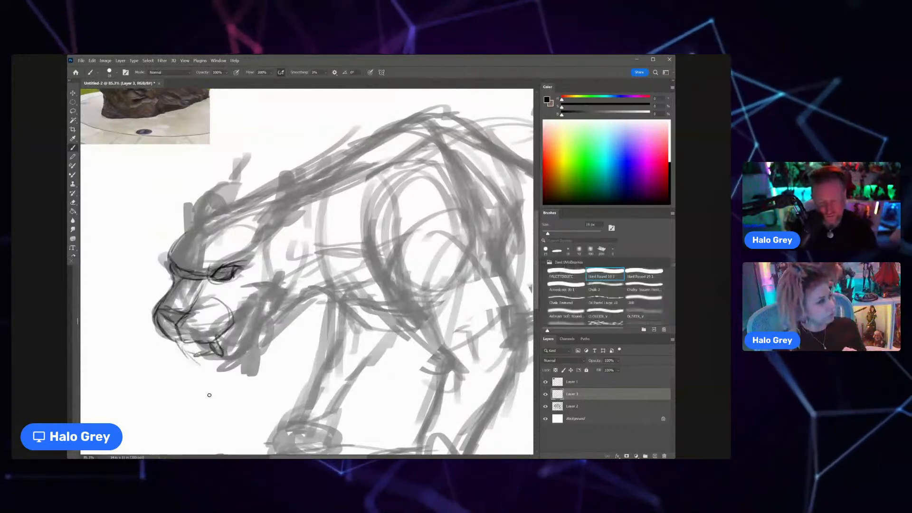
pyautogui.moveTo(250, 312)
pyautogui.mouseDown()
pyautogui.moveTo(235, 325)
pyautogui.moveTo(262, 325)
pyautogui.moveTo(243, 361)
pyautogui.moveTo(215, 368)
pyautogui.moveTo(192, 358)
pyautogui.moveTo(213, 372)
pyautogui.moveTo(229, 365)
pyautogui.mouseUp()
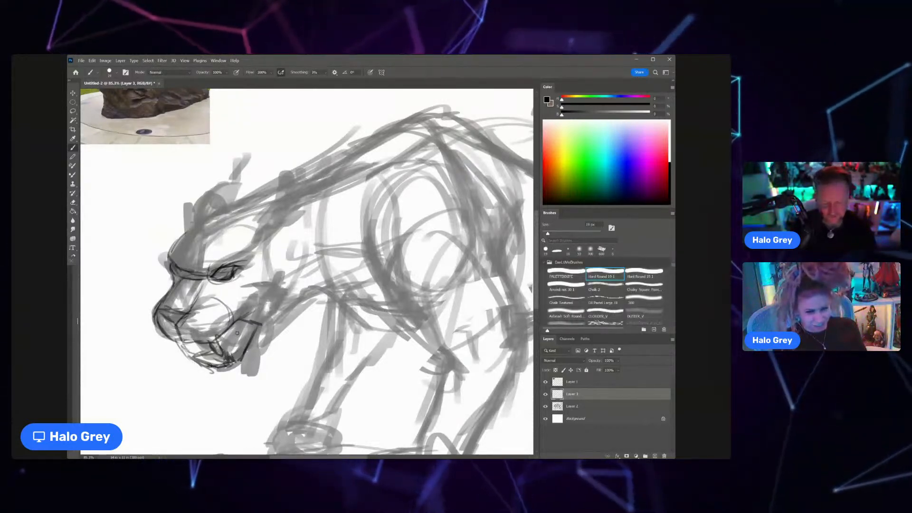
pyautogui.moveTo(198, 375); pyautogui.dragTo(251, 352)
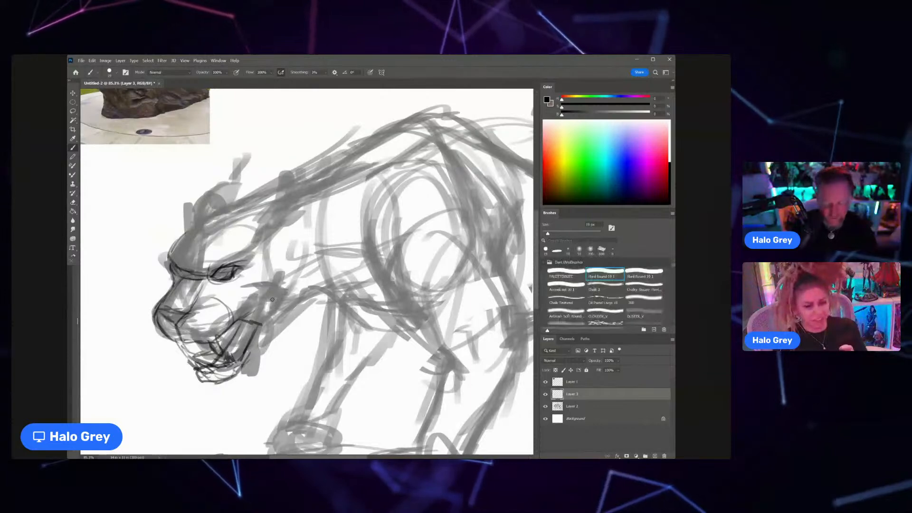
pyautogui.moveTo(242, 368); pyautogui.dragTo(276, 336)
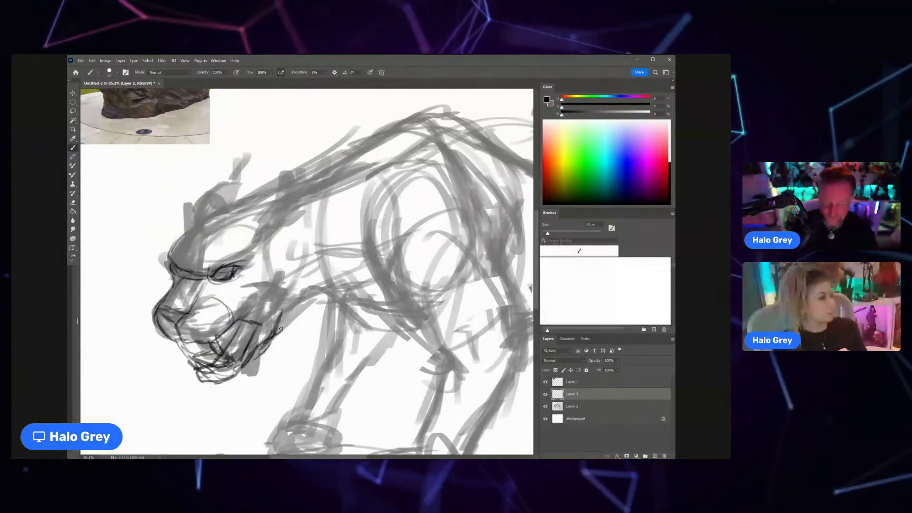
pyautogui.moveTo(306, 302)
pyautogui.mouseDown()
pyautogui.moveTo(343, 273)
pyautogui.moveTo(320, 271)
pyautogui.mouseUp()
# Step: Darken the eye and extend the brow with strokes running back toward the ear
pyautogui.hotkey('ctrl', 'space')
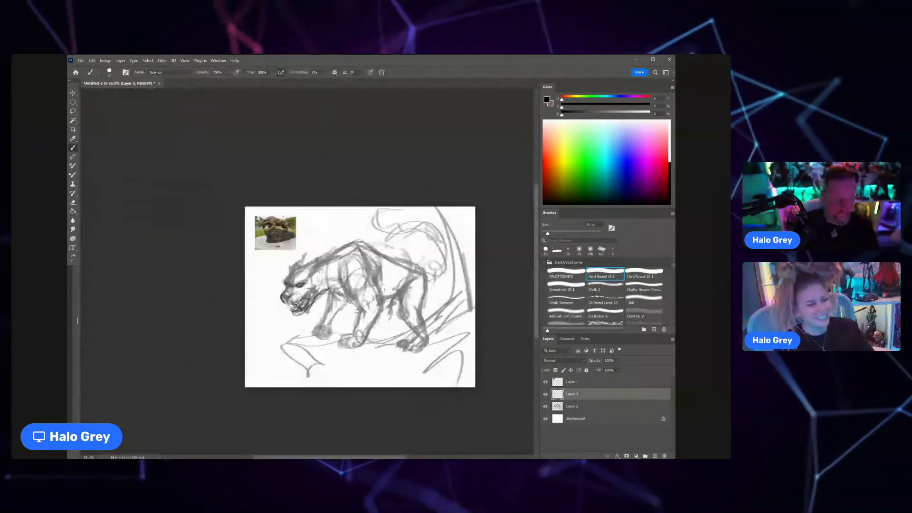
pyautogui.hotkey('ctrl', 'space')
pyautogui.moveTo(307, 288); pyautogui.dragTo(328, 287)
pyautogui.moveTo(301, 242); pyautogui.dragTo(320, 222)
pyautogui.moveTo(267, 284)
pyautogui.mouseDown()
pyautogui.moveTo(317, 258)
pyautogui.moveTo(329, 238)
pyautogui.mouseUp()
pyautogui.moveTo(272, 276)
pyautogui.mouseDown()
pyautogui.moveTo(312, 260)
pyautogui.moveTo(293, 280)
pyautogui.mouseUp()
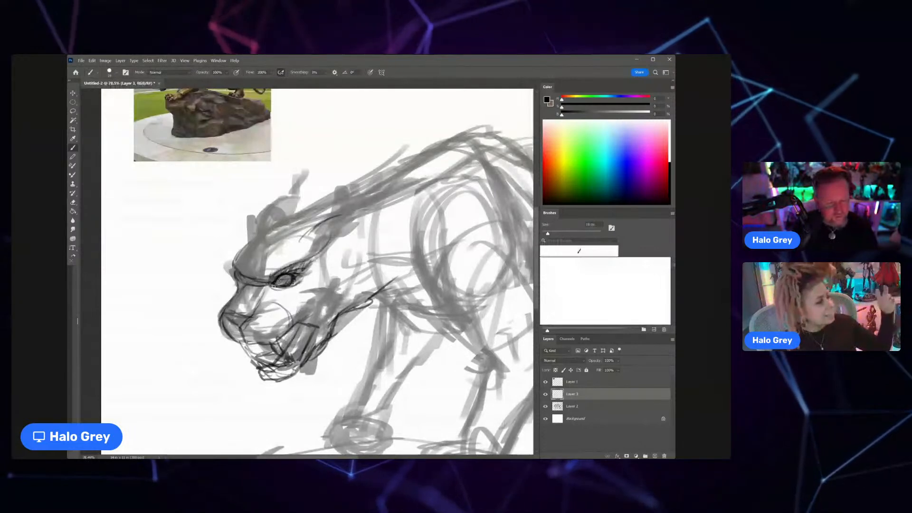
# Step: Draw the forehead and both ears and shade the top of the cat's head
pyautogui.press('z')
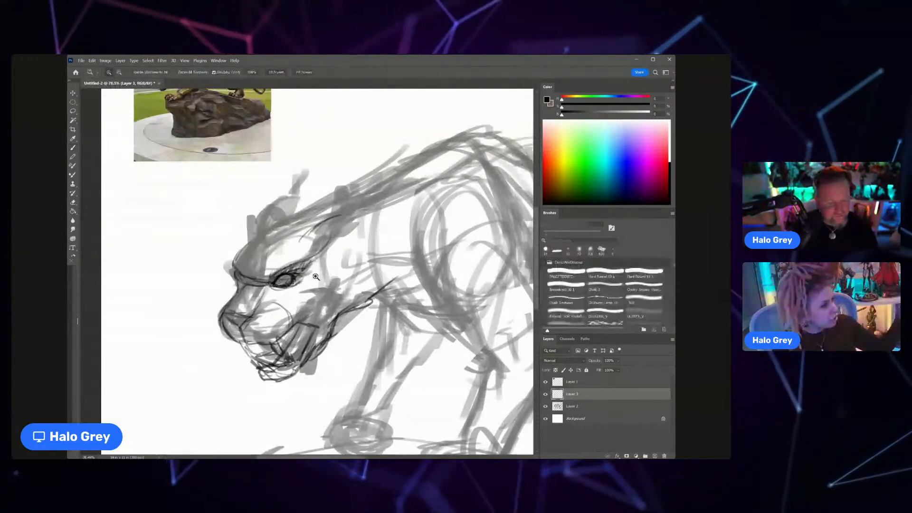
pyautogui.moveTo(310, 283); pyautogui.dragTo(267, 291)
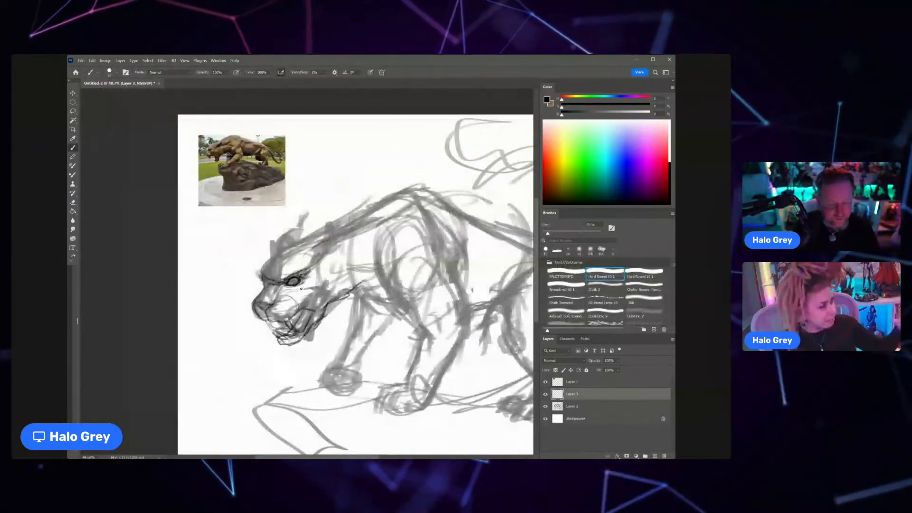
pyautogui.moveTo(337, 279); pyautogui.dragTo(297, 275)
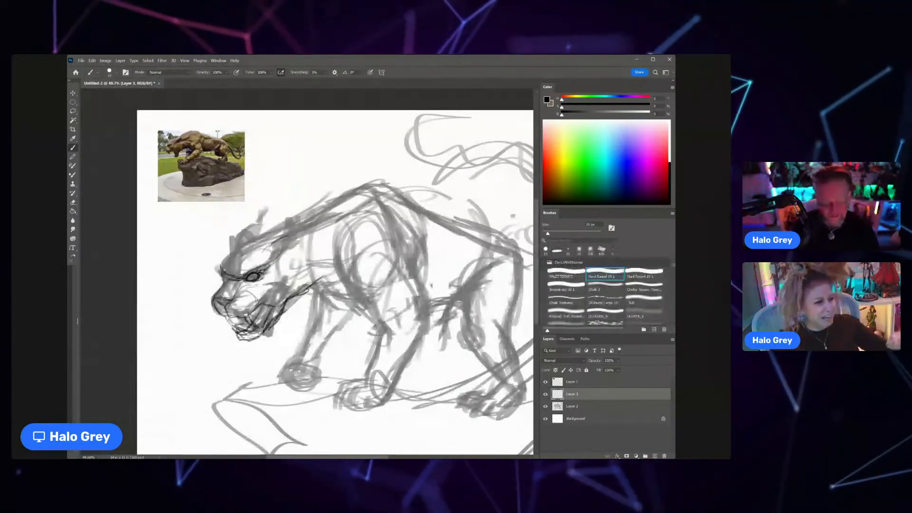
pyautogui.moveTo(225, 270); pyautogui.dragTo(286, 236)
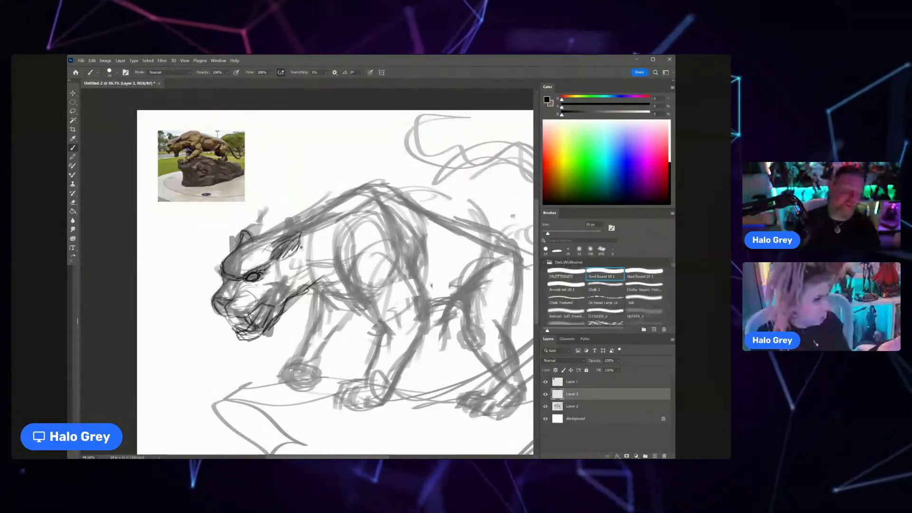
# Step: Lasso the redrawn head on Layer 3, rotate it slightly counterclockwise, and deselect it
pyautogui.press('l')
pyautogui.moveTo(320, 240); pyautogui.dragTo(272, 376)
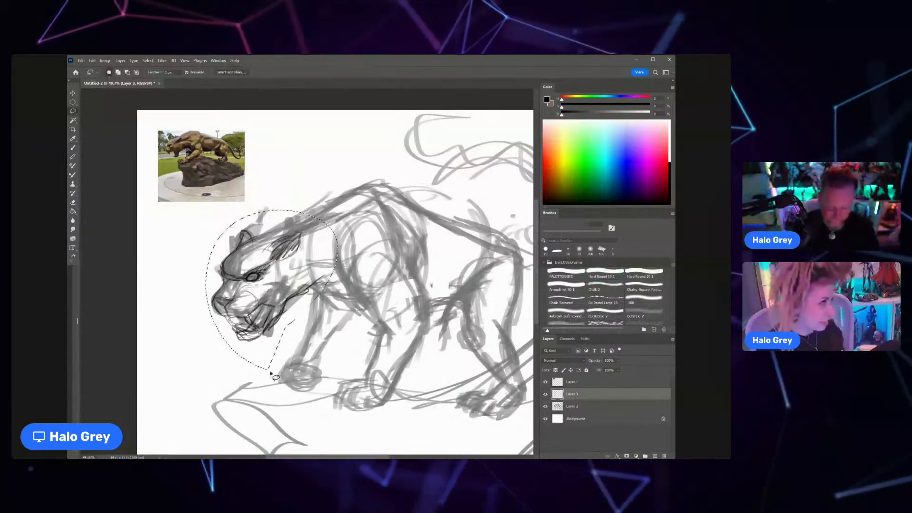
pyautogui.hotkey('ctrl', 't')
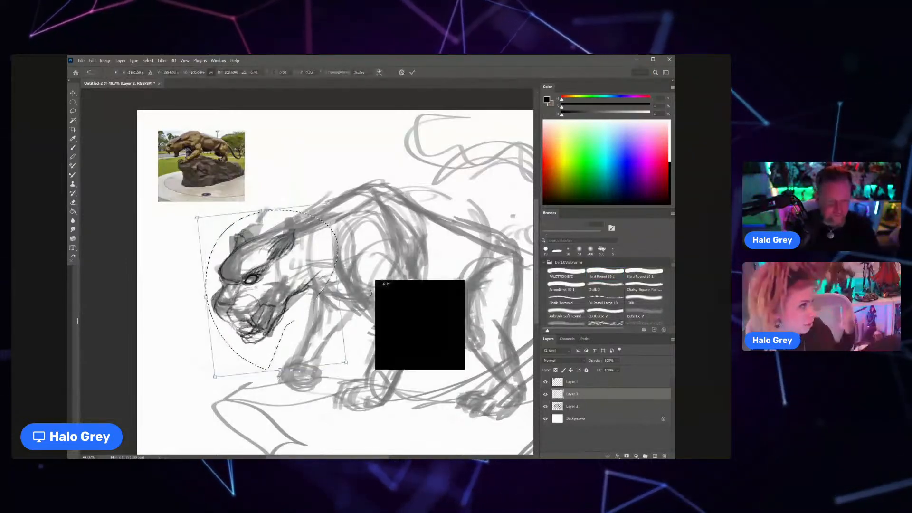
pyautogui.press('Return')
pyautogui.hotkey('ctrl', 'd')
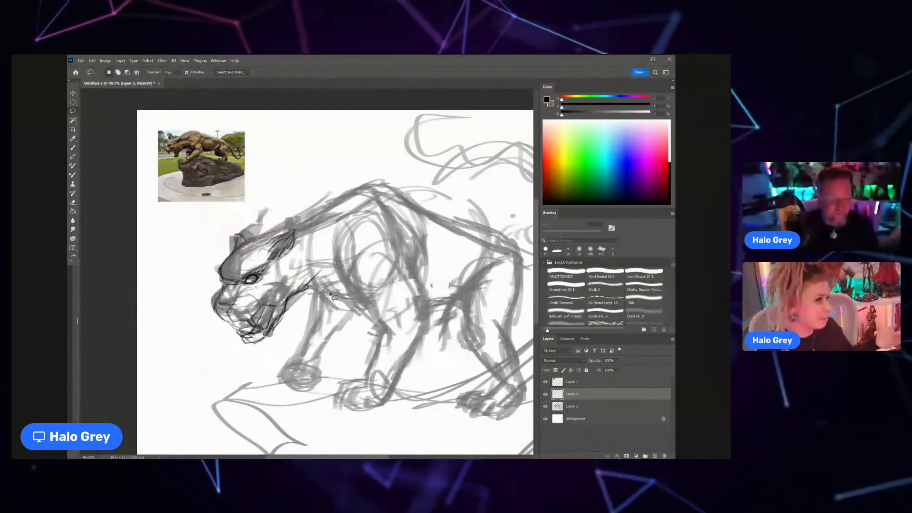
# Step: Trace the chest, the near front leg and the far front leg with thin dark lines
pyautogui.press('b')
pyautogui.scroll(-1, 333, 264)
pyautogui.moveTo(334, 263); pyautogui.dragTo(278, 258)
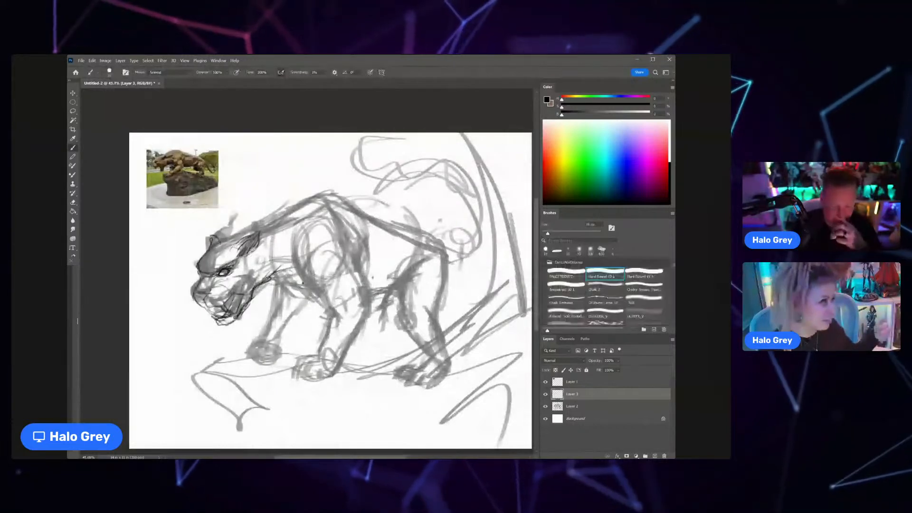
pyautogui.moveTo(274, 281); pyautogui.dragTo(318, 301)
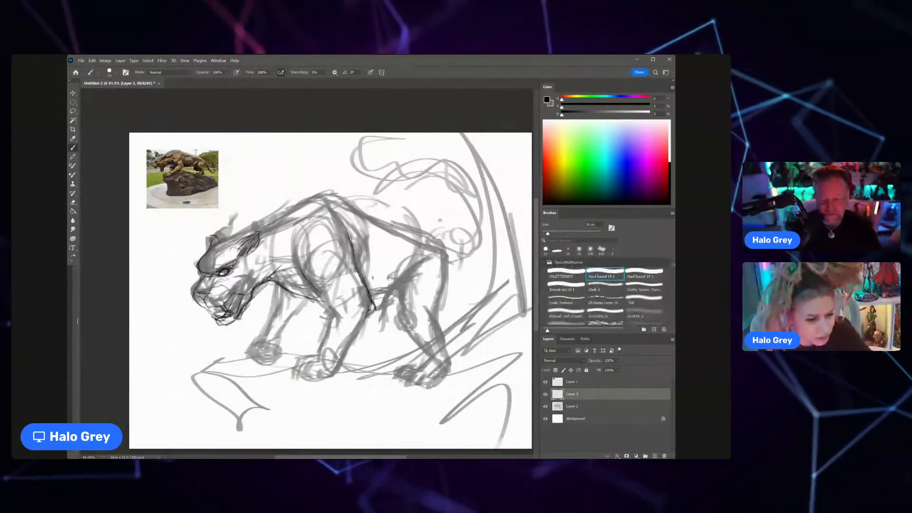
pyautogui.moveTo(357, 330); pyautogui.dragTo(339, 366)
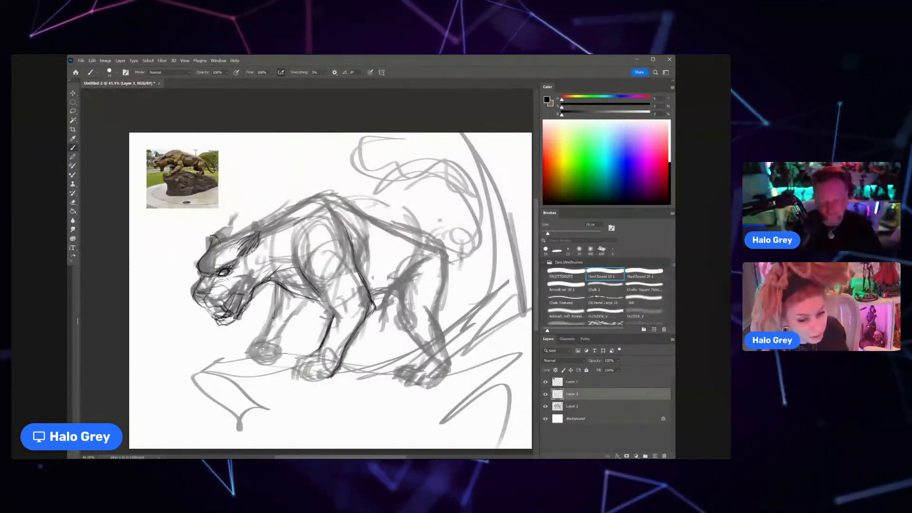
pyautogui.moveTo(276, 286)
pyautogui.mouseDown()
pyautogui.moveTo(275, 318)
pyautogui.moveTo(305, 302)
pyautogui.mouseUp()
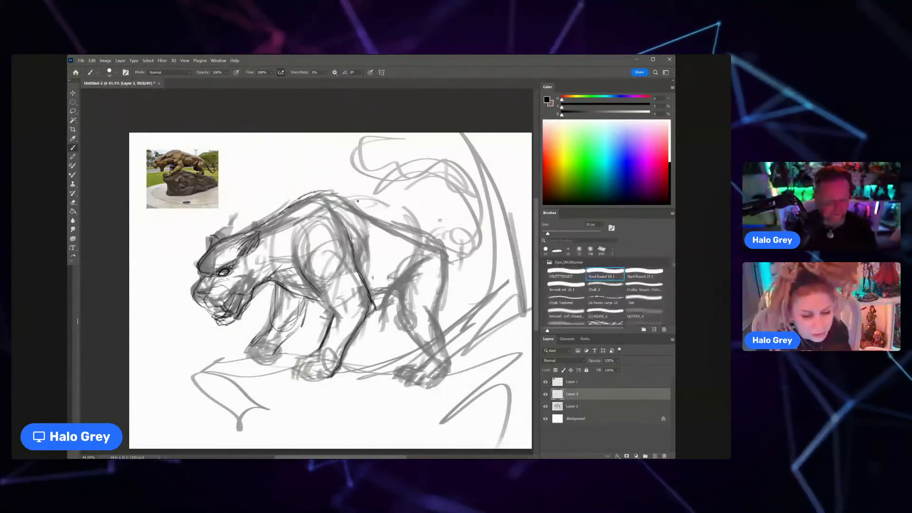
# Step: Define the shoulder and back contours, then the belly, haunch and hind leg with thin dark strokes
pyautogui.moveTo(336, 193); pyautogui.dragTo(362, 220)
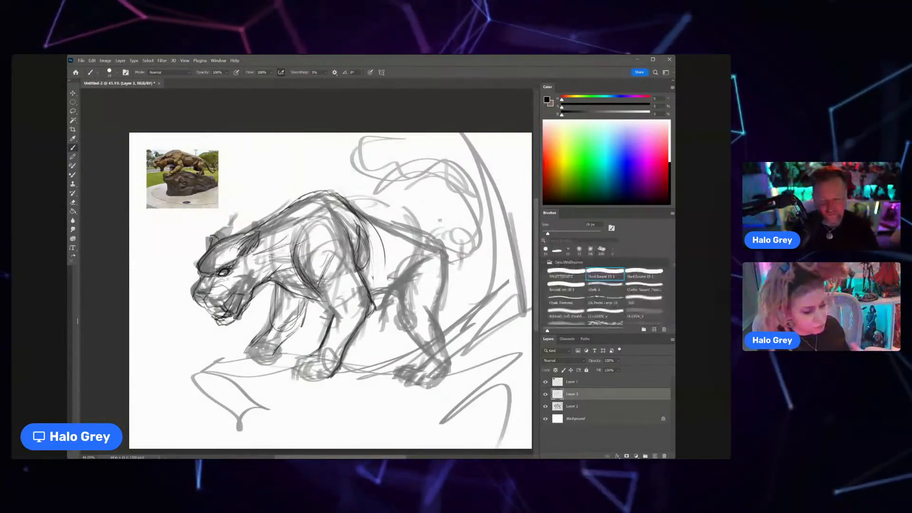
pyautogui.scroll(-2, 288, 264)
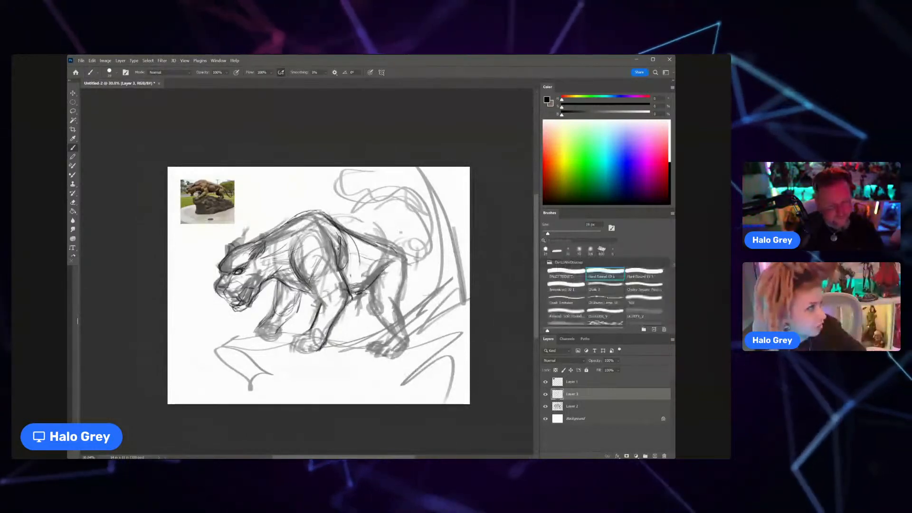
pyautogui.moveTo(389, 266)
pyautogui.mouseDown()
pyautogui.moveTo(365, 291)
pyautogui.moveTo(398, 336)
pyautogui.mouseUp()
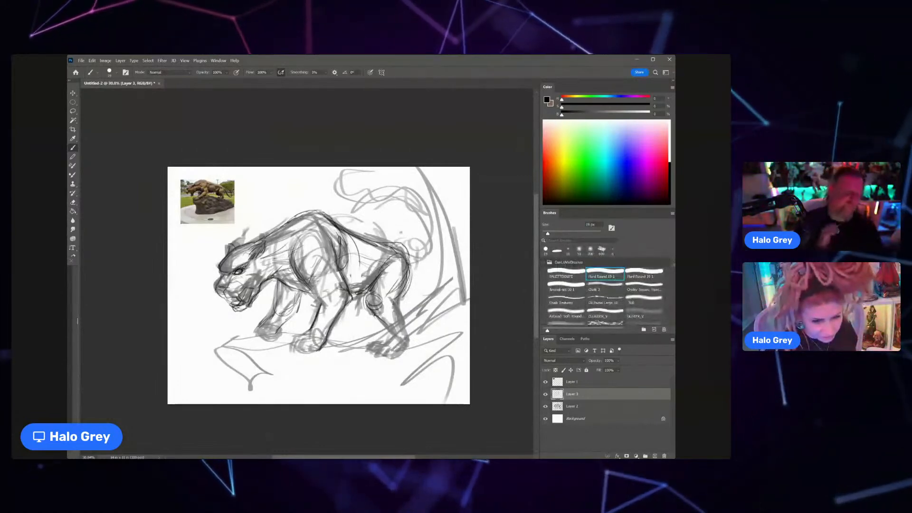
pyautogui.hotkey('ctrl', 't')
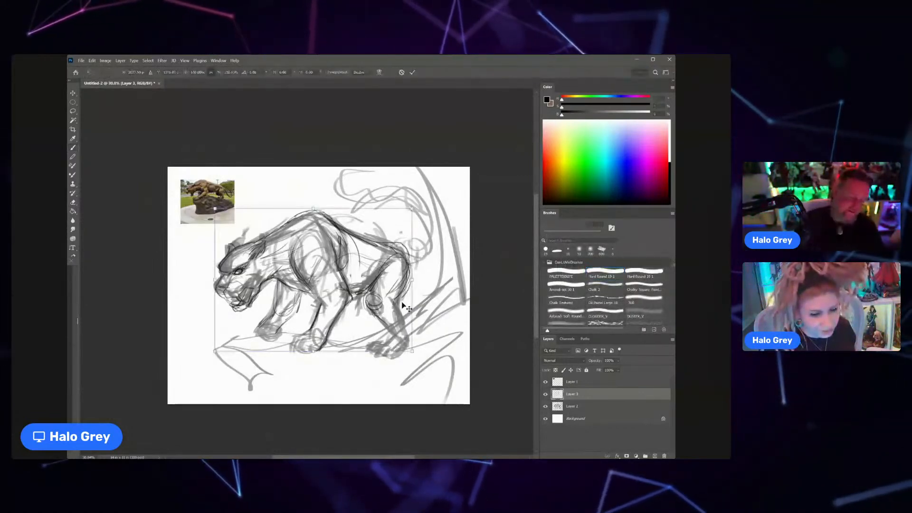
pyautogui.press('Return')
pyautogui.keyDown('ctrl'); pyautogui.click(572, 406); pyautogui.keyUp('ctrl')
pyautogui.click(580, 396)
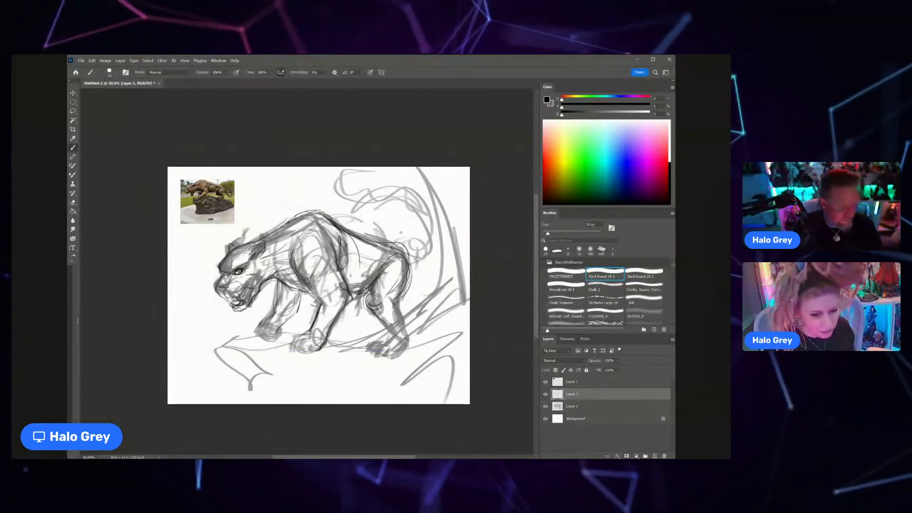
# Step: Draw the two front paws with their toes on Layer 3
pyautogui.moveTo(310, 333); pyautogui.dragTo(295, 335)
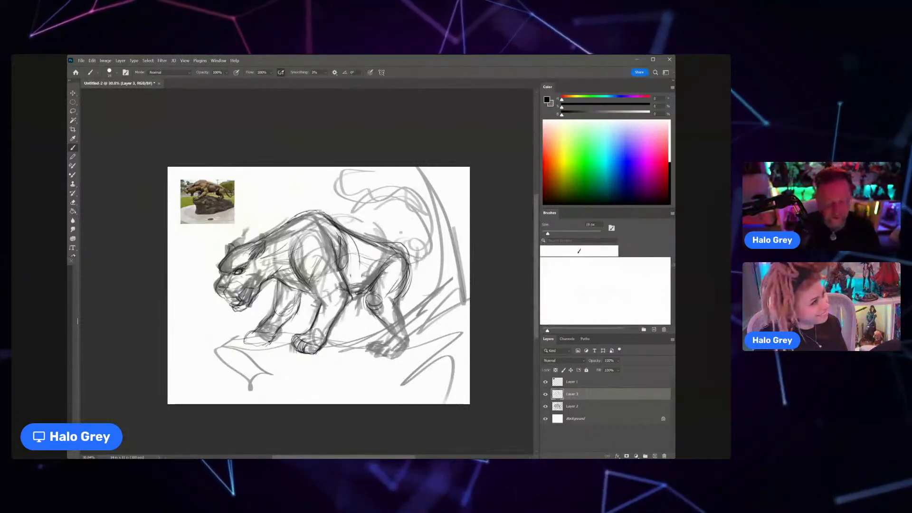
# Step: Examine the cat sketch close up and at full view, comparing it with the other open document
pyautogui.press('z')
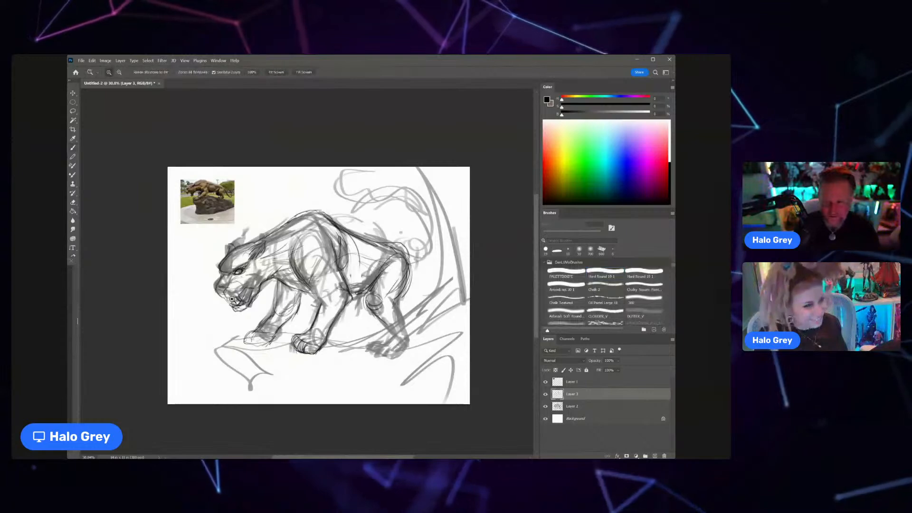
pyautogui.moveTo(232, 299); pyautogui.dragTo(245, 289)
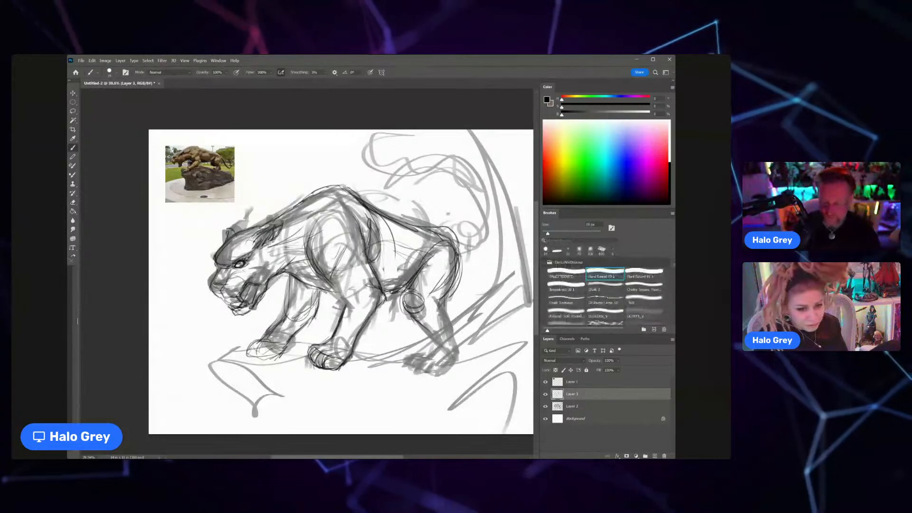
pyautogui.hotkey('ctrl', 'Tab')
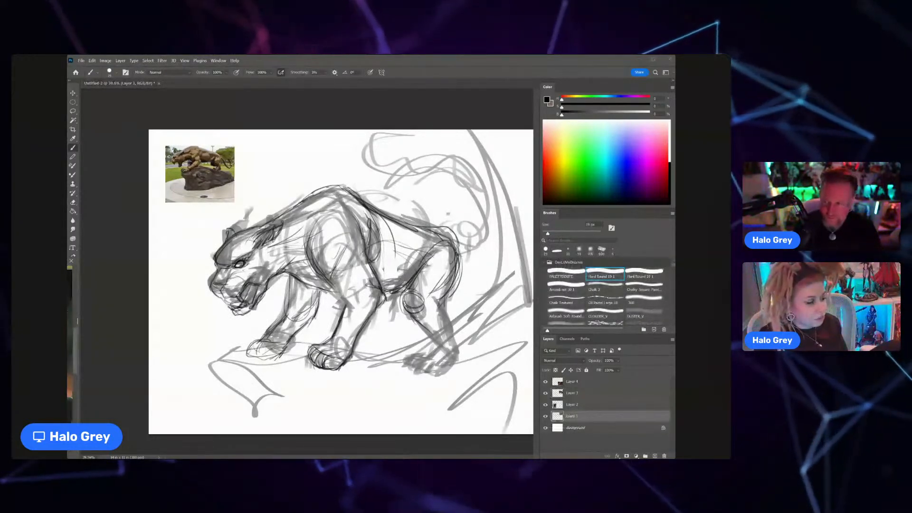
pyautogui.click(231, 279)
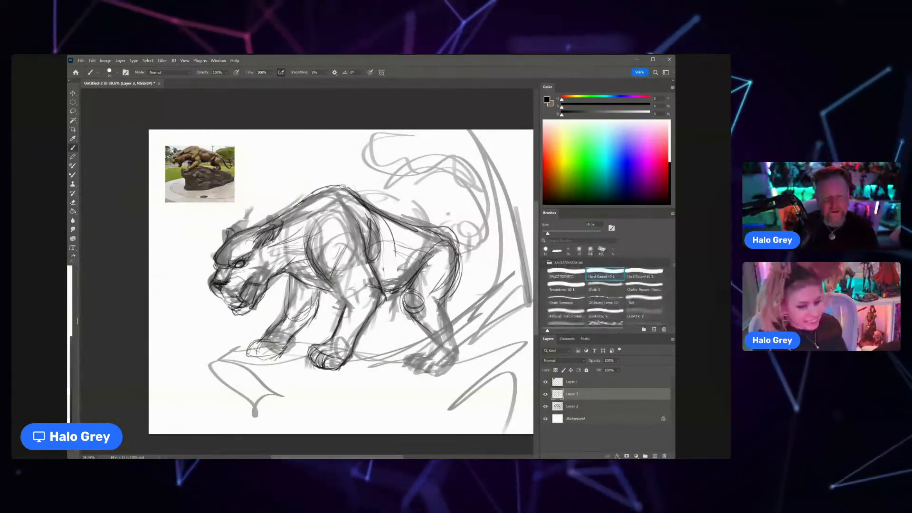
pyautogui.scroll(3, 252, 266)
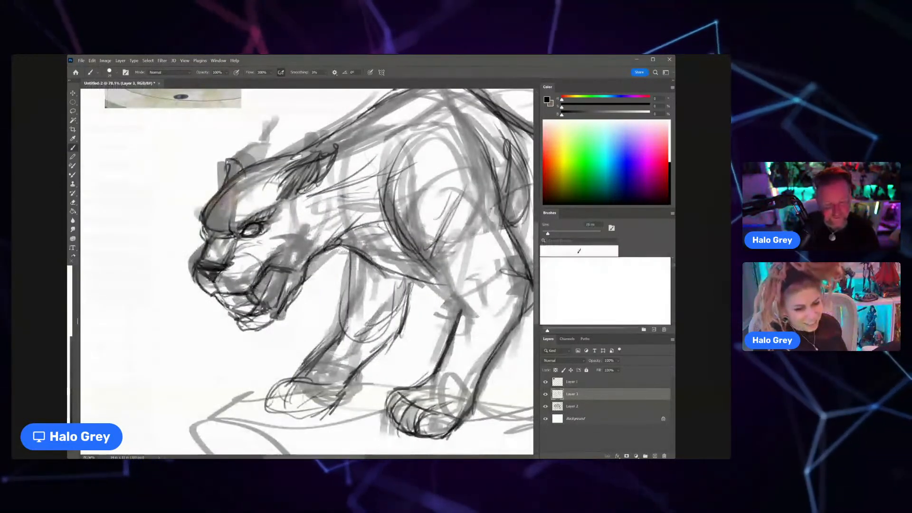
pyautogui.scroll(-5, 232, 314)
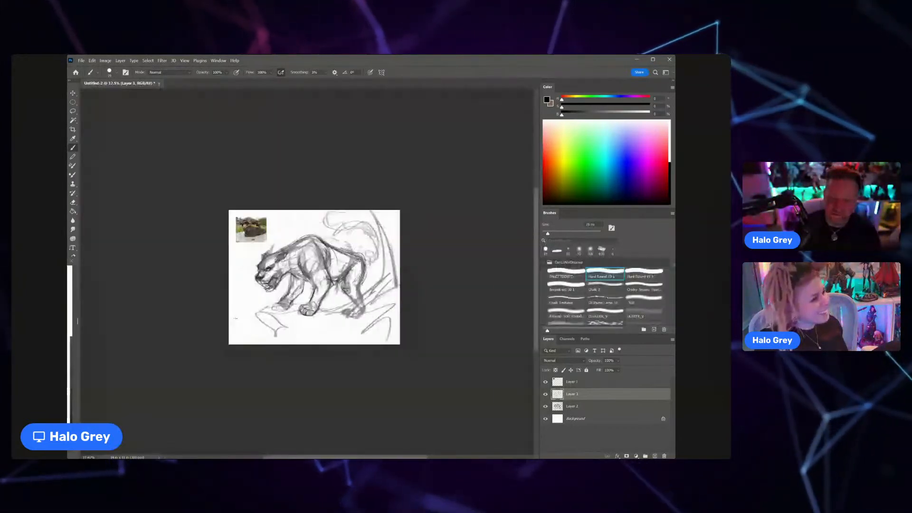
pyautogui.scroll(3, 235, 318)
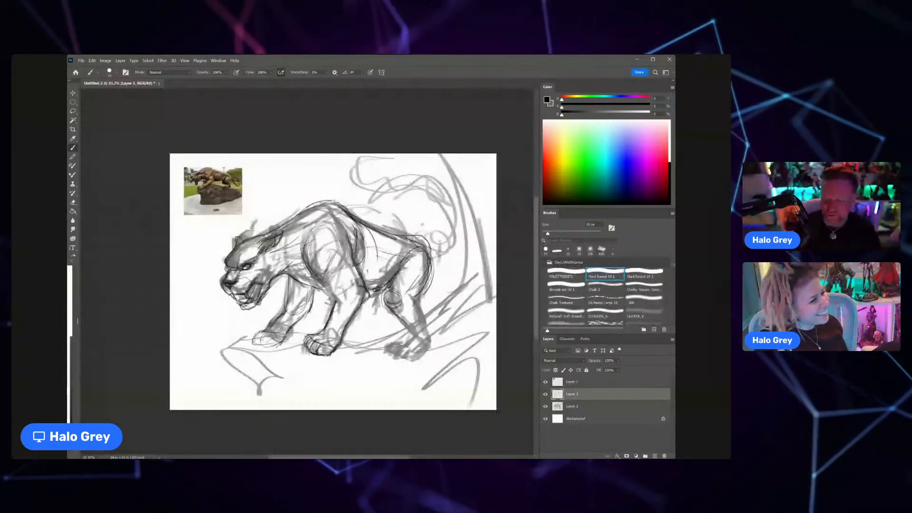
pyautogui.hotkey('ctrl', 'Tab')
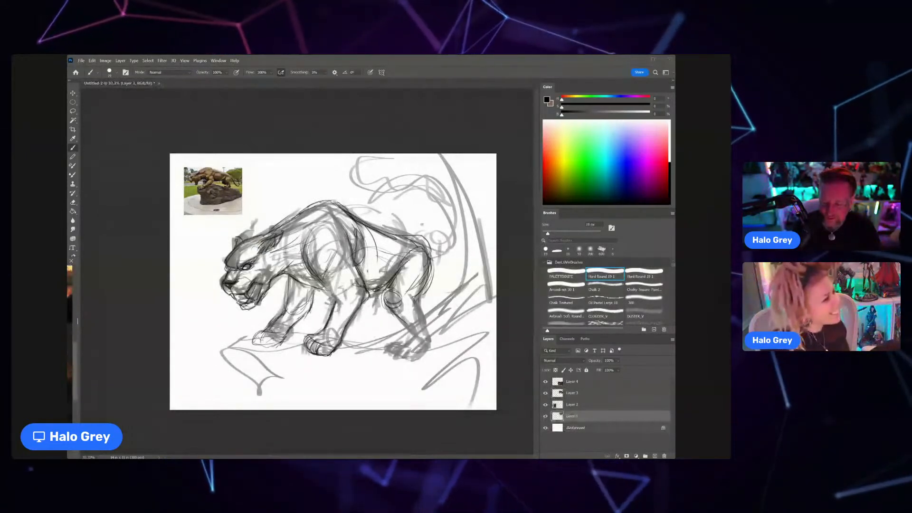
pyautogui.hotkey('ctrl', 'Tab')
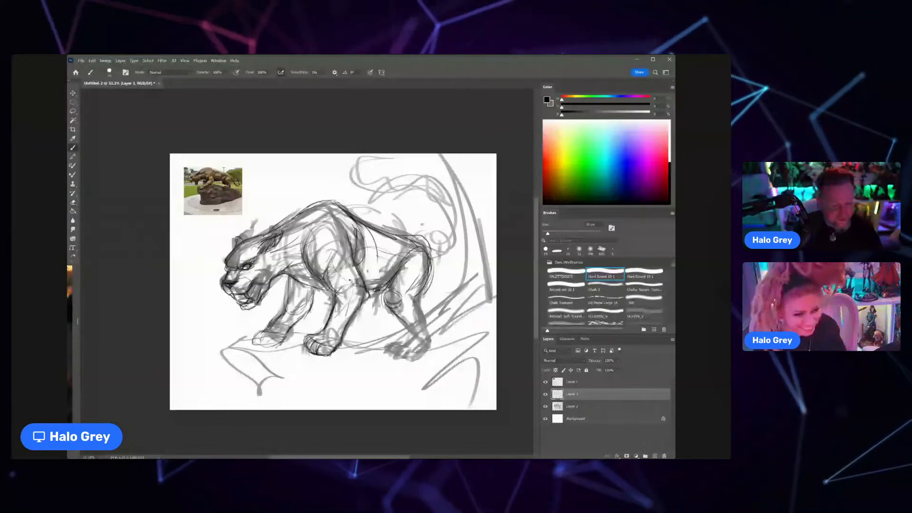
pyautogui.scroll(-4, 350, 280)
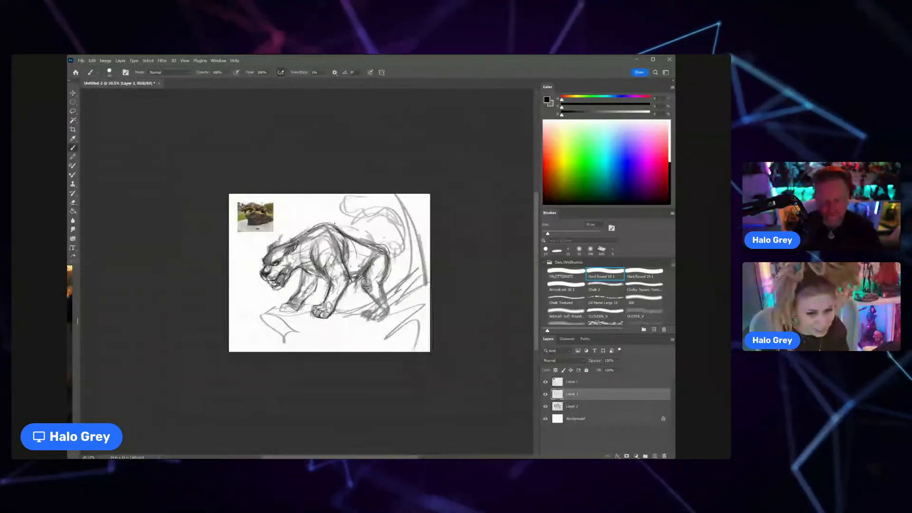
pyautogui.press('l')
pyautogui.moveTo(305, 237)
pyautogui.mouseDown()
pyautogui.moveTo(294, 285)
pyautogui.moveTo(292, 275)
pyautogui.mouseUp()
pyautogui.hotkey('ctrl', 'd')
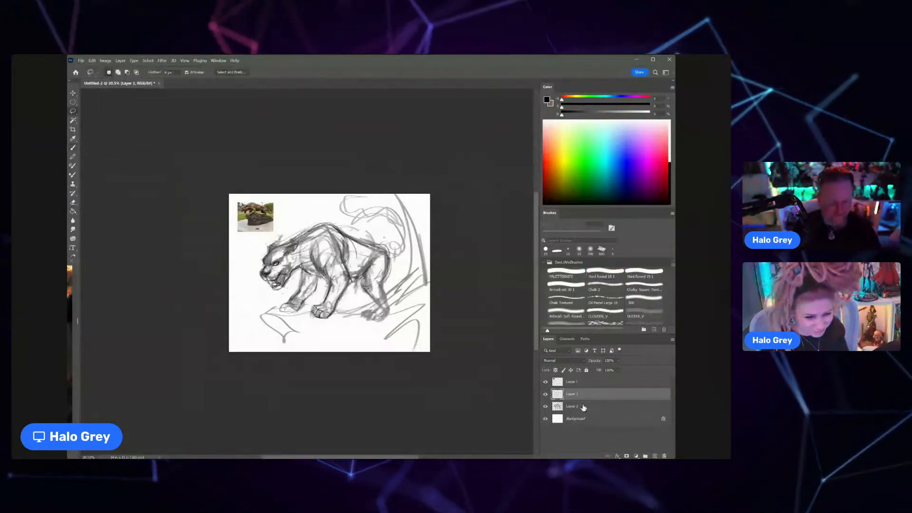
# Step: Merge Layer 3 with Layer 2, then lasso the cat's head, nudge it slightly upward and deselect it
pyautogui.keyDown('shift'); pyautogui.click(583, 407); pyautogui.keyUp('shift')
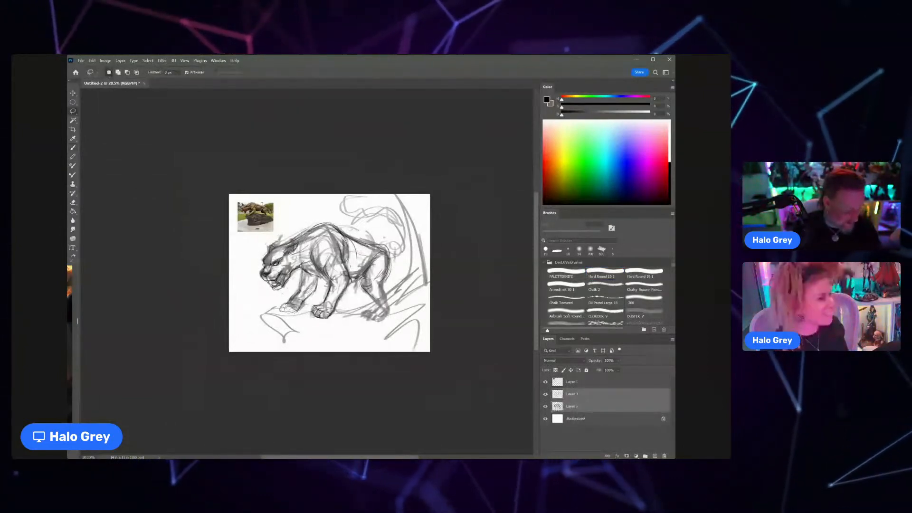
pyautogui.hotkey('ctrl', 'e')
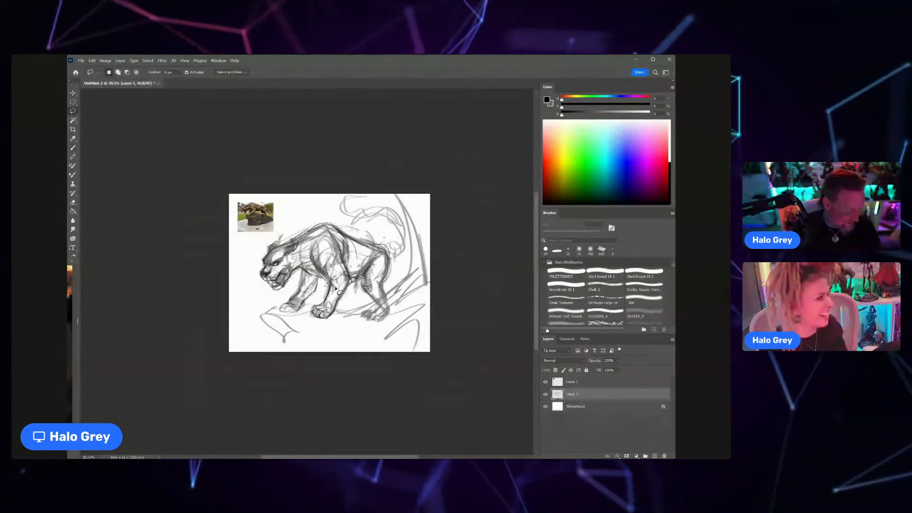
pyautogui.moveTo(291, 291)
pyautogui.mouseDown()
pyautogui.moveTo(258, 250)
pyautogui.moveTo(300, 237)
pyautogui.moveTo(288, 287)
pyautogui.mouseUp()
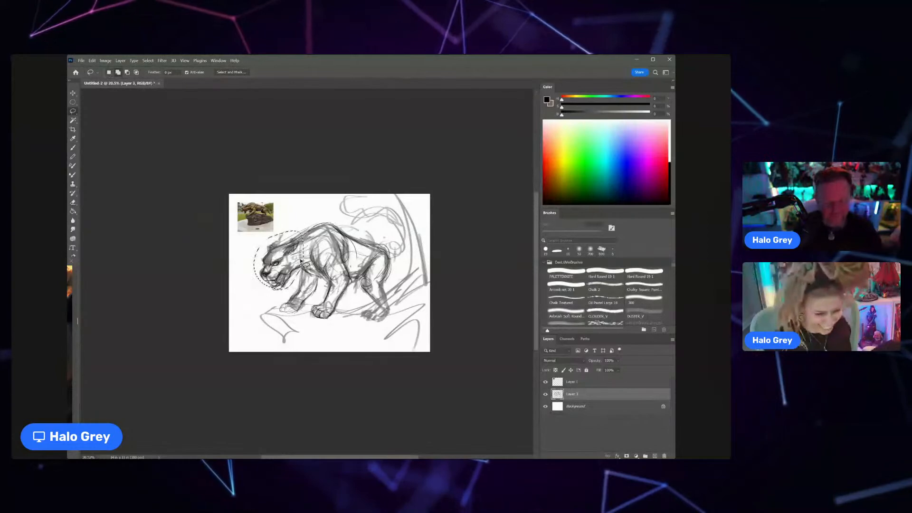
pyautogui.keyDown('ctrl'); pyautogui.moveTo(291, 279); pyautogui.dragTo(291, 273); pyautogui.keyUp('ctrl')
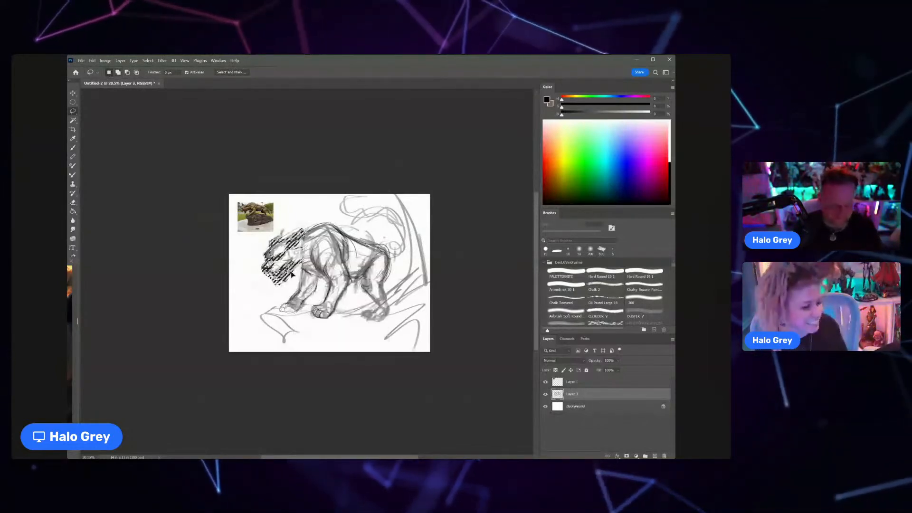
pyautogui.hotkey('ctrl', 'd')
pyautogui.press('b')
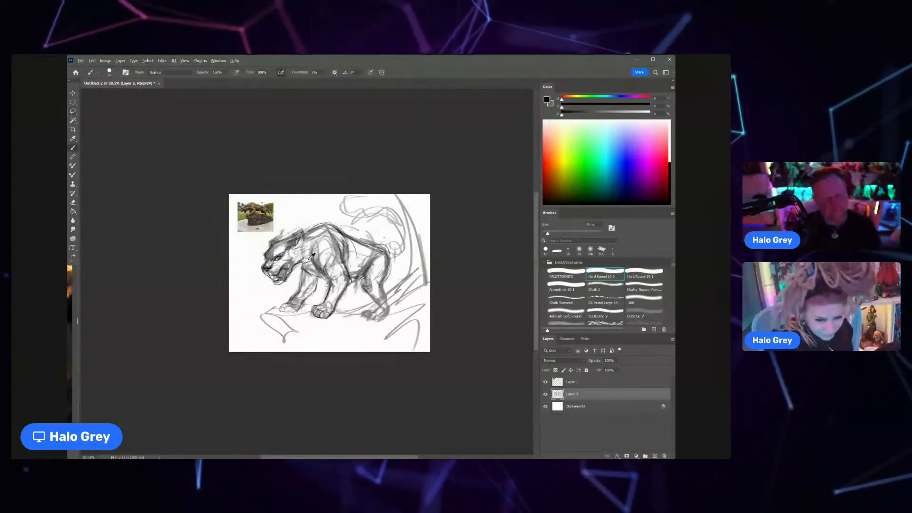
pyautogui.scroll(2, 313, 254)
pyautogui.hotkey('ctrl', 'shift', 'd')
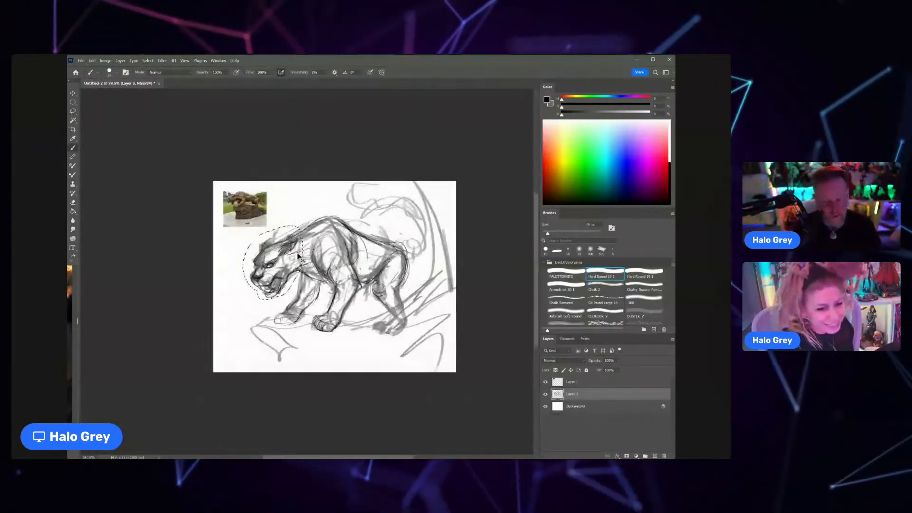
pyautogui.hotkey('ctrl', 'd')
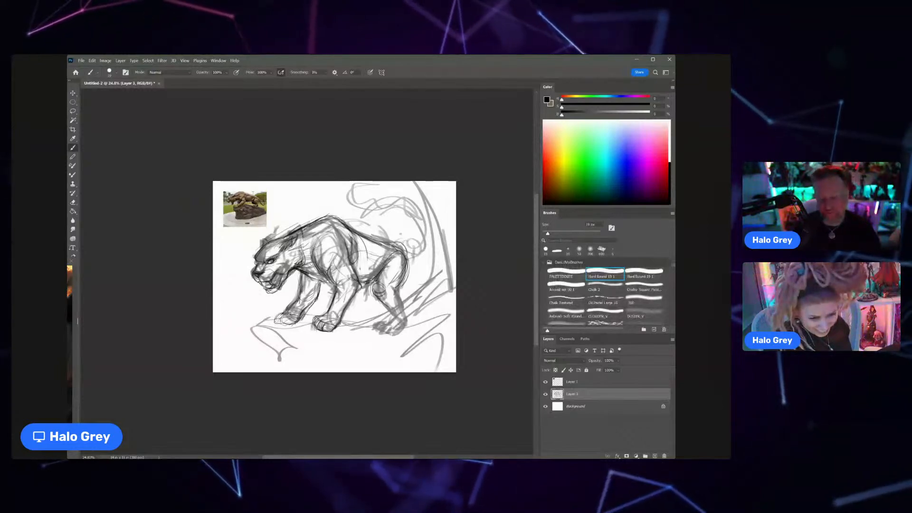
# Step: Refine the hind leg and paw, and sketch the tail, rock ledge and loose background curves with thin dark lines
pyautogui.moveTo(398, 289); pyautogui.dragTo(405, 311)
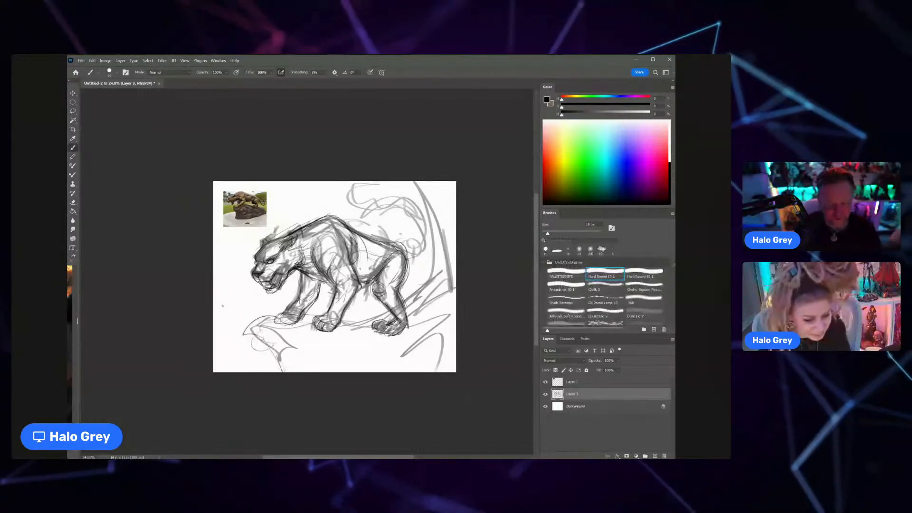
pyautogui.moveTo(271, 221); pyautogui.dragTo(307, 217)
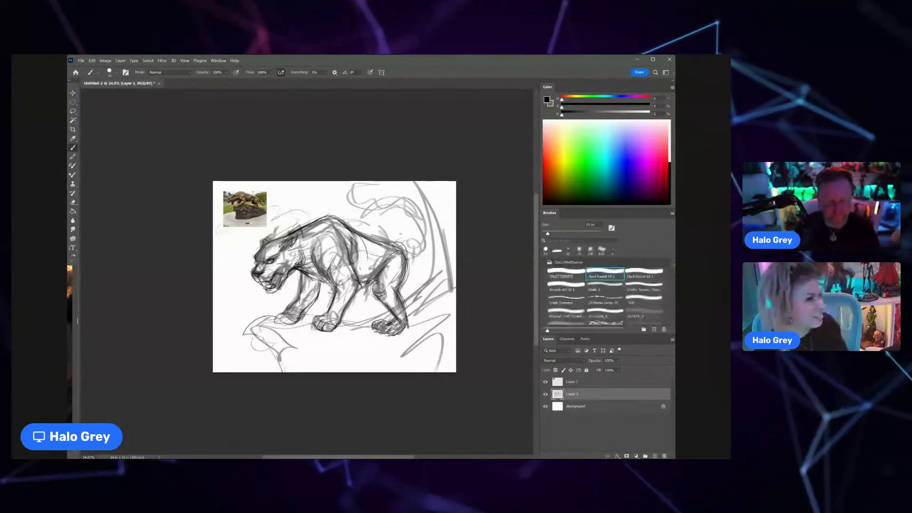
pyautogui.moveTo(408, 254); pyautogui.dragTo(438, 242)
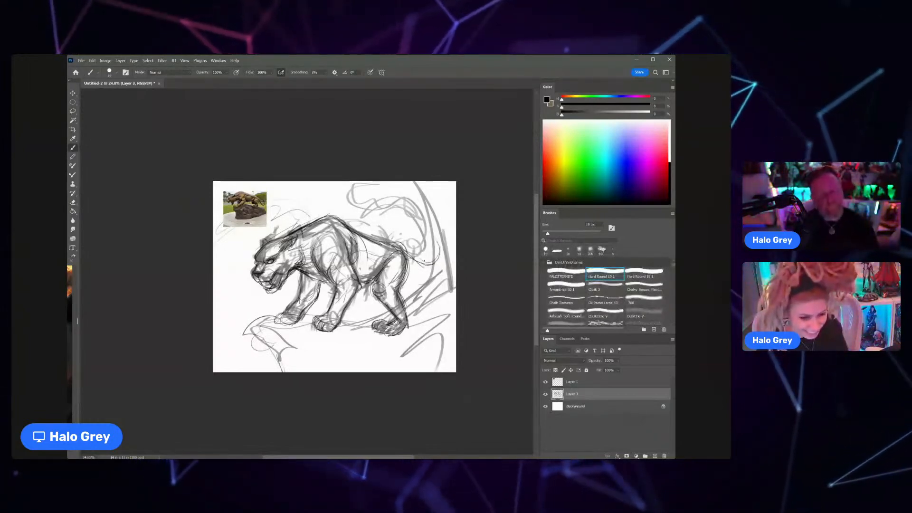
pyautogui.moveTo(291, 314); pyautogui.dragTo(448, 298)
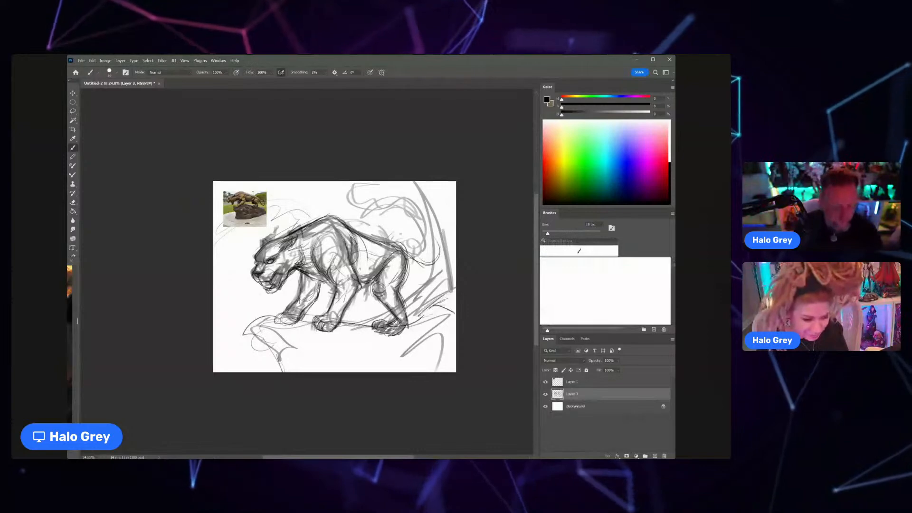
pyautogui.moveTo(417, 218); pyautogui.dragTo(438, 232)
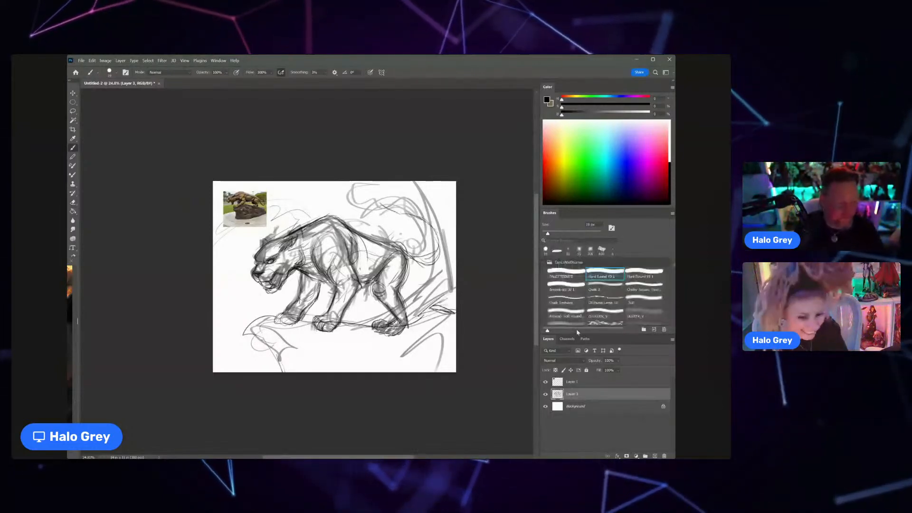
# Step: Add a new layer beneath the merged sketch layer and lower the sketch layer's opacity to about 50%
pyautogui.hotkey('ctrl', 'j')
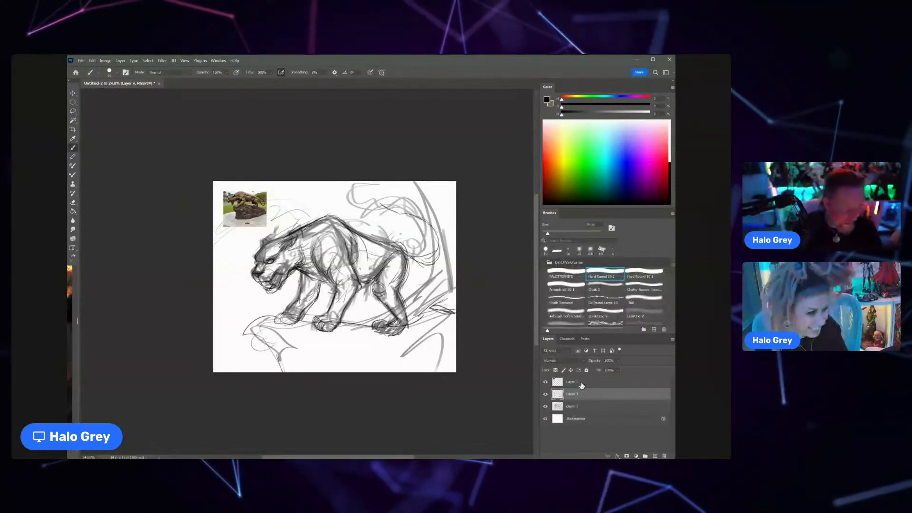
pyautogui.click(578, 407)
pyautogui.moveTo(579, 409)
pyautogui.mouseDown()
pyautogui.moveTo(578, 392)
pyautogui.moveTo(614, 371)
pyautogui.mouseUp()
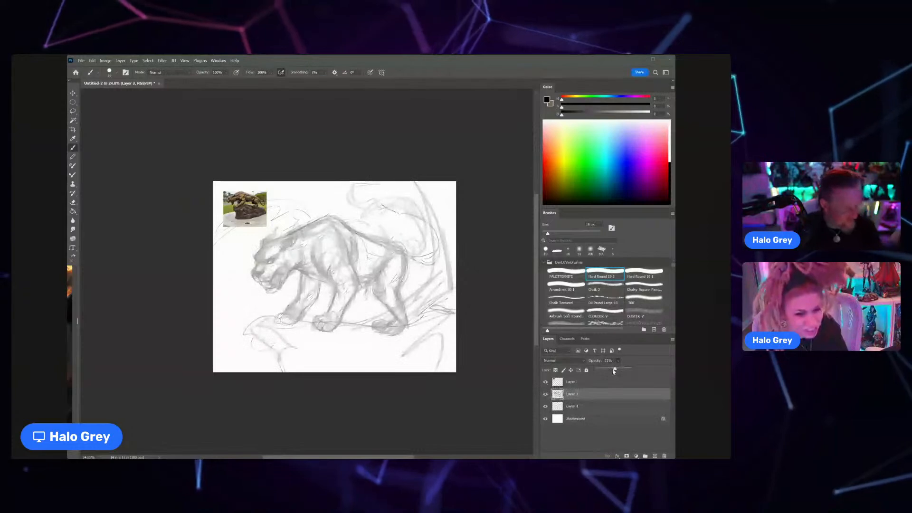
pyautogui.click(576, 408)
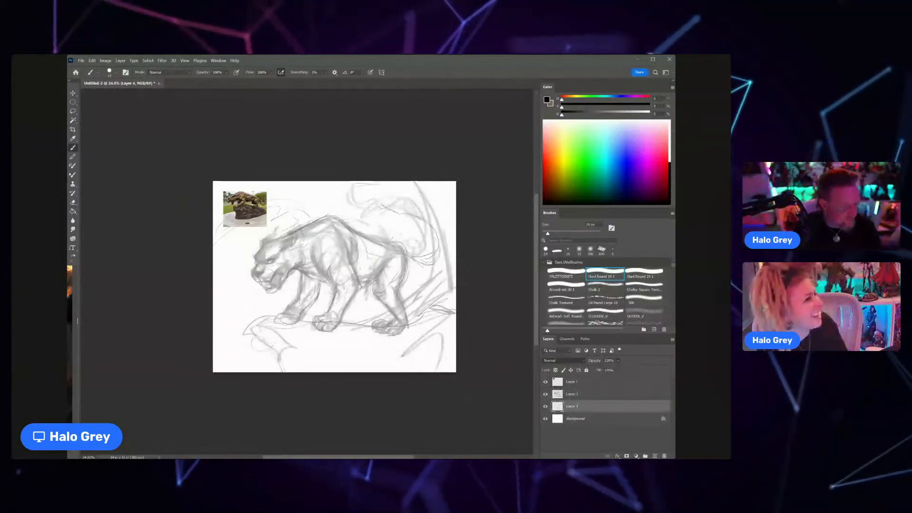
# Step: Fill Layer 4 behind the faded sketch with a pale blue-grey background colour
pyautogui.click(568, 287)
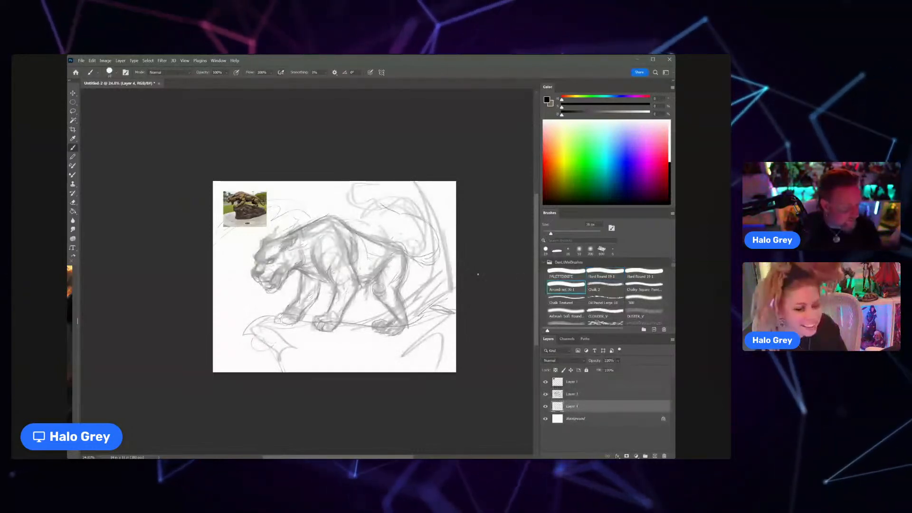
pyautogui.click(352, 276)
pyautogui.press(']')
pyautogui.press(']')
pyautogui.press(']')
pyautogui.press(']')
pyautogui.press(']')
pyautogui.press(']')
pyautogui.press(']')
pyautogui.press(']')
pyautogui.press(']')
pyautogui.press(']')
pyautogui.press(']')
pyautogui.press(']')
pyautogui.press(']')
pyautogui.press(']')
pyautogui.press(']')
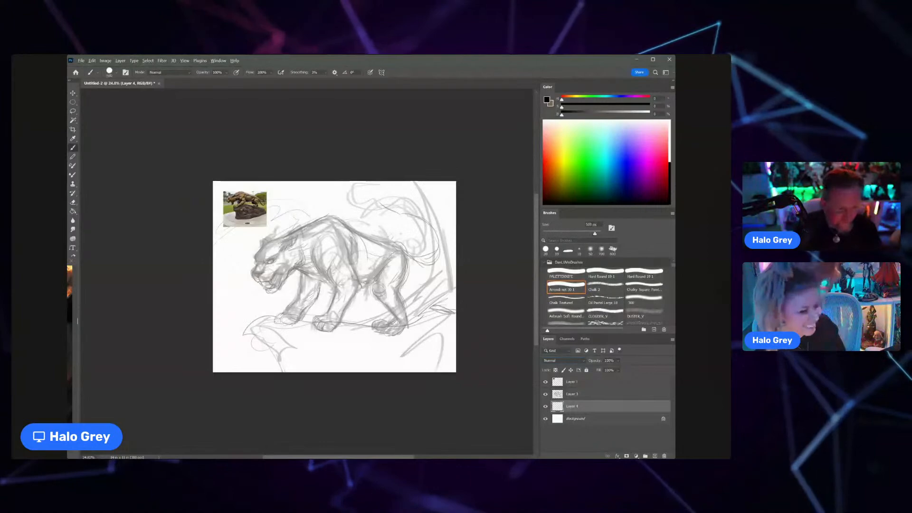
pyautogui.press('g')
pyautogui.click(328, 277)
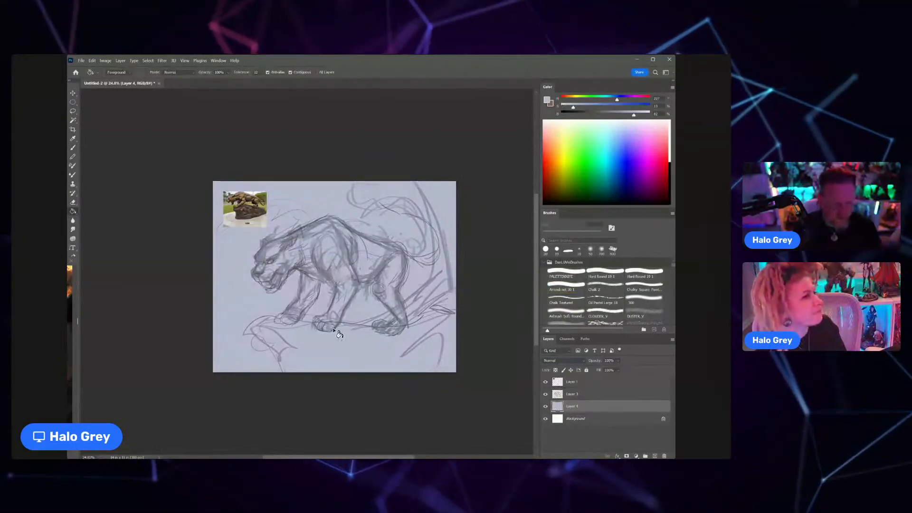
# Step: Choose the Chalky Square brush, sample a near-black tone from the reference photo and enlarge the brush
pyautogui.press('b')
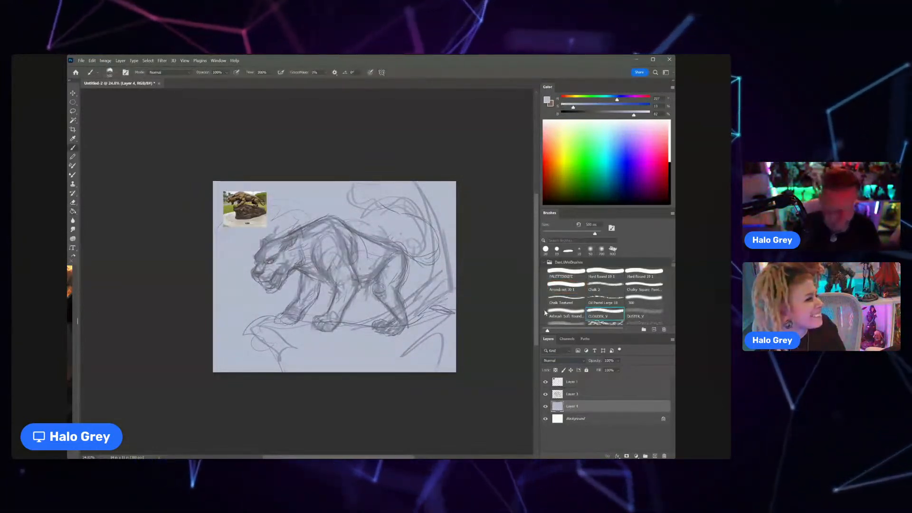
pyautogui.click(644, 285)
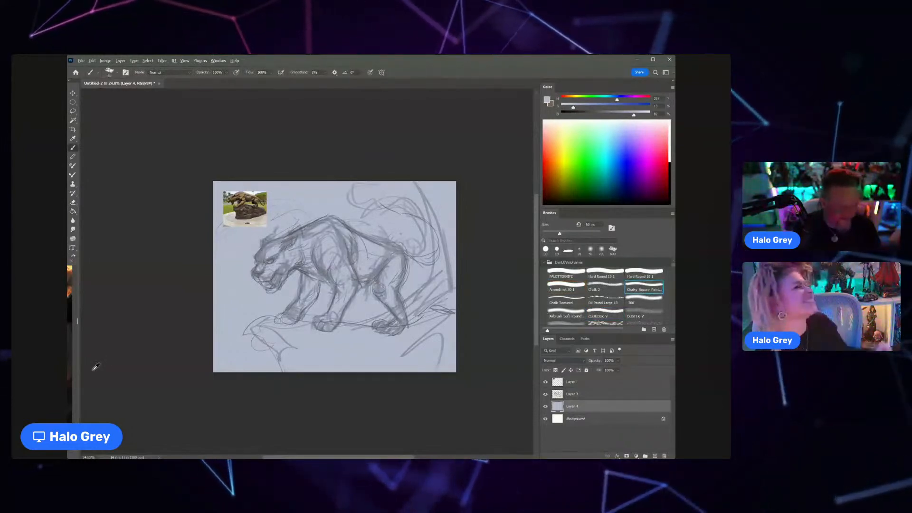
pyautogui.keyDown('alt'); pyautogui.click(247, 211); pyautogui.keyUp('alt')
pyautogui.press(']')
pyautogui.click(258, 360)
pyautogui.press(']')
pyautogui.press(']')
pyautogui.press(']')
pyautogui.press(']')
pyautogui.press(']')
pyautogui.press(']')
pyautogui.press(']')
pyautogui.press(']')
pyautogui.press(']')
pyautogui.press(']')
pyautogui.press(']')
pyautogui.press(']')
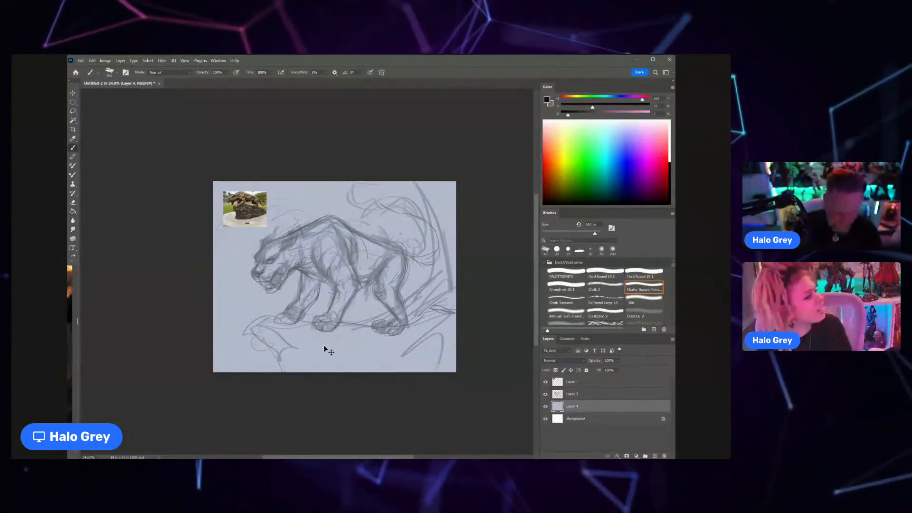
# Step: Create a new layer beneath the sketch and block in the cat's shoulder, far front leg, neck and head in near-black
pyautogui.hotkey('ctrl', 'alt', 'shift', 'n')
pyautogui.moveTo(333, 245)
pyautogui.mouseDown()
pyautogui.moveTo(307, 256)
pyautogui.moveTo(322, 274)
pyautogui.moveTo(306, 304)
pyautogui.moveTo(290, 314)
pyautogui.moveTo(297, 315)
pyautogui.moveTo(308, 287)
pyautogui.moveTo(290, 309)
pyautogui.moveTo(303, 303)
pyautogui.moveTo(310, 270)
pyautogui.moveTo(316, 288)
pyautogui.mouseUp()
pyautogui.press('[')
pyautogui.press('[')
pyautogui.press('[')
pyautogui.press('[')
pyautogui.press('[')
pyautogui.press('[')
pyautogui.press('[')
pyautogui.press('[')
pyautogui.press(']')
pyautogui.press(']')
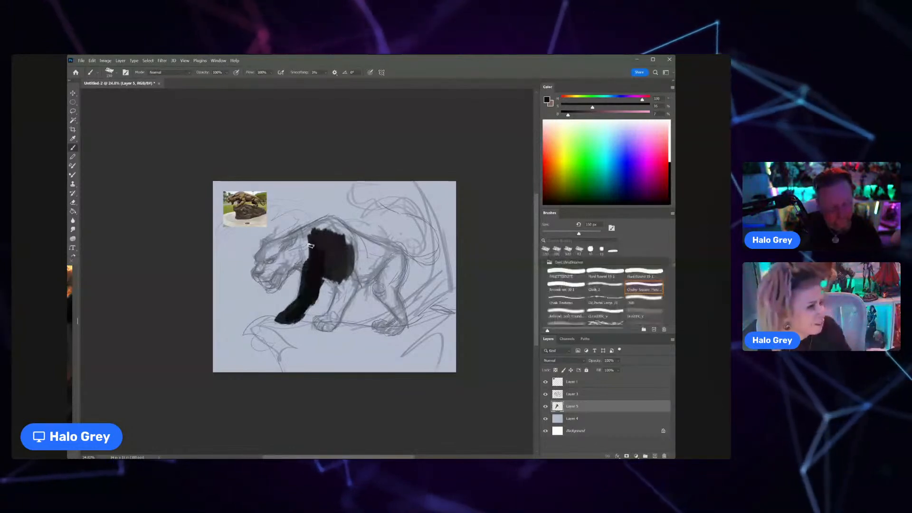
pyautogui.moveTo(297, 252)
pyautogui.mouseDown()
pyautogui.moveTo(304, 270)
pyautogui.moveTo(271, 289)
pyautogui.moveTo(285, 262)
pyautogui.moveTo(299, 270)
pyautogui.moveTo(303, 257)
pyautogui.moveTo(284, 252)
pyautogui.moveTo(299, 238)
pyautogui.moveTo(272, 265)
pyautogui.moveTo(299, 249)
pyautogui.mouseUp()
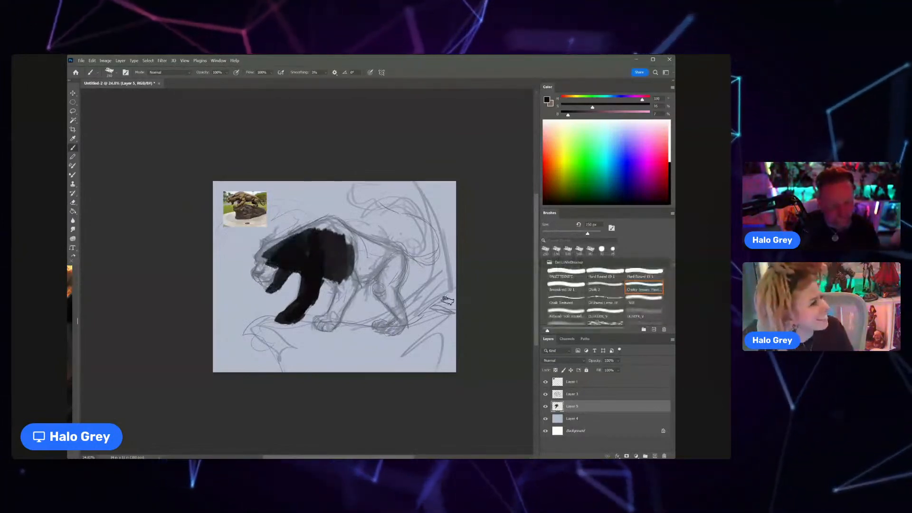
# Step: Set the blend mode of the sketch on Layer 3 to Multiply
pyautogui.click(573, 394)
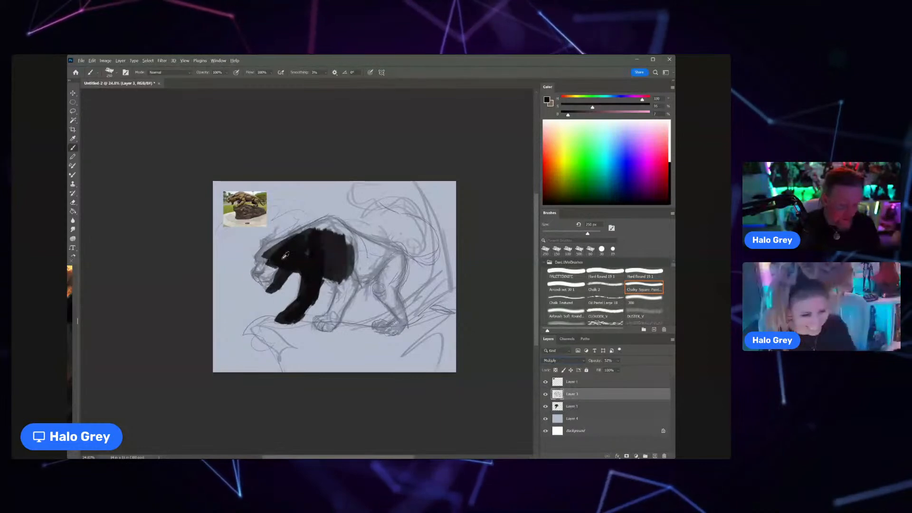
# Step: On Layer 5, sample a dark grey from the blocked-in cat and paint the head, muzzle, ear and shoulder silhouette
pyautogui.click(573, 406)
pyautogui.keyDown('alt'); pyautogui.click(277, 248); pyautogui.keyUp('alt')
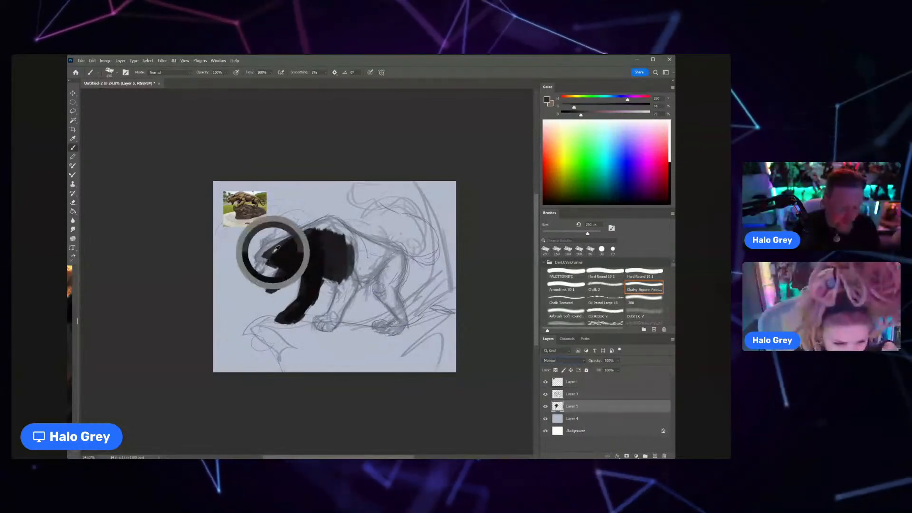
pyautogui.press(']')
pyautogui.press(']')
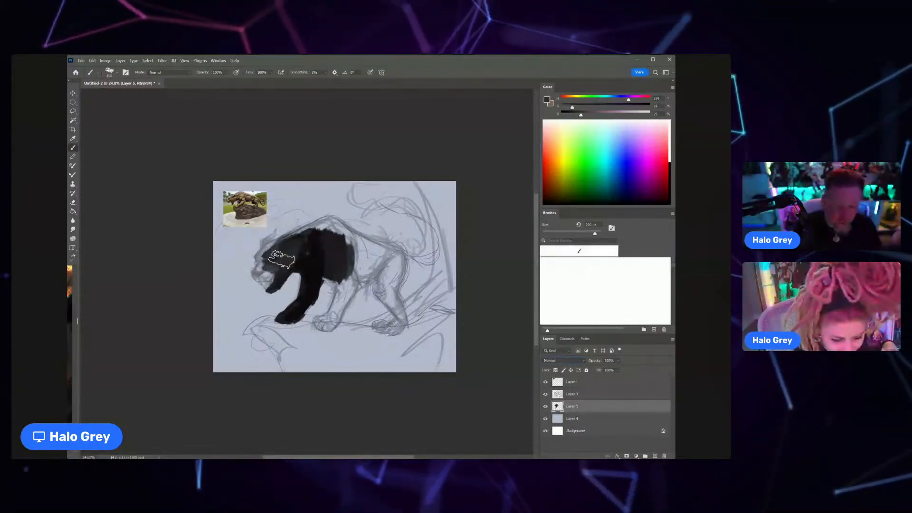
pyautogui.press('[')
pyautogui.press('[')
pyautogui.press('[')
pyautogui.press('[')
pyautogui.press('[')
pyautogui.press('[')
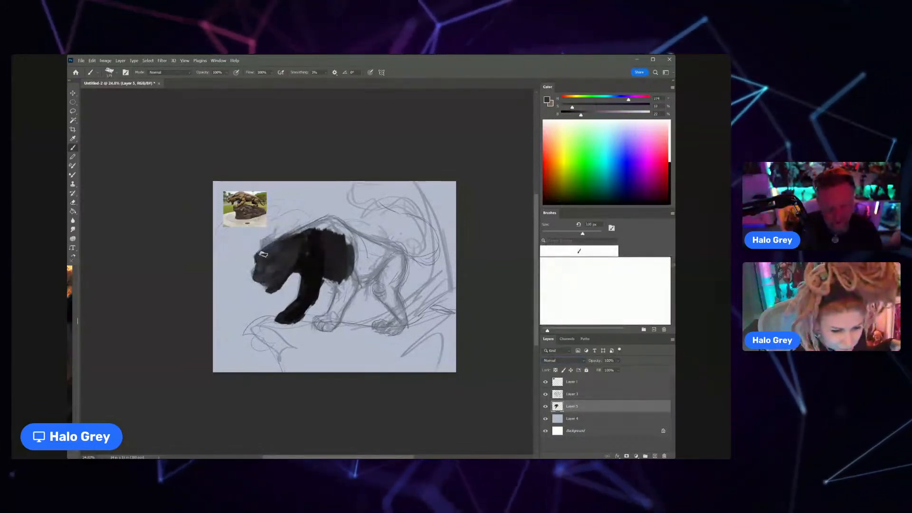
pyautogui.press(']')
pyautogui.press(']')
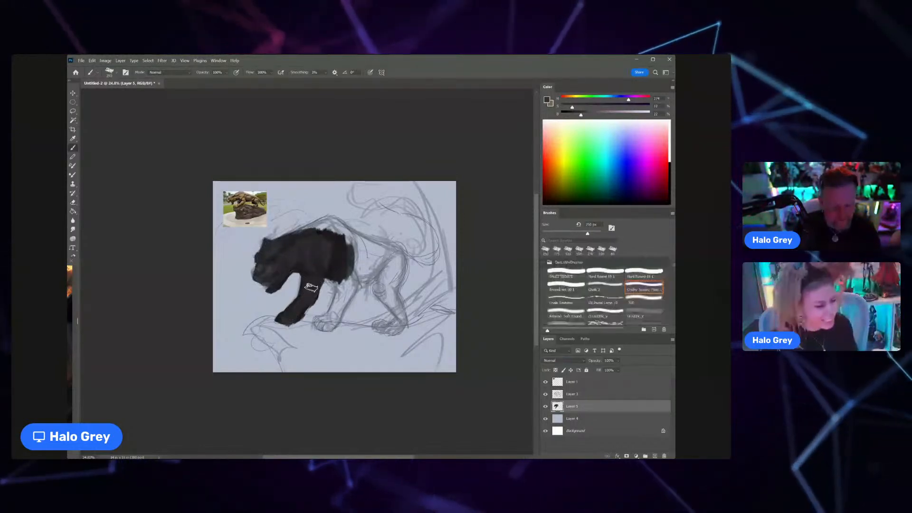
# Step: Block in the cat's near front leg and paw in dark grey
pyautogui.moveTo(348, 284)
pyautogui.mouseDown()
pyautogui.moveTo(345, 257)
pyautogui.moveTo(332, 326)
pyautogui.mouseUp()
pyautogui.press('[')
pyautogui.press('[')
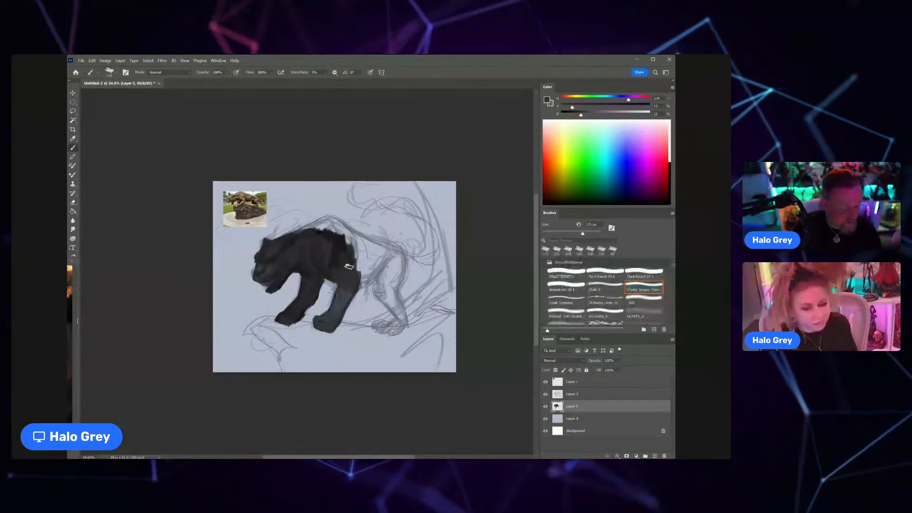
# Step: Fill in the cat's back, belly, hindquarters and hind leg in dark grey, following the sketch outline
pyautogui.press(']')
pyautogui.press(']')
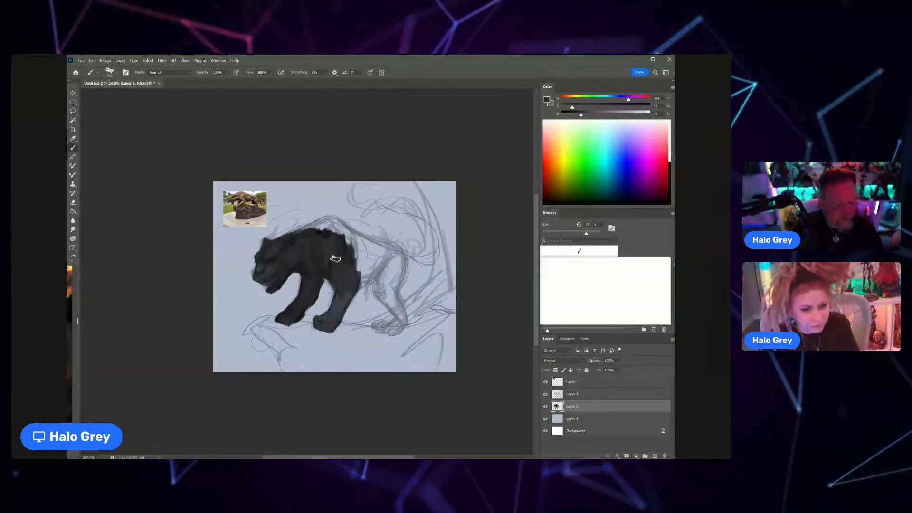
pyautogui.moveTo(328, 228)
pyautogui.mouseDown()
pyautogui.moveTo(312, 227)
pyautogui.moveTo(399, 256)
pyautogui.moveTo(378, 244)
pyautogui.moveTo(385, 290)
pyautogui.moveTo(371, 266)
pyautogui.moveTo(380, 254)
pyautogui.moveTo(361, 248)
pyautogui.mouseUp()
pyautogui.press(']')
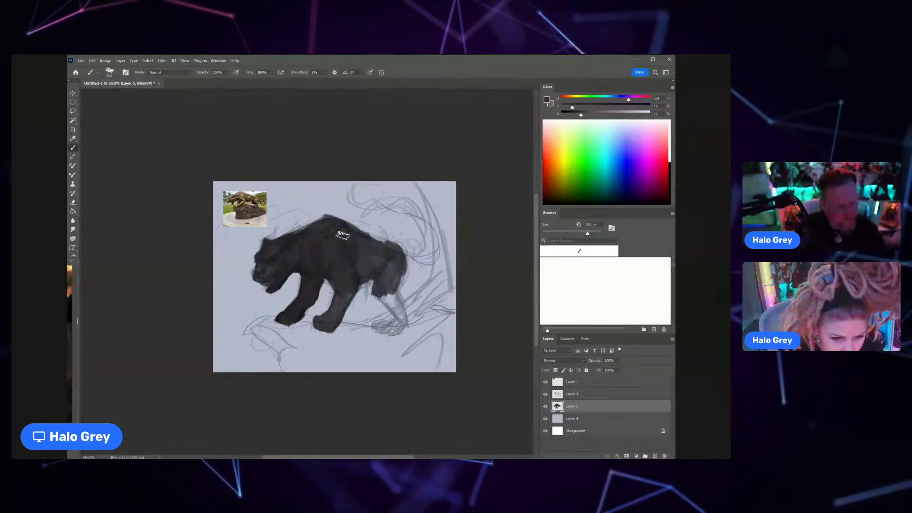
pyautogui.moveTo(400, 256)
pyautogui.mouseDown()
pyautogui.moveTo(391, 292)
pyautogui.moveTo(394, 283)
pyautogui.moveTo(403, 316)
pyautogui.moveTo(383, 293)
pyautogui.moveTo(402, 321)
pyautogui.moveTo(392, 333)
pyautogui.moveTo(382, 329)
pyautogui.moveTo(396, 314)
pyautogui.moveTo(375, 293)
pyautogui.moveTo(394, 316)
pyautogui.moveTo(401, 264)
pyautogui.mouseUp()
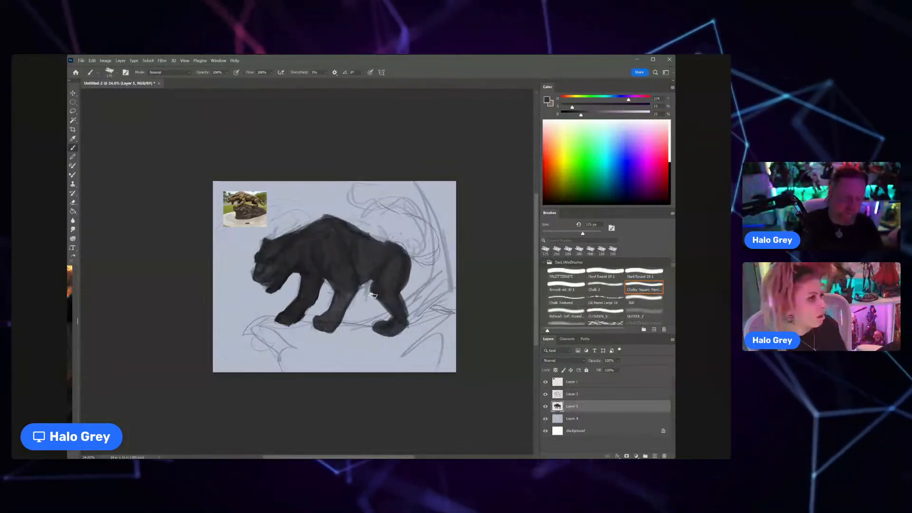
# Step: Erase along the front edge of the far front leg and repaint its paw in dark grey, extending it forward
pyautogui.press('e')
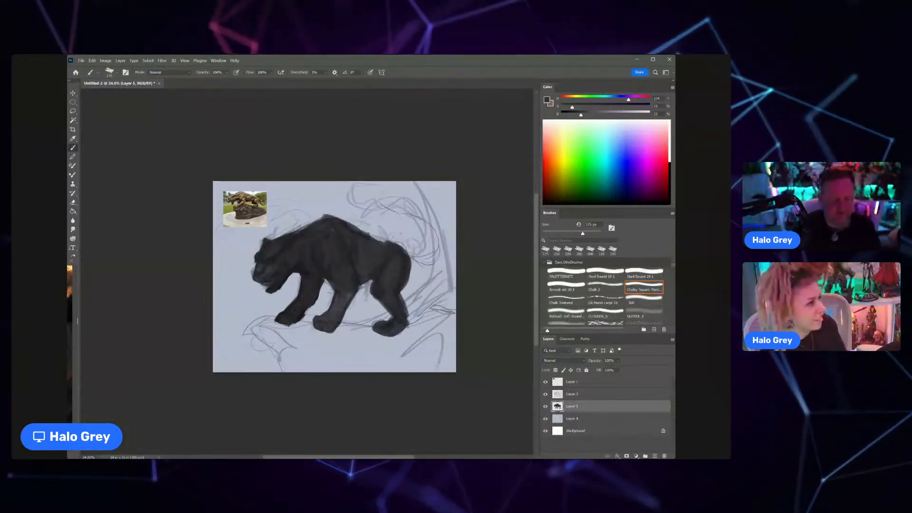
pyautogui.press('[')
pyautogui.press('[')
pyautogui.press('[')
pyautogui.press('[')
pyautogui.press('[')
pyautogui.press('[')
pyautogui.press('[')
pyautogui.press('[')
pyautogui.press('[')
pyautogui.press('[')
pyautogui.moveTo(293, 300)
pyautogui.mouseDown()
pyautogui.moveTo(288, 316)
pyautogui.moveTo(290, 299)
pyautogui.mouseUp()
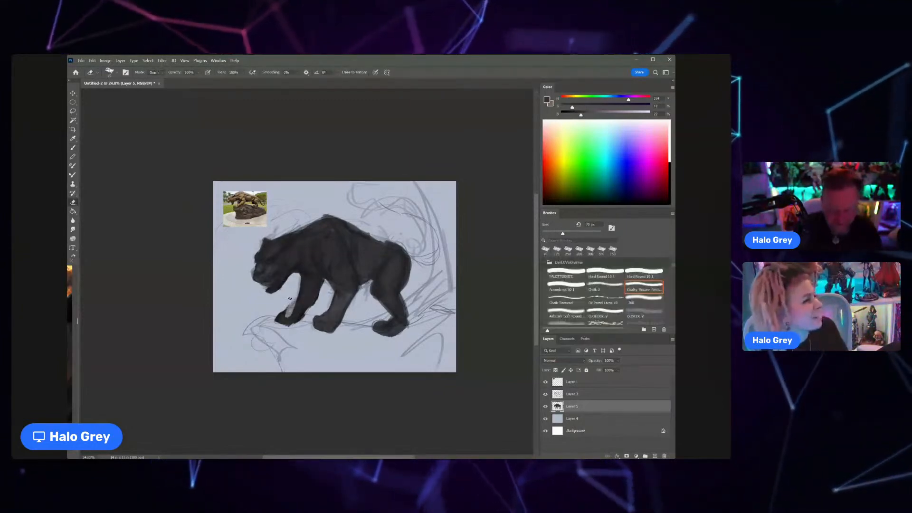
pyautogui.press('b')
pyautogui.keyDown('alt'); pyautogui.click(306, 316); pyautogui.keyUp('alt')
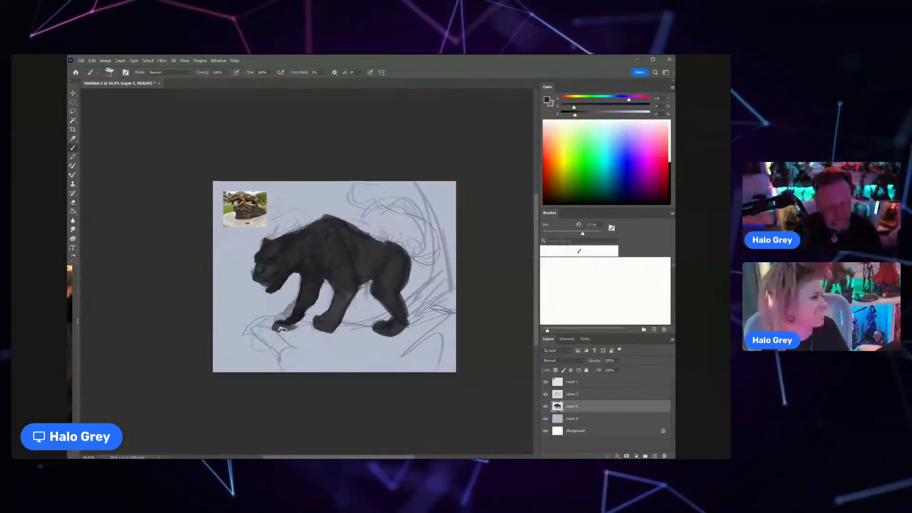
pyautogui.moveTo(291, 322); pyautogui.dragTo(309, 314)
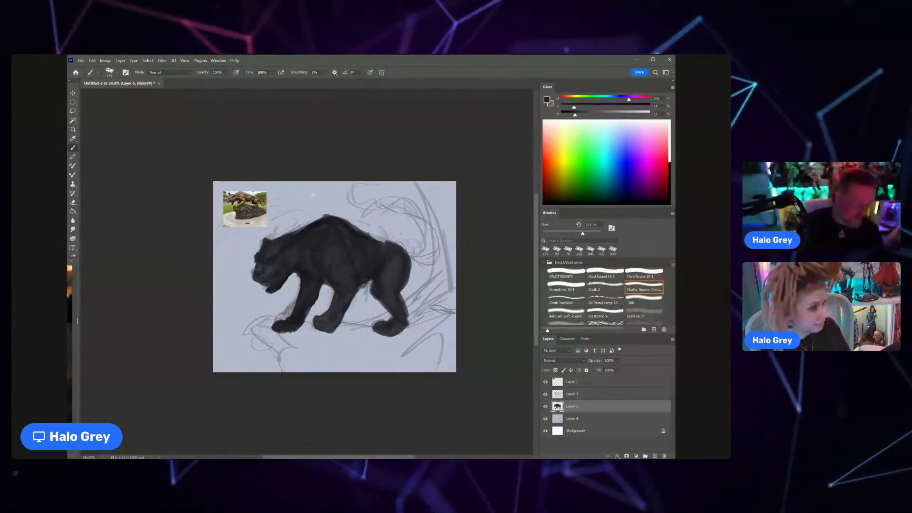
# Step: Paint a long S-curved tail rising from the rump in near-black
pyautogui.moveTo(302, 191); pyautogui.dragTo(448, 261)
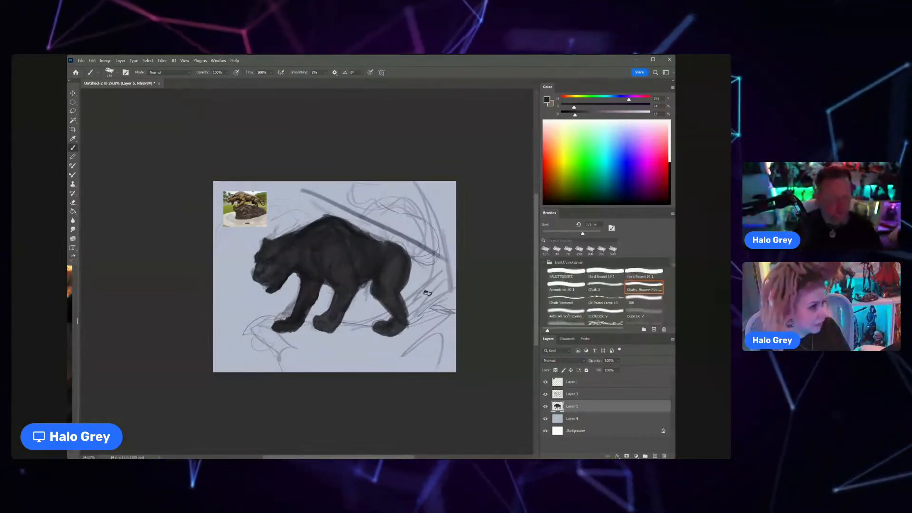
pyautogui.hotkey('ctrl', 'z')
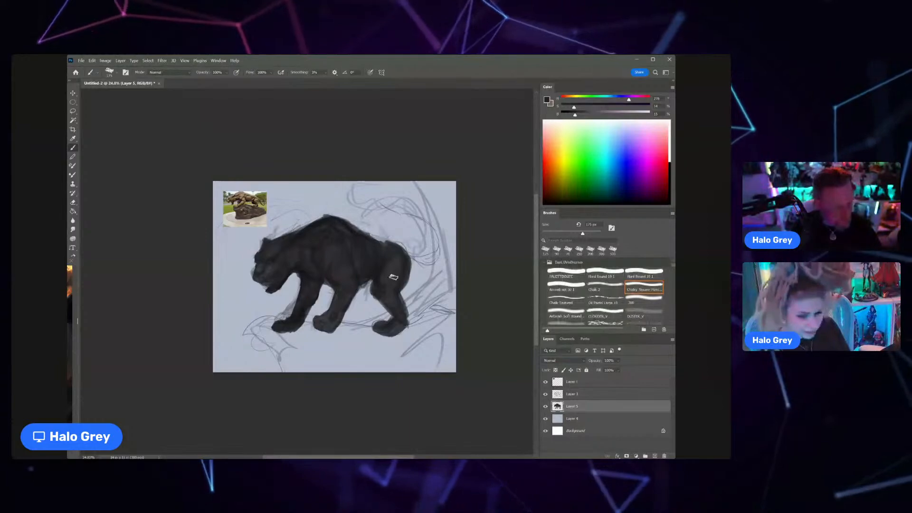
pyautogui.moveTo(383, 278)
pyautogui.mouseDown()
pyautogui.moveTo(383, 272)
pyautogui.moveTo(370, 280)
pyautogui.moveTo(385, 259)
pyautogui.moveTo(399, 267)
pyautogui.moveTo(414, 255)
pyautogui.moveTo(422, 230)
pyautogui.moveTo(363, 211)
pyautogui.moveTo(377, 196)
pyautogui.mouseUp()
pyautogui.moveTo(419, 226); pyautogui.dragTo(425, 245)
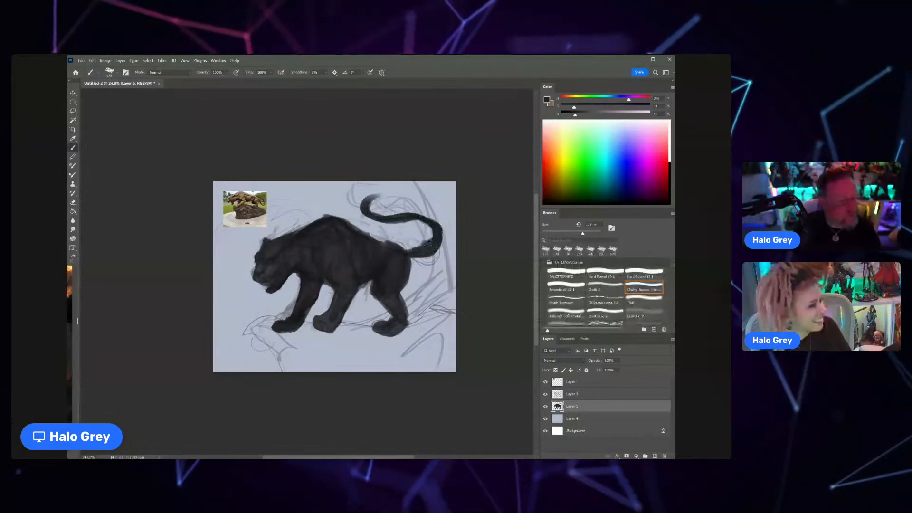
pyautogui.hotkey('ctrl', 'z')
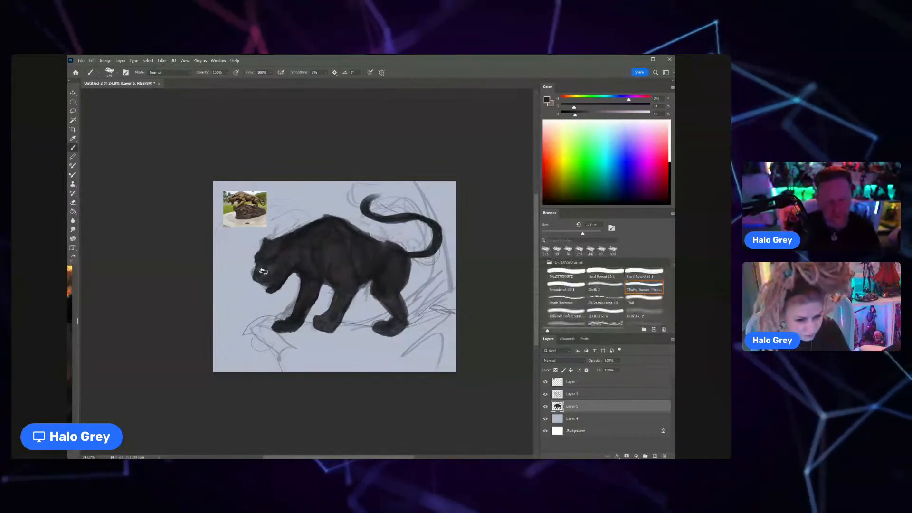
# Step: Enlarge the brush and block in a dark rock ledge beneath the cat's paws across the lower canvas
pyautogui.moveTo(282, 332)
pyautogui.mouseDown()
pyautogui.moveTo(349, 345)
pyautogui.moveTo(338, 341)
pyautogui.moveTo(350, 327)
pyautogui.mouseUp()
pyautogui.hotkey('ctrl', 'z')
pyautogui.press(']')
pyautogui.press(']')
pyautogui.press(']')
pyautogui.press(']')
pyautogui.press(']')
pyautogui.press(']')
pyautogui.press(']')
pyautogui.press(']')
pyautogui.press(']')
pyautogui.press(']')
pyautogui.press(']')
pyautogui.press(']')
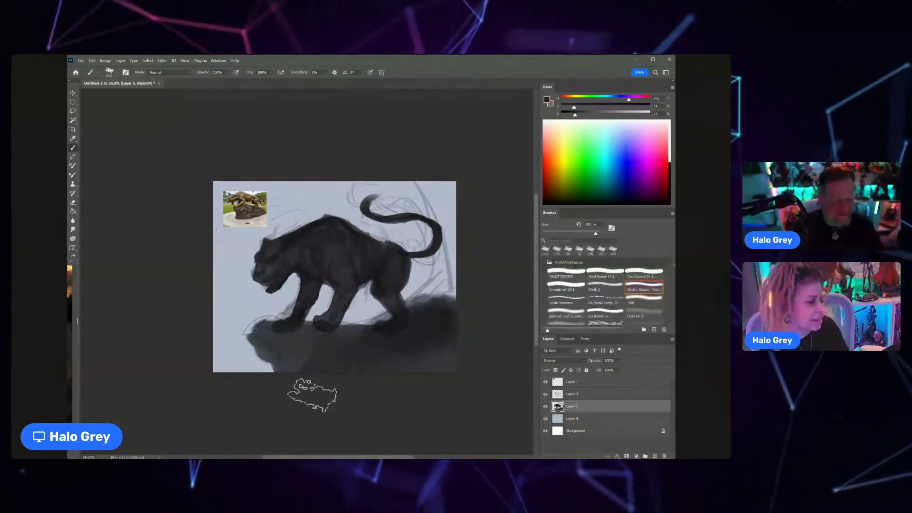
pyautogui.moveTo(423, 316)
pyautogui.mouseDown()
pyautogui.moveTo(277, 342)
pyautogui.moveTo(277, 354)
pyautogui.mouseUp()
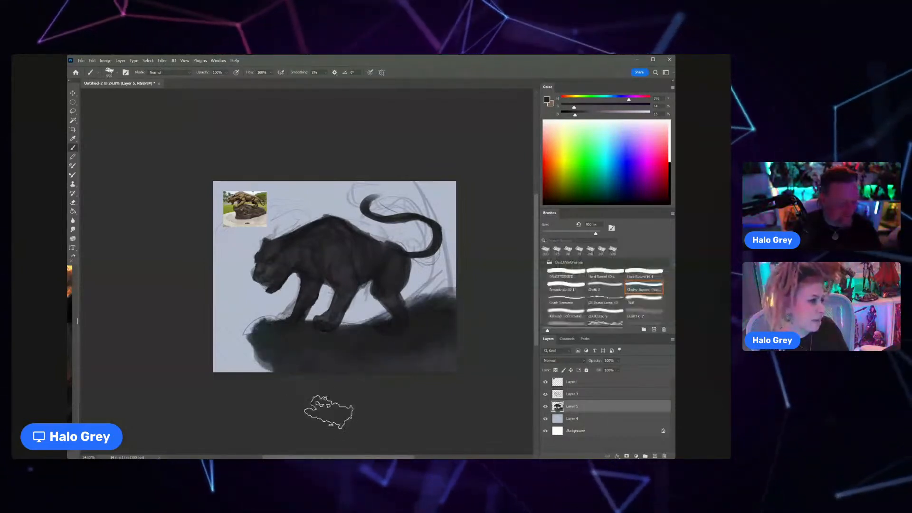
# Step: Hide the reference photo on Layer 1
pyautogui.press('v')
pyautogui.click(244, 210)
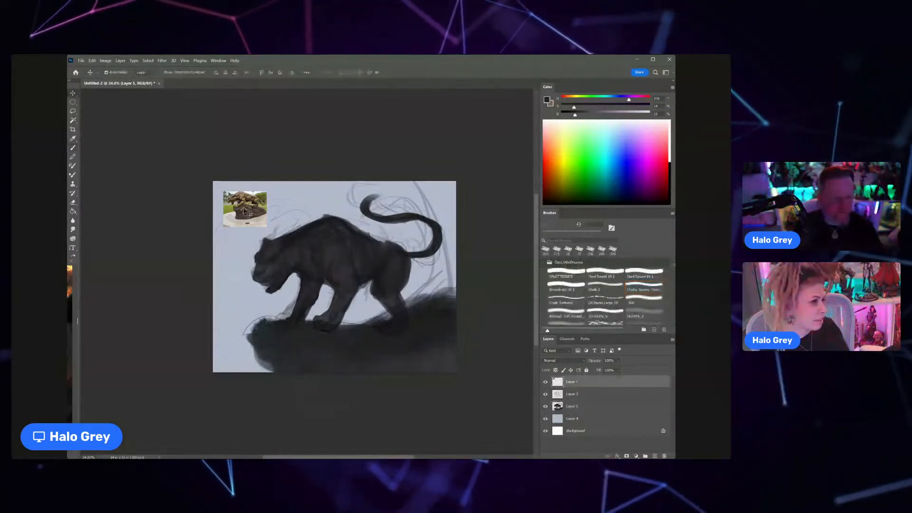
pyautogui.click(547, 383)
# Step: Choose a flat elliptical shape brush from the brush presets
pyautogui.press('b')
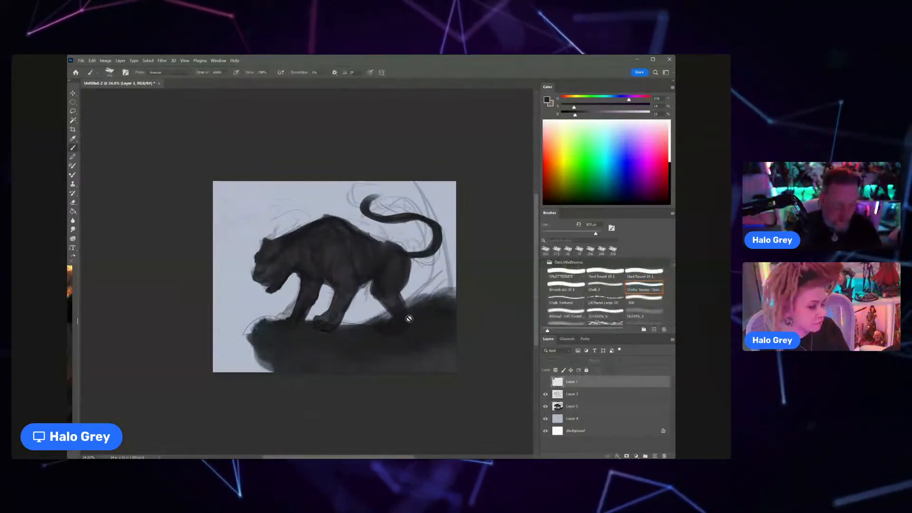
pyautogui.scroll(-3, 573, 262)
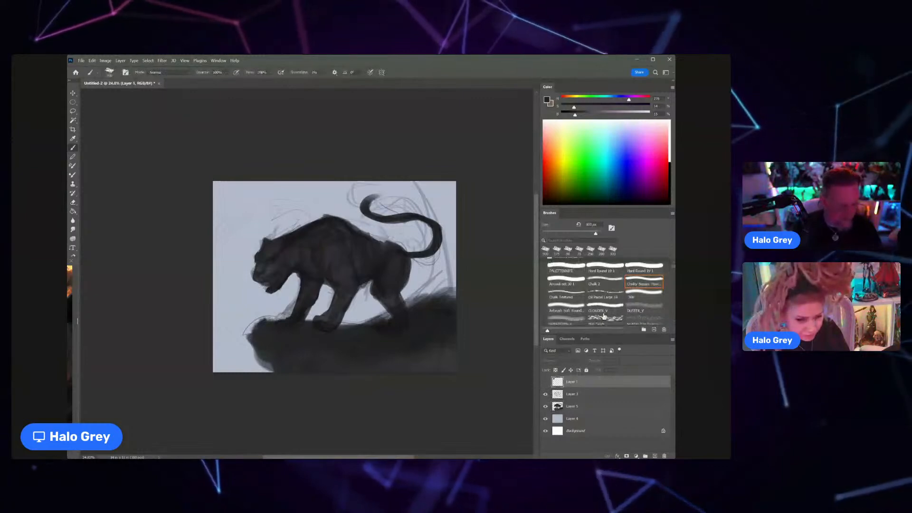
pyautogui.scroll(-6, 572, 262)
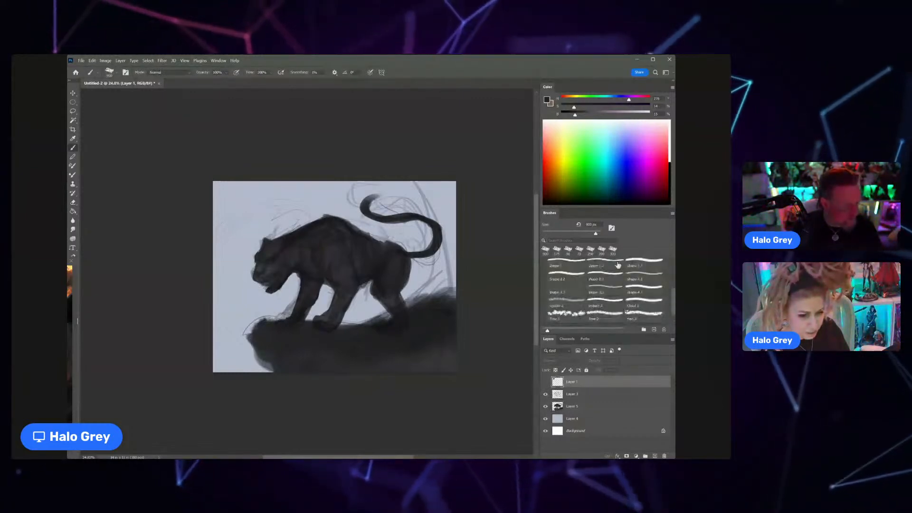
pyautogui.click(618, 265)
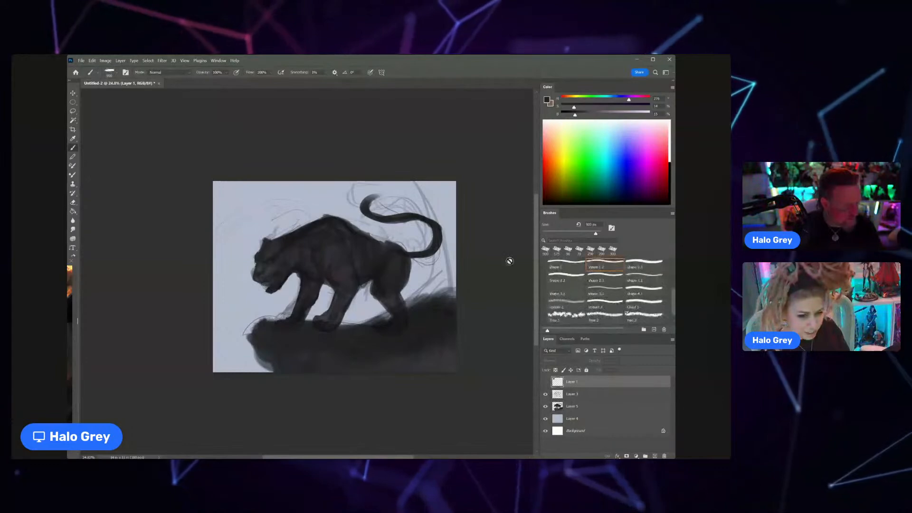
# Step: Adjust the shape brush size and sharpen the rock ledge's tip, upper edge and dark fill on Layer 5
pyautogui.click(579, 406)
pyautogui.press('[')
pyautogui.press('[')
pyautogui.press('[')
pyautogui.press('[')
pyautogui.press(']')
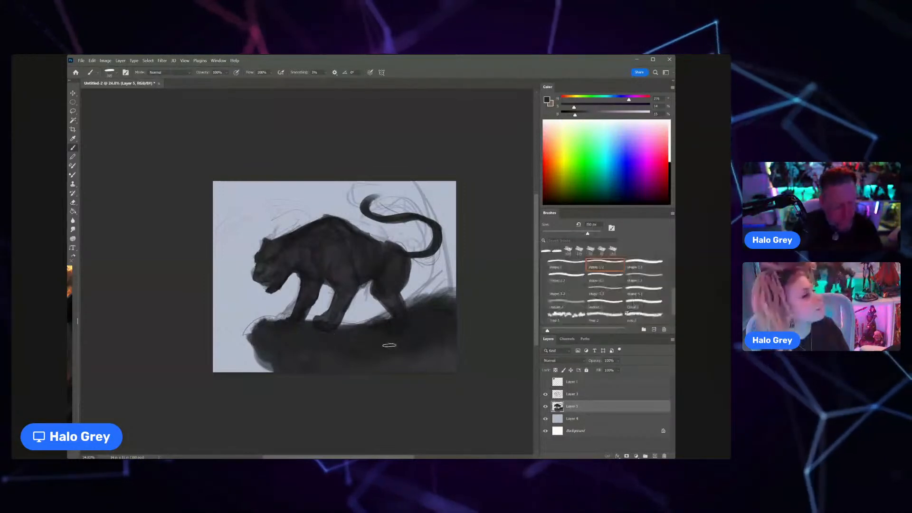
pyautogui.press(']')
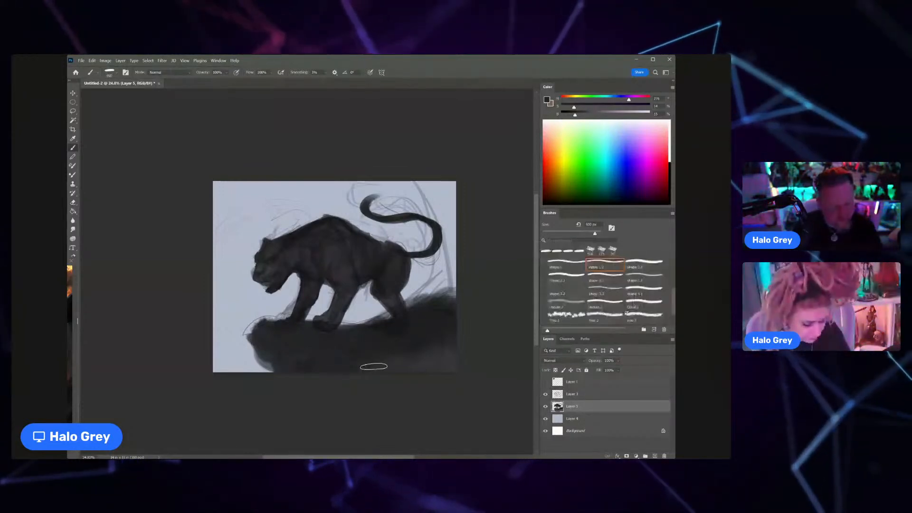
pyautogui.press(']')
pyautogui.moveTo(265, 332); pyautogui.dragTo(265, 322)
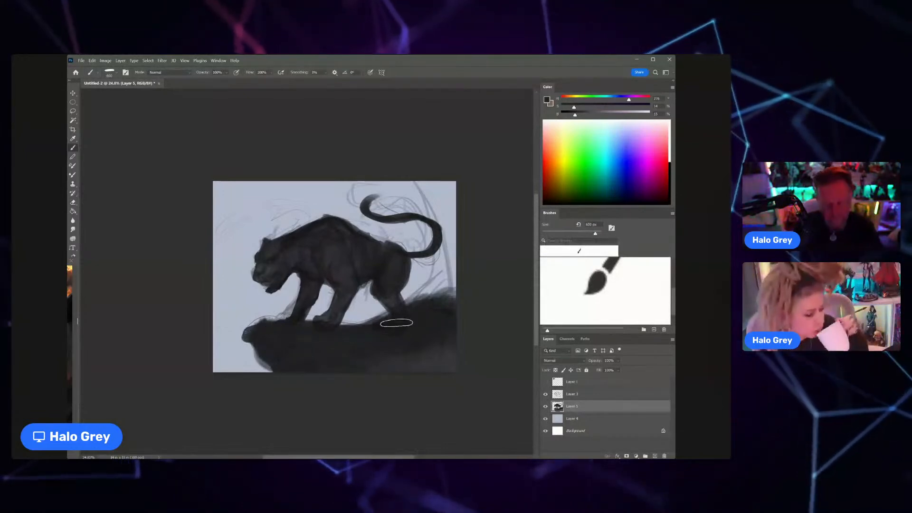
pyautogui.moveTo(435, 308)
pyautogui.mouseDown()
pyautogui.moveTo(459, 332)
pyautogui.moveTo(367, 372)
pyautogui.moveTo(469, 307)
pyautogui.moveTo(379, 343)
pyautogui.mouseUp()
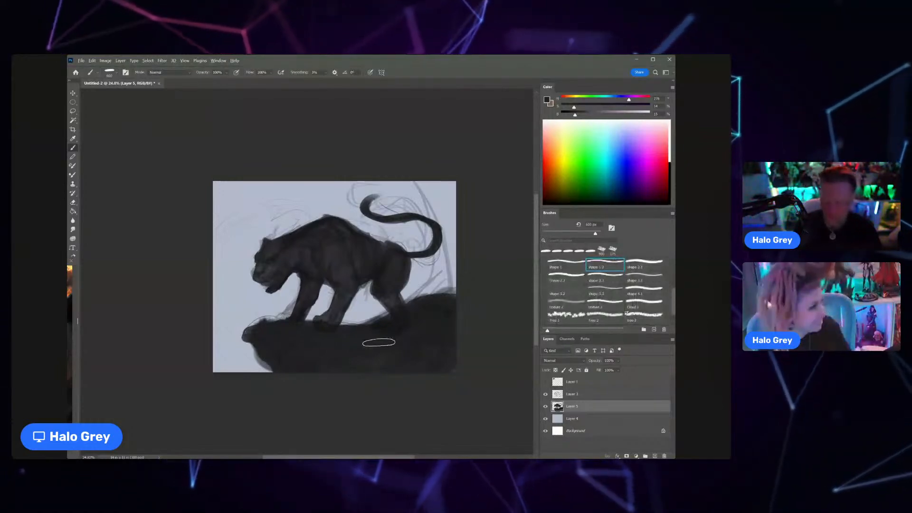
# Step: On Layer 4, paint a grey rock wall behind the tail and hindquarters and a dark rock mass behind the head
pyautogui.click(585, 417)
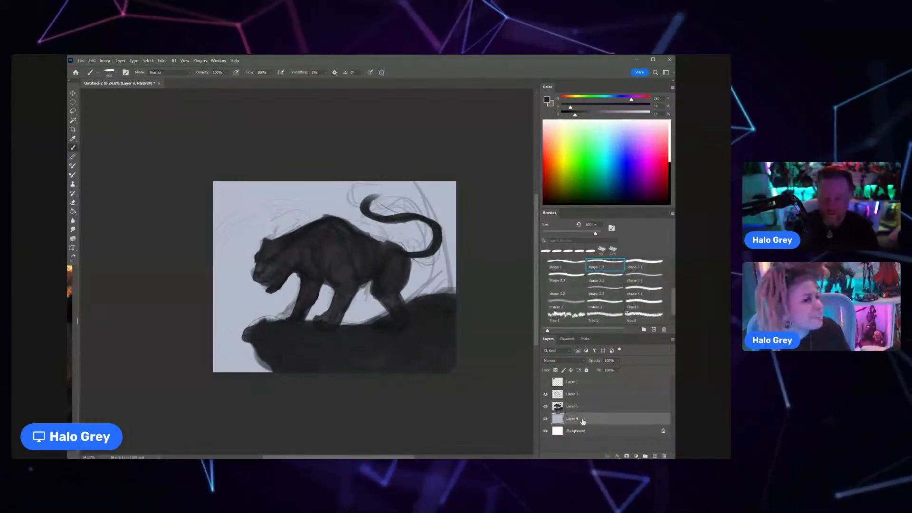
pyautogui.moveTo(390, 232)
pyautogui.mouseDown()
pyautogui.moveTo(440, 191)
pyautogui.moveTo(417, 262)
pyautogui.moveTo(453, 245)
pyautogui.moveTo(397, 275)
pyautogui.mouseUp()
pyautogui.keyDown('alt'); pyautogui.click(374, 299); pyautogui.keyUp('alt')
pyautogui.moveTo(361, 309)
pyautogui.mouseDown()
pyautogui.moveTo(373, 284)
pyautogui.moveTo(441, 289)
pyautogui.moveTo(425, 247)
pyautogui.moveTo(394, 250)
pyautogui.mouseUp()
pyautogui.moveTo(402, 208); pyautogui.dragTo(413, 201)
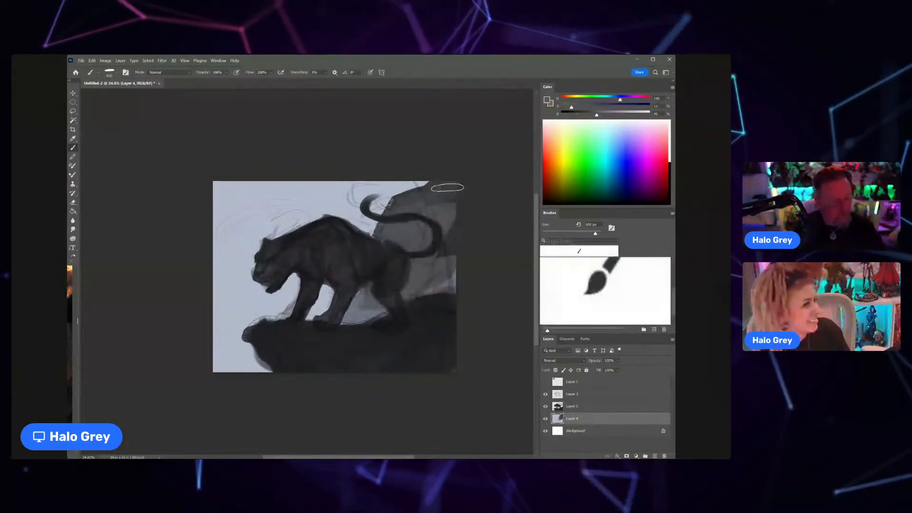
pyautogui.moveTo(442, 240)
pyautogui.mouseDown()
pyautogui.moveTo(439, 216)
pyautogui.moveTo(412, 250)
pyautogui.moveTo(448, 280)
pyautogui.moveTo(399, 299)
pyautogui.mouseUp()
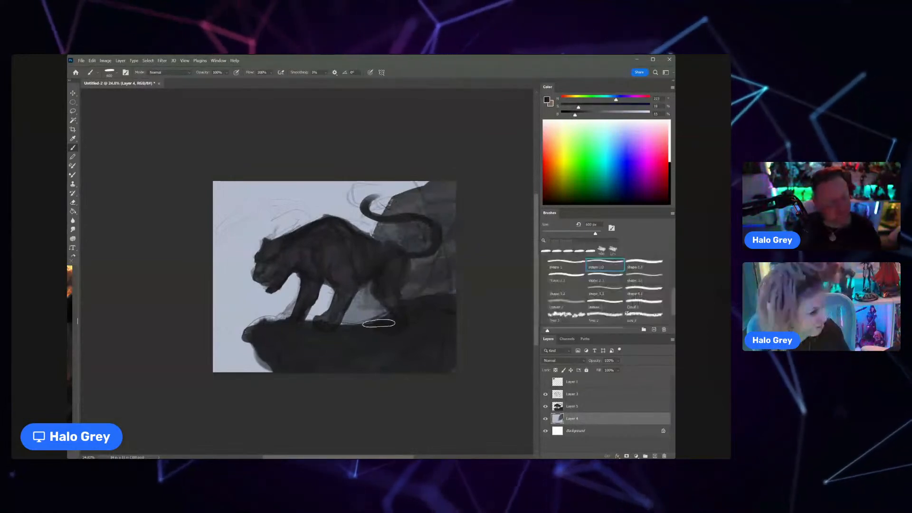
pyautogui.moveTo(253, 246)
pyautogui.mouseDown()
pyautogui.moveTo(266, 228)
pyautogui.moveTo(262, 202)
pyautogui.moveTo(224, 245)
pyautogui.moveTo(261, 219)
pyautogui.moveTo(237, 290)
pyautogui.moveTo(220, 299)
pyautogui.moveTo(252, 268)
pyautogui.moveTo(278, 297)
pyautogui.moveTo(233, 294)
pyautogui.moveTo(228, 284)
pyautogui.mouseUp()
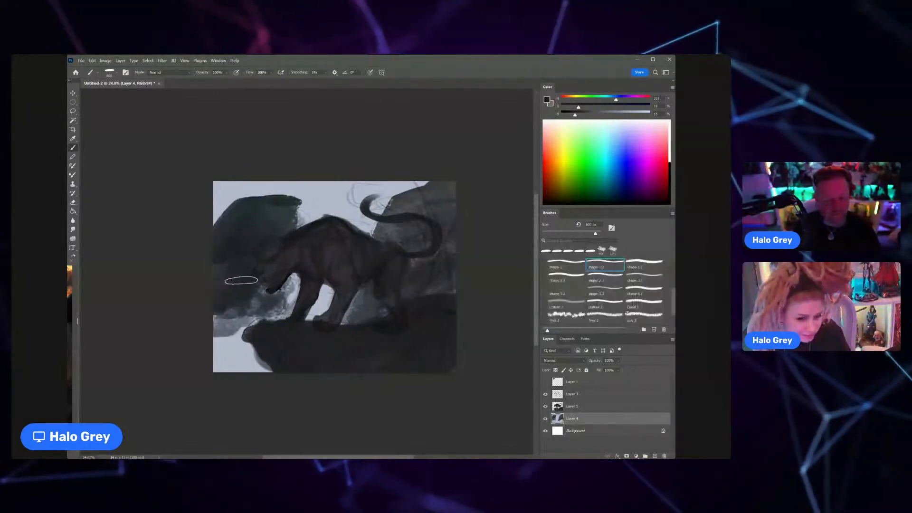
# Step: Set the brush mode to Overlay, choose a darkened orange and paint a warm glow below the cat's head
pyautogui.click(181, 170)
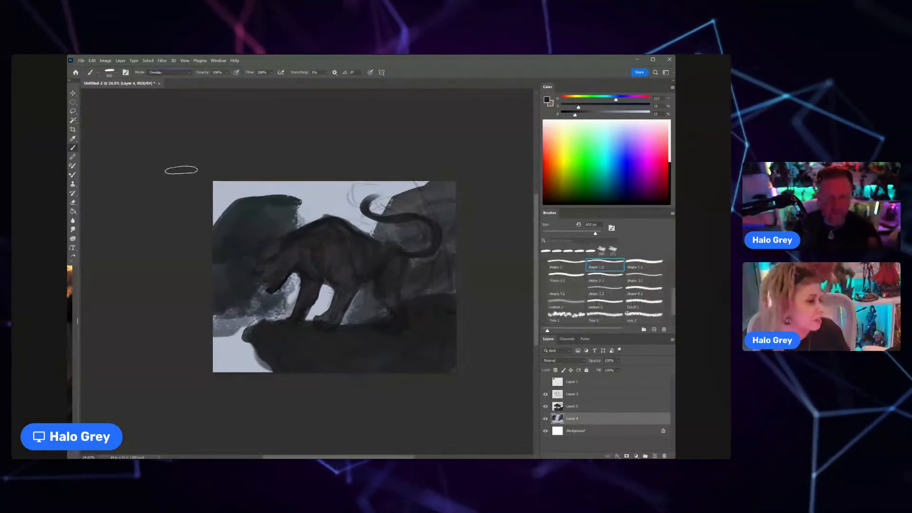
pyautogui.click(555, 162)
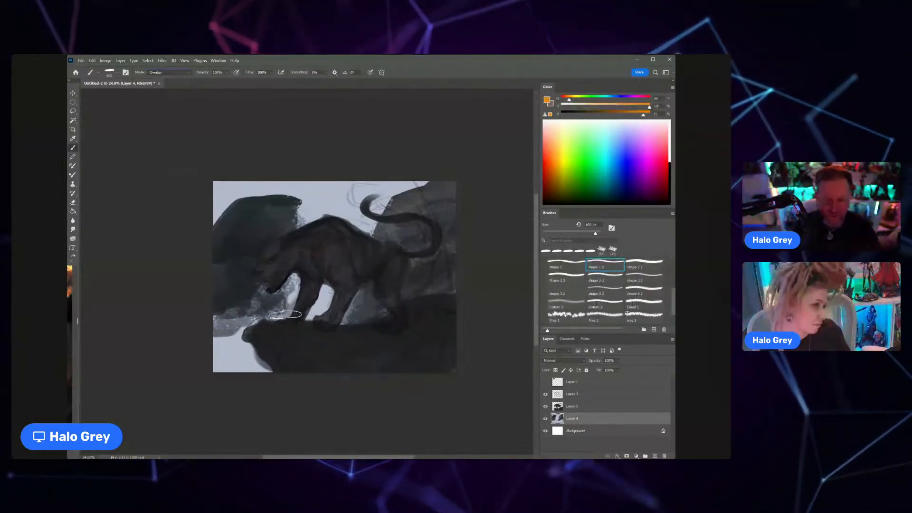
pyautogui.moveTo(644, 114)
pyautogui.mouseDown()
pyautogui.moveTo(614, 114)
pyautogui.moveTo(647, 107)
pyautogui.mouseUp()
pyautogui.moveTo(292, 280)
pyautogui.mouseDown()
pyautogui.moveTo(278, 306)
pyautogui.moveTo(230, 330)
pyautogui.moveTo(245, 287)
pyautogui.moveTo(222, 332)
pyautogui.mouseUp()
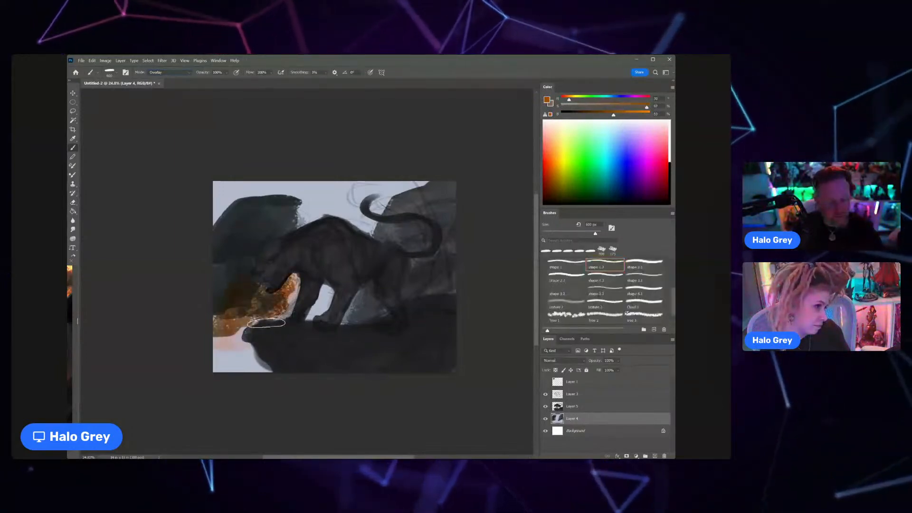
# Step: Enlarge the brush and spread the orange Overlay glow between the legs and across the rocks behind the cat
pyautogui.press(']')
pyautogui.press(']')
pyautogui.press(']')
pyautogui.press(']')
pyautogui.moveTo(267, 270)
pyautogui.mouseDown()
pyautogui.moveTo(262, 324)
pyautogui.moveTo(361, 307)
pyautogui.moveTo(423, 271)
pyautogui.mouseUp()
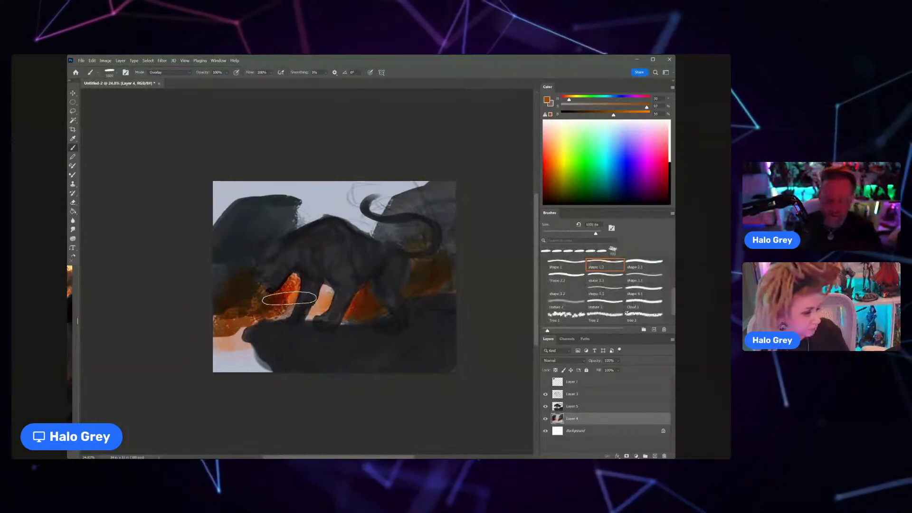
# Step: Set the brush mode to Normal, desaturate the orange and paint it over the background below the head, between the legs and behind the hindquarters
pyautogui.click(167, 73)
pyautogui.click(164, 78)
pyautogui.moveTo(647, 107); pyautogui.dragTo(624, 107)
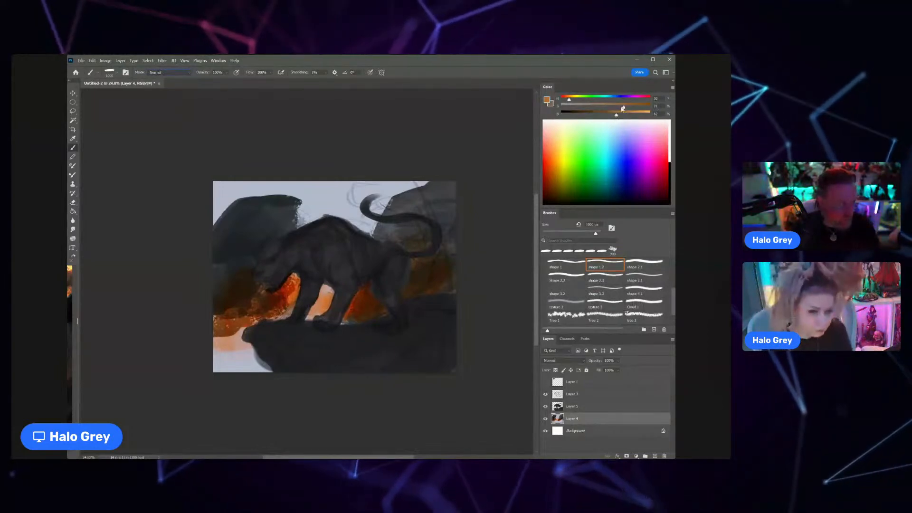
pyautogui.moveTo(280, 259)
pyautogui.mouseDown()
pyautogui.moveTo(260, 270)
pyautogui.moveTo(243, 283)
pyautogui.moveTo(253, 336)
pyautogui.moveTo(275, 310)
pyautogui.mouseUp()
pyautogui.moveTo(350, 302); pyautogui.dragTo(335, 291)
pyautogui.moveTo(254, 337)
pyautogui.mouseDown()
pyautogui.moveTo(258, 358)
pyautogui.moveTo(244, 362)
pyautogui.moveTo(244, 354)
pyautogui.moveTo(228, 371)
pyautogui.mouseUp()
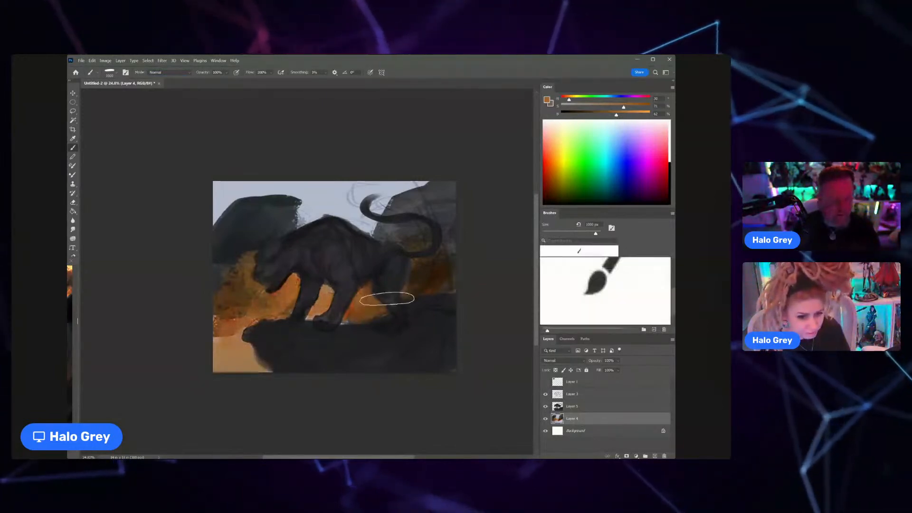
pyautogui.keyDown('alt'); pyautogui.click(361, 308); pyautogui.keyUp('alt')
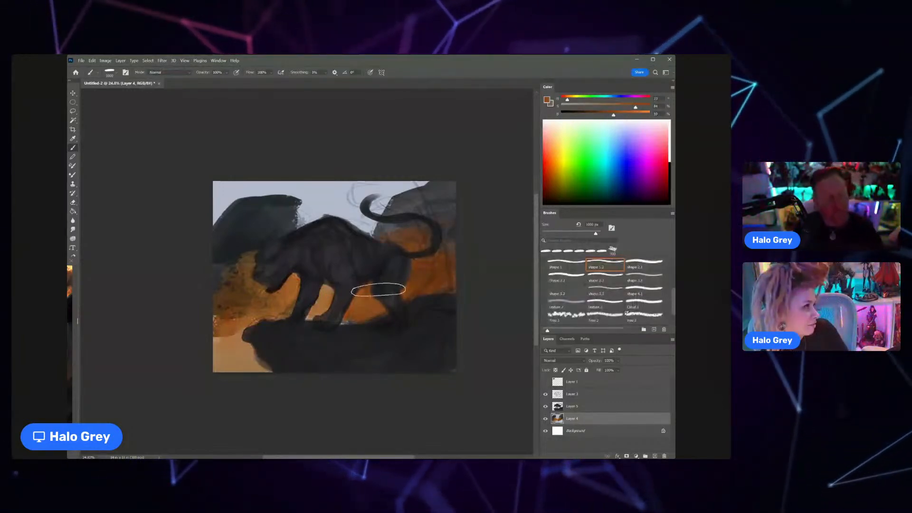
# Step: Sample a dark blue-grey, adjust the brush size and darken the rock mass behind the cat's head, extending it to the canvas edge
pyautogui.keyDown('alt'); pyautogui.click(241, 244); pyautogui.keyUp('alt')
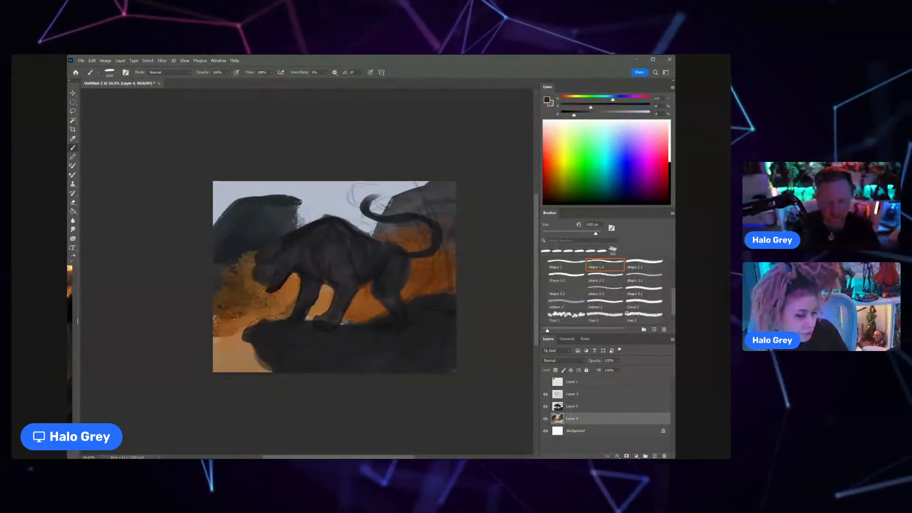
pyautogui.press('[')
pyautogui.press('[')
pyautogui.press('[')
pyautogui.press('[')
pyautogui.press('[')
pyautogui.press('[')
pyautogui.press('[')
pyautogui.press('[')
pyautogui.press('[')
pyautogui.press('[')
pyautogui.press('[')
pyautogui.press('[')
pyautogui.press('[')
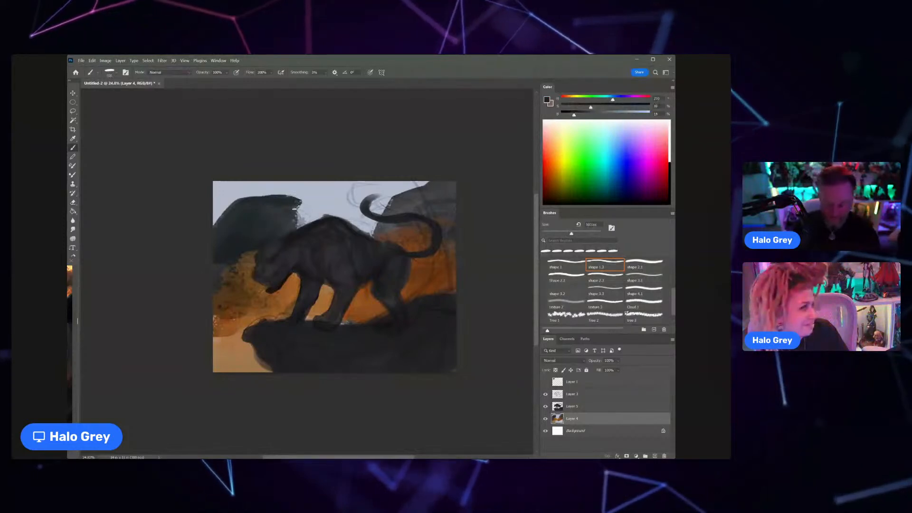
pyautogui.press(']')
pyautogui.press(']')
pyautogui.press(']')
pyautogui.press(']')
pyautogui.moveTo(264, 226); pyautogui.dragTo(296, 216)
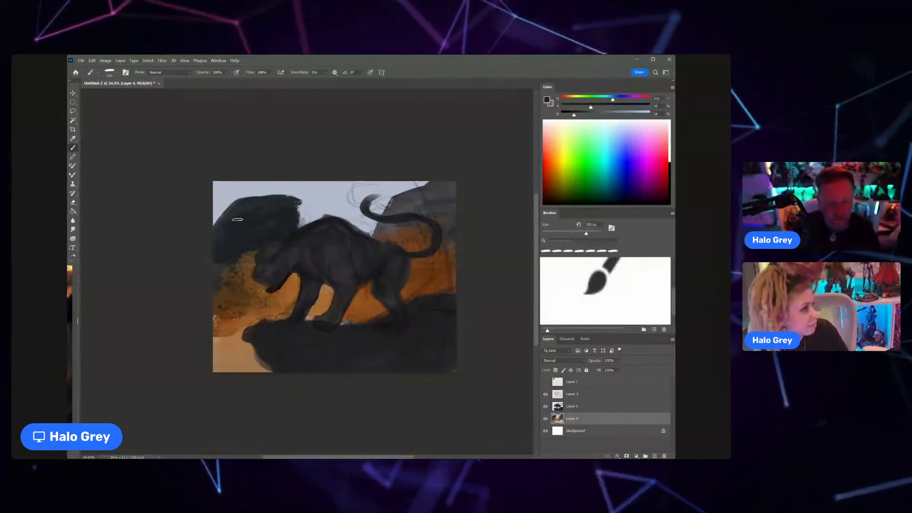
pyautogui.moveTo(215, 217); pyautogui.dragTo(222, 211)
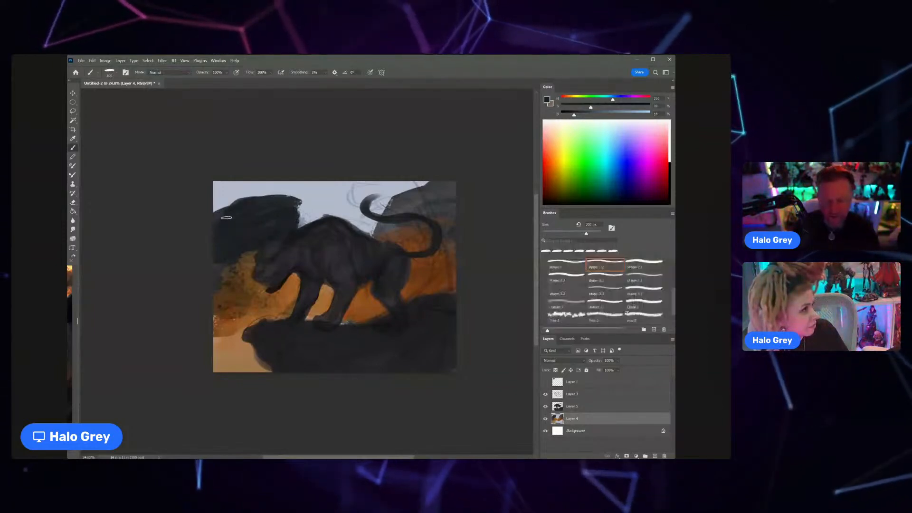
pyautogui.keyDown('alt'); pyautogui.click(226, 217); pyautogui.keyUp('alt')
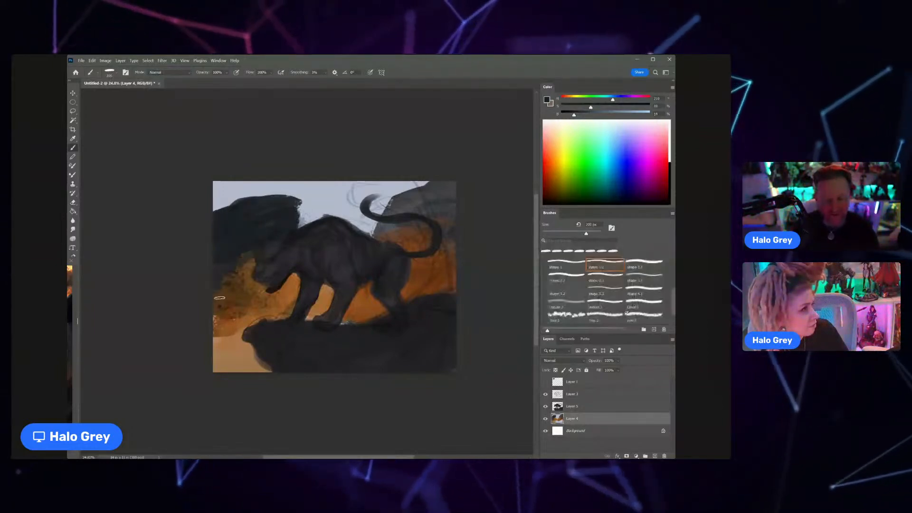
# Step: Sample a dark slate tone, enlarge the brush and extend the dark rock downward over the orange in front of the face
pyautogui.keyDown('alt'); pyautogui.click(262, 247); pyautogui.keyUp('alt')
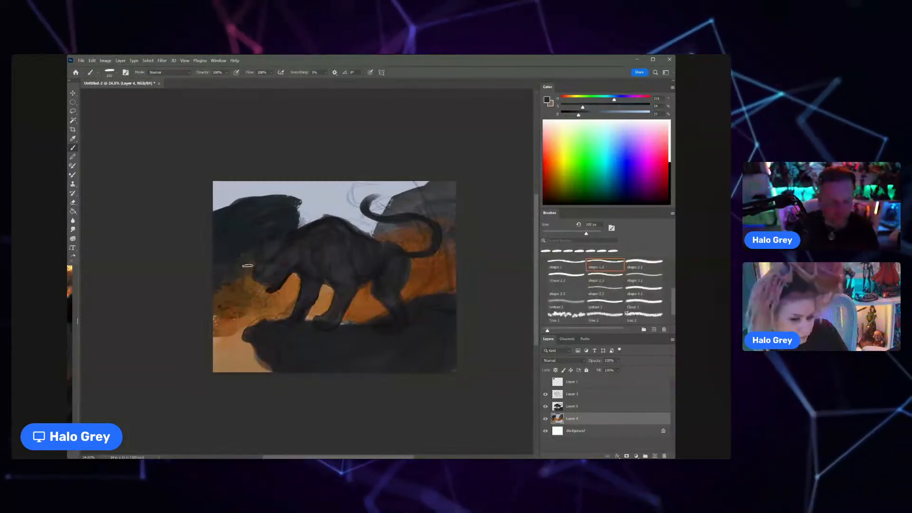
pyautogui.press(']')
pyautogui.moveTo(256, 272); pyautogui.dragTo(244, 272)
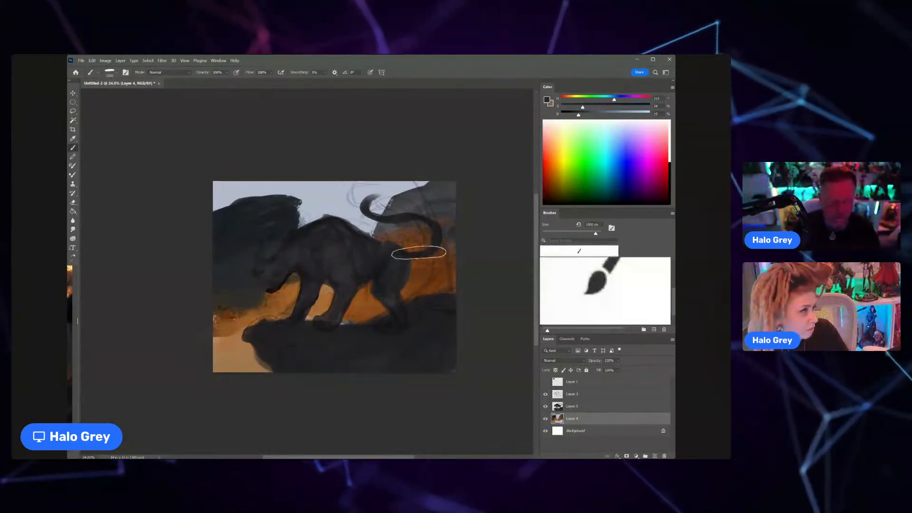
# Step: Darken the rock wall behind the tail, then resize the brush and work sampled greys into the slope beside the tail
pyautogui.moveTo(403, 244)
pyautogui.mouseDown()
pyautogui.moveTo(403, 217)
pyautogui.moveTo(371, 228)
pyautogui.moveTo(377, 197)
pyautogui.moveTo(373, 206)
pyautogui.mouseUp()
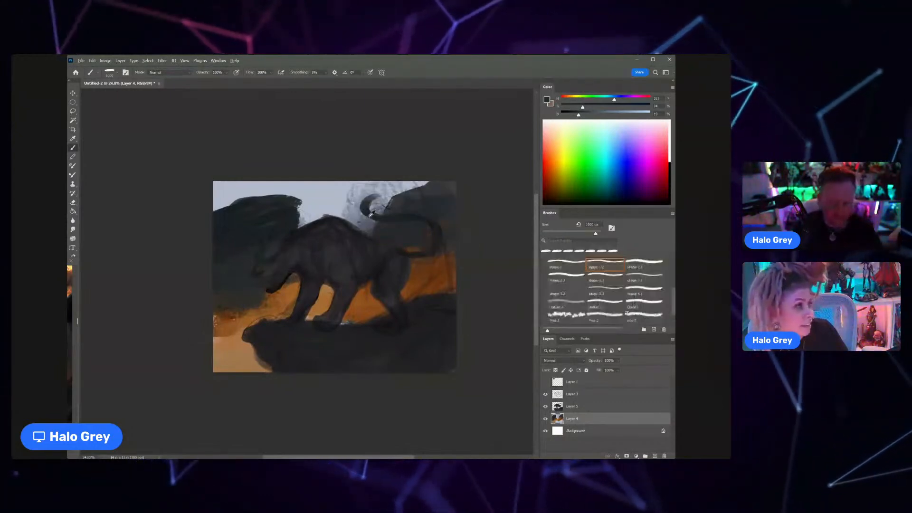
pyautogui.keyDown('alt'); pyautogui.click(382, 192); pyautogui.keyUp('alt')
pyautogui.press('[')
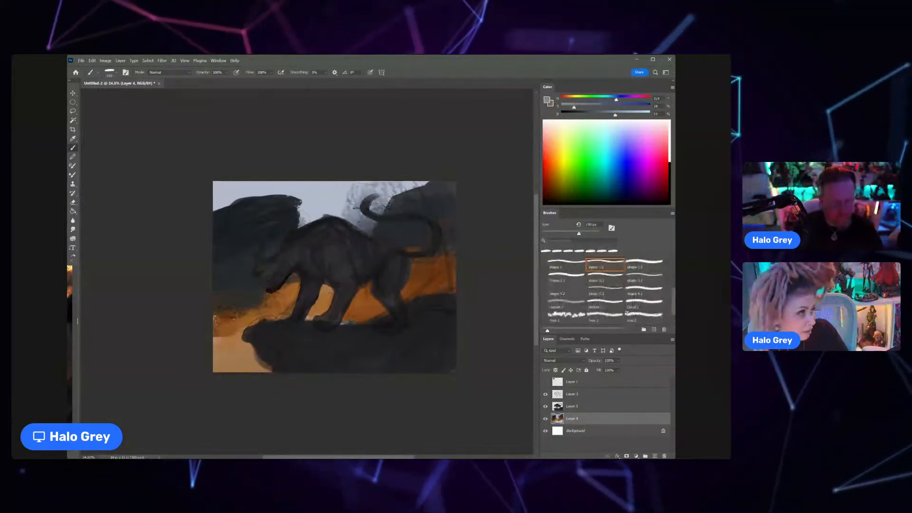
pyautogui.press('[')
pyautogui.press('[')
pyautogui.press('[')
pyautogui.press('[')
pyautogui.press('[')
pyautogui.press('[')
pyautogui.press('[')
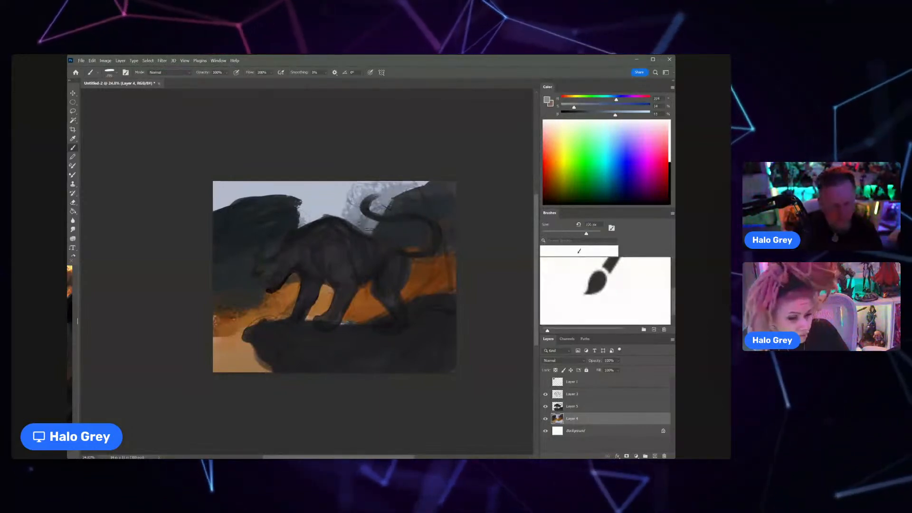
pyautogui.press(']')
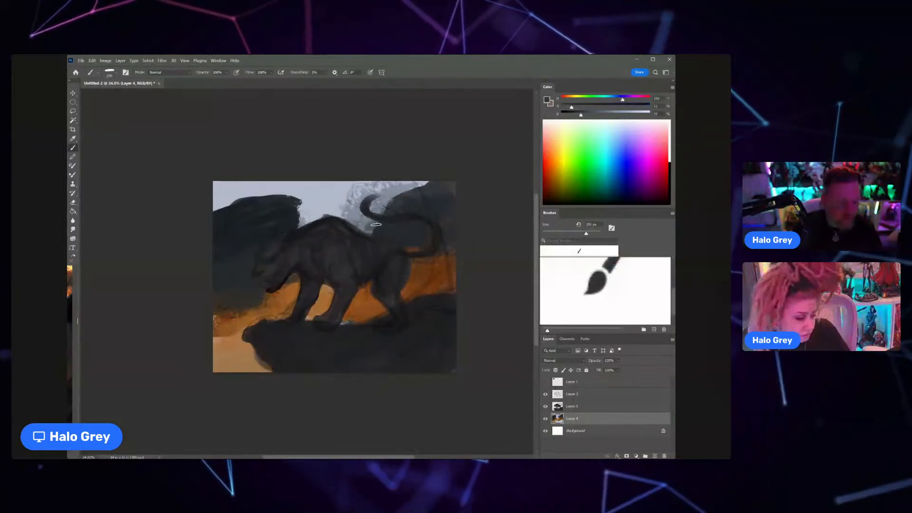
pyautogui.keyDown('alt'); pyautogui.click(386, 208); pyautogui.keyUp('alt')
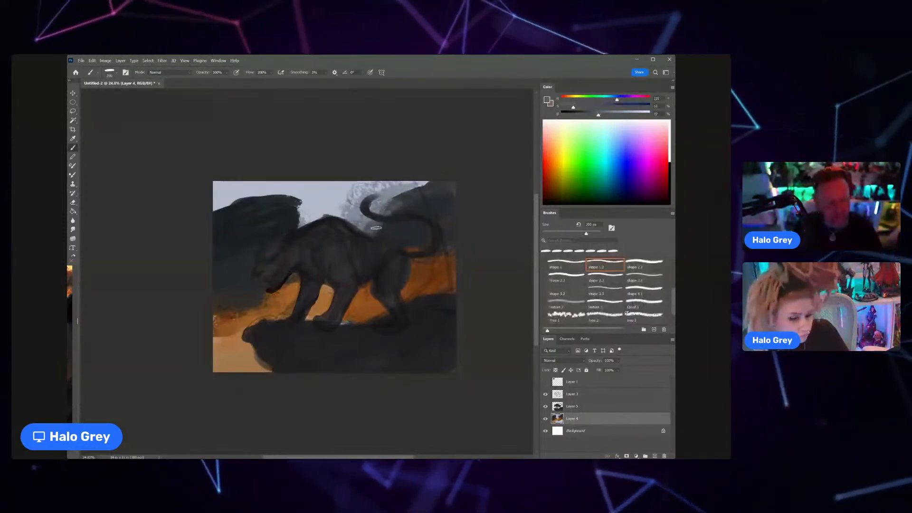
pyautogui.keyDown('alt'); pyautogui.click(396, 204); pyautogui.keyUp('alt')
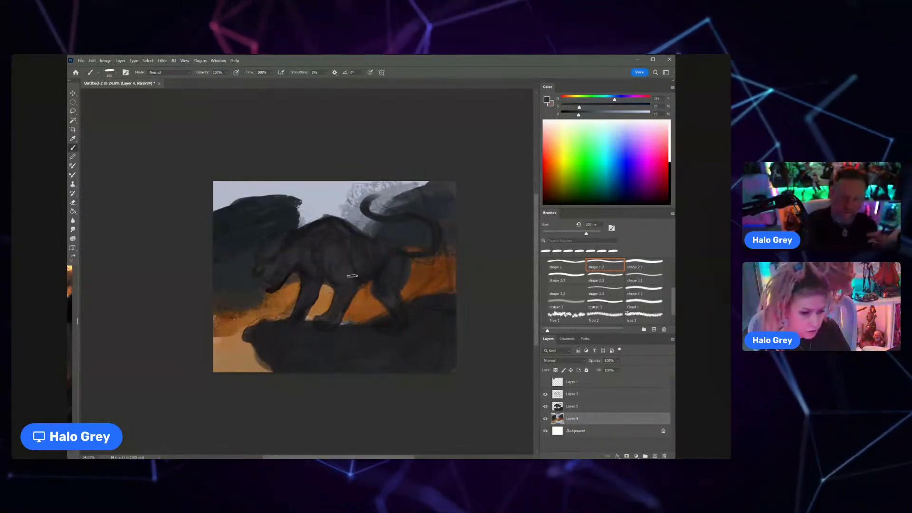
# Step: Sample a mid grey and paint a hazy distant rock between the dark rock mass and the cat's back
pyautogui.keyDown('alt'); pyautogui.click(375, 213); pyautogui.keyUp('alt')
pyautogui.moveTo(317, 216); pyautogui.dragTo(307, 222)
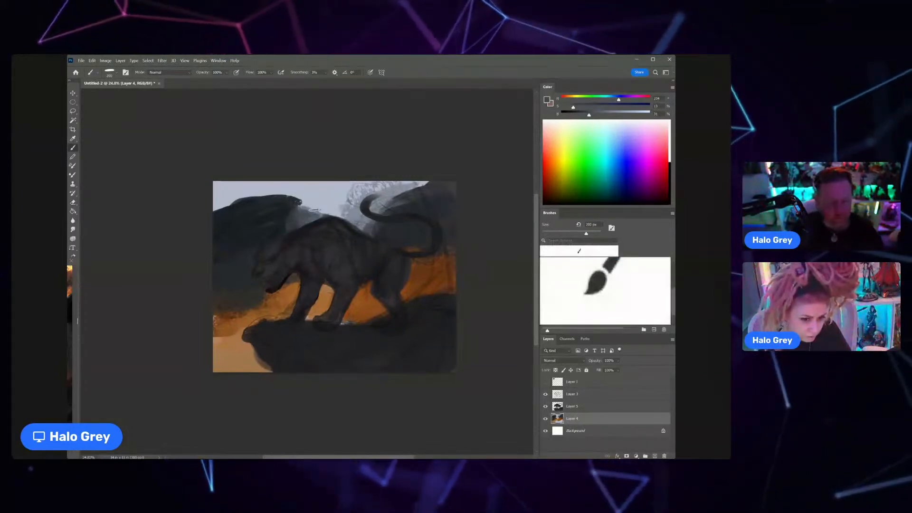
pyautogui.keyDown('alt'); pyautogui.click(313, 208); pyautogui.keyUp('alt')
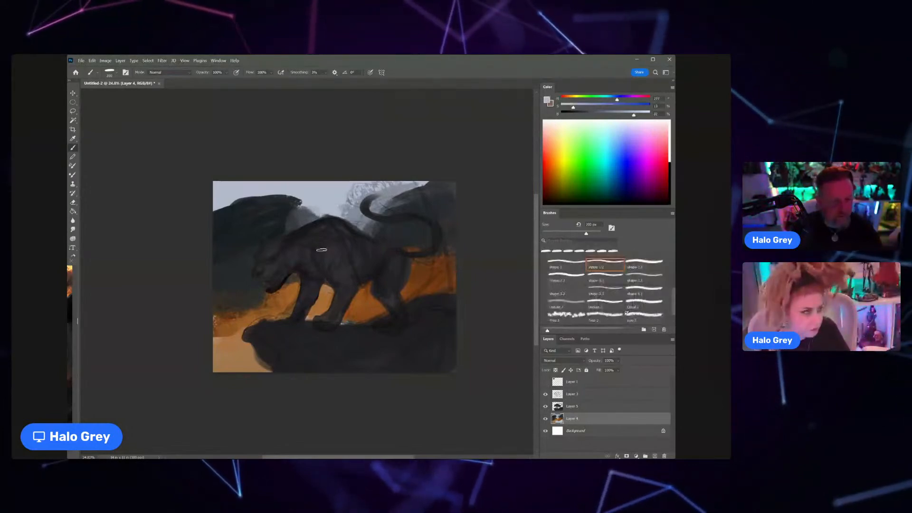
# Step: Blend sampled light greys into the sky around the tail tip and dark slate into the rock inside the tail's curve
pyautogui.keyDown('alt'); pyautogui.click(343, 199); pyautogui.keyUp('alt')
pyautogui.moveTo(359, 186); pyautogui.dragTo(353, 202)
pyautogui.keyDown('alt'); pyautogui.click(353, 206); pyautogui.keyUp('alt')
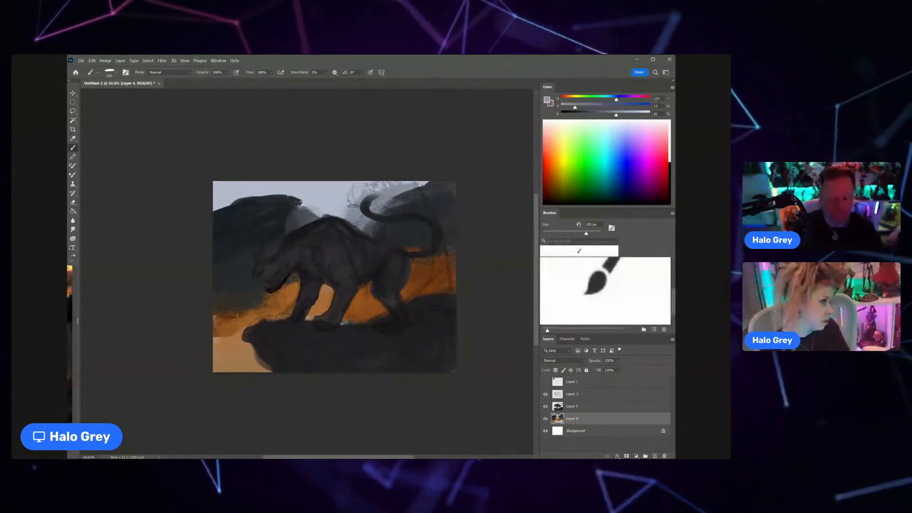
pyautogui.keyDown('alt'); pyautogui.click(360, 197); pyautogui.keyUp('alt')
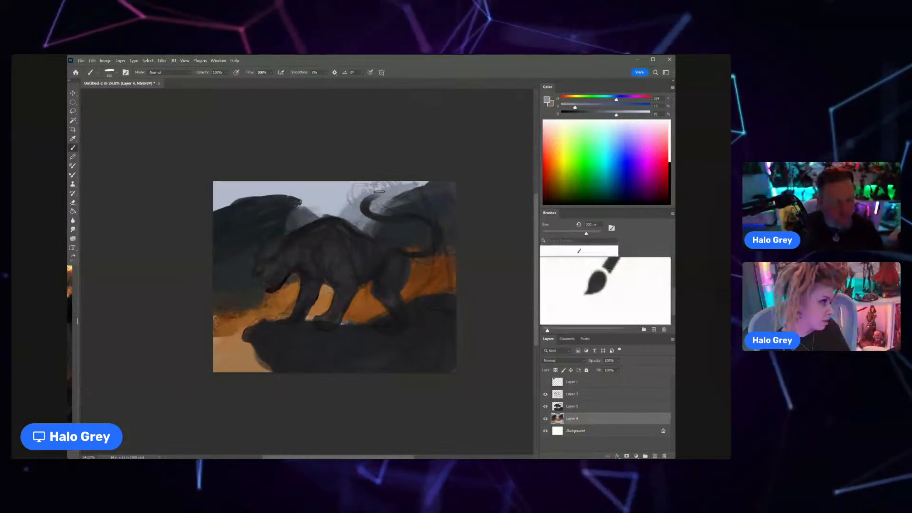
pyautogui.keyDown('alt'); pyautogui.click(398, 204); pyautogui.keyUp('alt')
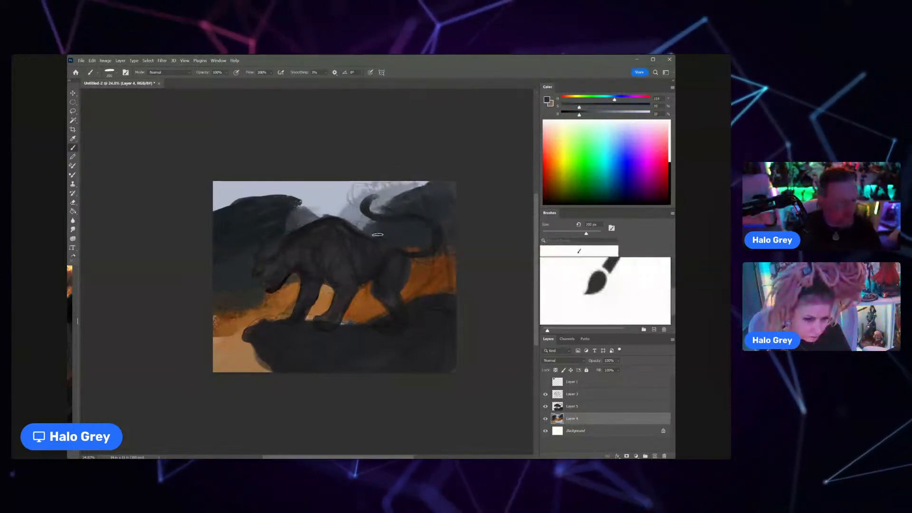
pyautogui.keyDown('alt'); pyautogui.click(402, 231); pyautogui.keyUp('alt')
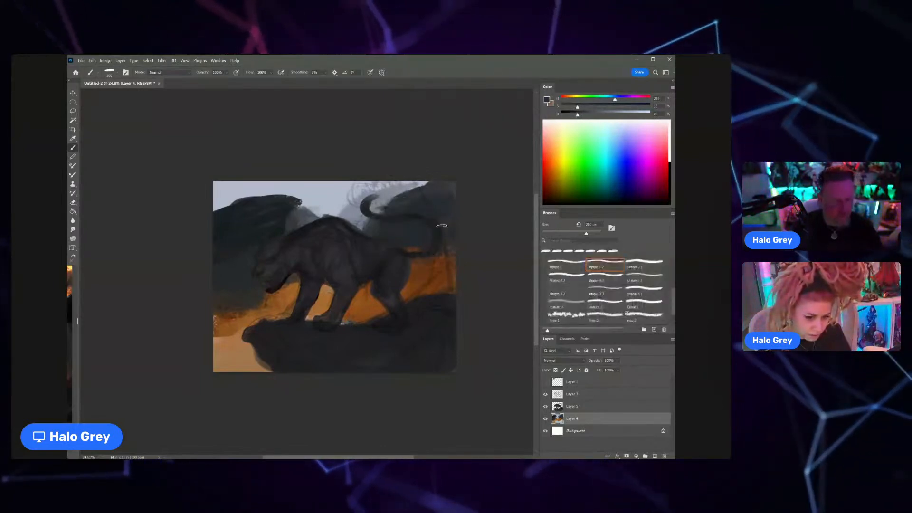
# Step: Compare the painting with and without the Layer 3 sketch, merge Layer 3 down into Layer 5 and check the merged layer
pyautogui.click(546, 397)
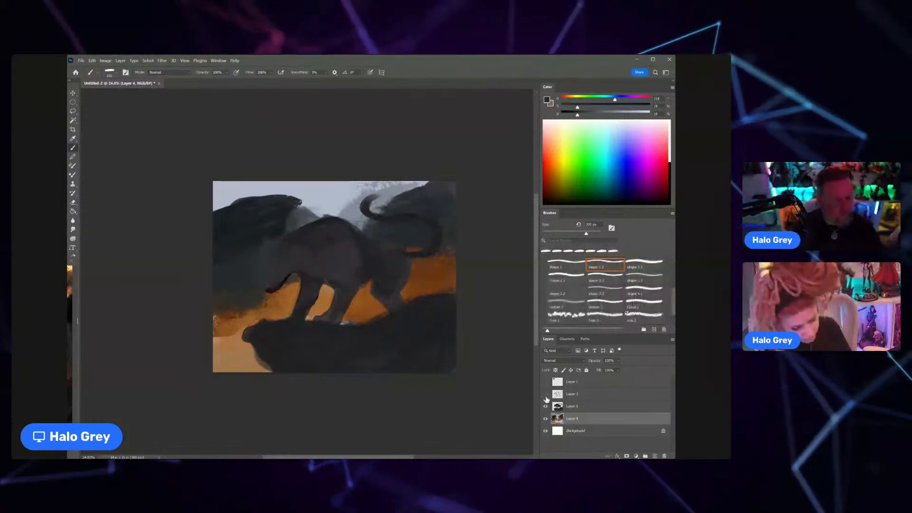
pyautogui.click(545, 394)
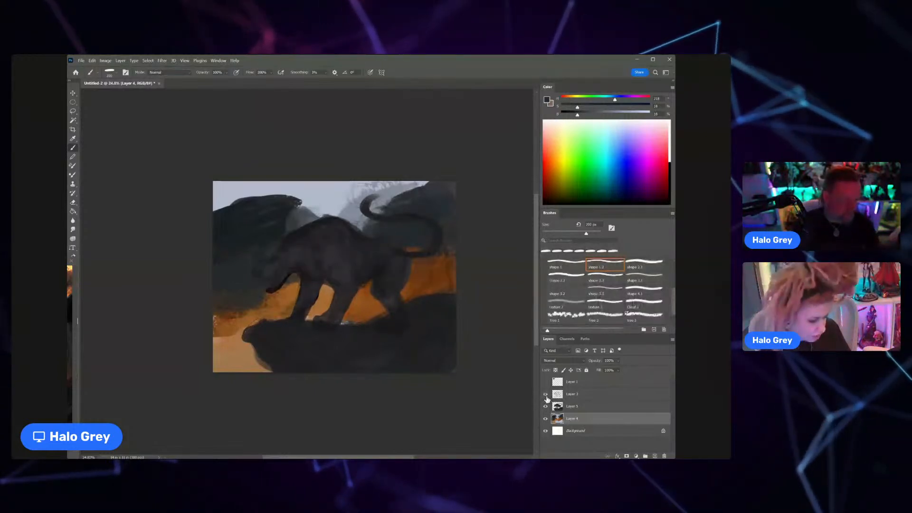
pyautogui.click(594, 394)
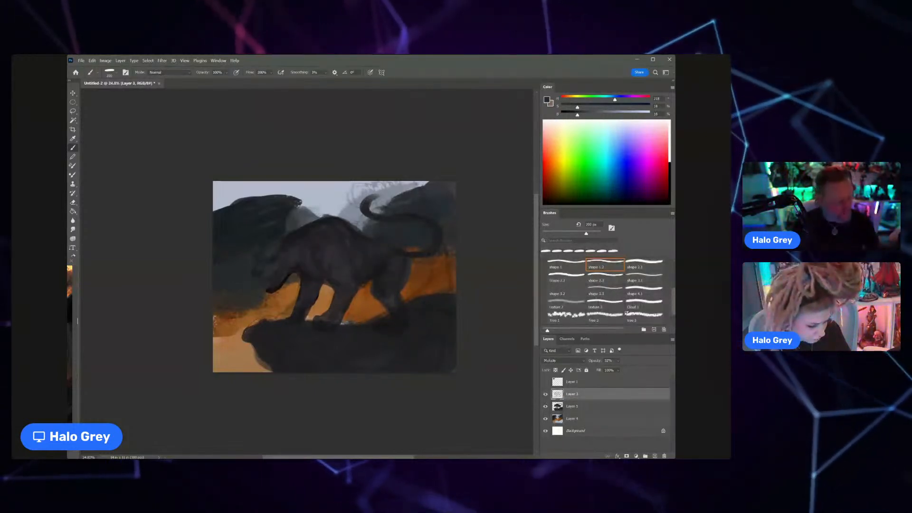
pyautogui.hotkey('ctrl', 'e')
pyautogui.click(545, 394)
pyautogui.click(545, 394)
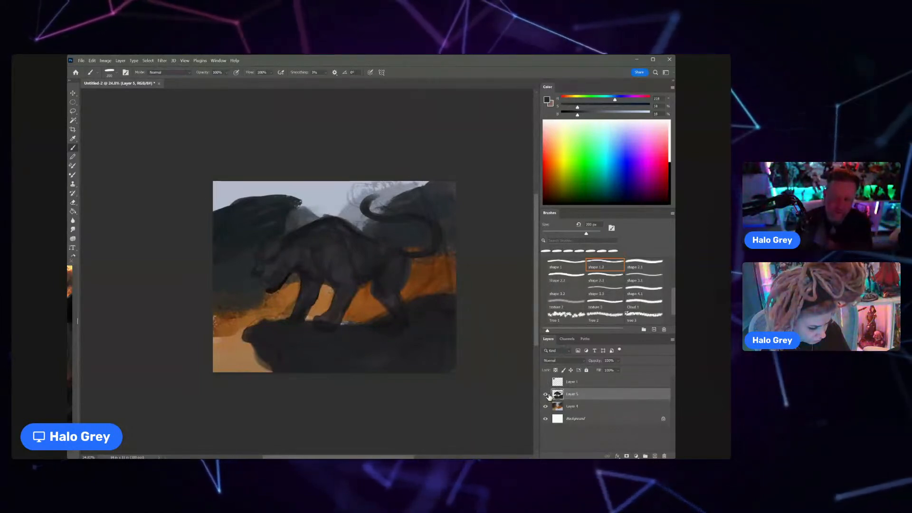
# Step: Choose a muted red, enlarge the brush and paint a reddish glow on Layer 4 in front of and below the cat's head
pyautogui.hotkey('ctrl', 'space')
pyautogui.moveTo(340, 289)
pyautogui.mouseDown()
pyautogui.moveTo(363, 272)
pyautogui.moveTo(342, 314)
pyautogui.mouseUp()
pyautogui.hotkey('ctrl', 'space')
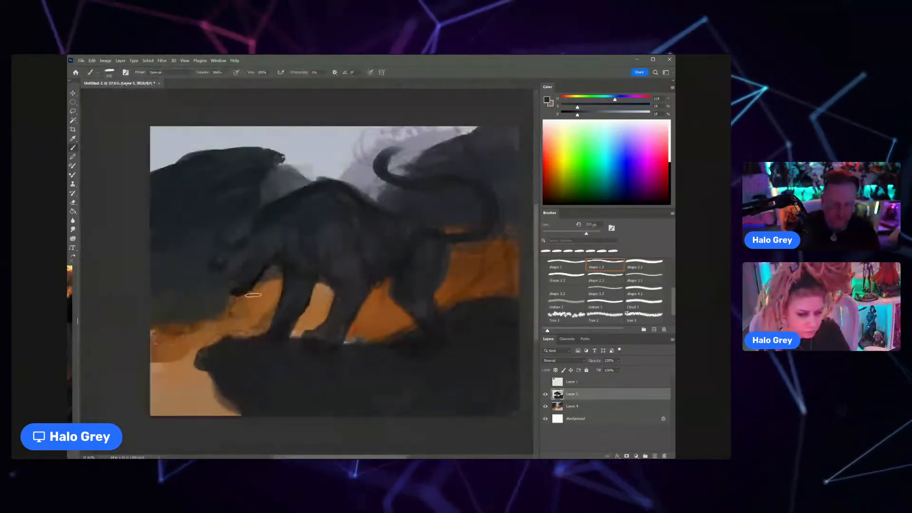
pyautogui.scroll(-1, 288, 330)
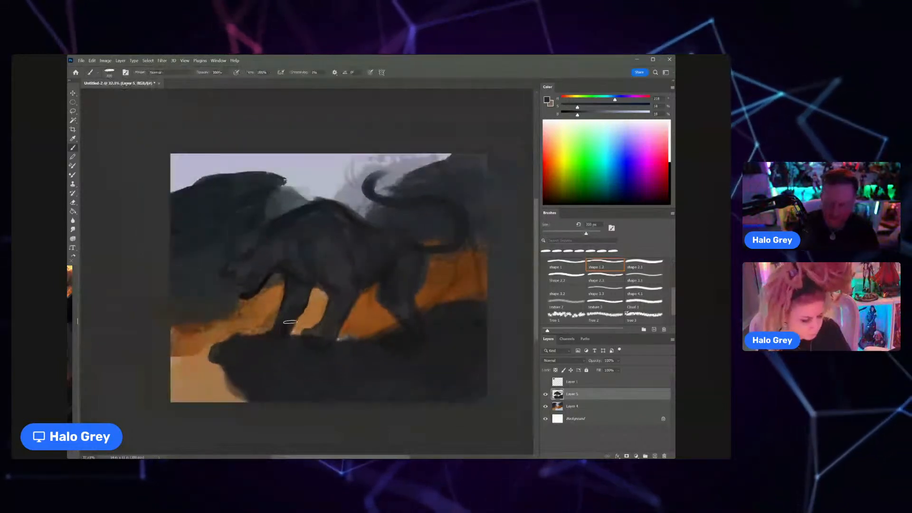
pyautogui.press('x')
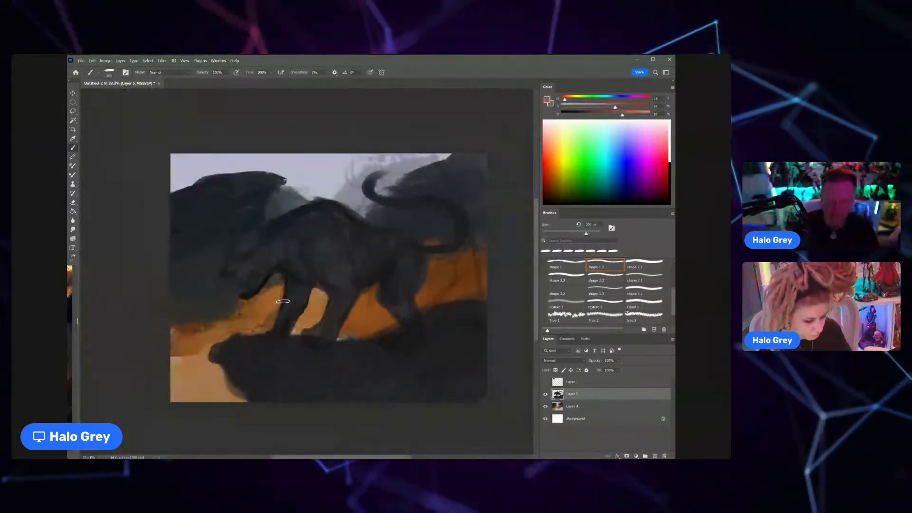
pyautogui.click(561, 402)
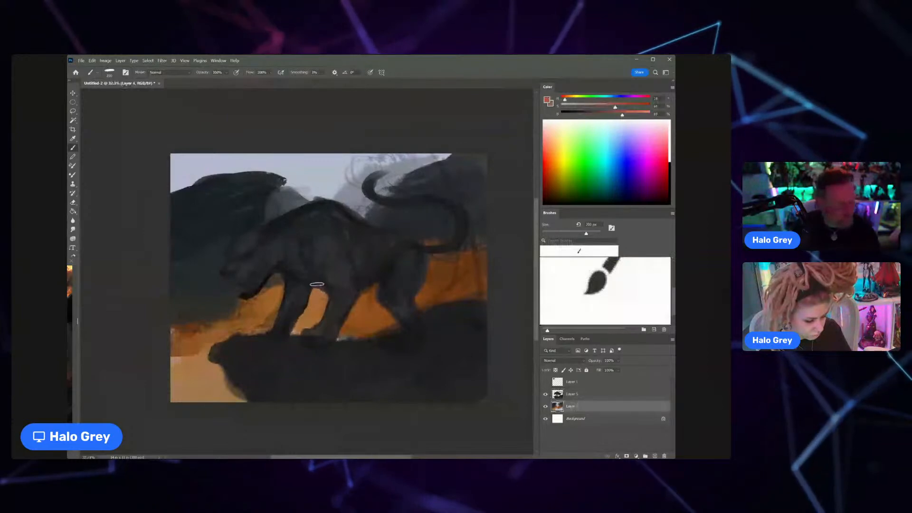
pyautogui.press(']')
pyautogui.press(']')
pyautogui.press(']')
pyautogui.press(']')
pyautogui.press(']')
pyautogui.press(']')
pyautogui.press(']')
pyautogui.press(']')
pyautogui.press(']')
pyautogui.moveTo(233, 301)
pyautogui.mouseDown()
pyautogui.moveTo(228, 324)
pyautogui.moveTo(202, 330)
pyautogui.moveTo(199, 309)
pyautogui.moveTo(227, 335)
pyautogui.mouseUp()
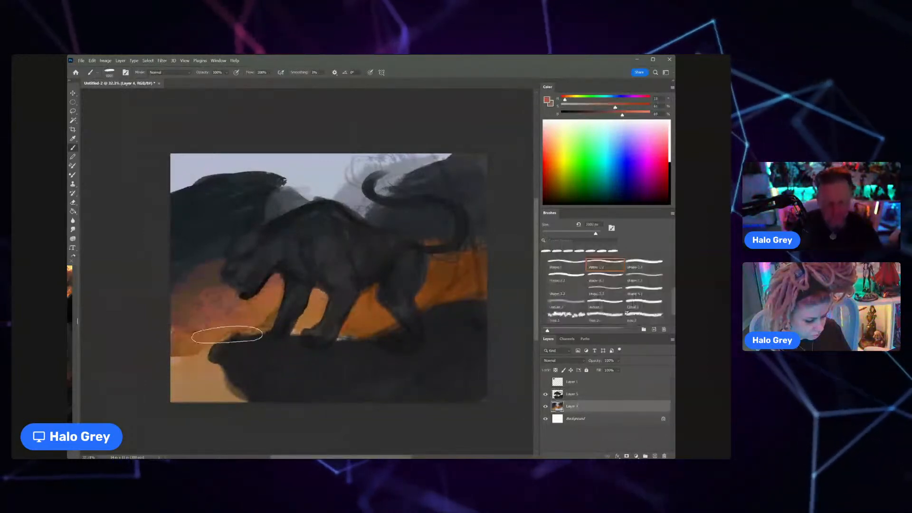
# Step: Switch to an irregular shape brush and break up the red and orange glow with cloudy texture in front of the cat
pyautogui.click(627, 314)
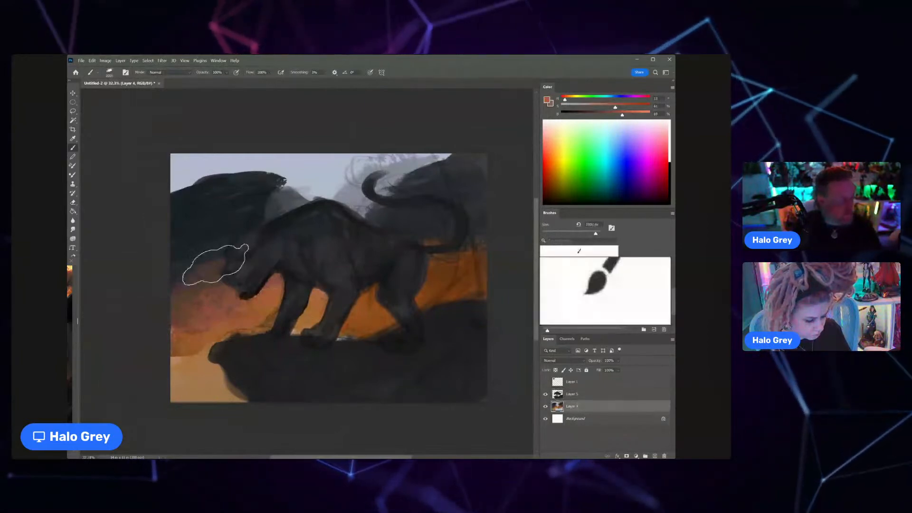
pyautogui.moveTo(215, 265); pyautogui.dragTo(234, 259)
pyautogui.keyDown('alt'); pyautogui.click(267, 314); pyautogui.keyUp('alt')
pyautogui.moveTo(198, 365)
pyautogui.mouseDown()
pyautogui.moveTo(183, 383)
pyautogui.moveTo(176, 303)
pyautogui.mouseUp()
pyautogui.keyDown('alt'); pyautogui.click(204, 252); pyautogui.keyUp('alt')
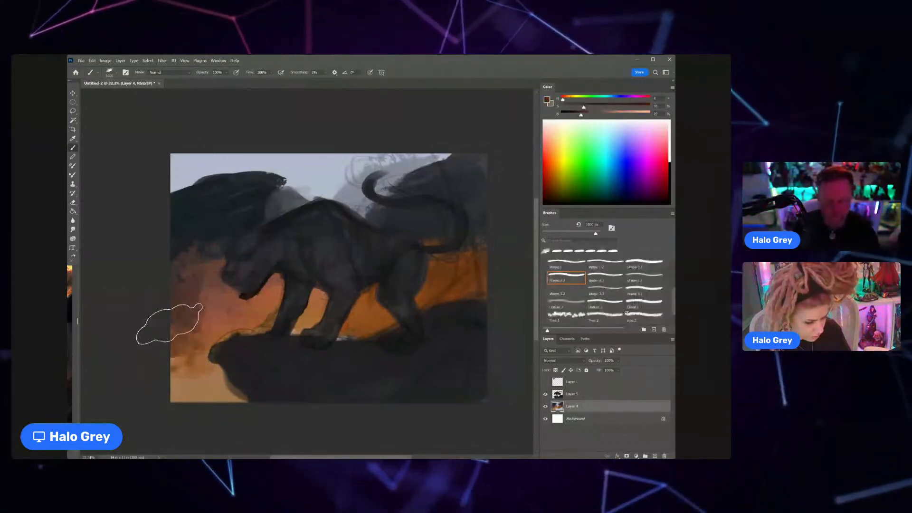
# Step: Scale the cat and ledge on Layer 5 down slightly toward the canvas's lower-right corner and return to the Brush tool
pyautogui.scroll(-2, 241, 325)
pyautogui.click(572, 395)
pyautogui.hotkey('ctrl', 't')
pyautogui.moveTo(196, 216); pyautogui.dragTo(211, 225)
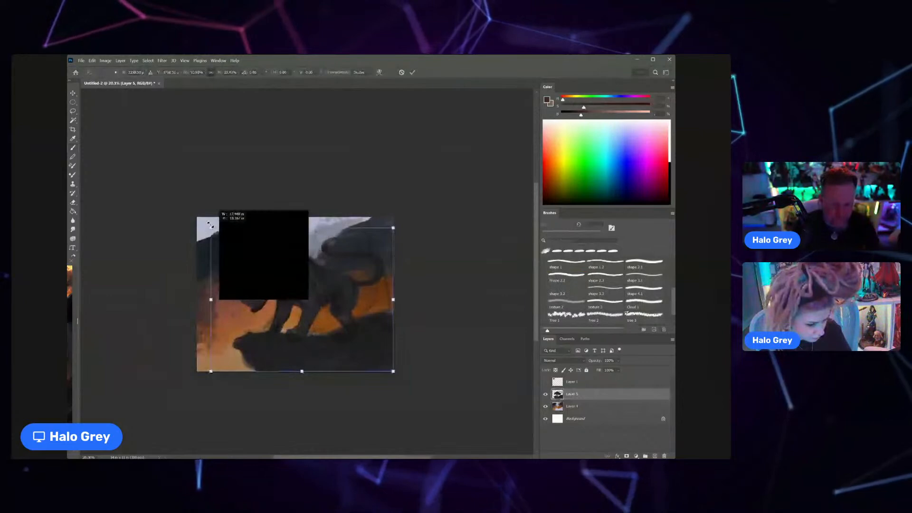
pyautogui.press('Escape')
pyautogui.press('b')
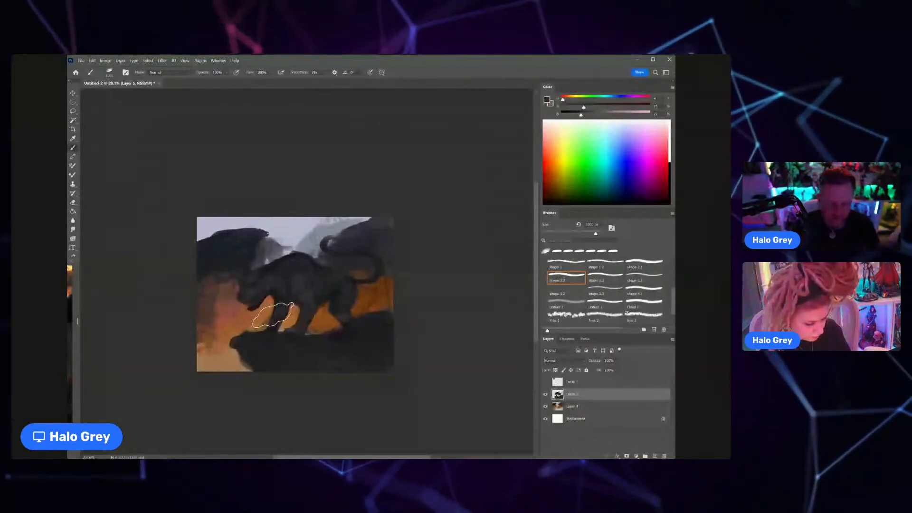
# Step: Create a new layer above Layer 5, choose the Shape 1 brush and adjust its size for drawing guide lines
pyautogui.click(654, 456)
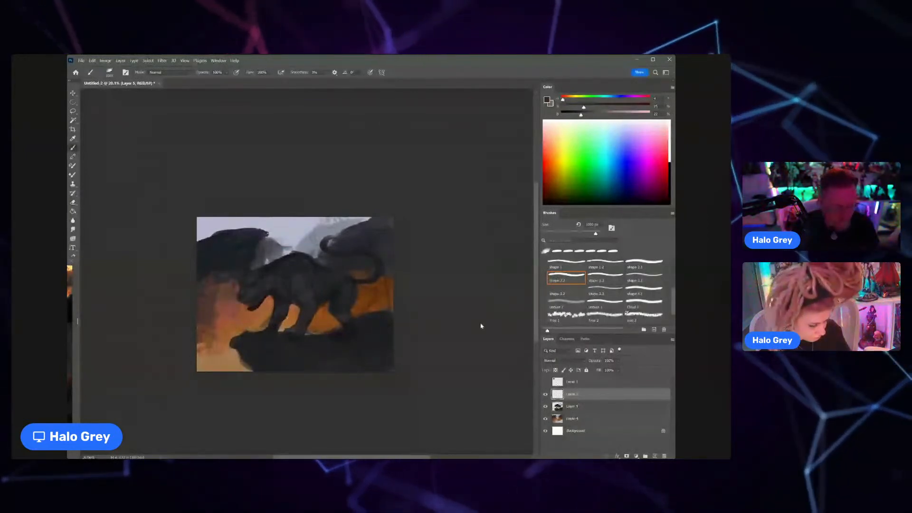
pyautogui.scroll(3, 580, 293)
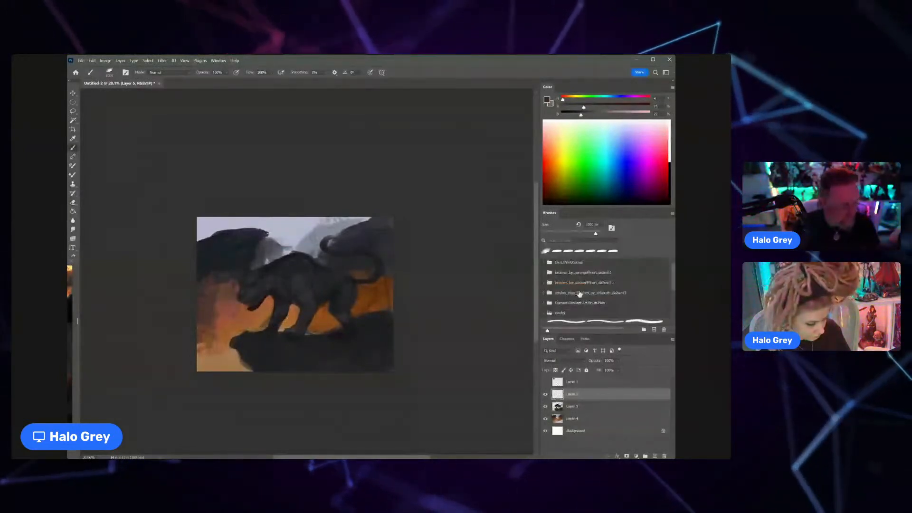
pyautogui.scroll(-2, 579, 293)
pyautogui.click(567, 298)
pyautogui.press('[')
pyautogui.press('[')
pyautogui.press('[')
pyautogui.press('[')
pyautogui.press('[')
pyautogui.press('[')
pyautogui.press('[')
pyautogui.press('[')
pyautogui.press('[')
pyautogui.press('[')
pyautogui.press('[')
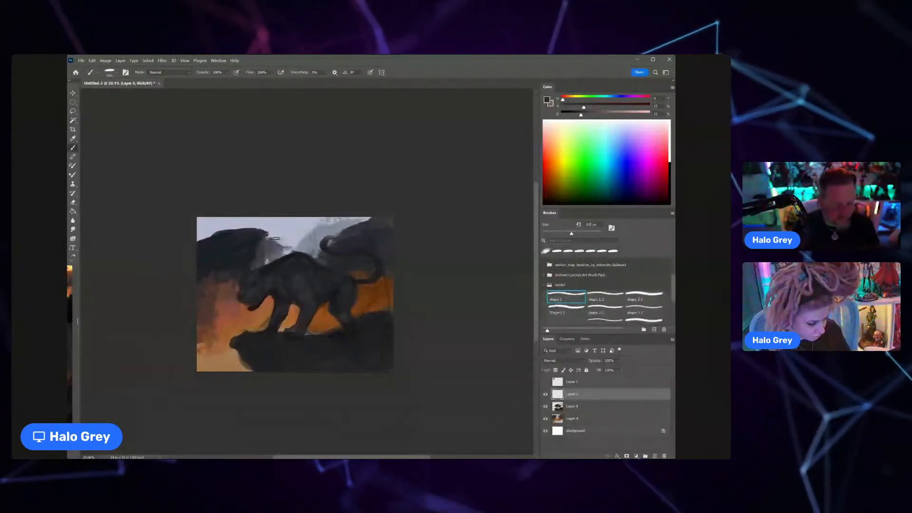
pyautogui.press(']')
pyautogui.press(']')
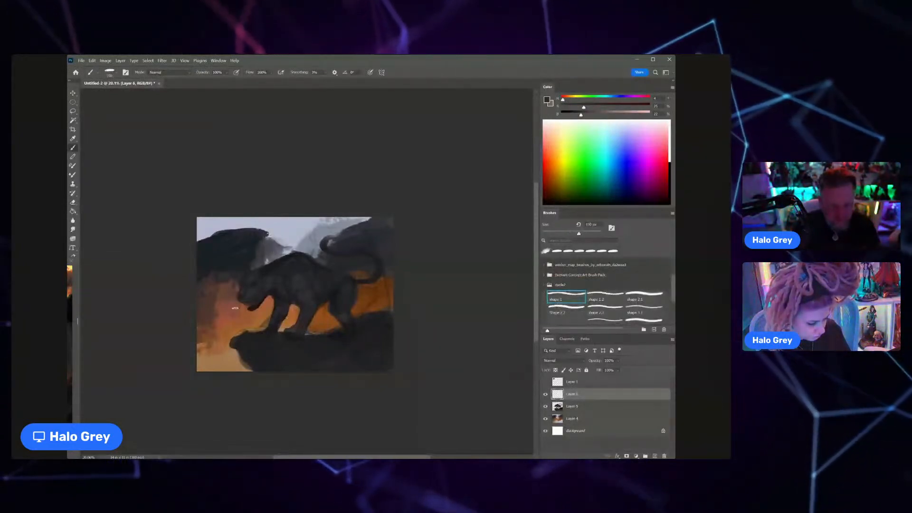
# Step: Choose a bright red and paint two vertical and two horizontal lines as a rule-of-thirds grid over the painting
pyautogui.click(558, 164)
pyautogui.moveTo(255, 213); pyautogui.dragTo(255, 373)
pyautogui.moveTo(342, 217); pyautogui.dragTo(344, 373)
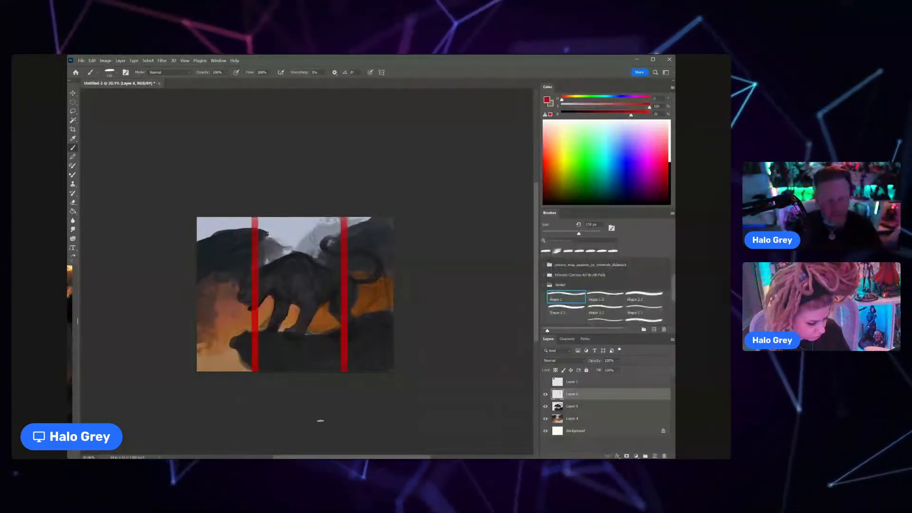
pyautogui.moveTo(194, 265); pyautogui.dragTo(409, 270)
pyautogui.moveTo(196, 327); pyautogui.dragTo(397, 328)
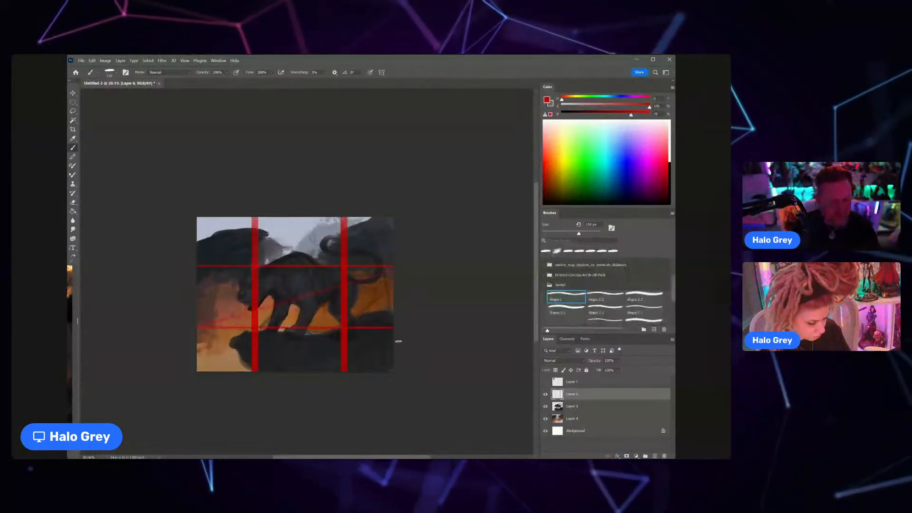
# Step: Undo the horizontal guide lines, redraw them more evenly spaced and circle the cat's head at the upper-left intersection
pyautogui.hotkey('ctrl', 'z')
pyautogui.hotkey('ctrl', 'z')
pyautogui.moveTo(195, 273); pyautogui.dragTo(422, 273)
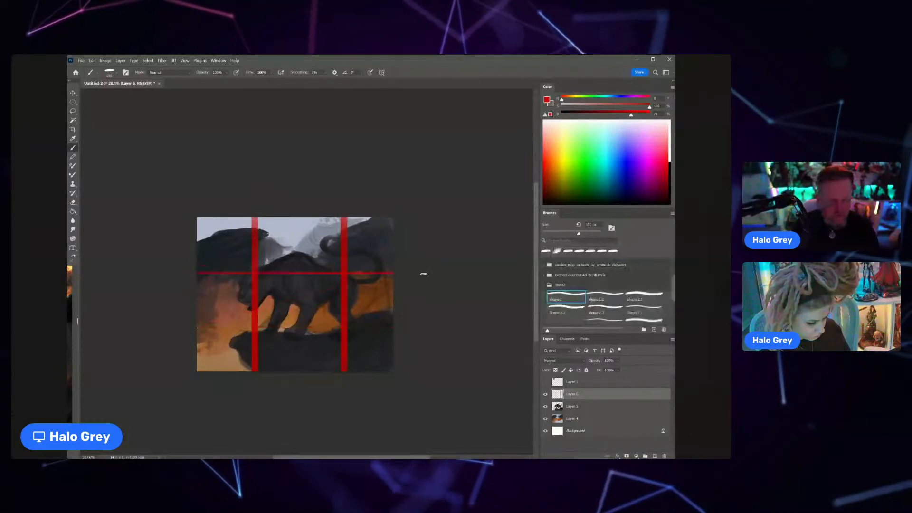
pyautogui.moveTo(398, 323)
pyautogui.mouseDown()
pyautogui.moveTo(354, 334)
pyautogui.moveTo(195, 325)
pyautogui.mouseUp()
pyautogui.moveTo(252, 261); pyautogui.dragTo(261, 303)
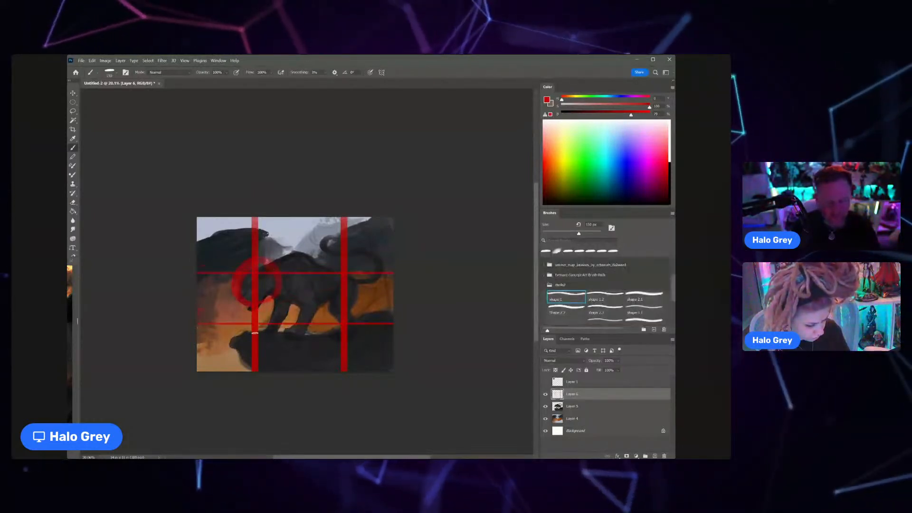
# Step: Undo the red circle and grid lines and remove the guide layer, returning to Layer 5
pyautogui.hotkey('ctrl', 'z')
pyautogui.hotkey('ctrl', 'z')
pyautogui.hotkey('ctrl', 'z')
pyautogui.hotkey('ctrl', 'z')
pyautogui.hotkey('ctrl', 'z')
pyautogui.hotkey('ctrl', 'z')
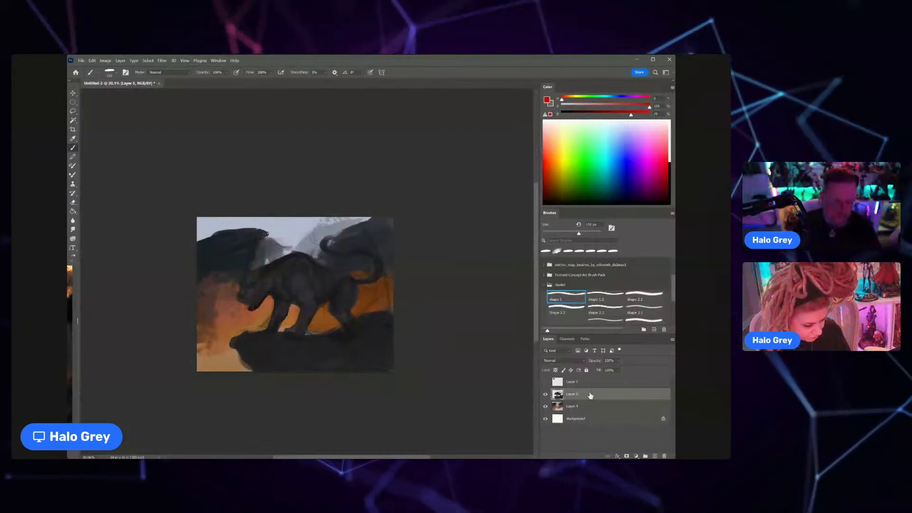
# Step: Lock the transparent pixels of Layer 5 and inspect the cat up close and in the full composition
pyautogui.click(555, 371)
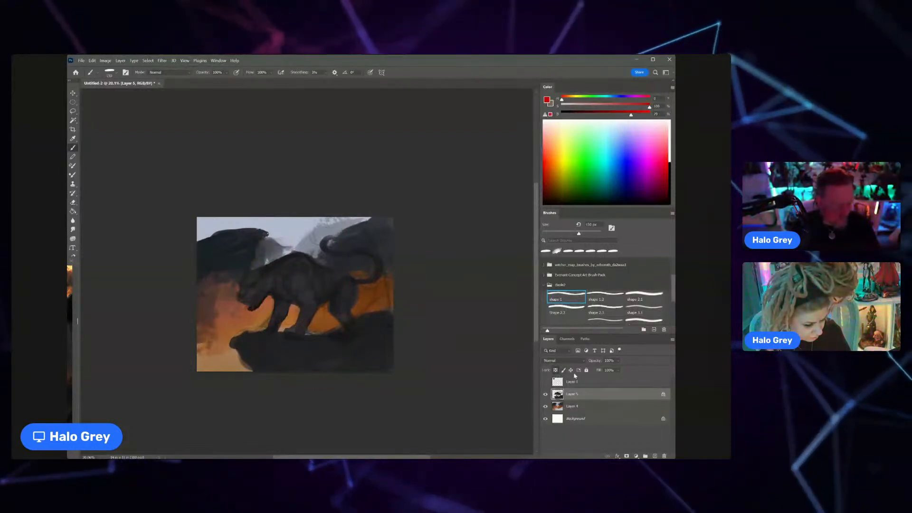
pyautogui.scroll(6, 254, 304)
pyautogui.scroll(-2, 254, 304)
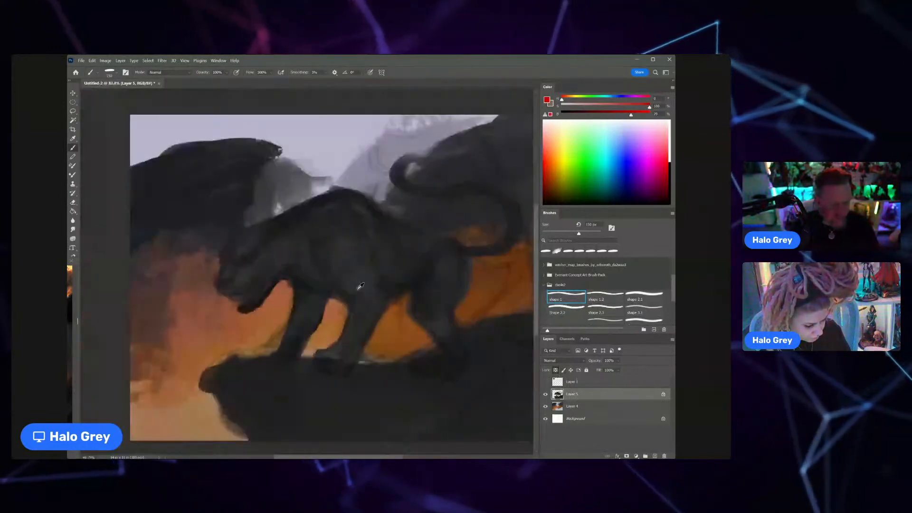
pyautogui.scroll(-3, 359, 280)
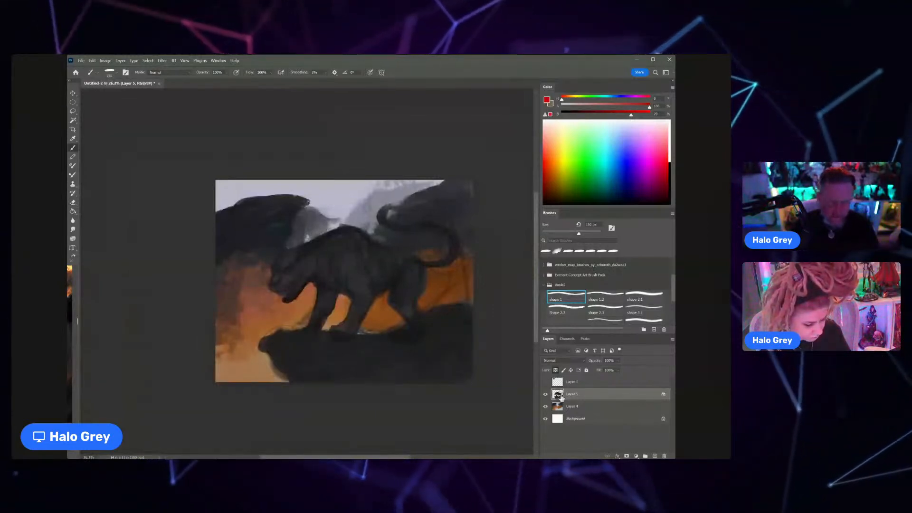
# Step: Paint a darker contour along the cat's back on unlocked Layer 5 and tidy the ledge edge with the Eraser
pyautogui.keyDown('alt'); pyautogui.click(332, 230); pyautogui.keyUp('alt')
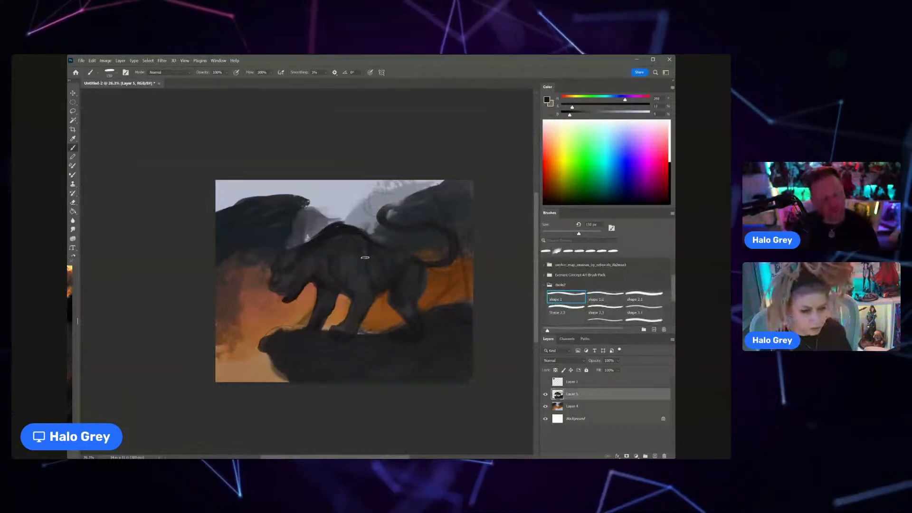
pyautogui.press('e')
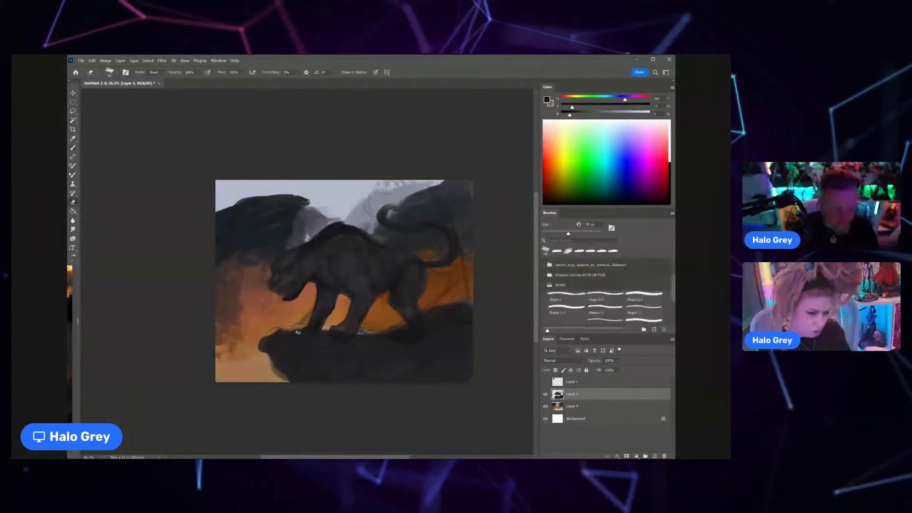
pyautogui.press('b')
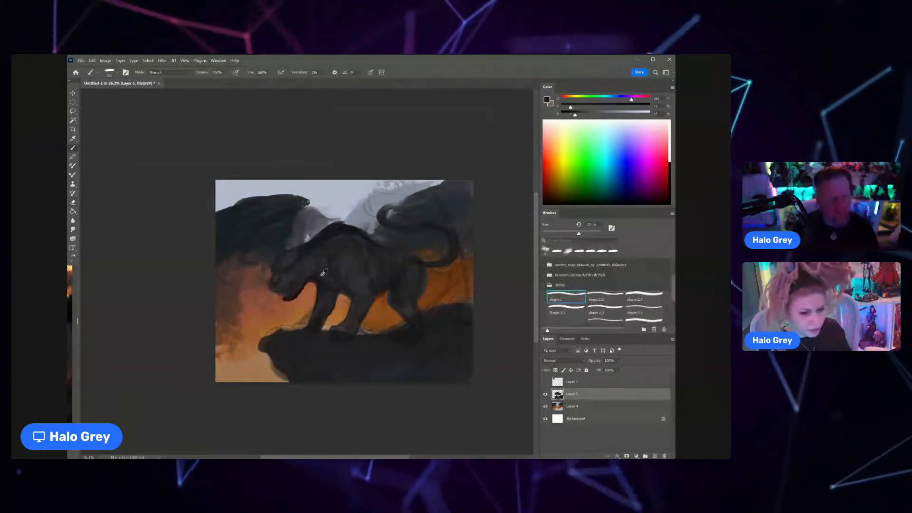
# Step: Lock the transparent pixels of Layer 5 and mix a lighter, muted blue as the brush color
pyautogui.click(556, 370)
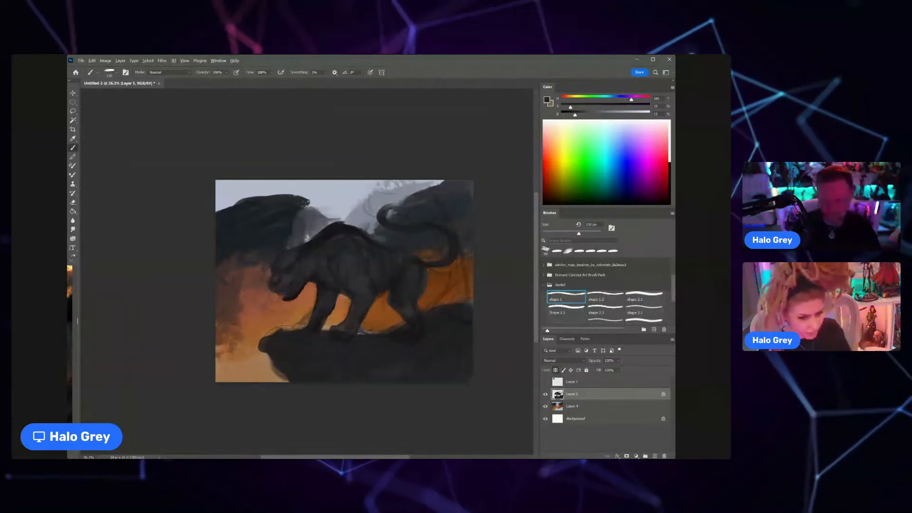
pyautogui.click(614, 98)
pyautogui.click(602, 106)
pyautogui.moveTo(575, 113); pyautogui.dragTo(610, 114)
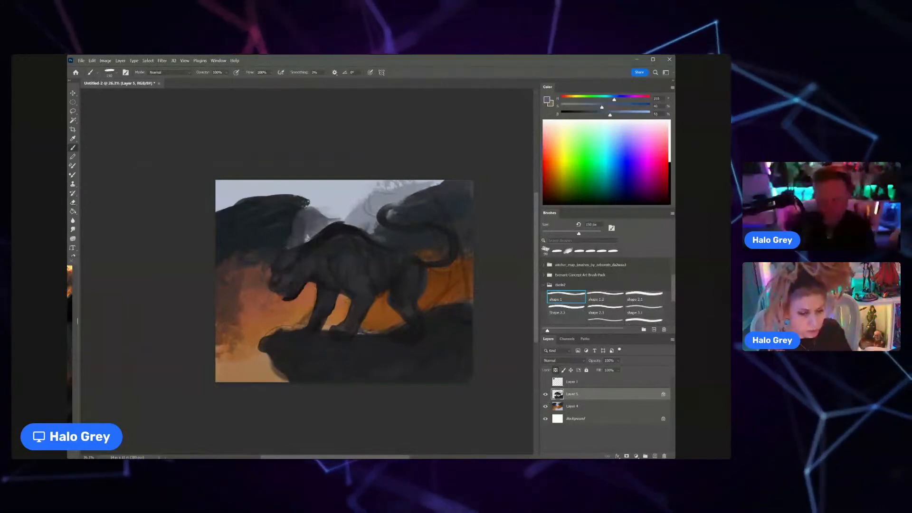
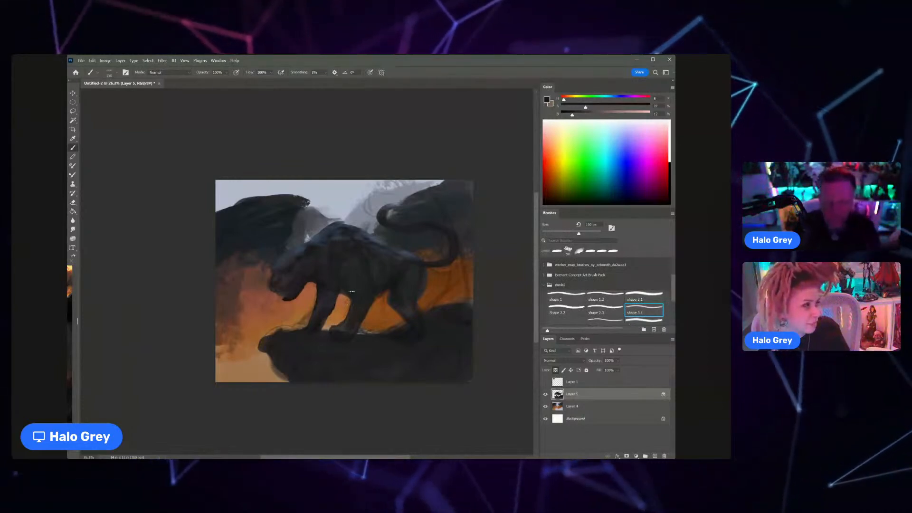
# Step: Paint dark red light onto the cat's legs and trim the ledge edge beside the rear paw with the Eraser
pyautogui.keyDown('alt'); pyautogui.click(349, 297); pyautogui.keyUp('alt')
pyautogui.keyDown('alt'); pyautogui.click(350, 297); pyautogui.keyUp('alt')
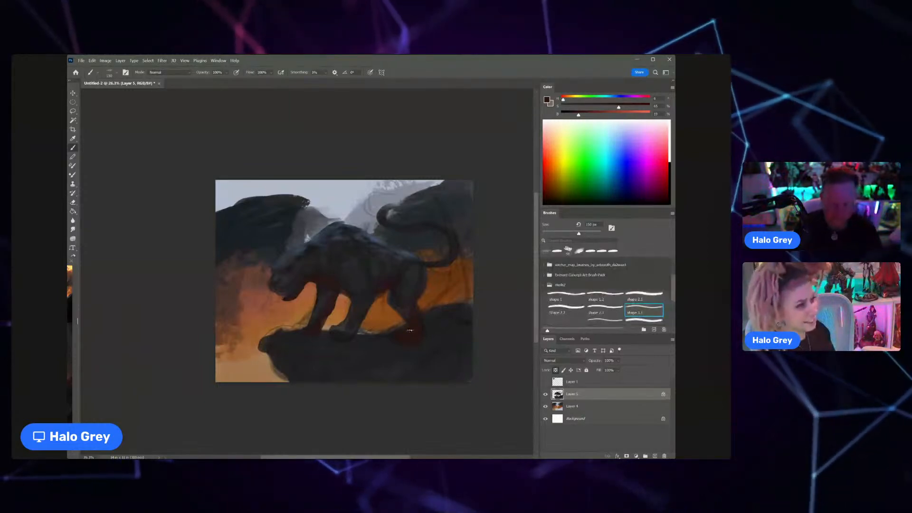
pyautogui.press('e')
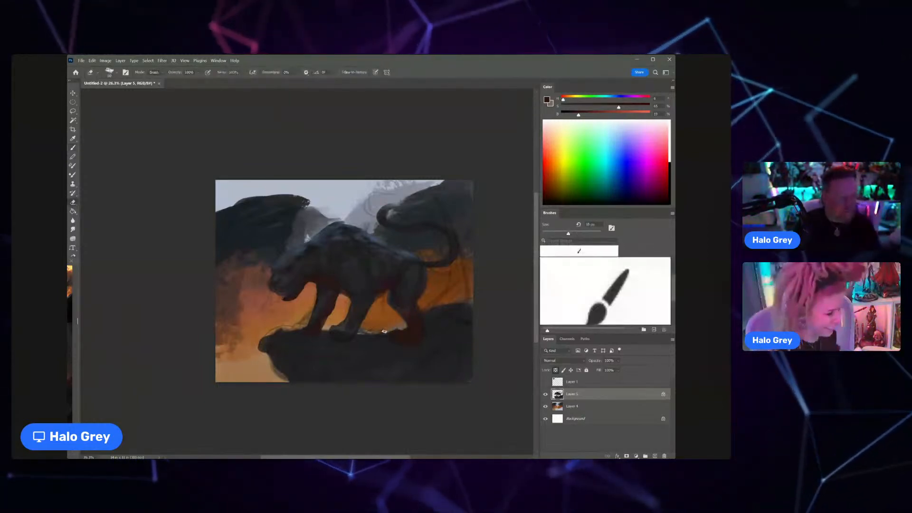
pyautogui.moveTo(383, 333)
pyautogui.mouseDown()
pyautogui.moveTo(367, 337)
pyautogui.moveTo(390, 336)
pyautogui.mouseUp()
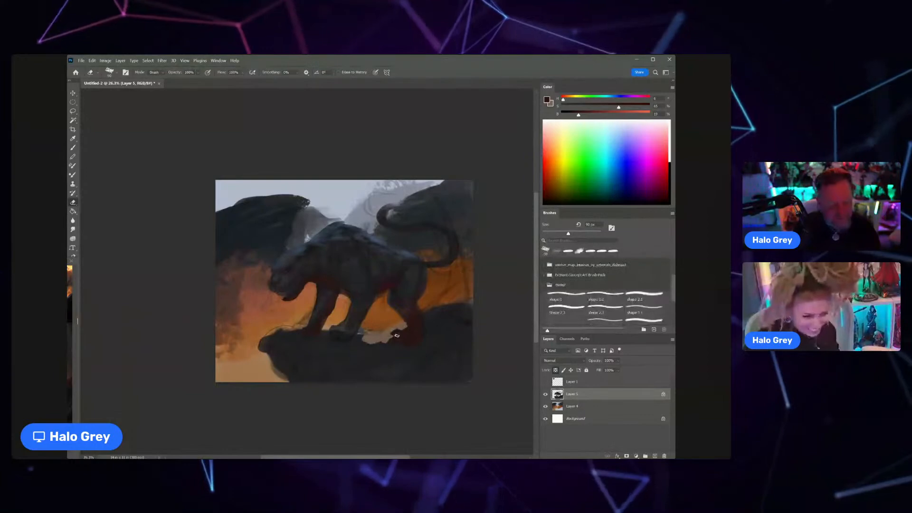
pyautogui.press('b')
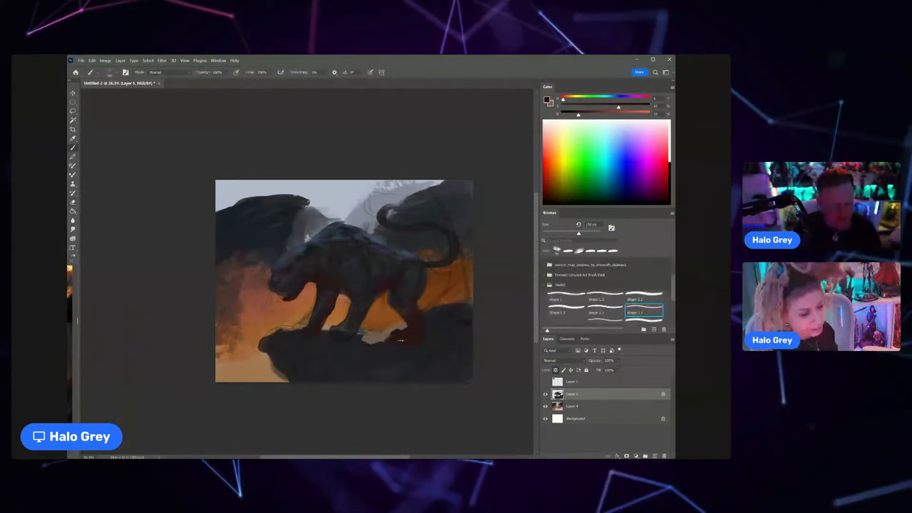
# Step: Cut the ledge back around the rear paw and behind the hind leg using a larger Eraser on Layer 5
pyautogui.press('e')
pyautogui.moveTo(405, 322); pyautogui.dragTo(393, 333)
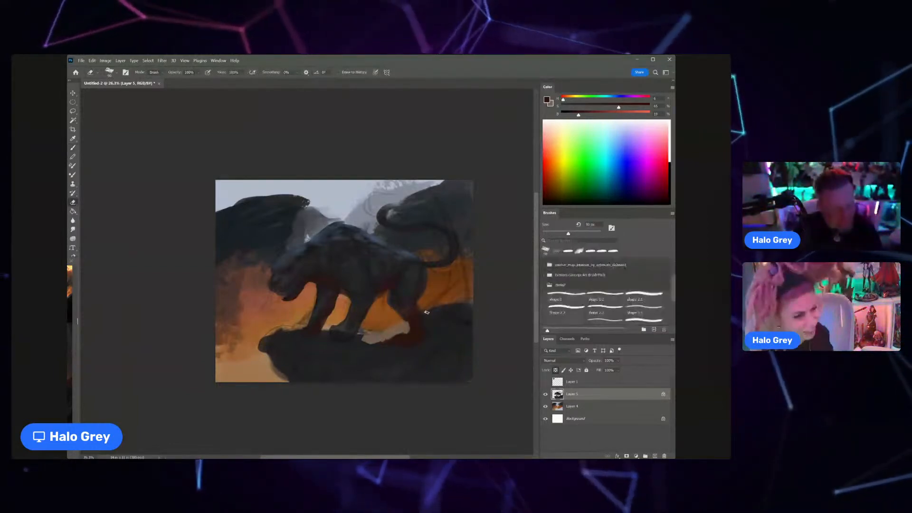
pyautogui.moveTo(418, 344)
pyautogui.mouseDown()
pyautogui.moveTo(459, 308)
pyautogui.moveTo(432, 326)
pyautogui.moveTo(426, 319)
pyautogui.moveTo(456, 304)
pyautogui.mouseUp()
pyautogui.press(']')
pyautogui.press(']')
pyautogui.press(']')
pyautogui.press(']')
pyautogui.press(']')
pyautogui.press(']')
pyautogui.press(']')
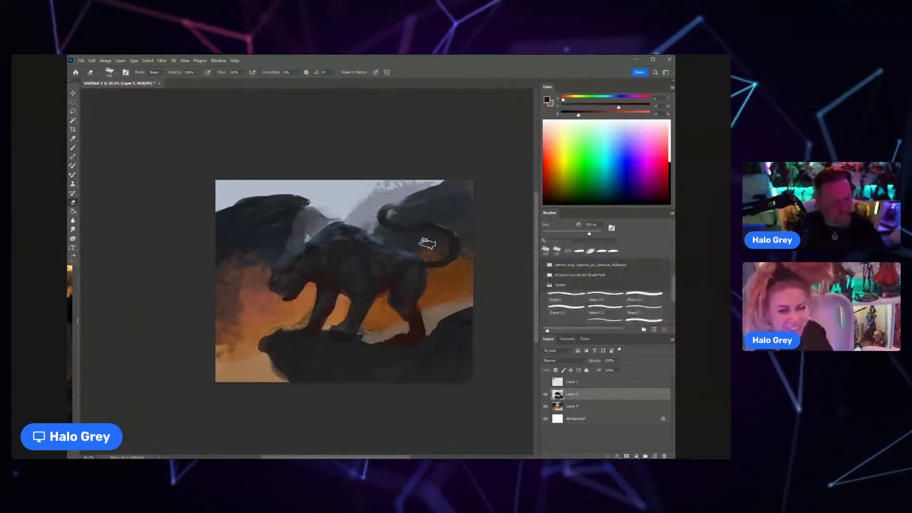
pyautogui.press('b')
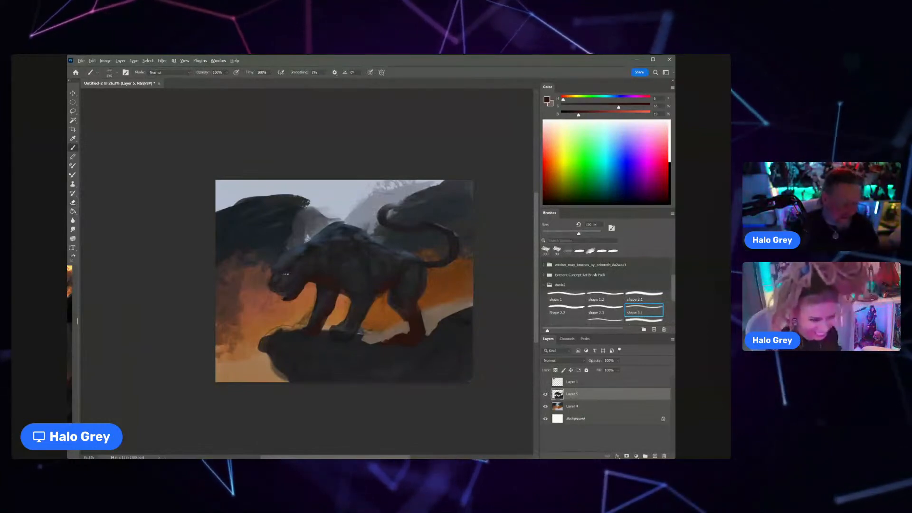
# Step: Lock the transparent pixels of Layer 5 and extend the dark rock behind the cat's head on Layer 4
pyautogui.scroll(3, 287, 274)
pyautogui.scroll(-2, 287, 274)
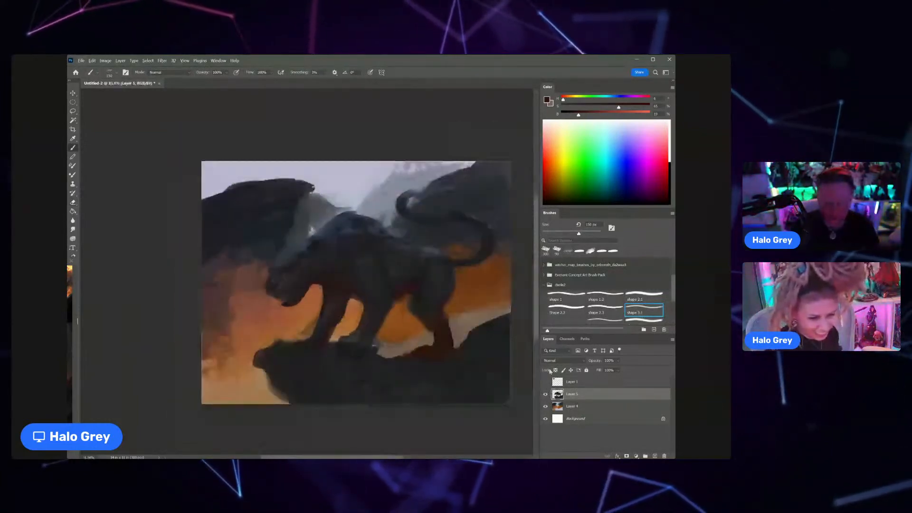
pyautogui.click(555, 370)
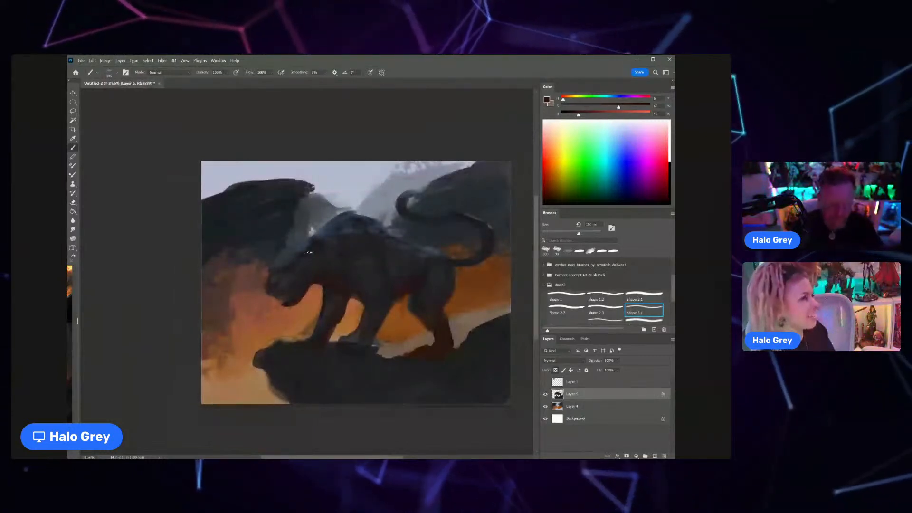
pyautogui.click(589, 408)
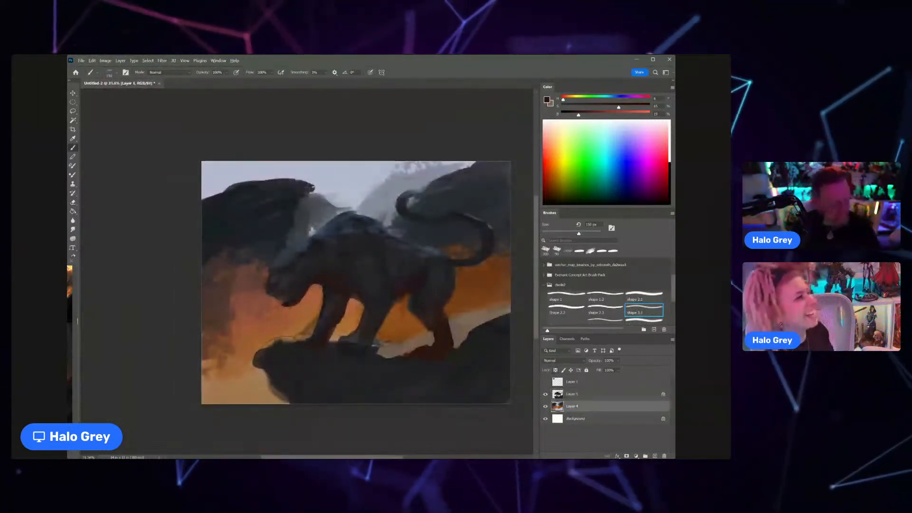
pyautogui.keyDown('alt'); pyautogui.click(295, 357); pyautogui.keyUp('alt')
pyautogui.moveTo(309, 208); pyautogui.dragTo(297, 239)
pyautogui.moveTo(312, 204); pyautogui.dragTo(305, 203)
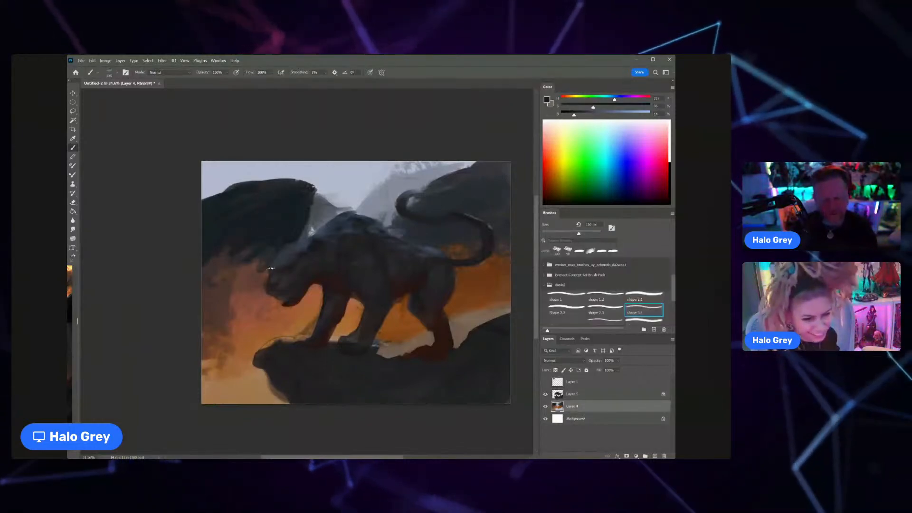
# Step: Darken the orange glow in front of the cat's head on Layer 4 with large, soft dark grey strokes
pyautogui.press(']')
pyautogui.press(']')
pyautogui.press(']')
pyautogui.press(']')
pyautogui.press(']')
pyautogui.press(']')
pyautogui.moveTo(216, 269)
pyautogui.mouseDown()
pyautogui.moveTo(267, 246)
pyautogui.moveTo(238, 268)
pyautogui.moveTo(235, 319)
pyautogui.mouseUp()
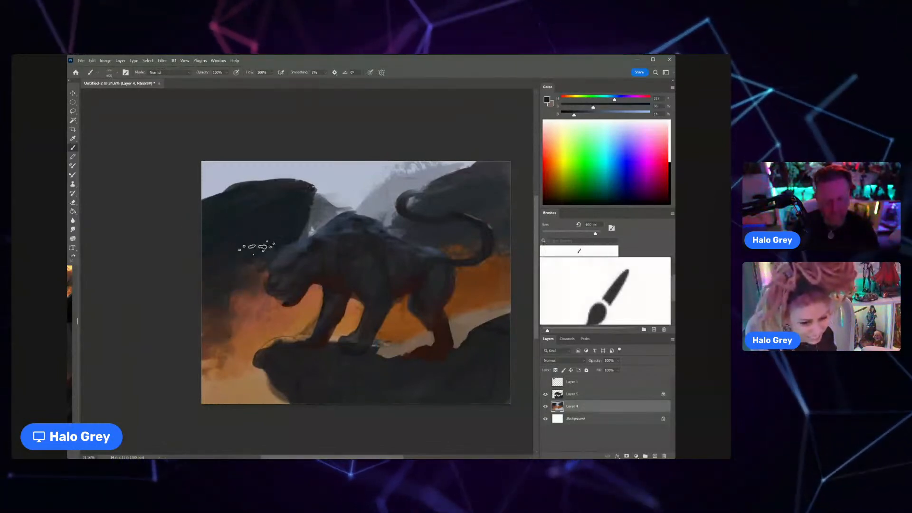
pyautogui.keyDown('alt'); pyautogui.click(327, 269); pyautogui.keyUp('alt')
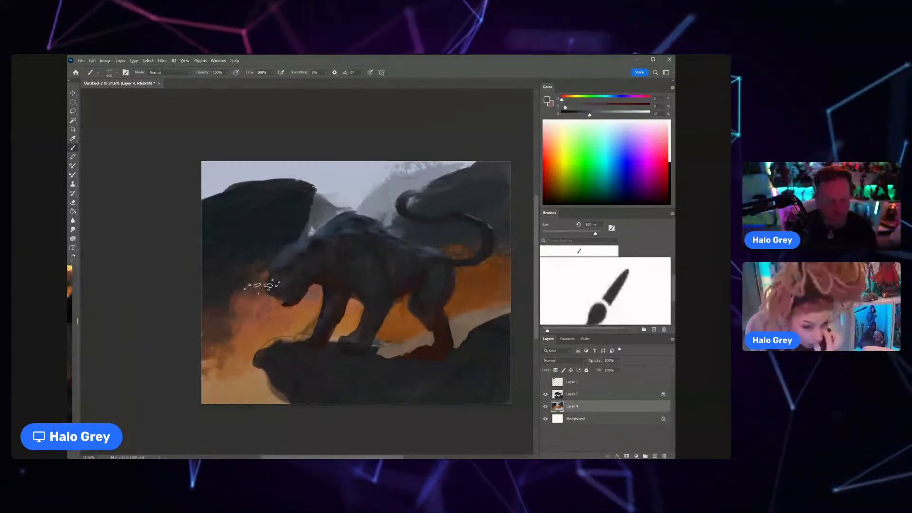
pyautogui.keyDown('alt'); pyautogui.click(274, 254); pyautogui.keyUp('alt')
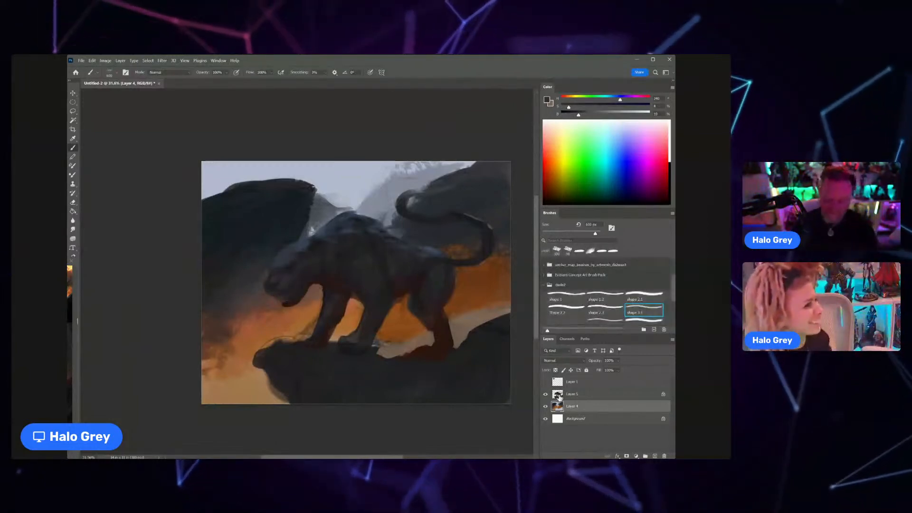
# Step: Unlock the transparent pixels of Layer 5 and erase the stray outline along the front tip of the ledge
pyautogui.hotkey('alt', ']')
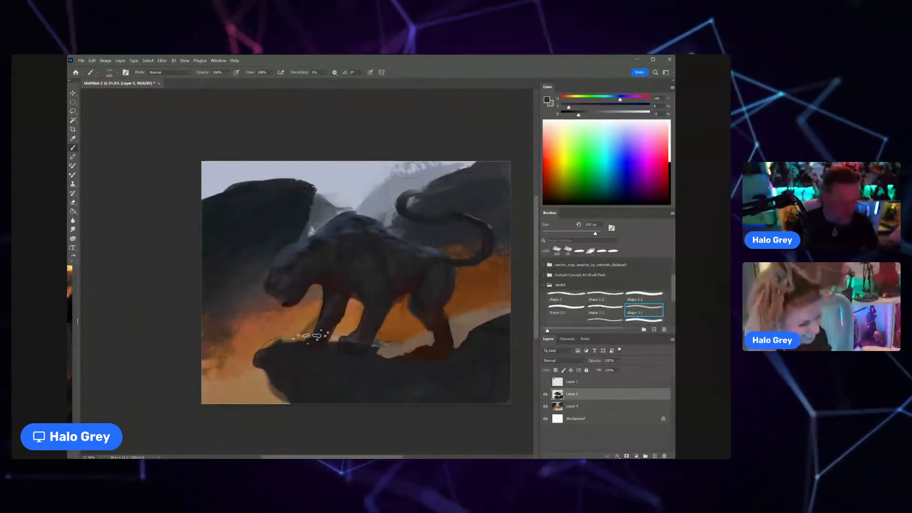
pyautogui.press('e')
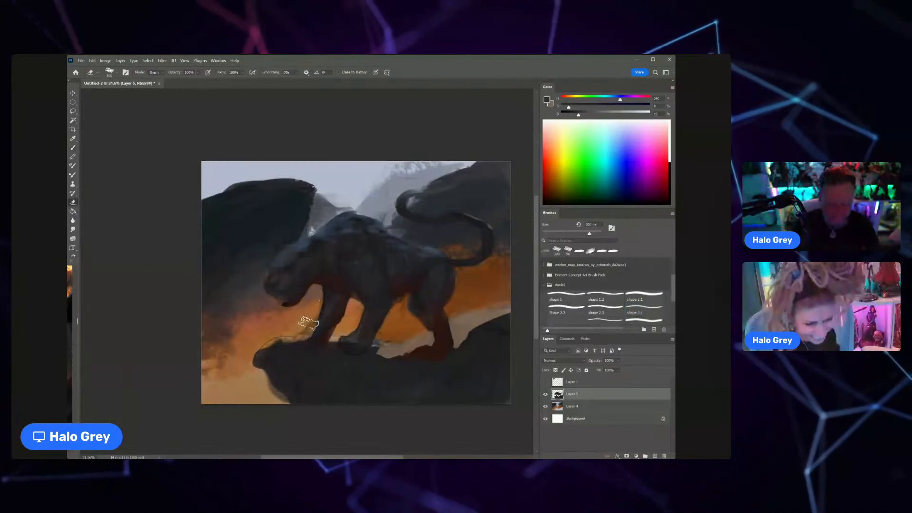
pyautogui.moveTo(300, 333); pyautogui.dragTo(259, 351)
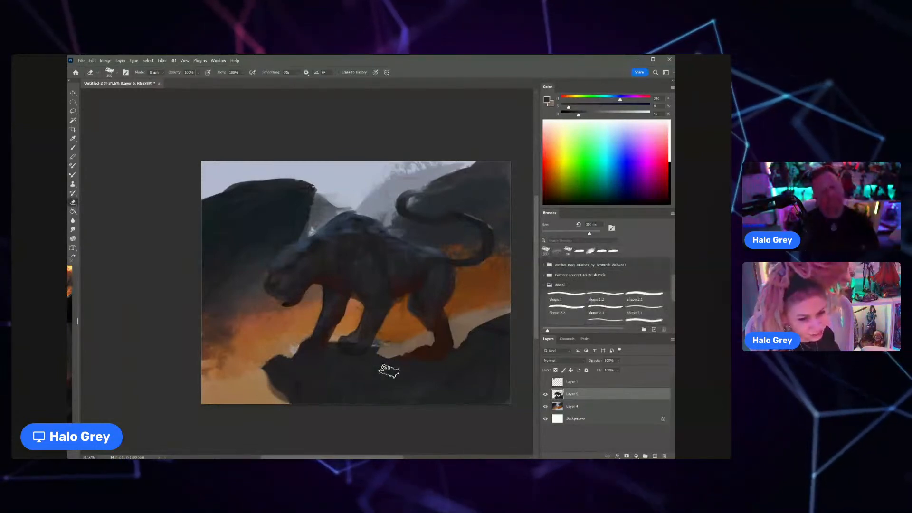
# Step: Shape the cat's front paw on the ledge with a smaller brush in a sampled dark tone
pyautogui.press('b')
pyautogui.keyDown('alt'); pyautogui.click(317, 336); pyautogui.keyUp('alt')
pyautogui.press('[')
pyautogui.press('[')
pyautogui.press('[')
pyautogui.press('[')
pyautogui.press('[')
pyautogui.press('[')
pyautogui.press('[')
pyautogui.moveTo(312, 342); pyautogui.dragTo(296, 352)
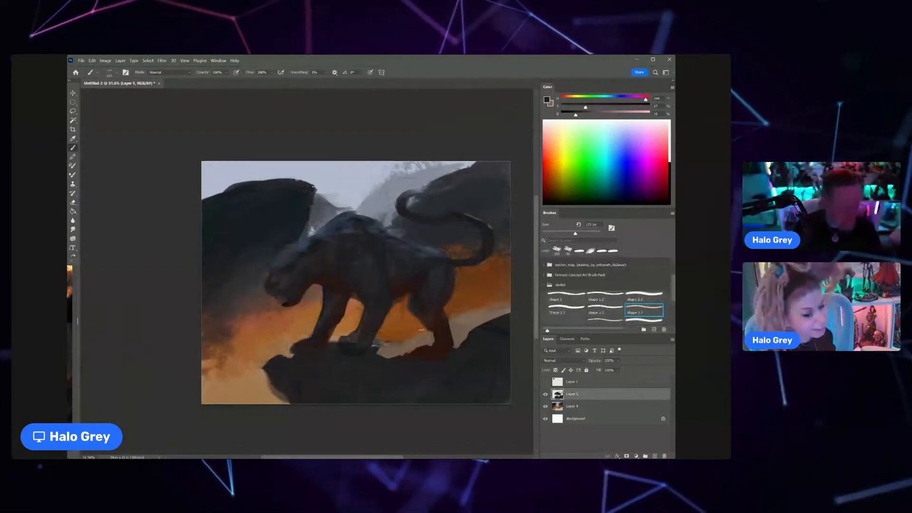
# Step: Switch to an orange-red color and strengthen the glow beneath the cat on Layer 4 with a larger brush
pyautogui.press('x')
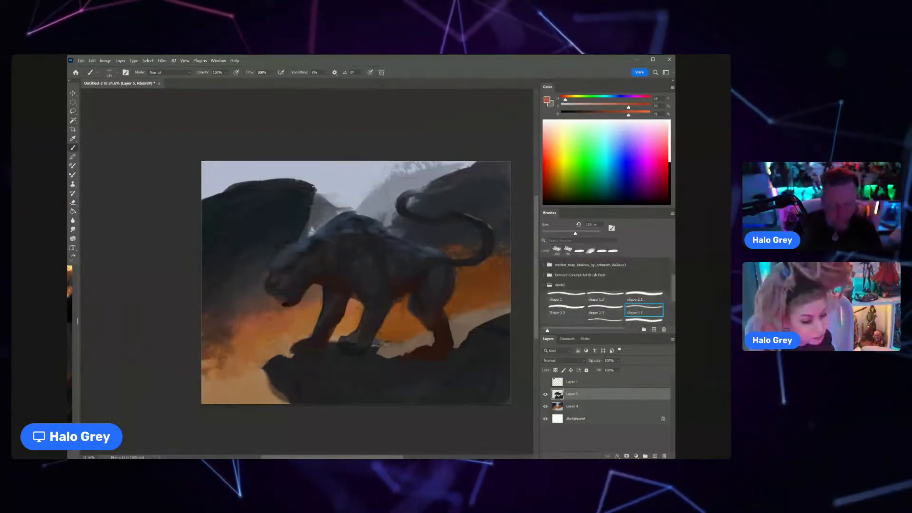
pyautogui.click(577, 406)
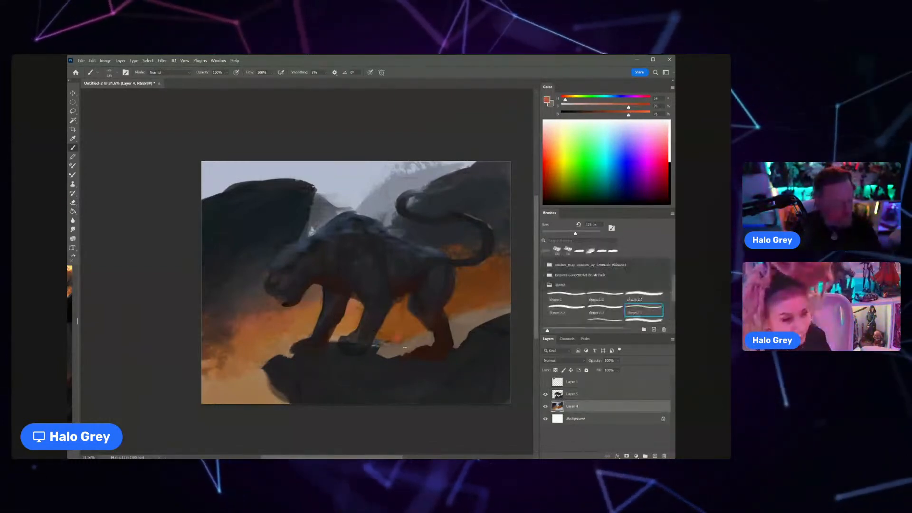
pyautogui.press(']')
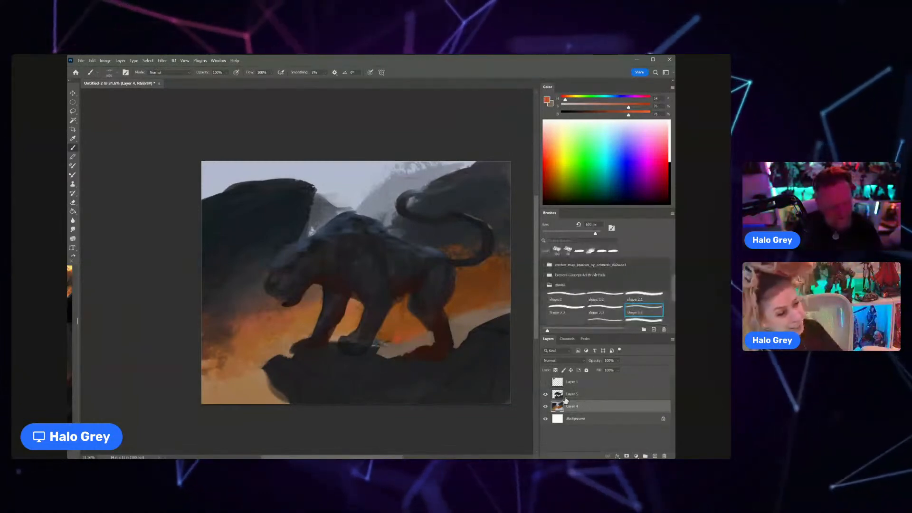
# Step: Select the leftover beige patches beside the hind leg on Layer 5 with the Magic Wand, delete them and deselect
pyautogui.click(575, 393)
pyautogui.press('w')
pyautogui.click(415, 344)
pyautogui.click(472, 328)
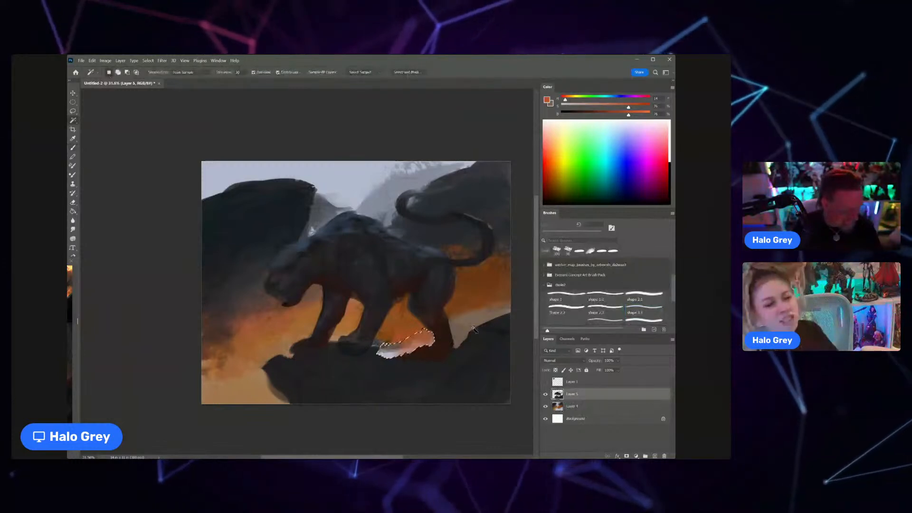
pyautogui.press('Delete')
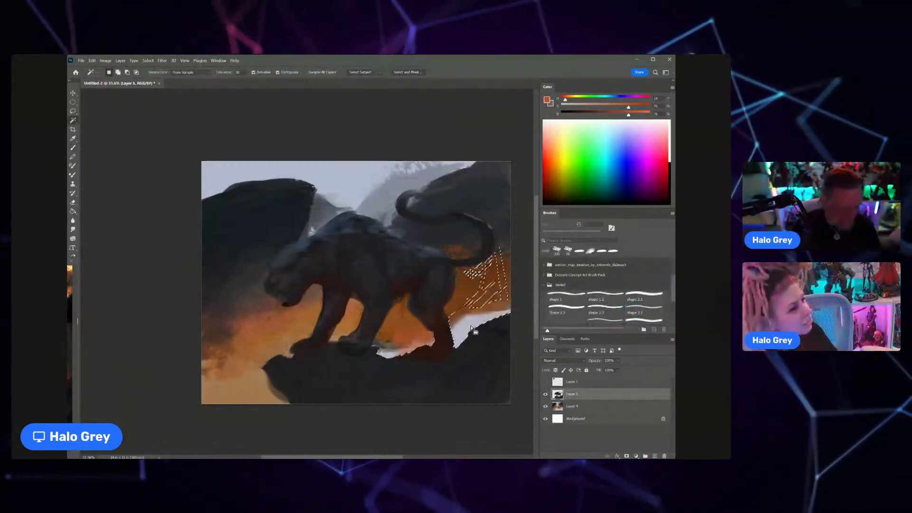
pyautogui.hotkey('ctrl', 'd')
pyautogui.press('b')
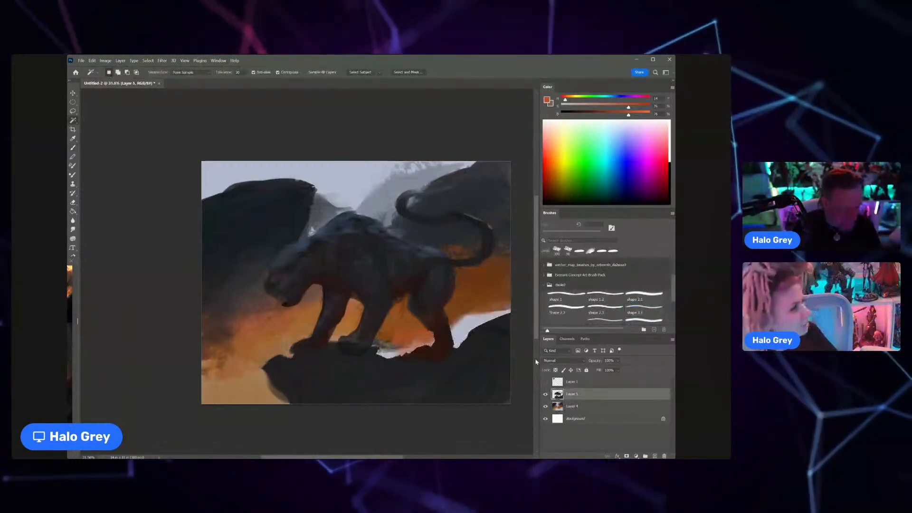
# Step: Fill the pale gaps around the hind leg with orange-red on Layer 4
pyautogui.click(575, 406)
pyautogui.moveTo(458, 338)
pyautogui.mouseDown()
pyautogui.moveTo(497, 317)
pyautogui.moveTo(465, 350)
pyautogui.mouseUp()
pyautogui.moveTo(378, 354); pyautogui.dragTo(411, 351)
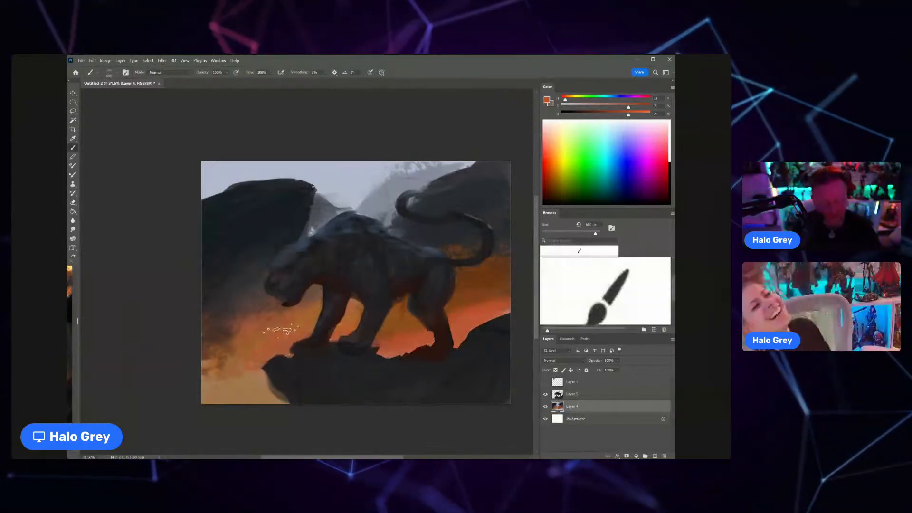
# Step: Paint the glow in front of the ledge orange-red and blend darker red-brown into its outer edge
pyautogui.moveTo(270, 374)
pyautogui.mouseDown()
pyautogui.moveTo(283, 391)
pyautogui.moveTo(220, 373)
pyautogui.mouseUp()
pyautogui.keyDown('alt'); pyautogui.click(230, 330); pyautogui.keyUp('alt')
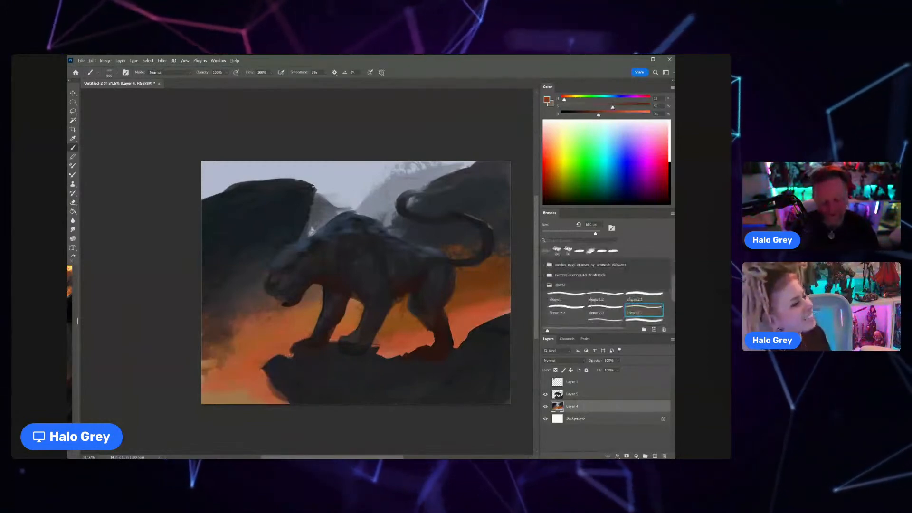
pyautogui.moveTo(250, 341); pyautogui.dragTo(220, 383)
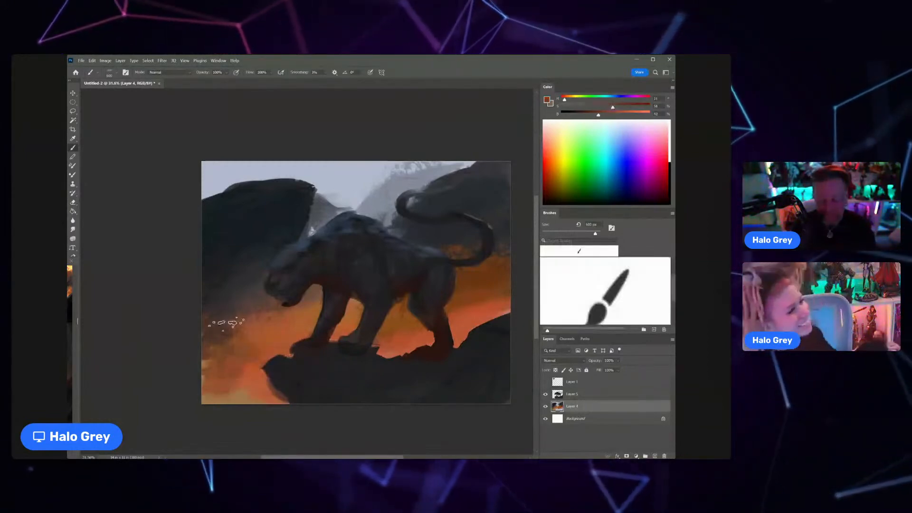
pyautogui.moveTo(242, 349); pyautogui.dragTo(219, 372)
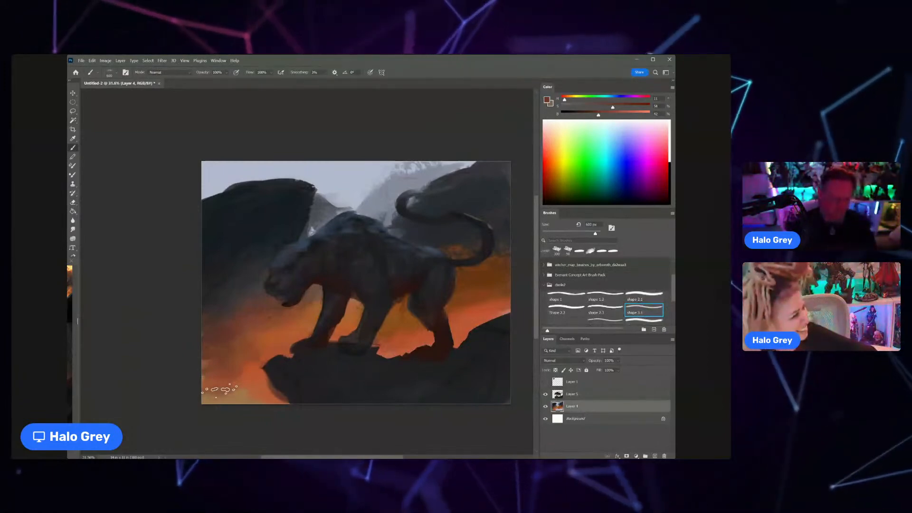
# Step: Choose another brush preset and brighten the glow under the cat and before the ledge with a sampled orange
pyautogui.scroll(-1, 627, 340)
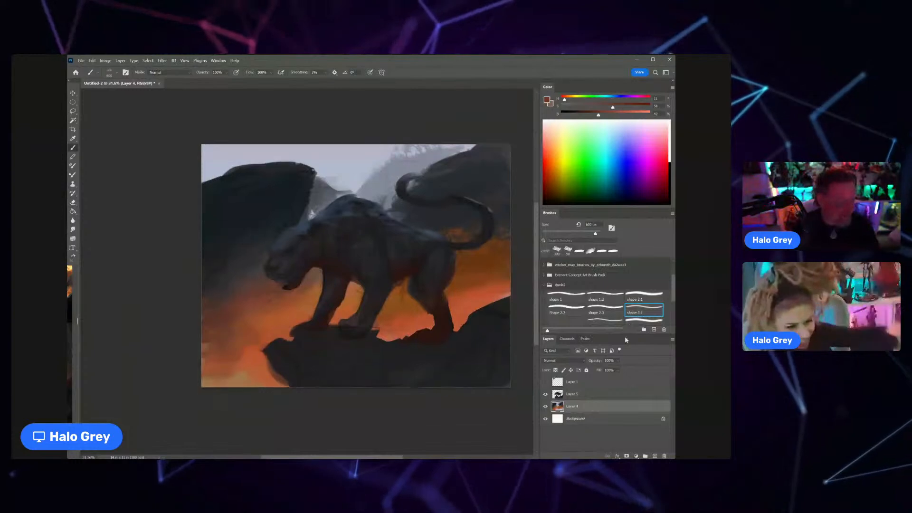
pyautogui.scroll(-1, 608, 309)
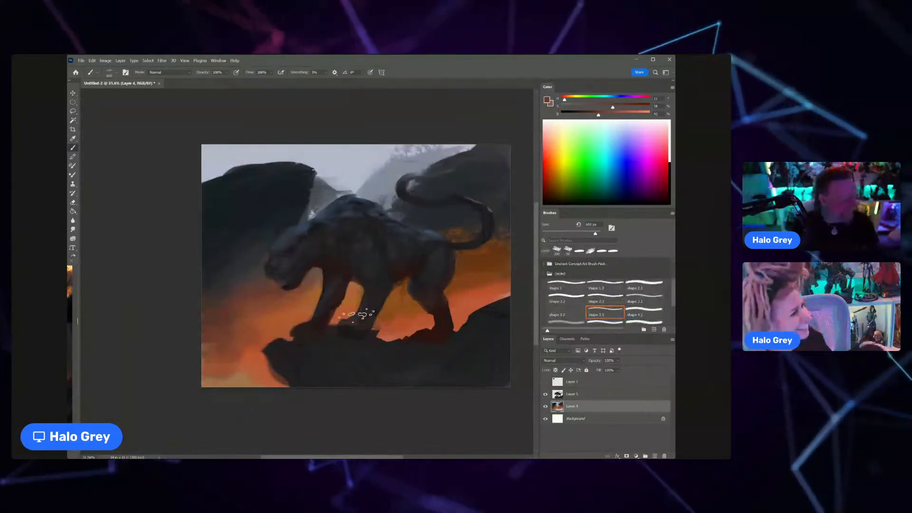
pyautogui.keyDown('alt'); pyautogui.click(403, 317); pyautogui.keyUp('alt')
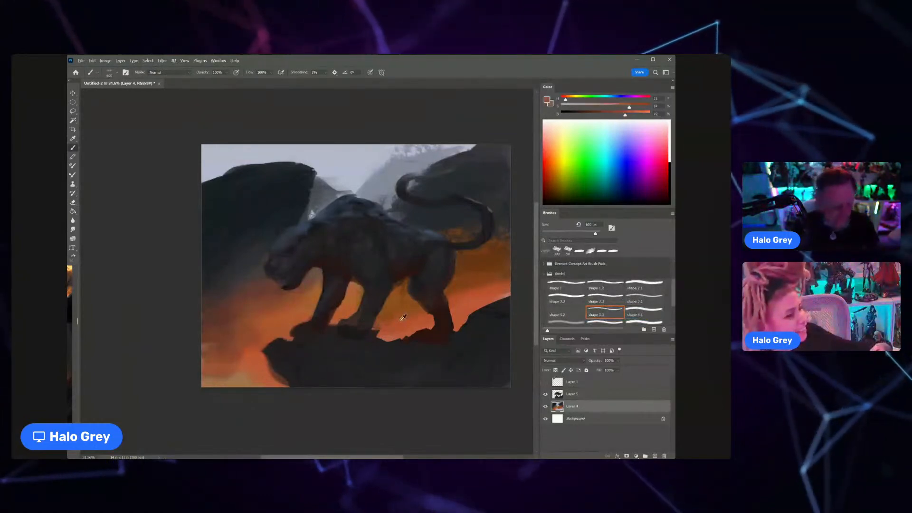
pyautogui.keyDown('alt'); pyautogui.click(403, 318); pyautogui.keyUp('alt')
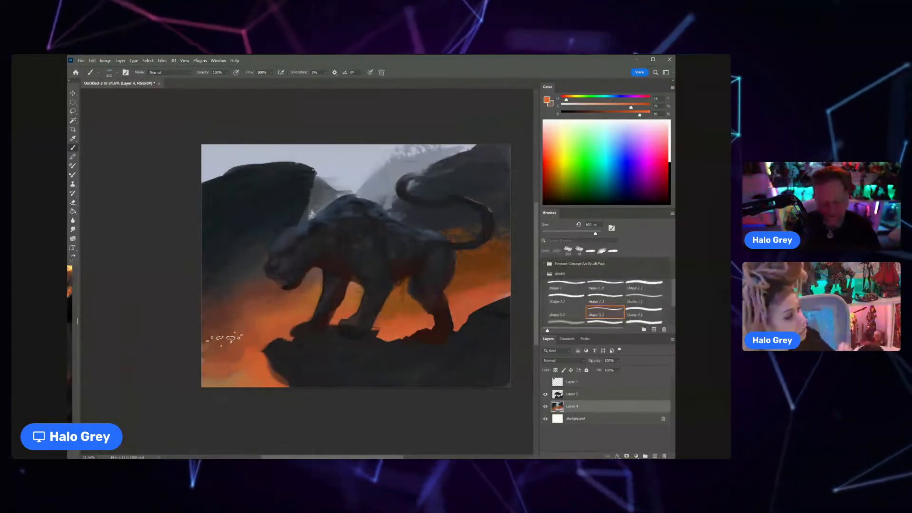
# Step: Darken the background around the tail with a sampled blue-grey and soften its transition into the glow with dark red
pyautogui.click(70, 374)
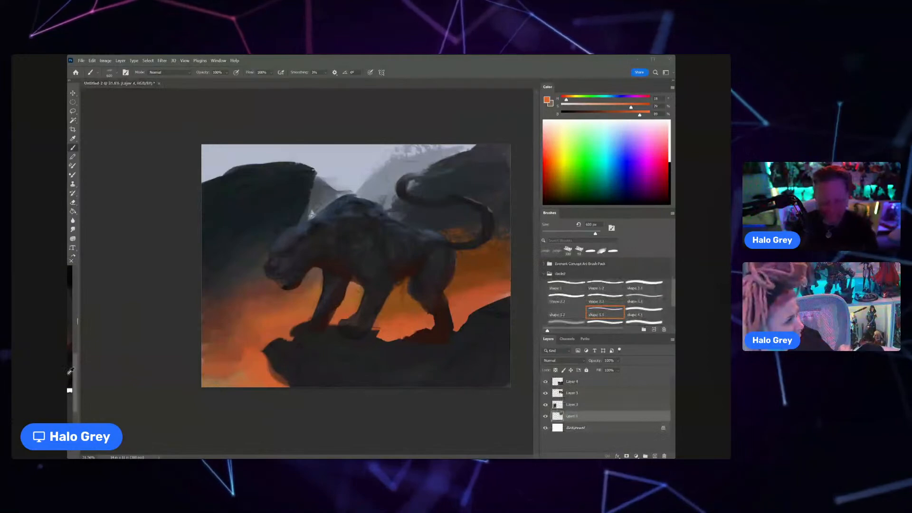
pyautogui.keyDown('alt'); pyautogui.click(480, 305); pyautogui.keyUp('alt')
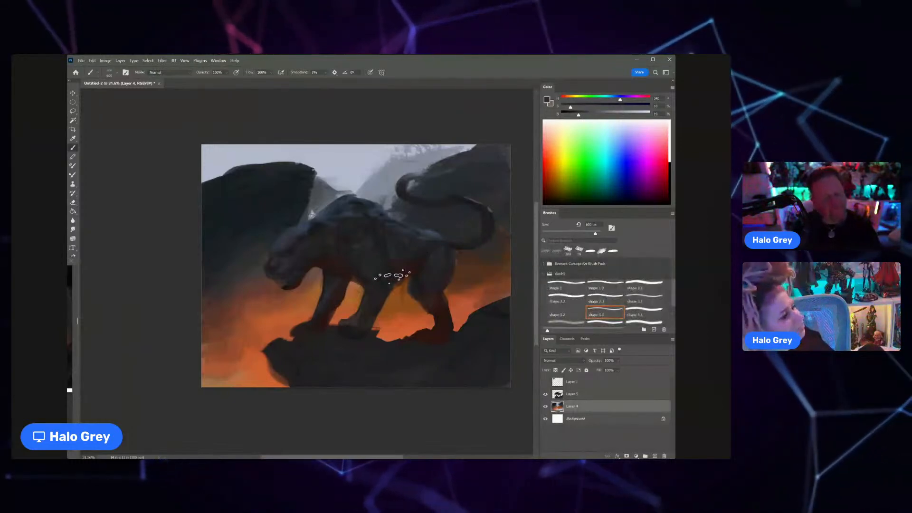
pyautogui.keyDown('alt'); pyautogui.click(396, 279); pyautogui.keyUp('alt')
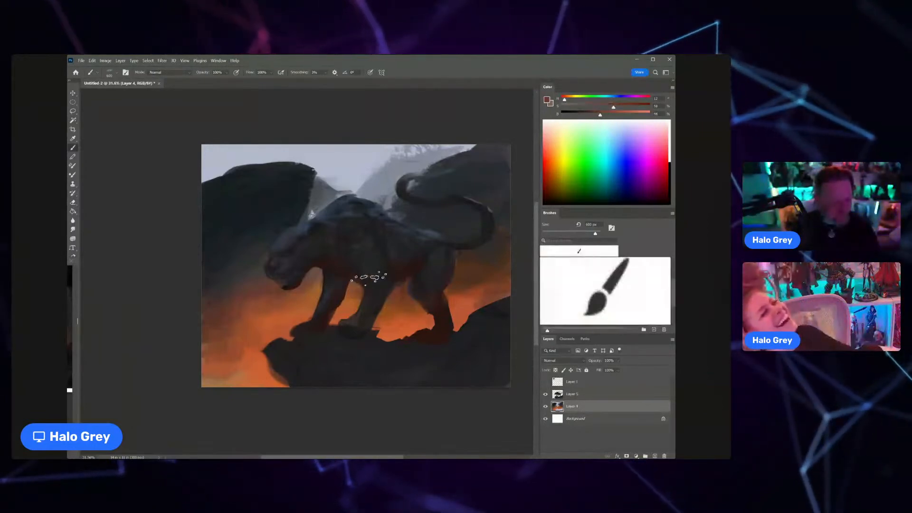
# Step: On Layer 5, paint sampled dark tones over the cat's neck, shoulder and chest
pyautogui.scroll(-1, 361, 307)
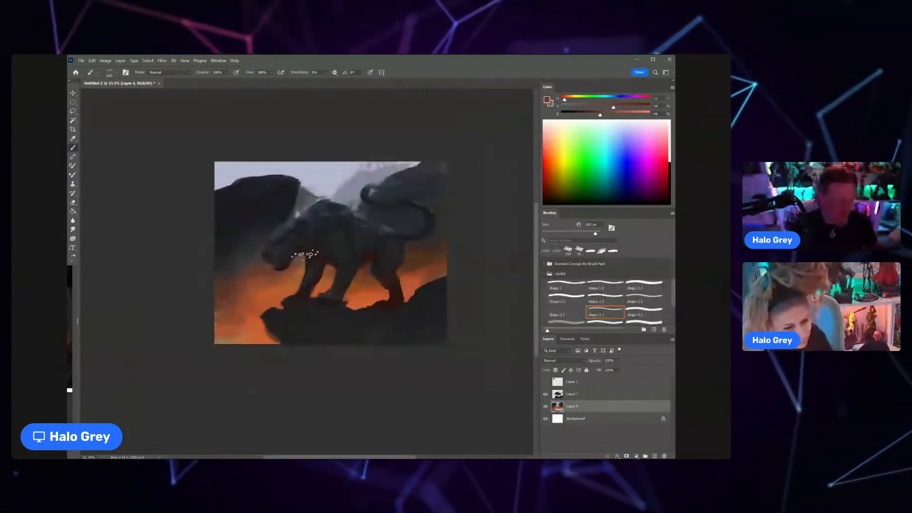
pyautogui.scroll(3, 304, 252)
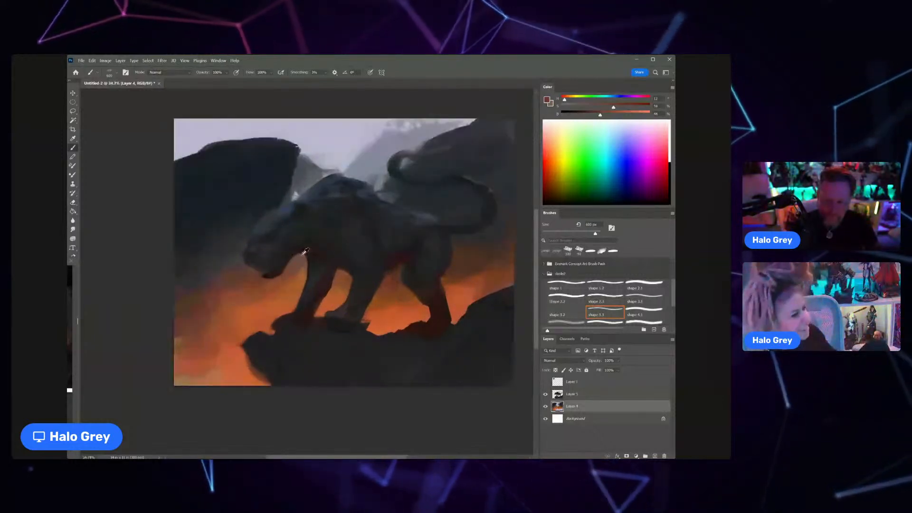
pyautogui.scroll(3, 305, 252)
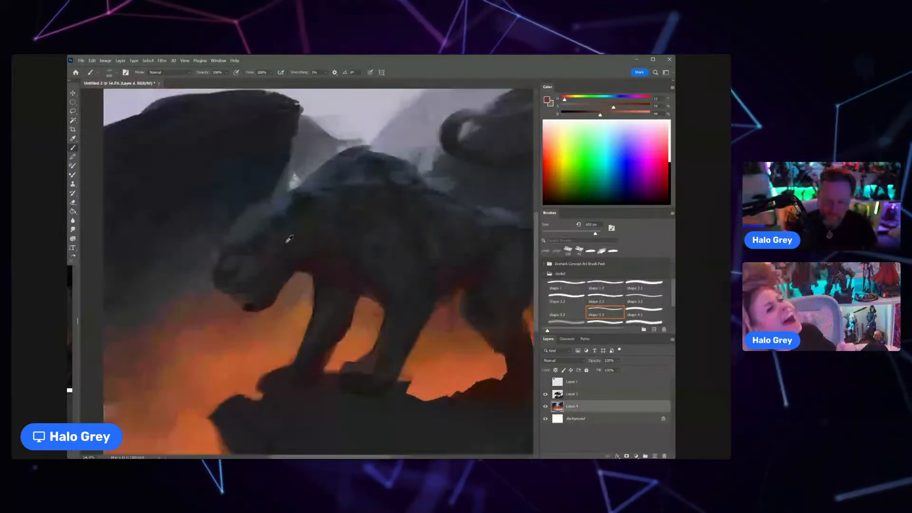
pyautogui.click(579, 396)
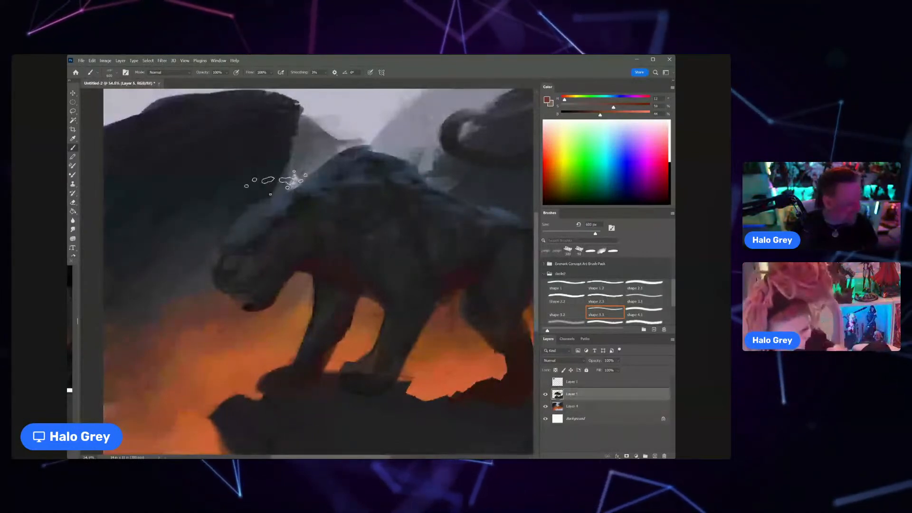
pyautogui.keyDown('alt'); pyautogui.click(302, 203); pyautogui.keyUp('alt')
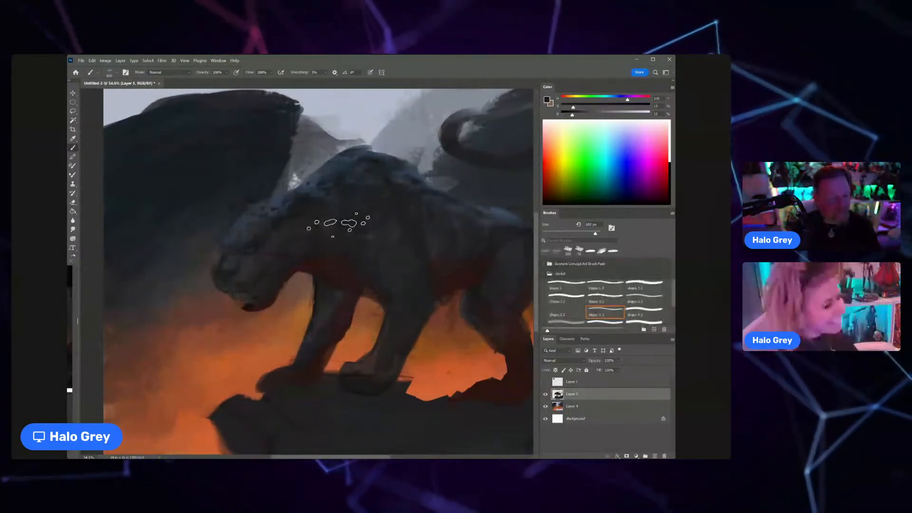
pyautogui.keyDown('alt'); pyautogui.click(261, 256); pyautogui.keyUp('alt')
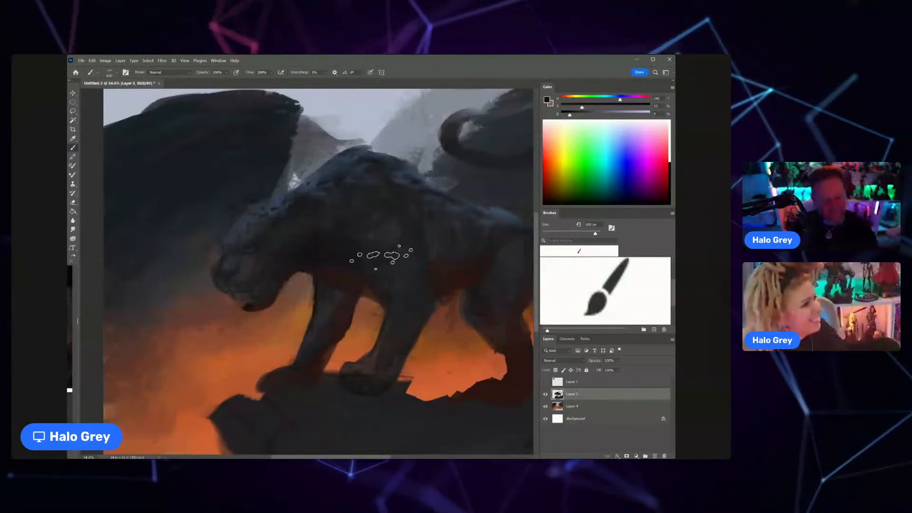
# Step: Darken the cat's far front leg and the underside of its chest with a smaller near-black brush
pyautogui.press('[')
pyautogui.press('[')
pyautogui.press('[')
pyautogui.press('[')
pyautogui.press('[')
pyautogui.press('[')
pyautogui.press('[')
pyautogui.press('[')
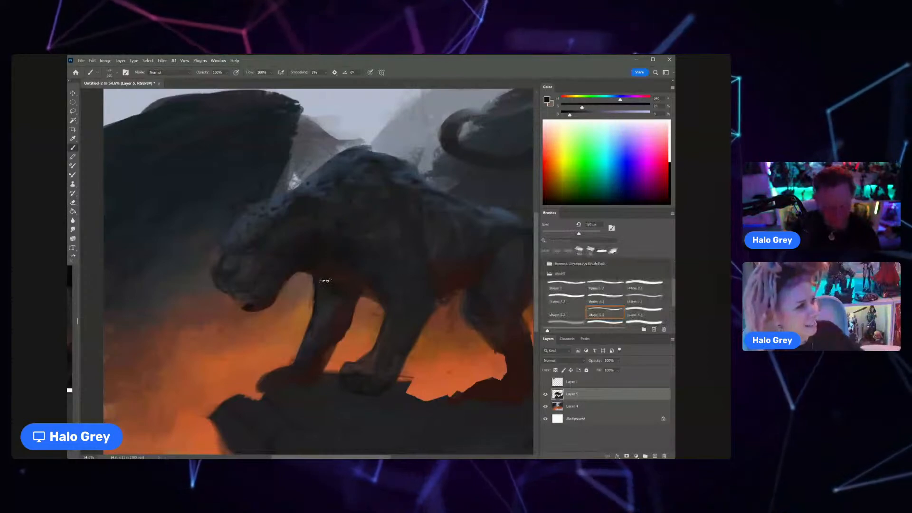
pyautogui.press(']')
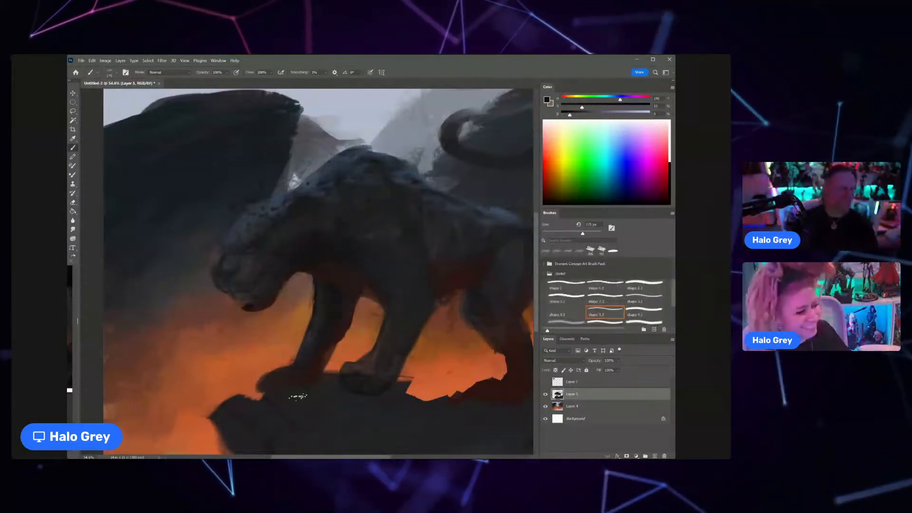
pyautogui.press('[')
pyautogui.press('[')
pyautogui.press('[')
pyautogui.press('[')
pyautogui.press('[')
pyautogui.press('[')
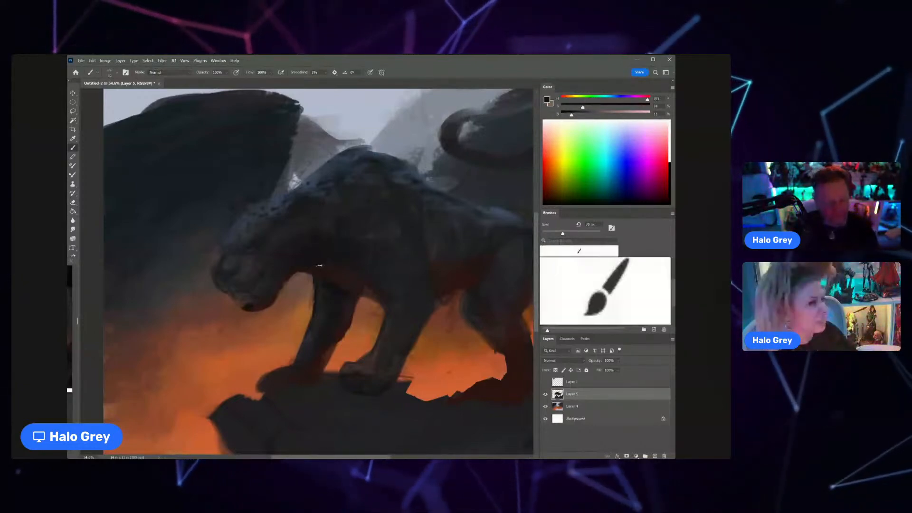
# Step: Darken the cat's hind leg from the thigh to the paw with dark tones sampled from its body
pyautogui.hotkey('ctrl', 'space')
pyautogui.moveTo(363, 289); pyautogui.dragTo(276, 287)
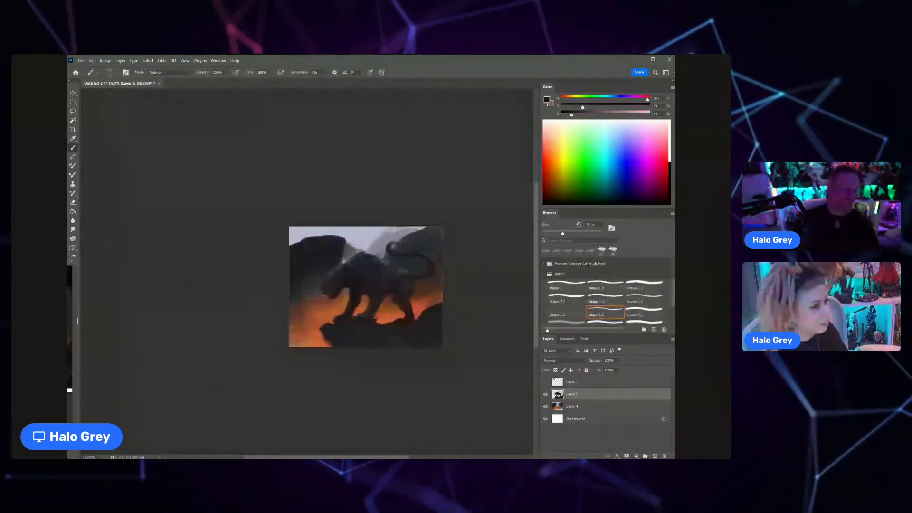
pyautogui.hotkey('ctrl', 'space')
pyautogui.moveTo(404, 294); pyautogui.dragTo(449, 289)
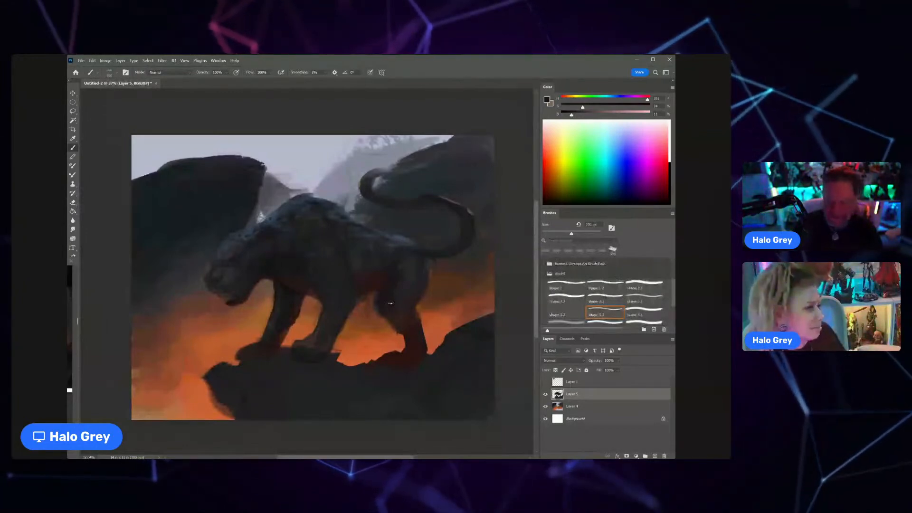
pyautogui.keyDown('alt'); pyautogui.click(390, 289); pyautogui.keyUp('alt')
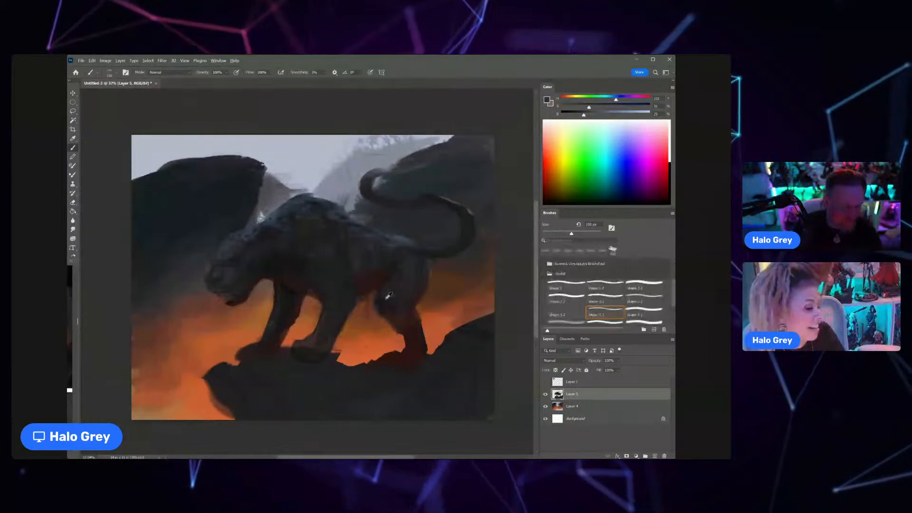
pyautogui.keyDown('alt'); pyautogui.click(405, 309); pyautogui.keyUp('alt')
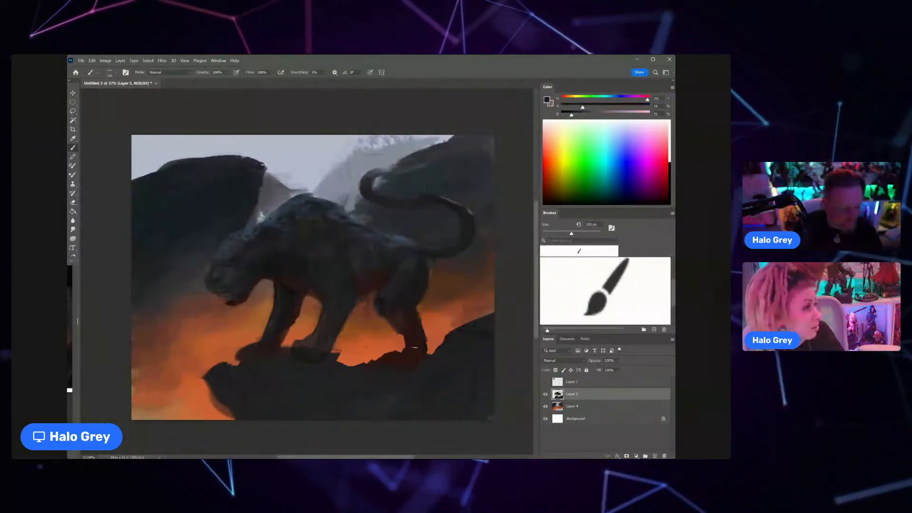
pyautogui.keyDown('alt'); pyautogui.click(415, 300); pyautogui.keyUp('alt')
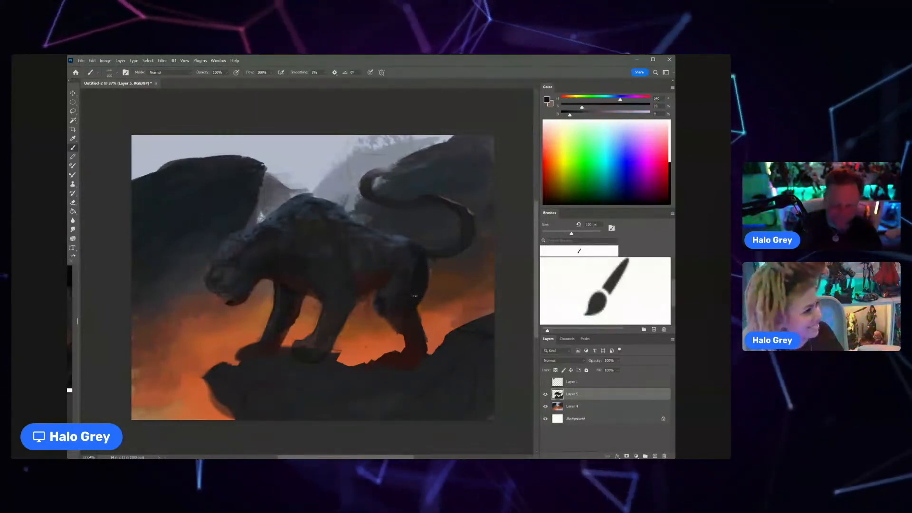
pyautogui.moveTo(419, 328); pyautogui.dragTo(418, 347)
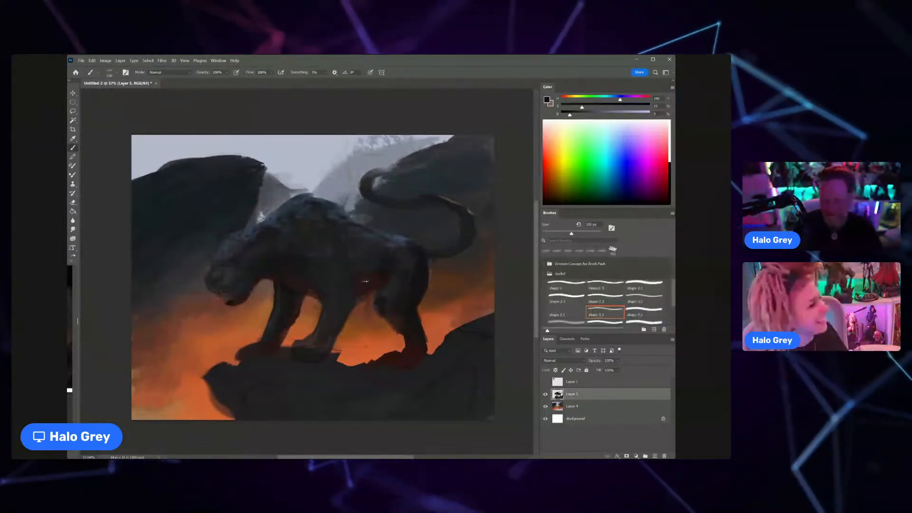
# Step: Darken the cat's back, flank and belly with a larger near-black brush, and reduce the brush size again
pyautogui.press(']')
pyautogui.press(']')
pyautogui.press(']')
pyautogui.press(']')
pyautogui.press(']')
pyautogui.press(']')
pyautogui.press(']')
pyautogui.press(']')
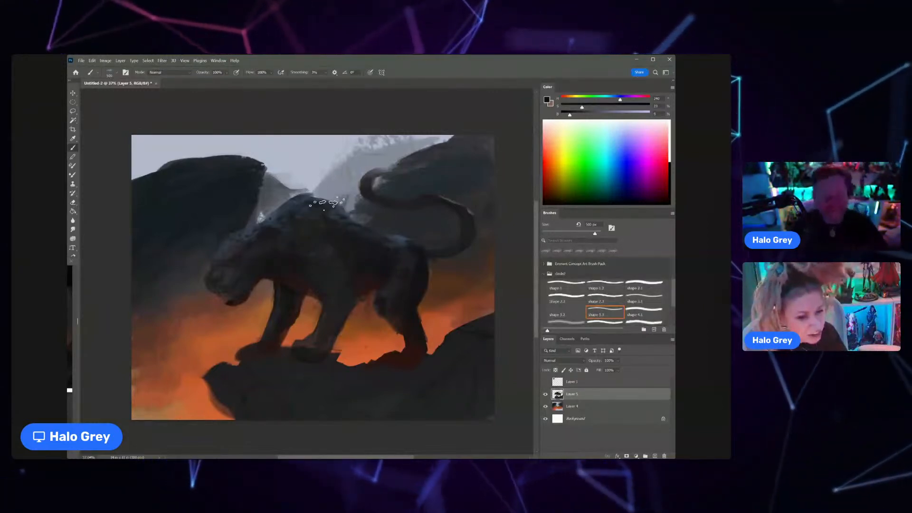
pyautogui.press('p')
pyautogui.press('b')
pyautogui.moveTo(592, 233); pyautogui.dragTo(575, 234)
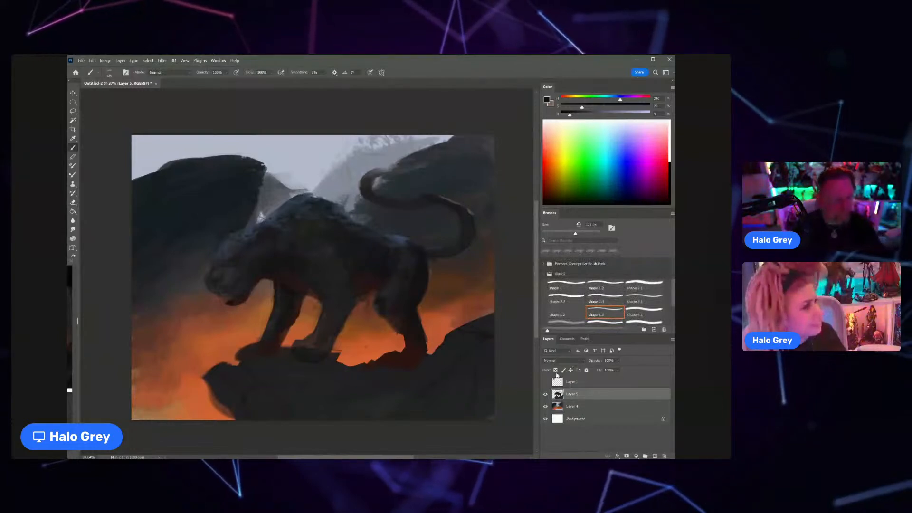
# Step: Trim the cat's muzzle with a small eraser and cut out an open mouth, leaving a fang on the upper jaw
pyautogui.scroll(-3, 334, 272)
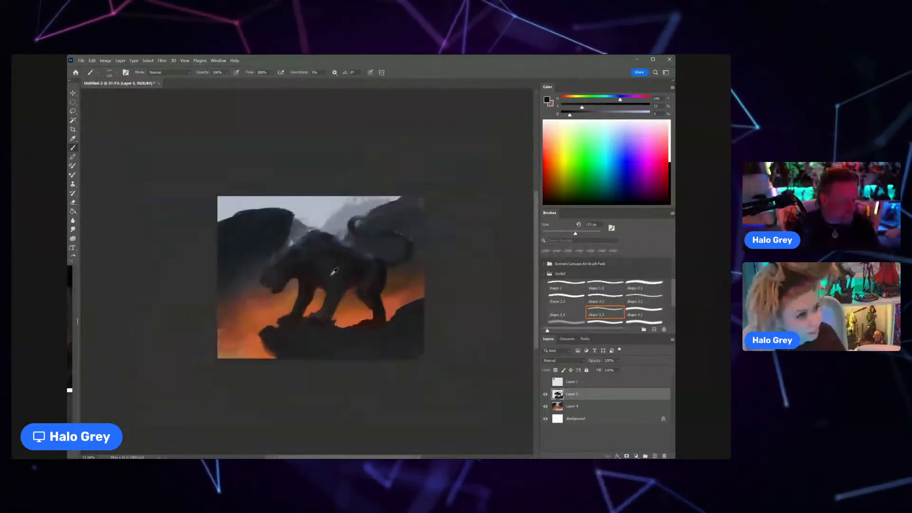
pyautogui.scroll(2, 334, 271)
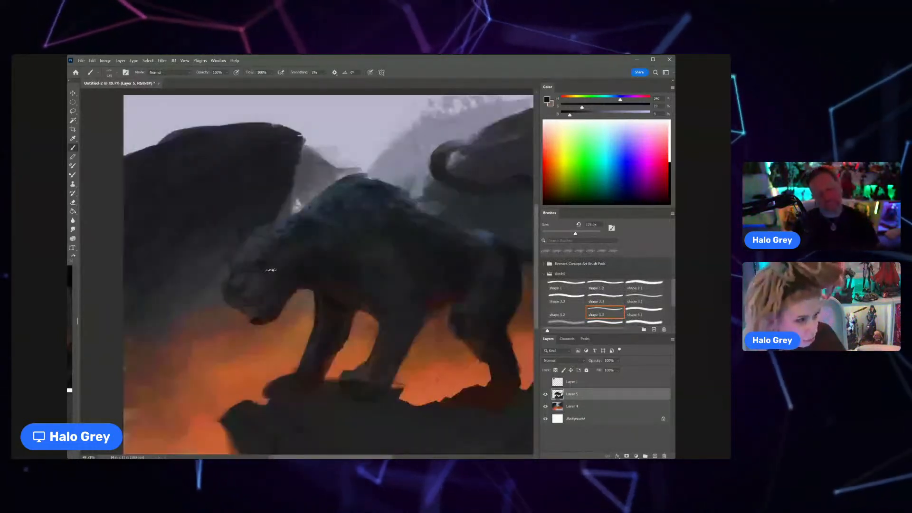
pyautogui.scroll(2, 271, 270)
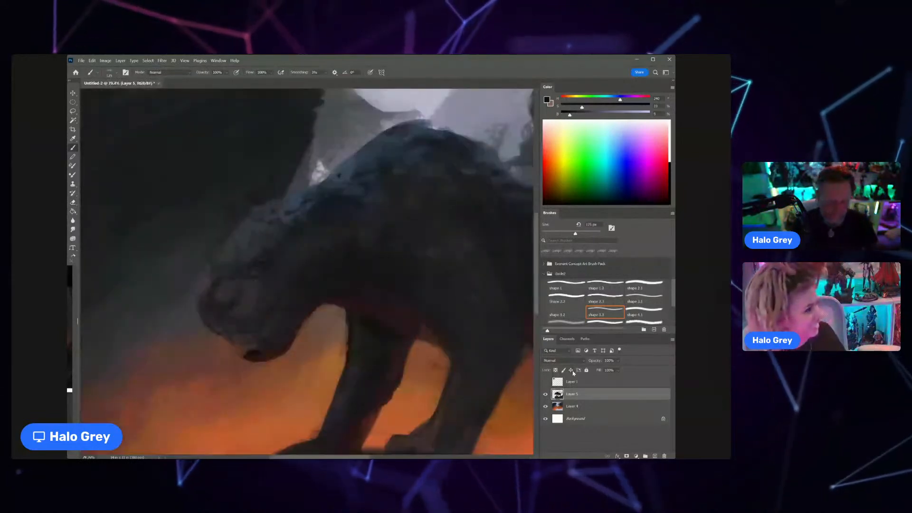
pyautogui.press('e')
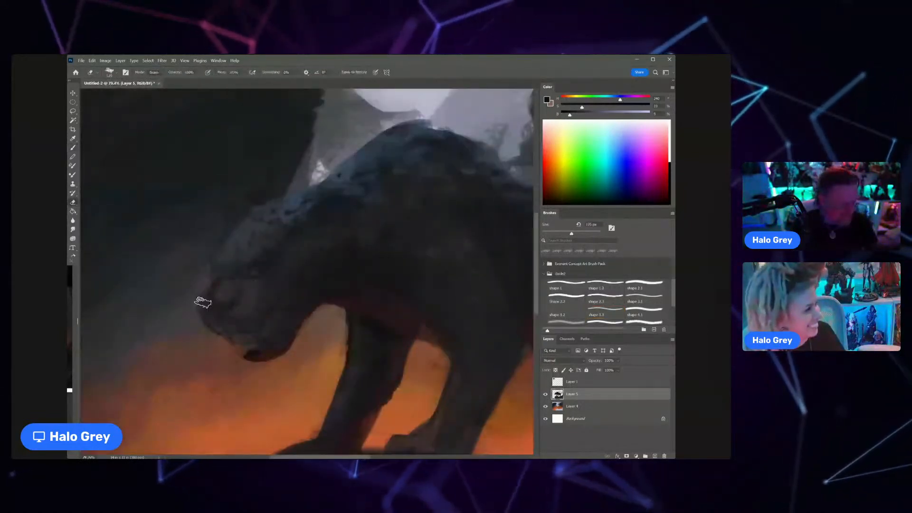
pyautogui.press('[')
pyautogui.press('[')
pyautogui.press('[')
pyautogui.press('[')
pyautogui.press('[')
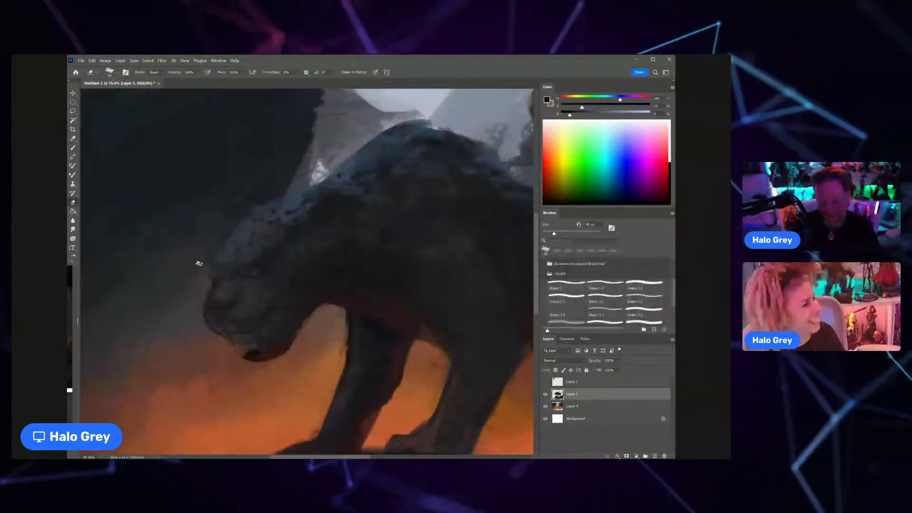
pyautogui.press(']')
pyautogui.moveTo(233, 337)
pyautogui.mouseDown()
pyautogui.moveTo(251, 340)
pyautogui.moveTo(237, 339)
pyautogui.mouseUp()
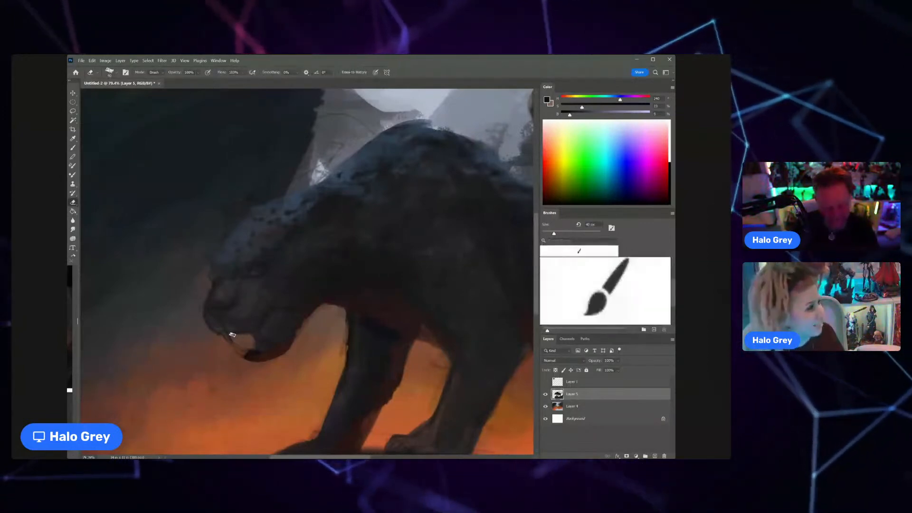
pyautogui.moveTo(246, 338)
pyautogui.mouseDown()
pyautogui.moveTo(236, 345)
pyautogui.moveTo(248, 348)
pyautogui.mouseUp()
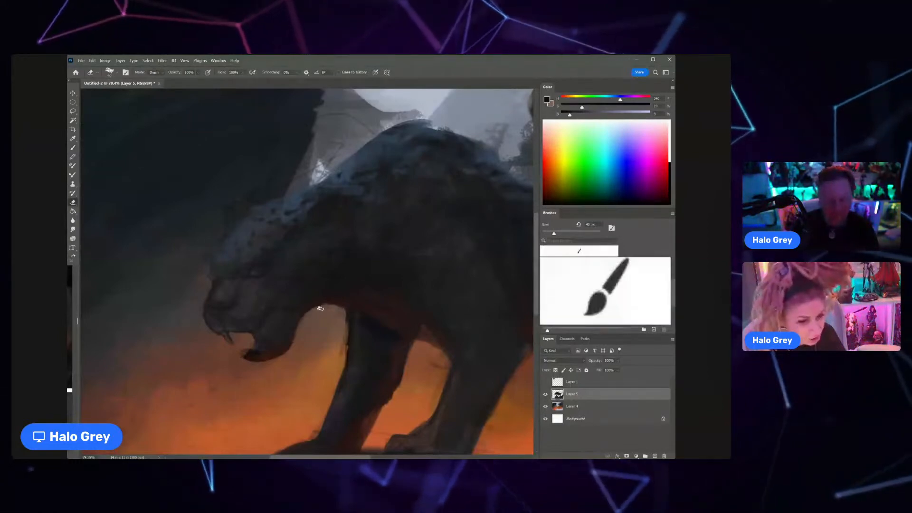
# Step: Refine the outlines of the cat's front and hind legs with a slightly larger eraser
pyautogui.scroll(-5, 316, 330)
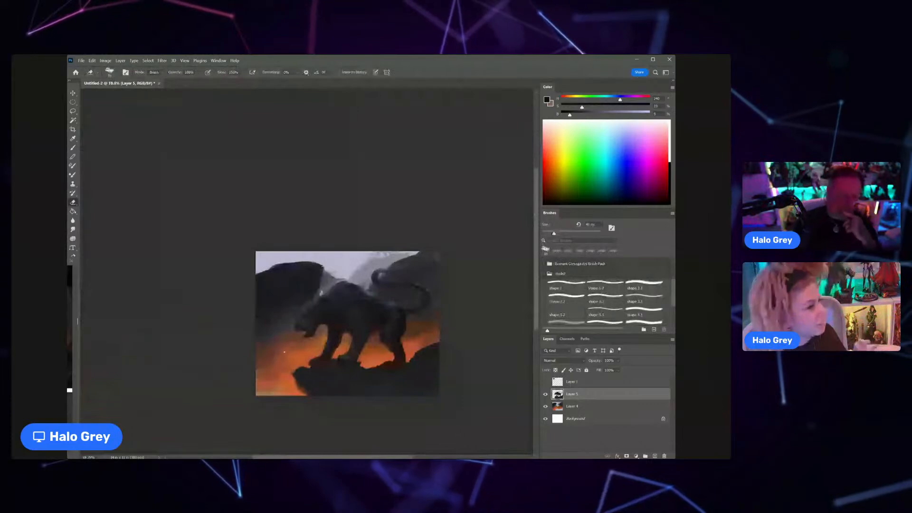
pyautogui.scroll(3, 370, 329)
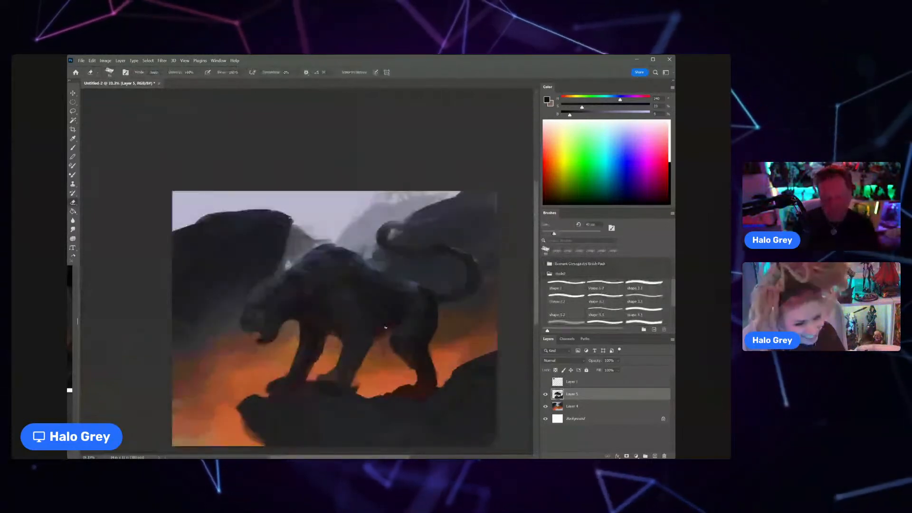
pyautogui.press(']')
pyautogui.press(']')
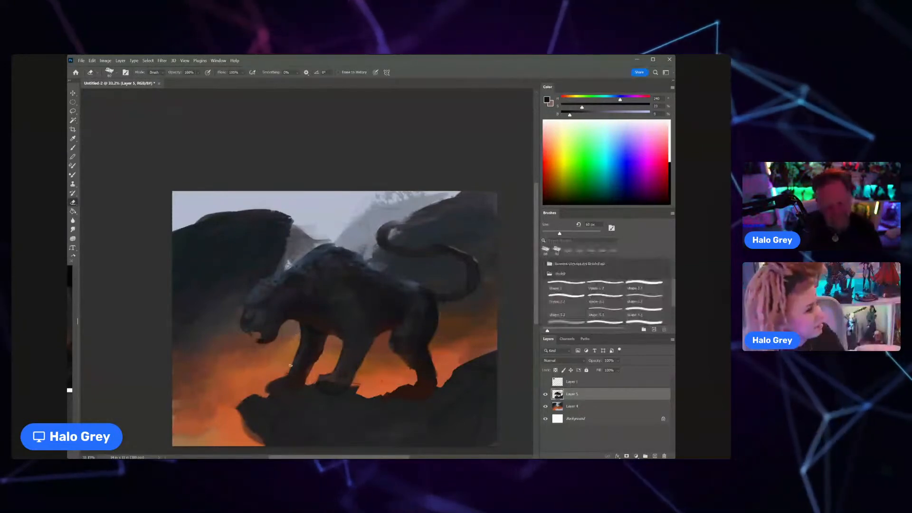
pyautogui.moveTo(307, 375); pyautogui.dragTo(302, 376)
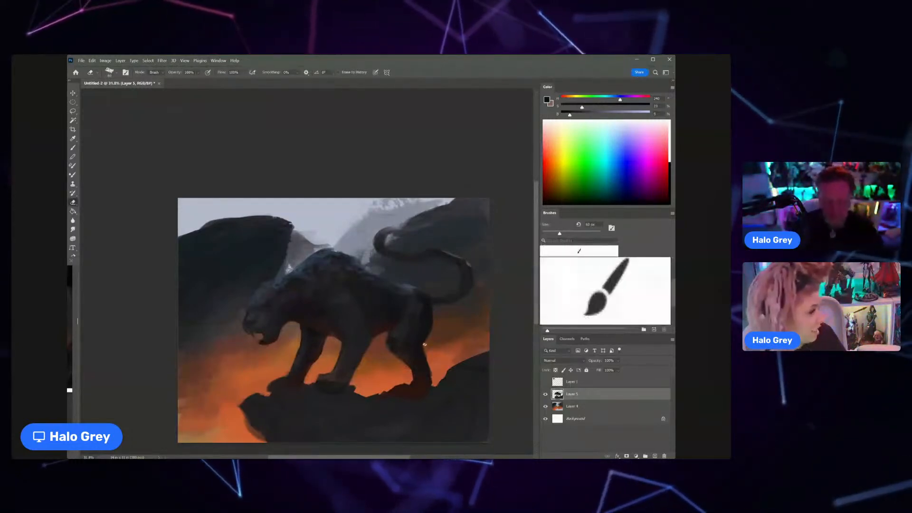
pyautogui.moveTo(443, 329); pyautogui.dragTo(435, 330)
# Step: Choose another brush preset at a smaller size and paint dark brow and cheek details on the cat's head with sampled dark tones
pyautogui.press('b')
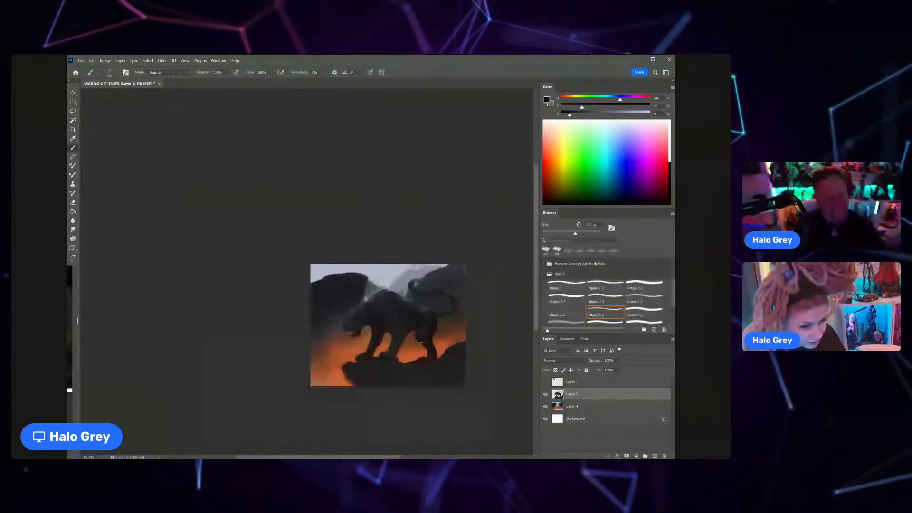
pyautogui.scroll(2, 390, 307)
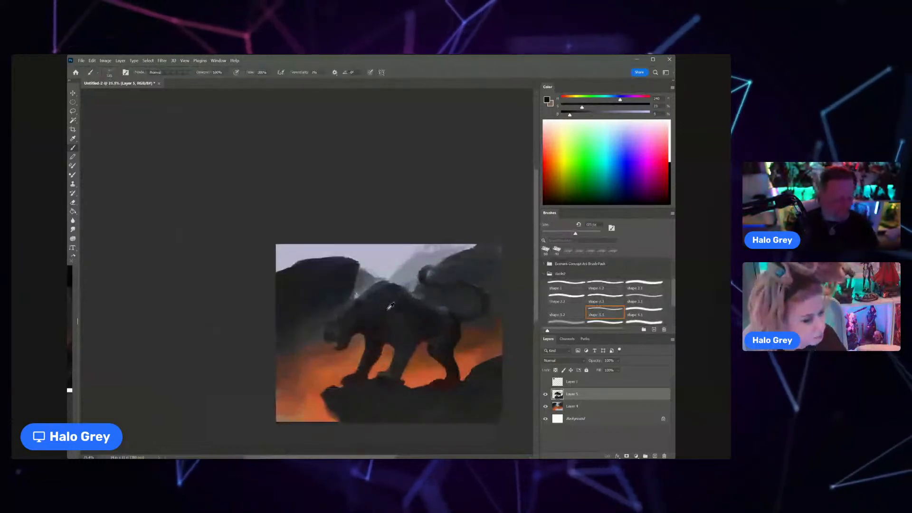
pyautogui.scroll(3, 366, 310)
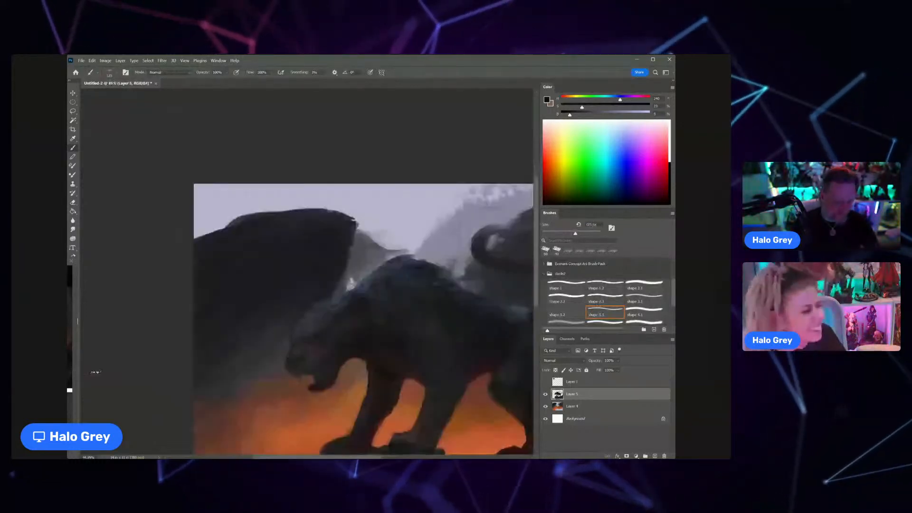
pyautogui.keyDown('alt'); pyautogui.click(369, 340); pyautogui.keyUp('alt')
pyautogui.click(599, 297)
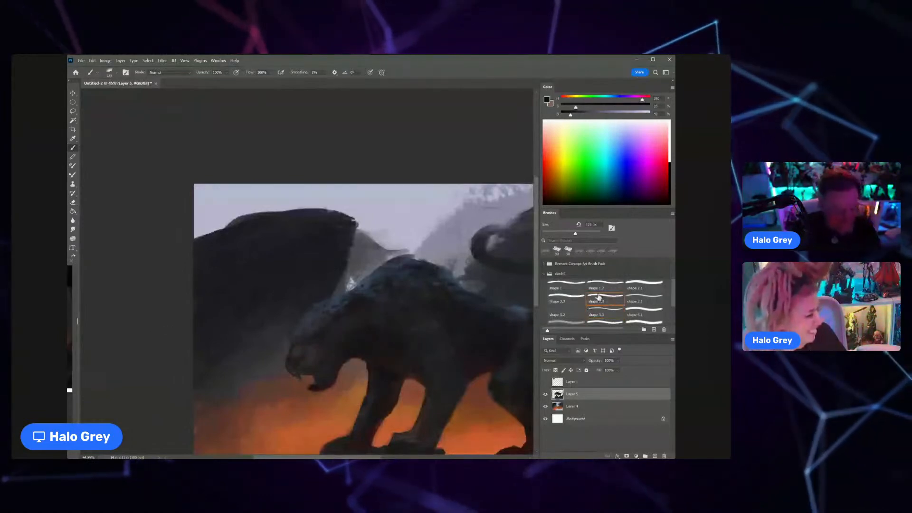
pyautogui.press('[')
pyautogui.press('[')
pyautogui.press('[')
pyautogui.press('[')
pyautogui.press('[')
pyautogui.press('[')
pyautogui.press('[')
pyautogui.press('[')
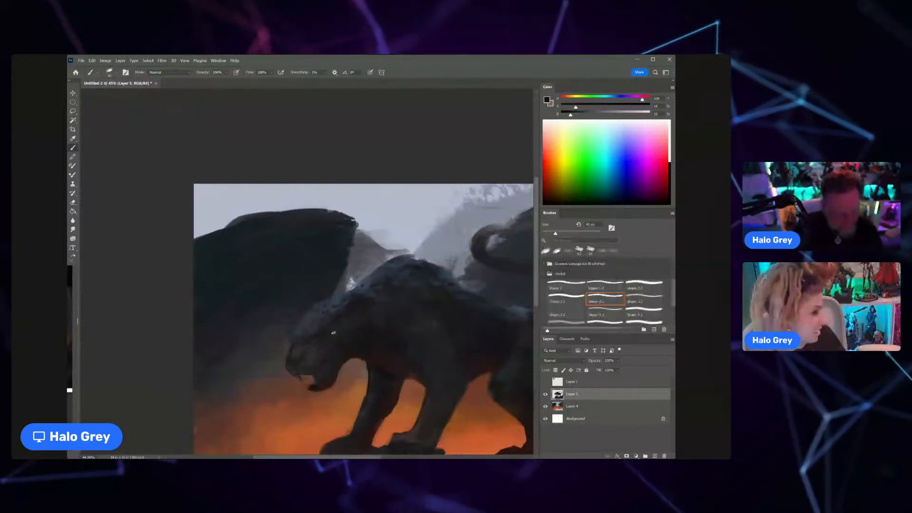
pyautogui.moveTo(312, 341); pyautogui.dragTo(326, 325)
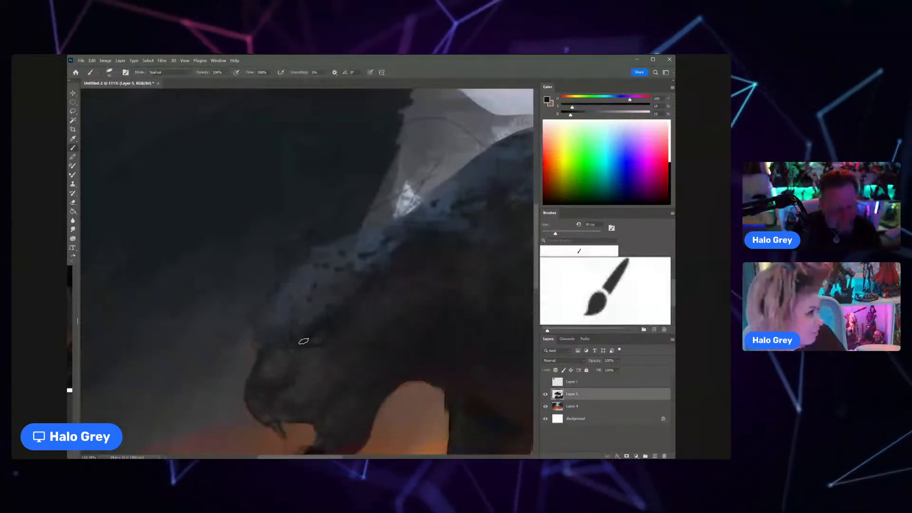
pyautogui.moveTo(322, 335); pyautogui.dragTo(308, 335)
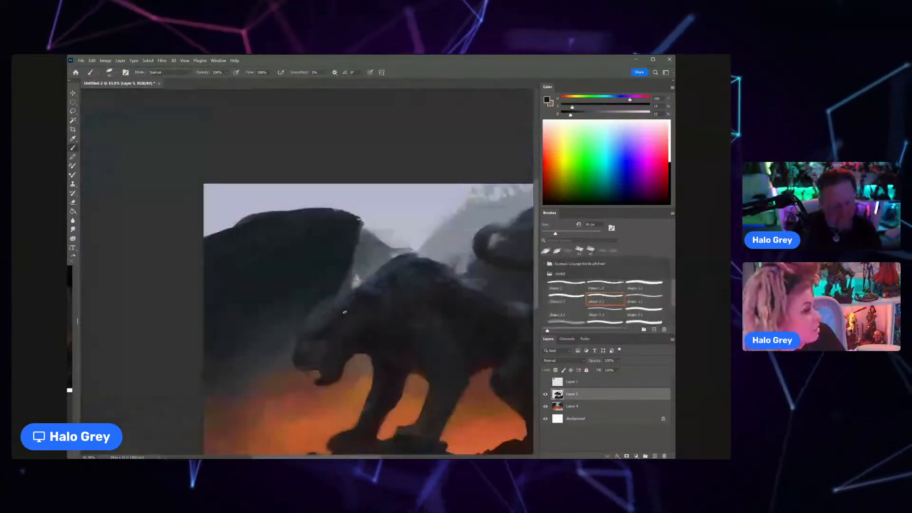
# Step: Return to the previous brush preset at a larger size and shade the cat's head and muzzle with sampled dark tones
pyautogui.press(',')
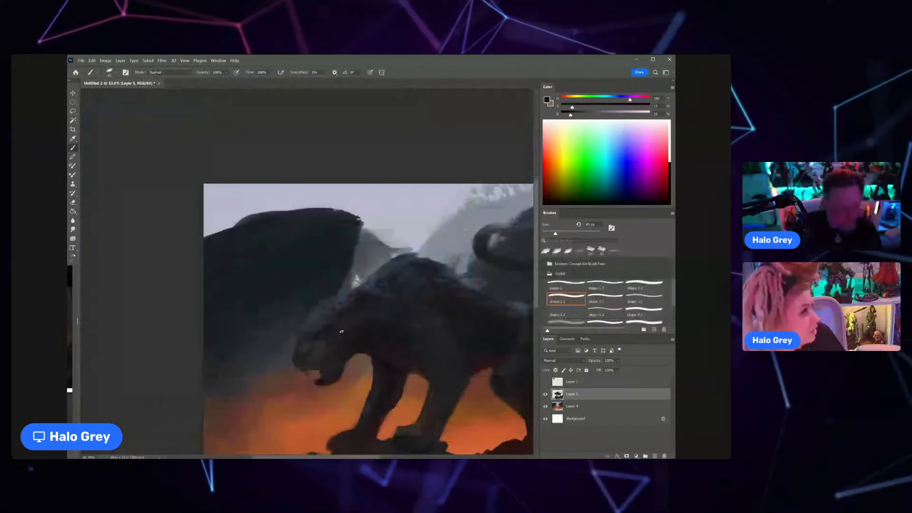
pyautogui.keyDown('alt'); pyautogui.click(336, 332); pyautogui.keyUp('alt')
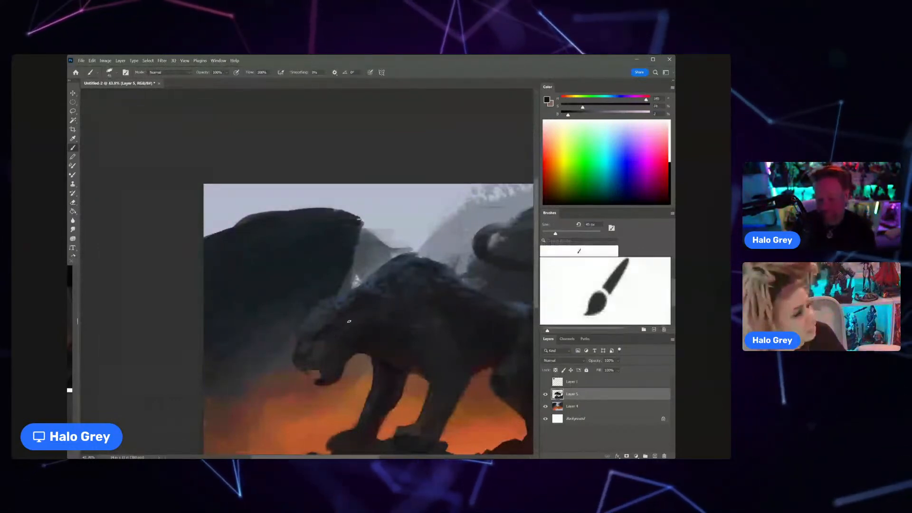
pyautogui.press(']')
pyautogui.press(']')
pyautogui.press(']')
pyautogui.press(']')
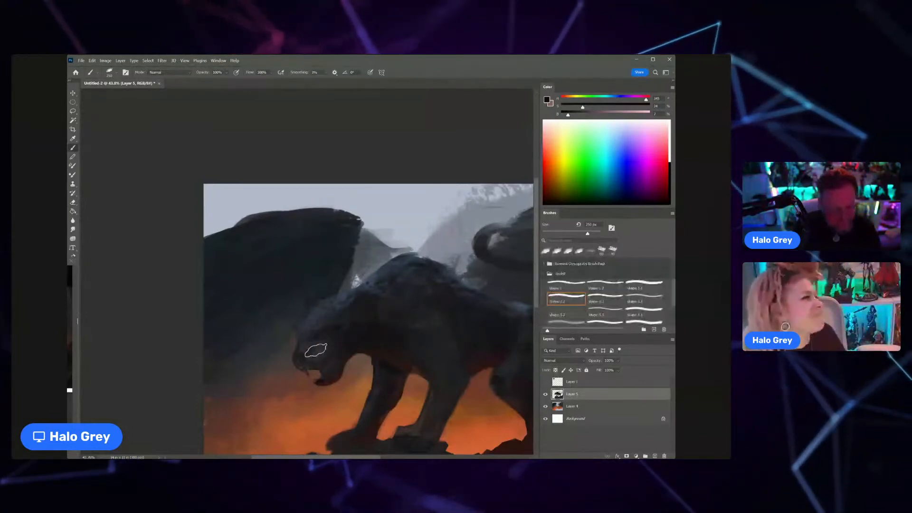
# Step: Choose a different shape brush preset at a smaller size and paint dark accents on the cat's brow and muzzle
pyautogui.click(639, 287)
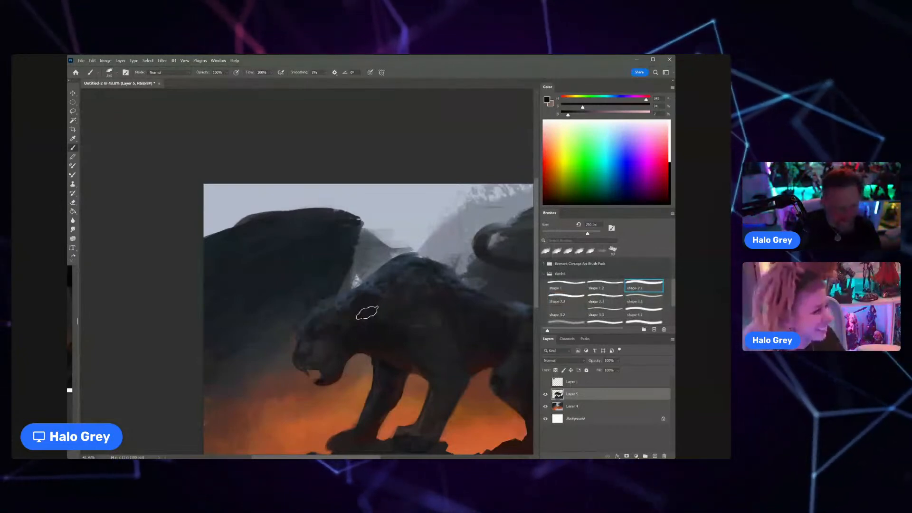
pyautogui.press('[')
pyautogui.press('[')
pyautogui.press('[')
pyautogui.press('[')
pyautogui.press('[')
pyautogui.press('[')
pyautogui.press('[')
pyautogui.press('[')
pyautogui.press('[')
pyautogui.press('[')
pyautogui.press('[')
pyautogui.press(']')
pyautogui.press('[')
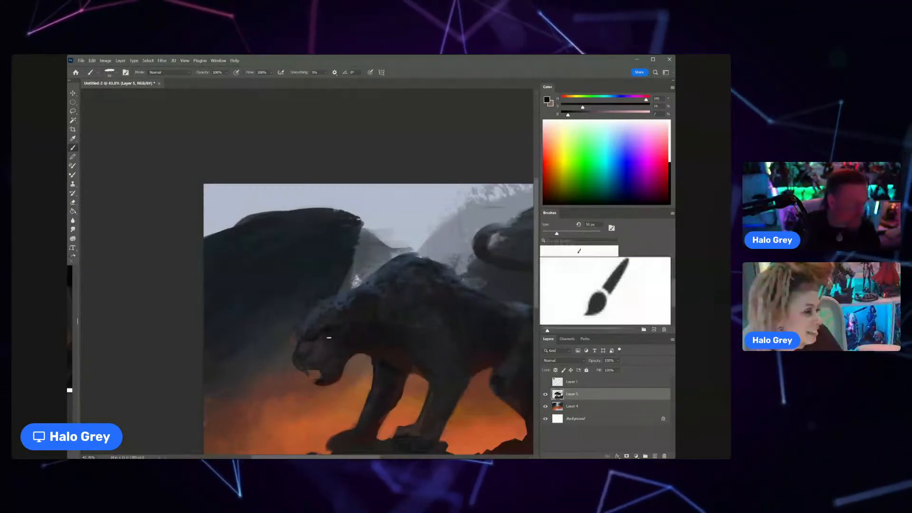
pyautogui.moveTo(316, 343); pyautogui.dragTo(340, 327)
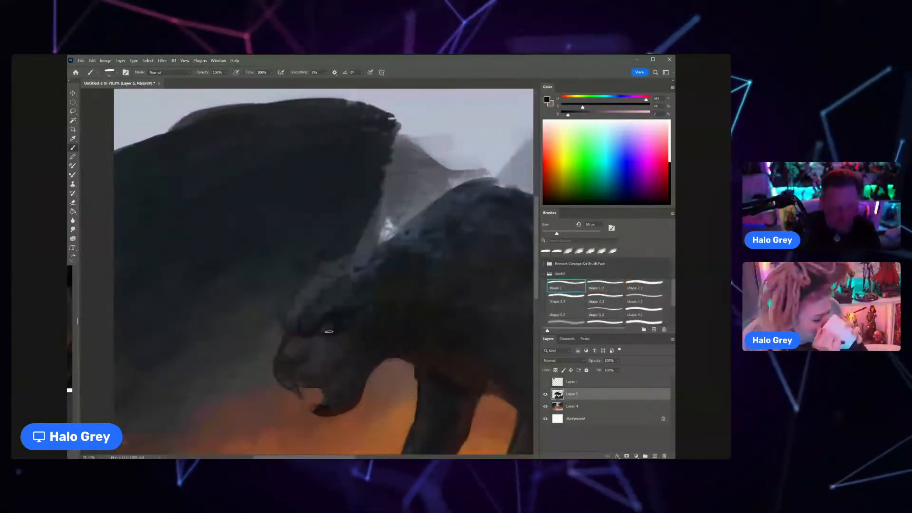
# Step: Define the cat's eye socket, nose and mouth line with fine dark strokes using a smaller brush
pyautogui.press('[')
pyautogui.press('[')
pyautogui.press('[')
pyautogui.press('[')
pyautogui.press('[')
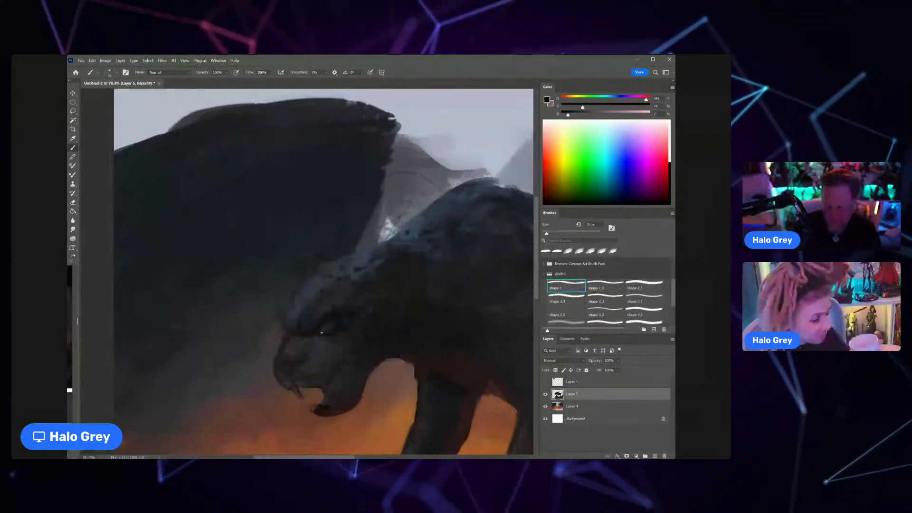
pyautogui.press(']')
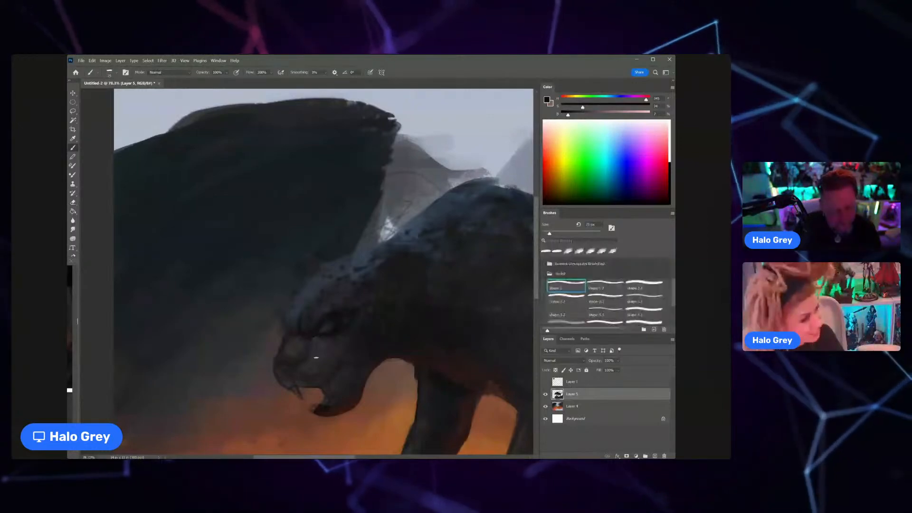
pyautogui.press('[')
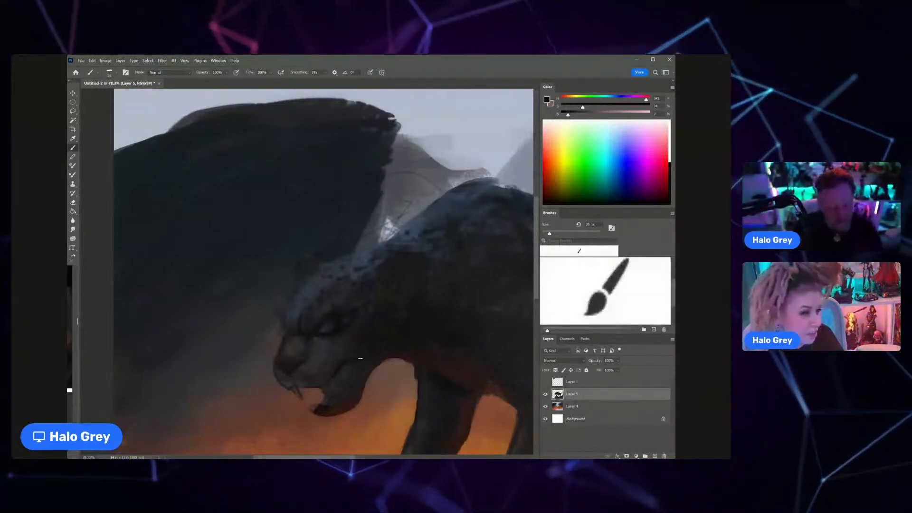
pyautogui.press('z')
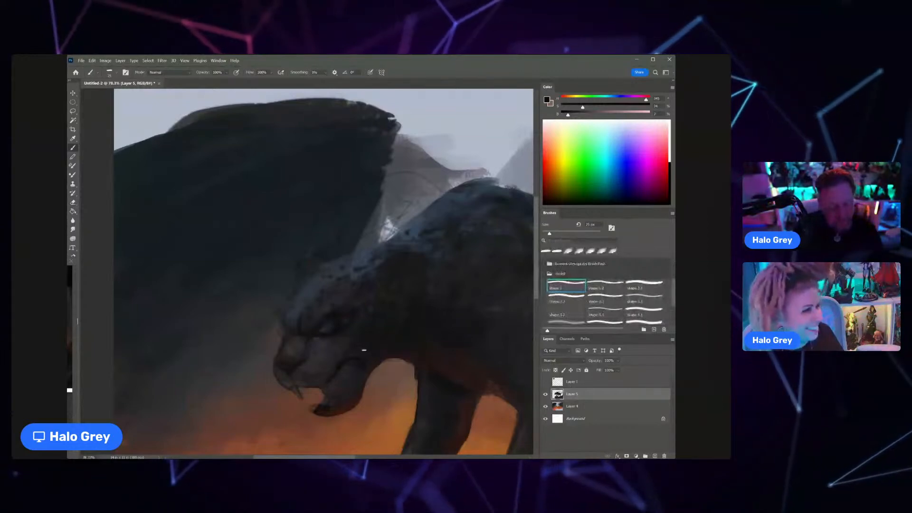
pyautogui.moveTo(370, 363)
pyautogui.mouseDown()
pyautogui.moveTo(388, 322)
pyautogui.moveTo(320, 303)
pyautogui.mouseUp()
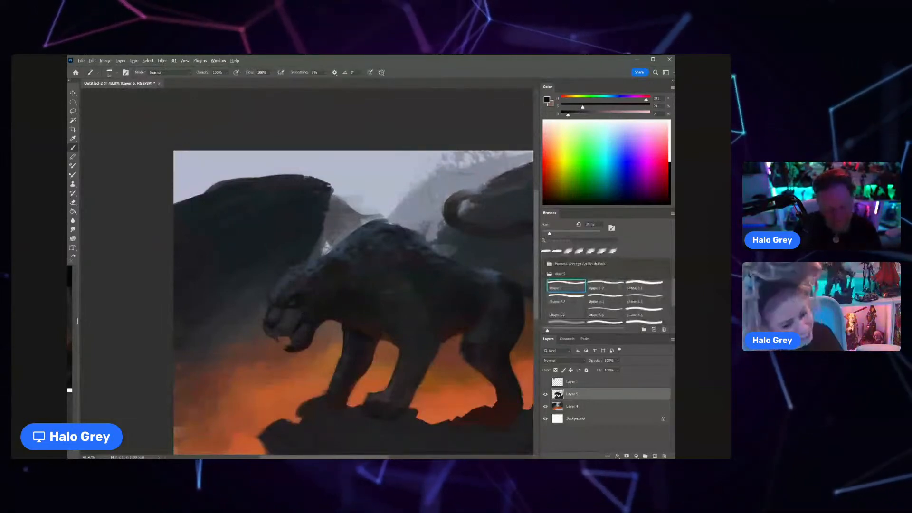
# Step: Paint sampled blue-grey tones and dark spots on the cat's forehead, and deepen the eye socket with a sampled dark tone
pyautogui.hotkey('ctrl', 'Tab')
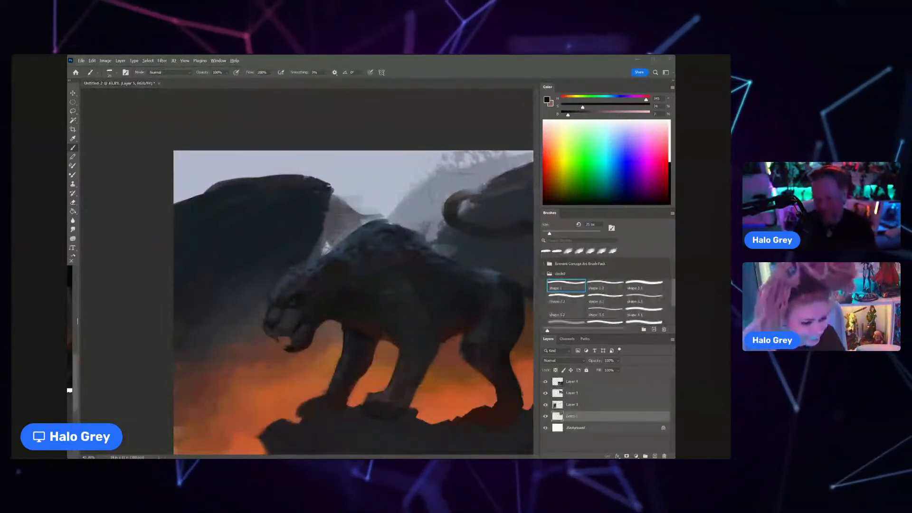
pyautogui.press('z')
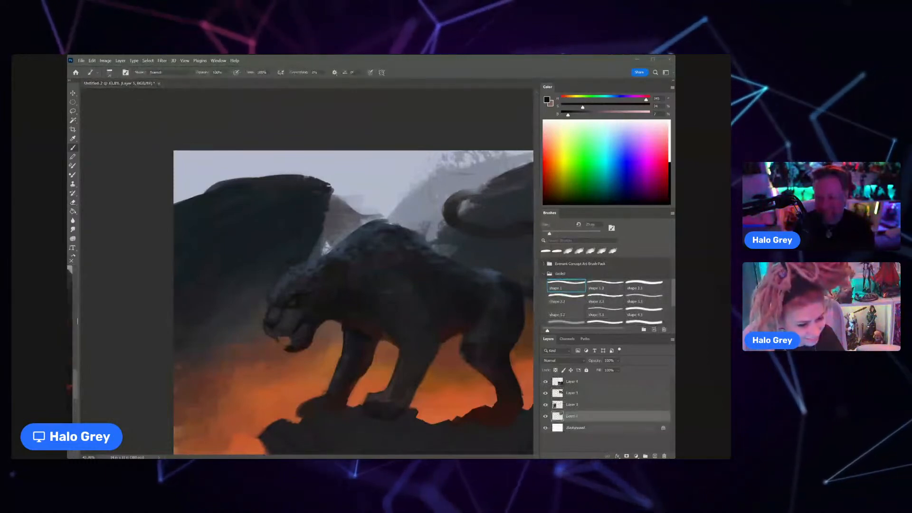
pyautogui.click(318, 284)
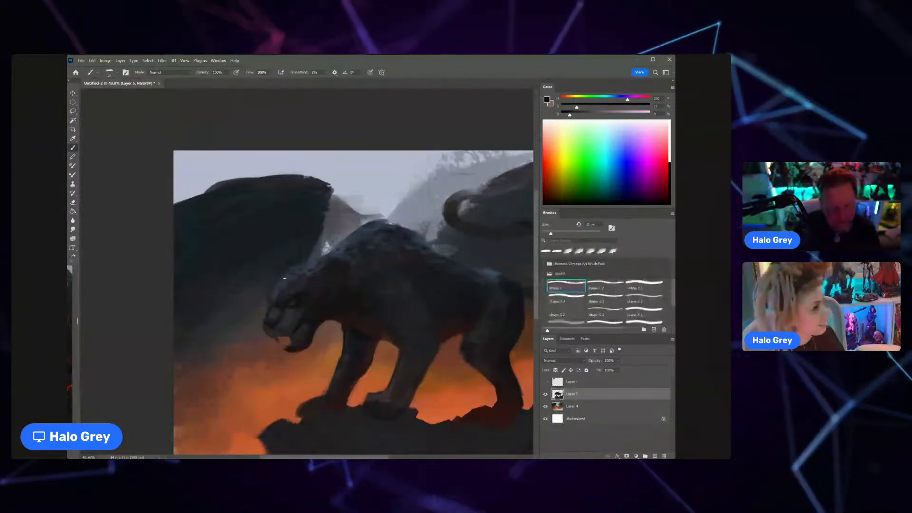
pyautogui.press('[')
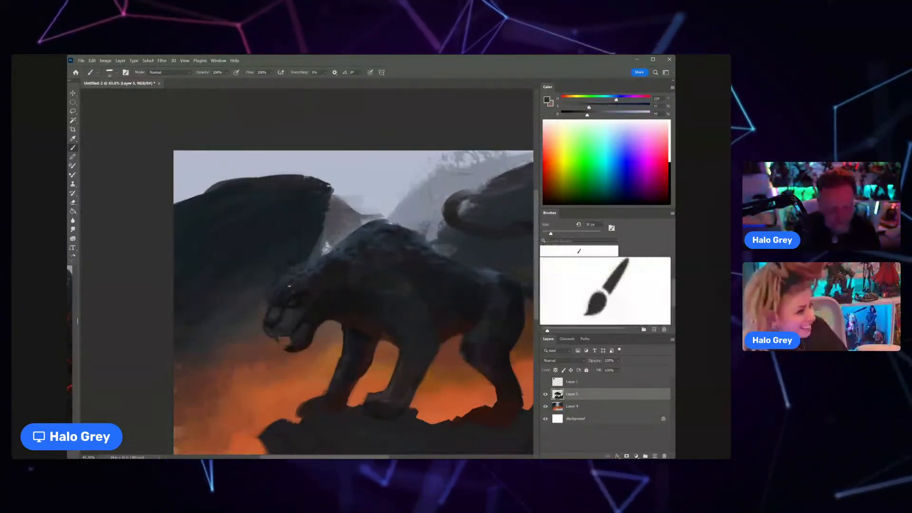
pyautogui.moveTo(308, 285)
pyautogui.mouseDown()
pyautogui.moveTo(278, 311)
pyautogui.moveTo(298, 322)
pyautogui.mouseUp()
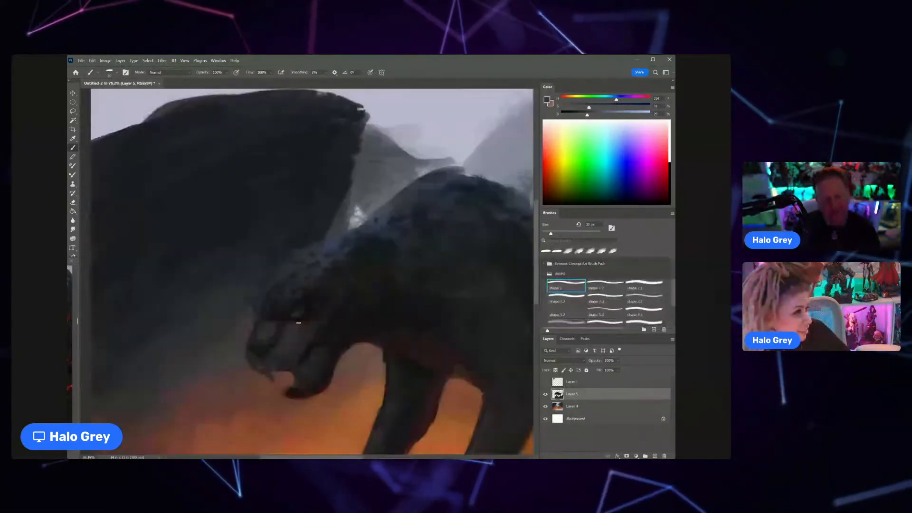
pyautogui.keyDown('alt'); pyautogui.click(301, 310); pyautogui.keyUp('alt')
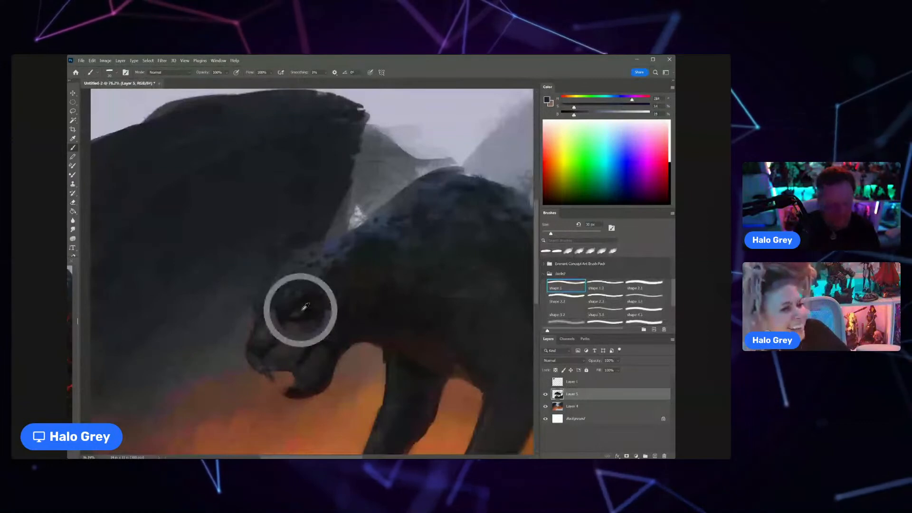
pyautogui.keyDown('alt'); pyautogui.click(302, 310); pyautogui.keyUp('alt')
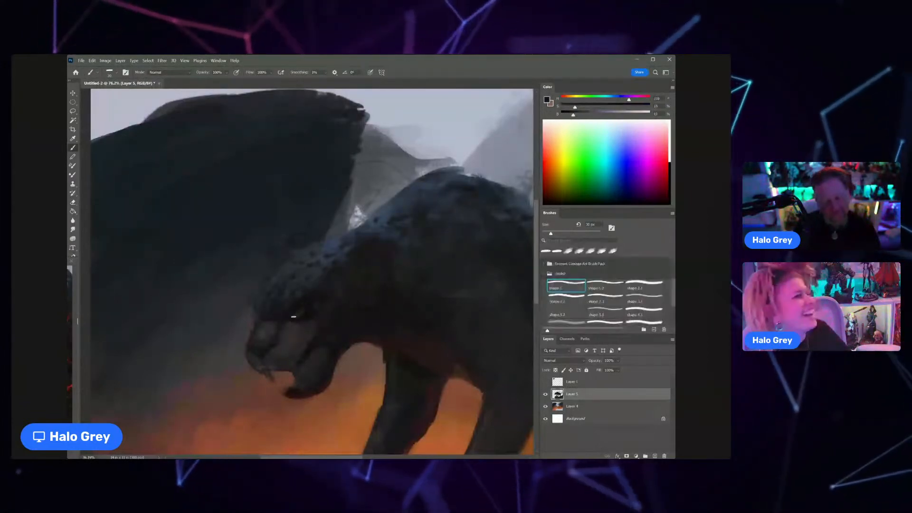
# Step: Sample orange from the glowing background and paint a narrow glowing eye on the cat's face
pyautogui.scroll(-5, 304, 300)
pyautogui.scroll(1, 304, 300)
pyautogui.keyDown('alt'); pyautogui.click(334, 340); pyautogui.keyUp('alt')
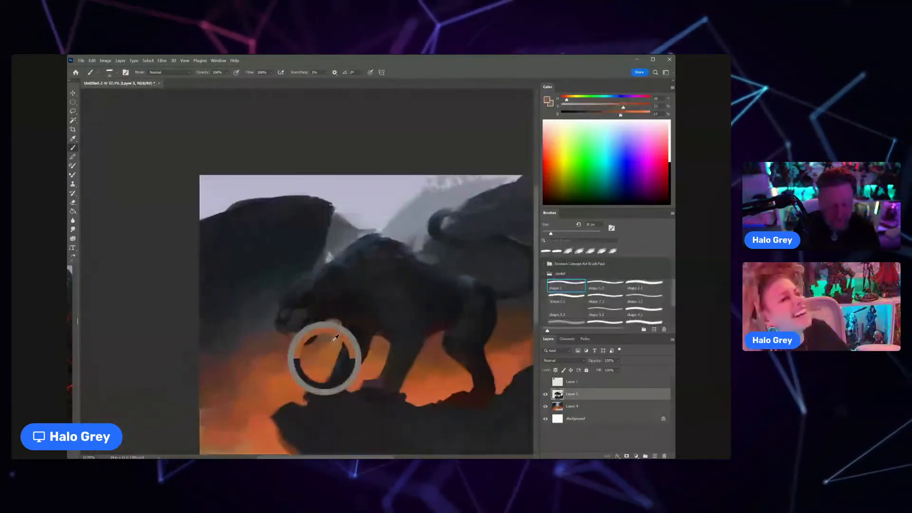
pyautogui.scroll(5, 334, 337)
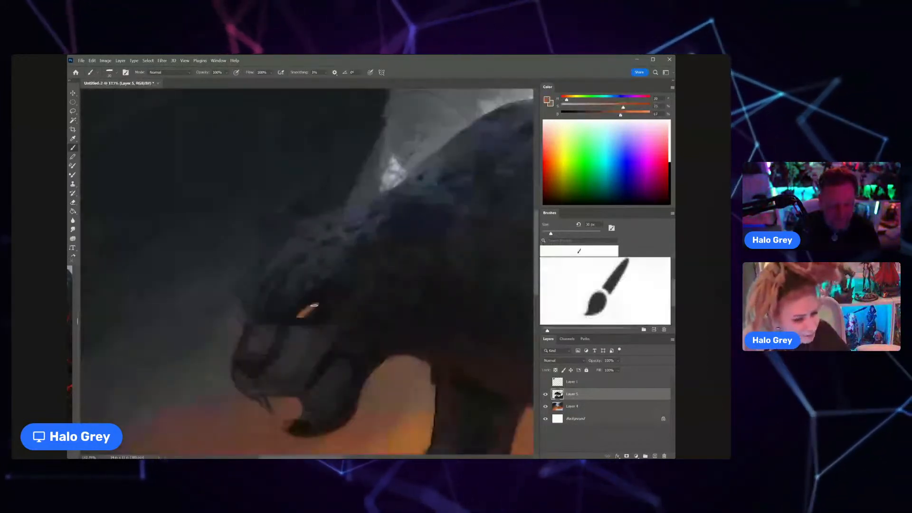
pyautogui.moveTo(315, 307); pyautogui.dragTo(293, 311)
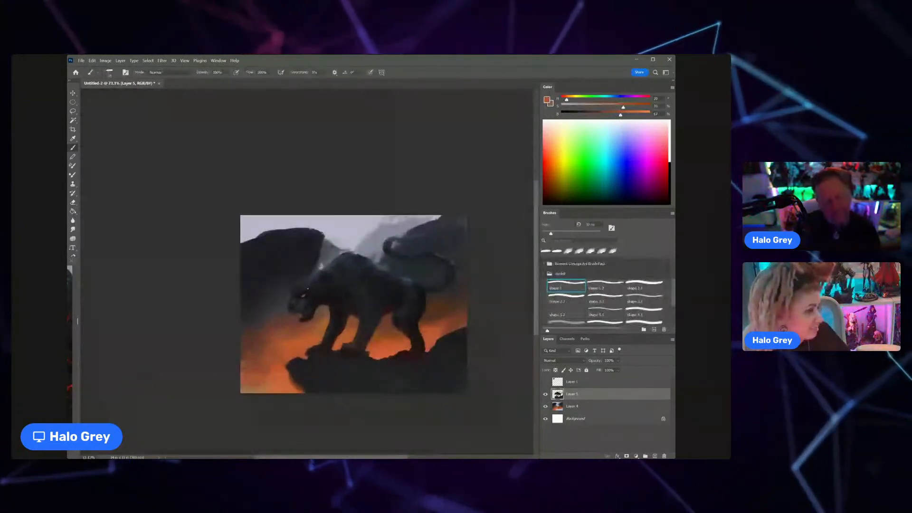
# Step: Paint small orange-lit fangs in the cat's mouth with a finer brush and darken the lower jaw with a sampled near-black
pyautogui.scroll(6, 307, 290)
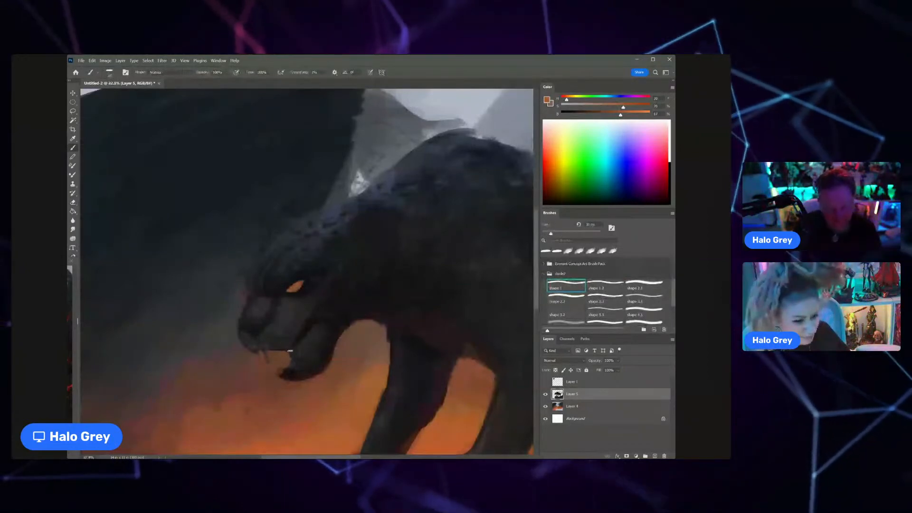
pyautogui.press('[')
pyautogui.press('[')
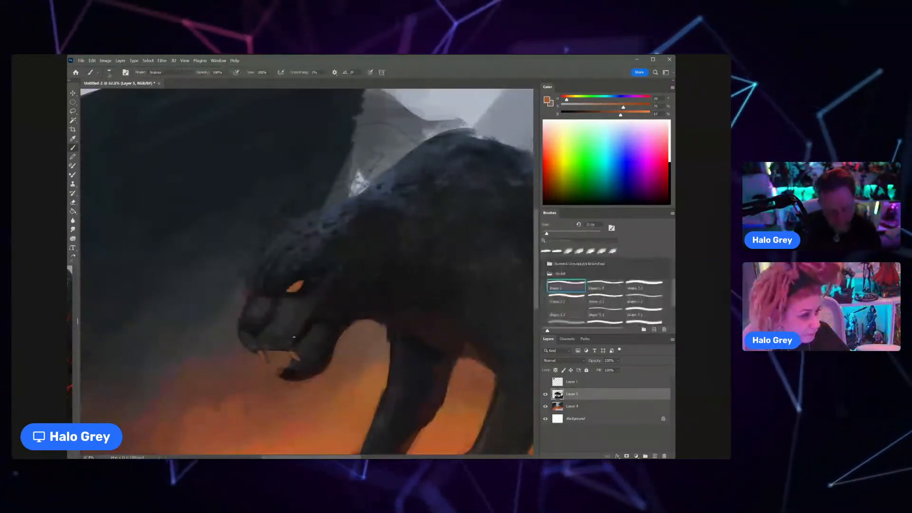
pyautogui.keyDown('alt'); pyautogui.click(295, 371); pyautogui.keyUp('alt')
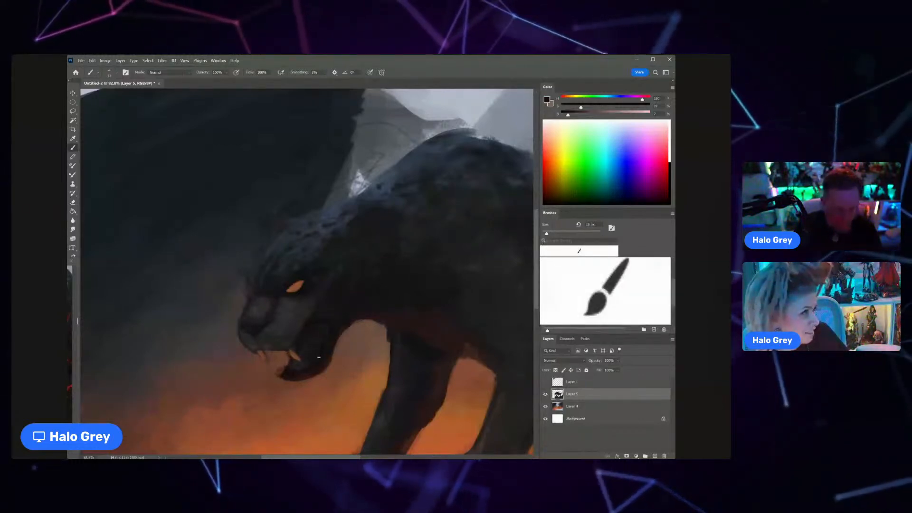
# Step: Sample a blue-grey from the cat's neck and paint a small pointed ear on top of its head
pyautogui.press('z')
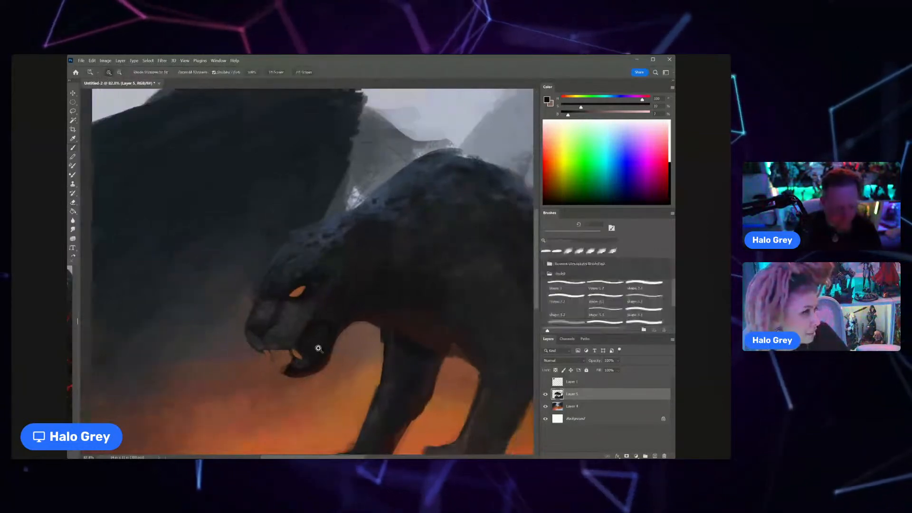
pyautogui.moveTo(319, 349); pyautogui.dragTo(297, 349)
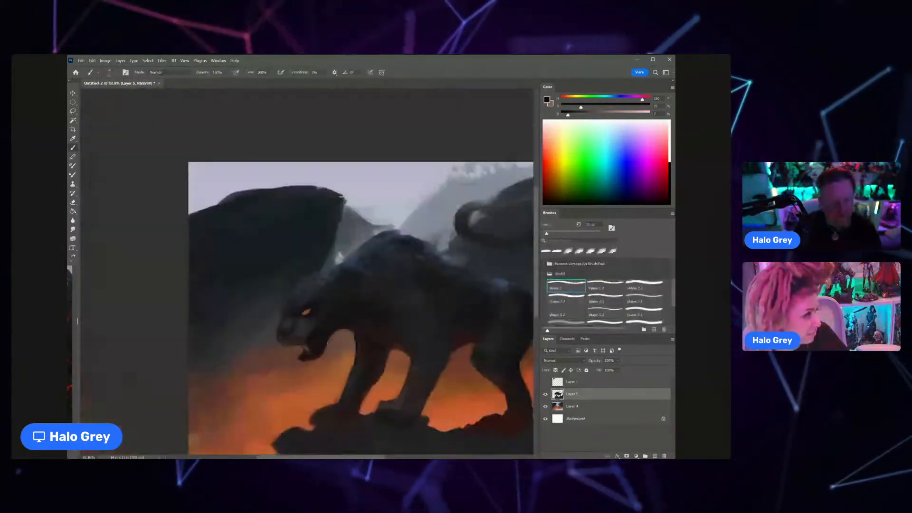
pyautogui.moveTo(312, 297); pyautogui.dragTo(324, 295)
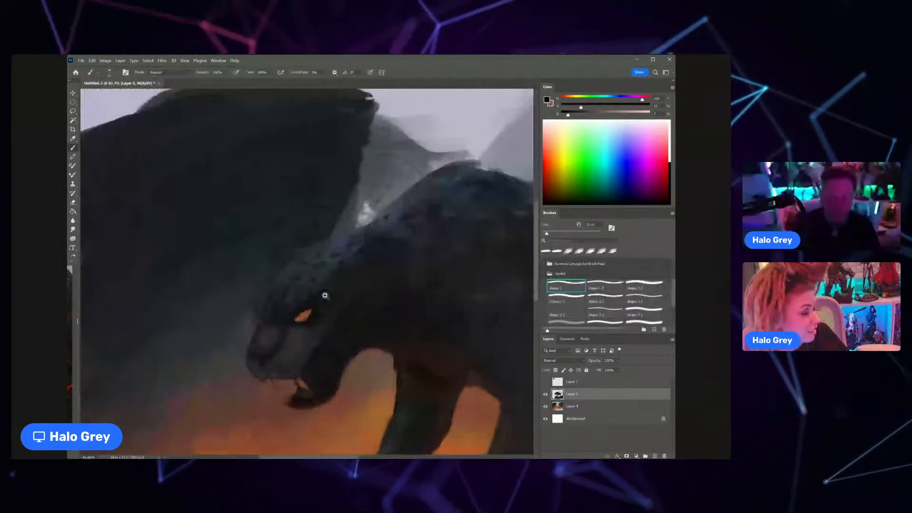
pyautogui.keyDown('alt'); pyautogui.click(325, 246); pyautogui.keyUp('alt')
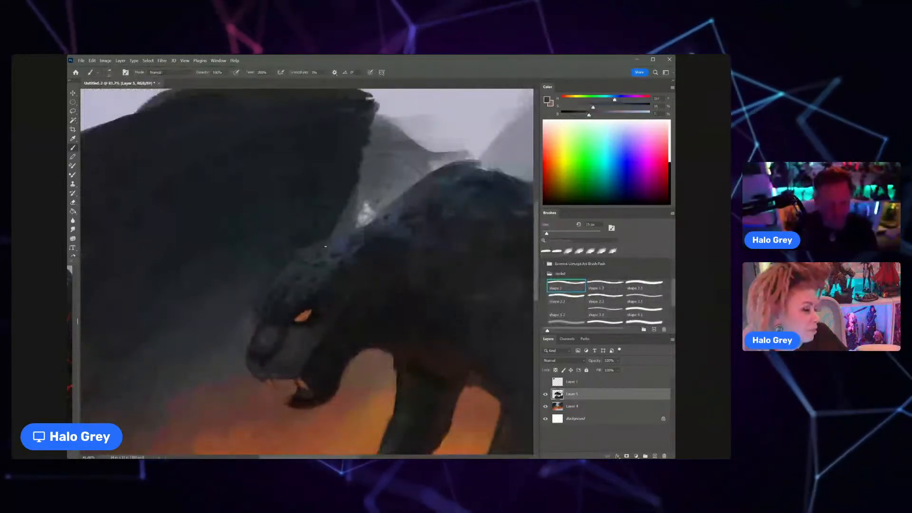
pyautogui.moveTo(282, 249); pyautogui.dragTo(282, 260)
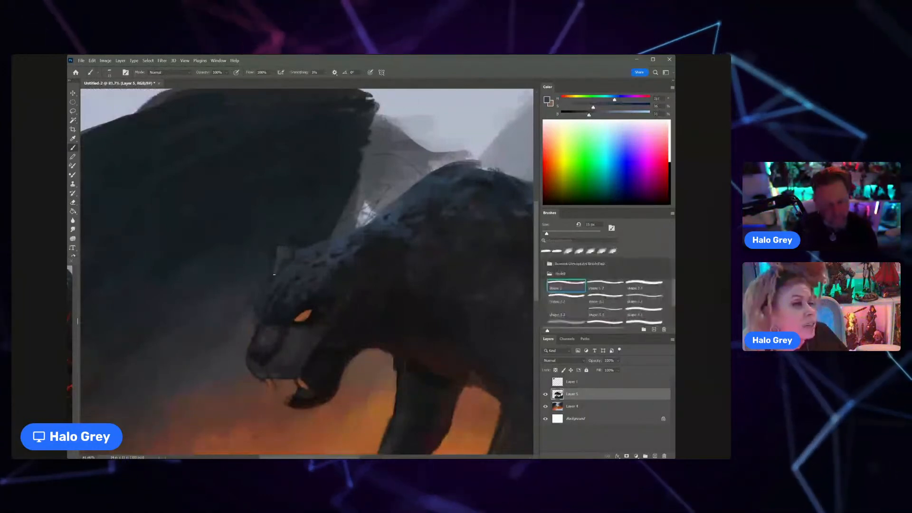
# Step: Clean up the area around the cat's head and shoulder with the eraser, enlarging its size
pyautogui.scroll(-5, 295, 250)
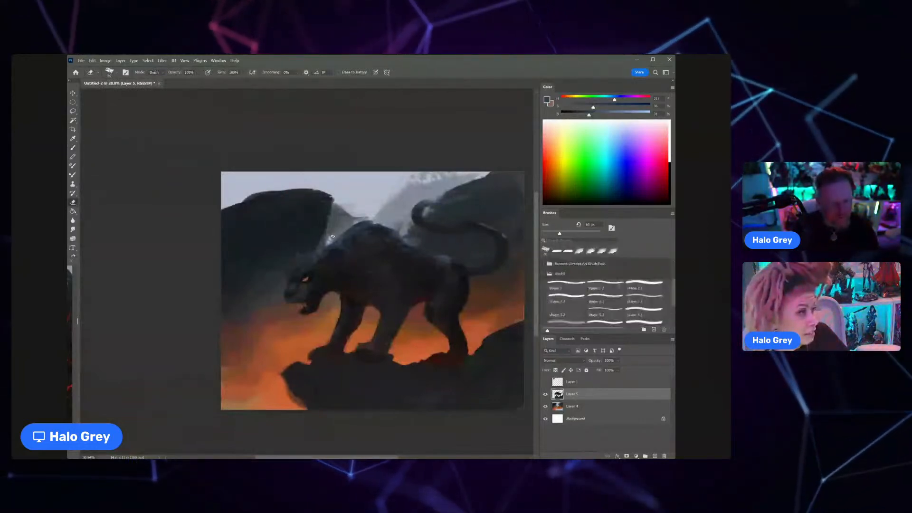
pyautogui.press(']')
pyautogui.press(']')
pyautogui.press(']')
pyautogui.press(']')
pyautogui.press(']')
pyautogui.press(']')
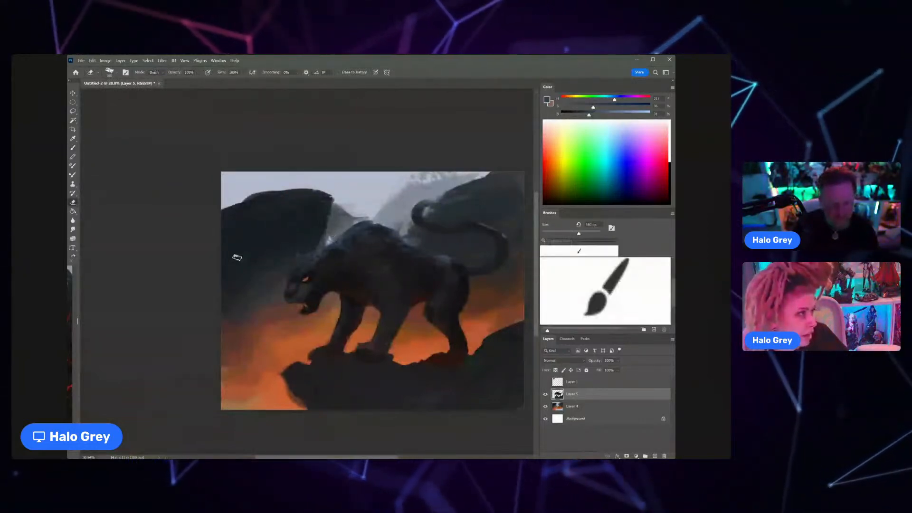
# Step: Sample a near-black tone and refine the outline of the cat's orange eye with a small brush
pyautogui.press('b')
pyautogui.press('z')
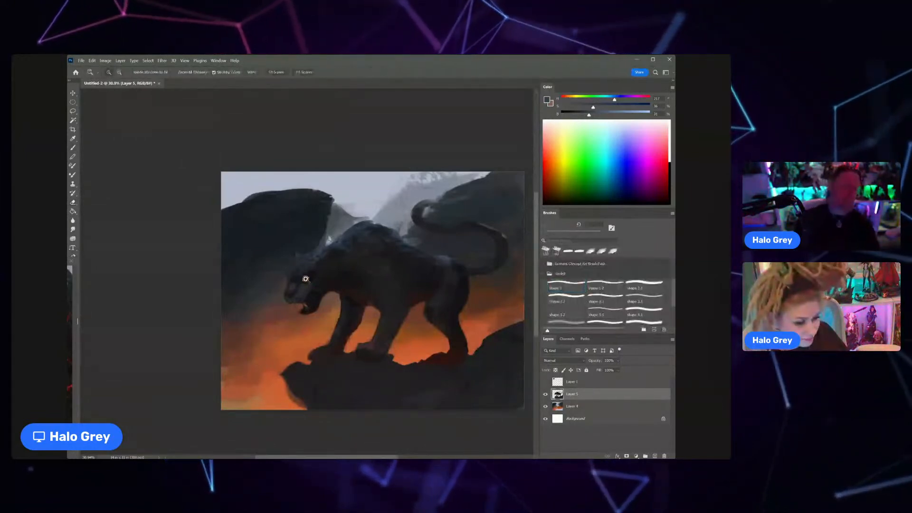
pyautogui.moveTo(306, 279); pyautogui.dragTo(340, 273)
pyautogui.press('b')
pyautogui.keyDown('alt'); pyautogui.click(326, 271); pyautogui.keyUp('alt')
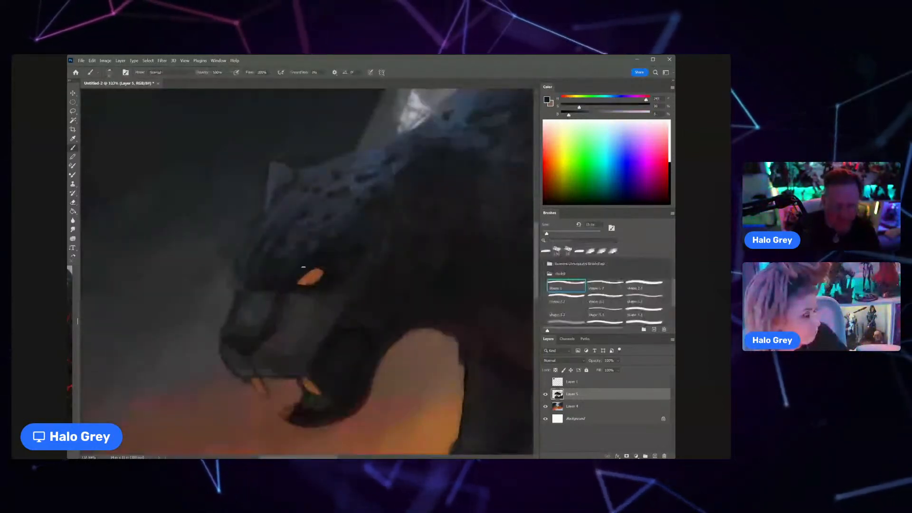
pyautogui.moveTo(324, 269); pyautogui.dragTo(326, 273)
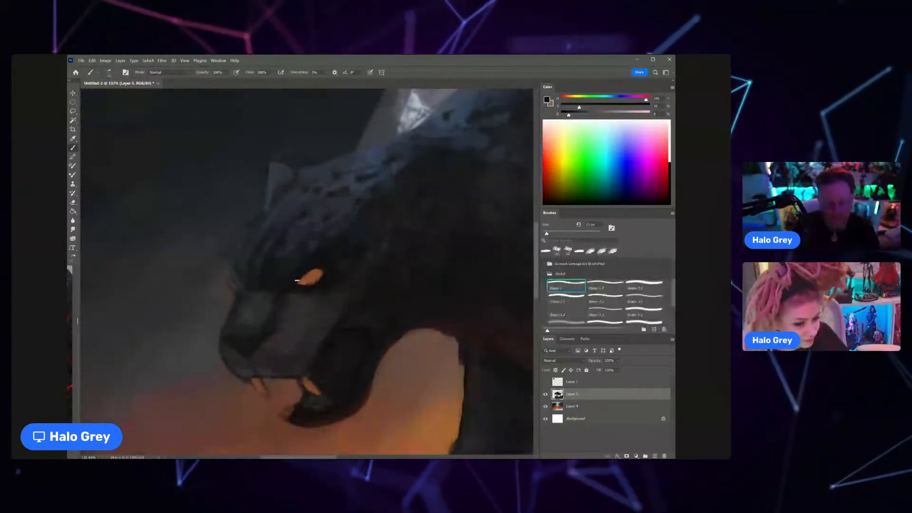
pyautogui.moveTo(297, 280); pyautogui.dragTo(304, 276)
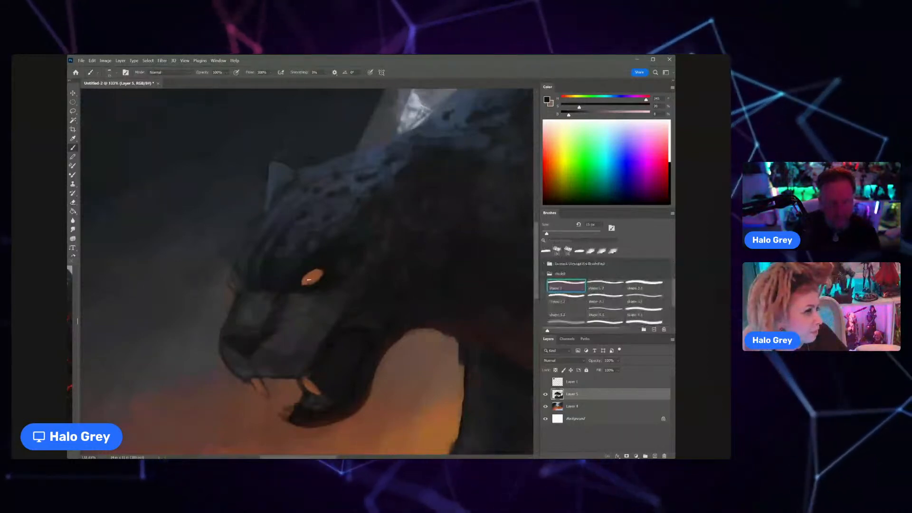
# Step: Sample the near eye's orange, paint the cat's far eye across the muzzle, and darken the area around it
pyautogui.keyDown('alt'); pyautogui.click(309, 280); pyautogui.keyUp('alt')
pyautogui.moveTo(326, 281); pyautogui.dragTo(272, 273)
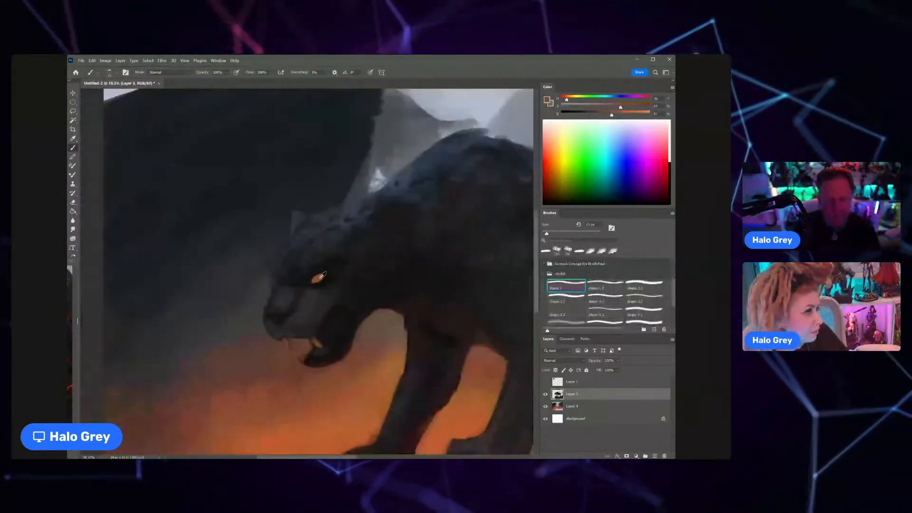
pyautogui.keyDown('alt'); pyautogui.click(279, 282); pyautogui.keyUp('alt')
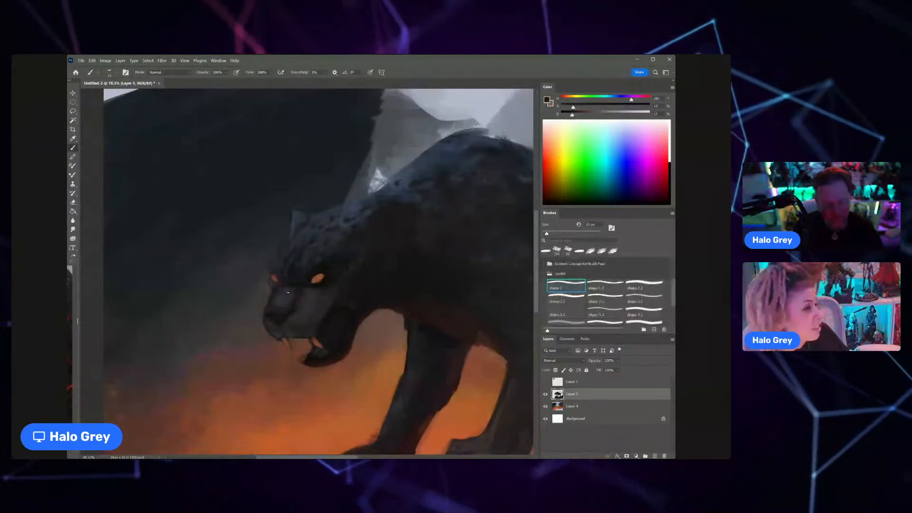
pyautogui.keyDown('alt'); pyautogui.click(315, 272); pyautogui.keyUp('alt')
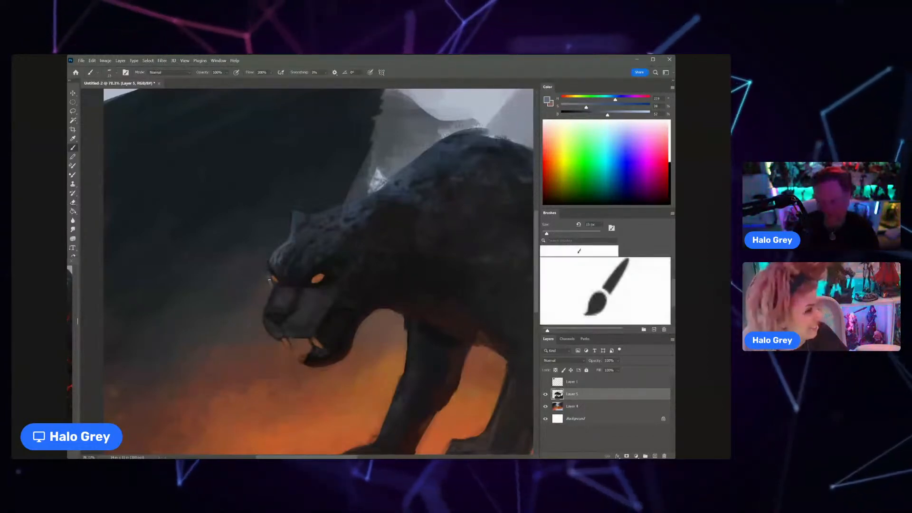
# Step: Refine the edges of the brow and far eye with sampled blue-grey and near-black tones
pyautogui.keyDown('alt'); pyautogui.click(271, 281); pyautogui.keyUp('alt')
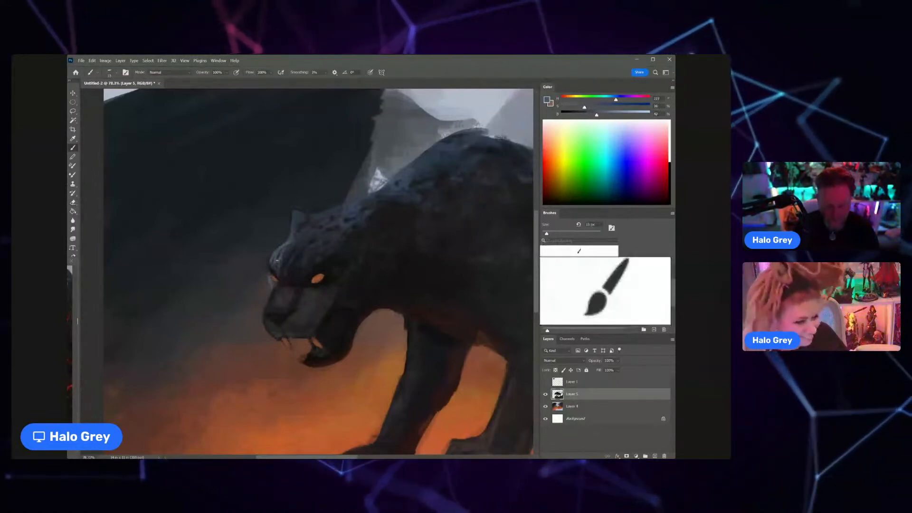
pyautogui.keyDown('alt'); pyautogui.click(276, 272); pyautogui.keyUp('alt')
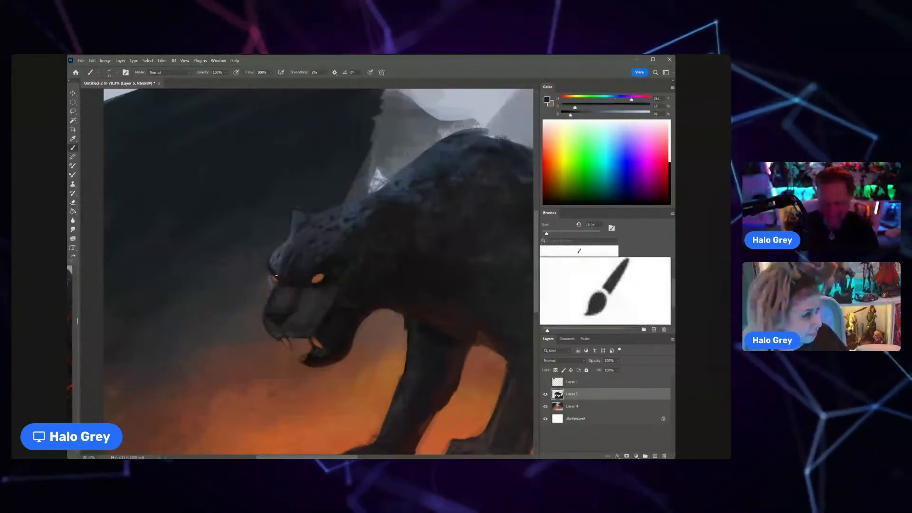
pyautogui.scroll(-3, 277, 275)
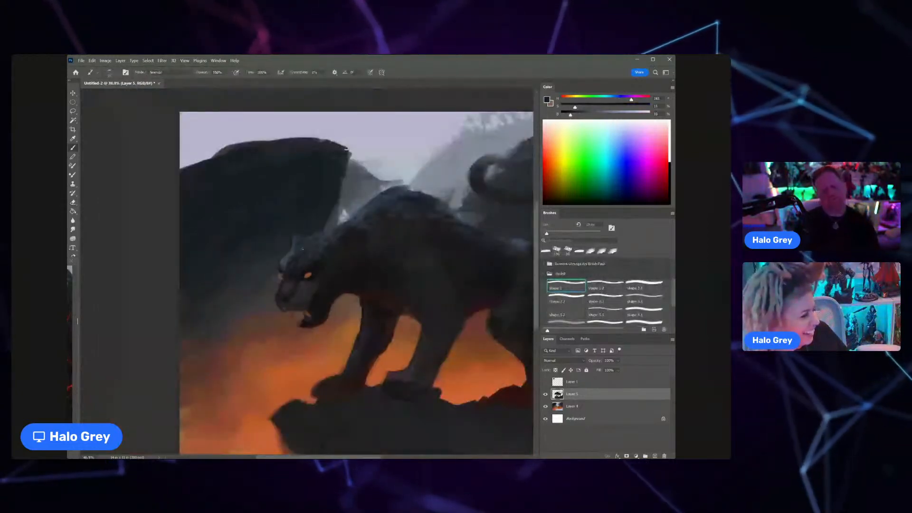
pyautogui.scroll(3, 300, 285)
# Step: Sample dark tones from the cat's head and refine the shape of its nose and muzzle
pyautogui.keyDown('alt'); pyautogui.click(272, 239); pyautogui.keyUp('alt')
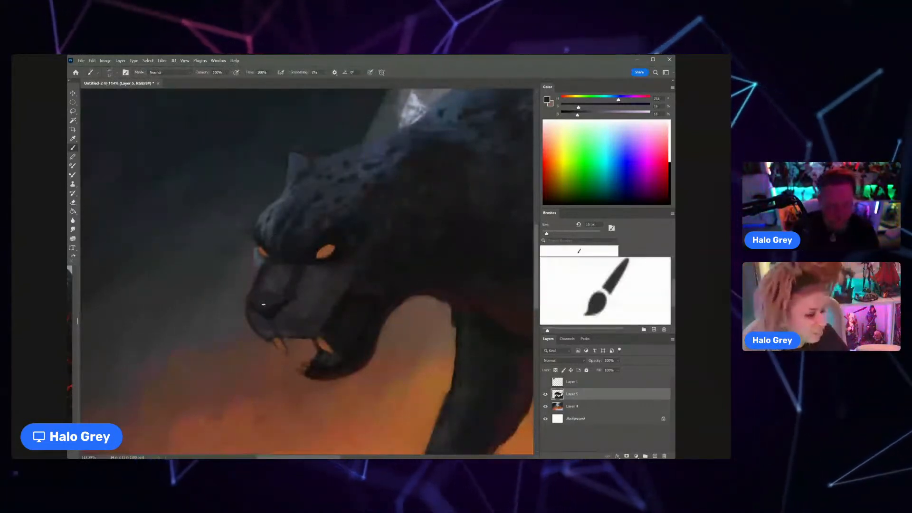
pyautogui.scroll(-3, 263, 304)
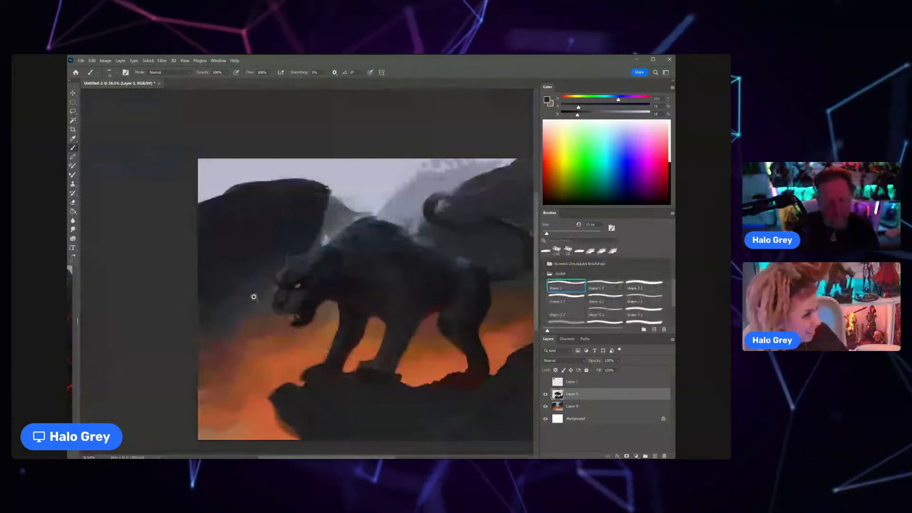
pyautogui.scroll(3, 254, 297)
pyautogui.keyDown('alt'); pyautogui.click(293, 290); pyautogui.keyUp('alt')
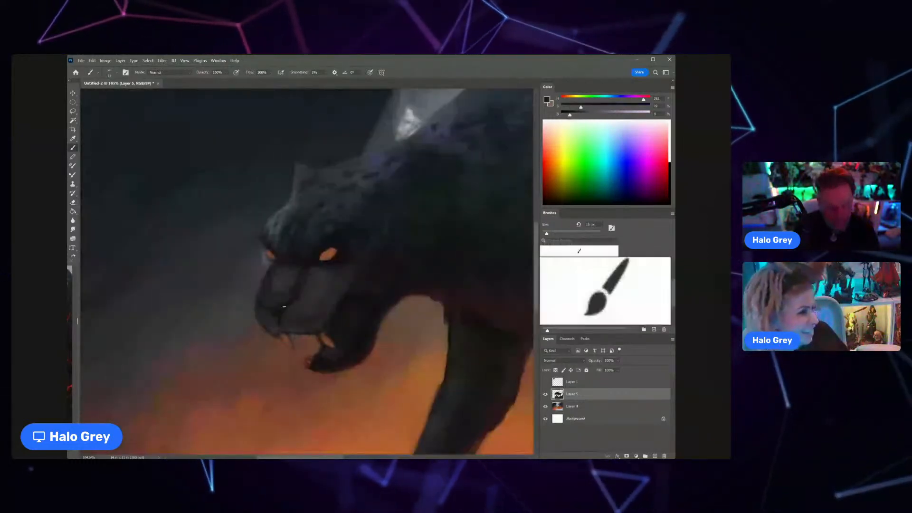
# Step: Sample an orange below the muzzle, darken it to a deep red-brown, and paint warm light on the nose
pyautogui.keyDown('alt'); pyautogui.click(299, 343); pyautogui.keyUp('alt')
pyautogui.moveTo(607, 106)
pyautogui.mouseDown()
pyautogui.moveTo(635, 108)
pyautogui.moveTo(606, 115)
pyautogui.mouseUp()
pyautogui.keyDown('alt'); pyautogui.click(264, 308); pyautogui.keyUp('alt')
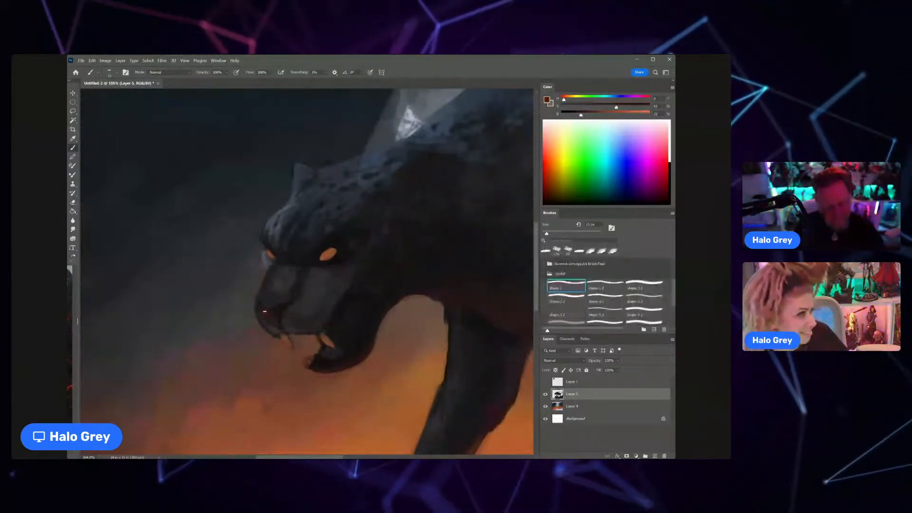
pyautogui.scroll(-5, 265, 311)
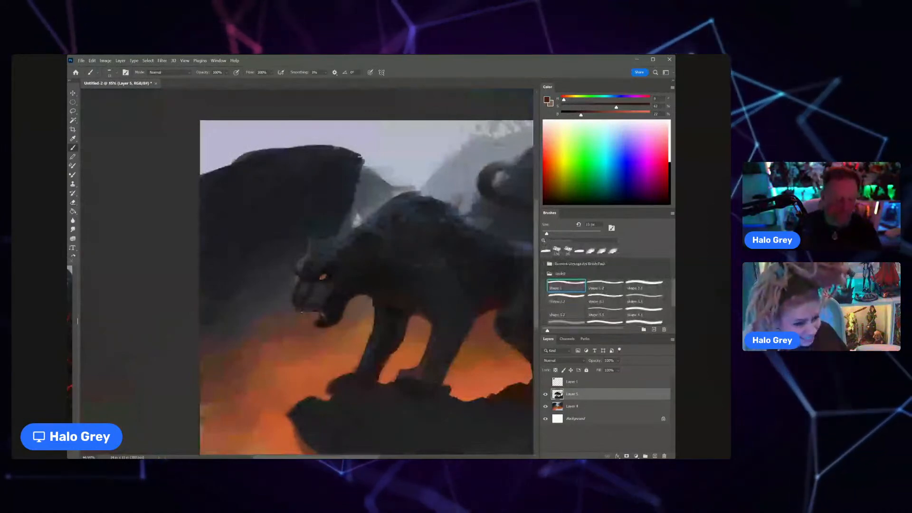
pyautogui.scroll(3, 309, 294)
pyautogui.scroll(3, 309, 294)
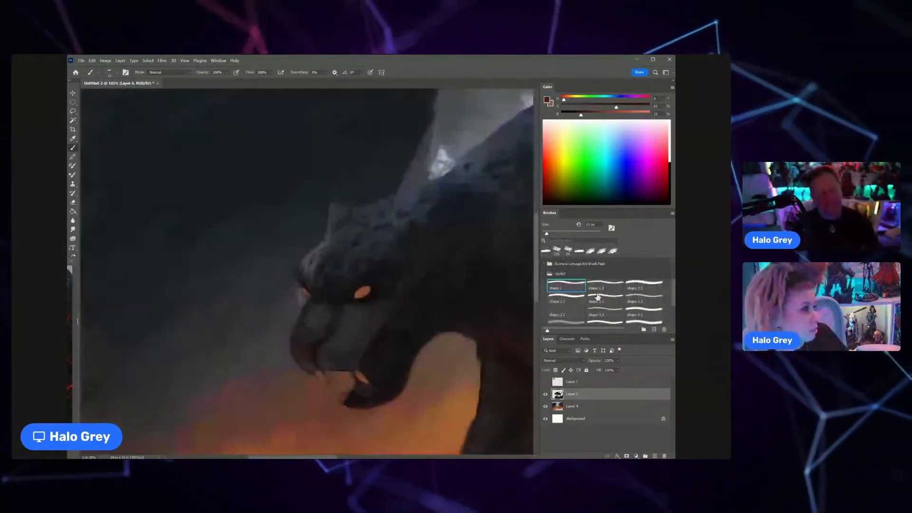
# Step: Switch to a soft round brush, lower its flow, and set its blending mode to Overlay
pyautogui.click(599, 288)
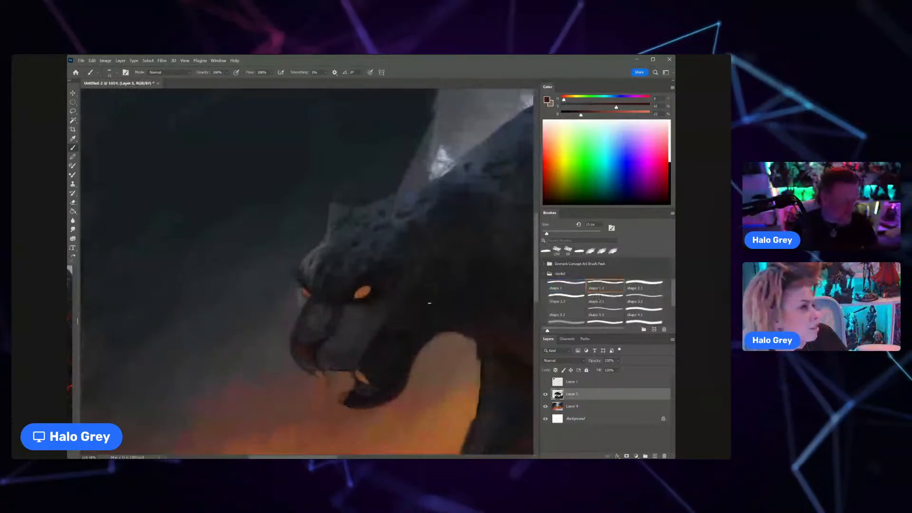
pyautogui.click(566, 297)
pyautogui.scroll(-2, 620, 298)
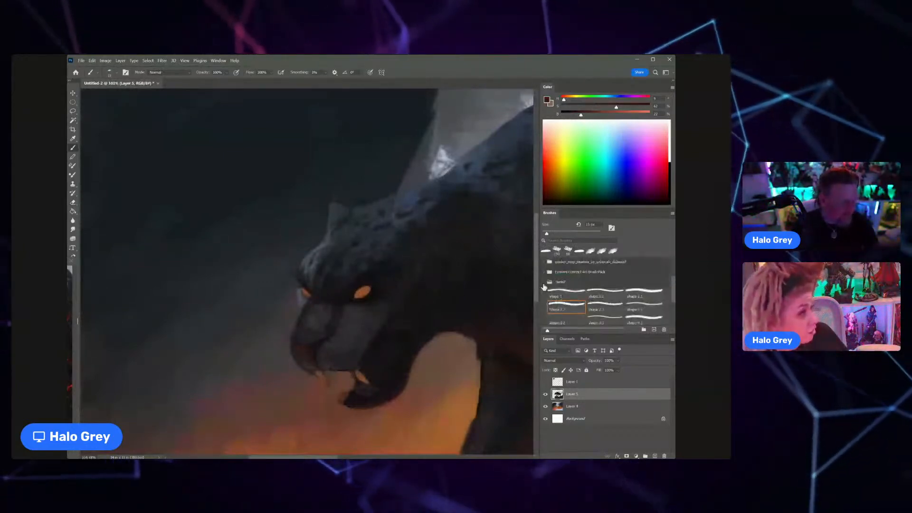
pyautogui.click(542, 265)
pyautogui.click(542, 264)
pyautogui.click(640, 302)
pyautogui.moveTo(272, 72); pyautogui.dragTo(260, 80)
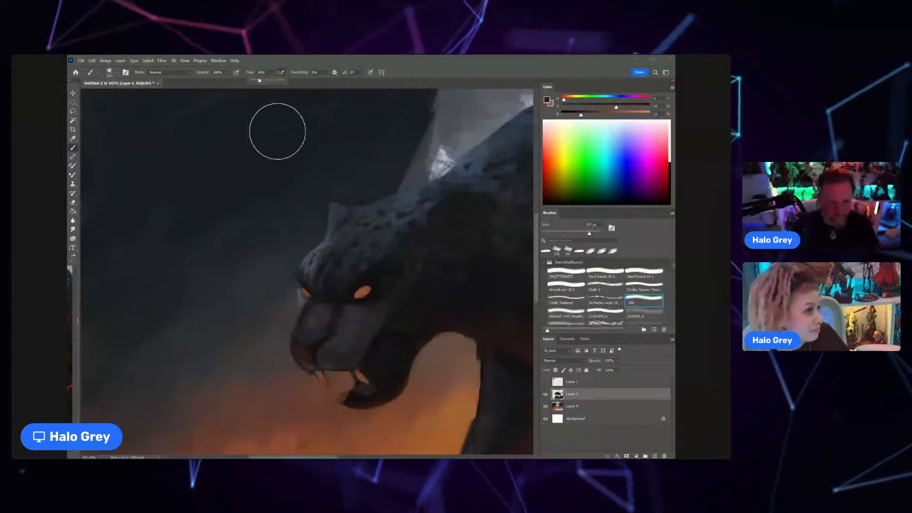
pyautogui.click(170, 73)
pyautogui.click(179, 171)
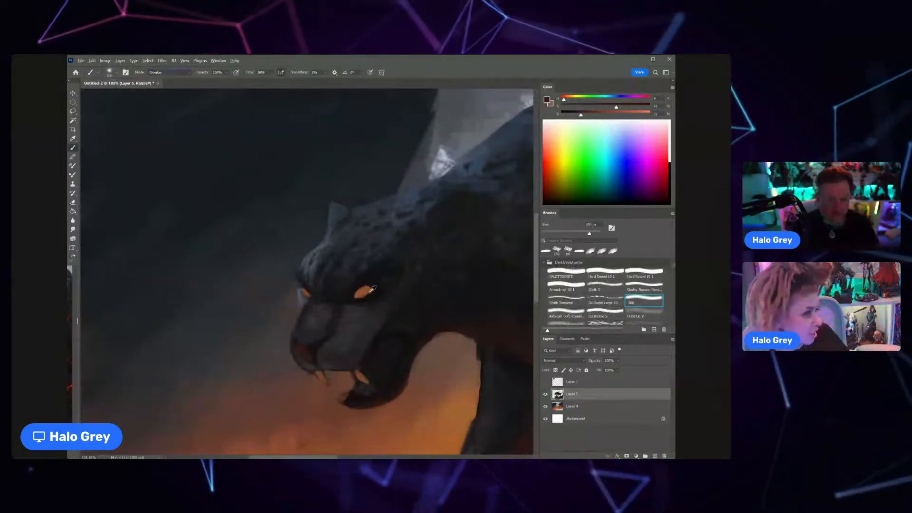
# Step: Sample the eye's orange and paint a saturated red glow over both eyes with a reduced soft brush
pyautogui.keyDown('alt'); pyautogui.click(371, 291); pyautogui.keyUp('alt')
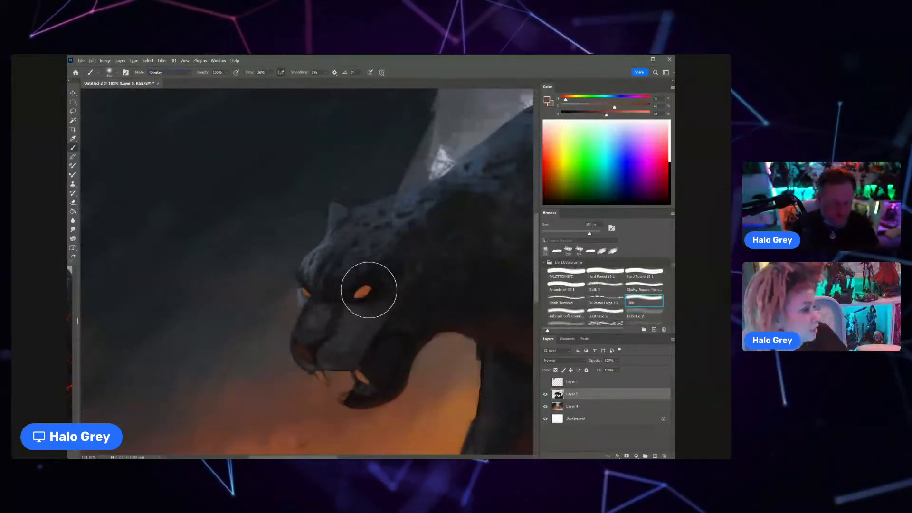
pyautogui.press('[')
pyautogui.press('[')
pyautogui.press('[')
pyautogui.press('[')
pyautogui.press('[')
pyautogui.press('[')
pyautogui.press('[')
pyautogui.press('[')
pyautogui.moveTo(361, 291); pyautogui.dragTo(375, 292)
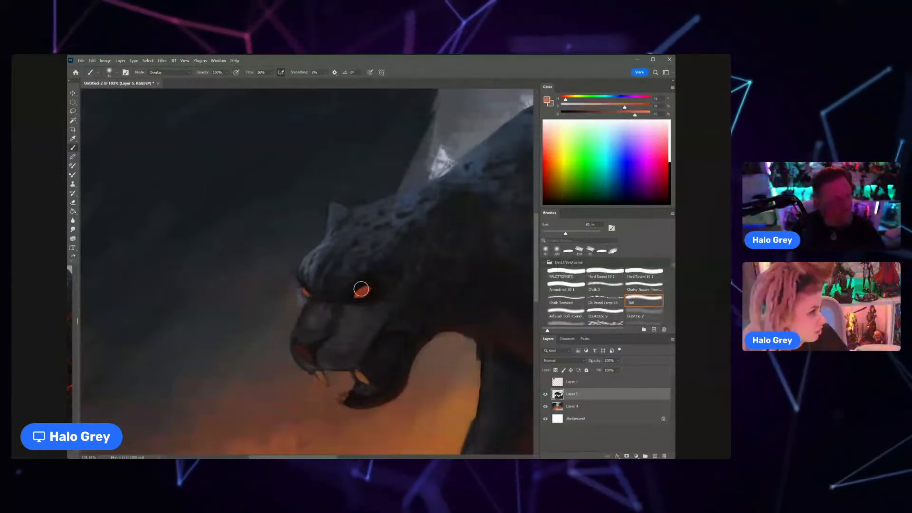
pyautogui.moveTo(359, 289); pyautogui.dragTo(373, 281)
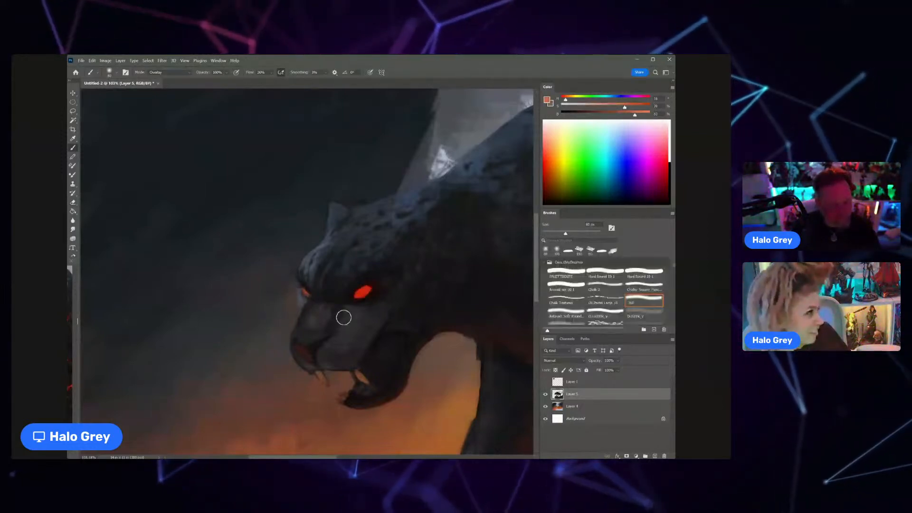
pyautogui.moveTo(309, 291)
pyautogui.mouseDown()
pyautogui.moveTo(299, 286)
pyautogui.moveTo(304, 267)
pyautogui.moveTo(356, 275)
pyautogui.mouseUp()
pyautogui.keyDown('alt'); pyautogui.click(323, 301); pyautogui.keyUp('alt')
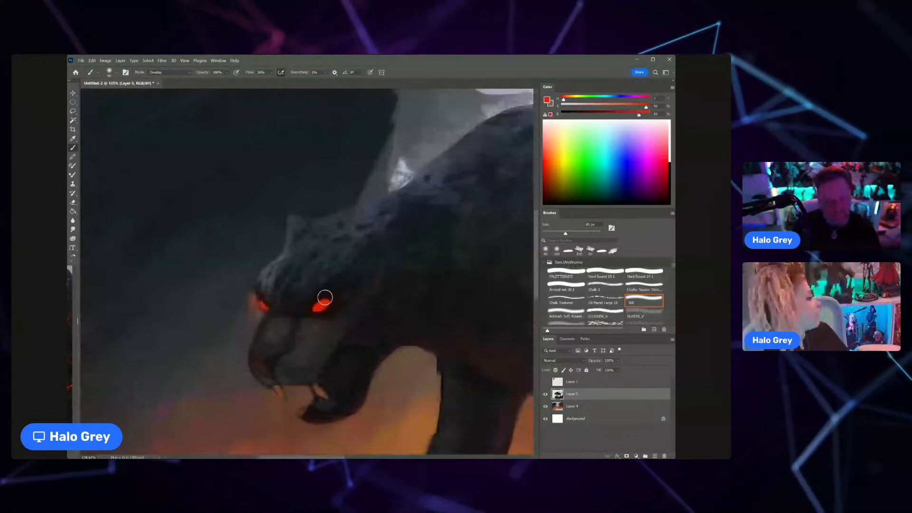
# Step: Pick a pale peach, set the brush to Color Dodge, and brighten the core of the near eye
pyautogui.click(548, 141)
pyautogui.click(551, 138)
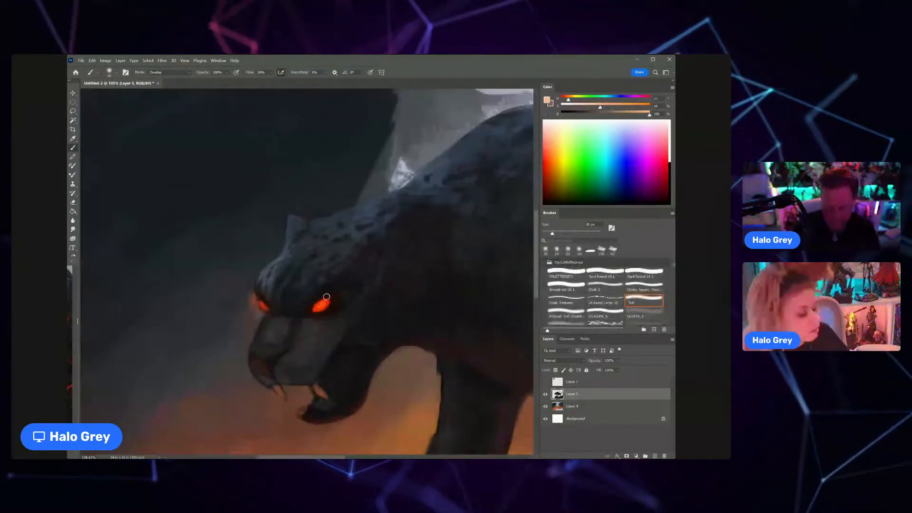
pyautogui.click(186, 74)
pyautogui.click(166, 162)
pyautogui.moveTo(326, 302); pyautogui.dragTo(324, 303)
pyautogui.press(']')
pyautogui.press(']')
pyautogui.press(']')
pyautogui.press(']')
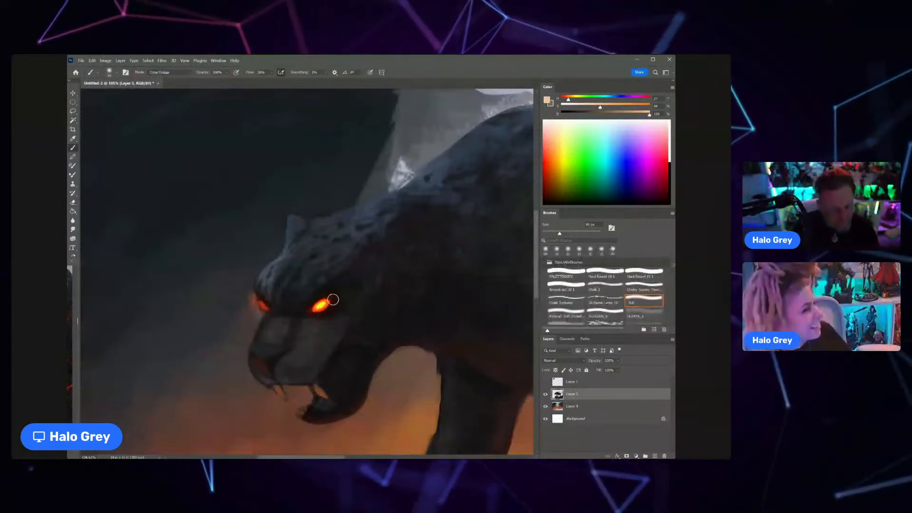
# Step: Sample a bright orange from the near eye and intensify the fiery glow of both eyes
pyautogui.keyDown('alt'); pyautogui.click(325, 303); pyautogui.keyUp('alt')
pyautogui.moveTo(327, 306)
pyautogui.mouseDown()
pyautogui.moveTo(276, 306)
pyautogui.moveTo(353, 293)
pyautogui.mouseUp()
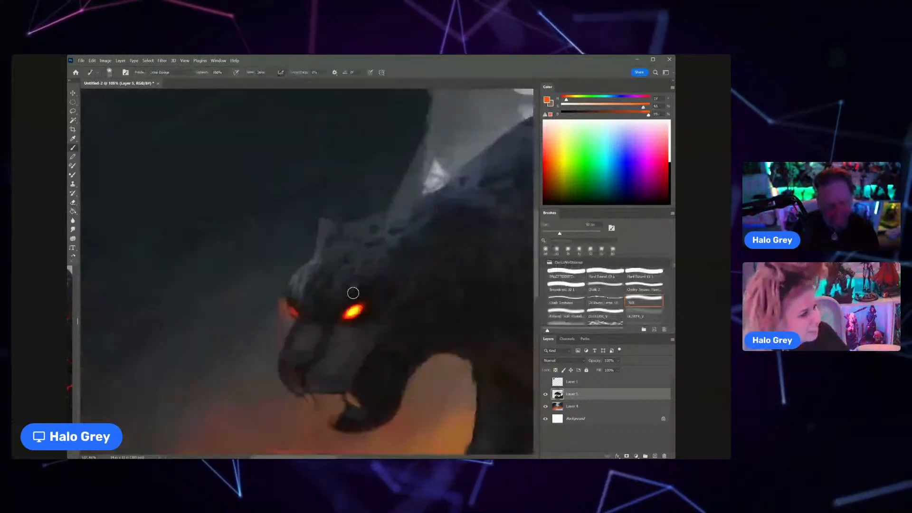
pyautogui.click(292, 308)
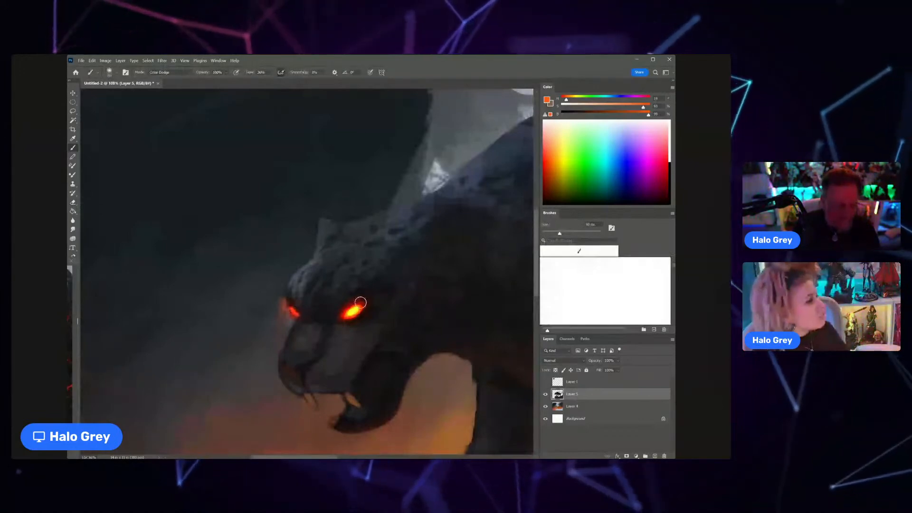
pyautogui.scroll(-3, 360, 303)
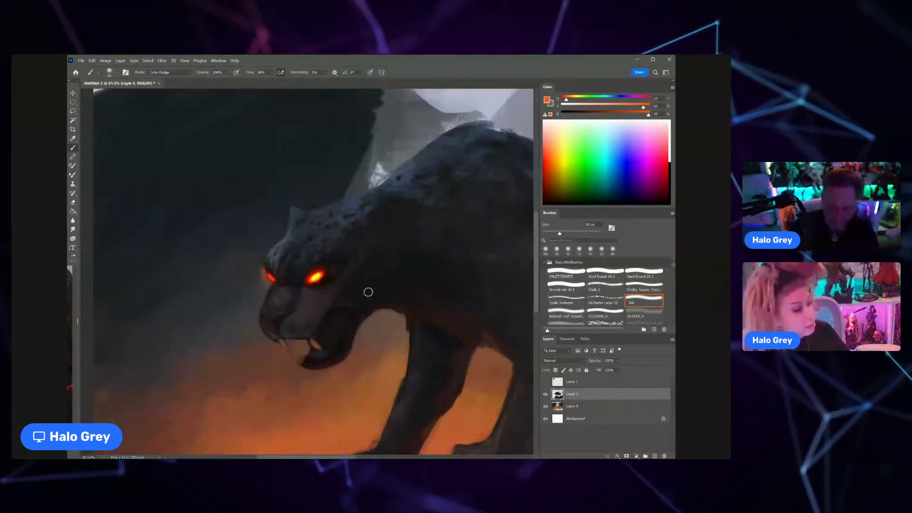
# Step: Set the brush mode to Normal, choose the Chalky Square brush, and paint sampled blue-grey texture behind the head
pyautogui.click(190, 74)
pyautogui.click(187, 83)
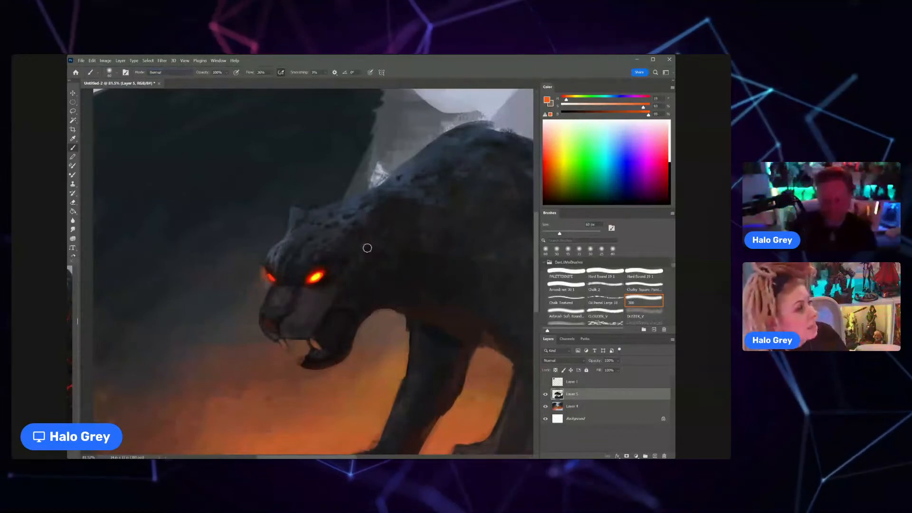
pyautogui.click(637, 288)
pyautogui.keyDown('alt'); pyautogui.click(360, 207); pyautogui.keyUp('alt')
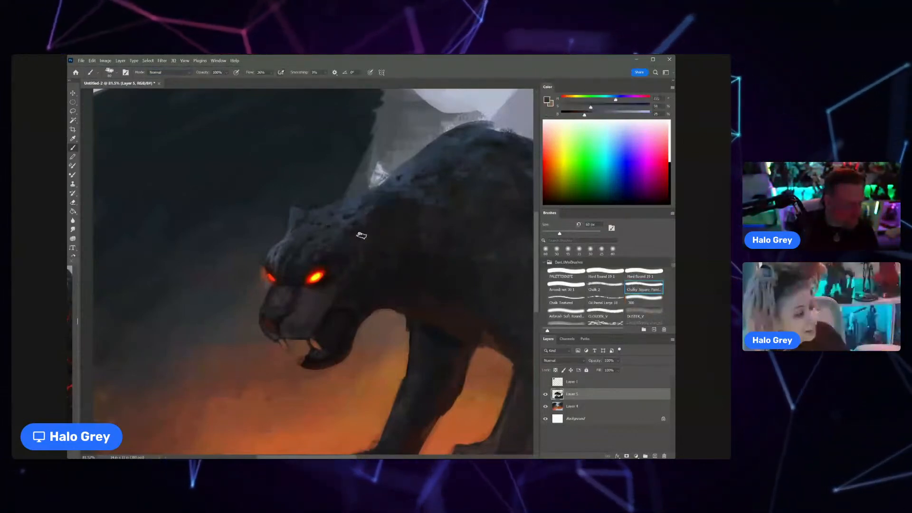
pyautogui.keyDown('alt'); pyautogui.click(370, 207); pyautogui.keyUp('alt')
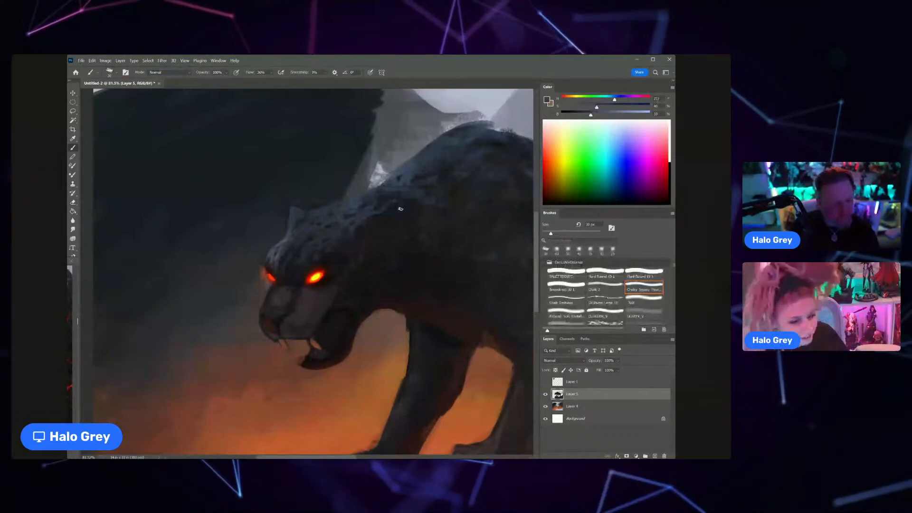
# Step: Sample the light grey above the neck and paint the curved rim of the near ear with a small brush
pyautogui.keyDown('alt'); pyautogui.click(379, 177); pyautogui.keyUp('alt')
pyautogui.press('[')
pyautogui.press('[')
pyautogui.press('[')
pyautogui.press('[')
pyautogui.press(']')
pyautogui.press(']')
pyautogui.moveTo(400, 203); pyautogui.dragTo(362, 218)
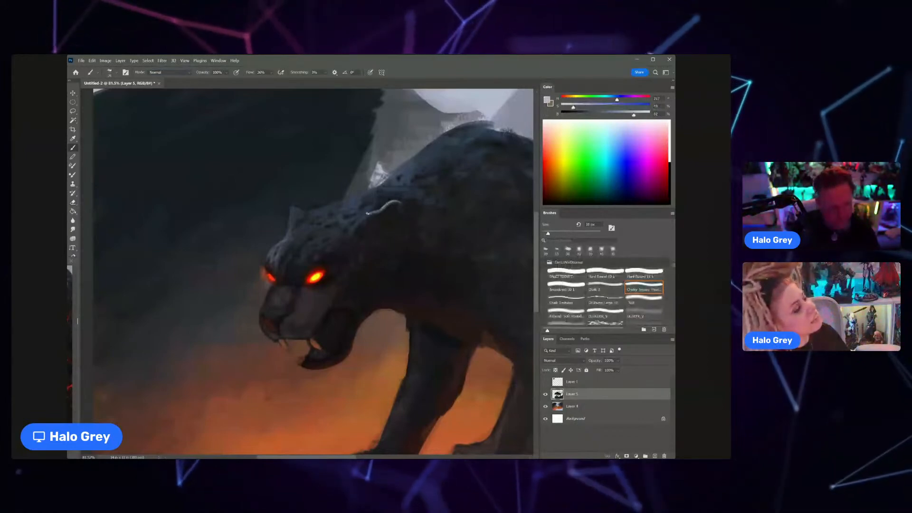
# Step: Sample a near-black from the neck and darken the area beneath the near ear's light rim with a larger brush
pyautogui.keyDown('alt'); pyautogui.click(388, 227); pyautogui.keyUp('alt')
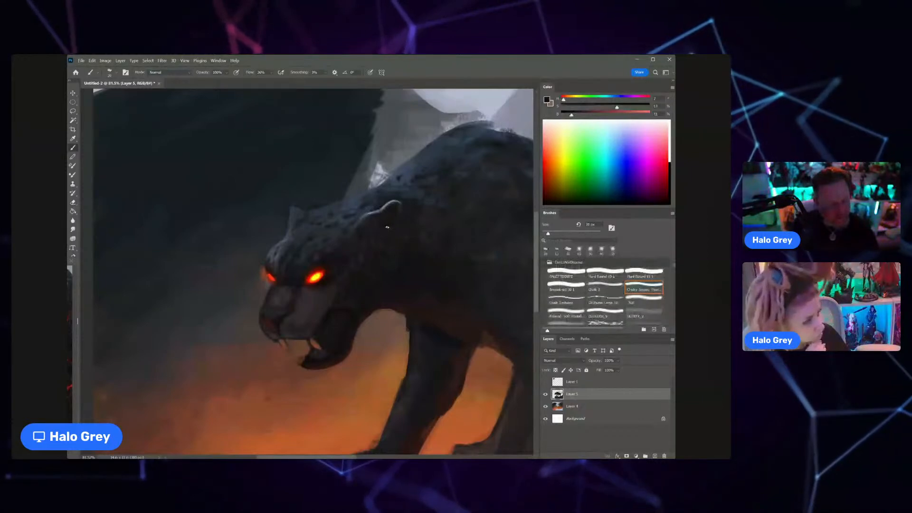
pyautogui.press(']')
pyautogui.press(']')
pyautogui.press(']')
pyautogui.press(']')
pyautogui.press(']')
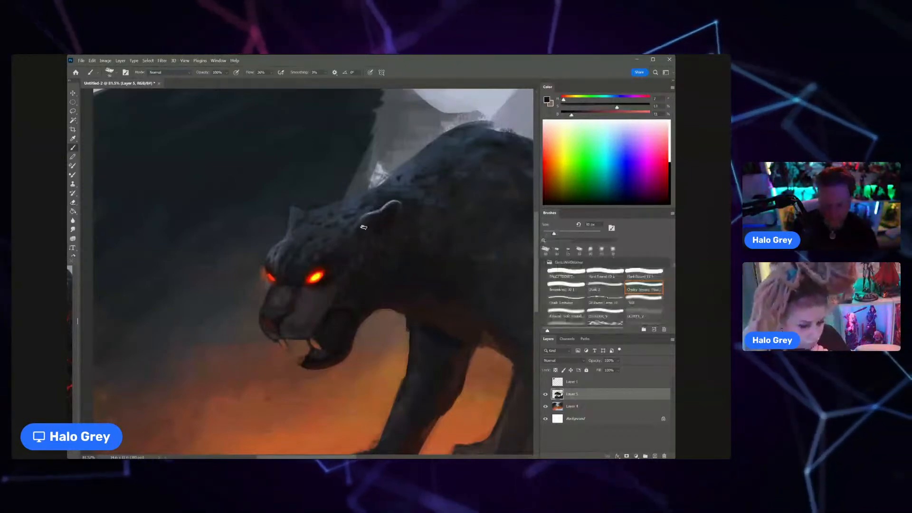
pyautogui.keyDown('alt'); pyautogui.click(366, 225); pyautogui.keyUp('alt')
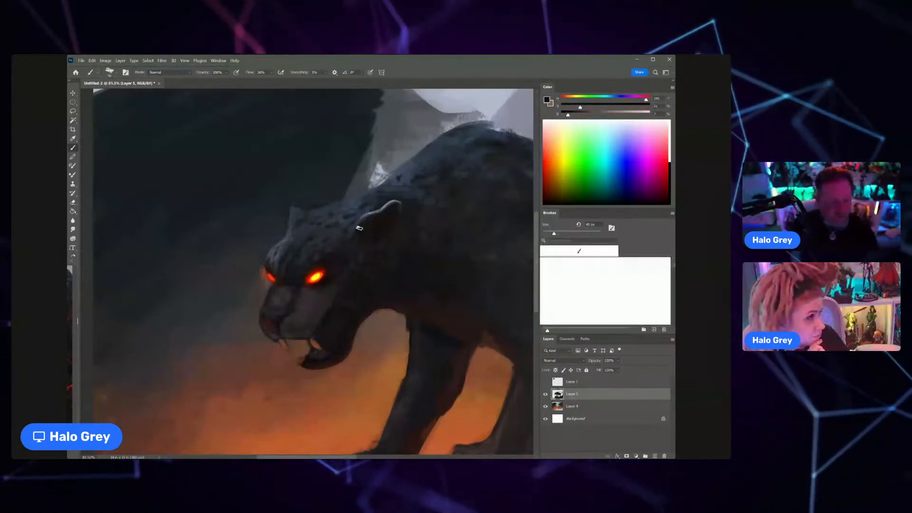
# Step: Sample a dark red beside the near eye and add warm color inside the near ear with a smaller brush
pyautogui.keyDown('alt'); pyautogui.click(331, 273); pyautogui.keyUp('alt')
pyautogui.press('[')
pyautogui.press('[')
pyautogui.press('[')
pyautogui.press('[')
pyautogui.press('[')
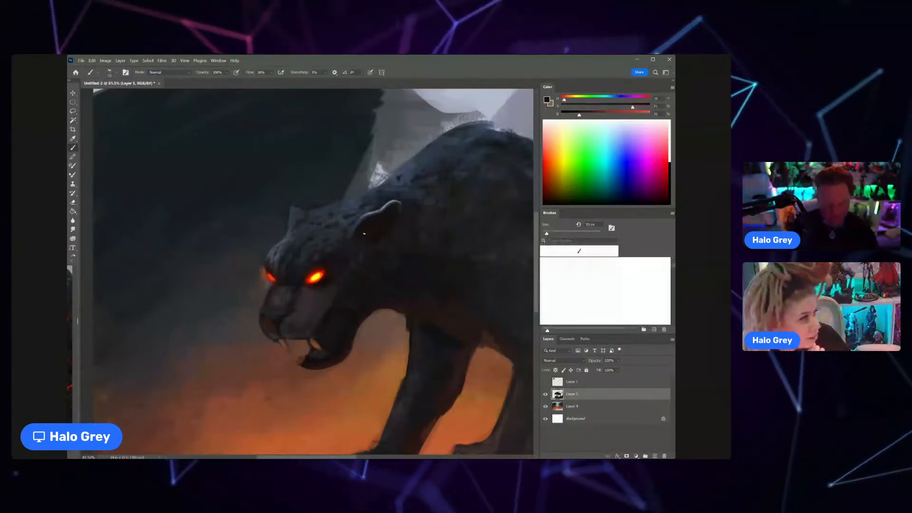
pyautogui.keyDown('alt'); pyautogui.click(366, 234); pyautogui.keyUp('alt')
pyautogui.press('[')
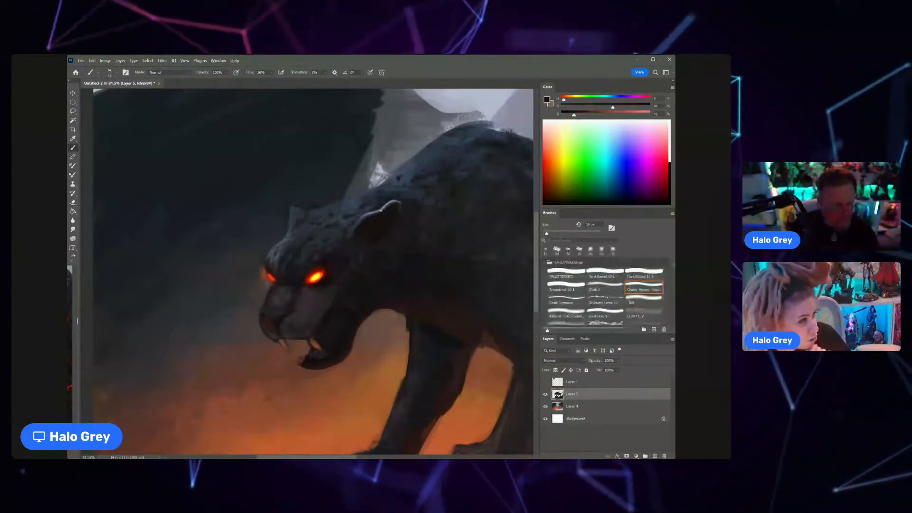
# Step: Enlarge the brush and fill the inside of the near ear with the dark red-brown
pyautogui.press(']')
pyautogui.press(']')
pyautogui.press(']')
pyautogui.press(']')
pyautogui.moveTo(362, 233); pyautogui.dragTo(387, 219)
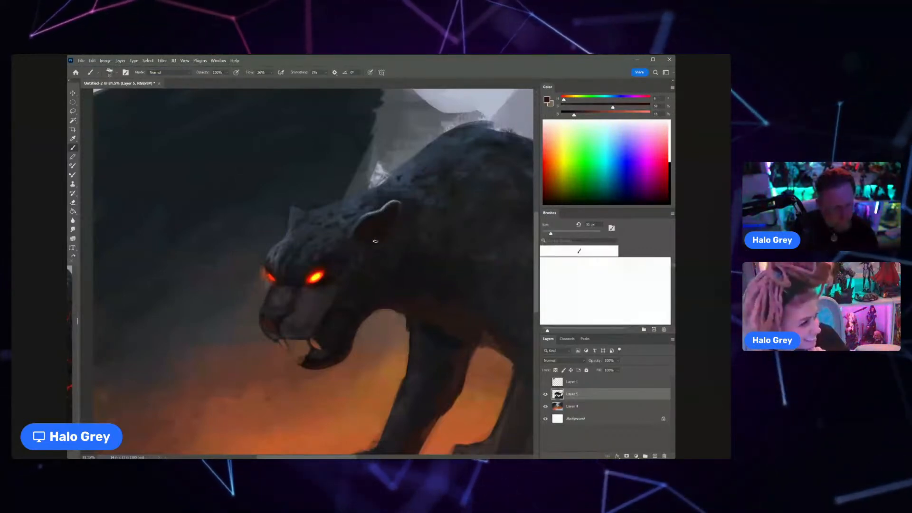
# Step: Sample dark tones from the face and blue-grey from the near ear, then refine the ear's light rim and base
pyautogui.keyDown('alt'); pyautogui.click(322, 263); pyautogui.keyUp('alt')
pyautogui.keyDown('alt'); pyautogui.click(332, 309); pyautogui.keyUp('alt')
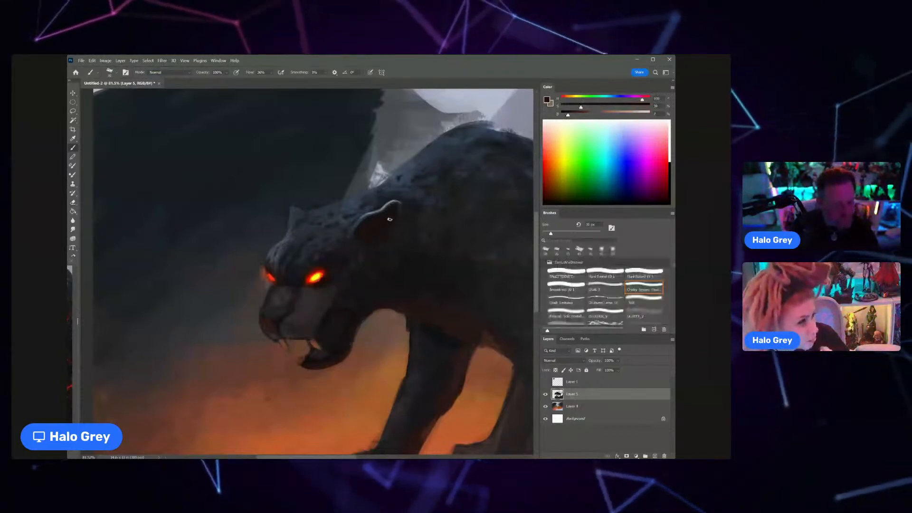
pyautogui.keyDown('alt'); pyautogui.click(372, 213); pyautogui.keyUp('alt')
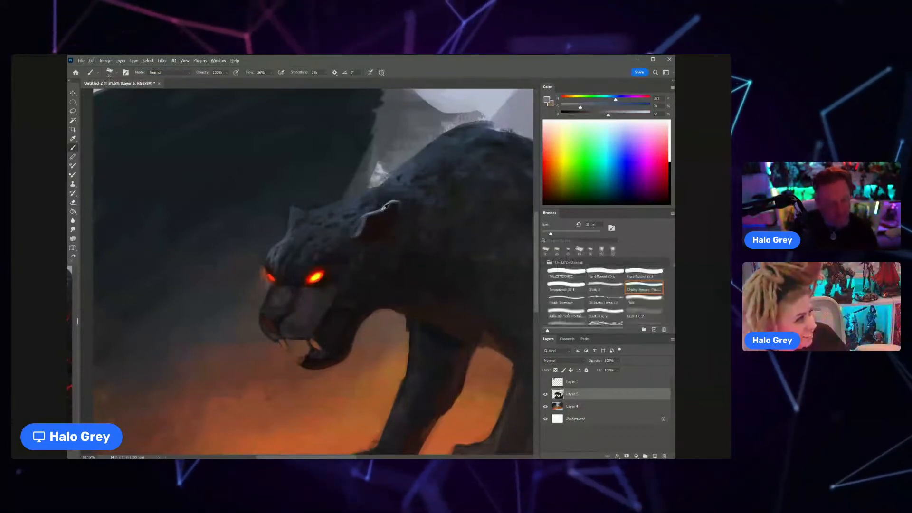
pyautogui.keyDown('alt'); pyautogui.click(358, 227); pyautogui.keyUp('alt')
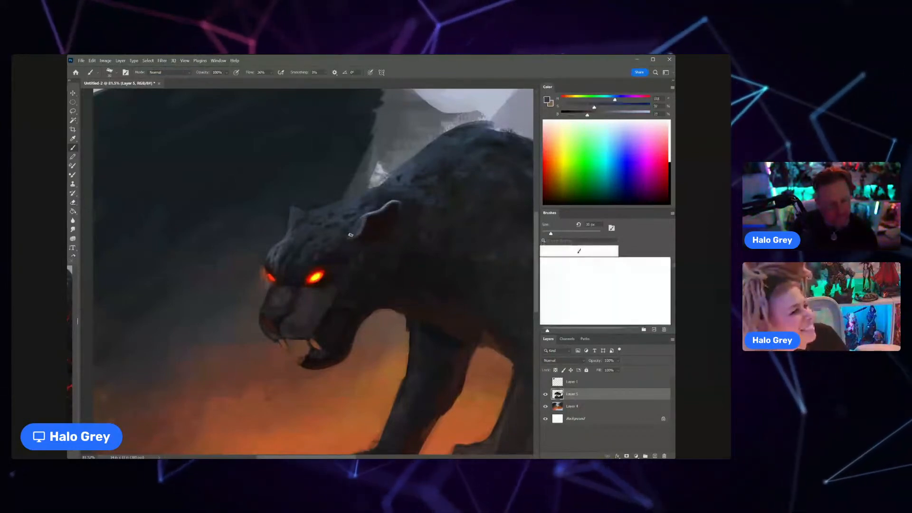
pyautogui.press(']')
pyautogui.press(']')
pyautogui.press(']')
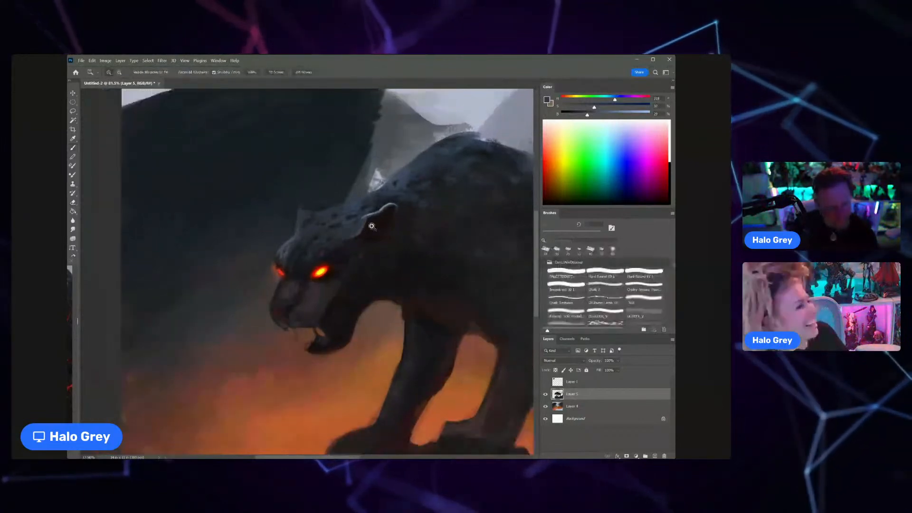
# Step: Sample near-black tones around the near eye and shade the brow and forehead fur with a smaller brush
pyautogui.scroll(-5, 335, 239)
pyautogui.press('z')
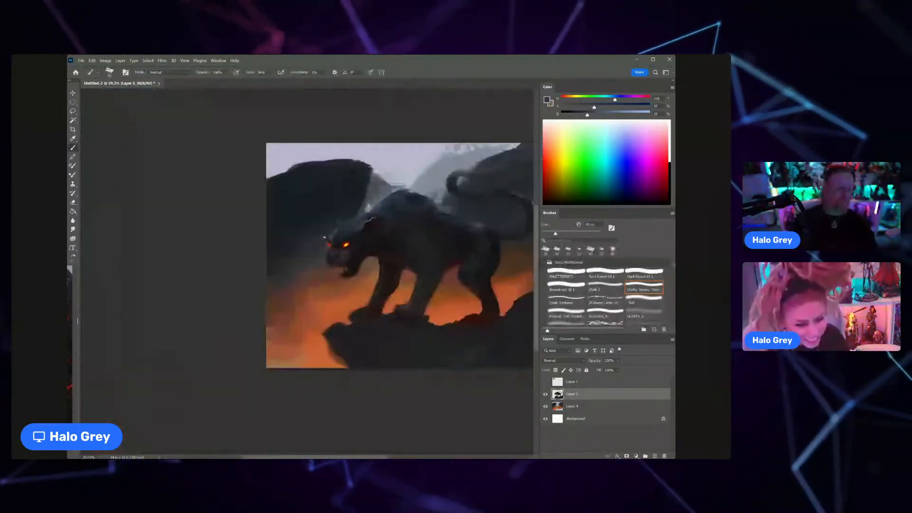
pyautogui.moveTo(359, 237); pyautogui.dragTo(409, 236)
pyautogui.keyDown('alt'); pyautogui.click(326, 243); pyautogui.keyUp('alt')
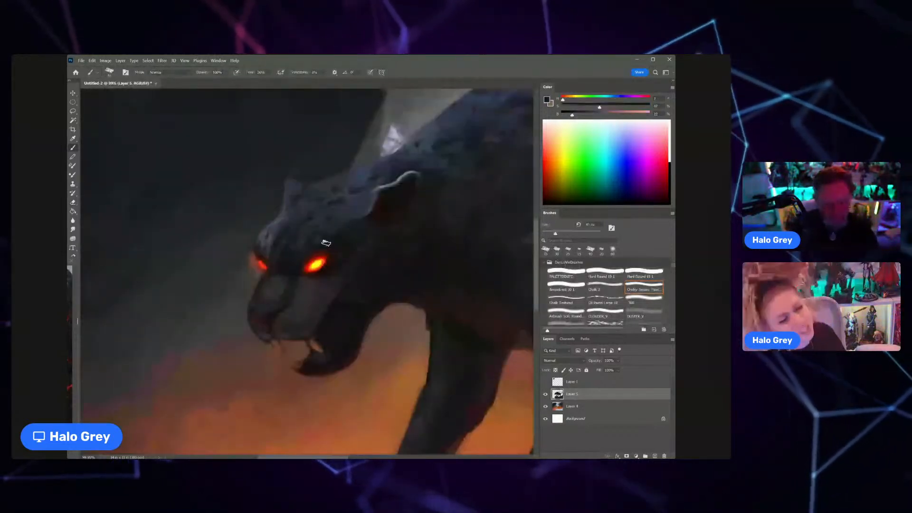
pyautogui.press('[')
pyautogui.press('[')
pyautogui.press('[')
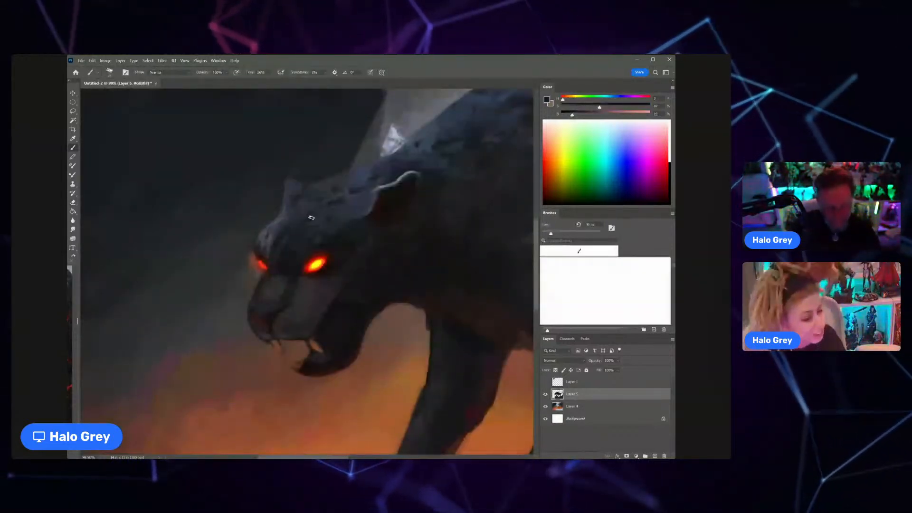
pyautogui.keyDown('alt'); pyautogui.click(293, 260); pyautogui.keyUp('alt')
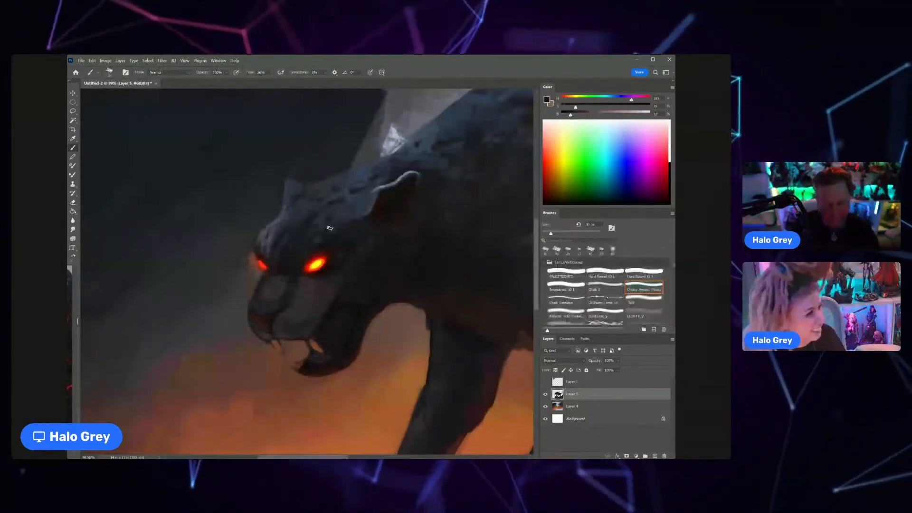
# Step: Paint a thin, jagged bright red crack up the forehead beside the near eye with a very small brush
pyautogui.press('[')
pyautogui.press('[')
pyautogui.press('[')
pyautogui.press('[')
pyautogui.press('[')
pyautogui.press('[')
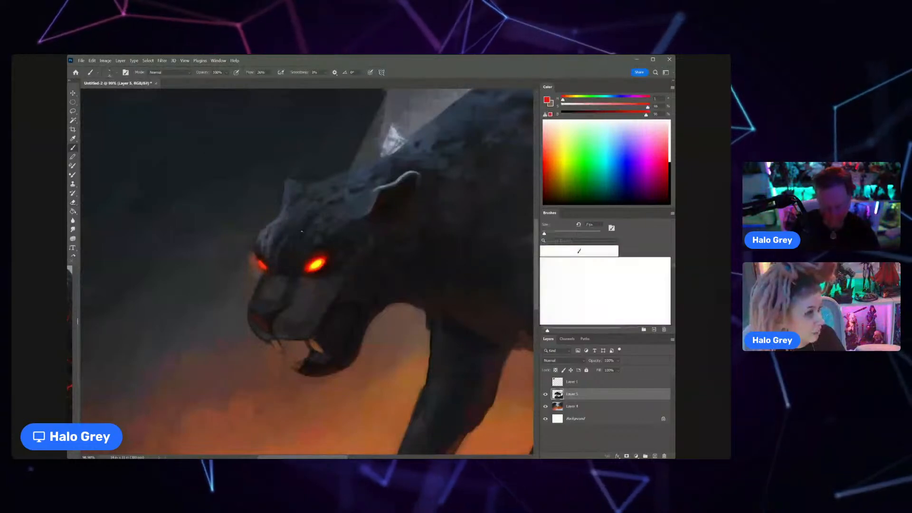
pyautogui.press(']')
pyautogui.moveTo(301, 231); pyautogui.dragTo(297, 255)
pyautogui.scroll(-5, 297, 255)
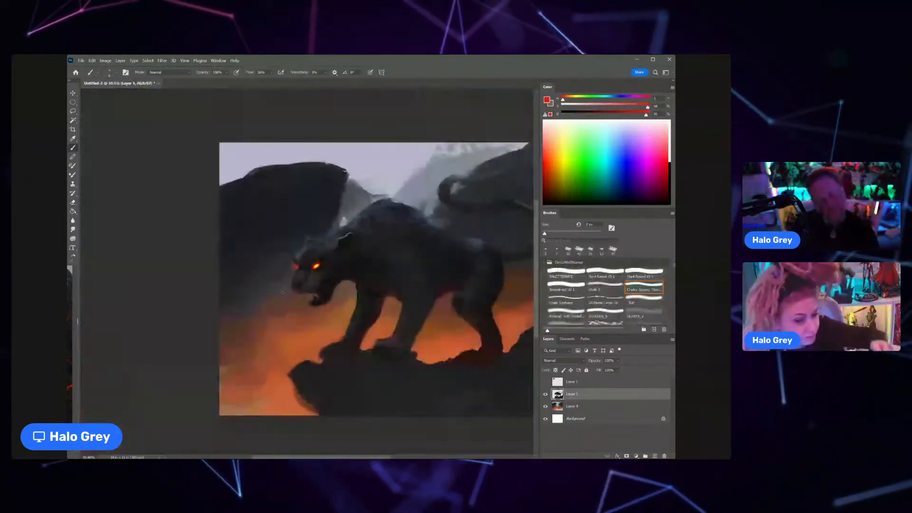
pyautogui.scroll(6, 282, 292)
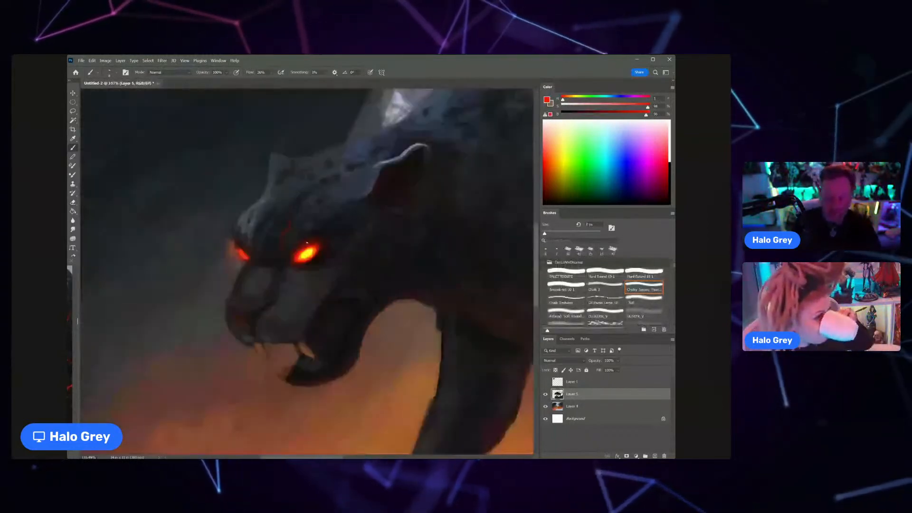
# Step: Sample a near-black below the near eye and darken the grey muzzle and cheek with a larger brush
pyautogui.keyDown('alt'); pyautogui.click(320, 279); pyautogui.keyUp('alt')
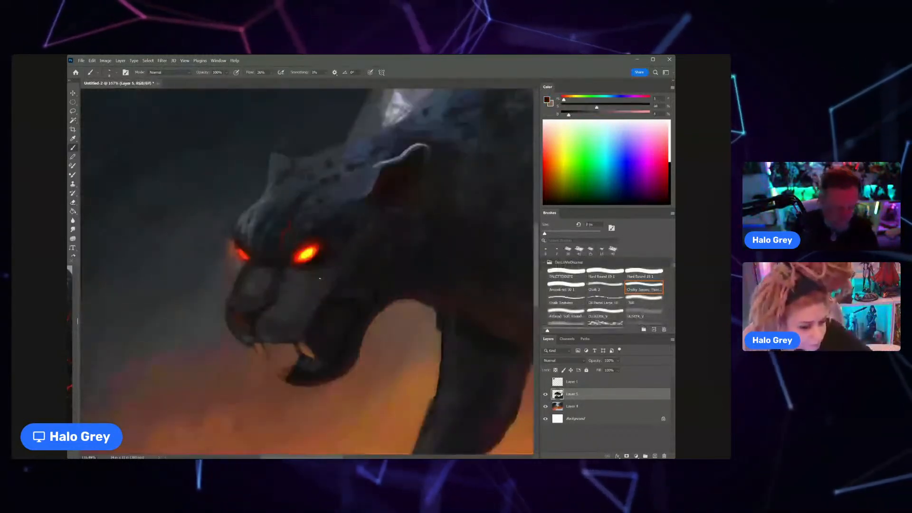
pyautogui.press(']')
pyautogui.press(']')
pyautogui.press(']')
pyautogui.press(']')
pyautogui.press(']')
pyautogui.press(']')
pyautogui.press(']')
pyautogui.press(']')
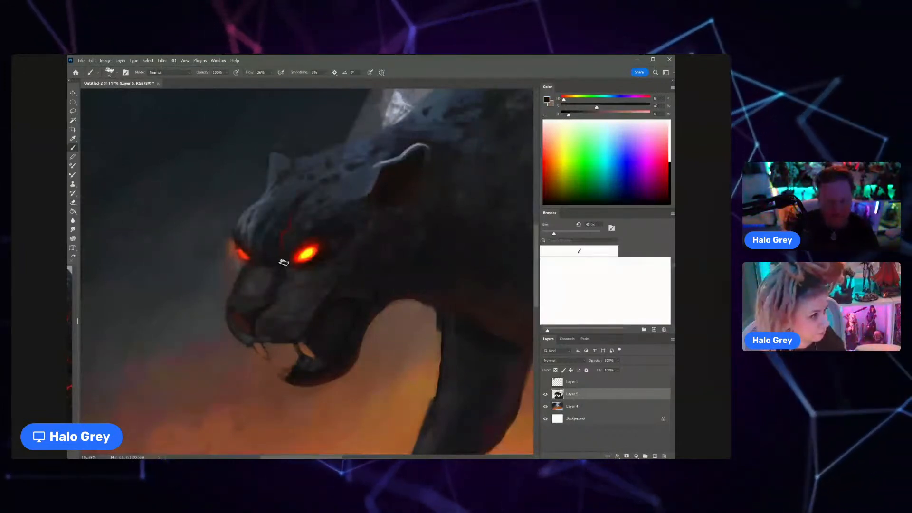
# Step: Sample the blue-grey of the forehead edge and add cool highlights to the top of the head with a smaller brush
pyautogui.keyDown('alt'); pyautogui.click(264, 208); pyautogui.keyUp('alt')
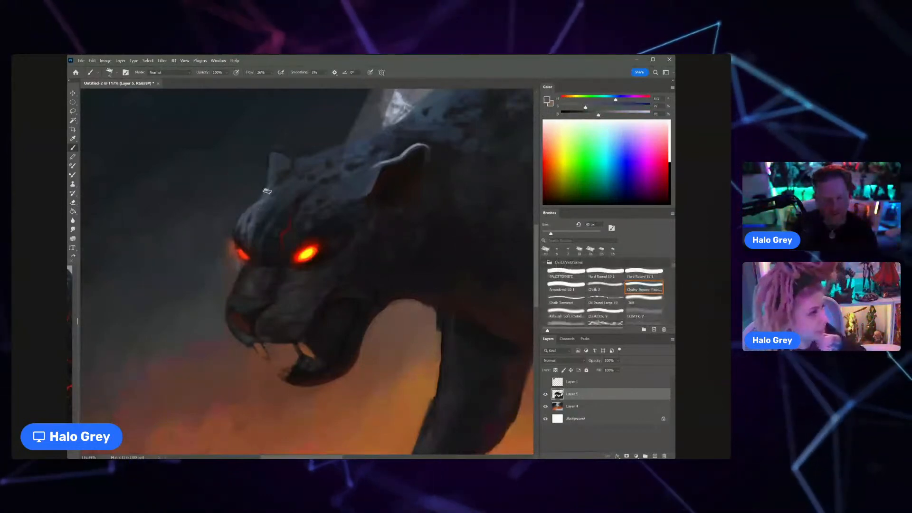
pyautogui.press('[')
pyautogui.moveTo(291, 216)
pyautogui.mouseDown()
pyautogui.moveTo(250, 235)
pyautogui.moveTo(303, 240)
pyautogui.mouseUp()
# Step: Sample dark red and near-black tones beside the near eye and refine the shading around its glowing upper edge
pyautogui.keyDown('alt'); pyautogui.click(312, 216); pyautogui.keyUp('alt')
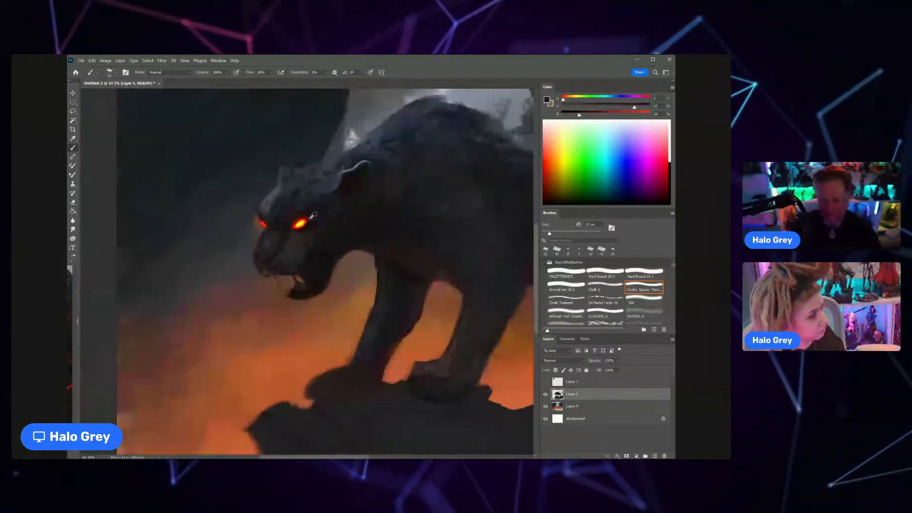
pyautogui.scroll(3, 311, 219)
pyautogui.press('z')
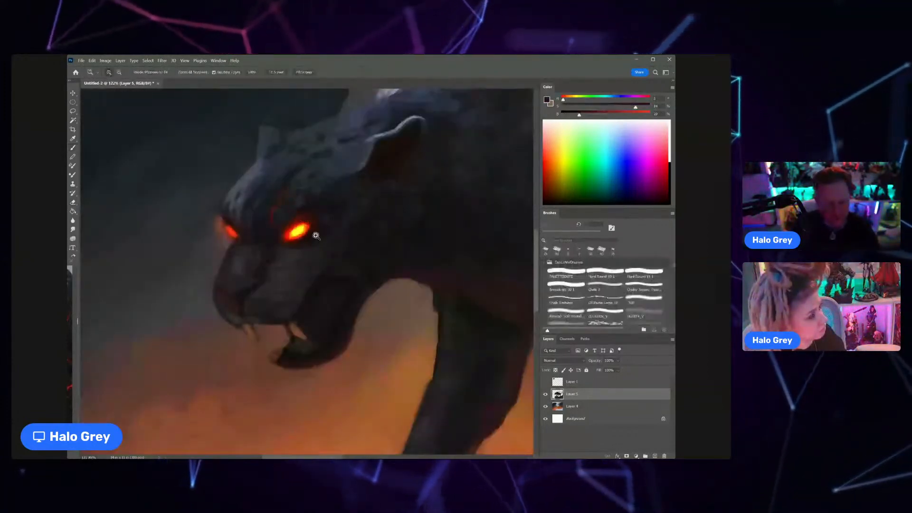
pyautogui.press('b')
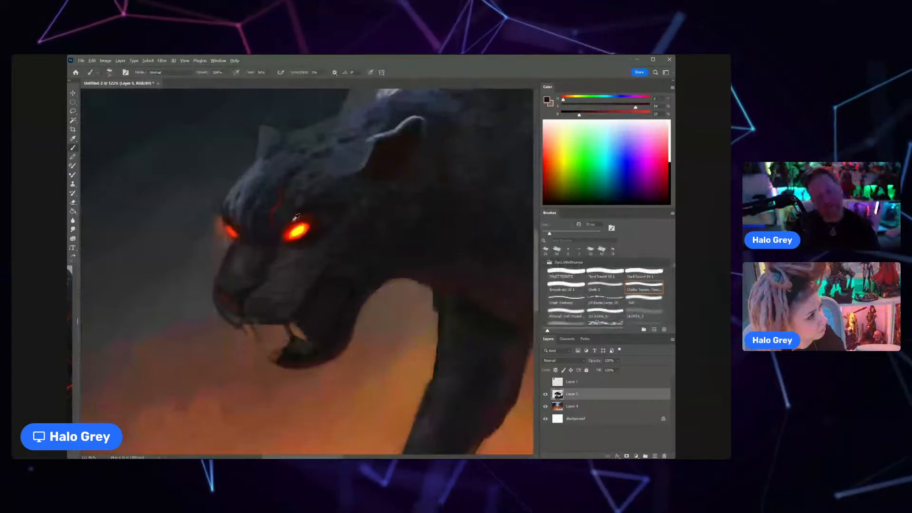
pyautogui.keyDown('alt'); pyautogui.click(294, 220); pyautogui.keyUp('alt')
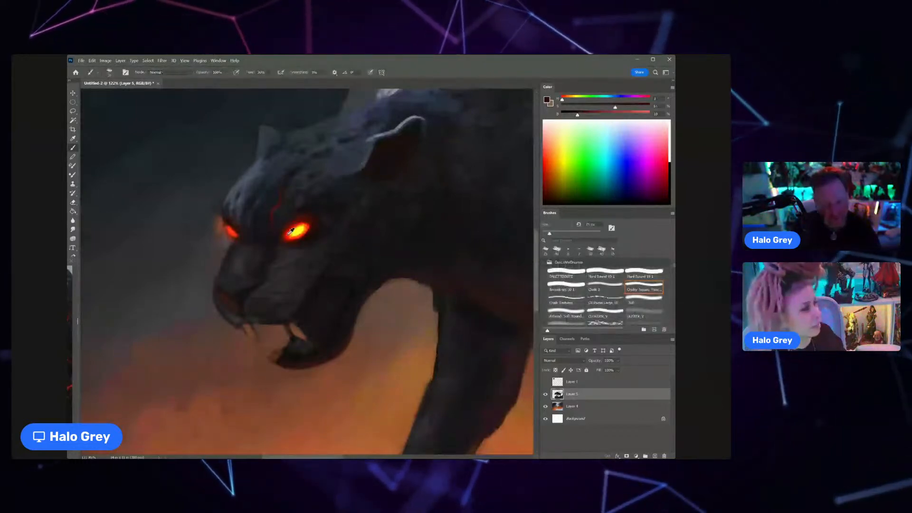
pyautogui.moveTo(285, 254); pyautogui.dragTo(248, 269)
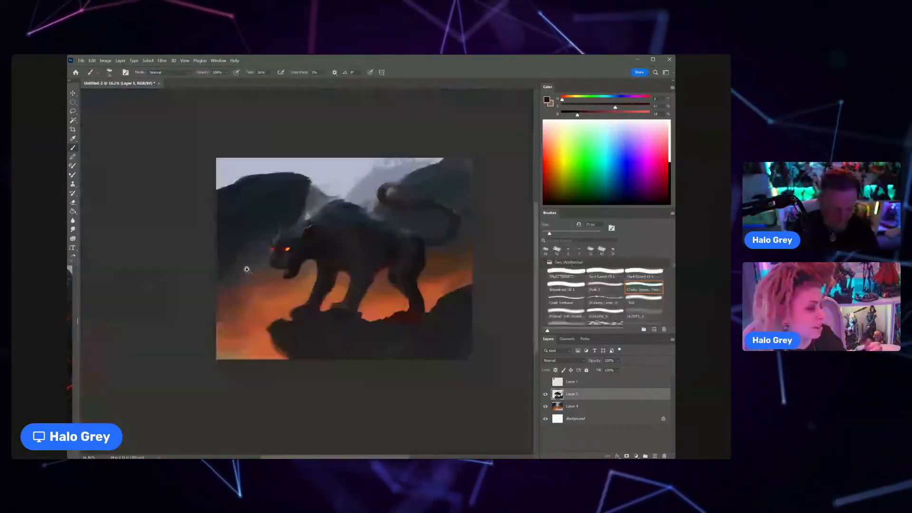
pyautogui.moveTo(286, 241); pyautogui.dragTo(323, 240)
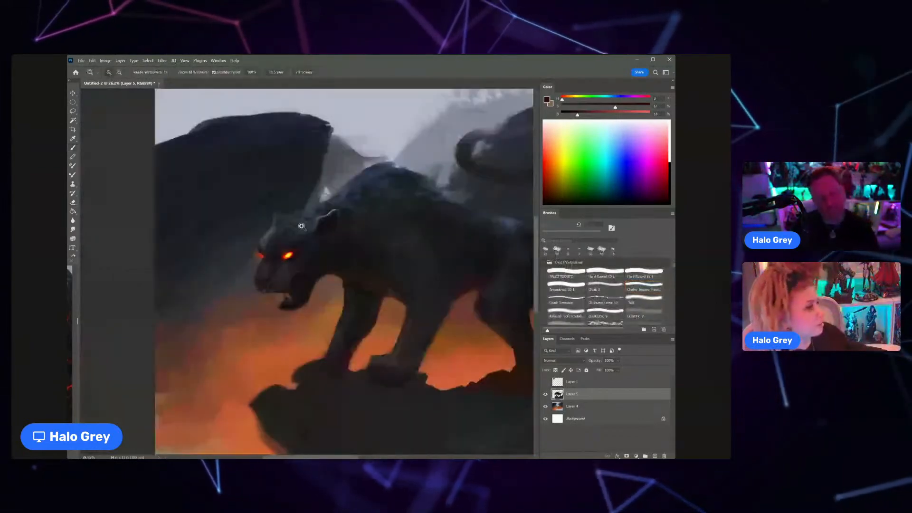
# Step: Sample the blue-grey near the far ear and touch up the cool light on the crown and brow
pyautogui.keyDown('alt'); pyautogui.click(276, 195); pyautogui.keyUp('alt')
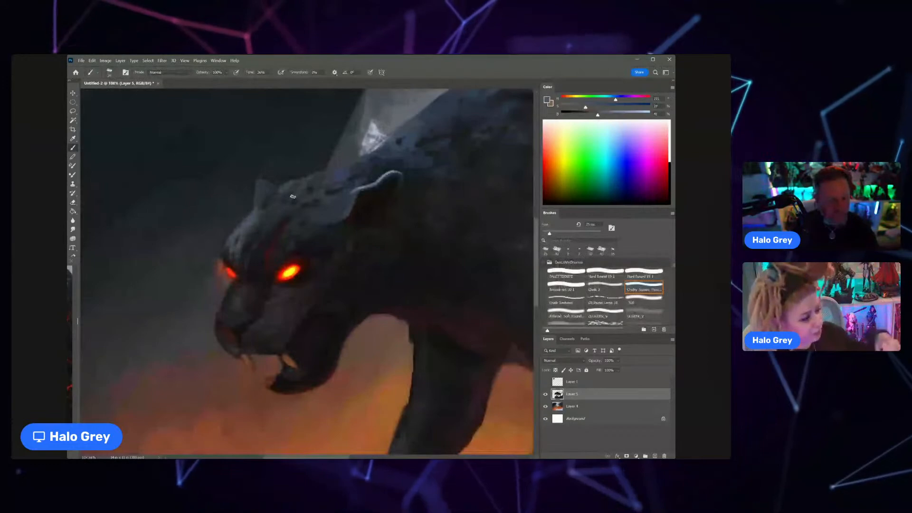
pyautogui.moveTo(276, 221); pyautogui.dragTo(243, 235)
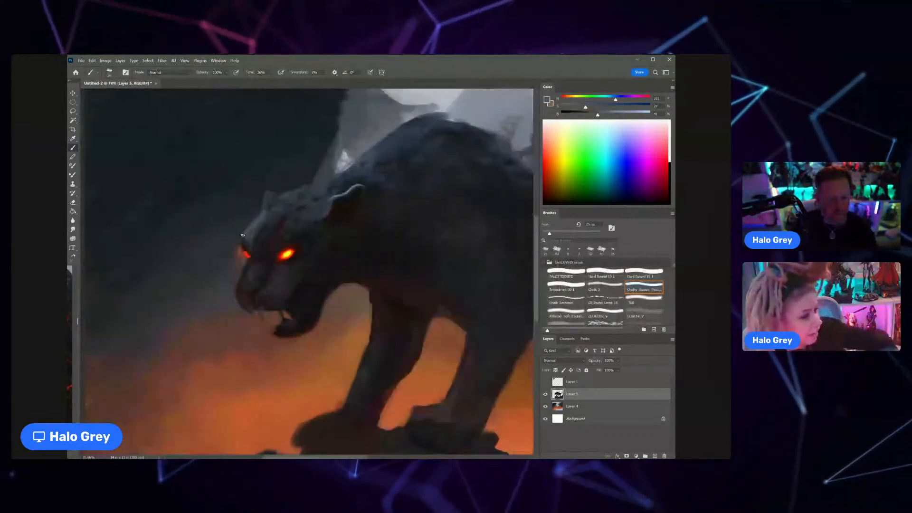
pyautogui.moveTo(313, 206); pyautogui.dragTo(275, 220)
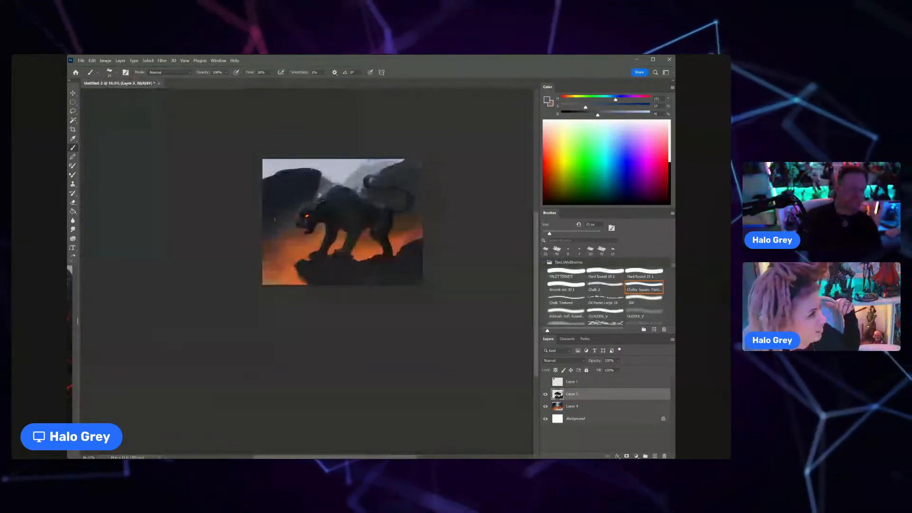
# Step: Paint blue-grey light down the outer edge of the far front leg with a larger brush, balancing it with sampled dark tones
pyautogui.hotkey('ctrl', 'space')
pyautogui.moveTo(326, 231); pyautogui.dragTo(350, 226)
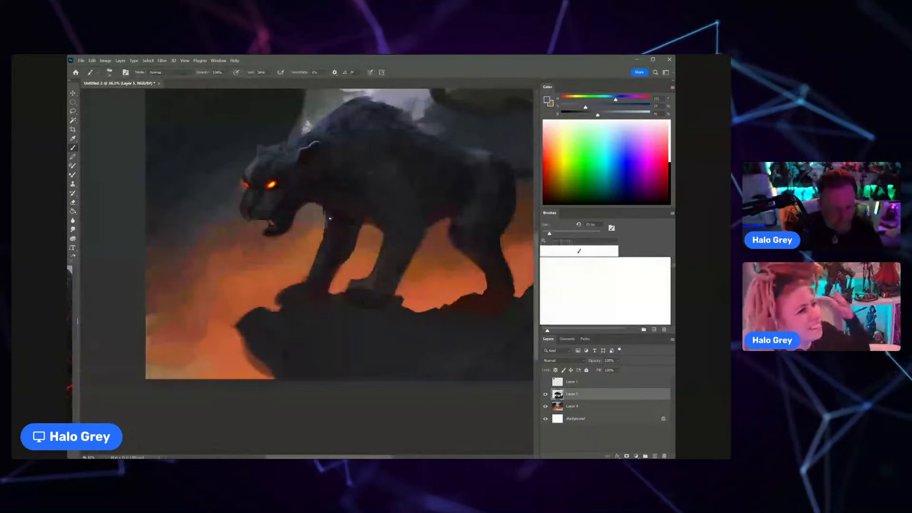
pyautogui.press(']')
pyautogui.press(']')
pyautogui.press(']')
pyautogui.press(']')
pyautogui.press(']')
pyautogui.press(']')
pyautogui.press(']')
pyautogui.press(']')
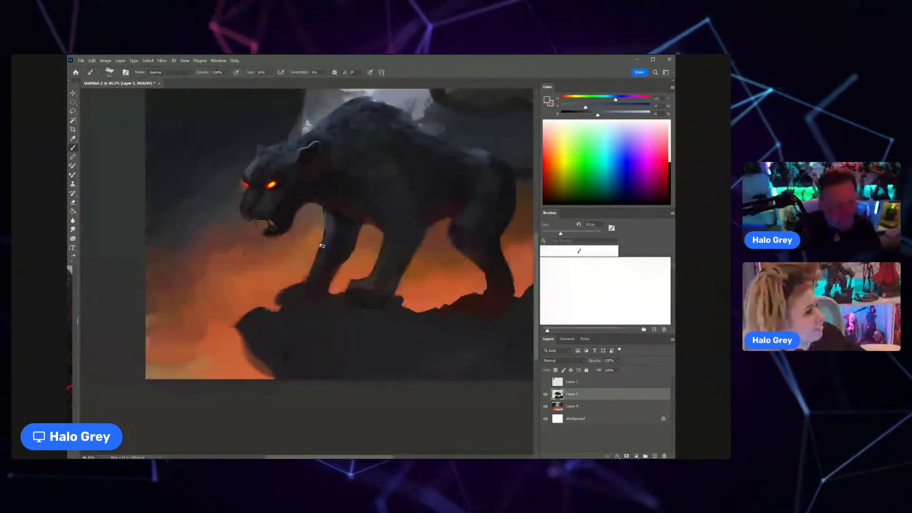
pyautogui.keyDown('alt'); pyautogui.click(339, 241); pyautogui.keyUp('alt')
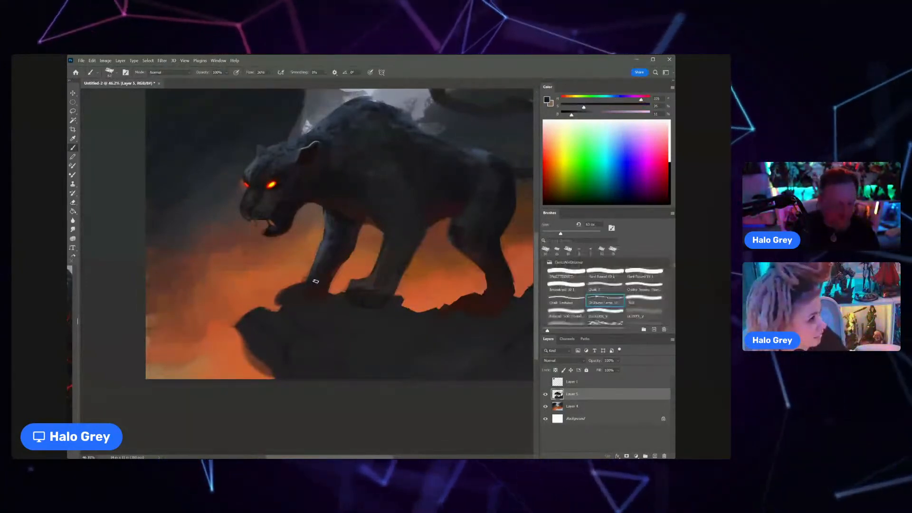
pyautogui.keyDown('alt'); pyautogui.click(323, 246); pyautogui.keyUp('alt')
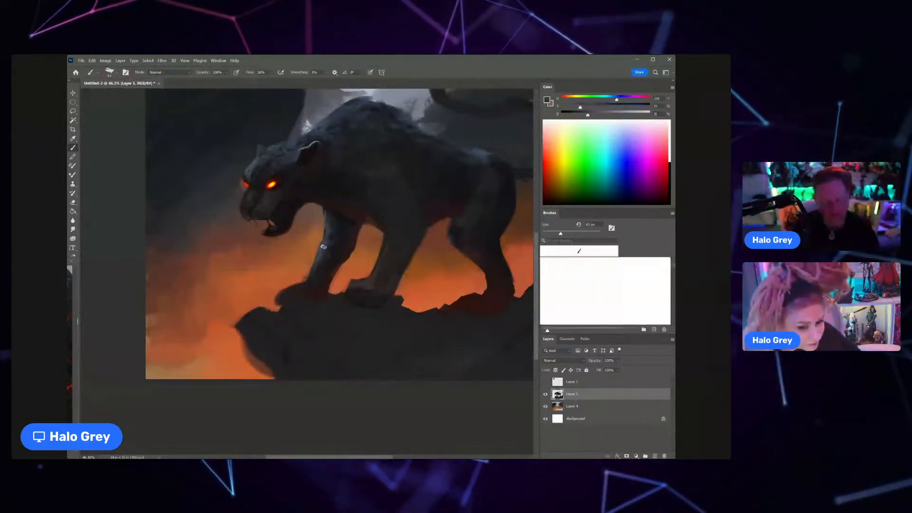
pyautogui.moveTo(331, 261); pyautogui.dragTo(297, 292)
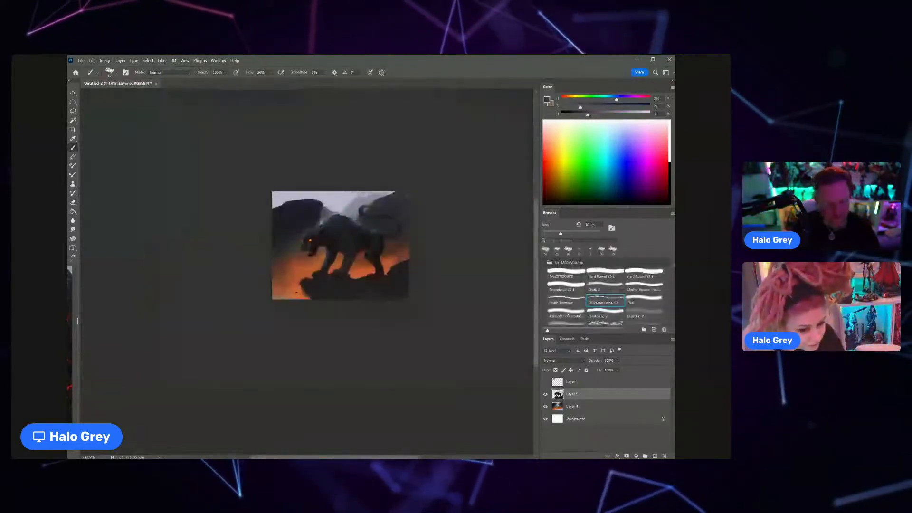
# Step: Adjust the brush size and paint a thin orange rim light along the underside of the chest above the far front leg
pyautogui.moveTo(307, 228)
pyautogui.mouseDown()
pyautogui.moveTo(346, 226)
pyautogui.moveTo(390, 300)
pyautogui.mouseUp()
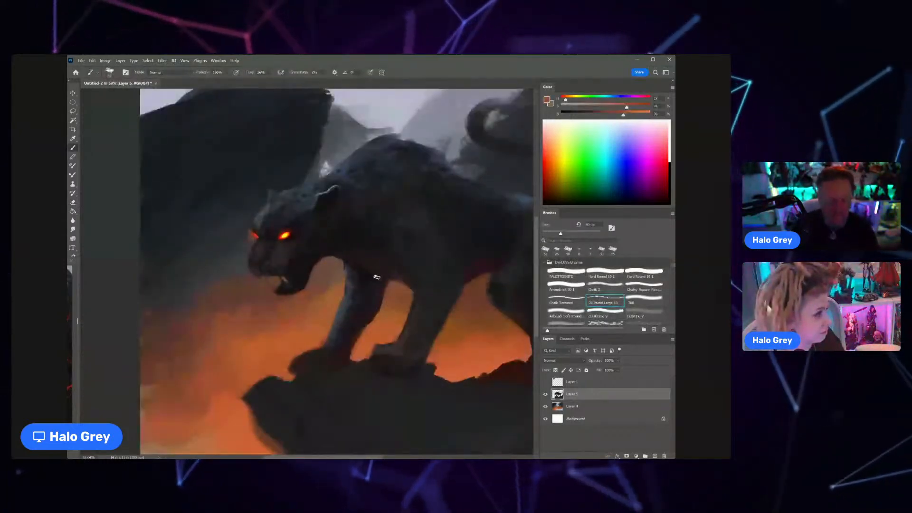
pyautogui.press('[')
pyautogui.press('[')
pyautogui.press('[')
pyautogui.press('[')
pyautogui.press('[')
pyautogui.press('[')
pyautogui.press('[')
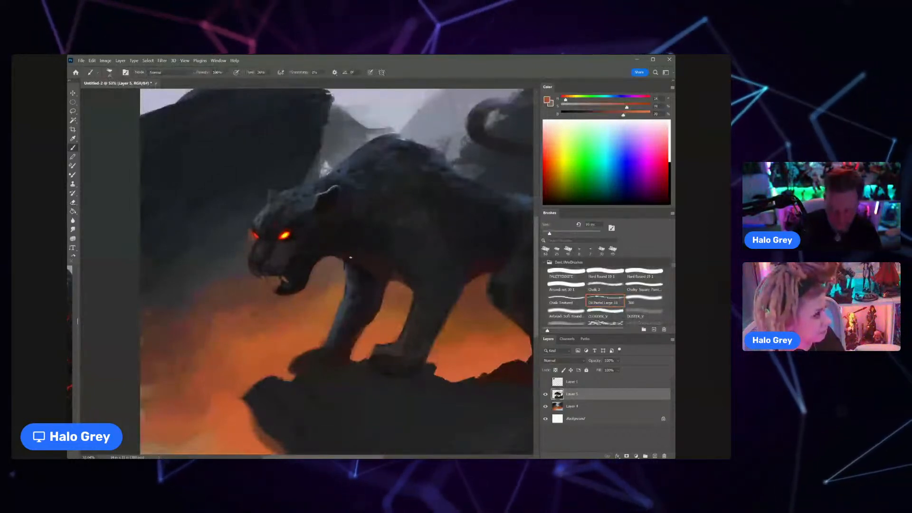
pyautogui.press(']')
pyautogui.press(']')
pyautogui.press(']')
pyautogui.press(']')
pyautogui.moveTo(346, 258); pyautogui.dragTo(370, 268)
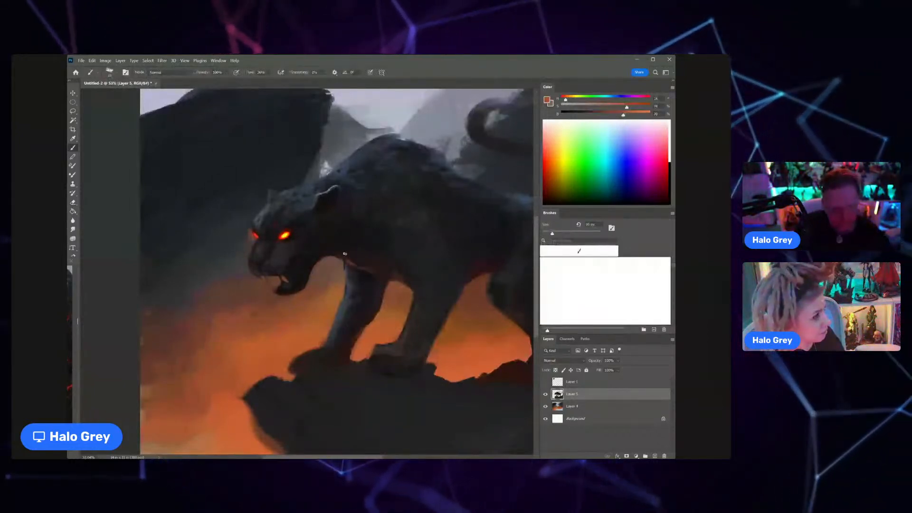
# Step: Sample red-brown and near-black tones and paint textured warm fur from the lower chest onto the far front leg
pyautogui.keyDown('alt'); pyautogui.click(362, 261); pyautogui.keyUp('alt')
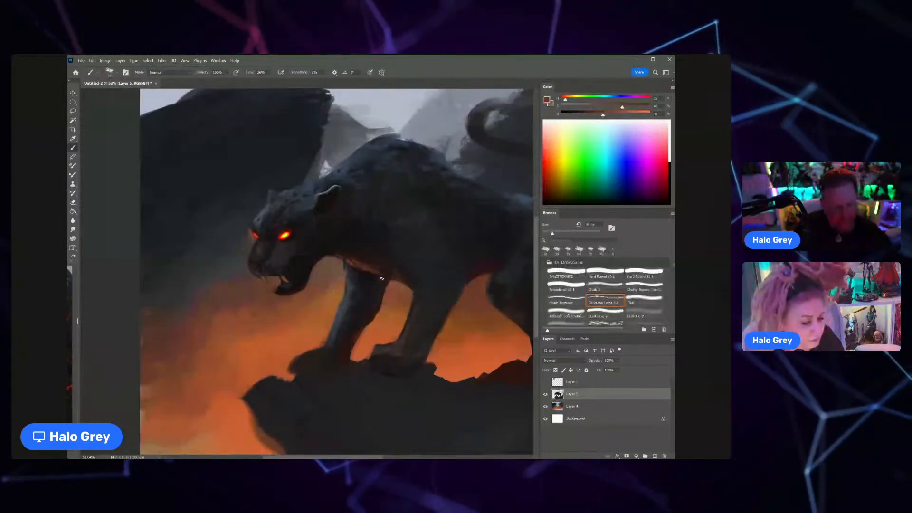
pyautogui.press(']')
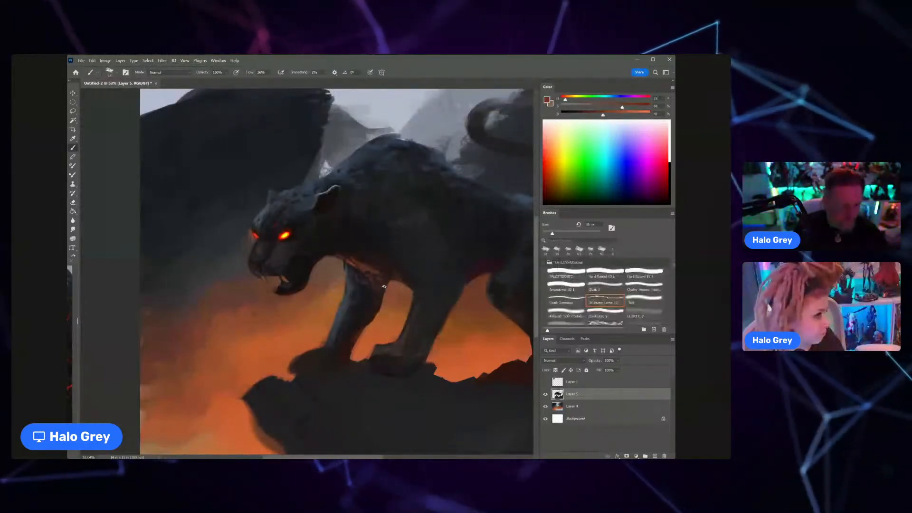
pyautogui.keyDown('alt'); pyautogui.click(370, 275); pyautogui.keyUp('alt')
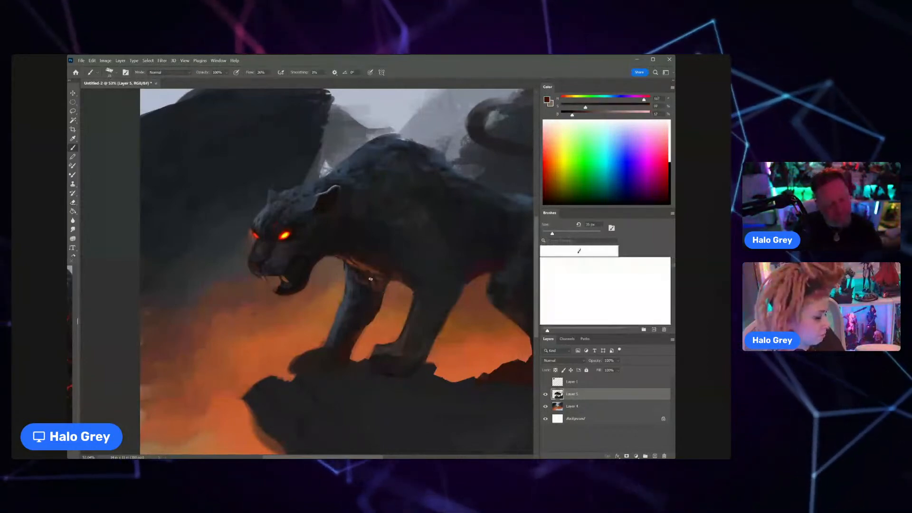
pyautogui.keyDown('alt'); pyautogui.click(373, 272); pyautogui.keyUp('alt')
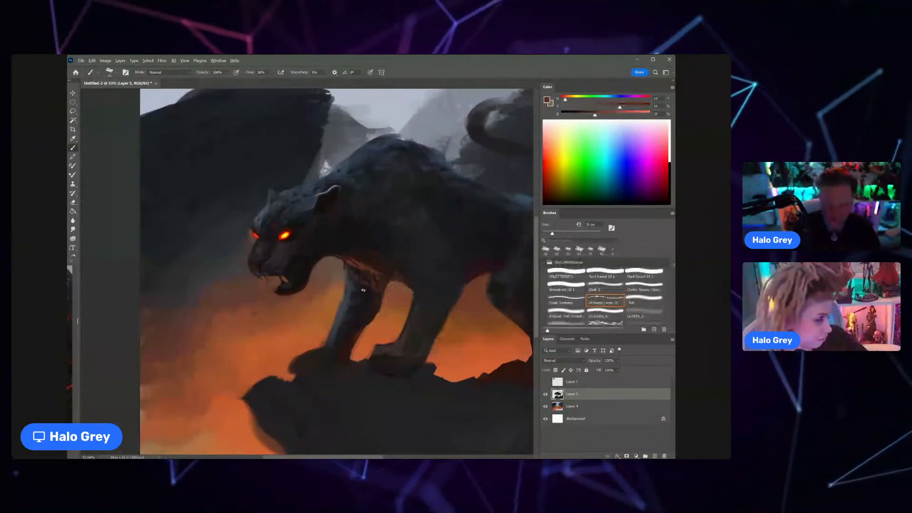
# Step: Sample a dark red-brown and brush a red glow along the inner edge of the far front leg in Overlay mode
pyautogui.keyDown('alt'); pyautogui.click(382, 281); pyautogui.keyUp('alt')
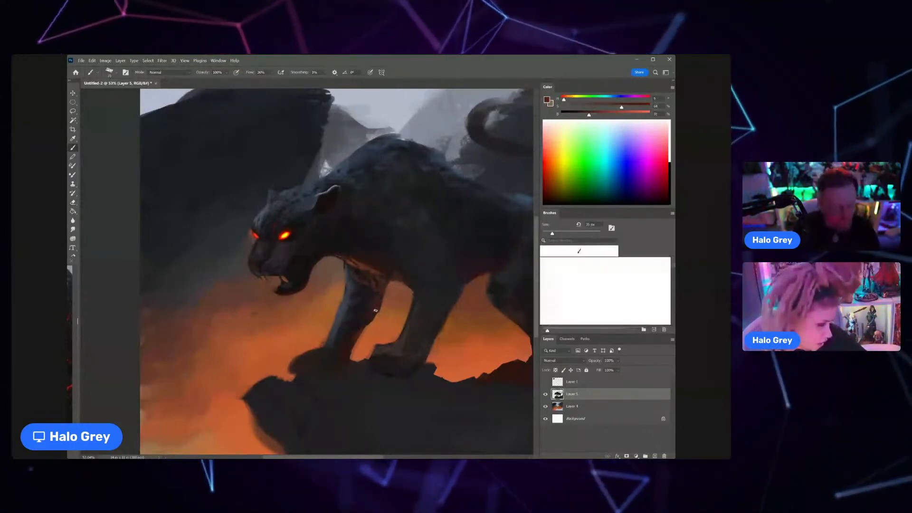
pyautogui.moveTo(375, 311); pyautogui.dragTo(371, 319)
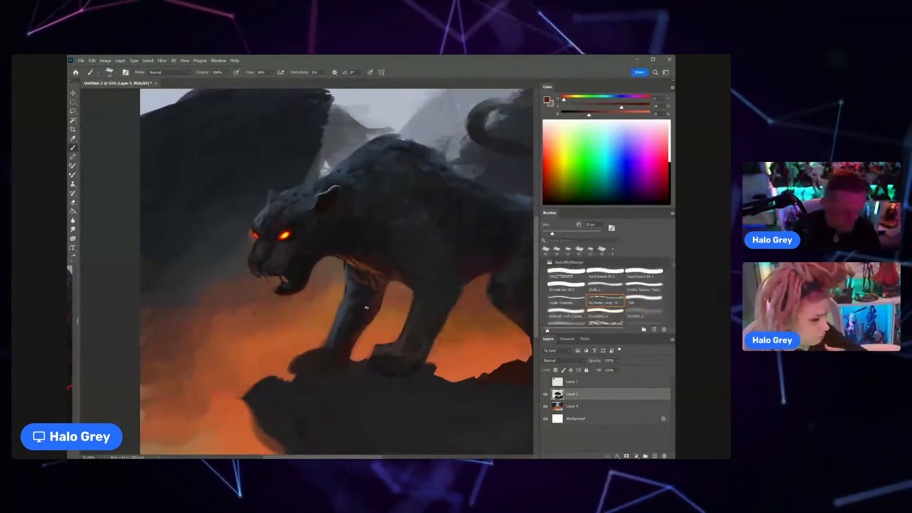
pyautogui.hotkey('alt', 'shift', 'o')
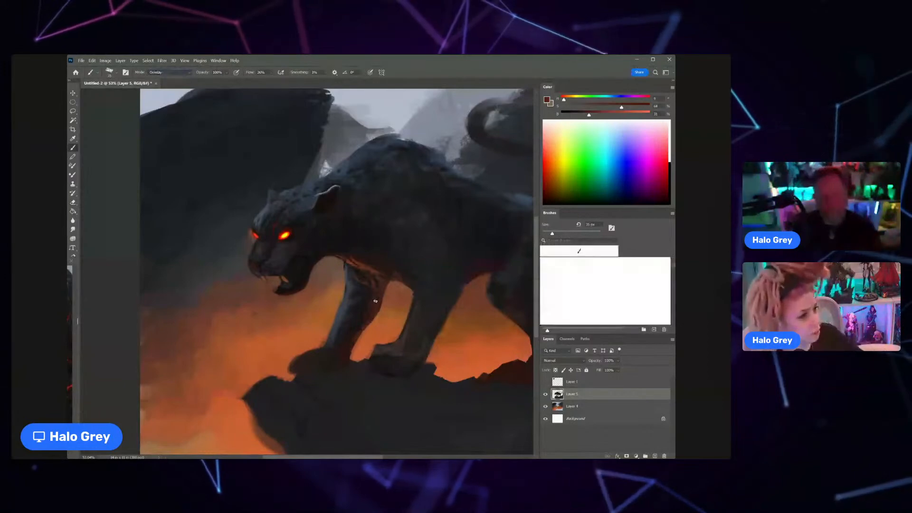
pyautogui.keyDown('alt'); pyautogui.click(369, 325); pyautogui.keyUp('alt')
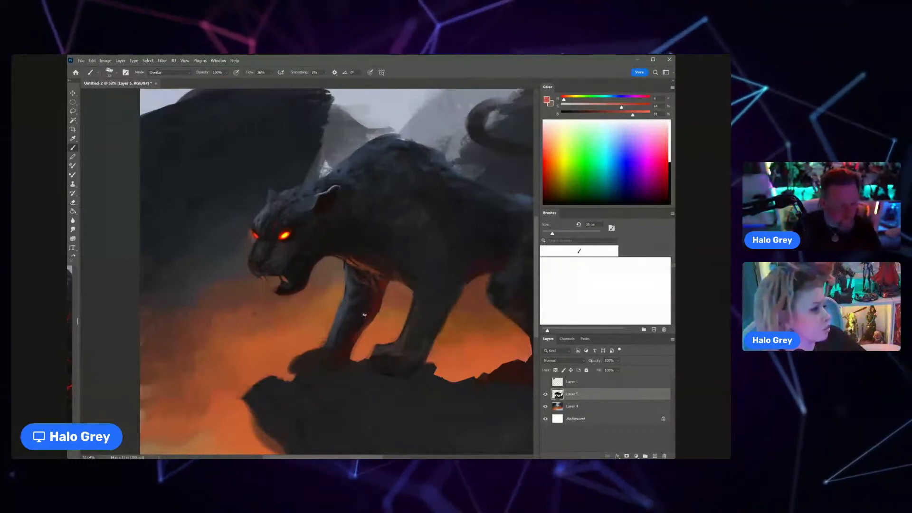
pyautogui.scroll(-4, 352, 344)
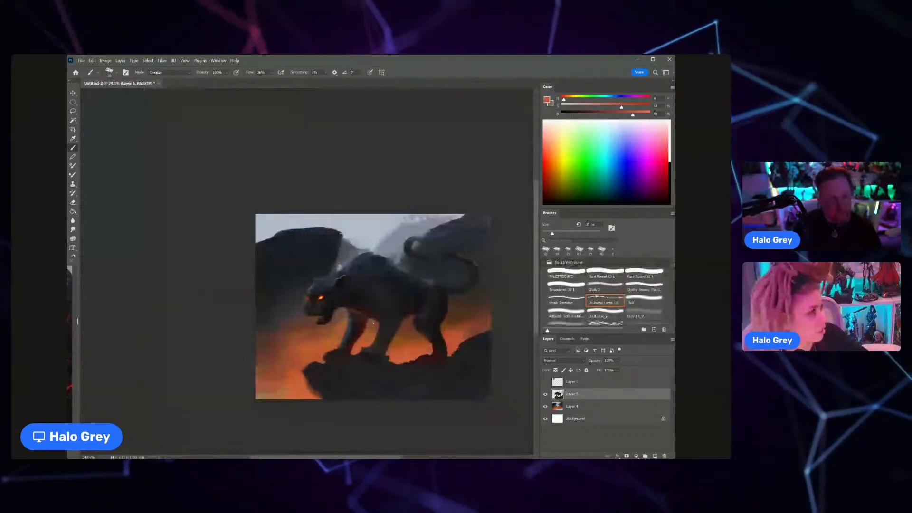
pyautogui.scroll(3, 328, 314)
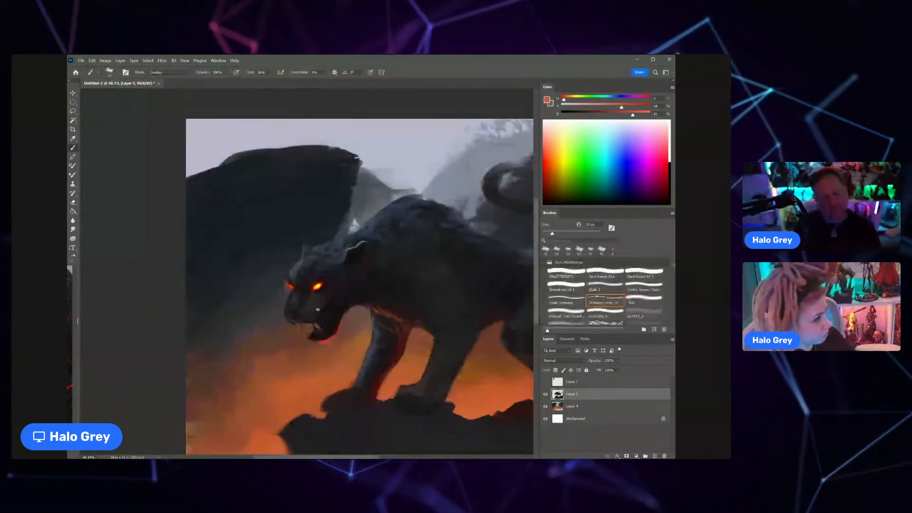
# Step: Return the brush to Normal mode and sample a near-black tone to refine the red-rimmed lower jaw
pyautogui.click(186, 71)
pyautogui.click(183, 78)
pyautogui.keyDown('alt'); pyautogui.click(334, 327); pyautogui.keyUp('alt')
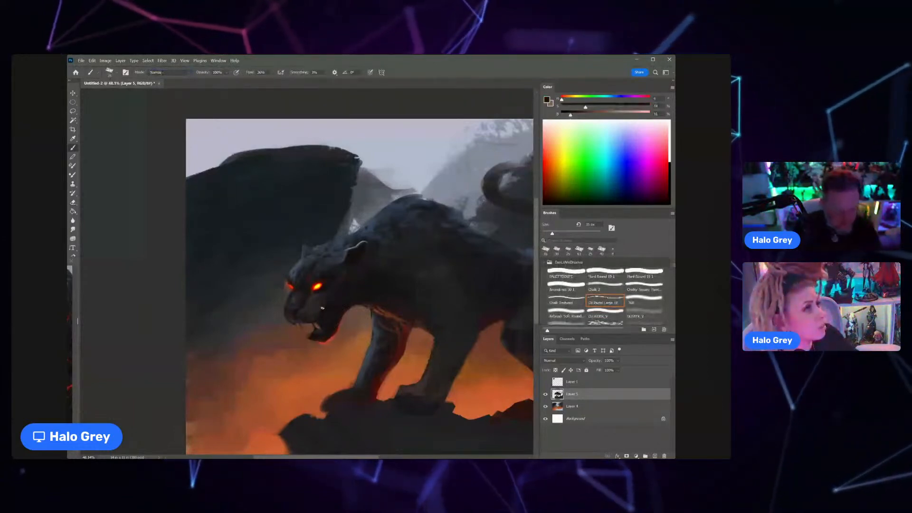
pyautogui.press('e')
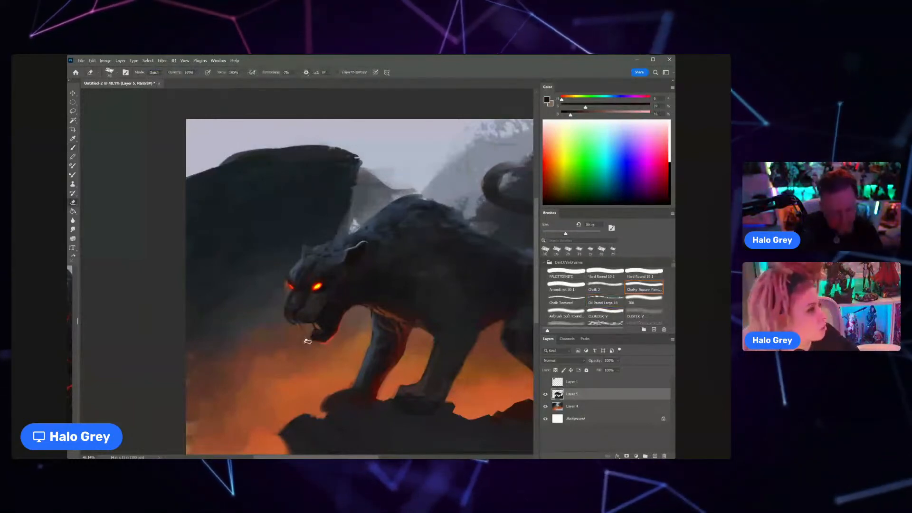
pyautogui.hotkey('ctrl', 'space')
pyautogui.moveTo(333, 353); pyautogui.dragTo(293, 354)
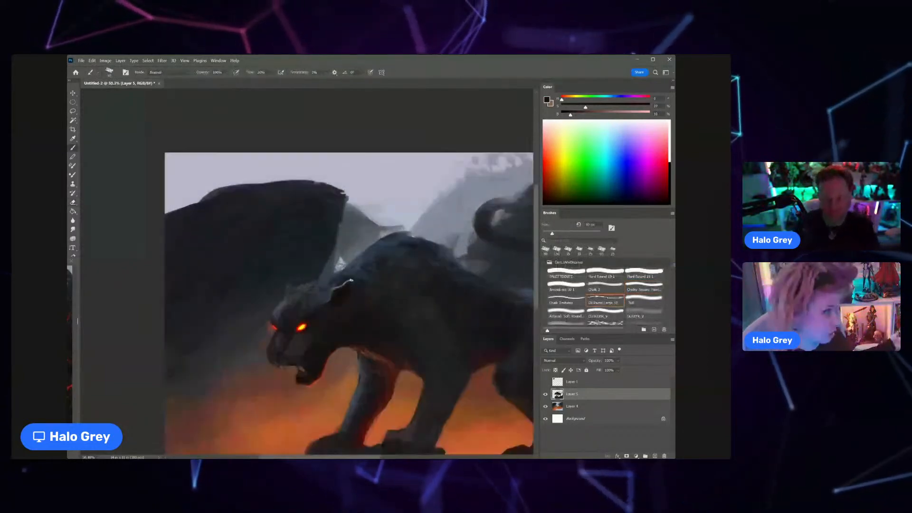
# Step: On Layer 4, sample the background grey and use a larger brush to tone down the bright gap behind the cat's neck
pyautogui.click(572, 406)
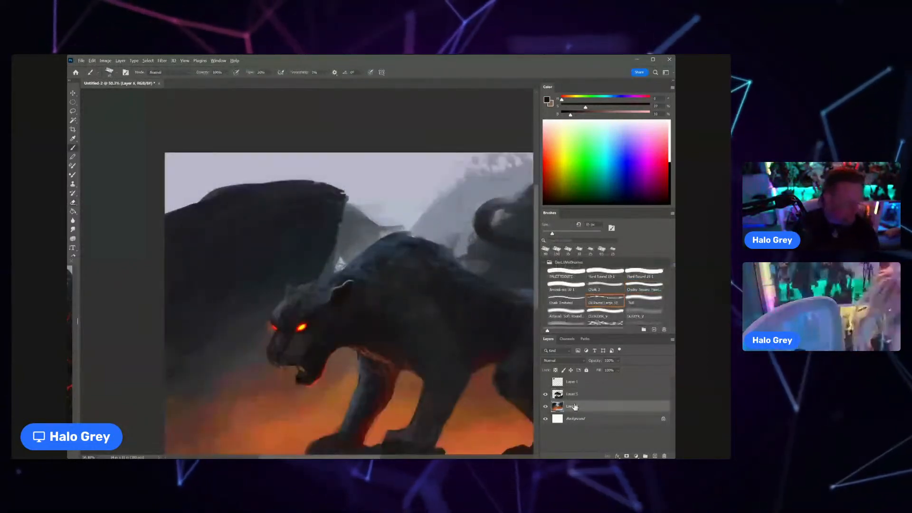
pyautogui.keyDown('alt'); pyautogui.click(343, 256); pyautogui.keyUp('alt')
pyautogui.press(']')
pyautogui.press(']')
pyautogui.press(']')
pyautogui.press(']')
pyautogui.press(']')
pyautogui.moveTo(340, 264); pyautogui.dragTo(341, 258)
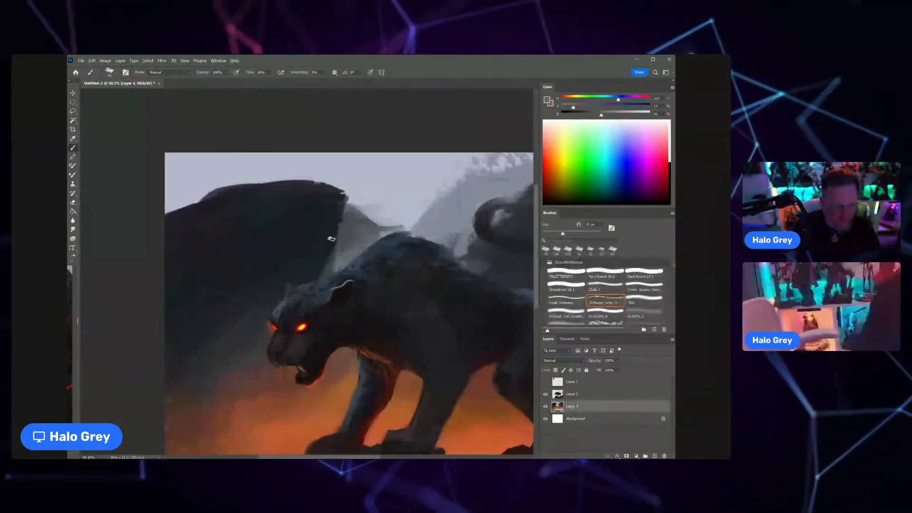
pyautogui.keyDown('alt'); pyautogui.click(316, 266); pyautogui.keyUp('alt')
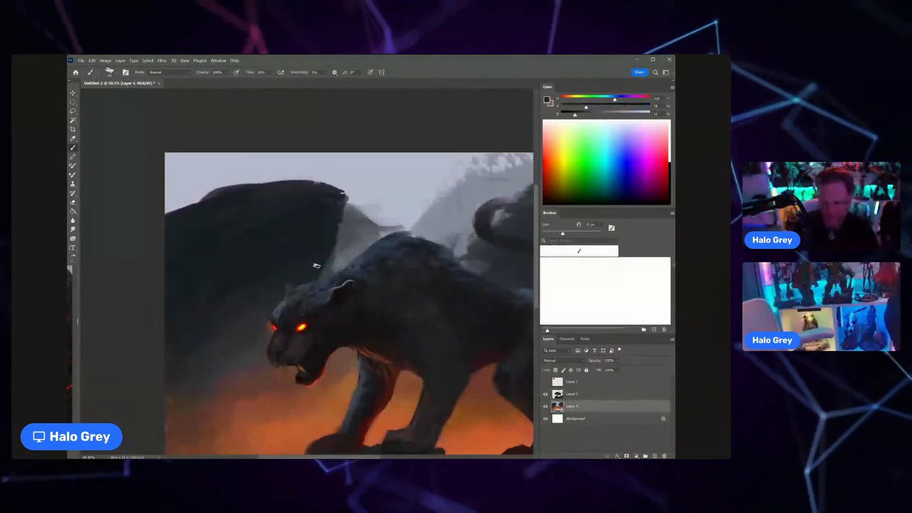
pyautogui.hotkey('ctrl', 'space')
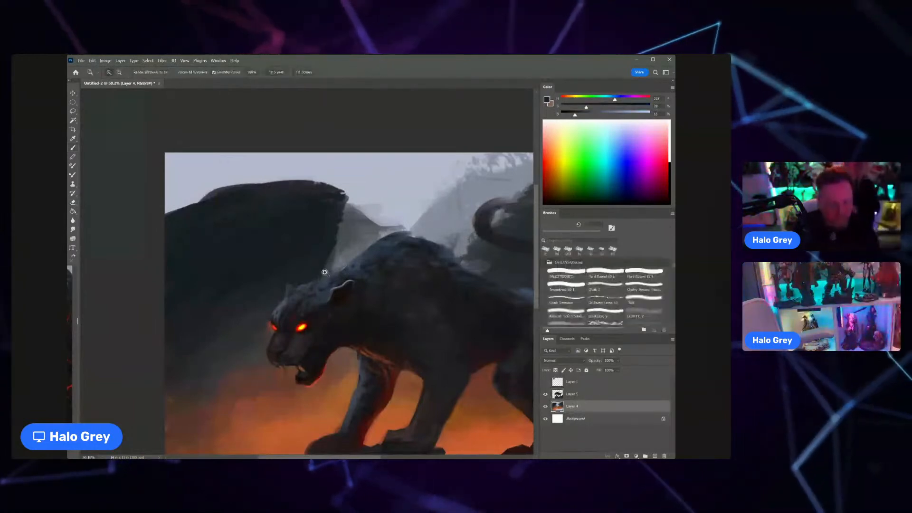
pyautogui.keyDown('alt'); pyautogui.click(325, 272); pyautogui.keyUp('alt')
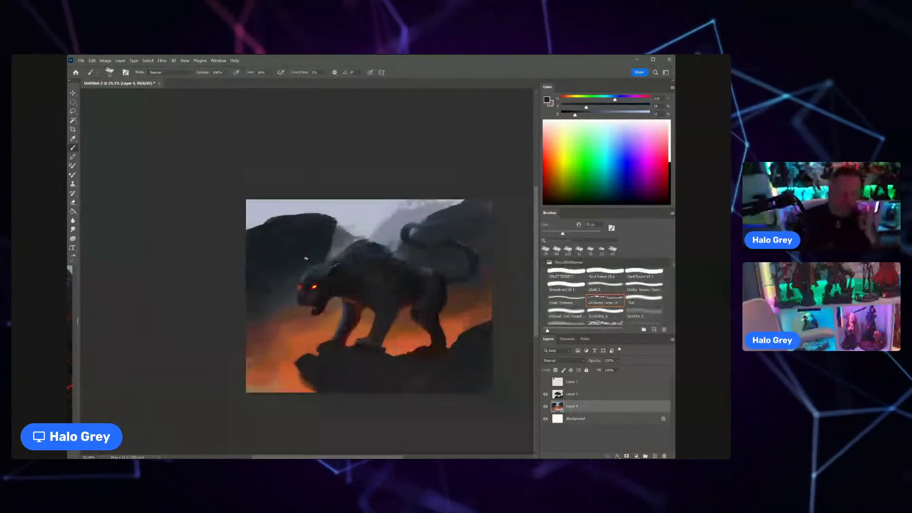
# Step: Sample a blue-grey from the shoulder top and paint cool highlights along the neck on Layer 5 with a smaller brush
pyautogui.hotkey('ctrl', 'space')
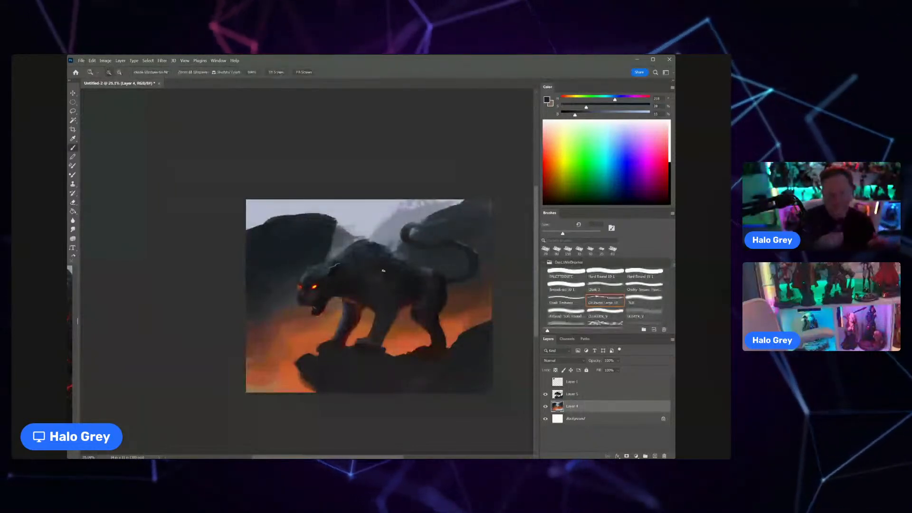
pyautogui.moveTo(383, 271); pyautogui.dragTo(384, 259)
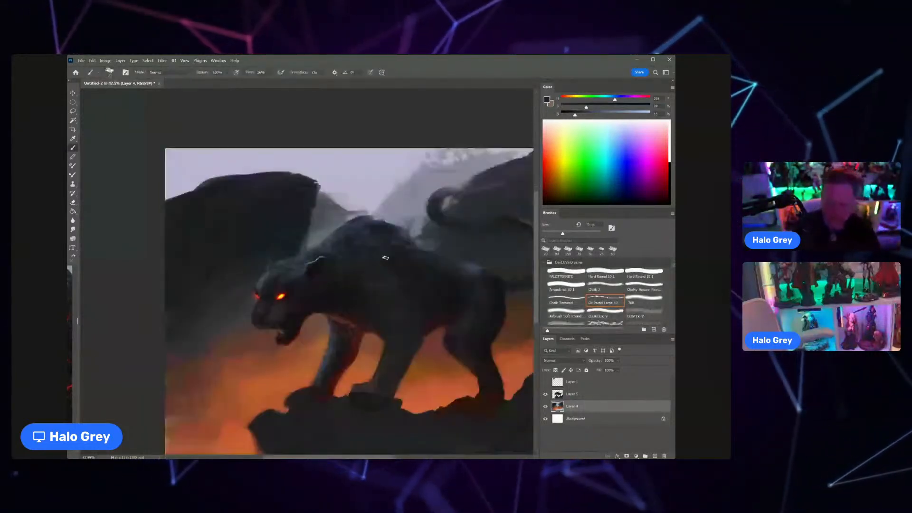
pyautogui.keyDown('alt'); pyautogui.click(358, 222); pyautogui.keyUp('alt')
pyautogui.keyDown('alt'); pyautogui.click(359, 221); pyautogui.keyUp('alt')
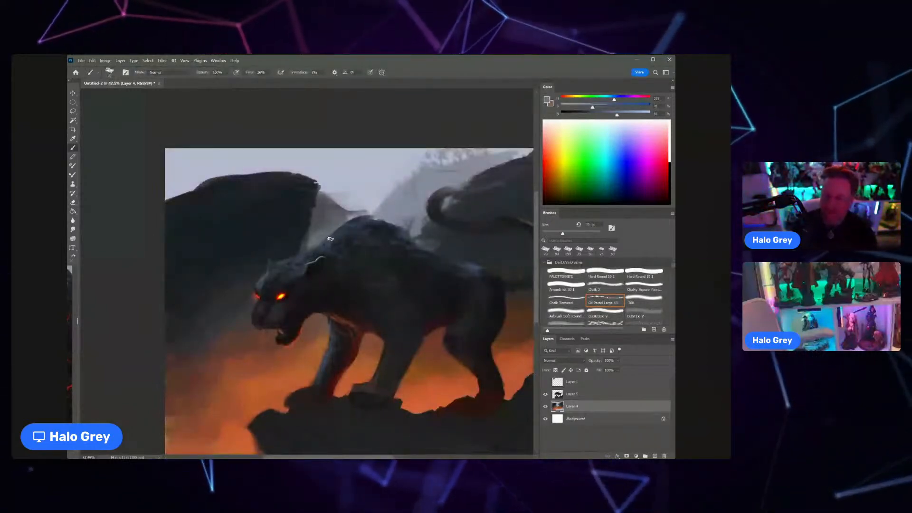
pyautogui.press('[')
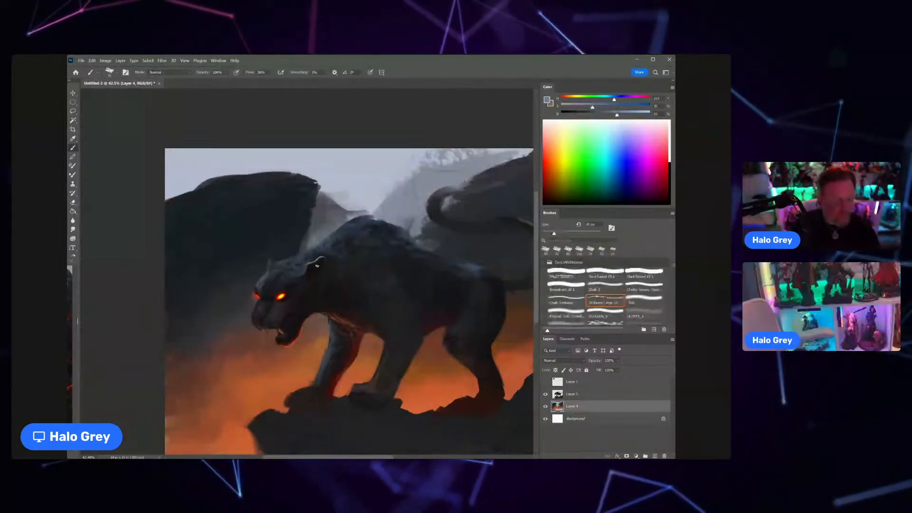
pyautogui.click(577, 393)
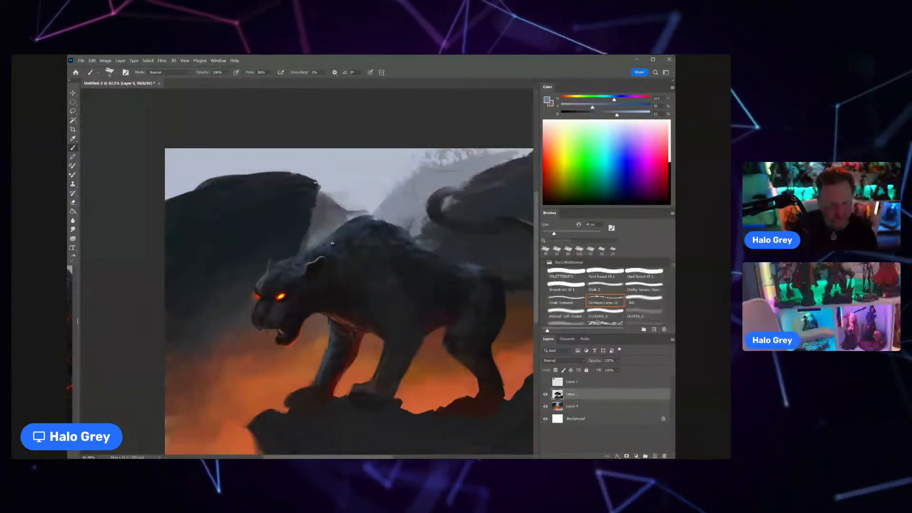
pyautogui.press('[')
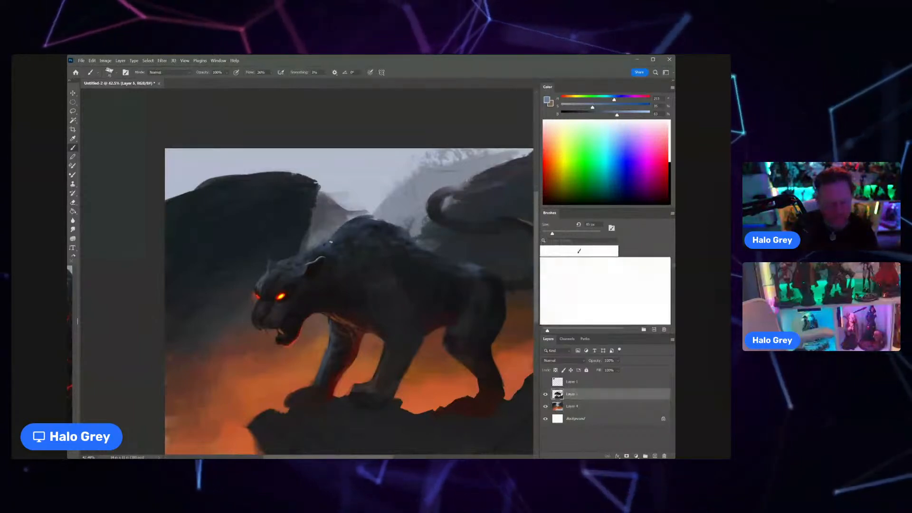
pyautogui.press('[')
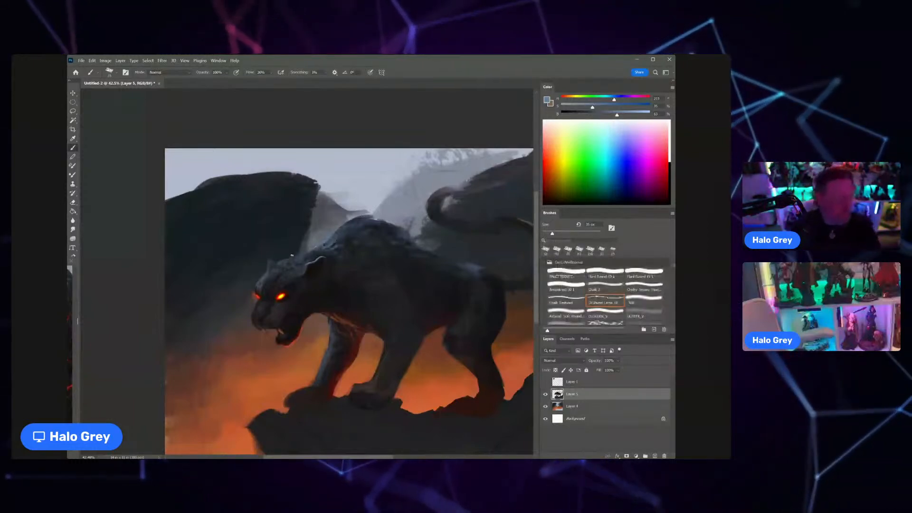
# Step: Choose a Chalk brush, enlarge it and paint fine blue-grey strokes along the crown between the ears
pyautogui.click(584, 290)
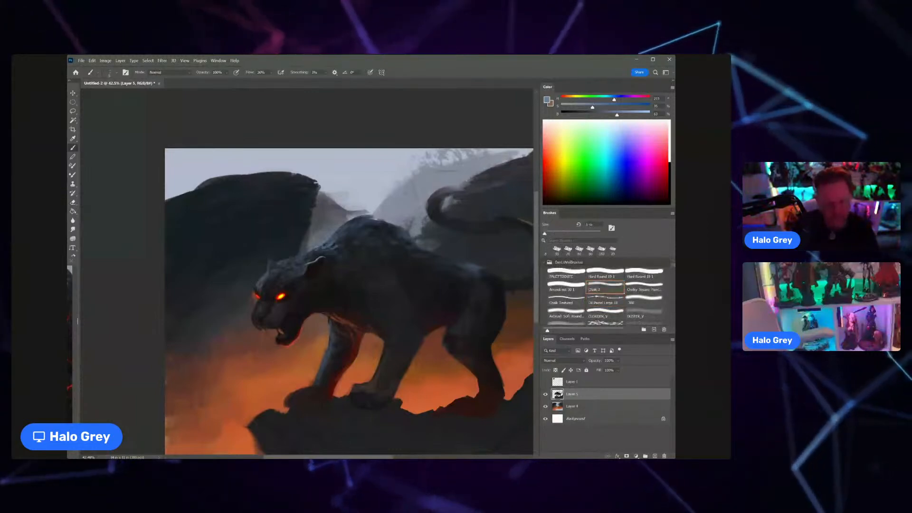
pyautogui.press(']')
pyautogui.press(']')
pyautogui.press(']')
pyautogui.press(']')
pyautogui.press(']')
pyautogui.press(']')
pyautogui.press(']')
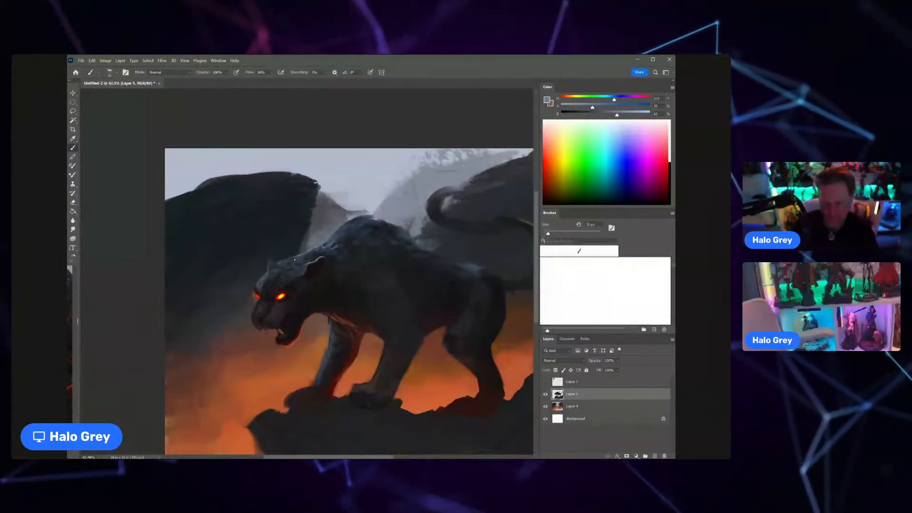
pyautogui.moveTo(294, 257); pyautogui.dragTo(314, 257)
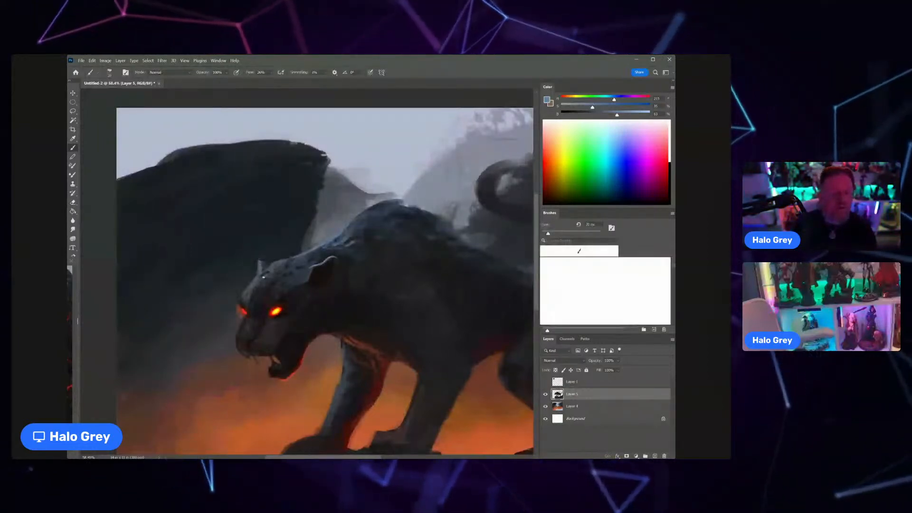
# Step: Sample the muted orange-brown of the large upper fang and repaint that fang in the cat's open mouth
pyautogui.scroll(-5, 263, 277)
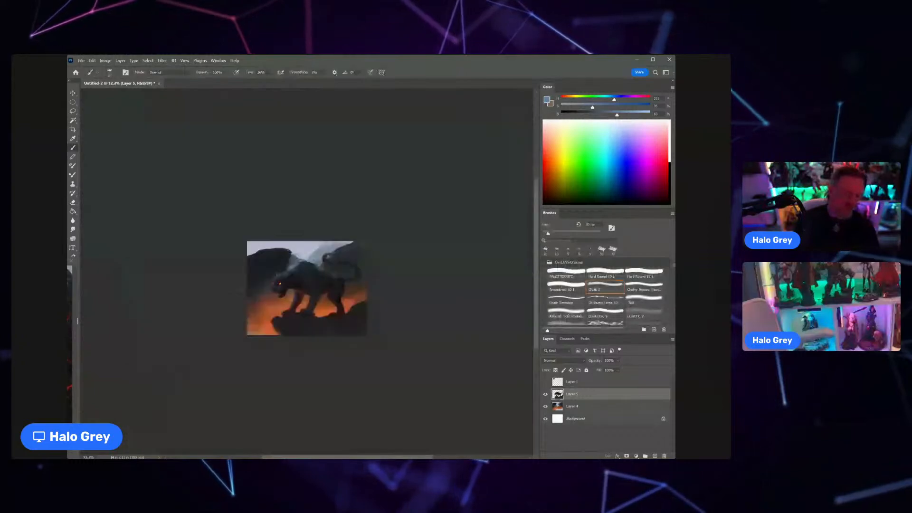
pyautogui.press('z')
pyautogui.click(291, 279)
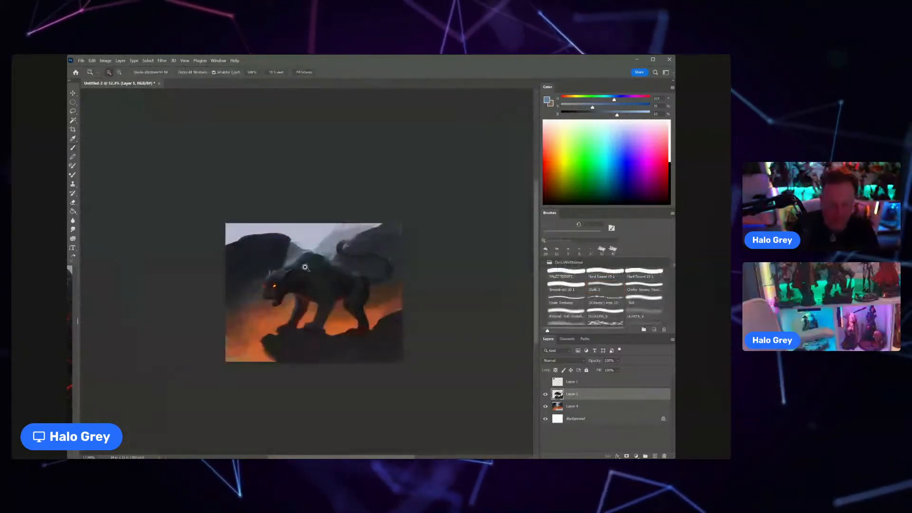
pyautogui.click(288, 272)
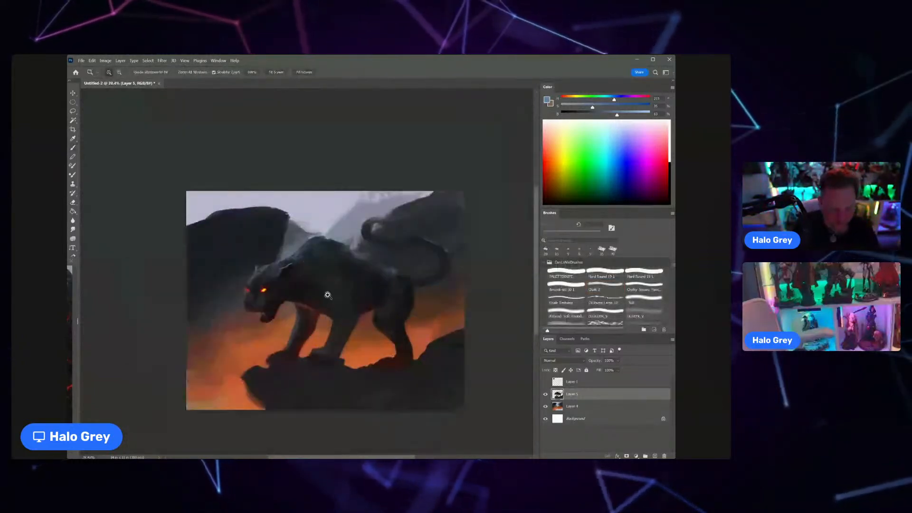
pyautogui.moveTo(328, 295); pyautogui.dragTo(356, 296)
pyautogui.keyDown('alt'); pyautogui.click(256, 321); pyautogui.keyUp('alt')
pyautogui.moveTo(256, 320); pyautogui.dragTo(309, 297)
pyautogui.keyDown('alt'); pyautogui.click(284, 313); pyautogui.keyUp('alt')
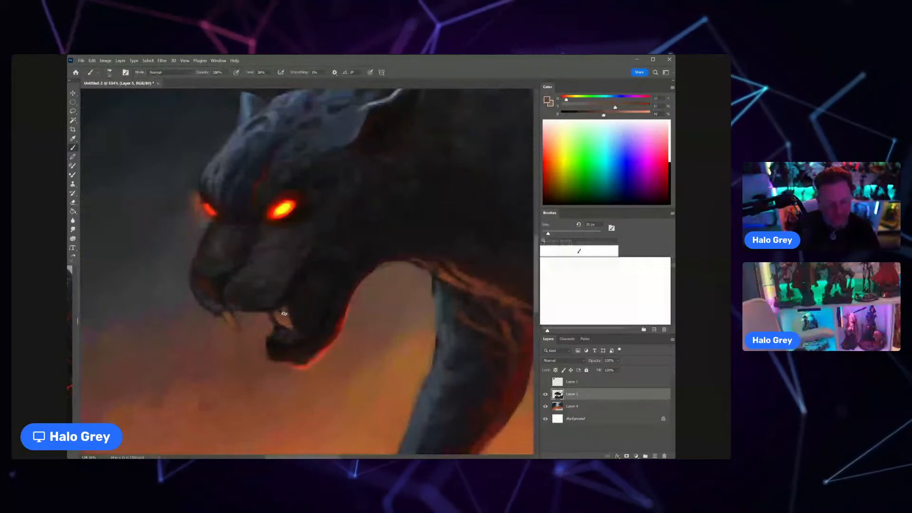
pyautogui.moveTo(285, 313)
pyautogui.mouseDown()
pyautogui.moveTo(262, 283)
pyautogui.moveTo(322, 275)
pyautogui.mouseUp()
pyautogui.press('e')
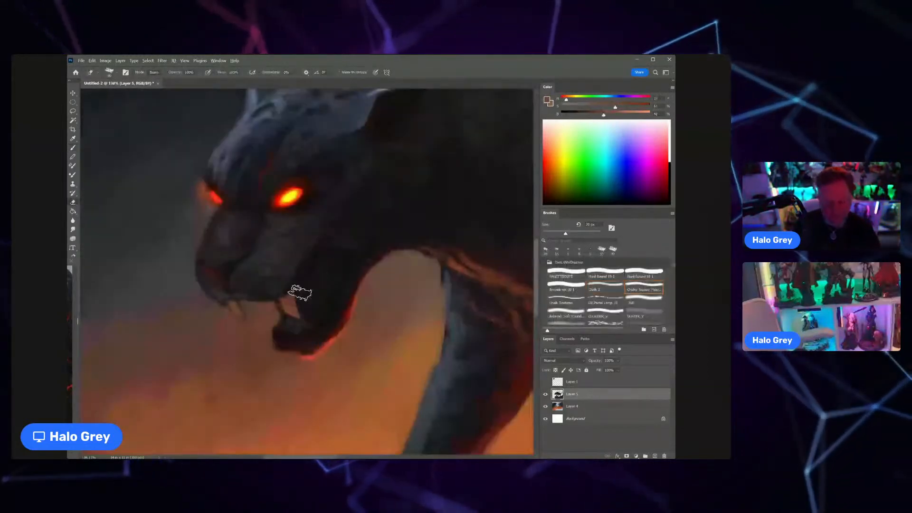
pyautogui.press('b')
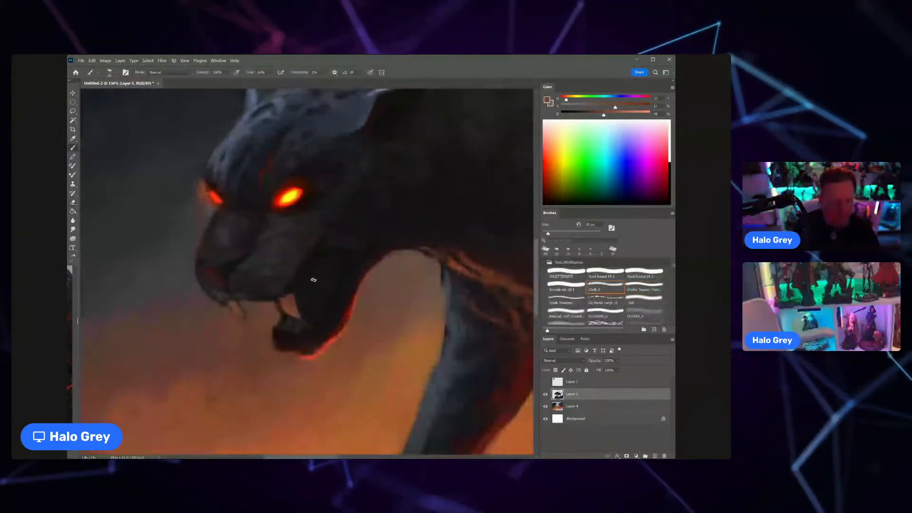
# Step: Sample the dark mouth interior and shape the cat's lower front fang, then sample orange-brown to light it
pyautogui.keyDown('alt'); pyautogui.click(313, 280); pyautogui.keyUp('alt')
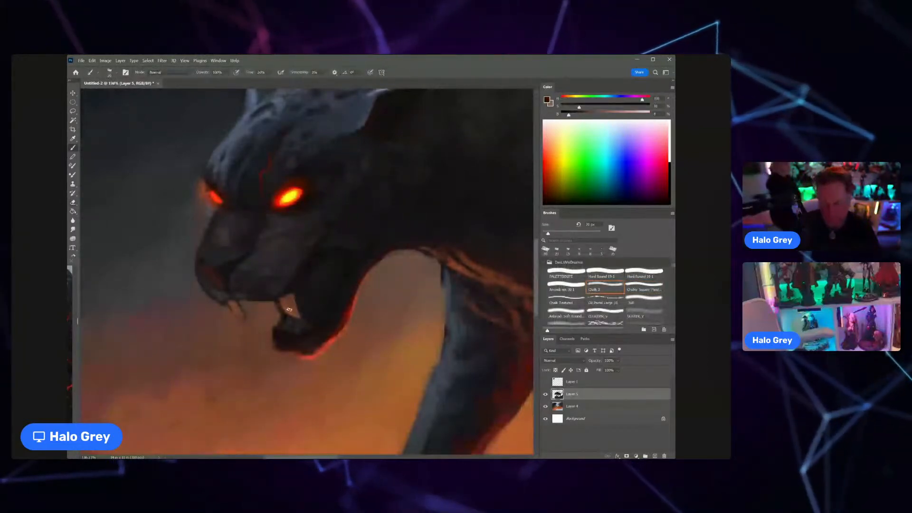
pyautogui.moveTo(277, 331)
pyautogui.mouseDown()
pyautogui.moveTo(268, 320)
pyautogui.moveTo(275, 333)
pyautogui.mouseUp()
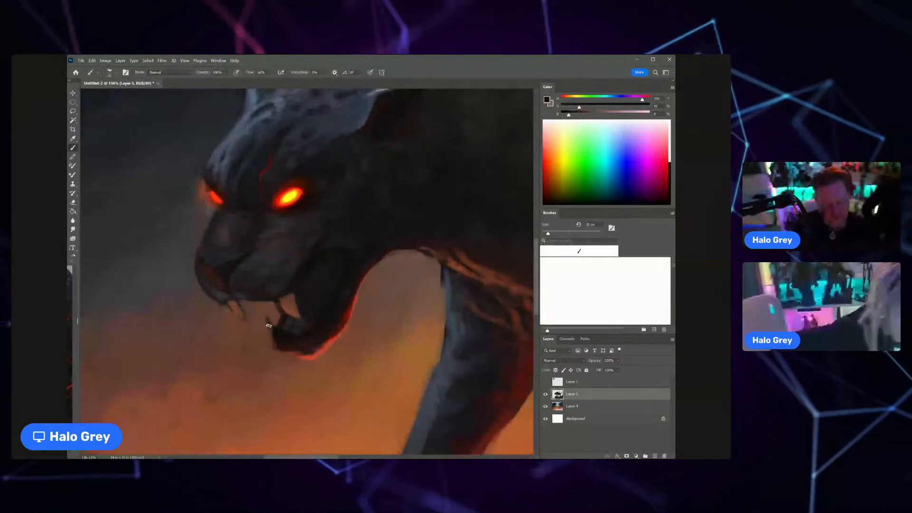
pyautogui.keyDown('alt'); pyautogui.click(269, 319); pyautogui.keyUp('alt')
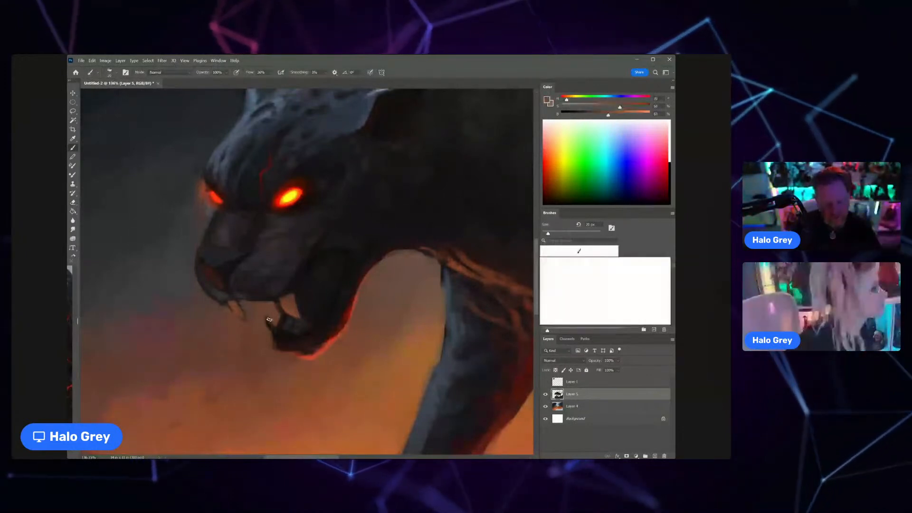
pyautogui.moveTo(324, 312)
pyautogui.mouseDown()
pyautogui.moveTo(290, 307)
pyautogui.moveTo(294, 286)
pyautogui.mouseUp()
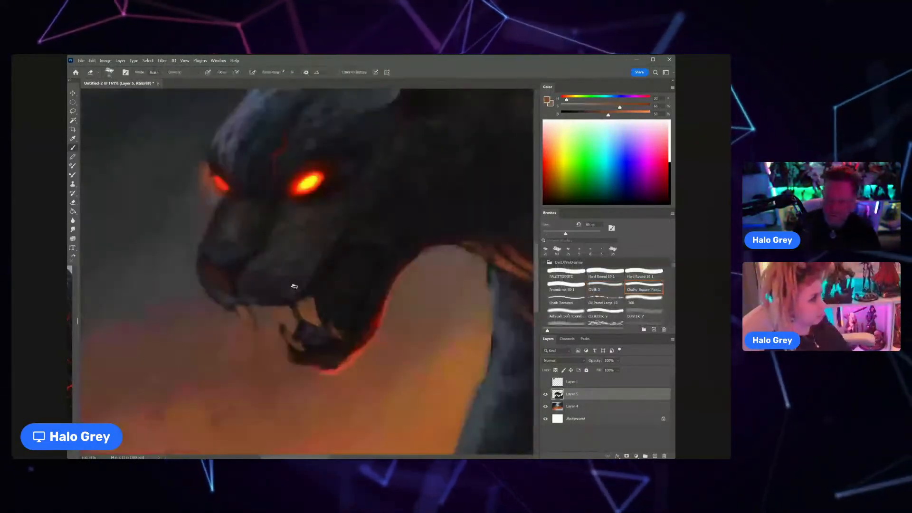
# Step: Erase stray paint beside the large upper fang to clean up its edge inside the open mouth
pyautogui.press('e')
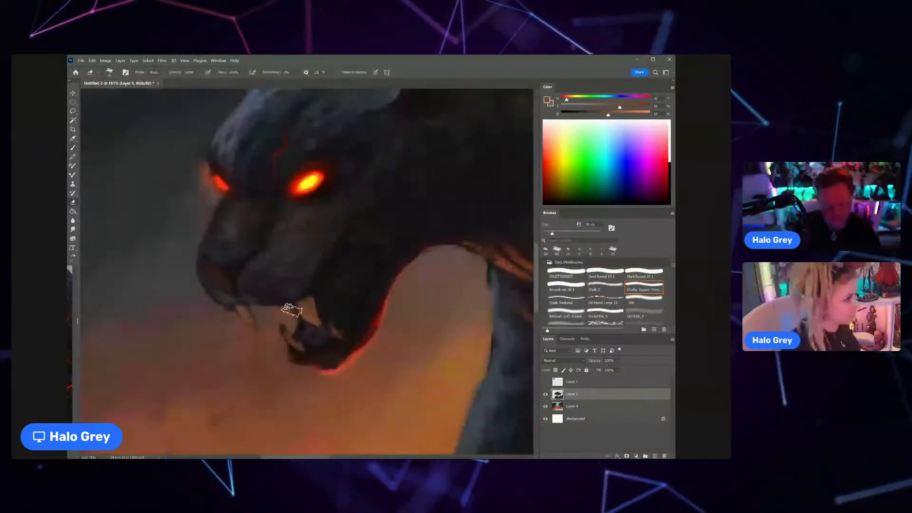
pyautogui.keyDown('ctrl'); pyautogui.click(281, 305); pyautogui.keyUp('ctrl')
pyautogui.moveTo(331, 285); pyautogui.dragTo(323, 283)
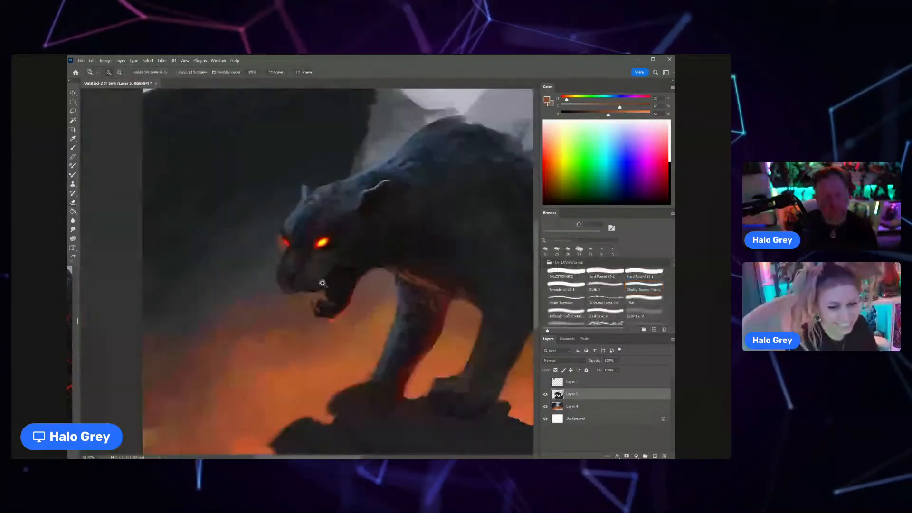
# Step: Choose the Chalky Square brush, enlarge it and rework the nose and muzzle with a dark tone
pyautogui.click(639, 286)
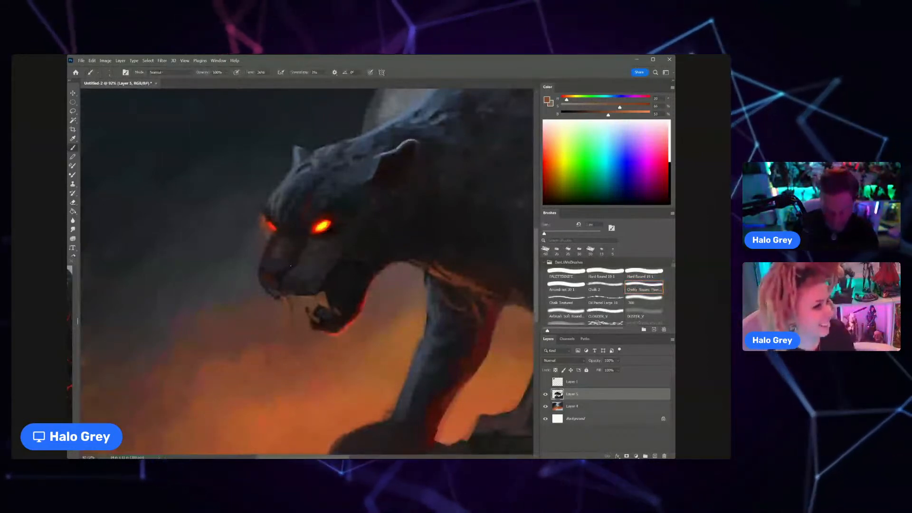
pyautogui.press(']')
pyautogui.press(']')
pyautogui.press(']')
pyautogui.press(']')
pyautogui.press(']')
pyautogui.press(']')
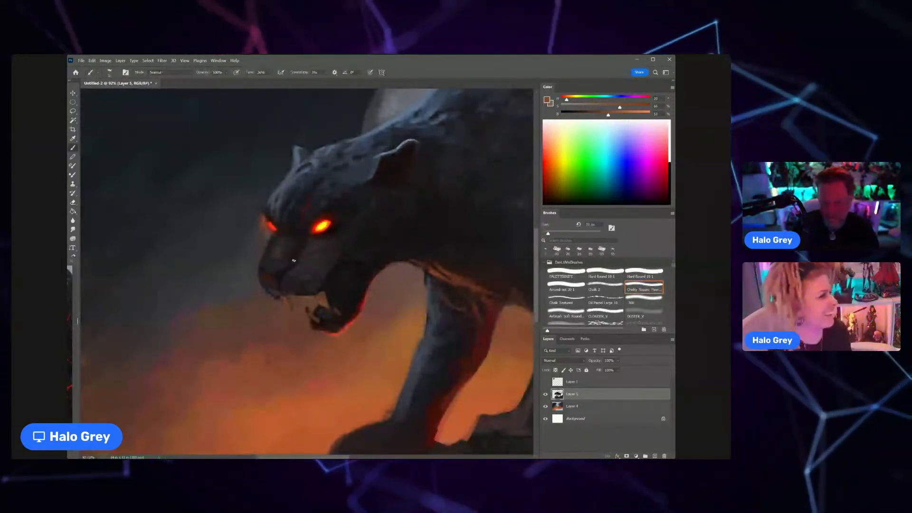
pyautogui.keyDown('alt'); pyautogui.click(294, 261); pyautogui.keyUp('alt')
pyautogui.moveTo(293, 264); pyautogui.dragTo(283, 274)
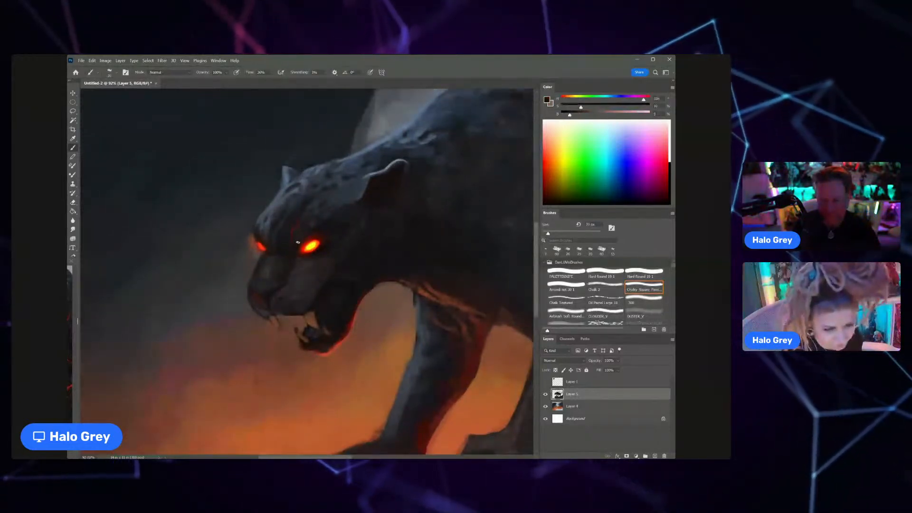
# Step: Sample dark red and near-black from the face and paint thin cracked markings from the forehead down across the muzzle
pyautogui.scroll(1, 294, 240)
pyautogui.keyDown('alt'); pyautogui.click(295, 215); pyautogui.keyUp('alt')
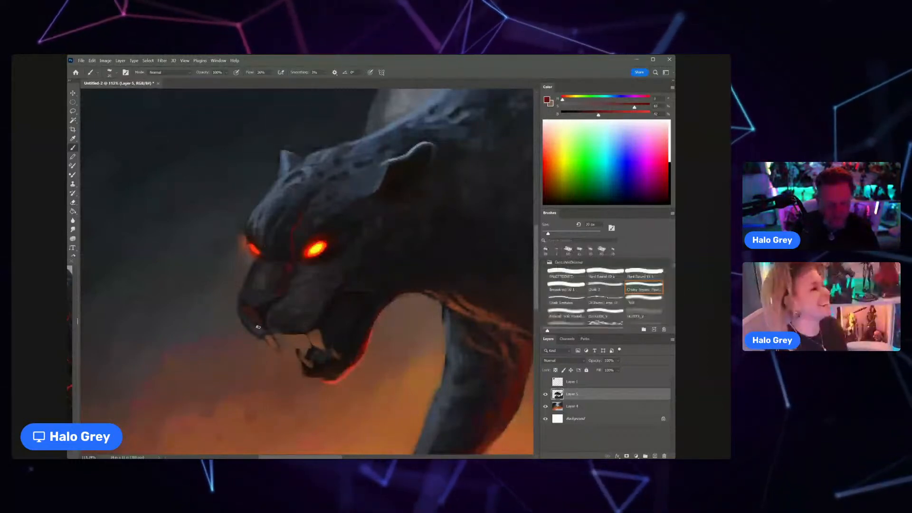
pyautogui.keyDown('alt'); pyautogui.click(325, 269); pyautogui.keyUp('alt')
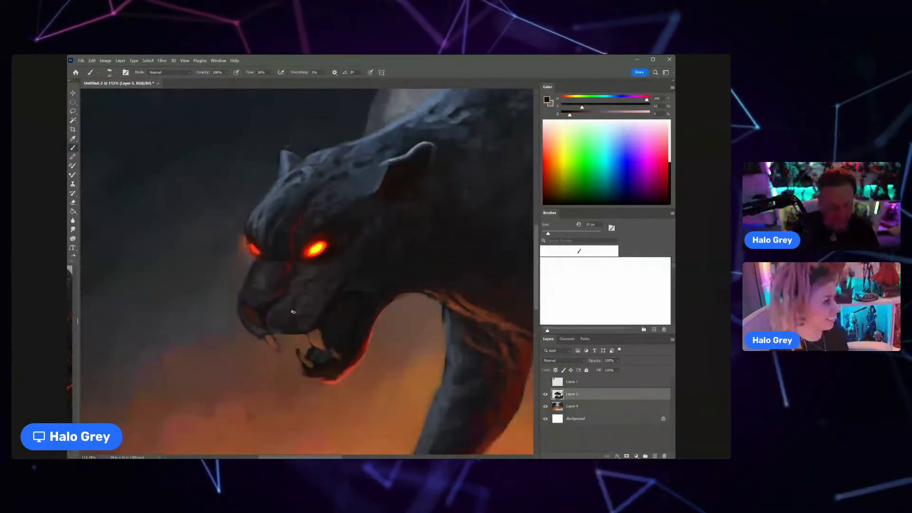
pyautogui.keyDown('alt'); pyautogui.click(305, 251); pyautogui.keyUp('alt')
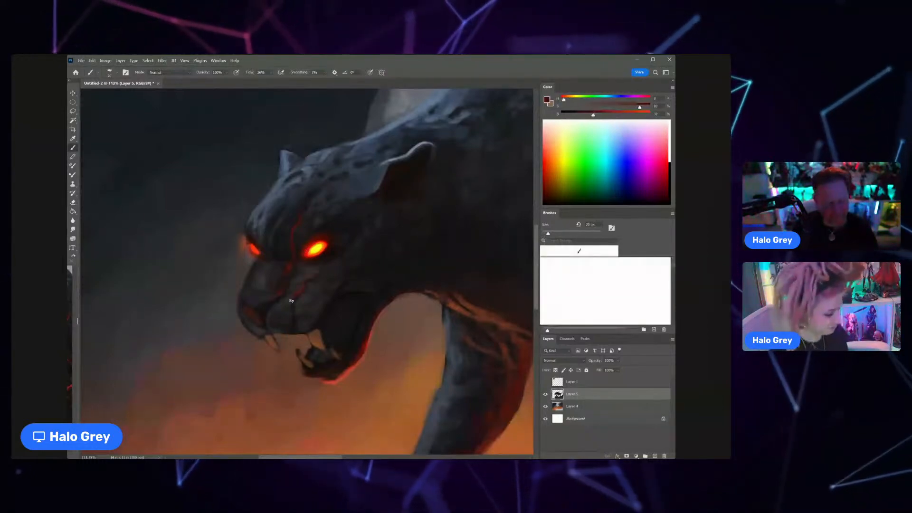
pyautogui.press('z')
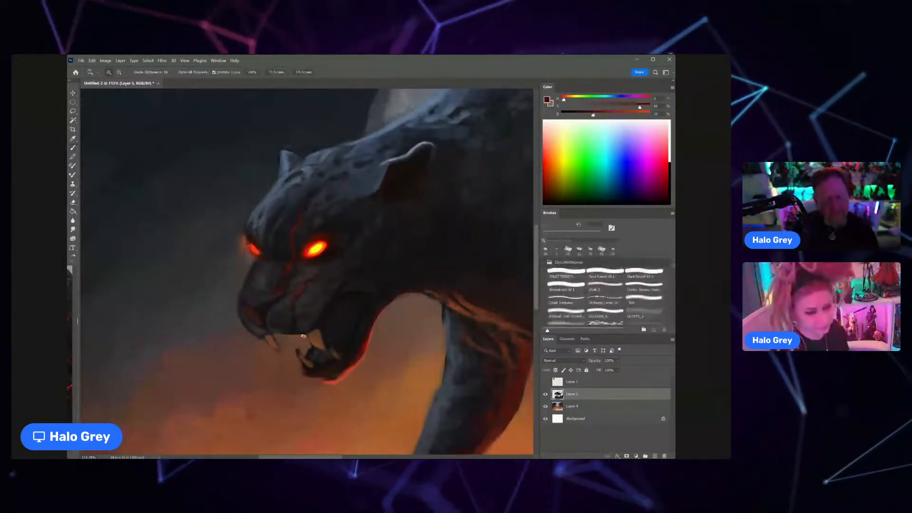
pyautogui.moveTo(304, 300); pyautogui.dragTo(261, 297)
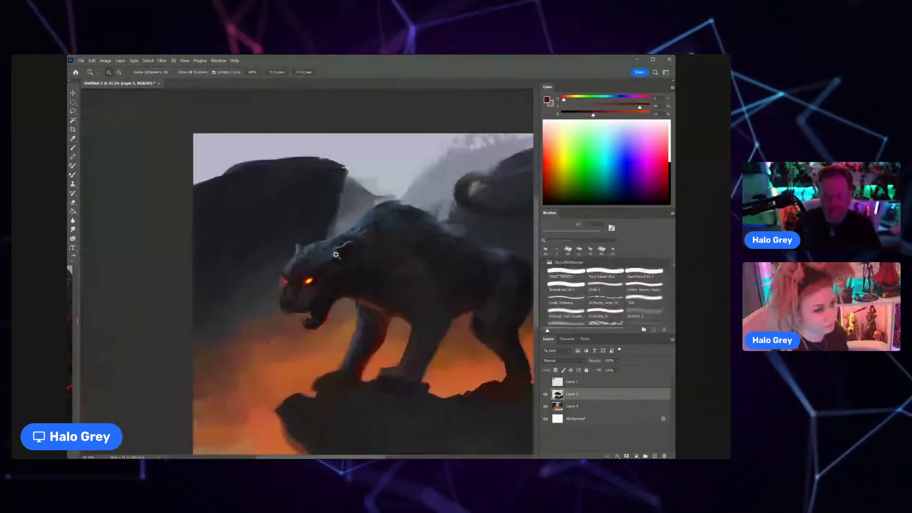
pyautogui.click(336, 255)
# Step: Set the brush blending mode to Overlay and paint a glowing red marking from the near eye's brow toward the ear
pyautogui.press('b')
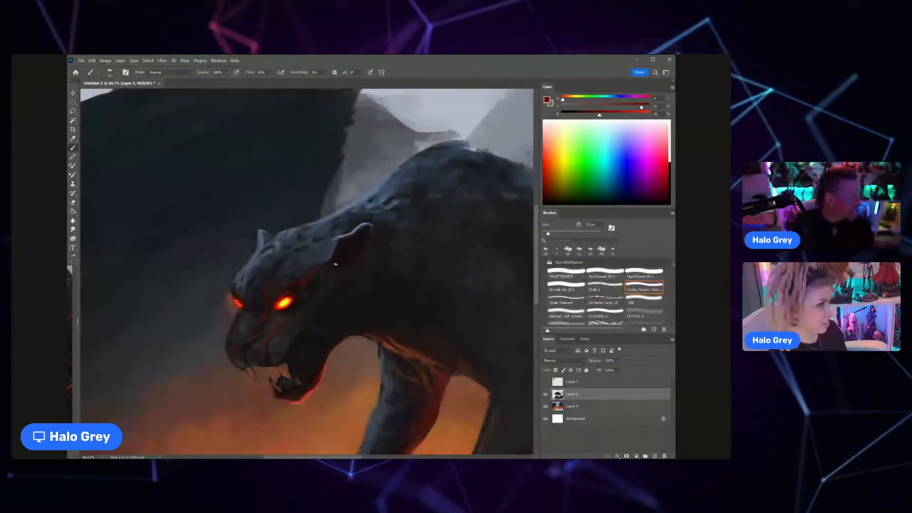
pyautogui.click(169, 72)
pyautogui.click(162, 218)
pyautogui.press('Up')
pyautogui.press('Up')
pyautogui.press('Up')
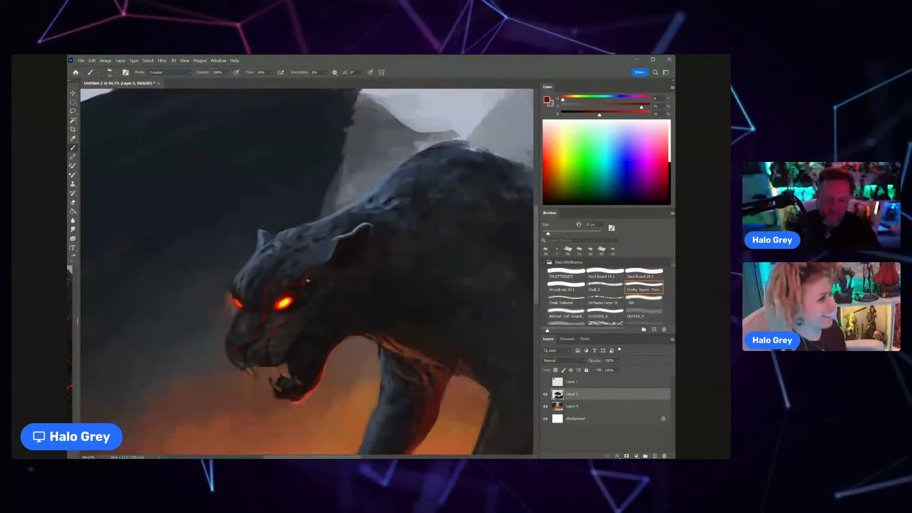
pyautogui.moveTo(307, 281); pyautogui.dragTo(316, 270)
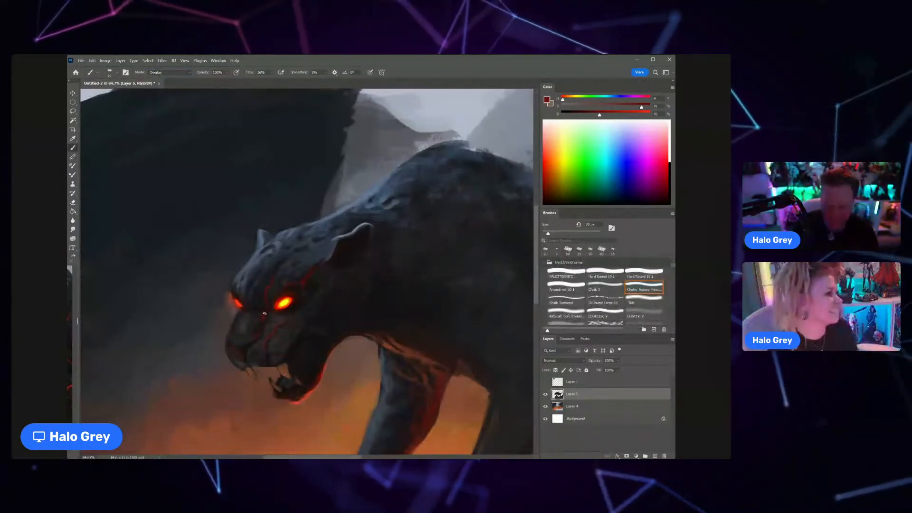
# Step: Sample orange from the near eye and intensify the red markings on the nose bridge and muzzle with a smaller brush
pyautogui.keyDown('alt'); pyautogui.click(287, 302); pyautogui.keyUp('alt')
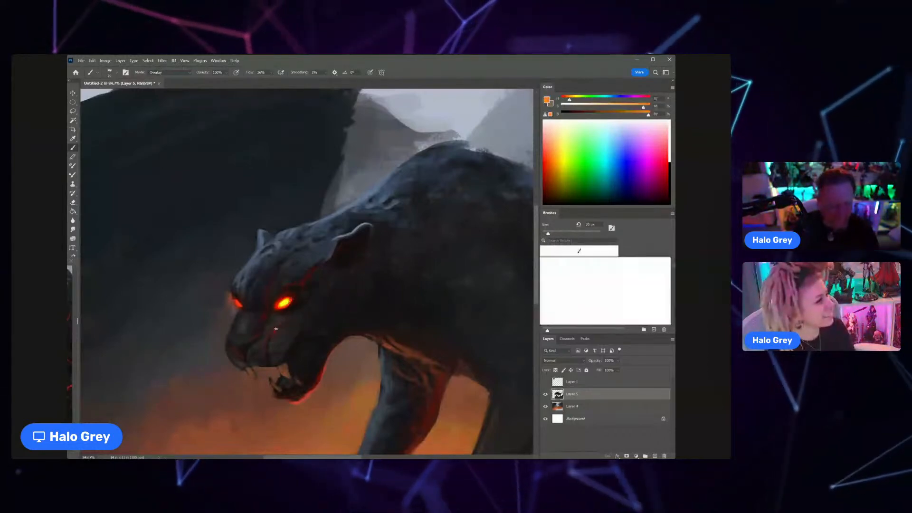
pyautogui.press('[')
pyautogui.press('[')
pyautogui.press('[')
pyautogui.press('[')
pyautogui.press('[')
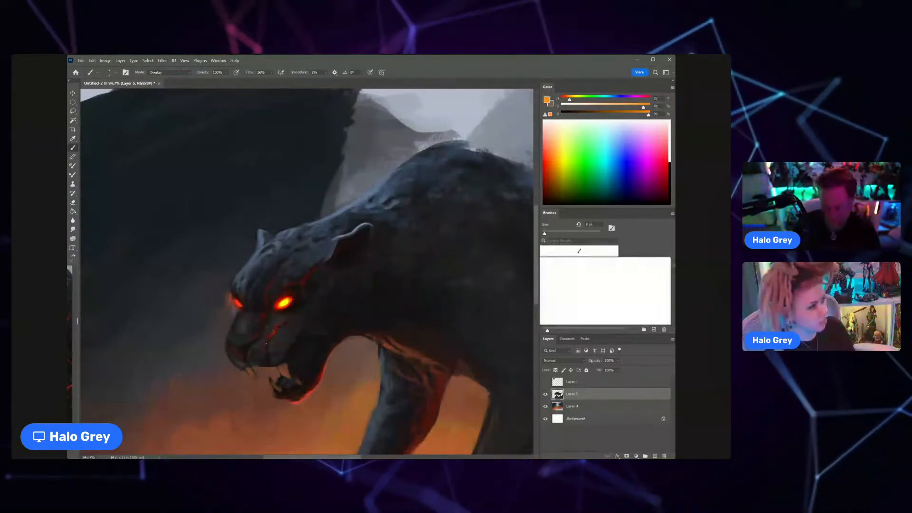
pyautogui.press(']')
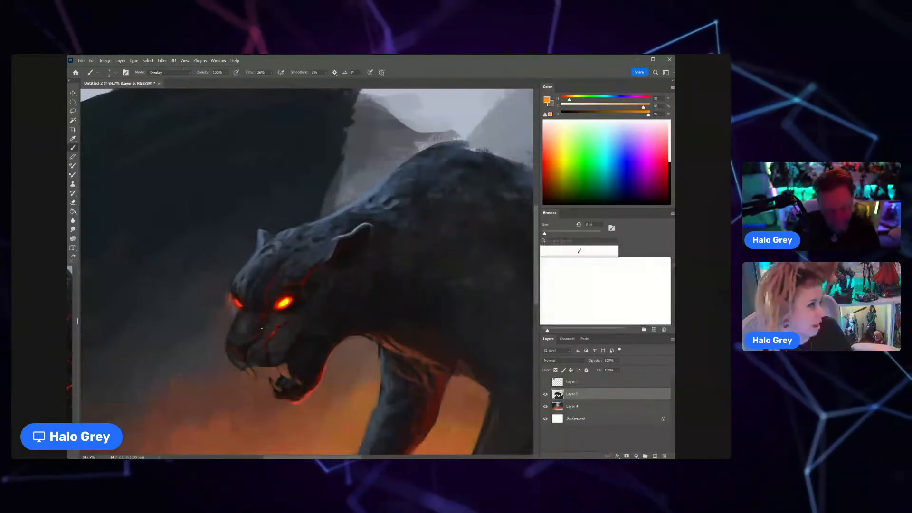
pyautogui.moveTo(263, 304); pyautogui.dragTo(264, 315)
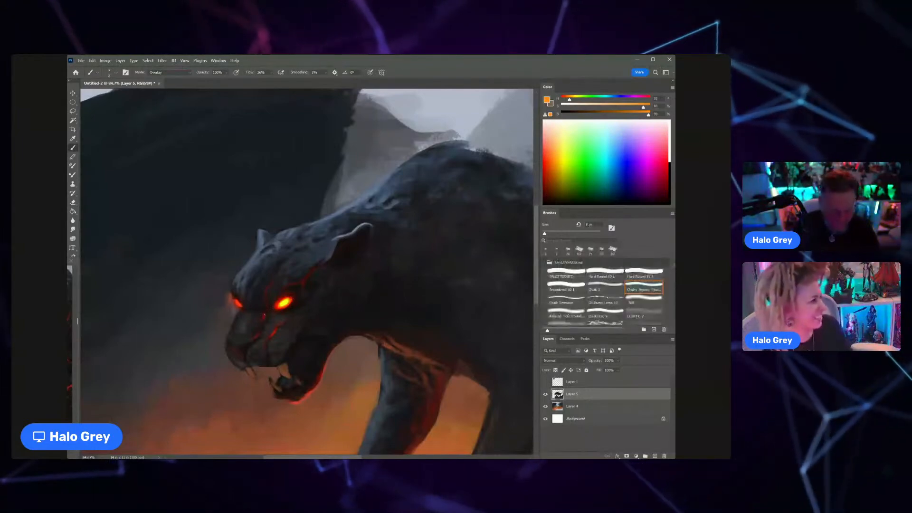
pyautogui.keyDown('ctrl'); pyautogui.moveTo(297, 311); pyautogui.dragTo(309, 313); pyautogui.keyUp('ctrl')
# Step: Sample yellow from the near eye, enlarge the brush and brighten the cores of both eyes
pyautogui.keyDown('alt'); pyautogui.click(280, 297); pyautogui.keyUp('alt')
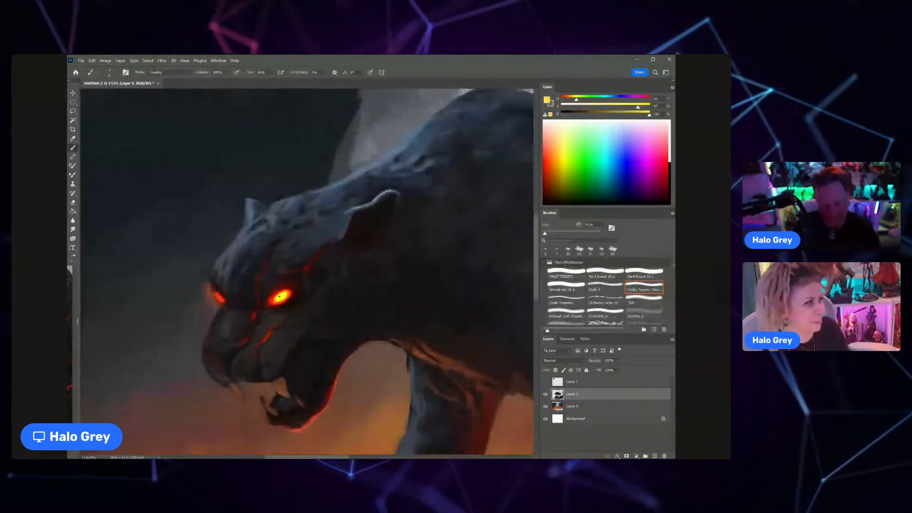
pyautogui.press(']')
pyautogui.press(']')
pyautogui.press(']')
pyautogui.press(']')
pyautogui.press(']')
pyautogui.press(']')
pyautogui.click(281, 297)
pyautogui.click(219, 297)
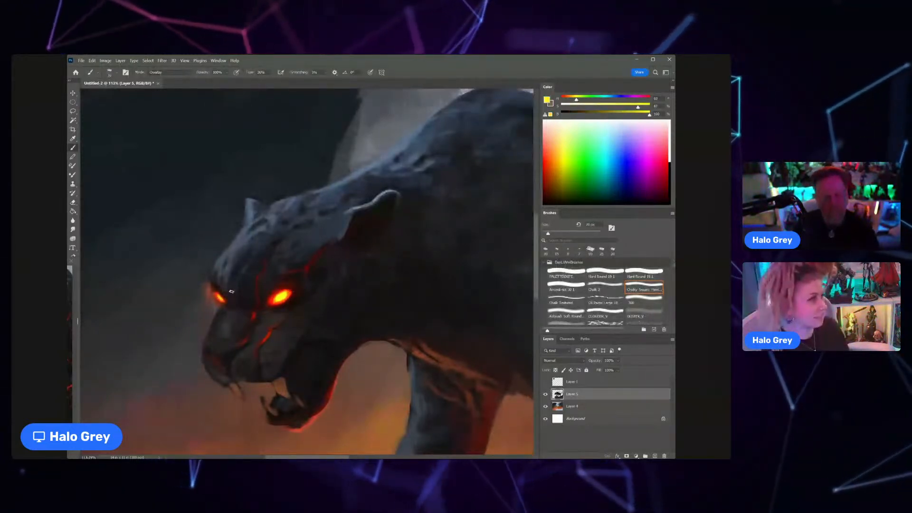
# Step: Sample orange-red from the near eye and paint glowing red markings on the forehead above the far eye
pyautogui.keyDown('alt'); pyautogui.click(261, 274); pyautogui.keyUp('alt')
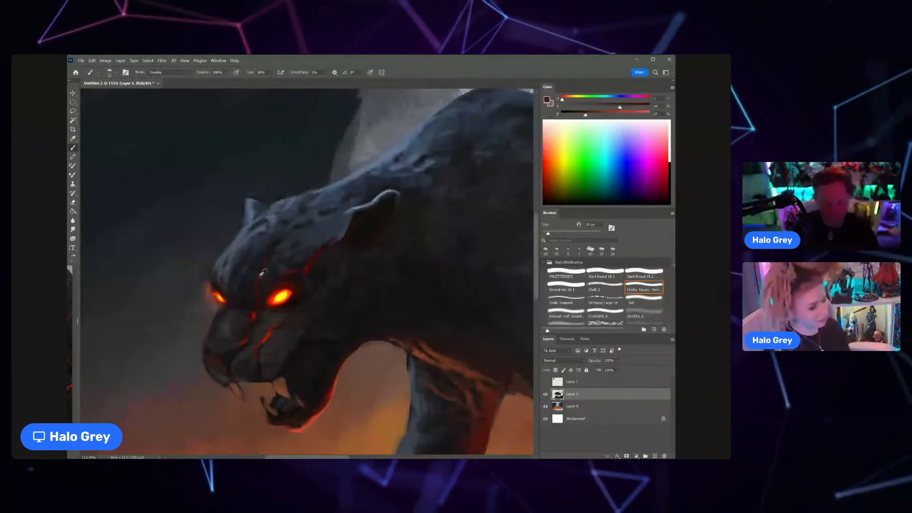
pyautogui.keyDown('alt'); pyautogui.click(278, 295); pyautogui.keyUp('alt')
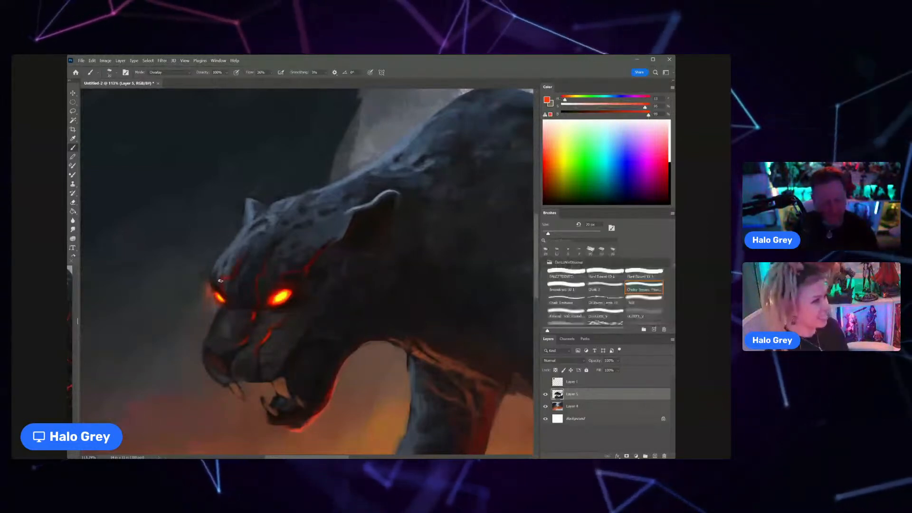
pyautogui.scroll(-5, 220, 281)
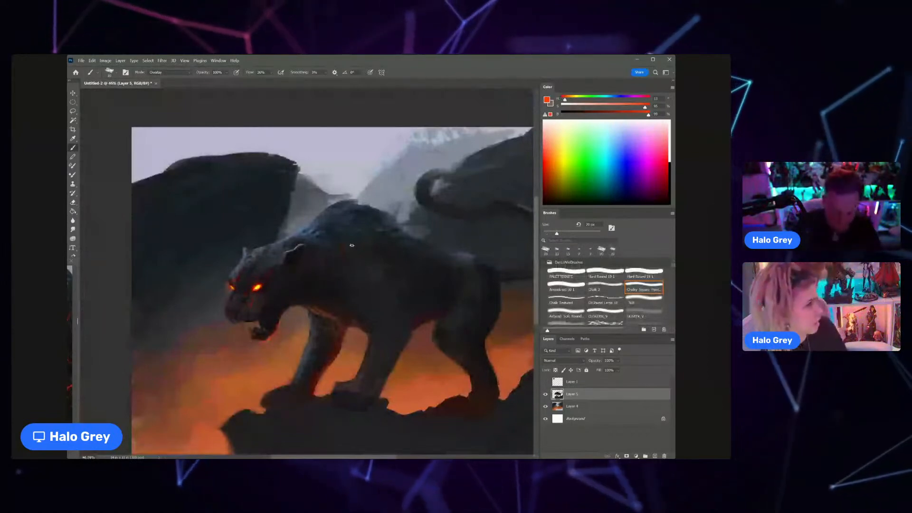
# Step: Paint orange-red Overlay markings as a long loop on the shoulder, with lines across the chest and down the far foreleg
pyautogui.moveTo(351, 246); pyautogui.dragTo(352, 278)
pyautogui.moveTo(361, 242); pyautogui.dragTo(354, 286)
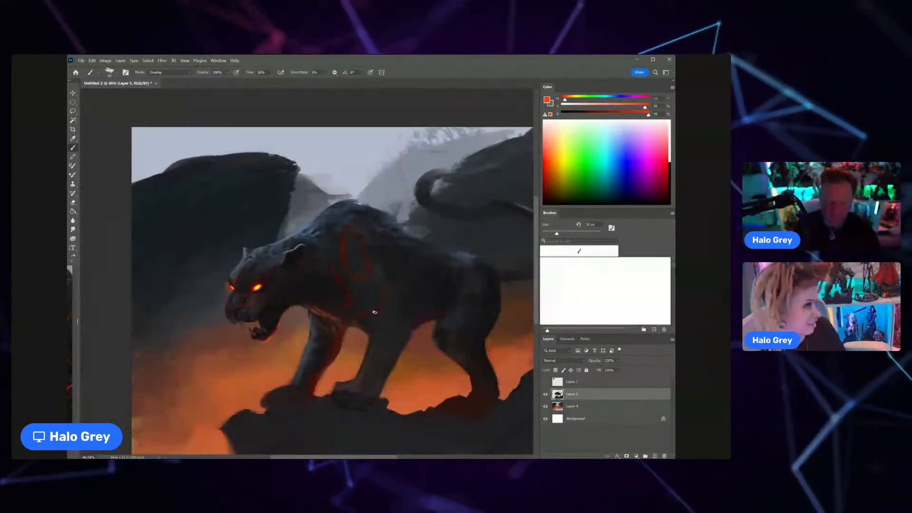
pyautogui.moveTo(392, 289); pyautogui.dragTo(376, 273)
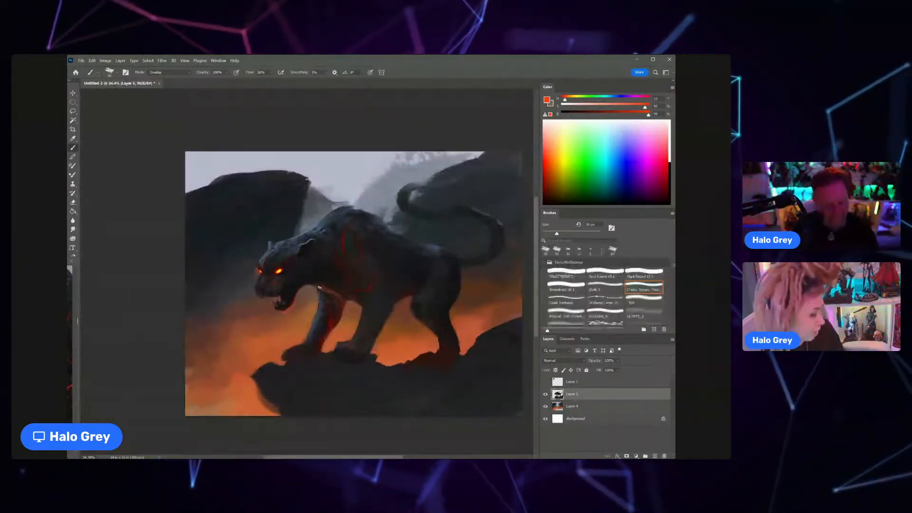
pyautogui.moveTo(358, 254); pyautogui.dragTo(346, 261)
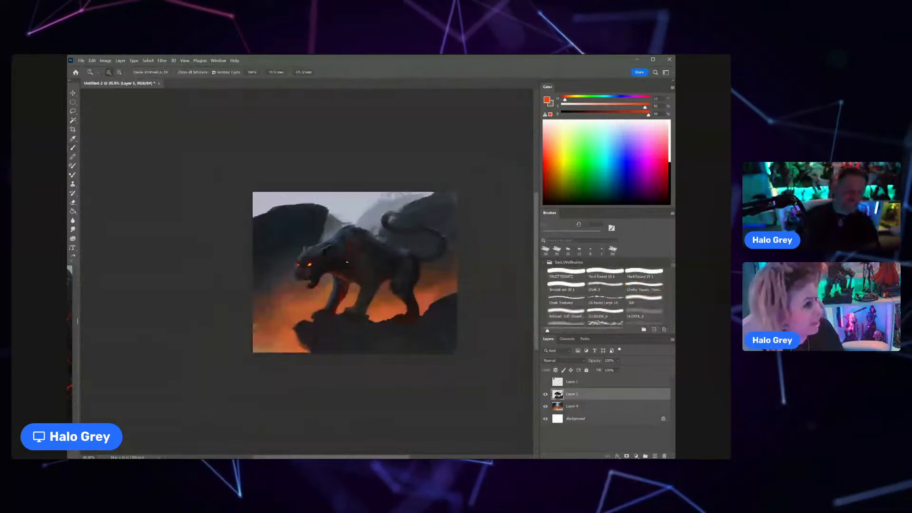
pyautogui.moveTo(328, 242); pyautogui.dragTo(354, 222)
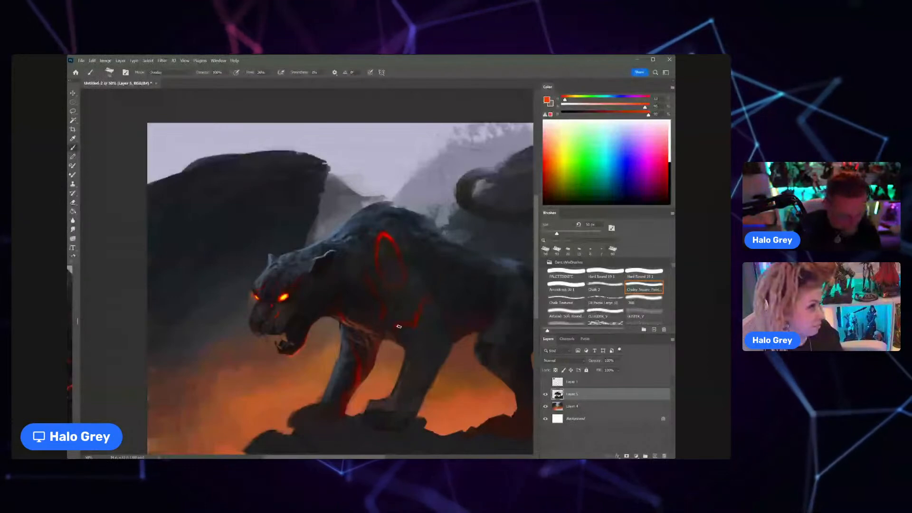
# Step: Adjust the brush size and paint a bright, tapering red line down the base of the neck in front of the shoulder loop
pyautogui.press('[')
pyautogui.press('[')
pyautogui.press('[')
pyautogui.press('[')
pyautogui.press('[')
pyautogui.press('[')
pyautogui.press('[')
pyautogui.press('[')
pyautogui.press('[')
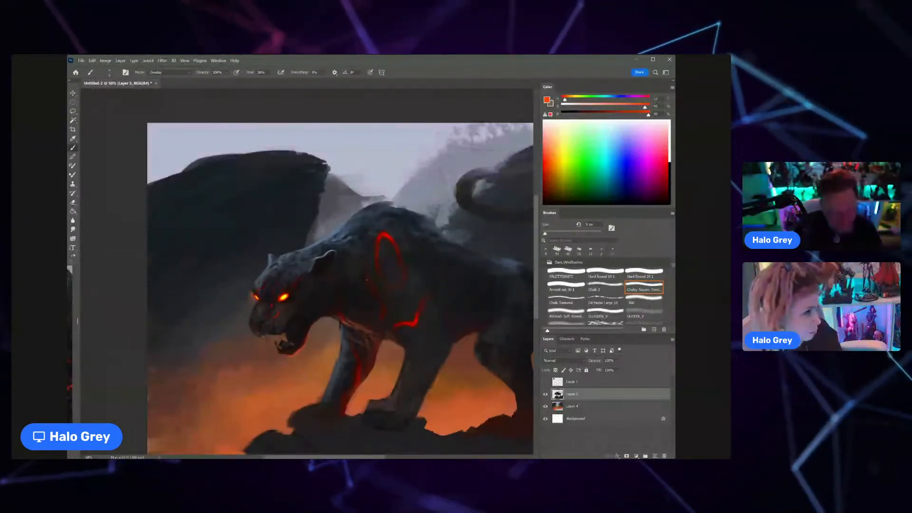
pyautogui.press(']')
pyautogui.press(']')
pyautogui.press(']')
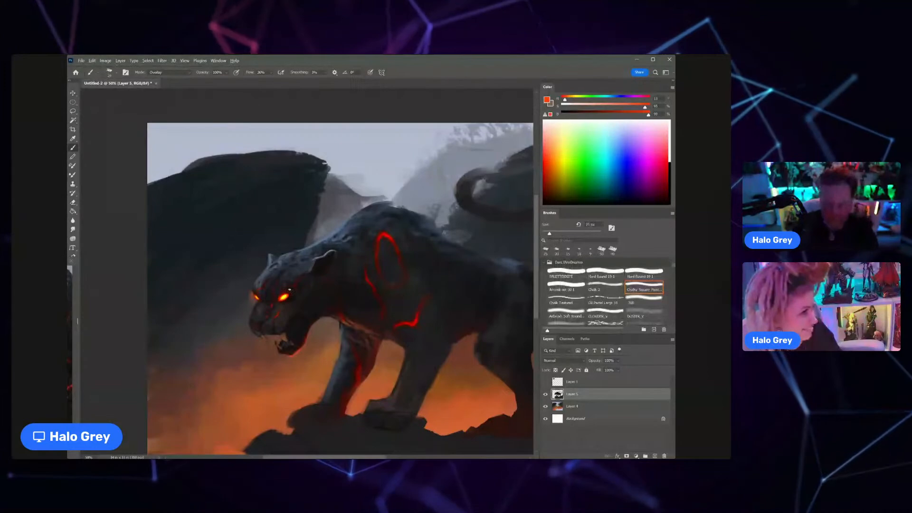
# Step: Sample yellow from the near eye and brighten the red brow and muzzle markings with a smaller brush
pyautogui.keyDown('alt'); pyautogui.click(284, 298); pyautogui.keyUp('alt')
pyautogui.hotkey('ctrl', 'space')
pyautogui.moveTo(287, 287); pyautogui.dragTo(305, 285)
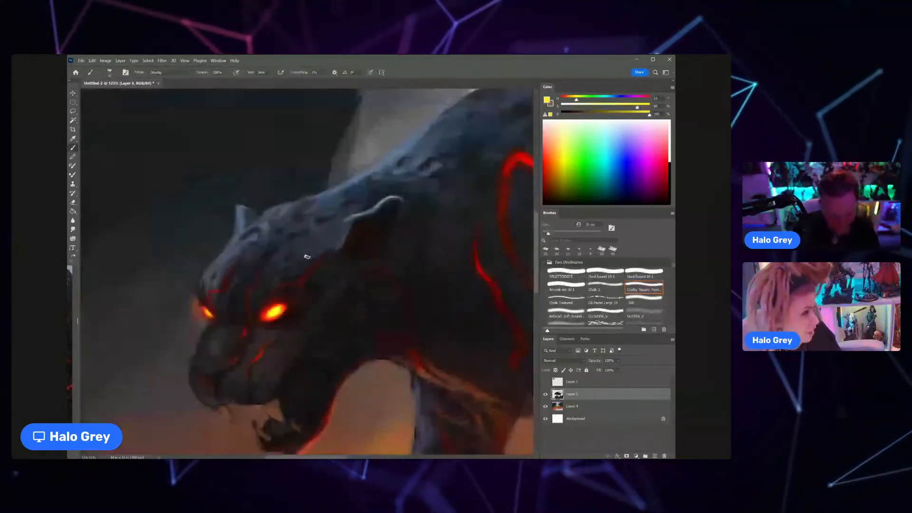
pyautogui.press('[')
pyautogui.press('[')
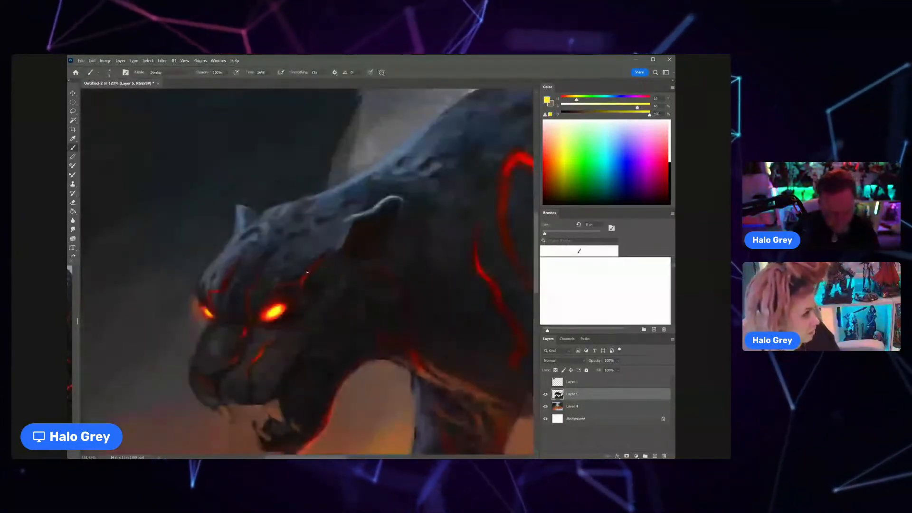
pyautogui.moveTo(303, 284)
pyautogui.mouseDown()
pyautogui.moveTo(307, 274)
pyautogui.moveTo(270, 290)
pyautogui.moveTo(299, 291)
pyautogui.moveTo(254, 318)
pyautogui.mouseUp()
pyautogui.hotkey('ctrl', 'space')
pyautogui.hotkey('ctrl', 'space')
pyautogui.press(']')
pyautogui.hotkey('ctrl', 'space')
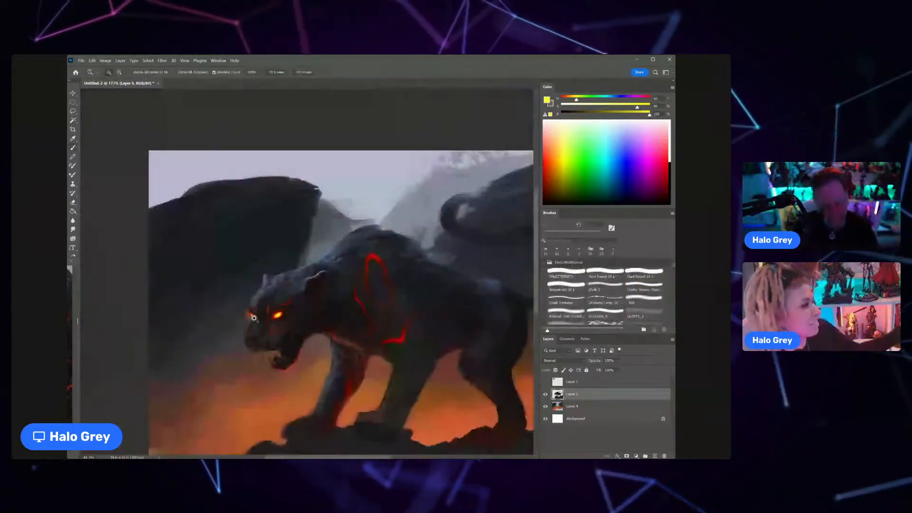
# Step: Desaturate the yellow, switch the brush to Normal mode, and refine the cat's front upper fang using its sampled ochre colour
pyautogui.moveTo(255, 318); pyautogui.dragTo(265, 321)
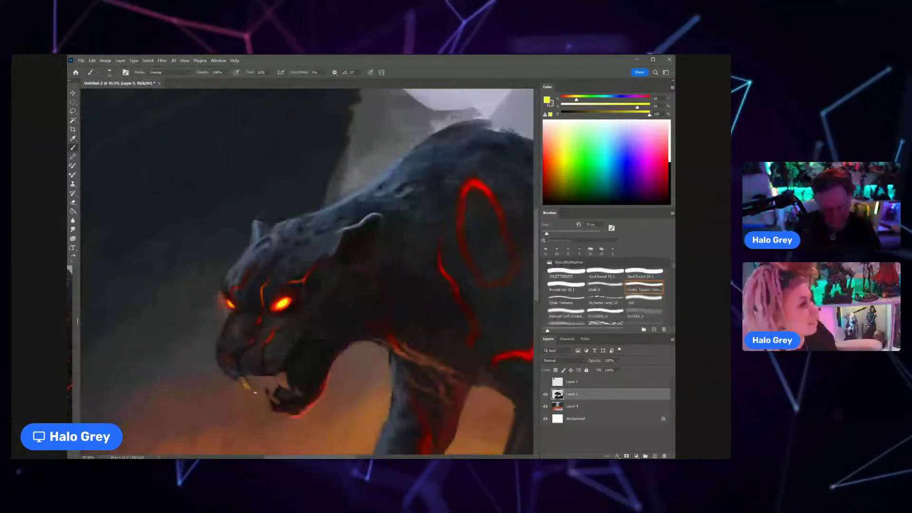
pyautogui.click(575, 106)
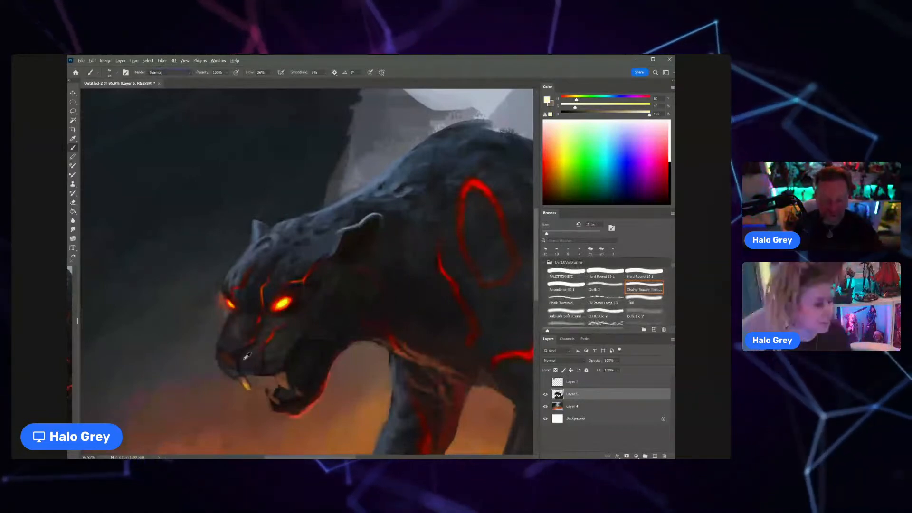
pyautogui.click(182, 74)
pyautogui.click(164, 80)
pyautogui.keyDown('alt'); pyautogui.click(247, 386); pyautogui.keyUp('alt')
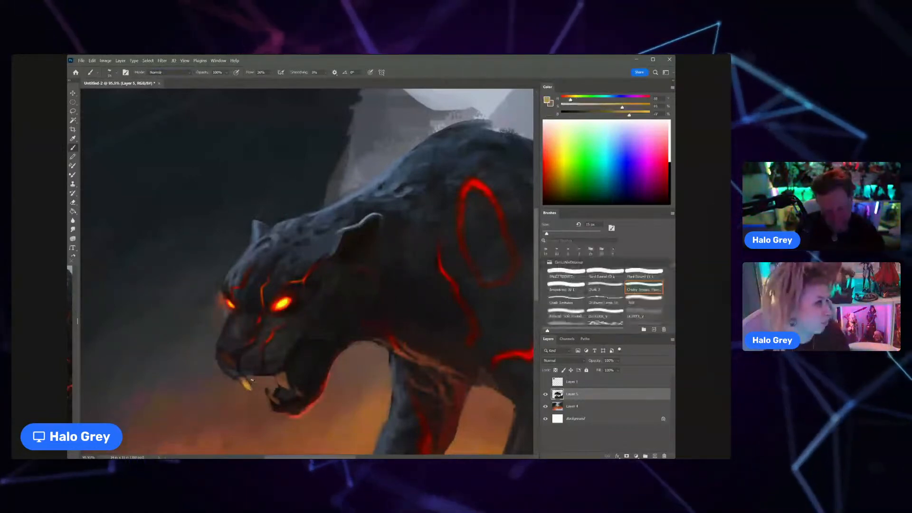
pyautogui.press('e')
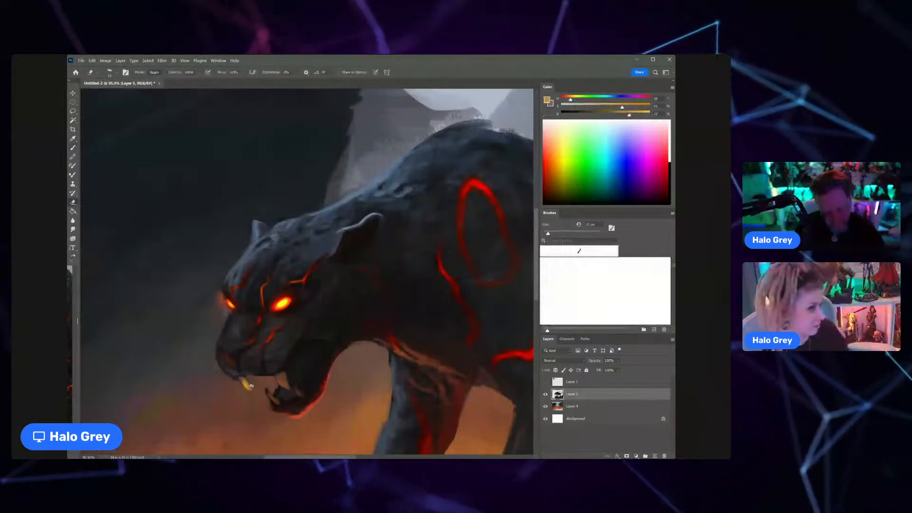
pyautogui.press('b')
# Step: Sample dark brown and deep red tones around the muzzle and refine the rear fang and the inside of the open mouth
pyautogui.keyDown('alt'); pyautogui.click(278, 333); pyautogui.keyUp('alt')
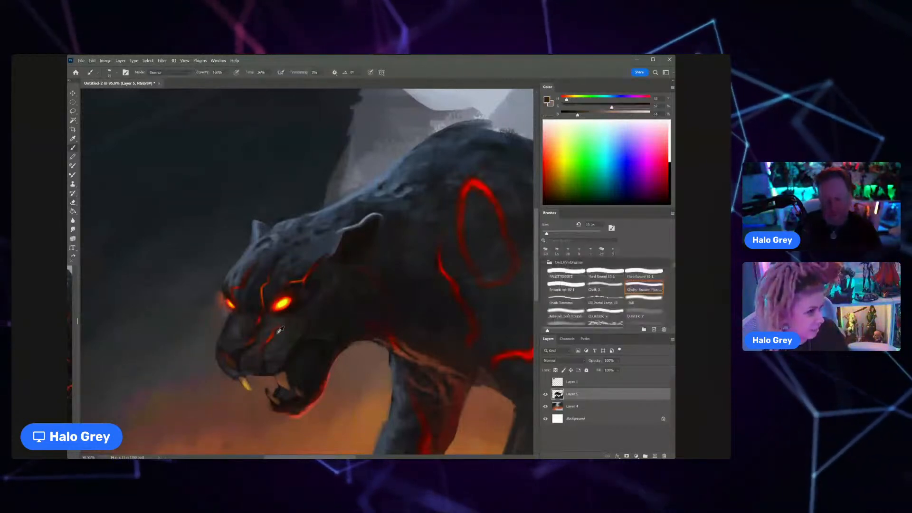
pyautogui.keyDown('alt'); pyautogui.click(286, 388); pyautogui.keyUp('alt')
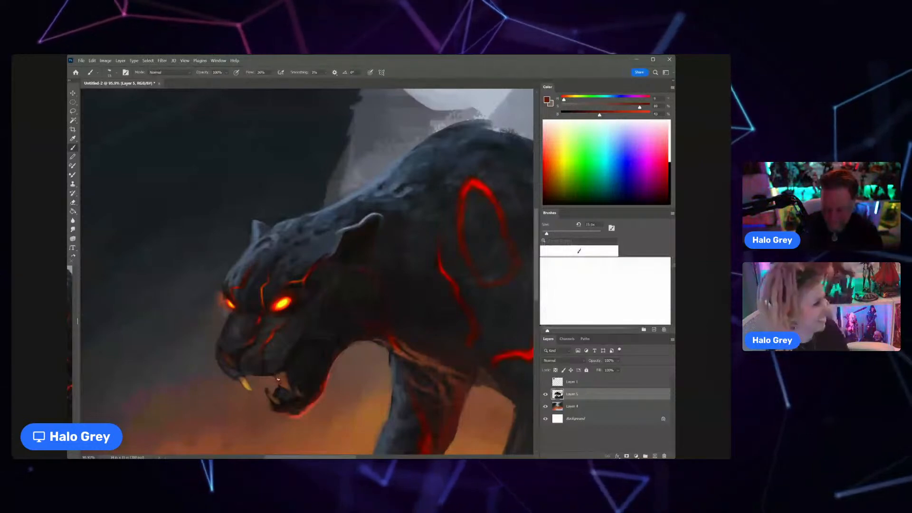
pyautogui.keyDown('alt'); pyautogui.click(275, 390); pyautogui.keyUp('alt')
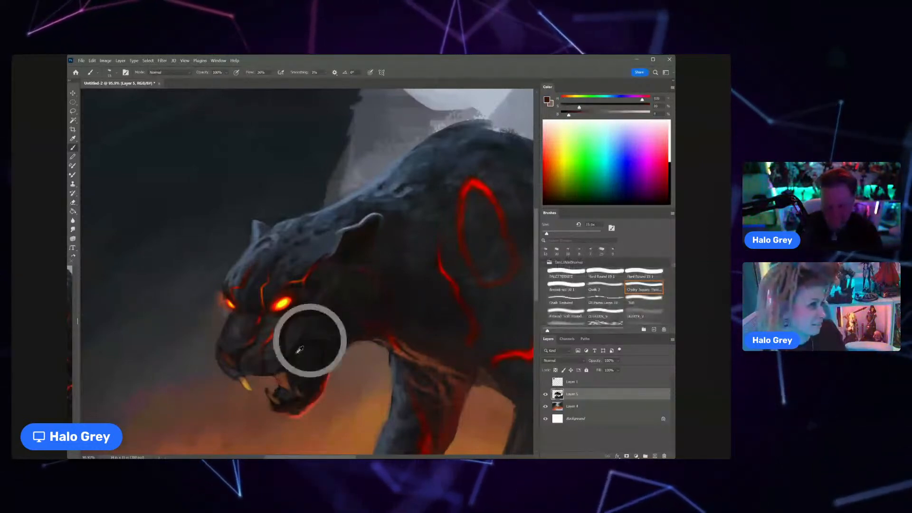
pyautogui.keyDown('alt'); pyautogui.click(309, 375); pyautogui.keyUp('alt')
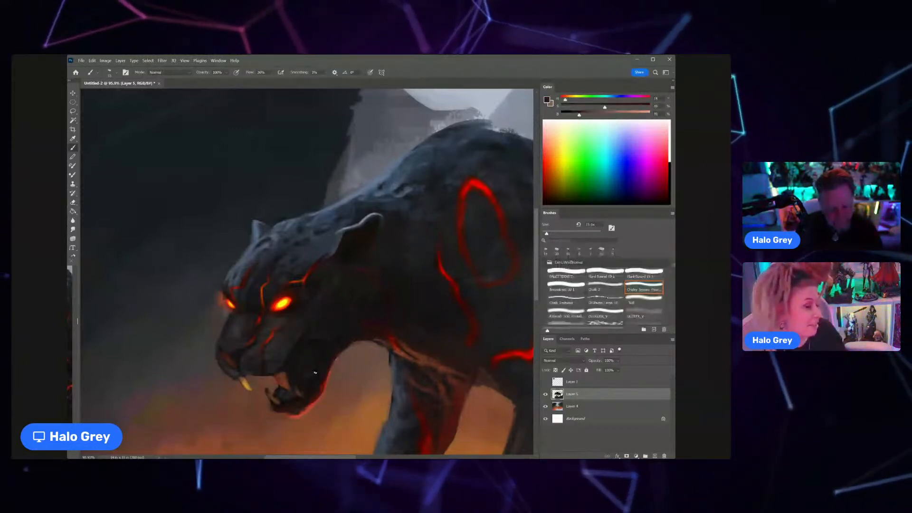
pyautogui.scroll(-5, 315, 373)
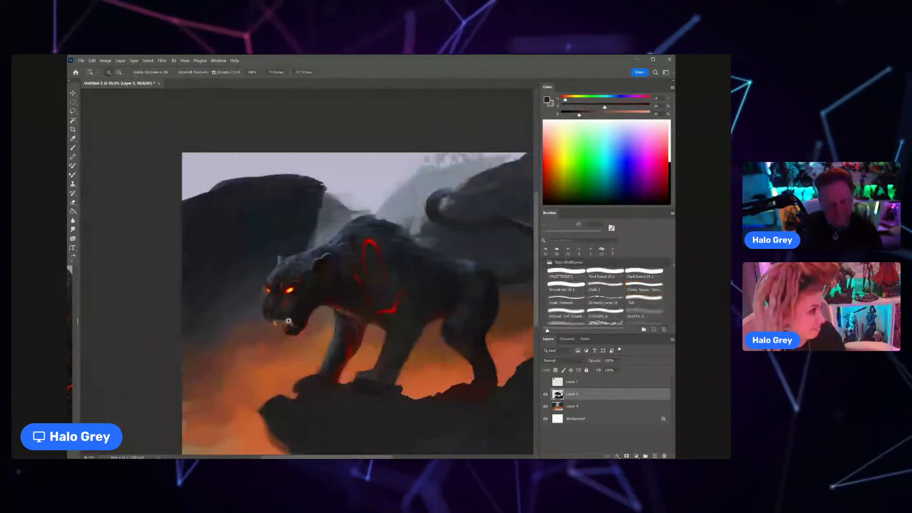
# Step: Sample blue-grey from the forehead and paint a rim light down the nose bridge, brightening it with a lighter, less saturated Overlay colour
pyautogui.scroll(5, 292, 315)
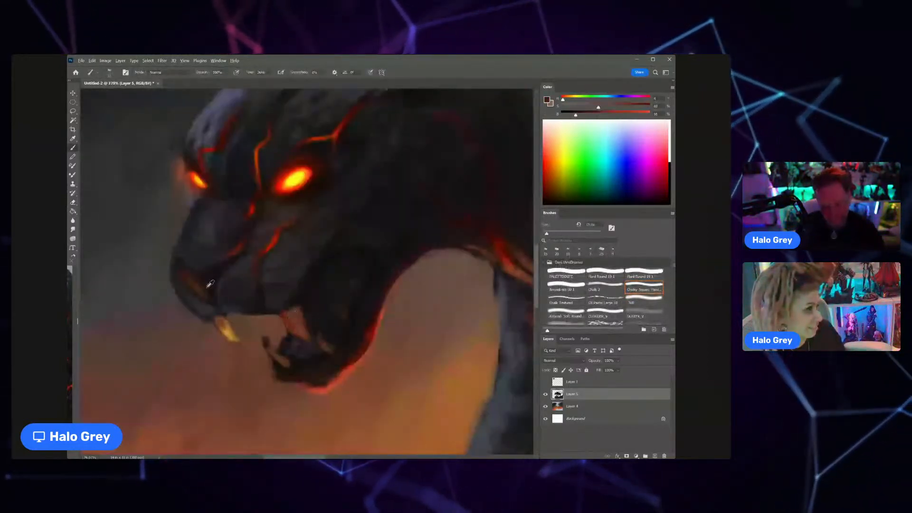
pyautogui.keyDown('alt'); pyautogui.click(212, 107); pyautogui.keyUp('alt')
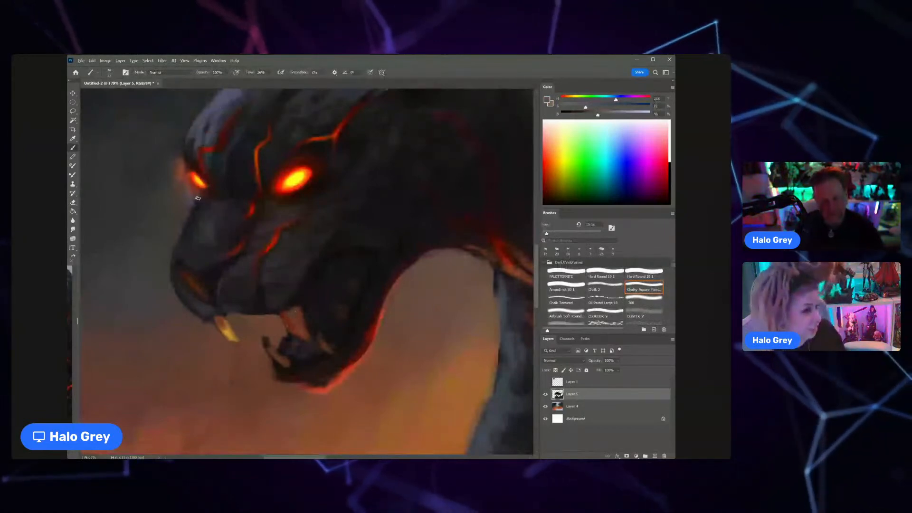
pyautogui.moveTo(197, 200); pyautogui.dragTo(177, 247)
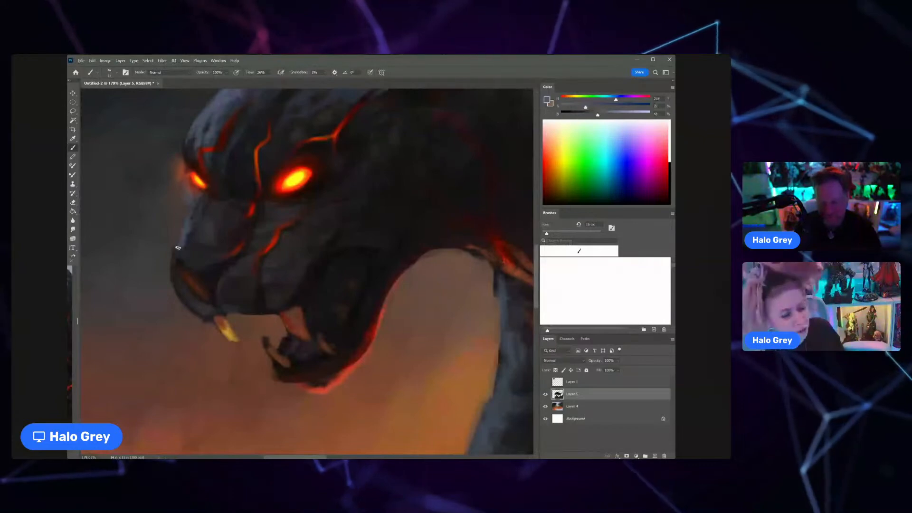
pyautogui.click(186, 75)
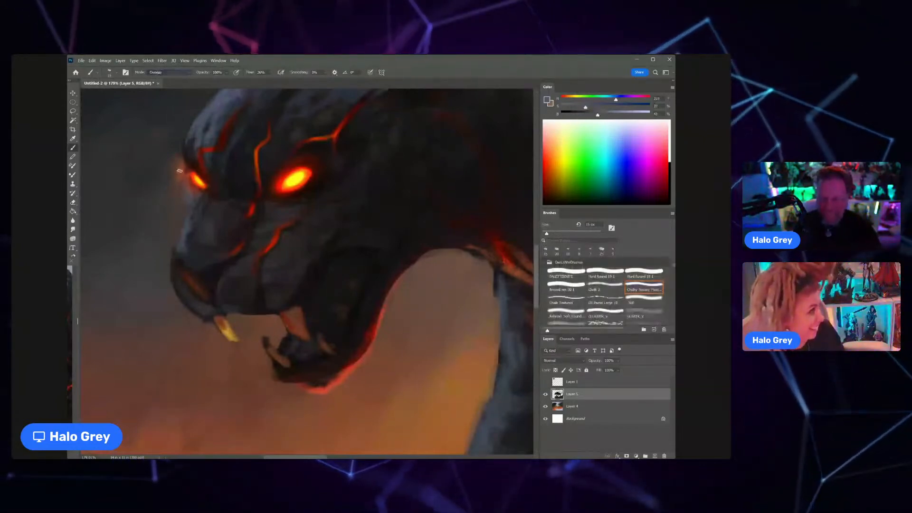
pyautogui.click(624, 114)
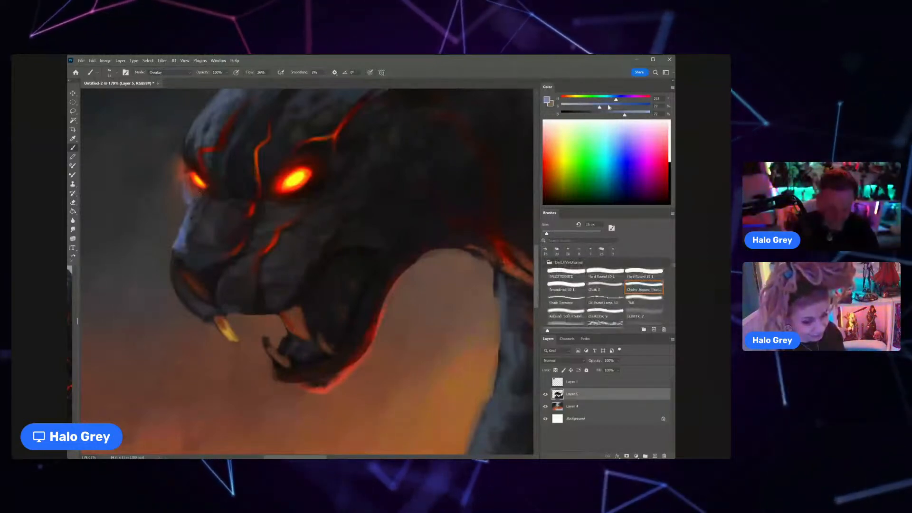
pyautogui.moveTo(608, 107); pyautogui.dragTo(571, 107)
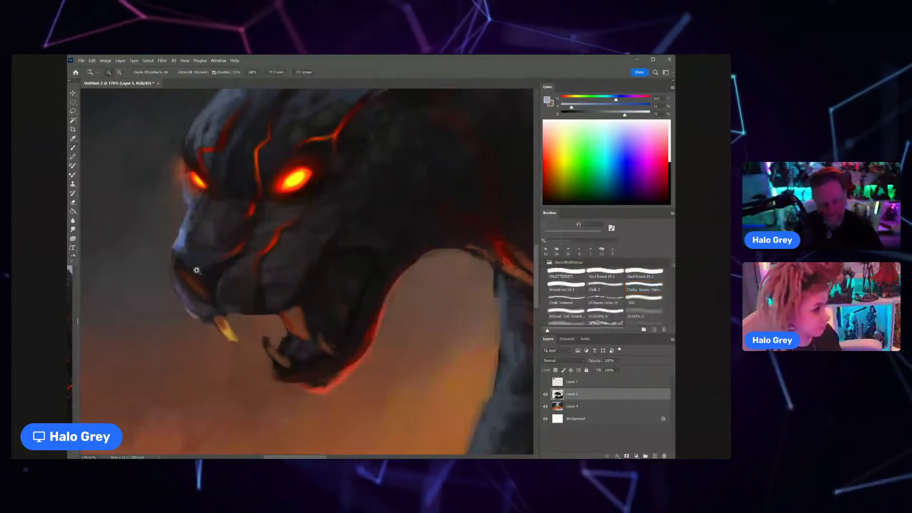
pyautogui.hotkey('ctrl', '0')
# Step: Highlight the top edge of the neck behind the ear, using Screen mode and a sampled dark blue-grey
pyautogui.moveTo(248, 236); pyautogui.dragTo(311, 198)
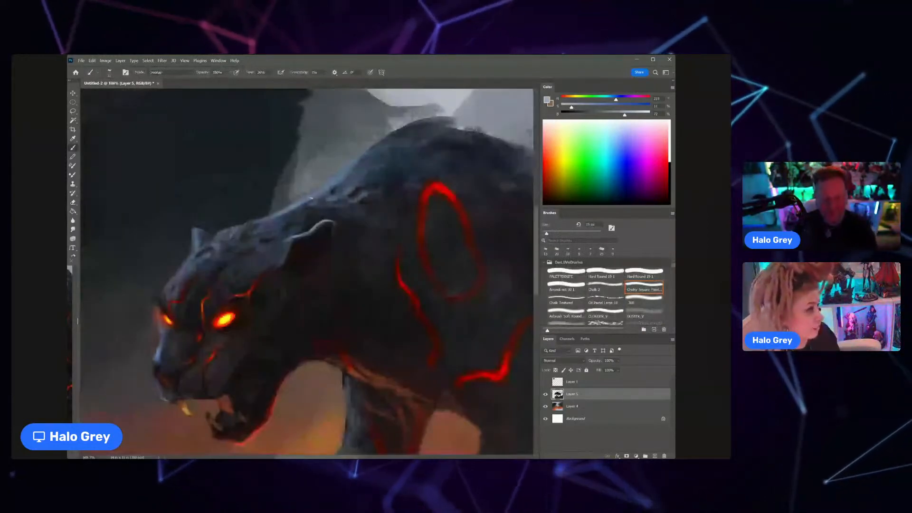
pyautogui.hotkey('alt', 'shift', 'd')
pyautogui.hotkey('alt', 'shift', 's')
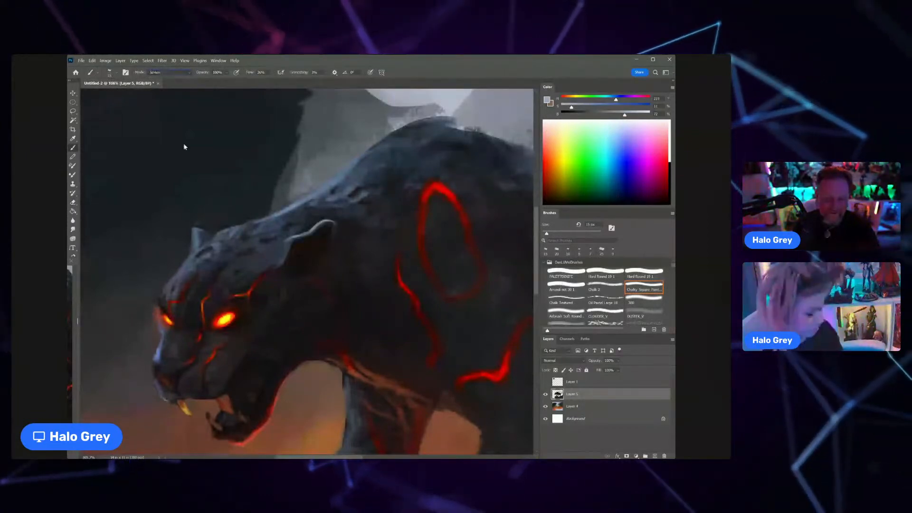
pyautogui.keyDown('alt'); pyautogui.click(294, 209); pyautogui.keyUp('alt')
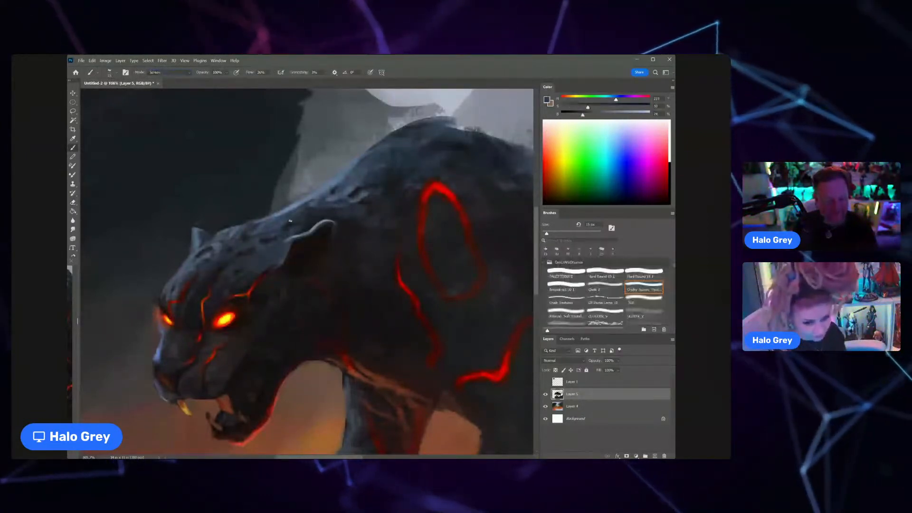
pyautogui.press('z')
pyautogui.moveTo(281, 242); pyautogui.dragTo(270, 243)
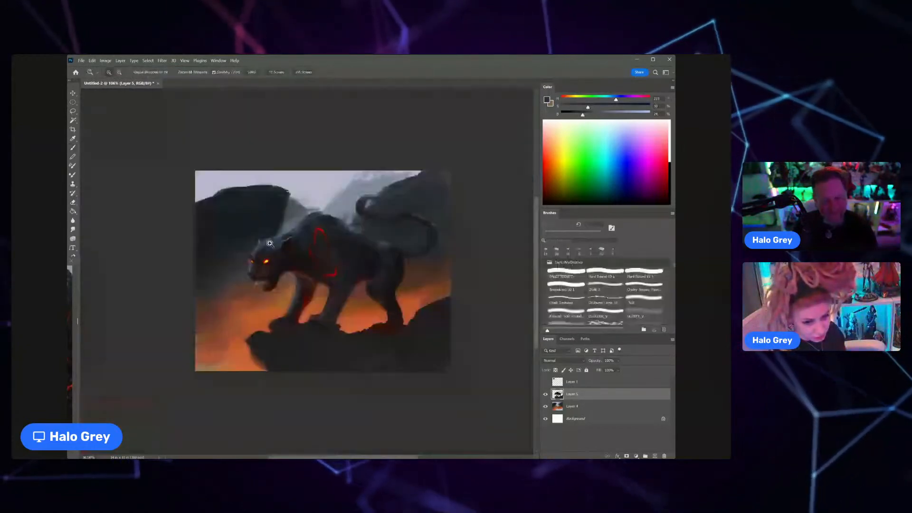
pyautogui.press('b')
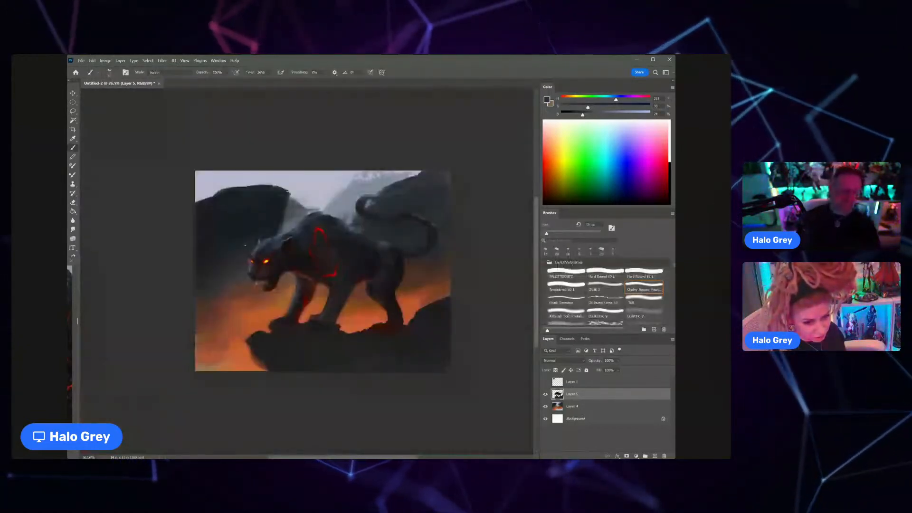
# Step: Enlarge the Screen-mode brush and softly lighten the top of the head and forehead with dark blue-grey
pyautogui.press('z')
pyautogui.moveTo(294, 224); pyautogui.dragTo(315, 218)
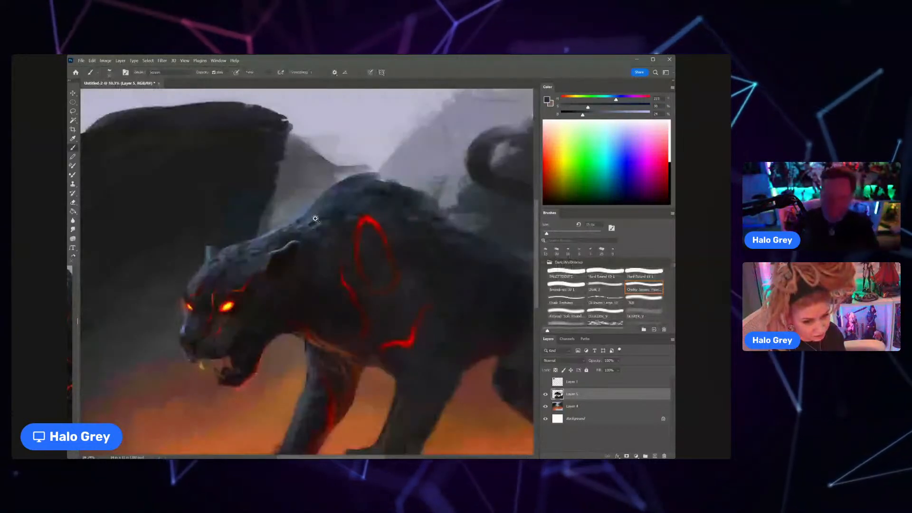
pyautogui.press('b')
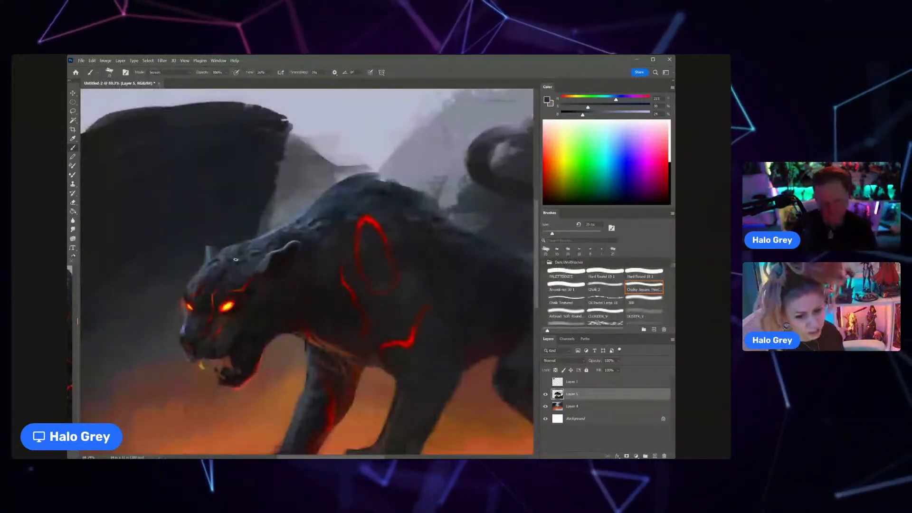
pyautogui.press('z')
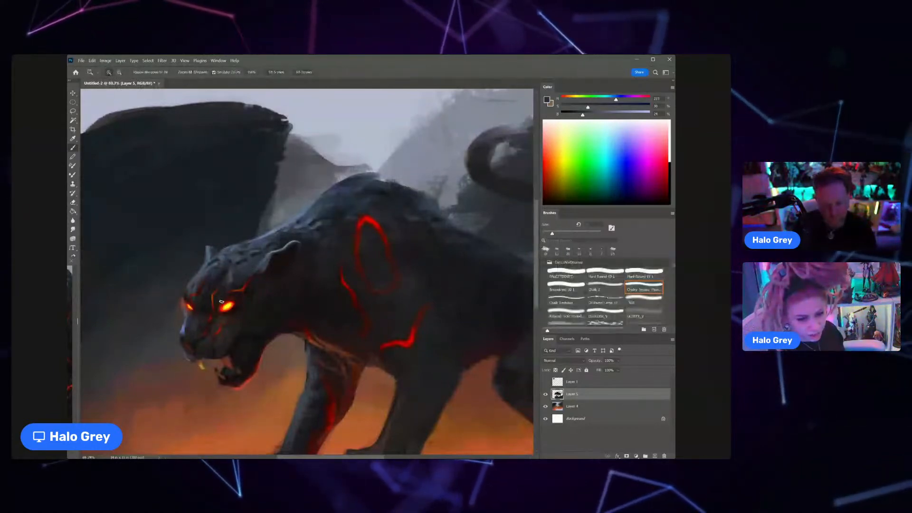
pyautogui.moveTo(252, 272)
pyautogui.mouseDown()
pyautogui.moveTo(224, 268)
pyautogui.moveTo(278, 258)
pyautogui.mouseUp()
pyautogui.press('z')
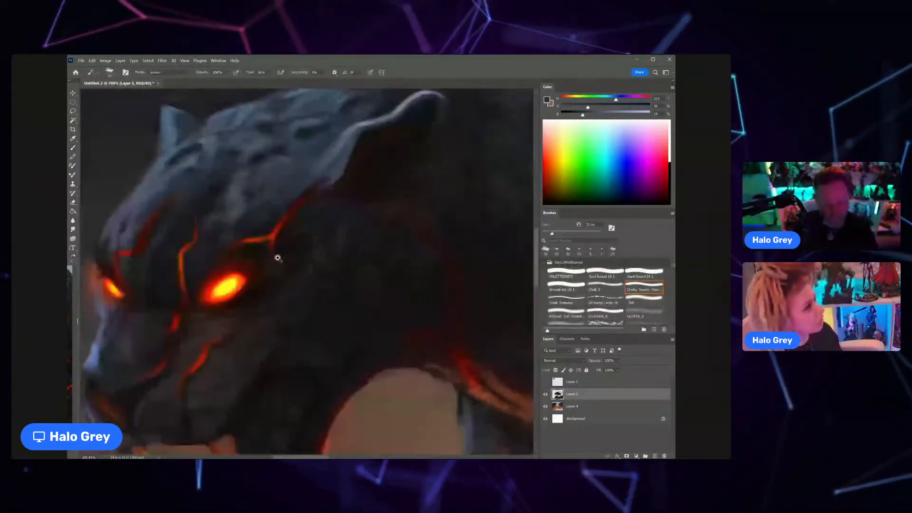
# Step: Sample dark tones with a smaller Normal-mode brush and refine the brow marking's upper end near the ear and the surrounding forehead
pyautogui.keyDown('alt'); pyautogui.click(287, 190); pyautogui.keyUp('alt')
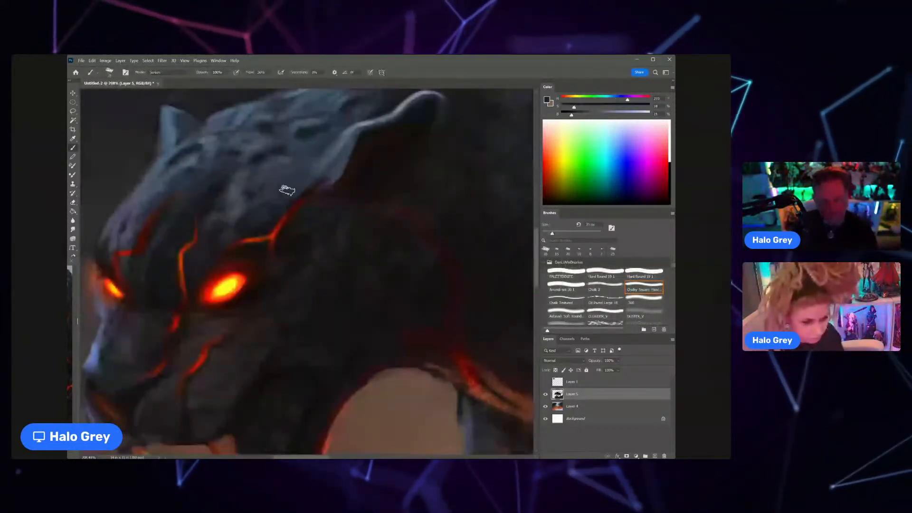
pyautogui.press('[')
pyautogui.press('[')
pyautogui.press('[')
pyautogui.press('[')
pyautogui.press('[')
pyautogui.press('[')
pyautogui.click(188, 73)
pyautogui.click(158, 80)
pyautogui.press(']')
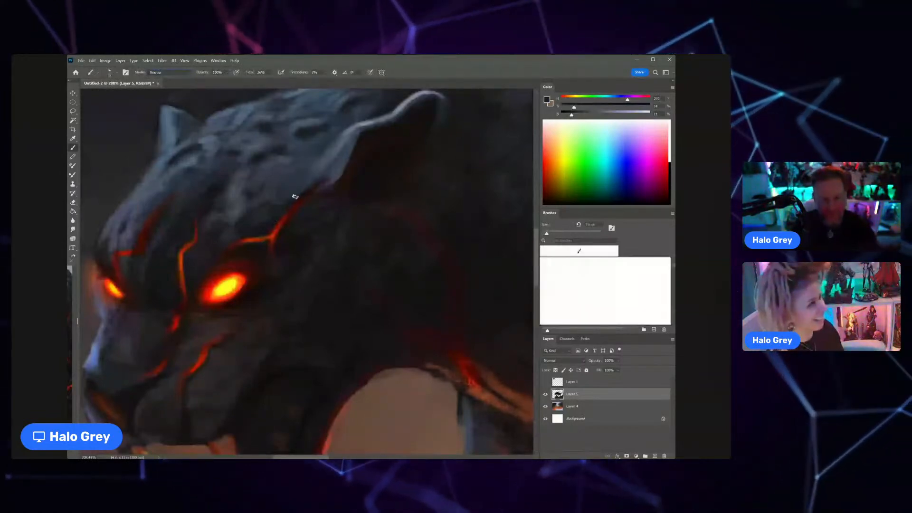
pyautogui.keyDown('alt'); pyautogui.click(305, 190); pyautogui.keyUp('alt')
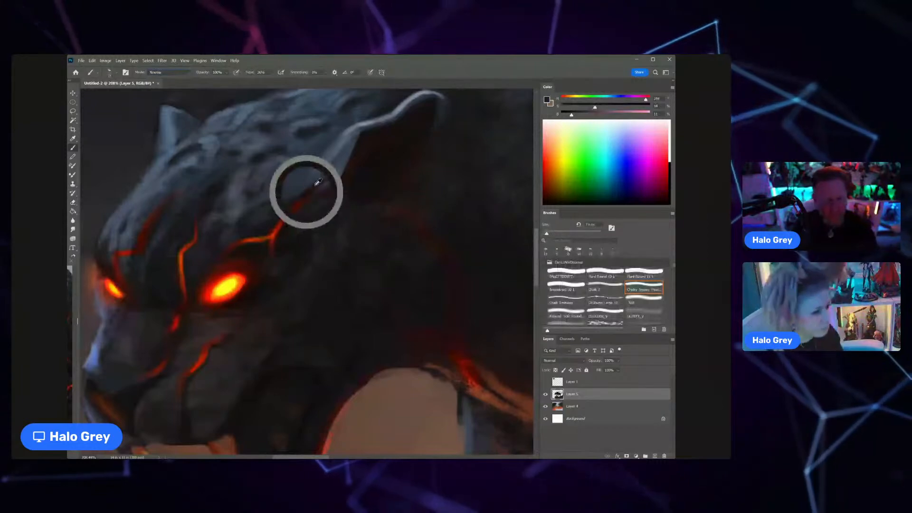
pyautogui.scroll(-10, 231, 266)
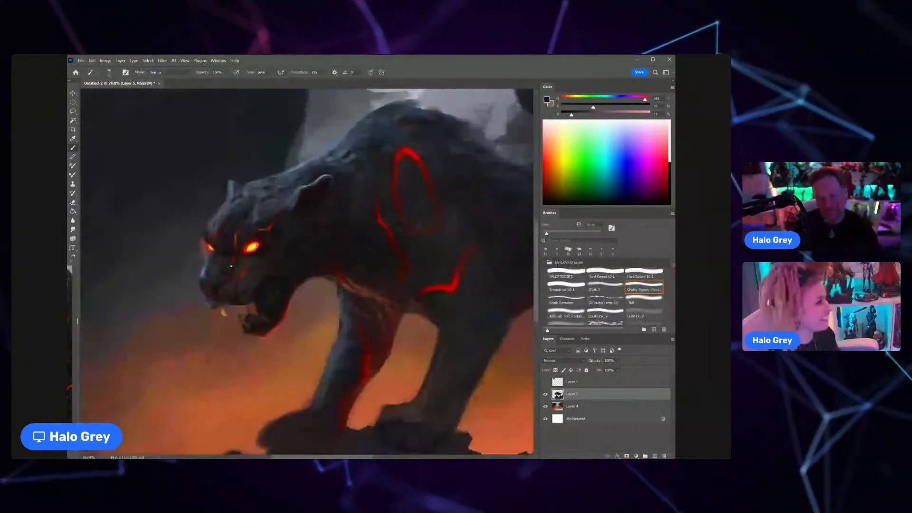
pyautogui.scroll(8, 231, 266)
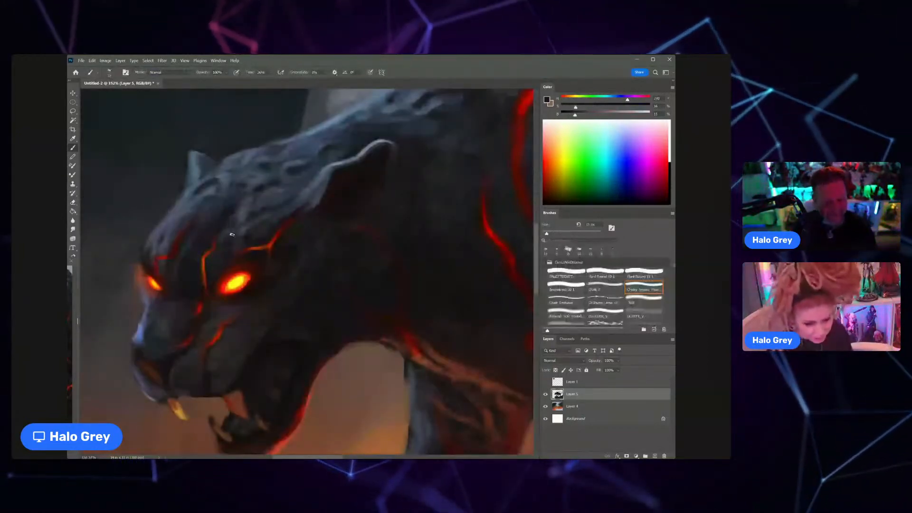
pyautogui.scroll(-6, 232, 234)
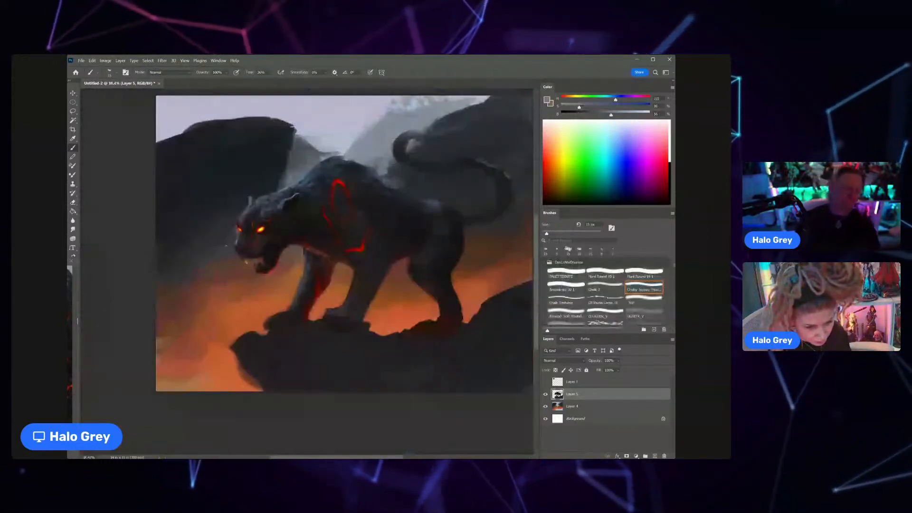
# Step: Choose the first brush in another brush group, enlarge it, and paint grey-blue highlights along the upper edge of the neck
pyautogui.scroll(-5, 571, 295)
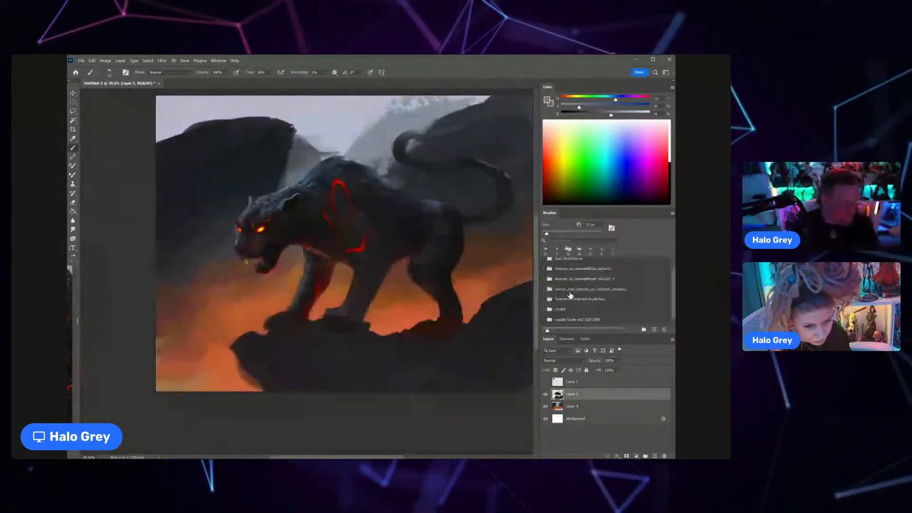
pyautogui.click(570, 309)
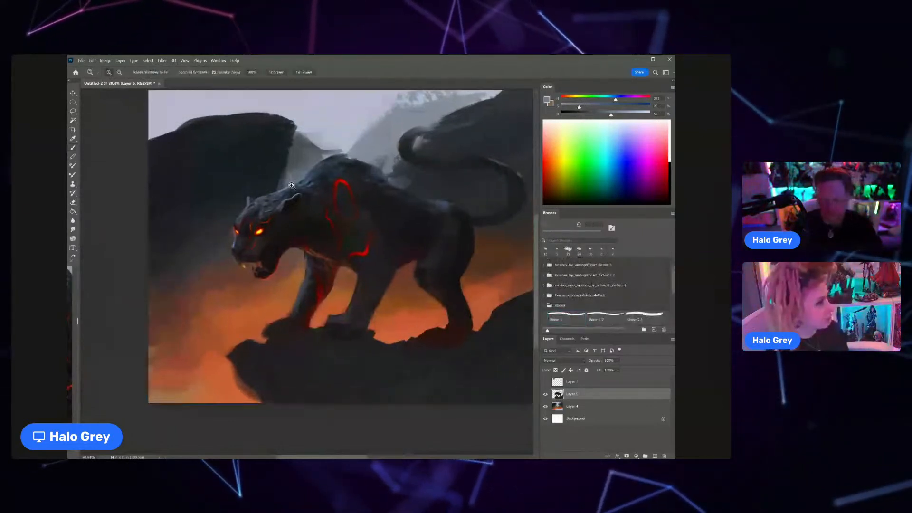
pyautogui.scroll(6, 285, 190)
pyautogui.keyDown('alt'); pyautogui.click(321, 204); pyautogui.keyUp('alt')
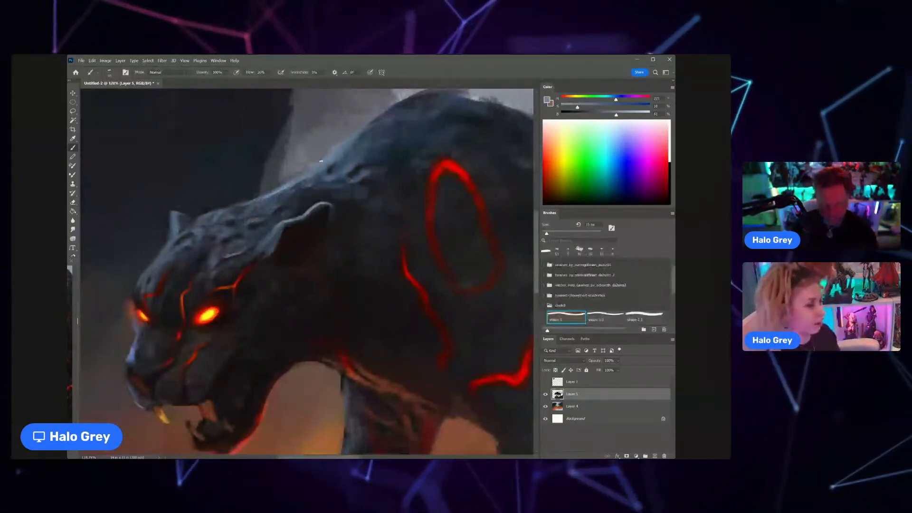
pyautogui.press(']')
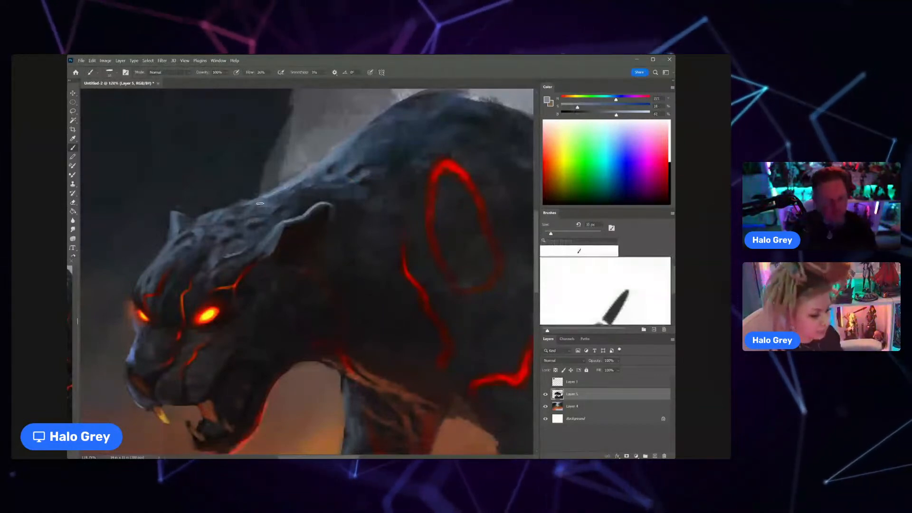
pyautogui.scroll(-8, 260, 203)
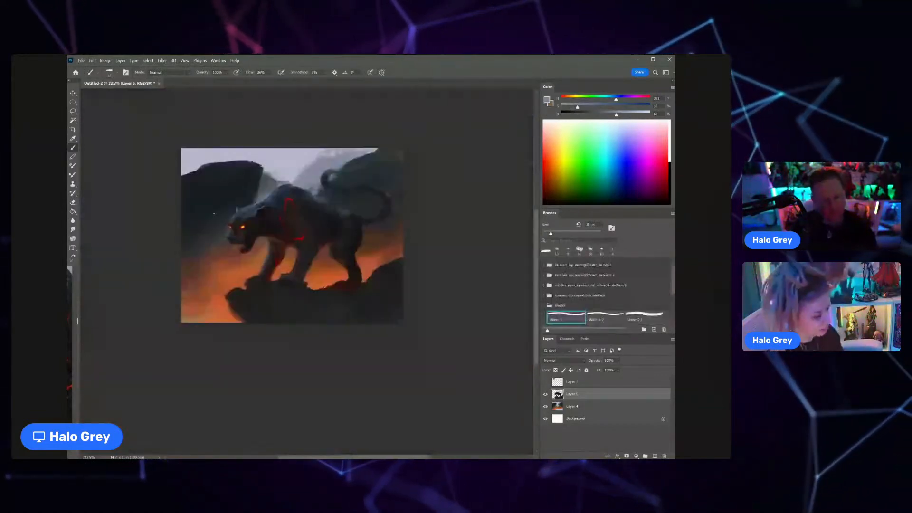
# Step: Sample light grey-blue and, with a smaller brush, paint a cool highlight along the front edge of the far foreleg
pyautogui.press('z')
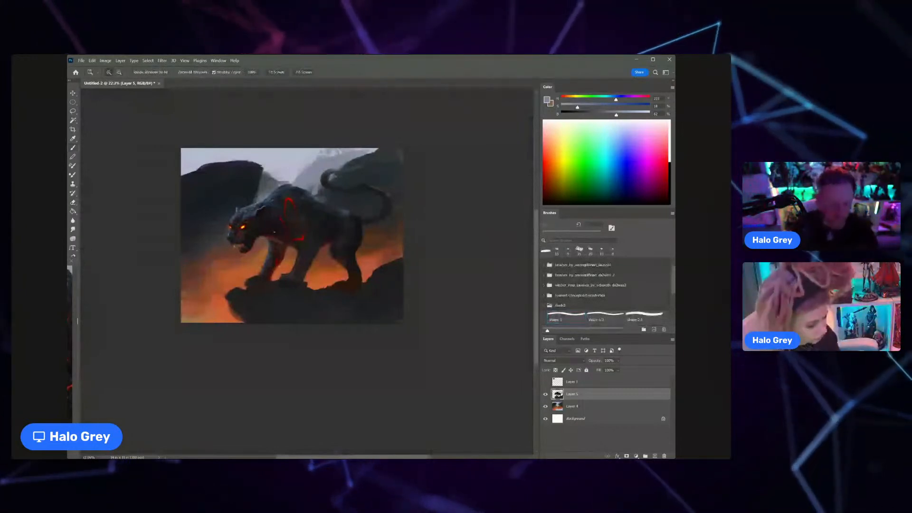
pyautogui.moveTo(274, 233); pyautogui.dragTo(324, 233)
pyautogui.keyDown('alt'); pyautogui.click(240, 97); pyautogui.keyUp('alt')
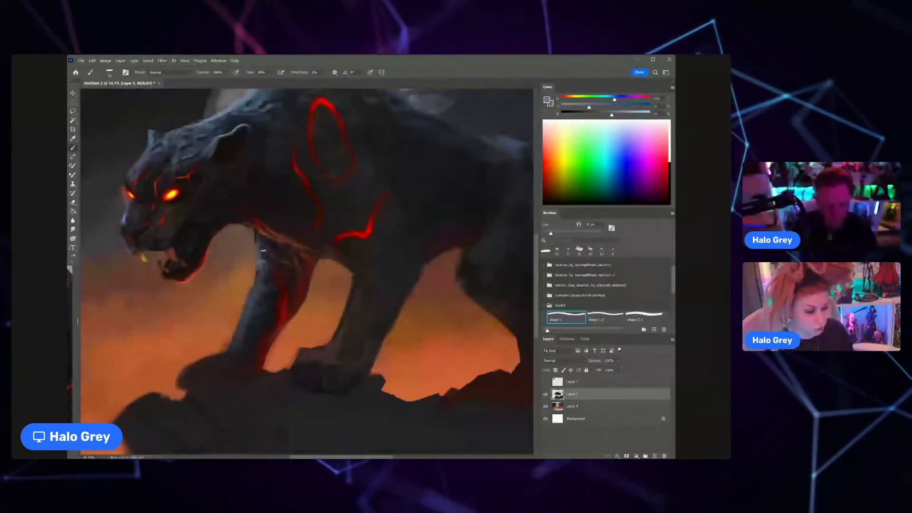
pyautogui.press('[')
pyautogui.press('[')
pyautogui.press('[')
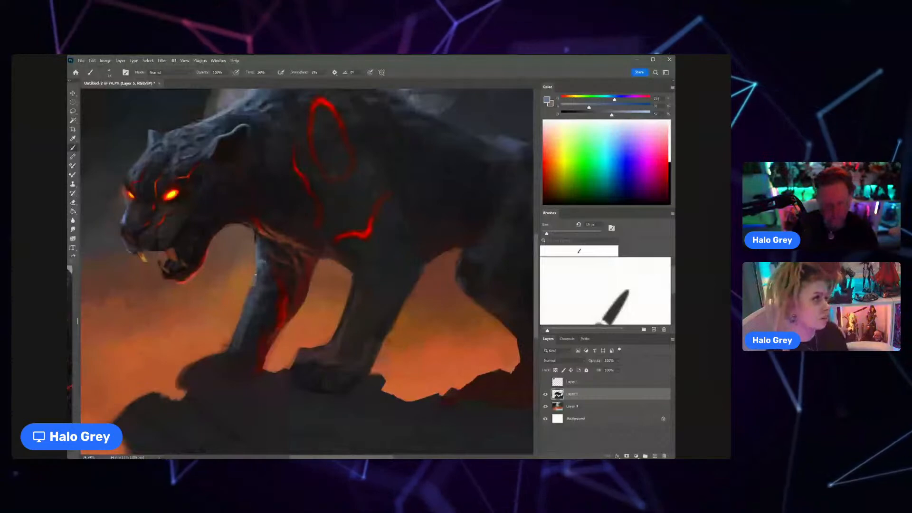
pyautogui.keyDown('alt'); pyautogui.click(269, 268); pyautogui.keyUp('alt')
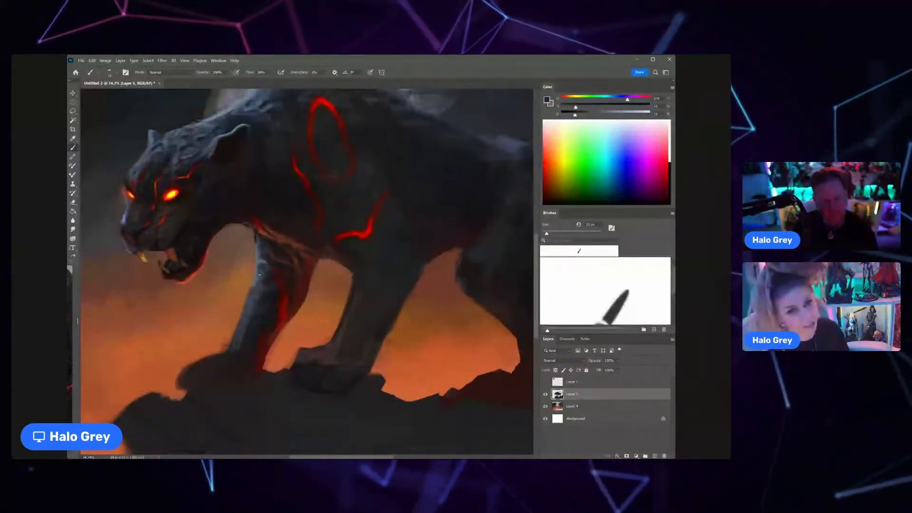
pyautogui.keyDown('alt'); pyautogui.click(246, 124); pyautogui.keyUp('alt')
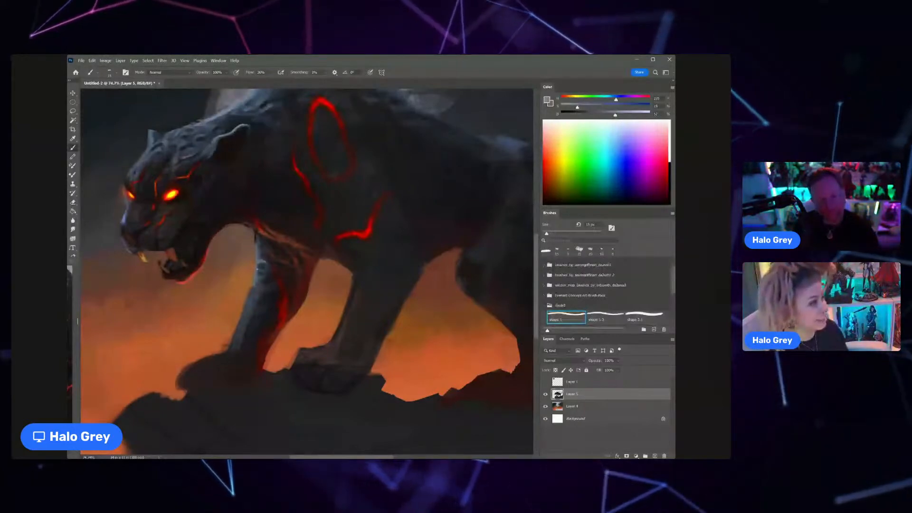
pyautogui.moveTo(257, 270); pyautogui.dragTo(252, 299)
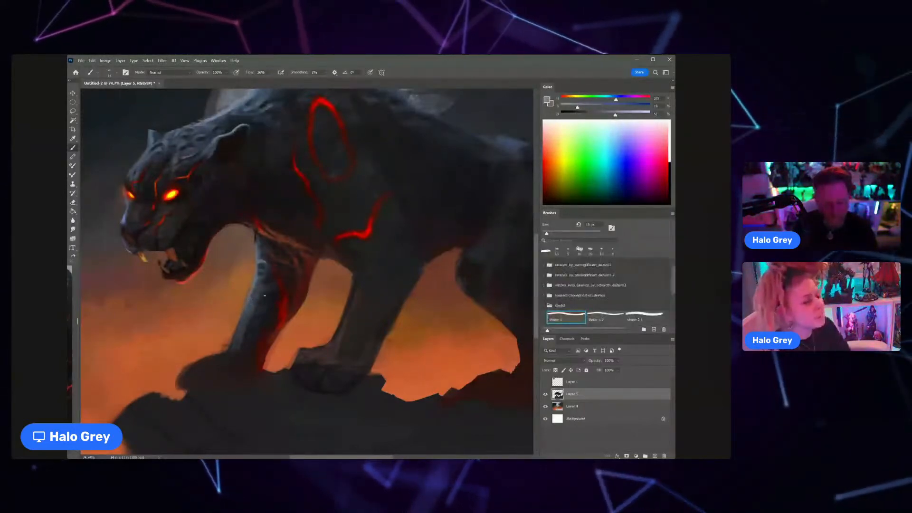
# Step: Touch up the upper fangs in the open mouth with a small brush and a sampled ochre tone
pyautogui.press('z')
pyautogui.moveTo(254, 293); pyautogui.dragTo(239, 301)
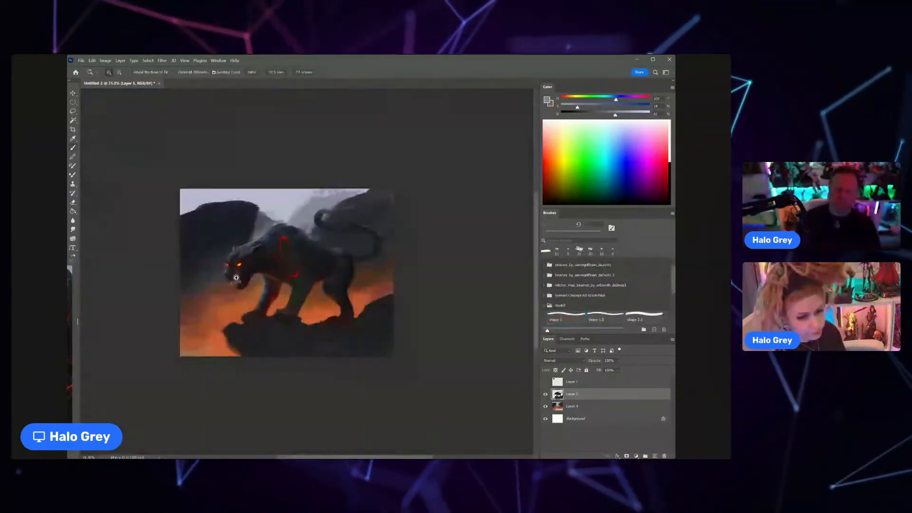
pyautogui.keyDown('alt'); pyautogui.click(175, 288); pyautogui.keyUp('alt')
pyautogui.moveTo(236, 278)
pyautogui.mouseDown()
pyautogui.moveTo(266, 278)
pyautogui.moveTo(238, 290)
pyautogui.mouseUp()
pyautogui.click(568, 250)
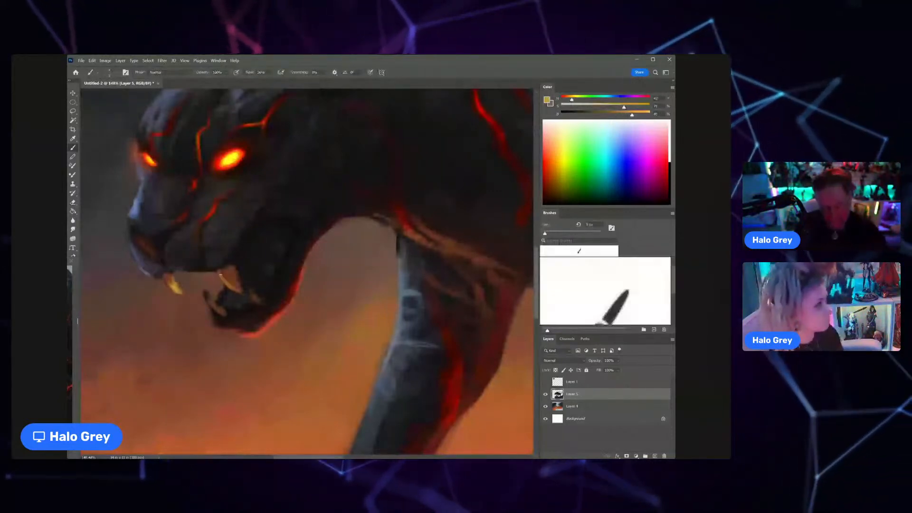
pyautogui.moveTo(249, 254); pyautogui.dragTo(239, 254)
# Step: Sample dark and blue-grey tones from the head and refine the brow and muzzle, reducing the brush size for the muzzle
pyautogui.keyDown('alt'); pyautogui.click(247, 204); pyautogui.keyUp('alt')
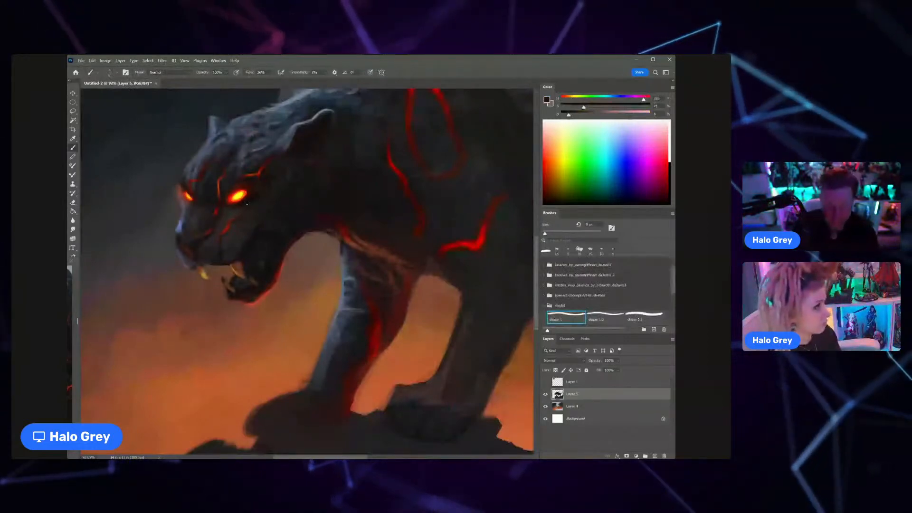
pyautogui.click(546, 250)
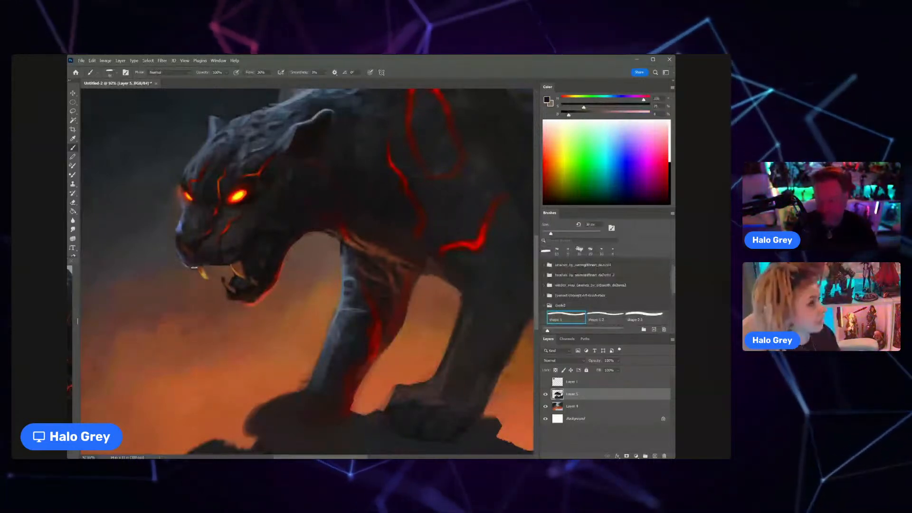
pyautogui.moveTo(247, 240); pyautogui.dragTo(277, 287)
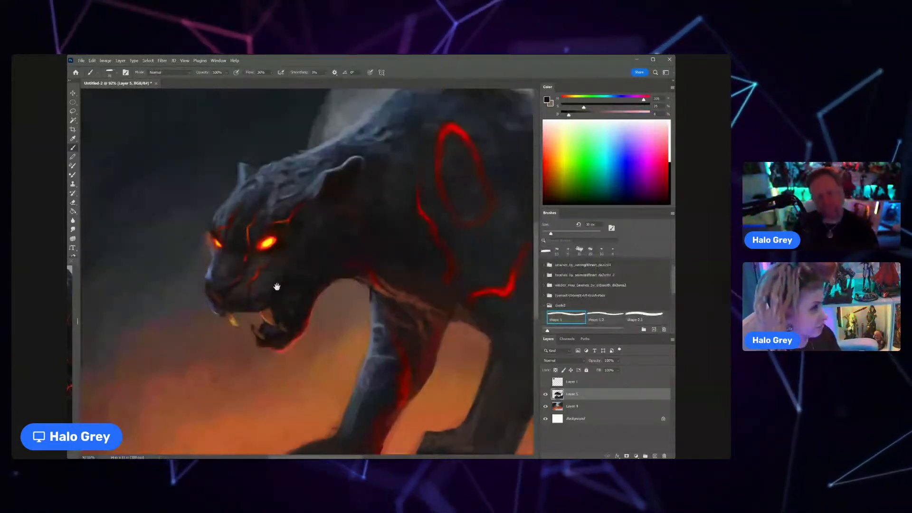
pyautogui.keyDown('alt'); pyautogui.click(263, 196); pyautogui.keyUp('alt')
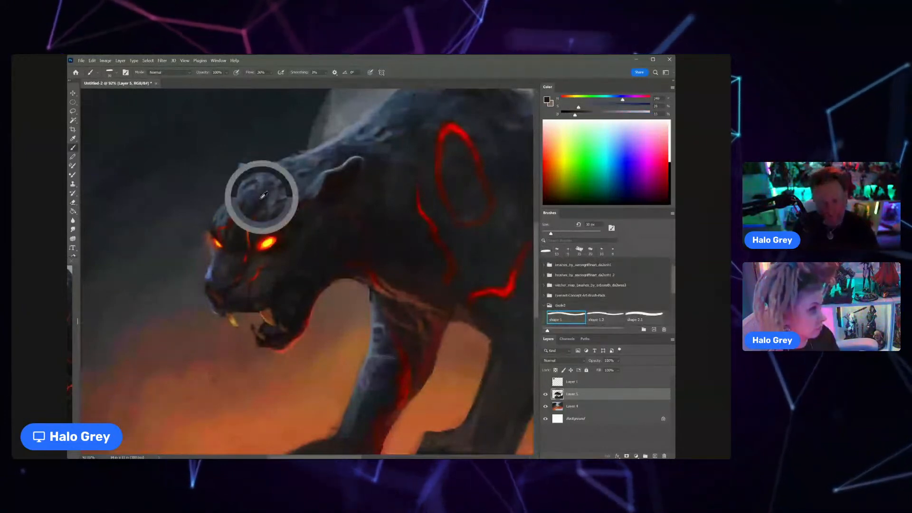
pyautogui.keyDown('alt'); pyautogui.click(263, 196); pyautogui.keyUp('alt')
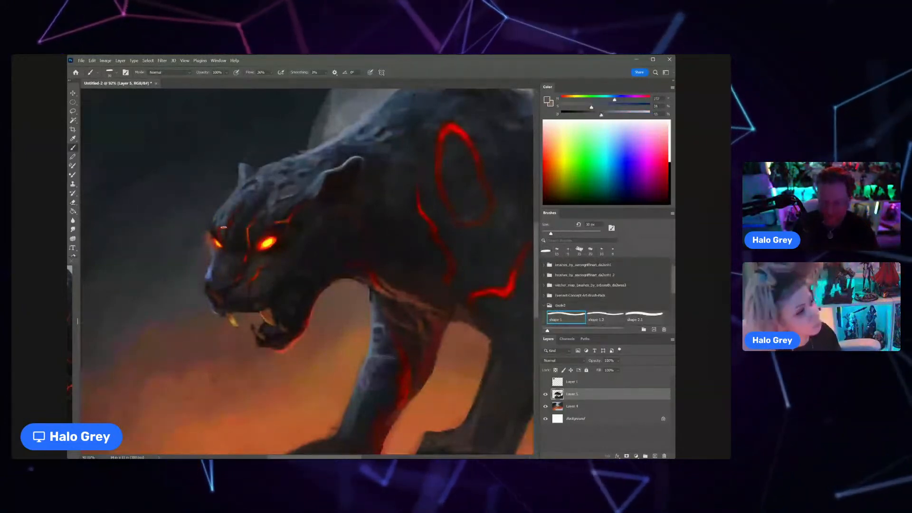
pyautogui.press('[')
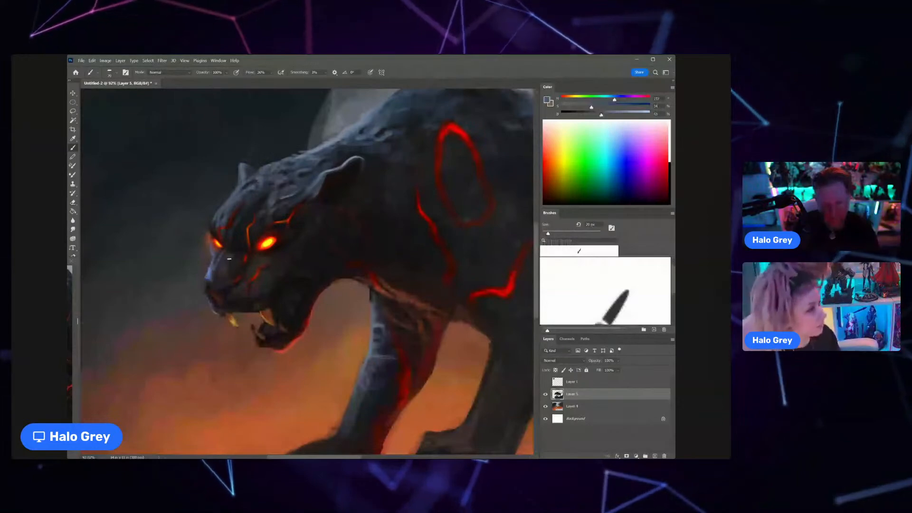
pyautogui.moveTo(231, 270); pyautogui.dragTo(208, 265)
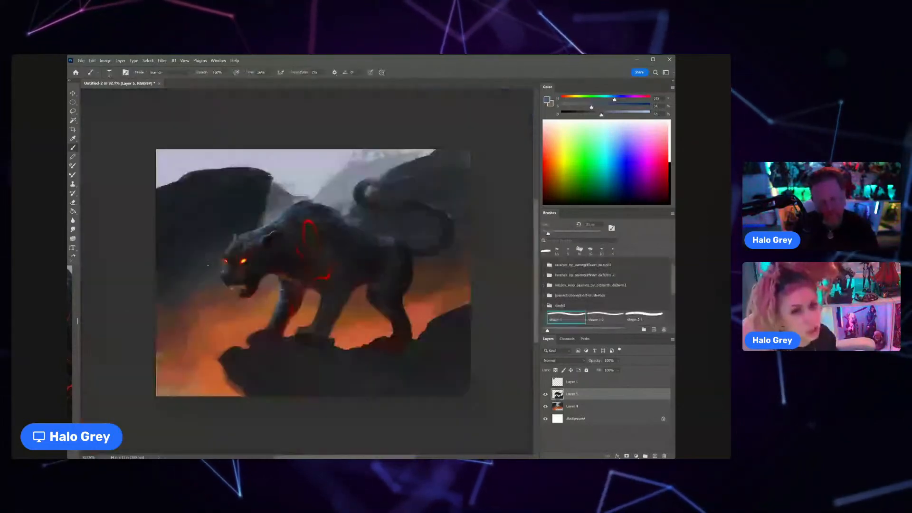
# Step: Erase stray paint along the front contour of the face, from the forehead down past the eye to the upper lip
pyautogui.hotkey('ctrl', 'space')
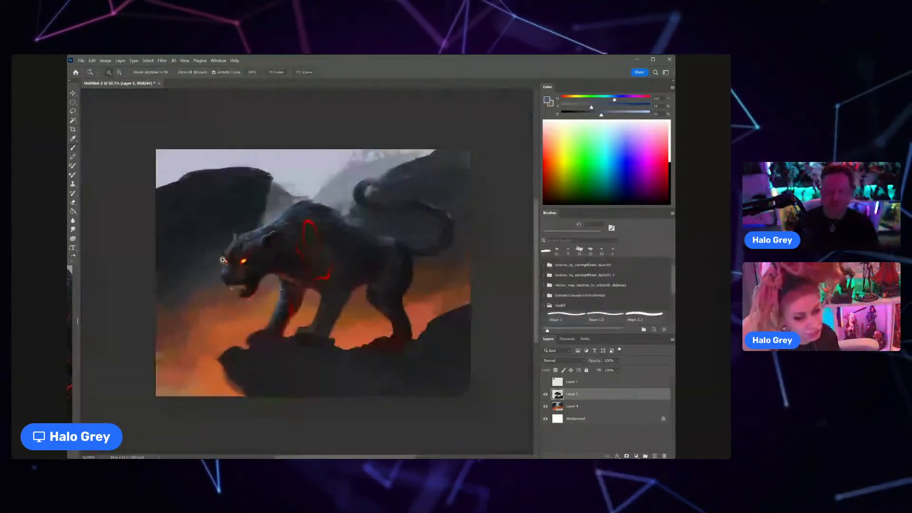
pyautogui.moveTo(223, 261); pyautogui.dragTo(253, 260)
pyautogui.press('e')
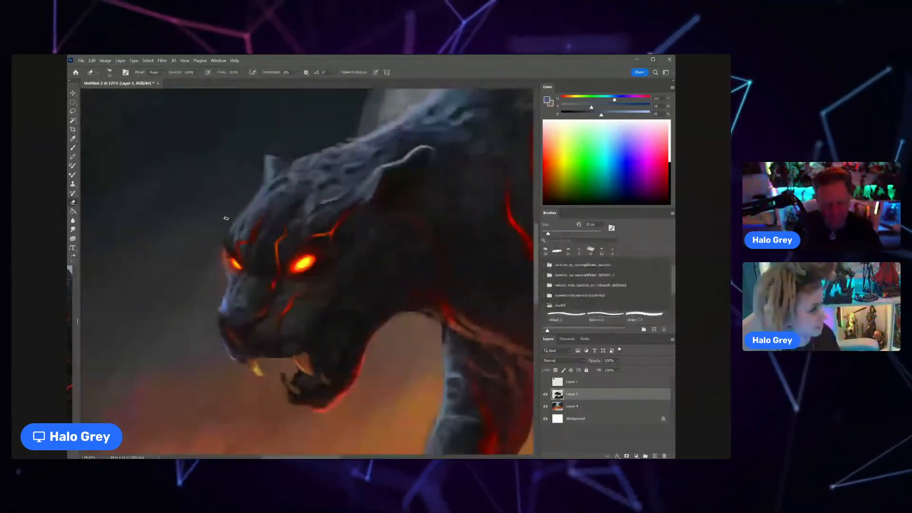
pyautogui.moveTo(226, 218); pyautogui.dragTo(221, 262)
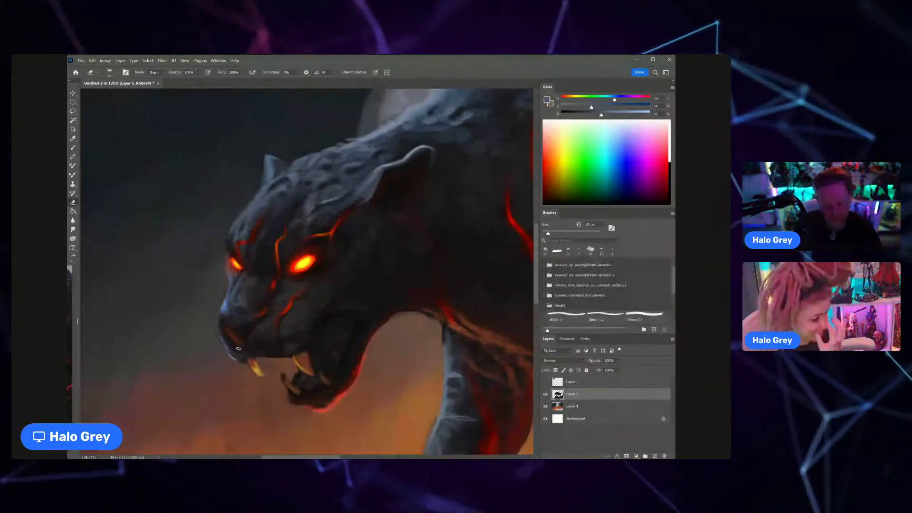
pyautogui.moveTo(250, 365); pyautogui.dragTo(224, 381)
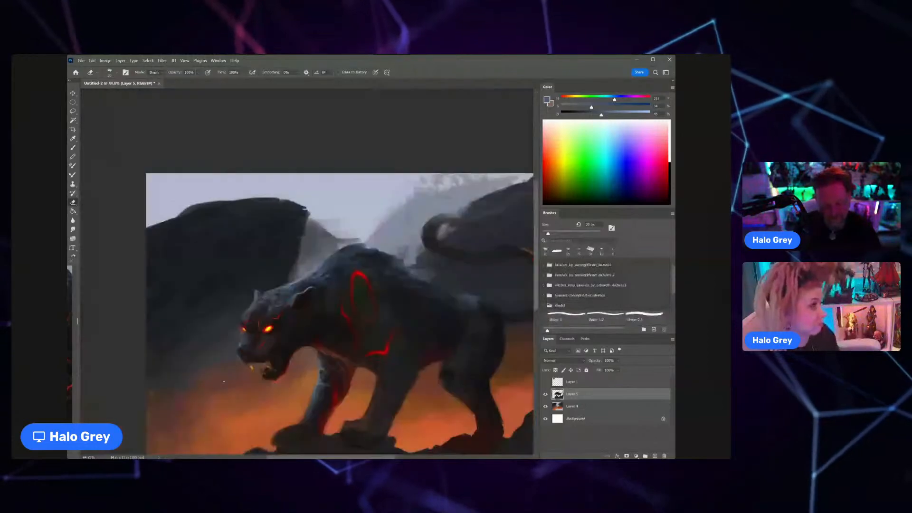
# Step: Return to the Brush tool and paint the cheek below the near eye with a very dark sampled tone
pyautogui.press('z')
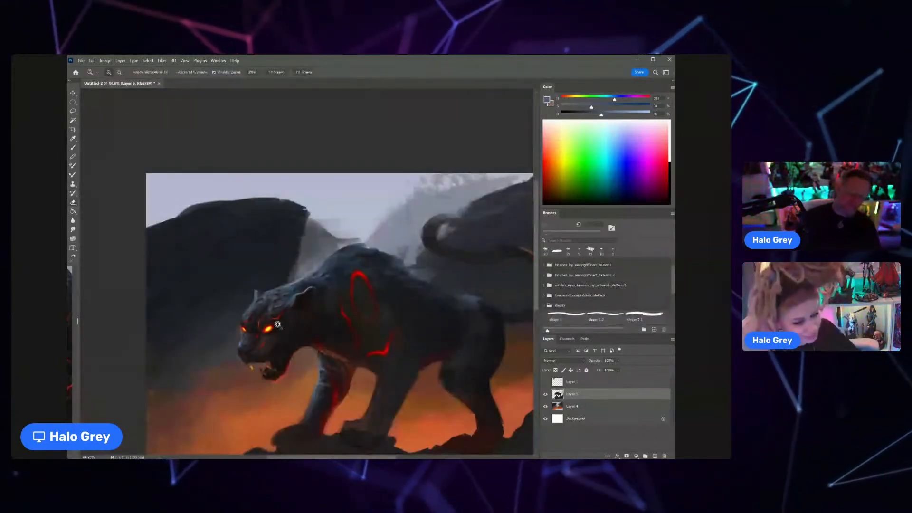
pyautogui.moveTo(279, 331); pyautogui.dragTo(298, 332)
pyautogui.press('b')
pyautogui.keyDown('alt'); pyautogui.click(269, 341); pyautogui.keyUp('alt')
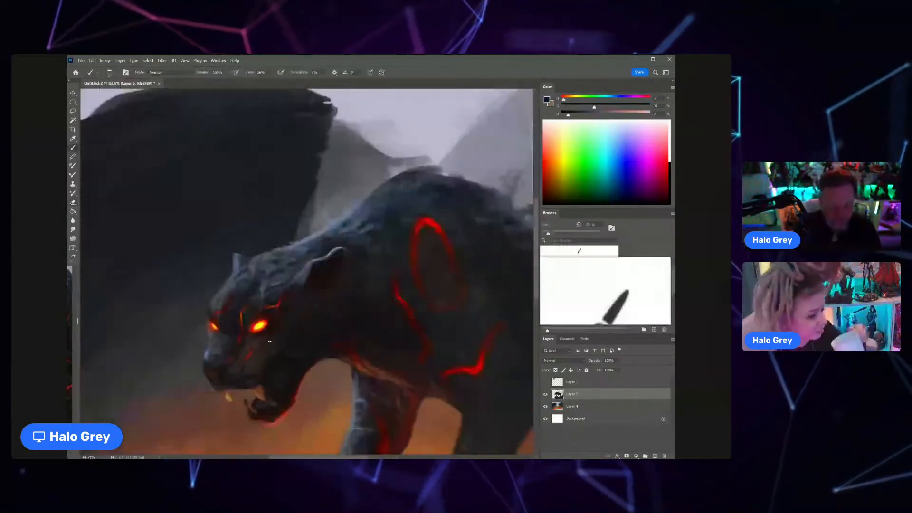
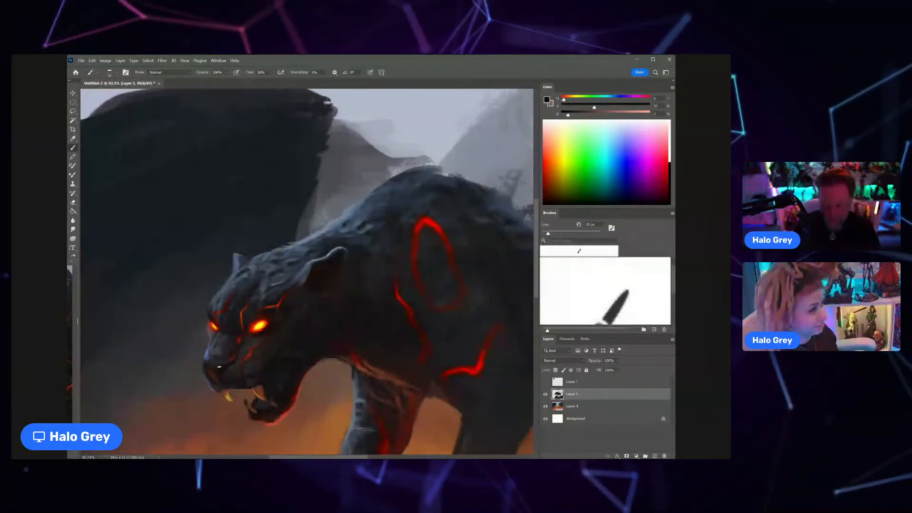
# Step: Refine the nose, muzzle and the bridge below the near eye with sampled brown, muted red and blue-grey tones
pyautogui.keyDown('alt'); pyautogui.click(208, 352); pyautogui.keyUp('alt')
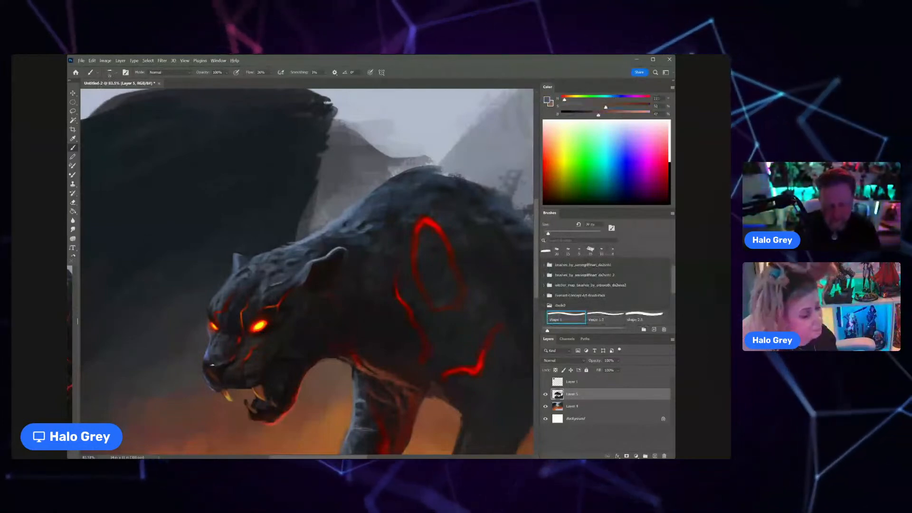
pyautogui.keyDown('alt'); pyautogui.click(212, 365); pyautogui.keyUp('alt')
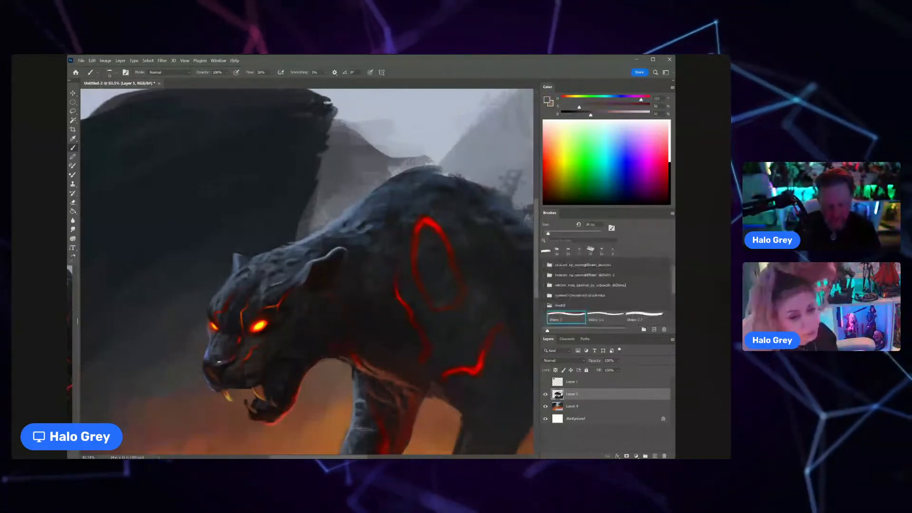
pyautogui.moveTo(232, 361)
pyautogui.mouseDown()
pyautogui.moveTo(250, 347)
pyautogui.moveTo(240, 299)
pyautogui.mouseUp()
pyautogui.scroll(8, 250, 347)
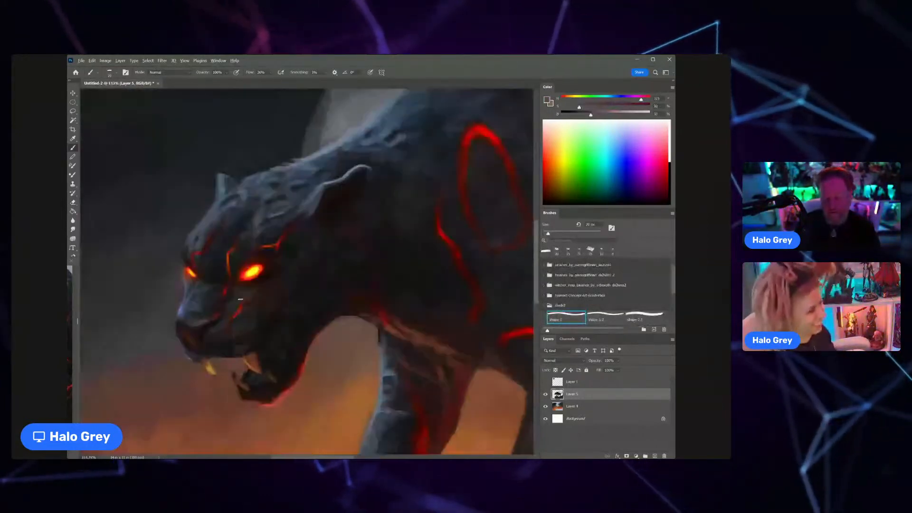
pyautogui.keyDown('alt'); pyautogui.click(232, 297); pyautogui.keyUp('alt')
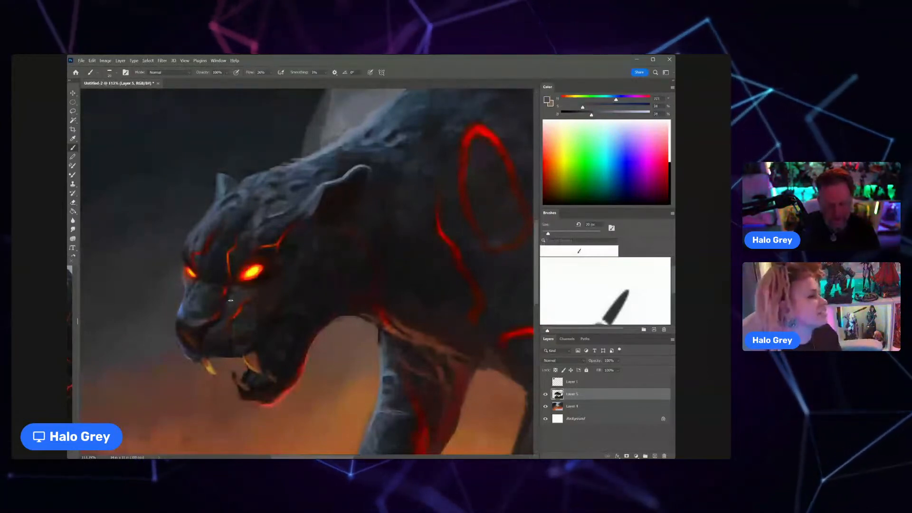
# Step: Sample a near-black tone from the head and darken the cheek and jaw behind the near eye
pyautogui.scroll(-3, 231, 300)
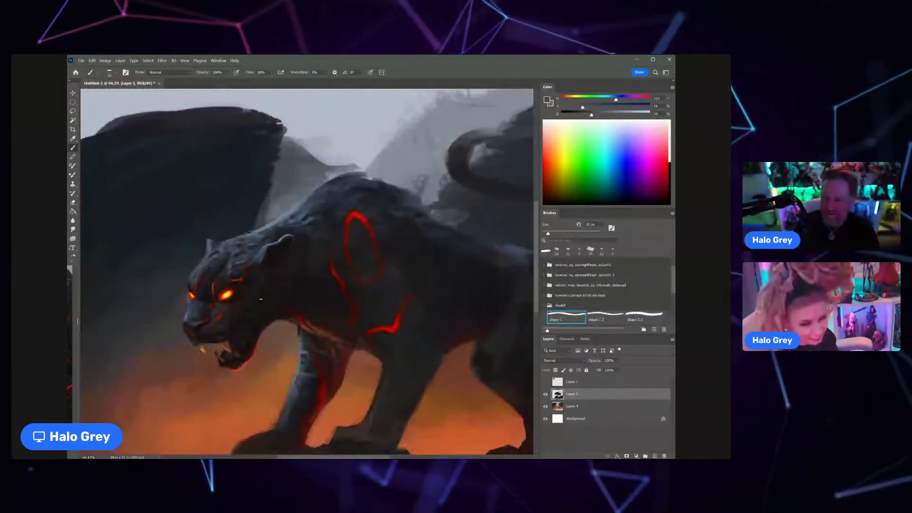
pyautogui.scroll(-2, 265, 276)
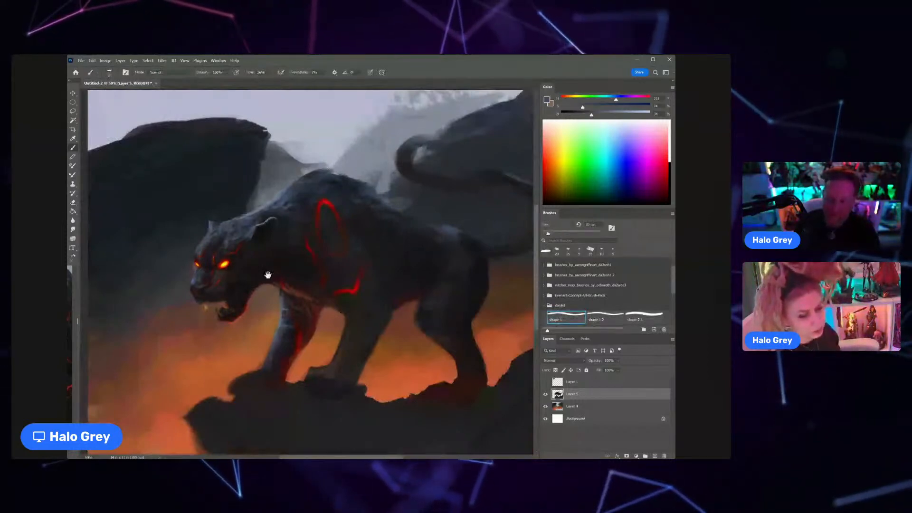
pyautogui.scroll(2, 287, 285)
pyautogui.keyDown('alt'); pyautogui.click(247, 256); pyautogui.keyUp('alt')
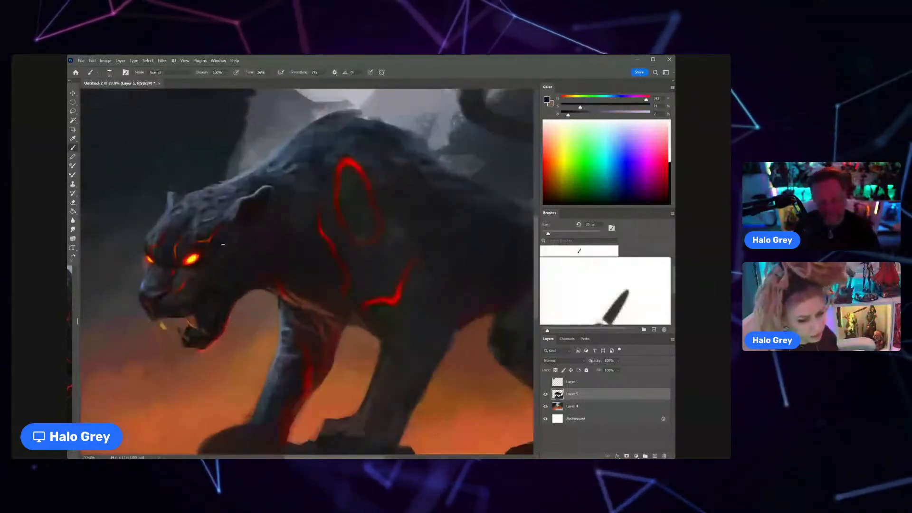
pyautogui.scroll(2, 246, 255)
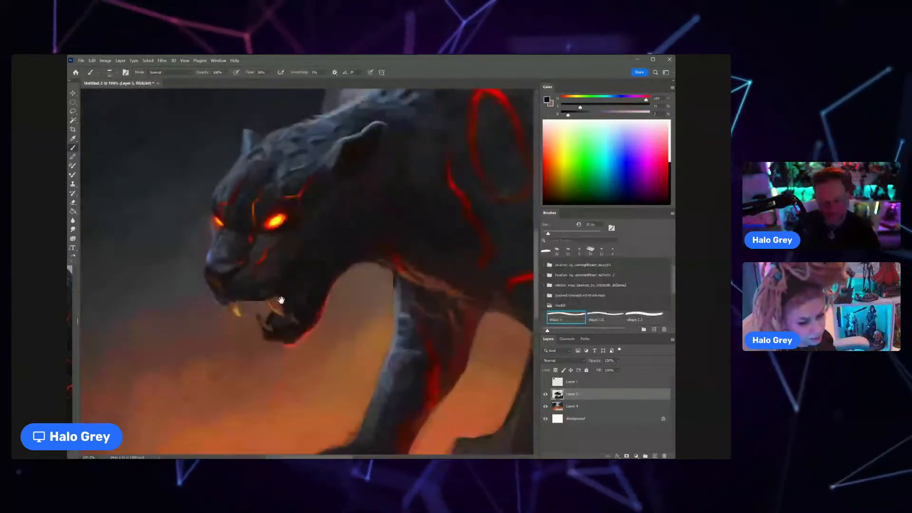
# Step: Rework the upper lip and the area around the upper fangs with sampled brown and near-black tones
pyautogui.scroll(2, 281, 301)
pyautogui.keyDown('alt'); pyautogui.click(209, 276); pyautogui.keyUp('alt')
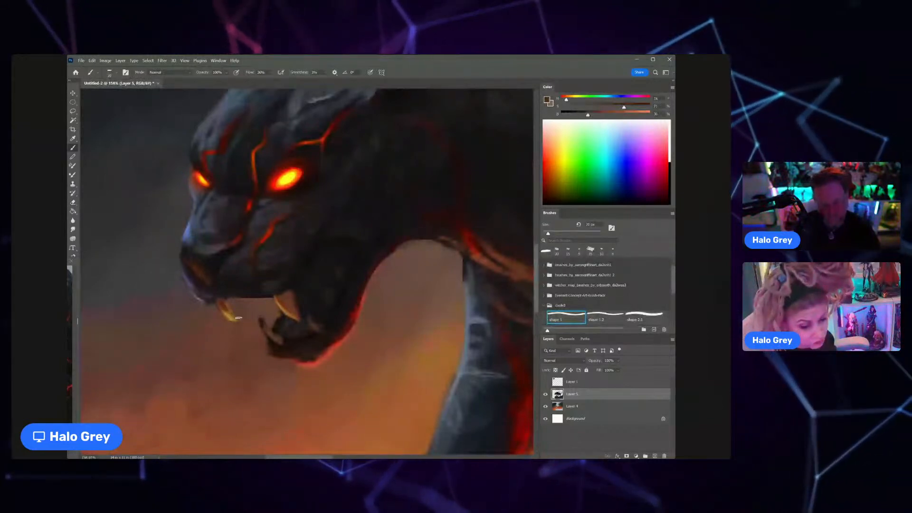
pyautogui.keyDown('alt'); pyautogui.click(287, 289); pyautogui.keyUp('alt')
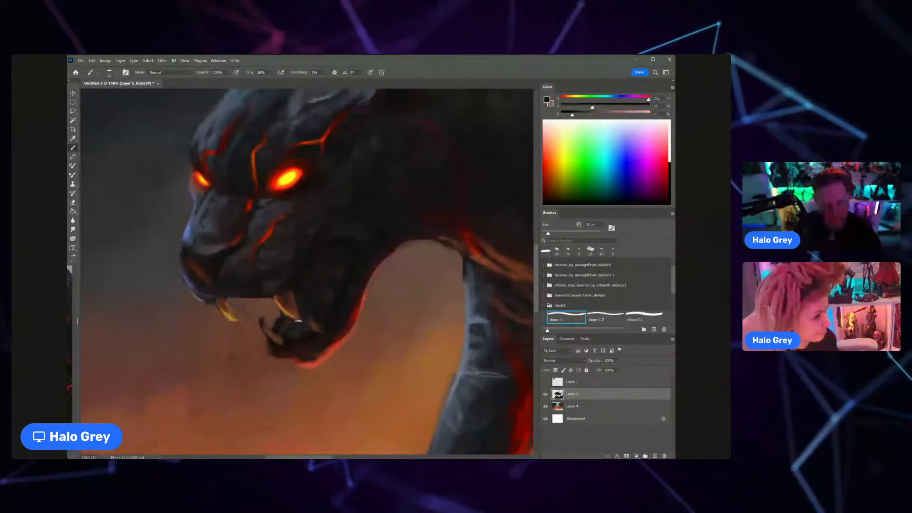
pyautogui.scroll(-5, 298, 321)
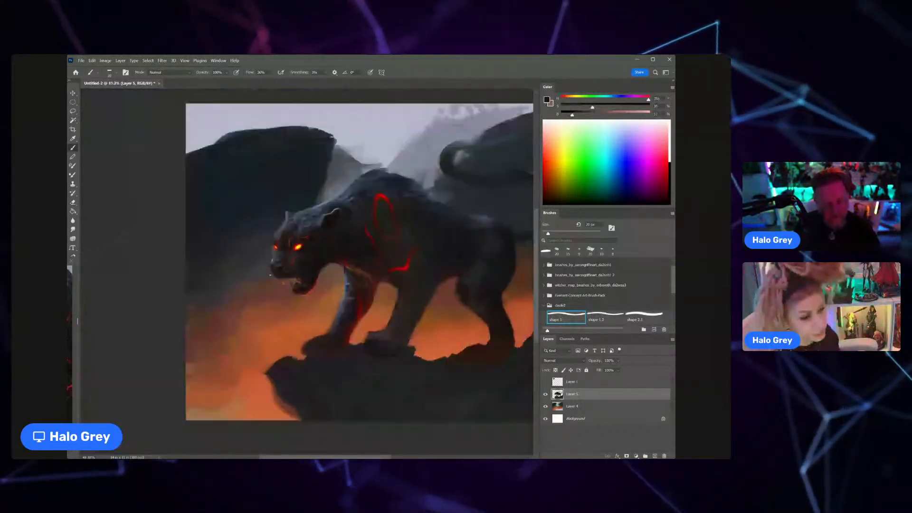
# Step: Sample ochre from the near upper fang, reduce the brush size and paint the upper and lower fangs with lighter cream highlights
pyautogui.scroll(5, 304, 275)
pyautogui.scroll(1, 313, 280)
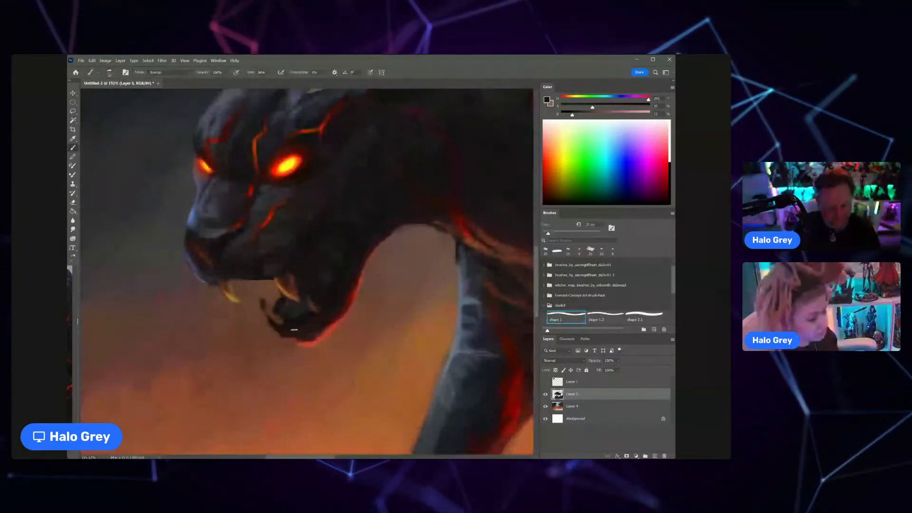
pyautogui.keyDown('alt'); pyautogui.click(285, 290); pyautogui.keyUp('alt')
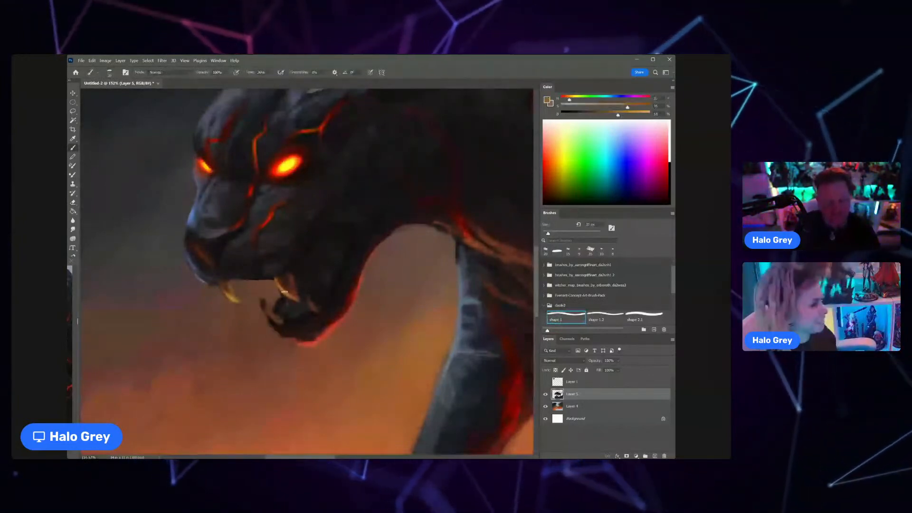
pyautogui.press('[')
pyautogui.moveTo(263, 302)
pyautogui.mouseDown()
pyautogui.moveTo(281, 323)
pyautogui.moveTo(315, 312)
pyautogui.mouseUp()
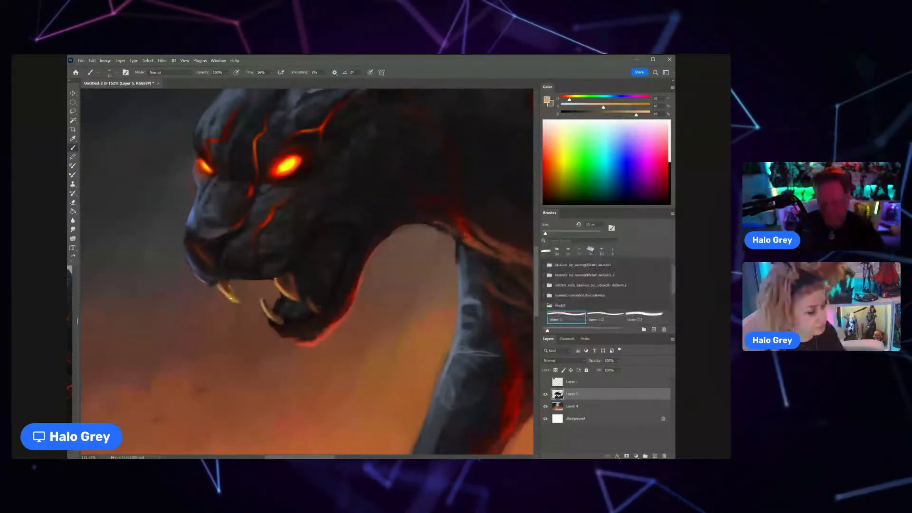
pyautogui.scroll(-4, 233, 294)
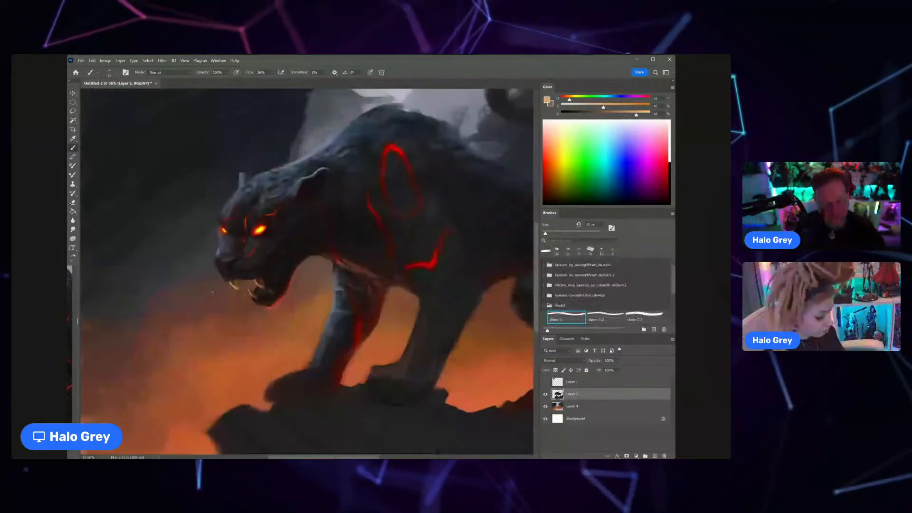
# Step: Enlarge the brush and paint pale blue-grey rim light along the forehead and brow toward the far eye
pyautogui.scroll(3, 226, 254)
pyautogui.keyDown('alt'); pyautogui.click(267, 131); pyautogui.keyUp('alt')
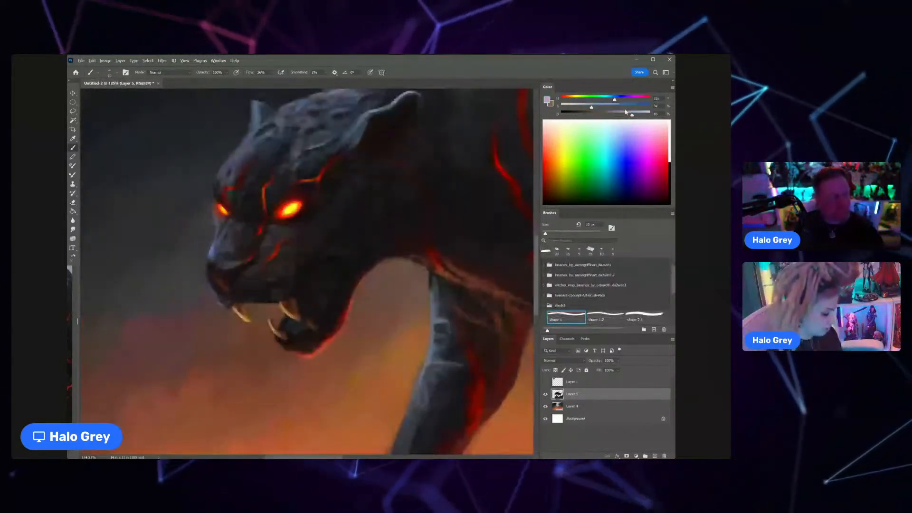
pyautogui.press(']')
pyautogui.press(']')
pyautogui.press(']')
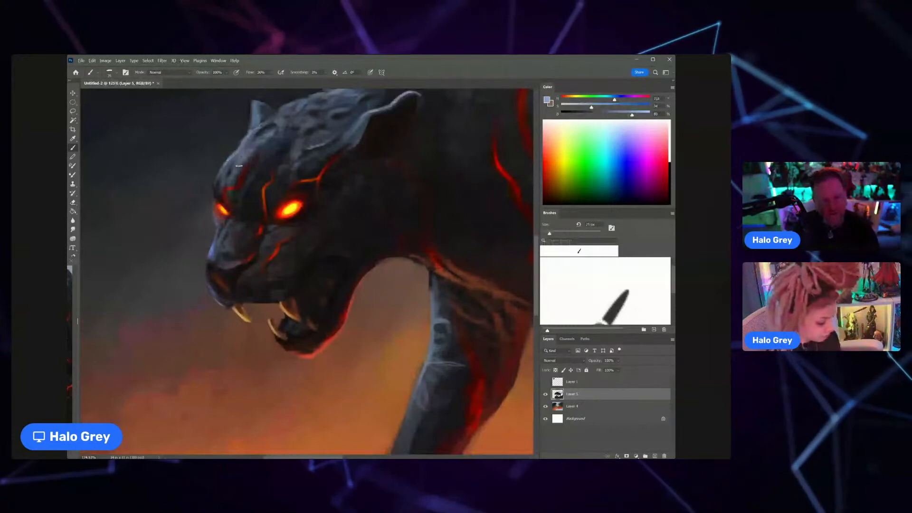
pyautogui.moveTo(251, 161); pyautogui.dragTo(224, 215)
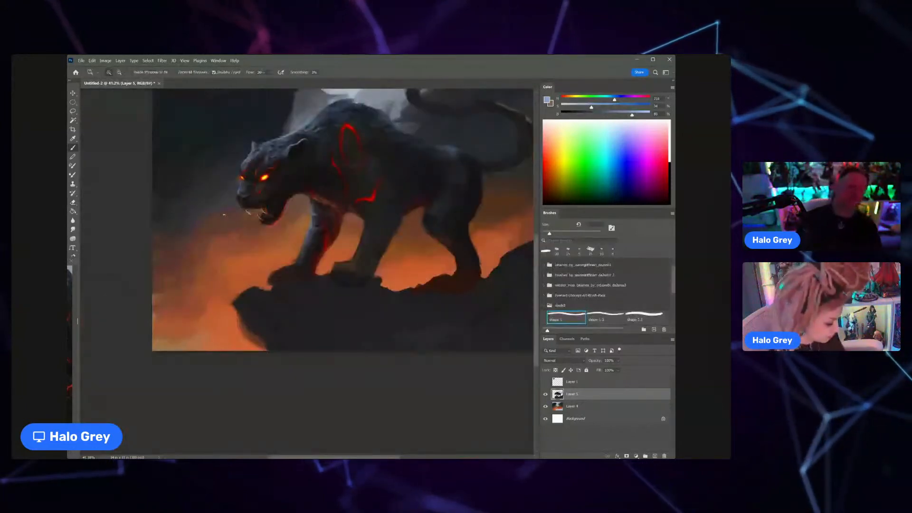
# Step: Sample dark and deep red tones from the neck and blend a faint red glow into the throat behind the jaw
pyautogui.moveTo(291, 169); pyautogui.dragTo(312, 190)
pyautogui.keyDown('alt'); pyautogui.click(322, 213); pyautogui.keyUp('alt')
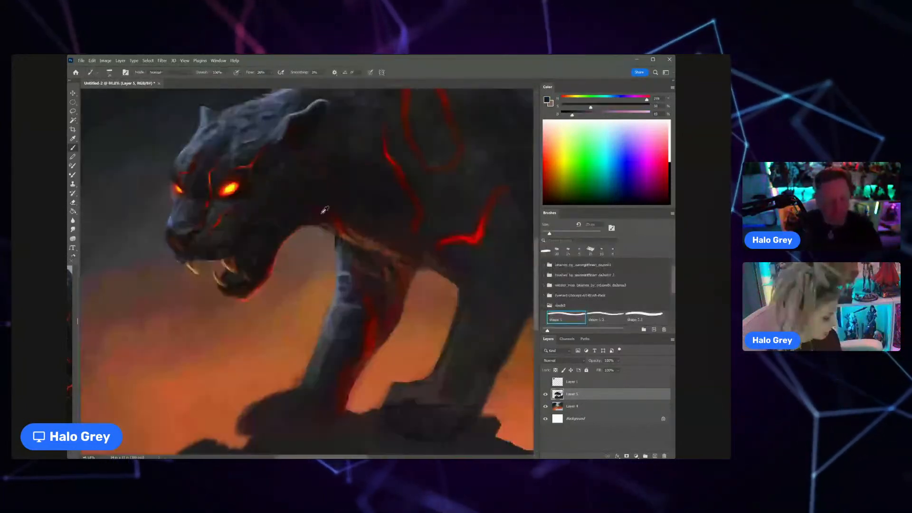
pyautogui.keyDown('alt'); pyautogui.click(325, 209); pyautogui.keyUp('alt')
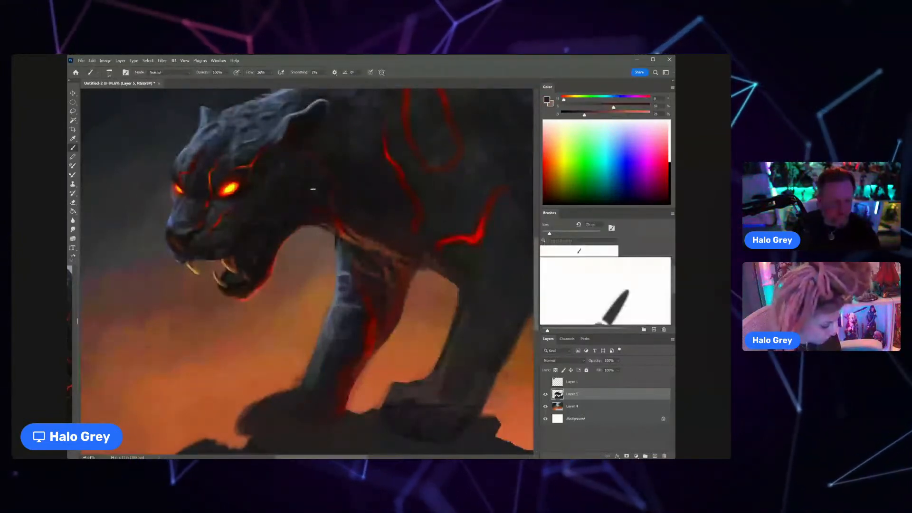
pyautogui.keyDown('alt'); pyautogui.click(325, 205); pyautogui.keyUp('alt')
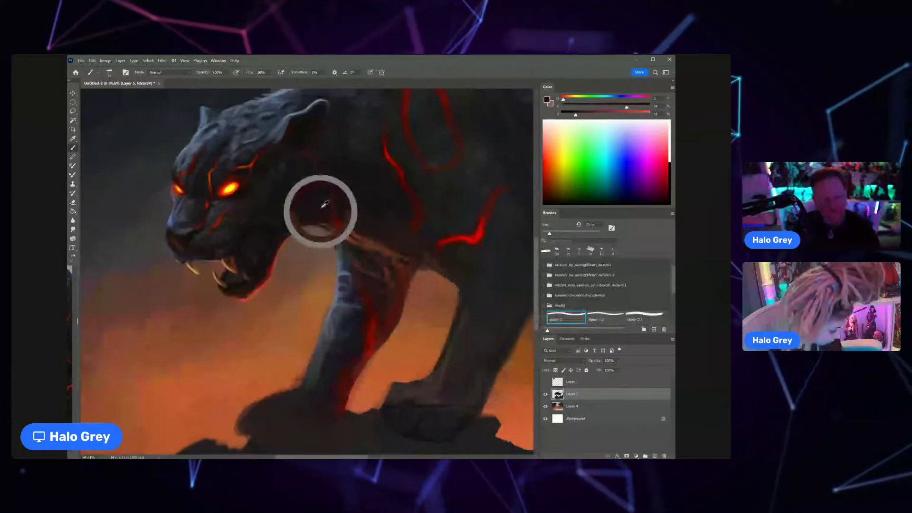
pyautogui.keyDown('alt'); pyautogui.click(295, 179); pyautogui.keyUp('alt')
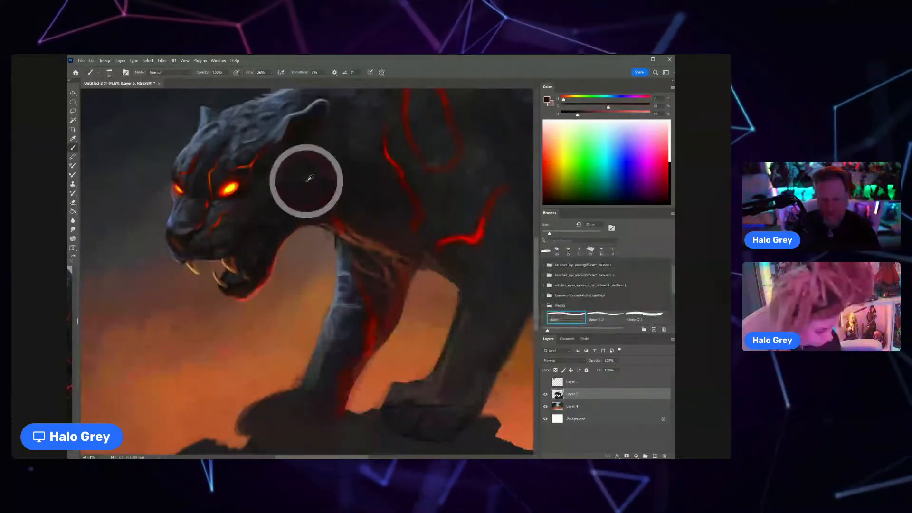
pyautogui.moveTo(288, 177); pyautogui.dragTo(331, 214)
# Step: Paint a warm orange-red rim along the underside of the throat and jaw with sampled tones
pyautogui.keyDown('alt'); pyautogui.click(356, 238); pyautogui.keyUp('alt')
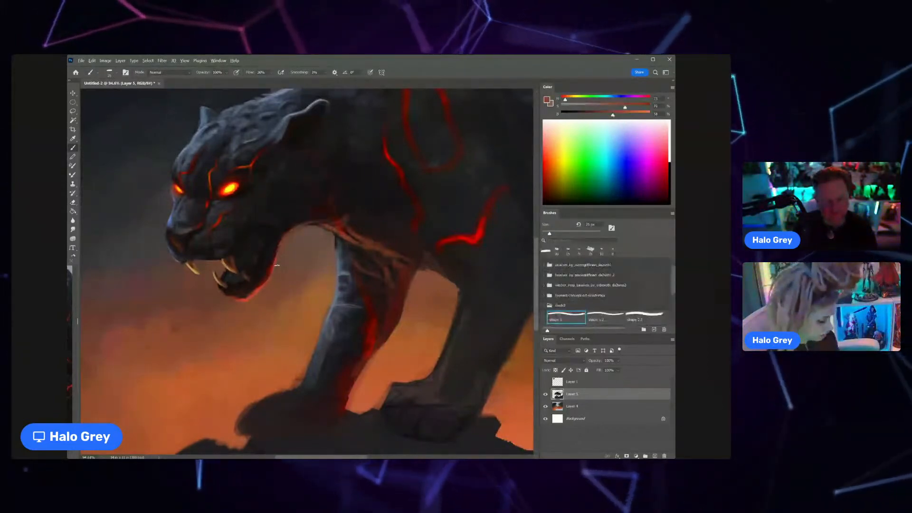
pyautogui.keyDown('alt'); pyautogui.click(311, 221); pyautogui.keyUp('alt')
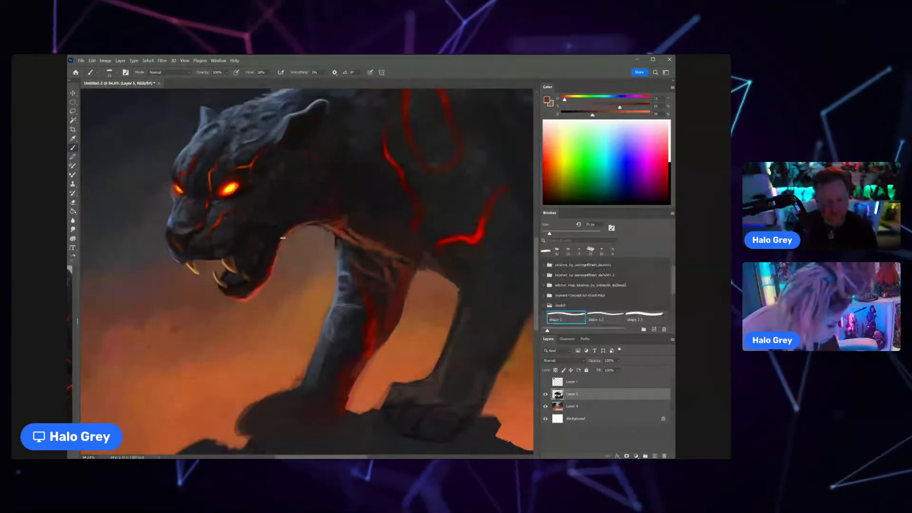
pyautogui.keyDown('alt'); pyautogui.click(288, 228); pyautogui.keyUp('alt')
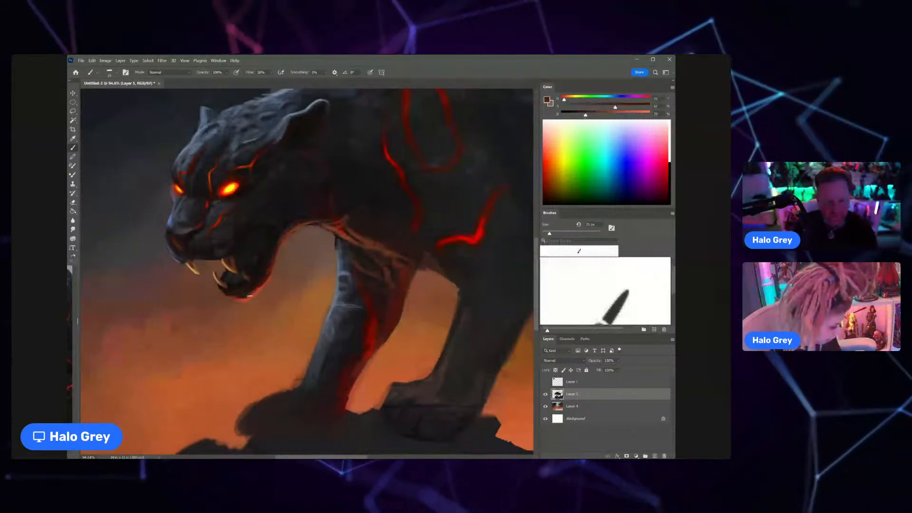
# Step: Sample a blue-grey tone and add cool highlights down the front edge of the far foreleg
pyautogui.press('z')
pyautogui.keyDown('alt'); pyautogui.click(255, 281); pyautogui.keyUp('alt')
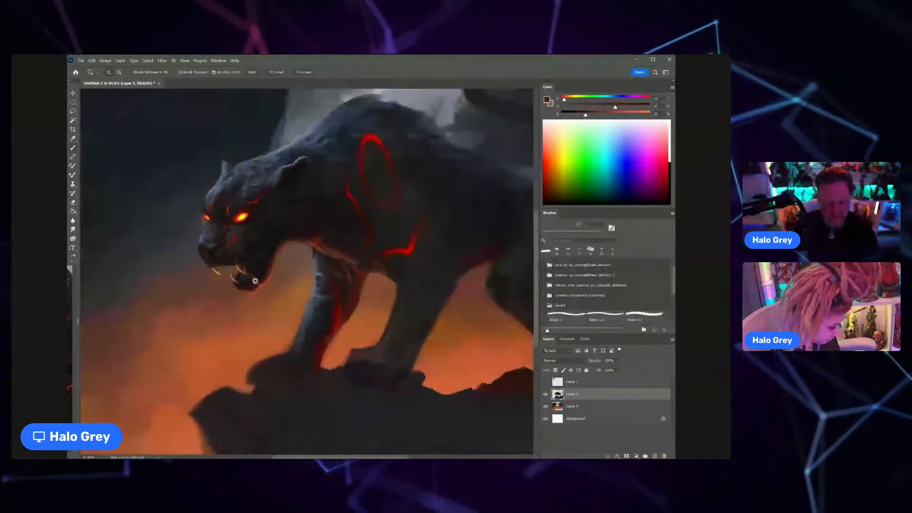
pyautogui.hotkey('ctrl', '0')
pyautogui.press('b')
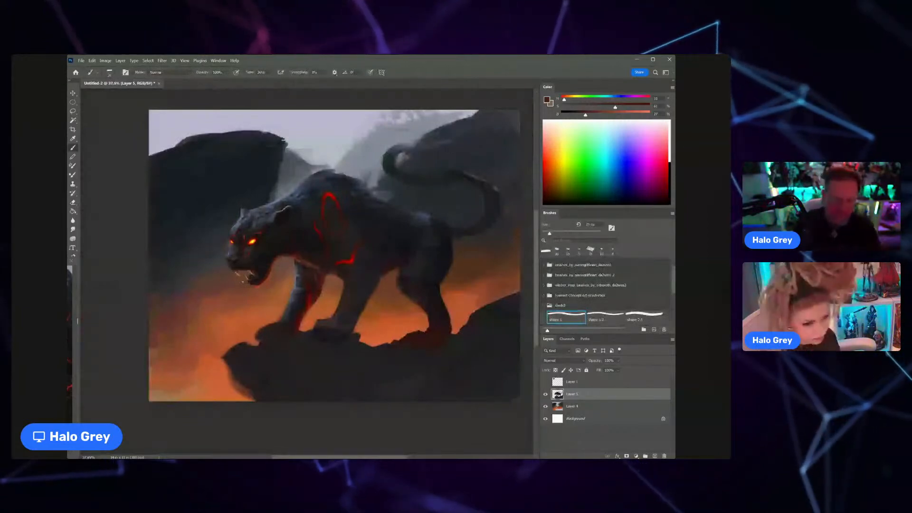
pyautogui.moveTo(302, 284); pyautogui.dragTo(328, 284)
pyautogui.keyDown('alt'); pyautogui.click(295, 277); pyautogui.keyUp('alt')
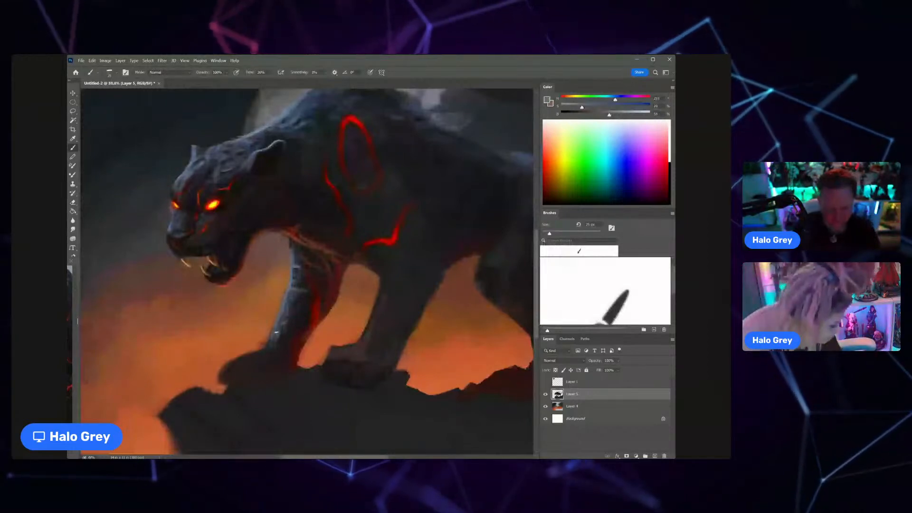
# Step: Switch to the Eraser, enlarge it and clean the contour where the throat meets the far foreleg
pyautogui.press('e')
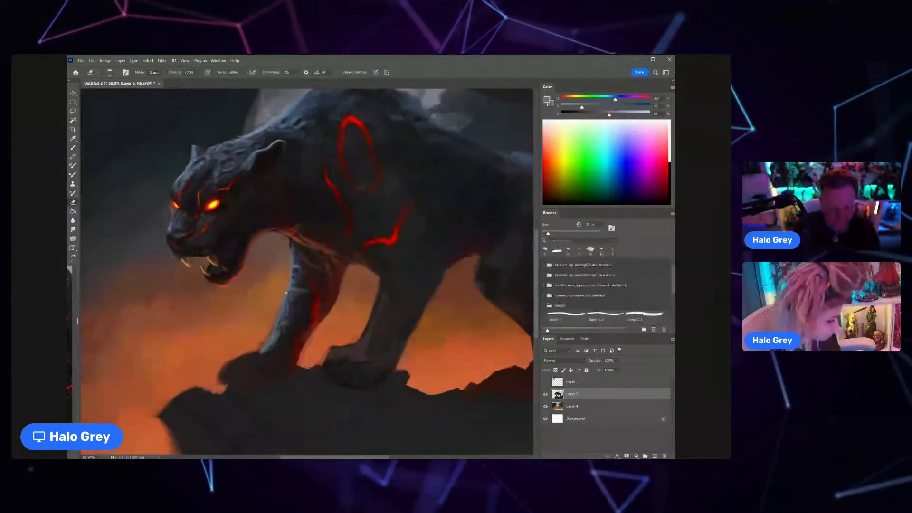
pyautogui.press(']')
pyautogui.press(']')
pyautogui.press(']')
pyautogui.press(']')
pyautogui.press(']')
pyautogui.press(']')
pyautogui.press(']')
pyautogui.press(']')
pyautogui.press(']')
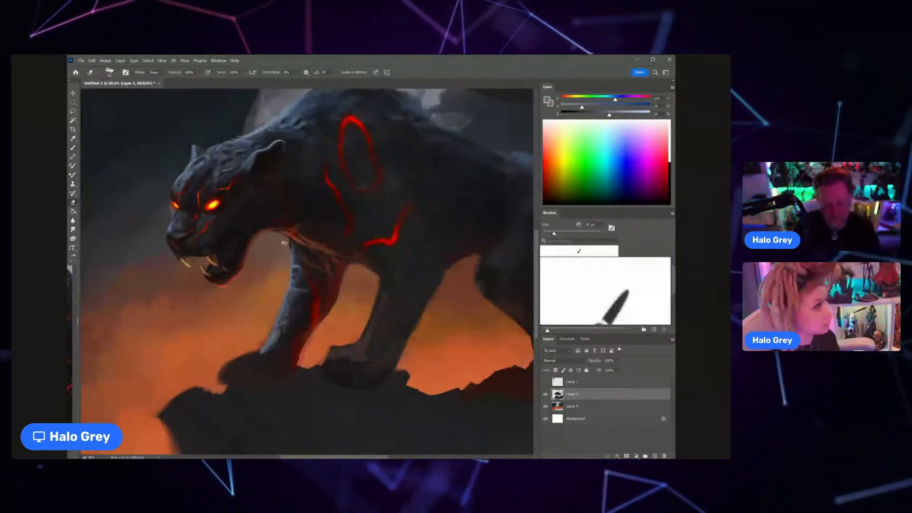
pyautogui.moveTo(284, 252); pyautogui.dragTo(254, 270)
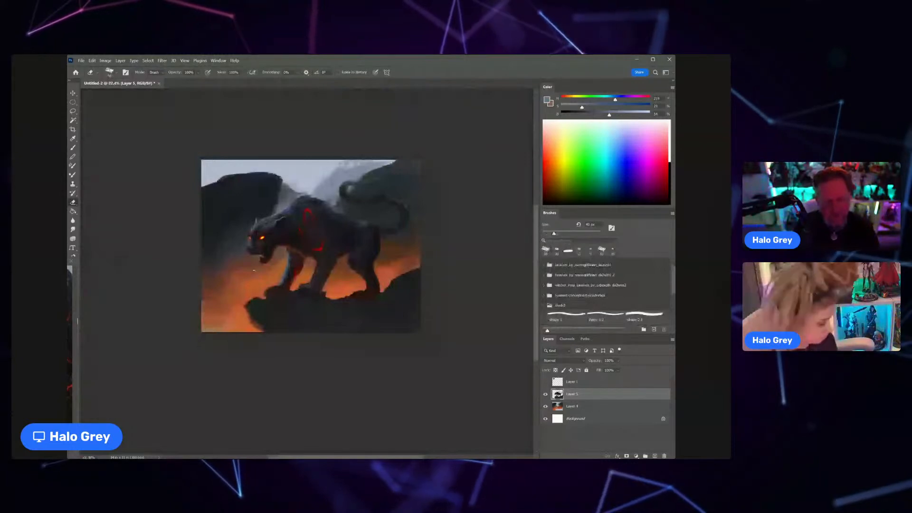
# Step: Return to the Brush tool and blend the throat, jaw and cheek with sampled reddish-brown and dark red tones
pyautogui.moveTo(301, 244); pyautogui.dragTo(332, 242)
pyautogui.press('b')
pyautogui.keyDown('alt'); pyautogui.click(265, 245); pyautogui.keyUp('alt')
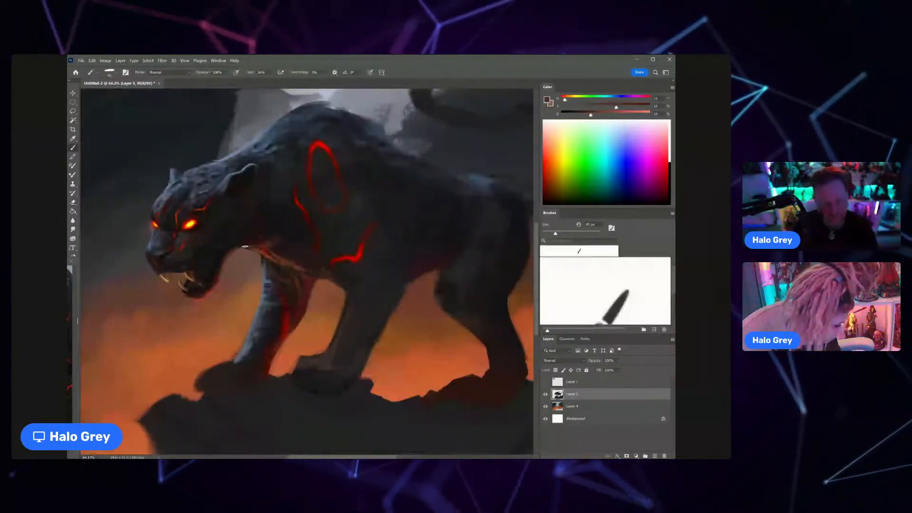
pyautogui.keyDown('alt'); pyautogui.click(257, 239); pyautogui.keyUp('alt')
pyautogui.keyDown('alt'); pyautogui.click(257, 240); pyautogui.keyUp('alt')
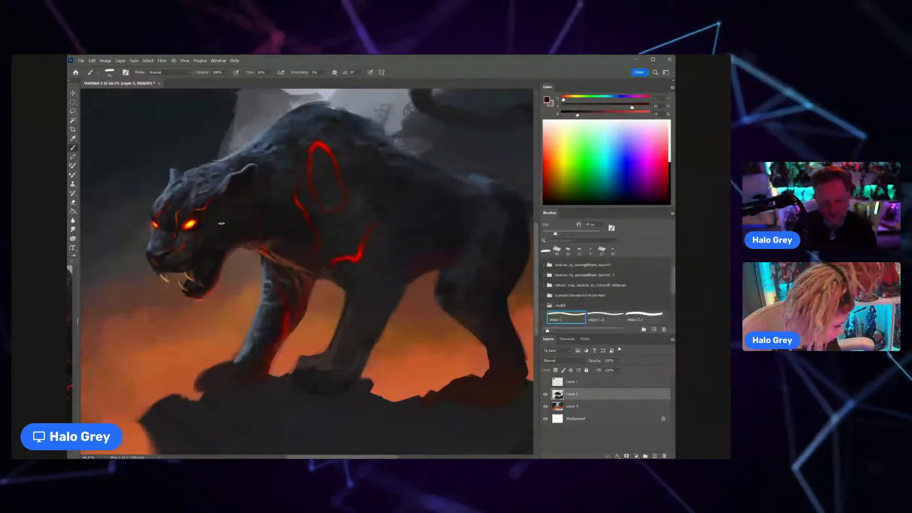
pyautogui.moveTo(212, 256); pyautogui.dragTo(220, 248)
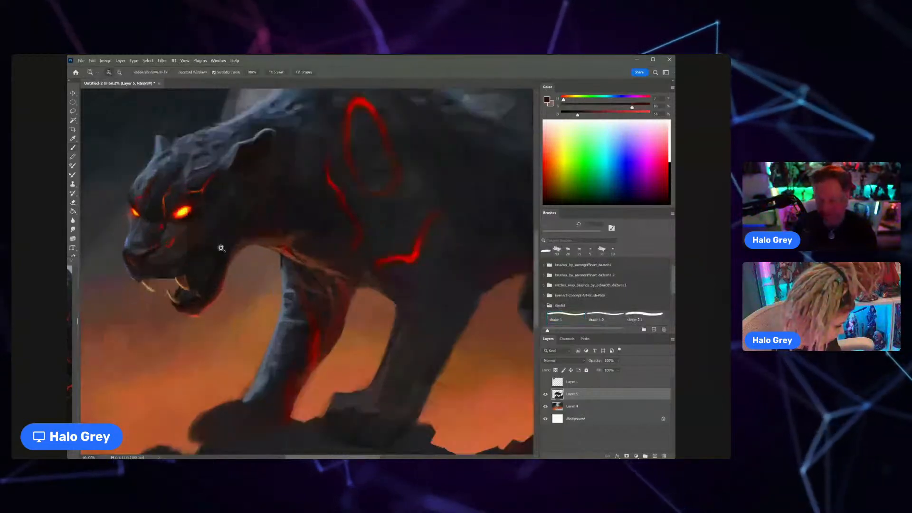
pyautogui.click(221, 248)
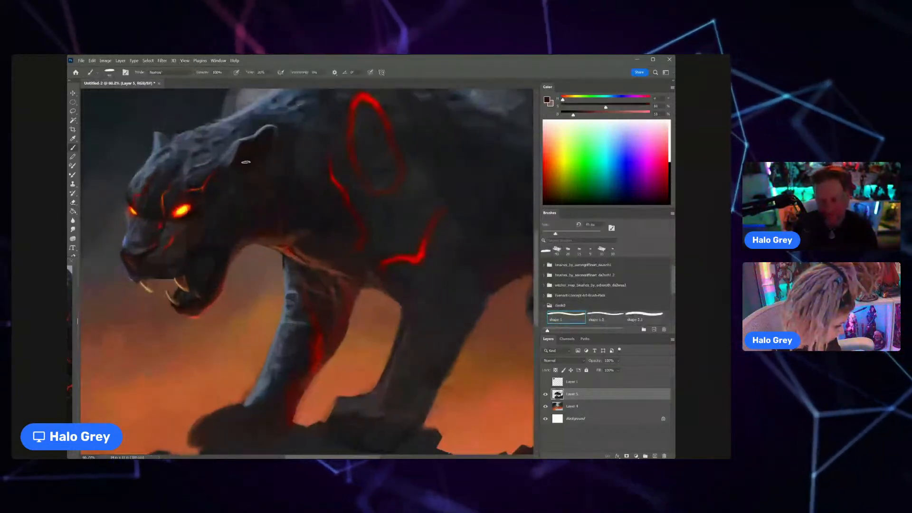
# Step: Blend the shoulder in and around the oval red marking with sampled near-black and dark grey tones
pyautogui.press('b')
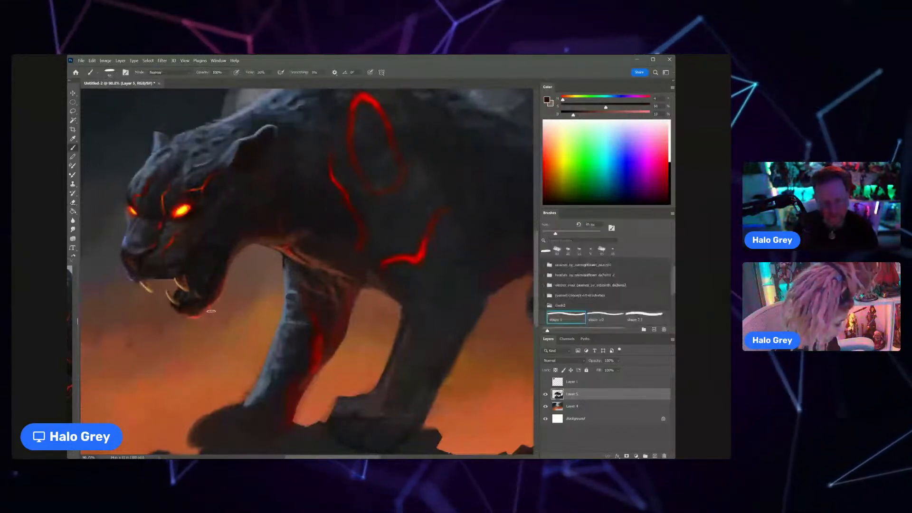
pyautogui.moveTo(202, 281); pyautogui.dragTo(165, 297)
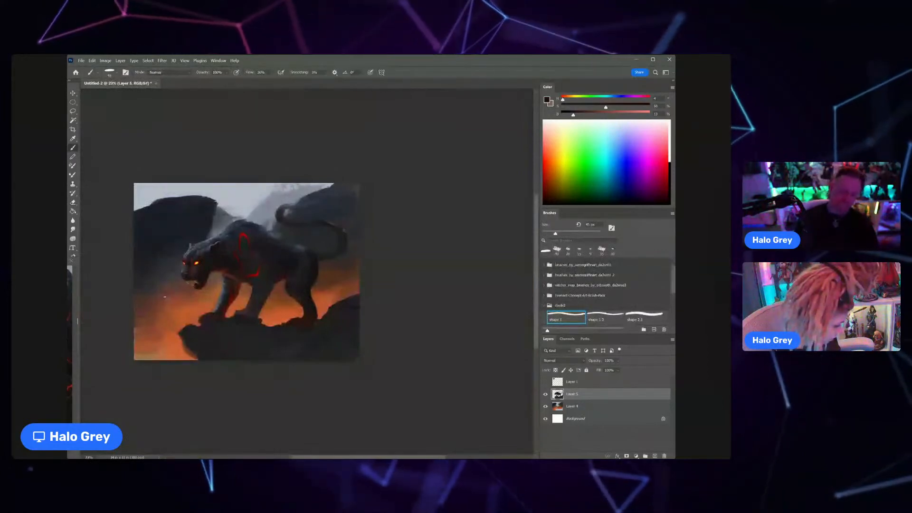
pyautogui.moveTo(240, 237); pyautogui.dragTo(262, 218)
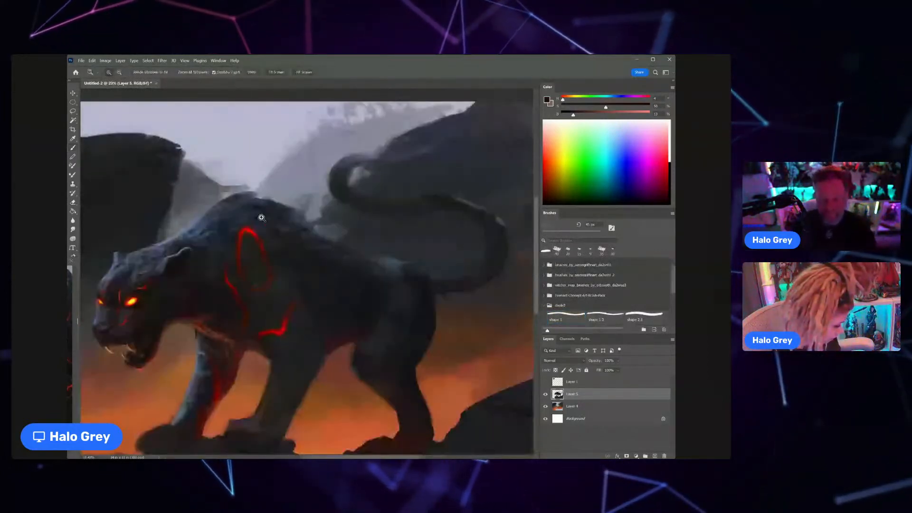
pyautogui.keyDown('alt'); pyautogui.click(251, 258); pyautogui.keyUp('alt')
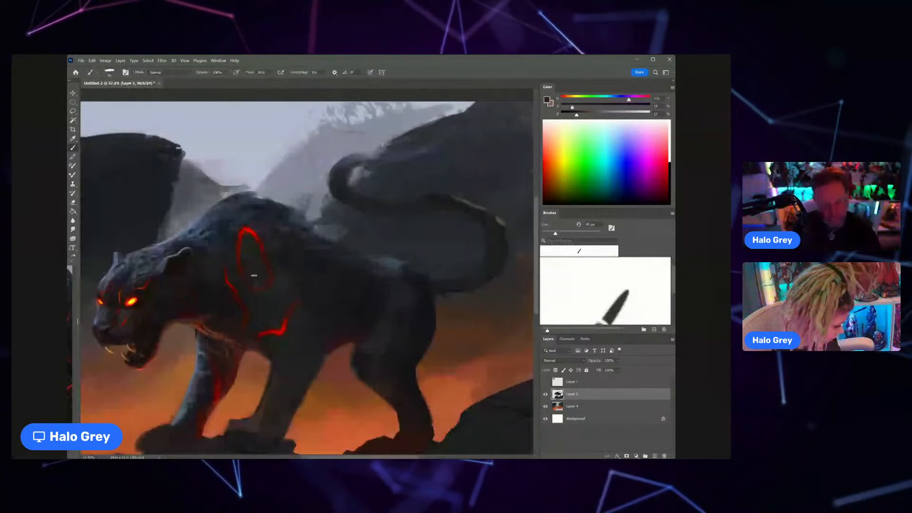
pyautogui.keyDown('alt'); pyautogui.click(232, 203); pyautogui.keyUp('alt')
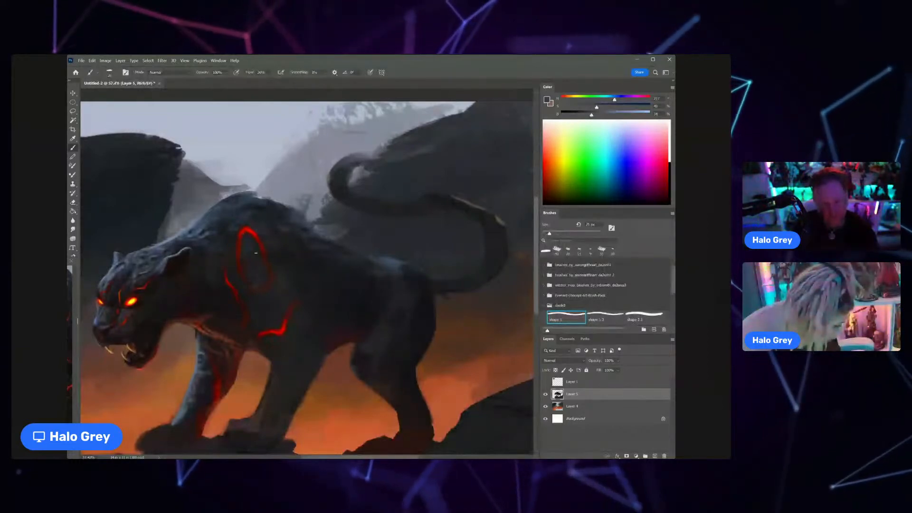
pyautogui.keyDown('alt'); pyautogui.click(251, 261); pyautogui.keyUp('alt')
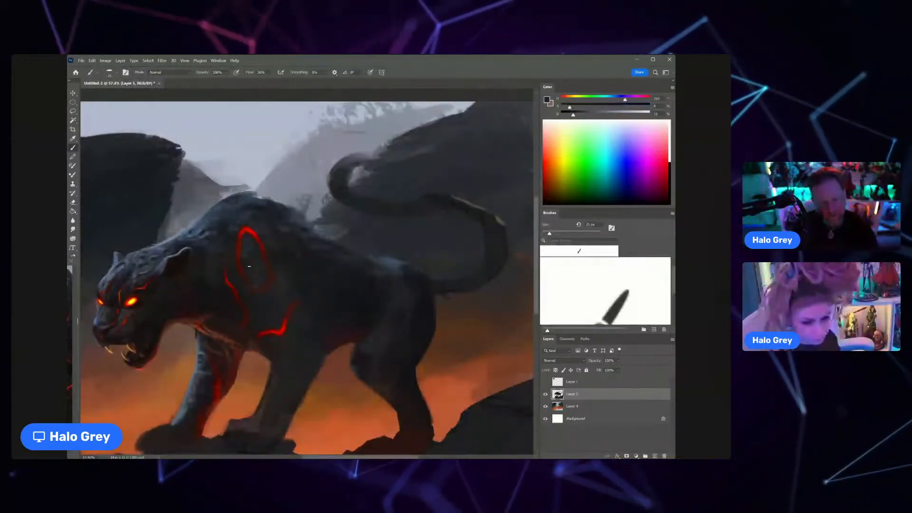
pyautogui.keyDown('alt'); pyautogui.click(296, 248); pyautogui.keyUp('alt')
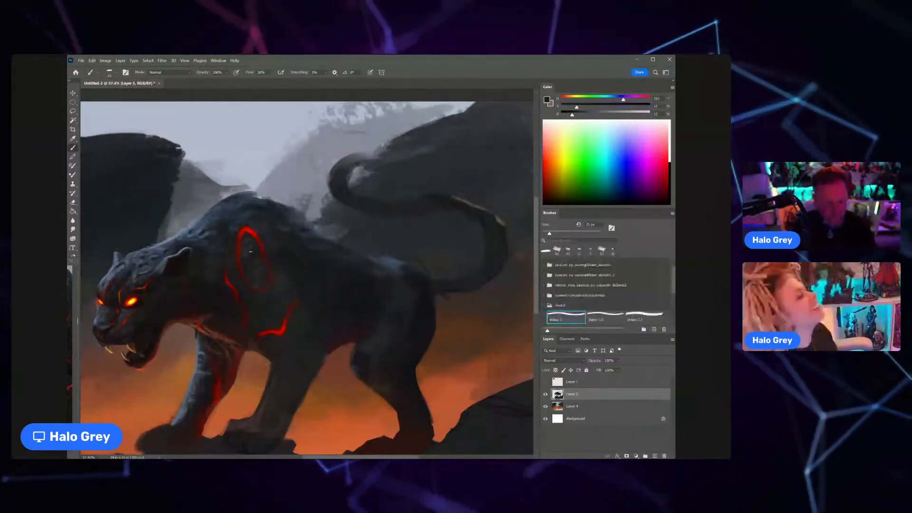
pyautogui.keyDown('alt'); pyautogui.click(250, 252); pyautogui.keyUp('alt')
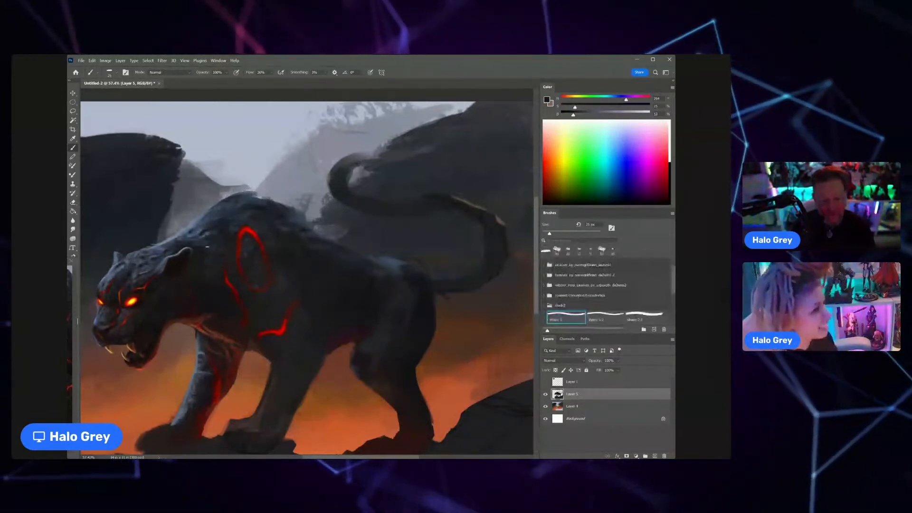
# Step: Paint cool fur highlights along the top of the neck and shoulder with sampled blue-grey and dark tones
pyautogui.keyDown('alt'); pyautogui.click(208, 246); pyautogui.keyUp('alt')
pyautogui.keyDown('alt'); pyautogui.click(211, 231); pyautogui.keyUp('alt')
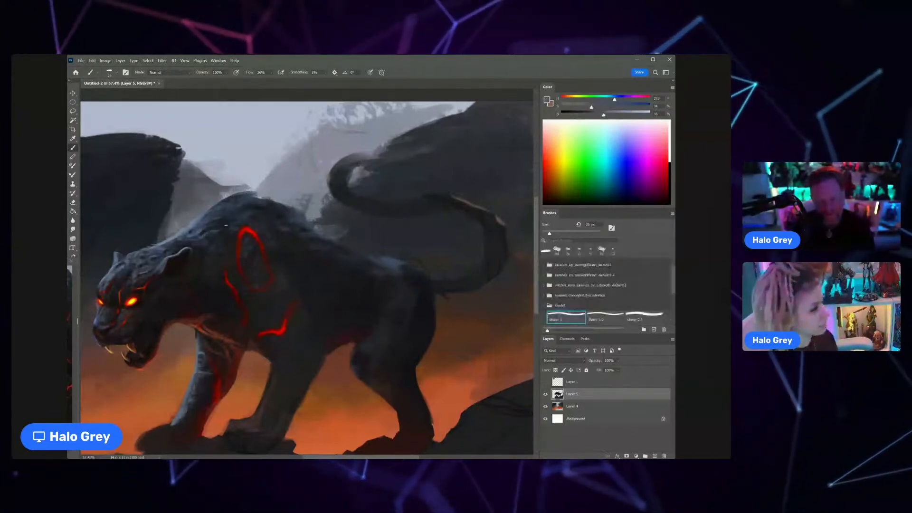
pyautogui.keyDown('alt'); pyautogui.click(216, 224); pyautogui.keyUp('alt')
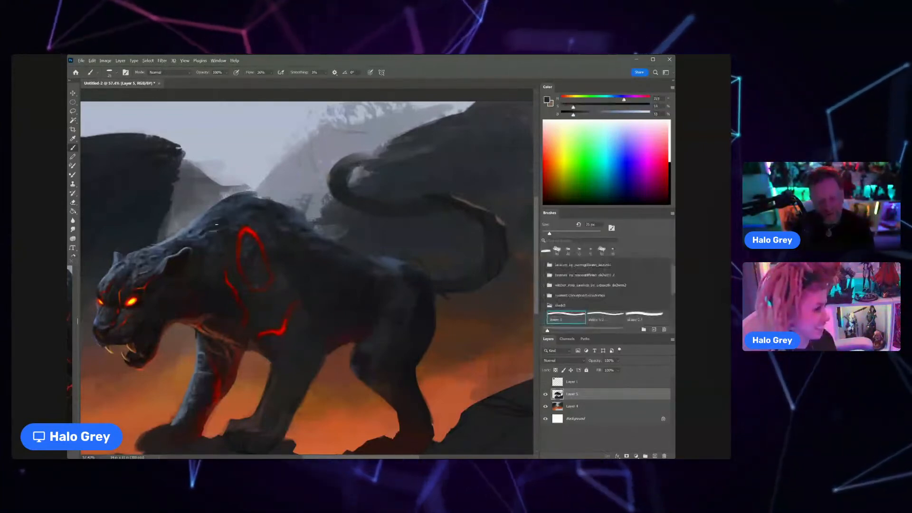
pyautogui.keyDown('alt'); pyautogui.click(211, 223); pyautogui.keyUp('alt')
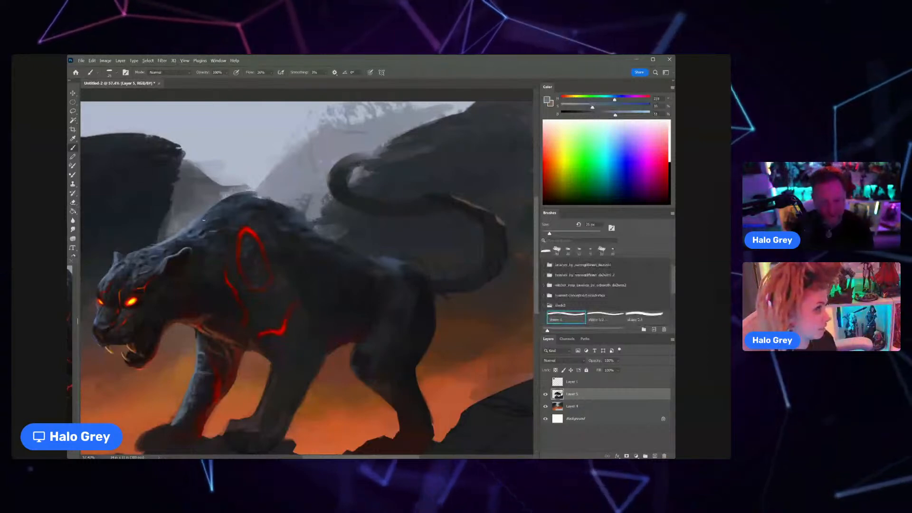
pyautogui.keyDown('alt'); pyautogui.click(194, 230); pyautogui.keyUp('alt')
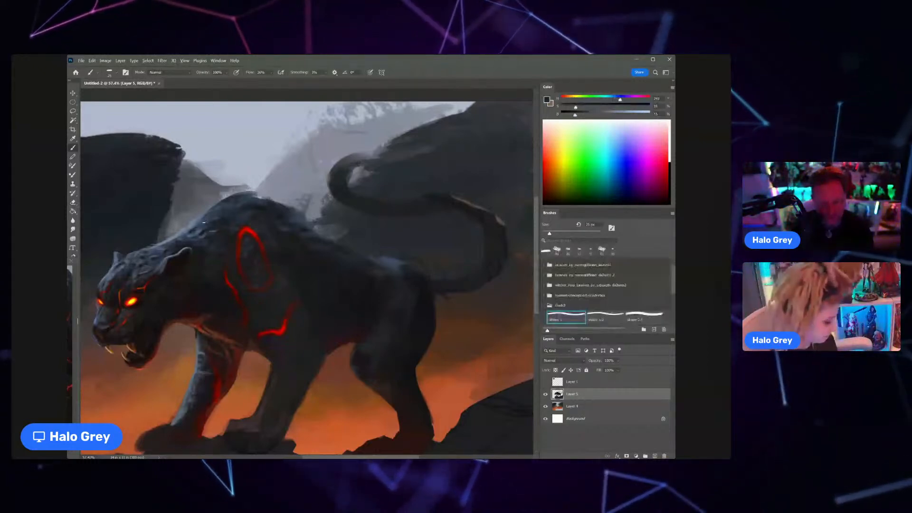
pyautogui.press('z')
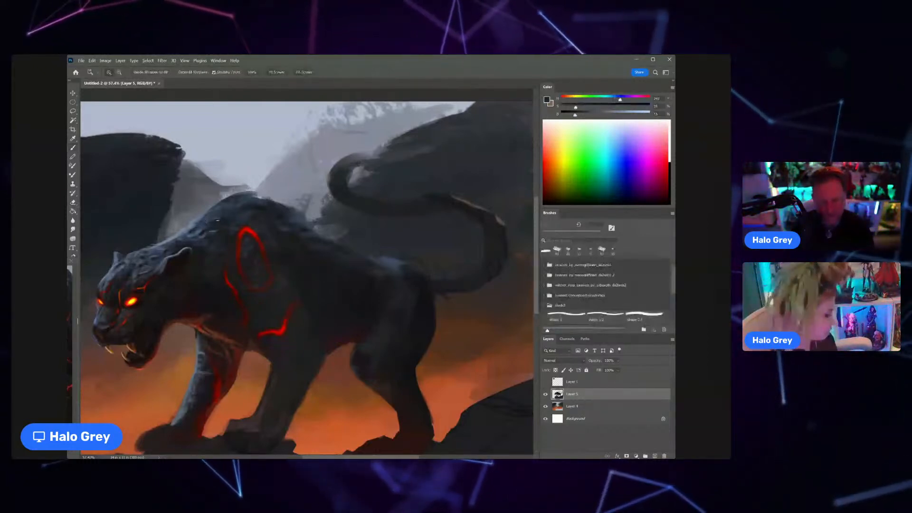
pyautogui.moveTo(217, 220); pyautogui.dragTo(204, 244)
pyautogui.press('b')
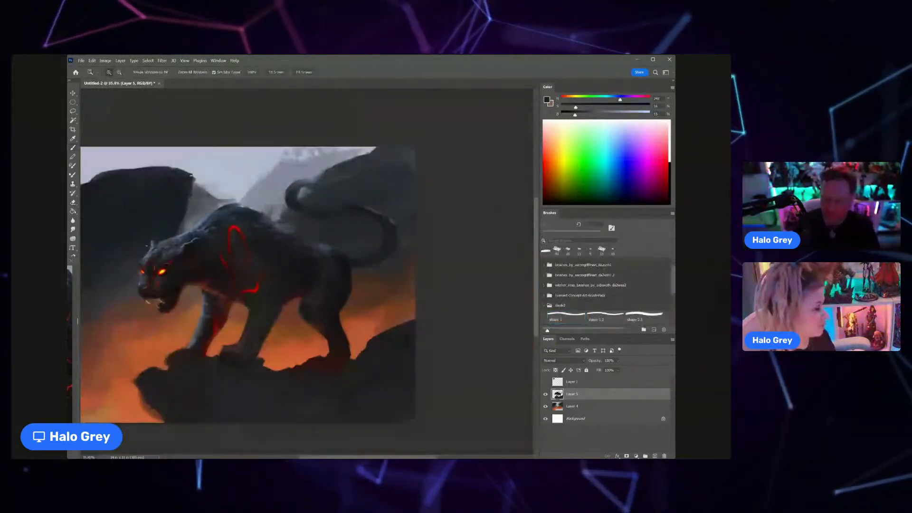
# Step: Touch up the crown of the head beside the far ear with a sampled blue-grey tone
pyautogui.press('z')
pyautogui.moveTo(148, 246); pyautogui.dragTo(181, 225)
pyautogui.press('b')
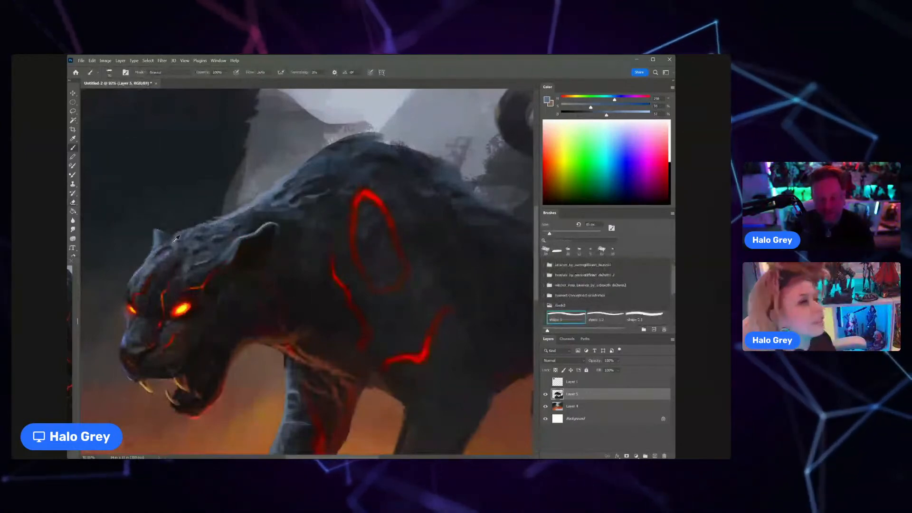
pyautogui.press('b')
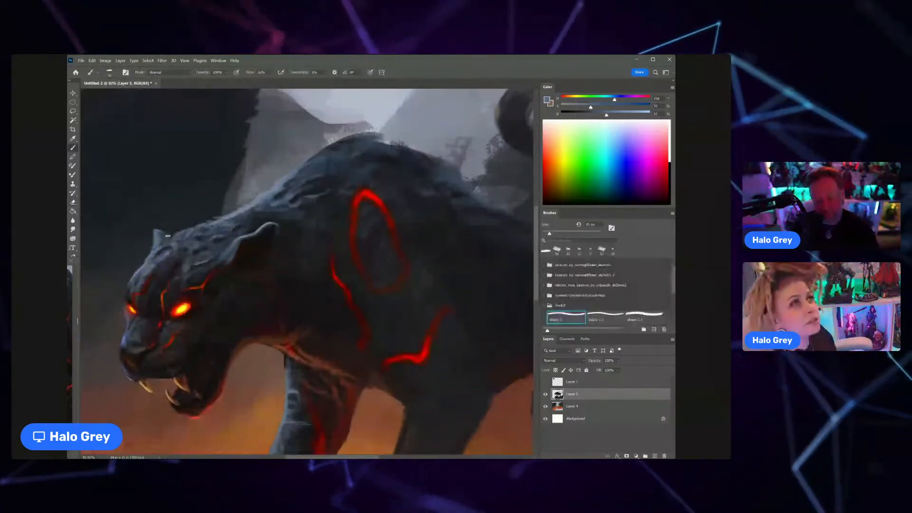
pyautogui.scroll(-10, 179, 240)
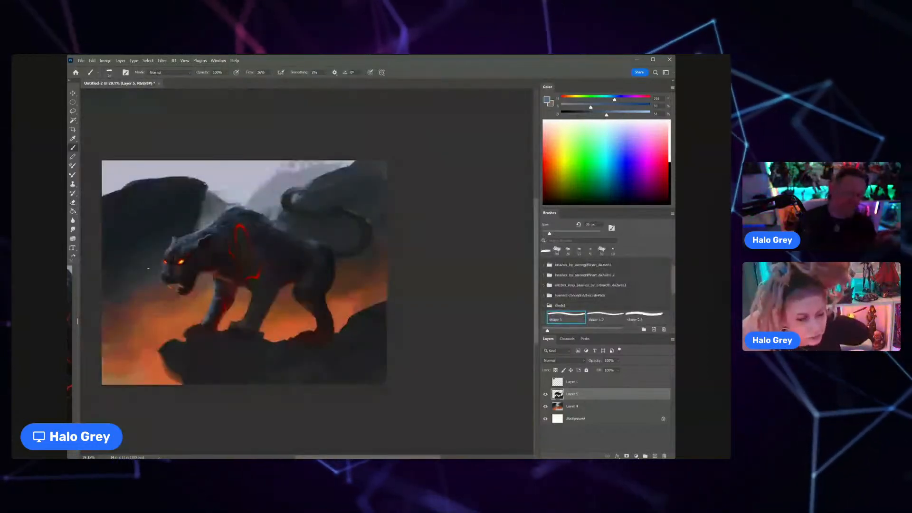
pyautogui.scroll(4, 236, 268)
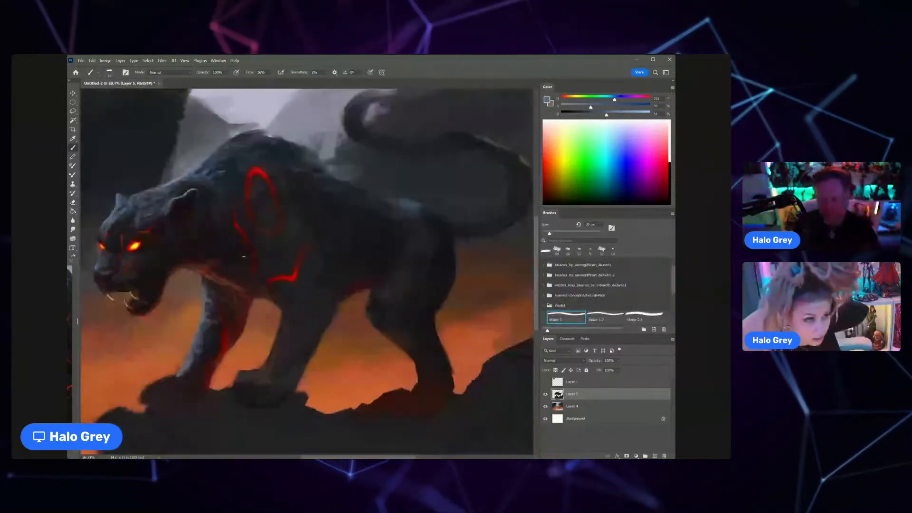
# Step: Blend the chest and the top of the near foreleg with sampled dark red and near-black tones
pyautogui.keyDown('alt'); pyautogui.click(242, 287); pyautogui.keyUp('alt')
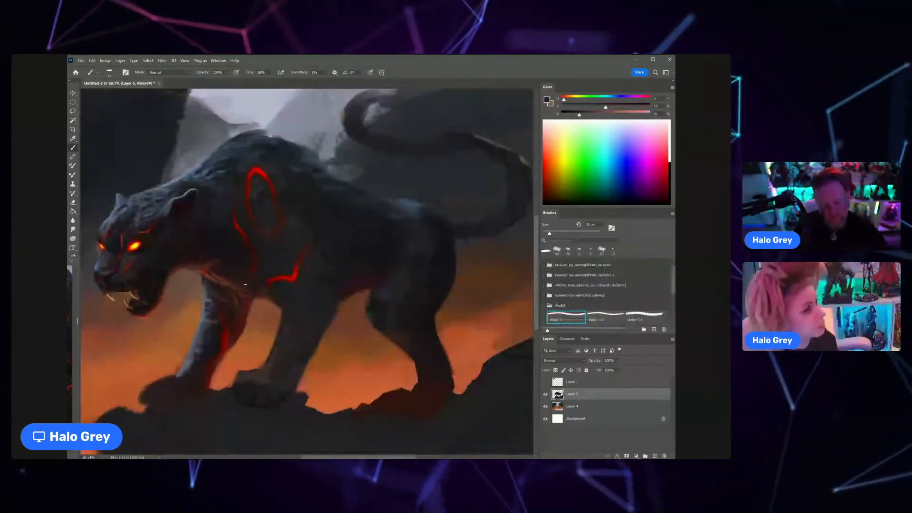
pyautogui.keyDown('alt'); pyautogui.click(250, 281); pyautogui.keyUp('alt')
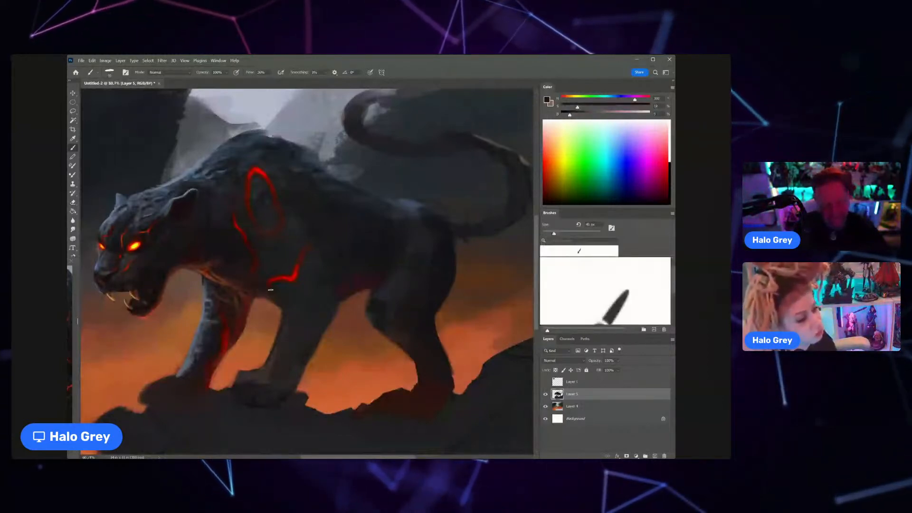
pyautogui.keyDown('alt'); pyautogui.click(283, 298); pyautogui.keyUp('alt')
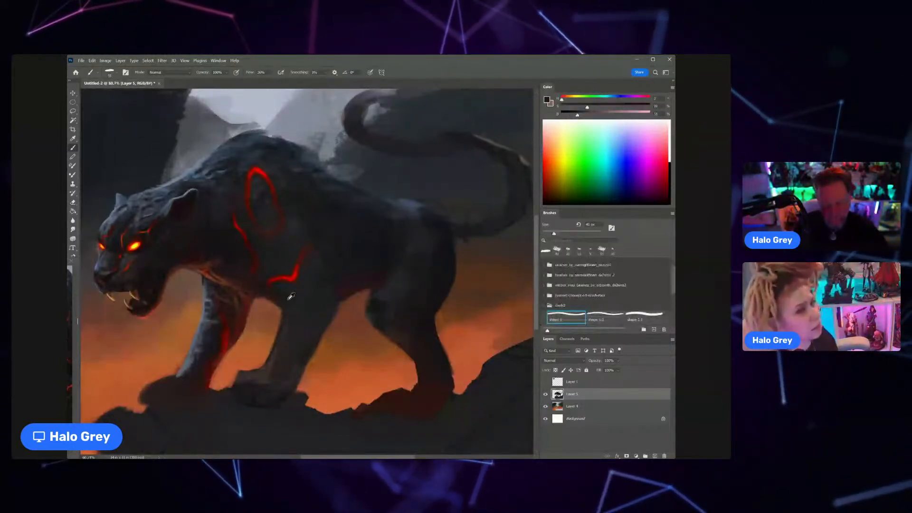
pyautogui.keyDown('alt'); pyautogui.click(285, 297); pyautogui.keyUp('alt')
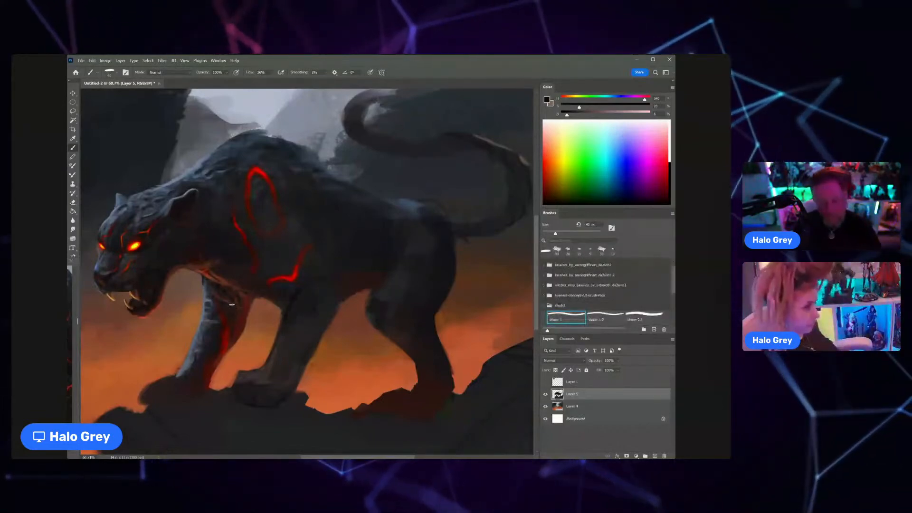
# Step: Enlarge the brush and darken the upper part of the far foreleg with the near-black tone
pyautogui.press(']')
pyautogui.press(']')
pyautogui.press(']')
pyautogui.press(']')
pyautogui.moveTo(227, 317)
pyautogui.mouseDown()
pyautogui.moveTo(219, 332)
pyautogui.moveTo(212, 317)
pyautogui.mouseUp()
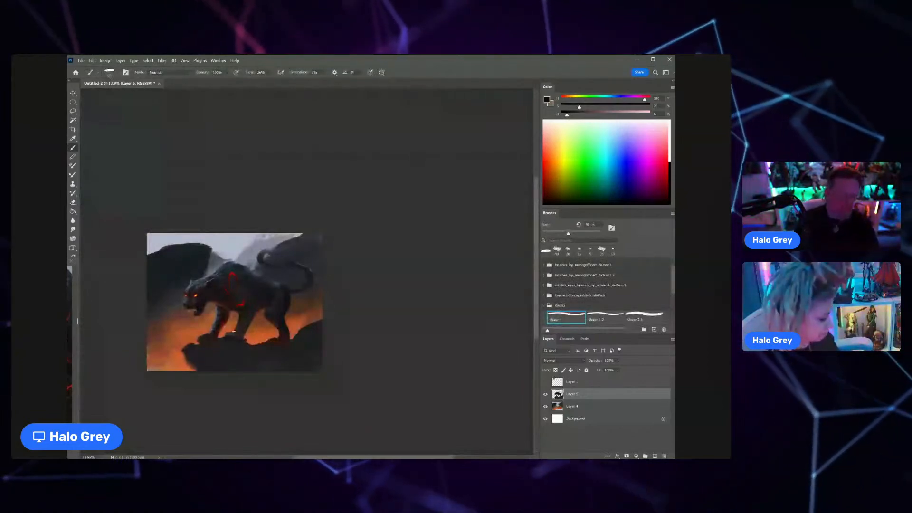
pyautogui.hotkey('ctrl', 'z')
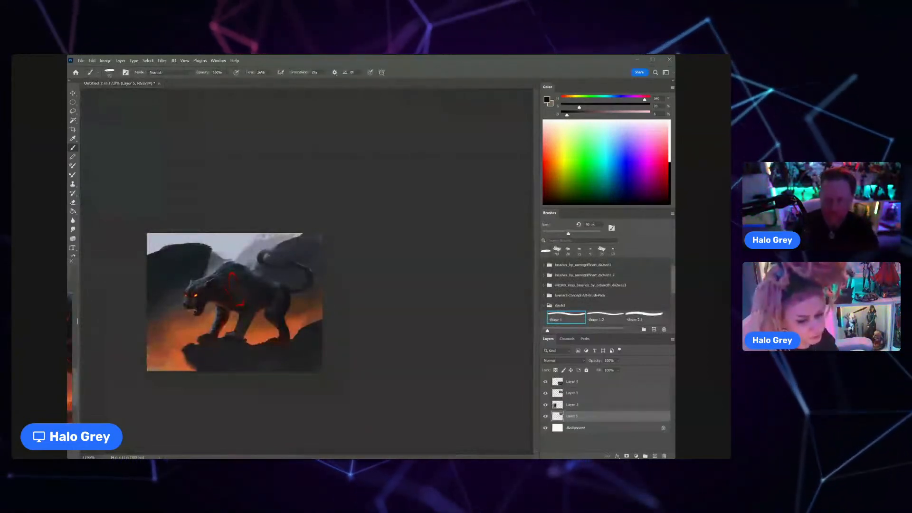
pyautogui.click(225, 326)
# Step: Sample a dark reddish-brown below the near eye and soften the cheek with a smaller brush
pyautogui.hotkey('ctrl', 'space')
pyautogui.moveTo(193, 297); pyautogui.dragTo(220, 285)
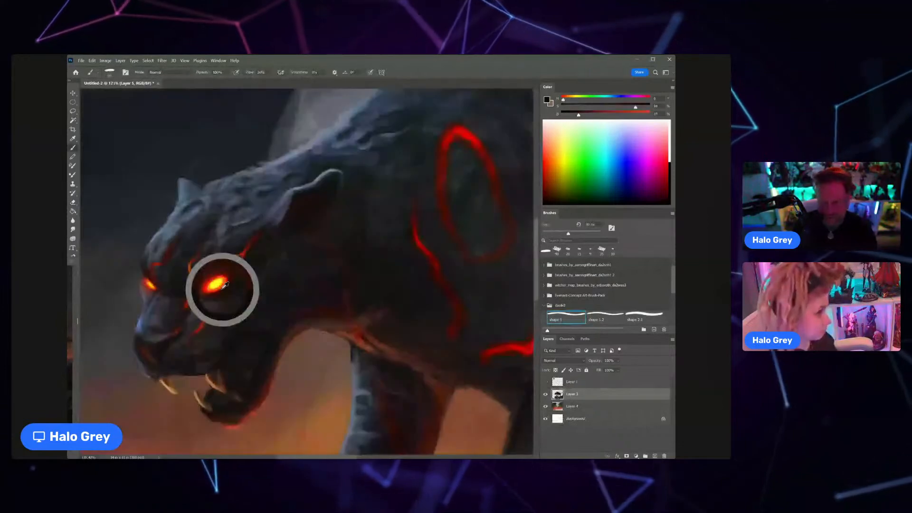
pyautogui.keyDown('alt'); pyautogui.click(218, 310); pyautogui.keyUp('alt')
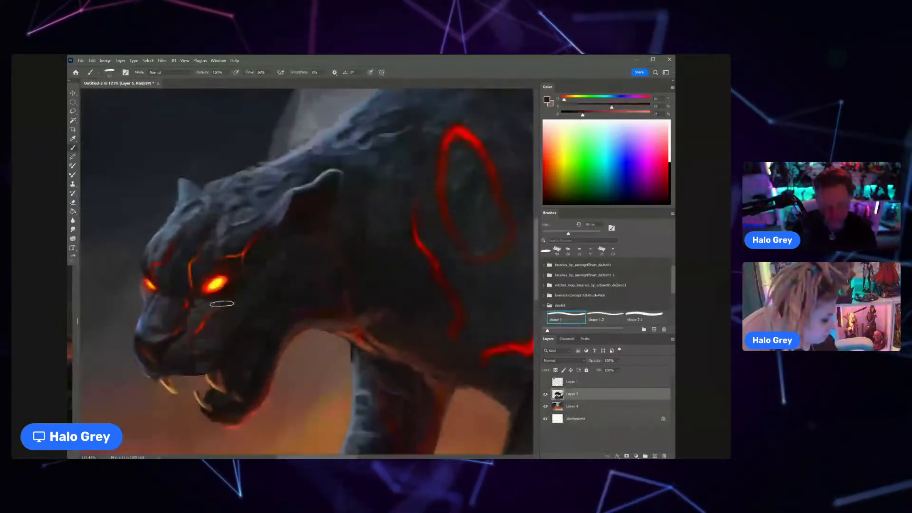
pyautogui.press('[')
pyautogui.press('[')
pyautogui.press('[')
pyautogui.press('[')
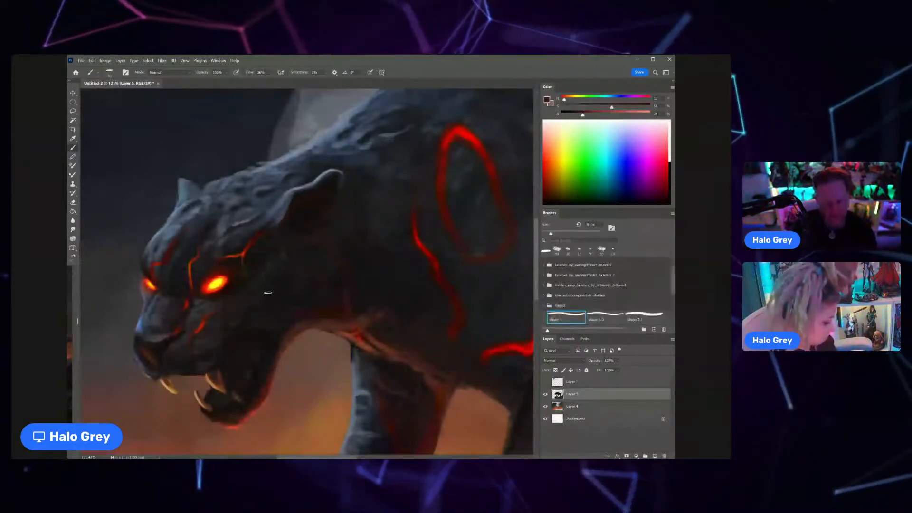
# Step: Sample red and orange from the near eye and paint a thin glow along its lower lid with a finer brush
pyautogui.keyDown('alt'); pyautogui.click(214, 292); pyautogui.keyUp('alt')
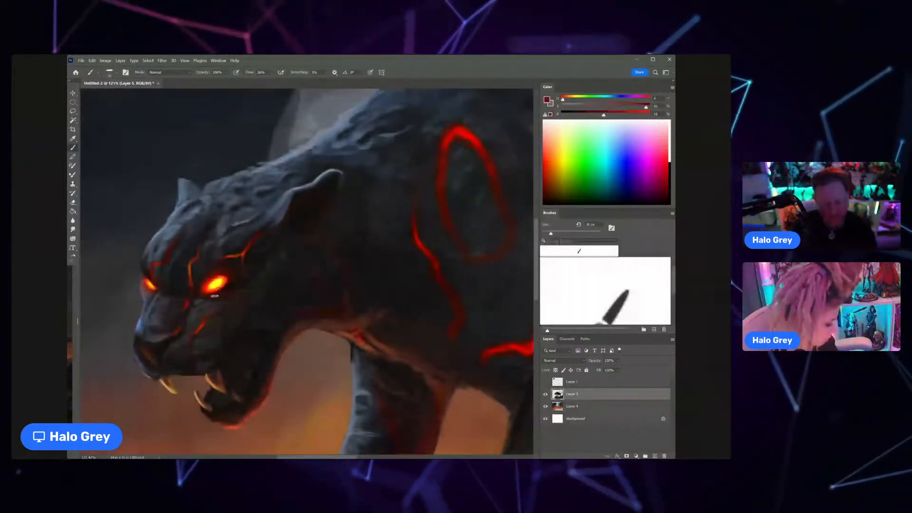
pyautogui.keyDown('alt'); pyautogui.click(216, 290); pyautogui.keyUp('alt')
pyautogui.press('[')
pyautogui.press('[')
pyautogui.press('[')
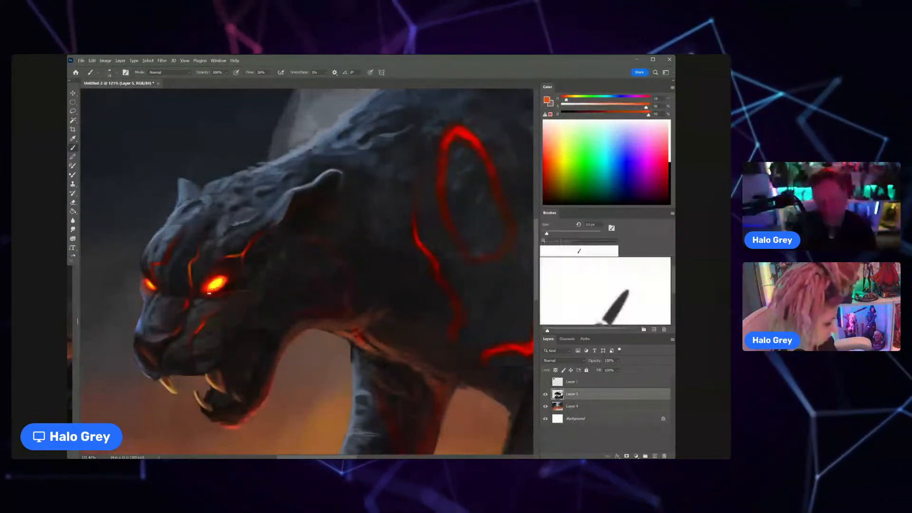
# Step: Refine the glowing crack above the near eye with sampled dark orange and near-black tones
pyautogui.press('z')
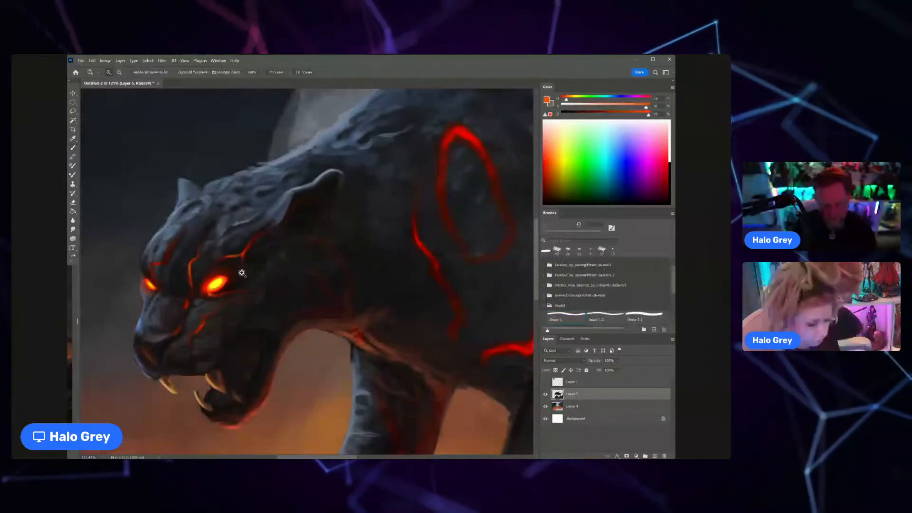
pyautogui.moveTo(242, 274)
pyautogui.mouseDown()
pyautogui.moveTo(208, 275)
pyautogui.moveTo(295, 264)
pyautogui.mouseUp()
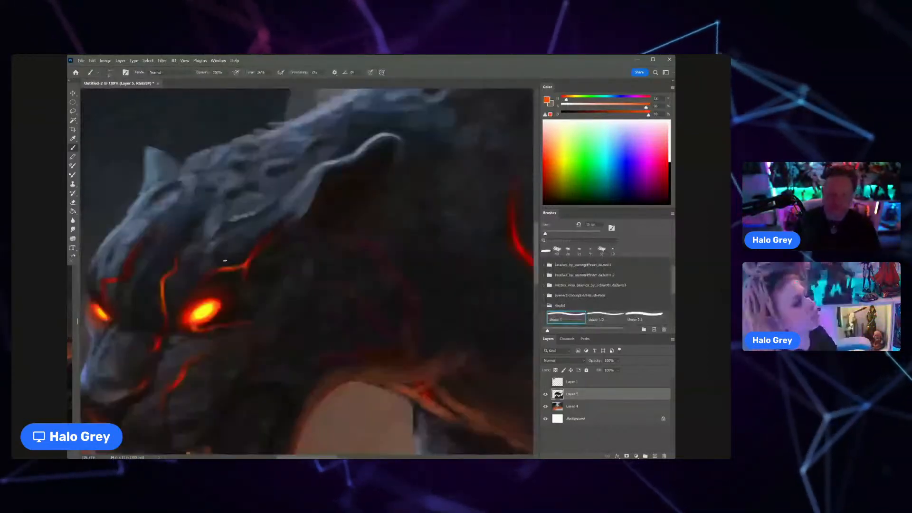
pyautogui.keyDown('alt'); pyautogui.click(217, 271); pyautogui.keyUp('alt')
pyautogui.keyDown('alt'); pyautogui.click(209, 272); pyautogui.keyUp('alt')
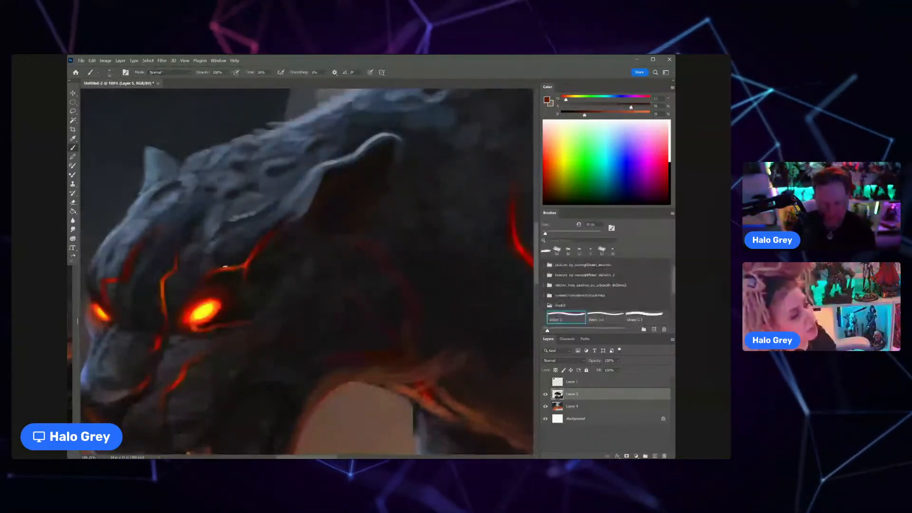
pyautogui.keyDown('alt'); pyautogui.click(226, 266); pyautogui.keyUp('alt')
pyautogui.press(']')
pyautogui.press(']')
pyautogui.press(']')
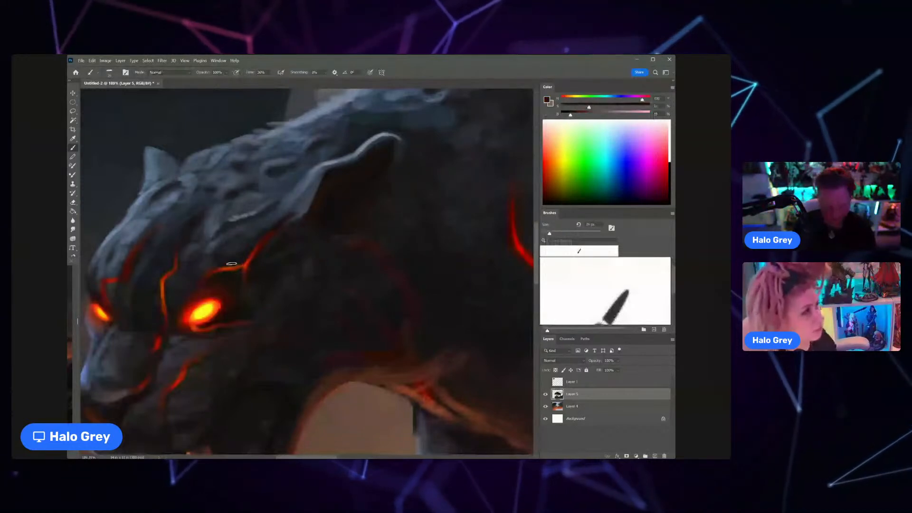
# Step: Shrink the brush, sample a bluish grey from the forehead and paint fine fur strokes above the near eye
pyautogui.press('[')
pyautogui.press('[')
pyautogui.press('[')
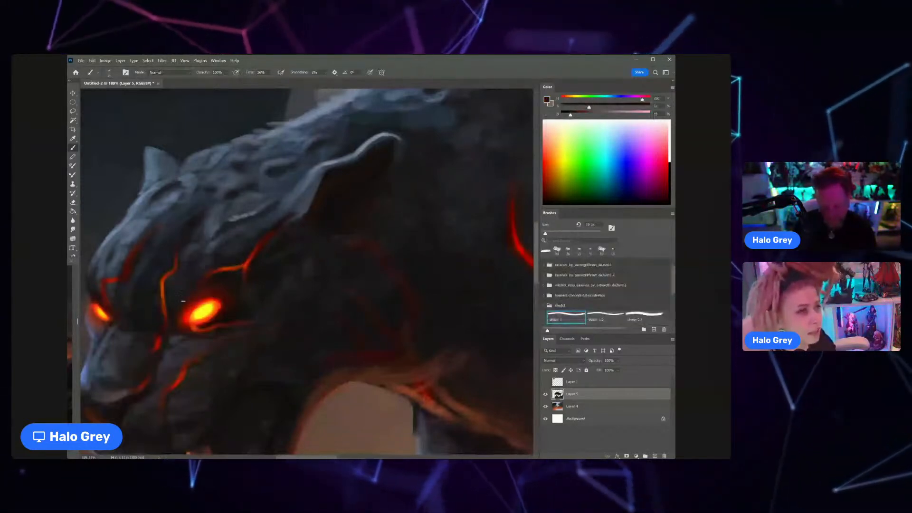
pyautogui.keyDown('alt'); pyautogui.click(221, 233); pyautogui.keyUp('alt')
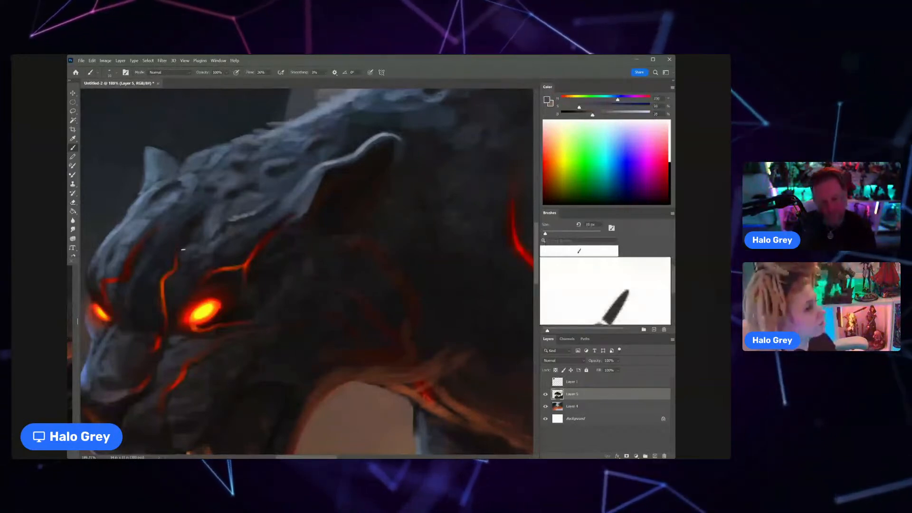
pyautogui.moveTo(211, 240); pyautogui.dragTo(172, 275)
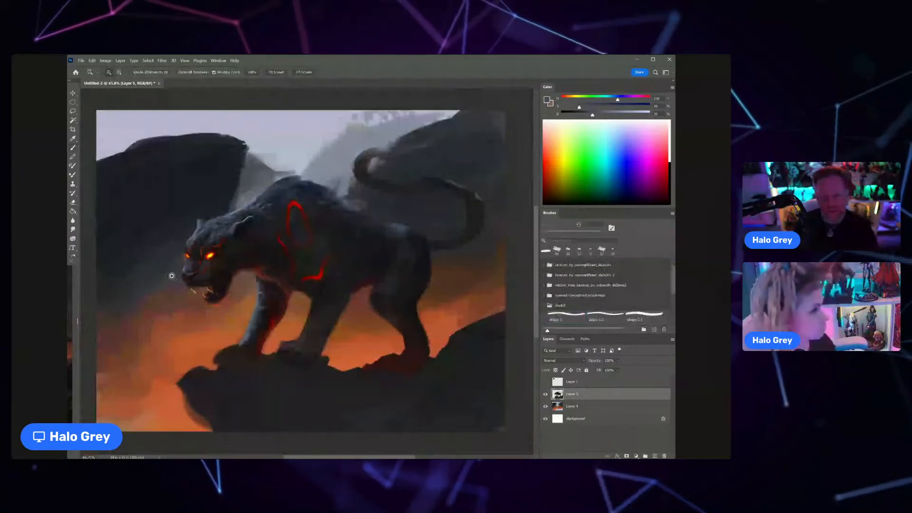
# Step: Sample a dark blue-grey beside the near ear and break up the fur on the crown with short strokes
pyautogui.moveTo(172, 275); pyautogui.dragTo(230, 223)
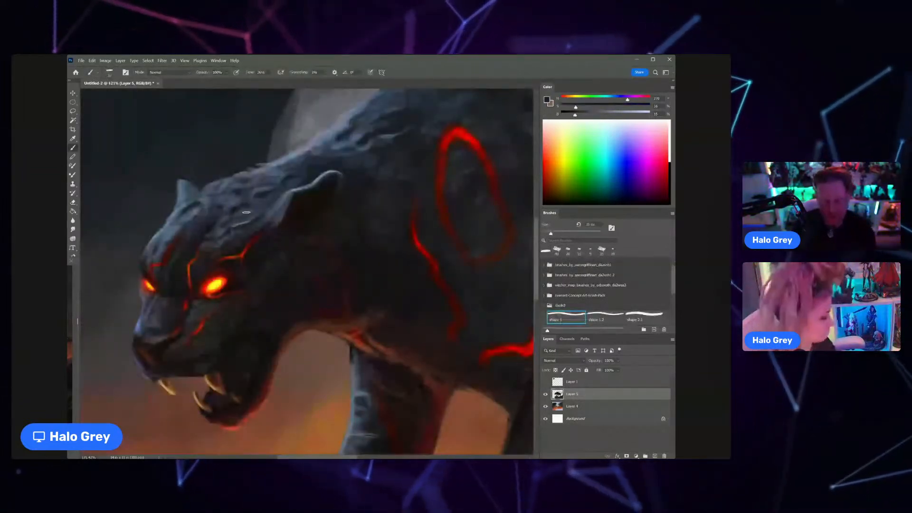
pyautogui.keyDown('alt'); pyautogui.click(299, 183); pyautogui.keyUp('alt')
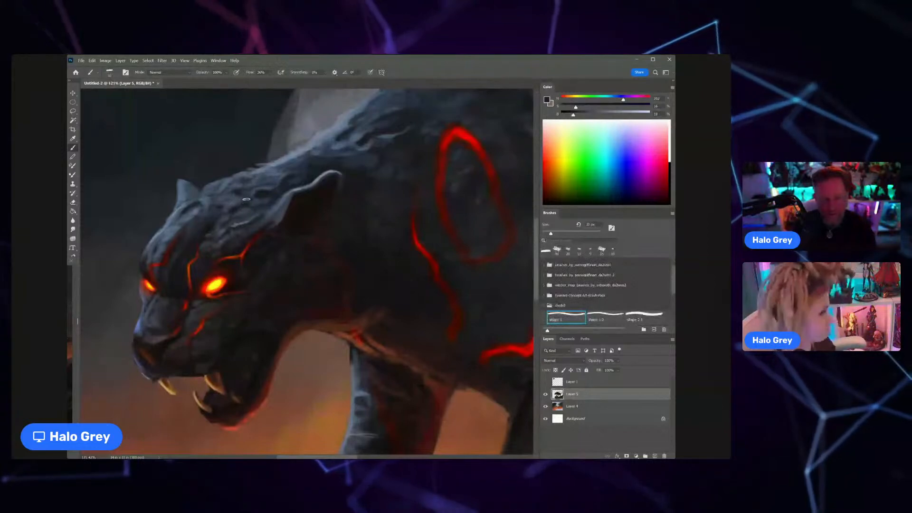
pyautogui.moveTo(254, 206); pyautogui.dragTo(222, 219)
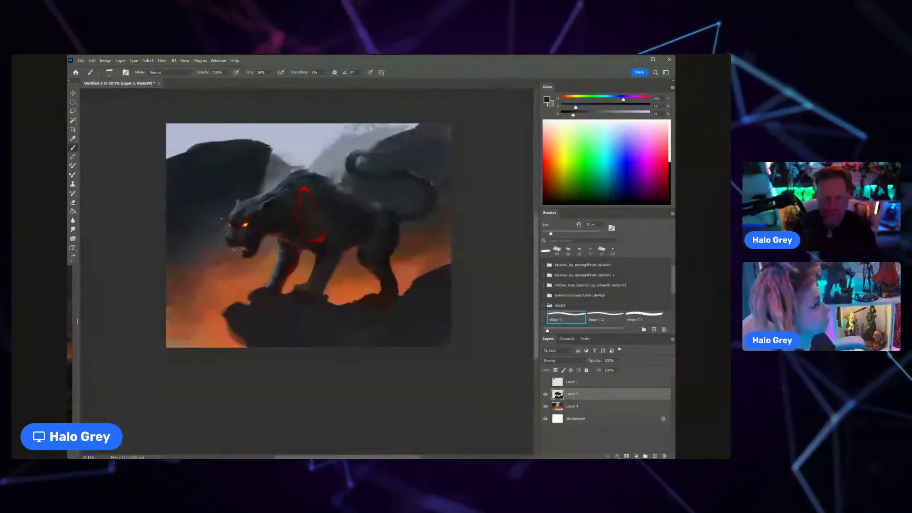
pyautogui.moveTo(221, 219); pyautogui.dragTo(255, 225)
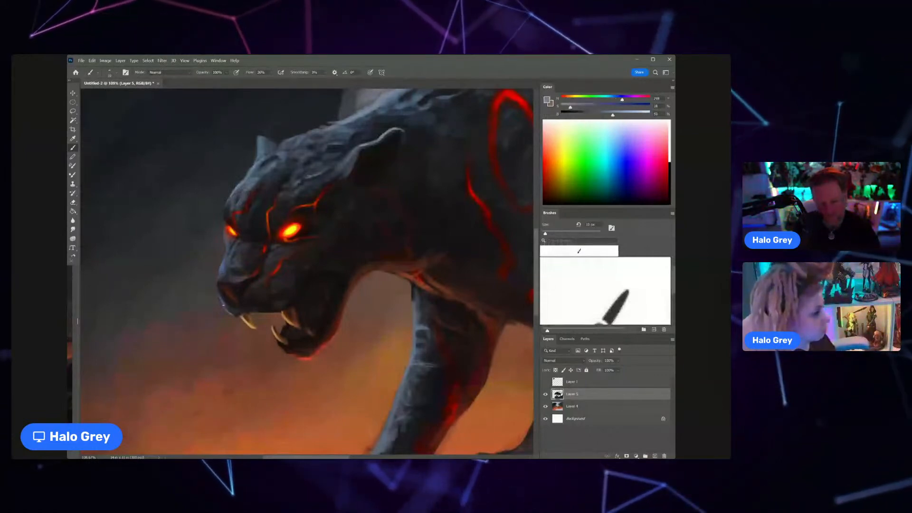
# Step: Refine the fur on the forehead and crown with sampled near-black using a slightly larger brush
pyautogui.scroll(-5, 216, 294)
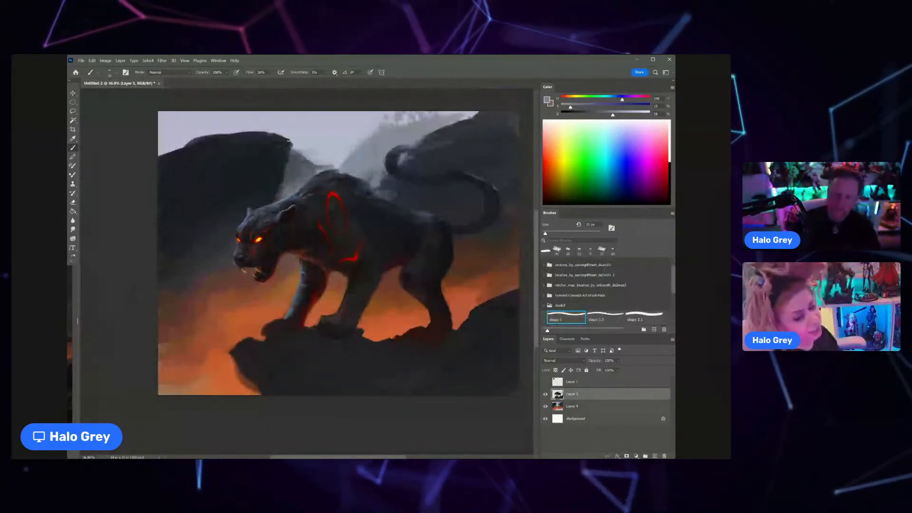
pyautogui.scroll(2, 284, 196)
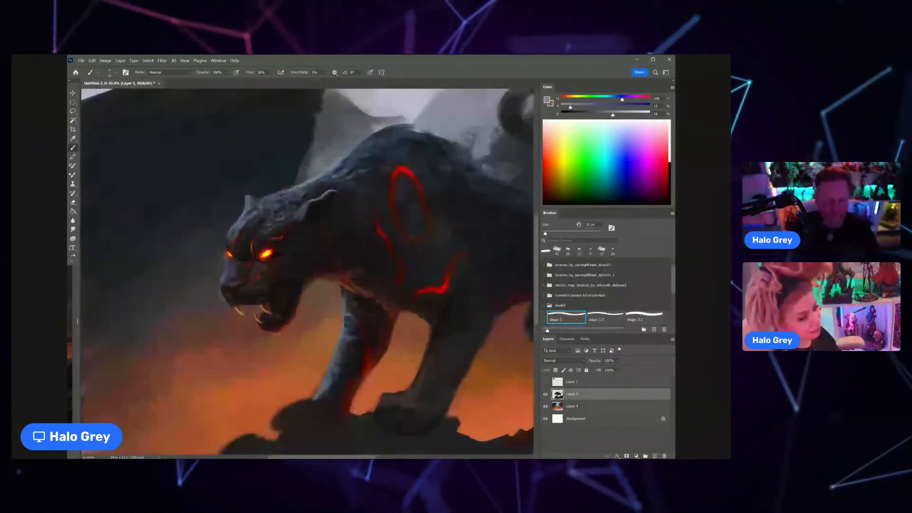
pyautogui.scroll(1, 284, 196)
pyautogui.press(']')
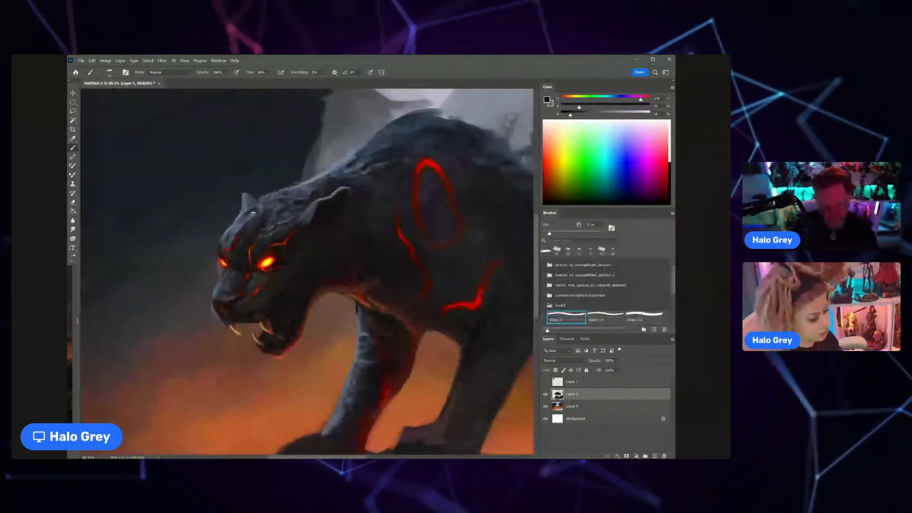
pyautogui.scroll(-6, 213, 252)
pyautogui.press(']')
pyautogui.press(']')
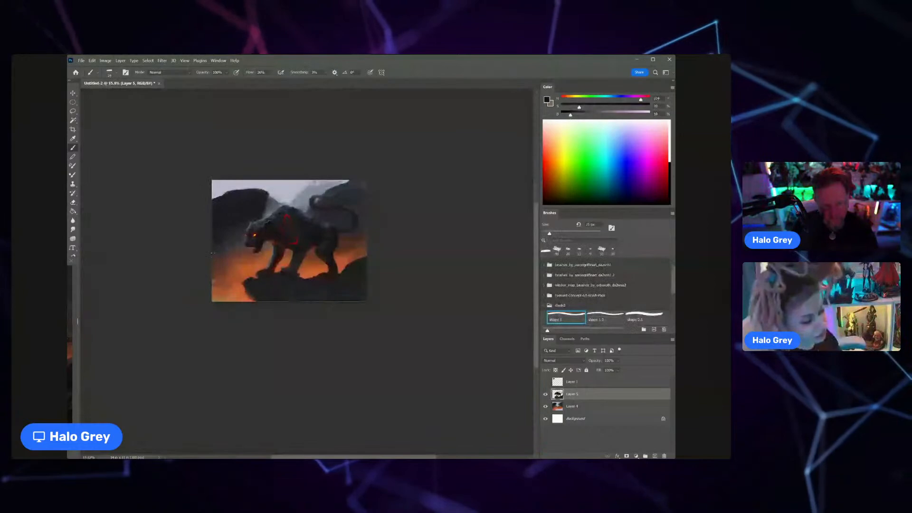
# Step: Set the brush to Overlay, extend the red marking up to the back, and shift the paint to a brighter orange-red
pyautogui.press('z')
pyautogui.moveTo(280, 215)
pyautogui.mouseDown()
pyautogui.moveTo(320, 214)
pyautogui.moveTo(301, 209)
pyautogui.mouseUp()
pyautogui.keyDown('alt'); pyautogui.click(309, 226); pyautogui.keyUp('alt')
pyautogui.hotkey('shift', 'alt', 'o')
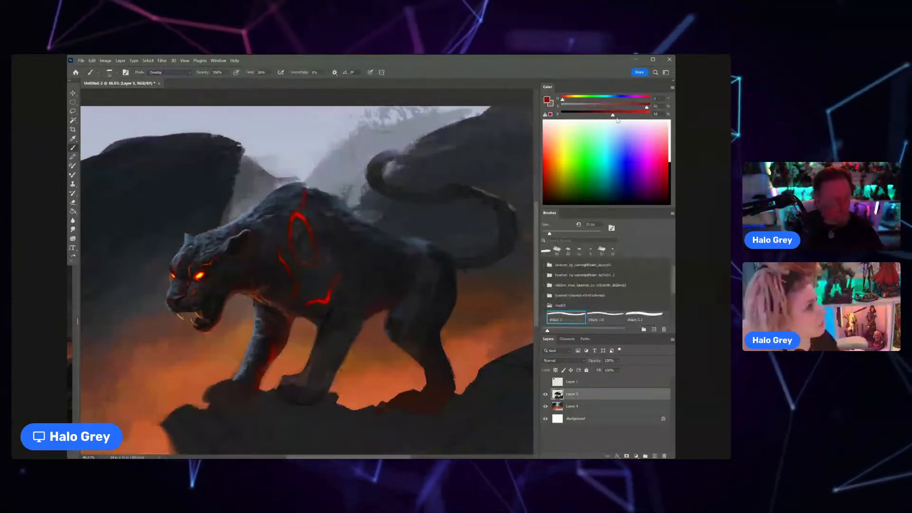
pyautogui.moveTo(613, 115); pyautogui.dragTo(641, 115)
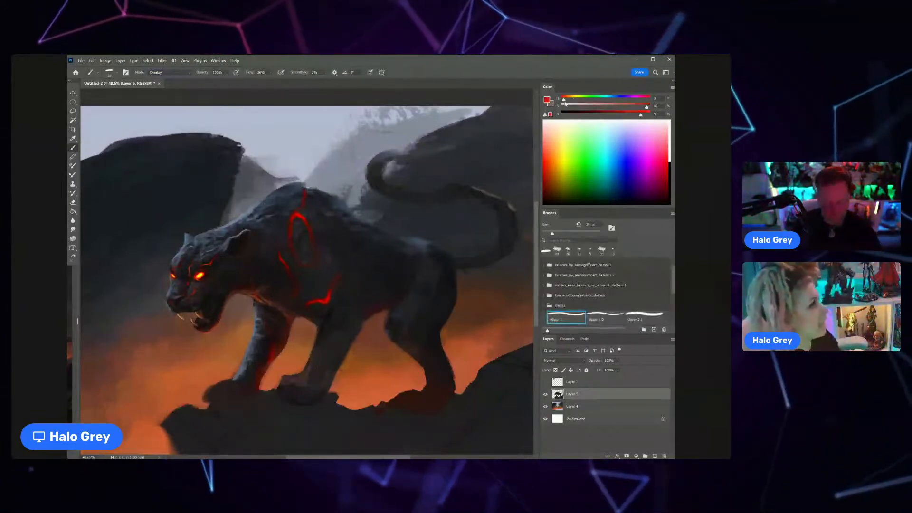
pyautogui.moveTo(565, 101); pyautogui.dragTo(568, 102)
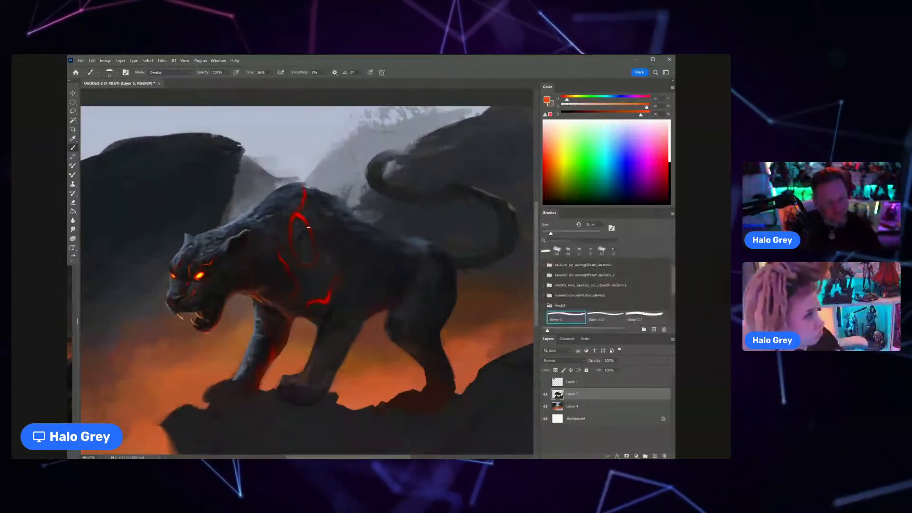
# Step: Adjust the brush size, intensify the oval shoulder marking with orange, and sample dark red beside the chest marking
pyautogui.press('[')
pyautogui.press('[')
pyautogui.press(']')
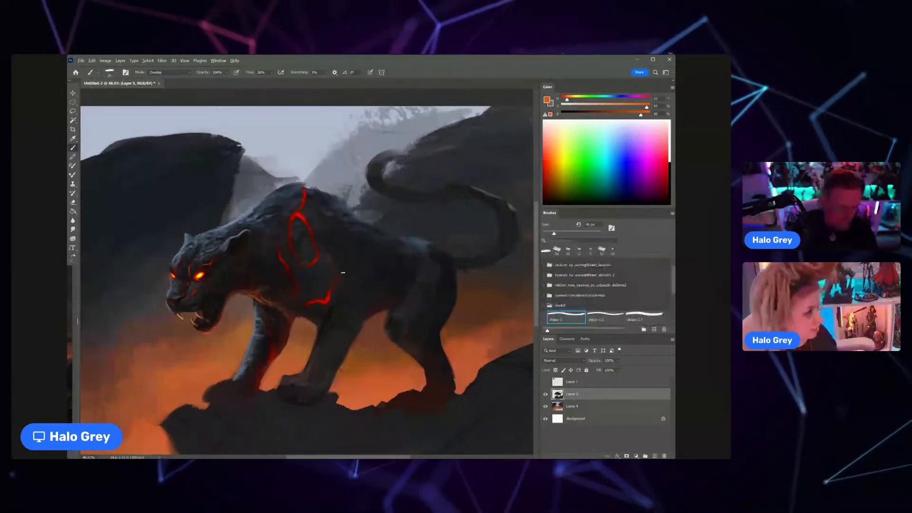
pyautogui.keyDown('alt'); pyautogui.click(340, 274); pyautogui.keyUp('alt')
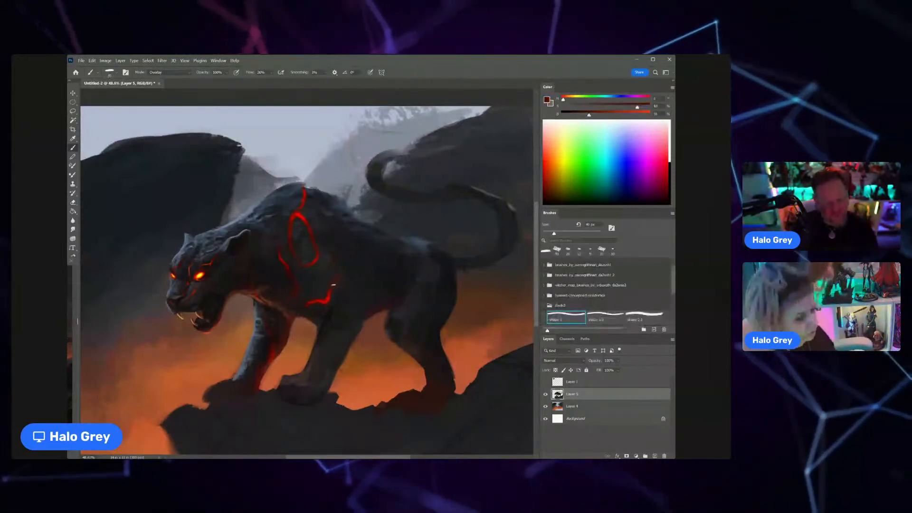
# Step: Sample bright yellow from the near eye and highlight the glowing crack above it with a very fine Overlay brush
pyautogui.press('z')
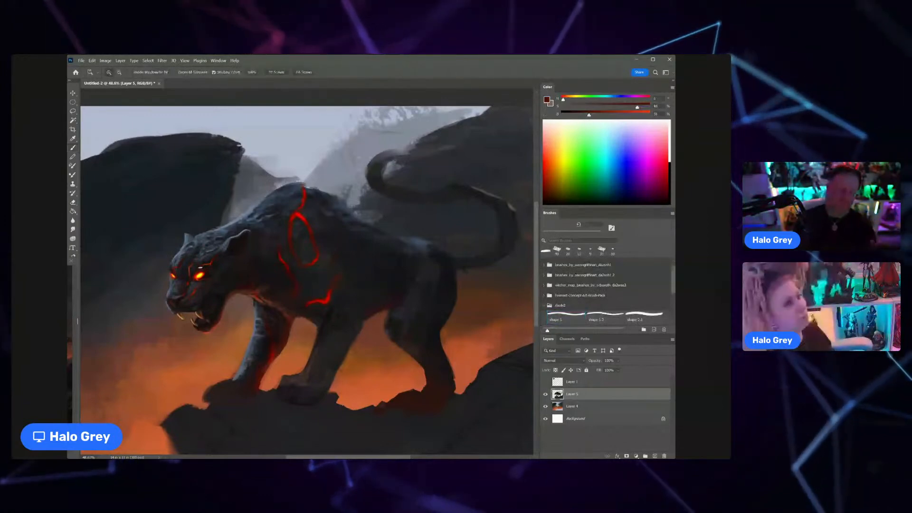
pyautogui.moveTo(193, 274); pyautogui.dragTo(231, 250)
pyautogui.keyDown('alt'); pyautogui.click(222, 274); pyautogui.keyUp('alt')
pyautogui.press('[')
pyautogui.press('[')
pyautogui.press('[')
pyautogui.press('[')
pyautogui.press('[')
pyautogui.press('[')
pyautogui.press('[')
pyautogui.press('[')
pyautogui.press('[')
pyautogui.press('[')
pyautogui.press('[')
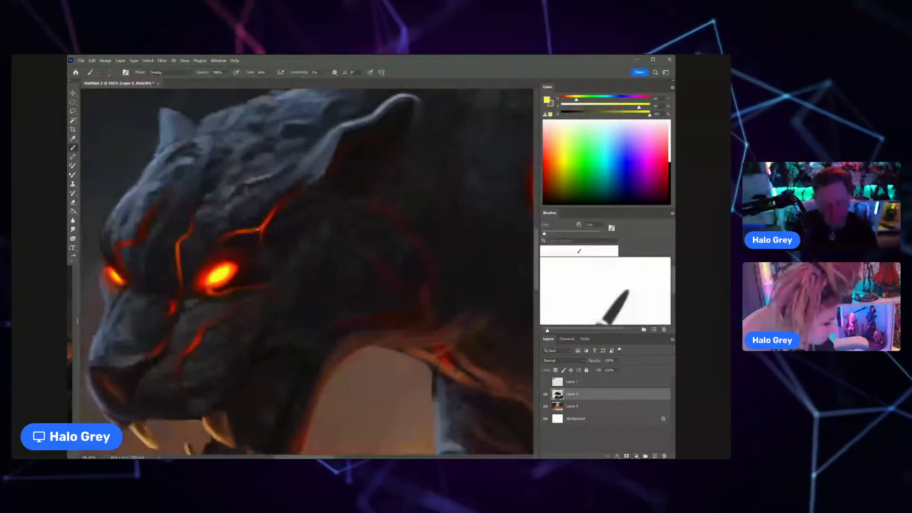
# Step: Enlarge the brush slightly and add yellow highlights to the cracks between the eyes and above the far eye
pyautogui.press(']')
pyautogui.press(']')
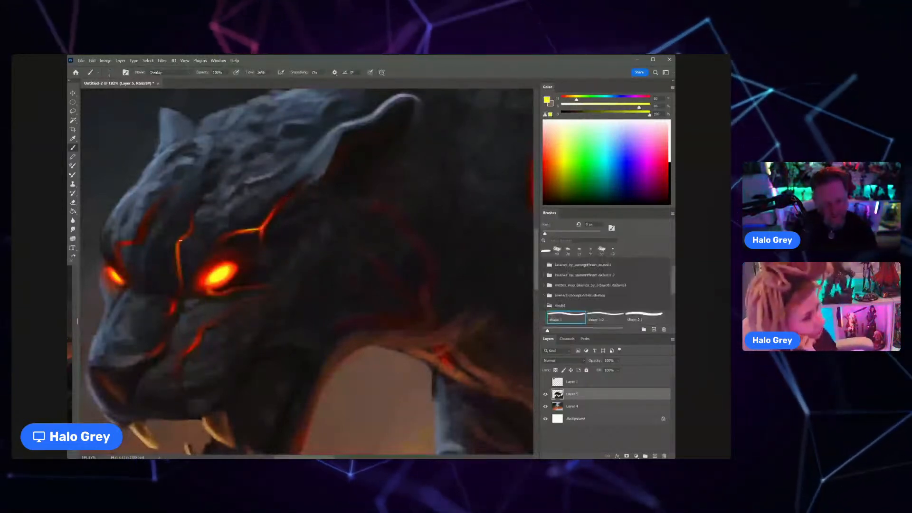
pyautogui.press(']')
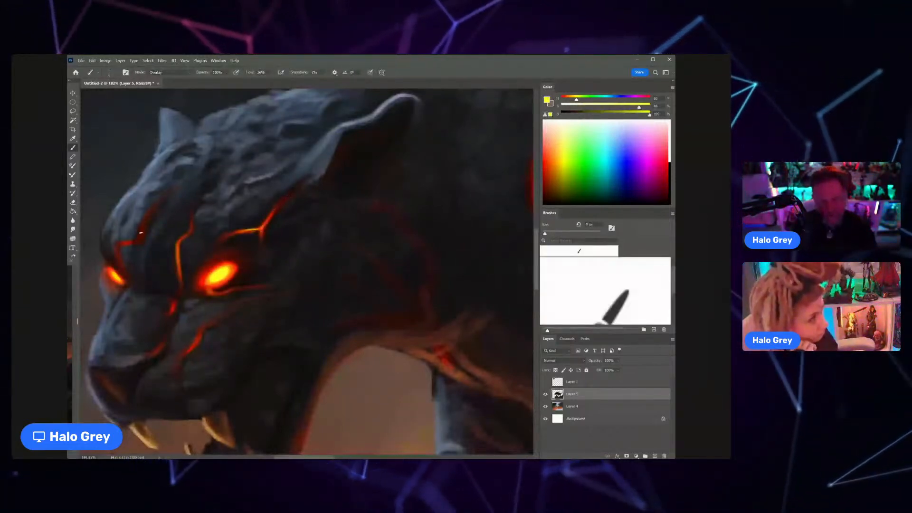
pyautogui.moveTo(153, 245)
pyautogui.mouseDown()
pyautogui.moveTo(134, 253)
pyautogui.moveTo(251, 244)
pyautogui.mouseUp()
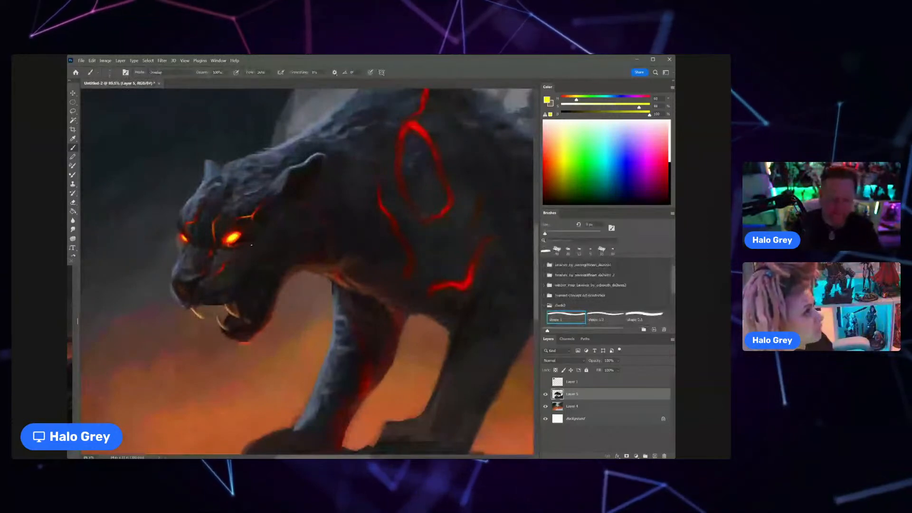
# Step: Sample orange-red from the cheek marking and extend it down toward the upper lip with a larger brush
pyautogui.keyDown('alt'); pyautogui.click(220, 271); pyautogui.keyUp('alt')
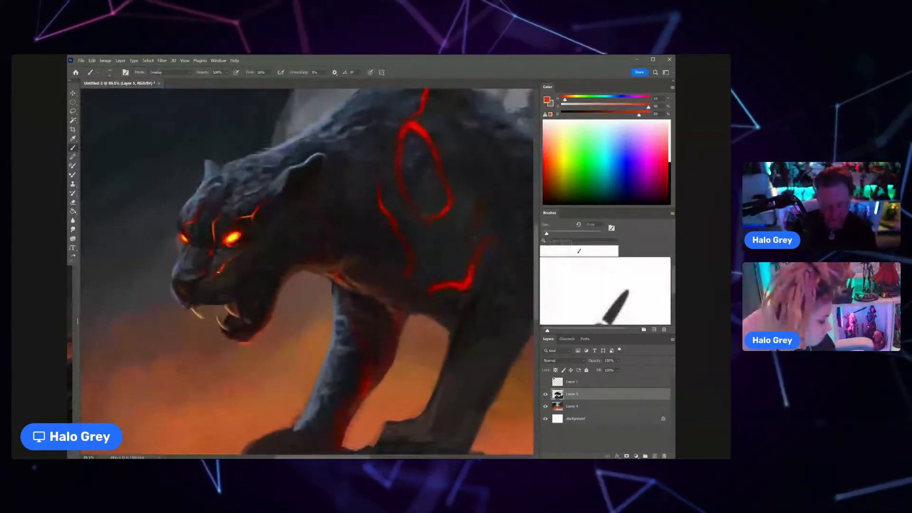
pyautogui.press(']')
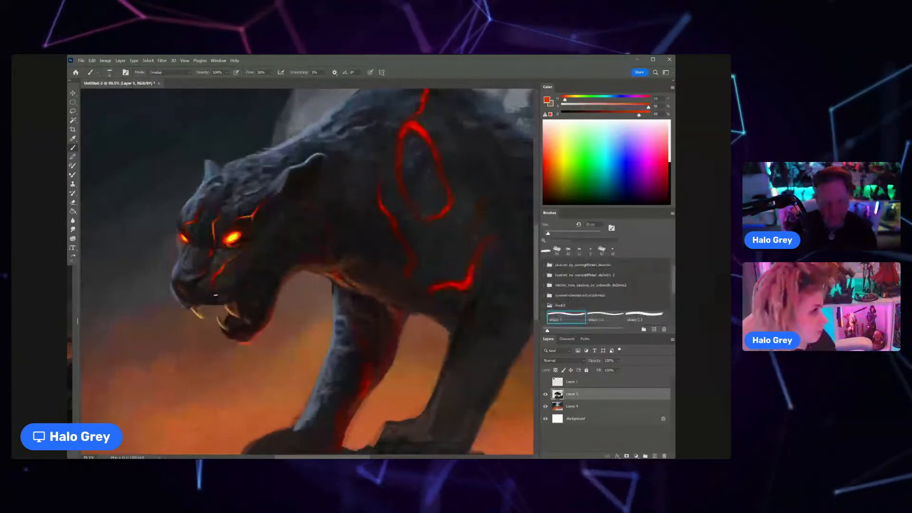
pyautogui.moveTo(218, 273); pyautogui.dragTo(213, 293)
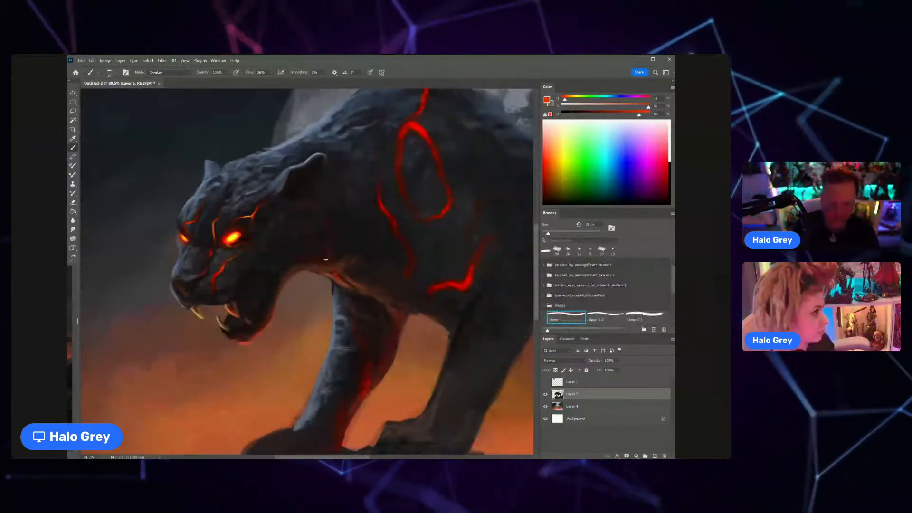
pyautogui.scroll(-5, 321, 267)
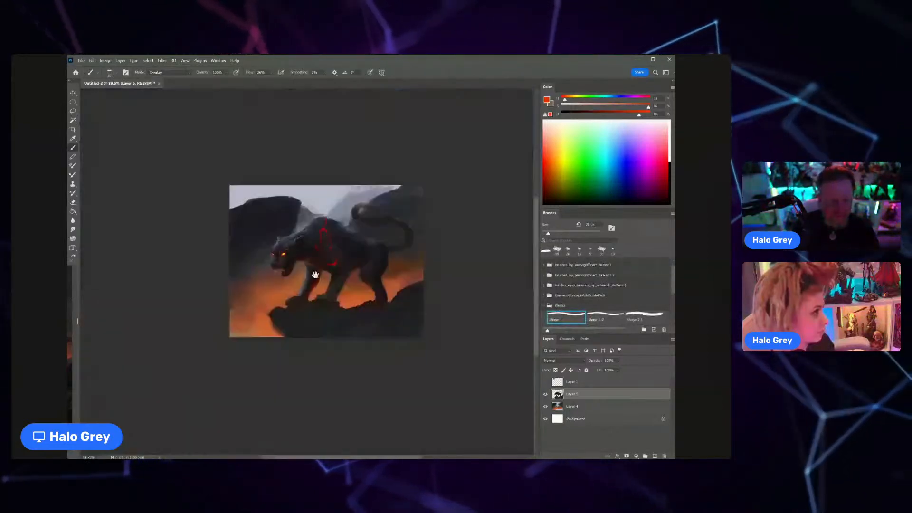
pyautogui.scroll(3, 315, 275)
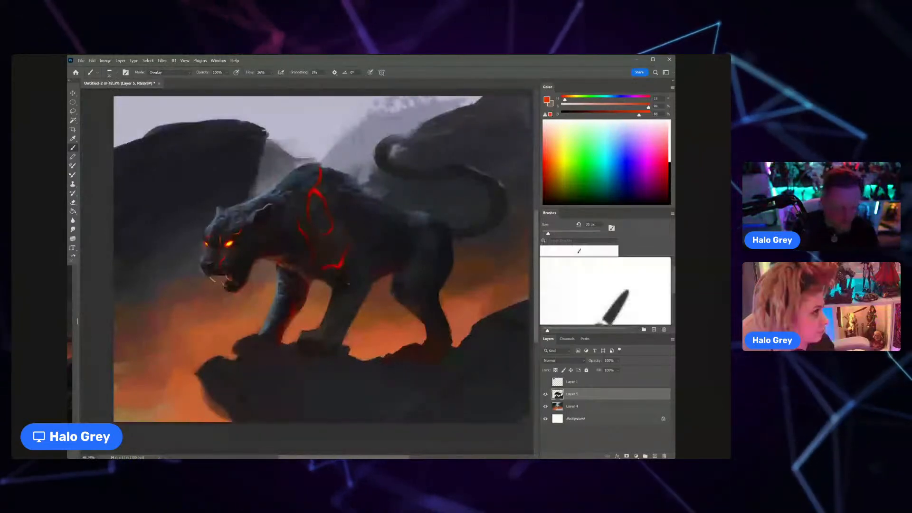
# Step: Sample near-black, enlarge the brush, return its blending mode to Normal and darken the upper near foreleg
pyautogui.keyDown('alt'); pyautogui.click(346, 274); pyautogui.keyUp('alt')
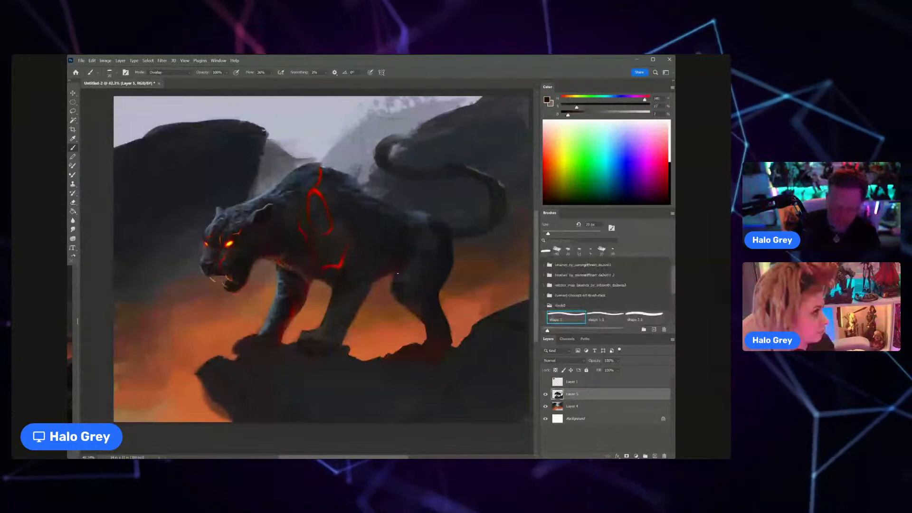
pyautogui.press(']')
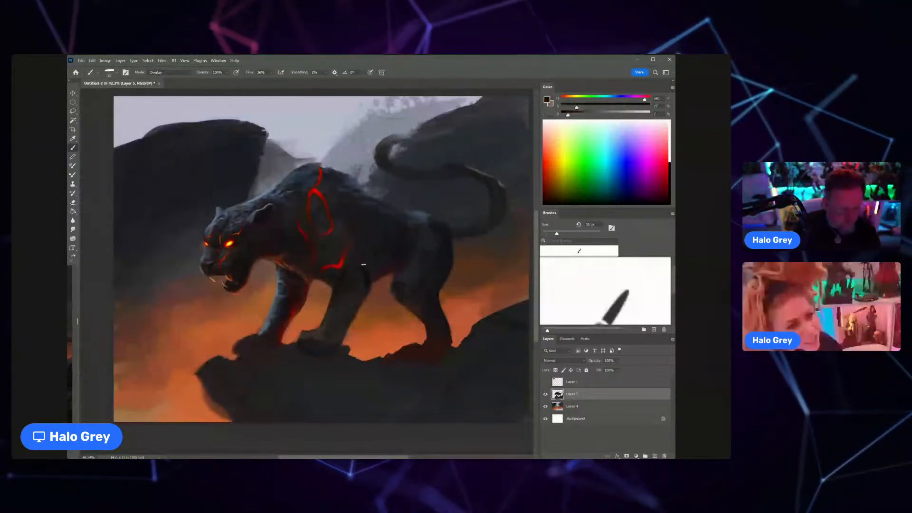
pyautogui.click(188, 72)
pyautogui.click(187, 80)
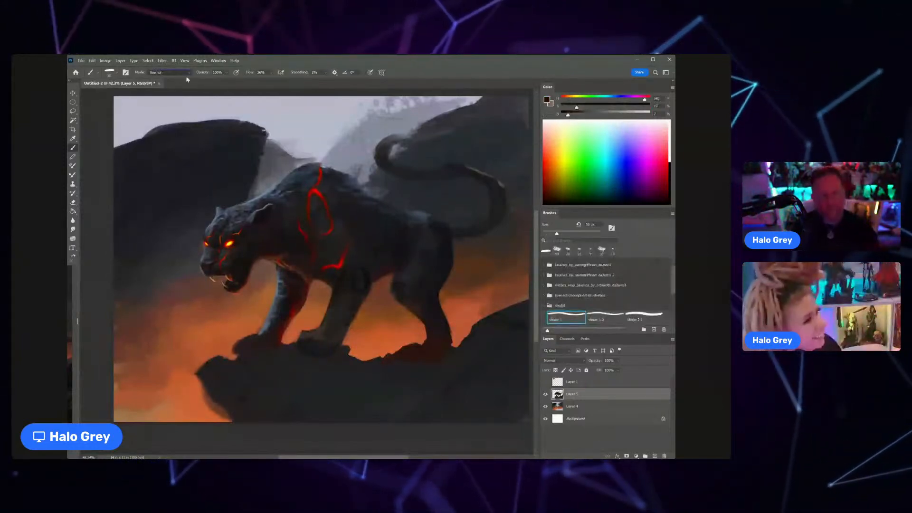
pyautogui.keyDown('alt'); pyautogui.click(363, 280); pyautogui.keyUp('alt')
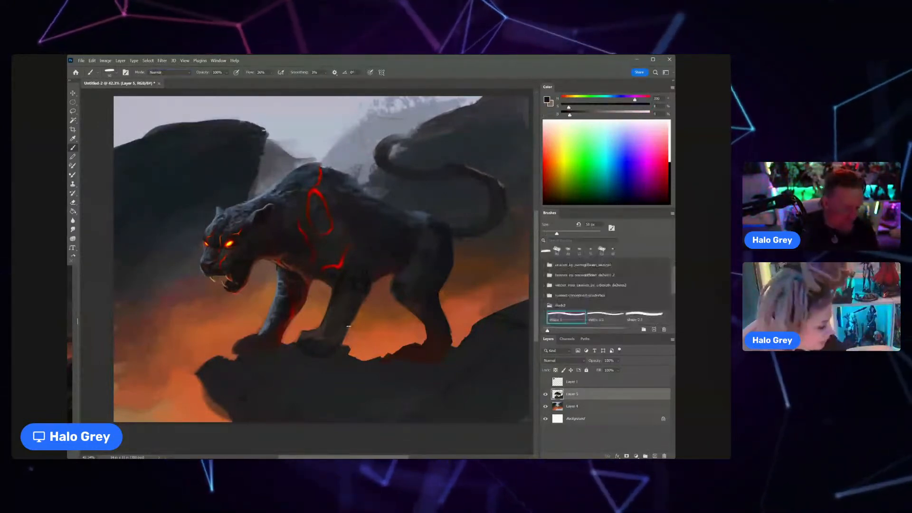
# Step: Deepen the shadows on the near foreleg and below the chest marking with sampled near-black and dark reddish tones
pyautogui.keyDown('alt'); pyautogui.click(278, 227); pyautogui.keyUp('alt')
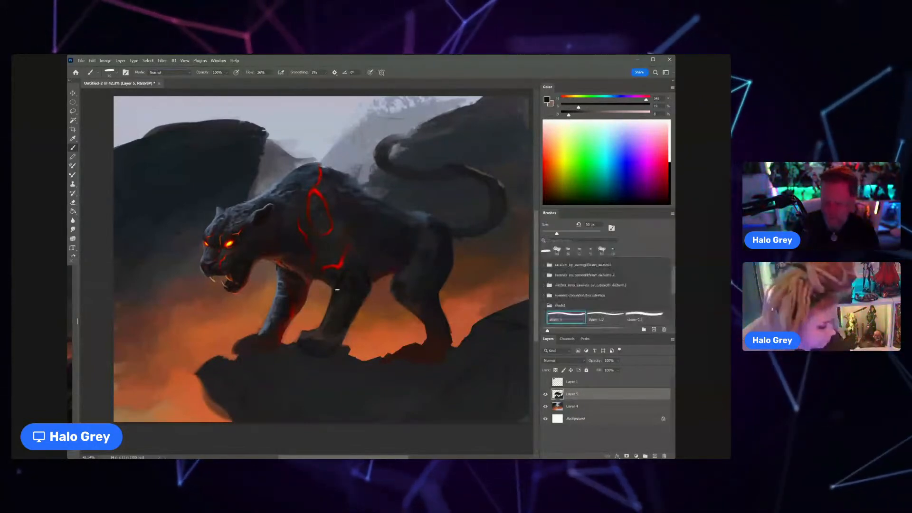
pyautogui.keyDown('alt'); pyautogui.click(352, 273); pyautogui.keyUp('alt')
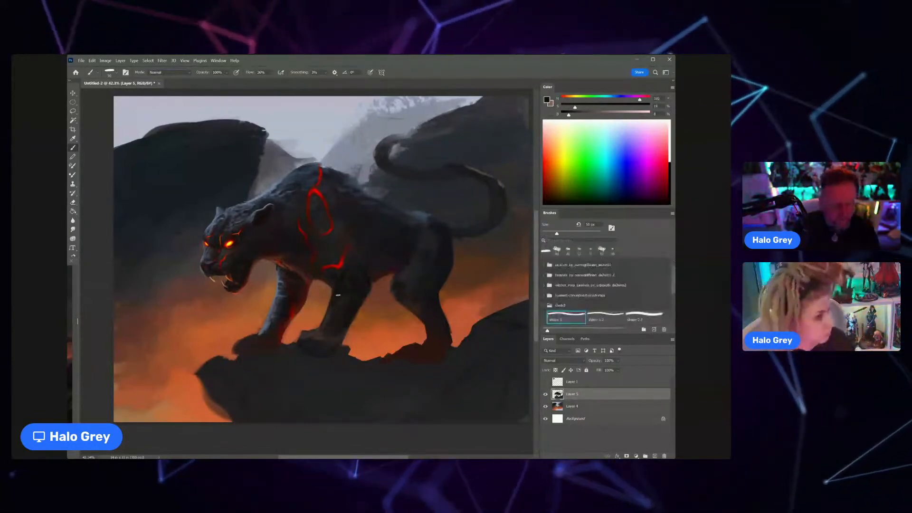
pyautogui.keyDown('alt'); pyautogui.click(344, 270); pyautogui.keyUp('alt')
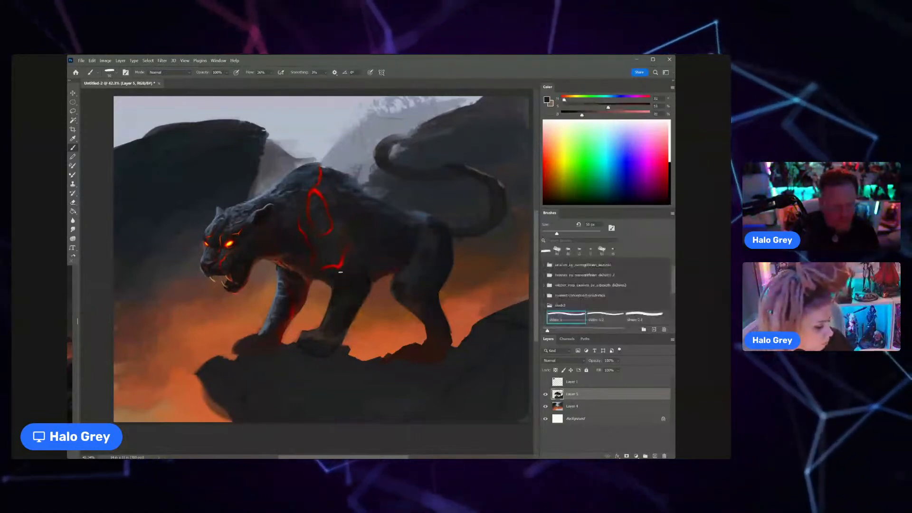
pyautogui.press(']')
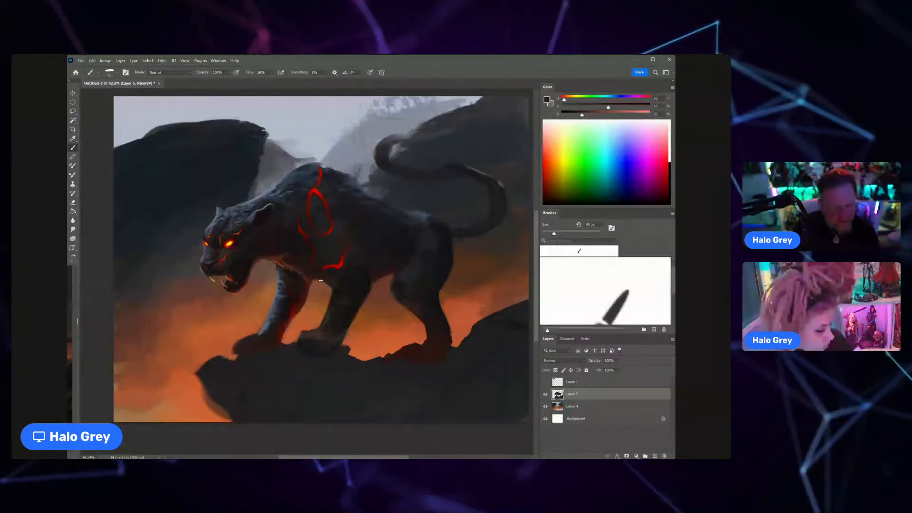
# Step: Shrink the brush, sample a reddish-brown from the throat and paint warm light along the underside of the neck
pyautogui.press('[')
pyautogui.press('[')
pyautogui.keyDown('alt'); pyautogui.click(286, 252); pyautogui.keyUp('alt')
pyautogui.moveTo(286, 252); pyautogui.dragTo(270, 250)
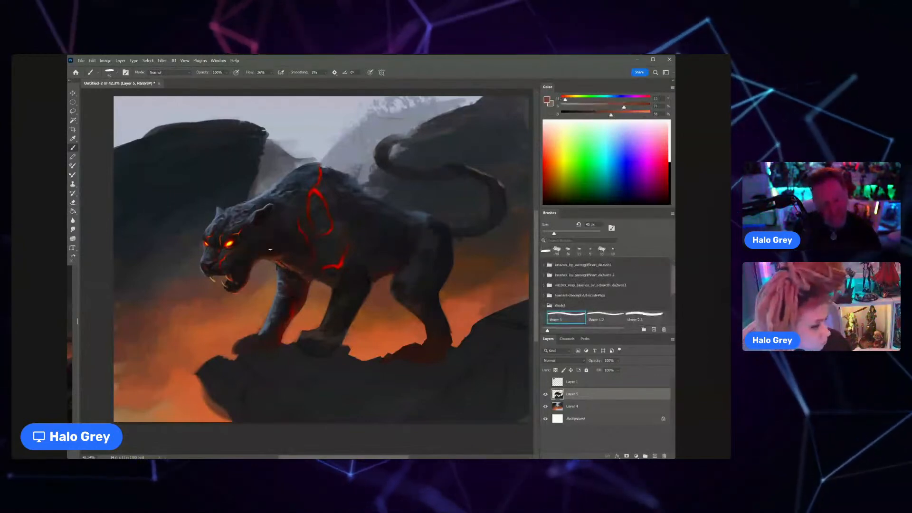
# Step: Shrink the brush, sample dark reddish-brown and near-black around the jaw and throat, and refine the cheek and lower jaw edge
pyautogui.press('[')
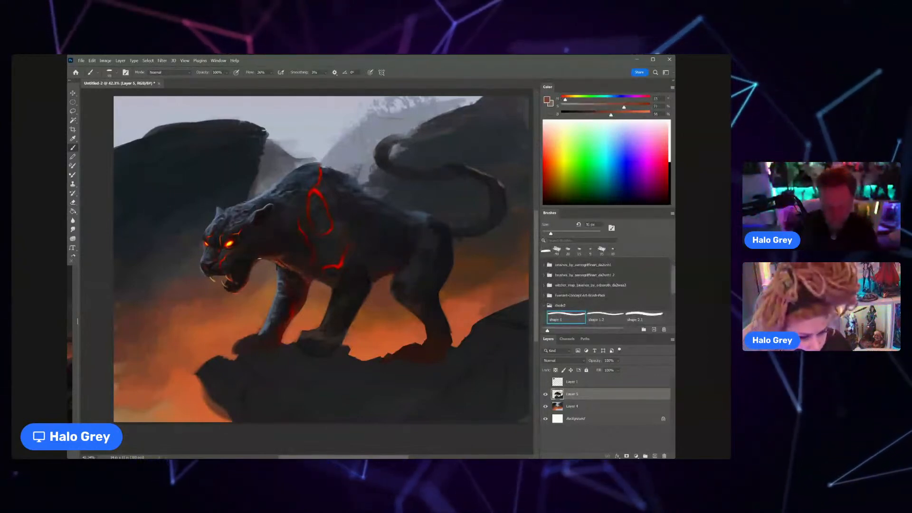
pyautogui.press('[')
pyautogui.press('[')
pyautogui.press('[')
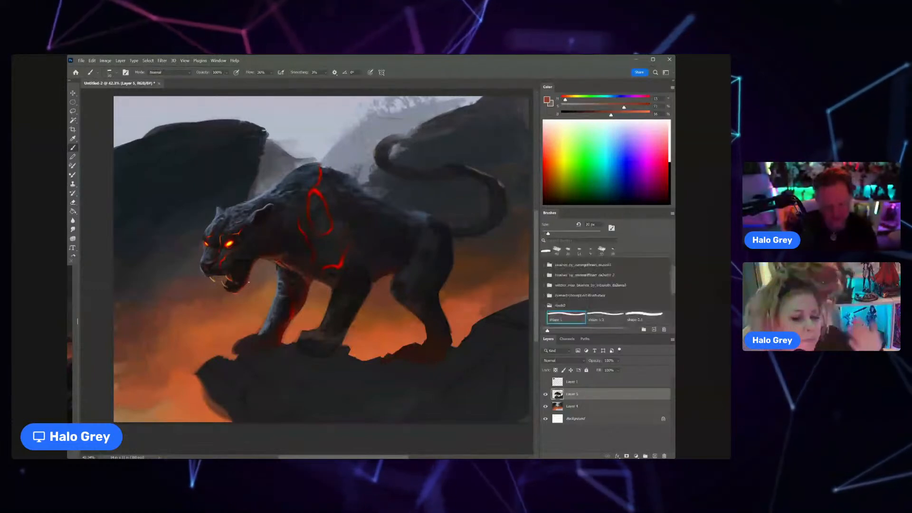
pyautogui.press(']')
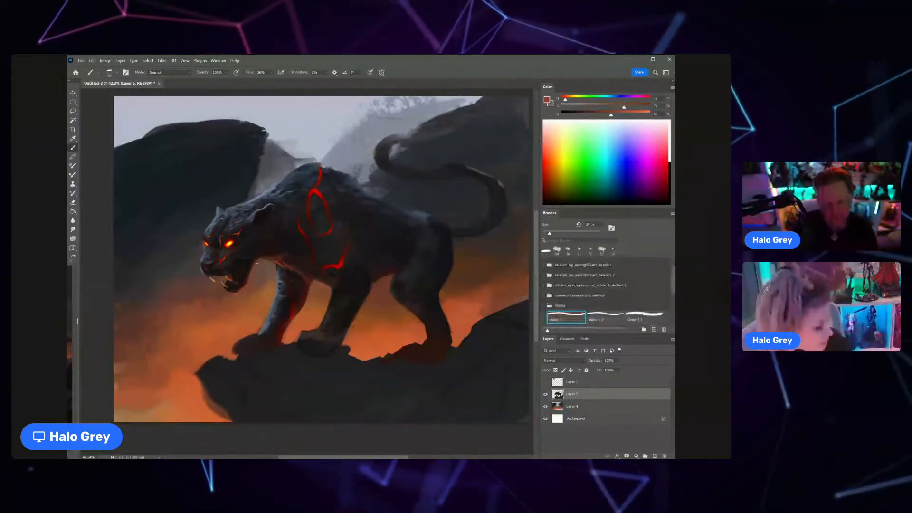
pyautogui.scroll(2, 256, 261)
pyautogui.keyDown('alt'); pyautogui.click(259, 254); pyautogui.keyUp('alt')
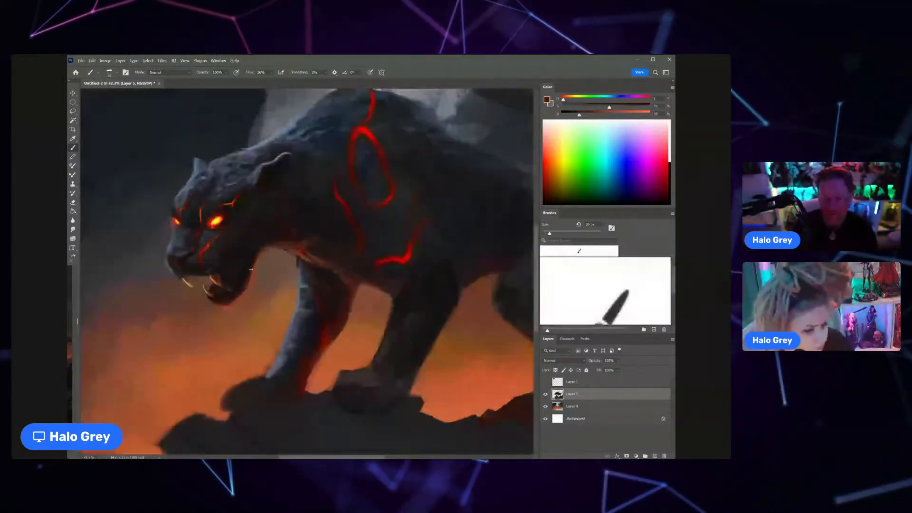
pyautogui.keyDown('alt'); pyautogui.click(260, 239); pyautogui.keyUp('alt')
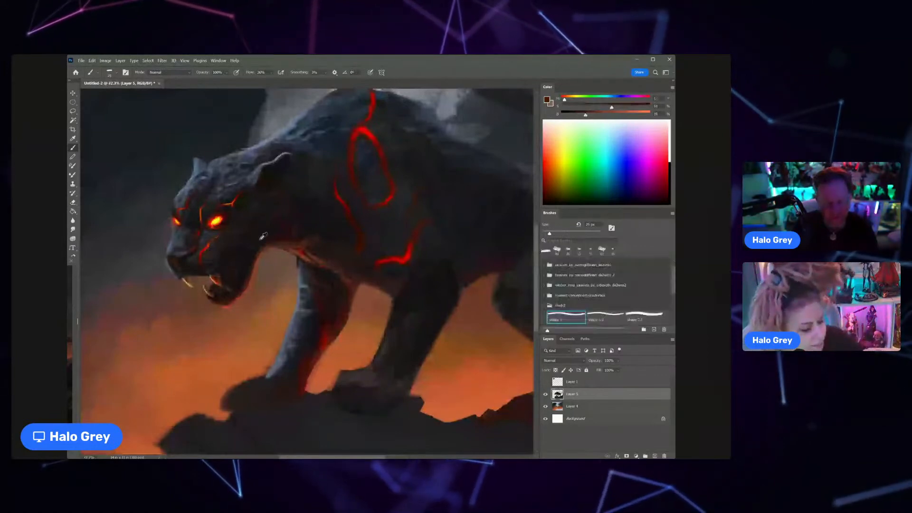
pyautogui.keyDown('alt'); pyautogui.click(232, 251); pyautogui.keyUp('alt')
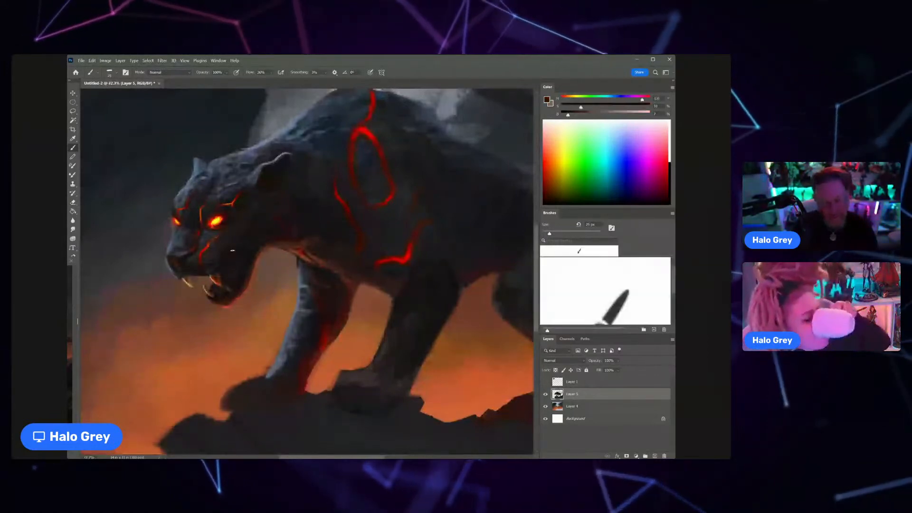
# Step: Paint fine blue-grey fur highlights between the nose bridge and the near eye with a much smaller brush
pyautogui.press('z')
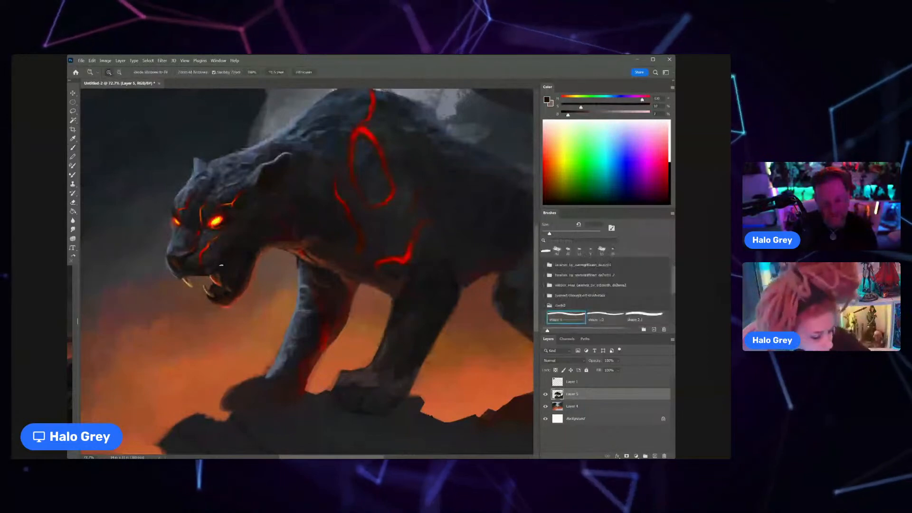
pyautogui.moveTo(221, 265); pyautogui.dragTo(199, 276)
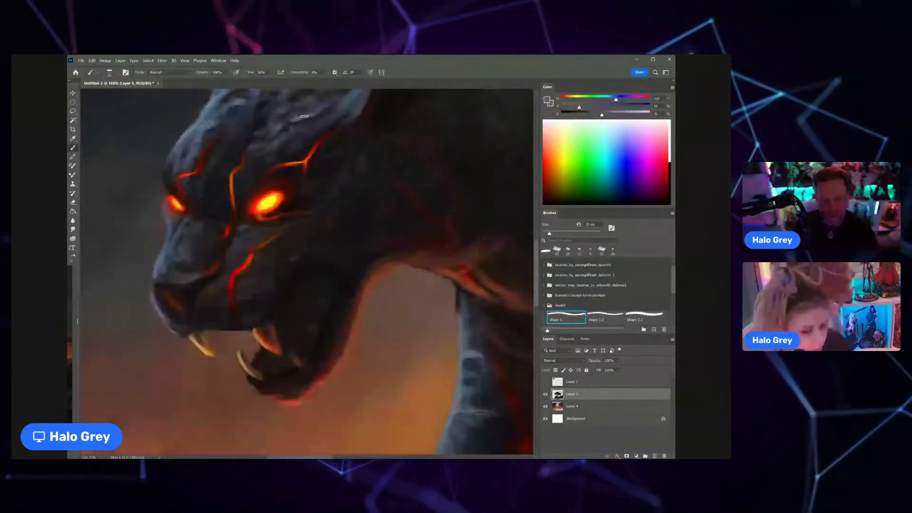
pyautogui.press('[')
pyautogui.press('[')
pyautogui.press('[')
pyautogui.press('[')
pyautogui.press('[')
pyautogui.press('[')
pyautogui.press('[')
pyautogui.press('[')
pyautogui.press('[')
pyautogui.press('[')
pyautogui.press('[')
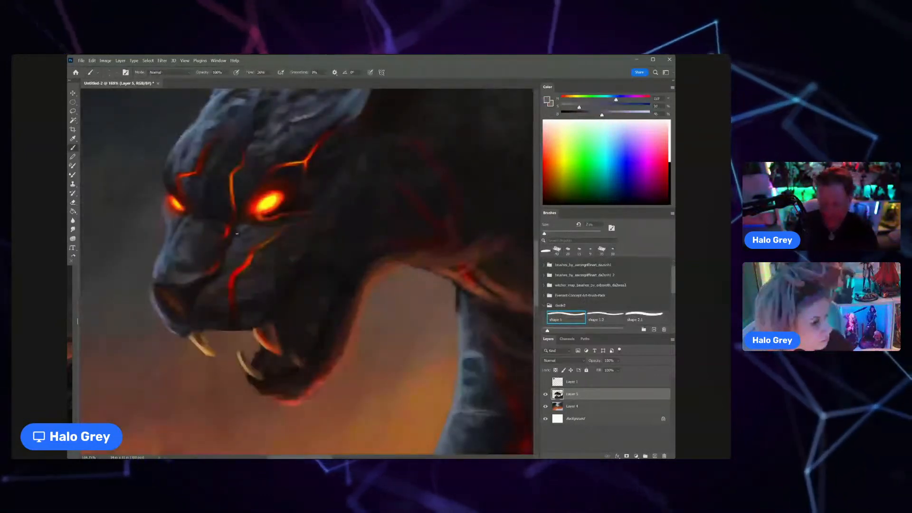
pyautogui.press(']')
pyautogui.press(']')
pyautogui.press(']')
pyautogui.press(']')
pyautogui.press(']')
pyautogui.press(']')
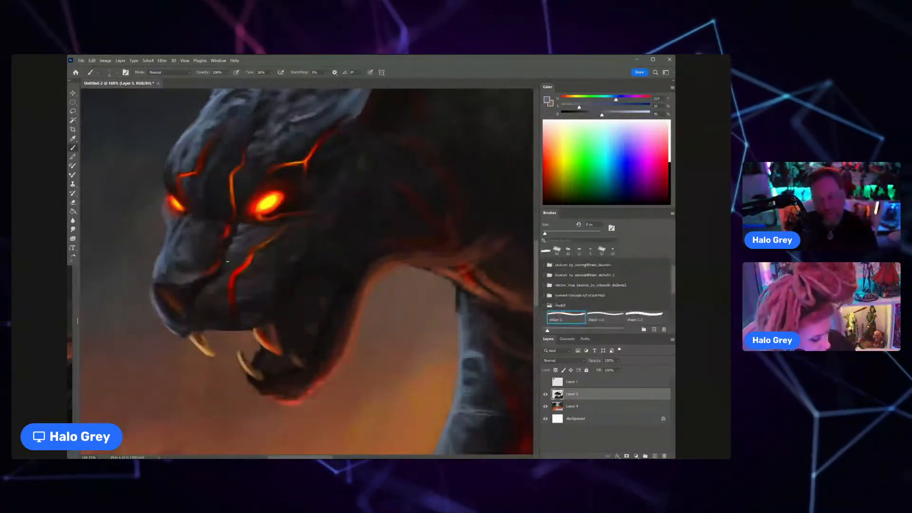
# Step: Sample dark greys from the snout, enlarge the brush and blend the shading across the nose bridge and upper muzzle
pyautogui.keyDown('alt'); pyautogui.click(252, 237); pyautogui.keyUp('alt')
pyautogui.scroll(-5, 250, 239)
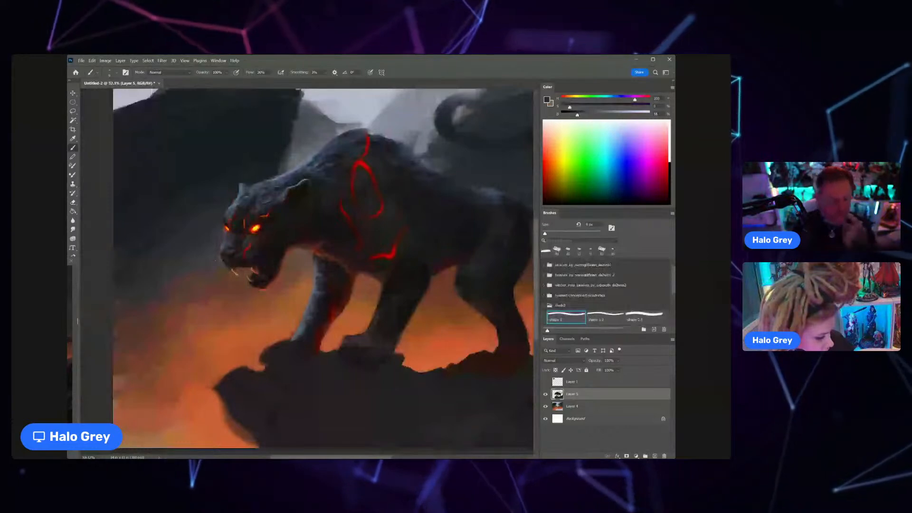
pyautogui.scroll(4, 245, 215)
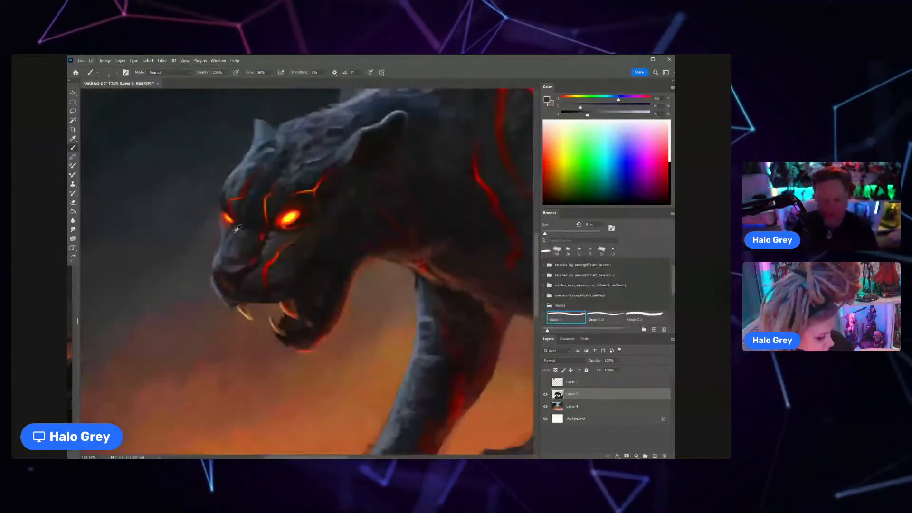
pyautogui.keyDown('alt'); pyautogui.click(237, 230); pyautogui.keyUp('alt')
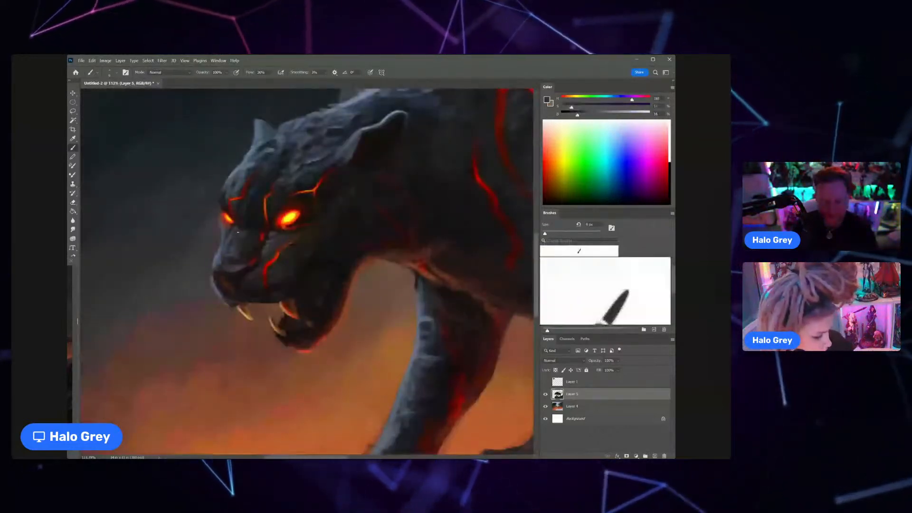
pyautogui.keyDown('alt'); pyautogui.click(241, 245); pyautogui.keyUp('alt')
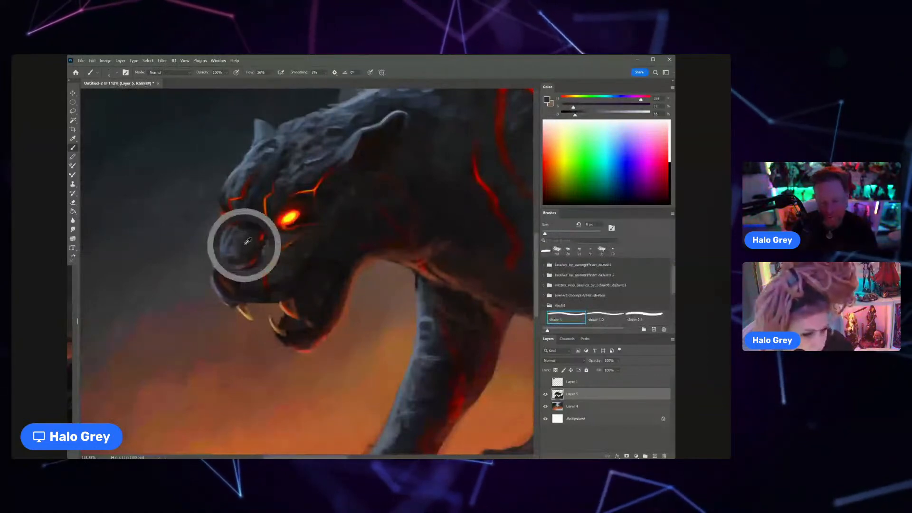
pyautogui.press(']')
pyautogui.press(']')
pyautogui.press(']')
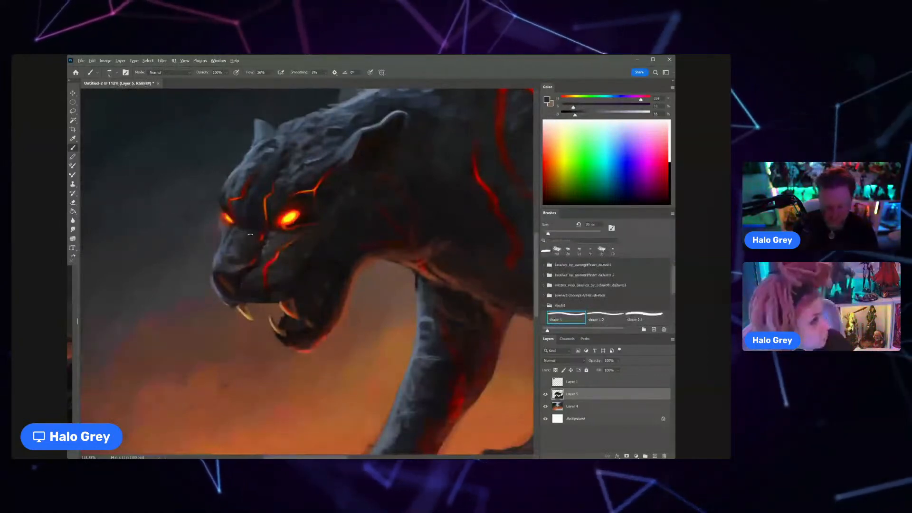
pyautogui.keyDown('alt'); pyautogui.click(238, 248); pyautogui.keyUp('alt')
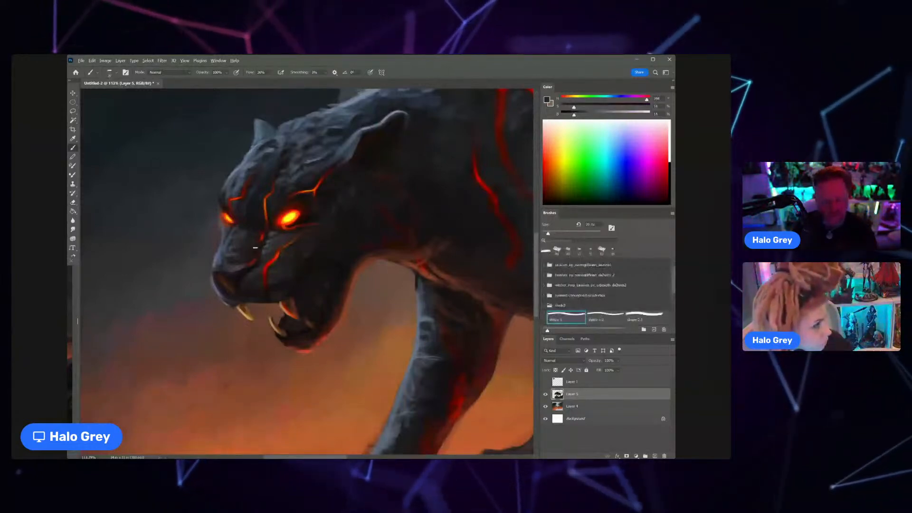
# Step: Refine the tip of the nose and nostril with sampled lighter grey and near-black
pyautogui.keyDown('alt'); pyautogui.click(221, 267); pyautogui.keyUp('alt')
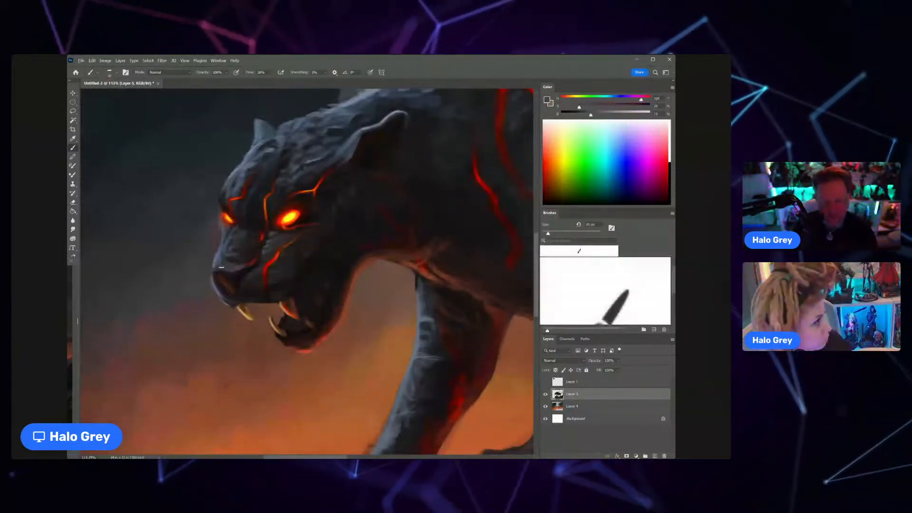
pyautogui.keyDown('alt'); pyautogui.click(229, 272); pyautogui.keyUp('alt')
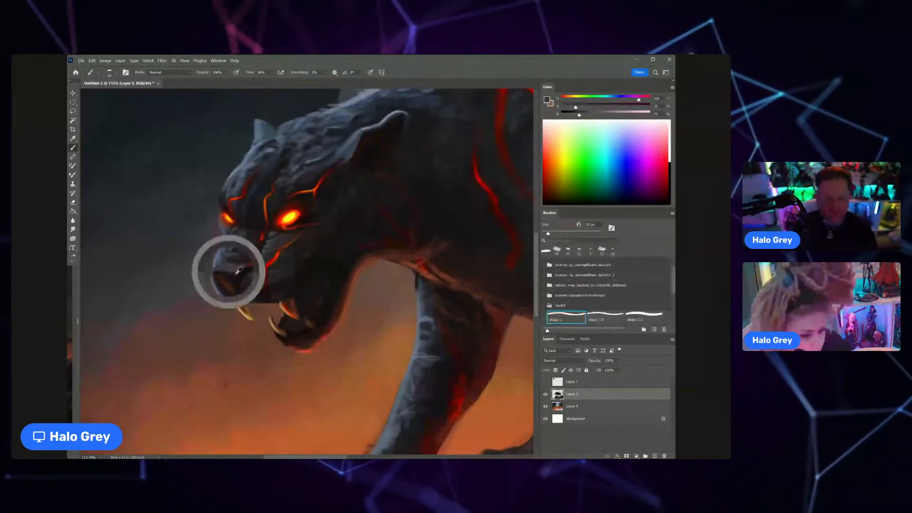
pyautogui.keyDown('alt'); pyautogui.click(237, 273); pyautogui.keyUp('alt')
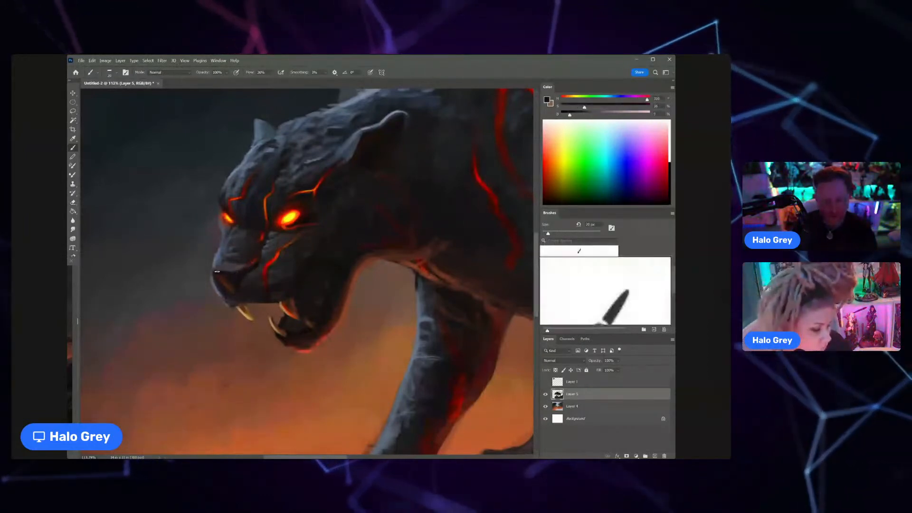
# Step: Sample a dark reddish tone from the throat and blend it along the back of the jaw
pyautogui.hotkey('ctrl', '0')
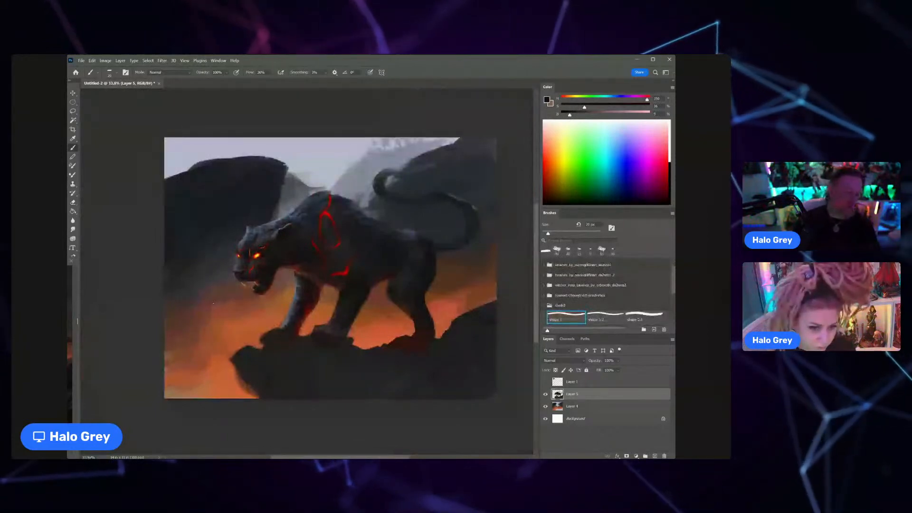
pyautogui.scroll(5, 285, 269)
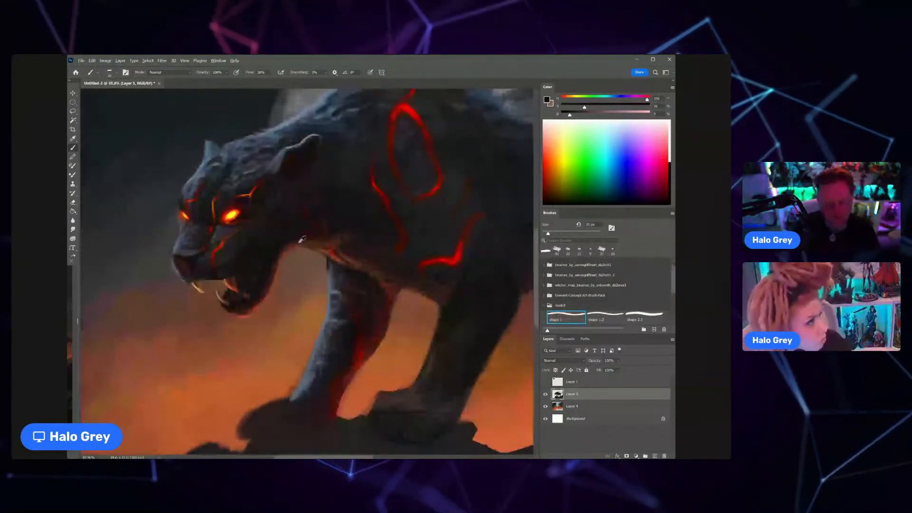
pyautogui.keyDown('alt'); pyautogui.click(299, 243); pyautogui.keyUp('alt')
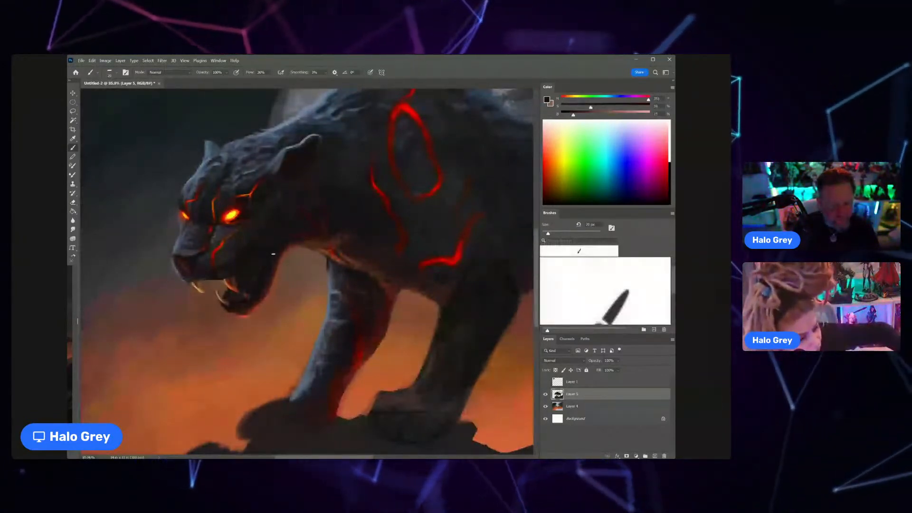
# Step: Mix a muted yellow from a sampled mouth tone, shrink the brush and paint small back teeth inside the open mouth
pyautogui.scroll(5, 269, 235)
pyautogui.keyDown('alt'); pyautogui.click(246, 309); pyautogui.keyUp('alt')
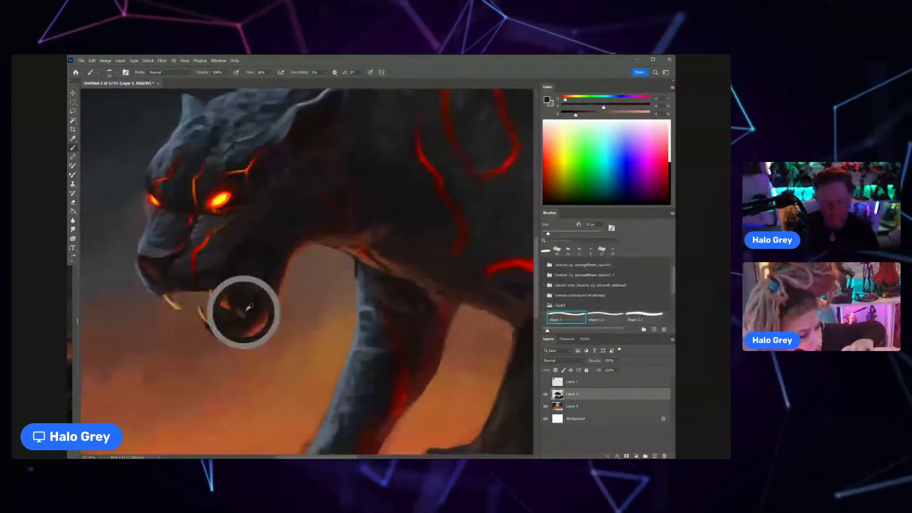
pyautogui.click(608, 113)
pyautogui.click(578, 97)
pyautogui.press('[')
pyautogui.press('[')
pyautogui.press('[')
pyautogui.press('[')
pyautogui.press('[')
pyautogui.press('[')
pyautogui.press('[')
pyautogui.press('[')
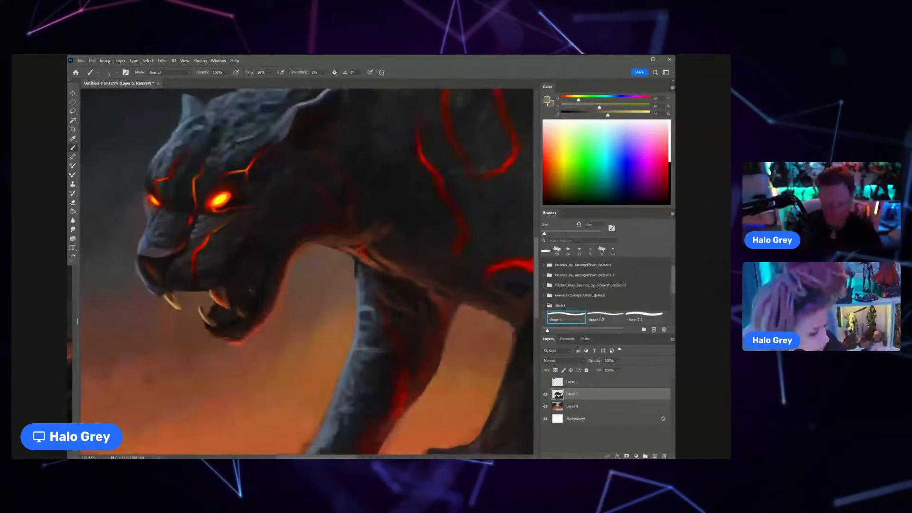
pyautogui.moveTo(249, 286); pyautogui.dragTo(253, 294)
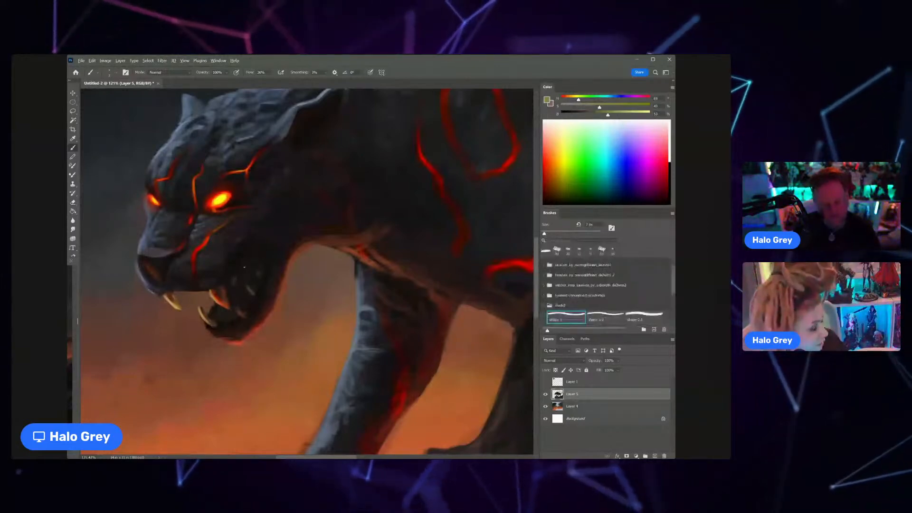
# Step: Blend the back teeth and mouth corner with sampled dark brown and near-black, enlarging the brush for the surrounding lip and cheek
pyautogui.keyDown('alt'); pyautogui.click(241, 304); pyautogui.keyUp('alt')
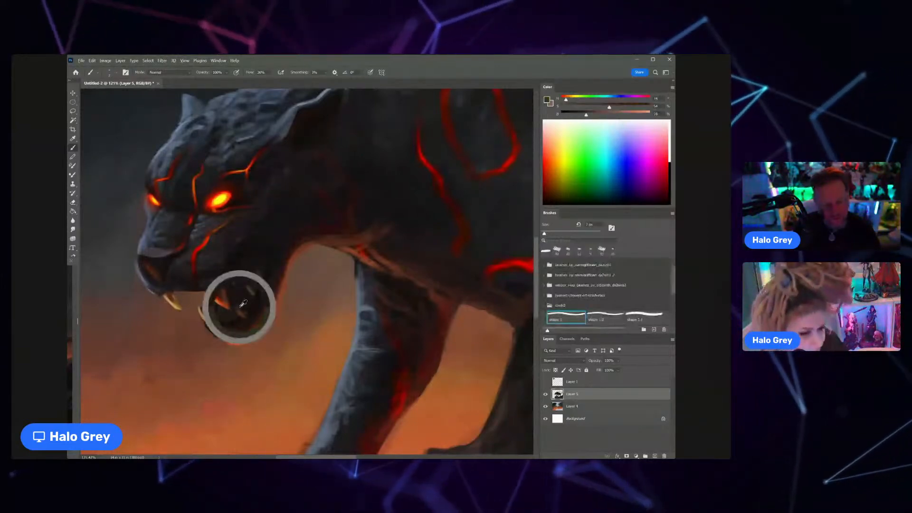
pyautogui.keyDown('alt'); pyautogui.click(240, 276); pyautogui.keyUp('alt')
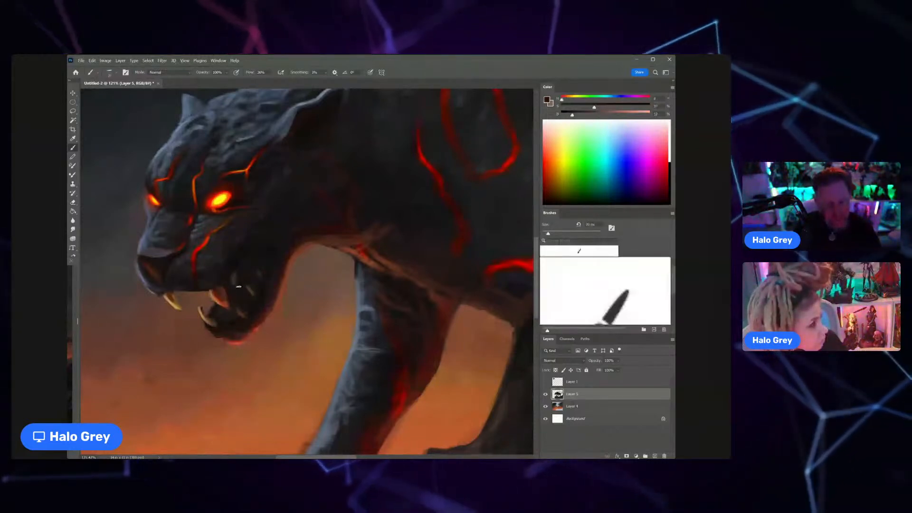
pyautogui.keyDown('alt'); pyautogui.click(245, 254); pyautogui.keyUp('alt')
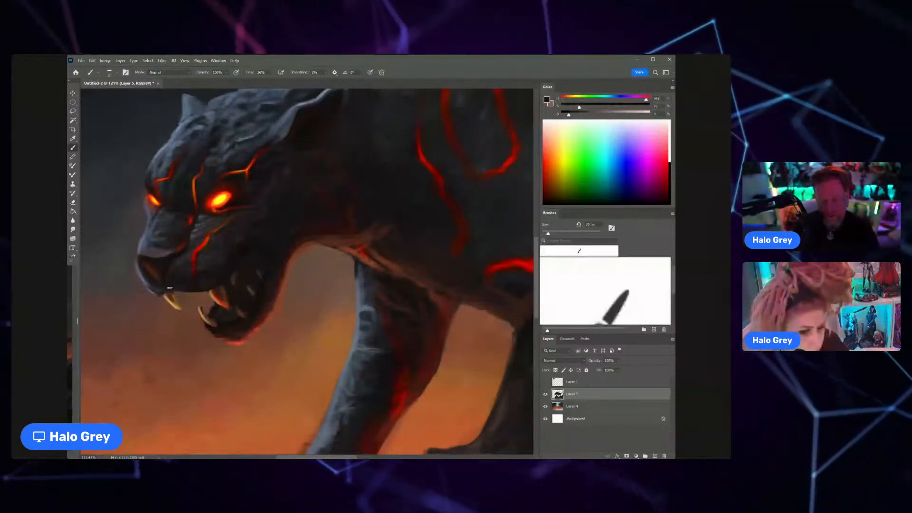
pyautogui.scroll(-5, 169, 288)
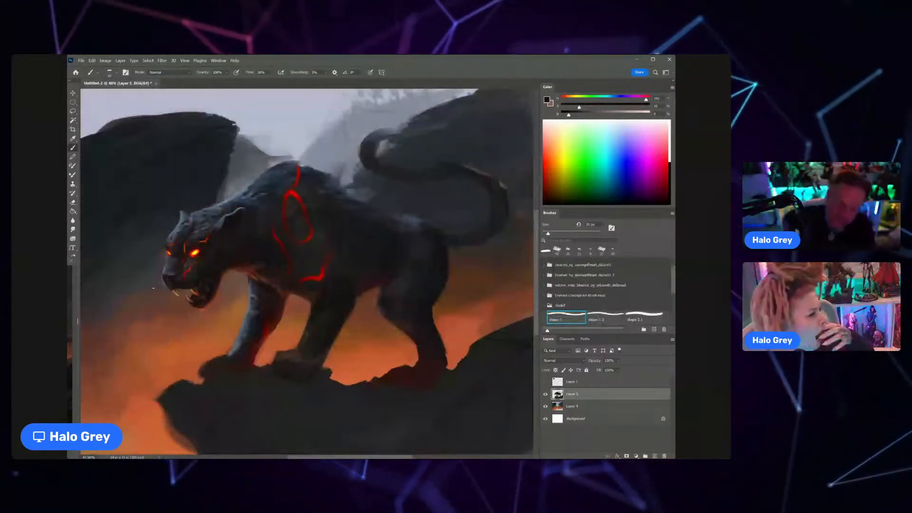
# Step: Sample near-black, enlarge the brush and darken the near shoulder and flank behind the glowing markings
pyautogui.keyDown('alt'); pyautogui.click(353, 287); pyautogui.keyUp('alt')
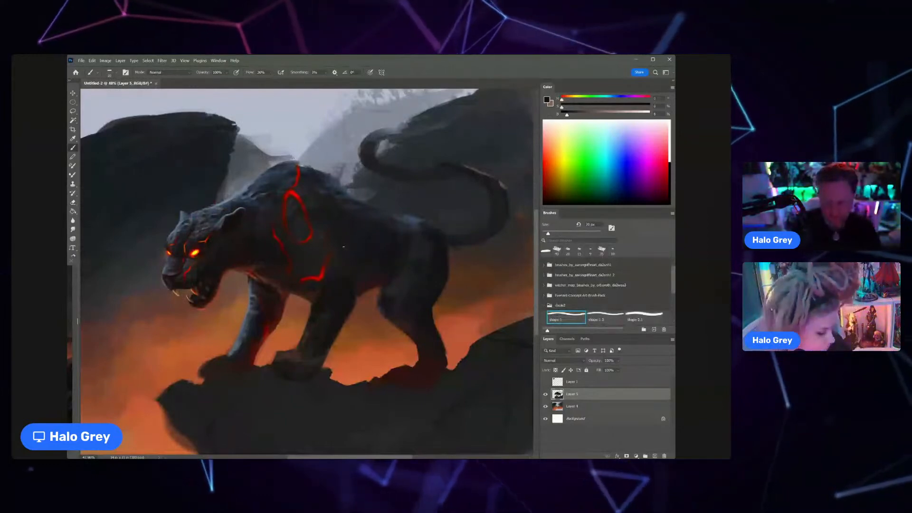
pyautogui.press(']')
pyautogui.press(']')
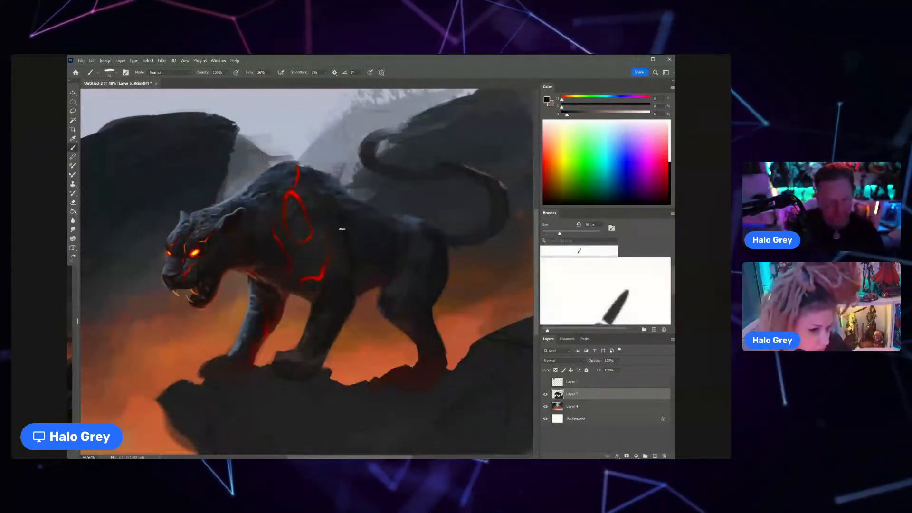
pyautogui.press(']')
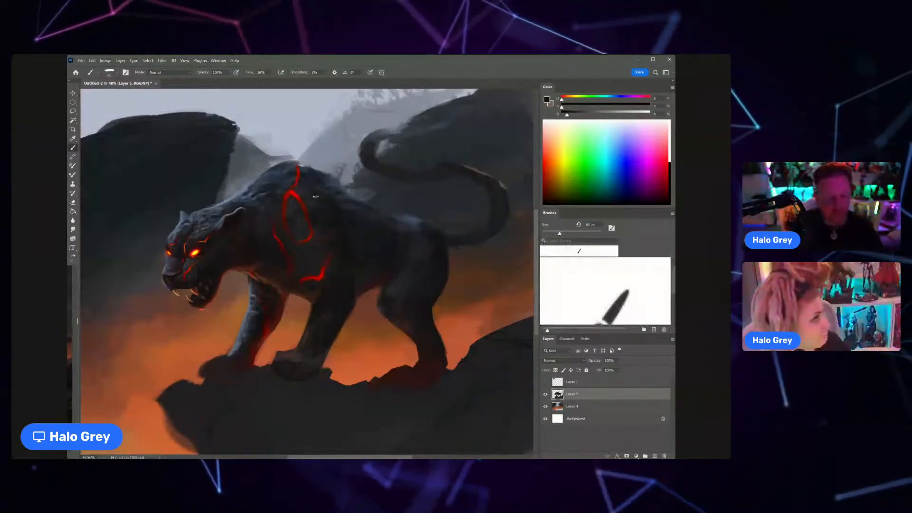
pyautogui.press('z')
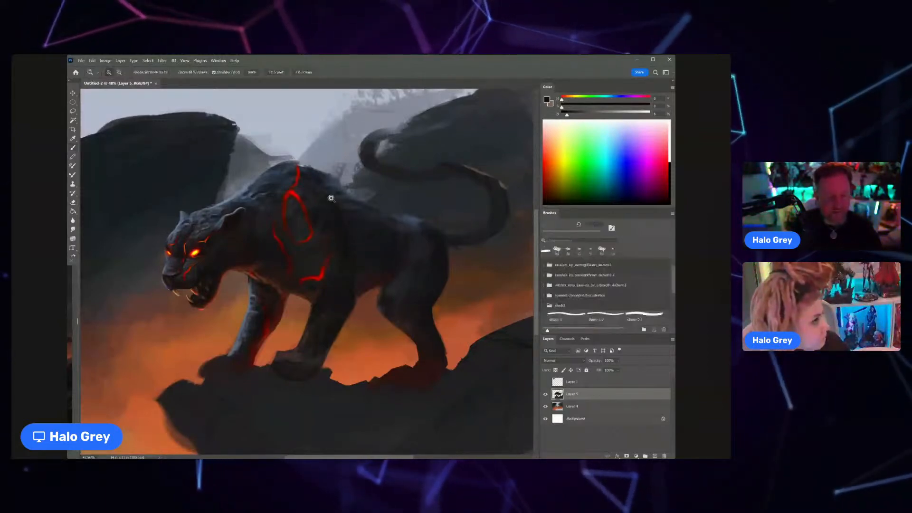
pyautogui.moveTo(331, 199); pyautogui.dragTo(303, 210)
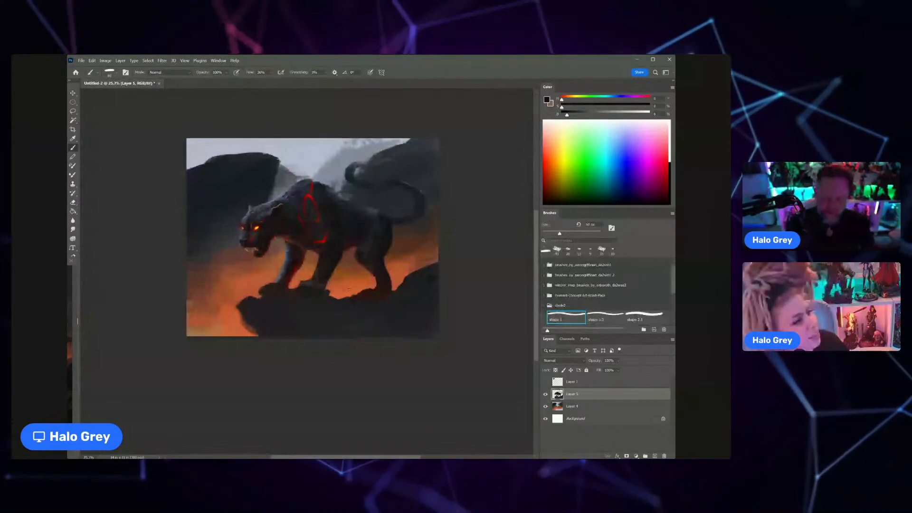
pyautogui.scroll(4, 273, 289)
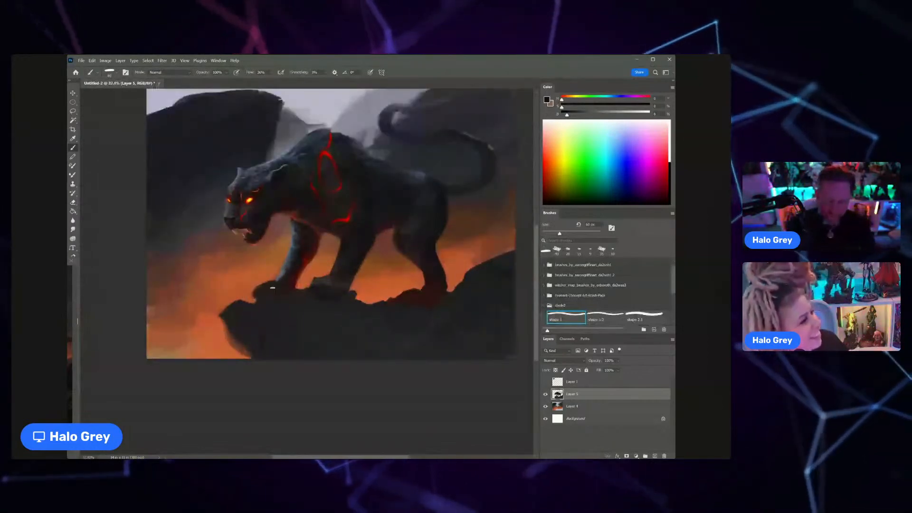
# Step: Sample a near-black tone from the rock, enlarge the brush and paint a dark shadow beneath the near front paw
pyautogui.keyDown('alt'); pyautogui.click(355, 317); pyautogui.keyUp('alt')
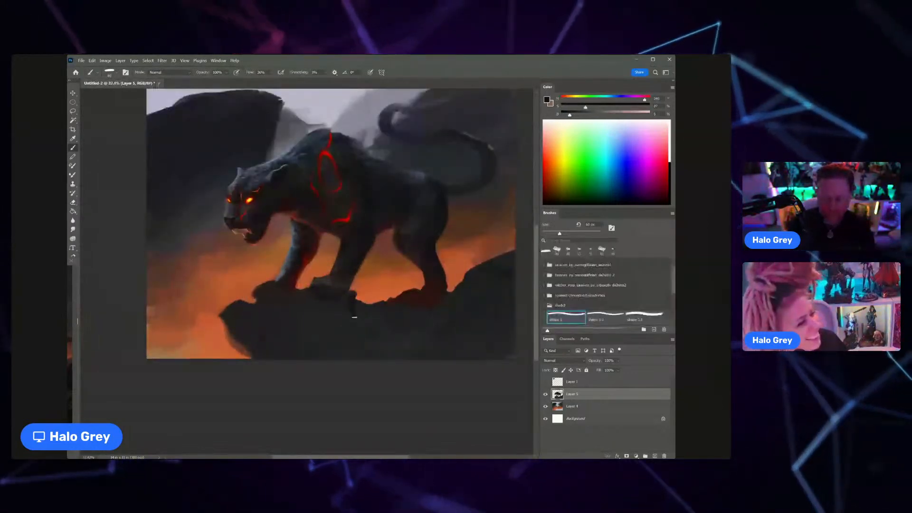
pyautogui.press(']')
pyautogui.press(']')
pyautogui.press(']')
pyautogui.press(']')
pyautogui.moveTo(355, 301)
pyautogui.mouseDown()
pyautogui.moveTo(361, 317)
pyautogui.moveTo(332, 319)
pyautogui.mouseUp()
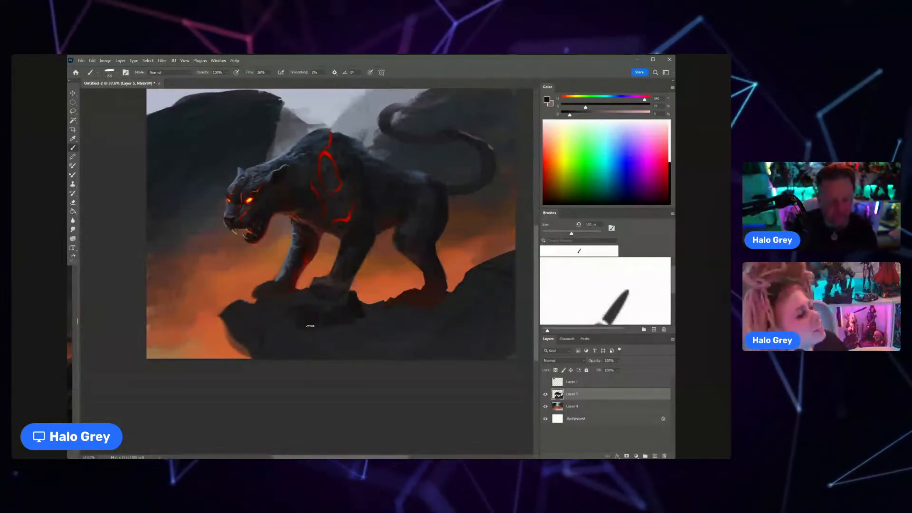
# Step: Adjust the brush size and paint pale greyish highlights on the rock ledge between the two front paws
pyautogui.press('z')
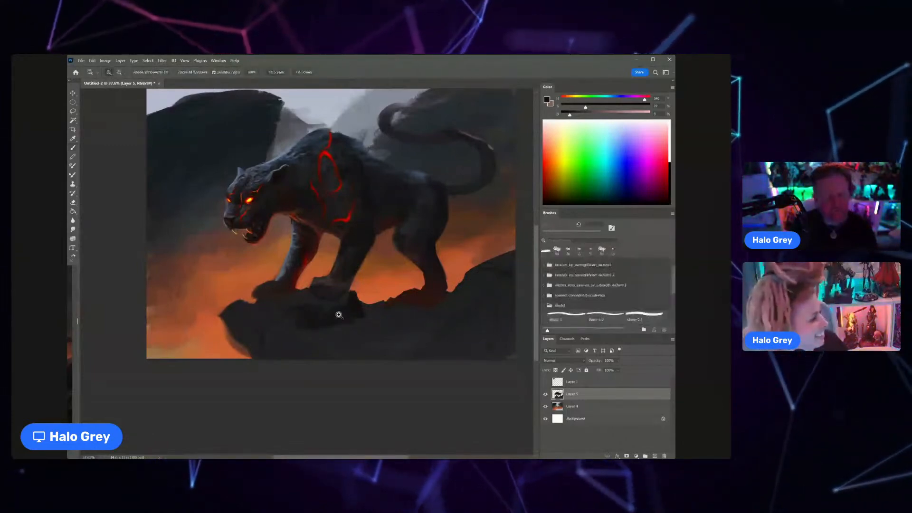
pyautogui.moveTo(339, 315); pyautogui.dragTo(365, 314)
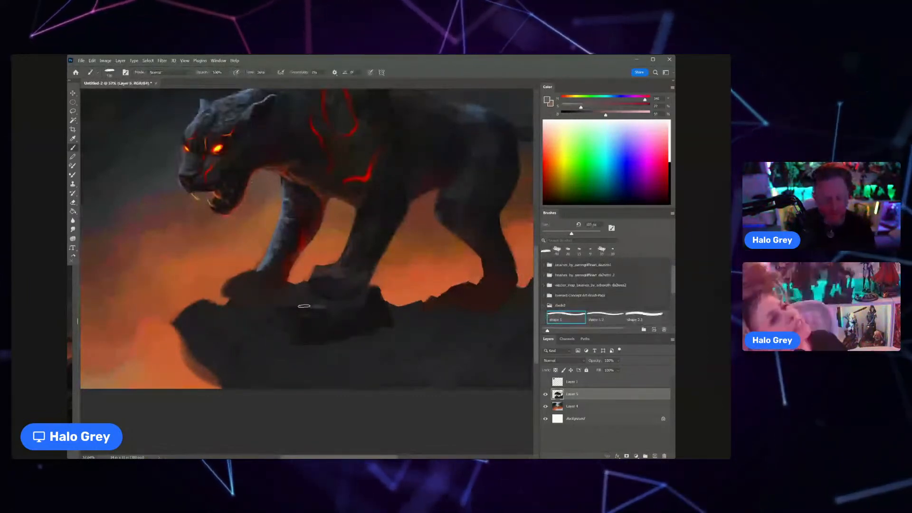
pyautogui.moveTo(304, 306)
pyautogui.mouseDown()
pyautogui.moveTo(318, 307)
pyautogui.moveTo(266, 311)
pyautogui.mouseUp()
pyautogui.press('[')
pyautogui.press('[')
pyautogui.press('[')
pyautogui.press('[')
pyautogui.press('[')
pyautogui.press('[')
pyautogui.press('[')
pyautogui.press(']')
pyautogui.press(']')
pyautogui.press(']')
pyautogui.keyDown('alt'); pyautogui.click(284, 313); pyautogui.keyUp('alt')
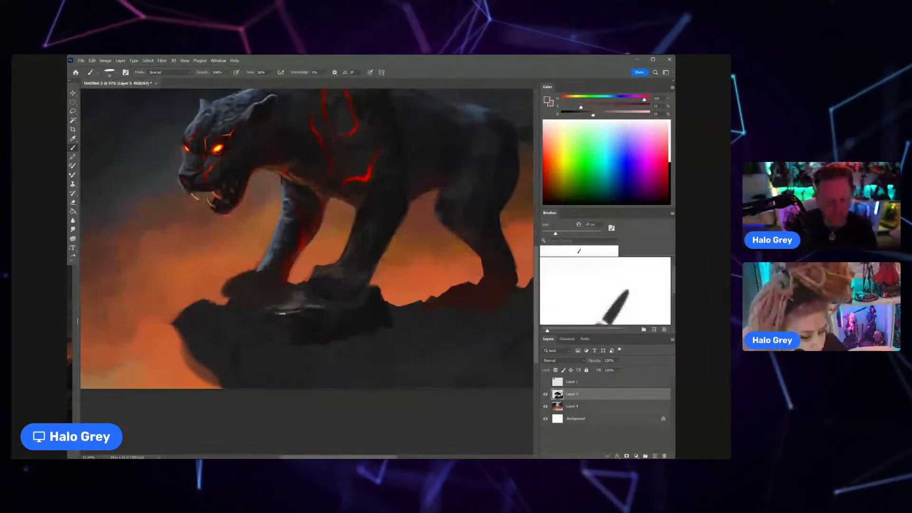
# Step: Blend the ledge highlights into the rock with sampled dark and mid purplish-brown tones, shaping a curved rim around them
pyautogui.keyDown('alt'); pyautogui.click(281, 310); pyautogui.keyUp('alt')
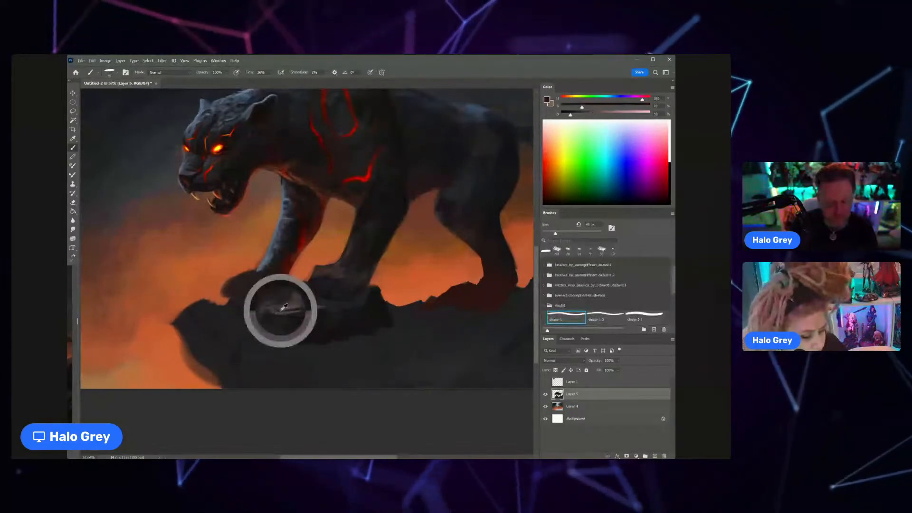
pyautogui.keyDown('alt'); pyautogui.click(286, 303); pyautogui.keyUp('alt')
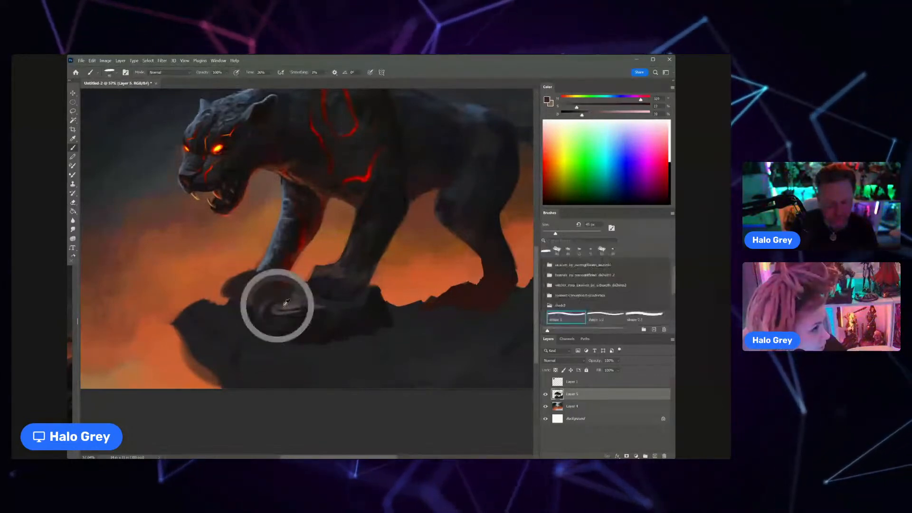
pyautogui.moveTo(286, 302); pyautogui.dragTo(304, 299)
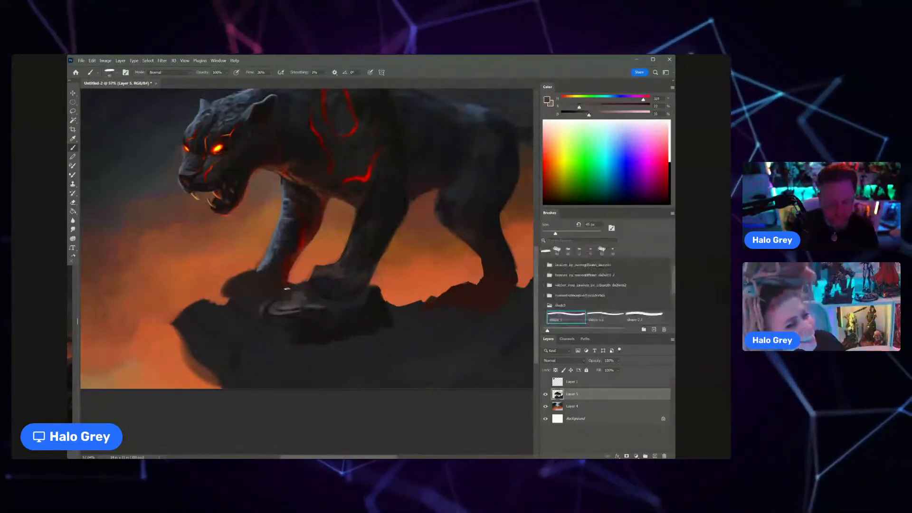
pyautogui.keyDown('alt'); pyautogui.click(281, 298); pyautogui.keyUp('alt')
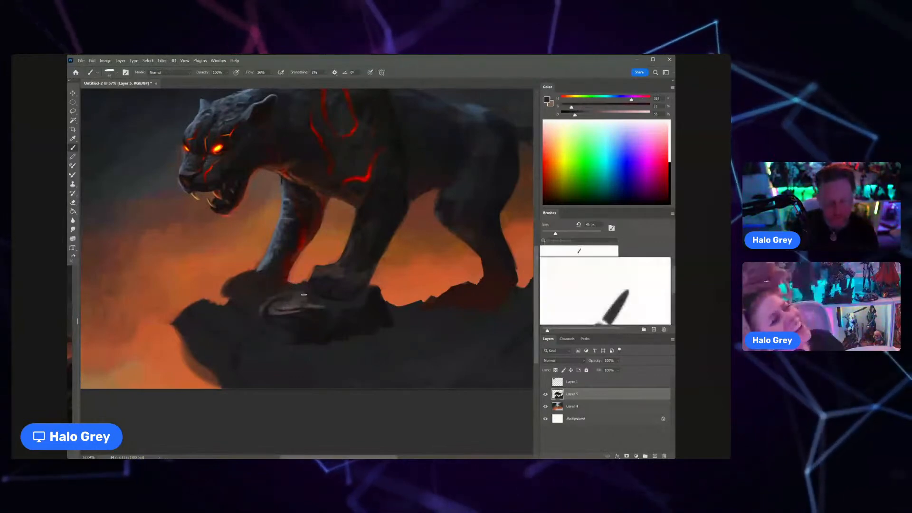
# Step: Enlarge the brush and paint the rock's protruding tip with sampled grey and dark red tones, blending its underside
pyautogui.moveTo(311, 299); pyautogui.dragTo(301, 272)
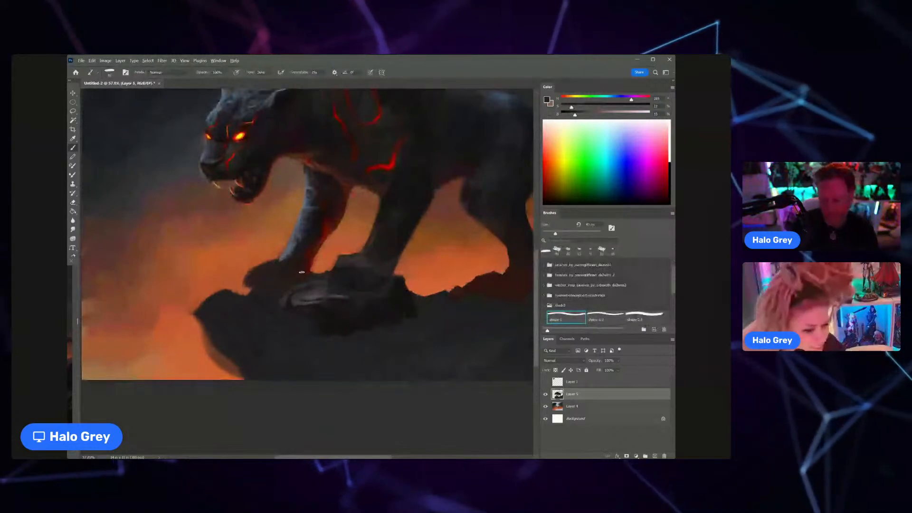
pyautogui.keyDown('alt'); pyautogui.click(304, 297); pyautogui.keyUp('alt')
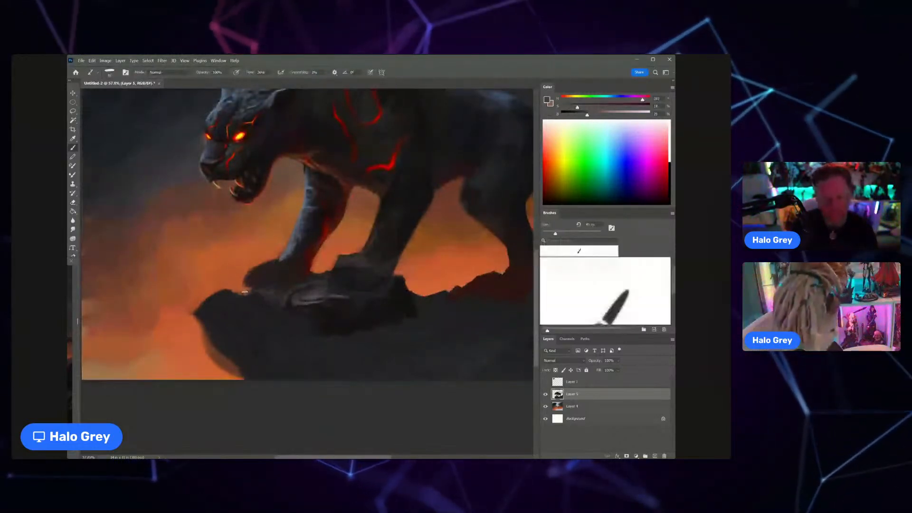
pyautogui.press(']')
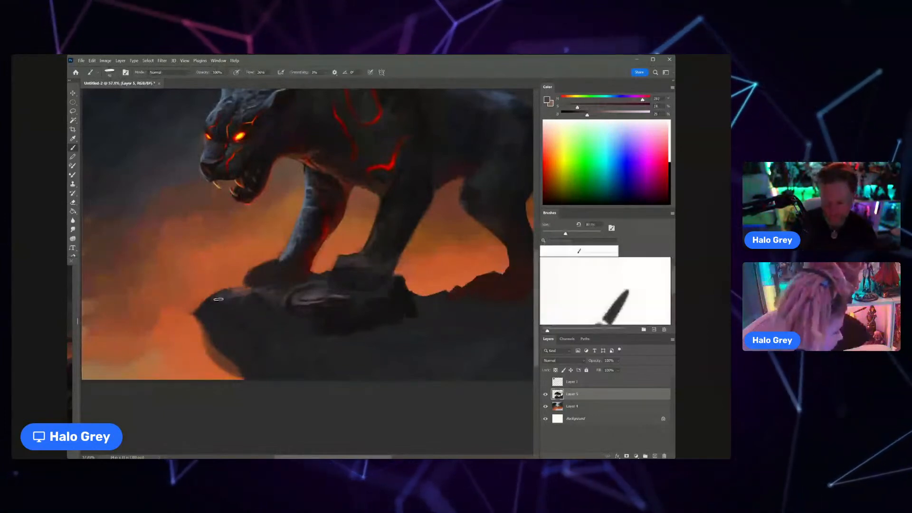
pyautogui.keyDown('alt'); pyautogui.click(238, 292); pyautogui.keyUp('alt')
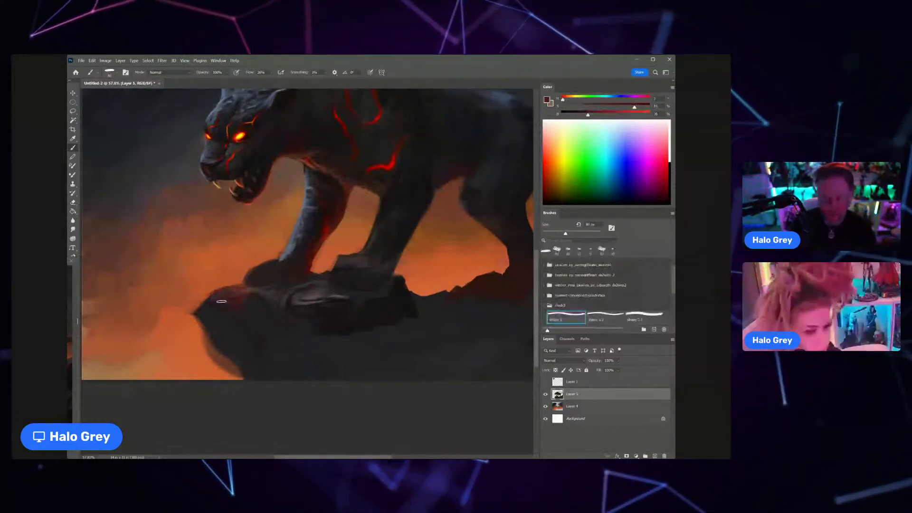
pyautogui.moveTo(221, 301)
pyautogui.mouseDown()
pyautogui.moveTo(220, 314)
pyautogui.moveTo(209, 307)
pyautogui.mouseUp()
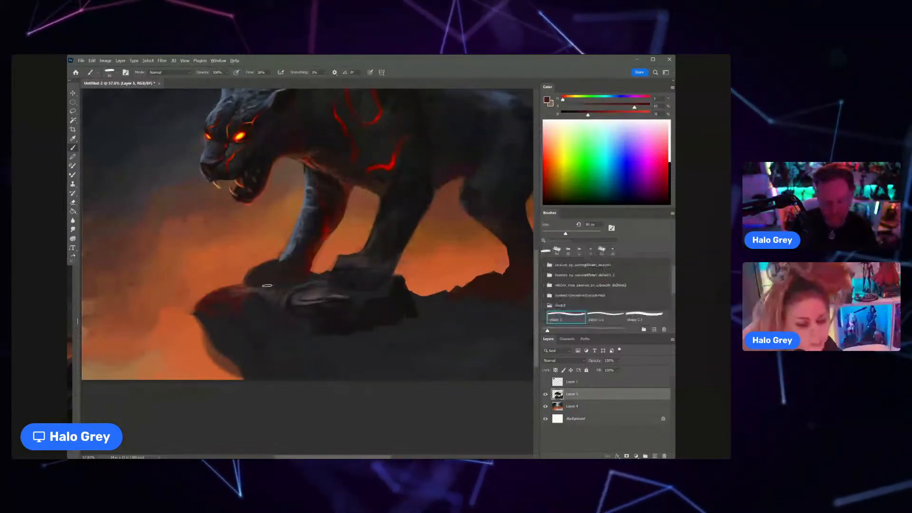
pyautogui.keyDown('alt'); pyautogui.click(219, 306); pyautogui.keyUp('alt')
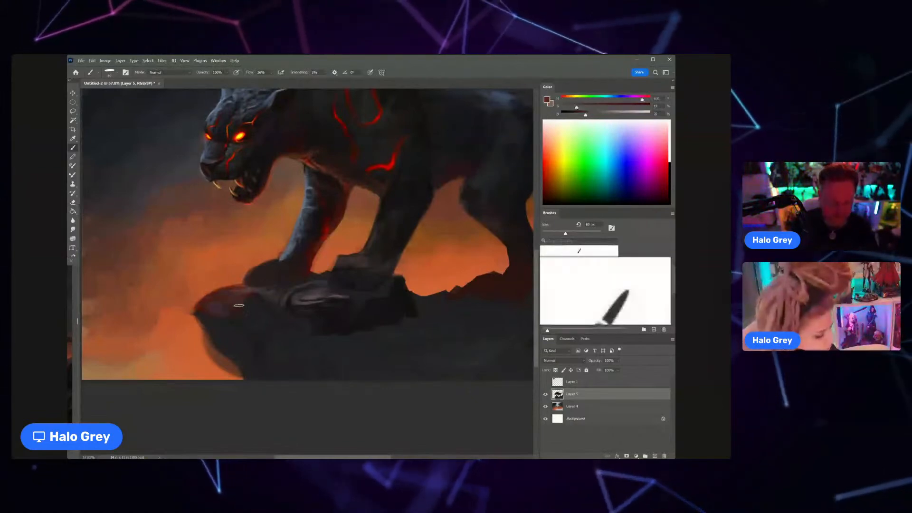
pyautogui.keyDown('alt'); pyautogui.click(269, 291); pyautogui.keyUp('alt')
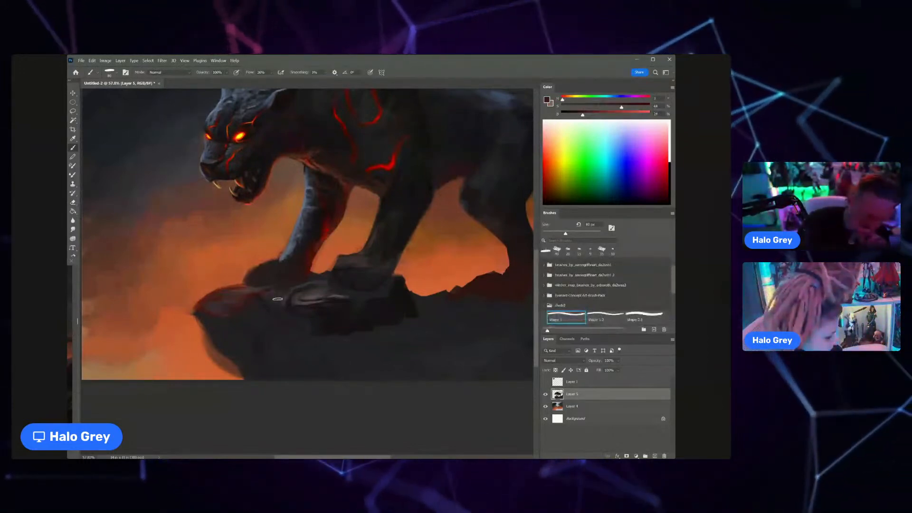
# Step: Sample a dark blue-grey tone and touch up the front of the far foreleg
pyautogui.scroll(-6, 340, 267)
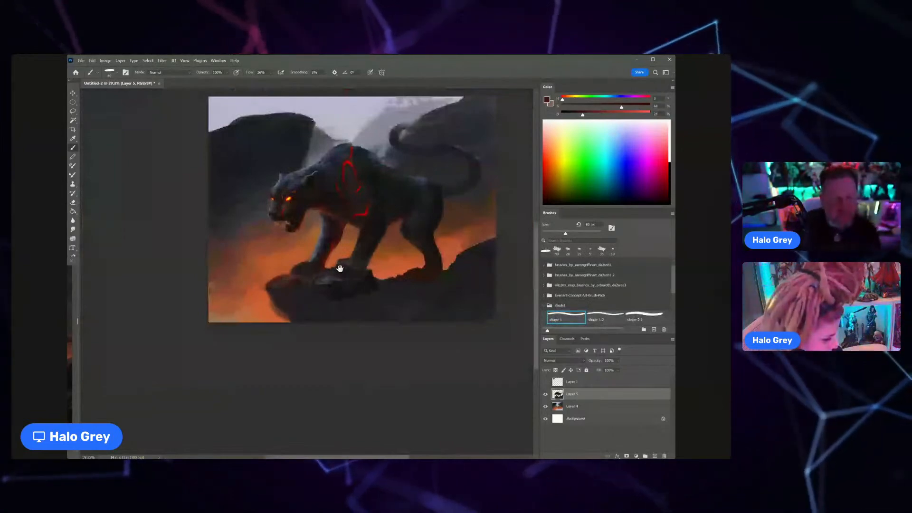
pyautogui.scroll(4, 339, 269)
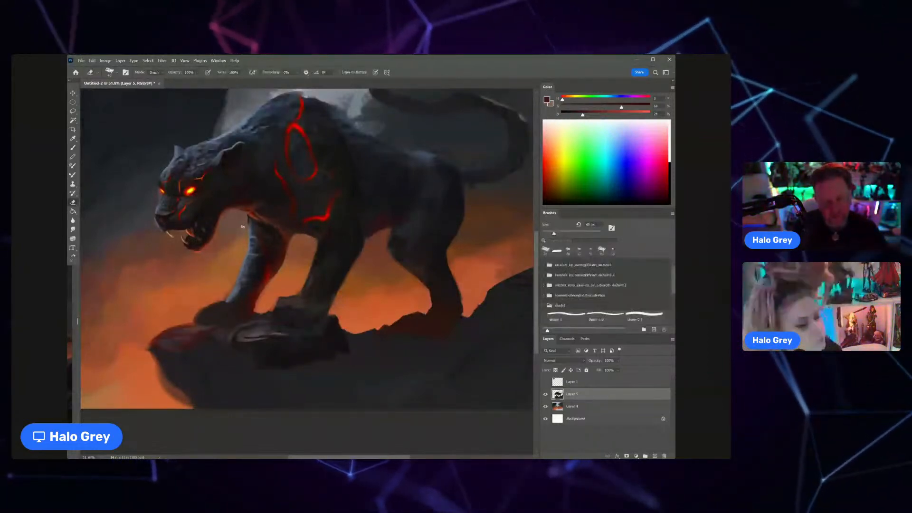
pyautogui.press('b')
pyautogui.scroll(-5, 280, 213)
pyautogui.scroll(1, 247, 264)
pyautogui.keyDown('alt'); pyautogui.click(260, 258); pyautogui.keyUp('alt')
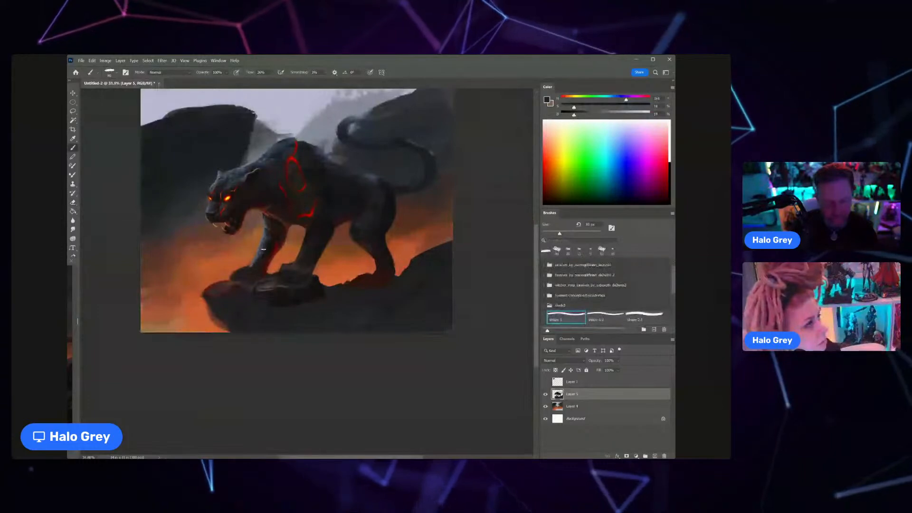
# Step: Shrink the brush and refine the blue-grey fur strokes along the front edge of the far foreleg with sampled tones
pyautogui.press('z')
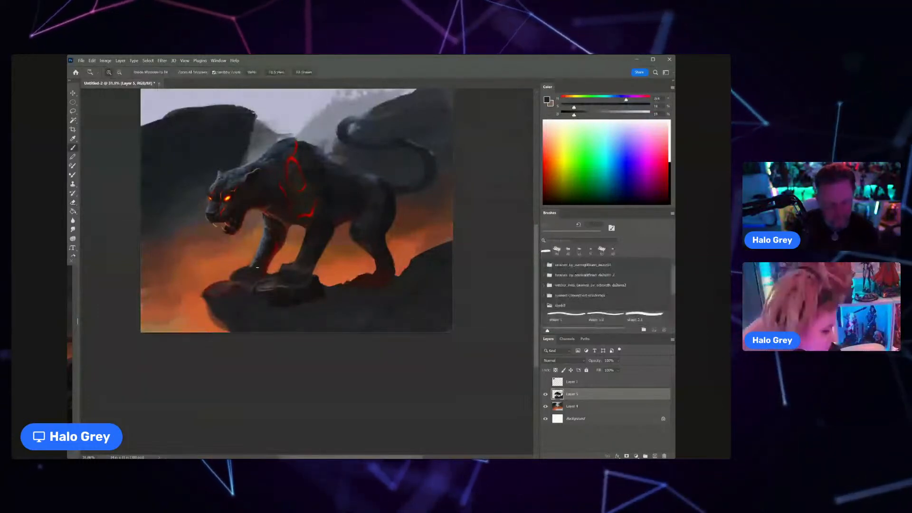
pyautogui.moveTo(254, 287); pyautogui.dragTo(269, 284)
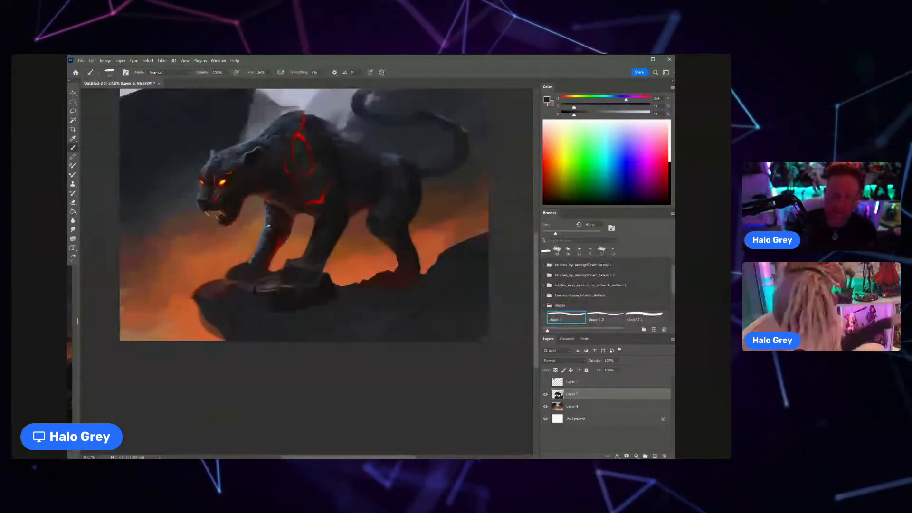
pyautogui.keyDown('alt'); pyautogui.click(260, 238); pyautogui.keyUp('alt')
pyautogui.moveTo(253, 259)
pyautogui.mouseDown()
pyautogui.moveTo(309, 258)
pyautogui.moveTo(277, 244)
pyautogui.mouseUp()
pyautogui.keyDown('alt'); pyautogui.click(261, 237); pyautogui.keyUp('alt')
pyautogui.press('[')
pyautogui.press('[')
pyautogui.press('[')
pyautogui.press('[')
pyautogui.press('[')
pyautogui.press('[')
pyautogui.press('[')
pyautogui.press('[')
pyautogui.press('[')
pyautogui.keyDown('alt'); pyautogui.click(272, 230); pyautogui.keyUp('alt')
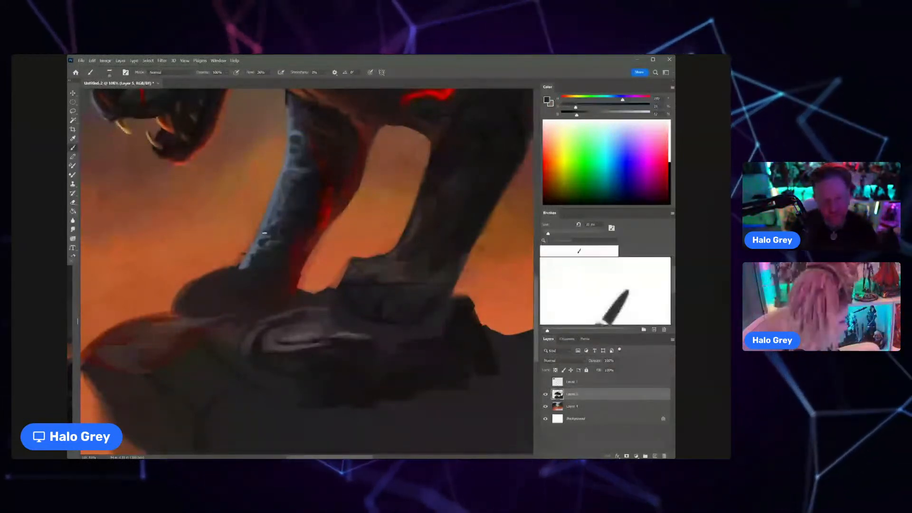
pyautogui.moveTo(278, 222); pyautogui.dragTo(247, 246)
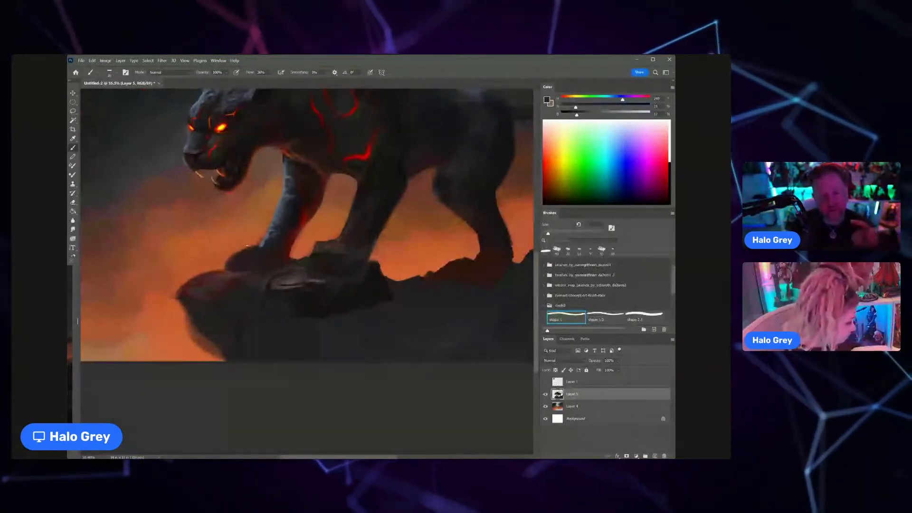
# Step: Sample dark red tones and blend the red glow into the blue-grey fur on the far foreleg's lower half
pyautogui.moveTo(284, 218); pyautogui.dragTo(311, 218)
pyautogui.keyDown('alt'); pyautogui.click(287, 234); pyautogui.keyUp('alt')
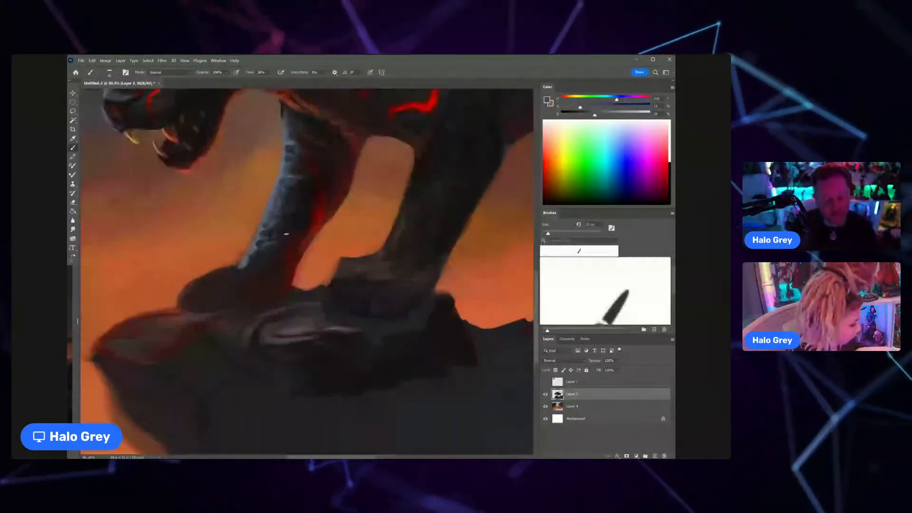
pyautogui.keyDown('alt'); pyautogui.click(315, 218); pyautogui.keyUp('alt')
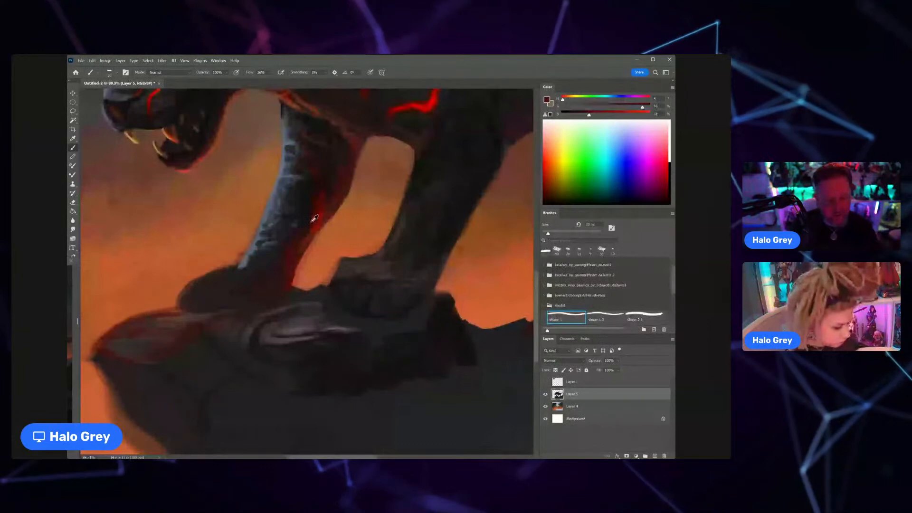
pyautogui.keyDown('alt'); pyautogui.click(313, 219); pyautogui.keyUp('alt')
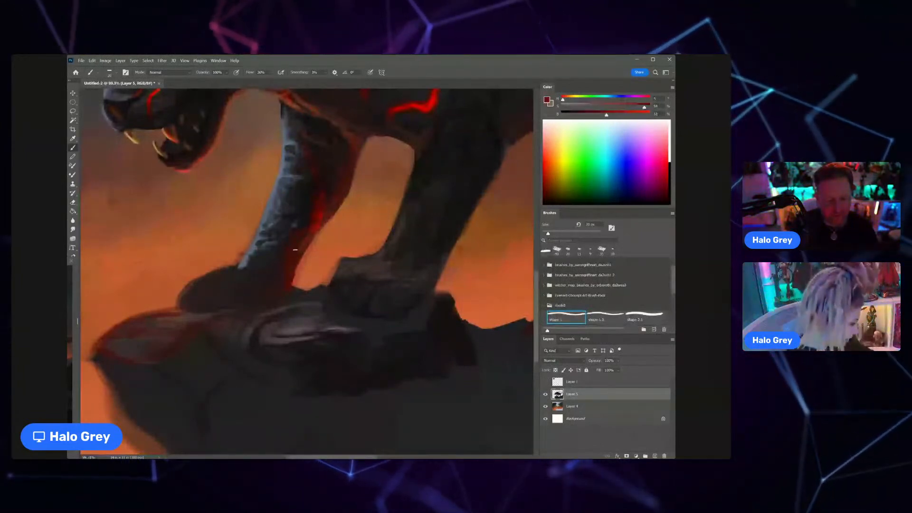
pyautogui.keyDown('alt'); pyautogui.click(290, 246); pyautogui.keyUp('alt')
pyautogui.scroll(-8, 302, 242)
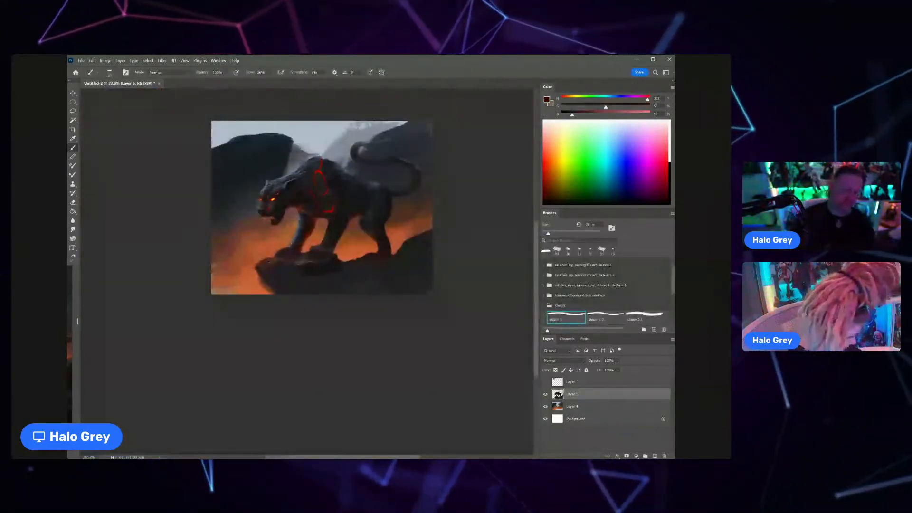
# Step: Sample a light blue-grey tone and paint a small highlight on the lower jaw just behind the bottom fang
pyautogui.scroll(12, 273, 207)
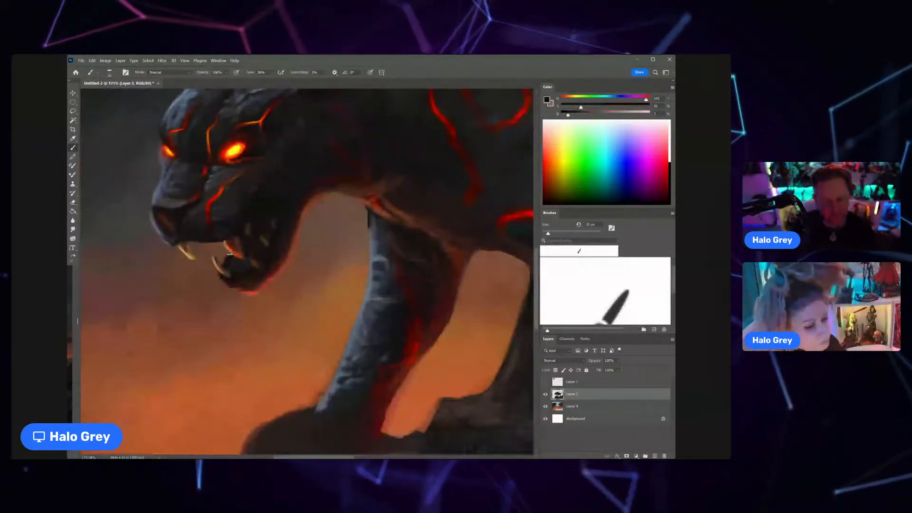
pyautogui.scroll(2, 230, 255)
pyautogui.keyDown('alt'); pyautogui.click(224, 219); pyautogui.keyUp('alt')
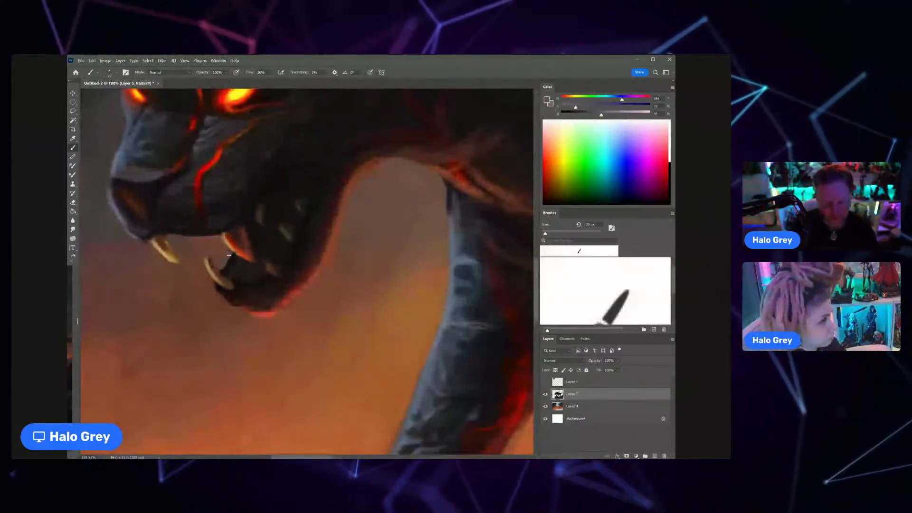
pyautogui.hotkey('ctrl', '0')
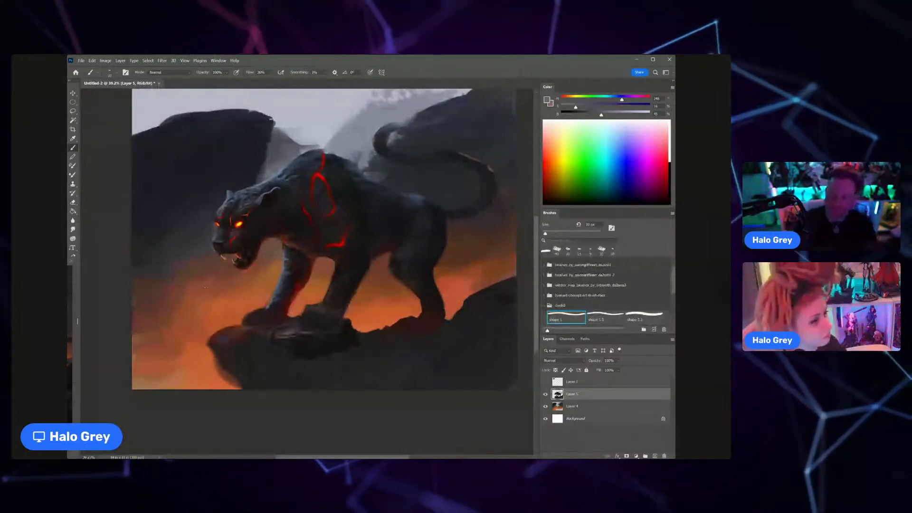
# Step: Sample muted reddish-brown tones and refine the small upper back teeth along the inside of the lip
pyautogui.moveTo(234, 252); pyautogui.dragTo(269, 236)
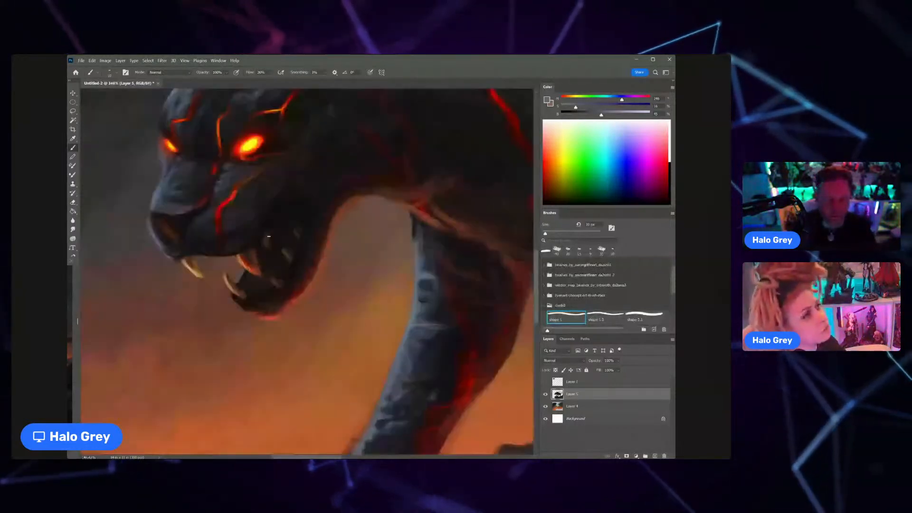
pyautogui.keyDown('alt'); pyautogui.click(268, 238); pyautogui.keyUp('alt')
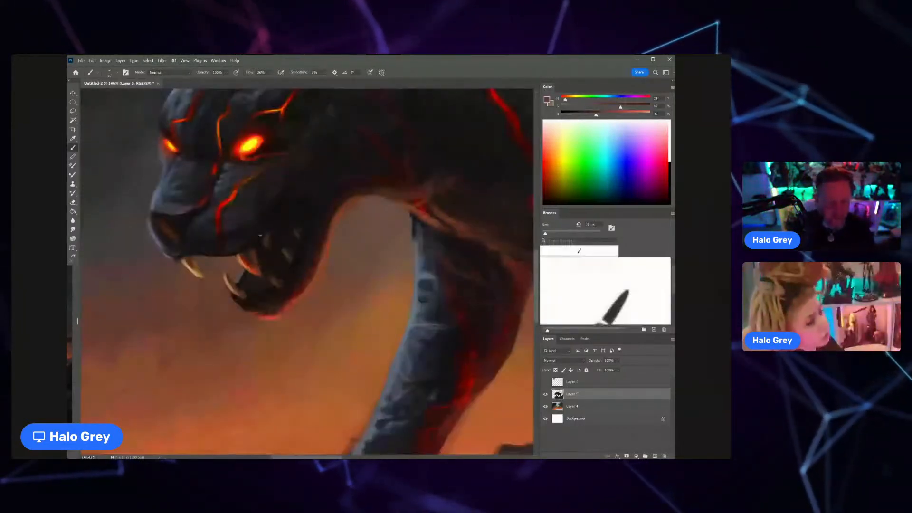
pyautogui.keyDown('alt'); pyautogui.click(264, 233); pyautogui.keyUp('alt')
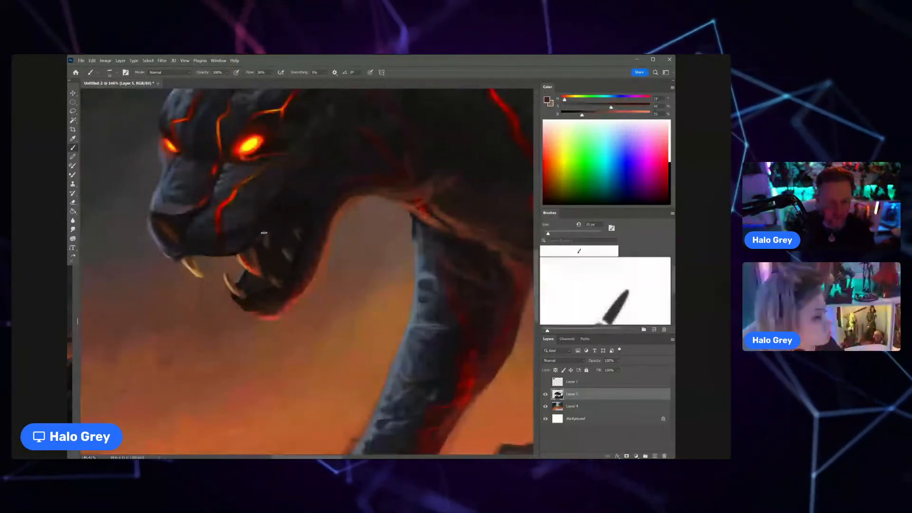
pyautogui.moveTo(323, 206); pyautogui.dragTo(274, 222)
# Step: Sample blue-grey and dark tones and refine the fur strokes along the upper edge of the cat's neck
pyautogui.moveTo(388, 257); pyautogui.dragTo(273, 287)
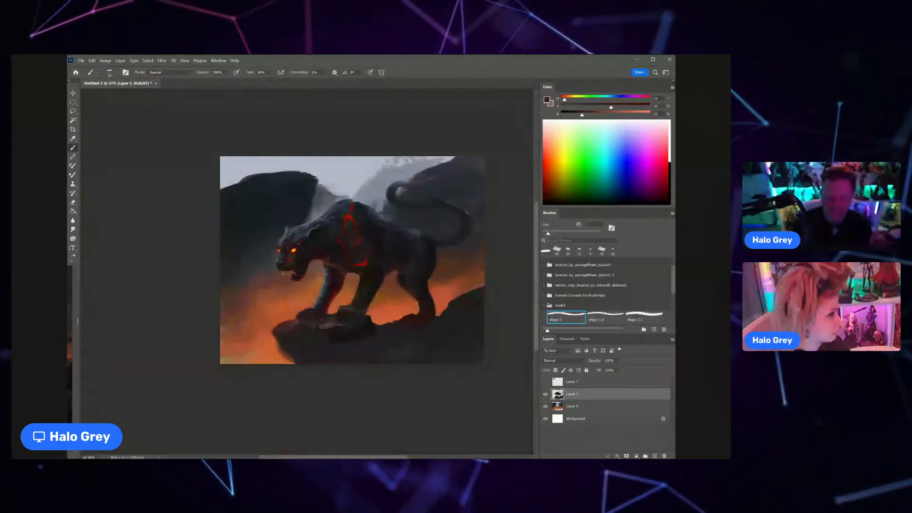
pyautogui.moveTo(306, 222); pyautogui.dragTo(380, 223)
pyautogui.keyDown('alt'); pyautogui.click(332, 219); pyautogui.keyUp('alt')
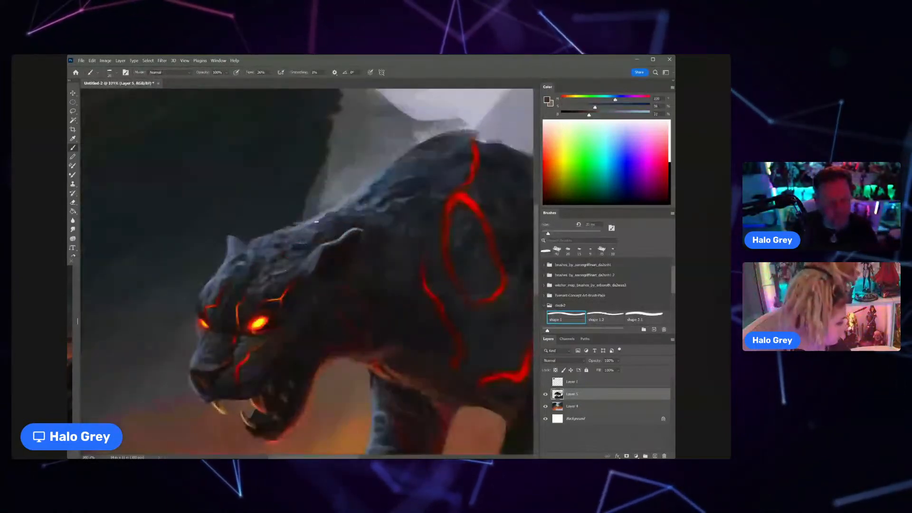
pyautogui.keyDown('alt'); pyautogui.click(319, 222); pyautogui.keyUp('alt')
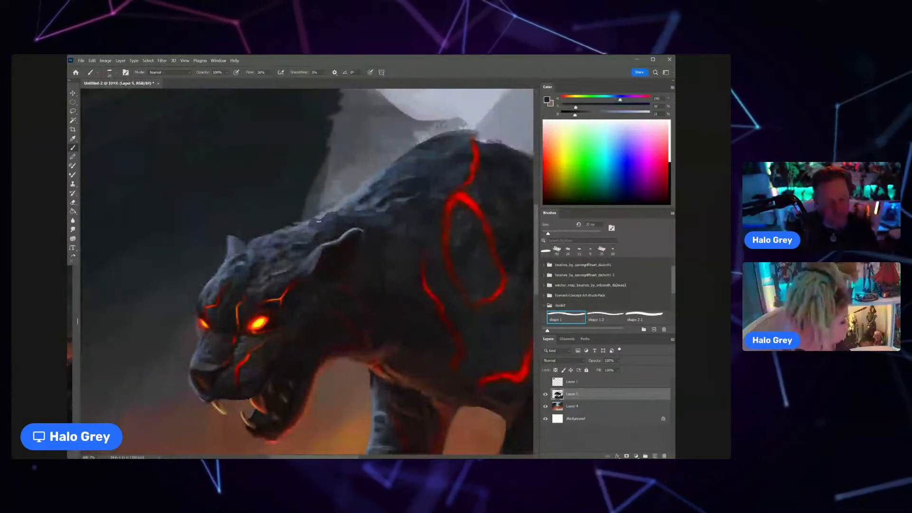
pyautogui.moveTo(319, 221)
pyautogui.mouseDown()
pyautogui.moveTo(282, 233)
pyautogui.moveTo(332, 215)
pyautogui.mouseUp()
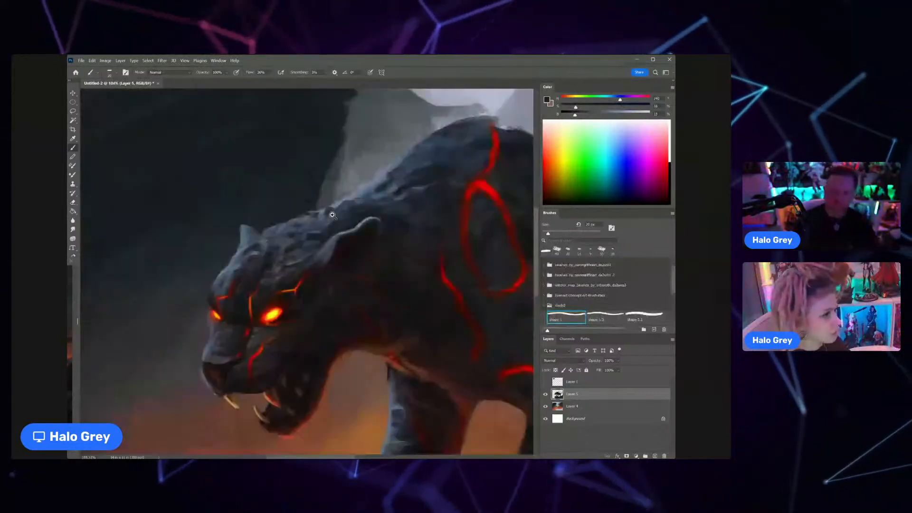
# Step: Sample dark and lighter blue-grey tones and refine the fur on the cat's forehead in front of the near ear
pyautogui.keyDown('alt'); pyautogui.click(292, 256); pyautogui.keyUp('alt')
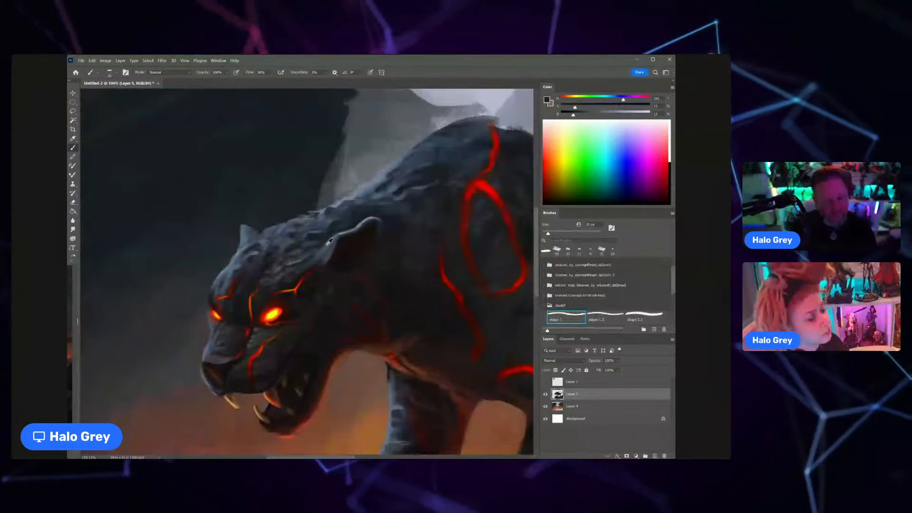
pyautogui.keyDown('alt'); pyautogui.click(302, 256); pyautogui.keyUp('alt')
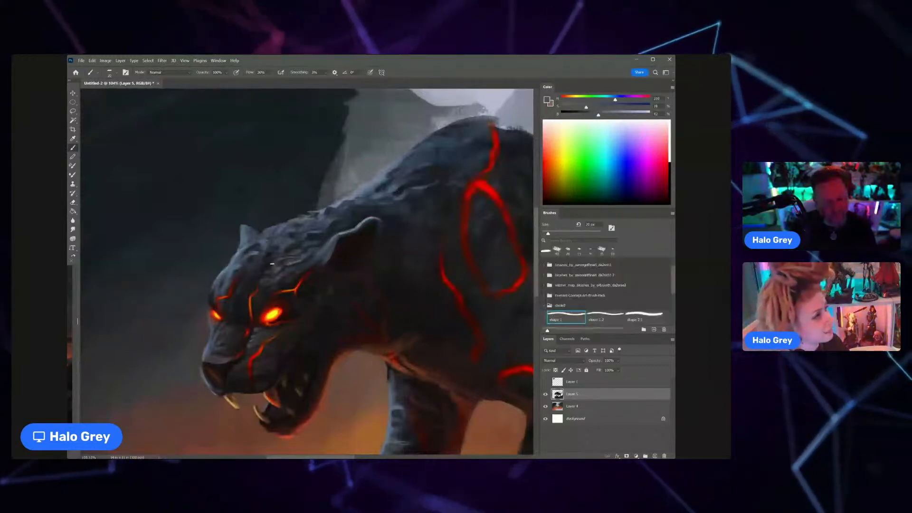
pyautogui.scroll(-5, 272, 263)
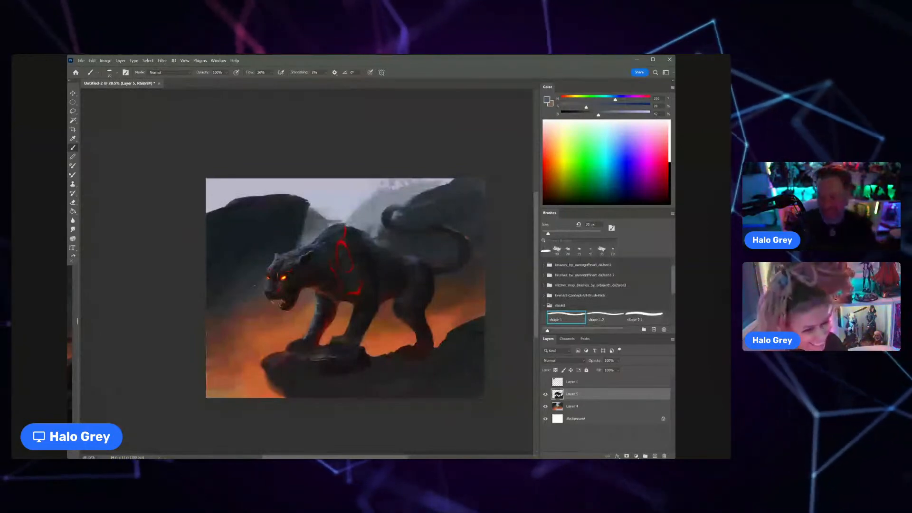
# Step: Enlarge the brush and rework the fur edge between the neck and shoulder with sampled background and blue-grey tones
pyautogui.moveTo(326, 232); pyautogui.dragTo(354, 211)
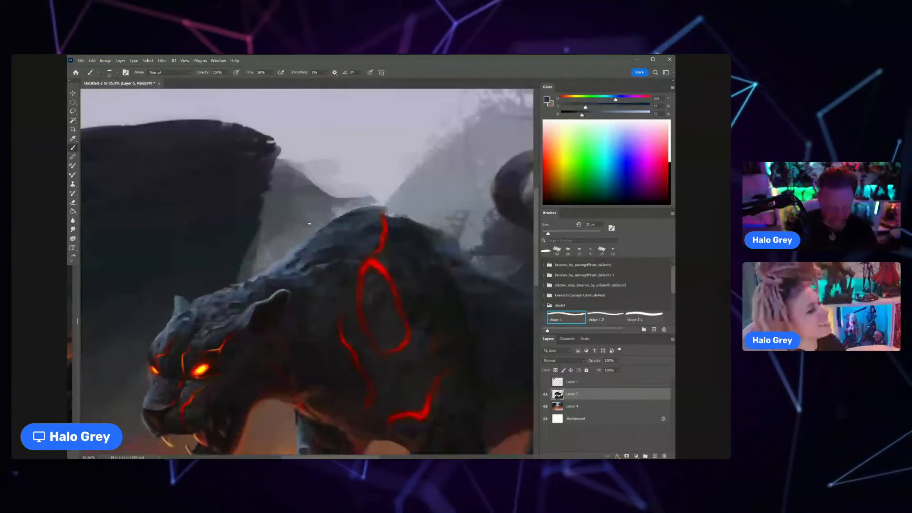
pyautogui.press(']')
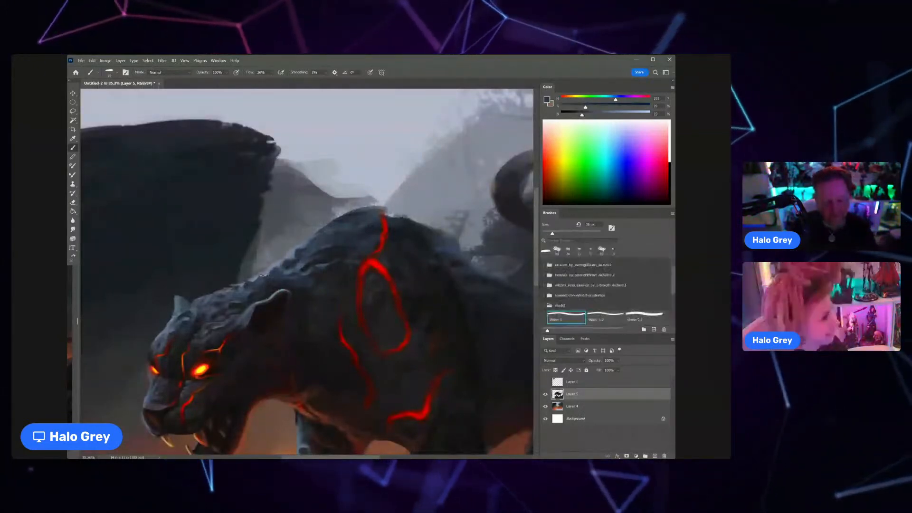
pyautogui.keyDown('alt'); pyautogui.click(265, 258); pyautogui.keyUp('alt')
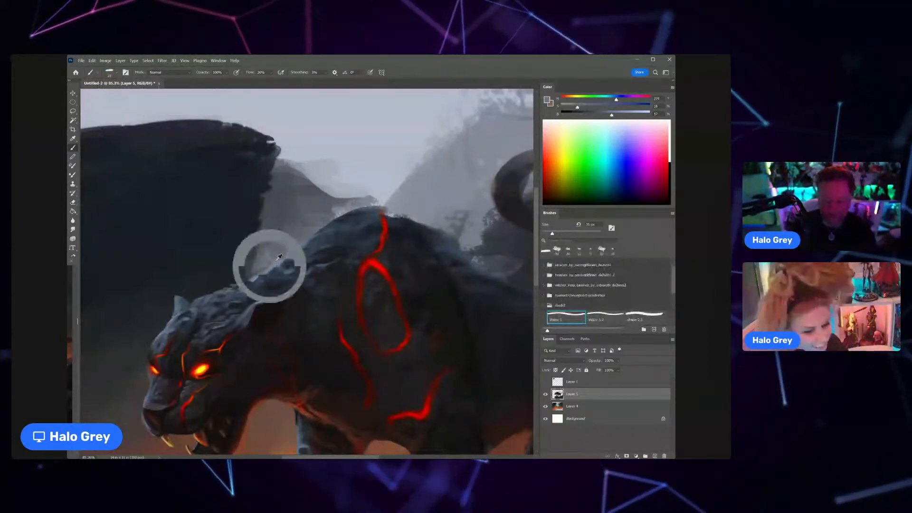
pyautogui.keyDown('alt'); pyautogui.click(274, 266); pyautogui.keyUp('alt')
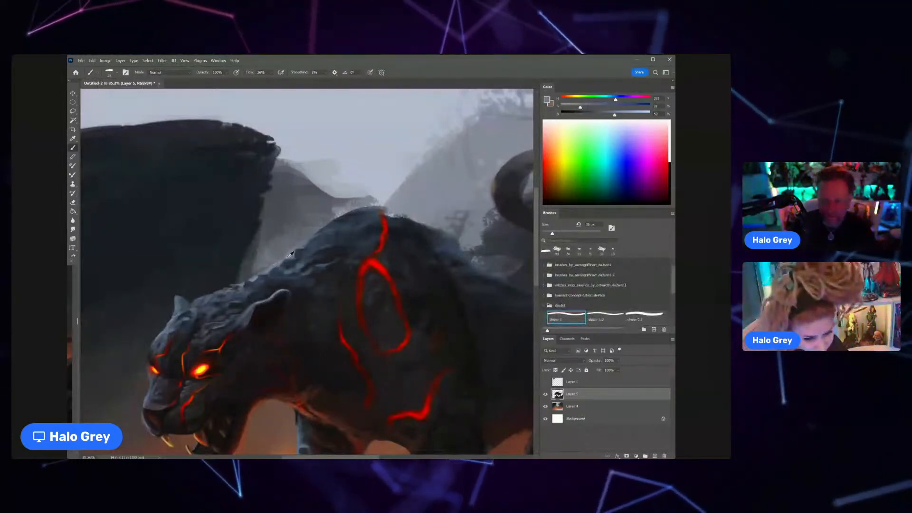
pyautogui.keyDown('alt'); pyautogui.click(320, 238); pyautogui.keyUp('alt')
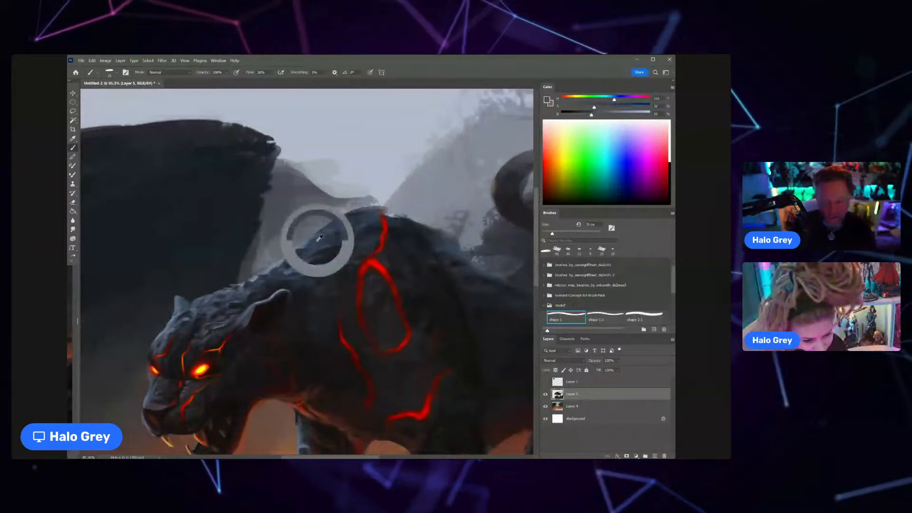
# Step: Sample grey-blue tones and paint tufted fur strokes along the front slope of the shoulder hump
pyautogui.hotkey('ctrl', 'space')
pyautogui.moveTo(292, 272)
pyautogui.mouseDown()
pyautogui.moveTo(313, 269)
pyautogui.moveTo(282, 258)
pyautogui.moveTo(328, 233)
pyautogui.mouseUp()
pyautogui.press('space')
pyautogui.hotkey('ctrl', 'space')
pyautogui.keyDown('alt'); pyautogui.click(241, 257); pyautogui.keyUp('alt')
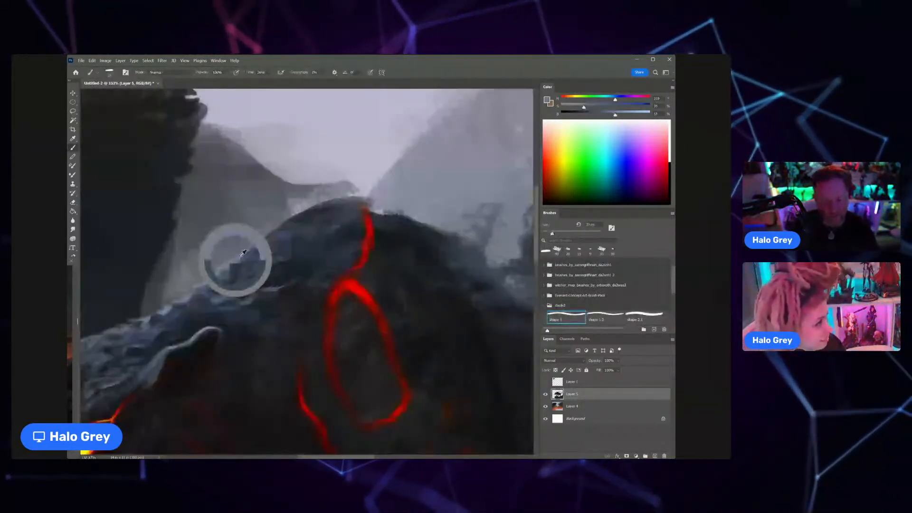
pyautogui.keyDown('alt'); pyautogui.click(242, 256); pyautogui.keyUp('alt')
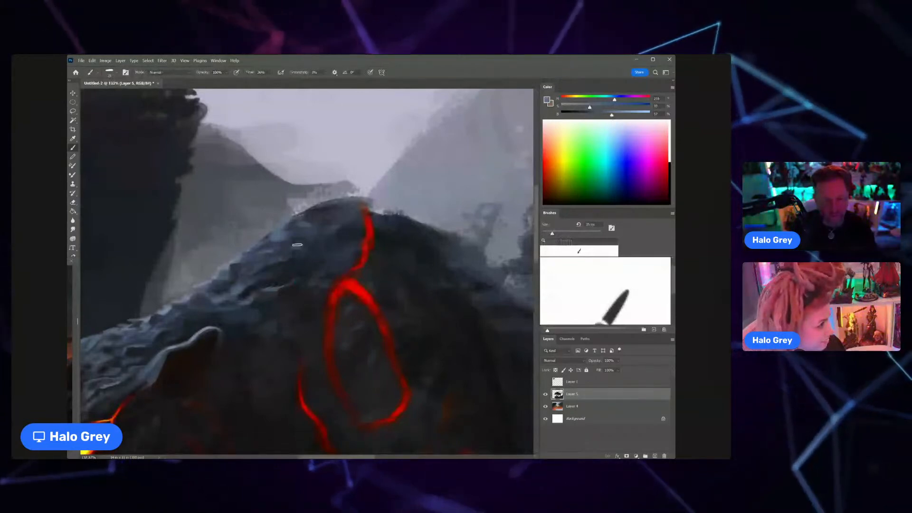
# Step: Sample dark and blue-grey tones and paint fur strokes over the top of the shoulders around the red marking
pyautogui.hotkey('ctrl', 'space')
pyautogui.moveTo(295, 260); pyautogui.dragTo(250, 271)
pyautogui.hotkey('ctrl', 'space')
pyautogui.moveTo(321, 260); pyautogui.dragTo(337, 235)
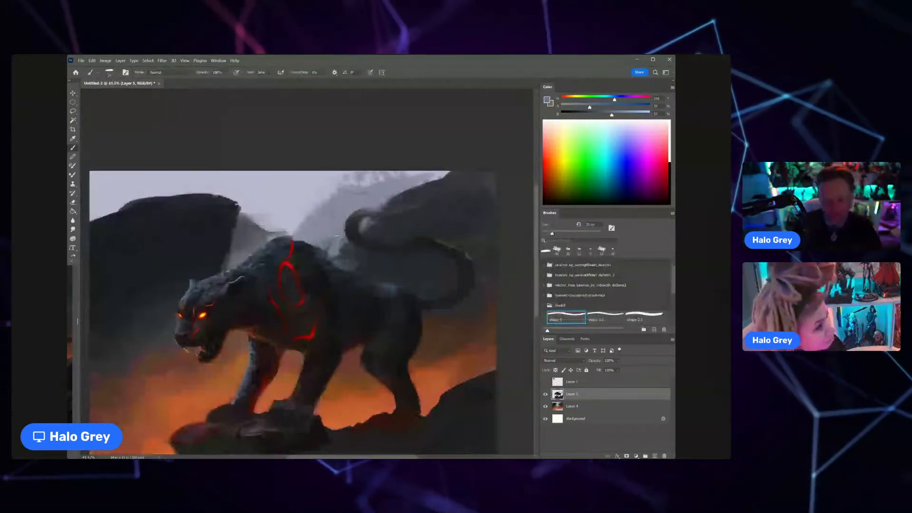
pyautogui.keyDown('alt'); pyautogui.click(303, 252); pyautogui.keyUp('alt')
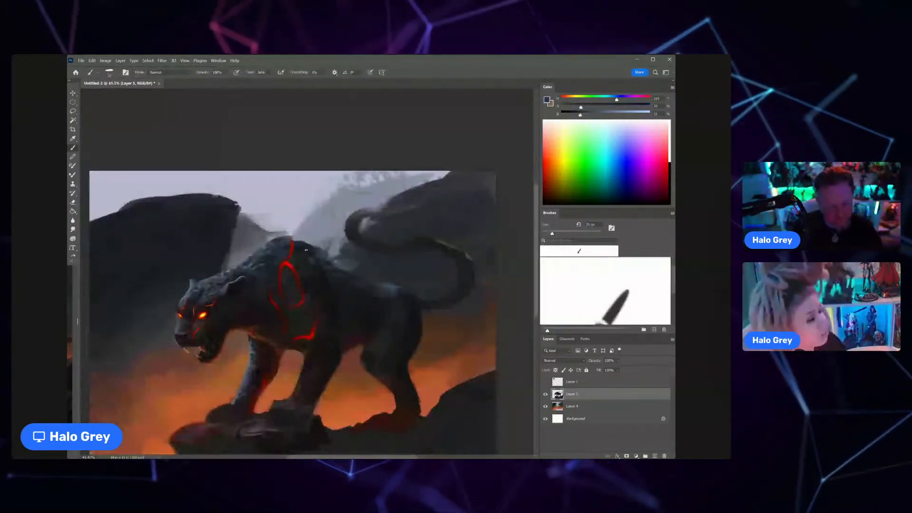
pyautogui.keyDown('alt'); pyautogui.click(303, 251); pyautogui.keyUp('alt')
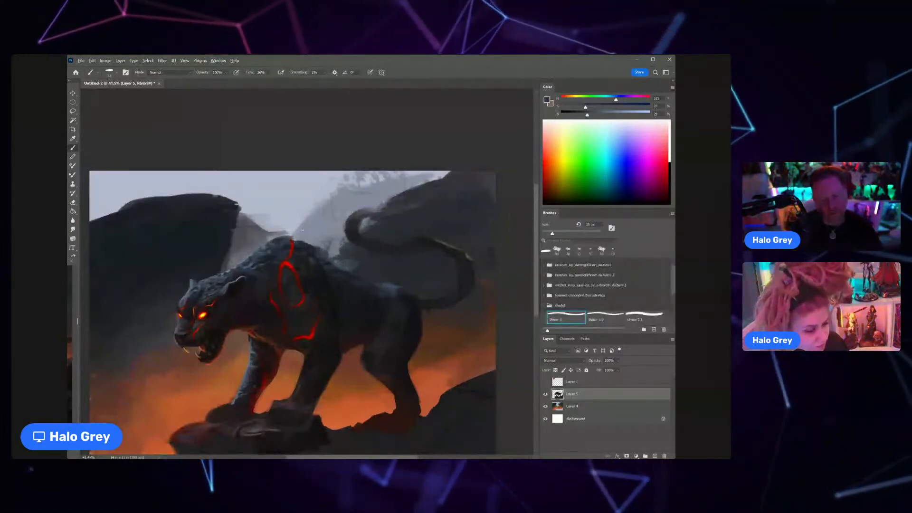
pyautogui.keyDown('alt'); pyautogui.click(295, 241); pyautogui.keyUp('alt')
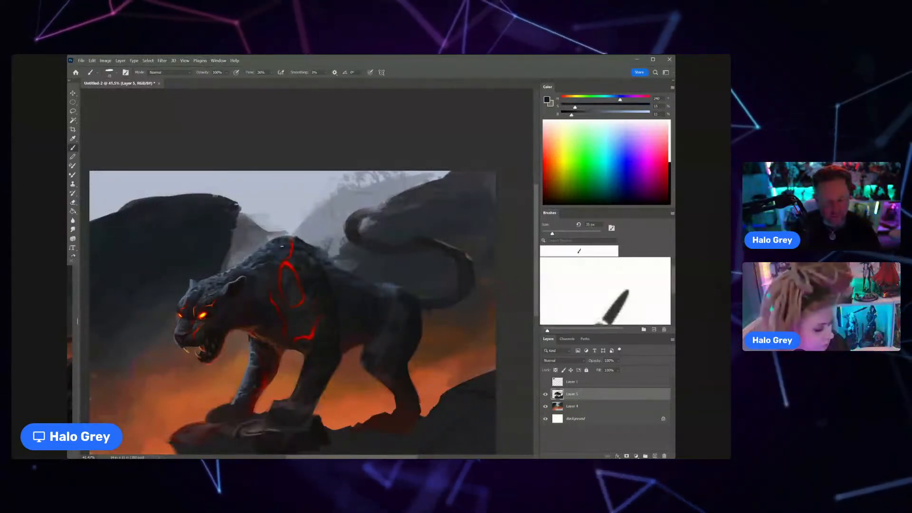
# Step: Make Layer 4 active, sample the background orange between the forelegs and raise its brightness
pyautogui.press('z')
pyautogui.moveTo(284, 250); pyautogui.dragTo(233, 252)
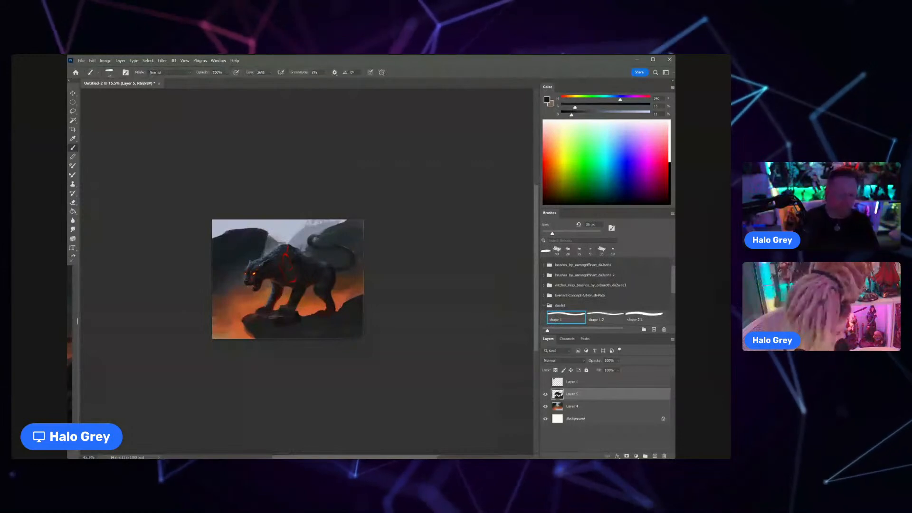
pyautogui.moveTo(269, 306); pyautogui.dragTo(311, 307)
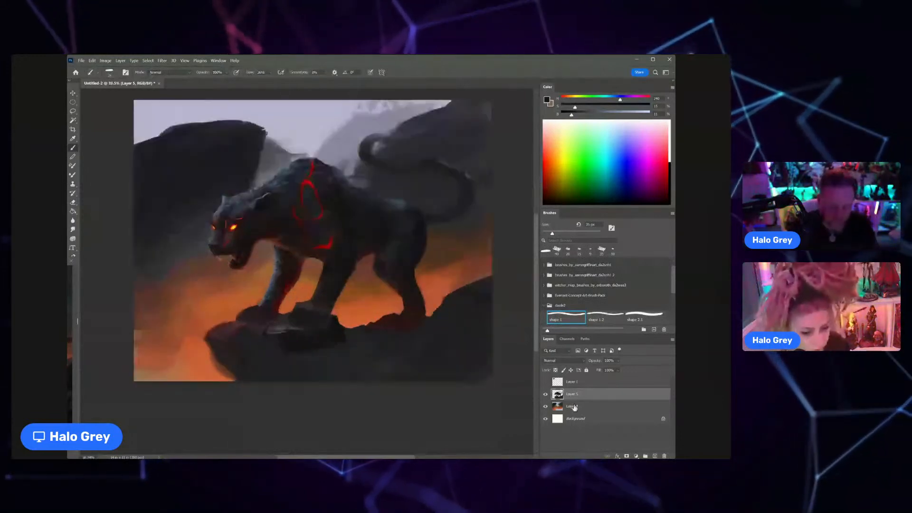
pyautogui.click(574, 407)
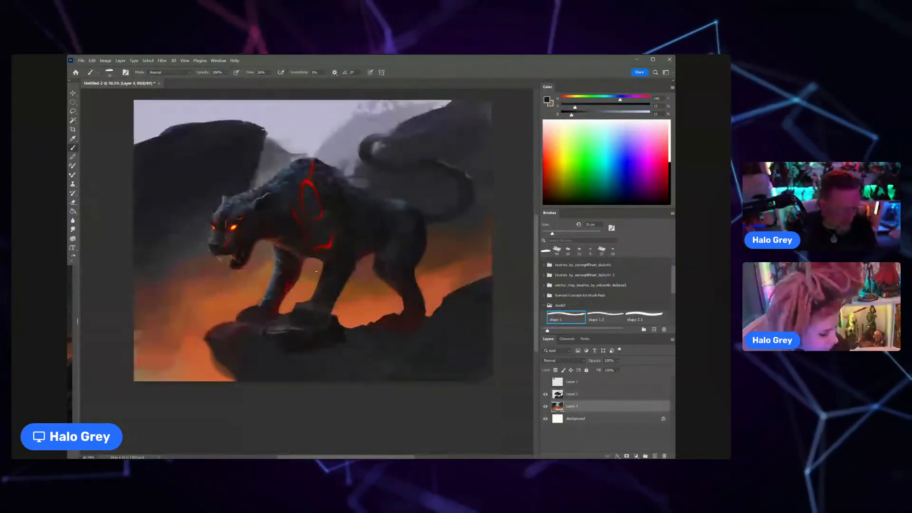
pyautogui.keyDown('alt'); pyautogui.click(316, 271); pyautogui.keyUp('alt')
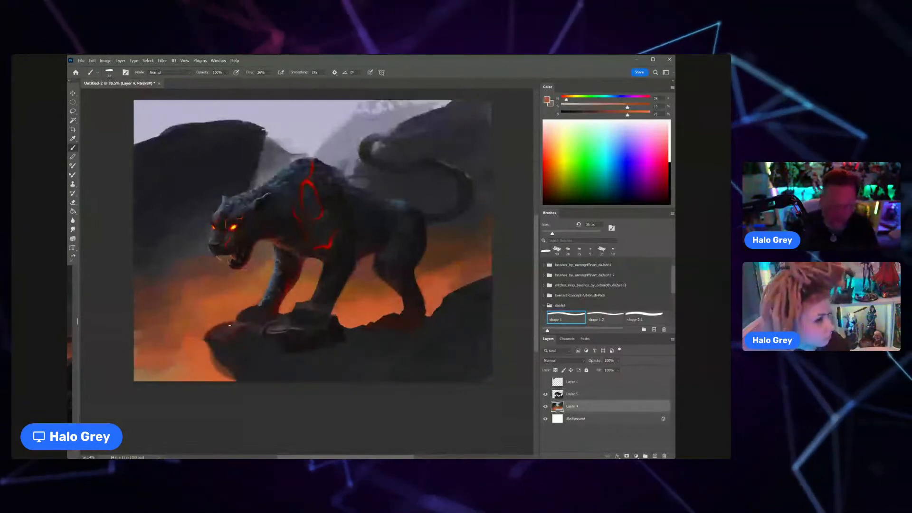
pyautogui.moveTo(627, 114); pyautogui.dragTo(645, 115)
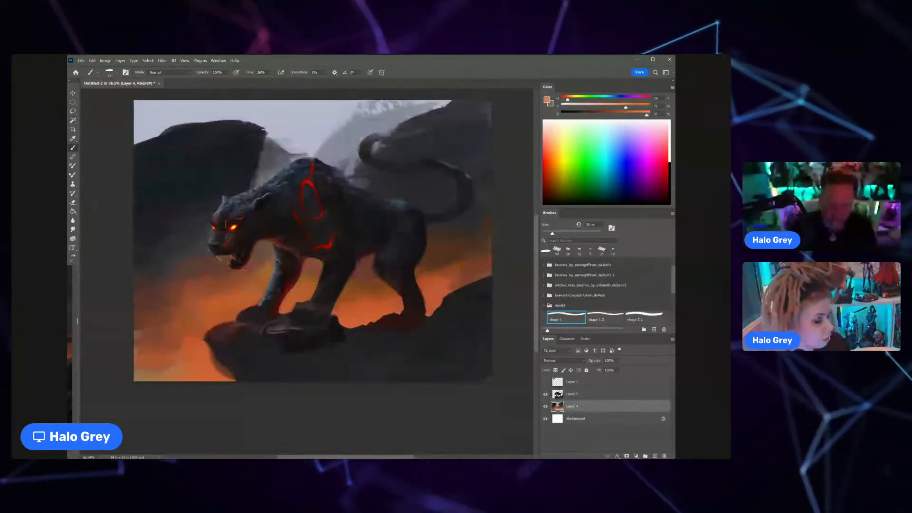
# Step: Enlarge the brush and paint a bright orange glow behind the forelegs above the rock in Overlay mode
pyautogui.press(']')
pyautogui.press(']')
pyautogui.press(']')
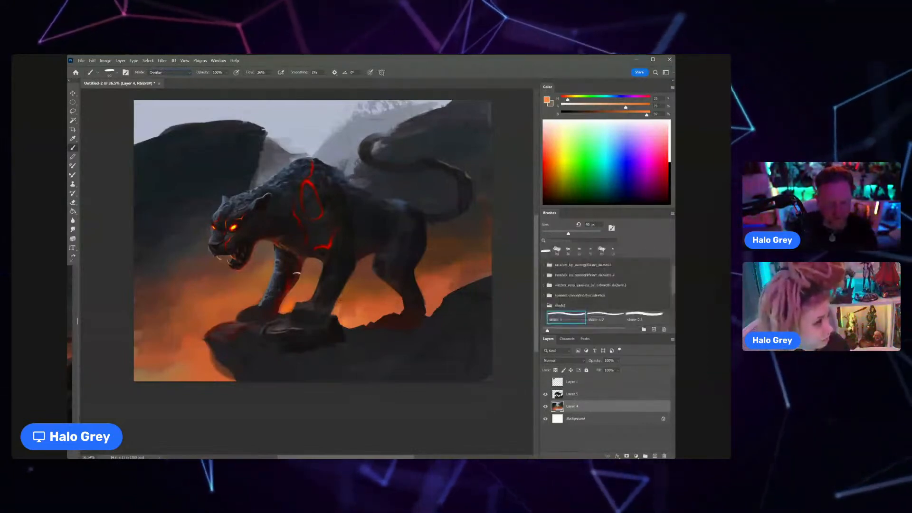
pyautogui.press(']')
pyautogui.press(']')
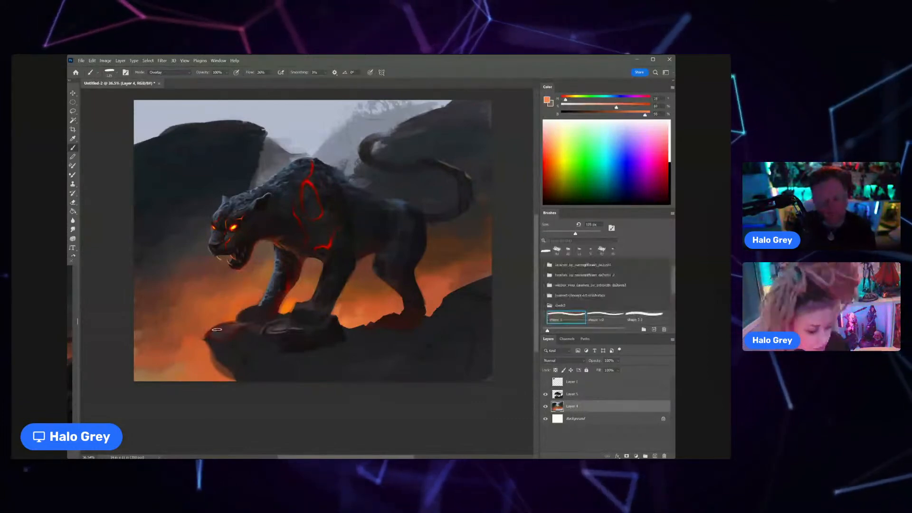
# Step: Set the brush blending mode back to Normal and sample orange tones in the background in front of the forelegs
pyautogui.click(183, 74)
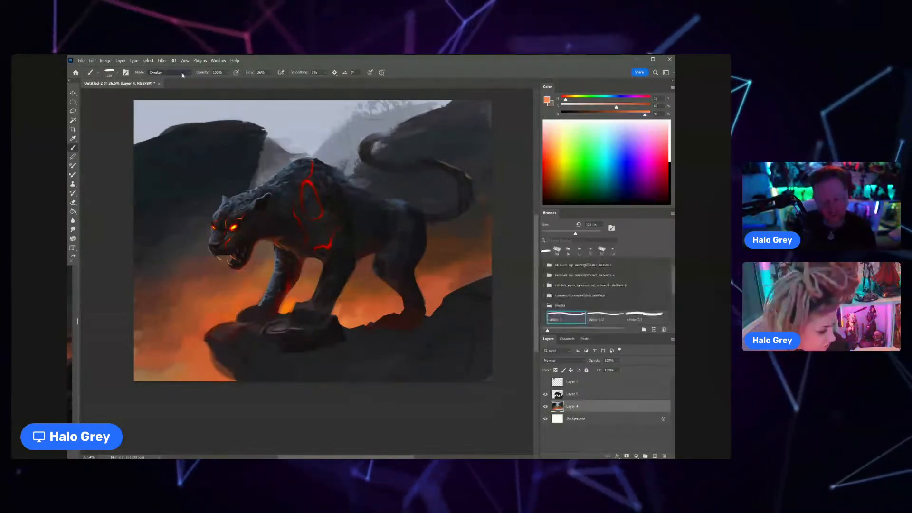
pyautogui.click(164, 79)
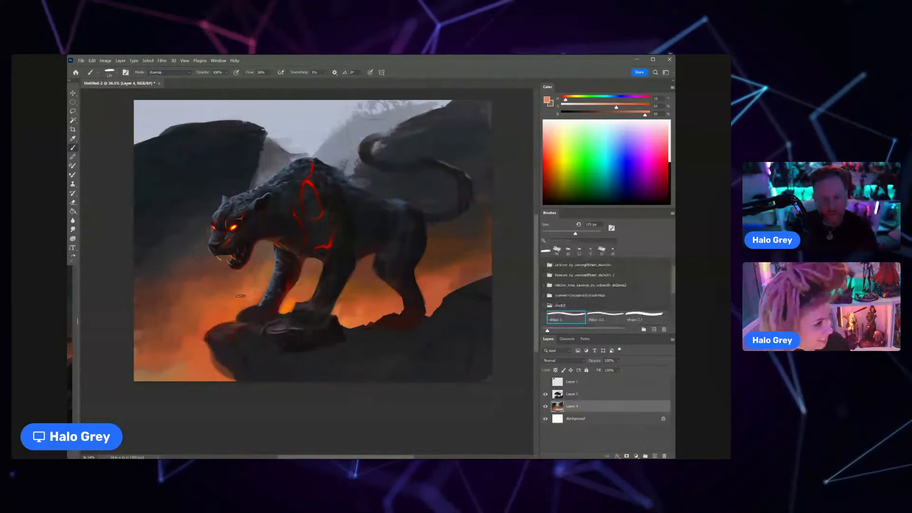
pyautogui.moveTo(247, 294)
pyautogui.mouseDown()
pyautogui.moveTo(220, 304)
pyautogui.moveTo(266, 309)
pyautogui.mouseUp()
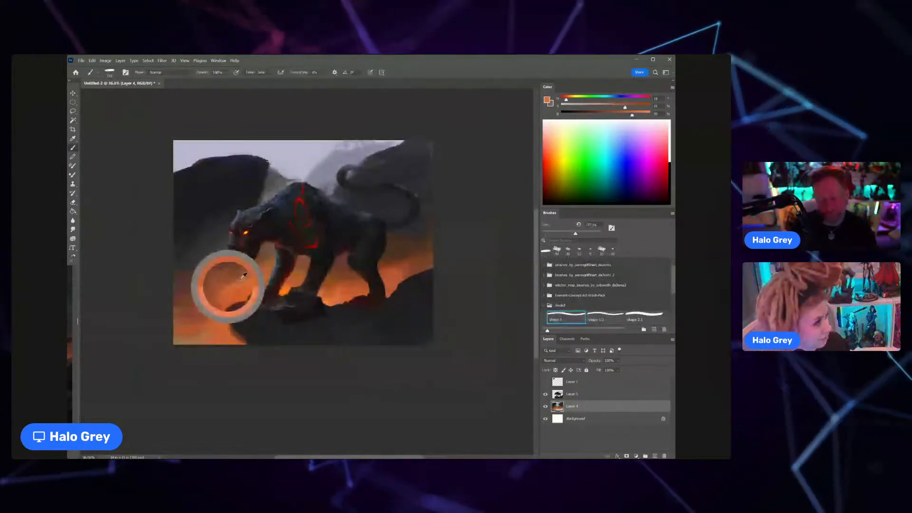
# Step: Choose a textured brush, enlarge it and paint sampled orange tones into the background below the cat's head
pyautogui.scroll(-5, 613, 292)
pyautogui.click(605, 307)
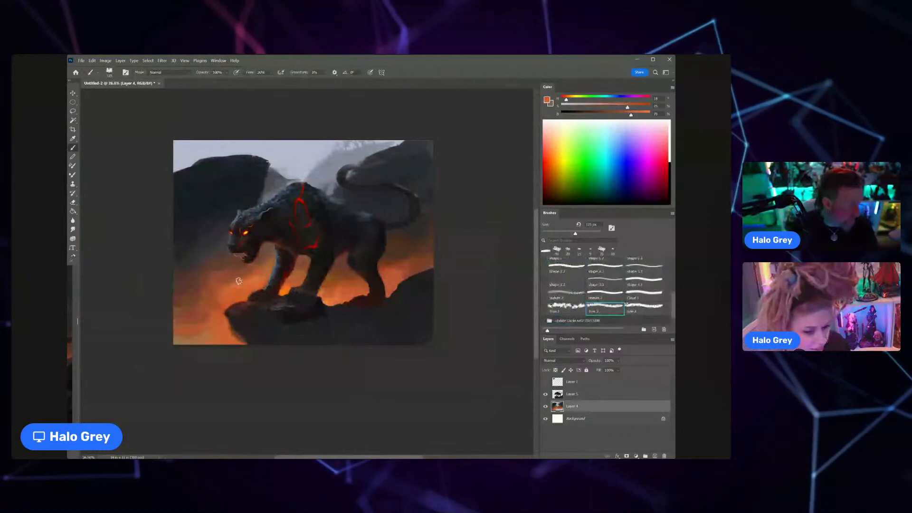
pyautogui.moveTo(239, 281); pyautogui.dragTo(220, 308)
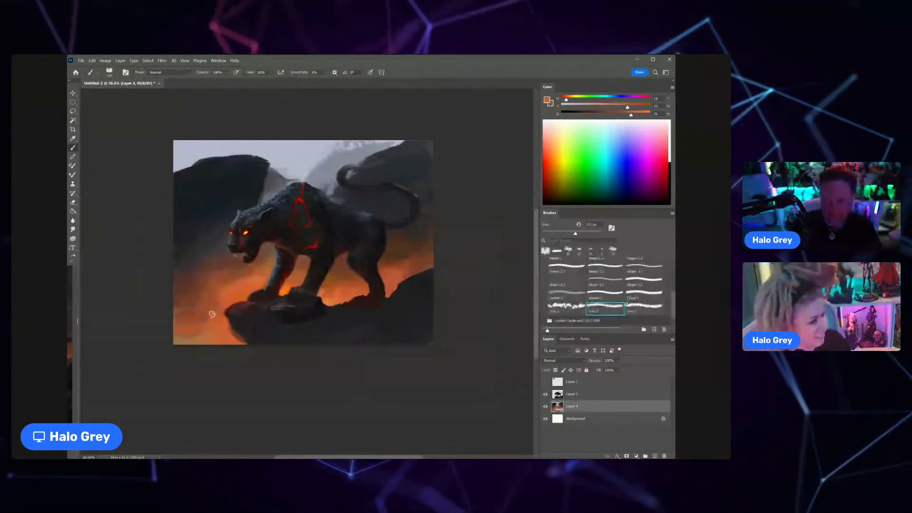
pyautogui.press(']')
pyautogui.press(']')
pyautogui.press(']')
pyautogui.press(']')
pyautogui.press(']')
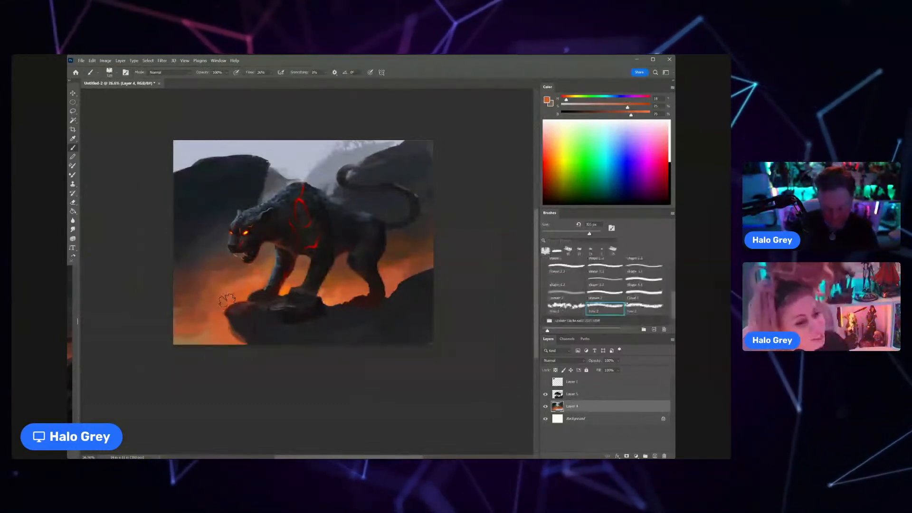
pyautogui.keyDown('alt'); pyautogui.click(251, 270); pyautogui.keyUp('alt')
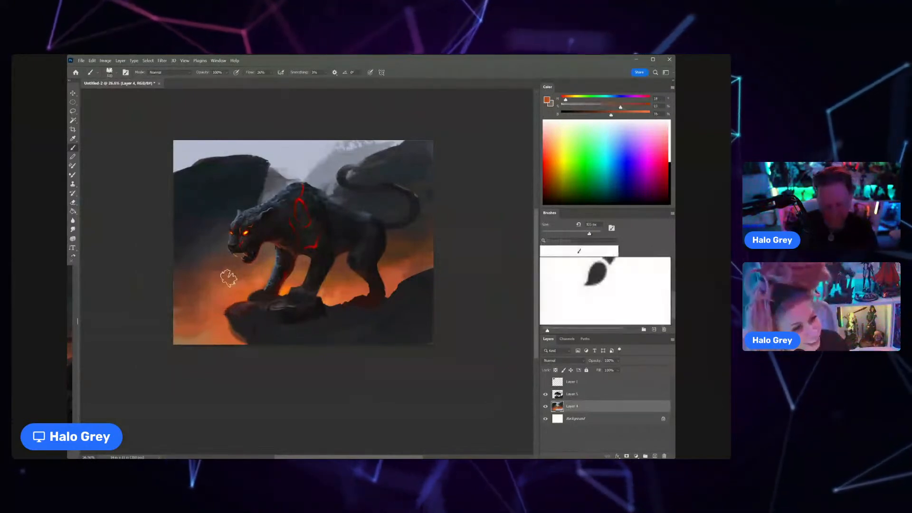
# Step: Sample muted red and dark grey tones, enlarge the textured brush and darken the background along the painting's lower left edge
pyautogui.keyDown('alt'); pyautogui.click(231, 318); pyautogui.keyUp('alt')
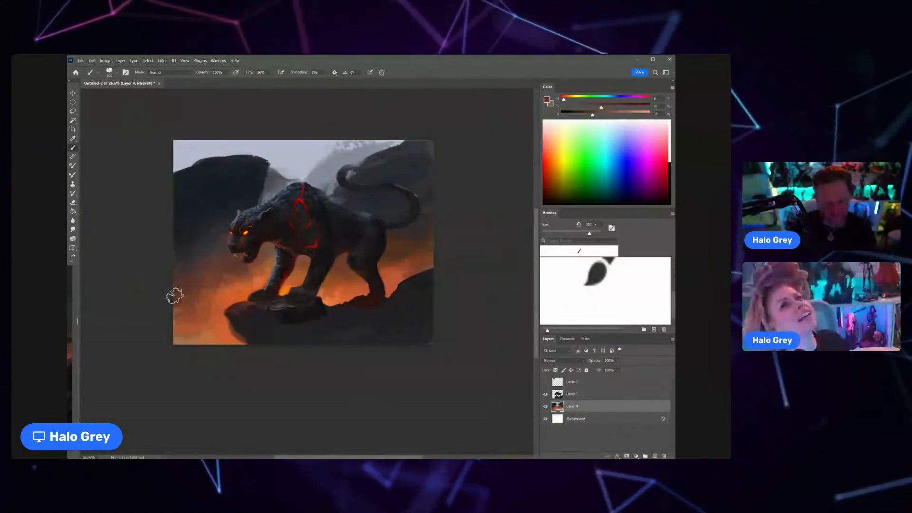
pyautogui.keyDown('alt'); pyautogui.click(220, 249); pyautogui.keyUp('alt')
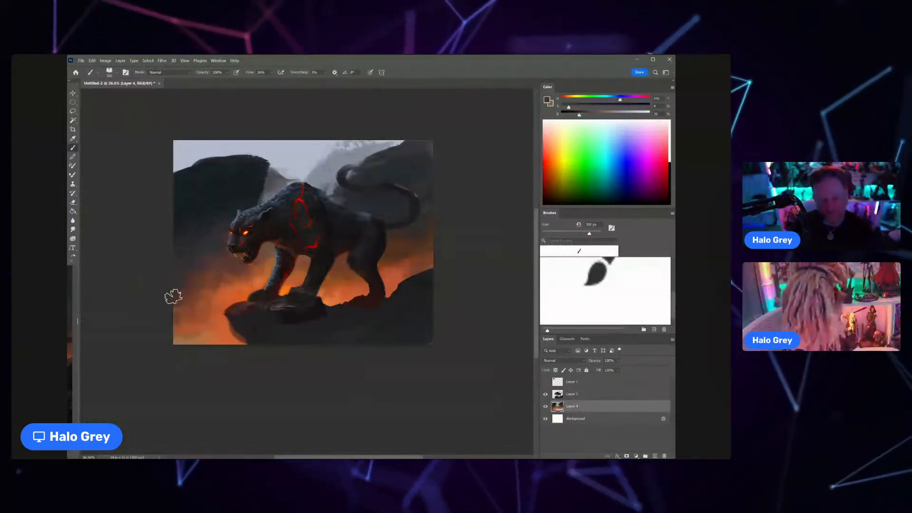
pyautogui.press(']')
pyautogui.press(']')
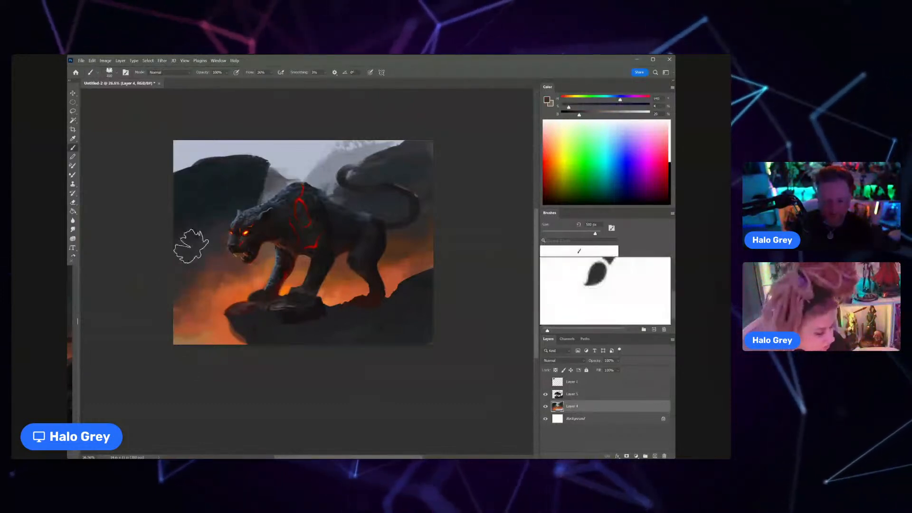
# Step: Sample muted red and dark grey tones, enlarge the textured brush and darken the background along the lower left edge further
pyautogui.keyDown('alt'); pyautogui.click(189, 314); pyautogui.keyUp('alt')
pyautogui.press(']')
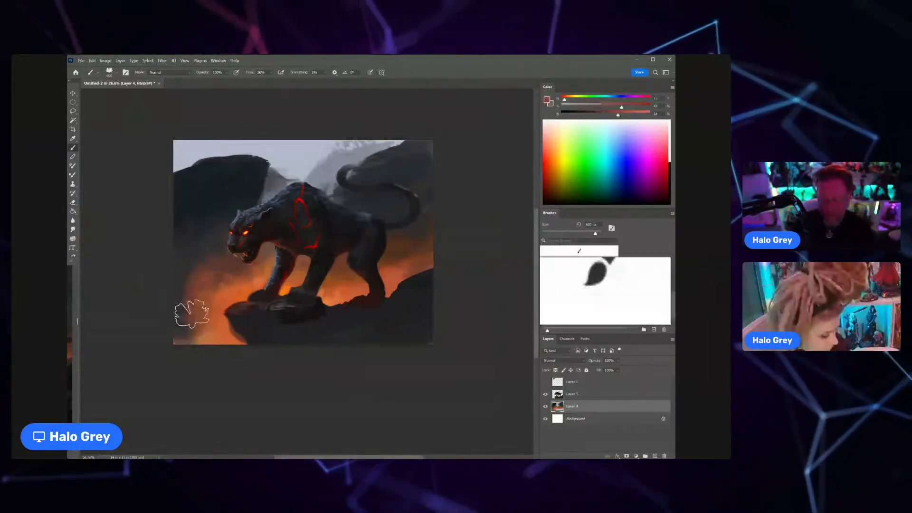
pyautogui.keyDown('alt'); pyautogui.click(199, 272); pyautogui.keyUp('alt')
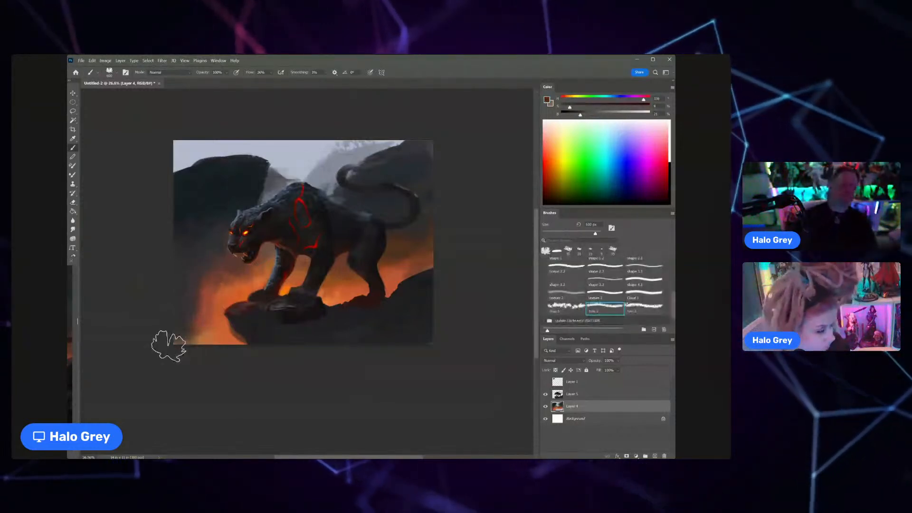
# Step: Sample near-black tones from the rock and darken the rock surface between the cat's front and hind paws
pyautogui.keyDown('alt'); pyautogui.click(330, 311); pyautogui.keyUp('alt')
pyautogui.keyDown('alt'); pyautogui.click(332, 313); pyautogui.keyUp('alt')
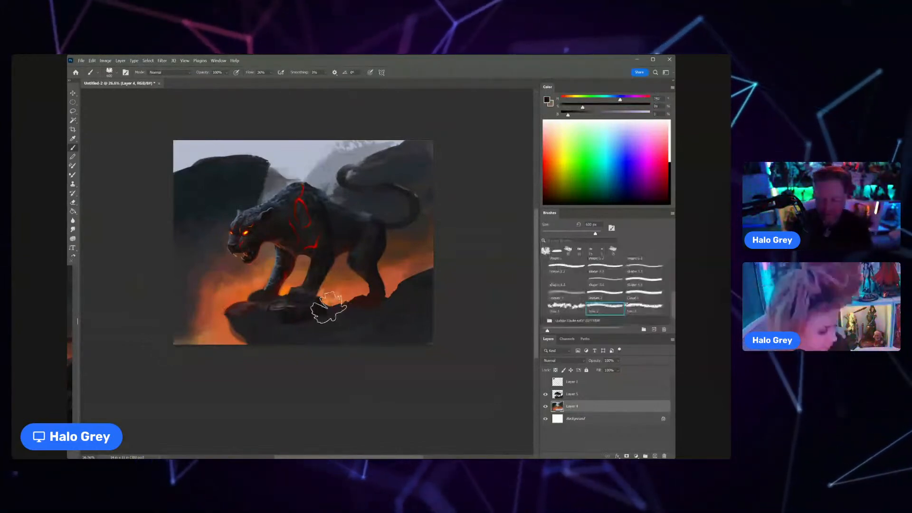
pyautogui.moveTo(330, 309); pyautogui.dragTo(340, 324)
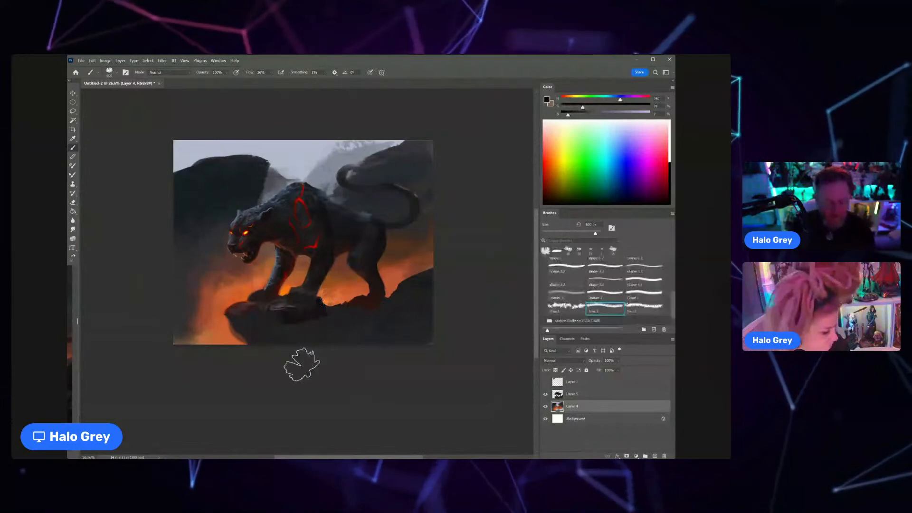
# Step: Switch to Layer 5, choose the shape 1 brush, enlarge it and paint sampled dark reddish tones into the rock beneath the hind legs
pyautogui.hotkey('alt', ']')
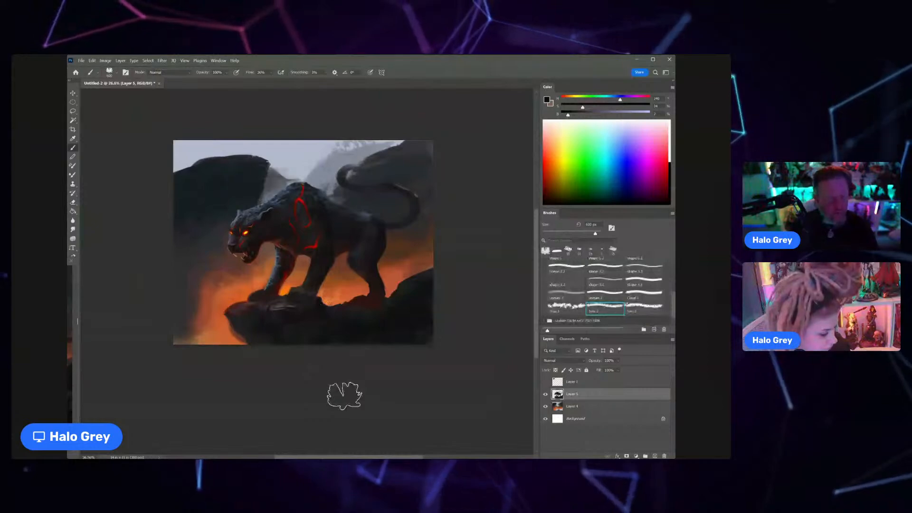
pyautogui.scroll(1, 583, 290)
pyautogui.click(572, 271)
pyautogui.keyDown('alt'); pyautogui.click(361, 303); pyautogui.keyUp('alt')
pyautogui.keyDown('alt'); pyautogui.click(362, 298); pyautogui.keyUp('alt')
pyautogui.press(']')
pyautogui.press(']')
pyautogui.press(']')
pyautogui.keyDown('alt'); pyautogui.click(334, 307); pyautogui.keyUp('alt')
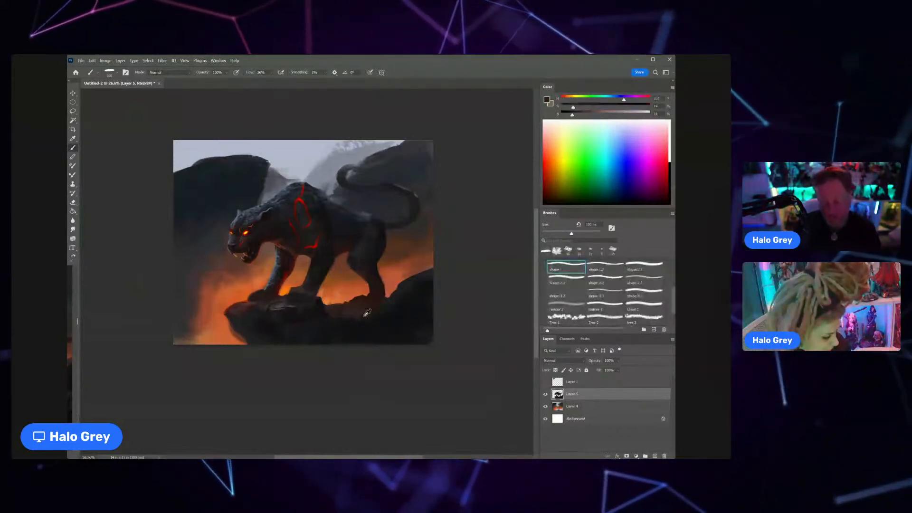
pyautogui.keyDown('alt'); pyautogui.click(376, 272); pyautogui.keyUp('alt')
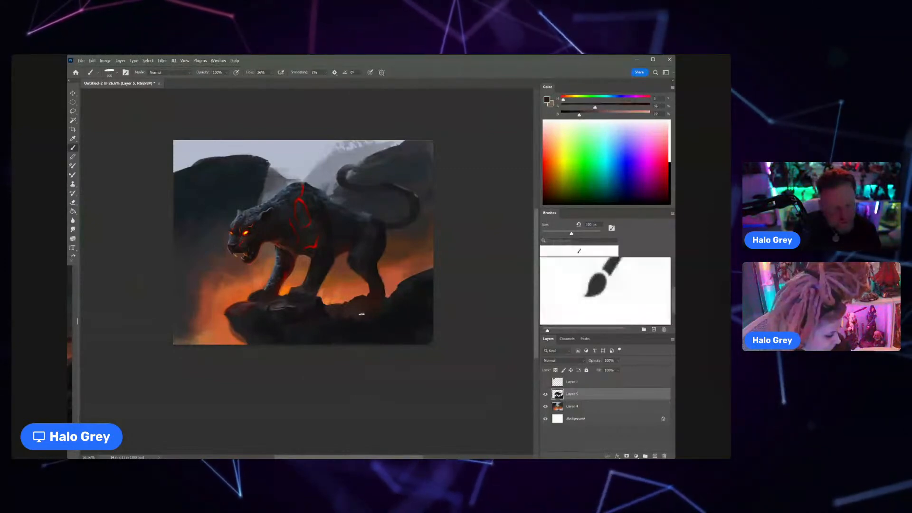
pyautogui.moveTo(393, 304); pyautogui.dragTo(360, 334)
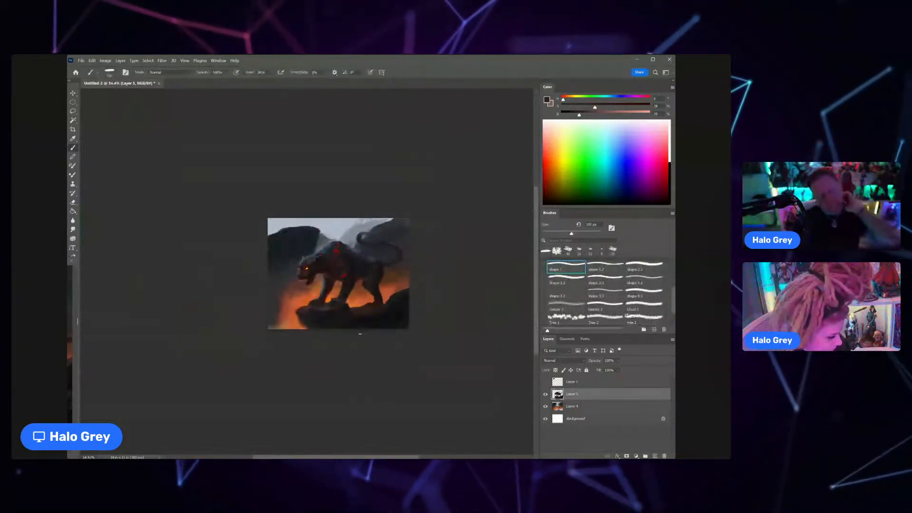
# Step: Shrink the brush and refine the cat's ear, neck and shoulder with sampled dark tones
pyautogui.moveTo(327, 258)
pyautogui.mouseDown()
pyautogui.moveTo(352, 237)
pyautogui.moveTo(330, 273)
pyautogui.mouseUp()
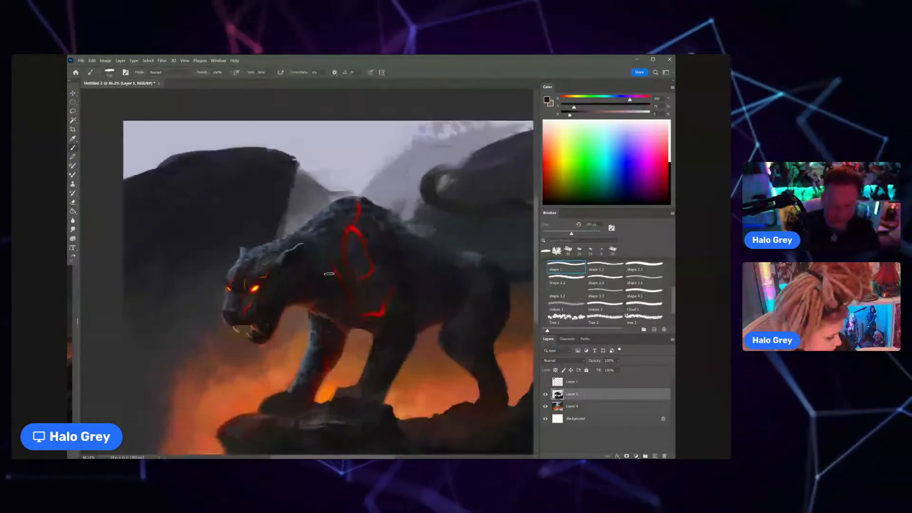
pyautogui.press('[')
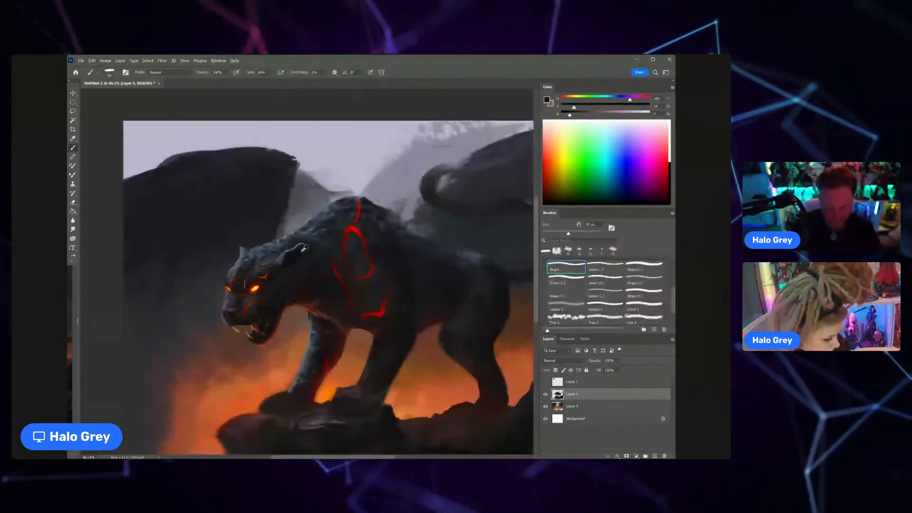
pyautogui.keyDown('alt'); pyautogui.click(304, 248); pyautogui.keyUp('alt')
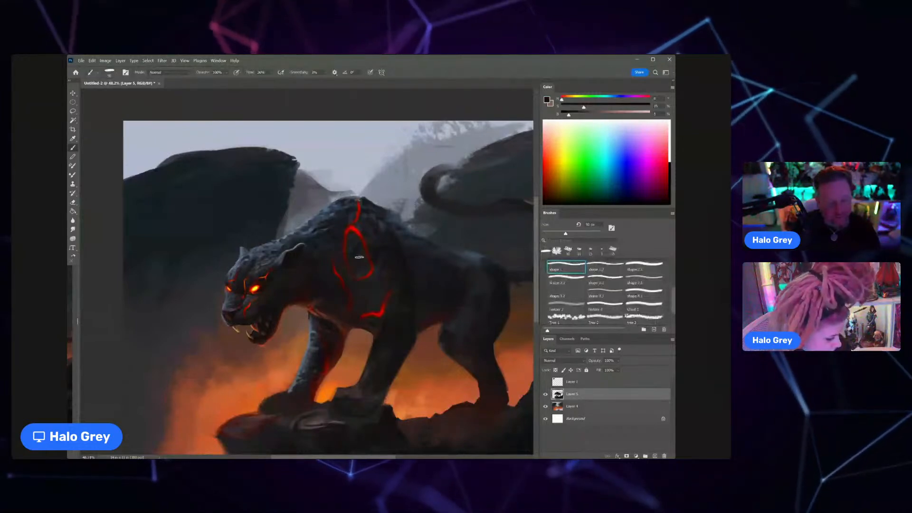
pyautogui.press('[')
pyautogui.press('[')
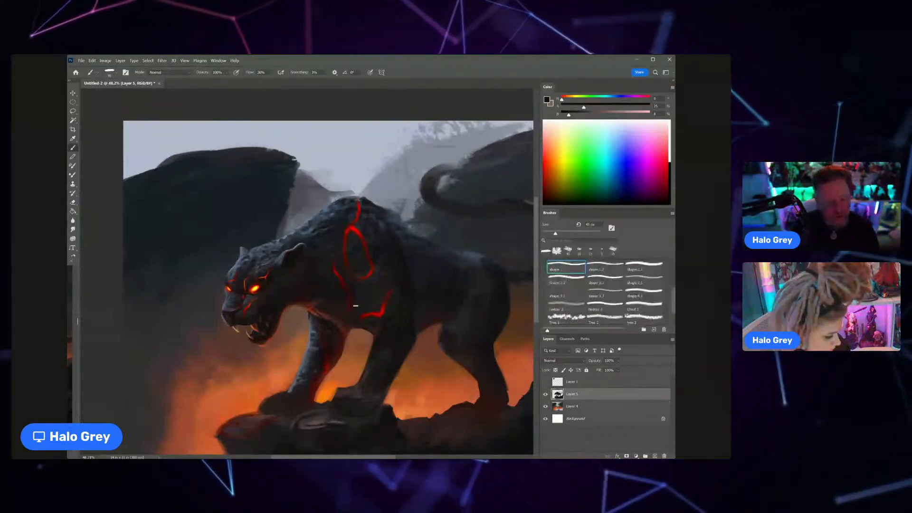
# Step: Sample a near-black tone from the foreleg and deepen the shadows on the cat's upper foreleg and shoulder
pyautogui.moveTo(371, 303); pyautogui.dragTo(331, 288)
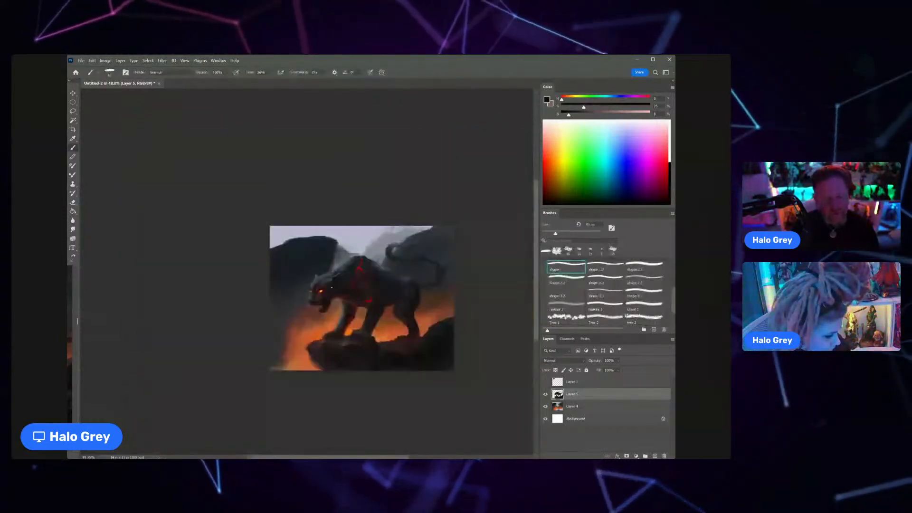
pyautogui.hotkey('ctrl', 'space')
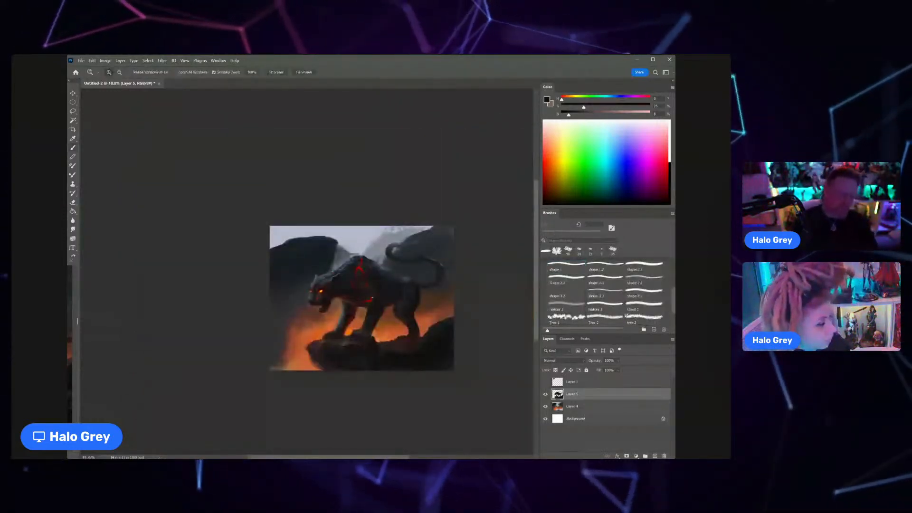
pyautogui.moveTo(373, 299); pyautogui.dragTo(342, 284)
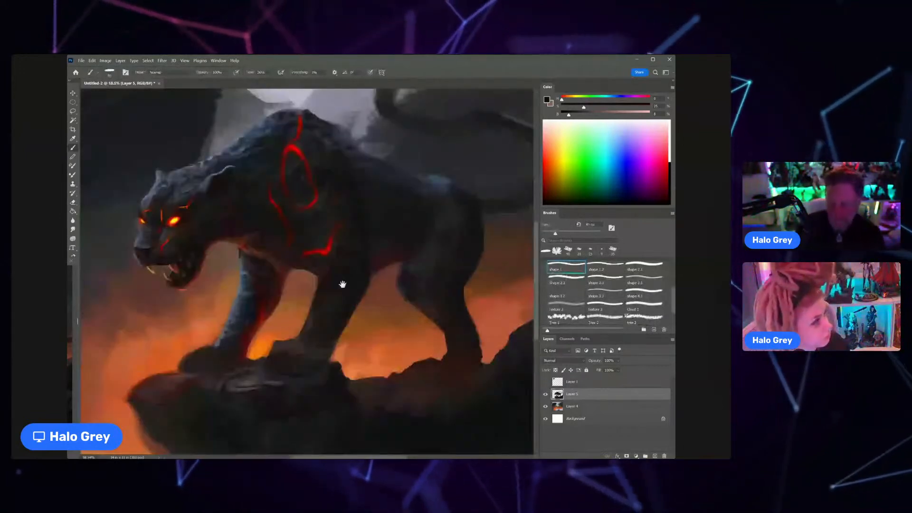
pyautogui.keyDown('alt'); pyautogui.click(355, 288); pyautogui.keyUp('alt')
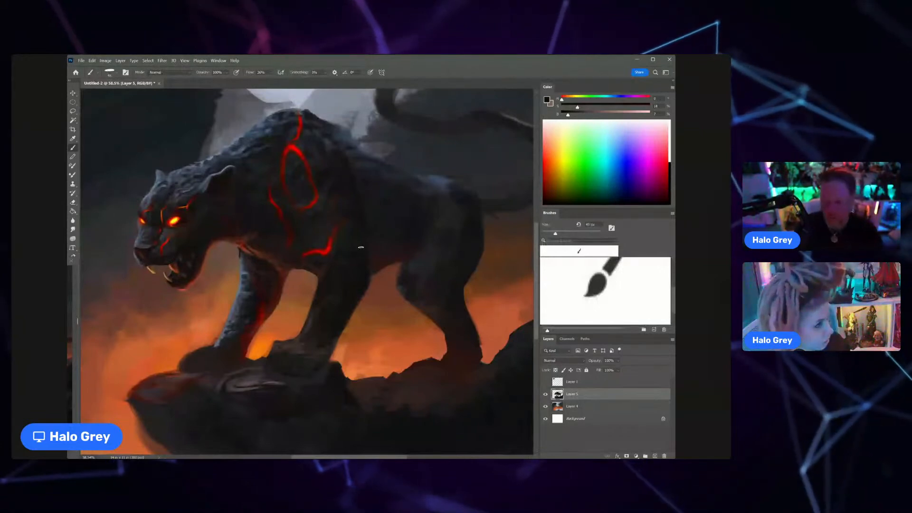
# Step: Touch up the cat's back behind the shoulder with sampled blue-grey tones and refine its outline with an enlarged eraser
pyautogui.keyDown('alt'); pyautogui.click(237, 138); pyautogui.keyUp('alt')
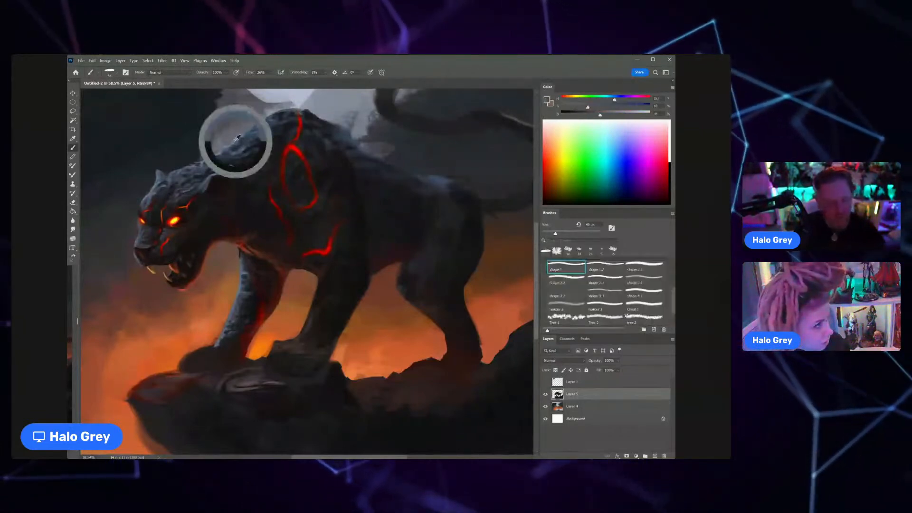
pyautogui.keyDown('alt'); pyautogui.click(347, 150); pyautogui.keyUp('alt')
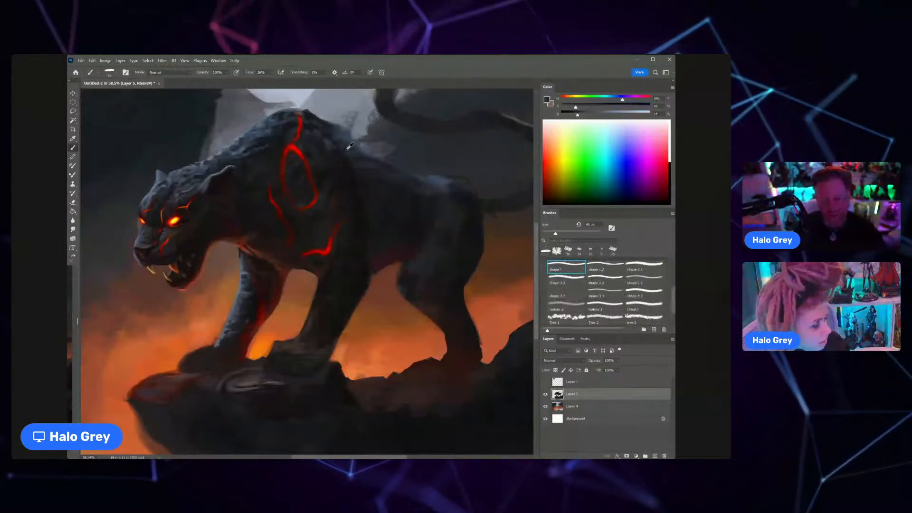
pyautogui.press('e')
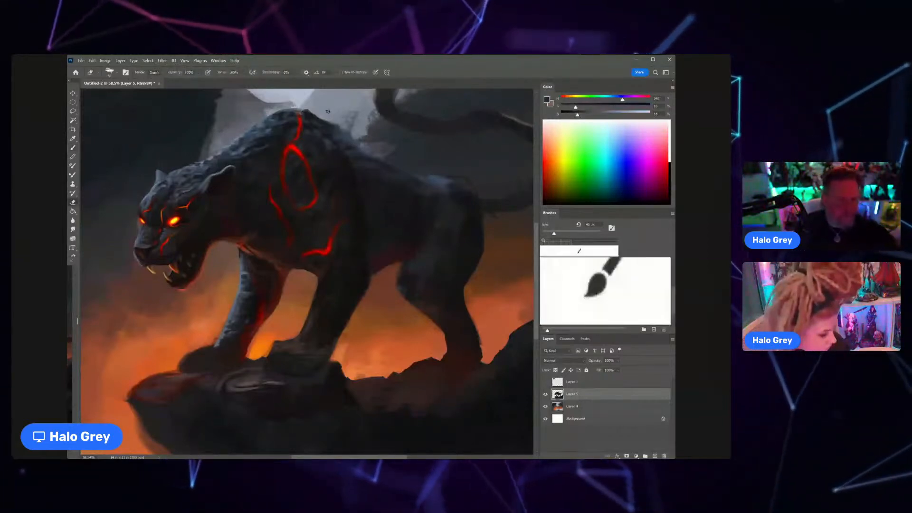
pyautogui.press(']')
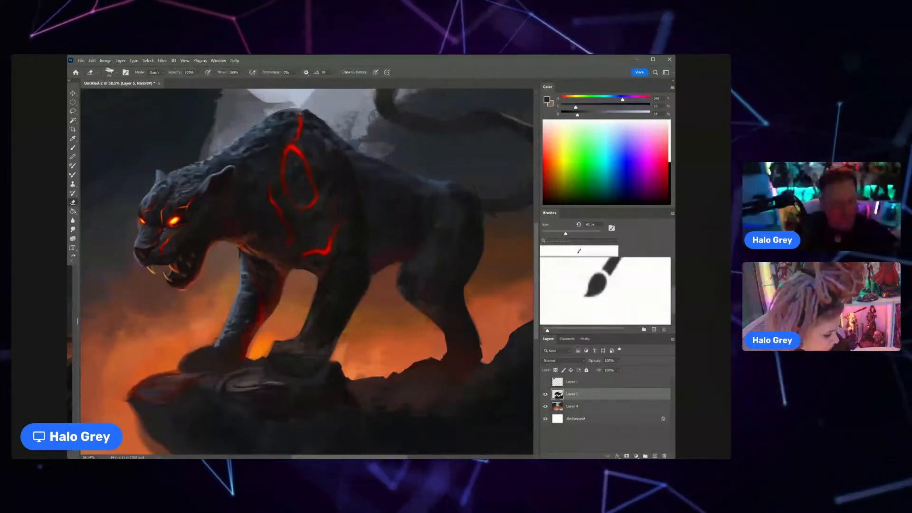
# Step: Sample a cool blue-grey tone and paint rim light with fur strokes along the cat's back behind the shoulder
pyautogui.press('z')
pyautogui.moveTo(454, 178)
pyautogui.mouseDown()
pyautogui.moveTo(413, 184)
pyautogui.moveTo(298, 272)
pyautogui.moveTo(327, 255)
pyautogui.mouseUp()
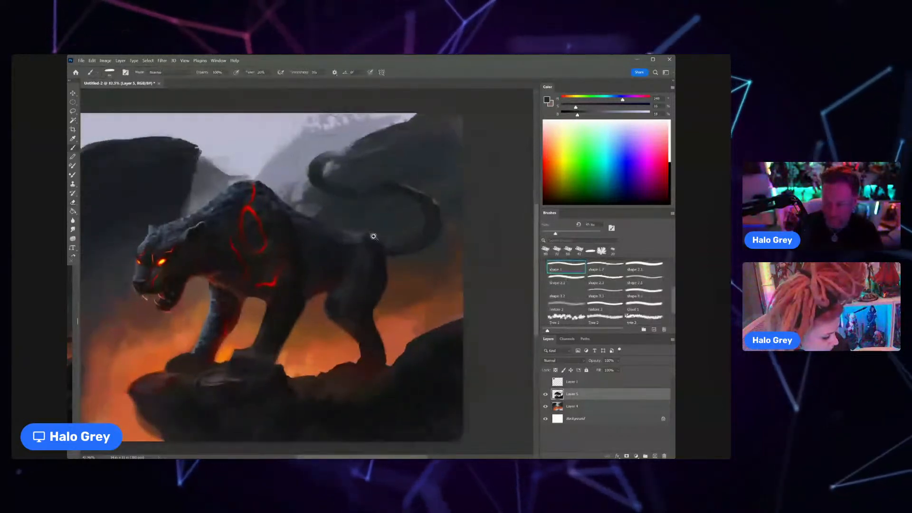
pyautogui.keyDown('alt'); pyautogui.click(213, 201); pyautogui.keyUp('alt')
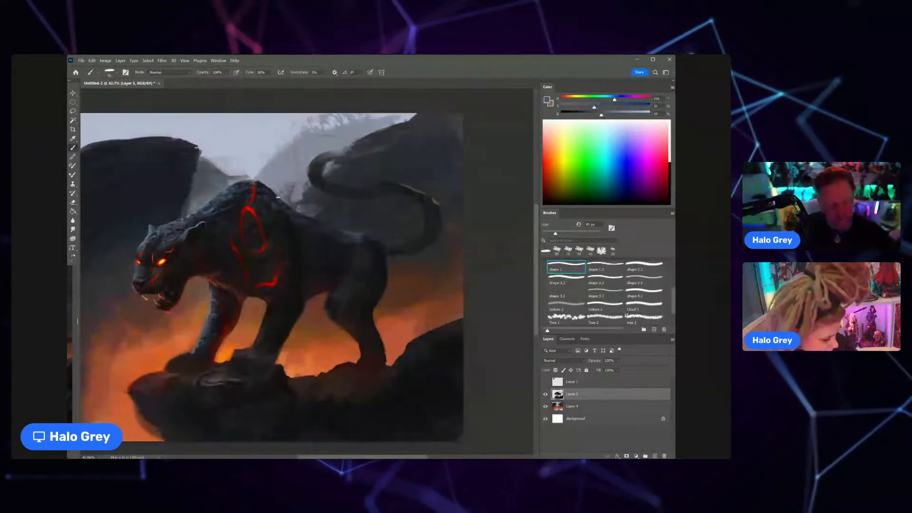
pyautogui.moveTo(278, 197); pyautogui.dragTo(292, 211)
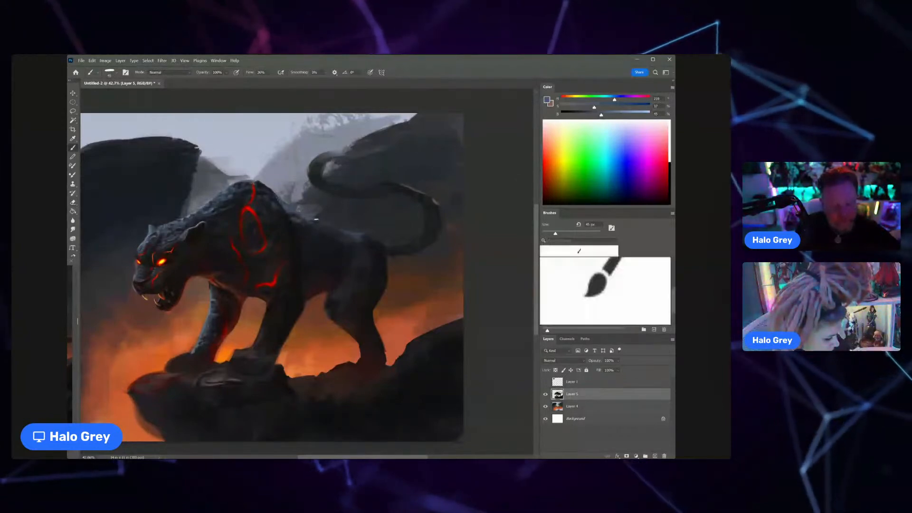
# Step: Sample dark and warm reddish tones, shrink the brush and paint a warm reflected glow along the cat's rear belly edge
pyautogui.hotkey('ctrl', 'space')
pyautogui.moveTo(351, 231)
pyautogui.mouseDown()
pyautogui.moveTo(318, 224)
pyautogui.moveTo(364, 228)
pyautogui.mouseUp()
pyautogui.keyDown('alt'); pyautogui.click(341, 268); pyautogui.keyUp('alt')
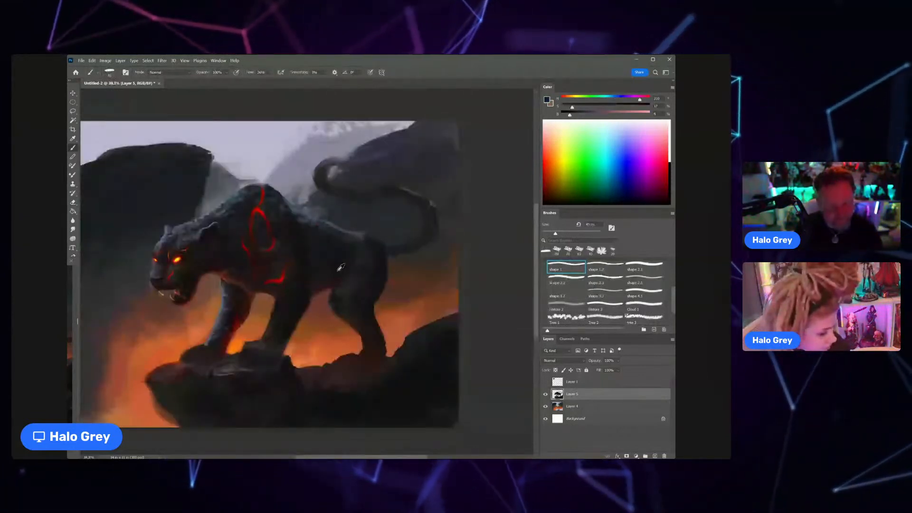
pyautogui.keyDown('alt'); pyautogui.click(328, 287); pyautogui.keyUp('alt')
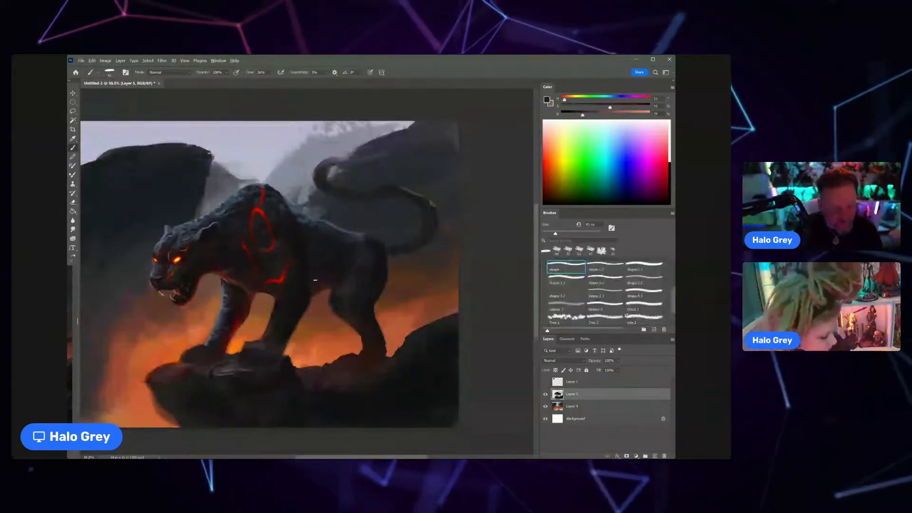
pyautogui.keyDown('alt'); pyautogui.click(315, 296); pyautogui.keyUp('alt')
pyautogui.press('[')
pyautogui.press('[')
pyautogui.press('[')
pyautogui.press('[')
pyautogui.press('[')
pyautogui.press('[')
pyautogui.press('[')
pyautogui.press(']')
pyautogui.press(']')
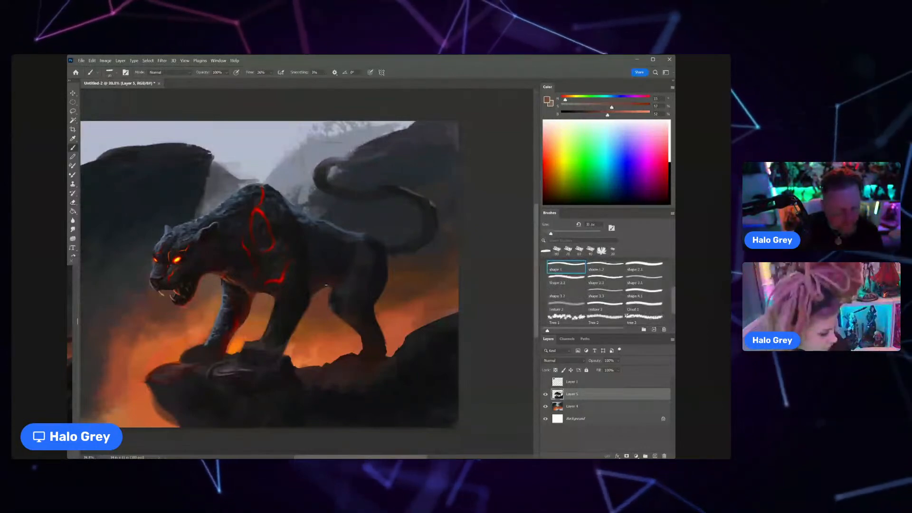
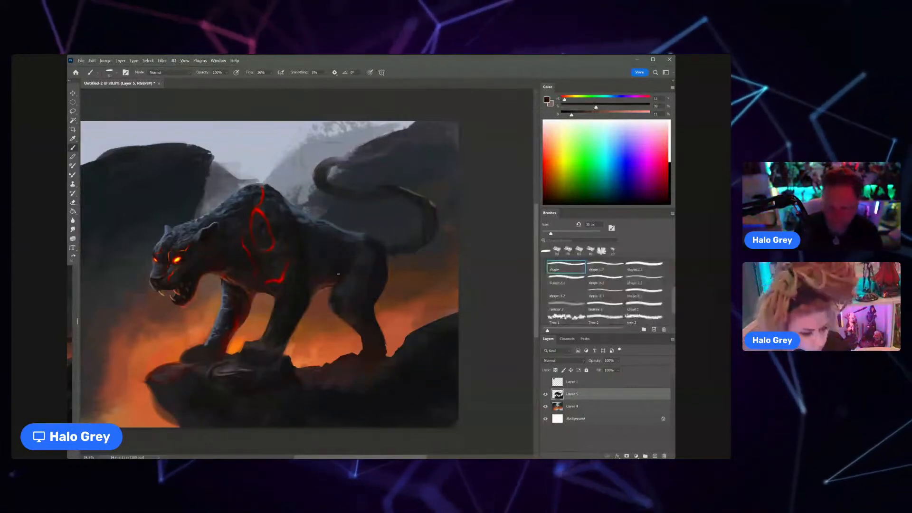
# Step: Enlarge the brush and darken the cat's flank and belly area behind the shoulder with sampled near-black tones
pyautogui.press(']')
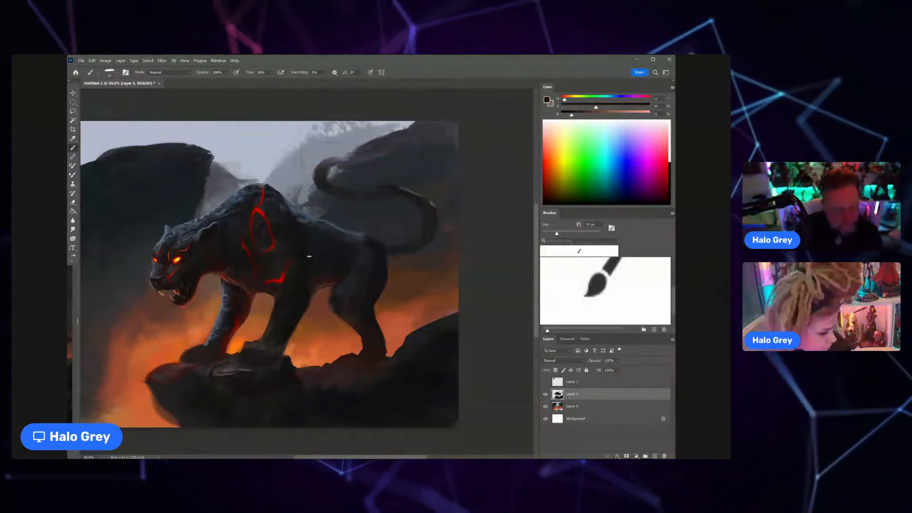
pyautogui.keyDown('alt'); pyautogui.click(307, 248); pyautogui.keyUp('alt')
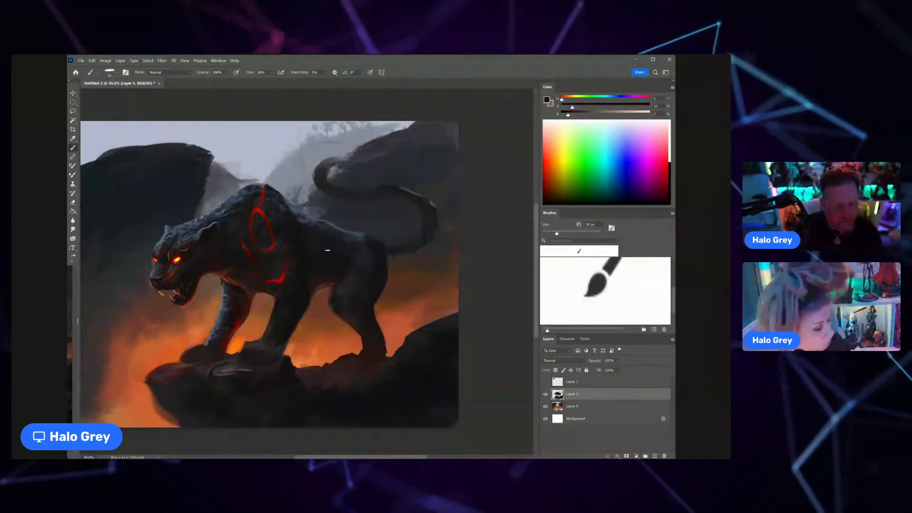
pyautogui.press('z')
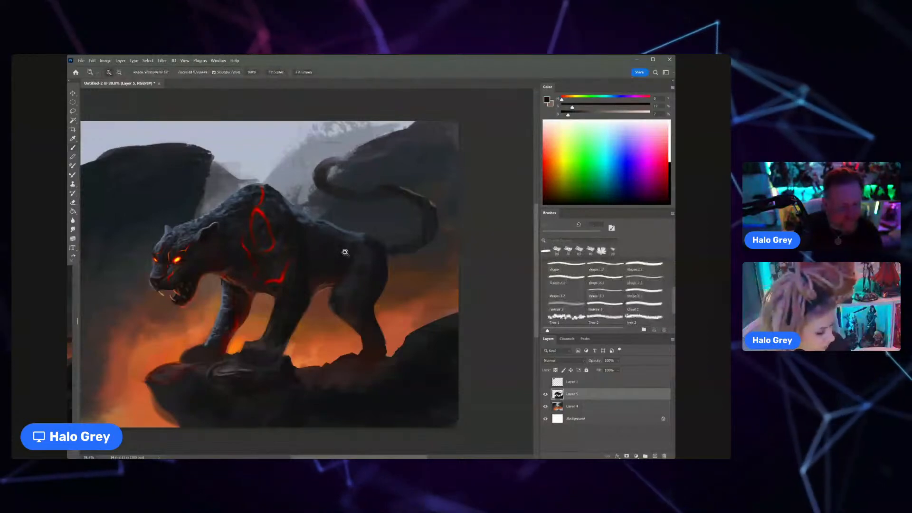
pyautogui.moveTo(344, 252)
pyautogui.mouseDown()
pyautogui.moveTo(318, 241)
pyautogui.moveTo(325, 239)
pyautogui.mouseUp()
pyautogui.keyDown('alt'); pyautogui.click(319, 236); pyautogui.keyUp('alt')
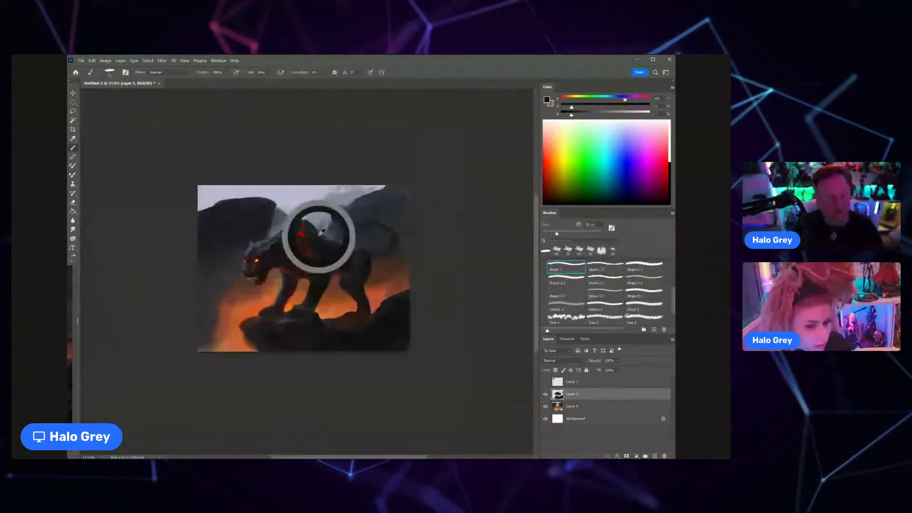
pyautogui.press('z')
pyautogui.keyDown('alt'); pyautogui.click(317, 268); pyautogui.keyUp('alt')
pyautogui.moveTo(315, 289)
pyautogui.mouseDown()
pyautogui.moveTo(338, 285)
pyautogui.moveTo(310, 280)
pyautogui.mouseUp()
pyautogui.keyDown('alt'); pyautogui.click(313, 270); pyautogui.keyUp('alt')
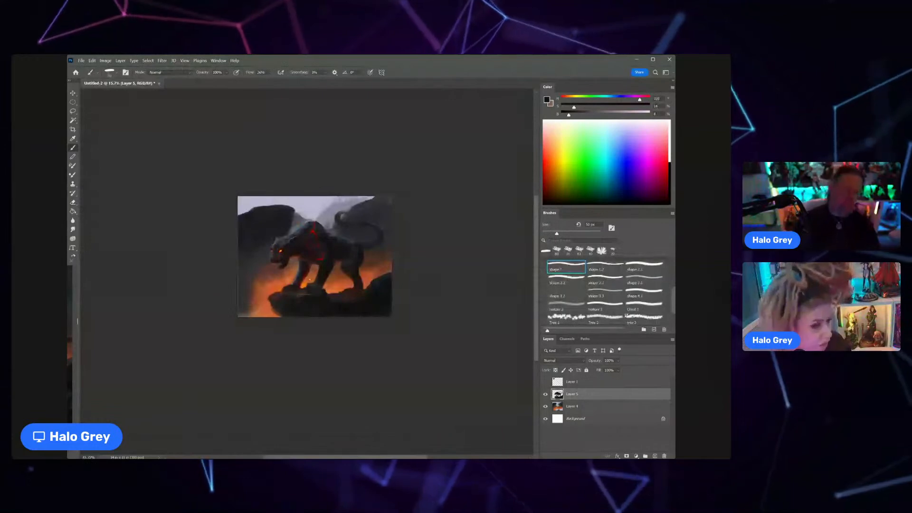
# Step: Sample reddish and near-black tones and blend the shading on the cat's shoulder and upper near foreleg
pyautogui.press('z')
pyautogui.moveTo(317, 261); pyautogui.dragTo(342, 246)
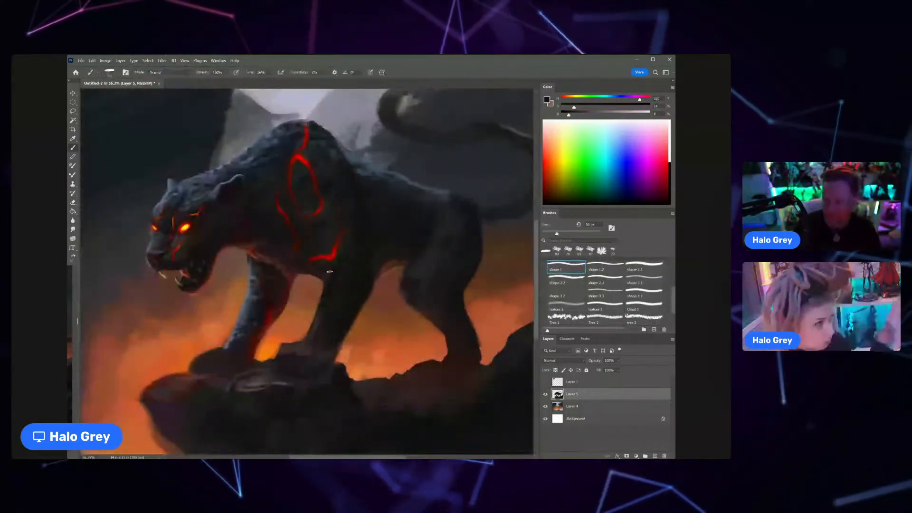
pyautogui.keyDown('alt'); pyautogui.click(291, 274); pyautogui.keyUp('alt')
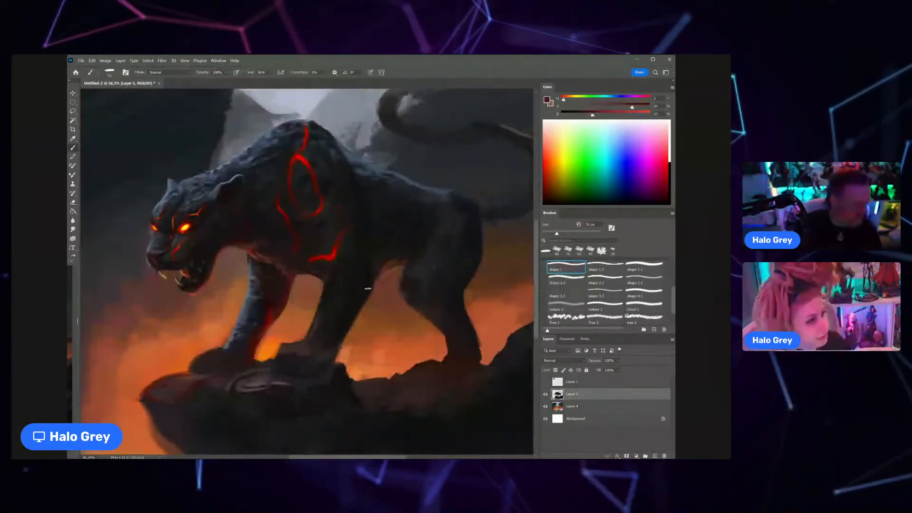
pyautogui.keyDown('alt'); pyautogui.click(348, 213); pyautogui.keyUp('alt')
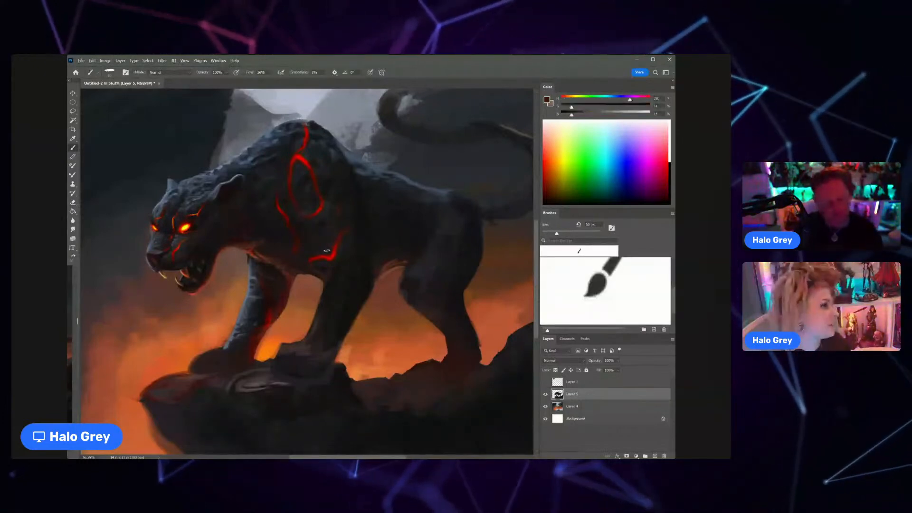
pyautogui.keyDown('alt'); pyautogui.click(362, 229); pyautogui.keyUp('alt')
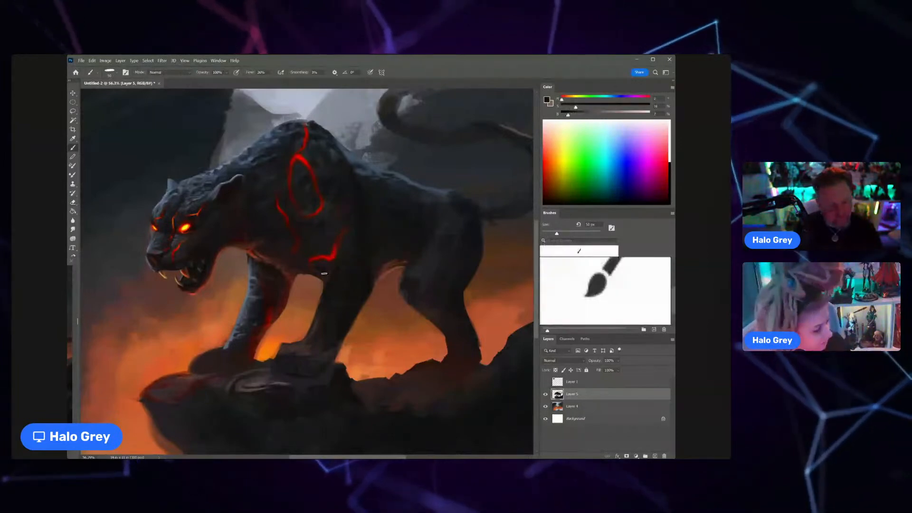
pyautogui.keyDown('alt'); pyautogui.click(323, 280); pyautogui.keyUp('alt')
pyautogui.keyDown('alt'); pyautogui.click(321, 309); pyautogui.keyUp('alt')
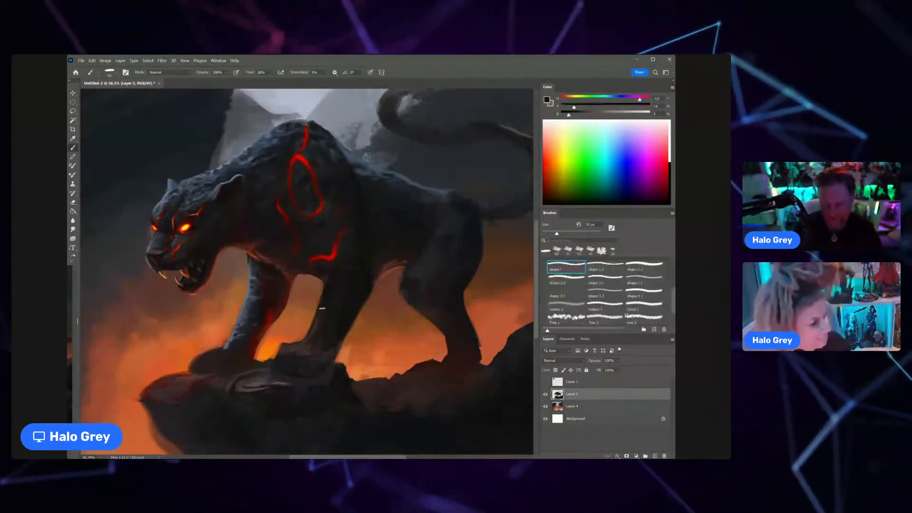
# Step: Sample dark grey tones and refine the shading on the cat's rear thigh and haunch
pyautogui.scroll(-5, 322, 308)
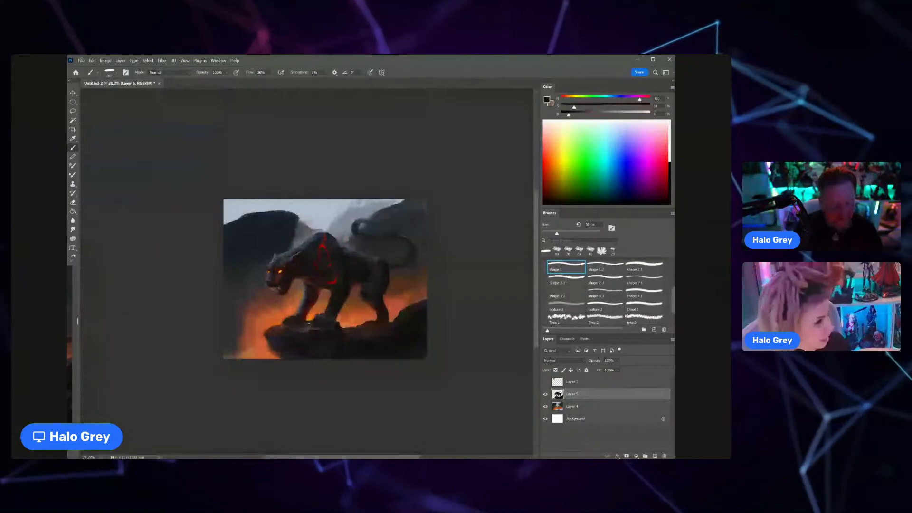
pyautogui.moveTo(374, 282)
pyautogui.mouseDown()
pyautogui.moveTo(393, 267)
pyautogui.moveTo(390, 275)
pyautogui.mouseUp()
pyautogui.keyDown('alt'); pyautogui.click(381, 265); pyautogui.keyUp('alt')
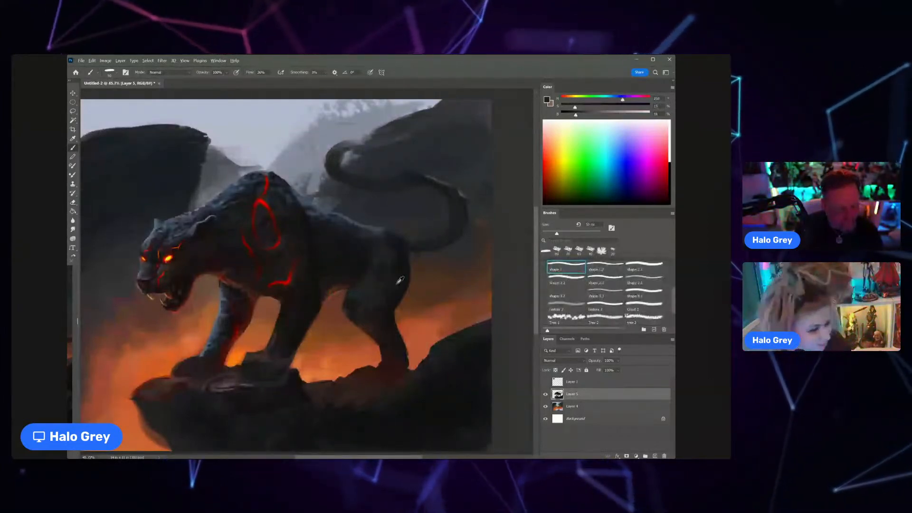
pyautogui.keyDown('alt'); pyautogui.click(383, 271); pyautogui.keyUp('alt')
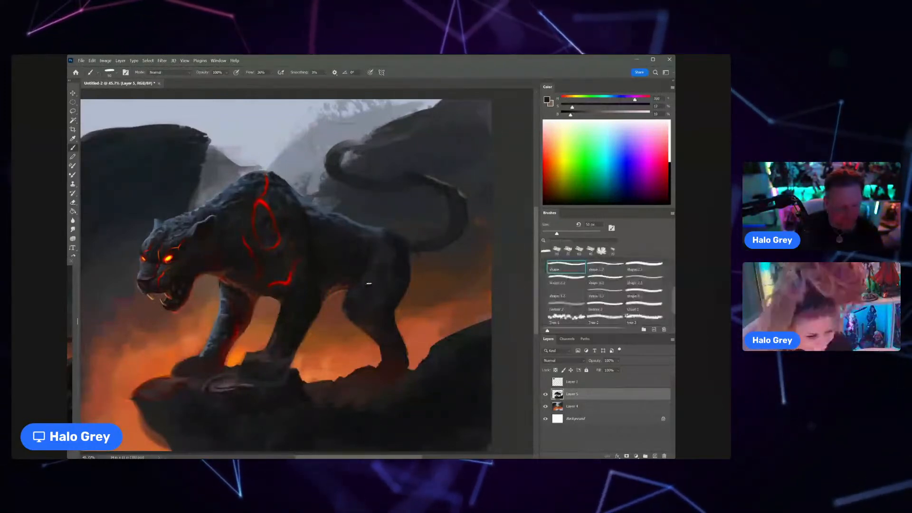
# Step: Sample dark and blue-grey tones and touch up the cat's lower back above the haunch
pyautogui.keyDown('alt'); pyautogui.click(376, 219); pyautogui.keyUp('alt')
pyautogui.keyDown('alt'); pyautogui.click(359, 220); pyautogui.keyUp('alt')
pyautogui.keyDown('alt'); pyautogui.click(359, 224); pyautogui.keyUp('alt')
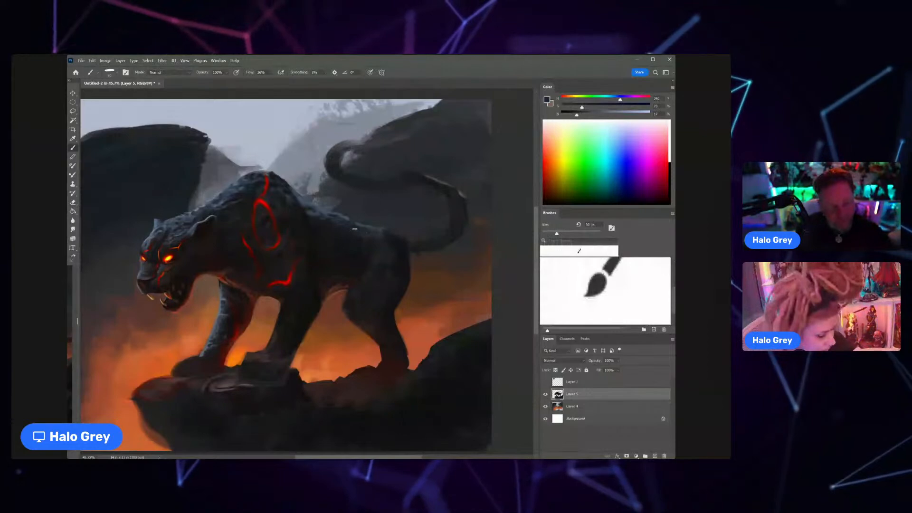
pyautogui.keyDown('alt'); pyautogui.click(338, 224); pyautogui.keyUp('alt')
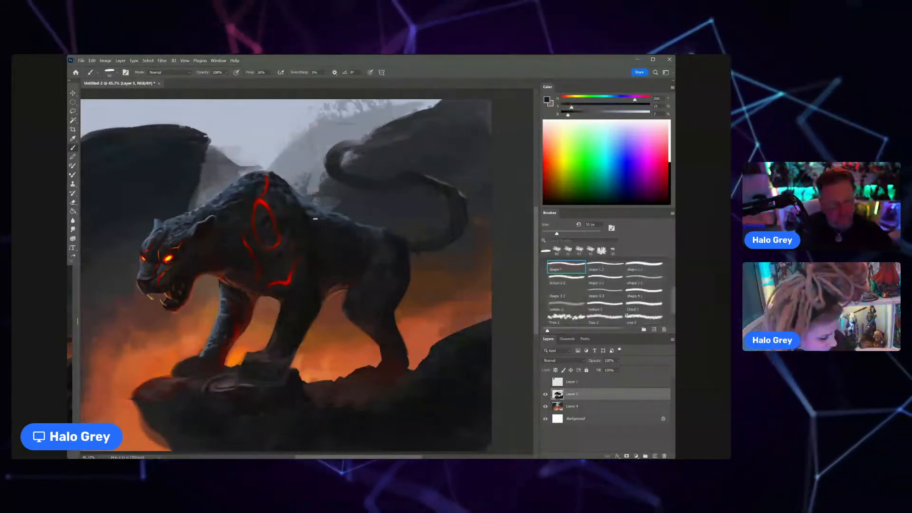
# Step: Sample cool blue-grey tones and paint subtle highlights on the shoulder beside the oval lava marking
pyautogui.keyDown('alt'); pyautogui.click(291, 197); pyautogui.keyUp('alt')
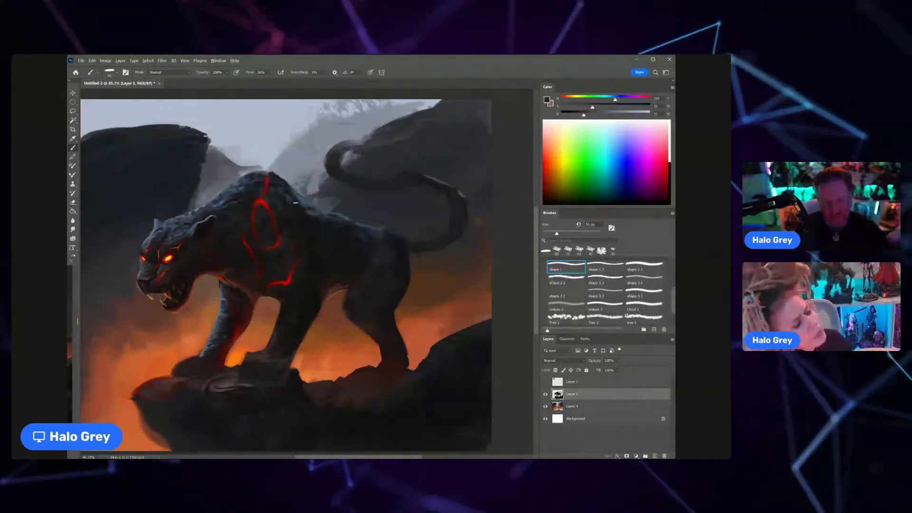
pyautogui.keyDown('alt'); pyautogui.click(289, 203); pyautogui.keyUp('alt')
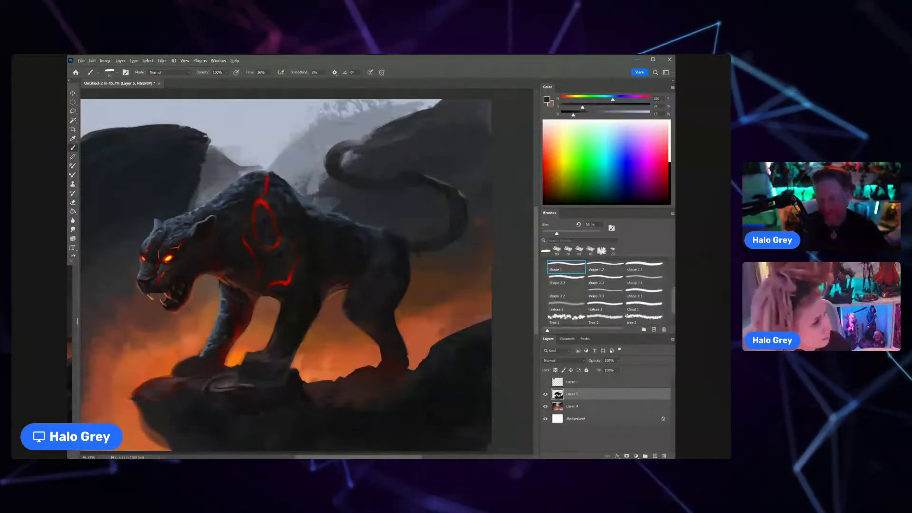
pyautogui.keyDown('alt'); pyautogui.click(290, 197); pyautogui.keyUp('alt')
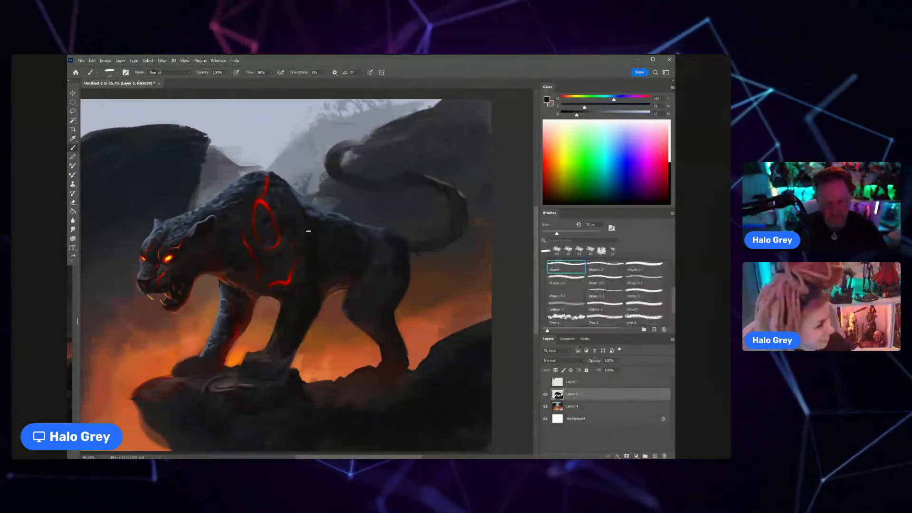
pyautogui.keyDown('alt'); pyautogui.click(286, 223); pyautogui.keyUp('alt')
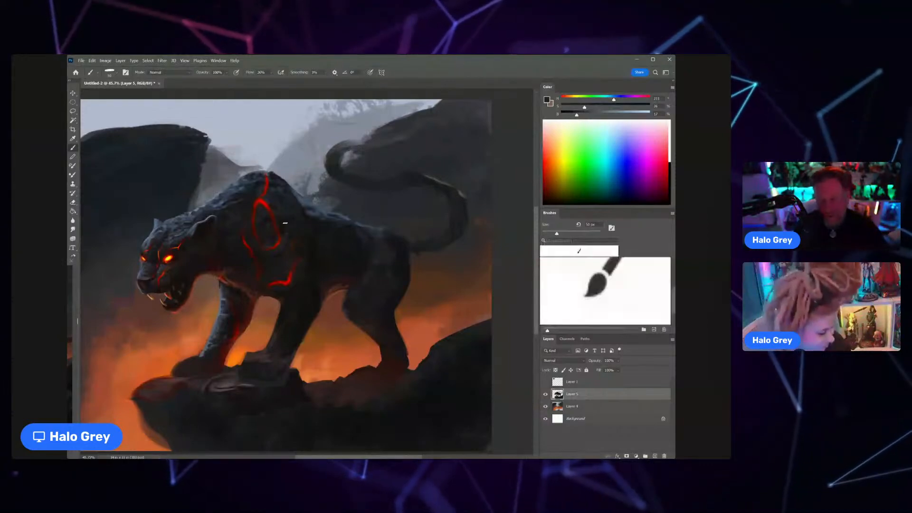
pyautogui.press('z')
pyautogui.moveTo(294, 228); pyautogui.dragTo(292, 253)
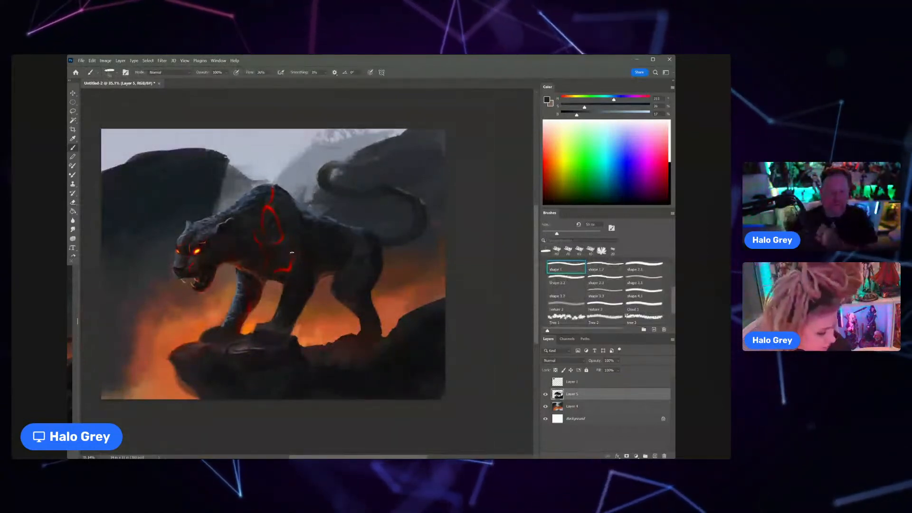
# Step: Refine the shading of the cat's far foreleg down to its paw with sampled dark and muted reddish tones
pyautogui.moveTo(242, 272); pyautogui.dragTo(252, 249)
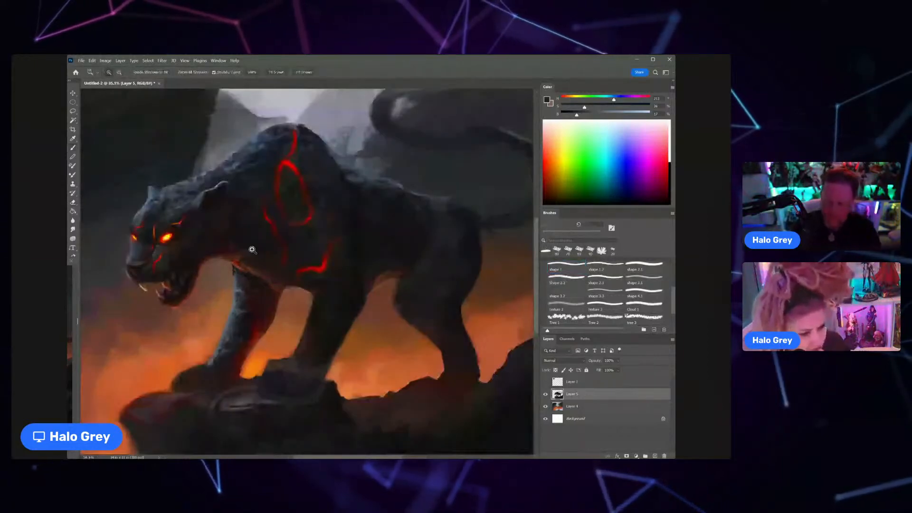
pyautogui.click(248, 262)
pyautogui.press('b')
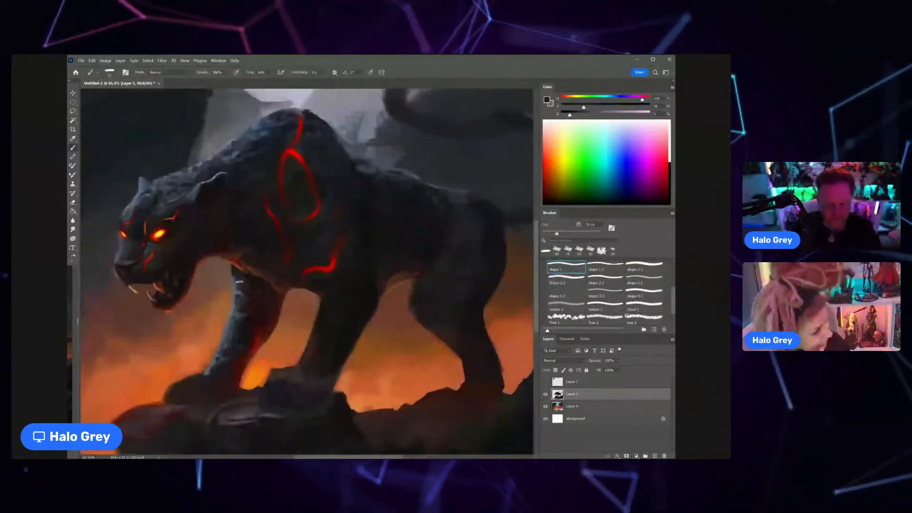
pyautogui.scroll(-3, 240, 281)
pyautogui.keyDown('alt'); pyautogui.click(251, 308); pyautogui.keyUp('alt')
pyautogui.moveTo(249, 299); pyautogui.dragTo(239, 324)
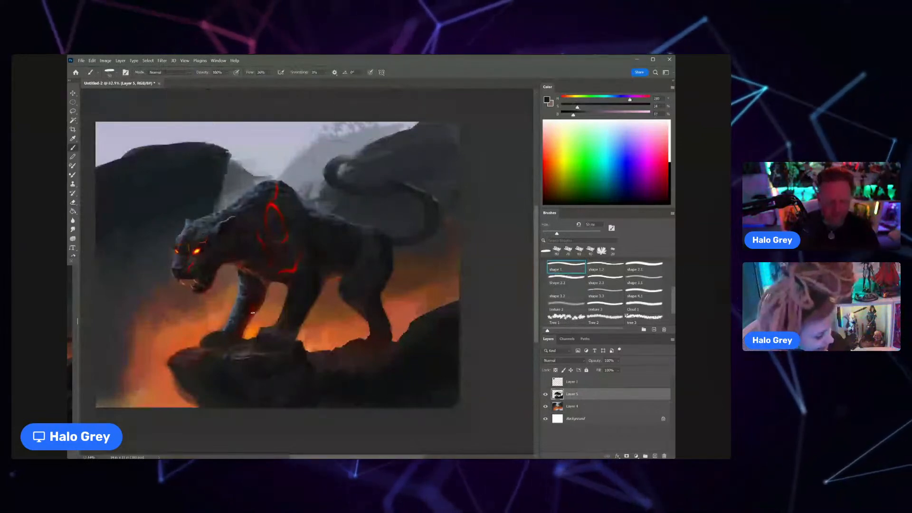
pyautogui.keyDown('alt'); pyautogui.click(231, 321); pyautogui.keyUp('alt')
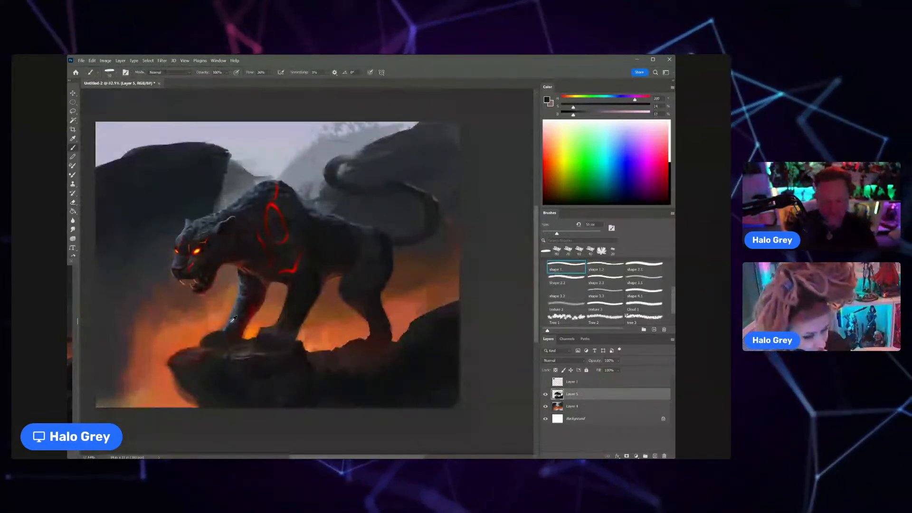
pyautogui.keyDown('alt'); pyautogui.click(228, 334); pyautogui.keyUp('alt')
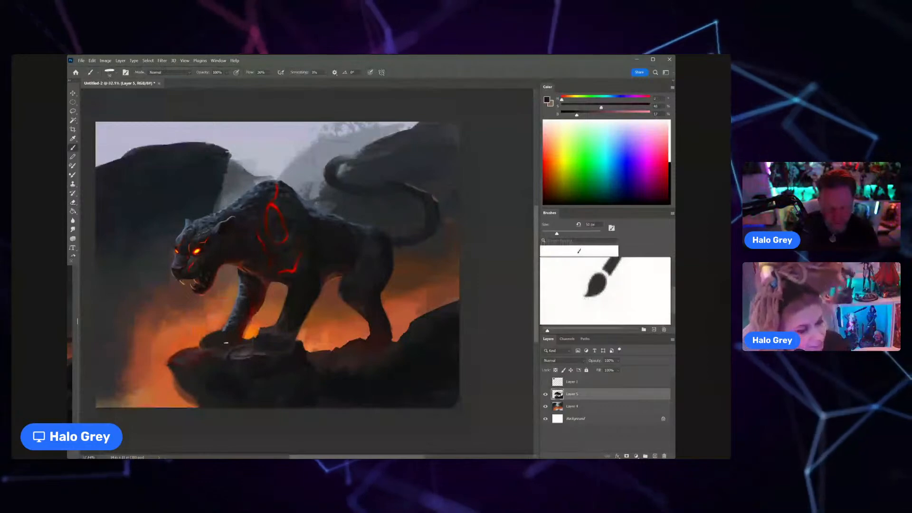
pyautogui.keyDown('alt'); pyautogui.click(228, 341); pyautogui.keyUp('alt')
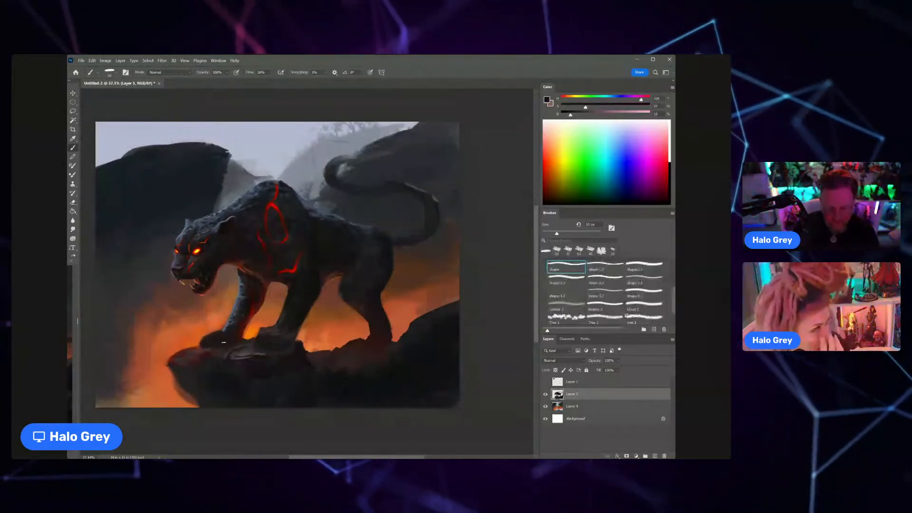
# Step: Sample the background orange and clean up the front outline of the far foreleg and paw with the eraser
pyautogui.scroll(5, 213, 340)
pyautogui.keyDown('alt'); pyautogui.click(241, 302); pyautogui.keyUp('alt')
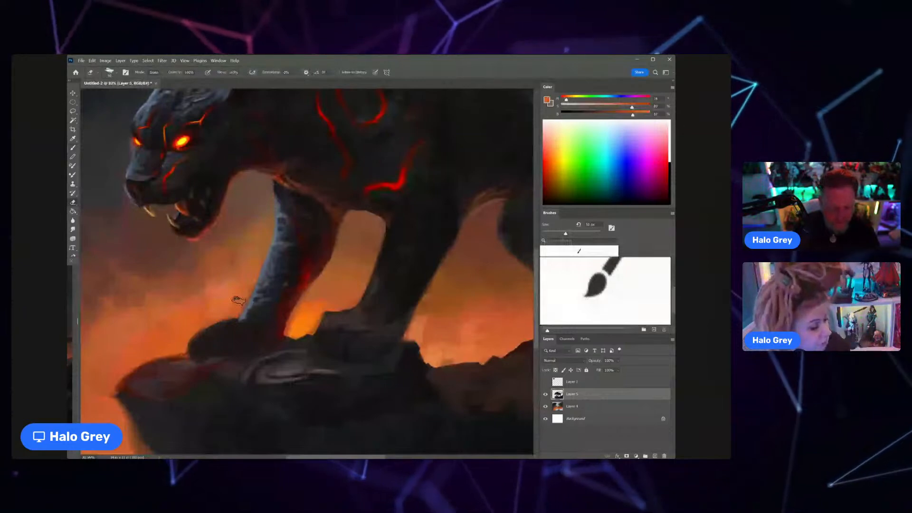
pyautogui.press('z')
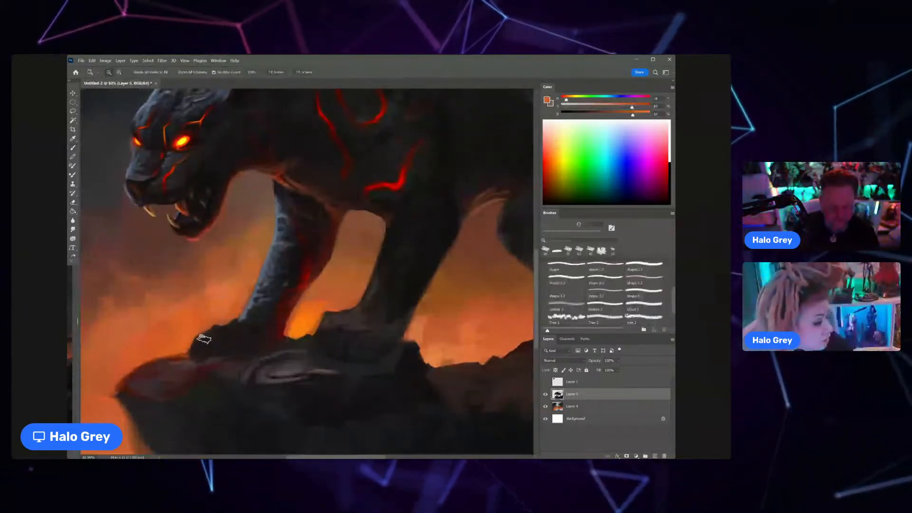
pyautogui.moveTo(204, 337); pyautogui.dragTo(157, 336)
pyautogui.moveTo(242, 340); pyautogui.dragTo(288, 339)
# Step: Sample near-black and dark red tones with the brush and shape the near foreleg's lower leg and paw on the rock
pyautogui.keyDown('alt'); pyautogui.click(291, 300); pyautogui.keyUp('alt')
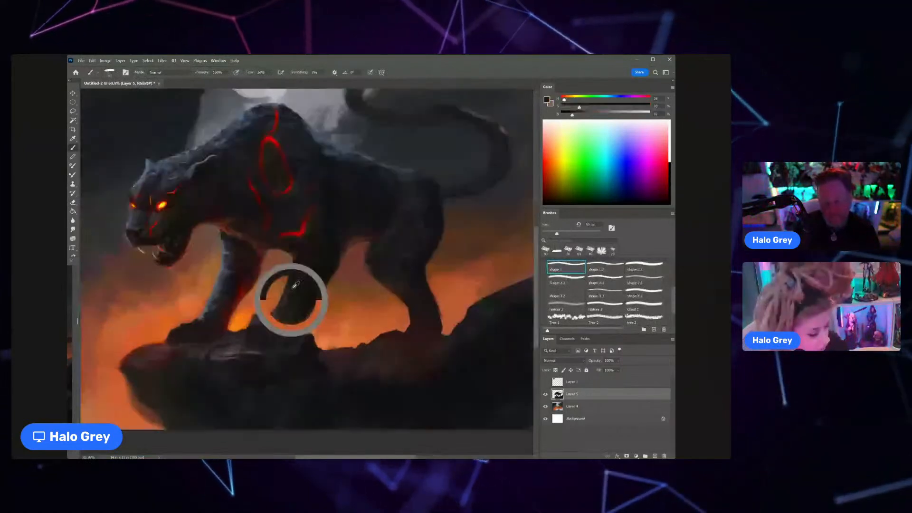
pyautogui.keyDown('alt'); pyautogui.click(287, 324); pyautogui.keyUp('alt')
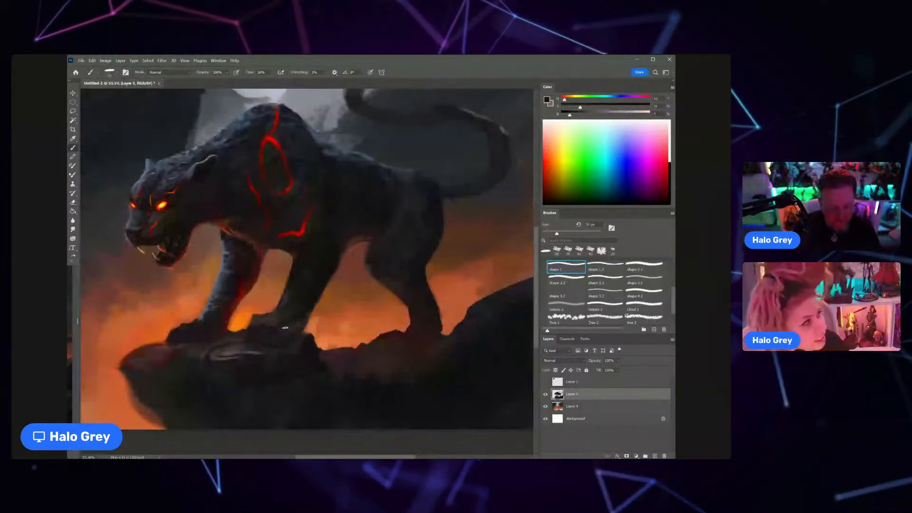
pyautogui.keyDown('alt'); pyautogui.click(248, 270); pyautogui.keyUp('alt')
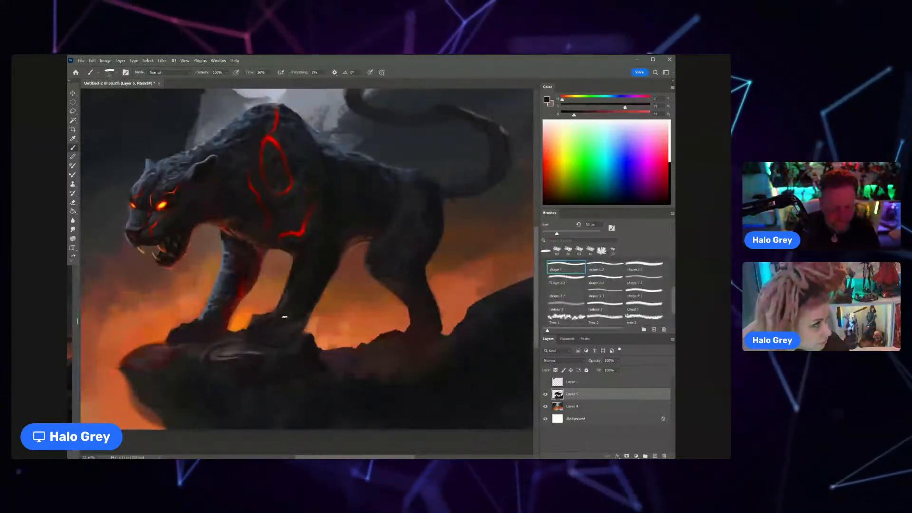
pyautogui.keyDown('alt'); pyautogui.click(275, 311); pyautogui.keyUp('alt')
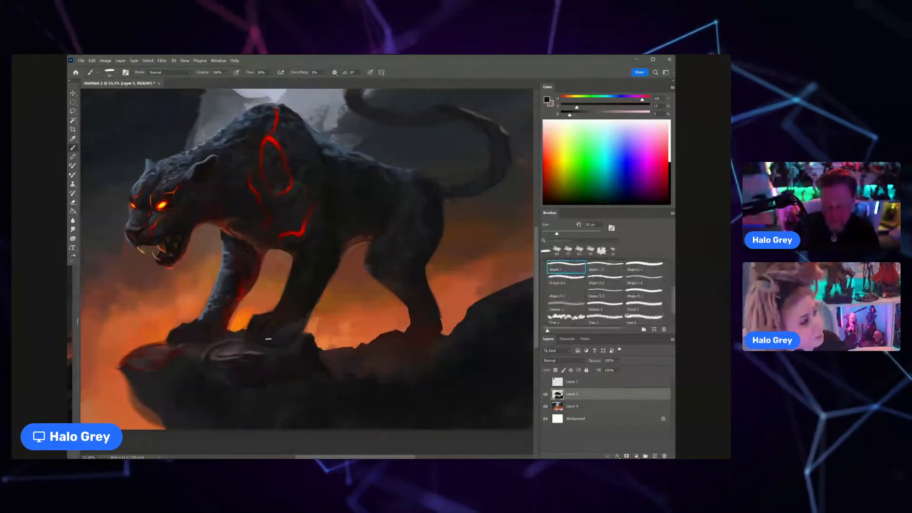
# Step: Sample a deep red, shrink the brush and paint a warm glow along the far foreleg's lower rear edge
pyautogui.keyDown('alt'); pyautogui.click(239, 303); pyautogui.keyUp('alt')
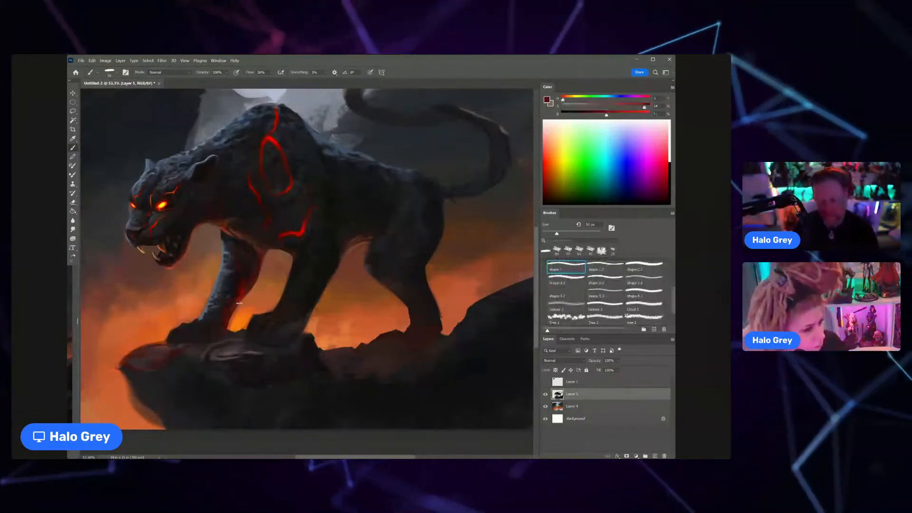
pyautogui.press('[')
pyautogui.press('[')
pyautogui.press('[')
pyautogui.moveTo(239, 304); pyautogui.dragTo(229, 325)
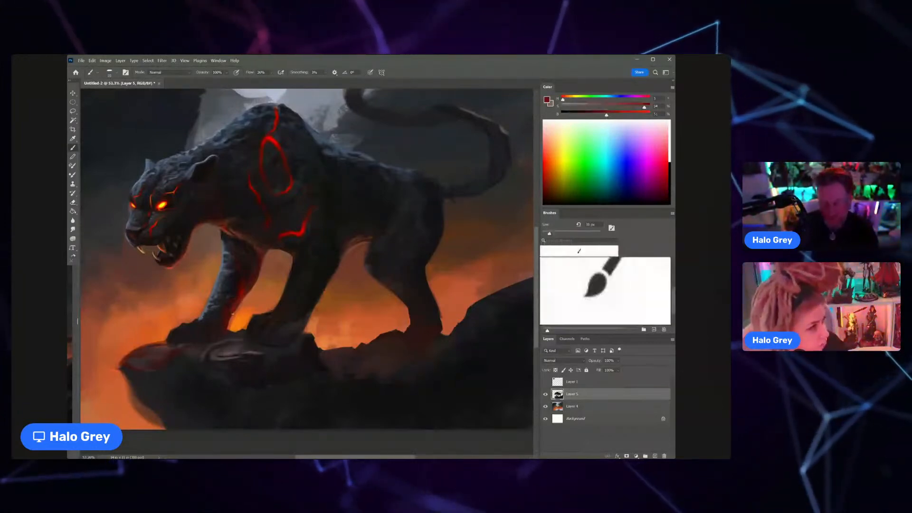
pyautogui.press('[')
pyautogui.press('[')
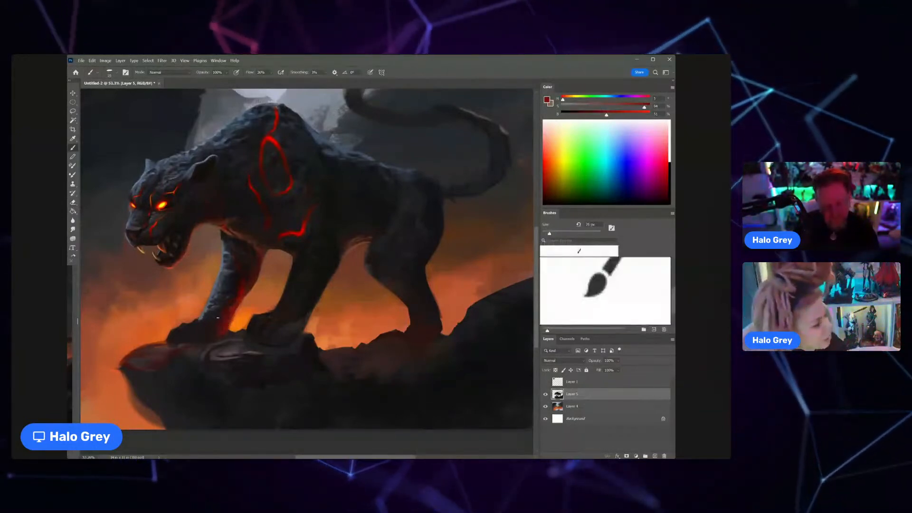
# Step: Sample a dark reddish tone from the far foreleg and touch up the glow along its lower rear edge
pyautogui.keyDown('alt'); pyautogui.click(228, 304); pyautogui.keyUp('alt')
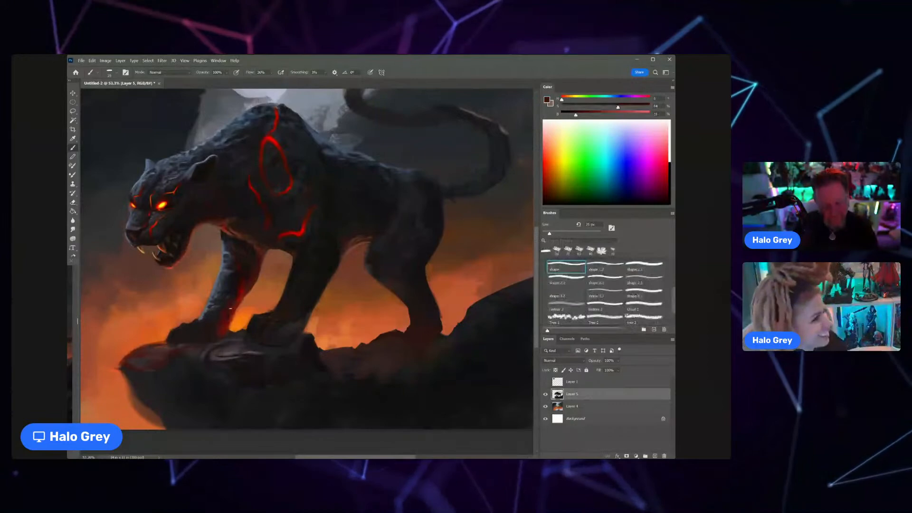
pyautogui.scroll(-3, 230, 307)
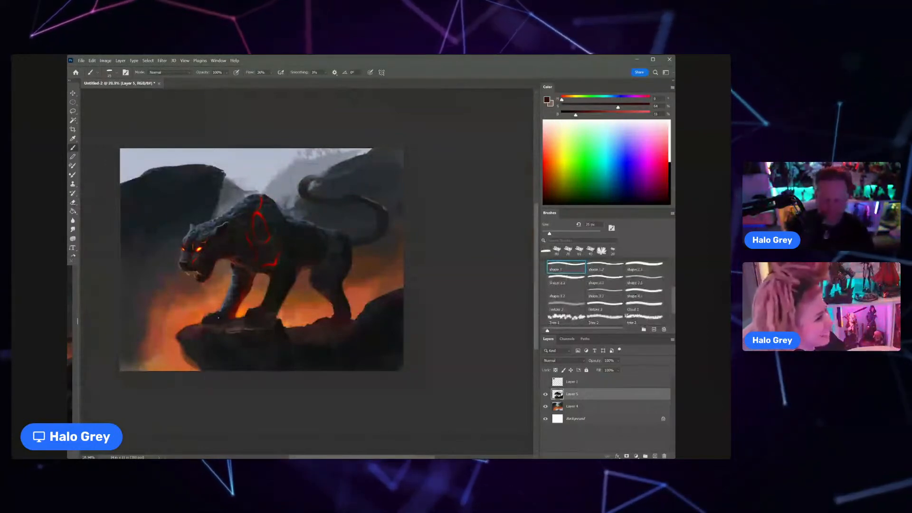
# Step: Sample muted blue-grey tones, shrink the brush and refine the fur highlights on the cat's forehead and brow
pyautogui.scroll(5, 195, 240)
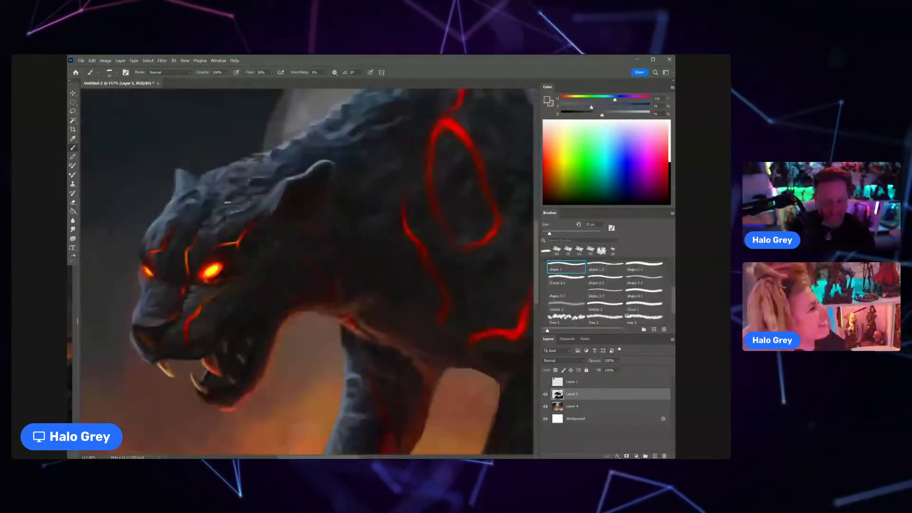
pyautogui.press('[')
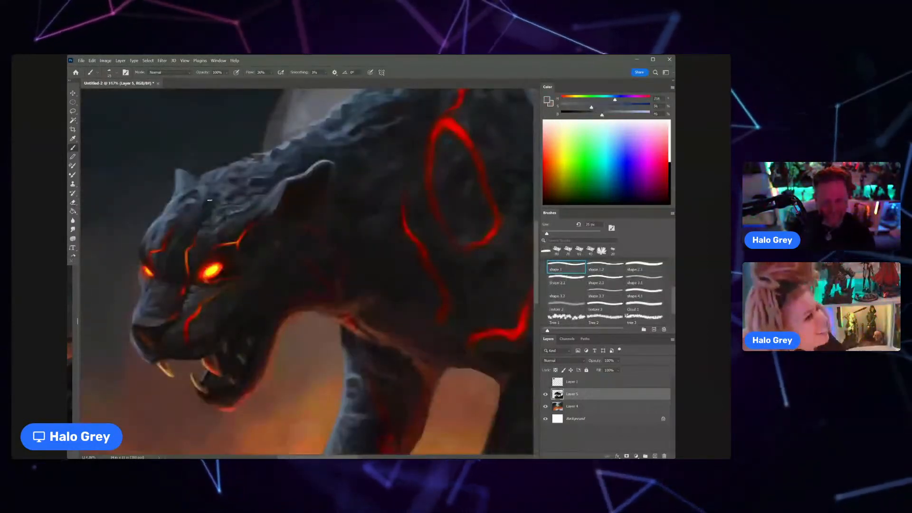
pyautogui.press('[')
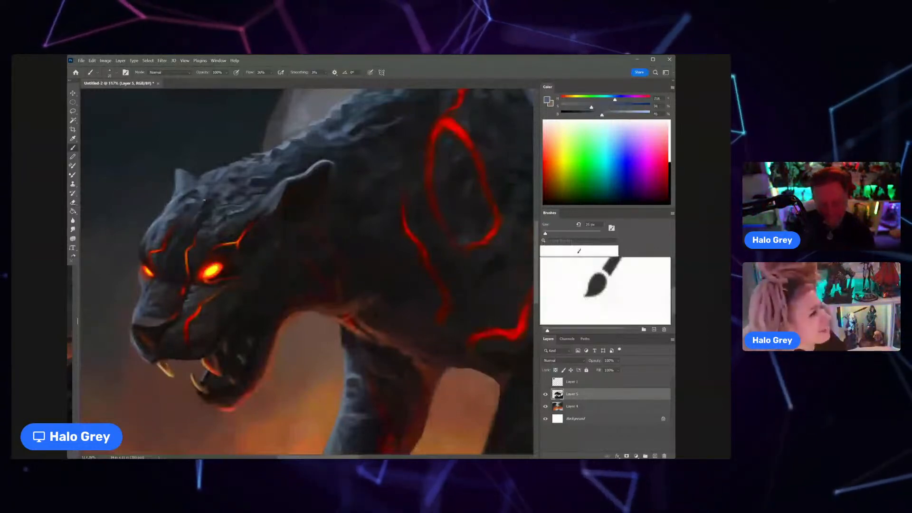
pyautogui.scroll(-5, 184, 226)
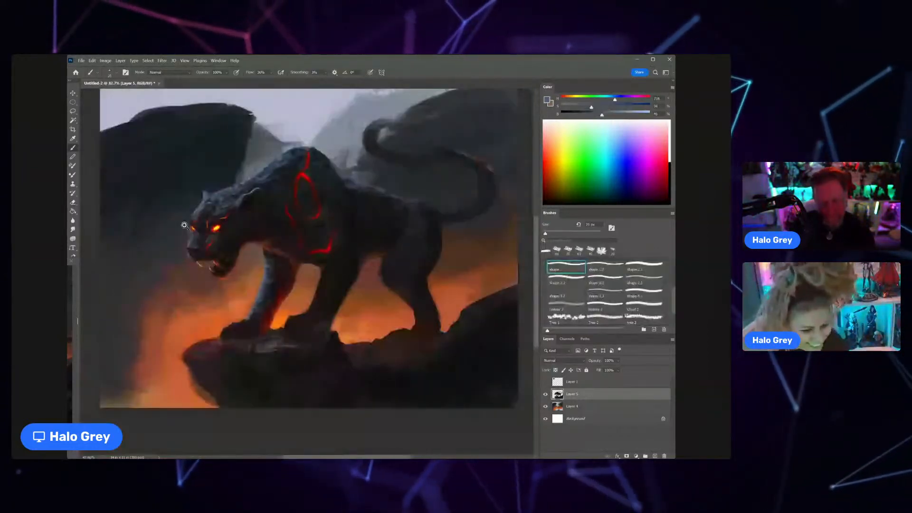
pyautogui.scroll(5, 184, 225)
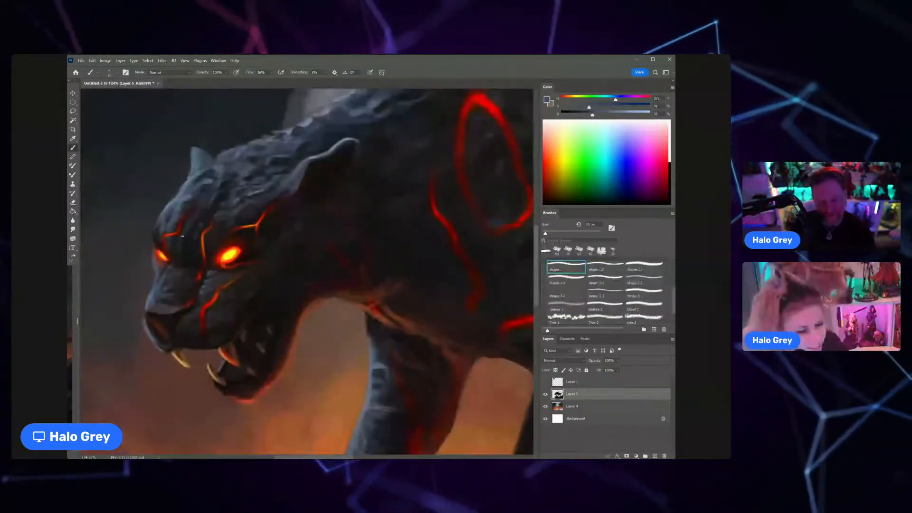
pyautogui.press('z')
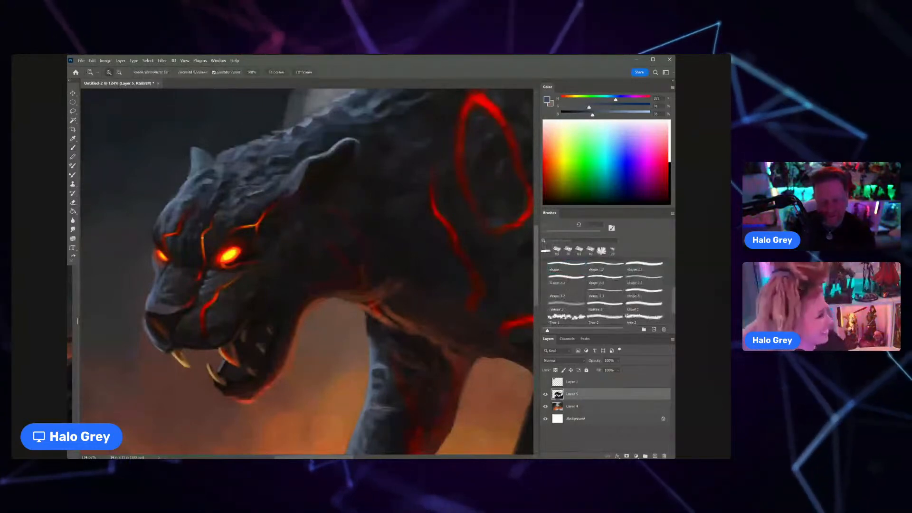
pyautogui.moveTo(202, 238); pyautogui.dragTo(171, 228)
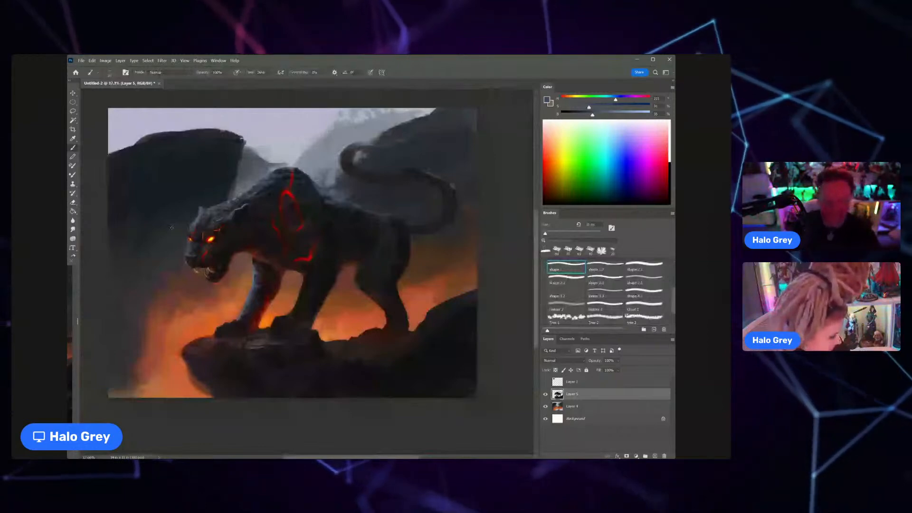
# Step: Sample near-black tones, enlarge the brush and deepen the shading on the cat's neck behind the ear
pyautogui.moveTo(172, 228); pyautogui.dragTo(258, 230)
pyautogui.keyDown('alt'); pyautogui.click(258, 230); pyautogui.keyUp('alt')
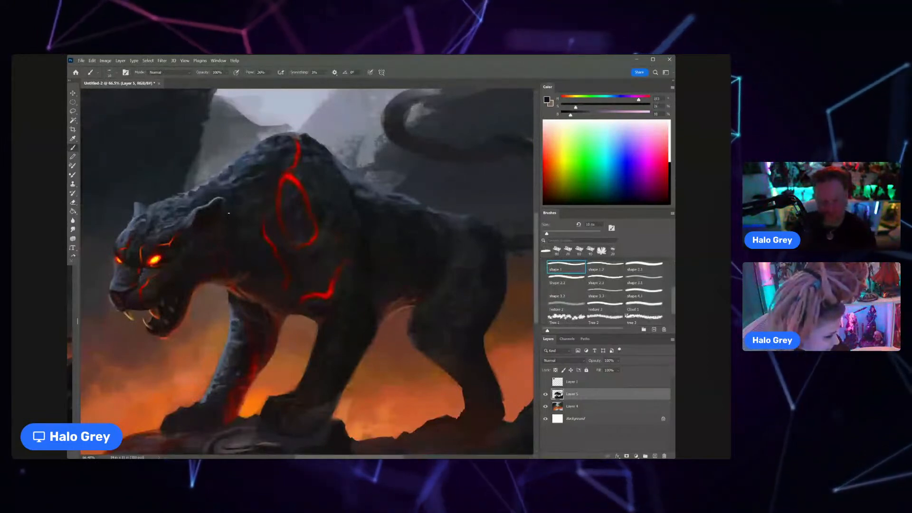
pyautogui.press(']')
pyautogui.press(']')
pyautogui.press(']')
pyautogui.press(']')
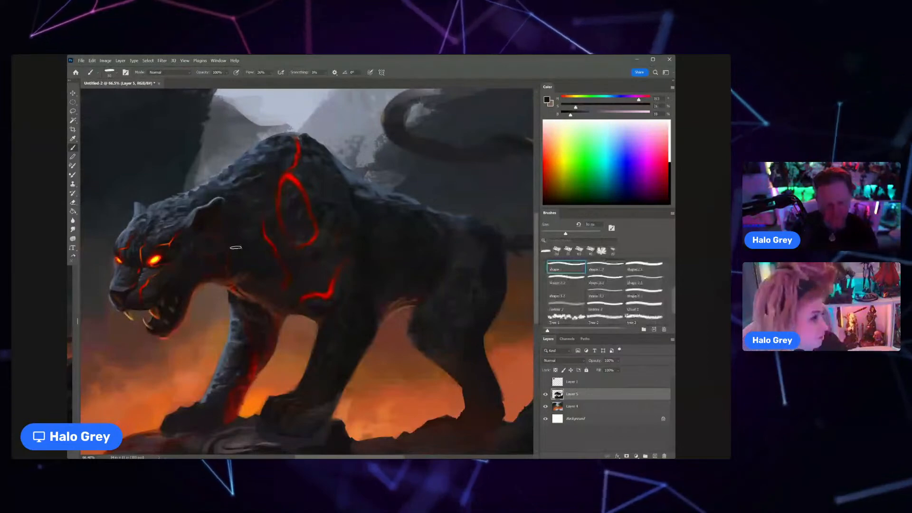
pyautogui.keyDown('alt'); pyautogui.click(219, 231); pyautogui.keyUp('alt')
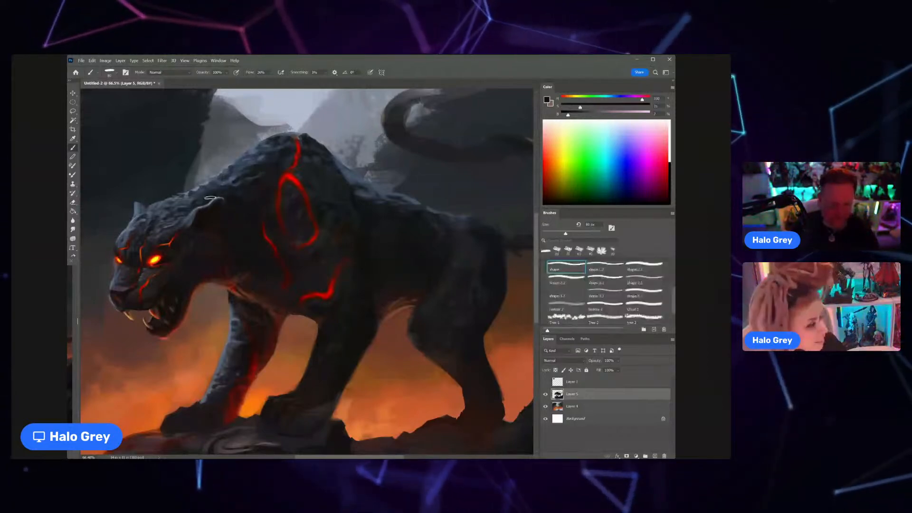
pyautogui.scroll(-5, 210, 198)
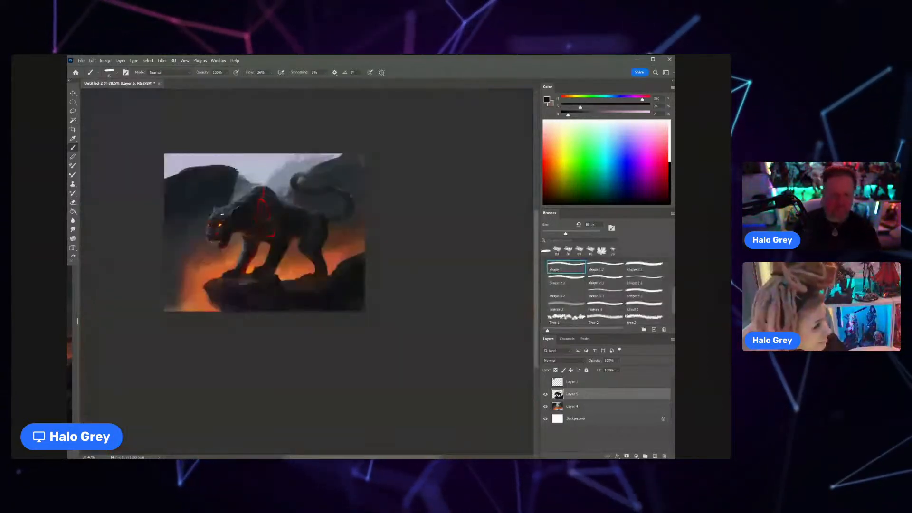
# Step: Sample a dark red, lock the transparent pixels of Layer 5 and tint the near foreleg with a smaller brush
pyautogui.scroll(3, 291, 245)
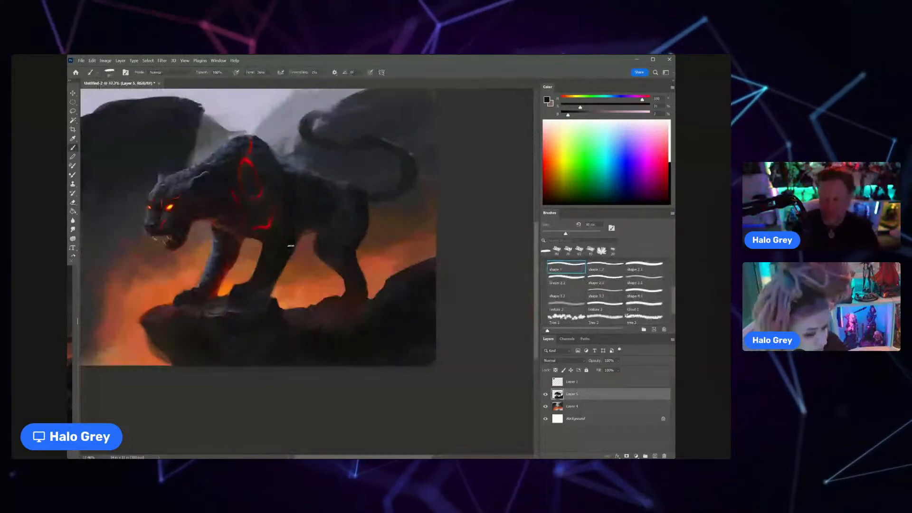
pyautogui.keyDown('alt'); pyautogui.click(239, 239); pyautogui.keyUp('alt')
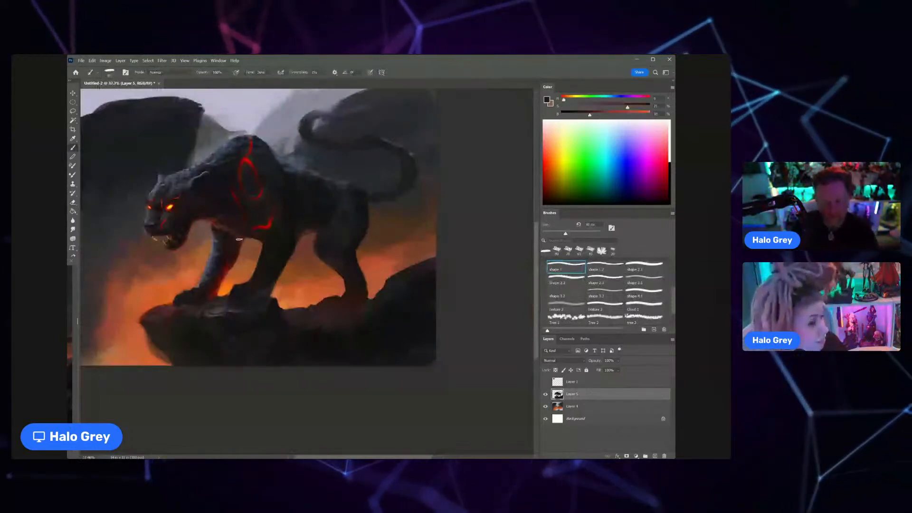
pyautogui.click(555, 371)
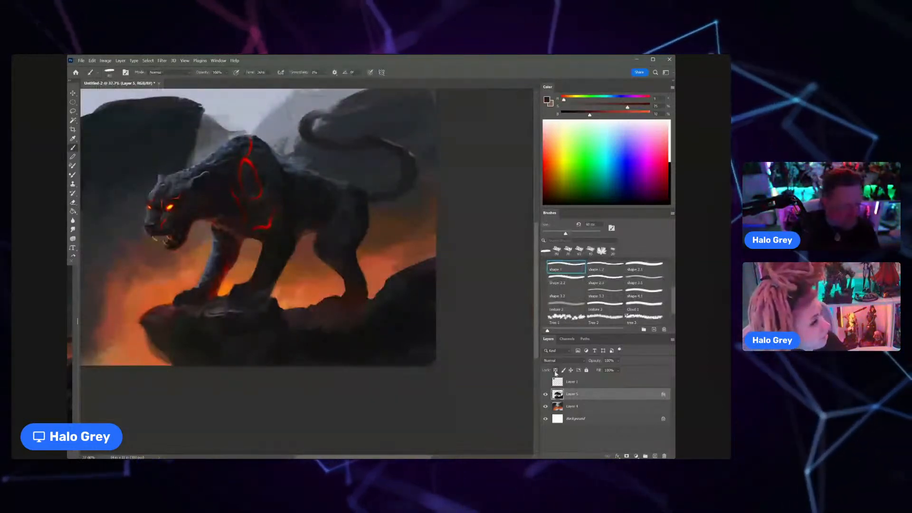
pyautogui.press('[')
pyautogui.press('[')
pyautogui.press('[')
pyautogui.press('[')
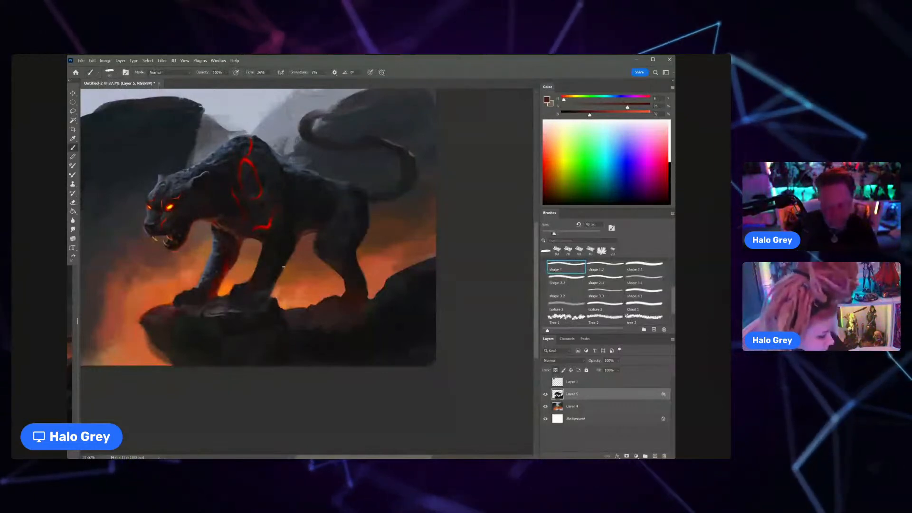
pyautogui.press('[')
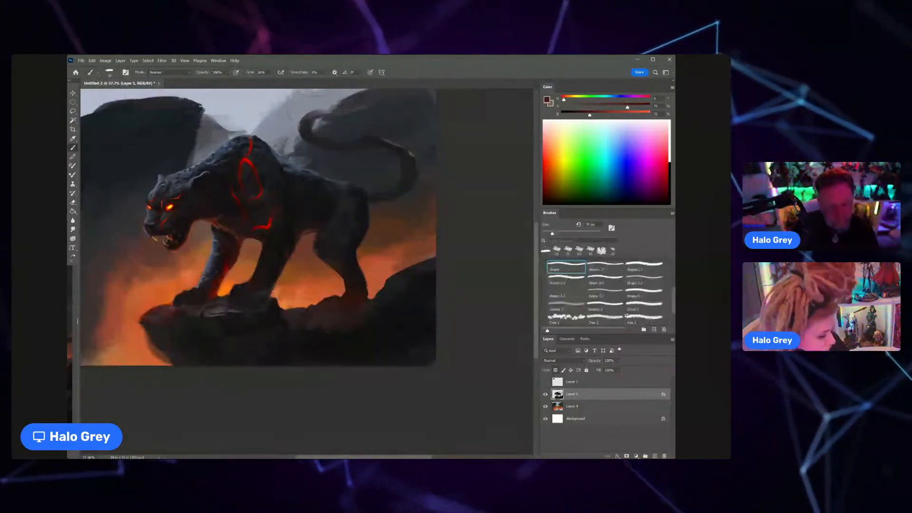
# Step: Enlarge the brush slightly and blend the paws and the rock surface beneath them with sampled dark purplish and reddish tones
pyautogui.press(']')
pyautogui.press(']')
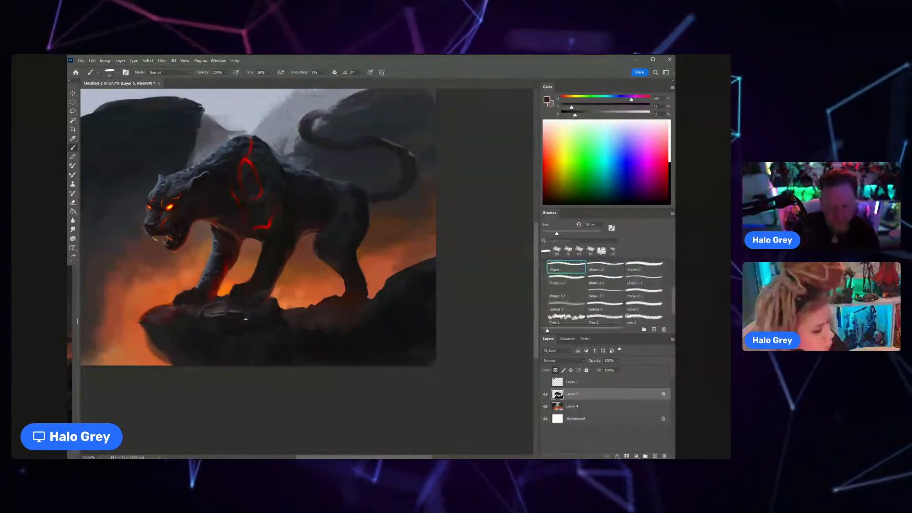
pyautogui.keyDown('alt'); pyautogui.click(234, 316); pyautogui.keyUp('alt')
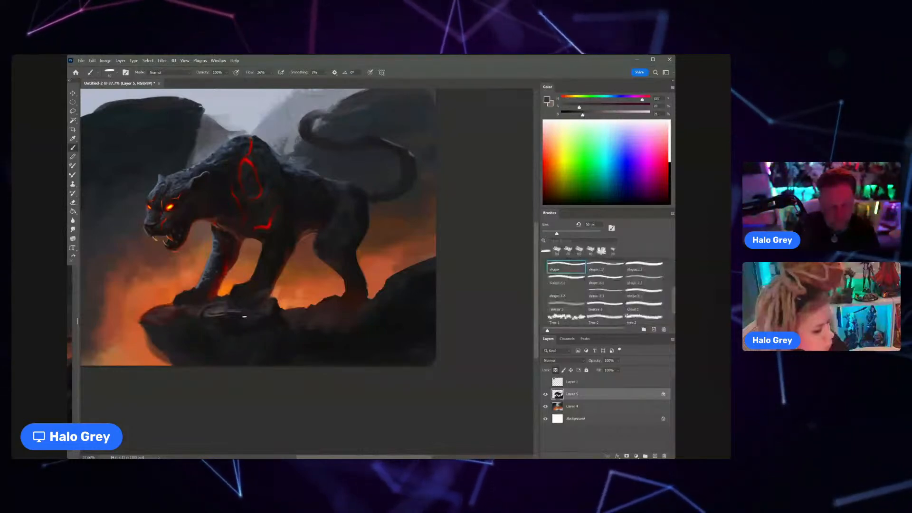
pyautogui.keyDown('alt'); pyautogui.click(253, 299); pyautogui.keyUp('alt')
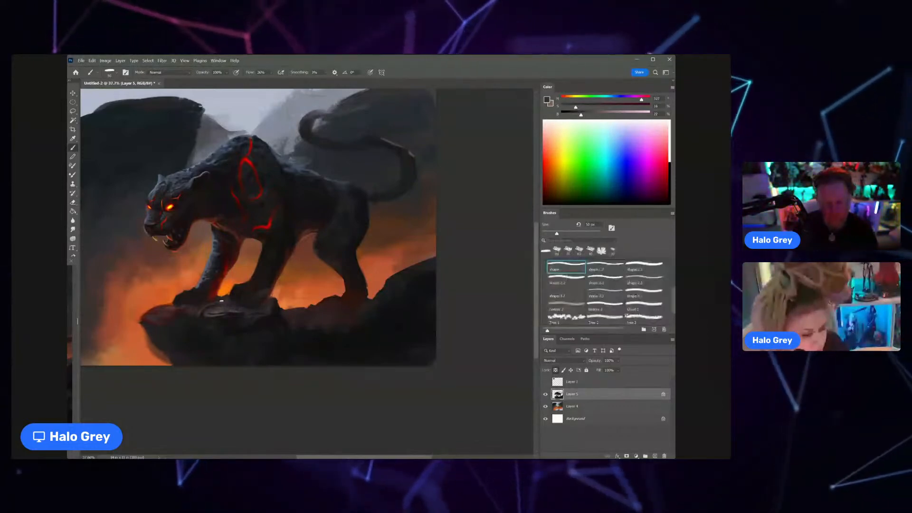
pyautogui.keyDown('alt'); pyautogui.click(219, 295); pyautogui.keyUp('alt')
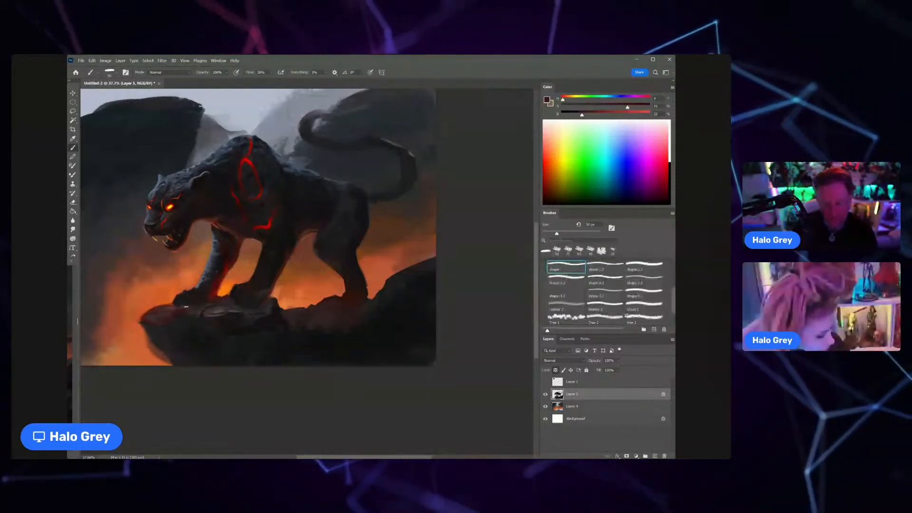
# Step: Sample muted red and orange tones and paint a warm rim light on the rock's front tip
pyautogui.keyDown('alt'); pyautogui.click(165, 309); pyautogui.keyUp('alt')
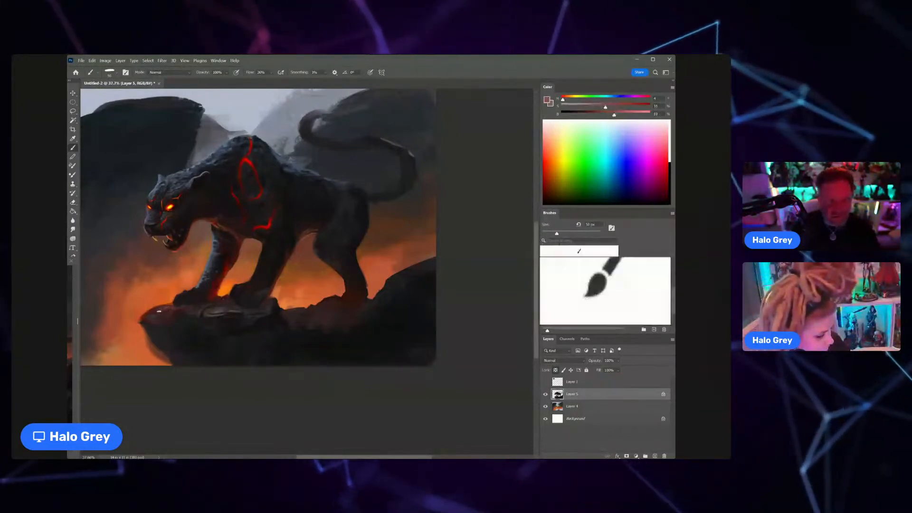
pyautogui.keyDown('alt'); pyautogui.click(168, 302); pyautogui.keyUp('alt')
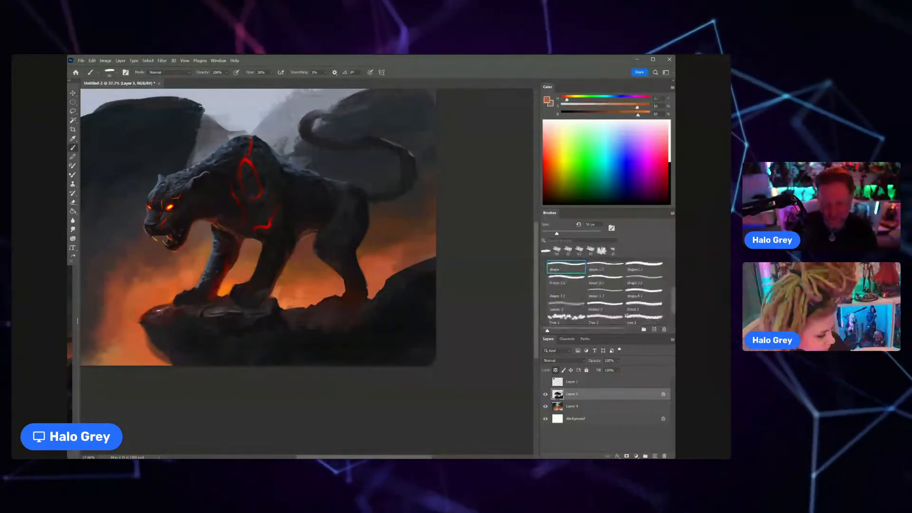
pyautogui.keyDown('alt'); pyautogui.click(165, 308); pyautogui.keyUp('alt')
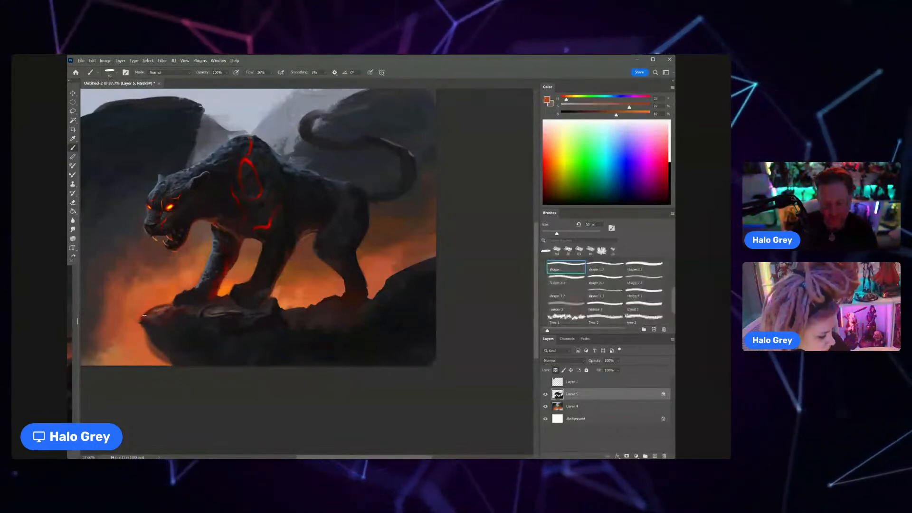
pyautogui.press('z')
pyautogui.moveTo(176, 321); pyautogui.dragTo(131, 321)
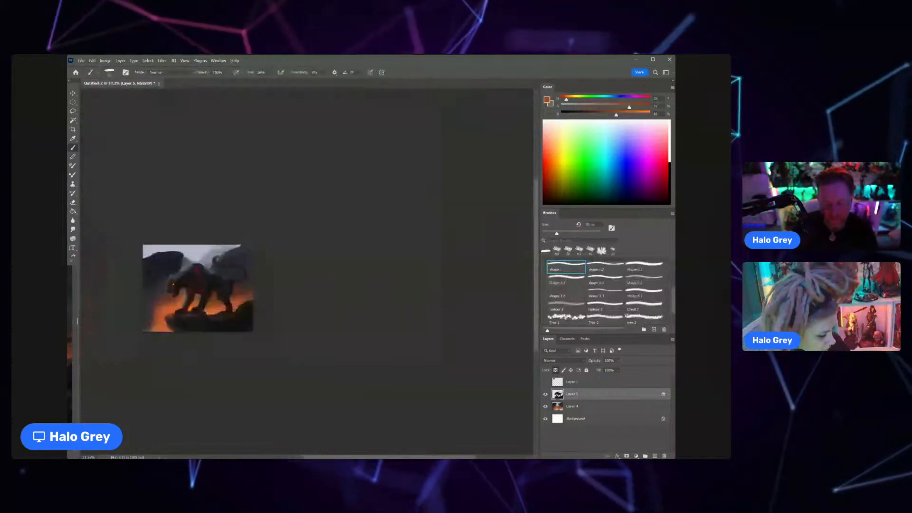
# Step: Switch to Layer 4, sample the background orange, enlarge the brush and paint the fiery glow behind the cat's legs
pyautogui.moveTo(210, 322); pyautogui.dragTo(237, 302)
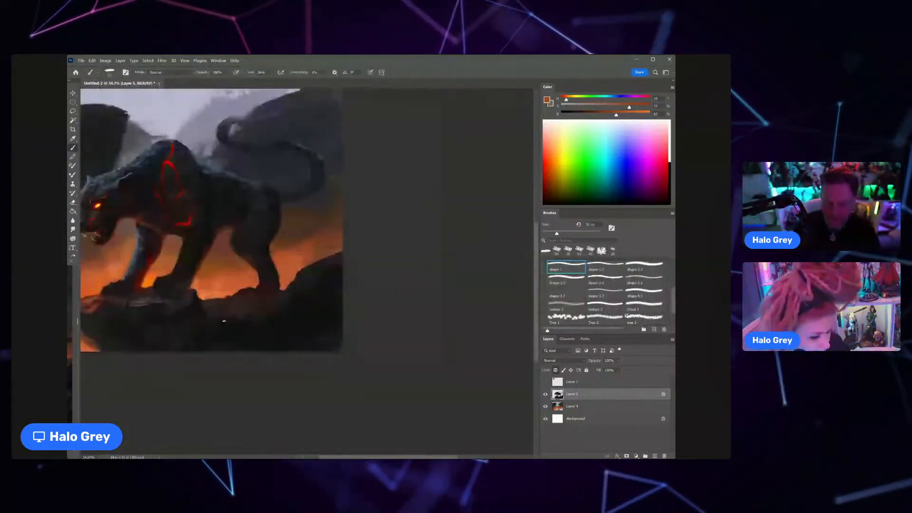
pyautogui.click(589, 406)
pyautogui.keyDown('alt'); pyautogui.click(225, 283); pyautogui.keyUp('alt')
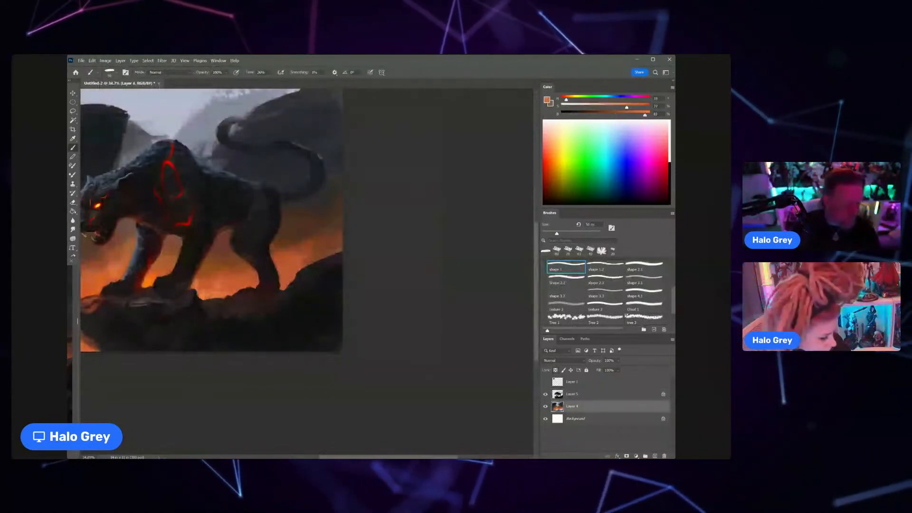
pyautogui.press(']')
pyautogui.press(']')
pyautogui.press(']')
pyautogui.press(']')
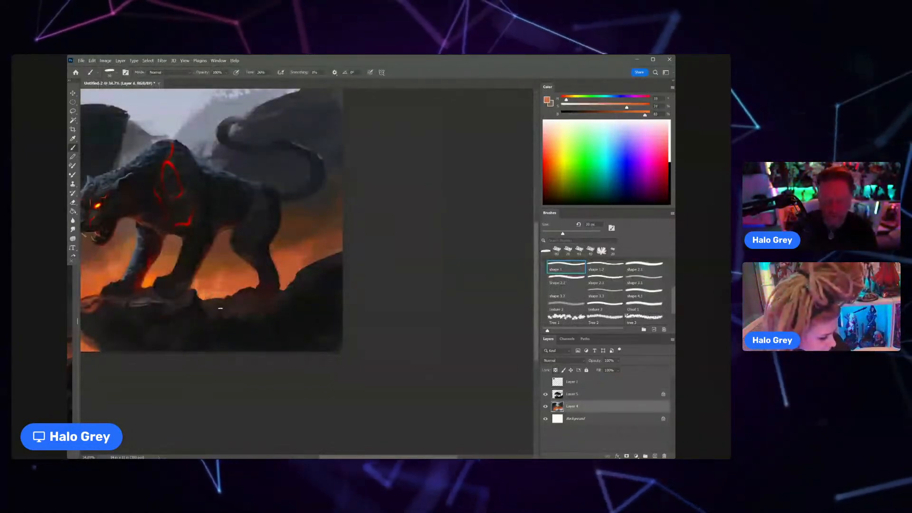
pyautogui.press(']')
pyautogui.press(']')
pyautogui.press(']')
pyautogui.press(']')
pyautogui.press(']')
pyautogui.press(']')
pyautogui.press(']')
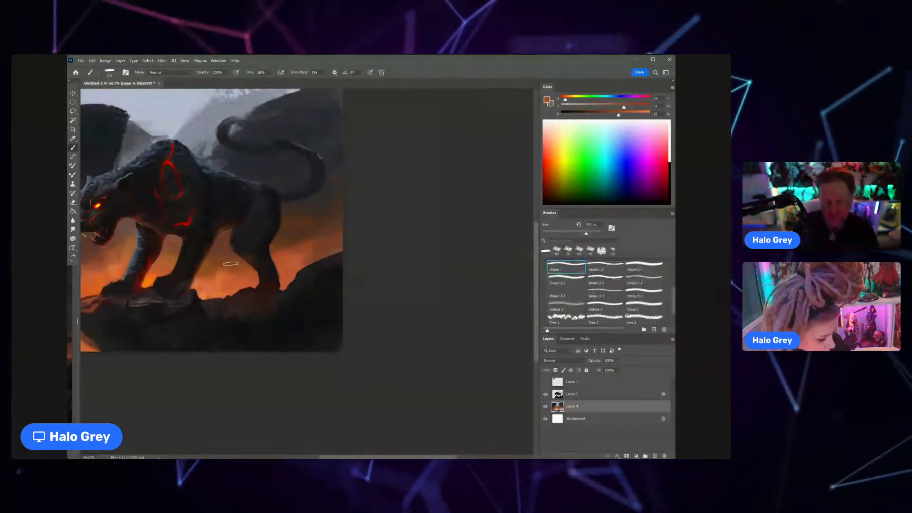
# Step: Adjust the brush size and blend sampled orange and brownish tones into the background beneath the cat's belly
pyautogui.press('[')
pyautogui.press('[')
pyautogui.press('[')
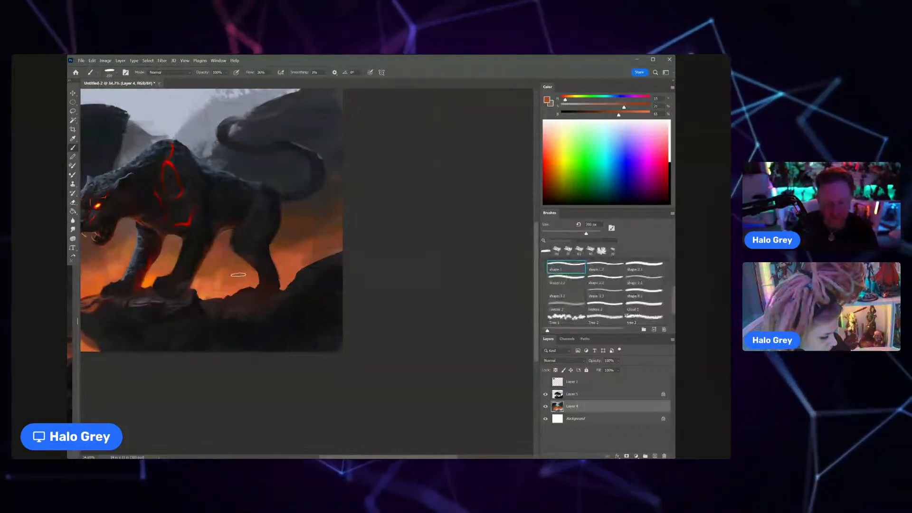
pyautogui.keyDown('alt'); pyautogui.click(239, 280); pyautogui.keyUp('alt')
pyautogui.keyDown('alt'); pyautogui.click(223, 236); pyautogui.keyUp('alt')
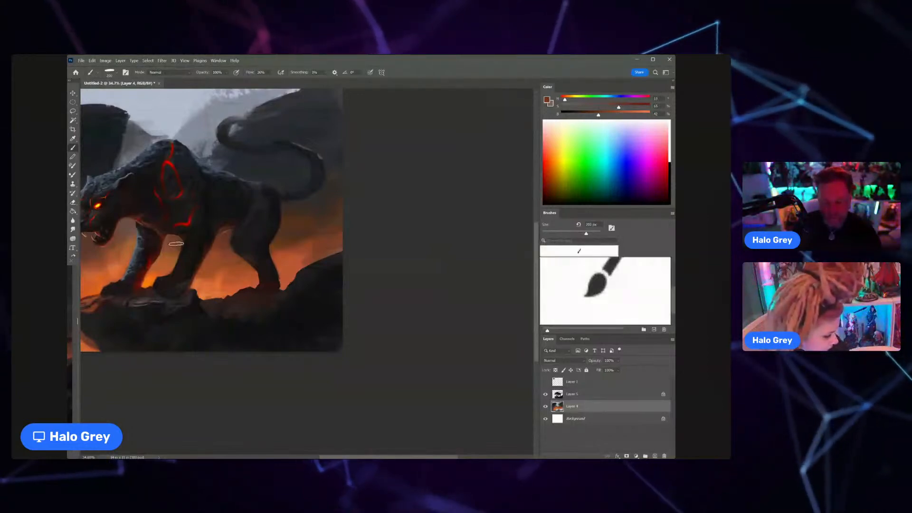
pyautogui.press('z')
pyautogui.moveTo(190, 220); pyautogui.dragTo(164, 246)
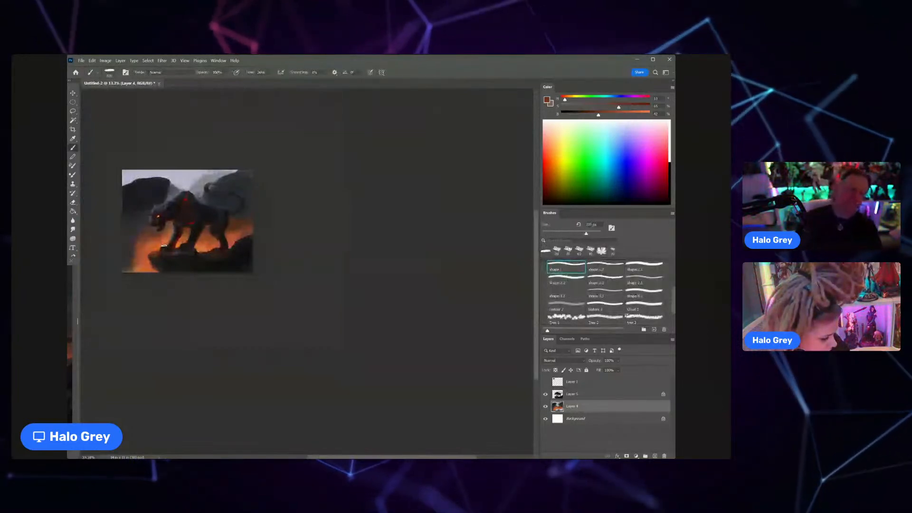
pyautogui.press('z')
pyautogui.moveTo(234, 215); pyautogui.dragTo(252, 212)
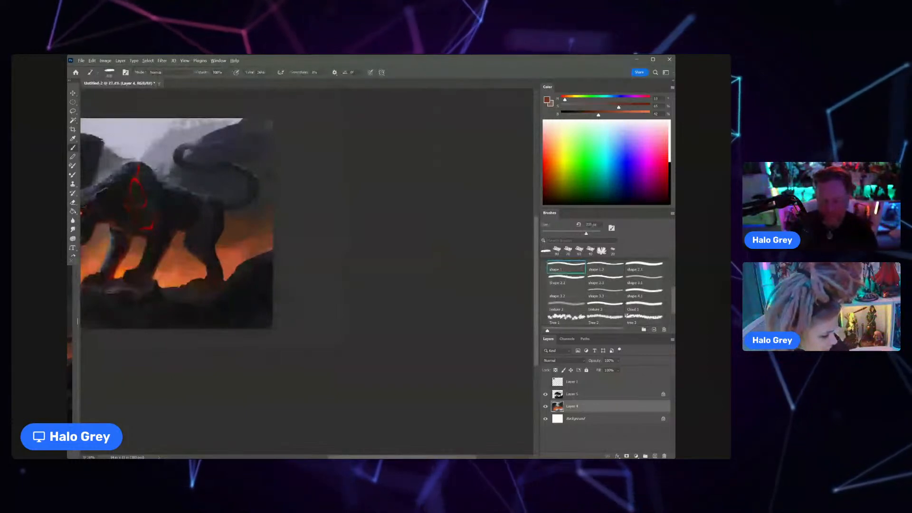
pyautogui.moveTo(247, 227); pyautogui.dragTo(242, 231)
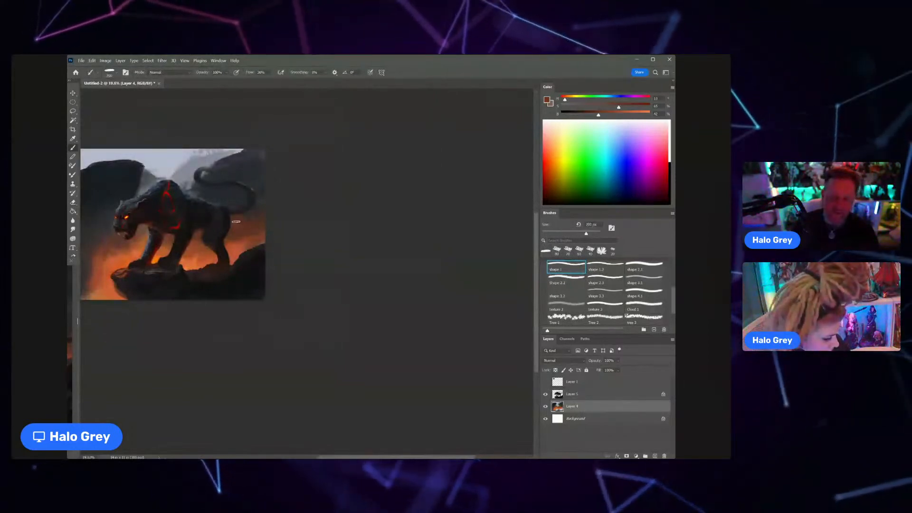
# Step: Switch to Layer 5, sample the dark tone of the rump, adjust the brush size and darken the base of the tail
pyautogui.click(573, 393)
pyautogui.keyDown('alt'); pyautogui.click(226, 209); pyautogui.keyUp('alt')
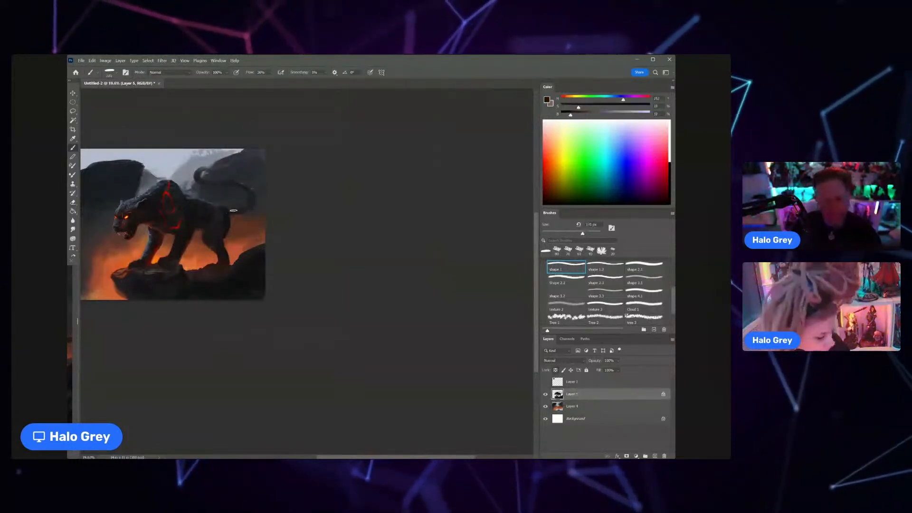
pyautogui.press(']')
pyautogui.press(']')
pyautogui.press(']')
pyautogui.press(']')
pyautogui.press(']')
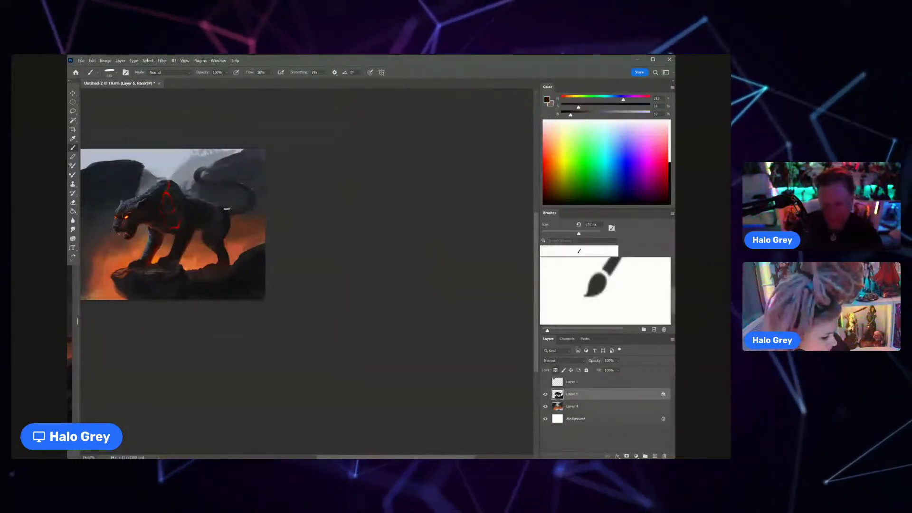
pyautogui.press(']')
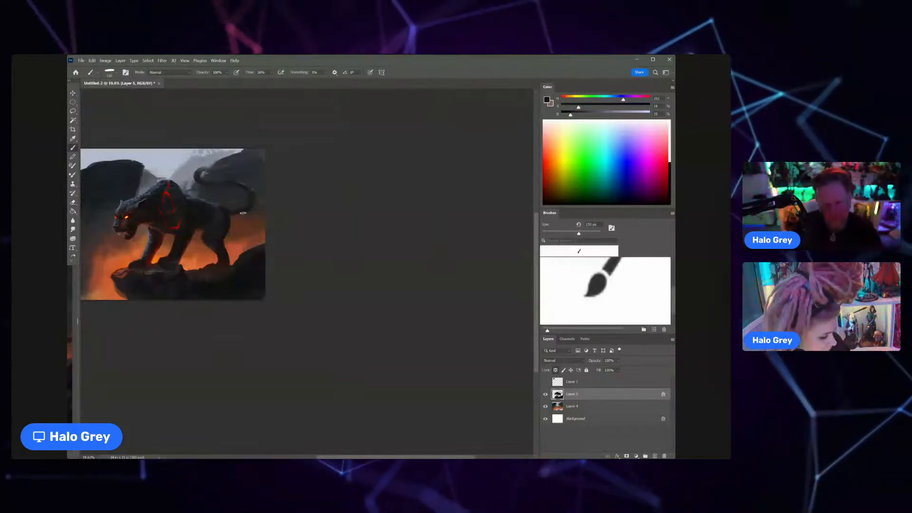
pyautogui.press('[')
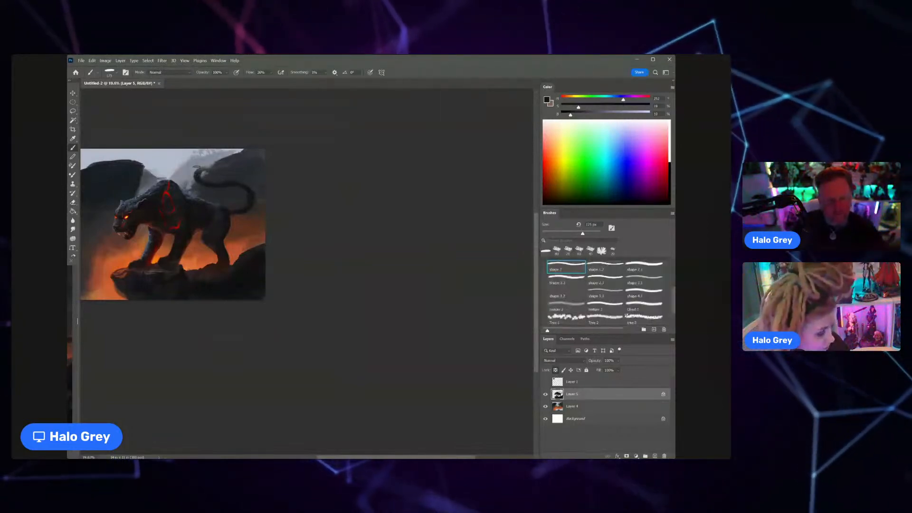
# Step: Sample a muted blue-grey, shrink the brush and paint highlights on the cat's haunch, refining them with a sampled dark tone
pyautogui.scroll(4, 214, 240)
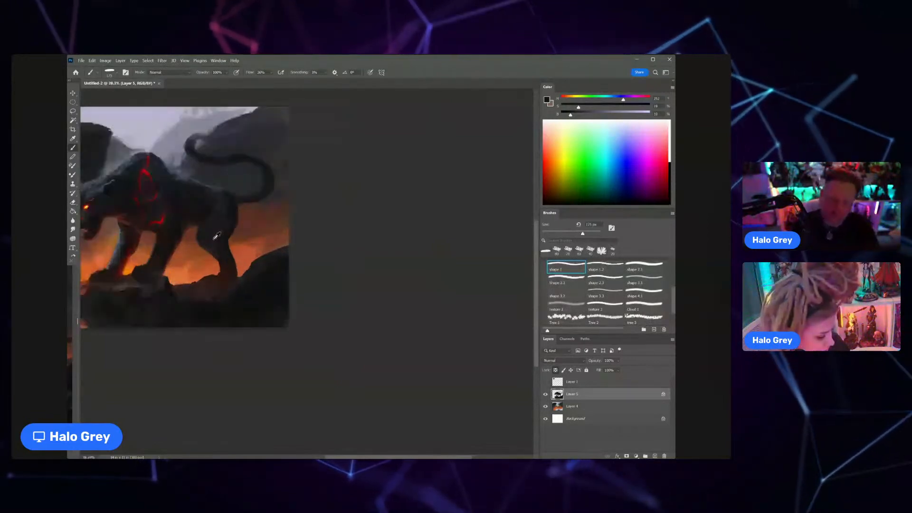
pyautogui.keyDown('alt'); pyautogui.click(222, 188); pyautogui.keyUp('alt')
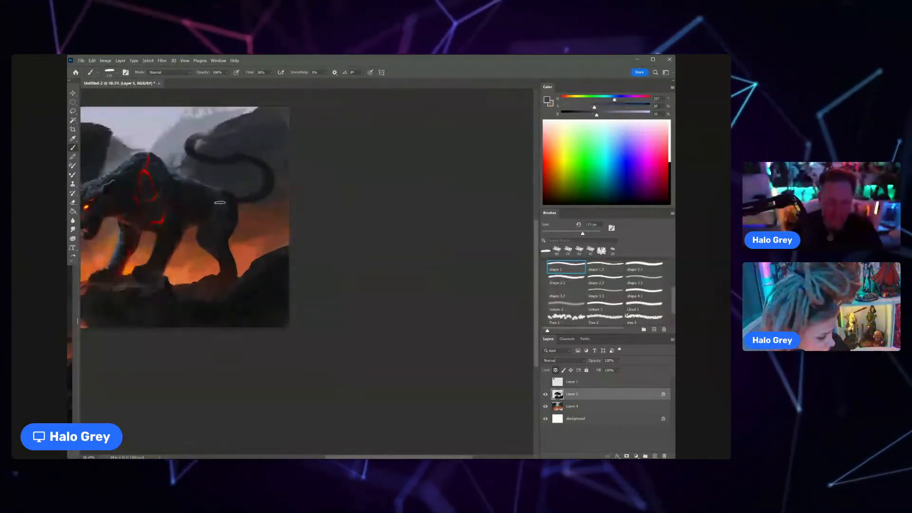
pyautogui.press('[')
pyautogui.press('[')
pyautogui.press('[')
pyautogui.press('[')
pyautogui.press('[')
pyautogui.press('[')
pyautogui.press('[')
pyautogui.press('[')
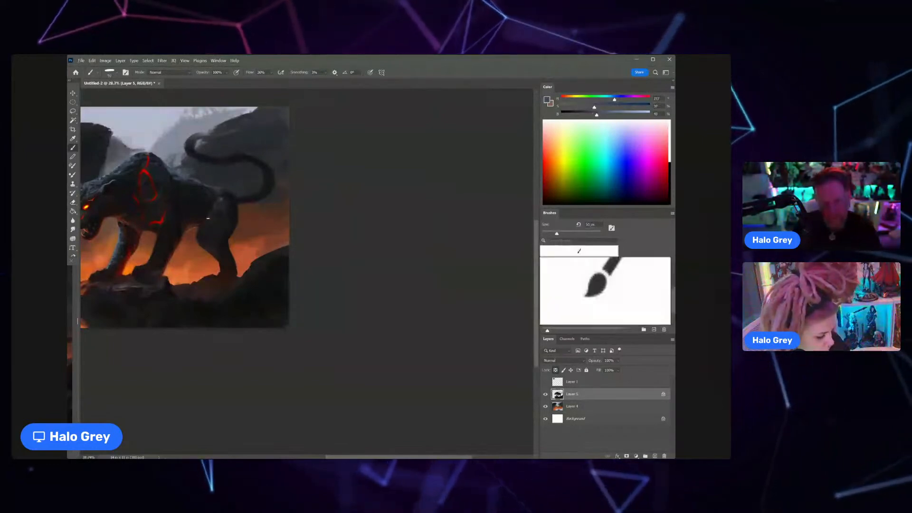
pyautogui.keyDown('alt'); pyautogui.click(211, 216); pyautogui.keyUp('alt')
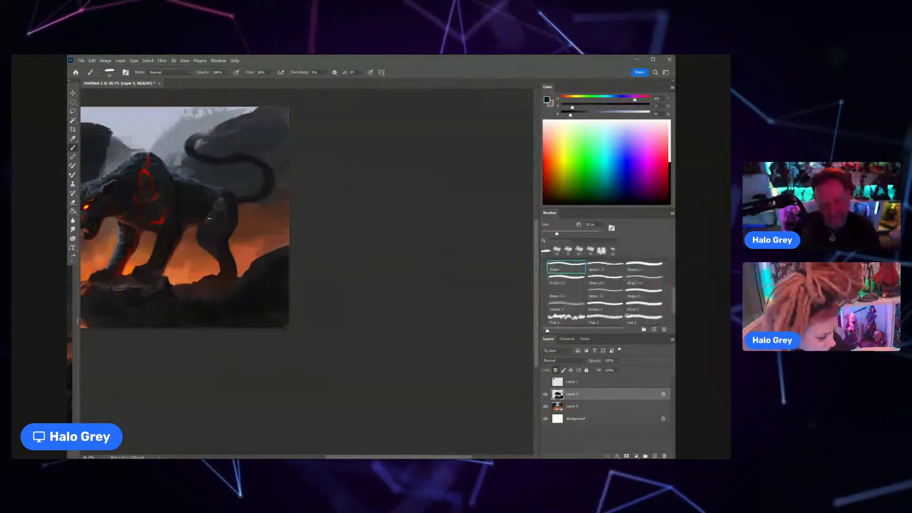
pyautogui.moveTo(223, 214); pyautogui.dragTo(202, 226)
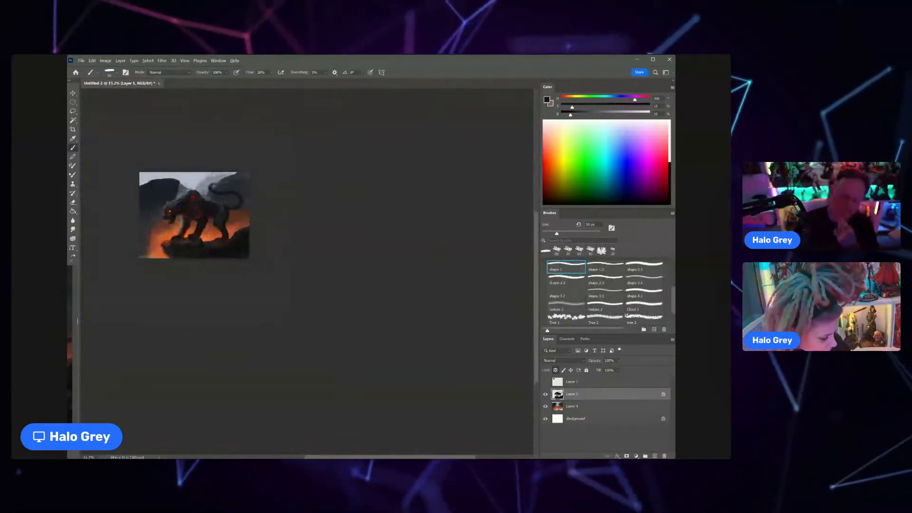
# Step: Unlock Layer 5's transparent pixels, enlarge the brush and try a thicker dark stroke over the upper tail
pyautogui.scroll(2, 175, 190)
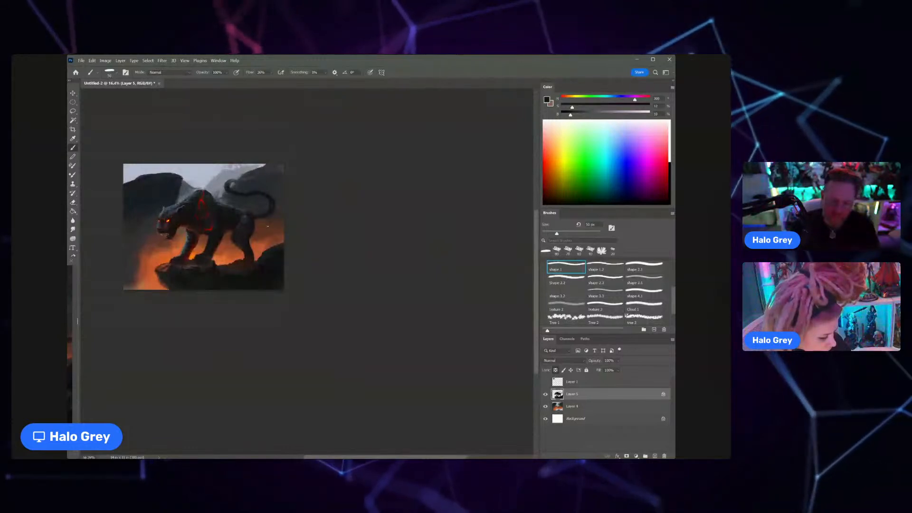
pyautogui.scroll(1, 252, 209)
pyautogui.scroll(1, 252, 209)
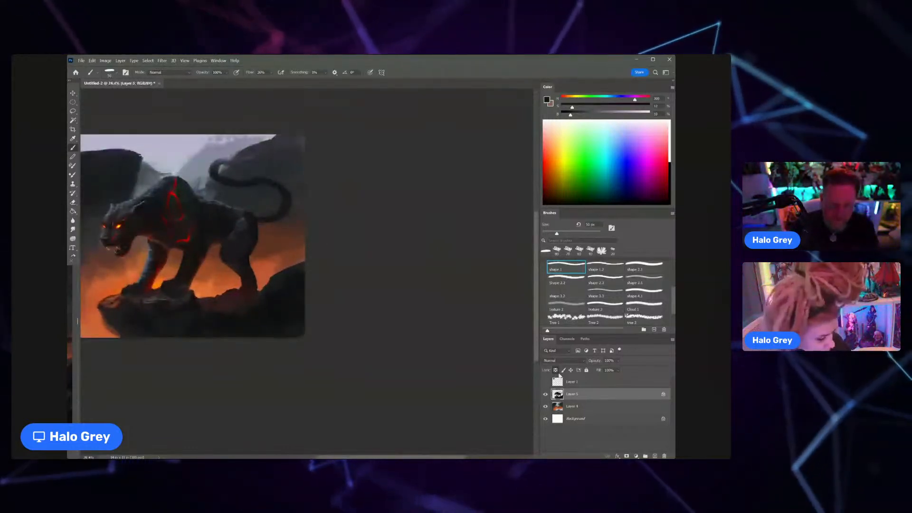
pyautogui.press(']')
pyautogui.press(']')
pyautogui.press(']')
pyautogui.press(']')
pyautogui.press(']')
pyautogui.press(']')
pyautogui.press(']')
pyautogui.press(']')
pyautogui.press(']')
pyautogui.press(']')
pyautogui.press(']')
pyautogui.moveTo(215, 152); pyautogui.dragTo(231, 182)
# Step: Undo the last tail stroke and erase the whole tail with an enlarged eraser
pyautogui.press('e')
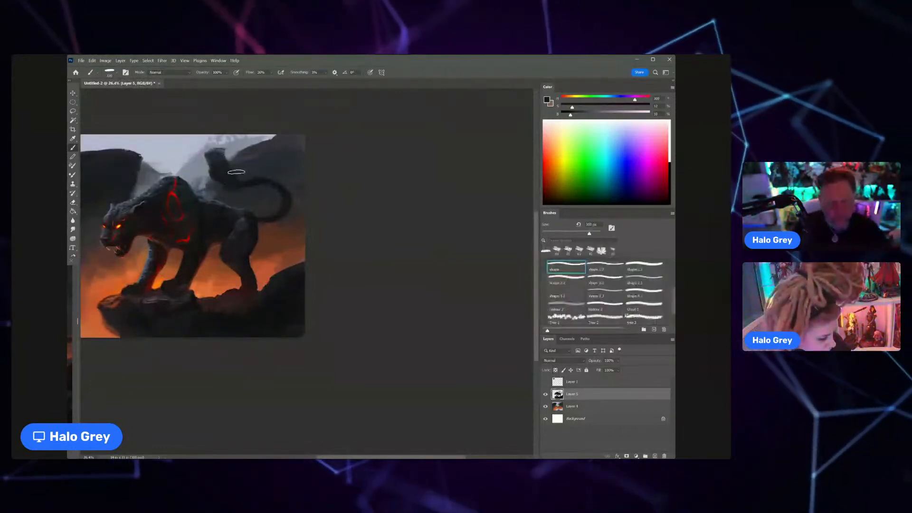
pyautogui.hotkey('ctrl', 'z')
pyautogui.press(']')
pyautogui.press(']')
pyautogui.press(']')
pyautogui.press(']')
pyautogui.press(']')
pyautogui.press(']')
pyautogui.press(']')
pyautogui.press(']')
pyautogui.press(']')
pyautogui.press(']')
pyautogui.press(']')
pyautogui.moveTo(217, 166); pyautogui.dragTo(290, 209)
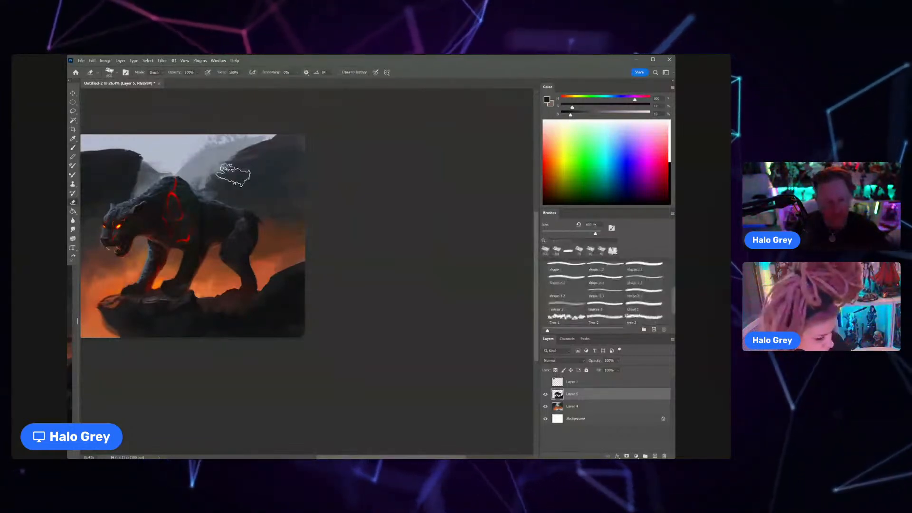
# Step: Return to the brush, sample a blue-grey tone, shrink the brush and paint light along the edge of the cat's back and rump
pyautogui.press('b')
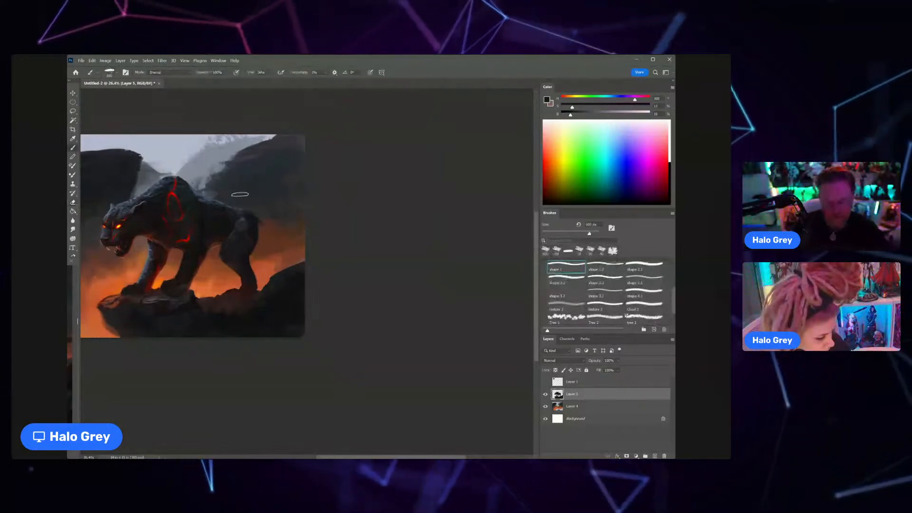
pyautogui.keyDown('alt'); pyautogui.click(209, 191); pyautogui.keyUp('alt')
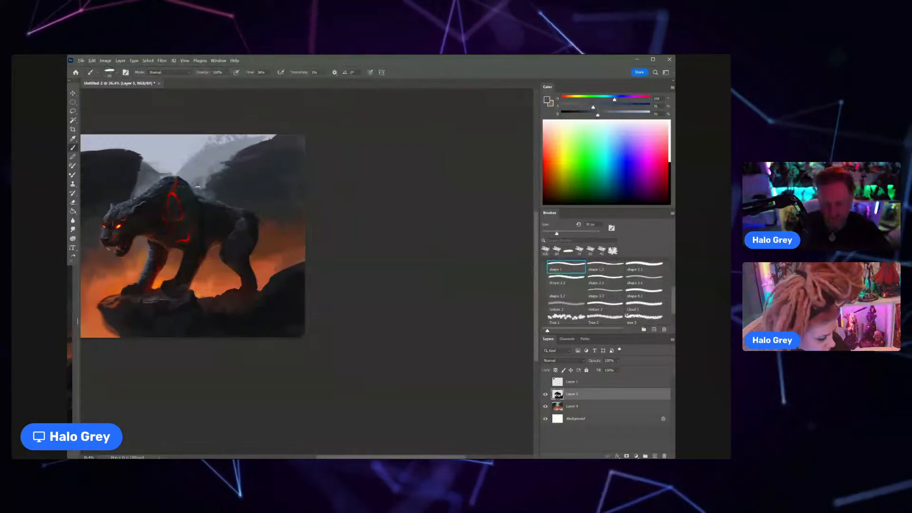
pyautogui.press('[')
pyautogui.press('[')
pyautogui.press('[')
pyautogui.press('[')
pyautogui.press('[')
pyautogui.press('[')
pyautogui.press('[')
pyautogui.press('[')
pyautogui.press('[')
pyautogui.press('[')
pyautogui.moveTo(212, 200); pyautogui.dragTo(248, 211)
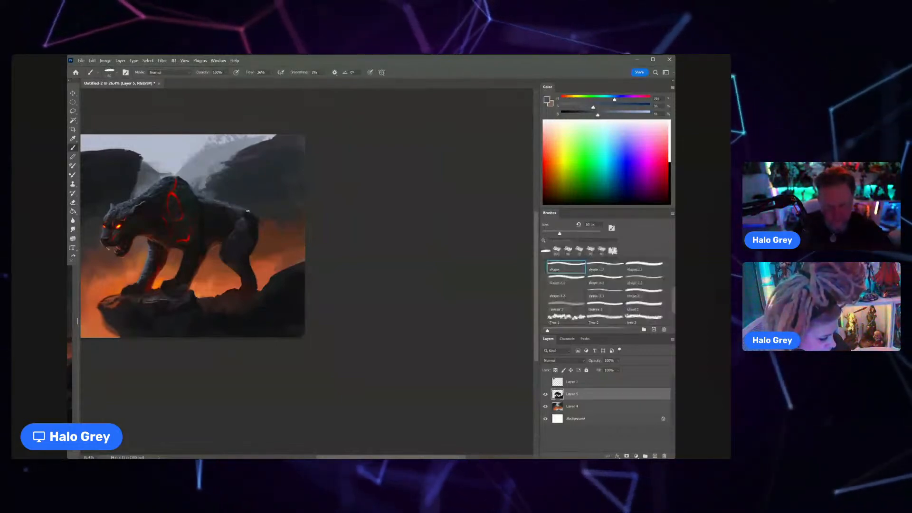
# Step: Sample the dark fur tone and paint a new thick, curved tail rising from the rump, enlarging the brush
pyautogui.keyDown('alt'); pyautogui.click(254, 218); pyautogui.keyUp('alt')
pyautogui.moveTo(249, 212)
pyautogui.mouseDown()
pyautogui.moveTo(264, 227)
pyautogui.moveTo(263, 205)
pyautogui.moveTo(262, 225)
pyautogui.moveTo(286, 229)
pyautogui.moveTo(289, 214)
pyautogui.moveTo(267, 227)
pyautogui.moveTo(284, 217)
pyautogui.moveTo(287, 195)
pyautogui.moveTo(223, 151)
pyautogui.mouseUp()
pyautogui.press(']')
pyautogui.press(']')
pyautogui.press(']')
pyautogui.press(']')
pyautogui.press(']')
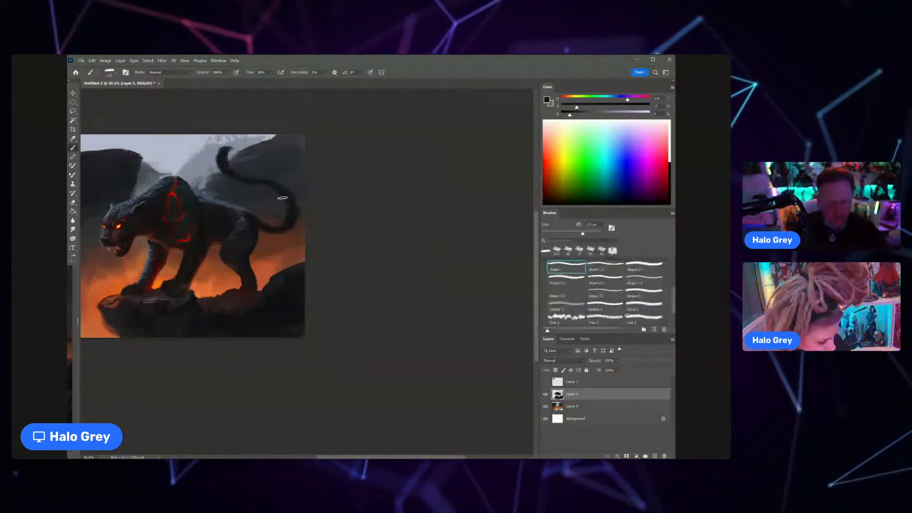
# Step: Sample reddish-brown and dark tones and refine the underside of the tail near its base with a small brush
pyautogui.scroll(-2, 282, 198)
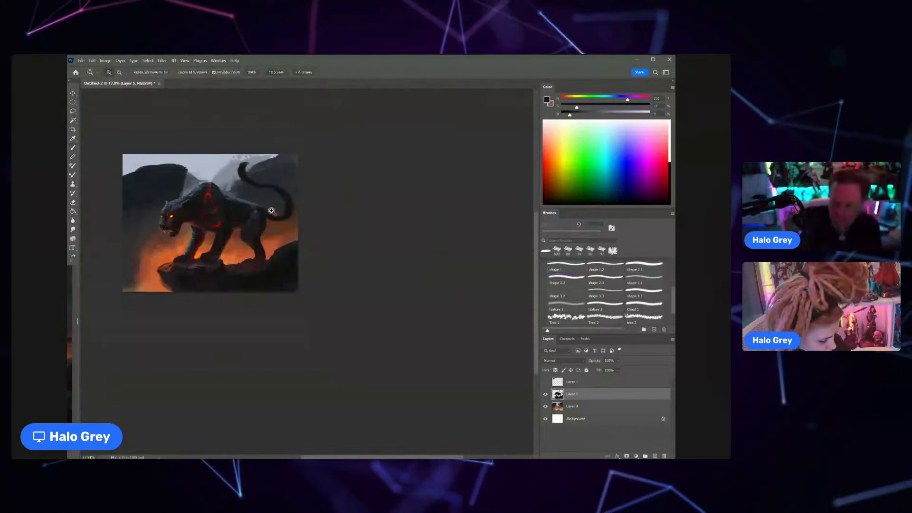
pyautogui.scroll(2, 285, 204)
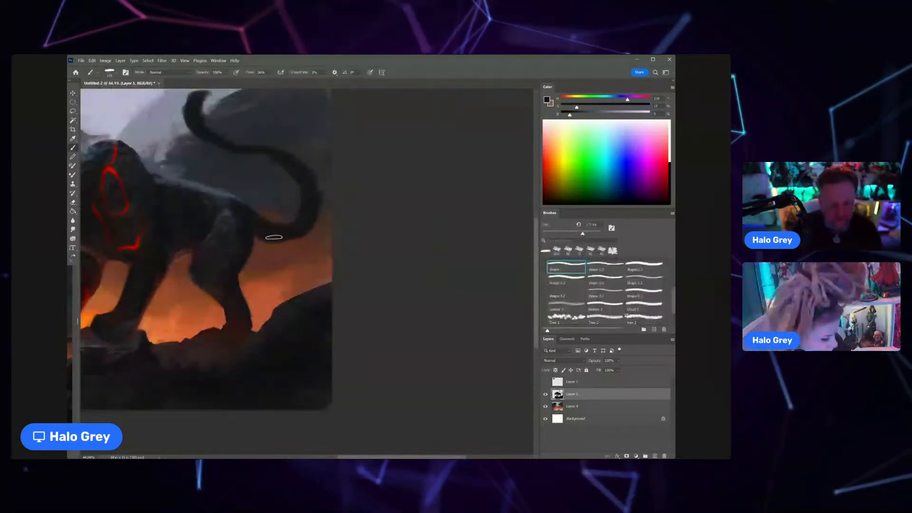
pyautogui.keyDown('alt'); pyautogui.click(300, 231); pyautogui.keyUp('alt')
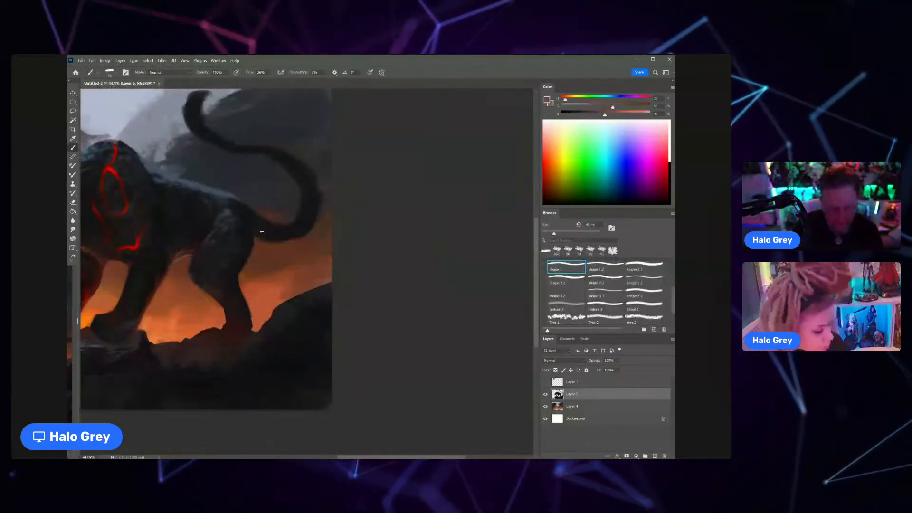
pyautogui.keyDown('alt'); pyautogui.click(143, 233); pyautogui.keyUp('alt')
pyautogui.moveTo(260, 233); pyautogui.dragTo(278, 240)
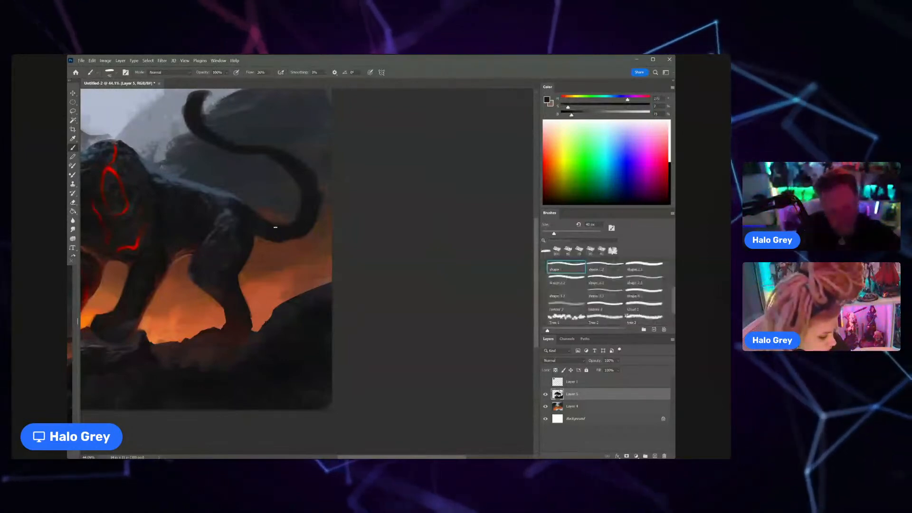
pyautogui.moveTo(276, 238); pyautogui.dragTo(295, 240)
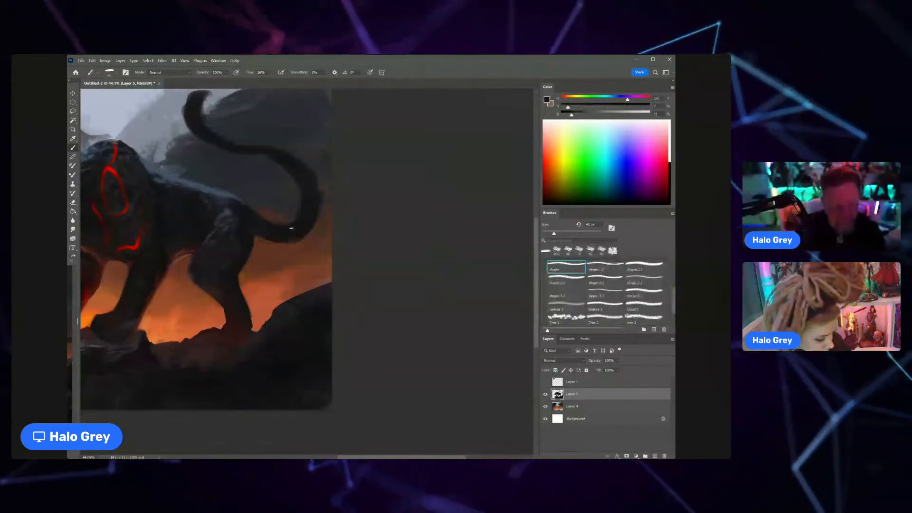
# Step: Blend sampled dark red tones into the tail with a slightly larger brush and trim its outer curve with the eraser
pyautogui.keyDown('alt'); pyautogui.click(163, 228); pyautogui.keyUp('alt')
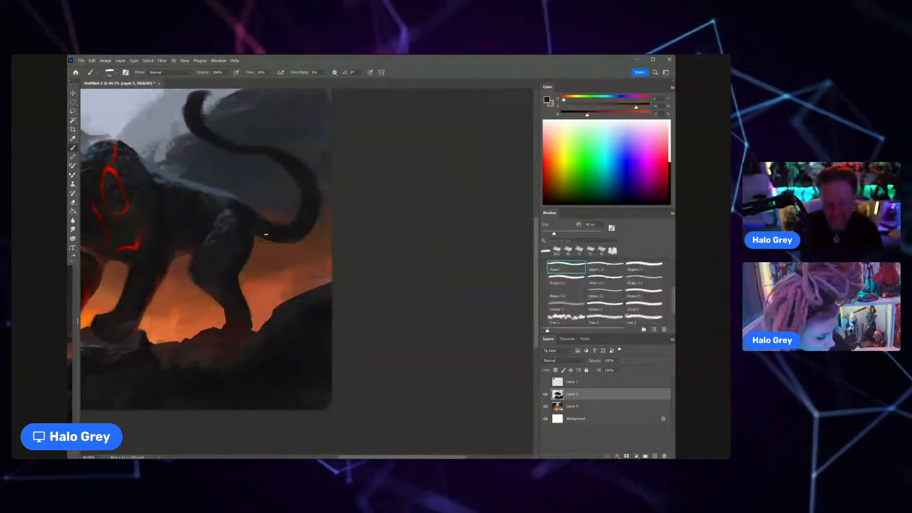
pyautogui.press(']')
pyautogui.press(']')
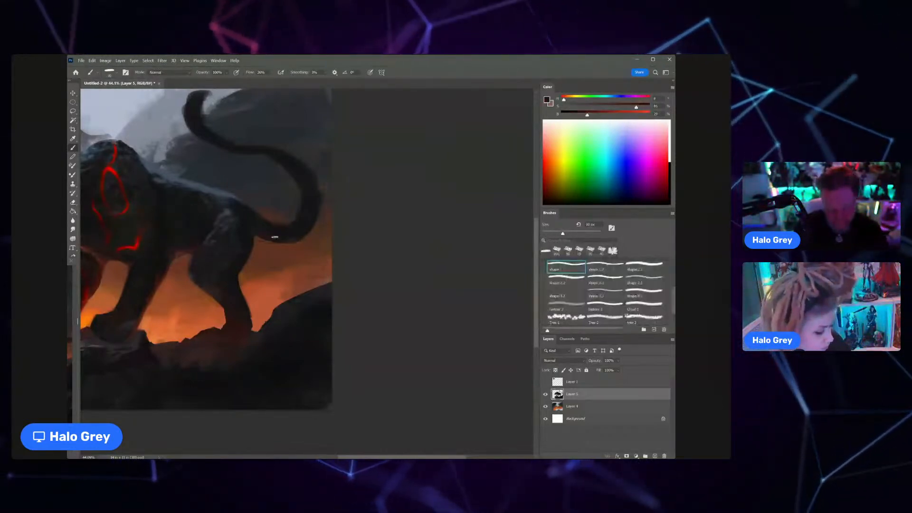
pyautogui.keyDown('alt'); pyautogui.click(275, 232); pyautogui.keyUp('alt')
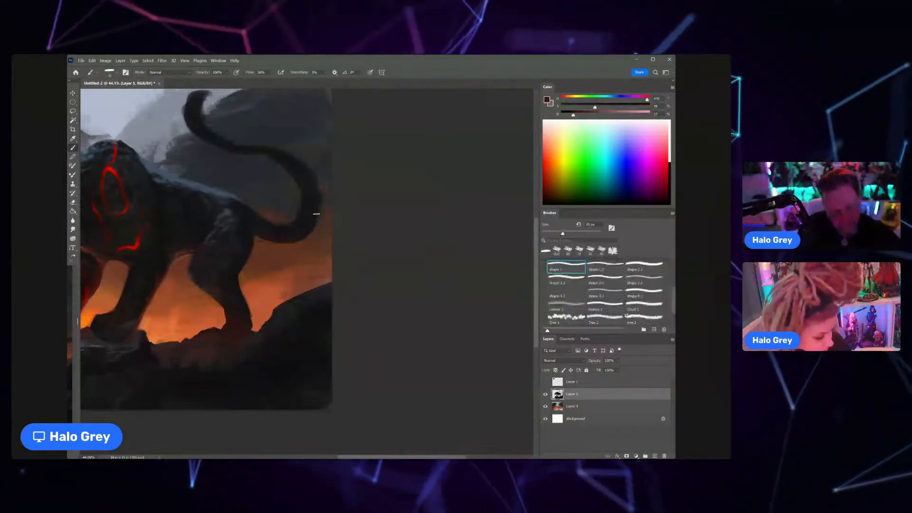
pyautogui.press('e')
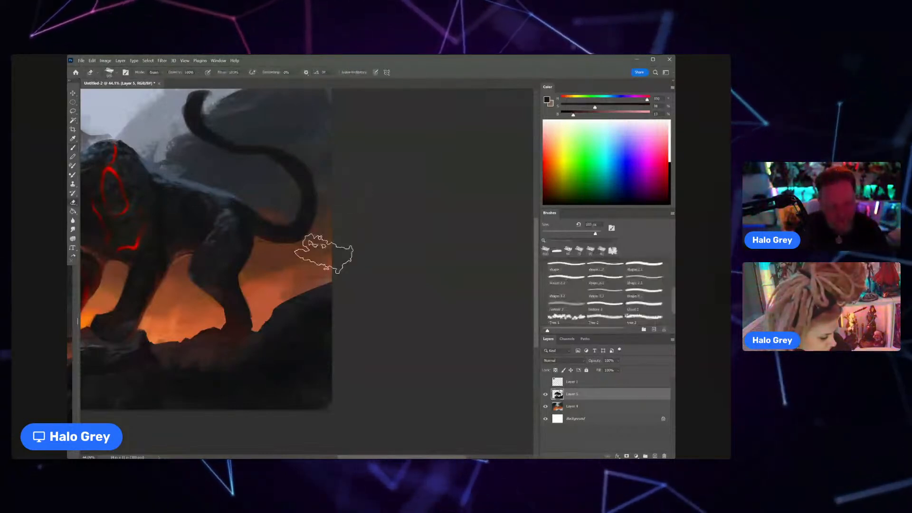
pyautogui.scroll(-5, 317, 250)
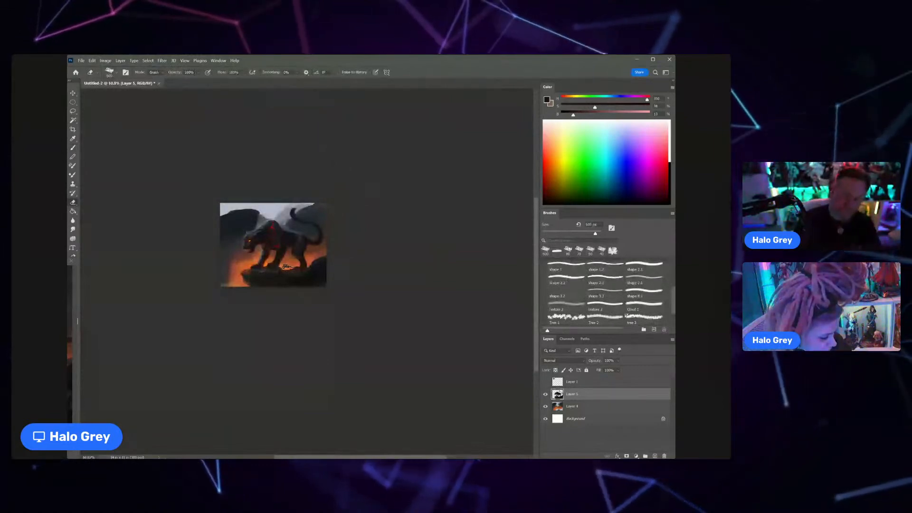
# Step: Return to the brush, sample dark bluish tones and paint fur texture along the cat's back behind the shoulders
pyautogui.press('b')
pyautogui.scroll(3, 312, 255)
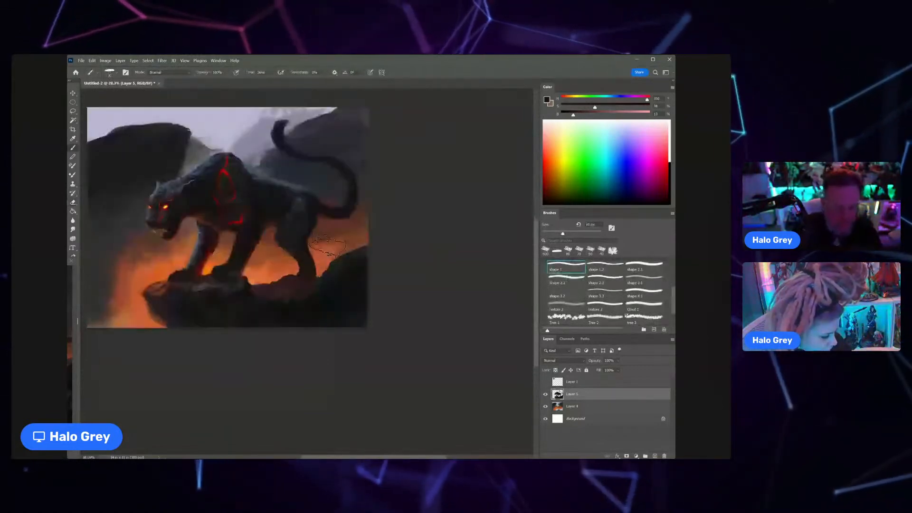
pyautogui.keyDown('alt'); pyautogui.click(318, 214); pyautogui.keyUp('alt')
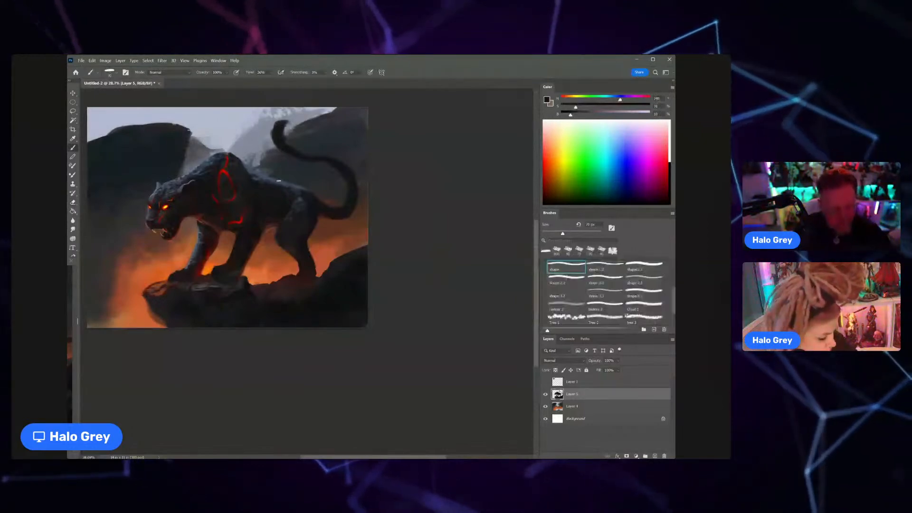
pyautogui.keyDown('alt'); pyautogui.click(294, 185); pyautogui.keyUp('alt')
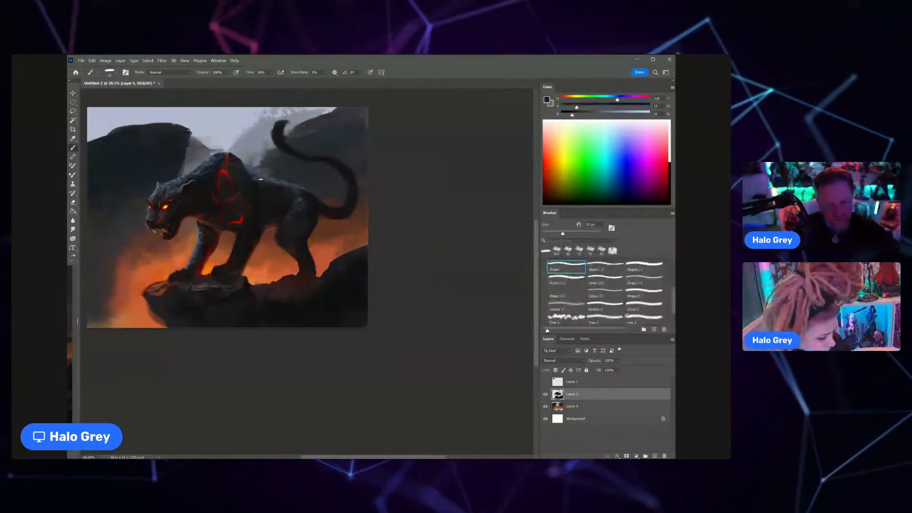
pyautogui.moveTo(263, 185)
pyautogui.mouseDown()
pyautogui.moveTo(251, 195)
pyautogui.moveTo(262, 135)
pyautogui.mouseUp()
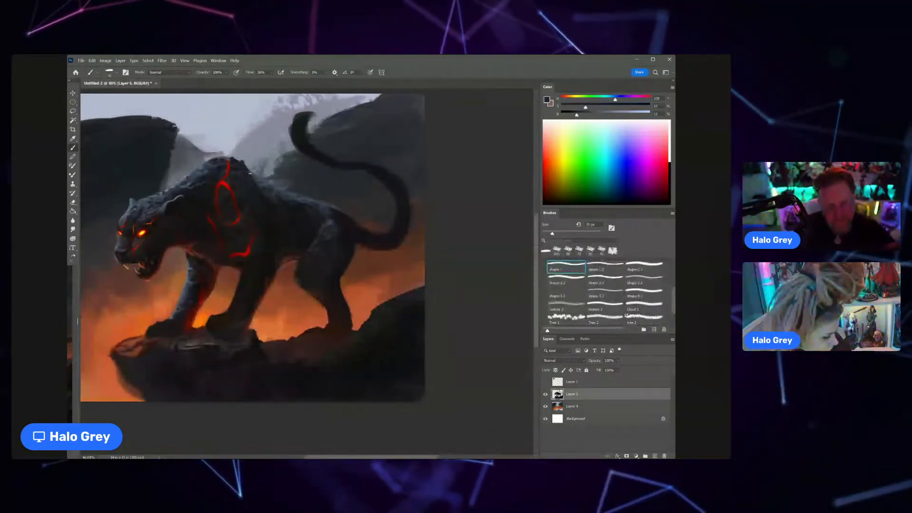
# Step: Set the brush mode to Overlay, sample the background orange, enlarge the brush and paint a warm glow on the cat's belly and hind leg
pyautogui.press('z')
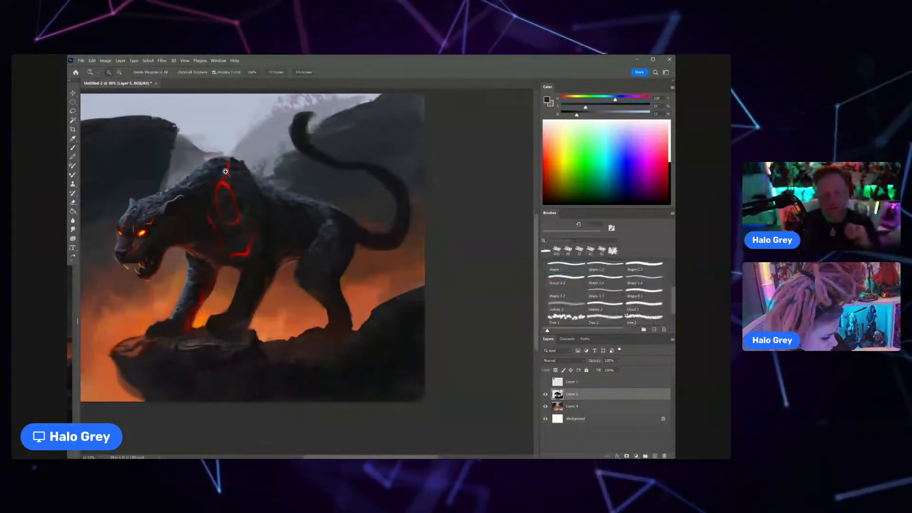
pyautogui.moveTo(226, 171); pyautogui.dragTo(197, 197)
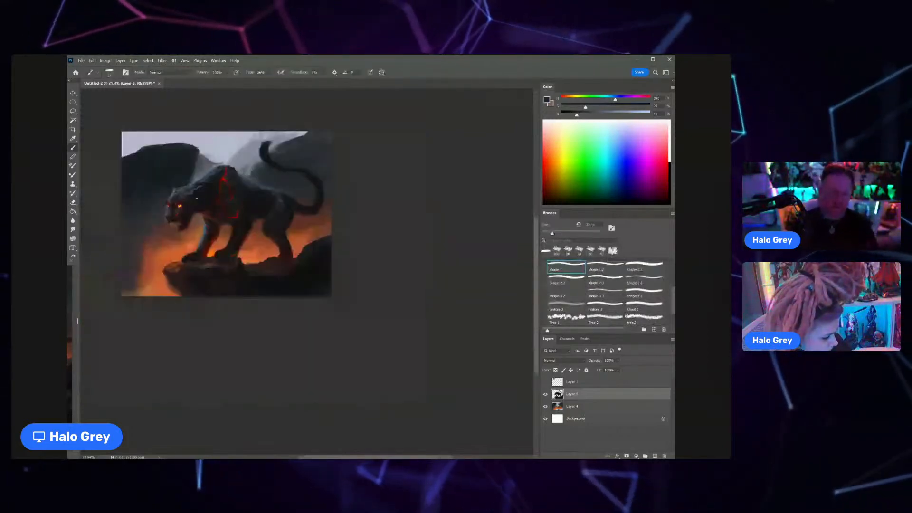
pyautogui.moveTo(255, 217); pyautogui.dragTo(273, 223)
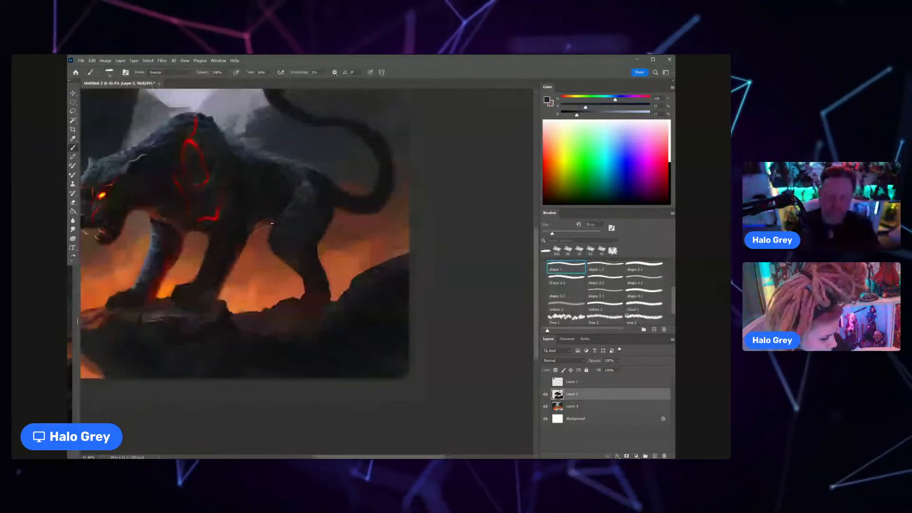
pyautogui.click(169, 72)
pyautogui.click(166, 167)
pyautogui.press('Down')
pyautogui.keyDown('alt'); pyautogui.click(257, 296); pyautogui.keyUp('alt')
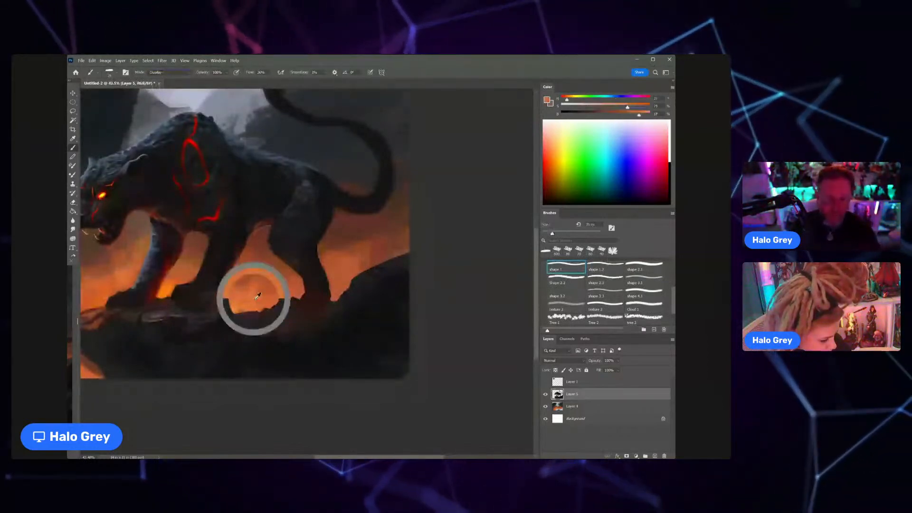
pyautogui.press(']')
pyautogui.press(']')
pyautogui.press(']')
pyautogui.press(']')
pyautogui.press(']')
pyautogui.press(']')
pyautogui.press(']')
pyautogui.press(']')
pyautogui.press(']')
pyautogui.press(']')
pyautogui.moveTo(252, 218)
pyautogui.mouseDown()
pyautogui.moveTo(280, 212)
pyautogui.moveTo(266, 200)
pyautogui.moveTo(195, 249)
pyautogui.moveTo(245, 220)
pyautogui.mouseUp()
# Step: Show the reference photo on Layer 1 and refine the warm glow on the cat's underside with a smaller brush
pyautogui.press('z')
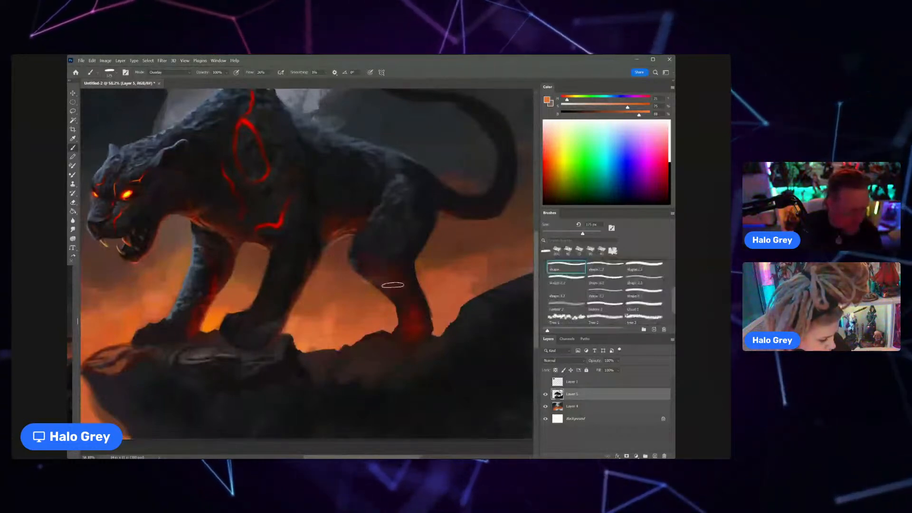
pyautogui.scroll(-2, 378, 247)
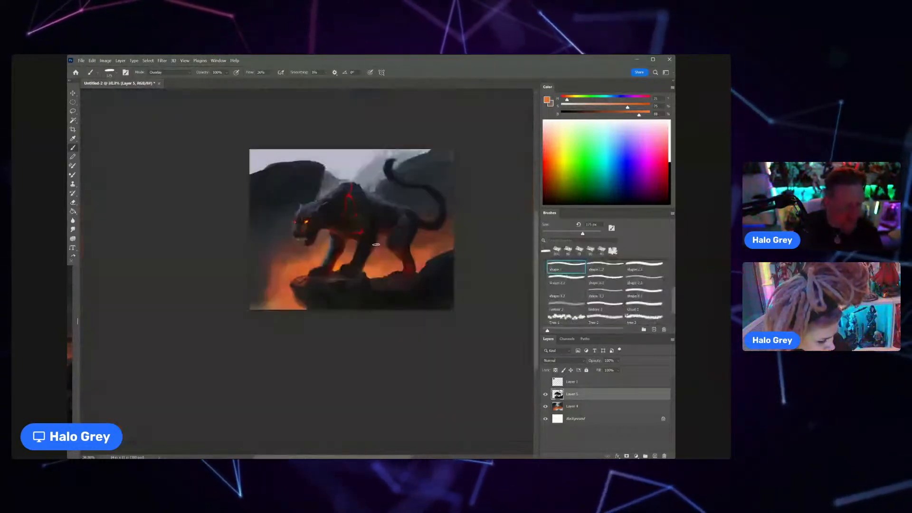
pyautogui.moveTo(397, 243); pyautogui.dragTo(412, 237)
pyautogui.click(545, 382)
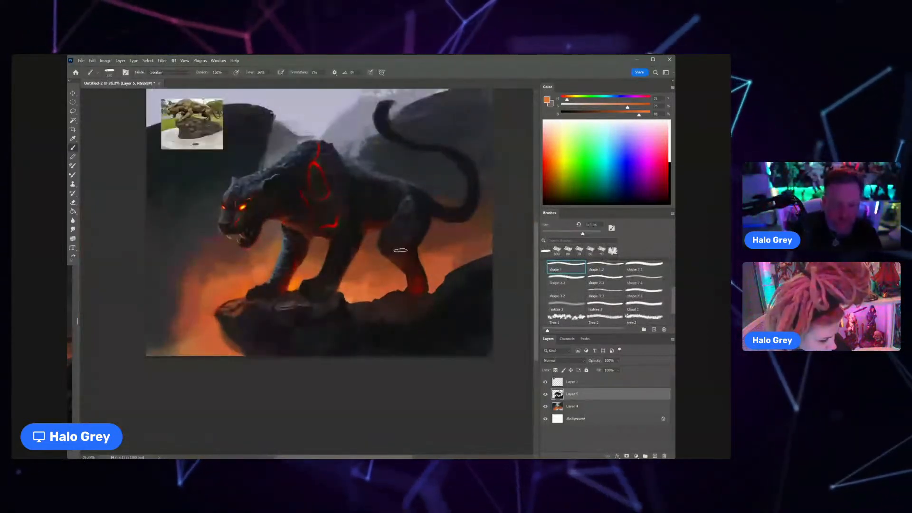
pyautogui.press('[')
pyautogui.press('[')
pyautogui.press('[')
pyautogui.press('[')
pyautogui.press('[')
pyautogui.press('[')
pyautogui.press('[')
pyautogui.press('[')
pyautogui.press('[')
pyautogui.press('[')
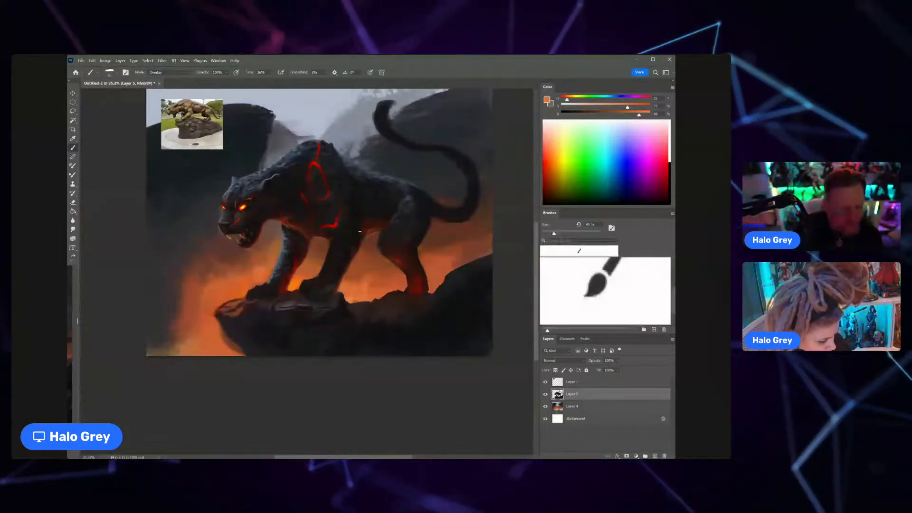
# Step: Paint a warm orange rim glow along the underside of the tail with a larger brush and clean its outer edge with the eraser
pyautogui.press('z')
pyautogui.moveTo(388, 236); pyautogui.dragTo(418, 211)
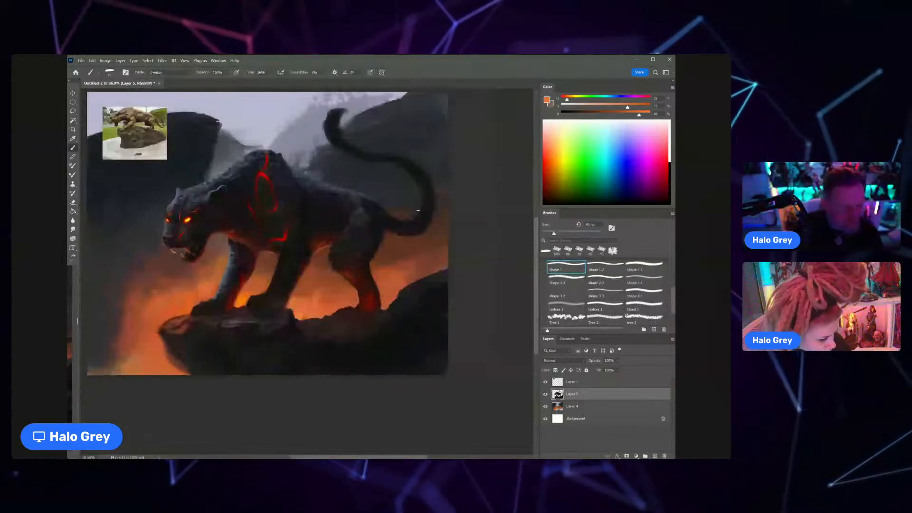
pyautogui.press(']')
pyautogui.press(']')
pyautogui.press(']')
pyautogui.press(']')
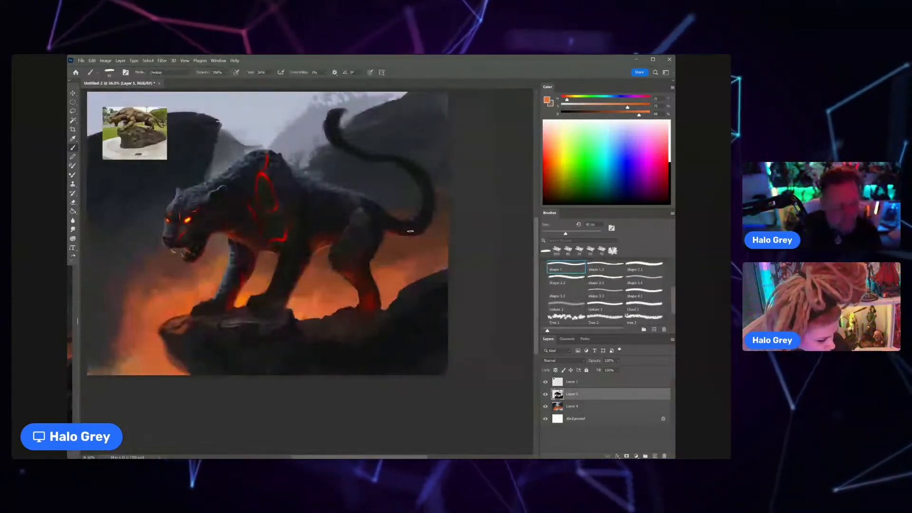
pyautogui.moveTo(418, 246); pyautogui.dragTo(445, 228)
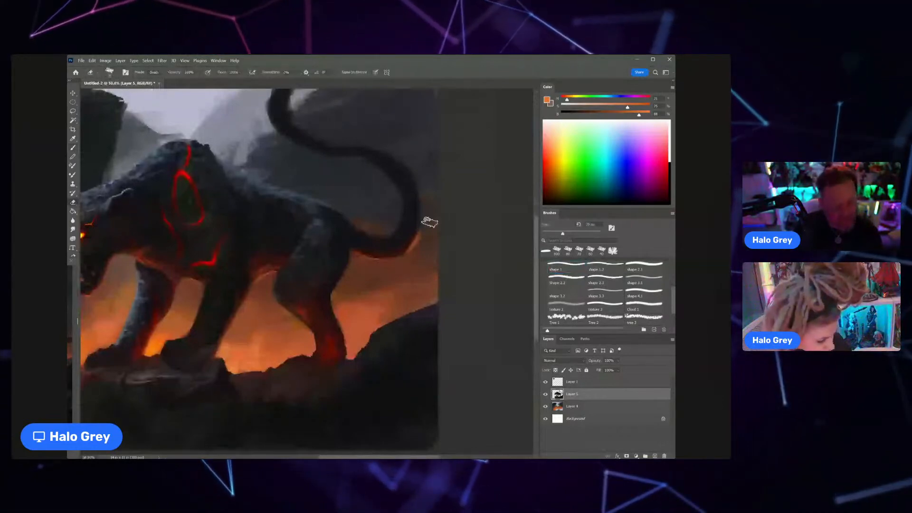
pyautogui.press('b')
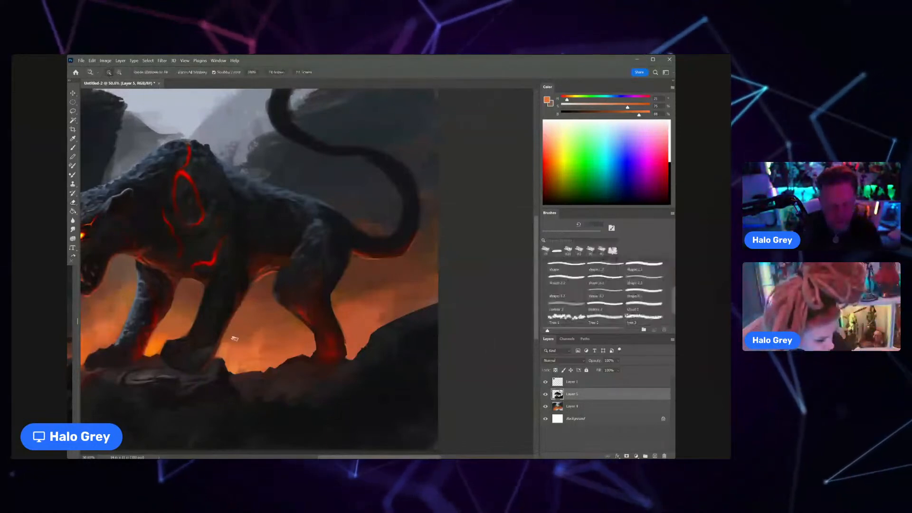
pyautogui.scroll(-5, 232, 325)
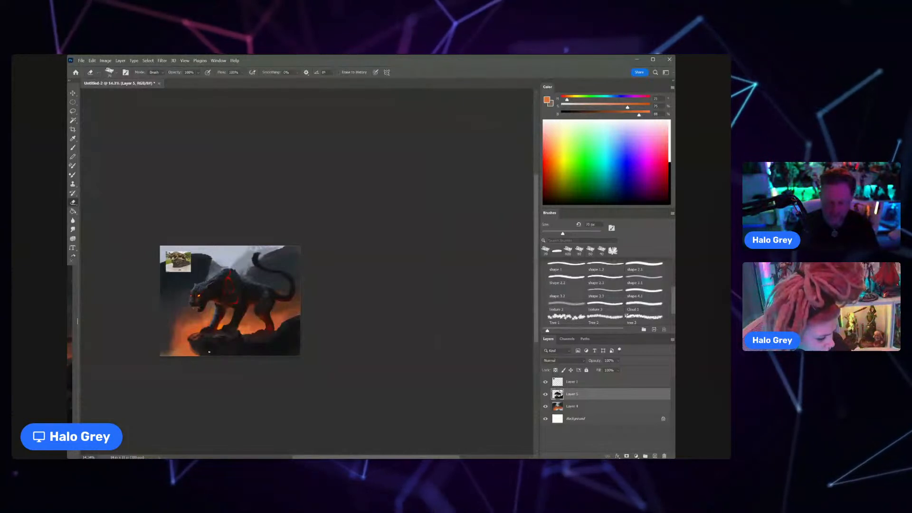
# Step: Lock Layer 5's transparent pixels, sample the grey-blue mountain tone and haze over the tail with a large brush in Normal mode
pyautogui.hotkey('ctrl', 'space')
pyautogui.moveTo(274, 268); pyautogui.dragTo(299, 246)
pyautogui.press('b')
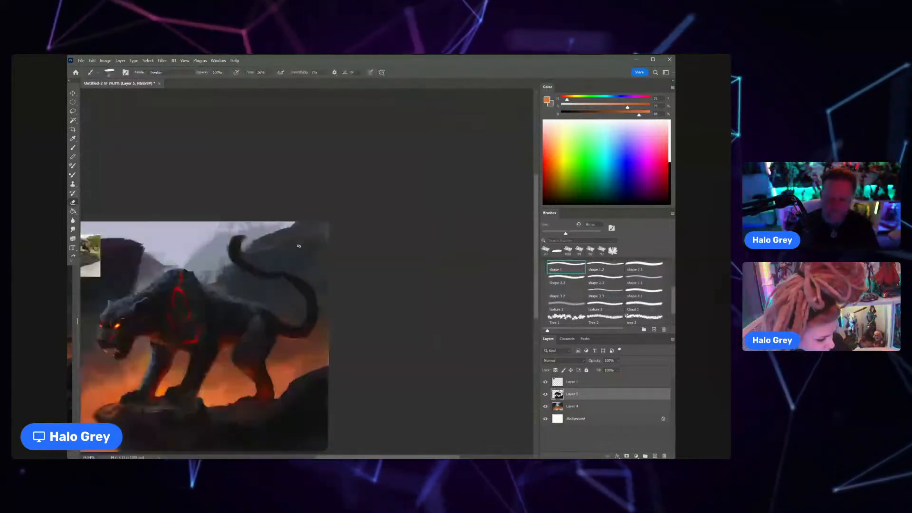
pyautogui.keyDown('alt'); pyautogui.click(299, 246); pyautogui.keyUp('alt')
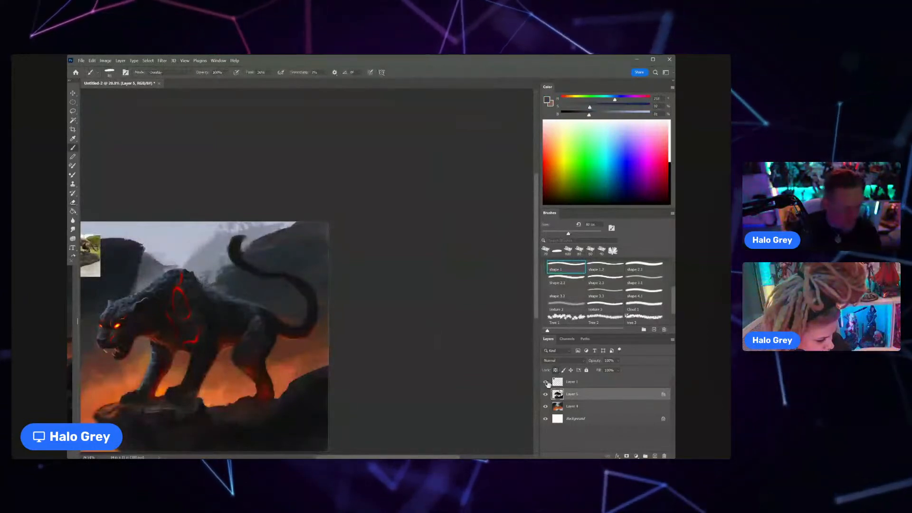
pyautogui.moveTo(568, 233); pyautogui.dragTo(595, 234)
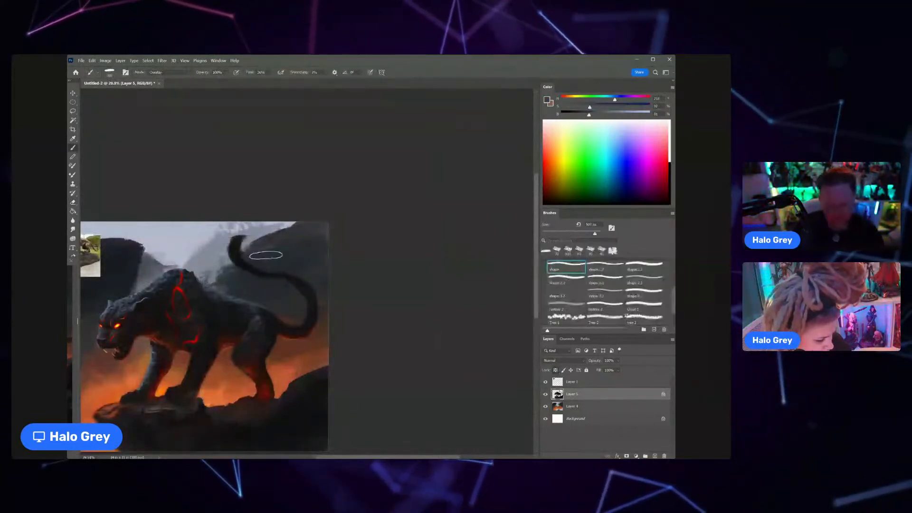
pyautogui.click(185, 72)
pyautogui.click(185, 82)
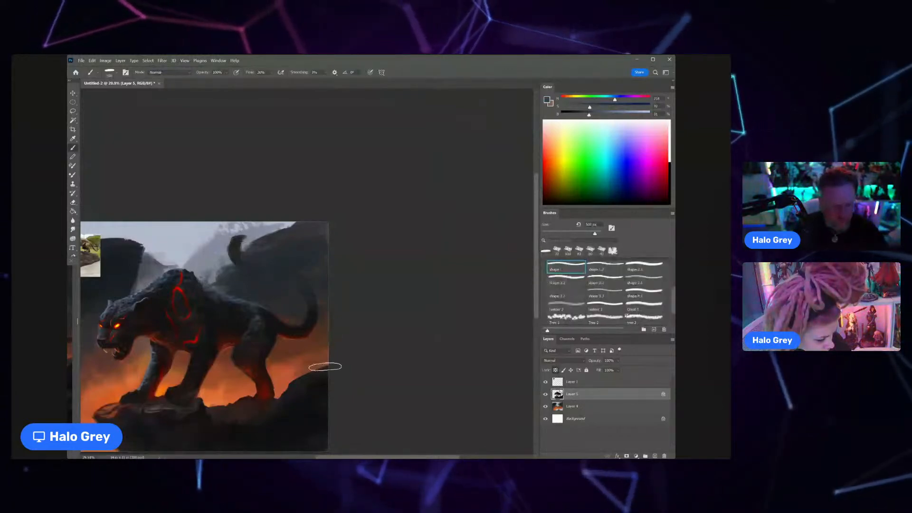
# Step: Sample the tail's dark tone, reduce the brush size and unlock Layer 5's transparent pixels to rework the tail
pyautogui.keyDown('alt'); pyautogui.click(314, 308); pyautogui.keyUp('alt')
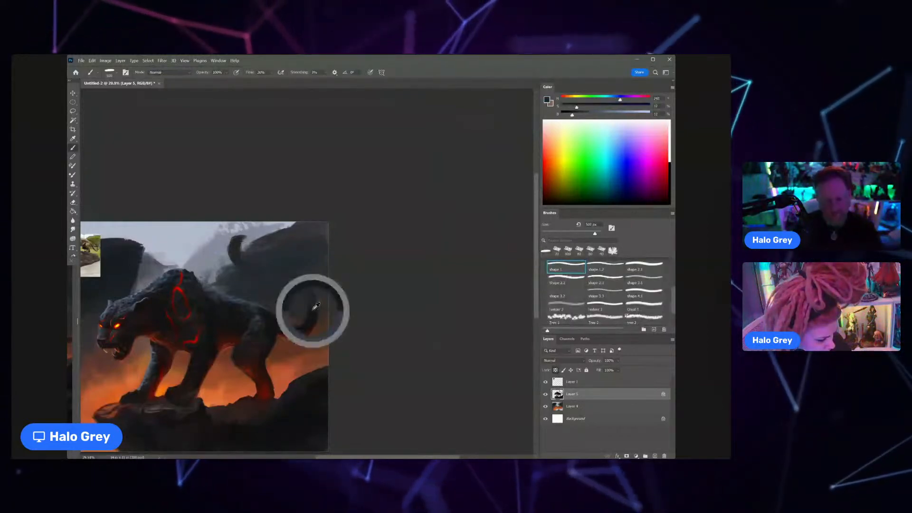
pyautogui.press('[')
pyautogui.press('[')
pyautogui.press('[')
pyautogui.press('[')
pyautogui.press('[')
pyautogui.press('[')
pyautogui.press('[')
pyautogui.press('[')
pyautogui.press('[')
pyautogui.press('[')
pyautogui.press('[')
pyautogui.press('[')
pyautogui.press('[')
pyautogui.press('[')
pyautogui.press('[')
pyautogui.press('[')
pyautogui.press('[')
pyautogui.press('[')
pyautogui.press('[')
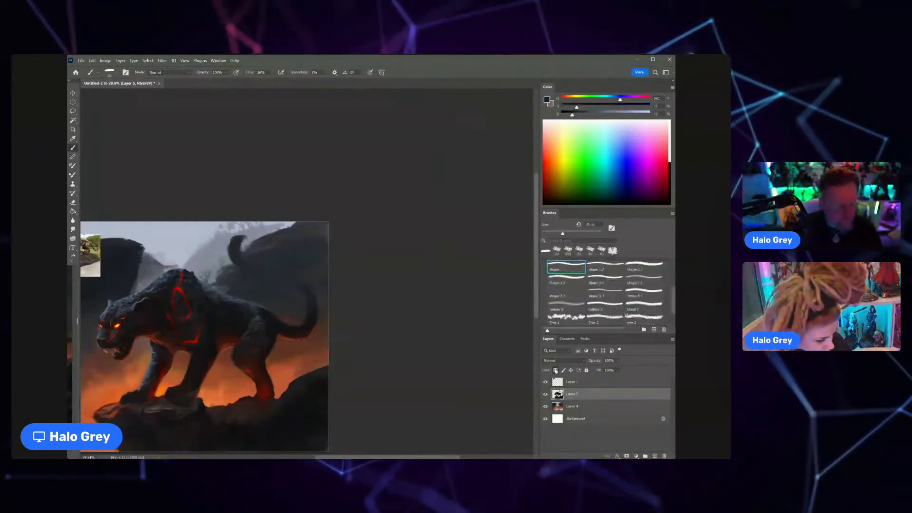
pyautogui.press(']')
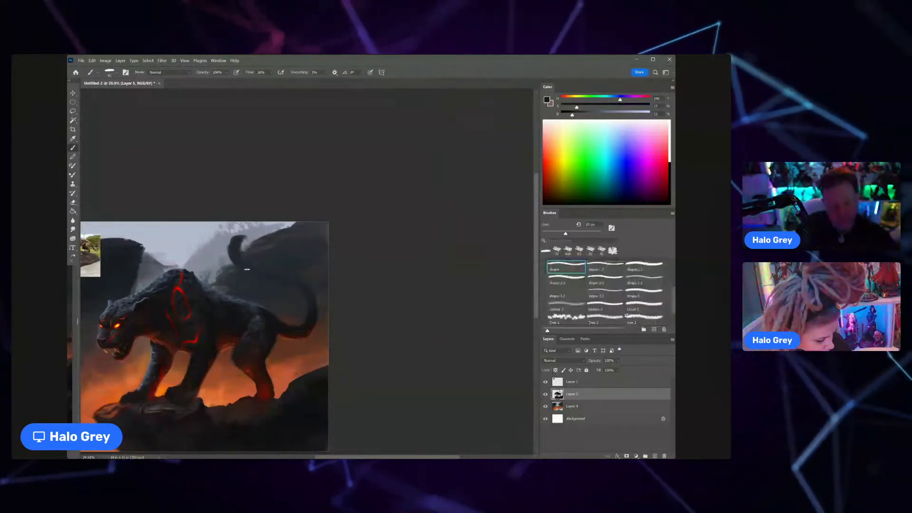
# Step: Sample dark bluish tones around the tail and refine its middle and lower curve with a small brush
pyautogui.keyDown('alt'); pyautogui.click(290, 276); pyautogui.keyUp('alt')
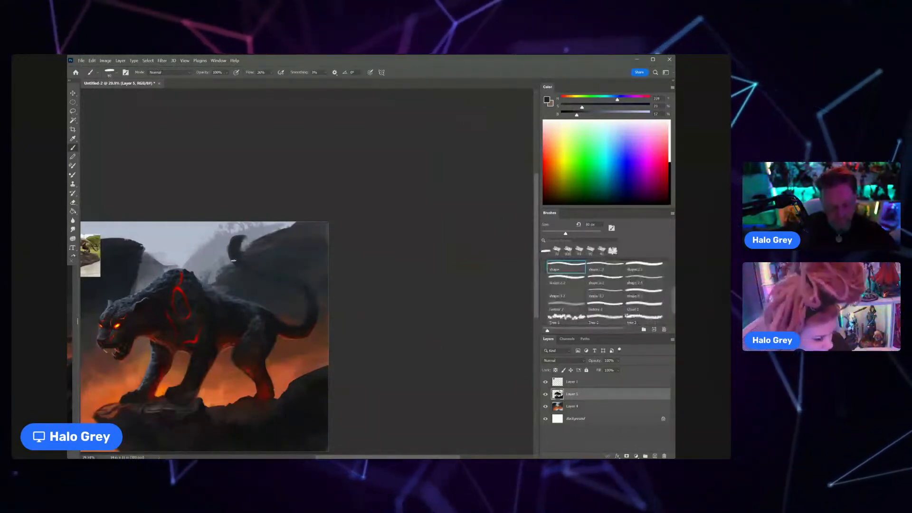
pyautogui.press('[')
pyautogui.press('[')
pyautogui.press('[')
pyautogui.press('[')
pyautogui.press('[')
pyautogui.press('[')
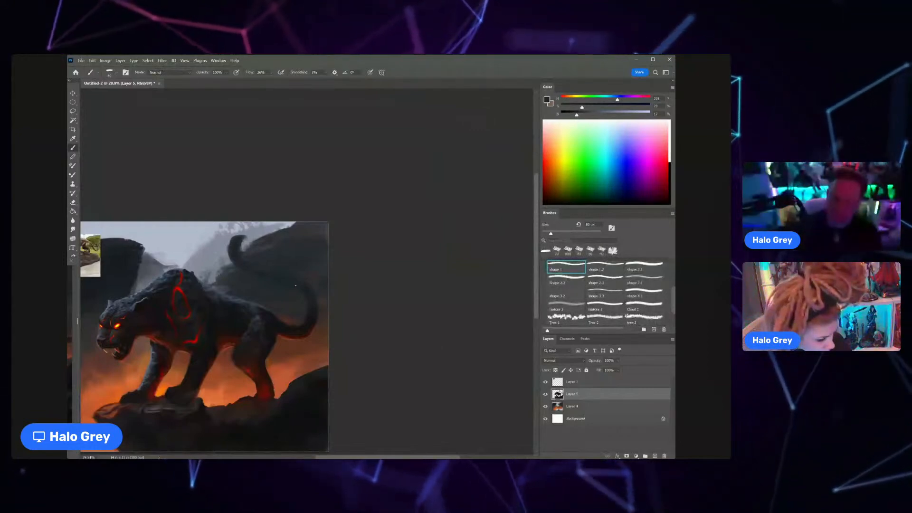
pyautogui.keyDown('alt'); pyautogui.click(310, 302); pyautogui.keyUp('alt')
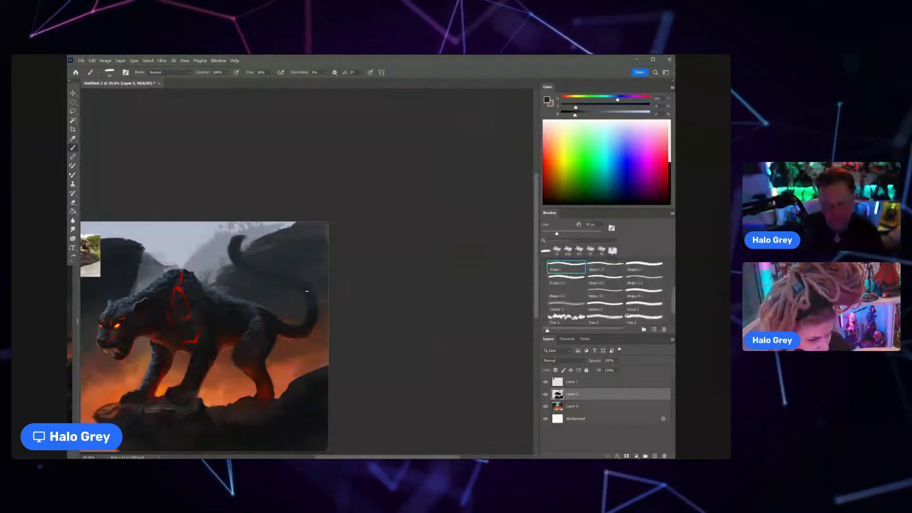
pyautogui.keyDown('alt'); pyautogui.click(313, 314); pyautogui.keyUp('alt')
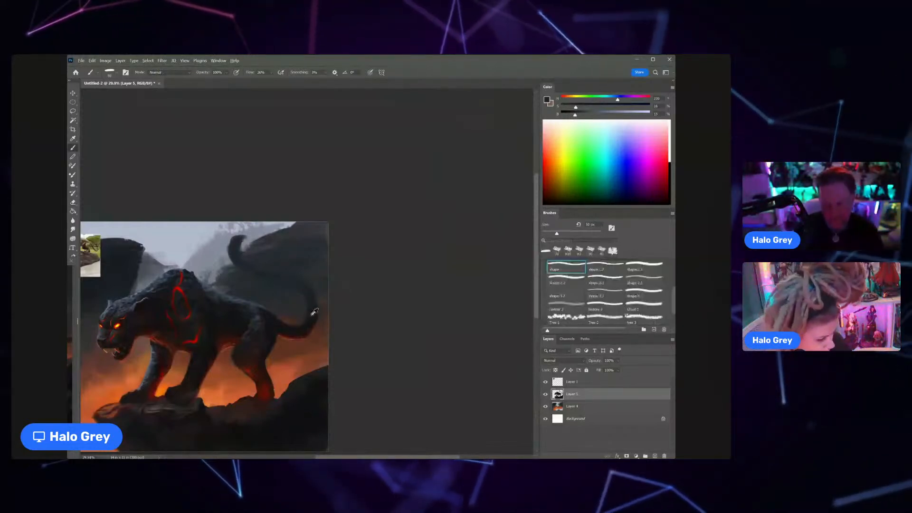
pyautogui.keyDown('alt'); pyautogui.click(311, 316); pyautogui.keyUp('alt')
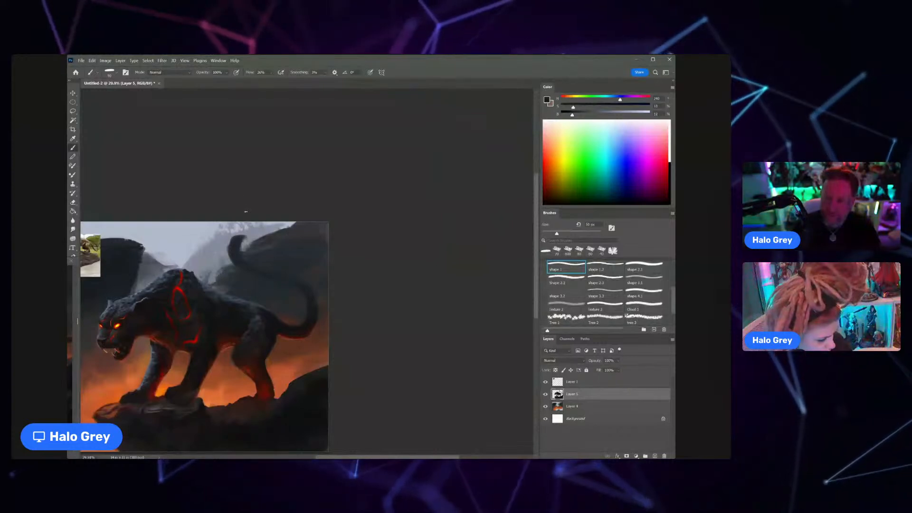
# Step: Sample dark fur tones from the hip and paint them into the cat's hind thigh
pyautogui.scroll(2, 247, 243)
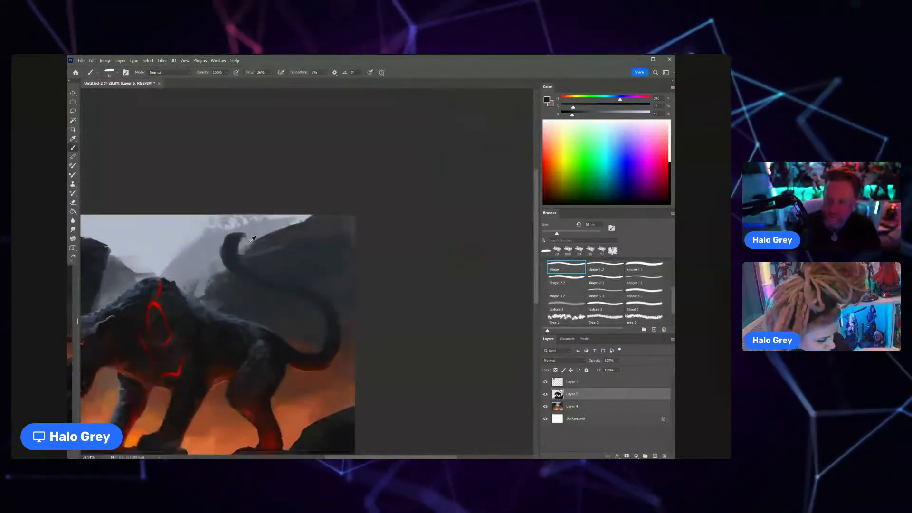
pyautogui.moveTo(253, 296); pyautogui.dragTo(304, 177)
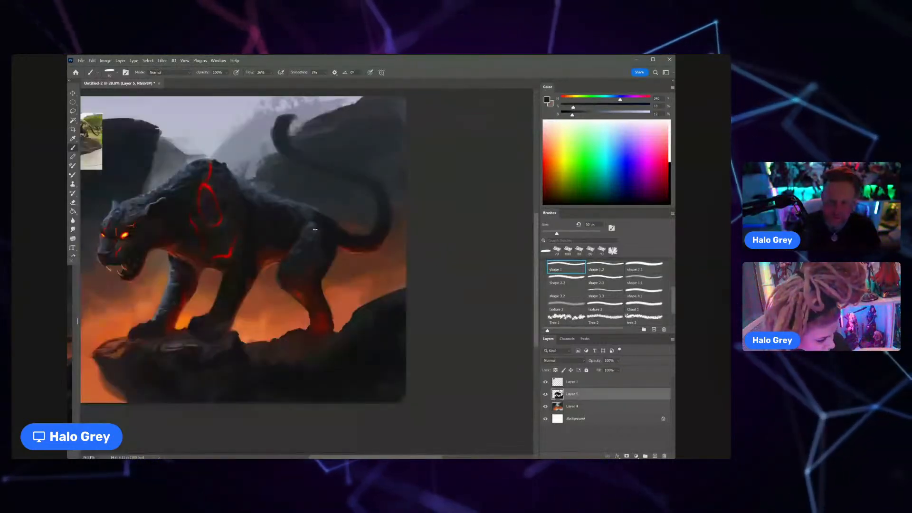
pyautogui.keyDown('alt'); pyautogui.click(311, 227); pyautogui.keyUp('alt')
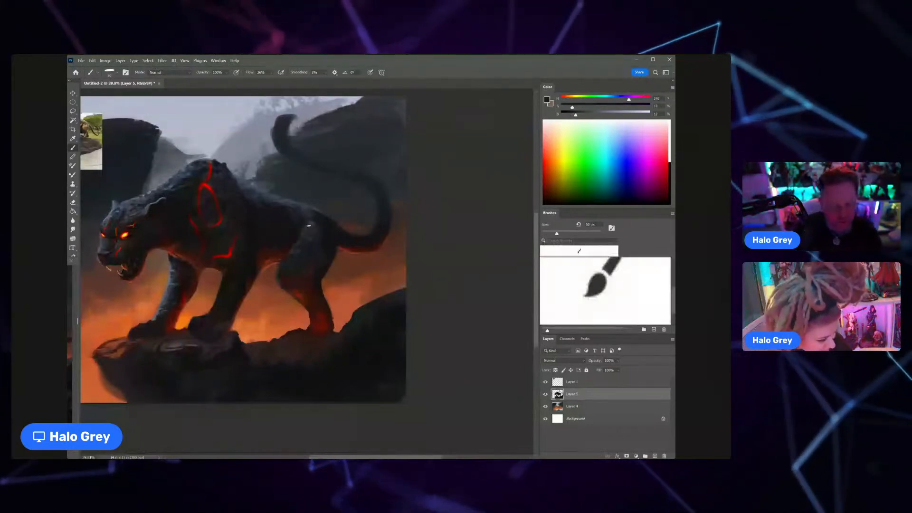
pyautogui.keyDown('alt'); pyautogui.click(308, 225); pyautogui.keyUp('alt')
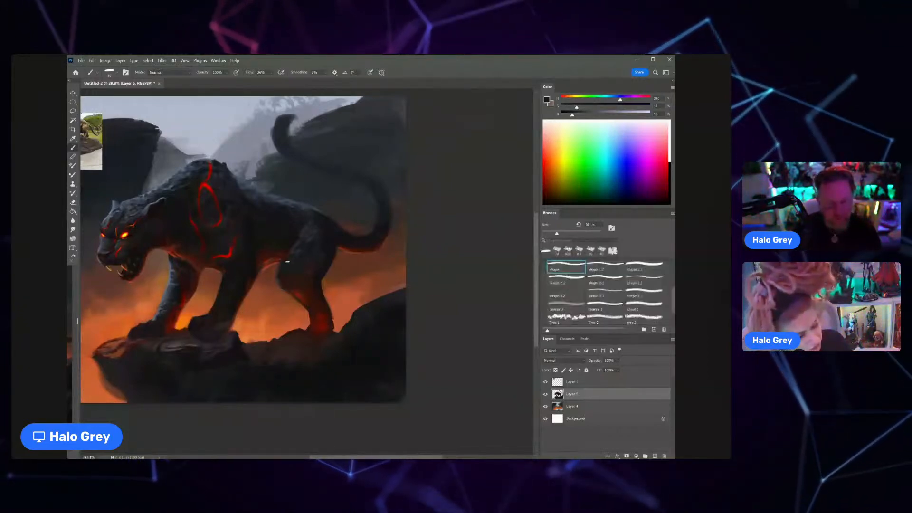
# Step: Paint fine blue-grey rim highlights along the cat's back with a small brush, blending them with a sampled darker blue
pyautogui.moveTo(284, 199); pyautogui.dragTo(251, 179)
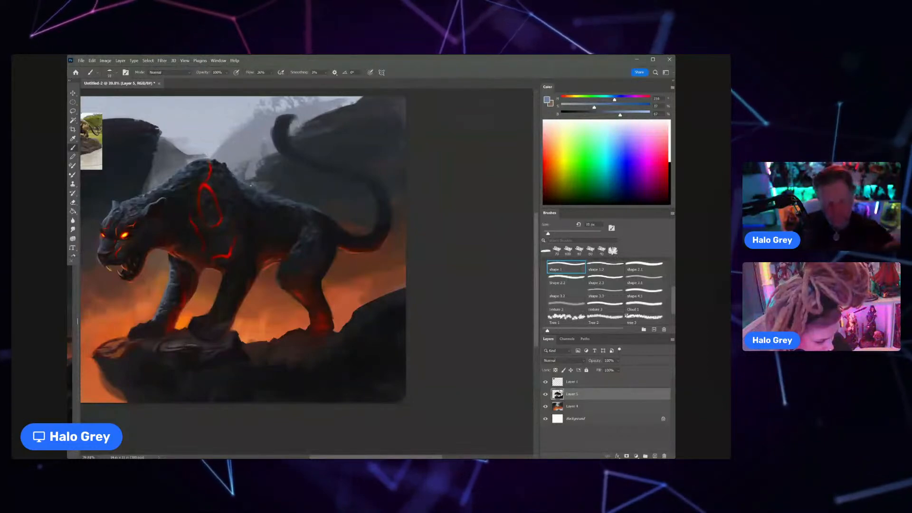
pyautogui.press('[')
pyautogui.press('[')
pyautogui.press(']')
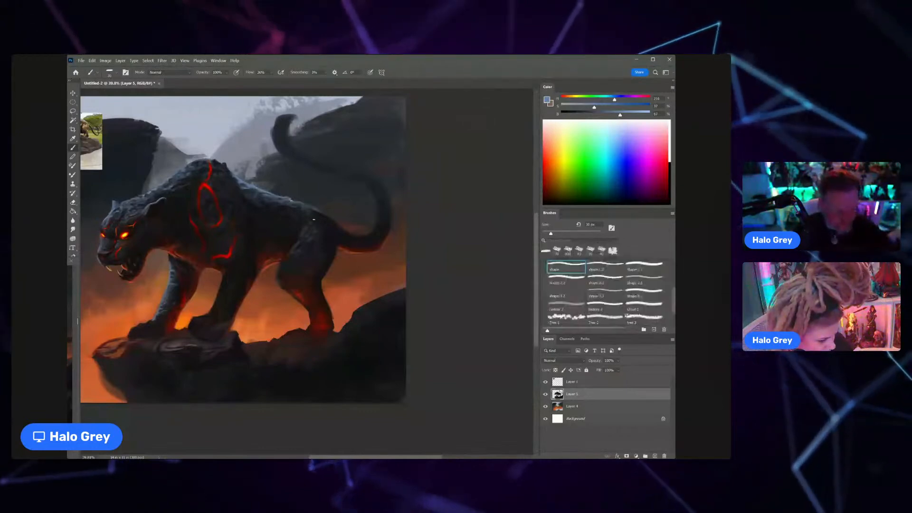
pyautogui.keyDown('alt'); pyautogui.click(257, 187); pyautogui.keyUp('alt')
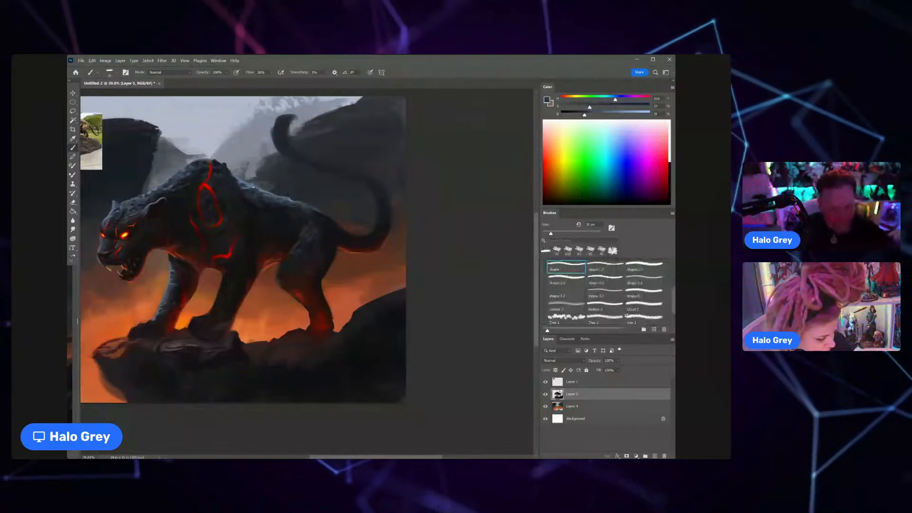
pyautogui.moveTo(248, 187); pyautogui.dragTo(245, 185)
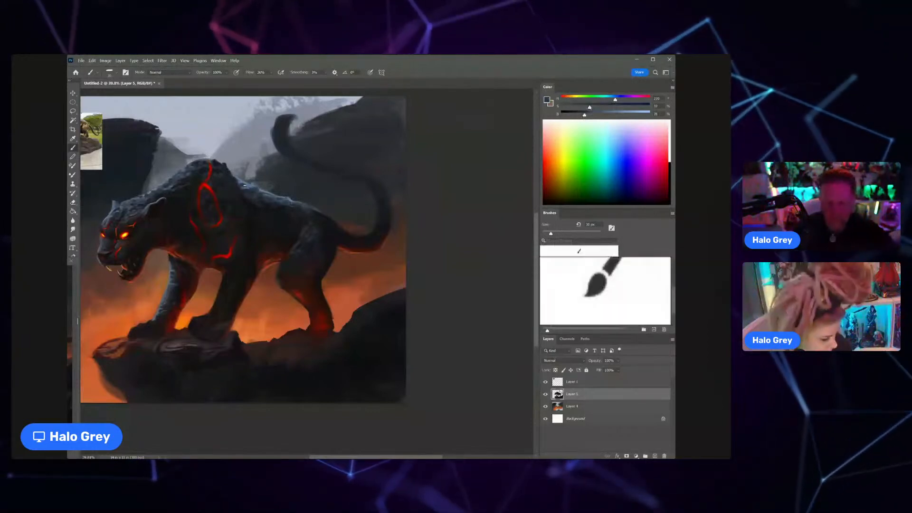
pyautogui.scroll(-1, 245, 185)
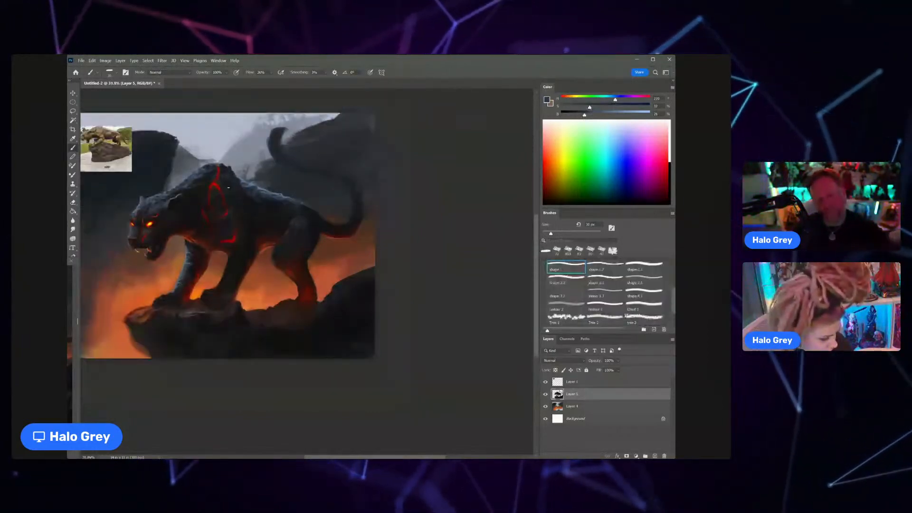
pyautogui.moveTo(238, 177); pyautogui.dragTo(249, 155)
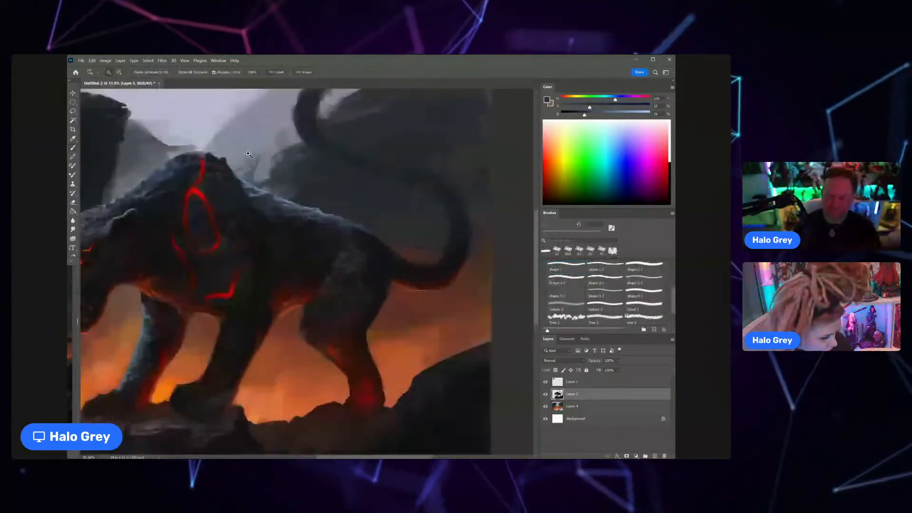
# Step: Sample a near-black tone from the cat's flank and deepen the shadows in the fur around the shoulder
pyautogui.keyDown('alt'); pyautogui.click(252, 235); pyautogui.keyUp('alt')
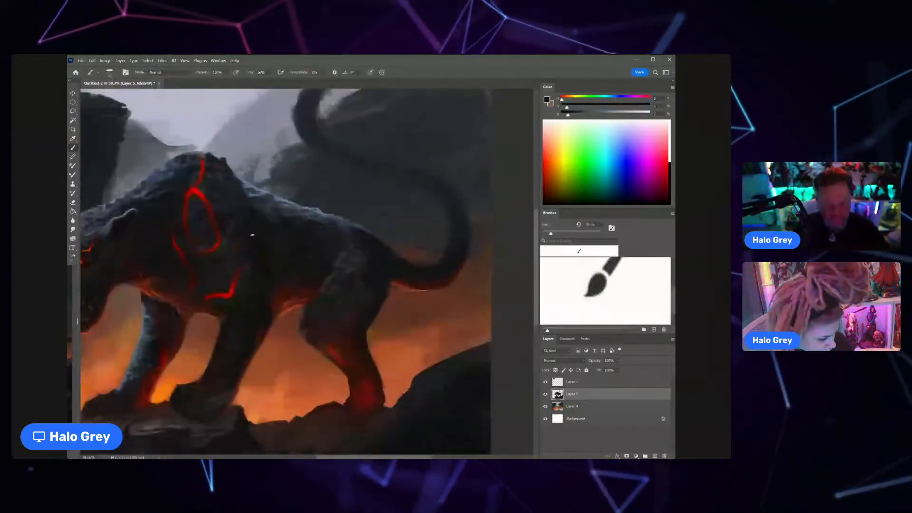
pyautogui.keyDown('alt'); pyautogui.click(232, 198); pyautogui.keyUp('alt')
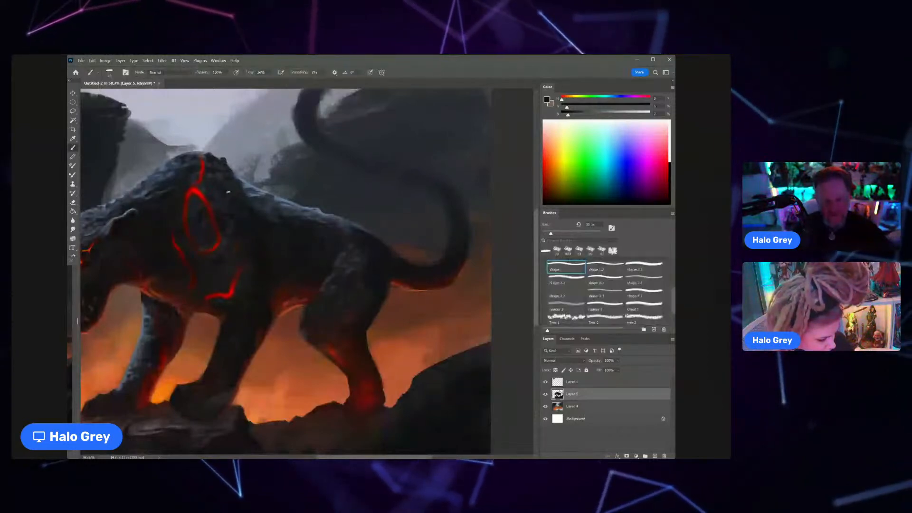
pyautogui.keyDown('alt'); pyautogui.scroll(-5, 228, 192); pyautogui.keyUp('alt')
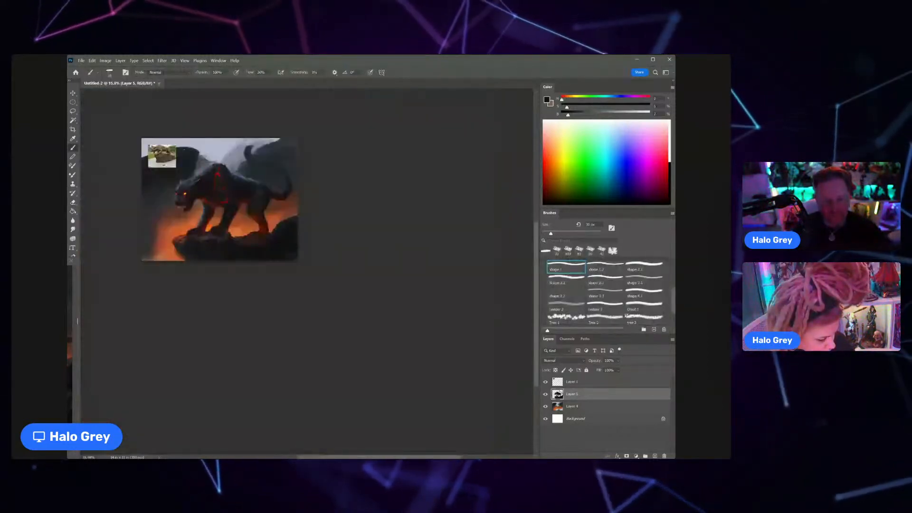
pyautogui.keyDown('alt'); pyautogui.scroll(2, 223, 180); pyautogui.keyUp('alt')
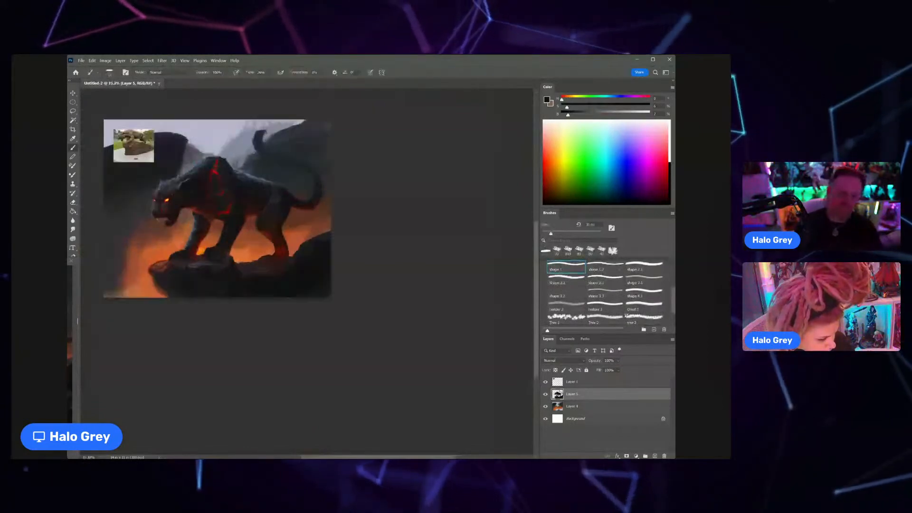
# Step: Sample dark blue-grey tones beside the oval lava marking and paint fine fur texture on the shoulder with a small brush
pyautogui.moveTo(226, 182); pyautogui.dragTo(257, 155)
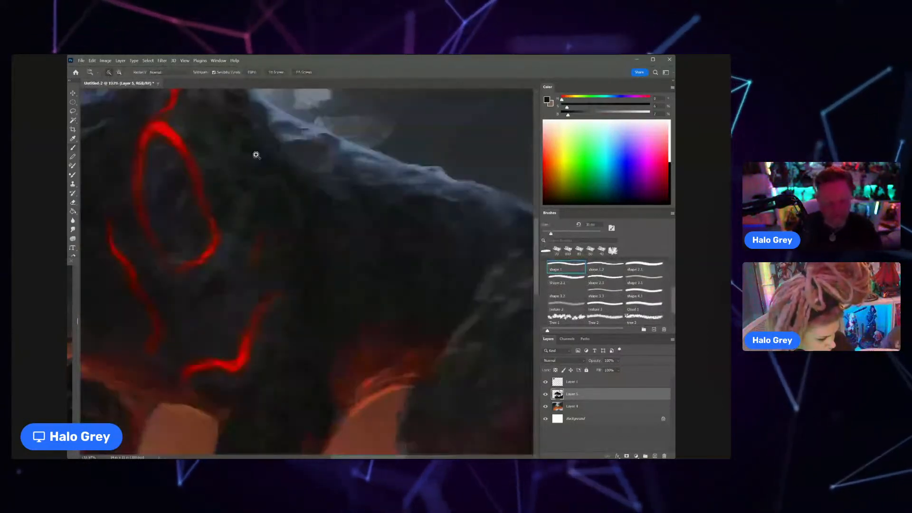
pyautogui.keyDown('alt'); pyautogui.click(233, 241); pyautogui.keyUp('alt')
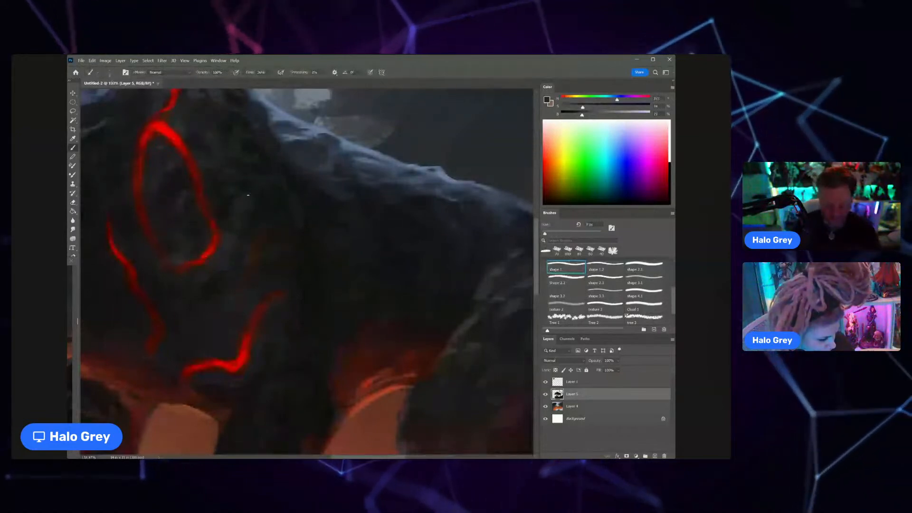
pyautogui.press(']')
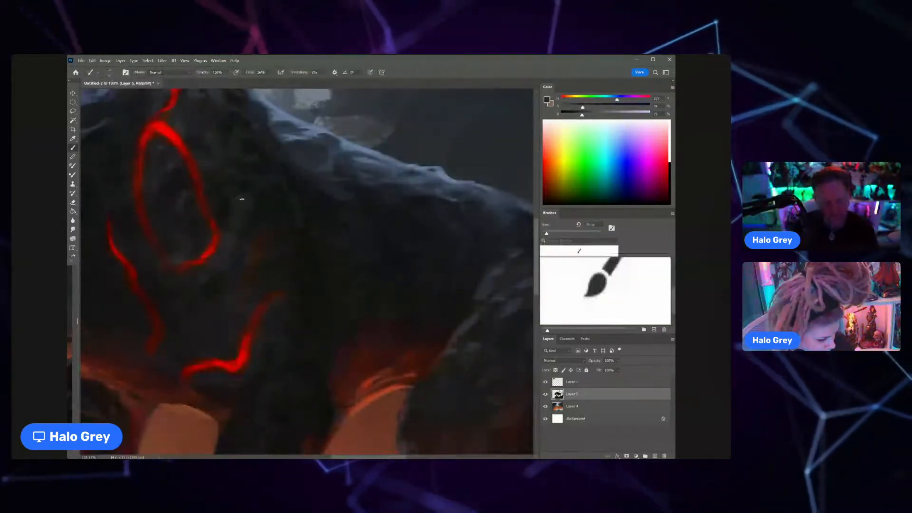
pyautogui.scroll(-5, 229, 187)
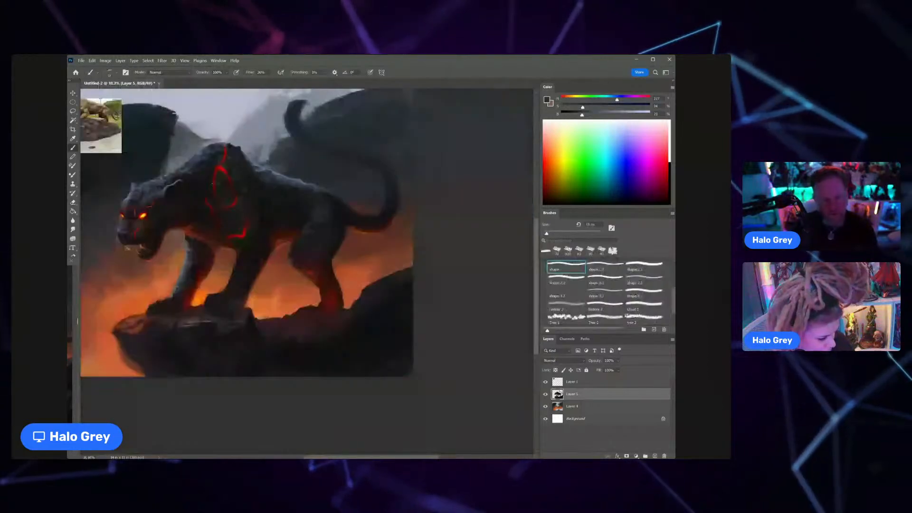
pyautogui.scroll(2, 213, 183)
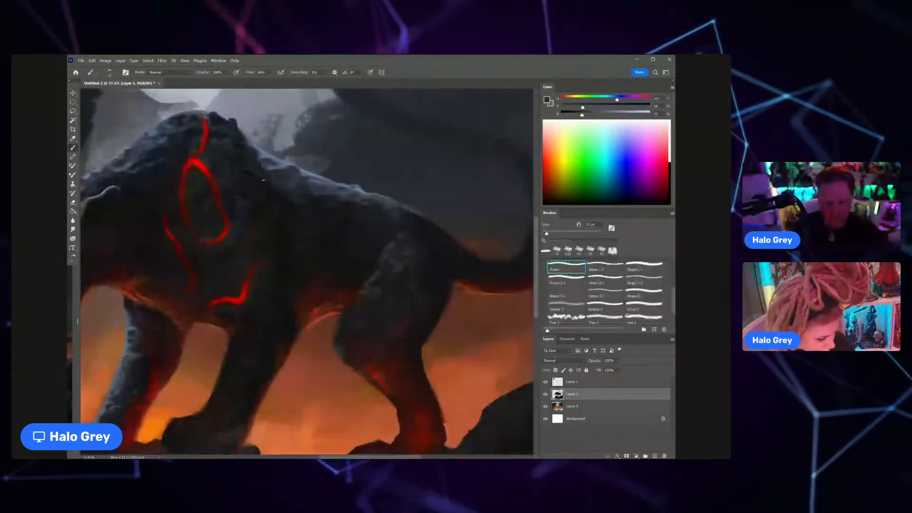
# Step: Sample the blue-grey rim light from the back and dab small fur highlights onto the shoulder hump
pyautogui.keyDown('alt'); pyautogui.click(259, 157); pyautogui.keyUp('alt')
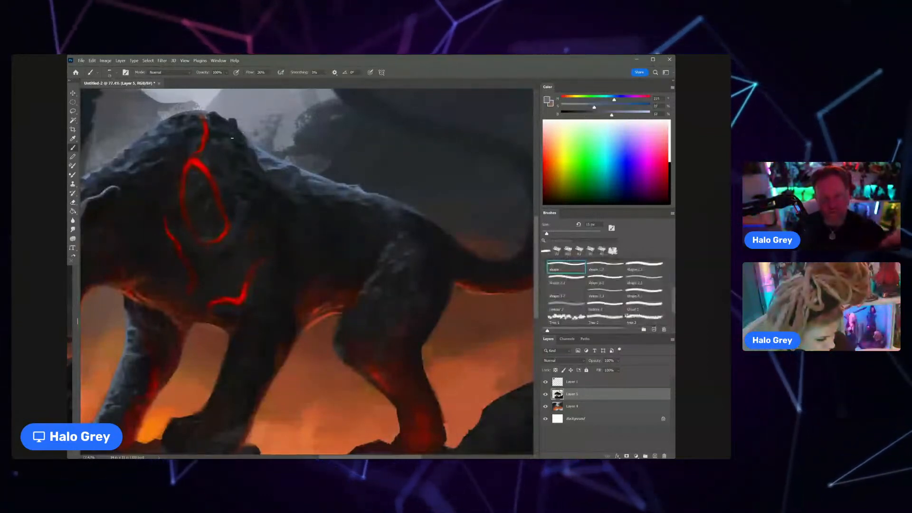
pyautogui.moveTo(236, 151); pyautogui.dragTo(241, 152)
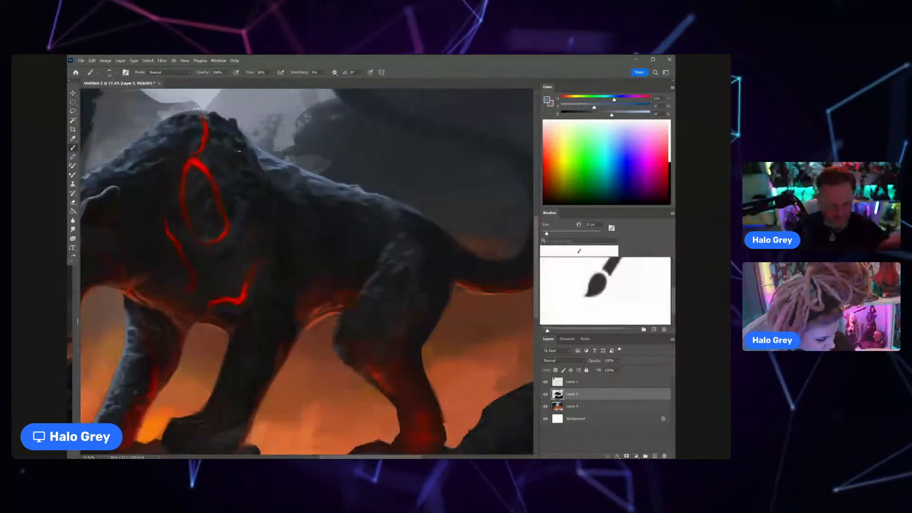
pyautogui.scroll(-10, 250, 171)
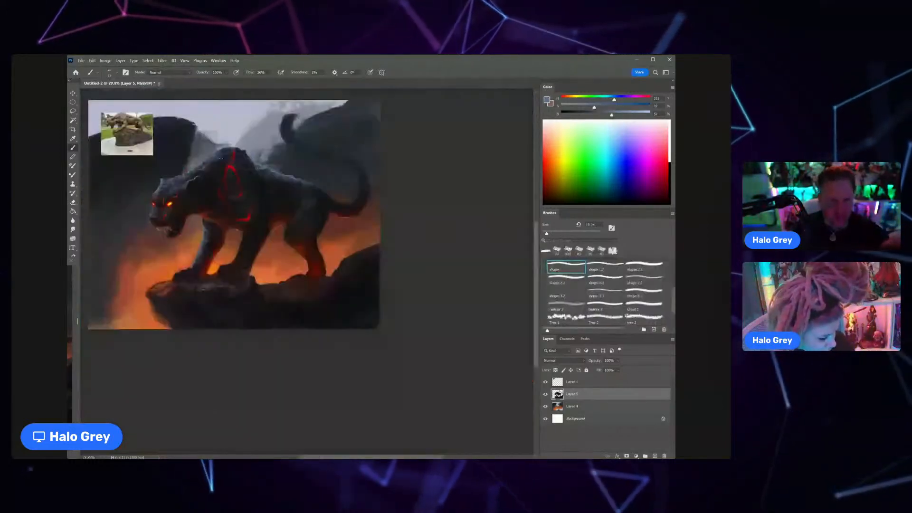
# Step: Extend the small blue-grey fur tufts down the shoulder and along the upper back, sampling a slightly darker blue to blend
pyautogui.press('z')
pyautogui.moveTo(259, 186); pyautogui.dragTo(328, 174)
pyautogui.press('b')
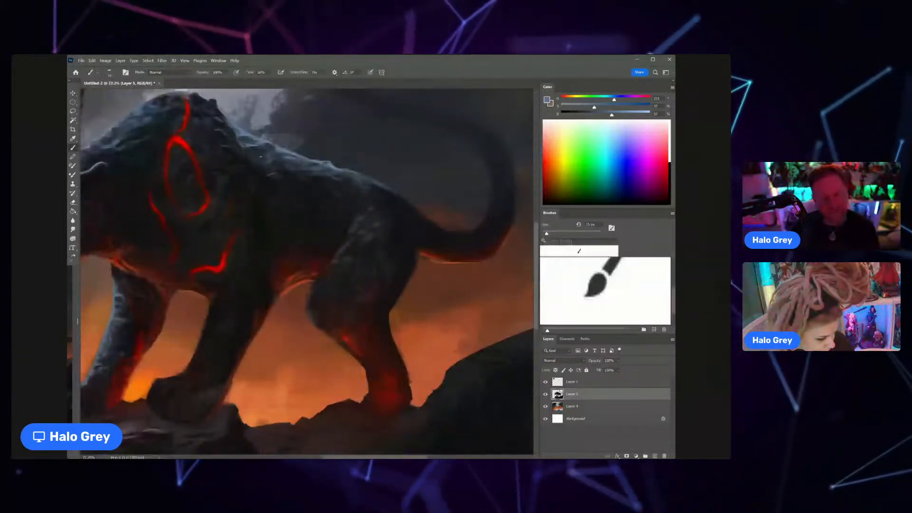
pyautogui.press('z')
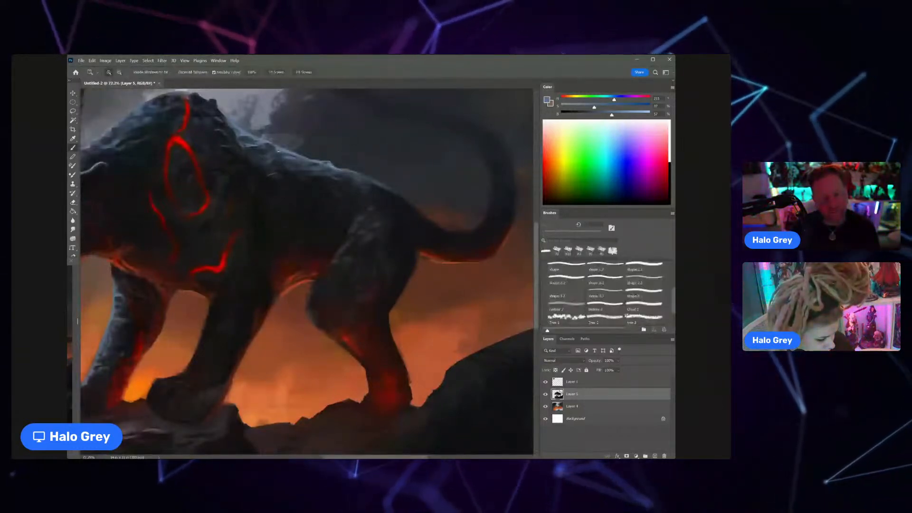
pyautogui.moveTo(276, 154)
pyautogui.mouseDown()
pyautogui.moveTo(241, 162)
pyautogui.moveTo(293, 156)
pyautogui.mouseUp()
pyautogui.keyDown('alt'); pyautogui.click(262, 147); pyautogui.keyUp('alt')
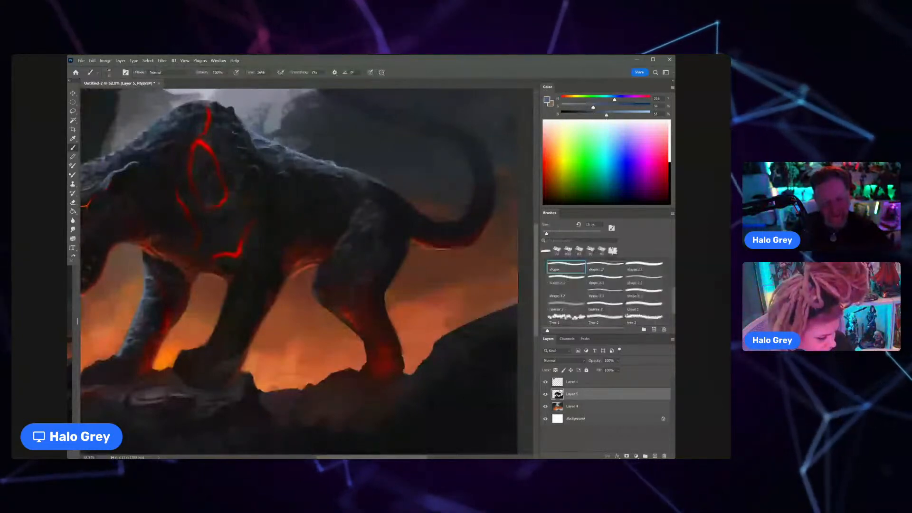
# Step: Sample the marking's red, shift to a yellow-orange, and paint a hot glowing core where the oval marking meets the upper line
pyautogui.moveTo(231, 121)
pyautogui.mouseDown()
pyautogui.moveTo(208, 117)
pyautogui.moveTo(239, 116)
pyautogui.mouseUp()
pyautogui.keyDown('alt'); pyautogui.click(211, 137); pyautogui.keyUp('alt')
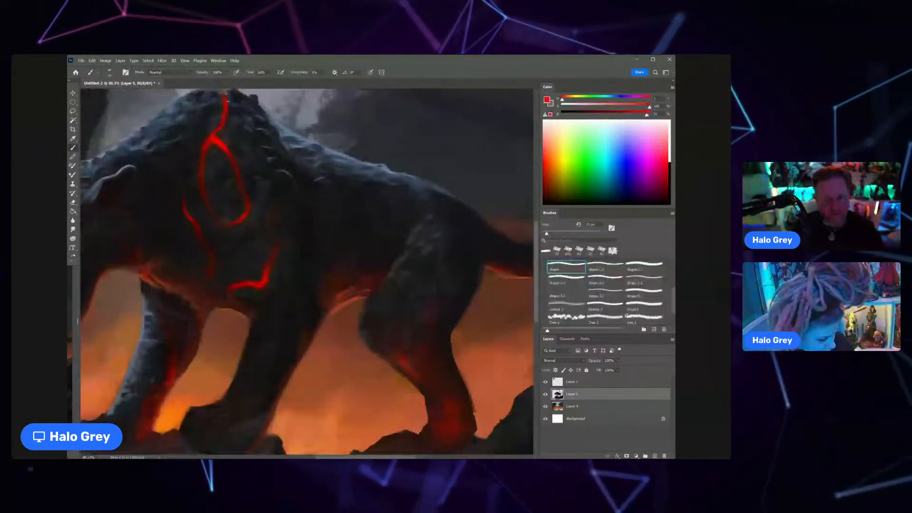
pyautogui.keyDown('alt'); pyautogui.click(210, 137); pyautogui.keyUp('alt')
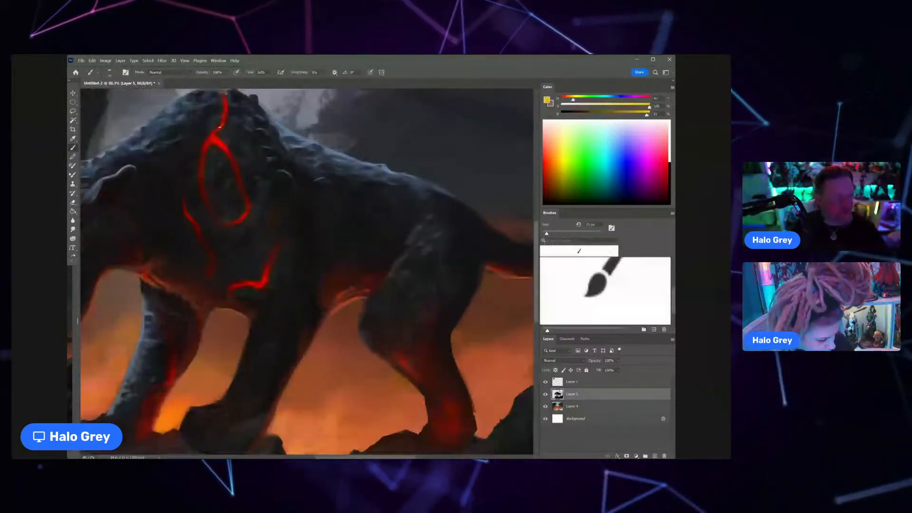
pyautogui.moveTo(212, 138); pyautogui.dragTo(221, 145)
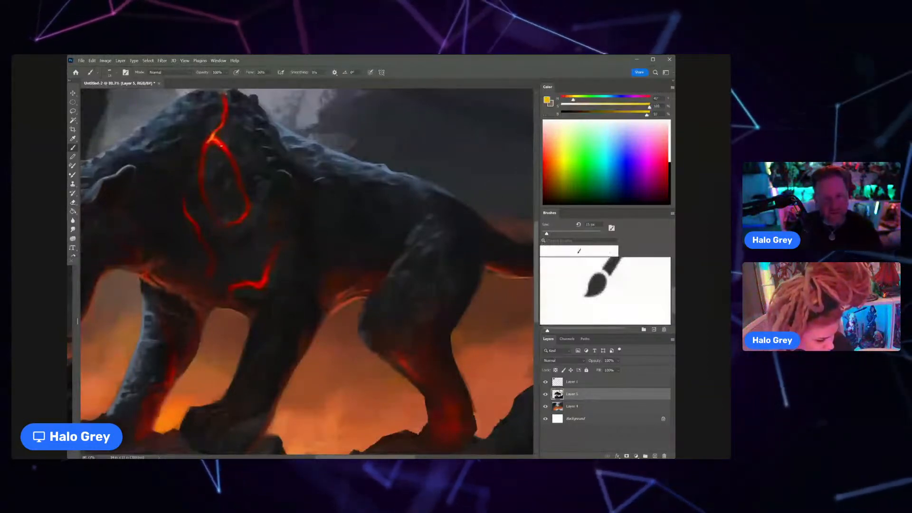
pyautogui.scroll(-5, 185, 181)
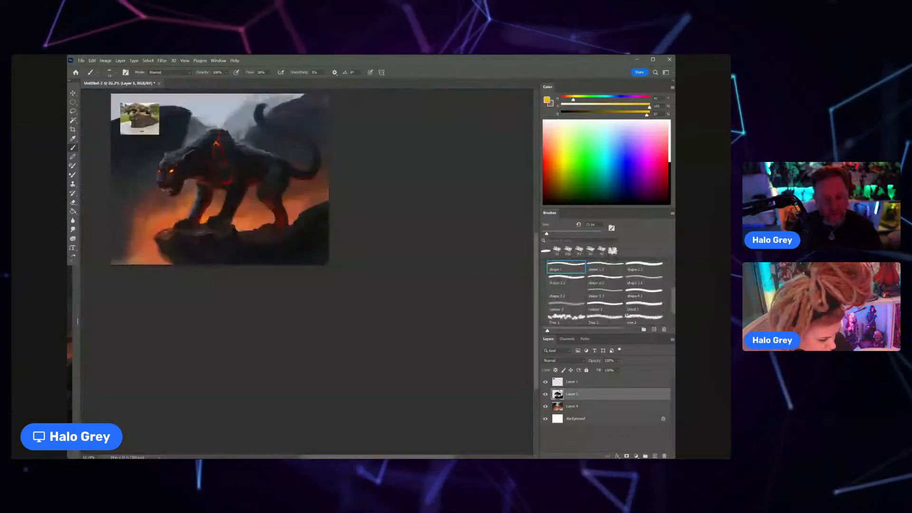
# Step: Reshape the oval marking's rear edge with an inward notch, using sampled red and the surrounding dark fur tone
pyautogui.press('z')
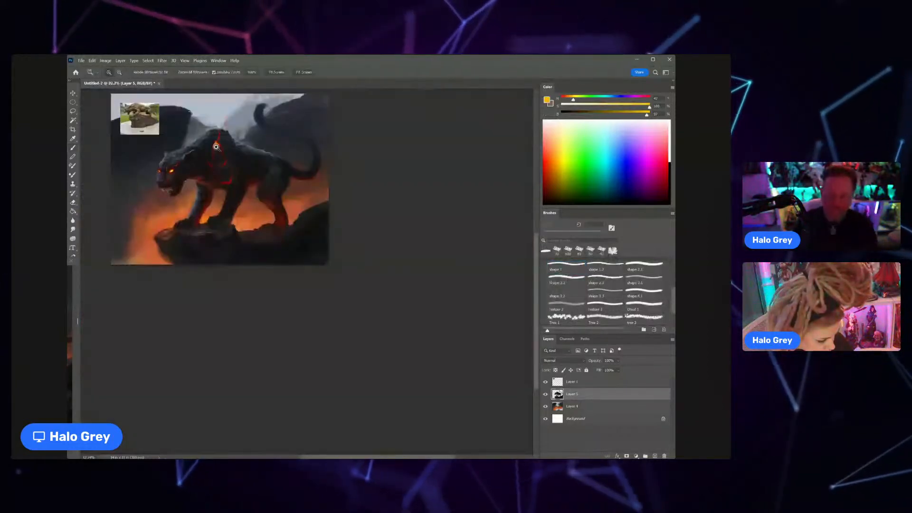
pyautogui.keyDown('alt'); pyautogui.click(218, 141); pyautogui.keyUp('alt')
pyautogui.moveTo(216, 147)
pyautogui.mouseDown()
pyautogui.moveTo(262, 146)
pyautogui.moveTo(220, 174)
pyautogui.mouseUp()
pyautogui.press(']')
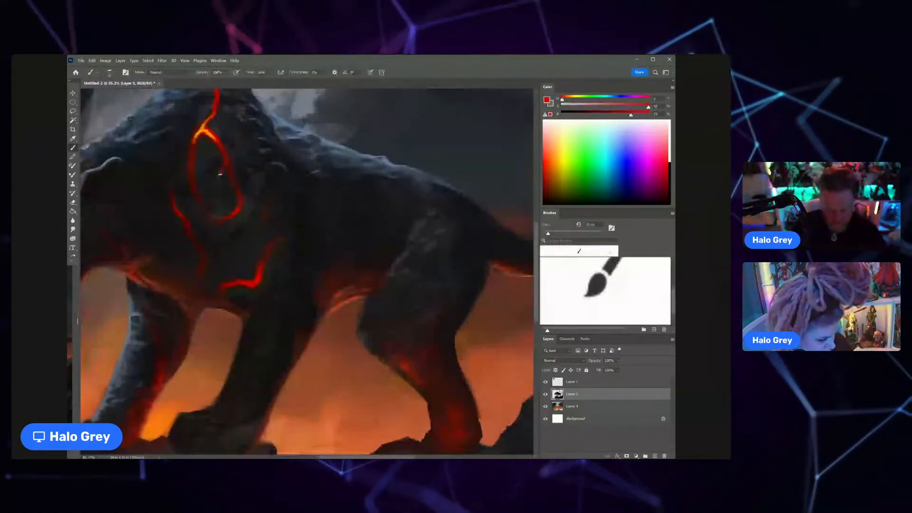
pyautogui.keyDown('alt'); pyautogui.click(221, 172); pyautogui.keyUp('alt')
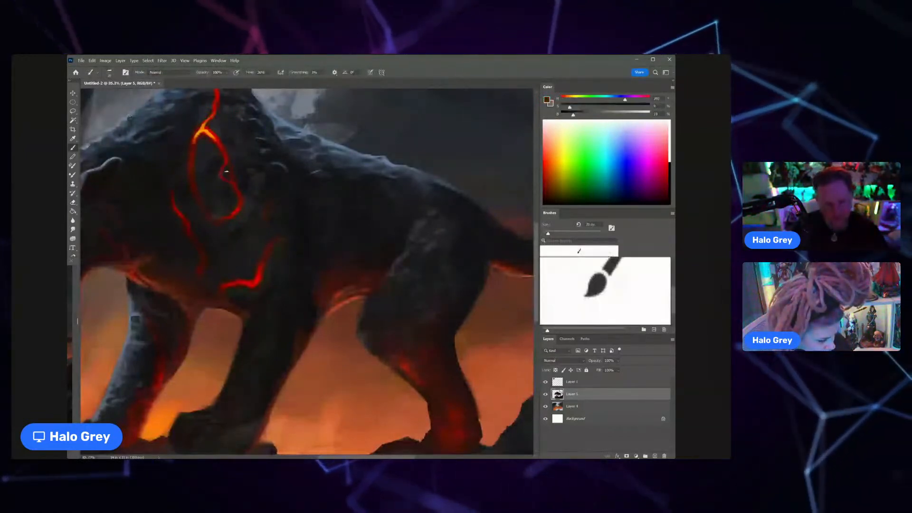
pyautogui.keyDown('alt'); pyautogui.click(247, 167); pyautogui.keyUp('alt')
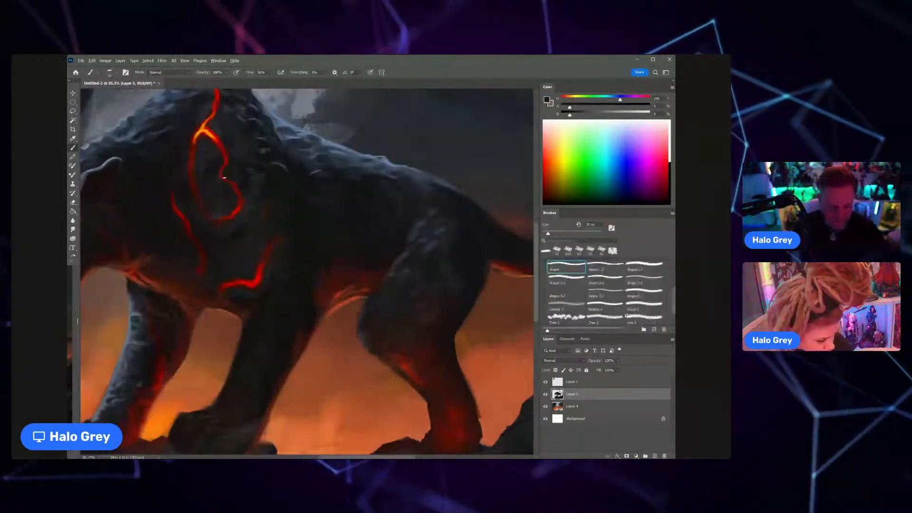
# Step: Refine the fur around the oval marking's lower curve with sampled dark blue-grey tones, then enlarge the brush
pyautogui.keyDown('alt'); pyautogui.click(234, 205); pyautogui.keyUp('alt')
pyautogui.moveTo(241, 191)
pyautogui.mouseDown()
pyautogui.moveTo(202, 191)
pyautogui.moveTo(240, 190)
pyautogui.mouseUp()
pyautogui.keyDown('alt'); pyautogui.click(270, 156); pyautogui.keyUp('alt')
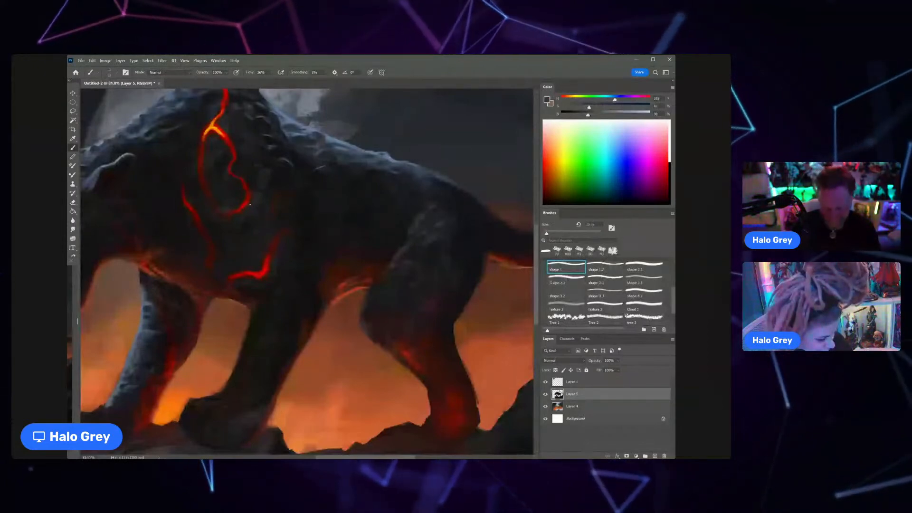
pyautogui.press(']')
pyautogui.press(']')
pyautogui.press(']')
pyautogui.press(']')
pyautogui.press(']')
pyautogui.press(']')
pyautogui.press(']')
pyautogui.press(']')
pyautogui.press(']')
pyautogui.press(']')
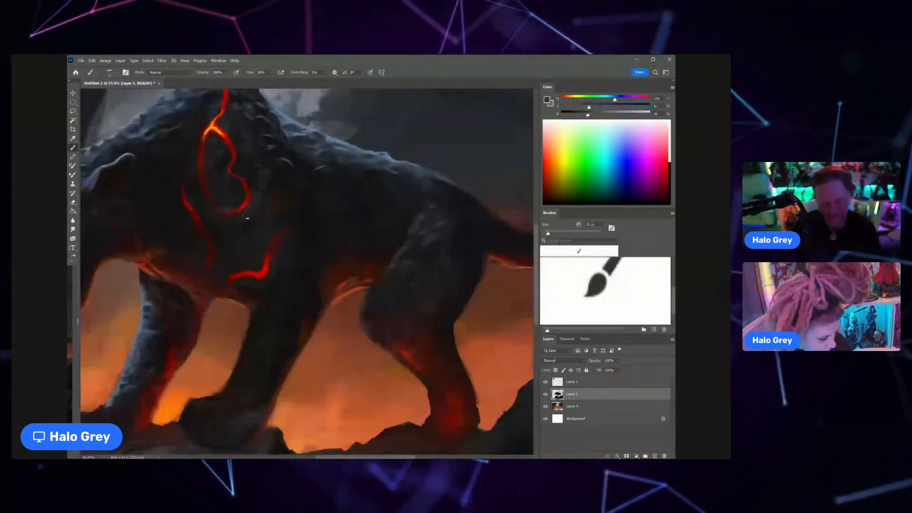
# Step: Sample a dark red near the chest markings and brush a subtle glow into the surrounding neck and chest fur
pyautogui.scroll(-3, 247, 218)
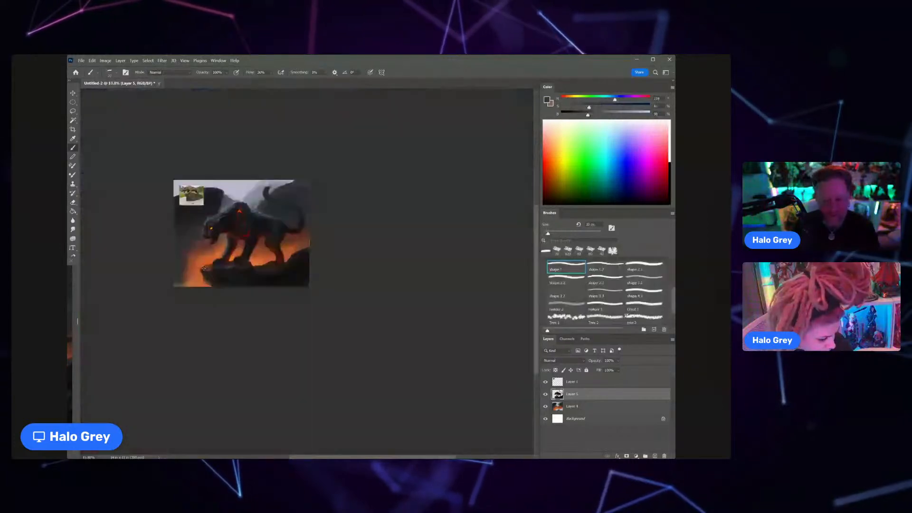
pyautogui.press('z')
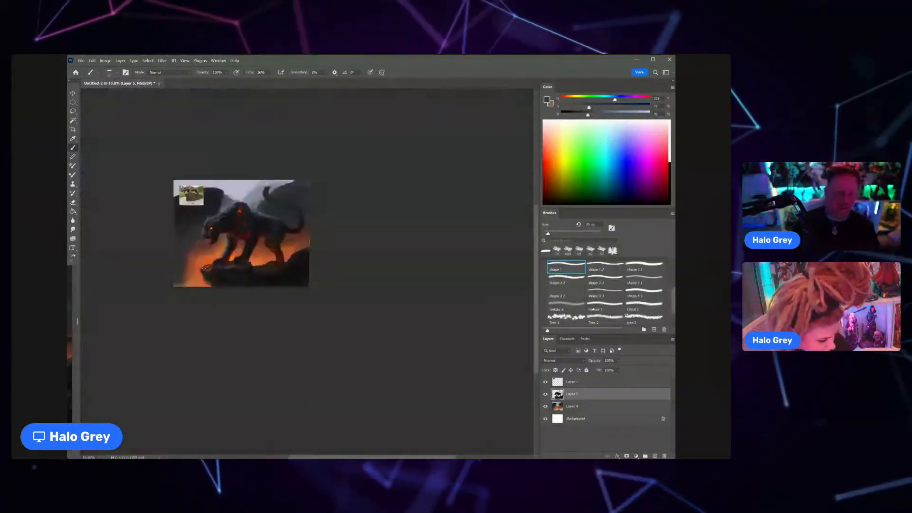
pyautogui.click(255, 199)
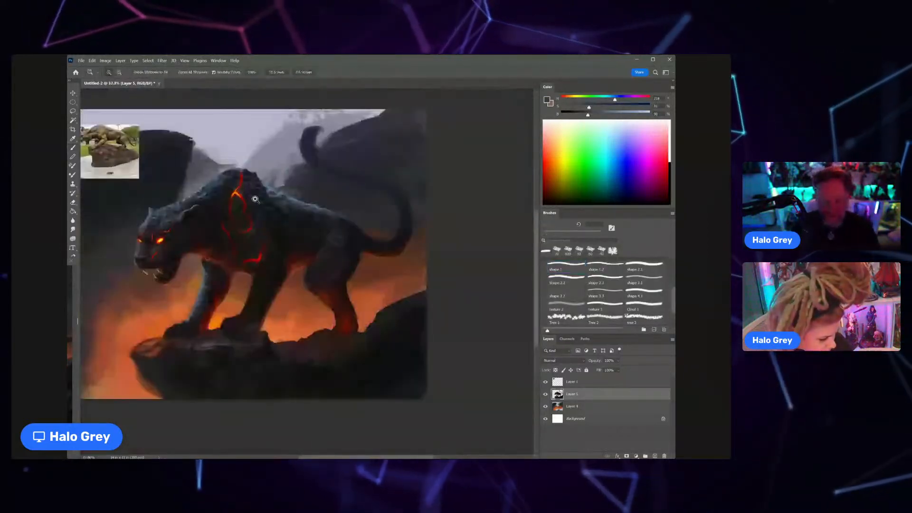
pyautogui.moveTo(255, 200); pyautogui.dragTo(280, 200)
pyautogui.keyDown('alt'); pyautogui.click(227, 238); pyautogui.keyUp('alt')
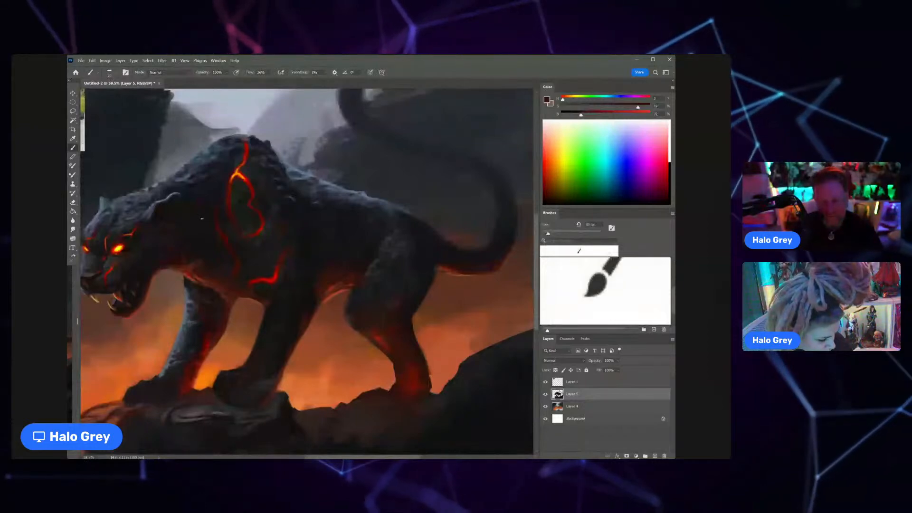
pyautogui.scroll(-5, 202, 219)
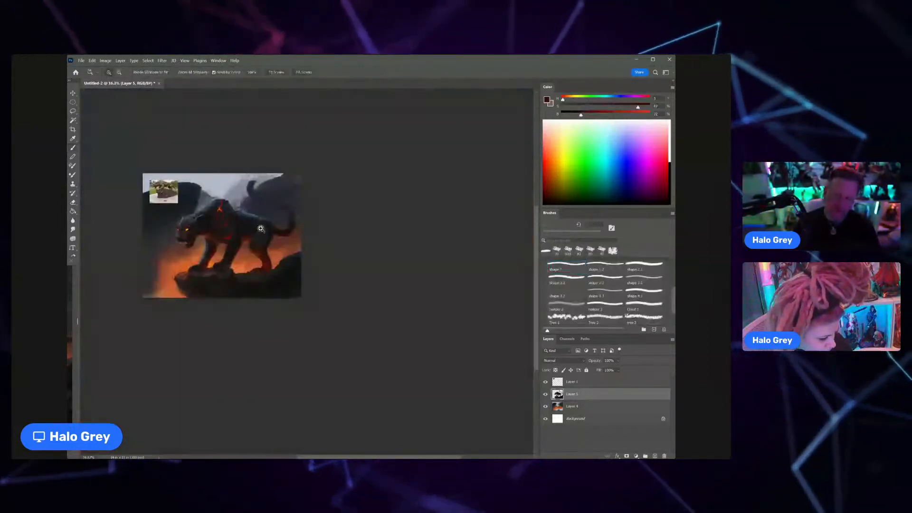
pyautogui.scroll(5, 268, 224)
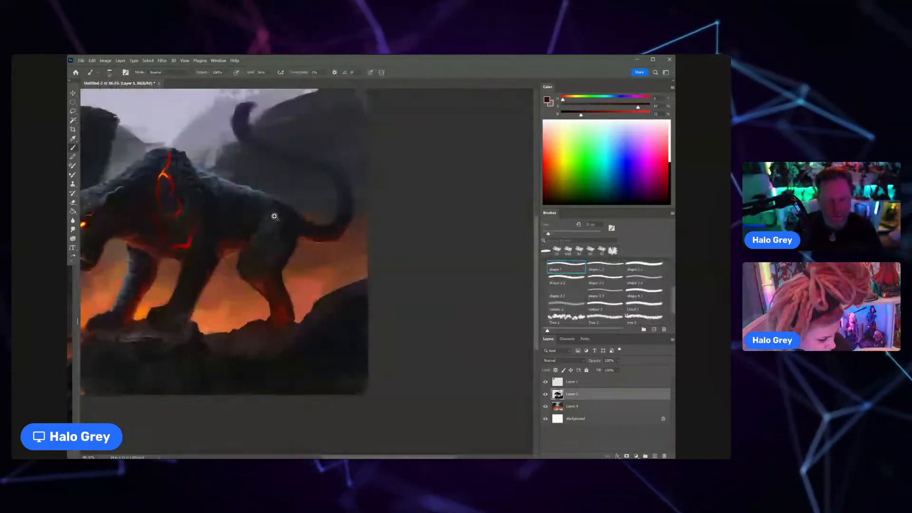
# Step: Sample a near-black tone and darken the fur beneath the lower chest marking
pyautogui.moveTo(275, 217); pyautogui.dragTo(332, 216)
pyautogui.keyDown('alt'); pyautogui.click(203, 214); pyautogui.keyUp('alt')
pyautogui.keyDown('alt'); pyautogui.click(196, 264); pyautogui.keyUp('alt')
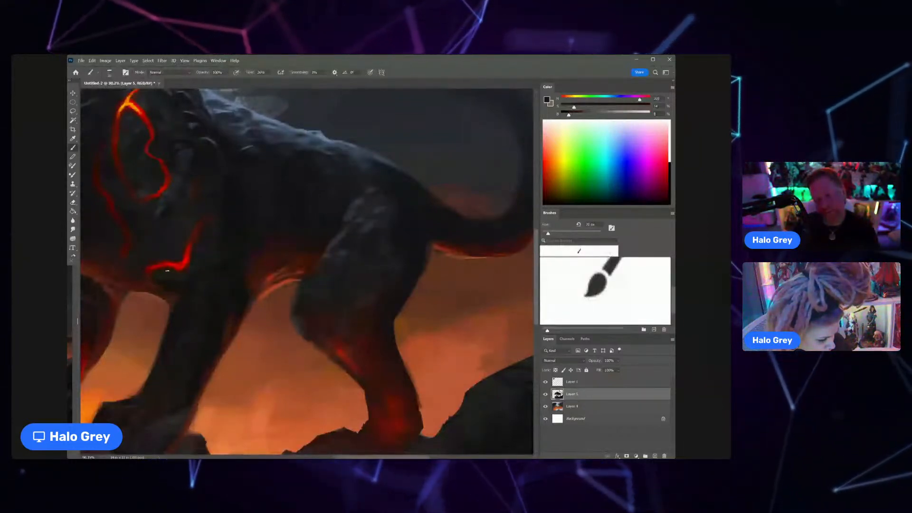
pyautogui.moveTo(182, 278); pyautogui.dragTo(153, 299)
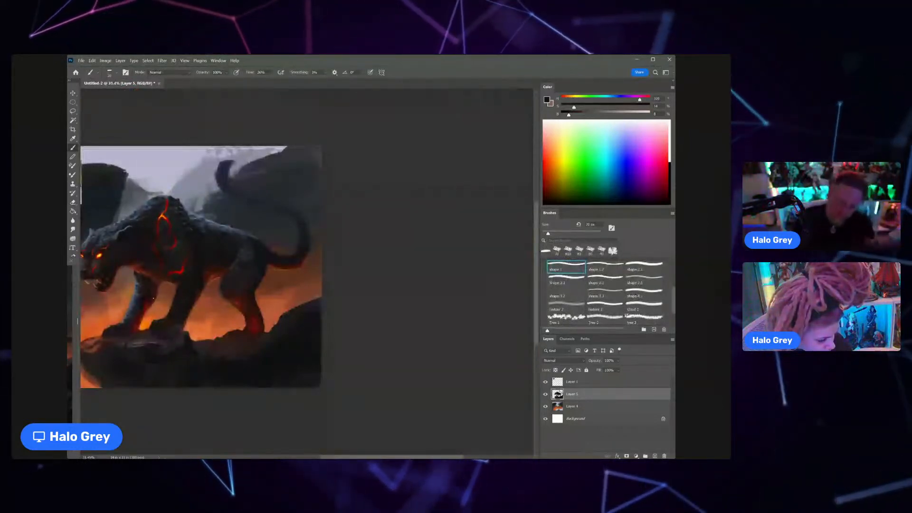
# Step: Paint a faint deep-red glow down the cat's near foreleg with a larger brush
pyautogui.moveTo(178, 273); pyautogui.dragTo(200, 313)
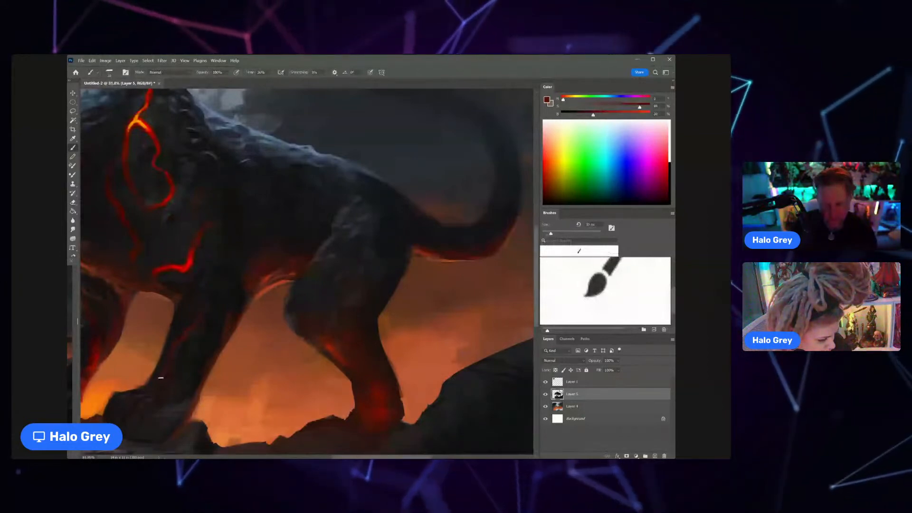
pyautogui.moveTo(278, 288); pyautogui.dragTo(256, 289)
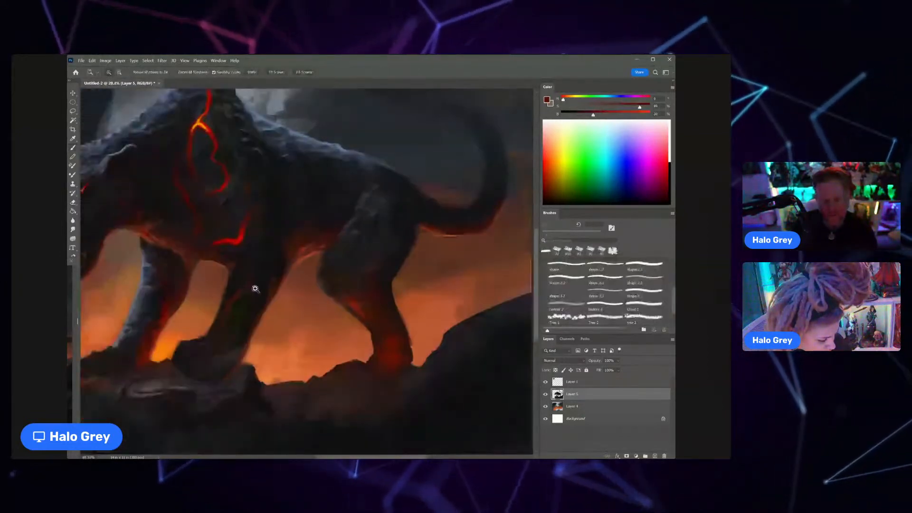
# Step: Sample dark tones from the near foreleg and brush over its lower part and paw to soften the red glow
pyautogui.press('b')
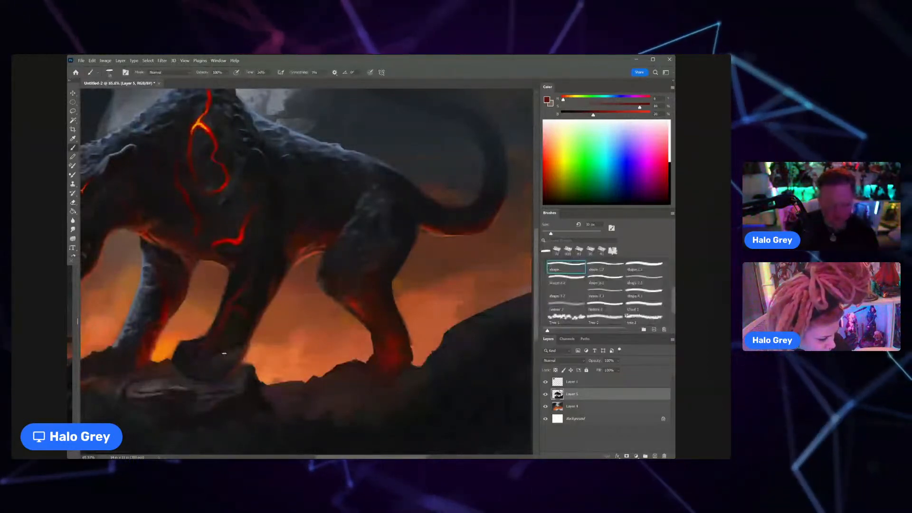
pyautogui.keyDown('alt'); pyautogui.click(242, 348); pyautogui.keyUp('alt')
pyautogui.keyDown('alt'); pyautogui.click(270, 299); pyautogui.keyUp('alt')
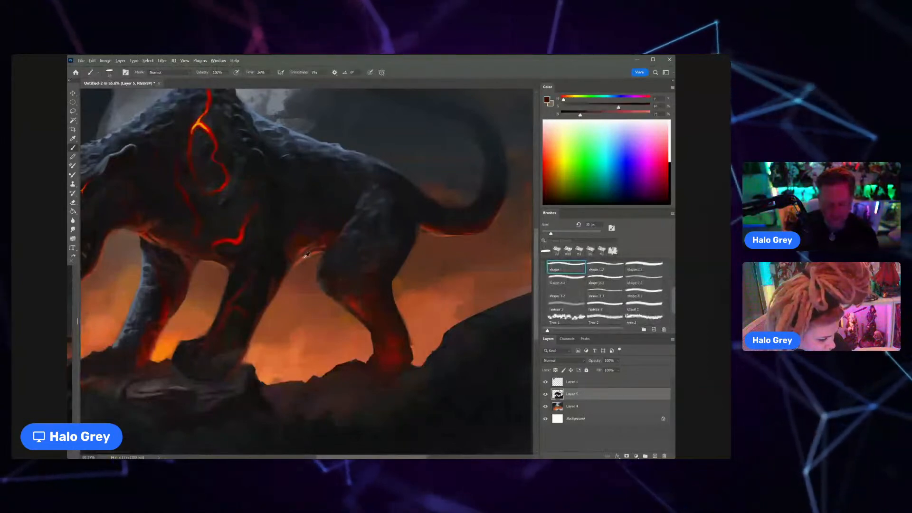
pyautogui.keyDown('alt'); pyautogui.click(270, 299); pyautogui.keyUp('alt')
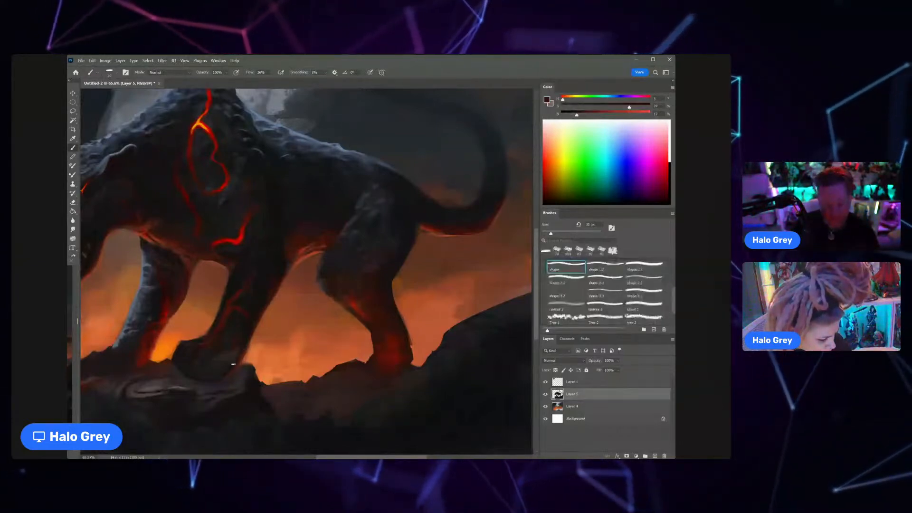
pyautogui.keyDown('alt'); pyautogui.click(233, 328); pyautogui.keyUp('alt')
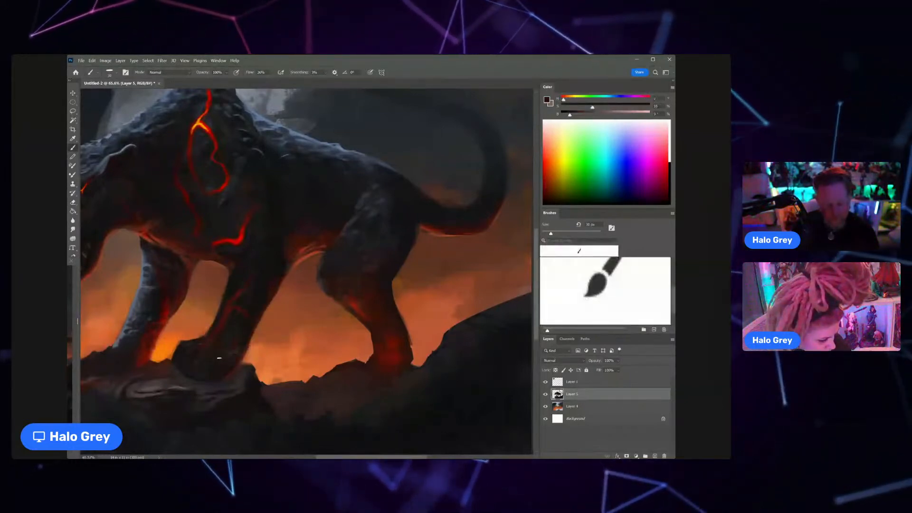
pyautogui.scroll(-3, 219, 357)
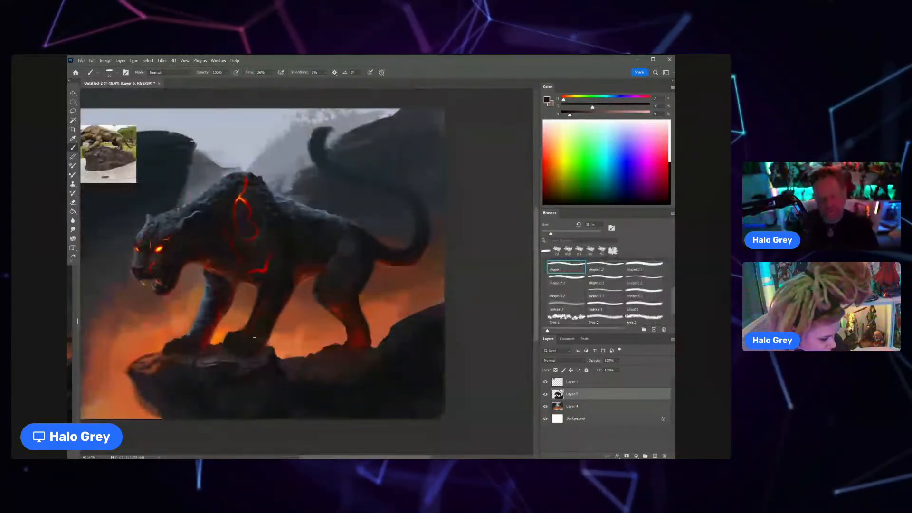
# Step: Shade the chest and shoulder fur around the oval marking with a larger brush and sampled dark blue-grey, shifting its hue toward cyan
pyautogui.scroll(2, 260, 243)
pyautogui.keyDown('alt'); pyautogui.click(257, 245); pyautogui.keyUp('alt')
pyautogui.press(']')
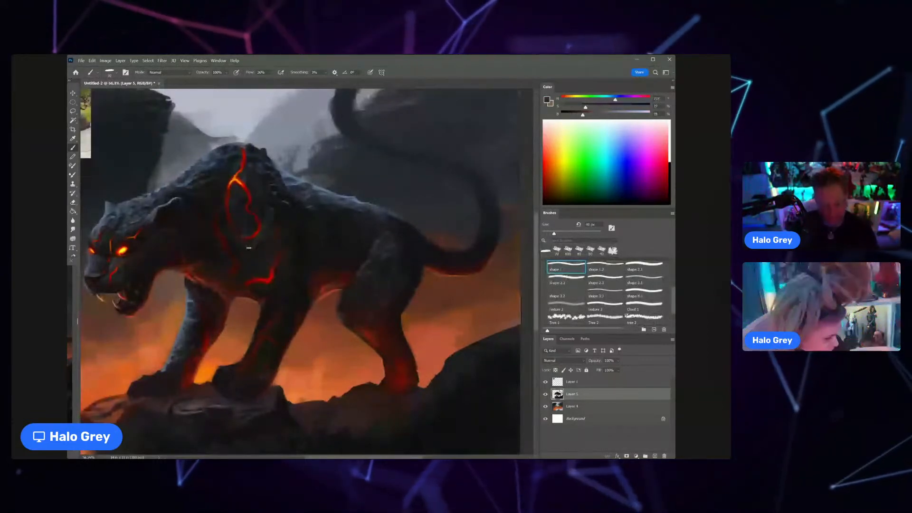
pyautogui.moveTo(616, 100); pyautogui.dragTo(597, 100)
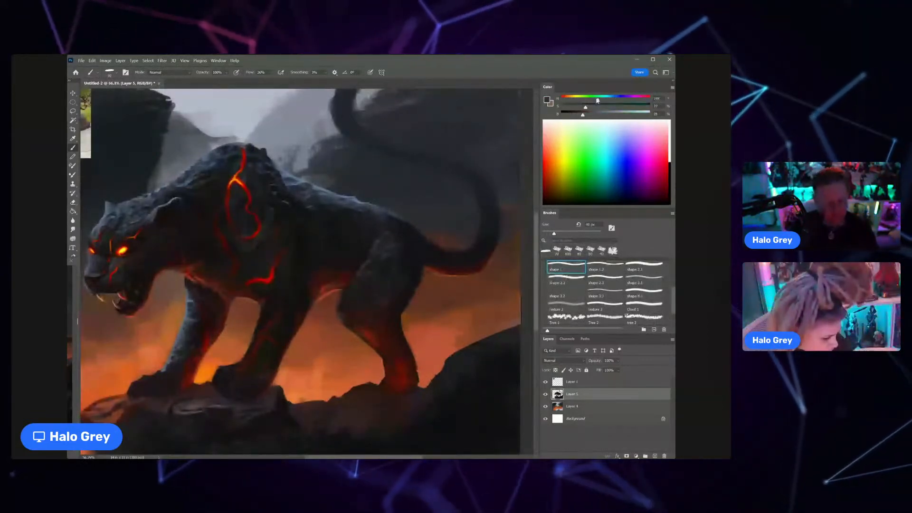
pyautogui.keyDown('alt'); pyautogui.click(267, 248); pyautogui.keyUp('alt')
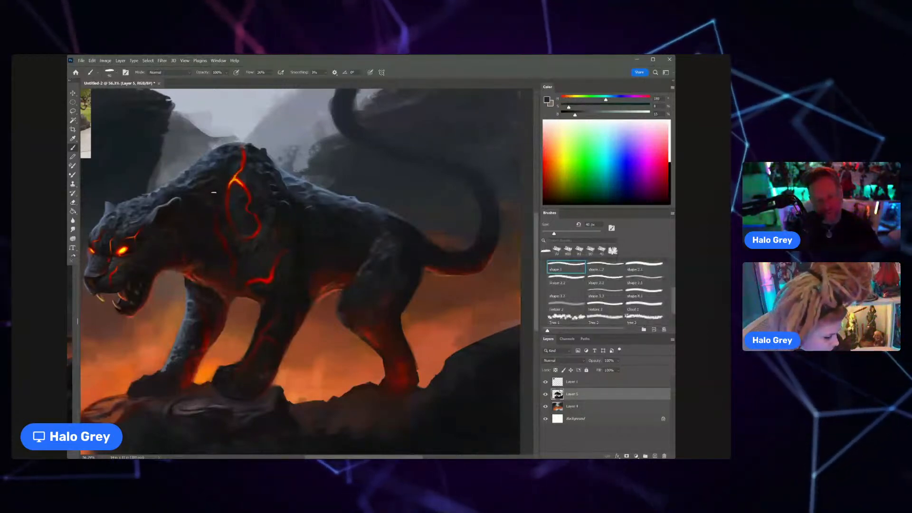
pyautogui.keyDown('alt'); pyautogui.click(204, 234); pyautogui.keyUp('alt')
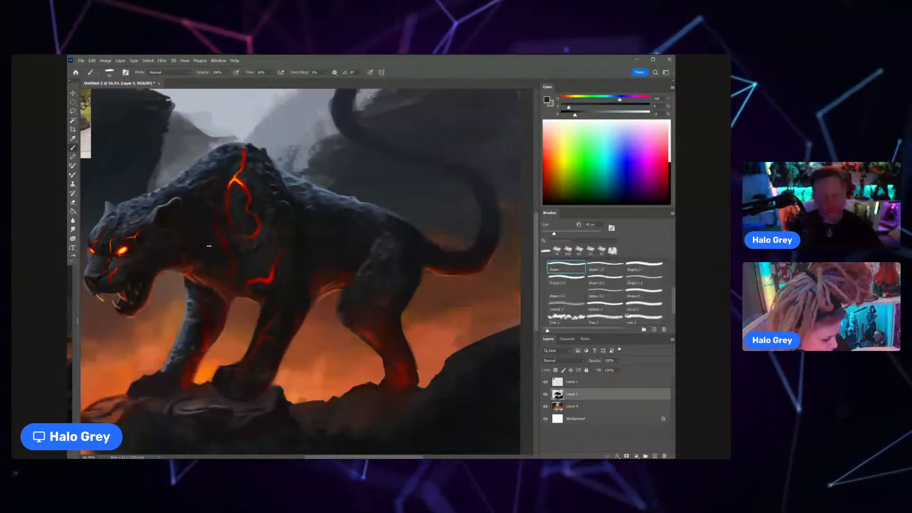
pyautogui.moveTo(219, 241); pyautogui.dragTo(171, 243)
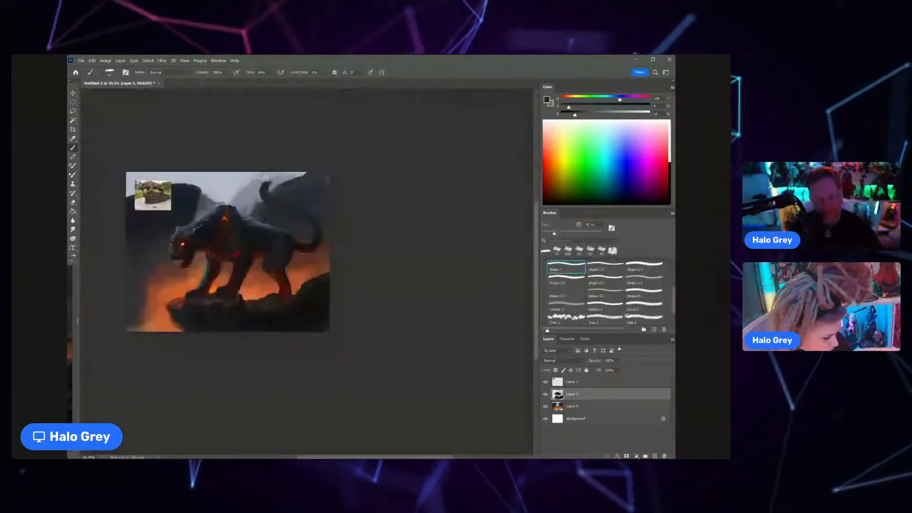
# Step: Sample near-black tones and darken the fur along the cat's flank below the back ridge
pyautogui.moveTo(246, 234); pyautogui.dragTo(274, 225)
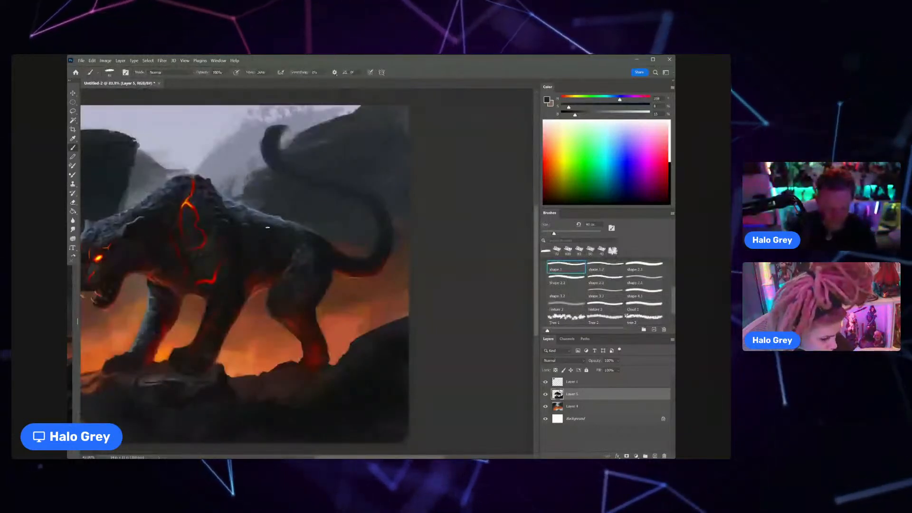
pyautogui.keyDown('alt'); pyautogui.click(266, 232); pyautogui.keyUp('alt')
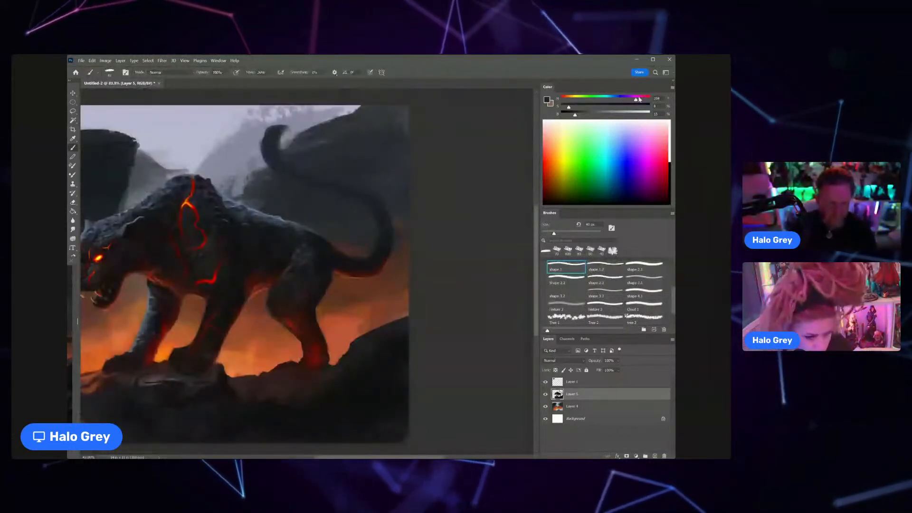
pyautogui.keyDown('alt'); pyautogui.click(283, 231); pyautogui.keyUp('alt')
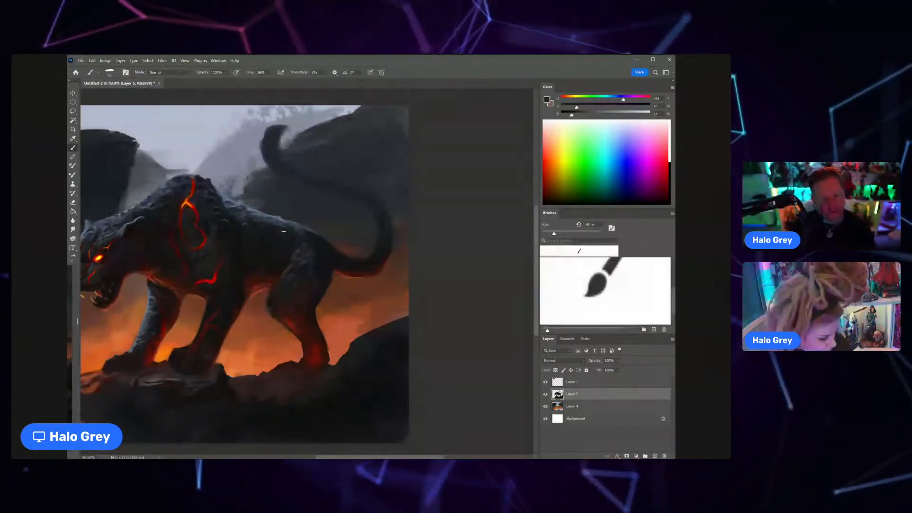
pyautogui.press('z')
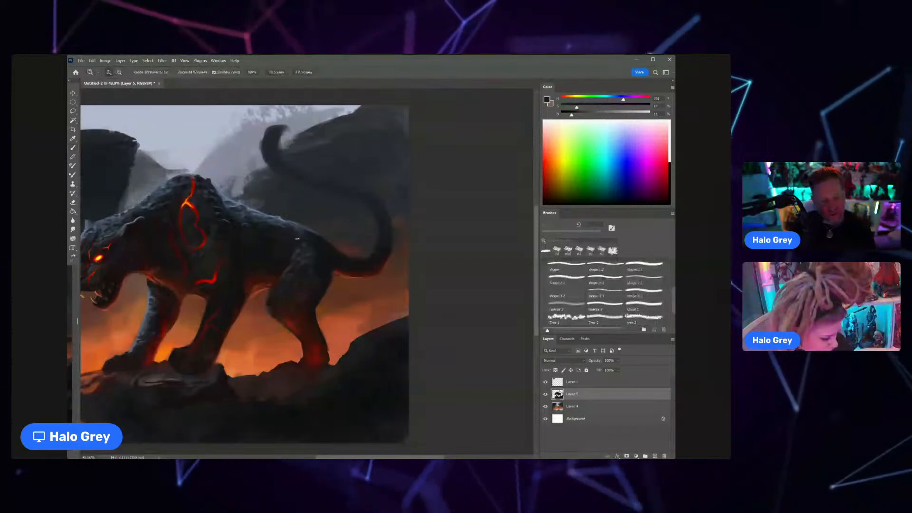
pyautogui.moveTo(296, 238)
pyautogui.mouseDown()
pyautogui.moveTo(261, 249)
pyautogui.moveTo(316, 232)
pyautogui.mouseUp()
pyautogui.press('z')
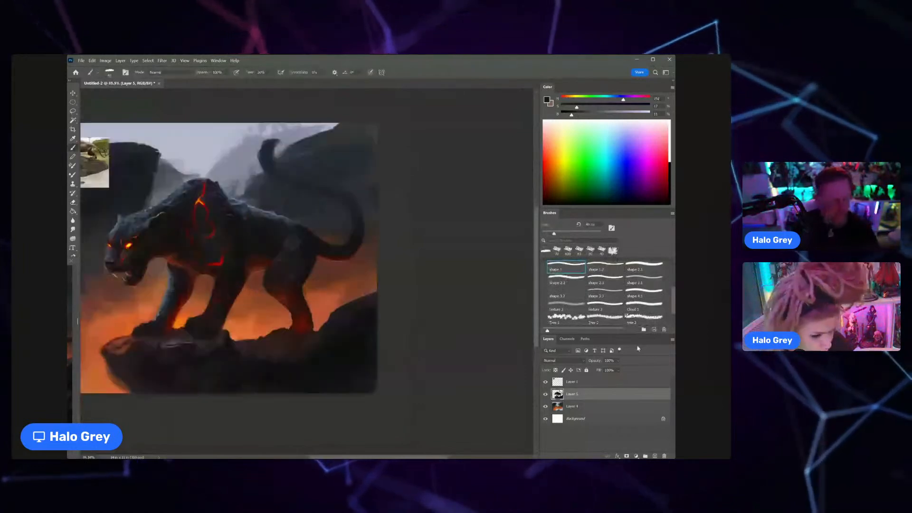
# Step: Add a new layer directly beneath the cat's layer and enlarge the brush
pyautogui.keyDown('ctrl'); pyautogui.click(655, 456); pyautogui.keyUp('ctrl')
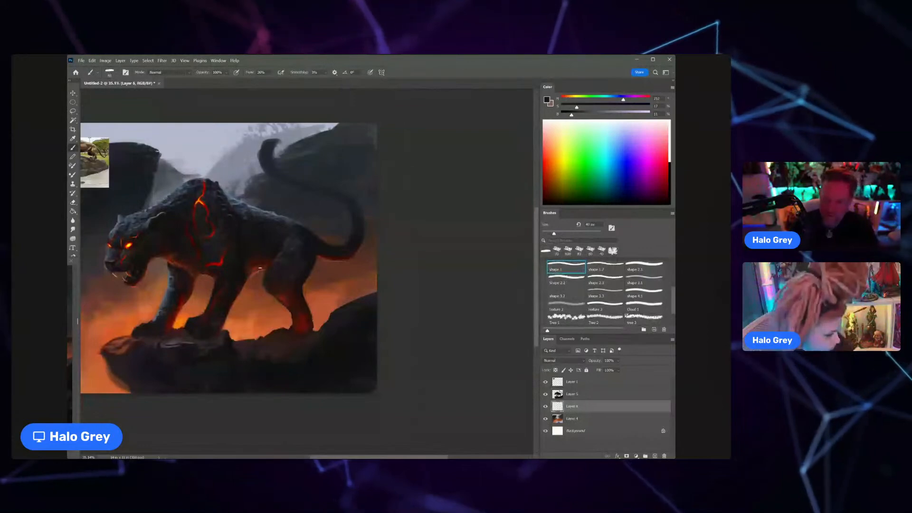
pyautogui.press(']')
pyautogui.press(']')
pyautogui.press(']')
pyautogui.press(']')
pyautogui.press(']')
pyautogui.press(']')
pyautogui.press(']')
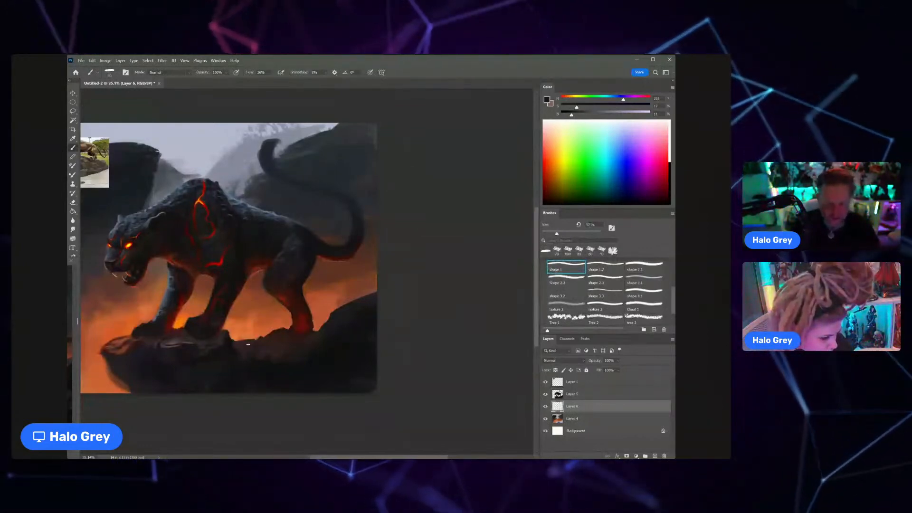
# Step: Clean up the cat's outline around the belly and hind leg on Layer 5 with the Eraser
pyautogui.click(579, 393)
pyautogui.press('e')
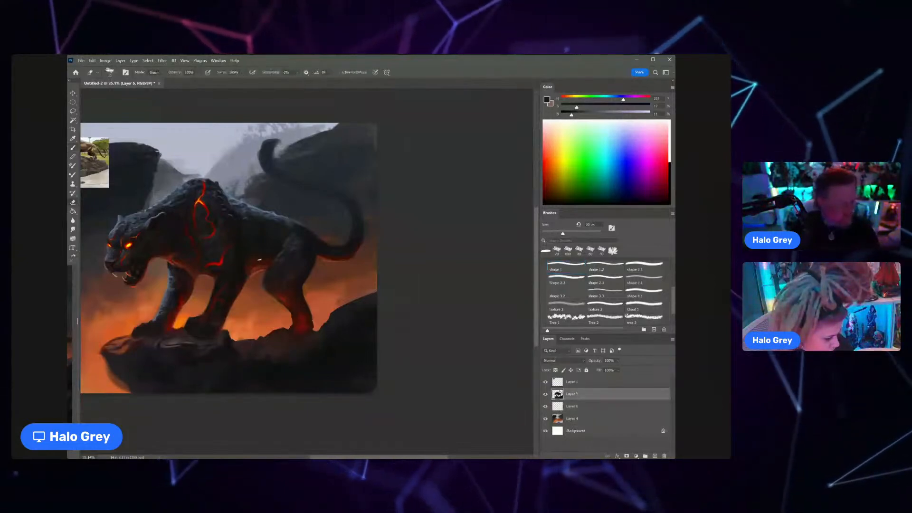
pyautogui.moveTo(264, 270)
pyautogui.mouseDown()
pyautogui.moveTo(265, 288)
pyautogui.moveTo(290, 318)
pyautogui.mouseUp()
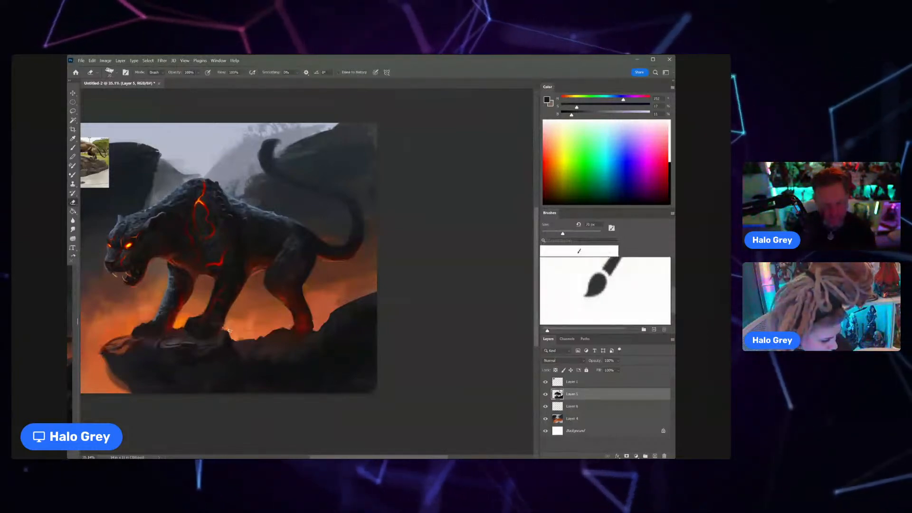
pyautogui.press('z')
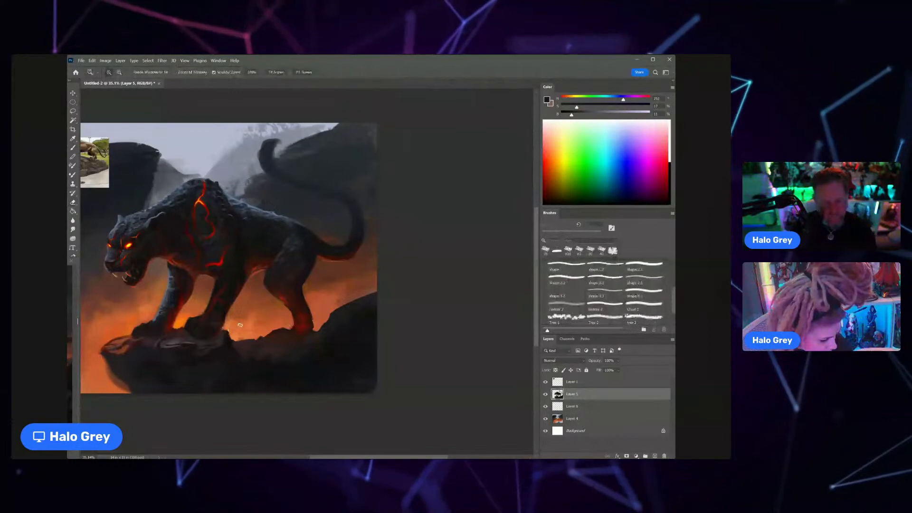
pyautogui.moveTo(240, 325); pyautogui.dragTo(213, 327)
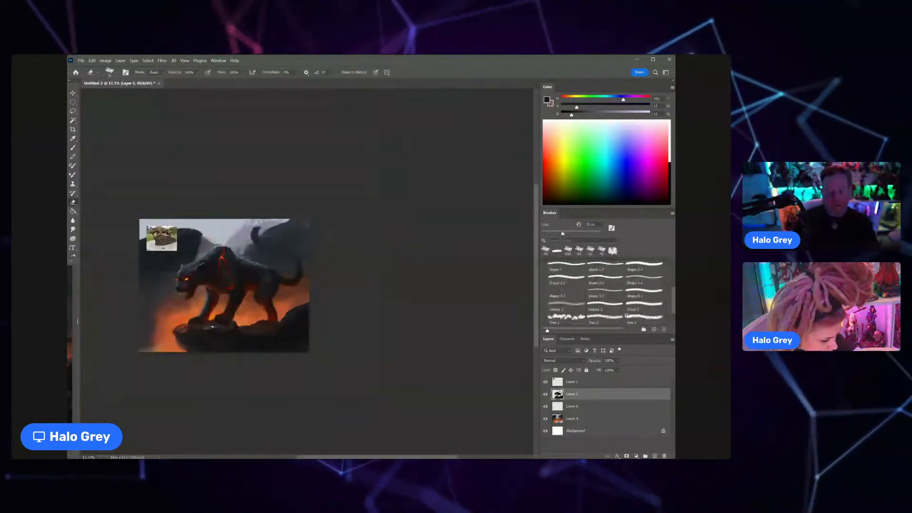
# Step: On Layer 4, set the brush to Color Dodge and paint a hot spot between the front paws with orange sampled from the marking
pyautogui.click(572, 418)
pyautogui.press('b')
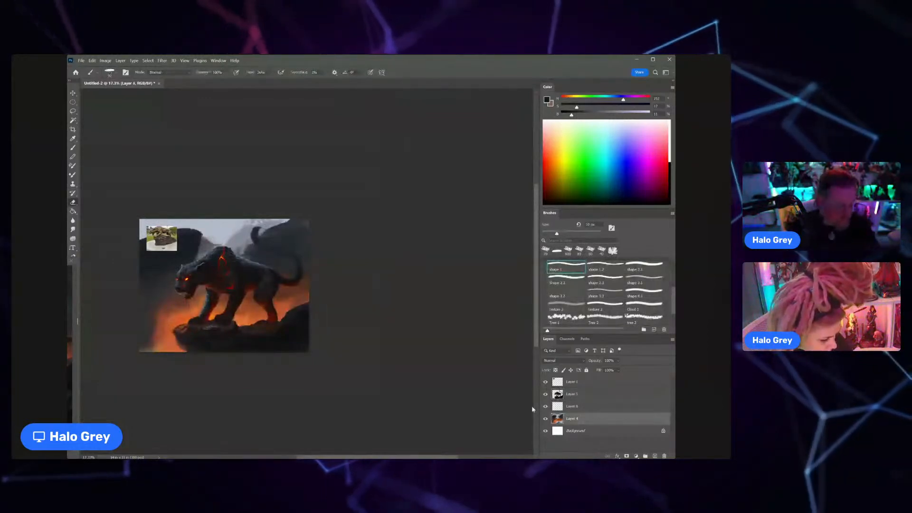
pyautogui.press('z')
pyautogui.moveTo(205, 327); pyautogui.dragTo(236, 328)
pyautogui.keyDown('alt'); pyautogui.click(237, 190); pyautogui.keyUp('alt')
pyautogui.click(187, 73)
pyautogui.click(177, 142)
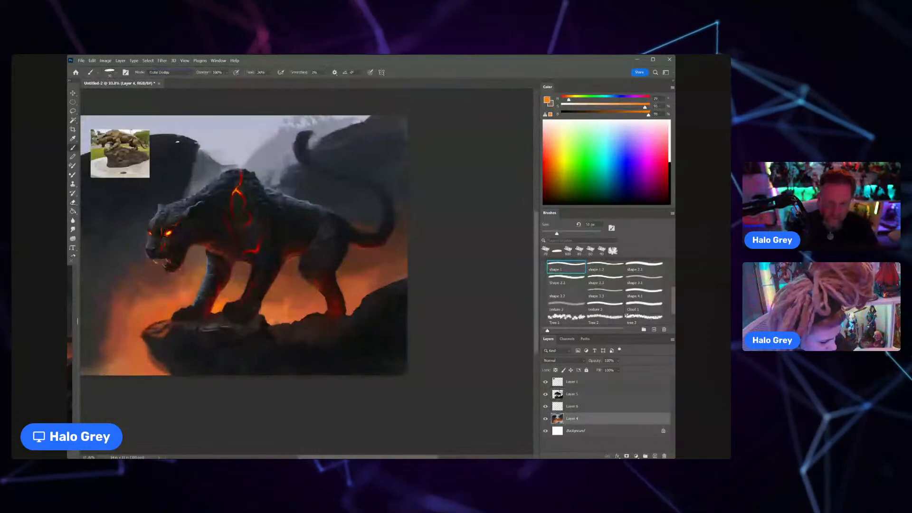
pyautogui.keyDown('alt'); pyautogui.click(237, 191); pyautogui.keyUp('alt')
pyautogui.moveTo(219, 306)
pyautogui.mouseDown()
pyautogui.moveTo(224, 297)
pyautogui.moveTo(222, 312)
pyautogui.mouseUp()
# Step: Lighten the orange to a pale peach, adjust the brush size, and dodge a bright glow along the rock edge beside the far front paw
pyautogui.press(']')
pyautogui.press(']')
pyautogui.press(']')
pyautogui.press(']')
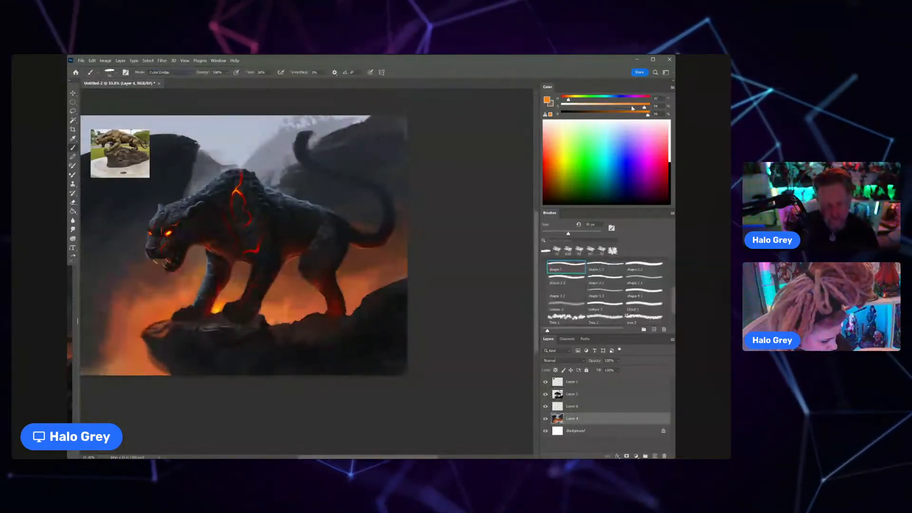
pyautogui.press(']')
pyautogui.press(']')
pyautogui.press(']')
pyautogui.press(']')
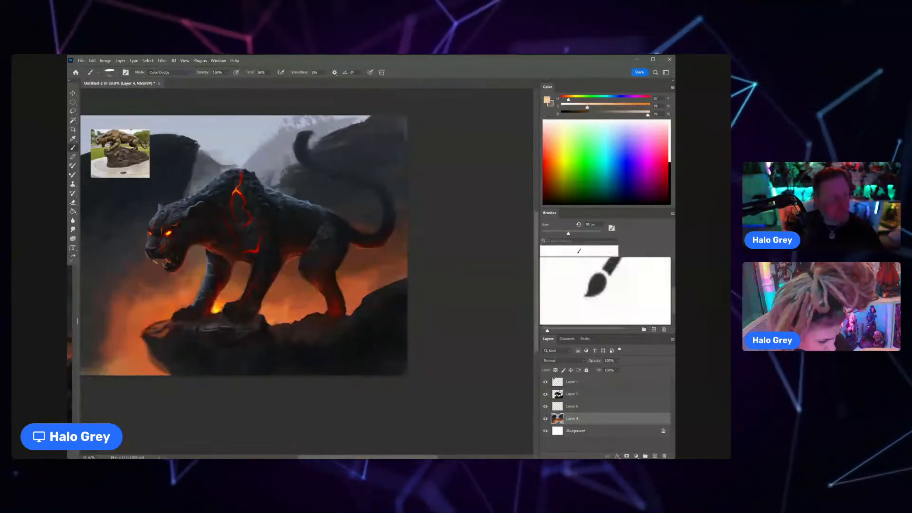
pyautogui.press('[')
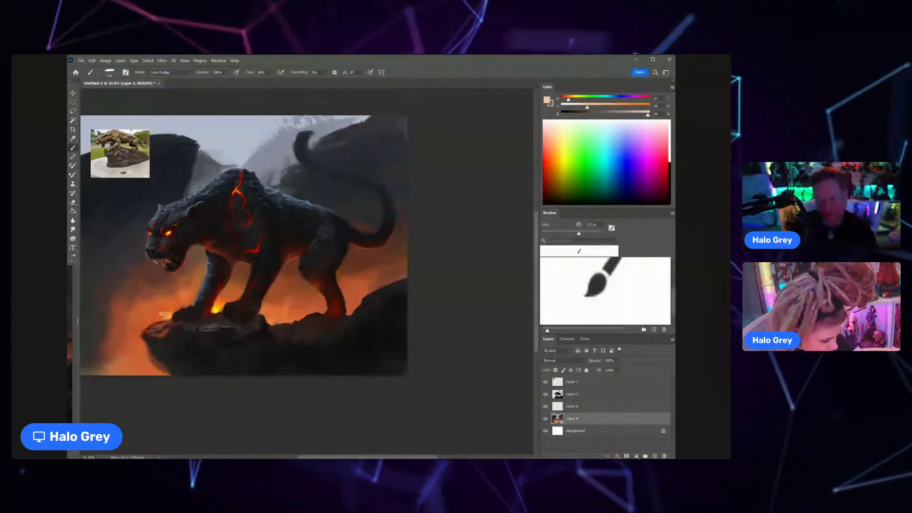
pyautogui.press('[')
pyautogui.press('[')
pyautogui.press('[')
pyautogui.press('[')
pyautogui.press('[')
pyautogui.press('[')
pyautogui.press('[')
pyautogui.press('[')
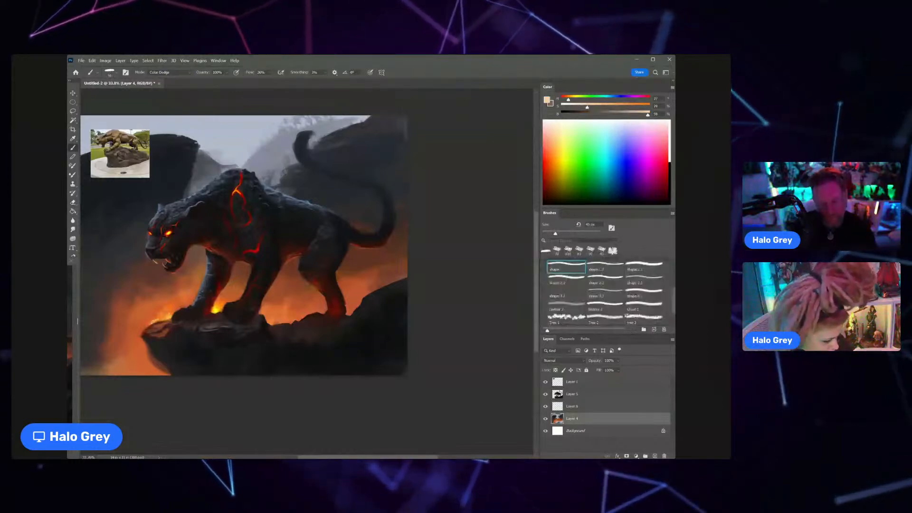
# Step: Choose the shape 2.1 brush, enlarge it to 175 px, and dodge a fiery glow above the rocks between the front and hind legs
pyautogui.scroll(-1, 266, 307)
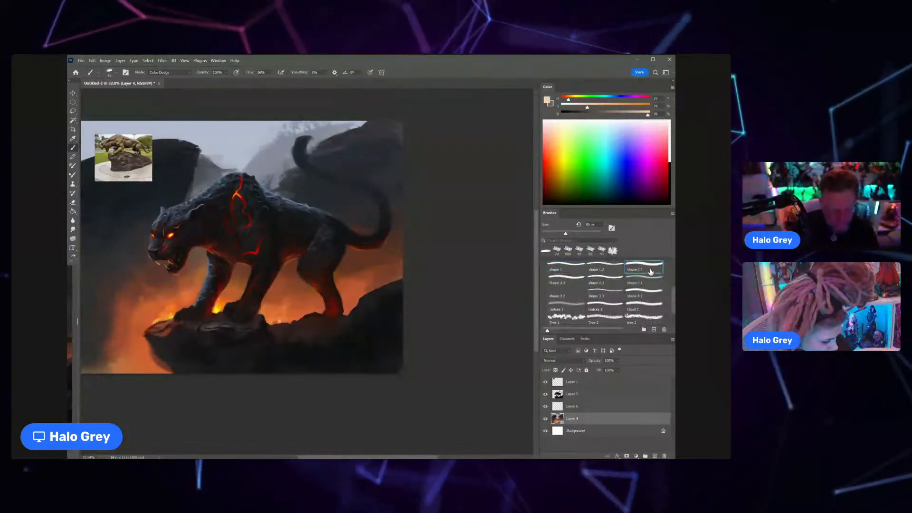
pyautogui.press(']')
pyautogui.press(']')
pyautogui.press(']')
pyautogui.press(']')
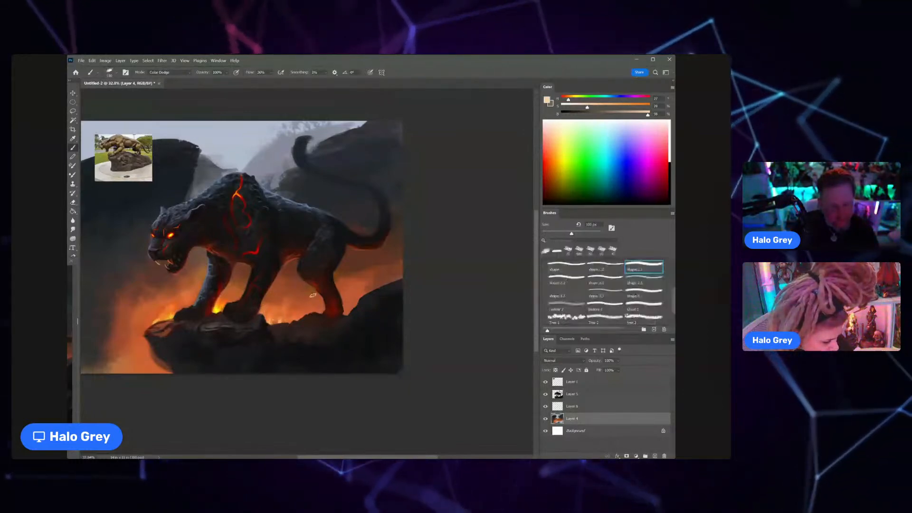
pyautogui.press(']')
pyautogui.moveTo(277, 321); pyautogui.dragTo(282, 322)
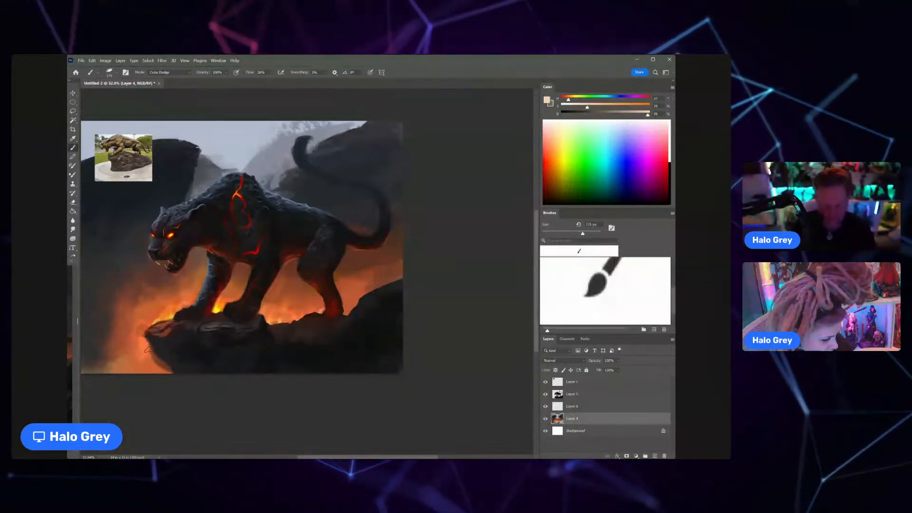
# Step: Return the brush to Normal mode and blend sampled muted reds and oranges into the background beneath the belly and near the forelegs
pyautogui.scroll(-2, 172, 347)
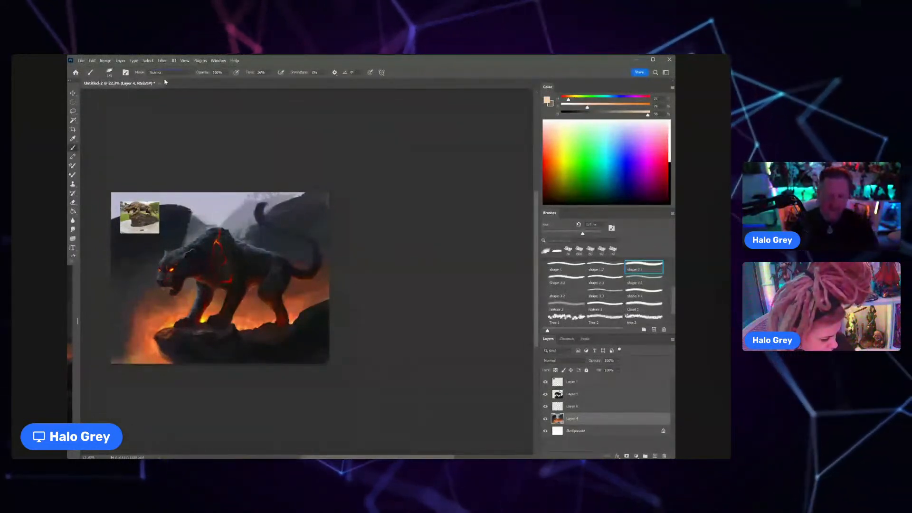
pyautogui.keyDown('alt'); pyautogui.click(277, 297); pyautogui.keyUp('alt')
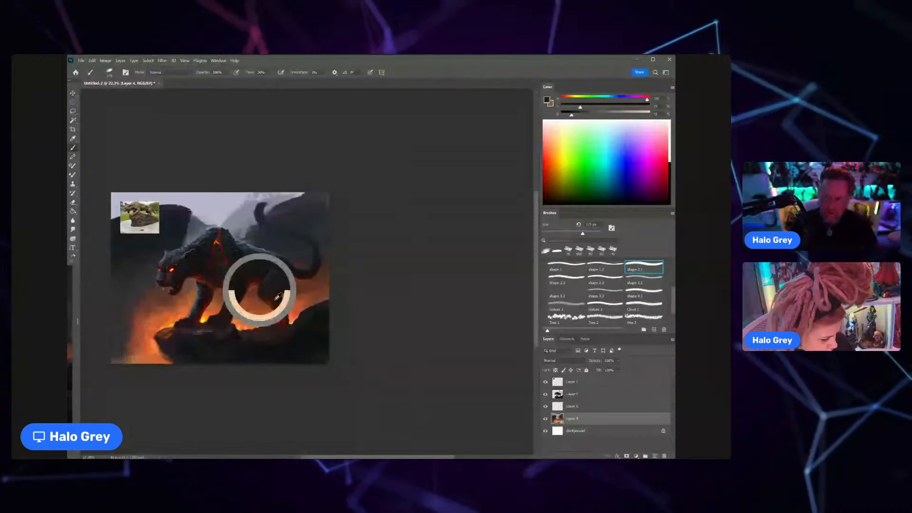
pyautogui.hotkey('ctrl', 'space')
pyautogui.moveTo(260, 272)
pyautogui.mouseDown()
pyautogui.moveTo(310, 272)
pyautogui.moveTo(341, 313)
pyautogui.mouseUp()
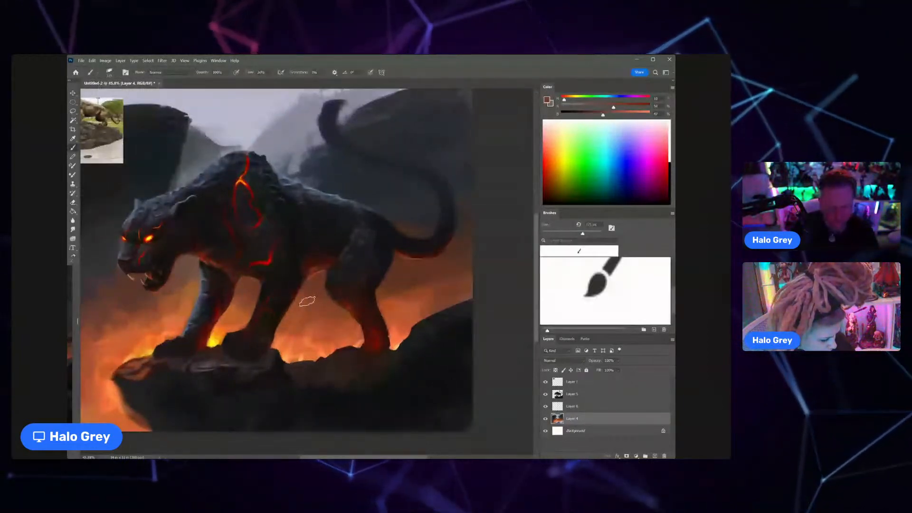
pyautogui.keyDown('alt'); pyautogui.click(319, 275); pyautogui.keyUp('alt')
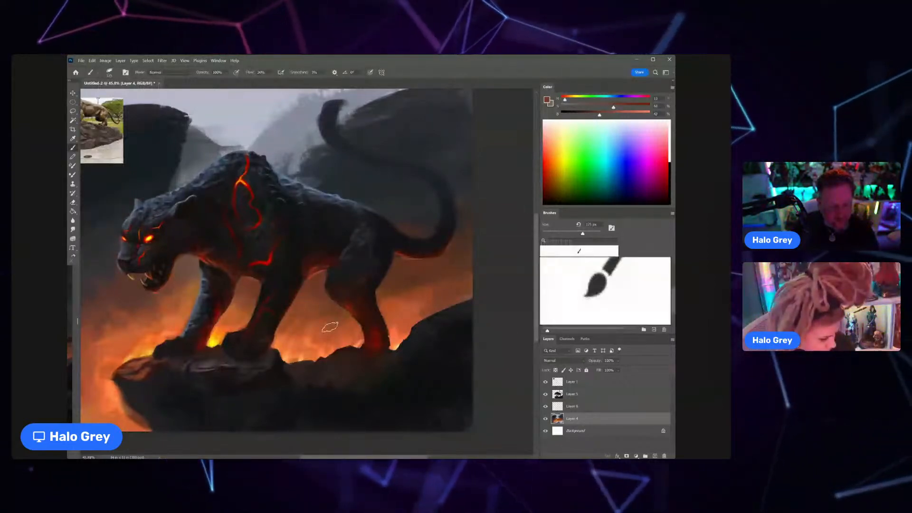
pyautogui.moveTo(309, 310)
pyautogui.mouseDown()
pyautogui.moveTo(261, 311)
pyautogui.moveTo(329, 306)
pyautogui.mouseUp()
pyautogui.keyDown('alt'); pyautogui.click(195, 320); pyautogui.keyUp('alt')
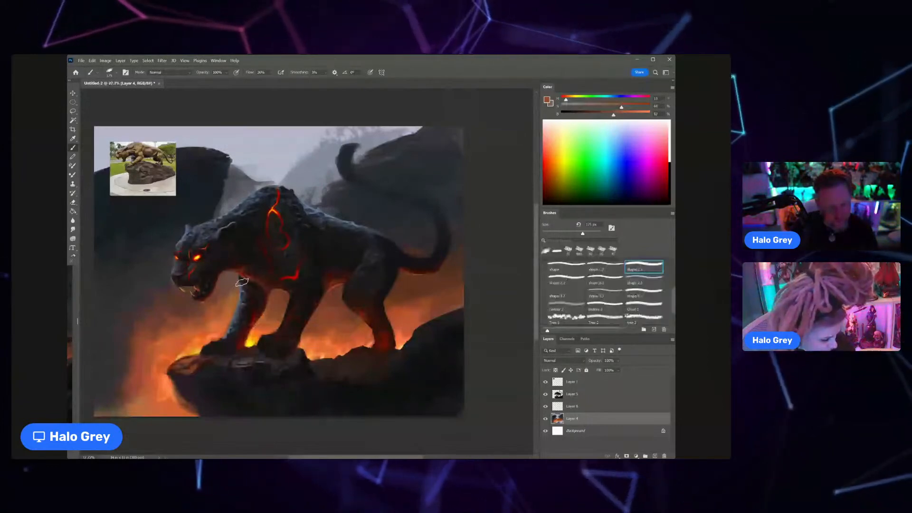
# Step: Enlarge the brush and blend sampled dark greys and muted reds into the hazy background below the cat's head and beside the rock
pyautogui.keyDown('alt'); pyautogui.click(238, 291); pyautogui.keyUp('alt')
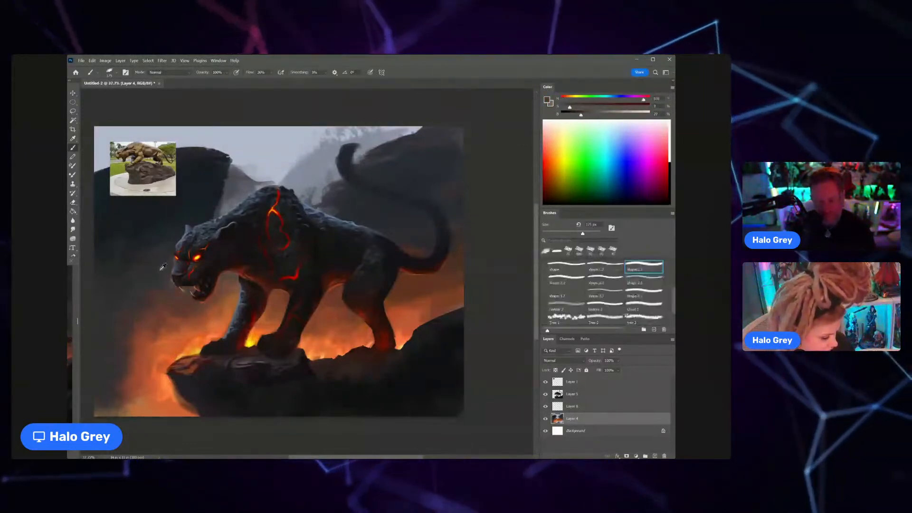
pyautogui.keyDown('alt'); pyautogui.click(174, 281); pyautogui.keyUp('alt')
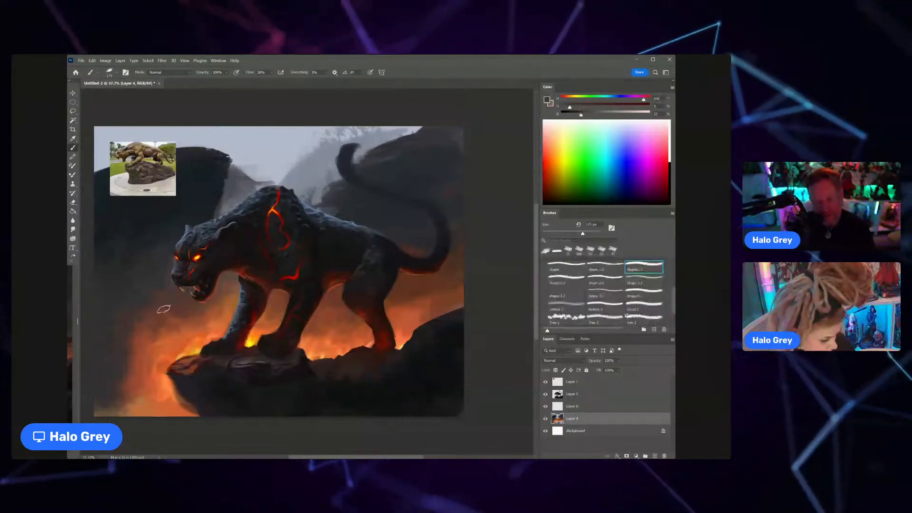
pyautogui.press(']')
pyautogui.press(']')
pyautogui.press(']')
pyautogui.press(']')
pyautogui.press(']')
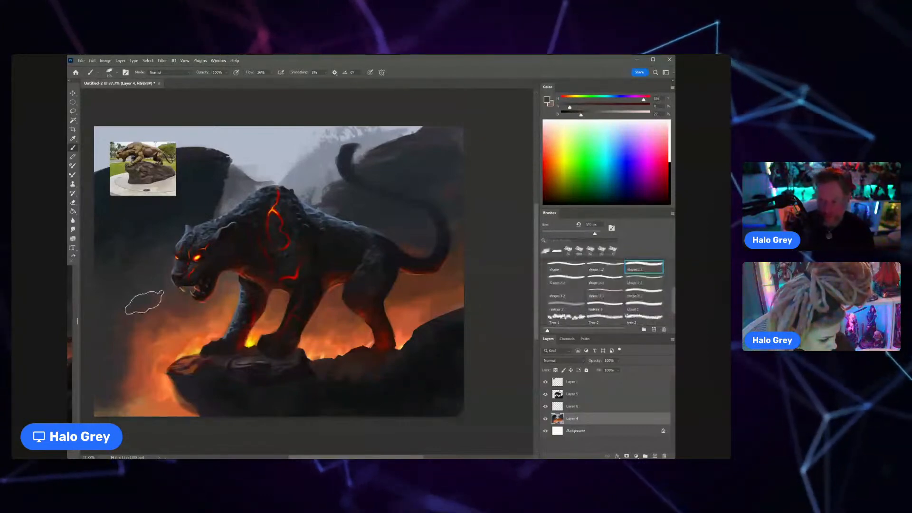
pyautogui.keyDown('alt'); pyautogui.click(126, 375); pyautogui.keyUp('alt')
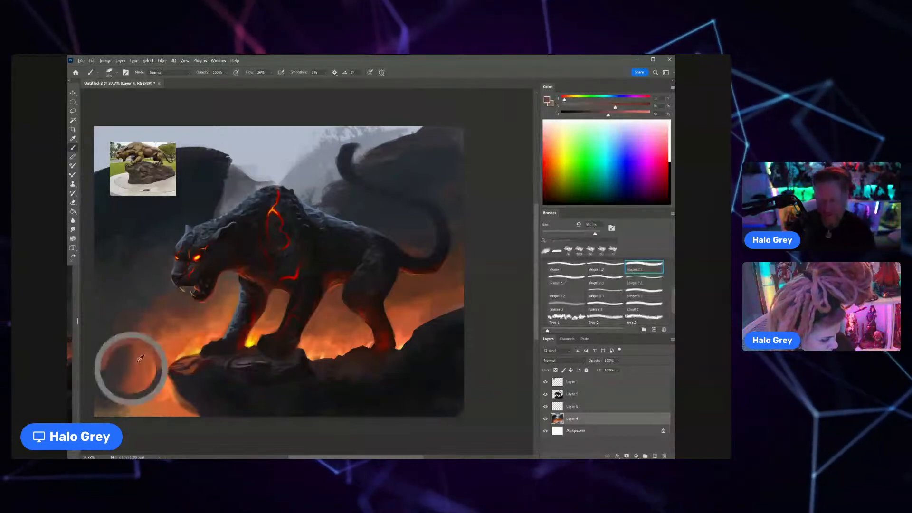
pyautogui.keyDown('alt'); pyautogui.click(126, 375); pyautogui.keyUp('alt')
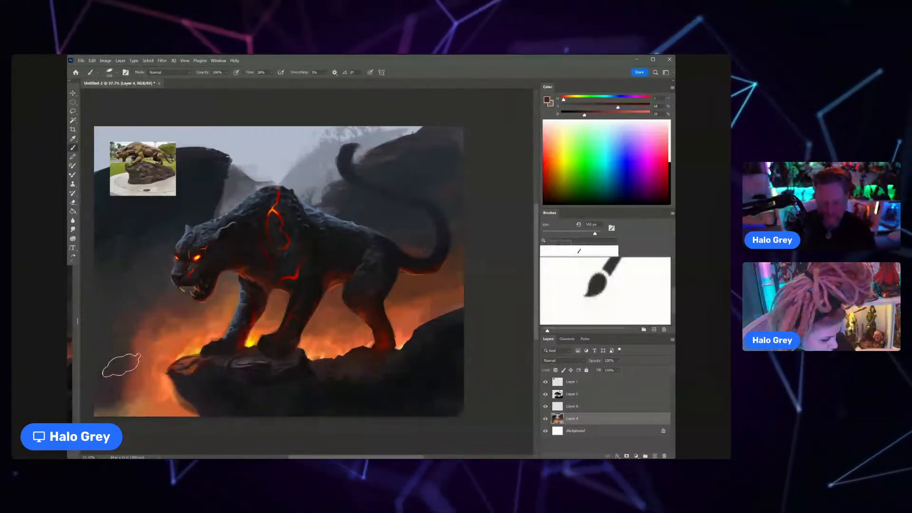
pyautogui.keyDown('alt'); pyautogui.click(139, 377); pyautogui.keyUp('alt')
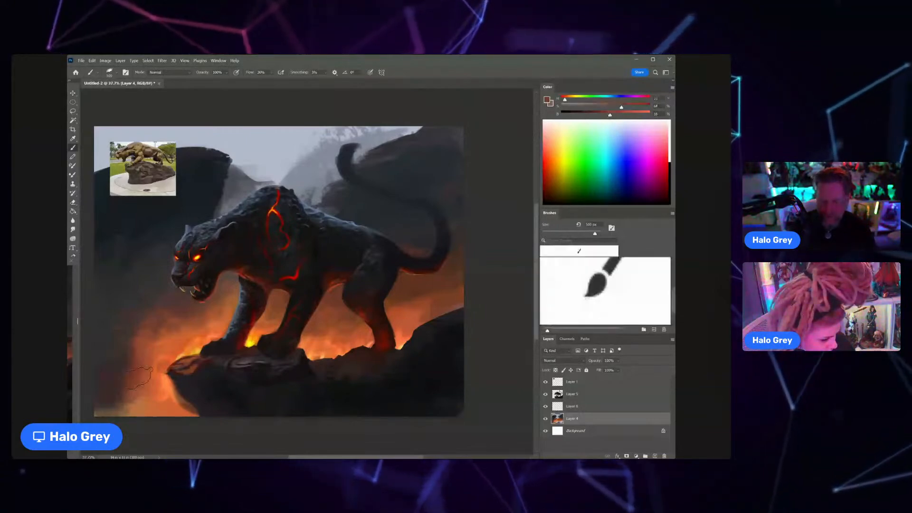
# Step: Blend sampled dark blue-greys and warm browns into the background around the cat's tail and above the far rocks
pyautogui.press('z')
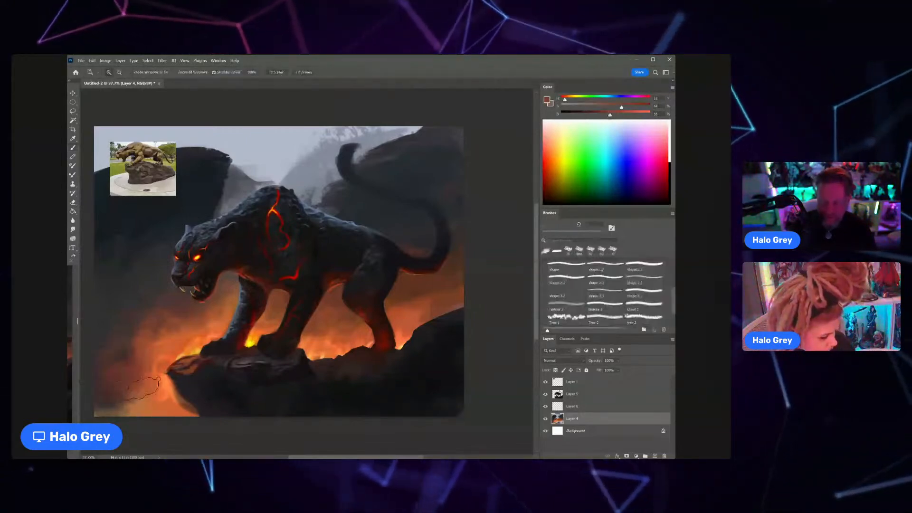
pyautogui.keyDown('alt'); pyautogui.click(143, 388); pyautogui.keyUp('alt')
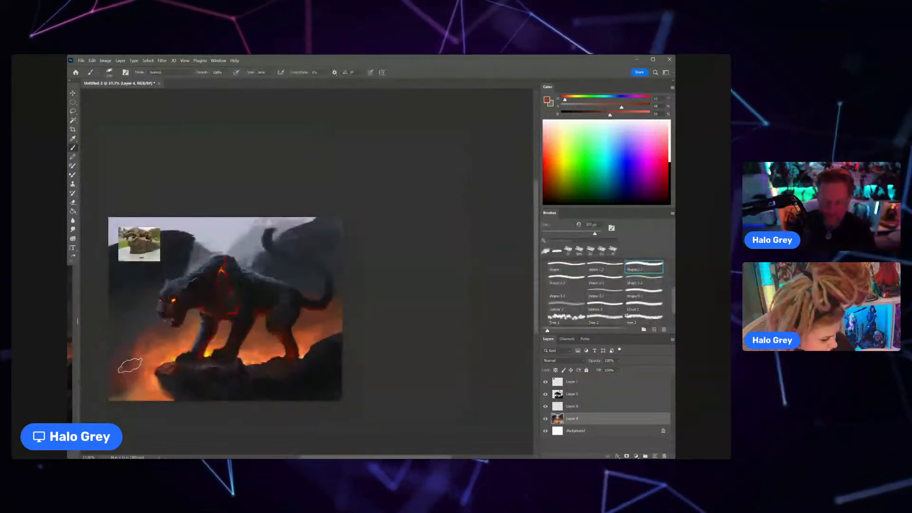
pyautogui.keyDown('alt'); pyautogui.click(324, 252); pyautogui.keyUp('alt')
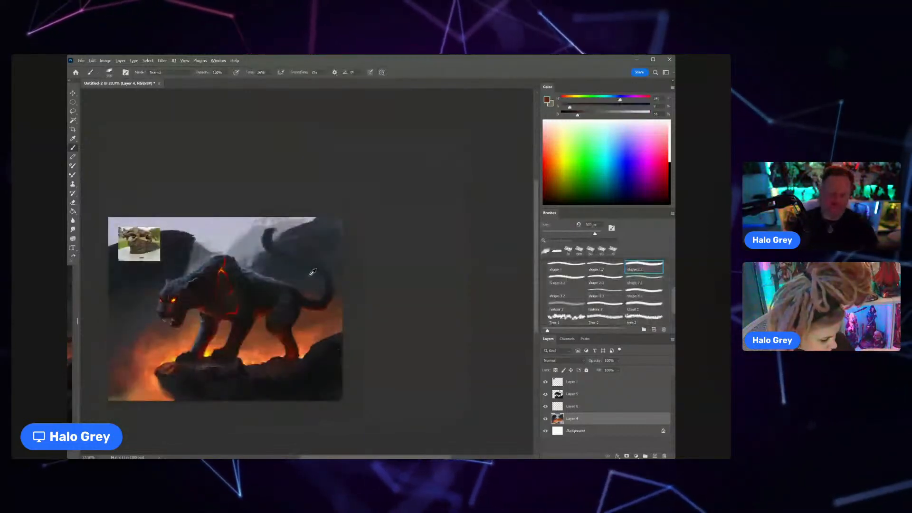
pyautogui.keyDown('alt'); pyautogui.click(323, 256); pyautogui.keyUp('alt')
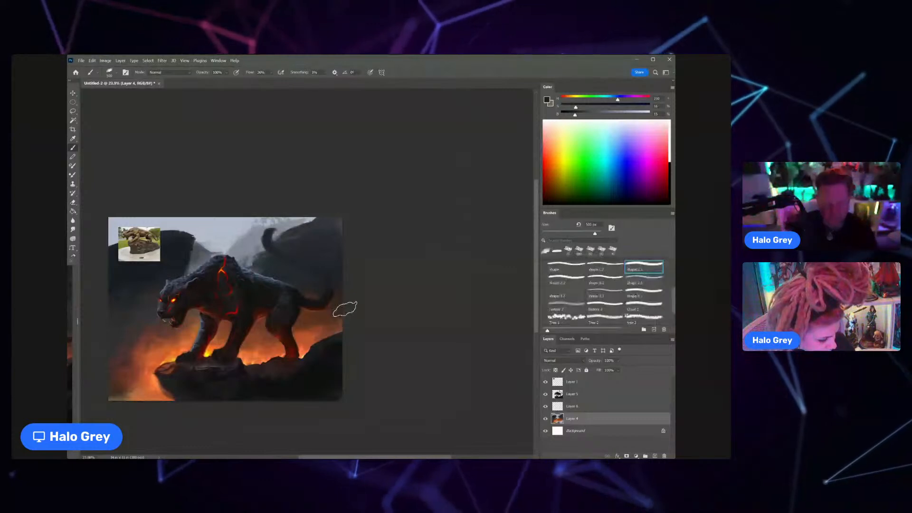
pyautogui.keyDown('alt'); pyautogui.click(338, 313); pyautogui.keyUp('alt')
pyautogui.keyDown('alt'); pyautogui.click(332, 322); pyautogui.keyUp('alt')
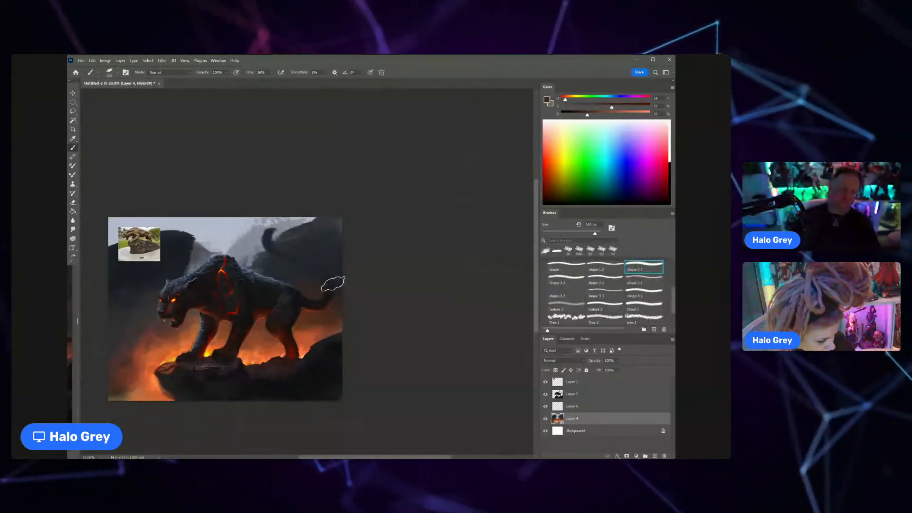
# Step: Choose the shape 1.2 brush, reduce its size, and refine the misty peaks and sky above the cat's back with sampled greys
pyautogui.click(604, 267)
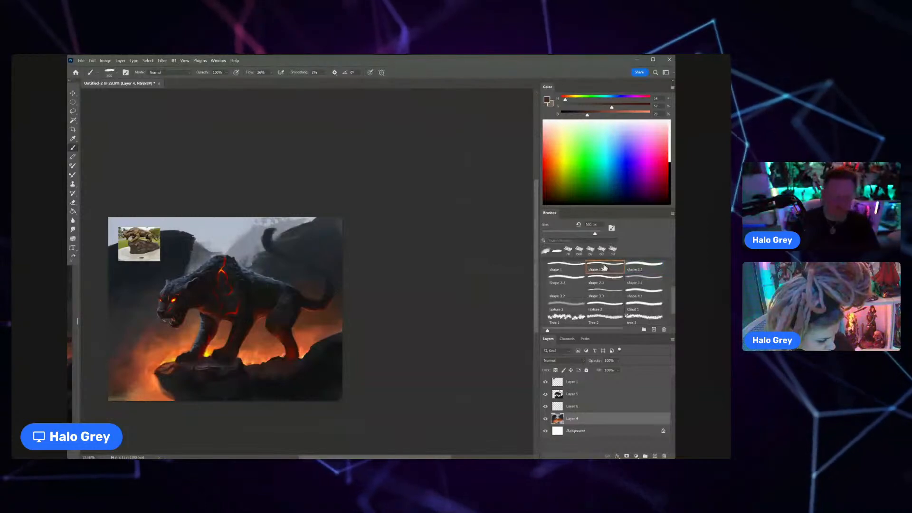
pyautogui.keyDown('alt'); pyautogui.click(218, 247); pyautogui.keyUp('alt')
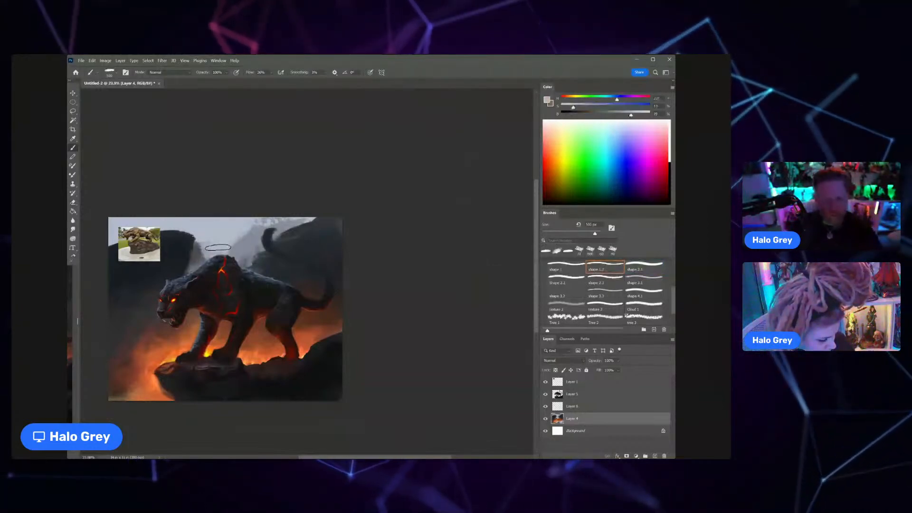
pyautogui.hotkey('ctrl', 'z')
pyautogui.press('[')
pyautogui.press('[')
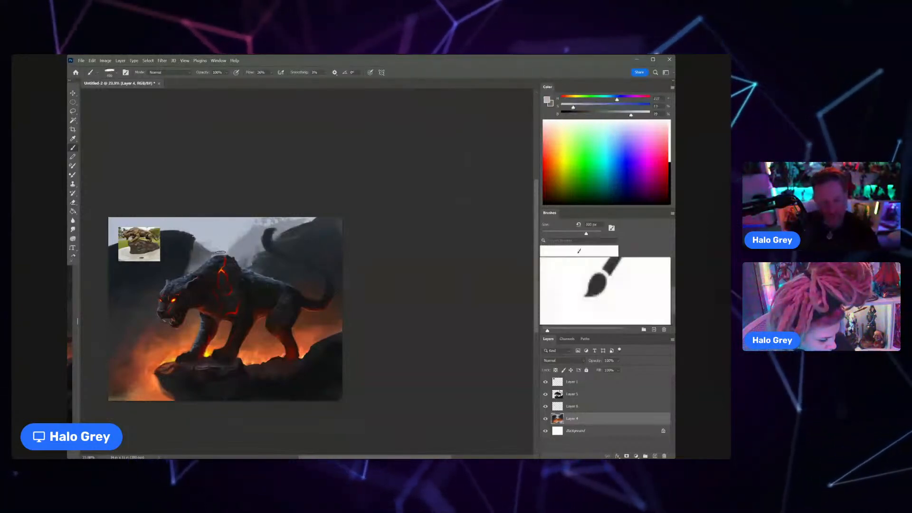
pyautogui.press('[')
pyautogui.press('[')
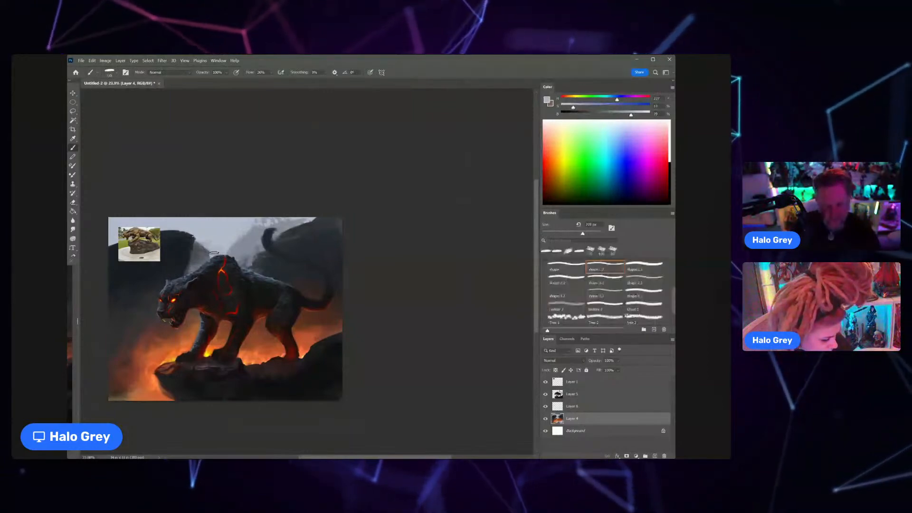
pyautogui.press('[')
pyautogui.press('[')
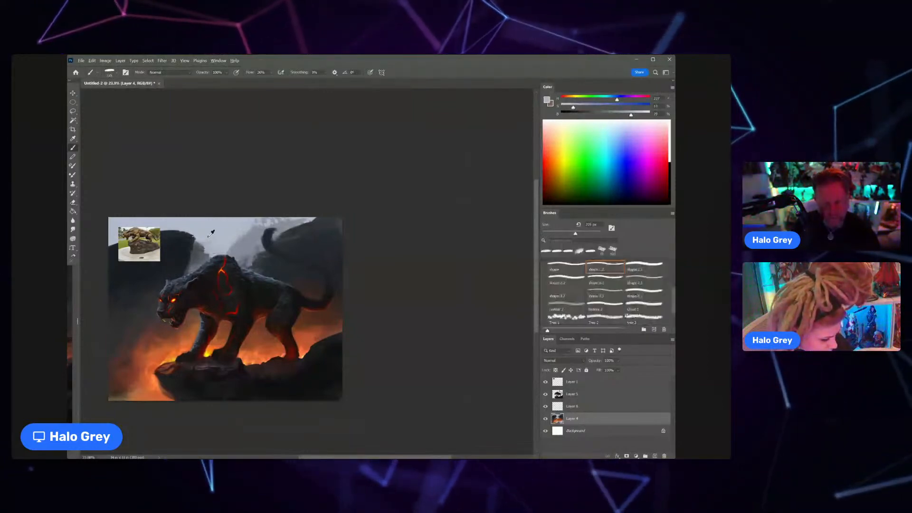
pyautogui.keyDown('alt'); pyautogui.click(205, 251); pyautogui.keyUp('alt')
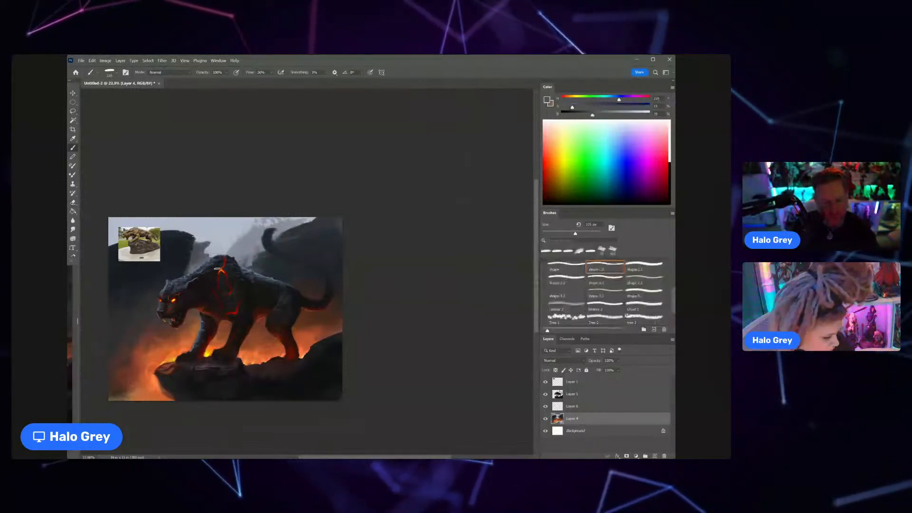
pyautogui.keyDown('alt'); pyautogui.click(242, 243); pyautogui.keyUp('alt')
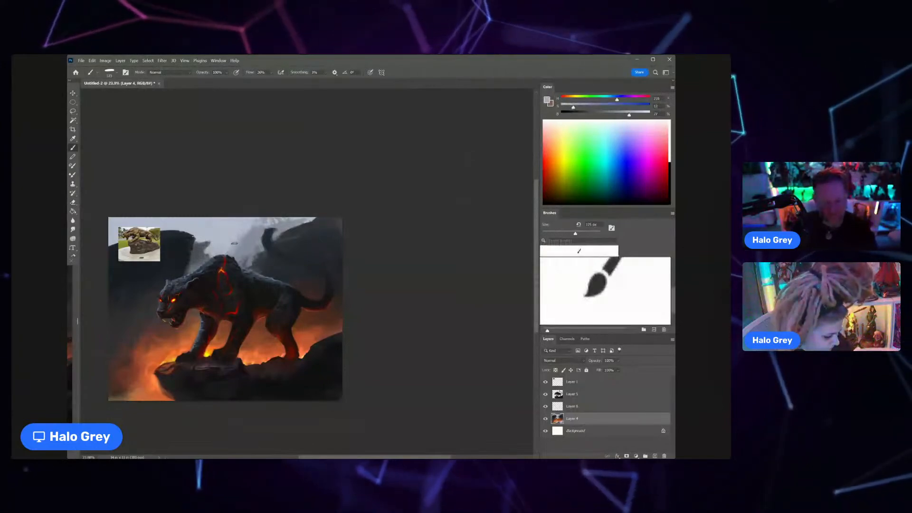
pyautogui.keyDown('alt'); pyautogui.click(235, 238); pyautogui.keyUp('alt')
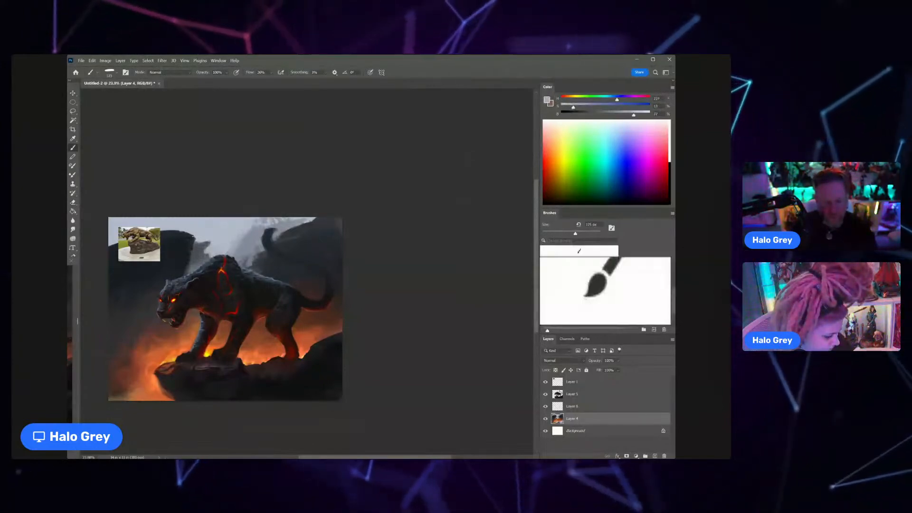
# Step: Hide Layer 1 containing the statue reference photo and return to the Brush tool
pyautogui.press('v')
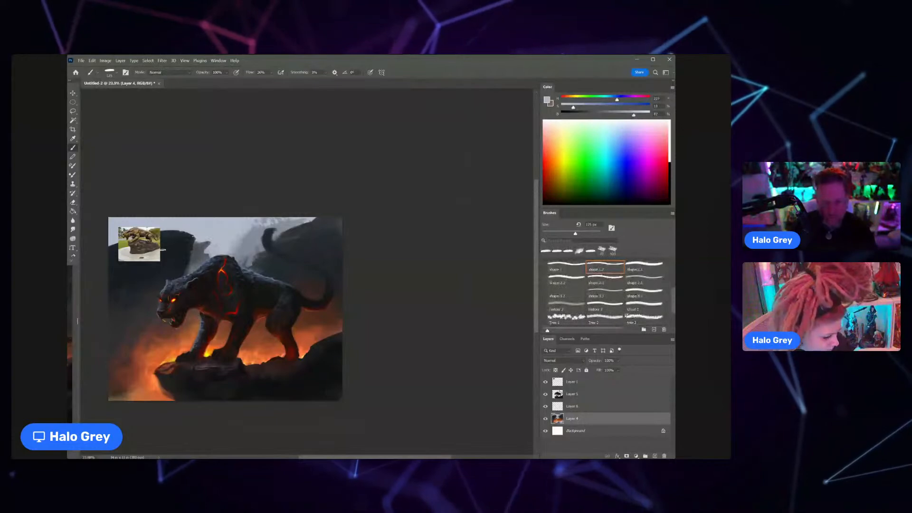
pyautogui.click(545, 382)
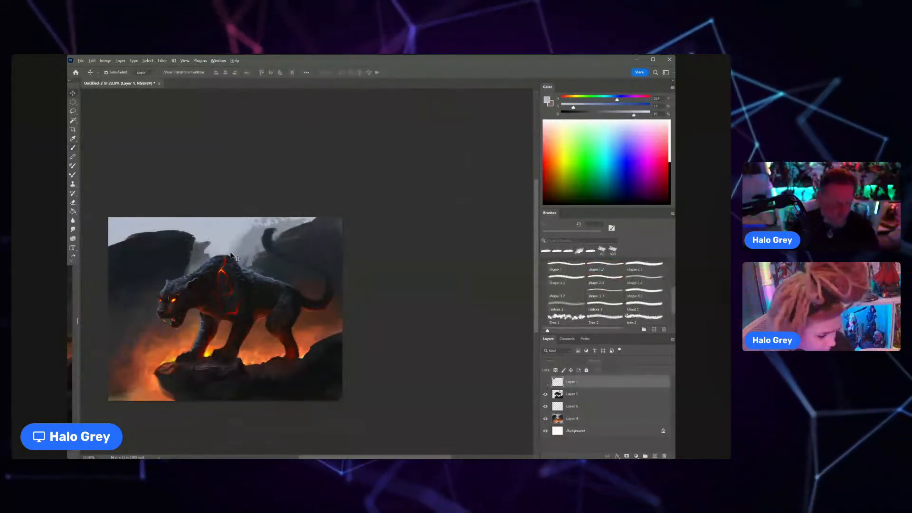
pyautogui.scroll(-1, 232, 255)
pyautogui.press('b')
pyautogui.hotkey('ctrl', 'Tab')
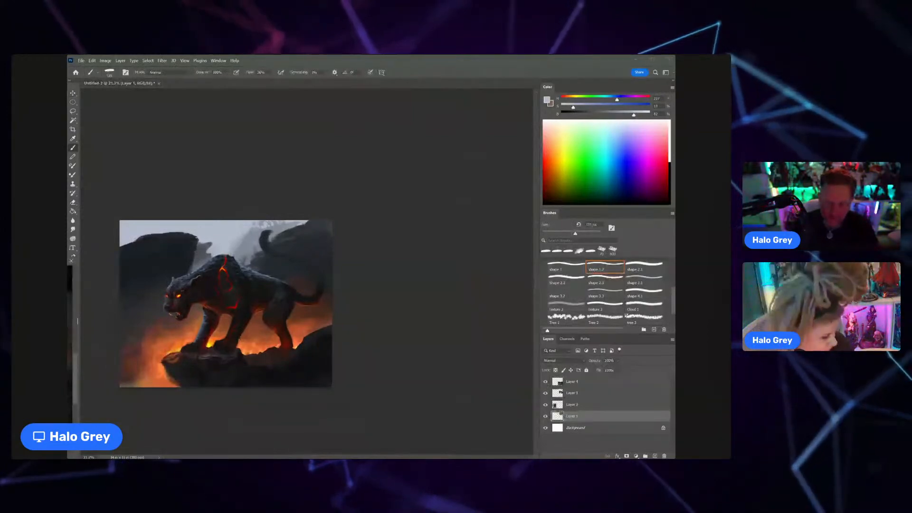
# Step: On Layer 4, enlarge the brush and paint sampled dark grey haze into the sky and mountain where the reference photo was
pyautogui.click(187, 256)
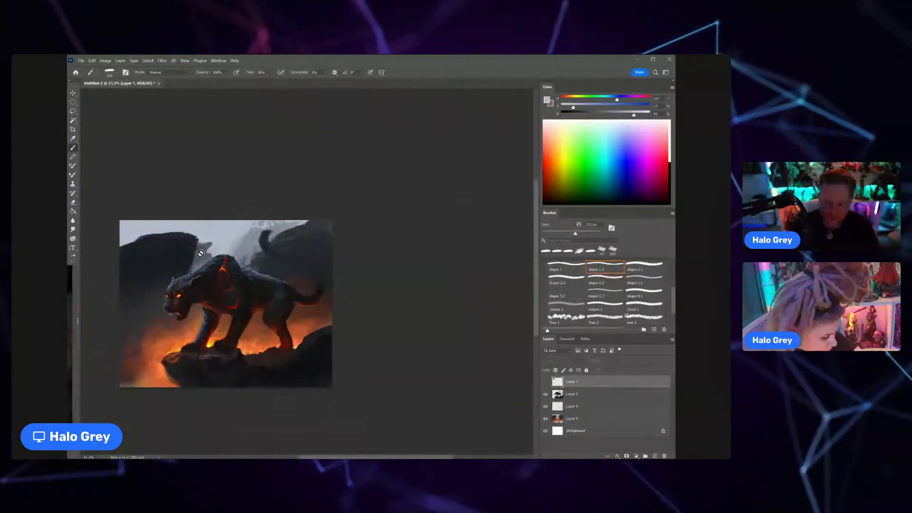
pyautogui.keyDown('alt'); pyautogui.click(170, 238); pyautogui.keyUp('alt')
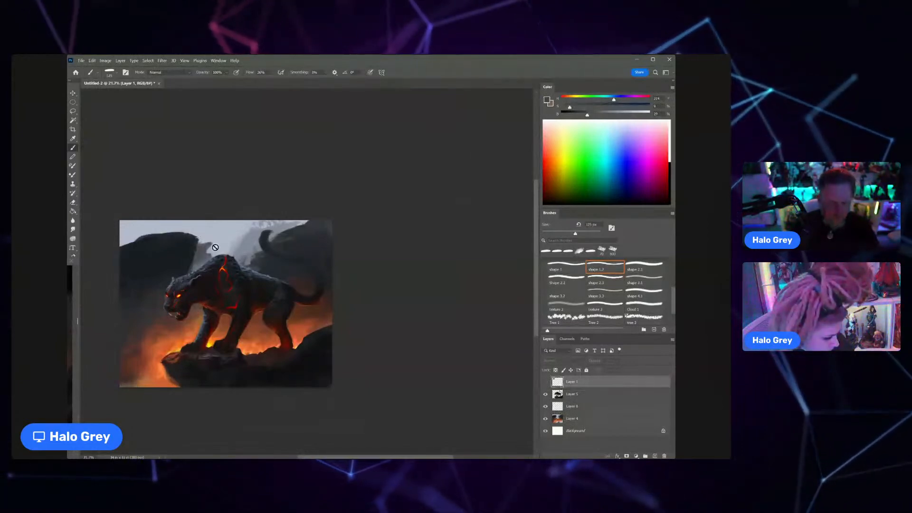
pyautogui.press(']')
pyautogui.click(572, 418)
pyautogui.press(']')
pyautogui.press(']')
pyautogui.press(']')
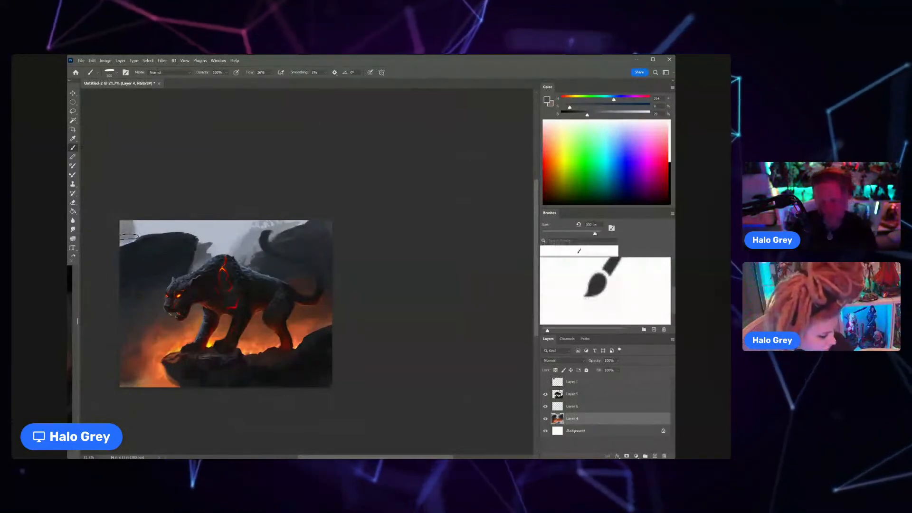
pyautogui.moveTo(158, 230); pyautogui.dragTo(123, 240)
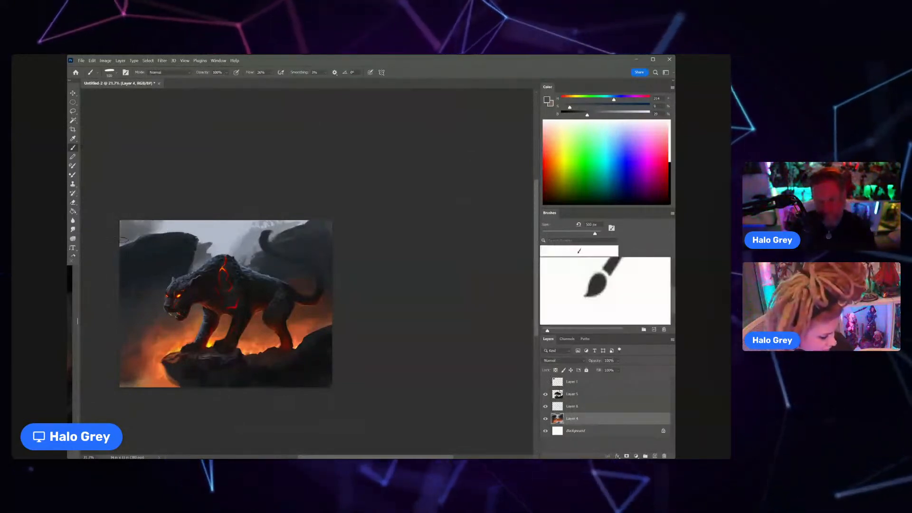
pyautogui.keyDown('alt'); pyautogui.click(148, 238); pyautogui.keyUp('alt')
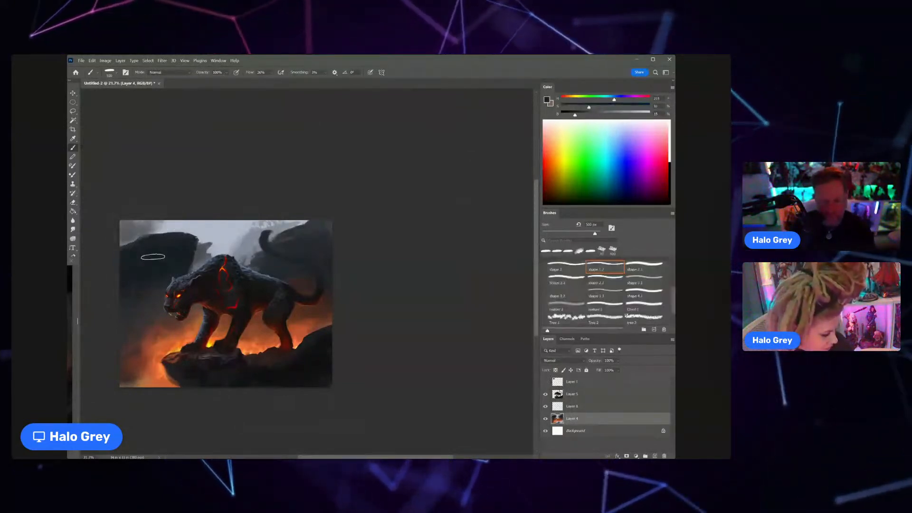
# Step: Reduce the brush size and refine the upper edge of the dark mountain behind the cat's head with sampled dark blue-greys
pyautogui.press('[')
pyautogui.press('[')
pyautogui.press('[')
pyautogui.press('[')
pyautogui.press('[')
pyautogui.press('[')
pyautogui.press('[')
pyautogui.press('[')
pyautogui.press('[')
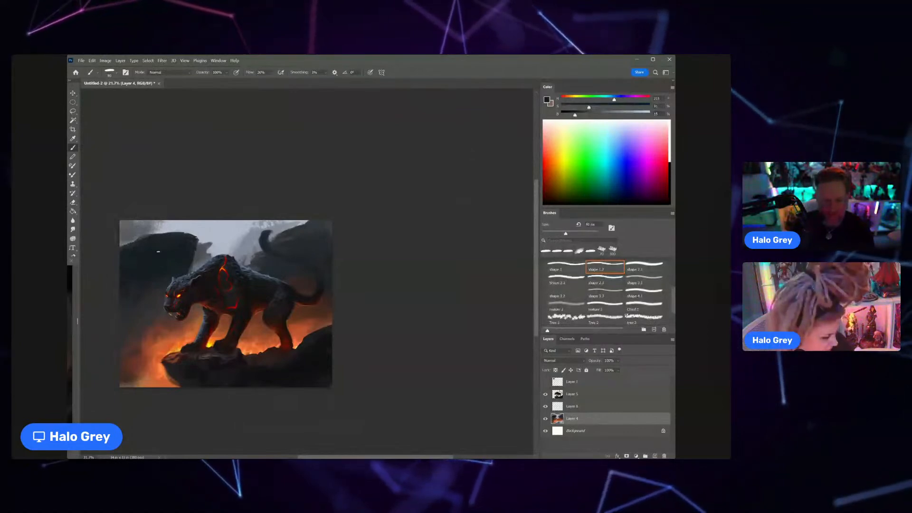
pyautogui.keyDown('alt'); pyautogui.click(168, 241); pyautogui.keyUp('alt')
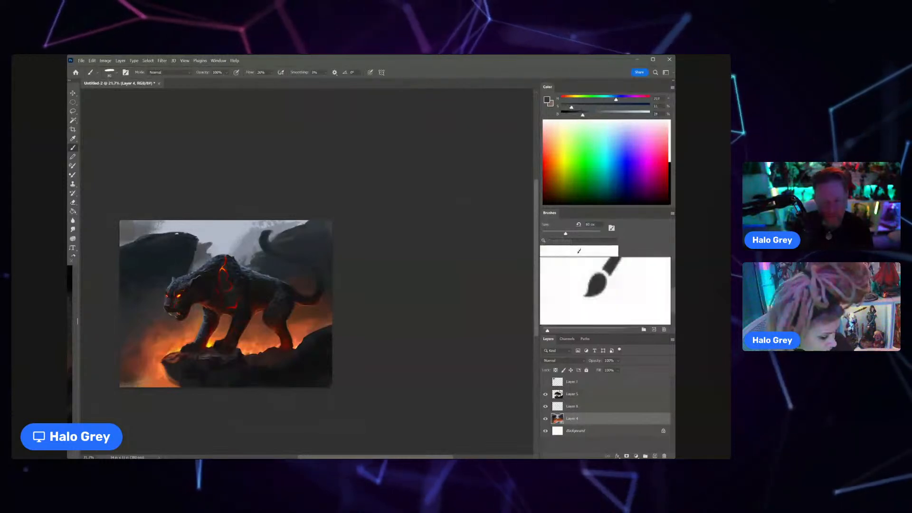
pyautogui.keyDown('alt'); pyautogui.click(180, 233); pyautogui.keyUp('alt')
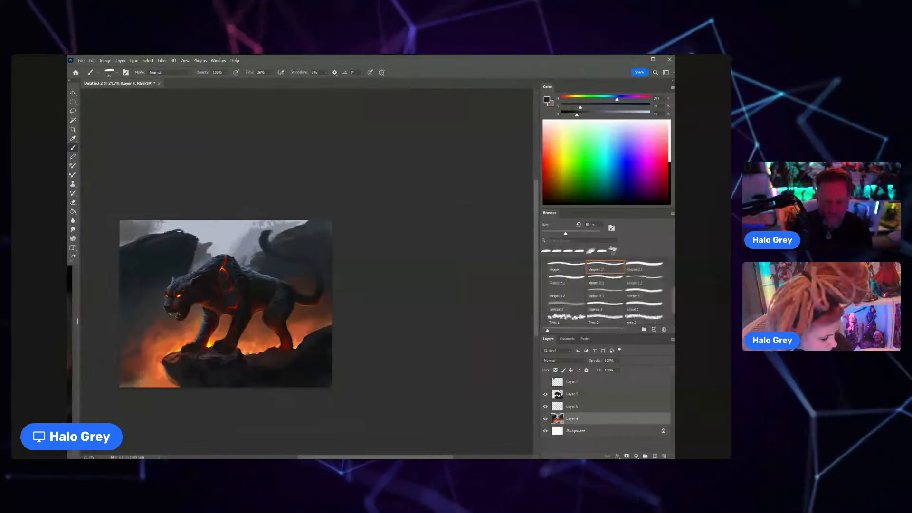
pyautogui.keyDown('alt'); pyautogui.click(175, 249); pyautogui.keyUp('alt')
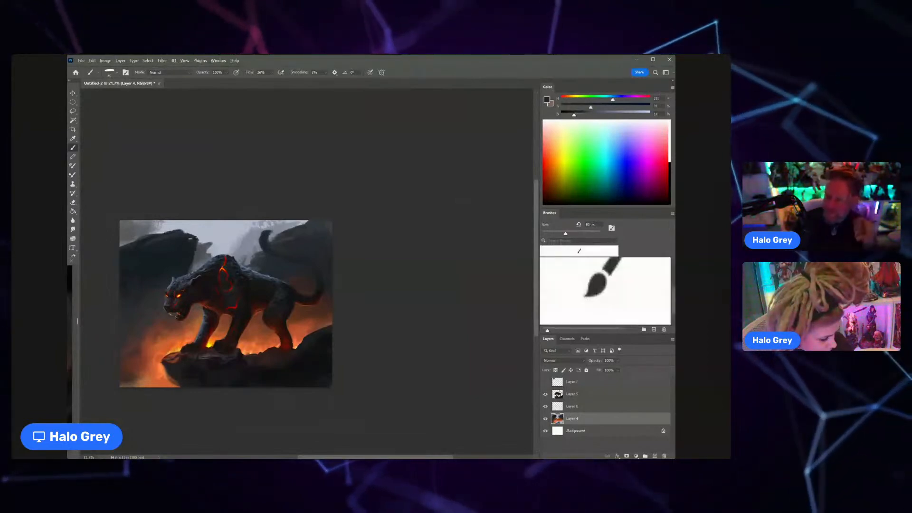
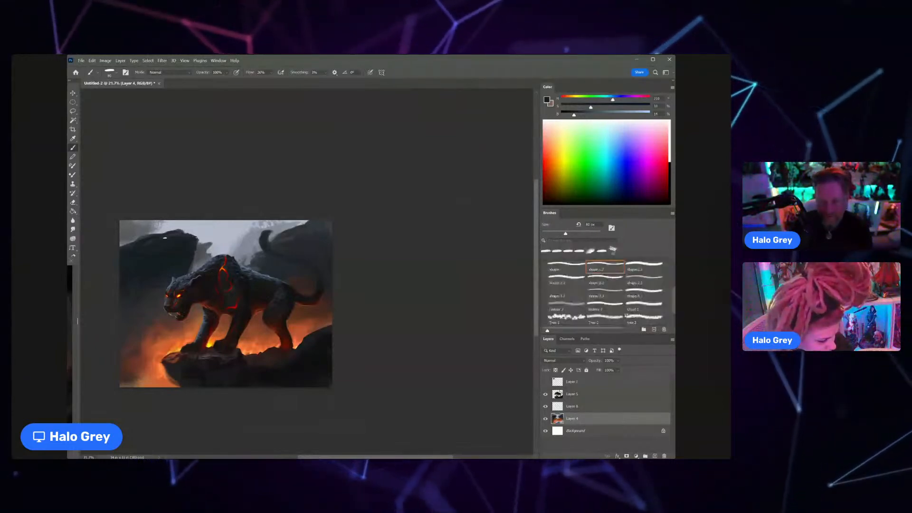
# Step: Paint dark shading into the large rock behind the panther's head on Layer 4, using brush sizes of 125 and 80 px
pyautogui.moveTo(168, 235); pyautogui.dragTo(183, 205)
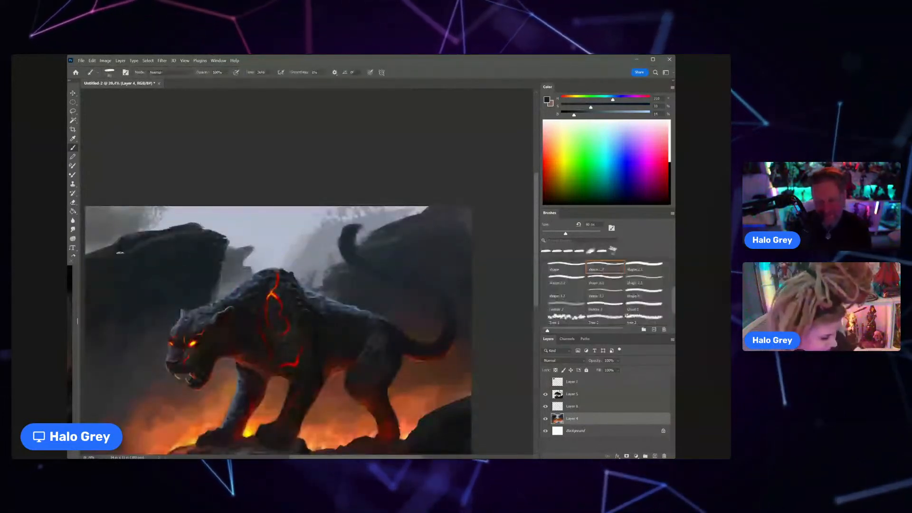
pyautogui.press(']')
pyautogui.press(']')
pyautogui.press(']')
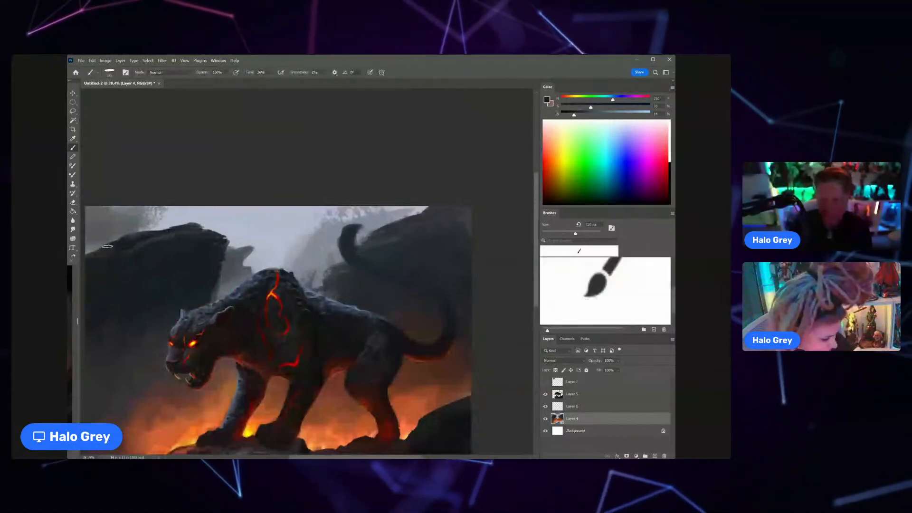
pyautogui.scroll(-5, 121, 252)
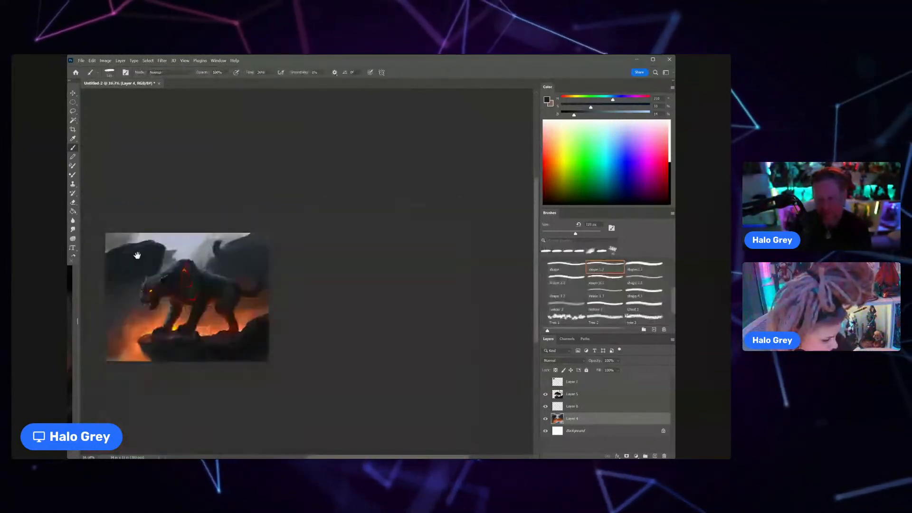
pyautogui.moveTo(137, 256); pyautogui.dragTo(156, 260)
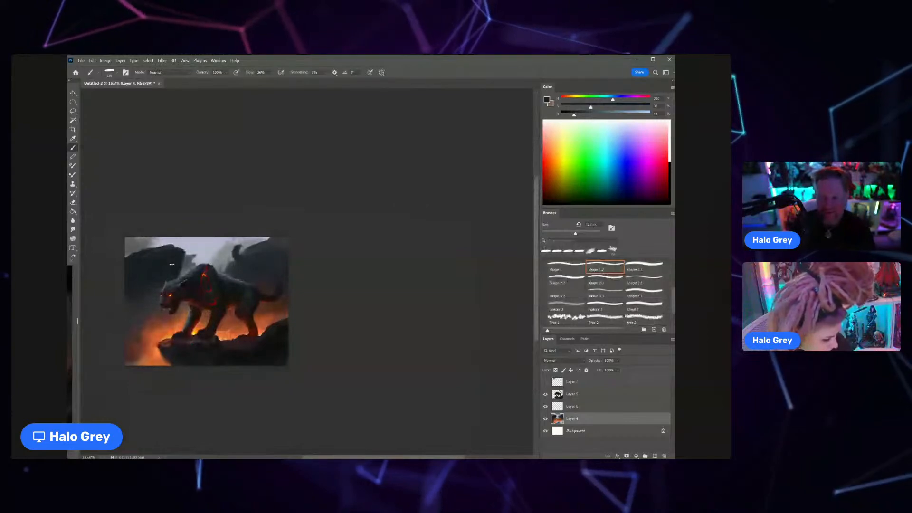
pyautogui.scroll(3, 171, 265)
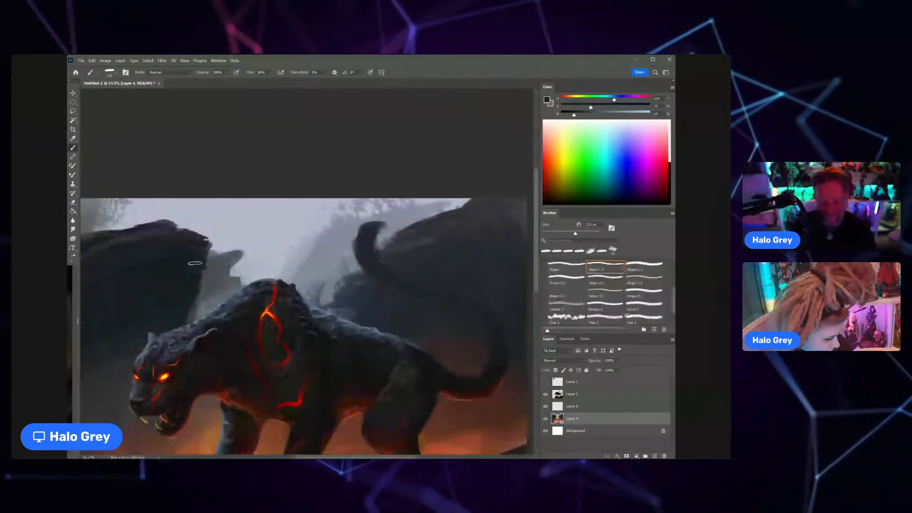
pyautogui.press('[')
pyautogui.press('[')
pyautogui.press('[')
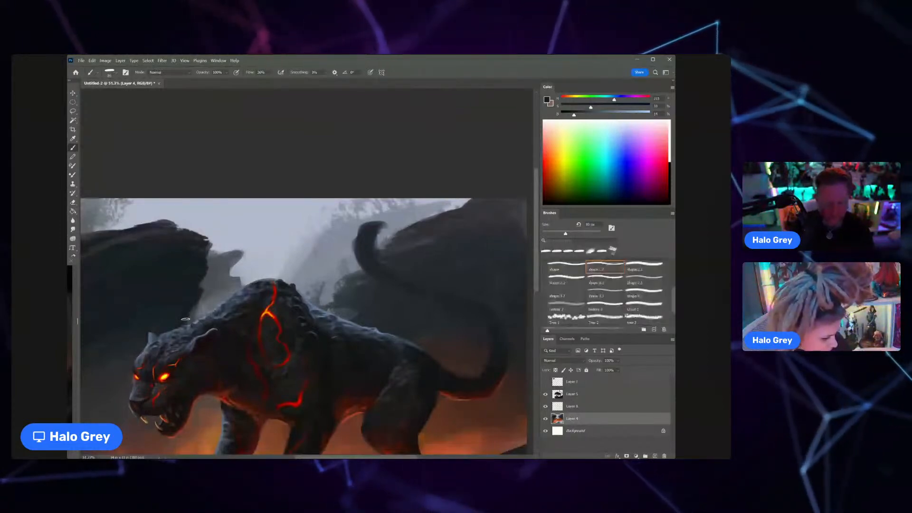
pyautogui.moveTo(195, 312); pyautogui.dragTo(160, 333)
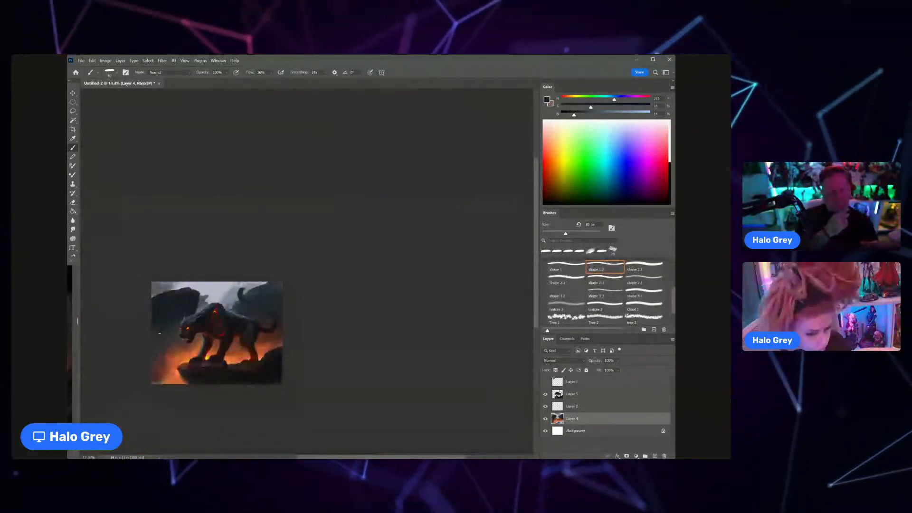
# Step: Sample the pale sky grey and paint it along the edge of the large rock behind the panther's head
pyautogui.moveTo(198, 298); pyautogui.dragTo(210, 280)
pyautogui.press('e')
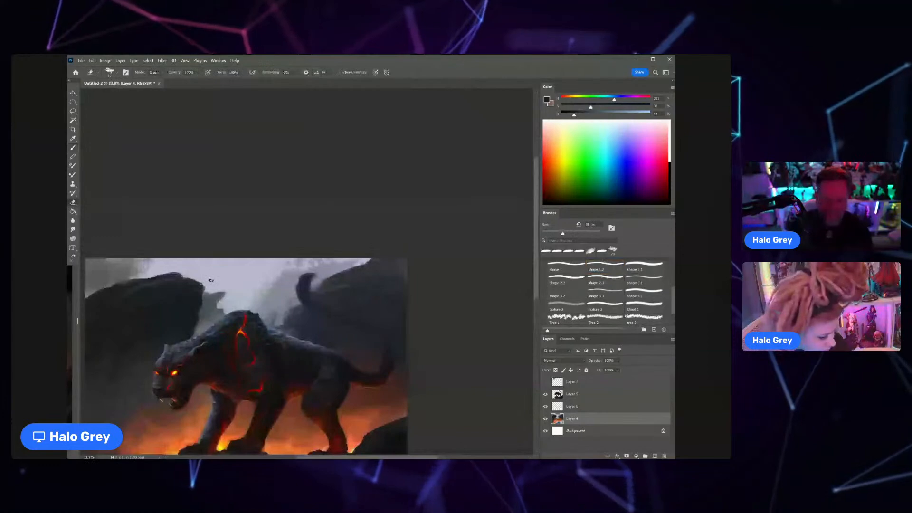
pyautogui.press('b')
pyautogui.keyDown('alt'); pyautogui.click(204, 282); pyautogui.keyUp('alt')
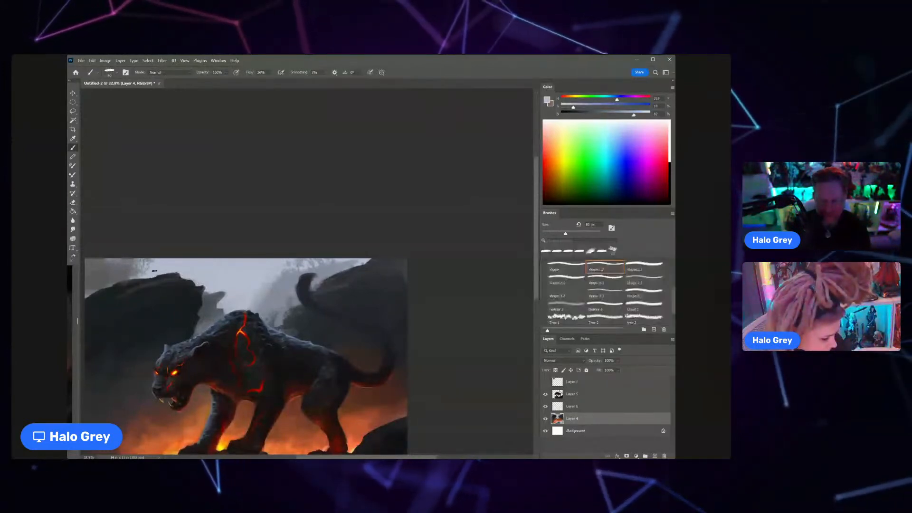
# Step: Sample a darker cloud grey and brush it with an enlarged brush into the sky above the large rock
pyautogui.keyDown('alt'); pyautogui.click(145, 265); pyautogui.keyUp('alt')
pyautogui.press(']')
pyautogui.press(']')
pyautogui.press(']')
pyautogui.press(']')
pyautogui.press(']')
pyautogui.press(']')
pyautogui.press(']')
pyautogui.press(']')
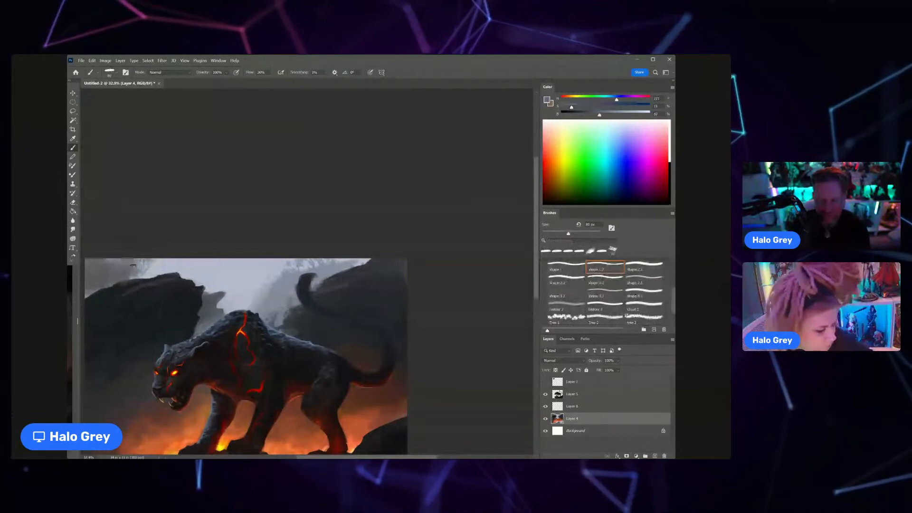
pyautogui.moveTo(153, 262); pyautogui.dragTo(152, 274)
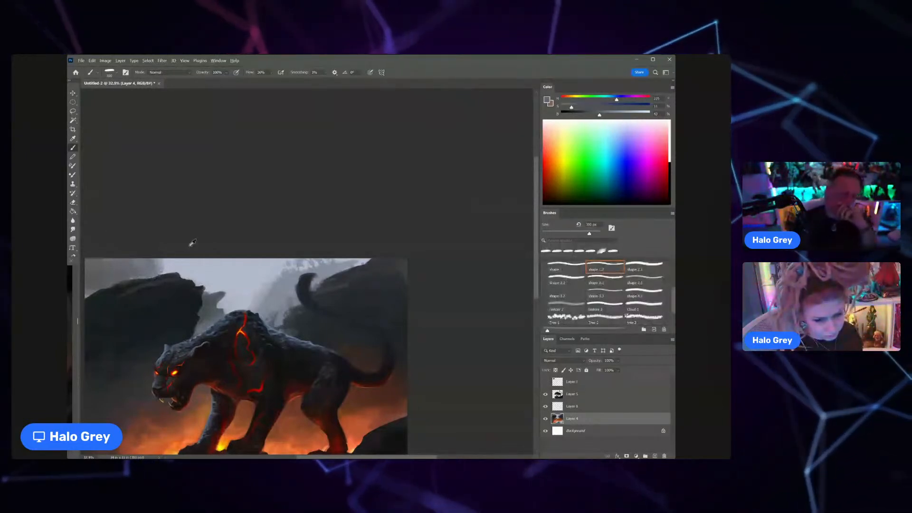
# Step: Blend the open sky above the panther's back with repeatedly sampled light and mid greys, using a 300 px brush
pyautogui.keyDown('alt'); pyautogui.click(185, 264); pyautogui.keyUp('alt')
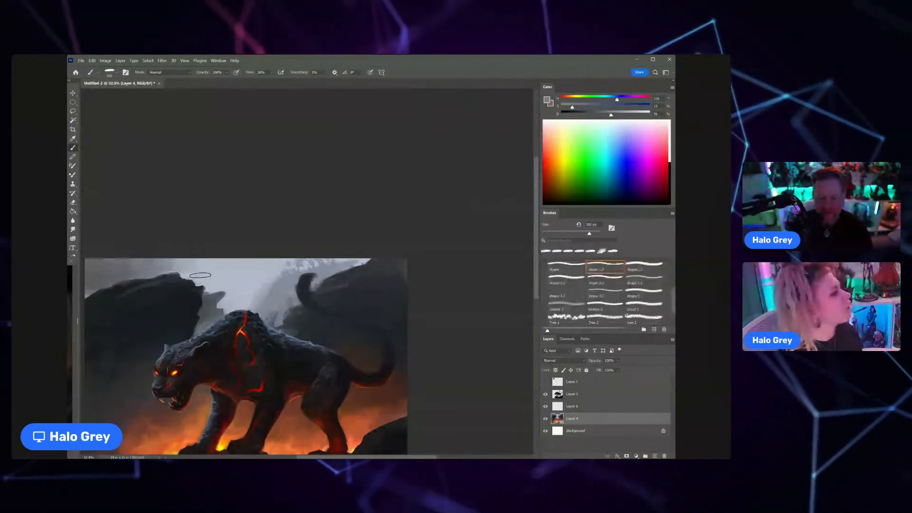
pyautogui.keyDown('alt'); pyautogui.click(193, 266); pyautogui.keyUp('alt')
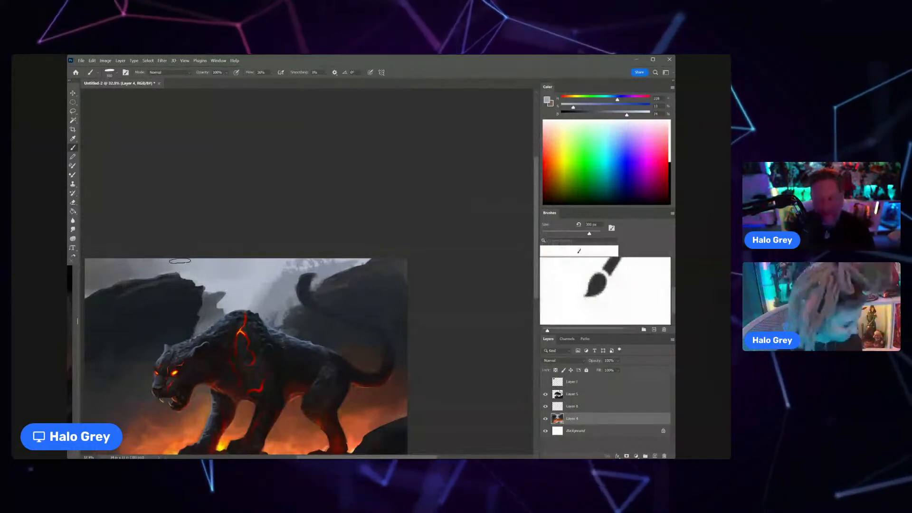
pyautogui.keyDown('alt'); pyautogui.click(274, 274); pyautogui.keyUp('alt')
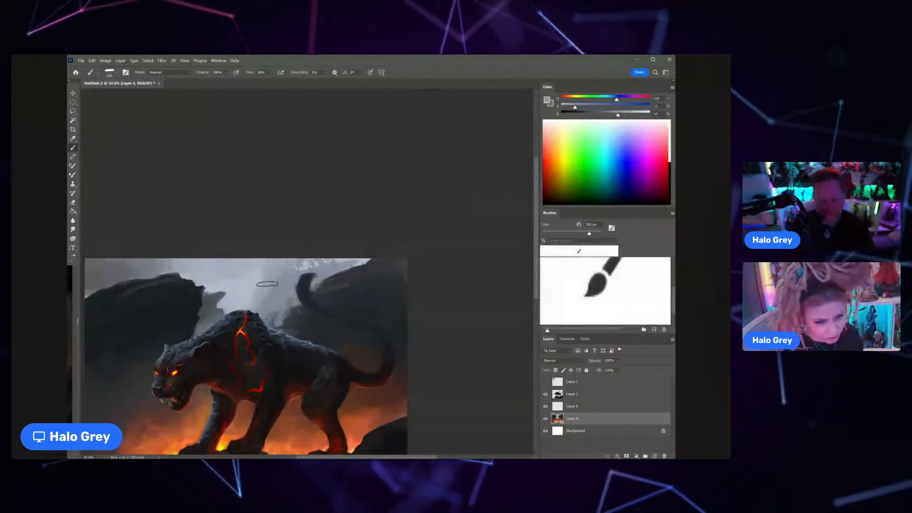
pyautogui.keyDown('alt'); pyautogui.click(257, 266); pyautogui.keyUp('alt')
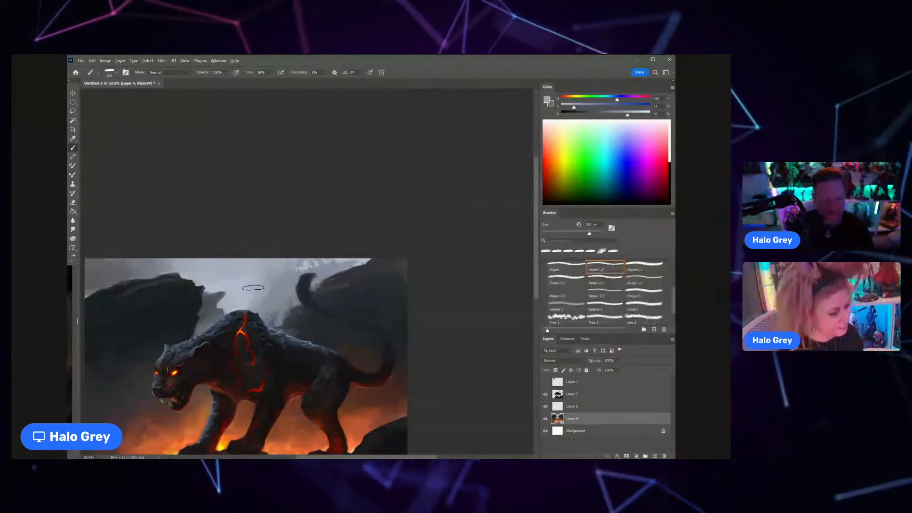
pyautogui.keyDown('alt'); pyautogui.click(247, 267); pyautogui.keyUp('alt')
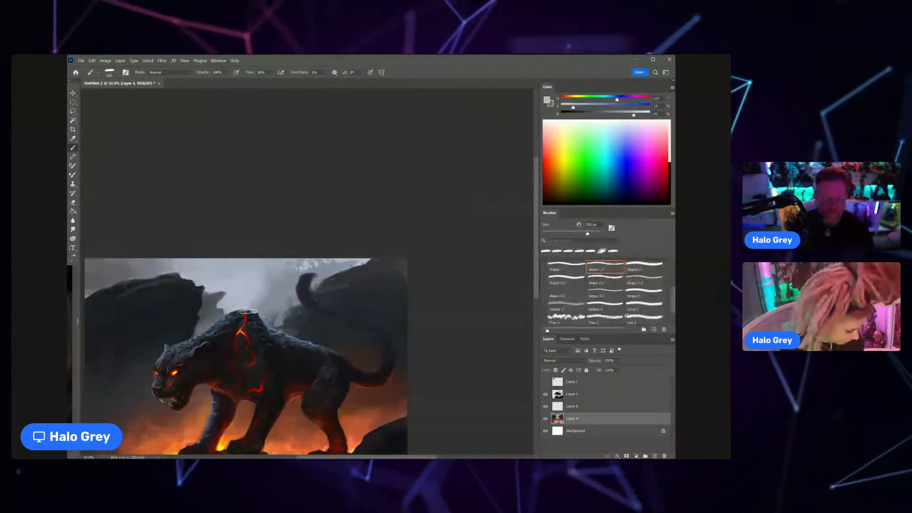
pyautogui.keyDown('alt'); pyautogui.click(255, 287); pyautogui.keyUp('alt')
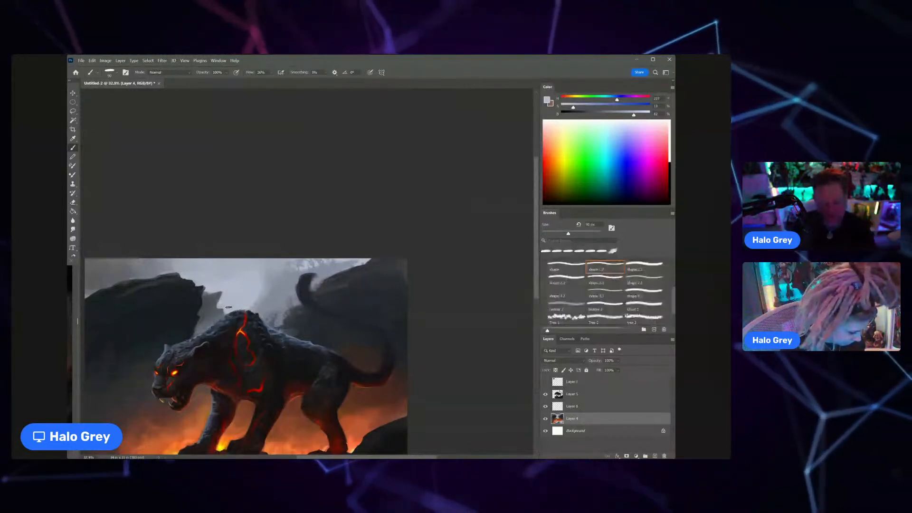
# Step: Repaint the small distant rock spire behind the panther's shoulder with sampled misty greys, using a 90 px brush
pyautogui.keyDown('alt'); pyautogui.click(229, 308); pyautogui.keyUp('alt')
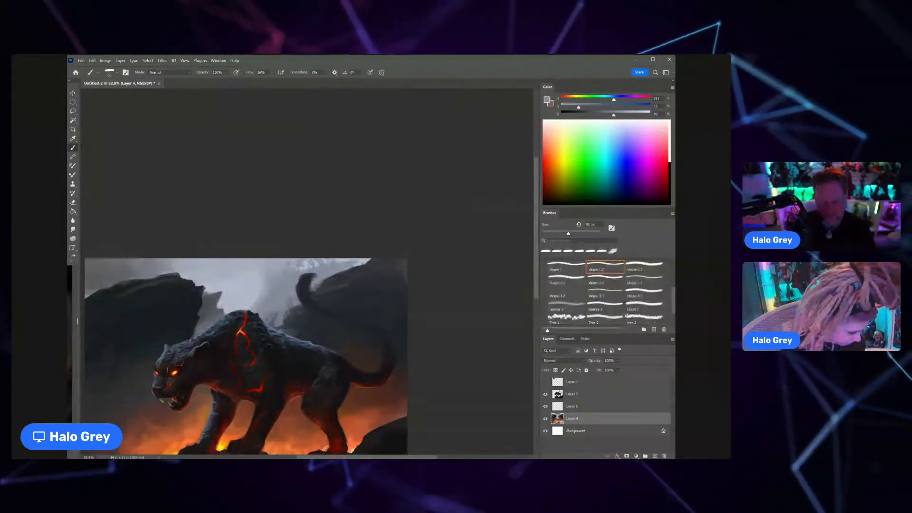
pyautogui.keyDown('alt'); pyautogui.click(214, 295); pyautogui.keyUp('alt')
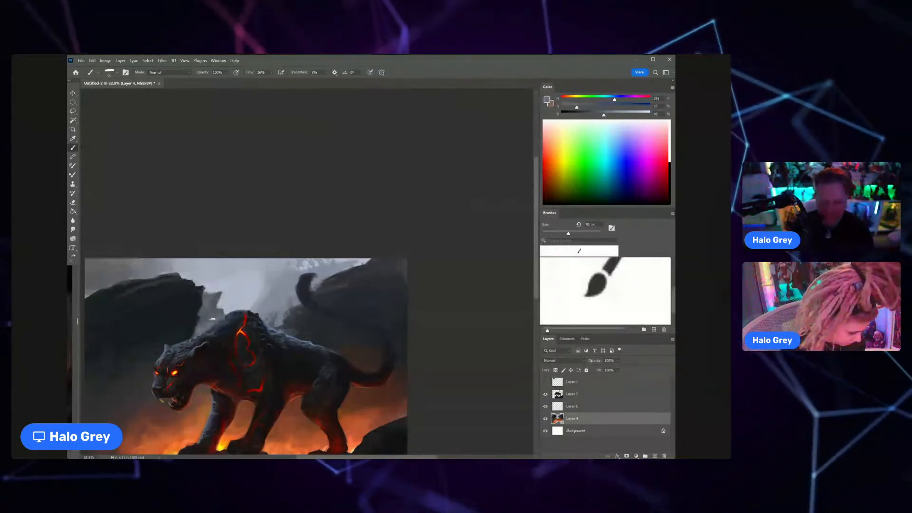
pyautogui.keyDown('alt'); pyautogui.click(207, 316); pyautogui.keyUp('alt')
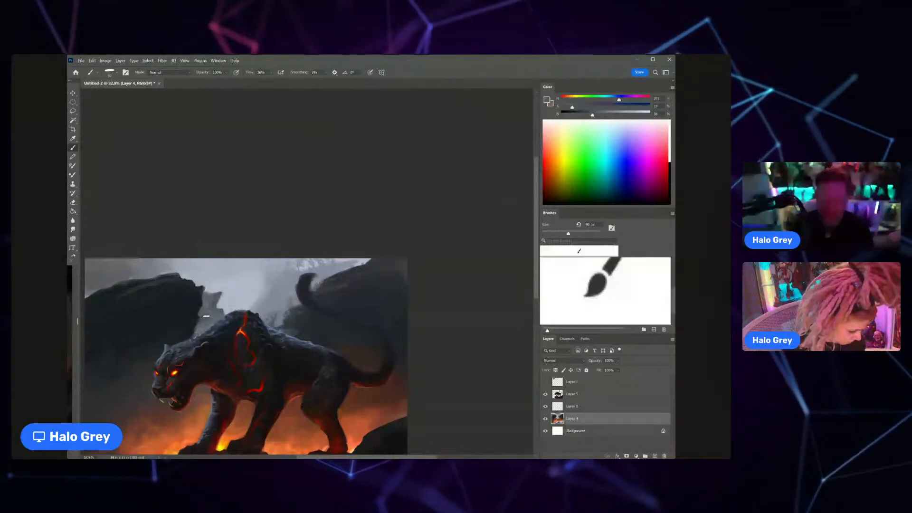
pyautogui.keyDown('alt'); pyautogui.click(213, 292); pyautogui.keyUp('alt')
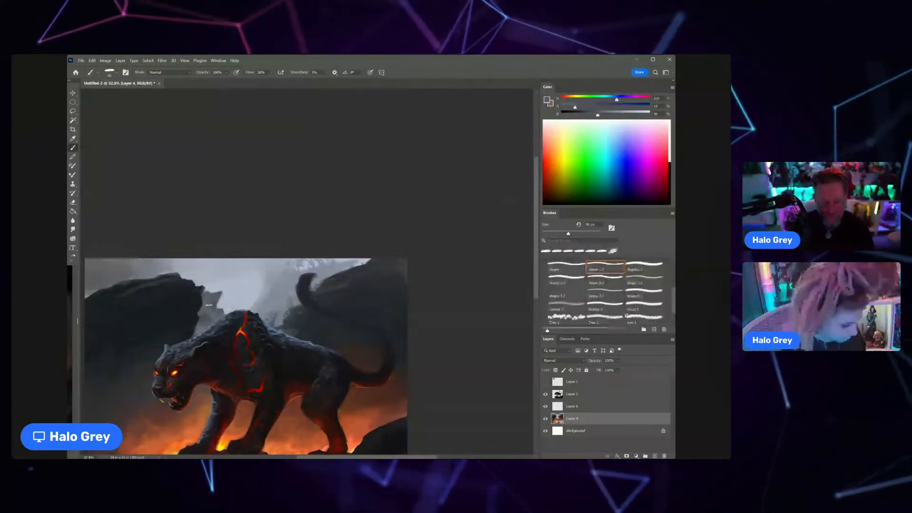
pyautogui.keyDown('alt'); pyautogui.click(205, 287); pyautogui.keyUp('alt')
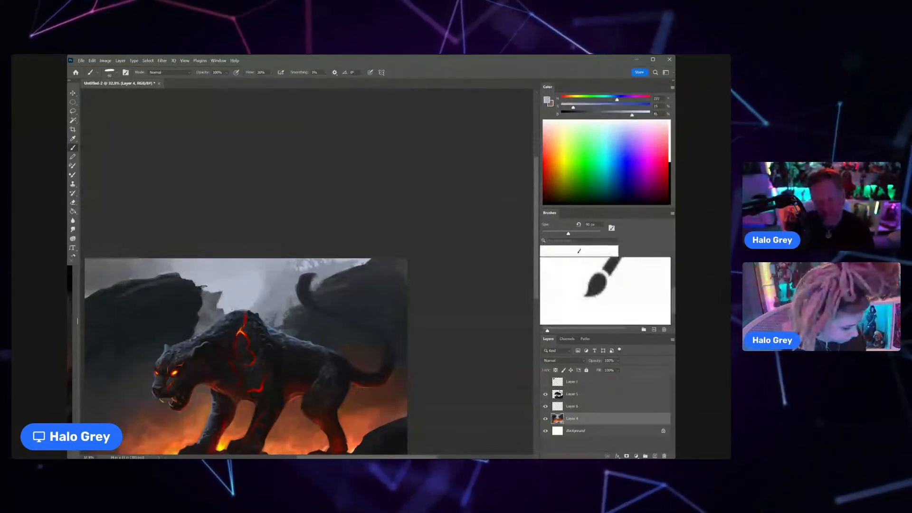
# Step: Refine the upper contour of the large rock behind the panther's head with sampled dark tones and a 40 px brush
pyautogui.keyDown('alt'); pyautogui.click(193, 281); pyautogui.keyUp('alt')
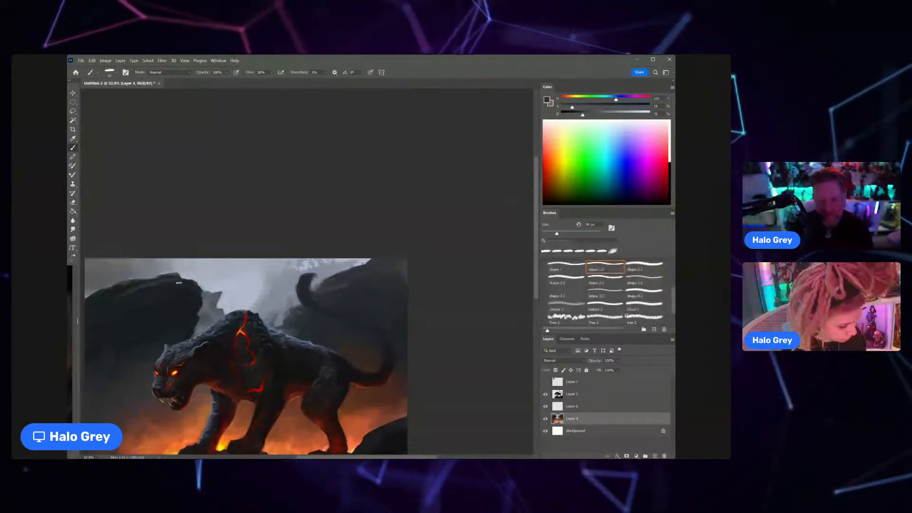
pyautogui.press('[')
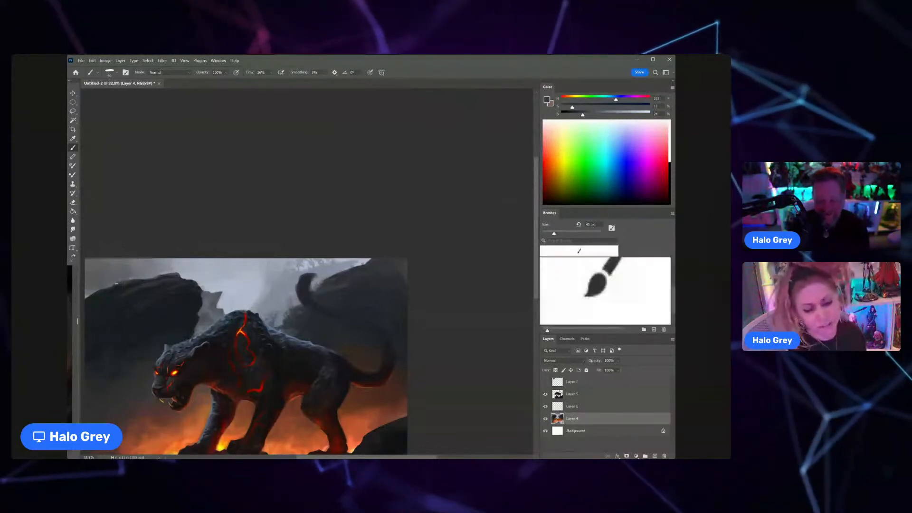
pyautogui.keyDown('alt'); pyautogui.click(105, 293); pyautogui.keyUp('alt')
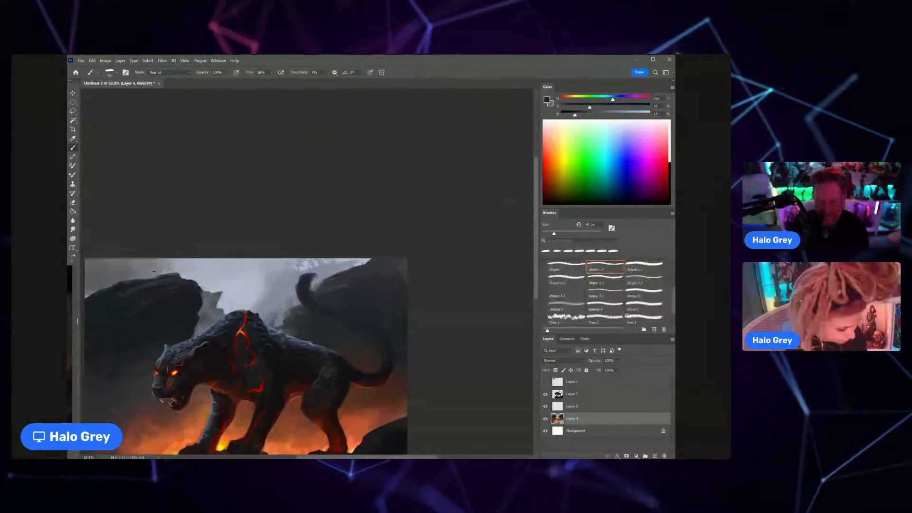
# Step: Carve the large rock's upper edge with sampled sky grey and soften the sky above it with a 150 px brush
pyautogui.press('e')
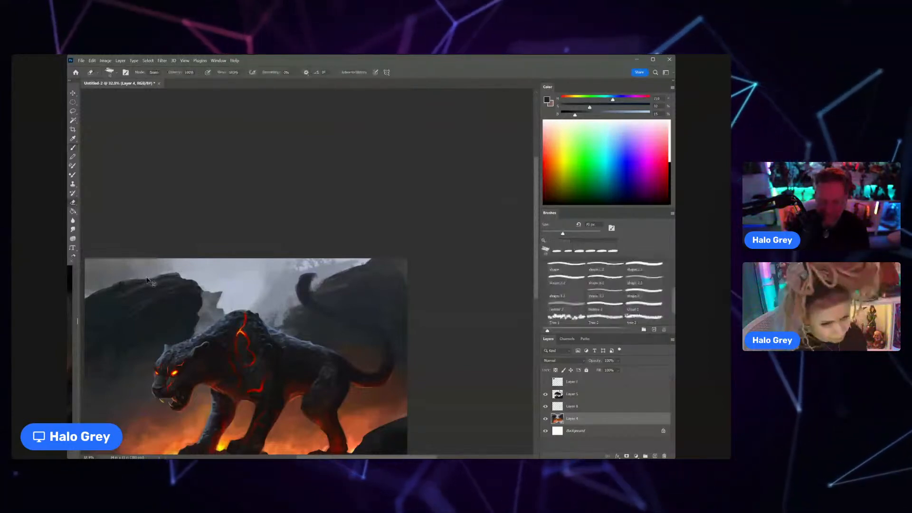
pyautogui.press('b')
pyautogui.keyDown('alt'); pyautogui.click(137, 283); pyautogui.keyUp('alt')
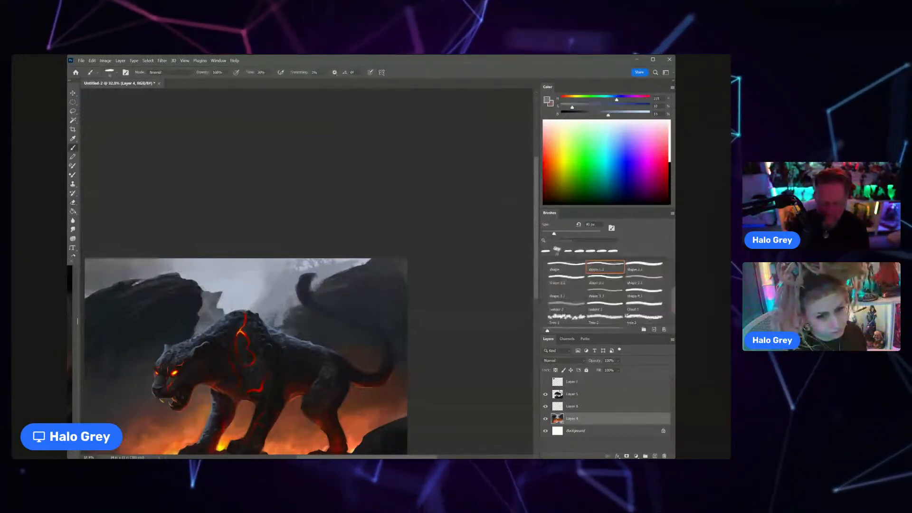
pyautogui.press('[')
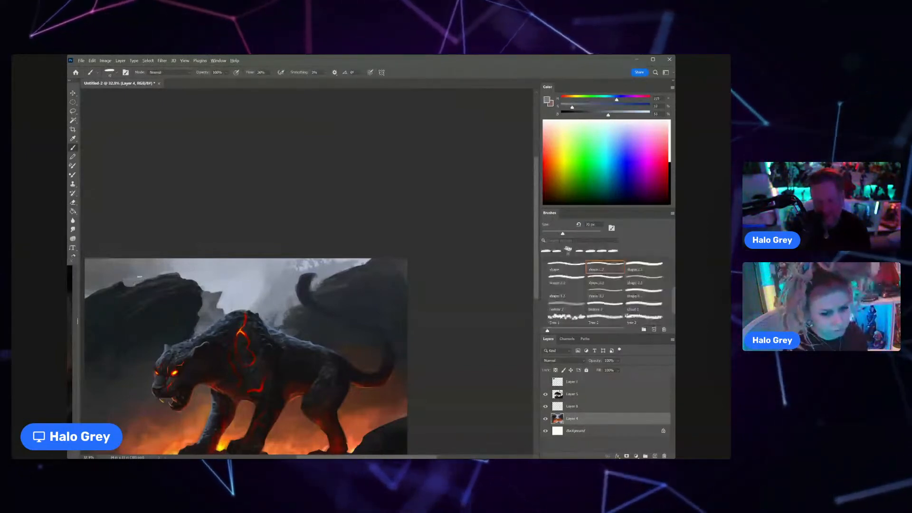
pyautogui.press(']')
pyautogui.press(']')
pyautogui.press(']')
pyautogui.press(']')
pyautogui.press(']')
pyautogui.press(']')
pyautogui.press(']')
pyautogui.press(']')
pyautogui.press(']')
pyautogui.press(']')
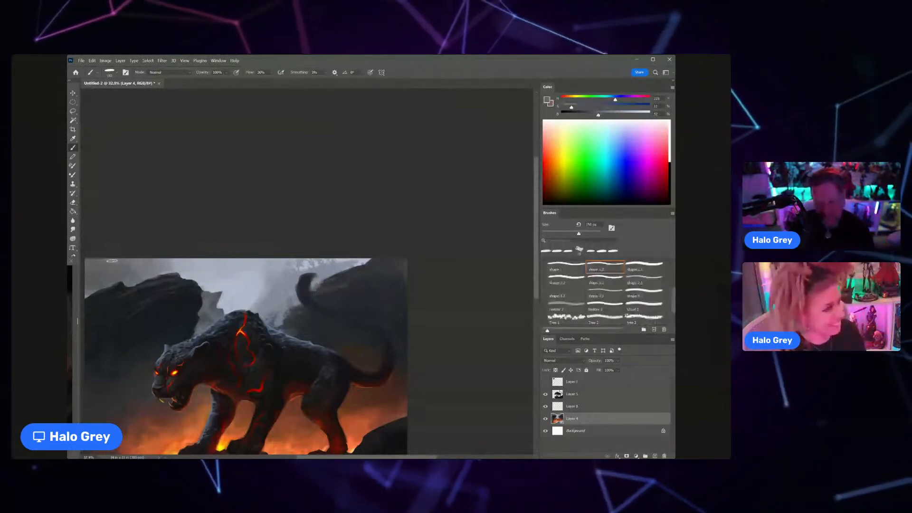
pyautogui.hotkey('ctrl', 'space')
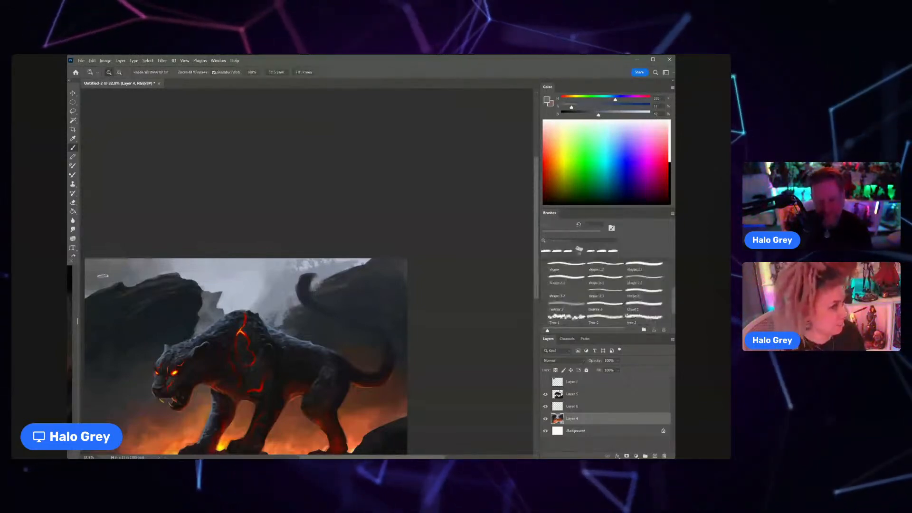
pyautogui.moveTo(103, 275); pyautogui.dragTo(70, 368)
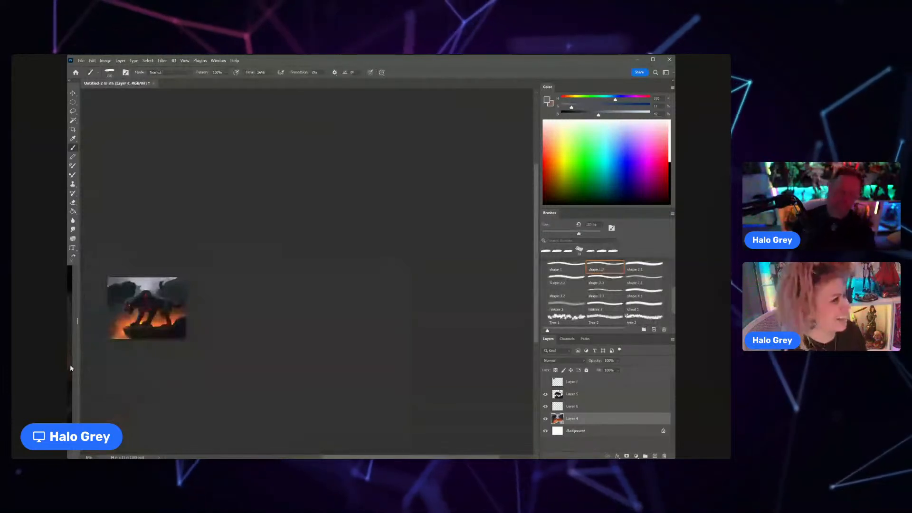
# Step: Blend the misty slope between the panther's back and the curled tail with repeatedly sampled sky and rock greys
pyautogui.hotkey('ctrl', 'space')
pyautogui.moveTo(168, 293)
pyautogui.mouseDown()
pyautogui.moveTo(182, 278)
pyautogui.moveTo(193, 281)
pyautogui.mouseUp()
pyautogui.keyDown('alt'); pyautogui.click(191, 284); pyautogui.keyUp('alt')
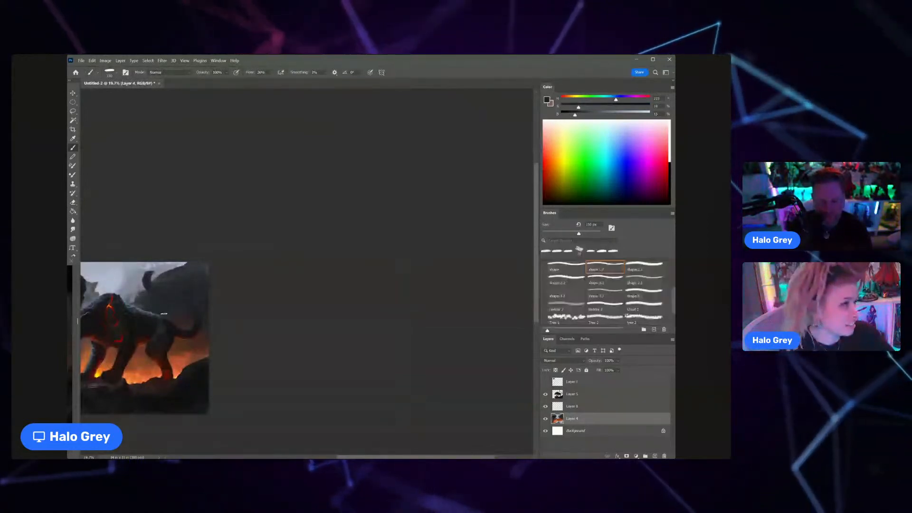
pyautogui.keyDown('alt'); pyautogui.click(152, 281); pyautogui.keyUp('alt')
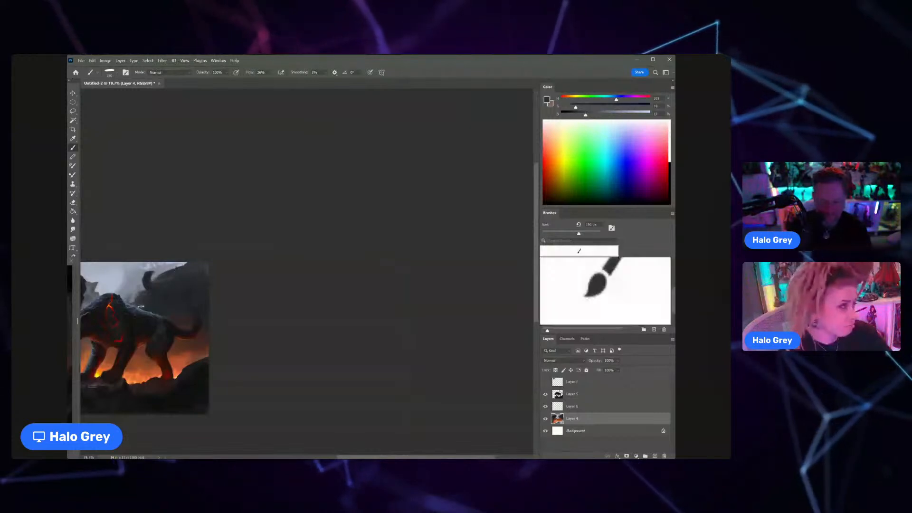
pyautogui.keyDown('alt'); pyautogui.click(136, 288); pyautogui.keyUp('alt')
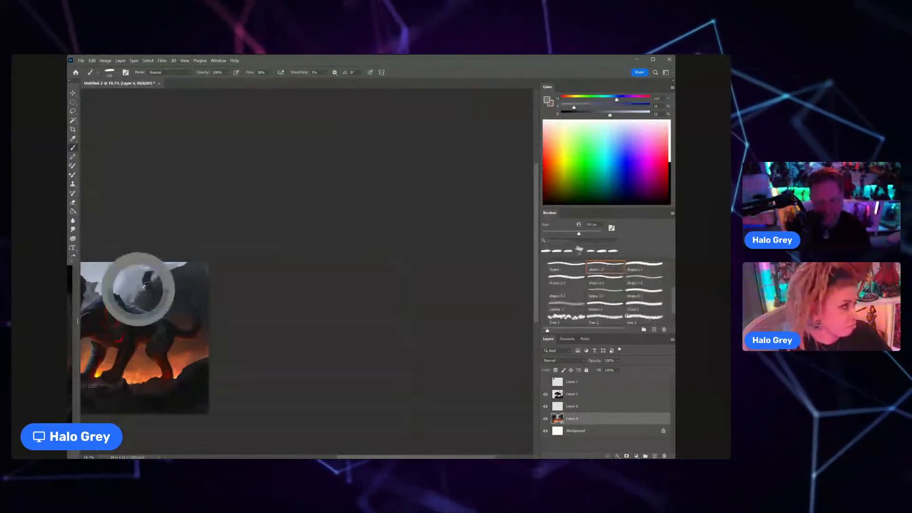
pyautogui.keyDown('alt'); pyautogui.click(141, 295); pyautogui.keyUp('alt')
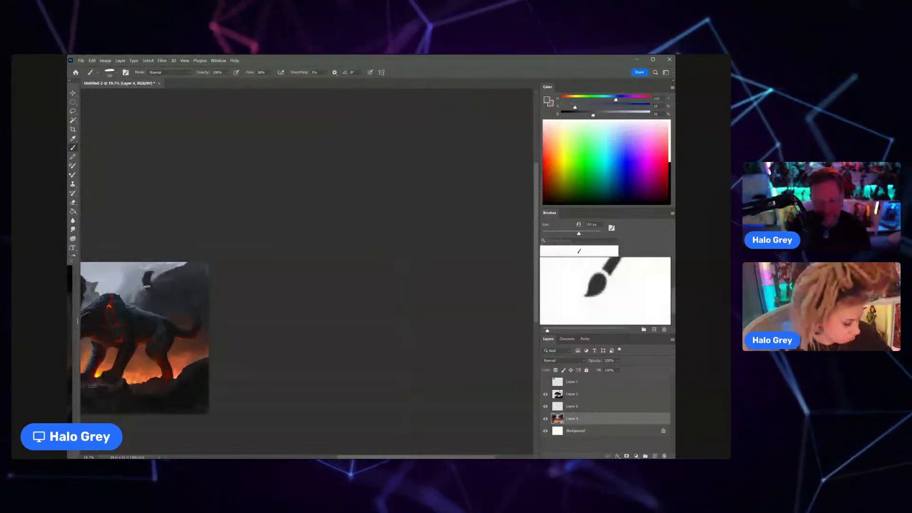
pyautogui.keyDown('alt'); pyautogui.click(133, 305); pyautogui.keyUp('alt')
pyautogui.keyDown('alt'); pyautogui.click(140, 288); pyautogui.keyUp('alt')
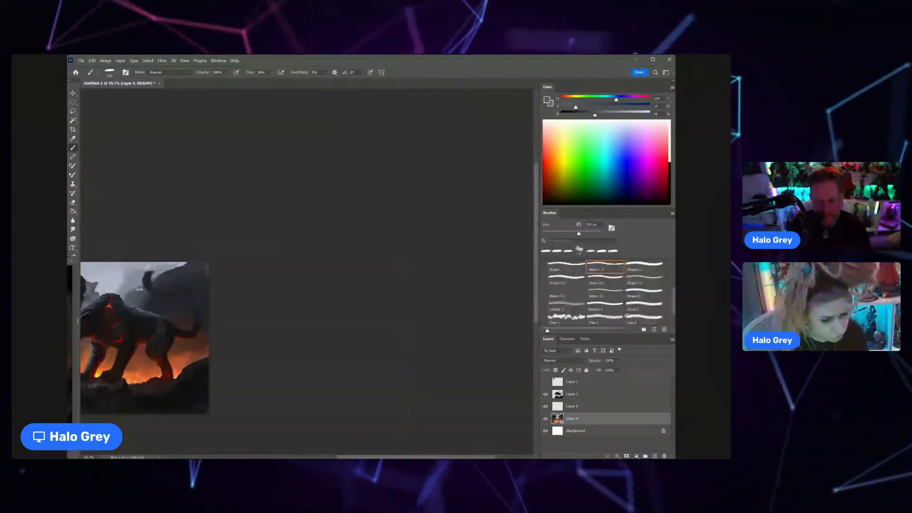
pyautogui.keyDown('alt'); pyautogui.click(133, 300); pyautogui.keyUp('alt')
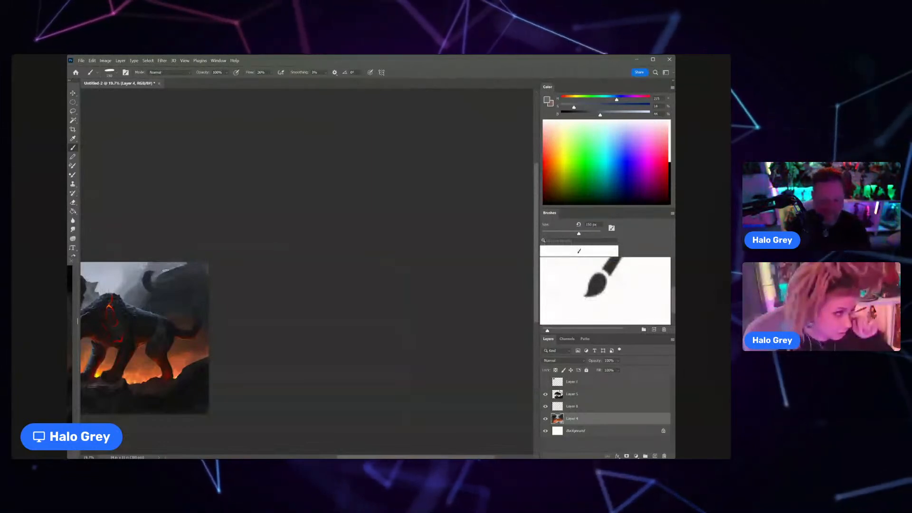
# Step: Rework the upper part of the large dark rock behind the tail with sampled dark greys, using small and large brush sizes
pyautogui.keyDown('alt'); pyautogui.click(185, 274); pyautogui.keyUp('alt')
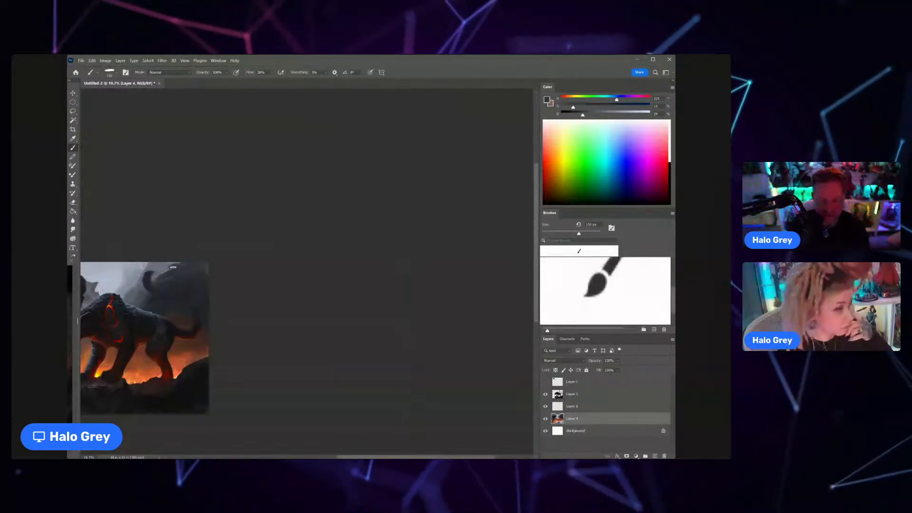
pyautogui.keyDown('alt'); pyautogui.click(160, 293); pyautogui.keyUp('alt')
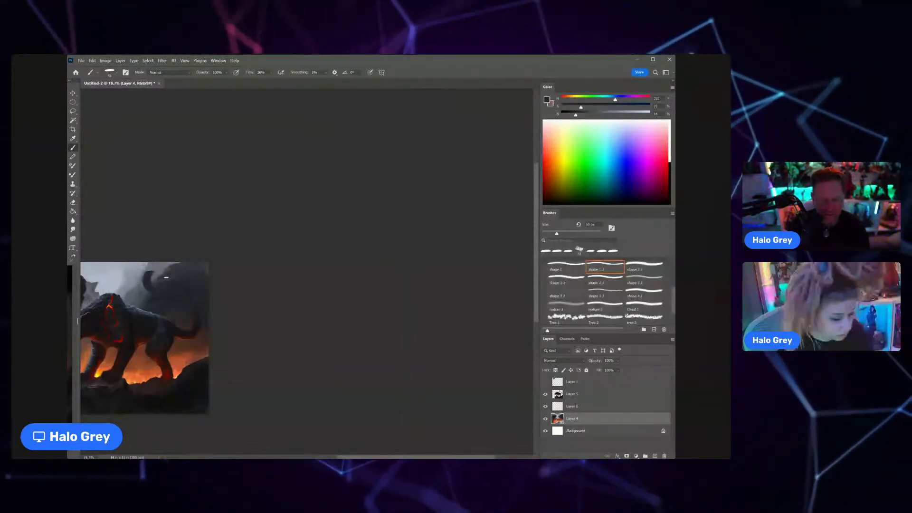
pyautogui.press(']')
pyautogui.moveTo(167, 277); pyautogui.dragTo(155, 285)
pyautogui.keyDown('alt'); pyautogui.click(183, 270); pyautogui.keyUp('alt')
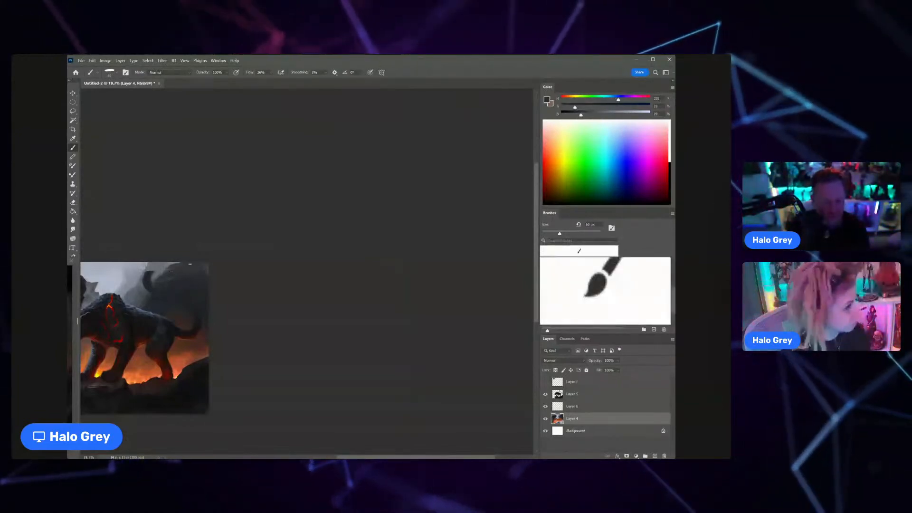
pyautogui.keyDown('alt'); pyautogui.click(173, 273); pyautogui.keyUp('alt')
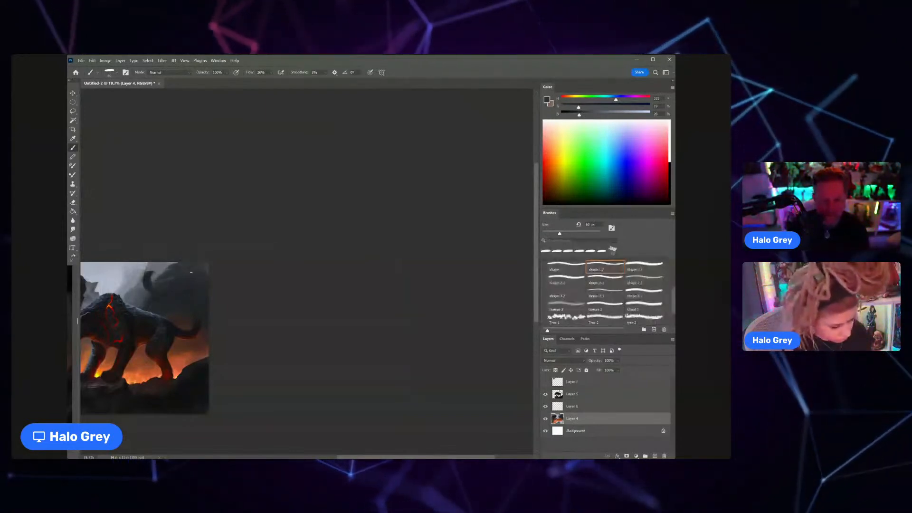
pyautogui.press(']')
pyautogui.press(']')
pyautogui.press(']')
pyautogui.press(']')
pyautogui.press(']')
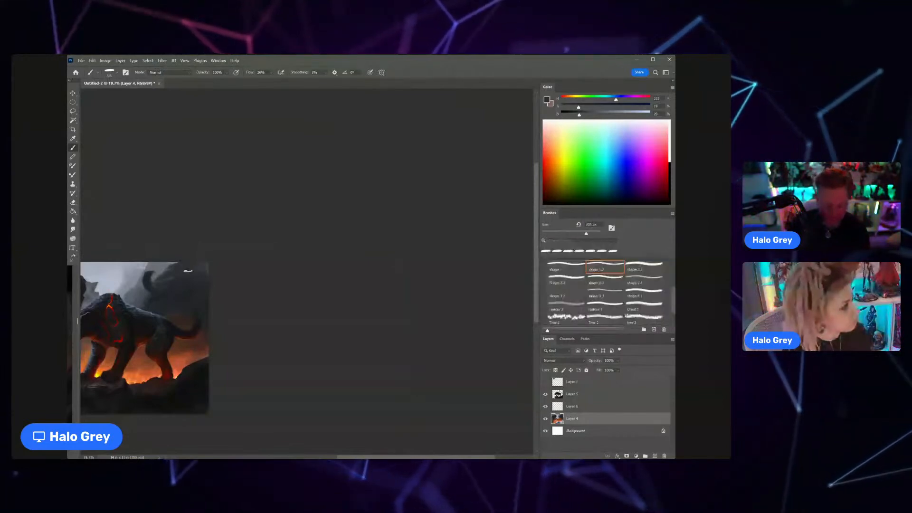
pyautogui.press(']')
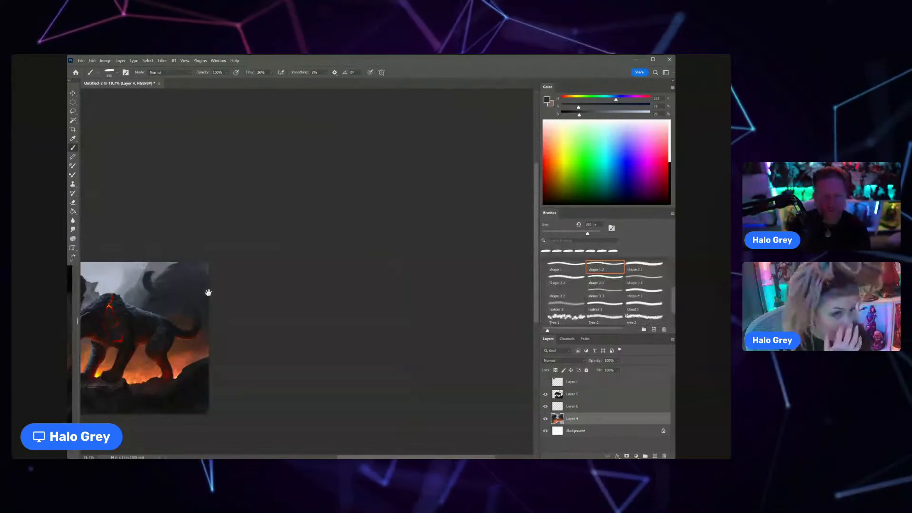
# Step: Paint diagonal strokes across the face of the large rock behind the tail with a smaller brush and a dark grey
pyautogui.moveTo(208, 292); pyautogui.dragTo(313, 234)
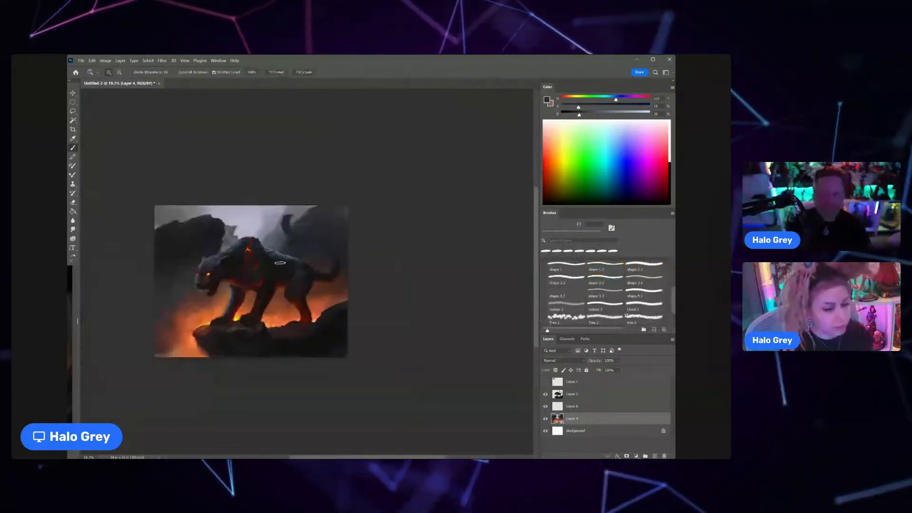
pyautogui.scroll(3, 285, 270)
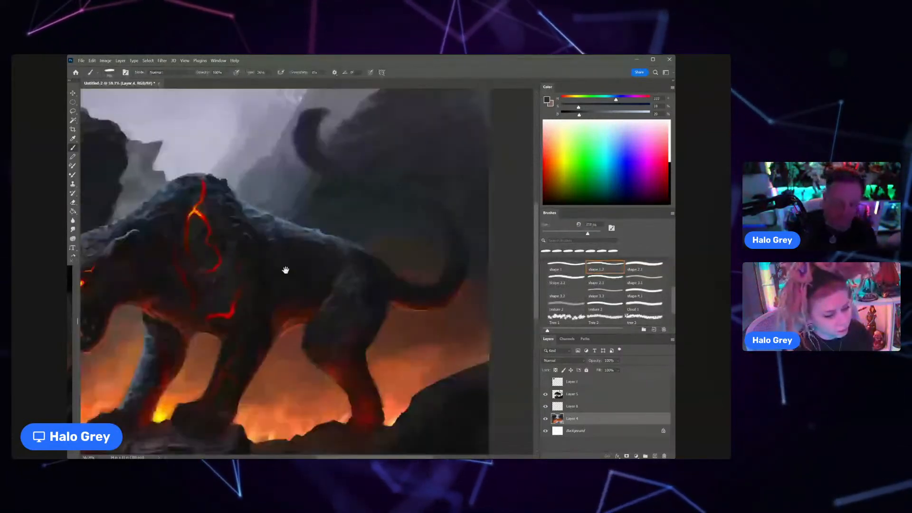
pyautogui.scroll(-3, 285, 269)
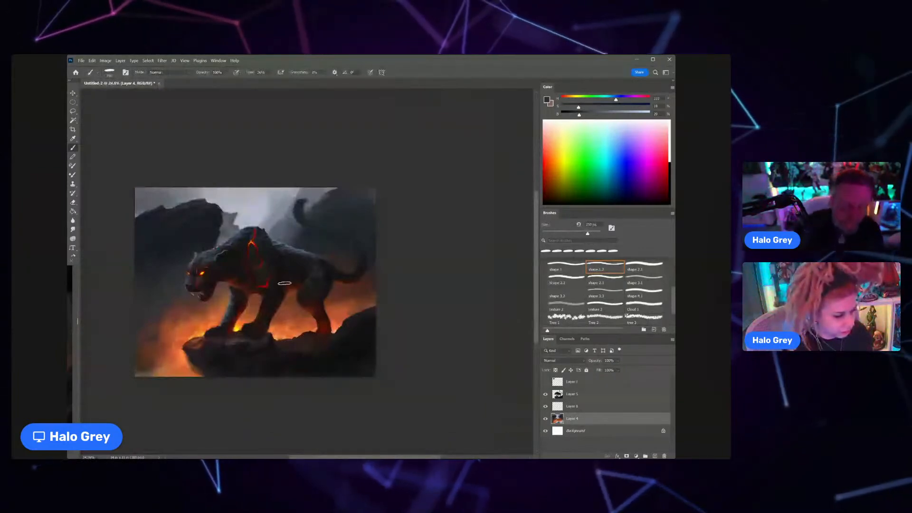
pyautogui.scroll(2, 311, 216)
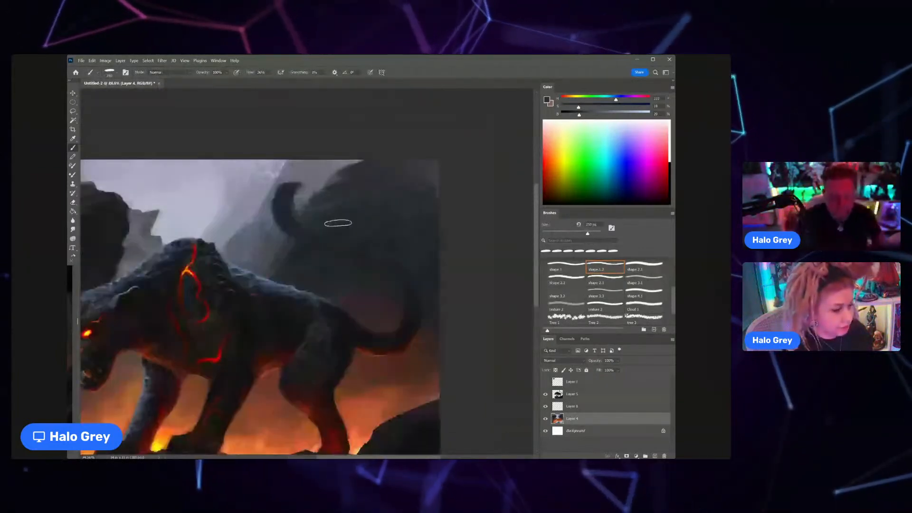
pyautogui.press('[')
pyautogui.press('[')
pyautogui.press('[')
pyautogui.press('[')
pyautogui.press('[')
pyautogui.press('[')
pyautogui.press('[')
pyautogui.moveTo(358, 205); pyautogui.dragTo(312, 237)
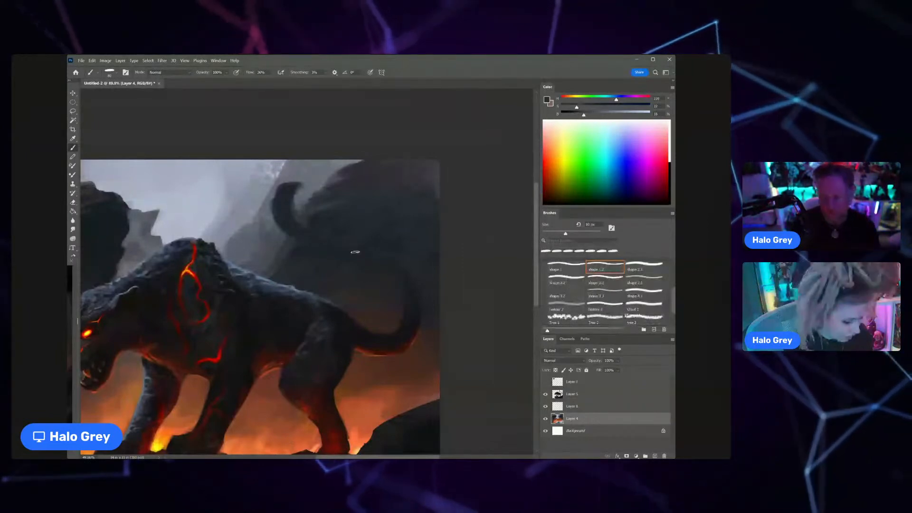
pyautogui.moveTo(355, 252); pyautogui.dragTo(294, 291)
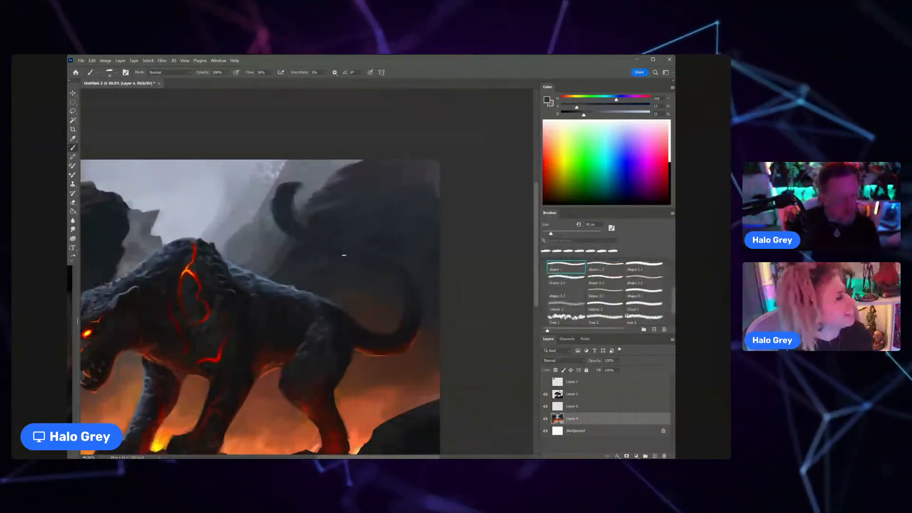
# Step: Refine the slanted lower edge of the rock beside the curled tail with the shape 1 brush and sampled dark greys
pyautogui.press(']')
pyautogui.keyDown('alt'); pyautogui.click(304, 274); pyautogui.keyUp('alt')
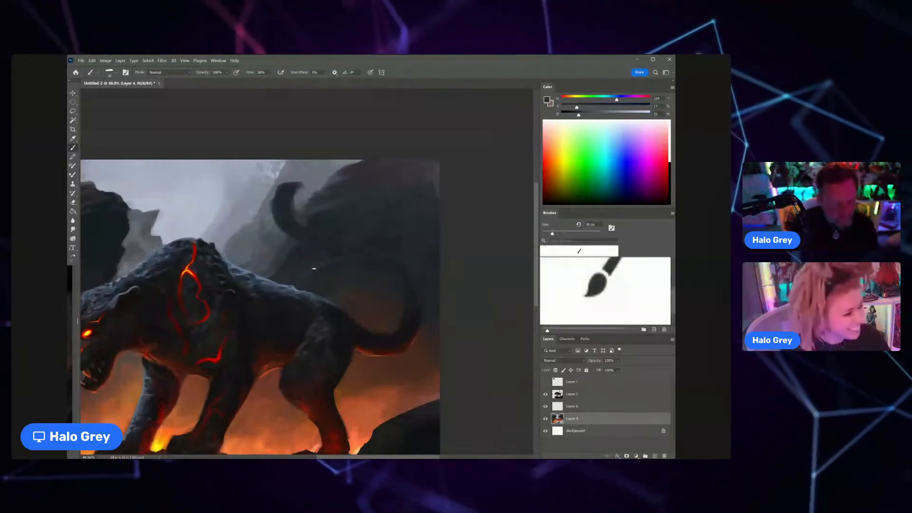
pyautogui.moveTo(328, 261); pyautogui.dragTo(289, 299)
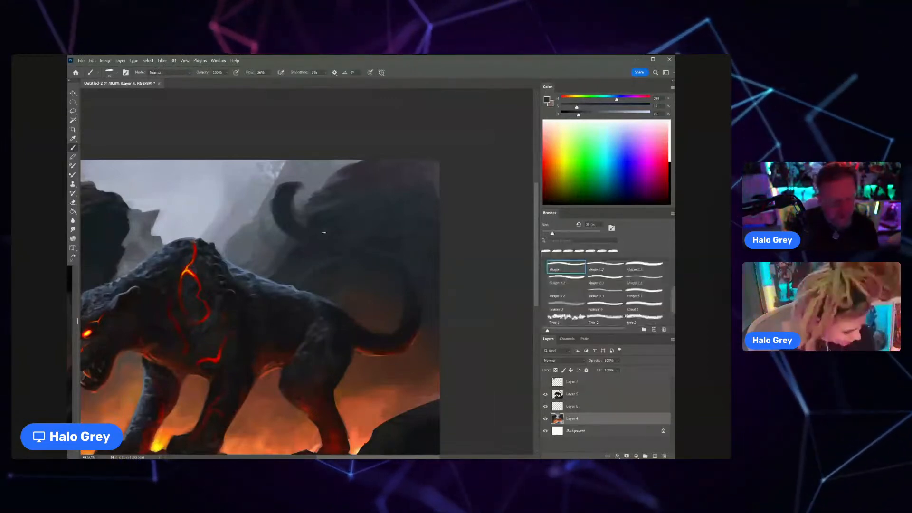
pyautogui.keyDown('alt'); pyautogui.click(324, 233); pyautogui.keyUp('alt')
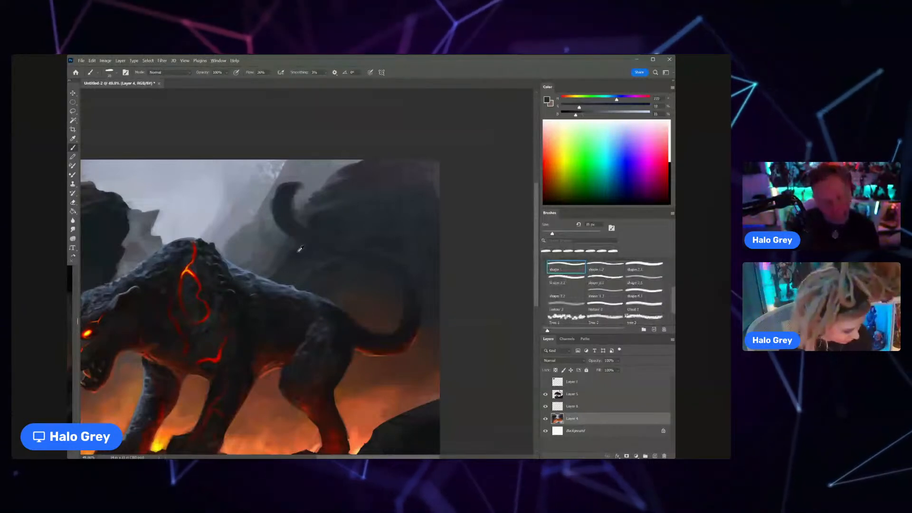
pyautogui.keyDown('alt'); pyautogui.click(289, 249); pyautogui.keyUp('alt')
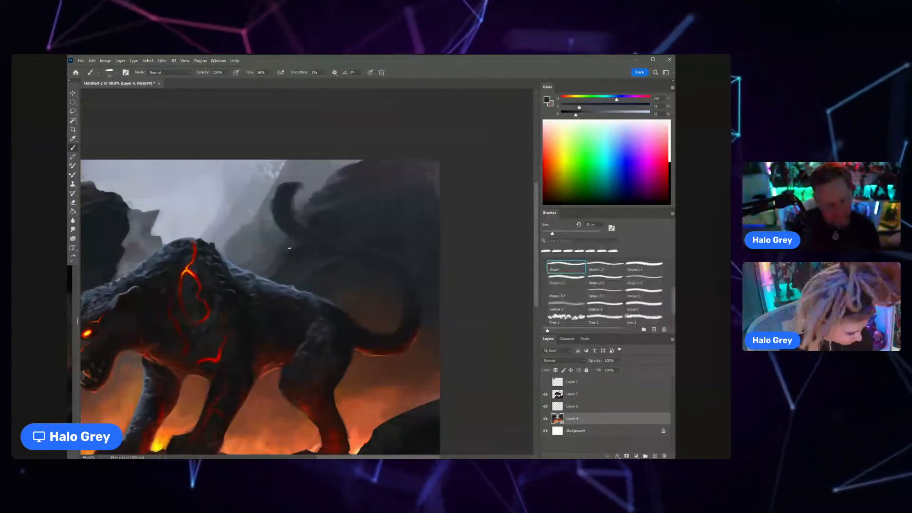
pyautogui.keyDown('alt'); pyautogui.click(288, 236); pyautogui.keyUp('alt')
# Step: Blend the base of the rock above the panther's hindquarters with sampled dark greys and touch up the surrounding background
pyautogui.hotkey('ctrl', 'space')
pyautogui.moveTo(286, 273); pyautogui.dragTo(281, 273)
pyautogui.keyDown('alt'); pyautogui.click(294, 252); pyautogui.keyUp('alt')
pyautogui.keyDown('alt'); pyautogui.click(292, 256); pyautogui.keyUp('alt')
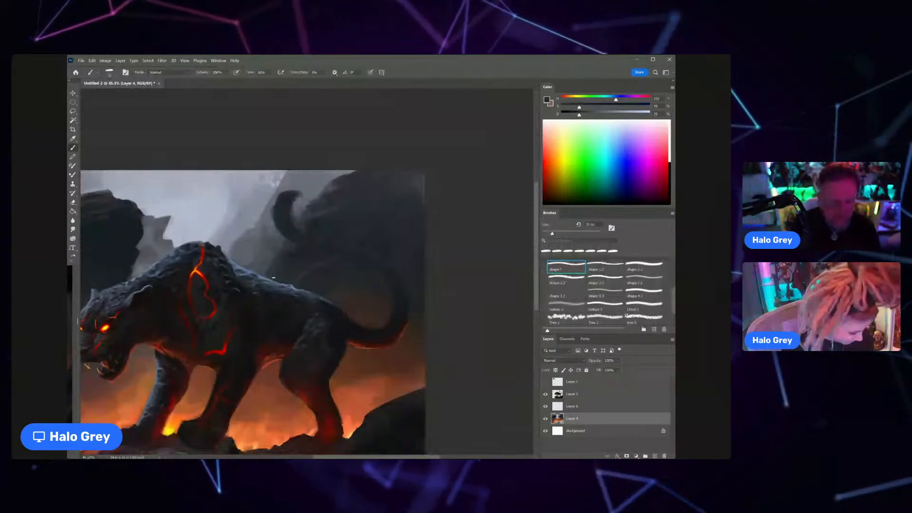
pyautogui.keyDown('alt'); pyautogui.click(302, 288); pyautogui.keyUp('alt')
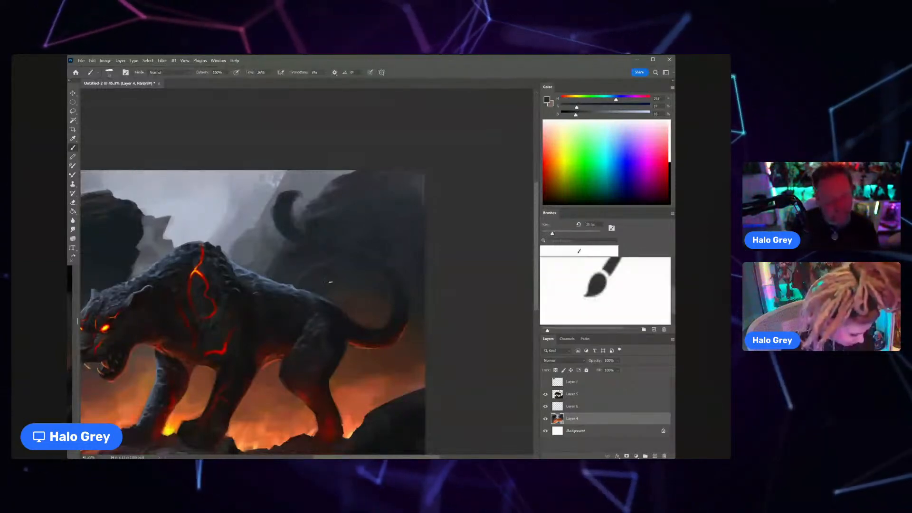
pyautogui.moveTo(319, 307); pyautogui.dragTo(306, 309)
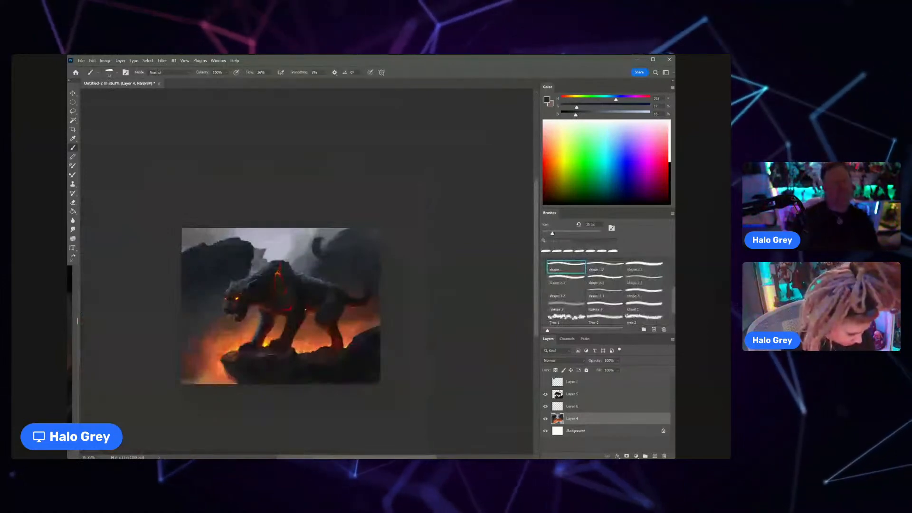
pyautogui.moveTo(326, 248); pyautogui.dragTo(346, 242)
pyautogui.moveTo(288, 250); pyautogui.dragTo(266, 251)
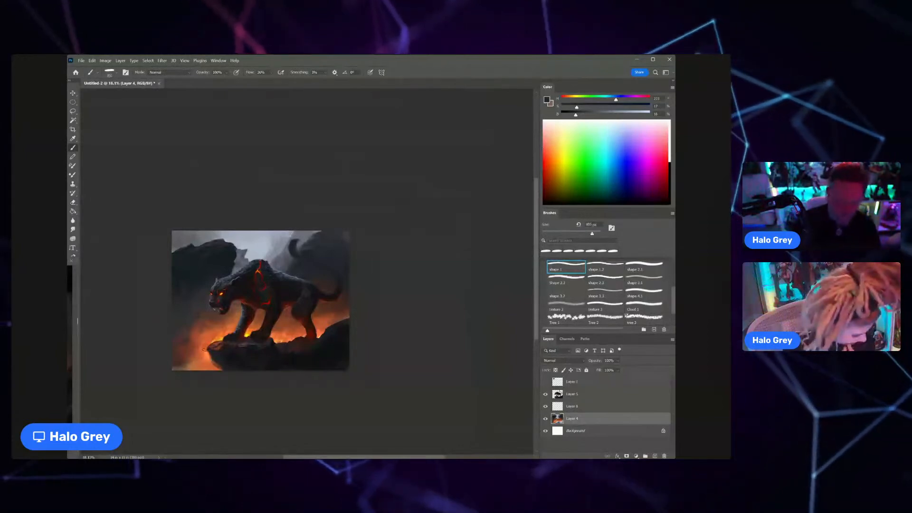
# Step: Paint a small boulder at the painting's lower edge below the ledge tip with sampled dark red, adding a sampled reddish-brown tone
pyautogui.keyDown('alt'); pyautogui.click(218, 345); pyautogui.keyUp('alt')
pyautogui.keyDown('alt'); pyautogui.click(245, 332); pyautogui.keyUp('alt')
pyautogui.keyDown('alt'); pyautogui.click(245, 332); pyautogui.keyUp('alt')
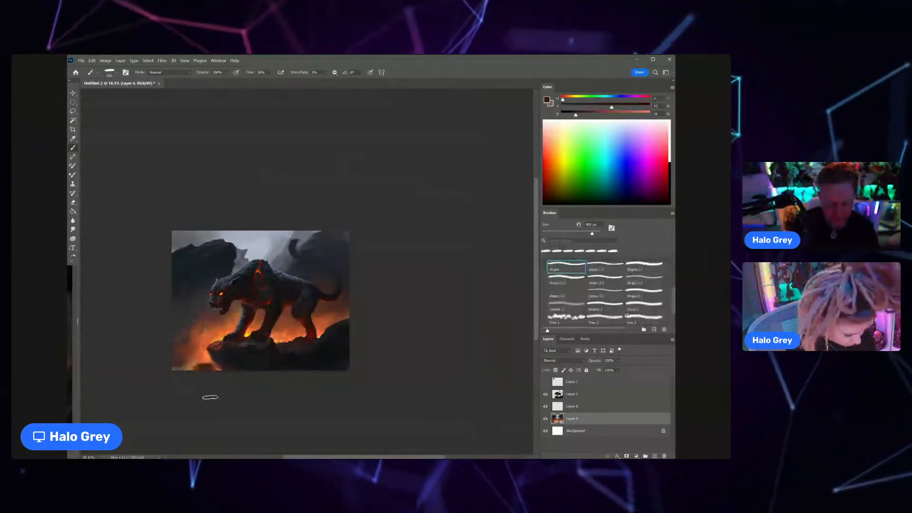
pyautogui.moveTo(211, 366); pyautogui.dragTo(206, 365)
pyautogui.press('[')
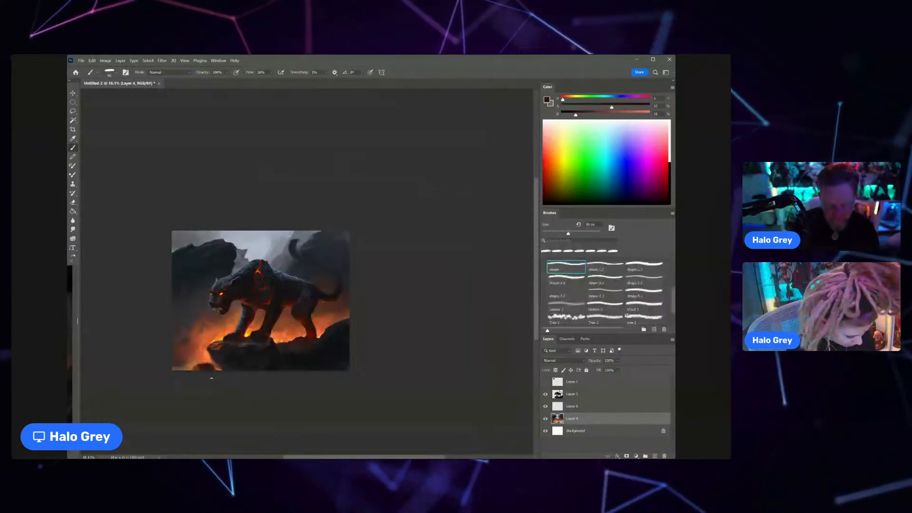
pyautogui.moveTo(201, 363); pyautogui.dragTo(223, 346)
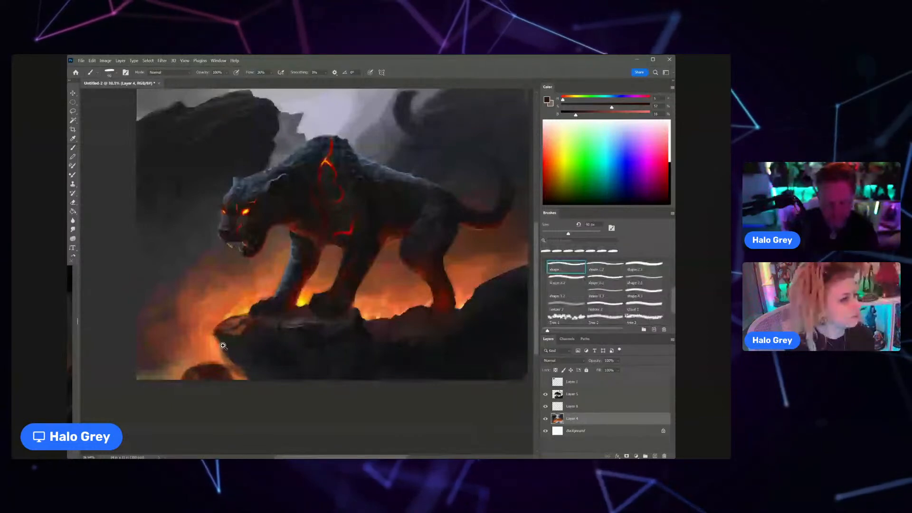
pyautogui.moveTo(223, 346); pyautogui.dragTo(247, 311)
pyautogui.keyDown('alt'); pyautogui.click(219, 342); pyautogui.keyUp('alt')
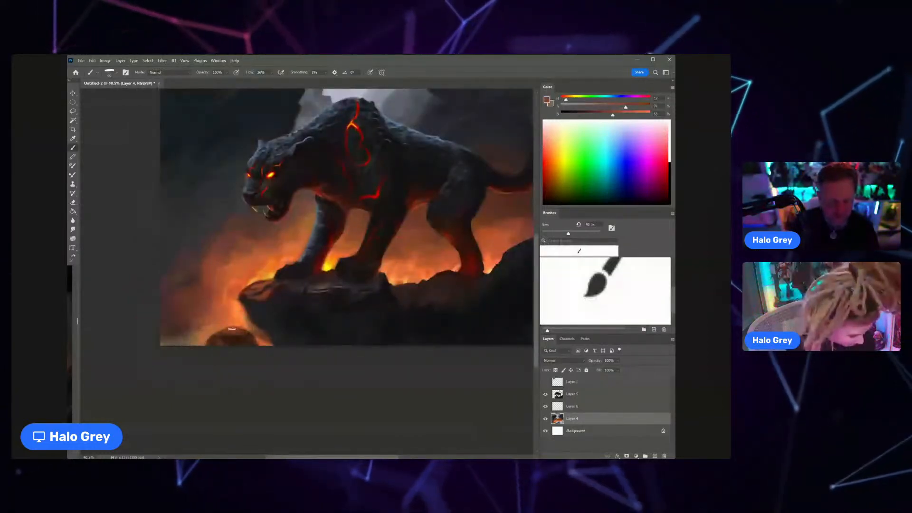
# Step: Brighten the fire glow around the ledge tip with a sampled yellow raised to 100% brightness
pyautogui.keyDown('alt'); pyautogui.click(274, 275); pyautogui.keyUp('alt')
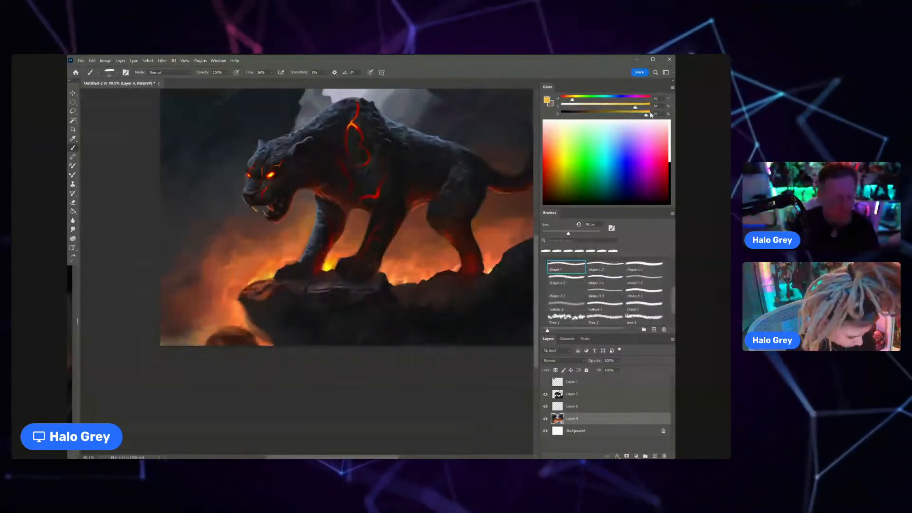
pyautogui.moveTo(646, 116); pyautogui.dragTo(652, 117)
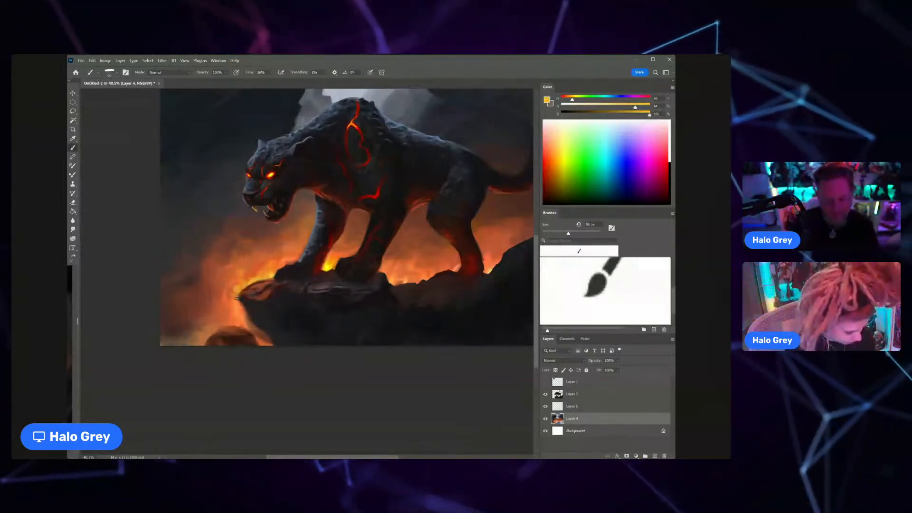
pyautogui.press('z')
pyautogui.moveTo(263, 300)
pyautogui.mouseDown()
pyautogui.moveTo(216, 303)
pyautogui.moveTo(275, 301)
pyautogui.mouseUp()
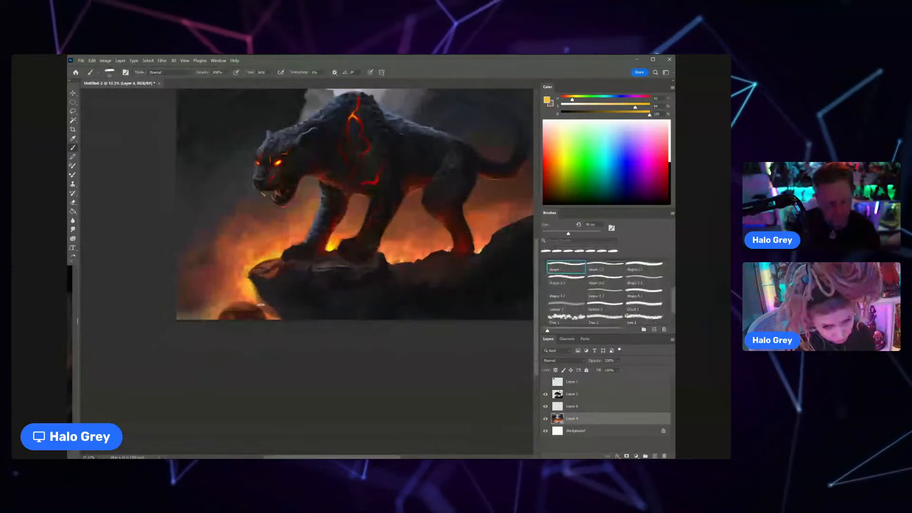
# Step: Paint the ledge's front face below its tip on Layer 5 with dark reddish tones sampled from the rock
pyautogui.keyDown('alt'); pyautogui.click(287, 268); pyautogui.keyUp('alt')
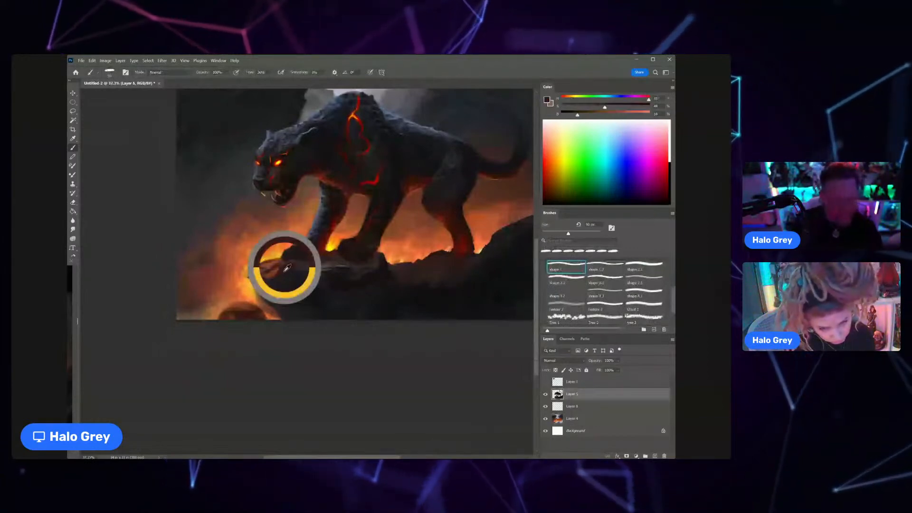
pyautogui.keyDown('alt'); pyautogui.click(285, 268); pyautogui.keyUp('alt')
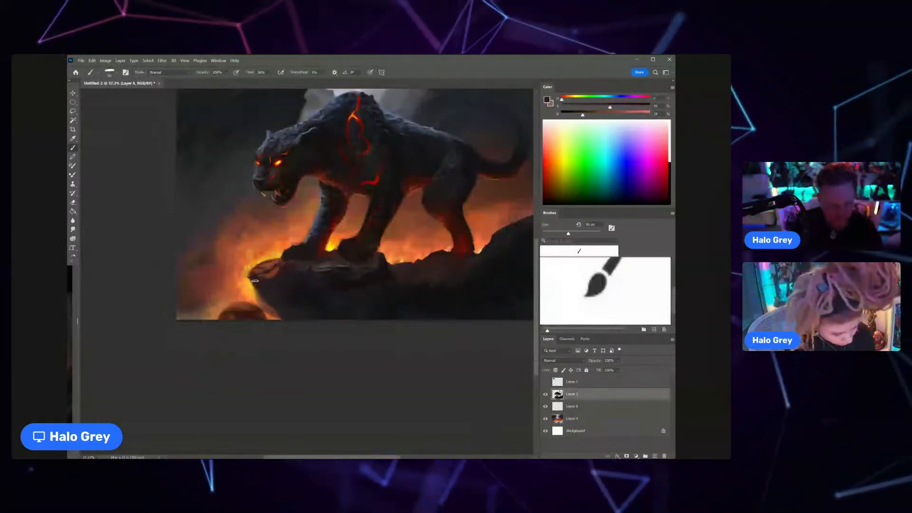
pyautogui.moveTo(277, 313); pyautogui.dragTo(272, 281)
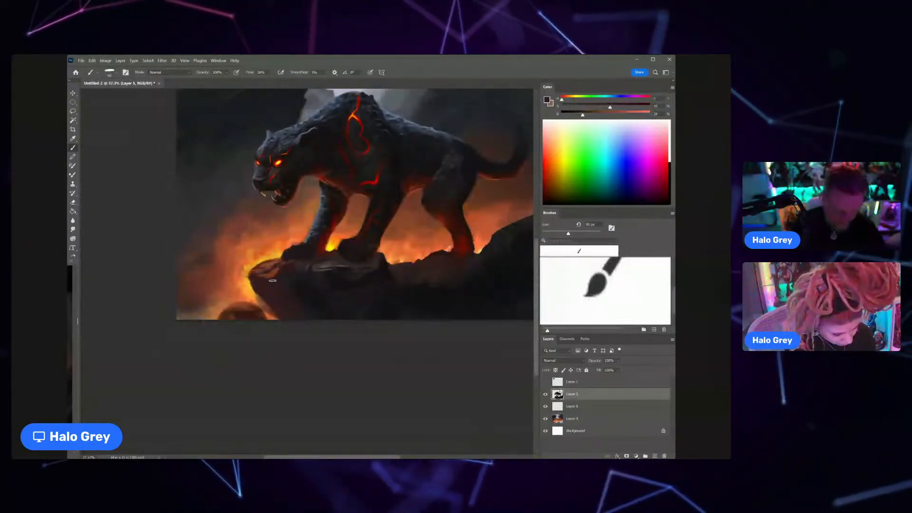
pyautogui.moveTo(311, 310); pyautogui.dragTo(283, 316)
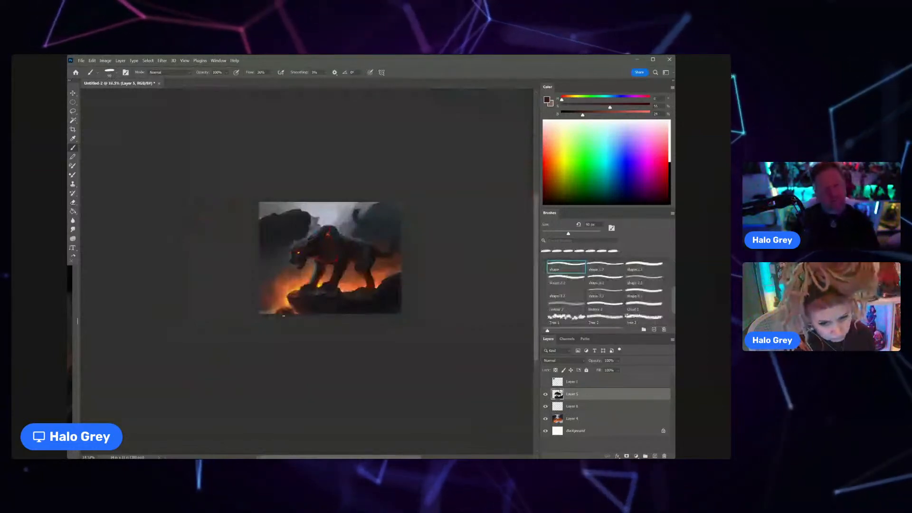
# Step: Paint fine grey highlights along the ledge's top beneath the front paws, using sampled rock tones and a 25 px brush
pyautogui.moveTo(324, 294); pyautogui.dragTo(352, 290)
pyautogui.keyDown('alt'); pyautogui.click(337, 269); pyautogui.keyUp('alt')
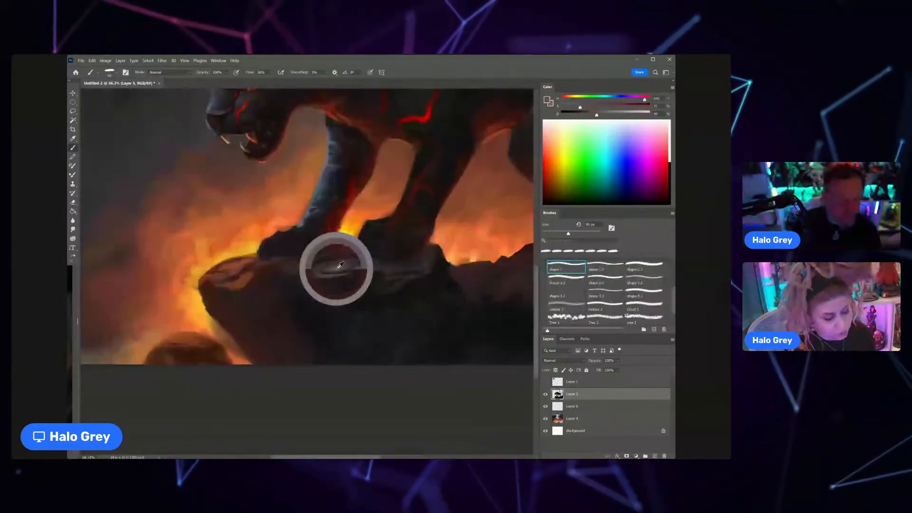
pyautogui.press('[')
pyautogui.press('[')
pyautogui.press('[')
pyautogui.press('[')
pyautogui.press('[')
pyautogui.press('[')
pyautogui.press('[')
pyautogui.press('[')
pyautogui.press('[')
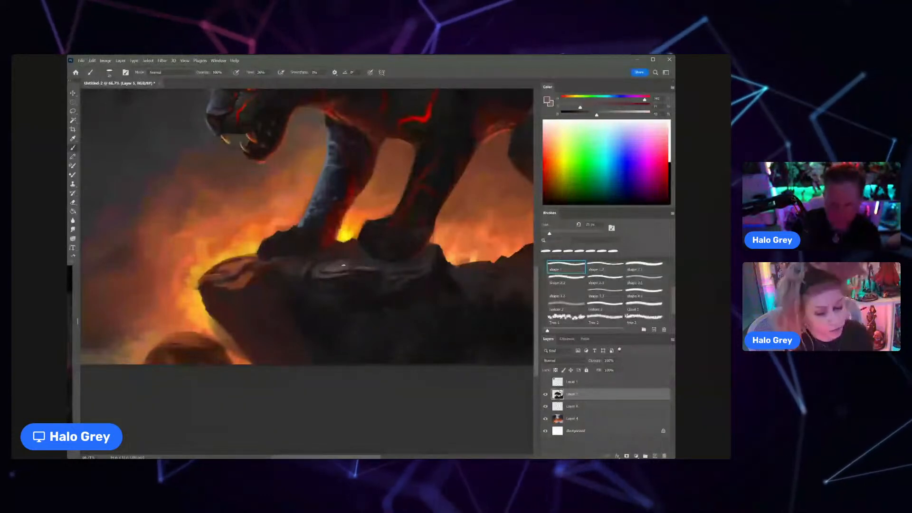
pyautogui.moveTo(344, 265); pyautogui.dragTo(277, 261)
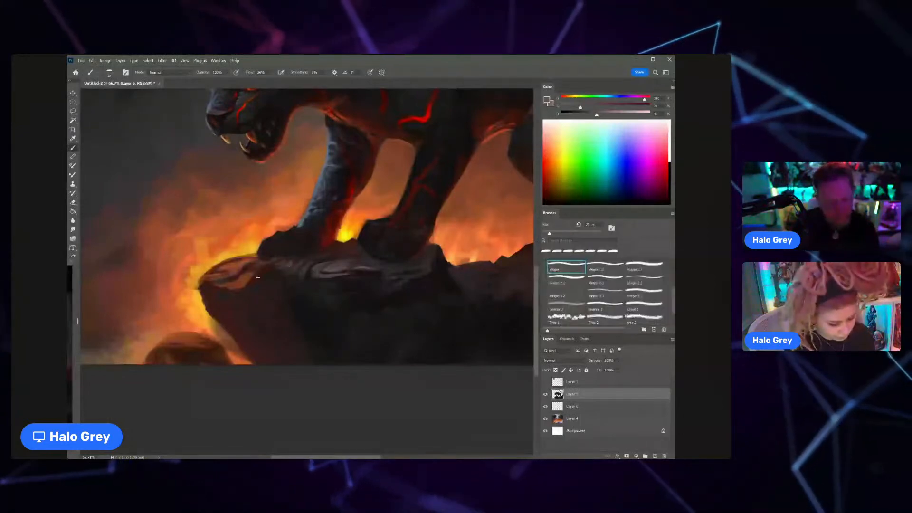
pyautogui.keyDown('alt'); pyautogui.click(275, 254); pyautogui.keyUp('alt')
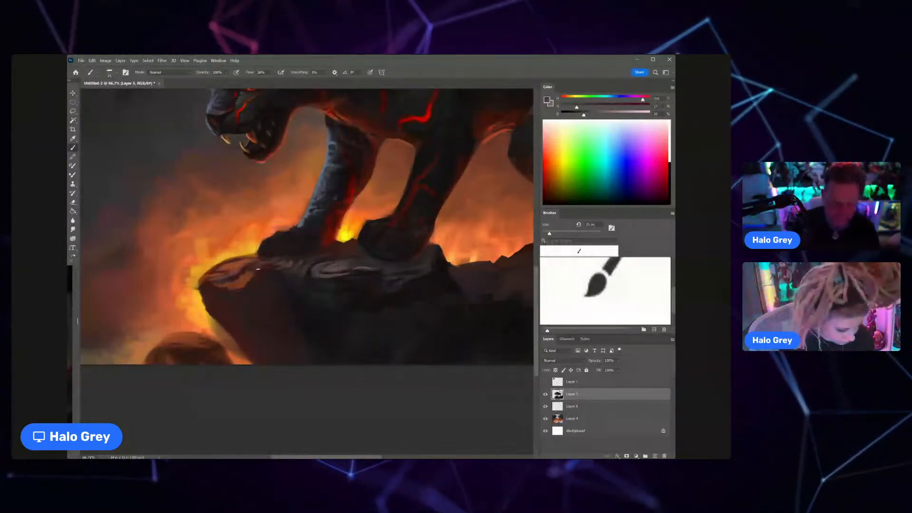
# Step: Refine the cracks and grooves in the ledge's top surface below the front paws with sampled dark greys
pyautogui.hotkey('ctrl', '-')
pyautogui.hotkey('ctrl', '-')
pyautogui.hotkey('ctrl', '-')
pyautogui.hotkey('ctrl', '-')
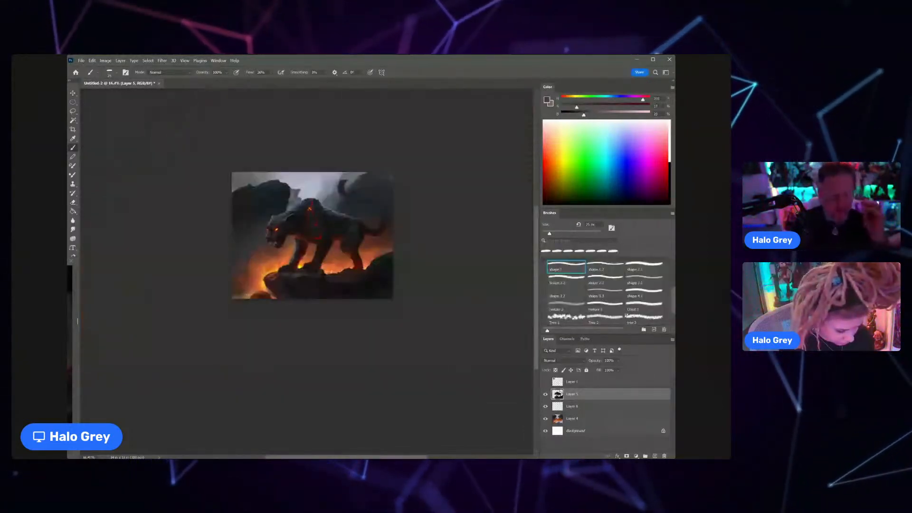
pyautogui.scroll(10, 290, 277)
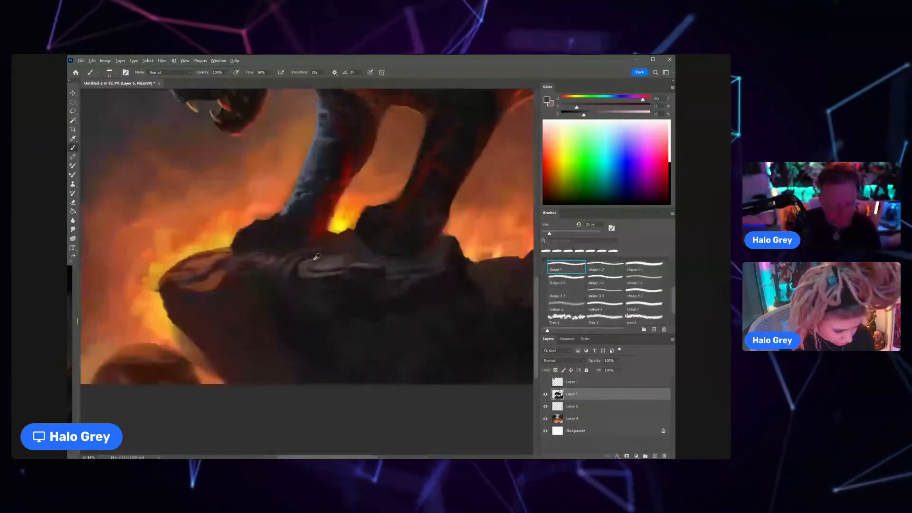
pyautogui.keyDown('alt'); pyautogui.click(316, 257); pyautogui.keyUp('alt')
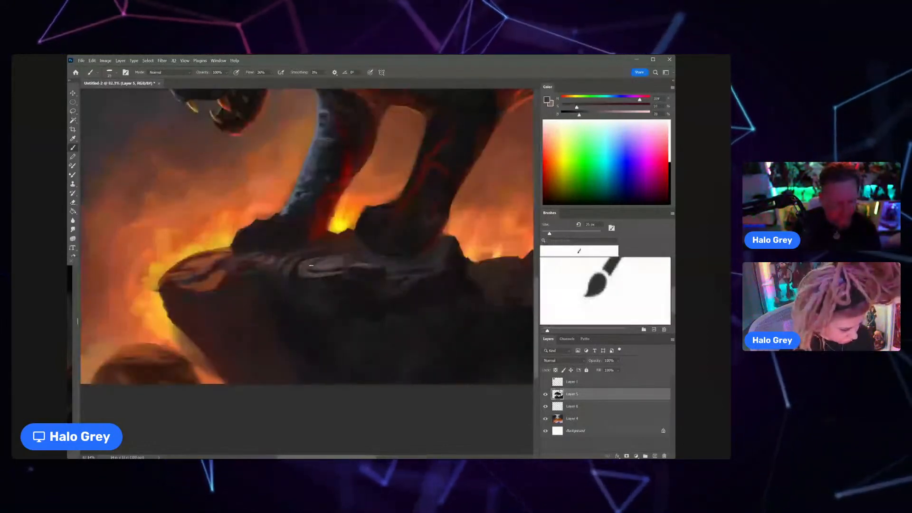
pyautogui.keyDown('alt'); pyautogui.click(308, 273); pyautogui.keyUp('alt')
pyautogui.moveTo(311, 276); pyautogui.dragTo(343, 273)
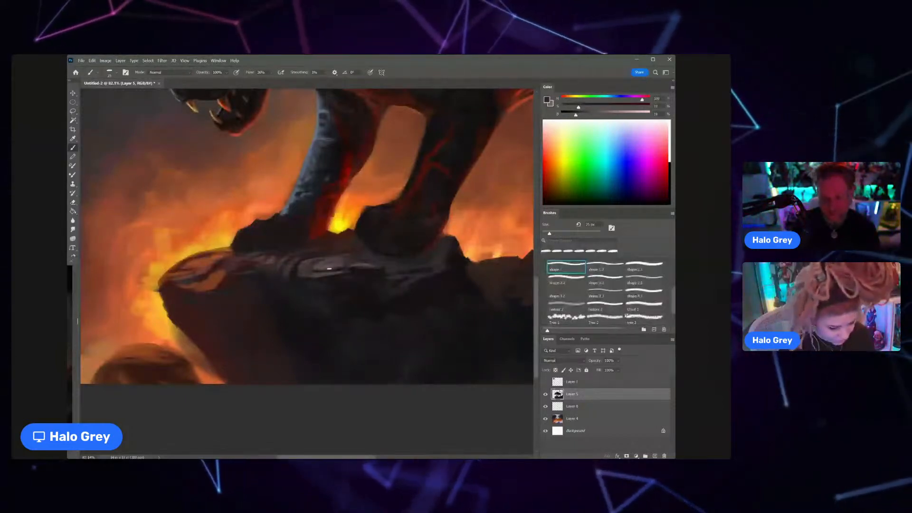
# Step: Add warm accents around the ledge top with a sampled red adjusted to about 70% saturation and 84% brightness
pyautogui.scroll(-3, 320, 280)
pyautogui.moveTo(316, 287); pyautogui.dragTo(284, 327)
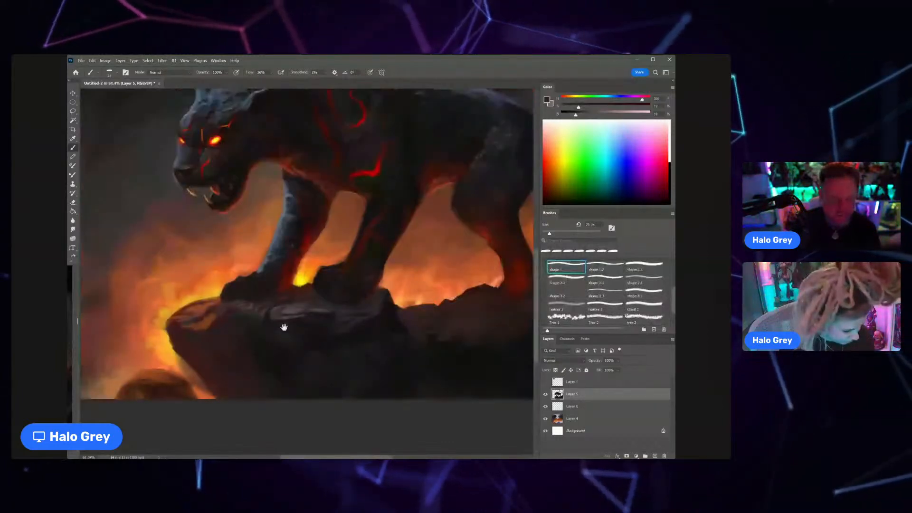
pyautogui.scroll(-4, 284, 328)
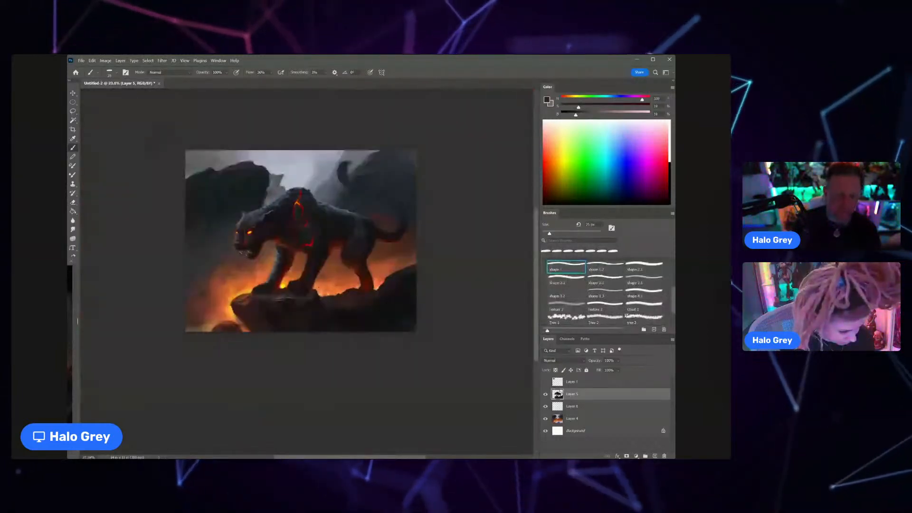
pyautogui.press('z')
pyautogui.click(321, 257)
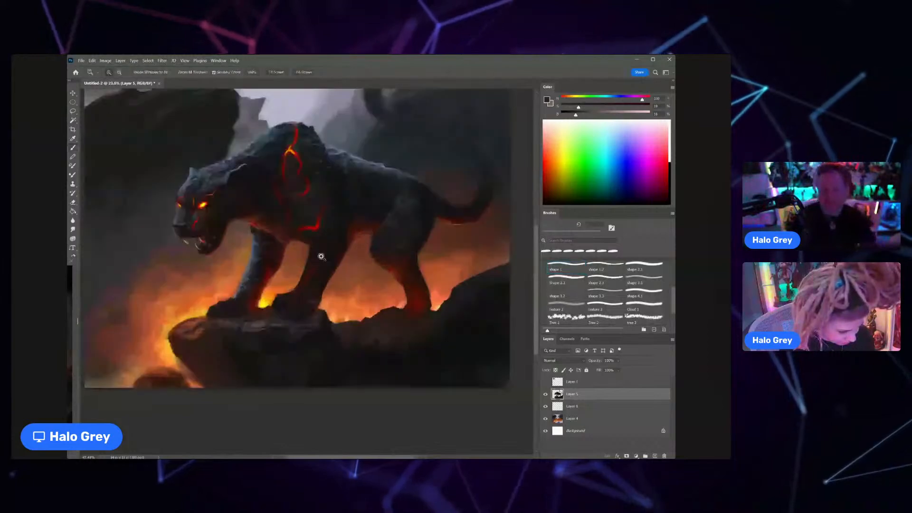
pyautogui.press('b')
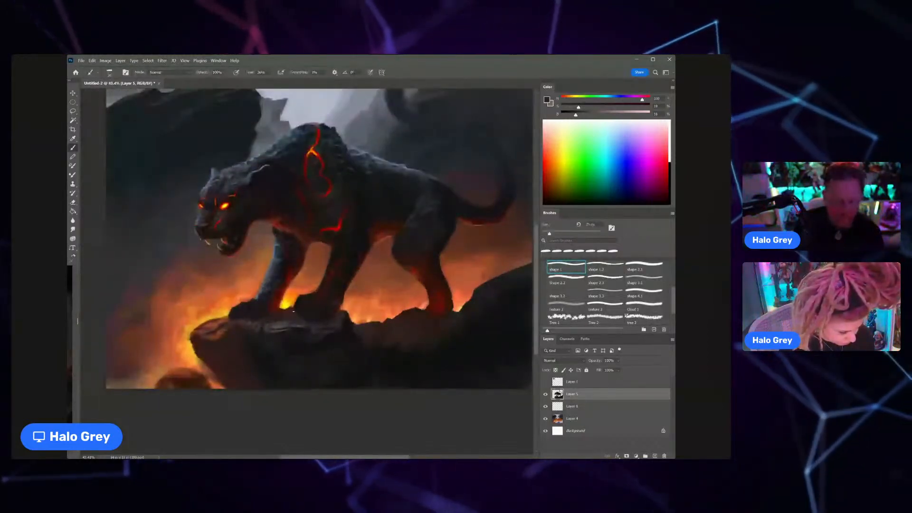
pyautogui.keyDown('alt'); pyautogui.click(221, 321); pyautogui.keyUp('alt')
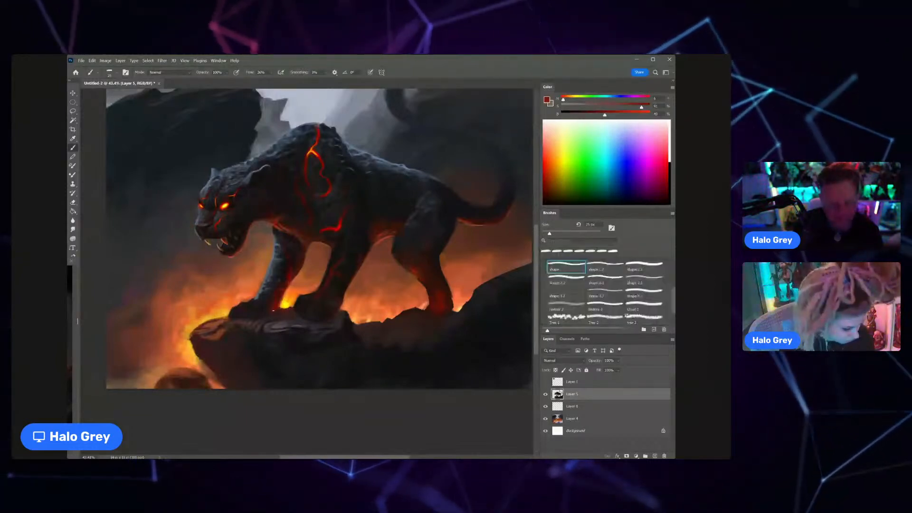
pyautogui.moveTo(606, 115); pyautogui.dragTo(624, 109)
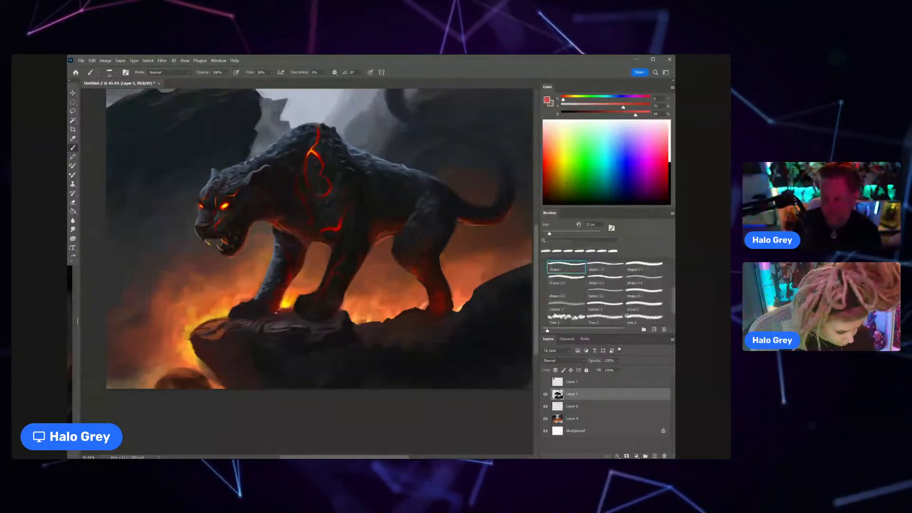
# Step: Touch up the ledge's top edge near the tip with a sampled tone shifted to blue-grey at 54% brightness
pyautogui.keyDown('alt'); pyautogui.click(282, 321); pyautogui.keyUp('alt')
pyautogui.moveTo(588, 114); pyautogui.dragTo(608, 114)
pyautogui.click(611, 98)
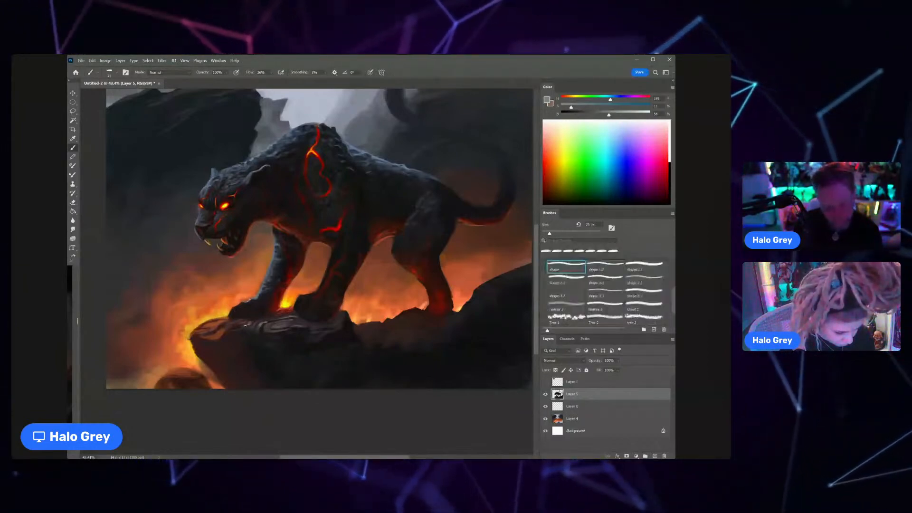
pyautogui.moveTo(255, 327); pyautogui.dragTo(229, 332)
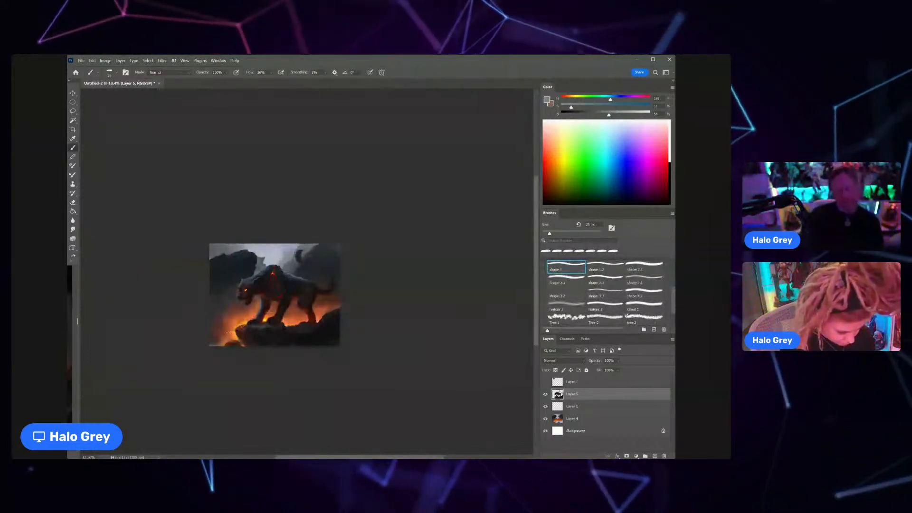
# Step: Block in the panther's far hind leg on Layer 6 with a sampled dark red and an enlarged shape 1 brush
pyautogui.click(594, 404)
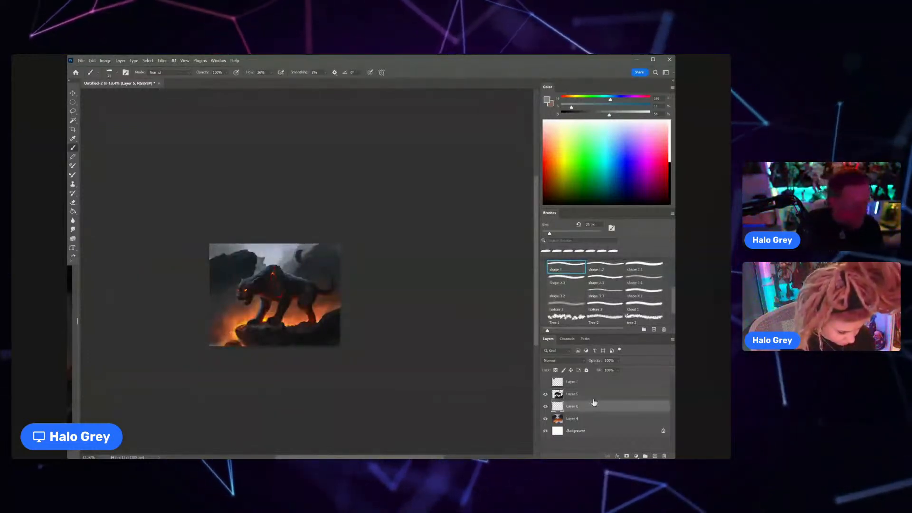
pyautogui.moveTo(305, 315); pyautogui.dragTo(311, 315)
pyautogui.keyDown('alt'); pyautogui.click(311, 314); pyautogui.keyUp('alt')
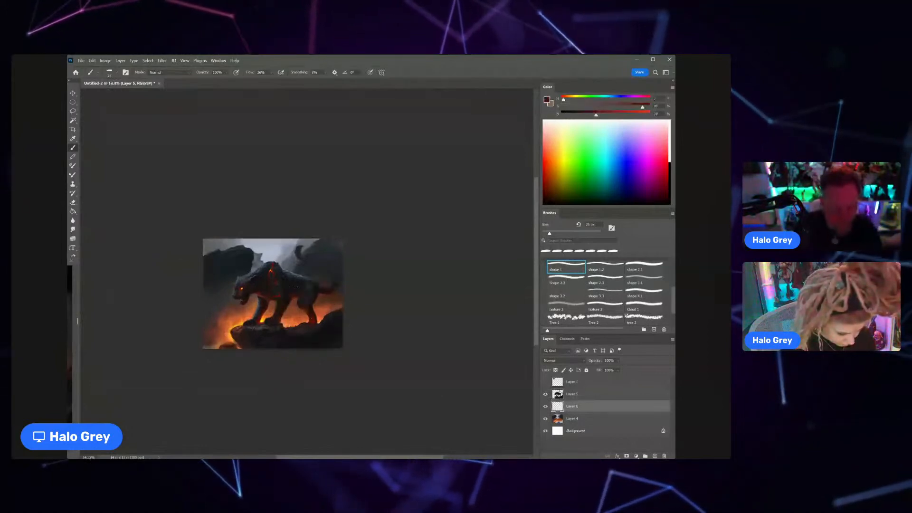
pyautogui.press(']')
pyautogui.press(']')
pyautogui.press(']')
pyautogui.press(']')
pyautogui.press(']')
pyautogui.press(']')
pyautogui.press(']')
pyautogui.press(']')
pyautogui.press(']')
pyautogui.press(']')
pyautogui.press(']')
pyautogui.press(']')
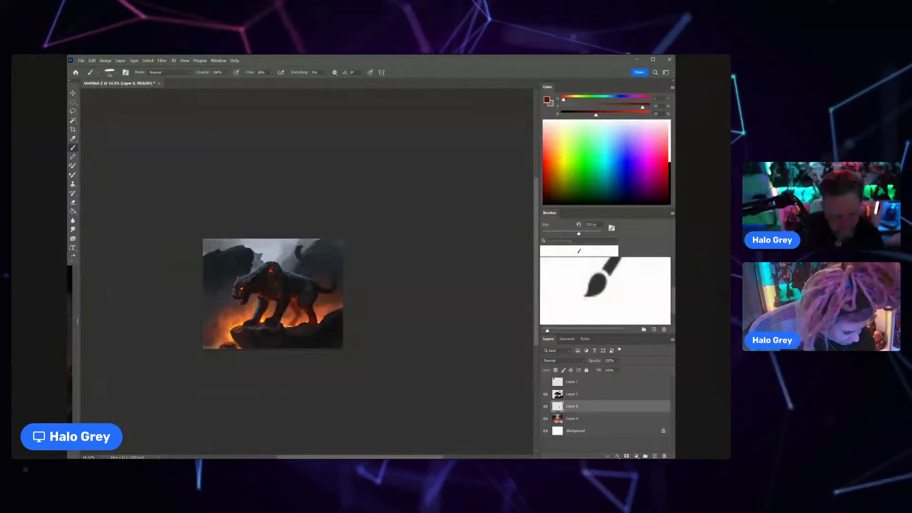
pyautogui.scroll(1, 310, 297)
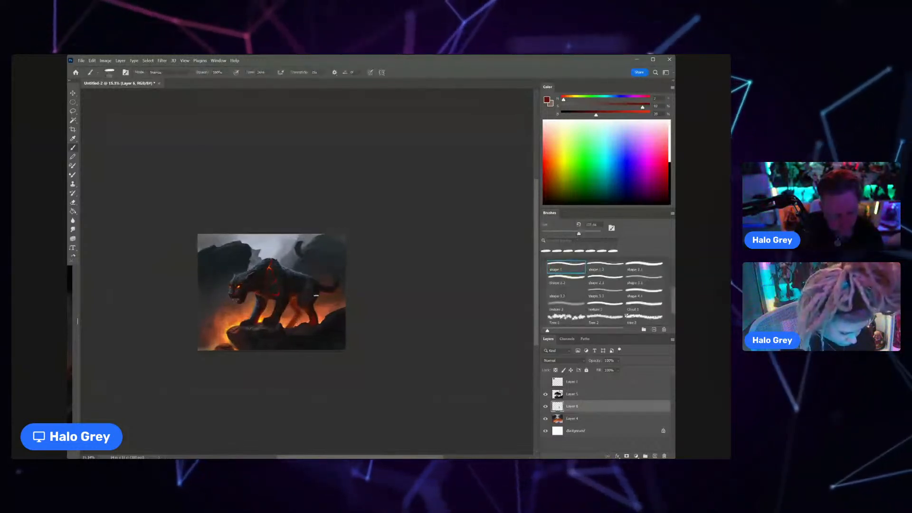
pyautogui.moveTo(300, 313); pyautogui.dragTo(319, 295)
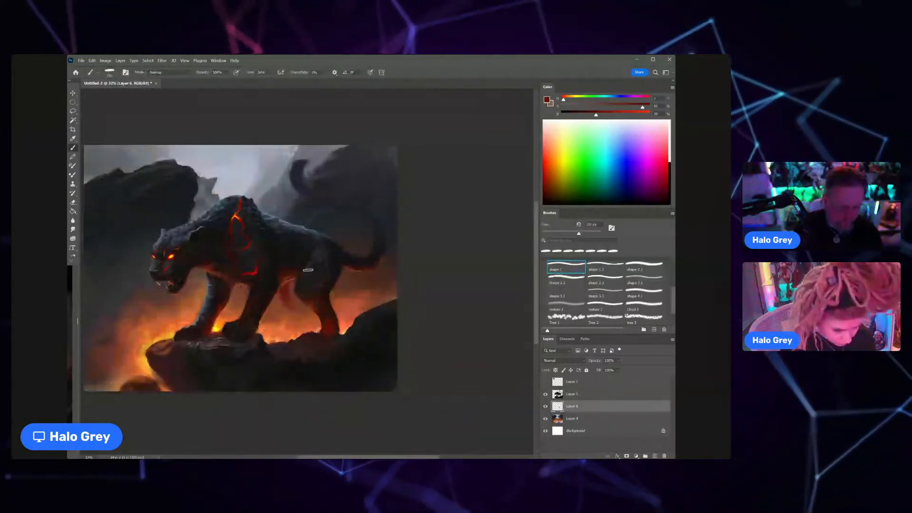
pyautogui.moveTo(333, 301); pyautogui.dragTo(354, 317)
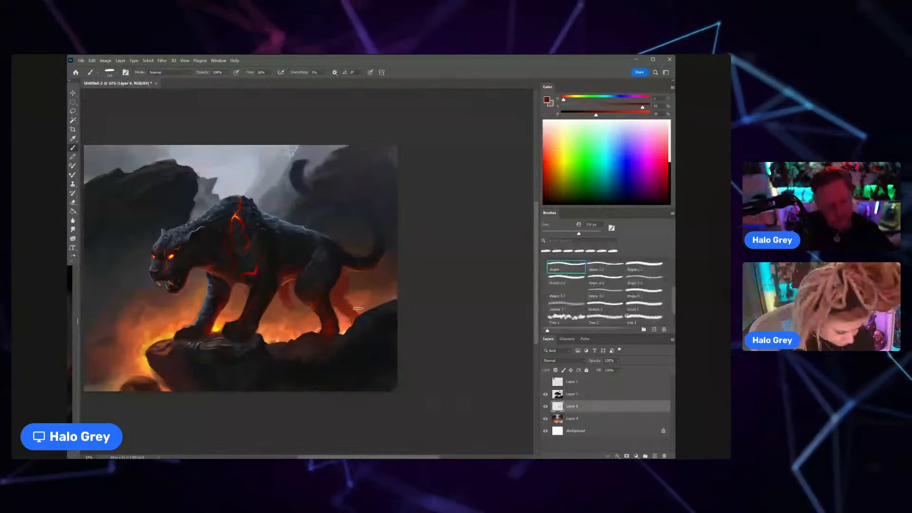
# Step: Erase the stray dark red paint under the belly and darken the far hind leg with sampled dark tones
pyautogui.press('e')
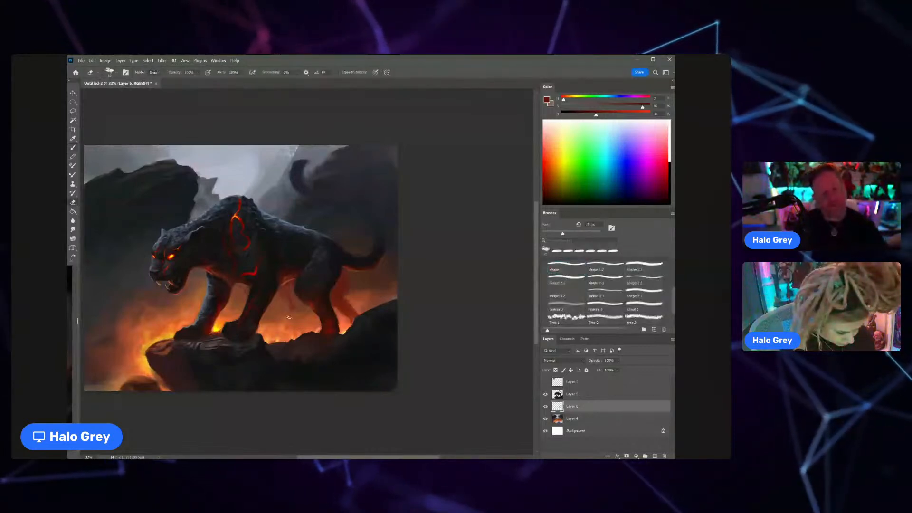
pyautogui.press('b')
pyautogui.keyDown('alt'); pyautogui.click(346, 273); pyautogui.keyUp('alt')
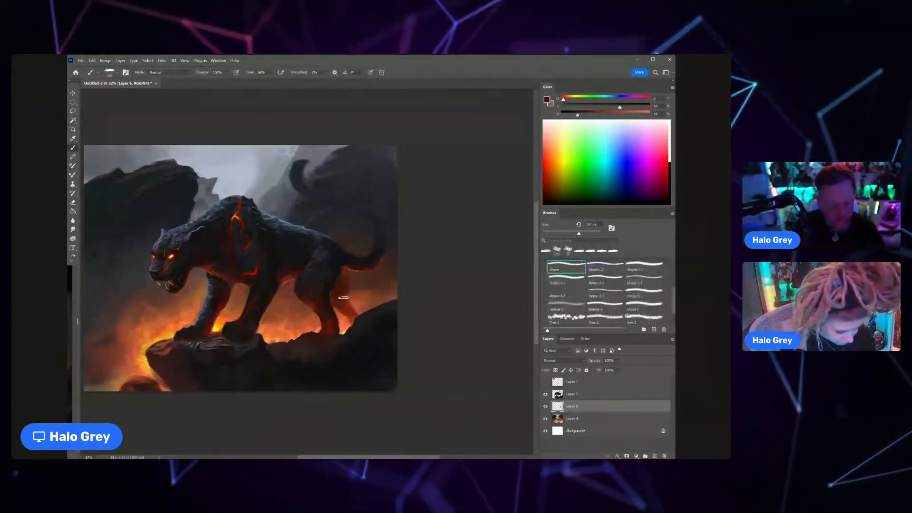
pyautogui.keyDown('alt'); pyautogui.click(341, 281); pyautogui.keyUp('alt')
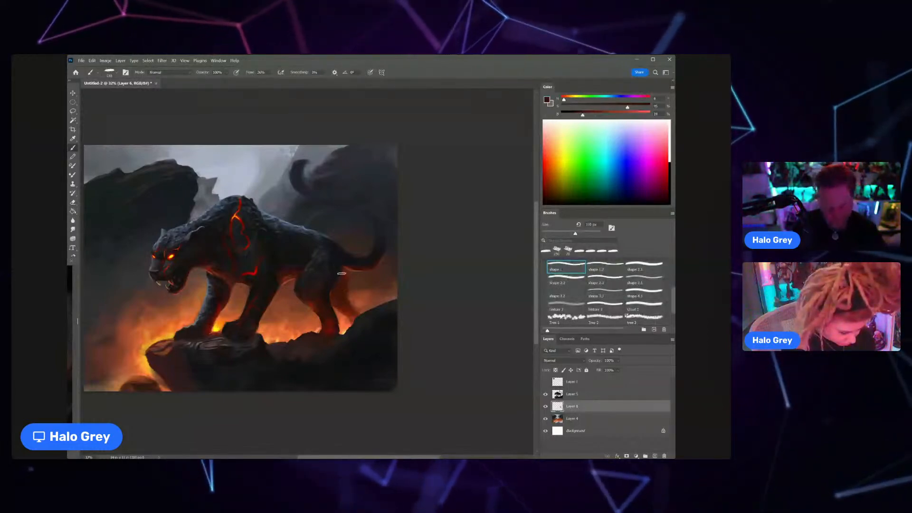
# Step: Refine the far hind leg with a 50 px brush and a sampled blue-grey, and merge Layer 5 down into Layer 6
pyautogui.press('[')
pyautogui.press('[')
pyautogui.press('[')
pyautogui.press('[')
pyautogui.press('[')
pyautogui.press('[')
pyautogui.press('[')
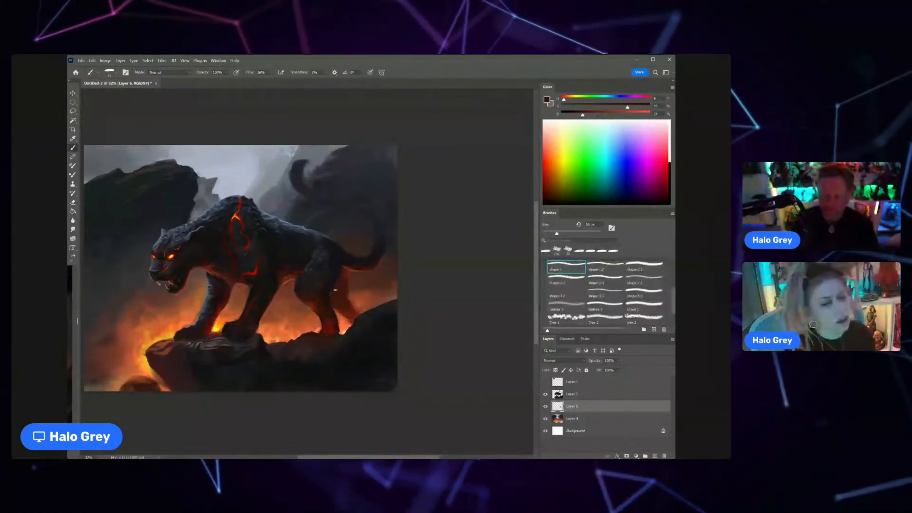
pyautogui.keyDown('alt'); pyautogui.click(325, 253); pyautogui.keyUp('alt')
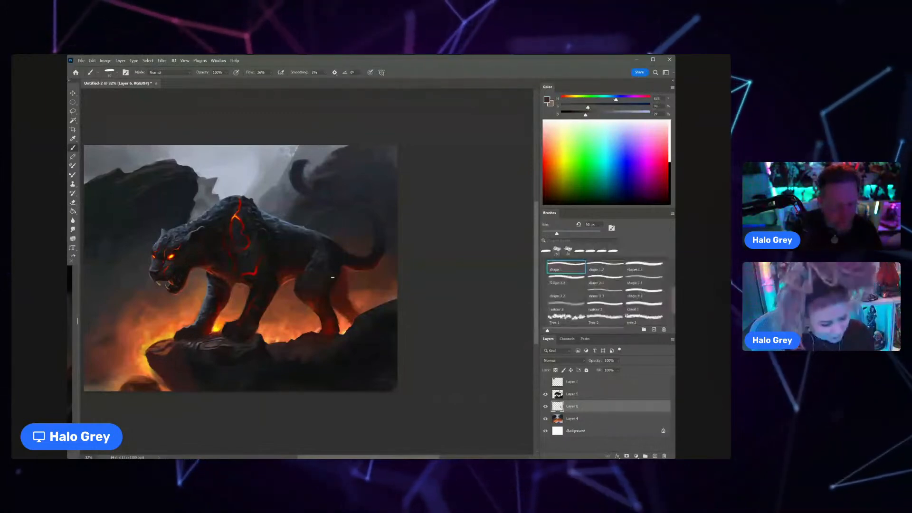
pyautogui.click(579, 396)
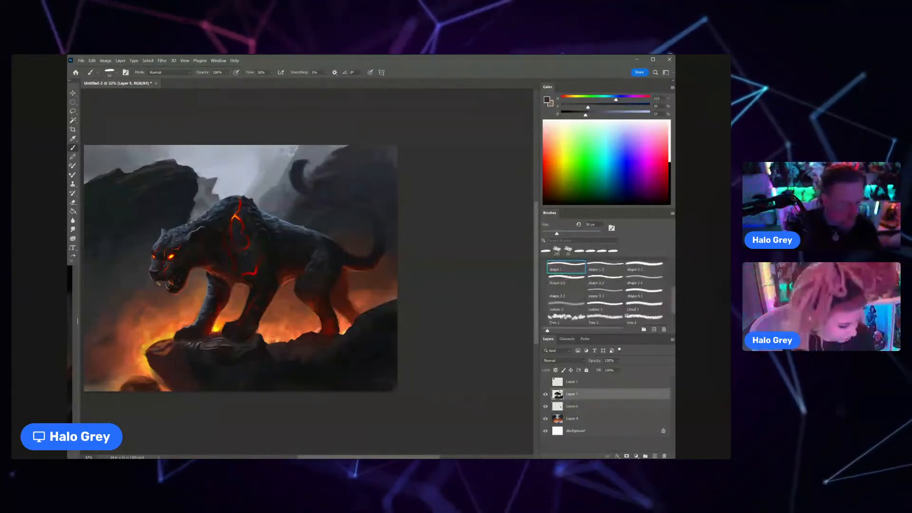
pyautogui.hotkey('ctrl', 'e')
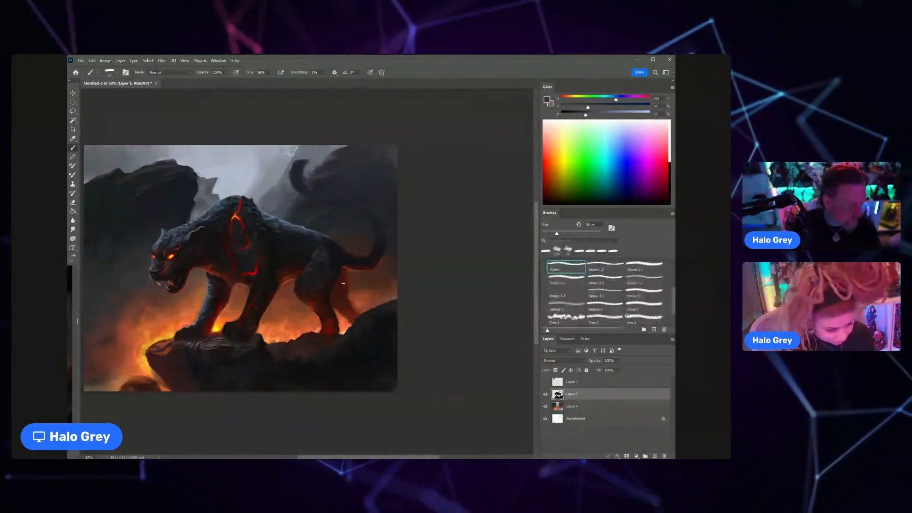
# Step: Touch up the far hind leg on Layer 6 with sampled warm reds and a slightly enlarged shape 1 brush
pyautogui.keyDown('alt'); pyautogui.click(354, 290); pyautogui.keyUp('alt')
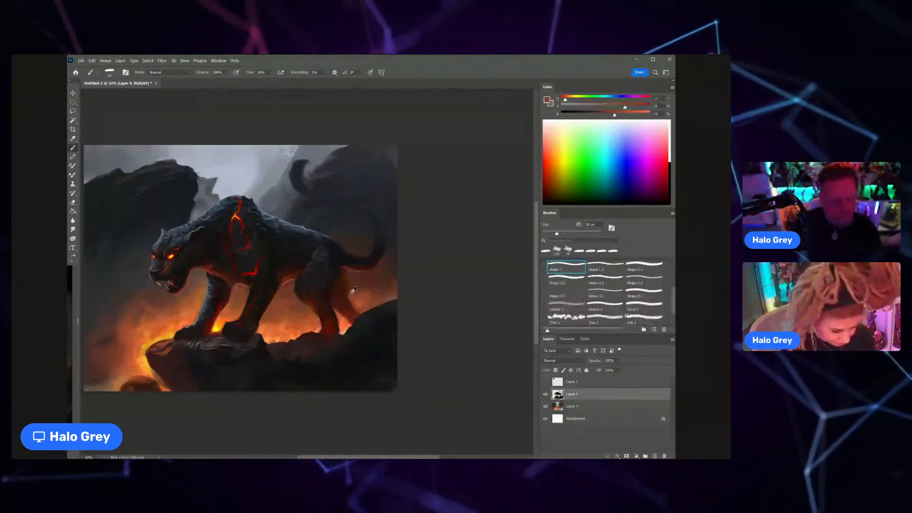
pyautogui.keyDown('alt'); pyautogui.click(349, 294); pyautogui.keyUp('alt')
pyautogui.press(']')
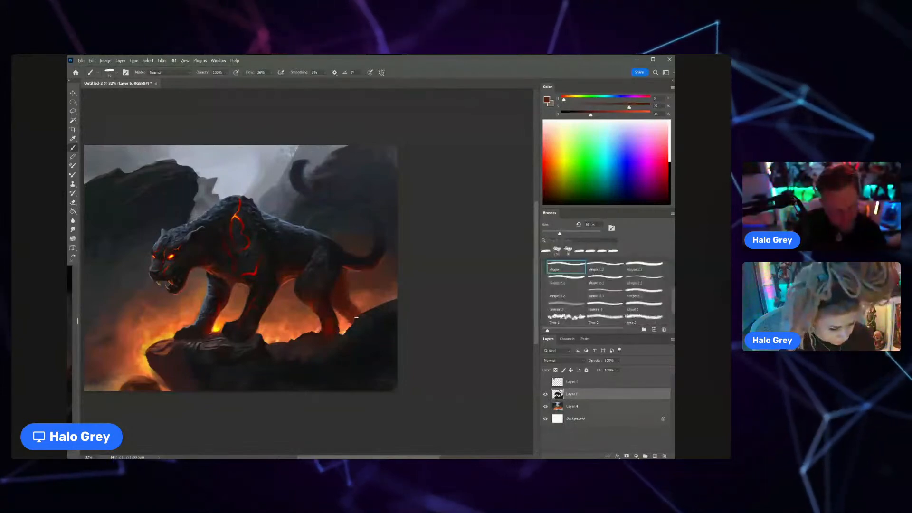
pyautogui.keyDown('alt'); pyautogui.click(356, 311); pyautogui.keyUp('alt')
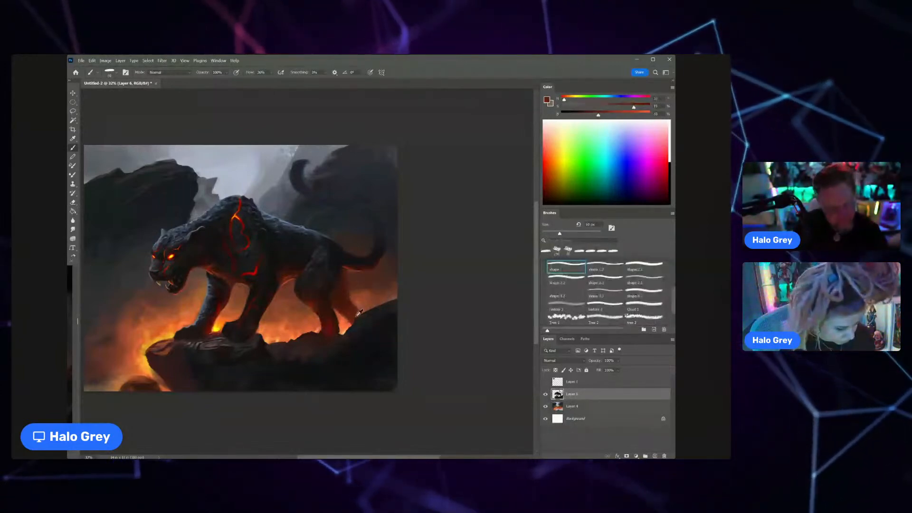
pyautogui.moveTo(338, 304); pyautogui.dragTo(340, 313)
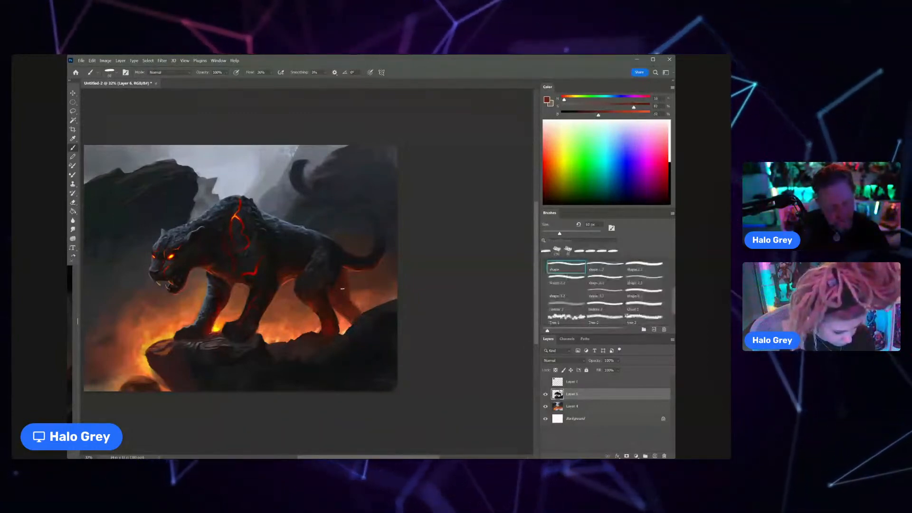
# Step: Darken the near hind leg with a sampled near-black and a sampled dark red
pyautogui.keyDown('alt'); pyautogui.click(328, 287); pyautogui.keyUp('alt')
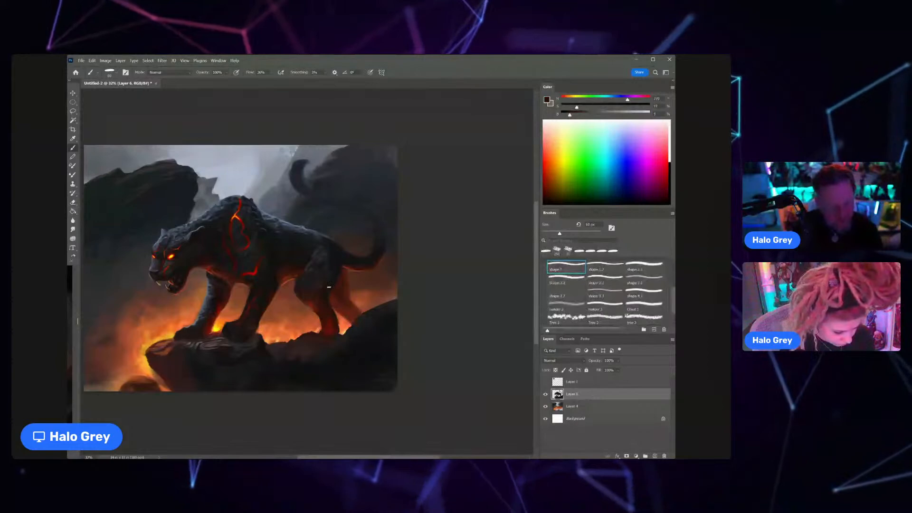
pyautogui.keyDown('alt'); pyautogui.click(323, 304); pyautogui.keyUp('alt')
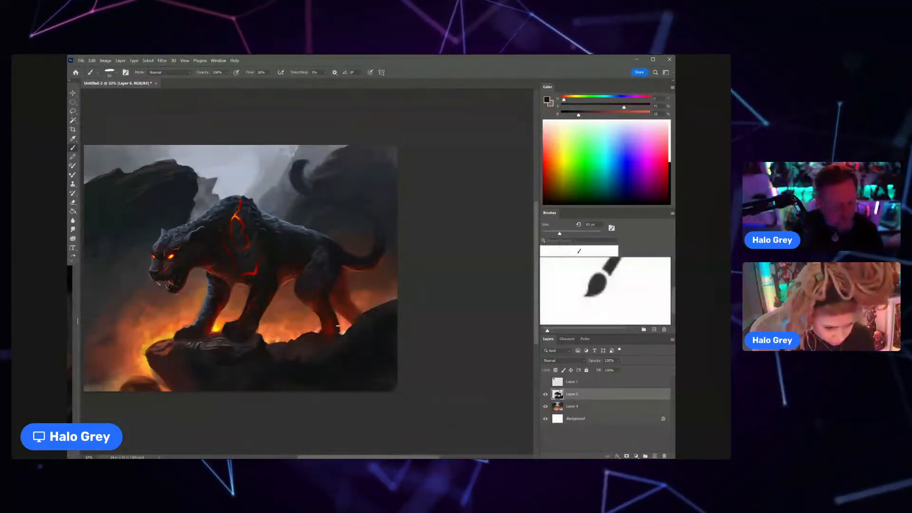
pyautogui.press('z')
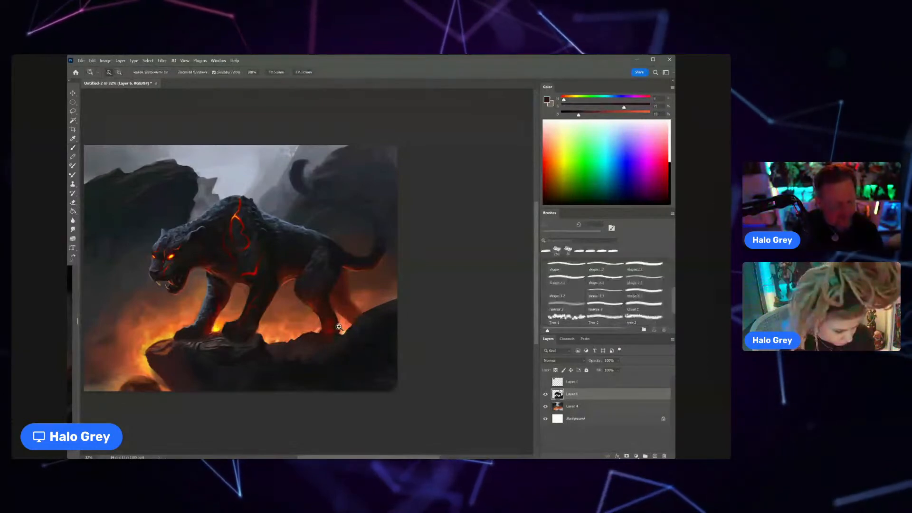
pyautogui.keyDown('alt'); pyautogui.click(331, 305); pyautogui.keyUp('alt')
pyautogui.keyDown('alt'); pyautogui.click(331, 305); pyautogui.keyUp('alt')
pyautogui.press('b')
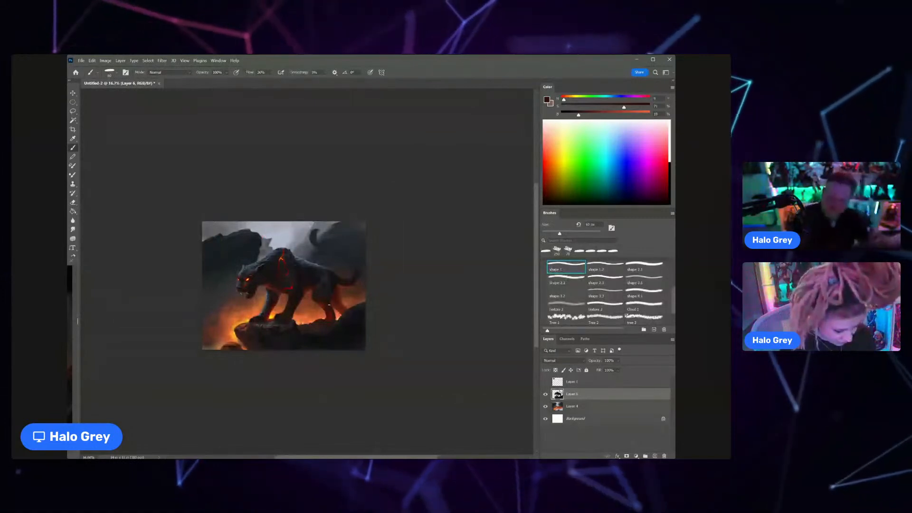
# Step: Smudge the background rocks and mist on Layer 4 with an enlarged Smudge tool
pyautogui.hotkey('alt', '[')
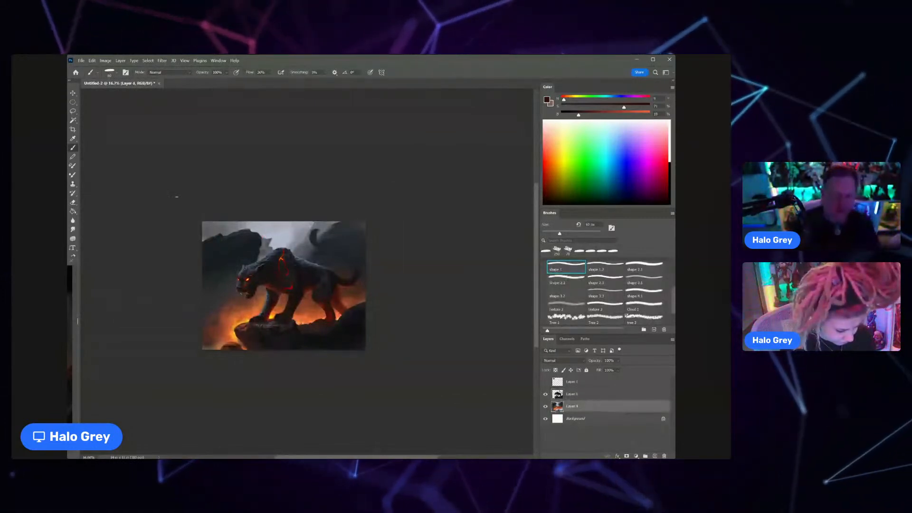
pyautogui.click(73, 228)
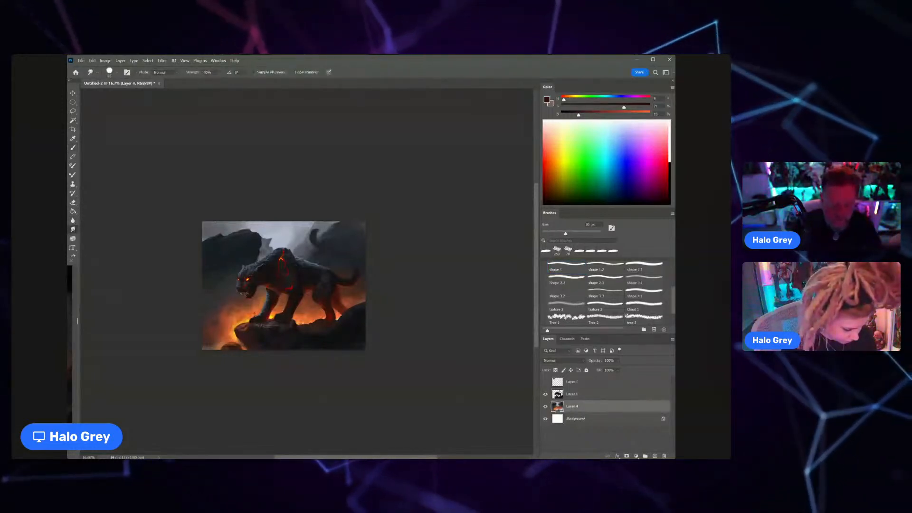
pyautogui.press(']')
pyautogui.press(']')
pyautogui.press(']')
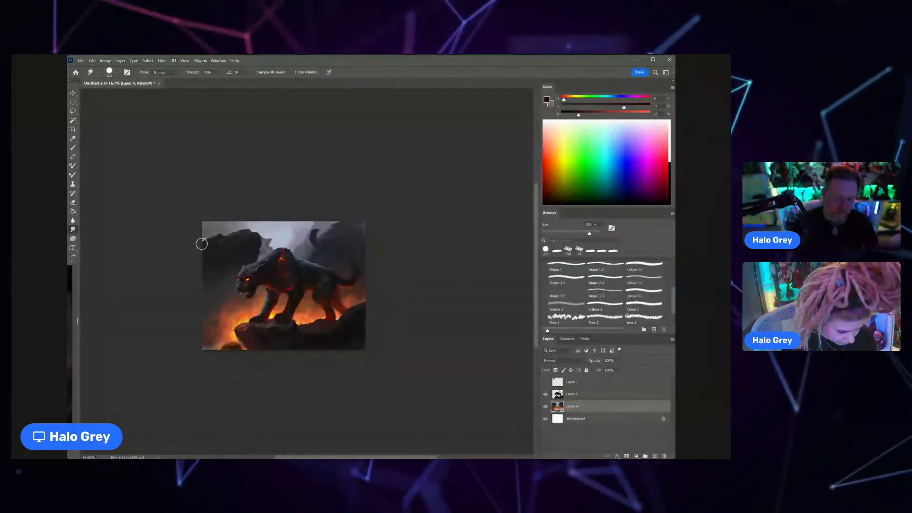
# Step: Touch up the upper-left background rock and its surrounding mist with sampled blue-greys, using a resized shape 1 brush
pyautogui.press('b')
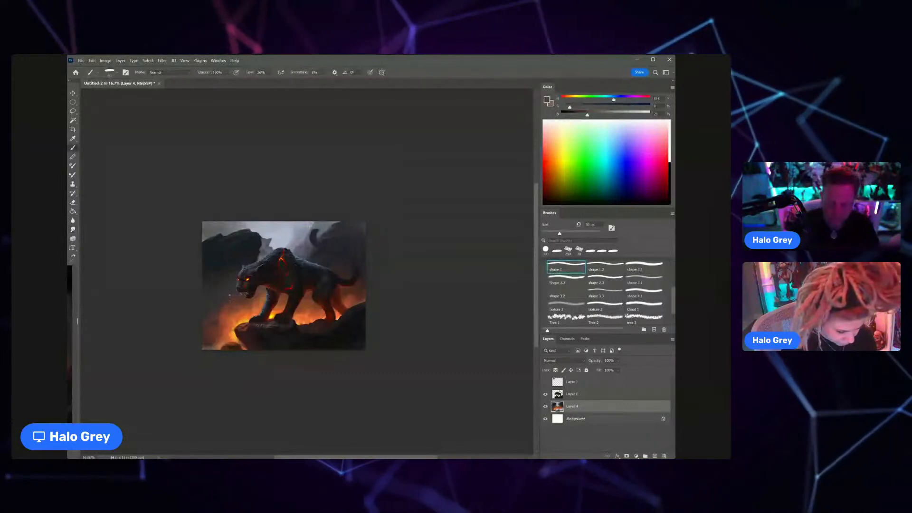
pyautogui.scroll(1, 246, 286)
pyautogui.scroll(1, 245, 286)
pyautogui.press(']')
pyautogui.press(']')
pyautogui.press(']')
pyautogui.press(']')
pyautogui.press(']')
pyautogui.press(']')
pyautogui.press(']')
pyautogui.press(']')
pyautogui.press(']')
pyautogui.press(']')
pyautogui.press(']')
pyautogui.press(']')
pyautogui.press(']')
pyautogui.press(']')
pyautogui.press(']')
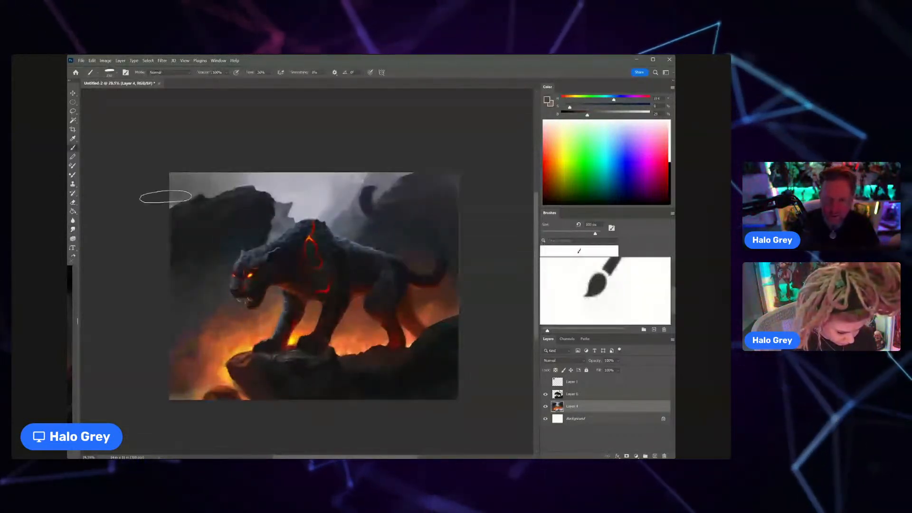
pyautogui.press('[')
pyautogui.press('[')
pyautogui.press('[')
pyautogui.press('[')
pyautogui.press('[')
pyautogui.press('[')
pyautogui.press('[')
pyautogui.press('[')
pyautogui.press('[')
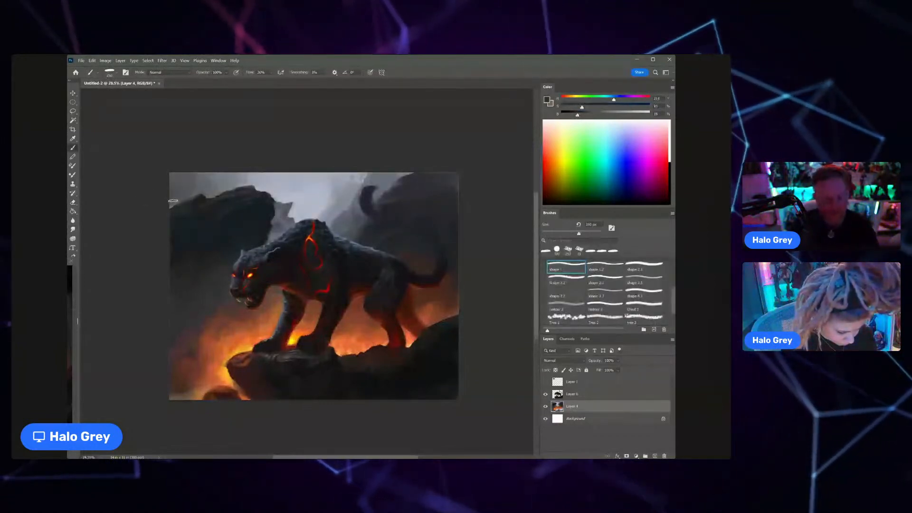
# Step: Carve the upper-left rock's outer edge back from the canvas border with a resized angular shape brush and sampled tones
pyautogui.press('.')
pyautogui.press('.')
pyautogui.press('.')
pyautogui.press('.')
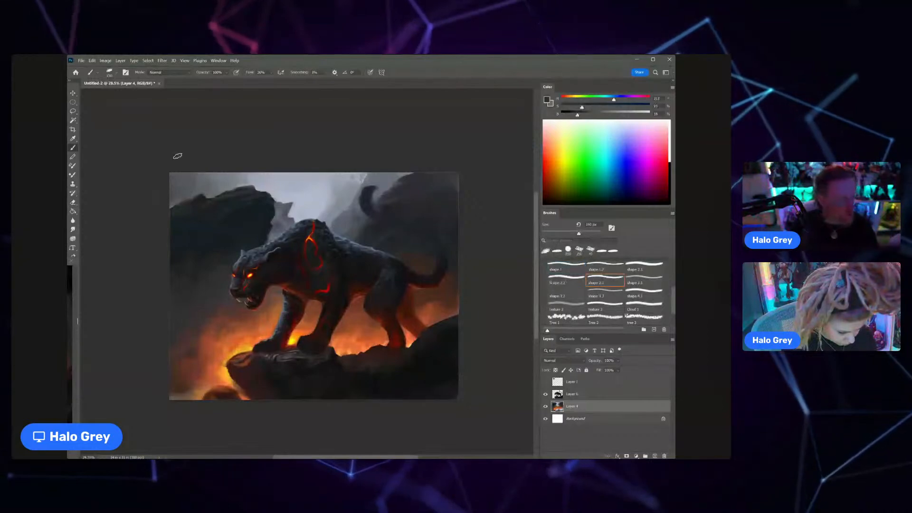
pyautogui.press(']')
pyautogui.press(']')
pyautogui.press(']')
pyautogui.press(']')
pyautogui.press(']')
pyautogui.press(']')
pyautogui.press(']')
pyautogui.press(']')
pyautogui.press(']')
pyautogui.press(']')
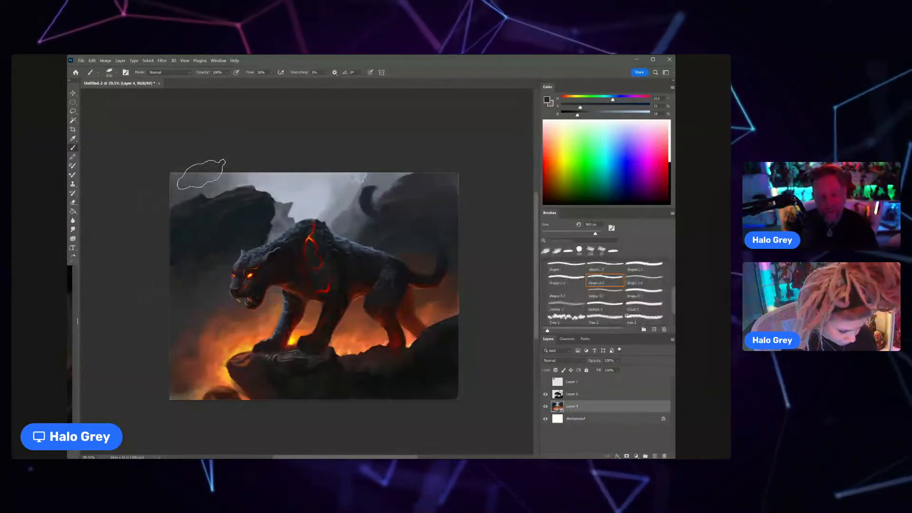
pyautogui.press('[')
pyautogui.press('[')
pyautogui.press('[')
pyautogui.press('[')
pyautogui.press('[')
pyautogui.press('[')
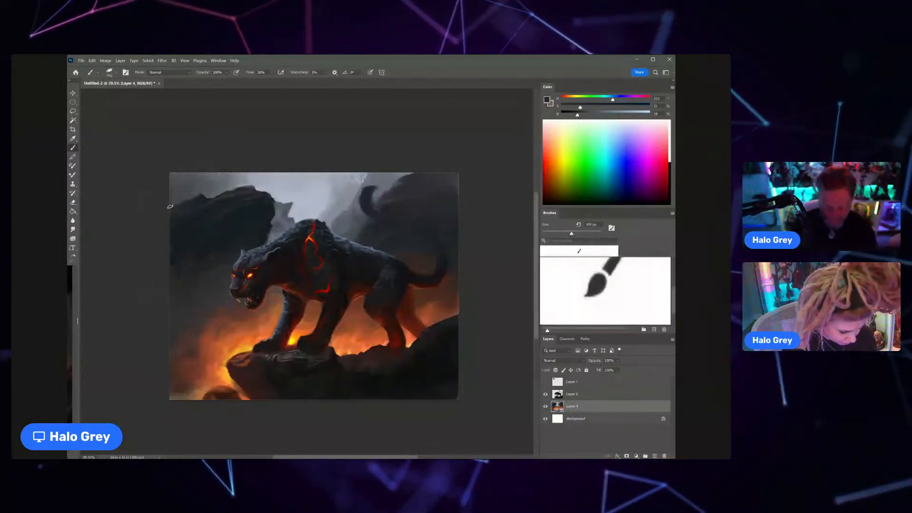
pyautogui.keyDown('alt'); pyautogui.click(178, 200); pyautogui.keyUp('alt')
pyautogui.moveTo(177, 201); pyautogui.dragTo(166, 223)
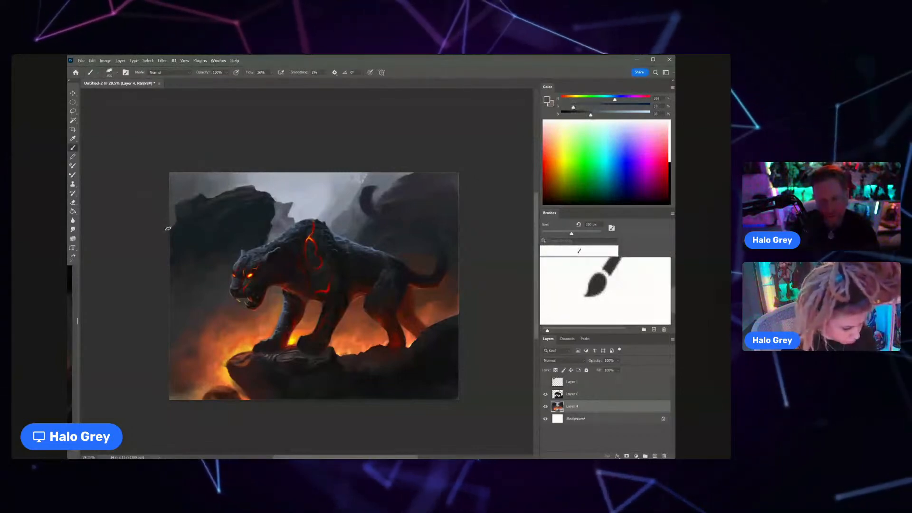
# Step: Blend misty blue-greys and a dark tone along the upper-left rock's outer edge
pyautogui.keyDown('alt'); pyautogui.click(171, 231); pyautogui.keyUp('alt')
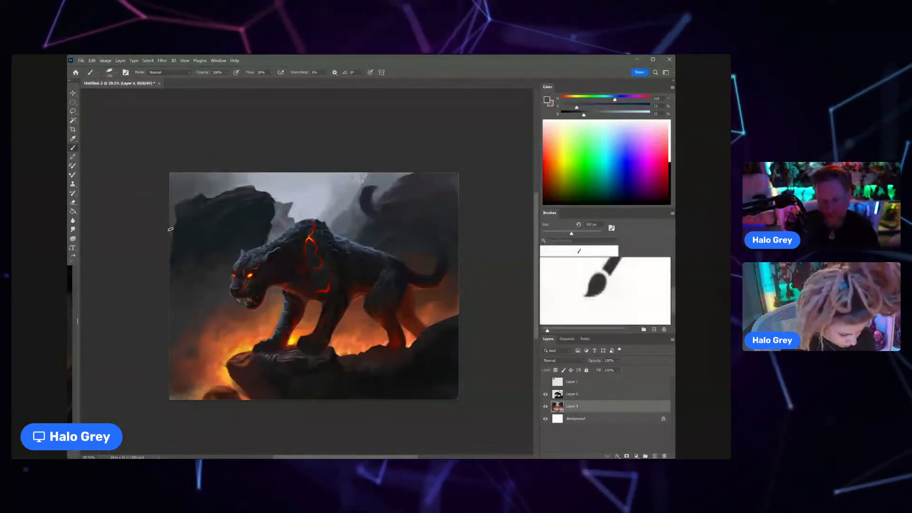
pyautogui.keyDown('alt'); pyautogui.click(170, 229); pyautogui.keyUp('alt')
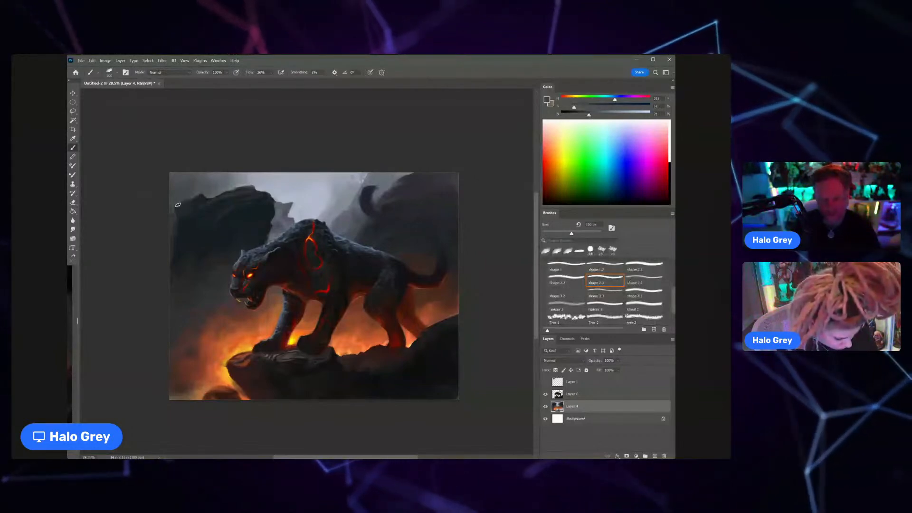
pyautogui.keyDown('alt'); pyautogui.click(186, 190); pyautogui.keyUp('alt')
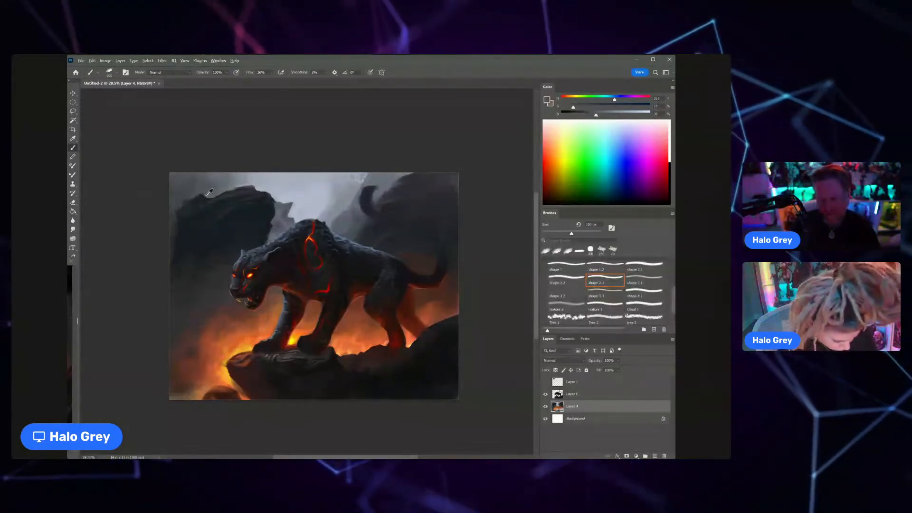
pyautogui.keyDown('alt'); pyautogui.click(188, 203); pyautogui.keyUp('alt')
pyautogui.scroll(-4, 183, 206)
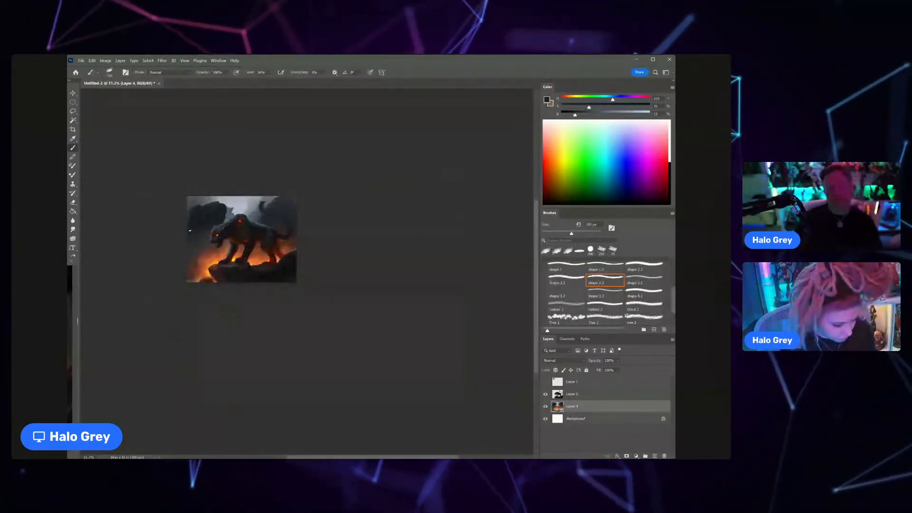
# Step: Paint cracks and rim marks on the ledge tip on Layer 6 with sampled reddish browns and a much smaller brush
pyautogui.scroll(5, 232, 261)
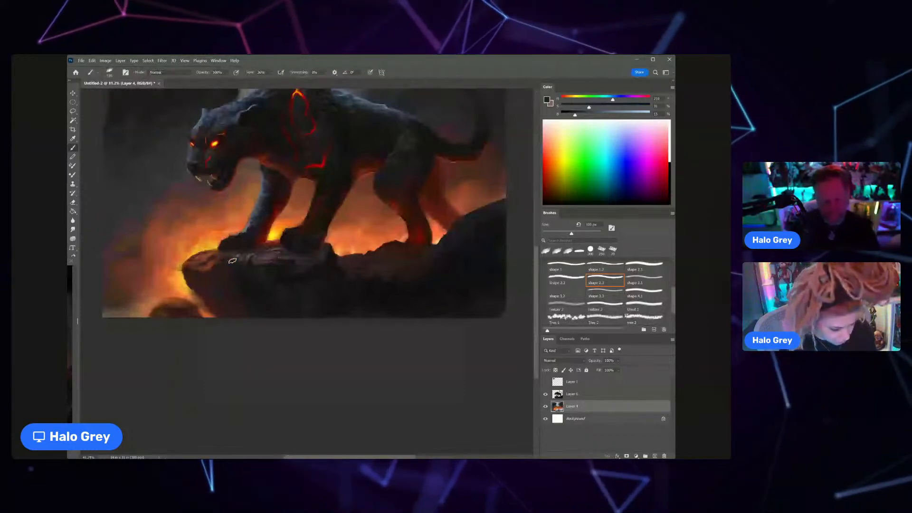
pyautogui.scroll(3, 232, 261)
pyautogui.keyDown('alt'); pyautogui.click(209, 249); pyautogui.keyUp('alt')
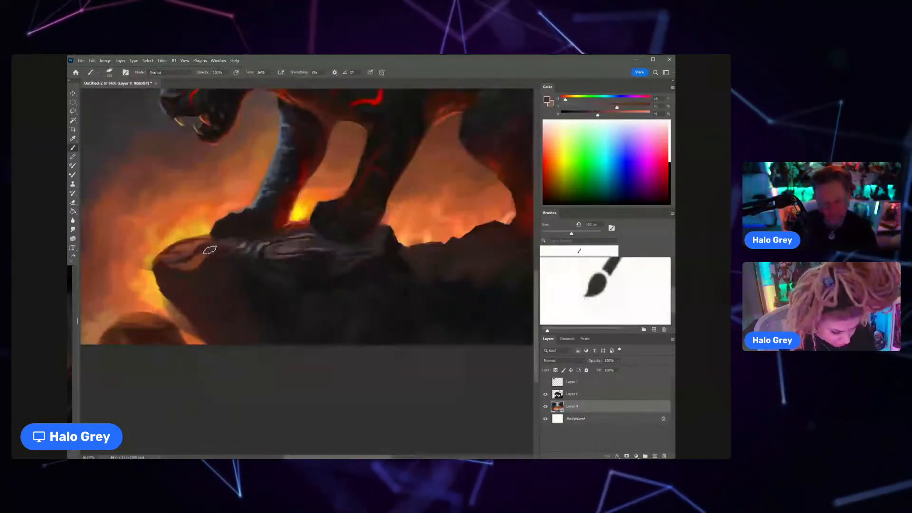
pyautogui.click(579, 394)
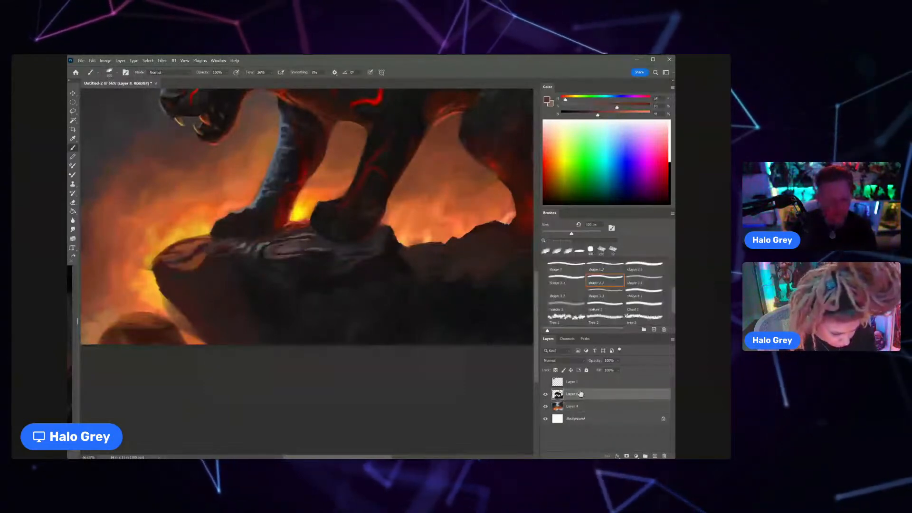
pyautogui.press('[')
pyautogui.press('[')
pyautogui.press('[')
pyautogui.press('[')
pyautogui.press('[')
pyautogui.press('[')
pyautogui.press('[')
pyautogui.press('[')
pyautogui.press('[')
pyautogui.press('[')
pyautogui.press('[')
pyautogui.press('[')
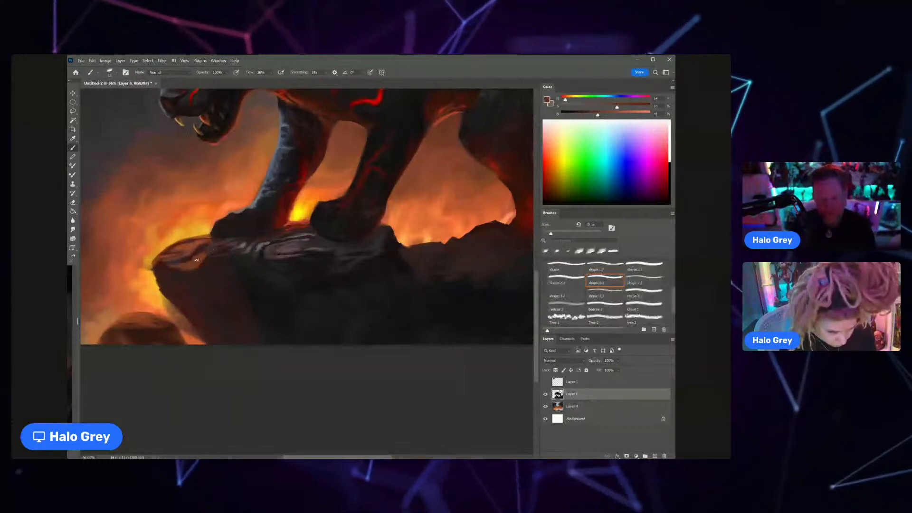
pyautogui.keyDown('alt'); pyautogui.click(206, 255); pyautogui.keyUp('alt')
pyautogui.press('[')
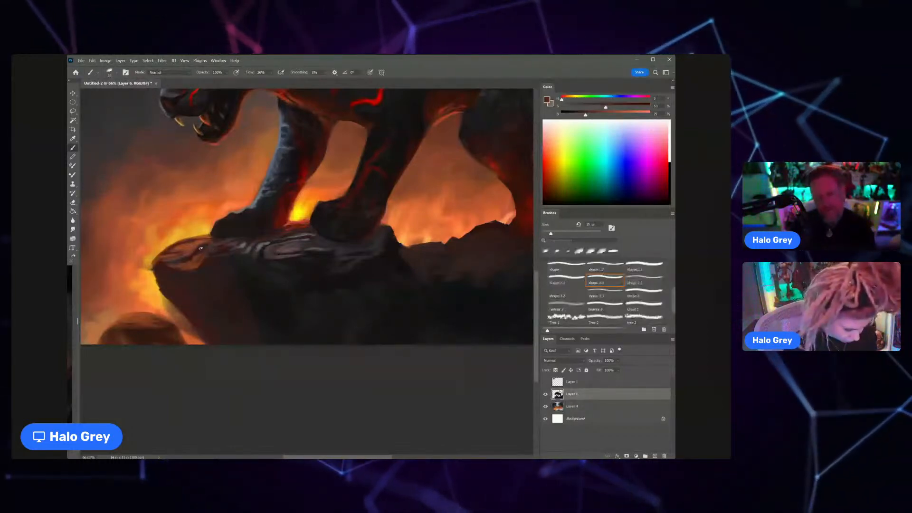
pyautogui.moveTo(201, 248); pyautogui.dragTo(168, 257)
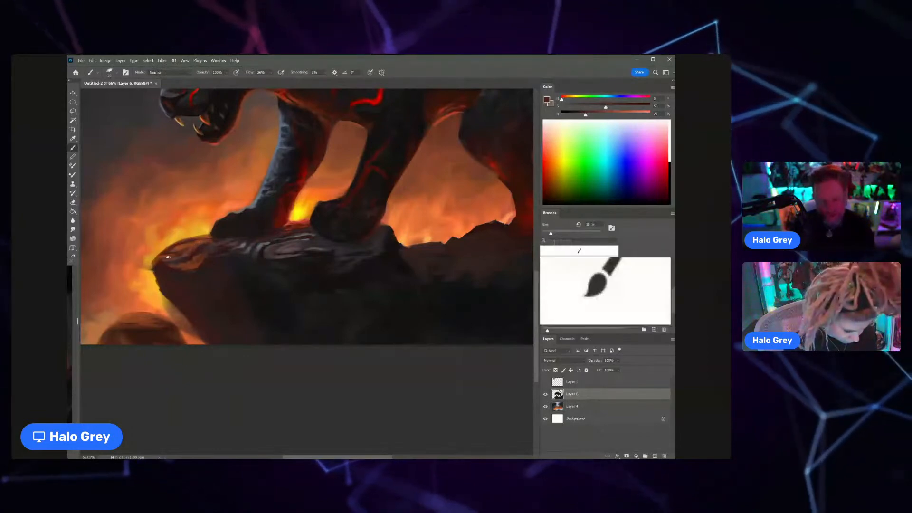
pyautogui.scroll(-4, 168, 256)
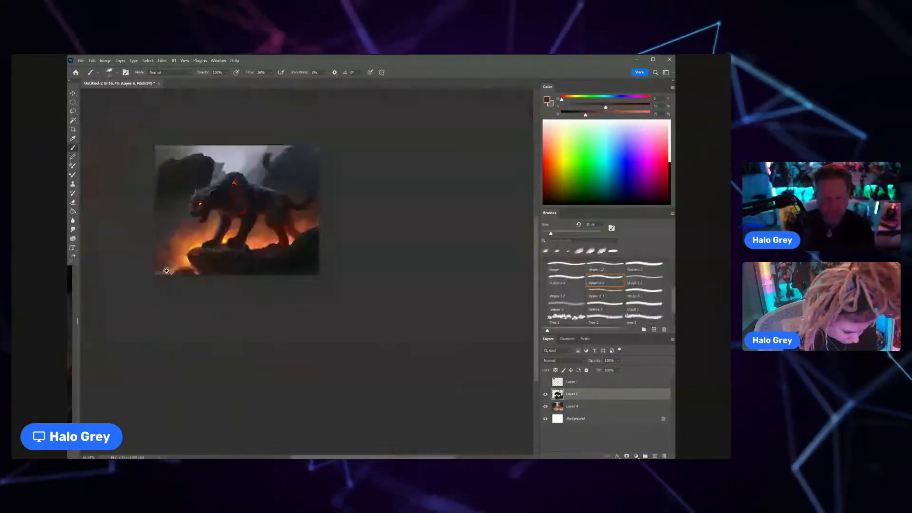
# Step: Switch to the shape 1 brush and lighten a brown sampled from the ledge tip to about 45% saturation and 70% brightness
pyautogui.press('z')
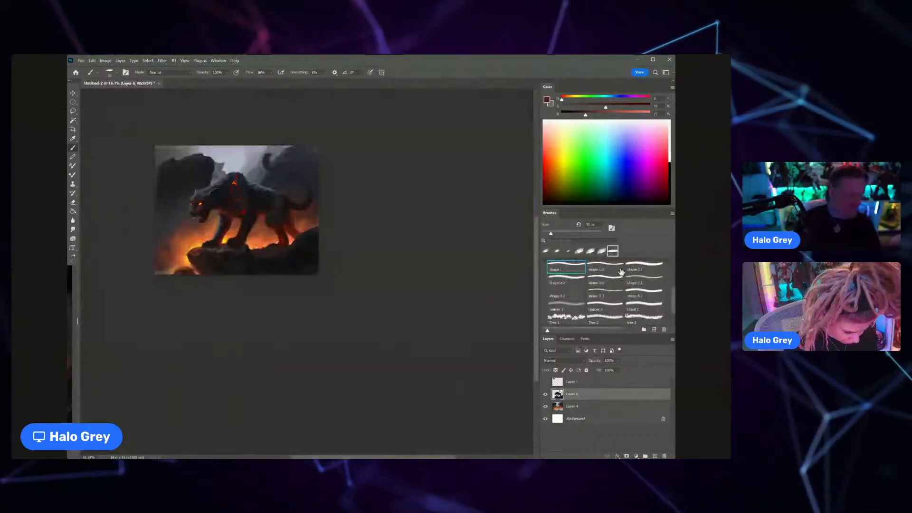
pyautogui.moveTo(199, 253); pyautogui.dragTo(238, 253)
pyautogui.keyDown('alt'); pyautogui.click(197, 258); pyautogui.keyUp('alt')
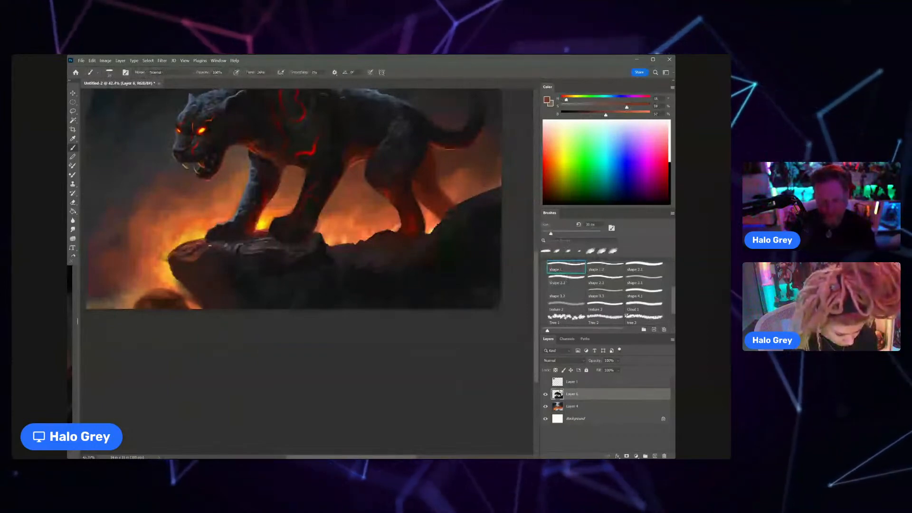
pyautogui.scroll(3, 209, 234)
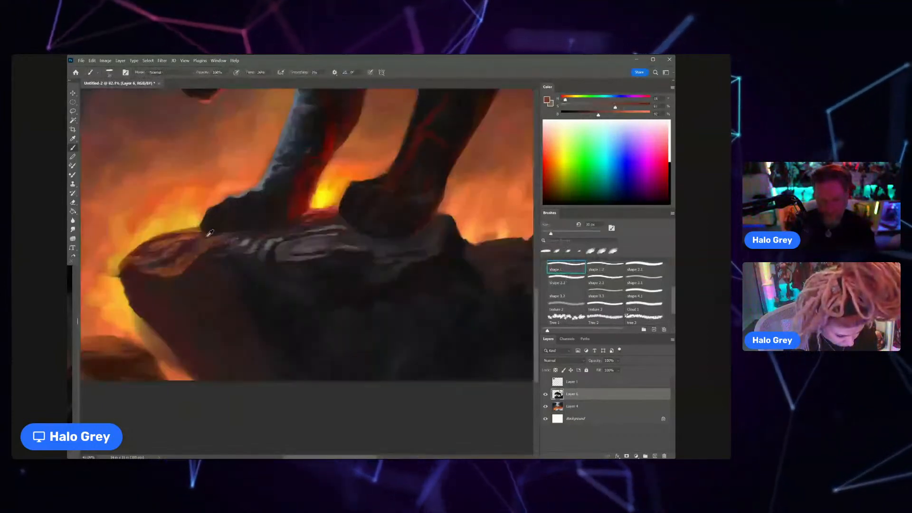
pyautogui.moveTo(605, 117); pyautogui.dragTo(623, 116)
pyautogui.moveTo(615, 108); pyautogui.dragTo(601, 108)
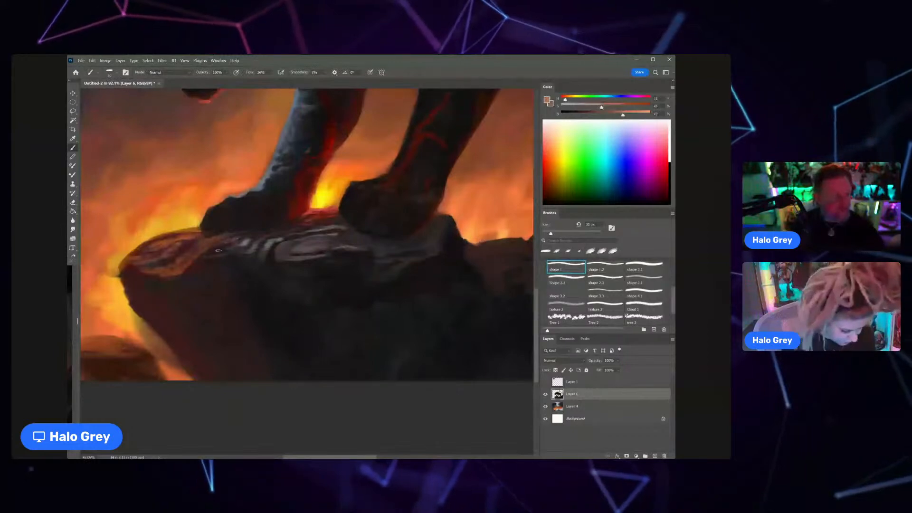
# Step: Paint thin warm highlights along the cracks on the ledge tip, adjusting the small shape 1 brush's size
pyautogui.moveTo(579, 251)
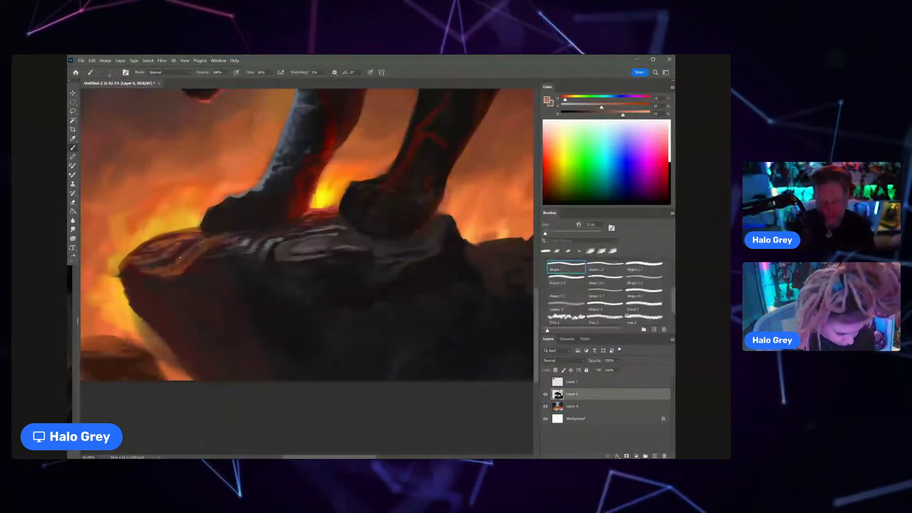
pyautogui.press(']')
pyautogui.press(']')
pyautogui.press(']')
pyautogui.press(']')
pyautogui.press(']')
pyautogui.press(']')
pyautogui.press(']')
pyautogui.press(']')
pyautogui.moveTo(207, 241)
pyautogui.mouseDown()
pyautogui.moveTo(177, 271)
pyautogui.moveTo(199, 262)
pyautogui.mouseUp()
pyautogui.hotkey('ctrl', 'space')
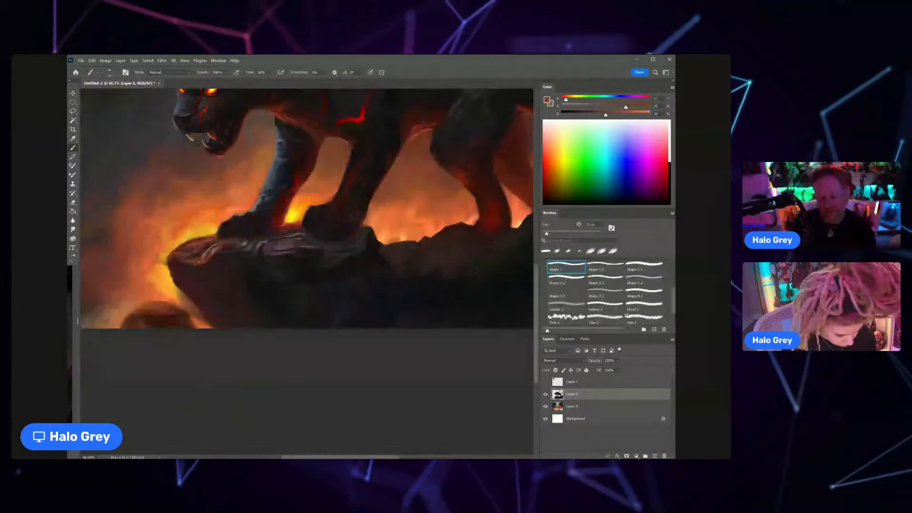
# Step: Enlarge the shape 1 brush and paint sampled dark reddish browns along the outer edge of the ledge tip on Layer 6
pyautogui.keyDown('alt'); pyautogui.click(199, 261); pyautogui.keyUp('alt')
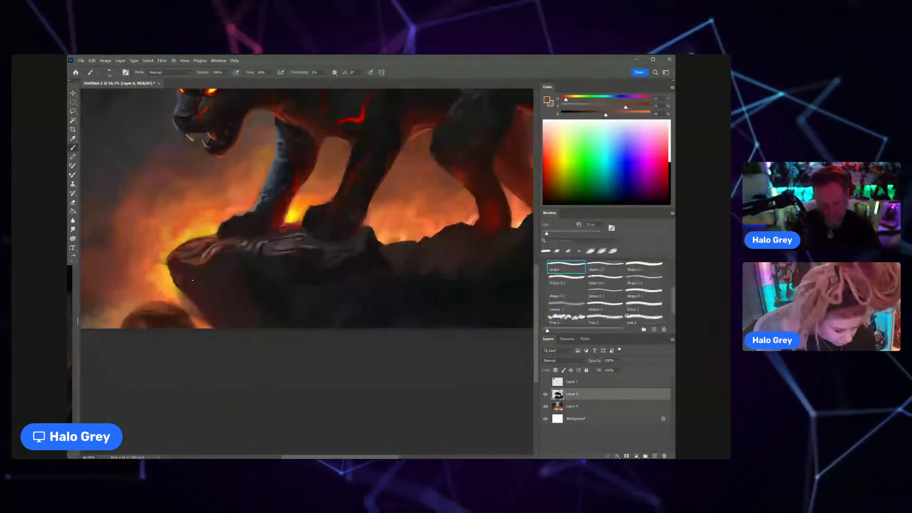
pyautogui.press(']')
pyautogui.press(']')
pyautogui.press(']')
pyautogui.press(']')
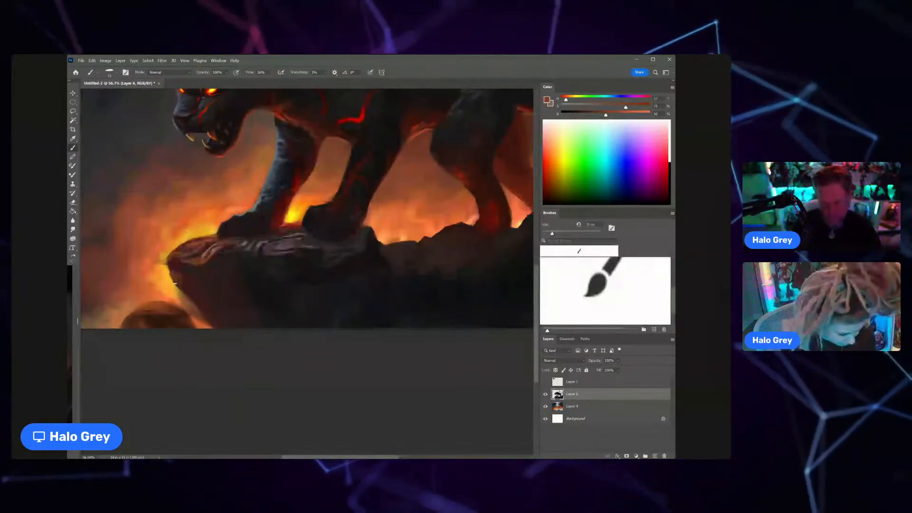
pyautogui.keyDown('alt'); pyautogui.click(174, 257); pyautogui.keyUp('alt')
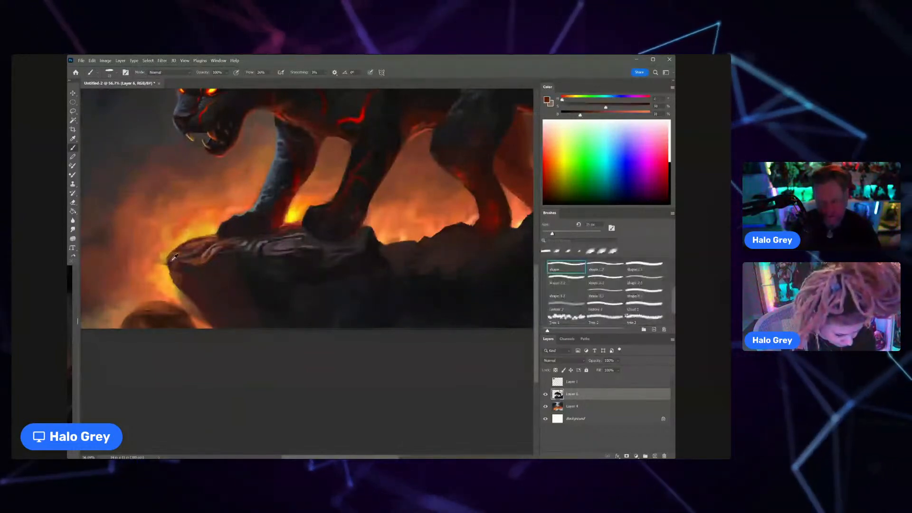
pyautogui.moveTo(174, 259); pyautogui.dragTo(165, 262)
pyautogui.keyDown('alt'); pyautogui.click(177, 262); pyautogui.keyUp('alt')
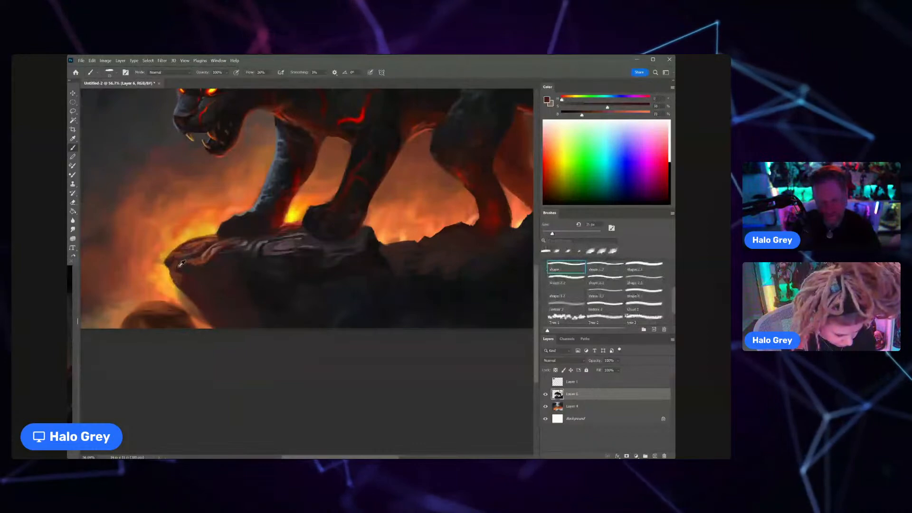
pyautogui.scroll(-2, 176, 262)
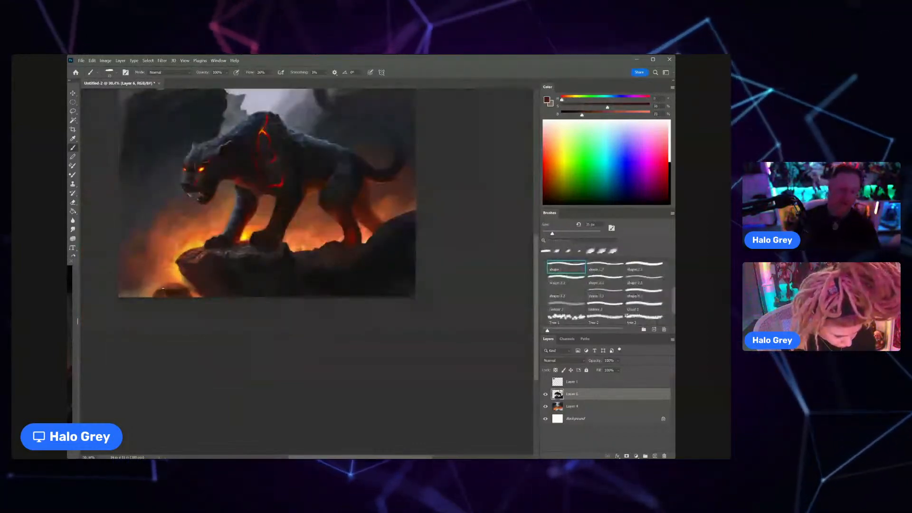
# Step: Paint blue-grey highlights and dark accents on the lower foreleg and upper paw above the ledge tip, using sampled colours and a smaller brush
pyautogui.press('z')
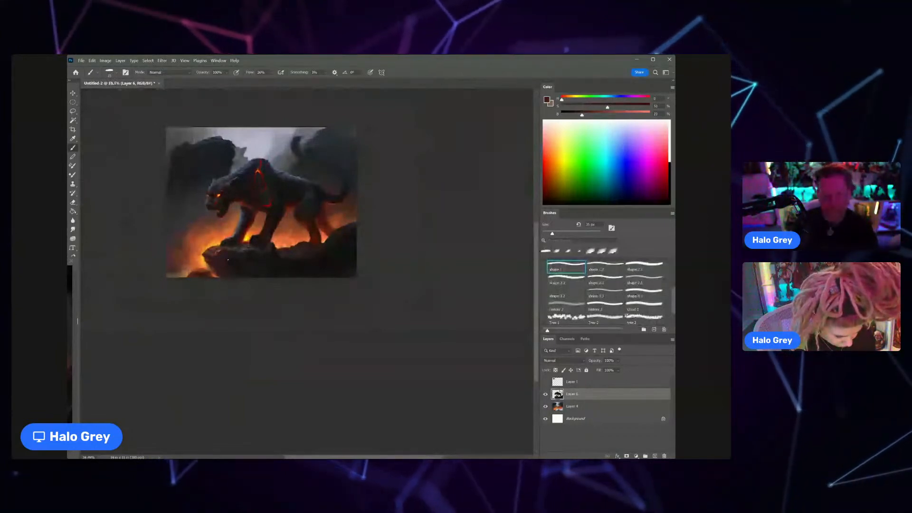
pyautogui.click(253, 208)
pyautogui.press('b')
pyautogui.keyDown('alt'); pyautogui.click(255, 233); pyautogui.keyUp('alt')
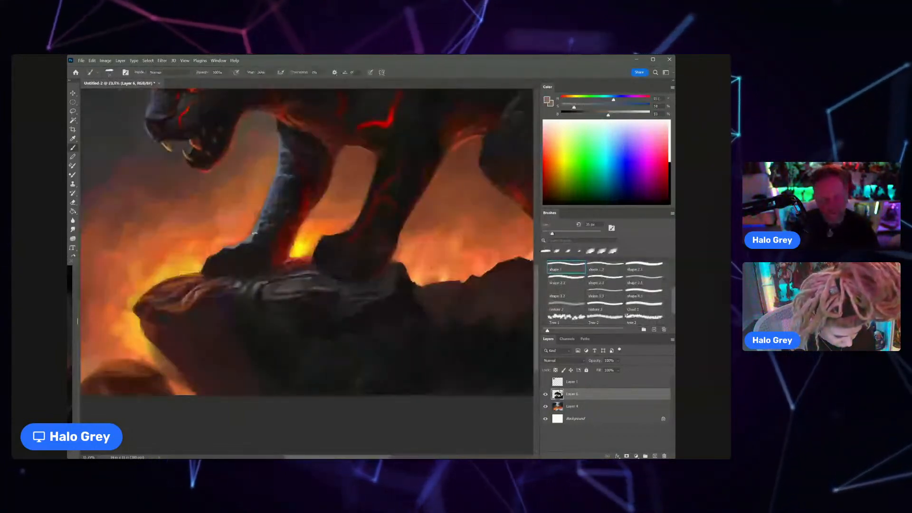
pyautogui.press('[')
pyautogui.press('[')
pyautogui.press('[')
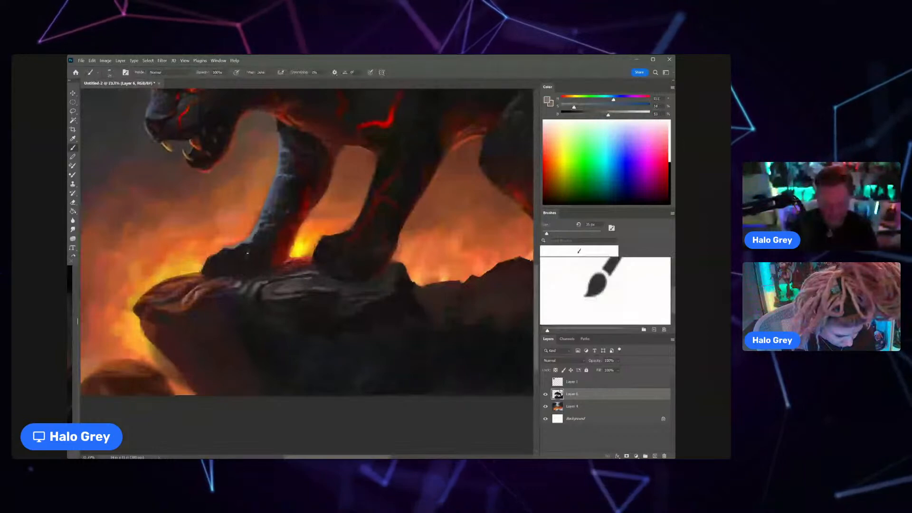
pyautogui.keyDown('alt'); pyautogui.click(251, 251); pyautogui.keyUp('alt')
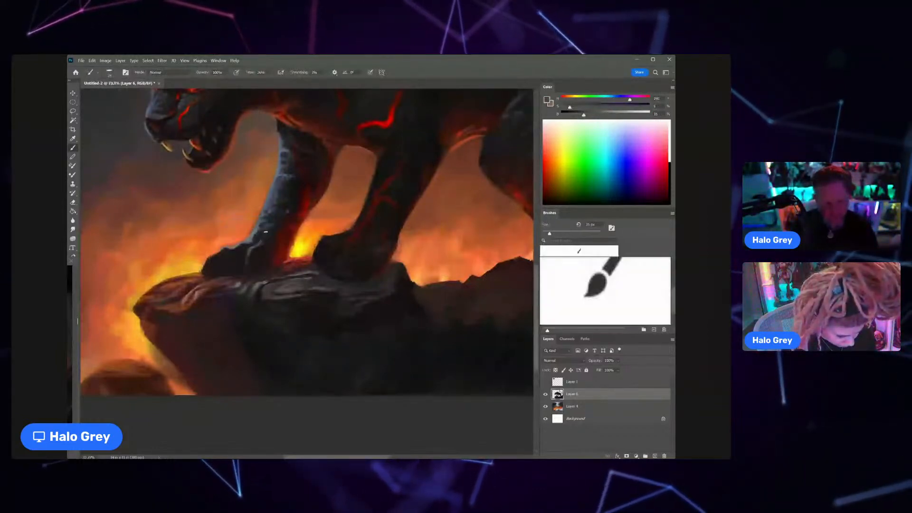
pyautogui.keyDown('alt'); pyautogui.click(257, 235); pyautogui.keyUp('alt')
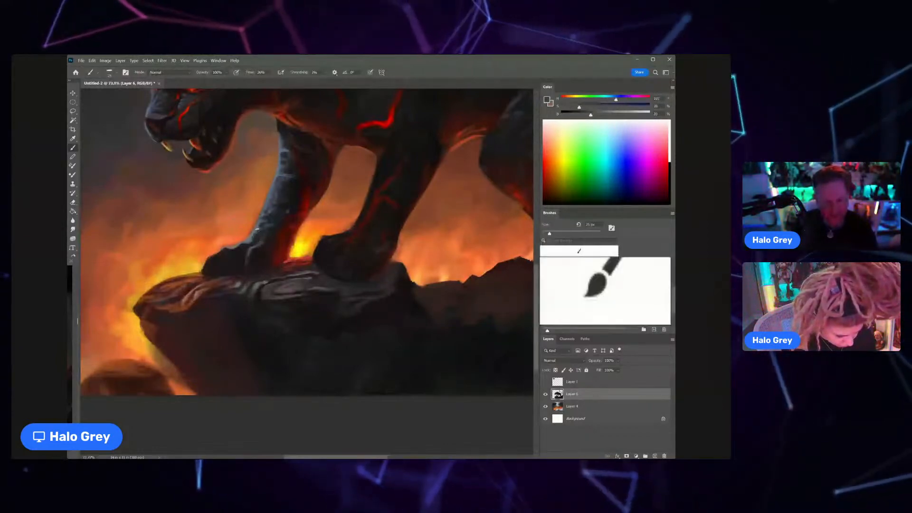
pyautogui.scroll(-5, 257, 229)
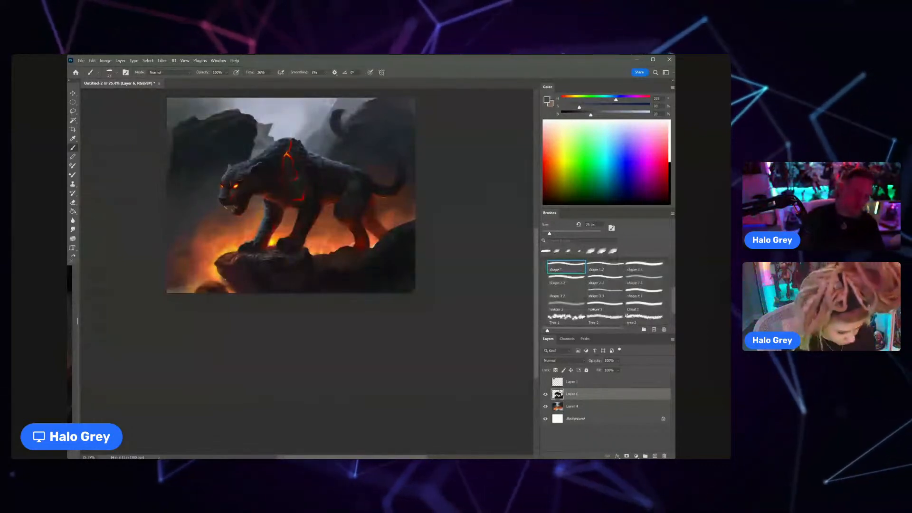
# Step: Define the toes of the front paw nearest the ledge tip with sampled grey highlights and dark reddish-brown gaps
pyautogui.moveTo(253, 239); pyautogui.dragTo(309, 239)
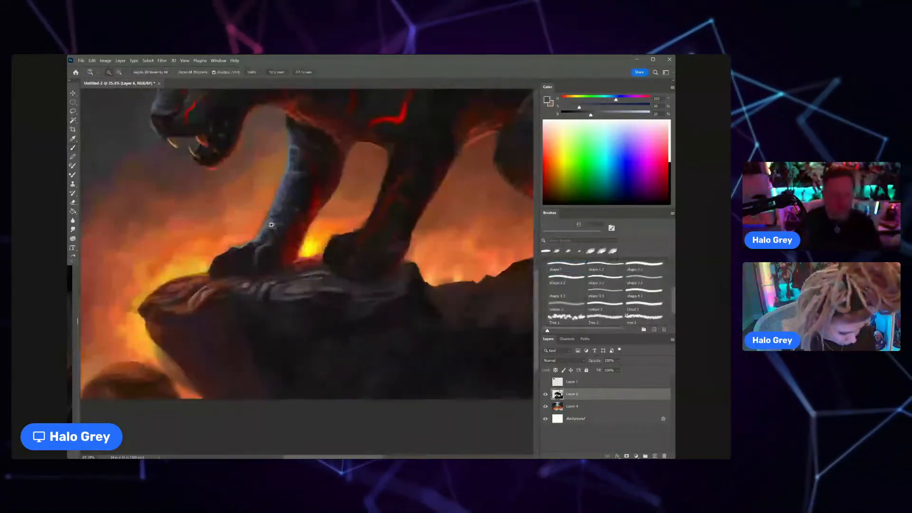
pyautogui.keyDown('alt'); pyautogui.click(249, 244); pyautogui.keyUp('alt')
pyautogui.moveTo(239, 251); pyautogui.dragTo(231, 261)
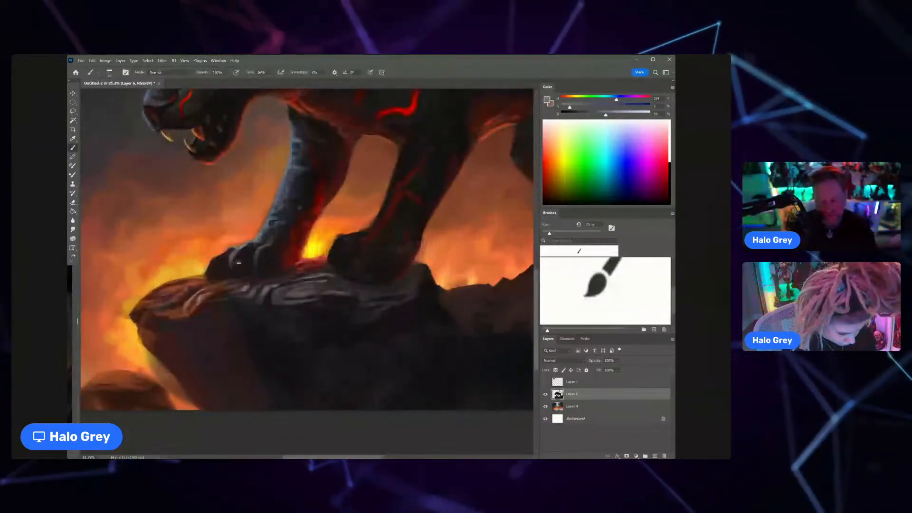
pyautogui.keyDown('alt'); pyautogui.click(214, 131); pyautogui.keyUp('alt')
pyautogui.keyDown('alt'); pyautogui.click(214, 133); pyautogui.keyUp('alt')
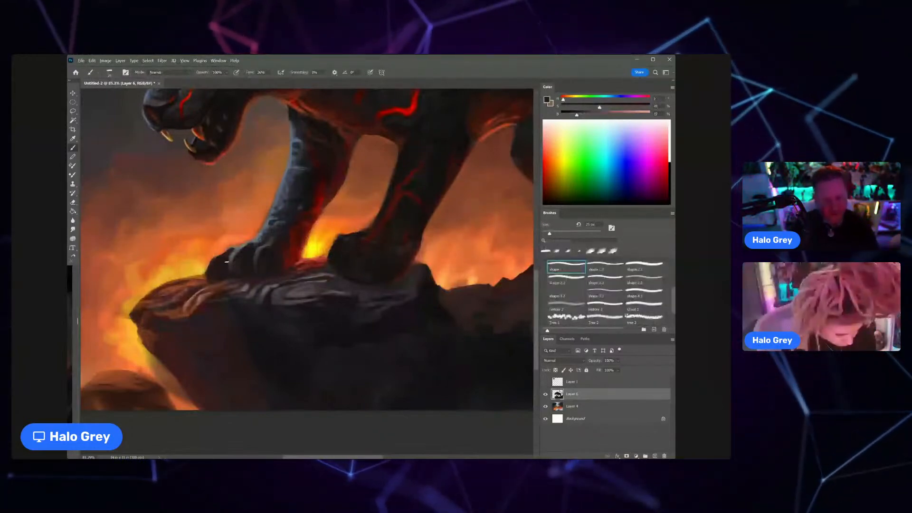
# Step: Paint warm brown and orange highlights on the ledge tip's upper surface and rim with sampled fire colours, slightly enlarging the brush
pyautogui.keyDown('alt'); pyautogui.click(214, 286); pyautogui.keyUp('alt')
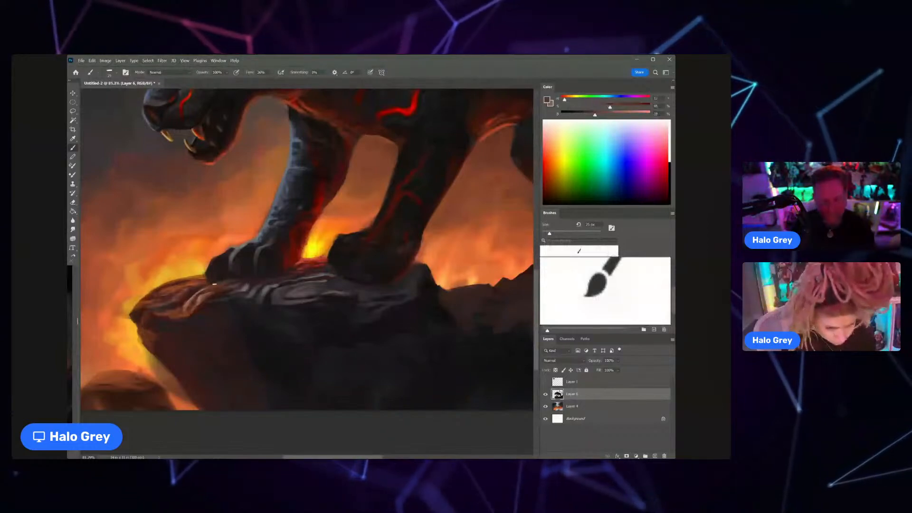
pyautogui.keyDown('alt'); pyautogui.click(203, 298); pyautogui.keyUp('alt')
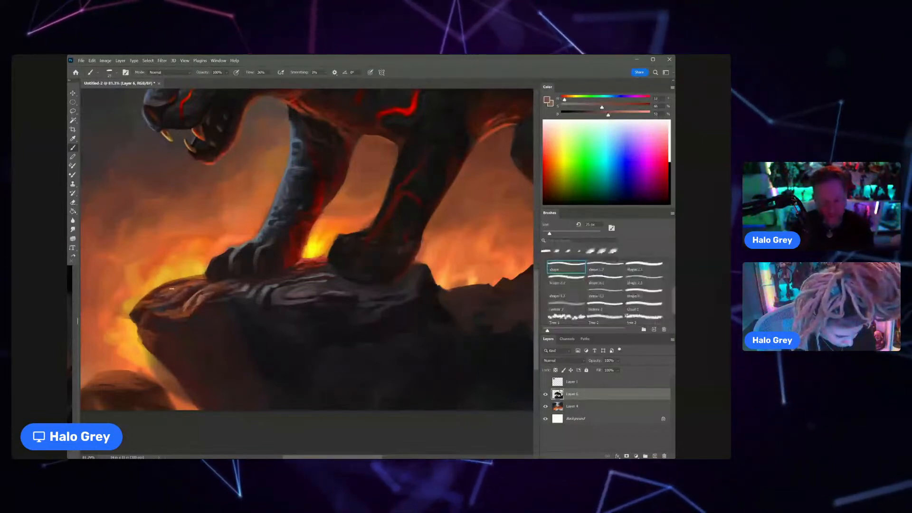
pyautogui.keyDown('alt'); pyautogui.click(219, 248); pyautogui.keyUp('alt')
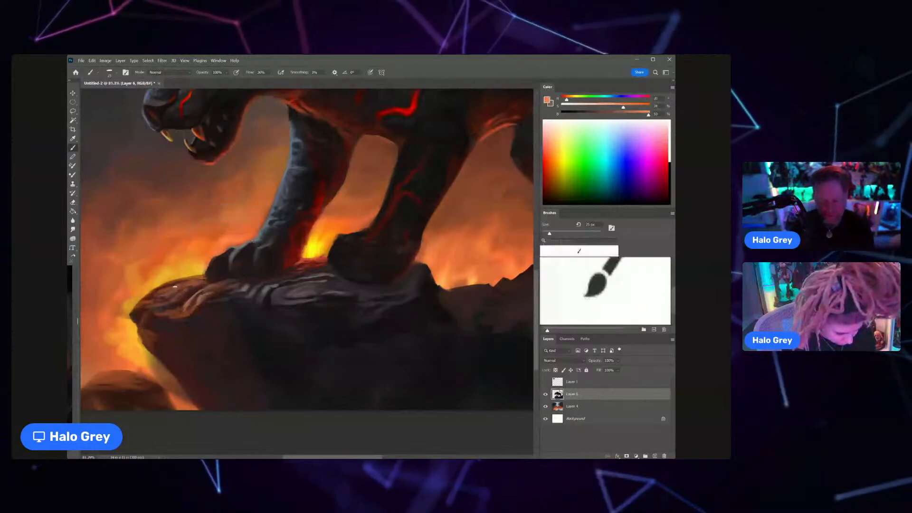
pyautogui.keyDown('alt'); pyautogui.click(199, 275); pyautogui.keyUp('alt')
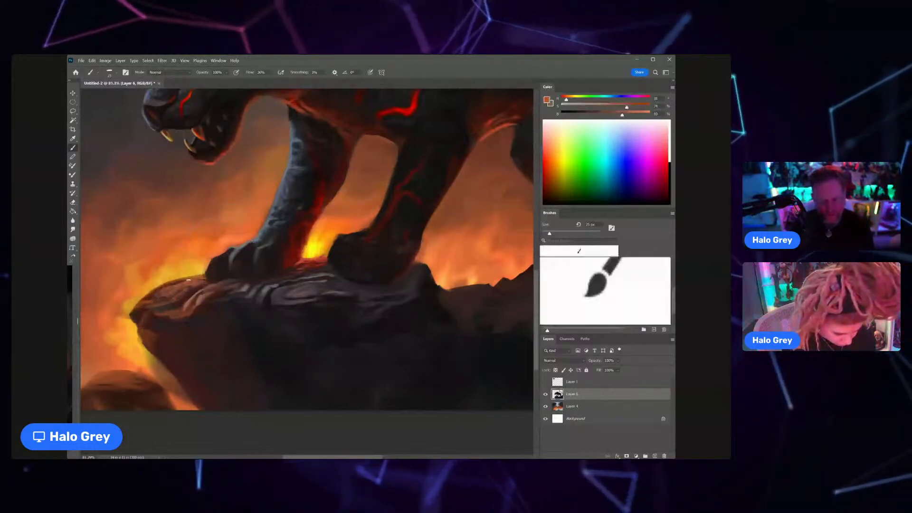
pyautogui.keyDown('alt'); pyautogui.click(318, 257); pyautogui.keyUp('alt')
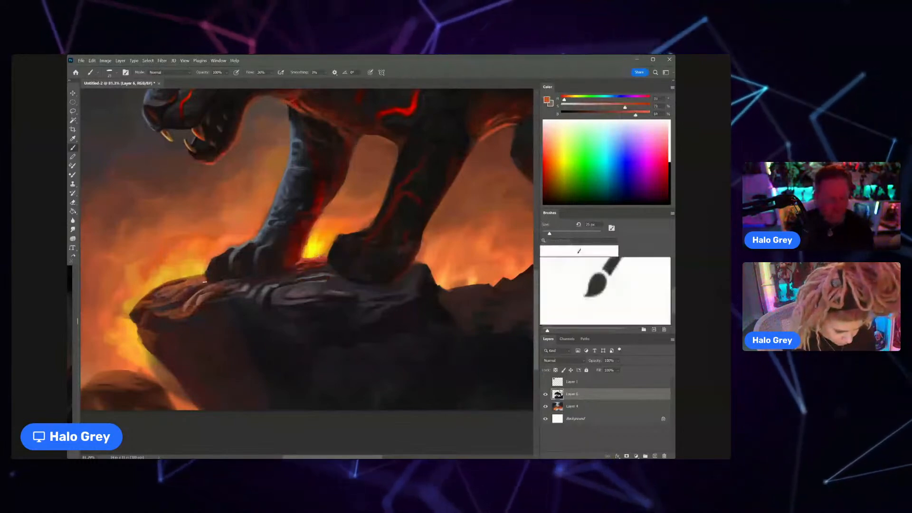
pyautogui.press(']')
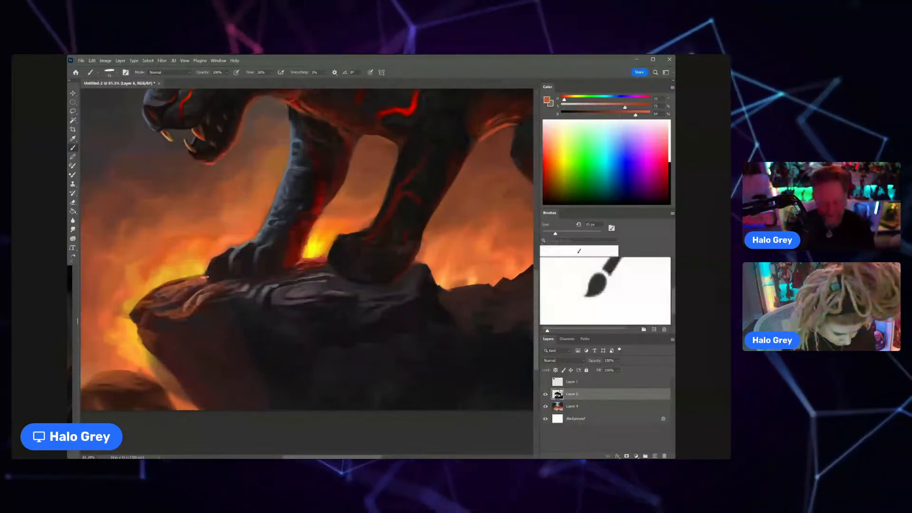
pyautogui.keyDown('alt'); pyautogui.click(159, 293); pyautogui.keyUp('alt')
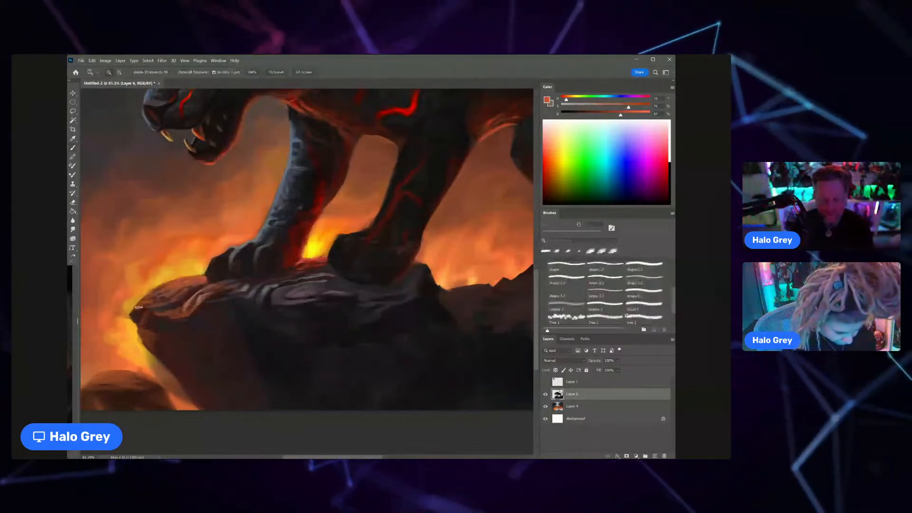
pyautogui.moveTo(174, 295); pyautogui.dragTo(135, 320)
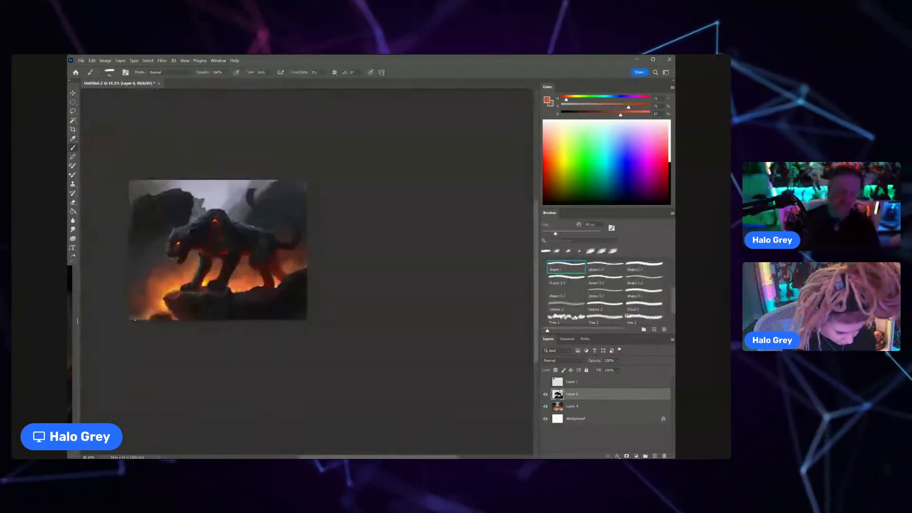
# Step: Paint the glowing rock edge between the two front paws with sampled oranges, reds and a dark reddish brown
pyautogui.hotkey('ctrl', 'space')
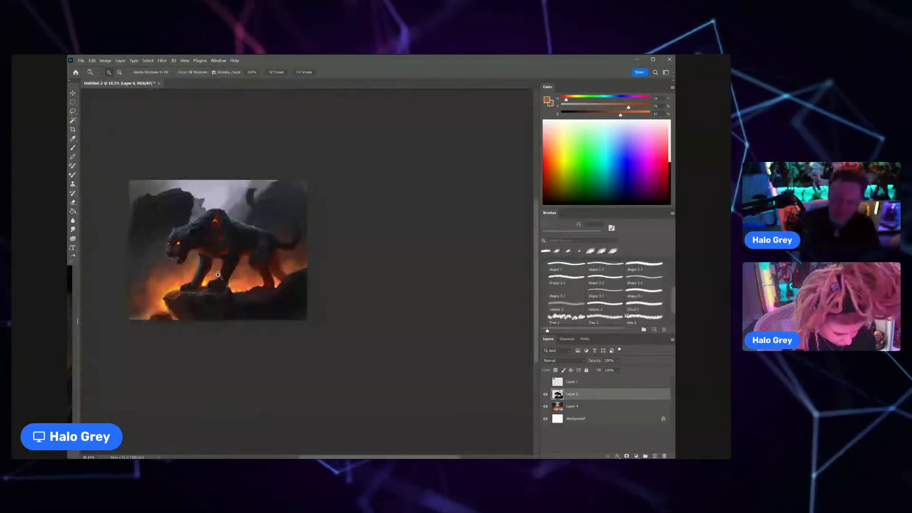
pyautogui.moveTo(213, 279); pyautogui.dragTo(236, 273)
pyautogui.keyDown('alt'); pyautogui.click(191, 294); pyautogui.keyUp('alt')
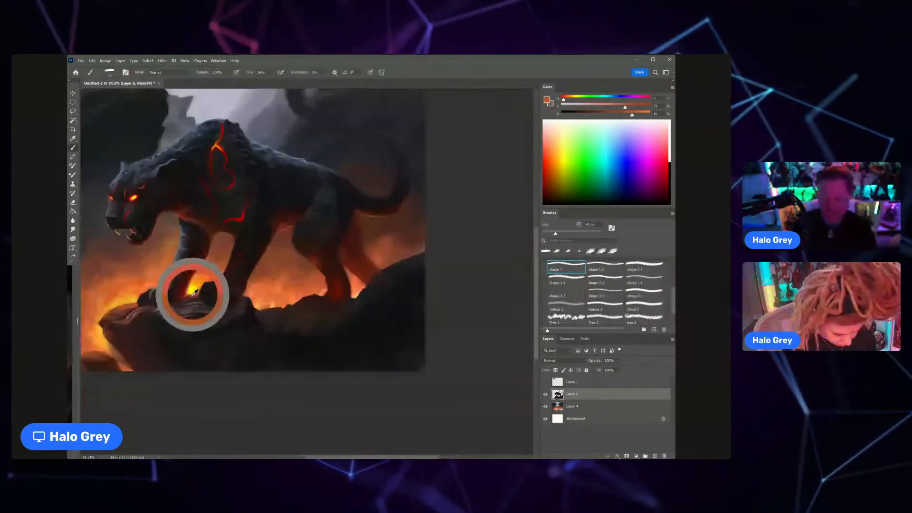
pyautogui.moveTo(189, 297); pyautogui.dragTo(209, 295)
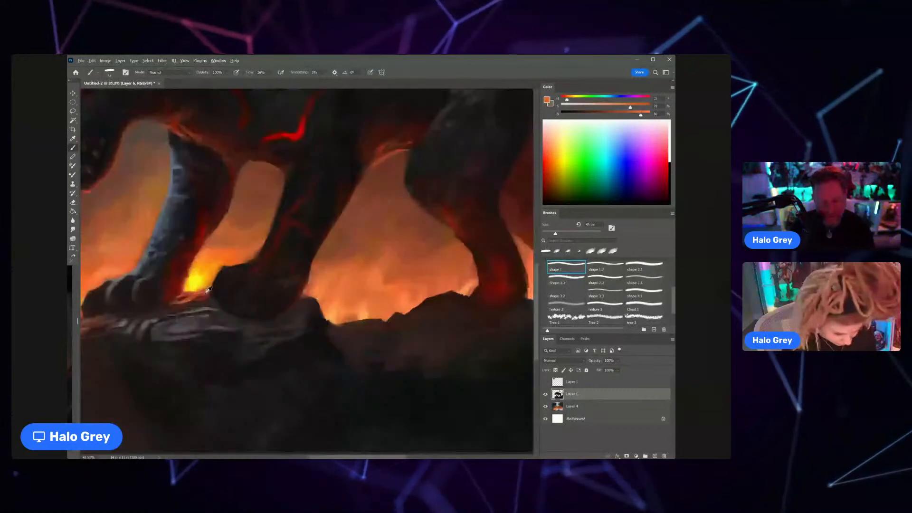
pyautogui.keyDown('alt'); pyautogui.click(180, 300); pyautogui.keyUp('alt')
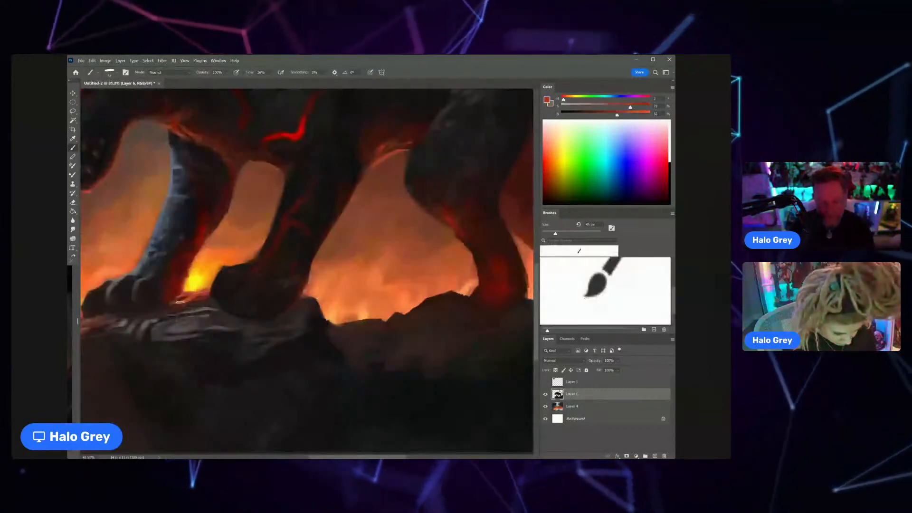
pyautogui.keyDown('alt'); pyautogui.click(206, 293); pyautogui.keyUp('alt')
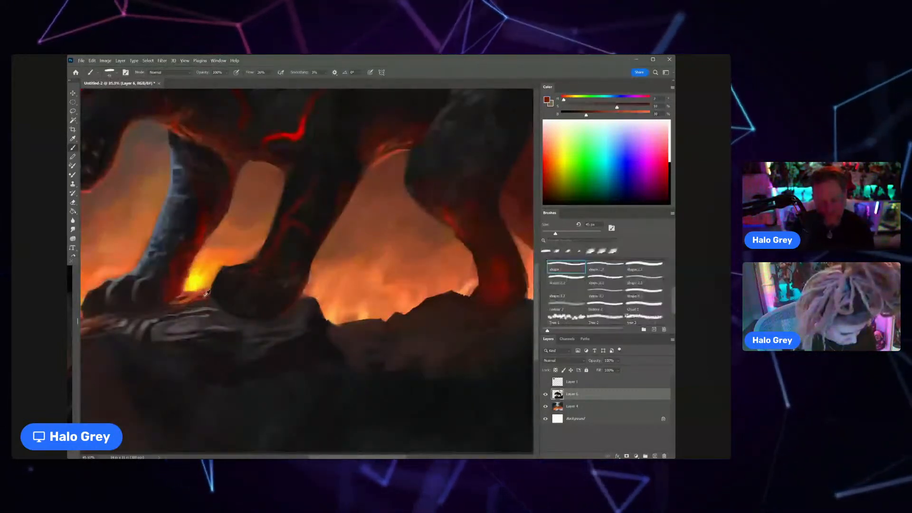
pyautogui.keyDown('alt'); pyautogui.click(206, 294); pyautogui.keyUp('alt')
pyautogui.moveTo(205, 294); pyautogui.dragTo(179, 298)
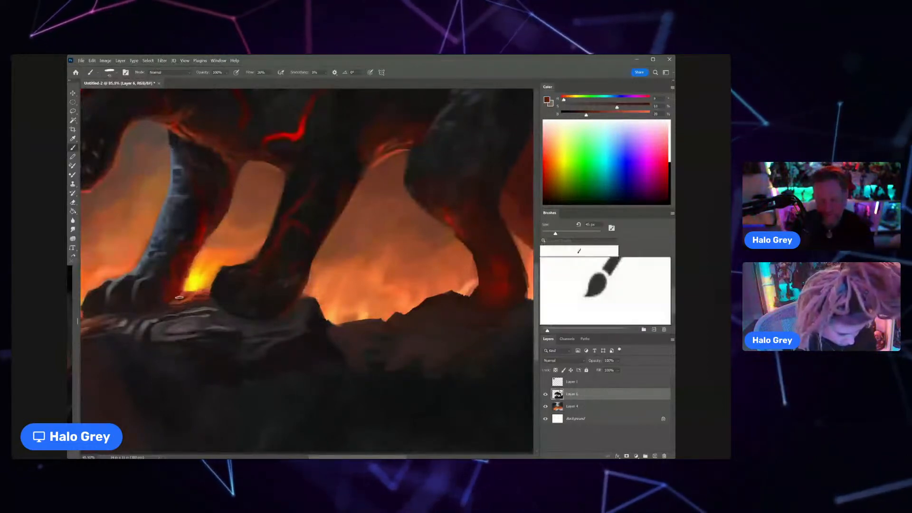
# Step: Paint red glow and cracks along the fire-facing side of the blue-lit foreleg with sampled reds and oranges, using a smaller brush
pyautogui.moveTo(191, 235); pyautogui.dragTo(217, 246)
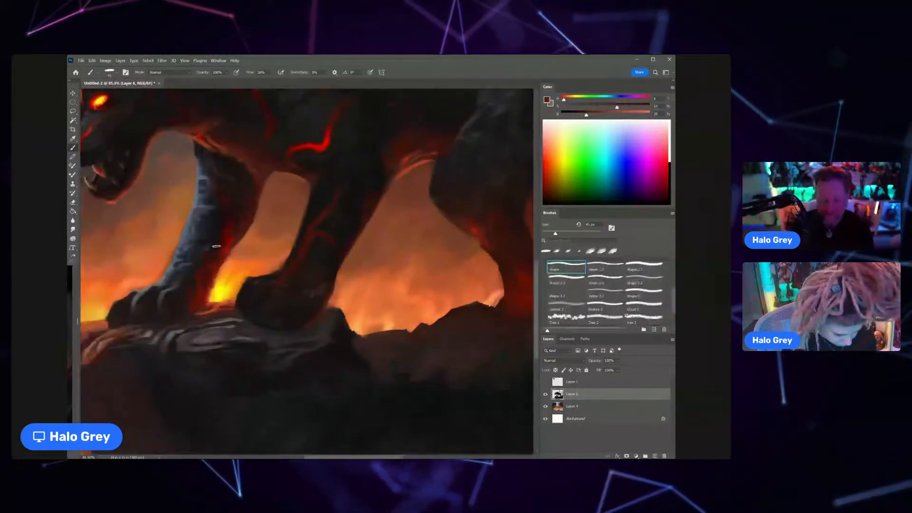
pyautogui.keyDown('alt'); pyautogui.click(226, 255); pyautogui.keyUp('alt')
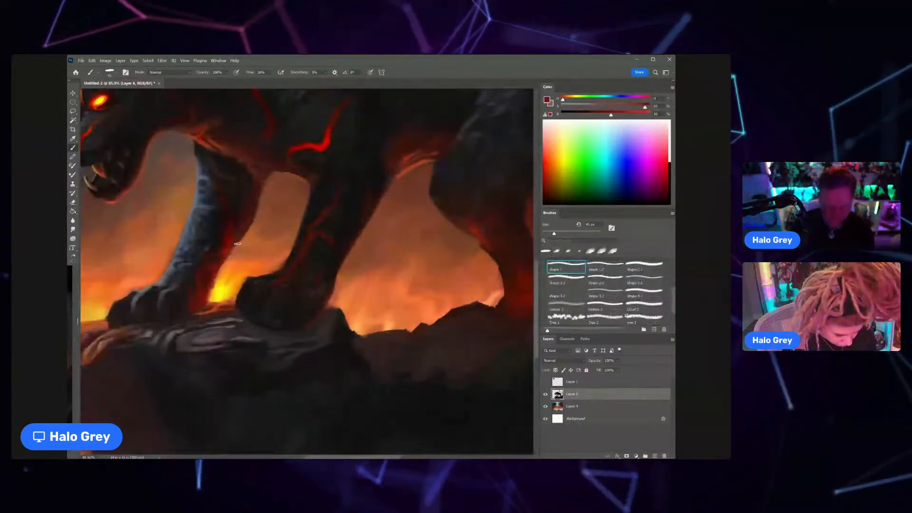
pyautogui.press('[')
pyautogui.press('[')
pyautogui.press('[')
pyautogui.press('[')
pyautogui.press('[')
pyautogui.keyDown('alt'); pyautogui.click(208, 296); pyautogui.keyUp('alt')
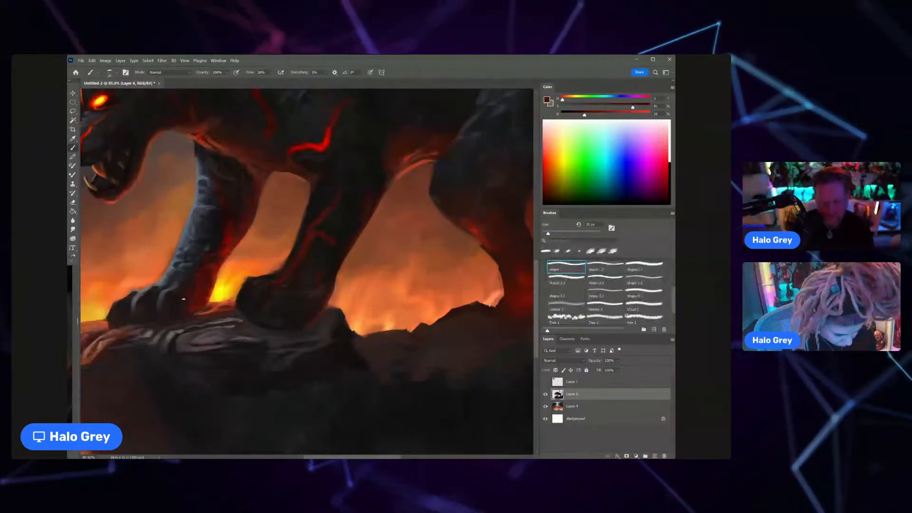
pyautogui.keyDown('alt'); pyautogui.click(229, 266); pyautogui.keyUp('alt')
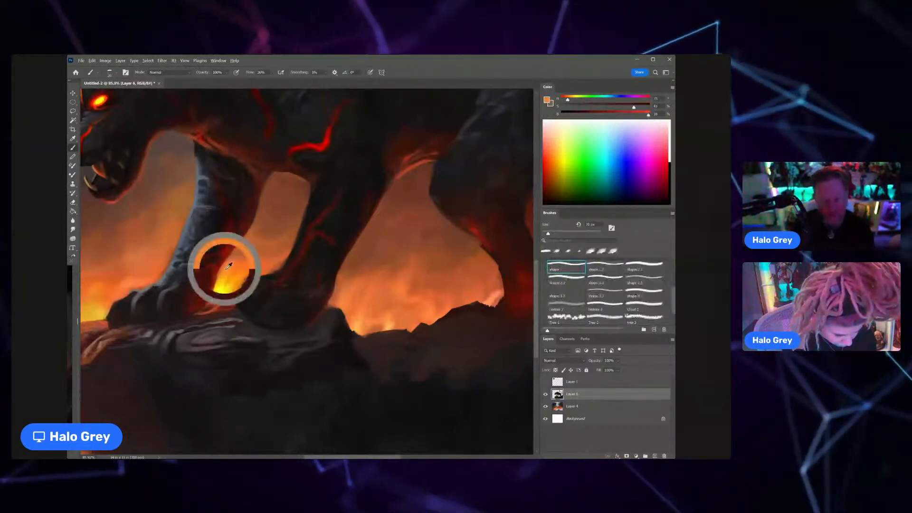
pyautogui.scroll(-5, 229, 267)
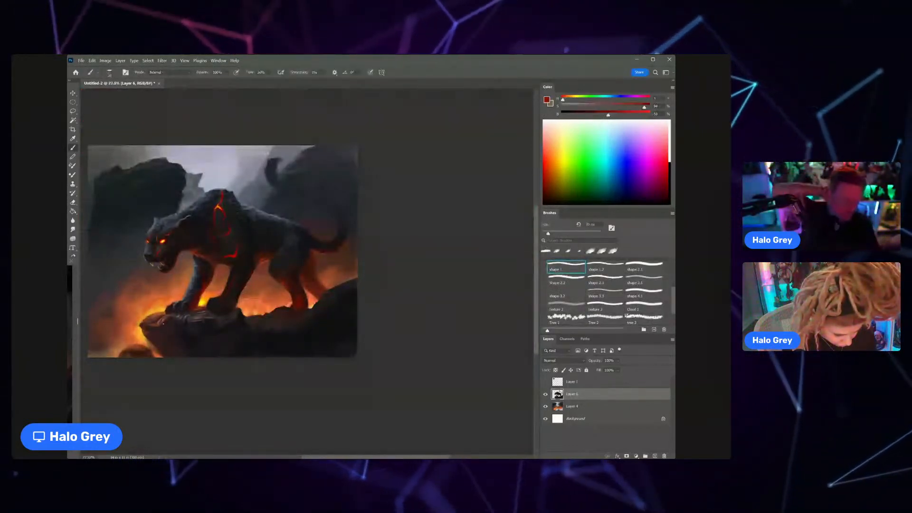
# Step: Sample a near-black tone from the body and darken the area around the bright red crack above the front legs
pyautogui.scroll(8, 240, 247)
pyautogui.keyDown('alt'); pyautogui.click(264, 215); pyautogui.keyUp('alt')
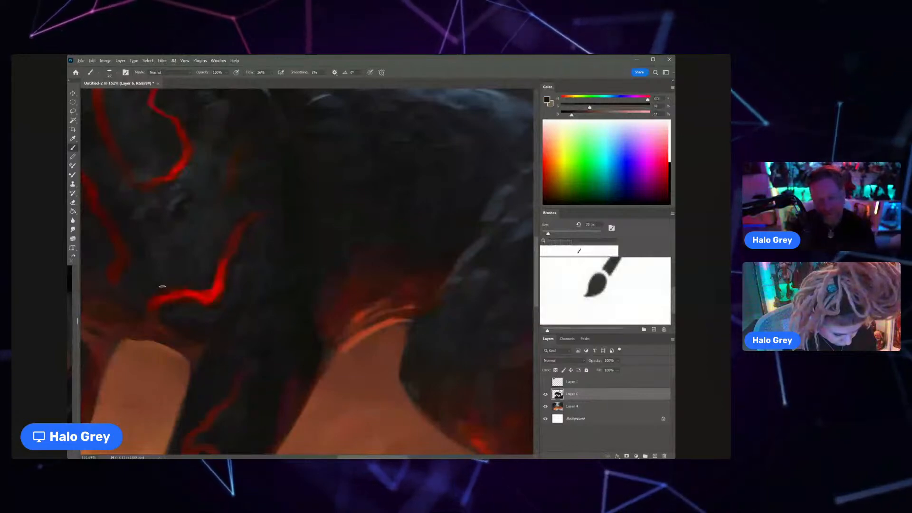
pyautogui.scroll(-5, 162, 287)
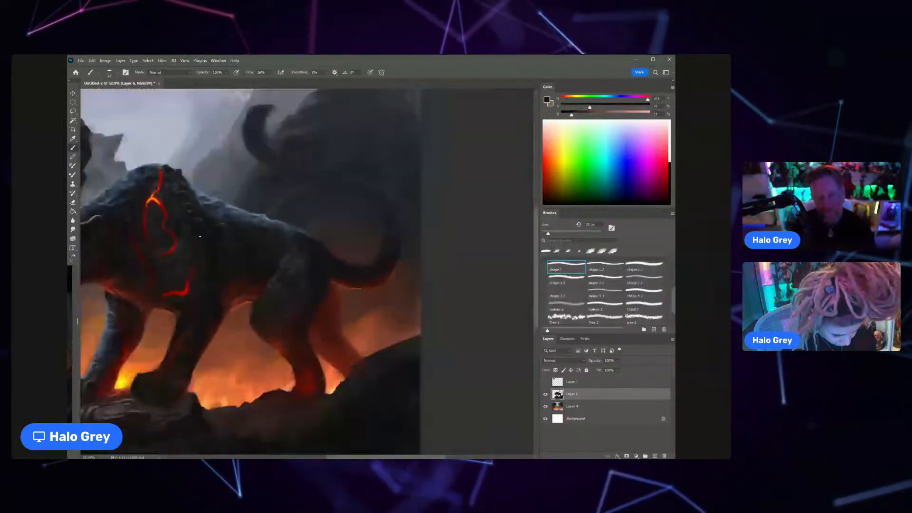
# Step: Sample red from the shoulder crack and paint a red crack over the back just behind the shoulder hump with an Overlay brush
pyautogui.scroll(3, 200, 236)
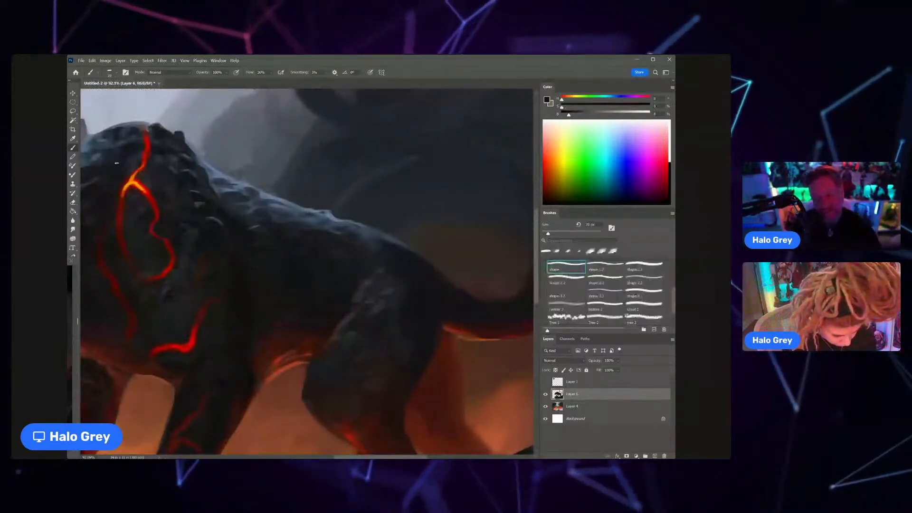
pyautogui.scroll(-6, 229, 234)
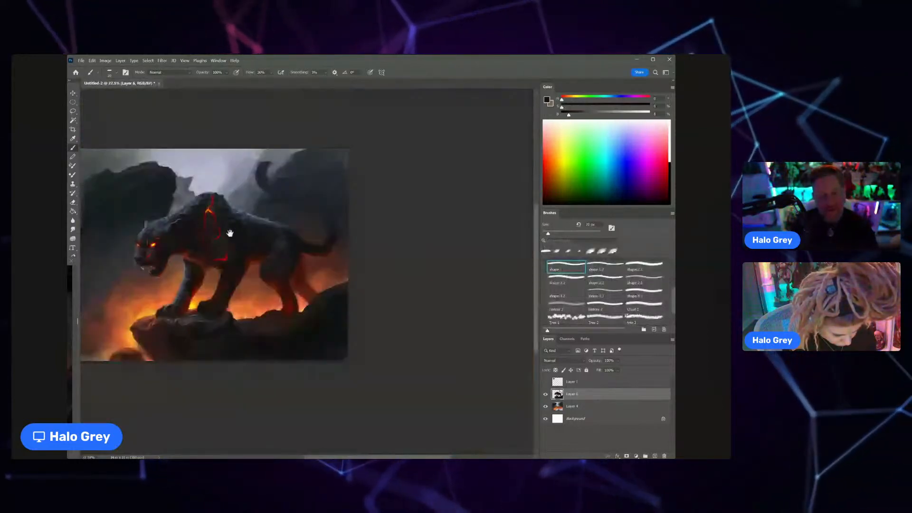
pyautogui.scroll(3, 230, 233)
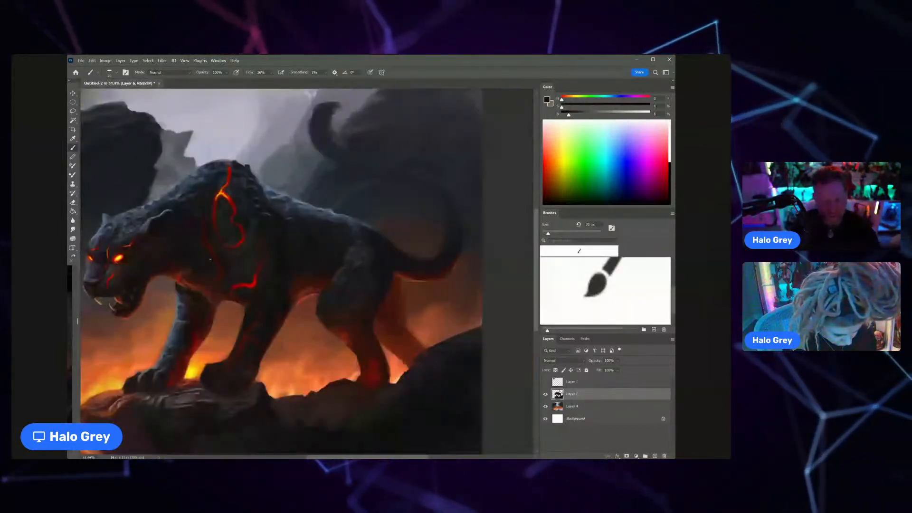
pyautogui.keyDown('alt'); pyautogui.click(218, 284); pyautogui.keyUp('alt')
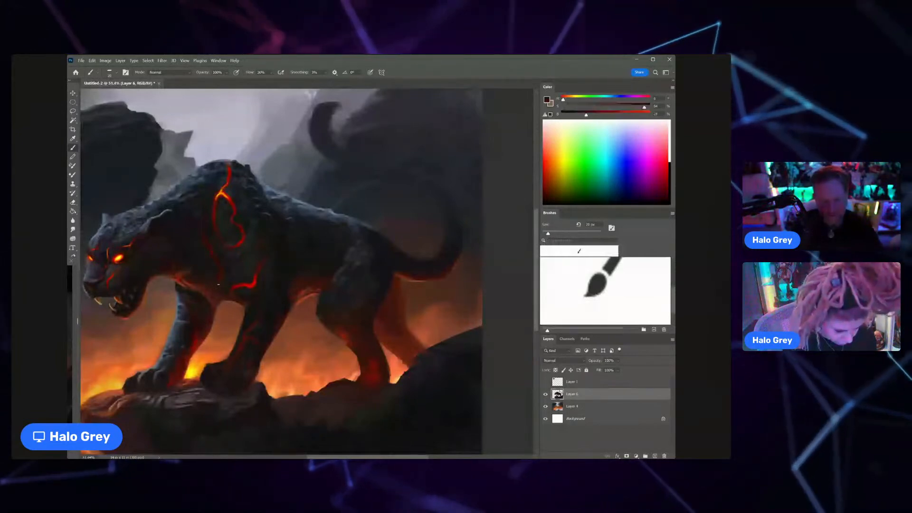
pyautogui.scroll(-4, 218, 284)
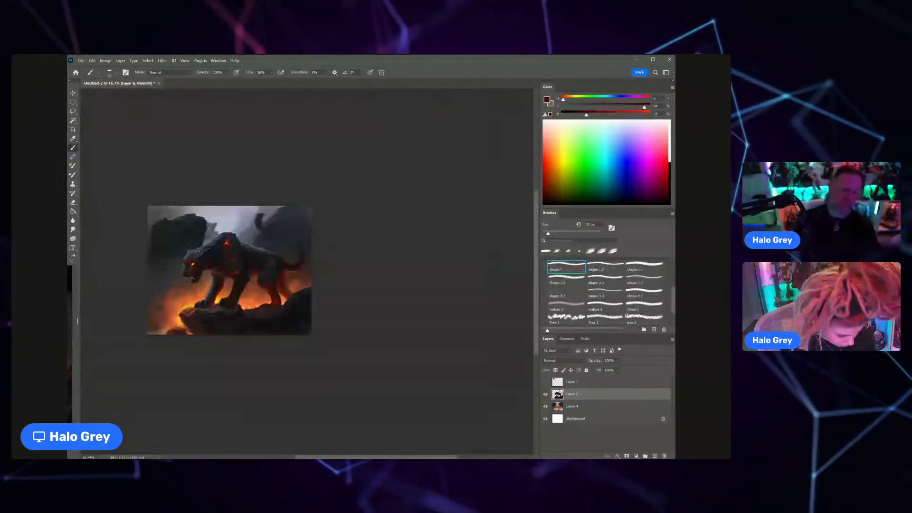
pyautogui.moveTo(228, 242); pyautogui.dragTo(276, 209)
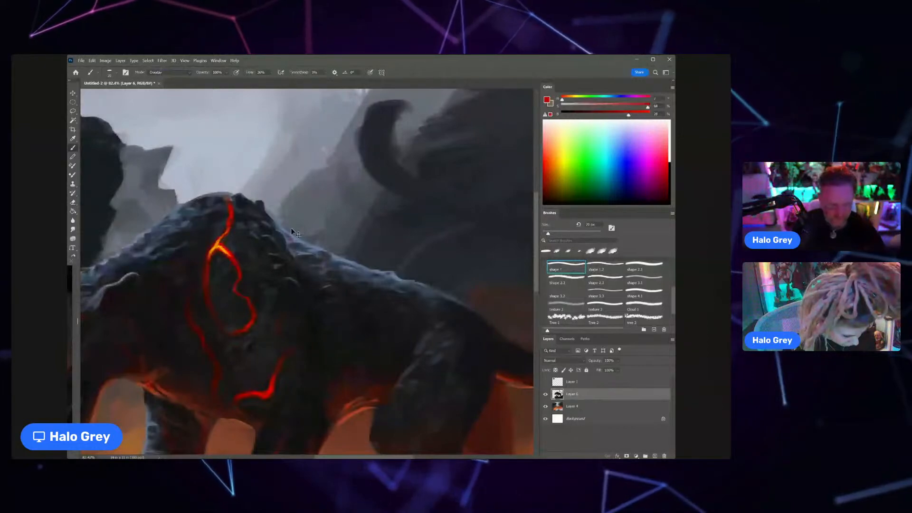
pyautogui.keyDown('alt'); pyautogui.click(232, 217); pyautogui.keyUp('alt')
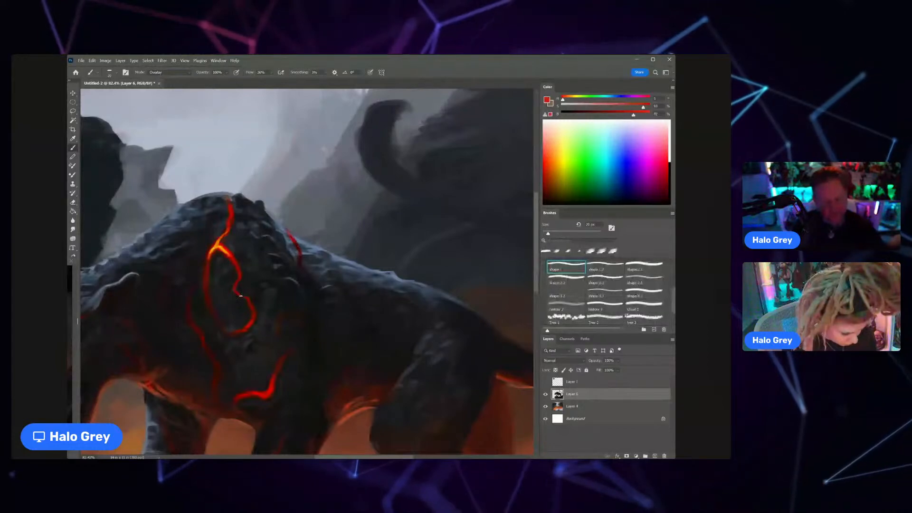
# Step: Enlarge the brush and paint a soft red glow around the looping shoulder crack and down towards the chest
pyautogui.press(']')
pyautogui.press(']')
pyautogui.press(']')
pyautogui.press(']')
pyautogui.press(']')
pyautogui.press(']')
pyautogui.press(']')
pyautogui.press(']')
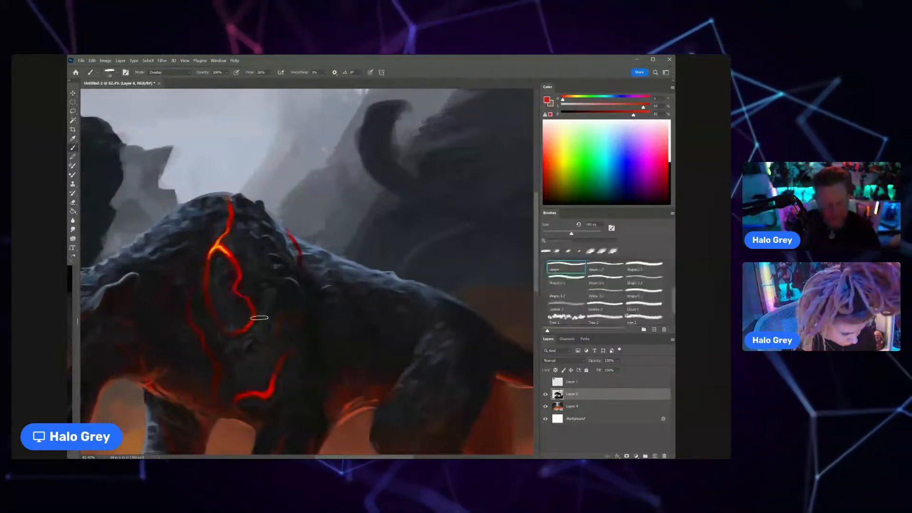
pyautogui.moveTo(231, 293); pyautogui.dragTo(201, 337)
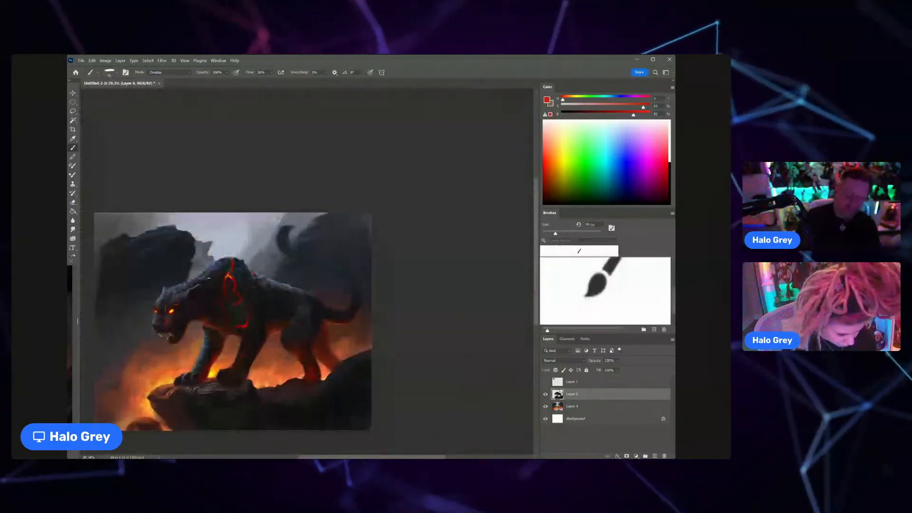
# Step: Paint a short red crack across the nape in front of the shoulder hump with a smaller brush
pyautogui.press('[')
pyautogui.press('[')
pyautogui.press('[')
pyautogui.press('[')
pyautogui.press('[')
pyautogui.press('[')
pyautogui.press('z')
pyautogui.moveTo(208, 269)
pyautogui.mouseDown()
pyautogui.moveTo(227, 258)
pyautogui.moveTo(219, 277)
pyautogui.moveTo(228, 277)
pyautogui.moveTo(216, 286)
pyautogui.mouseUp()
pyautogui.hotkey('ctrl', 'space')
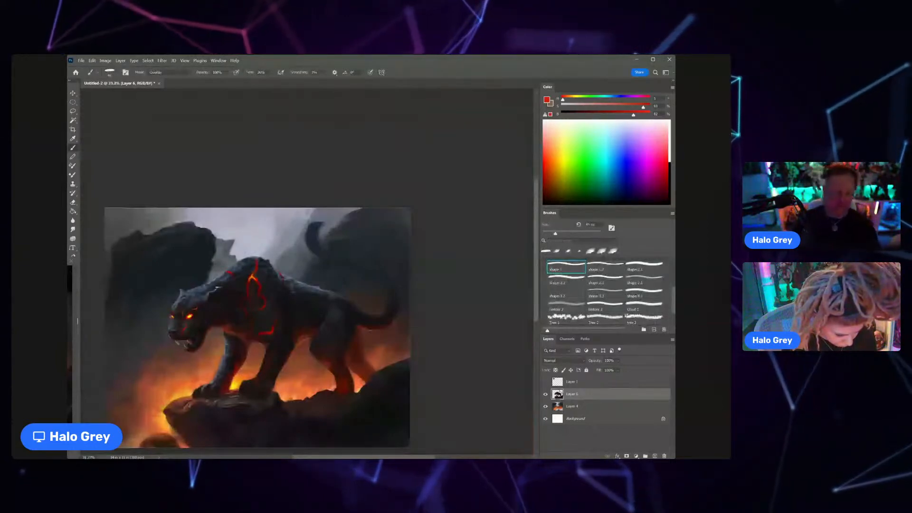
# Step: Paint red glow and a thin branching crack on the cheek below the panther's bright eye, reducing the brush size
pyautogui.hotkey('ctrl', 'space')
pyautogui.moveTo(186, 323); pyautogui.dragTo(195, 325)
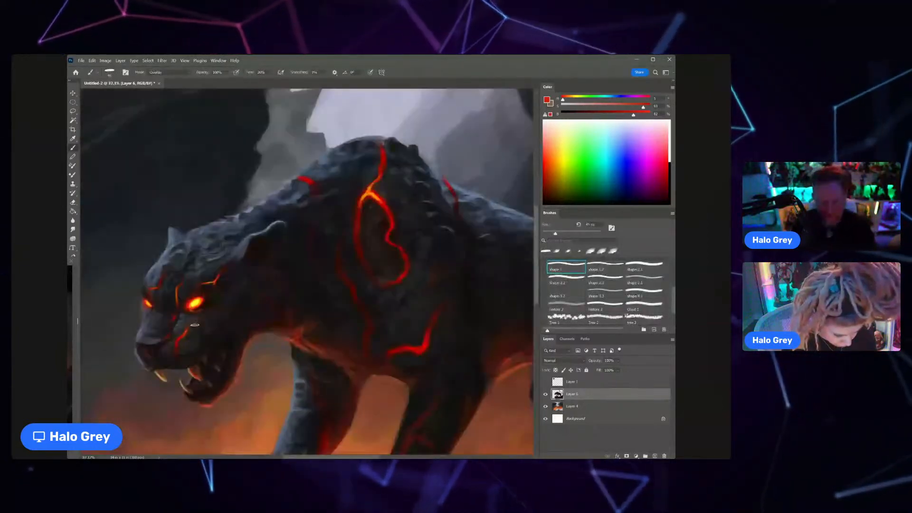
pyautogui.press('[')
pyautogui.press('[')
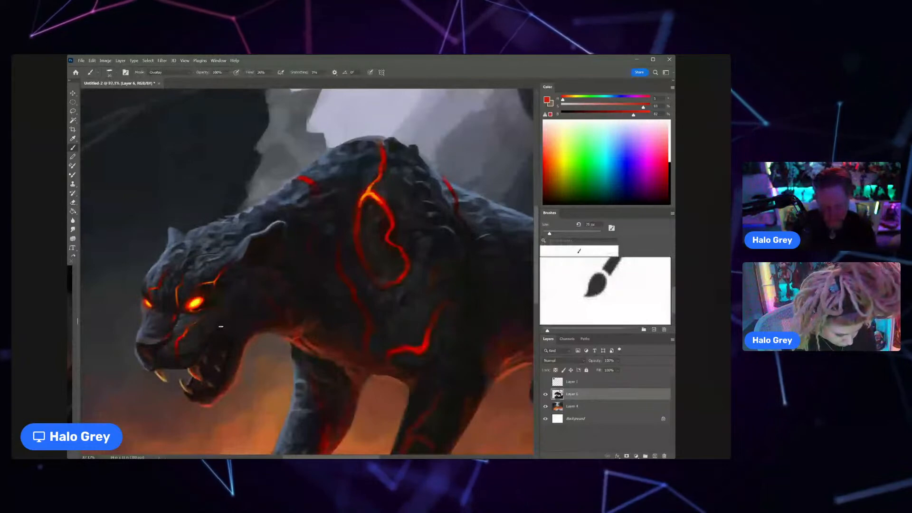
pyautogui.moveTo(202, 330)
pyautogui.mouseDown()
pyautogui.moveTo(180, 338)
pyautogui.moveTo(191, 331)
pyautogui.mouseUp()
pyautogui.hotkey('ctrl', 'space')
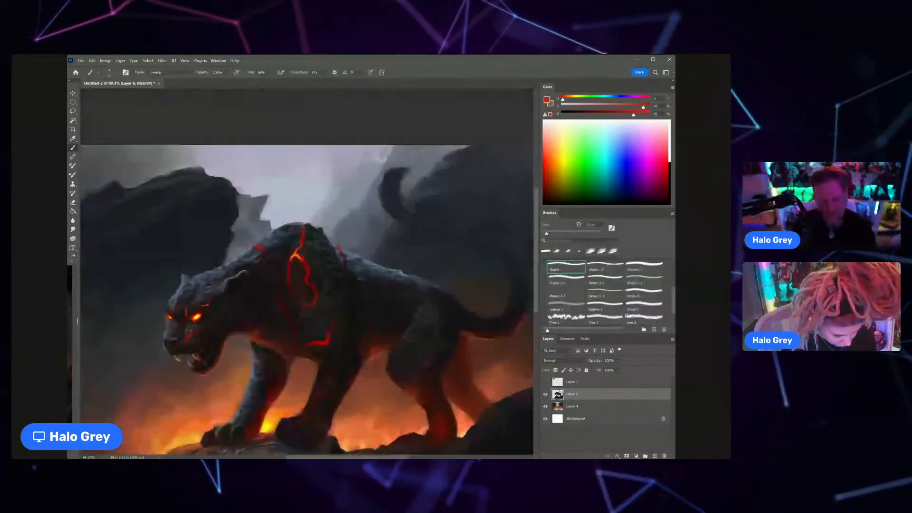
# Step: Paint a thin red crack rising from the glowing underside of the throat into the neck with a smaller brush
pyautogui.hotkey('ctrl', 'space')
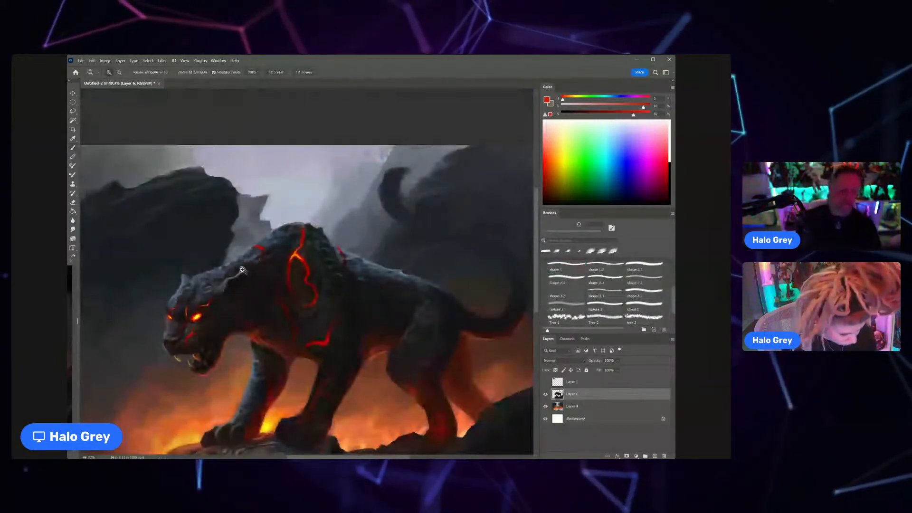
pyautogui.click(243, 270)
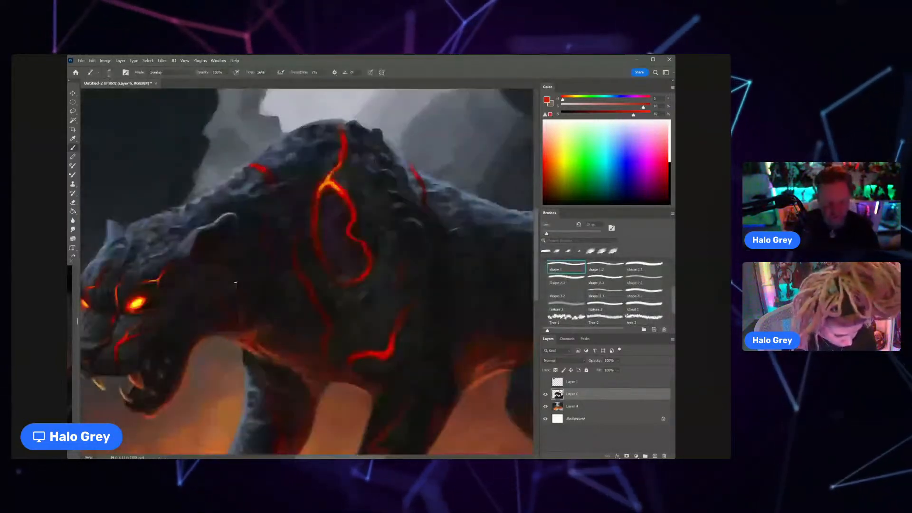
pyautogui.press('[')
pyautogui.press('[')
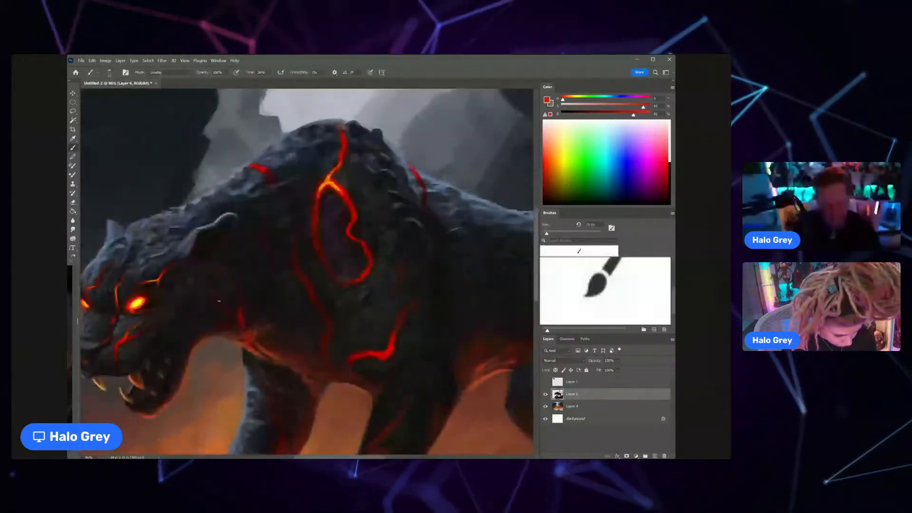
# Step: Sample orange from the shoulder crack and add orange hot spots to the nape crack and the small crack above the front leg
pyautogui.scroll(-5, 219, 301)
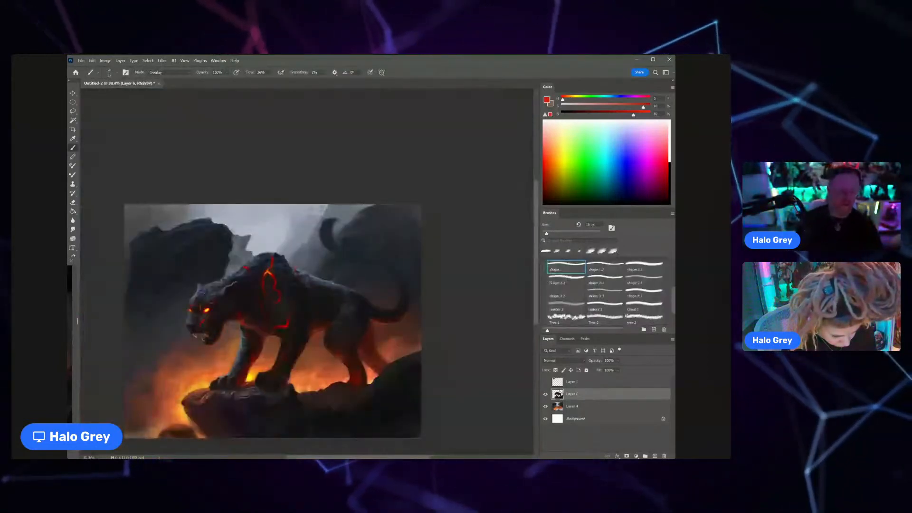
pyautogui.scroll(4, 262, 283)
pyautogui.keyDown('alt'); pyautogui.click(271, 266); pyautogui.keyUp('alt')
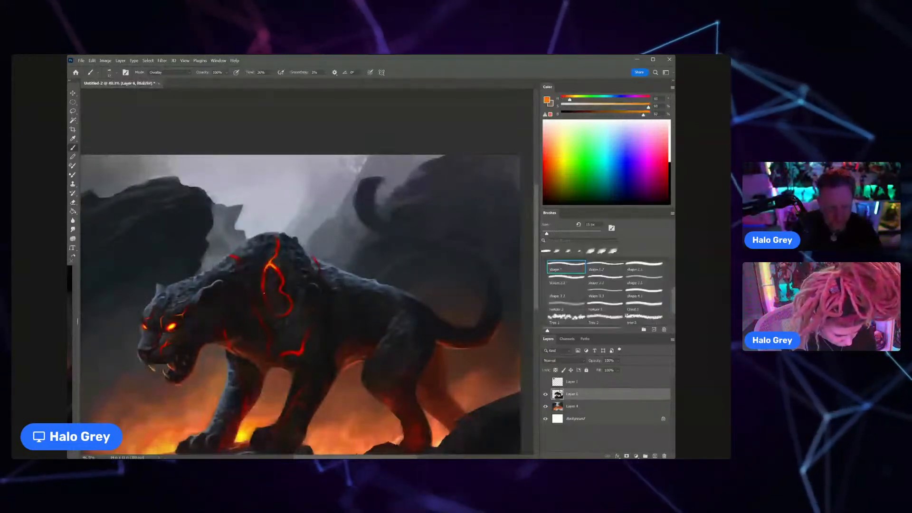
pyautogui.scroll(-3, 323, 357)
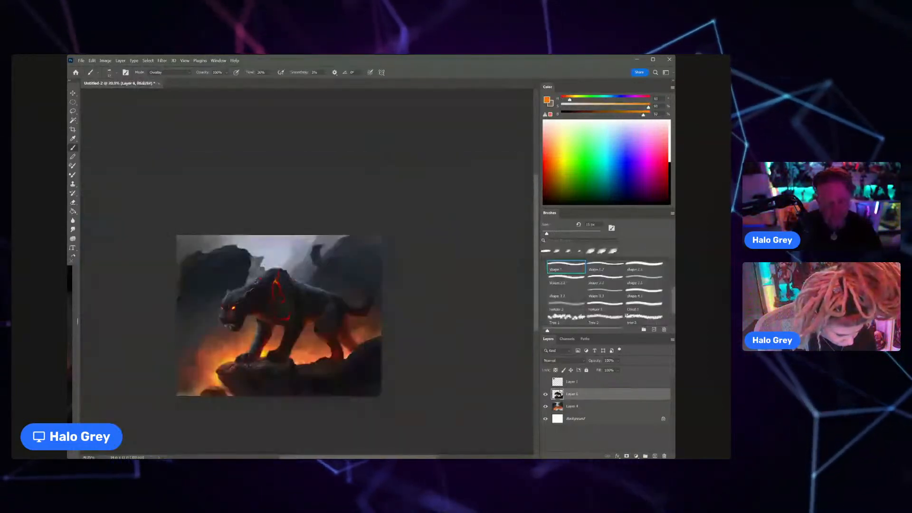
pyautogui.scroll(4, 297, 302)
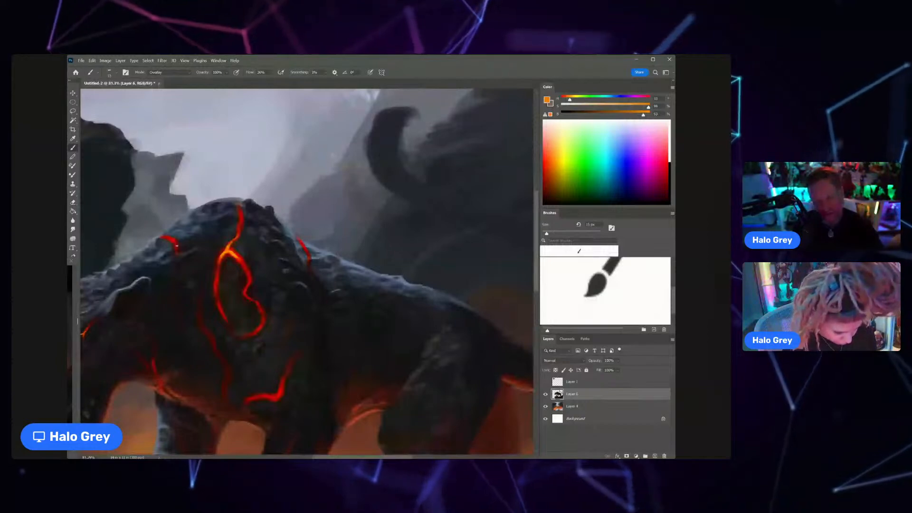
pyautogui.scroll(-3, 176, 245)
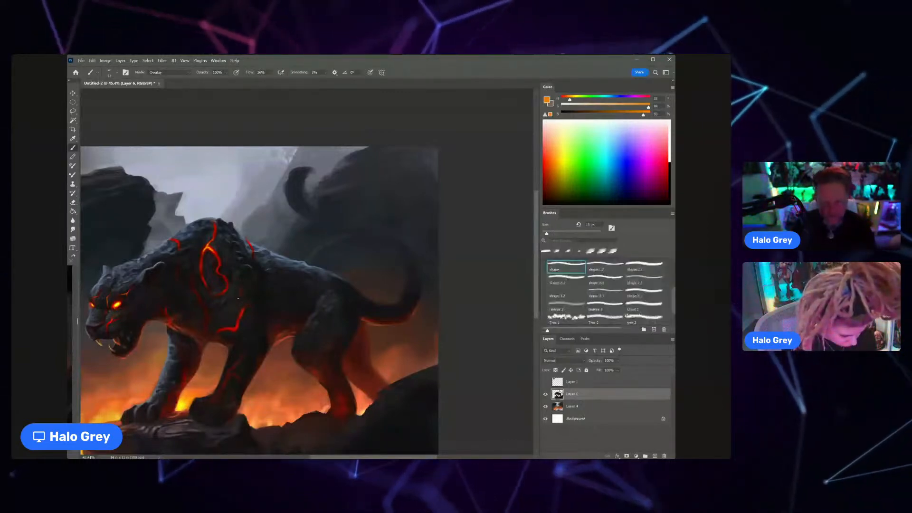
pyautogui.scroll(-3, 223, 315)
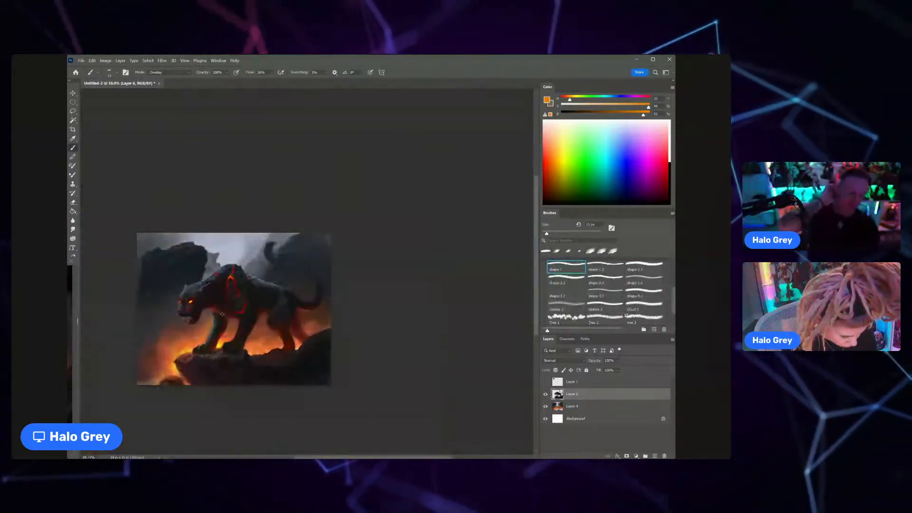
# Step: Paint red cracks down the back and flank behind the shoulder with sampled reds and a slightly larger brush
pyautogui.scroll(4, 274, 278)
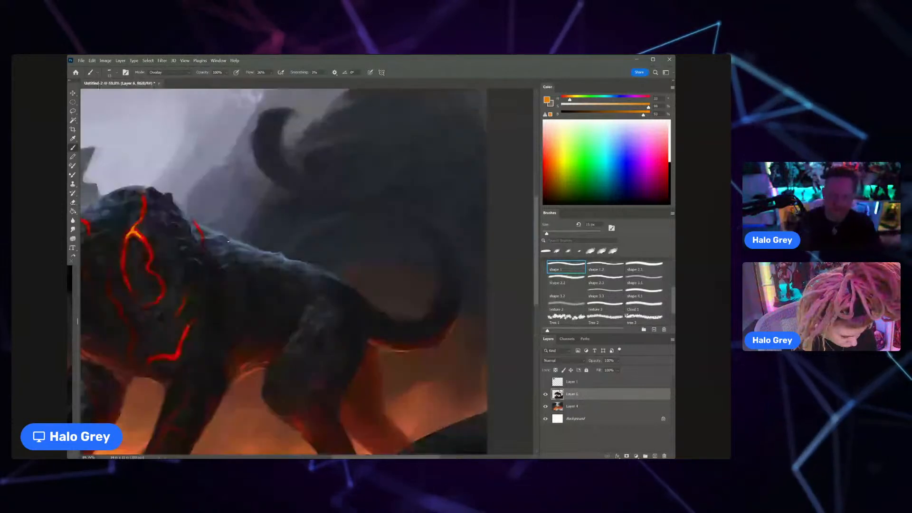
pyautogui.press(']')
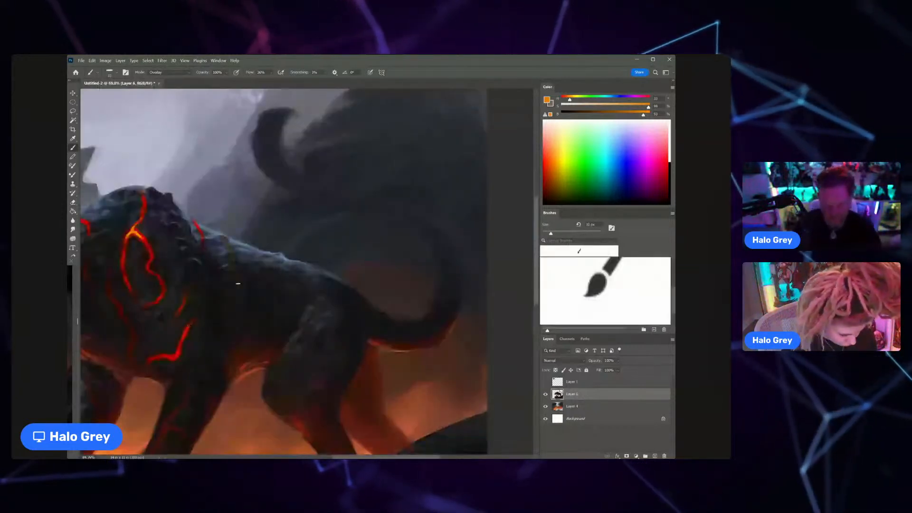
pyautogui.keyDown('alt'); pyautogui.click(246, 354); pyautogui.keyUp('alt')
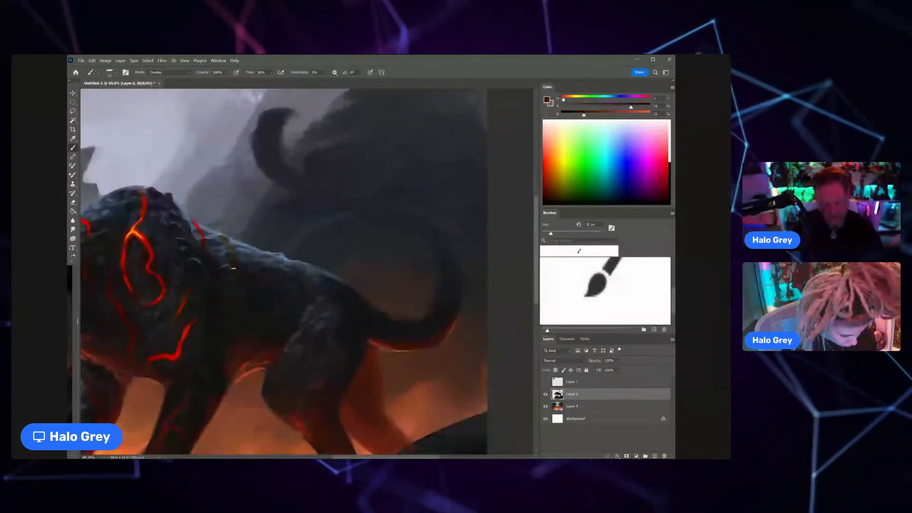
pyautogui.keyDown('alt'); pyautogui.click(185, 301); pyautogui.keyUp('alt')
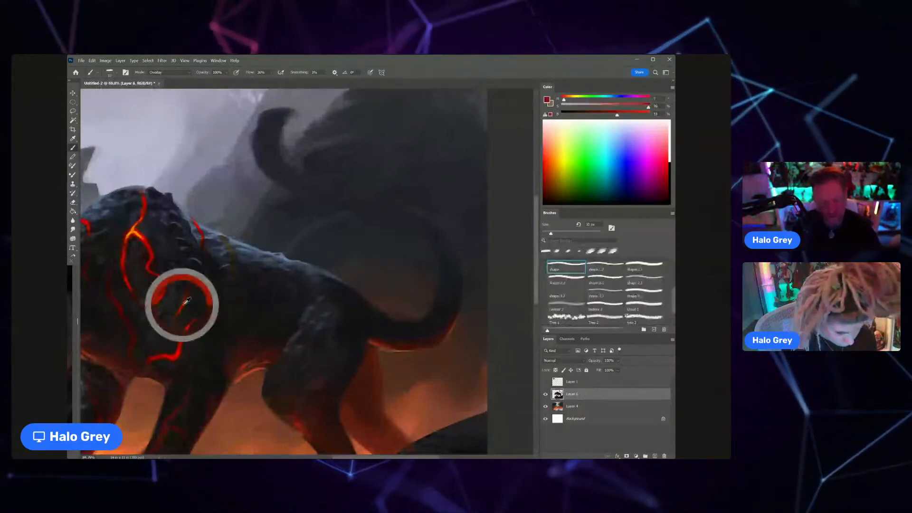
pyautogui.moveTo(237, 305); pyautogui.dragTo(230, 239)
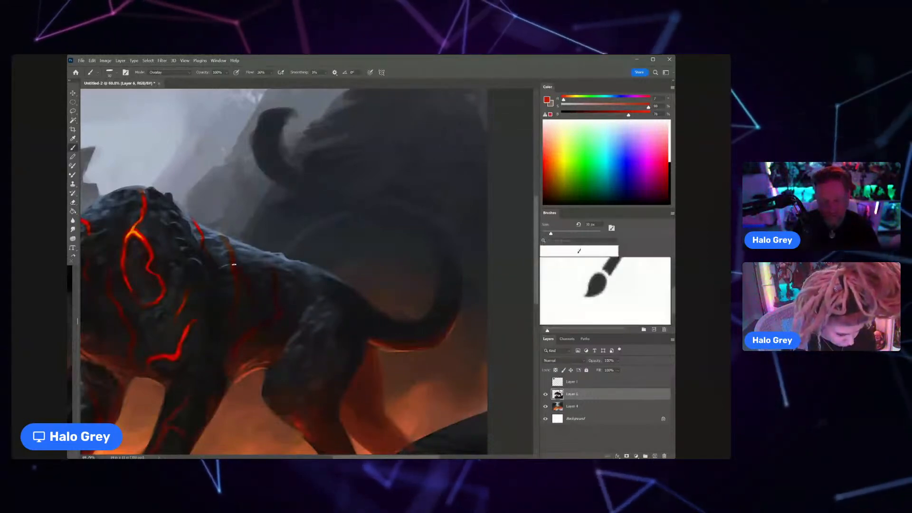
# Step: Paint a red crack over the hip and extend red accents towards the tail base, refining with a smaller brush
pyautogui.scroll(-2, 238, 269)
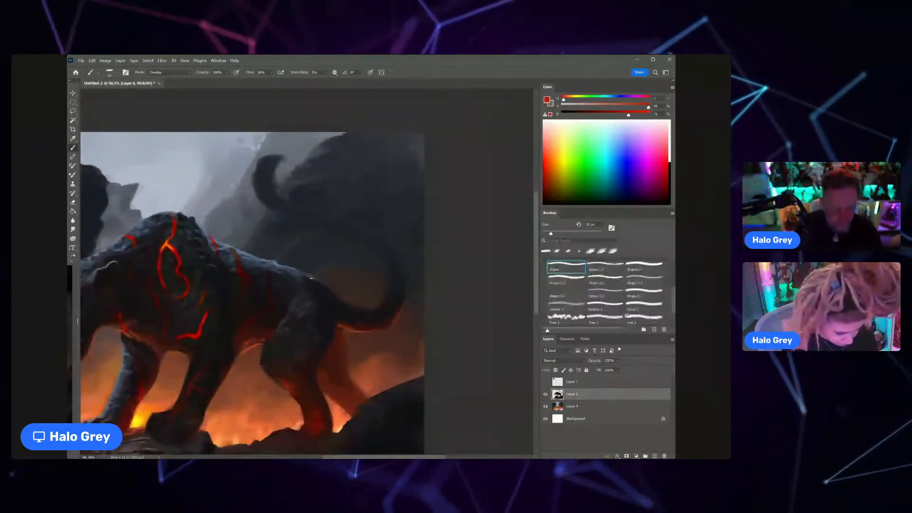
pyautogui.moveTo(307, 276); pyautogui.dragTo(312, 287)
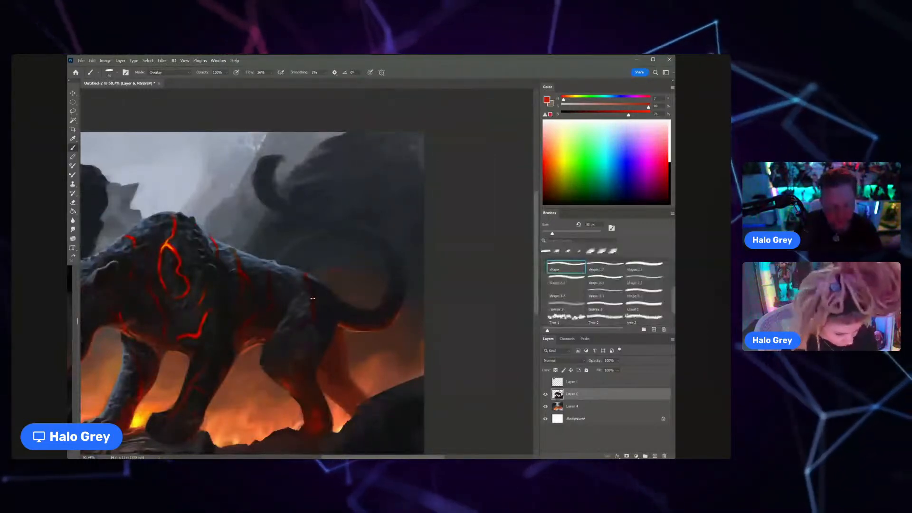
pyautogui.press('[')
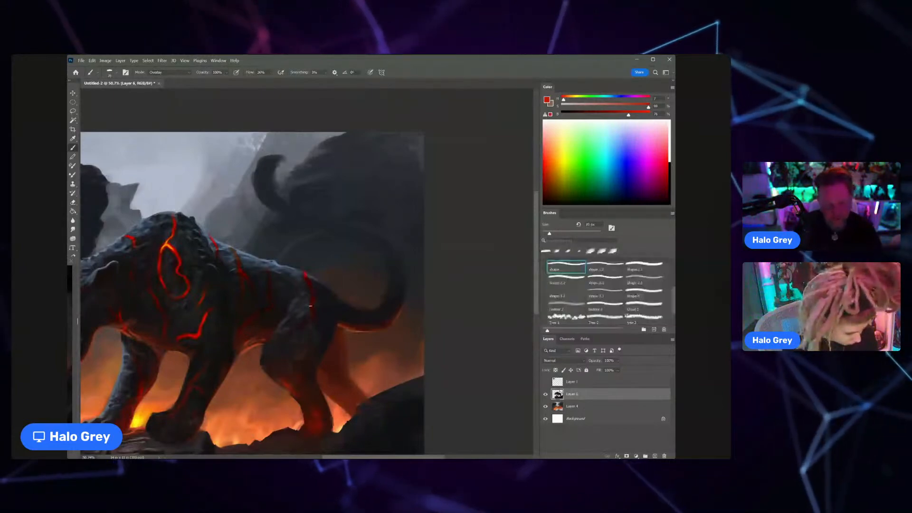
pyautogui.moveTo(323, 304)
pyautogui.mouseDown()
pyautogui.moveTo(276, 308)
pyautogui.moveTo(354, 322)
pyautogui.mouseUp()
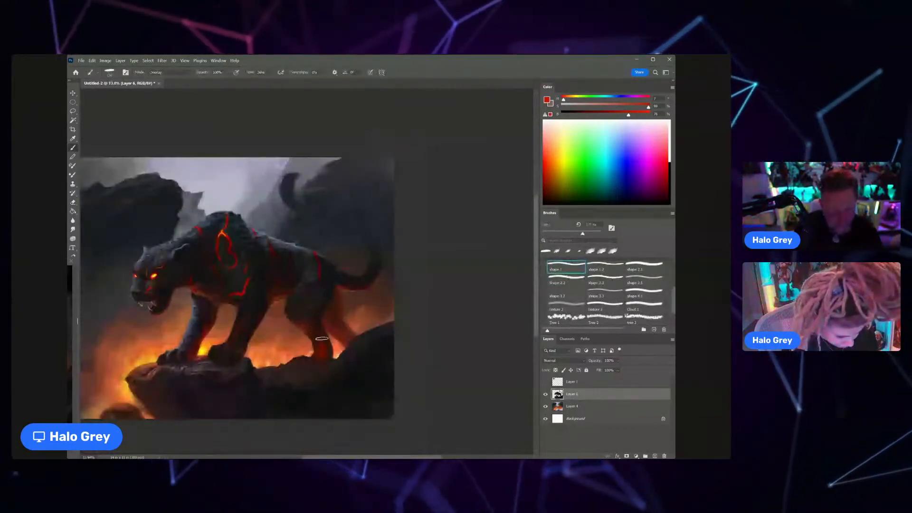
# Step: Sample a light orange from the fire, lock the panther layer's transparent pixels and paint a broad fiery glow over the hind legs
pyautogui.keyDown('alt'); pyautogui.click(311, 352); pyautogui.keyUp('alt')
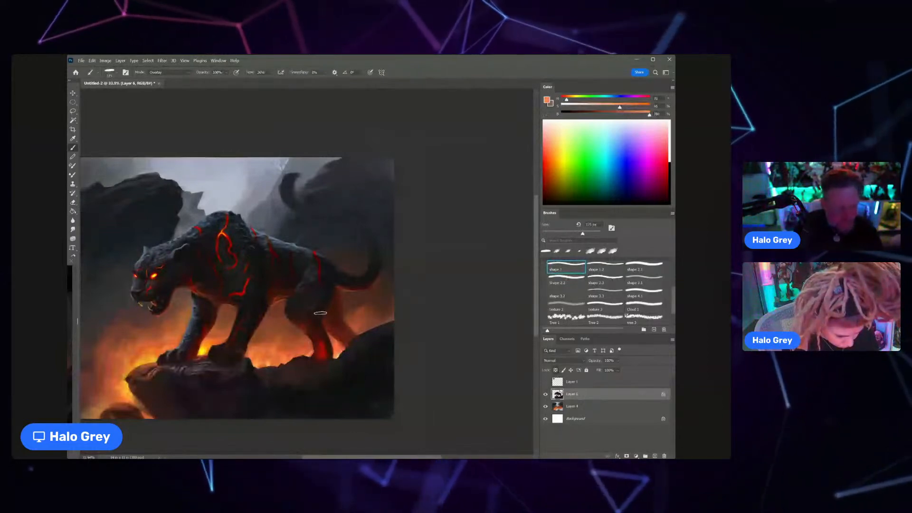
pyautogui.press(']')
pyautogui.press(']')
pyautogui.press(']')
pyautogui.press(']')
pyautogui.press(']')
pyautogui.press(']')
pyautogui.press(']')
pyautogui.press(']')
pyautogui.press(']')
pyautogui.press(']')
pyautogui.press(']')
pyautogui.press(']')
pyautogui.moveTo(330, 323); pyautogui.dragTo(319, 308)
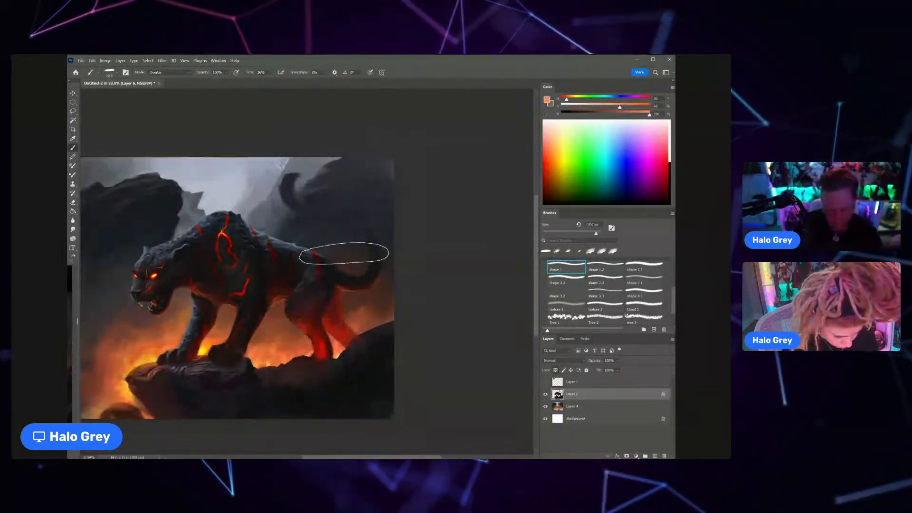
pyautogui.scroll(-3, 327, 272)
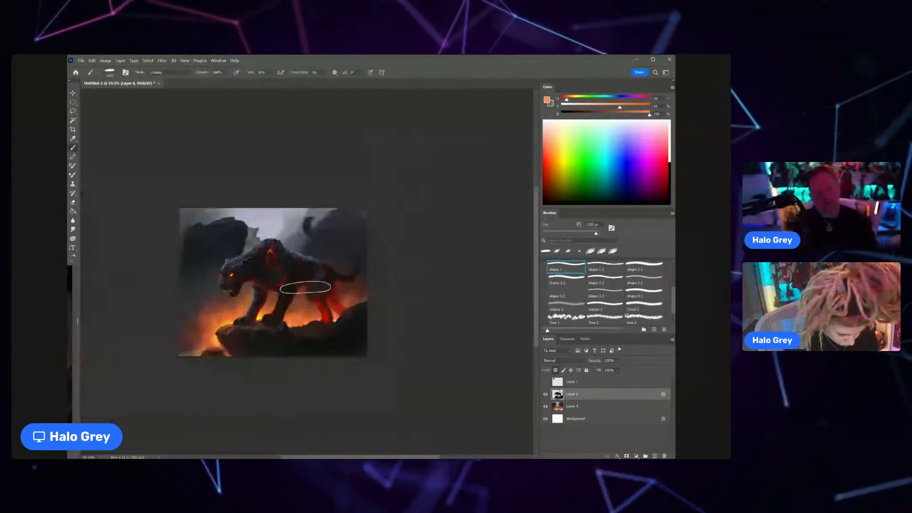
pyautogui.scroll(3, 306, 287)
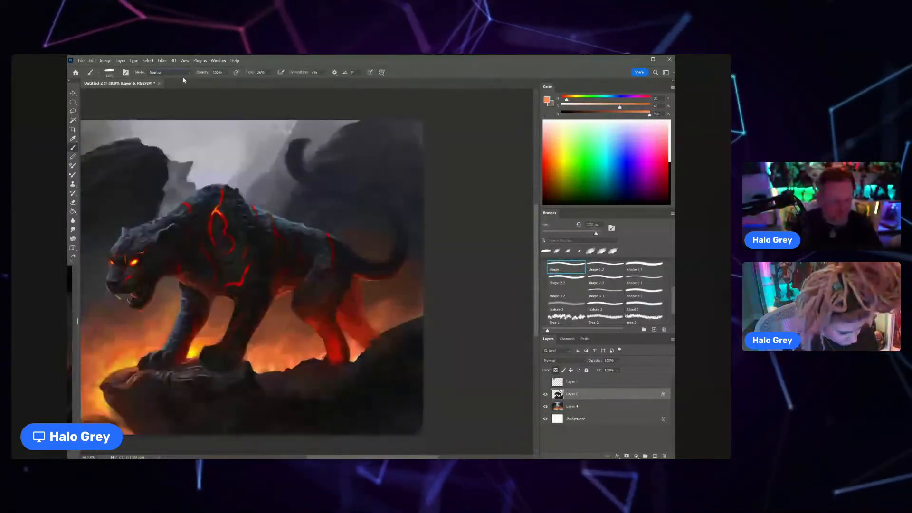
# Step: Sample a dark tone at the panther's tail base and use a much smaller brush to darken the upper part of the glowing far hind leg
pyautogui.keyDown('alt'); pyautogui.click(353, 276); pyautogui.keyUp('alt')
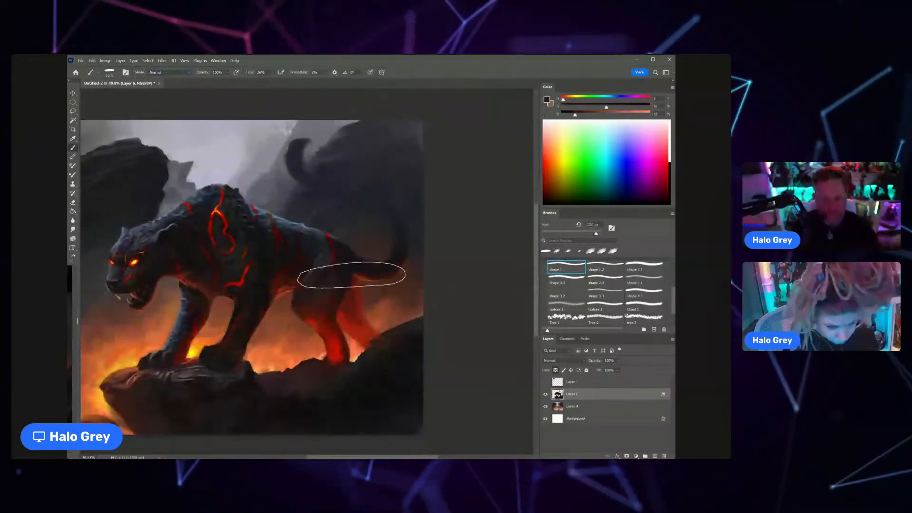
pyautogui.press('[')
pyautogui.press('[')
pyautogui.press('[')
pyautogui.press('[')
pyautogui.press('[')
pyautogui.press('[')
pyautogui.press('[')
pyautogui.press('[')
pyautogui.press('[')
pyautogui.press('[')
pyautogui.press('[')
pyautogui.press('[')
pyautogui.press('[')
pyautogui.press('[')
pyautogui.press('[')
pyautogui.press('[')
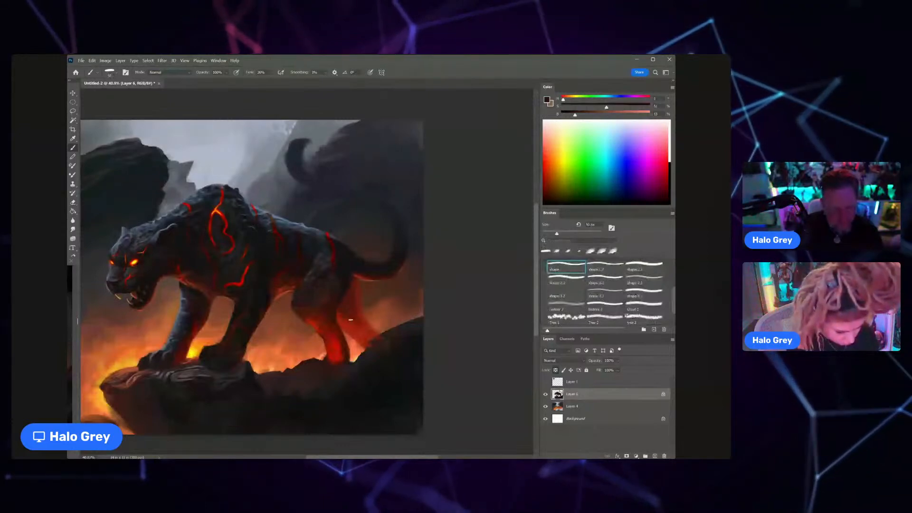
pyautogui.keyDown('alt'); pyautogui.click(351, 308); pyautogui.keyUp('alt')
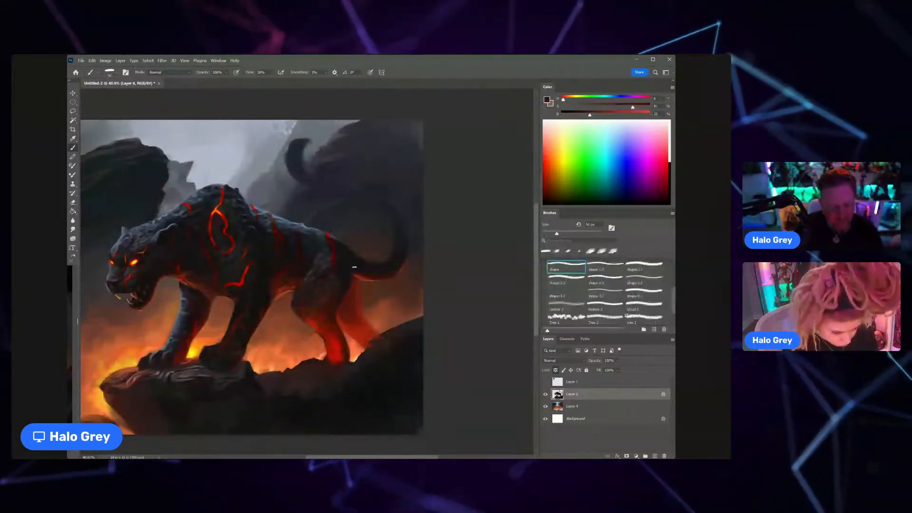
# Step: Refine the fire glow on the near hind leg with dark and bright reds sampled from the thigh and lower leg
pyautogui.keyDown('alt'); pyautogui.click(340, 305); pyautogui.keyUp('alt')
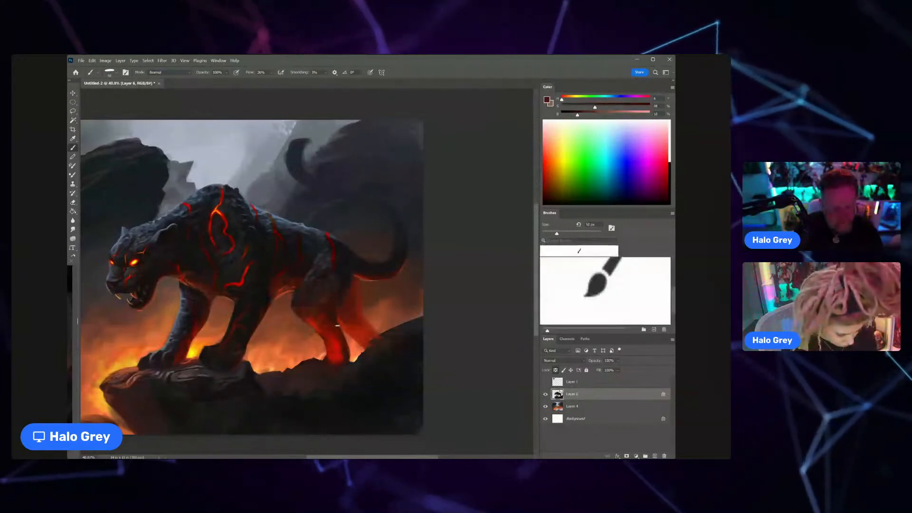
pyautogui.keyDown('alt'); pyautogui.click(342, 335); pyautogui.keyUp('alt')
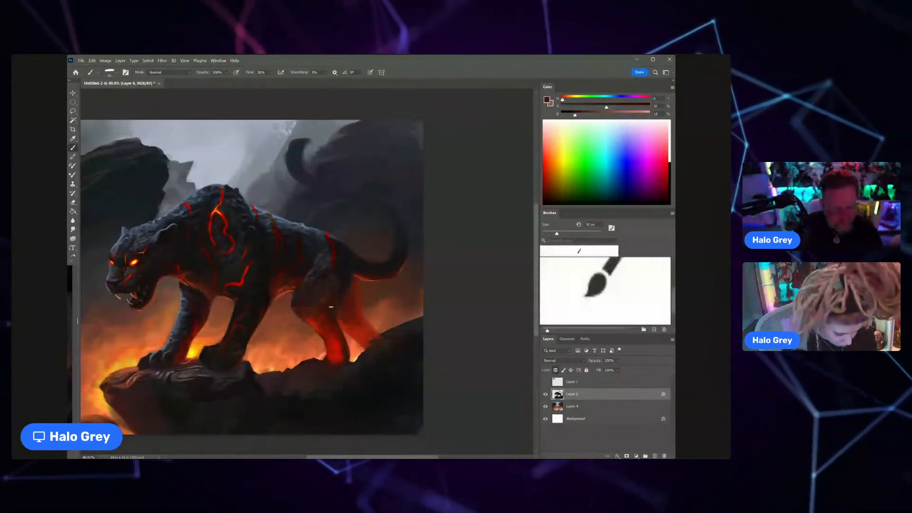
pyautogui.keyDown('alt'); pyautogui.click(335, 315); pyautogui.keyUp('alt')
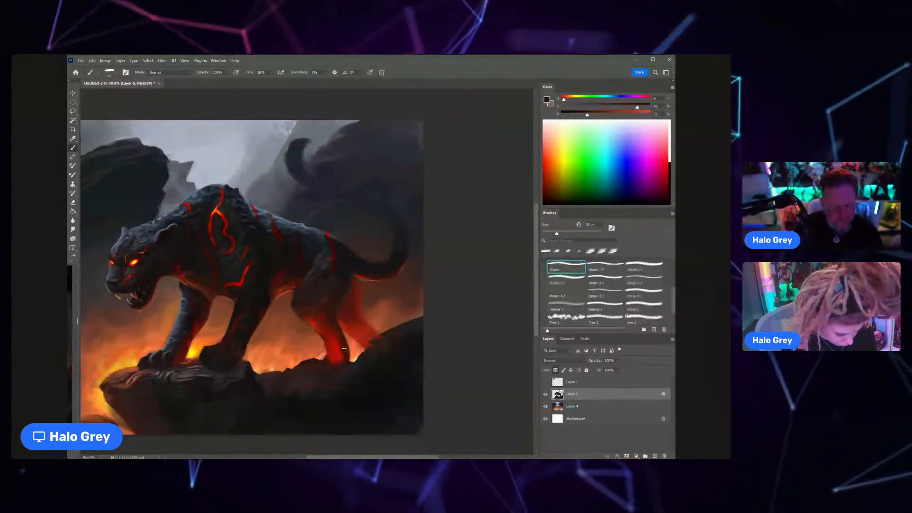
pyautogui.keyDown('alt'); pyautogui.click(318, 323); pyautogui.keyUp('alt')
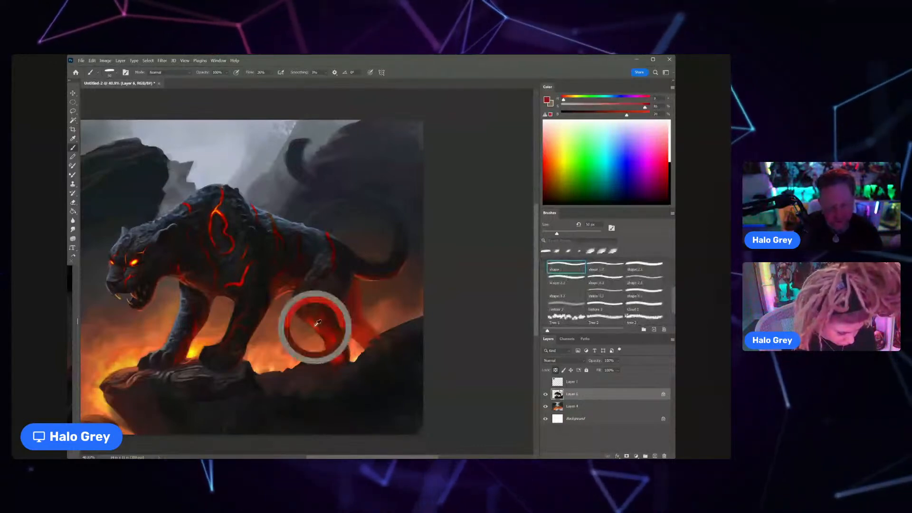
pyautogui.press('z')
pyautogui.moveTo(318, 323); pyautogui.dragTo(319, 320)
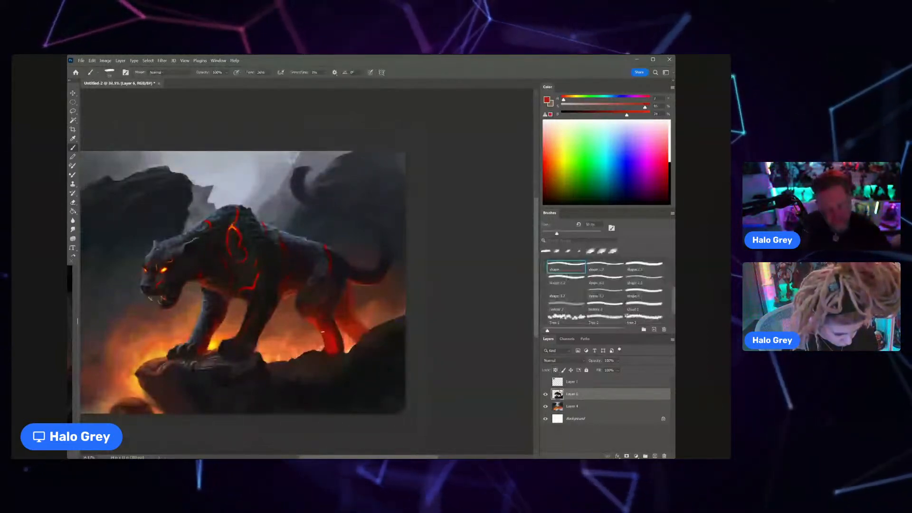
pyautogui.keyDown('alt'); pyautogui.click(304, 306); pyautogui.keyUp('alt')
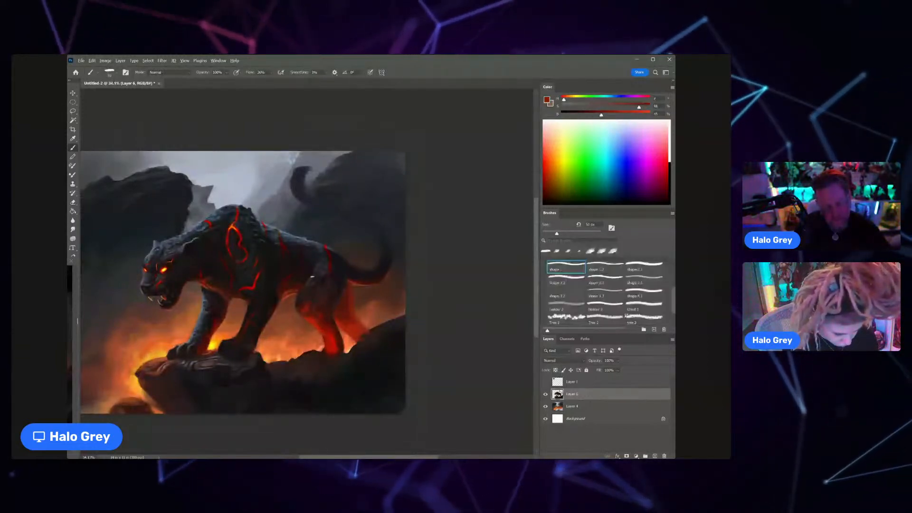
pyautogui.keyDown('alt'); pyautogui.click(314, 288); pyautogui.keyUp('alt')
# Step: Sample dark tones around the near hind leg's knee and shade the thigh with a smaller brush
pyautogui.hotkey('ctrl', 'space')
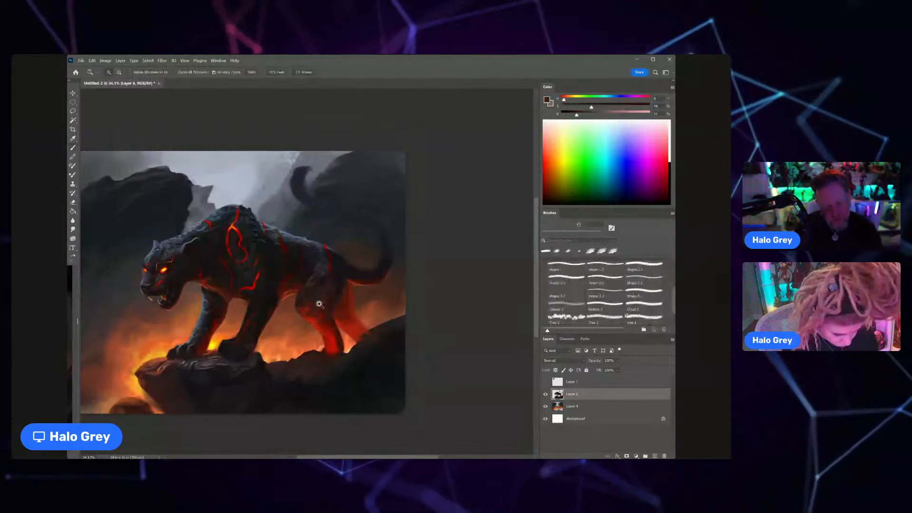
pyautogui.moveTo(319, 305)
pyautogui.mouseDown()
pyautogui.moveTo(287, 319)
pyautogui.moveTo(353, 307)
pyautogui.mouseUp()
pyautogui.keyDown('alt'); pyautogui.click(327, 300); pyautogui.keyUp('alt')
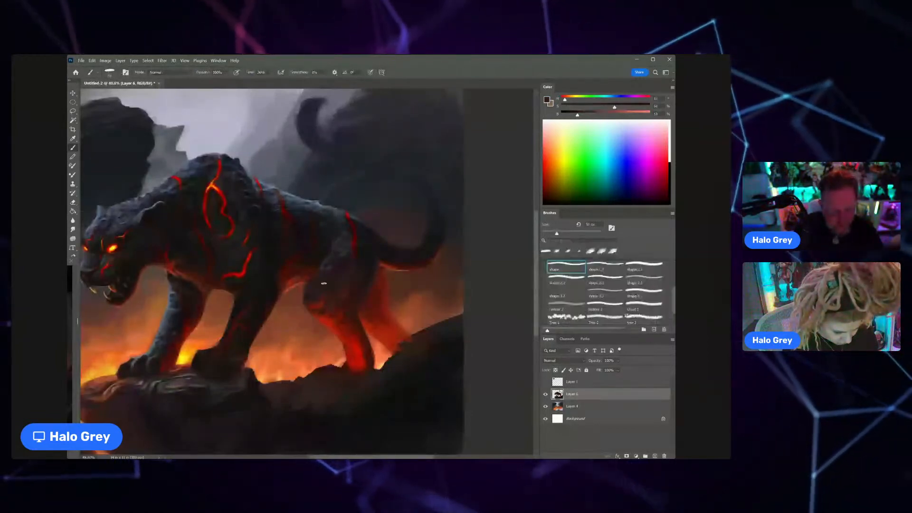
pyautogui.keyDown('alt'); pyautogui.click(305, 285); pyautogui.keyUp('alt')
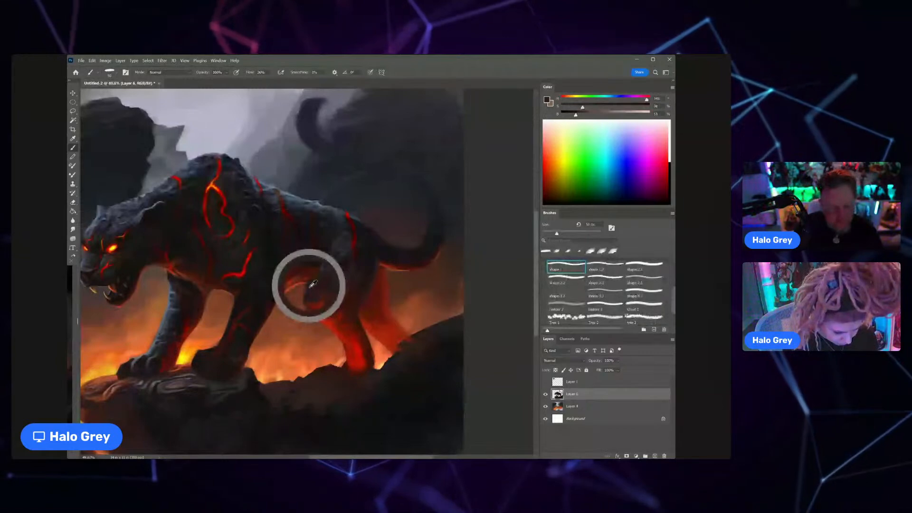
pyautogui.press('[')
pyautogui.press('[')
pyautogui.press('[')
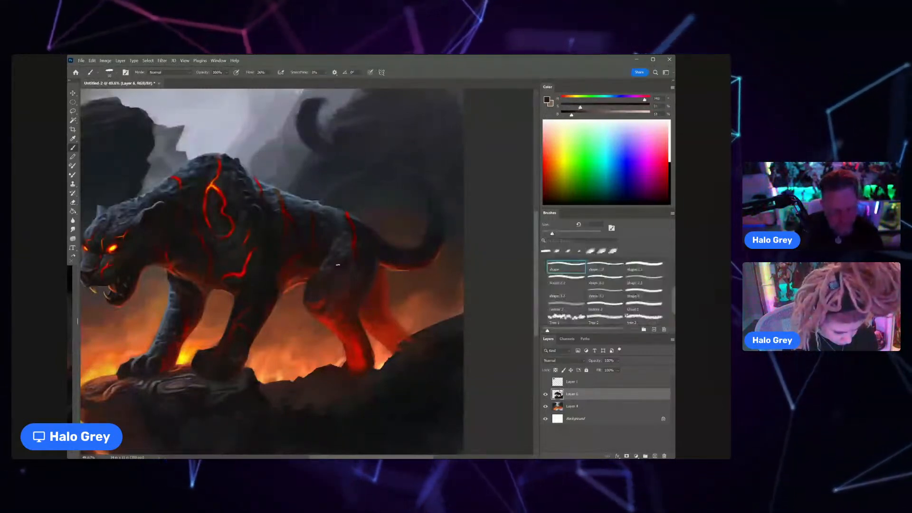
# Step: Paint fine fur and muscle detail on the upper thigh with sampled dark greys
pyautogui.scroll(-4, 337, 265)
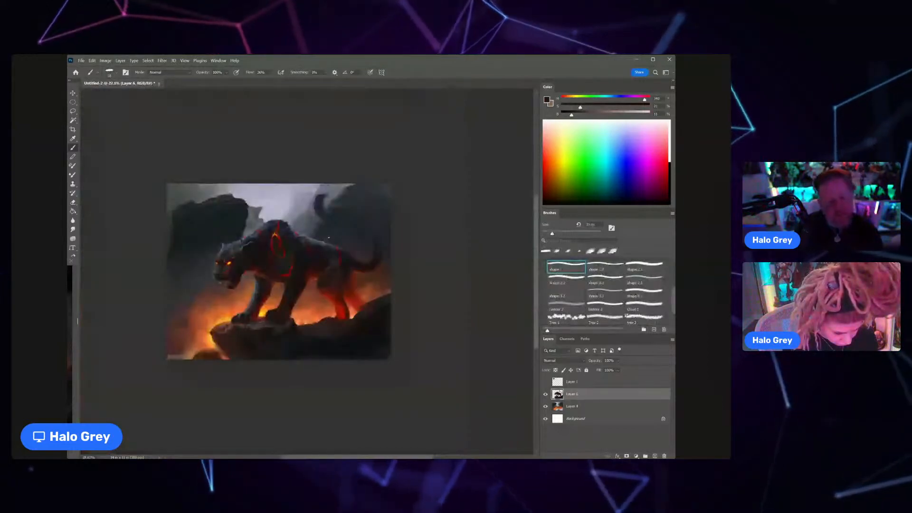
pyautogui.scroll(4, 329, 238)
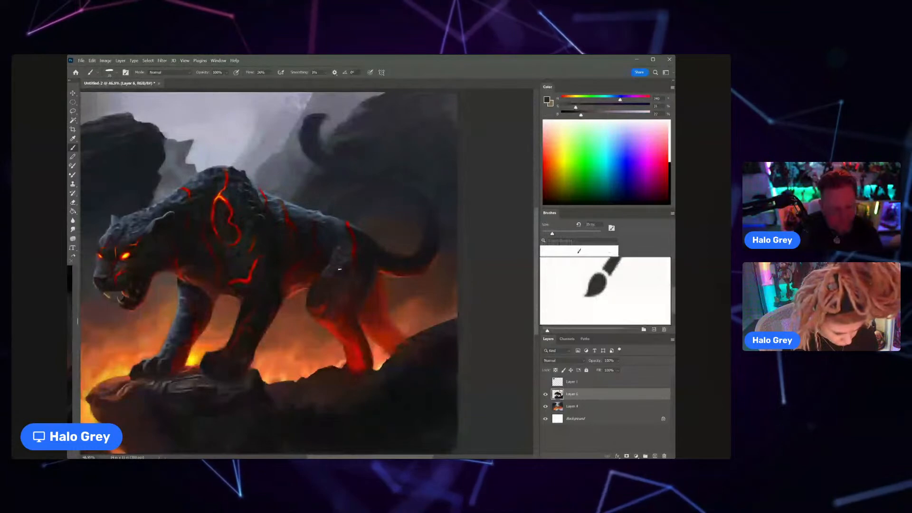
pyautogui.keyDown('alt'); pyautogui.click(340, 270); pyautogui.keyUp('alt')
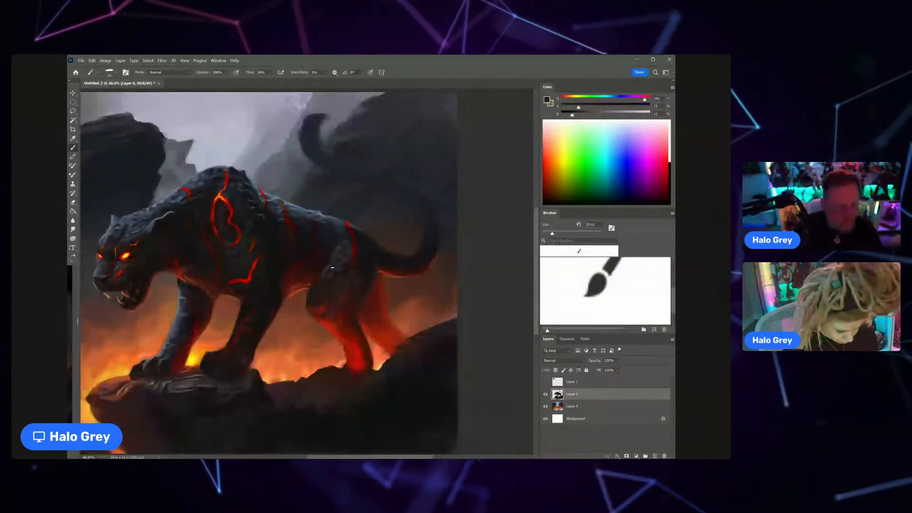
pyautogui.keyDown('alt'); pyautogui.click(326, 269); pyautogui.keyUp('alt')
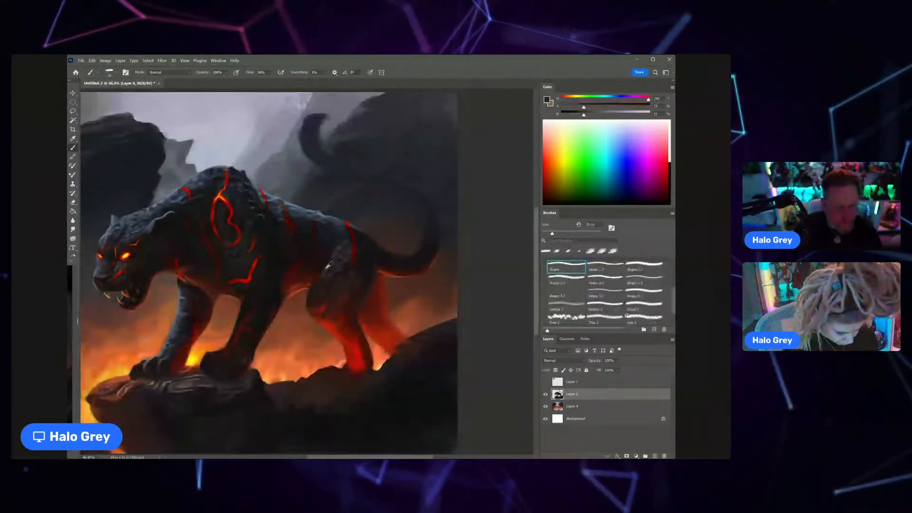
pyautogui.scroll(-5, 329, 266)
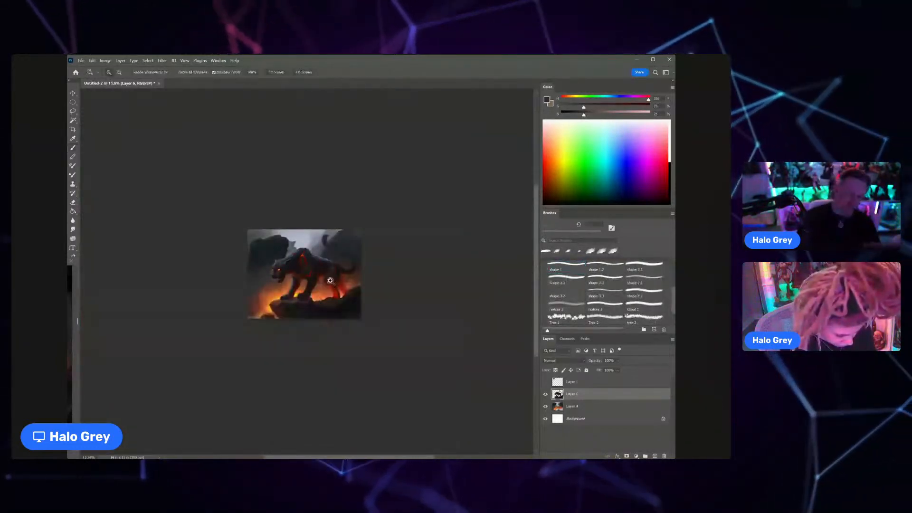
pyautogui.scroll(3, 339, 278)
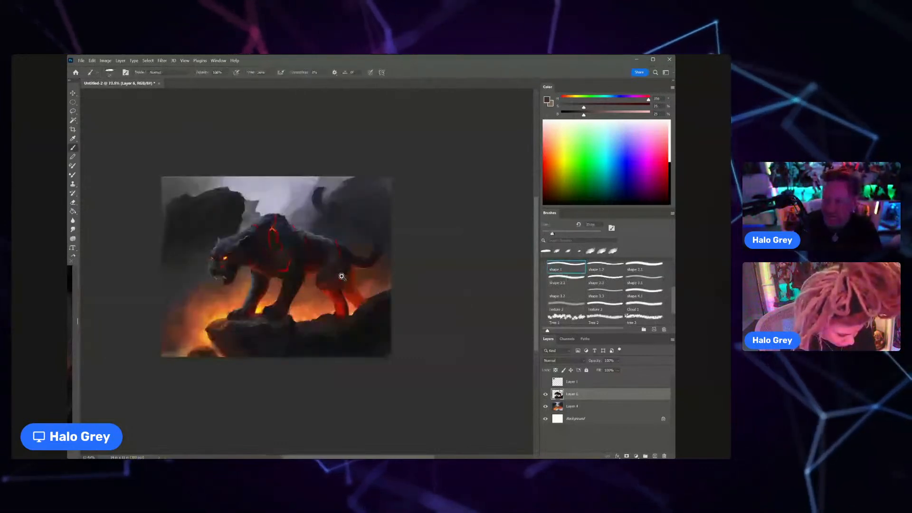
# Step: On the background Layer 4, sample sky greys and paint soft mist between the sky and the distant rocks behind the panther's back
pyautogui.click(585, 408)
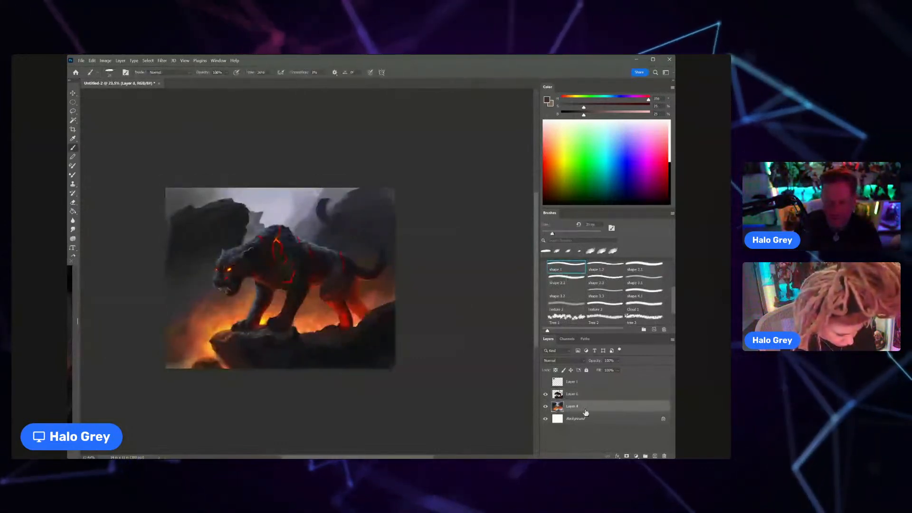
pyautogui.keyDown('alt'); pyautogui.click(319, 190); pyautogui.keyUp('alt')
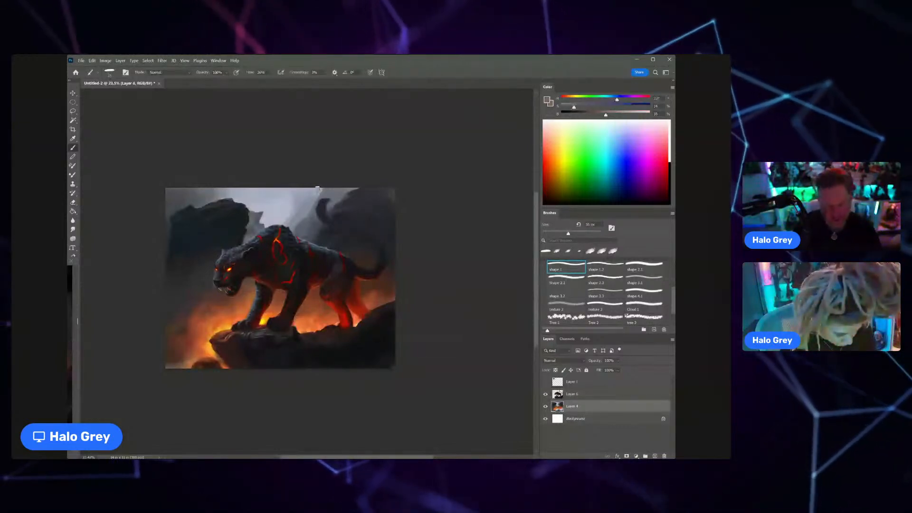
pyautogui.keyDown('alt'); pyautogui.click(320, 194); pyautogui.keyUp('alt')
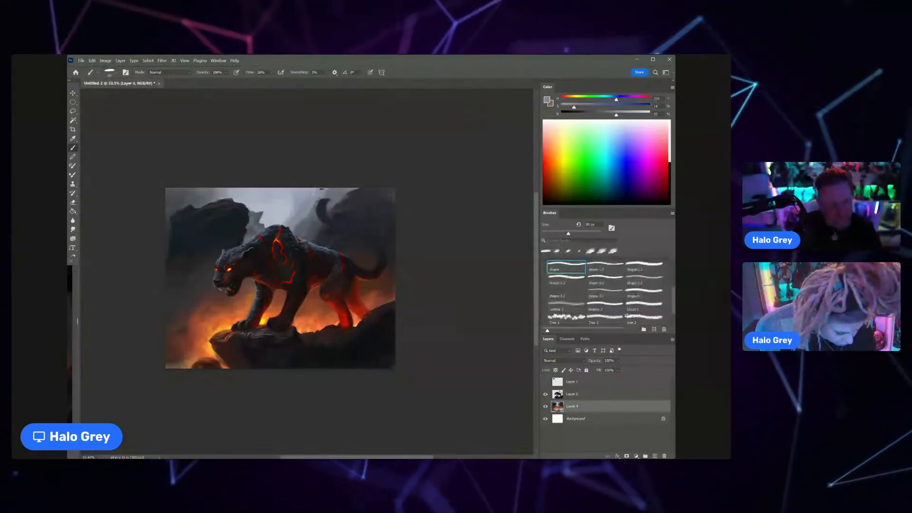
pyautogui.keyDown('alt'); pyautogui.click(301, 225); pyautogui.keyUp('alt')
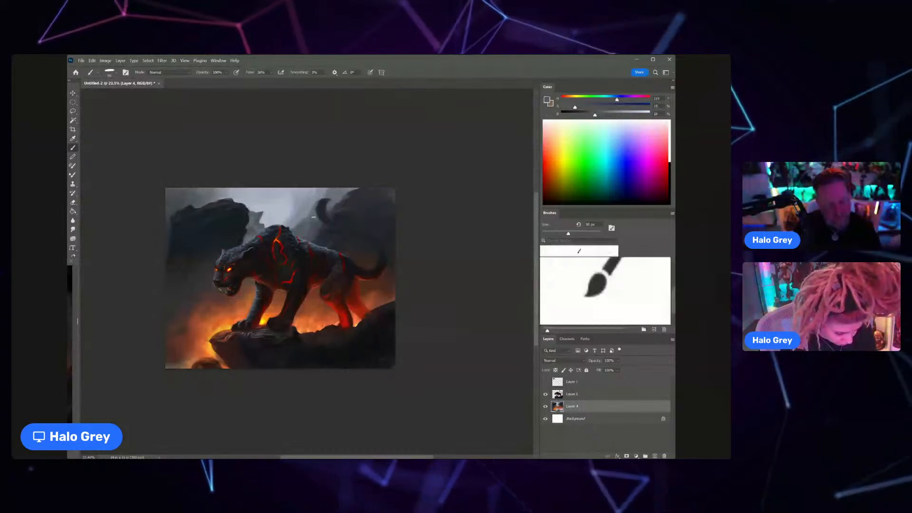
pyautogui.scroll(-3, 313, 213)
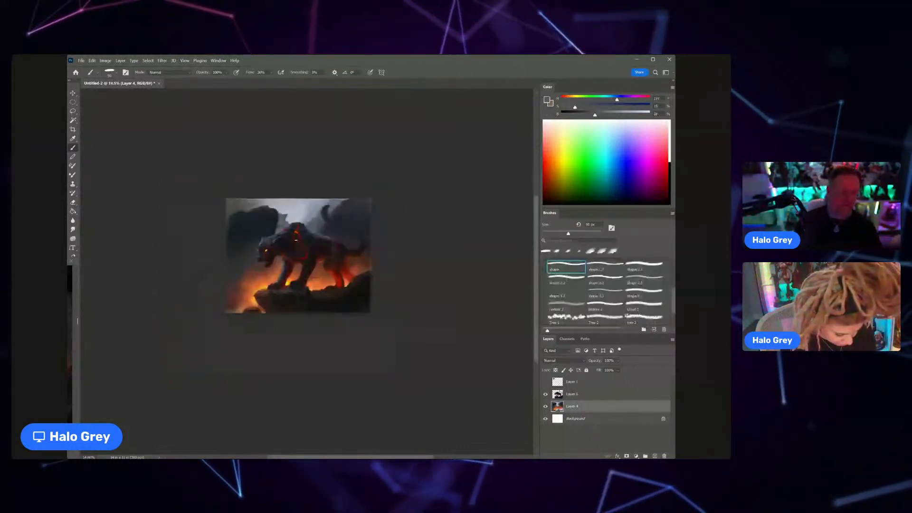
pyautogui.scroll(5, 316, 249)
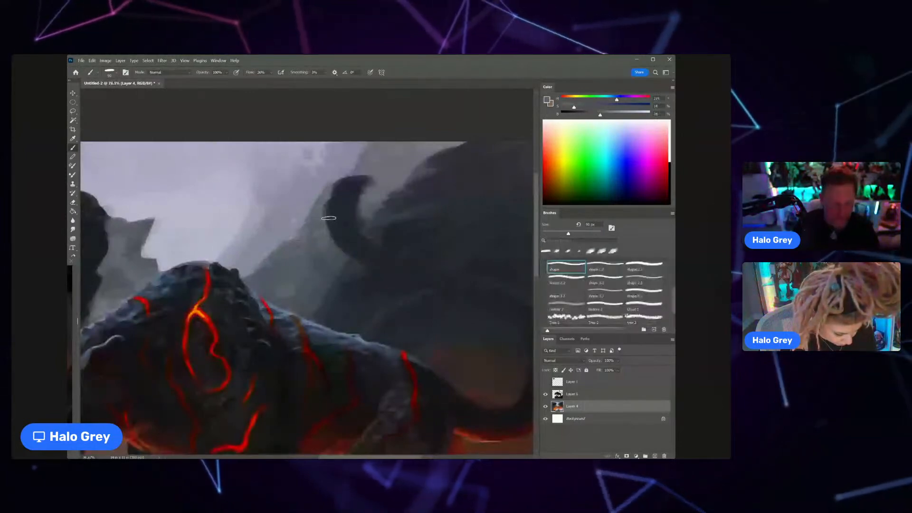
# Step: Refine the distant misty rock shapes above the panther's back with a smaller brush and a sampled grey
pyautogui.press('[')
pyautogui.press('[')
pyautogui.press('[')
pyautogui.keyDown('alt'); pyautogui.click(300, 238); pyautogui.keyUp('alt')
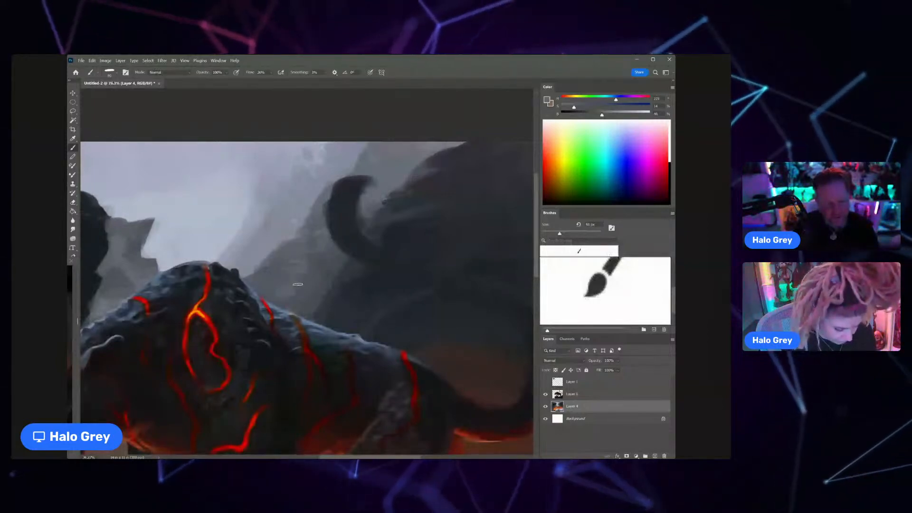
pyautogui.moveTo(280, 286); pyautogui.dragTo(252, 286)
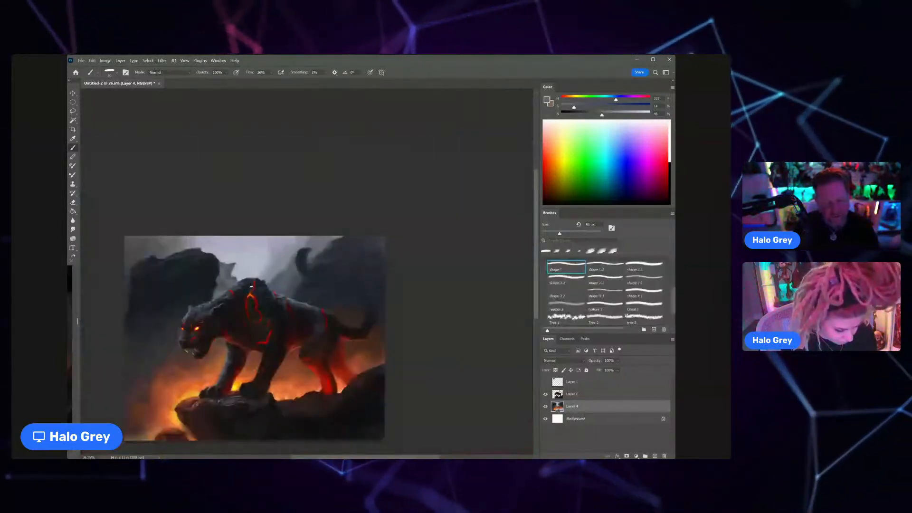
# Step: Switch to the panther layer and prepare a smaller Eraser for cleaning up the edge near the tail base
pyautogui.hotkey('alt', ']')
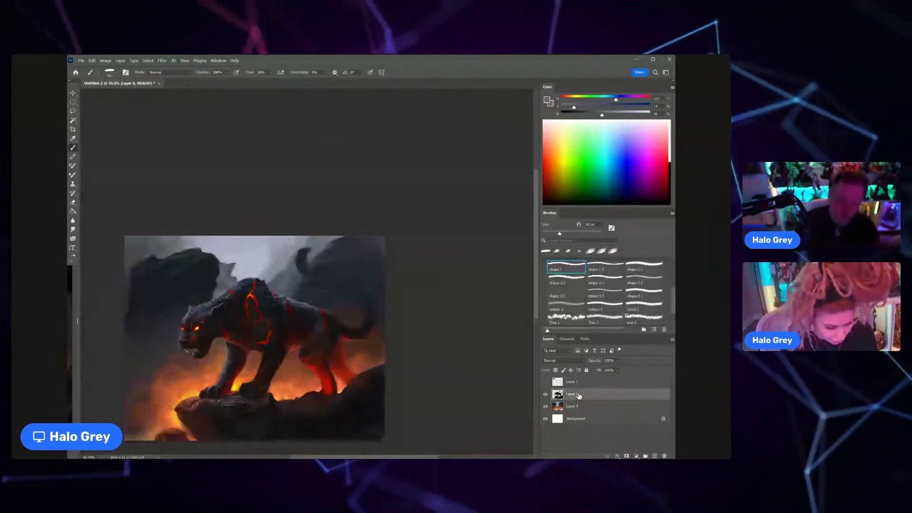
pyautogui.press('e')
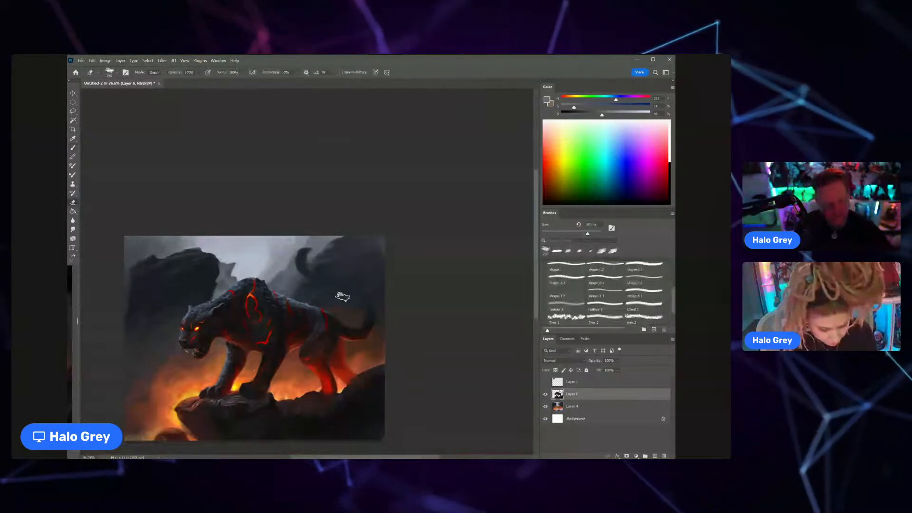
pyautogui.press('[')
pyautogui.press('[')
pyautogui.press('[')
pyautogui.press('[')
pyautogui.press('[')
pyautogui.press('[')
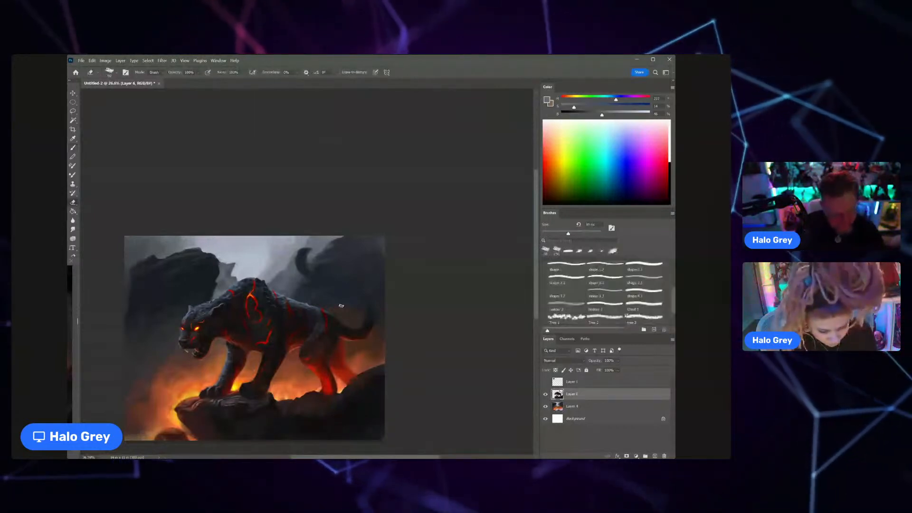
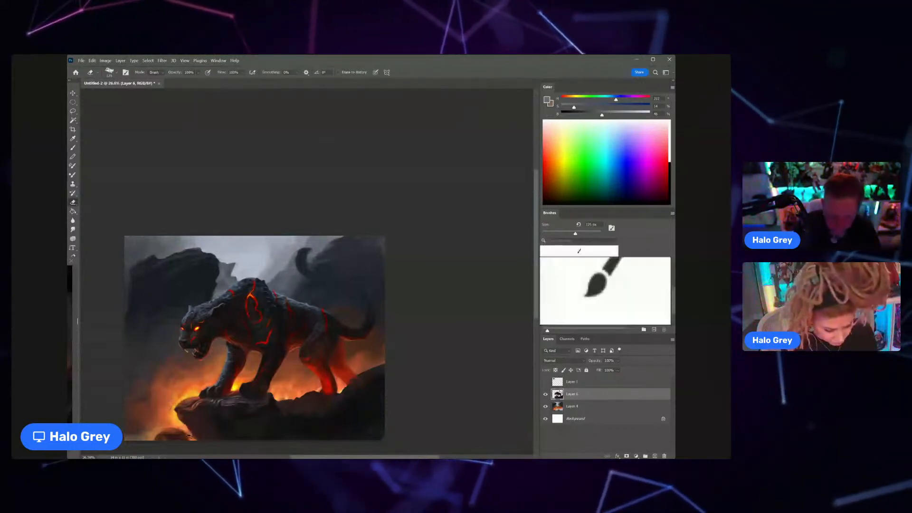
# Step: Switch to the Brush and shade the panther's shoulder and near front leg with sampled dark tones, raising the colour's saturation
pyautogui.press('b')
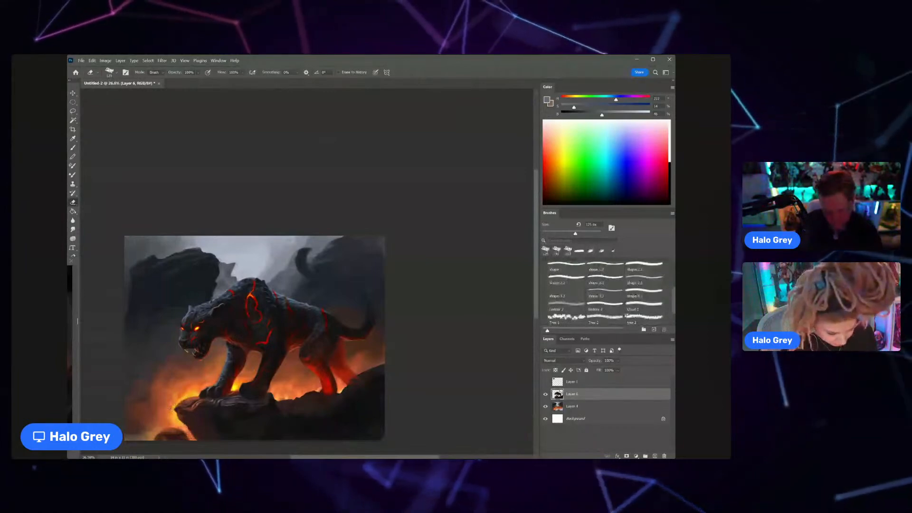
pyautogui.scroll(-1, 221, 382)
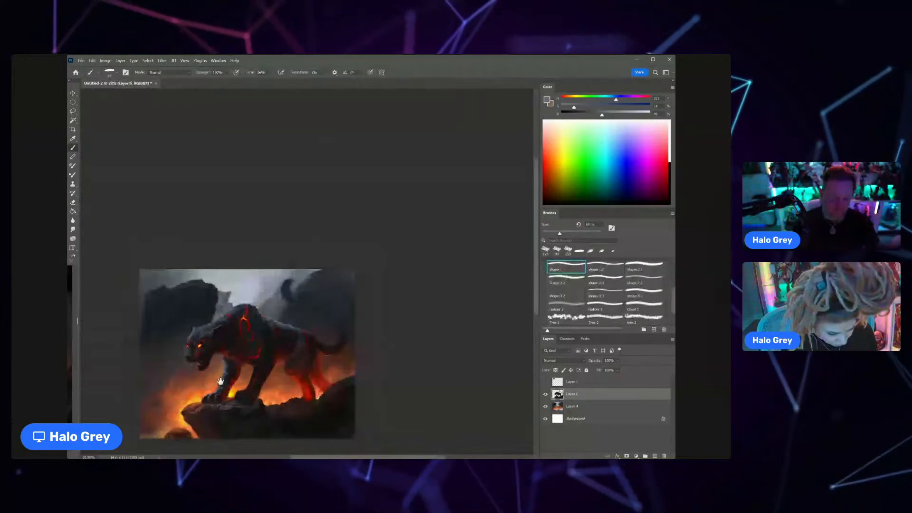
pyautogui.scroll(2, 264, 265)
pyautogui.scroll(1, 270, 286)
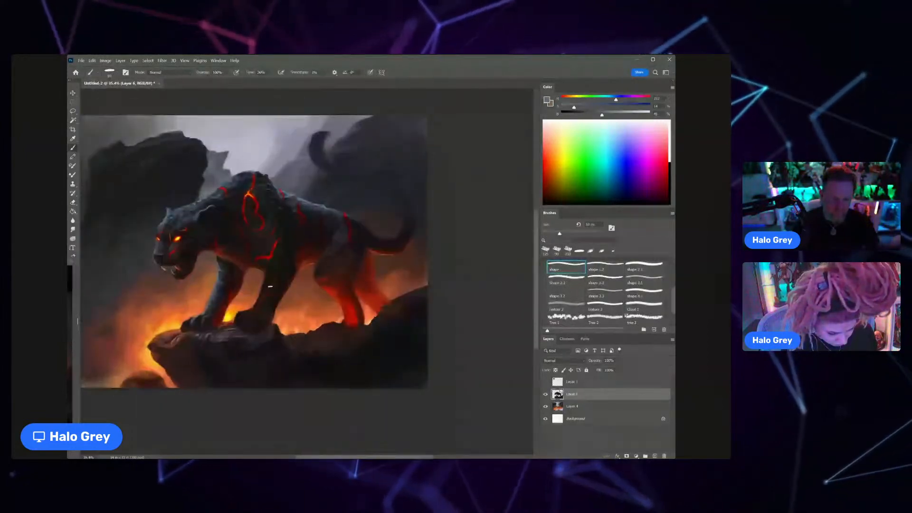
pyautogui.scroll(1, 289, 238)
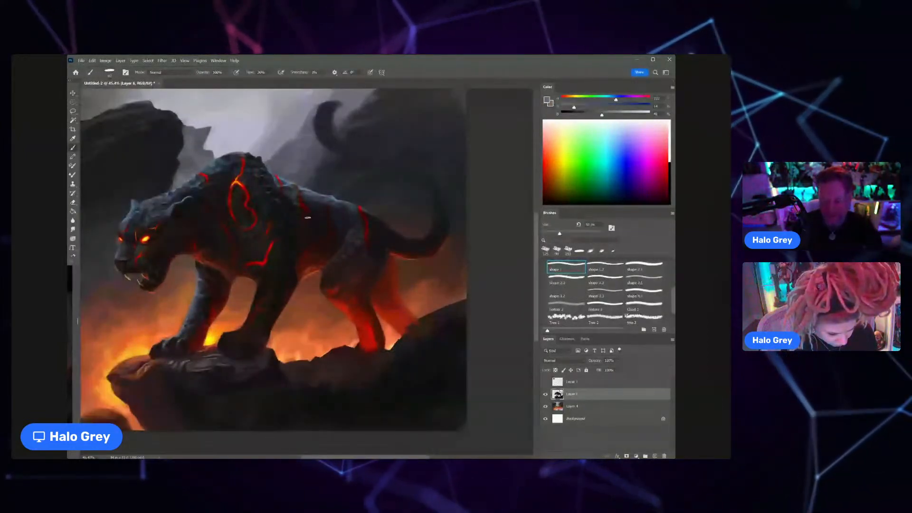
pyautogui.keyDown('alt'); pyautogui.click(262, 206); pyautogui.keyUp('alt')
pyautogui.press('[')
pyautogui.press('[')
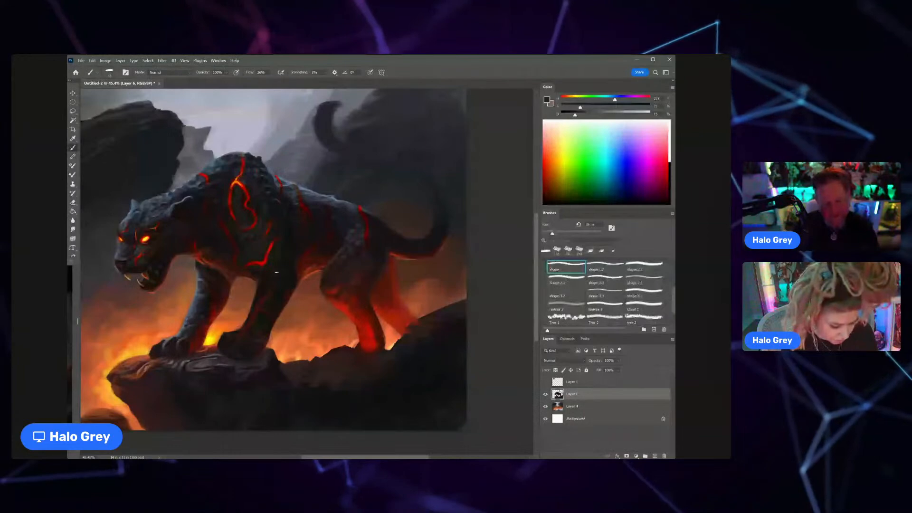
pyautogui.keyDown('alt'); pyautogui.click(282, 270); pyautogui.keyUp('alt')
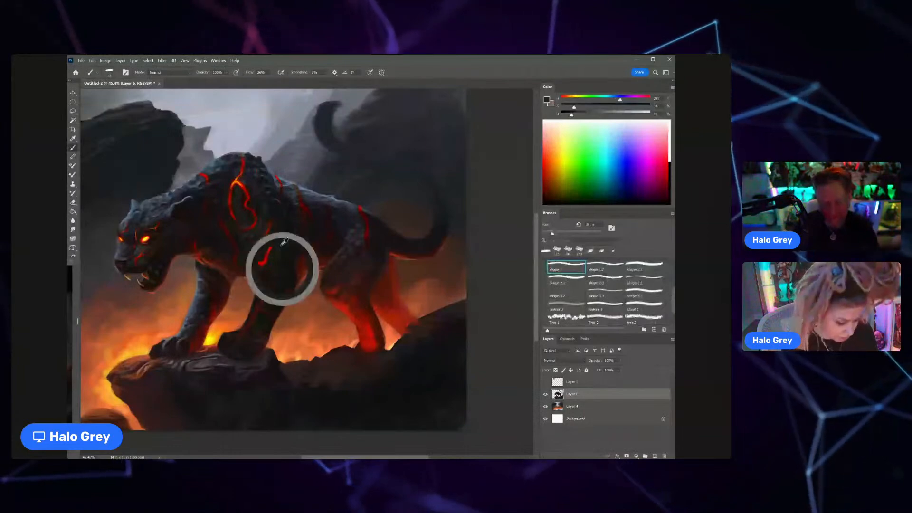
pyautogui.click(595, 109)
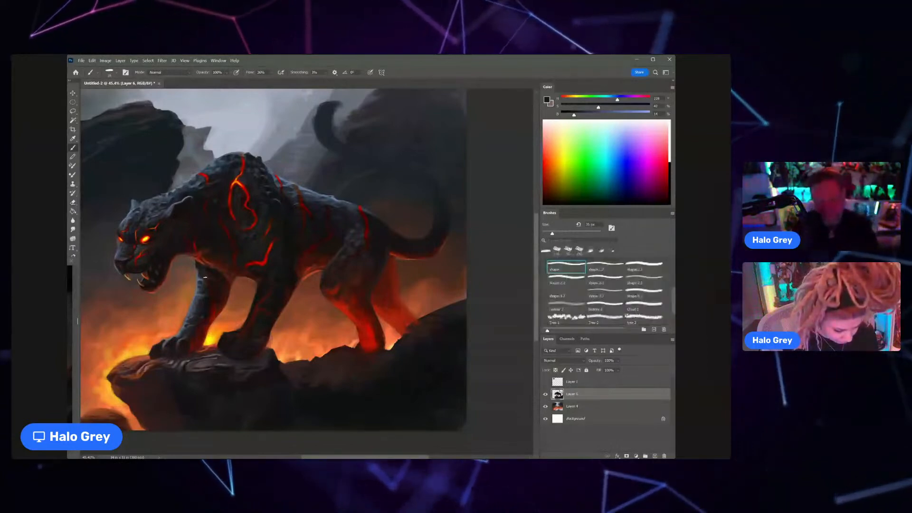
# Step: Sample greys and dark reds around the far front leg and chest, and blend the chest and neck shading with a larger brush
pyautogui.keyDown('alt'); pyautogui.click(202, 271); pyautogui.keyUp('alt')
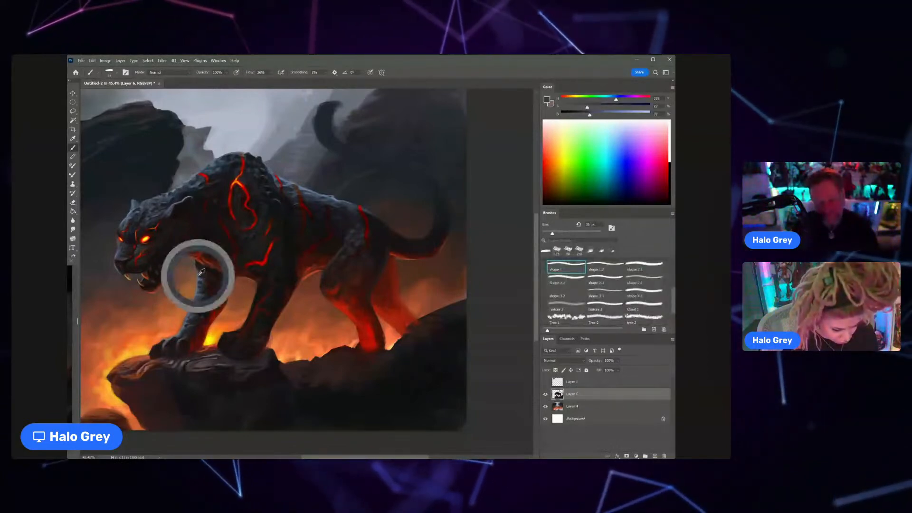
pyautogui.keyDown('alt'); pyautogui.click(213, 248); pyautogui.keyUp('alt')
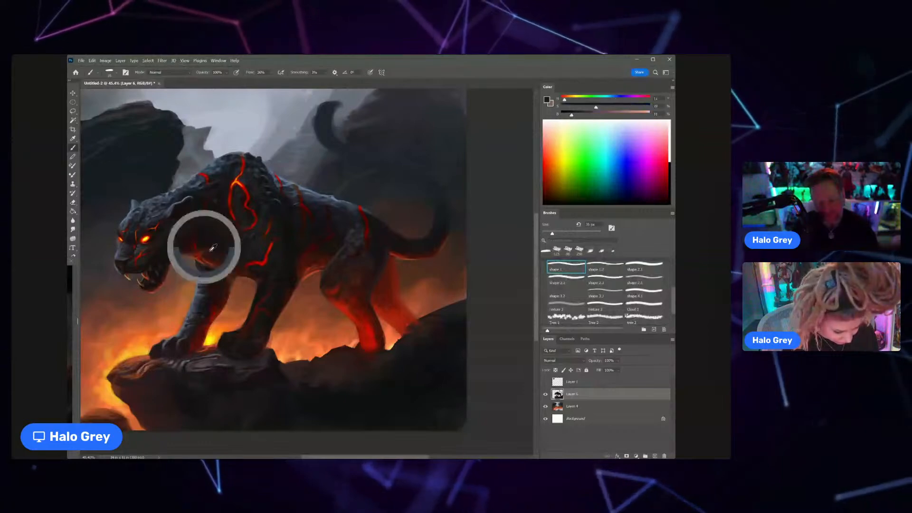
pyautogui.moveTo(213, 247); pyautogui.dragTo(204, 243)
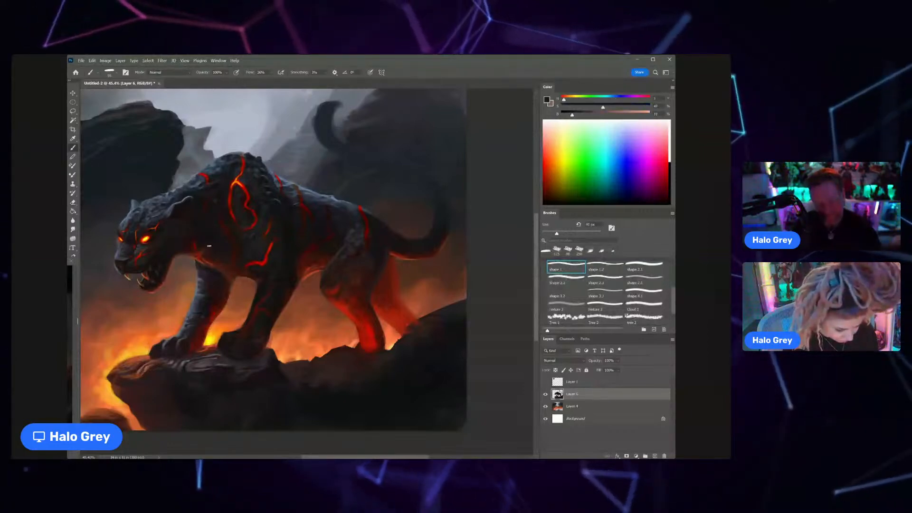
pyautogui.press(']')
pyautogui.press(']')
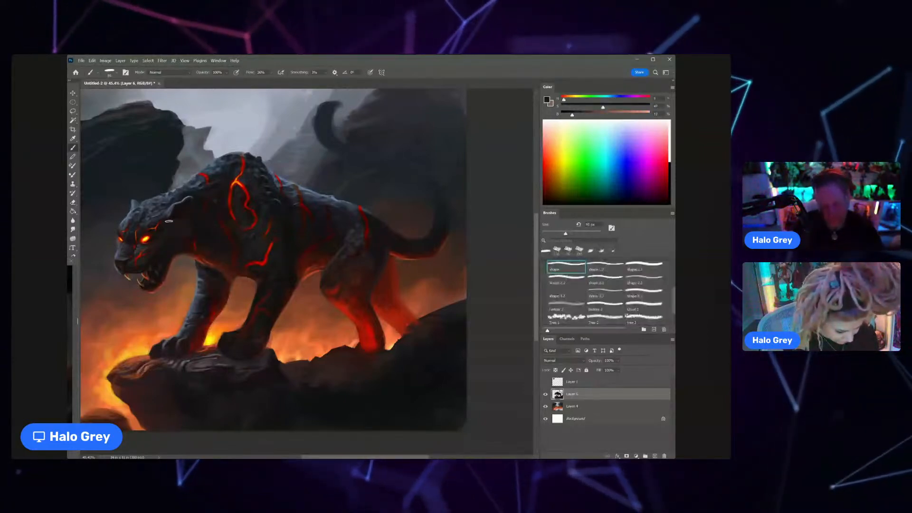
pyautogui.keyDown('alt'); pyautogui.click(168, 221); pyautogui.keyUp('alt')
# Step: Paint the inside of the panther's open mouth and lower jaw with a smaller brush and sampled dark and grey tones
pyautogui.hotkey('ctrl', 'space')
pyautogui.moveTo(163, 257); pyautogui.dragTo(172, 251)
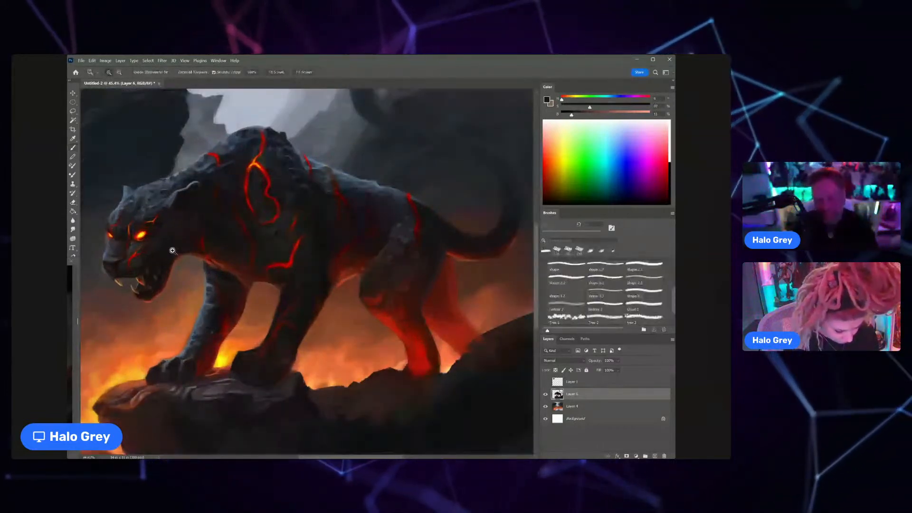
pyautogui.moveTo(173, 251); pyautogui.dragTo(228, 247)
pyautogui.keyDown('alt'); pyautogui.click(252, 232); pyautogui.keyUp('alt')
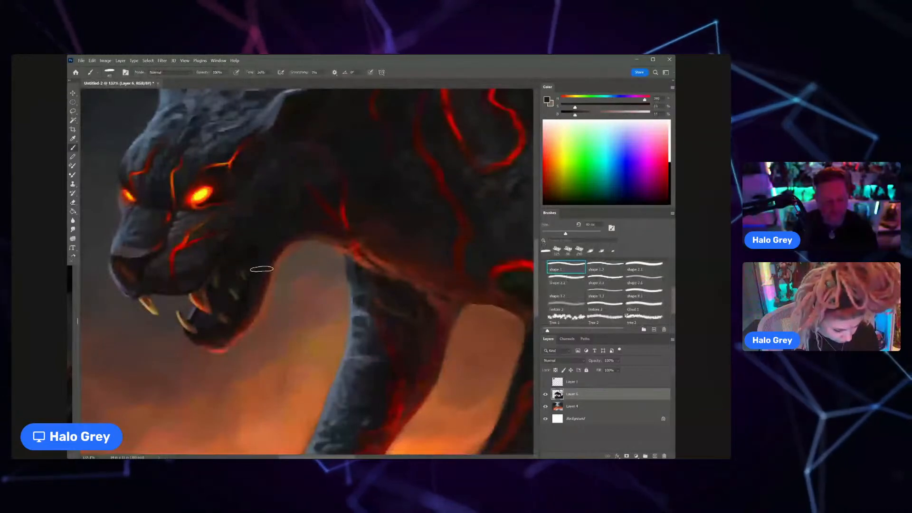
pyautogui.press('[')
pyautogui.press('[')
pyautogui.press('[')
pyautogui.press('[')
pyautogui.press('[')
pyautogui.press('[')
pyautogui.press('[')
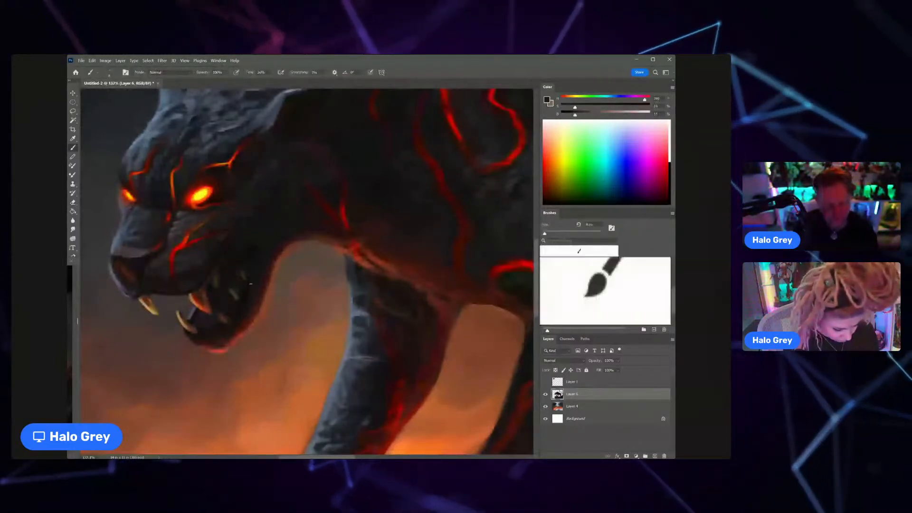
pyautogui.press(']')
pyautogui.press(']')
pyautogui.press(']')
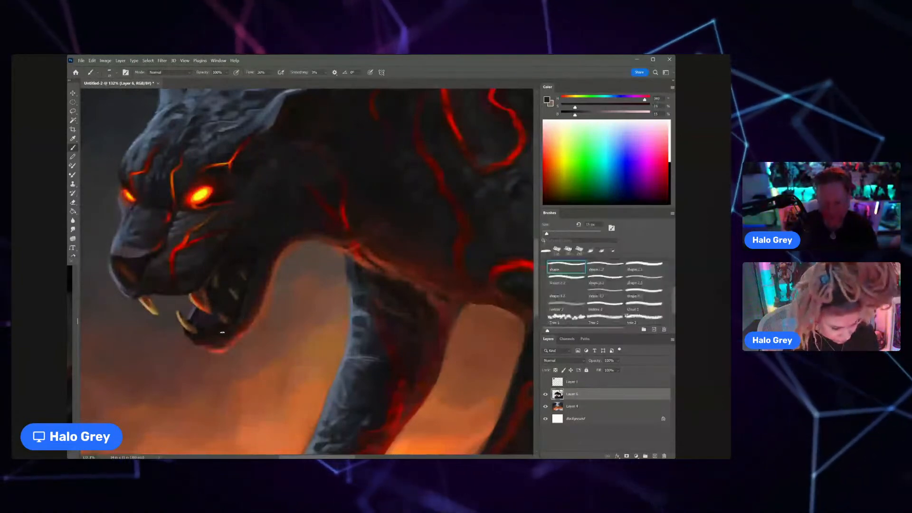
pyautogui.moveTo(222, 332); pyautogui.dragTo(197, 336)
pyautogui.keyDown('alt'); pyautogui.click(193, 311); pyautogui.keyUp('alt')
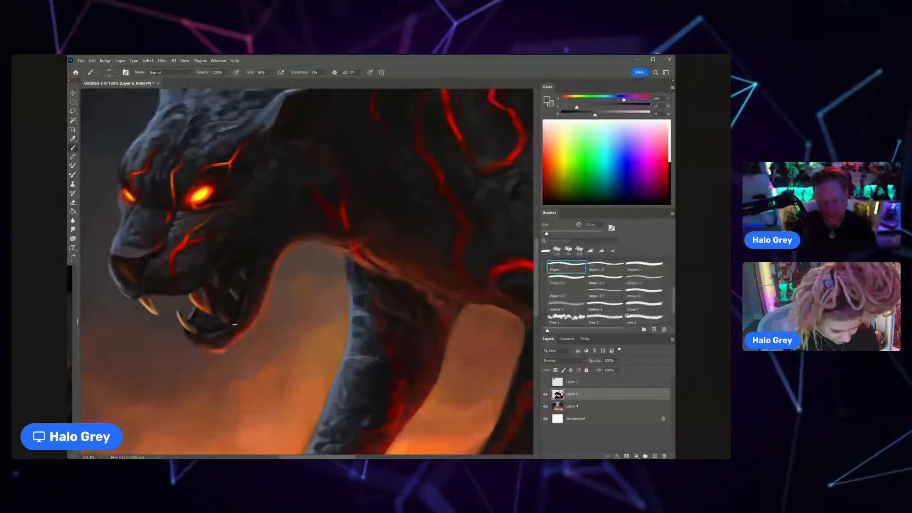
# Step: Darken the back of the mouth and the jaw with sampled near-black and dark red tones, using a slightly larger brush
pyautogui.hotkey('ctrl', '0')
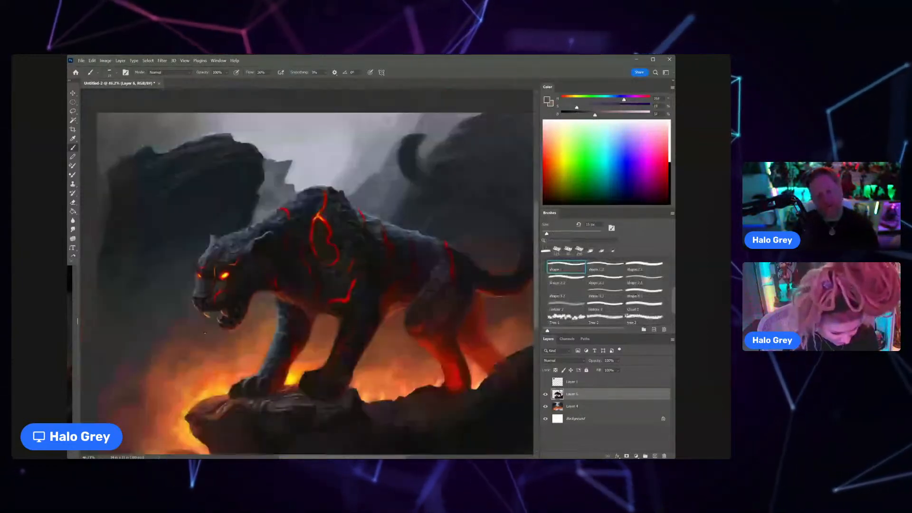
pyautogui.scroll(1, 247, 317)
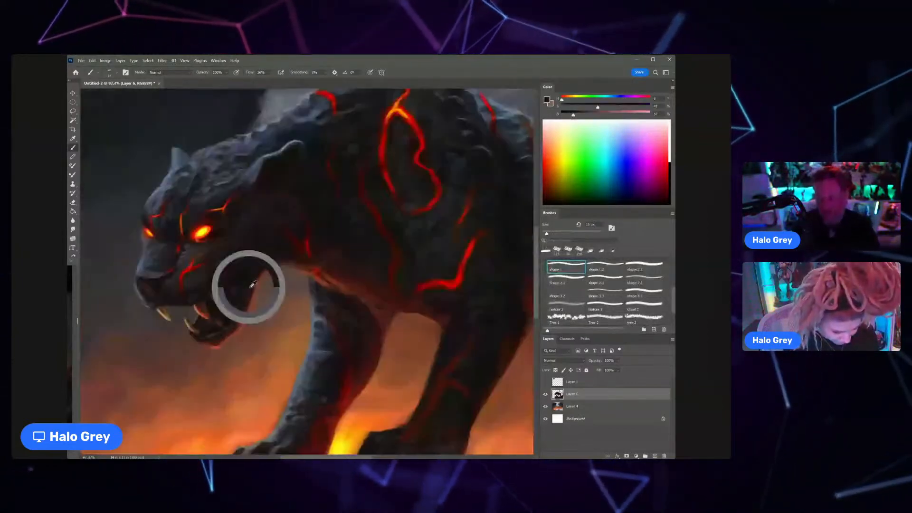
pyautogui.keyDown('alt'); pyautogui.click(235, 305); pyautogui.keyUp('alt')
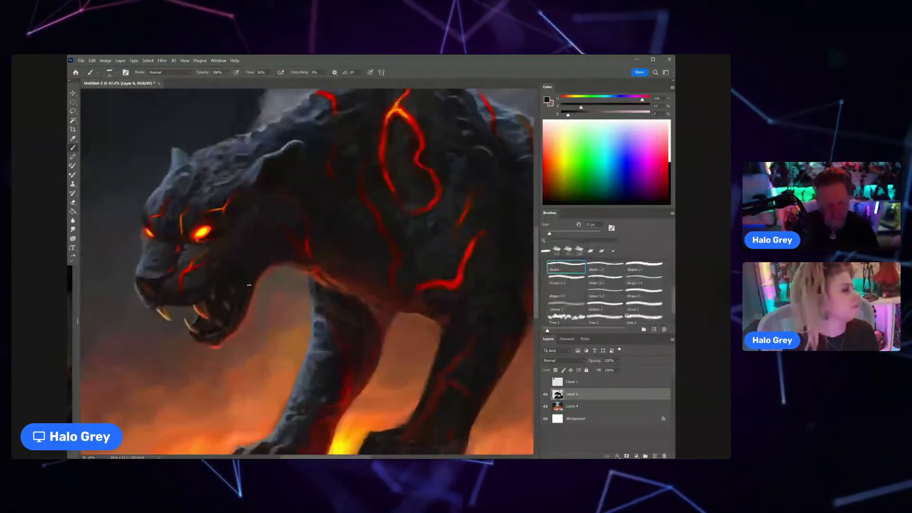
pyautogui.press(']')
pyautogui.press(']')
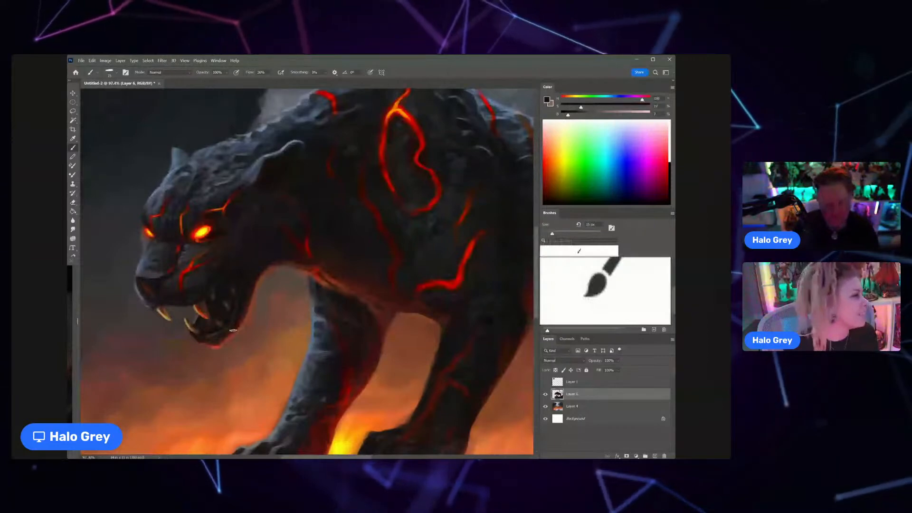
pyautogui.keyDown('alt'); pyautogui.click(215, 313); pyautogui.keyUp('alt')
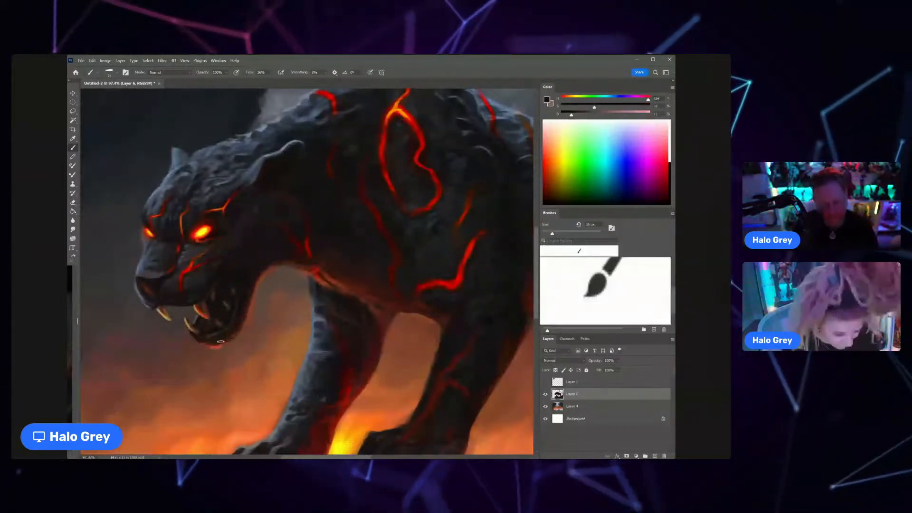
# Step: Paint a thin reddish-orange rim light along the underside of the jaw and chin with a finer brush
pyautogui.keyDown('alt'); pyautogui.click(242, 329); pyautogui.keyUp('alt')
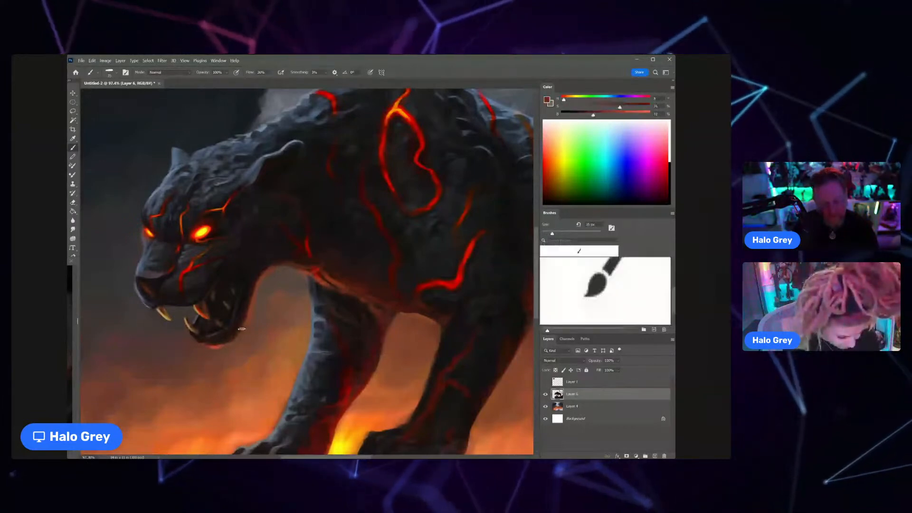
pyautogui.moveTo(241, 329); pyautogui.dragTo(209, 360)
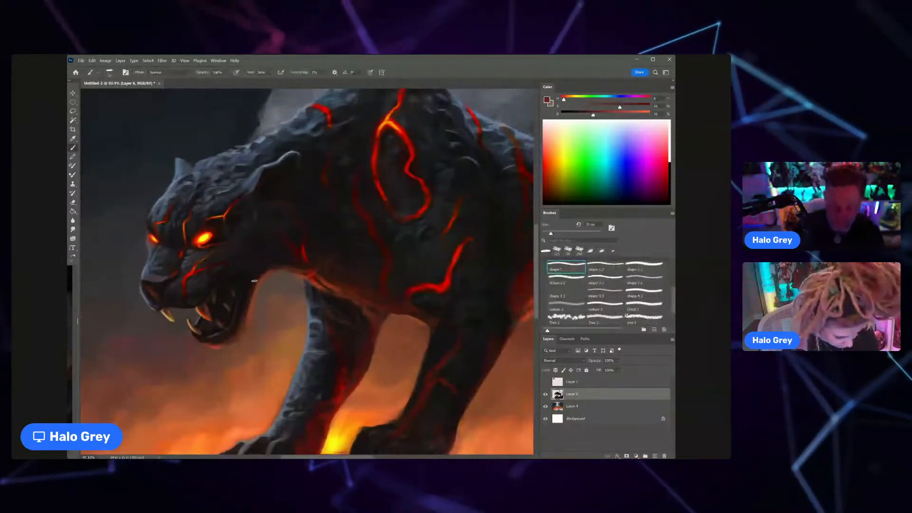
pyautogui.press('[')
pyautogui.press('[')
pyautogui.press('[')
pyautogui.press('[')
pyautogui.press('[')
pyautogui.press('[')
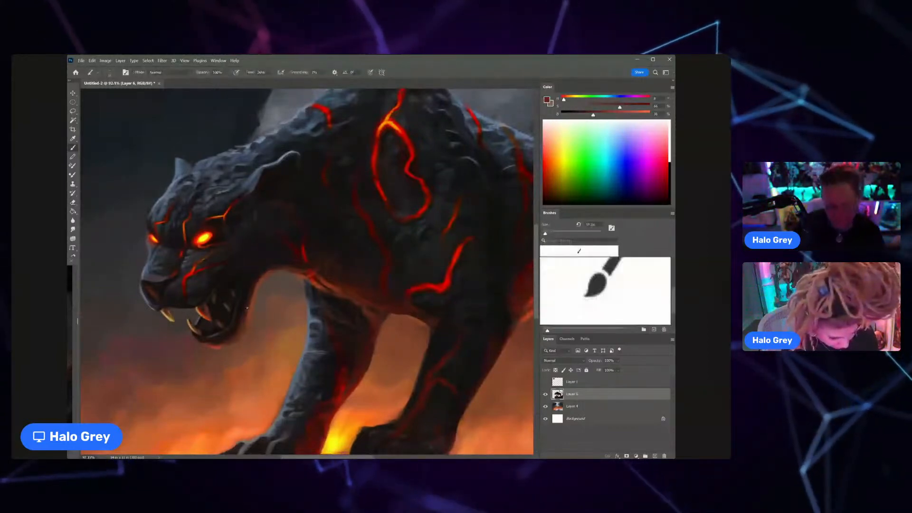
pyautogui.keyDown('alt'); pyautogui.click(249, 333); pyautogui.keyUp('alt')
pyautogui.press(']')
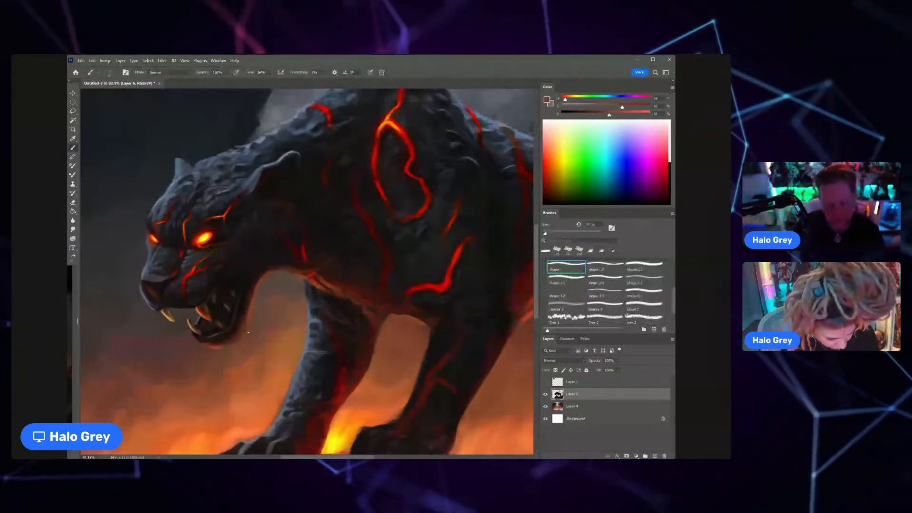
pyautogui.moveTo(235, 340); pyautogui.dragTo(200, 345)
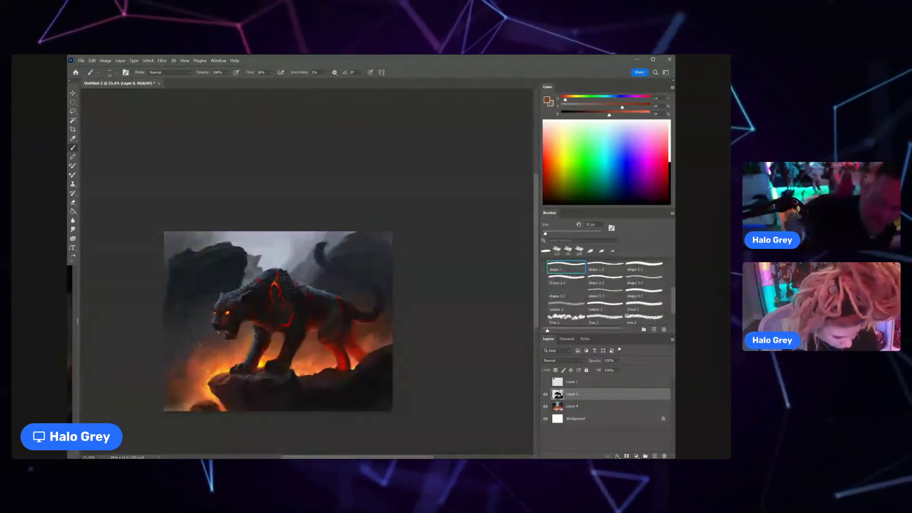
# Step: On the background Layer 4, refine the top edge of the dark rock behind the panther's head with a larger brush and sampled greys
pyautogui.moveTo(228, 249); pyautogui.dragTo(259, 247)
pyautogui.keyDown('alt'); pyautogui.click(259, 247); pyautogui.keyUp('alt')
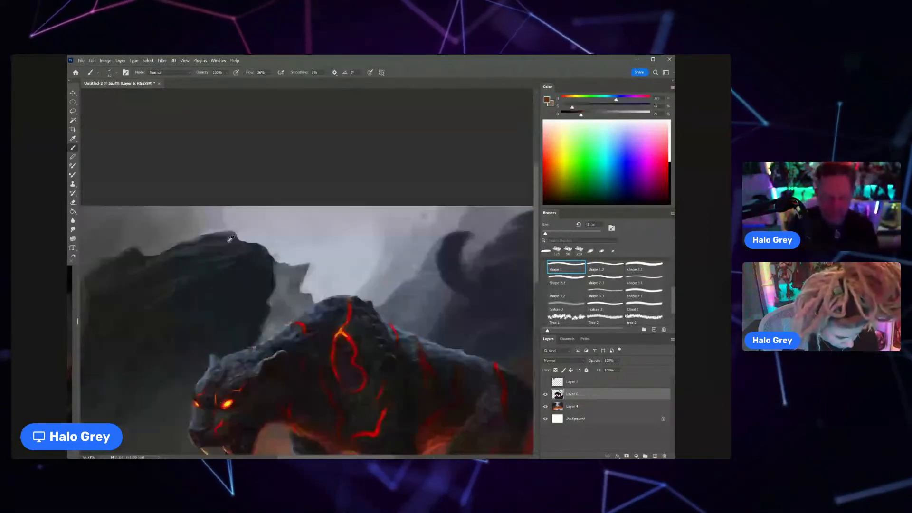
pyautogui.keyDown('ctrl'); pyautogui.click(259, 247); pyautogui.keyUp('ctrl')
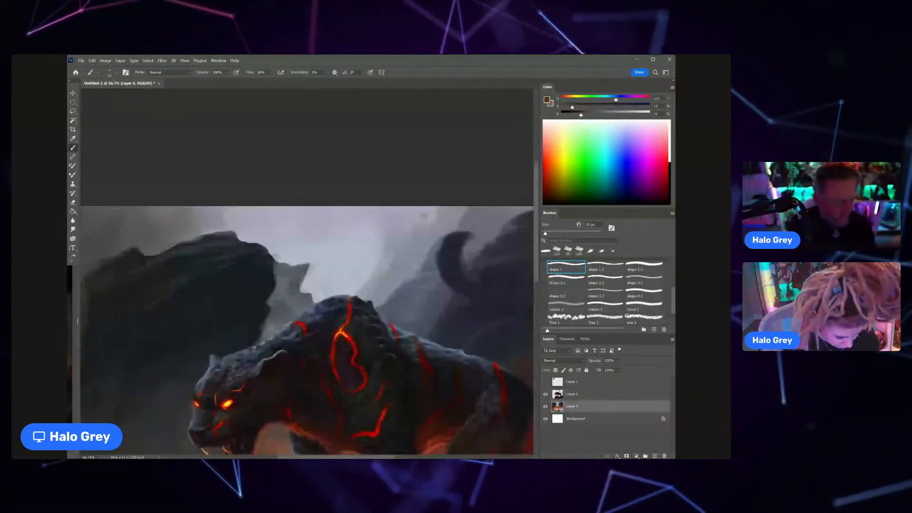
pyautogui.press(']')
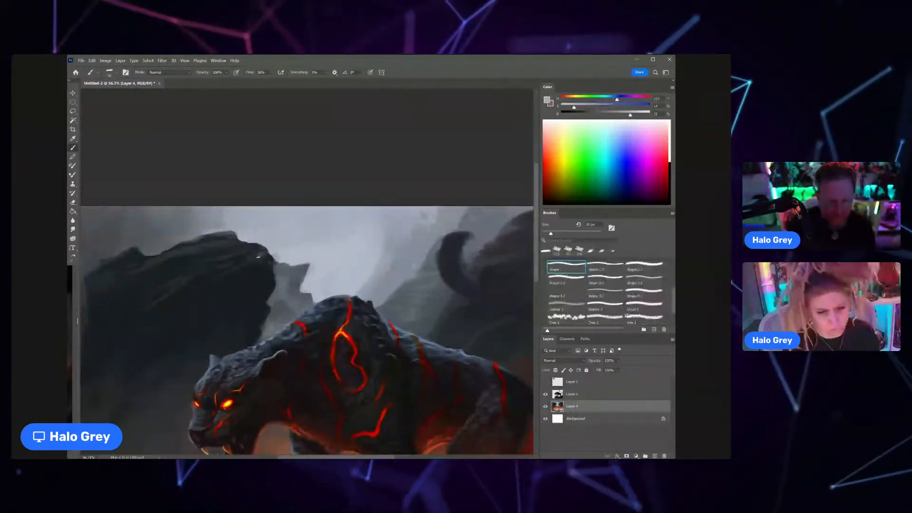
pyautogui.keyDown('alt'); pyautogui.click(256, 256); pyautogui.keyUp('alt')
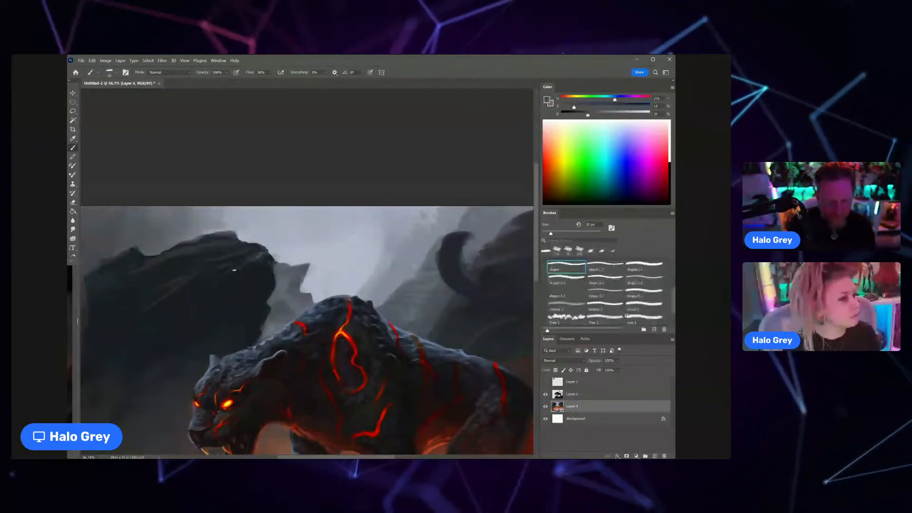
pyautogui.keyDown('alt'); pyautogui.click(263, 255); pyautogui.keyUp('alt')
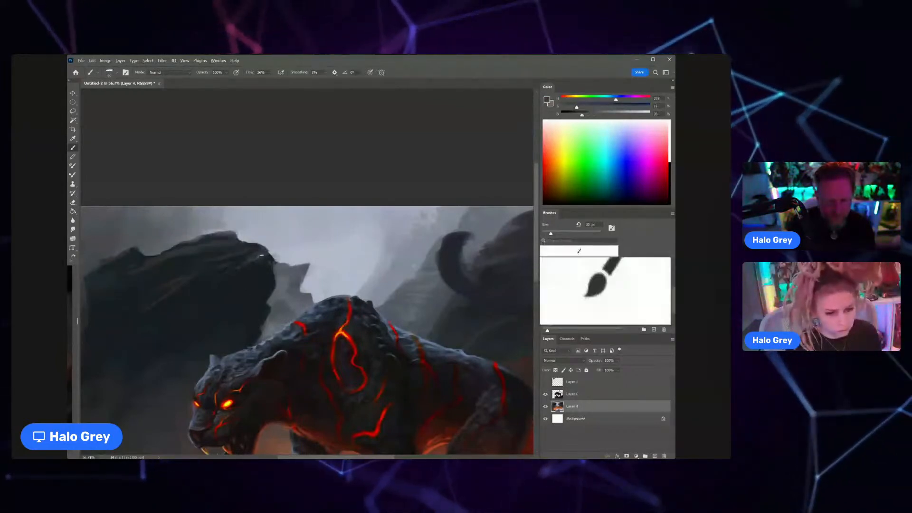
pyautogui.keyDown('alt'); pyautogui.click(256, 256); pyautogui.keyUp('alt')
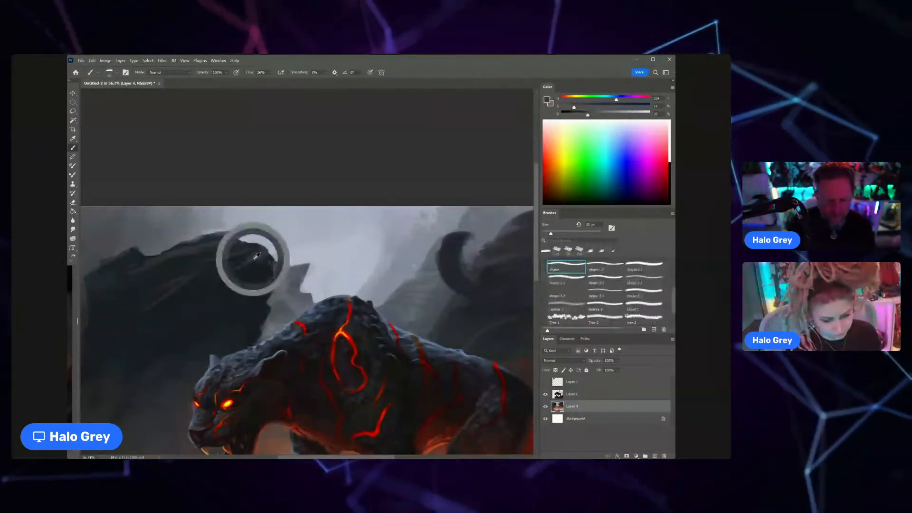
pyautogui.keyDown('alt'); pyautogui.click(228, 274); pyautogui.keyUp('alt')
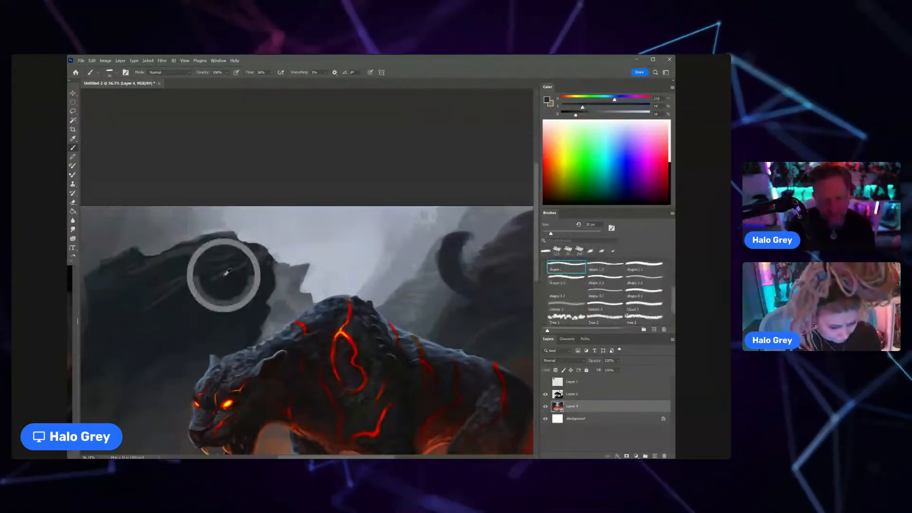
# Step: Add grey ridges and crisper edges to the upper face of the dark background rock
pyautogui.hotkey('ctrl', 'space')
pyautogui.moveTo(225, 283); pyautogui.dragTo(183, 285)
pyautogui.hotkey('ctrl', 'space')
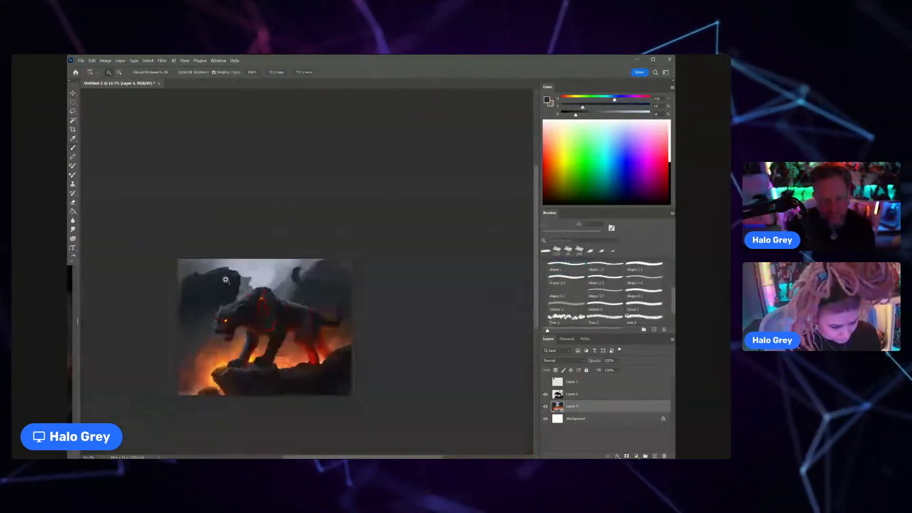
pyautogui.moveTo(225, 279)
pyautogui.mouseDown()
pyautogui.moveTo(244, 263)
pyautogui.moveTo(273, 269)
pyautogui.moveTo(250, 261)
pyautogui.mouseUp()
pyautogui.keyDown('alt'); pyautogui.click(242, 267); pyautogui.keyUp('alt')
pyautogui.hotkey('ctrl', 'space')
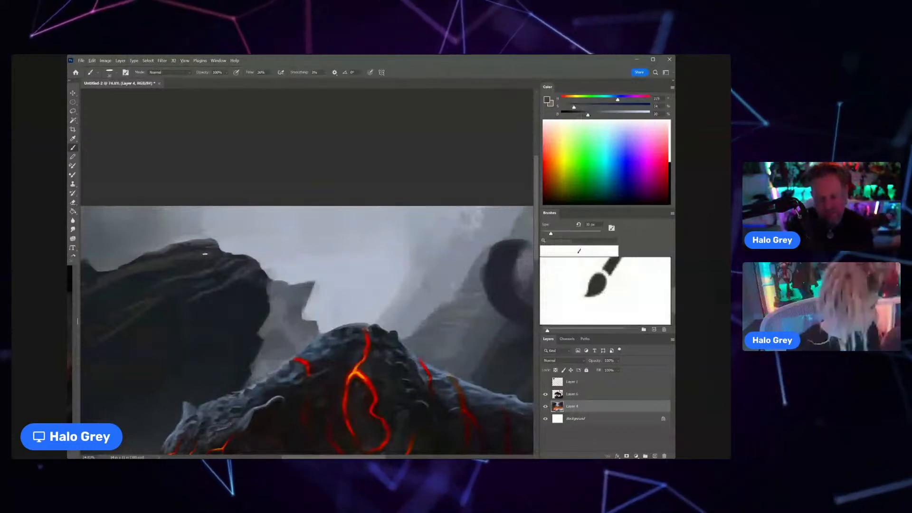
# Step: Refine the notch and left side of the dark background rock's top edge with sampled dark tones and lighter background grey
pyautogui.press('space')
pyautogui.moveTo(209, 250); pyautogui.dragTo(319, 224)
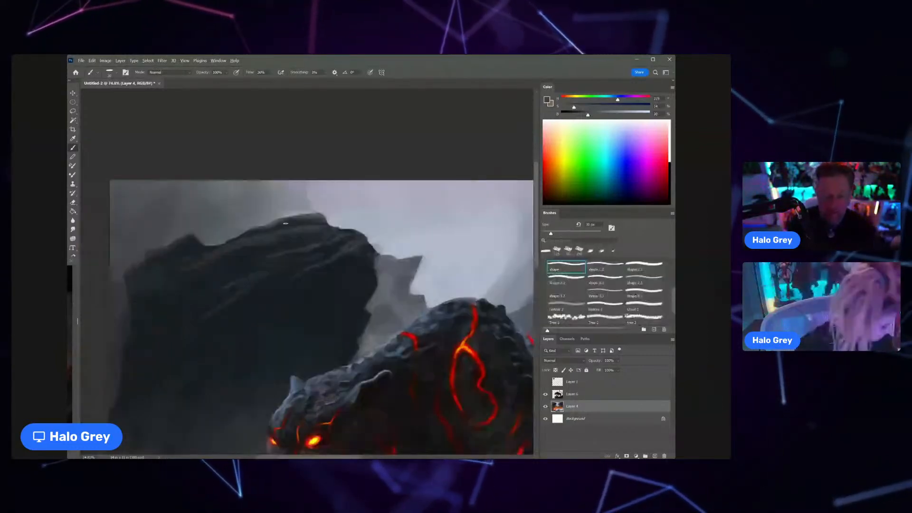
pyautogui.keyDown('alt'); pyautogui.click(251, 237); pyautogui.keyUp('alt')
pyautogui.keyDown('alt'); pyautogui.click(250, 249); pyautogui.keyUp('alt')
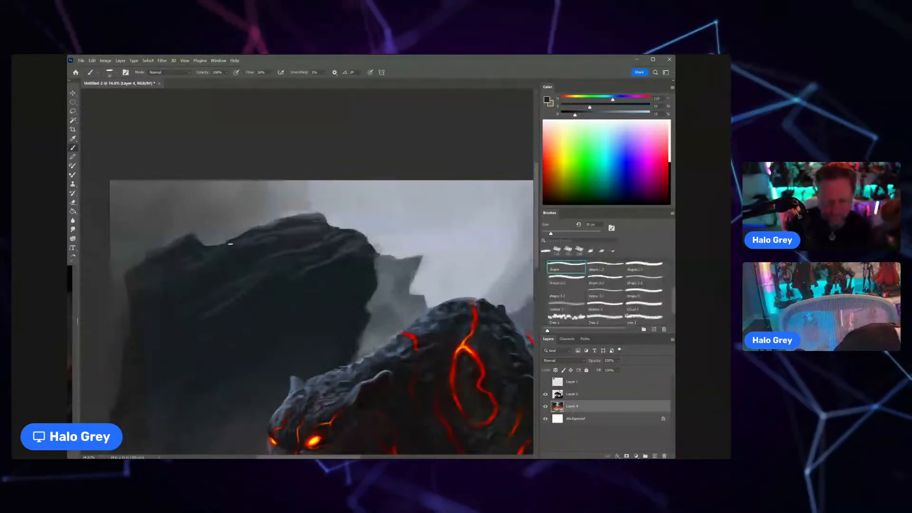
pyautogui.keyDown('alt'); pyautogui.click(205, 237); pyautogui.keyUp('alt')
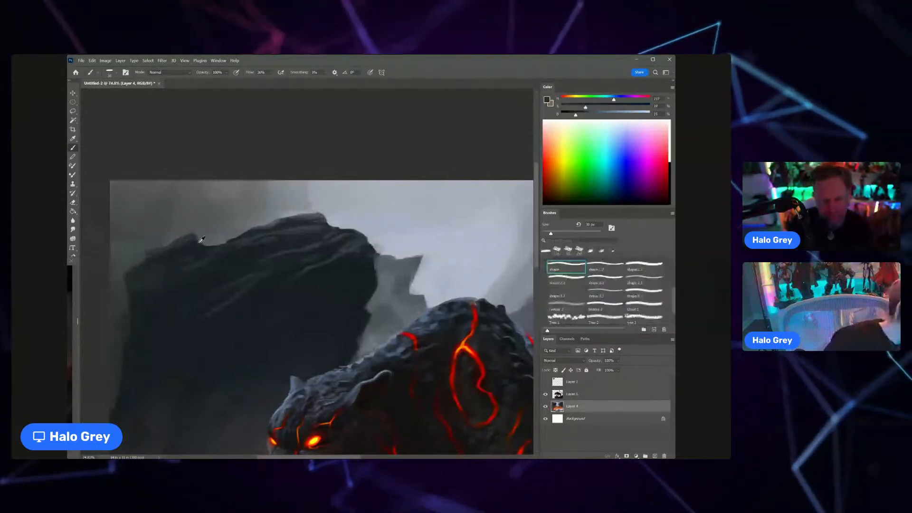
pyautogui.keyDown('alt'); pyautogui.click(188, 243); pyautogui.keyUp('alt')
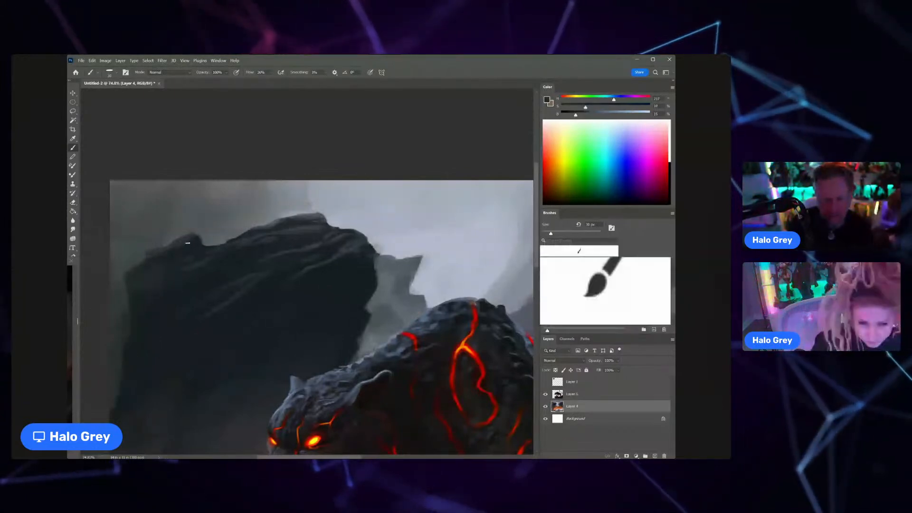
pyautogui.keyDown('alt'); pyautogui.click(213, 244); pyautogui.keyUp('alt')
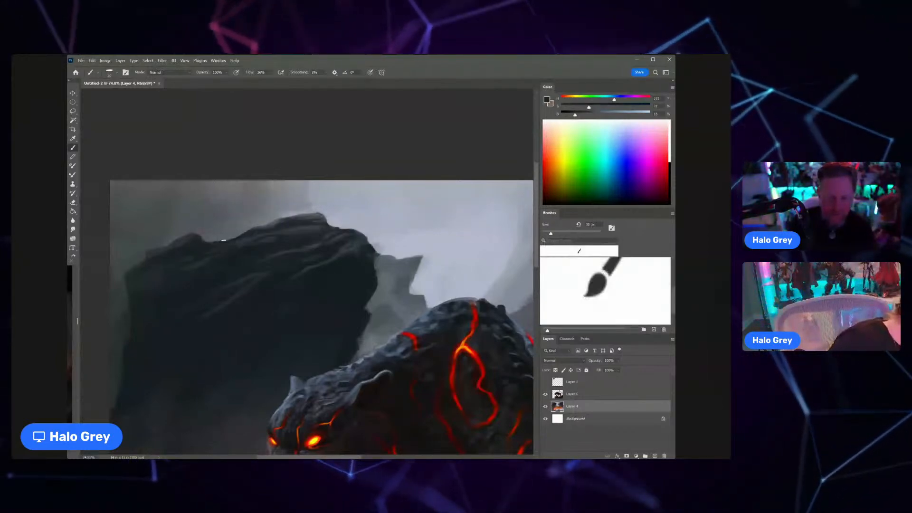
pyautogui.keyDown('alt'); pyautogui.click(243, 227); pyautogui.keyUp('alt')
pyautogui.keyDown('alt'); pyautogui.click(208, 240); pyautogui.keyUp('alt')
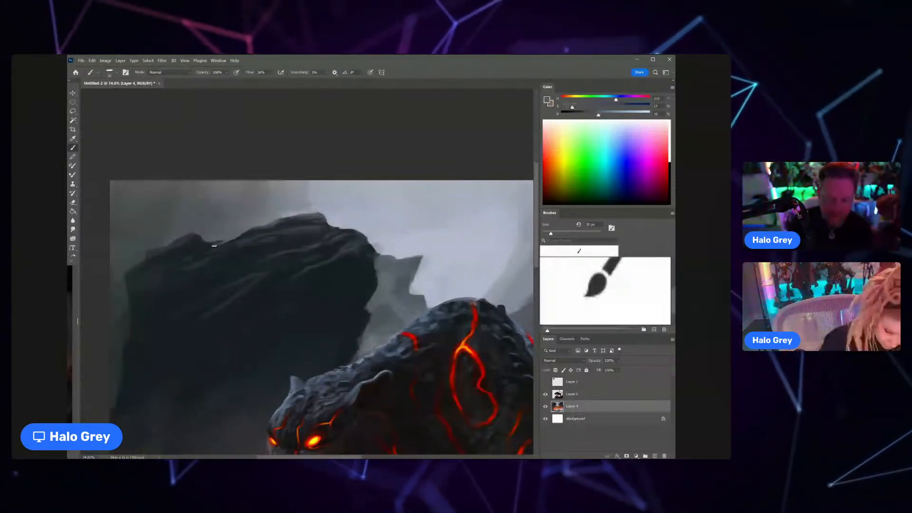
pyautogui.press('z')
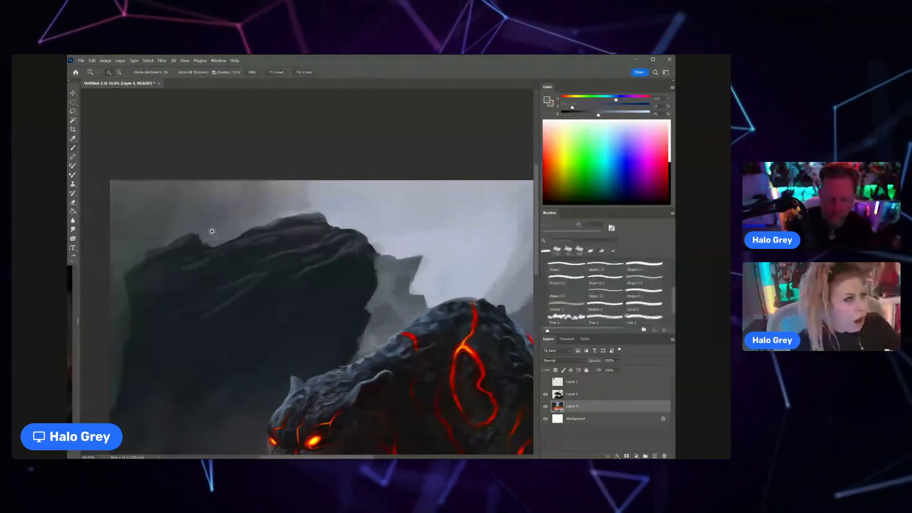
# Step: Darken and smooth the face of the background rock with a larger brush and sampled near-black blue-grey tones
pyautogui.moveTo(212, 232); pyautogui.dragTo(191, 230)
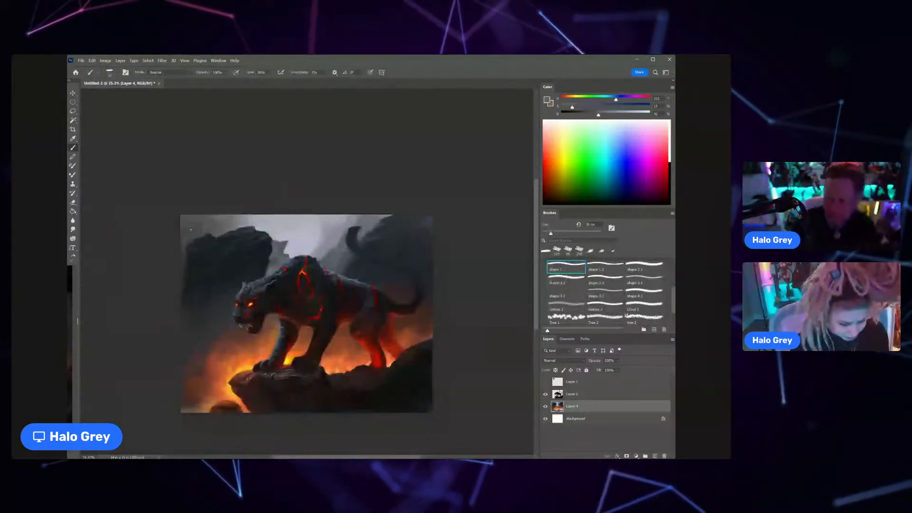
pyautogui.keyDown('alt'); pyautogui.click(225, 248); pyautogui.keyUp('alt')
pyautogui.press(']')
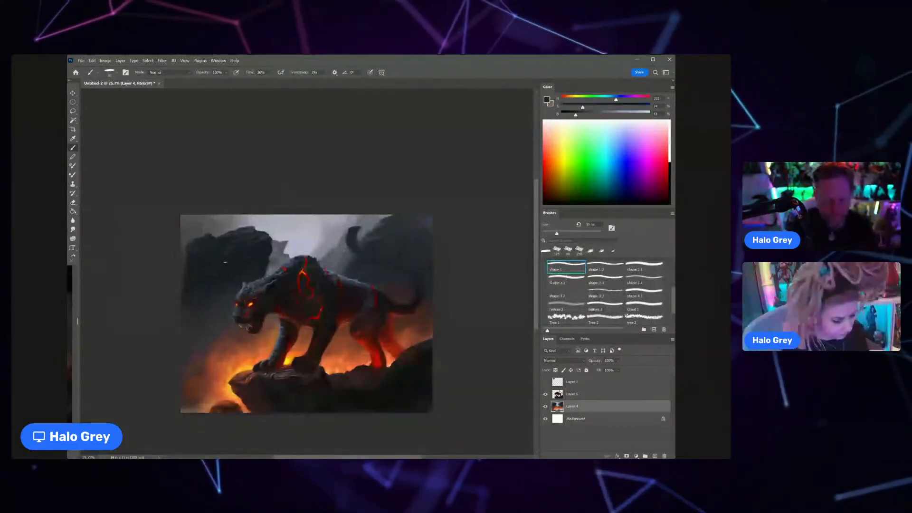
pyautogui.moveTo(234, 263)
pyautogui.mouseDown()
pyautogui.moveTo(210, 274)
pyautogui.moveTo(241, 265)
pyautogui.moveTo(216, 281)
pyautogui.mouseUp()
pyautogui.keyDown('alt'); pyautogui.click(235, 269); pyautogui.keyUp('alt')
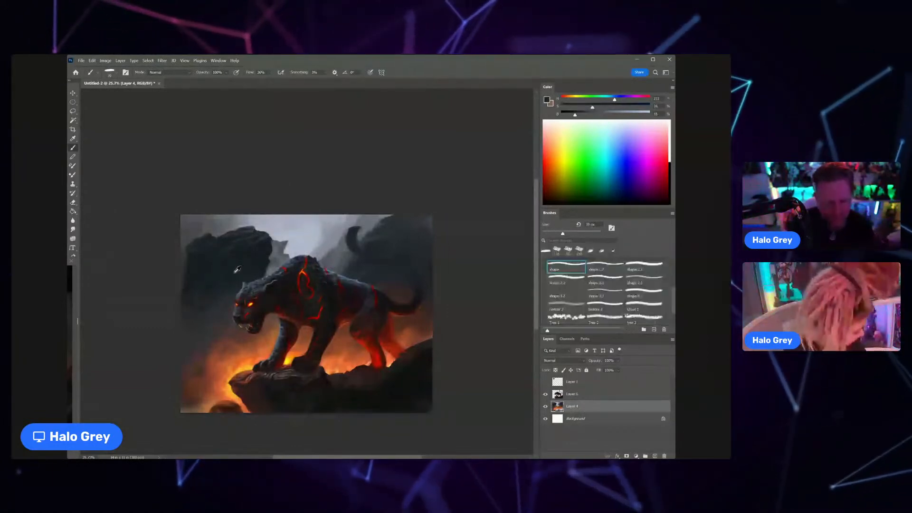
pyautogui.moveTo(233, 270); pyautogui.dragTo(197, 280)
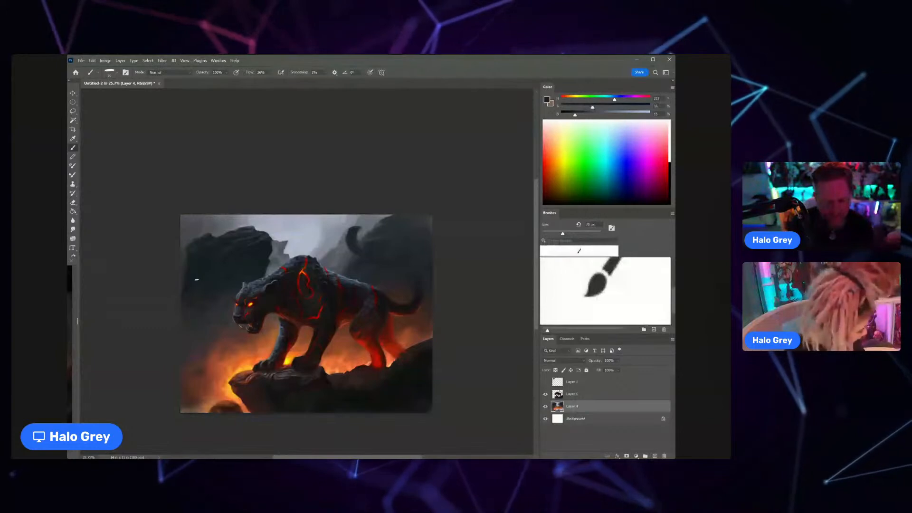
pyautogui.scroll(-1, 203, 278)
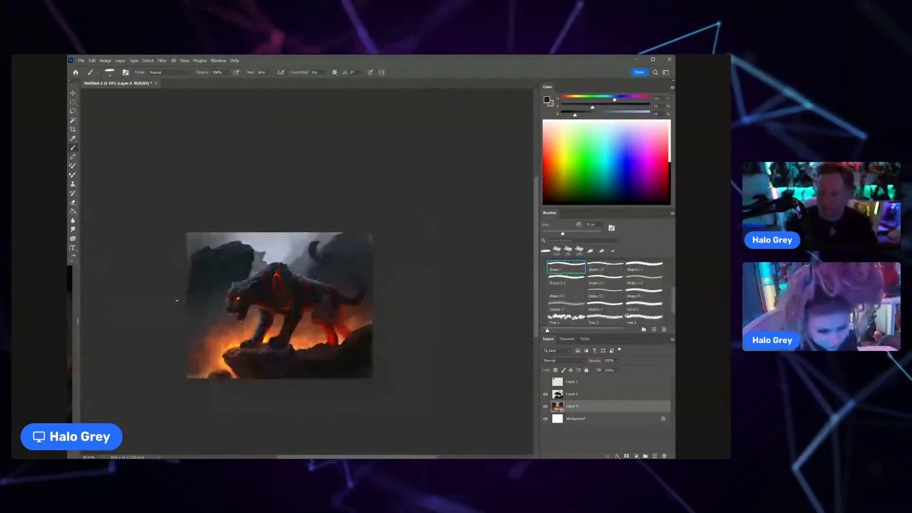
# Step: Pick a light blue-grey, reduce the brush size and paint fine highlights along the panther's shoulder hump on Layer 6
pyautogui.press('z')
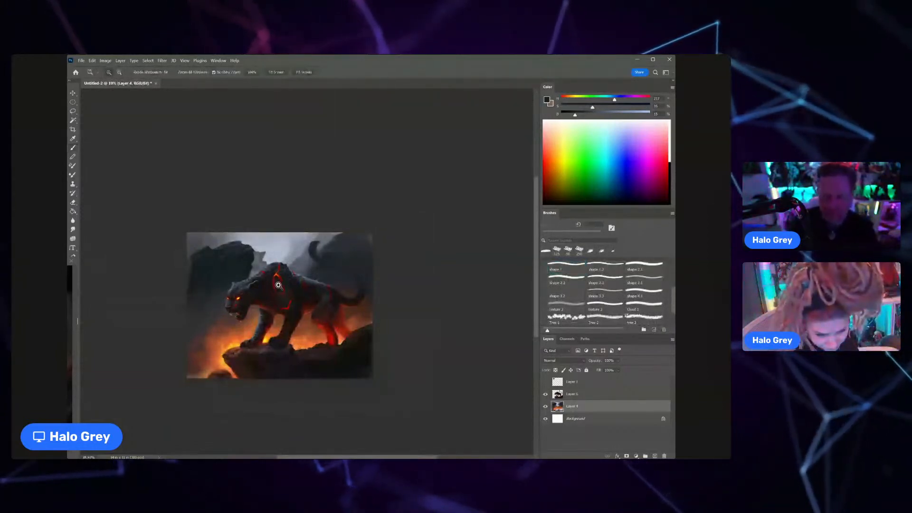
pyautogui.moveTo(278, 286); pyautogui.dragTo(297, 285)
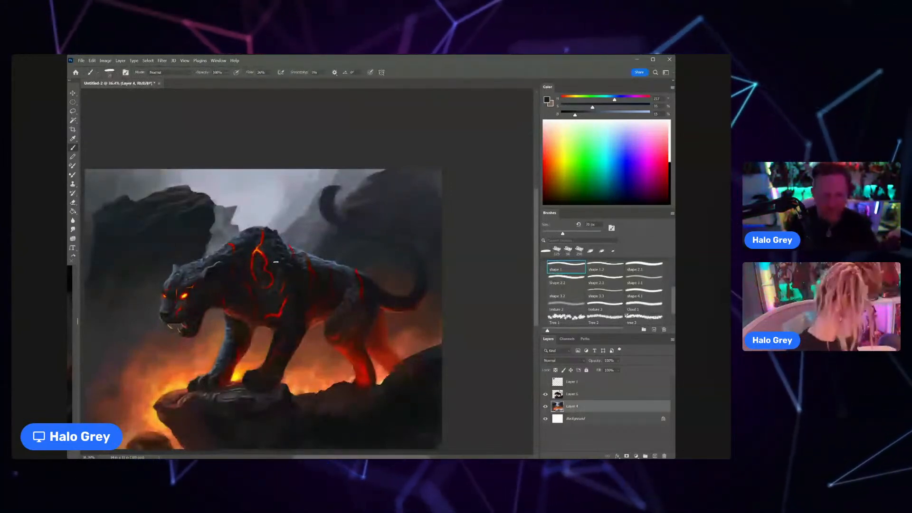
pyautogui.moveTo(221, 245); pyautogui.dragTo(259, 245)
pyautogui.keyDown('alt'); pyautogui.click(231, 248); pyautogui.keyUp('alt')
pyautogui.keyDown('alt'); pyautogui.click(289, 204); pyautogui.keyUp('alt')
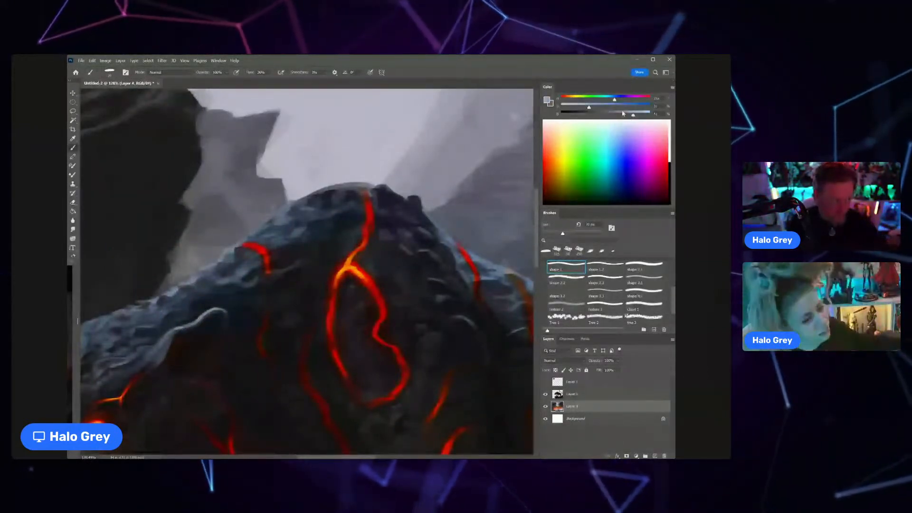
pyautogui.press('[')
pyautogui.press('[')
pyautogui.press('[')
pyautogui.press('[')
pyautogui.press('[')
pyautogui.press('[')
pyautogui.press('[')
pyautogui.press('[')
pyautogui.press('[')
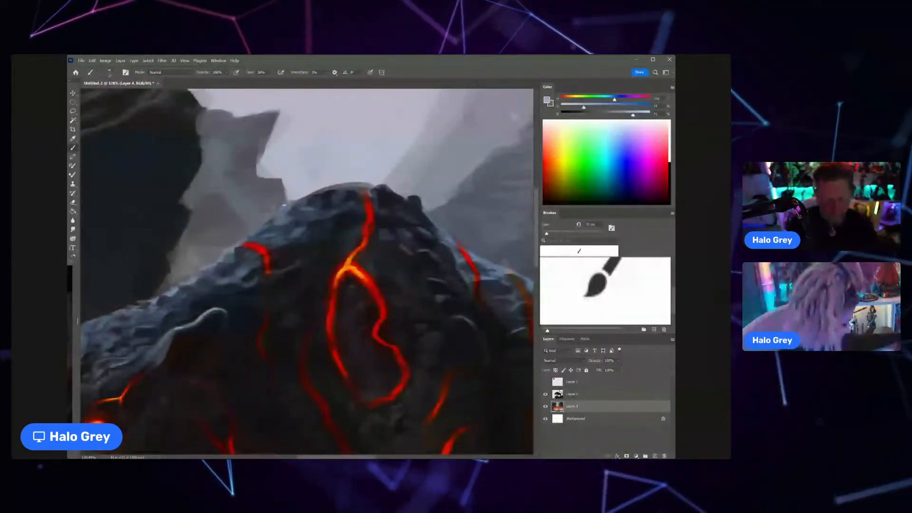
pyautogui.click(610, 396)
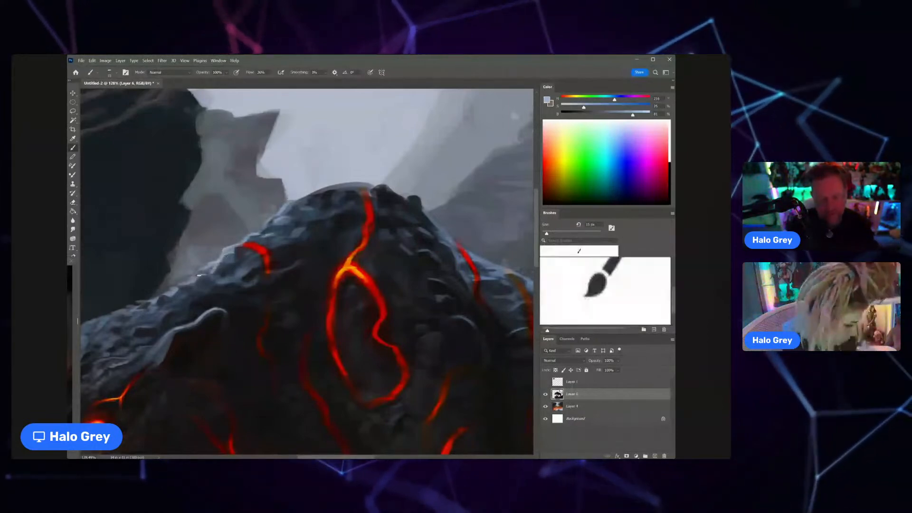
# Step: Extend the thin light blue-grey rim highlights down the panther's neck towards its head
pyautogui.scroll(-5, 244, 281)
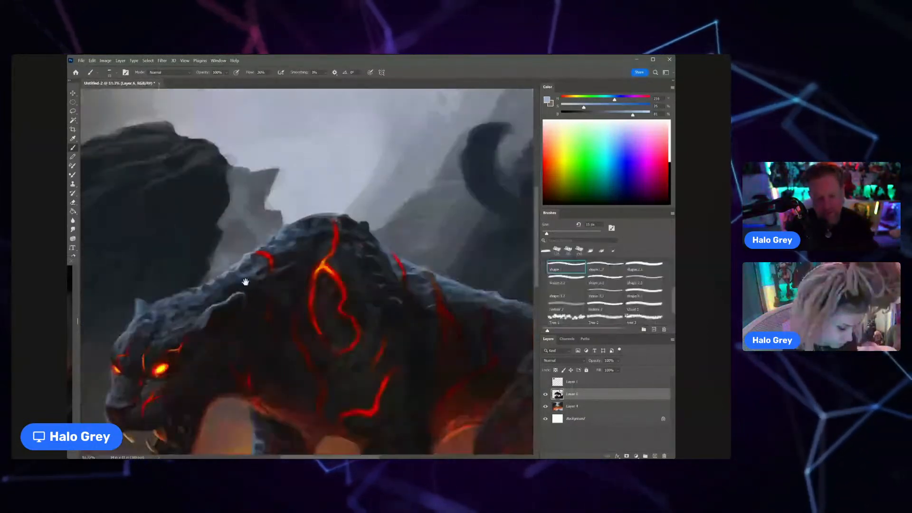
pyautogui.scroll(6, 244, 281)
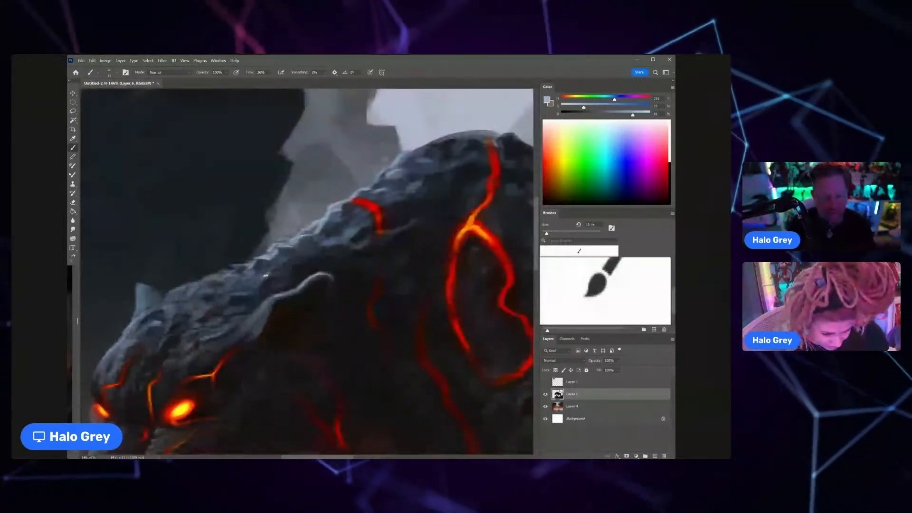
pyautogui.press('z')
pyautogui.moveTo(254, 274); pyautogui.dragTo(207, 289)
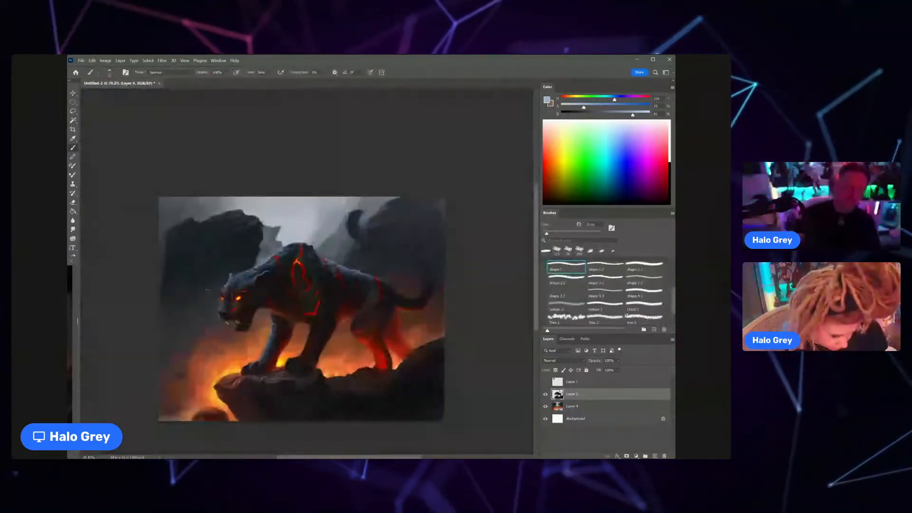
# Step: Refine the edge of the panther's far ear and forehead with a fine brush and sampled blue-grey tones
pyautogui.press('z')
pyautogui.moveTo(232, 278); pyautogui.dragTo(270, 245)
pyautogui.press('[')
pyautogui.keyDown('alt'); pyautogui.click(228, 271); pyautogui.keyUp('alt')
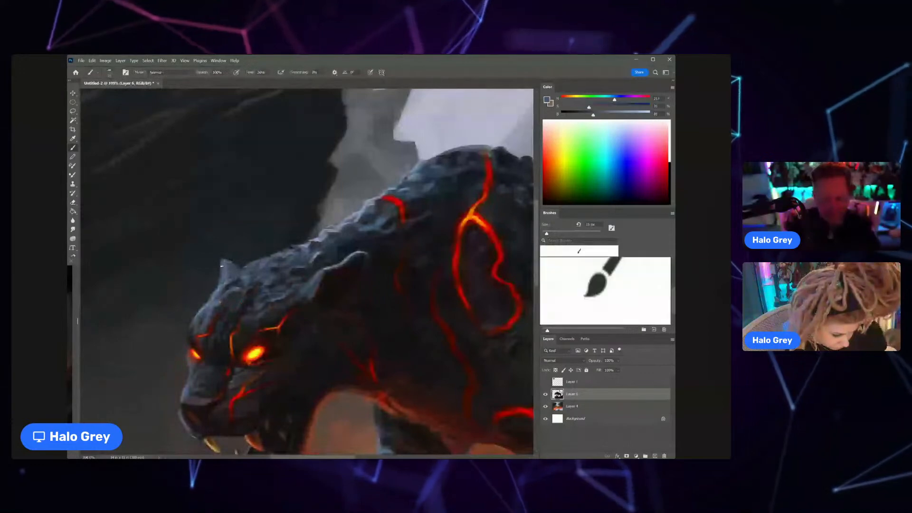
pyautogui.keyDown('alt'); pyautogui.click(219, 290); pyautogui.keyUp('alt')
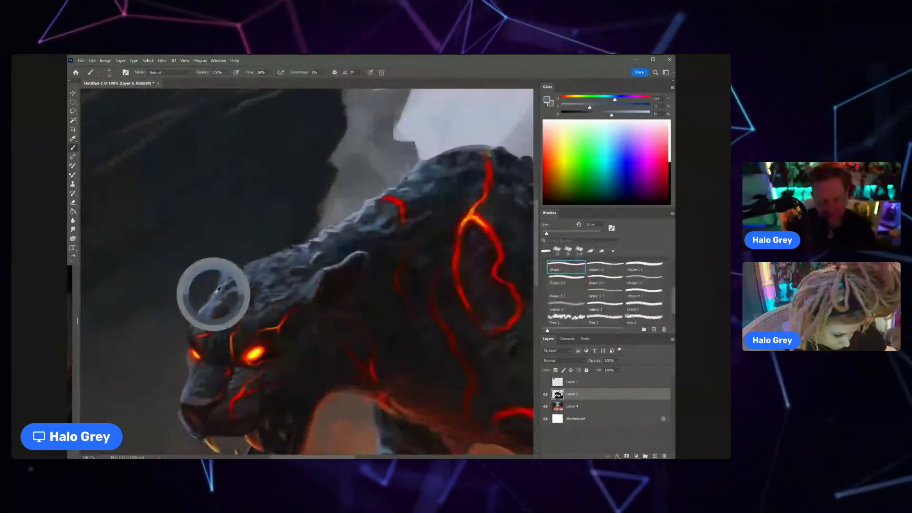
pyautogui.press('z')
pyautogui.moveTo(234, 267); pyautogui.dragTo(201, 299)
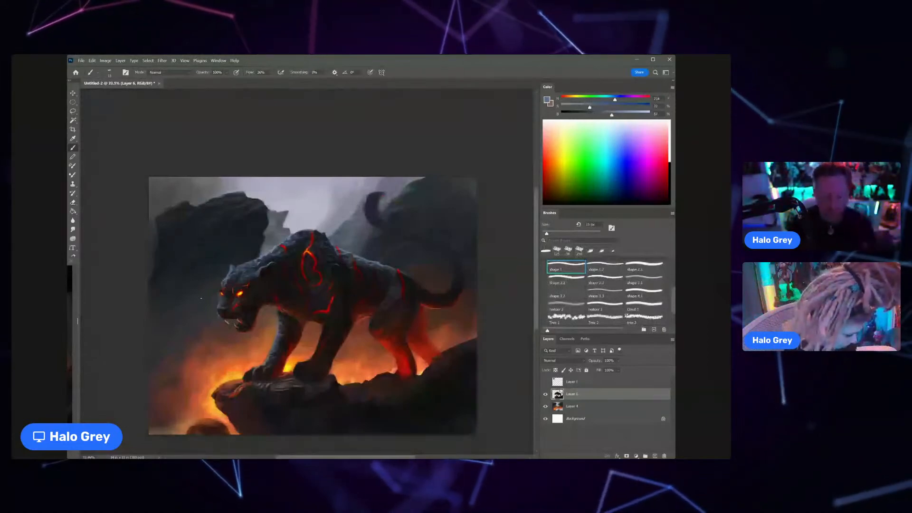
# Step: Add lighter blue-grey highlights to the top of the panther's head around the far ear
pyautogui.press('z')
pyautogui.moveTo(233, 272); pyautogui.dragTo(253, 258)
pyautogui.keyDown('alt'); pyautogui.click(257, 253); pyautogui.keyUp('alt')
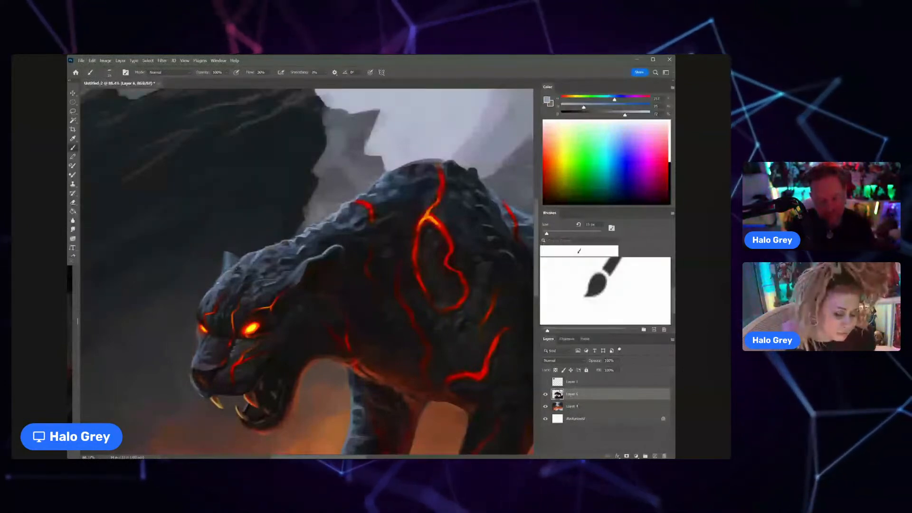
pyautogui.moveTo(228, 291); pyautogui.dragTo(186, 343)
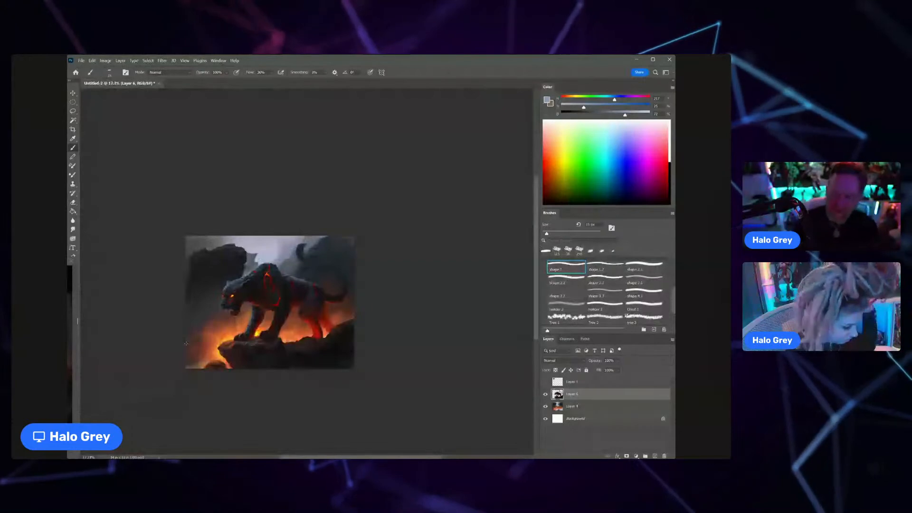
# Step: Model the rocky texture on the front of the panther's shoulder hump with sampled dark and mid blue-grey tones
pyautogui.moveTo(260, 262); pyautogui.dragTo(306, 256)
pyautogui.keyDown('alt'); pyautogui.click(251, 299); pyautogui.keyUp('alt')
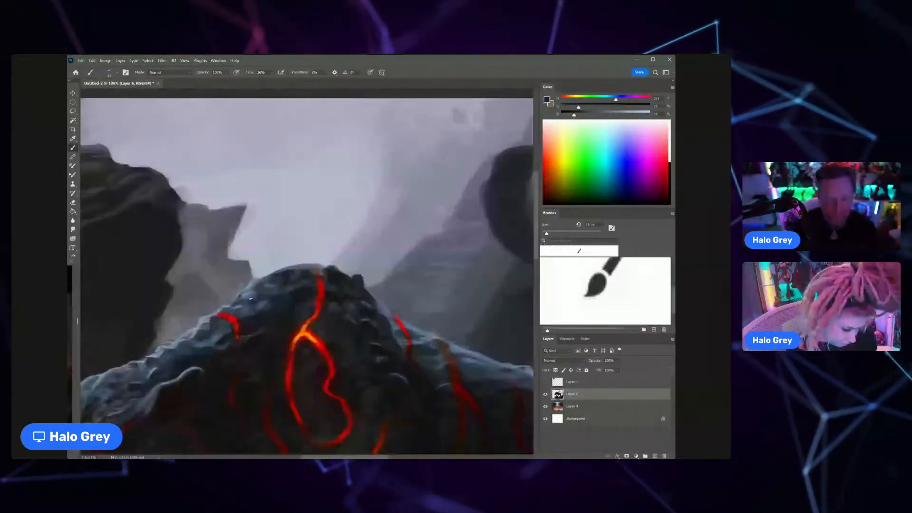
pyautogui.keyDown('alt'); pyautogui.click(257, 299); pyautogui.keyUp('alt')
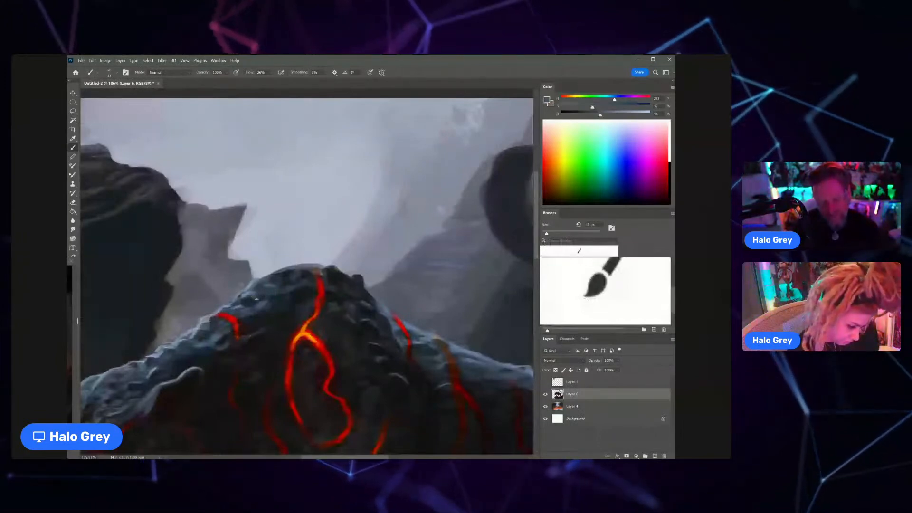
pyautogui.scroll(-5, 257, 299)
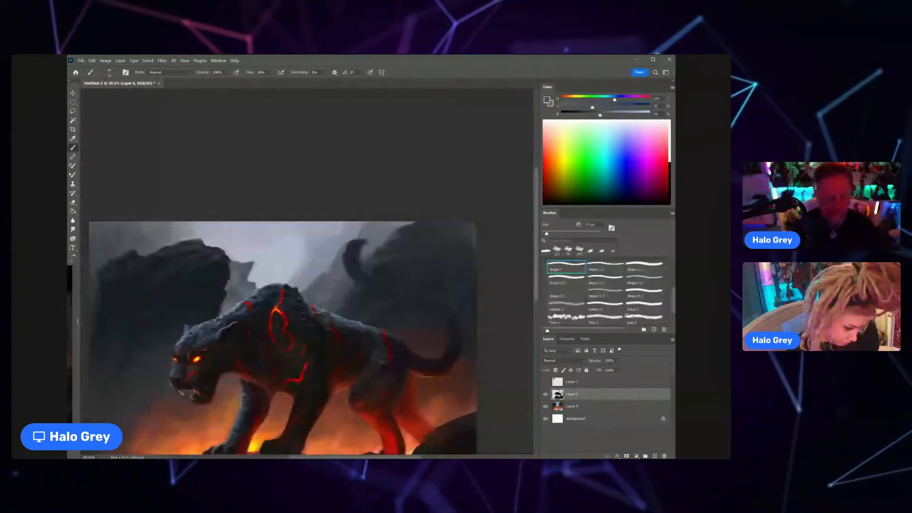
pyautogui.scroll(5, 259, 304)
pyautogui.keyDown('alt'); pyautogui.click(256, 311); pyautogui.keyUp('alt')
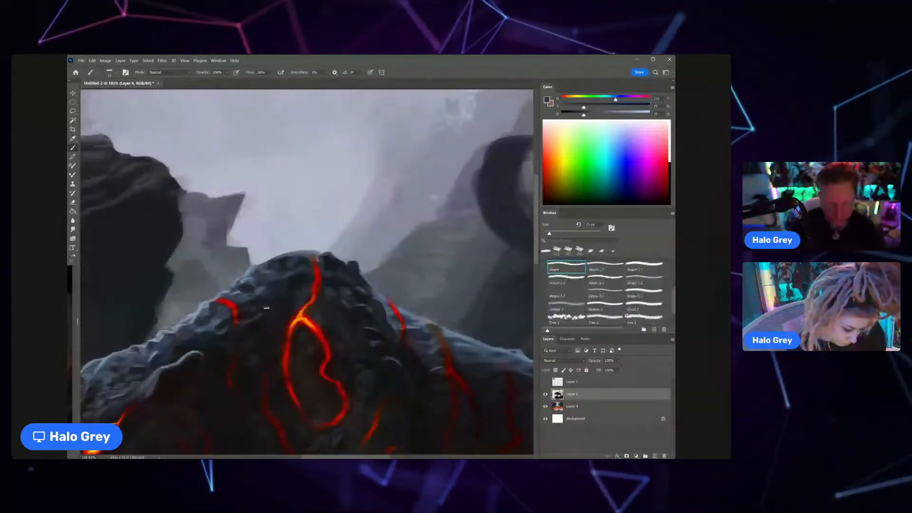
pyautogui.keyDown('alt'); pyautogui.click(275, 272); pyautogui.keyUp('alt')
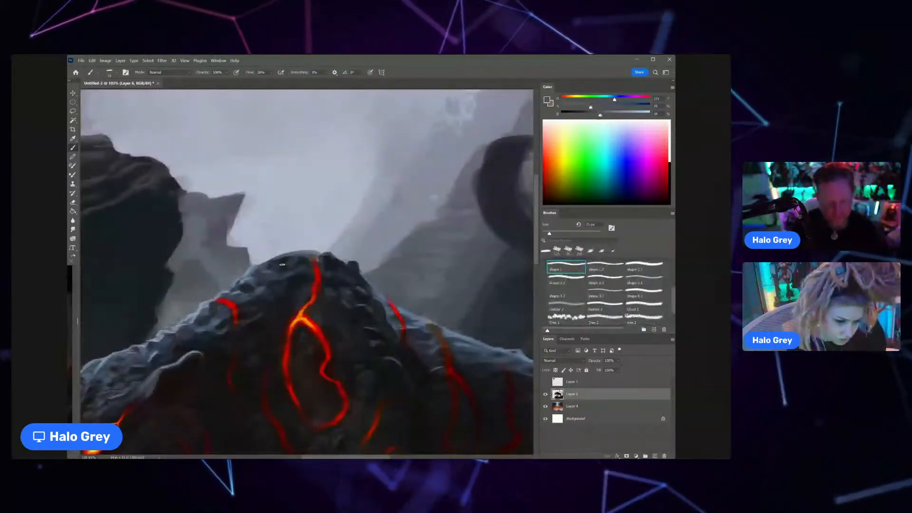
pyautogui.scroll(-5, 282, 264)
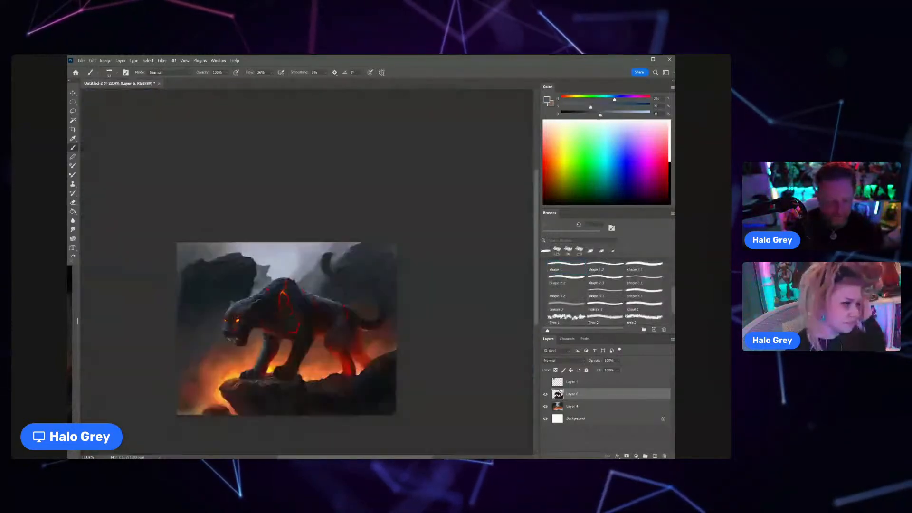
# Step: Sample near-black and dark red tones from the panther's chest and tint the near ear and neck with a larger brush
pyautogui.scroll(3, 264, 295)
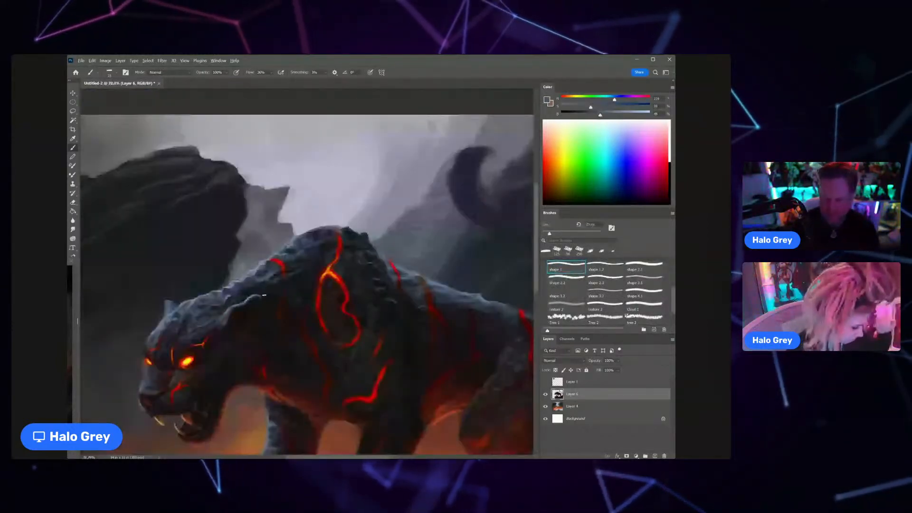
pyautogui.keyDown('alt'); pyautogui.click(278, 382); pyautogui.keyUp('alt')
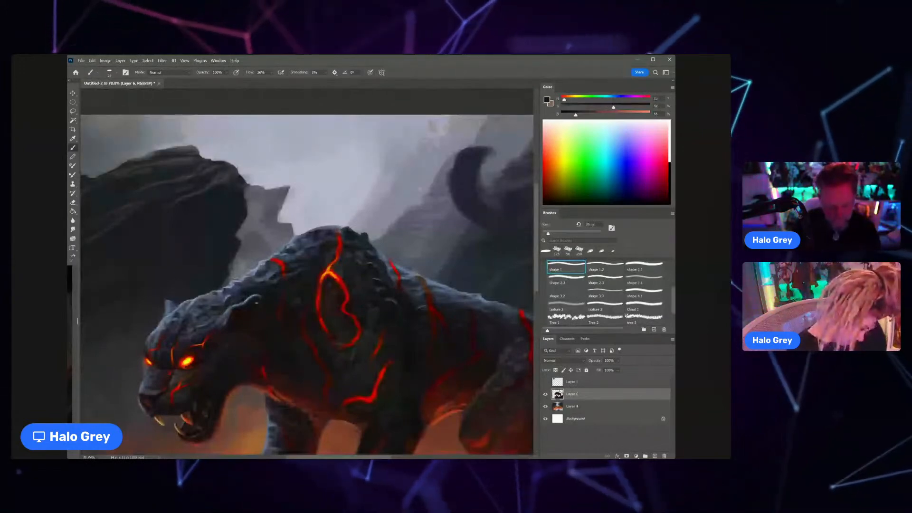
pyautogui.press(']')
pyautogui.press(']')
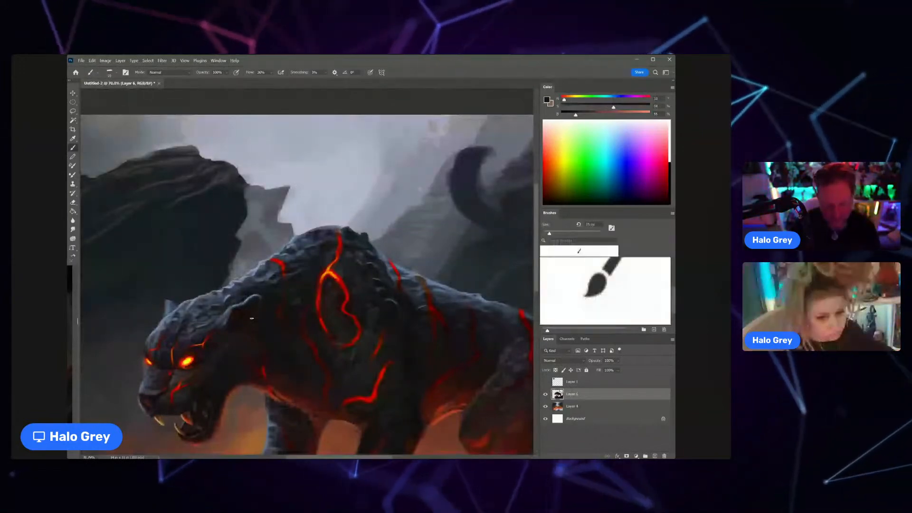
pyautogui.keyDown('alt'); pyautogui.click(265, 371); pyautogui.keyUp('alt')
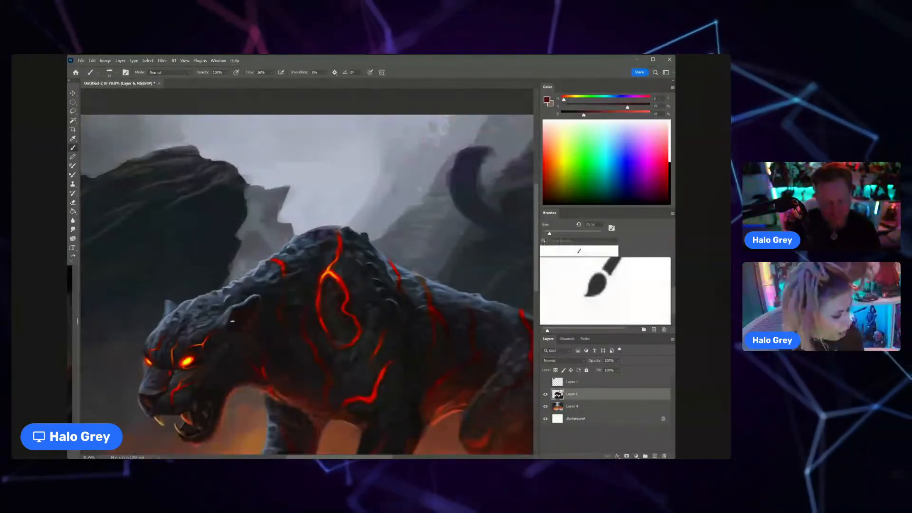
# Step: Rework the top of the panther's shoulder hump with a reduced brush flow and sampled dark and blue-grey tones
pyautogui.press('z')
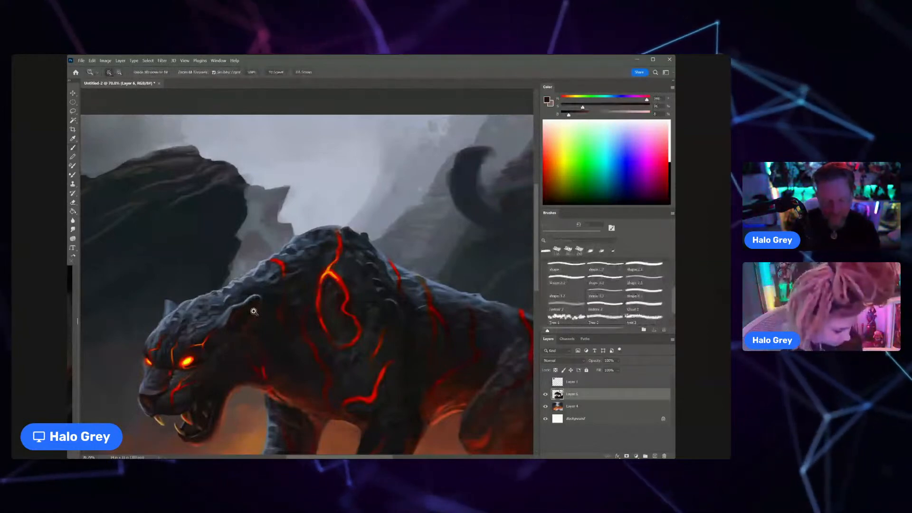
pyautogui.moveTo(254, 312); pyautogui.dragTo(209, 312)
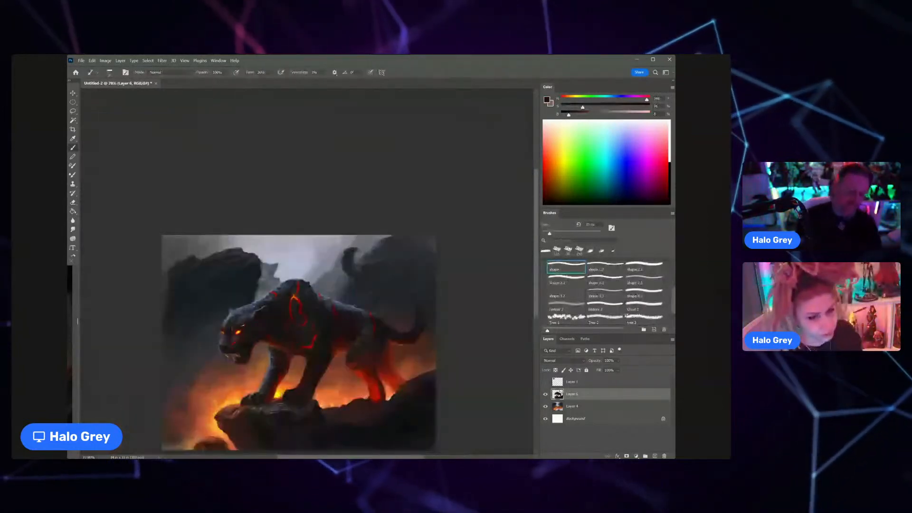
pyautogui.moveTo(295, 301); pyautogui.dragTo(323, 273)
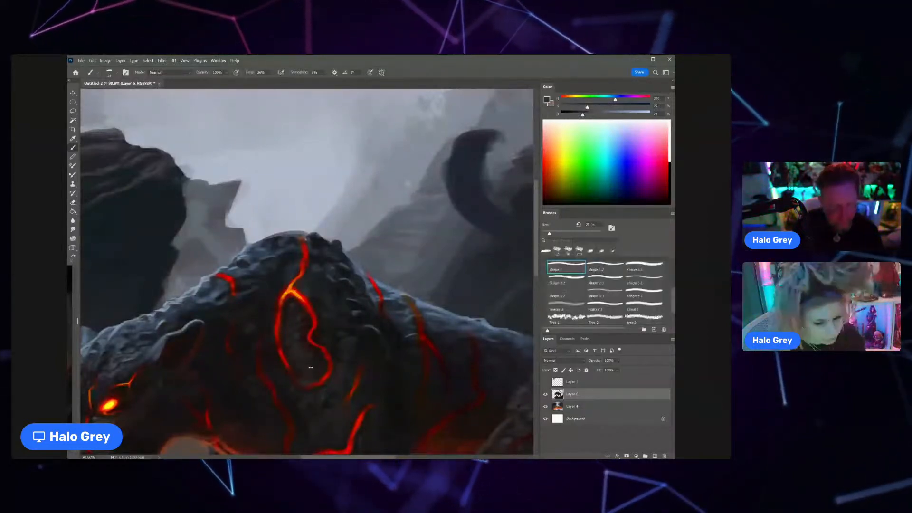
pyautogui.click(271, 73)
pyautogui.click(272, 83)
pyautogui.click(324, 298)
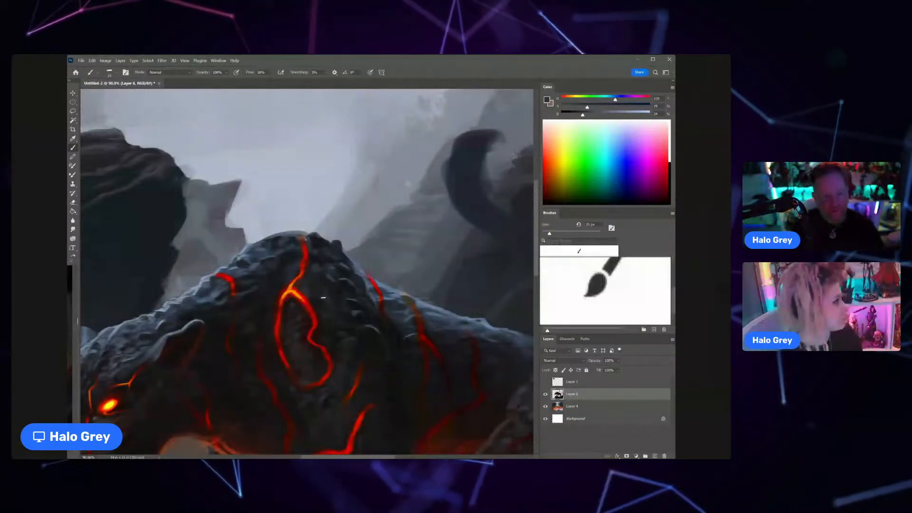
pyautogui.keyDown('alt'); pyautogui.click(315, 290); pyautogui.keyUp('alt')
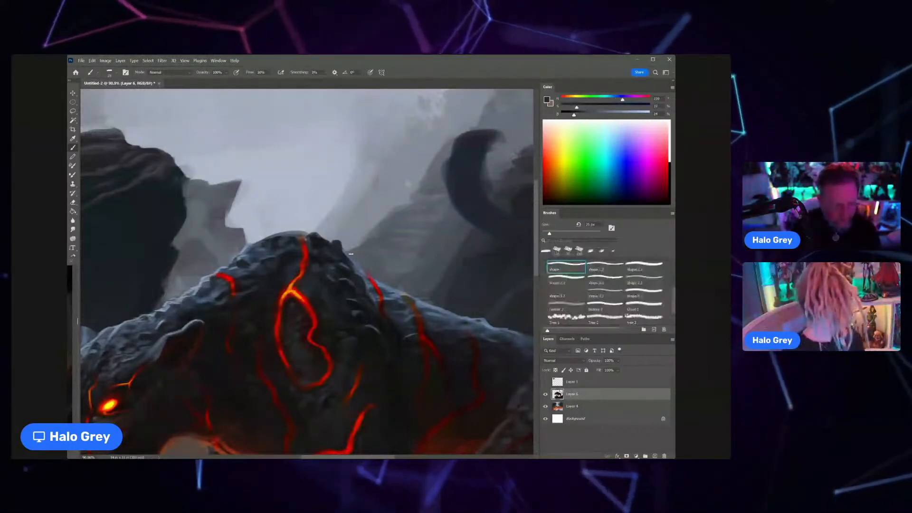
pyautogui.keyDown('alt'); pyautogui.click(356, 270); pyautogui.keyUp('alt')
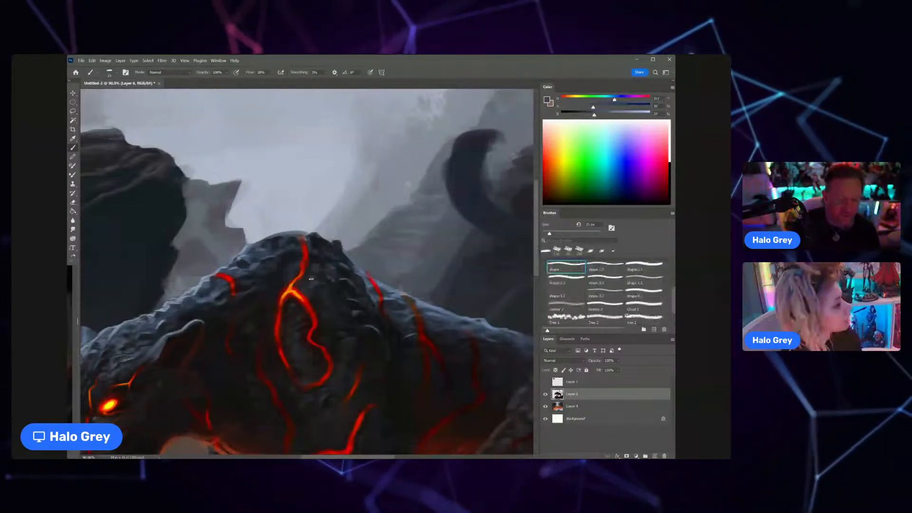
# Step: Deepen the shading around the shoulder's lava loop with near-black and dark grey tones sampled from the shoulder
pyautogui.scroll(1, 311, 279)
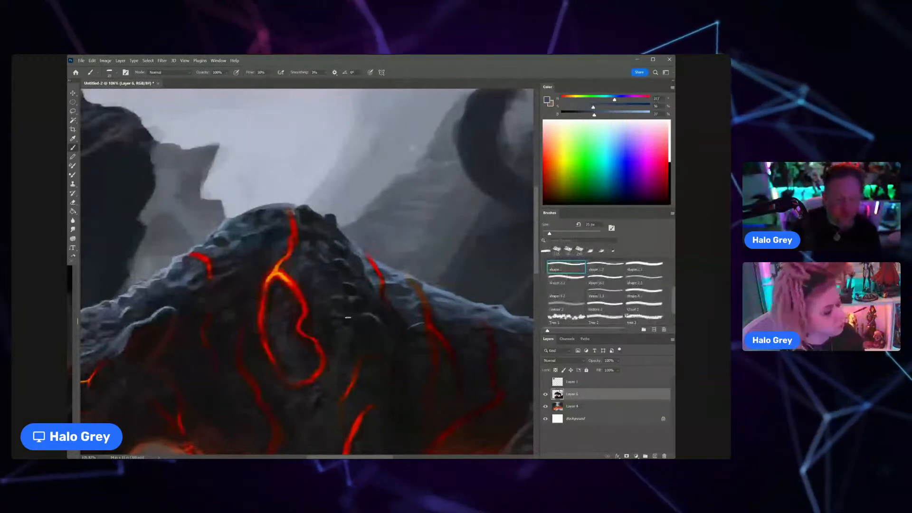
pyautogui.scroll(-2, 348, 317)
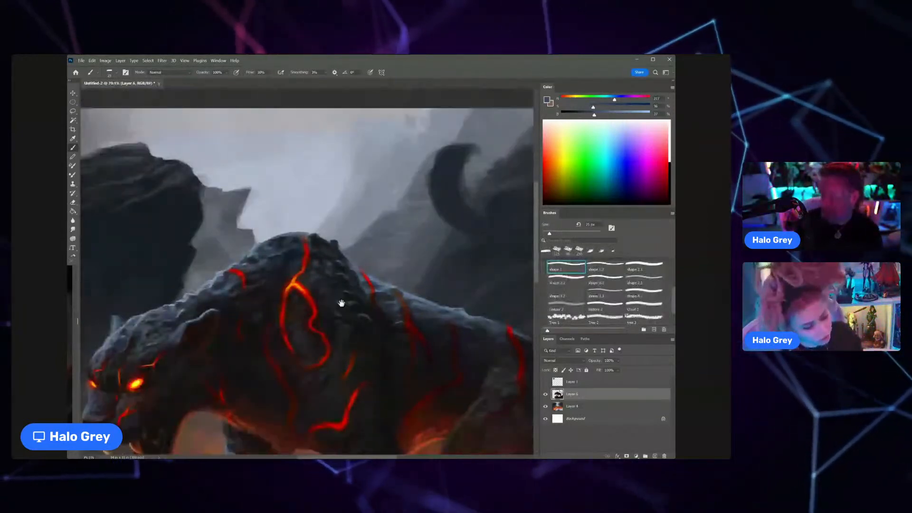
pyautogui.scroll(-2, 342, 302)
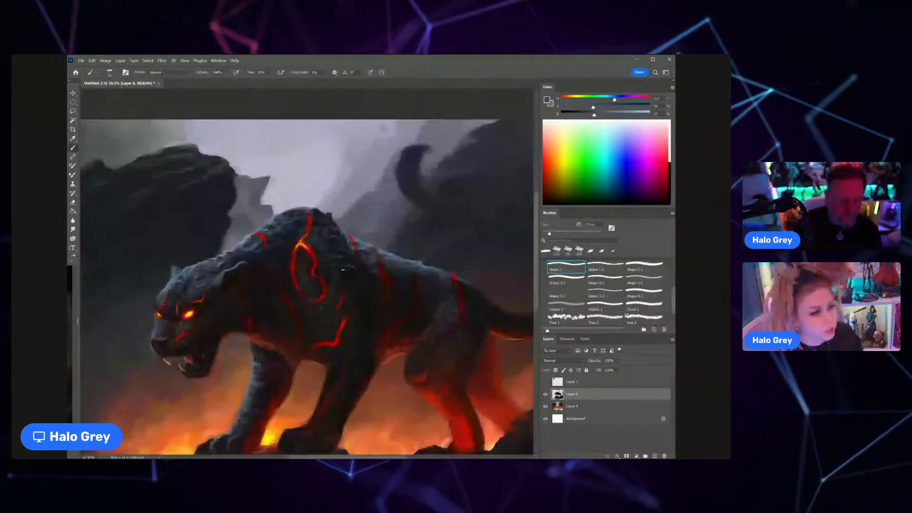
pyautogui.keyDown('alt'); pyautogui.click(318, 285); pyautogui.keyUp('alt')
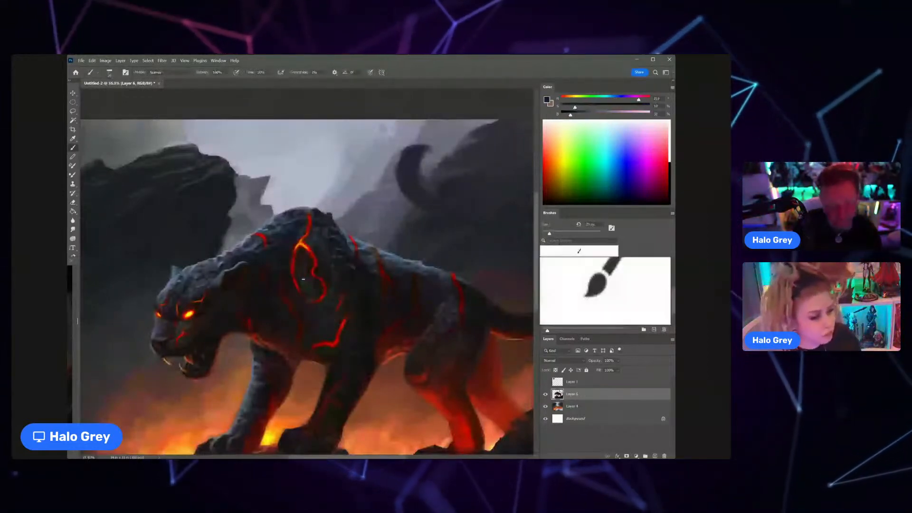
pyautogui.keyDown('alt'); pyautogui.click(323, 262); pyautogui.keyUp('alt')
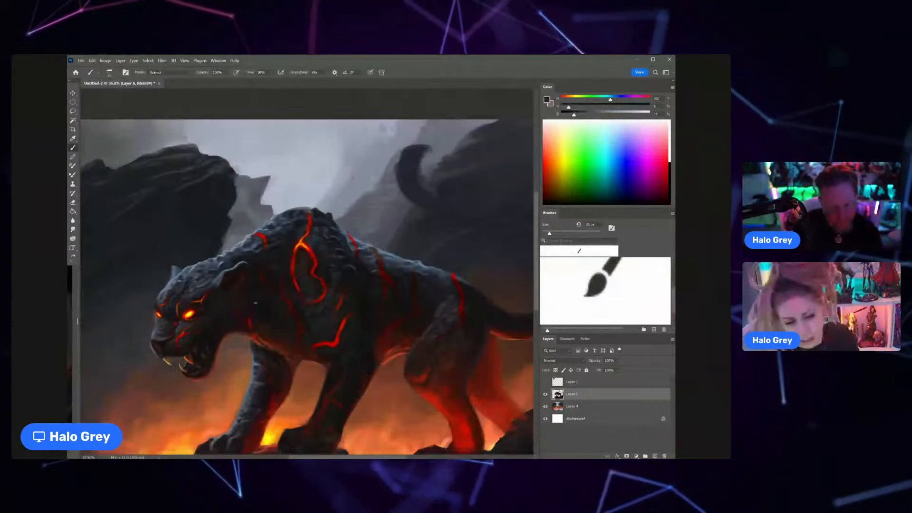
# Step: Sample bright red from the shoulder's lava loop and strengthen the branching cracks on the flank with a finer brush
pyautogui.scroll(-4, 255, 303)
pyautogui.press('z')
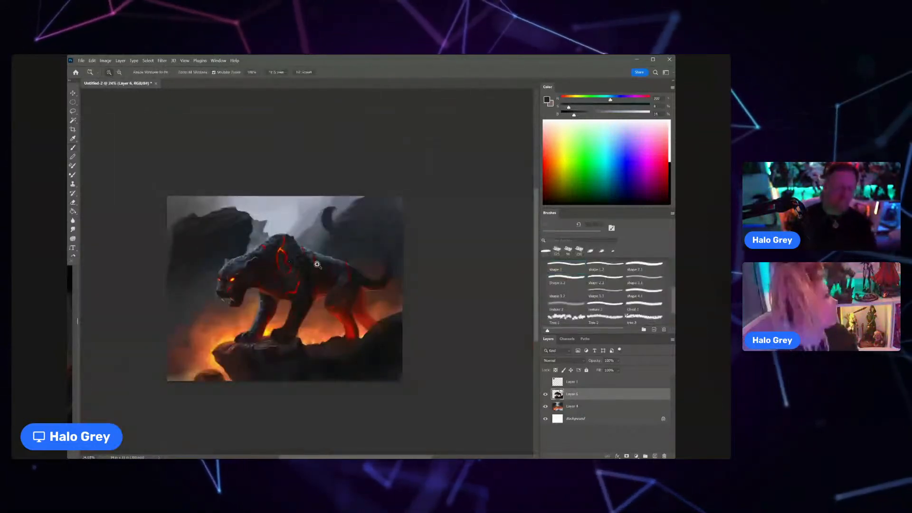
pyautogui.moveTo(318, 264); pyautogui.dragTo(341, 241)
pyautogui.keyDown('alt'); pyautogui.click(200, 197); pyautogui.keyUp('alt')
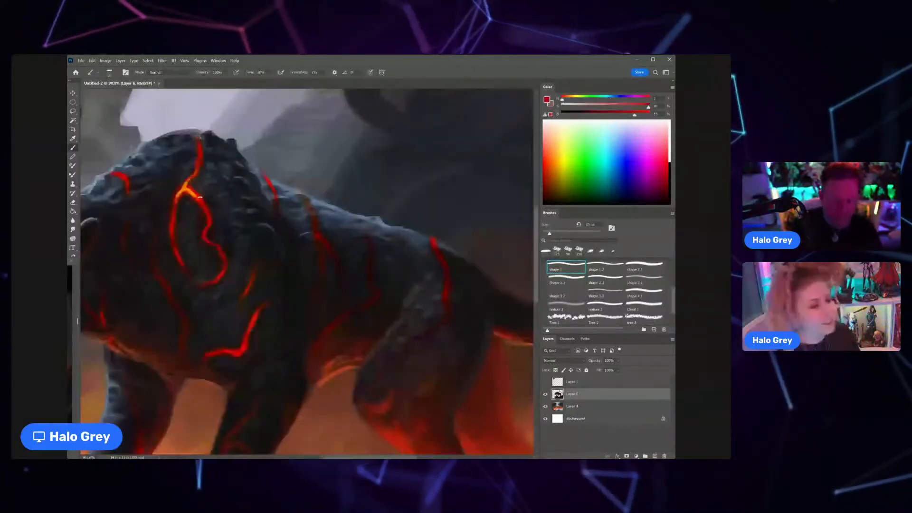
pyautogui.press('[')
pyautogui.press('[')
pyautogui.press('[')
pyautogui.press('[')
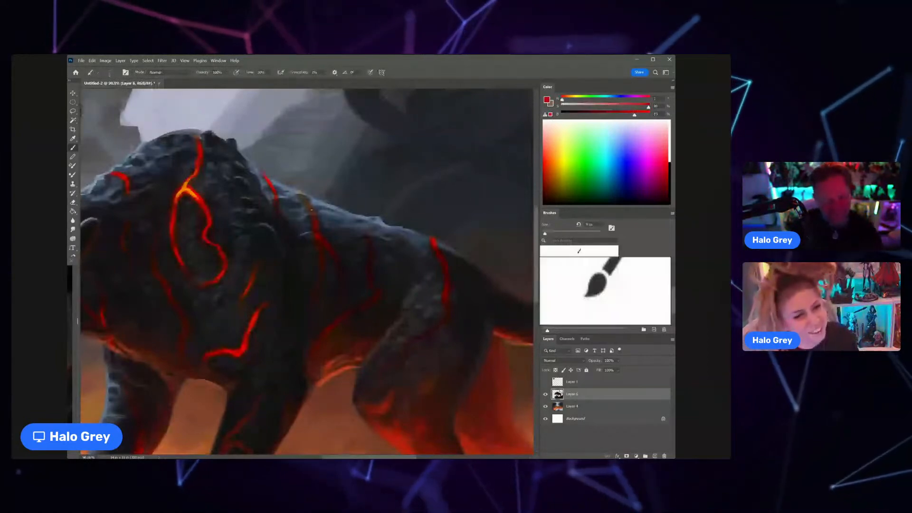
pyautogui.press(']')
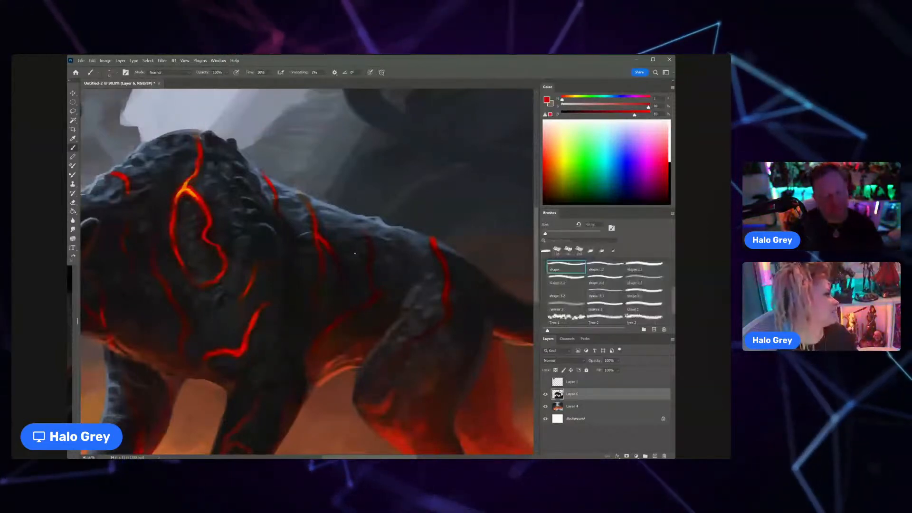
# Step: Shade between and around the flank cracks with sampled near-black and dark red tones and a slightly larger brush
pyautogui.keyDown('alt'); pyautogui.click(314, 258); pyautogui.keyUp('alt')
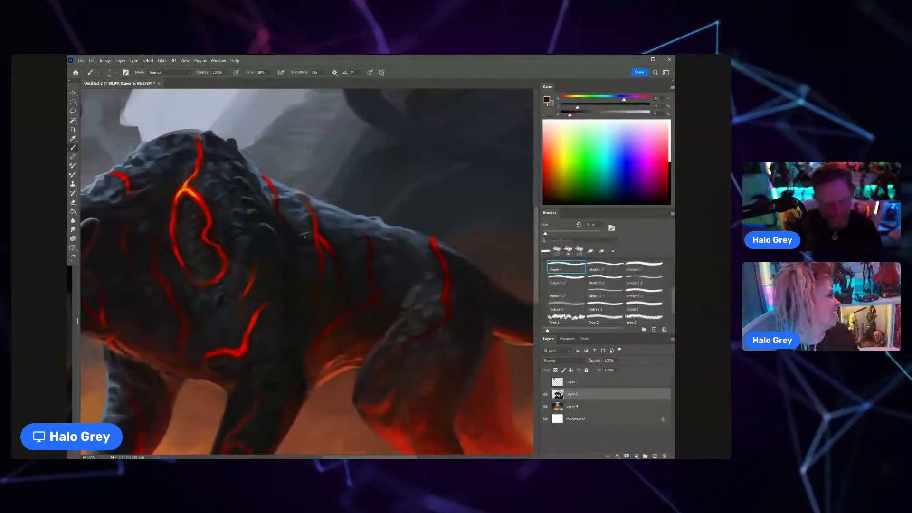
pyautogui.press(']')
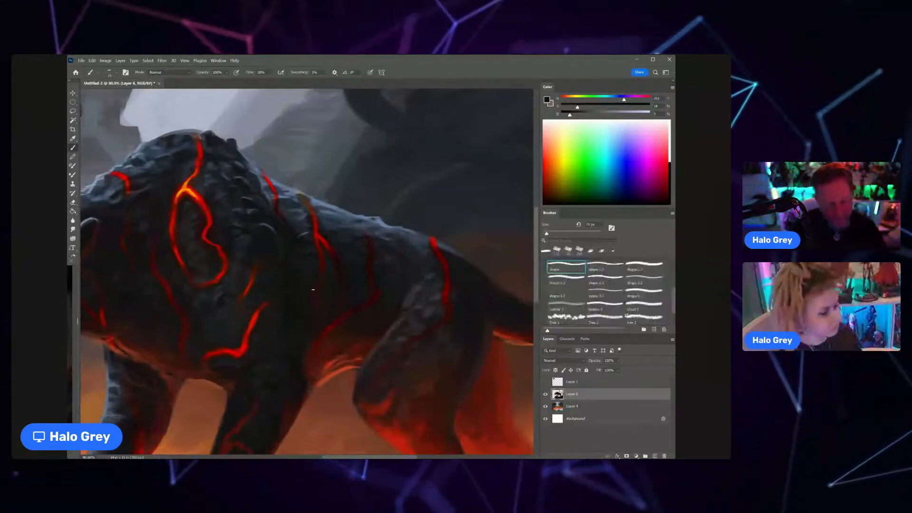
pyautogui.keyDown('alt'); pyautogui.click(319, 249); pyautogui.keyUp('alt')
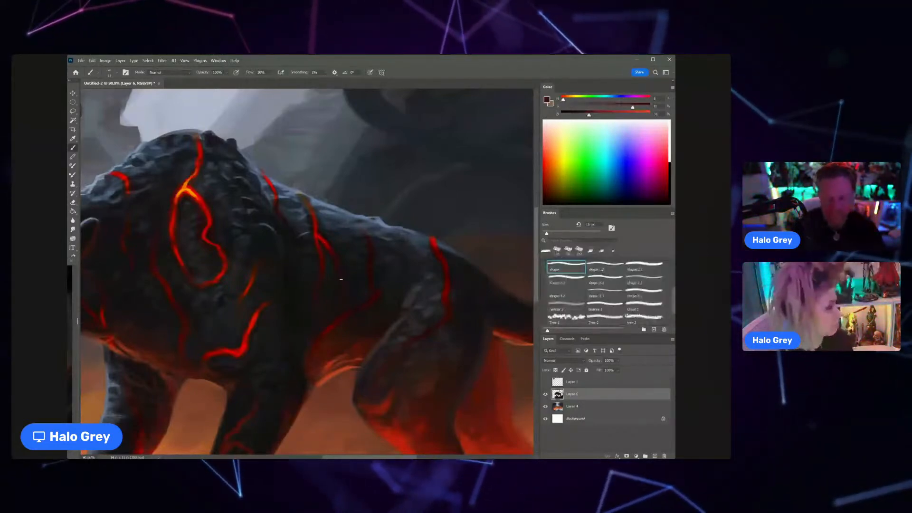
pyautogui.scroll(-5, 340, 280)
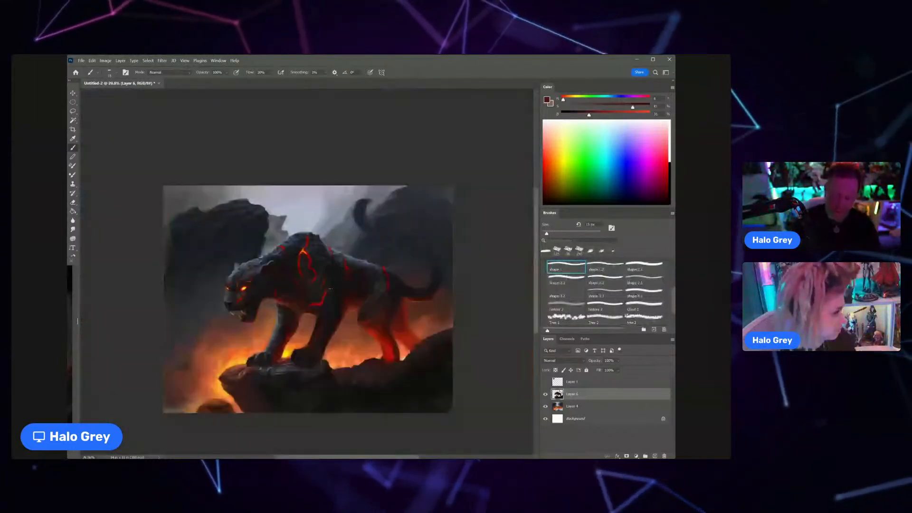
# Step: Model the panther's upper back between the lava cracks with a larger brush and sampled blue-grey and dark tones
pyautogui.scroll(6, 330, 289)
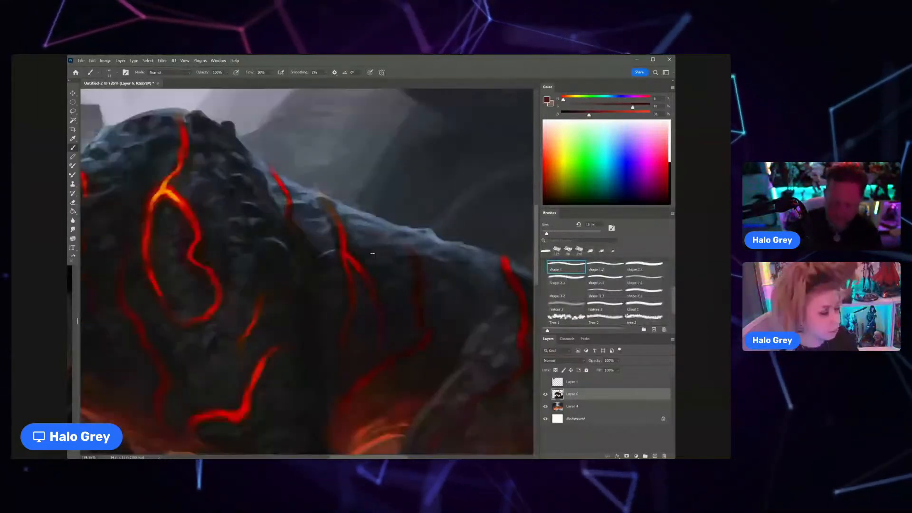
pyautogui.press(']')
pyautogui.press(']')
pyautogui.press(']')
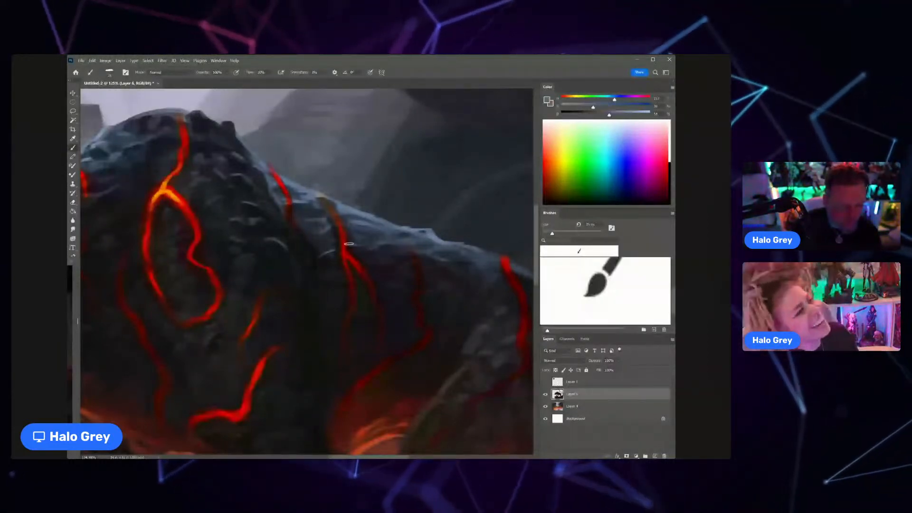
pyautogui.scroll(-5, 349, 244)
pyautogui.scroll(3, 366, 245)
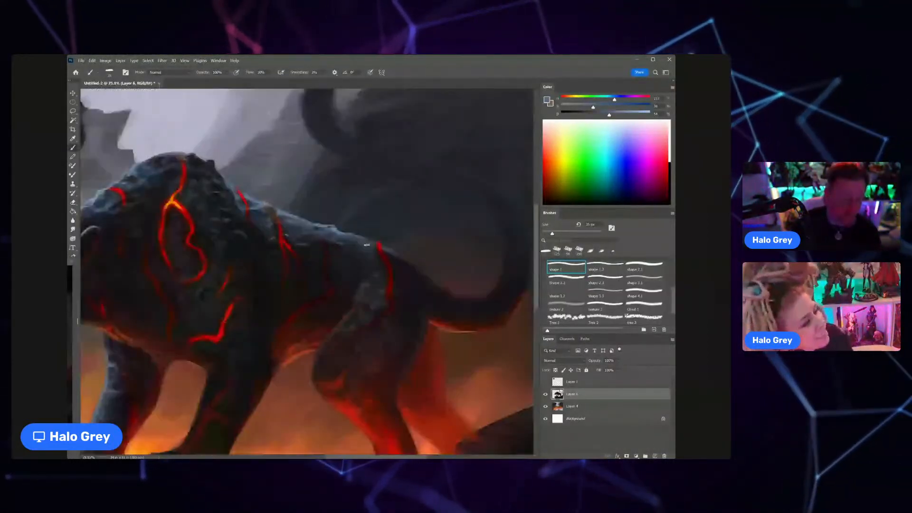
pyautogui.keyDown('alt'); pyautogui.click(311, 247); pyautogui.keyUp('alt')
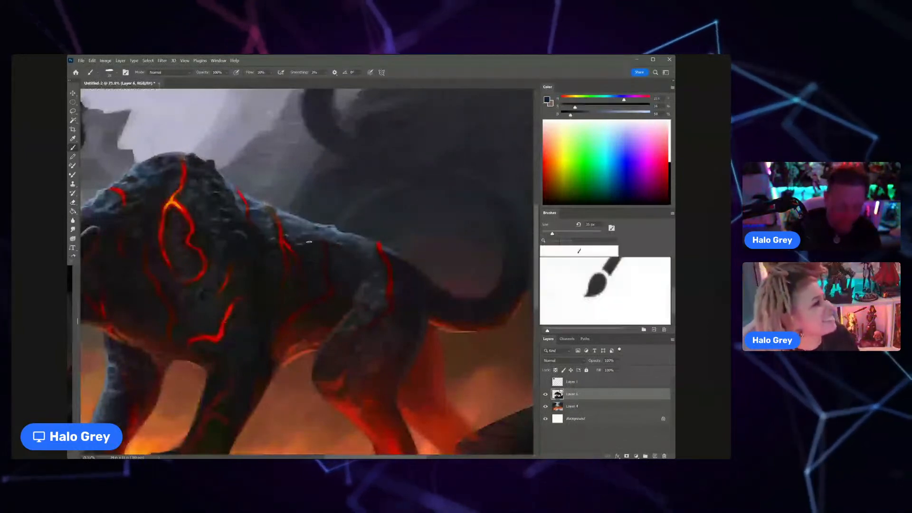
pyautogui.keyDown('alt'); pyautogui.click(328, 244); pyautogui.keyUp('alt')
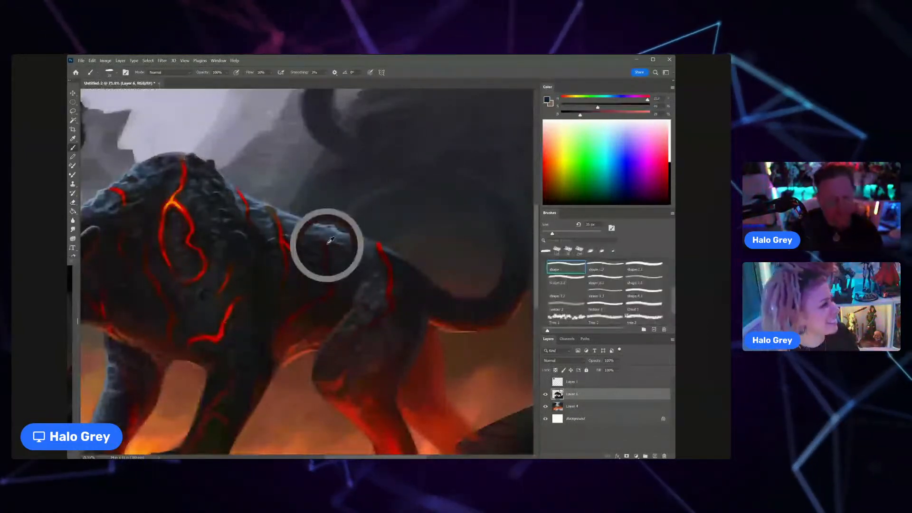
pyautogui.keyDown('alt'); pyautogui.click(326, 234); pyautogui.keyUp('alt')
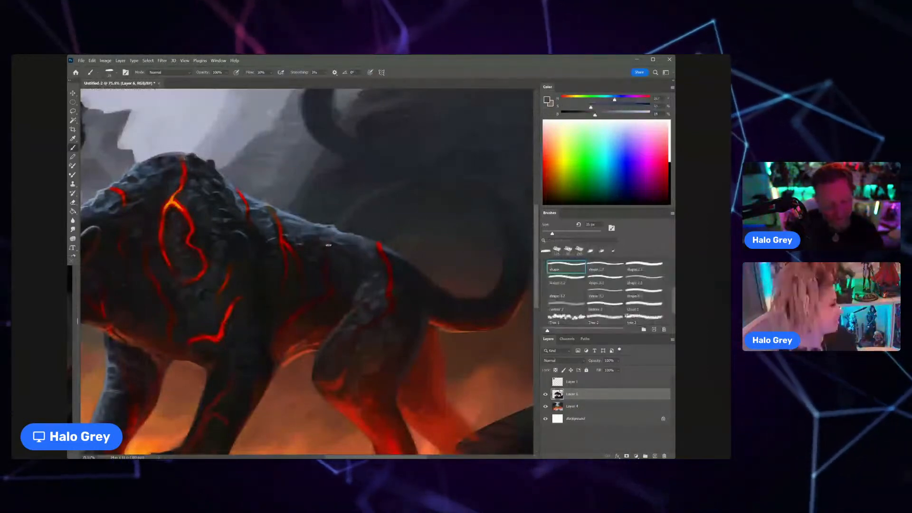
# Step: Add fine blue-grey rocky highlights beside the flank cracks with a smaller brush
pyautogui.press('[')
pyautogui.press('[')
pyautogui.press('[')
pyautogui.press('[')
pyautogui.press('[')
pyautogui.press('[')
pyautogui.press('[')
pyautogui.press('[')
pyautogui.press('[')
pyautogui.press('[')
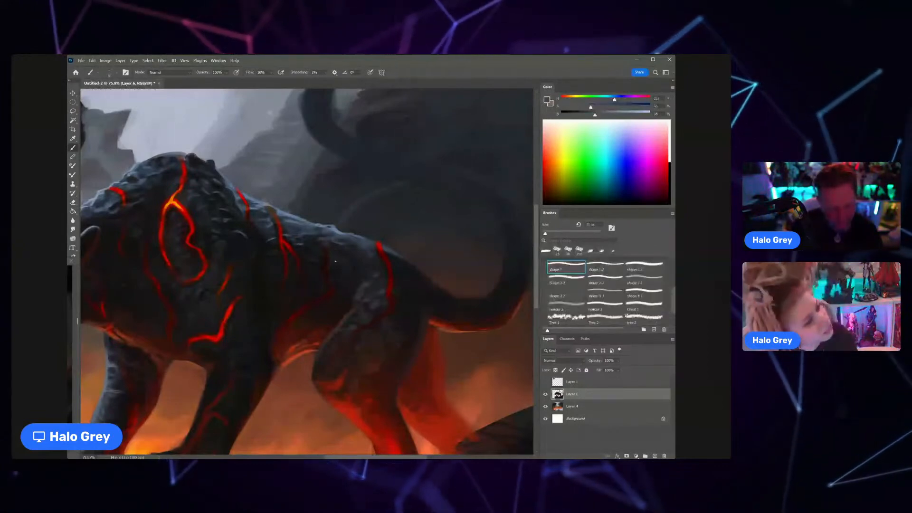
pyautogui.press(']')
pyautogui.press(']')
pyautogui.press(']')
pyautogui.press(']')
pyautogui.press(']')
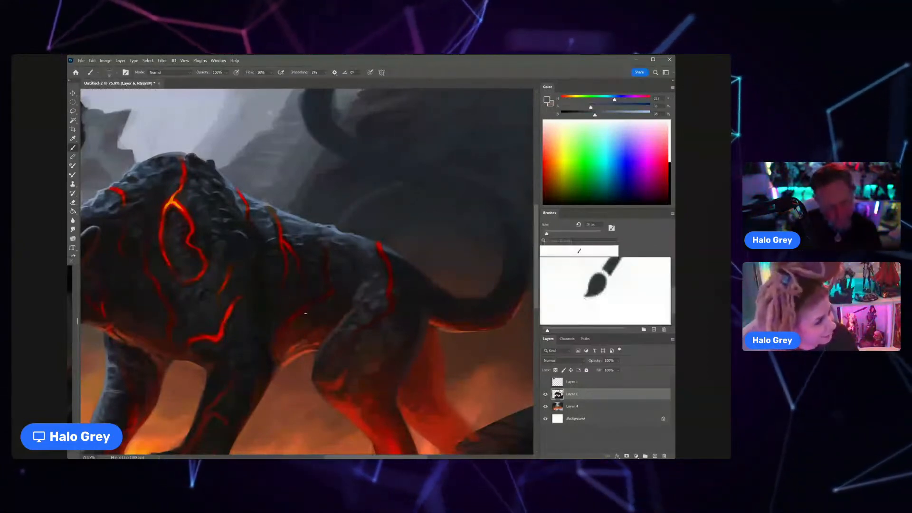
pyautogui.moveTo(305, 313)
pyautogui.mouseDown()
pyautogui.moveTo(345, 305)
pyautogui.moveTo(314, 310)
pyautogui.mouseUp()
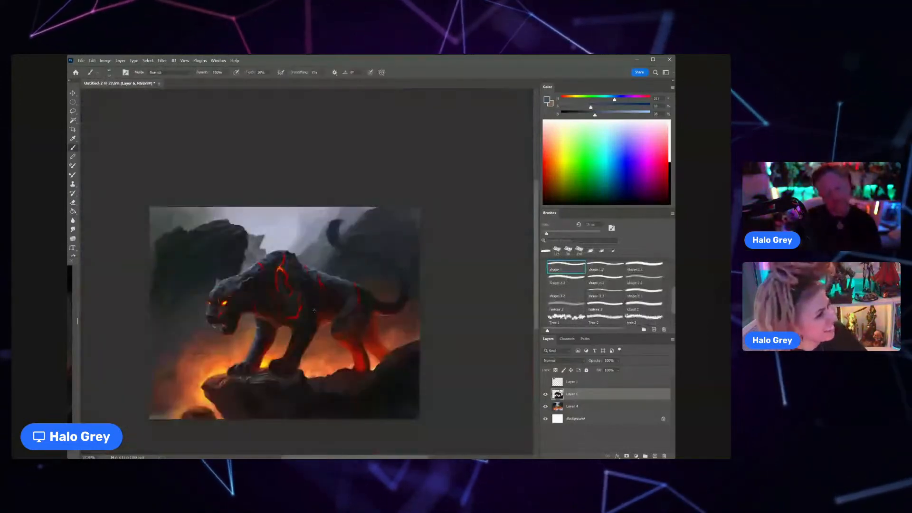
# Step: Blend the panther's lower flank and belly with sampled dark red and near-black tones using a larger brush
pyautogui.moveTo(327, 305); pyautogui.dragTo(357, 306)
pyautogui.keyDown('alt'); pyautogui.click(330, 314); pyautogui.keyUp('alt')
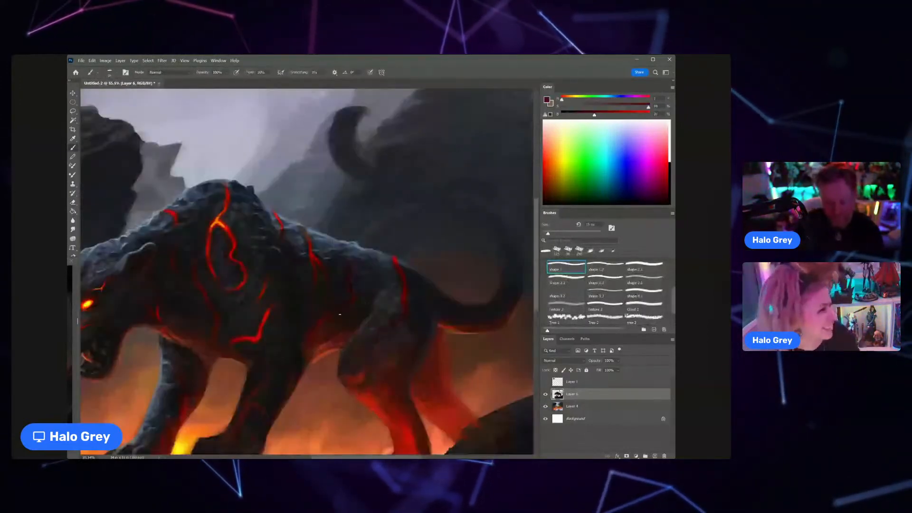
pyautogui.press(']')
pyautogui.press(']')
pyautogui.press(']')
pyautogui.press(']')
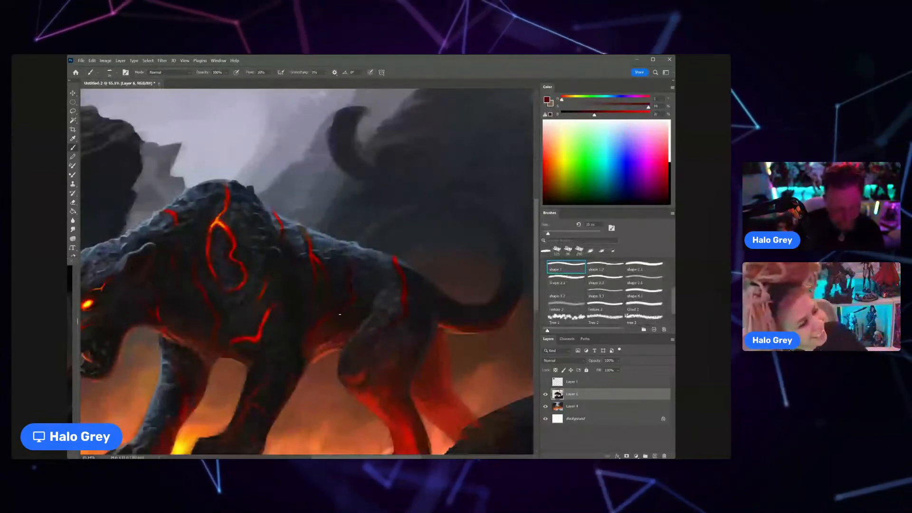
pyautogui.press('x')
pyautogui.press(']')
pyautogui.keyDown('ctrl'); pyautogui.keyDown('alt'); pyautogui.click(338, 320); pyautogui.keyUp('alt'); pyautogui.keyUp('ctrl')
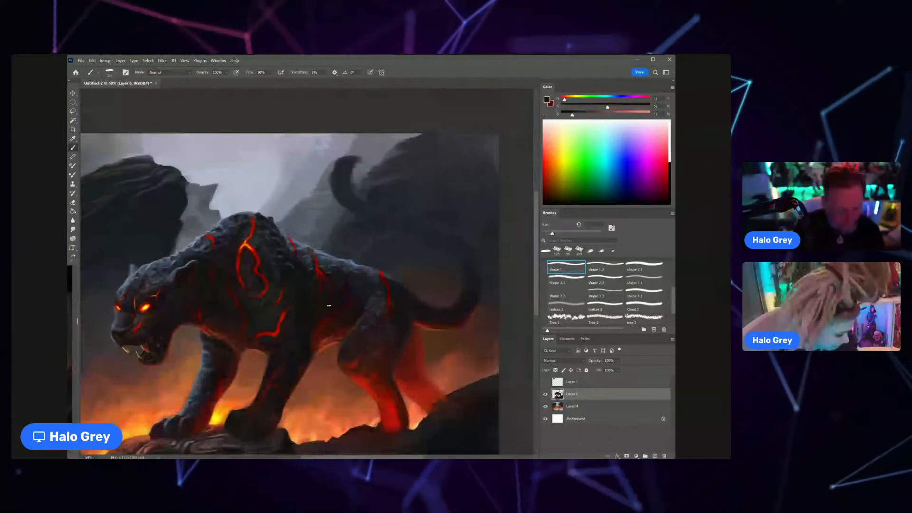
pyautogui.moveTo(323, 317); pyautogui.dragTo(351, 318)
pyautogui.keyDown('alt'); pyautogui.click(322, 340); pyautogui.keyUp('alt')
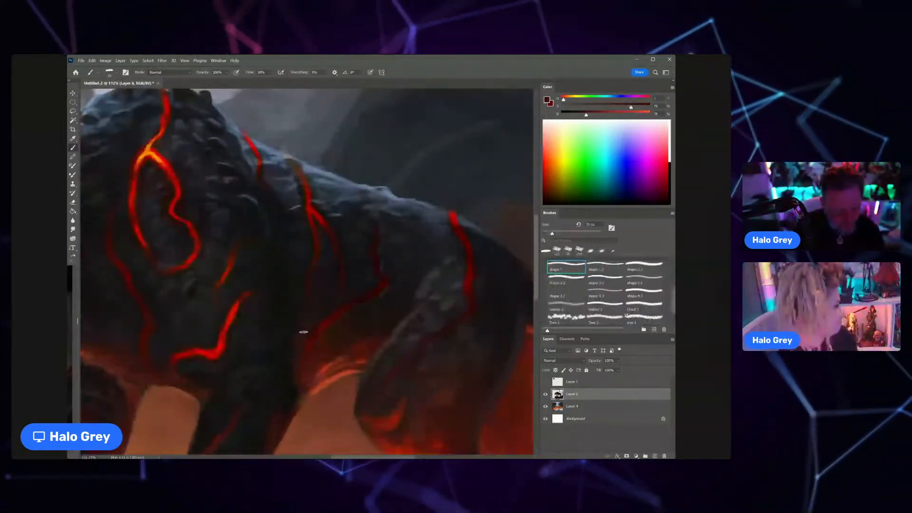
# Step: Mix a muted blue-grey and paint a soft muscle highlight on the near foreleg's upper part, blending with sampled darker tones
pyautogui.keyDown('alt'); pyautogui.click(251, 332); pyautogui.keyUp('alt')
pyautogui.keyDown('alt'); pyautogui.click(262, 336); pyautogui.keyUp('alt')
pyautogui.moveTo(573, 114); pyautogui.dragTo(606, 114)
pyautogui.moveTo(591, 107); pyautogui.dragTo(582, 111)
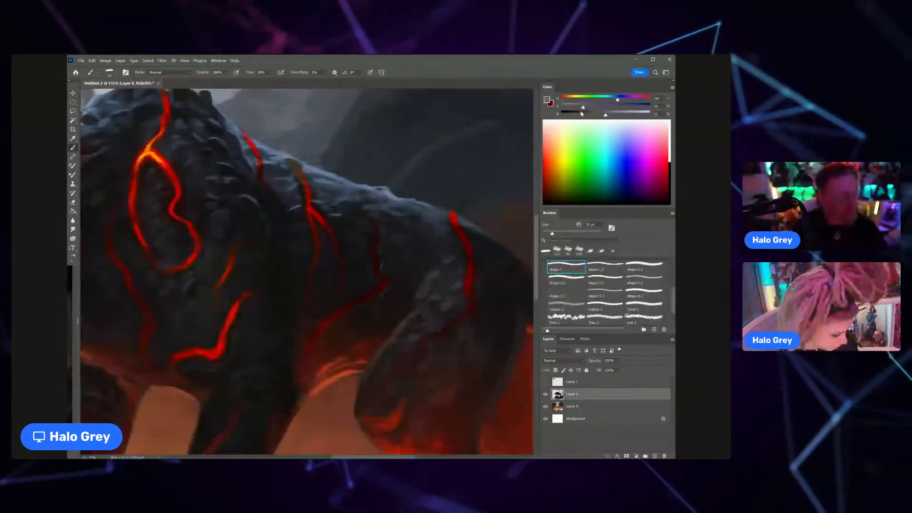
pyautogui.keyDown('alt'); pyautogui.click(273, 345); pyautogui.keyUp('alt')
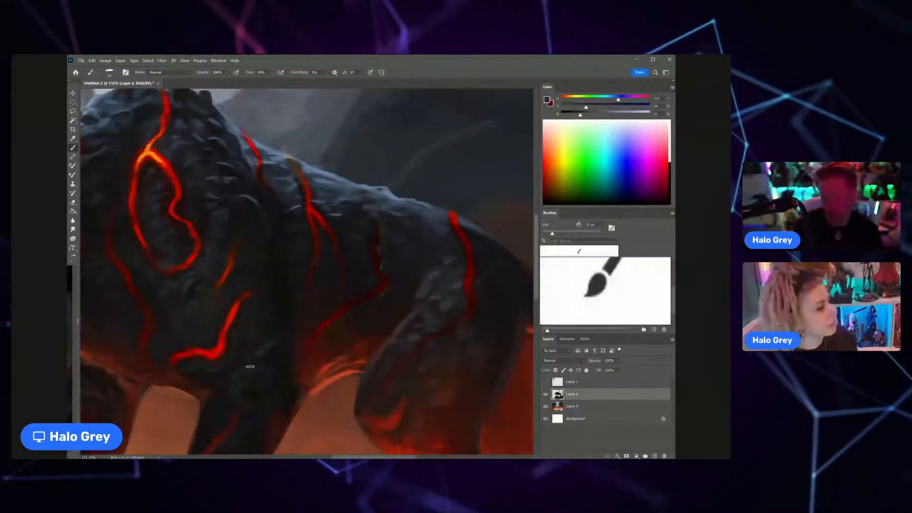
pyautogui.moveTo(264, 348)
pyautogui.mouseDown()
pyautogui.moveTo(226, 357)
pyautogui.moveTo(238, 324)
pyautogui.mouseUp()
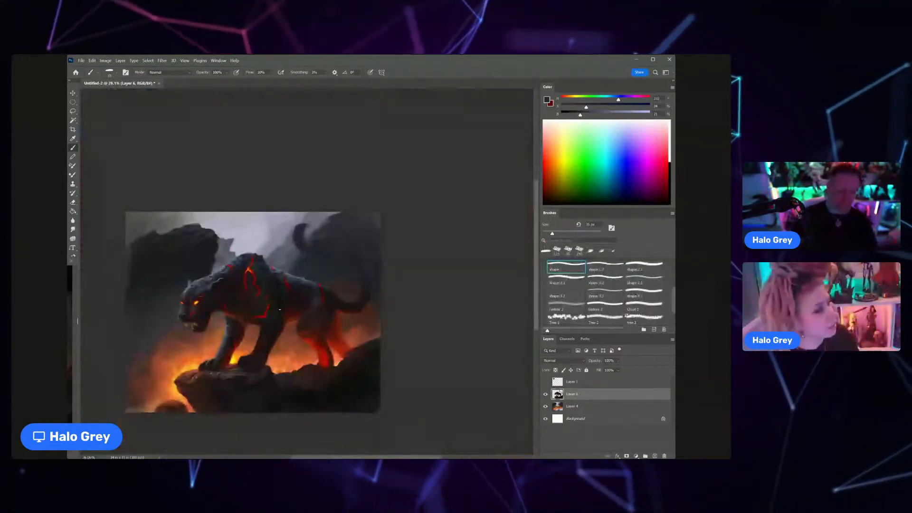
# Step: Switch to the leaf-textured Tree 1 brush, enlarge it and dab sampled near-black tones over the panther's flank
pyautogui.keyDown('alt'); pyautogui.click(280, 309); pyautogui.keyUp('alt')
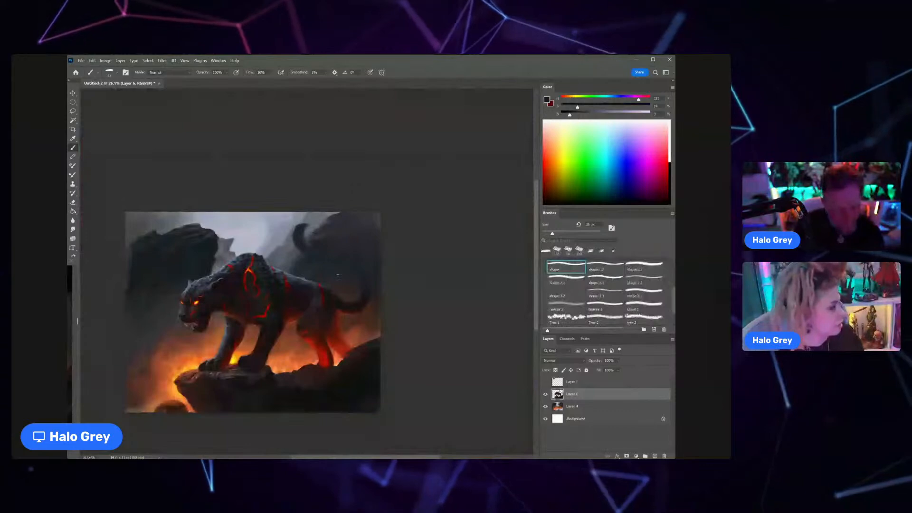
pyautogui.click(571, 317)
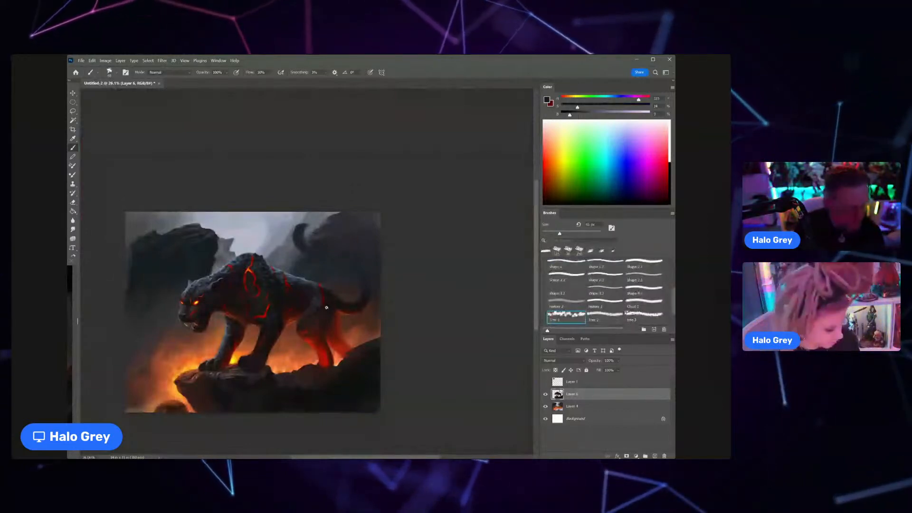
pyautogui.press(']')
pyautogui.press(']')
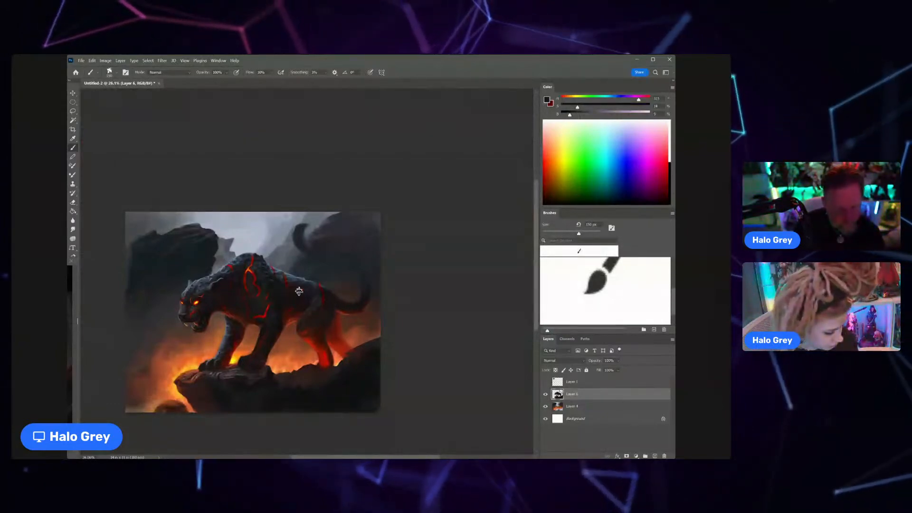
pyautogui.scroll(-3, 299, 290)
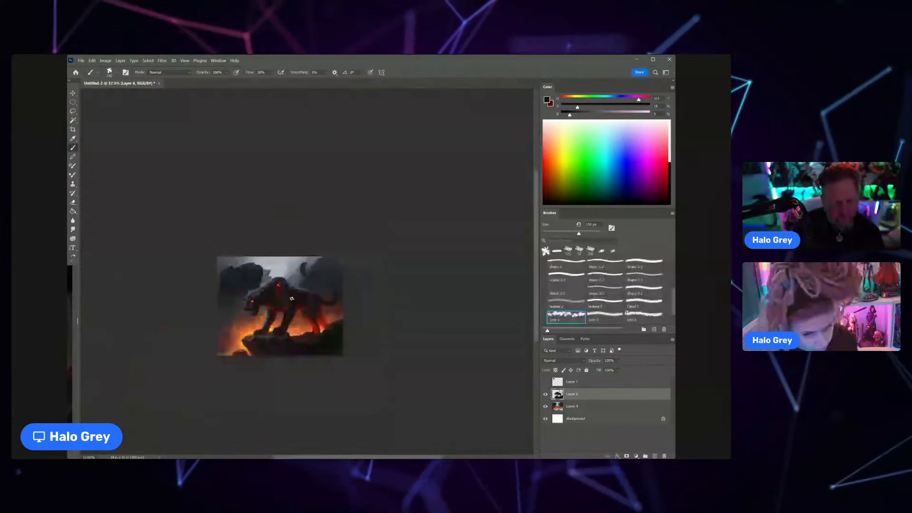
pyautogui.scroll(2, 291, 299)
pyautogui.keyDown('alt'); pyautogui.click(294, 302); pyautogui.keyUp('alt')
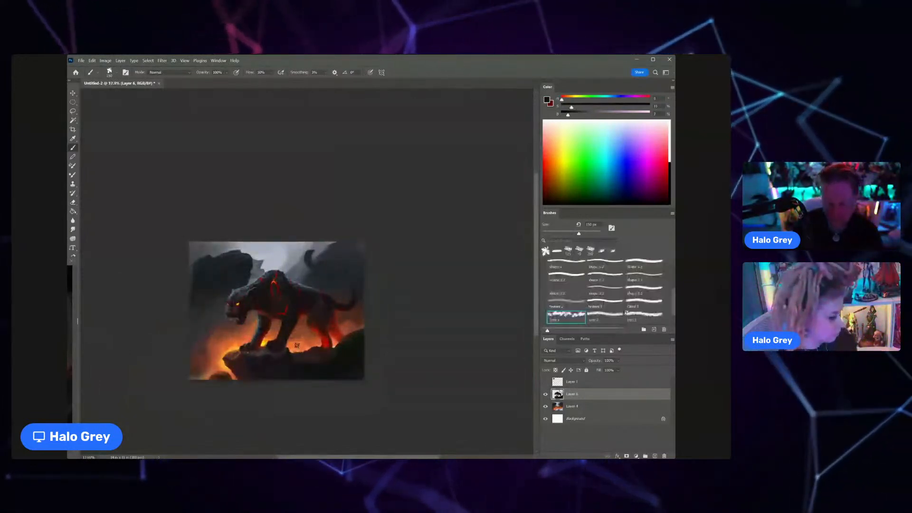
pyautogui.scroll(-4, 297, 346)
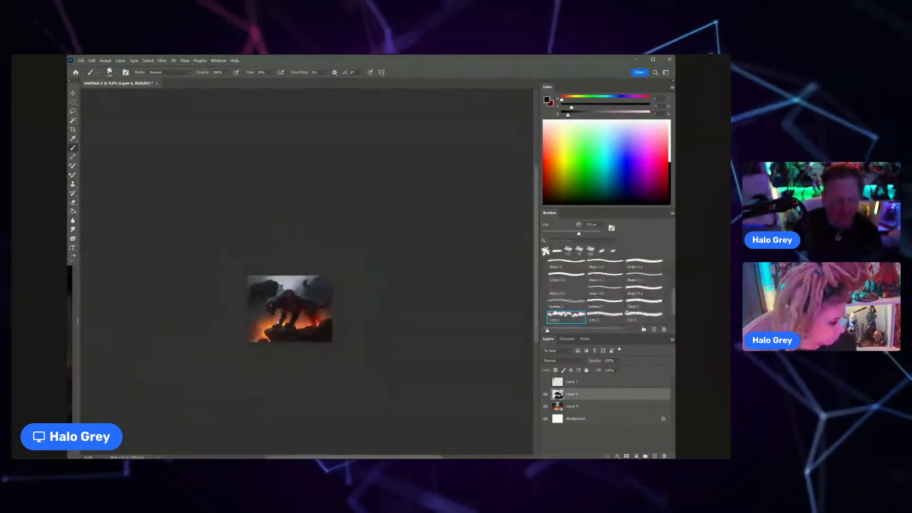
pyautogui.scroll(3, 314, 291)
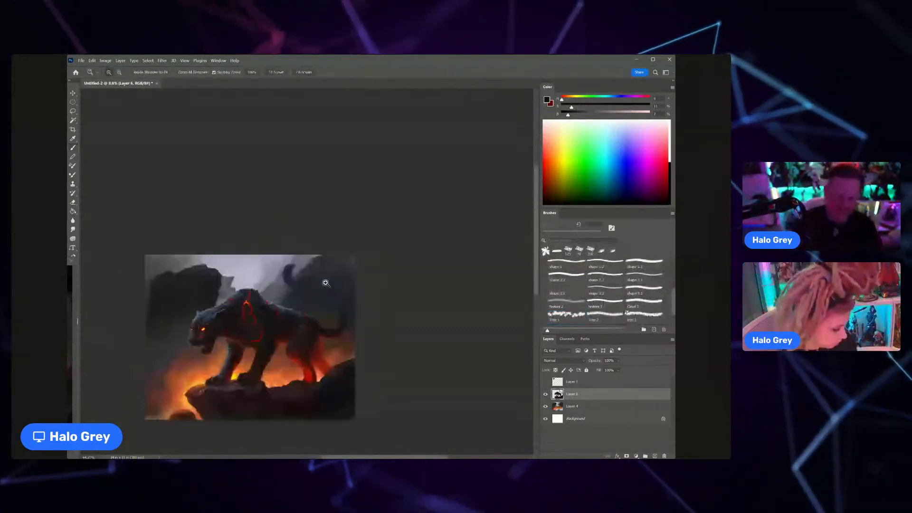
pyautogui.scroll(3, 318, 290)
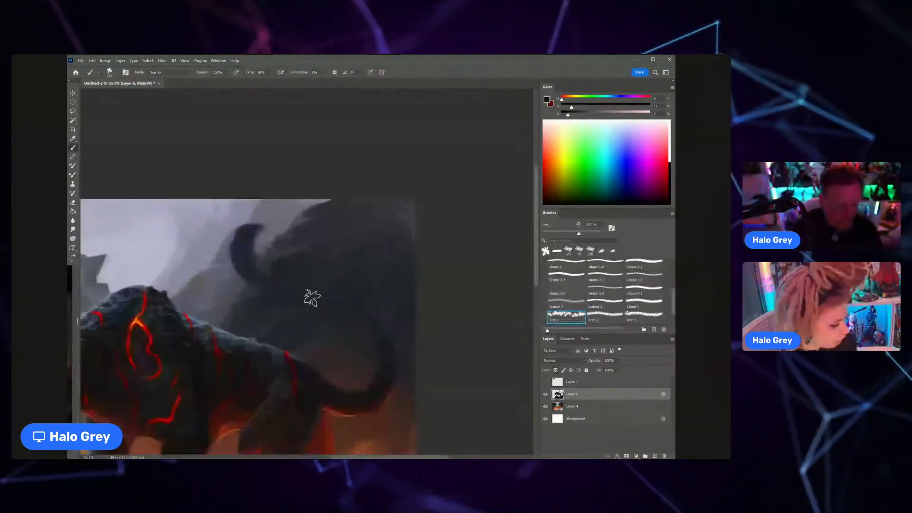
# Step: Redefine the panther's curled tail with sampled dark tones and soft blue-grey highlights along its upper curve
pyautogui.moveTo(266, 291)
pyautogui.mouseDown()
pyautogui.moveTo(364, 330)
pyautogui.moveTo(266, 279)
pyautogui.mouseUp()
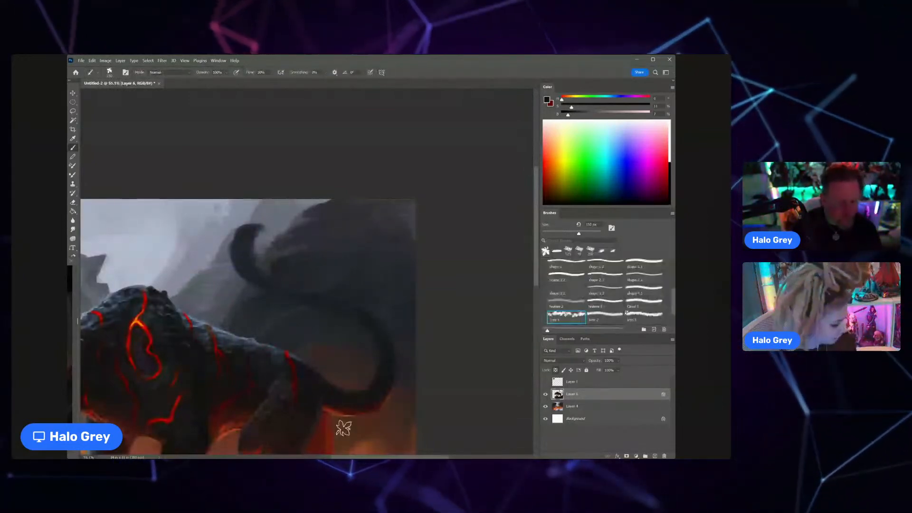
pyautogui.keyDown('alt'); pyautogui.click(386, 324); pyautogui.keyUp('alt')
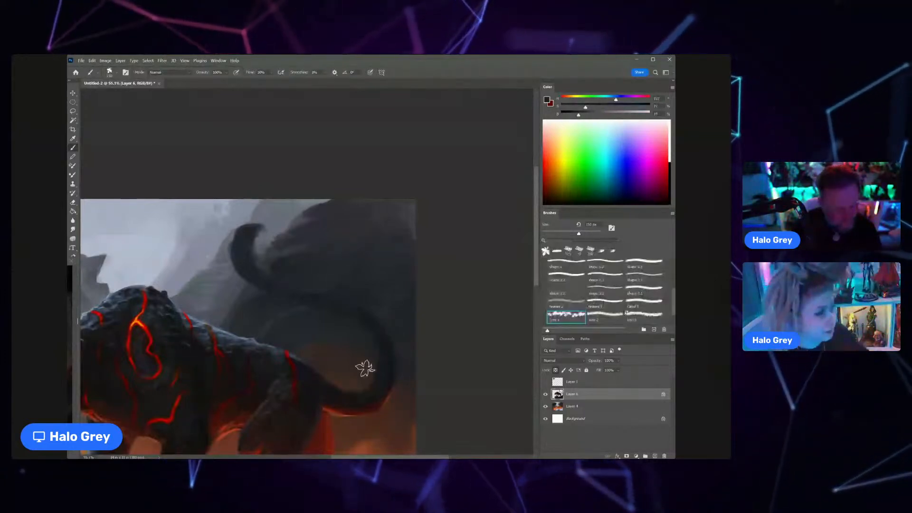
pyautogui.keyDown('alt'); pyautogui.click(372, 374); pyautogui.keyUp('alt')
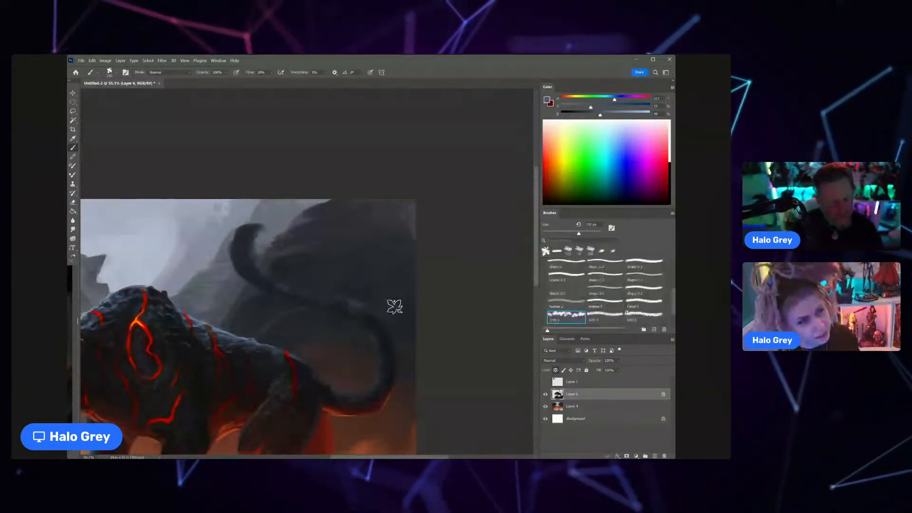
pyautogui.moveTo(317, 299); pyautogui.dragTo(283, 331)
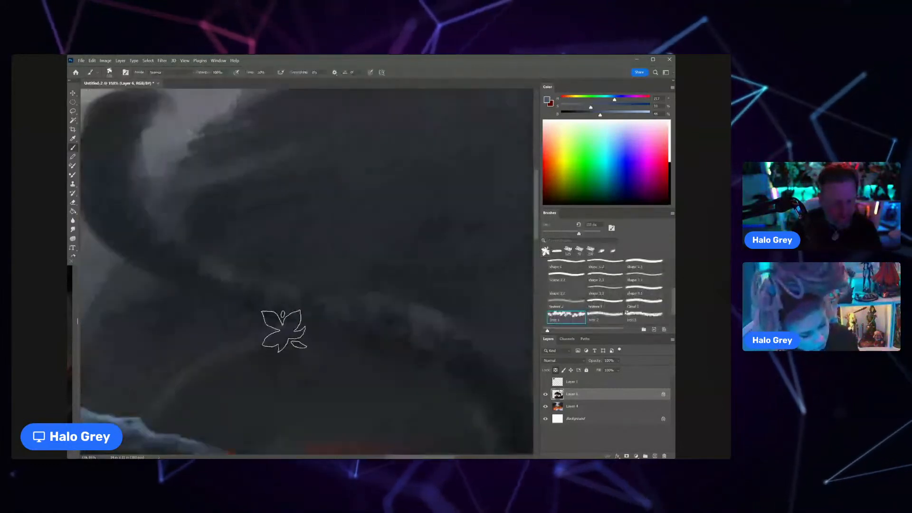
pyautogui.press('z')
pyautogui.moveTo(394, 309); pyautogui.dragTo(312, 272)
pyautogui.keyDown('alt'); pyautogui.click(366, 289); pyautogui.keyUp('alt')
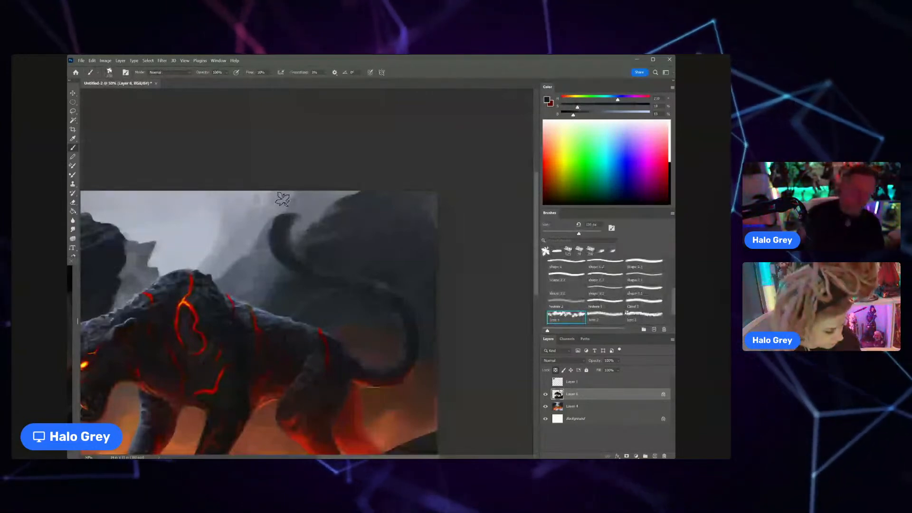
# Step: Sample blue-grey tones and texture the panther's back and hindquarters with the leaf-textured brush
pyautogui.keyDown('alt'); pyautogui.click(307, 325); pyautogui.keyUp('alt')
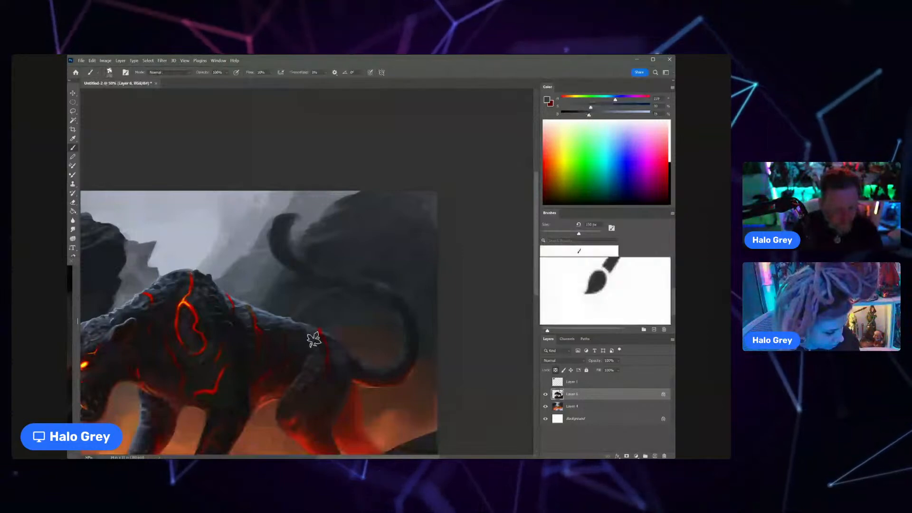
pyautogui.scroll(-3, 297, 327)
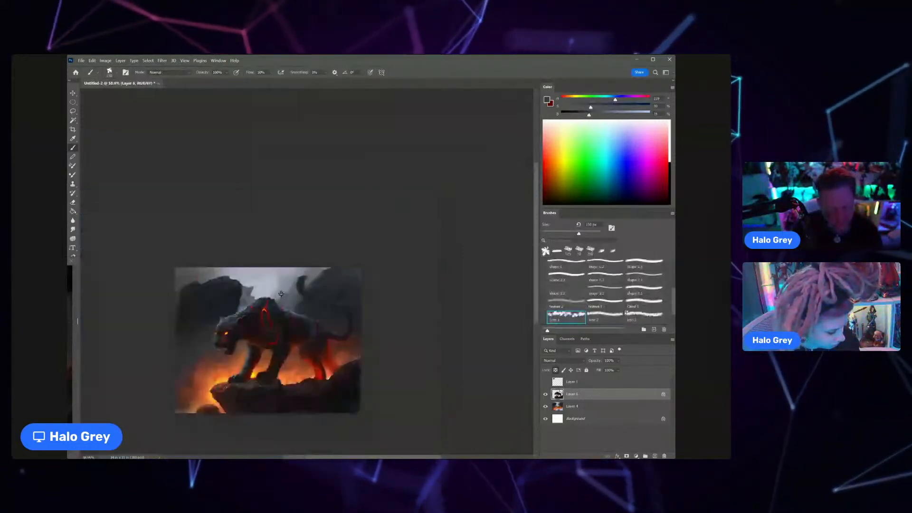
pyautogui.scroll(4, 281, 294)
pyautogui.keyDown('alt'); pyautogui.click(288, 302); pyautogui.keyUp('alt')
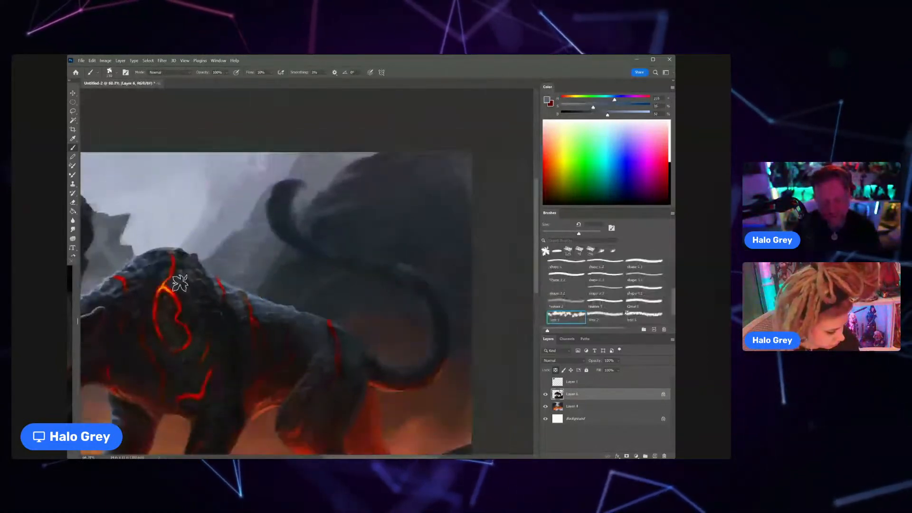
pyautogui.scroll(-3, 213, 324)
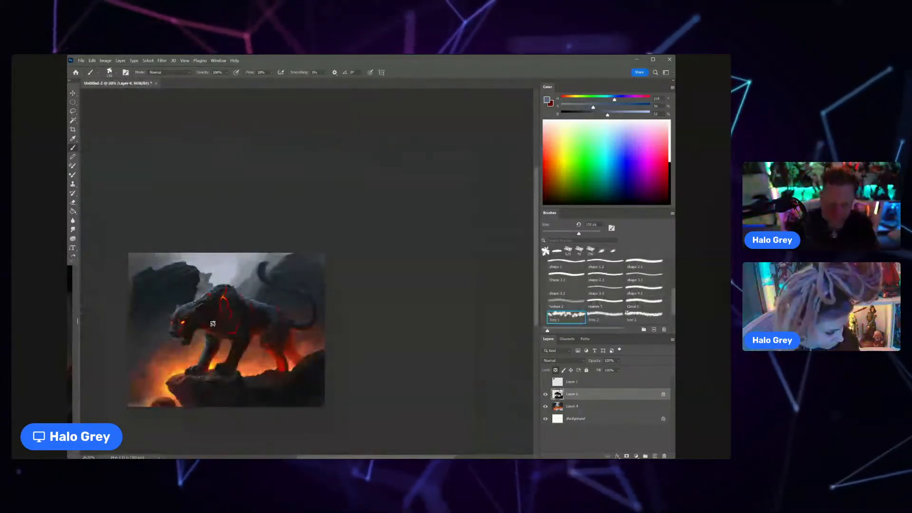
# Step: Darken the near hind leg's lower part over the red glow with a near-black tone
pyautogui.scroll(3, 213, 324)
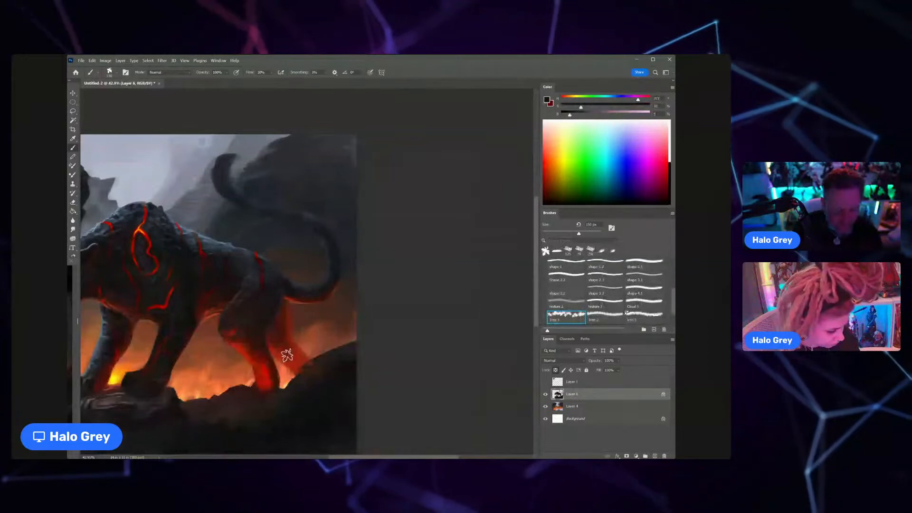
pyautogui.moveTo(238, 336); pyautogui.dragTo(267, 375)
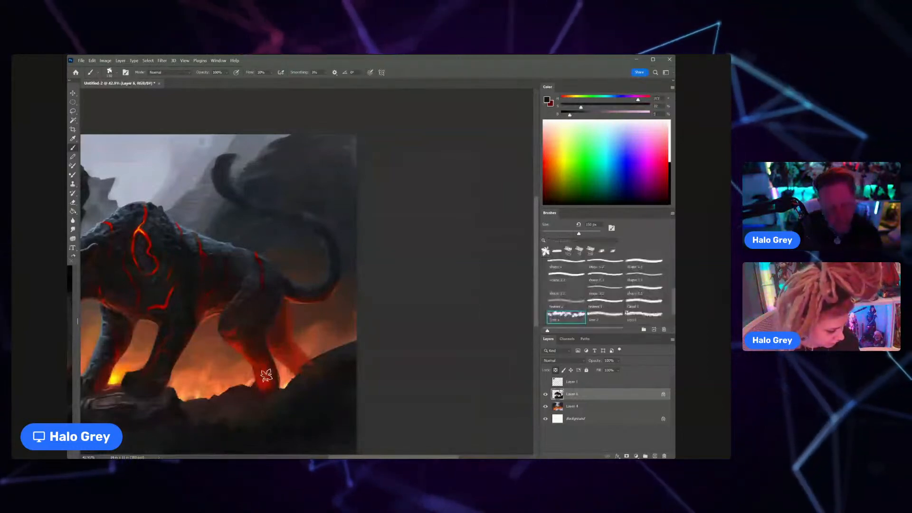
pyautogui.scroll(-5, 266, 375)
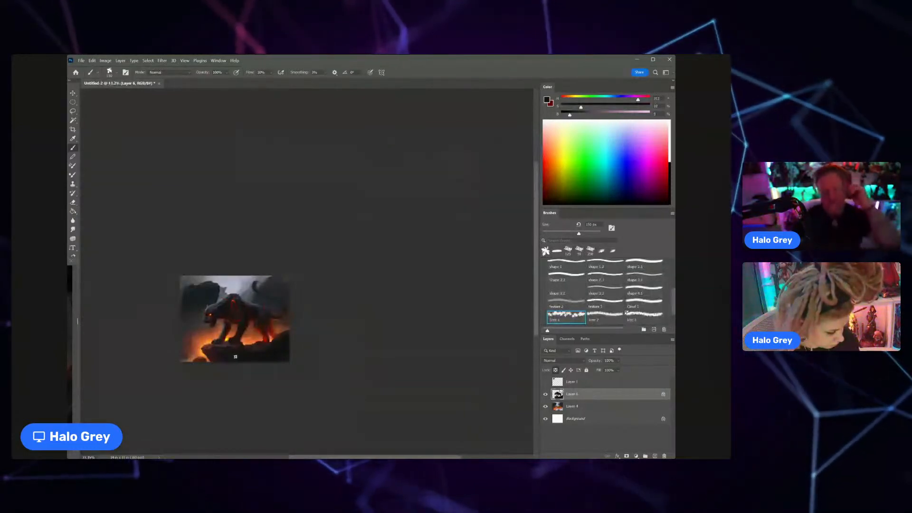
pyautogui.scroll(2, 263, 292)
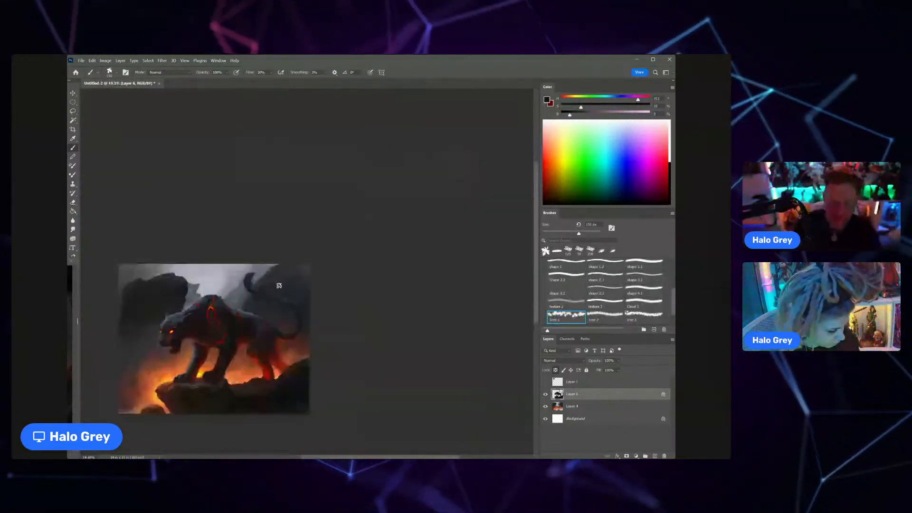
# Step: Switch to the Shape 1 brush in Overlay mode and turn off the transparency lock on the panther layer
pyautogui.click(571, 265)
pyautogui.click(189, 73)
pyautogui.click(186, 168)
pyautogui.press('z')
pyautogui.moveTo(274, 296); pyautogui.dragTo(309, 274)
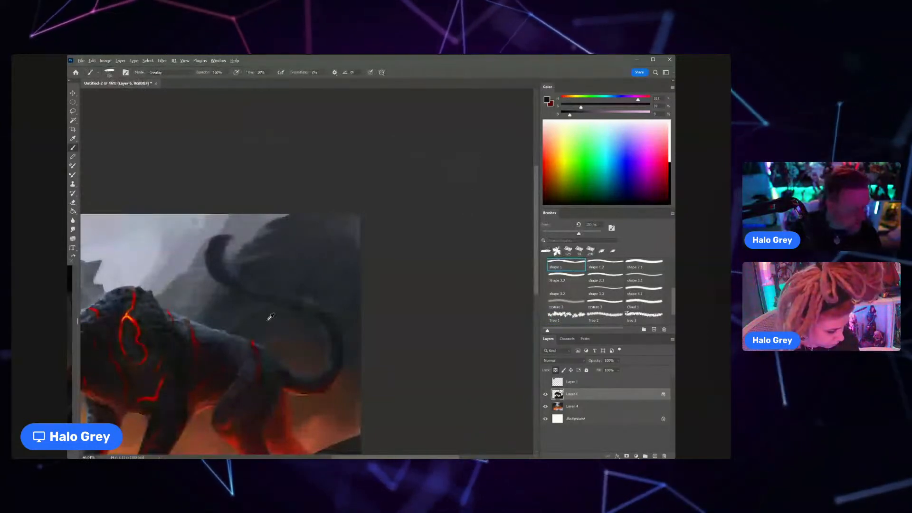
pyautogui.click(555, 370)
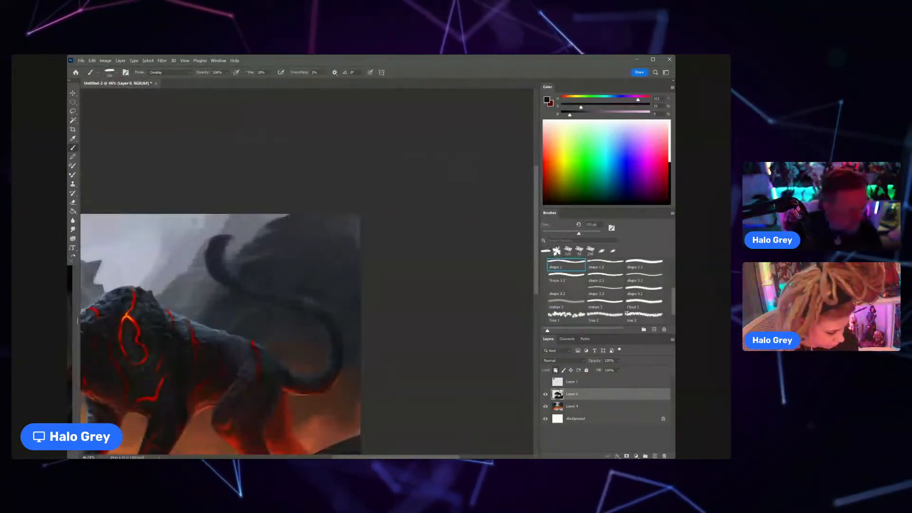
# Step: Sample a bright lava red, shrink the brush and paint a faint red glow along the tail's lower curve
pyautogui.press('[')
pyautogui.keyDown('alt'); pyautogui.click(289, 380); pyautogui.keyUp('alt')
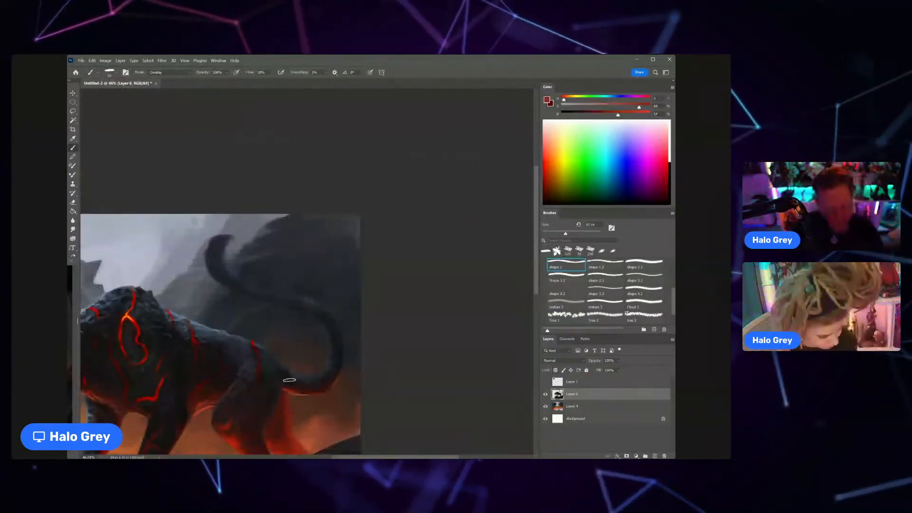
pyautogui.keyDown('alt'); pyautogui.click(127, 319); pyautogui.keyUp('alt')
pyautogui.press('[')
pyautogui.press('[')
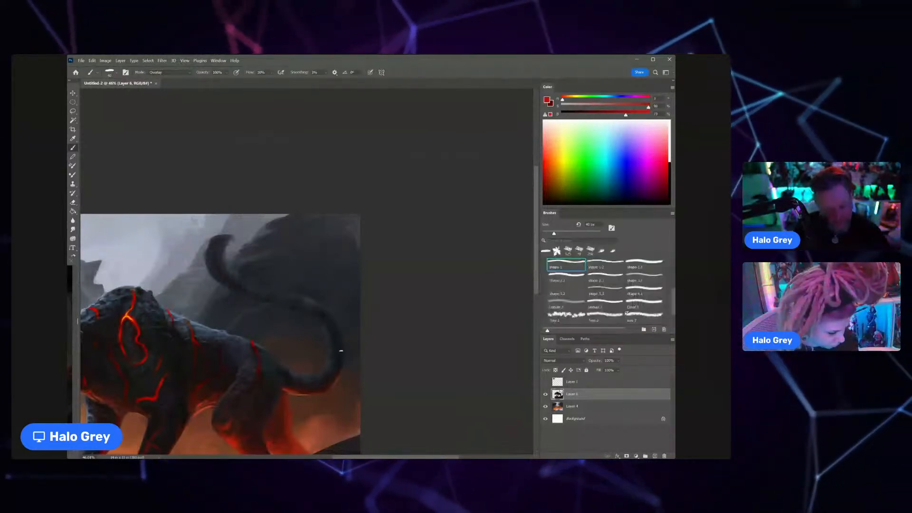
pyautogui.moveTo(332, 304)
pyautogui.mouseDown()
pyautogui.moveTo(303, 311)
pyautogui.moveTo(315, 258)
pyautogui.mouseUp()
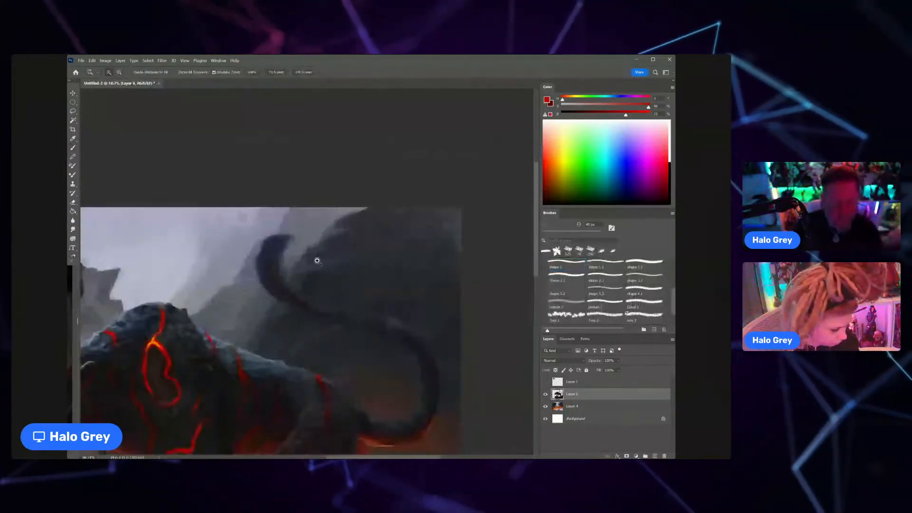
# Step: Shift the brush colour to a brighter orange-red and paint a glow along the tail below its curled tip
pyautogui.moveTo(626, 115); pyautogui.dragTo(642, 114)
pyautogui.moveTo(562, 99); pyautogui.dragTo(566, 101)
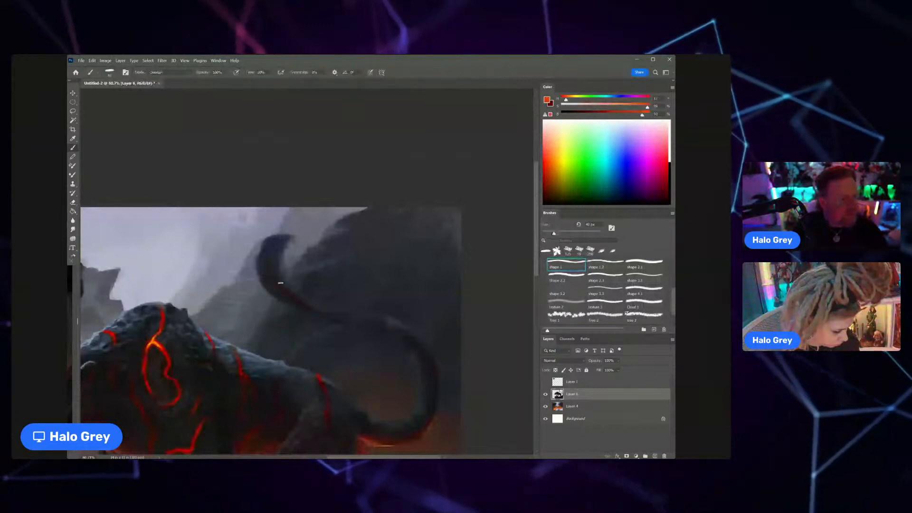
pyautogui.moveTo(278, 283); pyautogui.dragTo(310, 309)
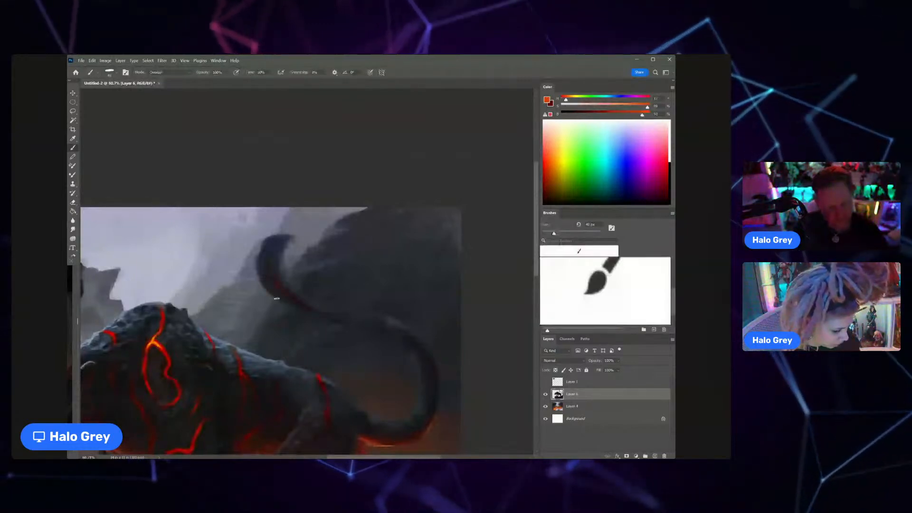
pyautogui.scroll(-5, 277, 298)
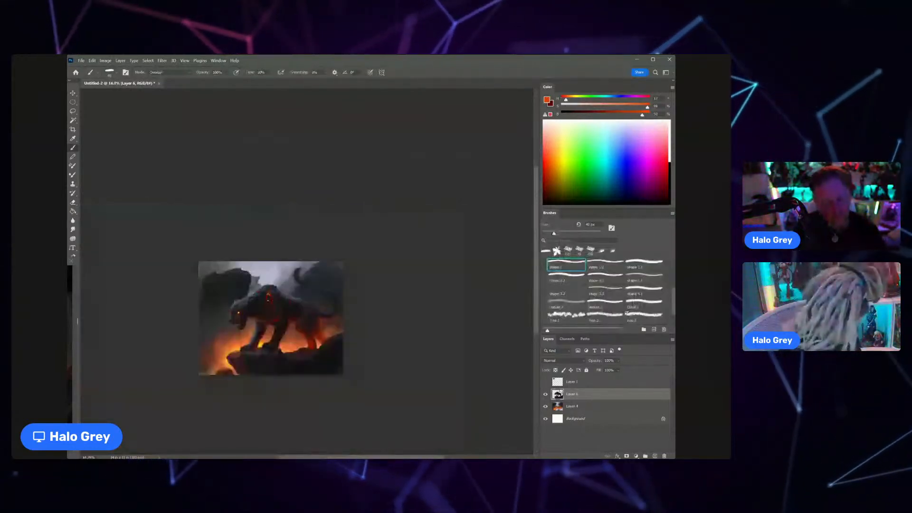
pyautogui.scroll(4, 313, 285)
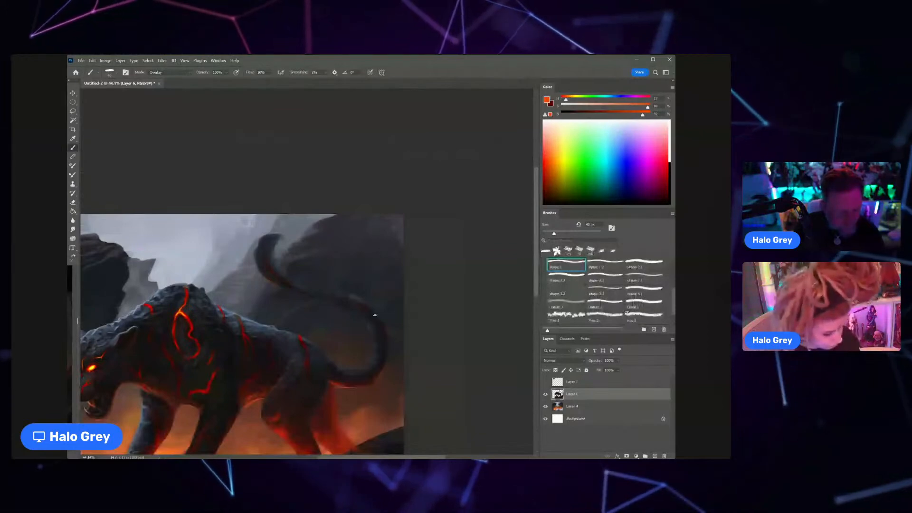
# Step: Paint thin orange-red glowing strokes along the tail's outer bend, adjusting the brush size to the curve
pyautogui.press('[')
pyautogui.press('[')
pyautogui.moveTo(370, 316); pyautogui.dragTo(351, 304)
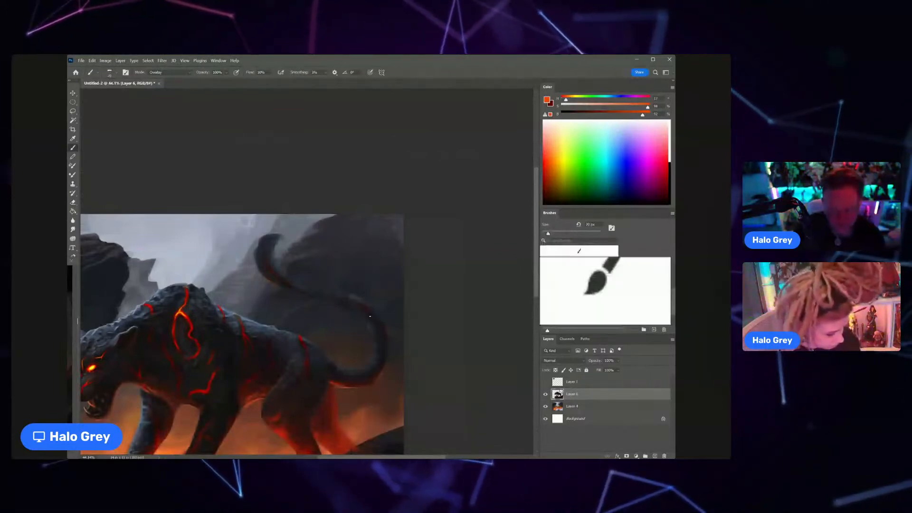
pyautogui.press(']')
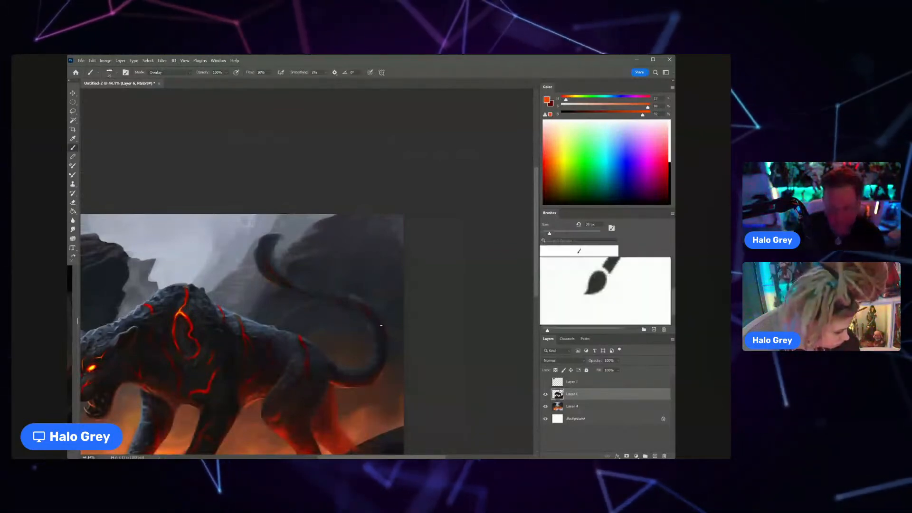
pyautogui.press(']')
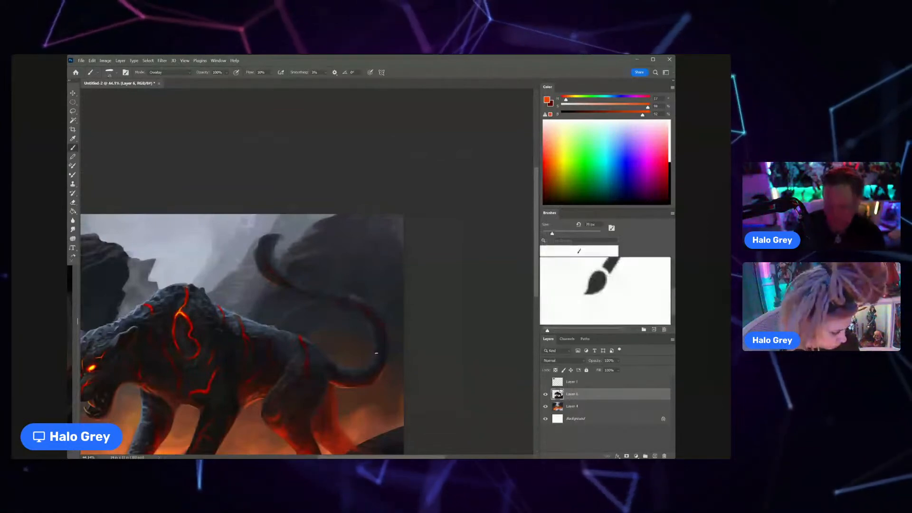
# Step: Intensify the orange-red glow on the tail's inner curve and the lava crack across the panther's hip
pyautogui.press('z')
pyautogui.moveTo(371, 356)
pyautogui.mouseDown()
pyautogui.moveTo(339, 368)
pyautogui.moveTo(397, 325)
pyautogui.mouseUp()
pyautogui.hotkey('ctrl', 'space')
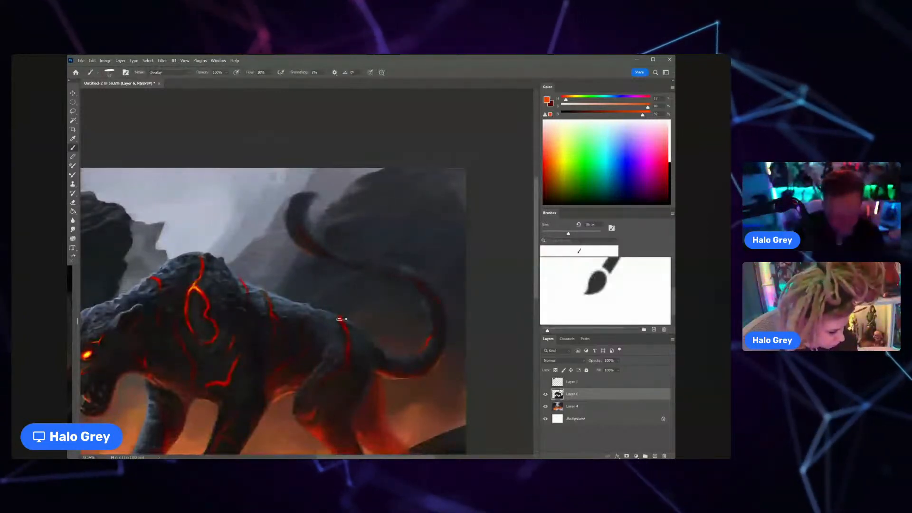
pyautogui.moveTo(348, 350); pyautogui.dragTo(313, 361)
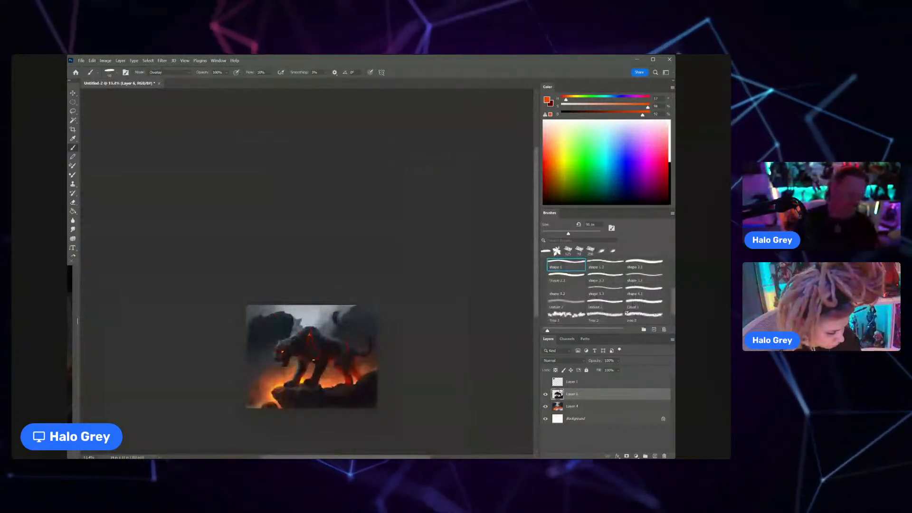
# Step: On Layer 6, sample the warm glow beside the hind paw, make it paler and paint a small highlight on the rock below
pyautogui.scroll(3, 332, 365)
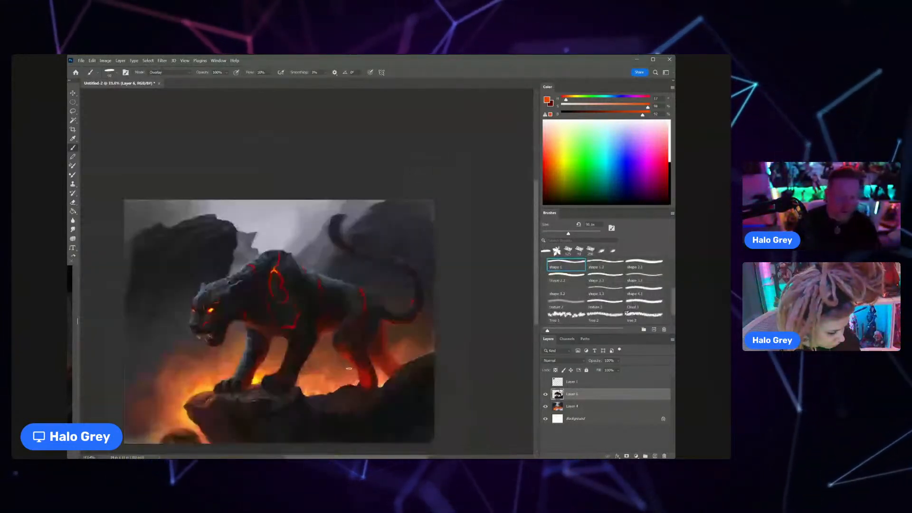
pyautogui.click(572, 406)
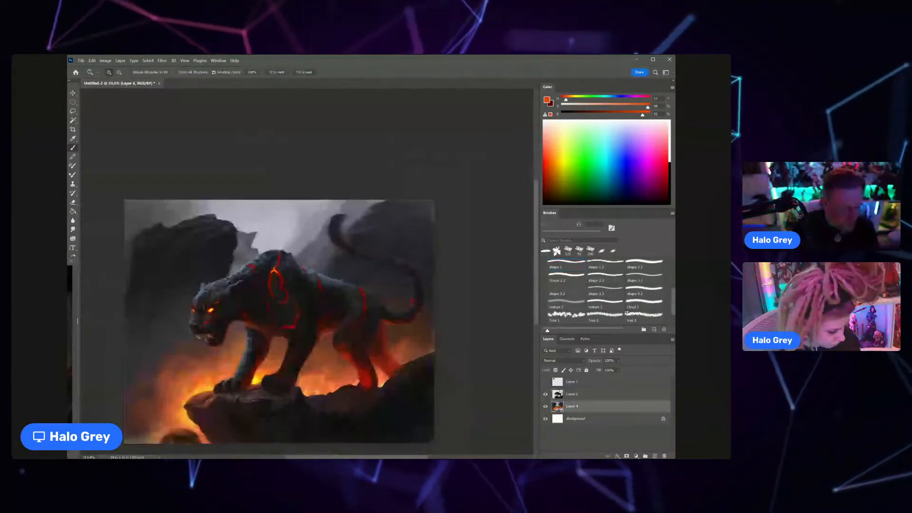
pyautogui.scroll(3, 364, 386)
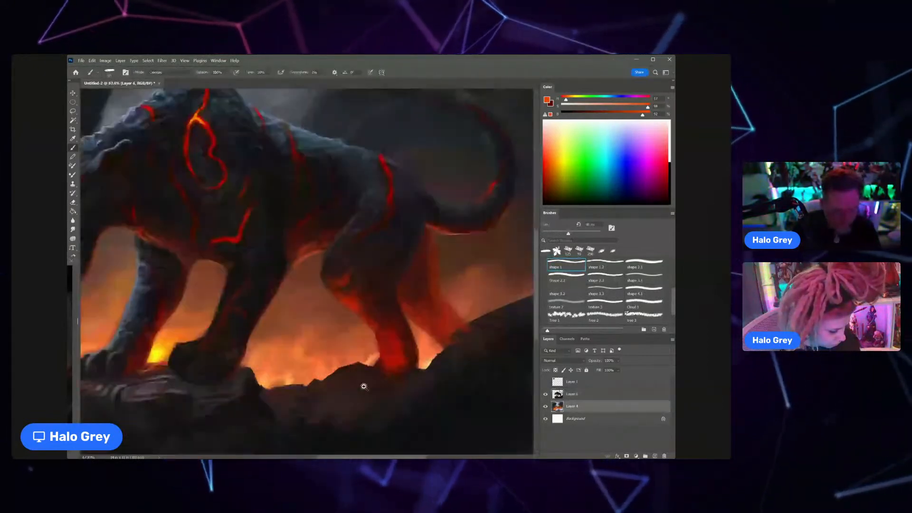
pyautogui.click(572, 394)
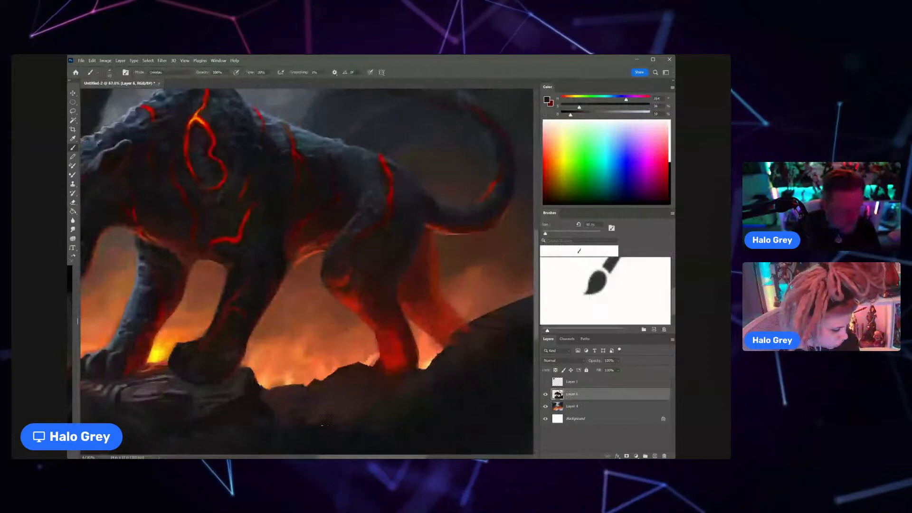
pyautogui.press(']')
pyautogui.press(']')
pyautogui.press(']')
pyautogui.press(']')
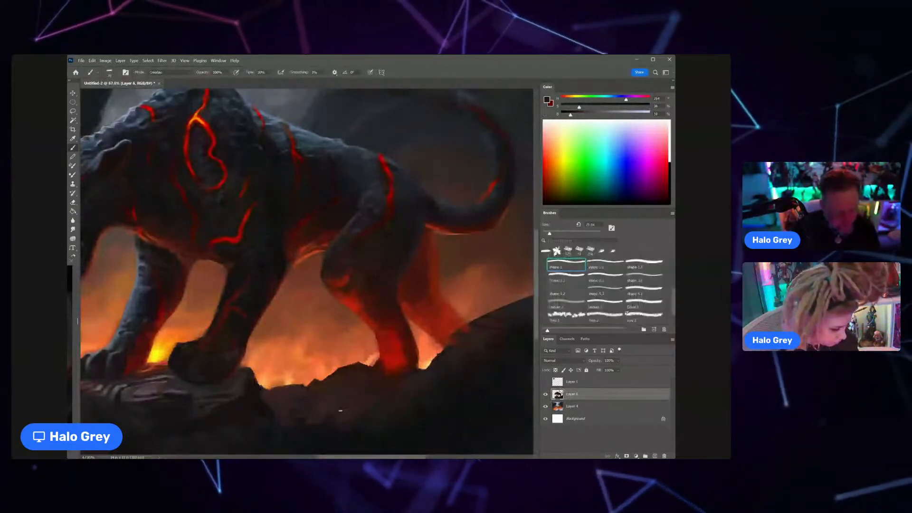
pyautogui.keyDown('alt'); pyautogui.click(373, 358); pyautogui.keyUp('alt')
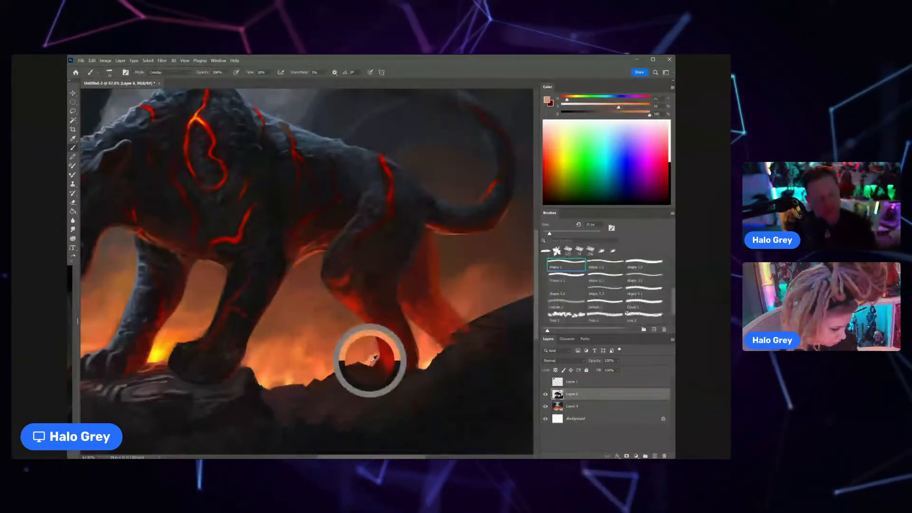
pyautogui.moveTo(620, 108); pyautogui.dragTo(584, 108)
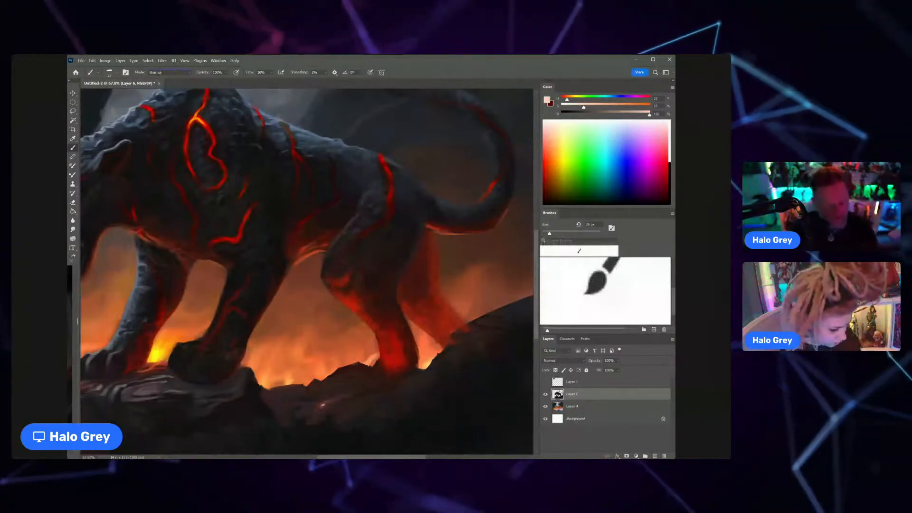
pyautogui.keyDown('alt'); pyautogui.click(316, 416); pyautogui.keyUp('alt')
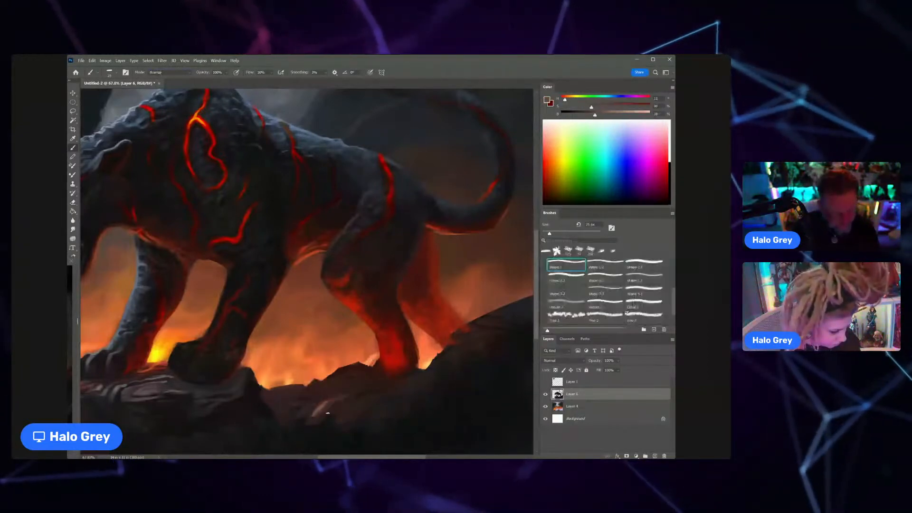
# Step: Set the brush to Normal mode at 40 px and paint muted reddish-brown strokes across the rock below the hind leg
pyautogui.press(']')
pyautogui.press(']')
pyautogui.press(']')
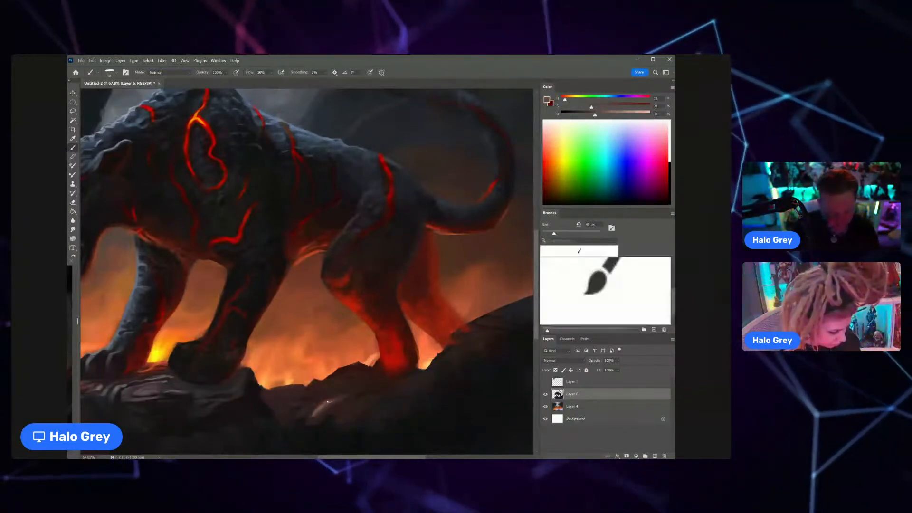
pyautogui.keyDown('alt'); pyautogui.click(331, 404); pyautogui.keyUp('alt')
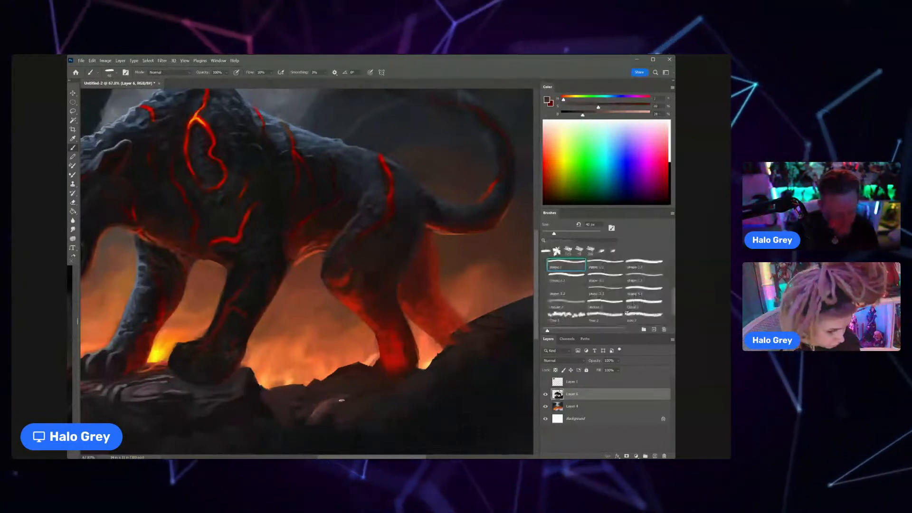
pyautogui.keyDown('alt'); pyautogui.click(313, 409); pyautogui.keyUp('alt')
pyautogui.moveTo(313, 409); pyautogui.dragTo(281, 412)
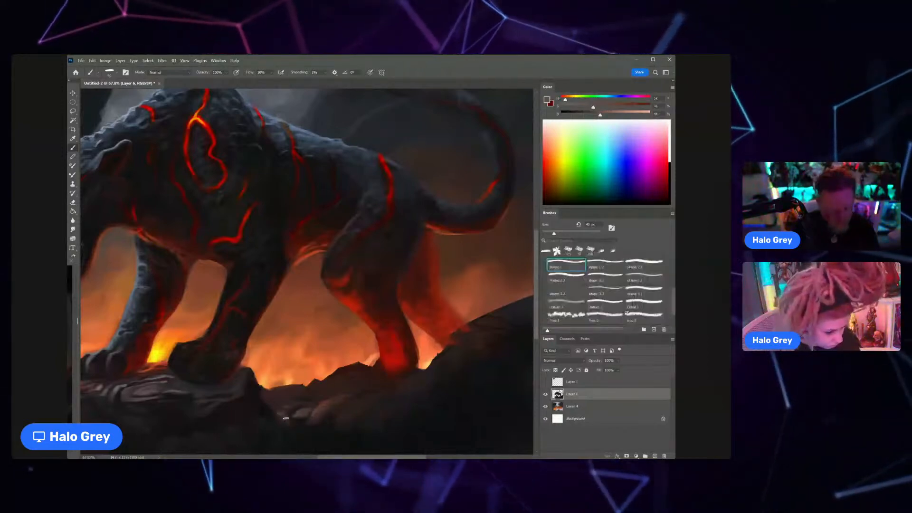
# Step: Sample dark red and brown tones and define the rock shapes and ridge between the front and hind legs
pyautogui.moveTo(285, 418); pyautogui.dragTo(303, 414)
pyautogui.keyDown('alt'); pyautogui.click(296, 407); pyautogui.keyUp('alt')
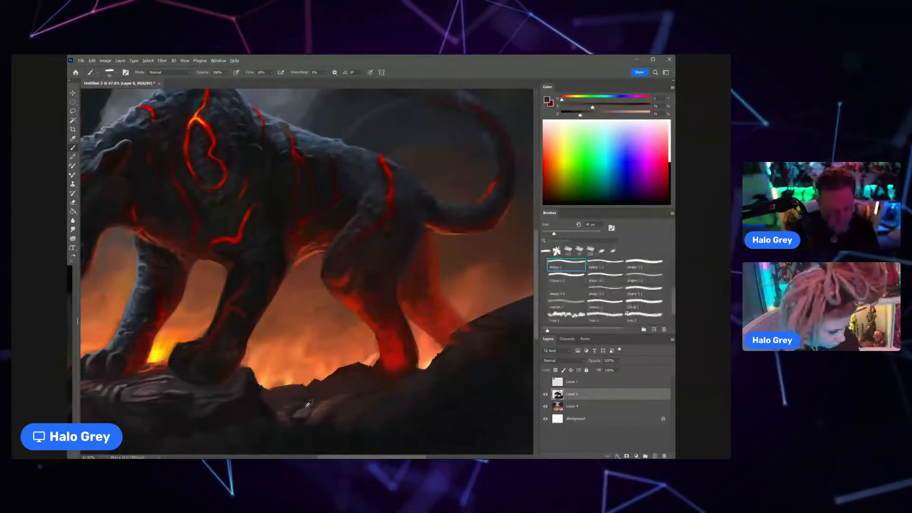
pyautogui.keyDown('alt'); pyautogui.click(298, 400); pyautogui.keyUp('alt')
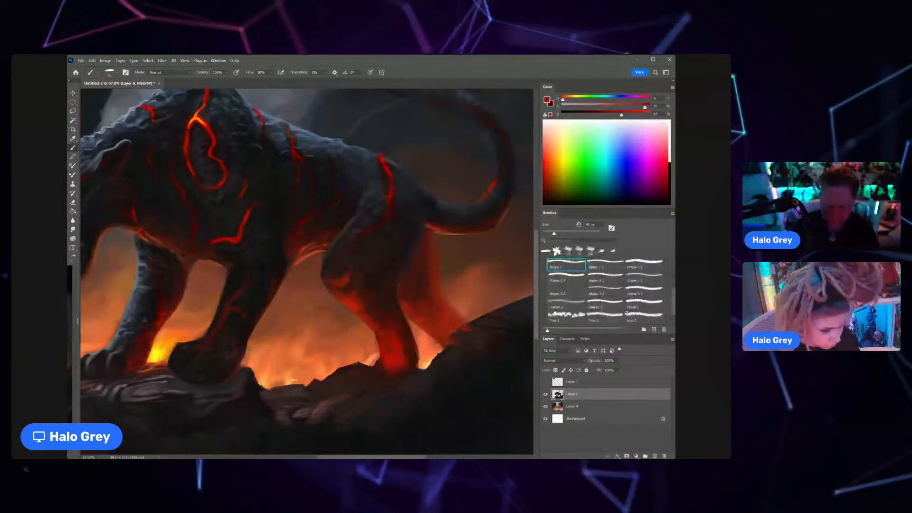
pyautogui.keyDown('alt'); pyautogui.click(264, 389); pyautogui.keyUp('alt')
pyautogui.keyDown('alt'); pyautogui.click(280, 386); pyautogui.keyUp('alt')
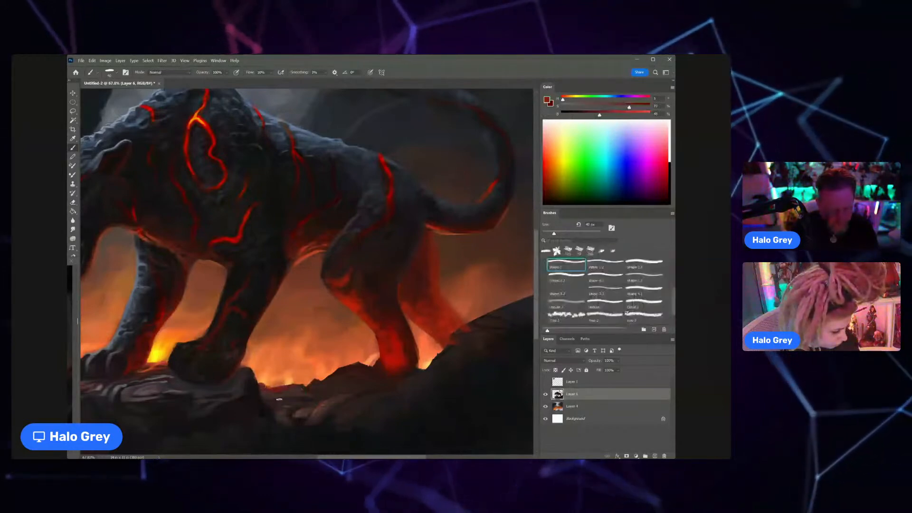
# Step: Clean up the edge around the nearer front paw with a smaller eraser
pyautogui.press('e')
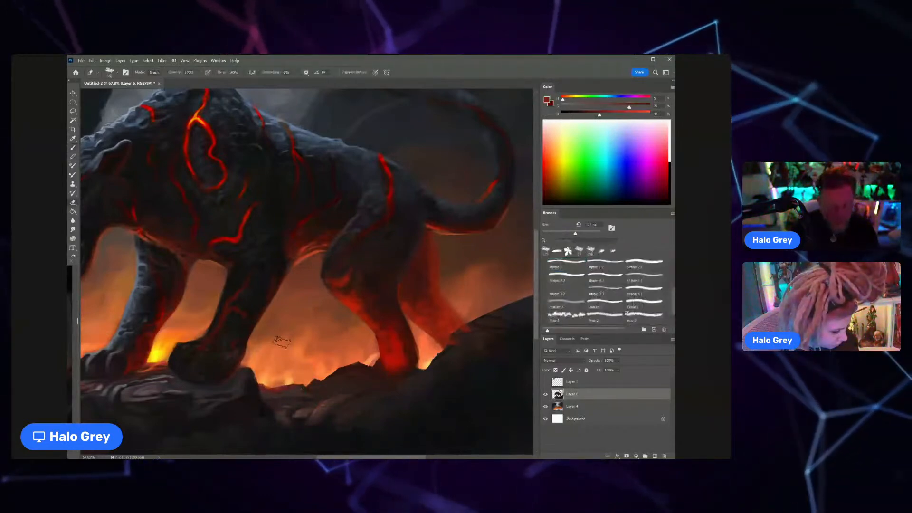
pyautogui.press('[')
pyautogui.press('[')
pyautogui.press('[')
pyautogui.press('[')
pyautogui.press('[')
pyautogui.press('[')
pyautogui.press('[')
pyautogui.press('[')
pyautogui.press('[')
pyautogui.press('[')
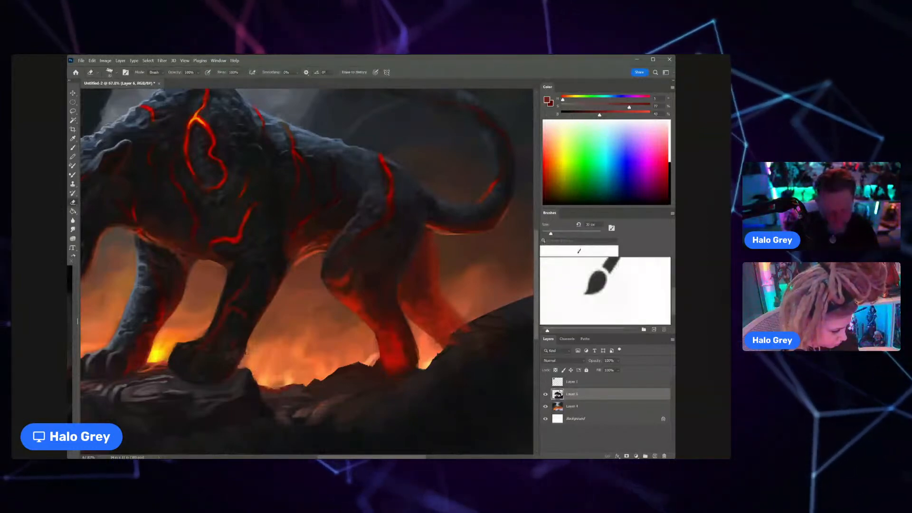
pyautogui.hotkey('ctrl', 'space')
pyautogui.moveTo(258, 355)
pyautogui.mouseDown()
pyautogui.moveTo(225, 387)
pyautogui.moveTo(157, 394)
pyautogui.mouseUp()
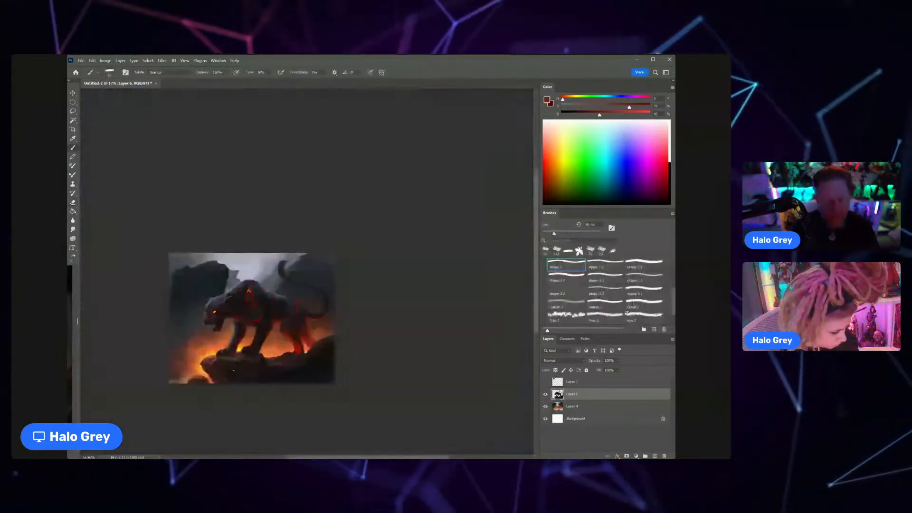
# Step: Sample the fang's colour, shrink the brush and paint the first pale claws on the far front paw
pyautogui.hotkey('ctrl', 'space')
pyautogui.moveTo(260, 358); pyautogui.dragTo(333, 342)
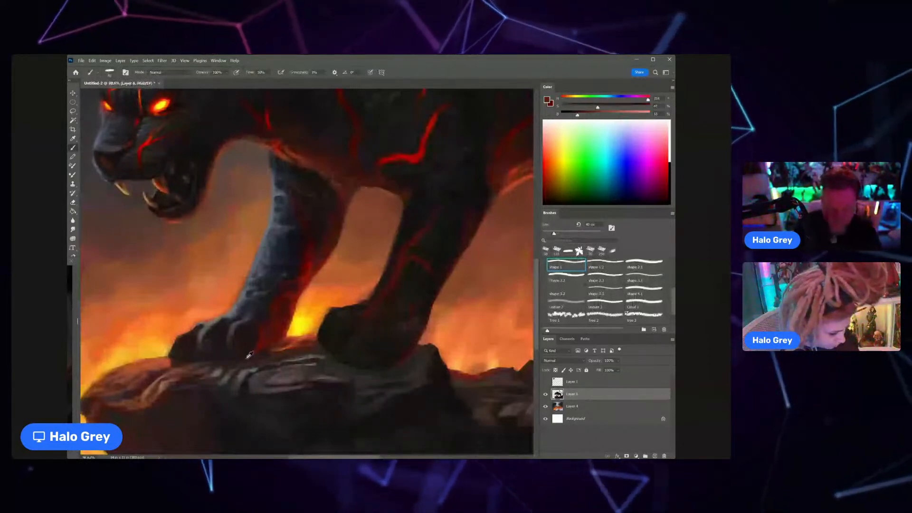
pyautogui.keyDown('alt'); pyautogui.click(170, 174); pyautogui.keyUp('alt')
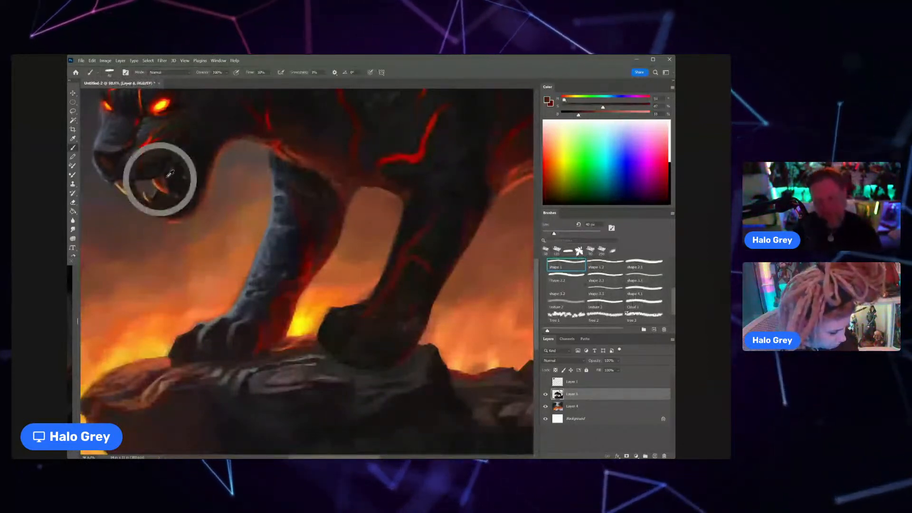
pyautogui.keyDown('alt'); pyautogui.click(167, 178); pyautogui.keyUp('alt')
pyautogui.press('[')
pyautogui.press('[')
pyautogui.press('[')
pyautogui.press('[')
pyautogui.press('[')
pyautogui.press('[')
pyautogui.press('[')
pyautogui.press('[')
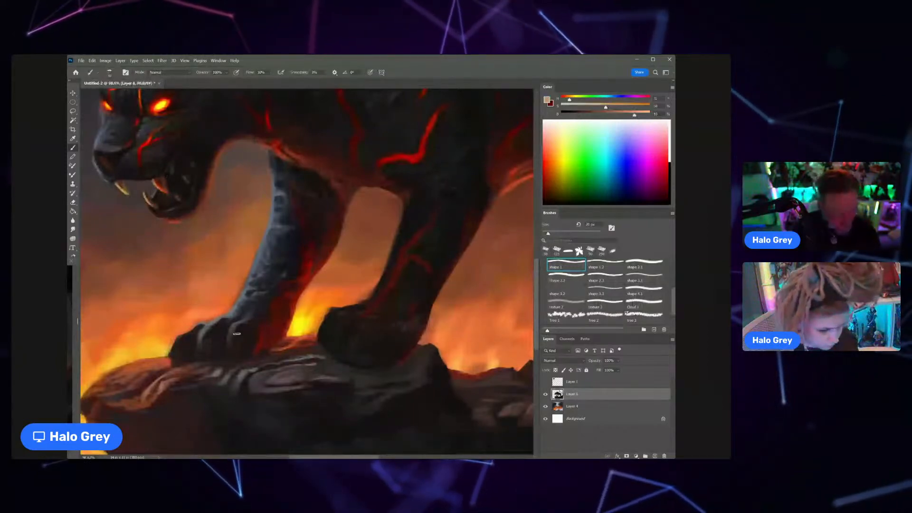
pyautogui.moveTo(234, 351); pyautogui.dragTo(237, 354)
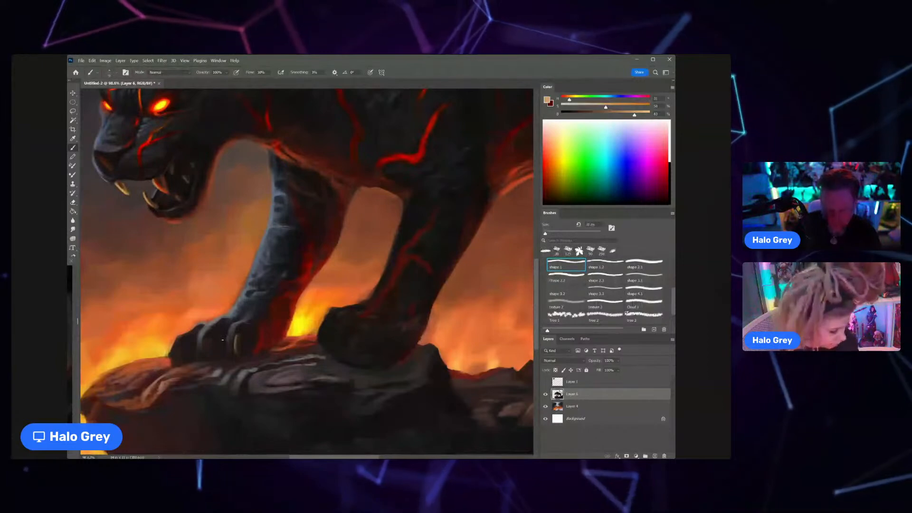
# Step: Enlarge the brush slightly, paint the outermost claw on the far front paw and resample the fang's yellowish tone
pyautogui.press(']')
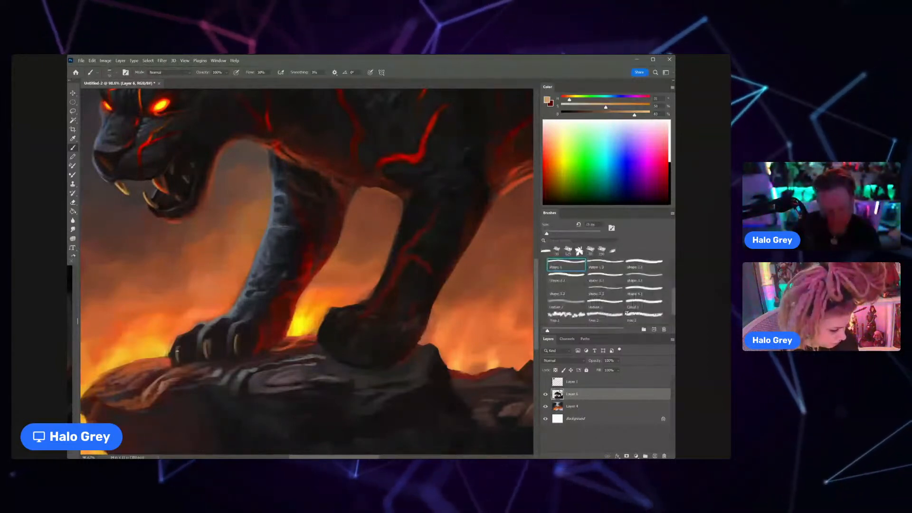
pyautogui.keyDown('alt'); pyautogui.click(183, 365); pyautogui.keyUp('alt')
pyautogui.keyDown('alt'); pyautogui.click(218, 317); pyautogui.keyUp('alt')
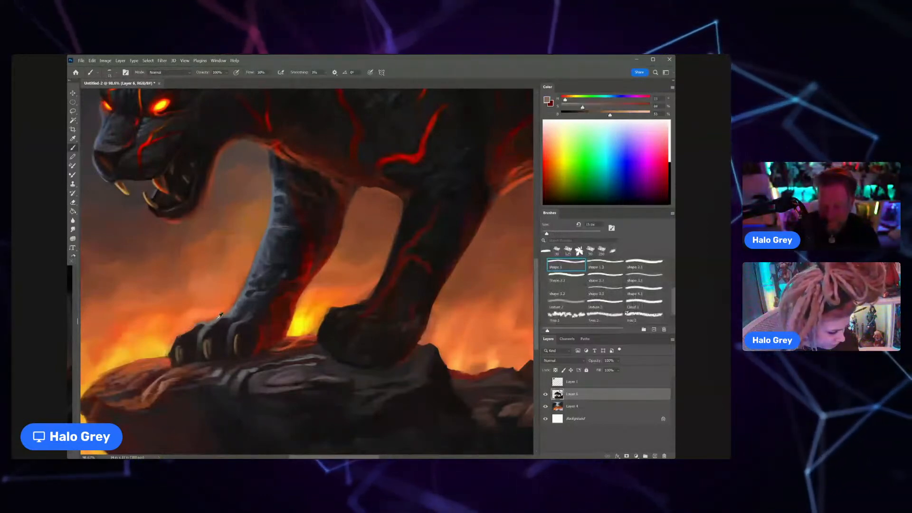
pyautogui.keyDown('alt'); pyautogui.click(126, 187); pyautogui.keyUp('alt')
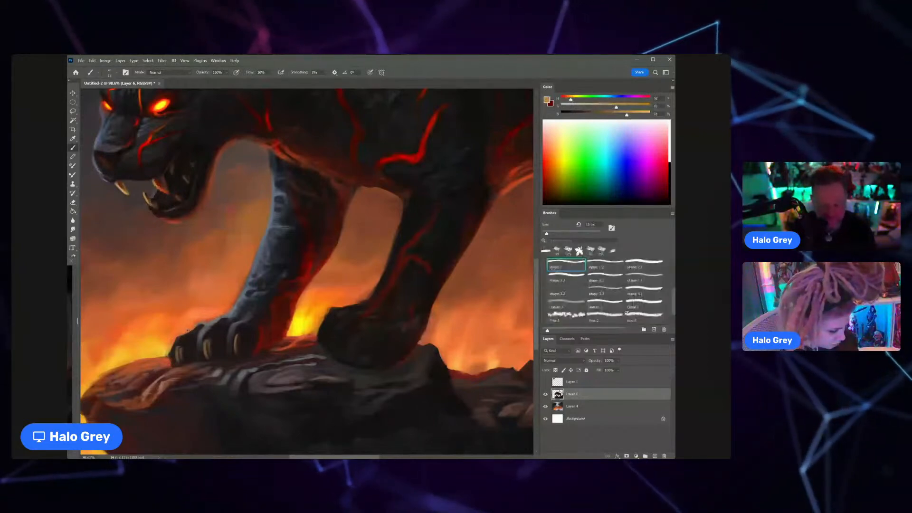
# Step: Desaturate and brighten the sampled fang colour, adjust the brush size and paint pale highlights on the far front paw's toes
pyautogui.press(']')
pyautogui.press(']')
pyautogui.press(']')
pyautogui.press(']')
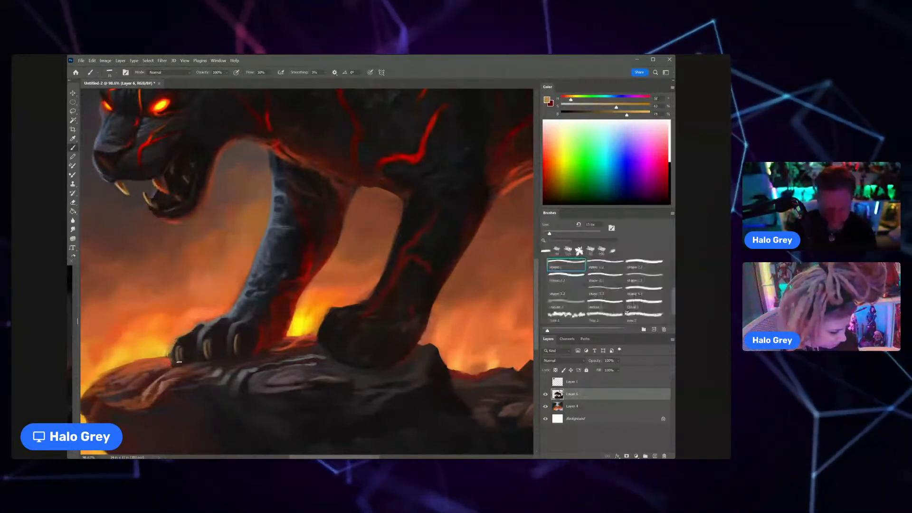
pyautogui.moveTo(616, 106); pyautogui.dragTo(588, 105)
pyautogui.click(632, 113)
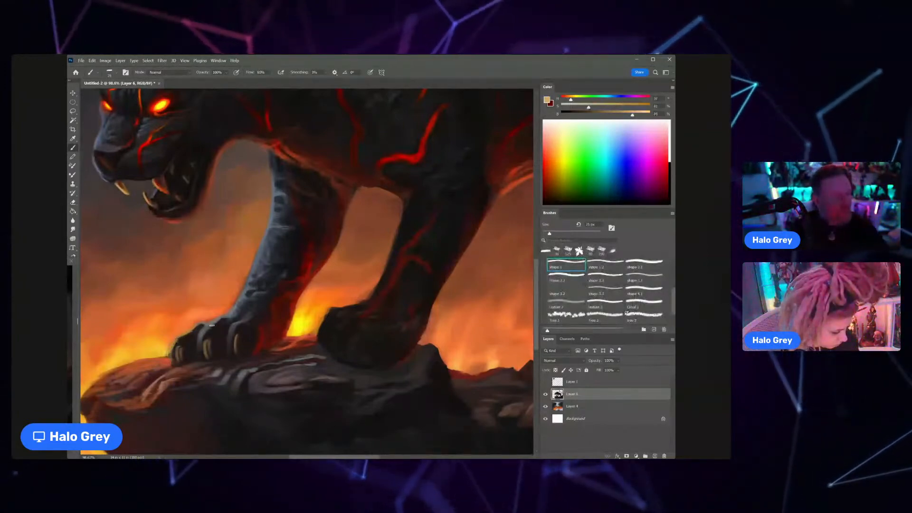
pyautogui.press('[')
pyautogui.press('[')
pyautogui.press('[')
pyautogui.press('[')
pyautogui.press('[')
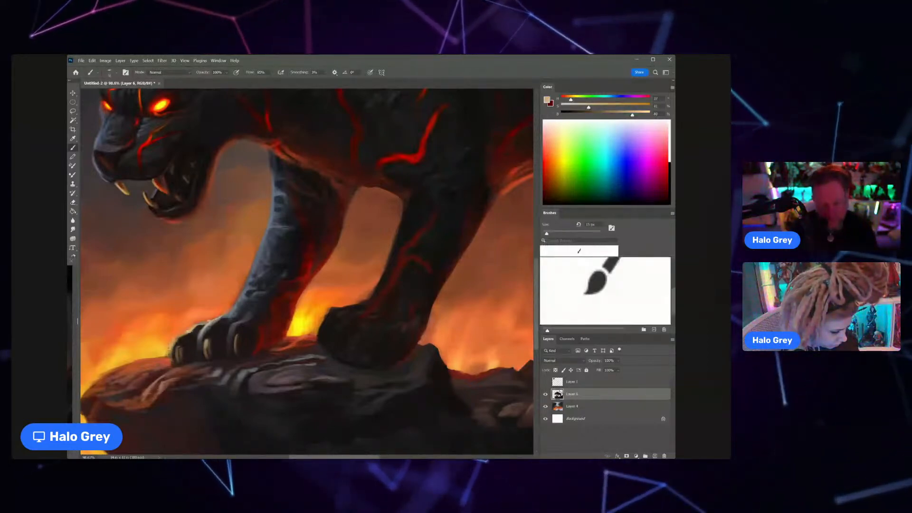
# Step: Sample blue-grey tones from the far front leg and paint fur texture along its lit side
pyautogui.moveTo(195, 349); pyautogui.dragTo(153, 327)
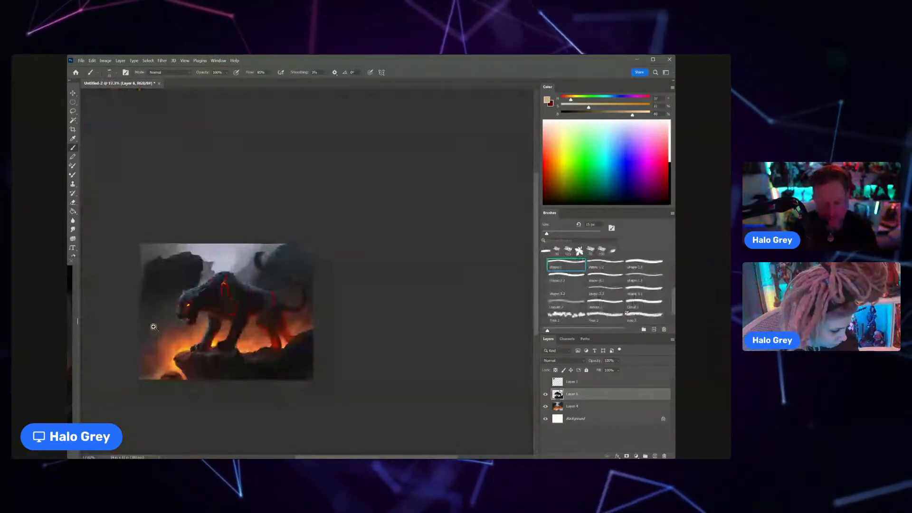
pyautogui.moveTo(198, 346); pyautogui.dragTo(229, 312)
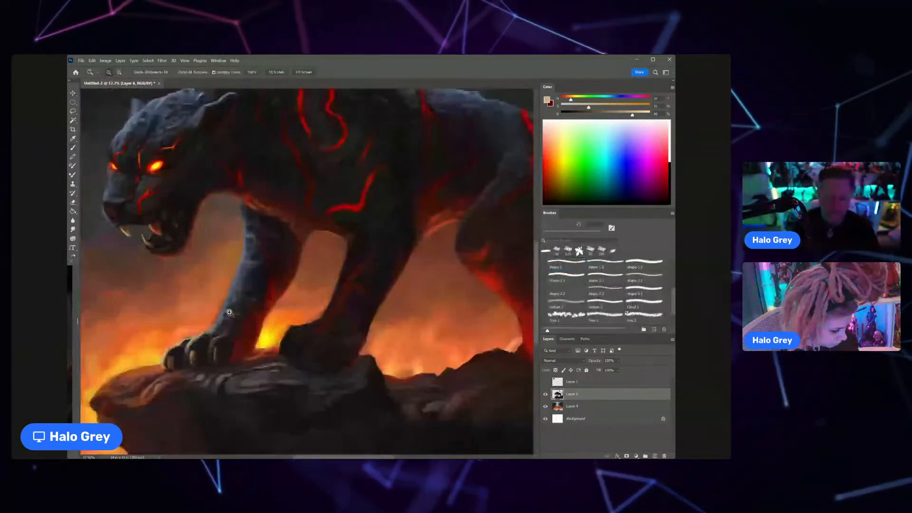
pyautogui.keyDown('alt'); pyautogui.click(226, 317); pyautogui.keyUp('alt')
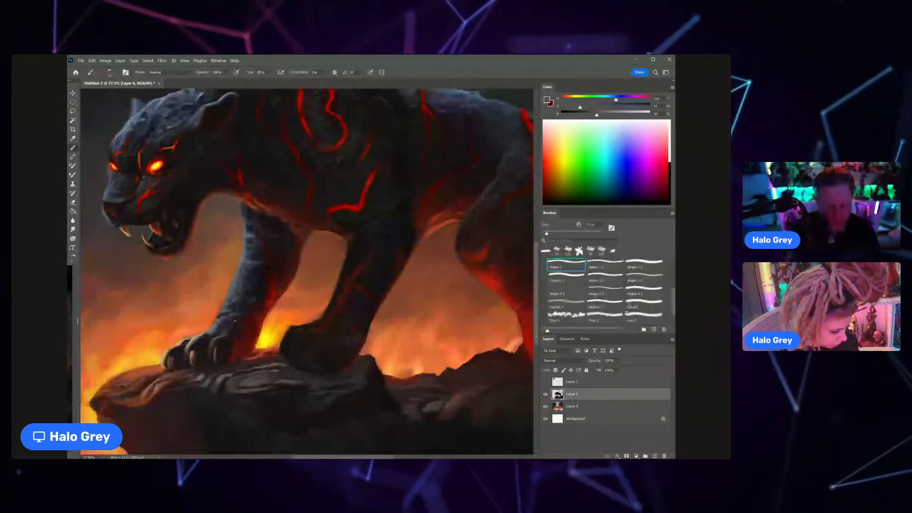
pyautogui.keyDown('alt'); pyautogui.click(234, 284); pyautogui.keyUp('alt')
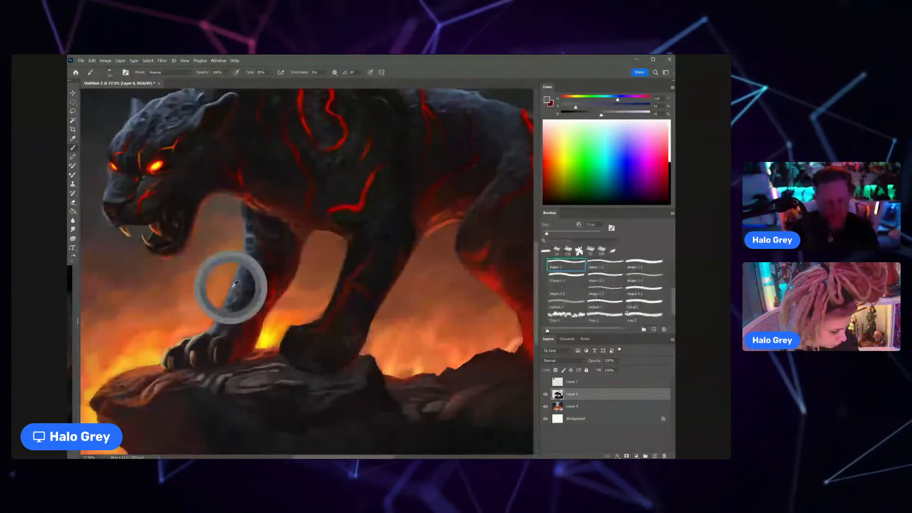
pyautogui.keyDown('alt'); pyautogui.click(234, 290); pyautogui.keyUp('alt')
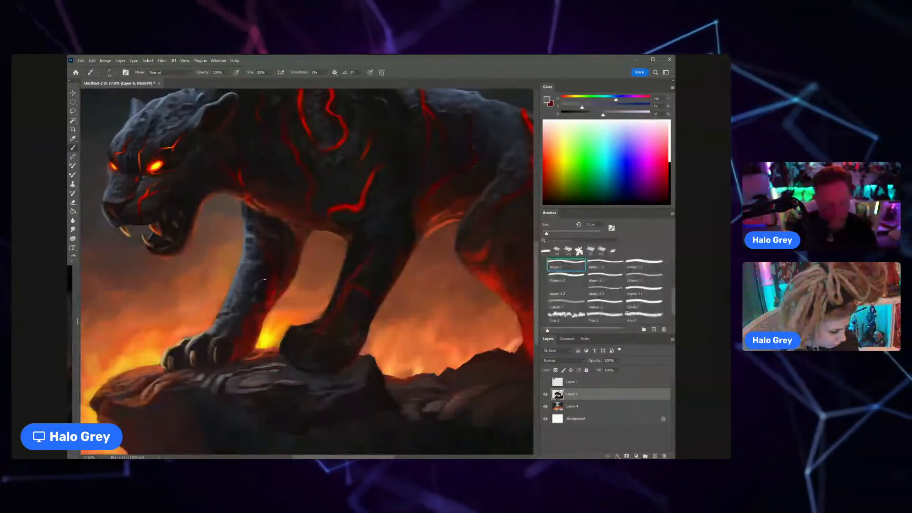
# Step: Sample a dark red and touch up the shadowed side of the far front leg
pyautogui.scroll(-5, 264, 279)
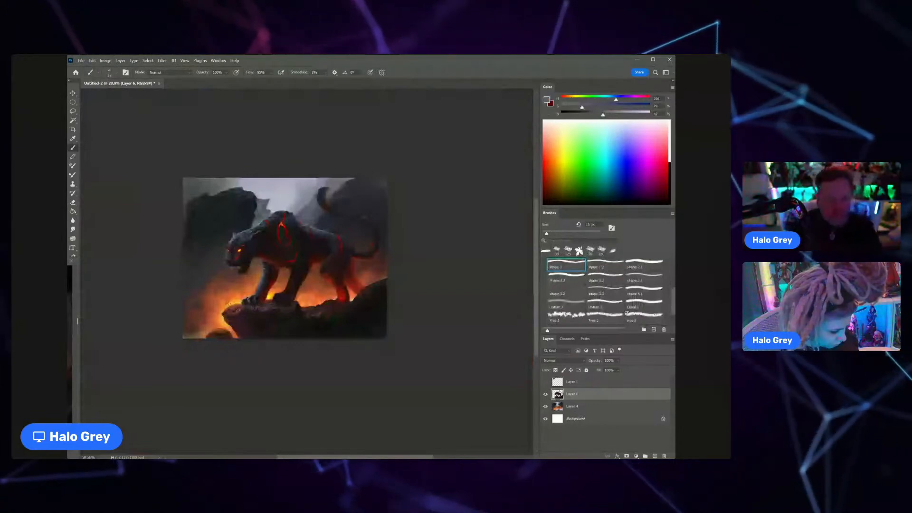
pyautogui.scroll(5, 228, 303)
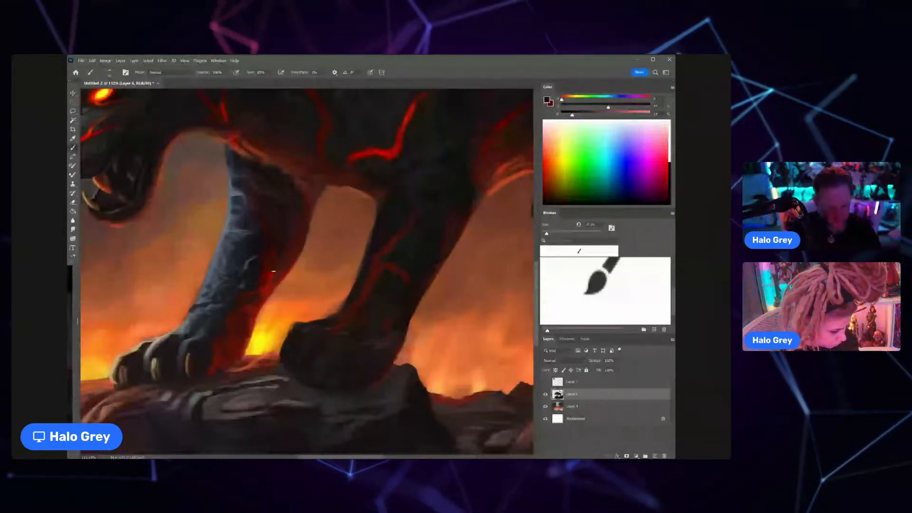
pyautogui.scroll(-6, 273, 271)
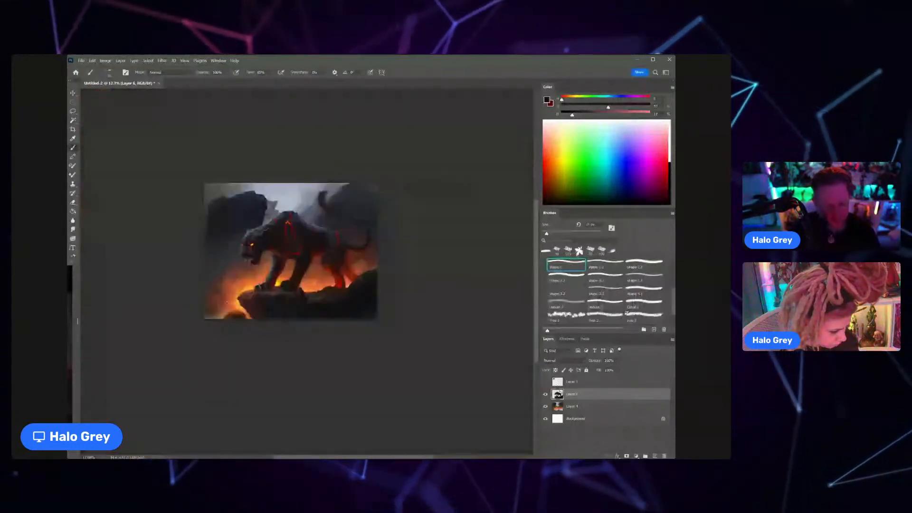
# Step: Sample a light blue-grey from the panther's shoulder and paint fur highlights across the shoulder hump and upper back
pyautogui.scroll(5, 226, 302)
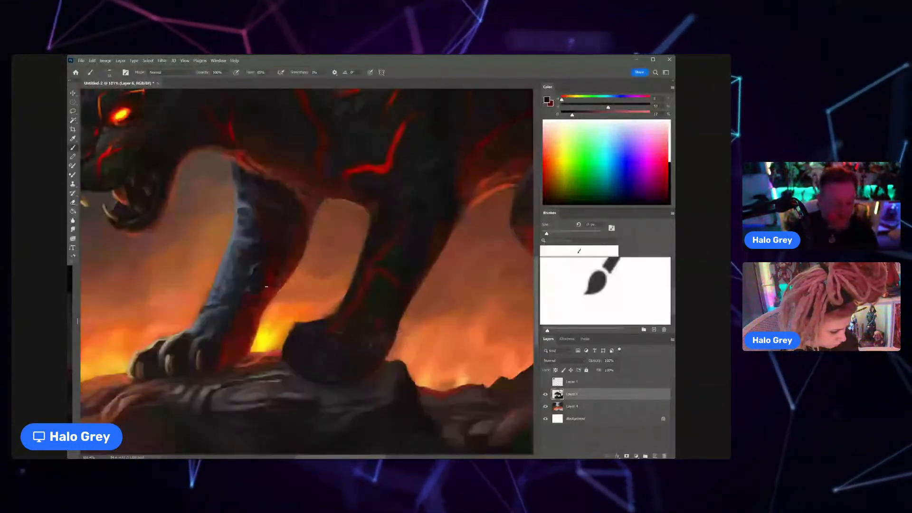
pyautogui.scroll(-4, 266, 286)
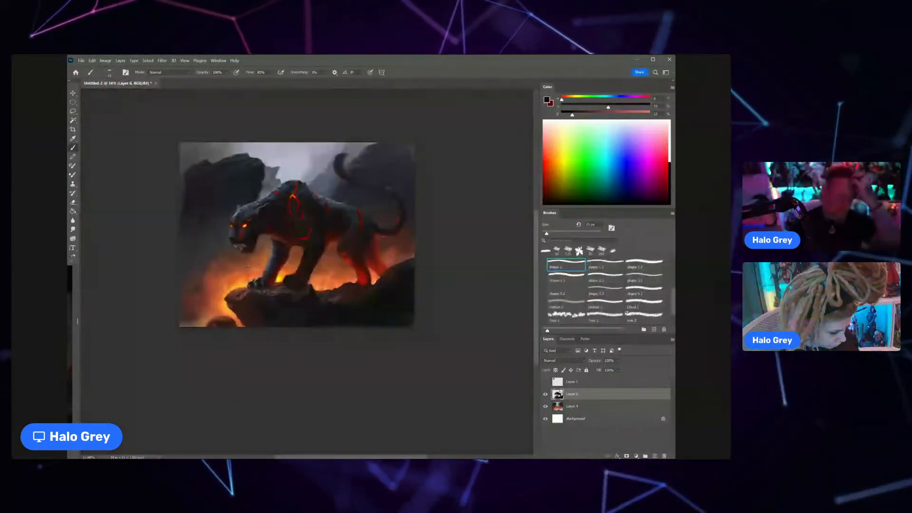
pyautogui.hotkey('ctrl', '0')
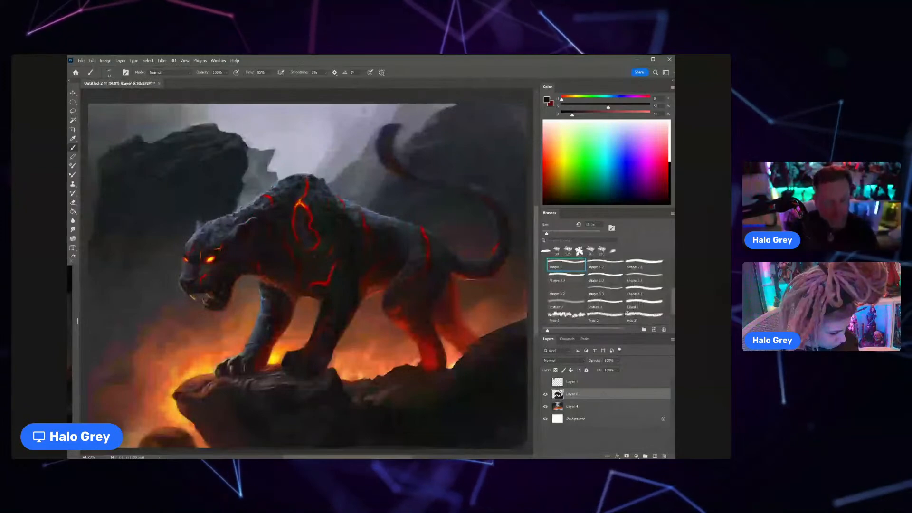
pyautogui.scroll(4, 284, 181)
pyautogui.keyDown('alt'); pyautogui.click(285, 178); pyautogui.keyUp('alt')
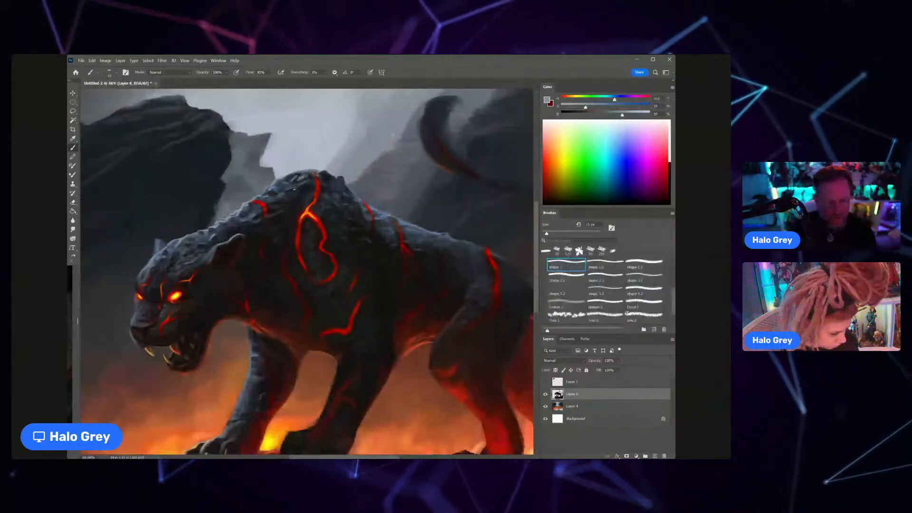
pyautogui.moveTo(302, 204); pyautogui.dragTo(336, 204)
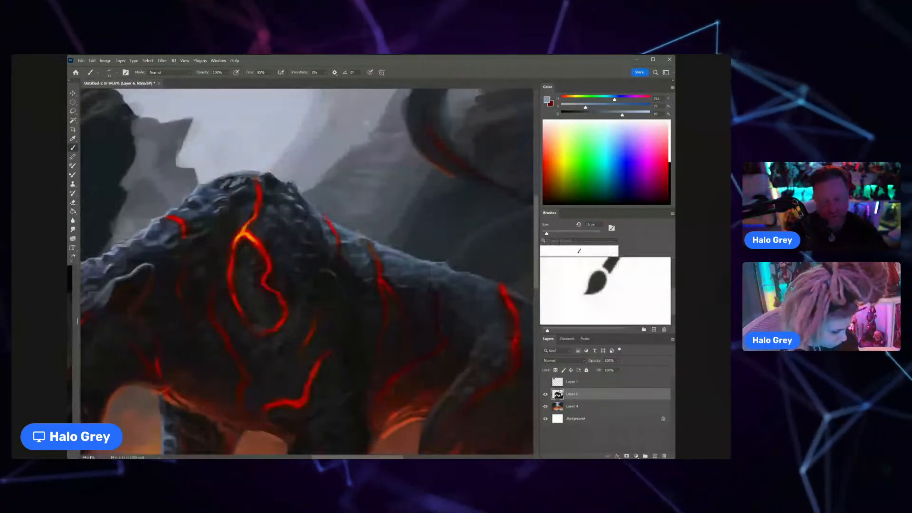
pyautogui.moveTo(274, 180); pyautogui.dragTo(242, 155)
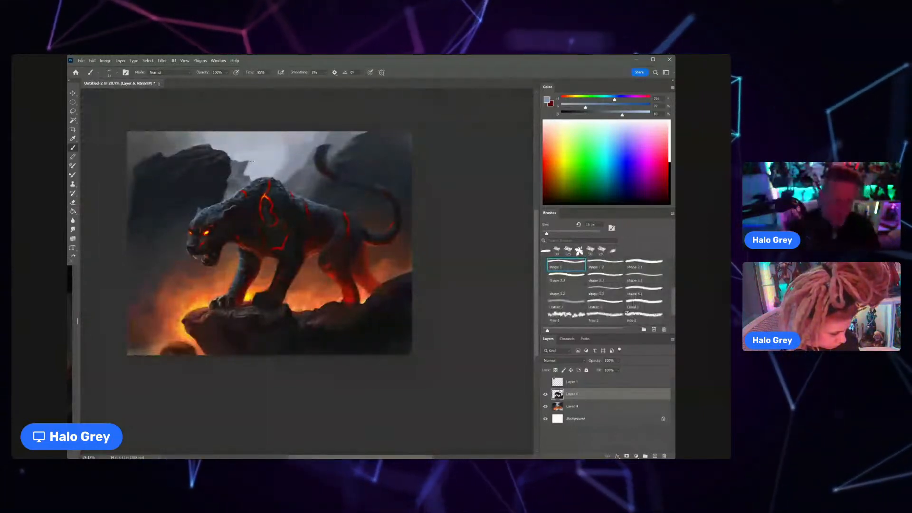
# Step: Sample reddish-brown tones around the chest and paint a warm glow along the underside of the neck and chest
pyautogui.moveTo(243, 251); pyautogui.dragTo(267, 240)
pyautogui.keyDown('alt'); pyautogui.click(241, 233); pyautogui.keyUp('alt')
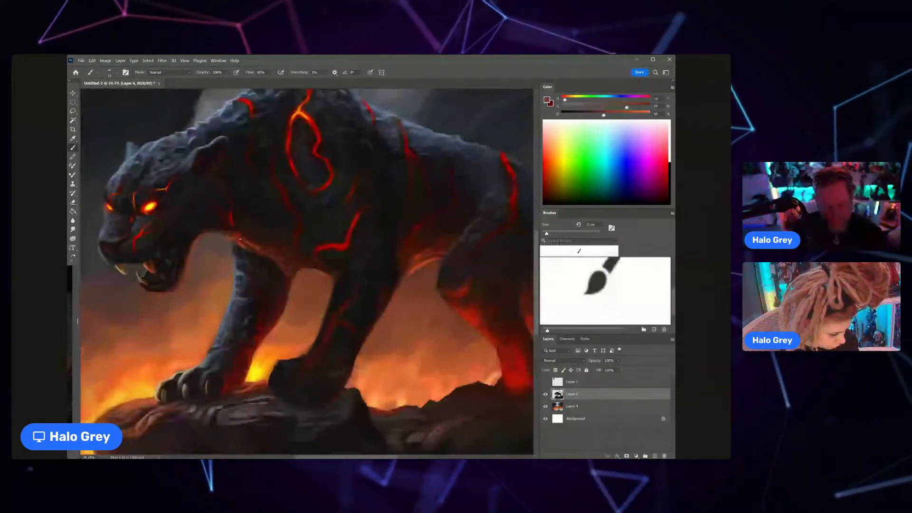
pyautogui.keyDown('alt'); pyautogui.click(248, 237); pyautogui.keyUp('alt')
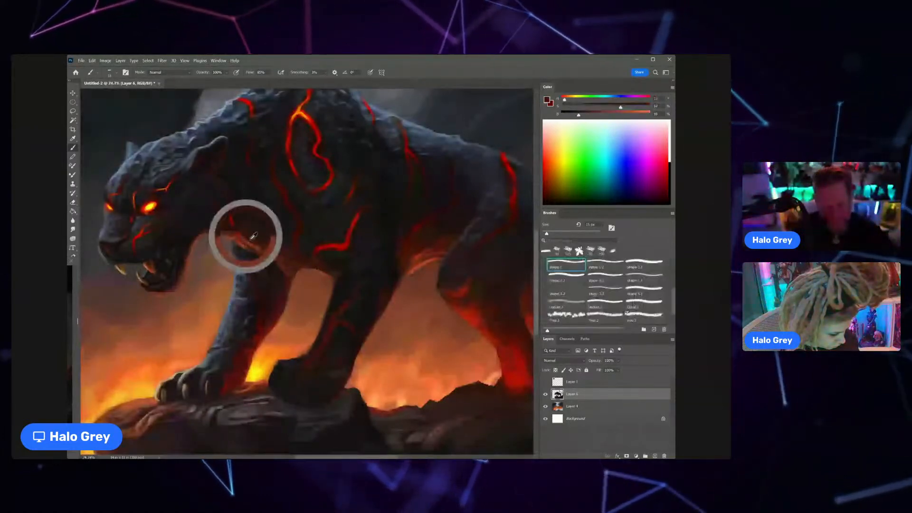
pyautogui.keyDown('alt'); pyautogui.click(250, 242); pyautogui.keyUp('alt')
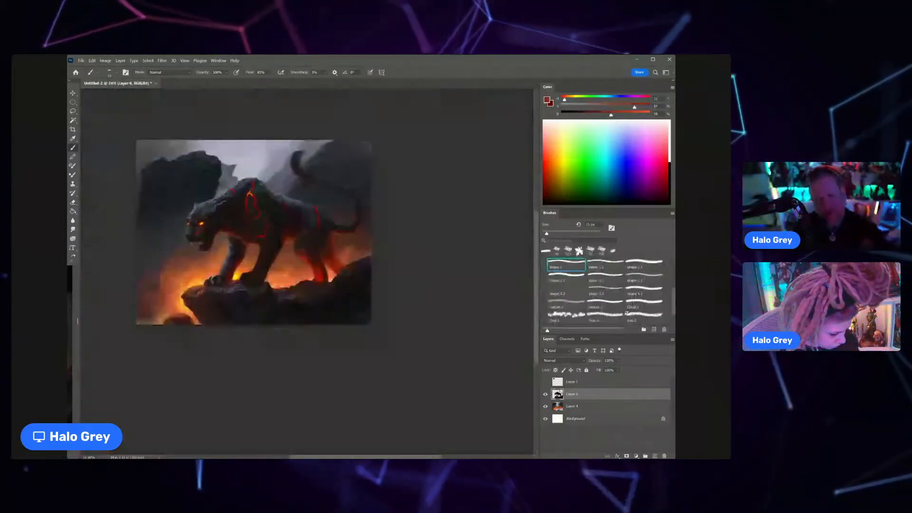
pyautogui.moveTo(210, 226); pyautogui.dragTo(267, 209)
pyautogui.keyDown('alt'); pyautogui.click(287, 266); pyautogui.keyUp('alt')
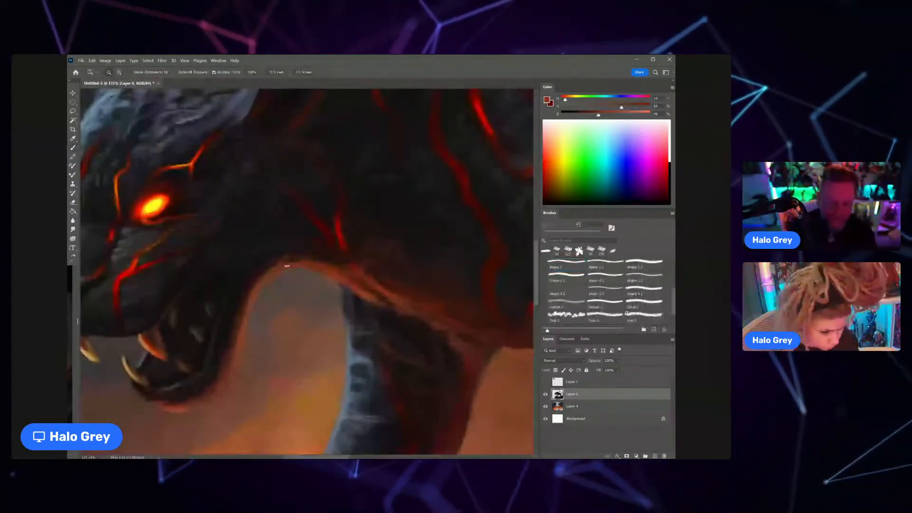
# Step: Enlarge the brush, lower its flow, and blend sampled dark tones into the throat edge behind the jaw
pyautogui.scroll(-5, 287, 266)
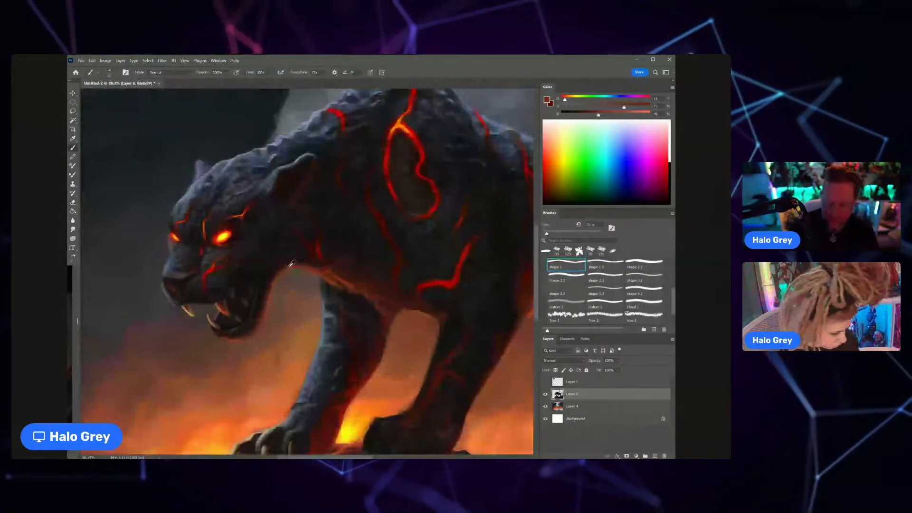
pyautogui.press(']')
pyautogui.press(']')
pyautogui.keyDown('alt'); pyautogui.click(296, 257); pyautogui.keyUp('alt')
pyautogui.keyDown('alt'); pyautogui.click(295, 257); pyautogui.keyUp('alt')
pyautogui.click(271, 73)
pyautogui.moveTo(282, 80); pyautogui.dragTo(264, 80)
pyautogui.keyDown('alt'); pyautogui.click(282, 263); pyautogui.keyUp('alt')
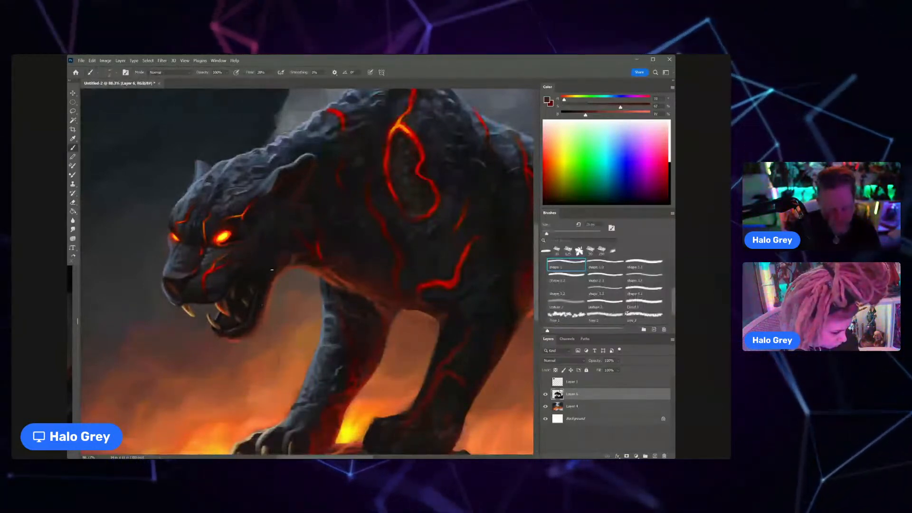
# Step: Sample muted reds from the throat and paint a warm rim along the back and underside of the lower jaw
pyautogui.keyDown('alt'); pyautogui.click(277, 275); pyautogui.keyUp('alt')
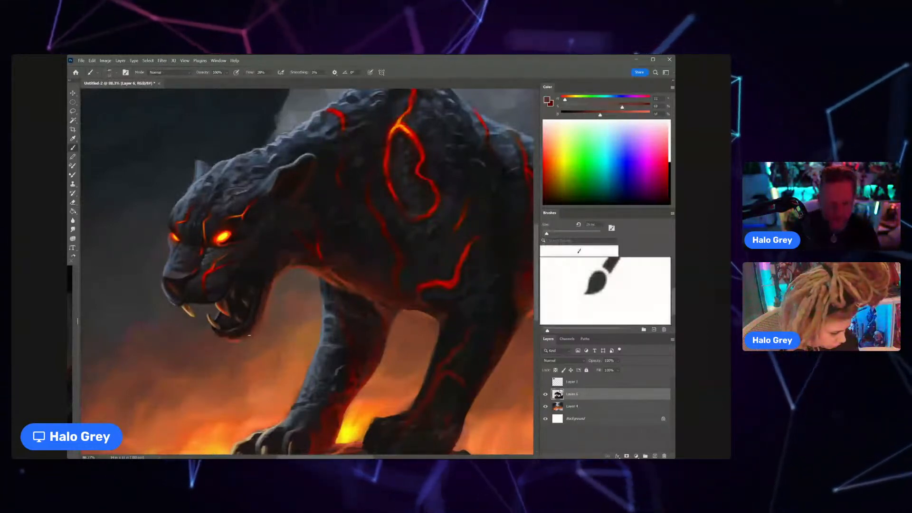
pyautogui.keyDown('alt'); pyautogui.click(268, 307); pyautogui.keyUp('alt')
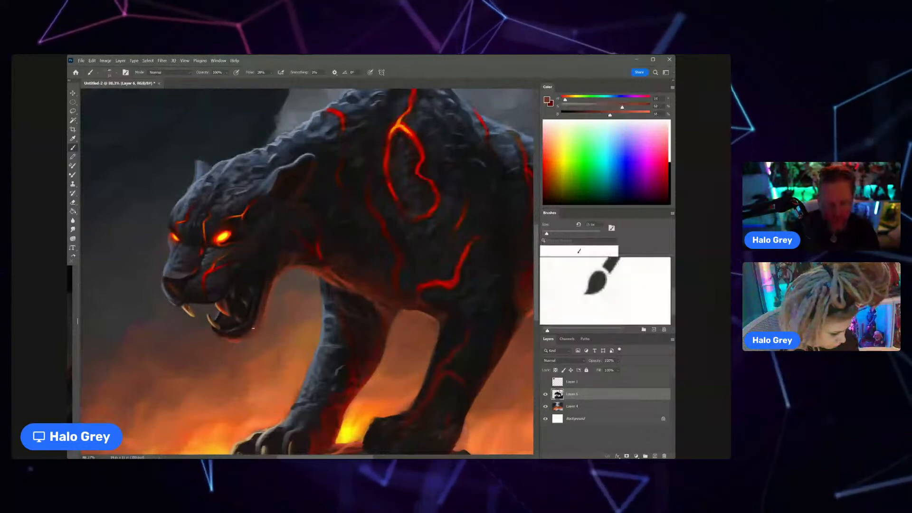
pyautogui.press('z')
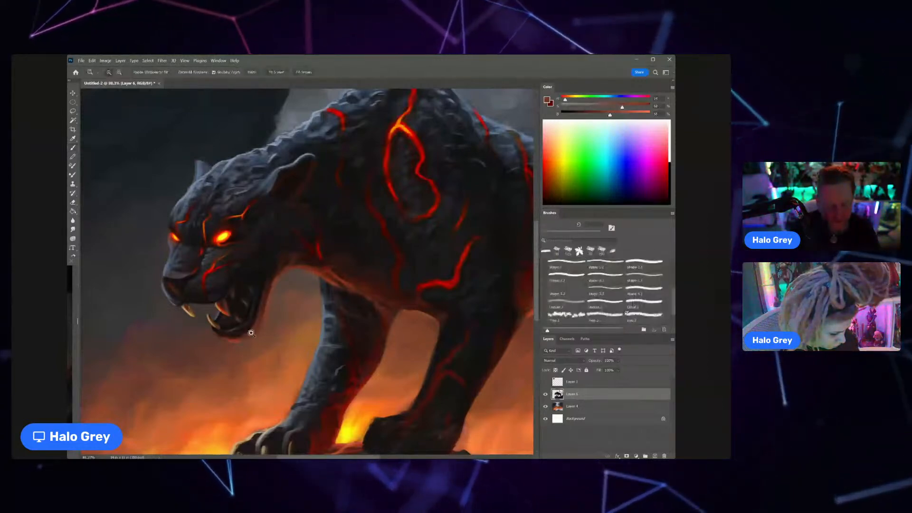
pyautogui.moveTo(251, 333); pyautogui.dragTo(211, 355)
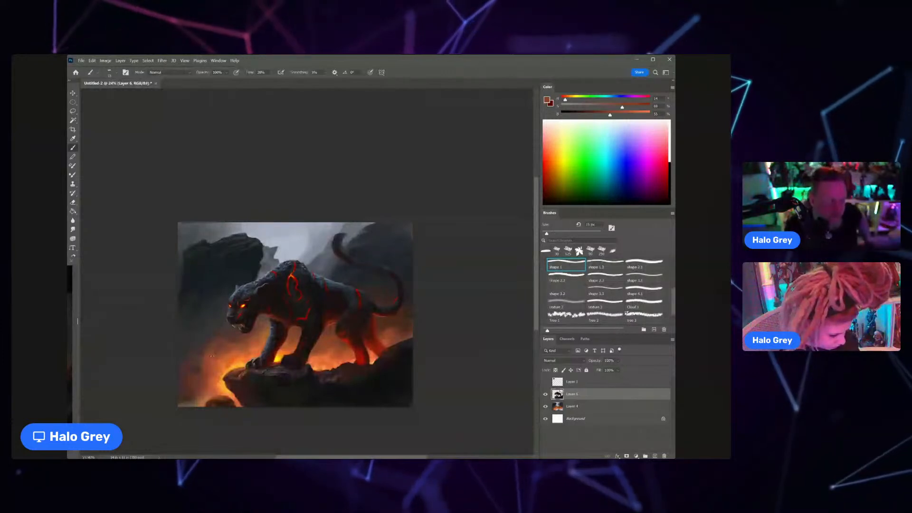
# Step: Sample dark and blue-grey tones with a larger brush and paint fur texture on the lower back and hip beside the lava crack
pyautogui.moveTo(344, 298); pyautogui.dragTo(381, 299)
pyautogui.keyDown('alt'); pyautogui.click(364, 301); pyautogui.keyUp('alt')
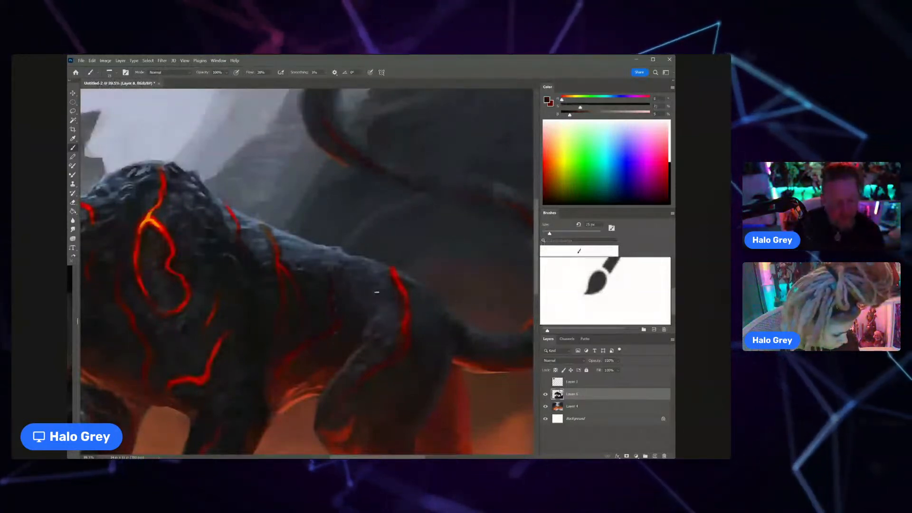
pyautogui.hotkey('ctrl', 'space')
pyautogui.moveTo(379, 325); pyautogui.dragTo(356, 323)
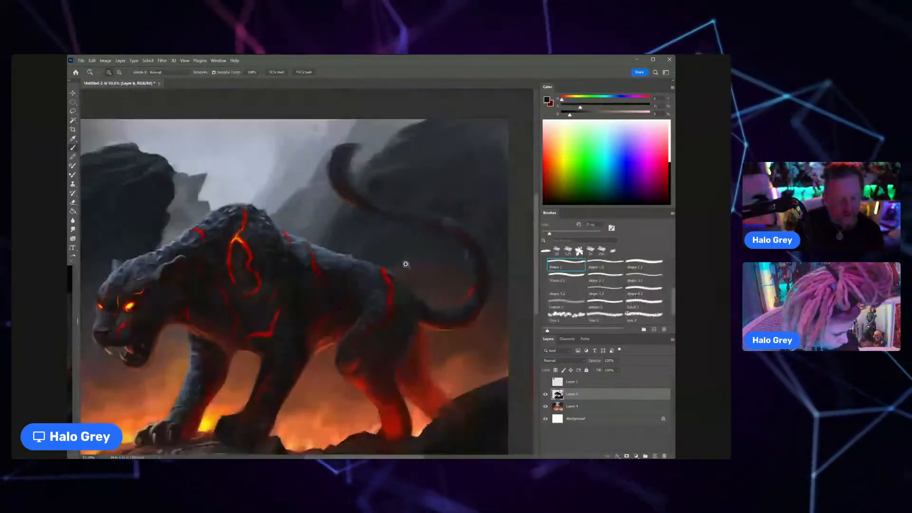
pyautogui.moveTo(373, 263); pyautogui.dragTo(391, 259)
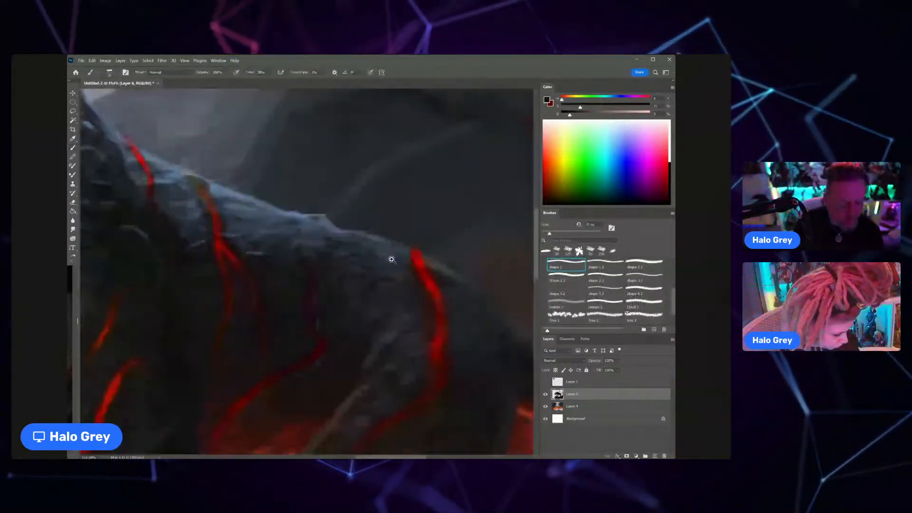
pyautogui.keyDown('alt'); pyautogui.click(346, 281); pyautogui.keyUp('alt')
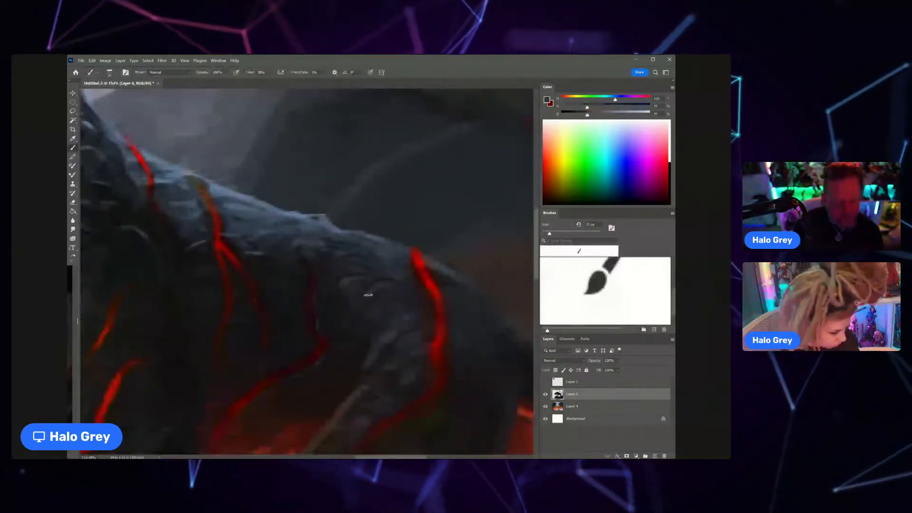
pyautogui.scroll(-4, 368, 295)
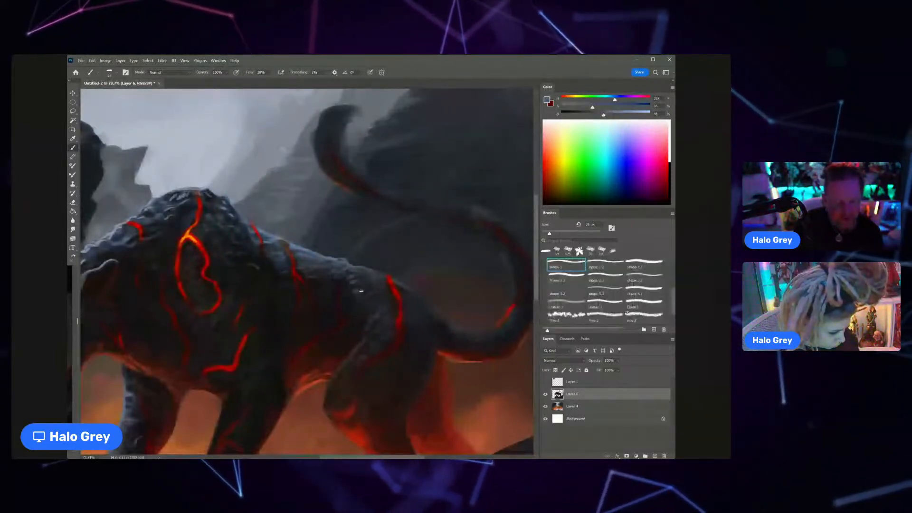
pyautogui.scroll(-1, 357, 286)
pyautogui.moveTo(366, 283)
pyautogui.mouseDown()
pyautogui.moveTo(359, 280)
pyautogui.moveTo(357, 296)
pyautogui.mouseUp()
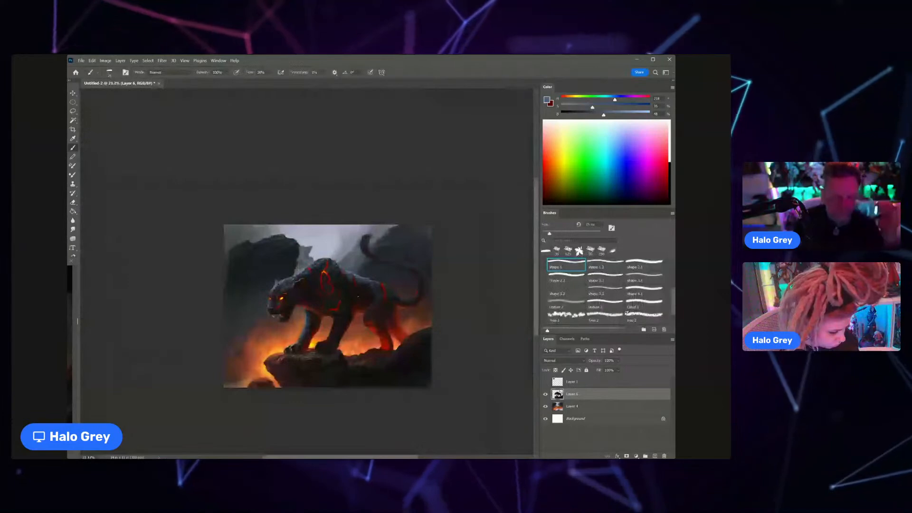
# Step: Sample a near-black tone, enlarge the brush and paint a thicker, tufted tip on the raised tail
pyautogui.moveTo(363, 246)
pyautogui.mouseDown()
pyautogui.moveTo(383, 238)
pyautogui.moveTo(370, 260)
pyautogui.mouseUp()
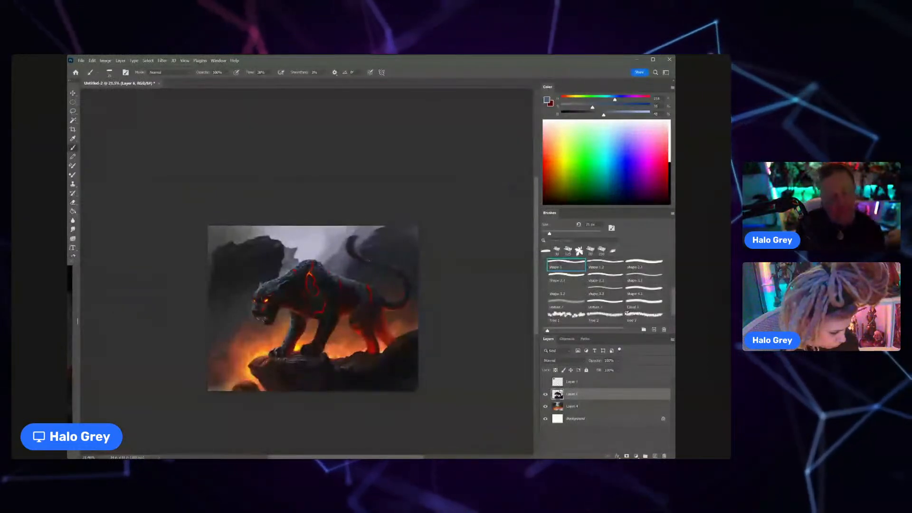
pyautogui.moveTo(353, 247); pyautogui.dragTo(373, 230)
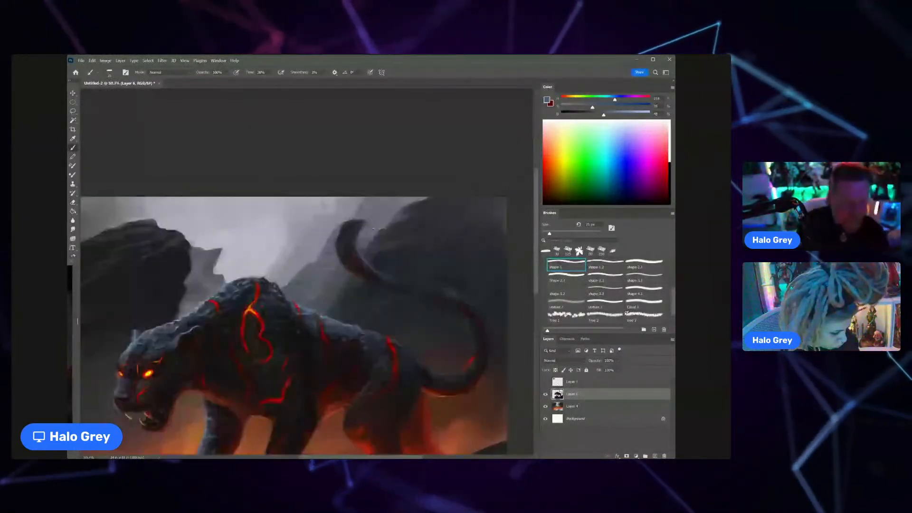
pyautogui.keyDown('alt'); pyautogui.click(362, 241); pyautogui.keyUp('alt')
pyautogui.press(']')
pyautogui.press(']')
pyautogui.press(']')
pyautogui.press(']')
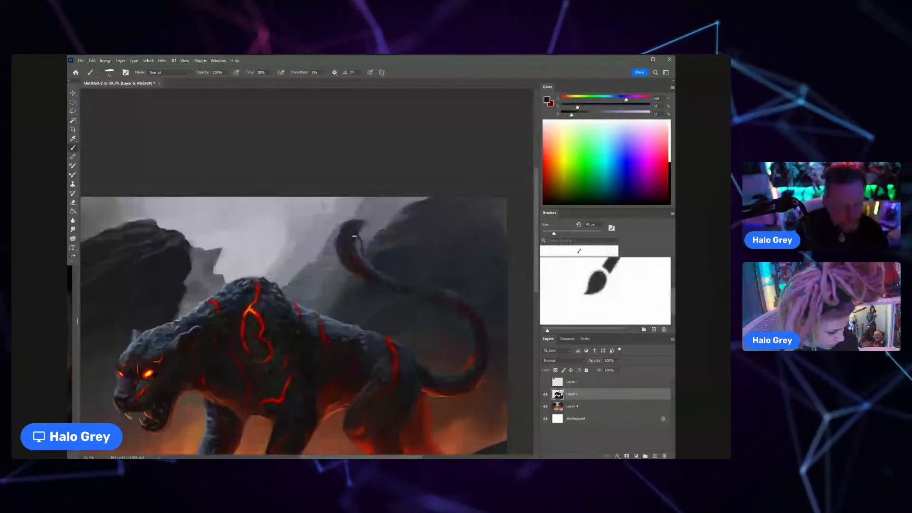
pyautogui.moveTo(359, 233)
pyautogui.mouseDown()
pyautogui.moveTo(359, 245)
pyautogui.moveTo(336, 233)
pyautogui.mouseUp()
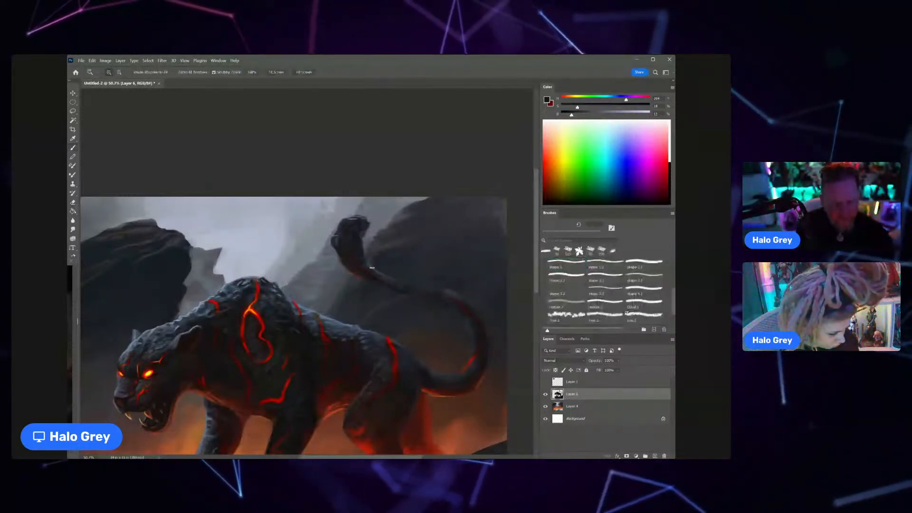
# Step: Reduce the brush size, sample dark blue-greys and refine the outer side of the tail tuft
pyautogui.scroll(-3, 356, 261)
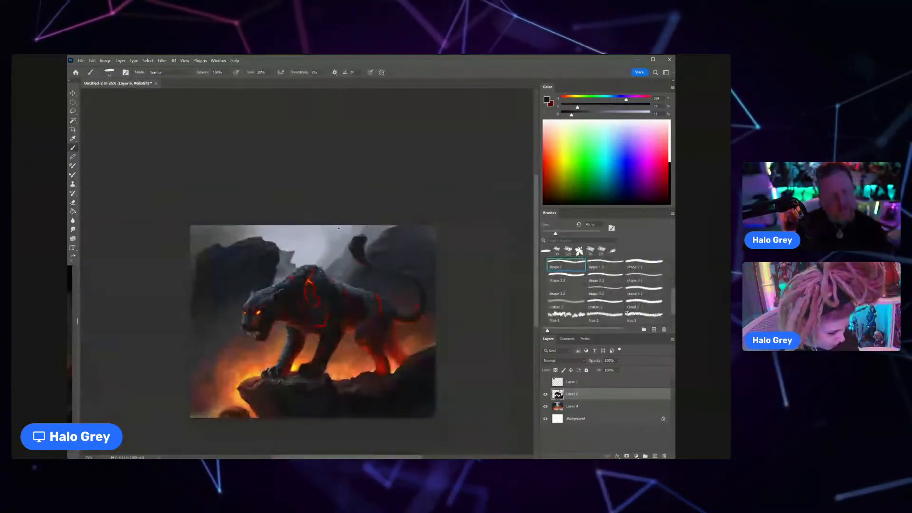
pyautogui.scroll(4, 335, 247)
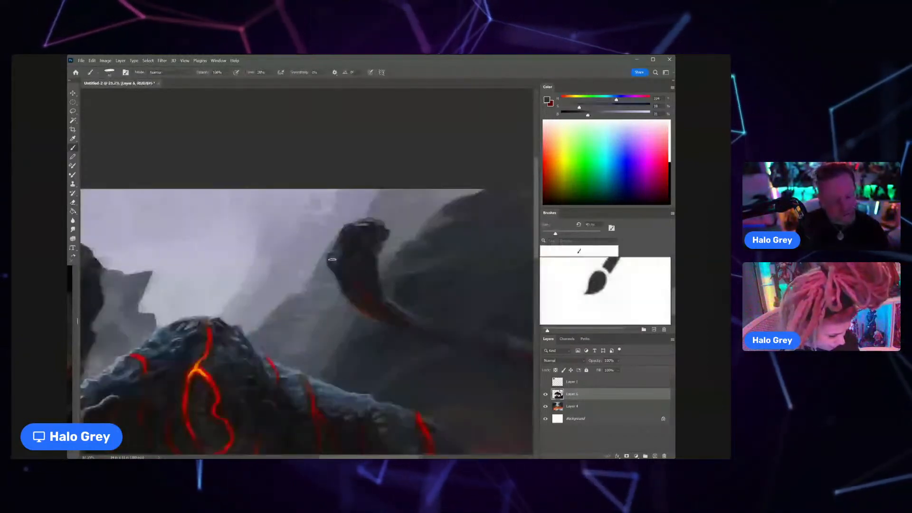
pyautogui.press('[')
pyautogui.press('[')
pyautogui.press('[')
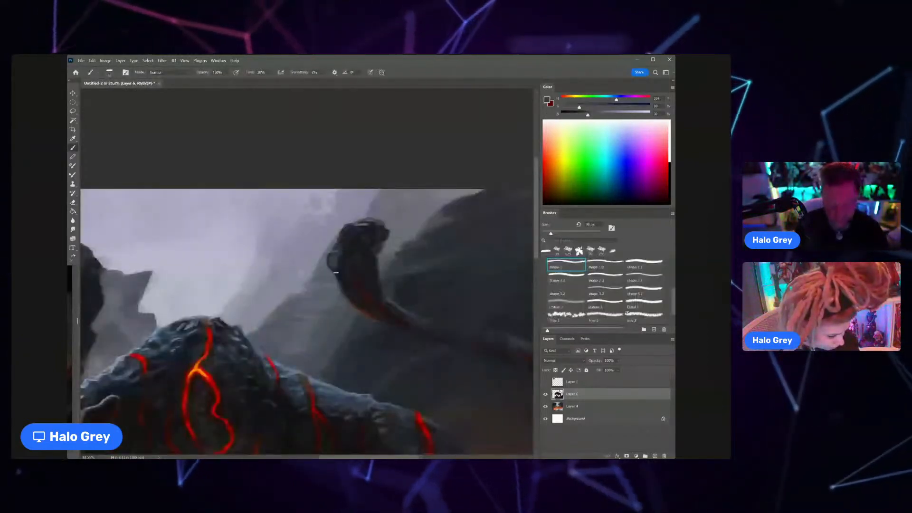
pyautogui.keyDown('alt'); pyautogui.click(336, 264); pyautogui.keyUp('alt')
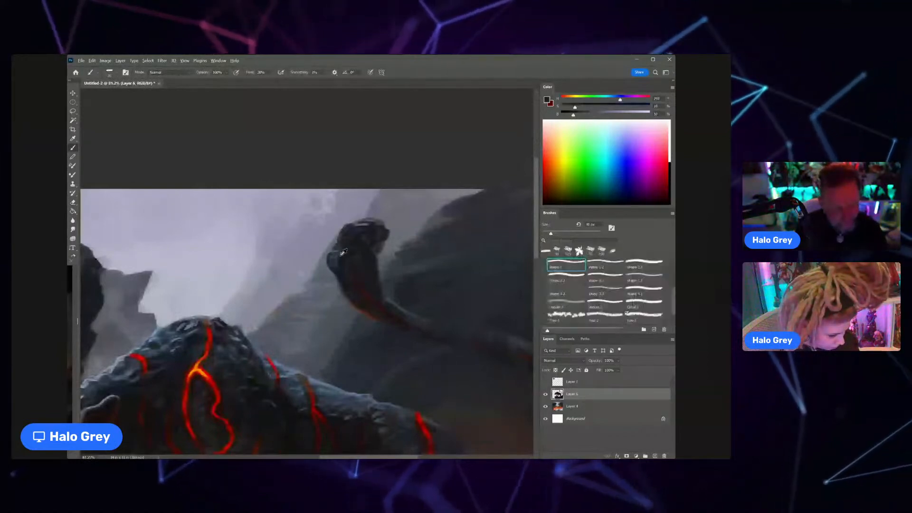
pyautogui.keyDown('alt'); pyautogui.click(345, 281); pyautogui.keyUp('alt')
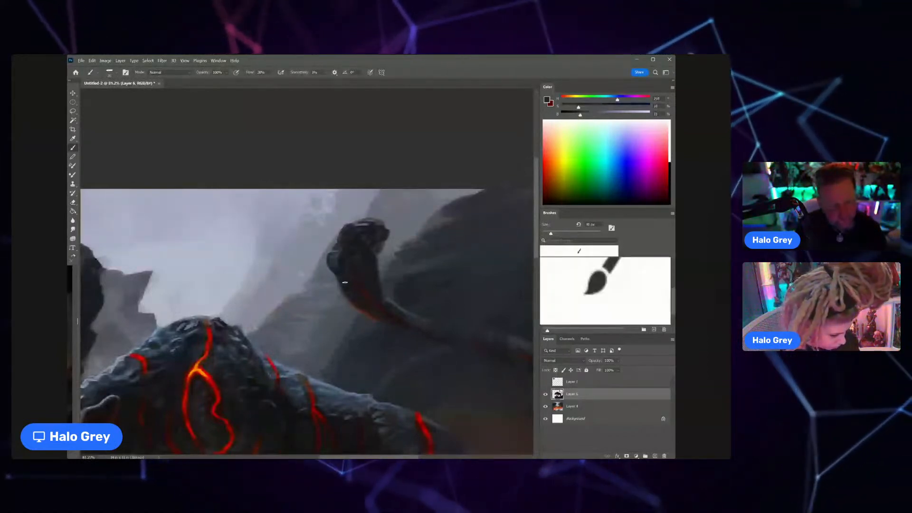
# Step: Erase stray paint around the tail tuft to clean up its outer silhouette
pyautogui.scroll(1, 345, 282)
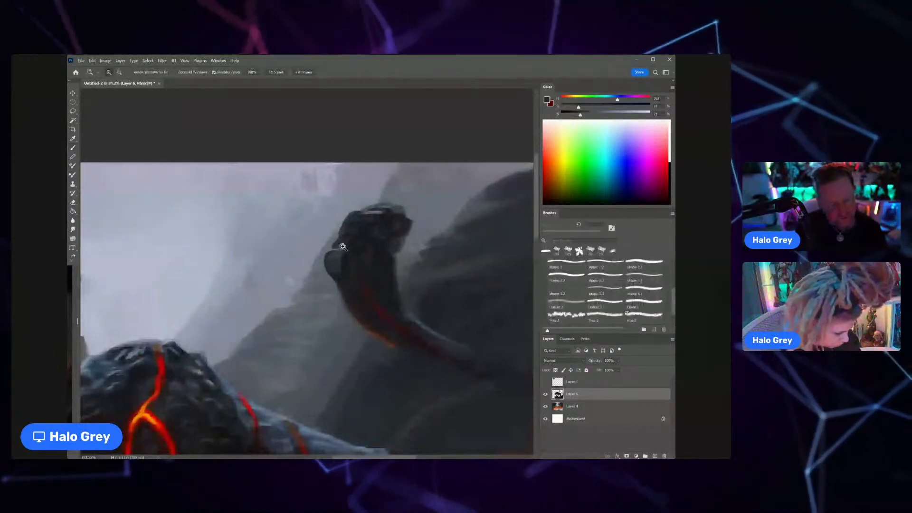
pyautogui.press('e')
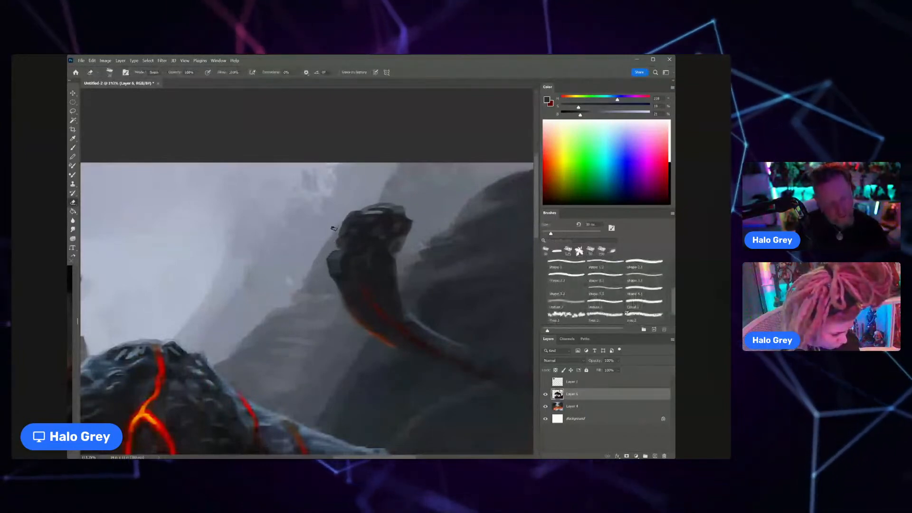
pyautogui.press('z')
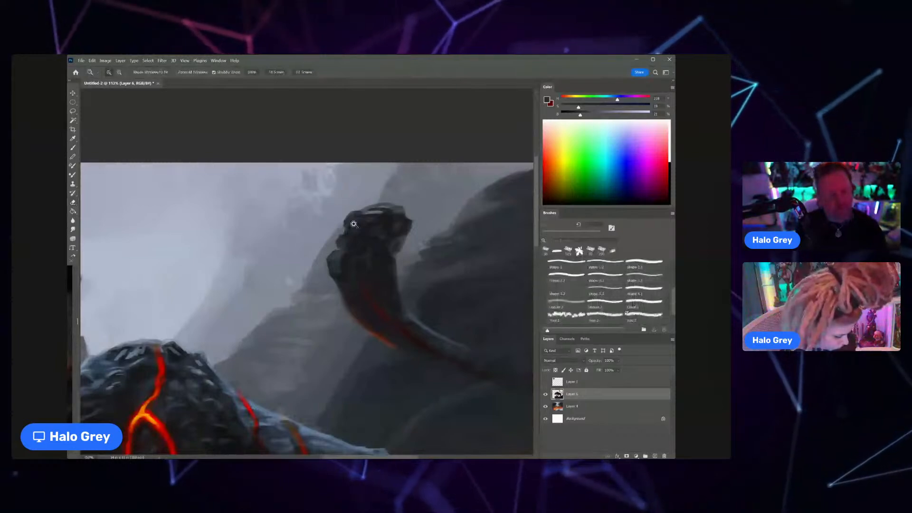
pyautogui.moveTo(354, 224); pyautogui.dragTo(380, 223)
# Step: Return to the brush, sample a dark grey and paint the outer edge of the tail tuft
pyautogui.press('b')
pyautogui.keyDown('alt'); pyautogui.click(312, 270); pyautogui.keyUp('alt')
pyautogui.moveTo(309, 256); pyautogui.dragTo(296, 297)
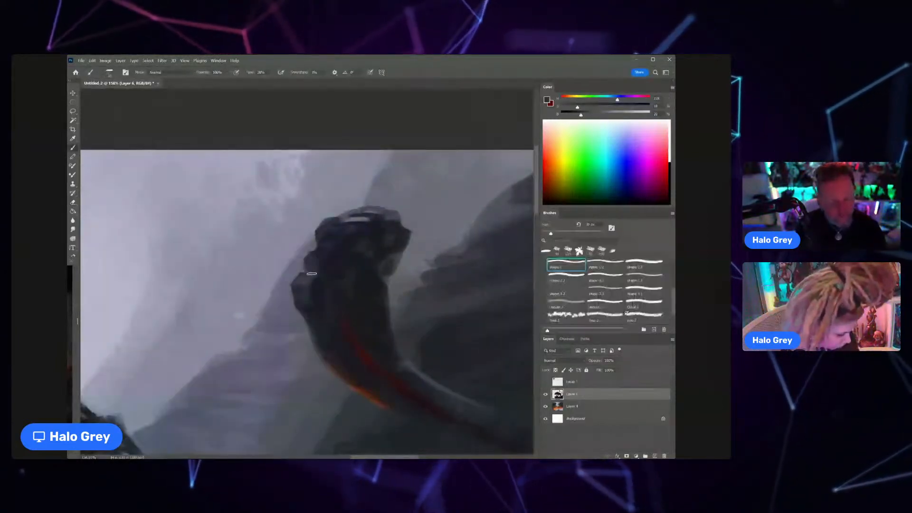
# Step: Sample dark tones to shade the tail tuft, reduce the brush size and paint light grey highlights on its outer clumps
pyautogui.keyDown('alt'); pyautogui.click(347, 242); pyautogui.keyUp('alt')
pyautogui.keyDown('alt'); pyautogui.click(360, 245); pyautogui.keyUp('alt')
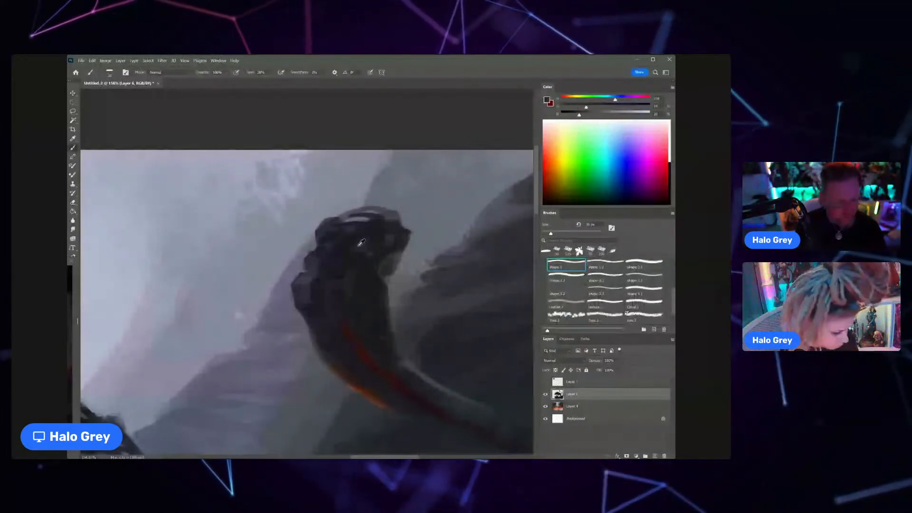
pyautogui.press('[')
pyautogui.press('[')
pyautogui.press('[')
pyautogui.press('[')
pyautogui.keyDown('alt'); pyautogui.click(248, 238); pyautogui.keyUp('alt')
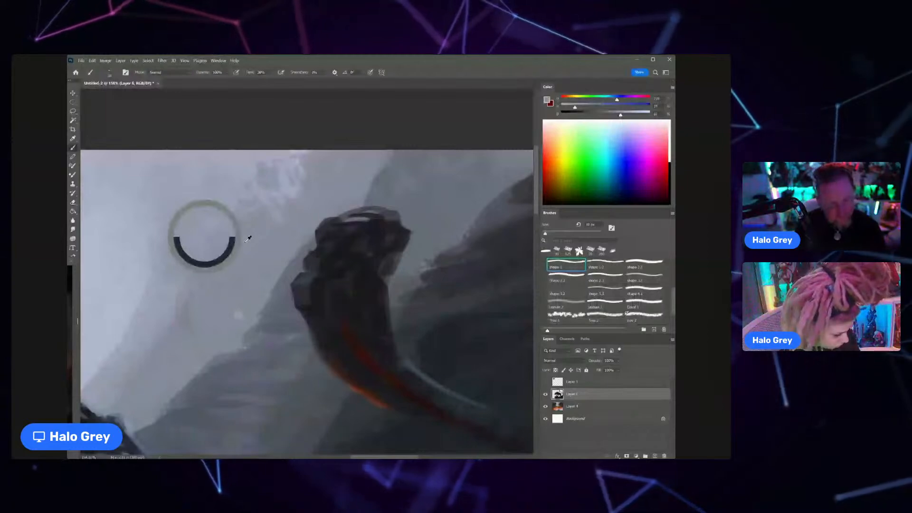
pyautogui.keyDown('alt'); pyautogui.click(305, 284); pyautogui.keyUp('alt')
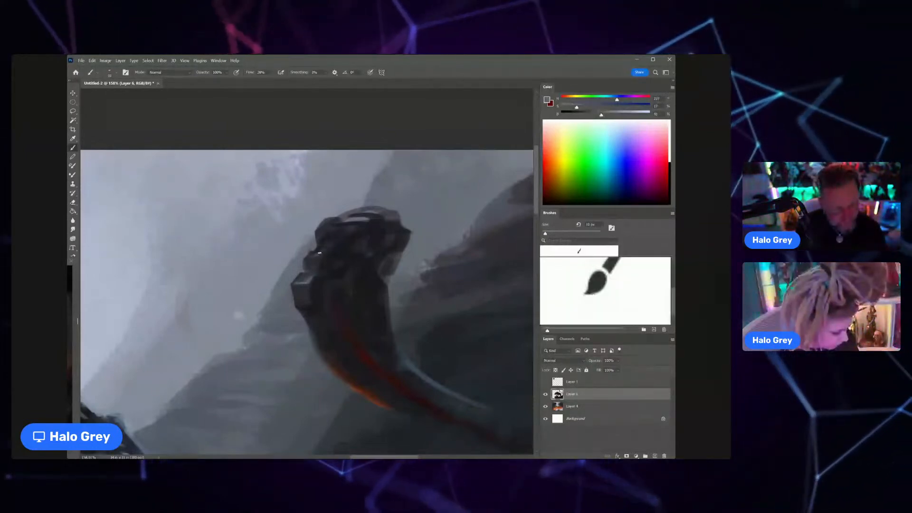
pyautogui.keyDown('alt'); pyautogui.click(321, 248); pyautogui.keyUp('alt')
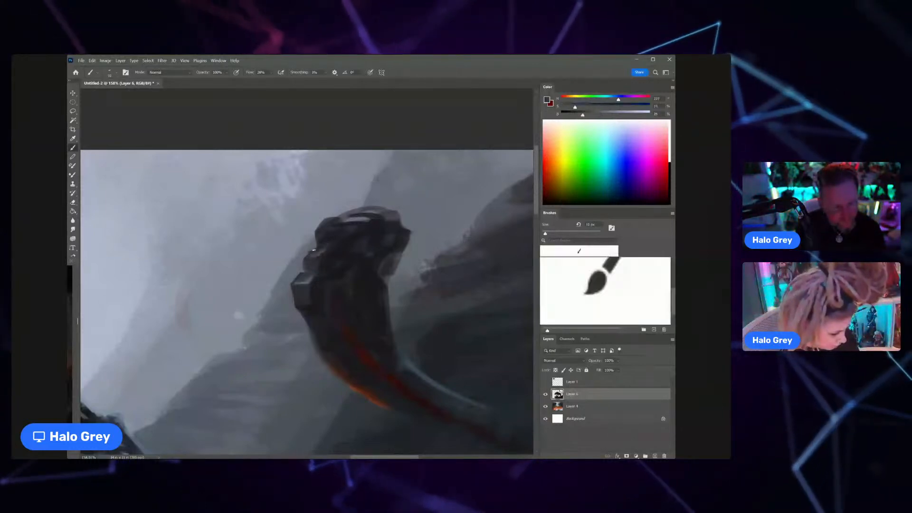
pyautogui.keyDown('alt'); pyautogui.click(301, 261); pyautogui.keyUp('alt')
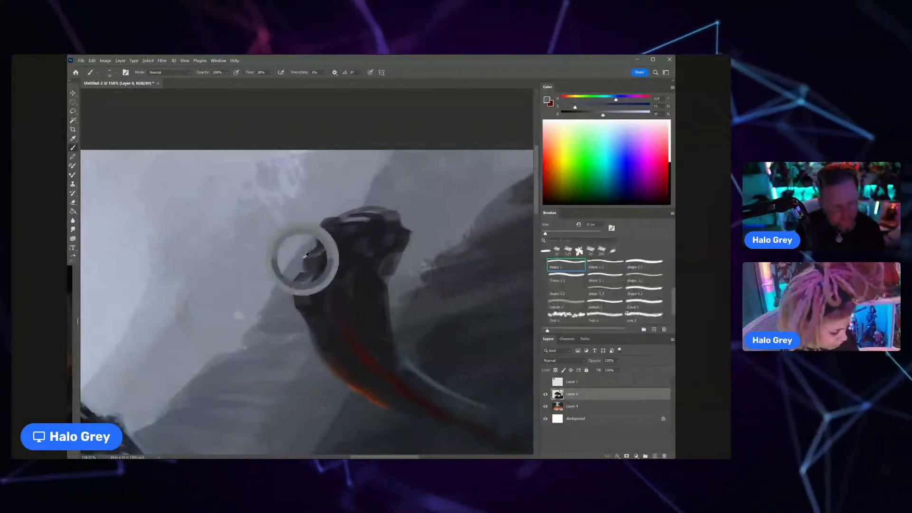
# Step: Sample dark greys with a slightly larger brush and block in a chunky clump in the middle of the tail tuft
pyautogui.hotkey('ctrl', 'space')
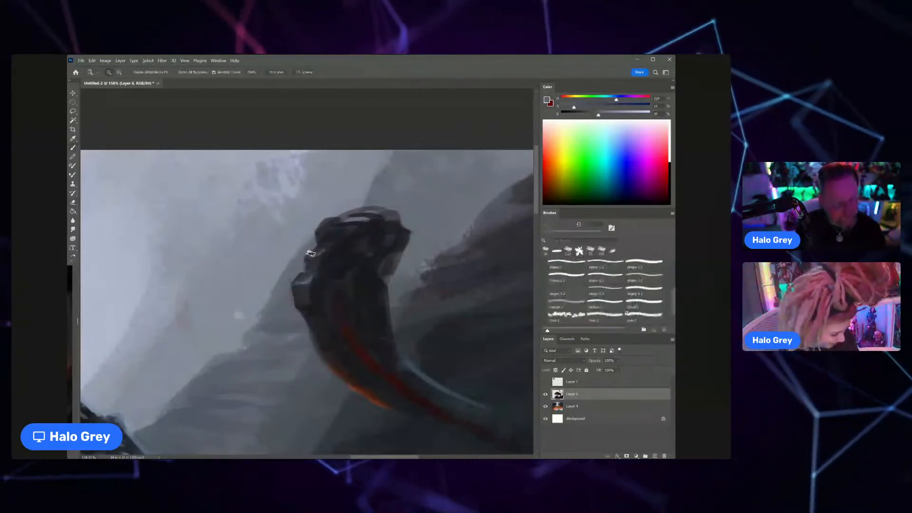
pyautogui.moveTo(310, 254); pyautogui.dragTo(275, 284)
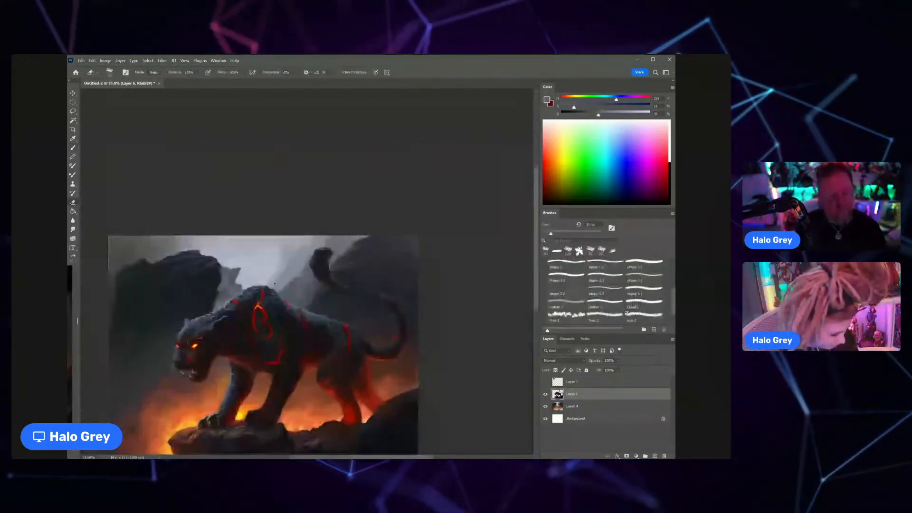
pyautogui.hotkey('ctrl', 'space')
pyautogui.moveTo(324, 245); pyautogui.dragTo(359, 246)
pyautogui.press('b')
pyautogui.keyDown('alt'); pyautogui.click(302, 270); pyautogui.keyUp('alt')
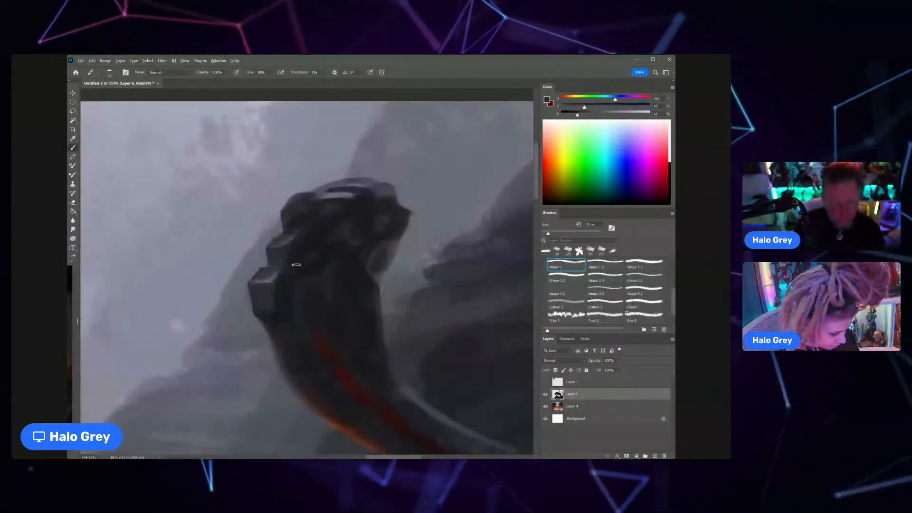
pyautogui.press(']')
pyautogui.keyDown('alt'); pyautogui.click(273, 288); pyautogui.keyUp('alt')
pyautogui.moveTo(296, 272); pyautogui.dragTo(299, 296)
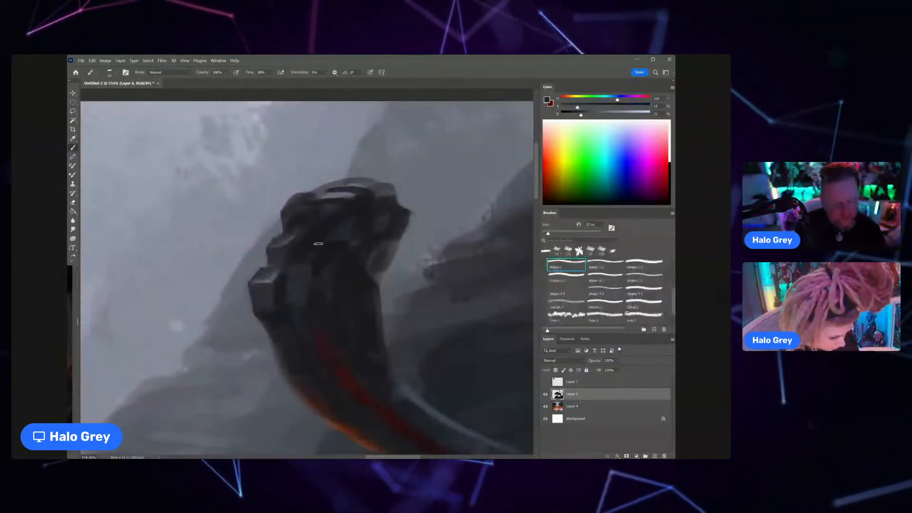
# Step: Sample a dark blue-grey and paint a lighter upper plane on the tuft's central clump, resampling near-black for its shadow
pyautogui.keyDown('alt'); pyautogui.click(304, 272); pyautogui.keyUp('alt')
pyautogui.moveTo(309, 259); pyautogui.dragTo(321, 260)
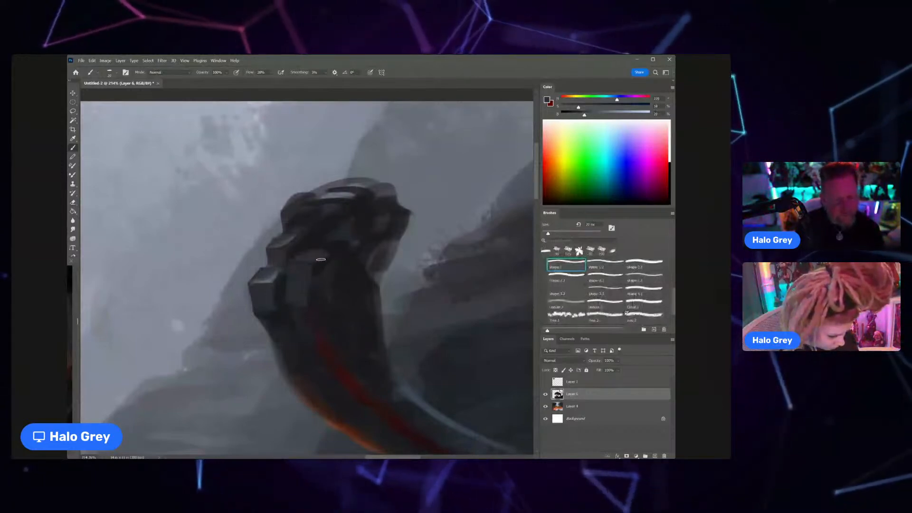
pyautogui.keyDown('alt'); pyautogui.click(320, 277); pyautogui.keyUp('alt')
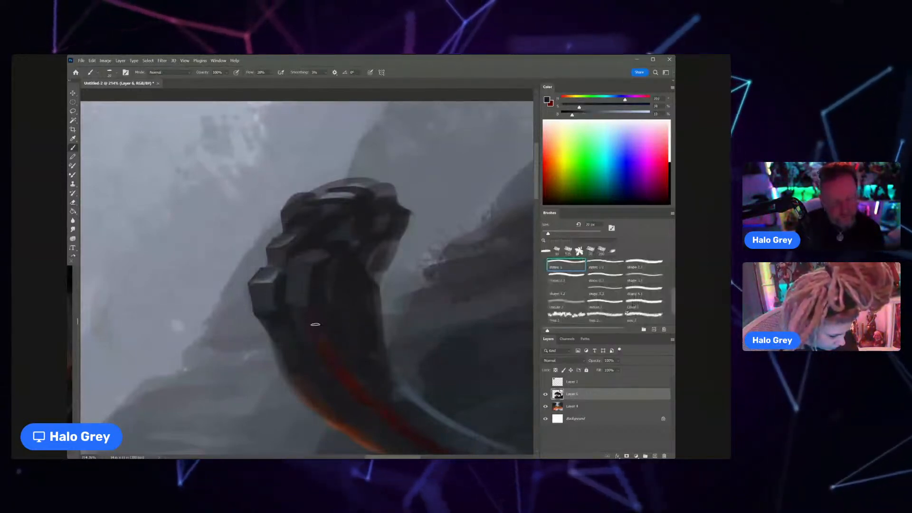
# Step: Sample a mid grey, shrink the brush and paint a fine highlight along the top of the tuft's central clump
pyautogui.moveTo(337, 242); pyautogui.dragTo(298, 271)
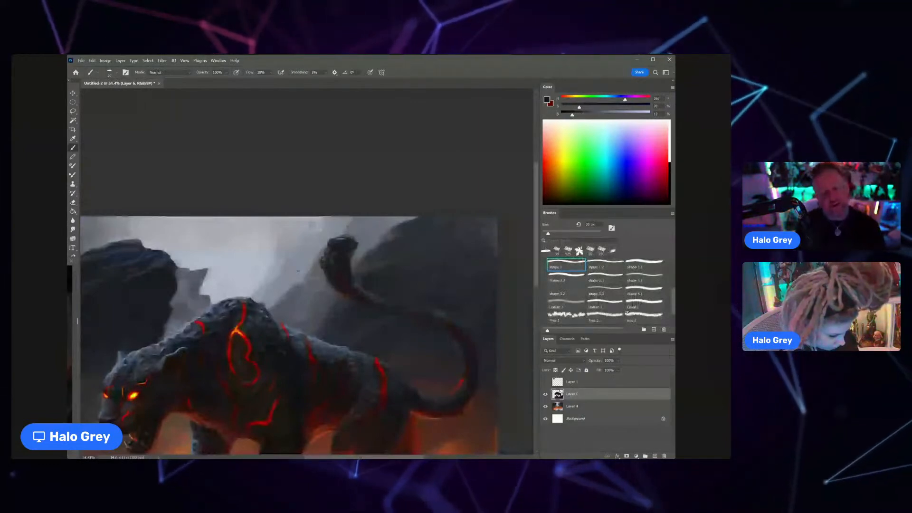
pyautogui.moveTo(338, 258); pyautogui.dragTo(360, 258)
pyautogui.keyDown('alt'); pyautogui.click(310, 263); pyautogui.keyUp('alt')
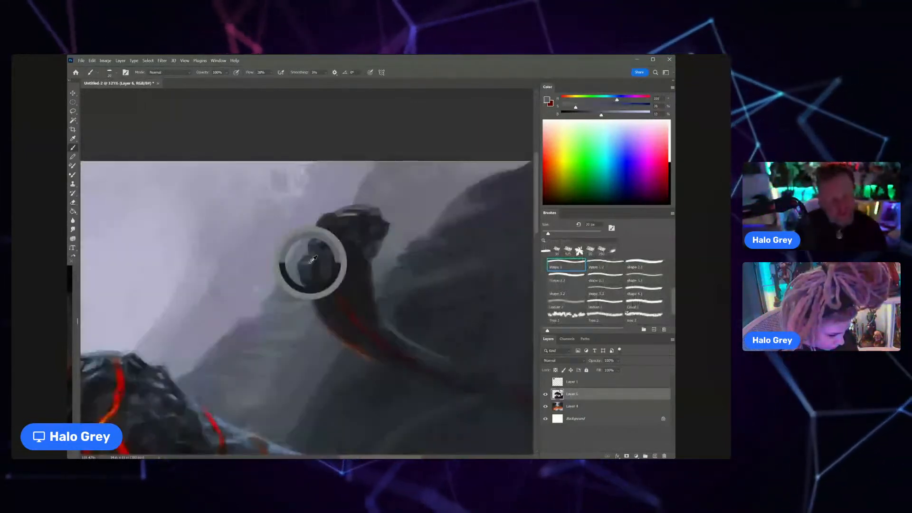
pyautogui.press('[')
pyautogui.press('[')
pyautogui.press('[')
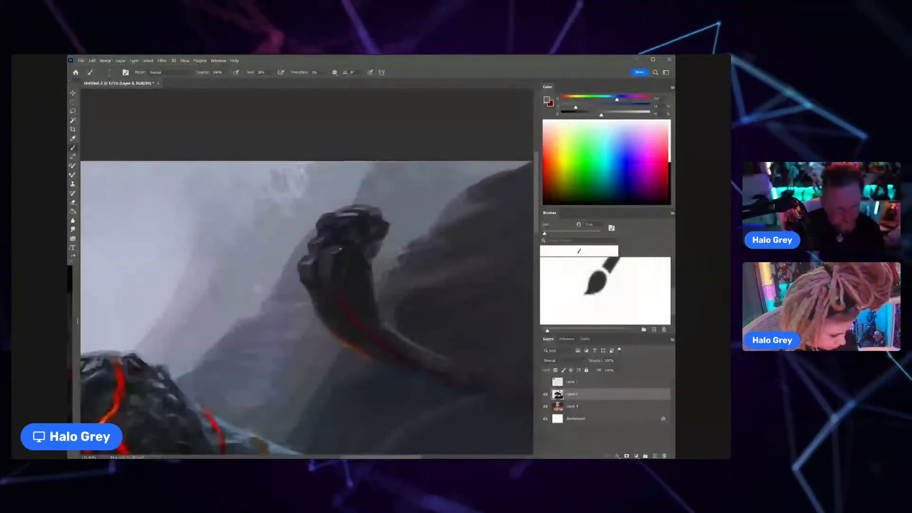
# Step: Sample a near-black tone, enlarge the brush and paint the shadows below and beside the central clump
pyautogui.hotkey('ctrl', 'space')
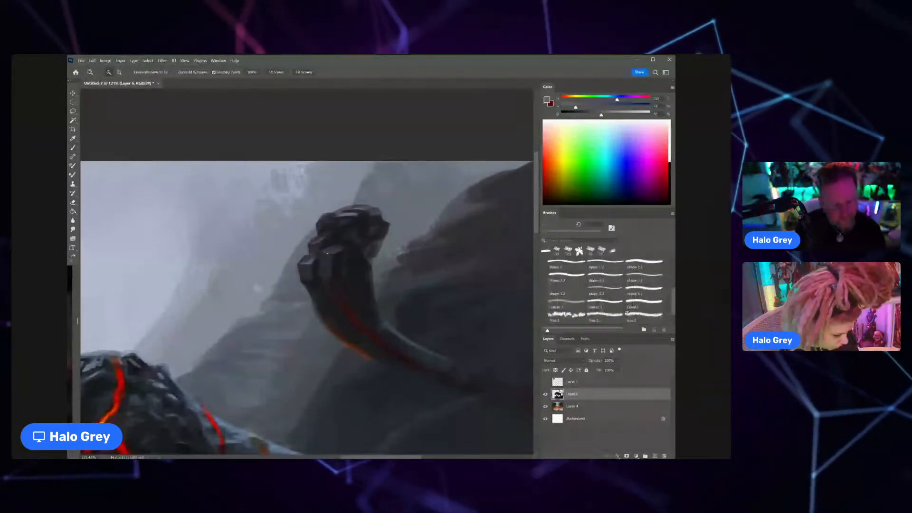
pyautogui.moveTo(327, 253); pyautogui.dragTo(362, 254)
pyautogui.keyDown('alt'); pyautogui.click(320, 297); pyautogui.keyUp('alt')
pyautogui.press(']')
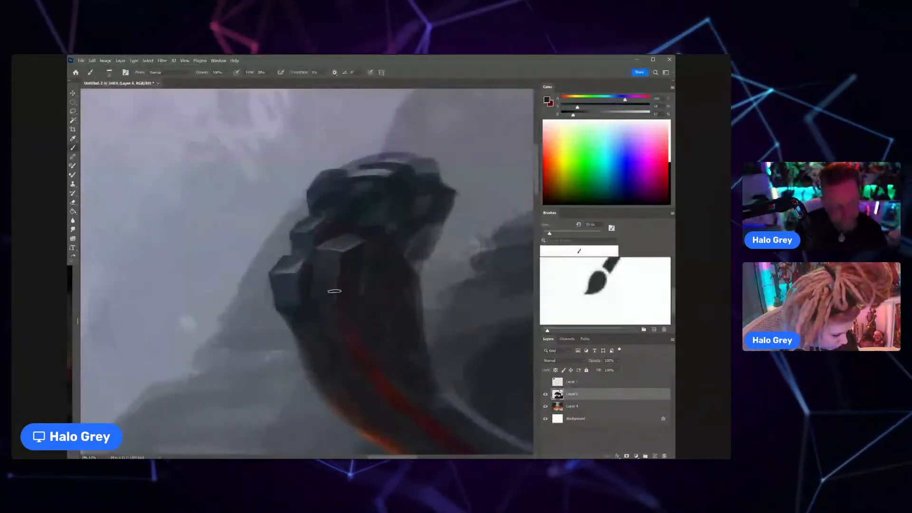
pyautogui.moveTo(335, 291)
pyautogui.mouseDown()
pyautogui.moveTo(294, 328)
pyautogui.moveTo(306, 274)
pyautogui.moveTo(375, 247)
pyautogui.mouseUp()
# Step: Erase along the upper edge of the tail tuft to break its silhouette into angular clumps, and return to the brush
pyautogui.press('e')
pyautogui.moveTo(346, 214)
pyautogui.mouseDown()
pyautogui.moveTo(368, 218)
pyautogui.moveTo(392, 201)
pyautogui.mouseUp()
pyautogui.moveTo(415, 248); pyautogui.dragTo(416, 197)
pyautogui.press('b')
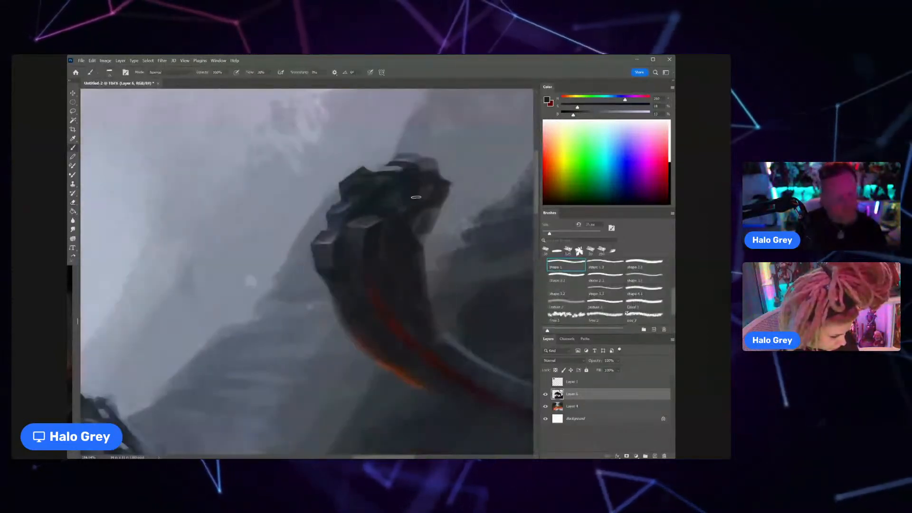
# Step: Reduce the brush size and paint pointed dark strands sticking out from both sides of the tail tuft
pyautogui.press('[')
pyautogui.press('[')
pyautogui.moveTo(317, 285)
pyautogui.mouseDown()
pyautogui.moveTo(334, 304)
pyautogui.moveTo(300, 243)
pyautogui.moveTo(338, 281)
pyautogui.mouseUp()
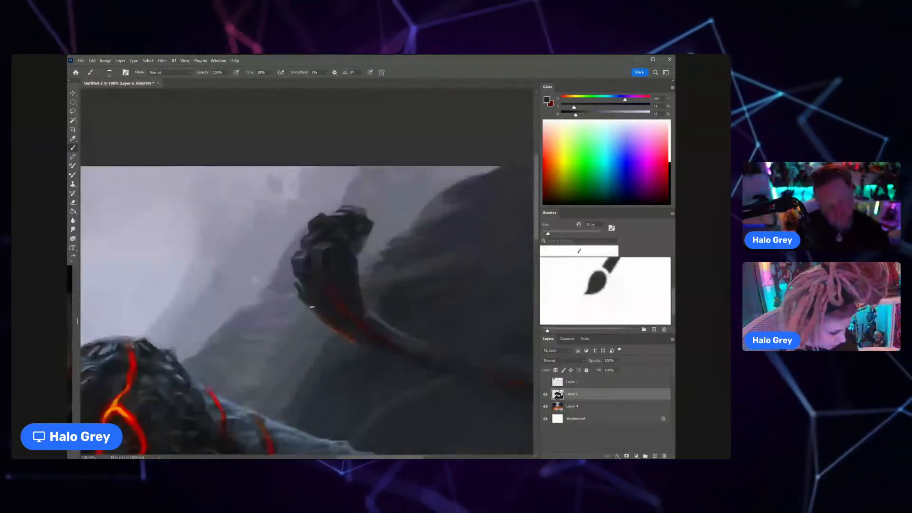
pyautogui.keyDown('alt'); pyautogui.click(355, 261); pyautogui.keyUp('alt')
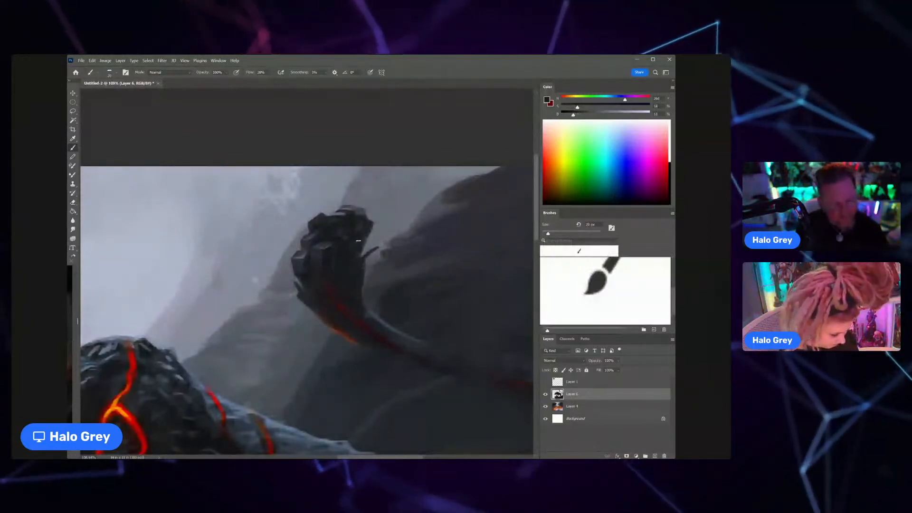
# Step: Sample dark tones from the tail tuft and shade the clumps across its upper part
pyautogui.keyDown('alt'); pyautogui.click(358, 220); pyautogui.keyUp('alt')
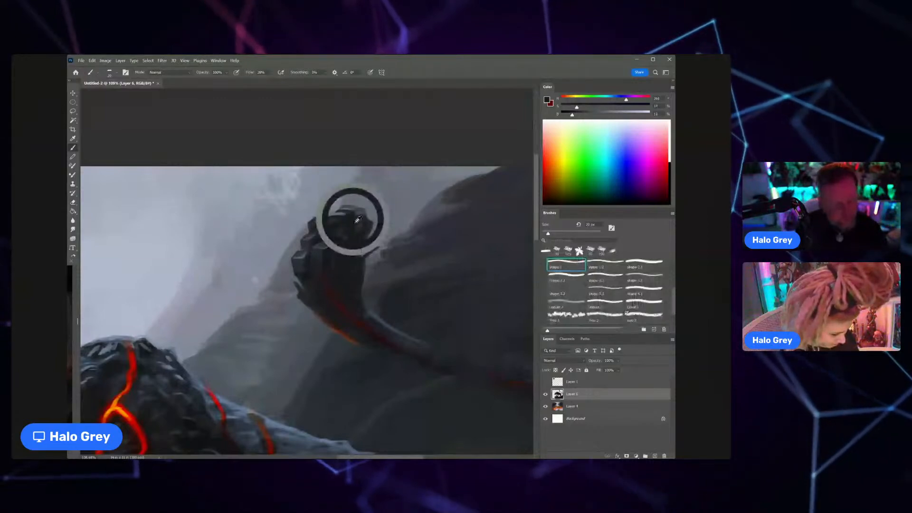
pyautogui.keyDown('alt'); pyautogui.click(346, 233); pyautogui.keyUp('alt')
pyautogui.keyDown('alt'); pyautogui.click(319, 226); pyautogui.keyUp('alt')
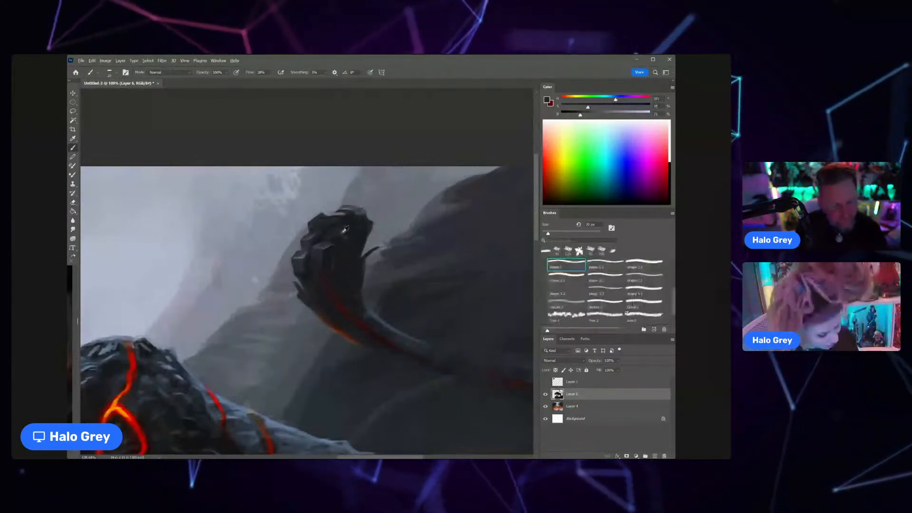
pyautogui.keyDown('alt'); pyautogui.click(325, 237); pyautogui.keyUp('alt')
pyautogui.moveTo(342, 239)
pyautogui.mouseDown()
pyautogui.moveTo(318, 245)
pyautogui.moveTo(343, 261)
pyautogui.mouseUp()
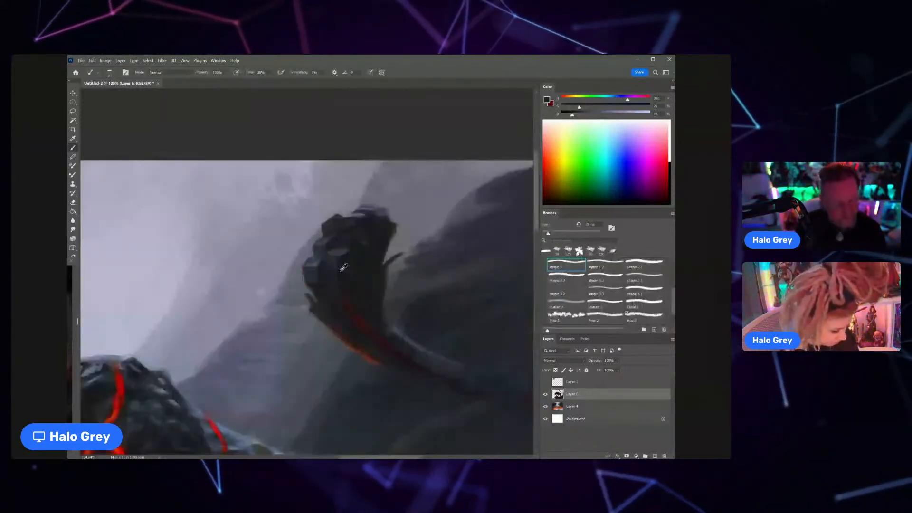
# Step: Sample dark greys and near-black to blend the lower clumps of the tuft into the tail
pyautogui.keyDown('alt'); pyautogui.click(342, 276); pyautogui.keyUp('alt')
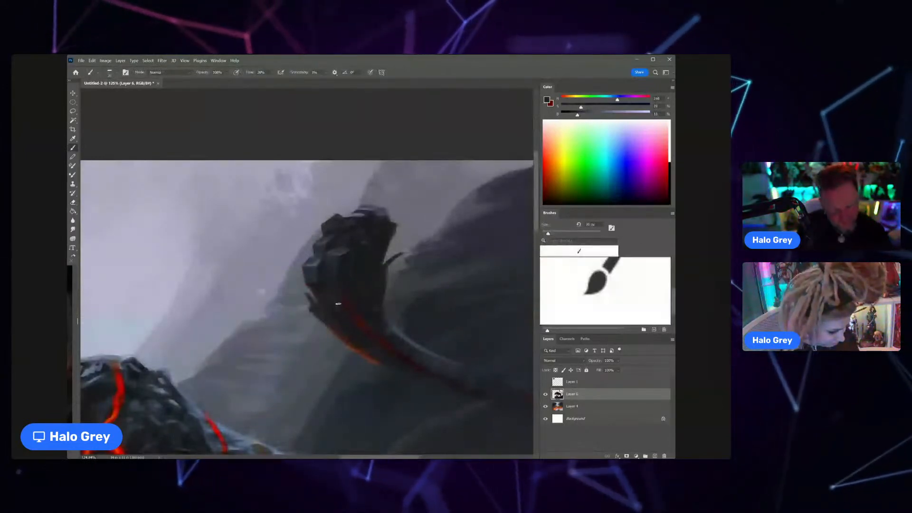
pyautogui.keyDown('alt'); pyautogui.click(333, 284); pyautogui.keyUp('alt')
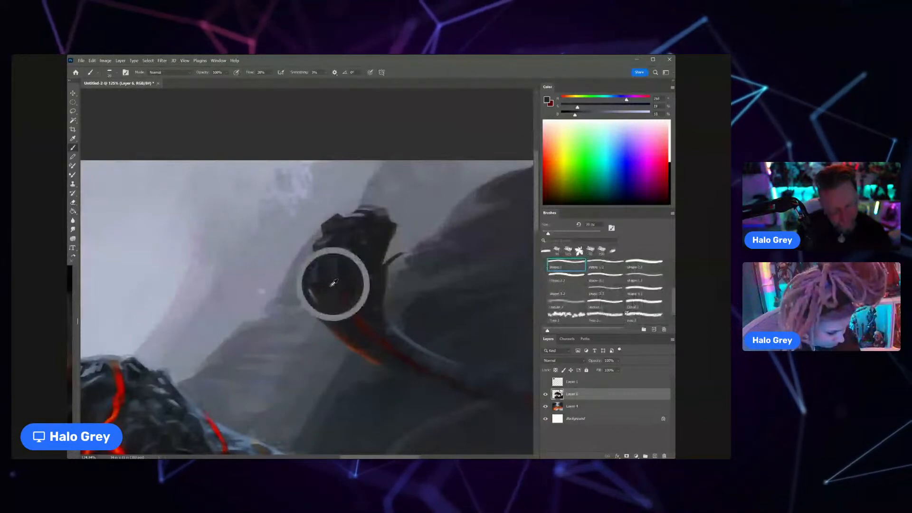
pyautogui.moveTo(333, 284); pyautogui.dragTo(340, 295)
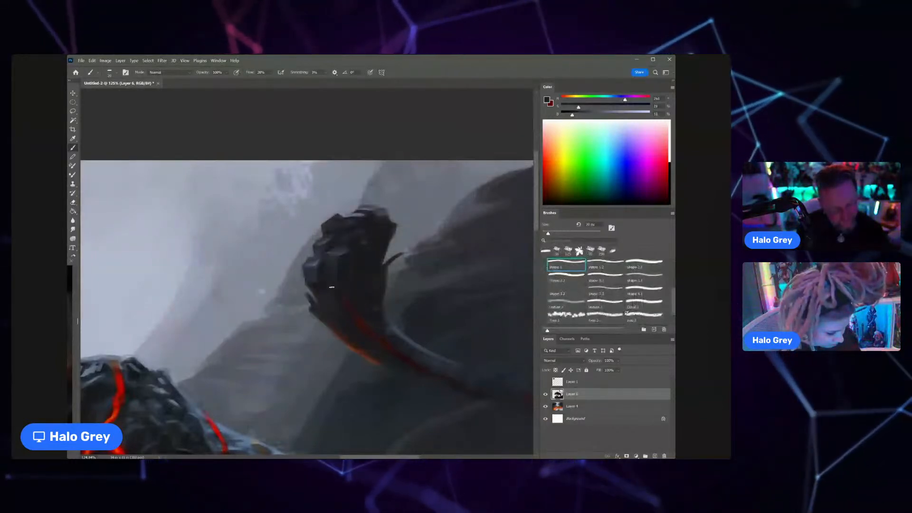
pyautogui.keyDown('alt'); pyautogui.click(344, 245); pyautogui.keyUp('alt')
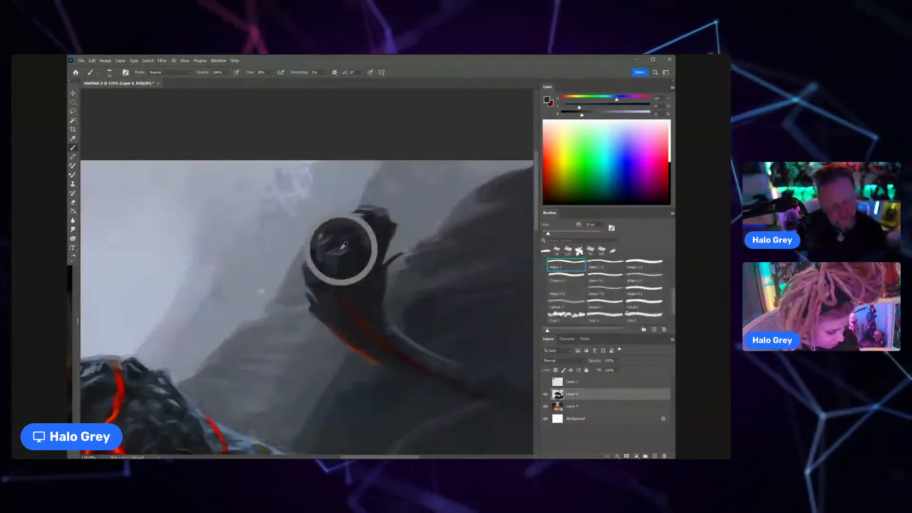
# Step: Try merging the painted layer into the one below and erasing beside the tail tuft, and undo both changes
pyautogui.hotkey('ctrl', 'space')
pyautogui.moveTo(341, 292); pyautogui.dragTo(308, 326)
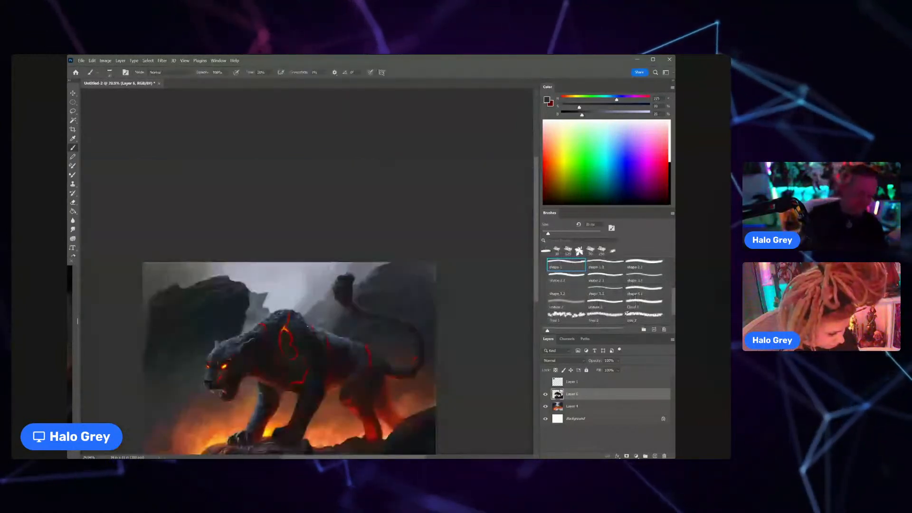
pyautogui.hotkey('ctrl', 'space')
pyautogui.moveTo(342, 287); pyautogui.dragTo(374, 260)
pyautogui.hotkey('ctrl', 'e')
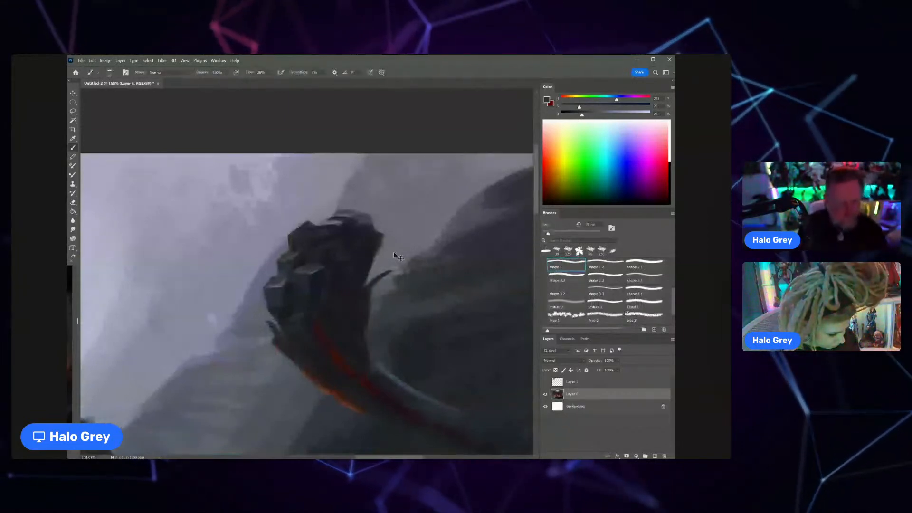
pyautogui.press('e')
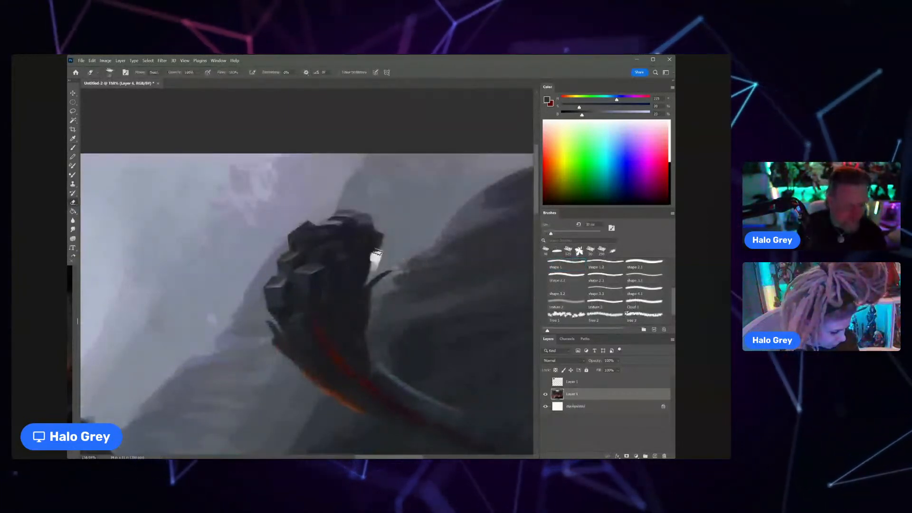
pyautogui.hotkey('ctrl', 'j')
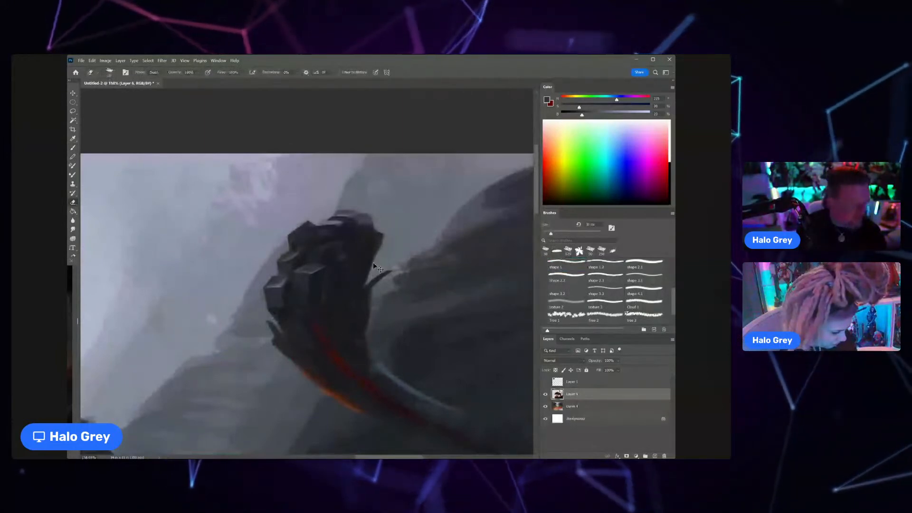
# Step: Erase along the inner side of the tail tuft to give it a narrower, jagged silhouette, and return to the brush
pyautogui.press('b')
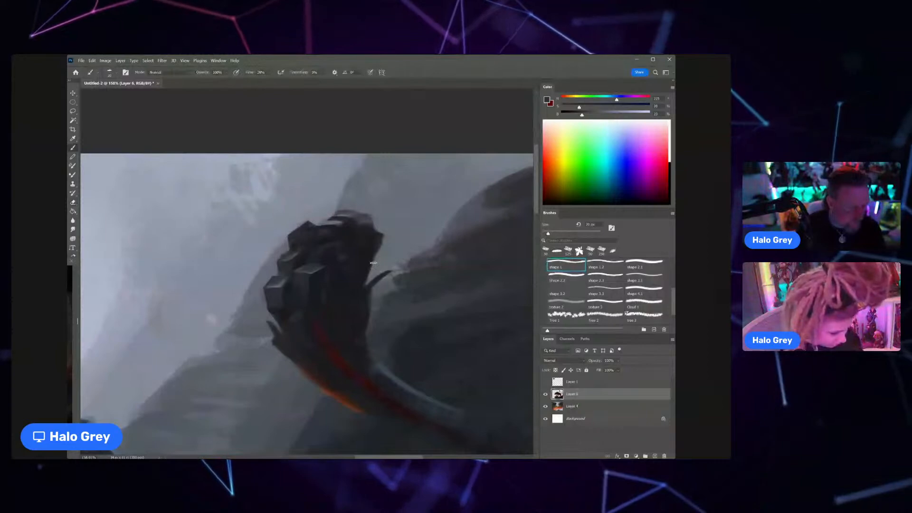
pyautogui.keyDown('alt'); pyautogui.click(374, 267); pyautogui.keyUp('alt')
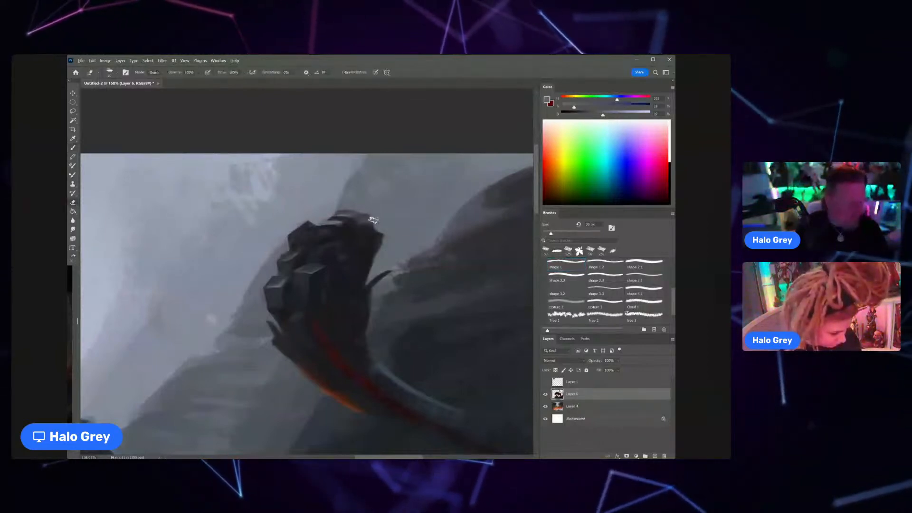
pyautogui.press('e')
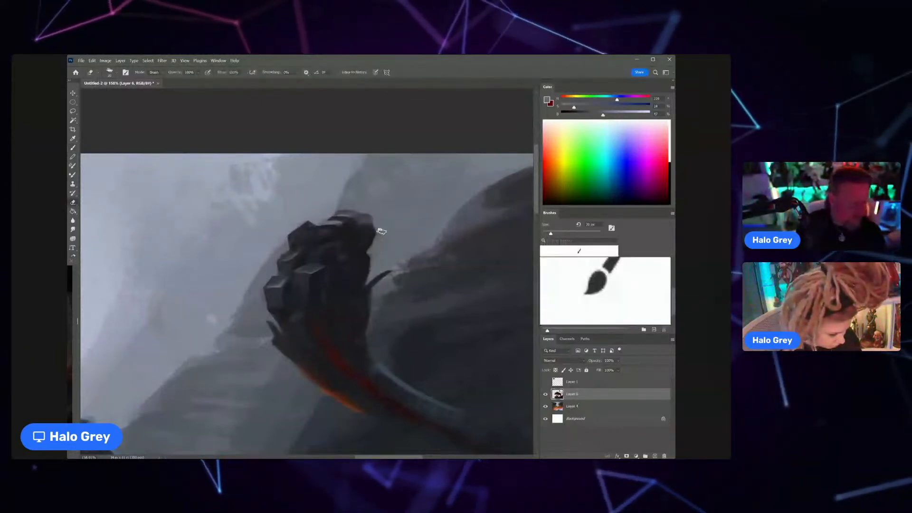
pyautogui.press('z')
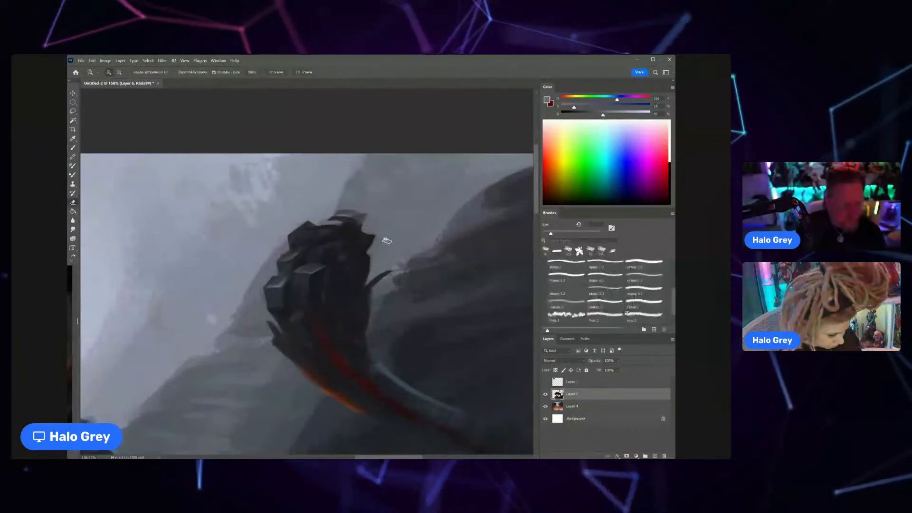
pyautogui.moveTo(387, 241); pyautogui.dragTo(417, 203)
pyautogui.press('b')
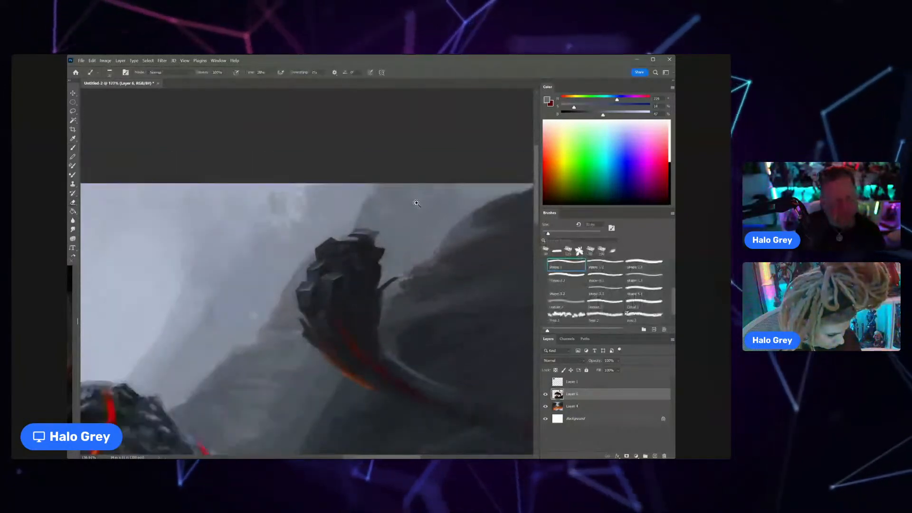
# Step: Paint a small dark pointed tip on the upper inner edge of the tail tuft and trim its outline with the eraser
pyautogui.keyDown('alt'); pyautogui.click(375, 252); pyautogui.keyUp('alt')
pyautogui.moveTo(379, 253); pyautogui.dragTo(389, 245)
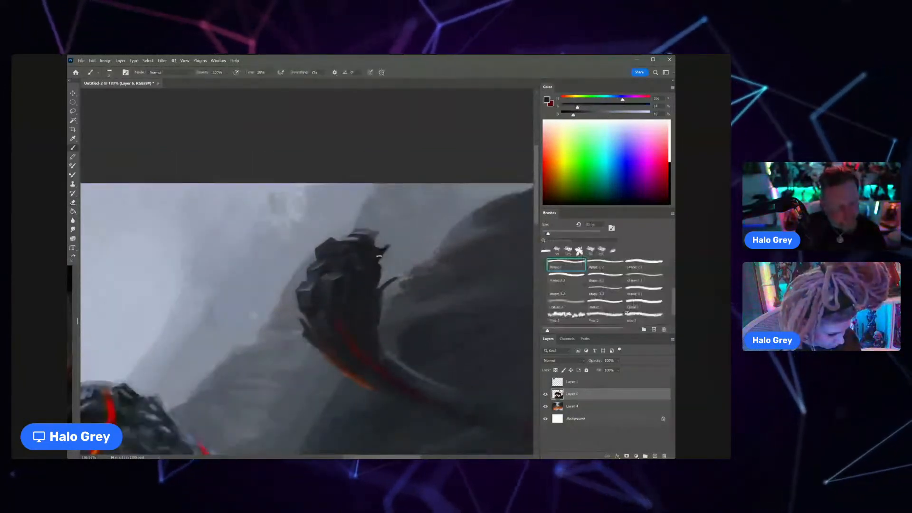
pyautogui.press('e')
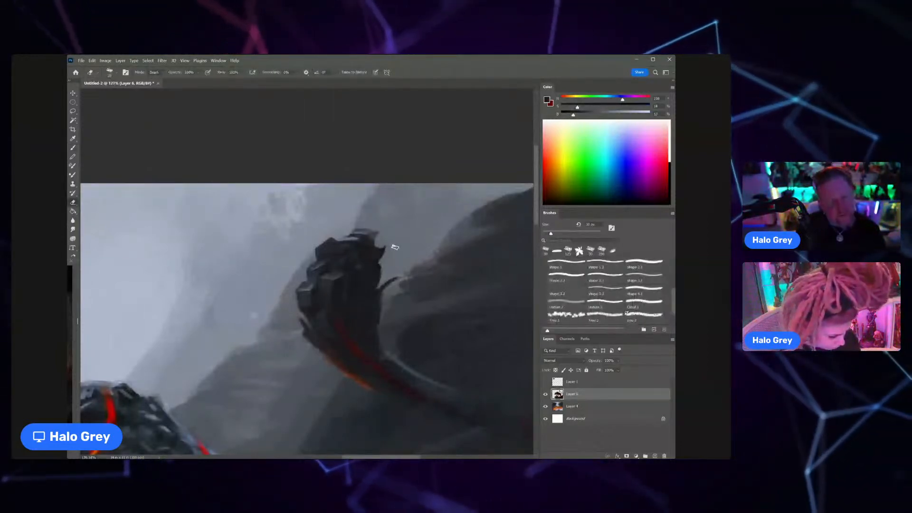
pyautogui.moveTo(300, 280); pyautogui.dragTo(285, 297)
pyautogui.keyDown('ctrl'); pyautogui.moveTo(349, 273); pyautogui.dragTo(359, 271); pyautogui.keyUp('ctrl')
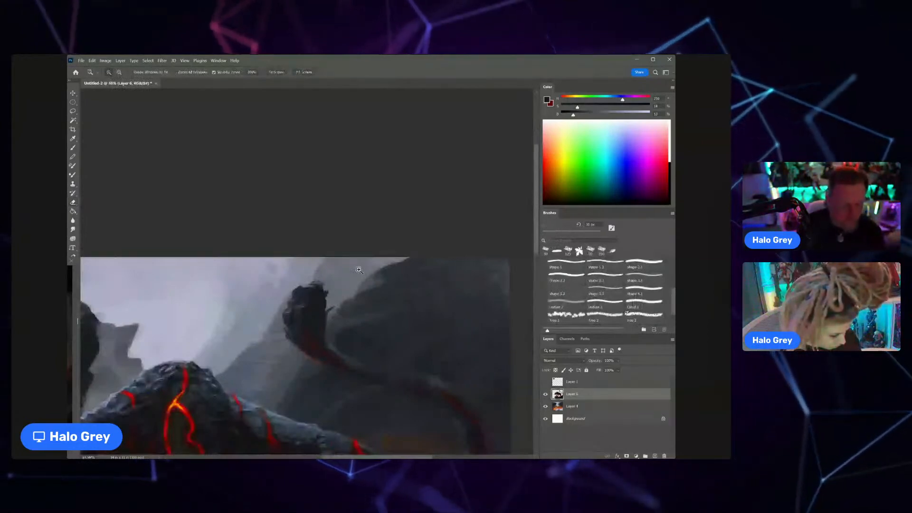
# Step: Thicken the lower inner spike of the tail tuft into a broad, pointed dark clump with the brush
pyautogui.keyDown('ctrl'); pyautogui.moveTo(336, 308); pyautogui.dragTo(349, 307); pyautogui.keyUp('ctrl')
pyautogui.press('b')
pyautogui.keyDown('alt'); pyautogui.click(332, 304); pyautogui.keyUp('alt')
pyautogui.keyDown('alt'); pyautogui.click(325, 311); pyautogui.keyUp('alt')
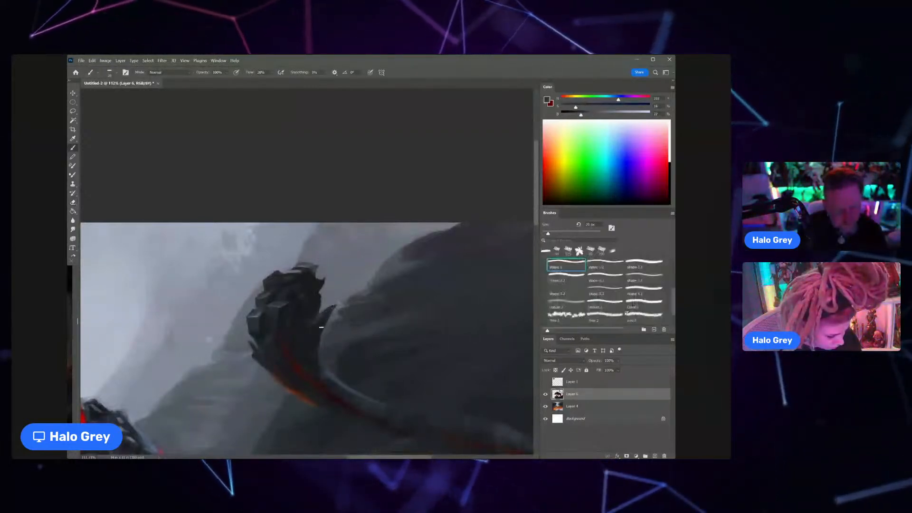
# Step: Sample grey and near-black tones and shade the face of the lower inner spike with a smaller brush
pyautogui.scroll(5, 307, 323)
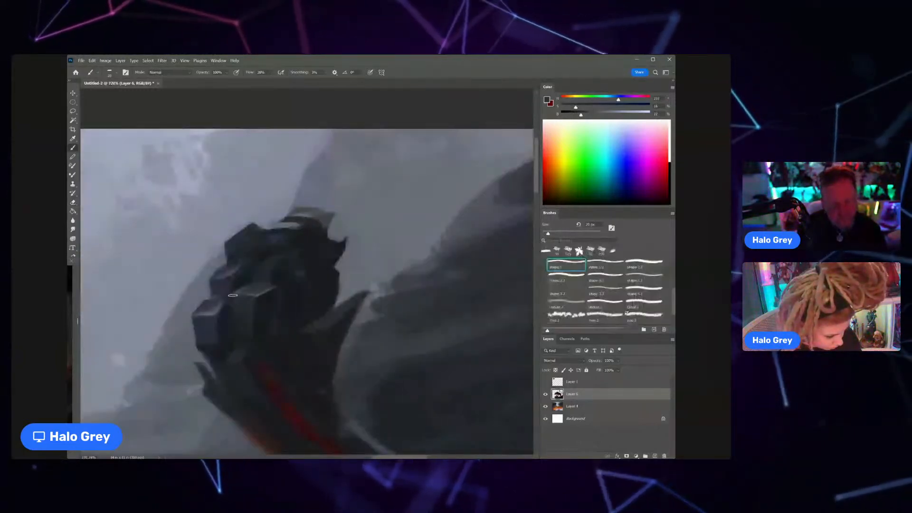
pyautogui.keyDown('alt'); pyautogui.click(331, 320); pyautogui.keyUp('alt')
pyautogui.press('[')
pyautogui.moveTo(335, 316); pyautogui.dragTo(352, 303)
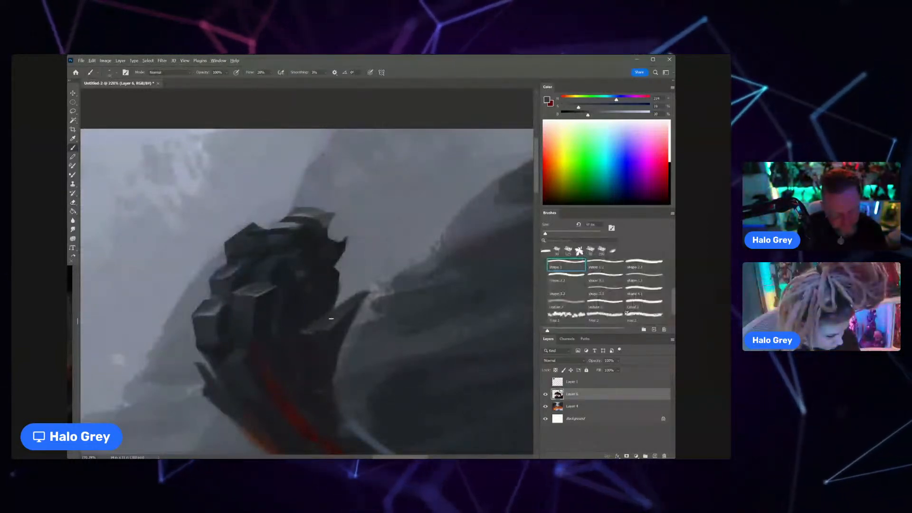
pyautogui.keyDown('alt'); pyautogui.click(315, 329); pyautogui.keyUp('alt')
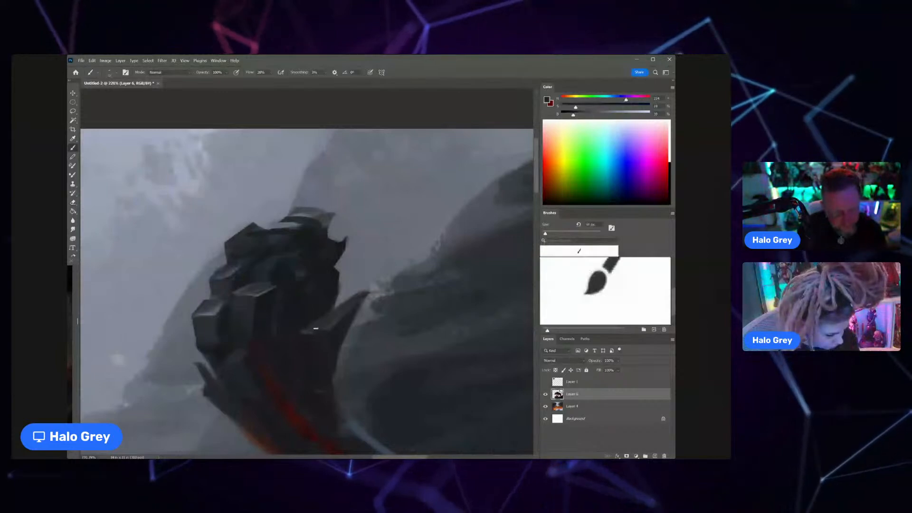
pyautogui.keyDown('alt'); pyautogui.click(340, 308); pyautogui.keyUp('alt')
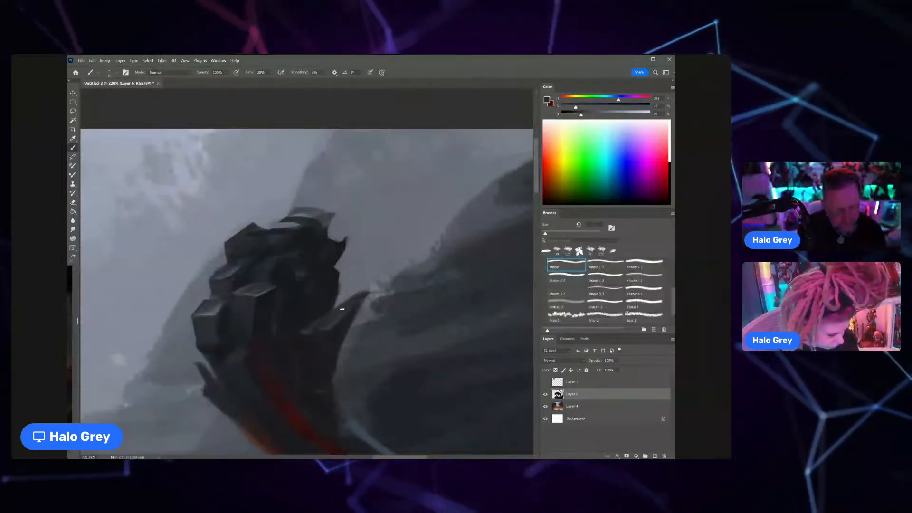
pyautogui.moveTo(345, 309)
pyautogui.mouseDown()
pyautogui.moveTo(290, 309)
pyautogui.moveTo(346, 319)
pyautogui.mouseUp()
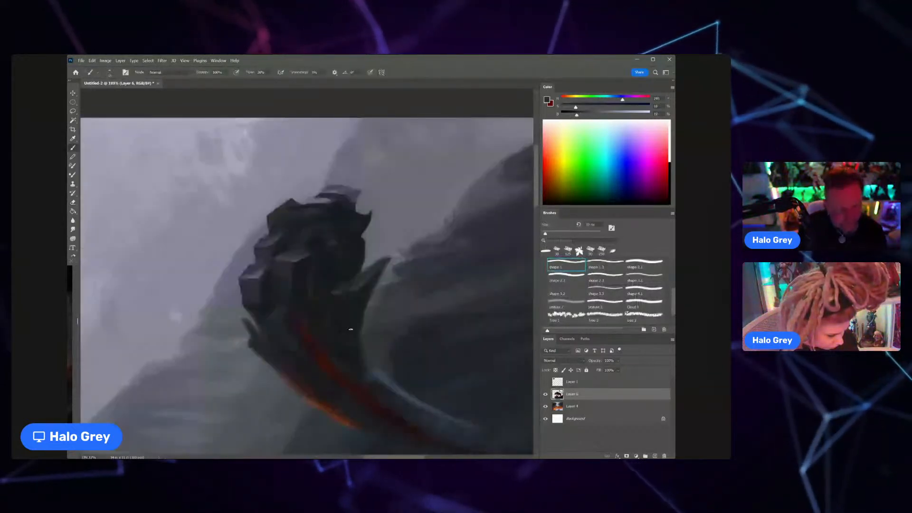
# Step: Sample dark tones around the spike's base and refine its shading up to the pointed tip
pyautogui.keyDown('alt'); pyautogui.click(337, 287); pyautogui.keyUp('alt')
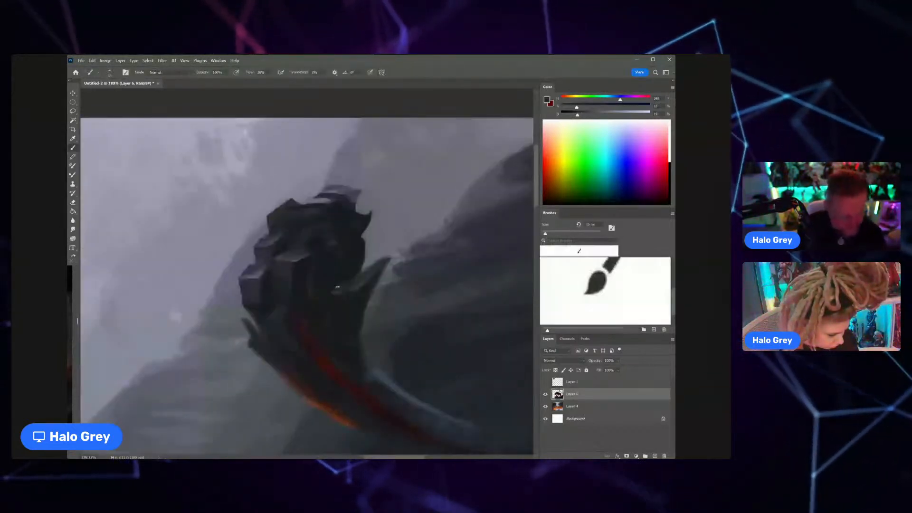
pyautogui.keyDown('alt'); pyautogui.click(364, 289); pyautogui.keyUp('alt')
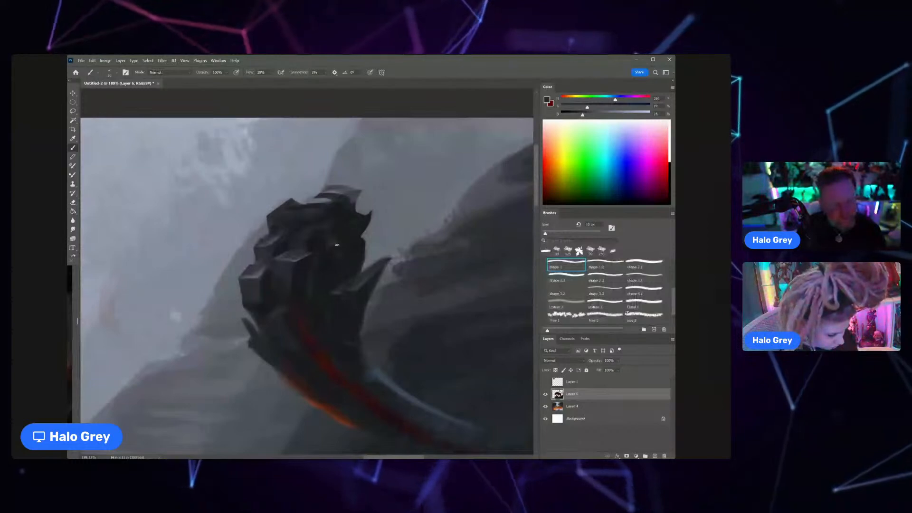
pyautogui.keyDown('alt'); pyautogui.click(369, 267); pyautogui.keyUp('alt')
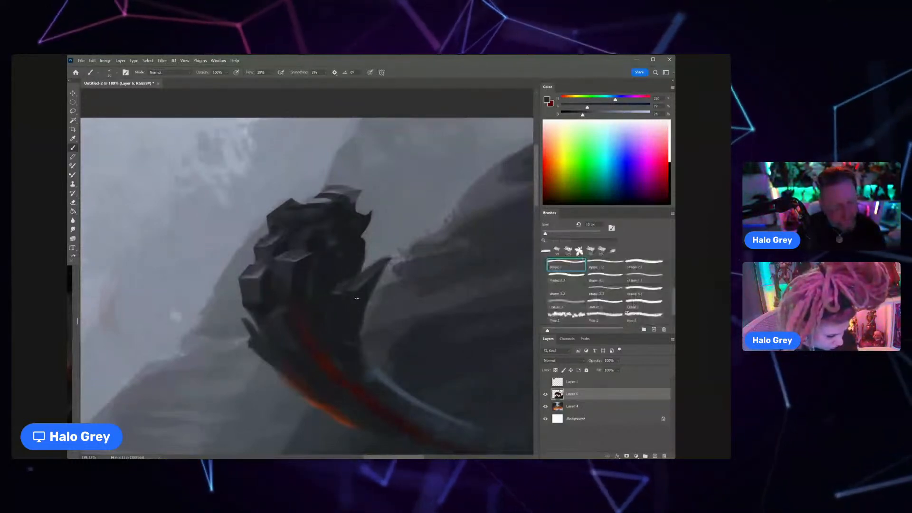
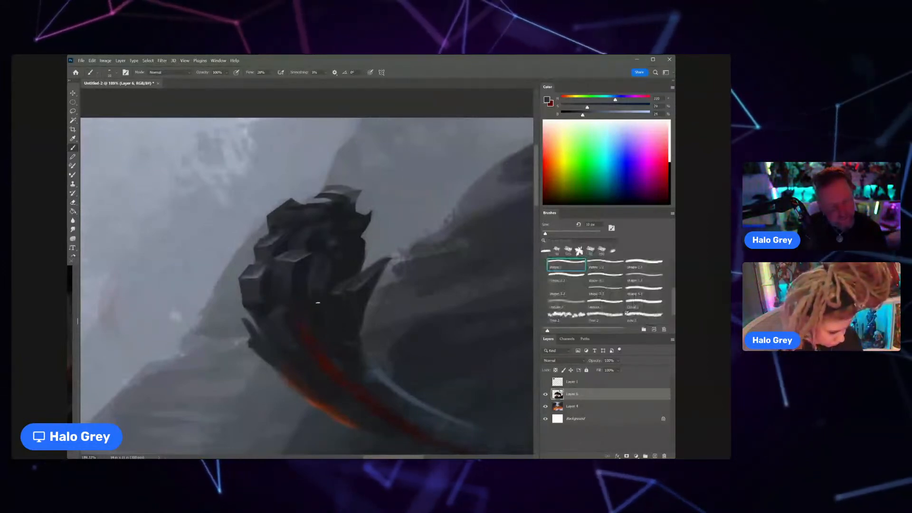
# Step: Sample dark grey tones and paint narrow shaded strands beside the central block of the tail tuft
pyautogui.keyDown('alt'); pyautogui.click(316, 278); pyautogui.keyUp('alt')
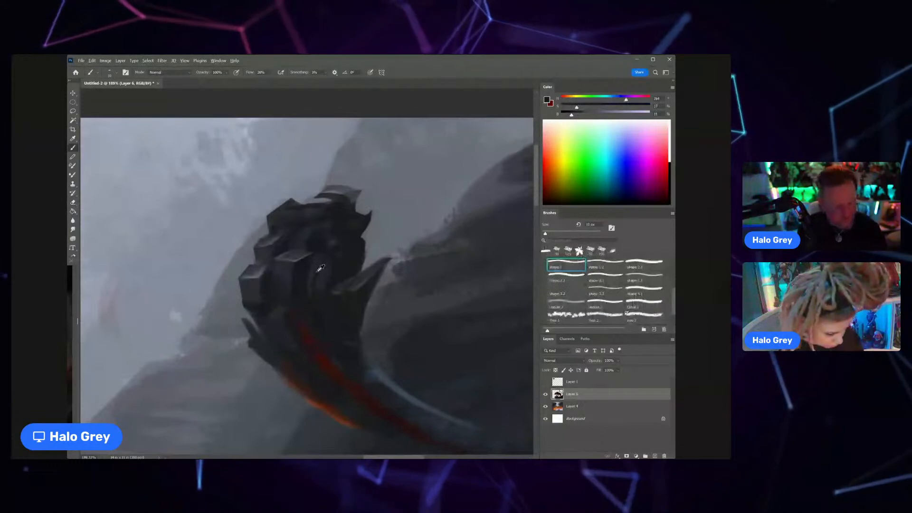
pyautogui.keyDown('alt'); pyautogui.click(320, 268); pyautogui.keyUp('alt')
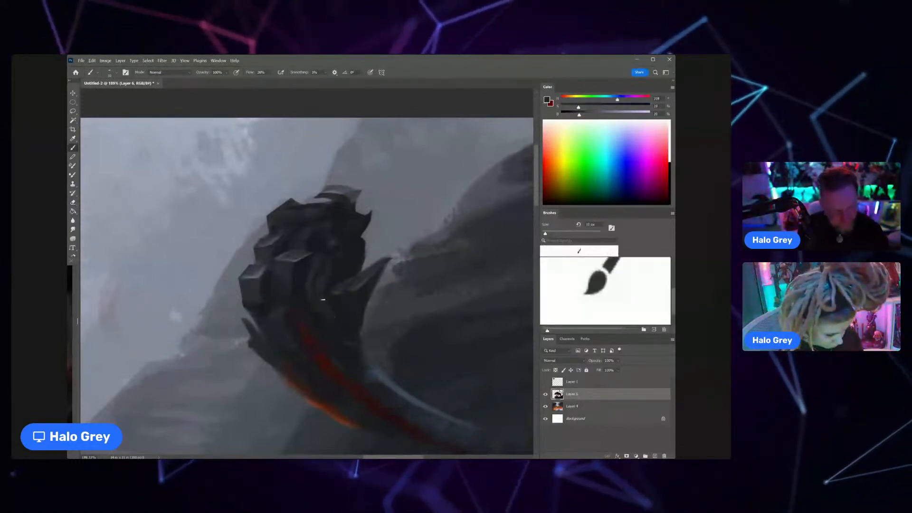
pyautogui.scroll(-5, 299, 260)
pyautogui.scroll(4, 298, 260)
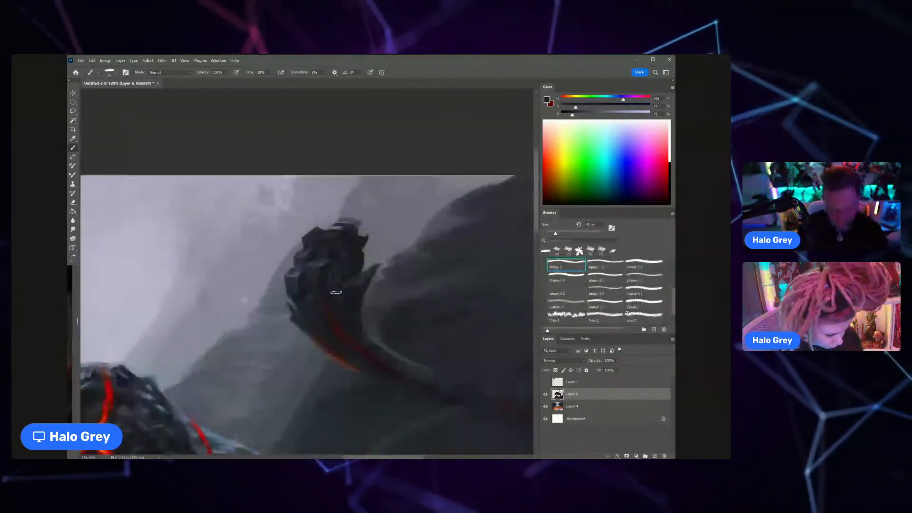
pyautogui.hotkey('ctrl', 'space')
pyautogui.moveTo(341, 285); pyautogui.dragTo(379, 285)
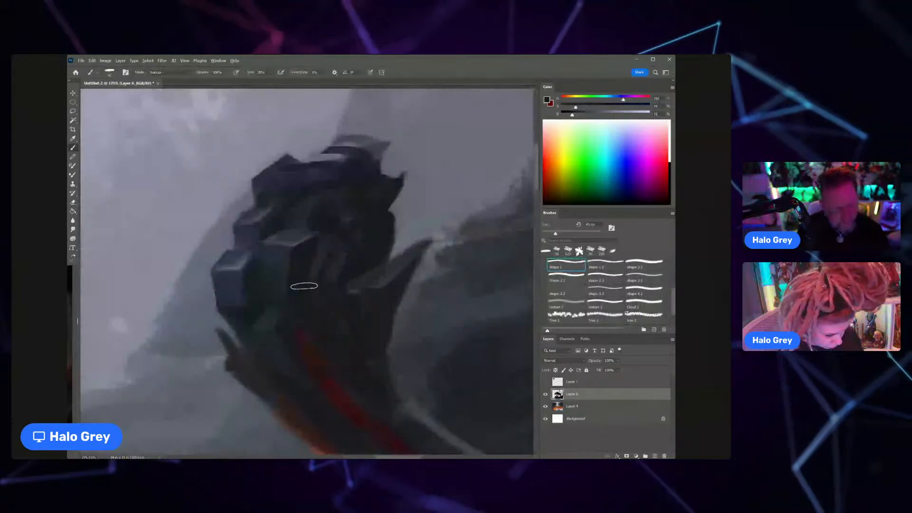
# Step: Sample light grey from the central block and paint a small lit facet on the clump below it with a finer brush
pyautogui.keyDown('alt'); pyautogui.click(291, 243); pyautogui.keyUp('alt')
pyautogui.press('[')
pyautogui.moveTo(277, 321); pyautogui.dragTo(269, 324)
pyautogui.press('[')
pyautogui.press('[')
pyautogui.press('[')
pyautogui.press('[')
pyautogui.press('[')
pyautogui.press('[')
pyautogui.press('[')
pyautogui.press('[')
pyautogui.press('[')
pyautogui.press('[')
pyautogui.press('[')
pyautogui.press('[')
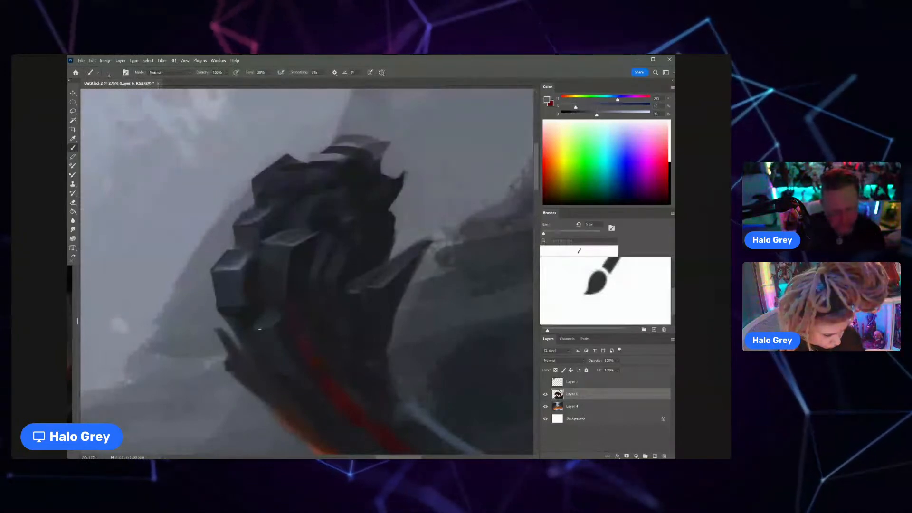
pyautogui.hotkey('ctrl', 'space')
pyautogui.moveTo(275, 318)
pyautogui.mouseDown()
pyautogui.moveTo(255, 322)
pyautogui.moveTo(291, 274)
pyautogui.moveTo(323, 268)
pyautogui.mouseUp()
pyautogui.hotkey('ctrl', 'space')
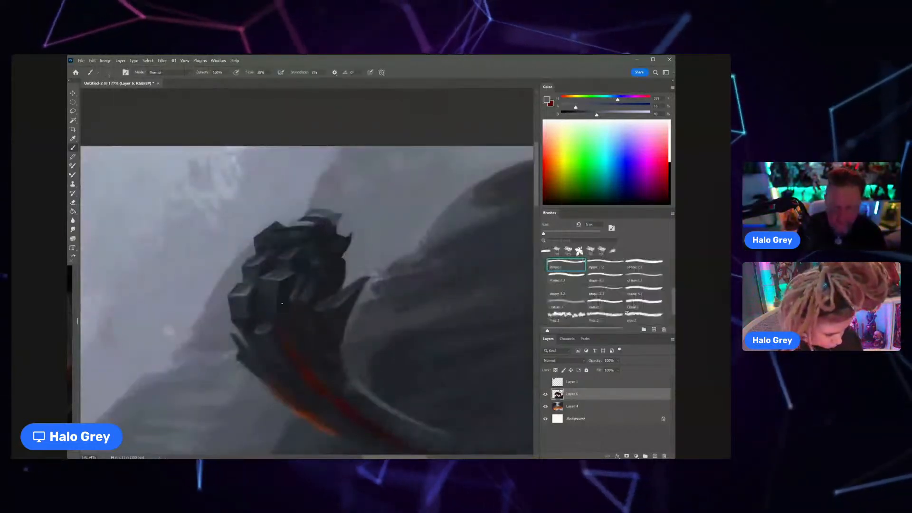
pyautogui.scroll(1, 282, 303)
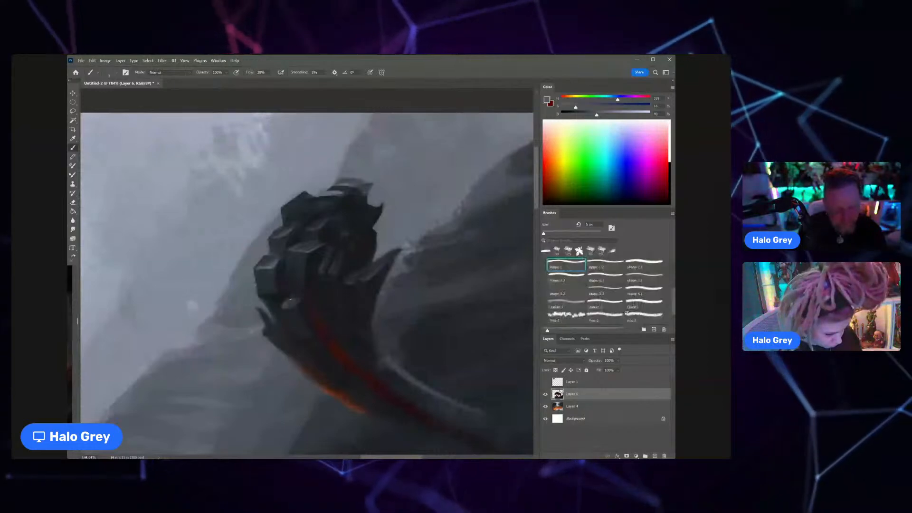
pyautogui.scroll(-10, 296, 304)
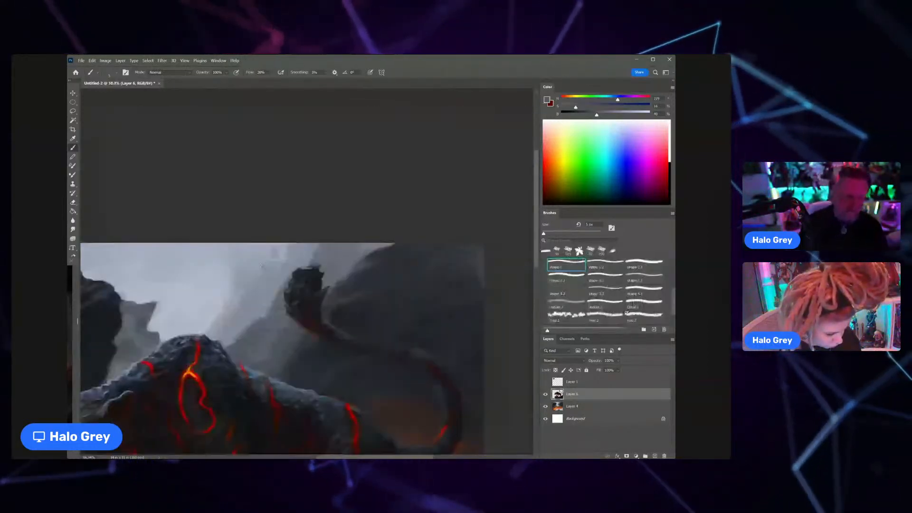
# Step: Sample grey tones and paint faceted edges on the upper outer clump of the tail tuft
pyautogui.moveTo(339, 269); pyautogui.dragTo(306, 246)
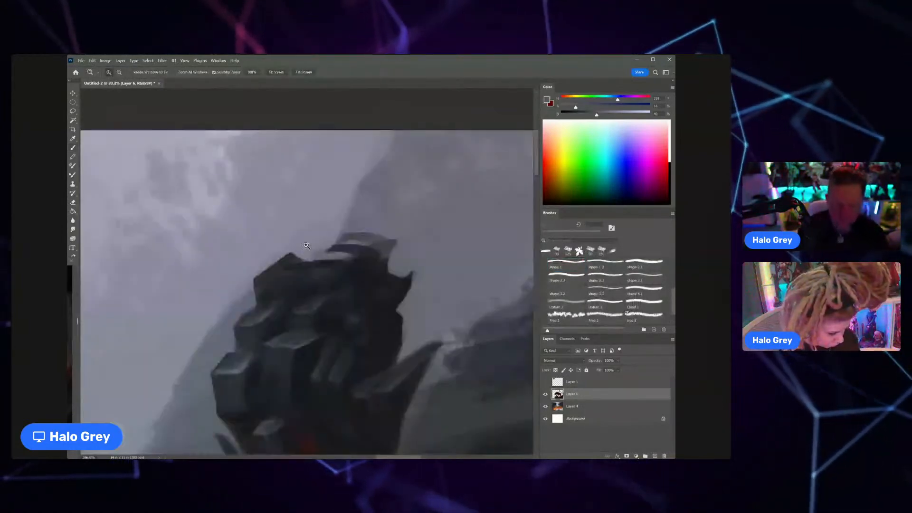
pyautogui.keyDown('alt'); pyautogui.click(306, 257); pyautogui.keyUp('alt')
pyautogui.keyDown('alt'); pyautogui.click(304, 261); pyautogui.keyUp('alt')
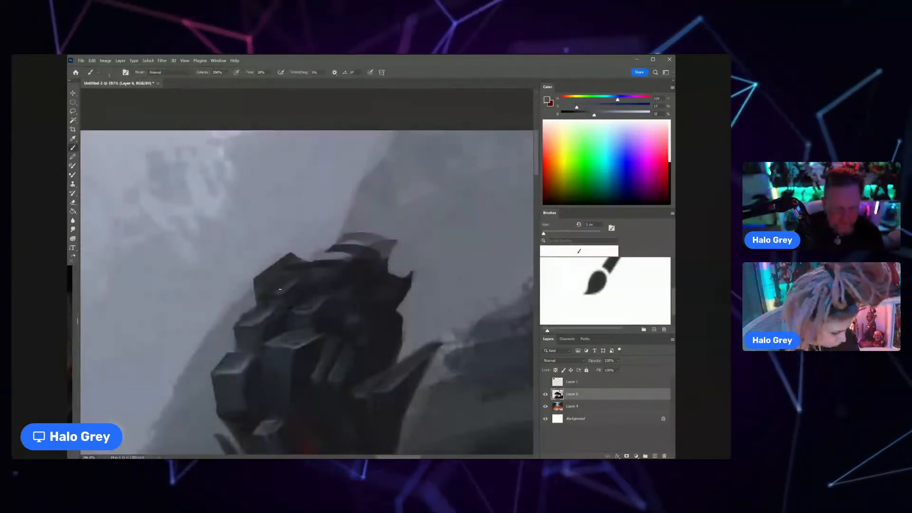
pyautogui.keyDown('alt'); pyautogui.click(276, 291); pyautogui.keyUp('alt')
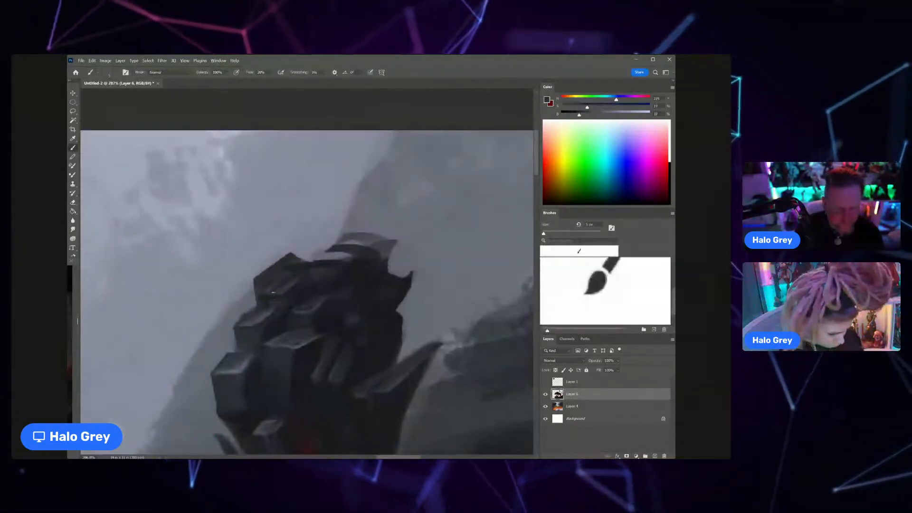
pyautogui.moveTo(272, 292)
pyautogui.mouseDown()
pyautogui.moveTo(257, 314)
pyautogui.moveTo(344, 251)
pyautogui.mouseUp()
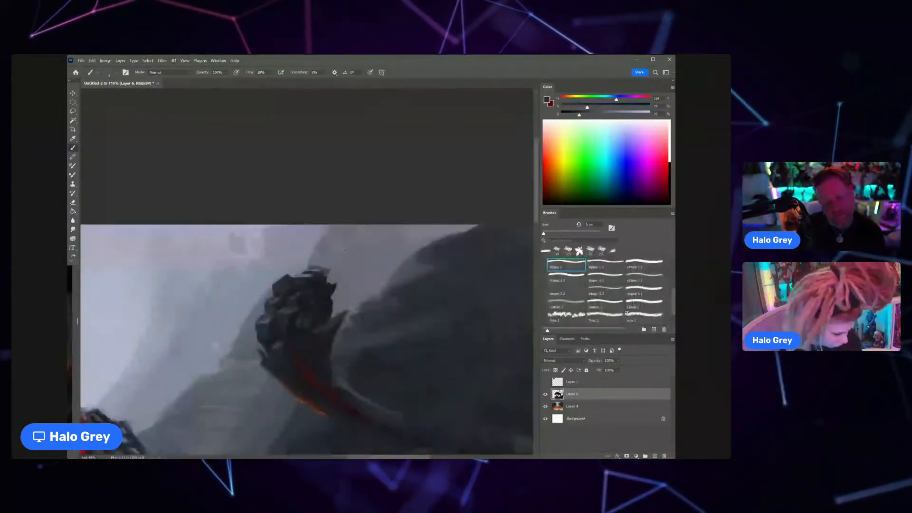
# Step: Sample dark tones and shade the clump in the upper middle of the tail tuft
pyautogui.moveTo(300, 296); pyautogui.dragTo(310, 295)
pyautogui.keyDown('alt'); pyautogui.click(302, 294); pyautogui.keyUp('alt')
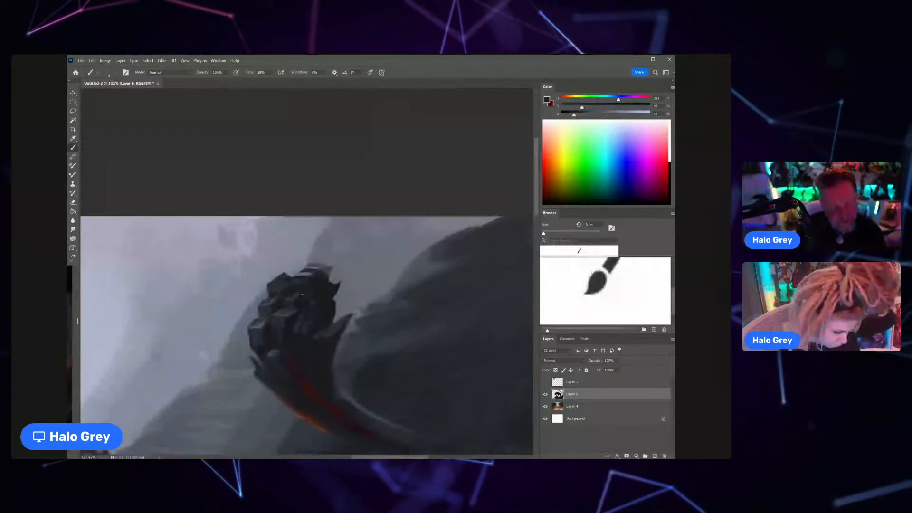
pyautogui.moveTo(305, 292); pyautogui.dragTo(334, 303)
pyautogui.keyDown('alt'); pyautogui.click(334, 303); pyautogui.keyUp('alt')
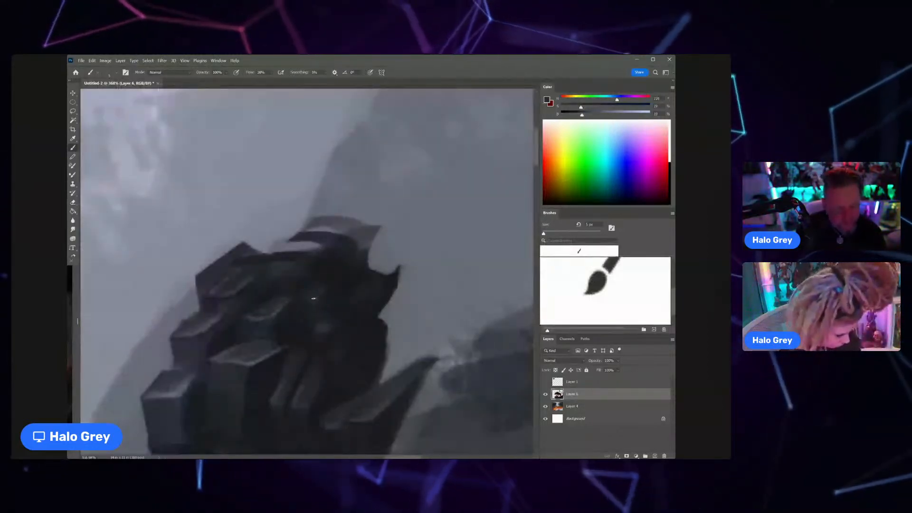
pyautogui.moveTo(335, 288); pyautogui.dragTo(294, 290)
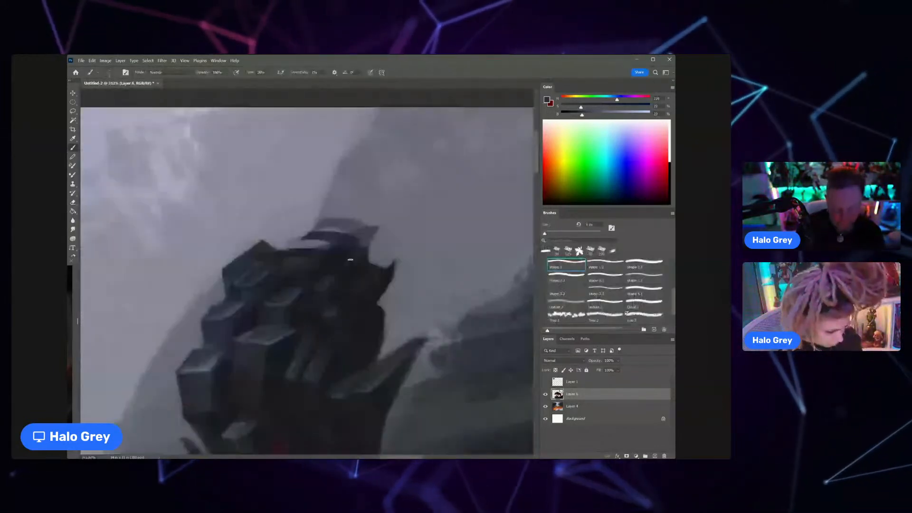
# Step: Paint a diagonal pointed spike at the top of the tail tuft and clean its outline with the eraser
pyautogui.moveTo(350, 260); pyautogui.dragTo(323, 277)
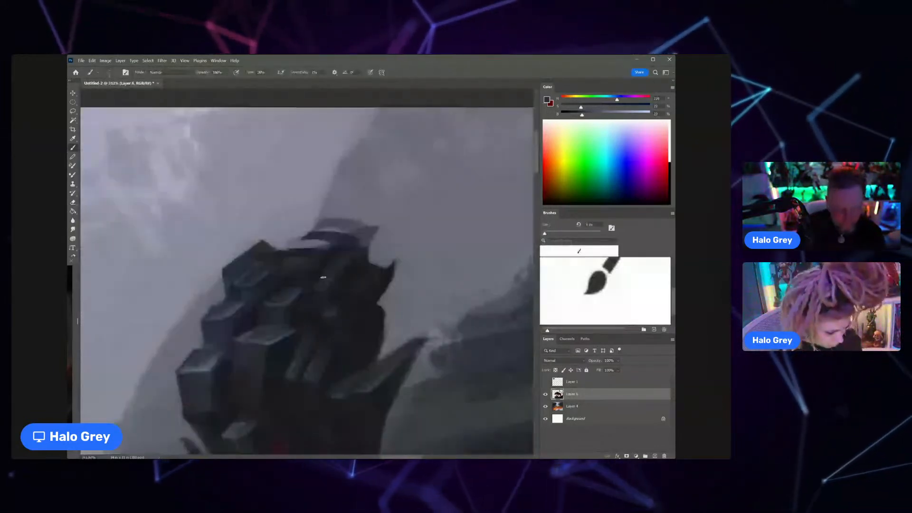
pyautogui.keyDown('alt'); pyautogui.click(361, 268); pyautogui.keyUp('alt')
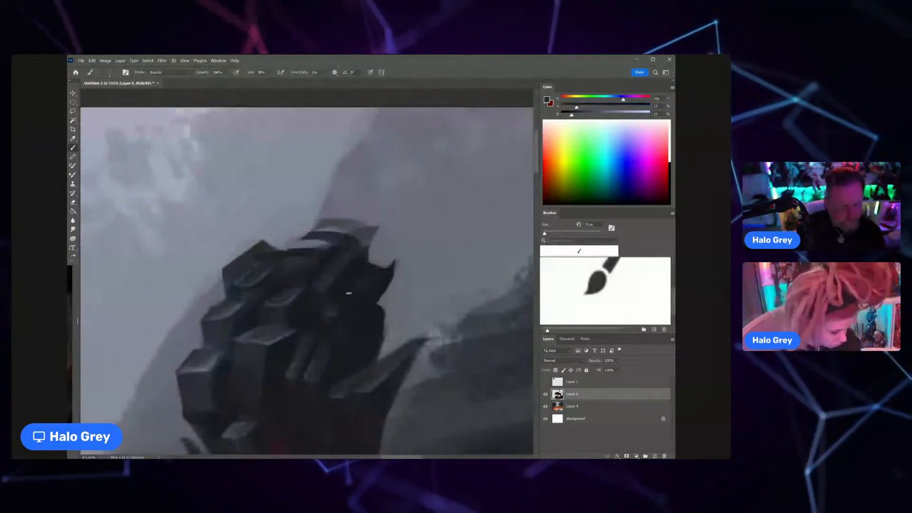
pyautogui.keyDown('alt'); pyautogui.click(321, 287); pyautogui.keyUp('alt')
pyautogui.moveTo(325, 271); pyautogui.dragTo(354, 268)
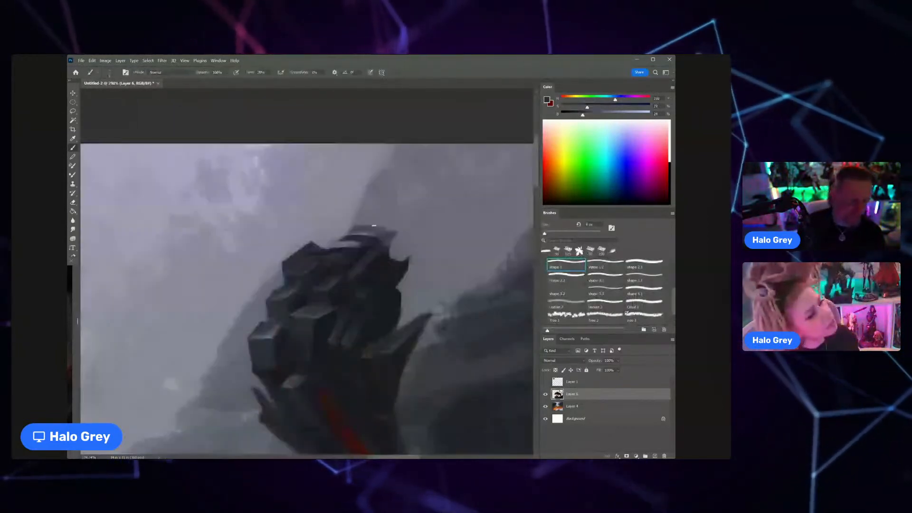
pyautogui.press('e')
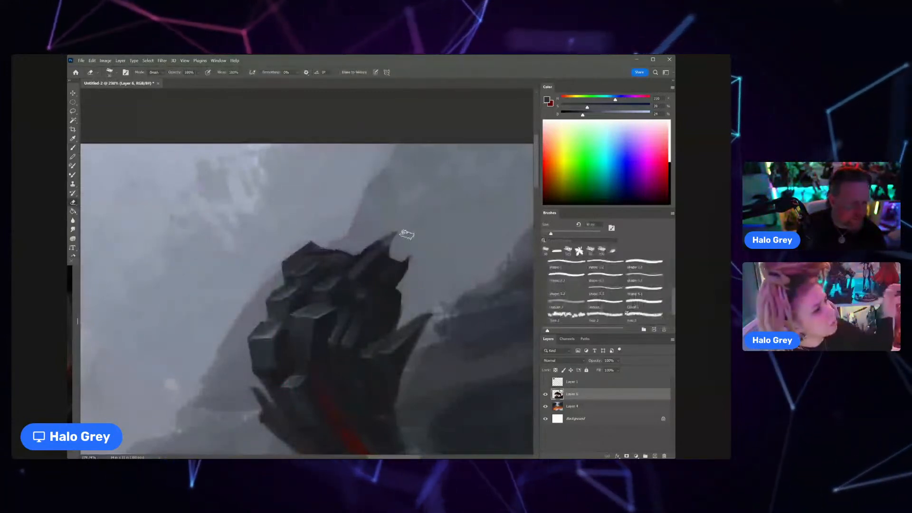
pyautogui.press('b')
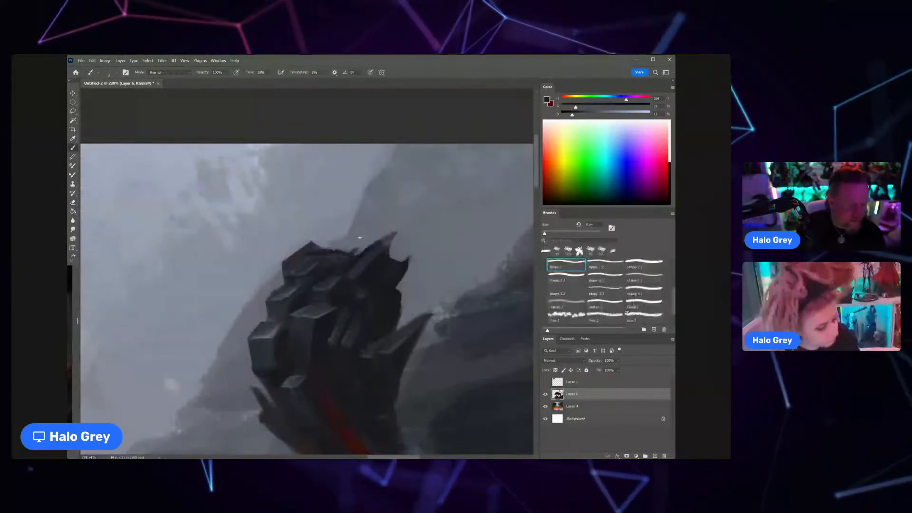
# Step: Fill the tuft's top edge beside the diagonal spike with a larger dark brush and blend in sampled grey shading
pyautogui.press(']')
pyautogui.press(']')
pyautogui.press(']')
pyautogui.press(']')
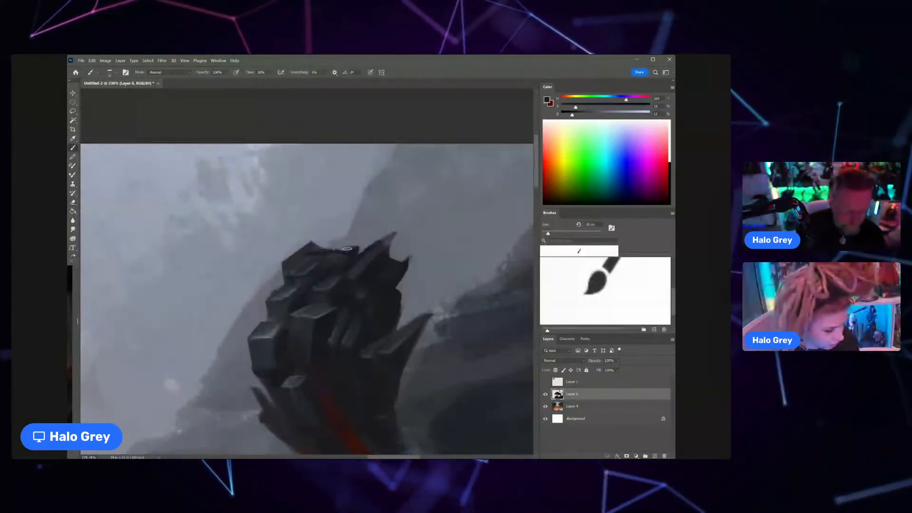
pyautogui.keyDown('alt'); pyautogui.click(342, 249); pyautogui.keyUp('alt')
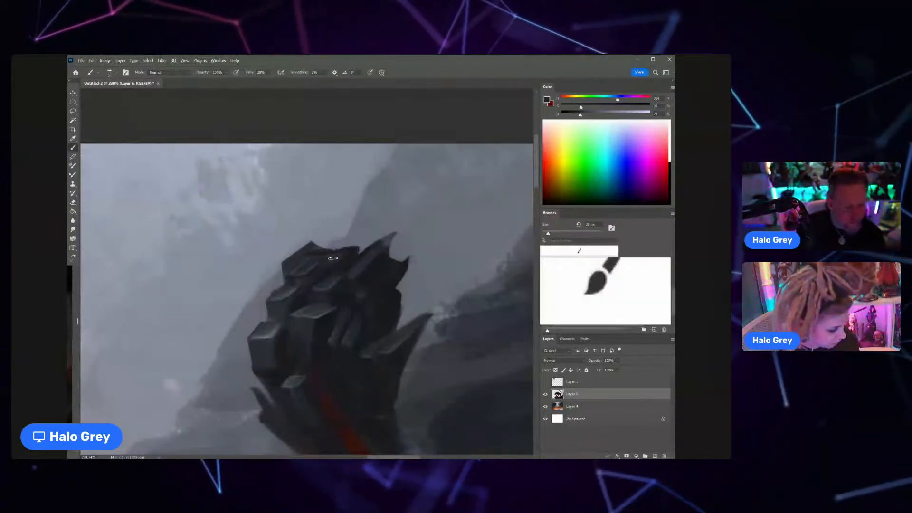
pyautogui.moveTo(356, 264)
pyautogui.mouseDown()
pyautogui.moveTo(309, 284)
pyautogui.moveTo(354, 264)
pyautogui.mouseUp()
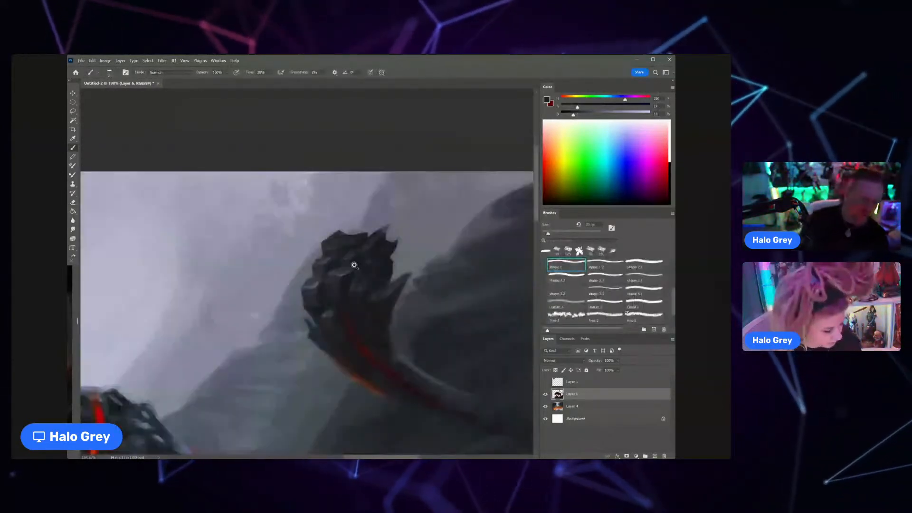
# Step: Build up a small dark clump on the tuft's lower outer edge and paint its grey top facet with sampled tones
pyautogui.keyDown('alt'); pyautogui.click(316, 320); pyautogui.keyUp('alt')
pyautogui.moveTo(311, 322); pyautogui.dragTo(316, 335)
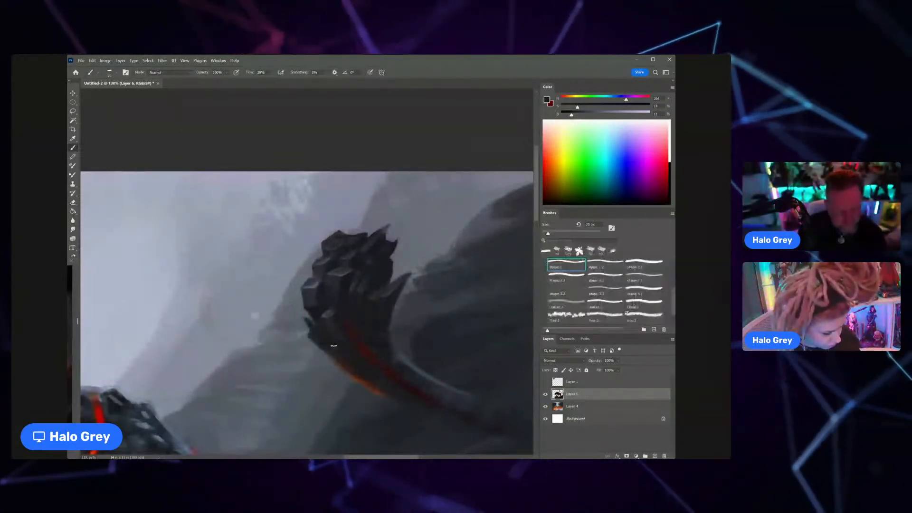
pyautogui.keyDown('alt'); pyautogui.click(328, 313); pyautogui.keyUp('alt')
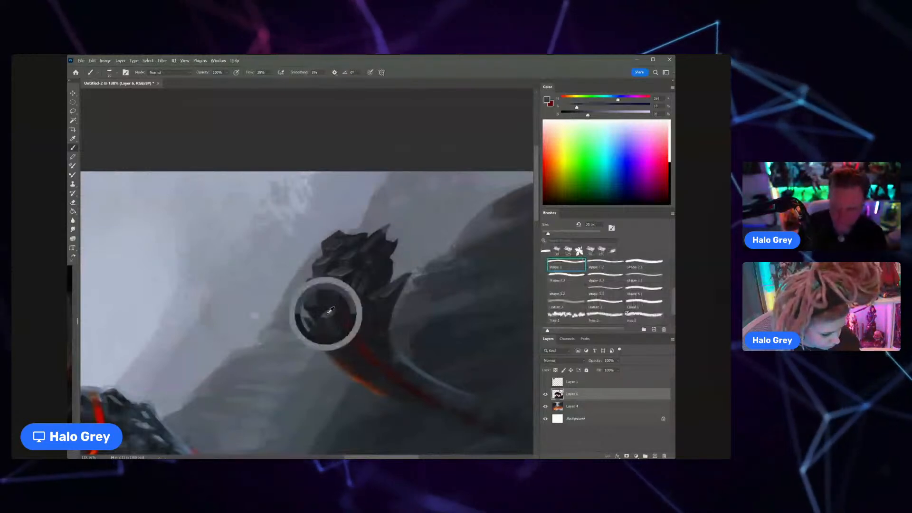
pyautogui.press('[')
pyautogui.press('[')
pyautogui.press('[')
pyautogui.press('[')
pyautogui.press('[')
pyautogui.press('[')
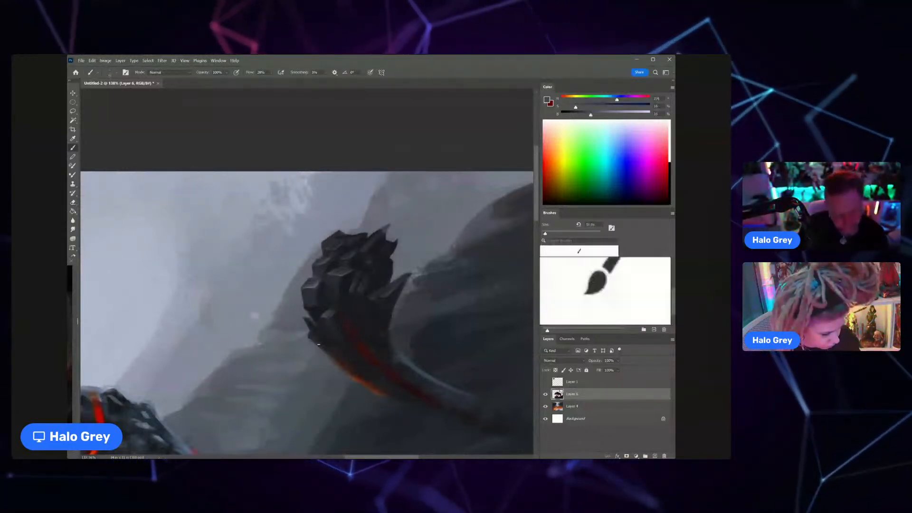
pyautogui.keyDown('alt'); pyautogui.click(328, 341); pyautogui.keyUp('alt')
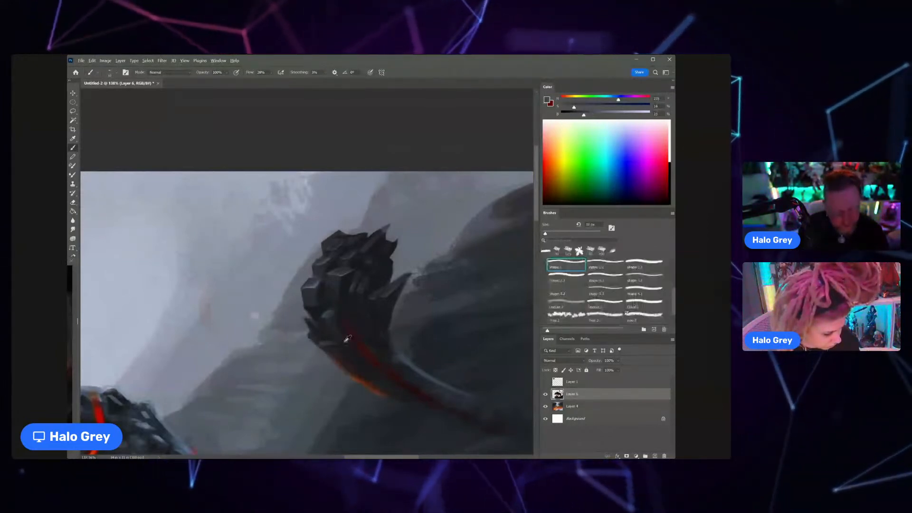
pyautogui.press(']')
pyautogui.press(']')
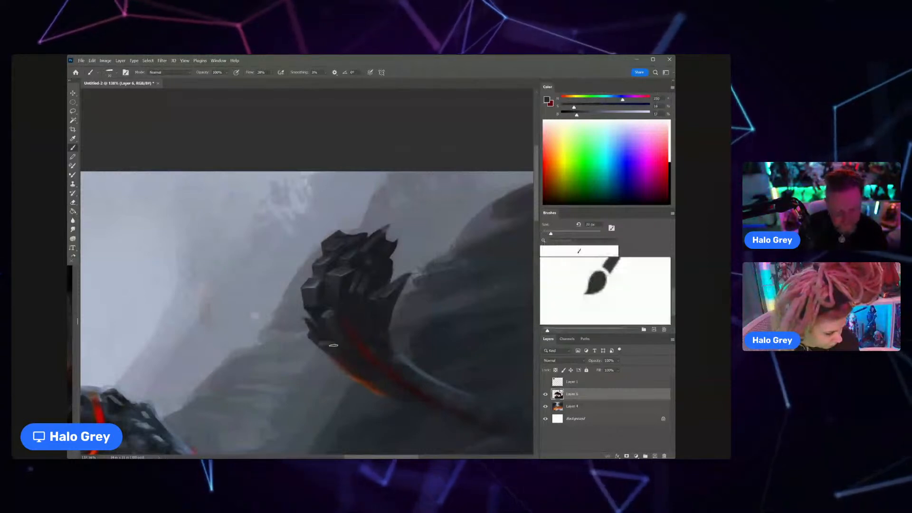
pyautogui.moveTo(331, 339); pyautogui.dragTo(365, 335)
# Step: Sample a lighter grey and highlight the top edges of the outermost block with a smaller brush
pyautogui.keyDown('alt'); pyautogui.click(309, 210); pyautogui.keyUp('alt')
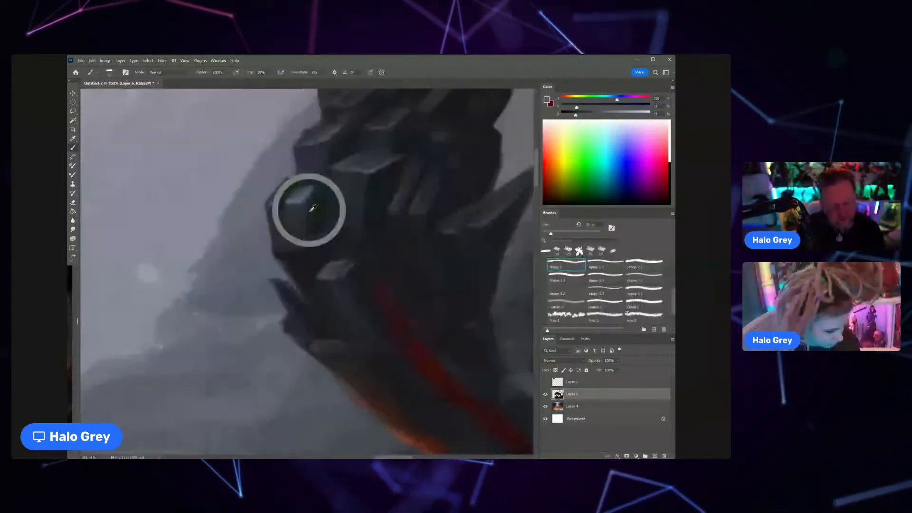
pyautogui.moveTo(576, 114); pyautogui.dragTo(600, 115)
pyautogui.press('[')
pyautogui.press('[')
pyautogui.press('[')
pyautogui.press('[')
pyautogui.press('[')
pyautogui.press('[')
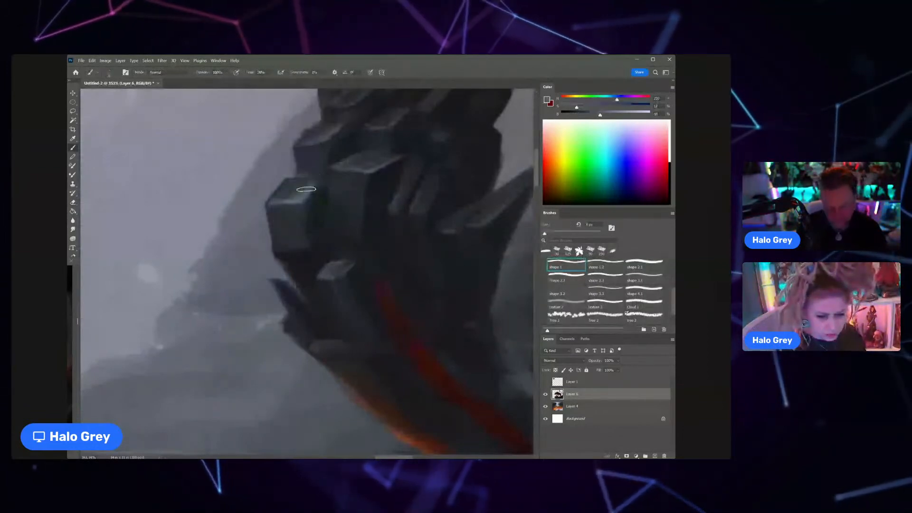
pyautogui.moveTo(306, 189); pyautogui.dragTo(271, 210)
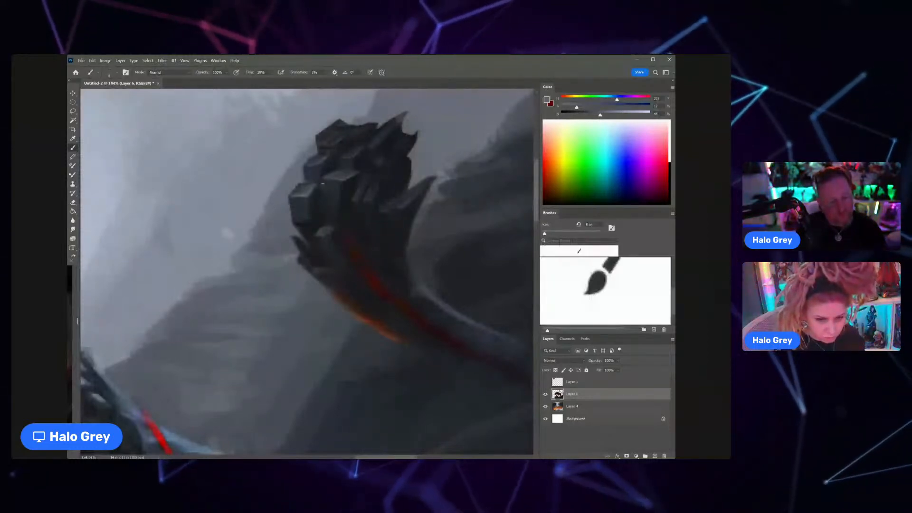
pyautogui.moveTo(339, 199); pyautogui.dragTo(307, 226)
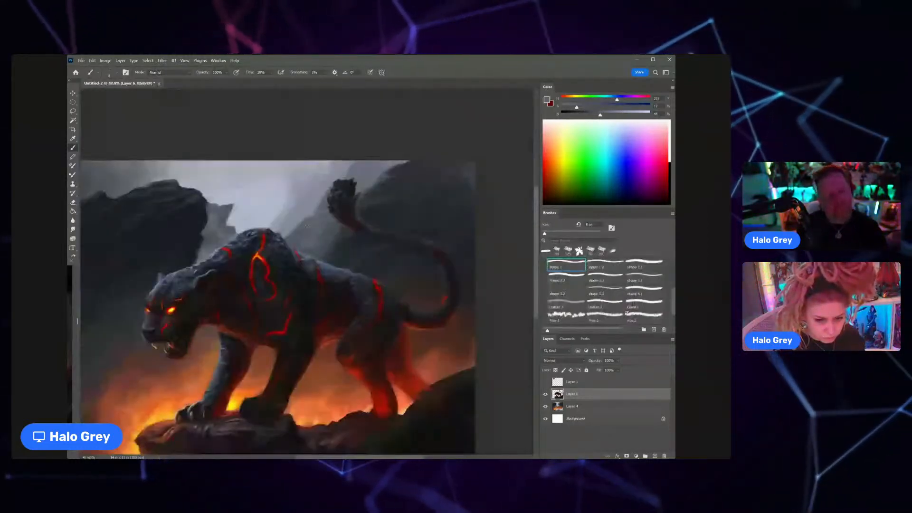
# Step: Sample near-black tones and paint a small pointed clump on the tuft's inner edge below the upper spikes
pyautogui.moveTo(356, 184); pyautogui.dragTo(402, 180)
pyautogui.keyDown('alt'); pyautogui.click(360, 183); pyautogui.keyUp('alt')
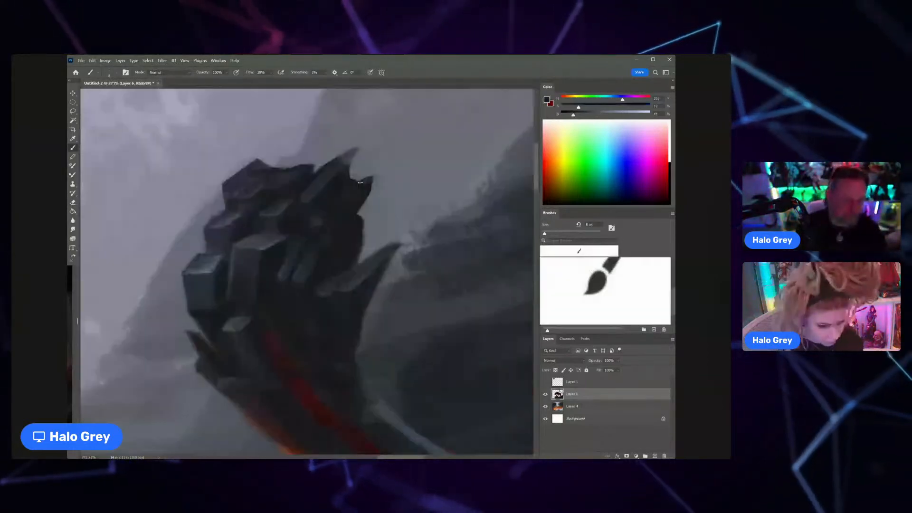
pyautogui.keyDown('alt'); pyautogui.click(357, 222); pyautogui.keyUp('alt')
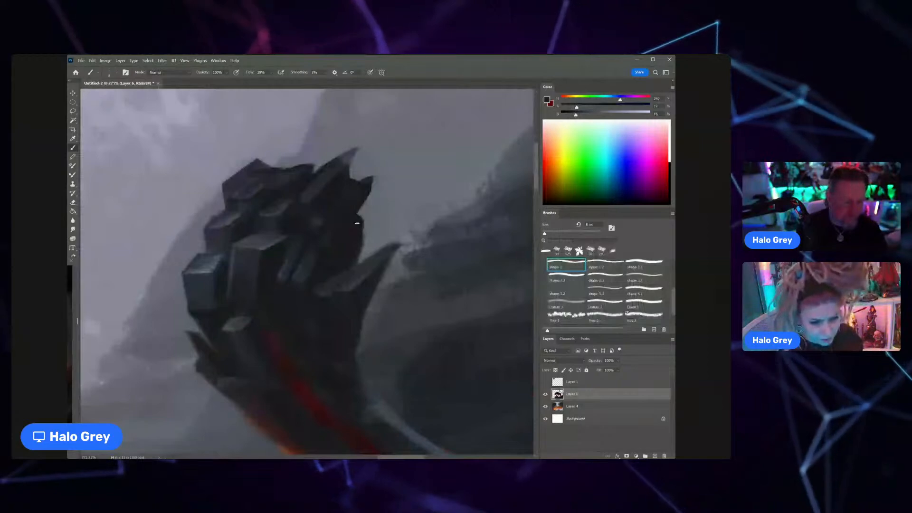
pyautogui.moveTo(360, 219); pyautogui.dragTo(366, 236)
pyautogui.press(']')
pyautogui.press(']')
pyautogui.press(']')
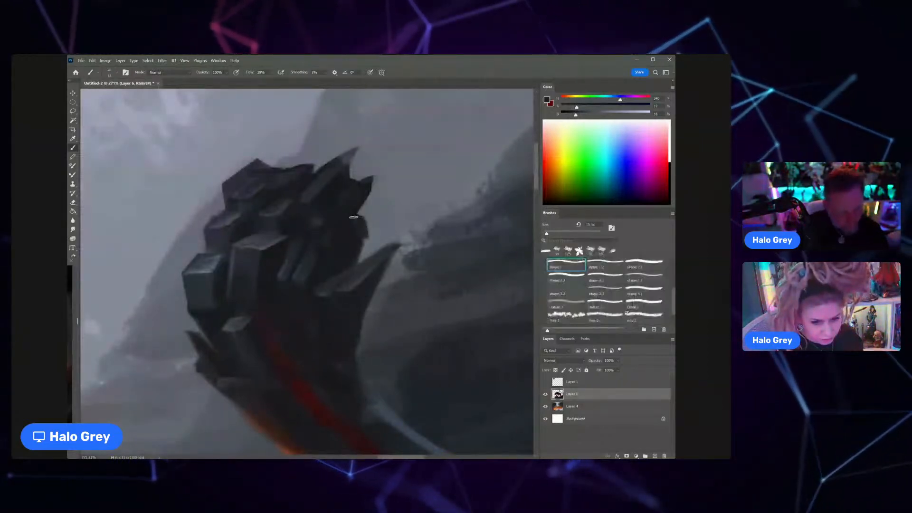
# Step: Sample near-black tones and blend them into the base of the tail tuft around the upper end of the red crack
pyautogui.moveTo(356, 228); pyautogui.dragTo(318, 266)
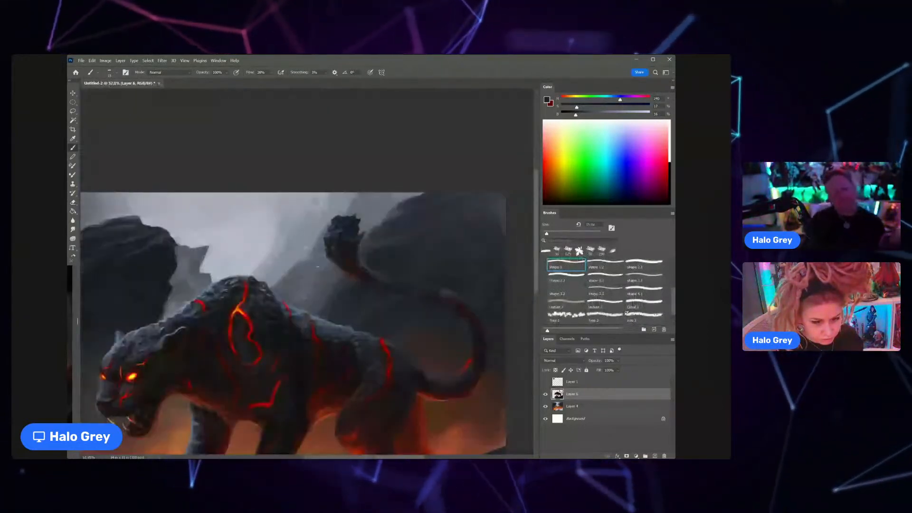
pyautogui.moveTo(346, 252); pyautogui.dragTo(373, 252)
pyautogui.keyDown('alt'); pyautogui.click(318, 236); pyautogui.keyUp('alt')
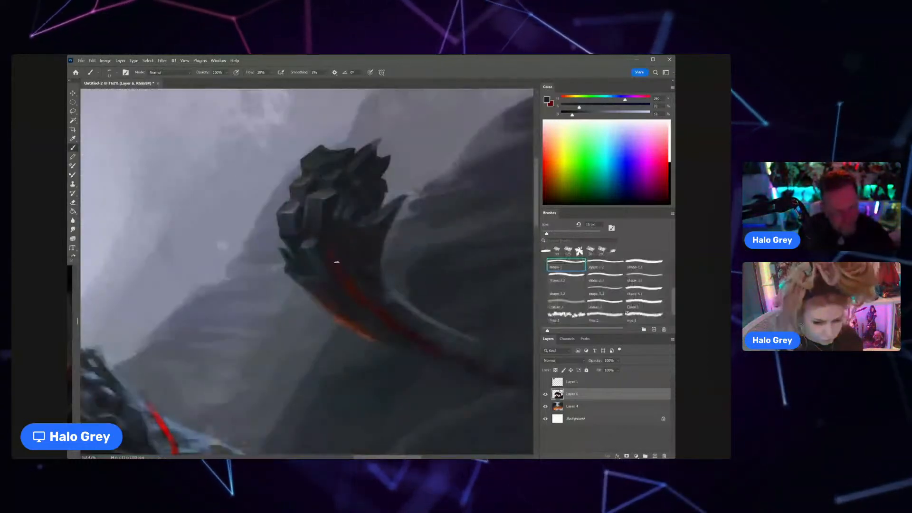
pyautogui.moveTo(334, 260); pyautogui.dragTo(306, 242)
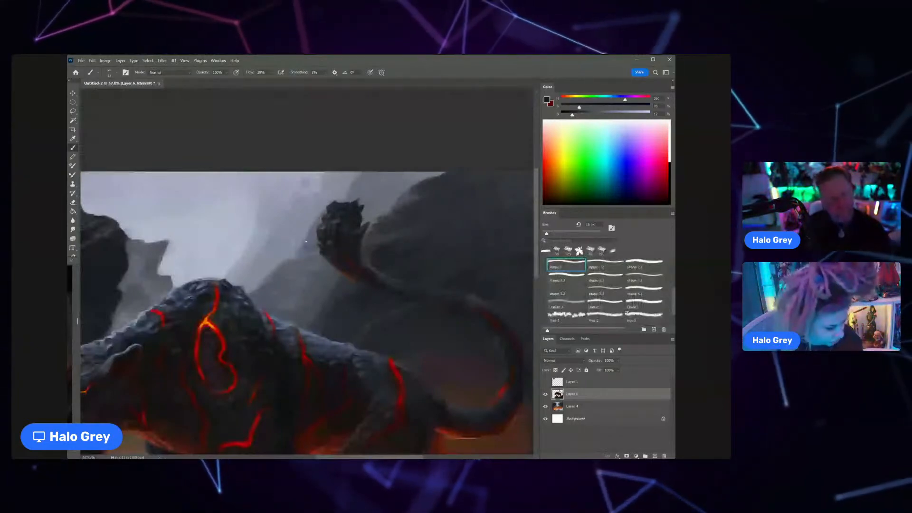
pyautogui.moveTo(306, 241); pyautogui.dragTo(317, 241)
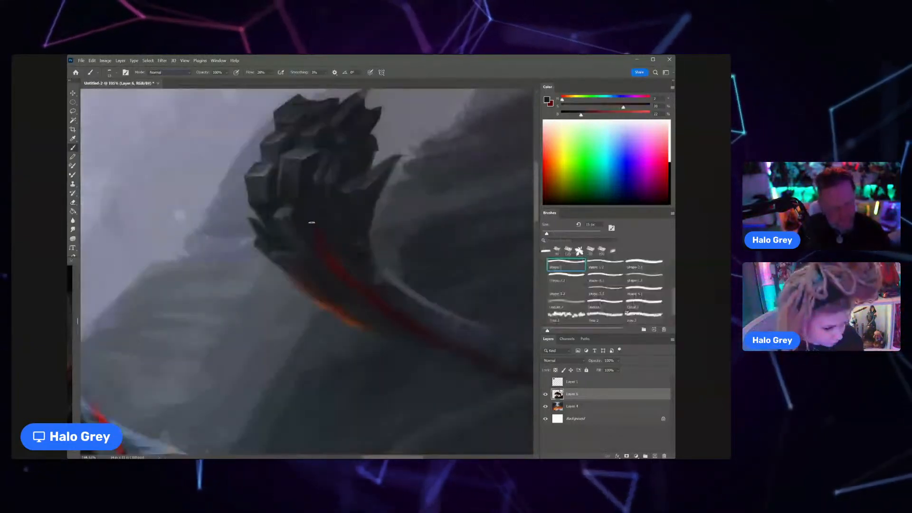
# Step: Sample the crack's red, brighten it, and intensify the cracks at the tuft's base with the brush in Overlay mode
pyautogui.keyDown('alt'); pyautogui.click(317, 218); pyautogui.keyUp('alt')
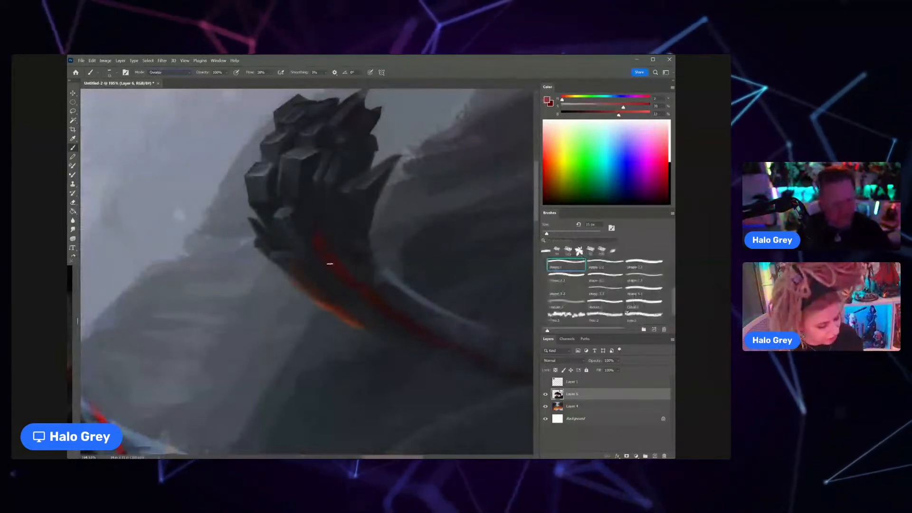
pyautogui.moveTo(624, 114); pyautogui.dragTo(629, 114)
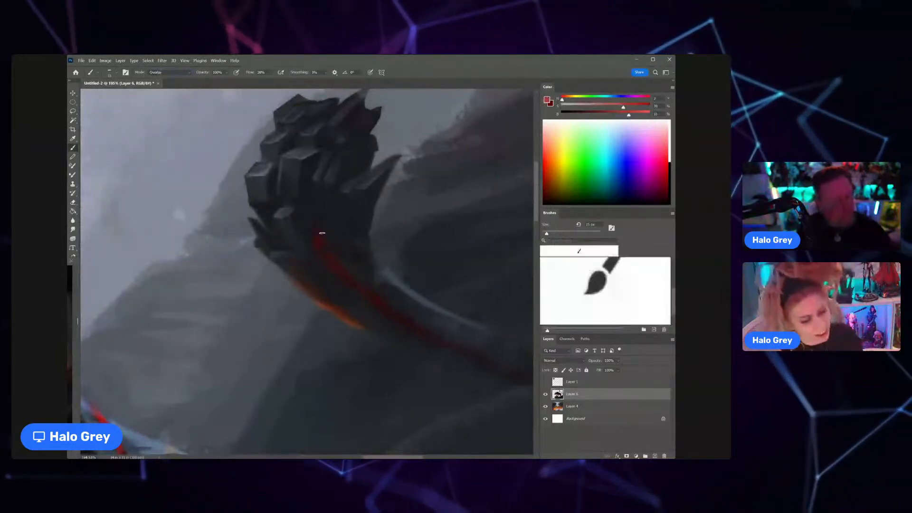
pyautogui.moveTo(320, 235)
pyautogui.mouseDown()
pyautogui.moveTo(334, 269)
pyautogui.moveTo(318, 293)
pyautogui.mouseUp()
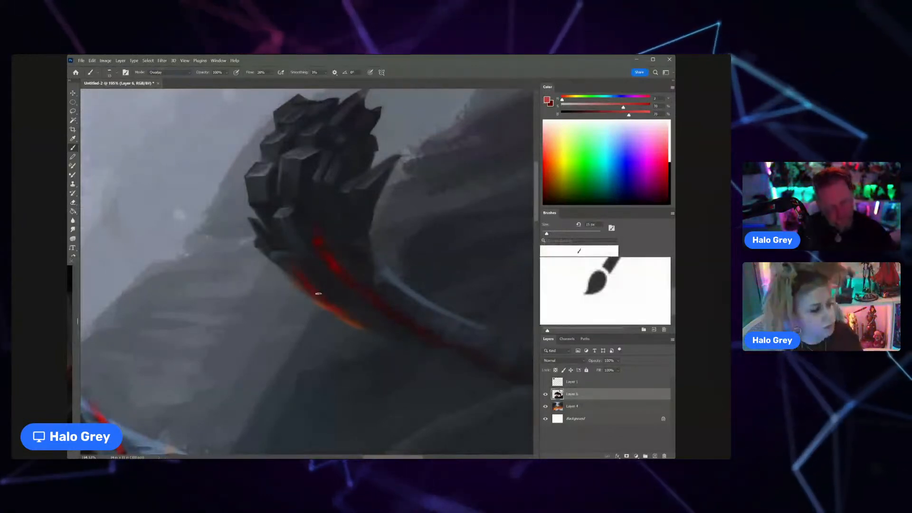
# Step: Extend the bright red along the central crack down the tail and strengthen the crack on the tuft's outer edge
pyautogui.scroll(-5, 321, 285)
pyautogui.scroll(5, 351, 283)
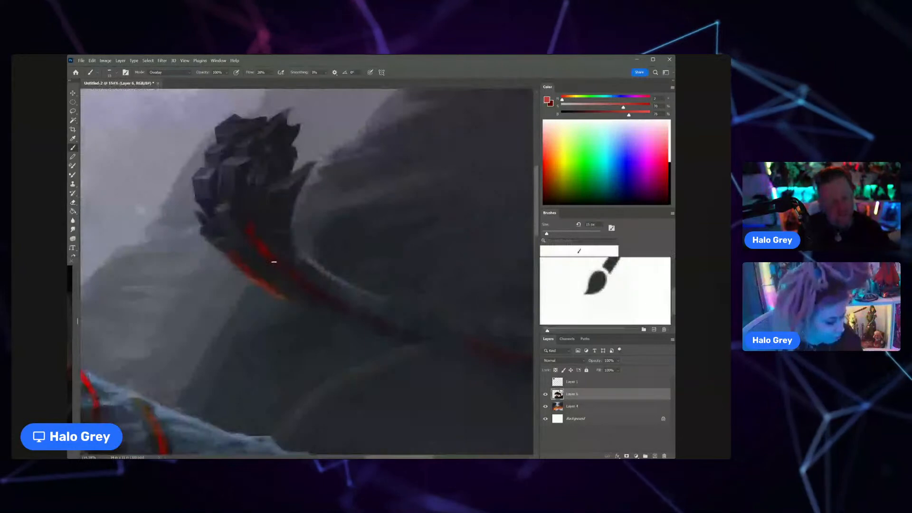
pyautogui.moveTo(274, 261); pyautogui.dragTo(291, 275)
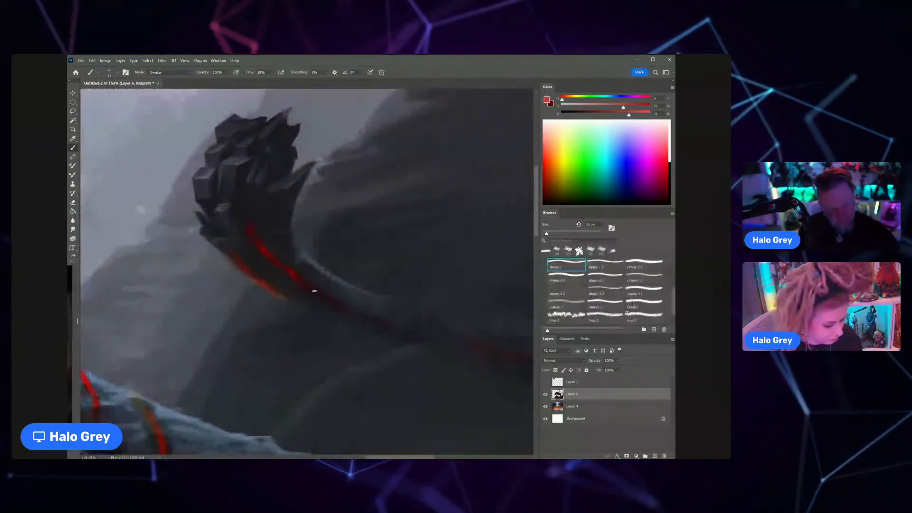
pyautogui.scroll(-5, 315, 290)
pyautogui.scroll(4, 281, 257)
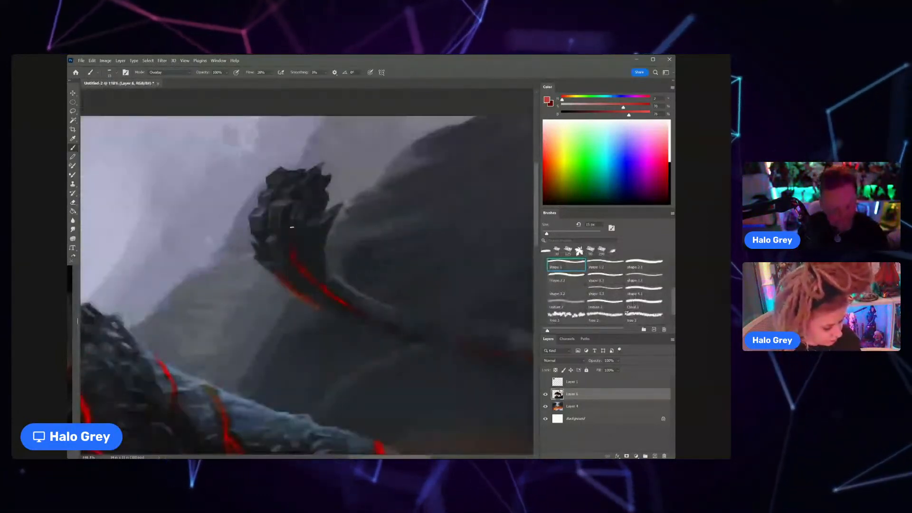
pyautogui.moveTo(292, 227); pyautogui.dragTo(293, 256)
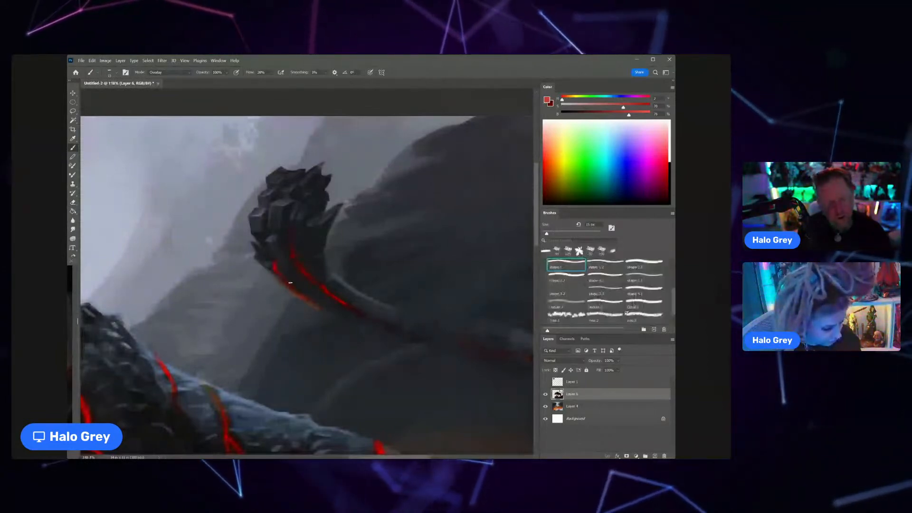
pyautogui.moveTo(307, 242); pyautogui.dragTo(270, 216)
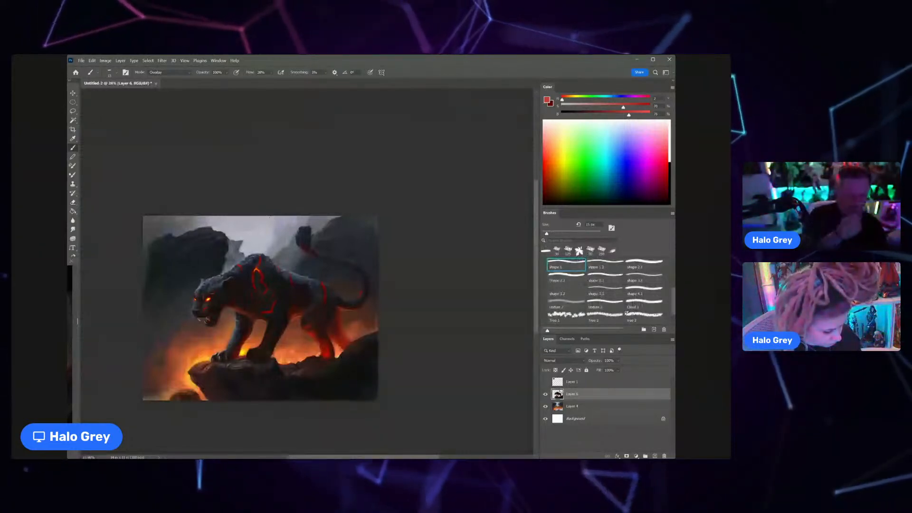
# Step: Paint a short red branch at the lower end of the crack on the tail's outer edge
pyautogui.moveTo(313, 251); pyautogui.dragTo(348, 259)
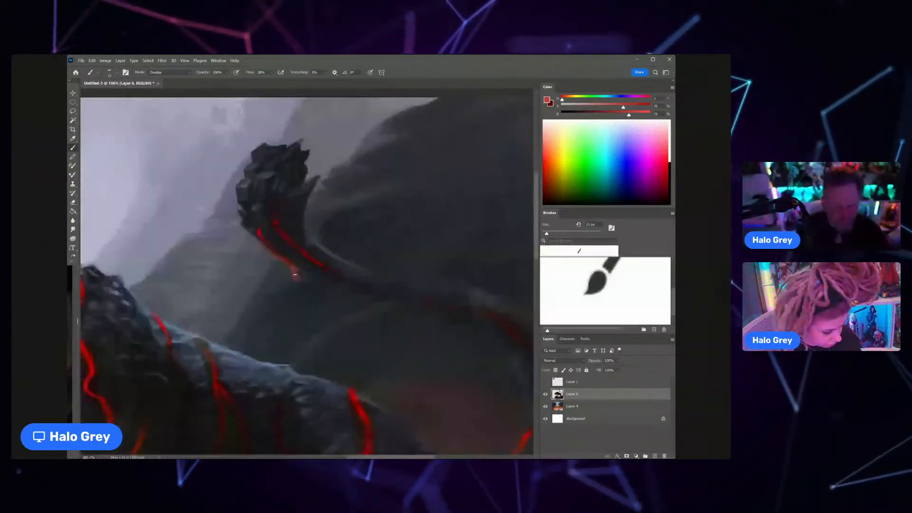
pyautogui.moveTo(295, 275); pyautogui.dragTo(293, 267)
pyautogui.hotkey('ctrl', 'space')
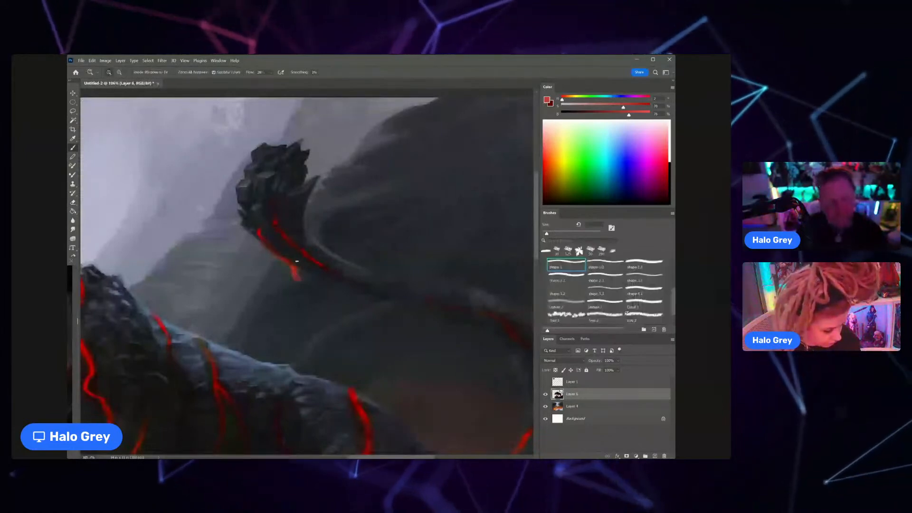
# Step: Intensify the red cracks along the curved middle section of the tail with a larger Overlay brush
pyautogui.moveTo(297, 261); pyautogui.dragTo(359, 267)
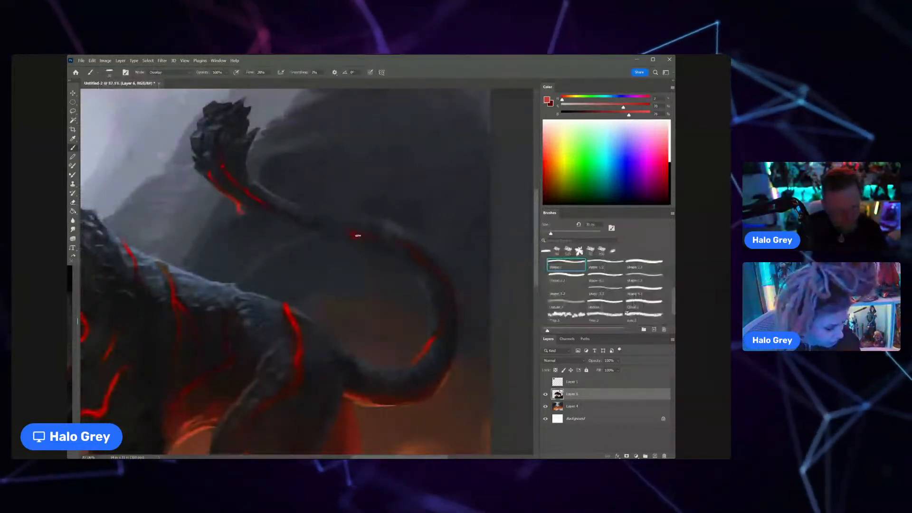
pyautogui.moveTo(373, 243)
pyautogui.mouseDown()
pyautogui.moveTo(338, 244)
pyautogui.moveTo(408, 242)
pyautogui.mouseUp()
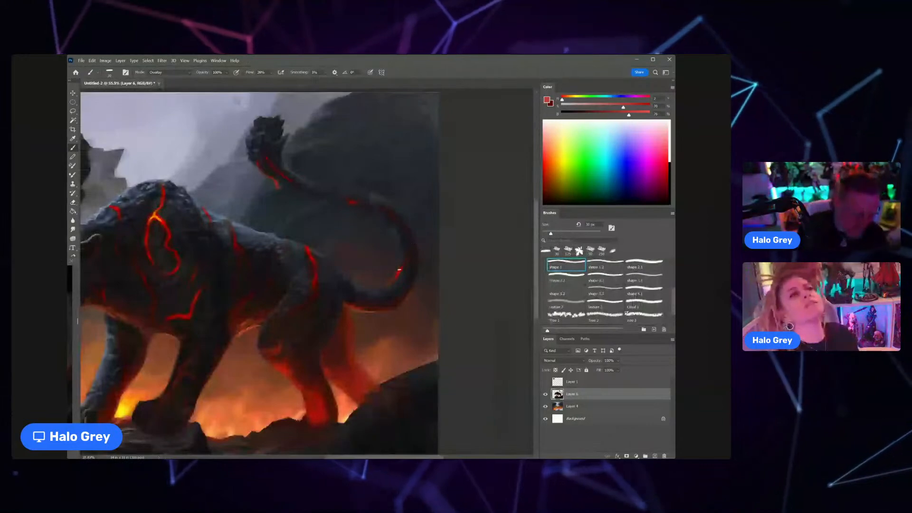
pyautogui.moveTo(411, 238)
pyautogui.mouseDown()
pyautogui.moveTo(379, 236)
pyautogui.moveTo(434, 232)
pyautogui.mouseUp()
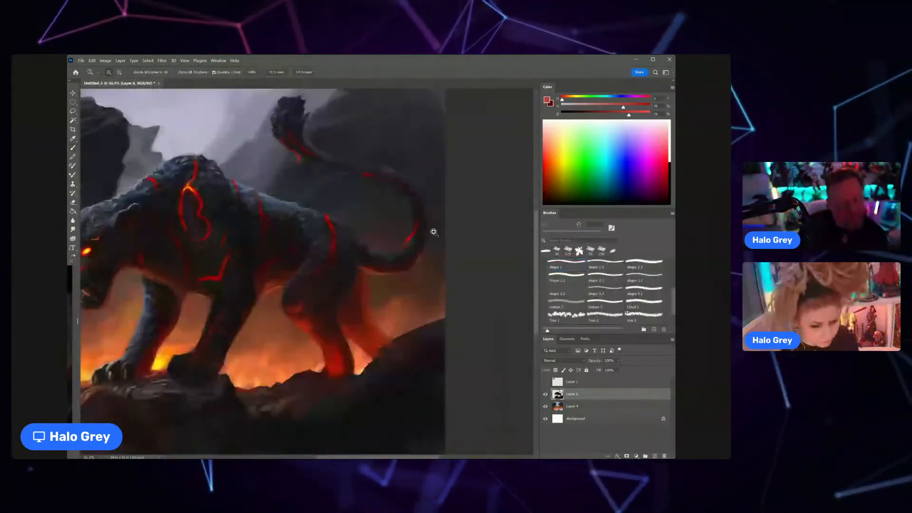
# Step: Enlarge the brush and paint a curved red crack across the panther's haunch below the bright rump crack
pyautogui.press('b')
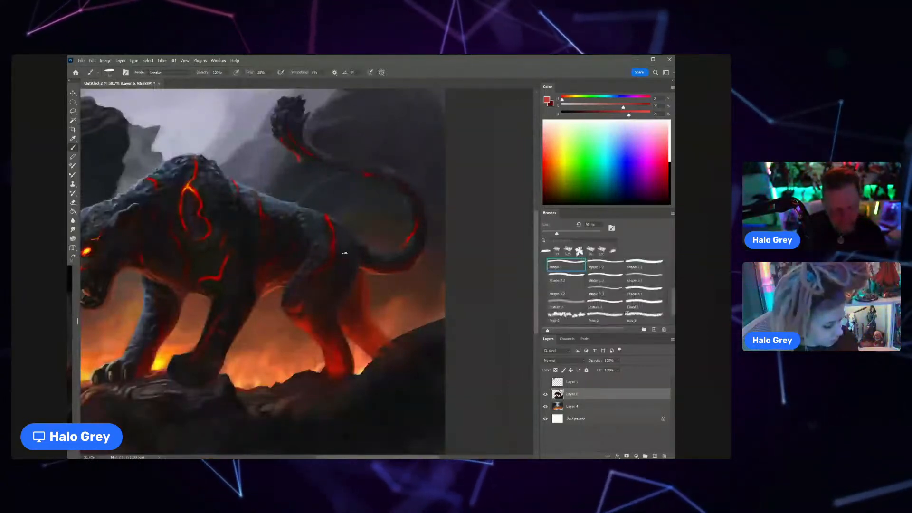
pyautogui.press(']')
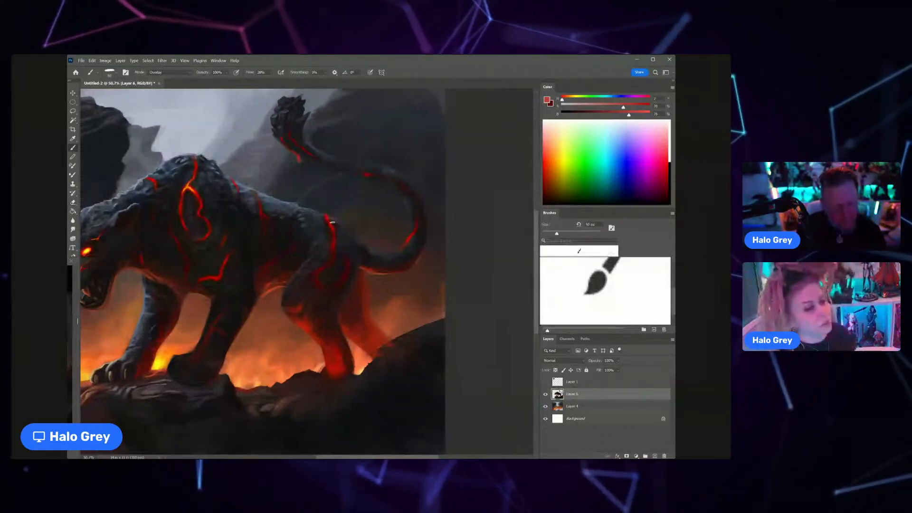
pyautogui.scroll(-5, 335, 225)
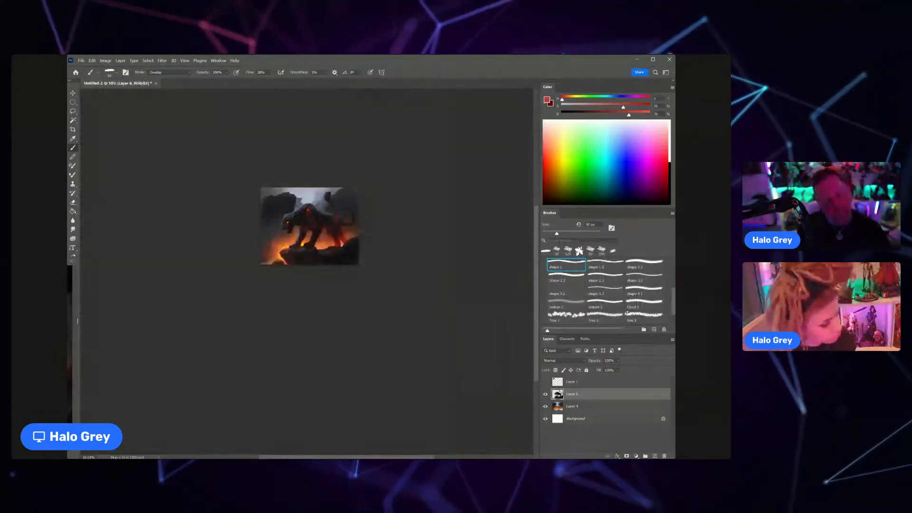
pyautogui.scroll(6, 371, 179)
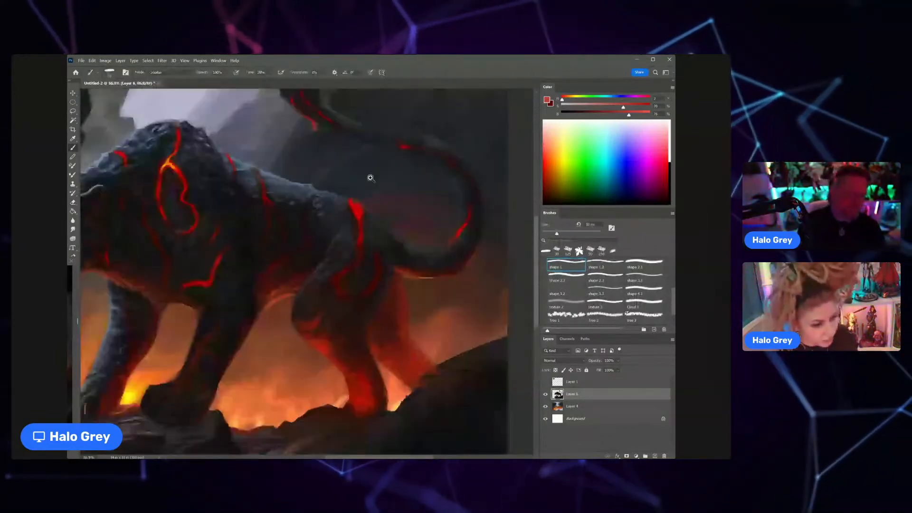
# Step: Brighten the red crack on the rear belly in front of the hind leg
pyautogui.moveTo(278, 262); pyautogui.dragTo(266, 291)
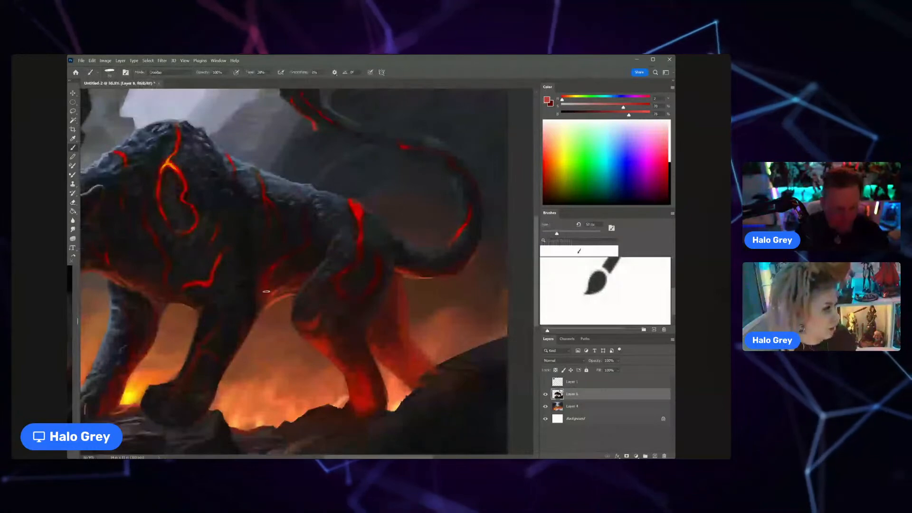
pyautogui.scroll(-5, 266, 291)
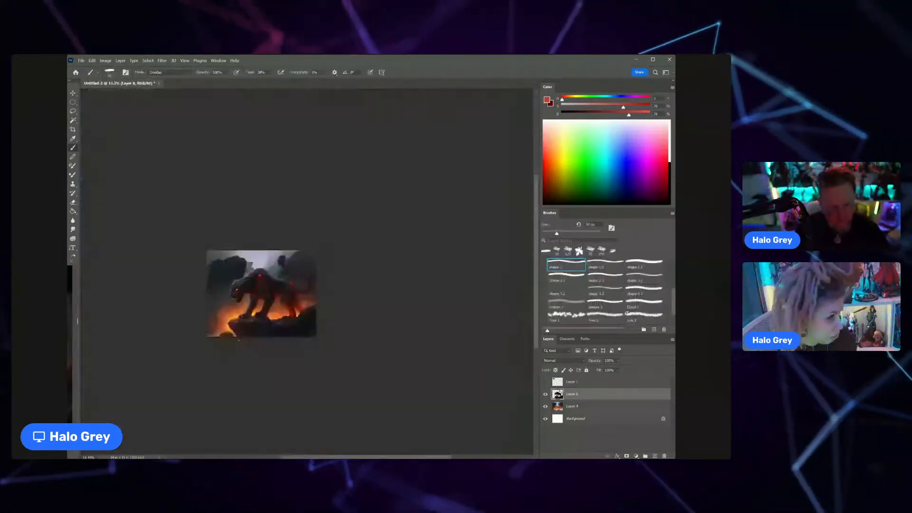
pyautogui.moveTo(299, 293); pyautogui.dragTo(330, 259)
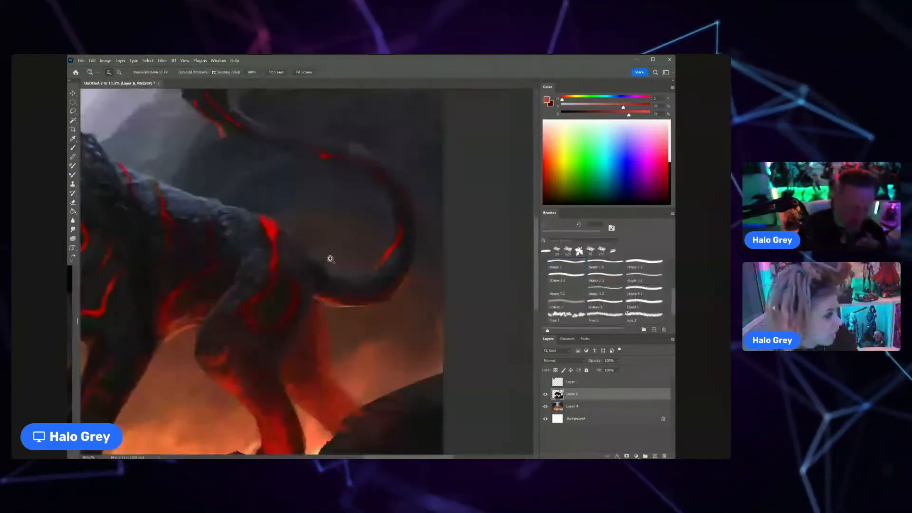
# Step: Strengthen the looping haunch crack with brighter red so it joins the rump crack
pyautogui.moveTo(264, 287)
pyautogui.mouseDown()
pyautogui.moveTo(214, 318)
pyautogui.moveTo(251, 344)
pyautogui.mouseUp()
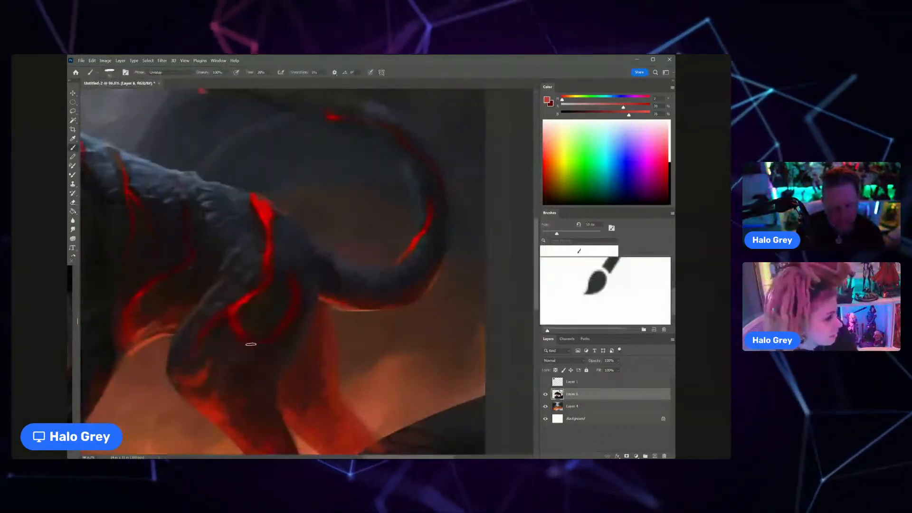
pyautogui.scroll(-4, 222, 314)
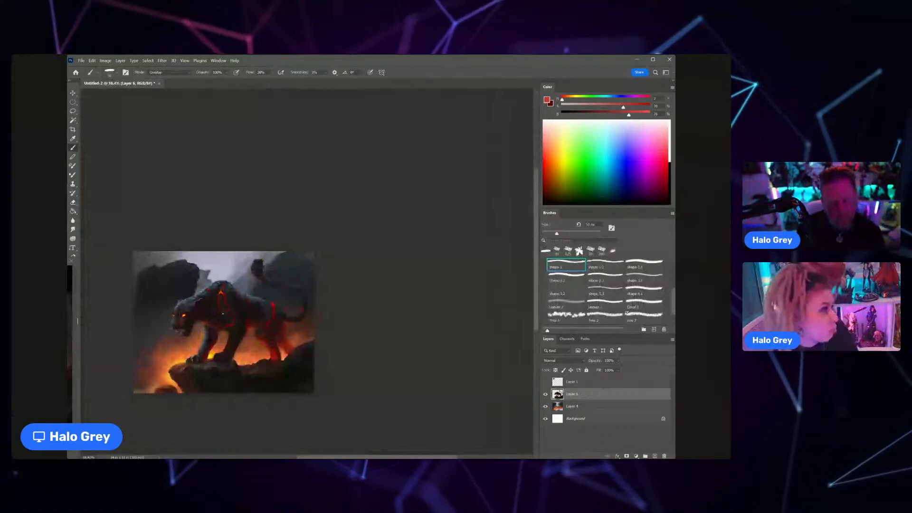
pyautogui.moveTo(271, 324); pyautogui.dragTo(304, 313)
# Step: Return the brush to Normal mode and use a smaller tip with sampled dark tones to refine the fur beside the rump crack
pyautogui.click(184, 72)
pyautogui.click(185, 81)
pyautogui.keyDown('alt'); pyautogui.click(295, 285); pyautogui.keyUp('alt')
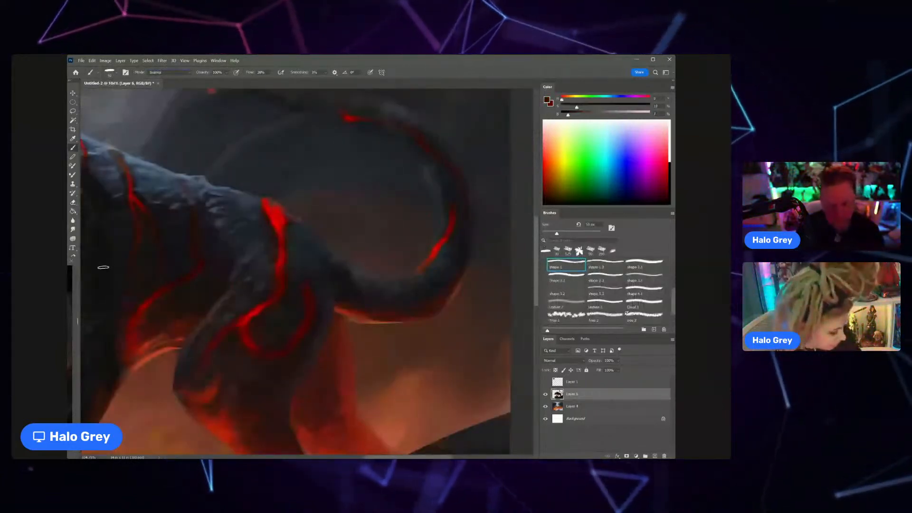
pyautogui.press('[')
pyautogui.press('[')
pyautogui.press('[')
pyautogui.press('[')
pyautogui.press('[')
pyautogui.press('[')
pyautogui.press('[')
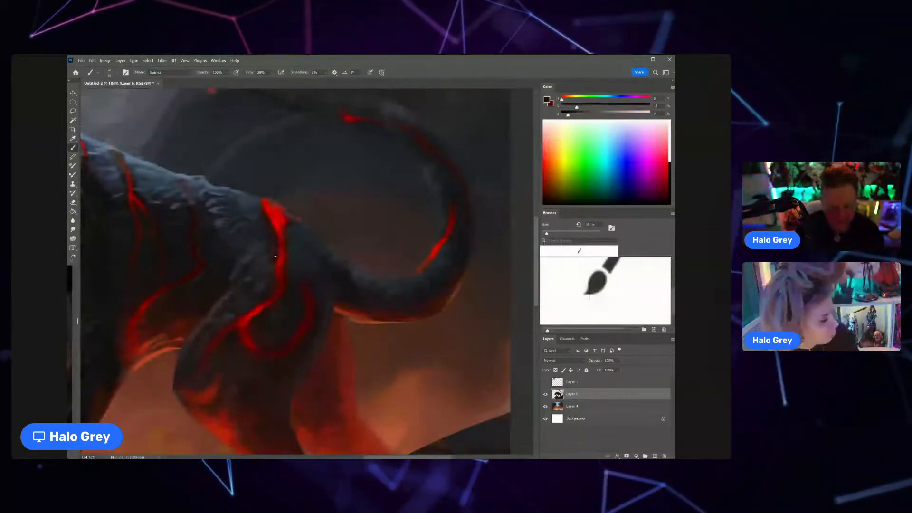
pyautogui.keyDown('alt'); pyautogui.click(273, 287); pyautogui.keyUp('alt')
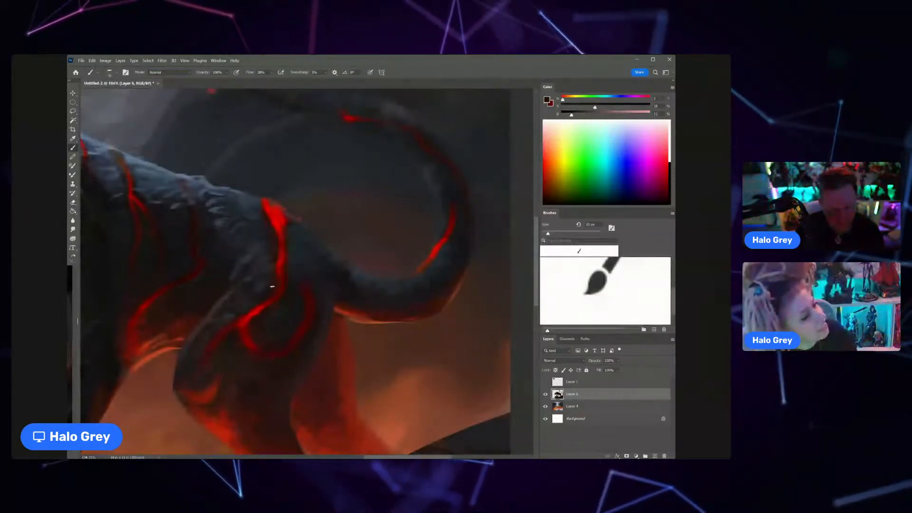
pyautogui.keyDown('alt'); pyautogui.click(268, 279); pyautogui.keyUp('alt')
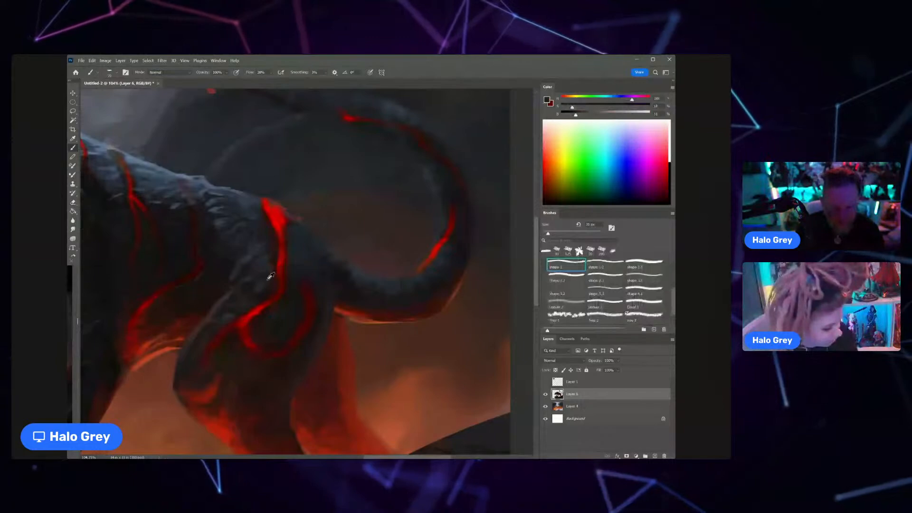
pyautogui.keyDown('alt'); pyautogui.click(272, 274); pyautogui.keyUp('alt')
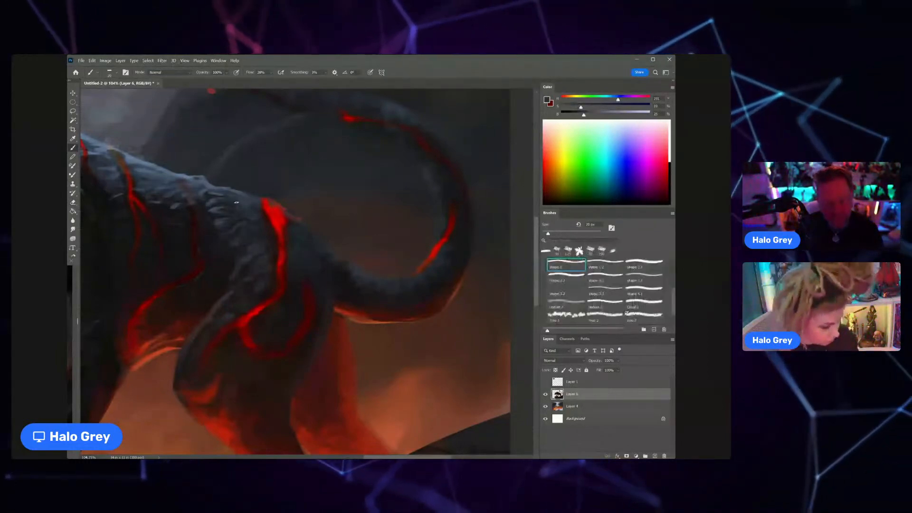
# Step: Reduce the brush size and sharpen the light fur tufts on the back ahead of the bright rump crack with sampled grey-blue tones
pyautogui.scroll(-6, 205, 221)
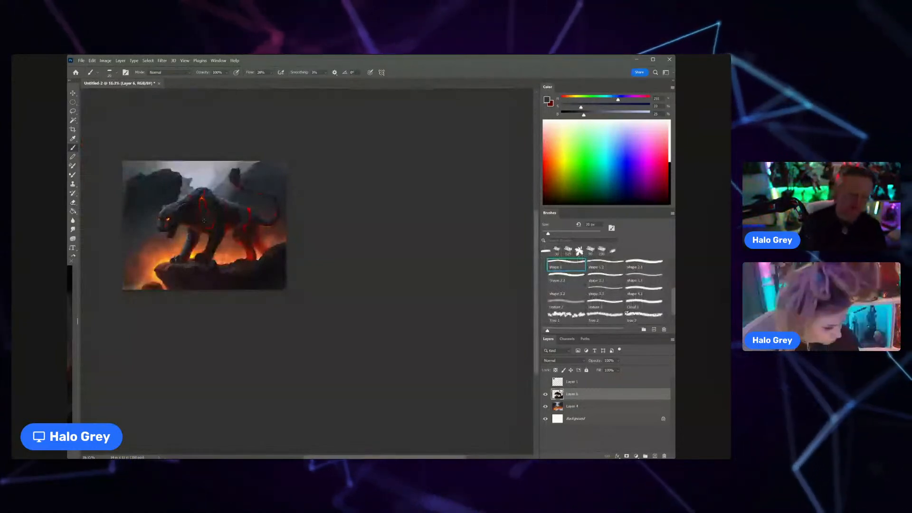
pyautogui.scroll(8, 206, 209)
pyautogui.keyDown('alt'); pyautogui.click(248, 240); pyautogui.keyUp('alt')
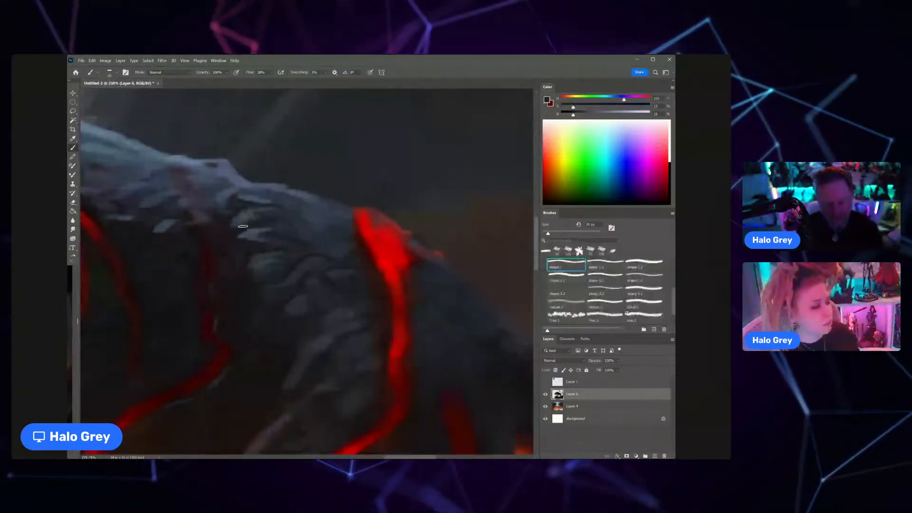
pyautogui.press('[')
pyautogui.press('[')
pyautogui.press('[')
pyautogui.press('[')
pyautogui.press('z')
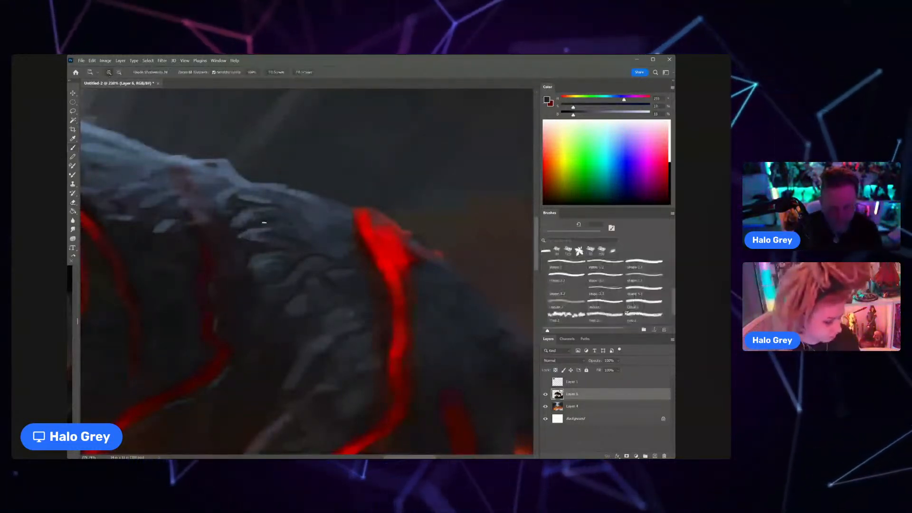
pyautogui.moveTo(264, 222); pyautogui.dragTo(265, 211)
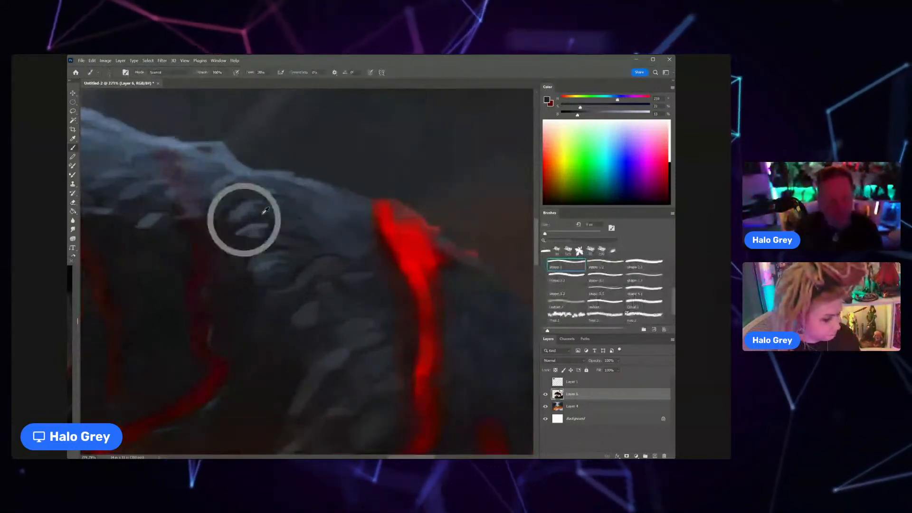
pyautogui.keyDown('alt'); pyautogui.click(263, 213); pyautogui.keyUp('alt')
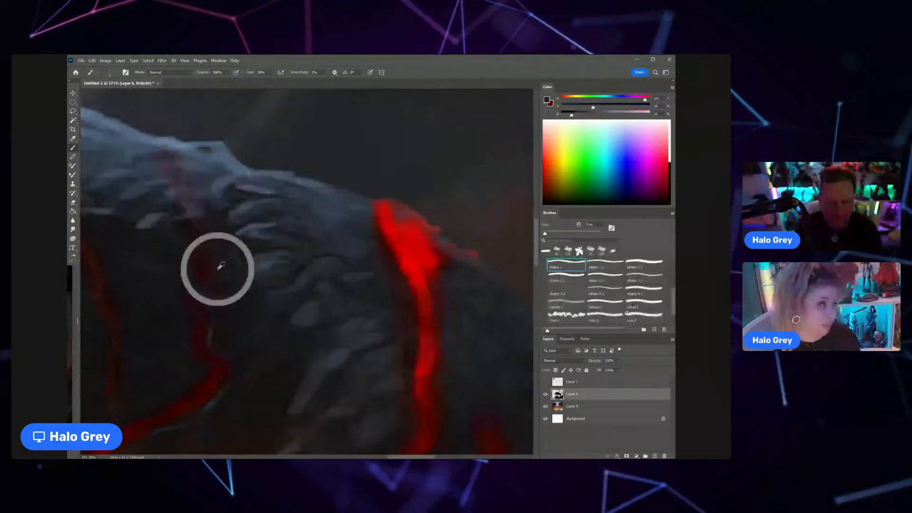
# Step: Refine the fur around the faint mid-back crack and upper haunch with sampled dark red and grey-blue tones
pyautogui.press('z')
pyautogui.moveTo(218, 265); pyautogui.dragTo(180, 265)
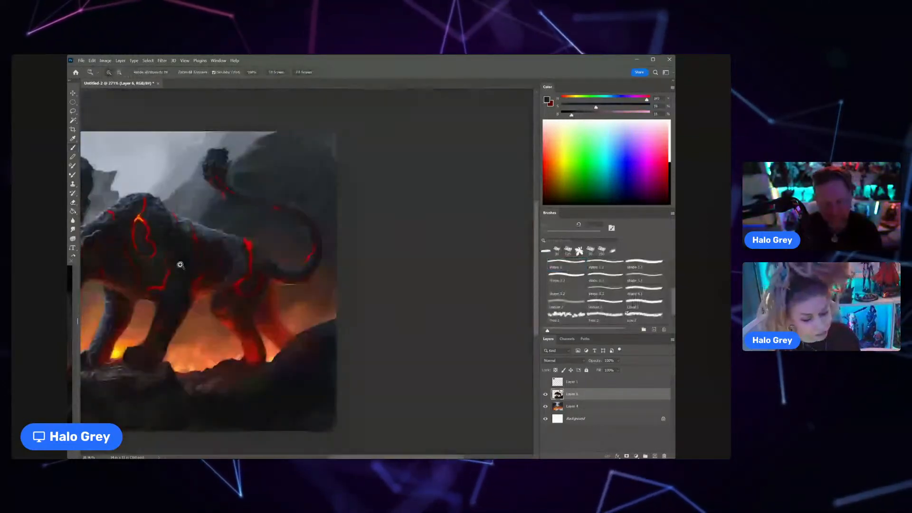
pyautogui.click(180, 260)
pyautogui.press('b')
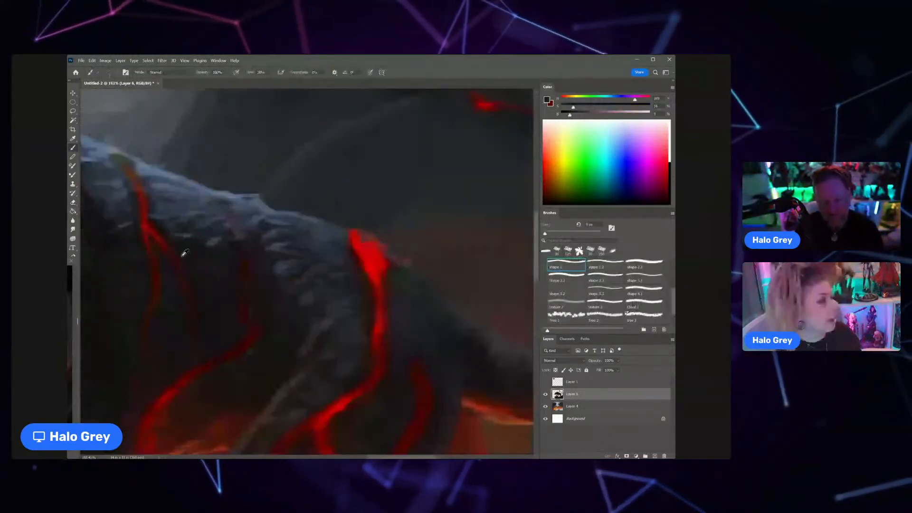
pyautogui.press('z')
pyautogui.moveTo(265, 219); pyautogui.dragTo(213, 240)
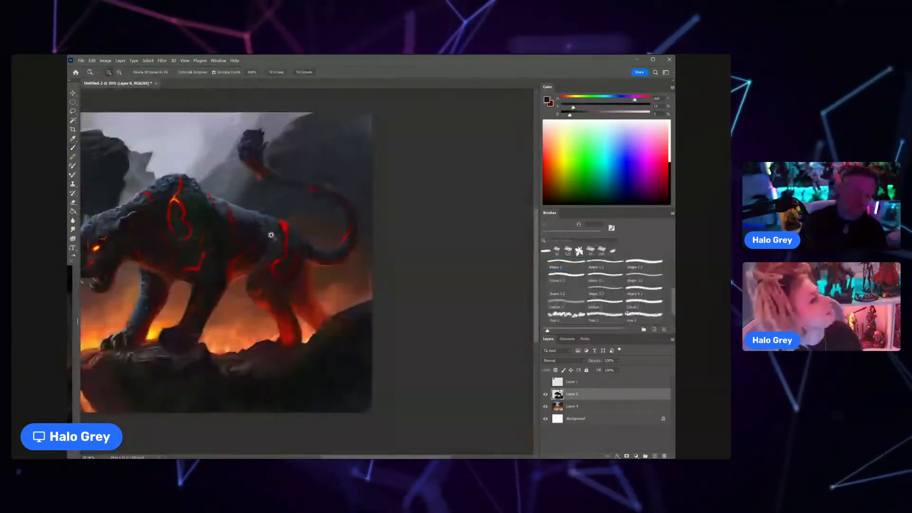
pyautogui.press('z')
pyautogui.moveTo(272, 235); pyautogui.dragTo(277, 255)
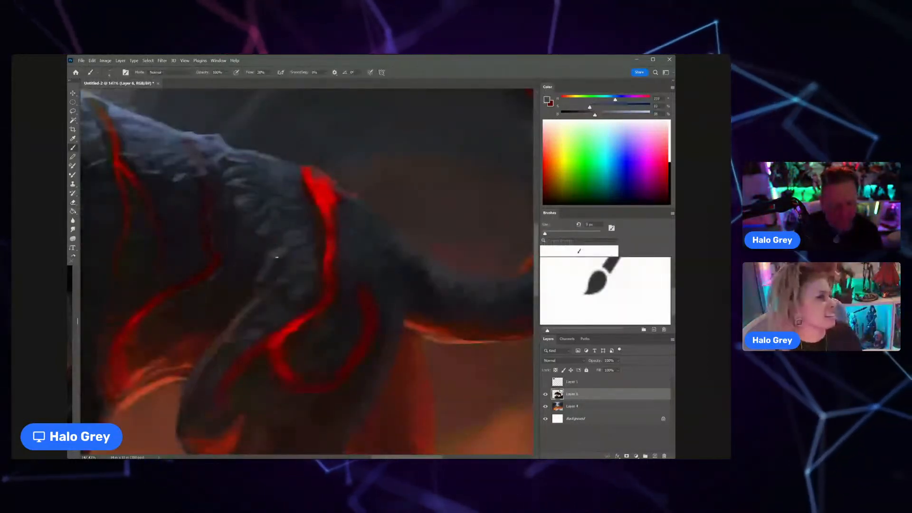
pyautogui.press('z')
pyautogui.moveTo(295, 240); pyautogui.dragTo(245, 277)
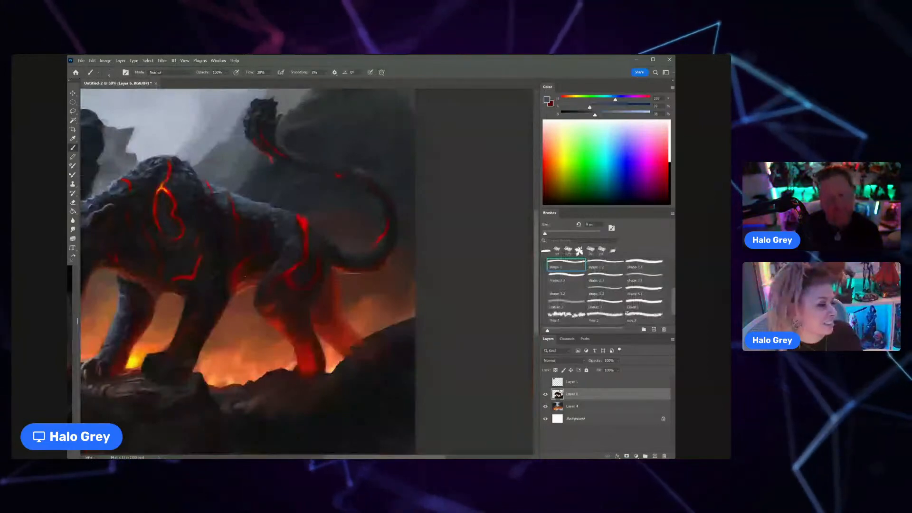
# Step: Enlarge the brush and refine the fur on the shoulder hump beside the glowing crack with a sampled dark tone
pyautogui.moveTo(210, 208); pyautogui.dragTo(299, 243)
pyautogui.click(299, 241)
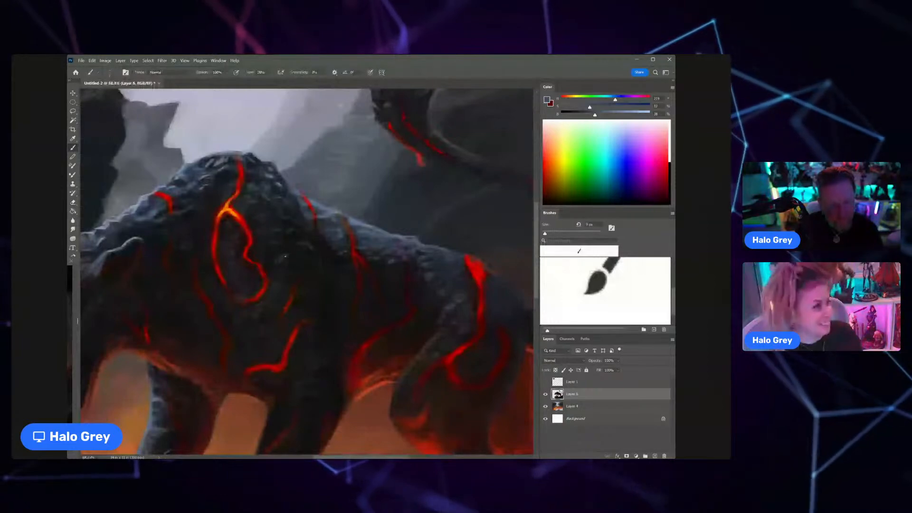
pyautogui.moveTo(263, 183); pyautogui.dragTo(301, 248)
pyautogui.scroll(3, 302, 248)
pyautogui.keyDown('alt'); pyautogui.click(286, 236); pyautogui.keyUp('alt')
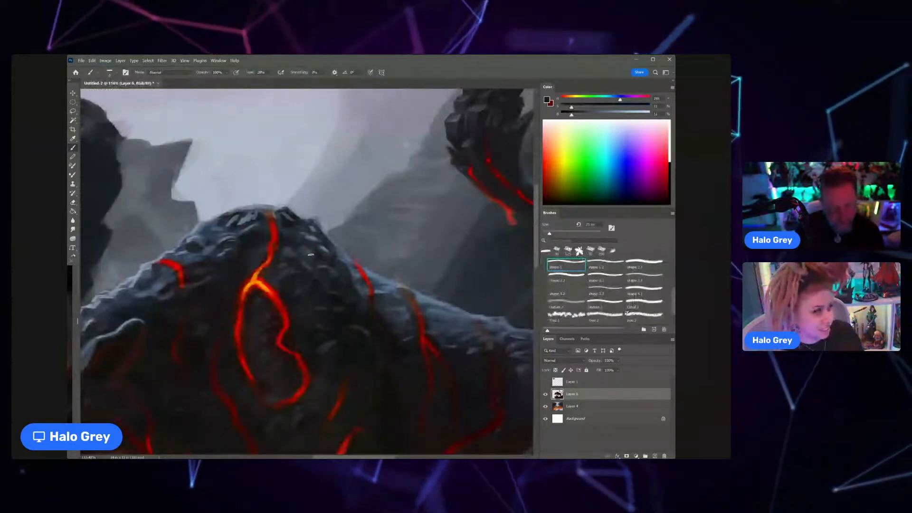
pyautogui.moveTo(326, 261); pyautogui.dragTo(281, 279)
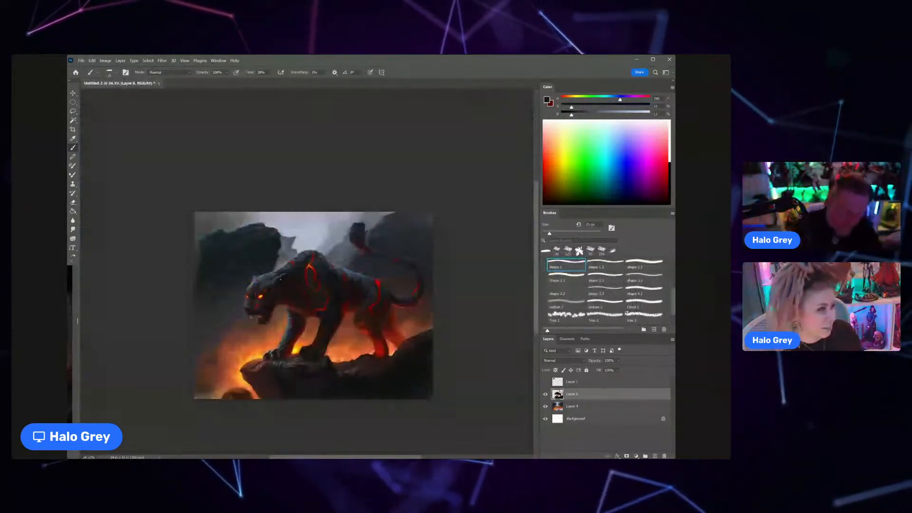
# Step: Rework the front edge of the near hind leg below the knee with sampled dark and deep red tones
pyautogui.press('z')
pyautogui.moveTo(370, 334); pyautogui.dragTo(387, 318)
pyautogui.press('b')
pyautogui.keyDown('alt'); pyautogui.click(258, 302); pyautogui.keyUp('alt')
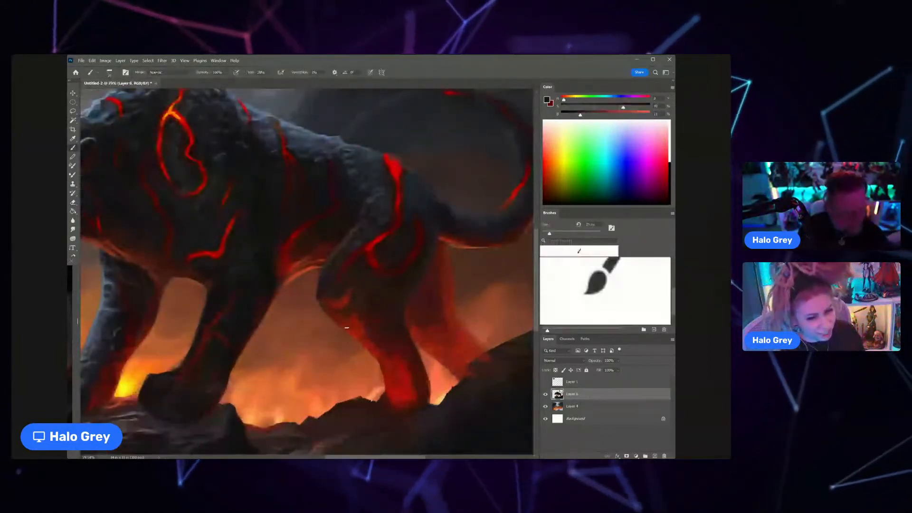
pyautogui.keyDown('alt'); pyautogui.click(359, 323); pyautogui.keyUp('alt')
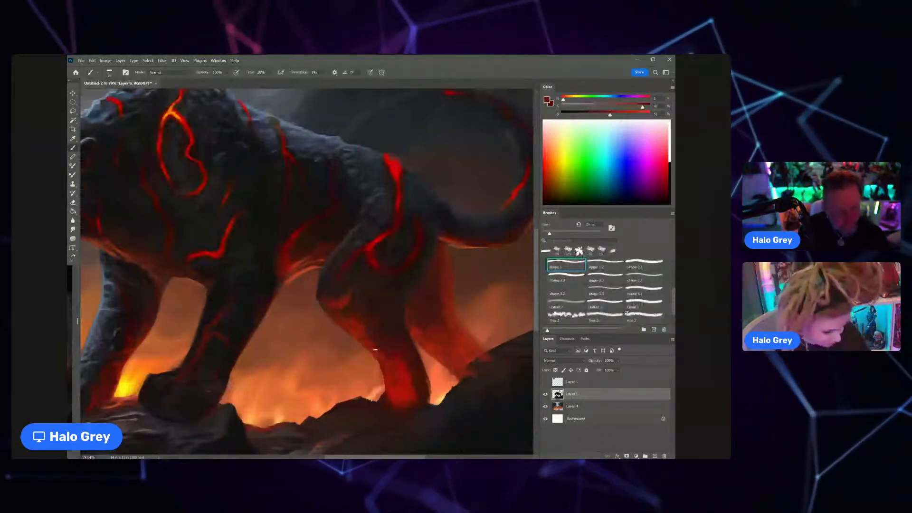
pyautogui.keyDown('alt'); pyautogui.click(370, 331); pyautogui.keyUp('alt')
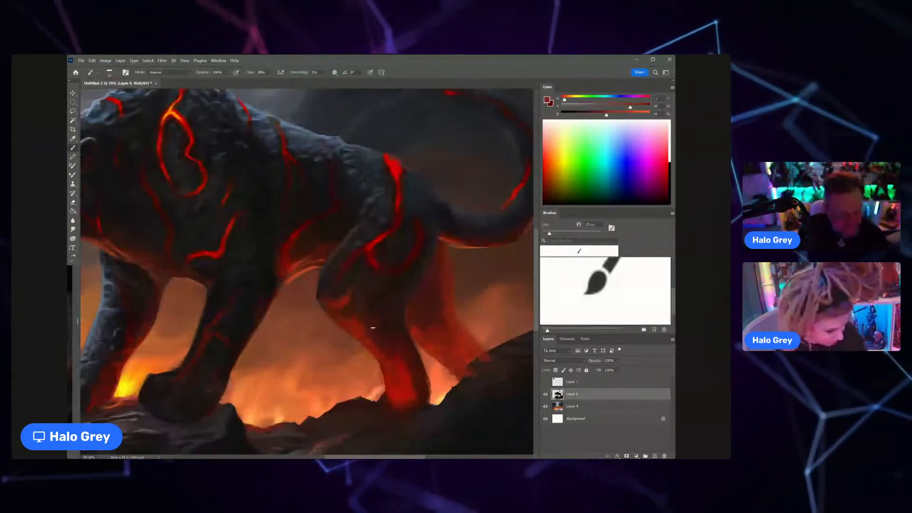
pyautogui.keyDown('alt'); pyautogui.click(357, 314); pyautogui.keyUp('alt')
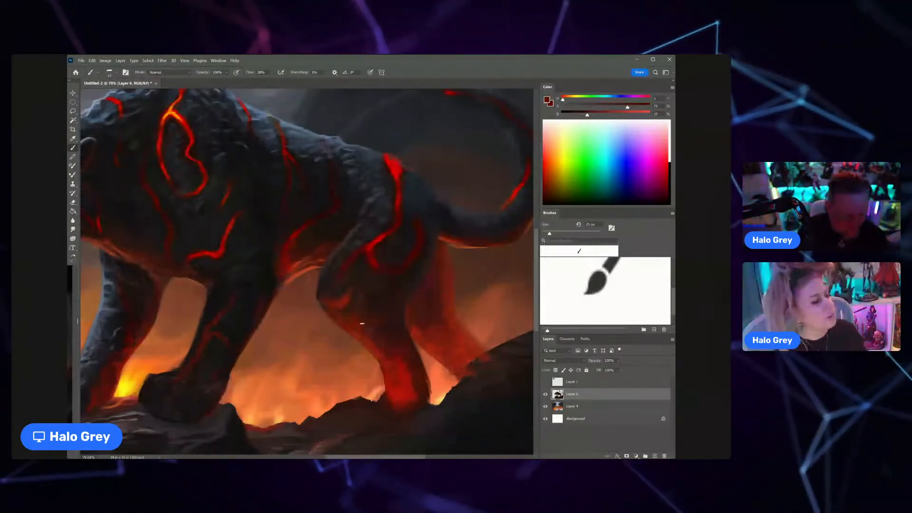
pyautogui.keyDown('alt'); pyautogui.click(356, 334); pyautogui.keyUp('alt')
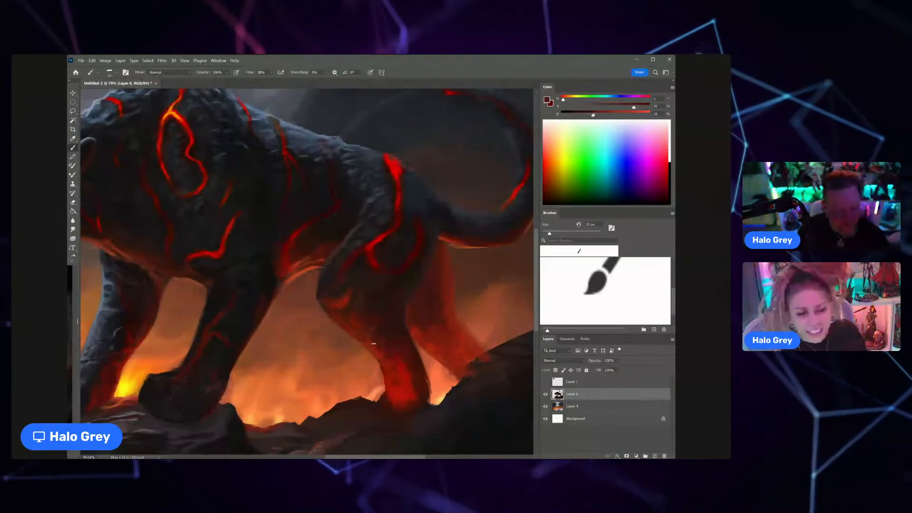
pyautogui.moveTo(390, 320)
pyautogui.mouseDown()
pyautogui.moveTo(353, 301)
pyautogui.moveTo(353, 280)
pyautogui.mouseUp()
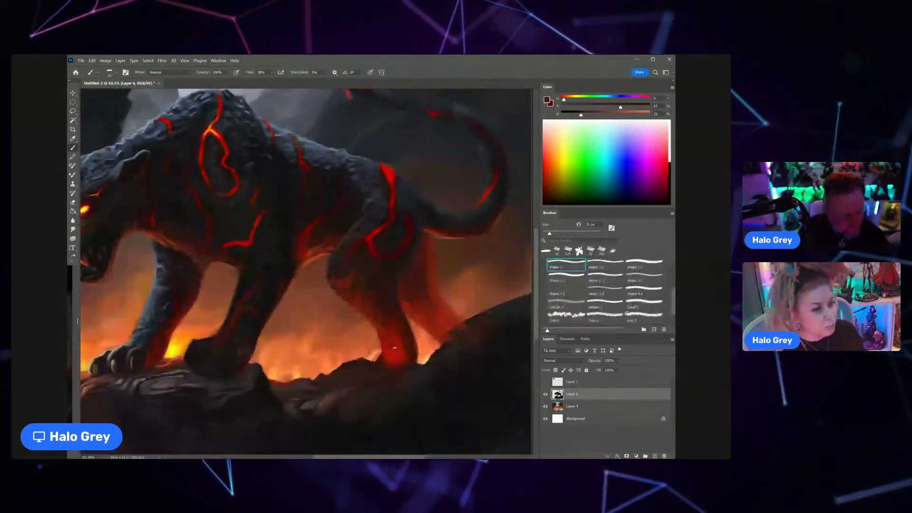
# Step: Shade the near hind leg's ankle above the rock with sampled dark red tones to tone down its flat red glow
pyautogui.press('z')
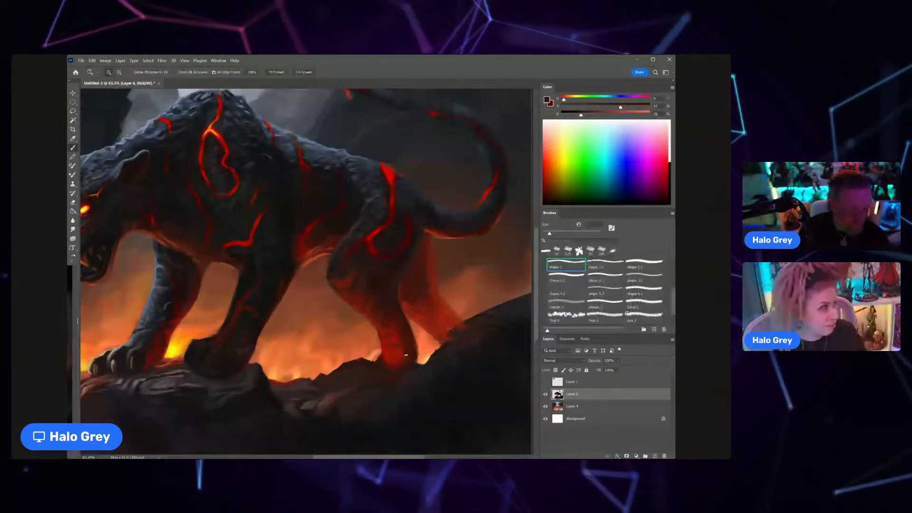
pyautogui.moveTo(425, 359); pyautogui.dragTo(412, 358)
pyautogui.keyDown('alt'); pyautogui.click(419, 353); pyautogui.keyUp('alt')
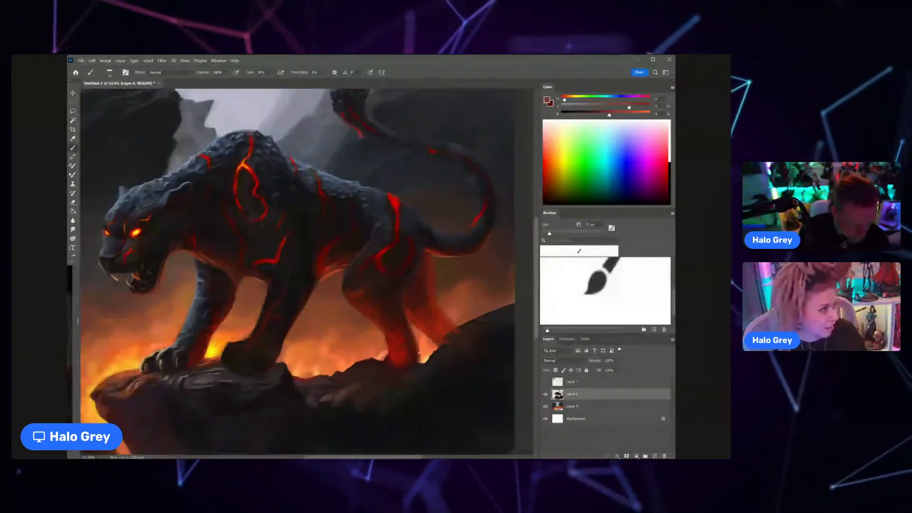
pyautogui.keyDown('alt'); pyautogui.click(416, 358); pyautogui.keyUp('alt')
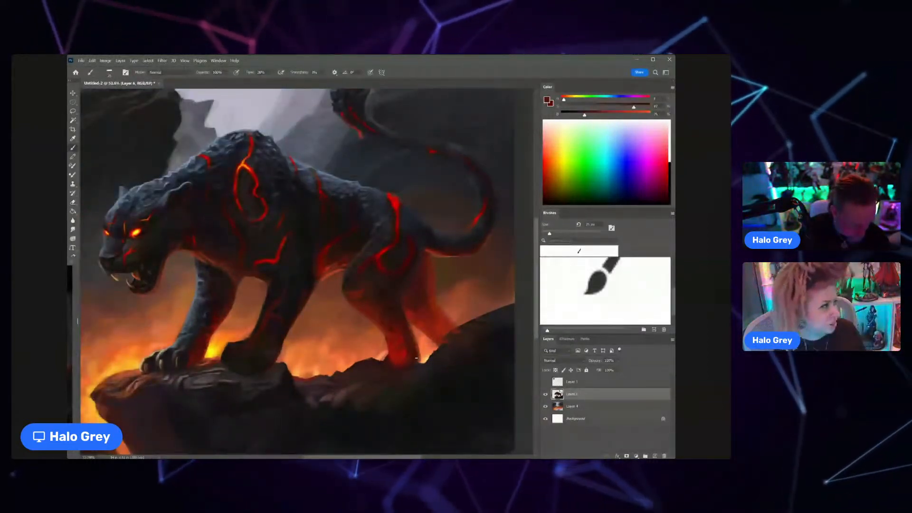
pyautogui.moveTo(416, 358); pyautogui.dragTo(392, 310)
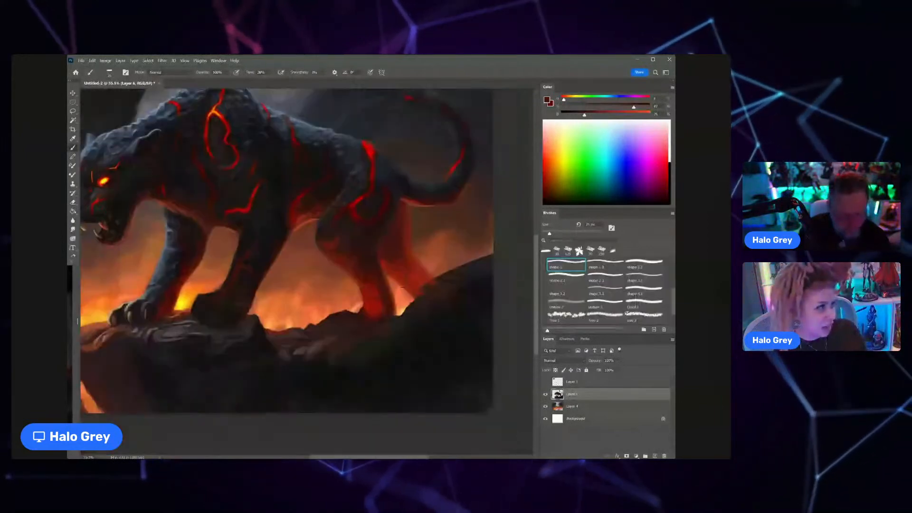
pyautogui.keyDown('alt'); pyautogui.click(373, 297); pyautogui.keyUp('alt')
pyautogui.keyDown('alt'); pyautogui.click(365, 308); pyautogui.keyUp('alt')
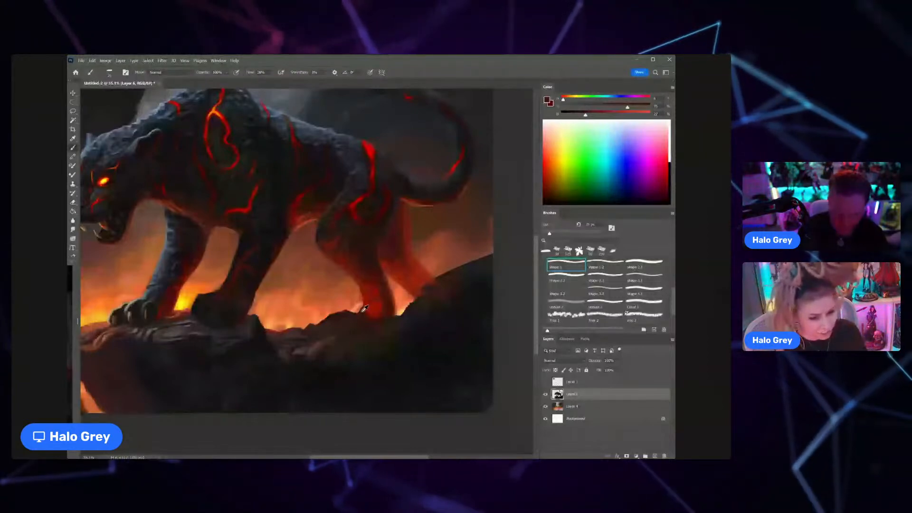
# Step: Enlarge the brush and paint the near hind paw onto the rock ledge in sampled deep red
pyautogui.press(']')
pyautogui.press(']')
pyautogui.press(']')
pyautogui.press(']')
pyautogui.press(']')
pyautogui.keyDown('alt'); pyautogui.click(372, 306); pyautogui.keyUp('alt')
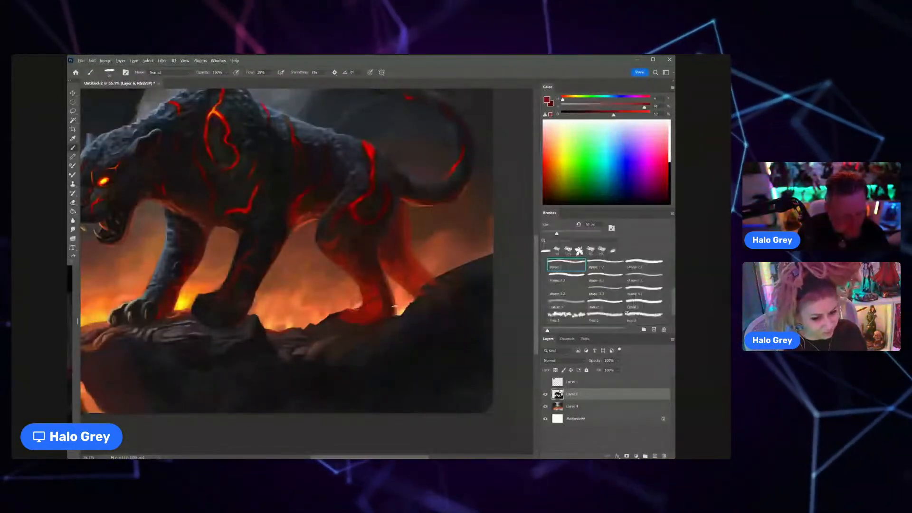
pyautogui.keyDown('alt'); pyautogui.click(335, 318); pyautogui.keyUp('alt')
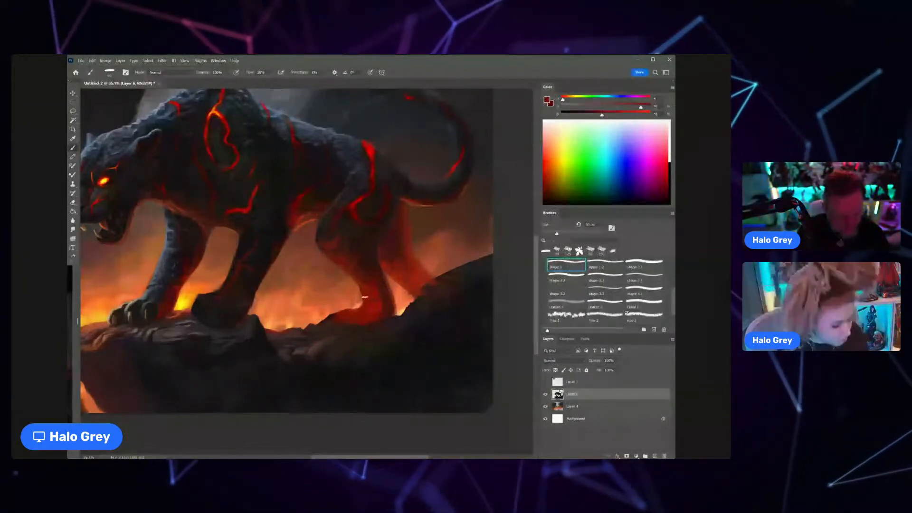
pyautogui.press(']')
pyautogui.press(']')
pyautogui.press(']')
pyautogui.press(']')
pyautogui.press(']')
pyautogui.press(']')
pyautogui.press(']')
pyautogui.press(']')
pyautogui.press(']')
pyautogui.press(']')
pyautogui.press(']')
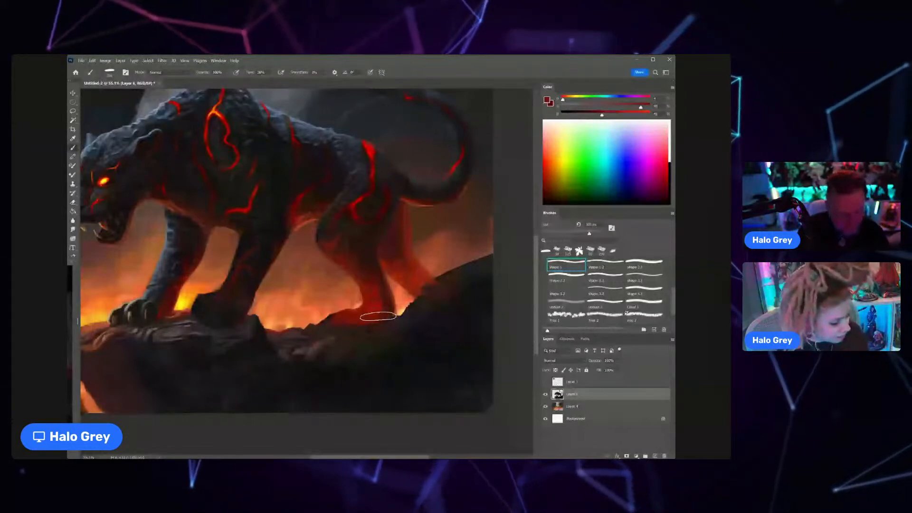
pyautogui.moveTo(381, 291); pyautogui.dragTo(344, 301)
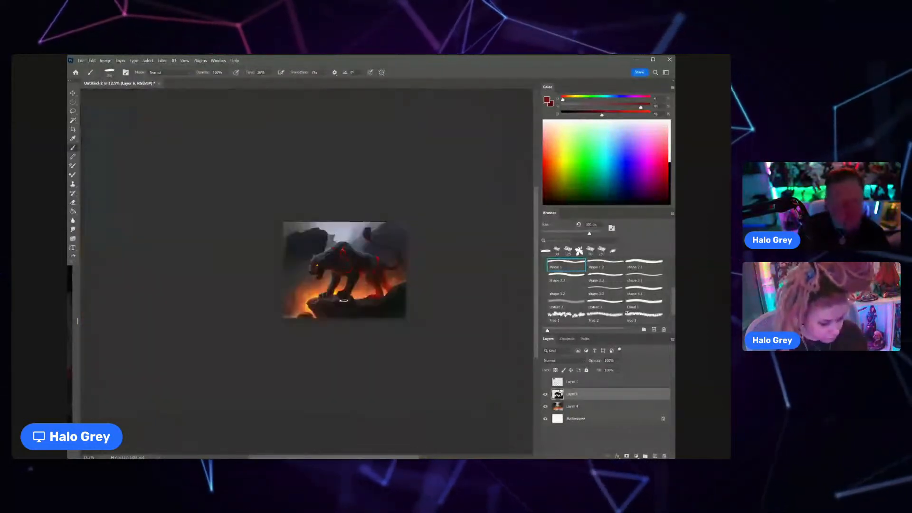
# Step: Darken the near front paw and its wrist with a smaller brush and a sampled dark tone
pyautogui.moveTo(338, 295); pyautogui.dragTo(361, 274)
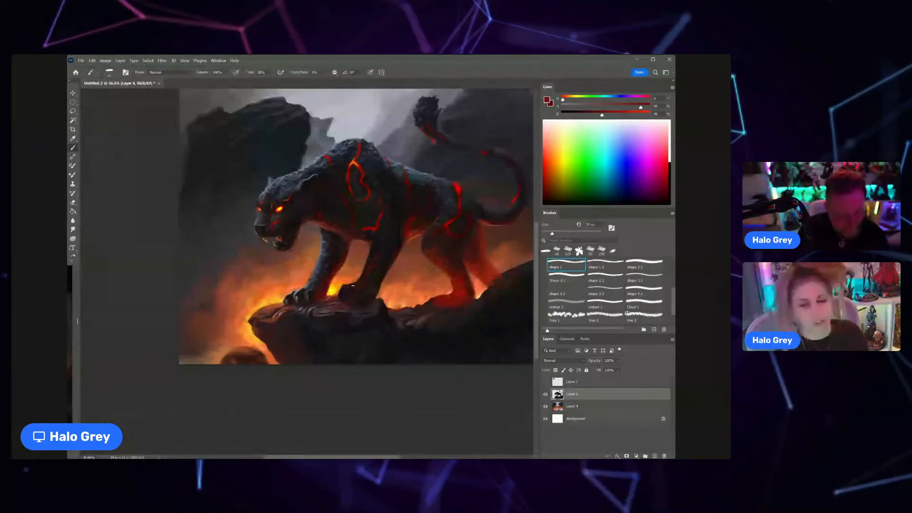
pyautogui.moveTo(352, 286); pyautogui.dragTo(370, 284)
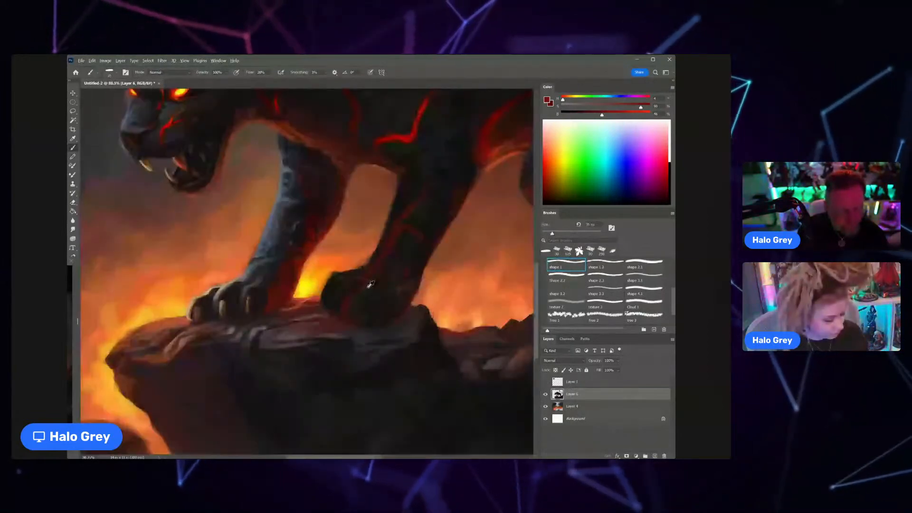
pyautogui.keyDown('alt'); pyautogui.click(370, 284); pyautogui.keyUp('alt')
pyautogui.moveTo(366, 298); pyautogui.dragTo(381, 271)
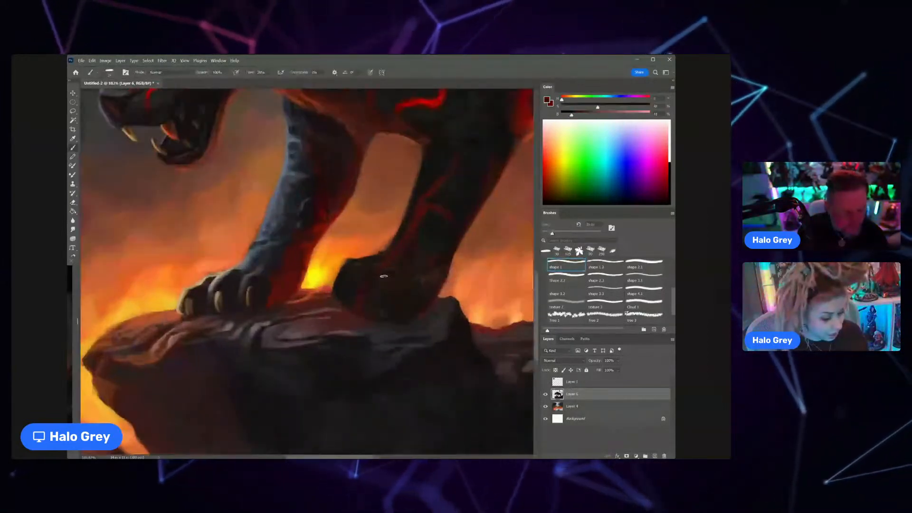
# Step: Paint a red crack down the near foreleg toward the paw using red sampled from the chest crack
pyautogui.keyDown('alt'); pyautogui.click(430, 105); pyautogui.keyUp('alt')
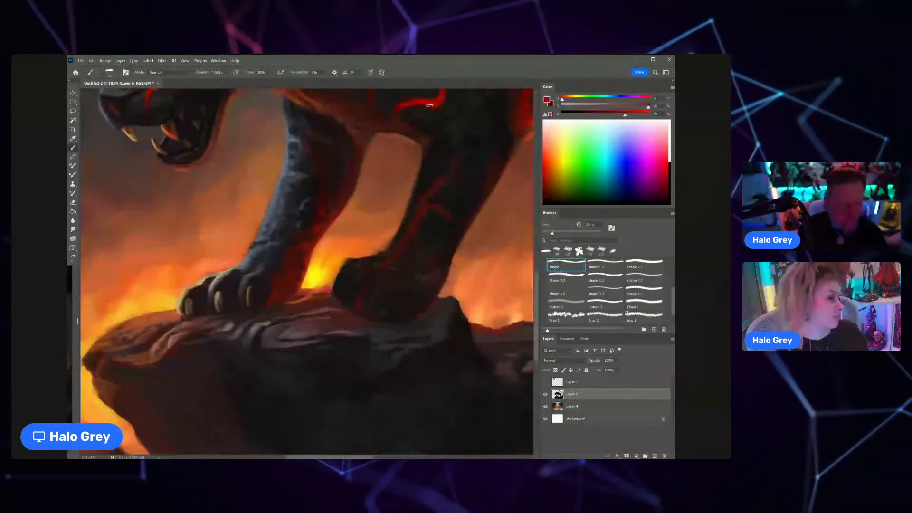
pyautogui.moveTo(431, 204)
pyautogui.mouseDown()
pyautogui.moveTo(420, 203)
pyautogui.moveTo(433, 207)
pyautogui.moveTo(399, 247)
pyautogui.mouseUp()
pyautogui.scroll(-6, 399, 247)
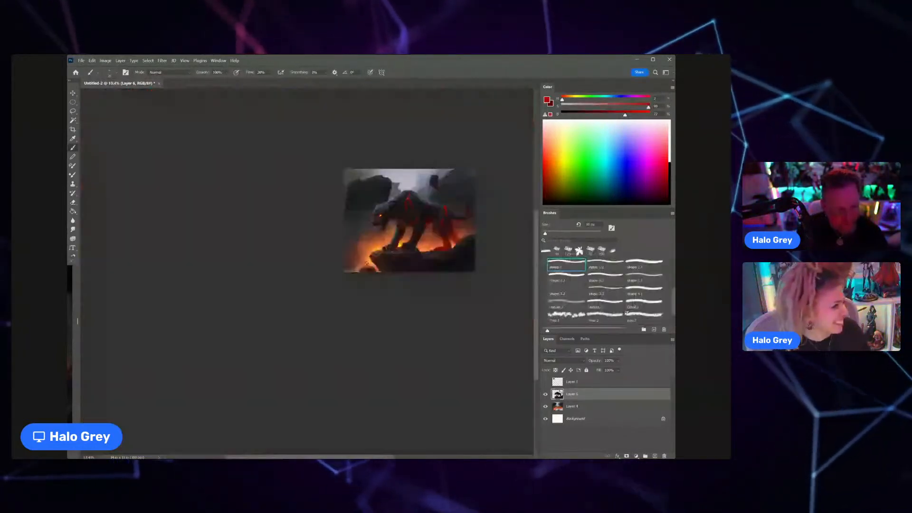
# Step: Sample bright red from the shoulder crack, resize the brush and paint a thin red crack down the far foreleg
pyautogui.moveTo(407, 218); pyautogui.dragTo(447, 184)
pyautogui.keyDown('alt'); pyautogui.click(408, 148); pyautogui.keyUp('alt')
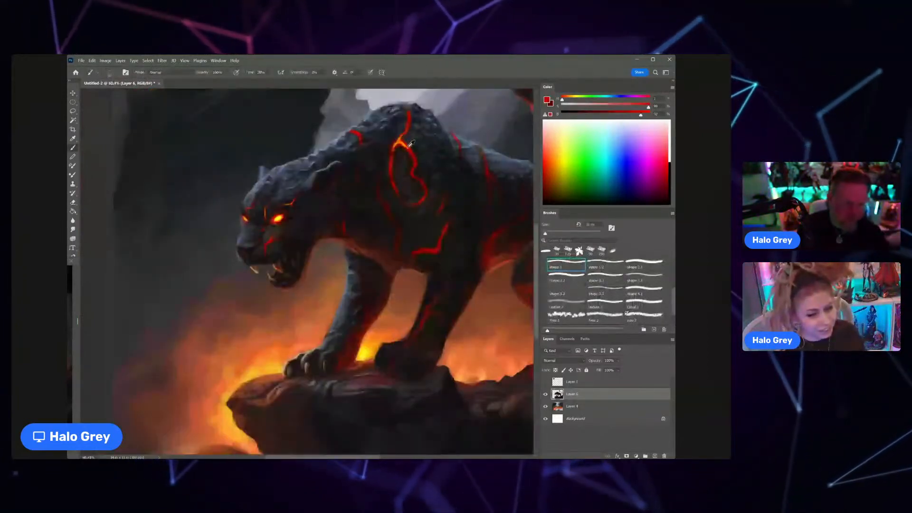
pyautogui.press(']')
pyautogui.press(']')
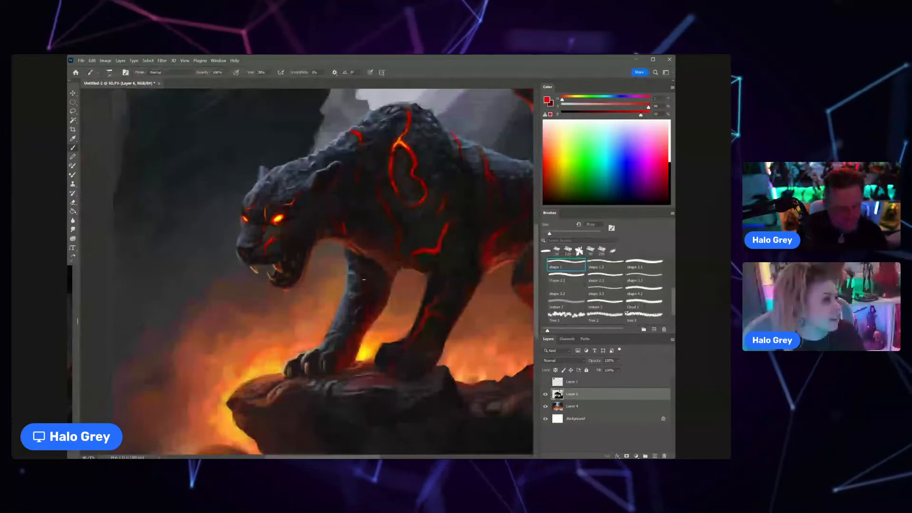
pyautogui.press('[')
pyautogui.press('[')
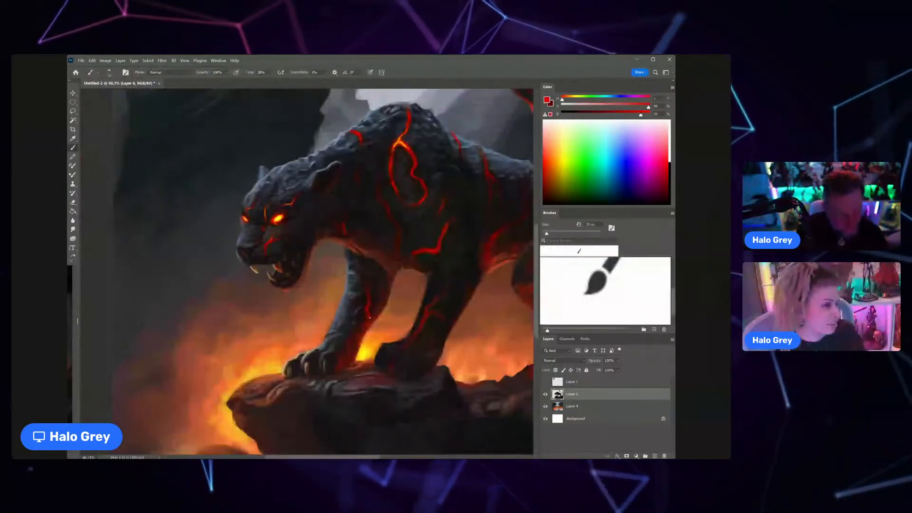
pyautogui.moveTo(394, 303); pyautogui.dragTo(358, 328)
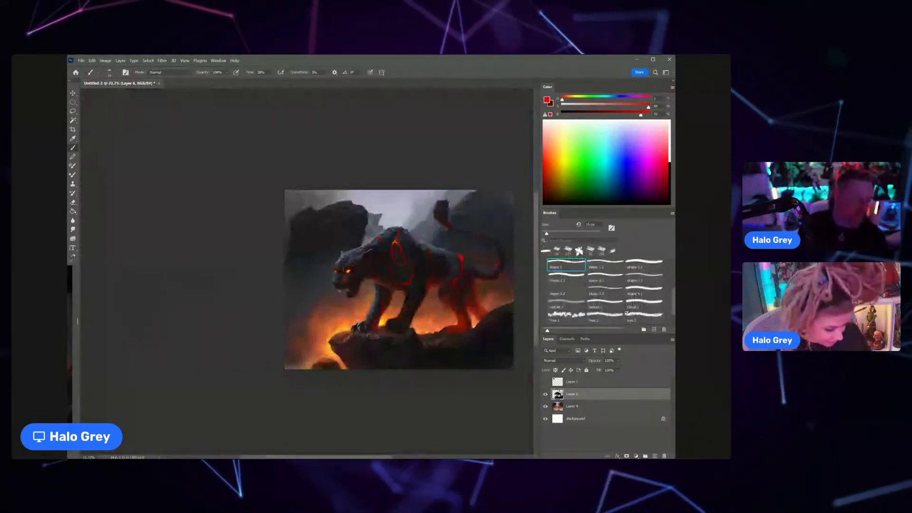
# Step: Paint a muted orange-red rim light along the underside of the panther's lower jaw and chin
pyautogui.moveTo(402, 280); pyautogui.dragTo(430, 267)
pyautogui.keyDown('alt'); pyautogui.click(299, 286); pyautogui.keyUp('alt')
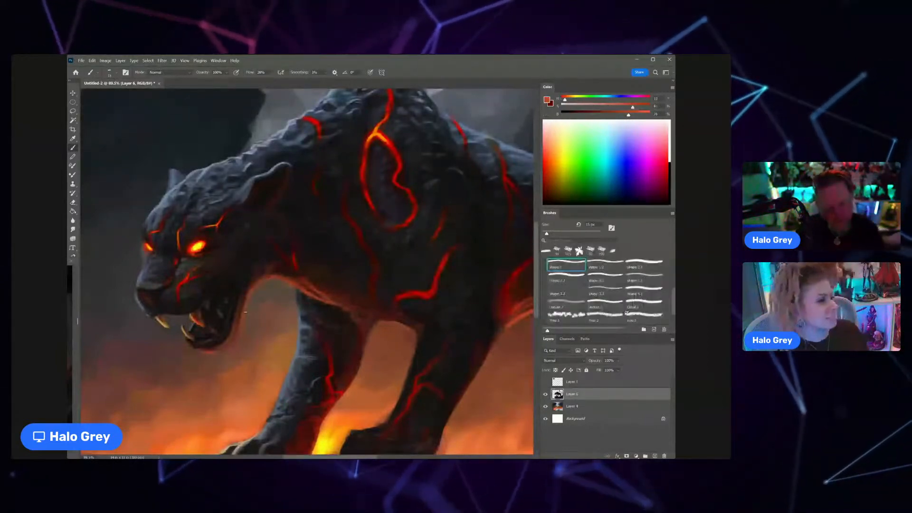
pyautogui.moveTo(259, 299); pyautogui.dragTo(225, 340)
pyautogui.moveTo(249, 302); pyautogui.dragTo(295, 257)
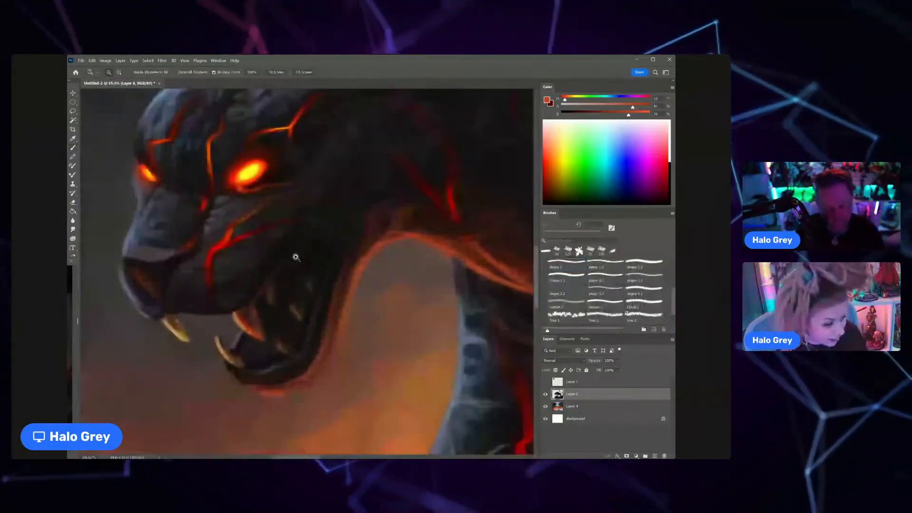
# Step: Reshape the near upper fang and its gum line with sampled reddish-brown and near-black tones
pyautogui.moveTo(295, 257); pyautogui.dragTo(299, 255)
pyautogui.keyDown('alt'); pyautogui.click(246, 321); pyautogui.keyUp('alt')
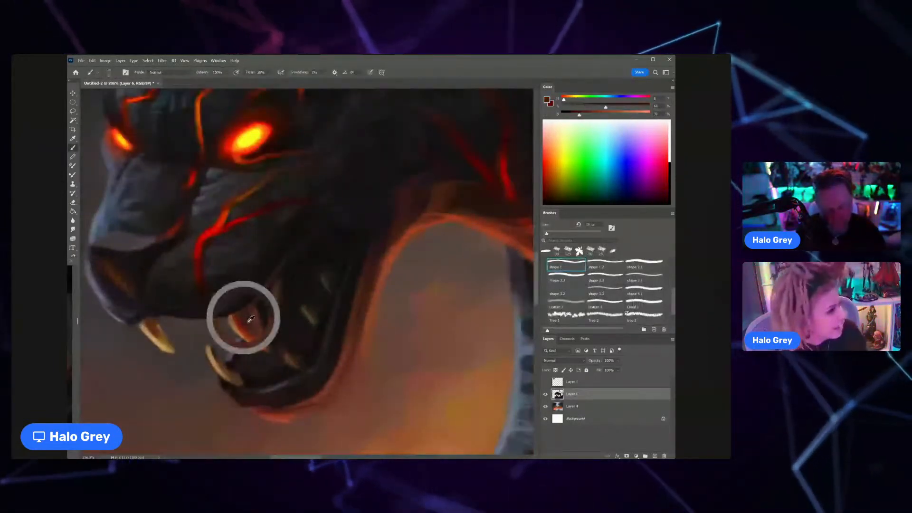
pyautogui.moveTo(250, 319); pyautogui.dragTo(249, 305)
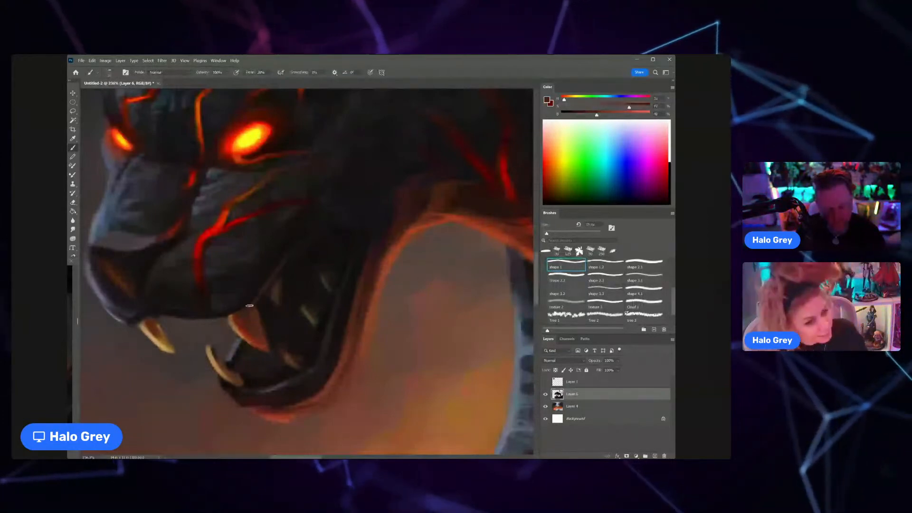
pyautogui.keyDown('alt'); pyautogui.click(259, 313); pyautogui.keyUp('alt')
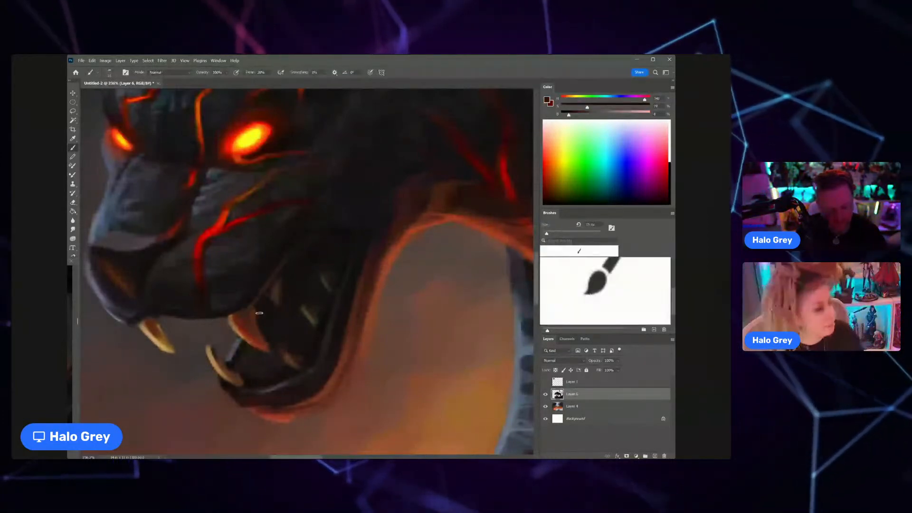
pyautogui.hotkey('ctrl', '0')
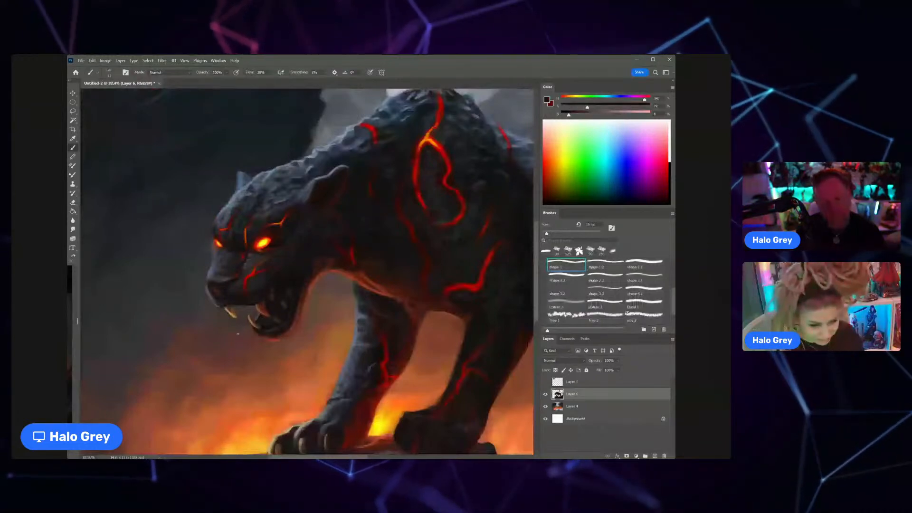
# Step: Refine the edge of the upper lip between the two upper fangs with sampled dark brown tones
pyautogui.scroll(3, 237, 334)
pyautogui.scroll(1, 224, 280)
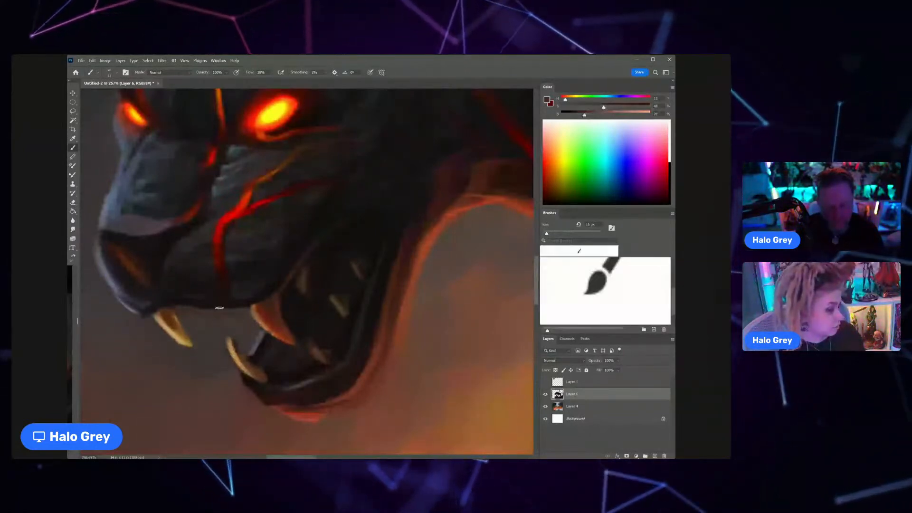
pyautogui.keyDown('alt'); pyautogui.click(239, 310); pyautogui.keyUp('alt')
pyautogui.moveTo(238, 311); pyautogui.dragTo(211, 312)
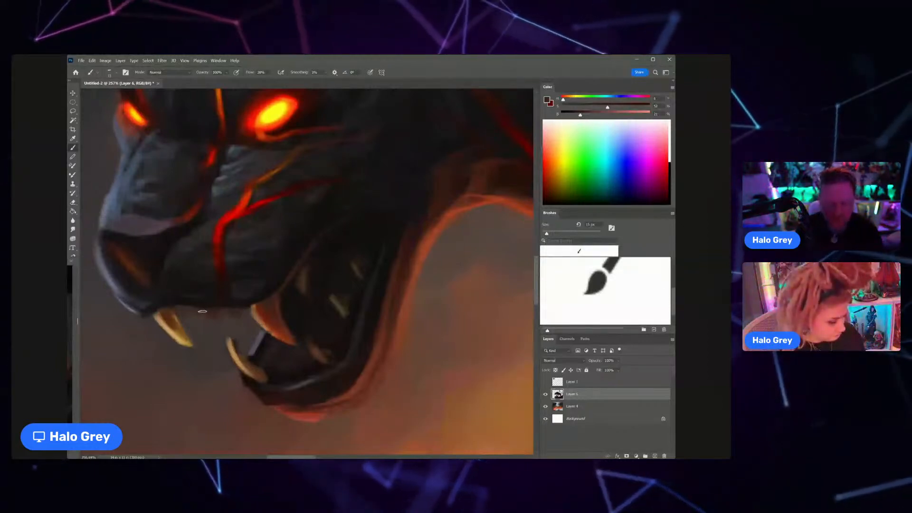
pyautogui.moveTo(200, 314); pyautogui.dragTo(151, 335)
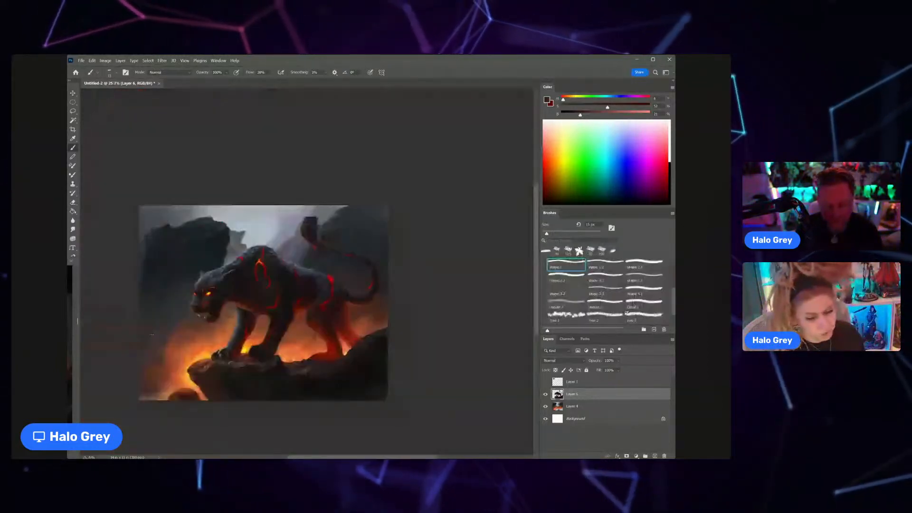
# Step: Paint a row of small tan teeth between the upper fangs with a smaller brush
pyautogui.keyDown('alt'); pyautogui.click(243, 322); pyautogui.keyUp('alt')
pyautogui.moveTo(192, 313); pyautogui.dragTo(280, 315)
pyautogui.moveTo(286, 312); pyautogui.dragTo(303, 316)
pyautogui.moveTo(313, 310)
pyautogui.mouseDown()
pyautogui.moveTo(279, 298)
pyautogui.moveTo(358, 265)
pyautogui.mouseUp()
pyautogui.hotkey('ctrl', 'space')
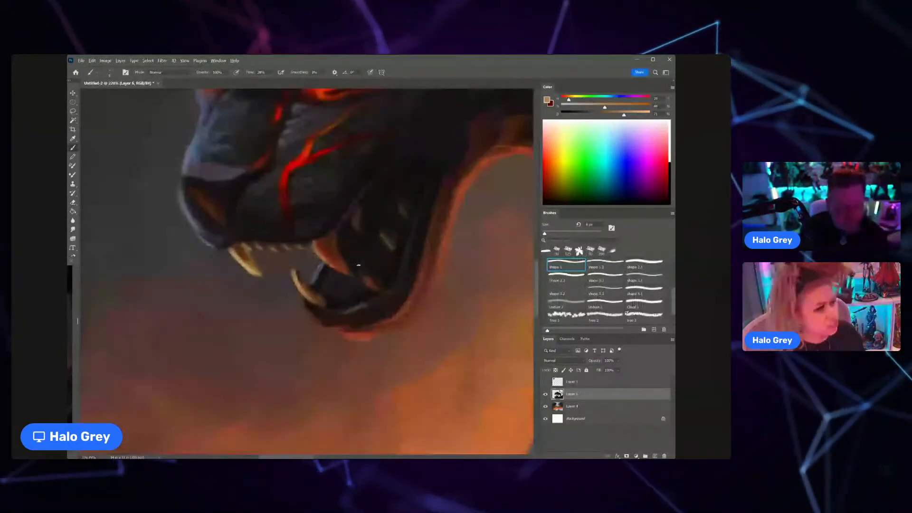
# Step: Paint a brown back tooth inside the lower jaw and carve its shape with sampled dark tones
pyautogui.keyDown('alt'); pyautogui.click(362, 264); pyautogui.keyUp('alt')
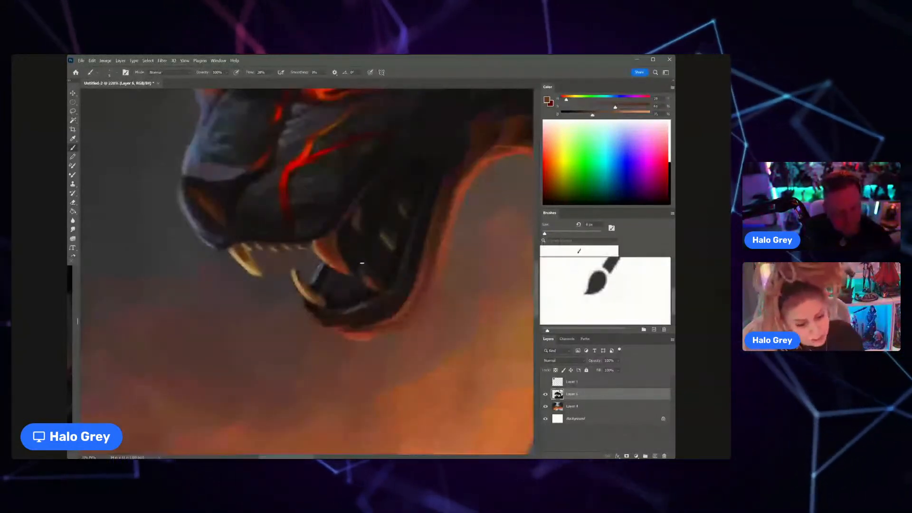
pyautogui.keyDown('alt'); pyautogui.click(361, 294); pyautogui.keyUp('alt')
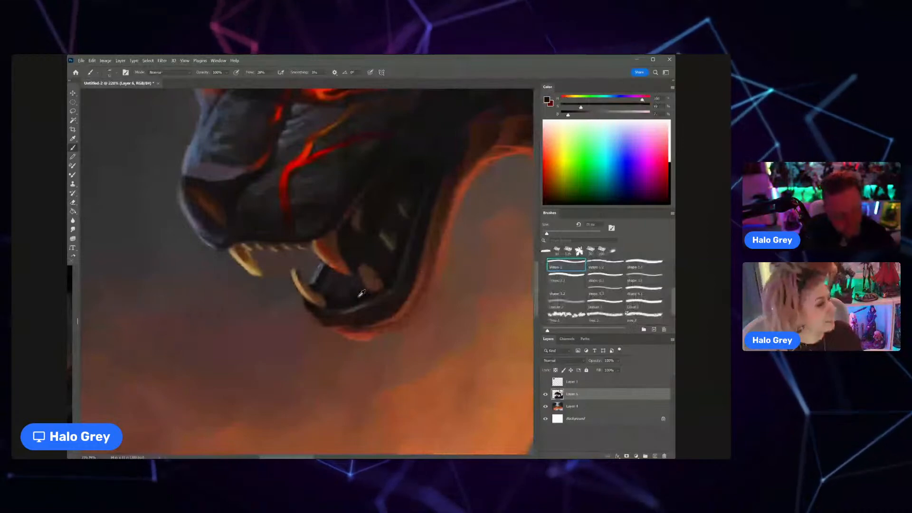
pyautogui.keyDown('alt'); pyautogui.click(367, 276); pyautogui.keyUp('alt')
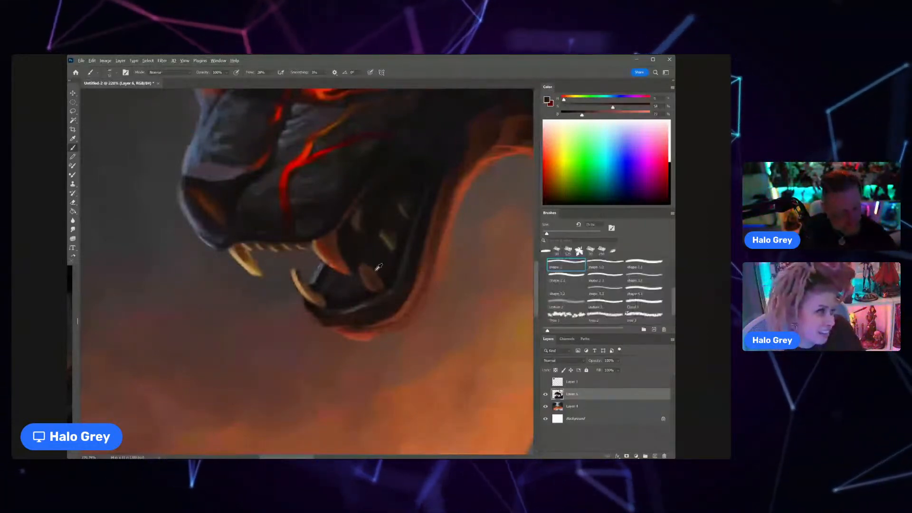
pyautogui.keyDown('alt'); pyautogui.click(364, 256); pyautogui.keyUp('alt')
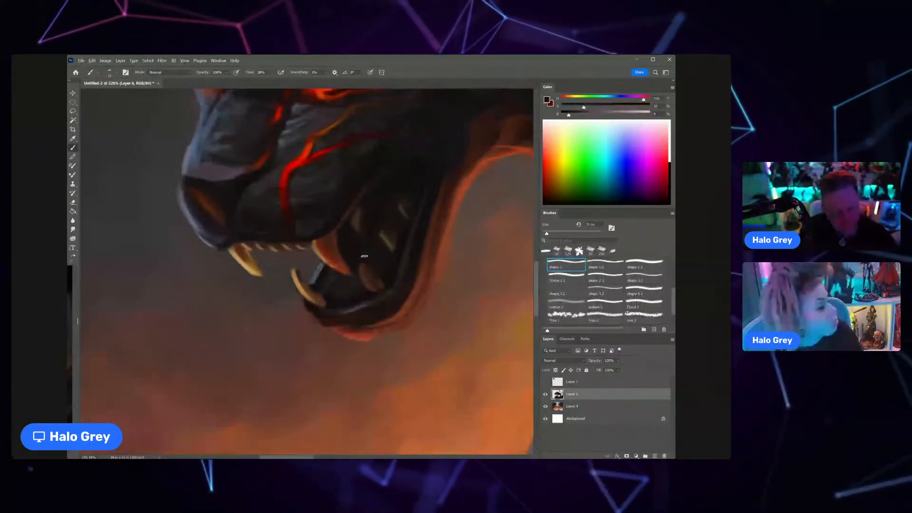
pyautogui.keyDown('alt'); pyautogui.click(382, 283); pyautogui.keyUp('alt')
pyautogui.moveTo(382, 283); pyautogui.dragTo(384, 290)
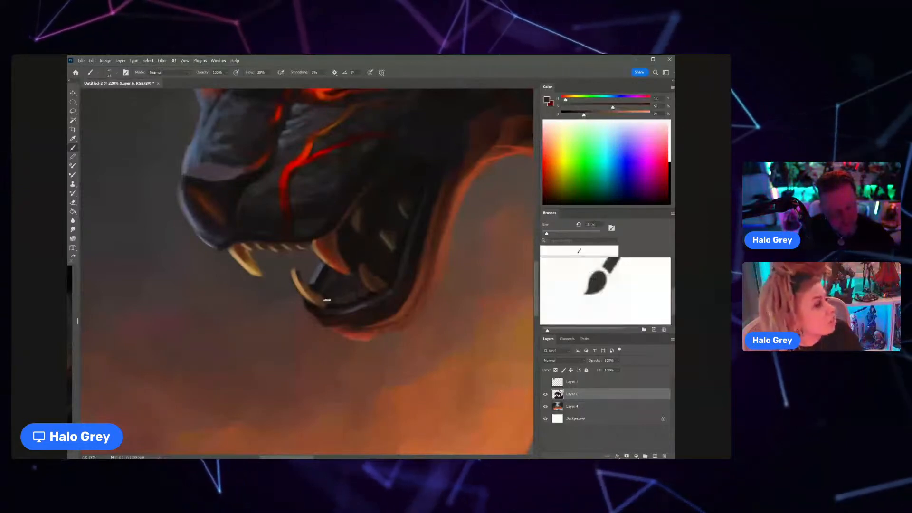
pyautogui.hotkey('ctrl', '0')
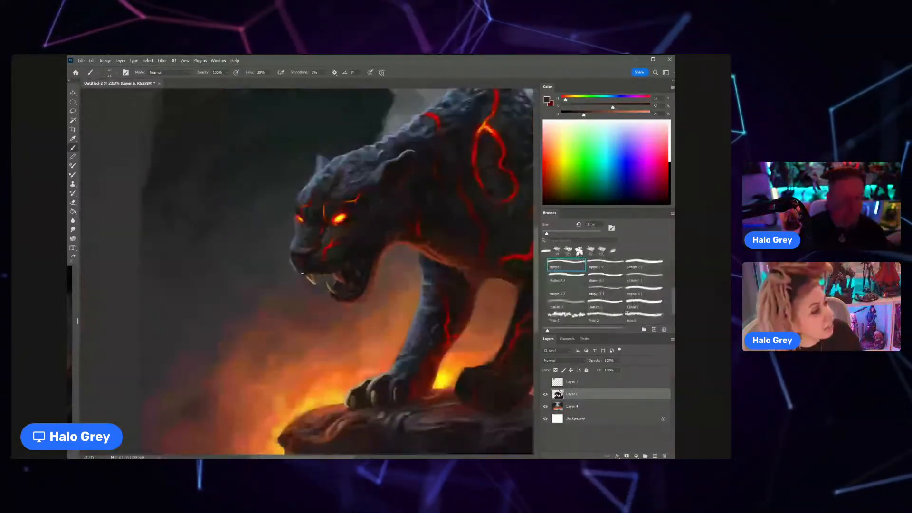
# Step: Refine the lower front fang and the mouth floor behind it with sampled dark purple and brown tones
pyautogui.scroll(8, 329, 284)
pyautogui.keyDown('alt'); pyautogui.click(312, 278); pyautogui.keyUp('alt')
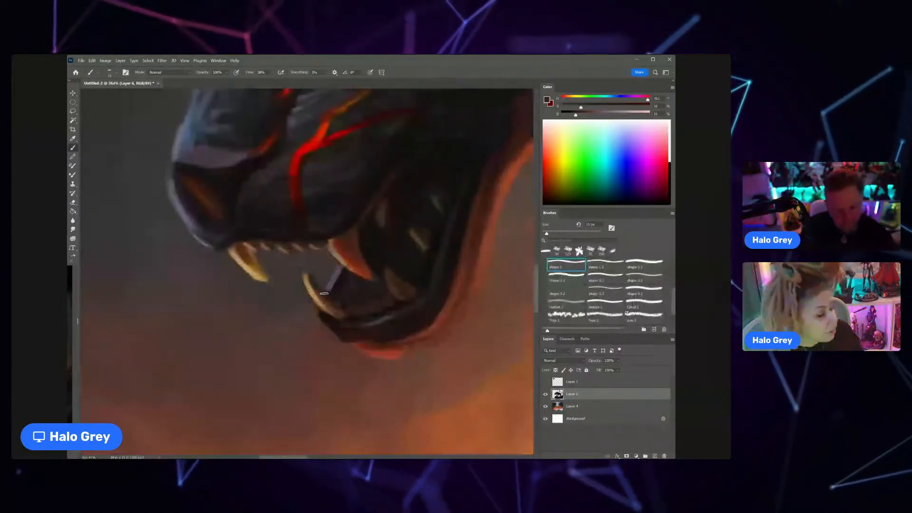
pyautogui.keyDown('alt'); pyautogui.click(314, 290); pyautogui.keyUp('alt')
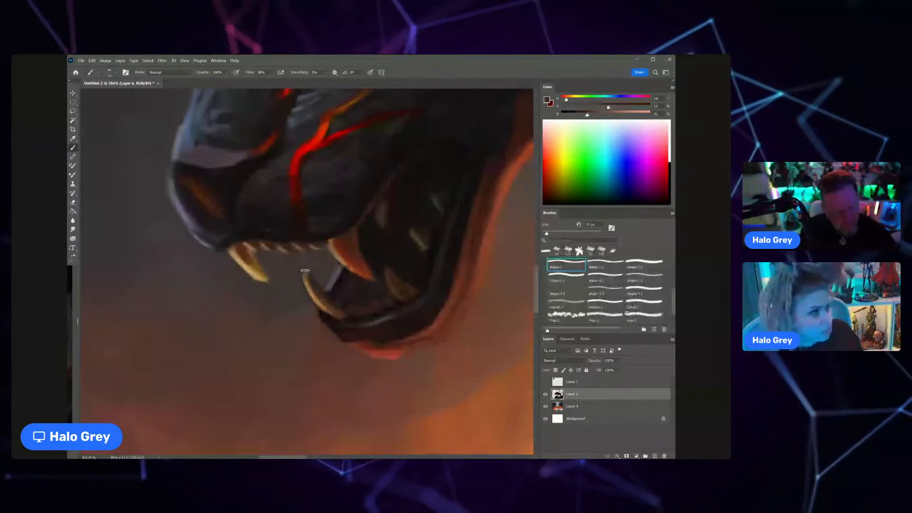
pyautogui.moveTo(305, 270)
pyautogui.mouseDown()
pyautogui.moveTo(279, 284)
pyautogui.moveTo(271, 328)
pyautogui.mouseUp()
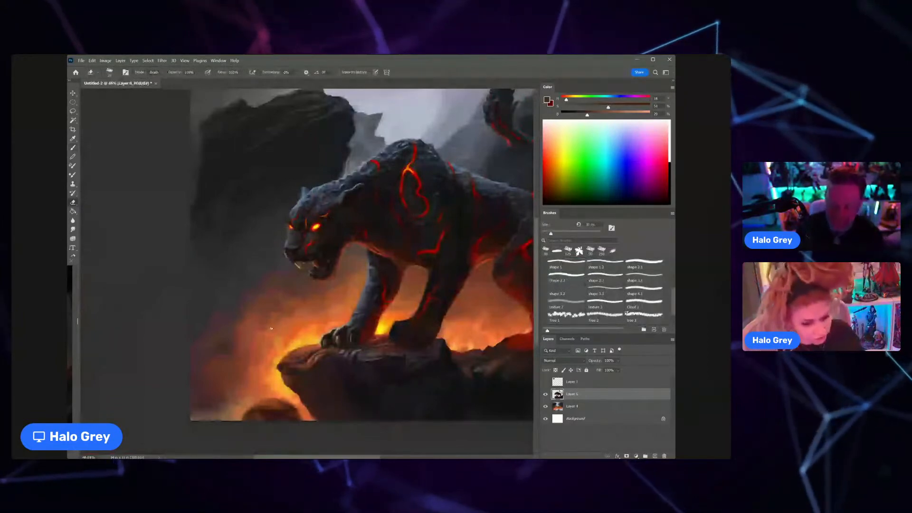
# Step: Switch back to the Brush and refine the reddish-brown rim light along the back of the jaw and the chin
pyautogui.press('b')
pyautogui.moveTo(331, 271); pyautogui.dragTo(361, 266)
pyautogui.keyDown('alt'); pyautogui.click(364, 225); pyautogui.keyUp('alt')
pyautogui.keyDown('alt'); pyautogui.click(364, 225); pyautogui.keyUp('alt')
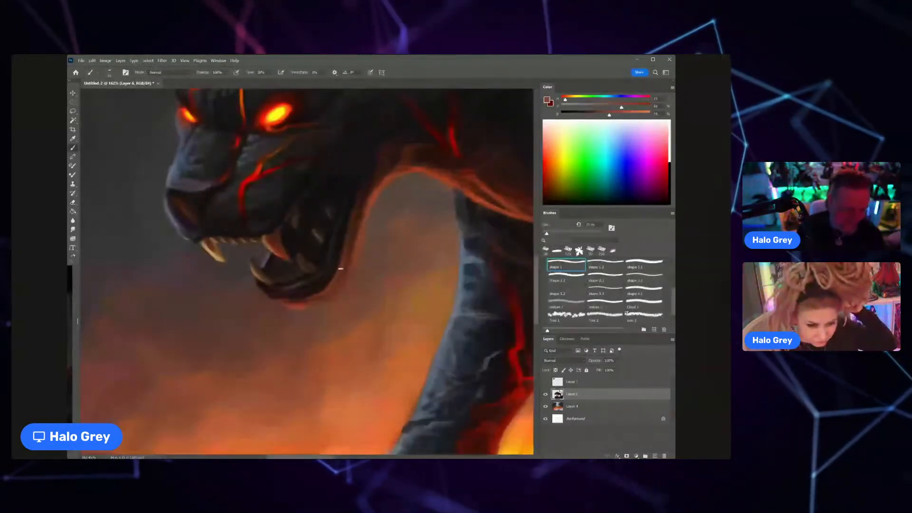
pyautogui.press('[')
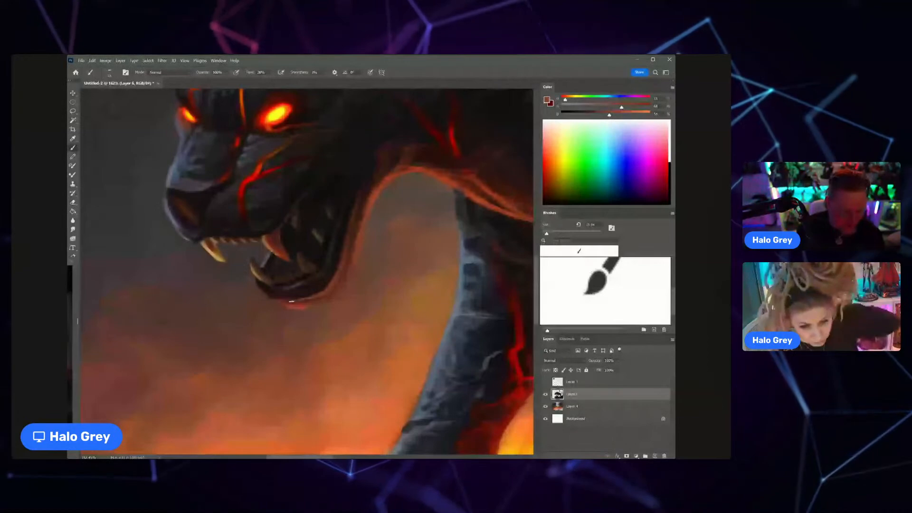
pyautogui.scroll(-10, 291, 301)
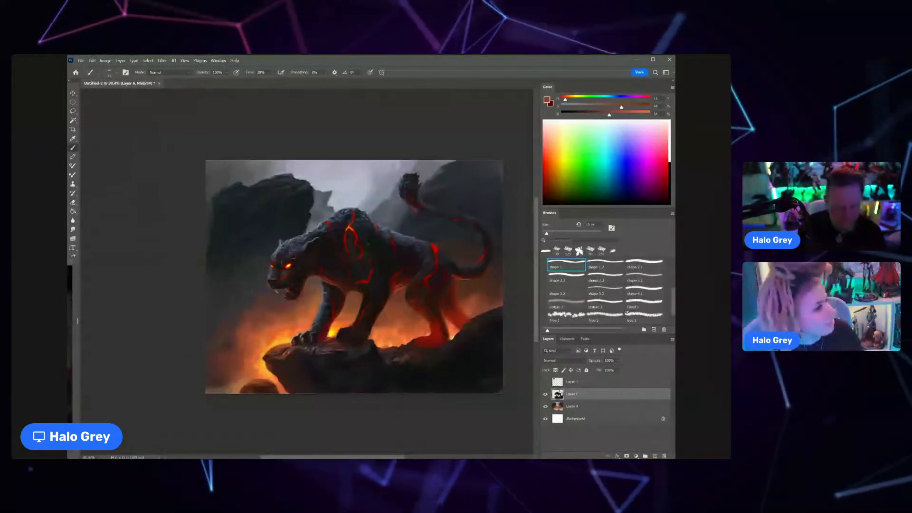
# Step: Paint a pale beige edge highlight from the top of the far front paw up to its wrist
pyautogui.scroll(10, 306, 327)
pyautogui.keyDown('alt'); pyautogui.click(306, 327); pyautogui.keyUp('alt')
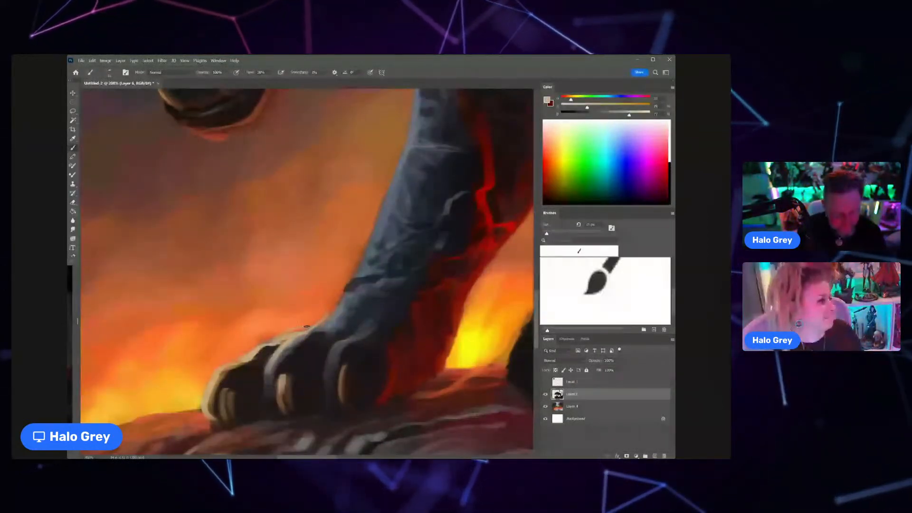
pyautogui.moveTo(308, 327); pyautogui.dragTo(344, 298)
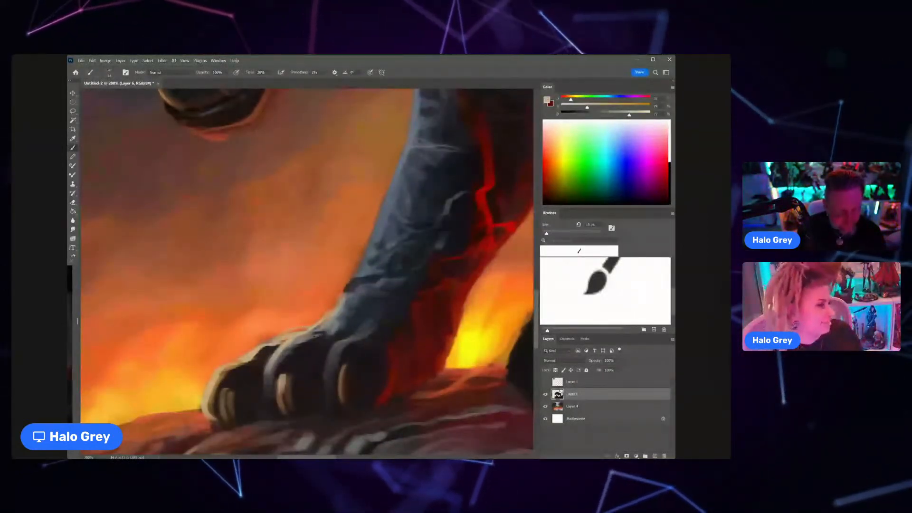
pyautogui.scroll(-10, 276, 343)
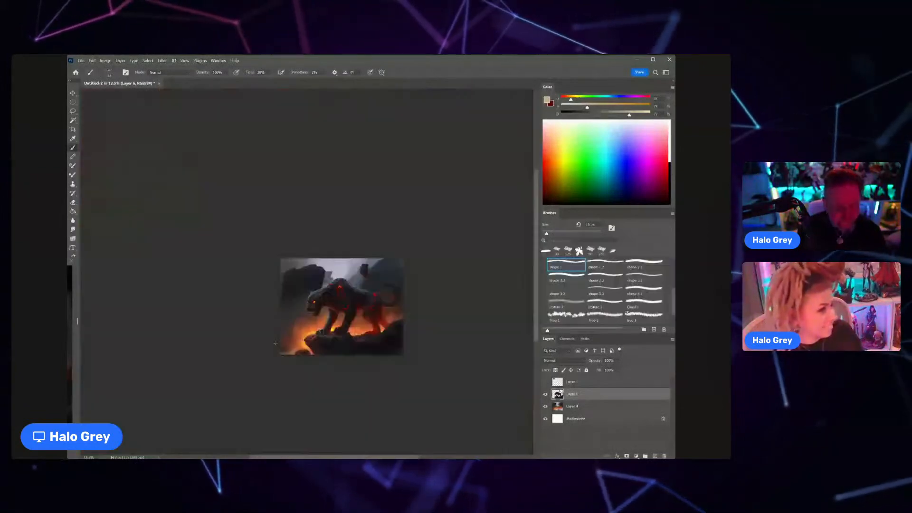
# Step: Add a warm brown edge highlight to the near front paw and shape its toes with a larger brush and sampled dark tones
pyautogui.scroll(10, 340, 327)
pyautogui.keyDown('alt'); pyautogui.click(331, 258); pyautogui.keyUp('alt')
pyautogui.moveTo(332, 258); pyautogui.dragTo(362, 258)
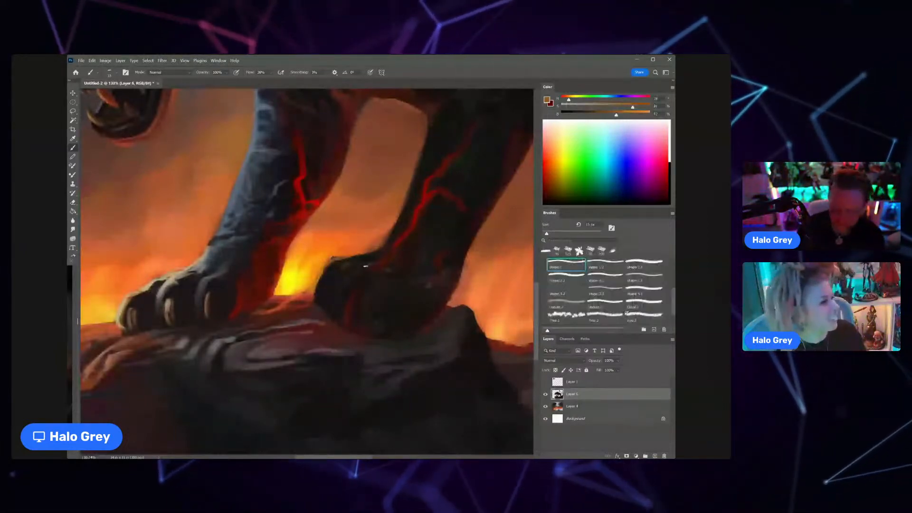
pyautogui.keyDown('alt'); pyautogui.click(350, 277); pyautogui.keyUp('alt')
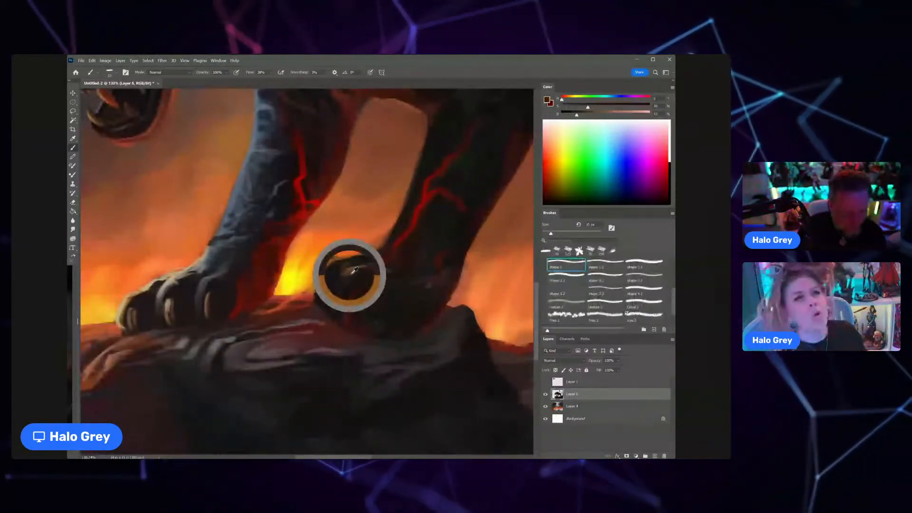
pyautogui.moveTo(366, 270); pyautogui.dragTo(308, 270)
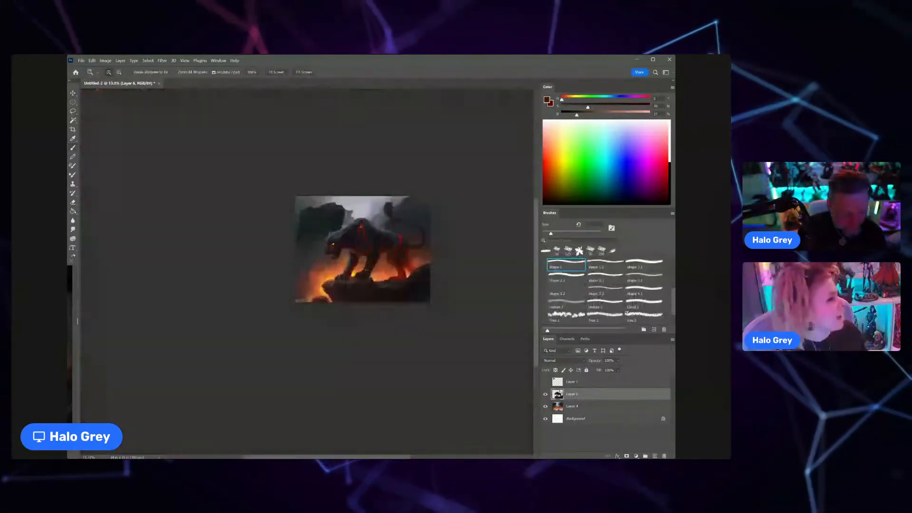
pyautogui.moveTo(366, 270); pyautogui.dragTo(423, 270)
pyautogui.keyDown('alt'); pyautogui.click(271, 284); pyautogui.keyUp('alt')
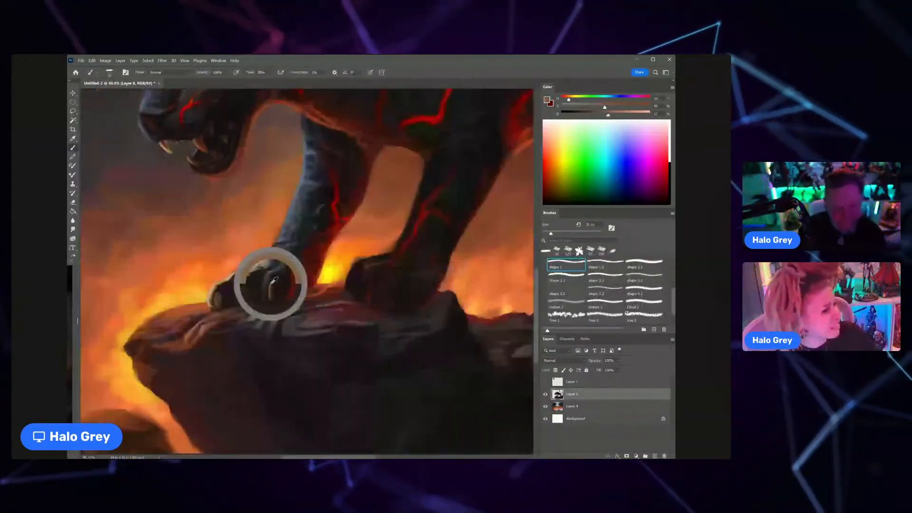
pyautogui.moveTo(274, 281); pyautogui.dragTo(295, 280)
# Step: Paint a thin rim light along the back of the far front leg with sampled yellow-orange and a smaller brush
pyautogui.keyDown('alt'); pyautogui.click(376, 243); pyautogui.keyUp('alt')
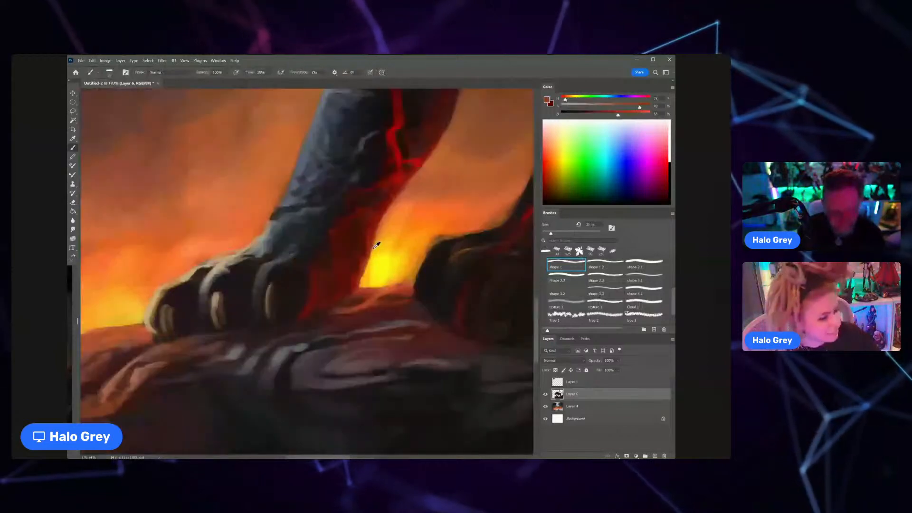
pyautogui.keyDown('alt'); pyautogui.click(377, 242); pyautogui.keyUp('alt')
pyautogui.press('[')
pyautogui.press('[')
pyautogui.press('[')
pyautogui.press('[')
pyautogui.press('[')
pyautogui.press('[')
pyautogui.press('[')
pyautogui.press('[')
pyautogui.press('[')
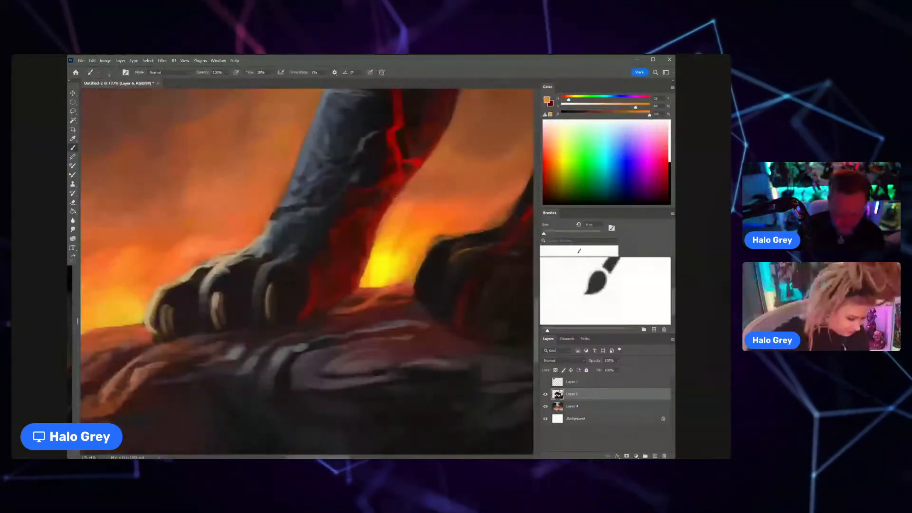
pyautogui.moveTo(393, 201)
pyautogui.mouseDown()
pyautogui.moveTo(361, 281)
pyautogui.moveTo(304, 287)
pyautogui.mouseUp()
pyautogui.hotkey('ctrl', 'space')
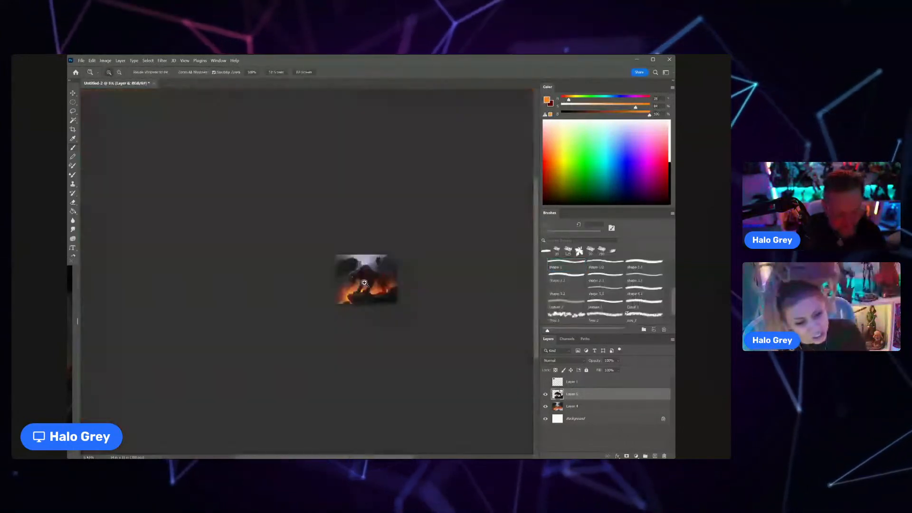
pyautogui.moveTo(365, 284); pyautogui.dragTo(399, 283)
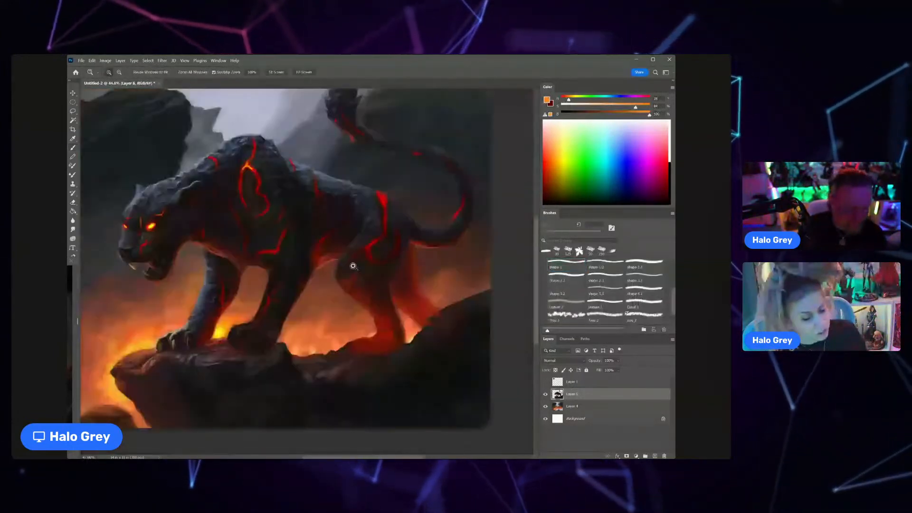
# Step: Refine the near hind leg's front edge and fire glow with sampled orange-red and a larger brush
pyautogui.moveTo(354, 266); pyautogui.dragTo(375, 266)
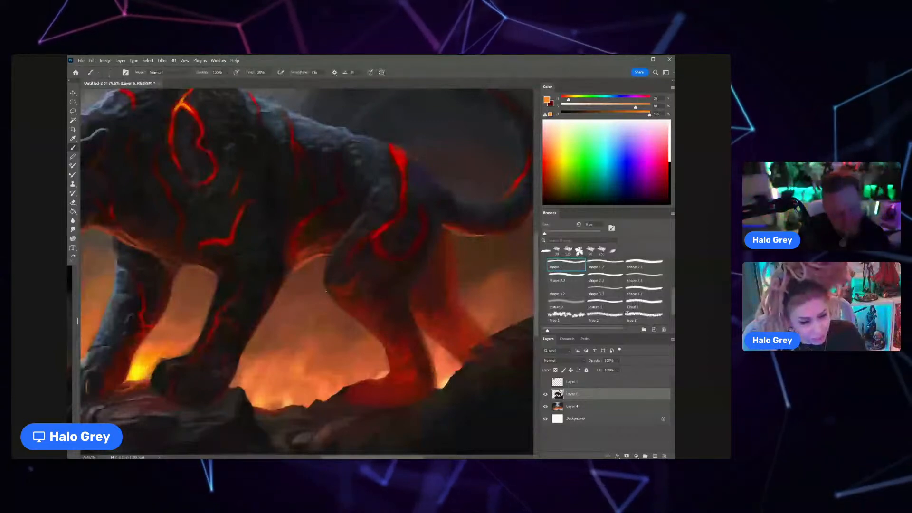
pyautogui.keyDown('alt'); pyautogui.click(326, 290); pyautogui.keyUp('alt')
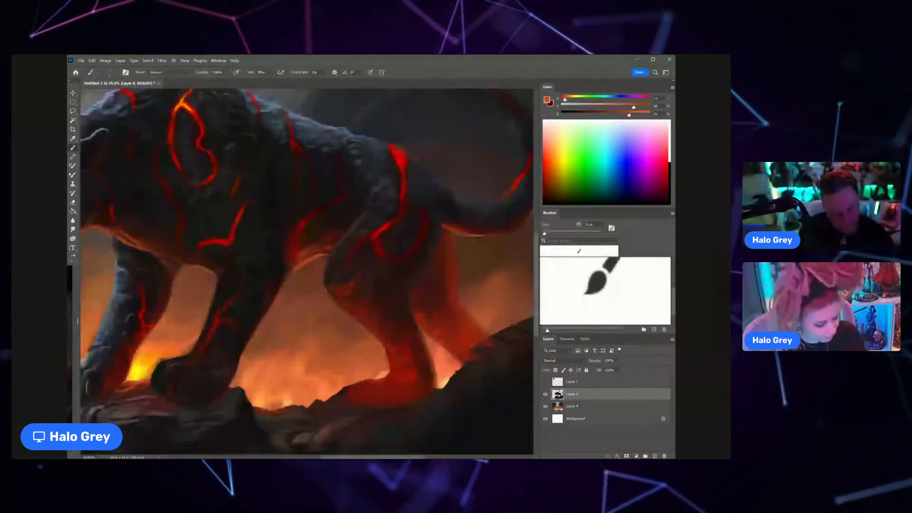
pyautogui.press(']')
pyautogui.press(']')
pyautogui.press(']')
pyautogui.press(']')
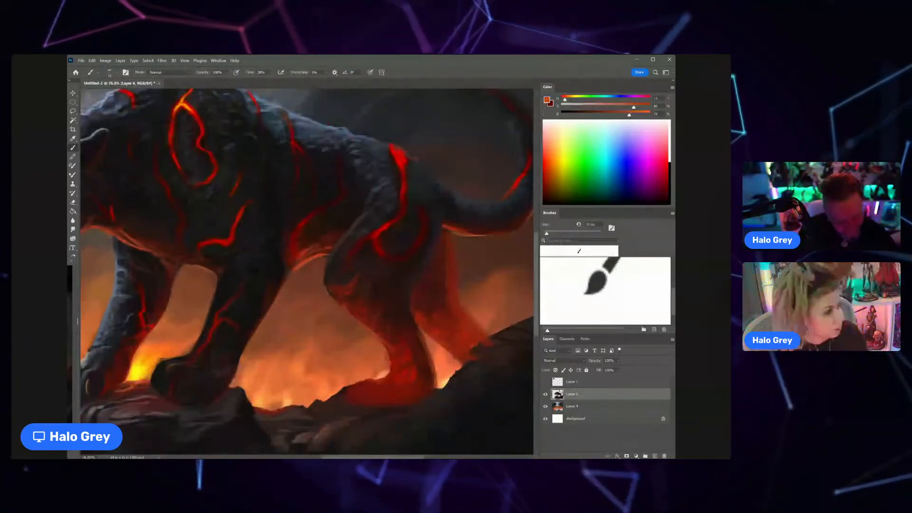
pyautogui.moveTo(387, 374); pyautogui.dragTo(365, 312)
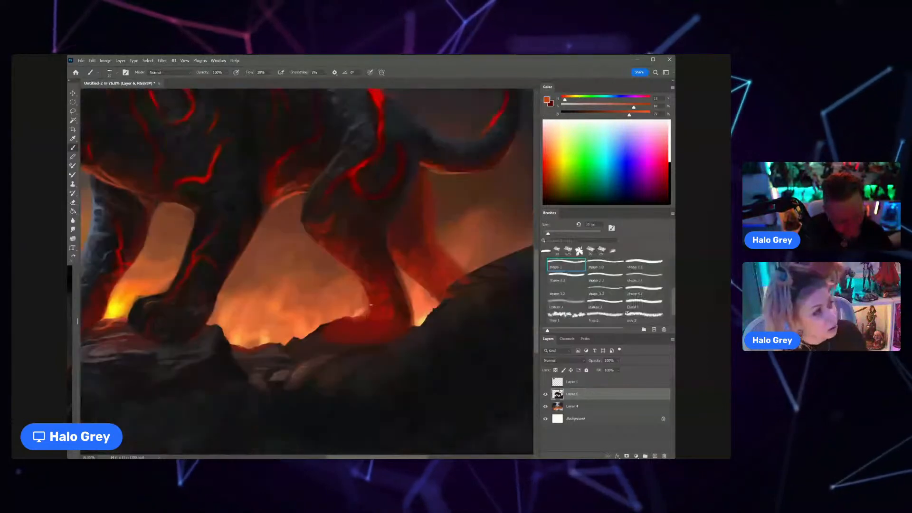
# Step: Shape the near hind paw and its toes with sampled dark reds and a larger brush, and switch to the Eraser for its edge
pyautogui.keyDown('alt'); pyautogui.click(360, 324); pyautogui.keyUp('alt')
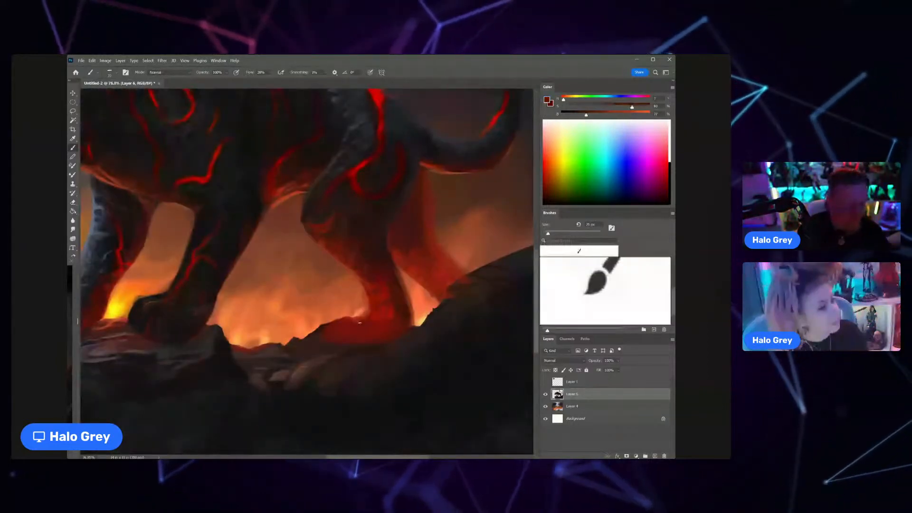
pyautogui.press(']')
pyautogui.press(']')
pyautogui.press(']')
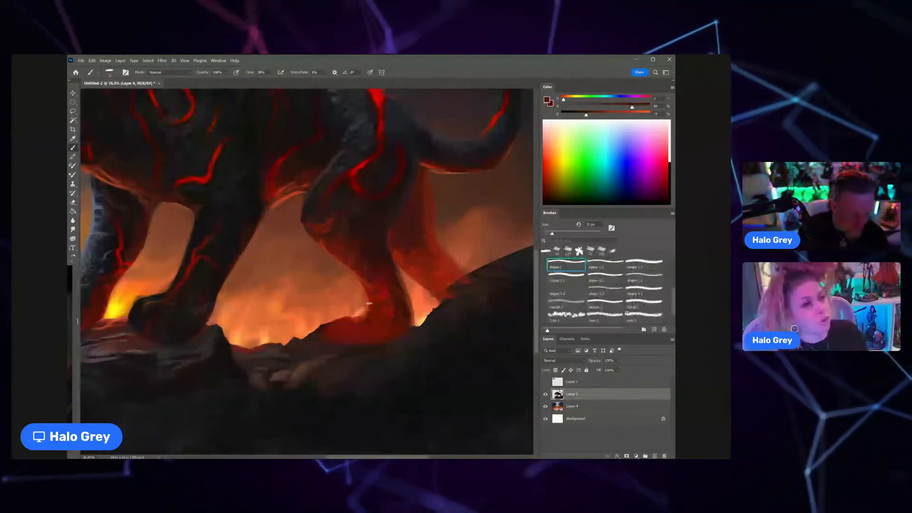
pyautogui.keyDown('alt'); pyautogui.click(410, 313); pyautogui.keyUp('alt')
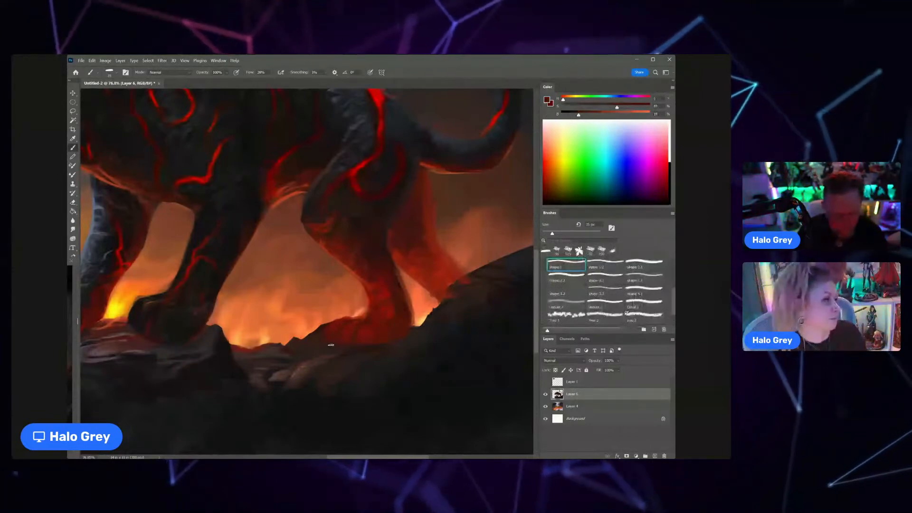
pyautogui.press('e')
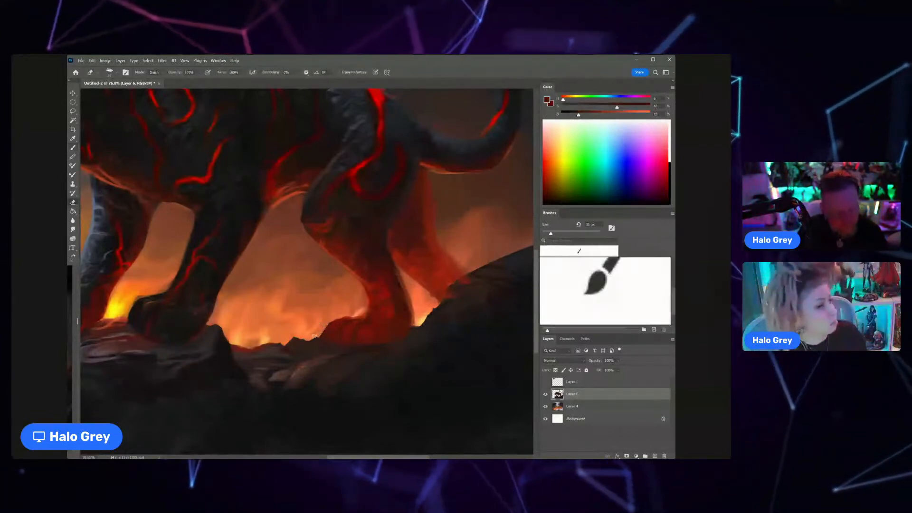
pyautogui.scroll(-10, 321, 327)
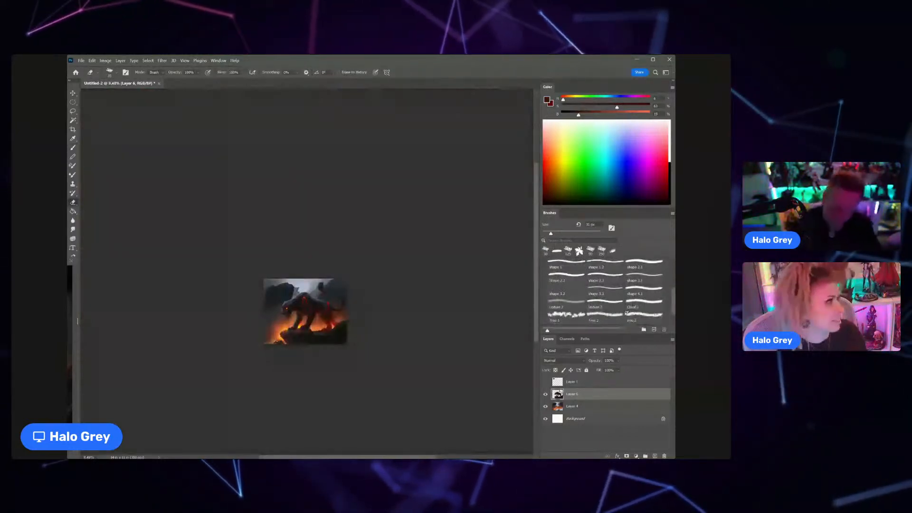
pyautogui.scroll(5, 318, 331)
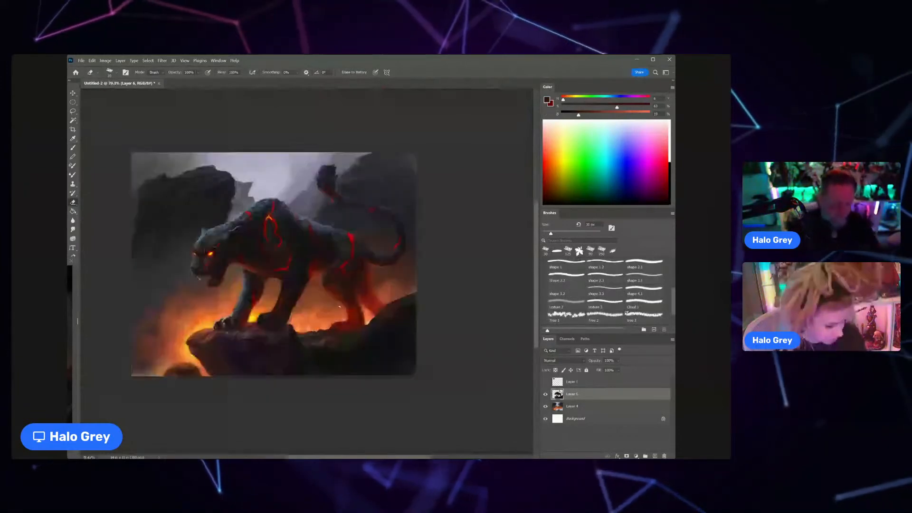
# Step: Switch back to the Brush and paint a small pointed spike on top of the tail tuft with sampled blue-gray
pyautogui.press('b')
pyautogui.scroll(5, 322, 245)
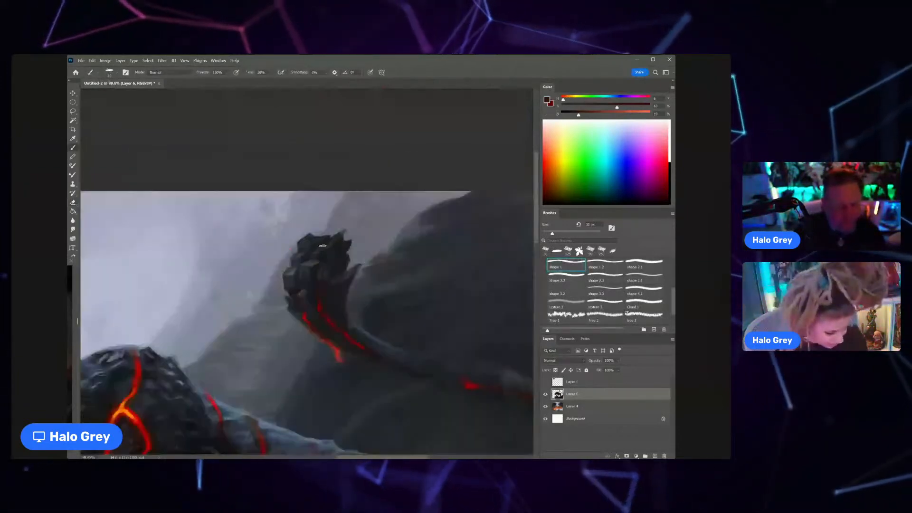
pyautogui.scroll(1, 323, 246)
pyautogui.keyDown('alt'); pyautogui.click(317, 229); pyautogui.keyUp('alt')
pyautogui.press('[')
pyautogui.press('[')
pyautogui.press('[')
pyautogui.press('[')
pyautogui.press('[')
pyautogui.press('[')
pyautogui.press('[')
pyautogui.press('[')
pyautogui.press('[')
pyautogui.press('[')
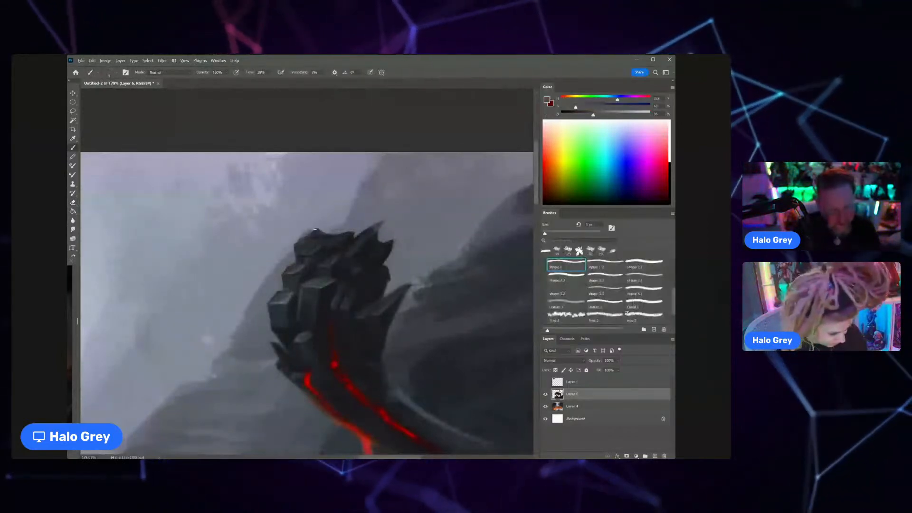
pyautogui.press(']')
pyautogui.press(']')
pyautogui.press(']')
pyautogui.press(']')
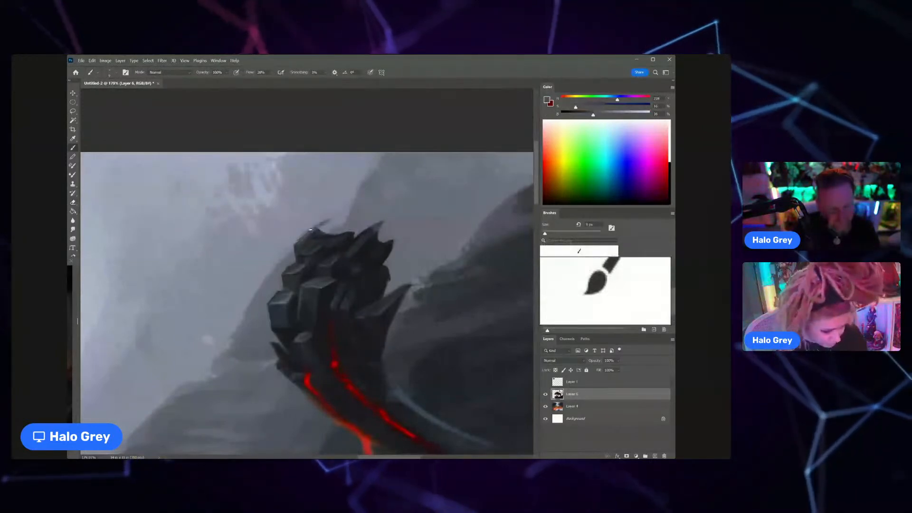
# Step: Fill in and sharpen the spikes along the top of the tail tuft with sampled dark blue-gray tones
pyautogui.keyDown('alt'); pyautogui.click(319, 231); pyautogui.keyUp('alt')
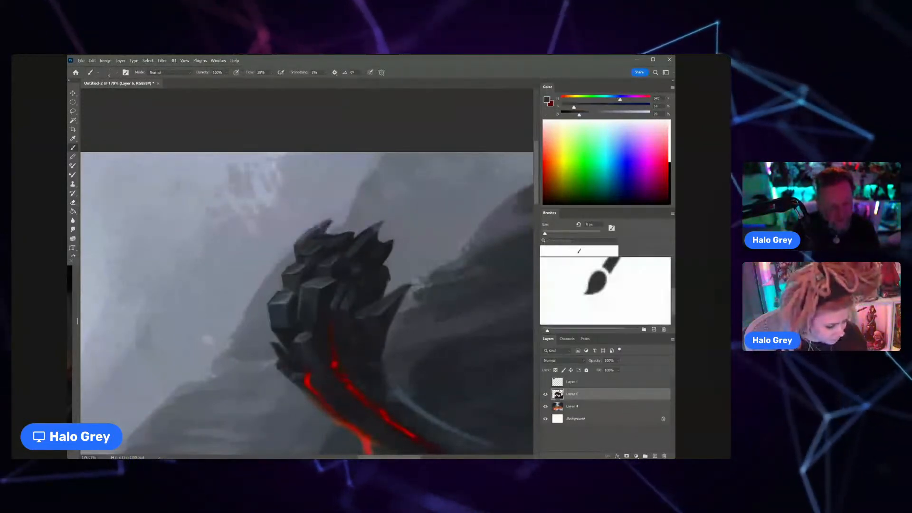
pyautogui.moveTo(318, 233); pyautogui.dragTo(330, 221)
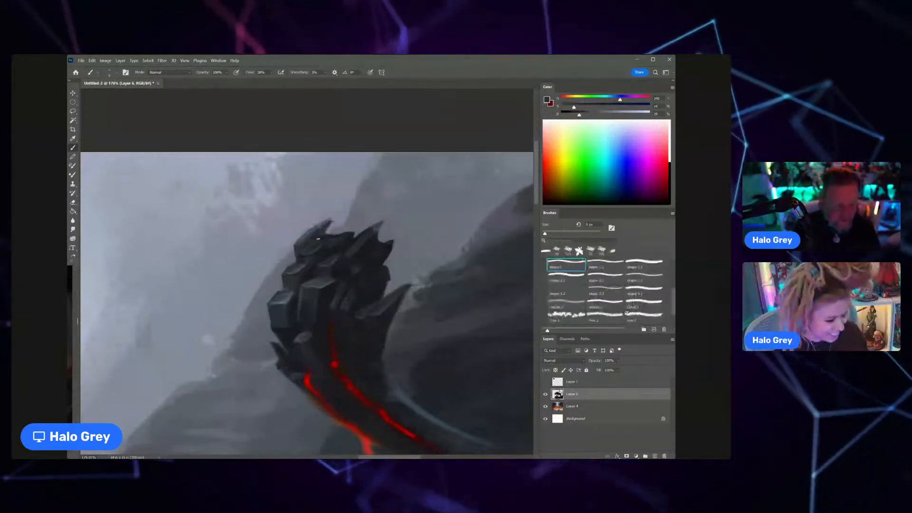
pyautogui.keyDown('alt'); pyautogui.click(360, 237); pyautogui.keyUp('alt')
pyautogui.moveTo(368, 223); pyautogui.dragTo(355, 229)
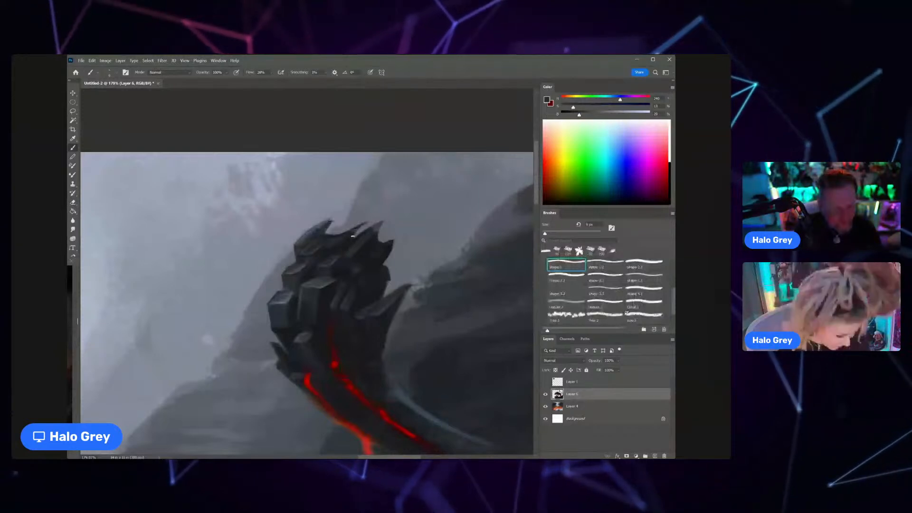
pyautogui.keyDown('alt'); pyautogui.click(350, 241); pyautogui.keyUp('alt')
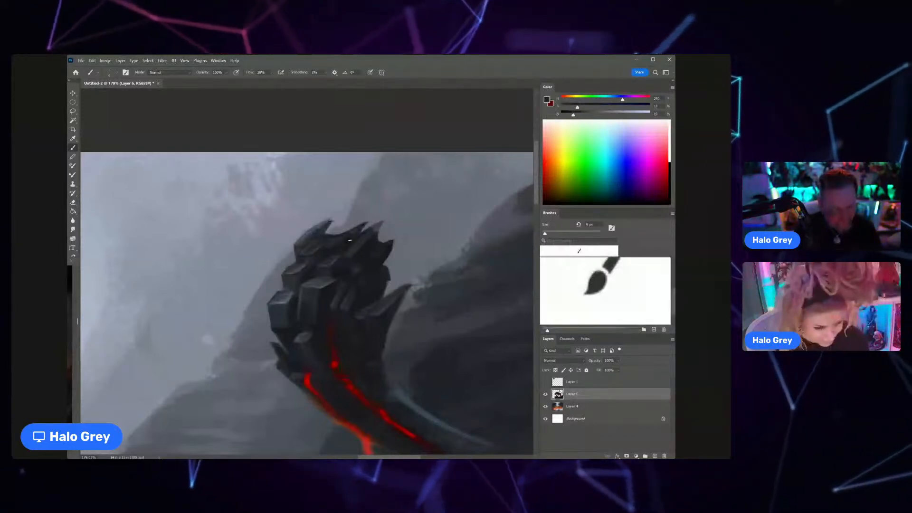
pyautogui.moveTo(358, 239); pyautogui.dragTo(315, 277)
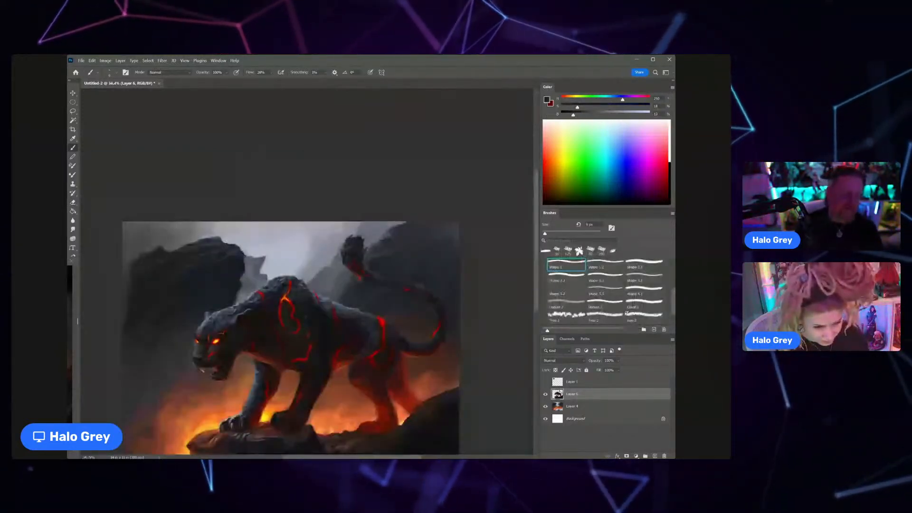
# Step: Refine the small spikes along the lower front edge of the tail tuft with a sampled gray-blue tone
pyautogui.moveTo(344, 252); pyautogui.dragTo(374, 214)
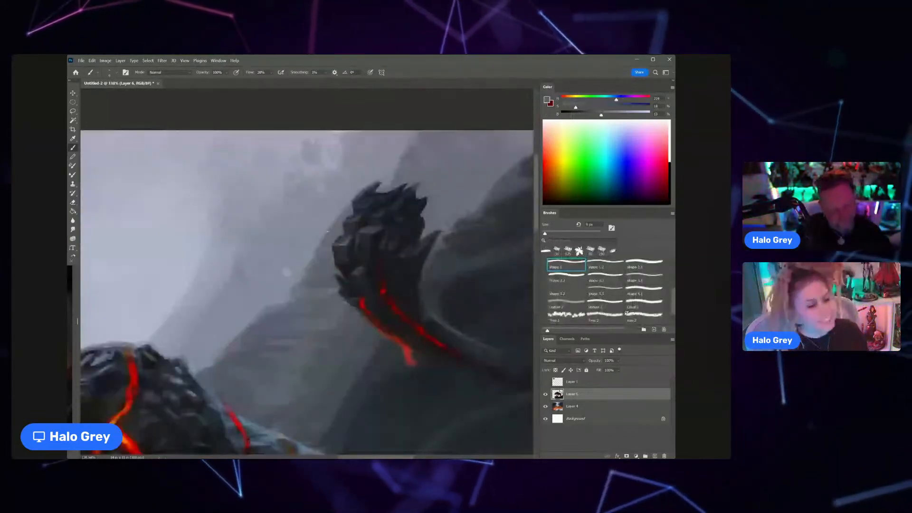
pyautogui.keyDown('alt'); pyautogui.click(343, 291); pyautogui.keyUp('alt')
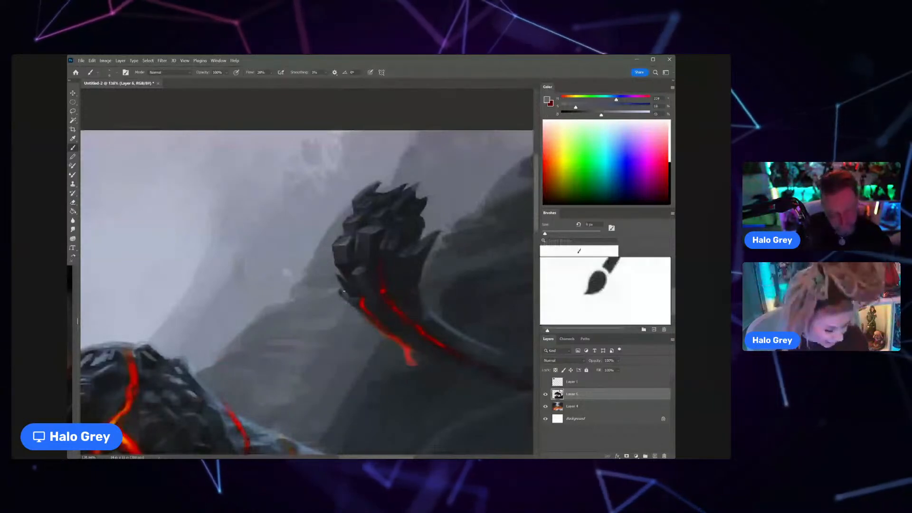
pyautogui.moveTo(353, 271); pyautogui.dragTo(345, 274)
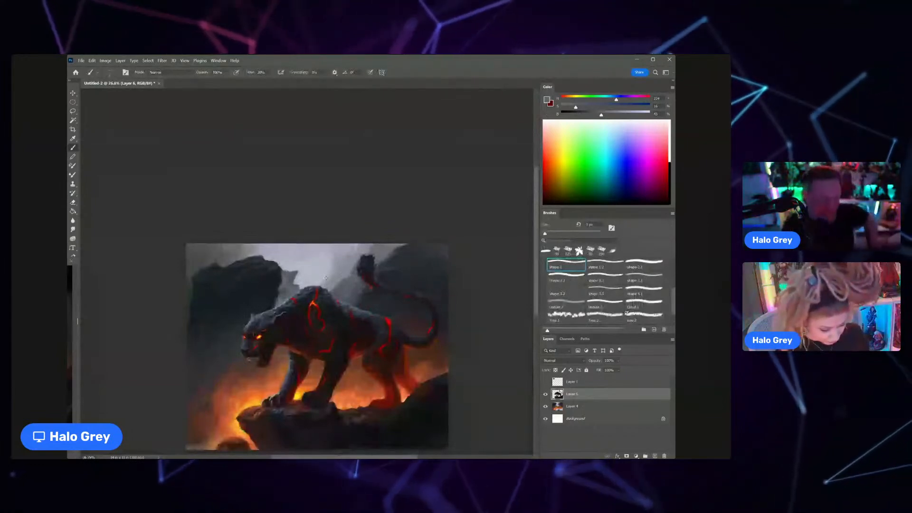
# Step: Shade the thigh around the curved lava crack with a sampled dark purplish-red and a larger brush
pyautogui.moveTo(326, 278); pyautogui.dragTo(421, 300)
pyautogui.keyDown('alt'); pyautogui.click(357, 393); pyautogui.keyUp('alt')
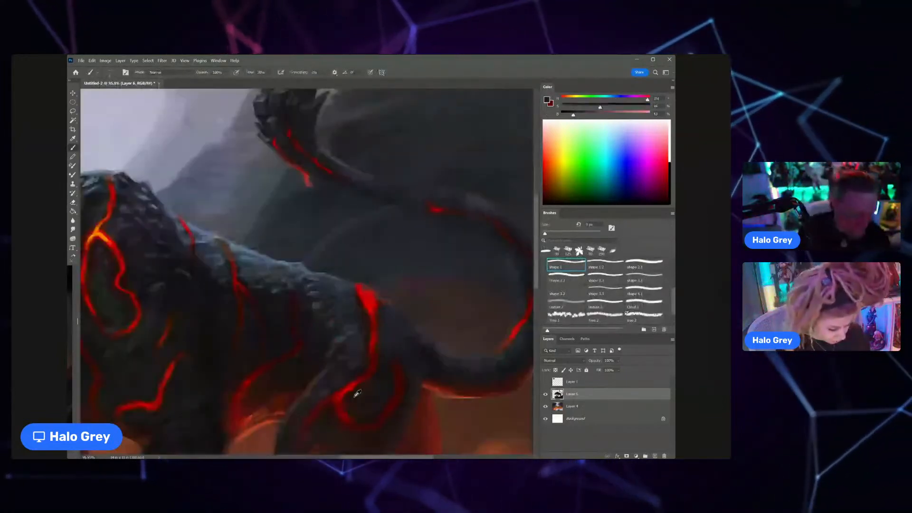
pyautogui.press(']')
pyautogui.press(']')
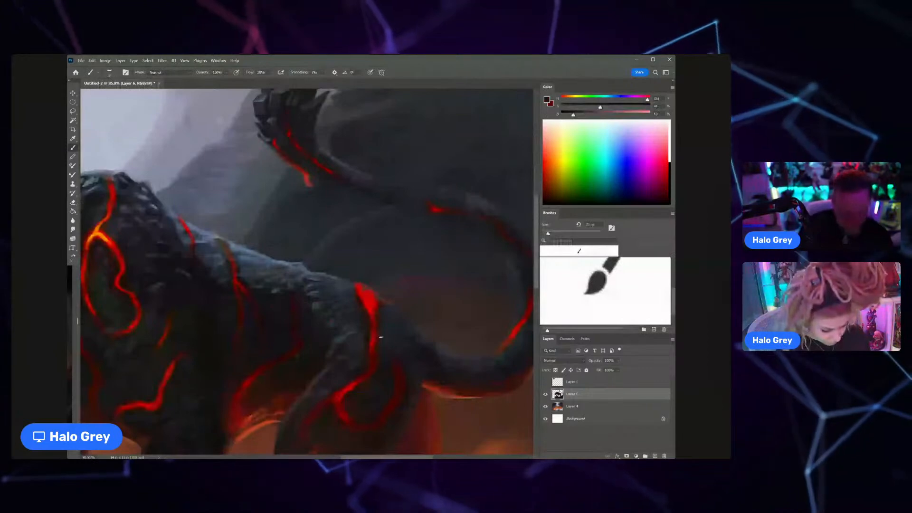
# Step: Add blue-gray edge highlights to the rump beside the top of the lava crack, adjusting the brush size
pyautogui.keyDown('alt'); pyautogui.click(378, 274); pyautogui.keyUp('alt')
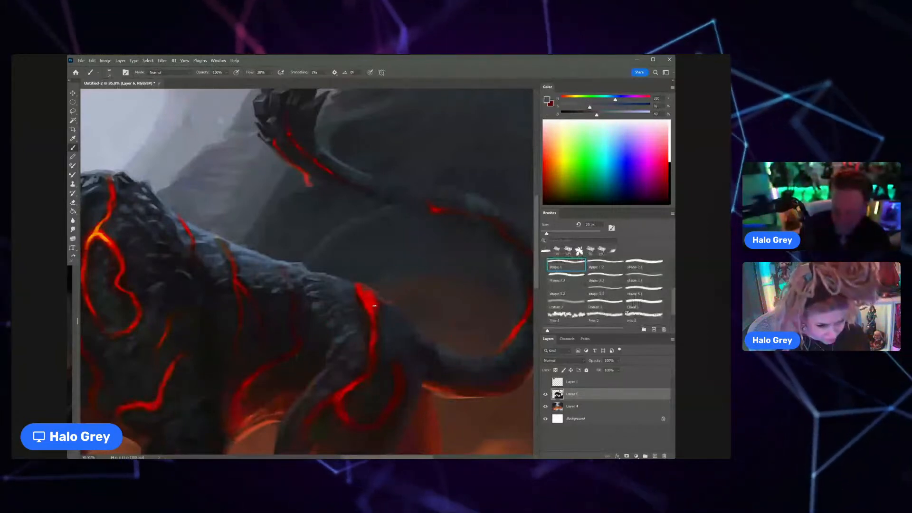
pyautogui.press(']')
pyautogui.press(']')
pyautogui.press(']')
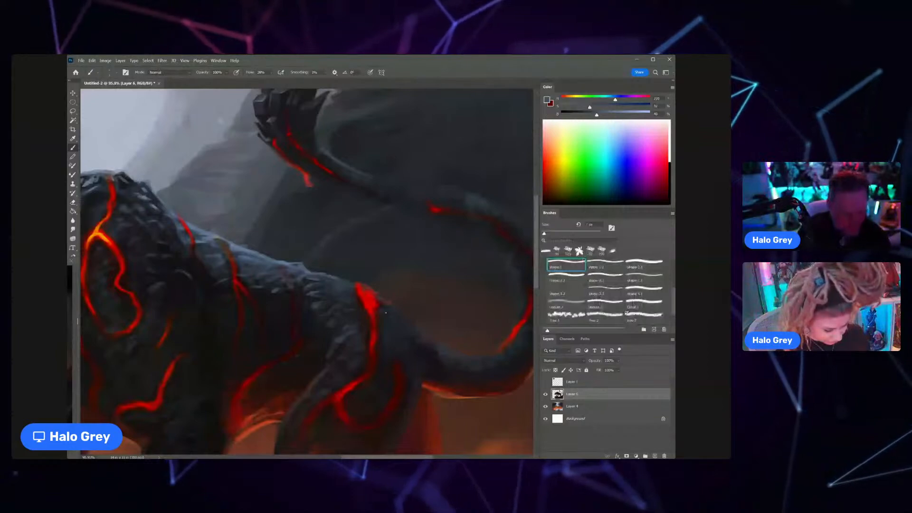
pyautogui.press(']')
pyautogui.press(']')
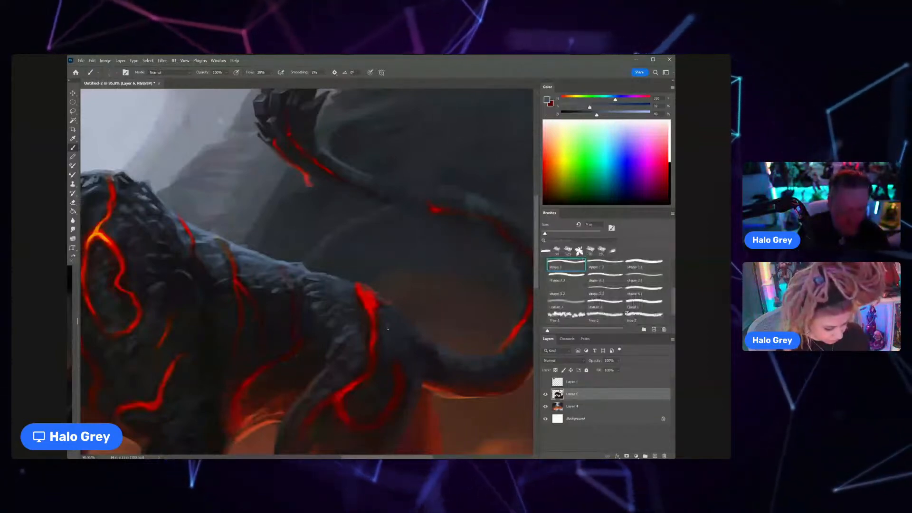
# Step: Refine the rump's fur around the lava crack and its upper edge with sampled dark blue and purple-gray tones
pyautogui.keyDown('alt'); pyautogui.click(388, 327); pyautogui.keyUp('alt')
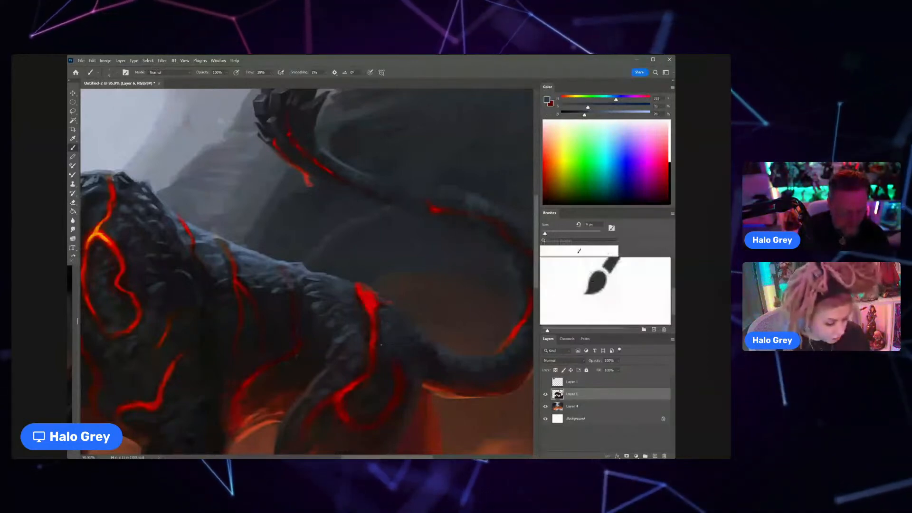
pyautogui.scroll(-5, 364, 287)
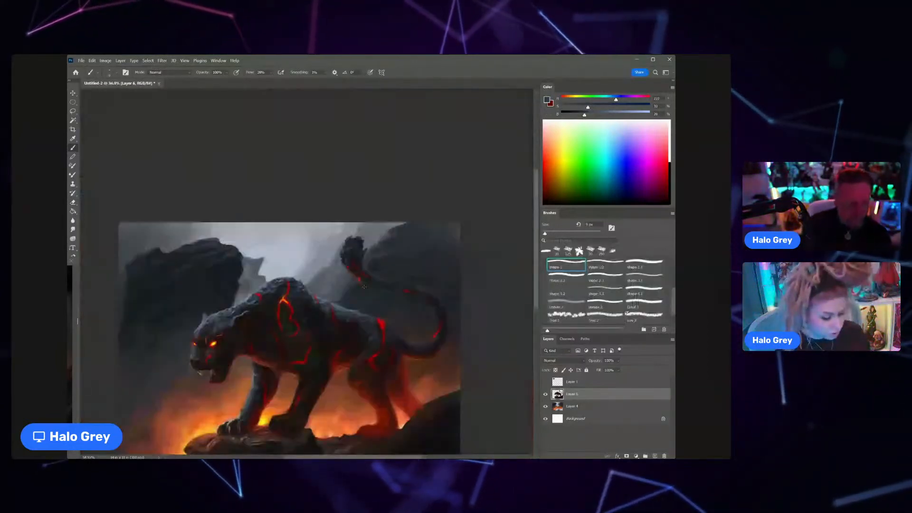
pyautogui.scroll(3, 364, 287)
pyautogui.keyDown('alt'); pyautogui.click(385, 327); pyautogui.keyUp('alt')
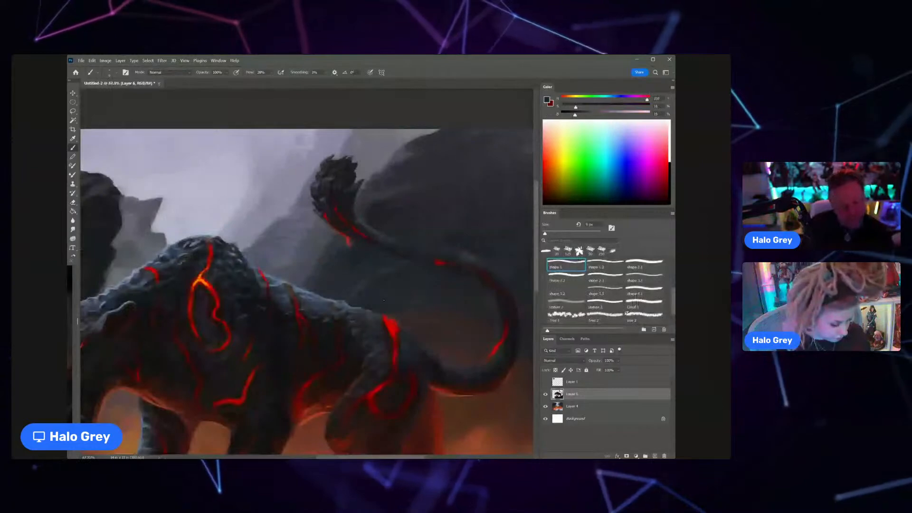
pyautogui.press(']')
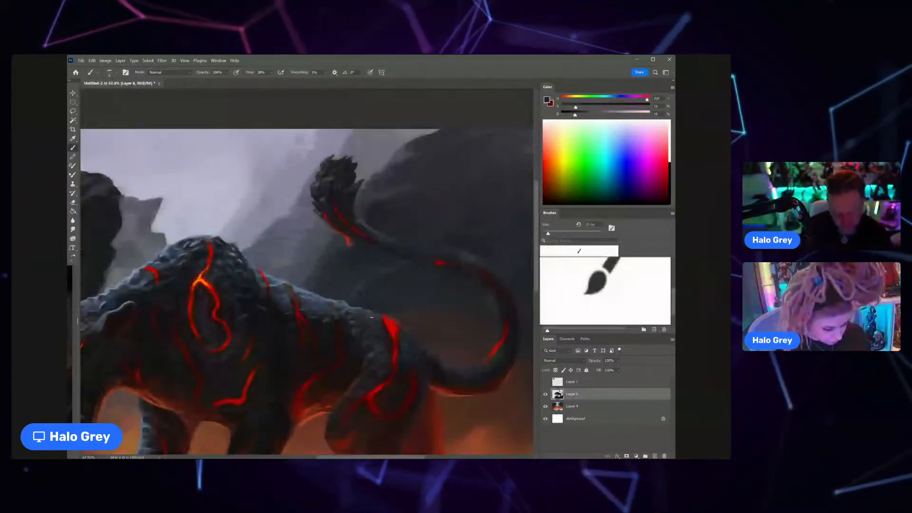
pyautogui.press('z')
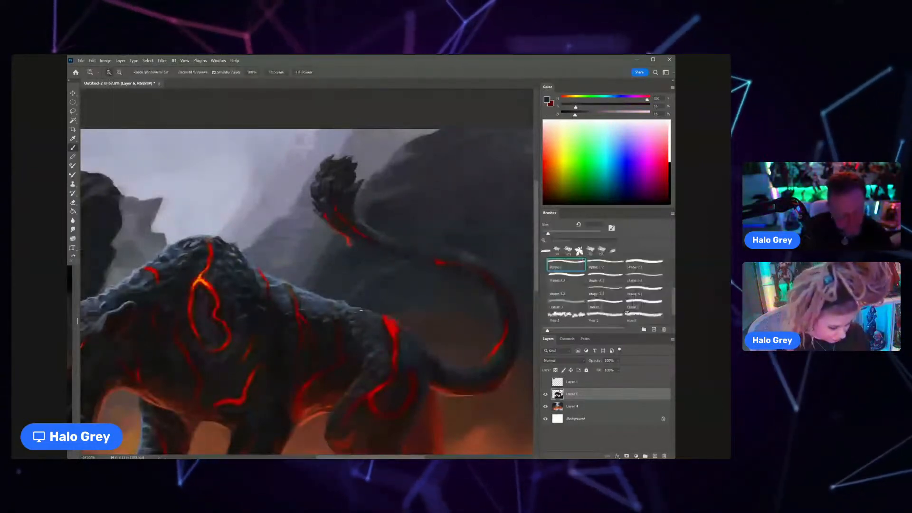
# Step: Touch up the fur along the panther's upper back behind the shoulder hump with the dark purple-gray tone
pyautogui.moveTo(249, 290); pyautogui.dragTo(377, 294)
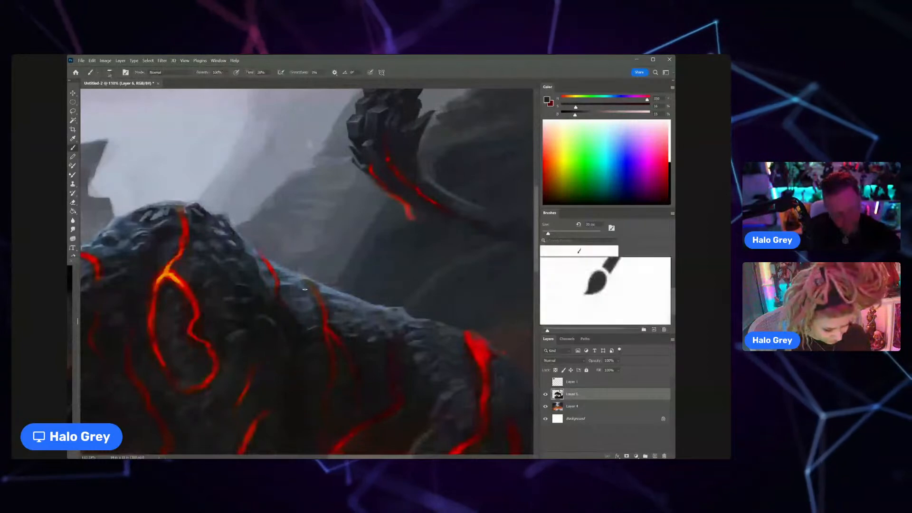
pyautogui.moveTo(297, 292); pyautogui.dragTo(250, 265)
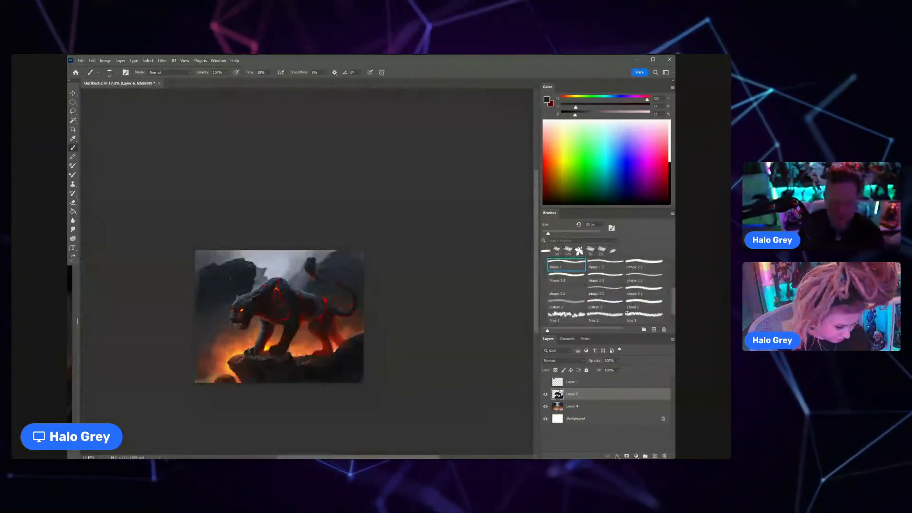
# Step: On Layer 4, refine the upper edge of the background rock behind the tail with a sampled dark blue-gray
pyautogui.scroll(6, 202, 265)
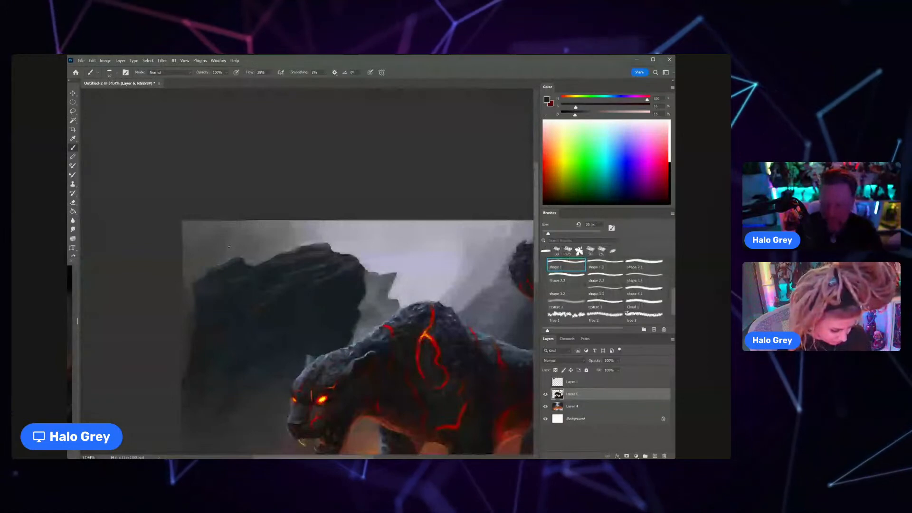
pyautogui.keyDown('alt'); pyautogui.click(333, 286); pyautogui.keyUp('alt')
pyautogui.moveTo(356, 293); pyautogui.dragTo(247, 289)
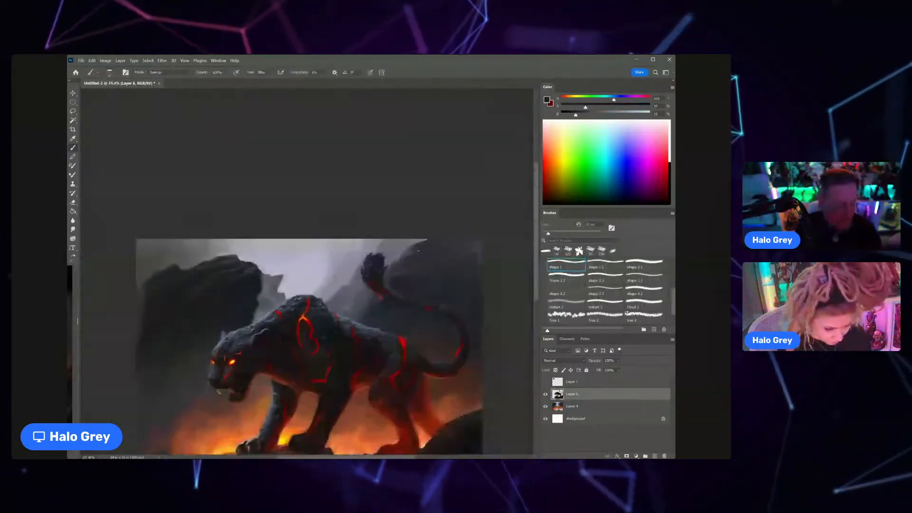
pyautogui.click(600, 404)
pyautogui.scroll(4, 430, 239)
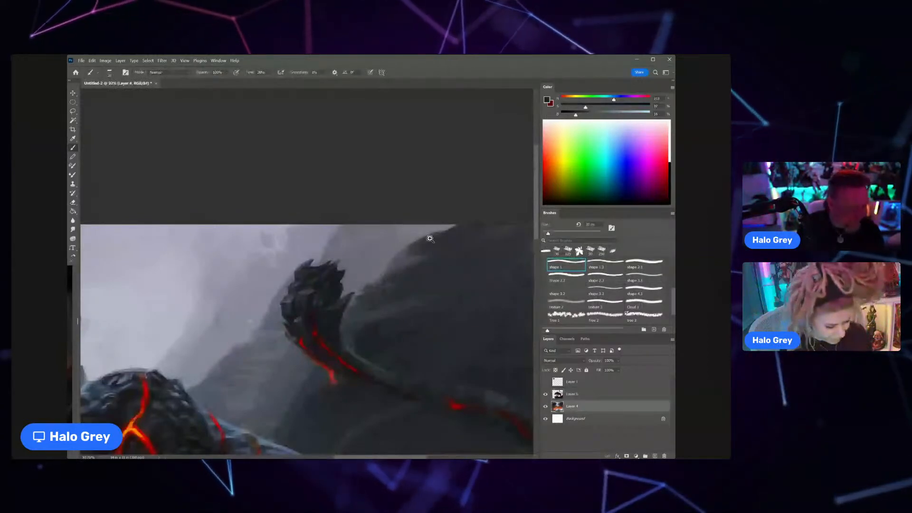
pyautogui.keyDown('alt'); pyautogui.click(435, 233); pyautogui.keyUp('alt')
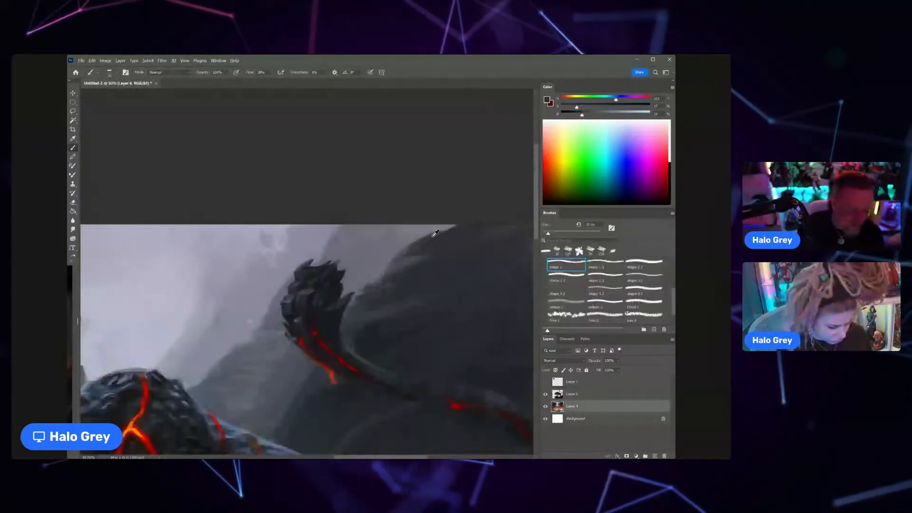
pyautogui.keyDown('alt'); pyautogui.click(435, 233); pyautogui.keyUp('alt')
pyautogui.moveTo(454, 226); pyautogui.dragTo(423, 240)
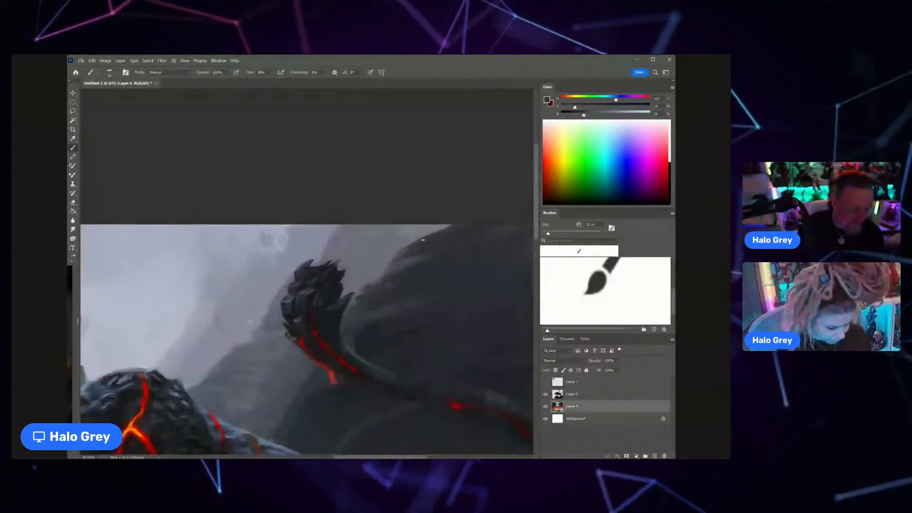
pyautogui.scroll(-4, 423, 239)
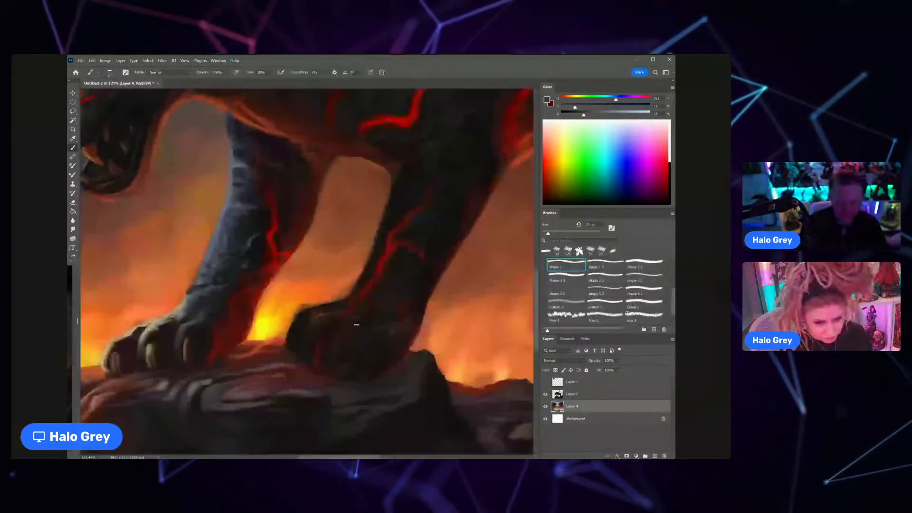
# Step: On Layer 6, paint the toe forms on the near front paw with brown and dark tones sampled from the paws
pyautogui.scroll(4, 356, 325)
pyautogui.keyDown('alt'); pyautogui.click(315, 331); pyautogui.keyUp('alt')
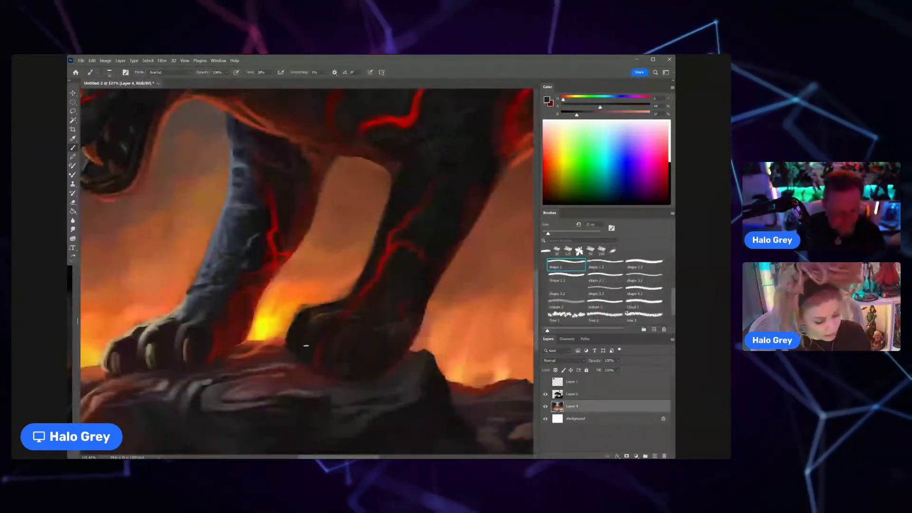
pyautogui.keyDown('alt'); pyautogui.click(188, 349); pyautogui.keyUp('alt')
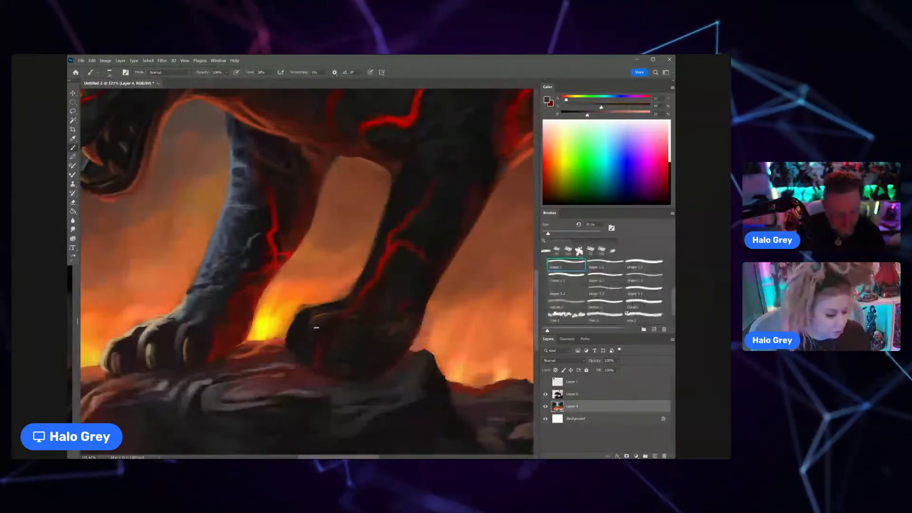
pyautogui.click(585, 395)
pyautogui.moveTo(315, 329); pyautogui.dragTo(308, 353)
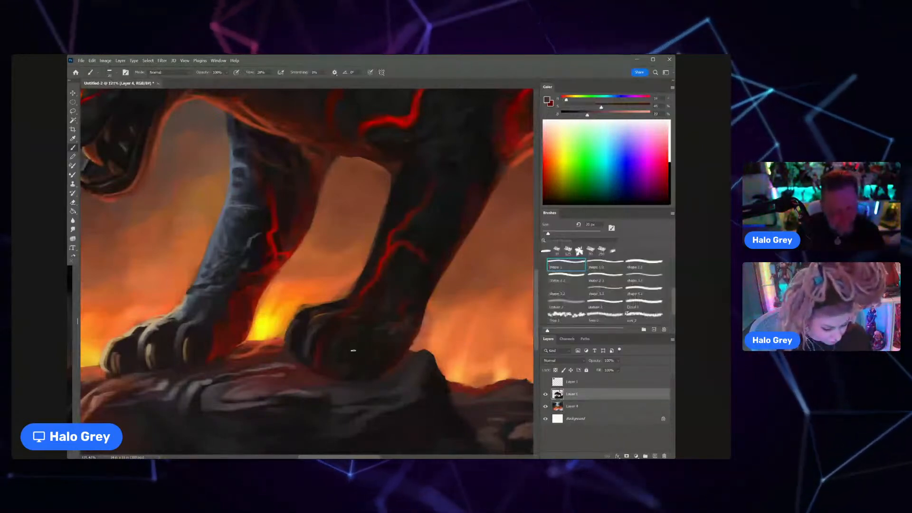
pyautogui.moveTo(349, 343); pyautogui.dragTo(336, 372)
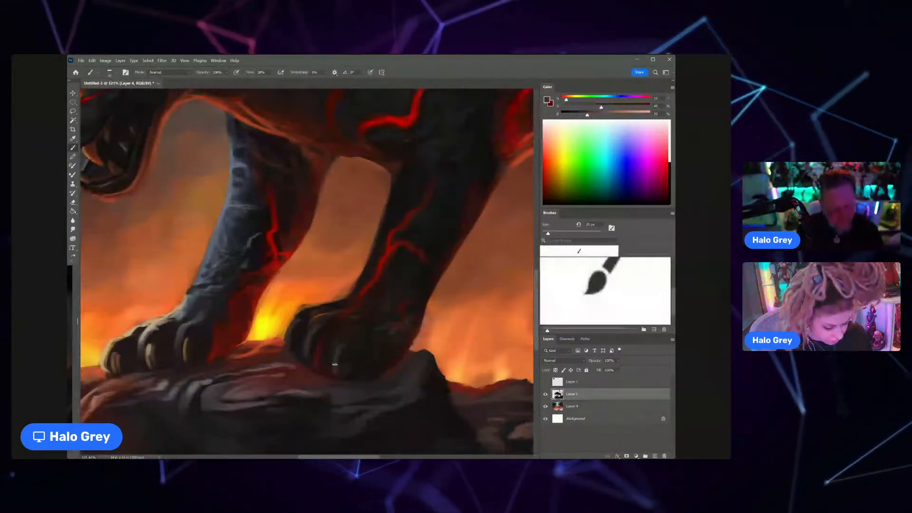
pyautogui.keyDown('alt'); pyautogui.click(347, 344); pyautogui.keyUp('alt')
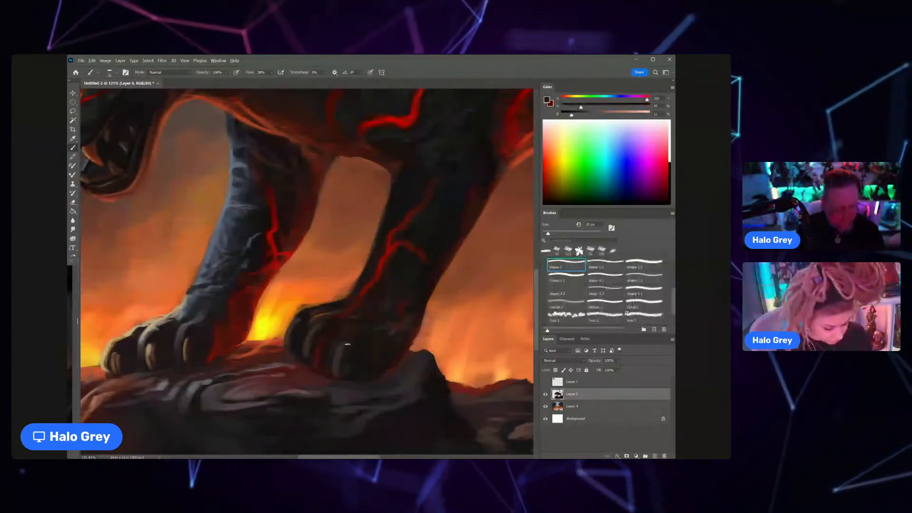
pyautogui.keyDown('alt'); pyautogui.click(342, 381); pyautogui.keyUp('alt')
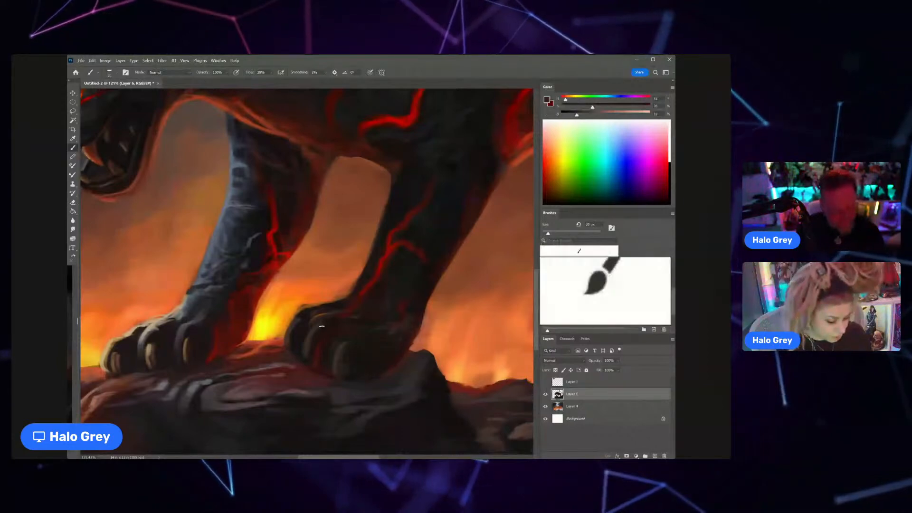
# Step: Add claw highlights to the near front paw with tan sampled from the far paw, adjusting the brush size
pyautogui.keyDown('alt'); pyautogui.click(186, 350); pyautogui.keyUp('alt')
pyautogui.press('[')
pyautogui.press('[')
pyautogui.press('[')
pyautogui.press('[')
pyautogui.press('[')
pyautogui.press('[')
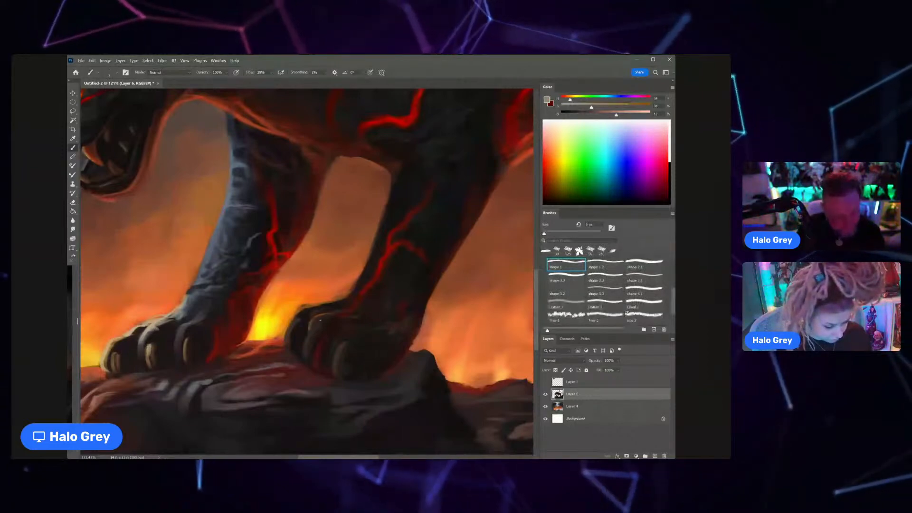
pyautogui.press(']')
pyautogui.press(']')
pyautogui.press(']')
pyautogui.press(']')
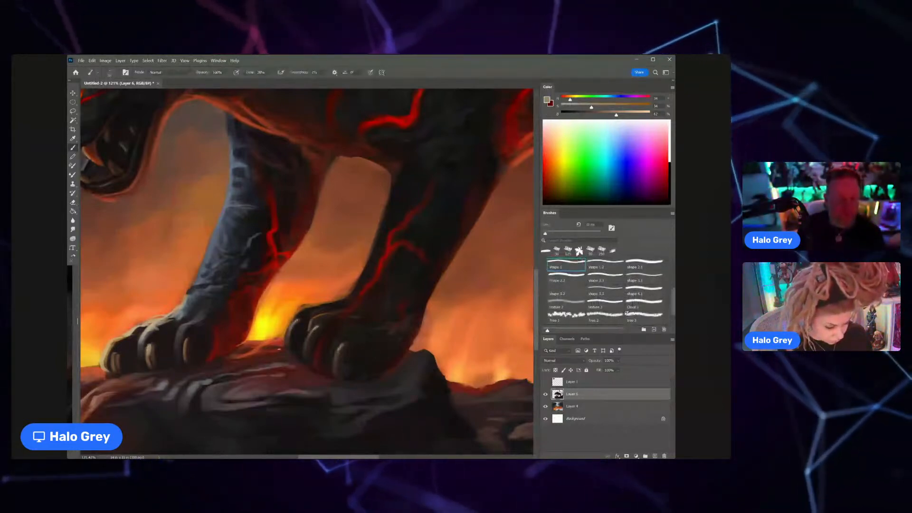
# Step: Shade the far front paw's toes around the claws with a sampled dark purplish tone
pyautogui.moveTo(322, 311); pyautogui.dragTo(290, 312)
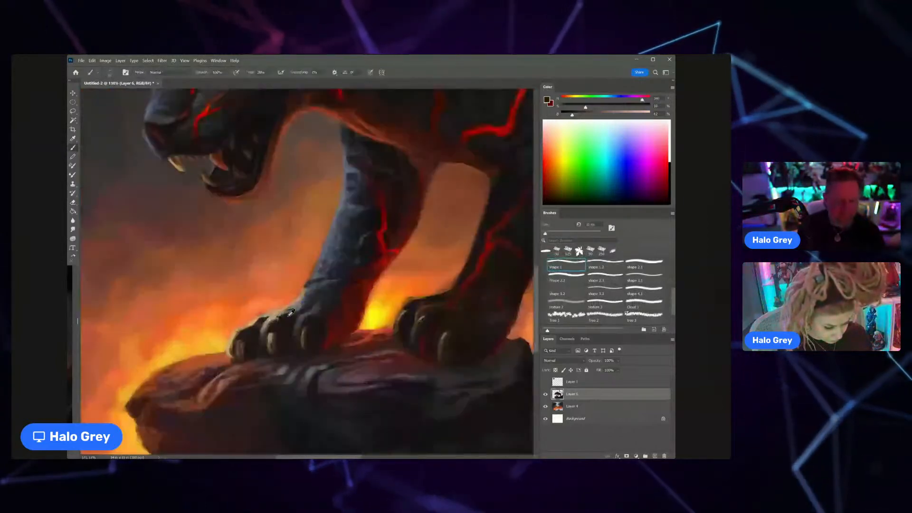
pyautogui.press('[')
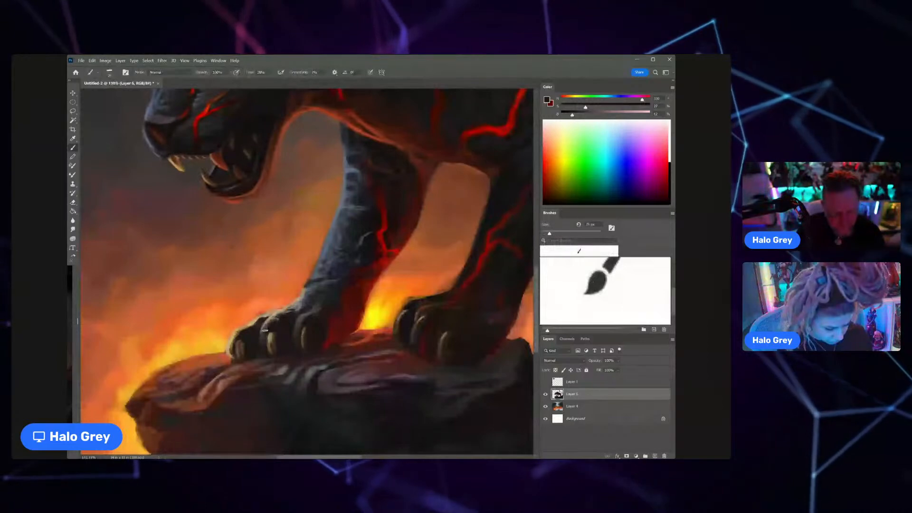
pyautogui.keyDown('alt'); pyautogui.click(282, 352); pyautogui.keyUp('alt')
# Step: Brighten the far front paw's claws with a sampled tan and a smaller brush
pyautogui.keyDown('alt'); pyautogui.click(265, 336); pyautogui.keyUp('alt')
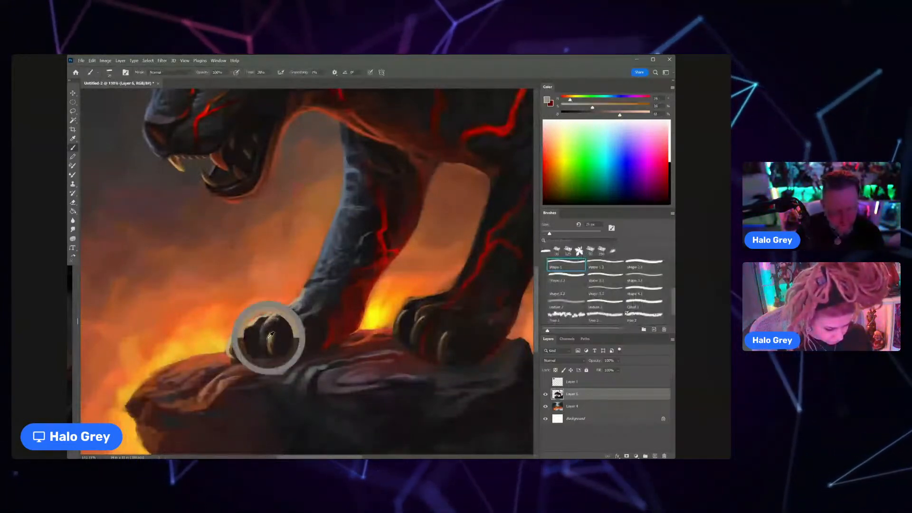
pyautogui.press('[')
pyautogui.press('[')
pyautogui.press('[')
pyautogui.press('[')
pyautogui.press('[')
pyautogui.press('[')
pyautogui.press('[')
pyautogui.press('[')
pyautogui.press('[')
pyautogui.press('[')
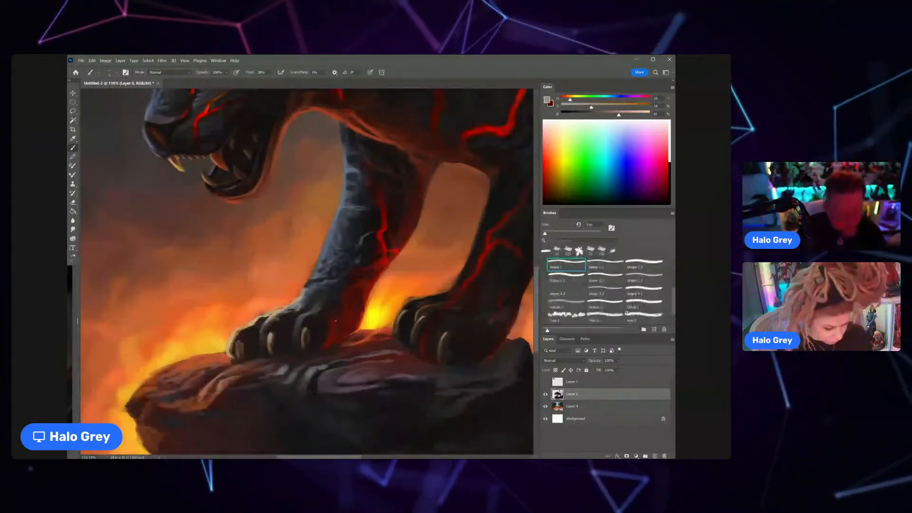
# Step: Darken the innermost toe of the far front paw with a sampled dark reddish tone and a larger brush
pyautogui.keyDown('alt'); pyautogui.click(323, 314); pyautogui.keyUp('alt')
pyautogui.keyDown('alt'); pyautogui.click(323, 312); pyautogui.keyUp('alt')
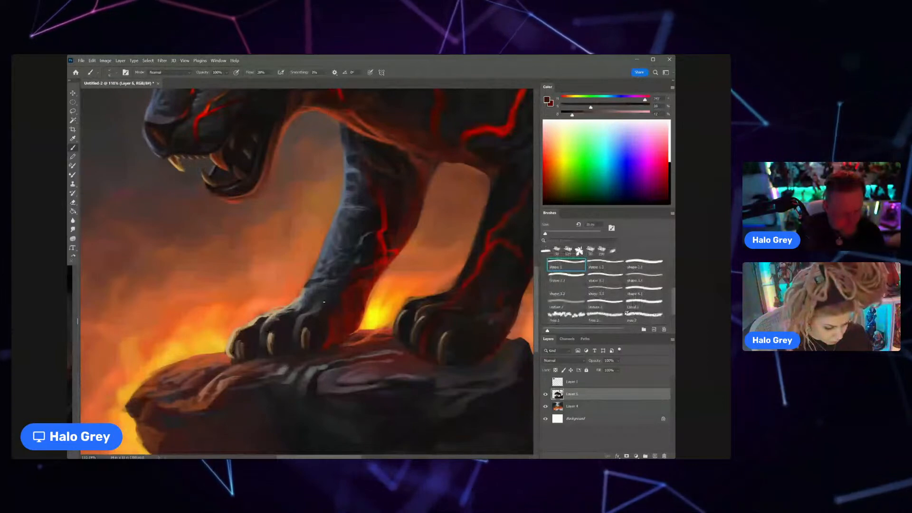
pyautogui.press(']')
pyautogui.press(']')
pyautogui.press(']')
pyautogui.press(']')
pyautogui.press(']')
pyautogui.press(']')
pyautogui.press(']')
pyautogui.press(']')
pyautogui.press(']')
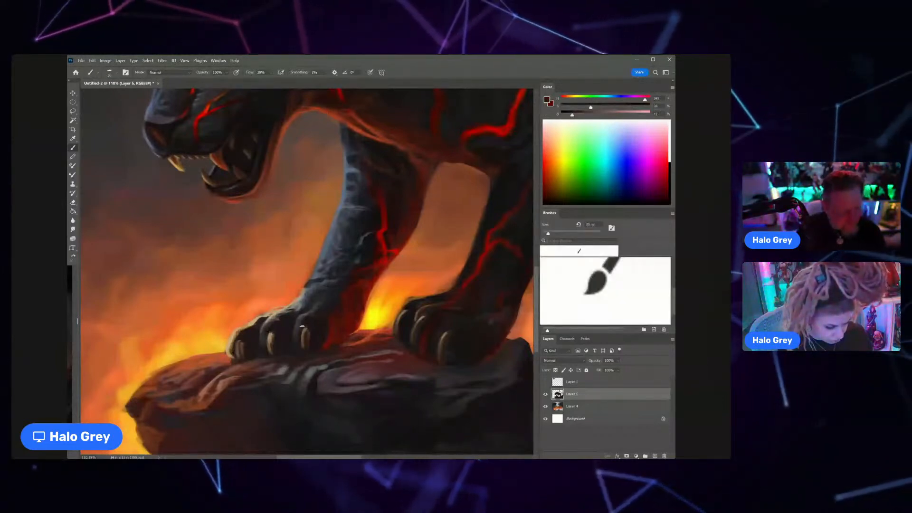
pyautogui.scroll(-1, 270, 338)
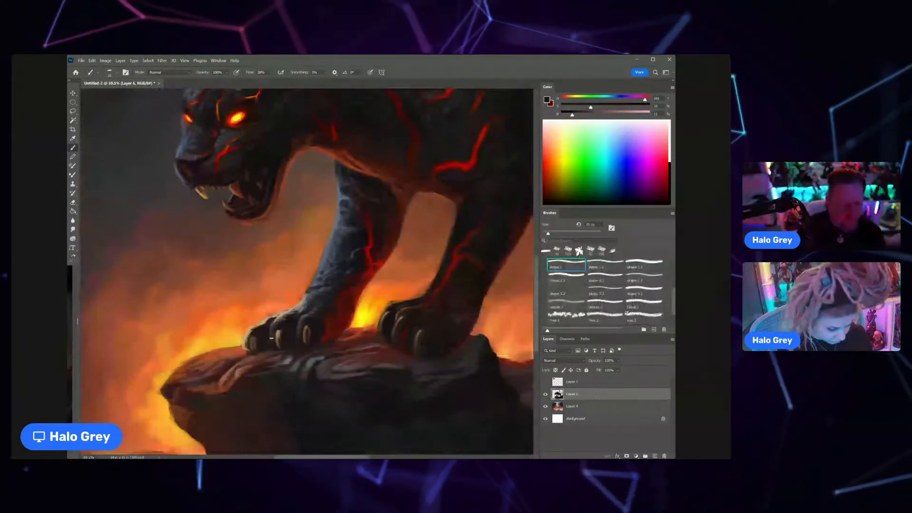
pyautogui.scroll(2, 288, 315)
pyautogui.scroll(-5, 284, 318)
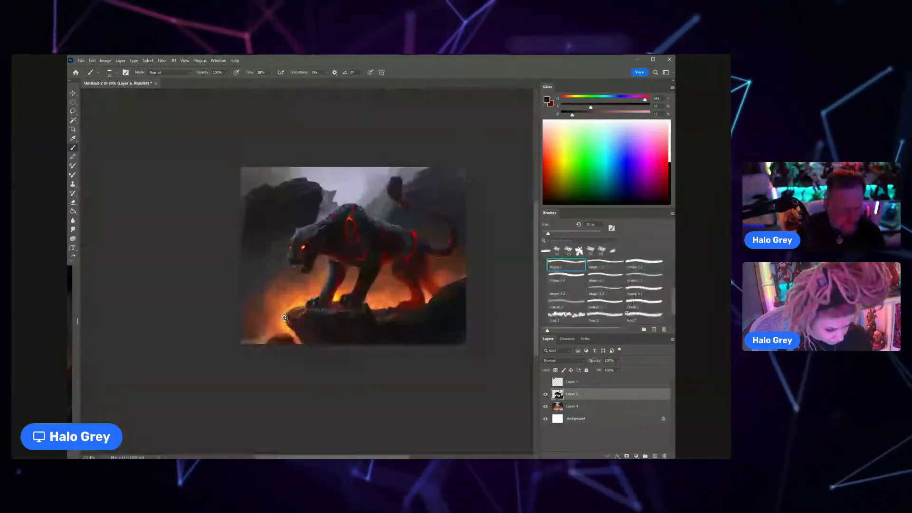
# Step: Refine the fur shading on the far front leg with sampled blue-gray and dark blue tones
pyautogui.moveTo(332, 279); pyautogui.dragTo(354, 276)
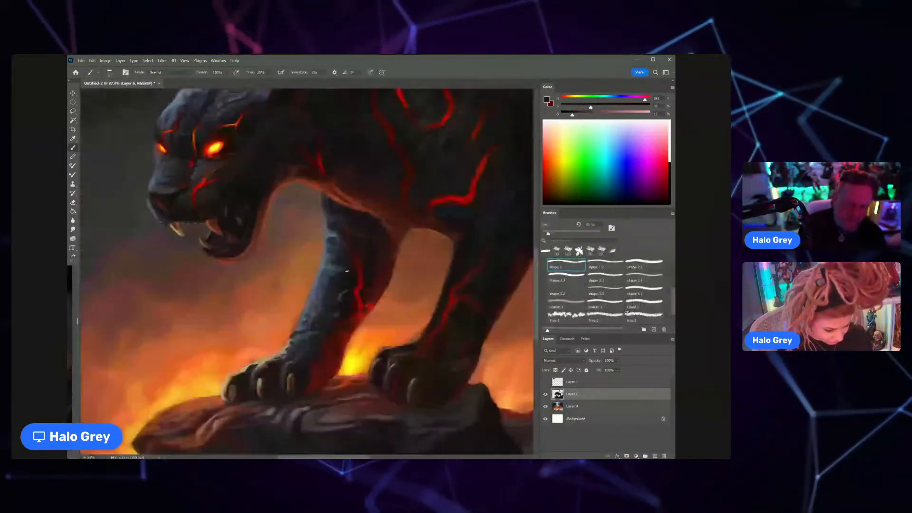
pyautogui.keyDown('alt'); pyautogui.click(312, 277); pyautogui.keyUp('alt')
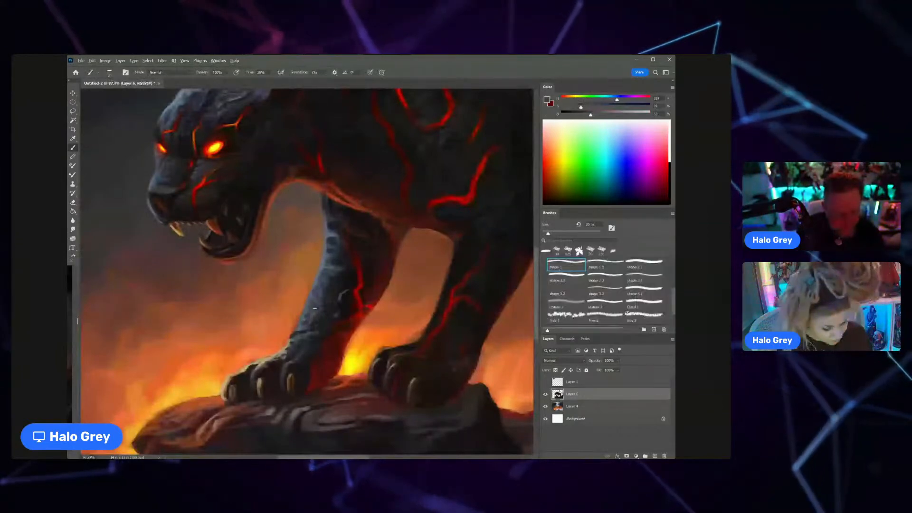
pyautogui.keyDown('alt'); pyautogui.click(316, 310); pyautogui.keyUp('alt')
pyautogui.press('z')
pyautogui.moveTo(304, 330); pyautogui.dragTo(288, 321)
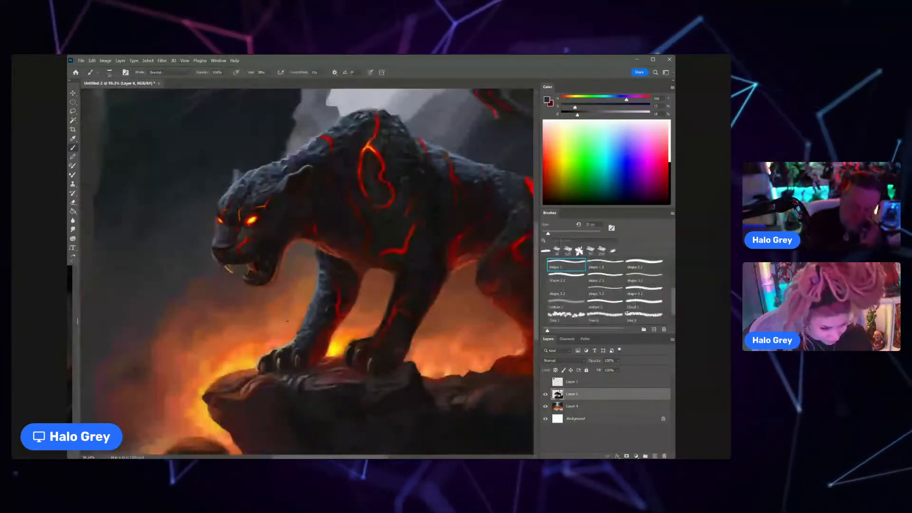
pyautogui.moveTo(288, 321); pyautogui.dragTo(267, 321)
# Step: Extend the fire-lit rim along the belly between the front legs with a sampled orange-red
pyautogui.moveTo(395, 305); pyautogui.dragTo(433, 218)
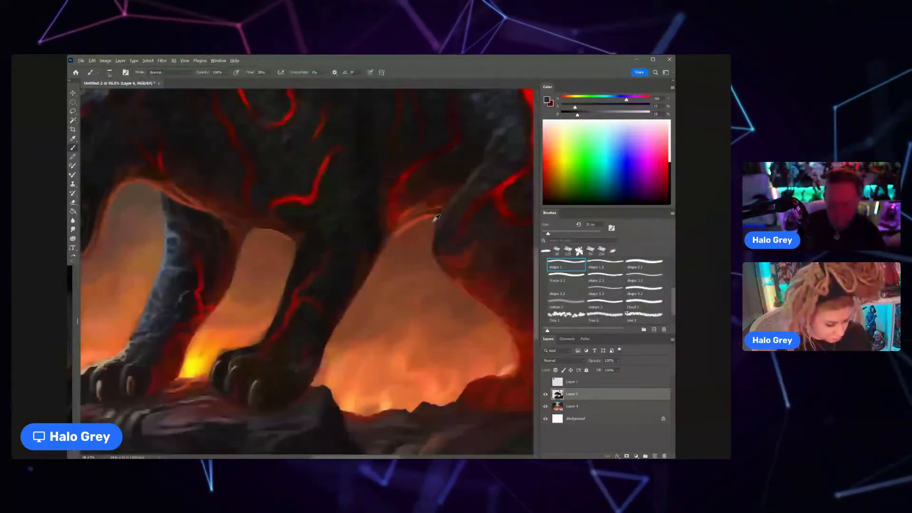
pyautogui.keyDown('alt'); pyautogui.click(203, 208); pyautogui.keyUp('alt')
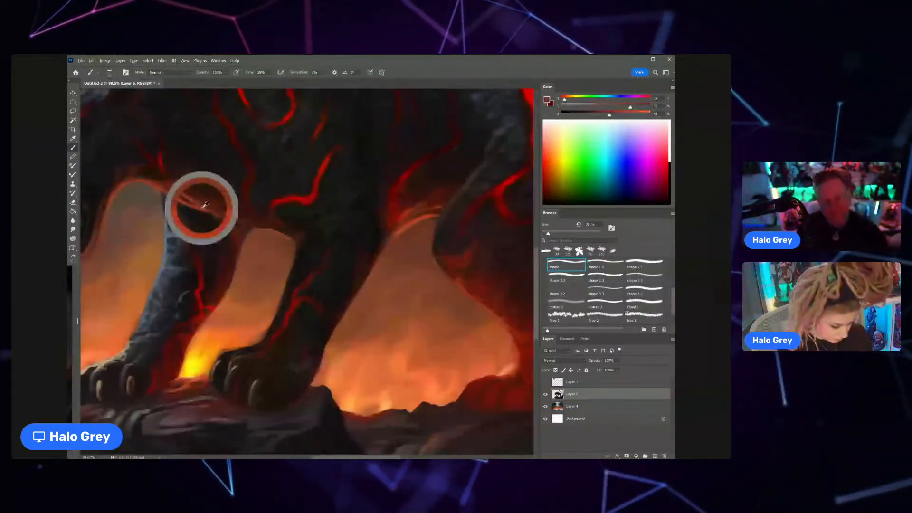
pyautogui.moveTo(246, 224); pyautogui.dragTo(282, 233)
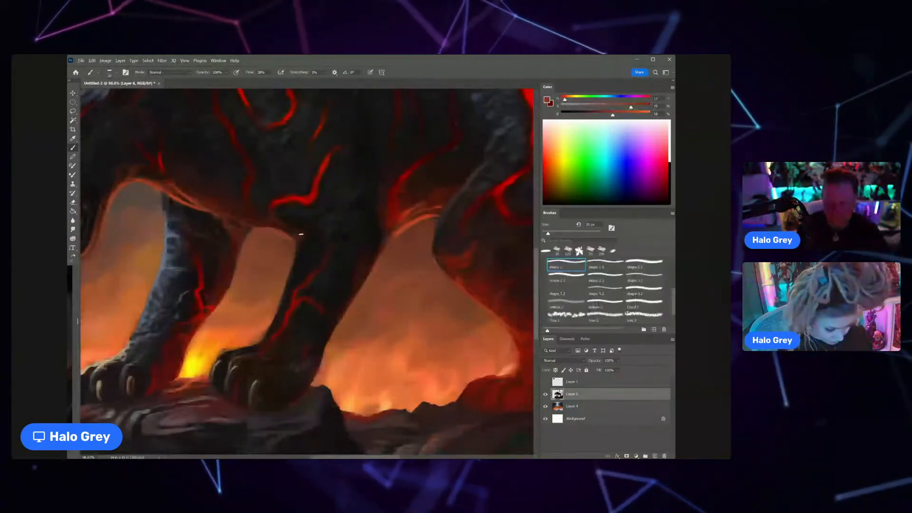
pyautogui.scroll(-5, 278, 214)
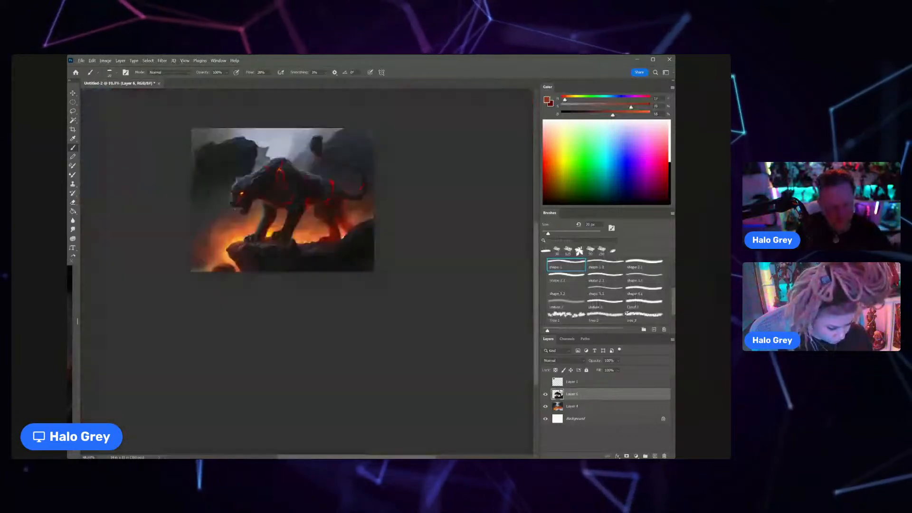
pyautogui.scroll(1, 286, 207)
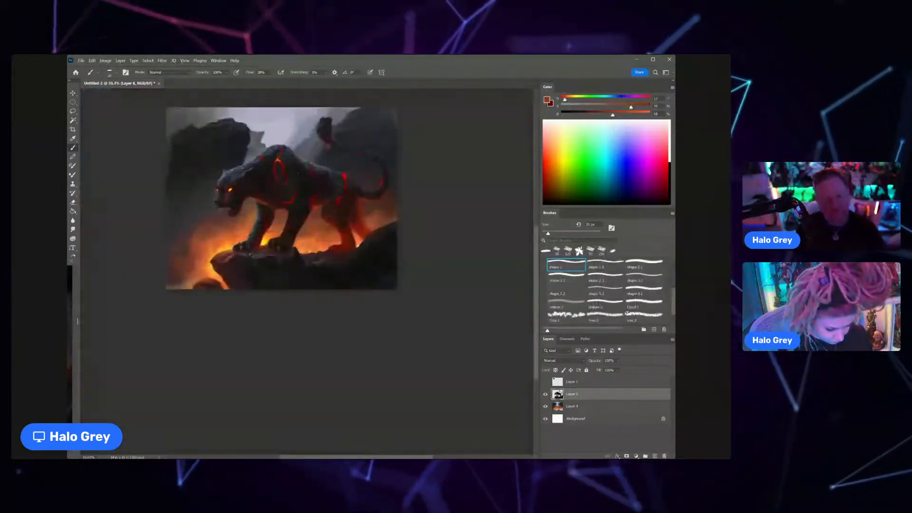
pyautogui.scroll(4, 291, 217)
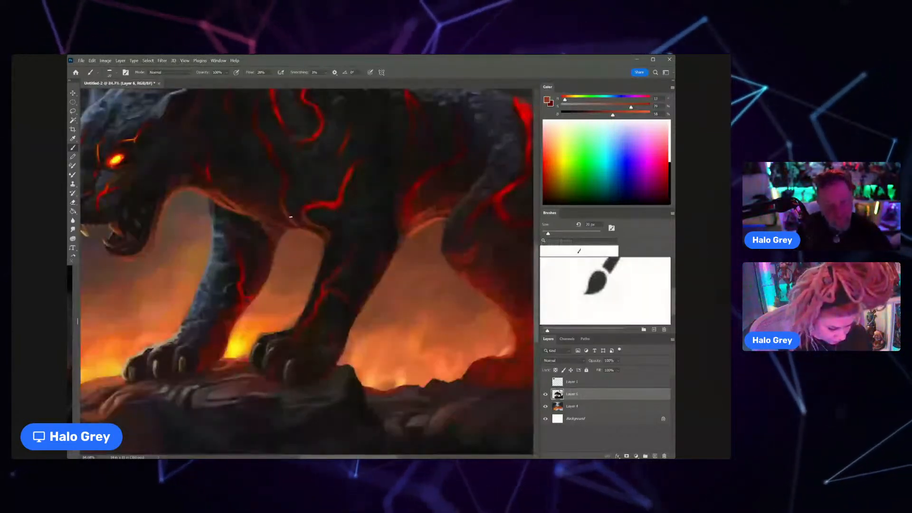
pyautogui.scroll(-5, 290, 217)
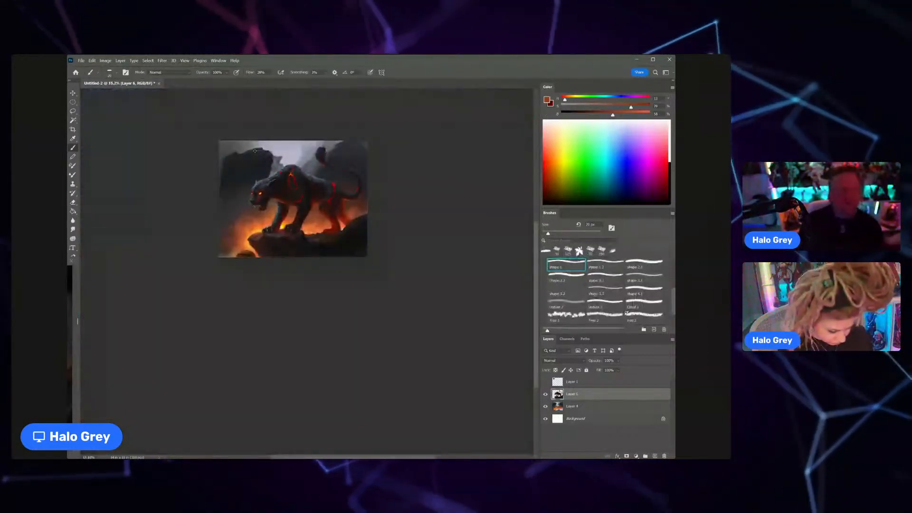
# Step: Refine the rocky ridge between the near front paw and the hind paw with sampled brownish and dark reddish tones
pyautogui.hotkey('ctrl', 'space')
pyautogui.moveTo(338, 215); pyautogui.dragTo(380, 200)
pyautogui.keyDown('alt'); pyautogui.click(328, 238); pyautogui.keyUp('alt')
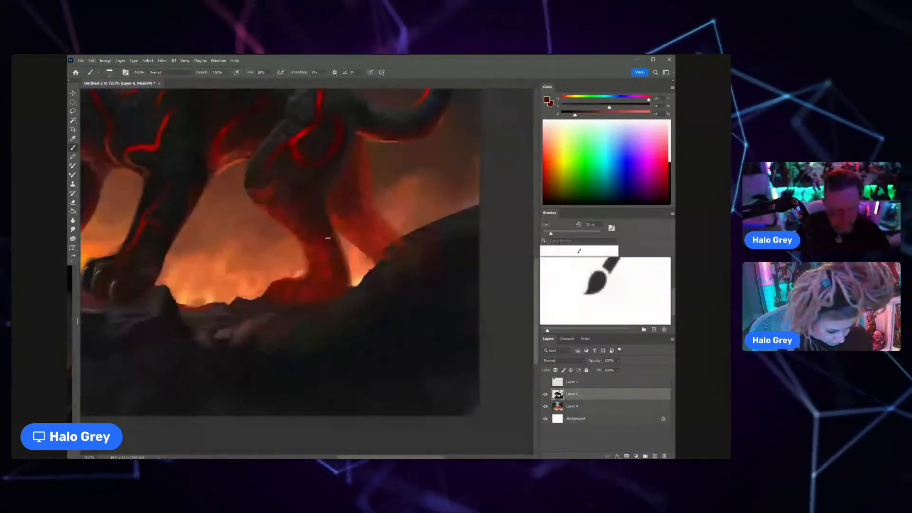
pyautogui.hotkey('ctrl', 'space')
pyautogui.moveTo(328, 238)
pyautogui.mouseDown()
pyautogui.moveTo(302, 290)
pyautogui.moveTo(316, 274)
pyautogui.mouseUp()
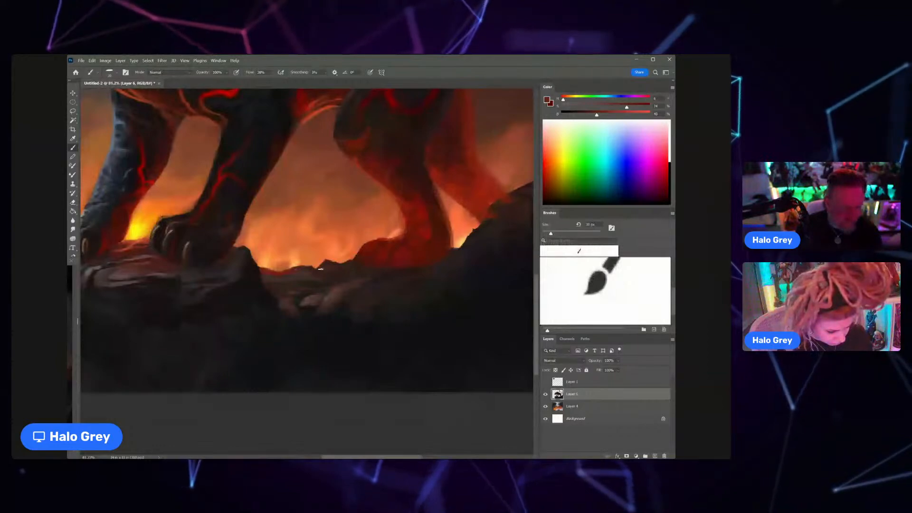
pyautogui.keyDown('alt'); pyautogui.click(316, 266); pyautogui.keyUp('alt')
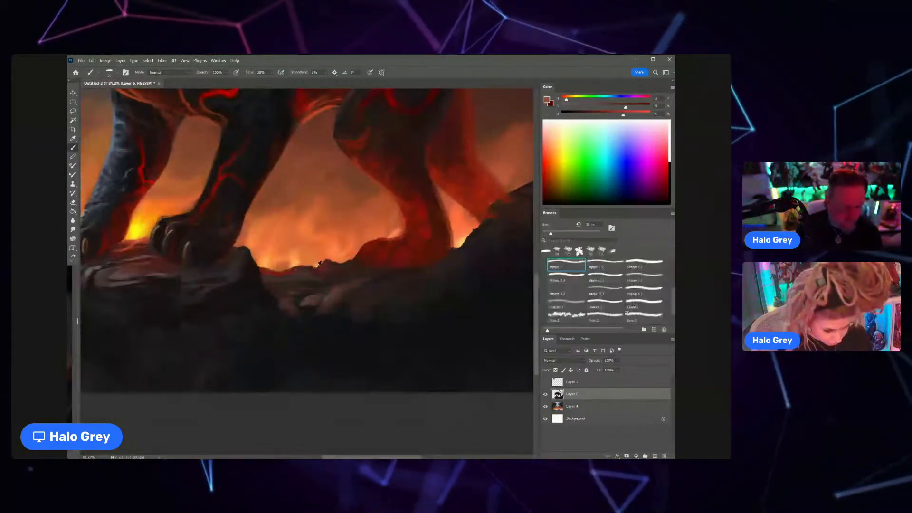
pyautogui.keyDown('alt'); pyautogui.click(314, 268); pyautogui.keyUp('alt')
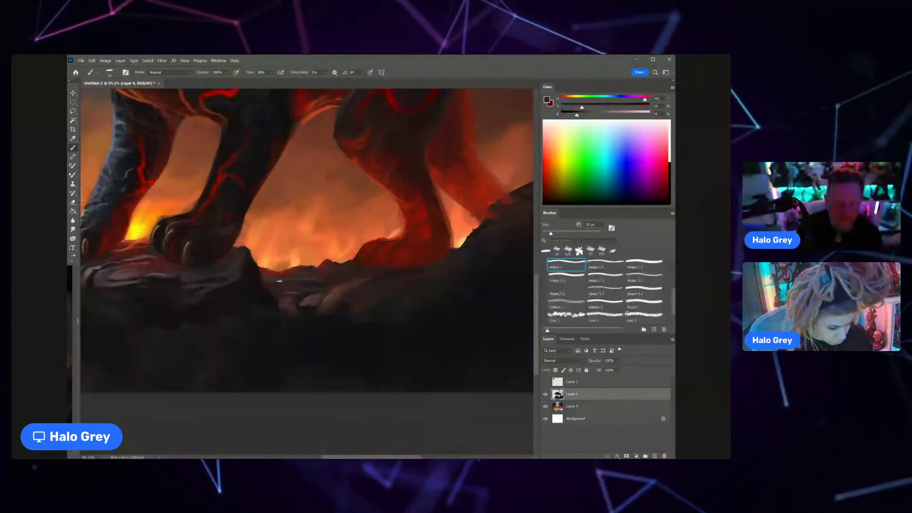
pyautogui.keyDown('alt'); pyautogui.click(298, 274); pyautogui.keyUp('alt')
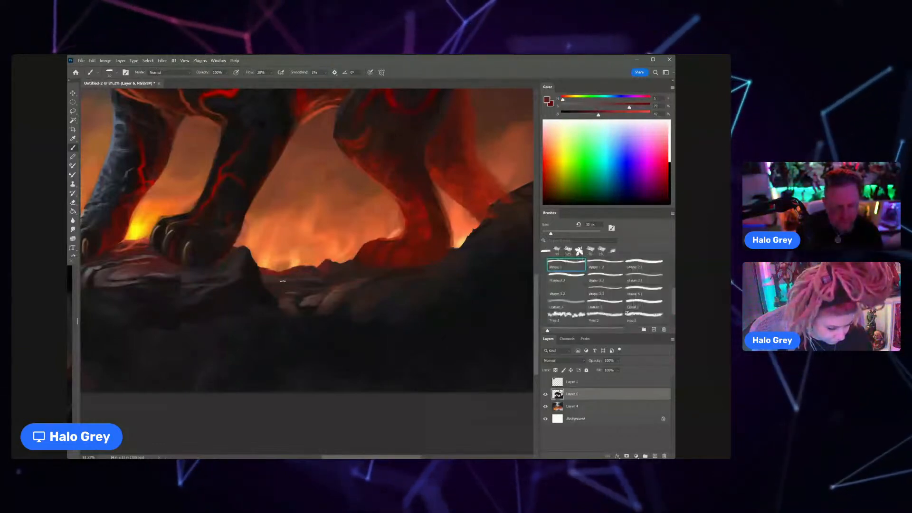
# Step: Rework the rock edge behind the near front paw and the shading on top of that paw with sampled near-black tones
pyautogui.keyDown('alt'); pyautogui.click(256, 261); pyautogui.keyUp('alt')
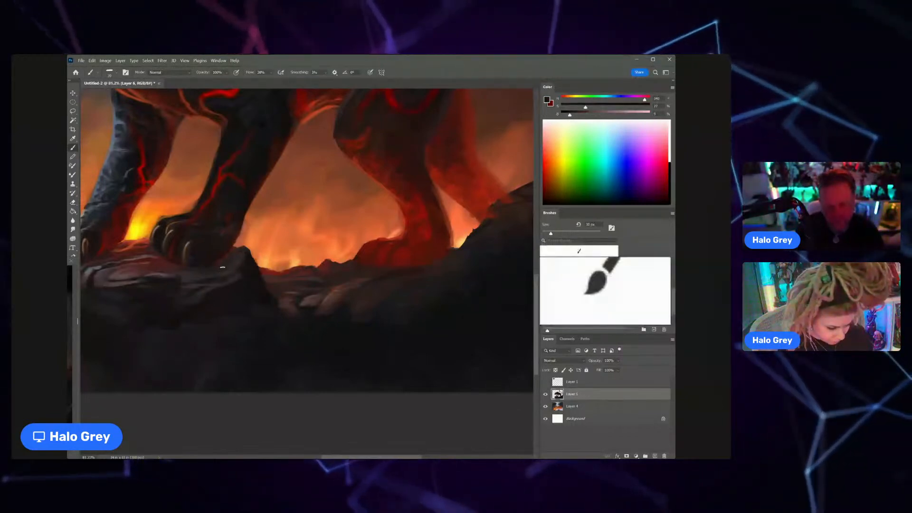
pyautogui.moveTo(223, 267); pyautogui.dragTo(282, 282)
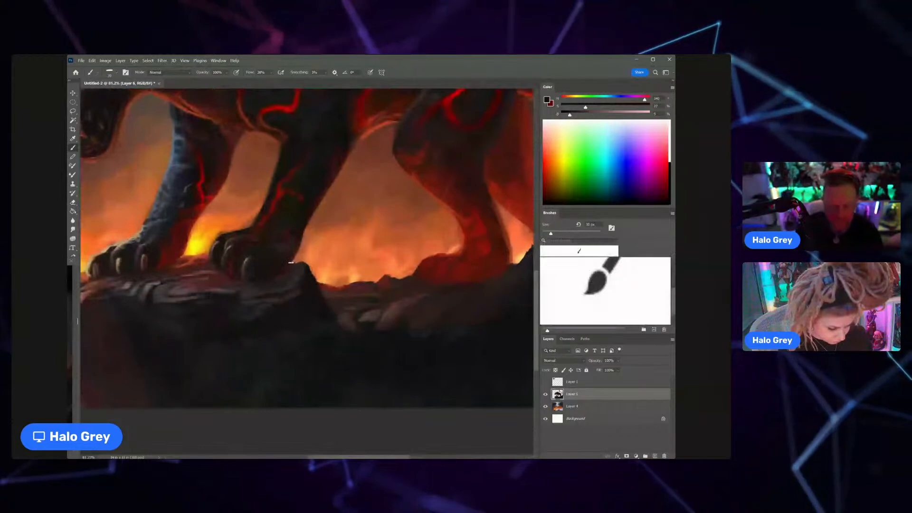
pyautogui.keyDown('alt'); pyautogui.click(290, 273); pyautogui.keyUp('alt')
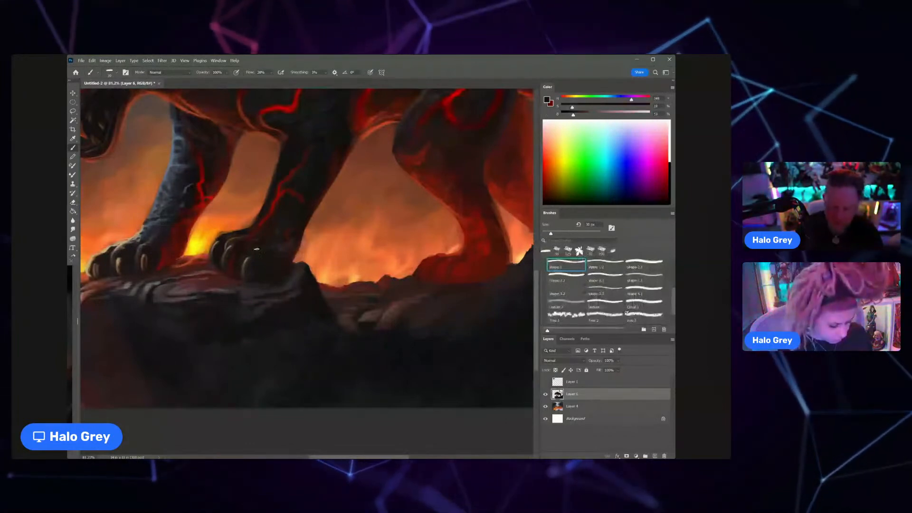
pyautogui.keyDown('alt'); pyautogui.click(262, 232); pyautogui.keyUp('alt')
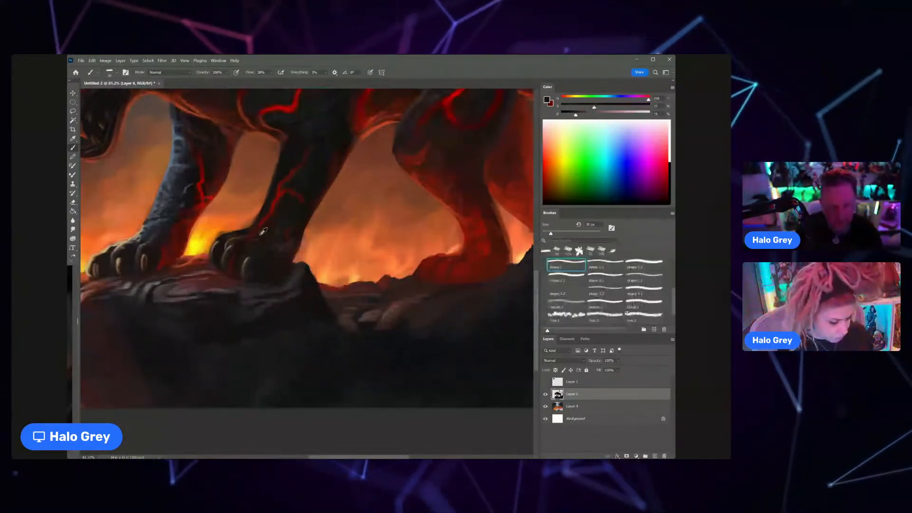
pyautogui.keyDown('alt'); pyautogui.click(263, 233); pyautogui.keyUp('alt')
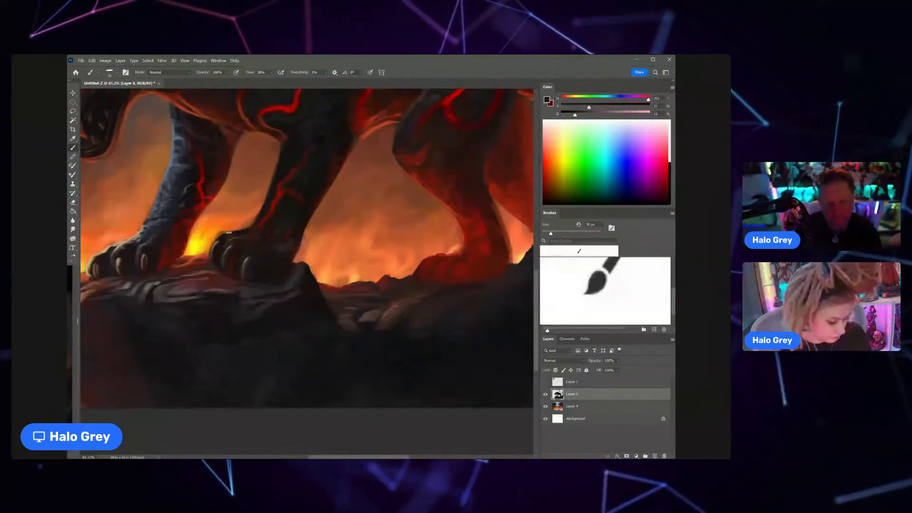
pyautogui.moveTo(247, 233); pyautogui.dragTo(216, 259)
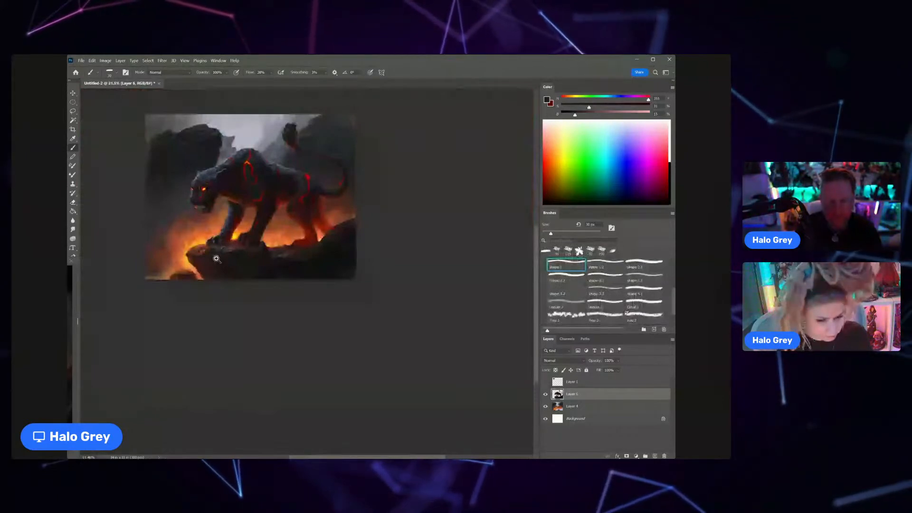
# Step: Clean up the front edge of the near front leg with the Eraser
pyautogui.click(249, 222)
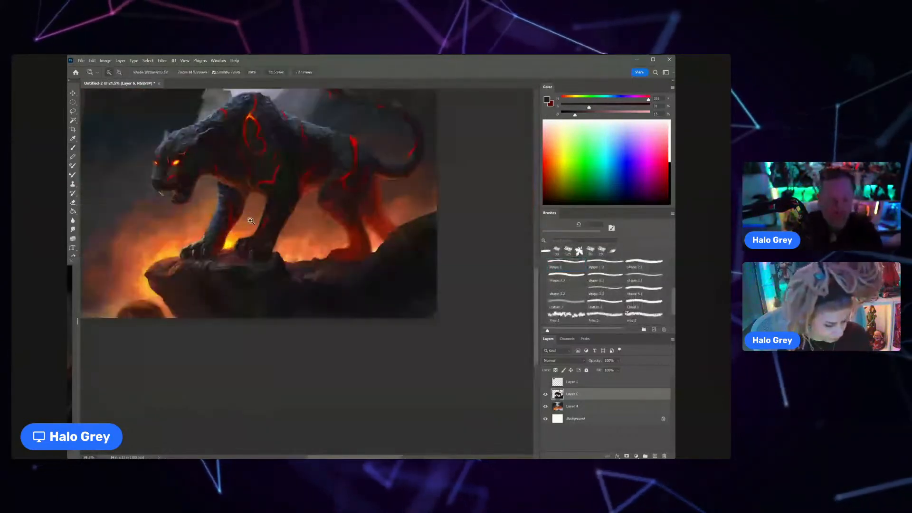
pyautogui.moveTo(250, 221); pyautogui.dragTo(288, 205)
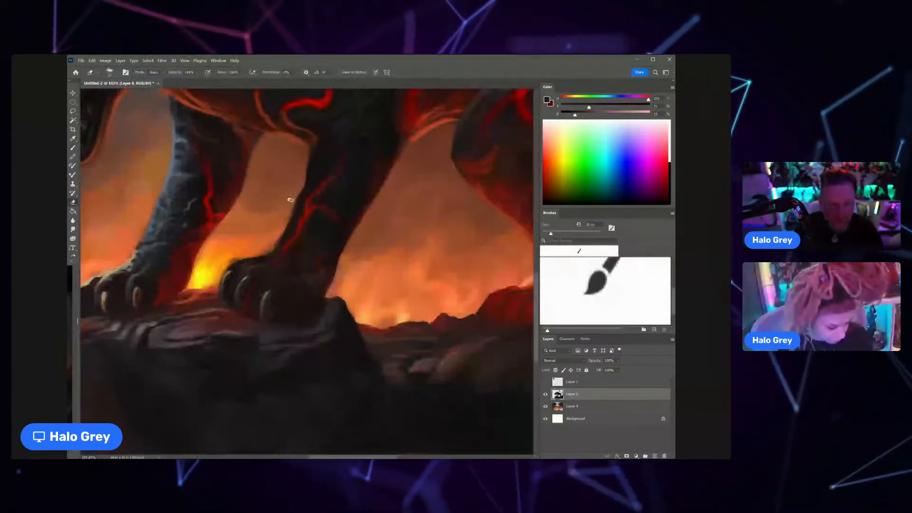
pyautogui.moveTo(269, 237); pyautogui.dragTo(214, 262)
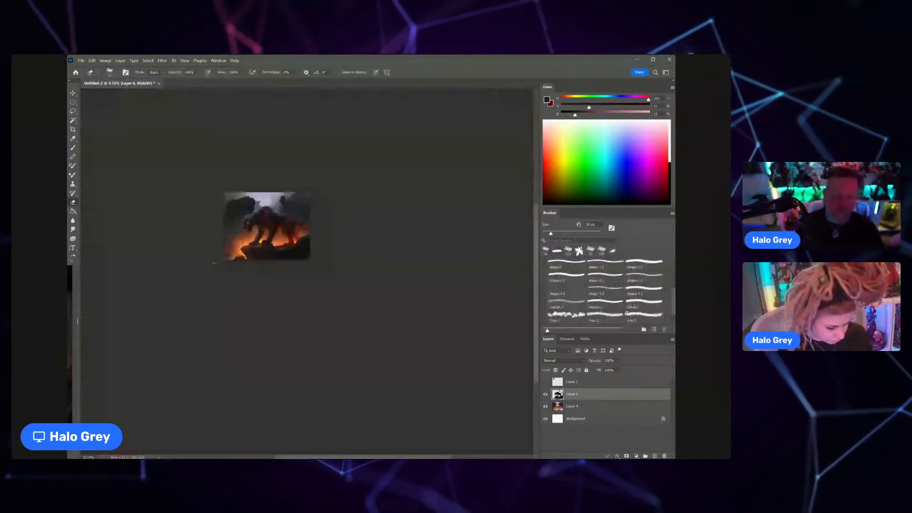
# Step: Repaint the near front leg's front edge from below the chest to the wrist with sampled dark and reddish tones
pyautogui.moveTo(265, 235); pyautogui.dragTo(307, 231)
pyautogui.press('b')
pyautogui.keyDown('alt'); pyautogui.click(252, 199); pyautogui.keyUp('alt')
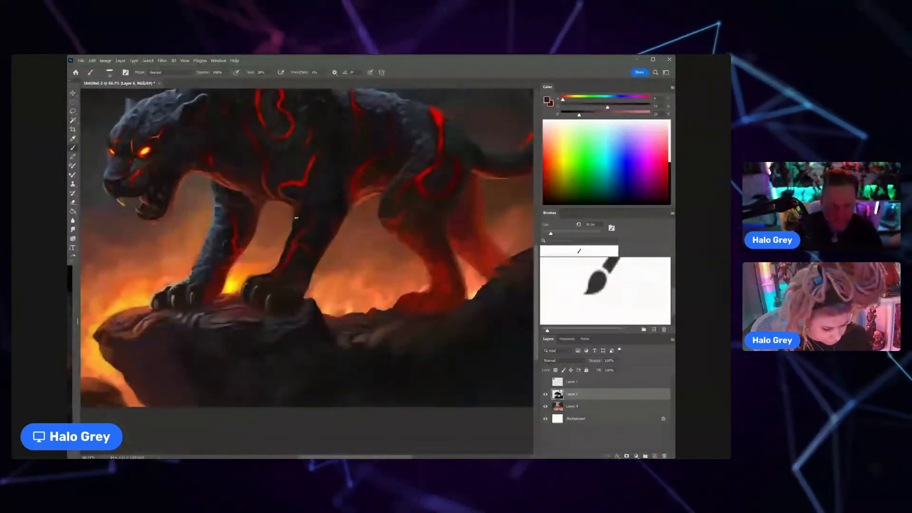
pyautogui.keyDown('alt'); pyautogui.click(299, 207); pyautogui.keyUp('alt')
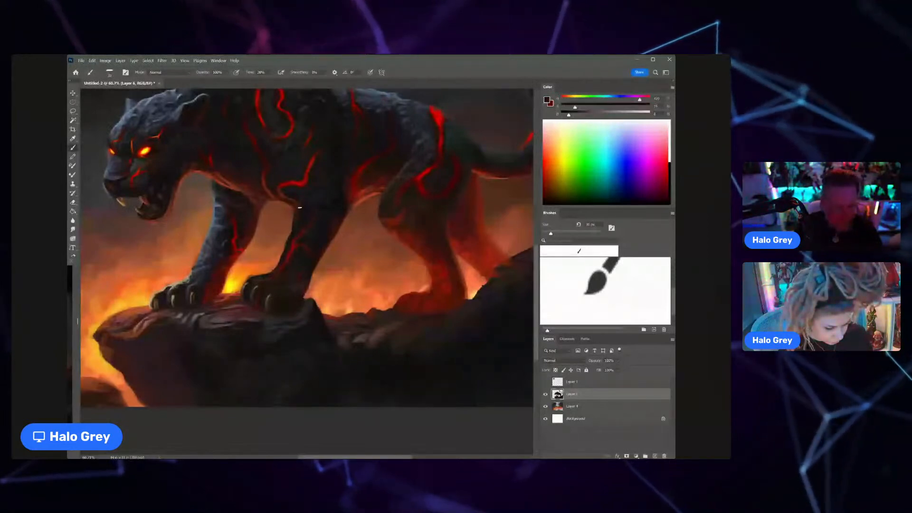
pyautogui.keyDown('alt'); pyautogui.click(297, 202); pyautogui.keyUp('alt')
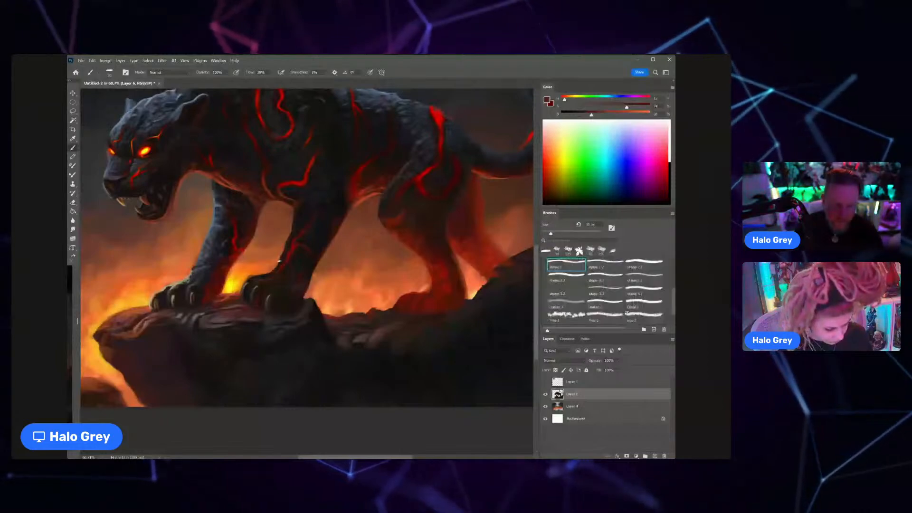
pyautogui.keyDown('alt'); pyautogui.click(284, 261); pyautogui.keyUp('alt')
pyautogui.keyDown('alt'); pyautogui.click(281, 261); pyautogui.keyUp('alt')
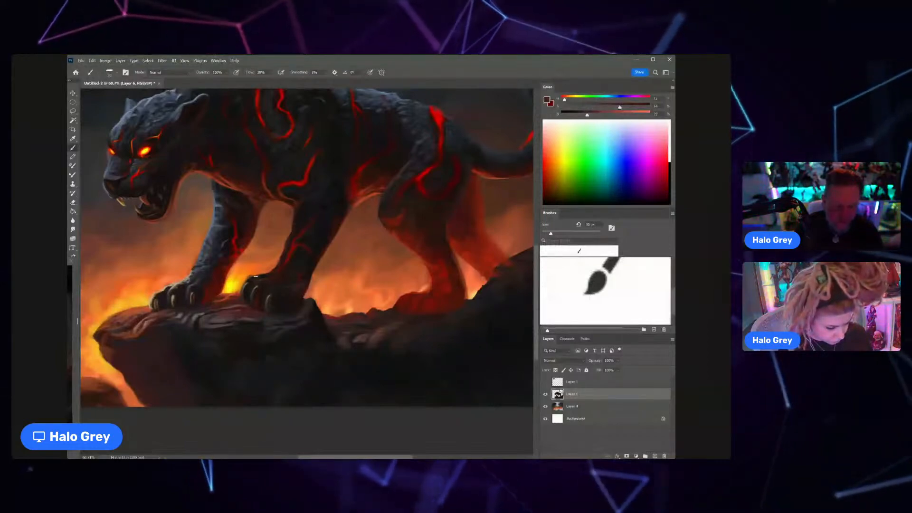
# Step: Darken the fur around the lava crack on the near front leg and sharpen its front contour with sampled near-black tones
pyautogui.scroll(-8, 273, 274)
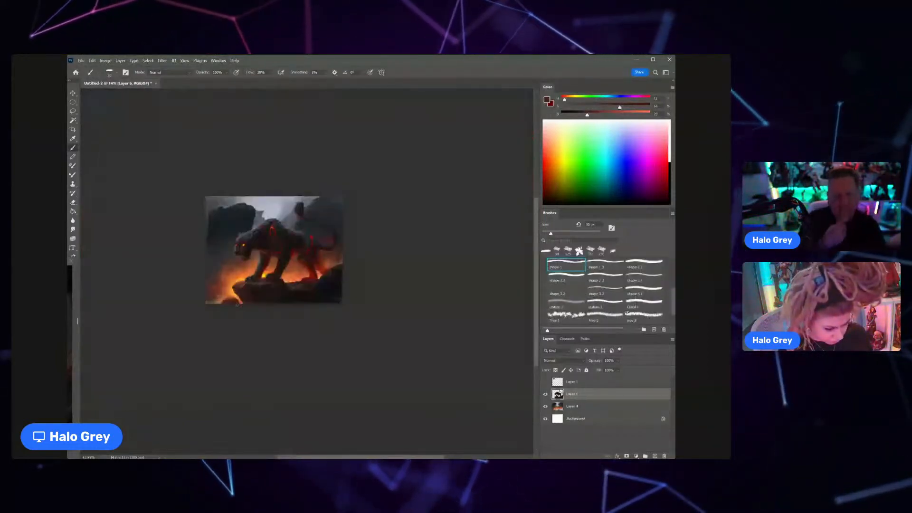
pyautogui.scroll(7, 283, 271)
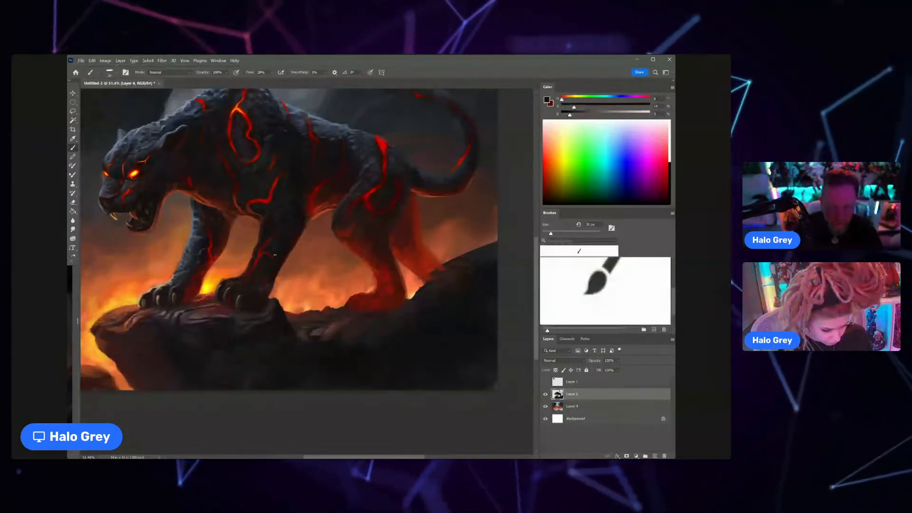
pyautogui.moveTo(292, 230); pyautogui.dragTo(282, 232)
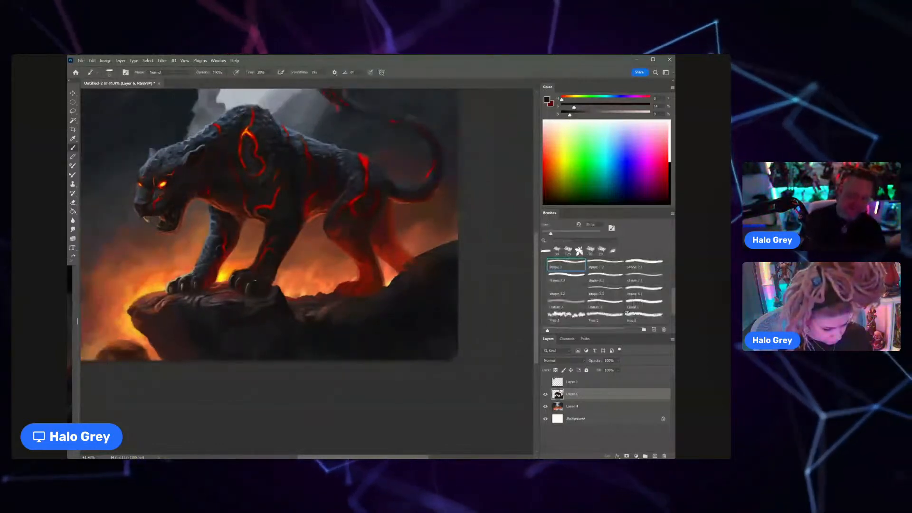
pyautogui.moveTo(266, 253); pyautogui.dragTo(271, 238)
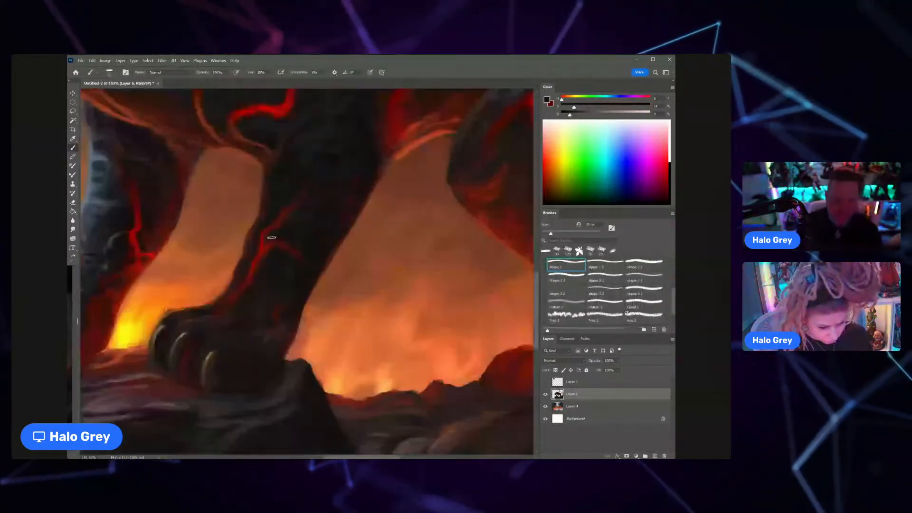
pyautogui.keyDown('alt'); pyautogui.click(266, 211); pyautogui.keyUp('alt')
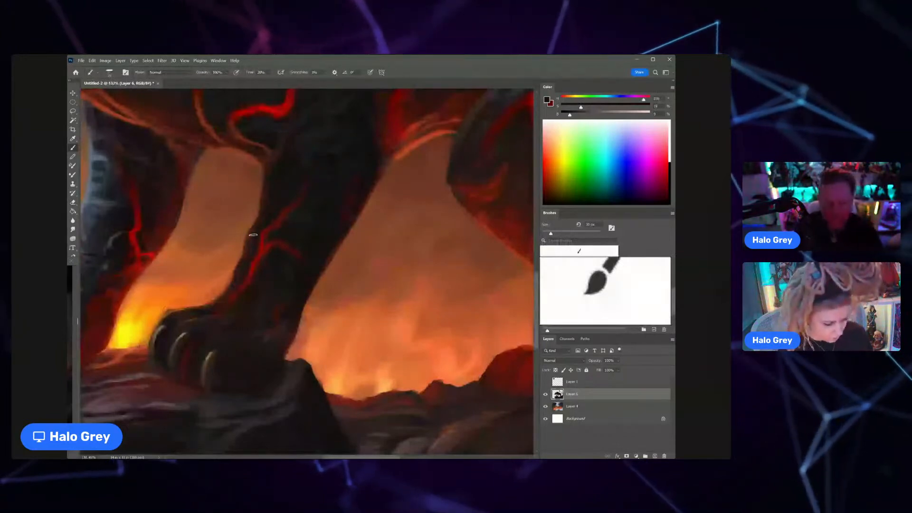
pyautogui.moveTo(261, 244); pyautogui.dragTo(224, 256)
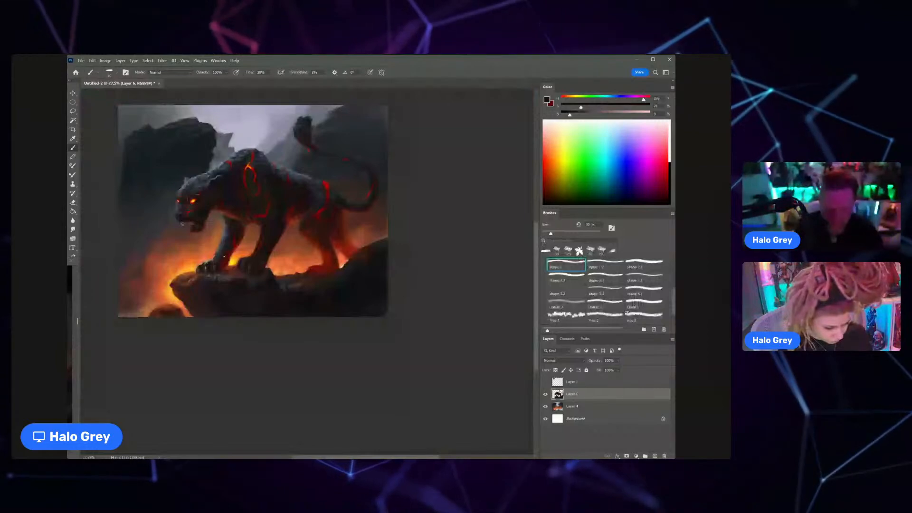
# Step: Touch up the back edge of the far front leg near its lava crack with a sampled dark red
pyautogui.moveTo(235, 237); pyautogui.dragTo(243, 238)
pyautogui.keyDown('alt'); pyautogui.click(243, 239); pyautogui.keyUp('alt')
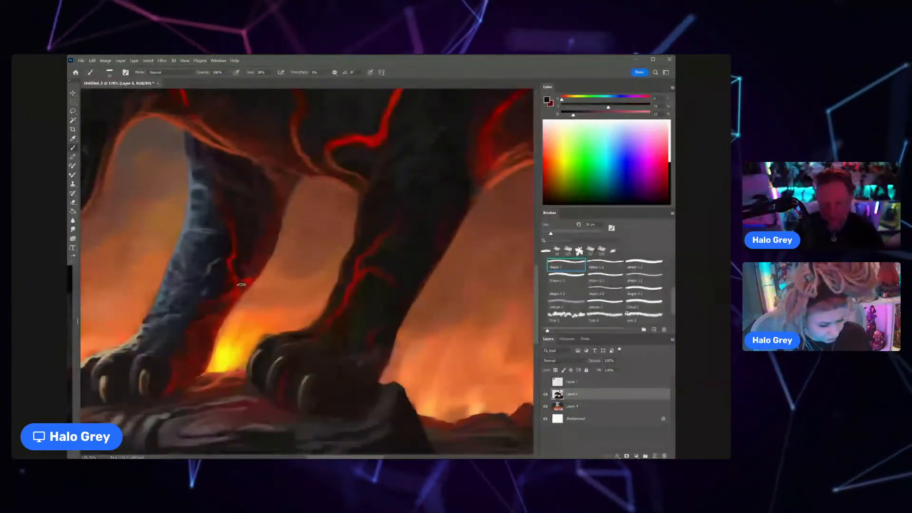
pyautogui.moveTo(247, 250); pyautogui.dragTo(209, 246)
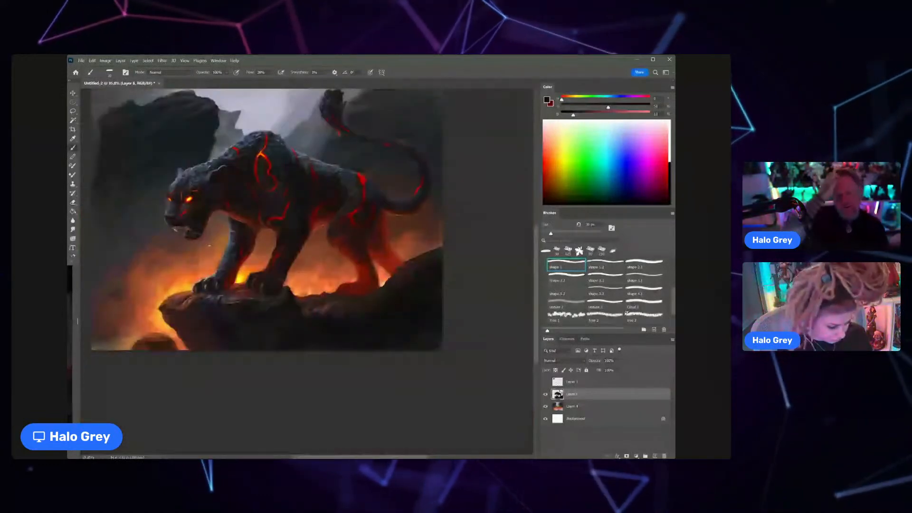
# Step: Darken the fur between the neck and the shoulder crack with a sampled near-black tone and a larger brush
pyautogui.press('z')
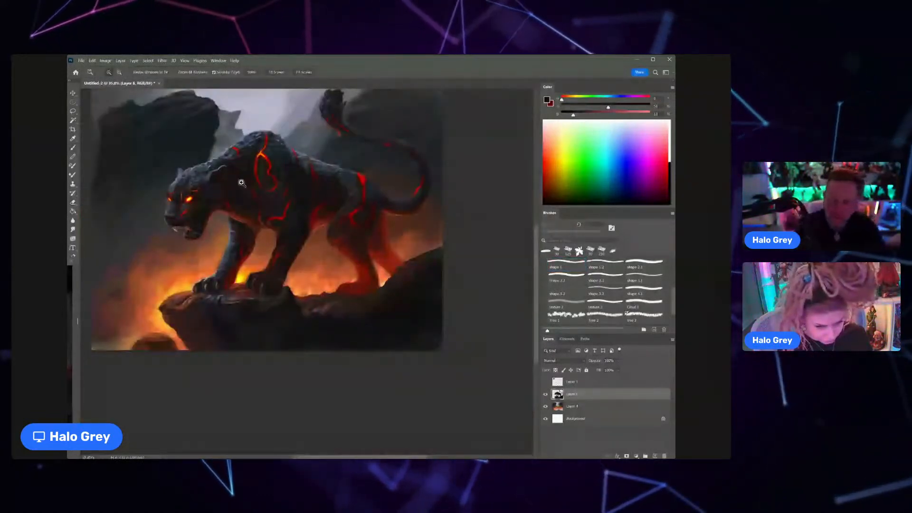
pyautogui.moveTo(242, 182); pyautogui.dragTo(254, 175)
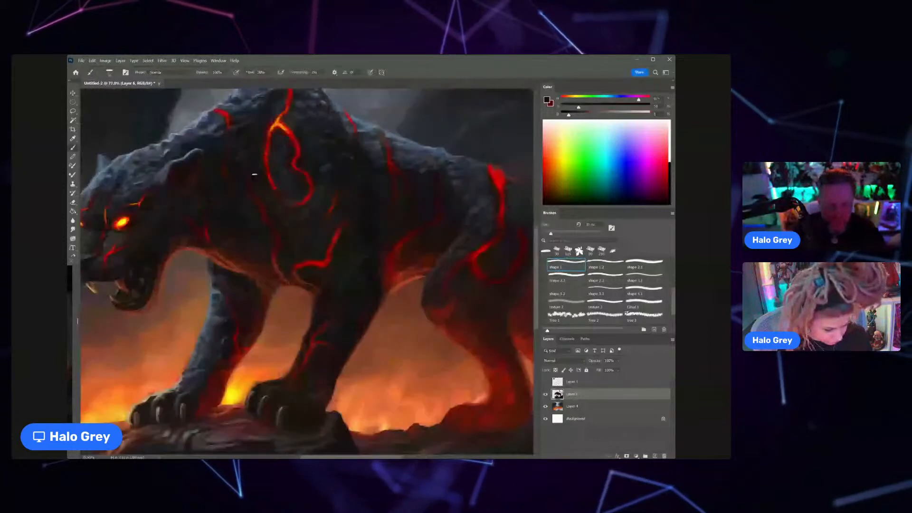
pyautogui.press(']')
pyautogui.press(']')
pyautogui.press(']')
pyautogui.press(']')
pyautogui.press(']')
pyautogui.press(']')
pyautogui.press(']')
pyautogui.press(']')
pyautogui.press(']')
pyautogui.press(']')
pyautogui.press(']')
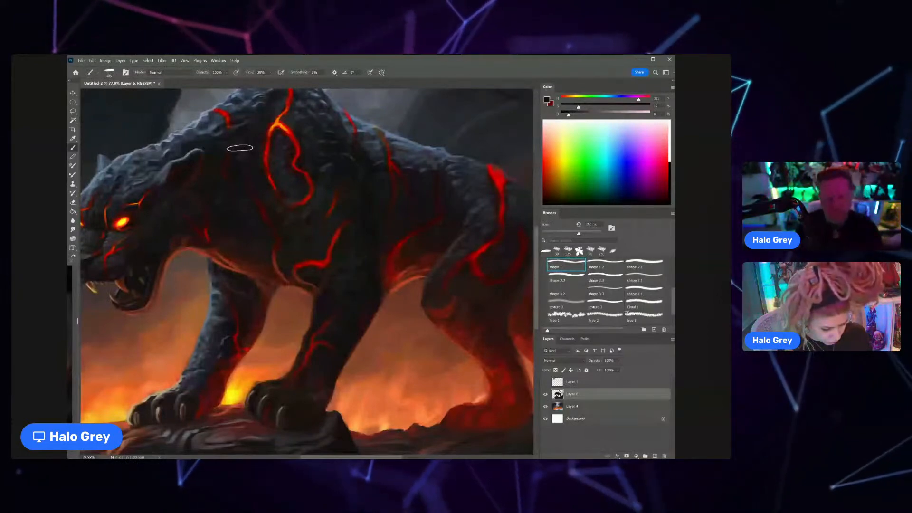
# Step: Add fine reddish rim strokes around the ear with a tone sampled from the chest's fire-lit edge and a much smaller brush
pyautogui.moveTo(289, 200); pyautogui.dragTo(340, 238)
pyautogui.keyDown('alt'); pyautogui.click(273, 292); pyautogui.keyUp('alt')
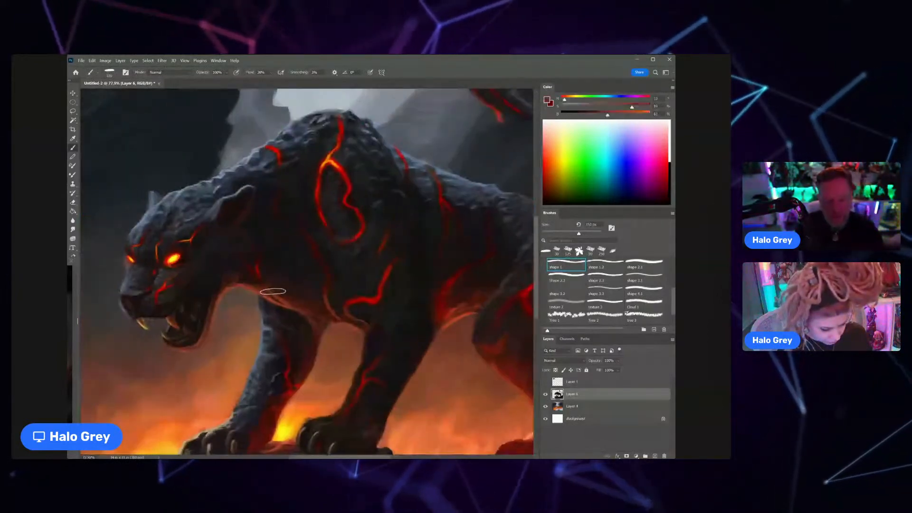
pyautogui.press('[')
pyautogui.press('[')
pyautogui.press('[')
pyautogui.press('[')
pyautogui.press('[')
pyautogui.press('[')
pyautogui.press('[')
pyautogui.press('[')
pyautogui.press('[')
pyautogui.press('[')
pyautogui.press('[')
pyautogui.press('[')
pyautogui.press('[')
pyautogui.press('[')
pyautogui.press('[')
pyautogui.press('[')
pyautogui.press('[')
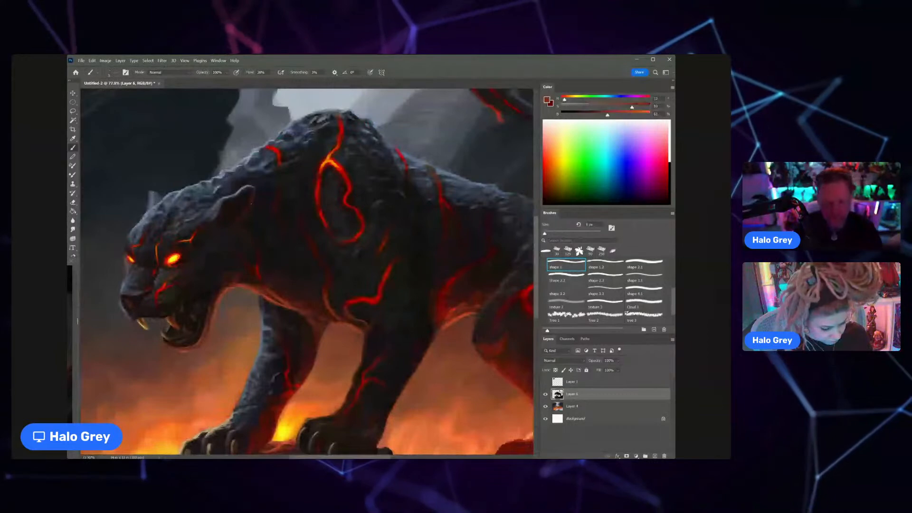
# Step: Strengthen the lava crack linking the hip to the hind thigh with sampled reds and a smaller brush, refining its edges with a near-black tone
pyautogui.scroll(-8, 283, 246)
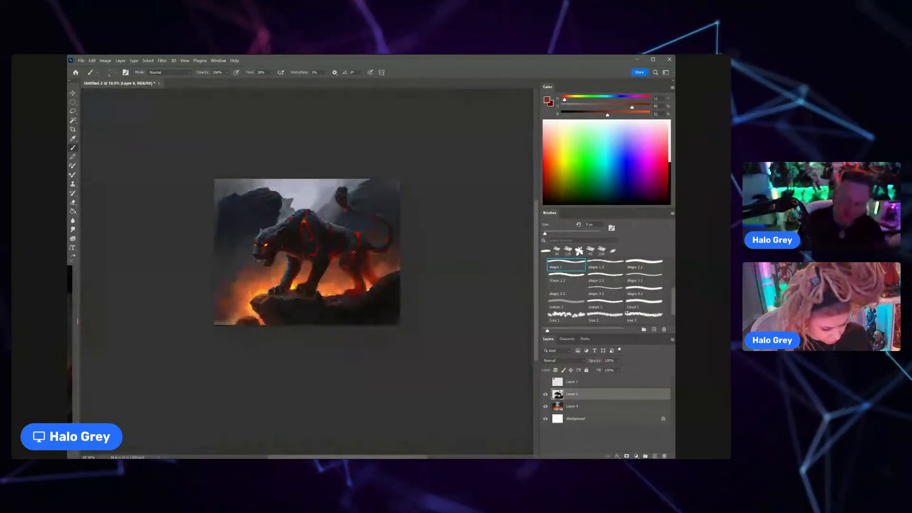
pyautogui.scroll(6, 354, 252)
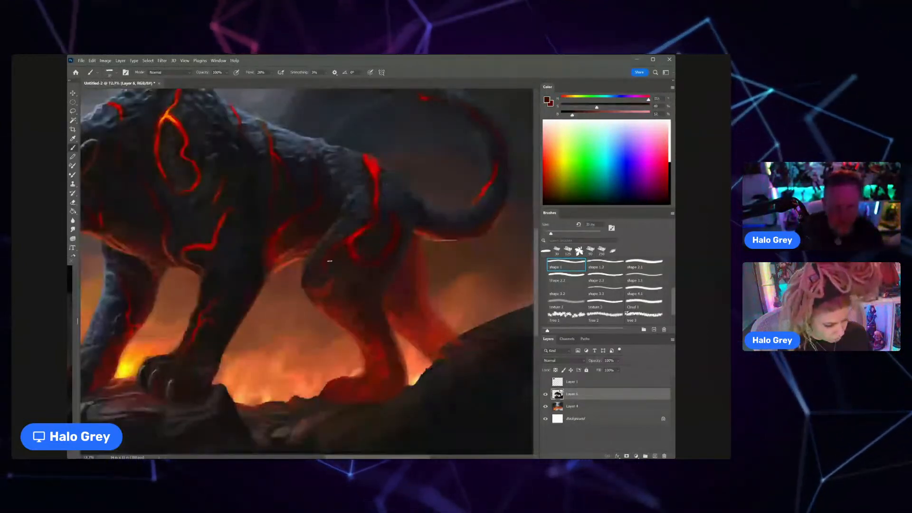
pyautogui.moveTo(330, 260); pyautogui.dragTo(294, 295)
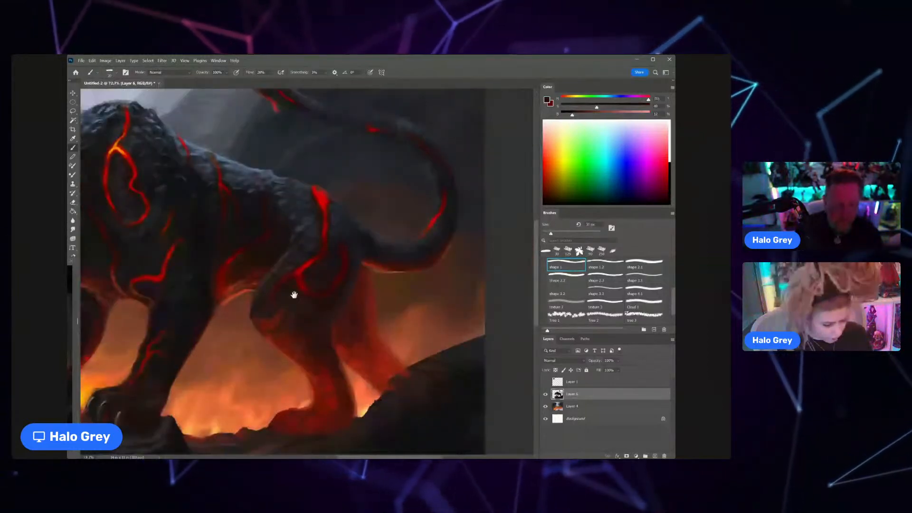
pyautogui.keyDown('alt'); pyautogui.click(308, 264); pyautogui.keyUp('alt')
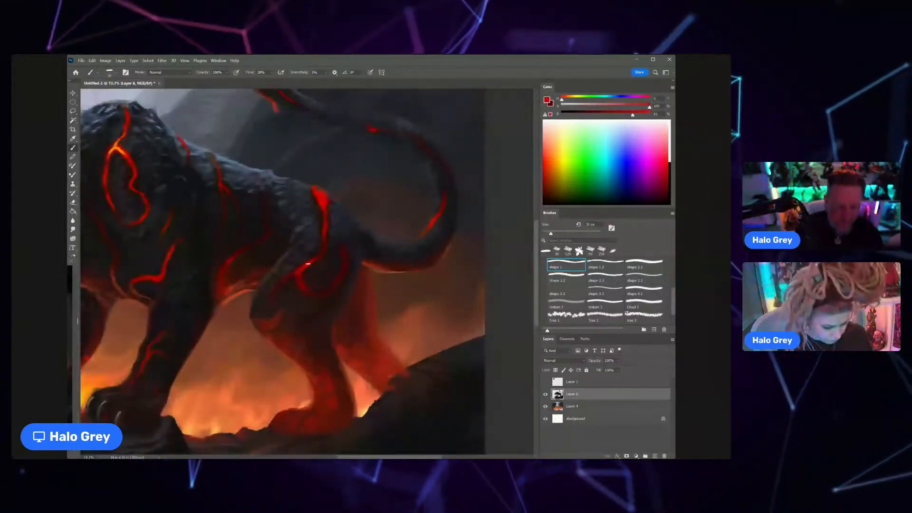
pyautogui.press('[')
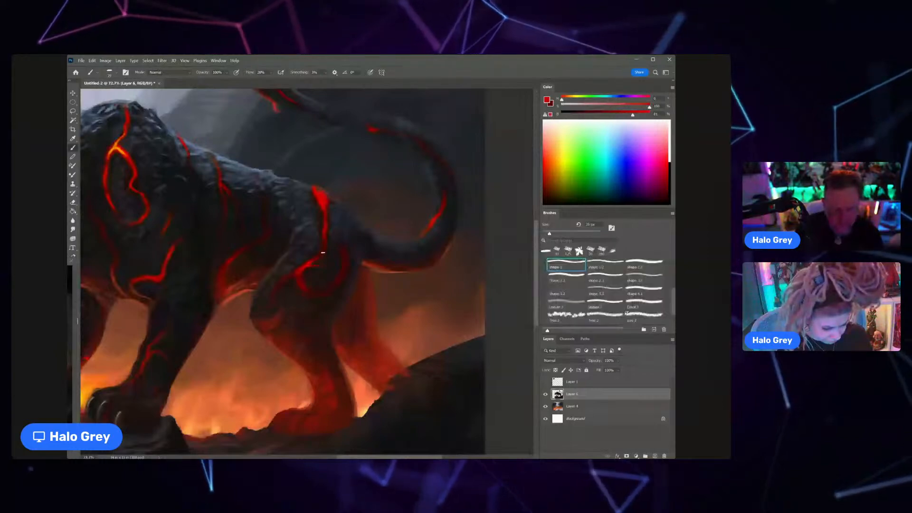
pyautogui.keyDown('alt'); pyautogui.click(328, 228); pyautogui.keyUp('alt')
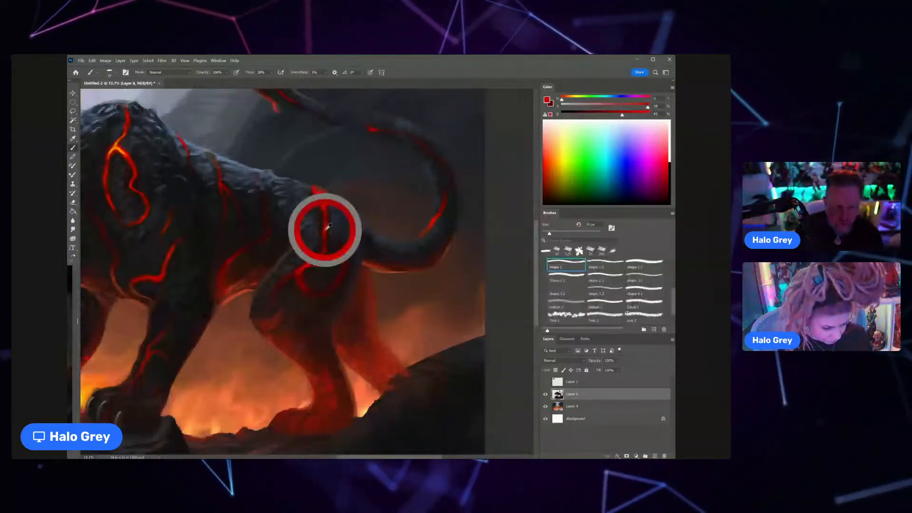
pyautogui.keyDown('alt'); pyautogui.click(329, 229); pyautogui.keyUp('alt')
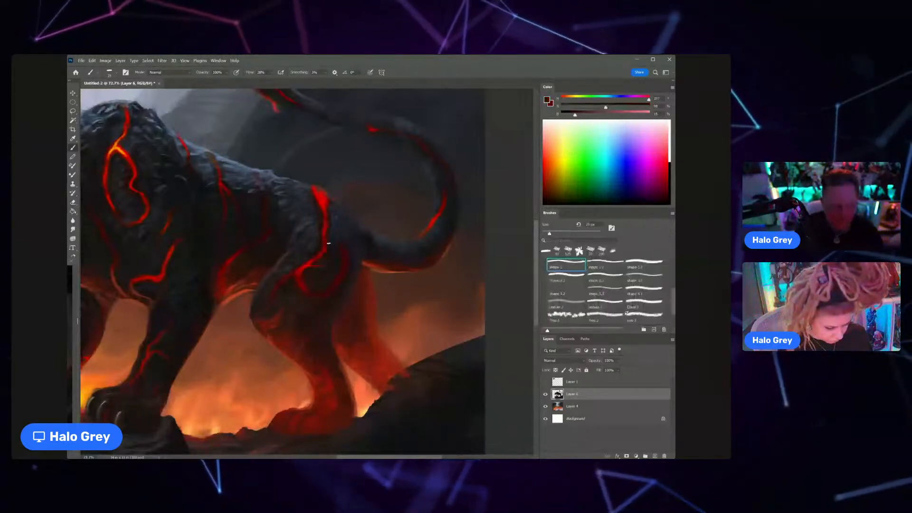
# Step: Paint fur texture along the front of the near hind thigh beside the lava crack with alternately sampled blue-grey and near-black tones
pyautogui.scroll(-3, 328, 244)
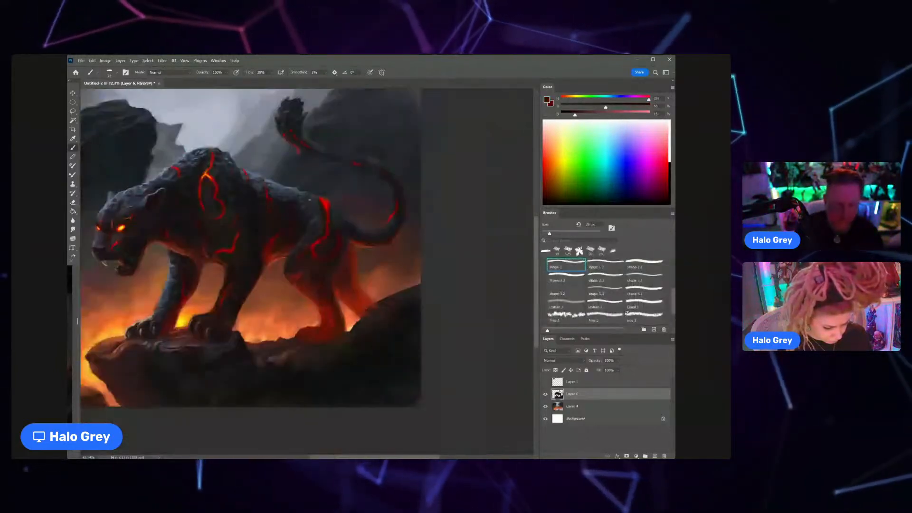
pyautogui.scroll(5, 348, 200)
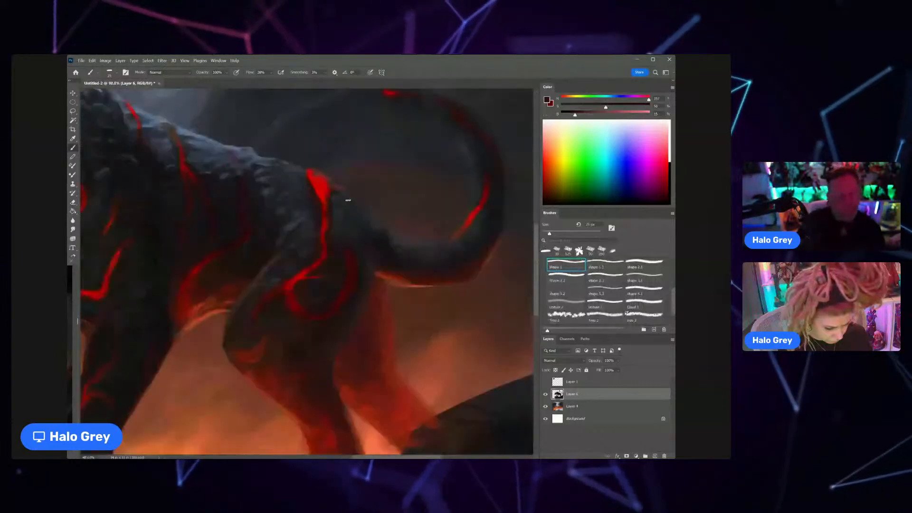
pyautogui.keyDown('alt'); pyautogui.click(292, 225); pyautogui.keyUp('alt')
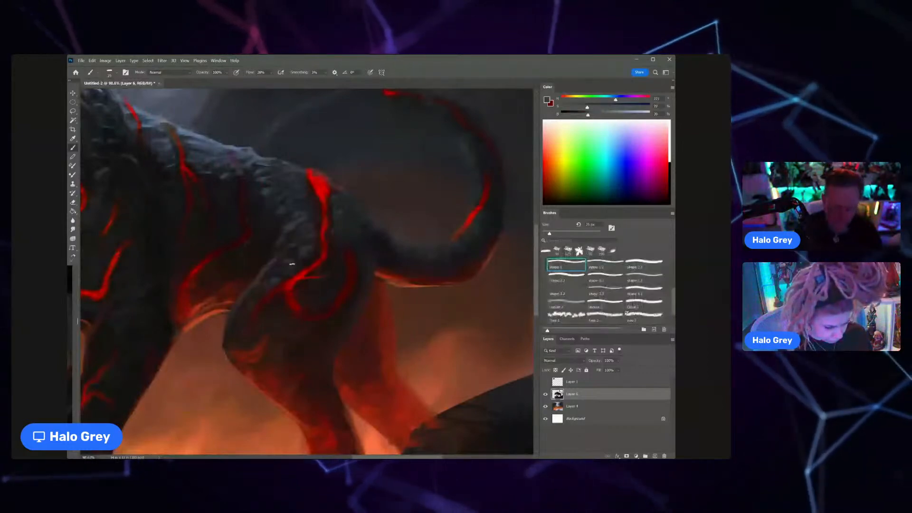
pyautogui.keyDown('alt'); pyautogui.click(288, 263); pyautogui.keyUp('alt')
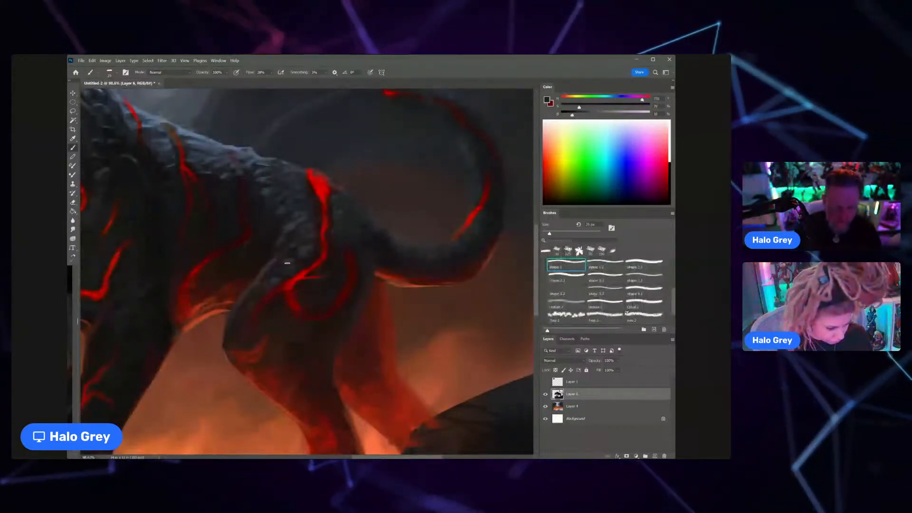
pyautogui.keyDown('alt'); pyautogui.click(291, 261); pyautogui.keyUp('alt')
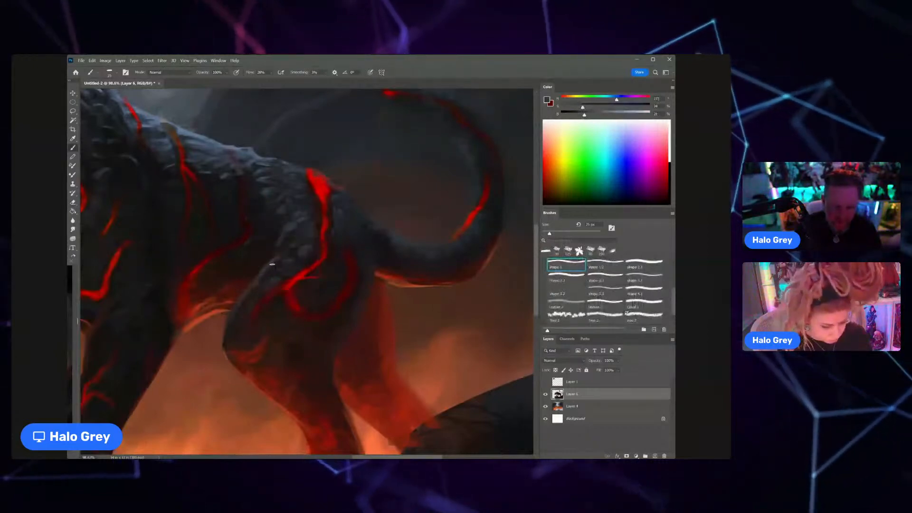
pyautogui.keyDown('alt'); pyautogui.click(282, 251); pyautogui.keyUp('alt')
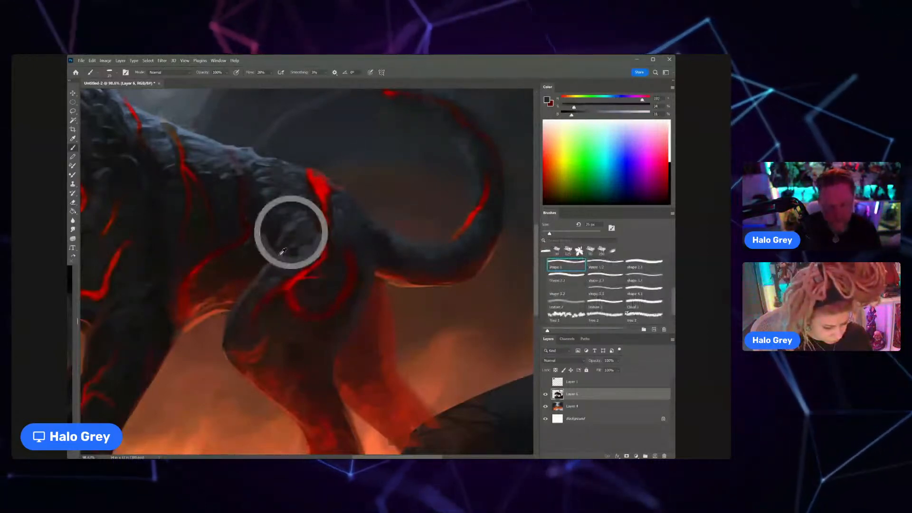
pyautogui.keyDown('alt'); pyautogui.click(284, 251); pyautogui.keyUp('alt')
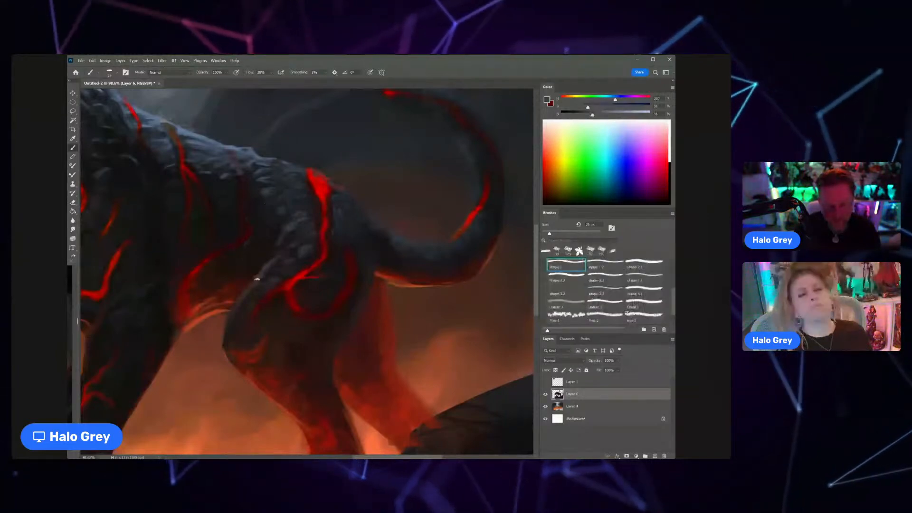
pyautogui.keyDown('alt'); pyautogui.click(259, 280); pyautogui.keyUp('alt')
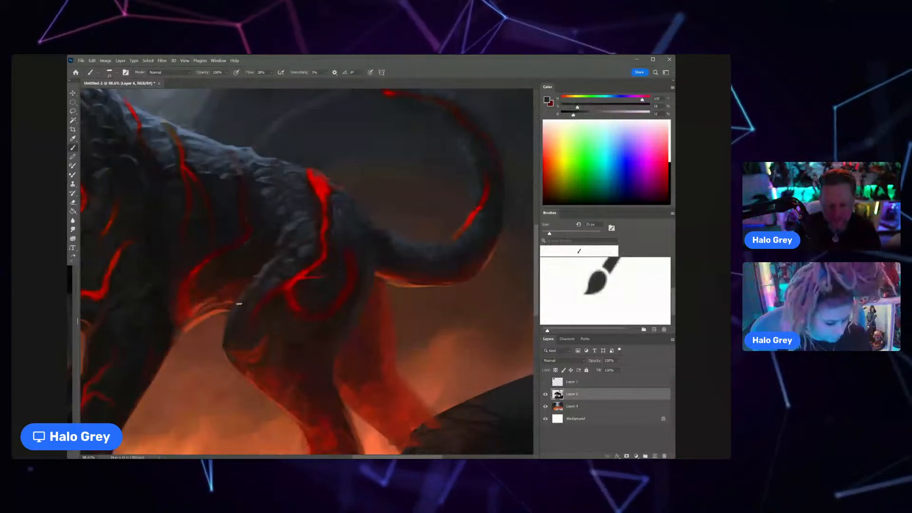
pyautogui.scroll(-3, 239, 303)
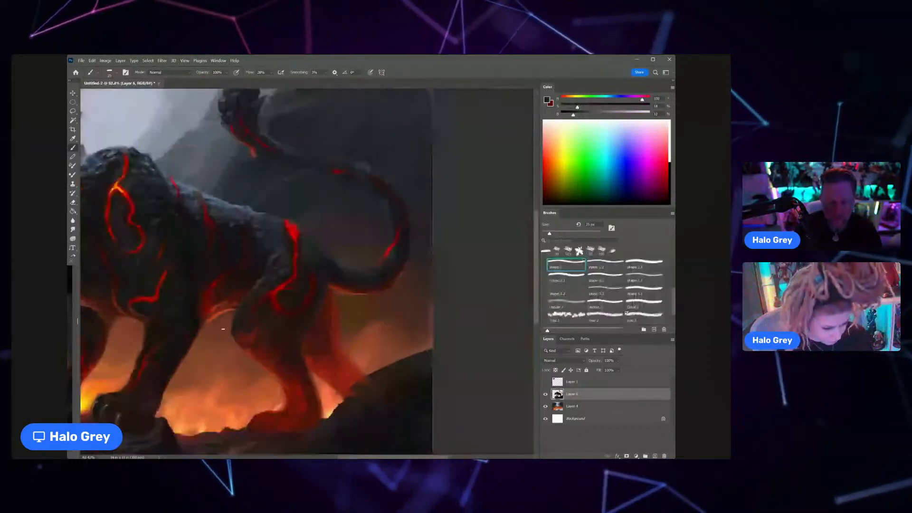
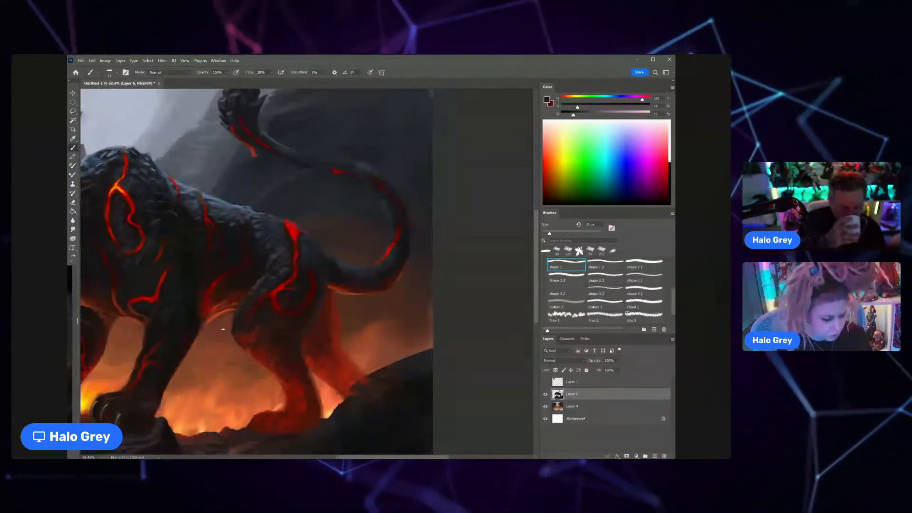
# Step: Clean up the rump's outline at the top of the hip lava crack with the Eraser and a sampled dark reddish tone
pyautogui.press('z')
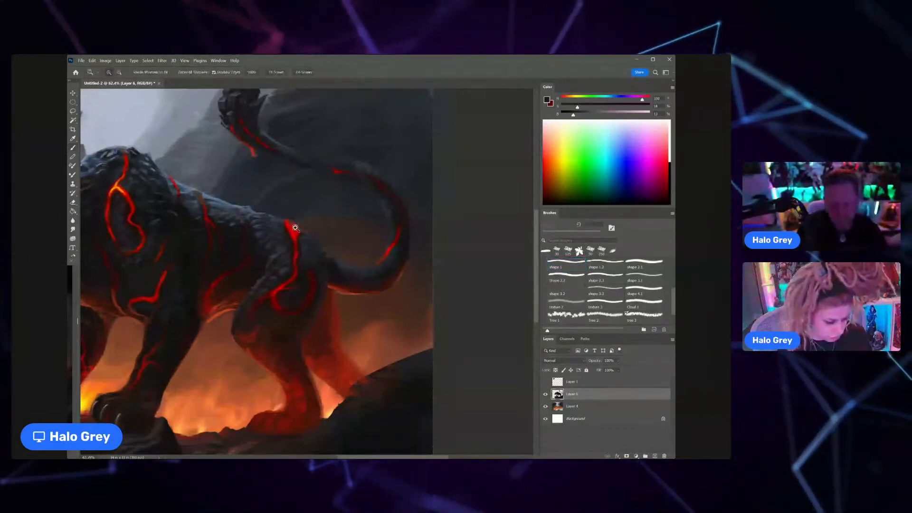
pyautogui.moveTo(295, 228); pyautogui.dragTo(309, 230)
pyautogui.keyDown('alt'); pyautogui.click(301, 242); pyautogui.keyUp('alt')
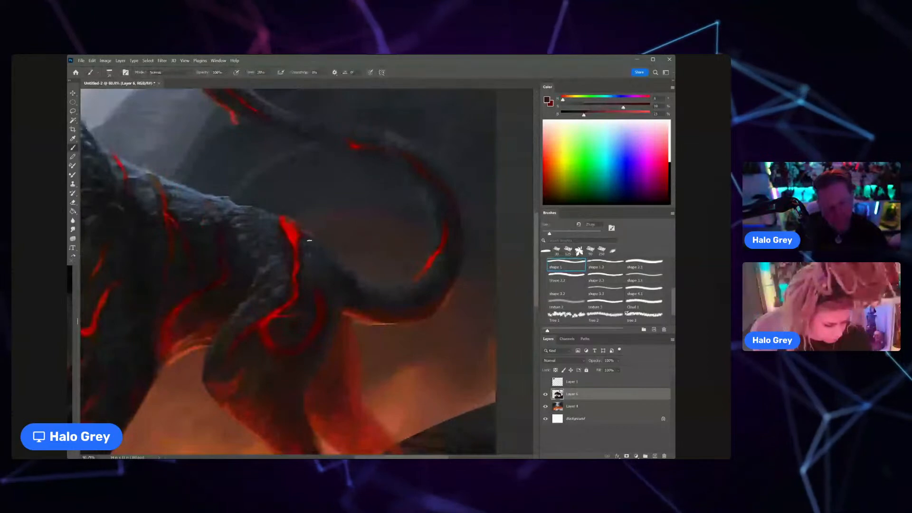
pyautogui.press('e')
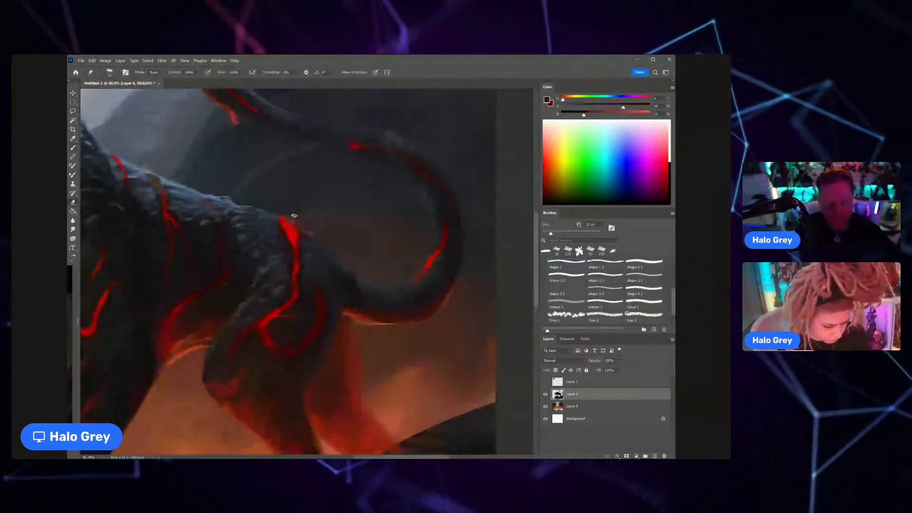
pyautogui.moveTo(293, 215); pyautogui.dragTo(289, 222)
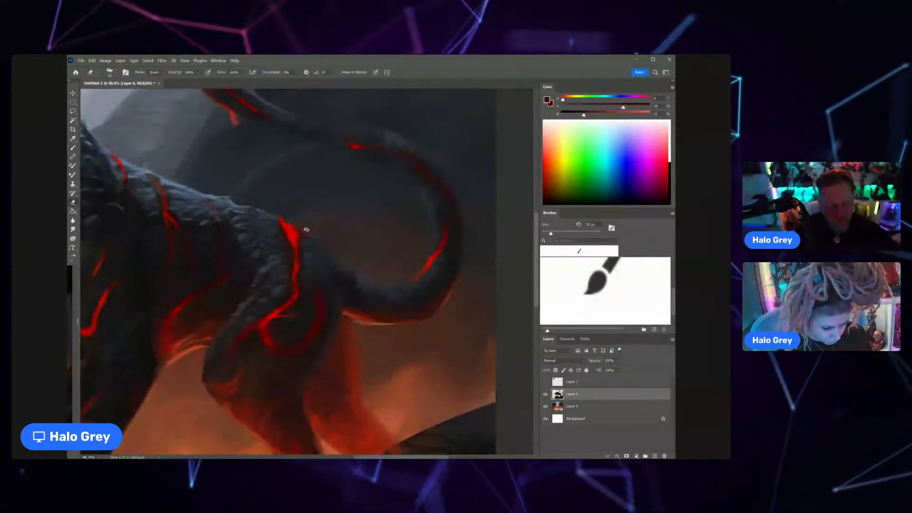
pyautogui.scroll(-5, 307, 229)
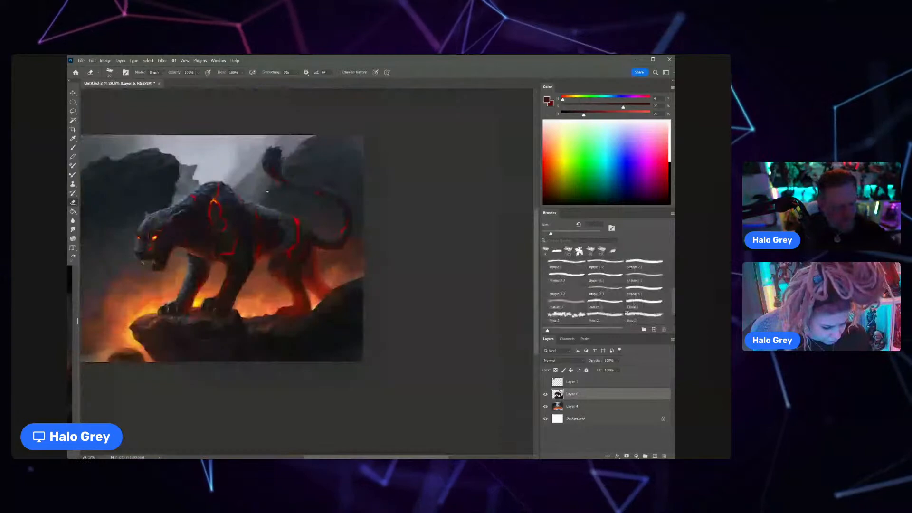
pyautogui.press('b')
pyautogui.scroll(5, 276, 209)
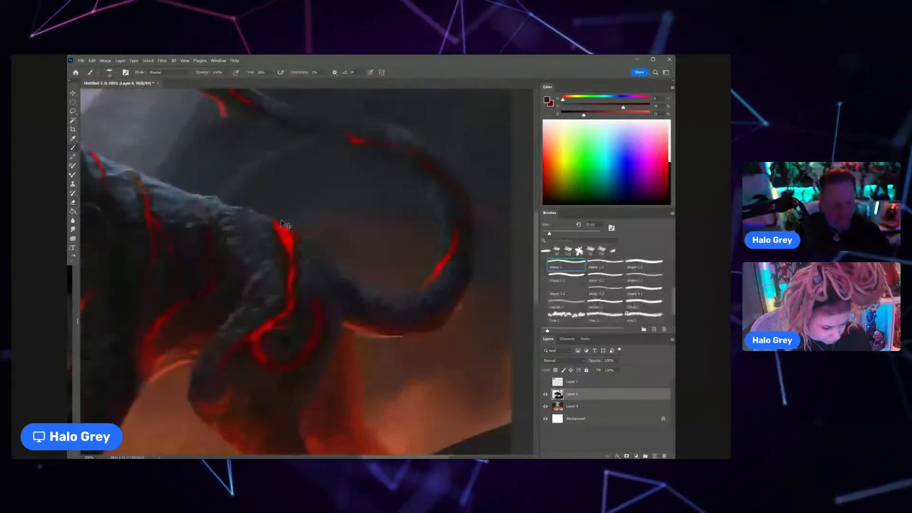
pyautogui.press('e')
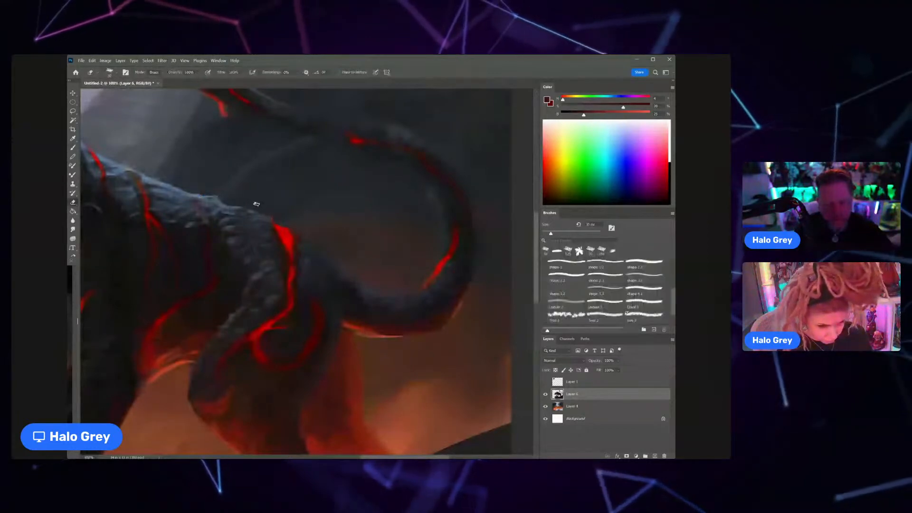
pyautogui.press('z')
pyautogui.moveTo(258, 203); pyautogui.dragTo(241, 191)
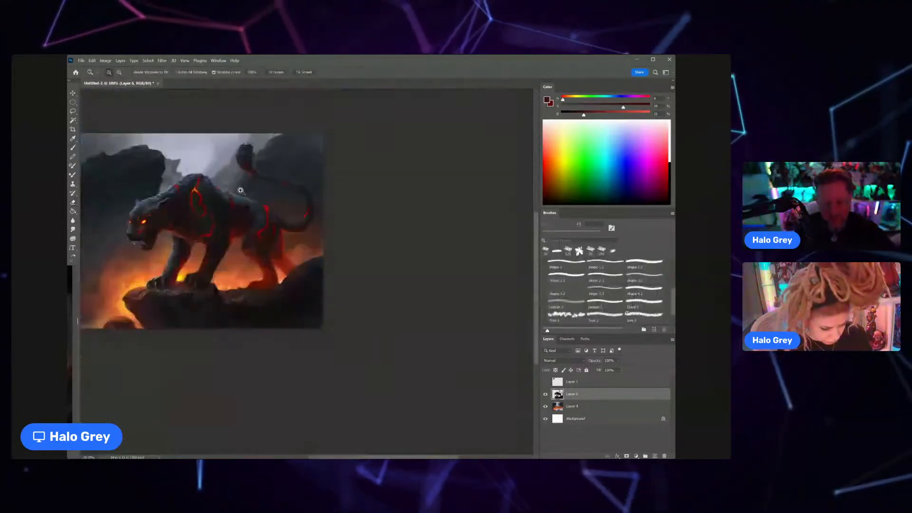
pyautogui.press('e')
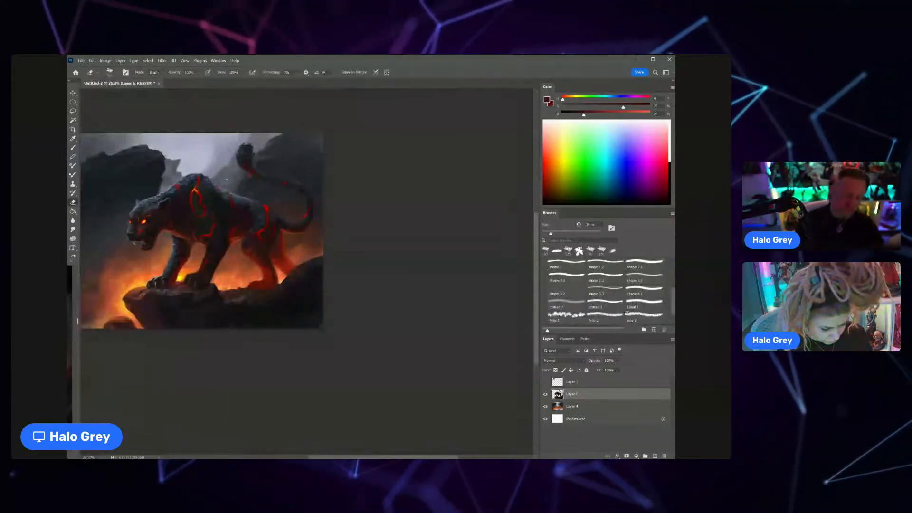
# Step: Refine the fur along the back's upper edge in front of the hip crack with sampled blue-grey and near-black tones
pyautogui.press('z')
pyautogui.moveTo(272, 210); pyautogui.dragTo(301, 174)
pyautogui.press('b')
pyautogui.keyDown('alt'); pyautogui.click(214, 180); pyautogui.keyUp('alt')
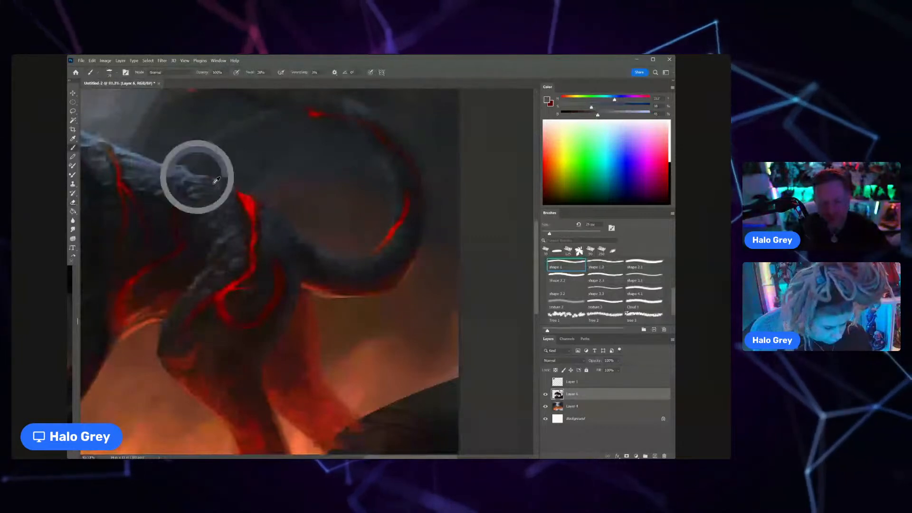
pyautogui.moveTo(215, 181)
pyautogui.mouseDown()
pyautogui.moveTo(180, 161)
pyautogui.moveTo(180, 171)
pyautogui.mouseUp()
pyautogui.keyDown('alt'); pyautogui.click(175, 172); pyautogui.keyUp('alt')
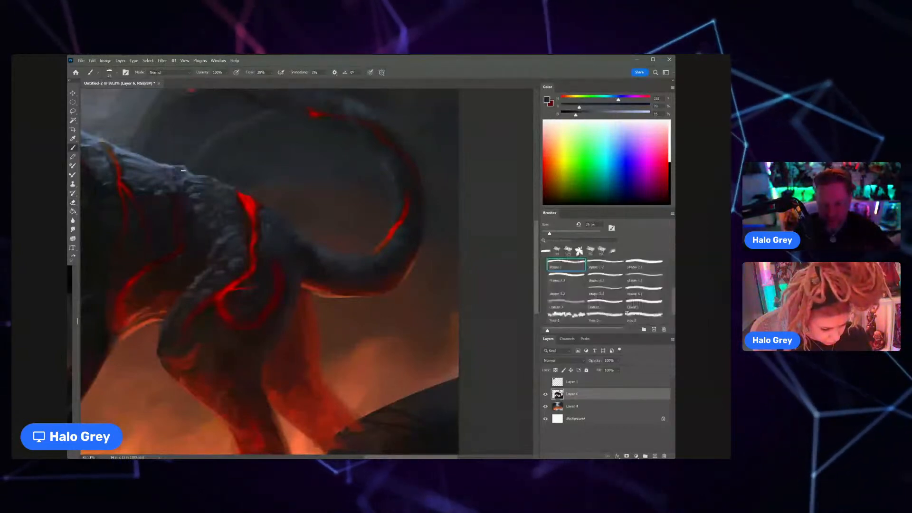
pyautogui.press('z')
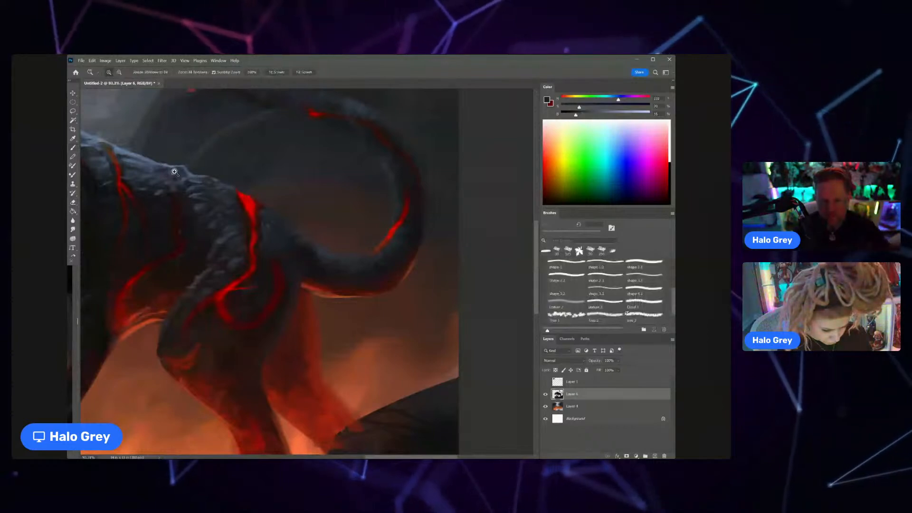
pyautogui.moveTo(174, 172); pyautogui.dragTo(152, 173)
pyautogui.moveTo(151, 173); pyautogui.dragTo(233, 229)
pyautogui.press('z')
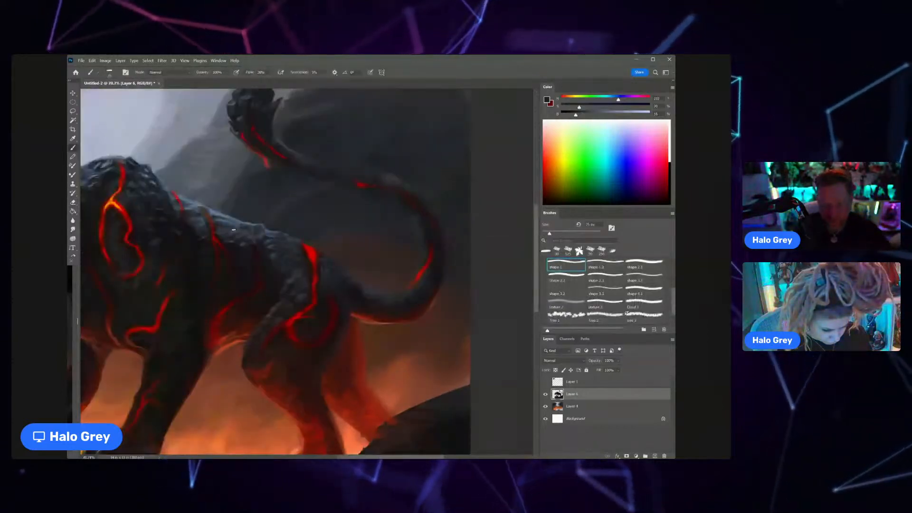
pyautogui.moveTo(241, 221); pyautogui.dragTo(204, 221)
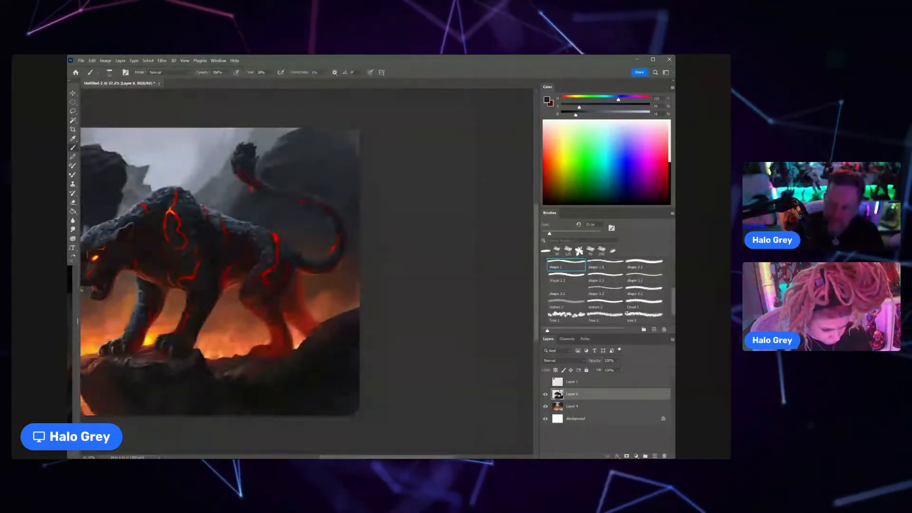
# Step: Darken and smooth the curled tail around its lava cracks with sampled dark reddish tones and a larger brush
pyautogui.keyDown('alt'); pyautogui.click(332, 257); pyautogui.keyUp('alt')
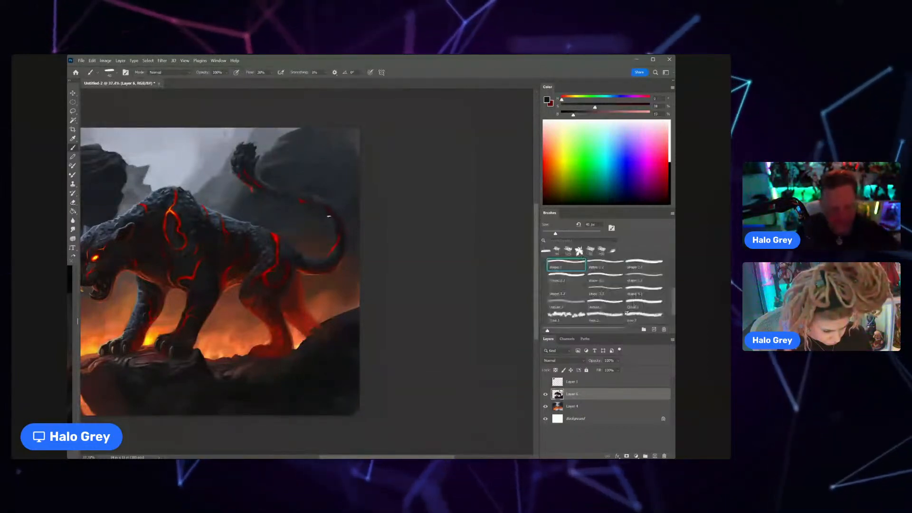
pyautogui.press(']')
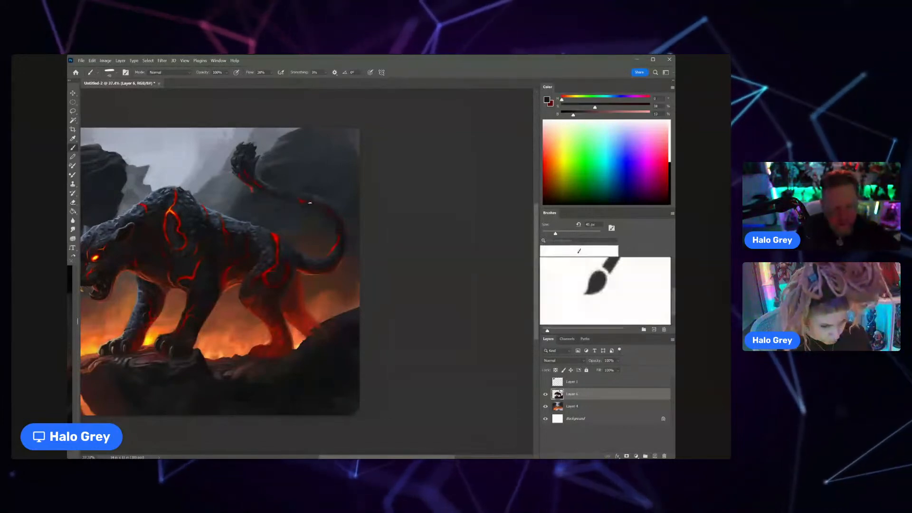
pyautogui.keyDown('alt'); pyautogui.click(303, 253); pyautogui.keyUp('alt')
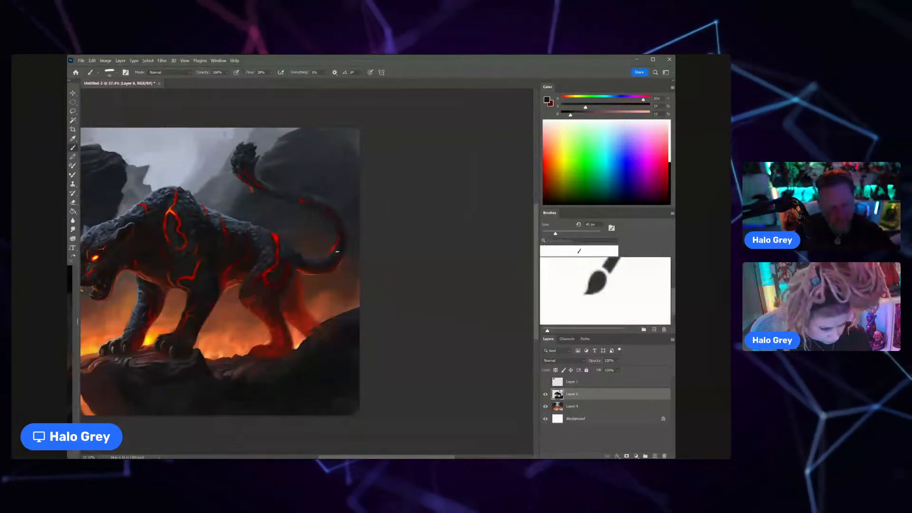
pyautogui.moveTo(338, 250); pyautogui.dragTo(328, 260)
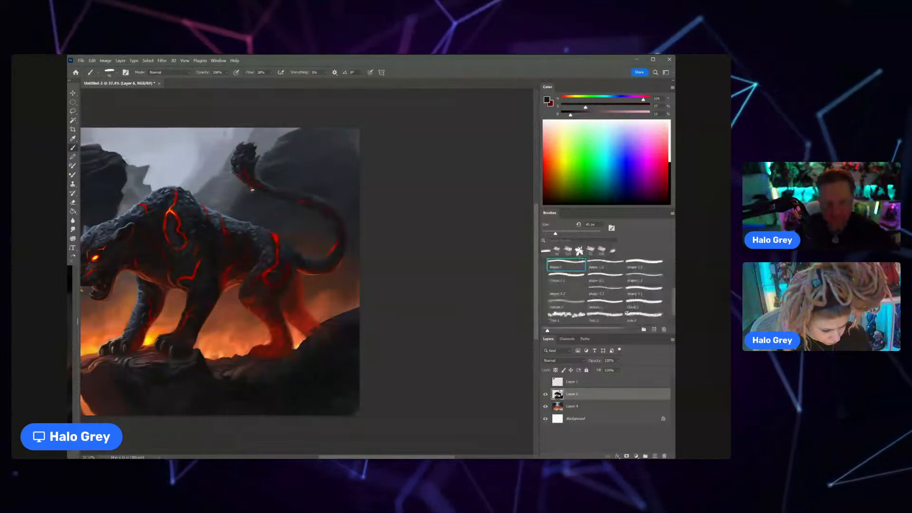
pyautogui.moveTo(255, 182); pyautogui.dragTo(302, 217)
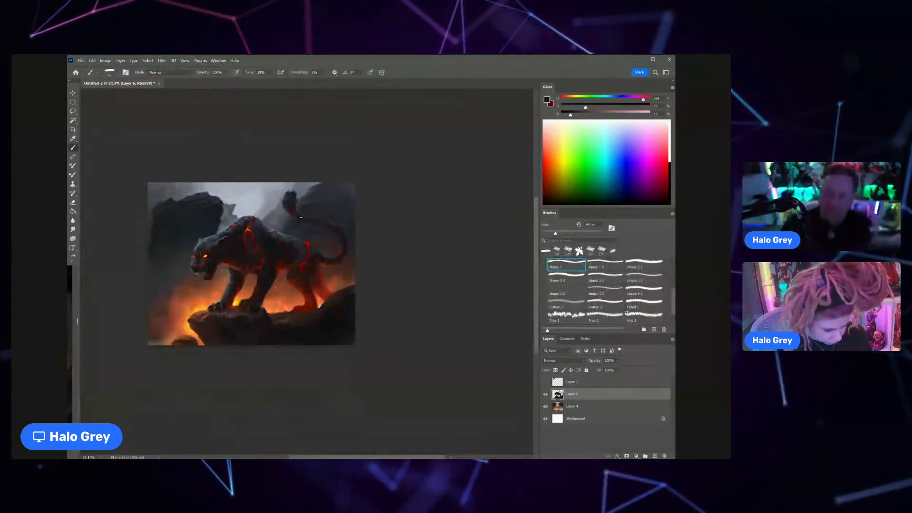
# Step: Brighten the upper hip crack with its own sampled red, using Overlay mode and a much smaller brush
pyautogui.press('z')
pyautogui.moveTo(301, 217); pyautogui.dragTo(335, 250)
pyautogui.keyDown('alt'); pyautogui.click(315, 285); pyautogui.keyUp('alt')
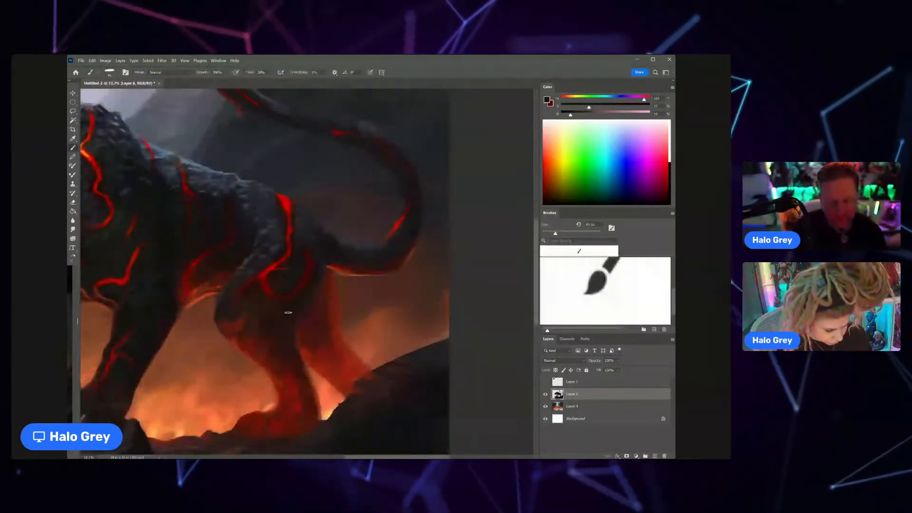
pyautogui.keyDown('alt'); pyautogui.click(288, 199); pyautogui.keyUp('alt')
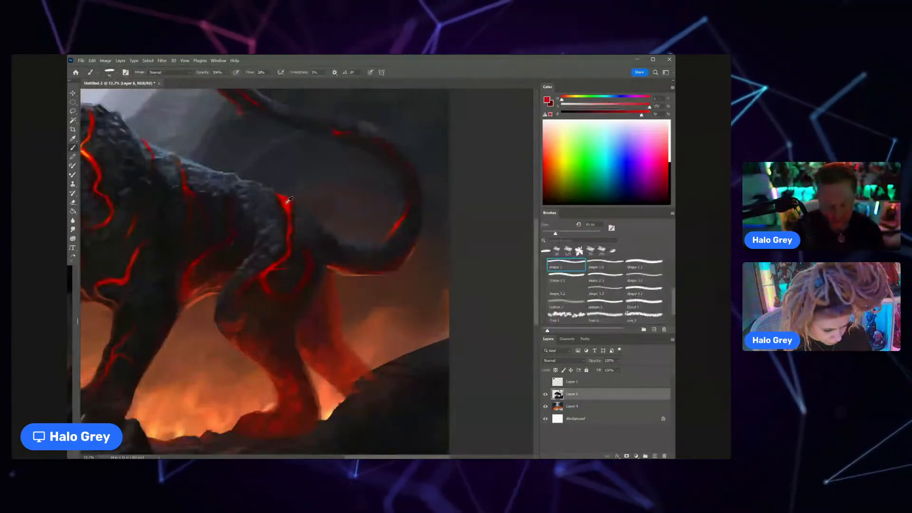
pyautogui.click(183, 73)
pyautogui.click(181, 171)
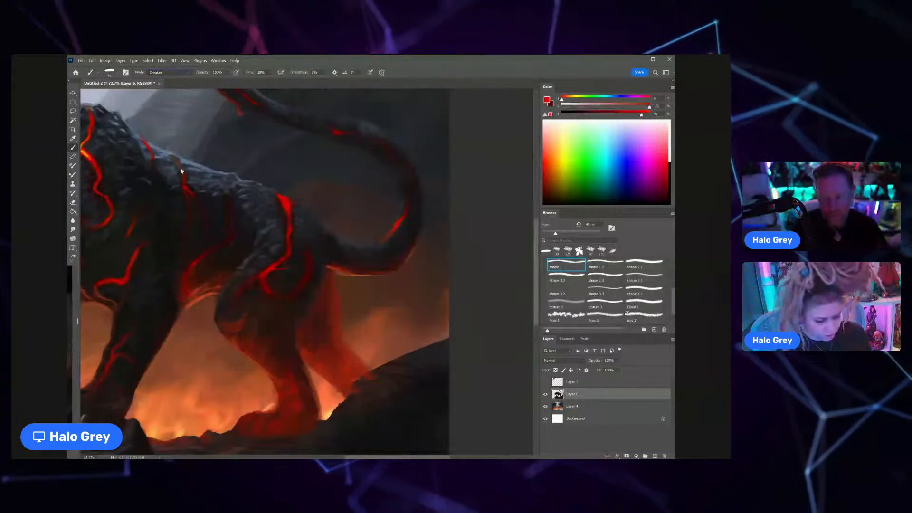
pyautogui.keyDown('alt'); pyautogui.click(287, 203); pyautogui.keyUp('alt')
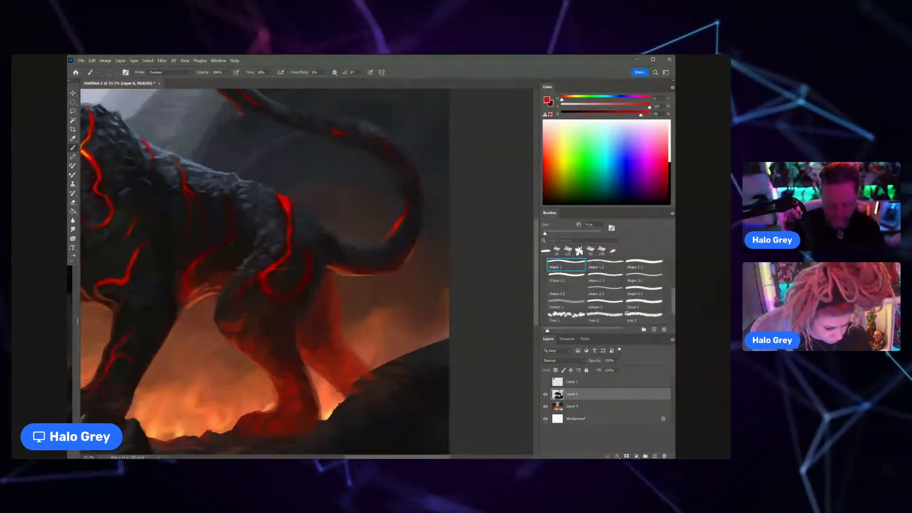
pyautogui.press('[')
pyautogui.press('[')
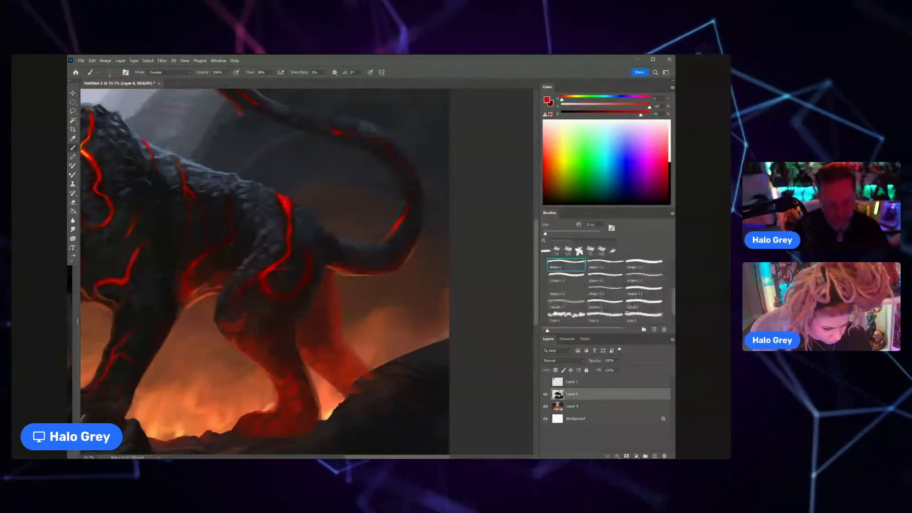
pyautogui.moveTo(285, 202); pyautogui.dragTo(345, 224)
# Step: Intensify the glow of the hip crack and its loop on the thigh with orange sampled from the shoulder crack, gradually enlarging the brush
pyautogui.keyDown('alt'); pyautogui.click(141, 171); pyautogui.keyUp('alt')
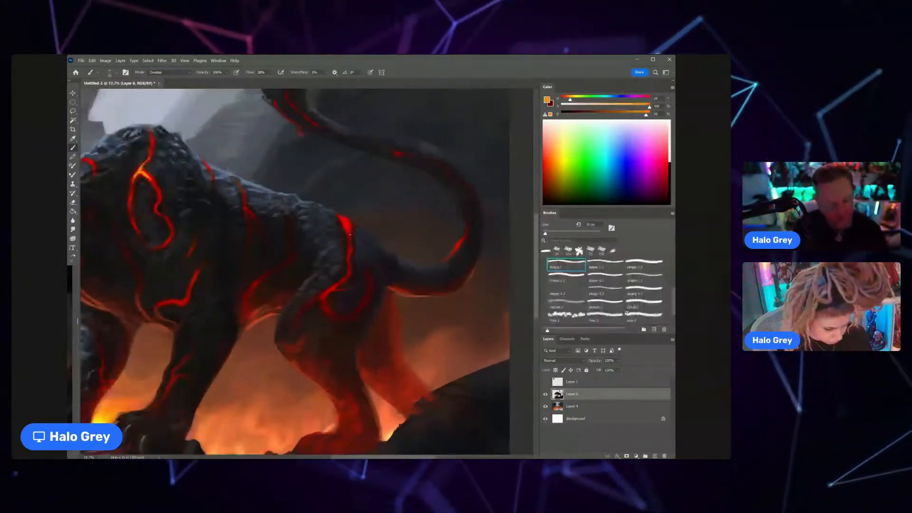
pyautogui.moveTo(355, 247)
pyautogui.mouseDown()
pyautogui.moveTo(323, 254)
pyautogui.moveTo(372, 239)
pyautogui.moveTo(353, 260)
pyautogui.mouseUp()
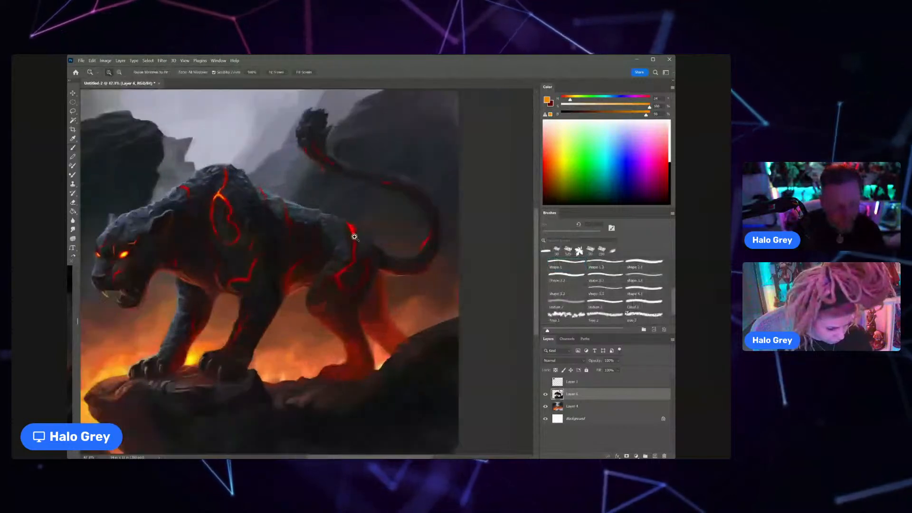
pyautogui.press('[')
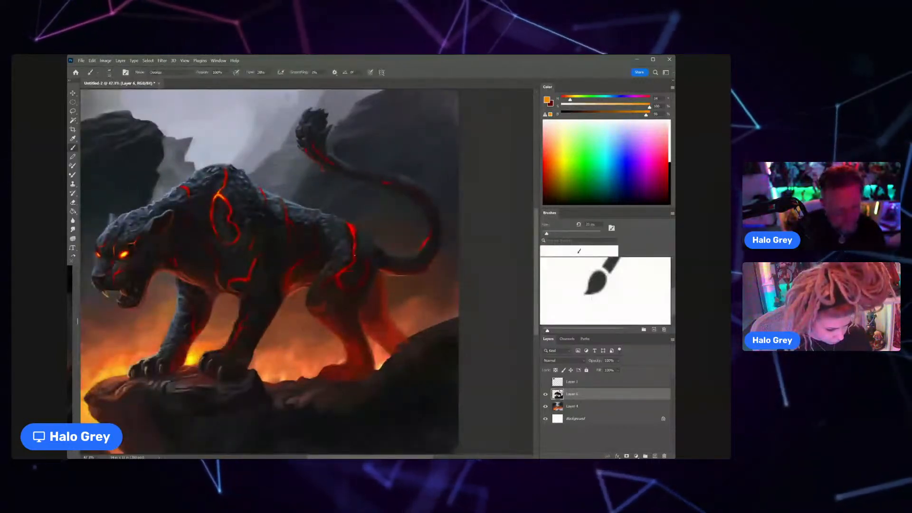
pyautogui.press(']')
pyautogui.press(']')
pyautogui.press(']')
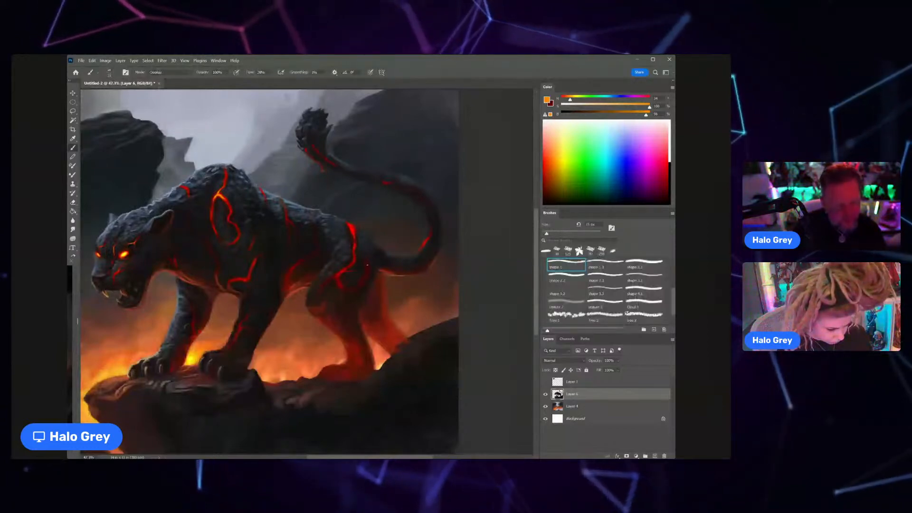
pyautogui.press(']')
pyautogui.press(']')
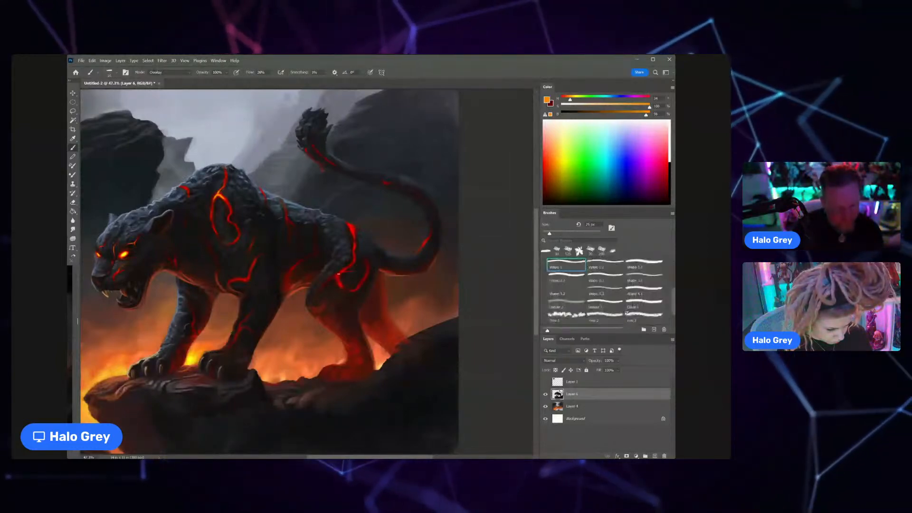
# Step: Add orange Overlay glow to the lava cracks on the mid-back and rear flank, starting small and enlarging the brush
pyautogui.scroll(-4, 302, 312)
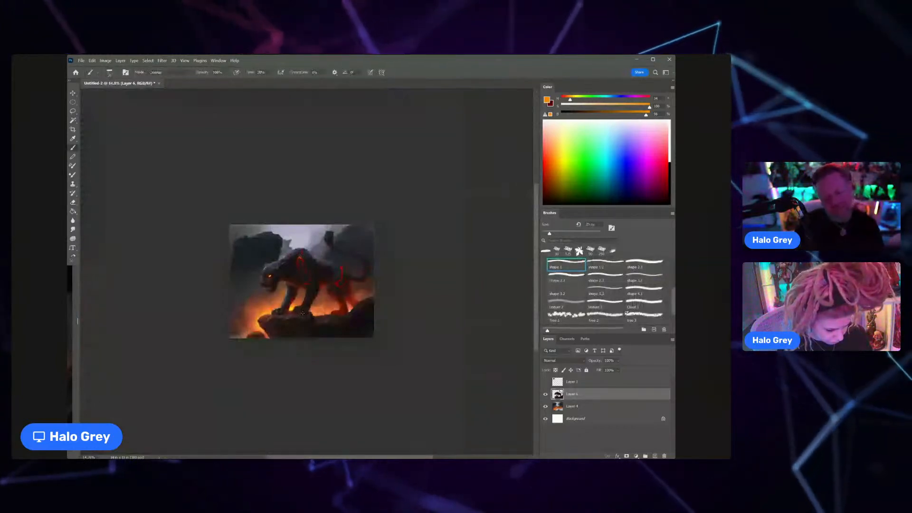
pyautogui.scroll(5, 302, 313)
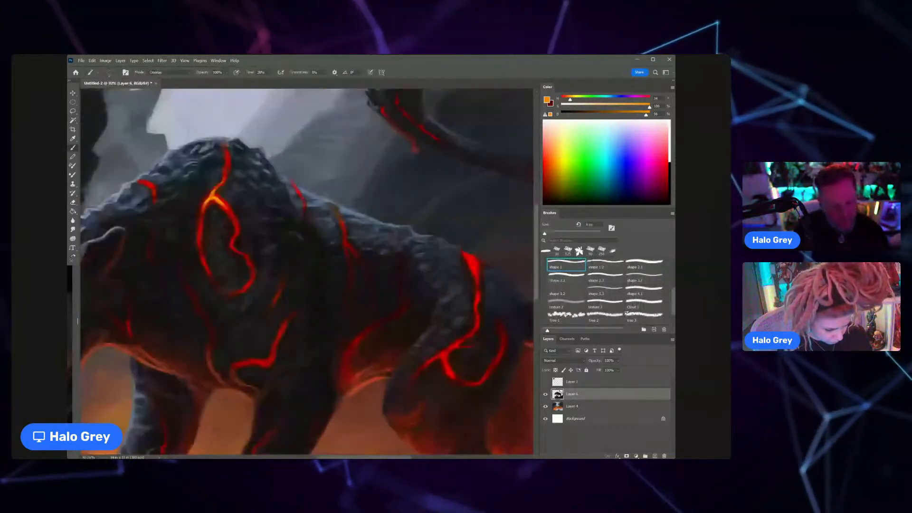
pyautogui.press(']')
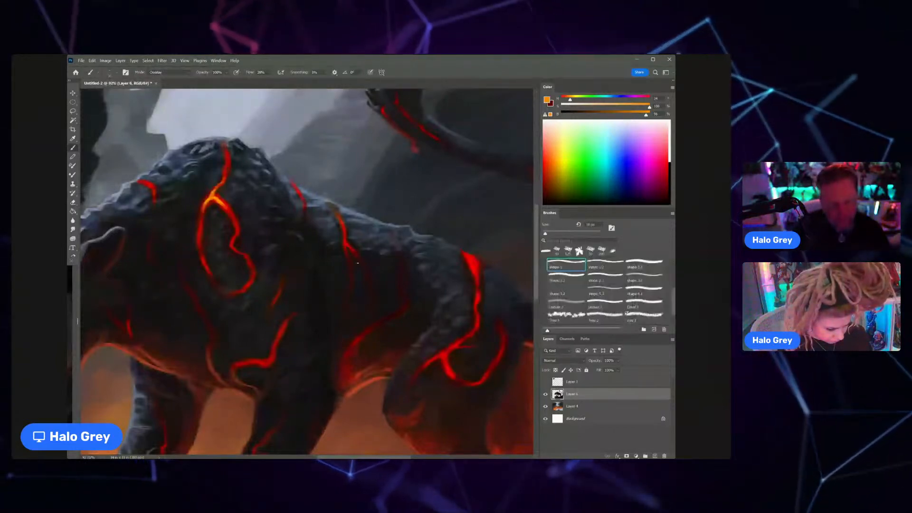
pyautogui.press(']')
pyautogui.press(']')
pyautogui.press(']')
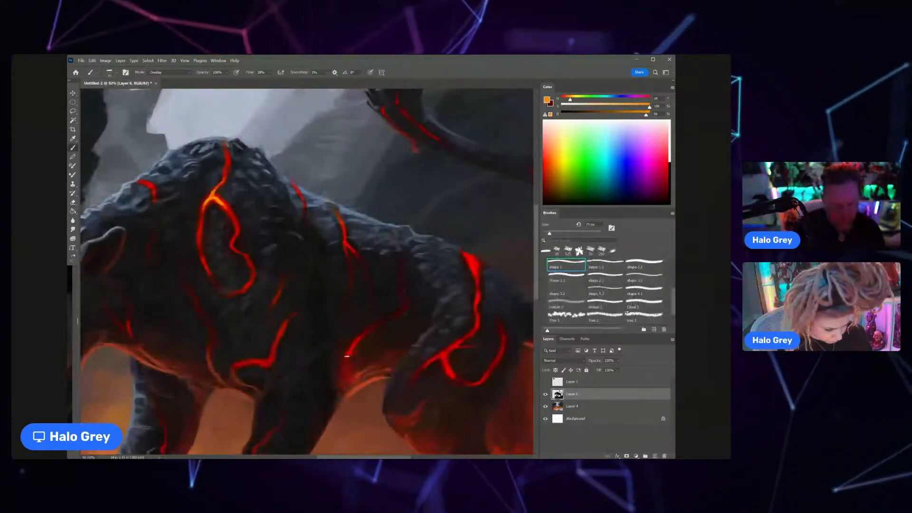
pyautogui.moveTo(347, 356); pyautogui.dragTo(350, 379)
pyautogui.moveTo(363, 377); pyautogui.dragTo(334, 337)
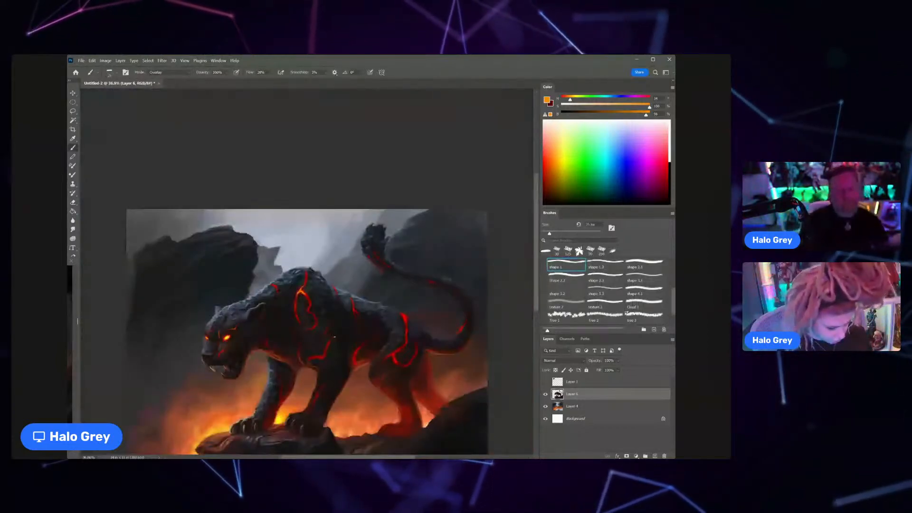
pyautogui.moveTo(278, 390); pyautogui.dragTo(289, 389)
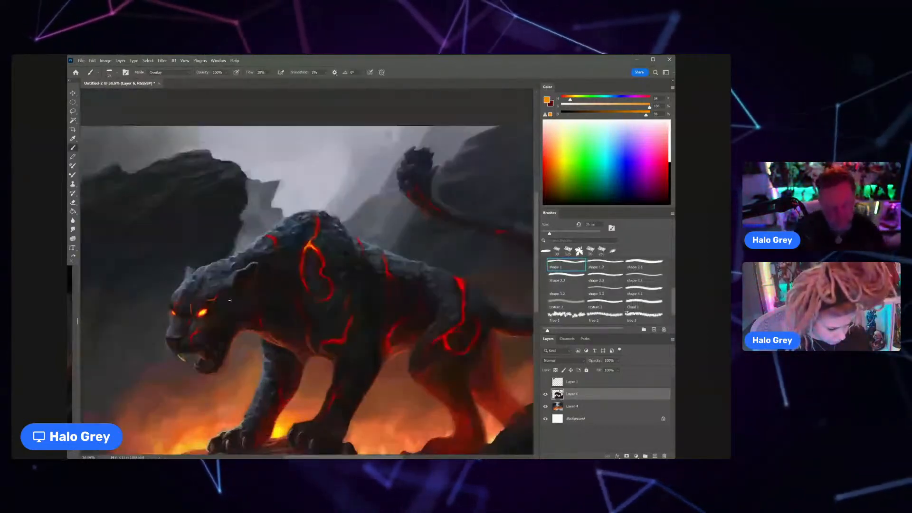
# Step: Refine the glow of the looping shoulder crack with its own sampled orange, using Overlay mode and a smaller brush
pyautogui.moveTo(252, 264); pyautogui.dragTo(275, 262)
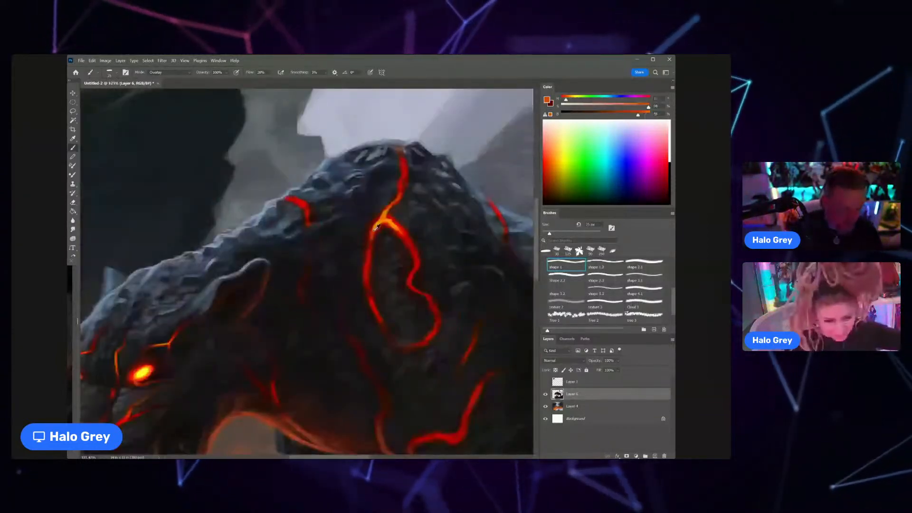
pyautogui.press('[')
pyautogui.press('[')
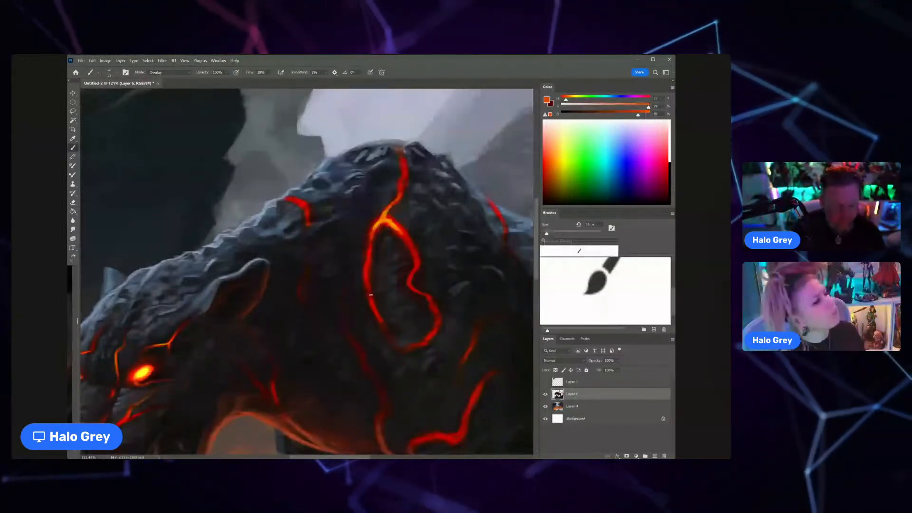
pyautogui.scroll(-5, 392, 337)
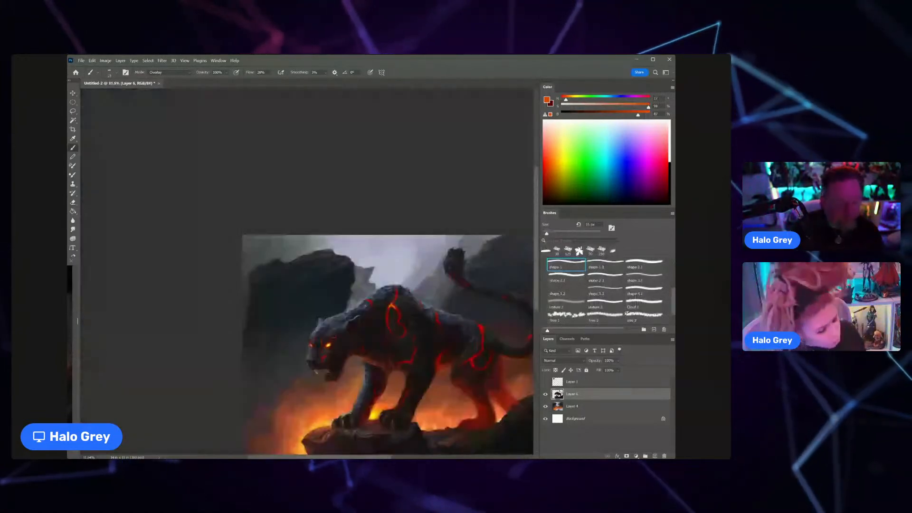
pyautogui.press('z')
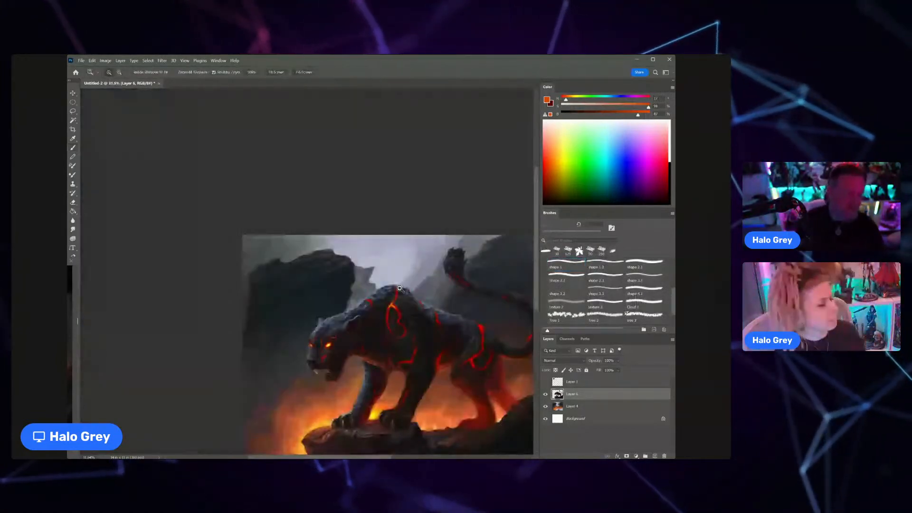
pyautogui.scroll(-1, 337, 320)
# Step: On a new layer, paint a smoky red Soft Light glow trailing from the panther's eyes towards the ear, with colors sampled from the eye area
pyautogui.moveTo(337, 320); pyautogui.dragTo(362, 260)
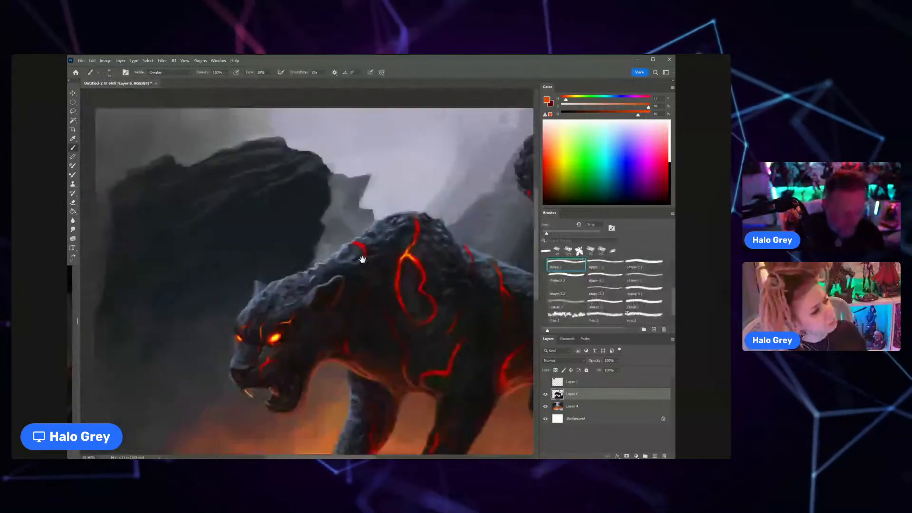
pyautogui.scroll(3, 316, 297)
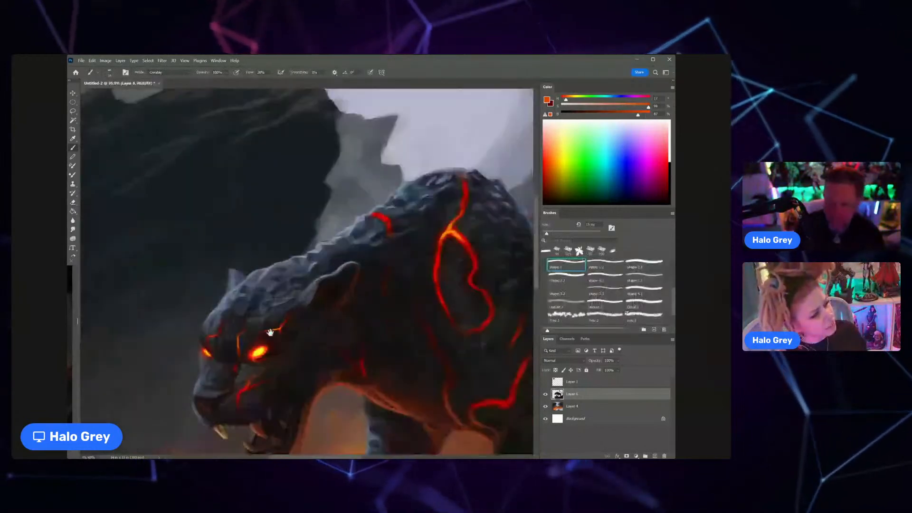
pyautogui.moveTo(269, 333); pyautogui.dragTo(326, 304)
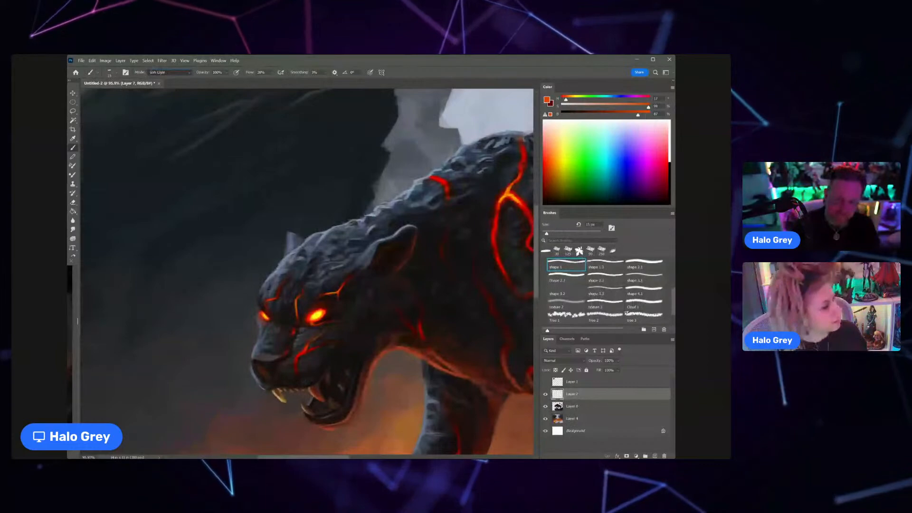
pyautogui.hotkey('alt', 'shift', 'f')
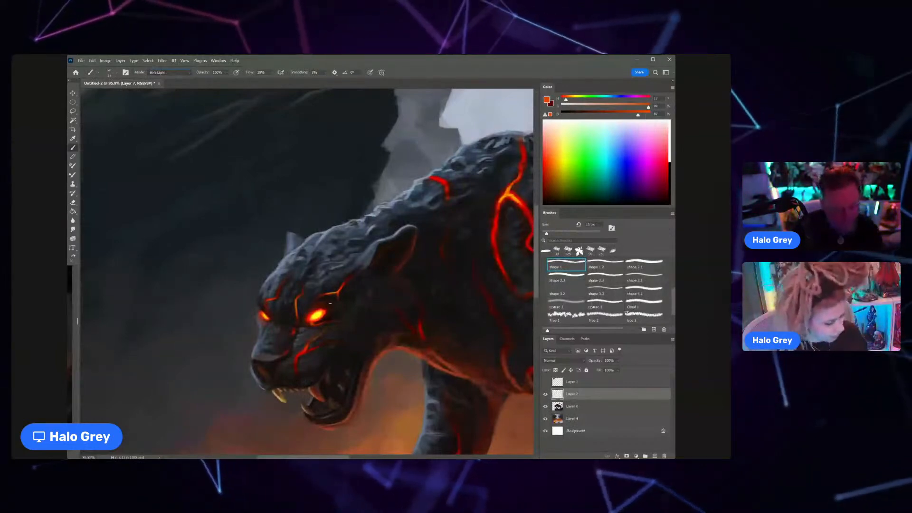
pyautogui.keyDown('alt'); pyautogui.click(314, 314); pyautogui.keyUp('alt')
pyautogui.moveTo(314, 314); pyautogui.dragTo(339, 304)
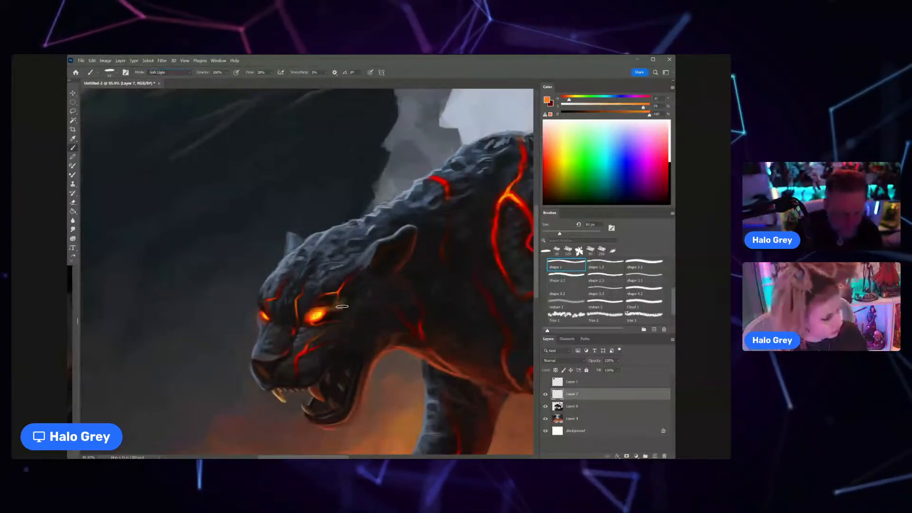
pyautogui.keyDown('alt'); pyautogui.click(317, 309); pyautogui.keyUp('alt')
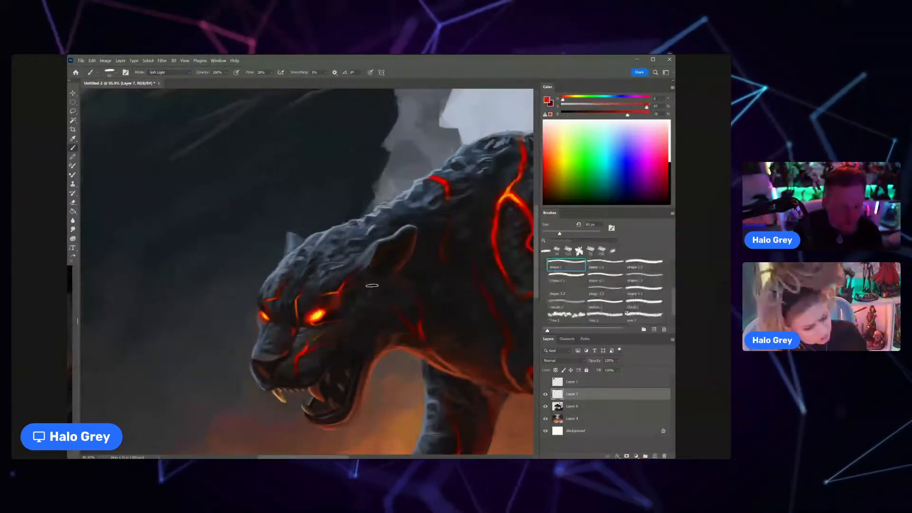
pyautogui.moveTo(372, 285); pyautogui.dragTo(312, 332)
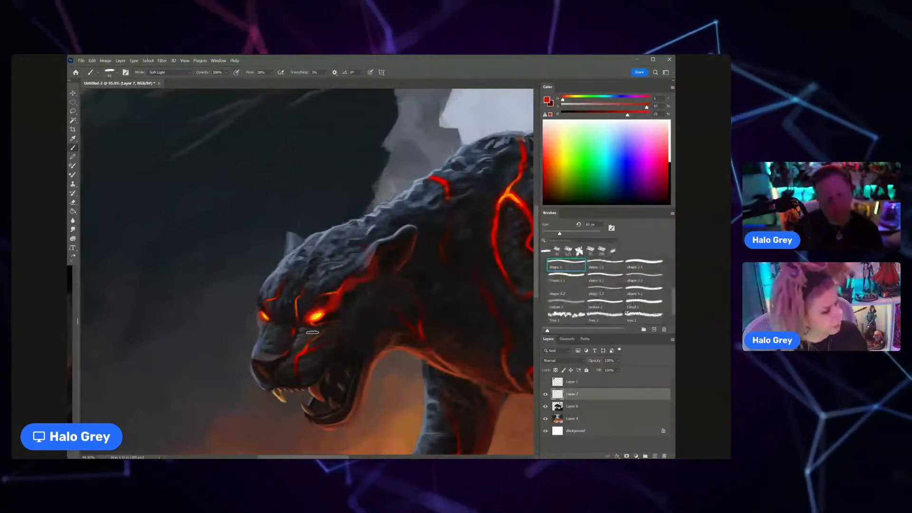
pyautogui.scroll(-7, 310, 328)
pyautogui.scroll(4, 282, 282)
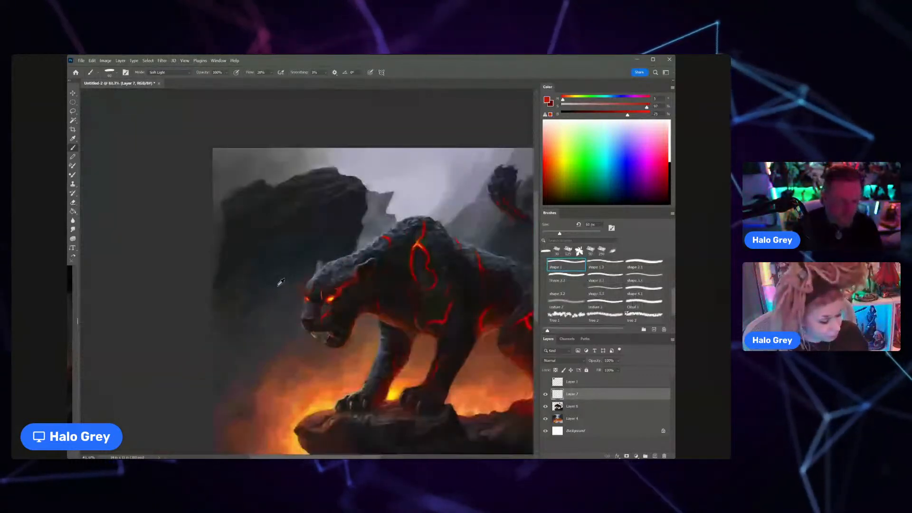
# Step: Smudge the red glow around both eyes into soft wisps, adjusting the brush size while blending
pyautogui.scroll(6, 279, 285)
pyautogui.click(74, 230)
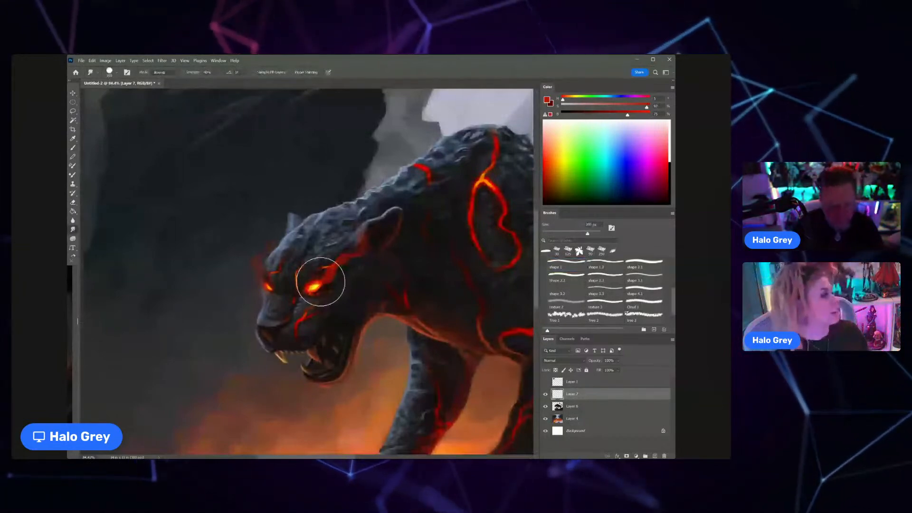
pyautogui.press('[')
pyautogui.press('[')
pyautogui.press('[')
pyautogui.press('[')
pyautogui.press('[')
pyautogui.press('[')
pyautogui.press('[')
pyautogui.press('[')
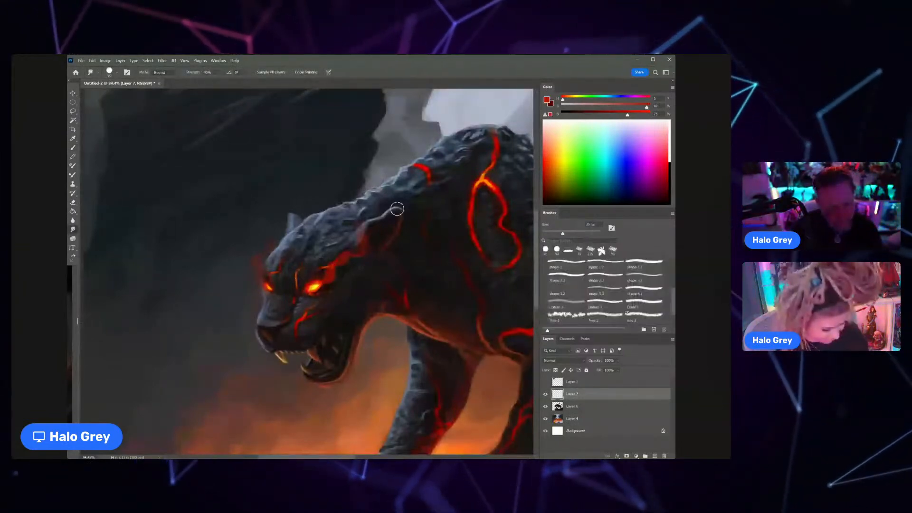
pyautogui.press(']')
pyautogui.press(']')
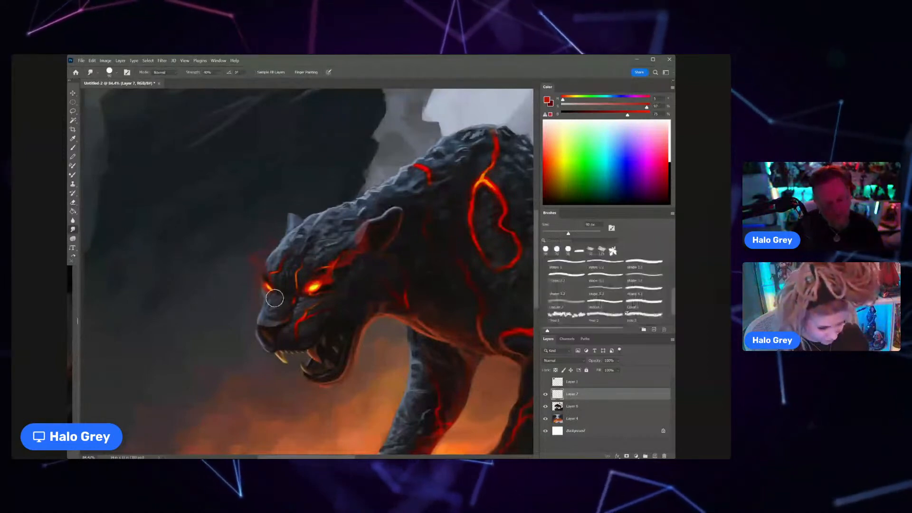
pyautogui.scroll(-10, 351, 287)
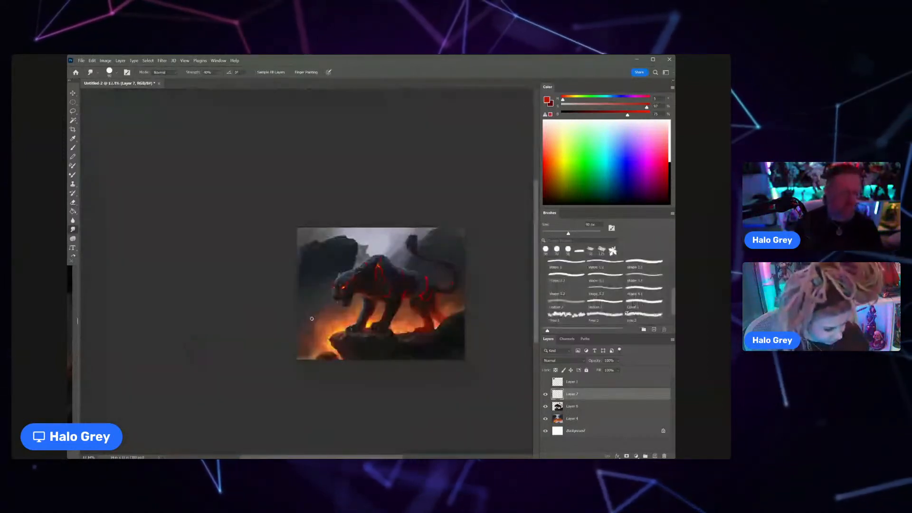
# Step: Lasso the glow trail behind the near eye, then rotate it and reposition it lower along the cheek
pyautogui.scroll(6, 345, 286)
pyautogui.press('l')
pyautogui.moveTo(367, 296)
pyautogui.mouseDown()
pyautogui.moveTo(328, 232)
pyautogui.moveTo(366, 297)
pyautogui.mouseUp()
pyautogui.hotkey('ctrl', 't')
pyautogui.moveTo(457, 225); pyautogui.dragTo(464, 261)
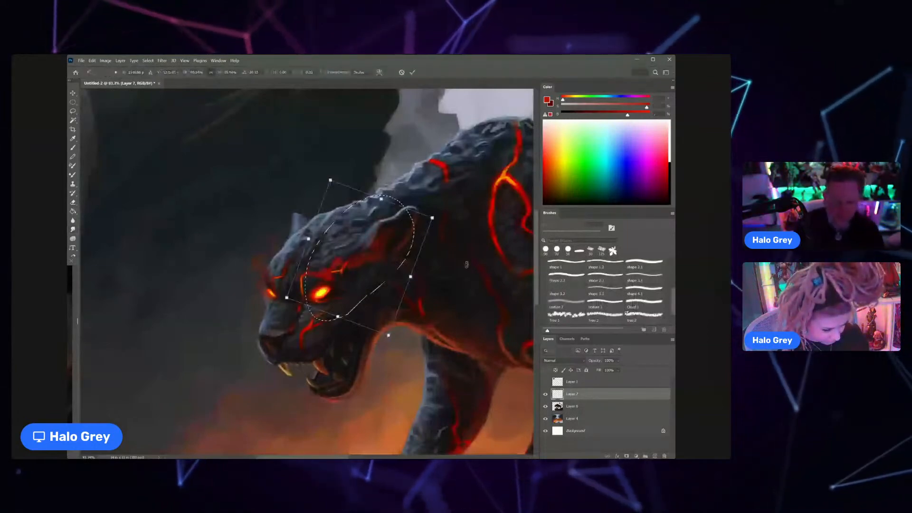
pyautogui.moveTo(361, 278); pyautogui.dragTo(385, 293)
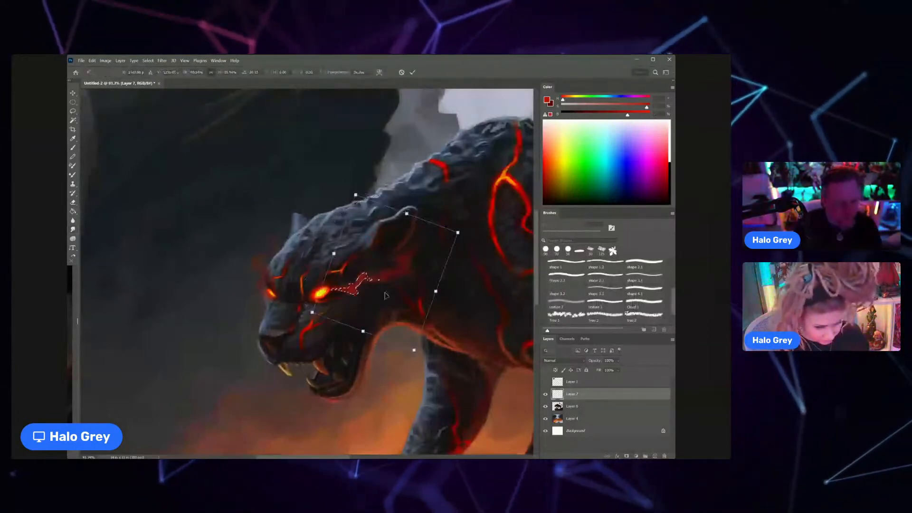
pyautogui.scroll(-3, 385, 296)
pyautogui.press('Return')
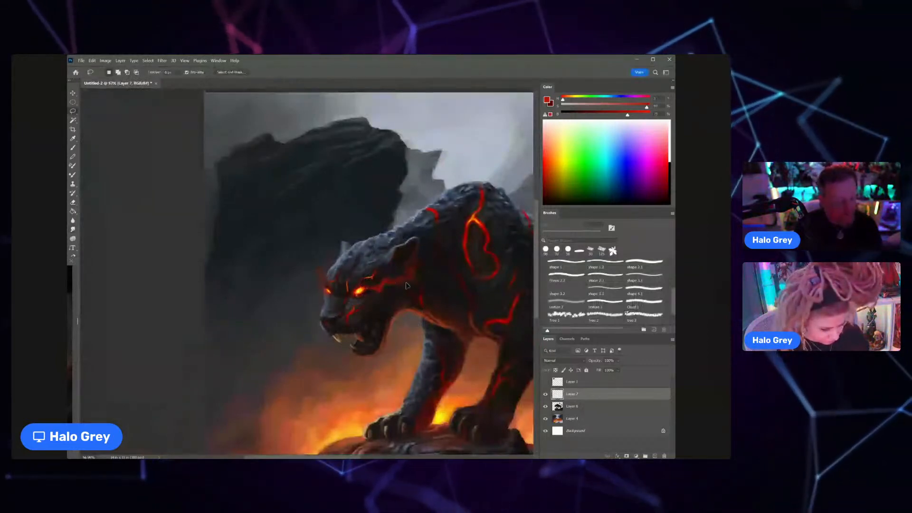
pyautogui.scroll(-2, 419, 295)
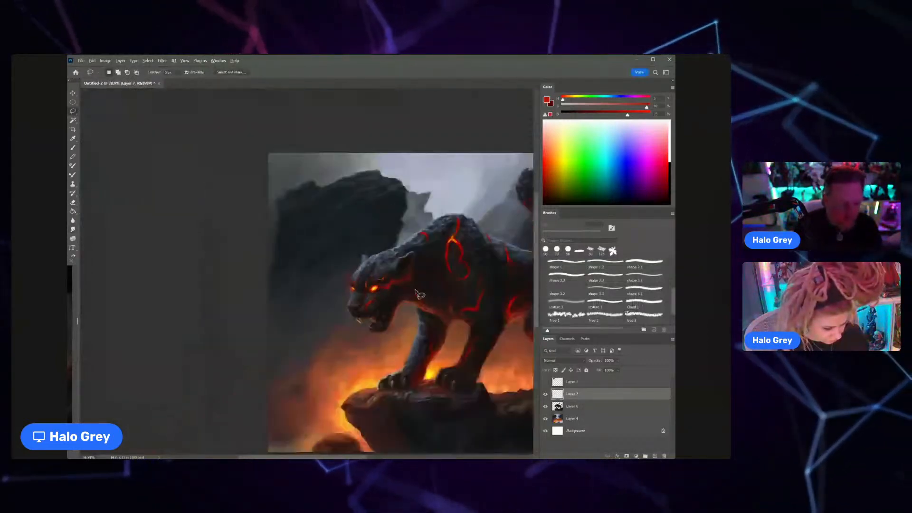
# Step: Reconnect the glow trail to the near eye with sampled dark red in Soft Light and clean up the eye's edge with the Eraser
pyautogui.scroll(4, 409, 290)
pyautogui.press('b')
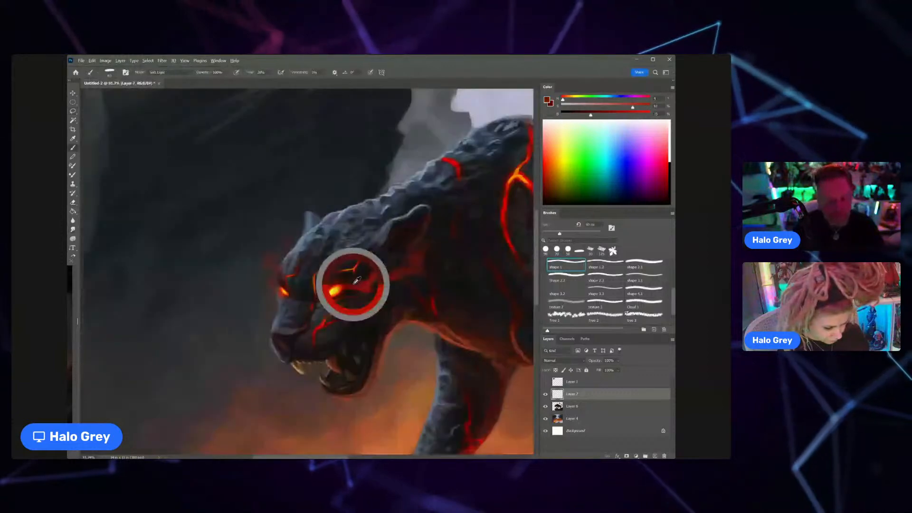
pyautogui.moveTo(358, 289); pyautogui.dragTo(336, 291)
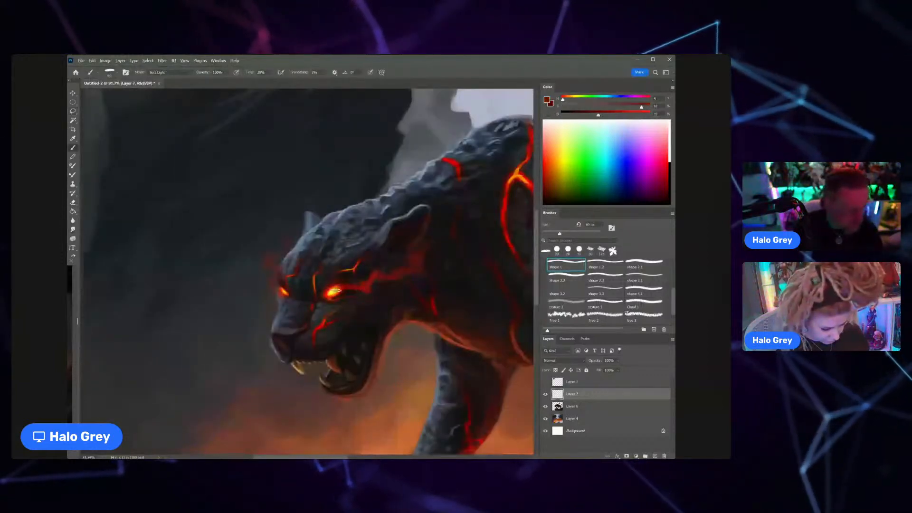
pyautogui.press('e')
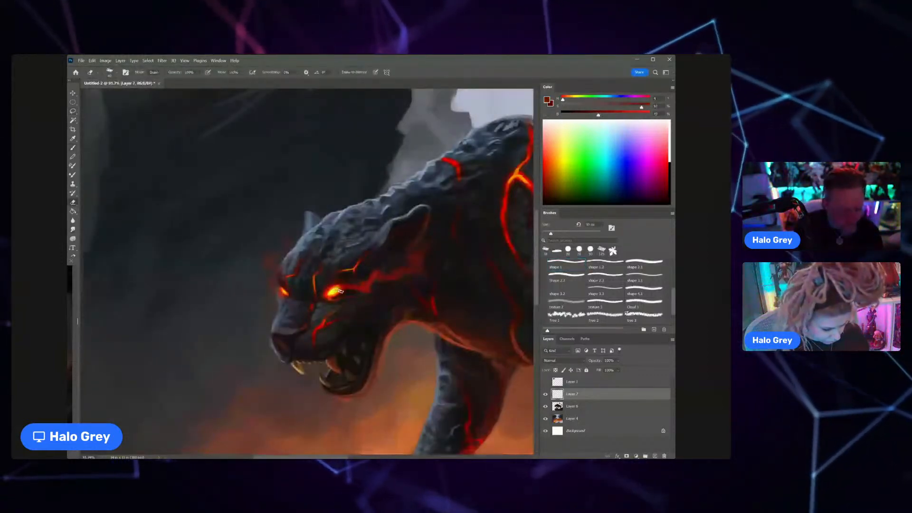
pyautogui.press('z')
pyautogui.scroll(-4, 367, 290)
pyautogui.press('e')
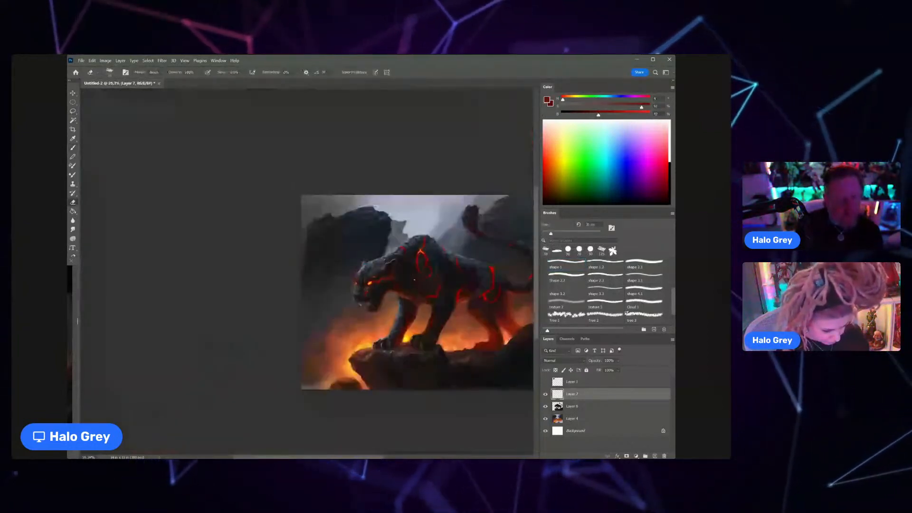
# Step: Thin the trail between the eye and neck with a larger Eraser and smudge its end into a soft fade
pyautogui.scroll(4, 413, 278)
pyautogui.press(']')
pyautogui.press(']')
pyautogui.press(']')
pyautogui.press(']')
pyautogui.press(']')
pyautogui.press(']')
pyautogui.press(']')
pyautogui.press(']')
pyautogui.press(']')
pyautogui.press(']')
pyautogui.press(']')
pyautogui.press(']')
pyautogui.press(']')
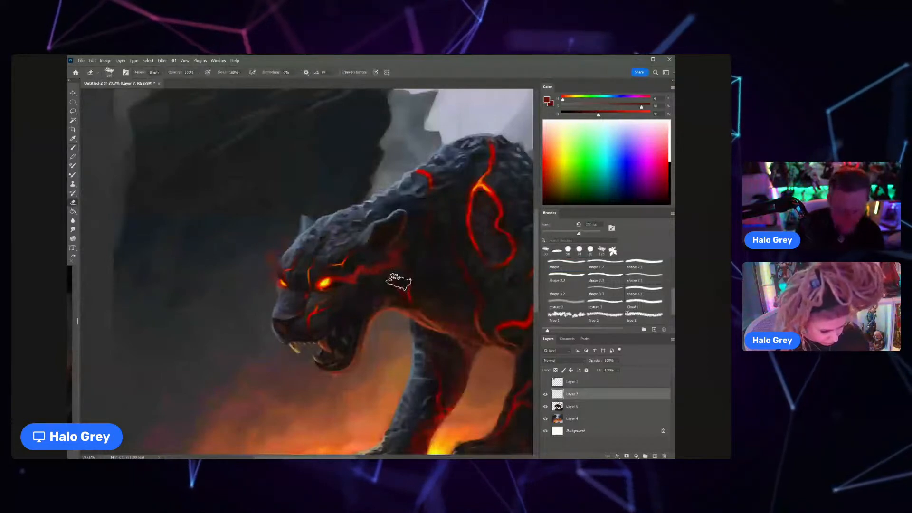
pyautogui.press('r')
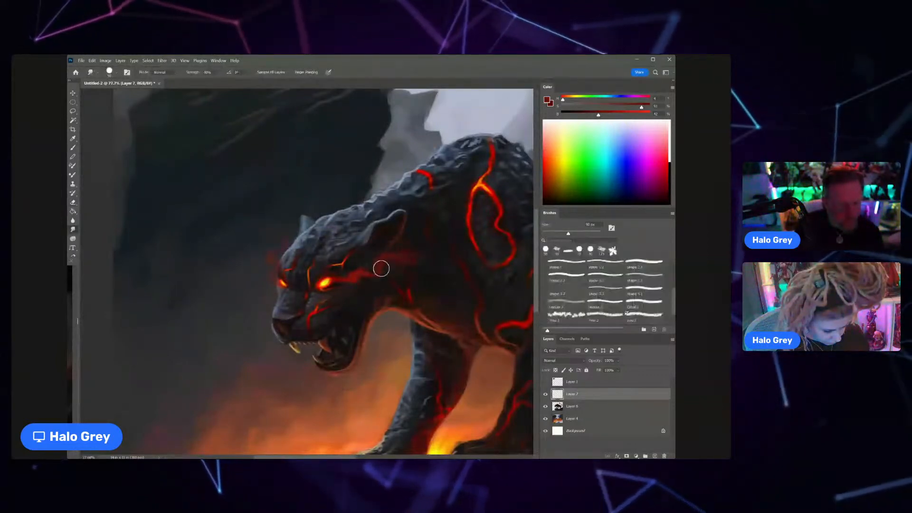
pyautogui.scroll(-5, 381, 269)
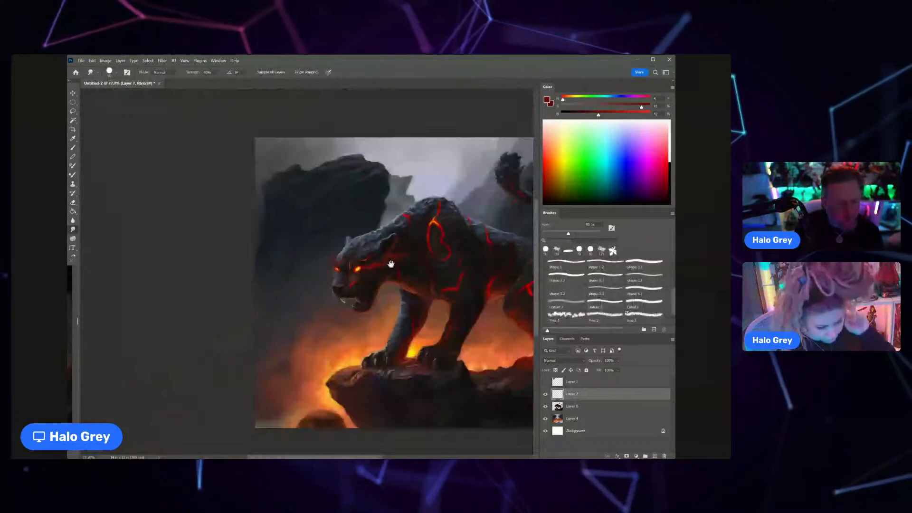
pyautogui.moveTo(391, 264); pyautogui.dragTo(379, 235)
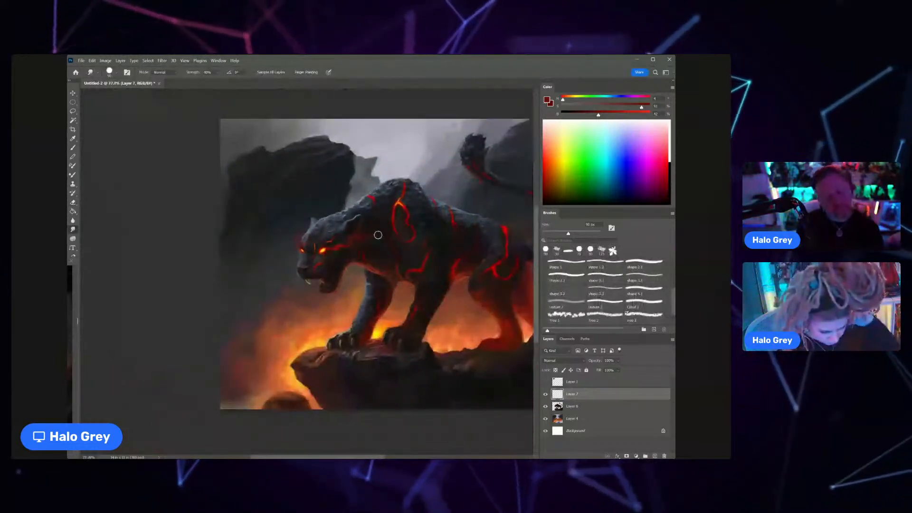
pyautogui.scroll(2, 381, 295)
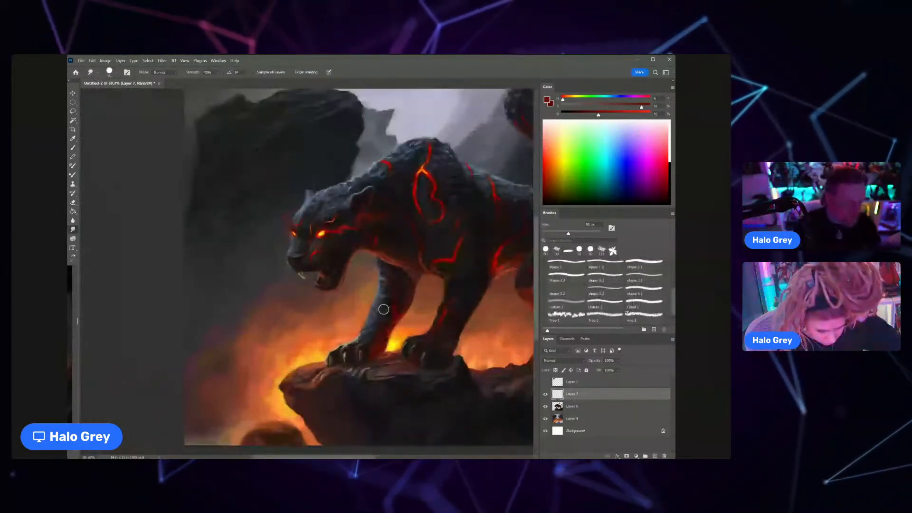
# Step: Switch the Brush to Normal mode and paint a thin highlight along the top of the panther's nose in a sampled grey
pyautogui.press('b')
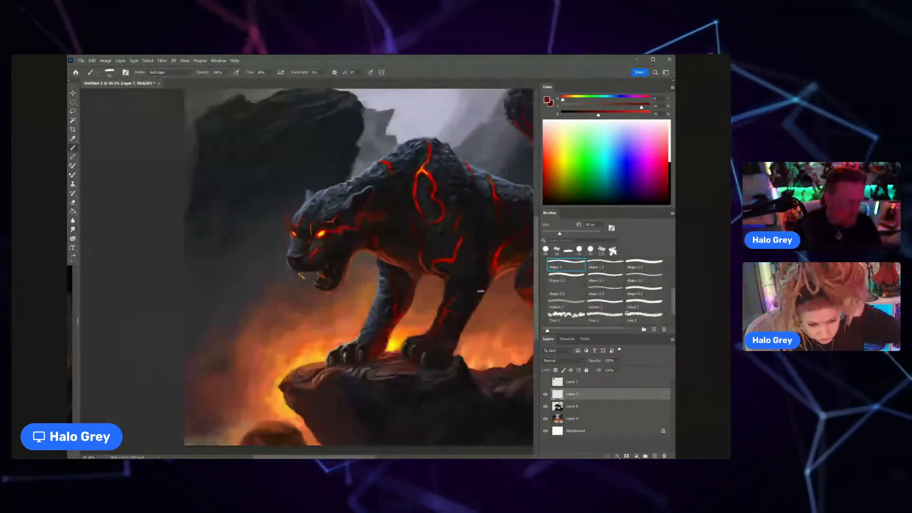
pyautogui.hotkey('shift', 'alt', 'n')
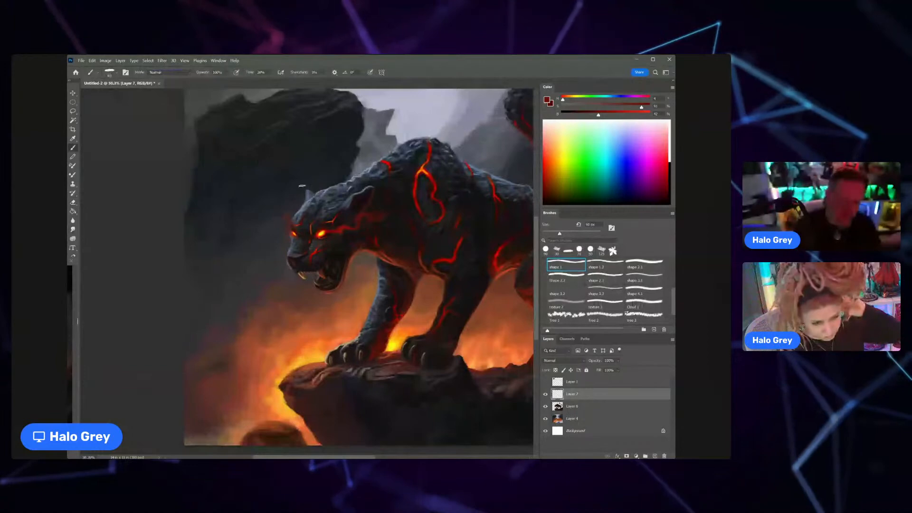
pyautogui.scroll(5, 295, 254)
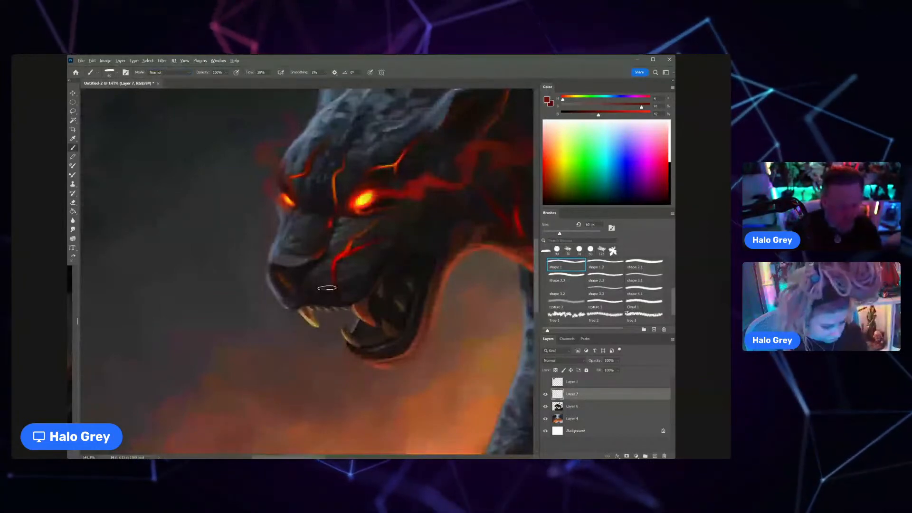
pyautogui.keyDown('alt'); pyautogui.click(320, 241); pyautogui.keyUp('alt')
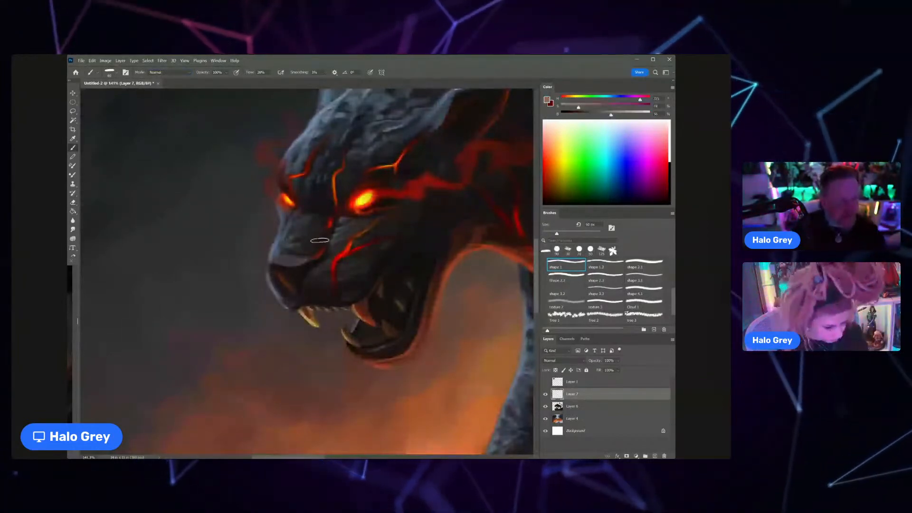
pyautogui.press('[')
pyautogui.press('[')
pyautogui.press('[')
pyautogui.press('[')
pyautogui.press('[')
pyautogui.press('[')
pyautogui.press('[')
pyautogui.press('[')
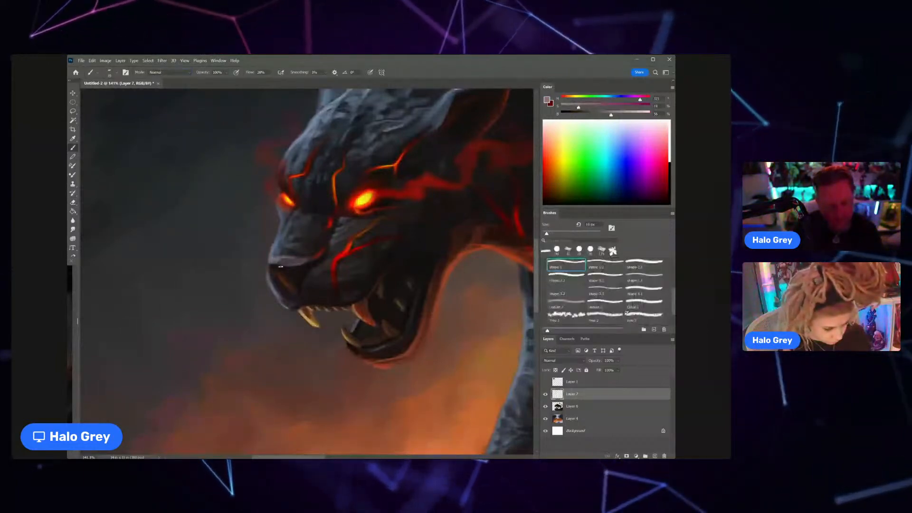
# Step: Sample the blue-grey of the forehead fur and paint fine rim highlights along the muzzle with a very small brush
pyautogui.keyDown('alt'); pyautogui.click(320, 124); pyautogui.keyUp('alt')
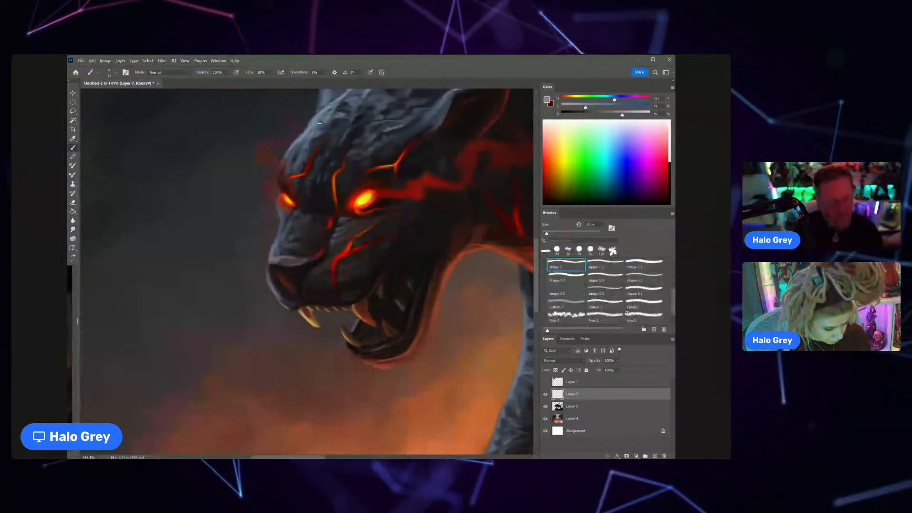
pyautogui.press('[')
pyautogui.press('[')
pyautogui.press('[')
pyautogui.press('[')
pyautogui.press('[')
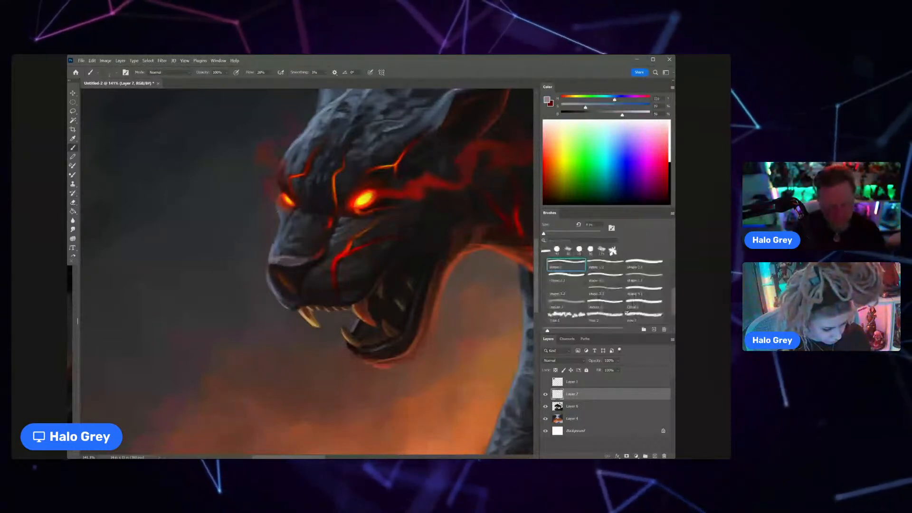
pyautogui.press(']')
pyautogui.press(']')
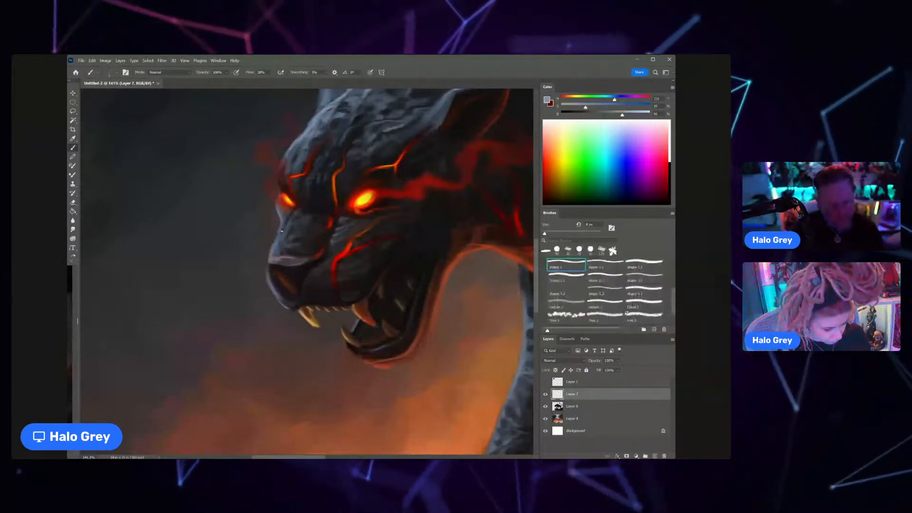
pyautogui.press(']')
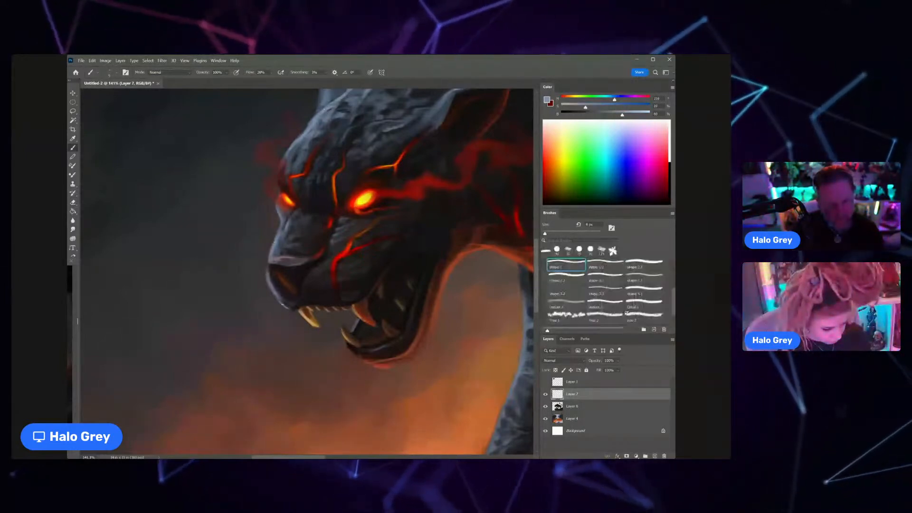
pyautogui.hotkey('ctrl', 'space')
pyautogui.moveTo(347, 312); pyautogui.dragTo(329, 309)
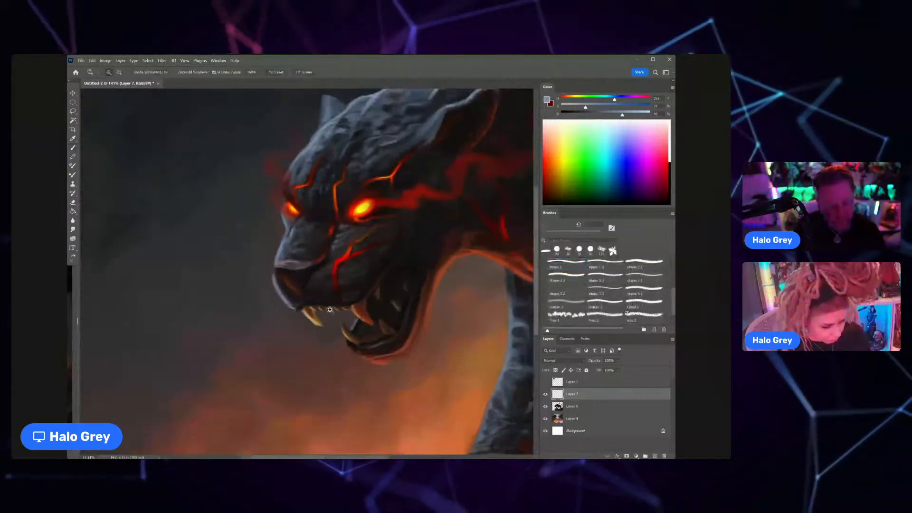
# Step: Sample a light tone beside the panther's front paw and paint thin highlights along its toes
pyautogui.hotkey('ctrl', '0')
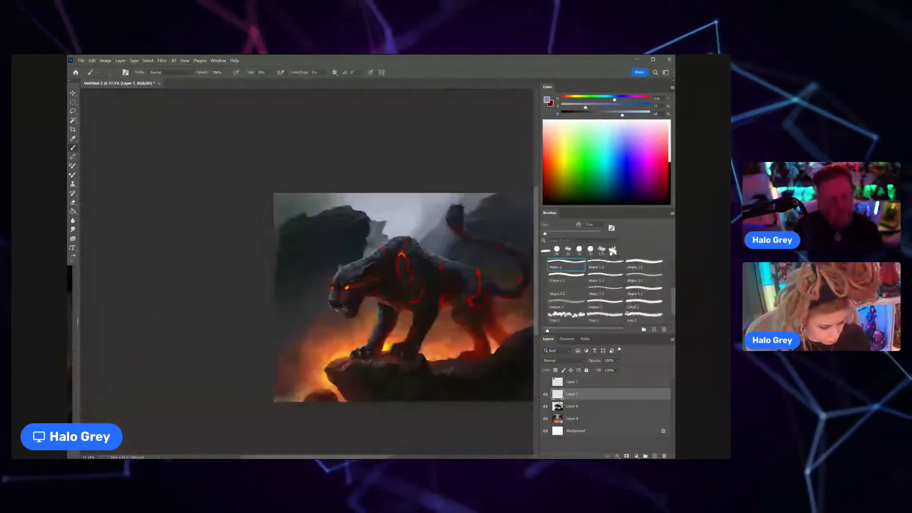
pyautogui.hotkey('ctrl', 'space')
pyautogui.moveTo(343, 316); pyautogui.dragTo(378, 314)
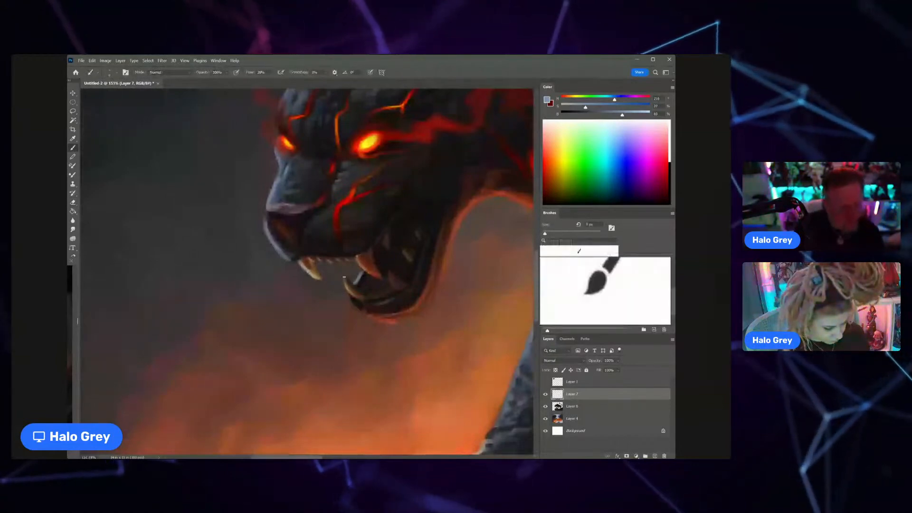
pyautogui.hotkey('ctrl', '0')
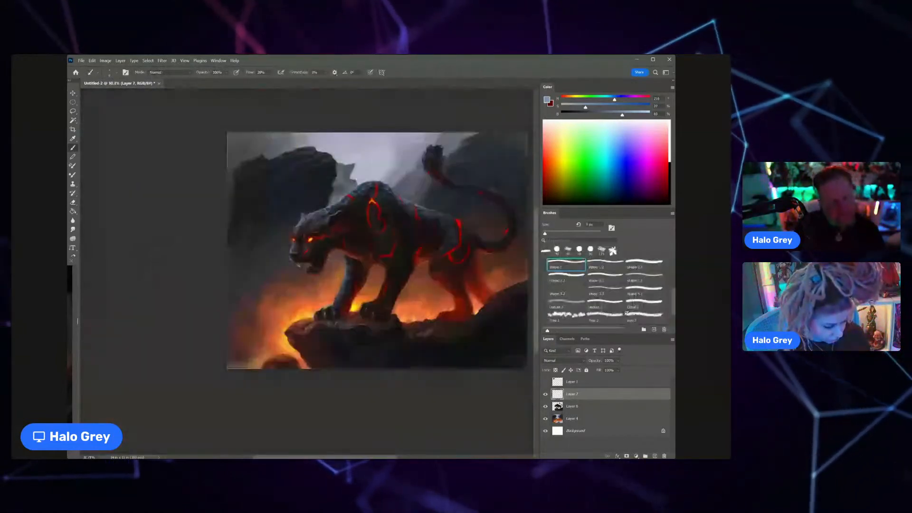
pyautogui.hotkey('ctrl', 'space')
pyautogui.moveTo(335, 292); pyautogui.dragTo(356, 291)
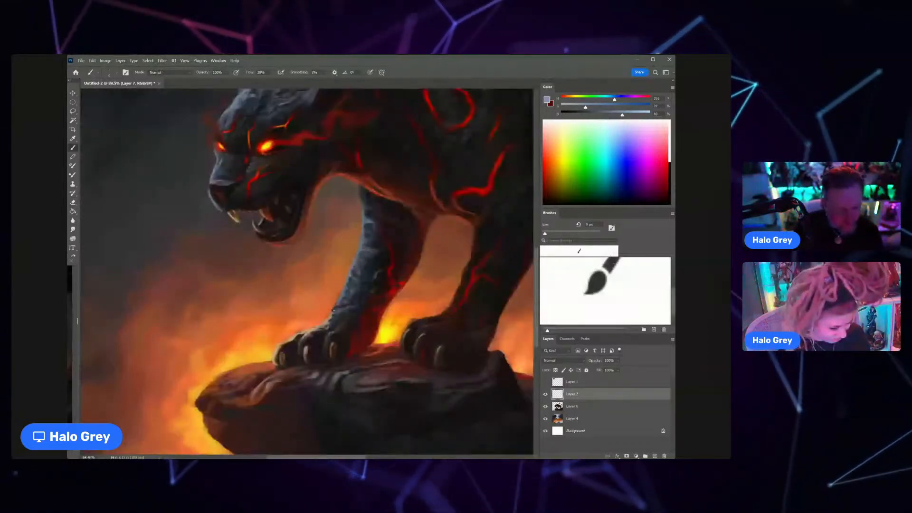
pyautogui.keyDown('alt'); pyautogui.click(323, 319); pyautogui.keyUp('alt')
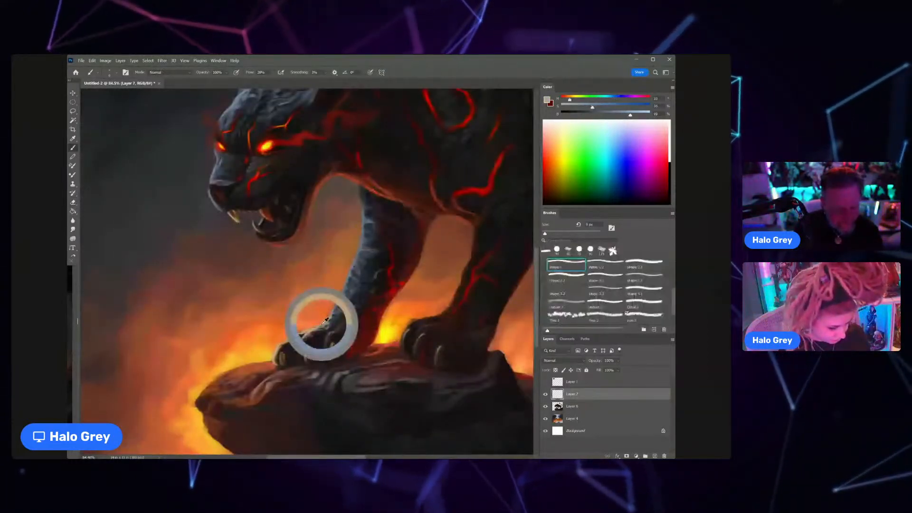
pyautogui.moveTo(317, 324)
pyautogui.mouseDown()
pyautogui.moveTo(282, 330)
pyautogui.moveTo(304, 328)
pyautogui.mouseUp()
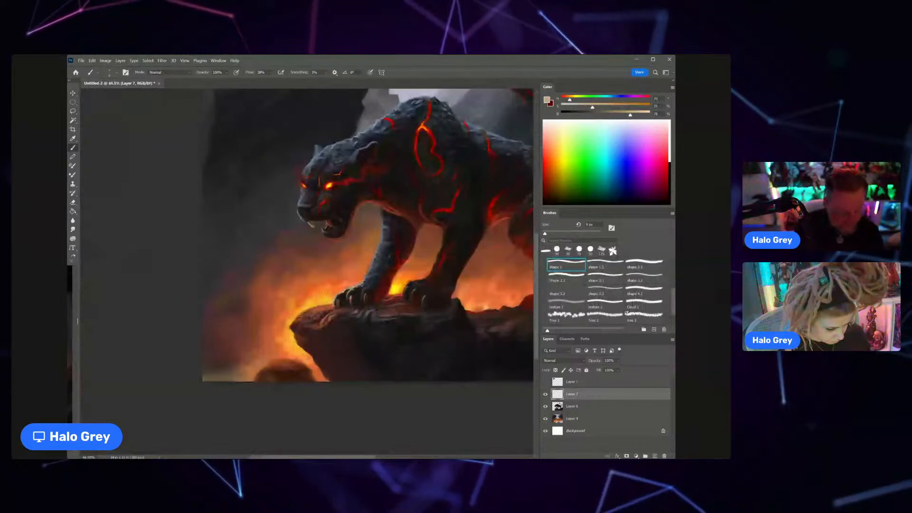
# Step: Refine the tip of the rock ledge below the front paw with a larger brush, using sampled dark brown, orange and red tones
pyautogui.press(']')
pyautogui.press(']')
pyautogui.press(']')
pyautogui.press(']')
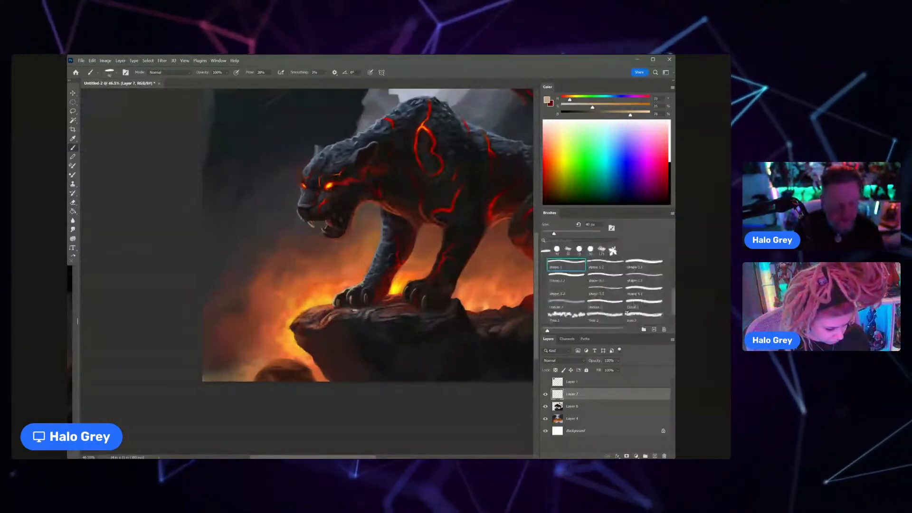
pyautogui.moveTo(353, 310); pyautogui.dragTo(330, 285)
pyautogui.keyDown('alt'); pyautogui.click(315, 309); pyautogui.keyUp('alt')
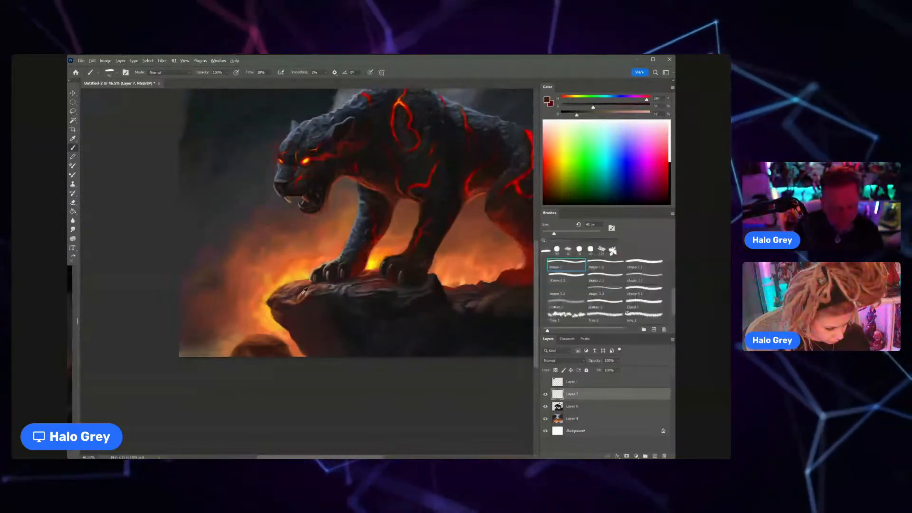
pyautogui.keyDown('alt'); pyautogui.click(289, 328); pyautogui.keyUp('alt')
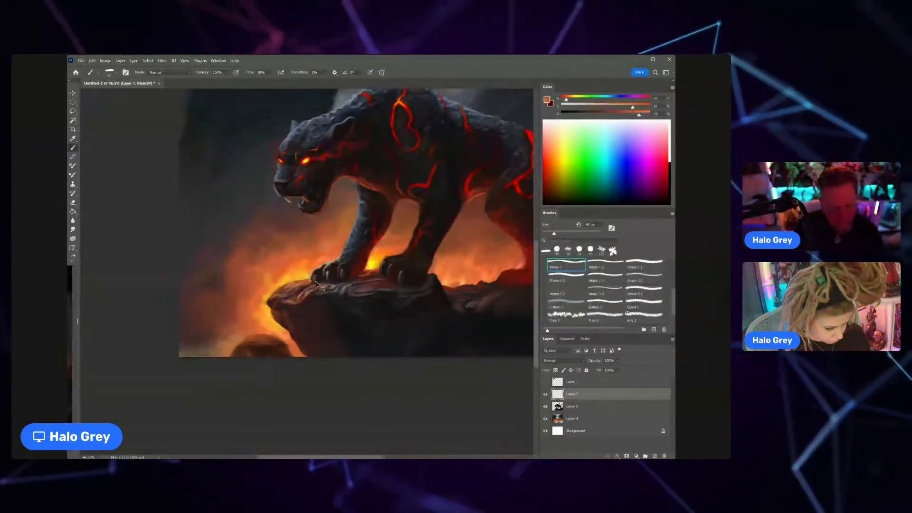
pyautogui.keyDown('alt'); pyautogui.click(371, 248); pyautogui.keyUp('alt')
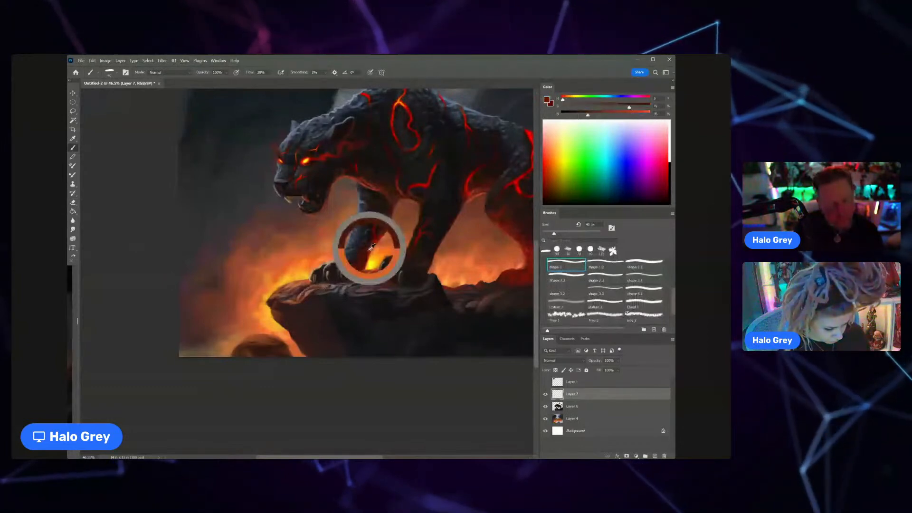
pyautogui.keyDown('alt'); pyautogui.click(279, 311); pyautogui.keyUp('alt')
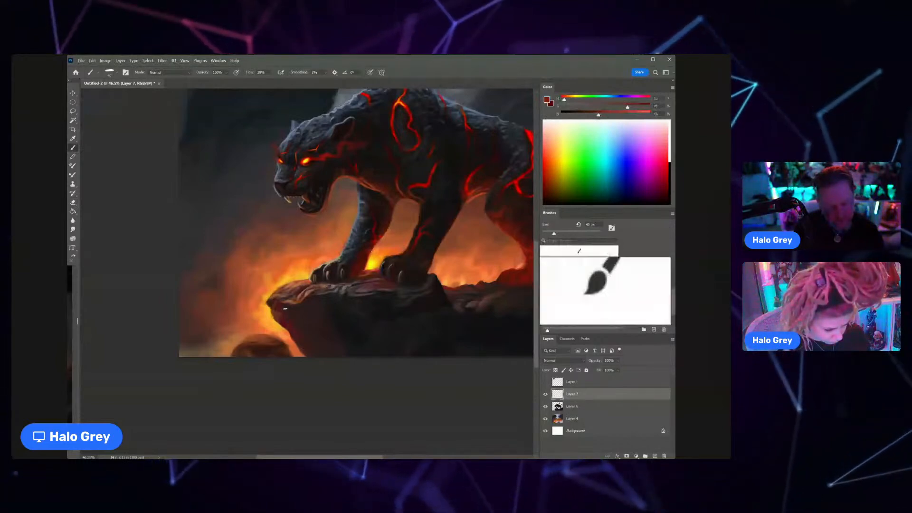
# Step: Darken the underside of the rock ledge with a sampled near-black and an enlarged brush
pyautogui.scroll(-2, 314, 324)
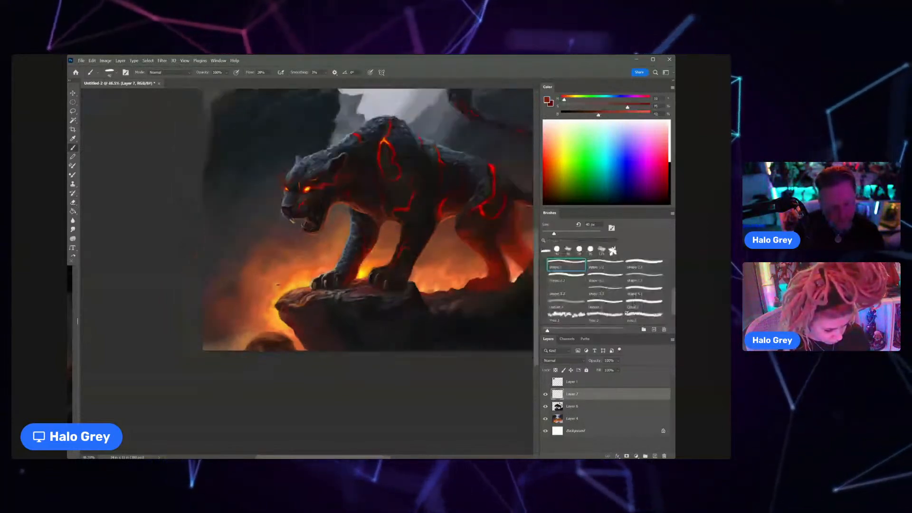
pyautogui.keyDown('alt'); pyautogui.click(325, 323); pyautogui.keyUp('alt')
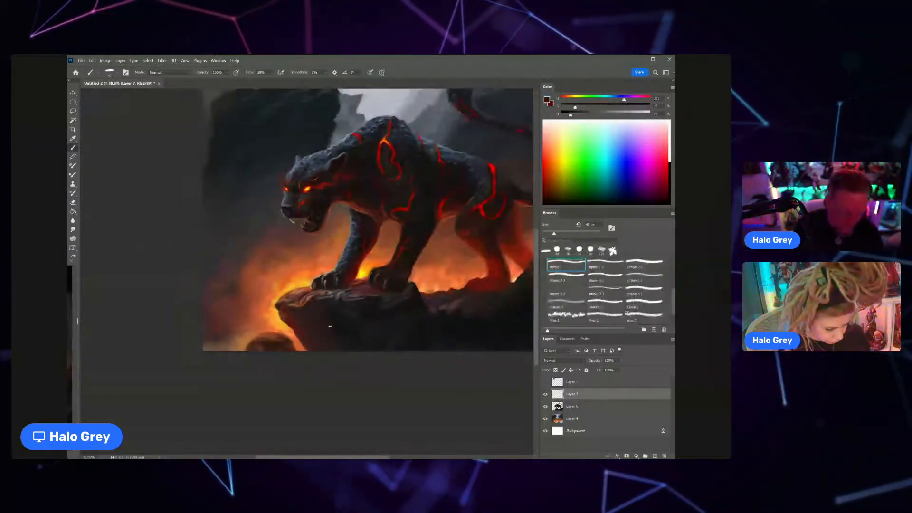
pyautogui.press(']')
pyautogui.press(']')
pyautogui.press(']')
pyautogui.press(']')
pyautogui.press(']')
pyautogui.press(']')
pyautogui.press(']')
pyautogui.press(']')
pyautogui.press(']')
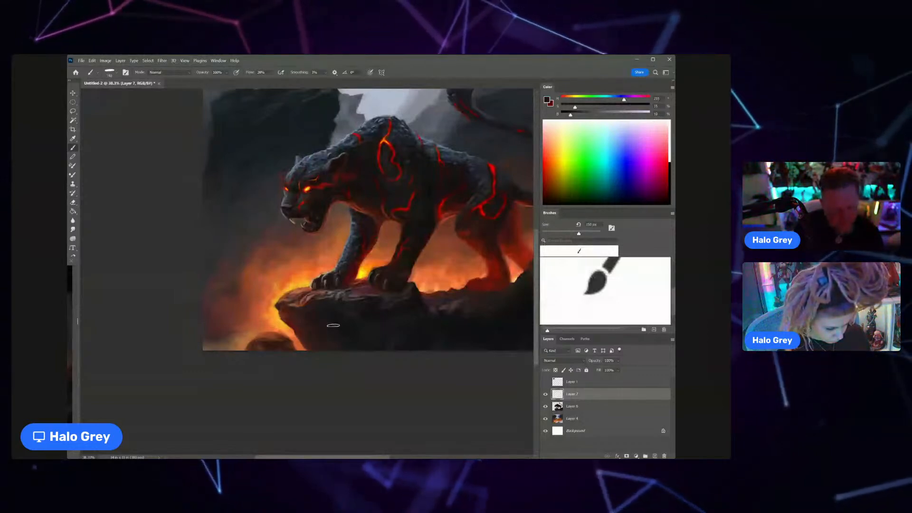
pyautogui.press('z')
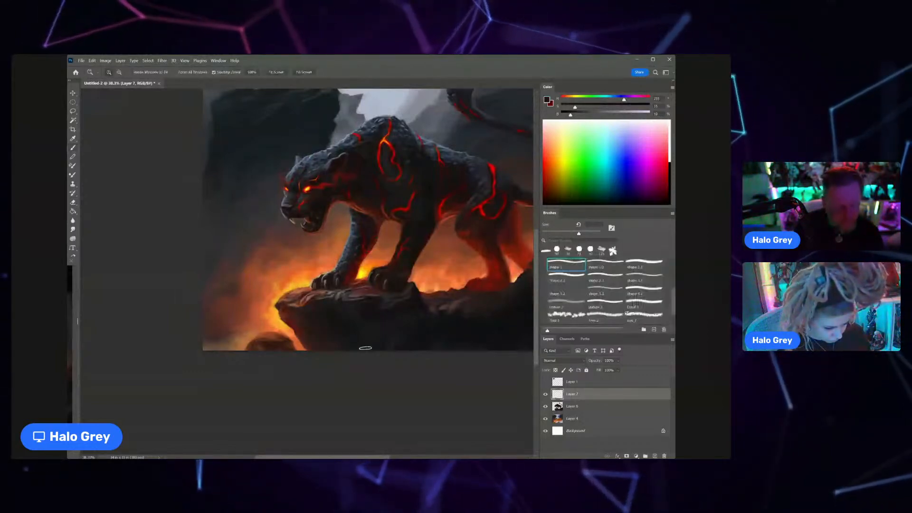
pyautogui.moveTo(367, 336); pyautogui.dragTo(334, 321)
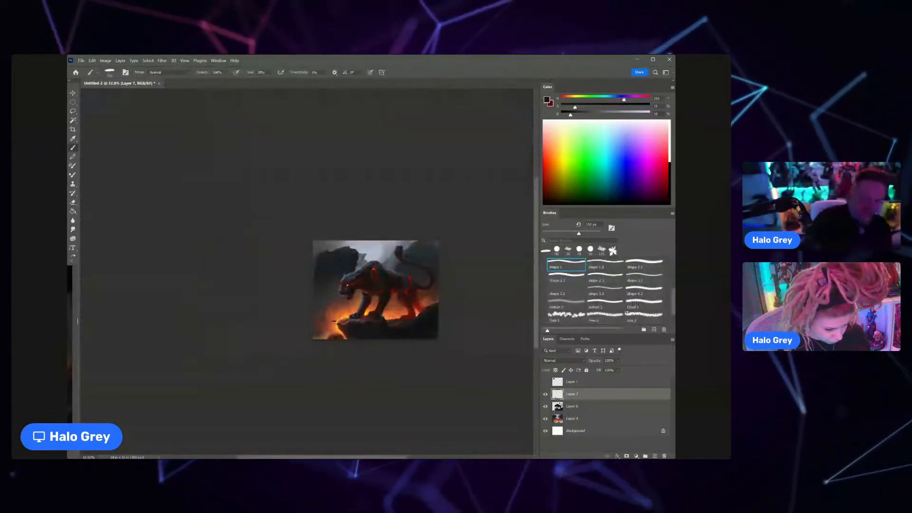
# Step: Paint over the lower-left corner of the painting with a larger brush, using dark red and orange sampled from the rock and fire
pyautogui.scroll(2, 336, 320)
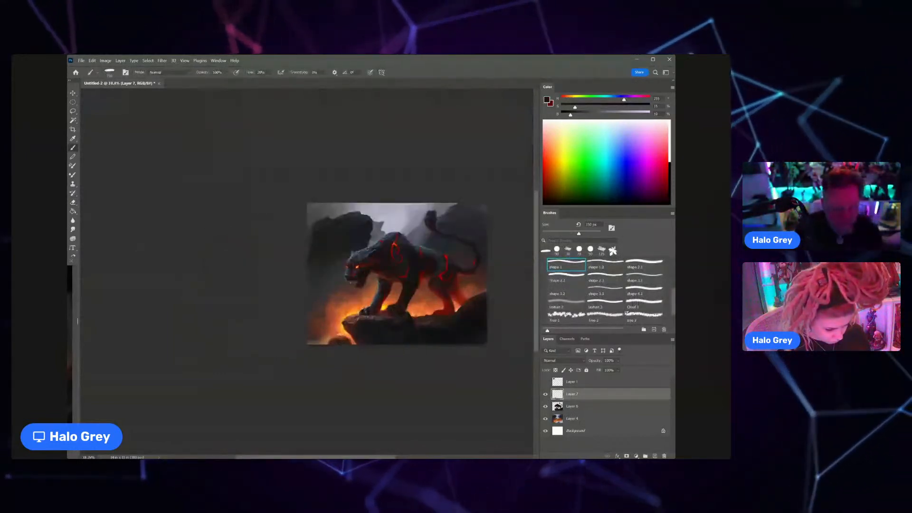
pyautogui.keyDown('alt'); pyautogui.click(339, 341); pyautogui.keyUp('alt')
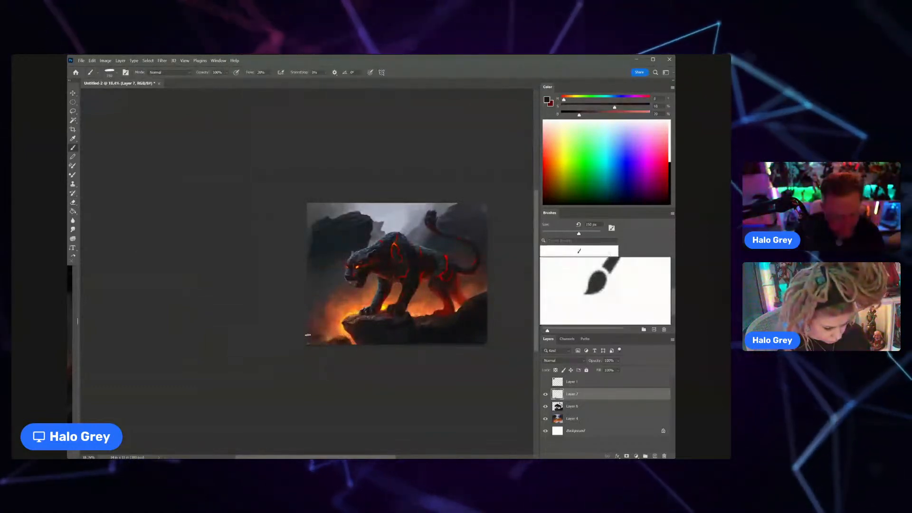
pyautogui.press(']')
pyautogui.press(']')
pyautogui.press(']')
pyautogui.press(']')
pyautogui.press(']')
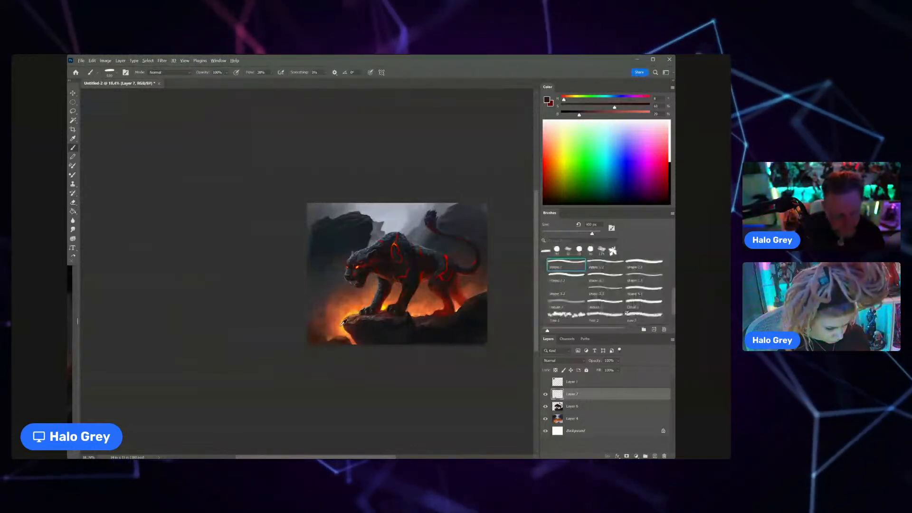
pyautogui.keyDown('alt'); pyautogui.click(339, 306); pyautogui.keyUp('alt')
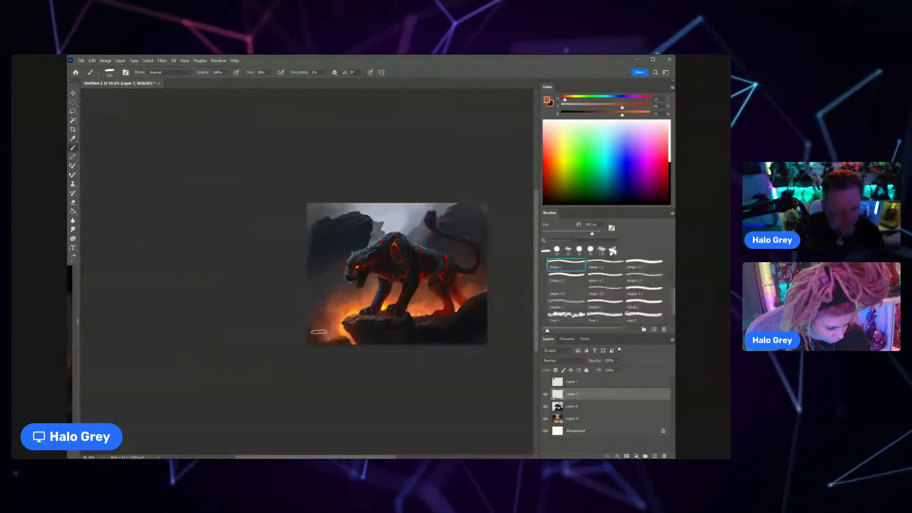
pyautogui.keyDown('alt'); pyautogui.click(377, 262); pyautogui.keyUp('alt')
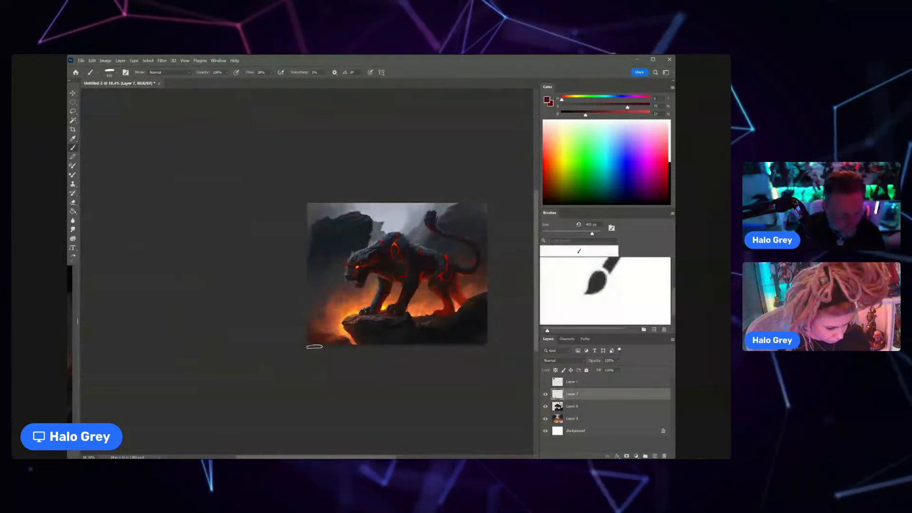
# Step: Merge Layer 7 down into Layer 6 and rework the dark rock behind the hind paw with a smaller brush and sampled near-black tones
pyautogui.scroll(-5, 299, 294)
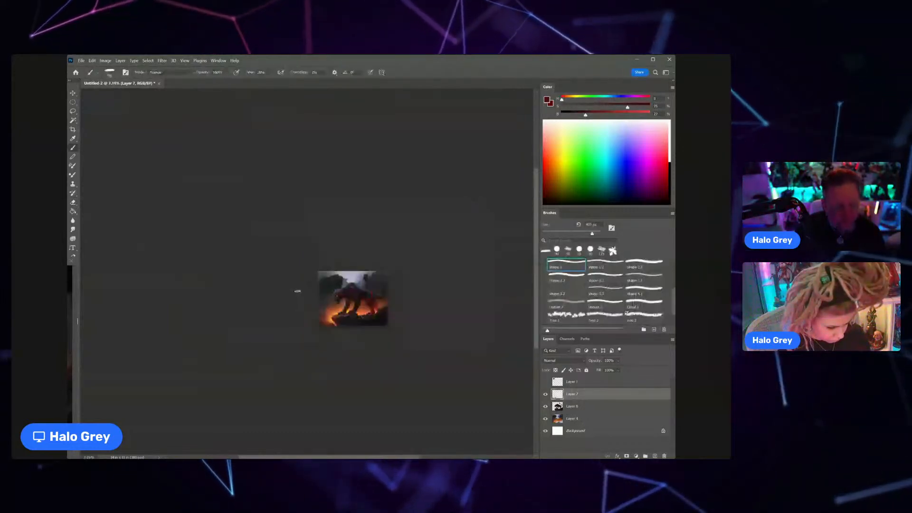
pyautogui.moveTo(377, 312); pyautogui.dragTo(397, 299)
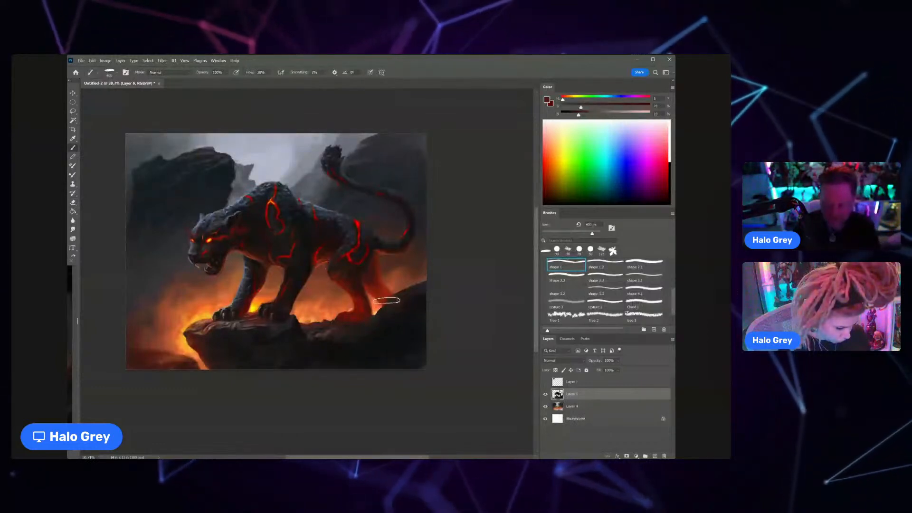
pyautogui.press('[')
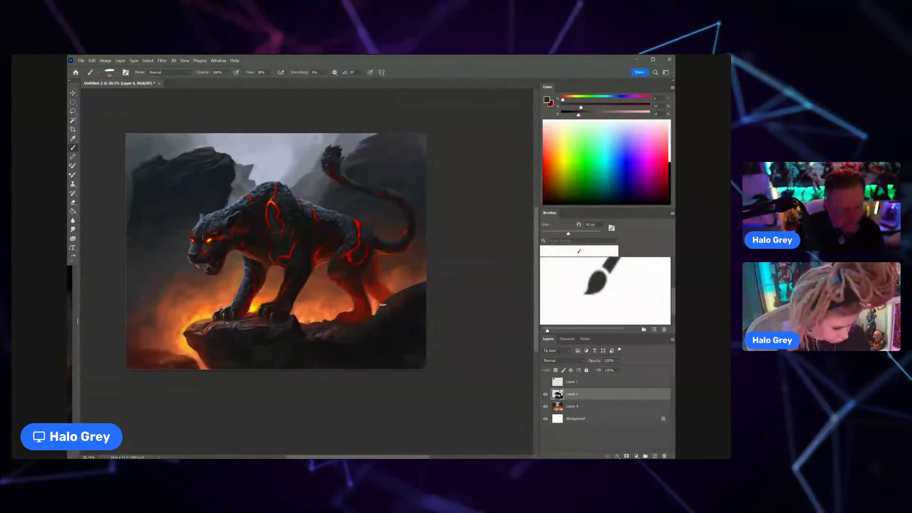
pyautogui.keyDown('alt'); pyautogui.click(401, 301); pyautogui.keyUp('alt')
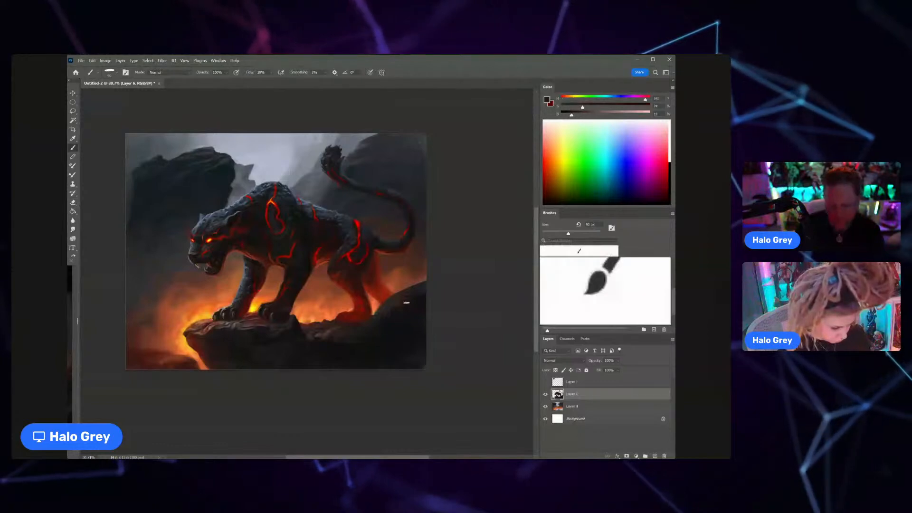
pyautogui.keyDown('alt'); pyautogui.click(377, 314); pyautogui.keyUp('alt')
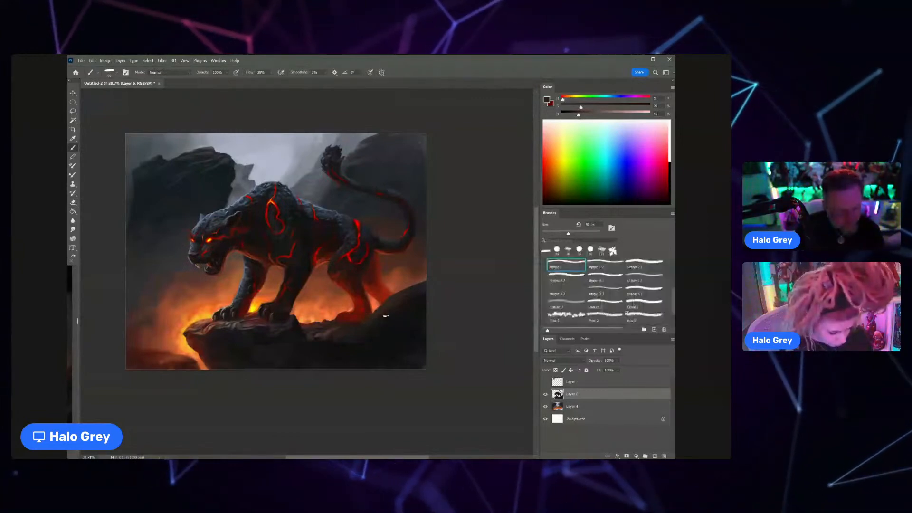
pyautogui.moveTo(363, 329); pyautogui.dragTo(383, 328)
pyautogui.keyDown('alt'); pyautogui.click(306, 336); pyautogui.keyUp('alt')
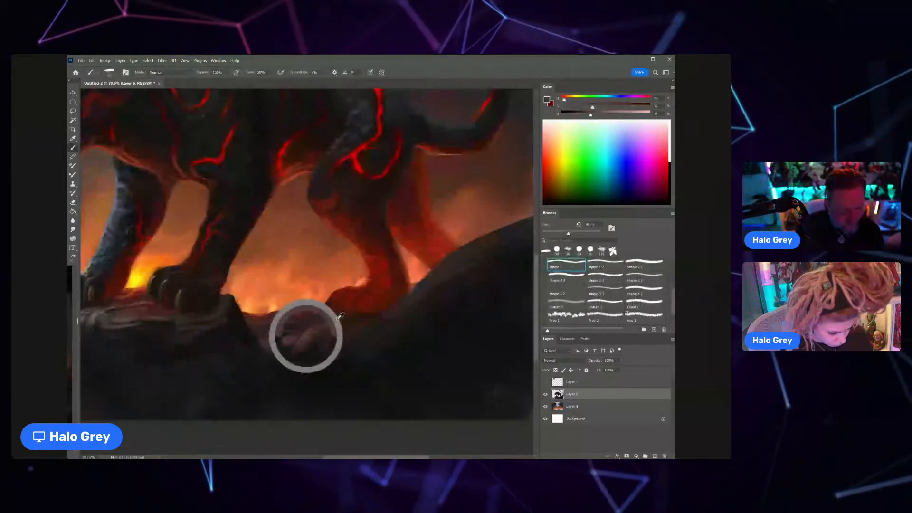
# Step: Refine the rock beside the near hind paw with a reduced brush, using sampled grey-brown and dark tones
pyautogui.press('[')
pyautogui.press('[')
pyautogui.press('[')
pyautogui.press('[')
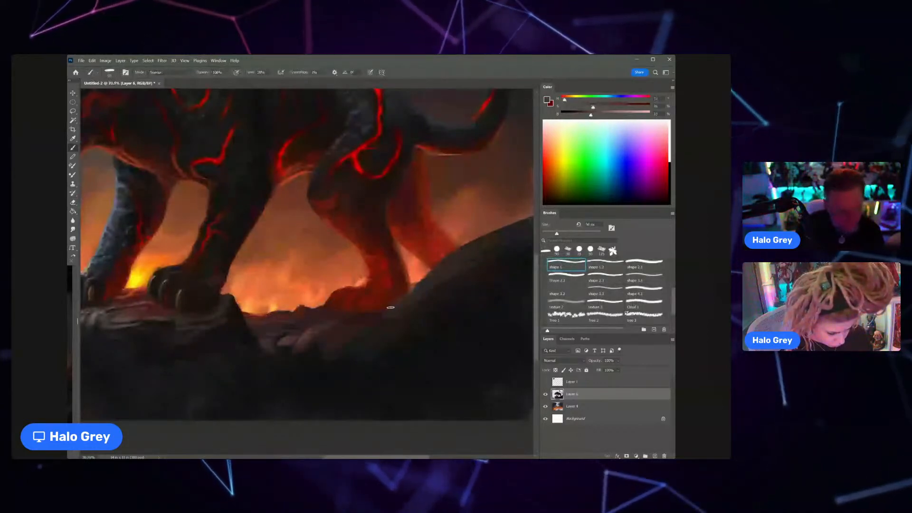
pyautogui.press('[')
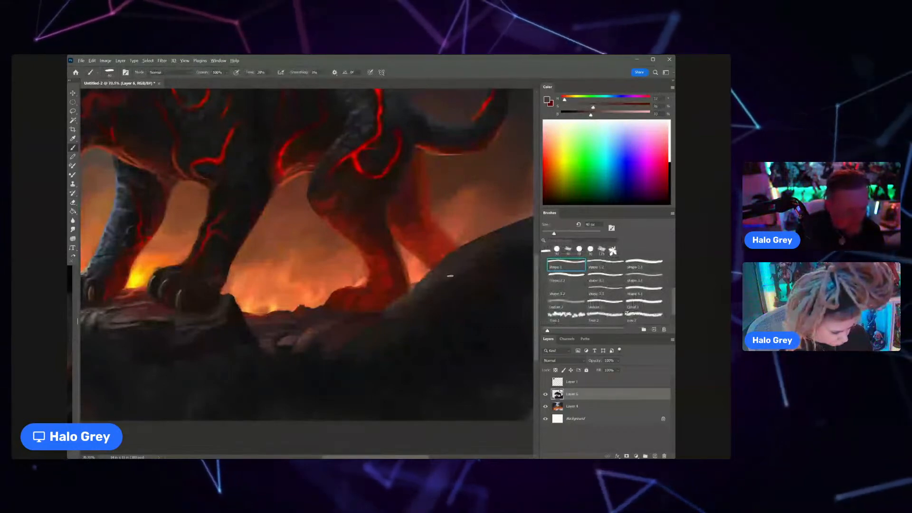
pyautogui.keyDown('alt'); pyautogui.click(449, 276); pyautogui.keyUp('alt')
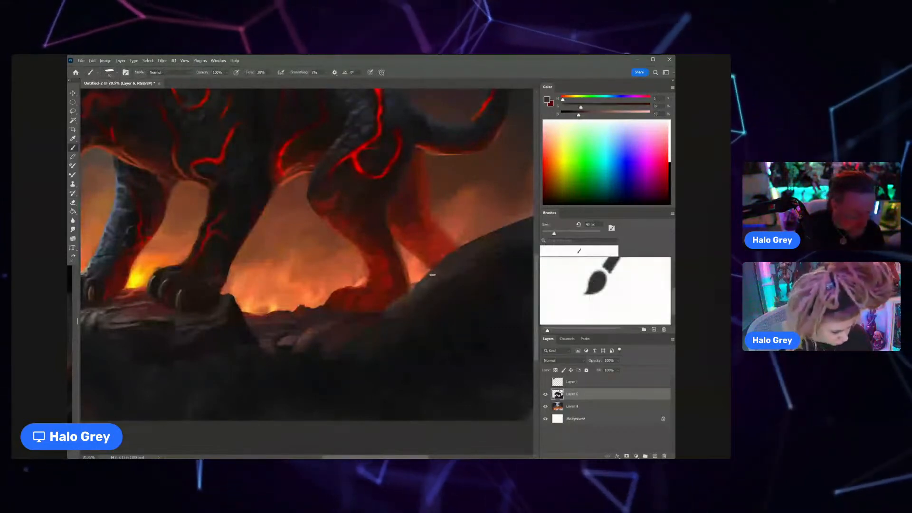
# Step: Define the upper edge of the rock slope in front of the far hind leg with sampled dark grey tones
pyautogui.moveTo(396, 307); pyautogui.dragTo(333, 310)
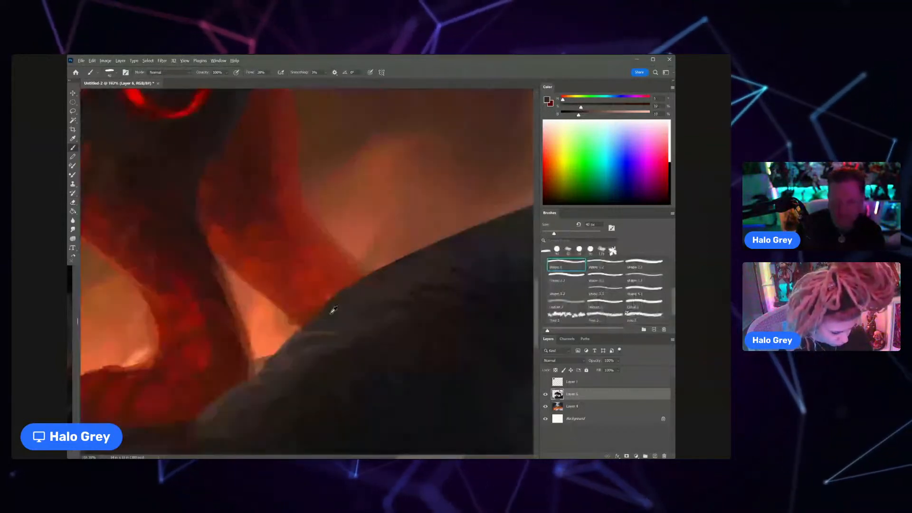
pyautogui.keyDown('alt'); pyautogui.click(333, 310); pyautogui.keyUp('alt')
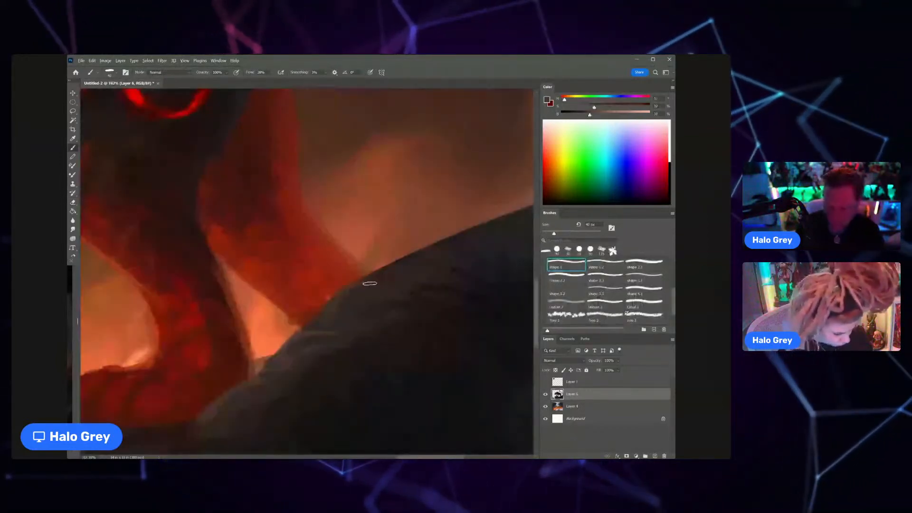
pyautogui.keyDown('alt'); pyautogui.click(320, 318); pyautogui.keyUp('alt')
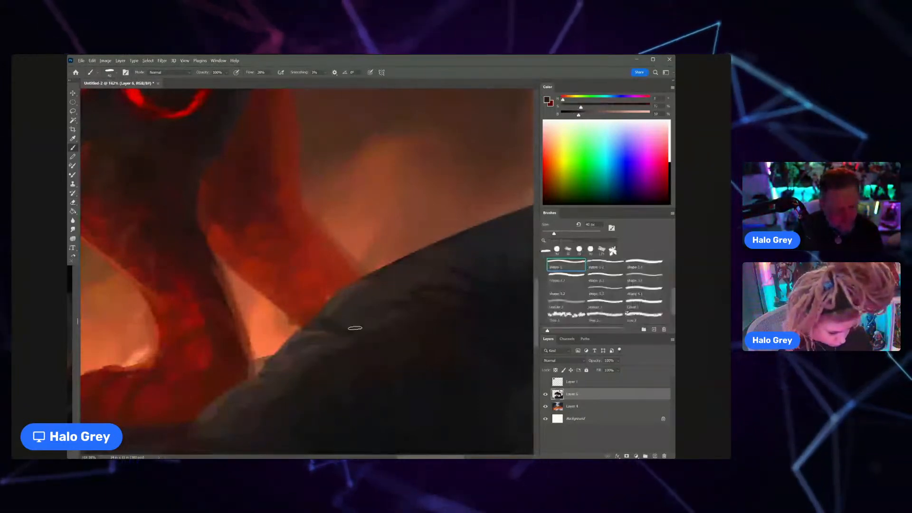
pyautogui.scroll(1, 354, 328)
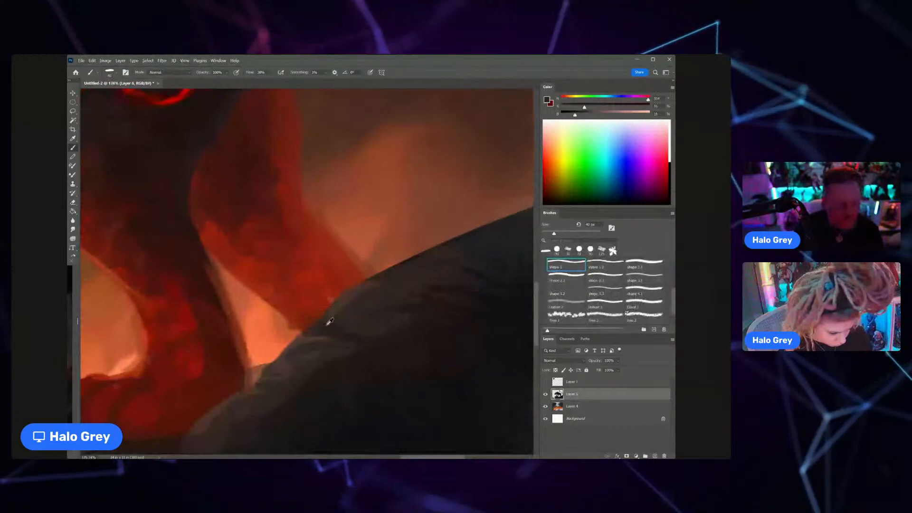
# Step: Touch up the base of the far hind leg where it meets the rock, using sampled dark red and a smaller brush
pyautogui.press('e')
pyautogui.press('b')
pyautogui.keyDown('alt'); pyautogui.click(328, 303); pyautogui.keyUp('alt')
pyautogui.press('[')
pyautogui.press('[')
pyautogui.press('[')
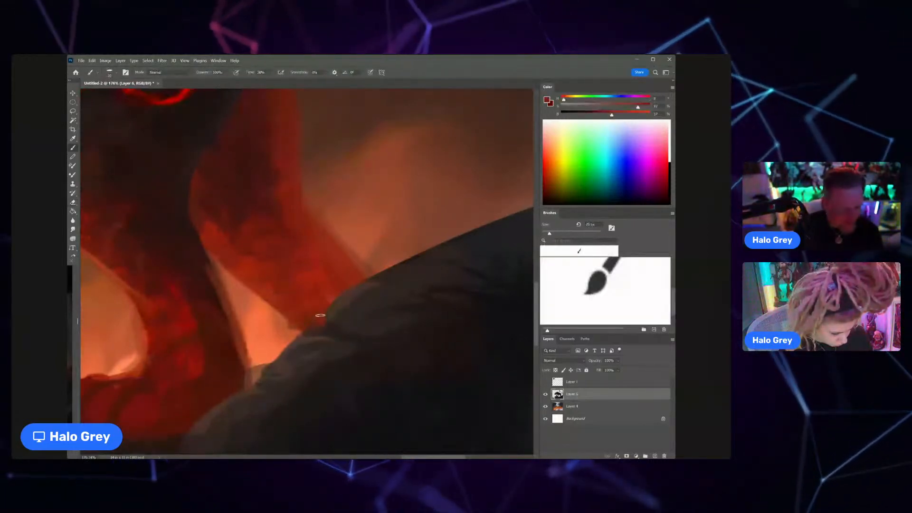
pyautogui.scroll(-5, 313, 327)
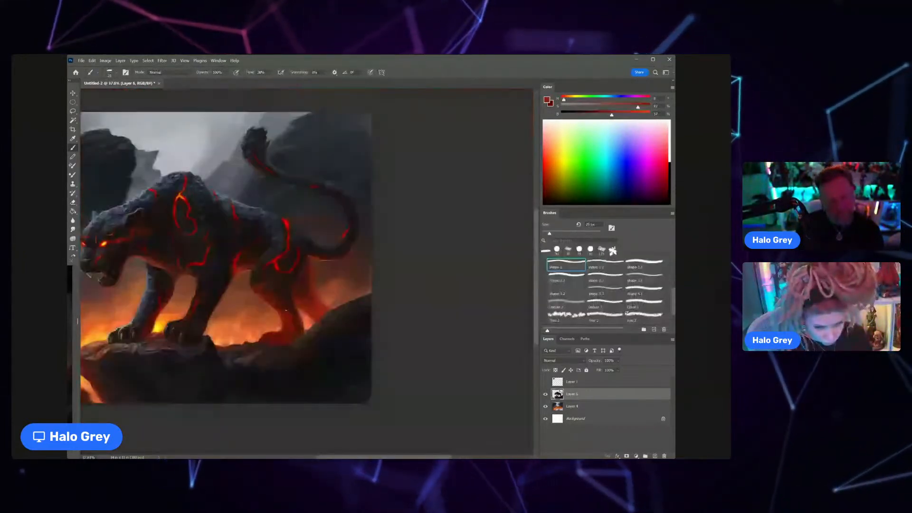
# Step: Reshape the rock outline between the two hind legs with sampled dark tones and a reduced brush
pyautogui.scroll(5, 286, 309)
pyautogui.moveTo(344, 338)
pyautogui.mouseDown()
pyautogui.moveTo(318, 302)
pyautogui.moveTo(354, 322)
pyautogui.mouseUp()
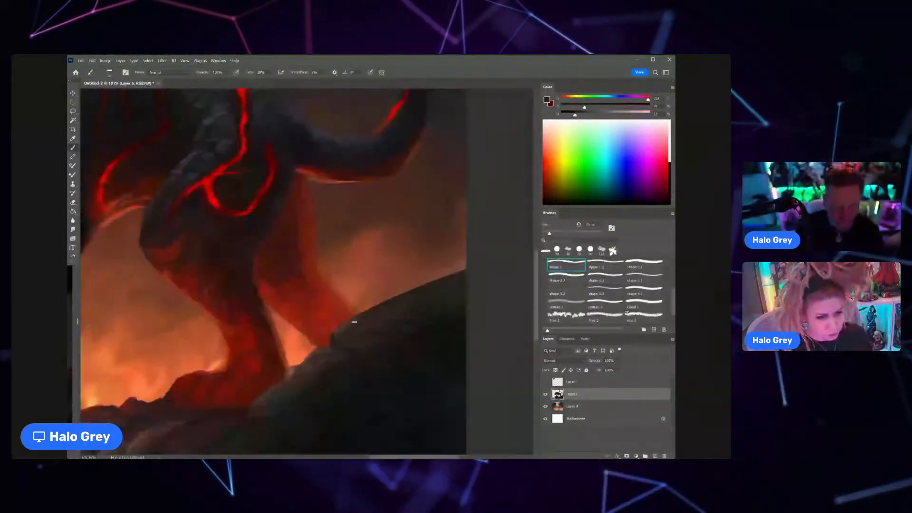
pyautogui.keyDown('alt'); pyautogui.click(354, 323); pyautogui.keyUp('alt')
pyautogui.moveTo(379, 291); pyautogui.dragTo(345, 301)
pyautogui.press('[')
pyautogui.press('[')
pyautogui.press('[')
pyautogui.press('[')
pyautogui.press('[')
pyautogui.press('[')
pyautogui.press('[')
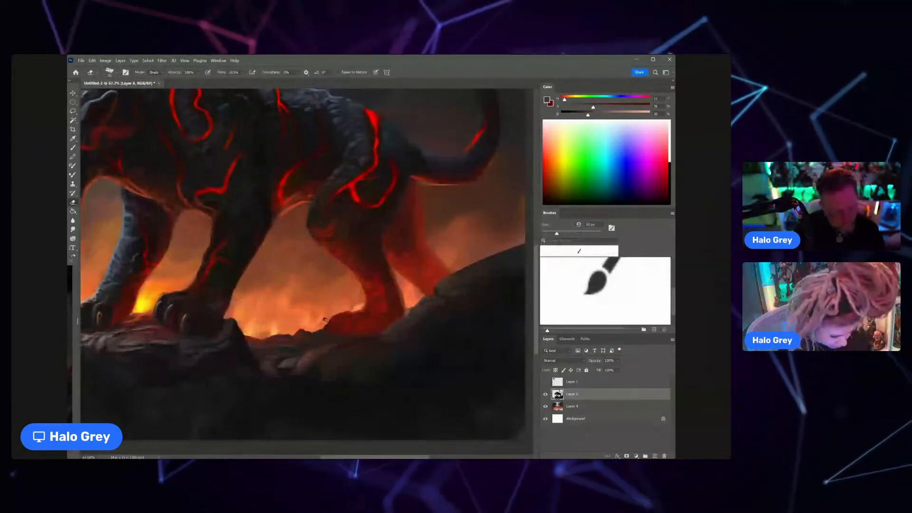
# Step: Paint a dim, branching lava crack between the panther's shoulder loop and its back, using sampled dark red and near-black
pyautogui.scroll(-5, 318, 330)
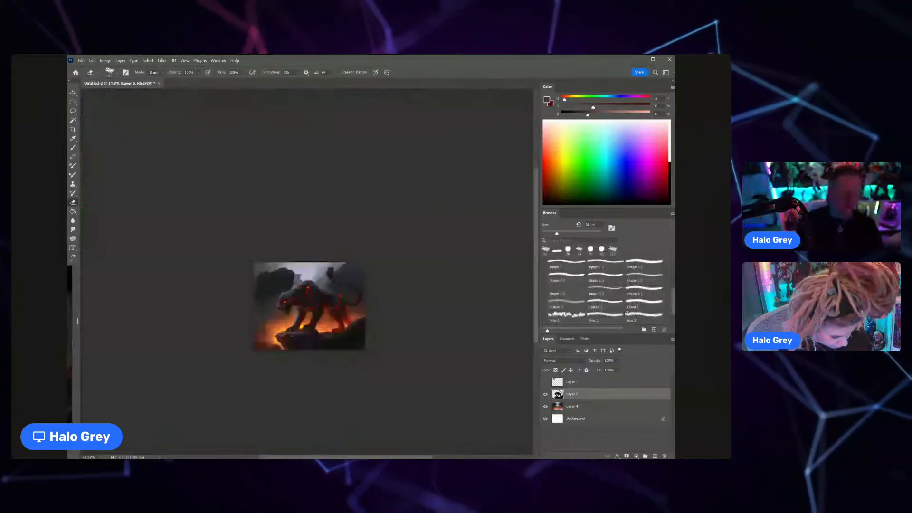
pyautogui.press('z')
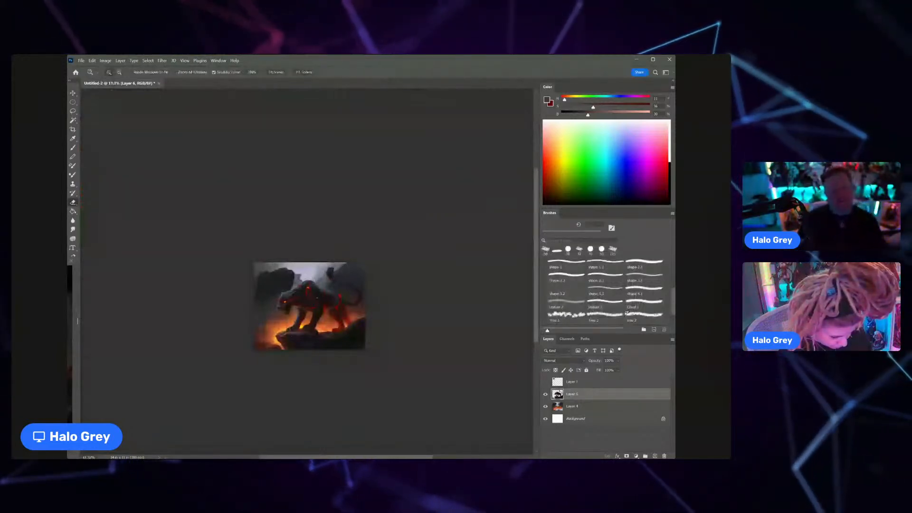
pyautogui.moveTo(318, 298); pyautogui.dragTo(351, 295)
pyautogui.press('b')
pyautogui.keyDown('alt'); pyautogui.click(329, 285); pyautogui.keyUp('alt')
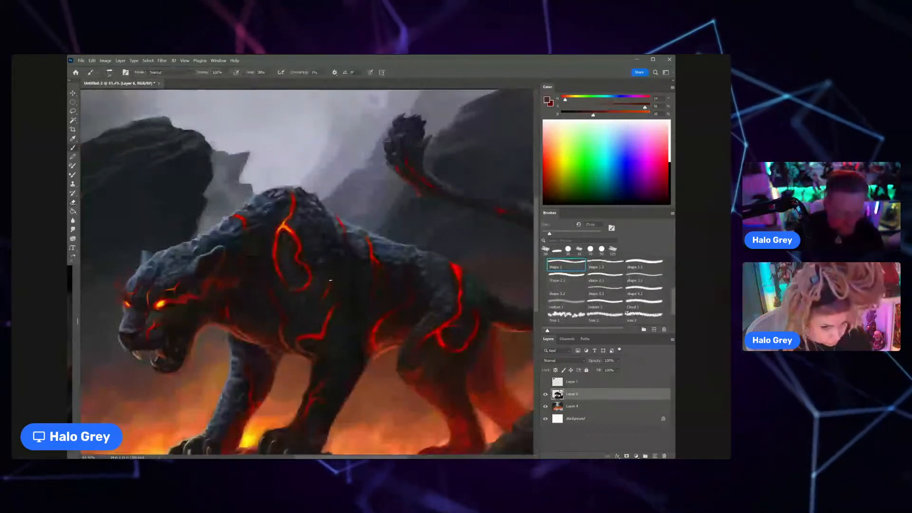
pyautogui.press('[')
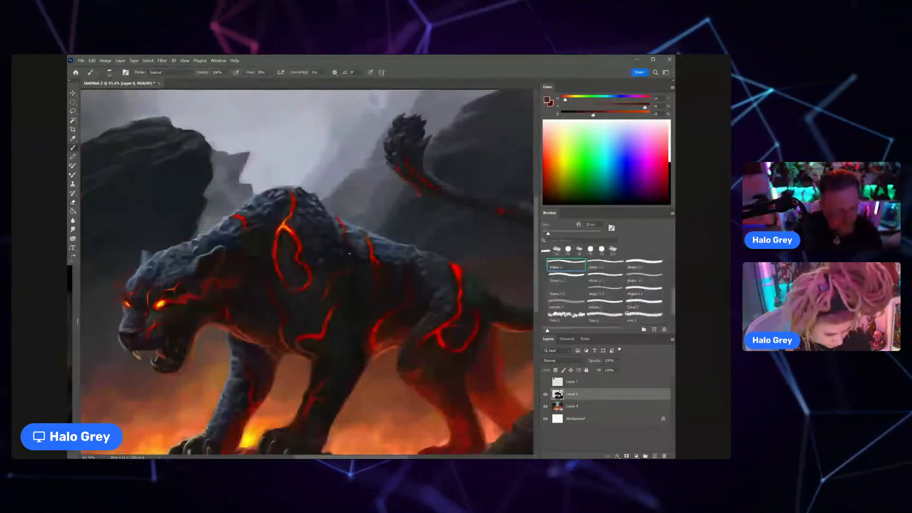
pyautogui.press('z')
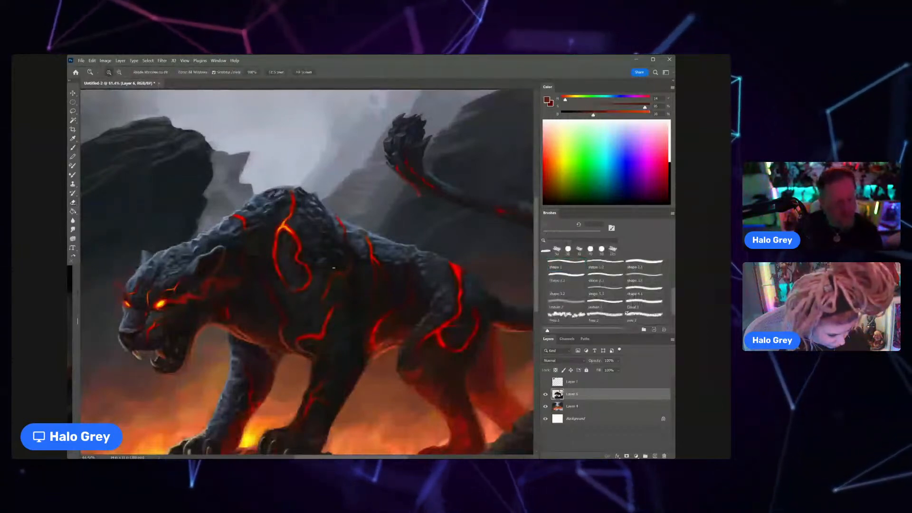
pyautogui.moveTo(334, 268); pyautogui.dragTo(362, 267)
pyautogui.keyDown('alt'); pyautogui.click(346, 281); pyautogui.keyUp('alt')
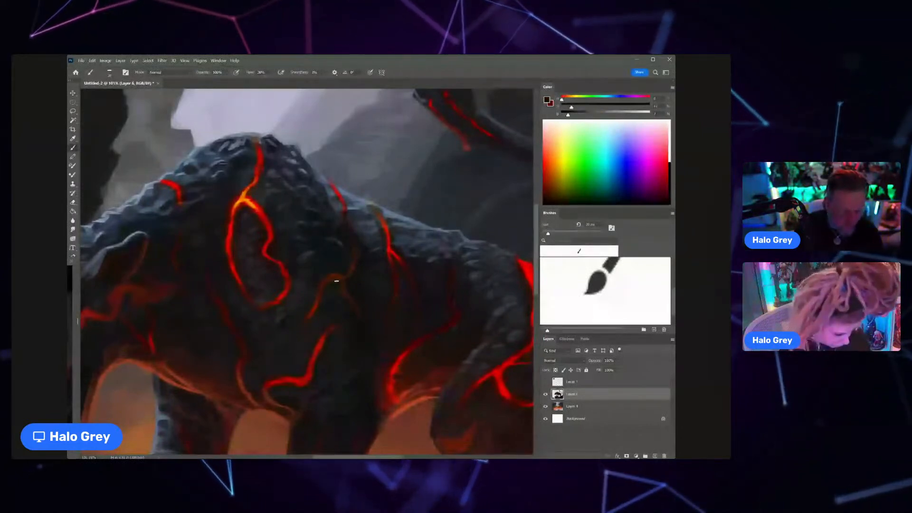
# Step: Extend the lava crack behind the shoulder up to the back's contour with a much smaller brush and sampled orange-red
pyautogui.hotkey('ctrl', '0')
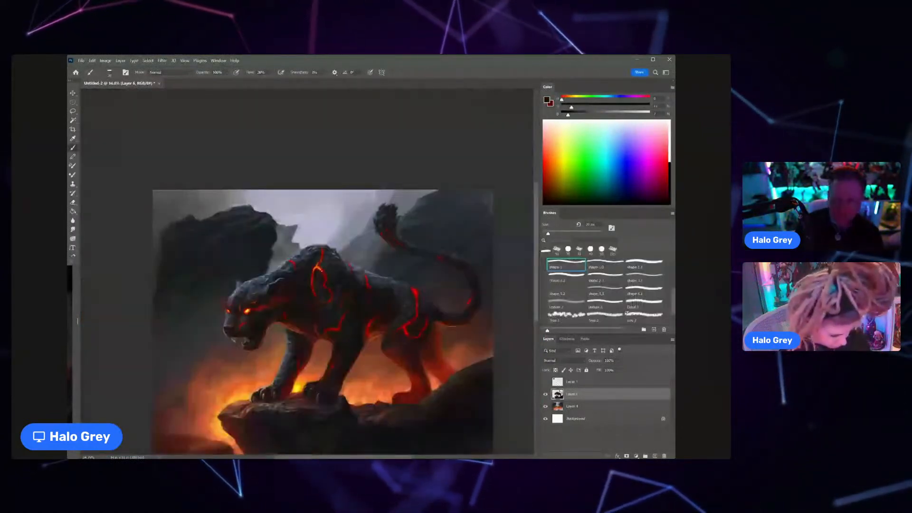
pyautogui.press('z')
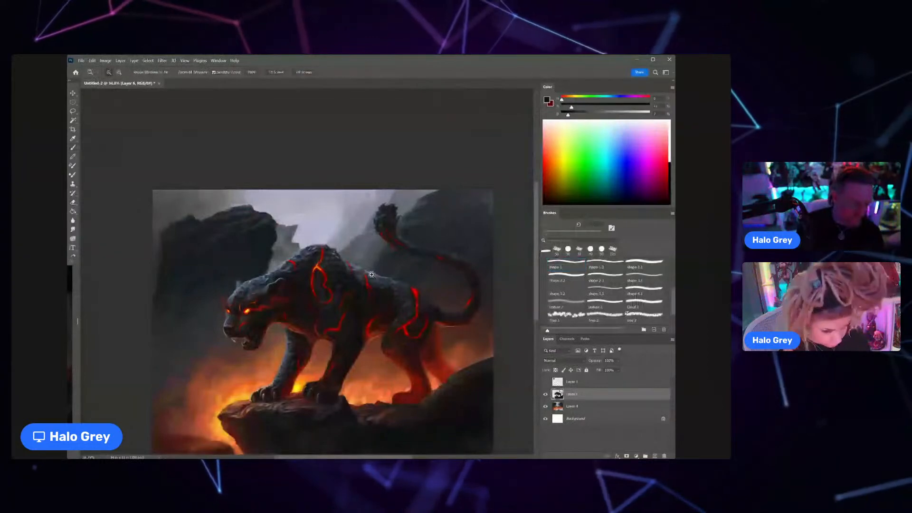
pyautogui.click(372, 274)
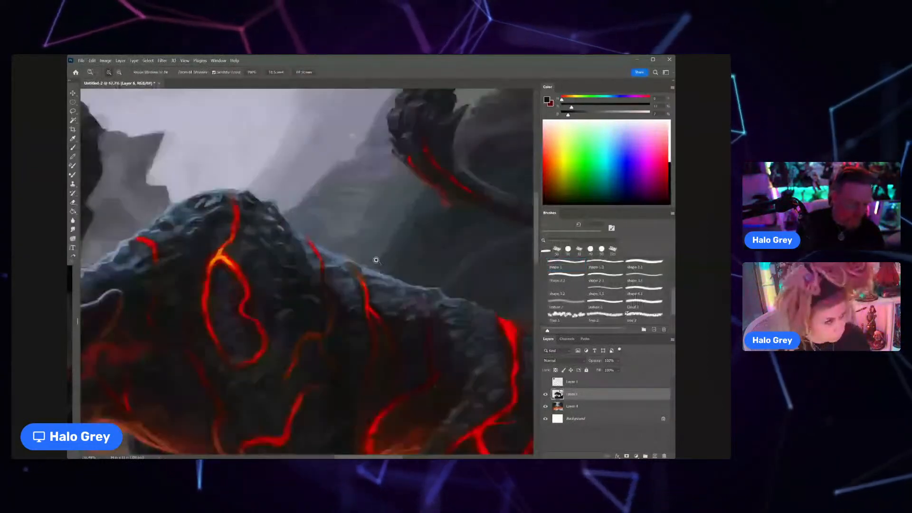
pyautogui.moveTo(376, 261); pyautogui.dragTo(386, 261)
pyautogui.press('b')
pyautogui.keyDown('alt'); pyautogui.click(358, 286); pyautogui.keyUp('alt')
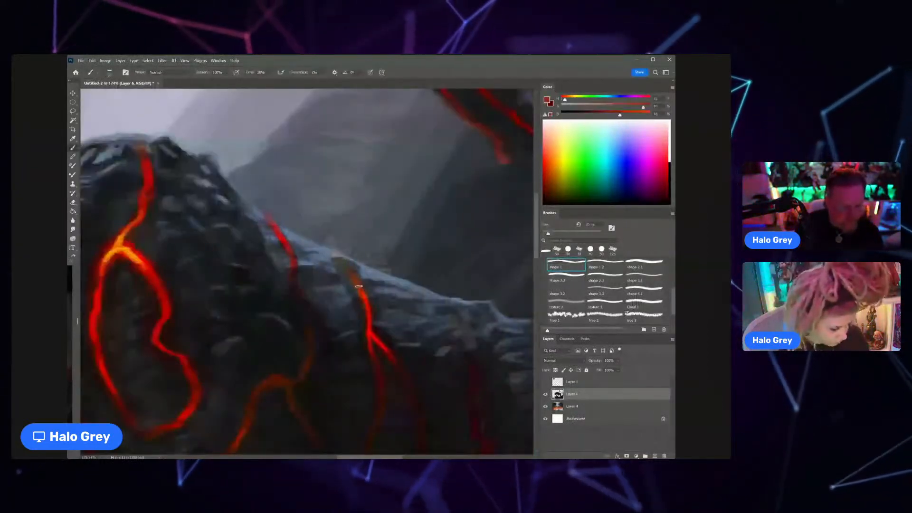
pyautogui.press('[')
pyautogui.press('[')
pyautogui.press('[')
pyautogui.press('[')
pyautogui.press('[')
pyautogui.press('[')
pyautogui.press('[')
pyautogui.press('[')
pyautogui.moveTo(336, 257); pyautogui.dragTo(354, 281)
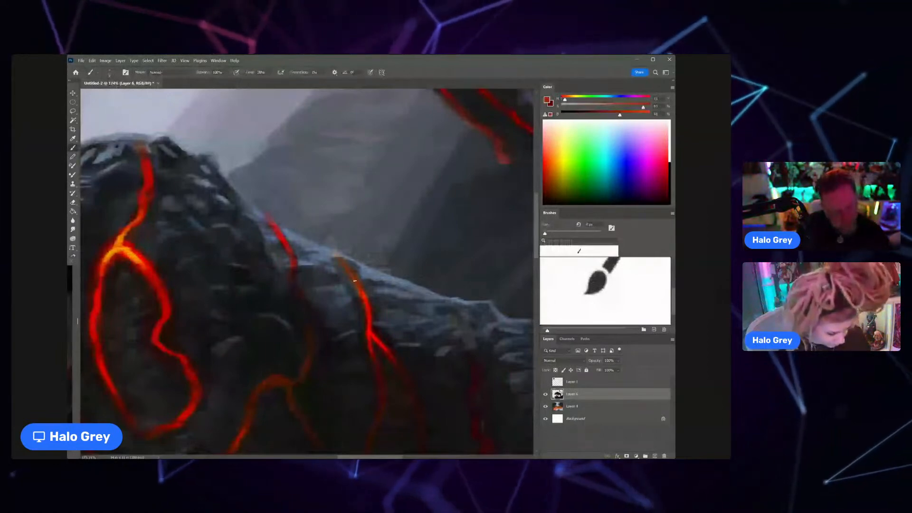
# Step: Erase the stray paint above the panther's back around the upper end of the lava crack
pyautogui.press('e')
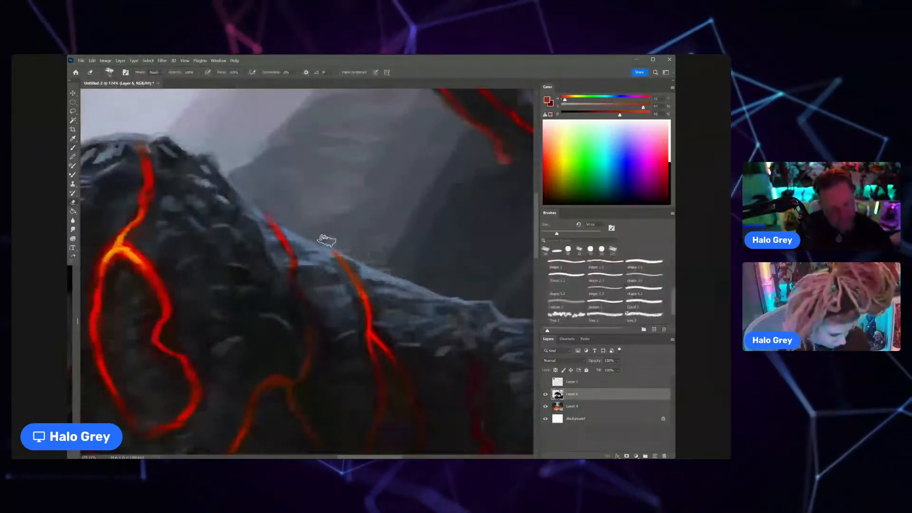
pyautogui.moveTo(327, 241); pyautogui.dragTo(303, 215)
pyautogui.press('b')
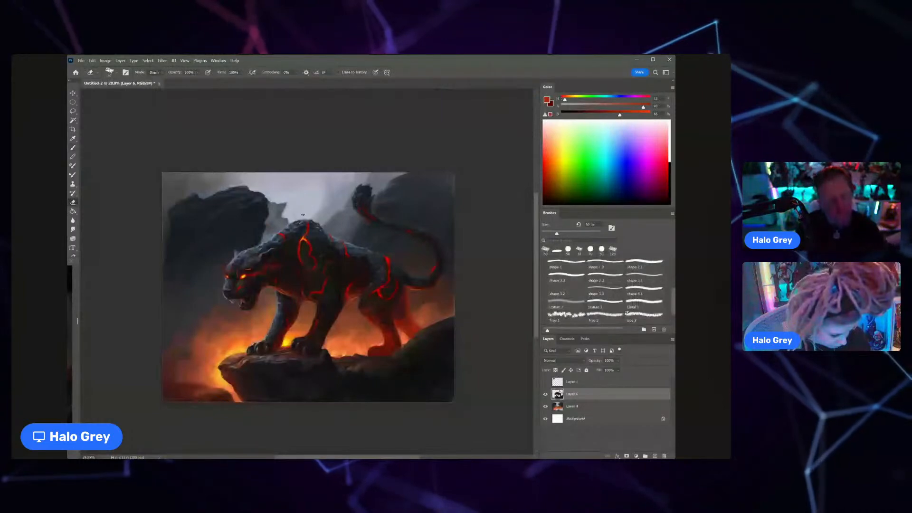
# Step: Refine the rump contour and fur near the base of the tail with sampled blue-grey and near-black tones, gradually enlarging the brush
pyautogui.press('z')
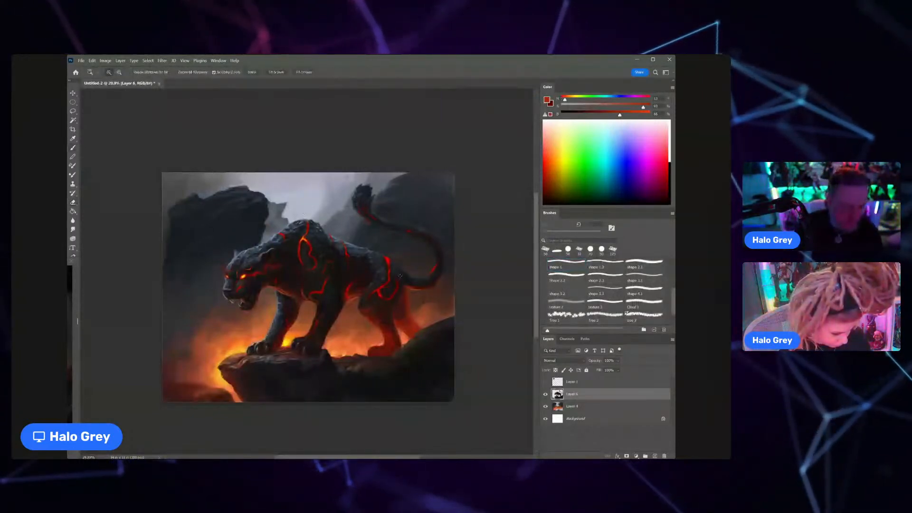
pyautogui.moveTo(400, 276); pyautogui.dragTo(419, 275)
pyautogui.press('b')
pyautogui.keyDown('alt'); pyautogui.click(339, 214); pyautogui.keyUp('alt')
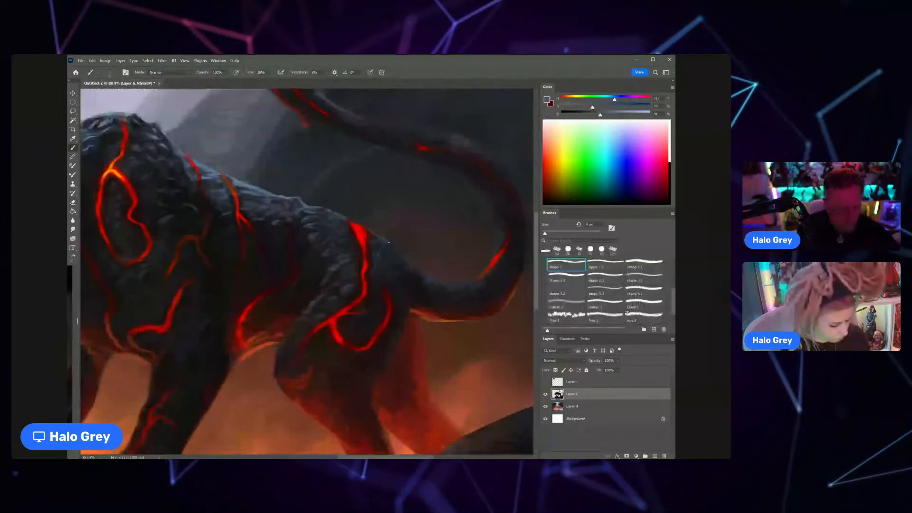
pyautogui.press(']')
pyautogui.keyDown('alt'); pyautogui.click(398, 260); pyautogui.keyUp('alt')
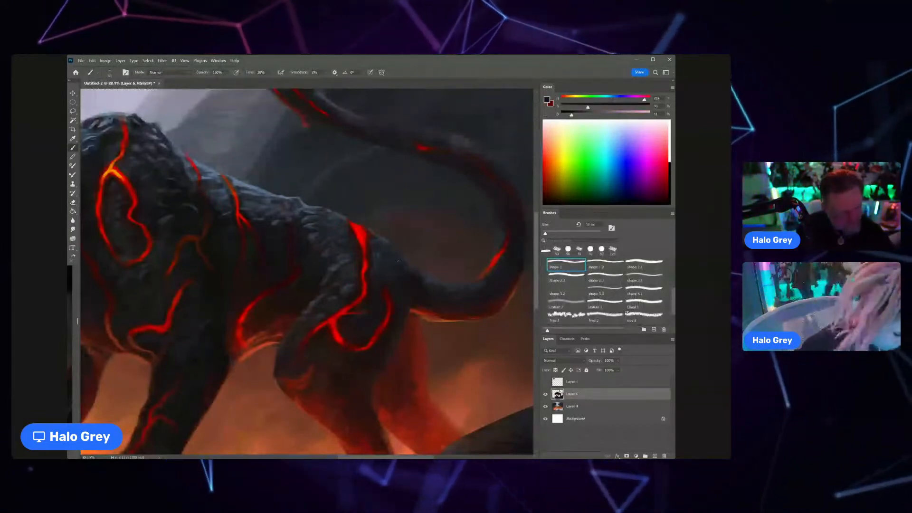
pyautogui.press(']')
pyautogui.press(']')
pyautogui.keyDown('alt'); pyautogui.click(393, 255); pyautogui.keyUp('alt')
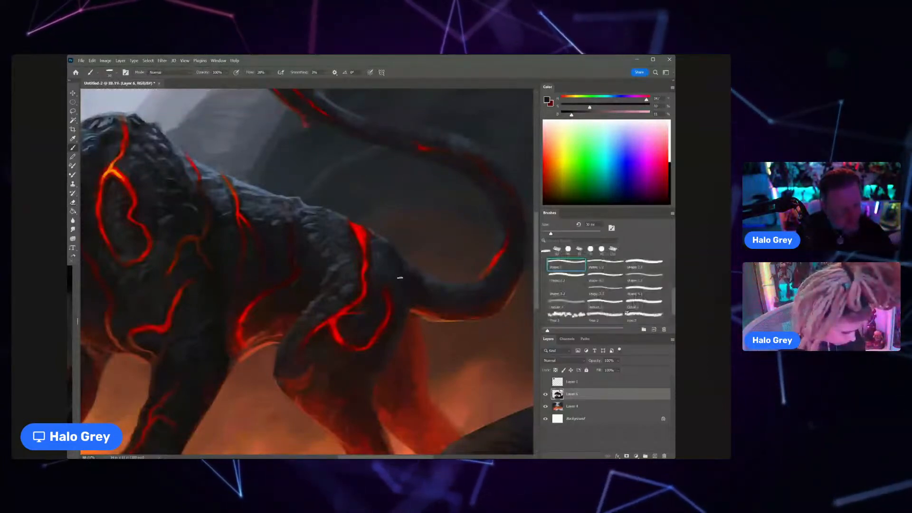
pyautogui.scroll(-3, 397, 270)
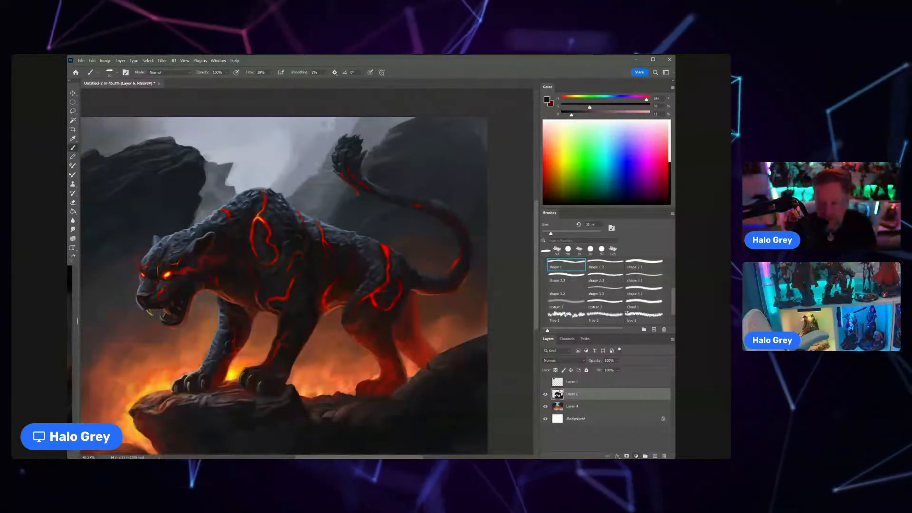
# Step: Add a Hue/Saturation adjustment layer above Layer 6 and set its saturation to -100 to examine the painting's values in greyscale
pyautogui.click(646, 389)
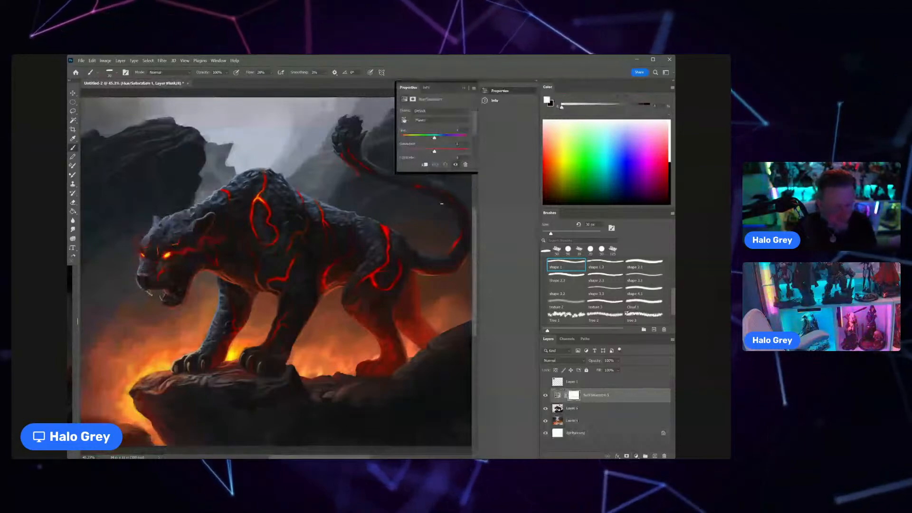
pyautogui.moveTo(434, 151); pyautogui.dragTo(401, 152)
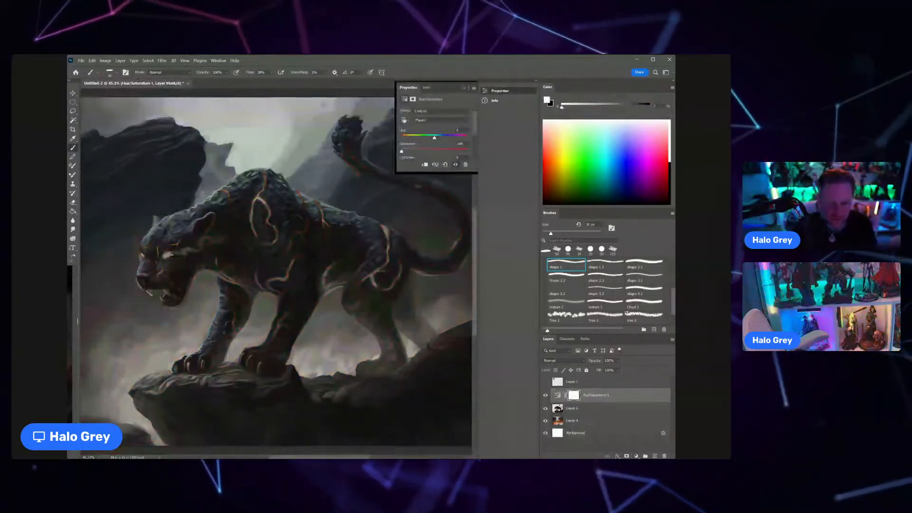
pyautogui.scroll(-1, 230, 244)
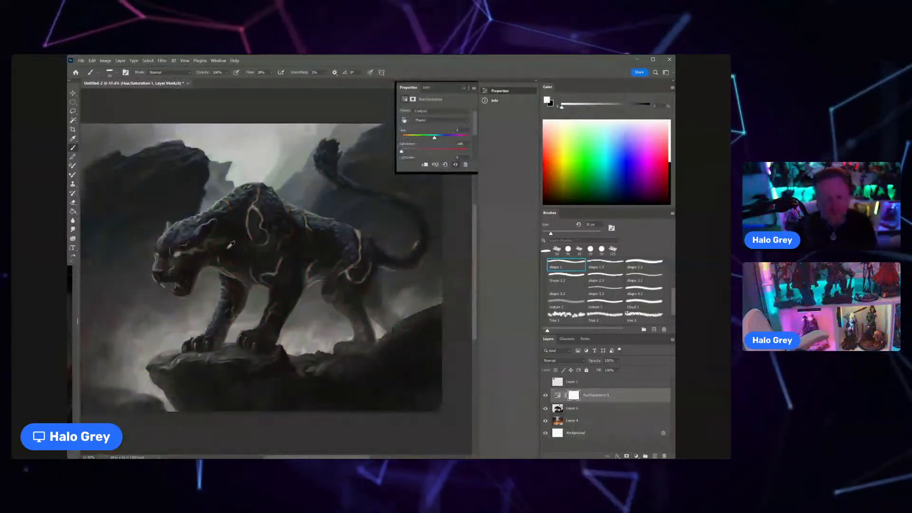
pyautogui.scroll(2, 192, 257)
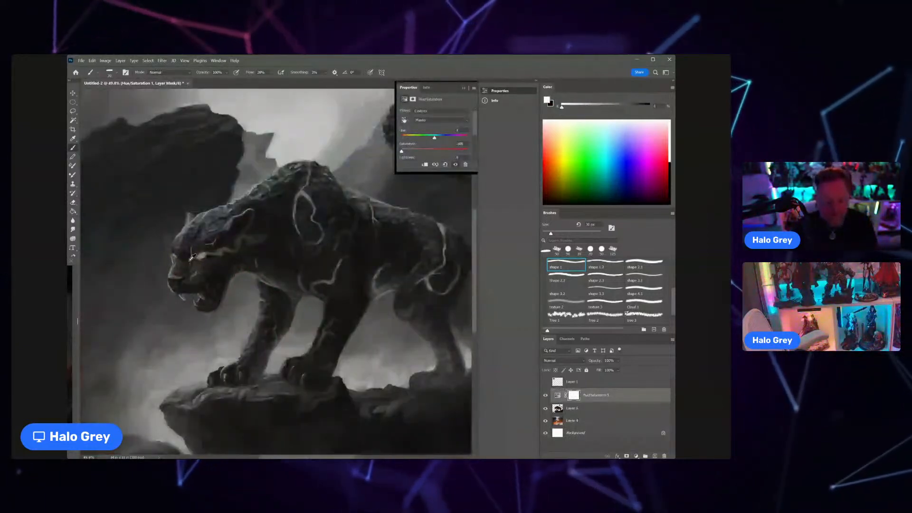
pyautogui.scroll(2, 192, 257)
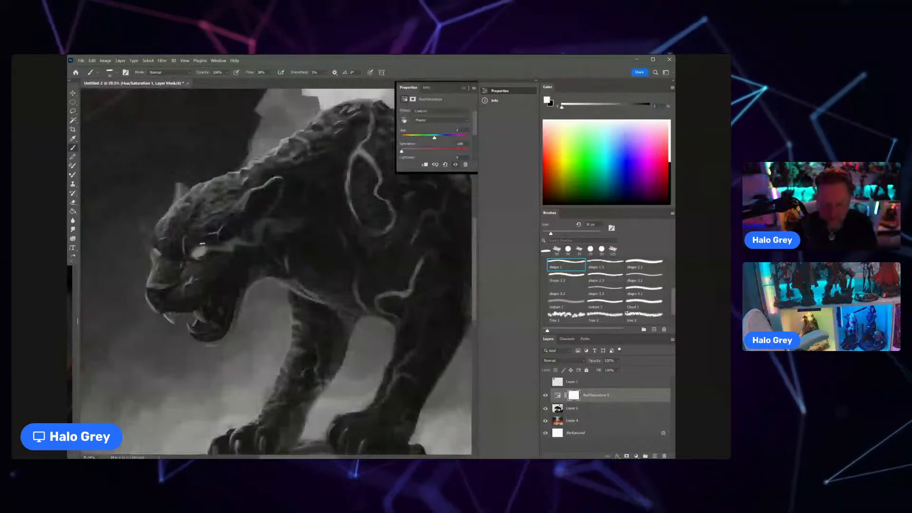
pyautogui.moveTo(401, 151)
pyautogui.mouseDown()
pyautogui.moveTo(438, 152)
pyautogui.moveTo(401, 152)
pyautogui.mouseUp()
pyautogui.scroll(-4, 268, 250)
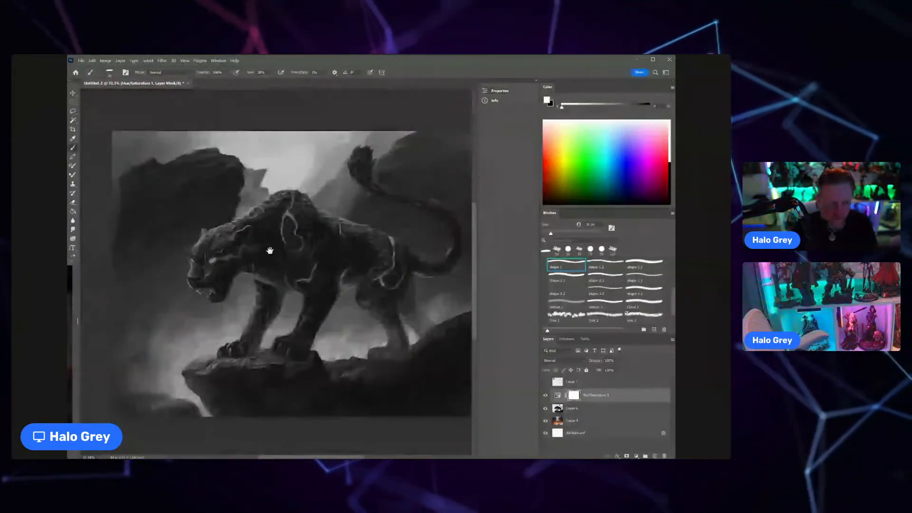
pyautogui.moveTo(270, 250); pyautogui.dragTo(256, 241)
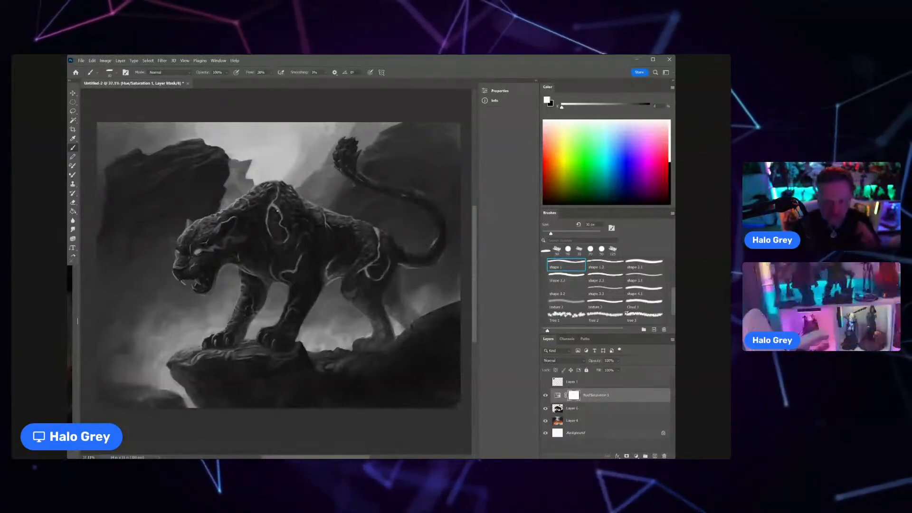
# Step: Hide the Hue/Saturation adjustment layer and make Layer 6 the active layer
pyautogui.doubleClick(586, 399)
pyautogui.click(545, 396)
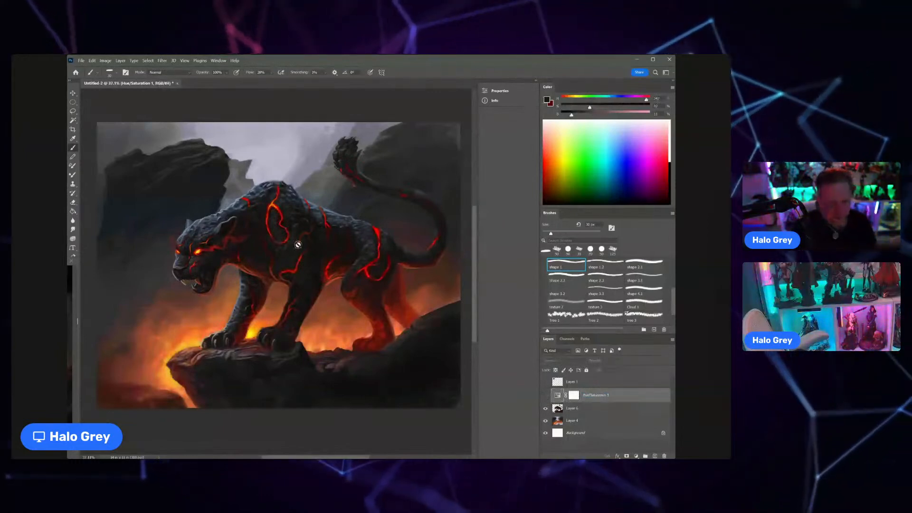
pyautogui.click(593, 411)
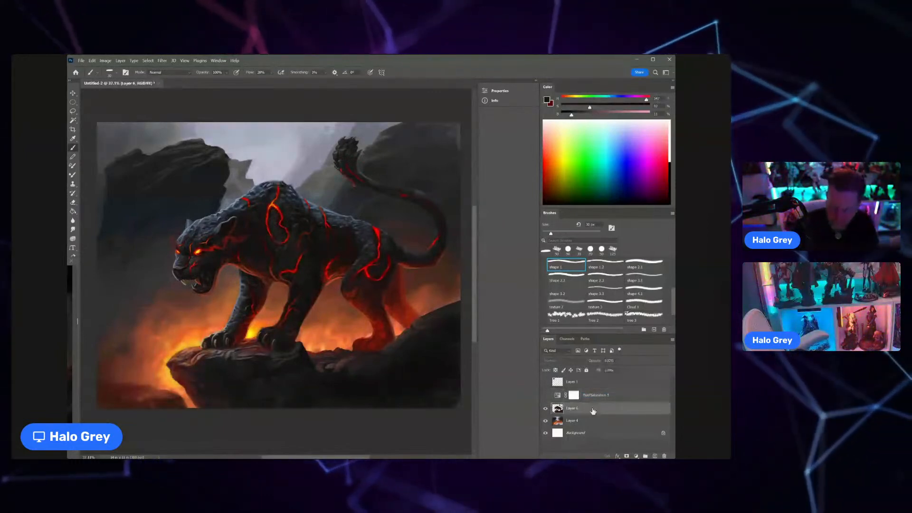
# Step: Paint subtle fur texture on the panther's shoulder and upper foreleg around the lava crack with a desaturated grey-green and sampled dark tones
pyautogui.scroll(5, 296, 238)
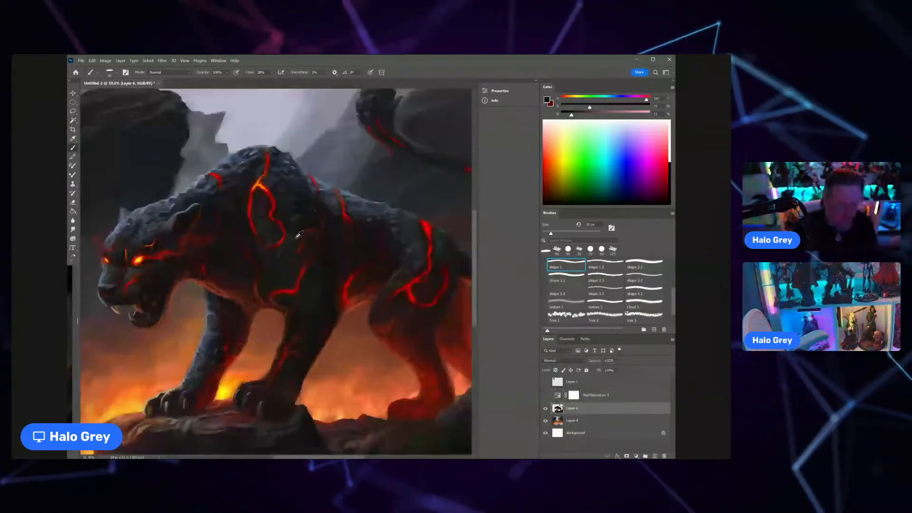
pyautogui.scroll(3, 299, 235)
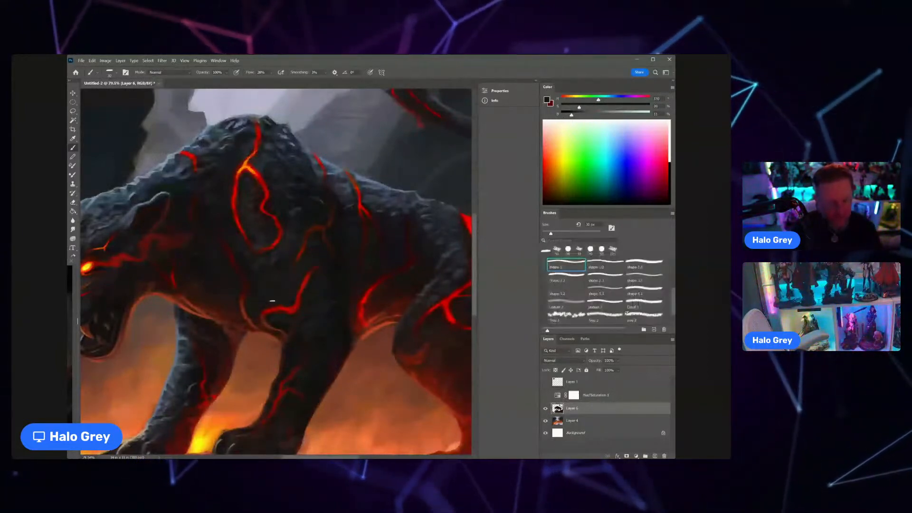
pyautogui.scroll(-5, 272, 300)
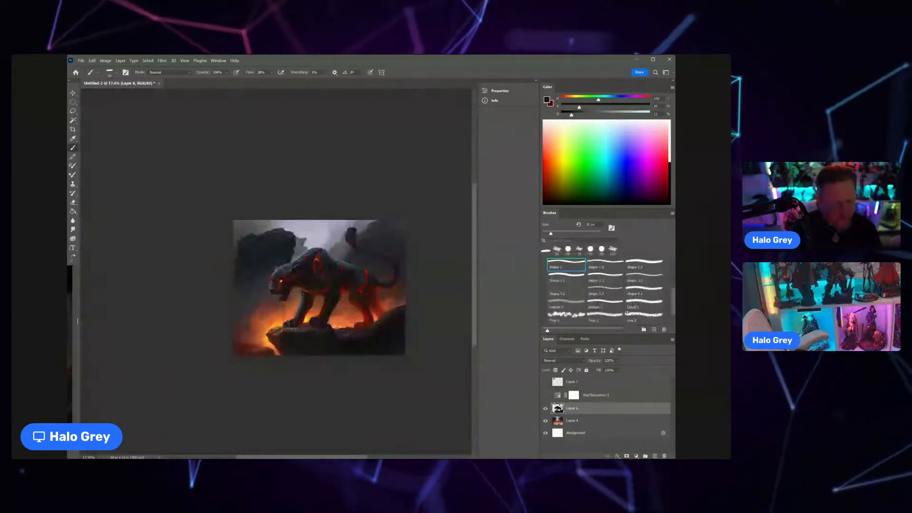
pyautogui.scroll(4, 307, 321)
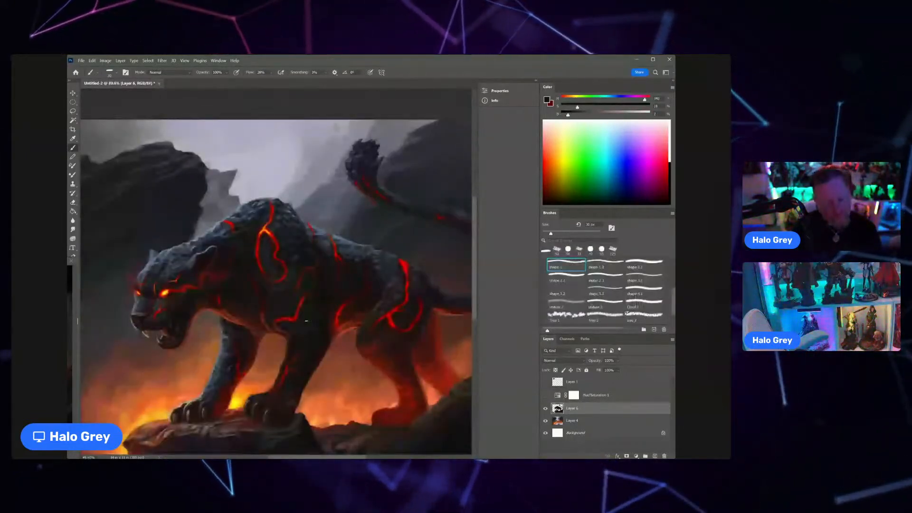
pyautogui.scroll(3, 307, 321)
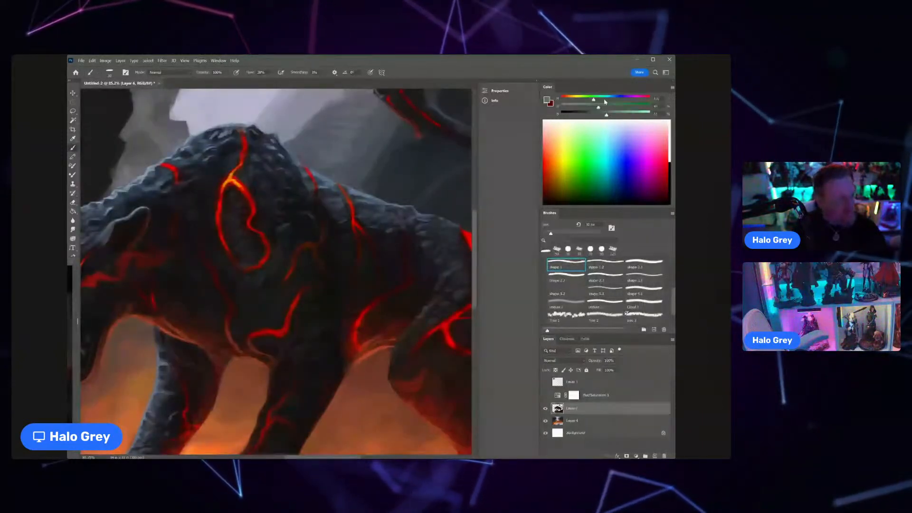
pyautogui.moveTo(599, 107); pyautogui.dragTo(574, 107)
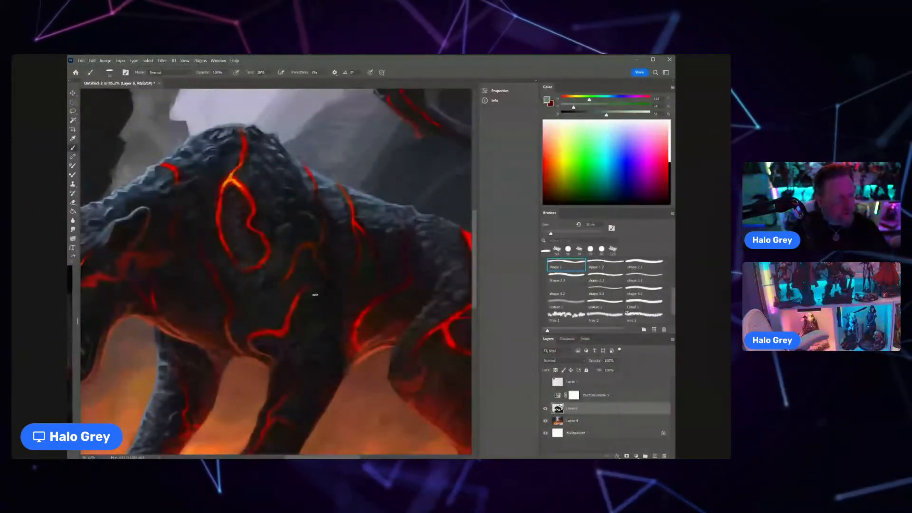
pyautogui.keyDown('alt'); pyautogui.click(319, 290); pyautogui.keyUp('alt')
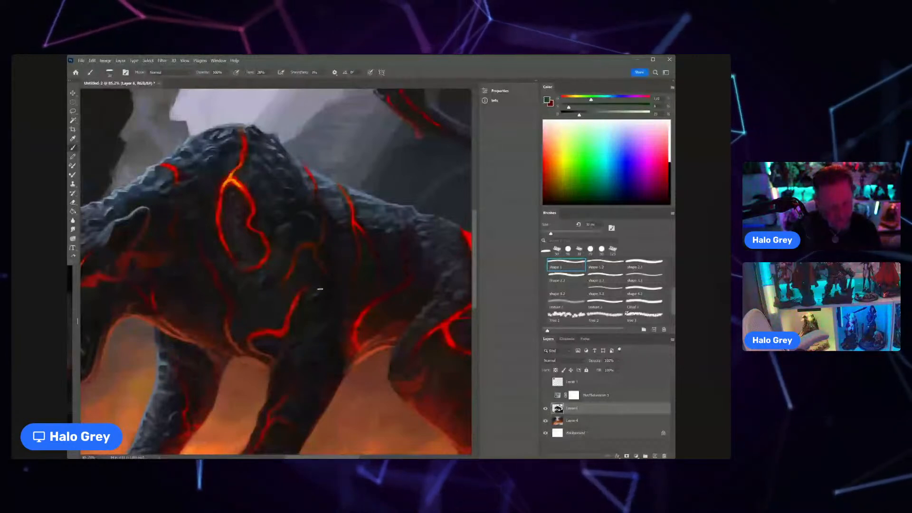
pyautogui.keyDown('alt'); pyautogui.click(286, 311); pyautogui.keyUp('alt')
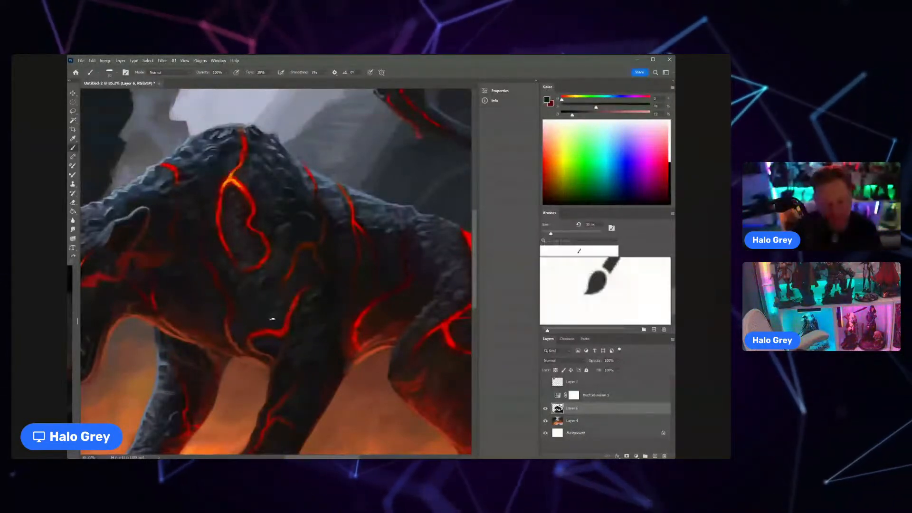
# Step: Refine the dark fur of the chest and lower shoulder beside the lava cracks with sampled near-black tones
pyautogui.moveTo(280, 312); pyautogui.dragTo(245, 316)
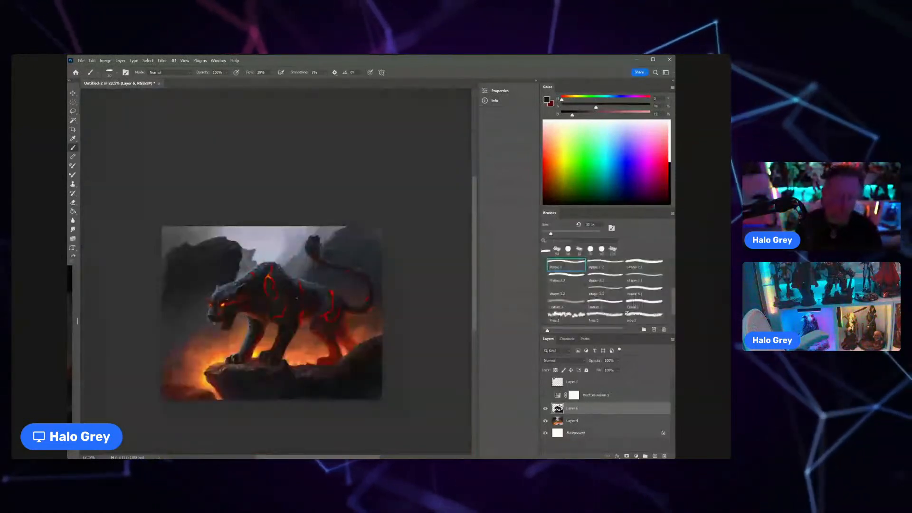
pyautogui.moveTo(288, 304); pyautogui.dragTo(317, 306)
pyautogui.keyDown('alt'); pyautogui.click(296, 310); pyautogui.keyUp('alt')
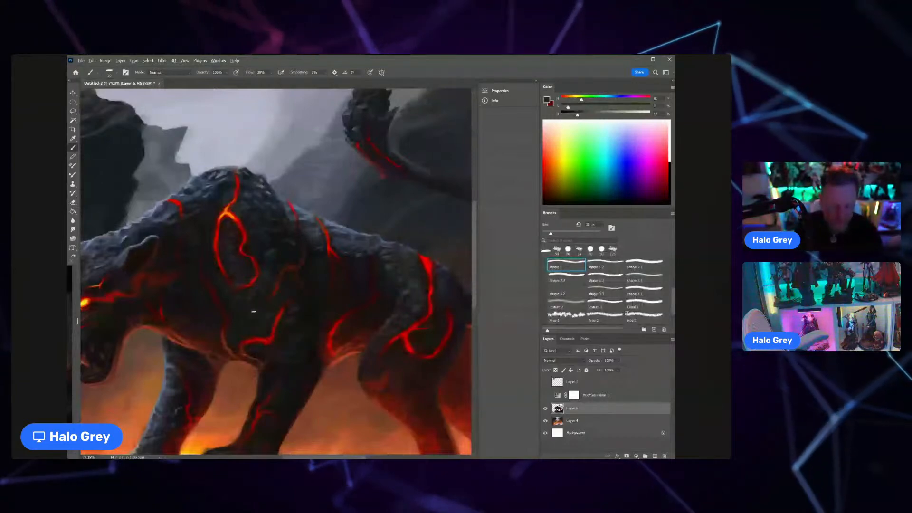
pyautogui.keyDown('alt'); pyautogui.click(239, 317); pyautogui.keyUp('alt')
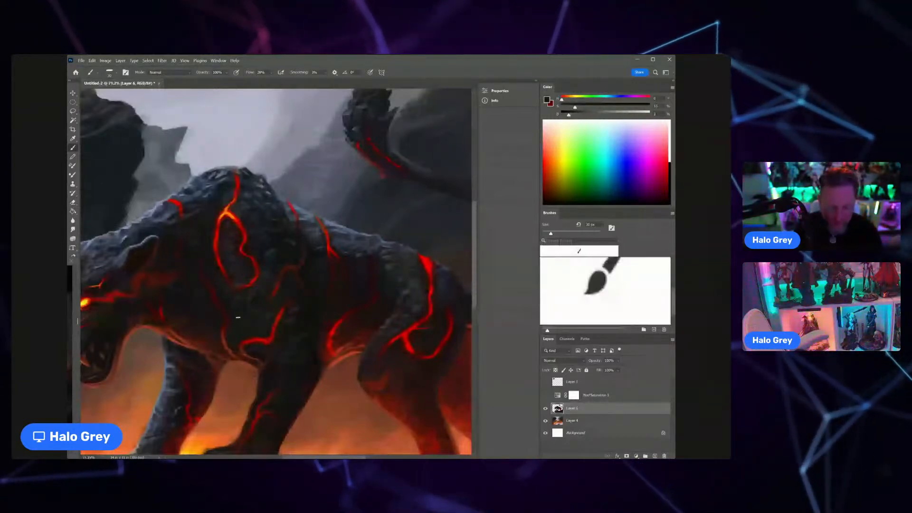
pyautogui.moveTo(242, 326); pyautogui.dragTo(212, 325)
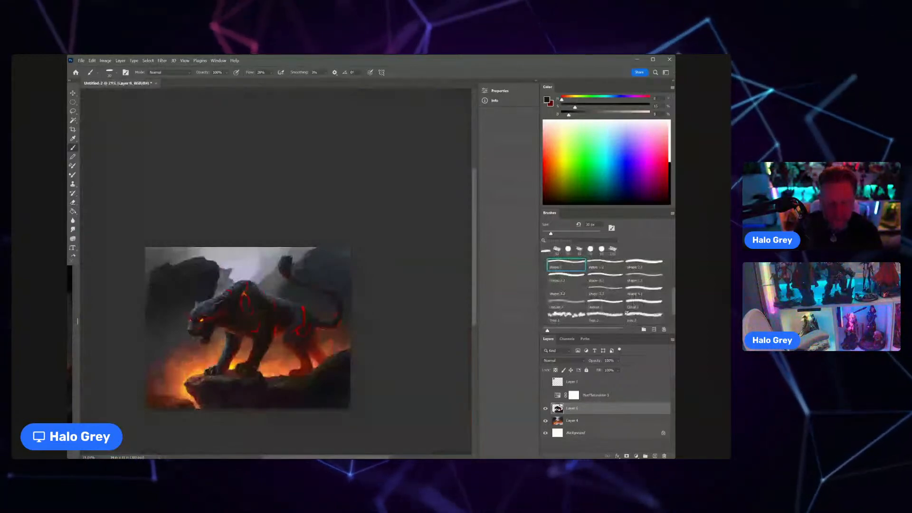
pyautogui.moveTo(247, 333); pyautogui.dragTo(284, 332)
pyautogui.keyDown('alt'); pyautogui.moveTo(208, 326); pyautogui.dragTo(198, 293); pyautogui.keyUp('alt')
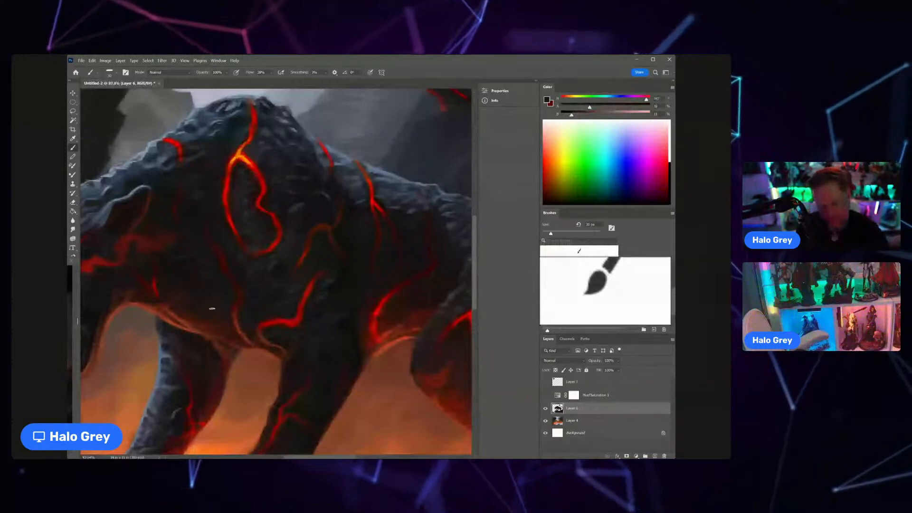
# Step: Paint muted red, crack-like details on the panther's far hind leg with sampled dark reds and a smaller brush
pyautogui.press('z')
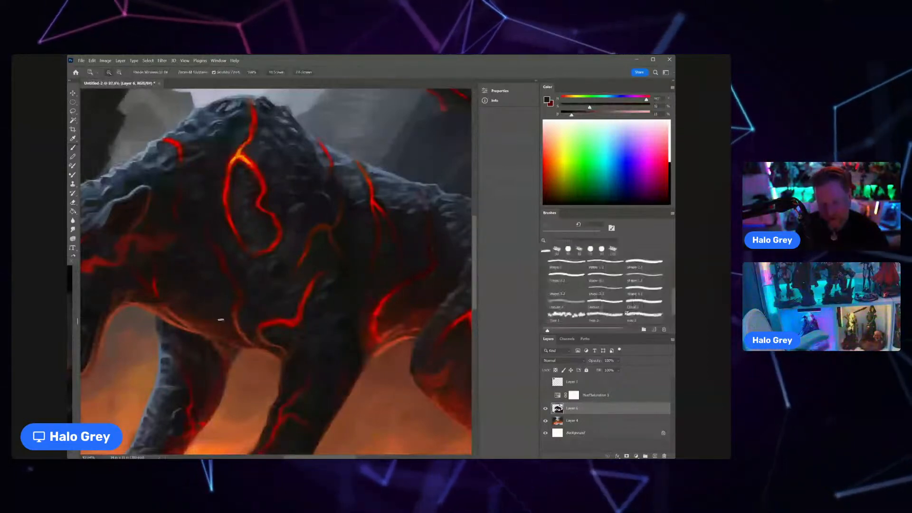
pyautogui.moveTo(213, 312); pyautogui.dragTo(167, 312)
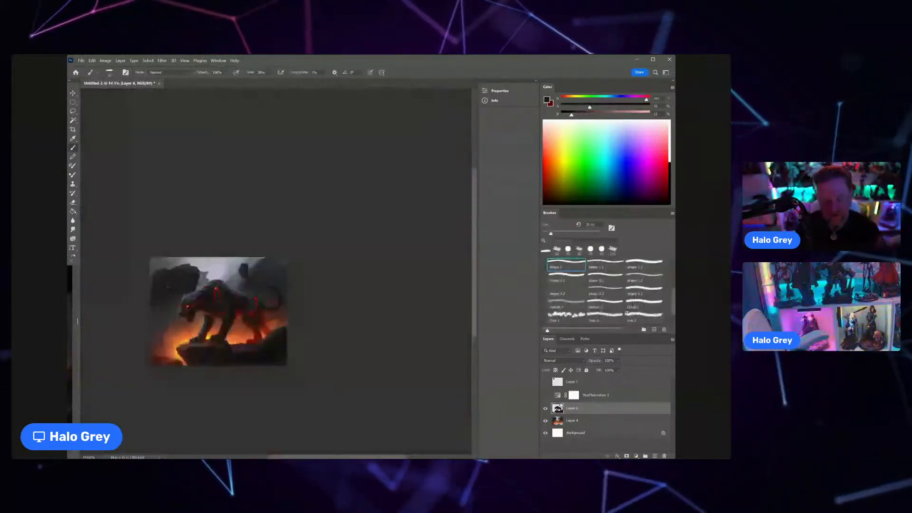
pyautogui.press('z')
pyautogui.moveTo(265, 320); pyautogui.dragTo(295, 286)
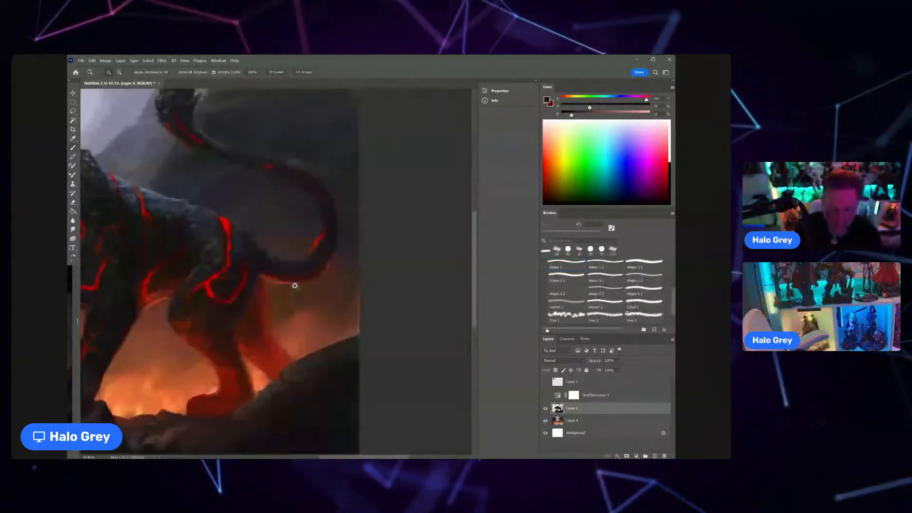
pyautogui.keyDown('alt'); pyautogui.click(255, 266); pyautogui.keyUp('alt')
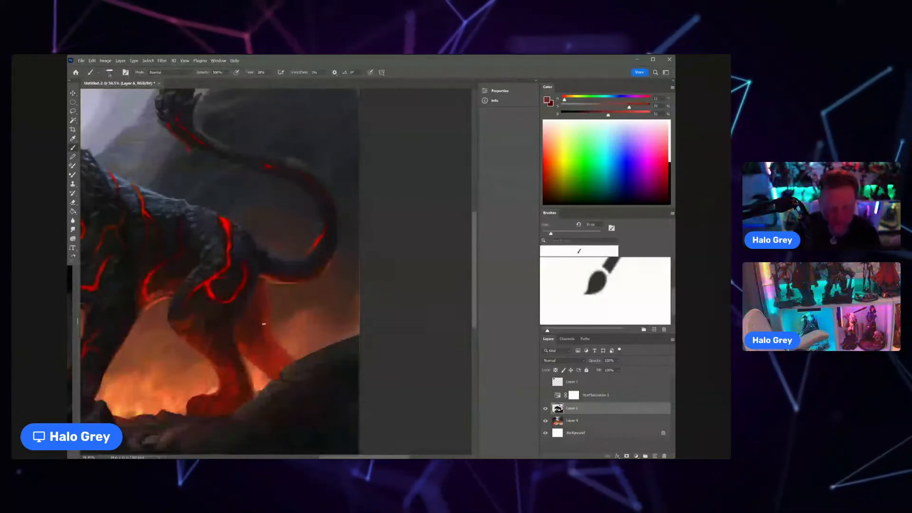
pyautogui.keyDown('alt'); pyautogui.click(266, 332); pyautogui.keyUp('alt')
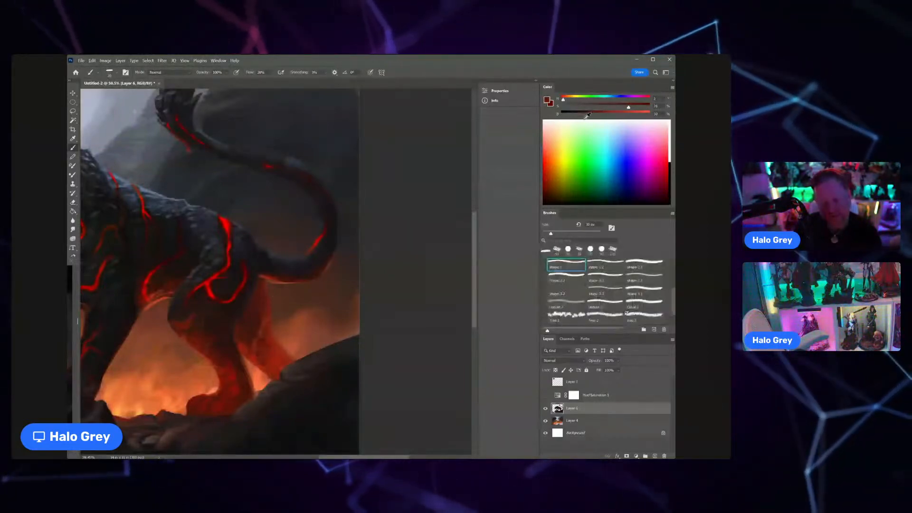
pyautogui.keyDown('alt'); pyautogui.click(271, 320); pyautogui.keyUp('alt')
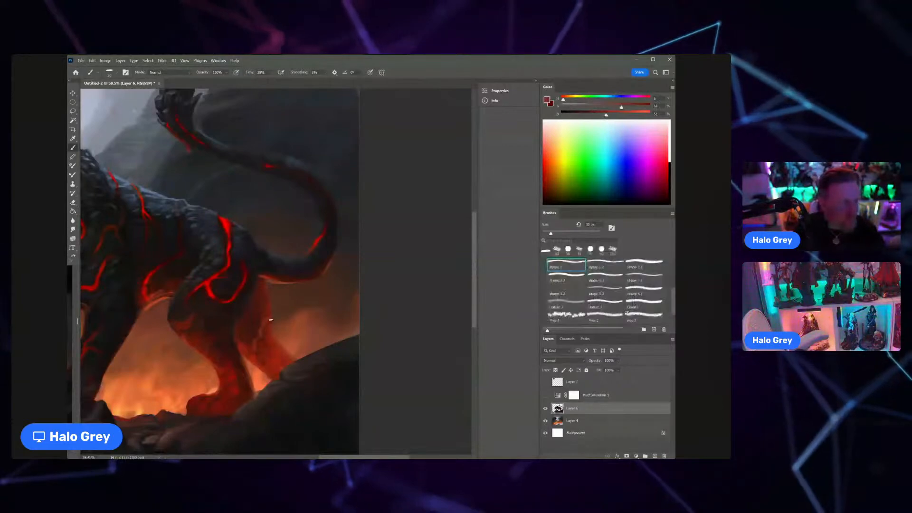
pyautogui.press('[')
pyautogui.press('[')
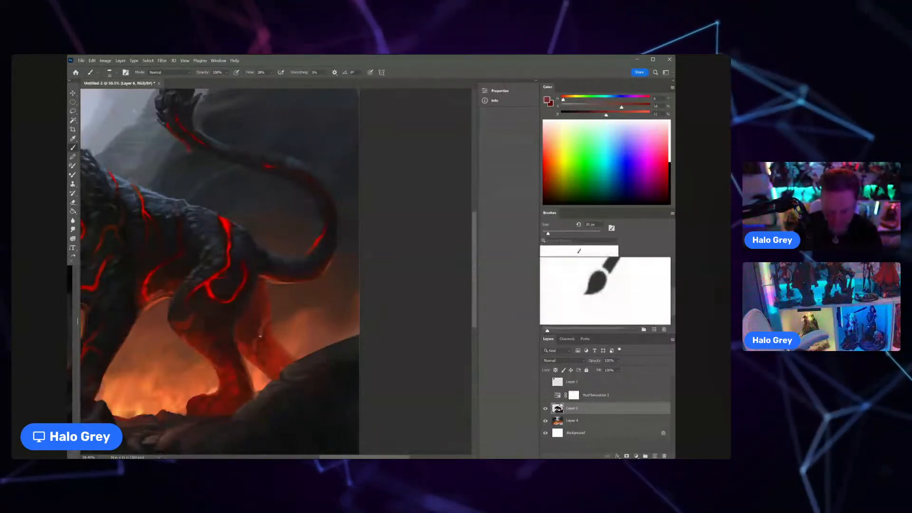
pyautogui.moveTo(269, 323)
pyautogui.mouseDown()
pyautogui.moveTo(228, 329)
pyautogui.moveTo(257, 306)
pyautogui.mouseUp()
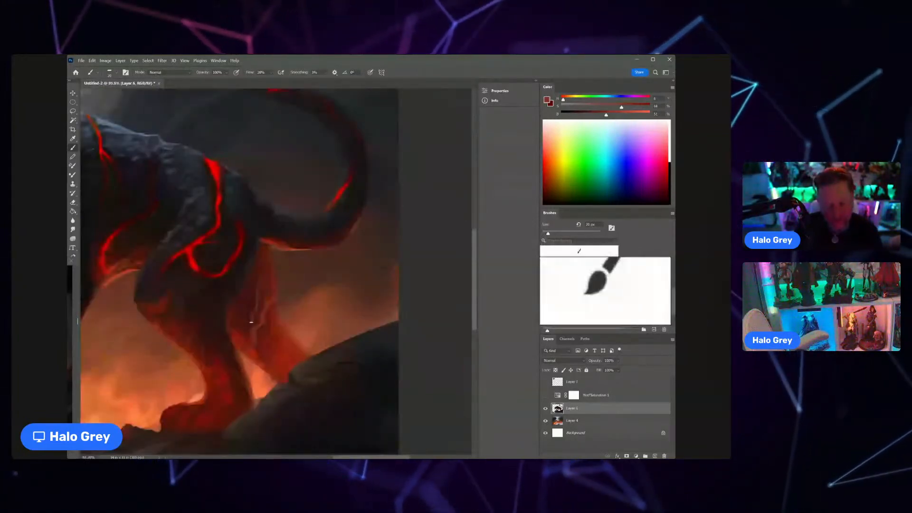
# Step: Paint glowing red-orange lava cracks across the panther's near hind leg with the brush in Overlay mode, adjusting the brush size
pyautogui.keyDown('alt'); pyautogui.click(208, 276); pyautogui.keyUp('alt')
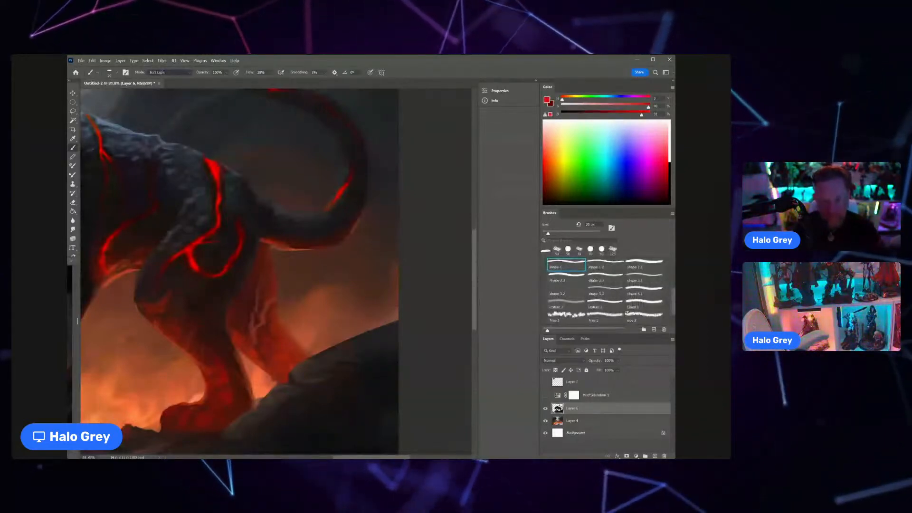
pyautogui.click(186, 180)
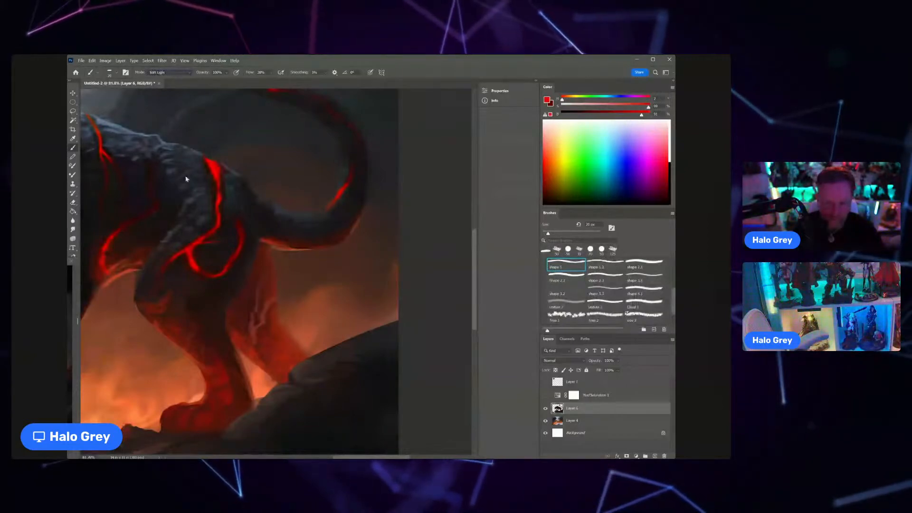
pyautogui.press('Up')
pyautogui.press(']')
pyautogui.press(']')
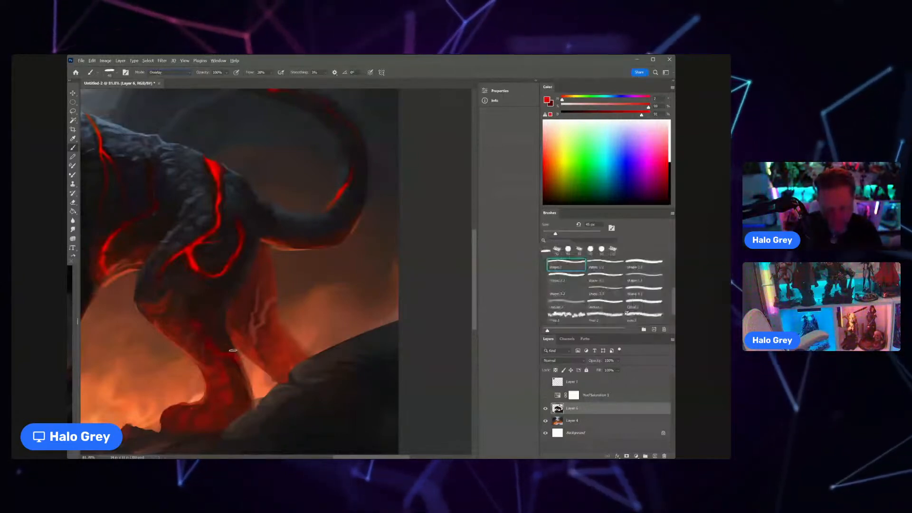
pyautogui.keyDown('alt'); pyautogui.click(217, 352); pyautogui.keyUp('alt')
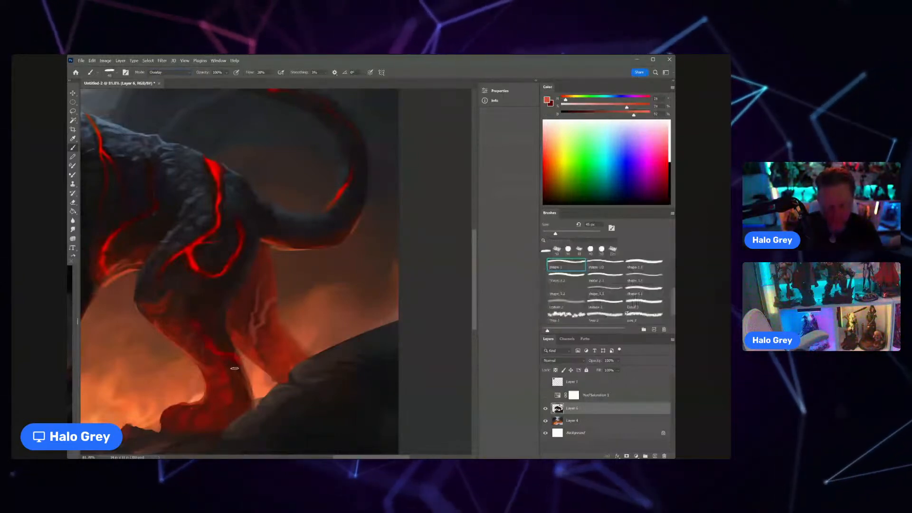
pyautogui.press('[')
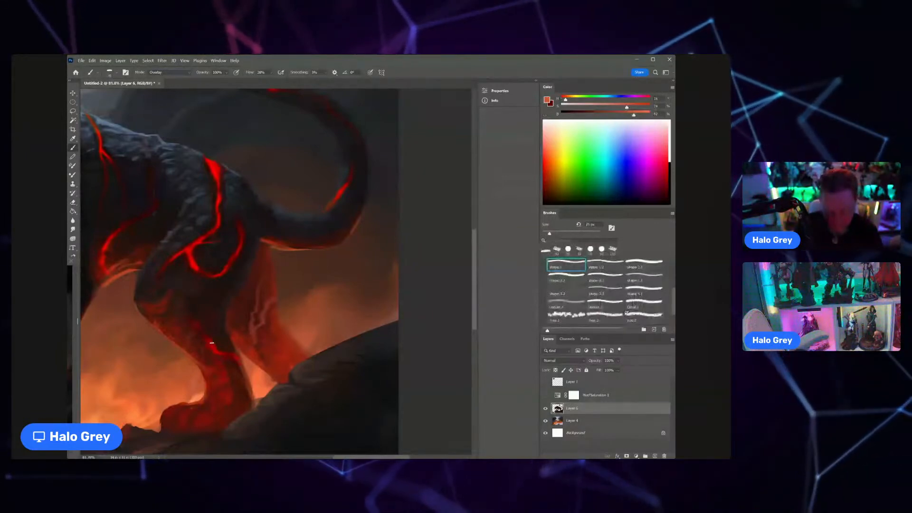
pyautogui.scroll(-5, 212, 342)
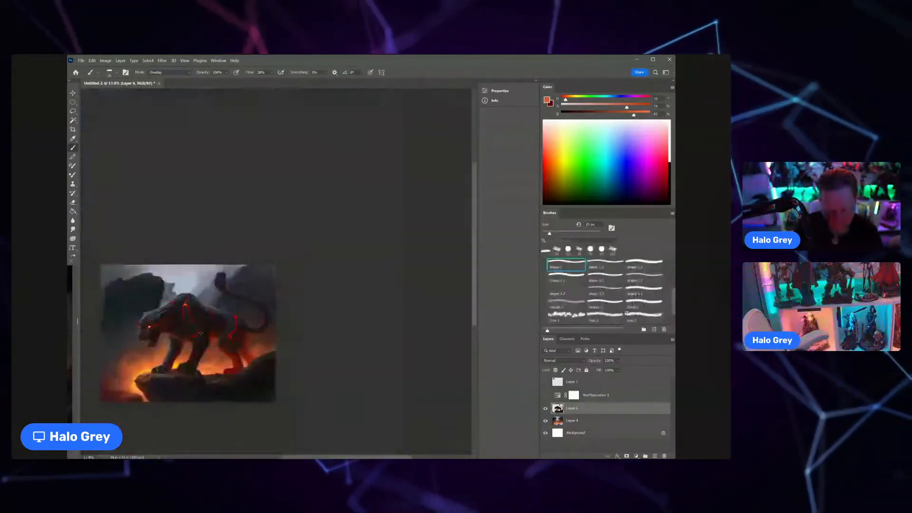
pyautogui.scroll(5, 201, 333)
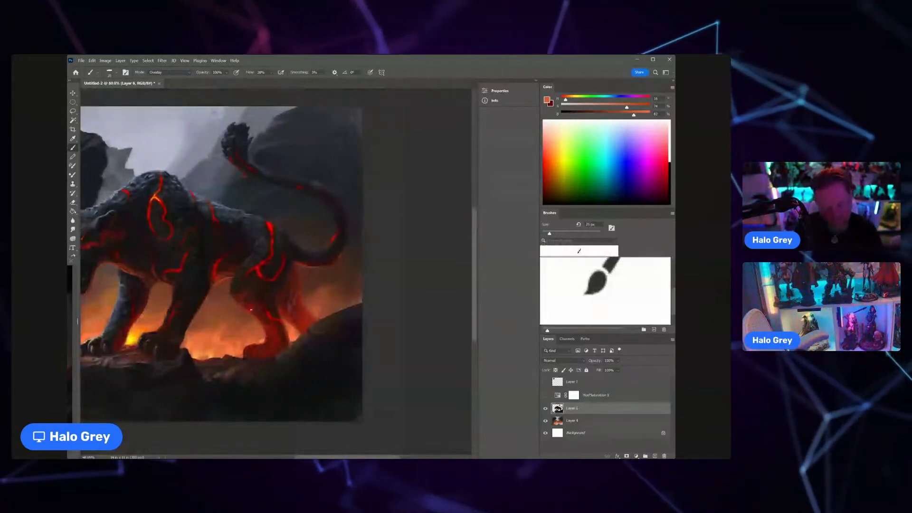
pyautogui.scroll(-3, 251, 310)
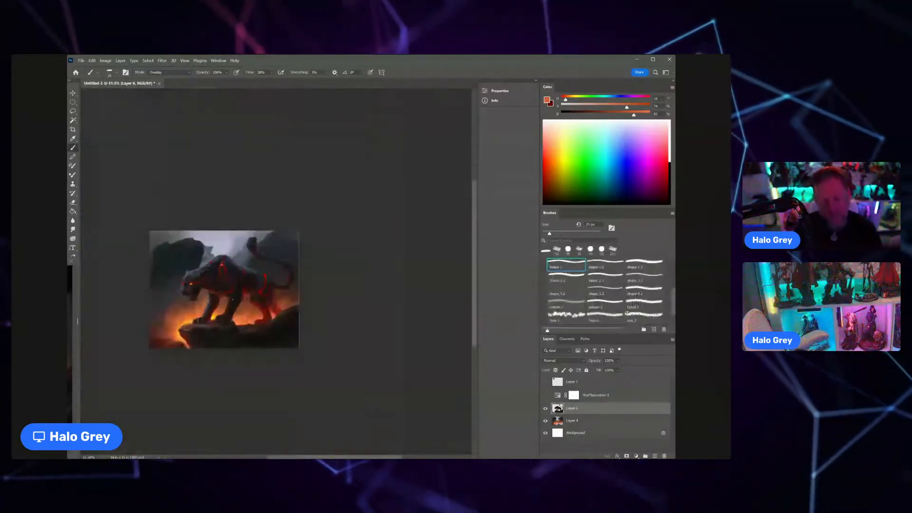
# Step: Set the brush to Normal mode, reduce its size and paint fine grey-green fur detail on the panther's cheek and muzzle
pyautogui.moveTo(179, 283); pyautogui.dragTo(310, 283)
pyautogui.moveTo(625, 100); pyautogui.dragTo(639, 102)
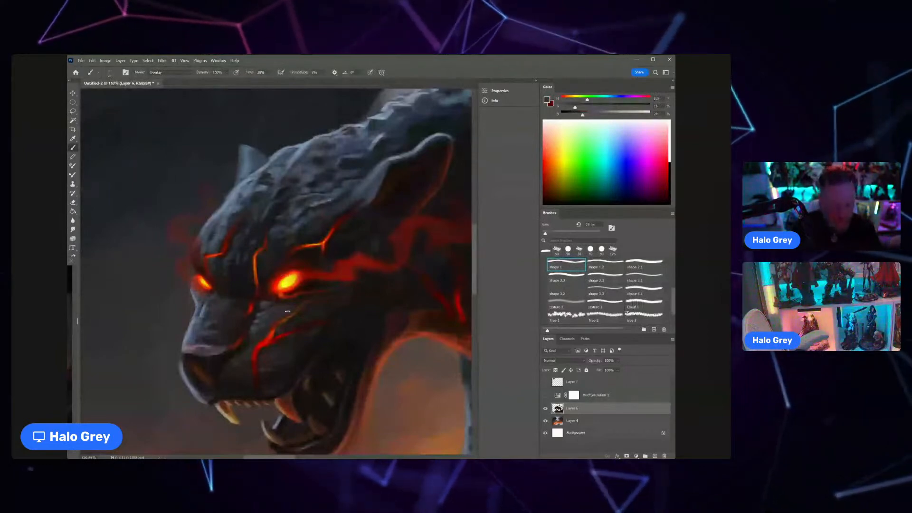
pyautogui.click(190, 73)
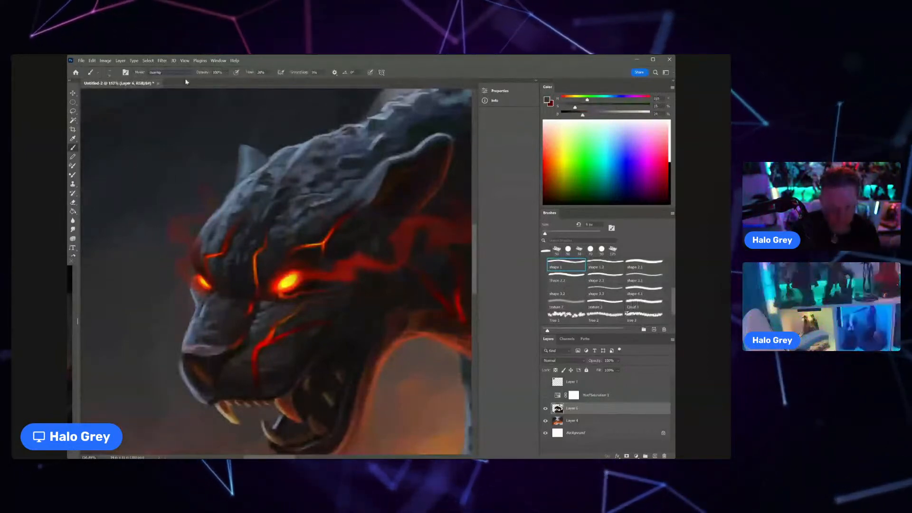
pyautogui.click(186, 80)
pyautogui.press('[')
pyautogui.press('[')
pyautogui.press('[')
pyautogui.press('[')
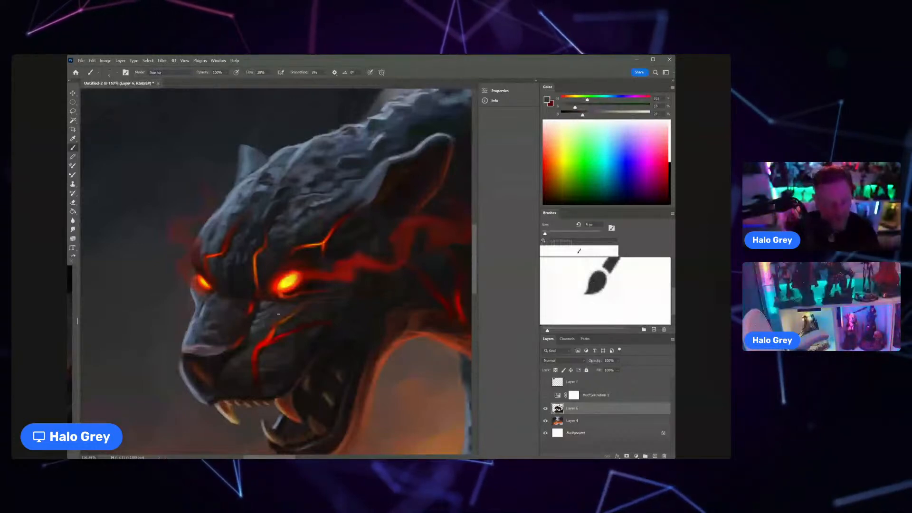
pyautogui.moveTo(265, 335)
pyautogui.mouseDown()
pyautogui.moveTo(235, 335)
pyautogui.moveTo(260, 333)
pyautogui.mouseUp()
pyautogui.moveTo(575, 107); pyautogui.dragTo(583, 108)
pyautogui.moveTo(583, 115); pyautogui.dragTo(594, 114)
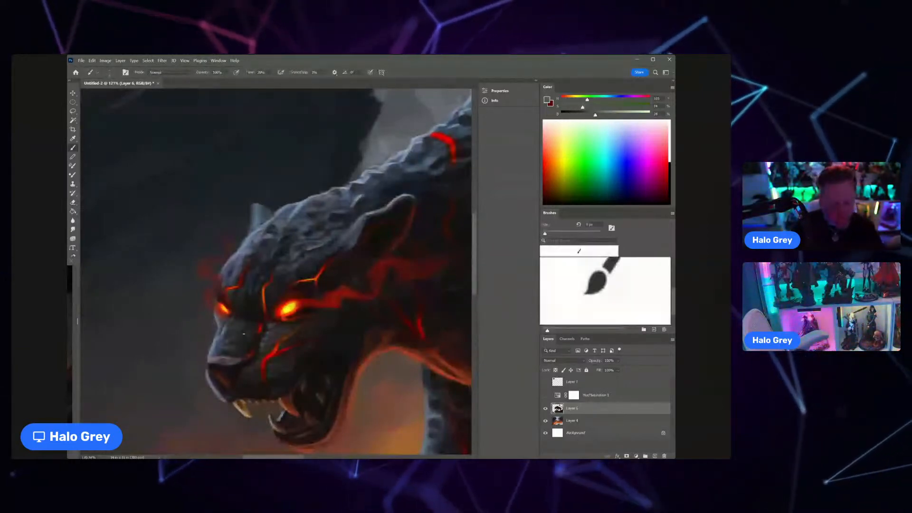
pyautogui.scroll(-5, 244, 343)
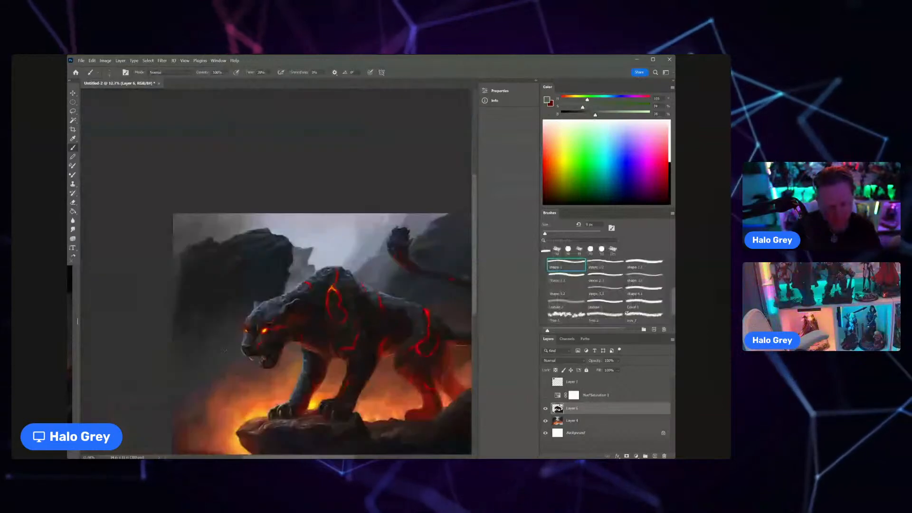
pyautogui.scroll(7, 242, 337)
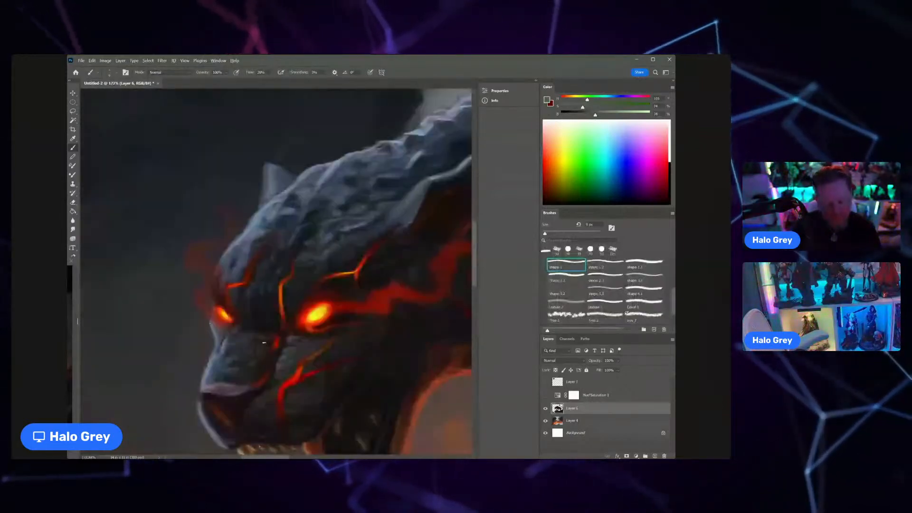
# Step: Refine the fur on the panther's snout and above the nose with sampled dark grey tones
pyautogui.keyDown('alt'); pyautogui.click(261, 347); pyautogui.keyUp('alt')
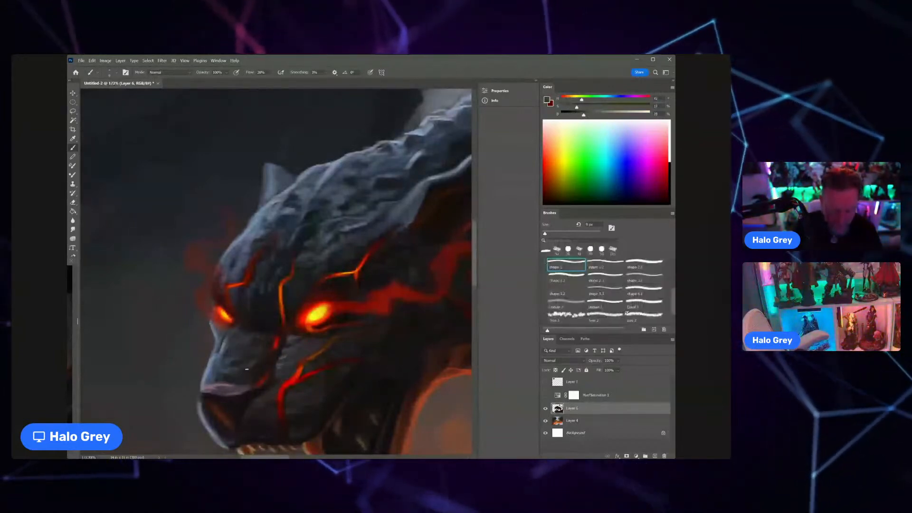
pyautogui.moveTo(241, 379)
pyautogui.mouseDown()
pyautogui.moveTo(204, 375)
pyautogui.moveTo(248, 372)
pyautogui.mouseUp()
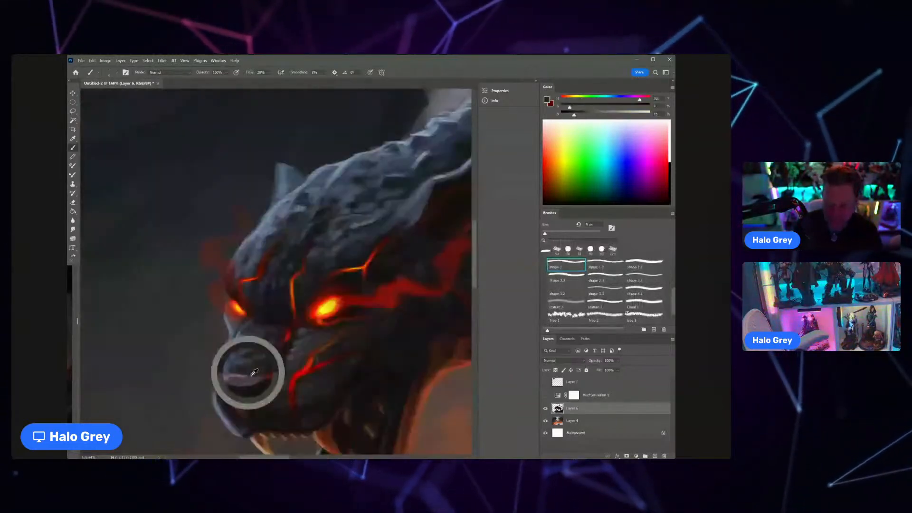
pyautogui.keyDown('alt'); pyautogui.click(243, 376); pyautogui.keyUp('alt')
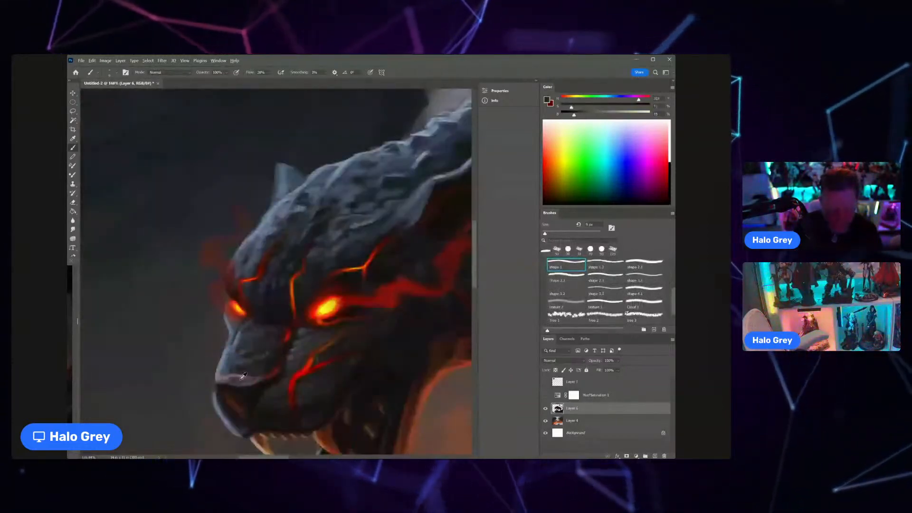
pyautogui.keyDown('alt'); pyautogui.click(265, 354); pyautogui.keyUp('alt')
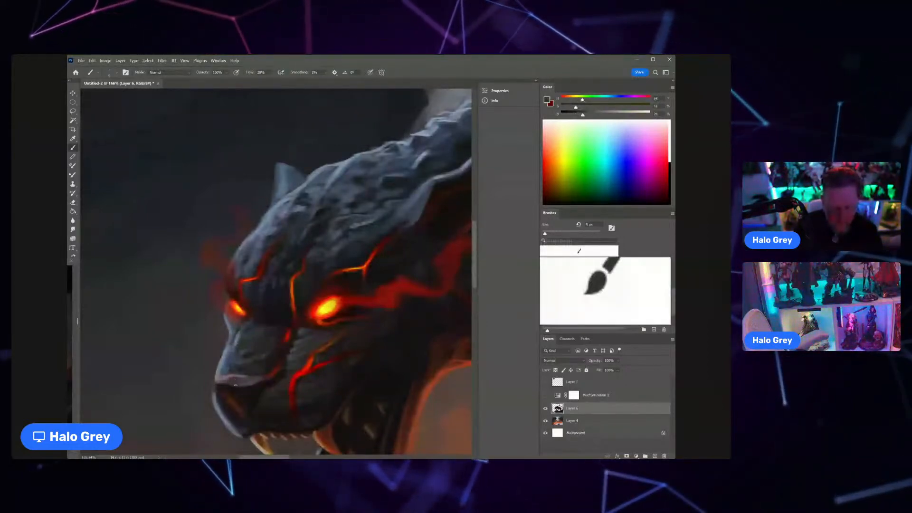
pyautogui.scroll(-5, 260, 353)
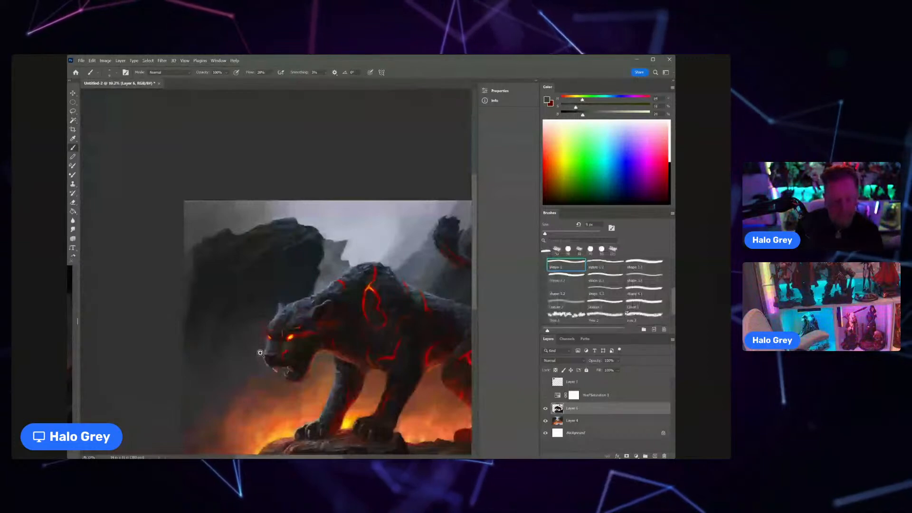
pyautogui.scroll(2, 260, 353)
pyautogui.scroll(5, 232, 291)
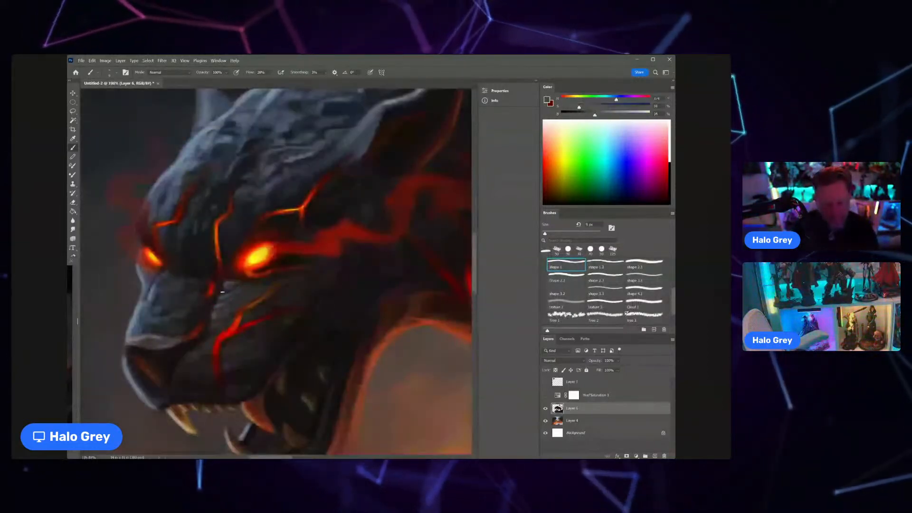
# Step: Paint light fur strokes on the cheek below the glowing eye with a brighter, desaturated mauve-grey
pyautogui.moveTo(598, 117); pyautogui.dragTo(609, 116)
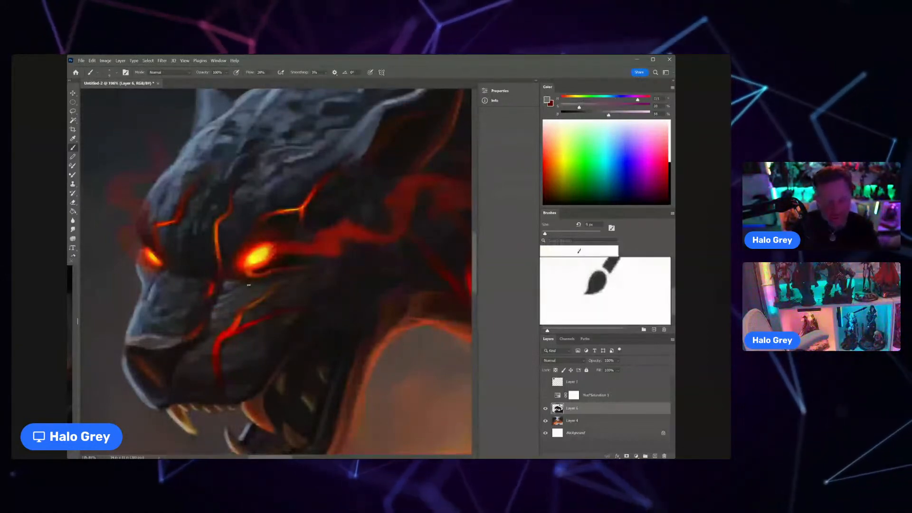
pyautogui.moveTo(286, 282)
pyautogui.mouseDown()
pyautogui.moveTo(274, 283)
pyautogui.moveTo(288, 281)
pyautogui.mouseUp()
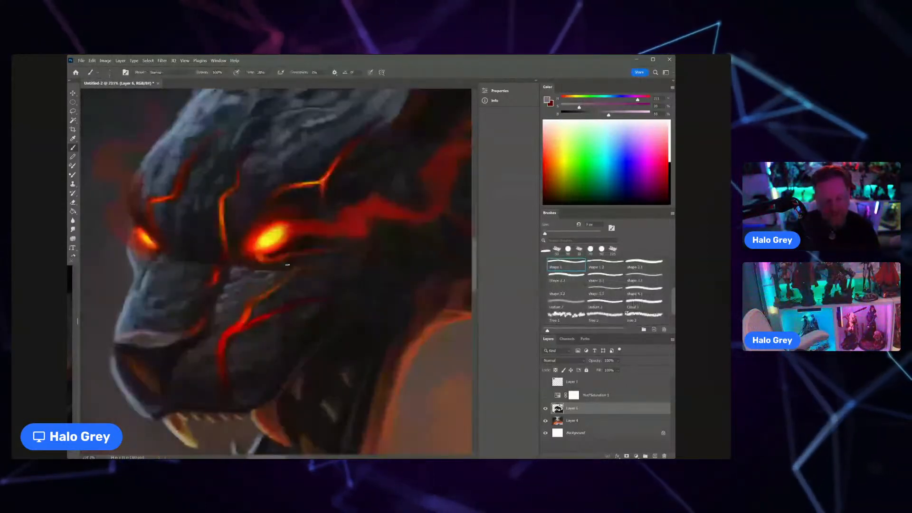
pyautogui.moveTo(260, 163); pyautogui.dragTo(235, 164)
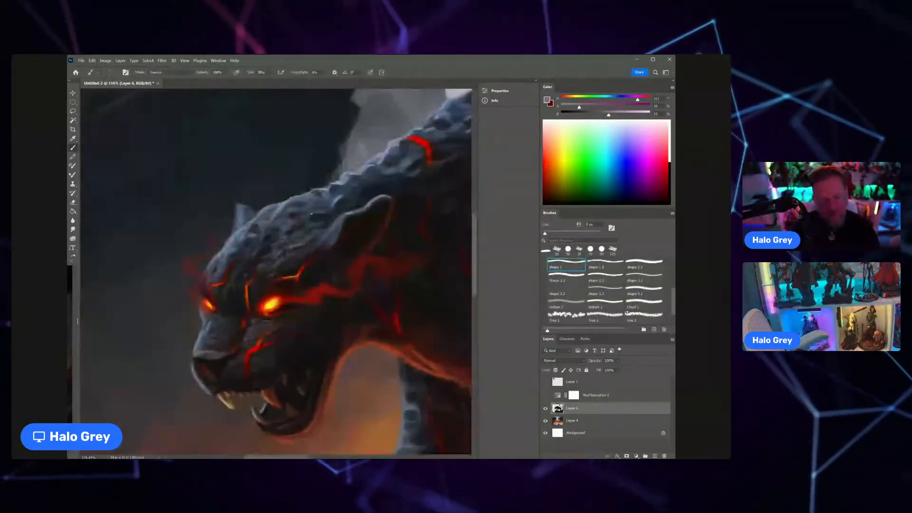
# Step: Refine the pale rim and dark inner edge of the panther's ear with sampled blue-grey and near-black tones
pyautogui.moveTo(344, 216)
pyautogui.mouseDown()
pyautogui.moveTo(296, 259)
pyautogui.moveTo(297, 277)
pyautogui.moveTo(342, 221)
pyautogui.mouseUp()
pyautogui.keyDown('alt'); pyautogui.click(318, 216); pyautogui.keyUp('alt')
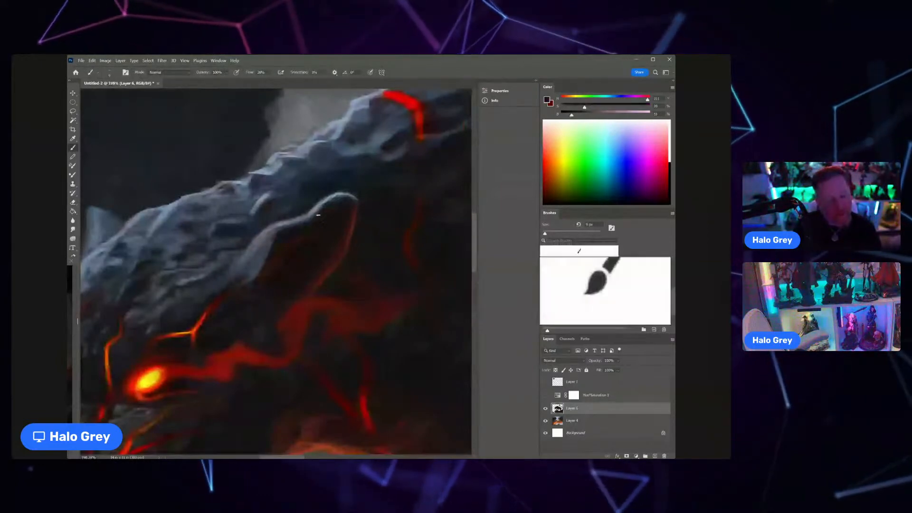
pyautogui.keyDown('alt'); pyautogui.click(325, 201); pyautogui.keyUp('alt')
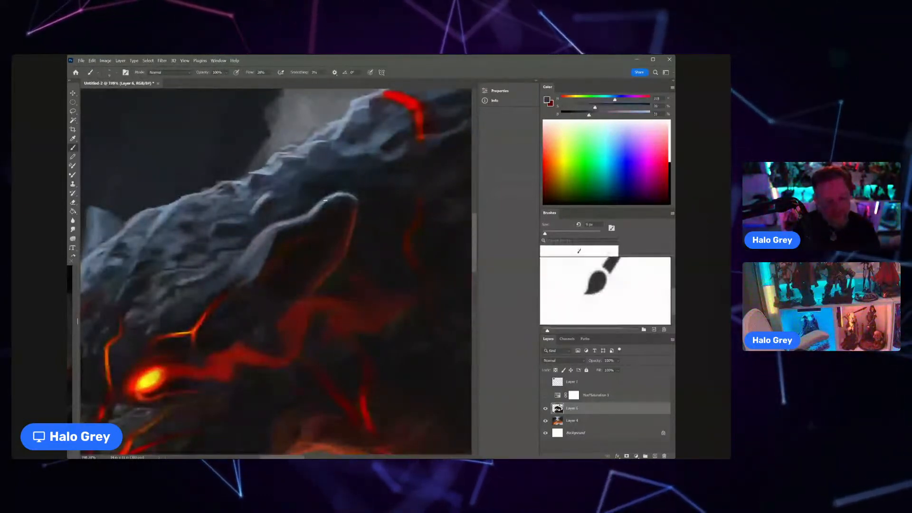
pyautogui.keyDown('alt'); pyautogui.click(325, 200); pyautogui.keyUp('alt')
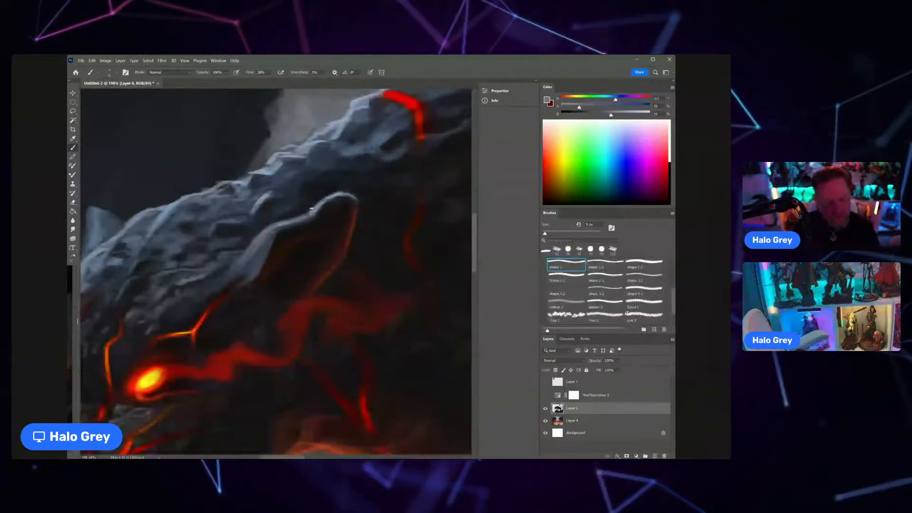
pyautogui.keyDown('alt'); pyautogui.click(307, 211); pyautogui.keyUp('alt')
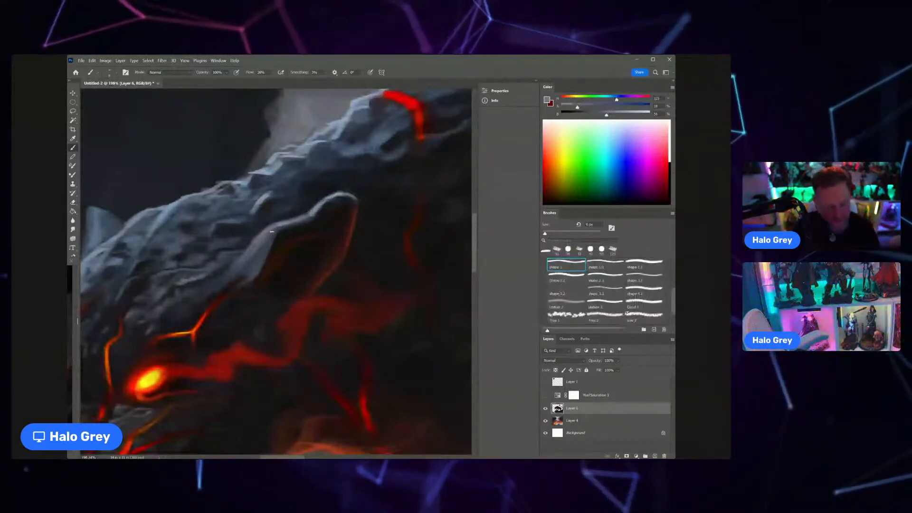
pyautogui.keyDown('alt'); pyautogui.click(283, 223); pyautogui.keyUp('alt')
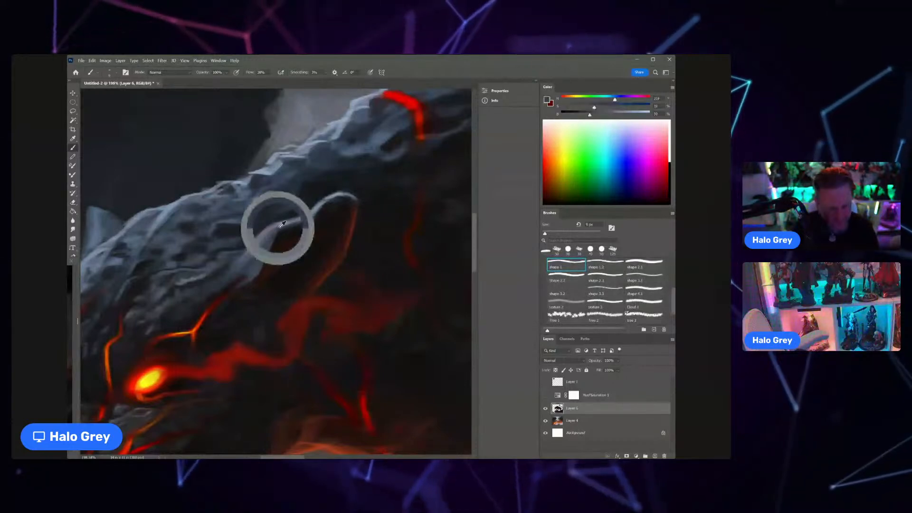
pyautogui.keyDown('alt'); pyautogui.click(278, 229); pyautogui.keyUp('alt')
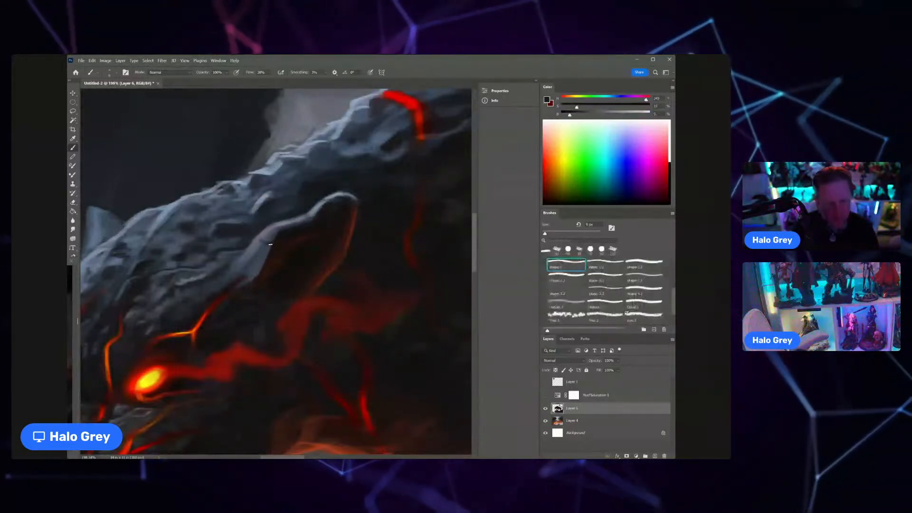
pyautogui.scroll(-4, 256, 261)
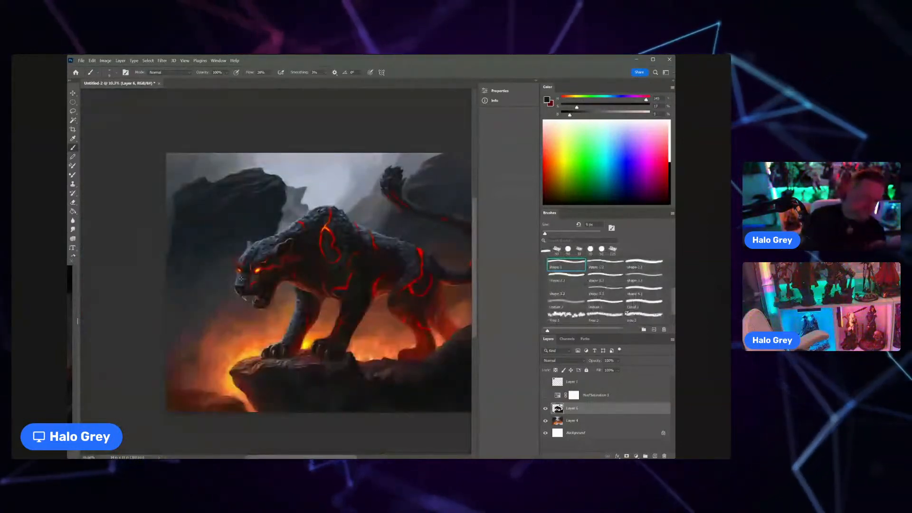
# Step: Blend the lower rim of the ear into the surrounding head fur with sampled dark blue-grey tones
pyautogui.scroll(5, 241, 279)
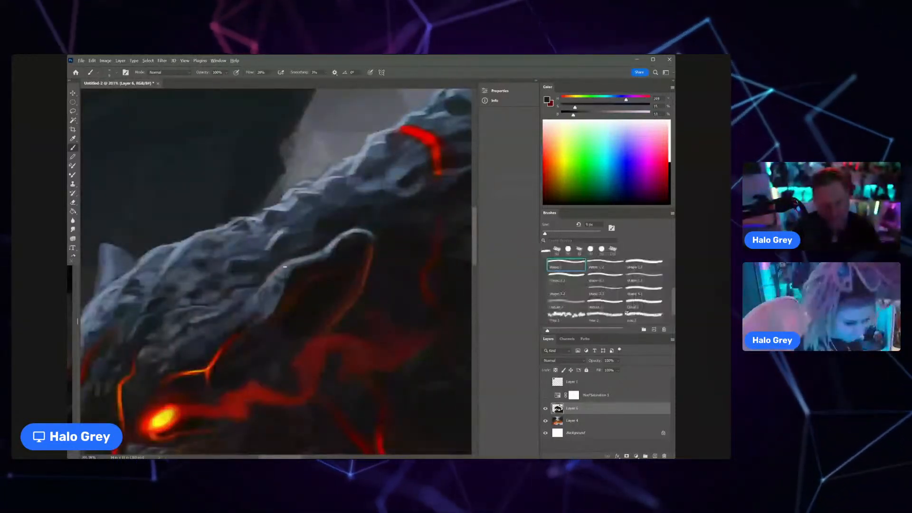
pyautogui.keyDown('alt'); pyautogui.click(282, 264); pyautogui.keyUp('alt')
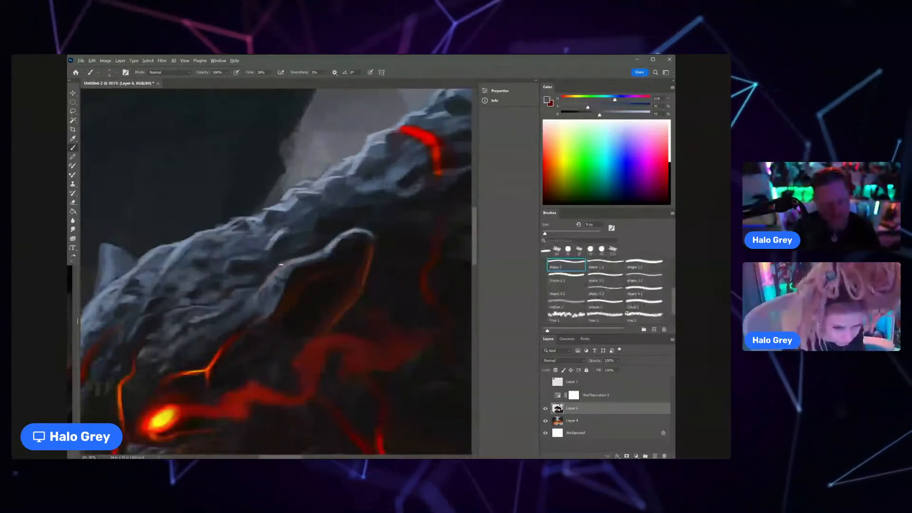
pyautogui.keyDown('alt'); pyautogui.click(288, 261); pyautogui.keyUp('alt')
pyautogui.keyDown('alt'); pyautogui.click(300, 262); pyautogui.keyUp('alt')
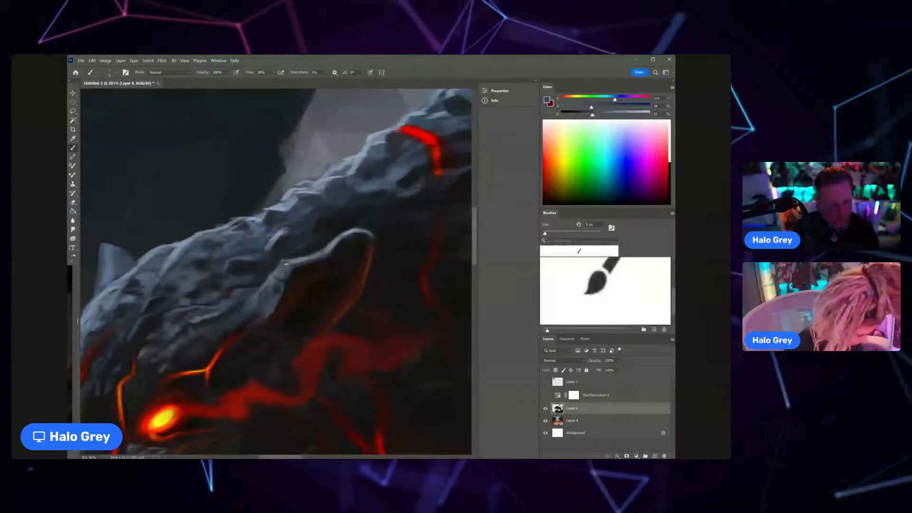
pyautogui.moveTo(305, 259); pyautogui.dragTo(264, 281)
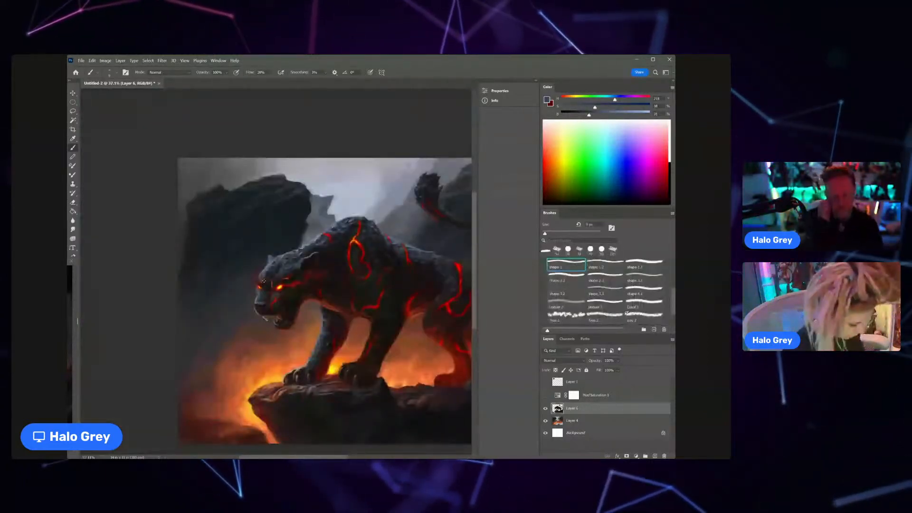
pyautogui.moveTo(386, 311); pyautogui.dragTo(338, 282)
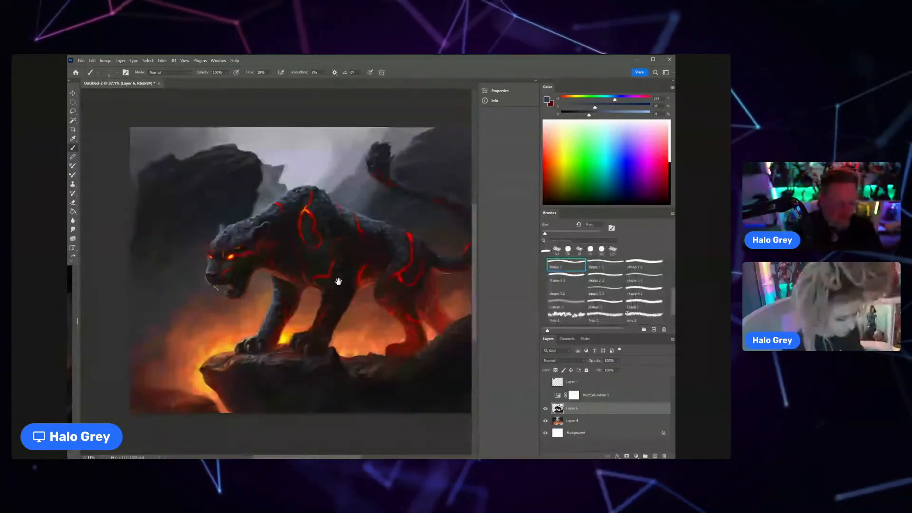
# Step: Refine the dark fur on the panther's upper foreleg, just below the lava crack, with a sampled blue-grey tone
pyautogui.moveTo(339, 281); pyautogui.dragTo(366, 279)
pyautogui.keyDown('alt'); pyautogui.click(336, 263); pyautogui.keyUp('alt')
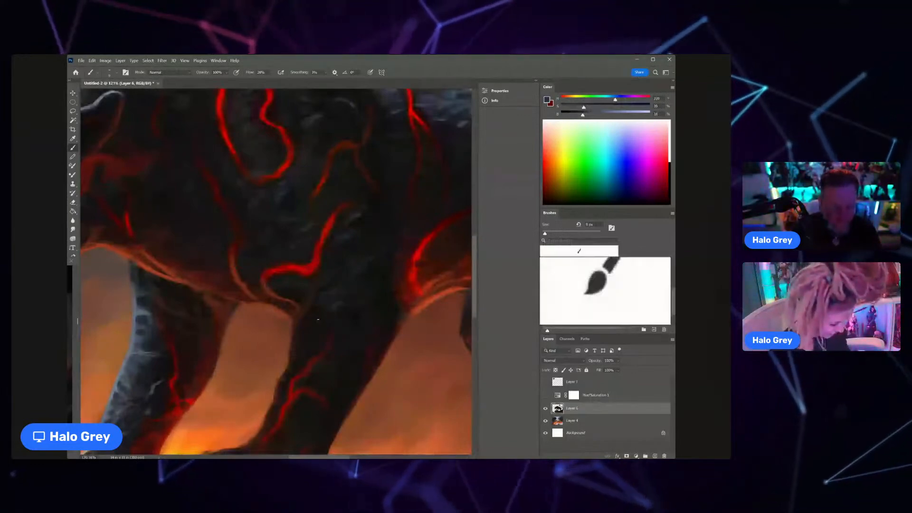
pyautogui.moveTo(334, 319)
pyautogui.mouseDown()
pyautogui.moveTo(302, 319)
pyautogui.moveTo(355, 318)
pyautogui.mouseUp()
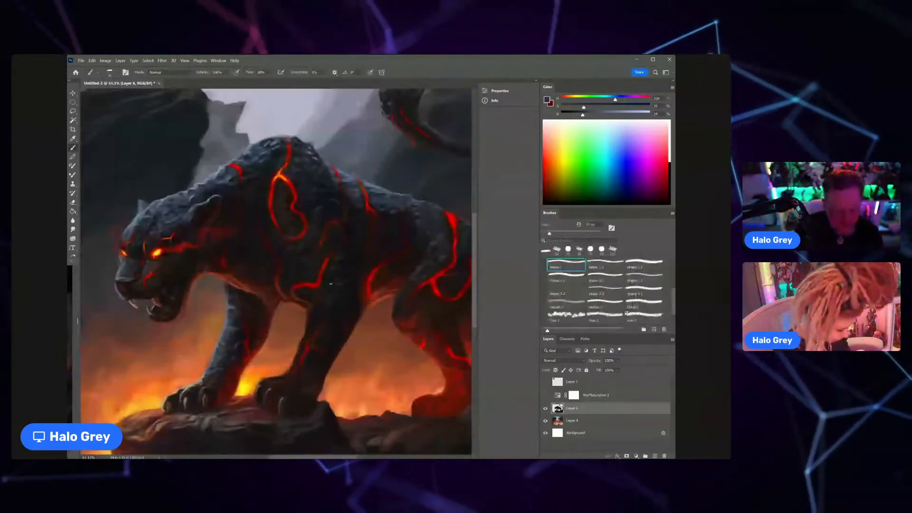
# Step: Paint fine fur strokes on the panther's haunch beside the bright lava crack, using a small brush and sampled blue-grey tones
pyautogui.moveTo(345, 276)
pyautogui.mouseDown()
pyautogui.moveTo(312, 276)
pyautogui.moveTo(394, 247)
pyautogui.mouseUp()
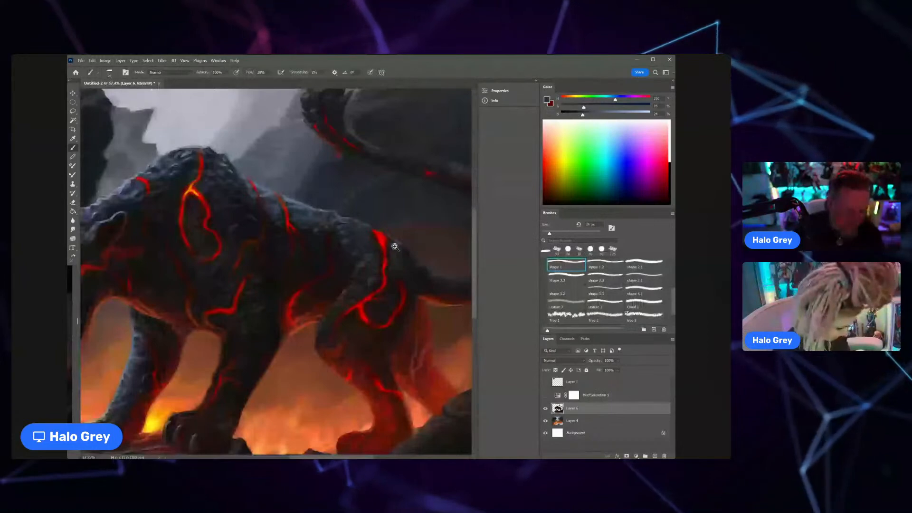
pyautogui.keyDown('alt'); pyautogui.click(356, 275); pyautogui.keyUp('alt')
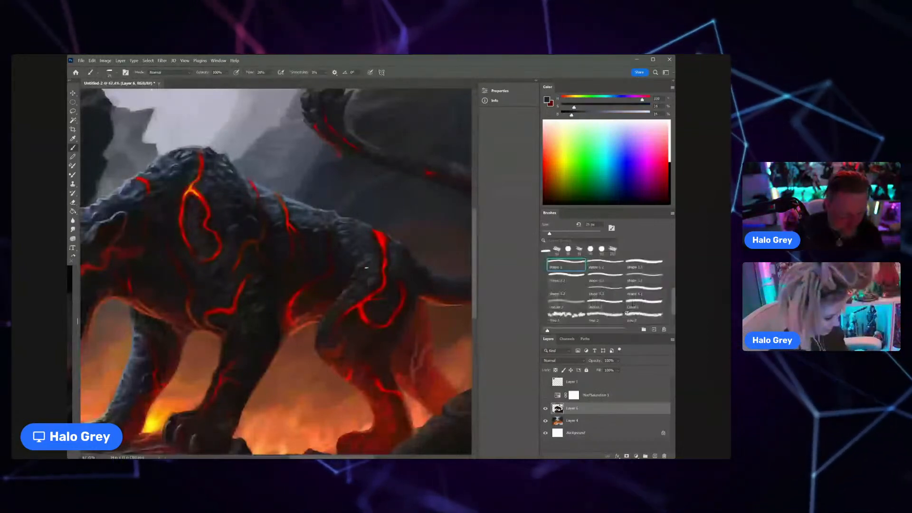
pyautogui.press('z')
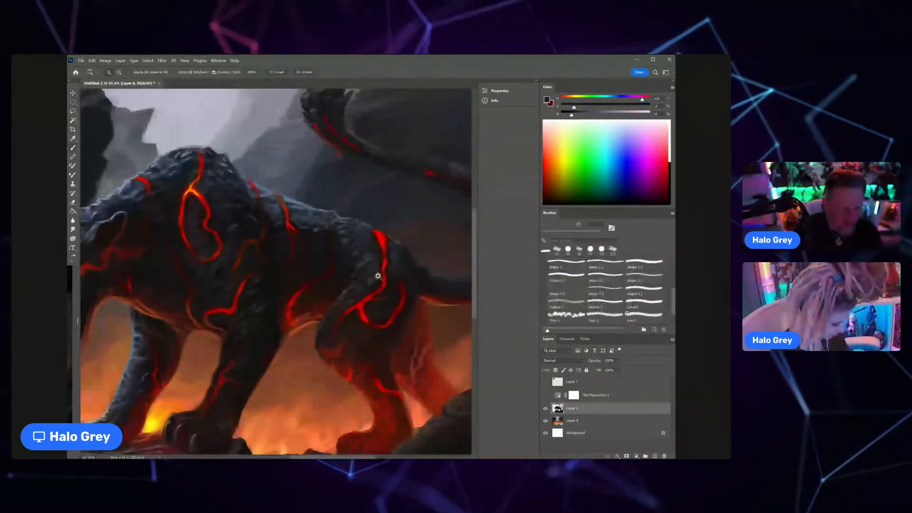
pyautogui.click(378, 276)
pyautogui.press('b')
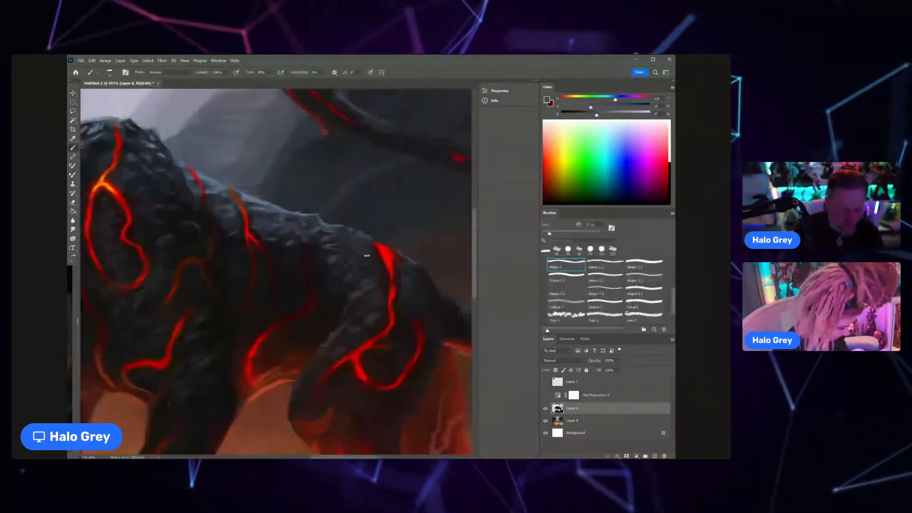
pyautogui.press('[')
pyautogui.press('[')
pyautogui.press('[')
pyautogui.press('[')
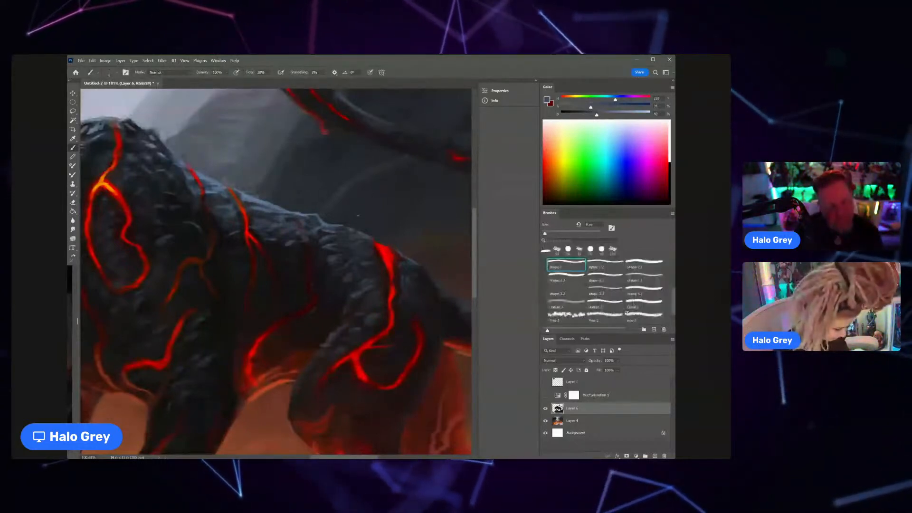
pyautogui.moveTo(361, 245)
pyautogui.mouseDown()
pyautogui.moveTo(317, 280)
pyautogui.moveTo(337, 251)
pyautogui.moveTo(286, 279)
pyautogui.mouseUp()
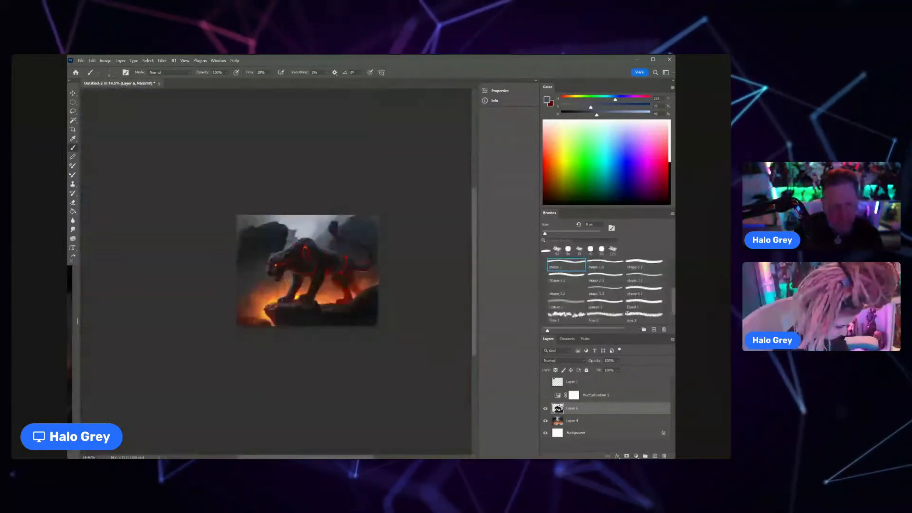
# Step: Refine the fur texture on the panther's shoulder hump beside the lava crack with sampled near-black and blue-grey tones
pyautogui.press('z')
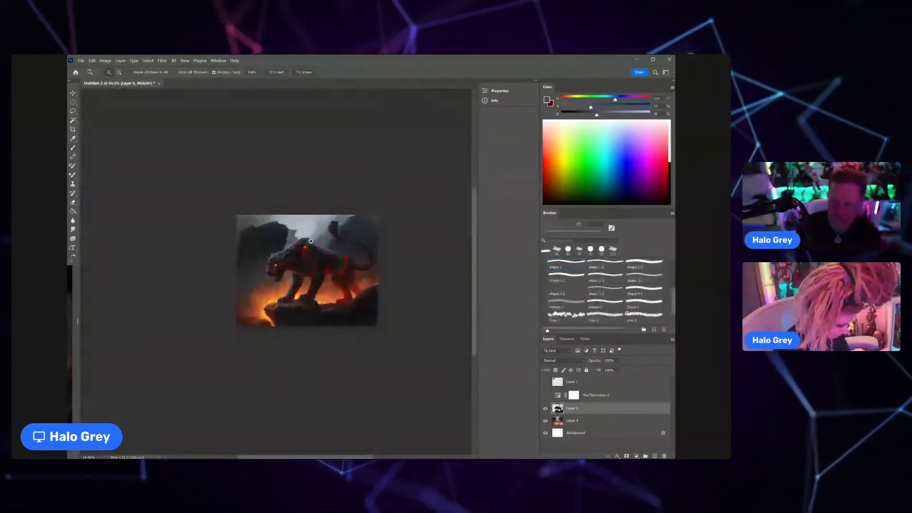
pyautogui.moveTo(312, 242)
pyautogui.mouseDown()
pyautogui.moveTo(346, 240)
pyautogui.moveTo(336, 254)
pyautogui.mouseUp()
pyautogui.keyDown('alt'); pyautogui.click(312, 243); pyautogui.keyUp('alt')
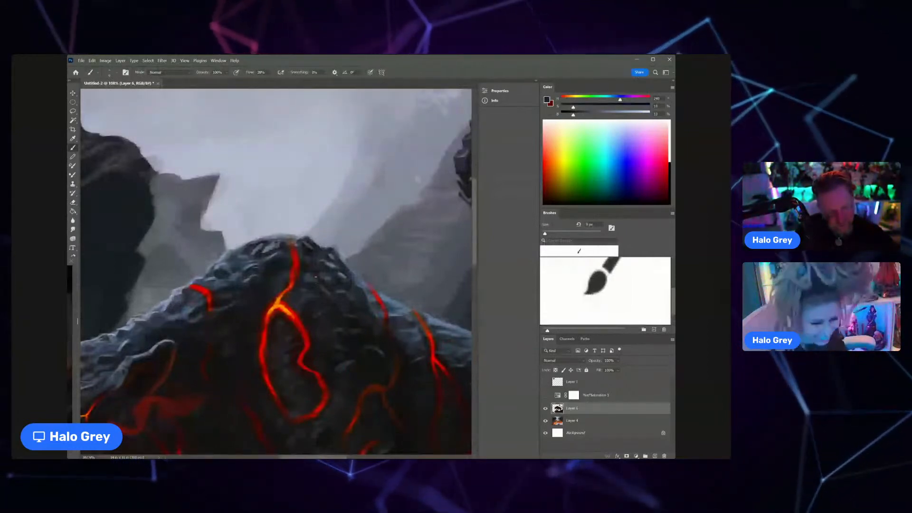
pyautogui.keyDown('alt'); pyautogui.click(341, 275); pyautogui.keyUp('alt')
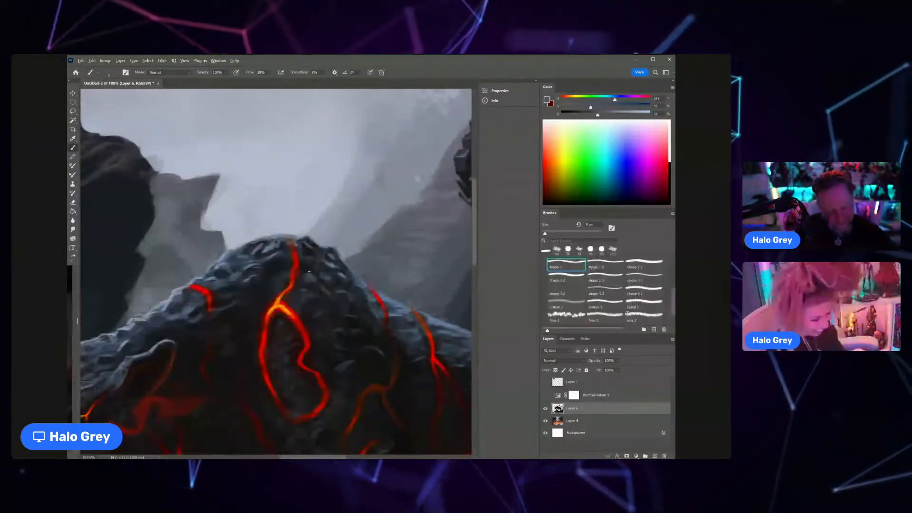
pyautogui.keyDown('alt'); pyautogui.click(309, 272); pyautogui.keyUp('alt')
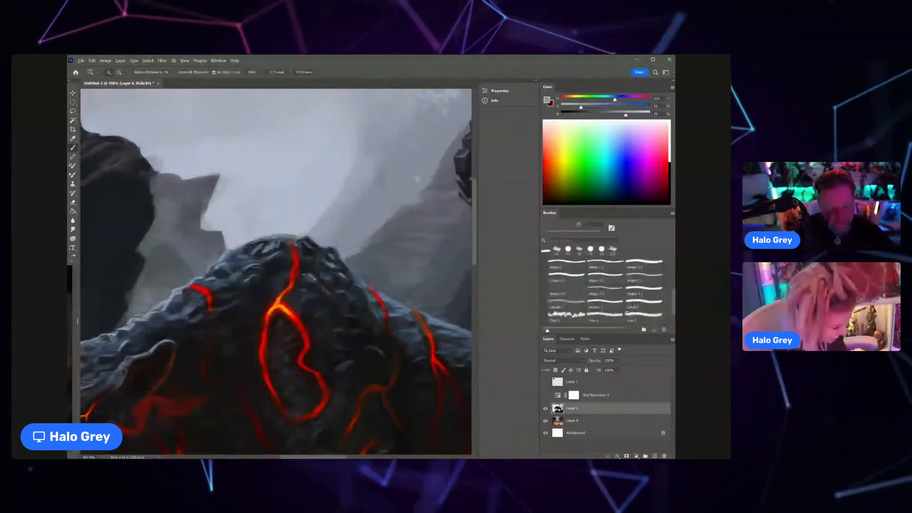
# Step: Clean up the outer edge of the rocky tail tip above the lava crack with sampled background grey and dark rock tones
pyautogui.moveTo(315, 267); pyautogui.dragTo(269, 209)
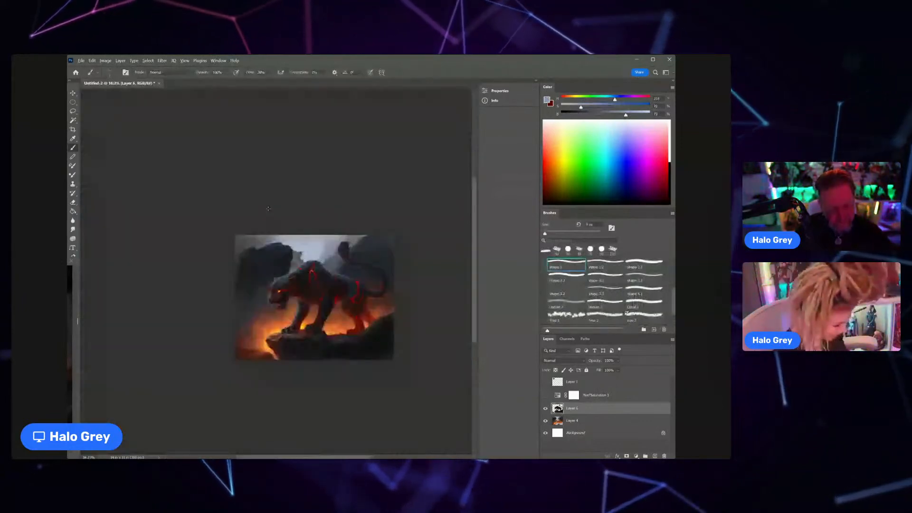
pyautogui.moveTo(304, 264)
pyautogui.mouseDown()
pyautogui.moveTo(347, 285)
pyautogui.moveTo(261, 297)
pyautogui.moveTo(345, 261)
pyautogui.mouseUp()
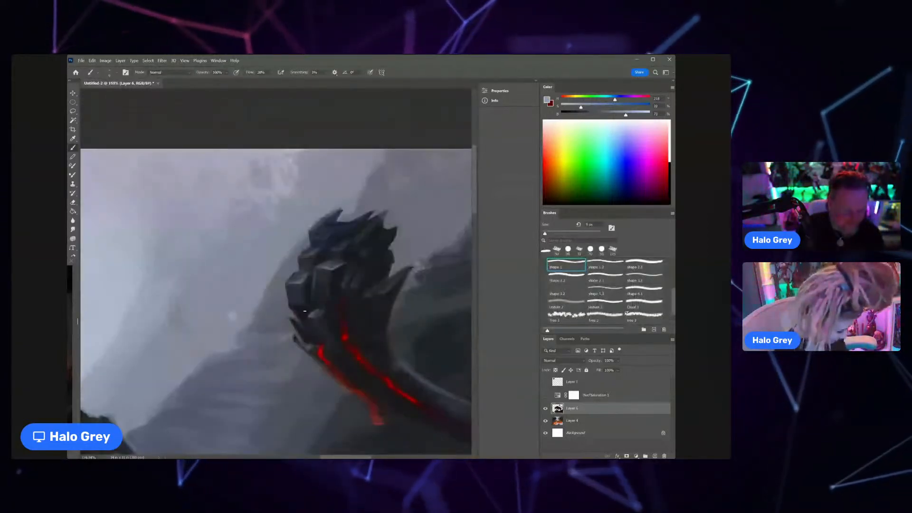
pyautogui.moveTo(292, 313); pyautogui.dragTo(302, 316)
pyautogui.keyDown('alt'); pyautogui.click(293, 322); pyautogui.keyUp('alt')
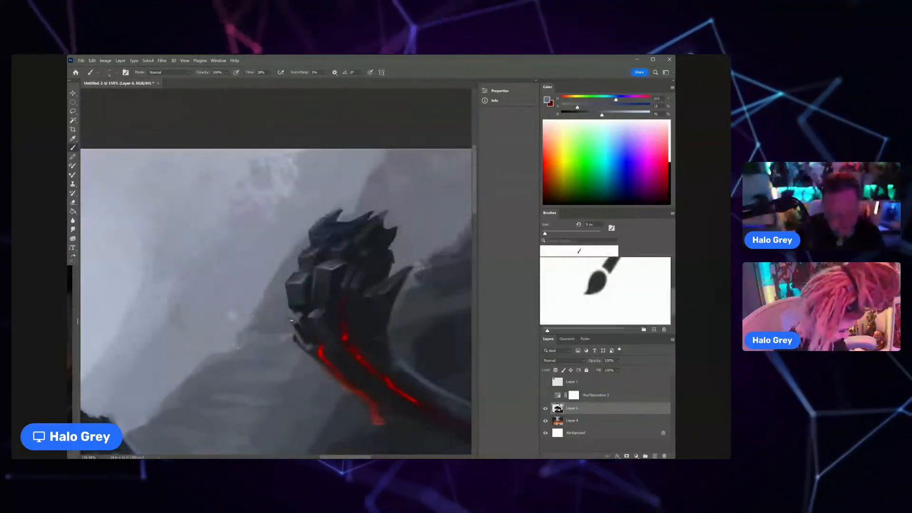
pyautogui.keyDown('alt'); pyautogui.click(299, 321); pyautogui.keyUp('alt')
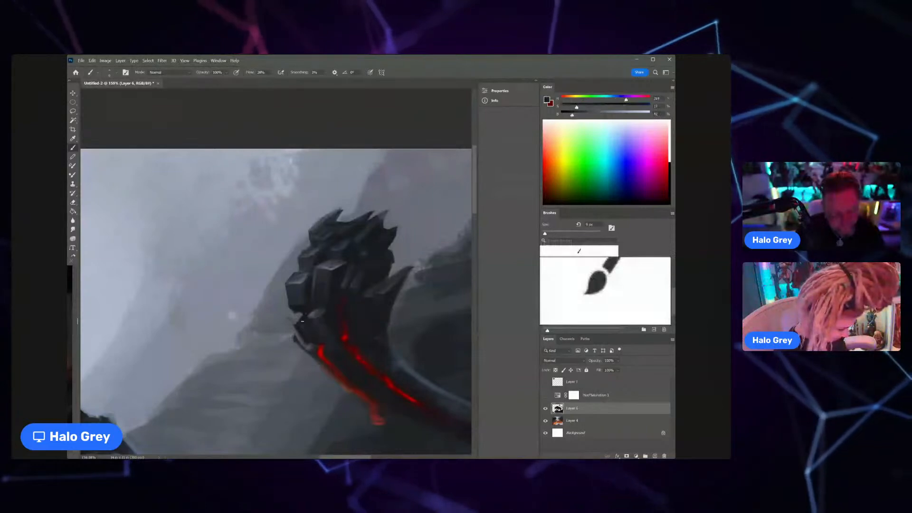
pyautogui.keyDown('alt'); pyautogui.click(302, 311); pyautogui.keyUp('alt')
pyautogui.press(']')
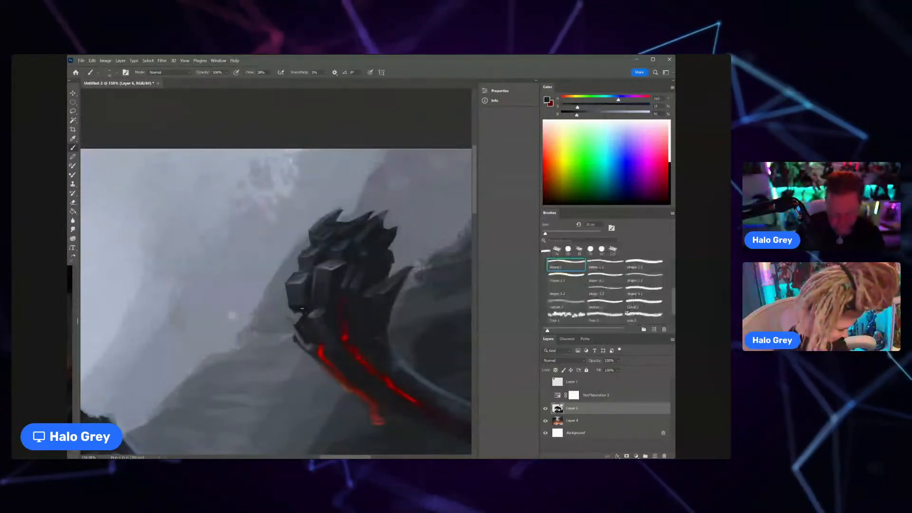
pyautogui.press(']')
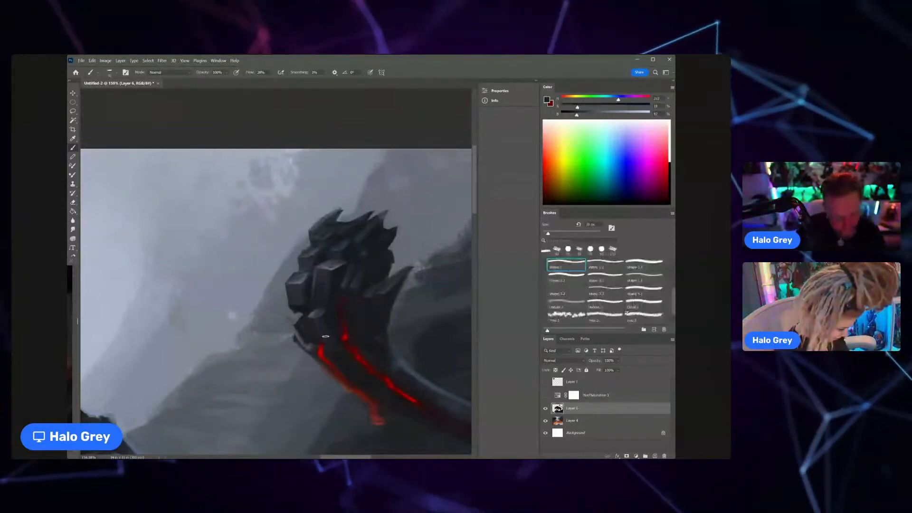
pyautogui.keyDown('alt'); pyautogui.click(315, 329); pyautogui.keyUp('alt')
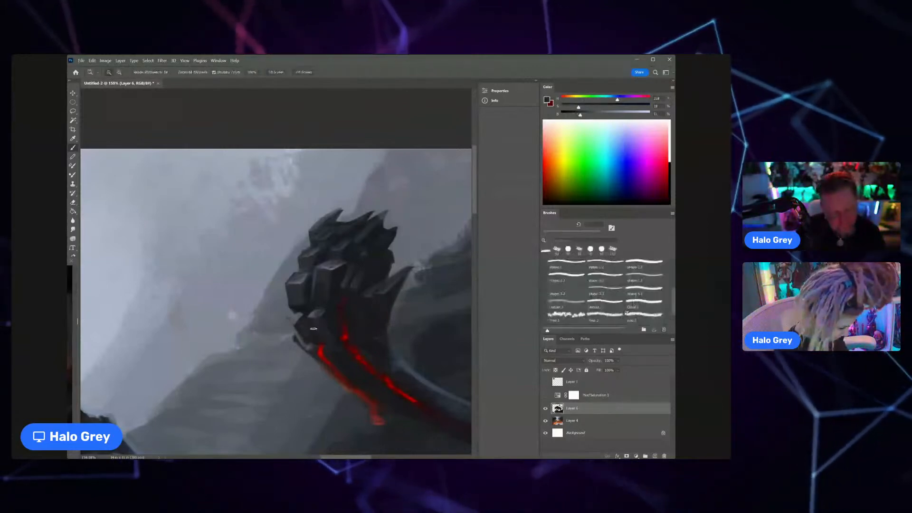
# Step: Shade the inner base of the rocky tail tip beside the lava crack with adjusted and sampled dark grey tones
pyautogui.moveTo(323, 316); pyautogui.dragTo(363, 309)
pyautogui.keyDown('alt'); pyautogui.click(323, 314); pyautogui.keyUp('alt')
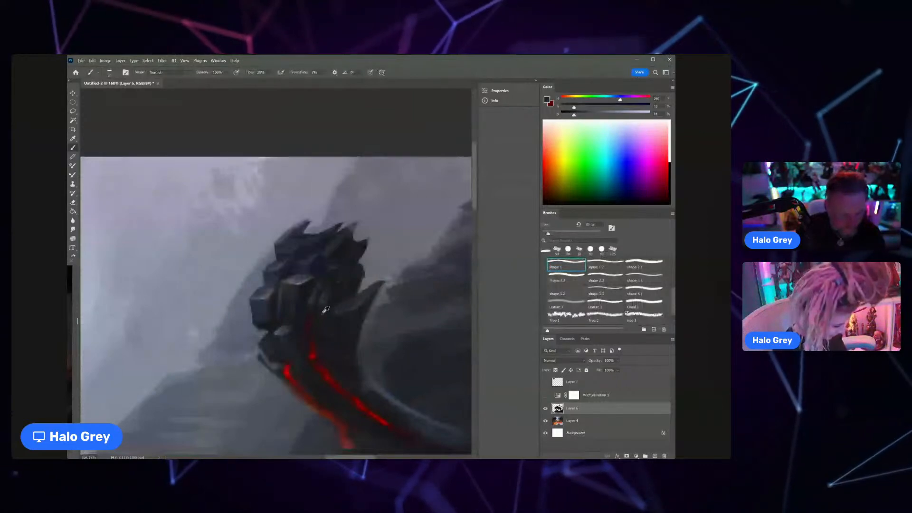
pyautogui.click(593, 114)
pyautogui.click(586, 98)
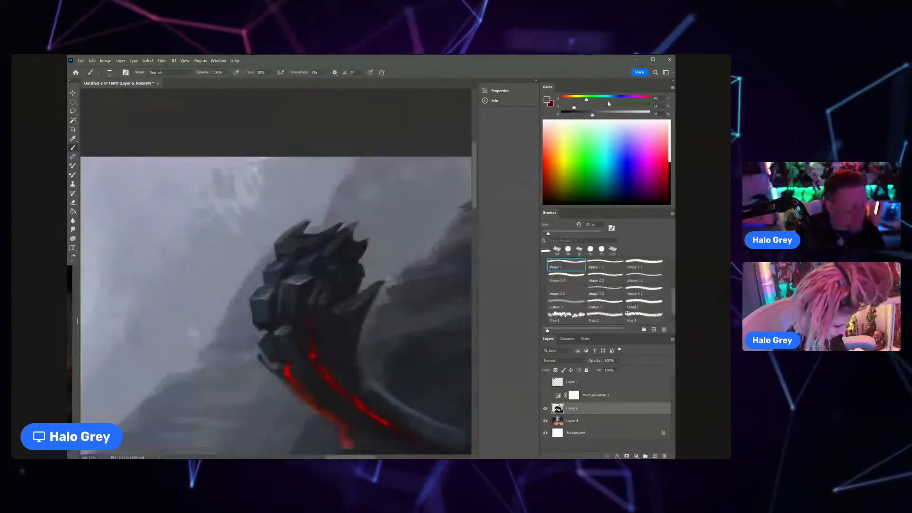
pyautogui.keyDown('alt'); pyautogui.click(329, 319); pyautogui.keyUp('alt')
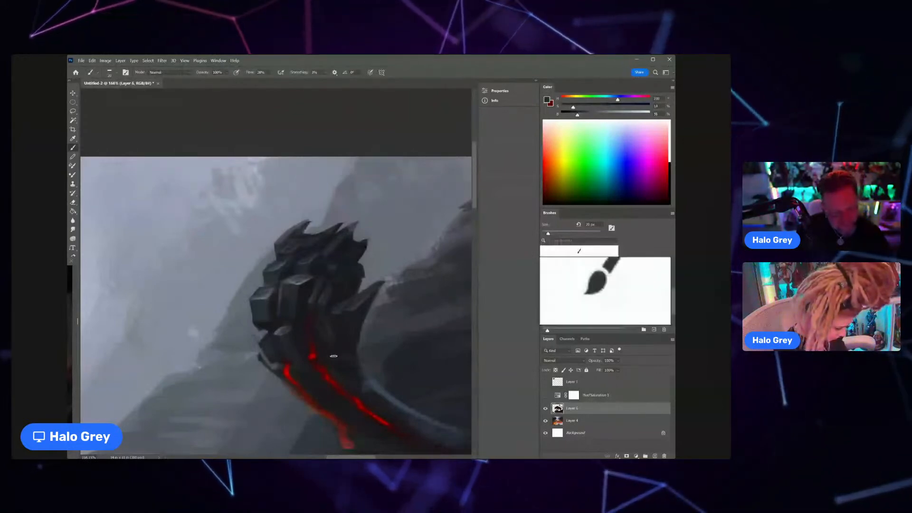
# Step: Darken the rock behind the tail in the painting's upper-right corner on Layer 4, using a very large brush and a sampled dark tone
pyautogui.moveTo(358, 327)
pyautogui.mouseDown()
pyautogui.moveTo(326, 328)
pyautogui.moveTo(338, 281)
pyautogui.mouseUp()
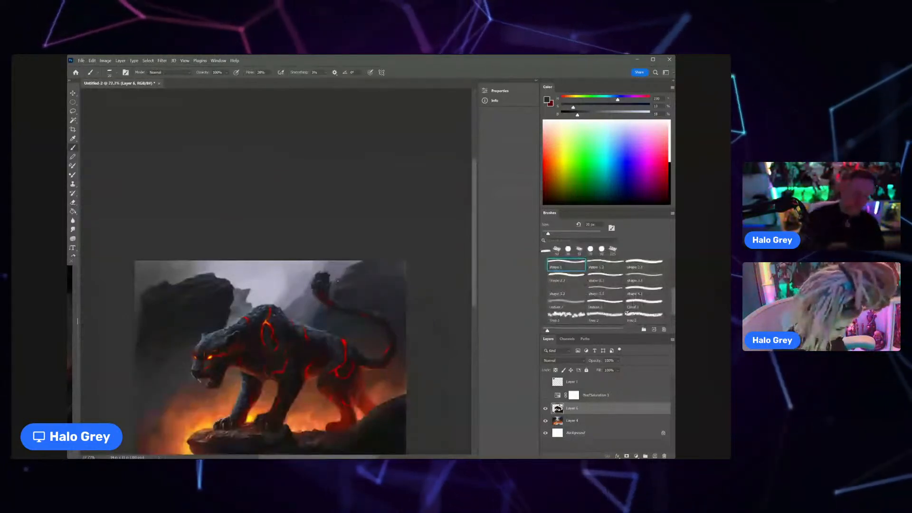
pyautogui.moveTo(369, 300); pyautogui.dragTo(389, 295)
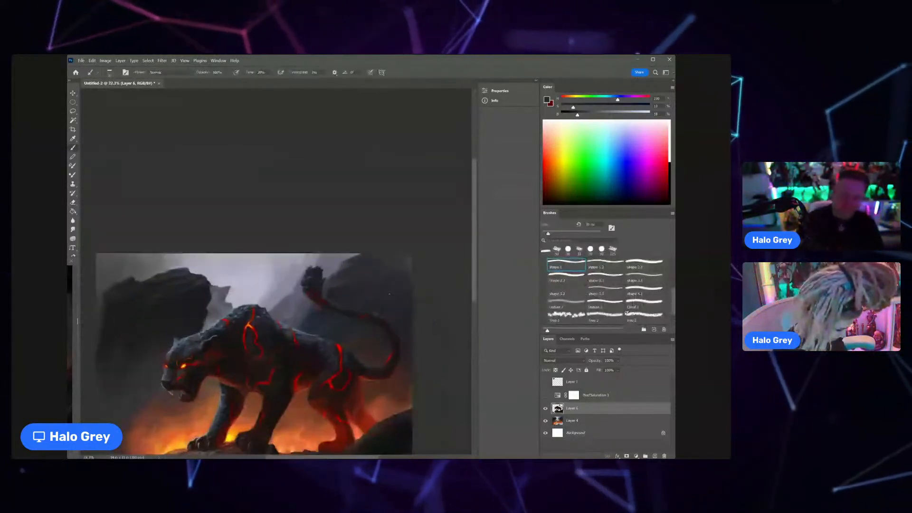
pyautogui.click(595, 422)
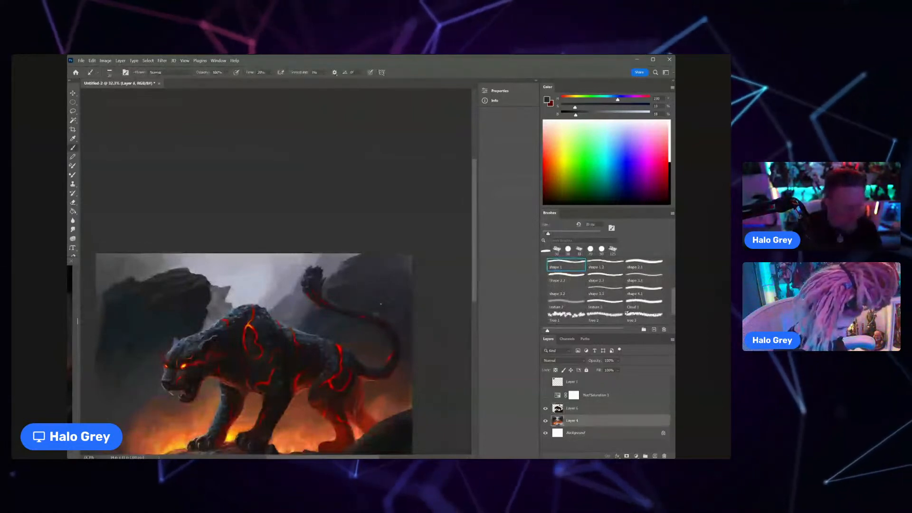
pyautogui.press(']')
pyautogui.press(']')
pyautogui.press(']')
pyautogui.press(']')
pyautogui.press(']')
pyautogui.press(']')
pyautogui.press(']')
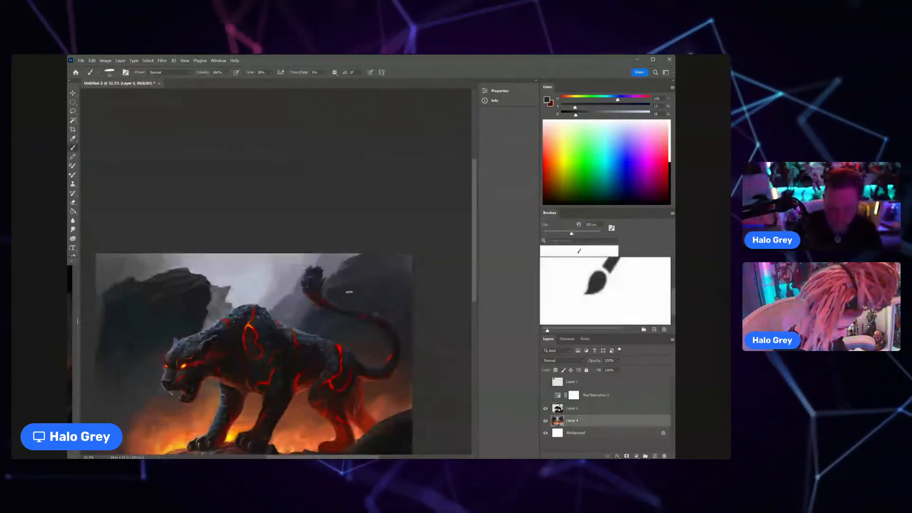
pyautogui.press(']')
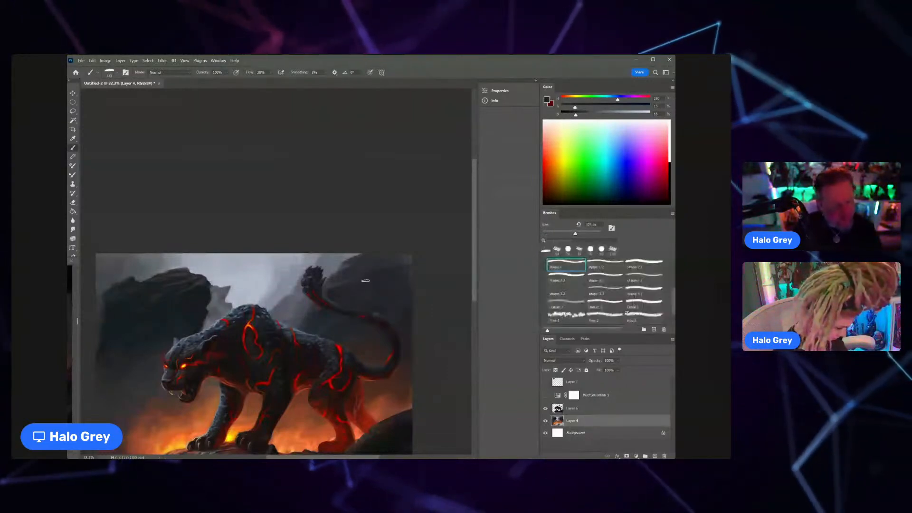
pyautogui.press(']')
pyautogui.press(']')
pyautogui.press(']')
pyautogui.press(']')
pyautogui.press(']')
pyautogui.press(']')
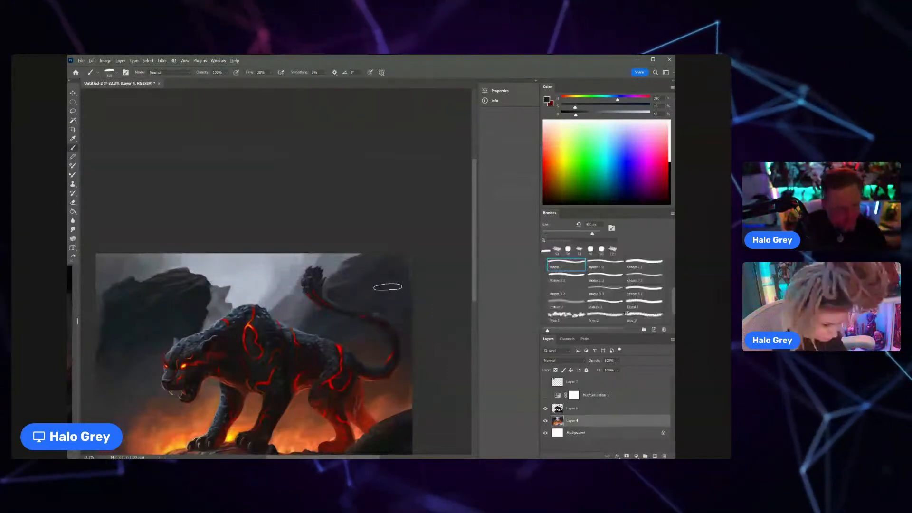
pyautogui.keyDown('alt'); pyautogui.click(389, 285); pyautogui.keyUp('alt')
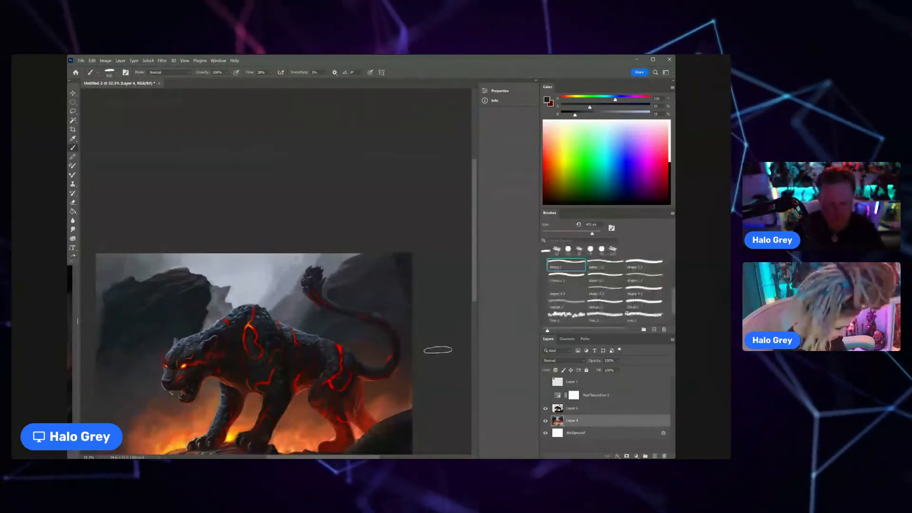
pyautogui.moveTo(372, 284); pyautogui.dragTo(350, 233)
pyautogui.scroll(-3, 351, 232)
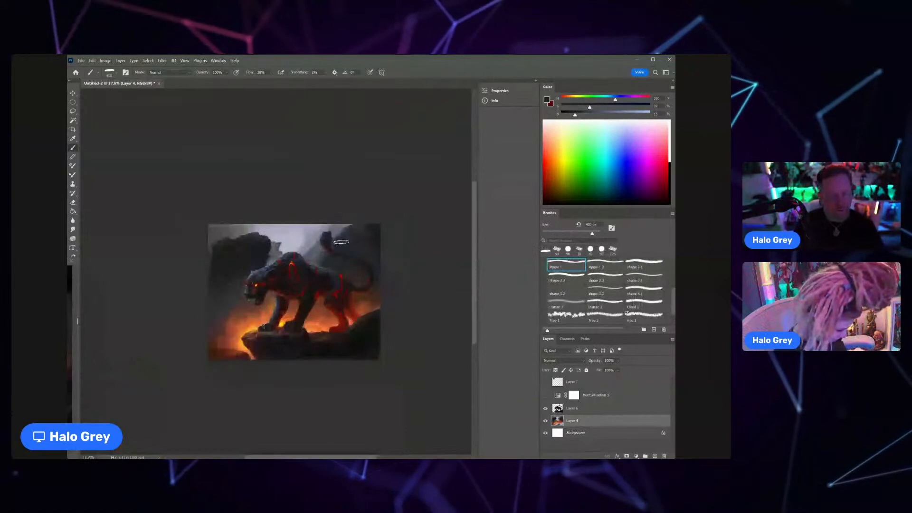
pyautogui.scroll(3, 367, 209)
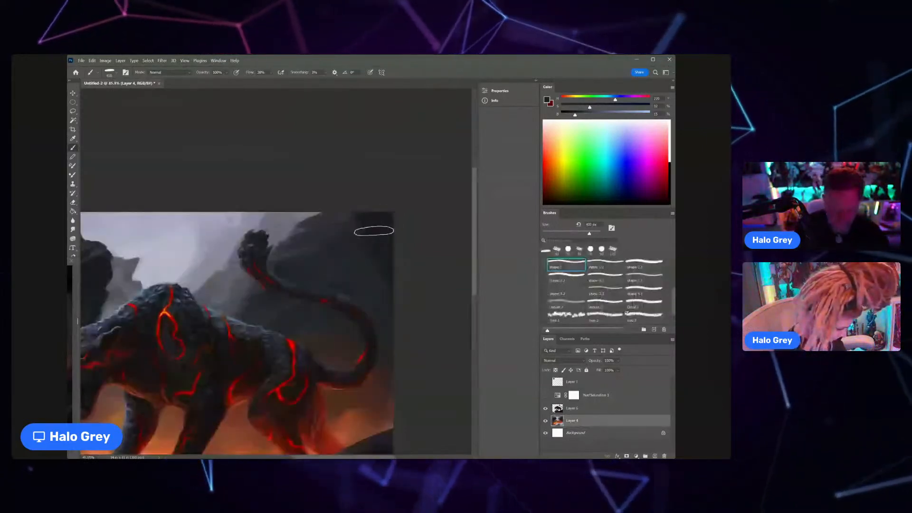
# Step: Refine the dark background along the painting's right edge on Layer 4 with a smaller brush and a sampled near-black tone
pyautogui.press('[')
pyautogui.press('[')
pyautogui.press('[')
pyautogui.press('[')
pyautogui.press('[')
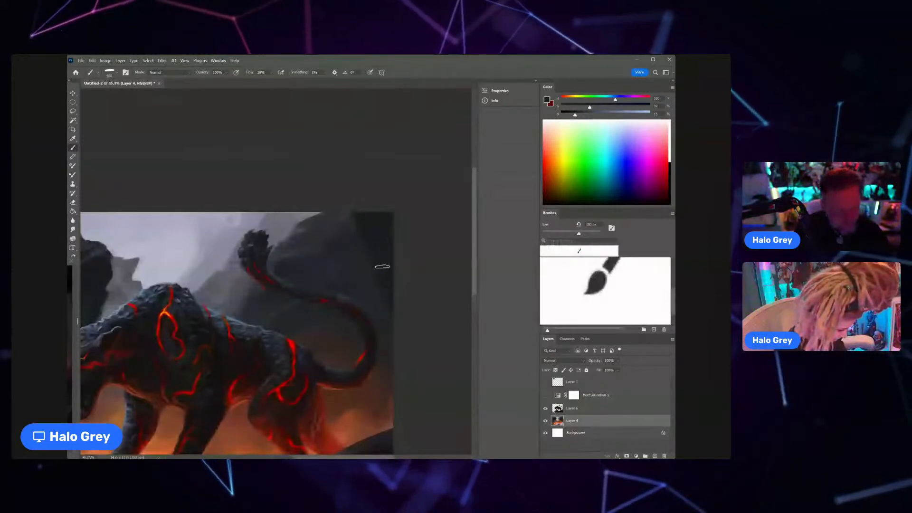
pyautogui.keyDown('alt'); pyautogui.click(390, 425); pyautogui.keyUp('alt')
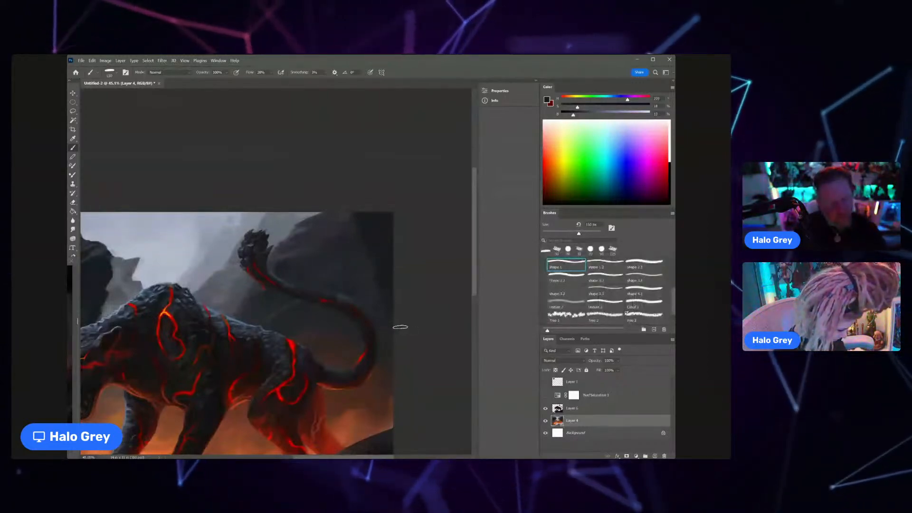
# Step: Paint finer rock detail in the painting's upper-right corner with a smaller brush and a slightly lighter, bluer dark grey
pyautogui.keyDown('alt'); pyautogui.click(383, 247); pyautogui.keyUp('alt')
pyautogui.moveTo(573, 115); pyautogui.dragTo(616, 100)
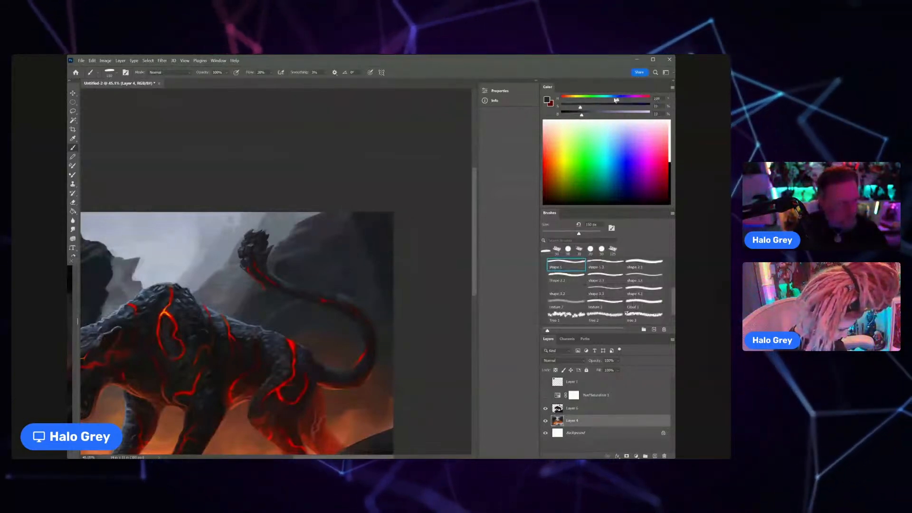
pyautogui.press('[')
pyautogui.press('[')
pyautogui.press('[')
pyautogui.press('[')
pyautogui.press('[')
pyautogui.press('[')
pyautogui.press('[')
pyautogui.press('[')
pyautogui.press('[')
pyautogui.press('[')
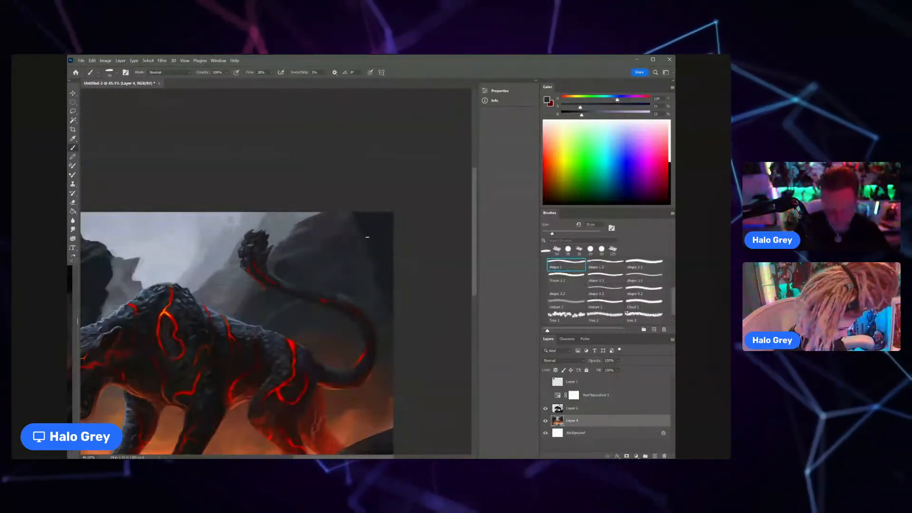
pyautogui.keyDown('alt'); pyautogui.click(370, 238); pyautogui.keyUp('alt')
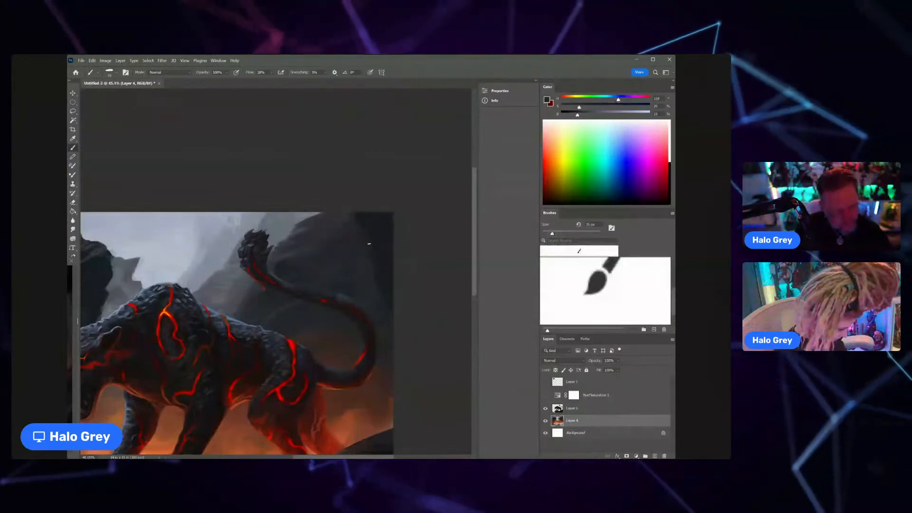
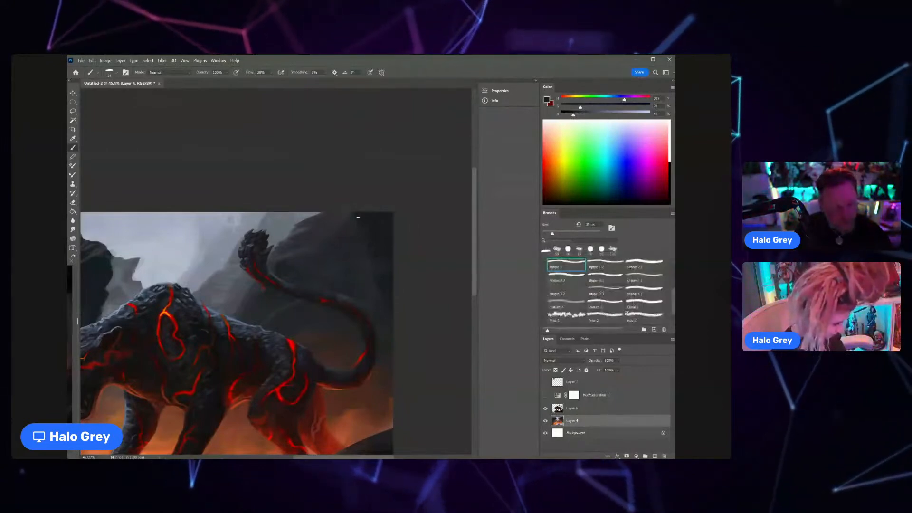
# Step: Sample a near-black tone from the painting's upper-right rock and darken its top edge on Layer 4, enlarging the brush to about 50 px
pyautogui.scroll(-3, 362, 227)
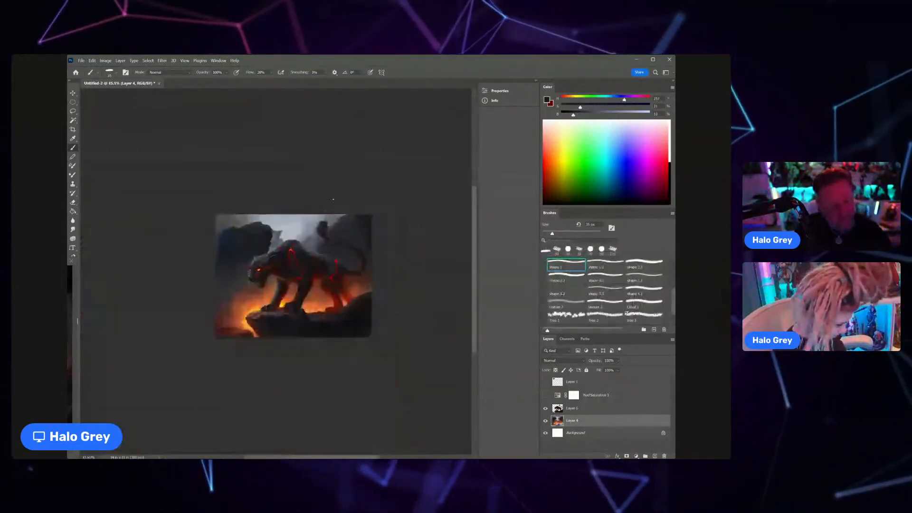
pyautogui.keyDown('ctrl'); pyautogui.click(375, 228); pyautogui.keyUp('ctrl')
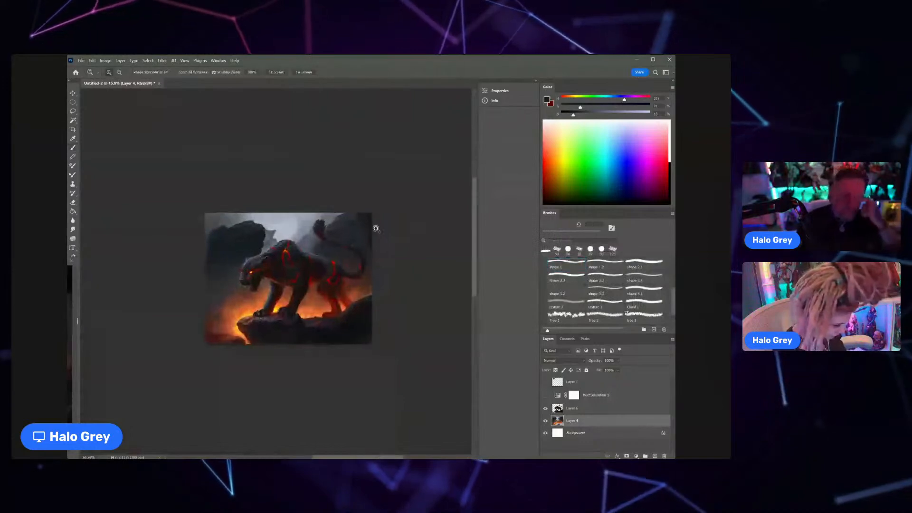
pyautogui.scroll(4, 376, 228)
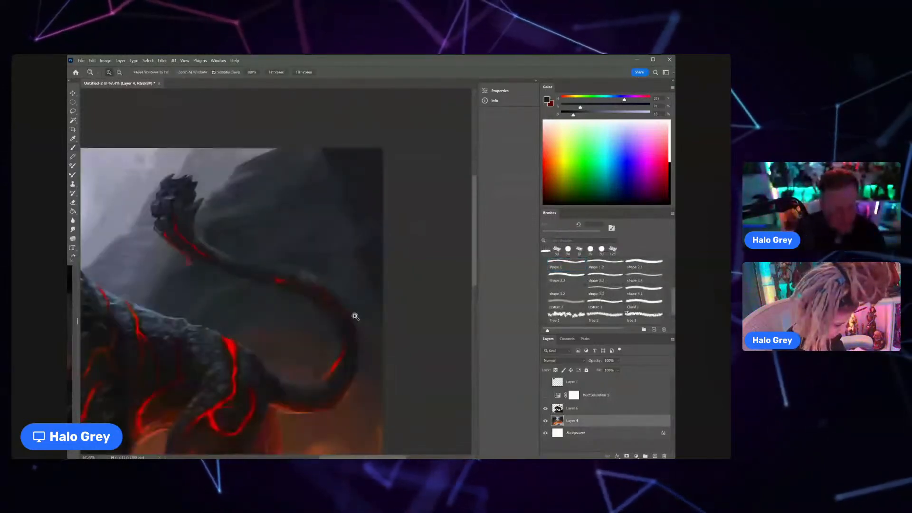
pyautogui.scroll(-3, 342, 295)
pyautogui.keyDown('alt'); pyautogui.click(344, 395); pyautogui.keyUp('alt')
pyautogui.scroll(2, 357, 248)
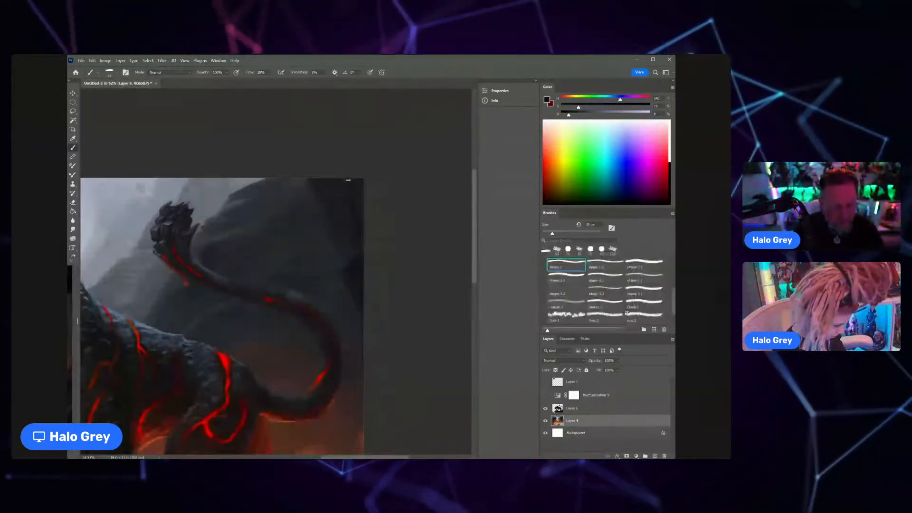
pyautogui.press(']')
pyautogui.press(']')
pyautogui.press(']')
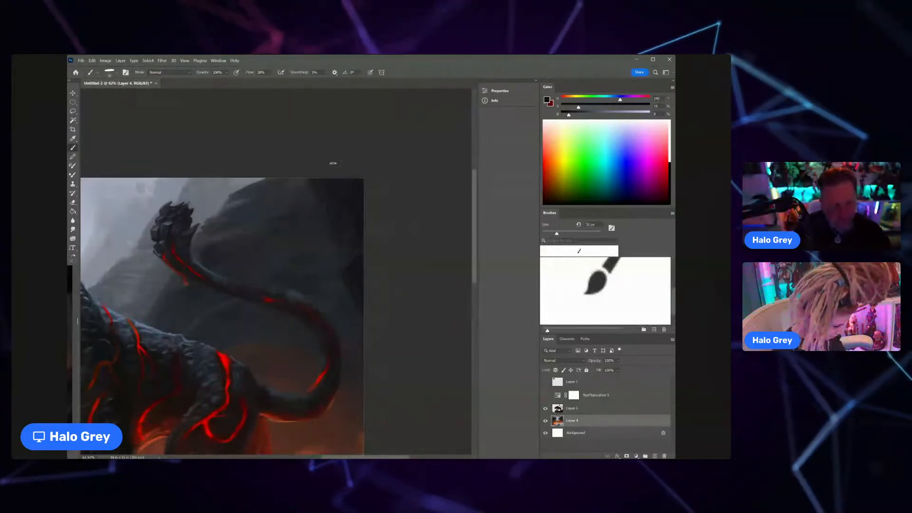
pyautogui.press('z')
pyautogui.click(360, 210)
pyautogui.moveTo(360, 210)
pyautogui.mouseDown()
pyautogui.moveTo(352, 197)
pyautogui.moveTo(358, 246)
pyautogui.mouseUp()
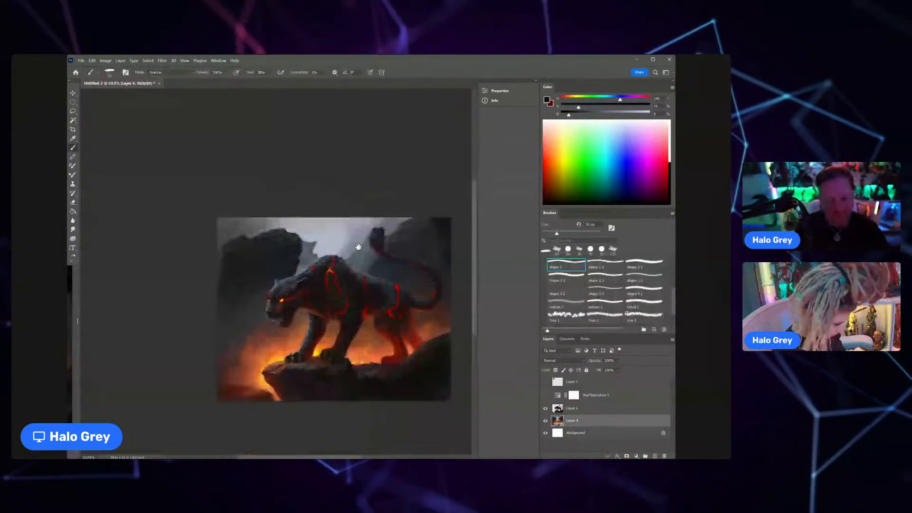
# Step: Sample greys around the distant rock spire and touch up the area beside the dark boulder's edge
pyautogui.keyDown('alt'); pyautogui.click(311, 255); pyautogui.keyUp('alt')
pyautogui.moveTo(302, 247)
pyautogui.mouseDown()
pyautogui.moveTo(328, 249)
pyautogui.moveTo(304, 261)
pyautogui.mouseUp()
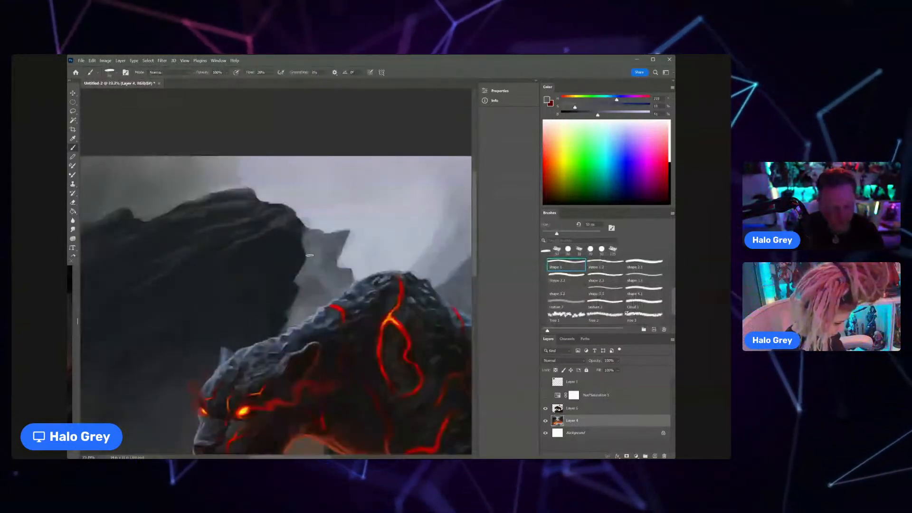
pyautogui.keyDown('alt'); pyautogui.click(308, 266); pyautogui.keyUp('alt')
pyautogui.keyDown('alt'); pyautogui.click(299, 278); pyautogui.keyUp('alt')
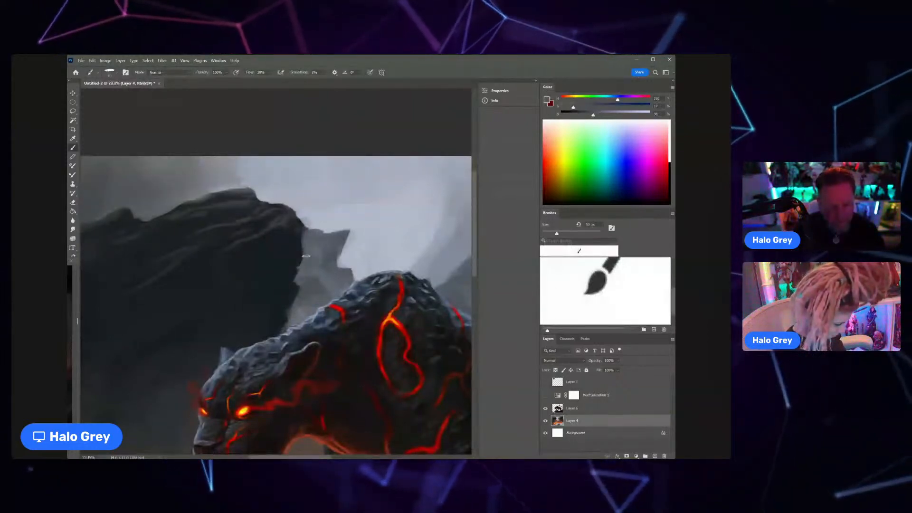
pyautogui.moveTo(324, 267); pyautogui.dragTo(288, 266)
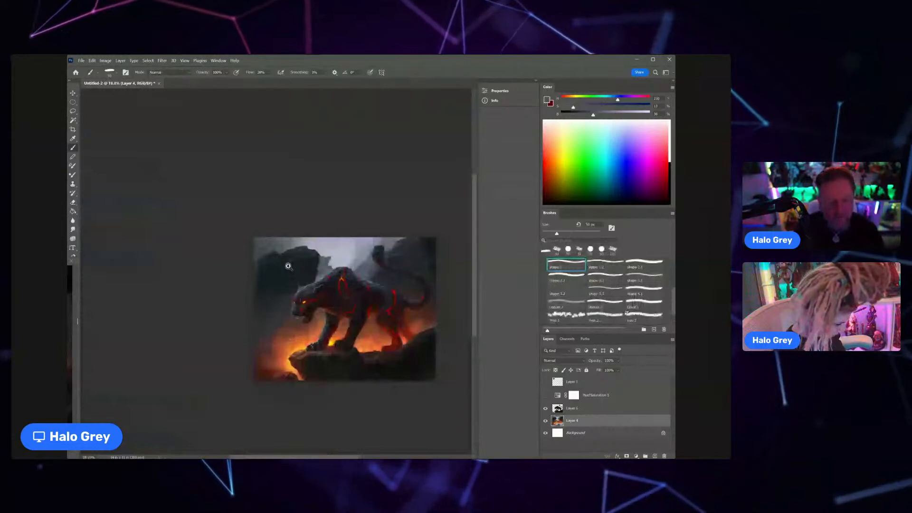
pyautogui.moveTo(299, 259); pyautogui.dragTo(337, 249)
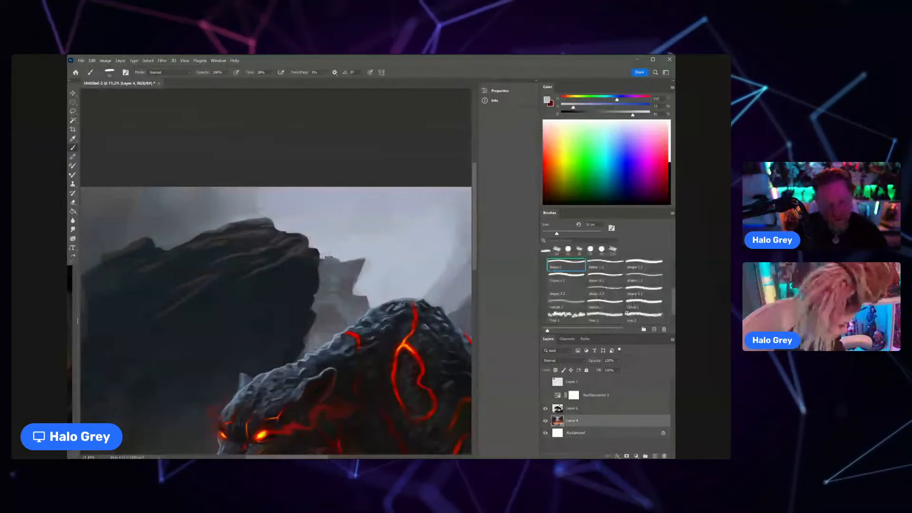
pyautogui.scroll(-5, 328, 257)
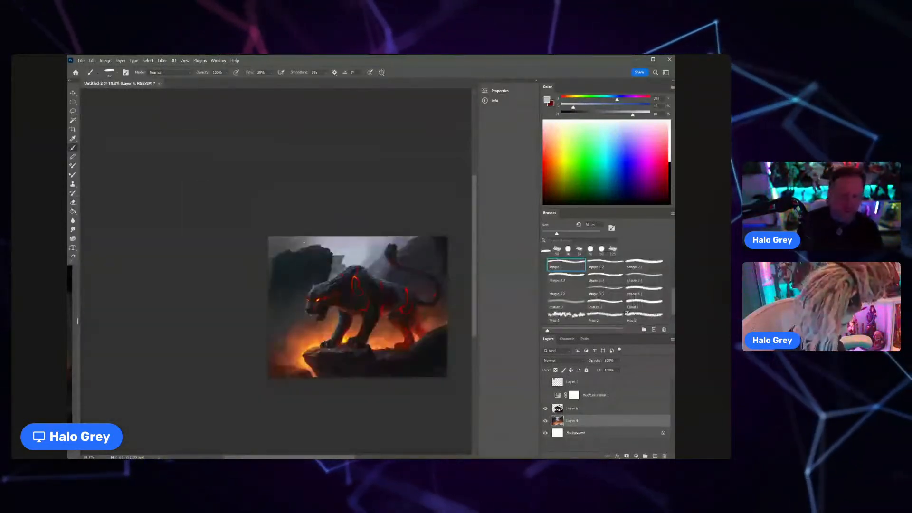
# Step: Enlarge the brush to 175 px and blend the sky between the boulder and the panther's tail with sampled greys
pyautogui.scroll(1, 373, 258)
pyautogui.keyDown('alt'); pyautogui.click(390, 240); pyautogui.keyUp('alt')
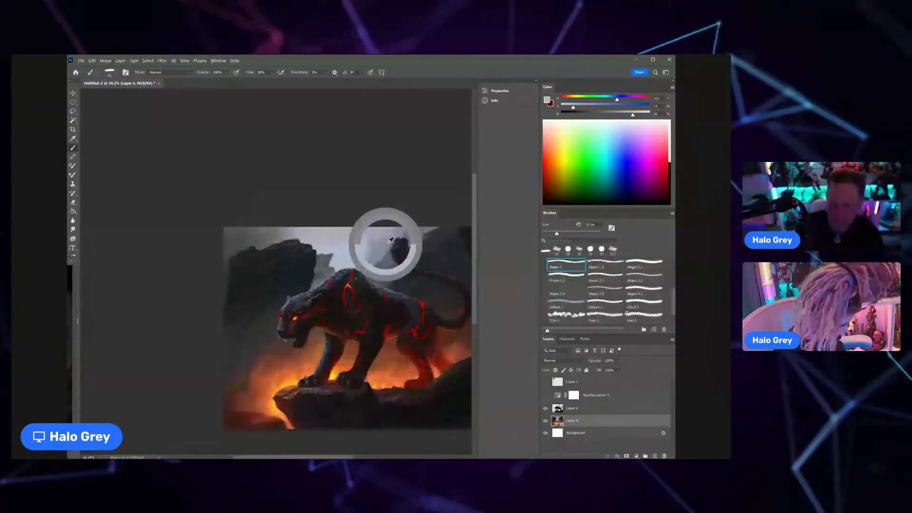
pyautogui.press(']')
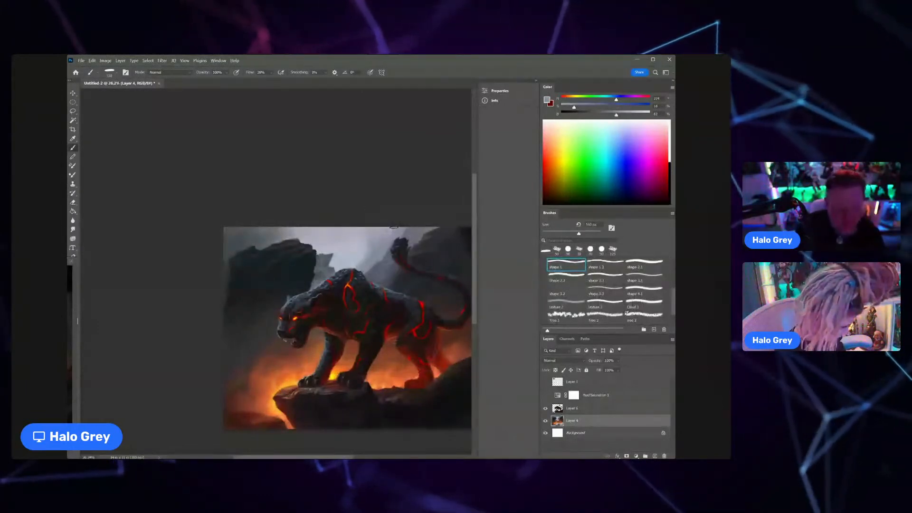
pyautogui.press(']')
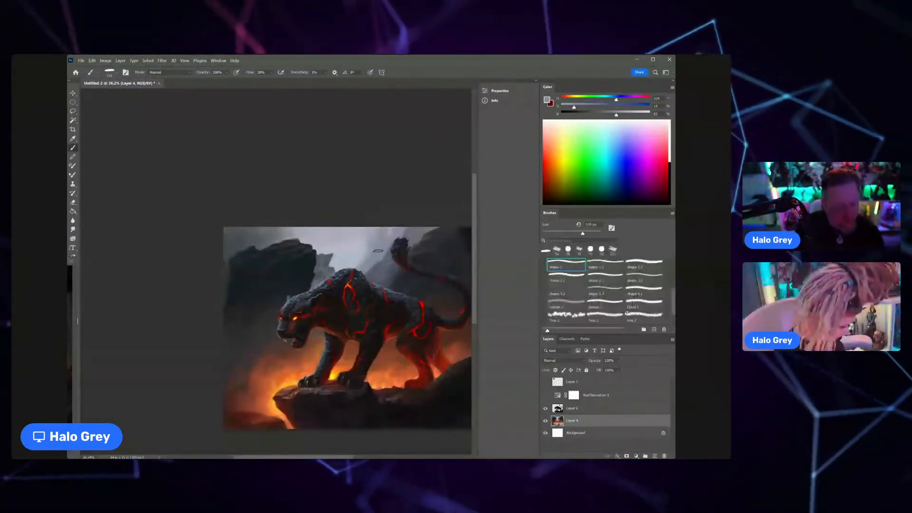
pyautogui.keyDown('alt'); pyautogui.click(375, 254); pyautogui.keyUp('alt')
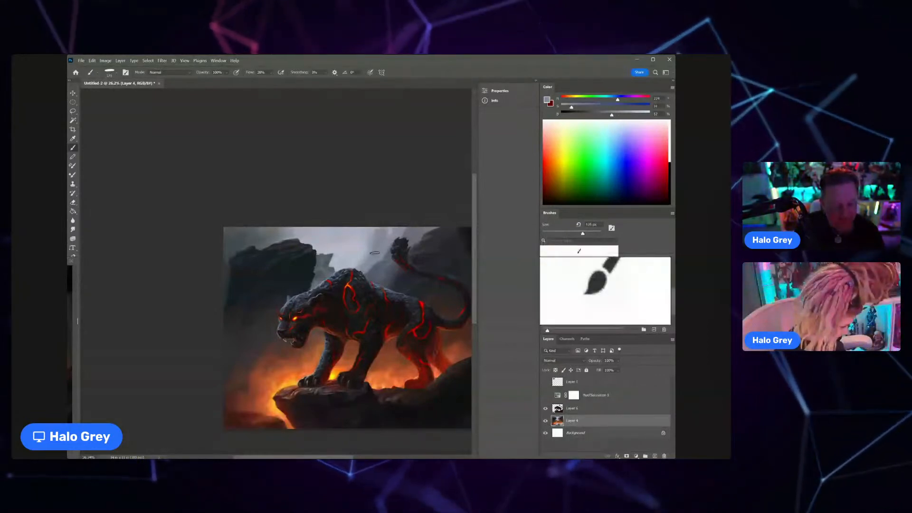
pyautogui.keyDown('alt'); pyautogui.click(373, 245); pyautogui.keyUp('alt')
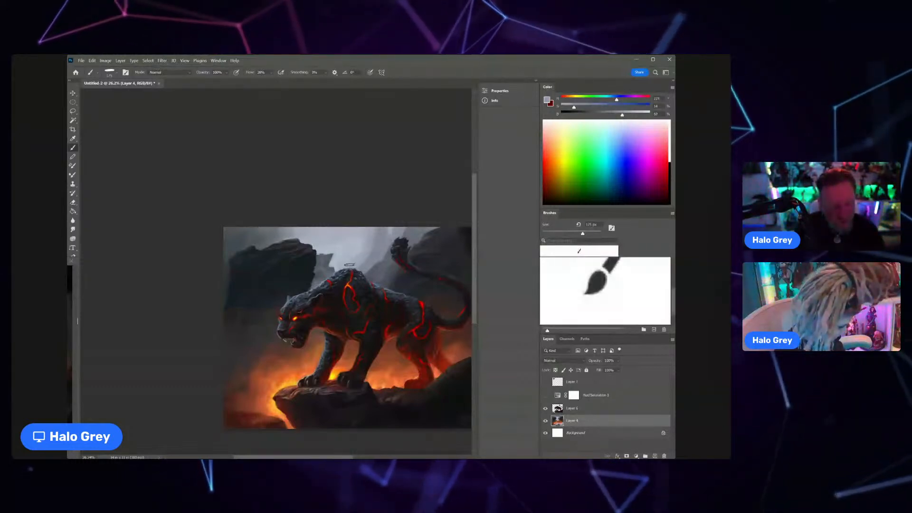
pyautogui.keyDown('alt'); pyautogui.click(352, 244); pyautogui.keyUp('alt')
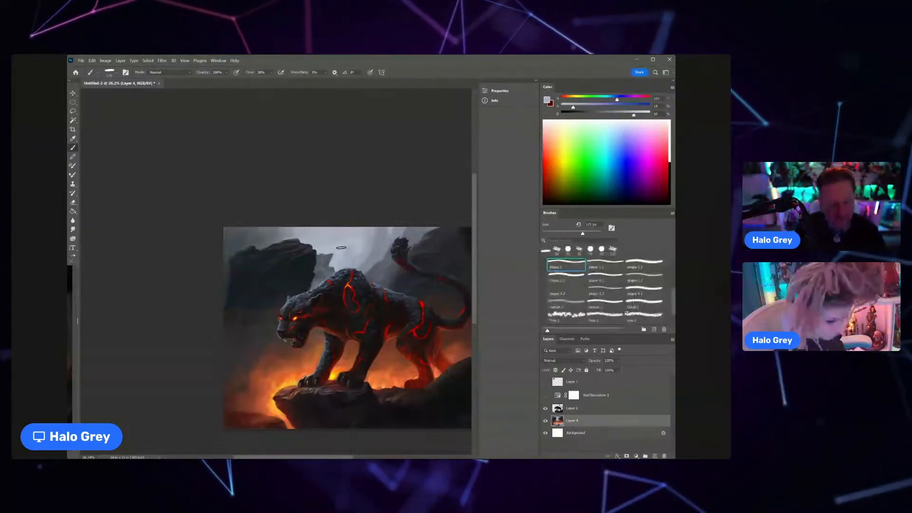
# Step: Refine the pale sky and distant rocks above the panther's back with a smaller brush, then bring its size to 100 px
pyautogui.press('[')
pyautogui.press('[')
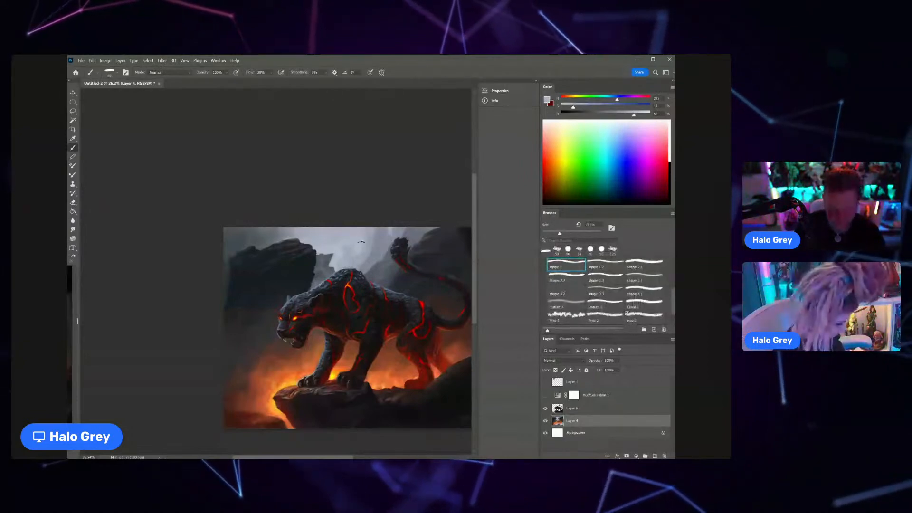
pyautogui.press('[')
pyautogui.press('[')
pyautogui.press('[')
pyautogui.press('[')
pyautogui.press('[')
pyautogui.press('[')
pyautogui.press('[')
pyautogui.press('[')
pyautogui.press('[')
pyautogui.press('[')
pyautogui.press(']')
pyautogui.press(']')
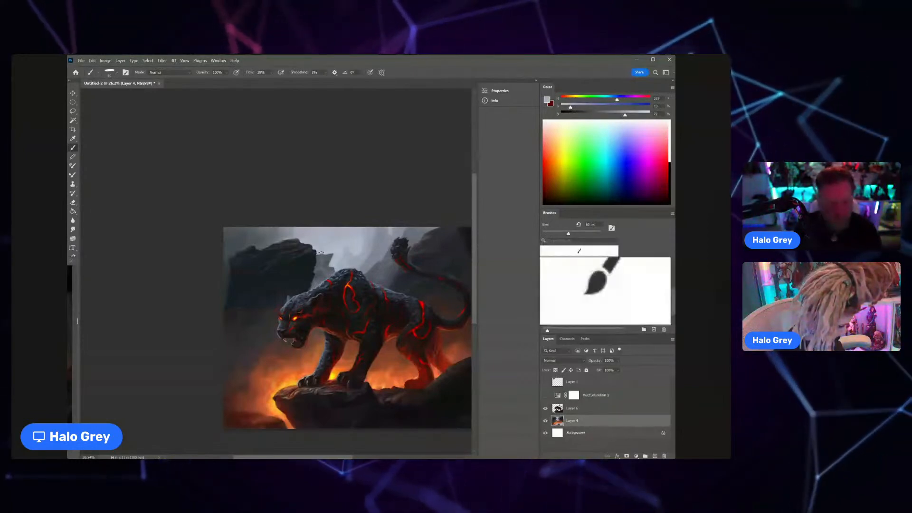
pyautogui.press(']')
pyautogui.press(']')
pyautogui.press(']')
pyautogui.press(']')
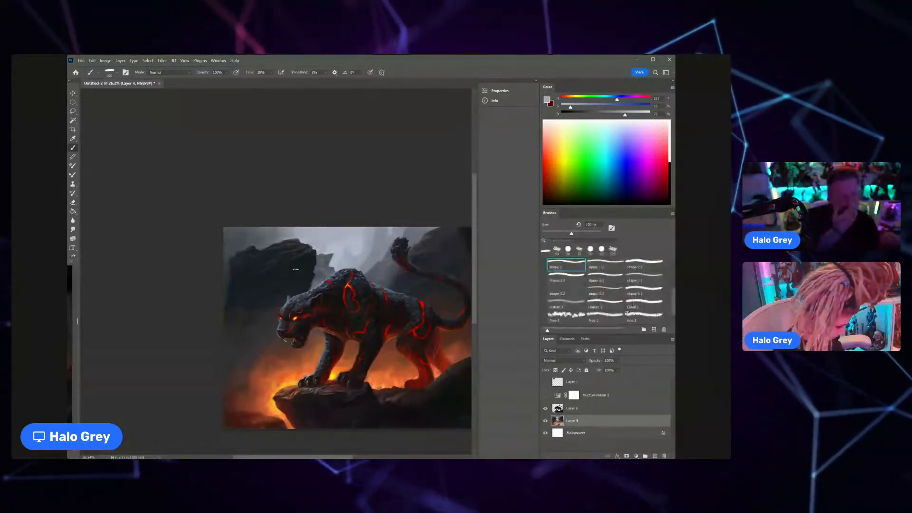
# Step: Sample the dark boulder's colour and shade the background on the painting's left side, enlarging the brush to 400 px
pyautogui.keyDown('alt'); pyautogui.click(282, 280); pyautogui.keyUp('alt')
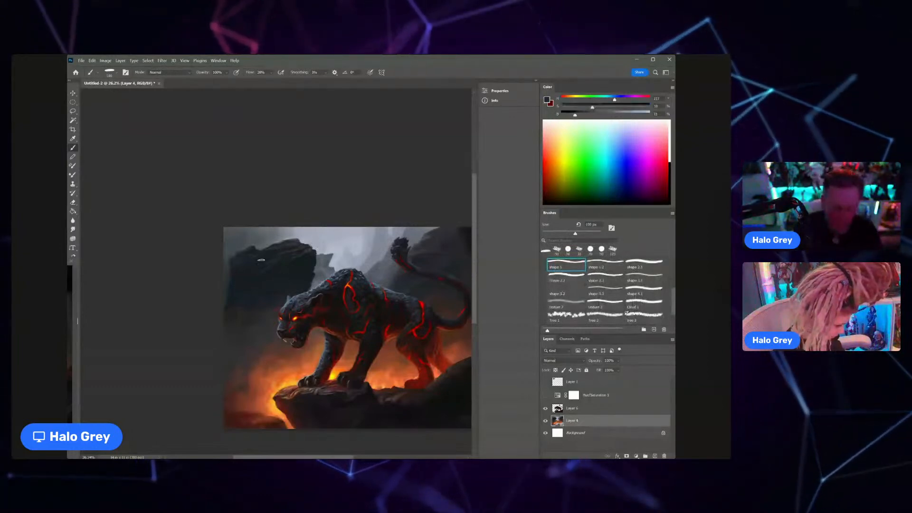
pyautogui.press(']')
pyautogui.press(']')
pyautogui.press(']')
pyautogui.press(']')
pyautogui.press(']')
pyautogui.press(']')
pyautogui.press(']')
pyautogui.press('[')
pyautogui.press('[')
pyautogui.press('[')
pyautogui.press('[')
pyautogui.press('[')
pyautogui.press('[')
pyautogui.press('[')
pyautogui.press('[')
pyautogui.press('[')
pyautogui.press('[')
pyautogui.press('[')
pyautogui.press('[')
pyautogui.press('[')
pyautogui.press(']')
pyautogui.press(']')
pyautogui.press(']')
pyautogui.press(']')
pyautogui.press(']')
pyautogui.press(']')
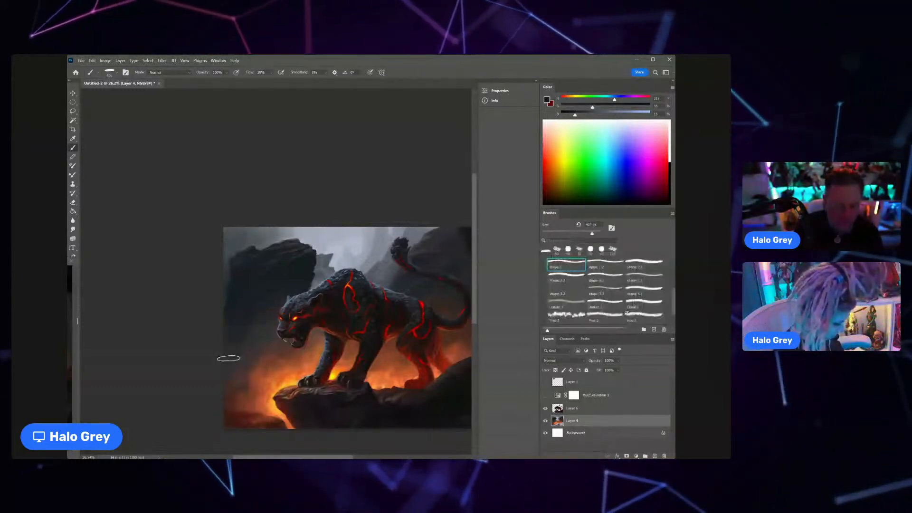
# Step: Blend the background around the panther's tail and hindquarters using the shape 2.1 brush with sampled dark grey and reddish-brown tones
pyautogui.moveTo(268, 302); pyautogui.dragTo(341, 267)
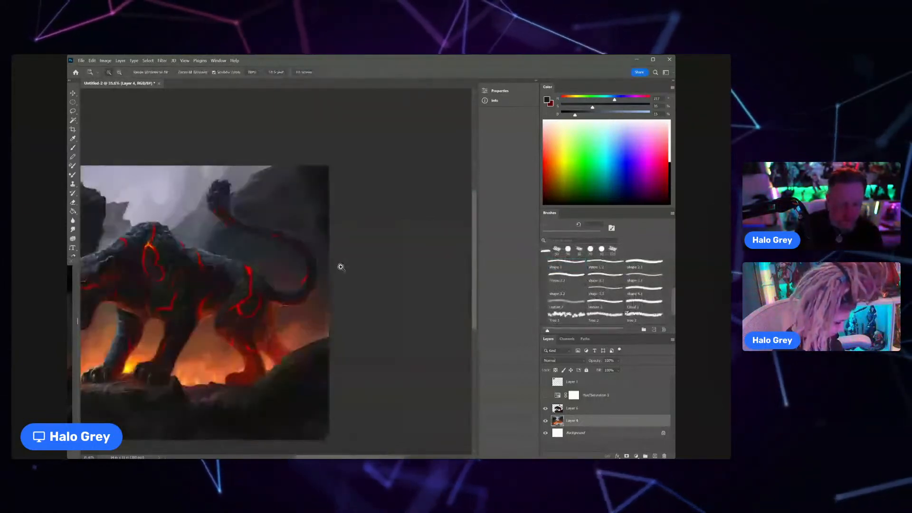
pyautogui.keyDown('alt'); pyautogui.click(304, 295); pyautogui.keyUp('alt')
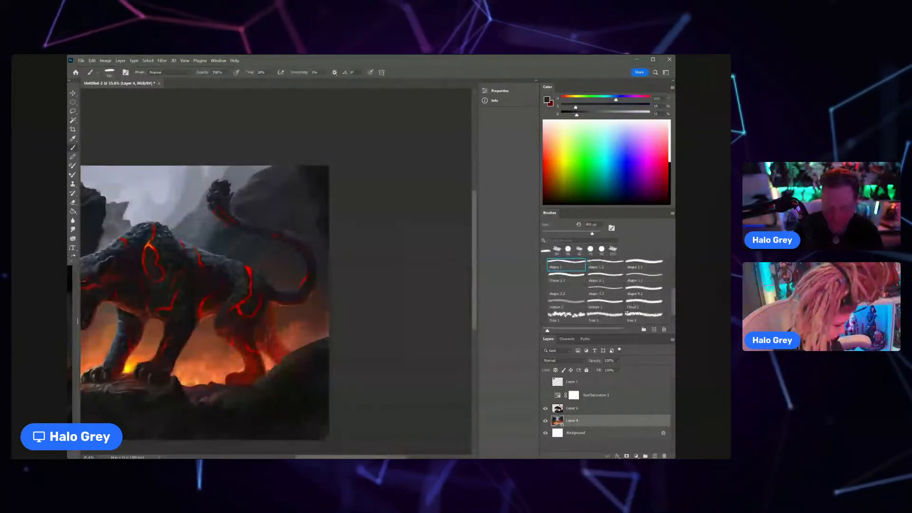
pyautogui.click(626, 267)
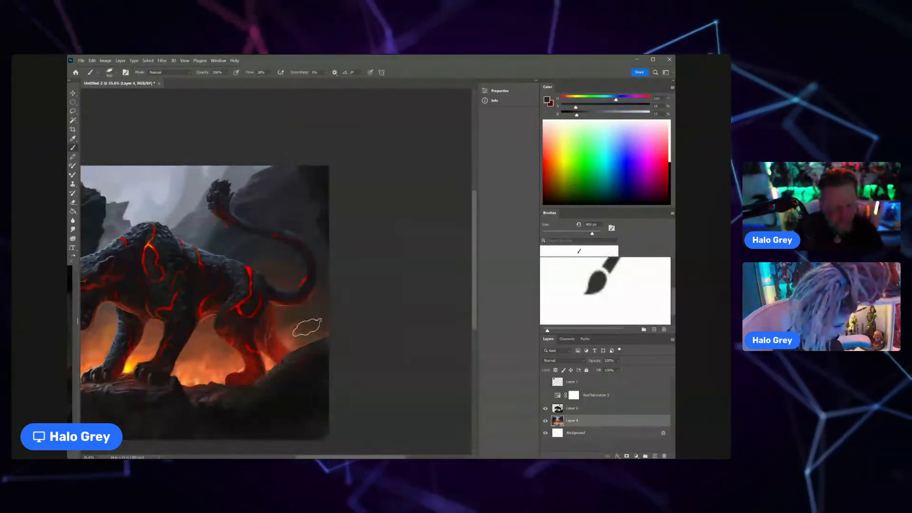
pyautogui.keyDown('alt'); pyautogui.click(297, 248); pyautogui.keyUp('alt')
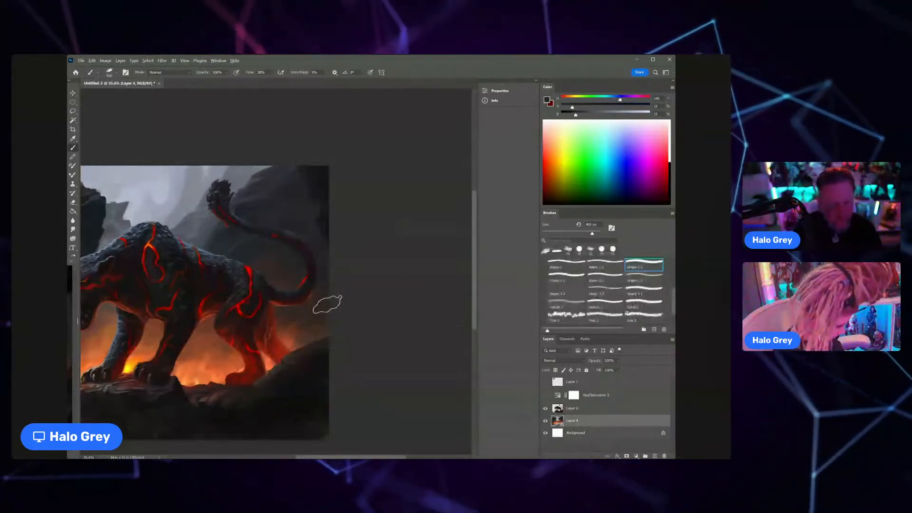
pyautogui.keyDown('alt'); pyautogui.click(295, 328); pyautogui.keyUp('alt')
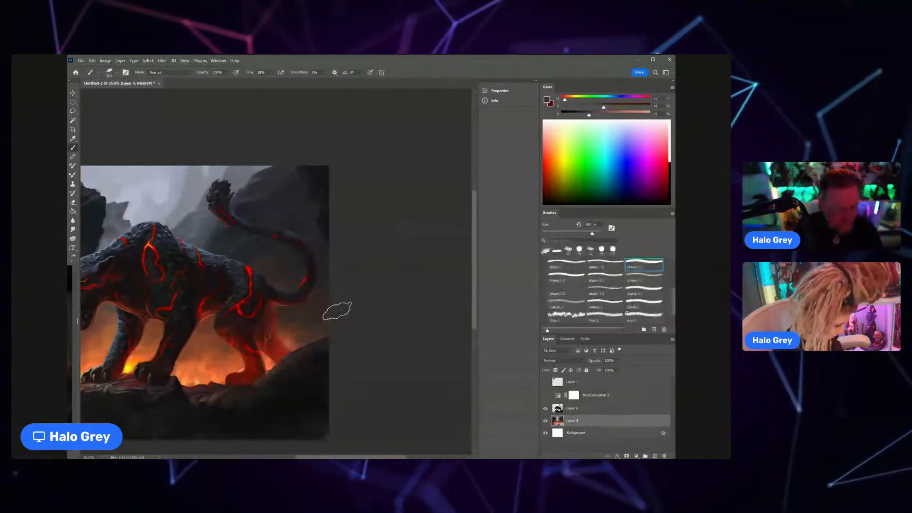
pyautogui.keyDown('alt'); pyautogui.click(288, 324); pyautogui.keyUp('alt')
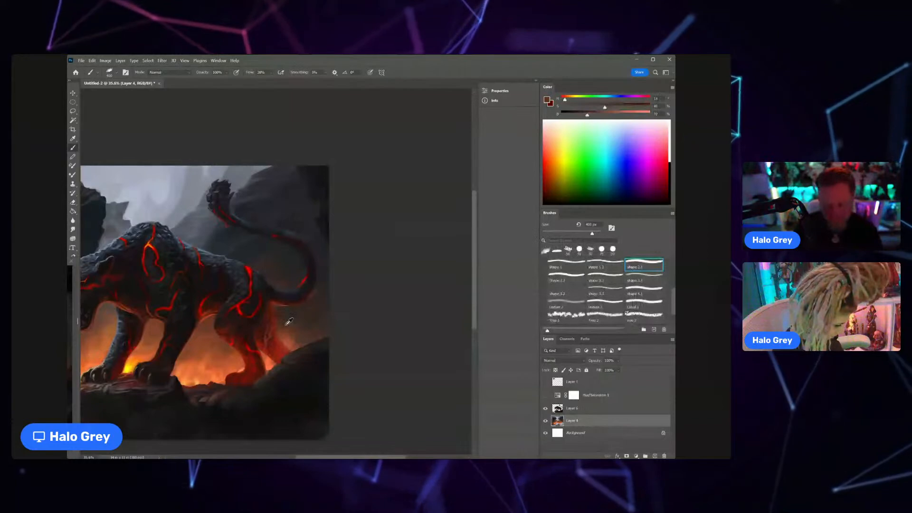
pyautogui.moveTo(318, 276); pyautogui.dragTo(306, 292)
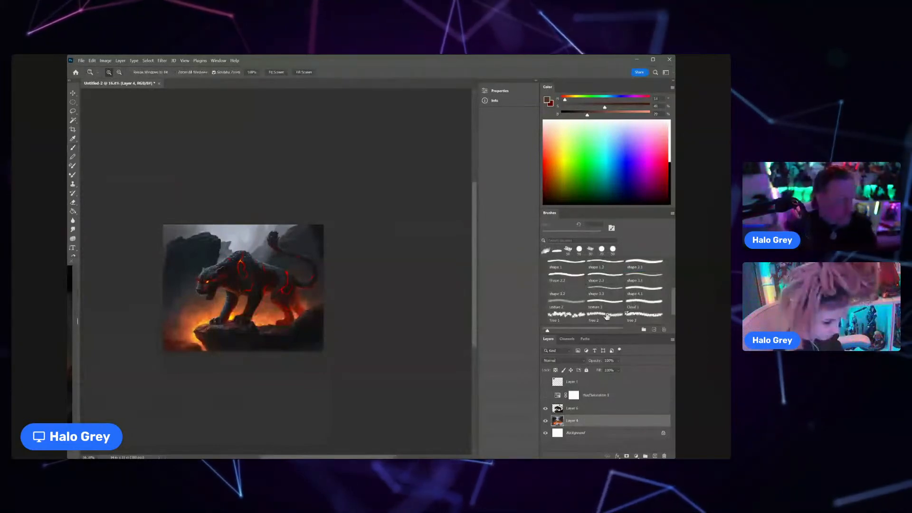
# Step: Expand the first folder in the brush library, select a soft textured brush from it and enlarge its size
pyautogui.press('b')
pyautogui.press('z')
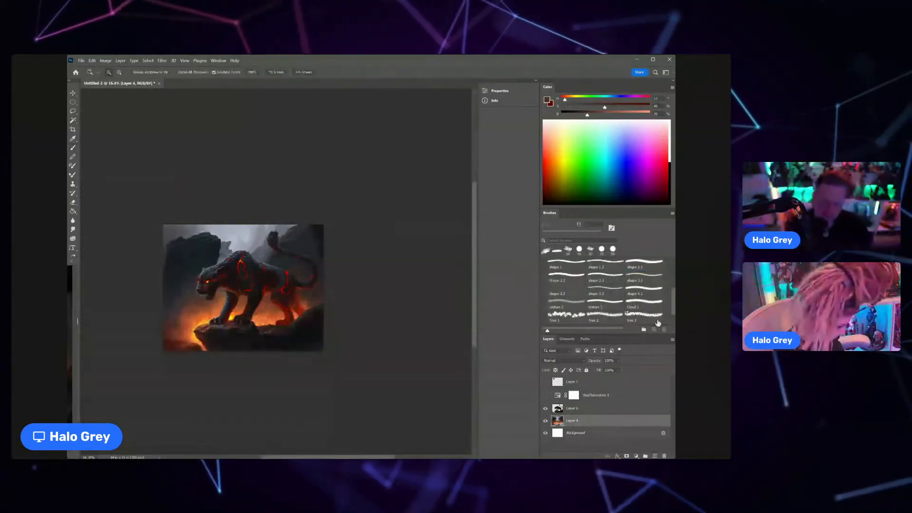
pyautogui.scroll(-1, 612, 303)
pyautogui.scroll(-3, 578, 293)
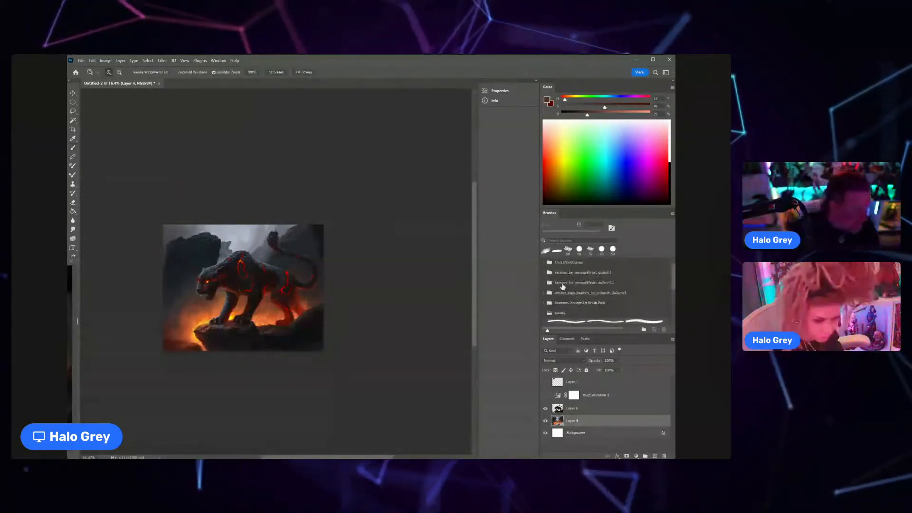
pyautogui.click(545, 263)
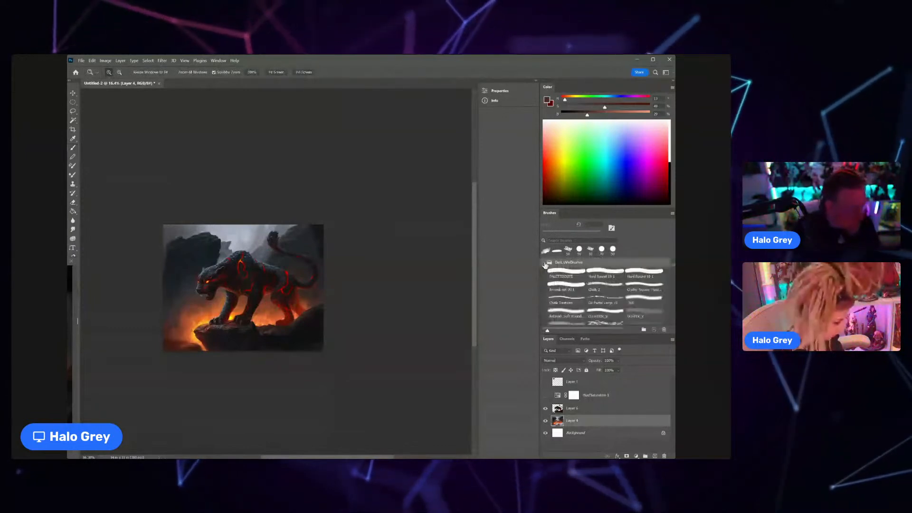
pyautogui.scroll(-3, 617, 295)
pyautogui.scroll(-3, 626, 306)
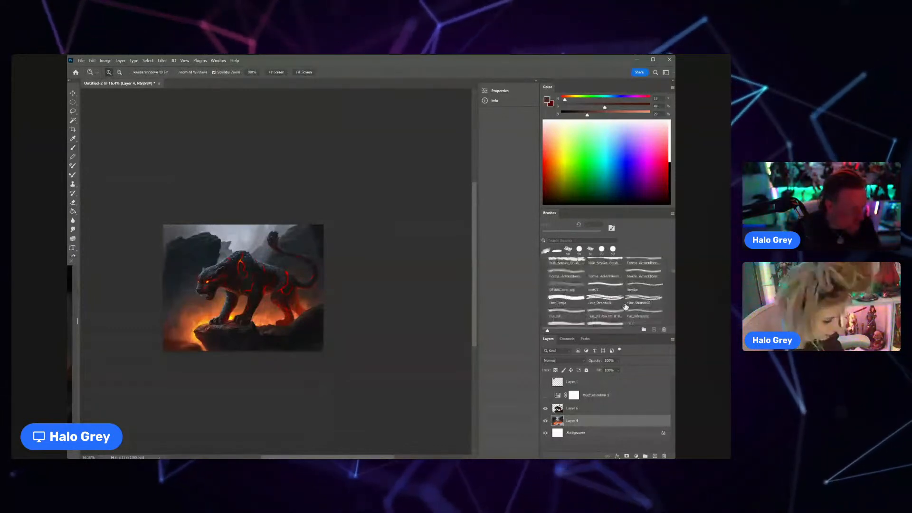
pyautogui.scroll(-5, 626, 306)
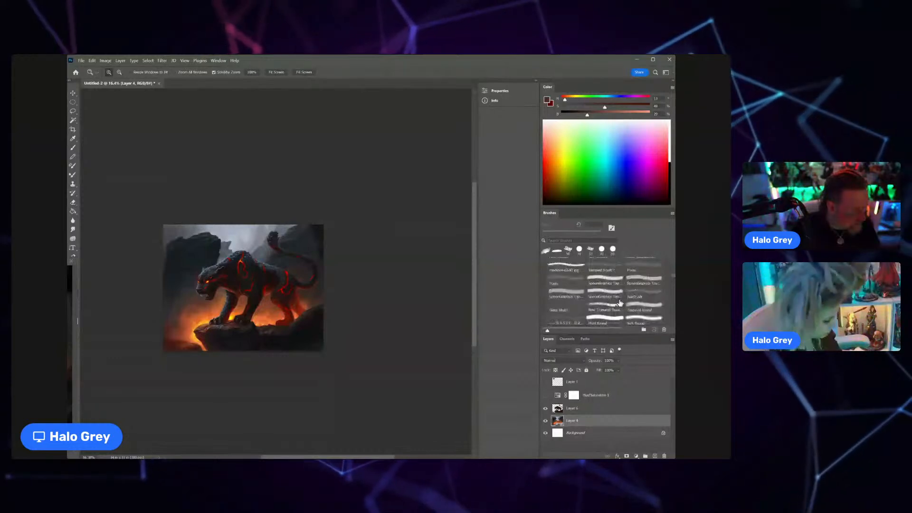
pyautogui.scroll(-1, 620, 303)
pyautogui.click(565, 298)
pyautogui.press(']')
pyautogui.press(']')
pyautogui.press(']')
pyautogui.press(']')
pyautogui.press(']')
pyautogui.press(']')
pyautogui.press(']')
pyautogui.press(']')
pyautogui.press(']')
pyautogui.press(']')
pyautogui.press(']')
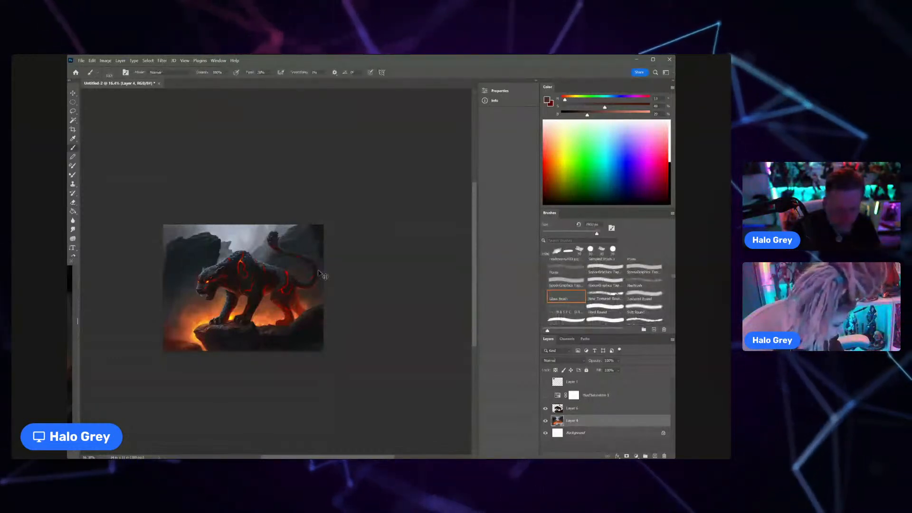
# Step: Create a new layer above Layer 4, raise the brush flow to 65% and sample orange from the glowing smoke
pyautogui.hotkey('ctrl', 'shift', 'n')
pyautogui.press('Return')
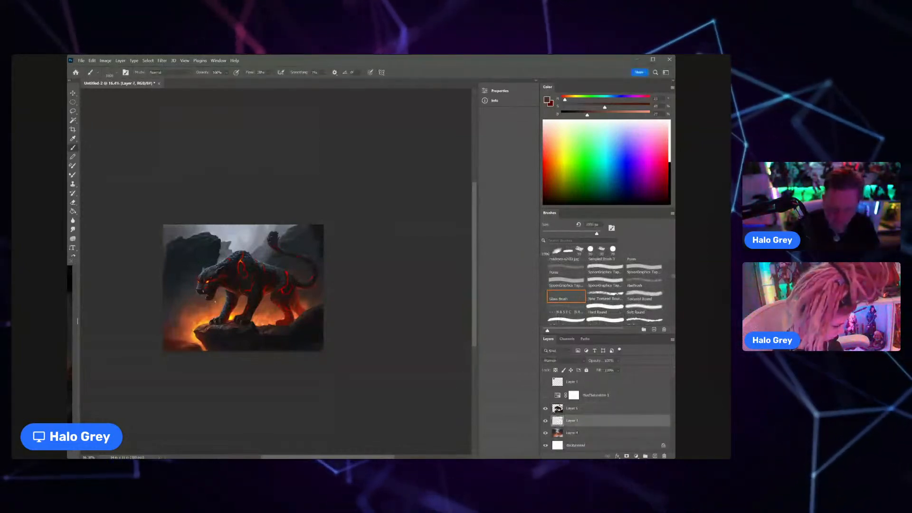
pyautogui.keyDown('alt'); pyautogui.click(193, 305); pyautogui.keyUp('alt')
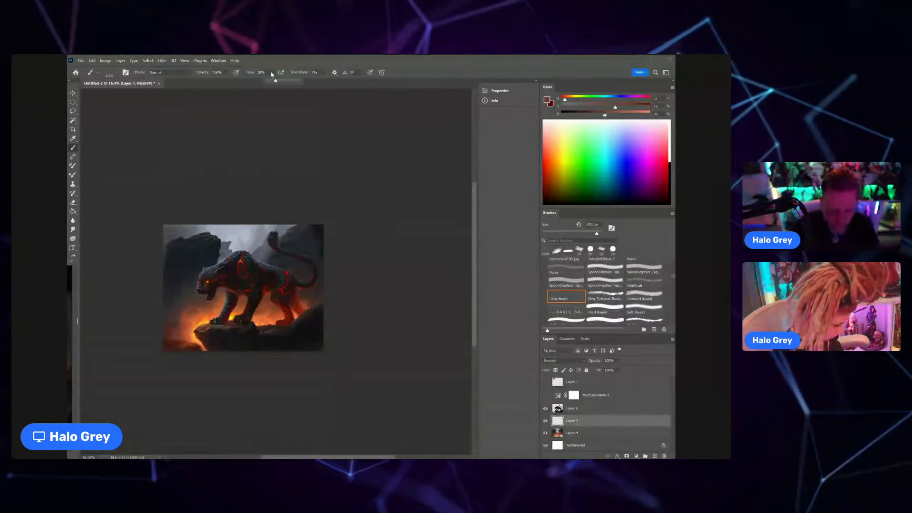
pyautogui.click(205, 305)
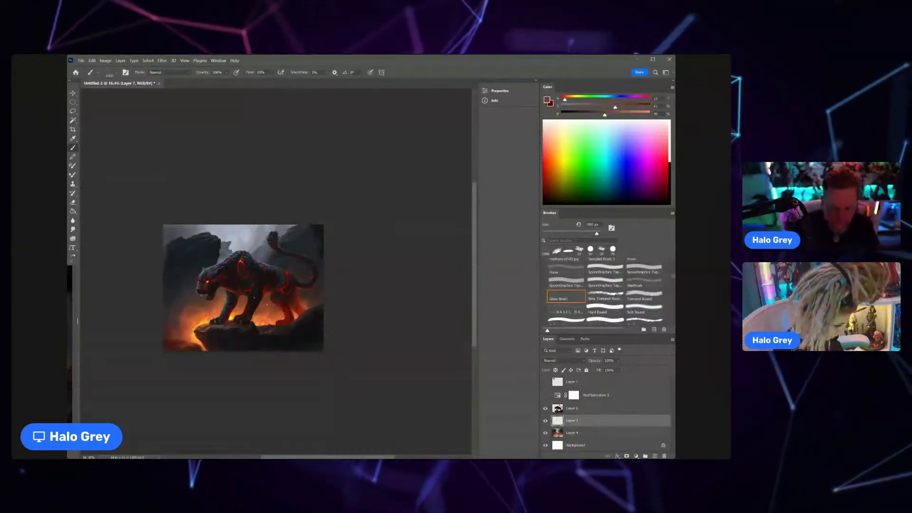
pyautogui.keyDown('alt'); pyautogui.click(202, 320); pyautogui.keyUp('alt')
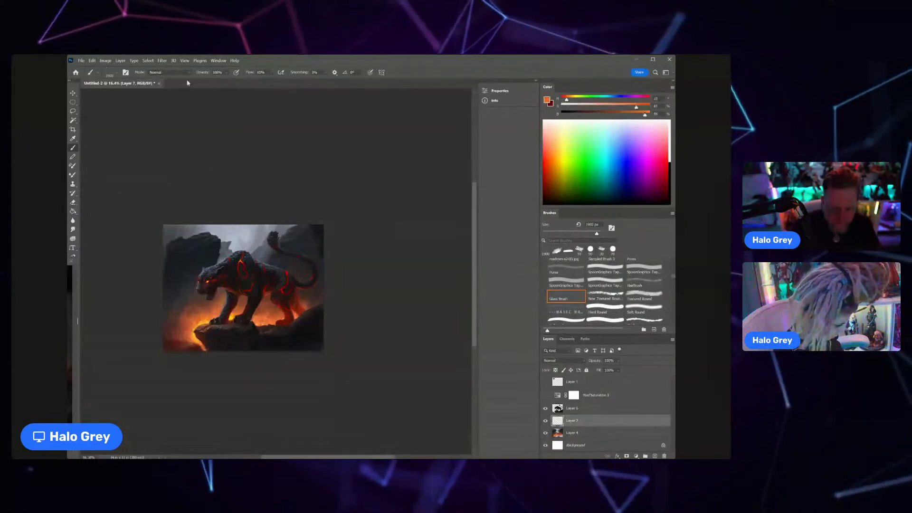
# Step: Set the new ember layer to Overlay blending and apply Hue/Saturation with saturation +54 and lightness +40
pyautogui.click(564, 361)
pyautogui.click(565, 391)
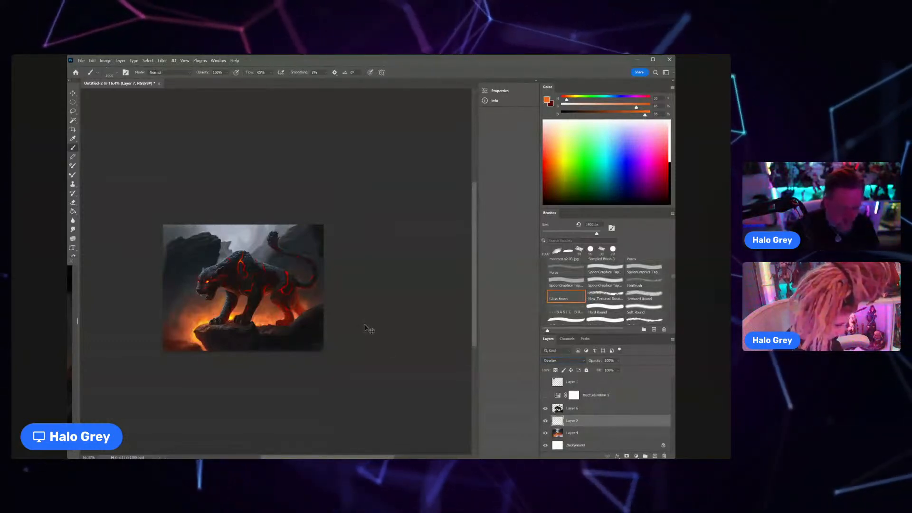
pyautogui.hotkey('ctrl', 'u')
pyautogui.moveTo(504, 233)
pyautogui.mouseDown()
pyautogui.moveTo(530, 234)
pyautogui.moveTo(519, 237)
pyautogui.mouseUp()
pyautogui.click(520, 234)
pyautogui.moveTo(512, 215); pyautogui.dragTo(521, 215)
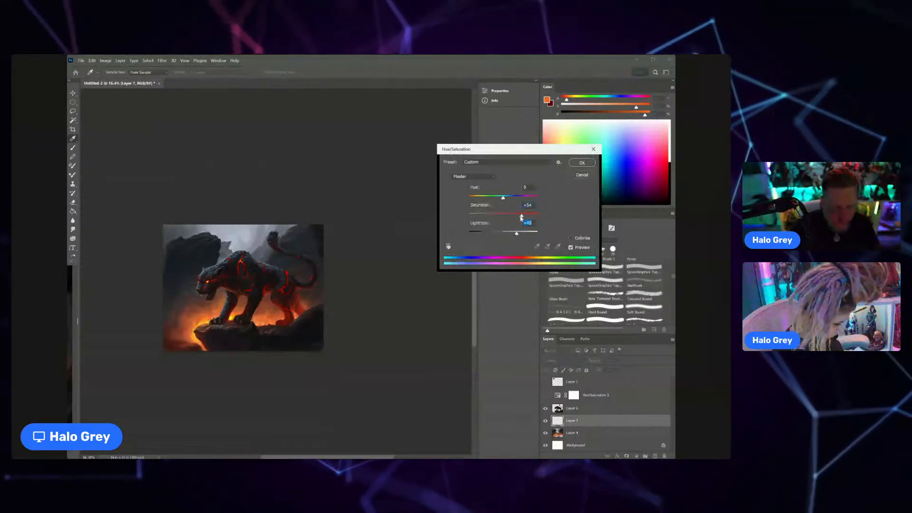
pyautogui.click(582, 163)
# Step: Sample a brighter orange from the glow and scatter small sparks around the panther with the textured brush
pyautogui.scroll(3, 194, 295)
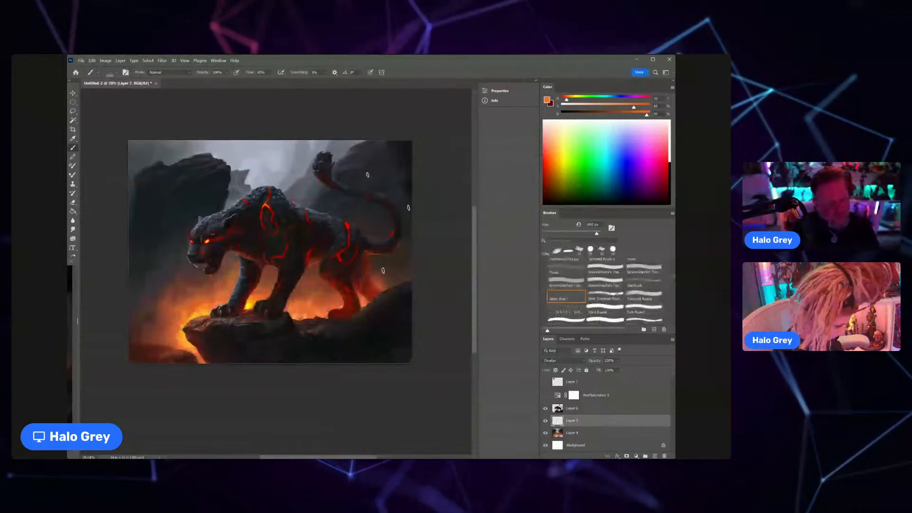
pyautogui.scroll(-3, 271, 253)
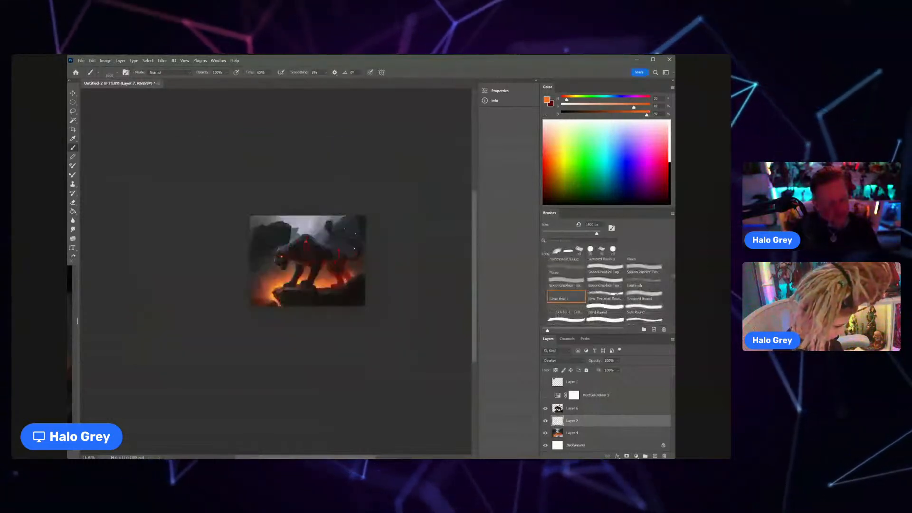
pyautogui.keyDown('alt'); pyautogui.click(274, 288); pyautogui.keyUp('alt')
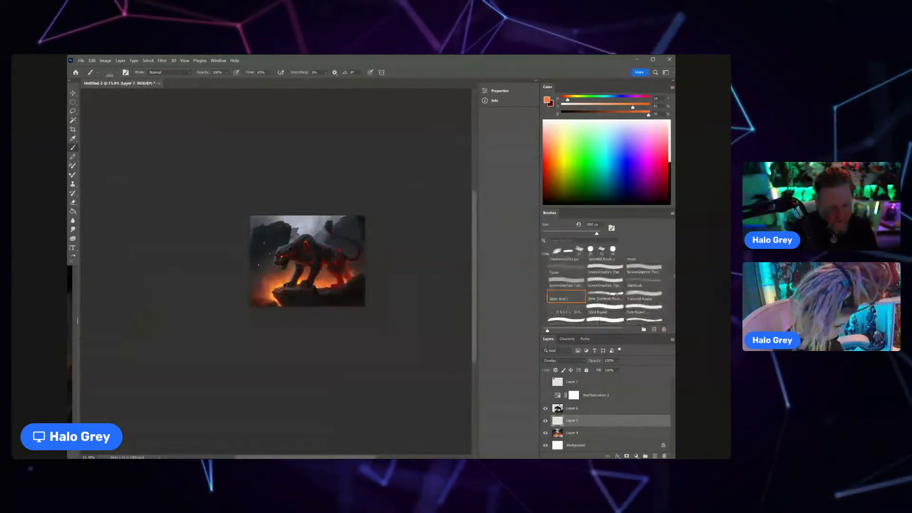
pyautogui.scroll(2, 278, 255)
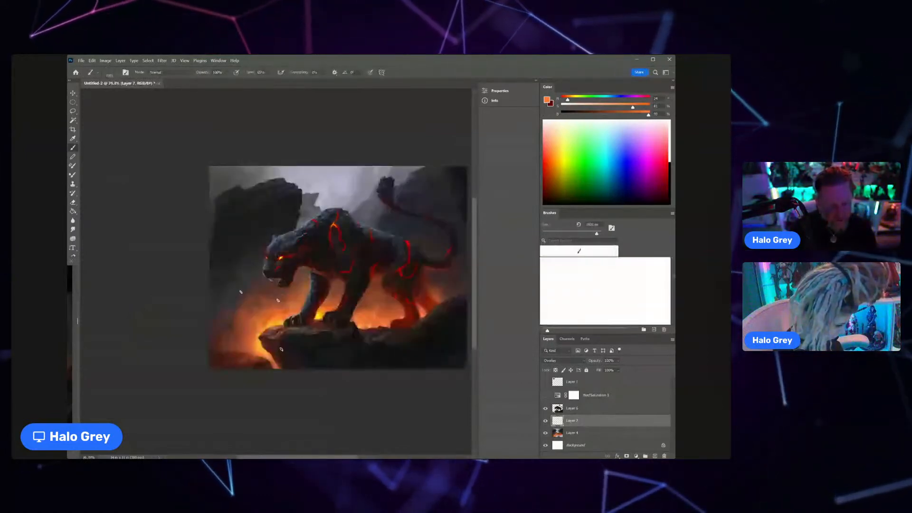
pyautogui.moveTo(261, 321); pyautogui.dragTo(200, 322)
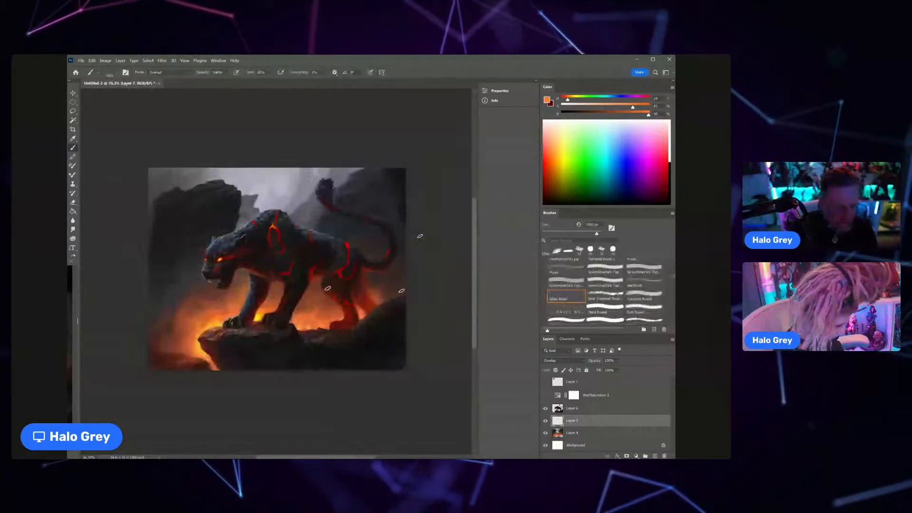
pyautogui.scroll(-1, 386, 266)
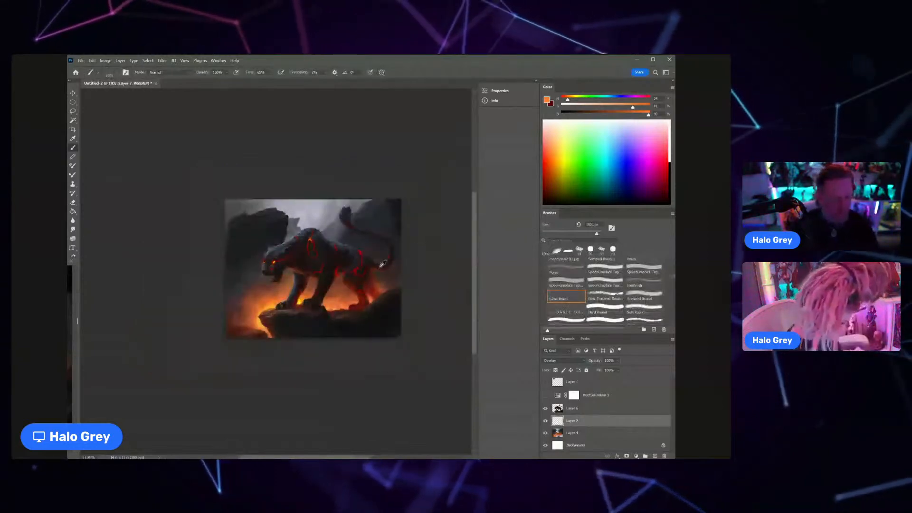
pyautogui.scroll(1, 383, 264)
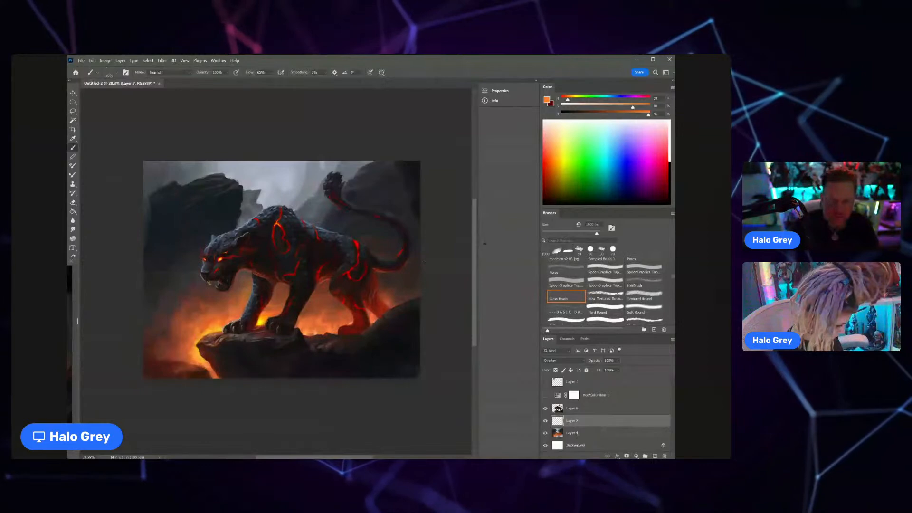
# Step: Return the ember layer to Normal blending, then raise its saturation and lower its lightness with Hue/Saturation
pyautogui.click(564, 361)
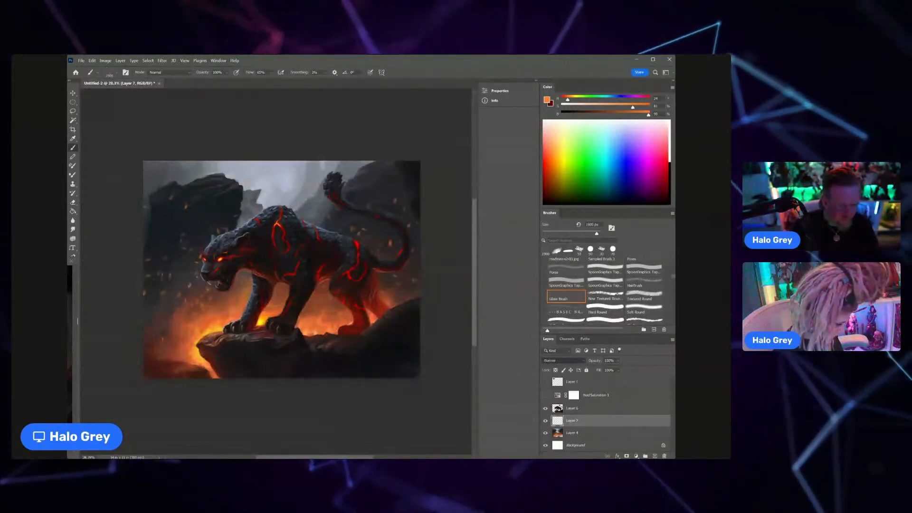
pyautogui.hotkey('ctrl', 'u')
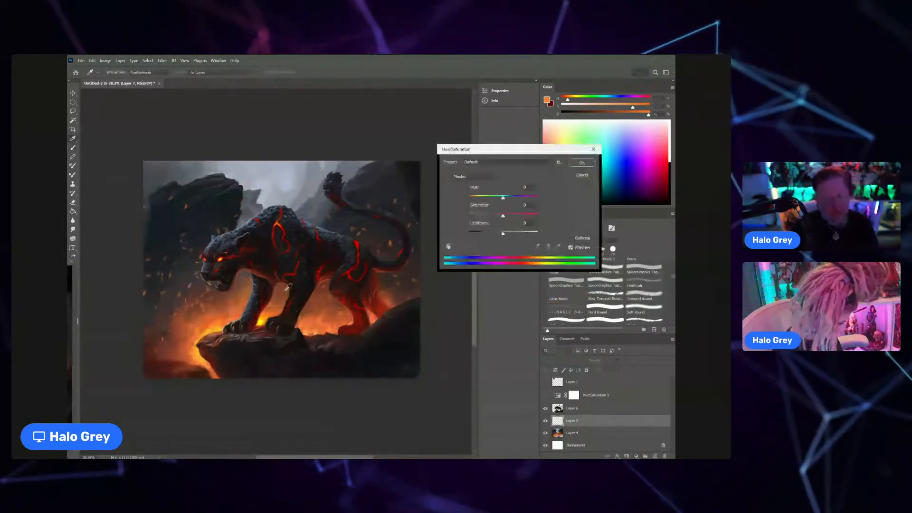
pyautogui.moveTo(503, 216); pyautogui.dragTo(484, 233)
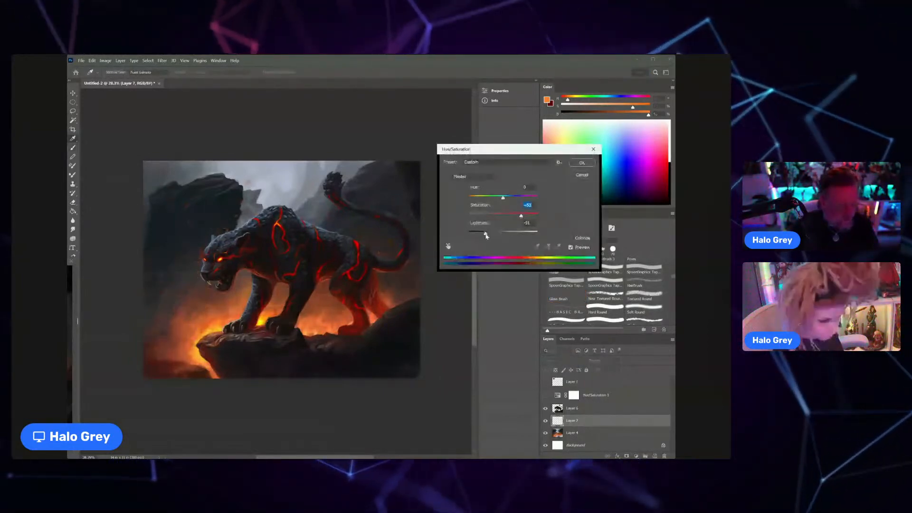
pyautogui.click(582, 163)
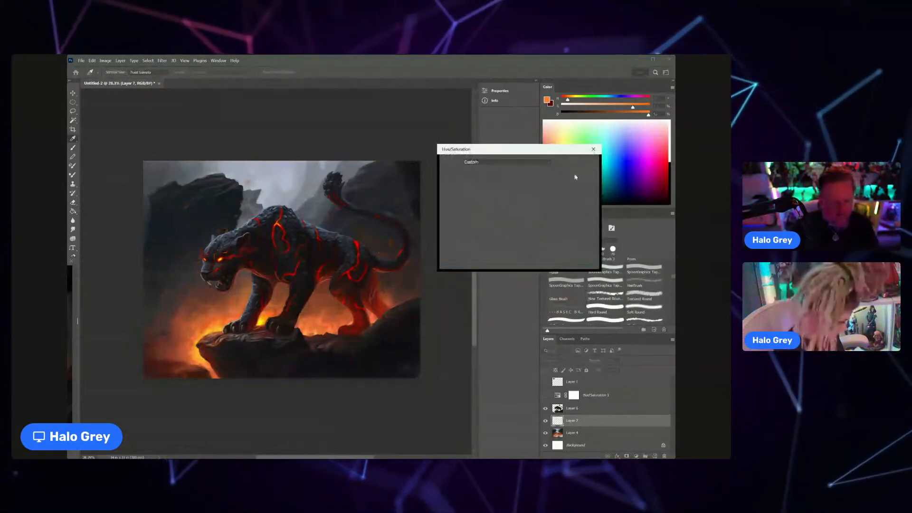
# Step: Transform the ember layer by distorting its upper-left corner, stretching its right edge outward and repositioning it over the scene
pyautogui.hotkey('ctrl', 't')
pyautogui.moveTo(208, 154); pyautogui.dragTo(181, 224)
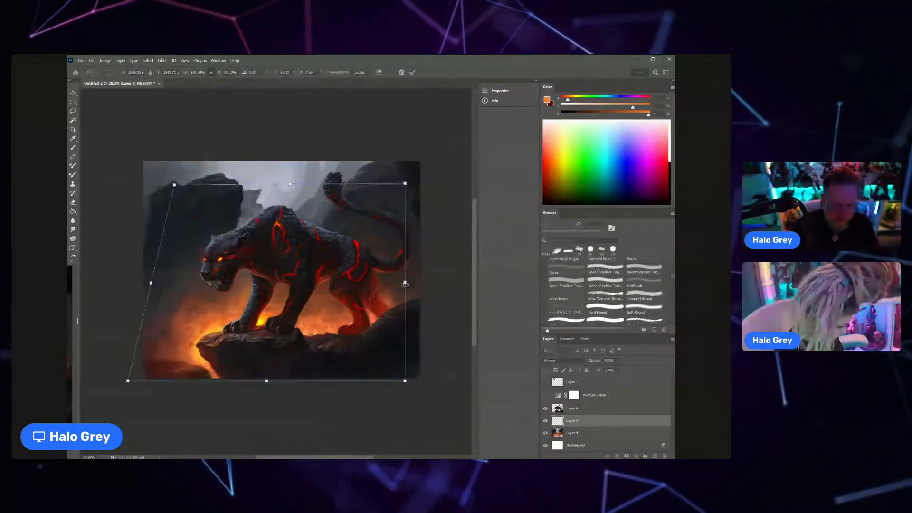
pyautogui.moveTo(405, 285); pyautogui.dragTo(426, 286)
pyautogui.moveTo(383, 290); pyautogui.dragTo(369, 303)
pyautogui.press('Return')
pyautogui.scroll(-3, 334, 290)
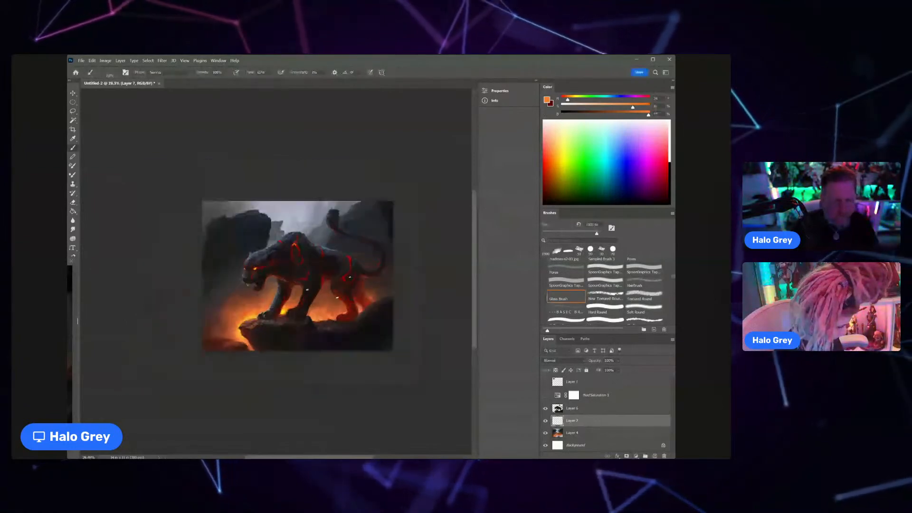
# Step: Set the brush's blending mode to Overlay and choose the first brush in the DanLuVisiBrushes folder
pyautogui.scroll(1, 253, 282)
pyautogui.scroll(2, 223, 281)
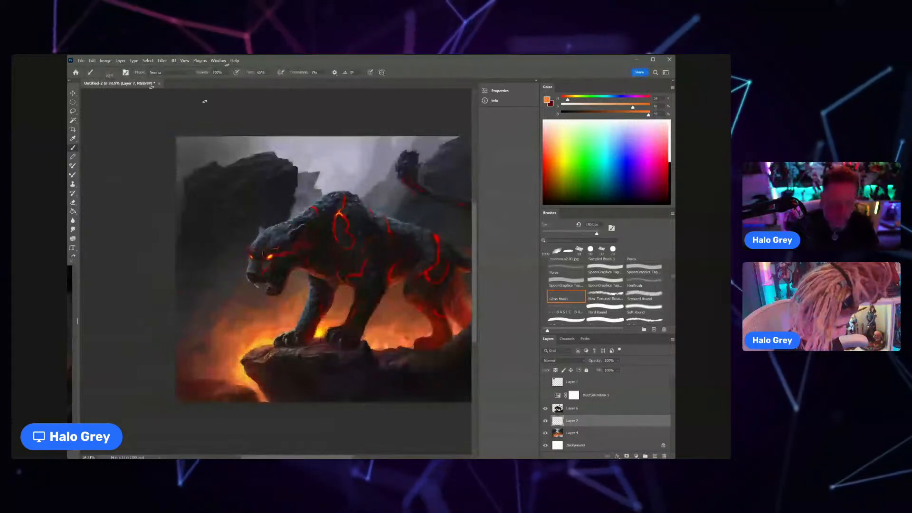
pyautogui.click(184, 72)
pyautogui.click(167, 184)
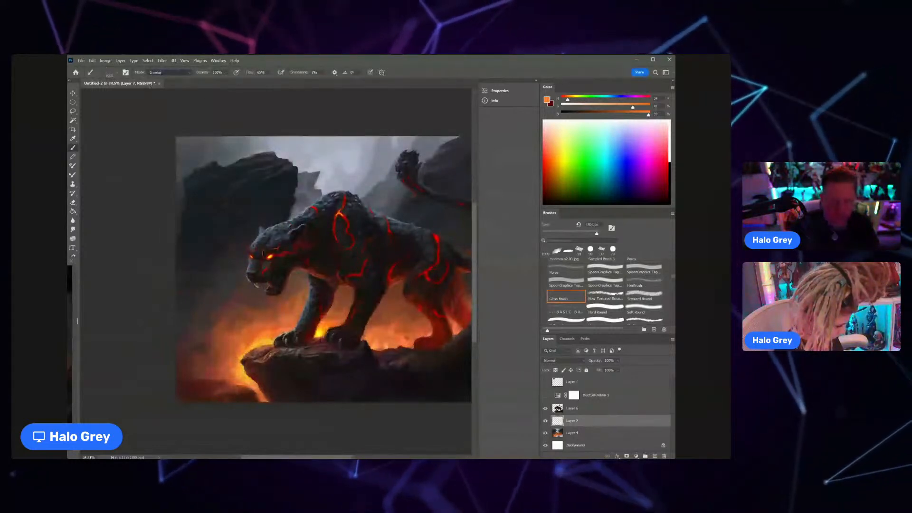
pyautogui.scroll(-3, 577, 286)
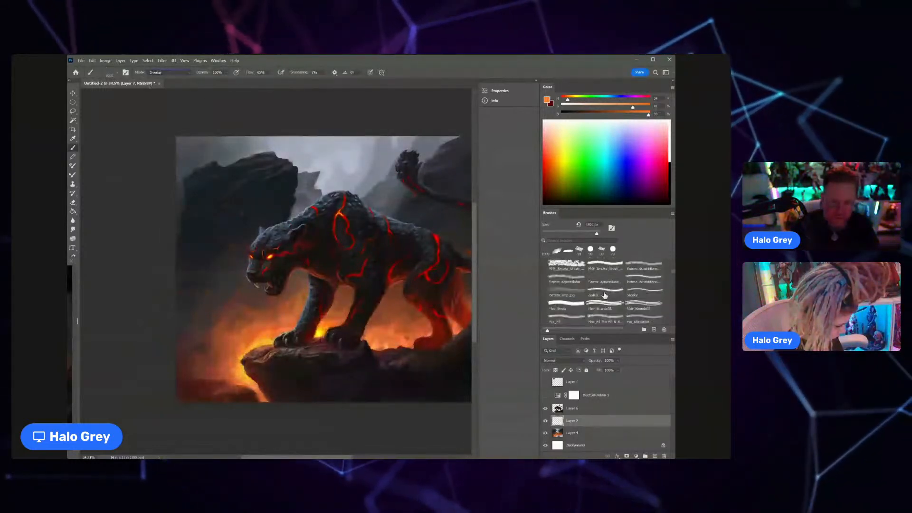
pyautogui.scroll(-3, 577, 286)
pyautogui.click(566, 272)
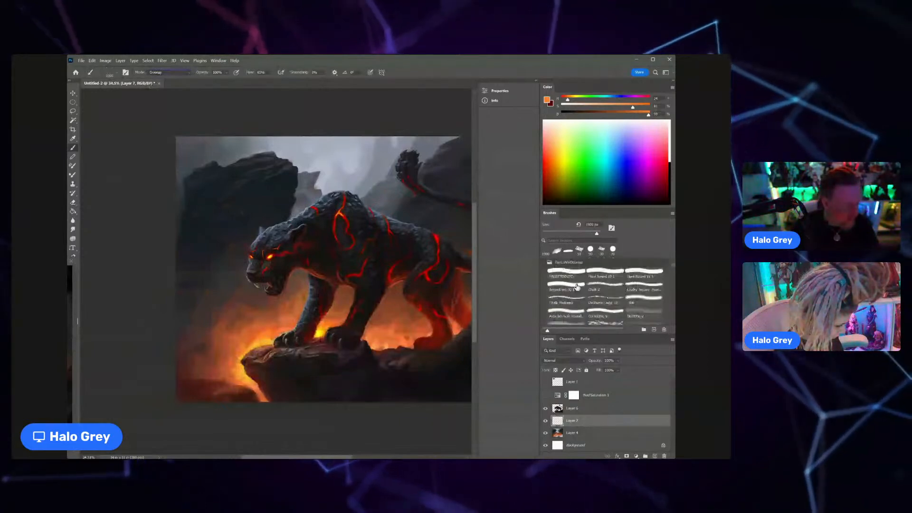
# Step: Sample orange from the smoke and paint small embers around the panther's head and front leg, varying the brush size
pyautogui.keyDown('alt'); pyautogui.click(246, 296); pyautogui.keyUp('alt')
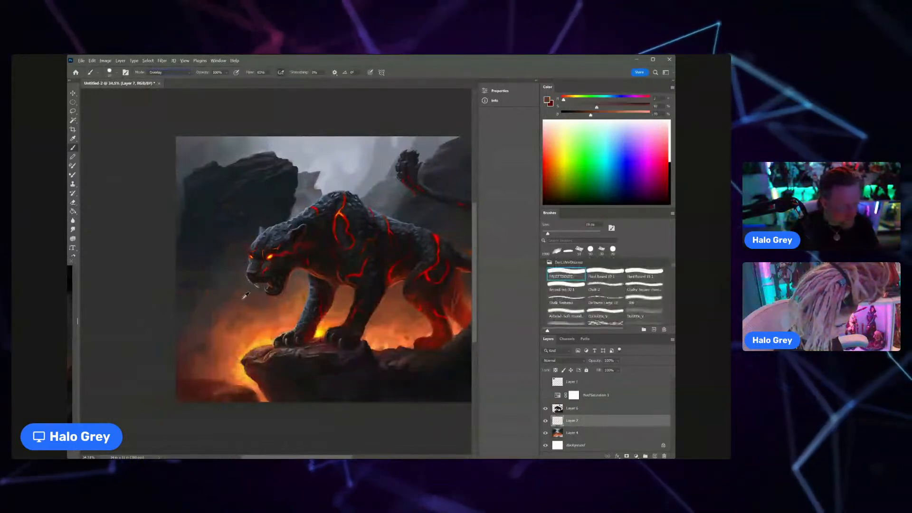
pyautogui.scroll(6, 244, 297)
pyautogui.keyDown('alt'); pyautogui.click(386, 360); pyautogui.keyUp('alt')
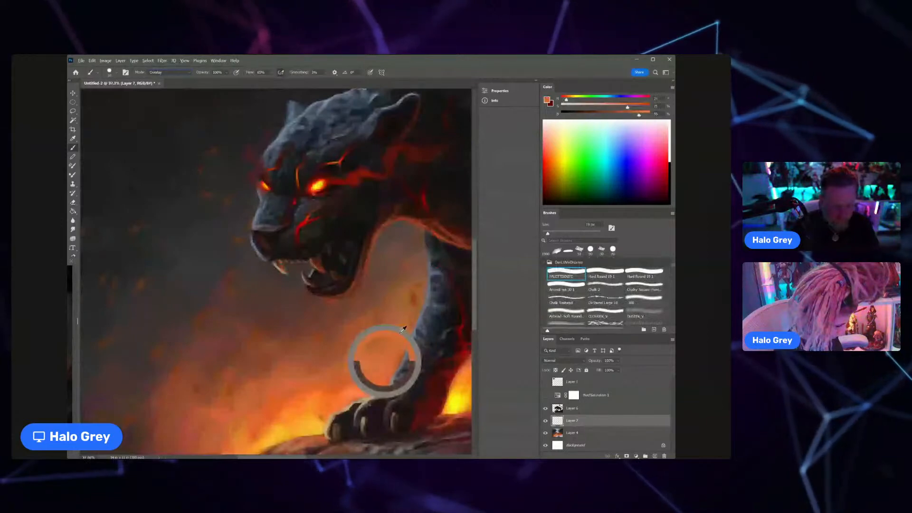
pyautogui.press('[')
pyautogui.press('[')
pyautogui.press('[')
pyautogui.press('[')
pyautogui.press('[')
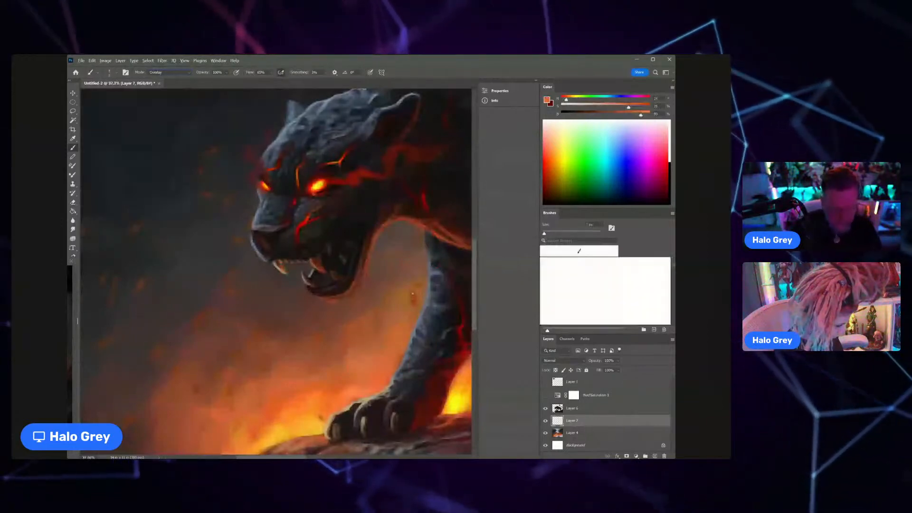
pyautogui.press(']')
pyautogui.press(']')
pyautogui.press(']')
pyautogui.press(']')
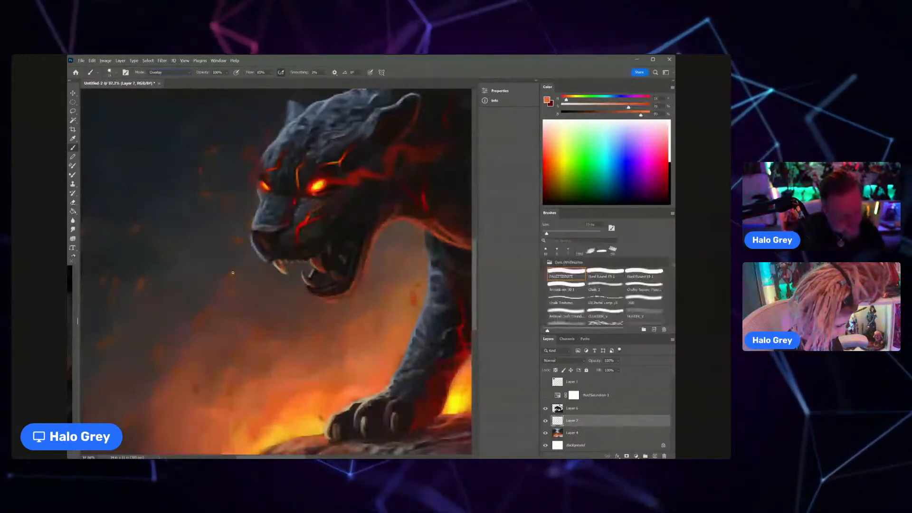
# Step: Sample yellow from the panther's eye, paint a bright spark in the smoke below the muzzle, and resample orange from the flames
pyautogui.keyDown('alt'); pyautogui.click(324, 181); pyautogui.keyUp('alt')
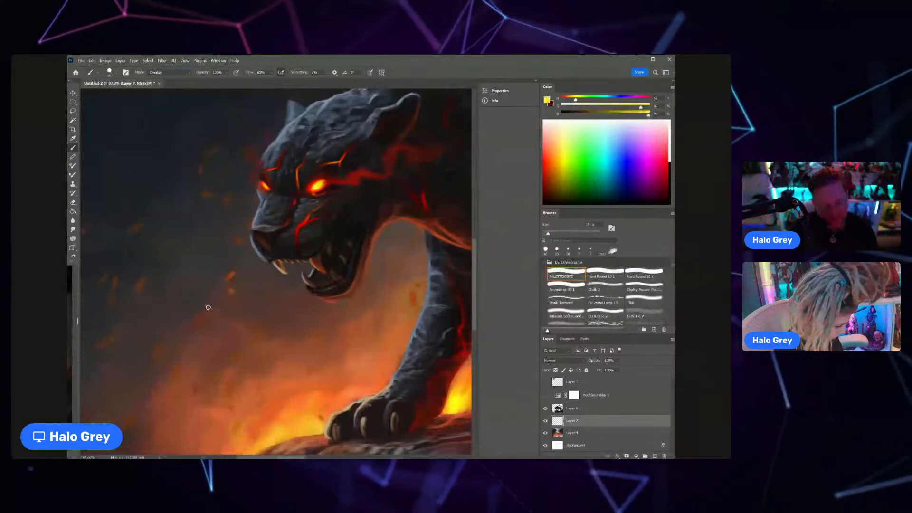
pyautogui.moveTo(206, 312); pyautogui.dragTo(201, 318)
pyautogui.press(']')
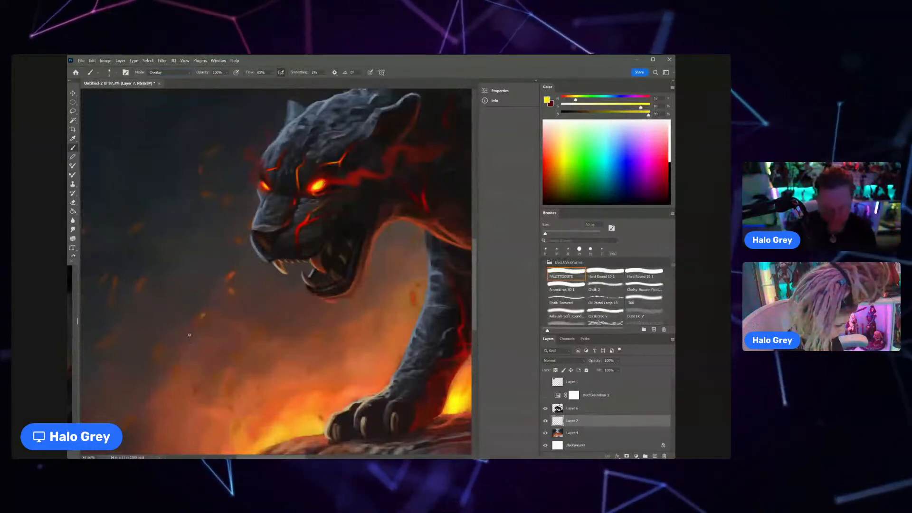
pyautogui.keyDown('alt'); pyautogui.click(284, 387); pyautogui.keyUp('alt')
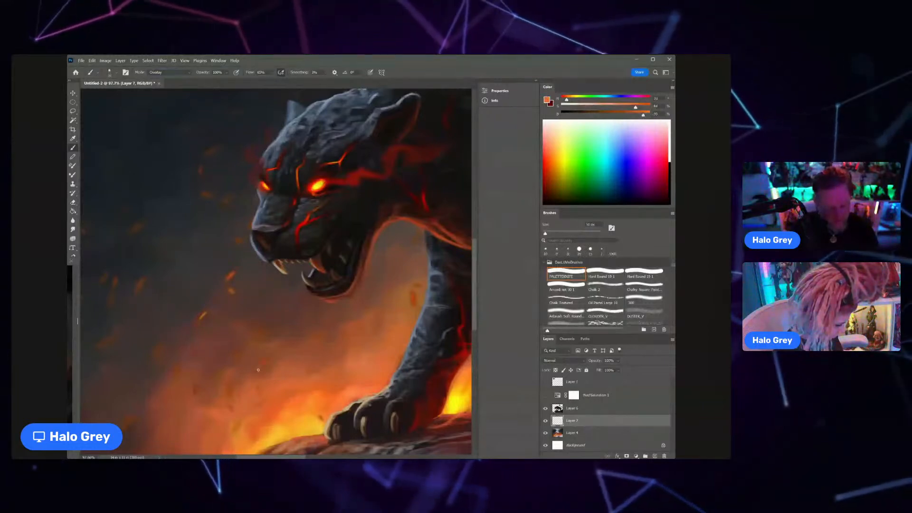
# Step: Paint small orange embers in the fiery smoke between the panther's front and hind legs
pyautogui.scroll(-5, 252, 342)
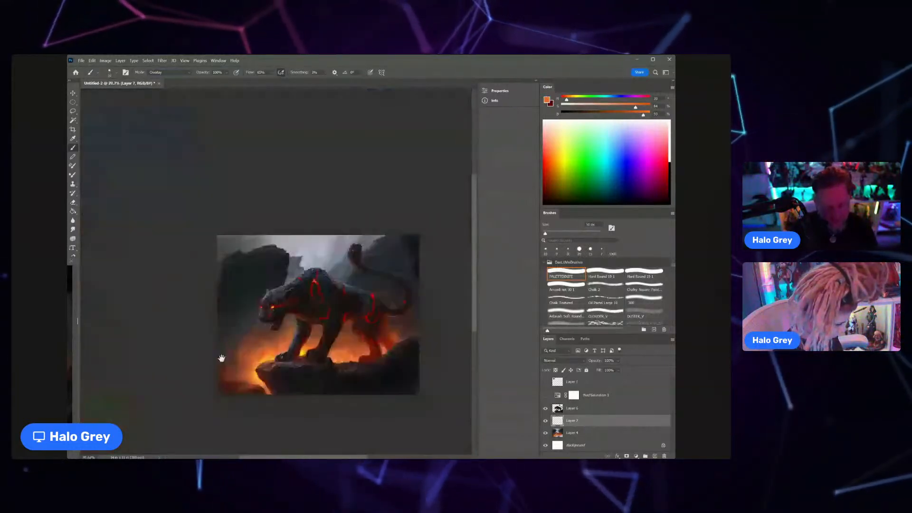
pyautogui.moveTo(221, 358); pyautogui.dragTo(244, 330)
pyautogui.scroll(1, 302, 310)
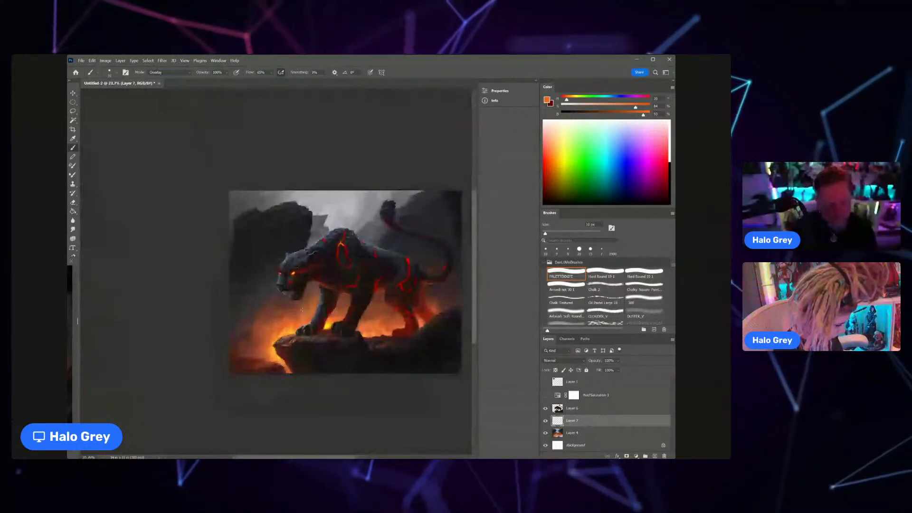
pyautogui.scroll(6, 281, 273)
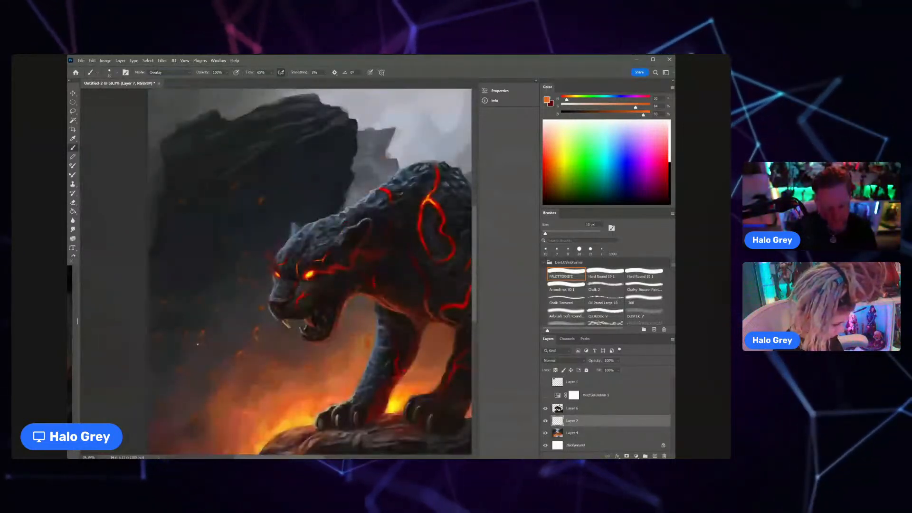
pyautogui.scroll(-6, 195, 346)
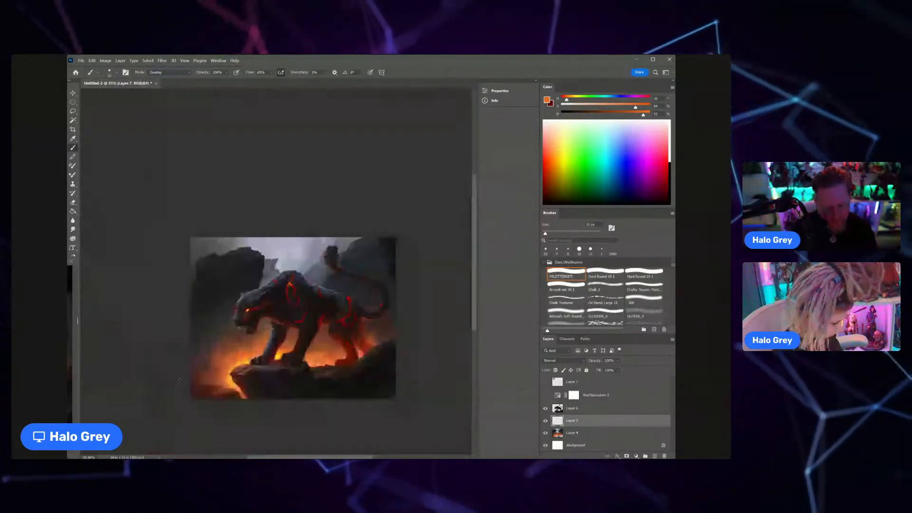
pyautogui.moveTo(325, 348)
pyautogui.mouseDown()
pyautogui.moveTo(355, 325)
pyautogui.moveTo(366, 343)
pyautogui.mouseUp()
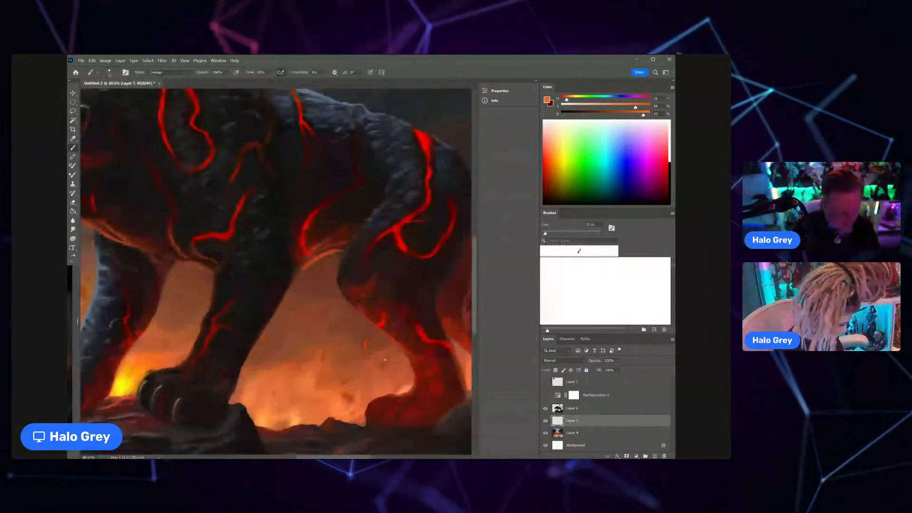
pyautogui.moveTo(304, 310); pyautogui.dragTo(312, 294)
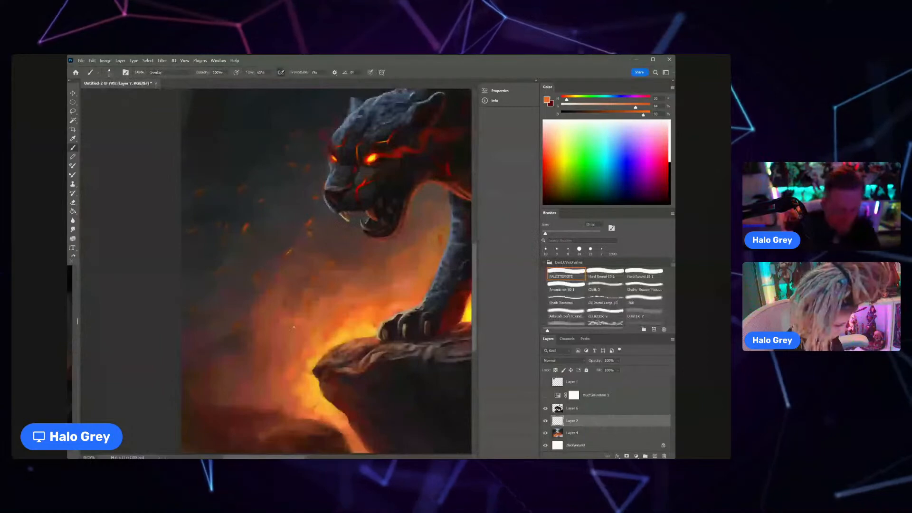
# Step: Lock the ember layer's transparent pixels and tint the embers with an enlarged soft round airbrush, using brighter orange sampled from the flames
pyautogui.click(565, 314)
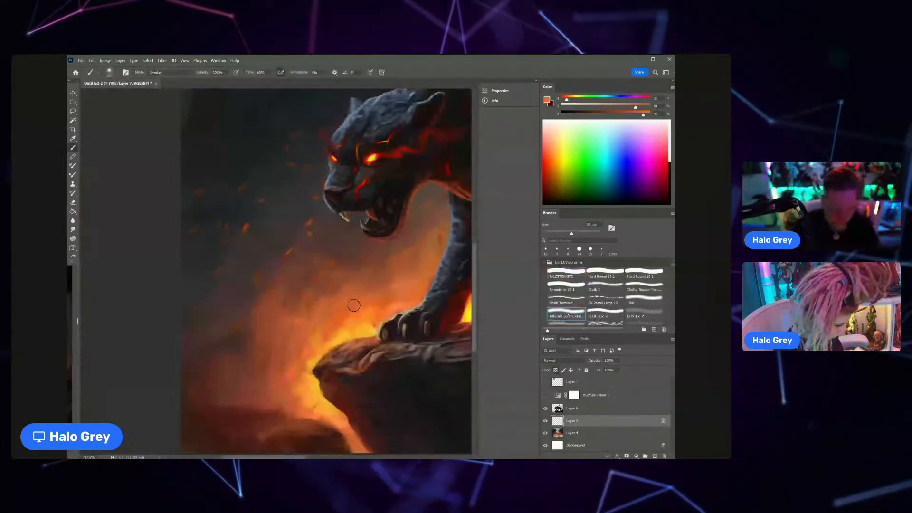
pyautogui.press(']')
pyautogui.press(']')
pyautogui.press(']')
pyautogui.press(']')
pyautogui.press(']')
pyautogui.press(']')
pyautogui.press(']')
pyautogui.press(']')
pyautogui.press(']')
pyautogui.press(']')
pyautogui.press(']')
pyautogui.press(']')
pyautogui.press(']')
pyautogui.press(']')
pyautogui.press(']')
pyautogui.press(']')
pyautogui.press(']')
pyautogui.press(']')
pyautogui.press(']')
pyautogui.press(']')
pyautogui.scroll(-5, 356, 363)
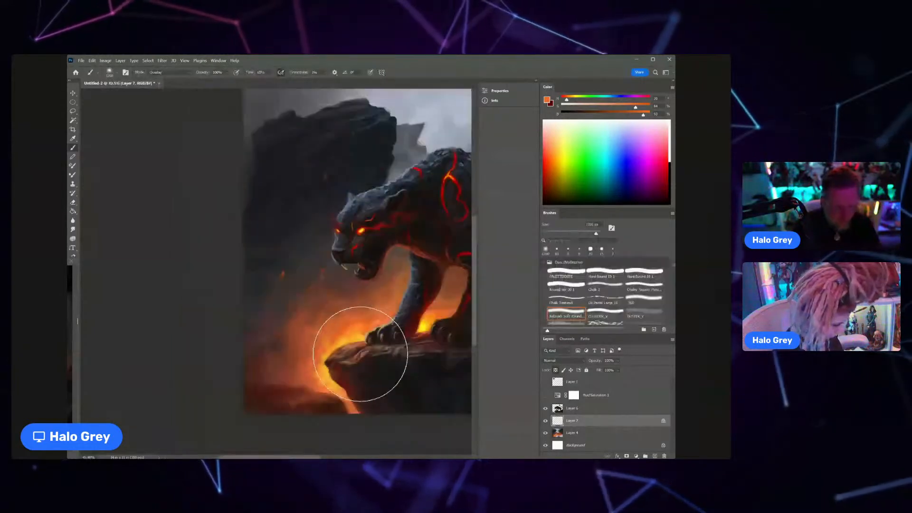
pyautogui.moveTo(335, 334); pyautogui.dragTo(309, 321)
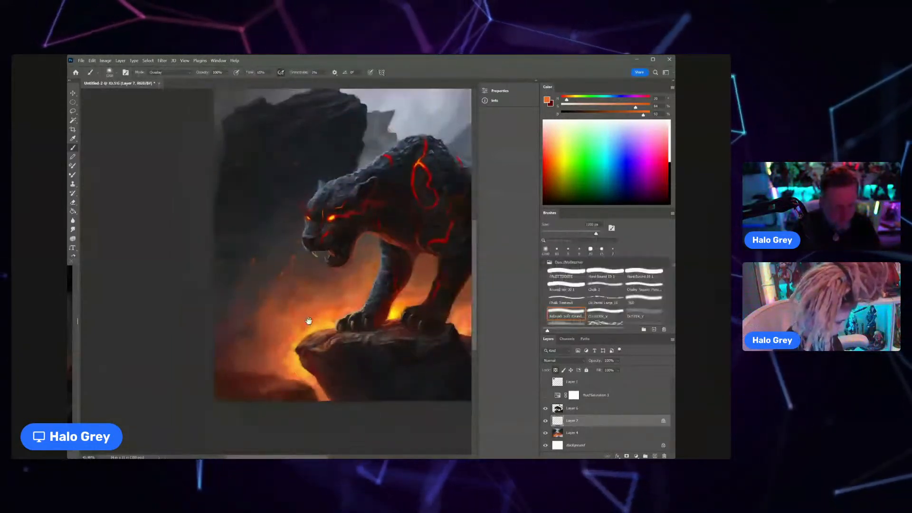
pyautogui.keyDown('alt'); pyautogui.click(308, 323); pyautogui.keyUp('alt')
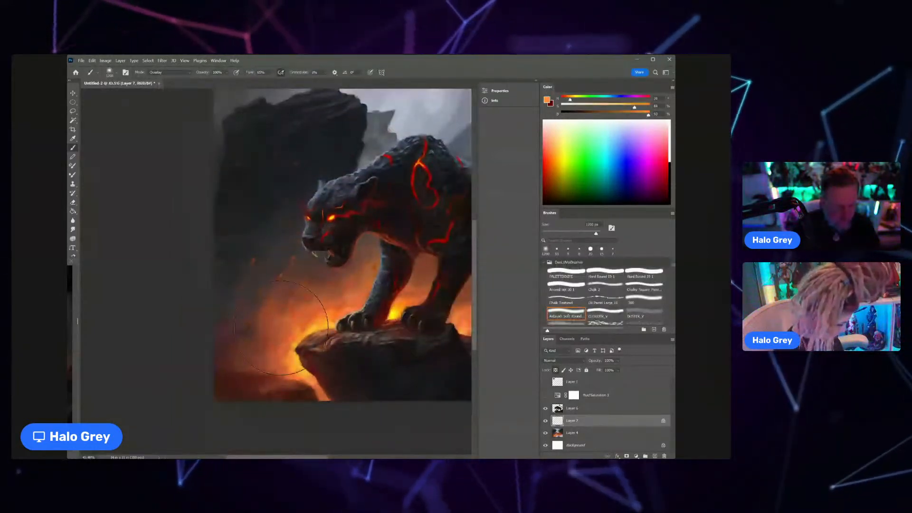
pyautogui.moveTo(389, 349); pyautogui.dragTo(270, 337)
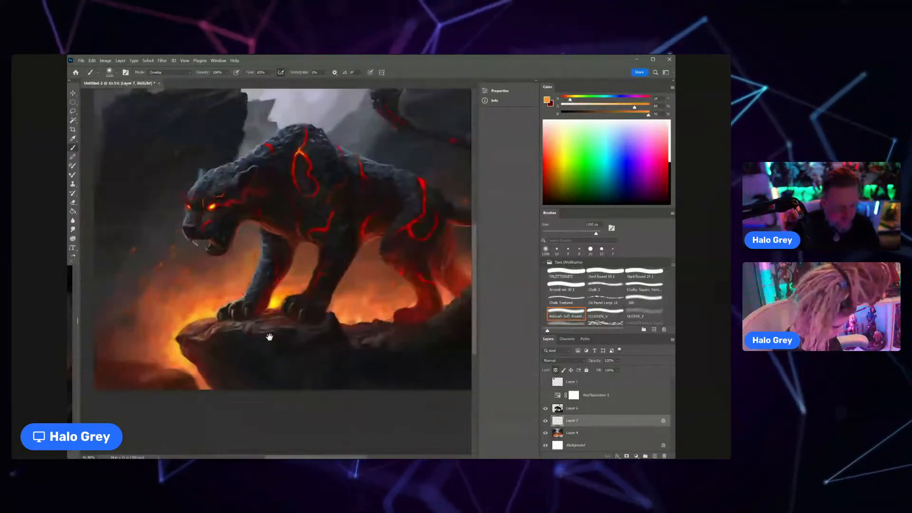
pyautogui.scroll(-4, 302, 294)
pyautogui.moveTo(386, 291); pyautogui.dragTo(356, 307)
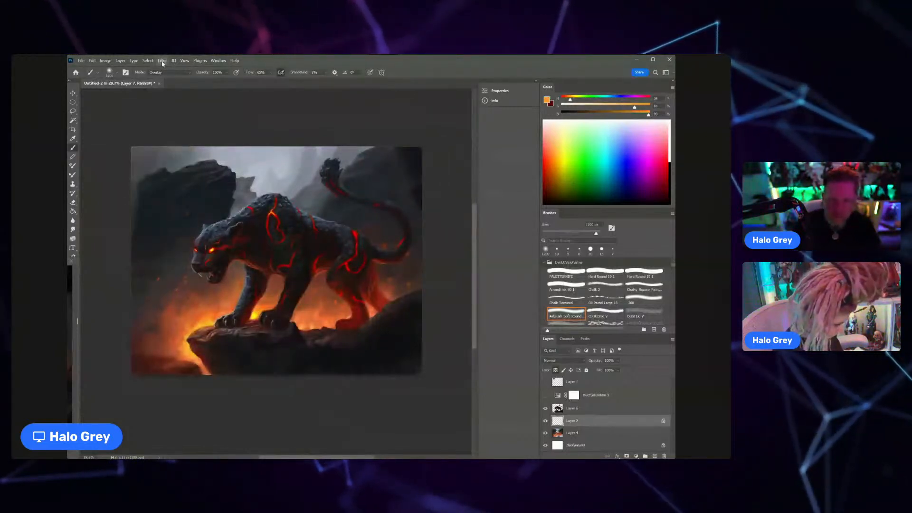
pyautogui.moveTo(190, 144)
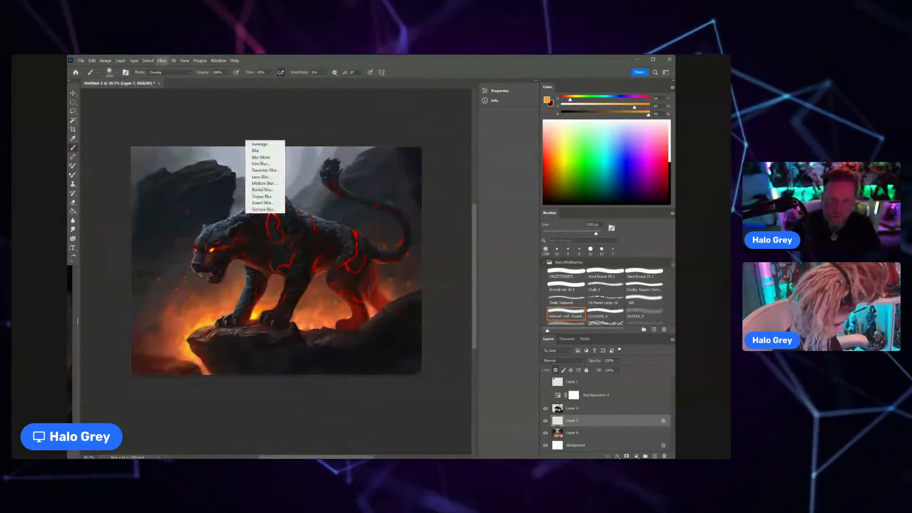
pyautogui.click(263, 170)
pyautogui.moveTo(448, 204); pyautogui.dragTo(467, 204)
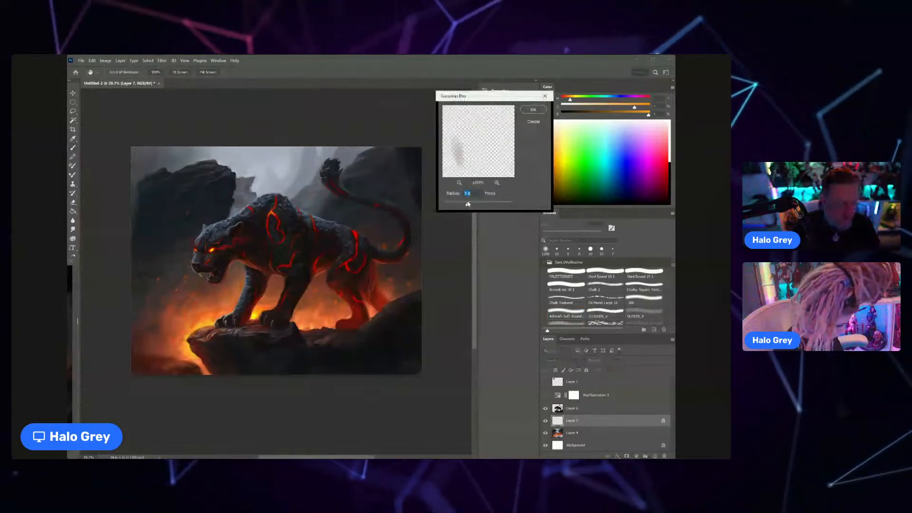
pyautogui.click(533, 122)
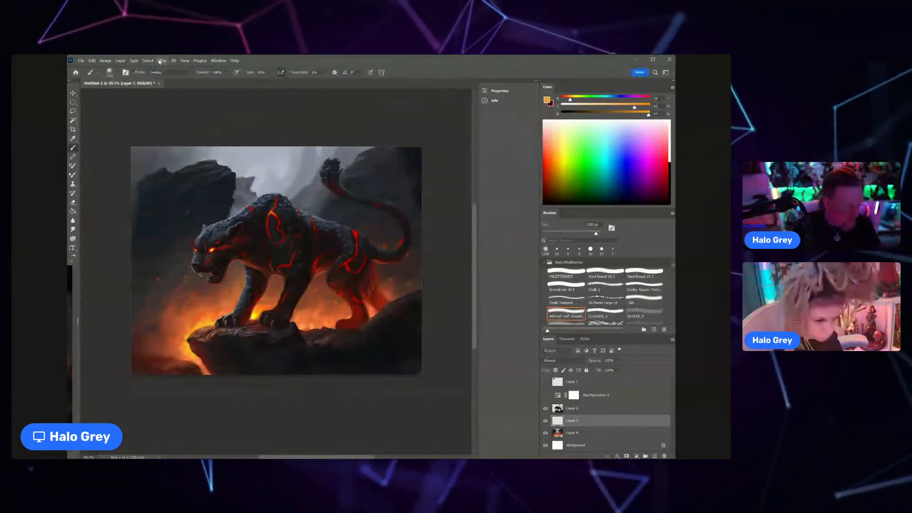
# Step: Unlock the ember layer's transparent pixels and apply a Gaussian Blur with a radius of about 4.1 pixels
pyautogui.moveTo(190, 144)
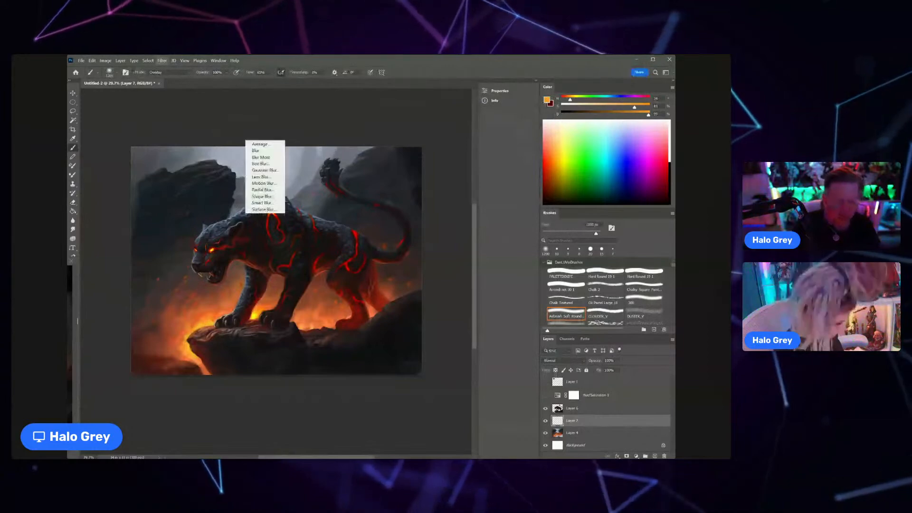
pyautogui.click(270, 171)
pyautogui.moveTo(448, 205); pyautogui.dragTo(488, 204)
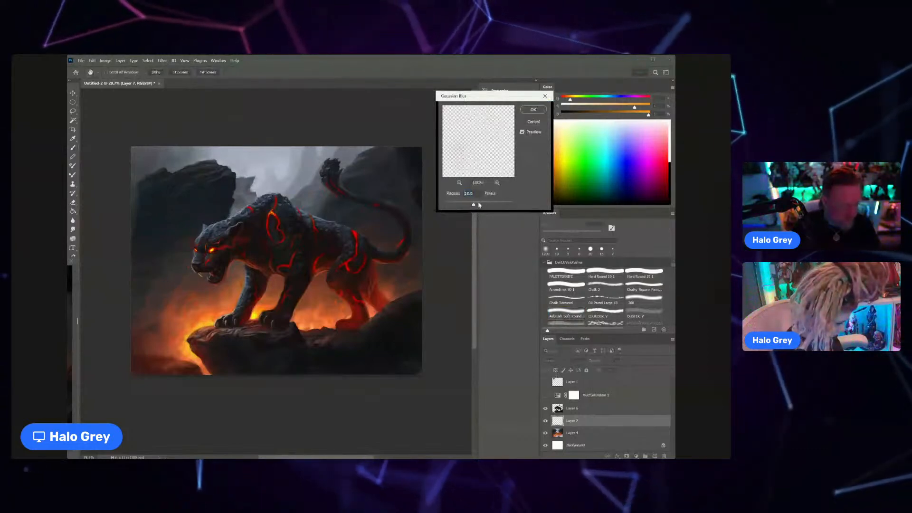
pyautogui.moveTo(472, 205); pyautogui.dragTo(459, 205)
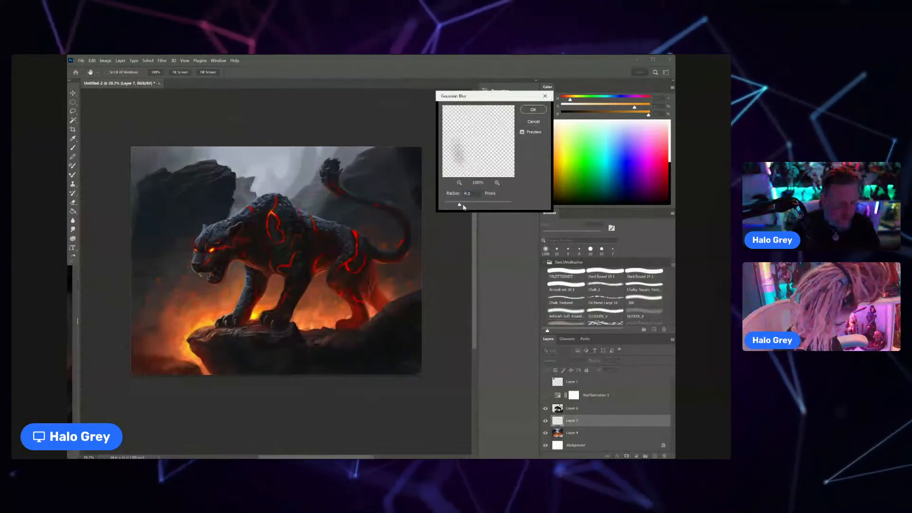
pyautogui.press('Return')
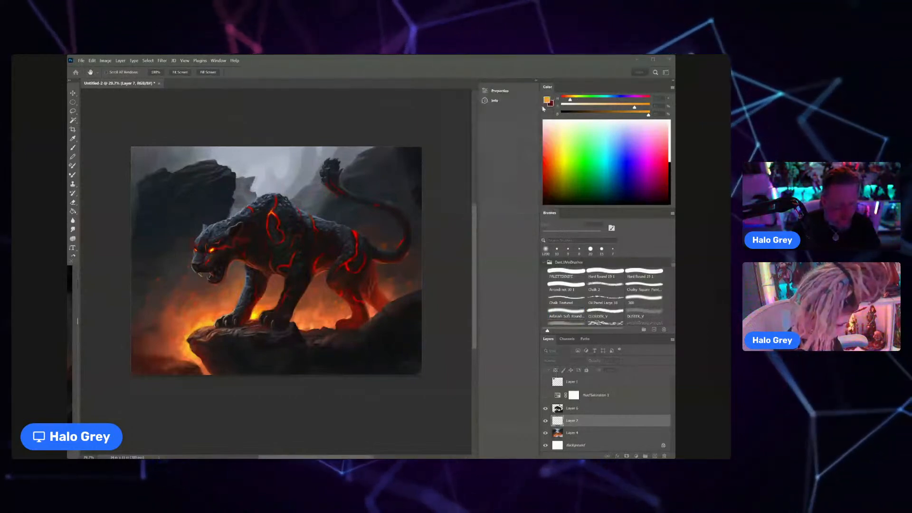
# Step: Try a large orange airbrush glow over the rock above the panther's head
pyautogui.scroll(-3, 334, 232)
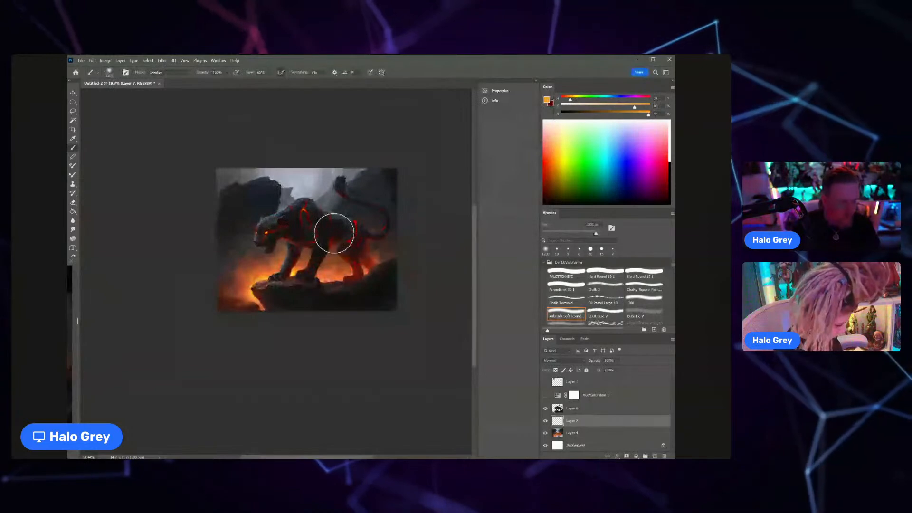
pyautogui.scroll(3, 290, 252)
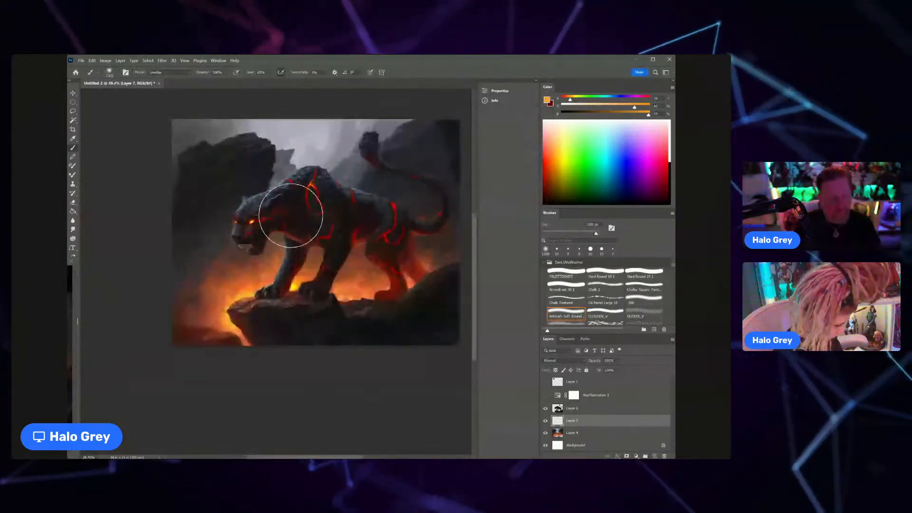
pyautogui.click(234, 173)
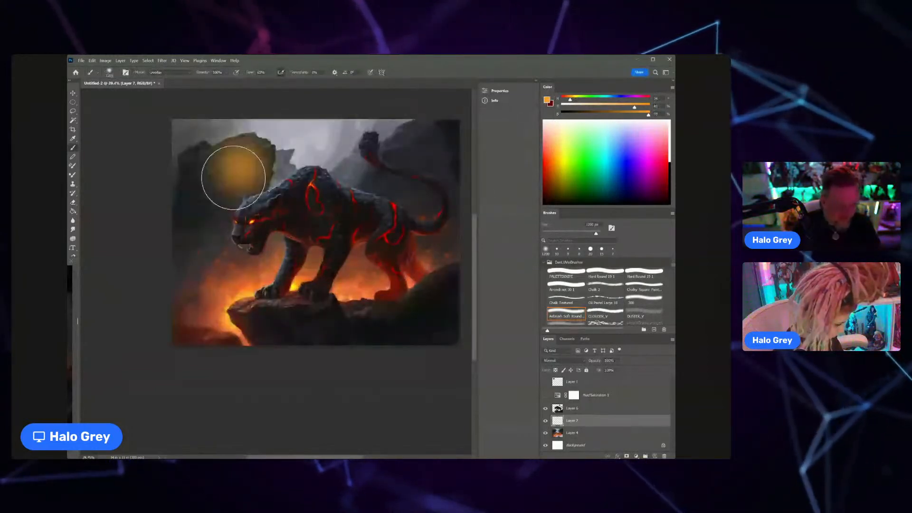
pyautogui.hotkey('ctrl', 'z')
# Step: Set up the Eraser with an enlarged soft round airbrush tip and soften the blurred embers on Layer 7
pyautogui.press('e')
pyautogui.click(574, 310)
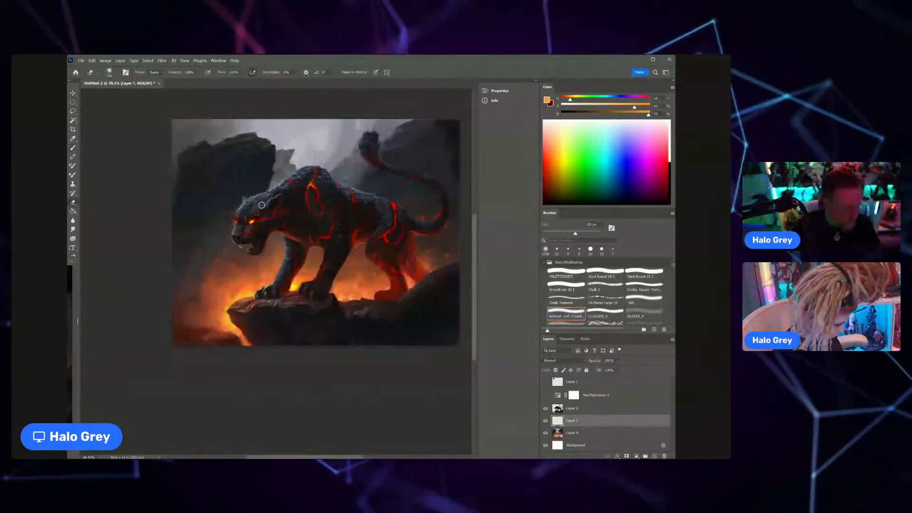
pyautogui.press(']')
pyautogui.press(']')
pyautogui.press(']')
pyautogui.press(']')
pyautogui.press(']')
pyautogui.press(']')
pyautogui.press(']')
pyautogui.press(']')
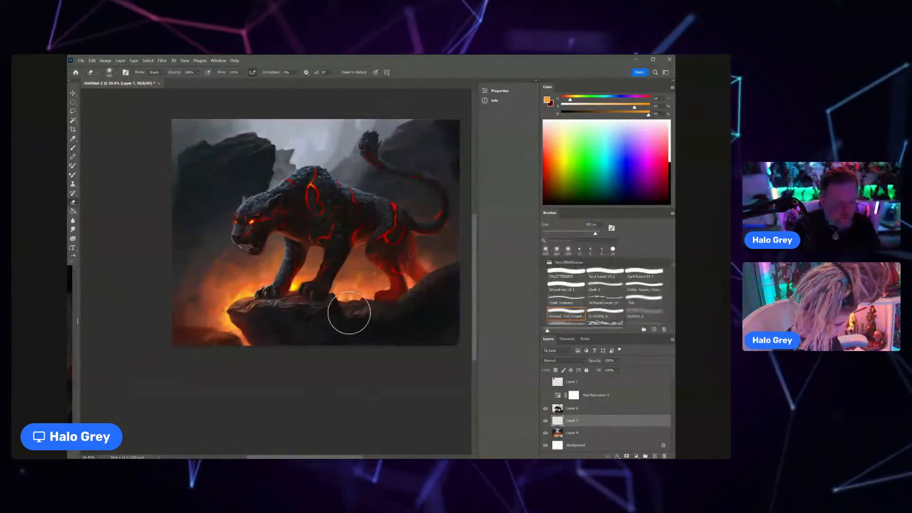
pyautogui.scroll(-2, 339, 285)
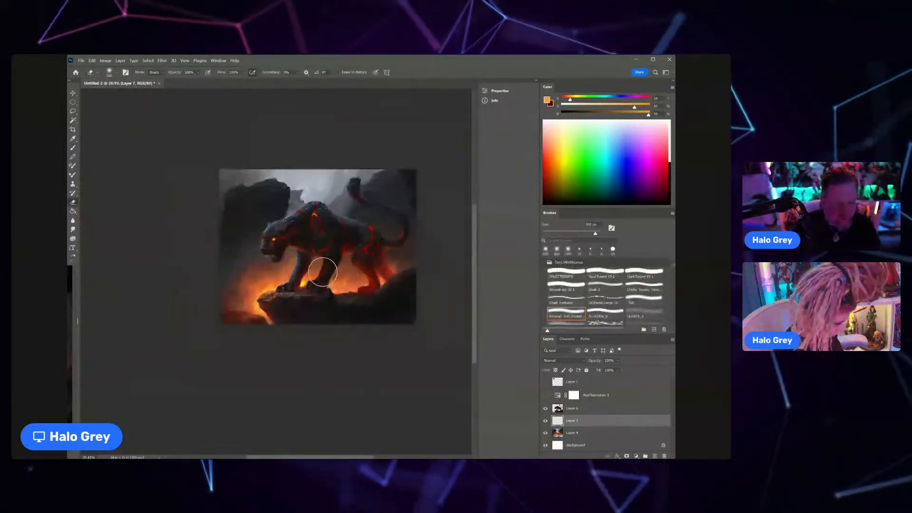
pyautogui.moveTo(322, 272); pyautogui.dragTo(266, 275)
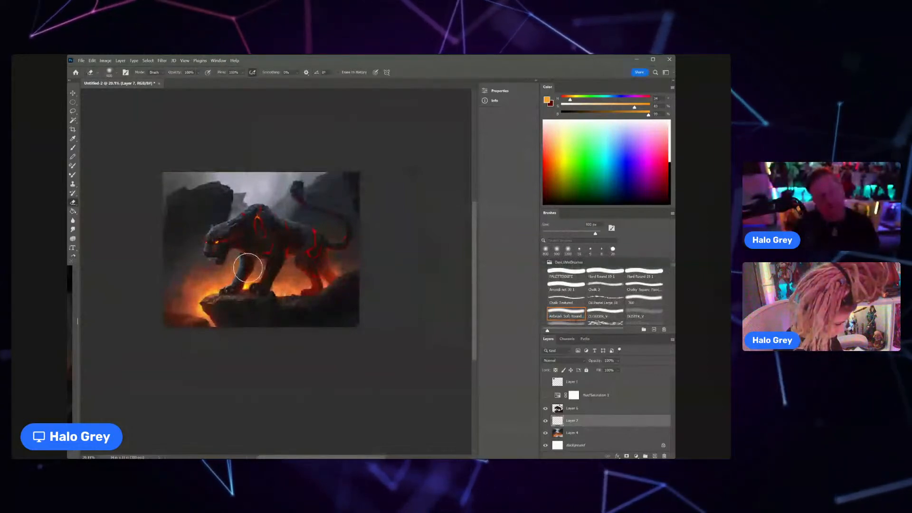
# Step: Activate the panther layer, Layer 6, and choose the shape 1 brush at a reduced size
pyautogui.scroll(4, 295, 212)
pyautogui.press('b')
pyautogui.click(575, 407)
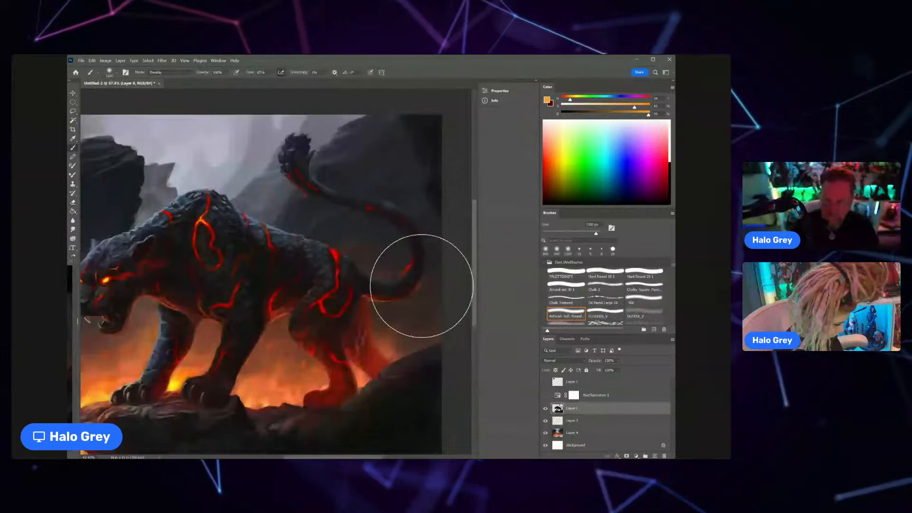
pyautogui.click(643, 287)
pyautogui.click(562, 280)
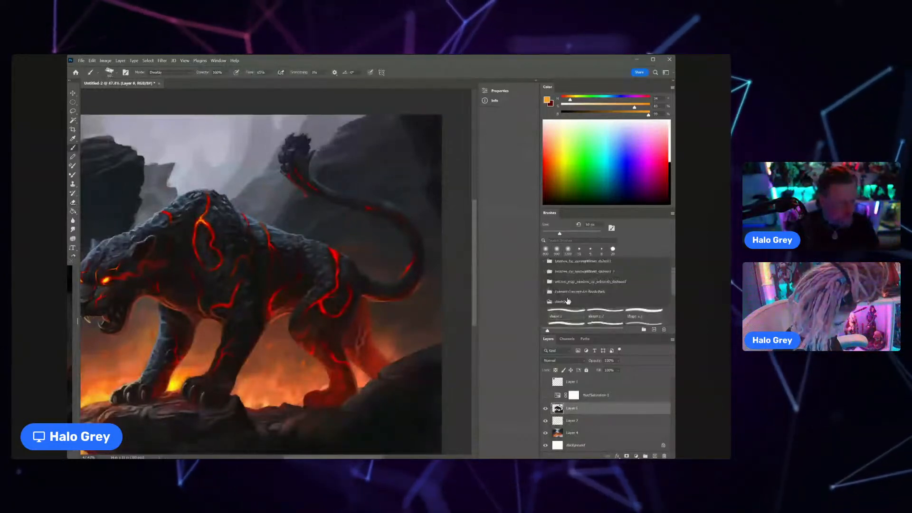
pyautogui.press('[')
pyautogui.press('[')
pyautogui.press('[')
pyautogui.press('[')
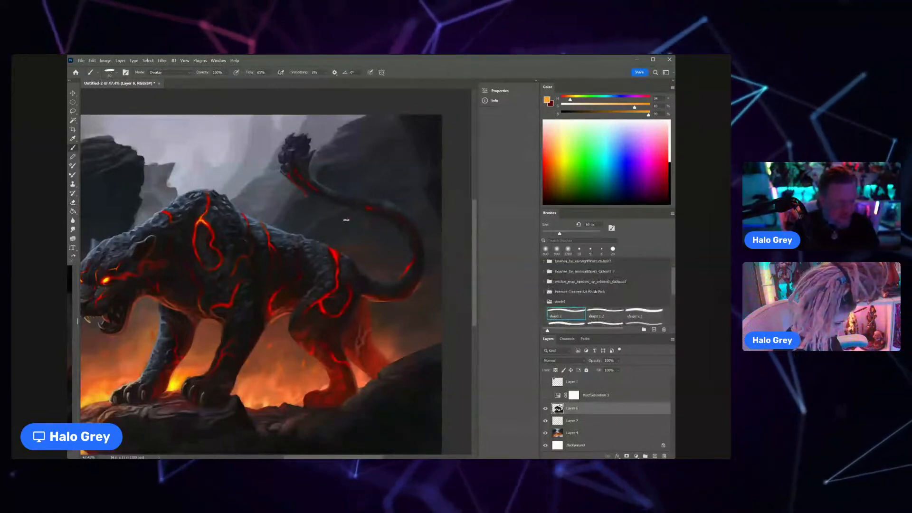
# Step: Sample orange-red from the panther's shoulder crack, lower its saturation to about 71% and enlarge the brush slightly
pyautogui.hotkey('ctrl', 'space')
pyautogui.moveTo(253, 194); pyautogui.dragTo(329, 184)
pyautogui.keyDown('alt'); pyautogui.click(326, 189); pyautogui.keyUp('alt')
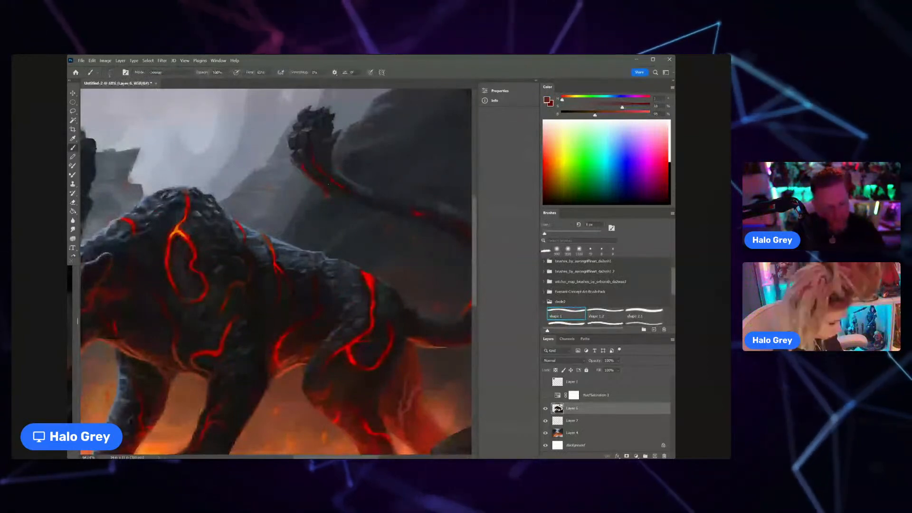
pyautogui.press('x')
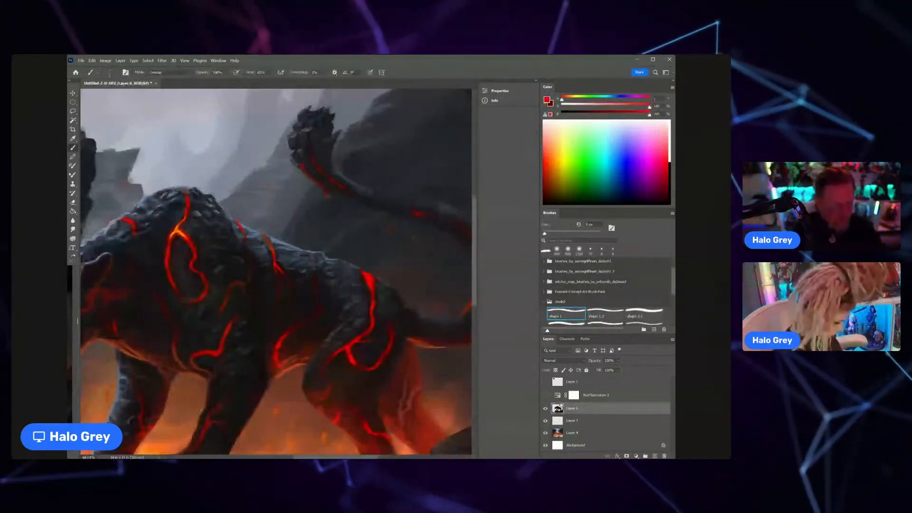
pyautogui.keyDown('alt'); pyautogui.click(178, 232); pyautogui.keyUp('alt')
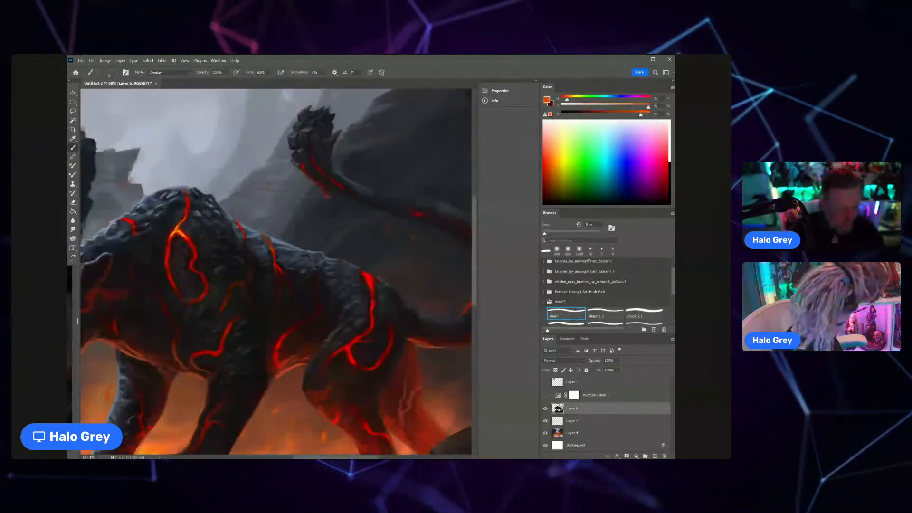
pyautogui.moveTo(649, 107); pyautogui.dragTo(626, 109)
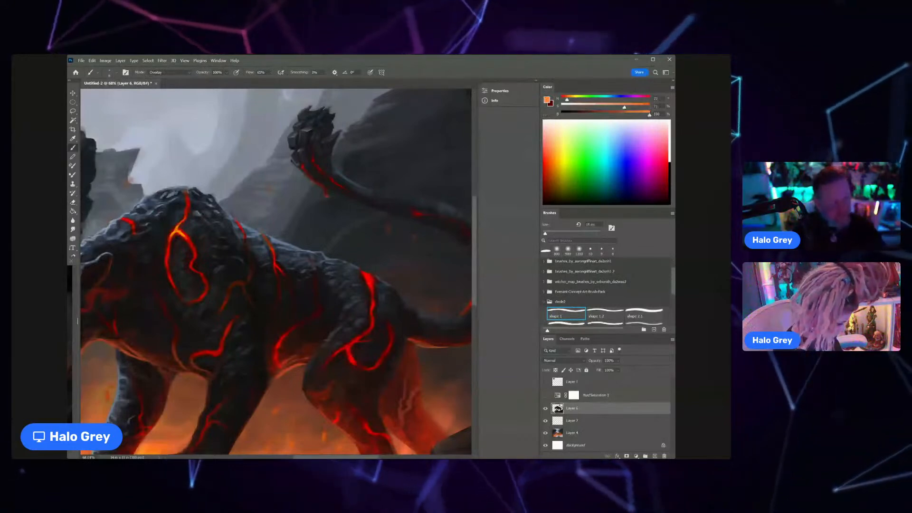
pyautogui.press(']')
pyautogui.hotkey('ctrl', 'space')
pyautogui.moveTo(370, 278); pyautogui.dragTo(342, 278)
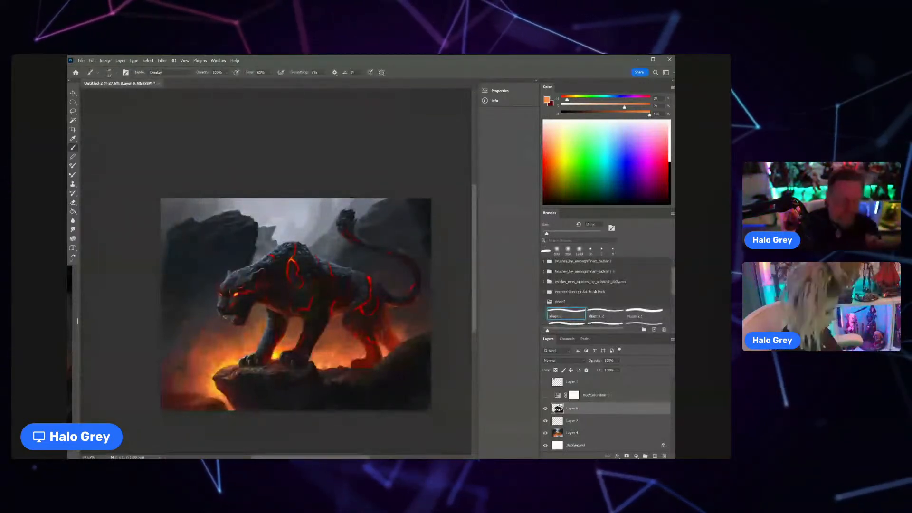
pyautogui.moveTo(255, 386); pyautogui.dragTo(251, 302)
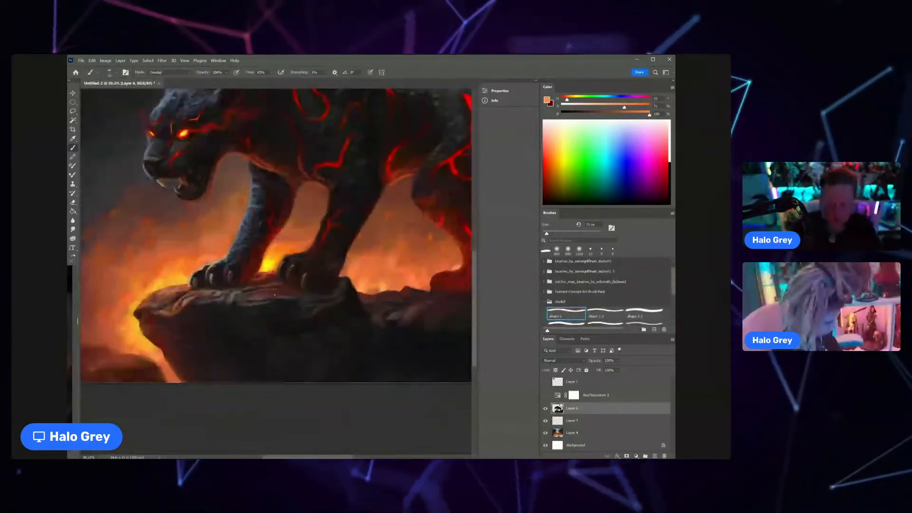
# Step: Smudge the rock ledge beneath the panther's paws and, back with the Brush, sample a dark tone from the far front paw
pyautogui.press('r')
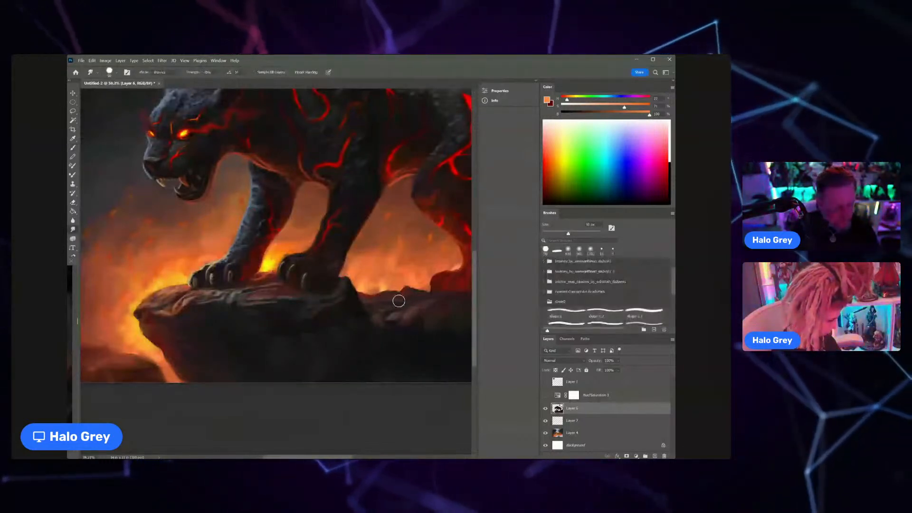
pyautogui.press('b')
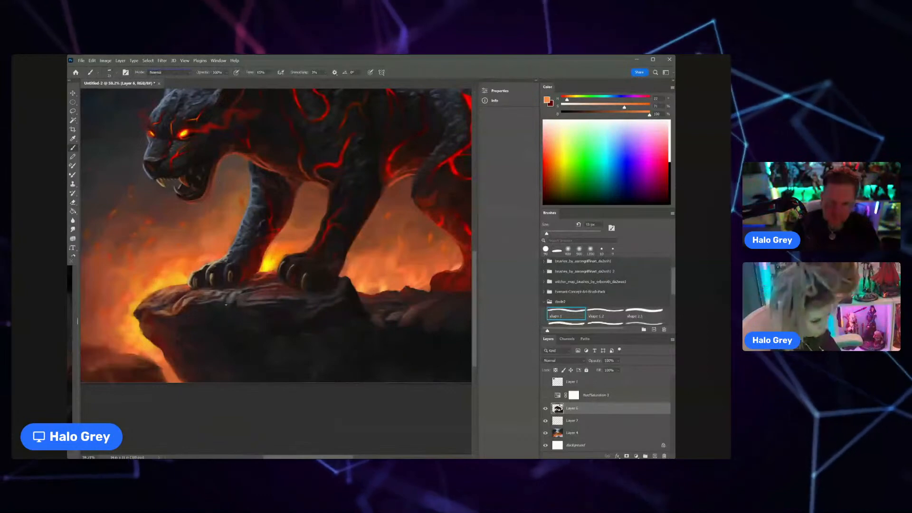
pyautogui.press('z')
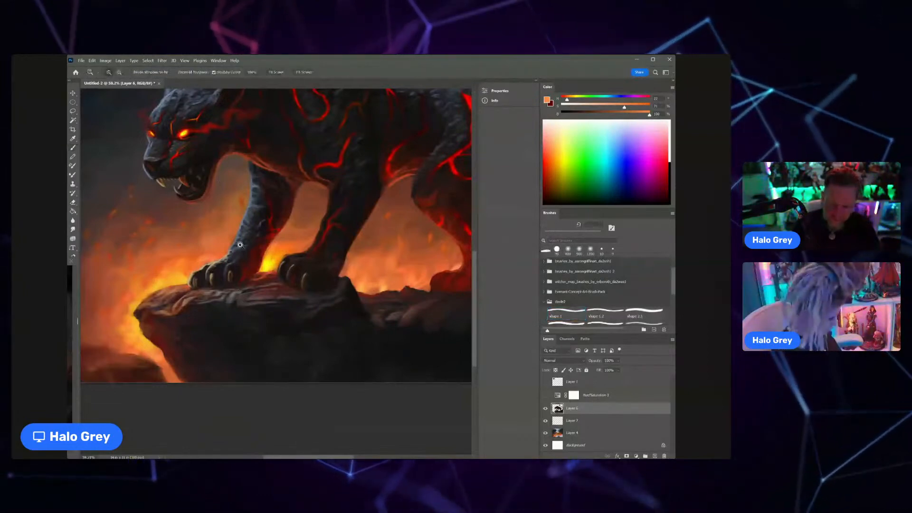
pyautogui.moveTo(220, 263); pyautogui.dragTo(257, 264)
pyautogui.press('b')
pyautogui.keyDown('alt'); pyautogui.click(219, 265); pyautogui.keyUp('alt')
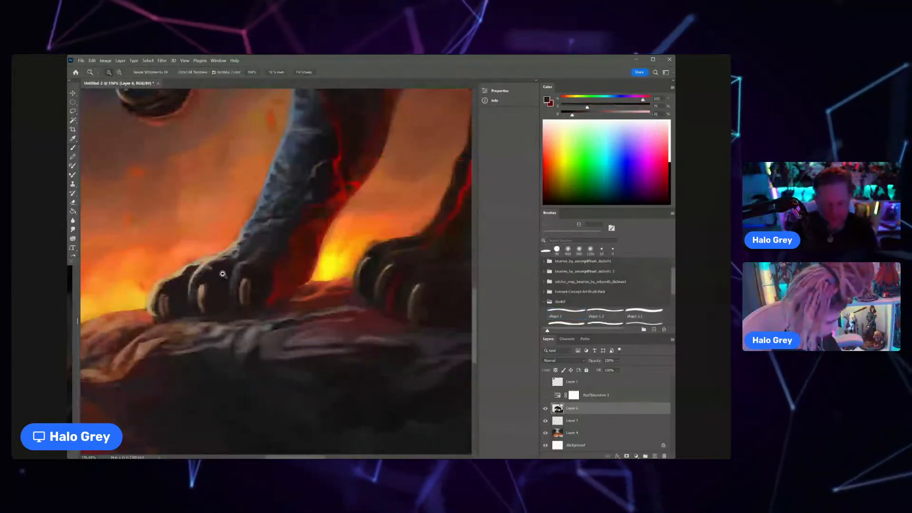
# Step: Sample brown and dark tones around the far front paw and touch up its claws with the shape 1 brush
pyautogui.scroll(-5, 219, 265)
pyautogui.scroll(8, 227, 269)
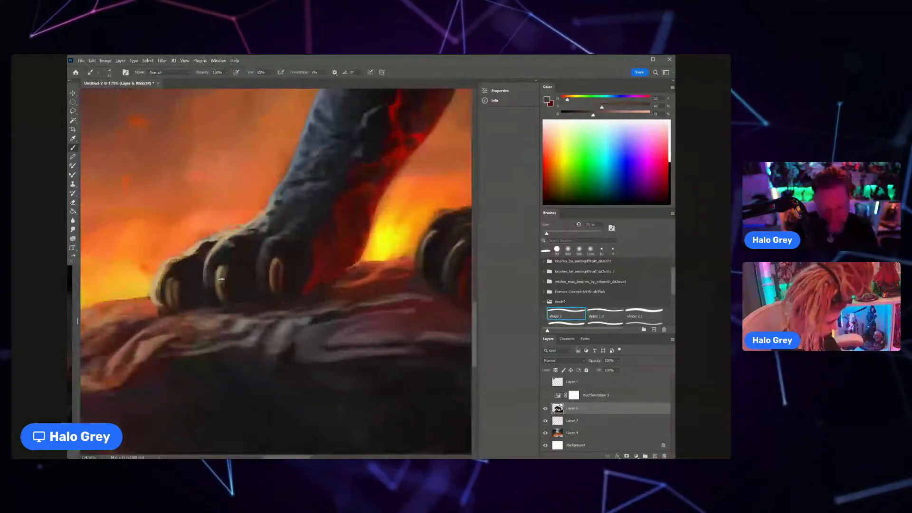
pyautogui.scroll(-8, 227, 269)
pyautogui.keyDown('alt'); pyautogui.click(203, 313); pyautogui.keyUp('alt')
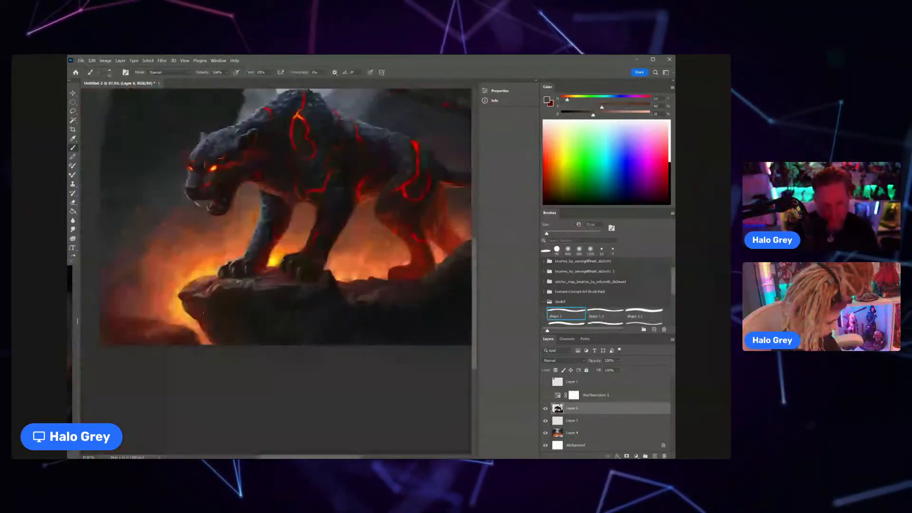
pyautogui.scroll(6, 238, 272)
pyautogui.keyDown('alt'); pyautogui.click(264, 259); pyautogui.keyUp('alt')
pyautogui.keyDown('alt'); pyautogui.click(265, 262); pyautogui.keyUp('alt')
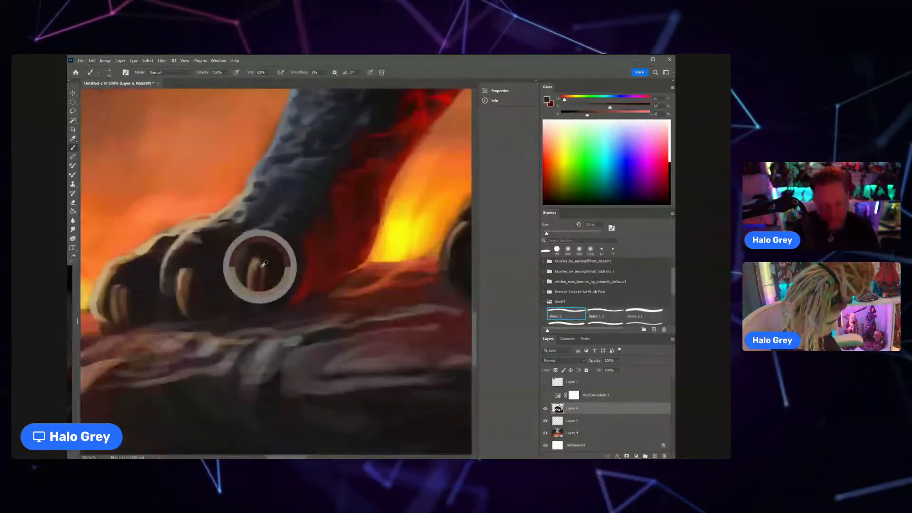
# Step: Refine the innermost claw of the far front paw with sampled light brown and dark brown strokes
pyautogui.scroll(-1, 264, 263)
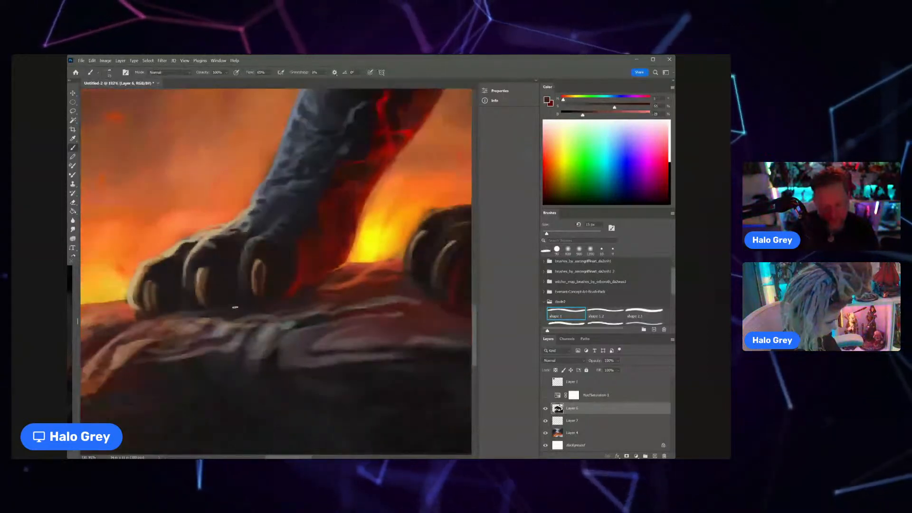
pyautogui.keyDown('alt'); pyautogui.click(256, 280); pyautogui.keyUp('alt')
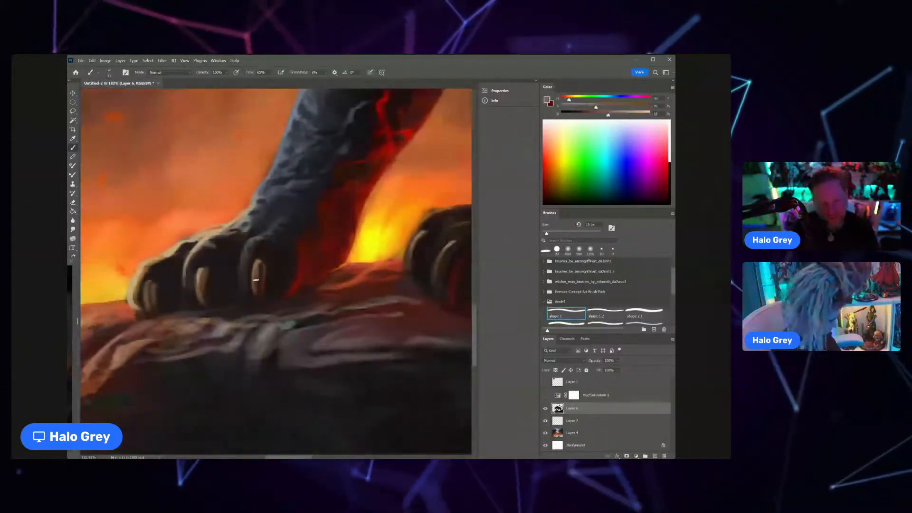
pyautogui.keyDown('alt'); pyautogui.click(264, 280); pyautogui.keyUp('alt')
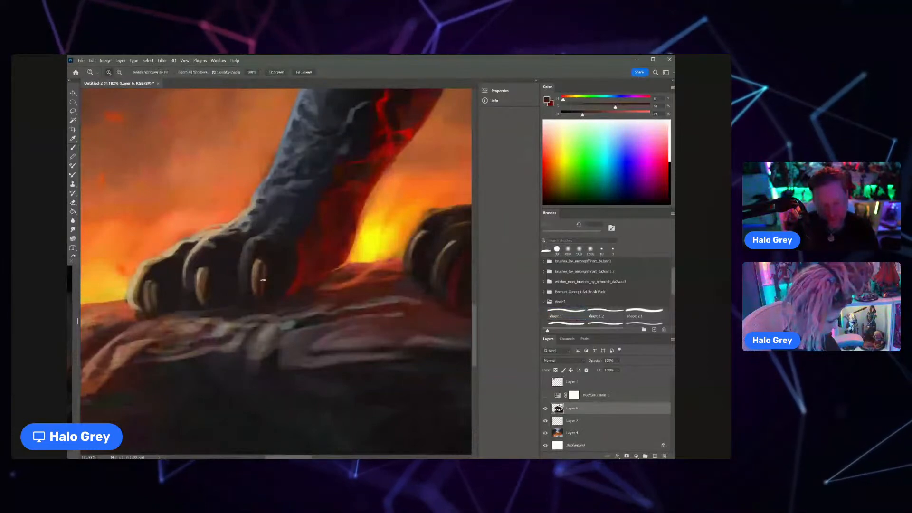
pyautogui.scroll(-1, 263, 280)
pyautogui.keyDown('alt'); pyautogui.click(276, 293); pyautogui.keyUp('alt')
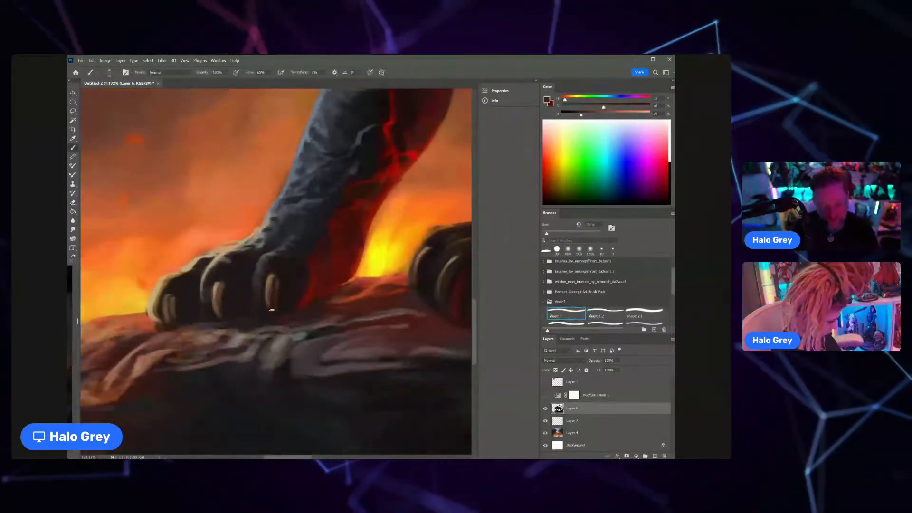
# Step: Sample dark and deep red tones above the far front paw and blend the shadow into the lower leg's red glow
pyautogui.scroll(-2, 260, 308)
pyautogui.scroll(-3, 260, 307)
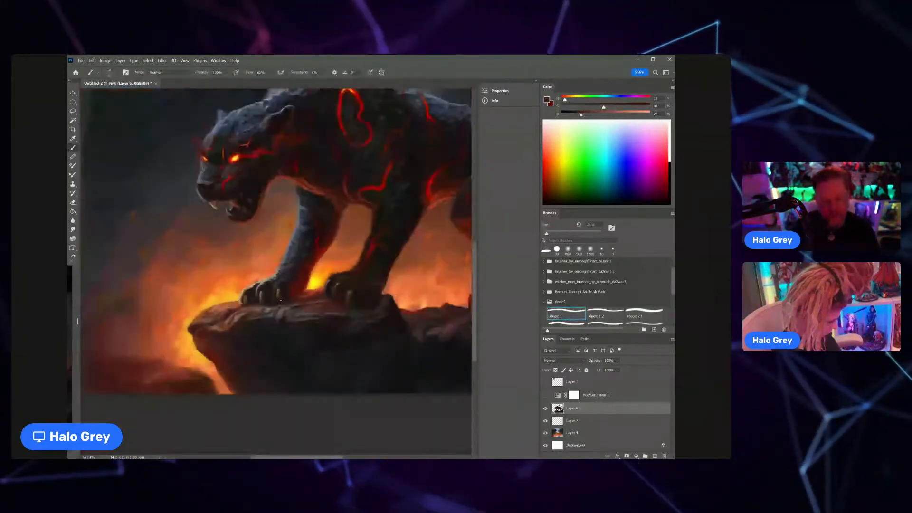
pyautogui.scroll(2, 281, 300)
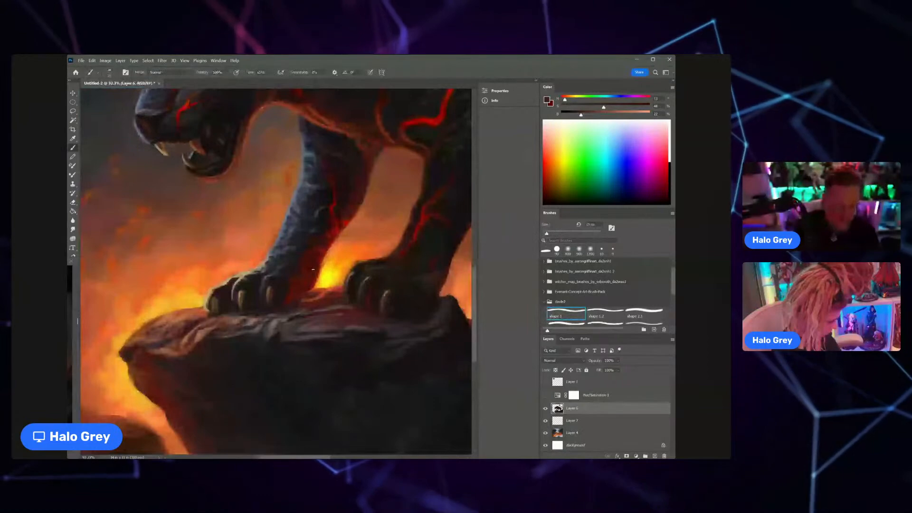
pyautogui.scroll(2, 313, 270)
pyautogui.keyDown('alt'); pyautogui.click(284, 287); pyautogui.keyUp('alt')
pyautogui.scroll(-1, 284, 287)
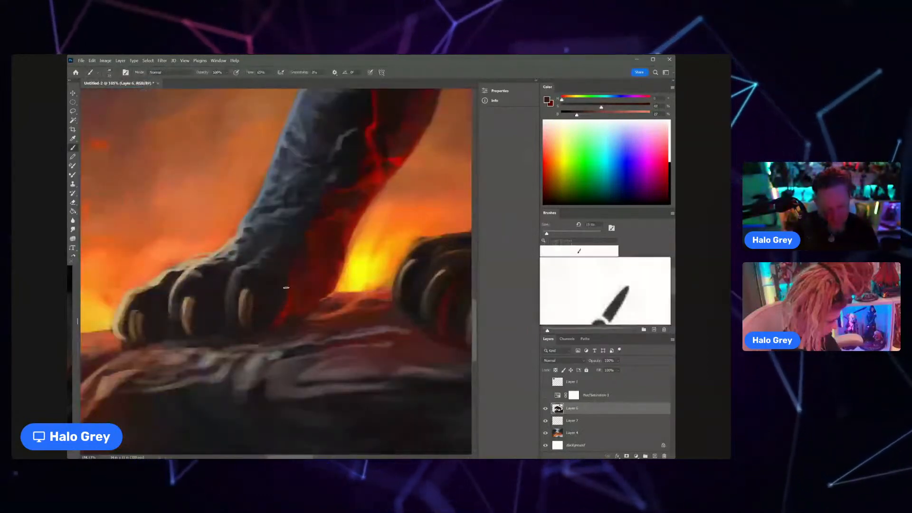
pyautogui.scroll(2, 257, 295)
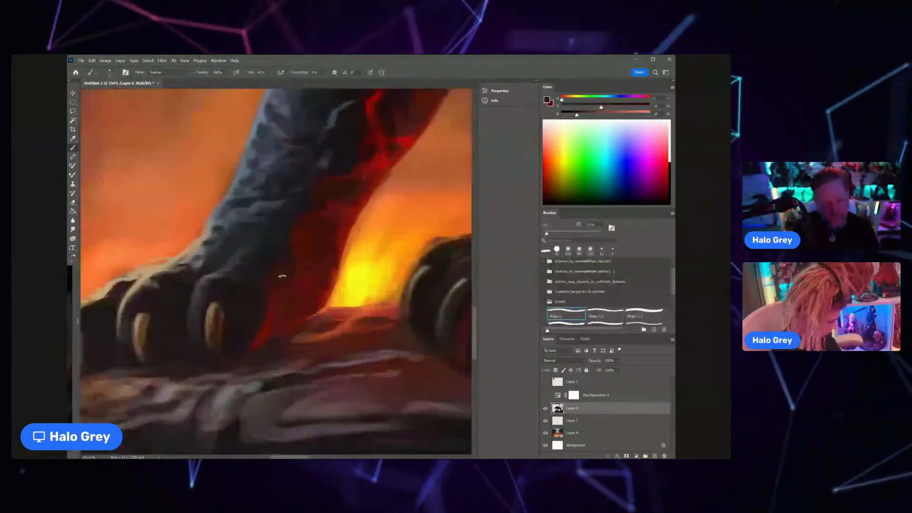
pyautogui.keyDown('alt'); pyautogui.click(291, 288); pyautogui.keyUp('alt')
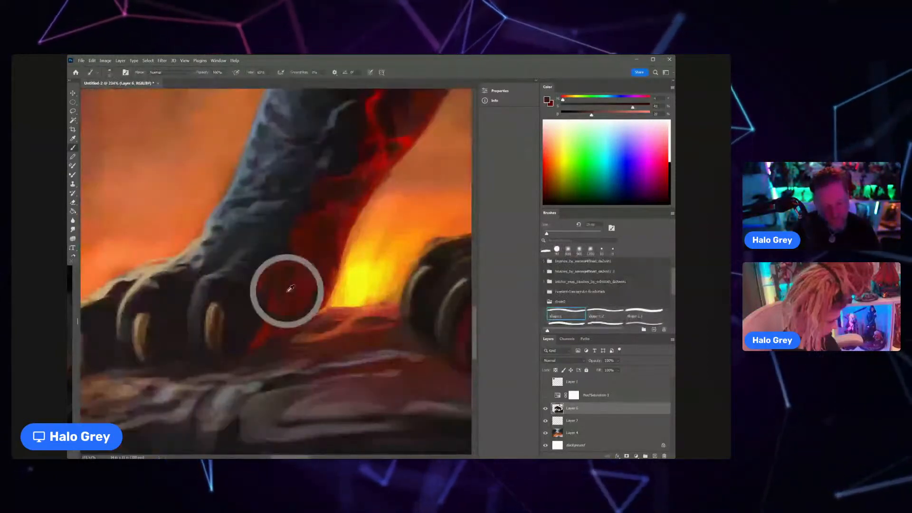
pyautogui.hotkey('ctrl', '0')
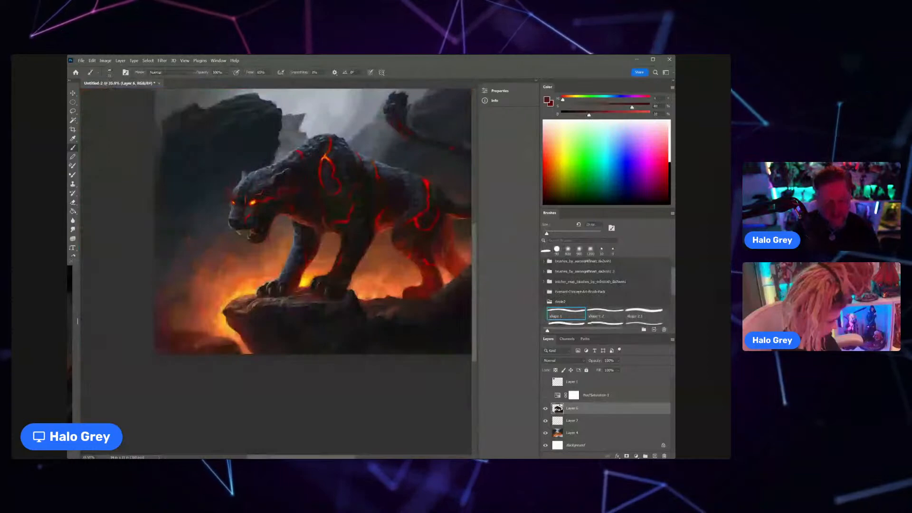
# Step: Sample reds from the far front leg's lava crack and paint the glow along the leg's inner edge
pyautogui.scroll(5, 308, 286)
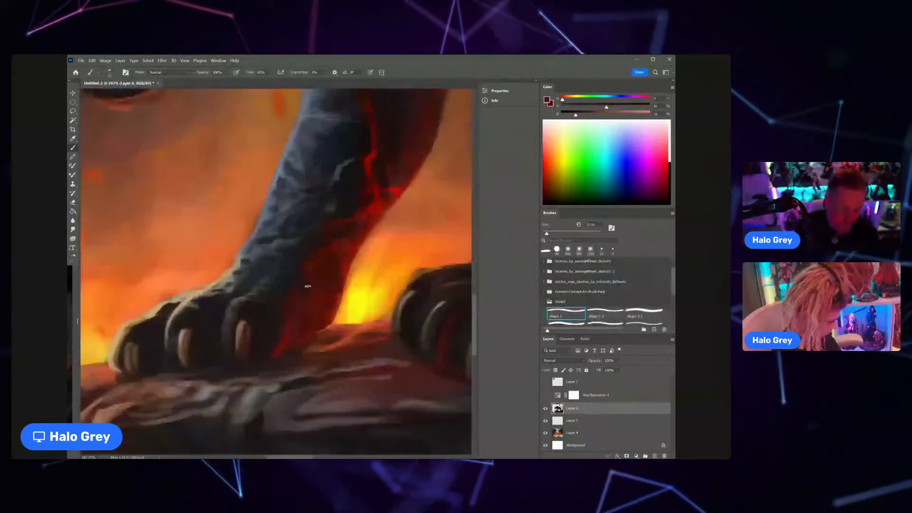
pyautogui.scroll(-5, 308, 286)
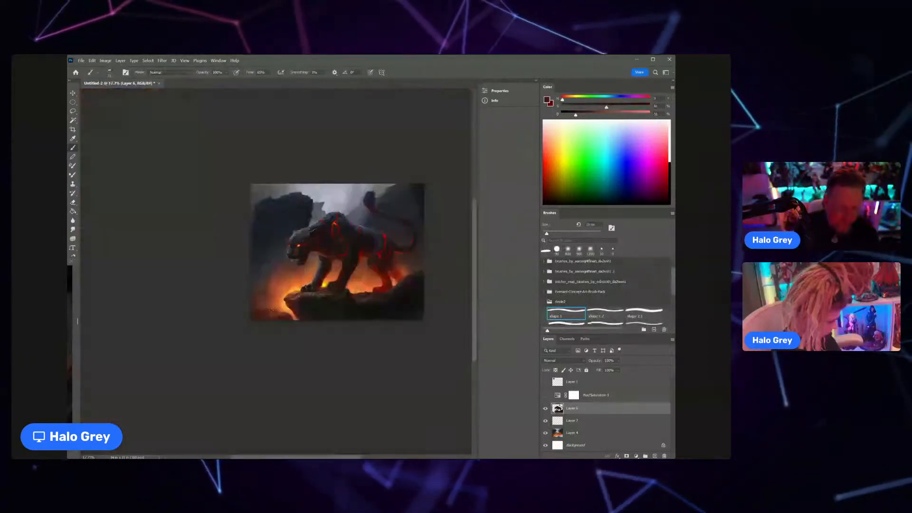
pyautogui.scroll(4, 346, 276)
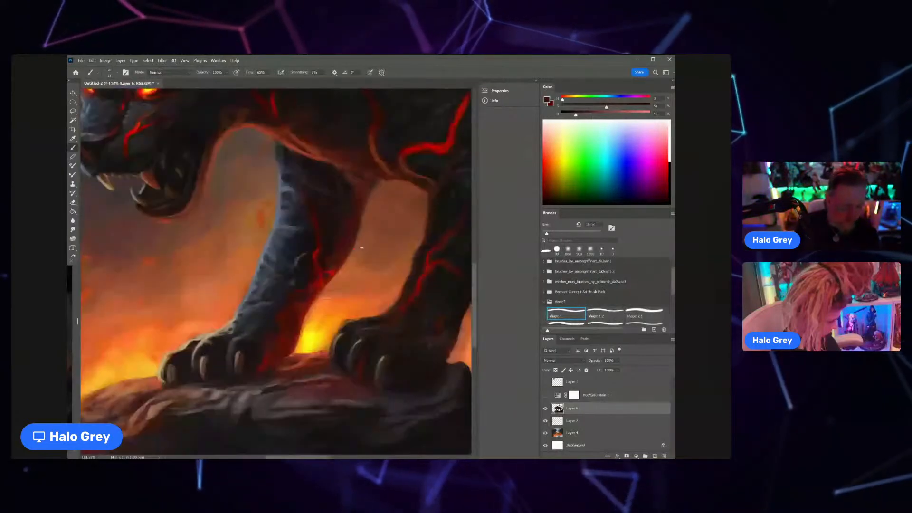
pyautogui.keyDown('alt'); pyautogui.click(340, 268); pyautogui.keyUp('alt')
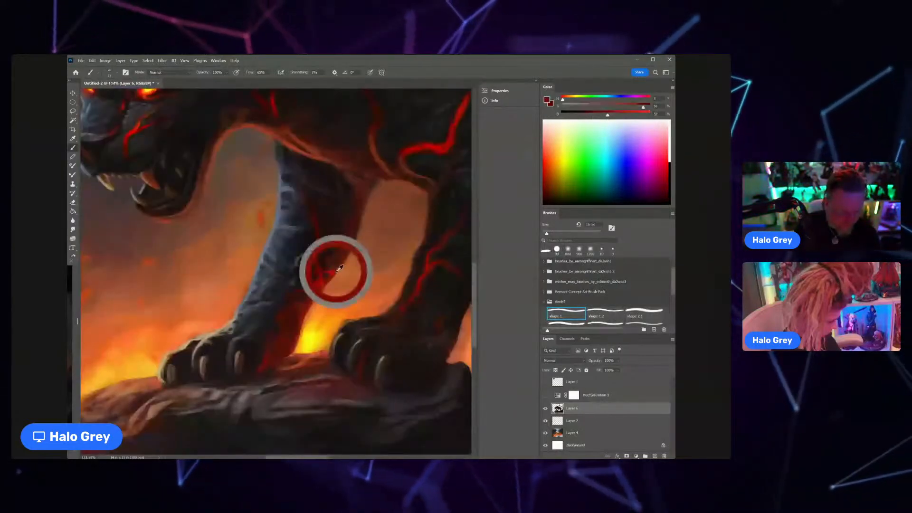
pyautogui.keyDown('alt'); pyautogui.click(330, 274); pyautogui.keyUp('alt')
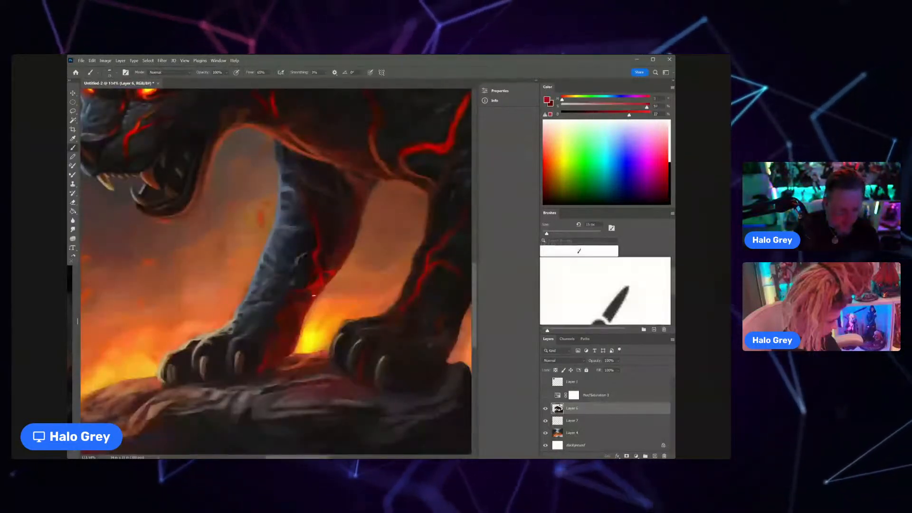
# Step: Touch up the lava cracks on the near front leg with saturated and dark red strokes
pyautogui.scroll(-7, 314, 295)
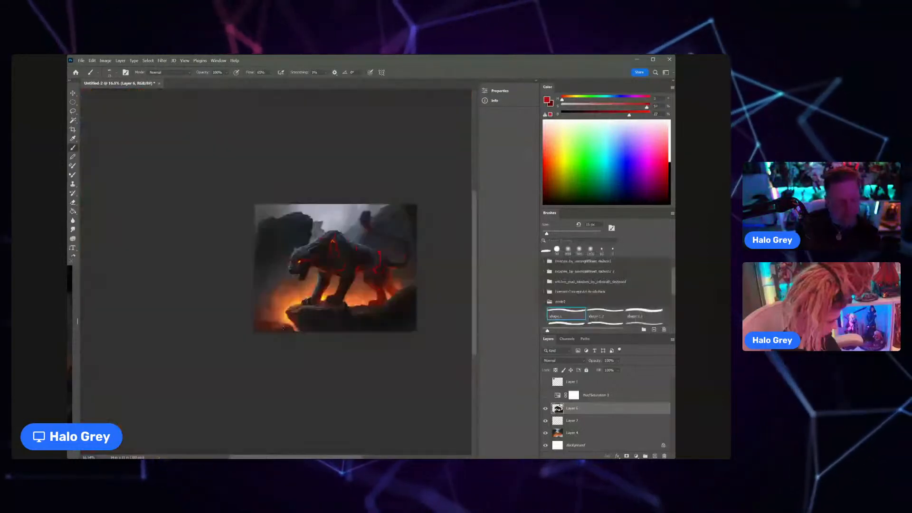
pyautogui.scroll(5, 329, 275)
pyautogui.scroll(2, 331, 282)
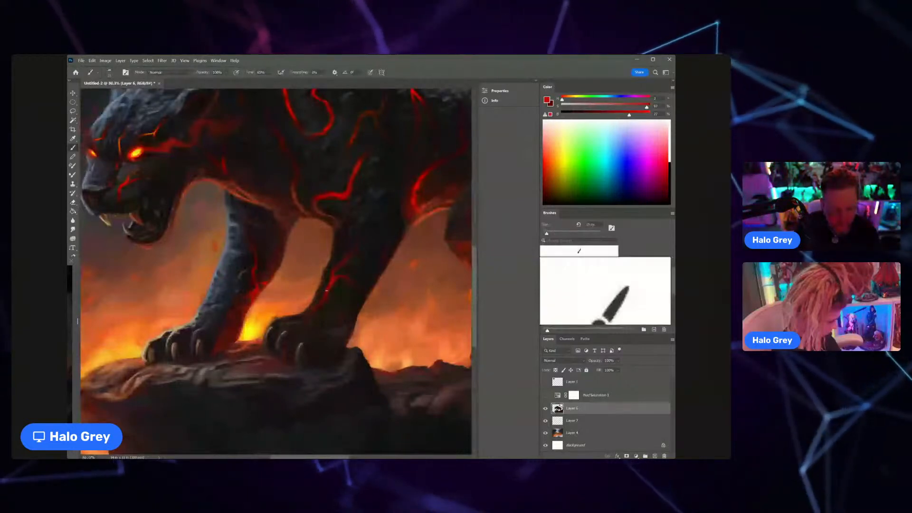
pyautogui.scroll(-6, 326, 290)
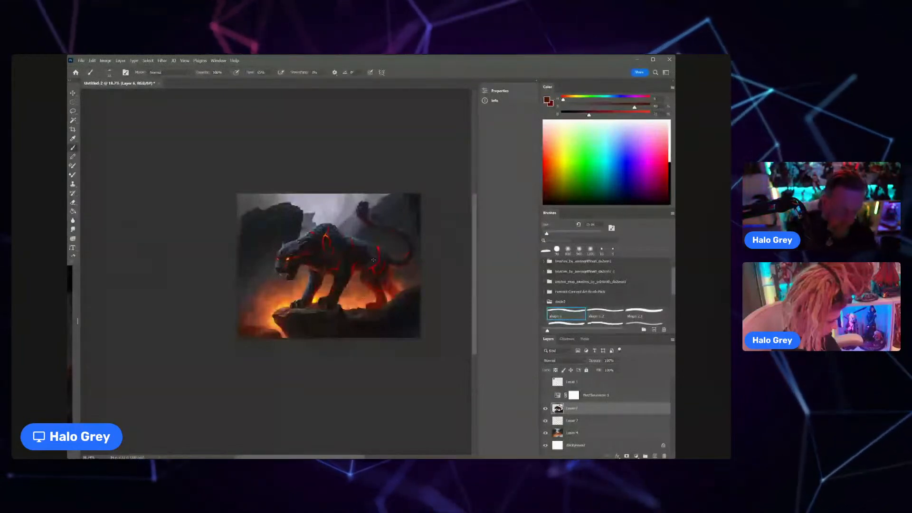
# Step: Sample pale orange from the glow at the ledge's tip and enlarge the brush by three increments
pyautogui.scroll(2, 374, 260)
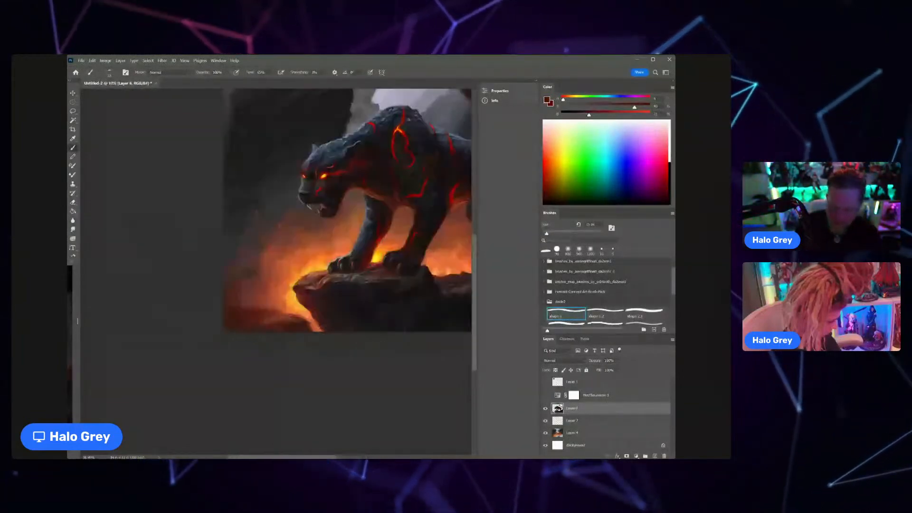
pyautogui.keyDown('alt'); pyautogui.click(295, 298); pyautogui.keyUp('alt')
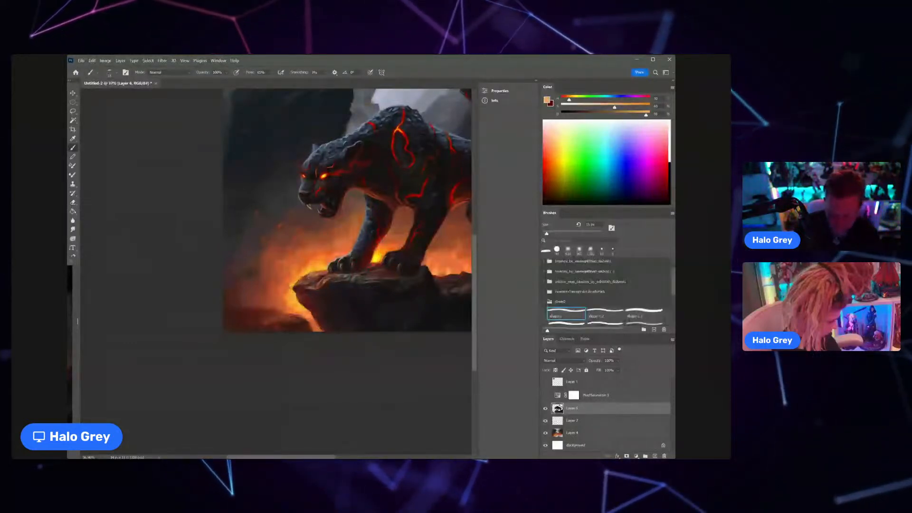
pyautogui.press(']')
pyautogui.press(']')
pyautogui.press(']')
pyautogui.press(']')
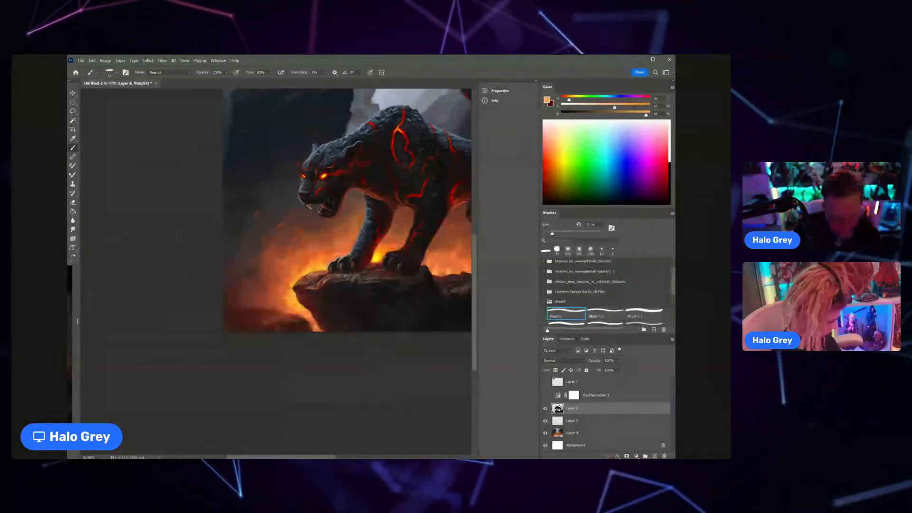
# Step: Sample dark red, rock and orange tones and rework the glowing gap between the ledge and the low foreground rock
pyautogui.keyDown('alt'); pyautogui.click(368, 257); pyautogui.keyUp('alt')
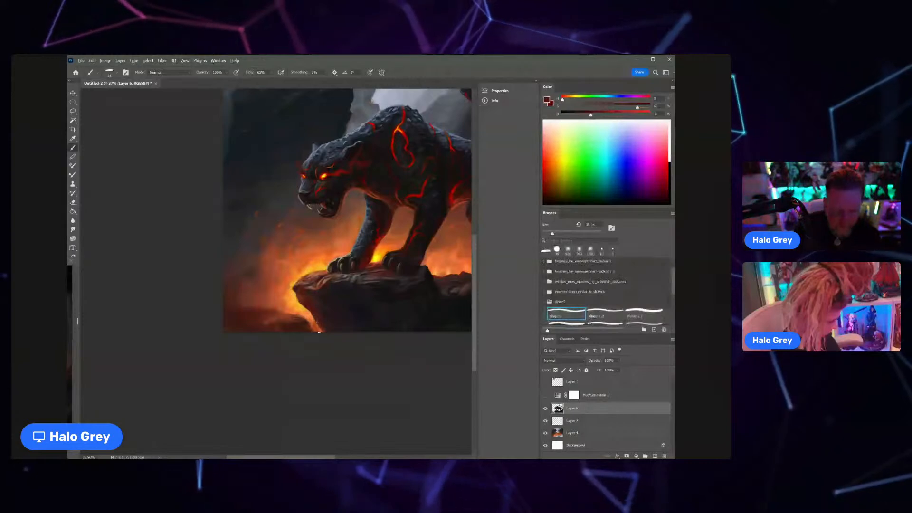
pyautogui.keyDown('alt'); pyautogui.click(317, 328); pyautogui.keyUp('alt')
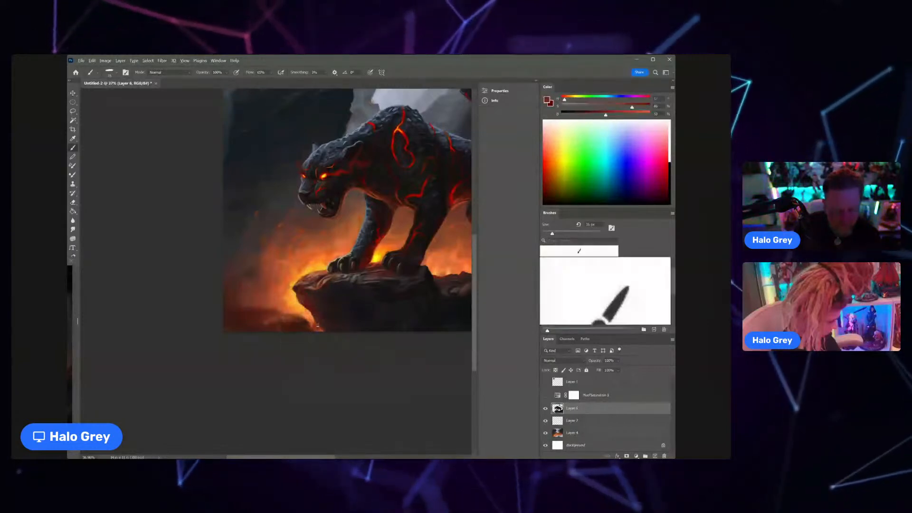
pyautogui.keyDown('alt'); pyautogui.click(331, 303); pyautogui.keyUp('alt')
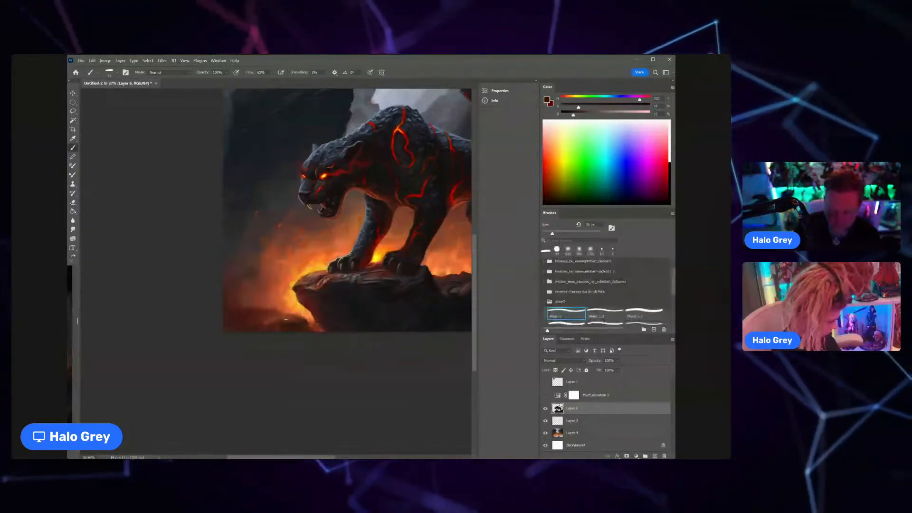
pyautogui.keyDown('alt'); pyautogui.click(299, 312); pyautogui.keyUp('alt')
pyautogui.keyDown('alt'); pyautogui.click(308, 309); pyautogui.keyUp('alt')
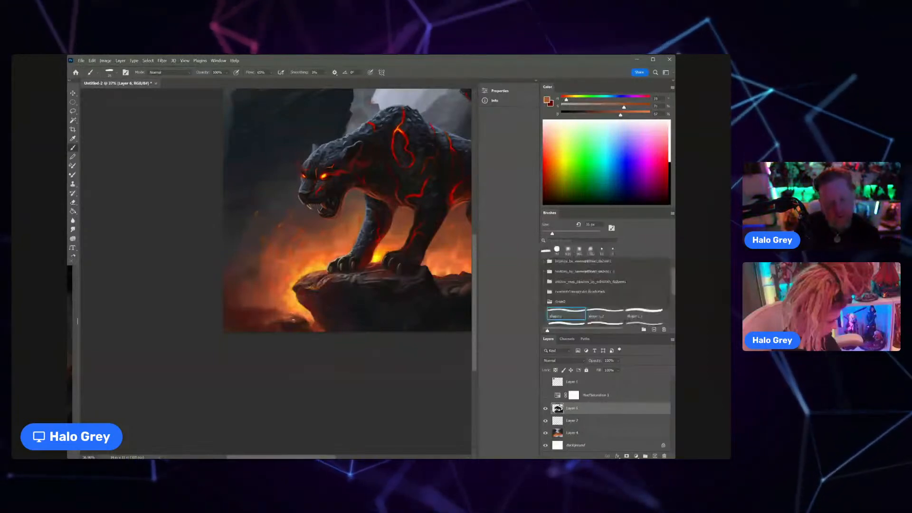
# Step: Sample dark brown tones from the low foreground rock and paint its shape more clearly against the glow
pyautogui.scroll(-5, 293, 319)
pyautogui.scroll(8, 290, 316)
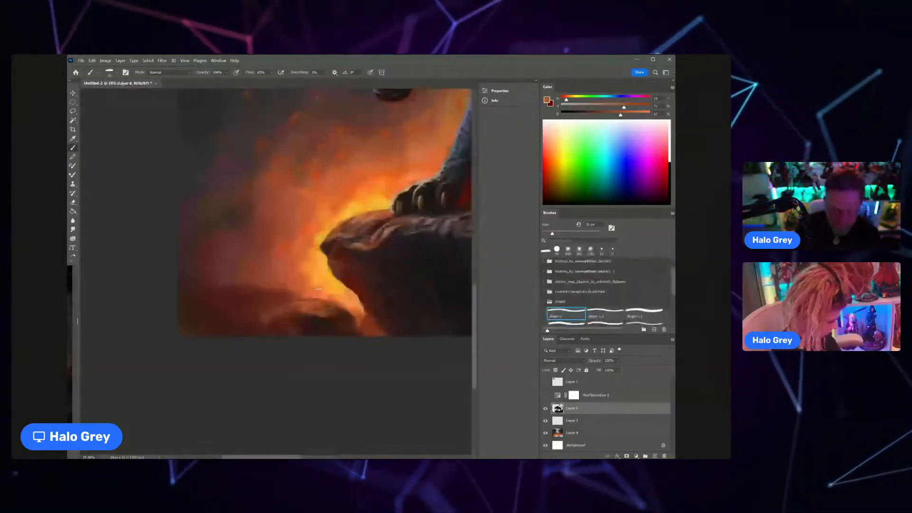
pyautogui.keyDown('alt'); pyautogui.click(297, 318); pyautogui.keyUp('alt')
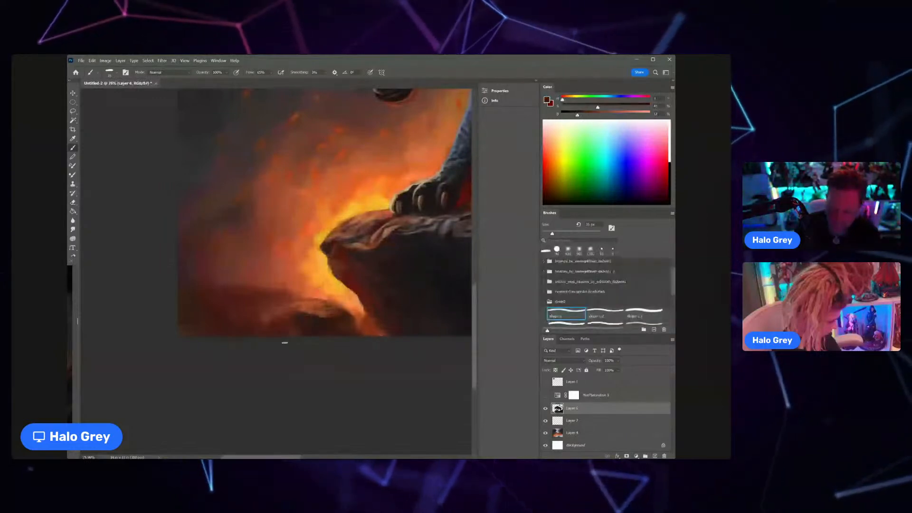
pyautogui.keyDown('alt'); pyautogui.click(284, 332); pyautogui.keyUp('alt')
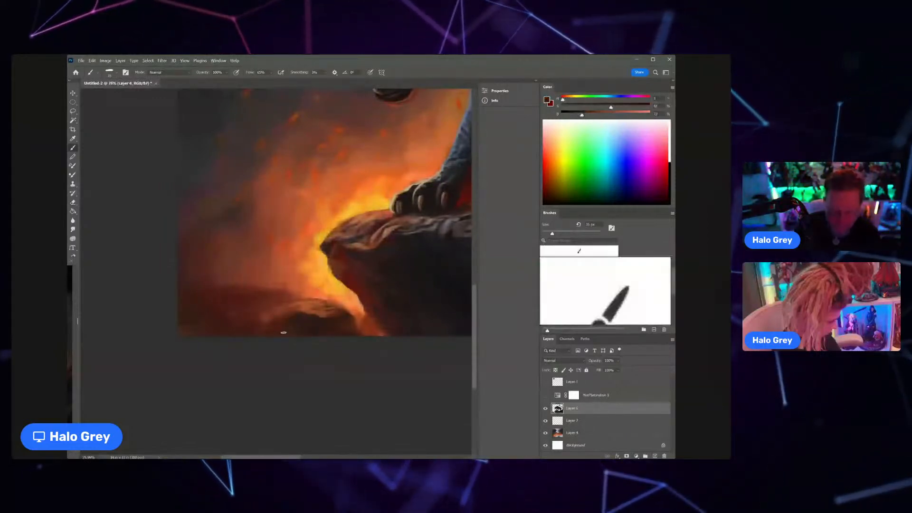
# Step: Sample orange and dark red tones and soften the low foreground rock's outer side near the canvas's lower edge
pyautogui.keyDown('alt'); pyautogui.click(310, 291); pyautogui.keyUp('alt')
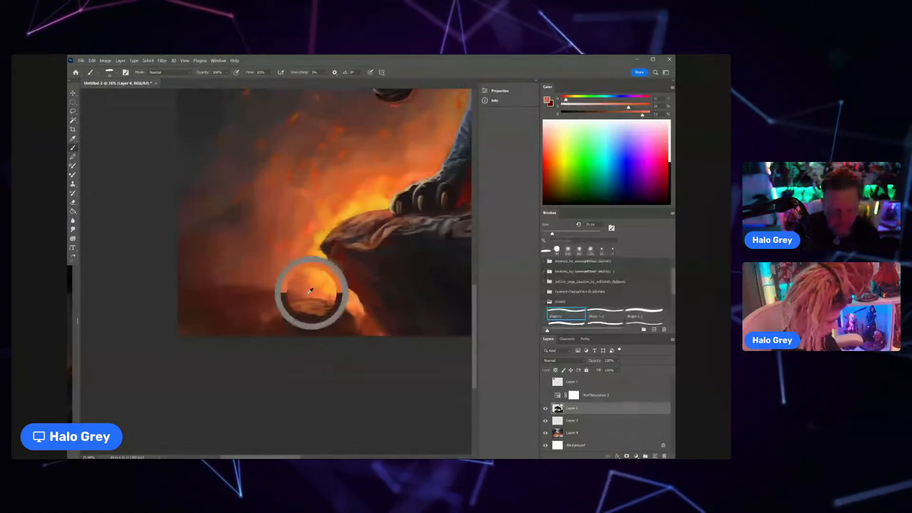
pyautogui.keyDown('alt'); pyautogui.click(463, 196); pyautogui.keyUp('alt')
pyautogui.moveTo(464, 196); pyautogui.dragTo(466, 197)
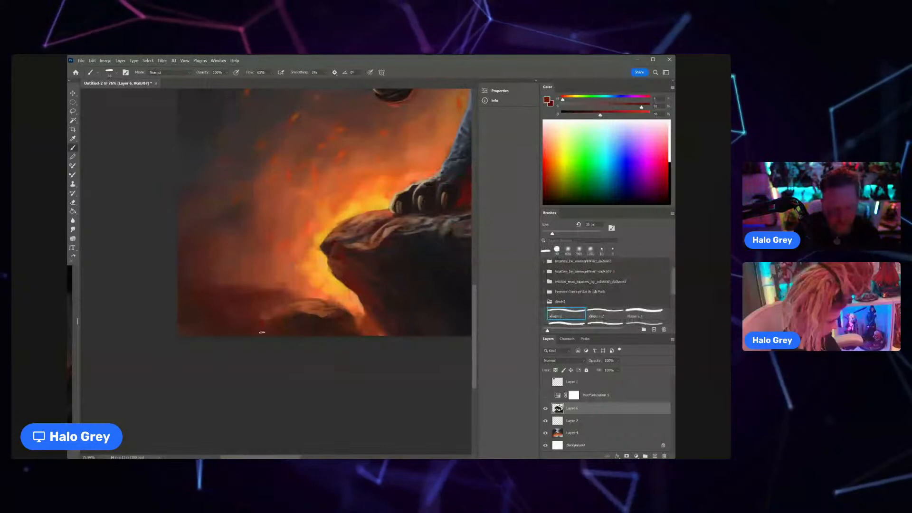
pyautogui.keyDown('alt'); pyautogui.click(276, 324); pyautogui.keyUp('alt')
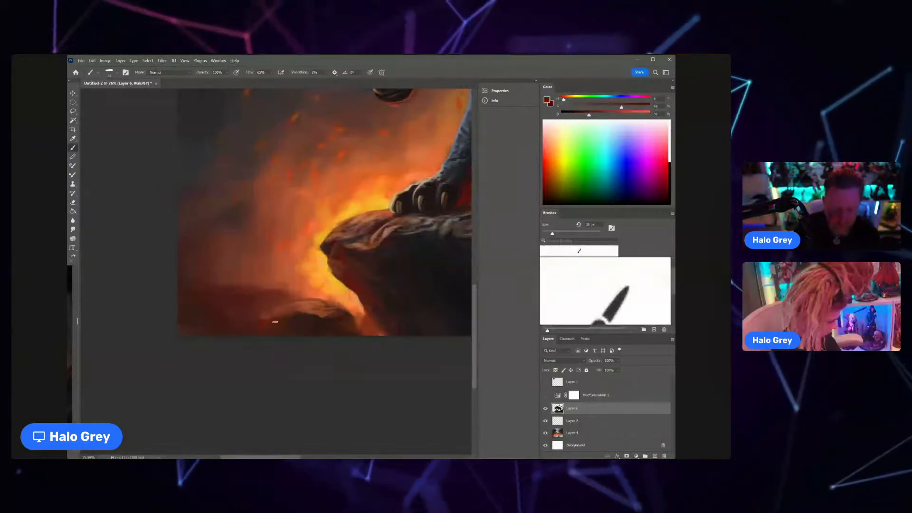
pyautogui.moveTo(286, 317)
pyautogui.mouseDown()
pyautogui.moveTo(252, 331)
pyautogui.moveTo(302, 276)
pyautogui.mouseUp()
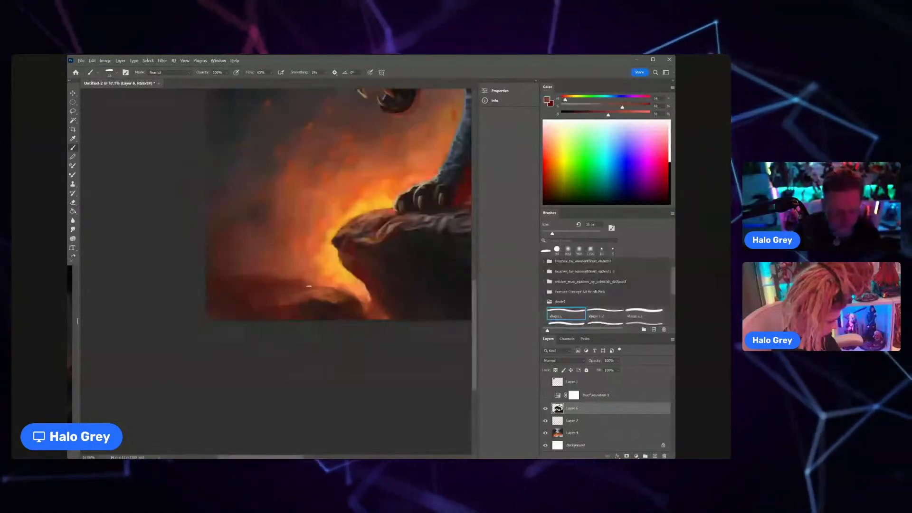
# Step: Sample reddish-brown tones beside the glow, enlarge the brush by one increment and paint haze over the low ridge
pyautogui.keyDown('alt'); pyautogui.click(320, 285); pyautogui.keyUp('alt')
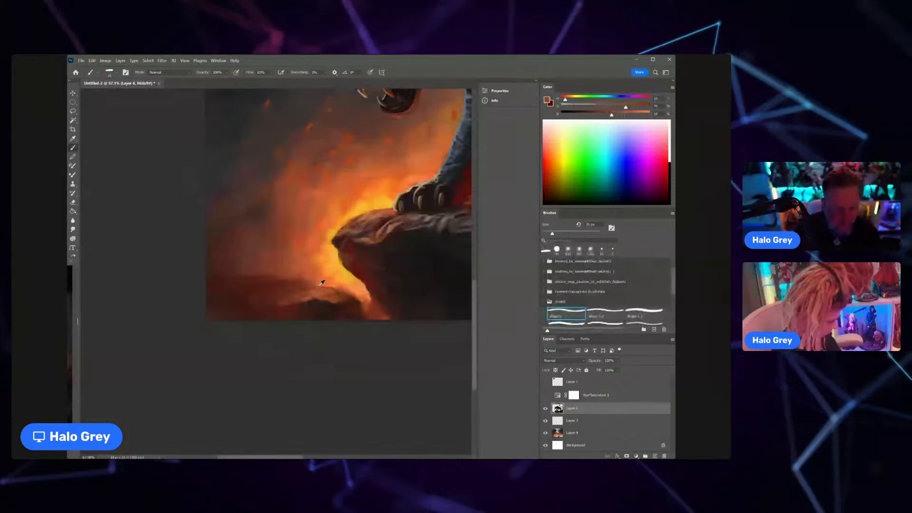
pyautogui.keyDown('alt'); pyautogui.click(315, 280); pyautogui.keyUp('alt')
pyautogui.keyDown('alt'); pyautogui.click(311, 283); pyautogui.keyUp('alt')
pyautogui.press(']')
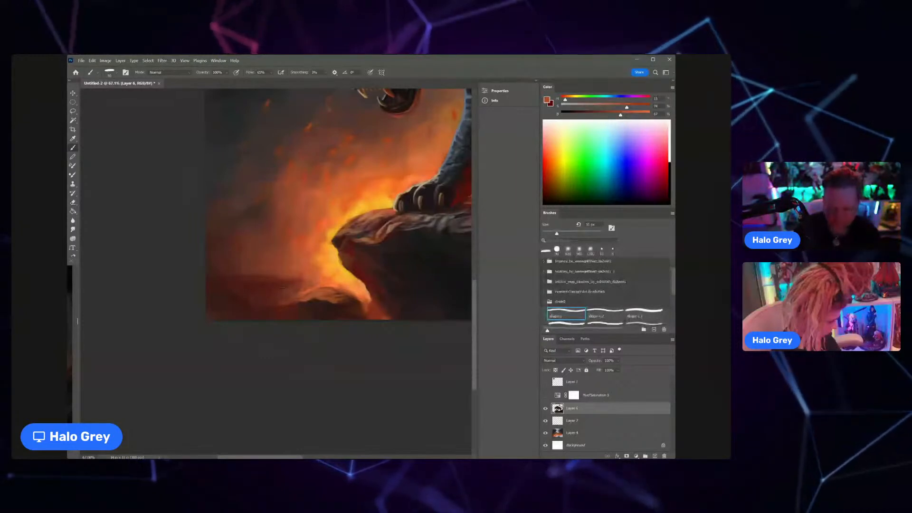
pyautogui.keyDown('alt'); pyautogui.click(283, 299); pyautogui.keyUp('alt')
pyautogui.moveTo(294, 295); pyautogui.dragTo(225, 295)
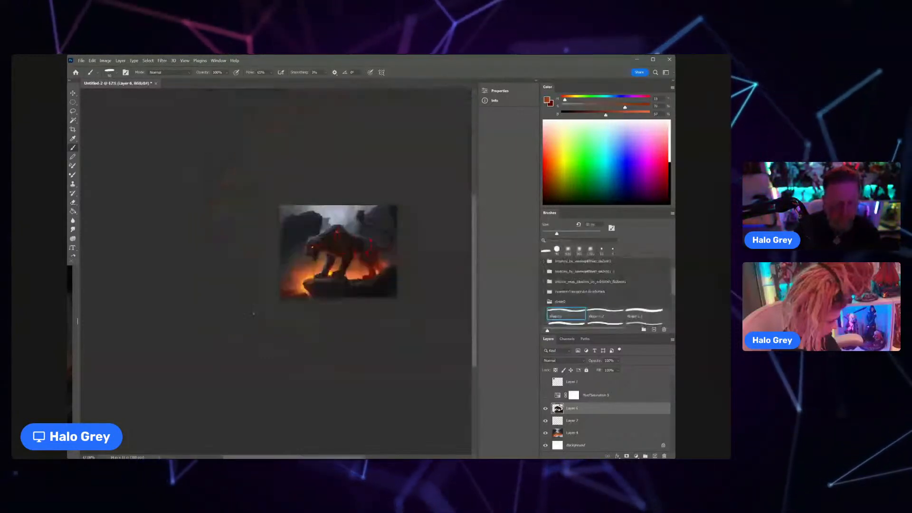
# Step: Enlarge the brush by three increments and blend broad brown-orange and dark red strokes into the glow at the canvas's lower-left corner
pyautogui.moveTo(292, 299); pyautogui.dragTo(314, 276)
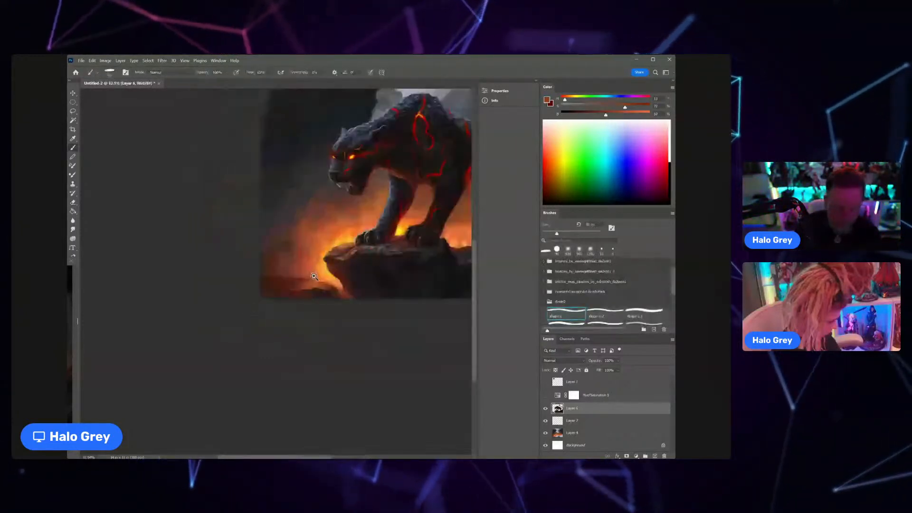
pyautogui.keyDown('alt'); pyautogui.click(290, 265); pyautogui.keyUp('alt')
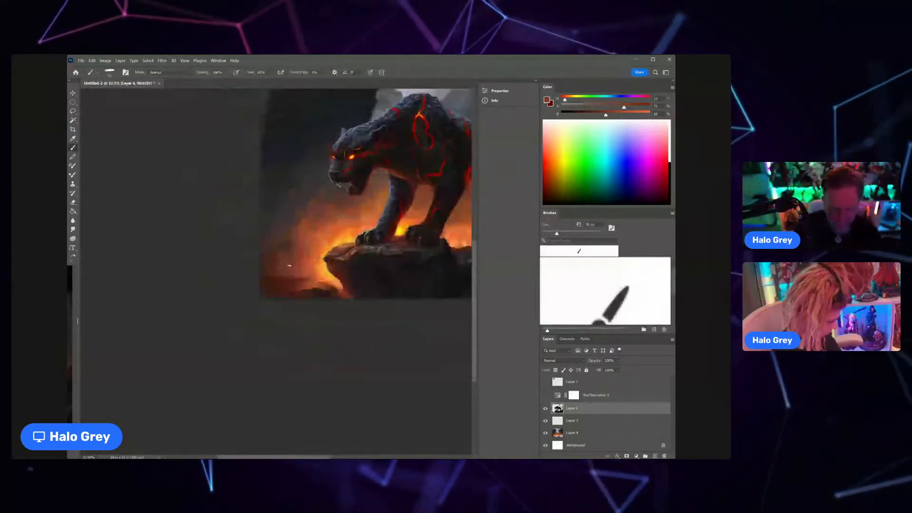
pyautogui.press(']')
pyautogui.press(']')
pyautogui.press(']')
pyautogui.press(']')
pyautogui.press(']')
pyautogui.keyDown('alt'); pyautogui.click(300, 275); pyautogui.keyUp('alt')
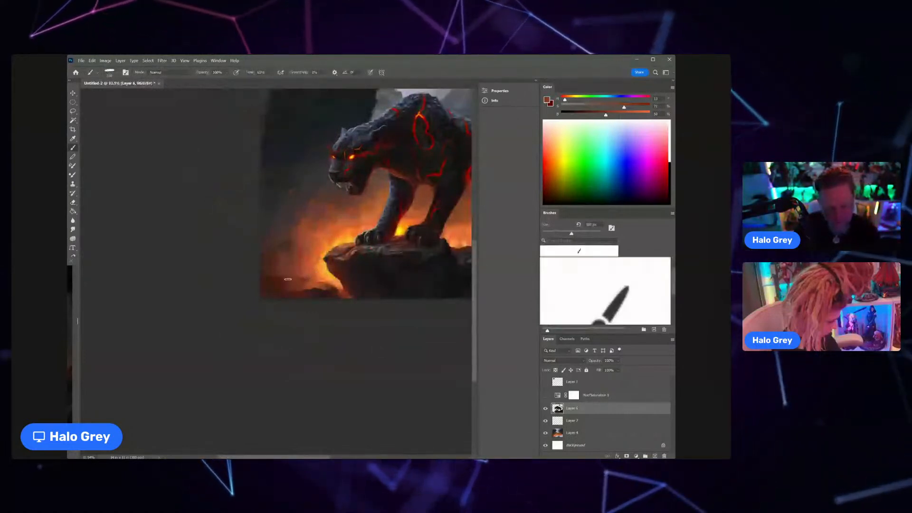
pyautogui.keyDown('alt'); pyautogui.click(314, 295); pyautogui.keyUp('alt')
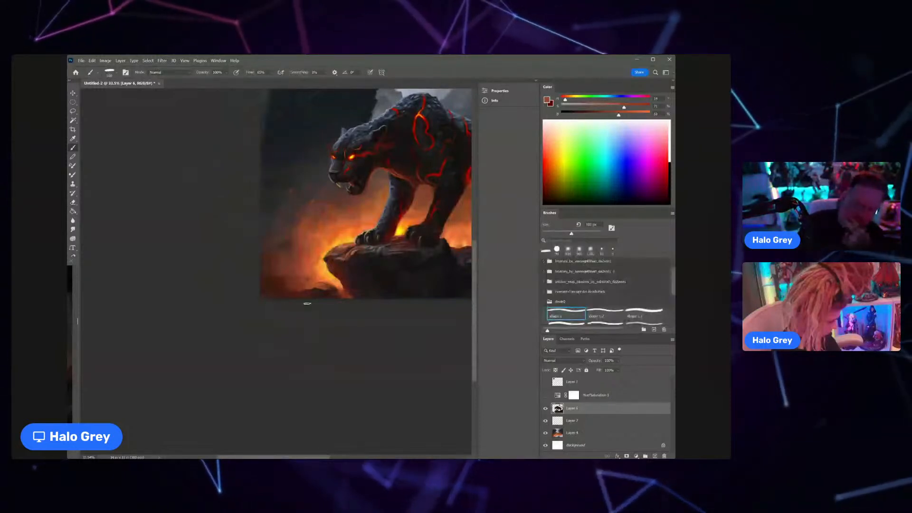
pyautogui.keyDown('alt'); pyautogui.click(303, 272); pyautogui.keyUp('alt')
pyautogui.keyDown('alt'); pyautogui.moveTo(303, 272); pyautogui.dragTo(284, 269); pyautogui.keyUp('alt')
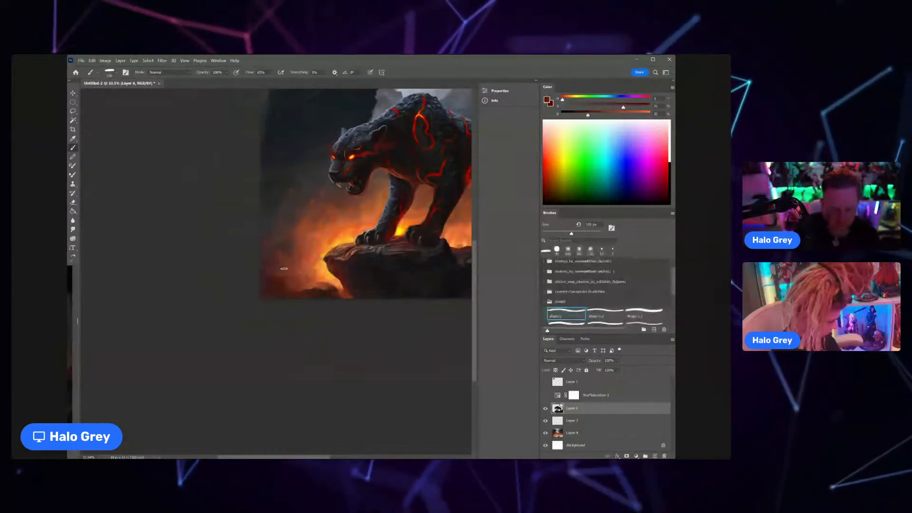
# Step: Choose the third shape brush, enlarge it by three increments and darken the canvas's left edge with dark red and blue-grey tones
pyautogui.scroll(-5, 294, 260)
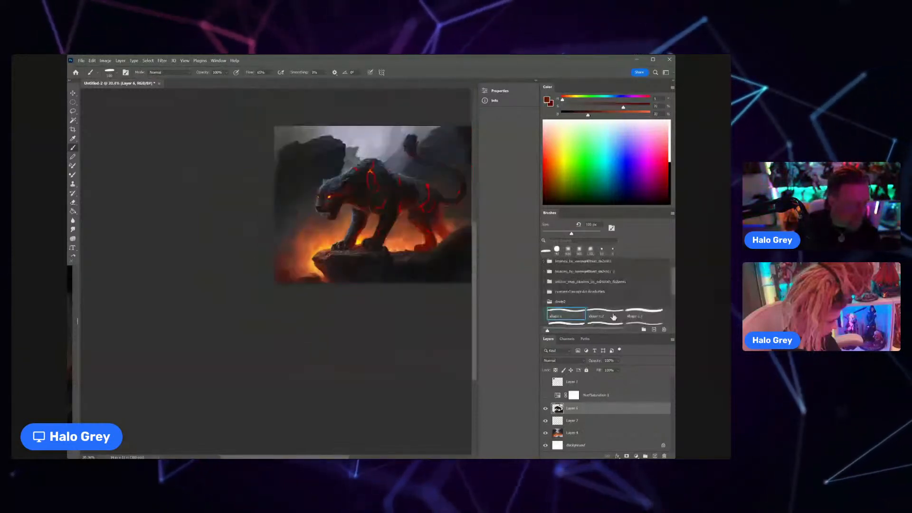
pyautogui.click(641, 311)
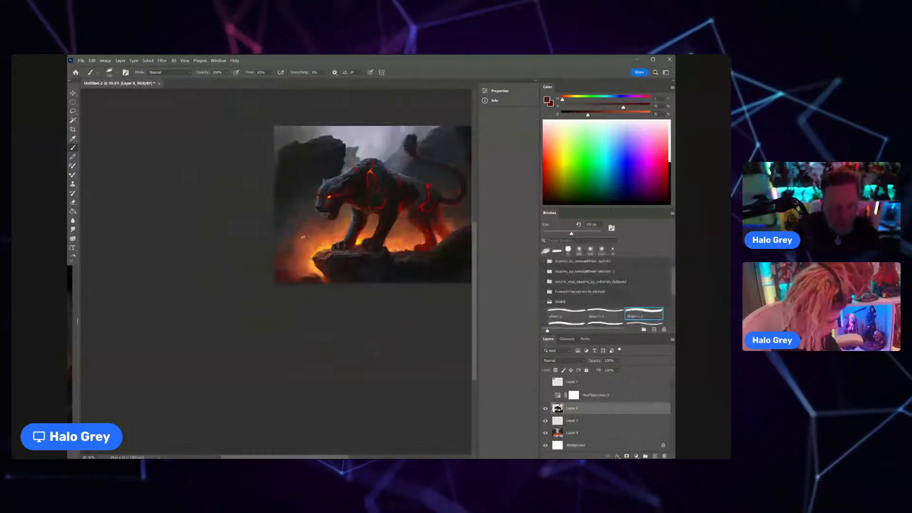
pyautogui.press(']')
pyautogui.press(']')
pyautogui.press(']')
pyautogui.press(']')
pyautogui.press(']')
pyautogui.press(']')
pyautogui.press(']')
pyautogui.press(']')
pyautogui.press(']')
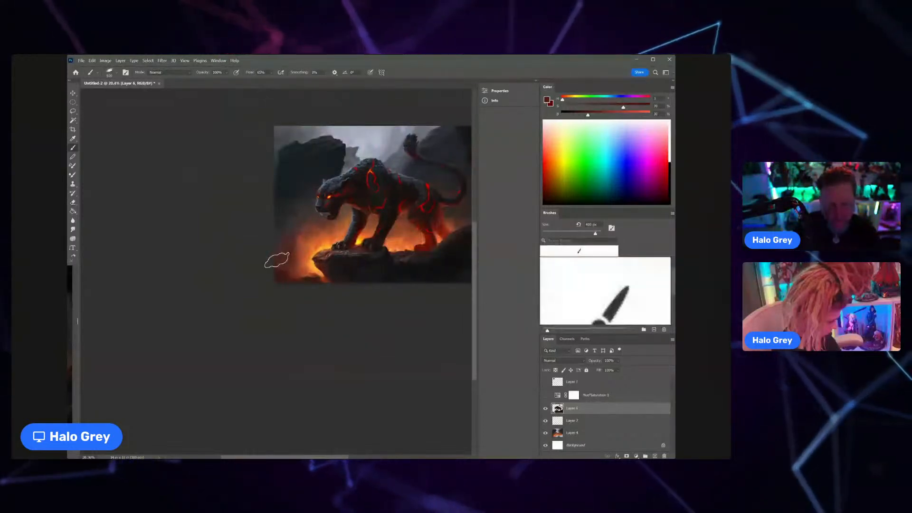
pyautogui.keyDown('alt'); pyautogui.click(282, 215); pyautogui.keyUp('alt')
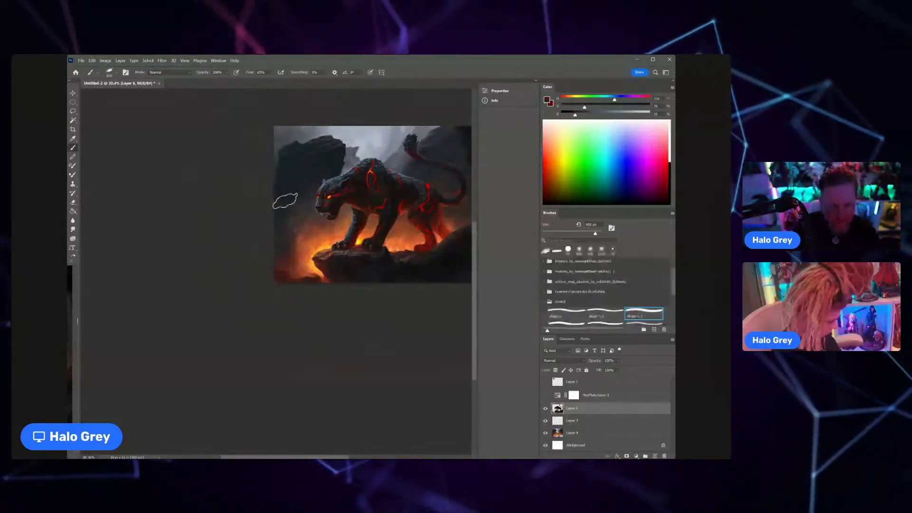
pyautogui.moveTo(314, 260)
pyautogui.mouseDown()
pyautogui.moveTo(289, 262)
pyautogui.moveTo(321, 264)
pyautogui.mouseUp()
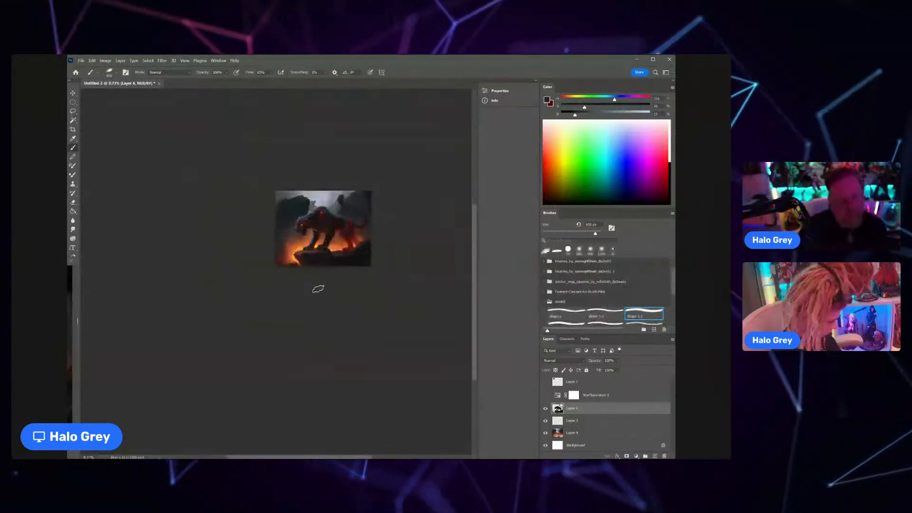
pyautogui.moveTo(350, 211)
pyautogui.mouseDown()
pyautogui.moveTo(375, 208)
pyautogui.moveTo(353, 228)
pyautogui.mouseUp()
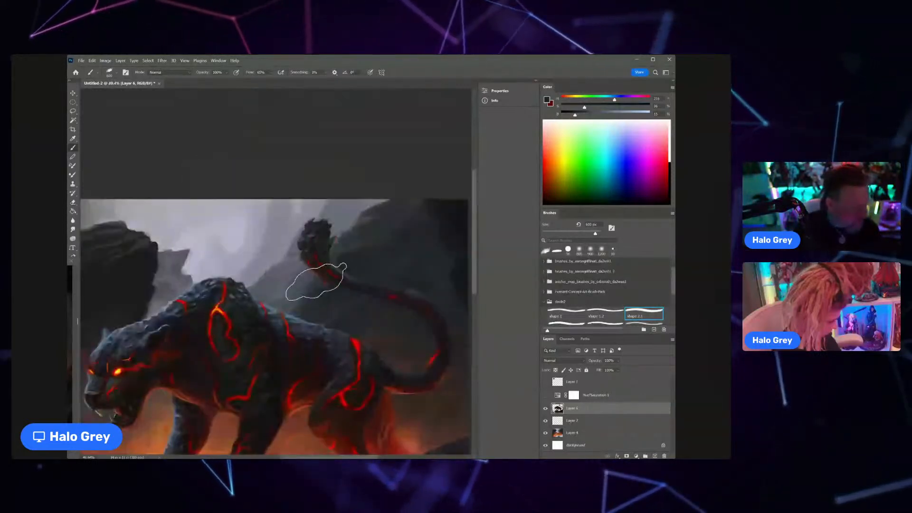
# Step: On Layer 4, sample light grey from the sky, shrink the brush by three increments and brighten the sky beside the tail tuft
pyautogui.click(584, 433)
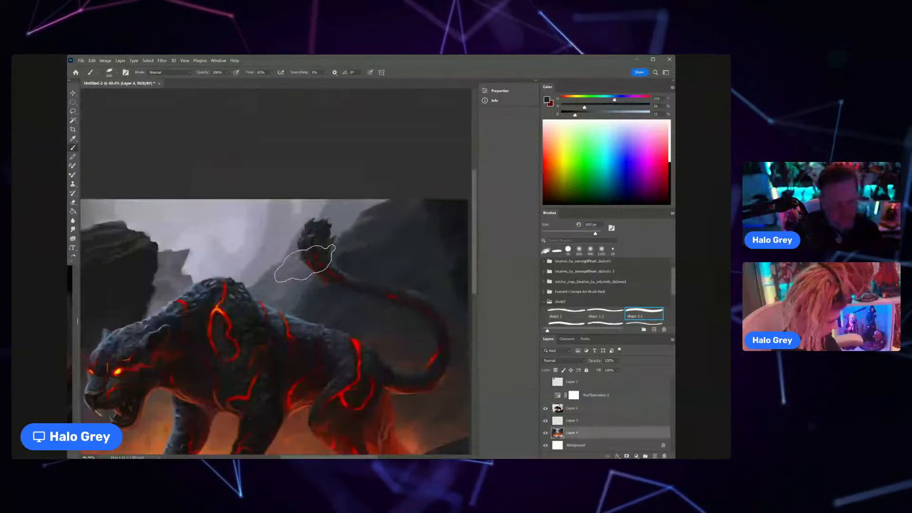
pyautogui.keyDown('alt'); pyautogui.click(311, 224); pyautogui.keyUp('alt')
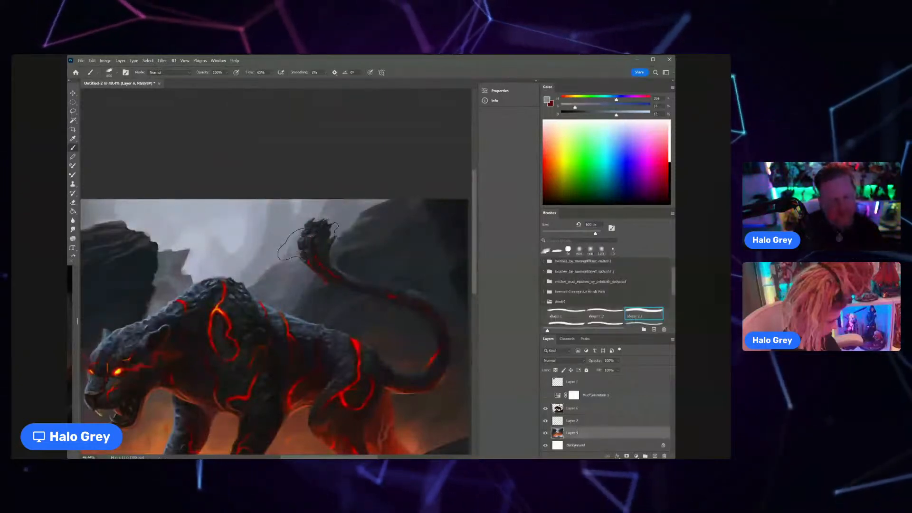
pyautogui.hotkey('ctrl', '-')
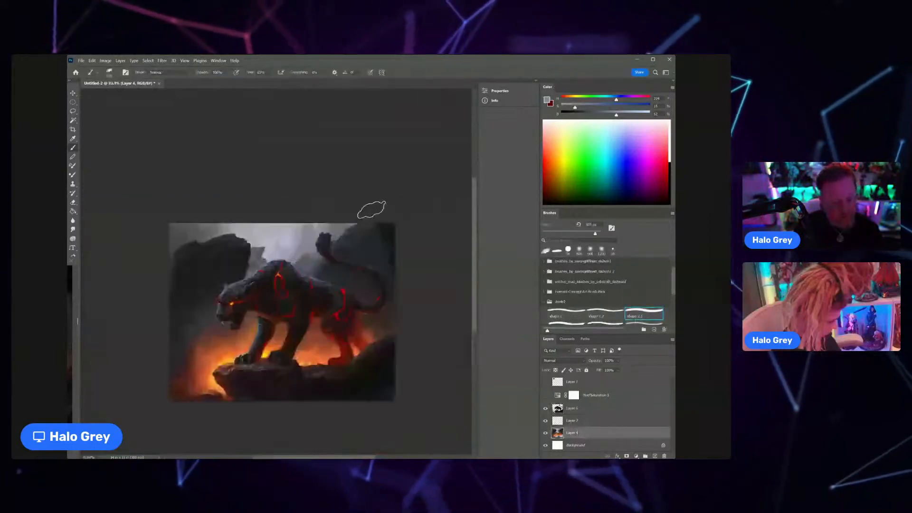
pyautogui.scroll(2, 369, 214)
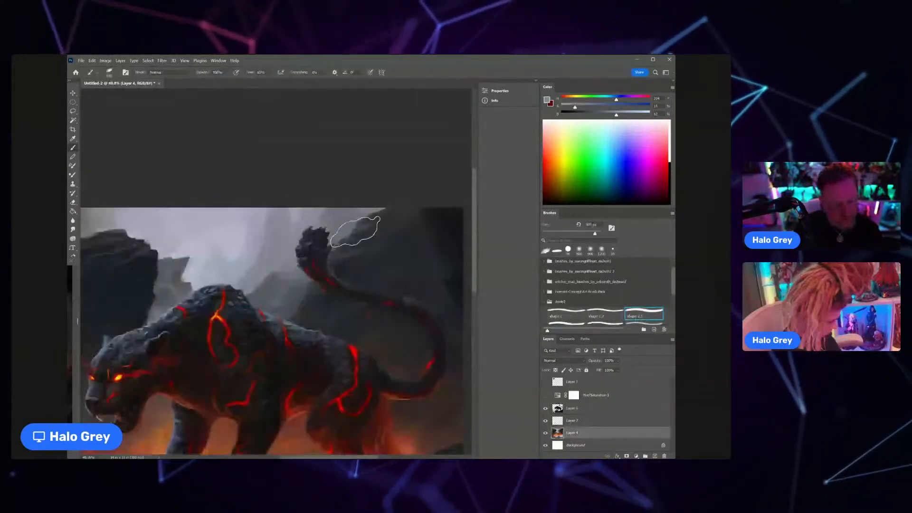
pyautogui.press('[')
pyautogui.press('[')
pyautogui.press('[')
pyautogui.press('[')
pyautogui.press('[')
pyautogui.moveTo(337, 264); pyautogui.dragTo(347, 229)
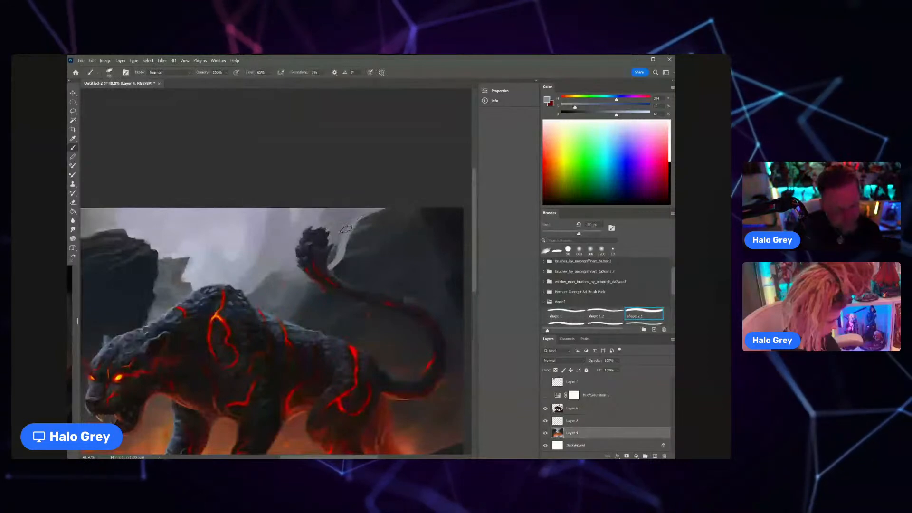
# Step: Sample a mid grey near the tail, adjust the brush to a smaller size and paint the misty background around the tail tuft
pyautogui.keyDown('alt'); pyautogui.click(309, 269); pyautogui.keyUp('alt')
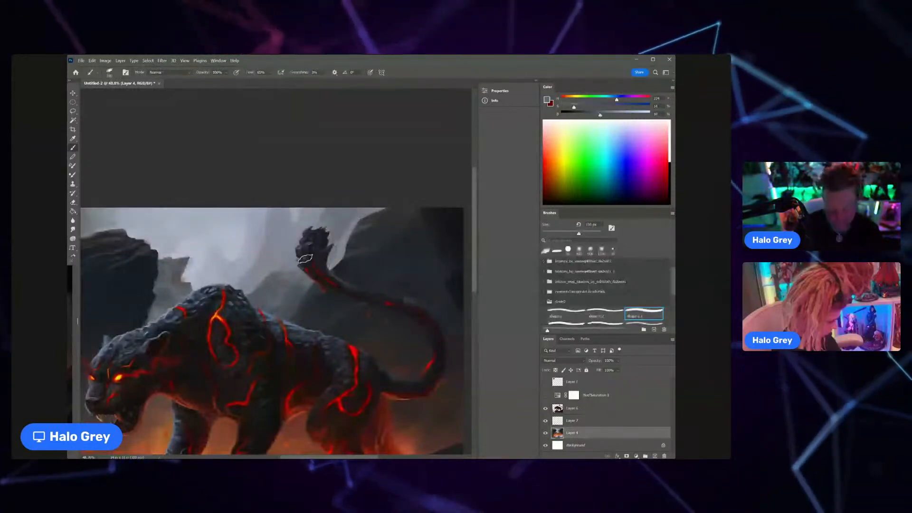
pyautogui.press('[')
pyautogui.press('[')
pyautogui.press('[')
pyautogui.press('[')
pyautogui.press('[')
pyautogui.press('[')
pyautogui.press('[')
pyautogui.press(']')
pyautogui.press(']')
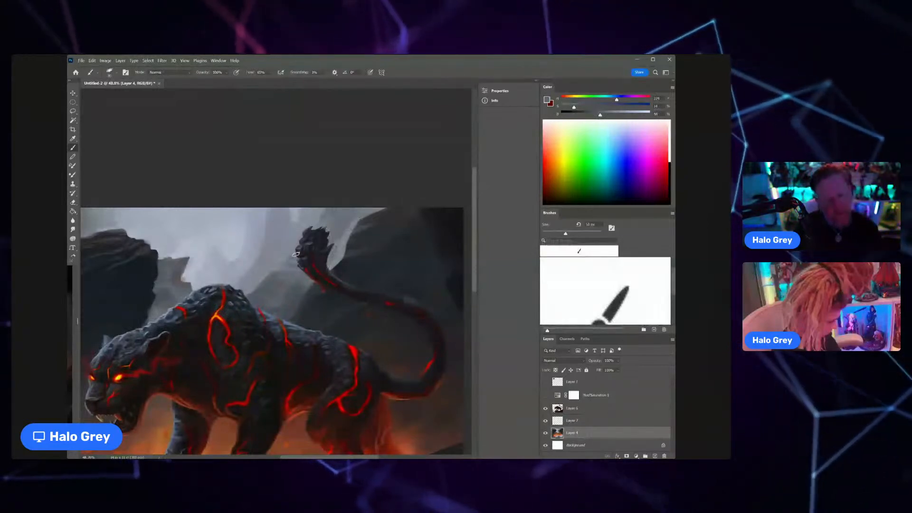
pyautogui.moveTo(311, 268)
pyautogui.mouseDown()
pyautogui.moveTo(276, 290)
pyautogui.moveTo(318, 267)
pyautogui.mouseUp()
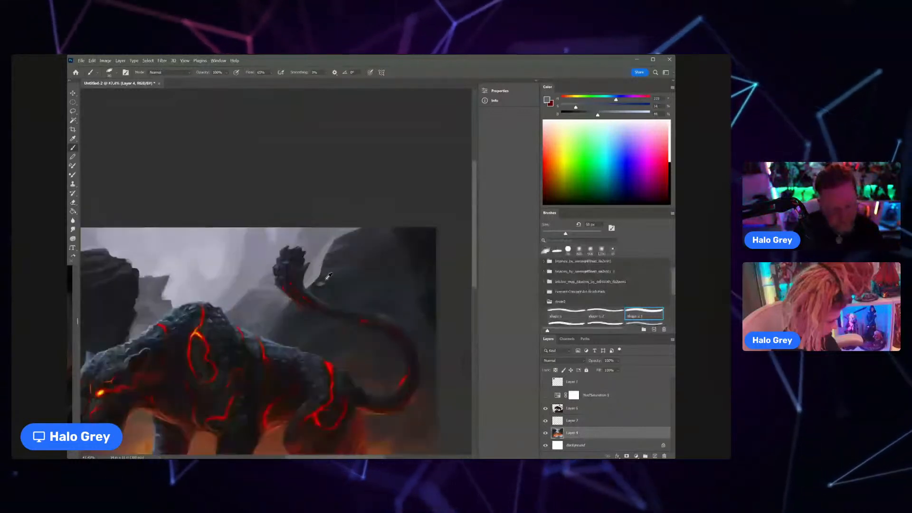
# Step: Sample dark slate and grey tones and reshape the background rock's edge beside the tail tuft
pyautogui.keyDown('alt'); pyautogui.click(328, 276); pyautogui.keyUp('alt')
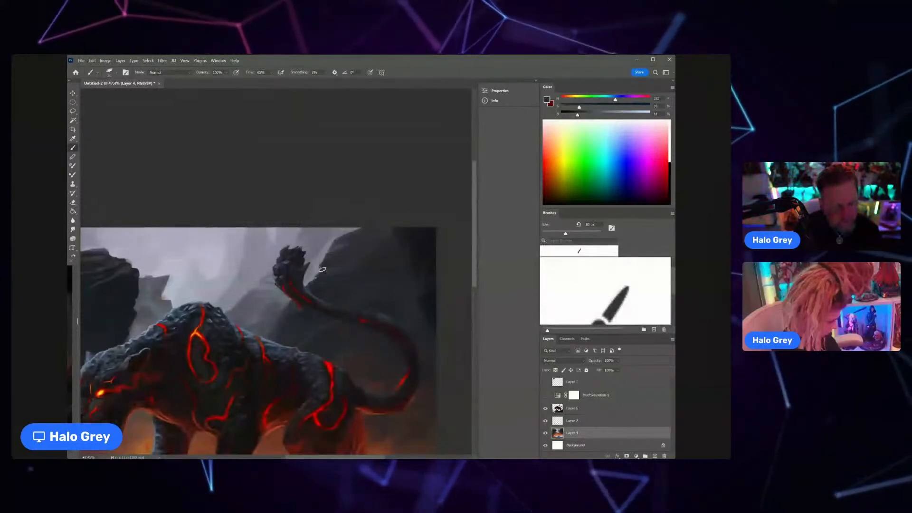
pyautogui.moveTo(322, 270)
pyautogui.mouseDown()
pyautogui.moveTo(310, 272)
pyautogui.moveTo(352, 264)
pyautogui.moveTo(309, 276)
pyautogui.mouseUp()
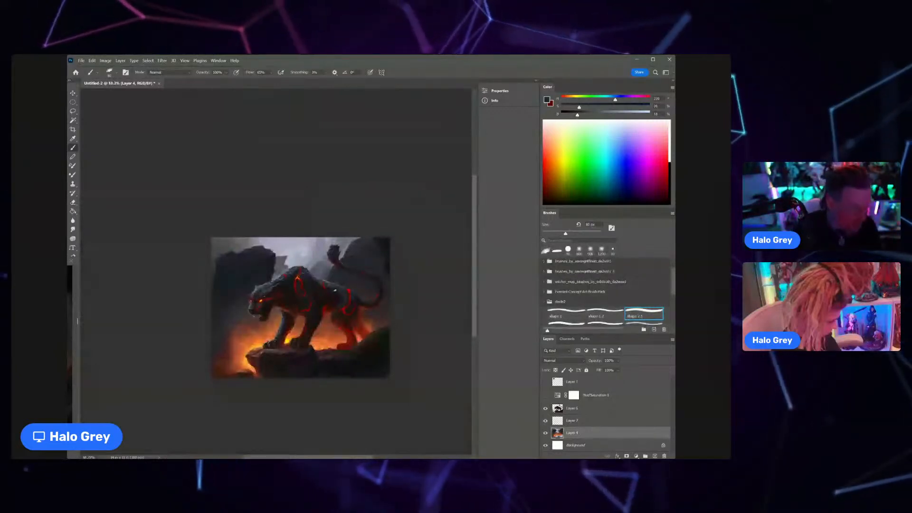
pyautogui.keyDown('alt'); pyautogui.click(343, 244); pyautogui.keyUp('alt')
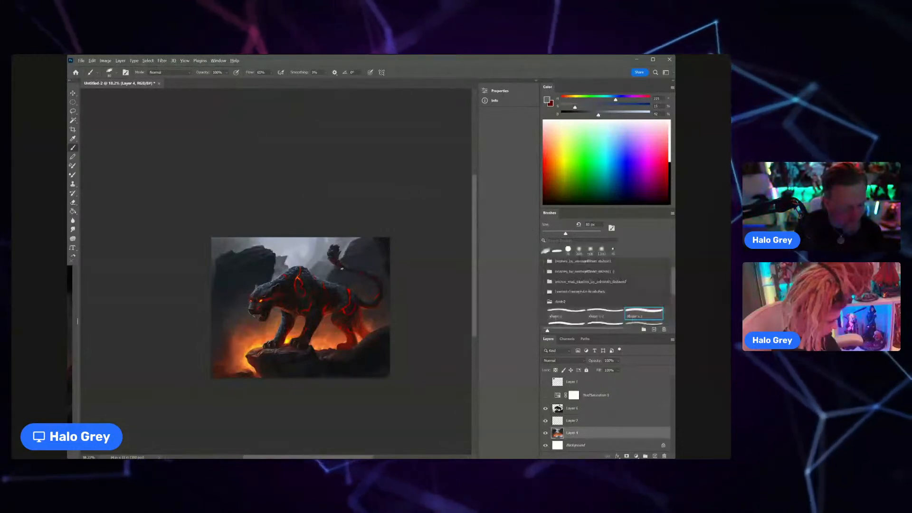
# Step: Sample dark blue-grey tones and paint the background rocks around the upper bend of the tail
pyautogui.press('z')
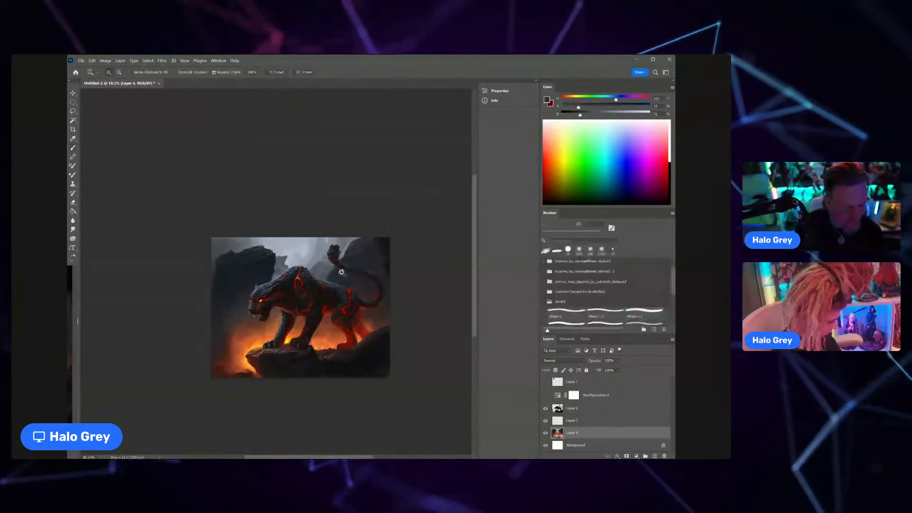
pyautogui.moveTo(341, 272); pyautogui.dragTo(375, 269)
pyautogui.keyDown('alt'); pyautogui.click(371, 220); pyautogui.keyUp('alt')
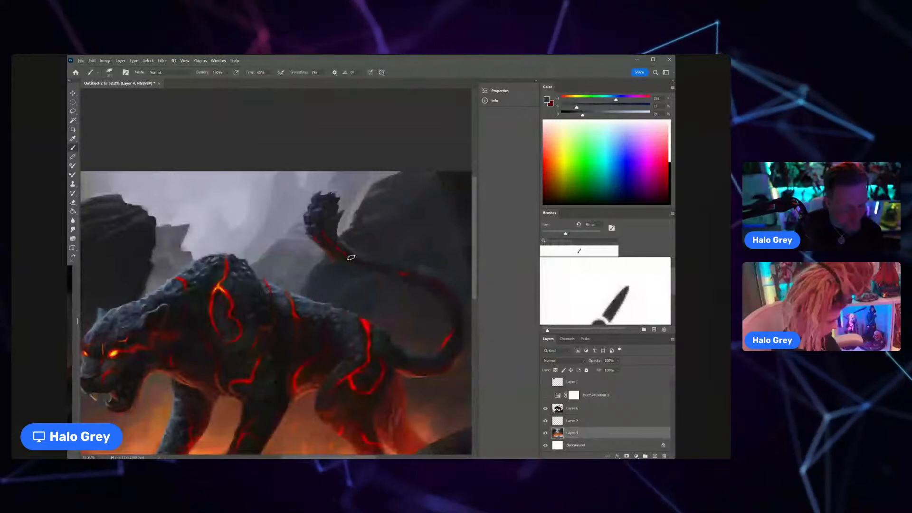
pyautogui.keyDown('alt'); pyautogui.click(337, 266); pyautogui.keyUp('alt')
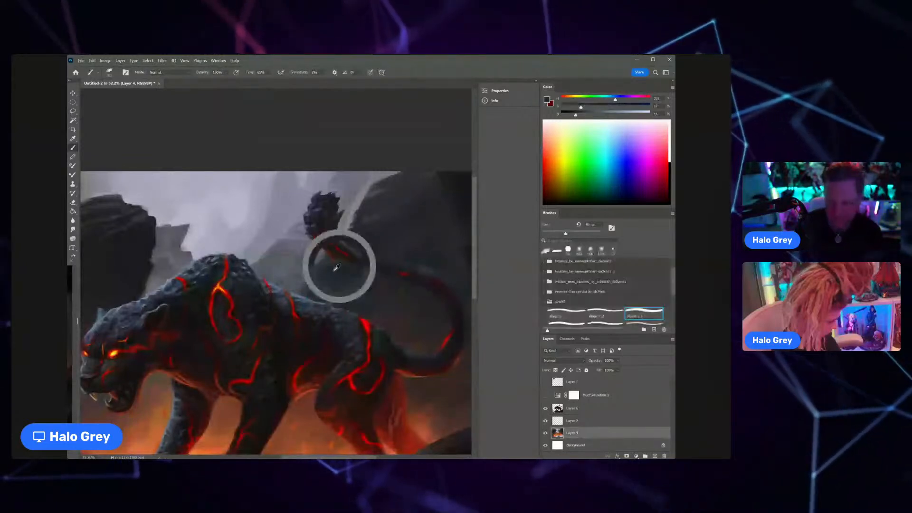
pyautogui.moveTo(337, 266); pyautogui.dragTo(322, 261)
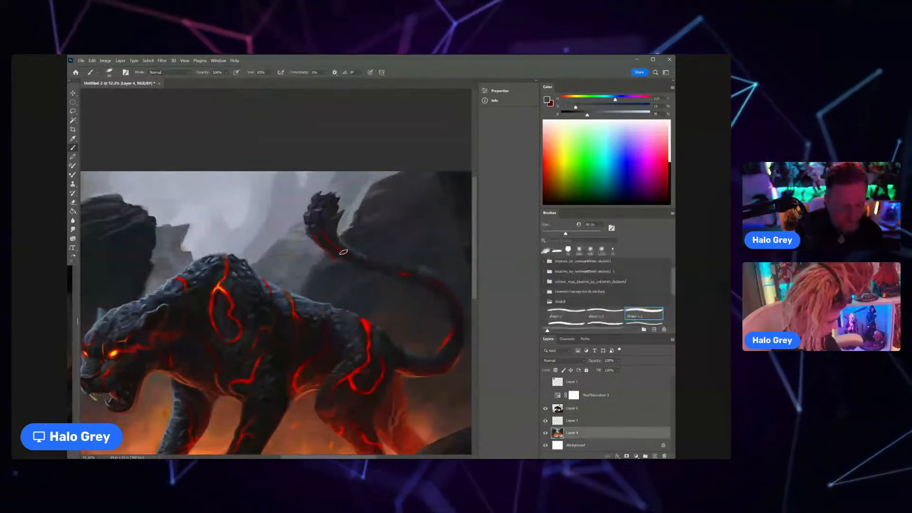
# Step: Shrink the brush by three increments and refine the rock edge between the tail and the panther's back
pyautogui.press('[')
pyautogui.press('[')
pyautogui.press('[')
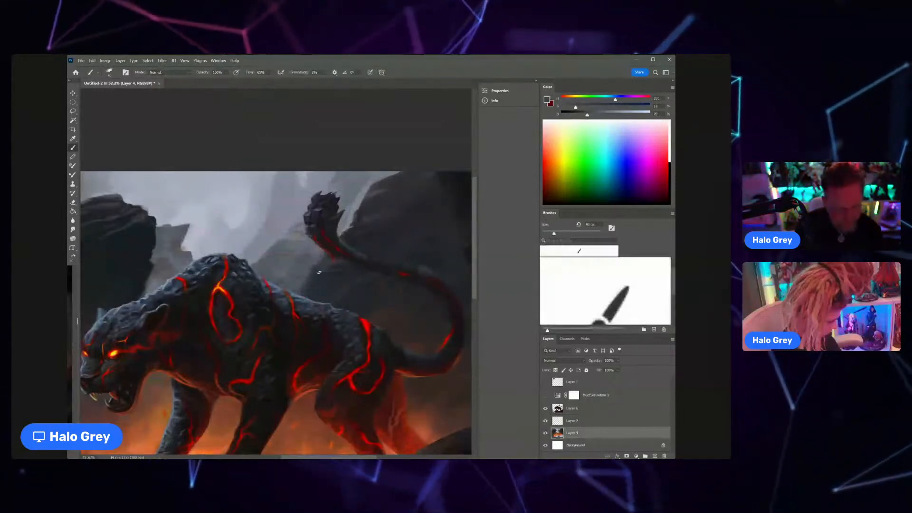
pyautogui.keyDown('alt'); pyautogui.click(311, 278); pyautogui.keyUp('alt')
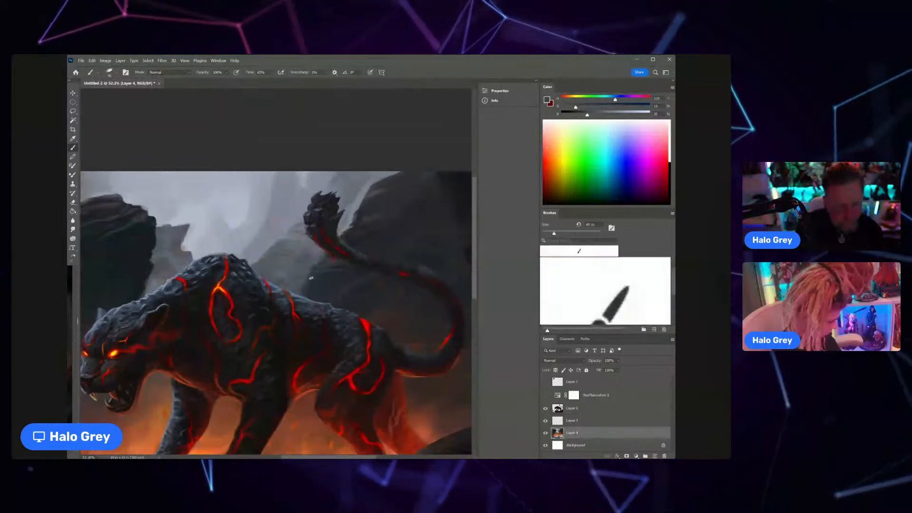
# Step: Sample dark slate tones and paint the background rocks between the tail's upper bend and the panther's back
pyautogui.keyDown('alt'); pyautogui.click(310, 270); pyautogui.keyUp('alt')
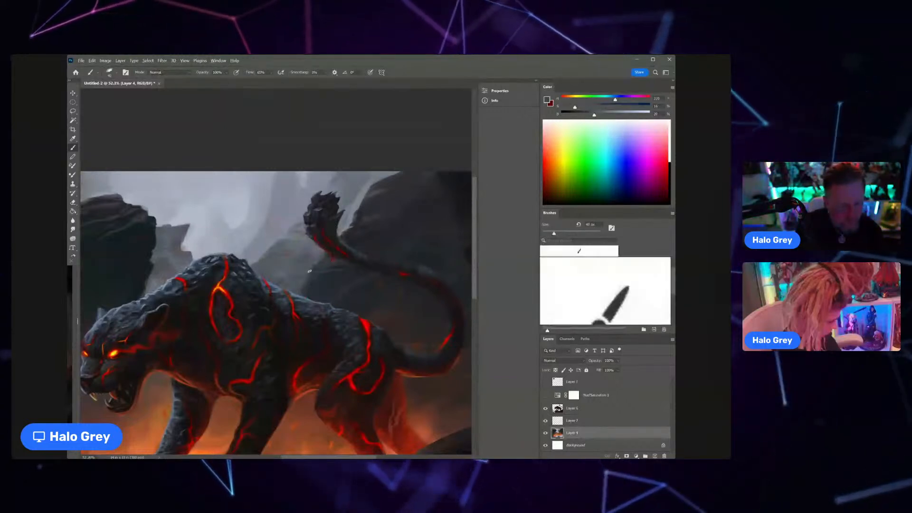
pyautogui.keyDown('alt'); pyautogui.click(323, 265); pyautogui.keyUp('alt')
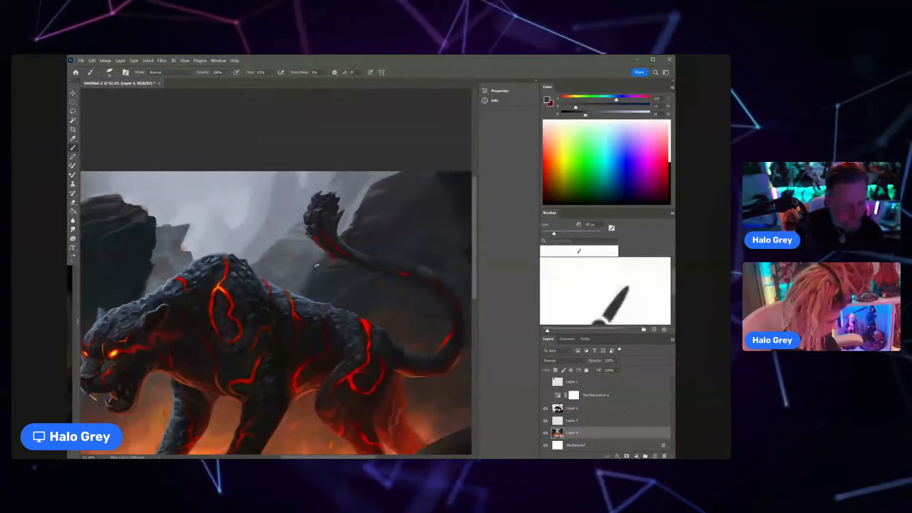
pyautogui.keyDown('alt'); pyautogui.click(338, 264); pyautogui.keyUp('alt')
pyautogui.keyDown('alt'); pyautogui.click(318, 266); pyautogui.keyUp('alt')
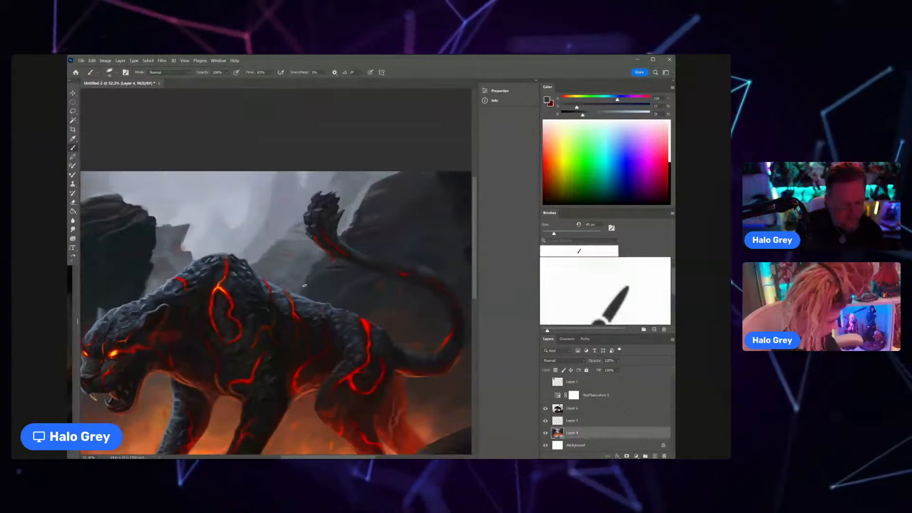
pyautogui.moveTo(313, 291)
pyautogui.mouseDown()
pyautogui.moveTo(303, 293)
pyautogui.moveTo(361, 242)
pyautogui.mouseUp()
pyautogui.keyDown('alt'); pyautogui.click(362, 243); pyautogui.keyUp('alt')
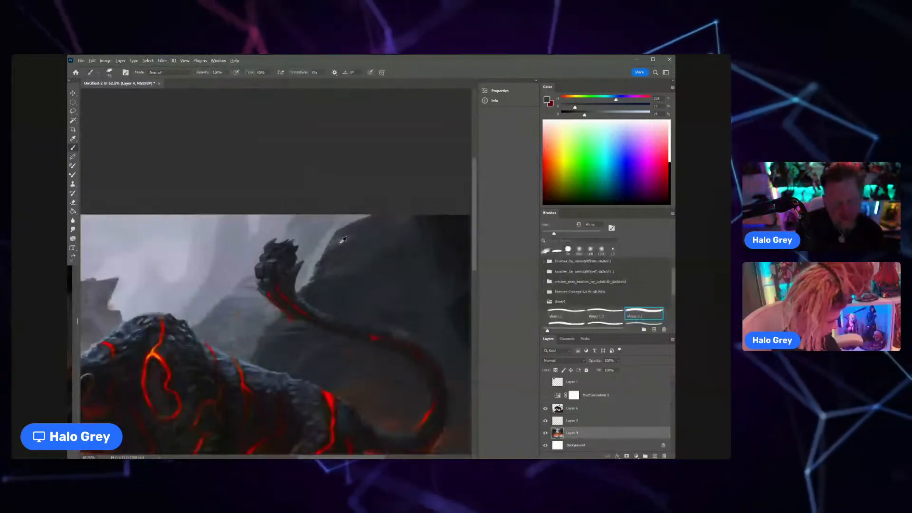
# Step: Sample light and mid greys and paint the misty sky between the tail tuft and the large background rock
pyautogui.keyDown('alt'); pyautogui.click(322, 234); pyautogui.keyUp('alt')
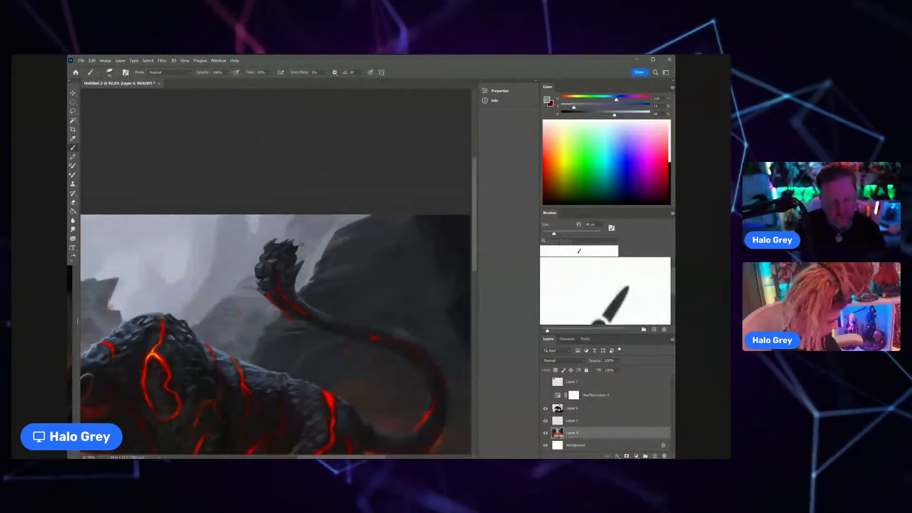
pyautogui.moveTo(324, 236); pyautogui.dragTo(283, 271)
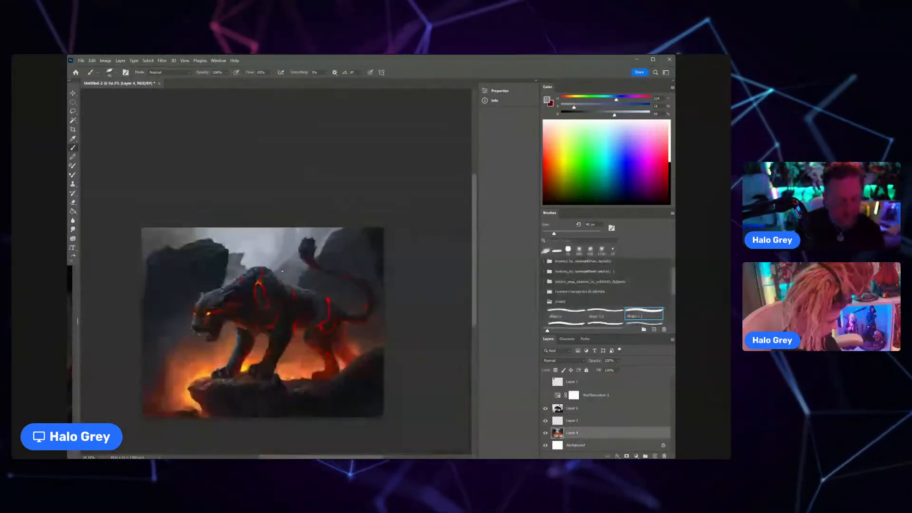
pyautogui.scroll(6, 316, 241)
pyautogui.keyDown('alt'); pyautogui.click(322, 237); pyautogui.keyUp('alt')
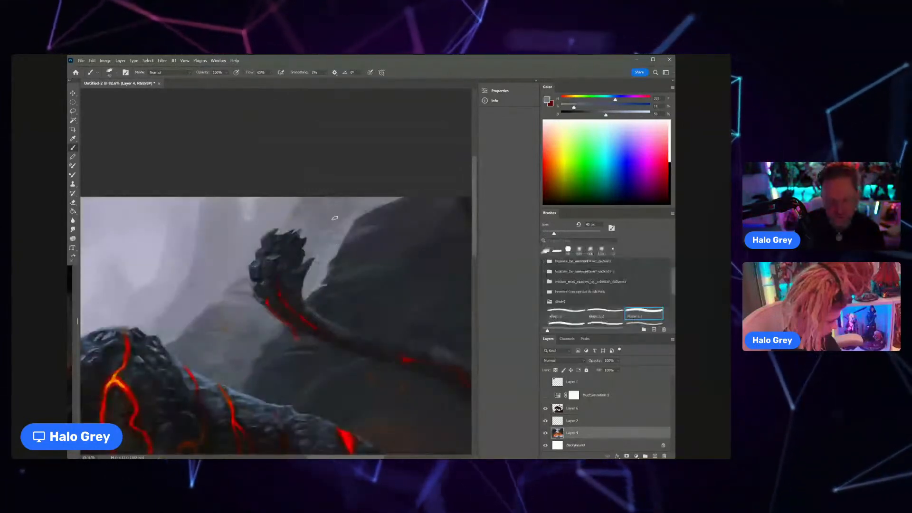
pyautogui.keyDown('alt'); pyautogui.click(344, 225); pyautogui.keyUp('alt')
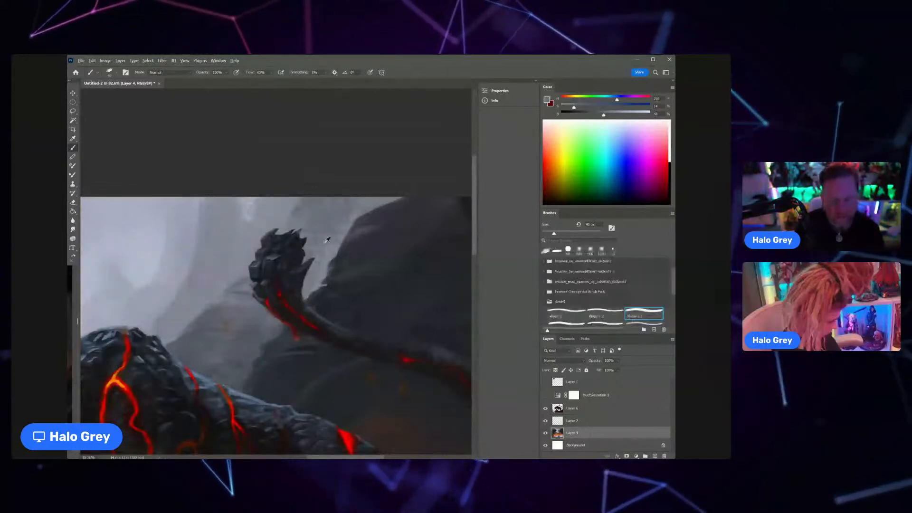
pyautogui.keyDown('alt'); pyautogui.click(327, 240); pyautogui.keyUp('alt')
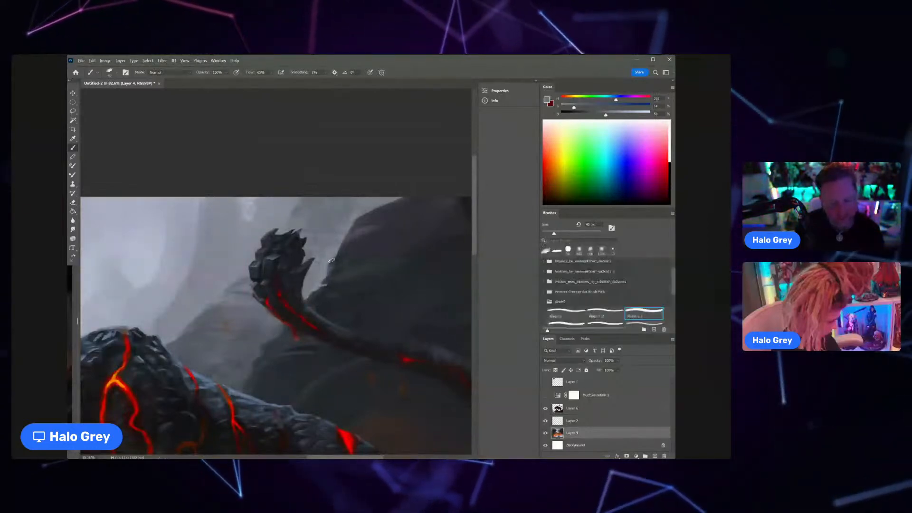
# Step: Sample dark blue-grey tones and refine the edge and upper face of the large rock beside the tail tuft
pyautogui.scroll(-10, 314, 280)
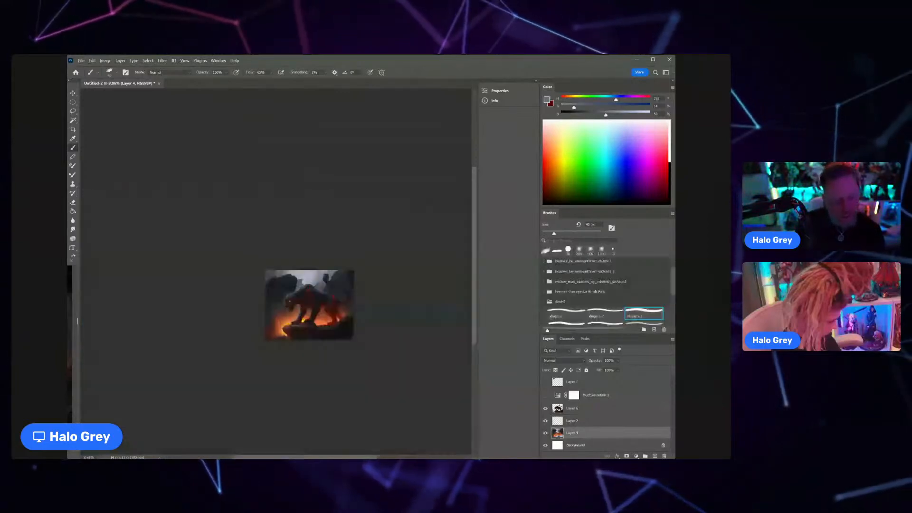
pyautogui.scroll(8, 347, 266)
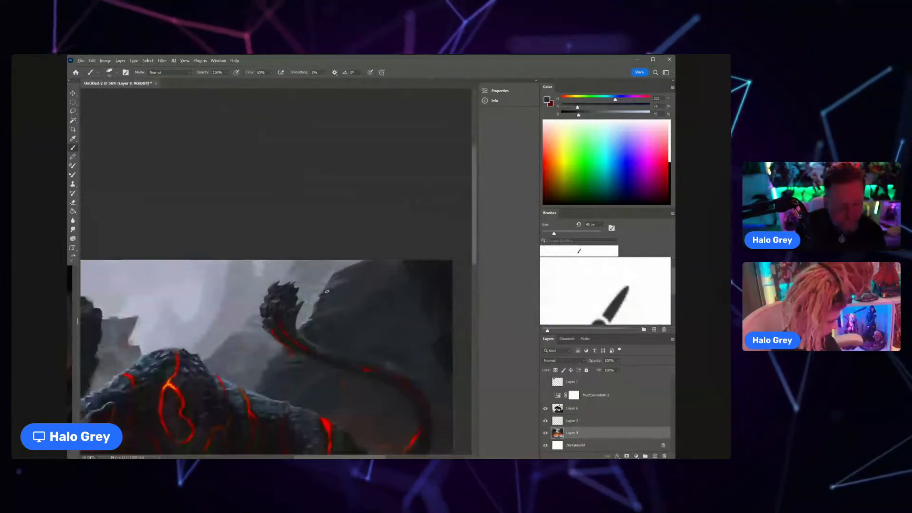
pyautogui.keyDown('alt'); pyautogui.click(327, 292); pyautogui.keyUp('alt')
pyautogui.moveTo(318, 302); pyautogui.dragTo(321, 291)
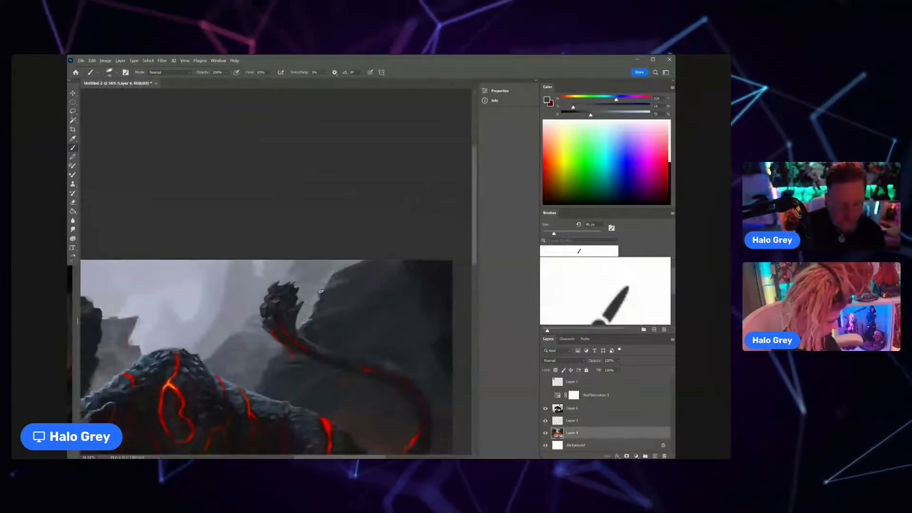
pyautogui.keyDown('alt'); pyautogui.click(336, 286); pyautogui.keyUp('alt')
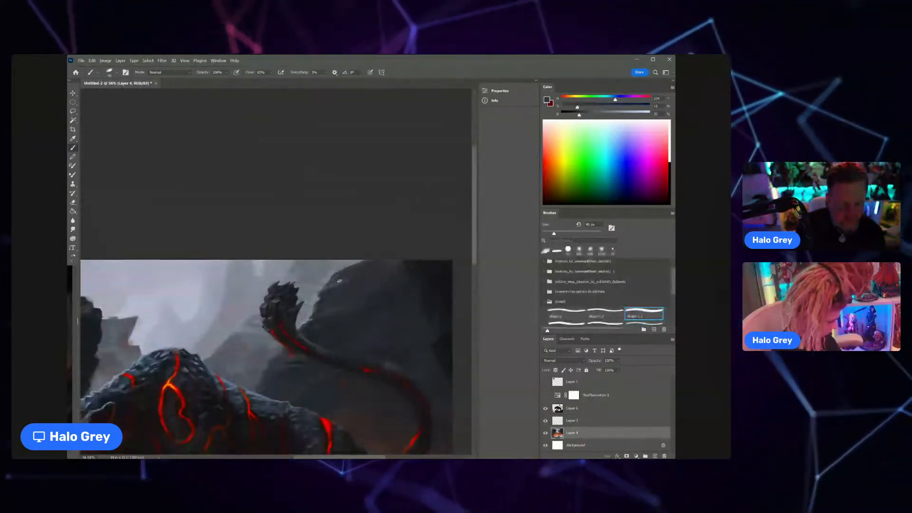
pyautogui.keyDown('alt'); pyautogui.click(375, 271); pyautogui.keyUp('alt')
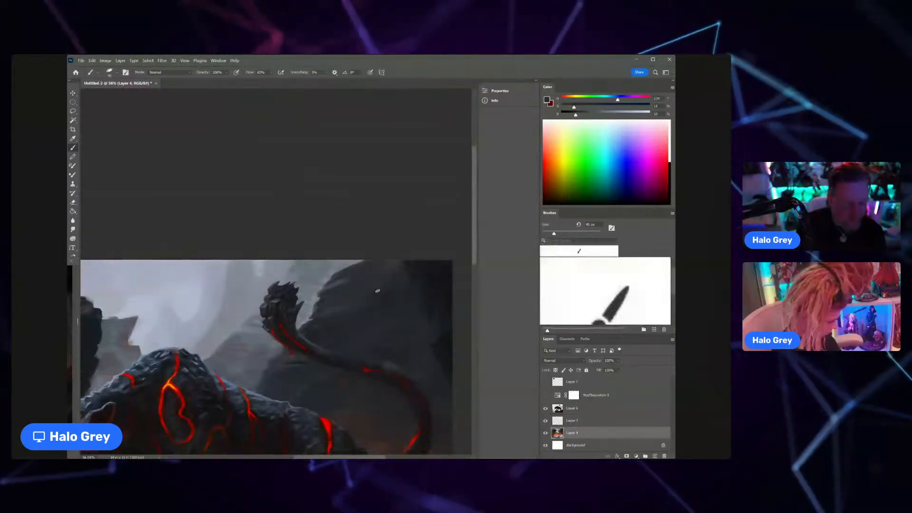
pyautogui.keyDown('alt'); pyautogui.click(373, 273); pyautogui.keyUp('alt')
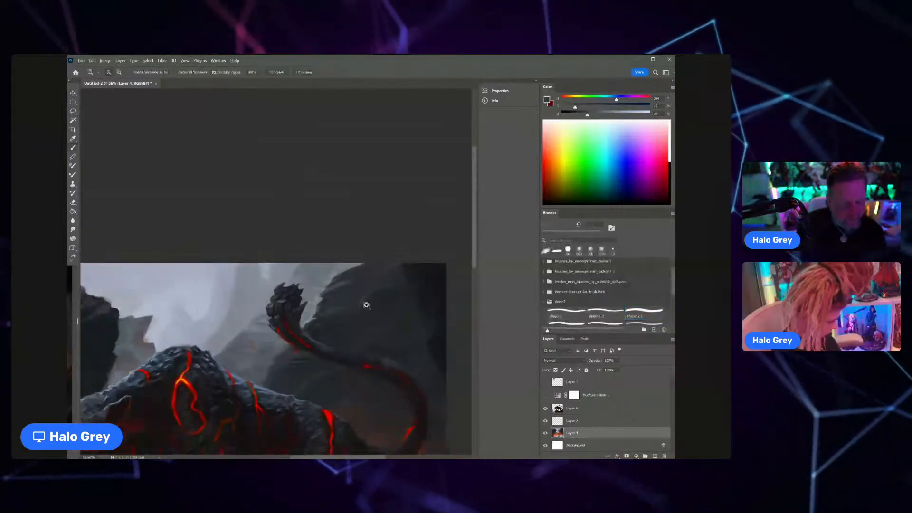
# Step: Enlarge the brush by three increments and paint dark slate tones across the large rock face behind the curved tail
pyautogui.scroll(-5, 357, 308)
pyautogui.scroll(1, 369, 300)
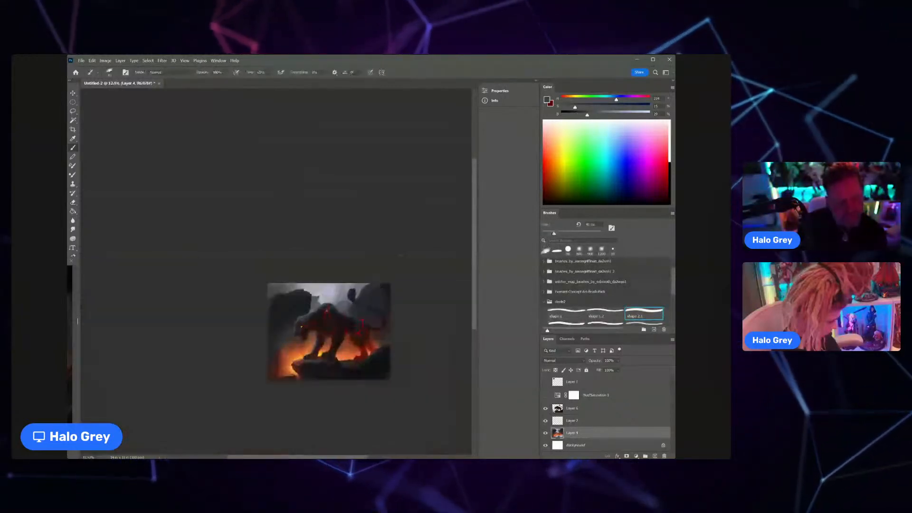
pyautogui.scroll(5, 384, 295)
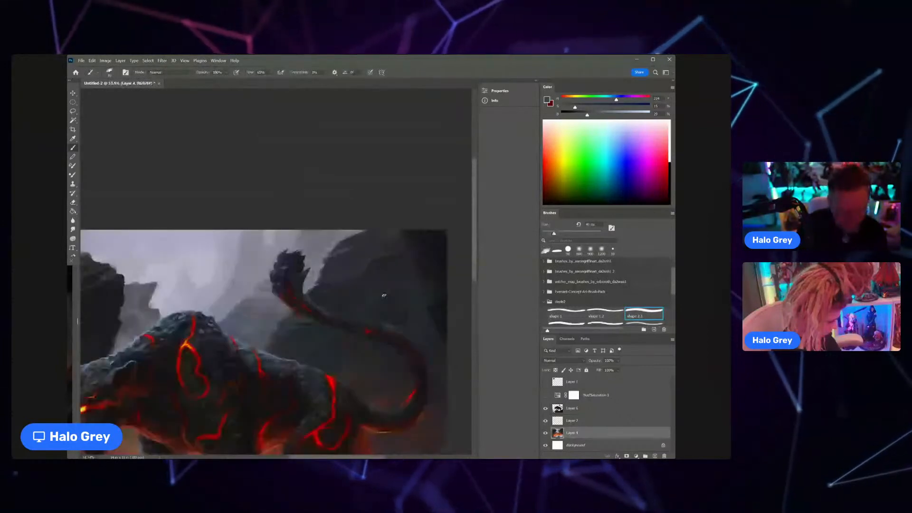
pyautogui.press(']')
pyautogui.press(']')
pyautogui.press(']')
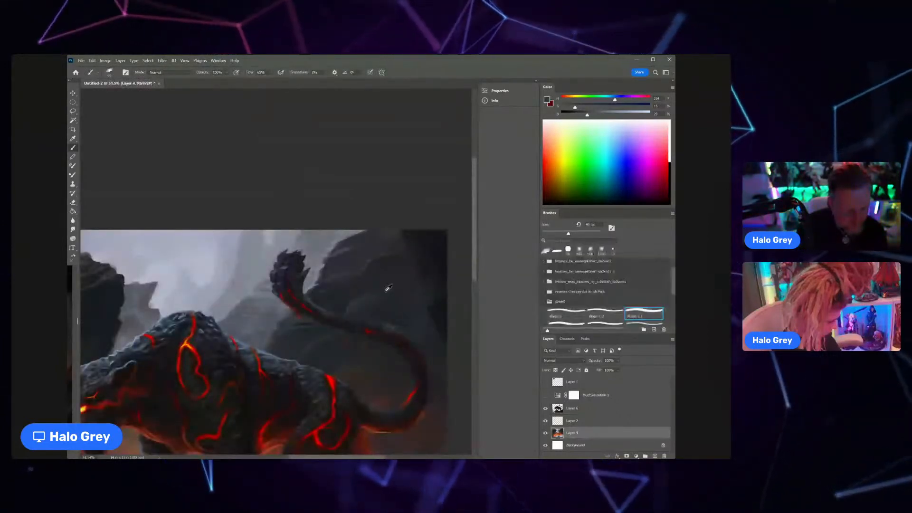
pyautogui.scroll(-6, 385, 292)
pyautogui.moveTo(375, 301)
pyautogui.mouseDown()
pyautogui.moveTo(400, 280)
pyautogui.moveTo(427, 279)
pyautogui.mouseUp()
pyautogui.keyDown('alt'); pyautogui.click(371, 294); pyautogui.keyUp('alt')
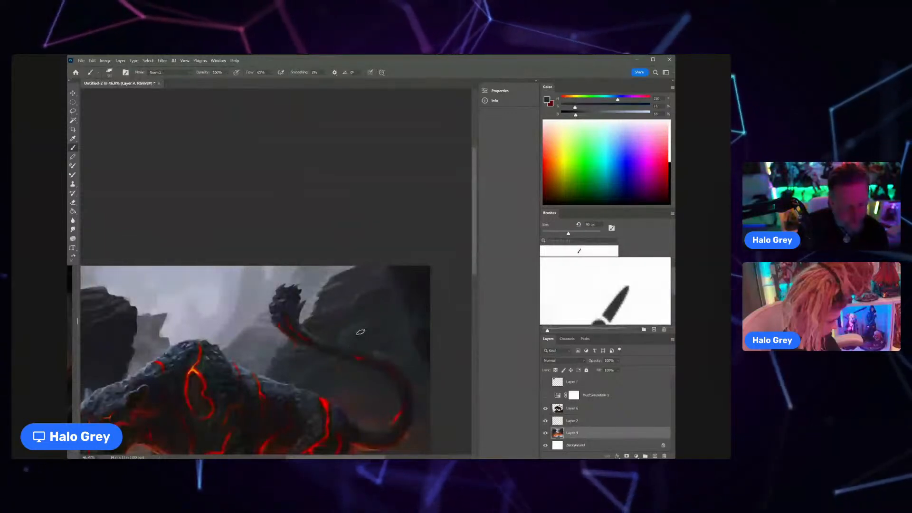
pyautogui.scroll(-3, 361, 332)
pyautogui.moveTo(368, 332); pyautogui.dragTo(341, 263)
pyautogui.moveTo(340, 264); pyautogui.dragTo(388, 260)
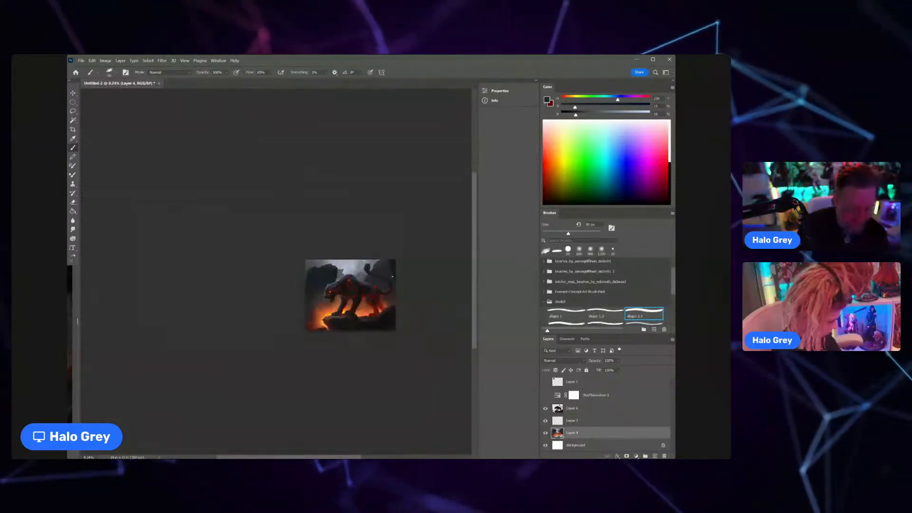
# Step: Sample dark reddish and near-black tones and paint the foreground rocks below the hind paw
pyautogui.scroll(10, 369, 320)
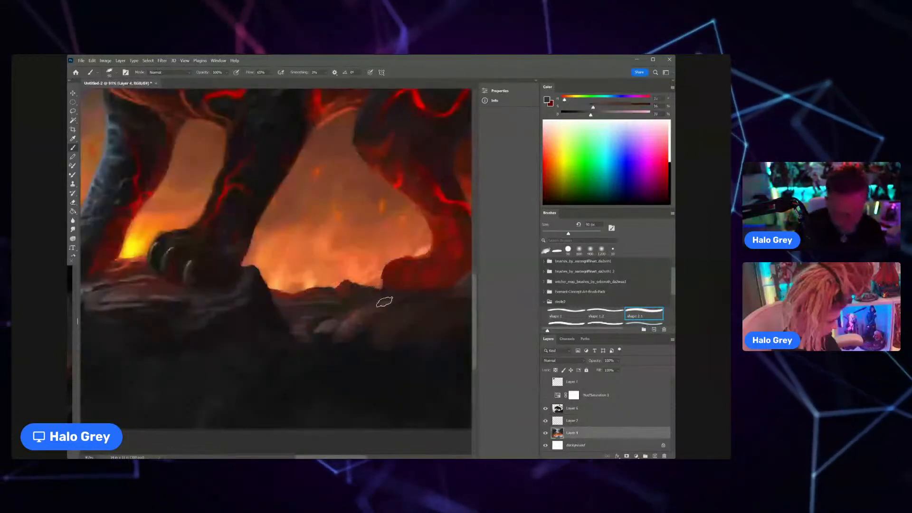
pyautogui.keyDown('alt'); pyautogui.click(423, 327); pyautogui.keyUp('alt')
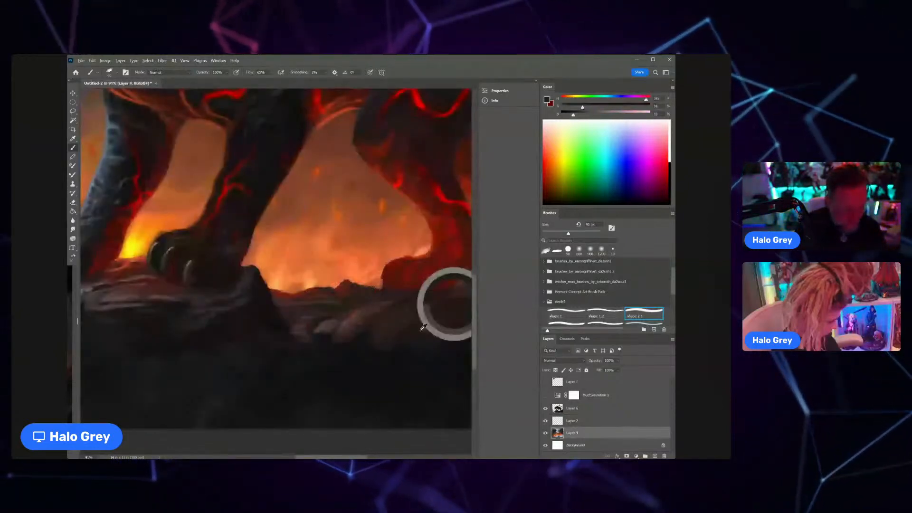
pyautogui.scroll(-2, 424, 329)
pyautogui.moveTo(425, 332); pyautogui.dragTo(406, 325)
pyautogui.keyDown('alt'); pyautogui.click(377, 306); pyautogui.keyUp('alt')
# Step: Shrink the brush by three increments and paint reddish-brown rock detail beneath the hind leg on Layer 6
pyautogui.press('[')
pyautogui.press('[')
pyautogui.press('[')
pyautogui.press('[')
pyautogui.press('[')
pyautogui.press('[')
pyautogui.press('[')
pyautogui.press('[')
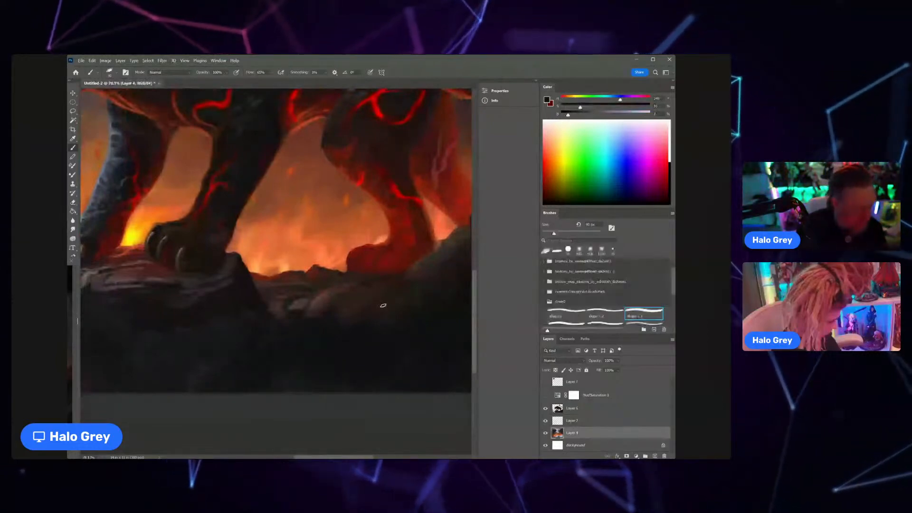
pyautogui.keyDown('ctrl'); pyautogui.click(397, 291); pyautogui.keyUp('ctrl')
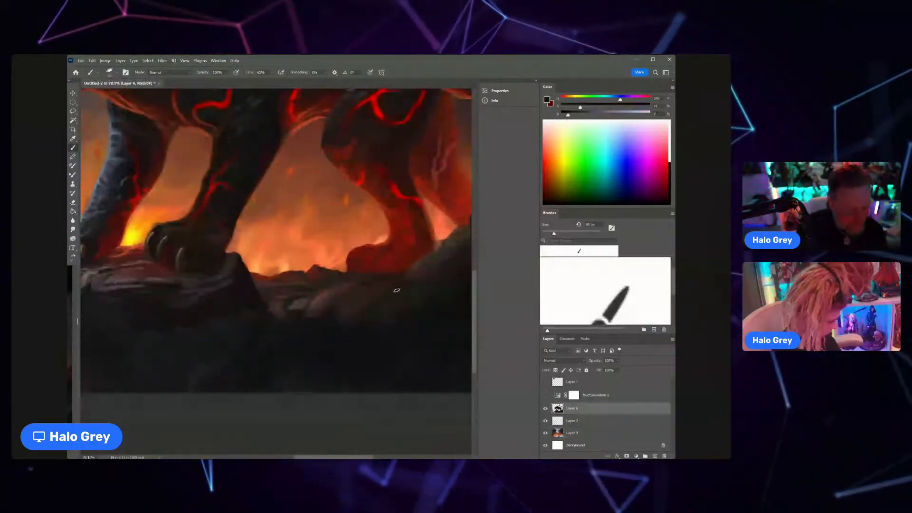
pyautogui.keyDown('alt'); pyautogui.click(353, 290); pyautogui.keyUp('alt')
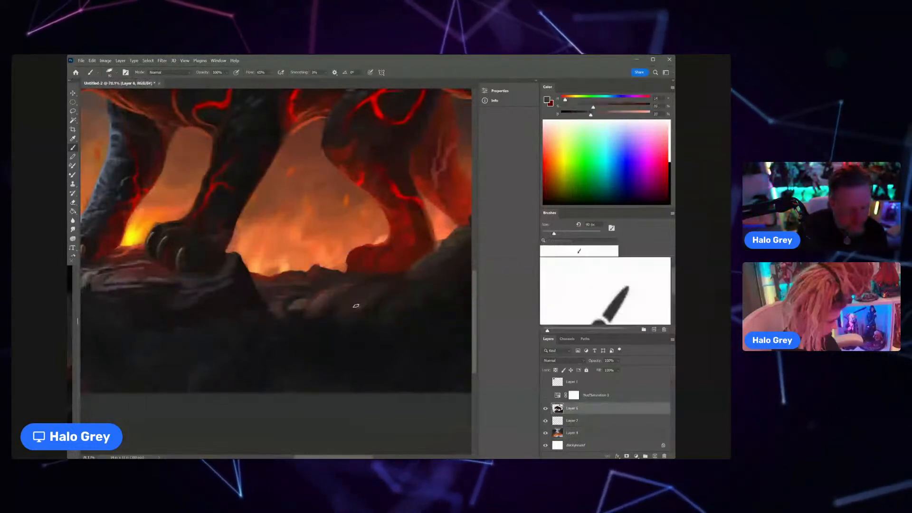
pyautogui.moveTo(354, 321)
pyautogui.mouseDown()
pyautogui.moveTo(338, 322)
pyautogui.moveTo(384, 302)
pyautogui.mouseUp()
pyautogui.keyDown('alt'); pyautogui.click(313, 301); pyautogui.keyUp('alt')
pyautogui.keyDown('alt'); pyautogui.click(319, 319); pyautogui.keyUp('alt')
# Step: Enlarge the brush by three increments and paint near-black tones over the ledge and the cleft behind the front paws
pyautogui.press(']')
pyautogui.press(']')
pyautogui.press(']')
pyautogui.press(']')
pyautogui.press(']')
pyautogui.press(']')
pyautogui.press(']')
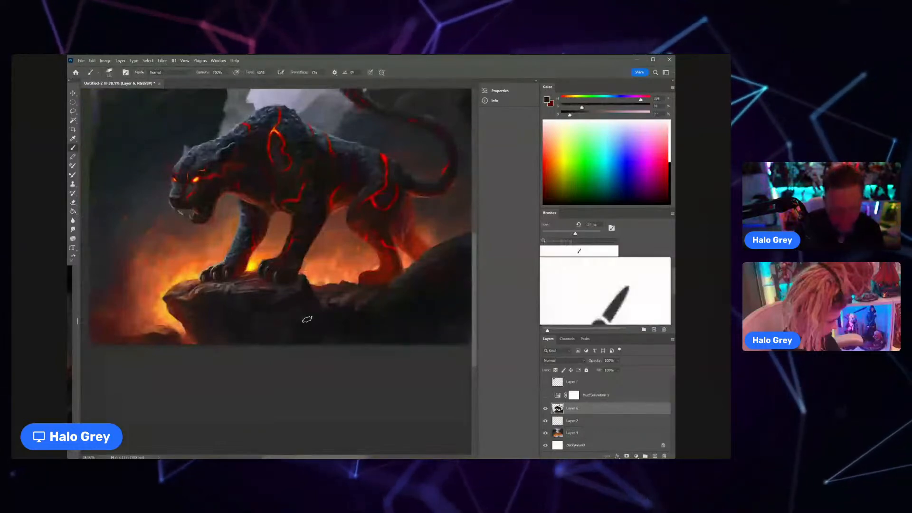
pyautogui.keyDown('alt'); pyautogui.click(314, 298); pyautogui.keyUp('alt')
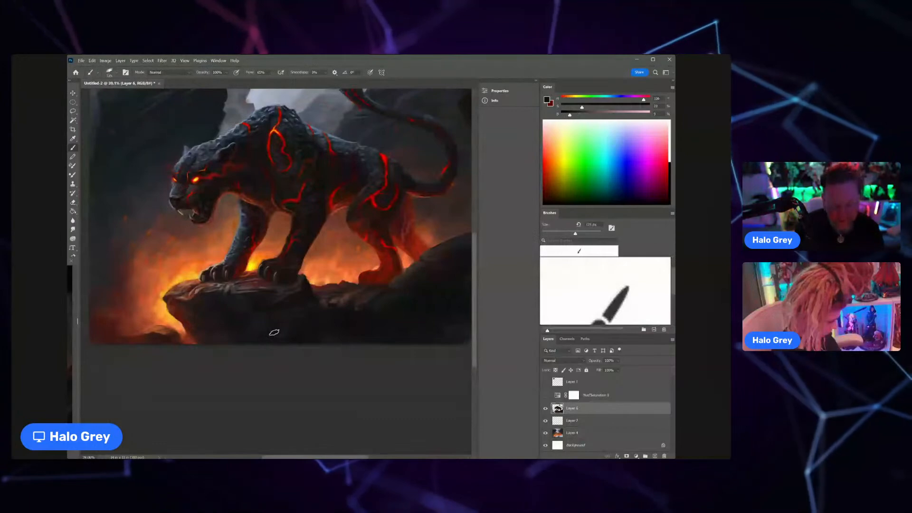
pyautogui.keyDown('alt'); pyautogui.click(266, 306); pyautogui.keyUp('alt')
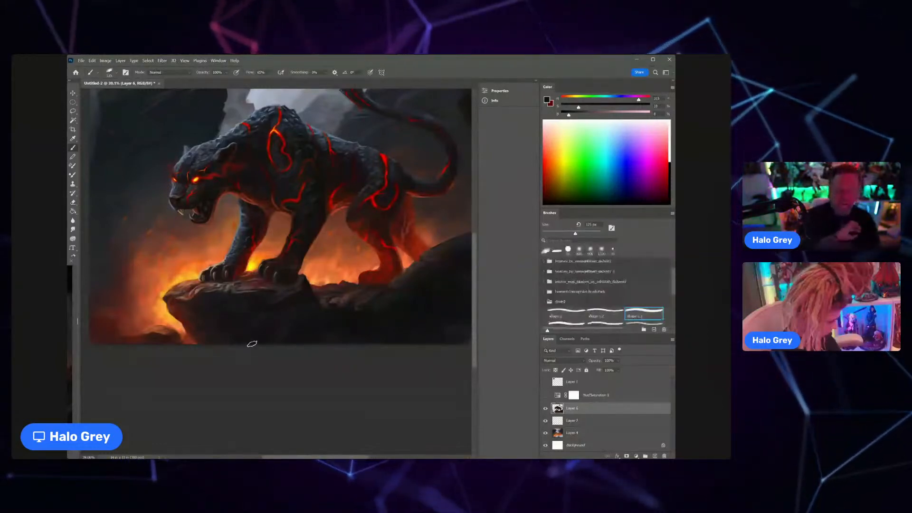
# Step: Sample dark grey tones, adjust the brush size and paint subtle planes on the lower face of the rock ledge
pyautogui.keyDown('alt'); pyautogui.click(290, 323); pyautogui.keyUp('alt')
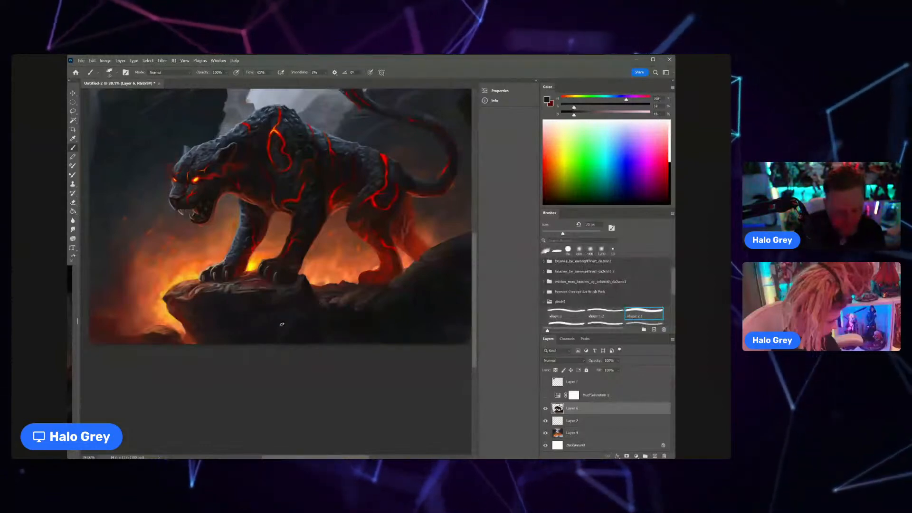
pyautogui.press(']')
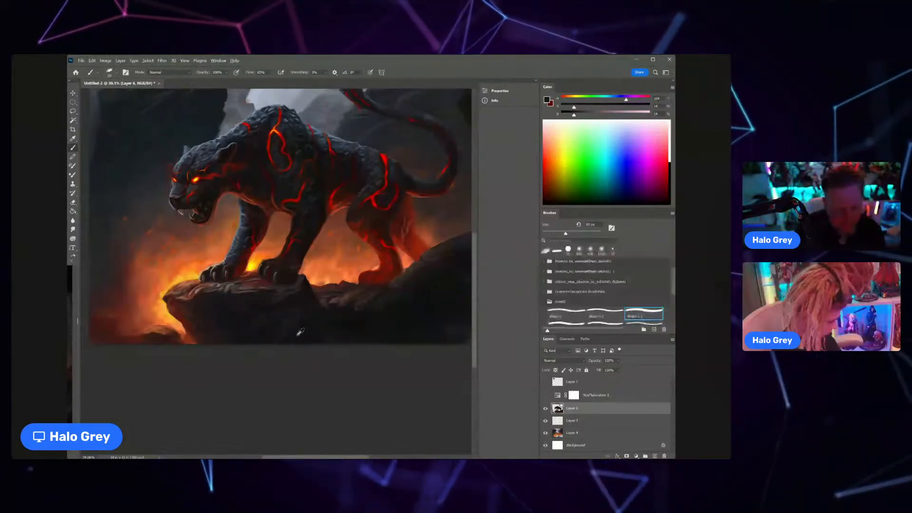
pyautogui.keyDown('alt'); pyautogui.click(303, 315); pyautogui.keyUp('alt')
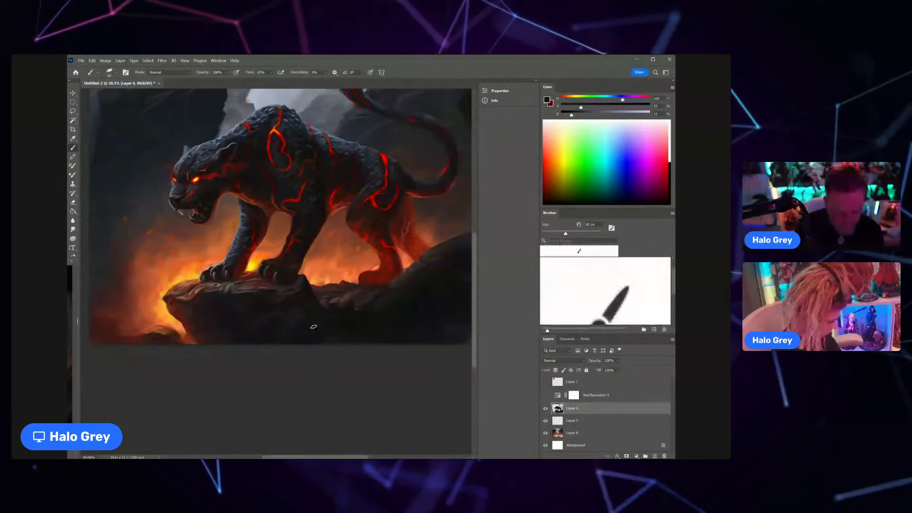
pyautogui.keyDown('alt'); pyautogui.click(299, 295); pyautogui.keyUp('alt')
# Step: Shrink the brush by three increments and paint dark rock detail along the ledge directly below the front paws
pyautogui.press('z')
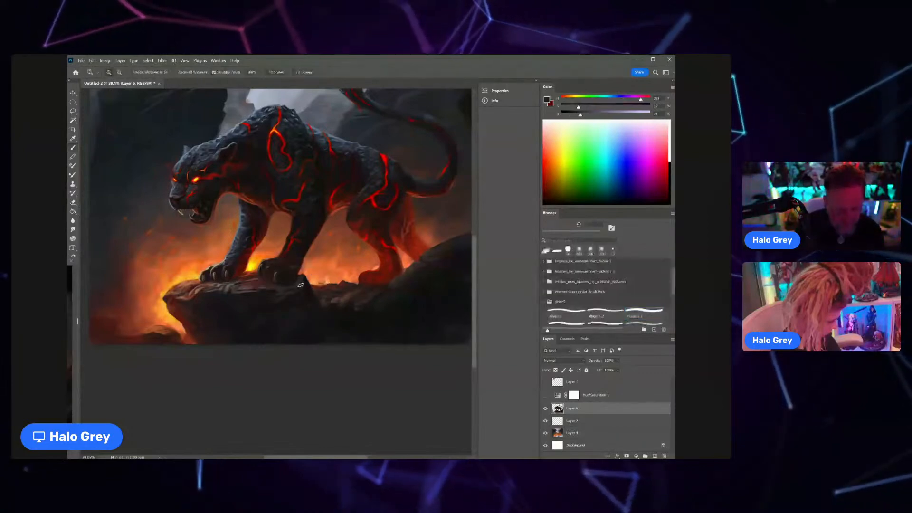
pyautogui.moveTo(301, 285); pyautogui.dragTo(325, 286)
pyautogui.keyDown('alt'); pyautogui.click(267, 303); pyautogui.keyUp('alt')
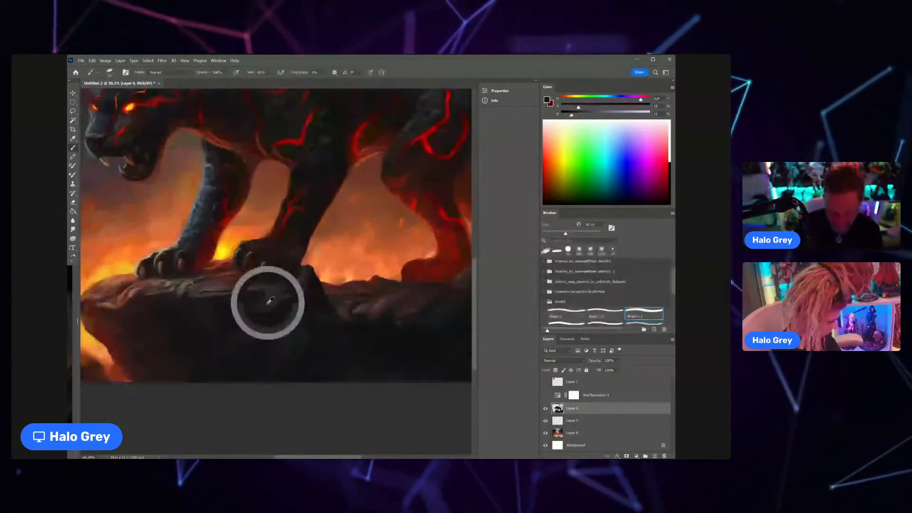
pyautogui.press('[')
pyautogui.press('[')
pyautogui.press('[')
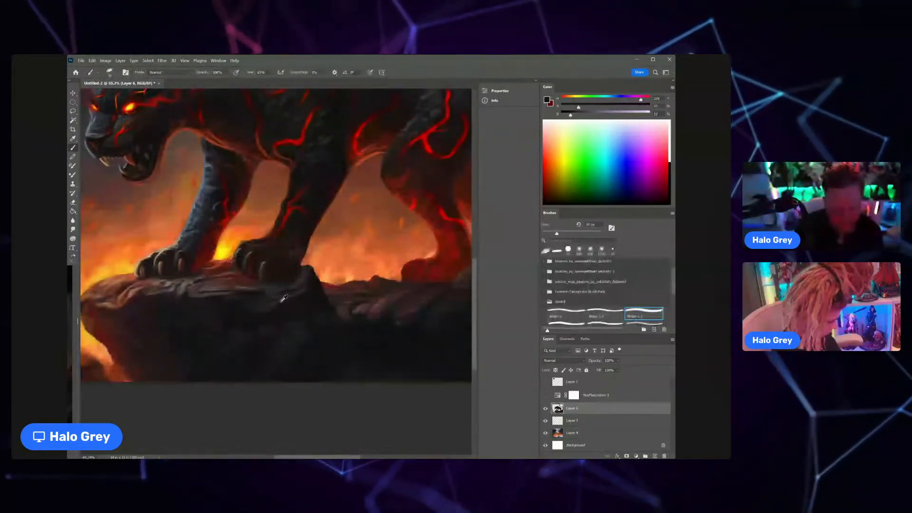
pyautogui.keyDown('alt'); pyautogui.click(275, 300); pyautogui.keyUp('alt')
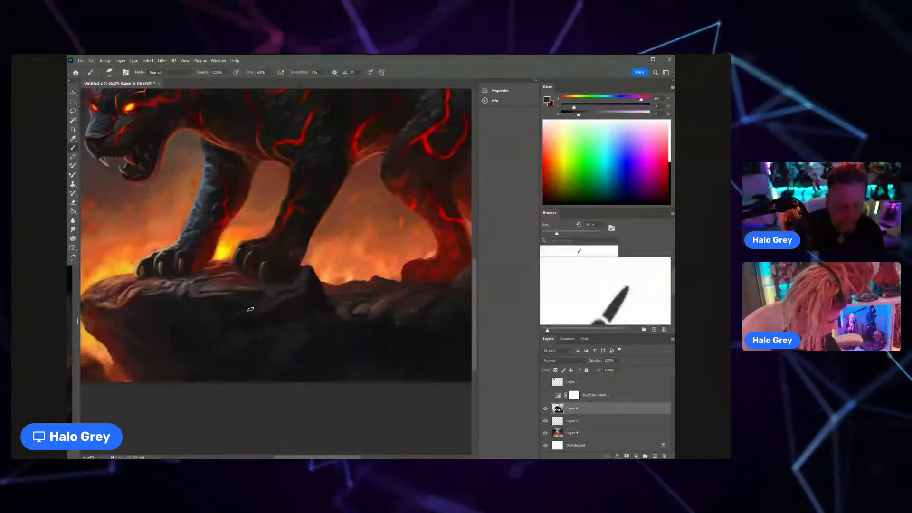
# Step: Sample dark reddish tones and touch up the ledge rock directly beneath and behind the nearer front paw on Layer 6
pyautogui.moveTo(257, 321); pyautogui.dragTo(213, 363)
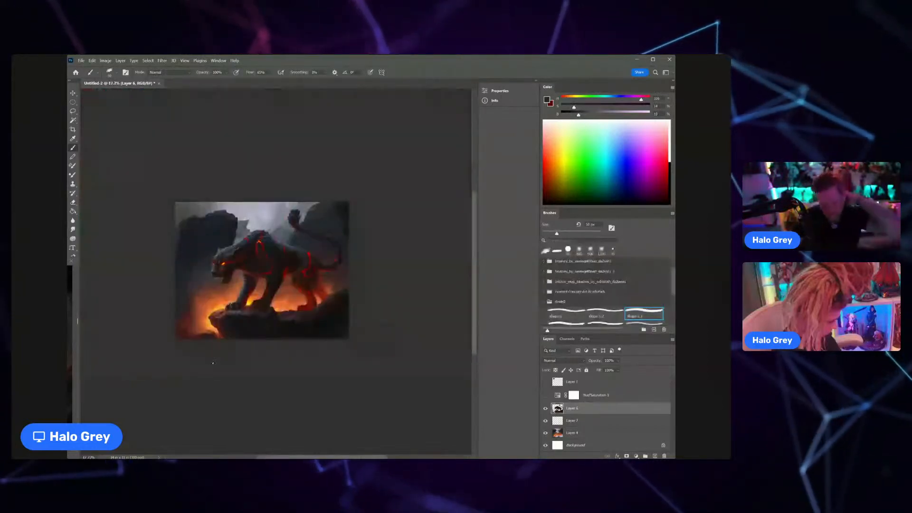
pyautogui.press('z')
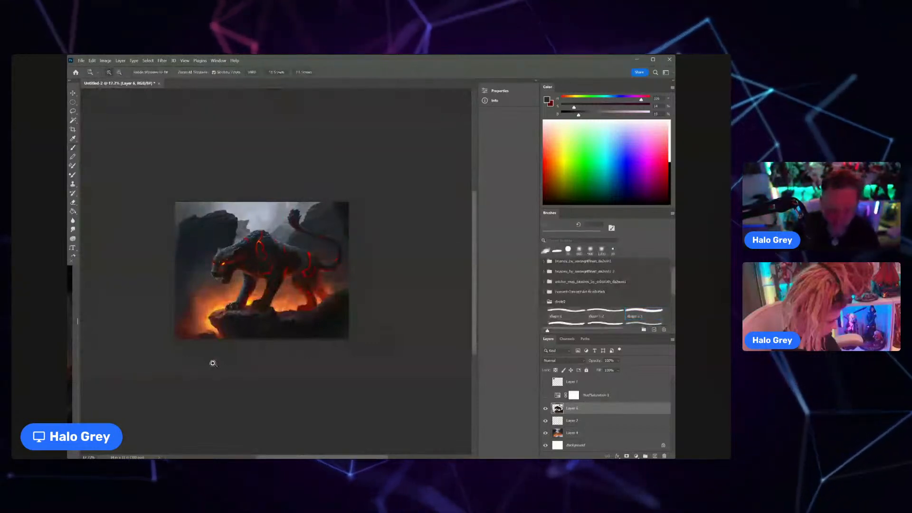
pyautogui.moveTo(233, 340); pyautogui.dragTo(266, 307)
pyautogui.press('e')
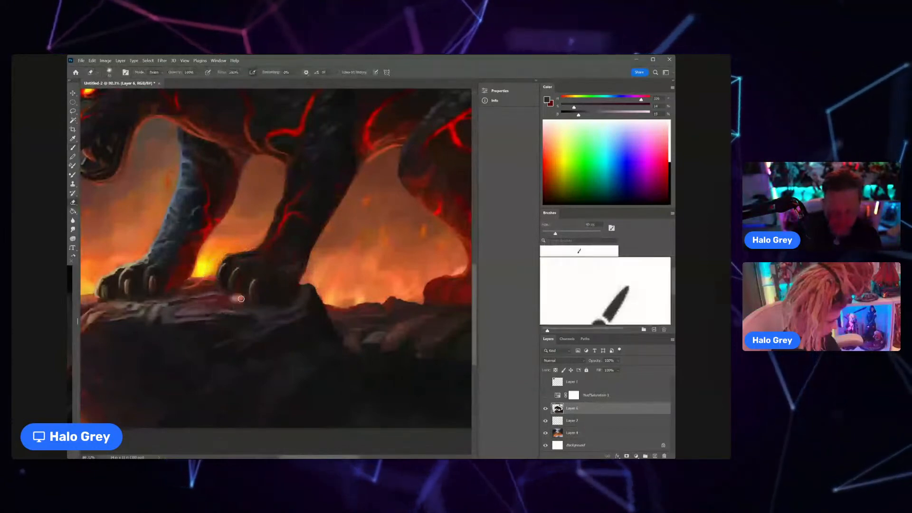
pyautogui.press('b')
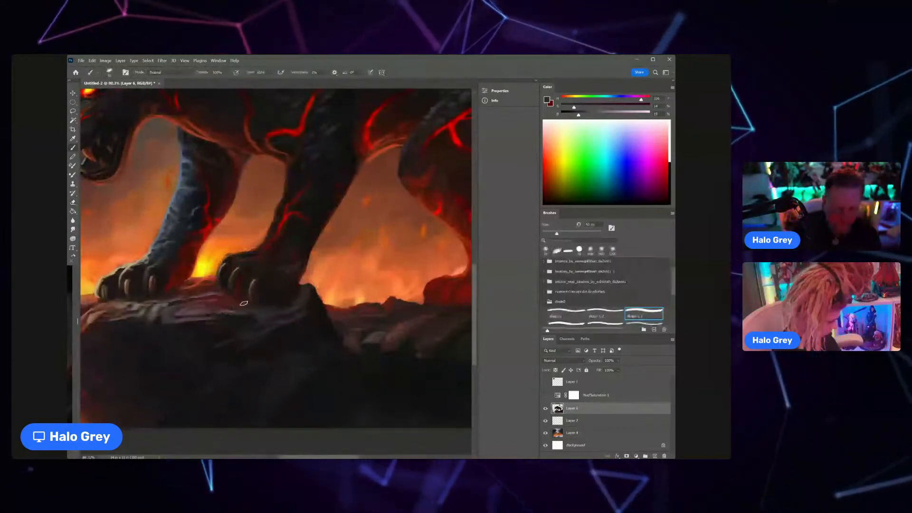
pyautogui.keyDown('alt'); pyautogui.click(232, 299); pyautogui.keyUp('alt')
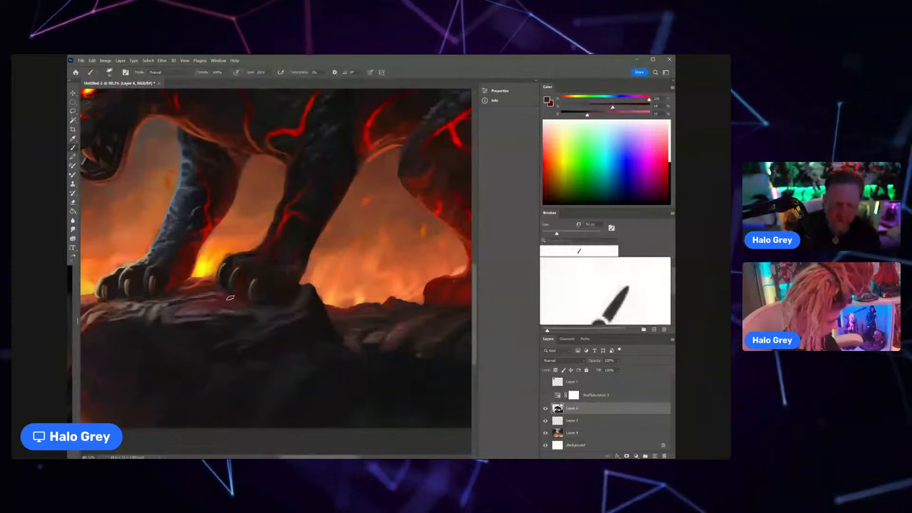
pyautogui.keyDown('alt'); pyautogui.click(266, 301); pyautogui.keyUp('alt')
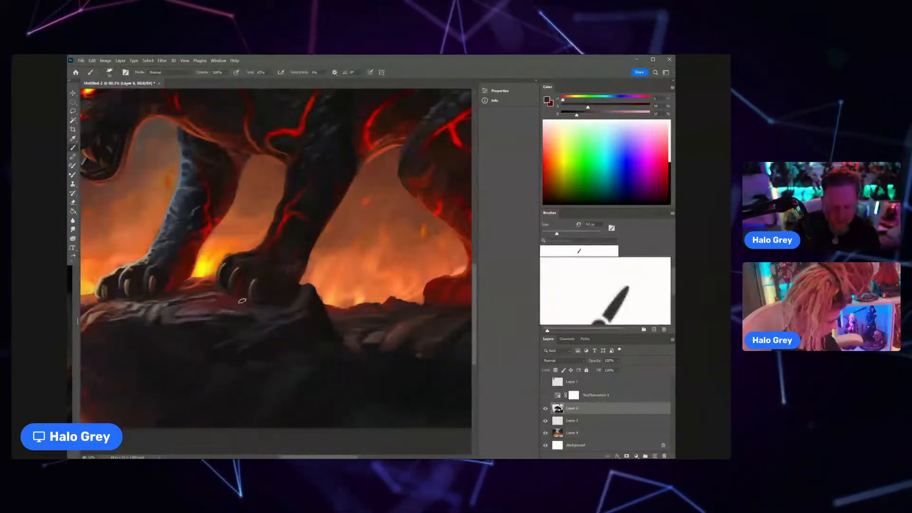
pyautogui.keyDown('alt'); pyautogui.click(293, 295); pyautogui.keyUp('alt')
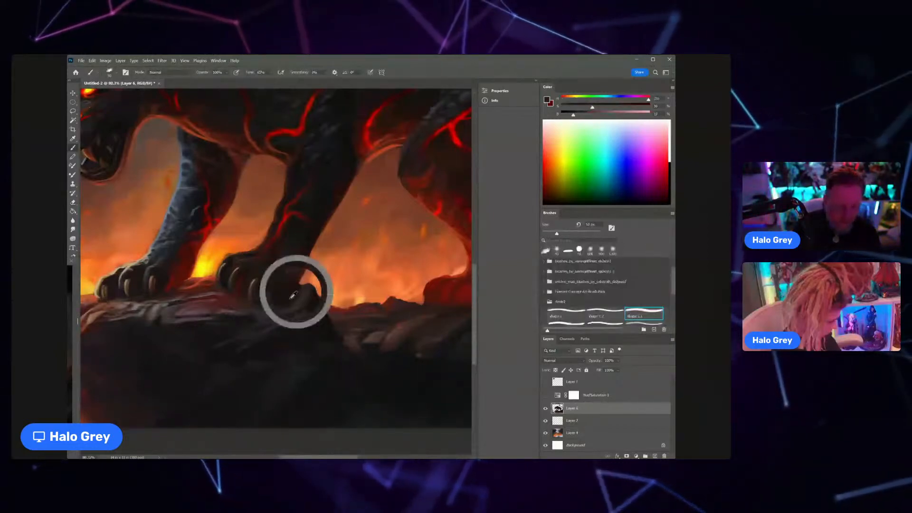
# Step: Sample a dark tone from under the ledge rim and paint shading into the rock near the ledge's tip
pyautogui.press('z')
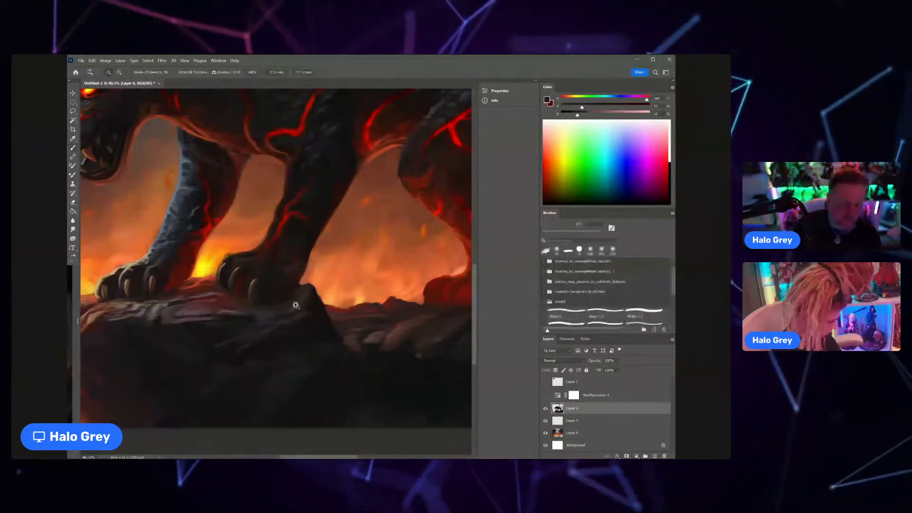
pyautogui.hotkey('ctrl', '0')
pyautogui.press('b')
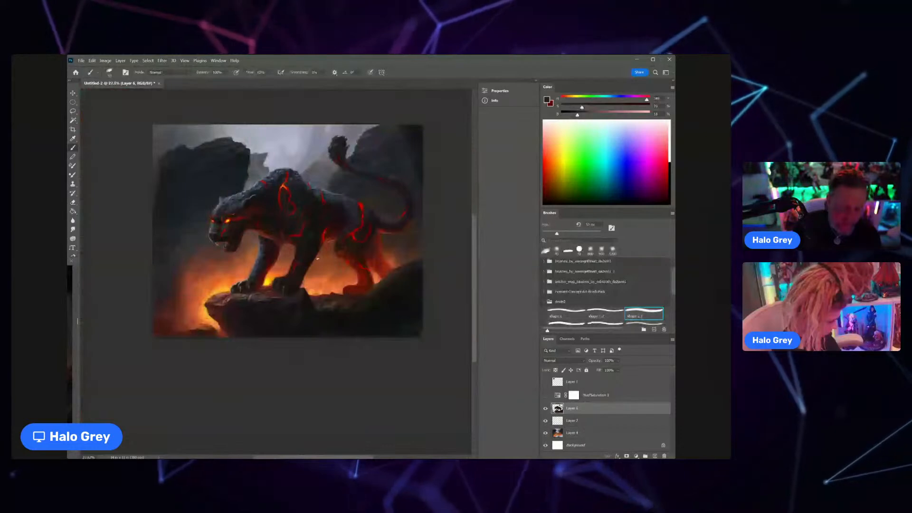
pyautogui.scroll(5, 296, 284)
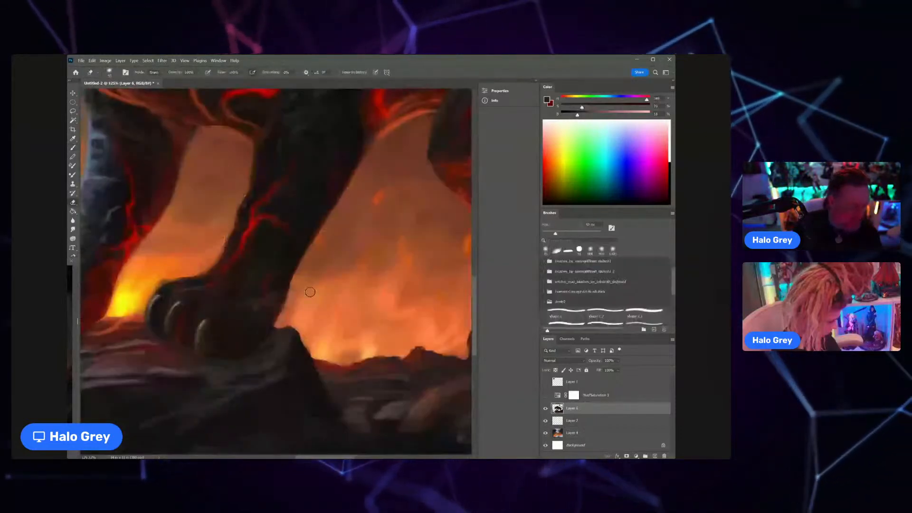
pyautogui.press('b')
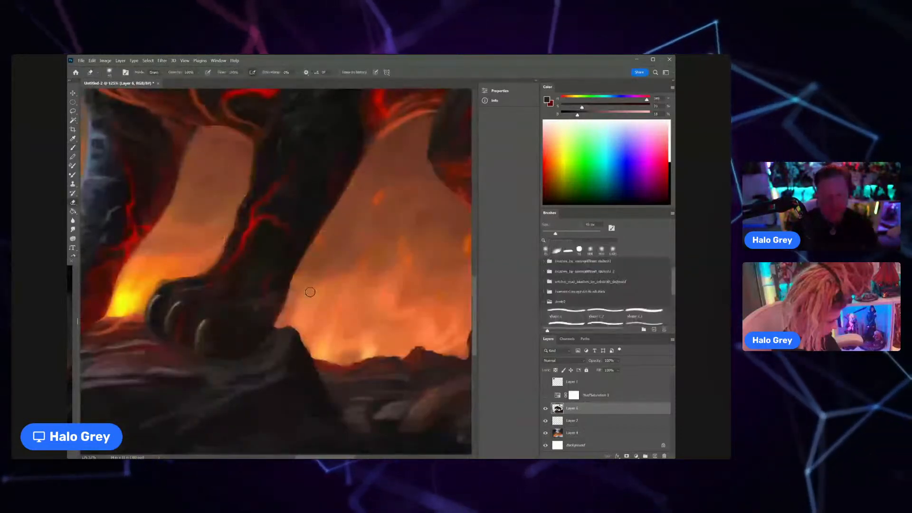
pyautogui.scroll(-4, 310, 291)
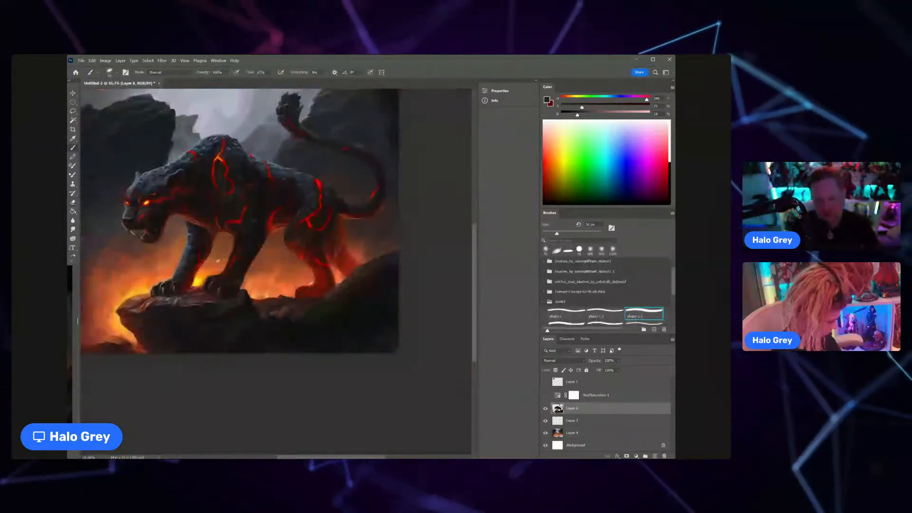
pyautogui.moveTo(202, 295); pyautogui.dragTo(212, 298)
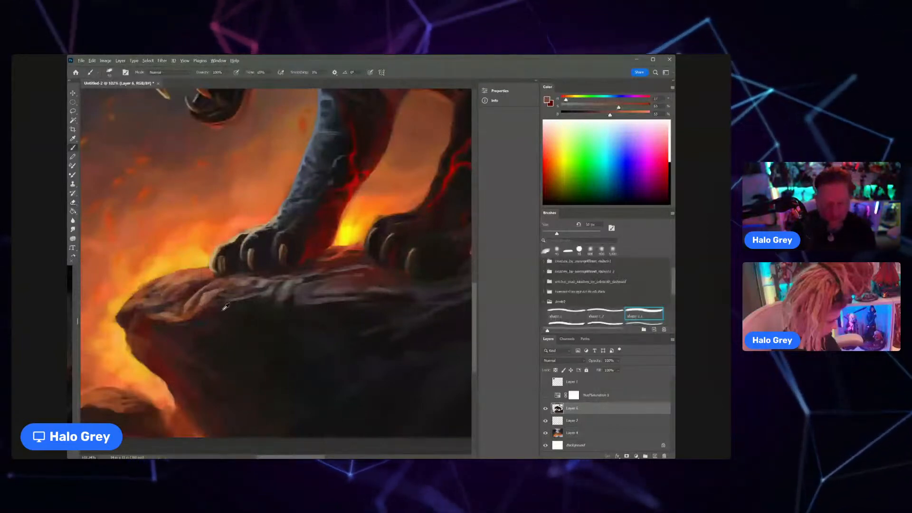
pyautogui.keyDown('alt'); pyautogui.click(224, 309); pyautogui.keyUp('alt')
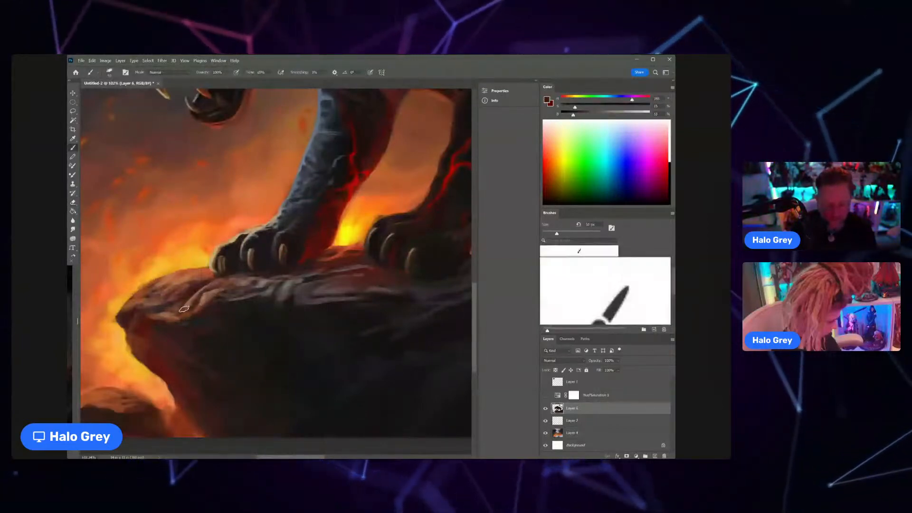
pyautogui.moveTo(193, 309); pyautogui.dragTo(148, 337)
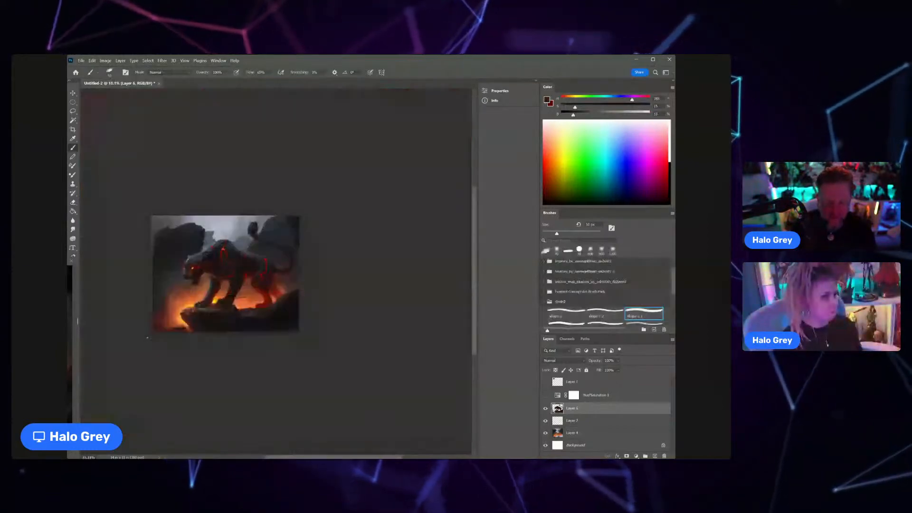
# Step: Shrink the brush by three increments and paint the ledge's outer face with sampled dark red and near-black tones
pyautogui.moveTo(198, 311); pyautogui.dragTo(231, 289)
pyautogui.keyDown('alt'); pyautogui.click(169, 328); pyautogui.keyUp('alt')
pyautogui.press('[')
pyautogui.press('[')
pyautogui.press('[')
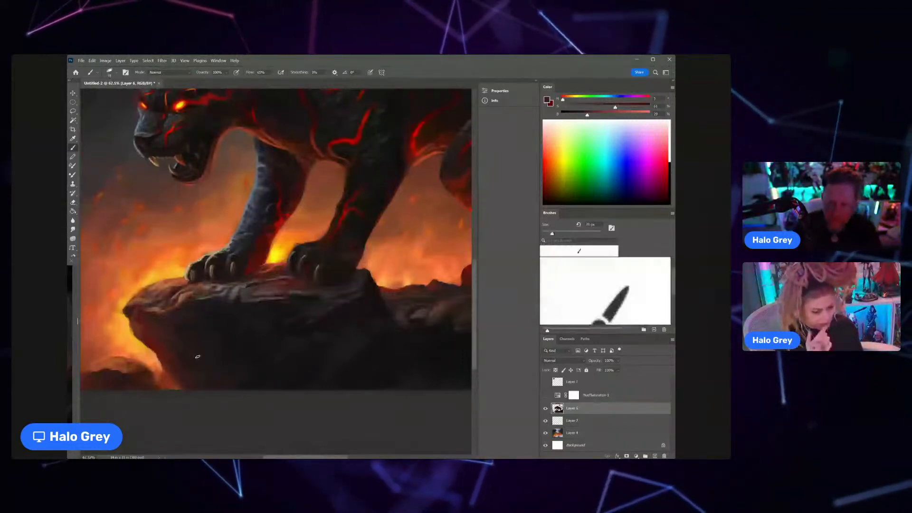
pyautogui.keyDown('alt'); pyautogui.click(249, 360); pyautogui.keyUp('alt')
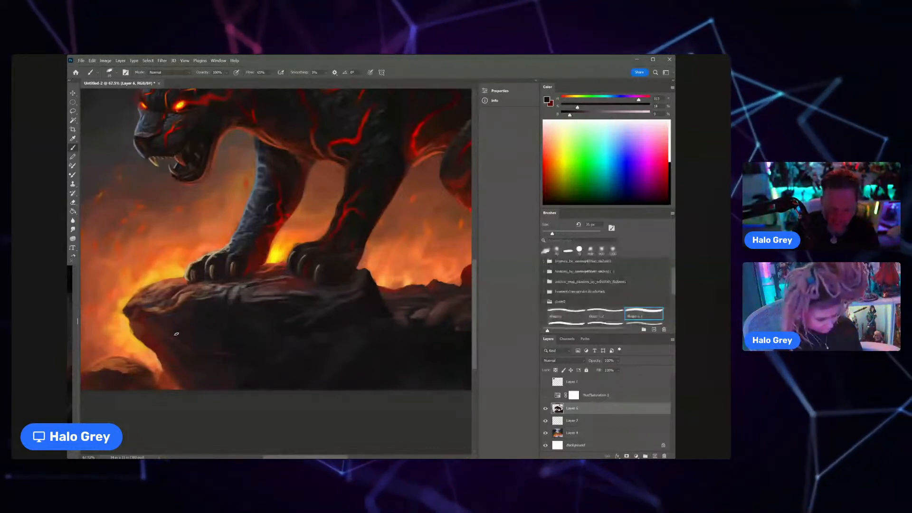
# Step: Sample muted rock and dark tones beside the front paws and paint the ledge surface next to the nearer paw
pyautogui.scroll(-5, 177, 334)
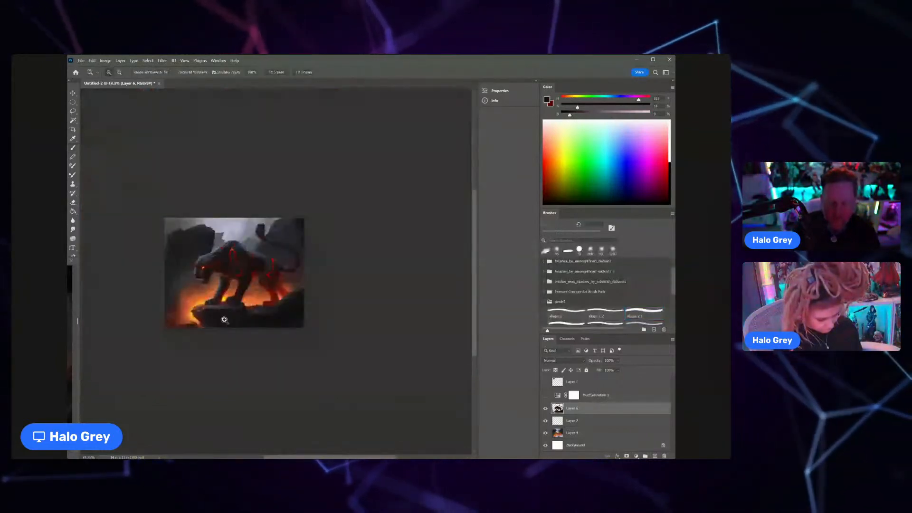
pyautogui.scroll(5, 216, 314)
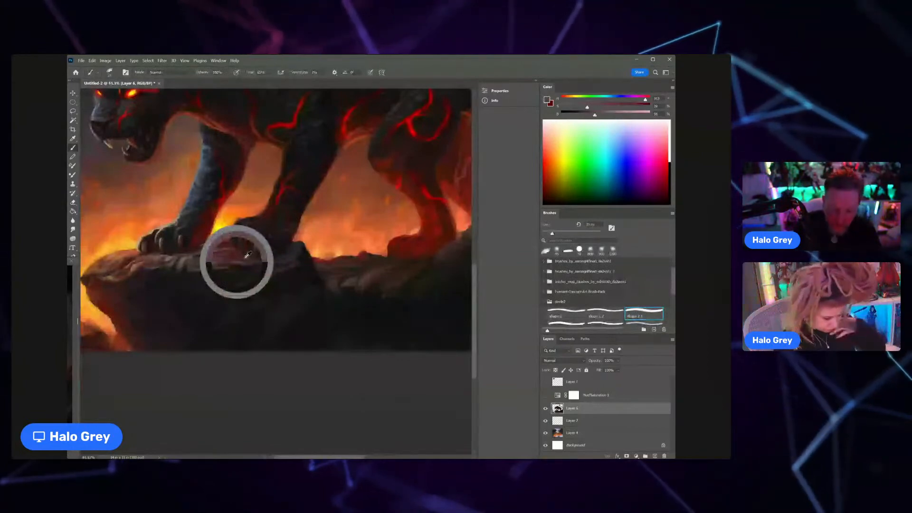
pyautogui.keyDown('alt'); pyautogui.click(245, 258); pyautogui.keyUp('alt')
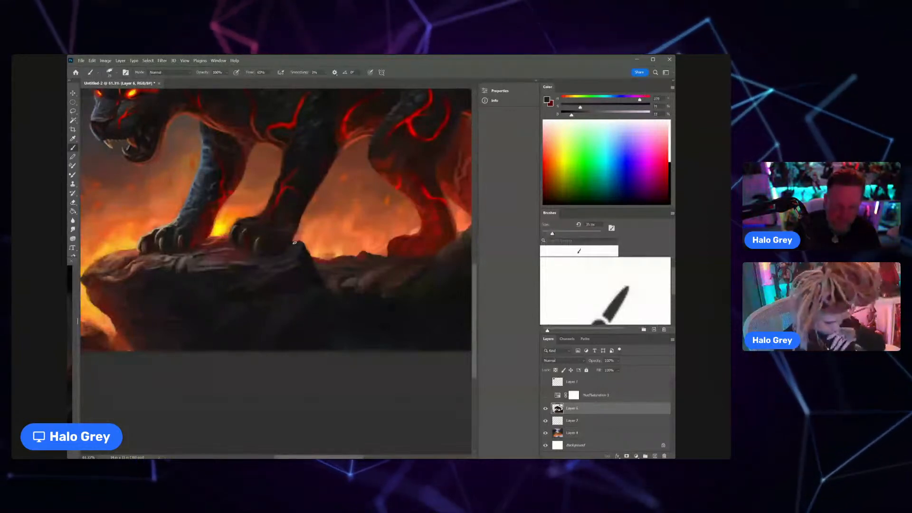
pyautogui.moveTo(282, 261); pyautogui.dragTo(273, 260)
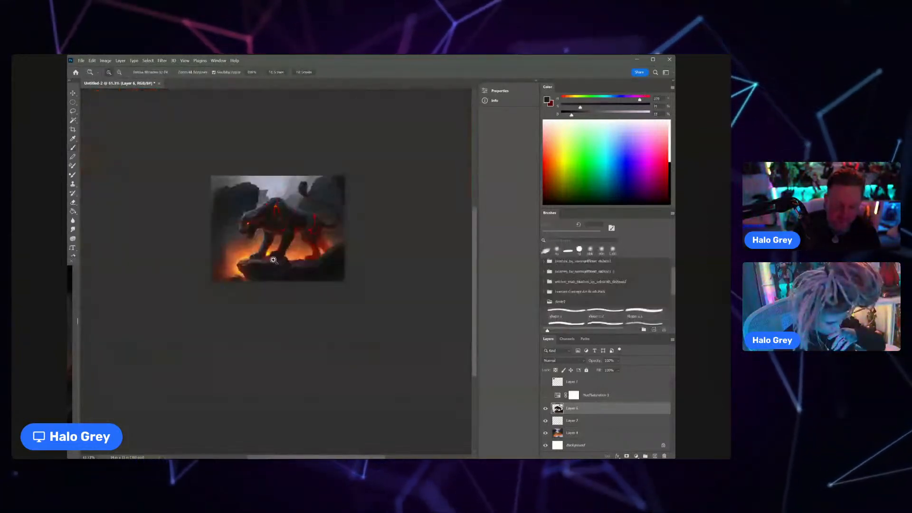
# Step: Sample dark brown tones from the nearer front leg and refine the paw and the reddish rock surface below it
pyautogui.moveTo(285, 245); pyautogui.dragTo(304, 241)
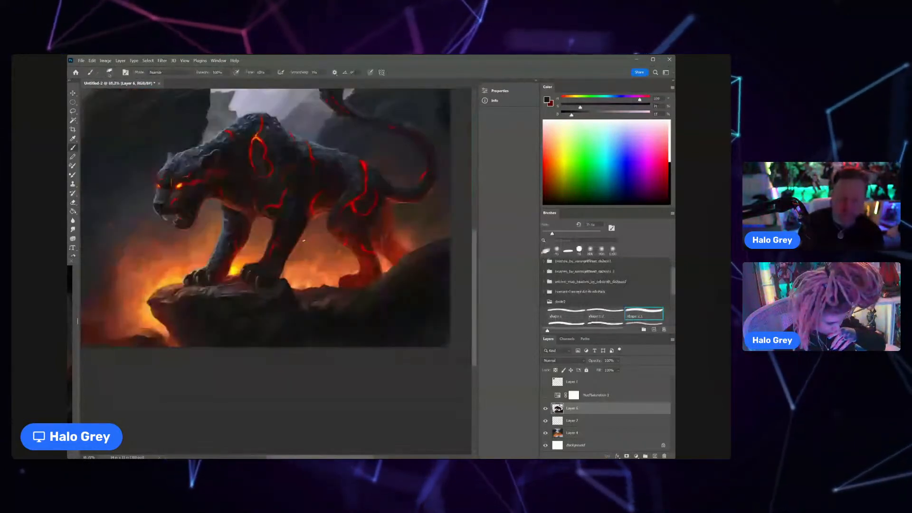
pyautogui.moveTo(276, 268); pyautogui.dragTo(289, 264)
pyautogui.keyDown('alt'); pyautogui.click(289, 263); pyautogui.keyUp('alt')
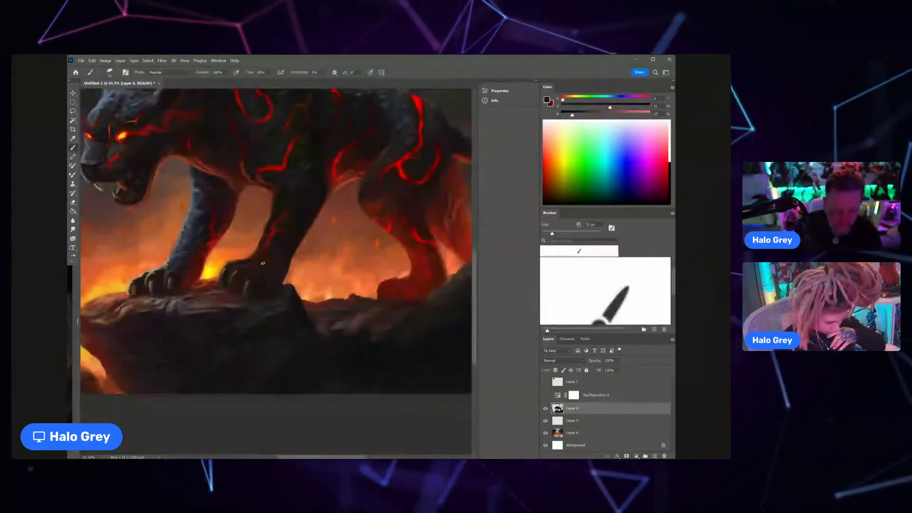
pyautogui.moveTo(265, 277); pyautogui.dragTo(240, 282)
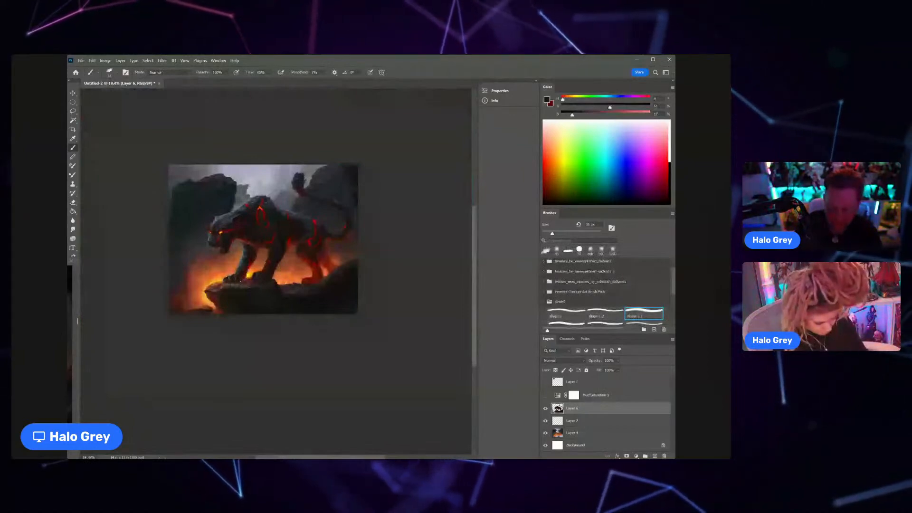
pyautogui.moveTo(244, 283); pyautogui.dragTo(259, 288)
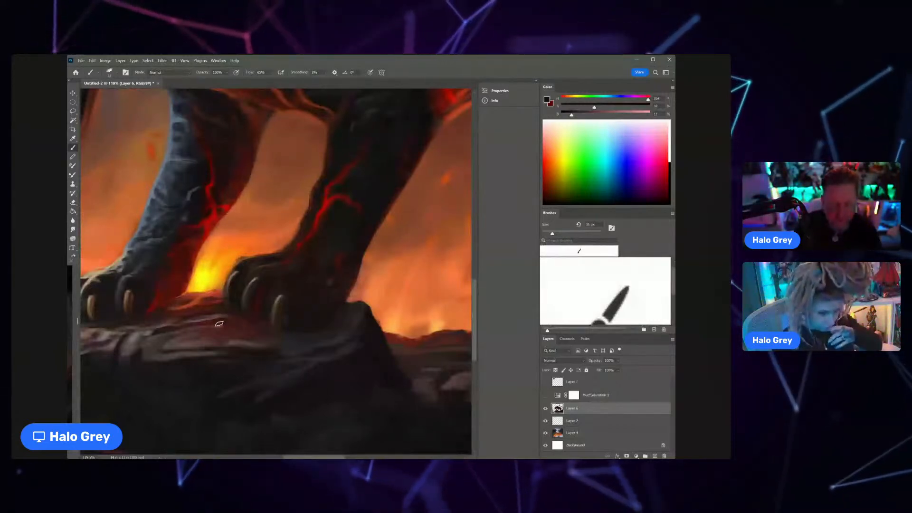
pyautogui.moveTo(263, 334); pyautogui.dragTo(210, 332)
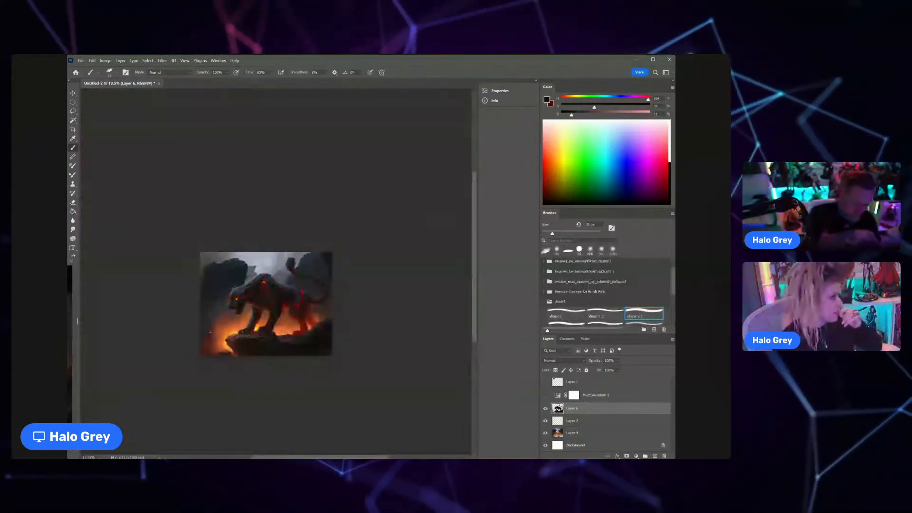
# Step: Shrink the brush by one increment and paint around the back of the hind leg with sampled reddish-brown and orange-red tones
pyautogui.press('z')
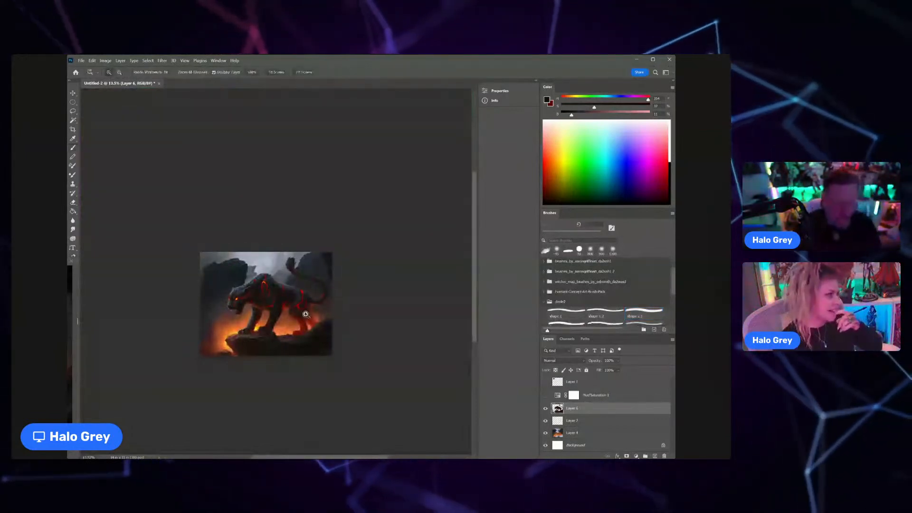
pyautogui.moveTo(314, 309); pyautogui.dragTo(351, 308)
pyautogui.keyDown('alt'); pyautogui.click(313, 289); pyautogui.keyUp('alt')
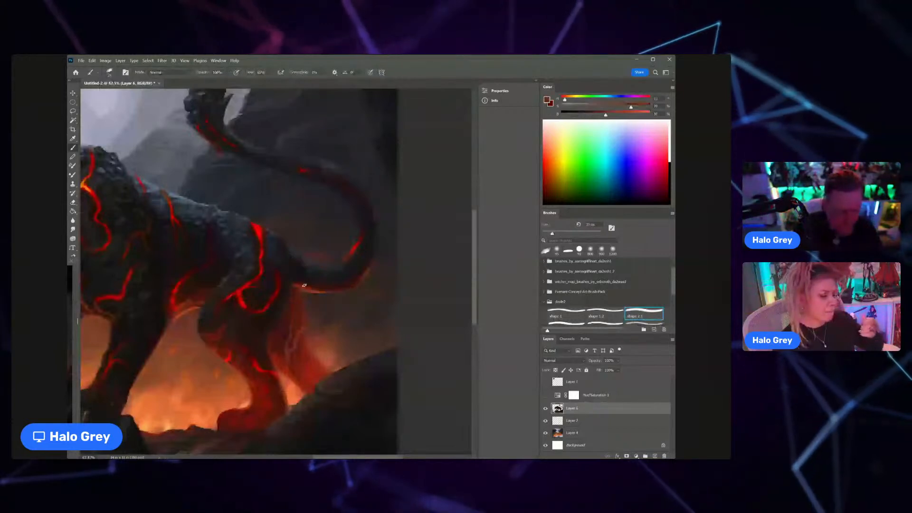
pyautogui.press('[')
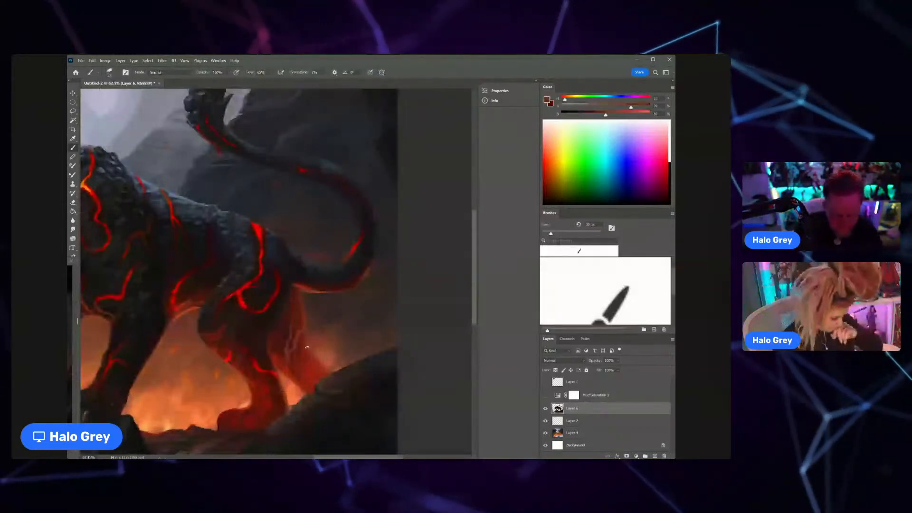
pyautogui.keyDown('alt'); pyautogui.click(291, 380); pyautogui.keyUp('alt')
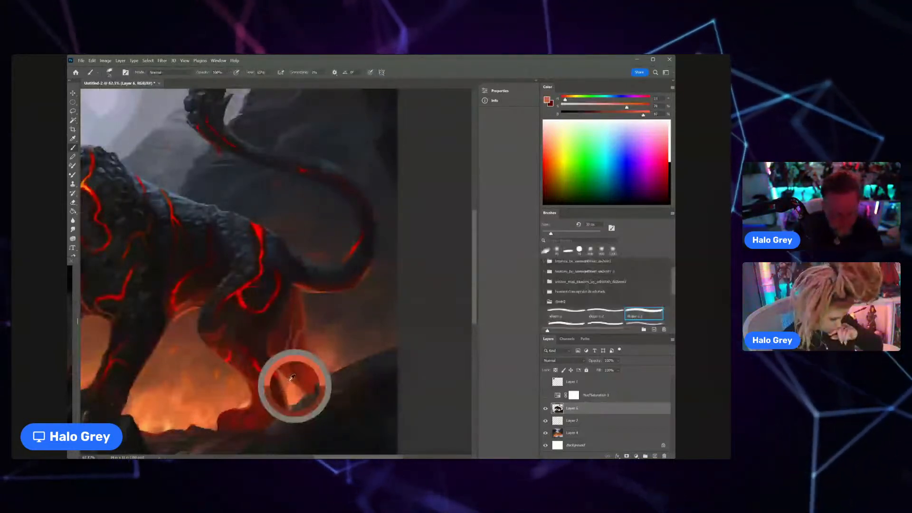
# Step: Sample a near-black tone from the rock slope behind the hind leg for painting that slope
pyautogui.scroll(-5, 292, 379)
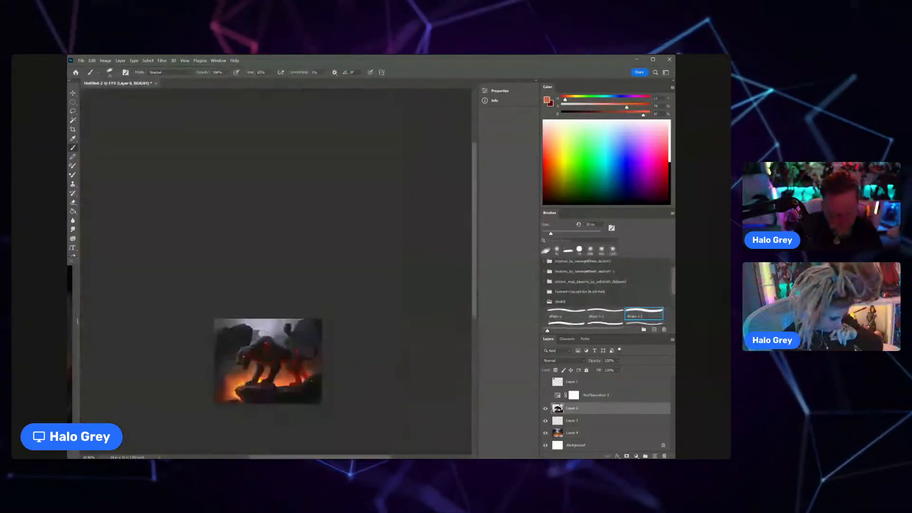
pyautogui.moveTo(312, 380); pyautogui.dragTo(292, 301)
pyautogui.scroll(4, 291, 301)
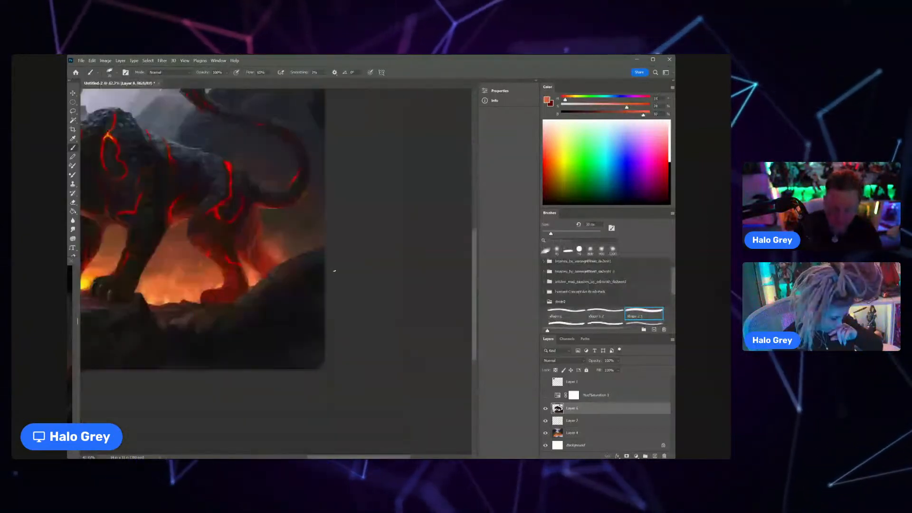
pyautogui.keyDown('alt'); pyautogui.click(301, 286); pyautogui.keyUp('alt')
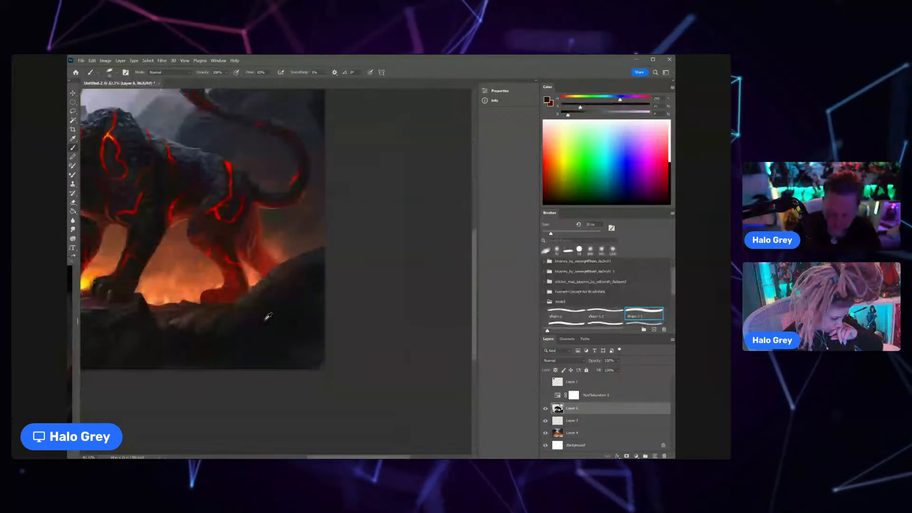
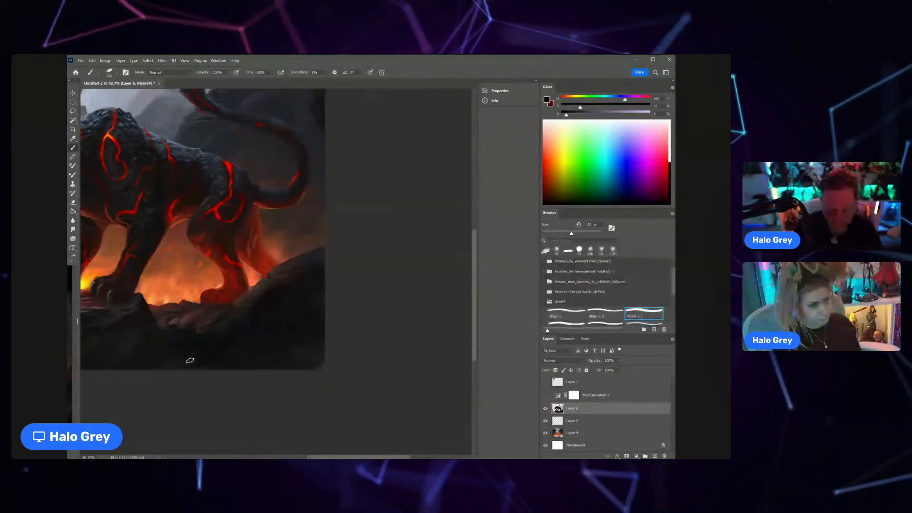
# Step: Sample dark tones from the rocks below the hind paw and paint the shadowed foreground beneath them, adjusting the brush size
pyautogui.moveTo(309, 321)
pyautogui.mouseDown()
pyautogui.moveTo(282, 323)
pyautogui.moveTo(330, 291)
pyautogui.moveTo(349, 309)
pyautogui.mouseUp()
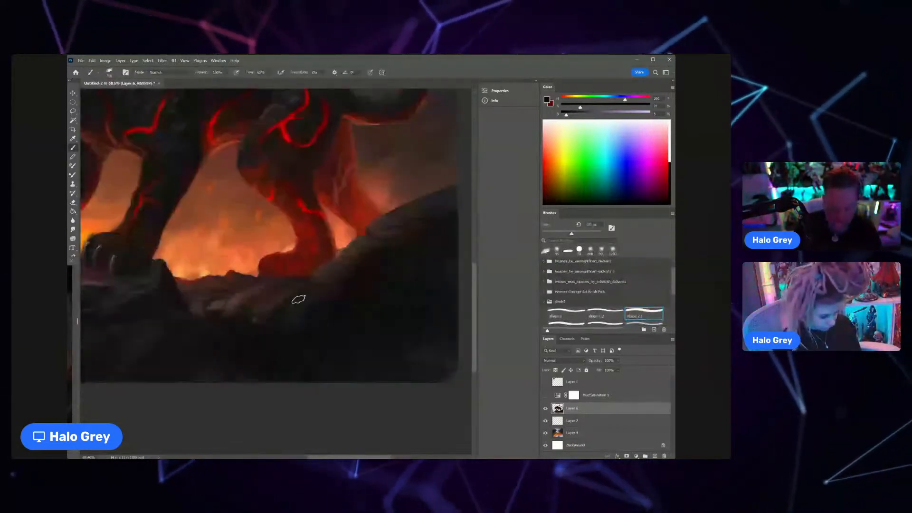
pyautogui.keyDown('alt'); pyautogui.click(298, 300); pyautogui.keyUp('alt')
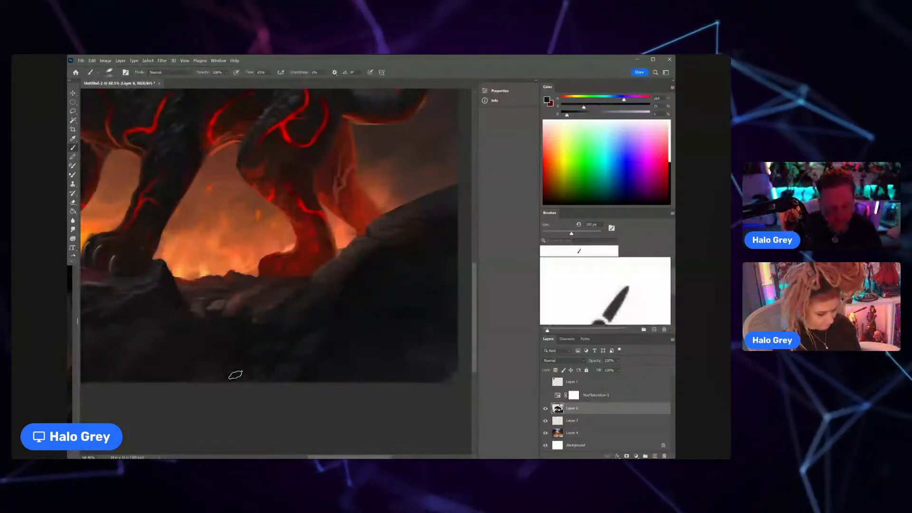
pyautogui.scroll(-4, 223, 373)
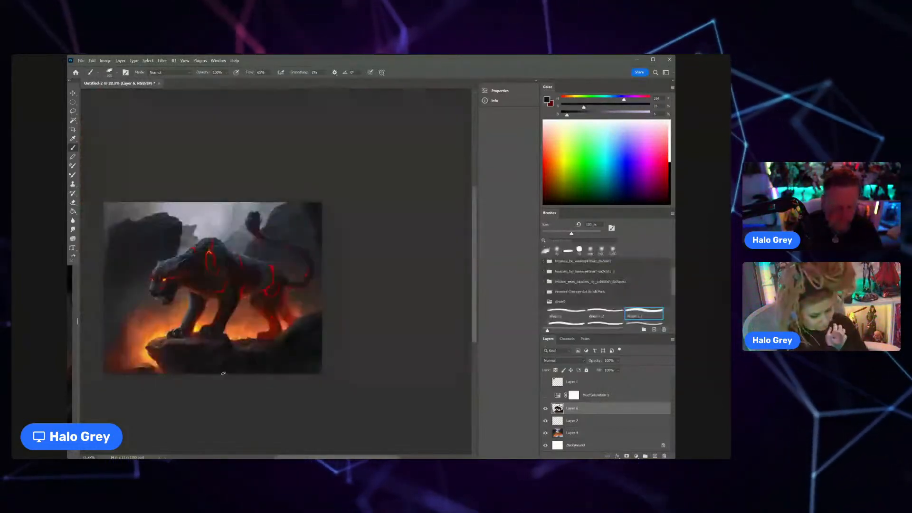
pyautogui.scroll(2, 223, 373)
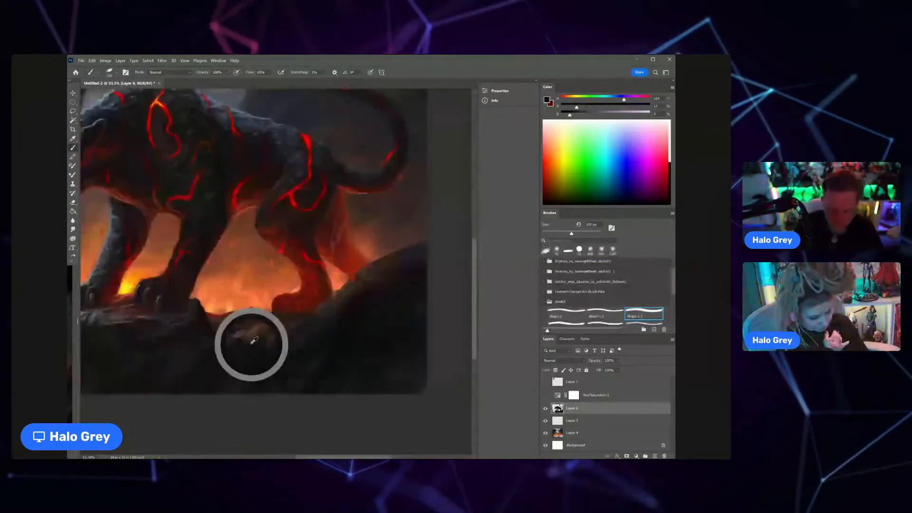
pyautogui.keyDown('alt'); pyautogui.click(252, 344); pyautogui.keyUp('alt')
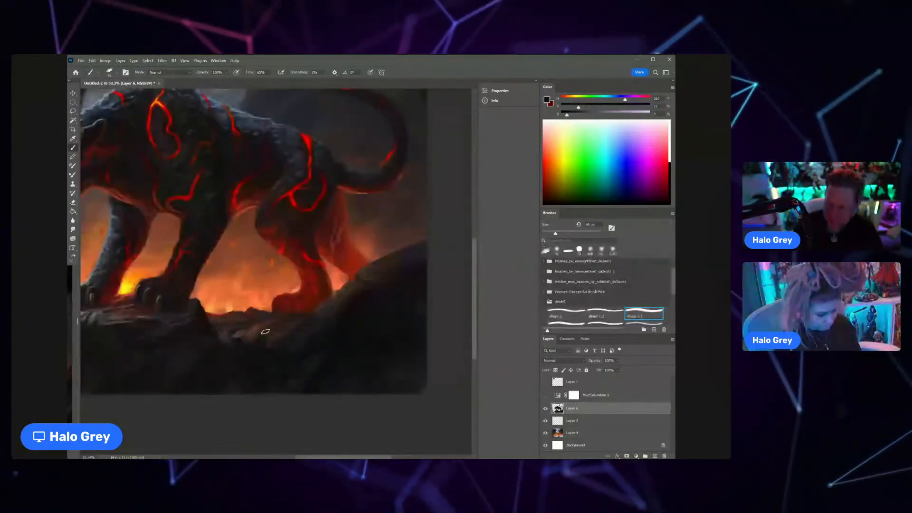
pyautogui.press(']')
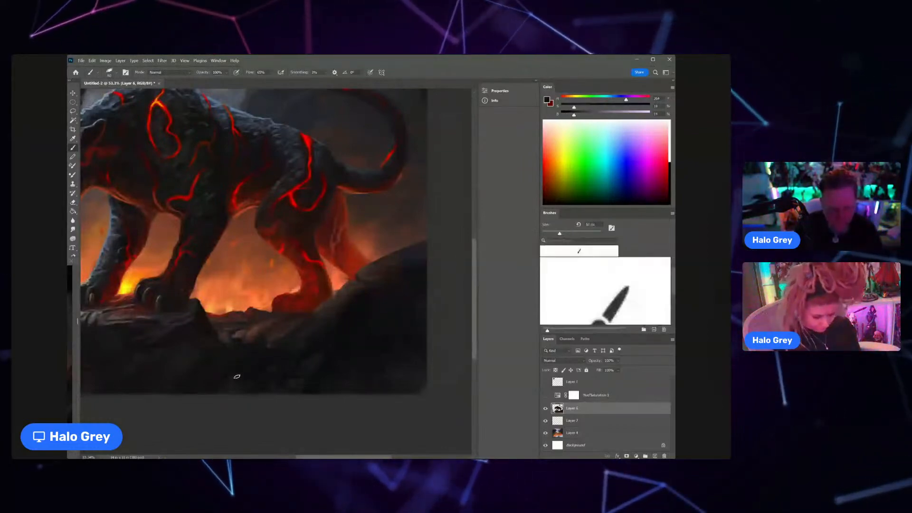
# Step: Sample muted dark tones from the ledge beside the nearer front paw and refine the rock toward the hind-leg slope
pyautogui.moveTo(243, 373); pyautogui.dragTo(297, 331)
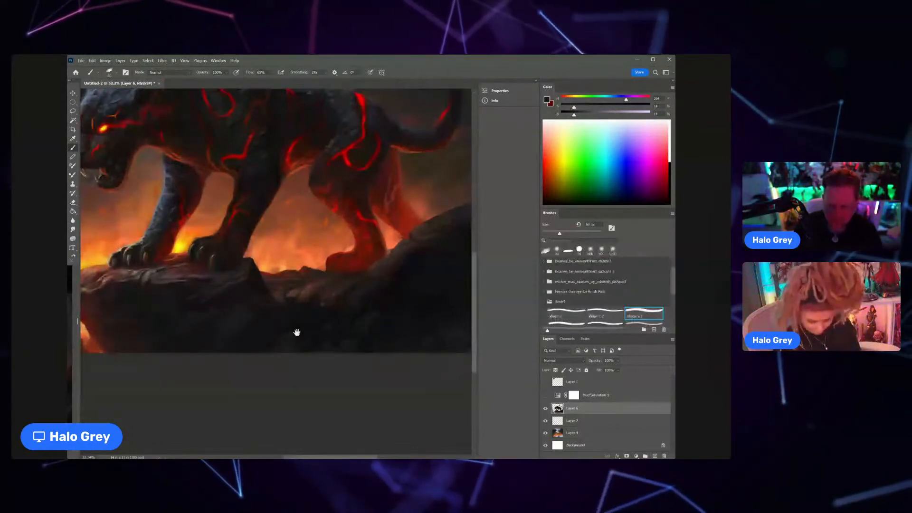
pyautogui.keyDown('alt'); pyautogui.click(240, 270); pyautogui.keyUp('alt')
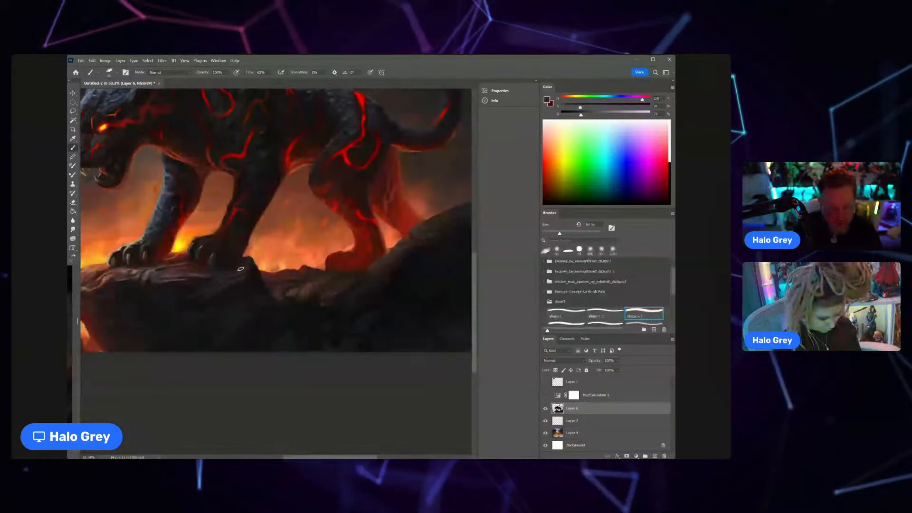
pyautogui.keyDown('alt'); pyautogui.click(389, 267); pyautogui.keyUp('alt')
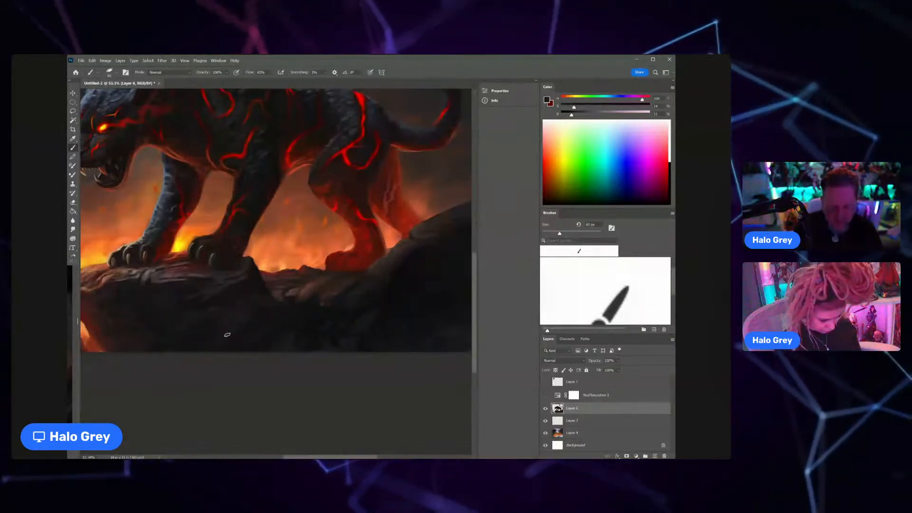
# Step: Paint subtle near-black rock texture across the lower part of the ledge's shadowed front face
pyautogui.keyDown('alt'); pyautogui.click(232, 333); pyautogui.keyUp('alt')
pyautogui.keyDown('alt'); pyautogui.click(220, 330); pyautogui.keyUp('alt')
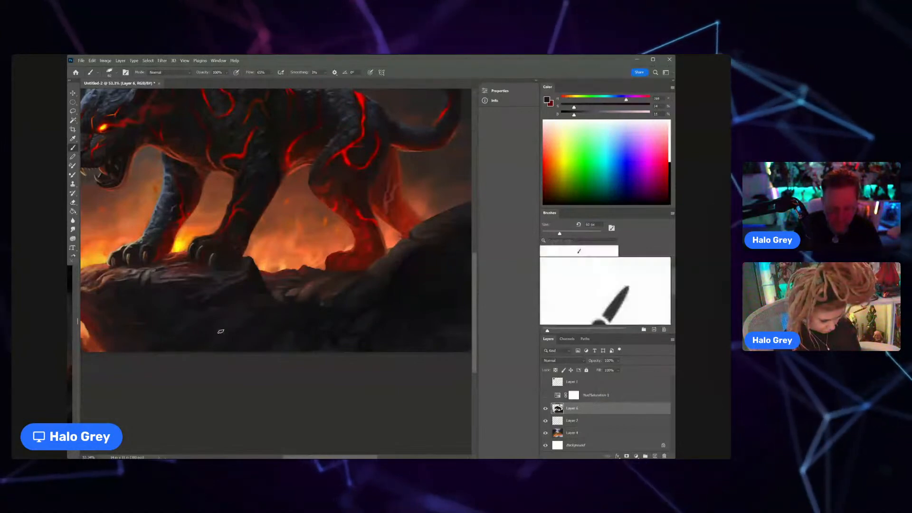
pyautogui.keyDown('alt'); pyautogui.click(225, 336); pyautogui.keyUp('alt')
pyautogui.moveTo(215, 353); pyautogui.dragTo(204, 353)
# Step: Sample dark tones from the ledge and paint broad shadow planes over its front face with a larger brush
pyautogui.keyDown('alt'); pyautogui.click(232, 307); pyautogui.keyUp('alt')
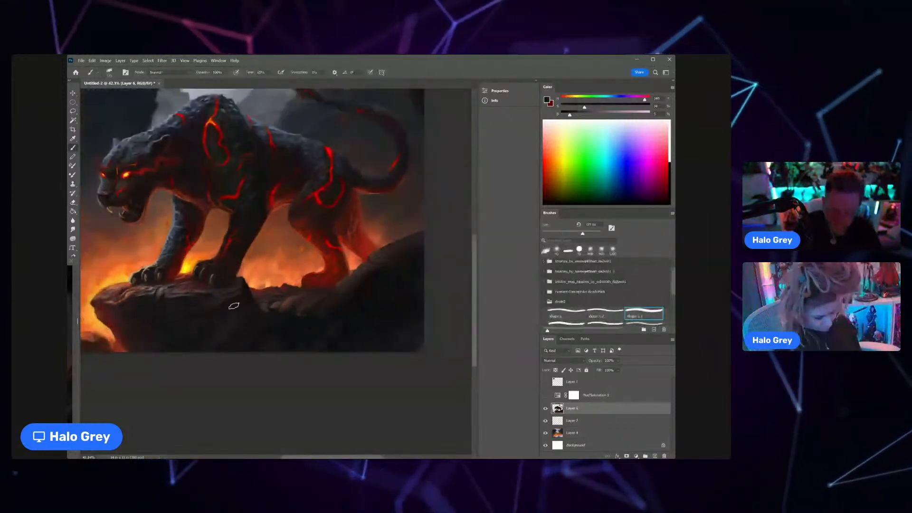
pyautogui.keyDown('alt'); pyautogui.click(185, 327); pyautogui.keyUp('alt')
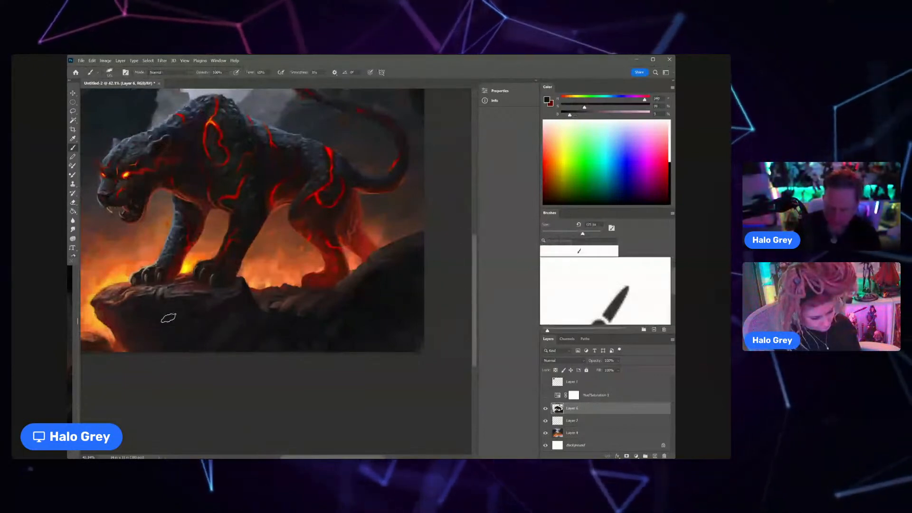
pyautogui.keyDown('alt'); pyautogui.click(143, 317); pyautogui.keyUp('alt')
pyautogui.keyDown('alt'); pyautogui.click(175, 300); pyautogui.keyUp('alt')
# Step: Shrink the brush by four increments and detail the ledge's front face below the front paws with sampled dark reddish tones
pyautogui.press('[')
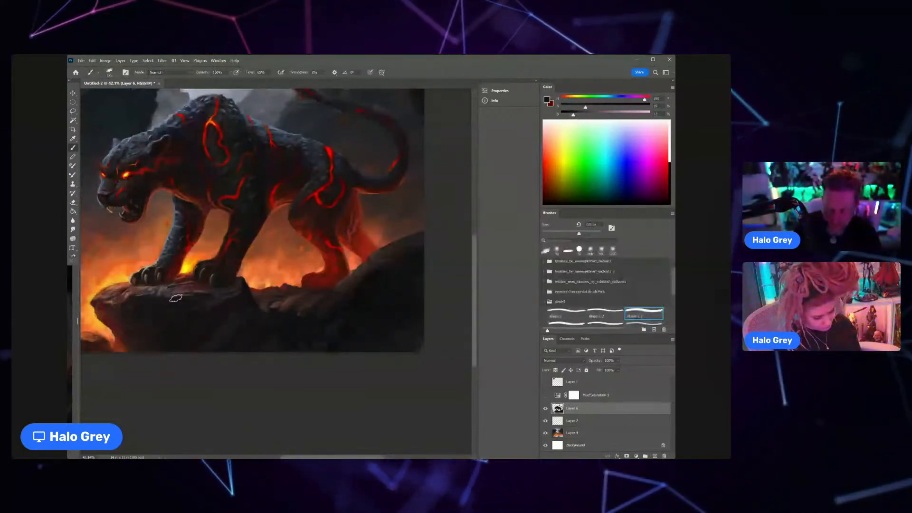
pyautogui.press('[')
pyautogui.press('[')
pyautogui.press('[')
pyautogui.press('[')
pyautogui.press('[')
pyautogui.press('[')
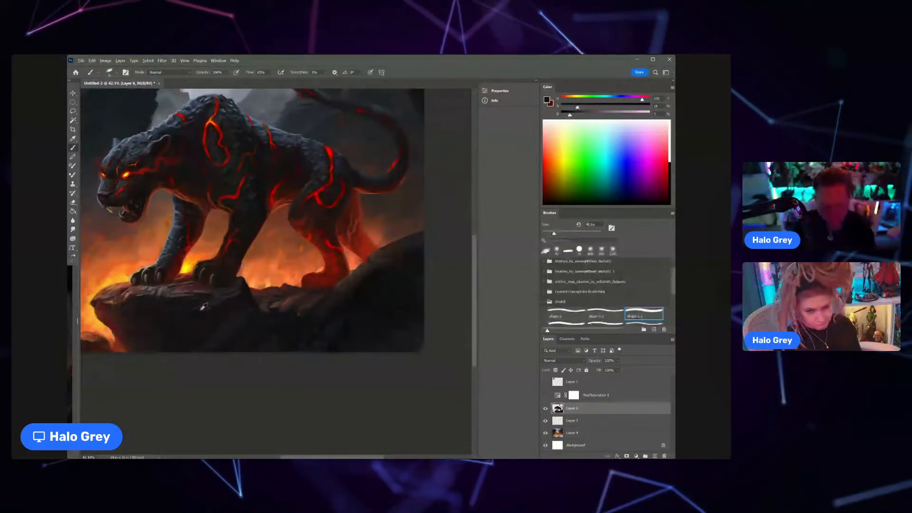
pyautogui.keyDown('alt'); pyautogui.click(171, 305); pyautogui.keyUp('alt')
pyautogui.keyDown('alt'); pyautogui.click(170, 339); pyautogui.keyUp('alt')
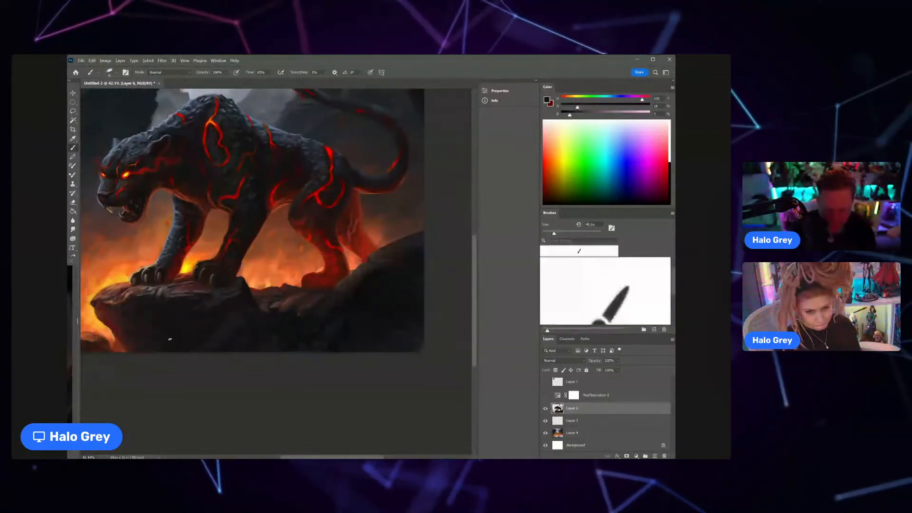
pyautogui.keyDown('alt'); pyautogui.click(132, 337); pyautogui.keyUp('alt')
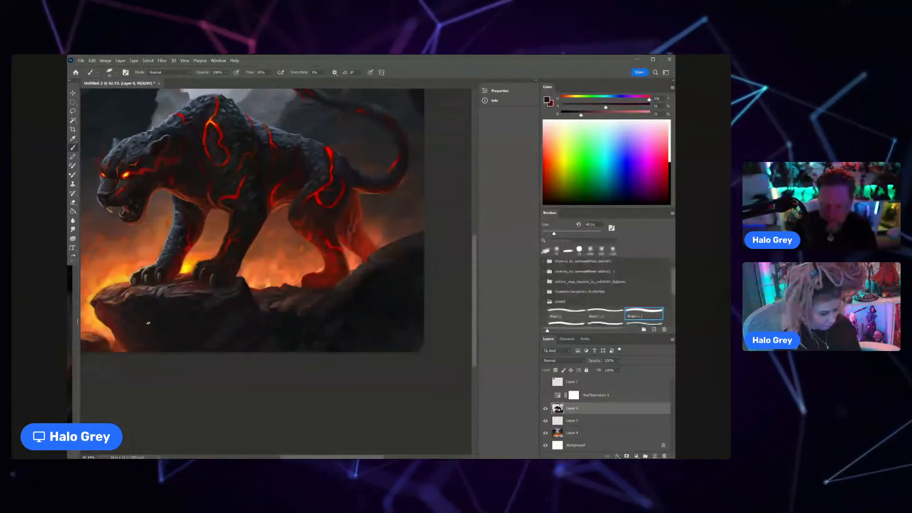
# Step: Sample a dark brown from the ledge's pointed tip, enlarge the brush by two increments and paint the rock there
pyautogui.scroll(-3, 230, 325)
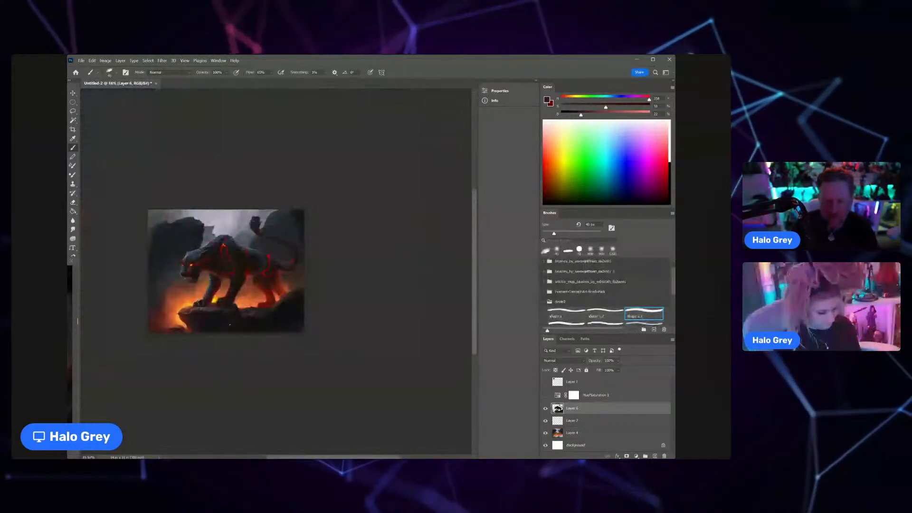
pyautogui.press('z')
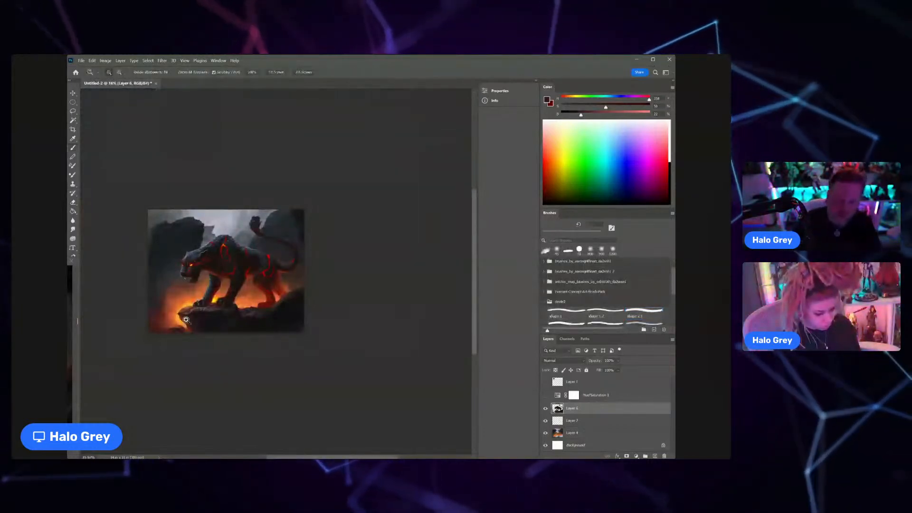
pyautogui.moveTo(186, 319); pyautogui.dragTo(216, 316)
pyautogui.keyDown('alt'); pyautogui.click(198, 306); pyautogui.keyUp('alt')
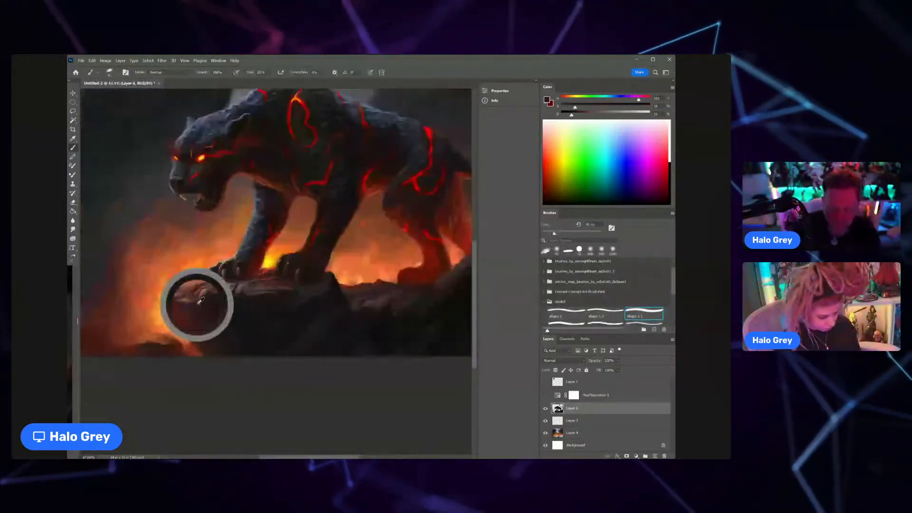
pyautogui.press(']')
pyautogui.press(']')
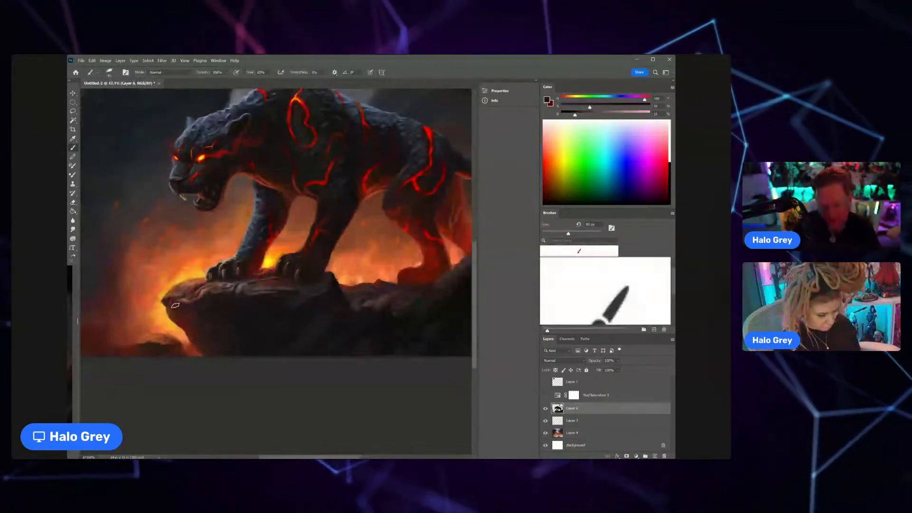
pyautogui.moveTo(228, 315)
pyautogui.mouseDown()
pyautogui.moveTo(219, 313)
pyautogui.moveTo(230, 292)
pyautogui.mouseUp()
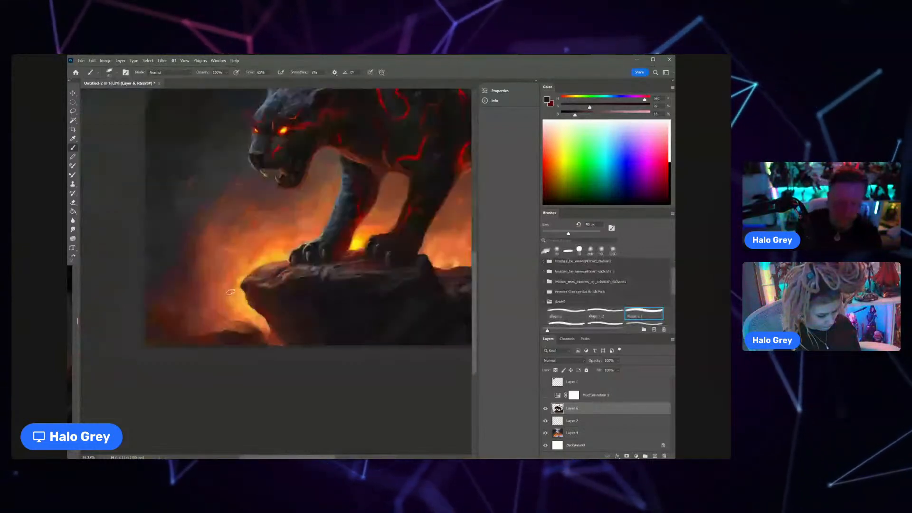
# Step: Shrink the brush by three increments and shape the small rock below the ledge's tip with sampled dark and reddish-orange tones
pyautogui.keyDown('alt'); pyautogui.click(231, 330); pyautogui.keyUp('alt')
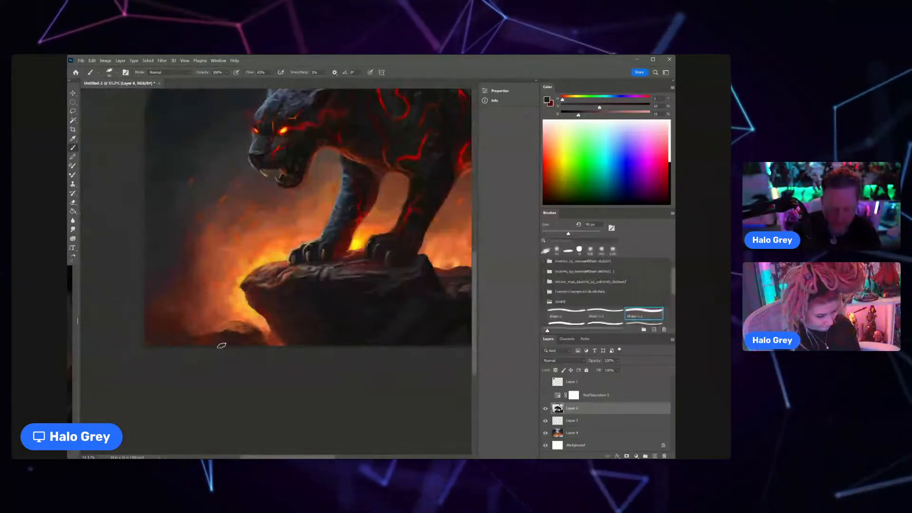
pyautogui.press('[')
pyautogui.press('[')
pyautogui.press('[')
pyautogui.press('[')
pyautogui.press('[')
pyautogui.press('[')
pyautogui.keyDown('alt'); pyautogui.click(199, 328); pyautogui.keyUp('alt')
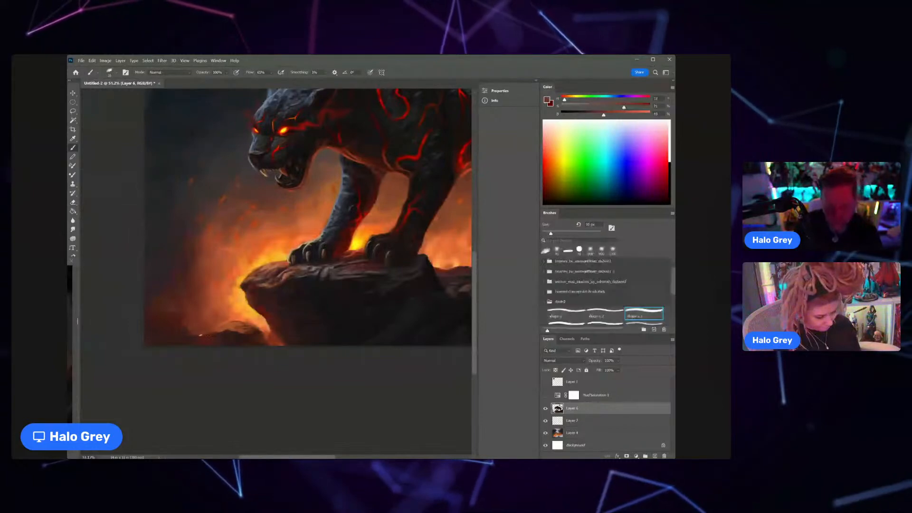
pyautogui.keyDown('alt'); pyautogui.click(230, 317); pyautogui.keyUp('alt')
pyautogui.keyDown('alt'); pyautogui.click(230, 321); pyautogui.keyUp('alt')
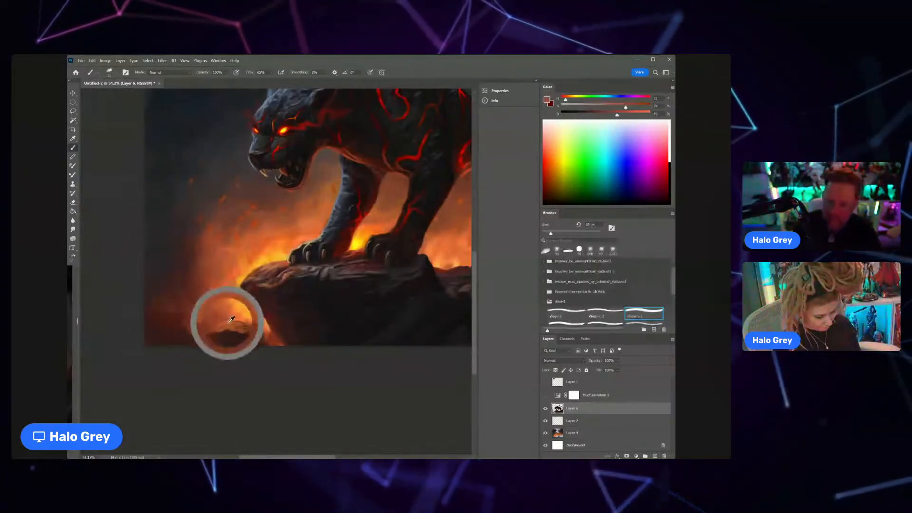
pyautogui.keyDown('alt'); pyautogui.click(191, 328); pyautogui.keyUp('alt')
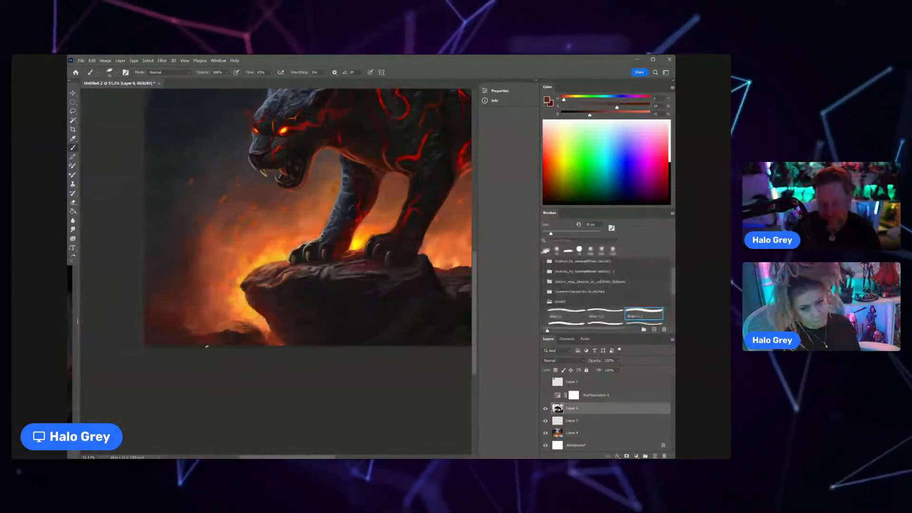
# Step: Sample glowing orange tones around the small rock and paint fire-lit highlights along its upper edge
pyautogui.keyDown('alt'); pyautogui.click(220, 326); pyautogui.keyUp('alt')
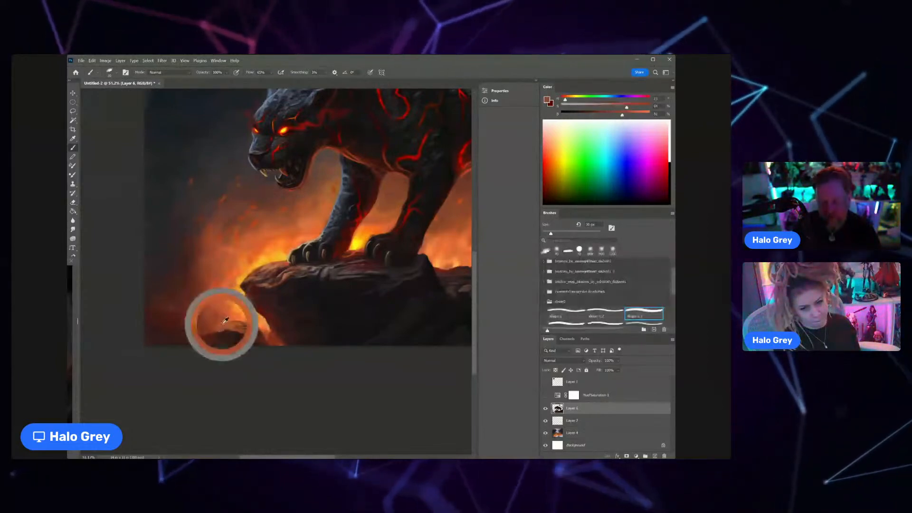
pyautogui.keyDown('alt'); pyautogui.click(207, 326); pyautogui.keyUp('alt')
pyautogui.keyDown('alt'); pyautogui.click(213, 328); pyautogui.keyUp('alt')
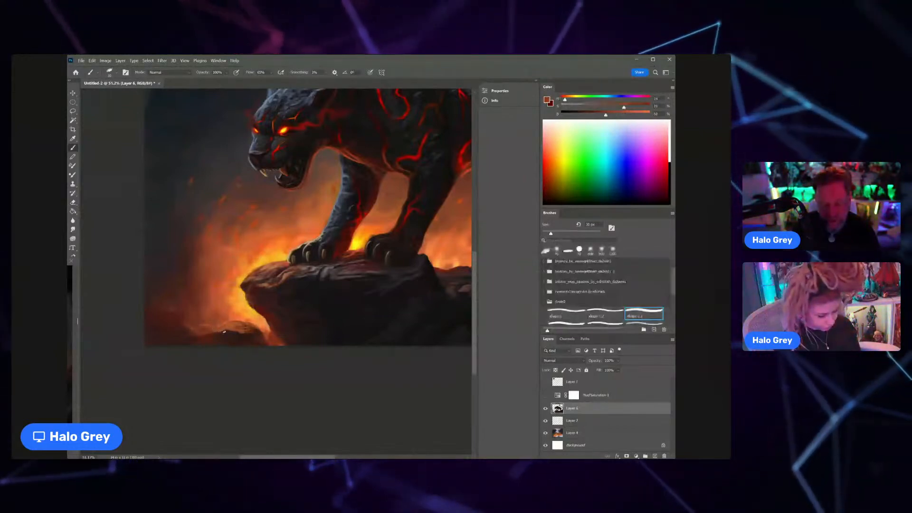
pyautogui.keyDown('alt'); pyautogui.click(219, 322); pyautogui.keyUp('alt')
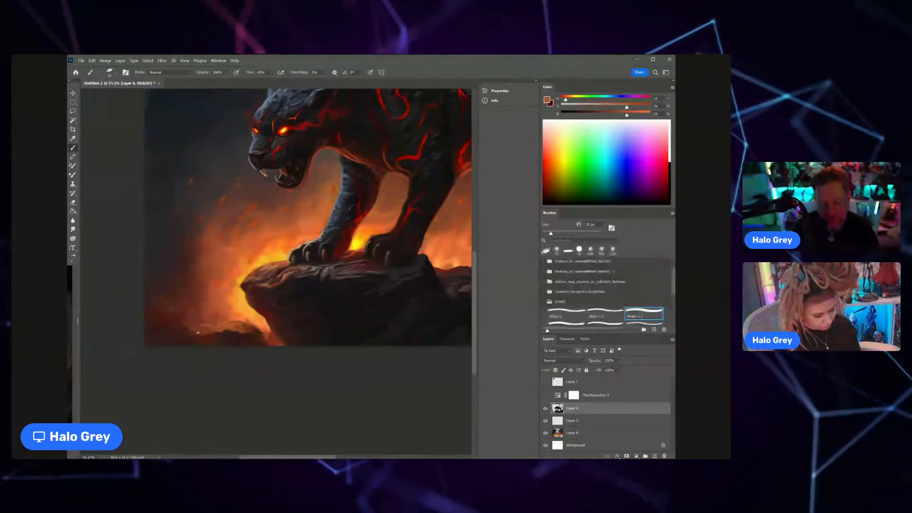
# Step: Sample dark reddish-brown tones with a larger brush and refine the small rock's top and its side facing the ledge
pyautogui.scroll(-2, 197, 333)
pyautogui.moveTo(266, 317)
pyautogui.mouseDown()
pyautogui.moveTo(229, 322)
pyautogui.moveTo(256, 323)
pyautogui.mouseUp()
pyautogui.keyDown('alt'); pyautogui.click(231, 323); pyautogui.keyUp('alt')
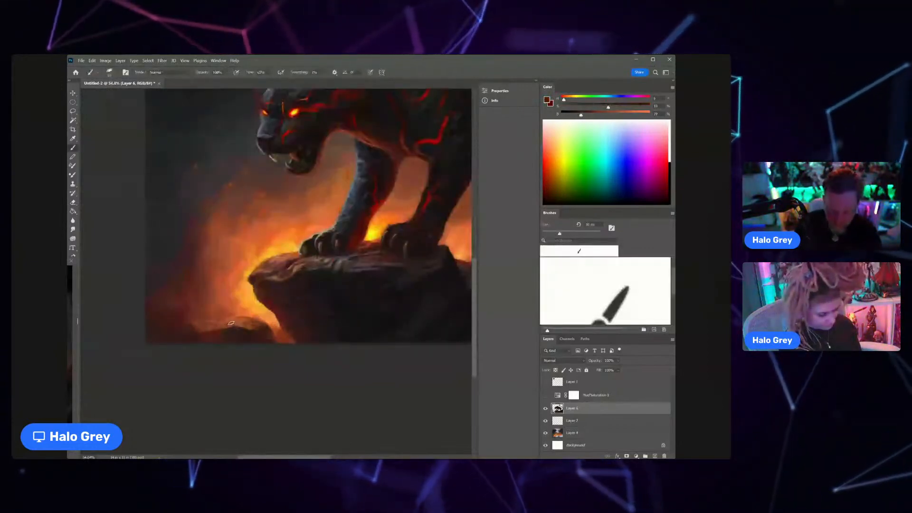
pyautogui.keyDown('alt'); pyautogui.click(225, 328); pyautogui.keyUp('alt')
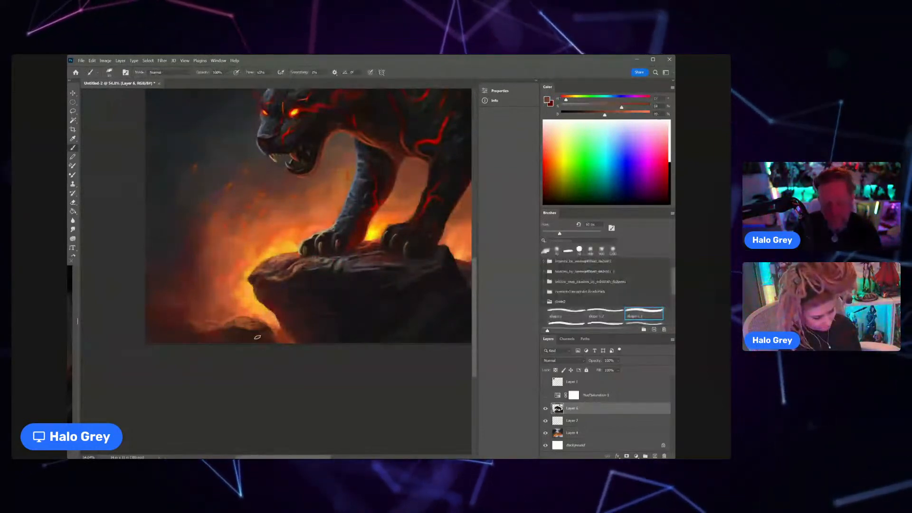
pyautogui.keyDown('alt'); pyautogui.click(257, 332); pyautogui.keyUp('alt')
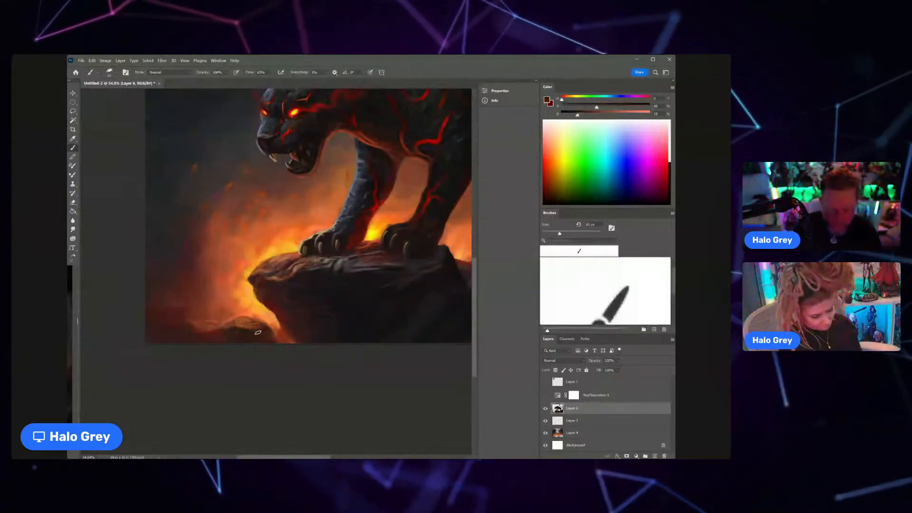
# Step: Sample orange from the glow between the small rock and the ledge, shrink the brush and paint the rock edges in that gap
pyautogui.keyDown('alt'); pyautogui.click(277, 324); pyautogui.keyUp('alt')
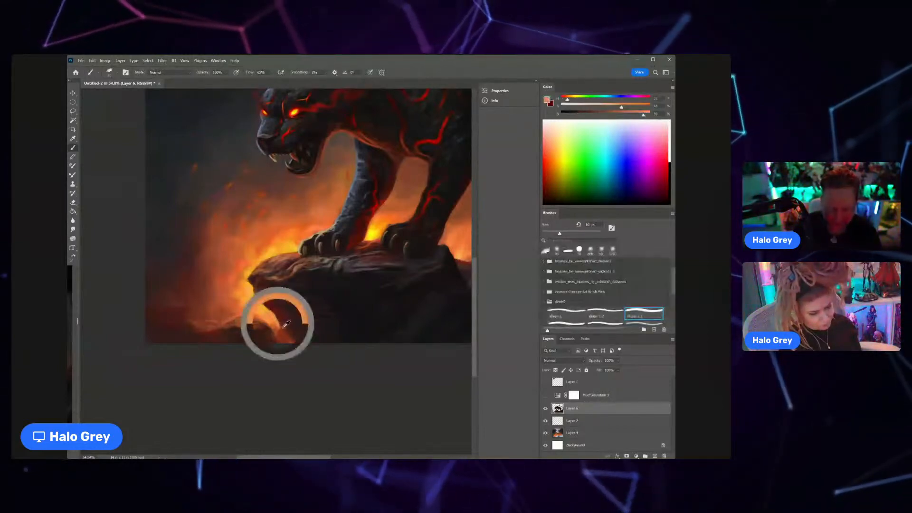
pyautogui.press('[')
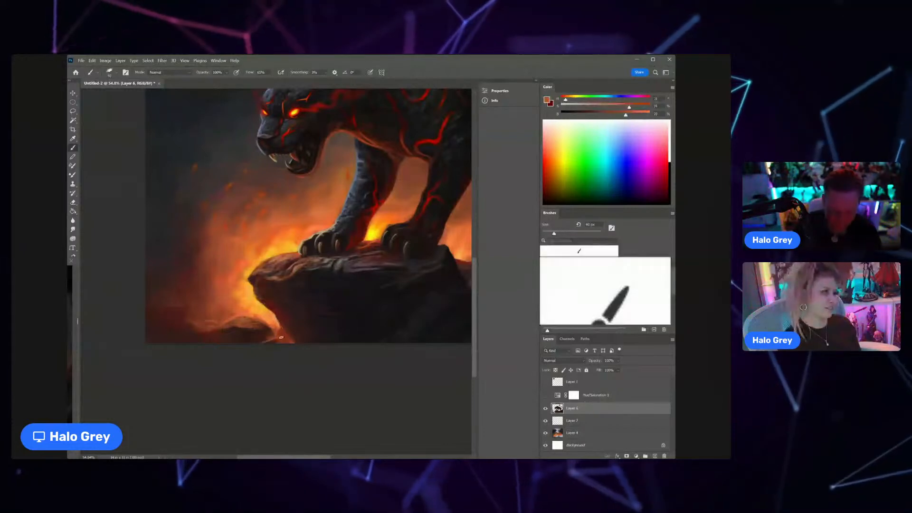
pyautogui.keyDown('alt'); pyautogui.click(271, 336); pyautogui.keyUp('alt')
pyautogui.press('[')
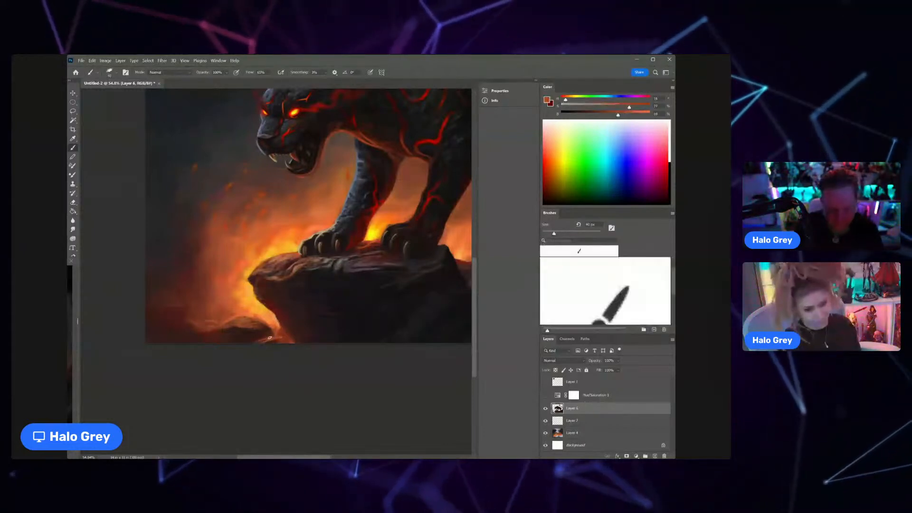
pyautogui.keyDown('alt'); pyautogui.click(276, 339); pyautogui.keyUp('alt')
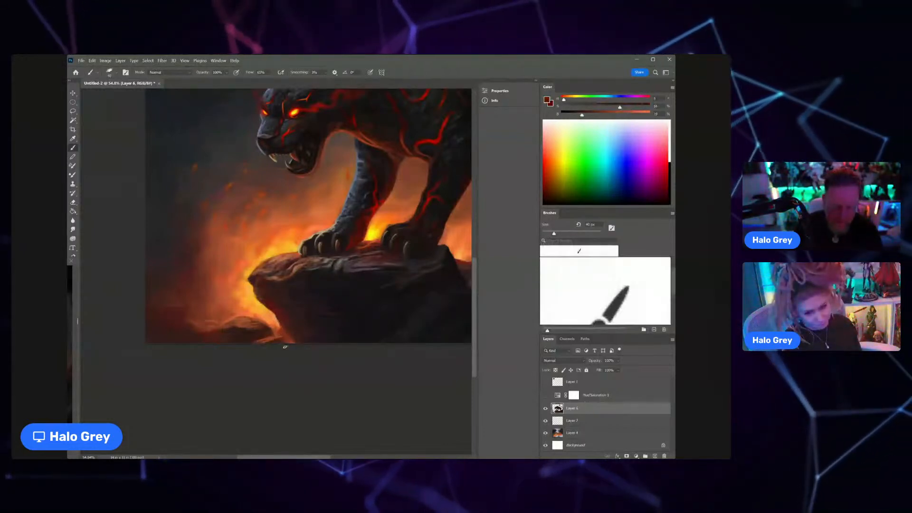
# Step: Sample dark reddish tones, shrink the brush and refine the shadowed base of the ledge beside the small rock
pyautogui.keyDown('alt'); pyautogui.click(271, 341); pyautogui.keyUp('alt')
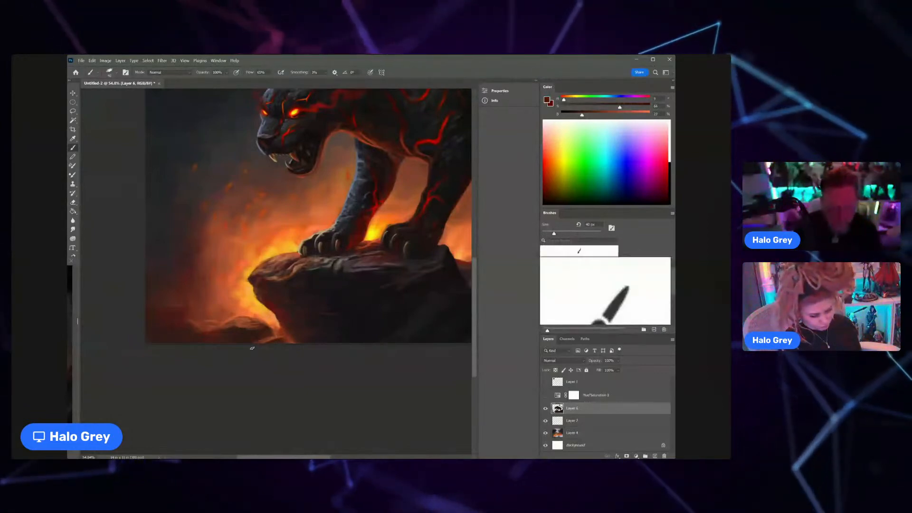
pyautogui.keyDown('alt'); pyautogui.click(279, 328); pyautogui.keyUp('alt')
pyautogui.press('[')
pyautogui.press('[')
pyautogui.press('[')
pyautogui.press('[')
pyautogui.press('[')
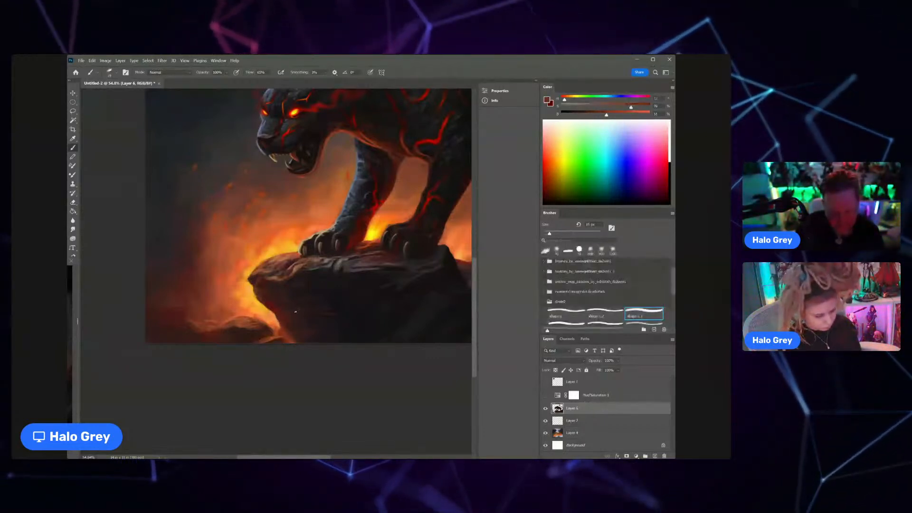
pyautogui.press('[')
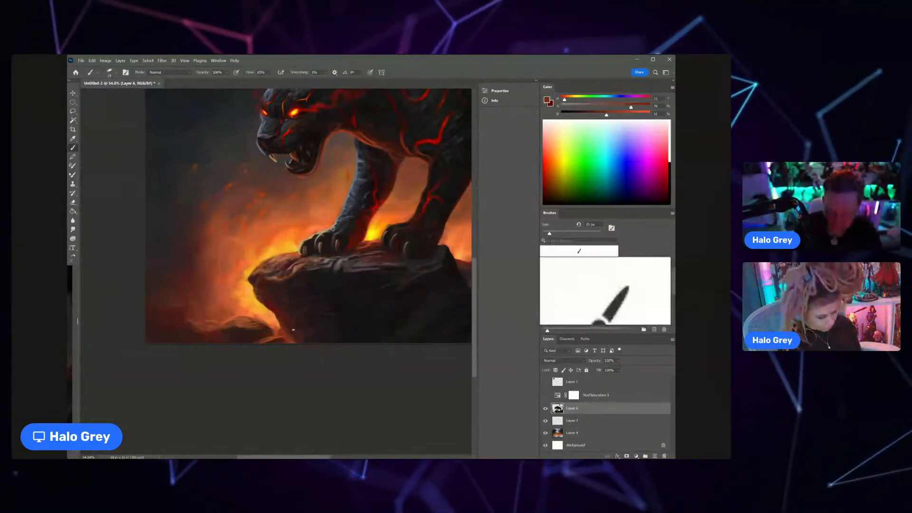
pyautogui.keyDown('alt'); pyautogui.click(294, 329); pyautogui.keyUp('alt')
# Step: Sample dark and reddish-orange tones around the belly and touch up the fire-lit edges of the belly and near front leg
pyautogui.press('z')
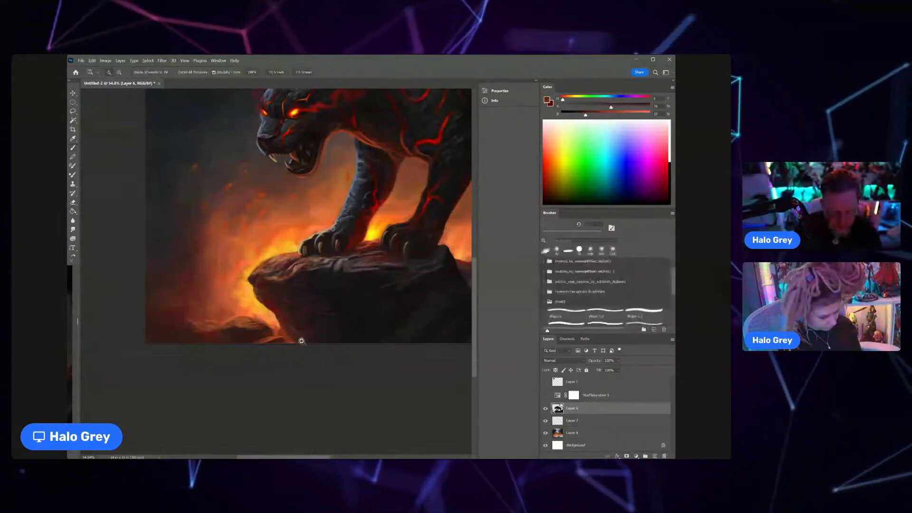
pyautogui.moveTo(301, 342); pyautogui.dragTo(287, 339)
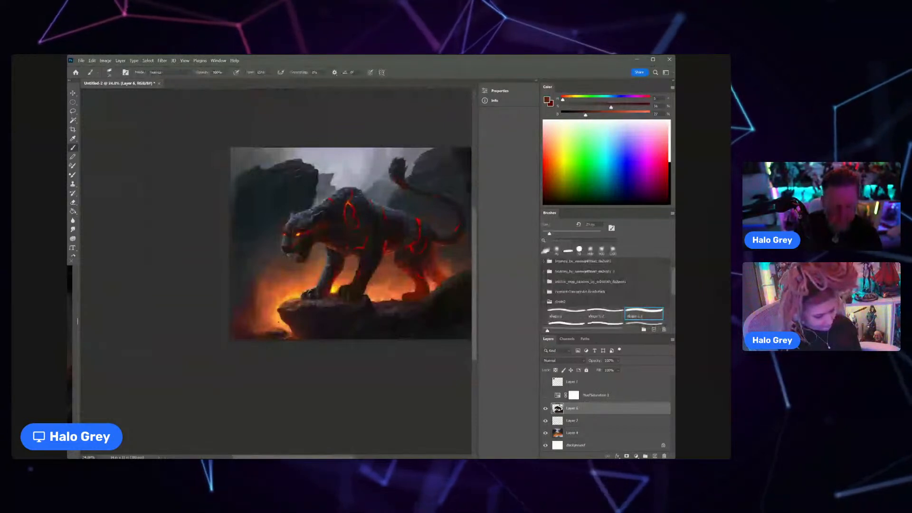
pyautogui.moveTo(355, 278); pyautogui.dragTo(325, 286)
pyautogui.keyDown('alt'); pyautogui.click(289, 264); pyautogui.keyUp('alt')
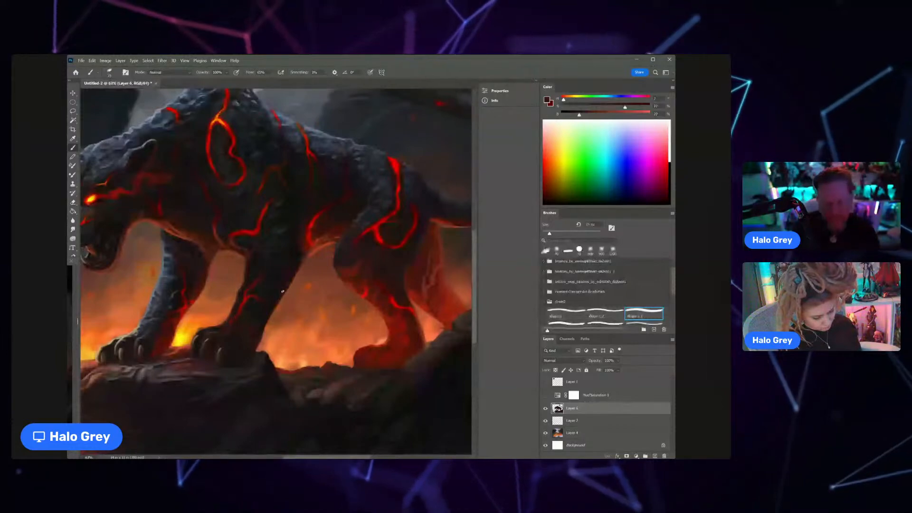
pyautogui.keyDown('alt'); pyautogui.click(305, 251); pyautogui.keyUp('alt')
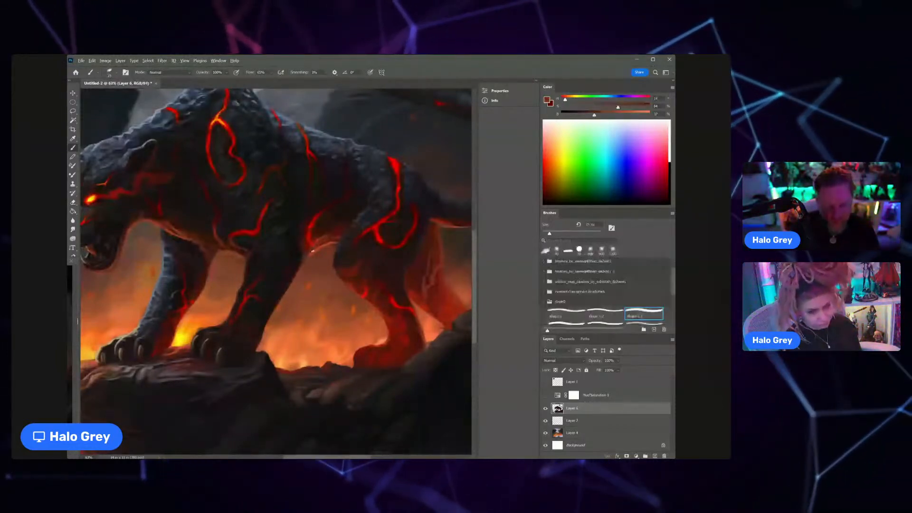
pyautogui.keyDown('alt'); pyautogui.click(295, 282); pyautogui.keyUp('alt')
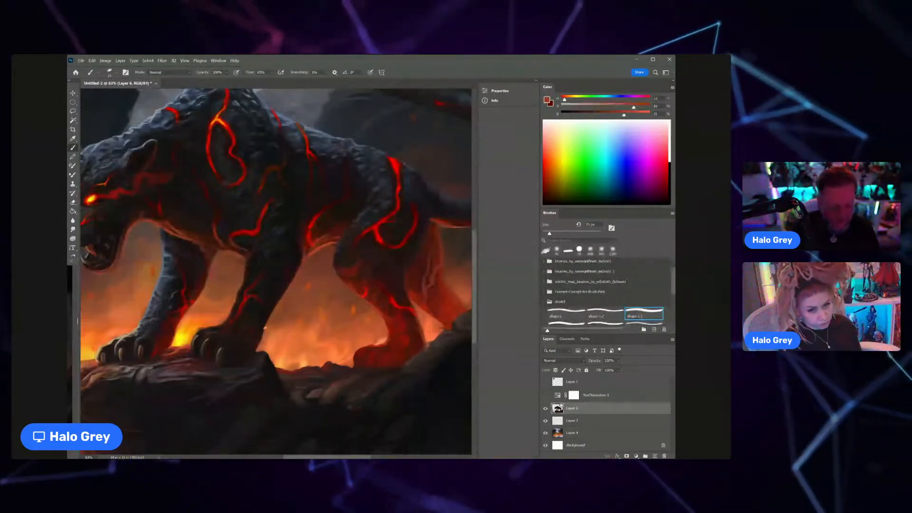
pyautogui.scroll(-5, 265, 328)
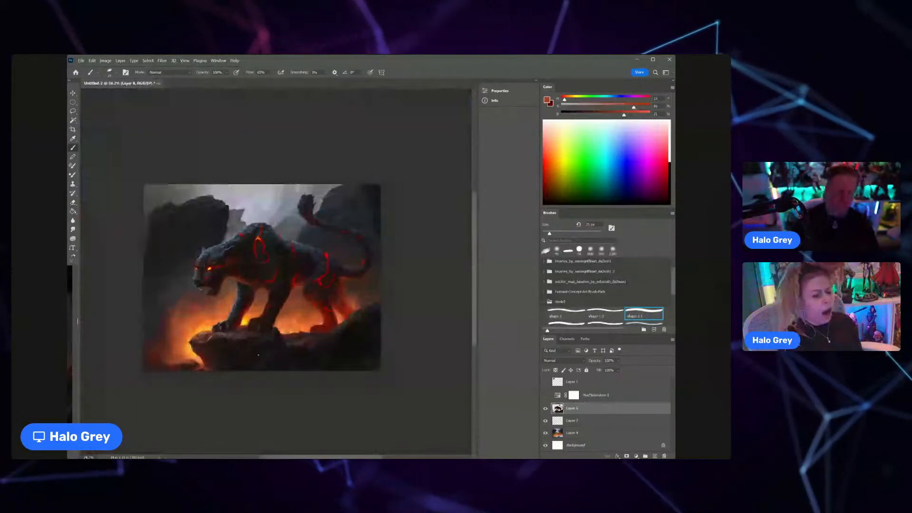
# Step: Sample near-black tones from the hindquarters and refine the shading on the panther's near thigh around its lava cracks
pyautogui.press('z')
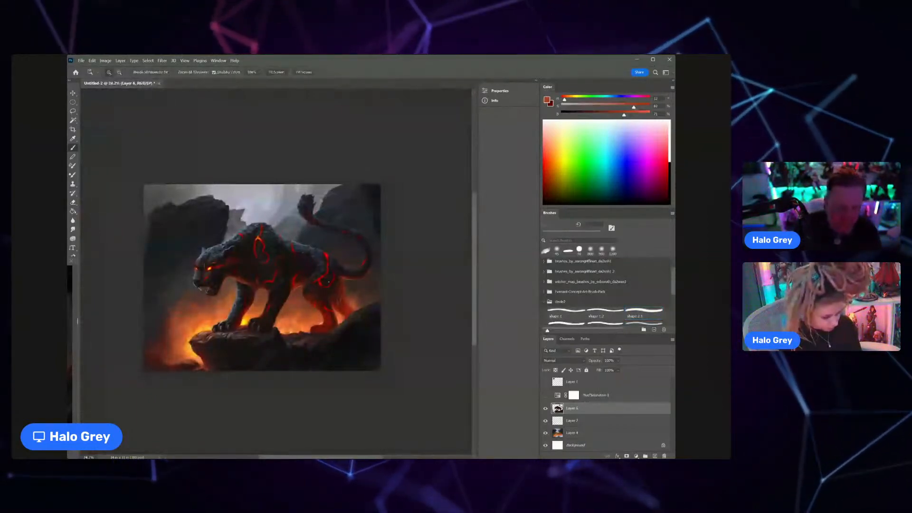
pyautogui.moveTo(327, 283); pyautogui.dragTo(364, 285)
pyautogui.keyDown('alt'); pyautogui.click(310, 288); pyautogui.keyUp('alt')
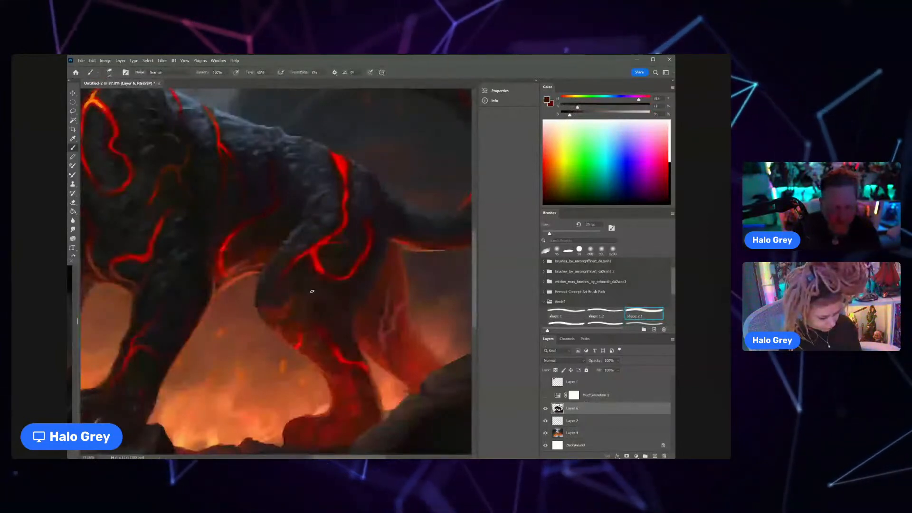
pyautogui.moveTo(367, 275); pyautogui.dragTo(359, 274)
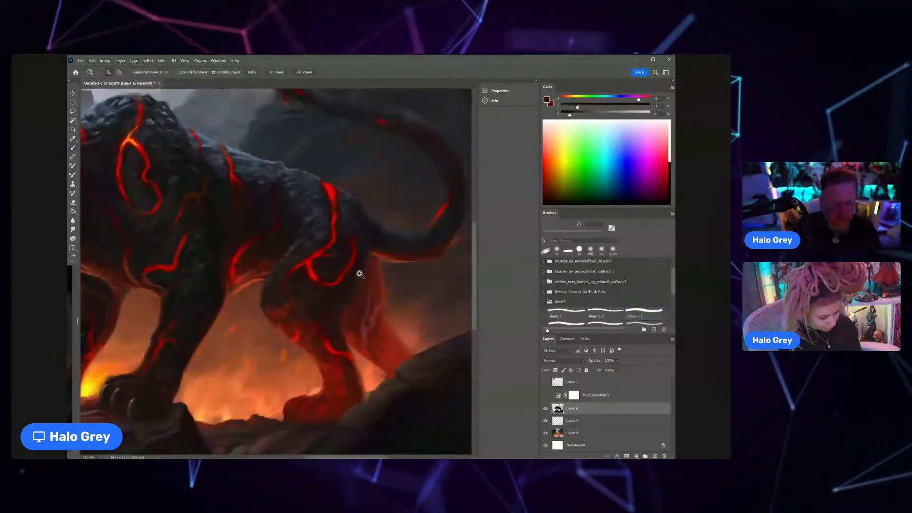
pyautogui.keyDown('alt'); pyautogui.click(328, 296); pyautogui.keyUp('alt')
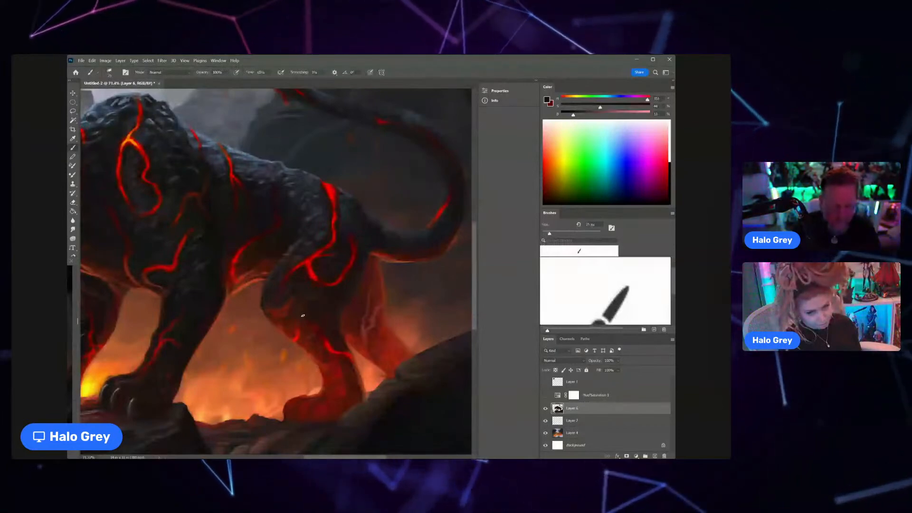
pyautogui.keyDown('alt'); pyautogui.click(354, 268); pyautogui.keyUp('alt')
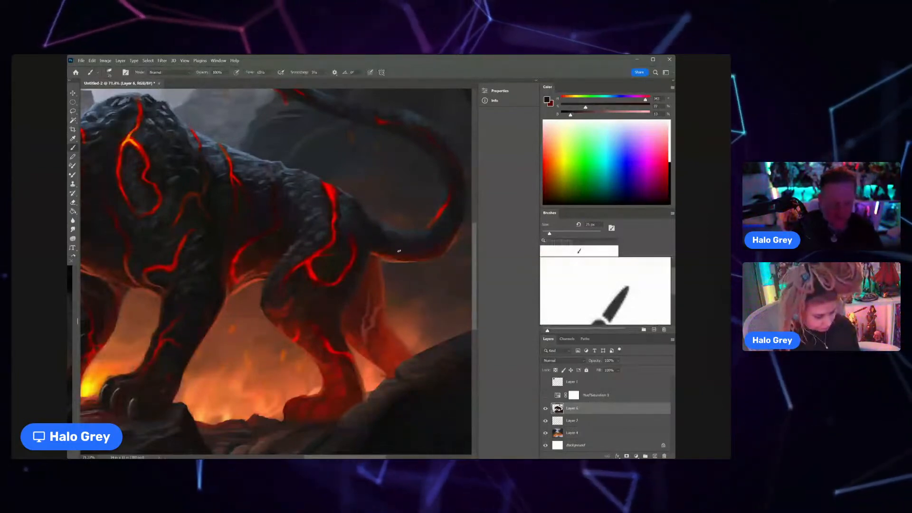
# Step: Sample dark tones and refine the inner curve of the tail around its glowing red crack
pyautogui.moveTo(399, 251); pyautogui.dragTo(409, 217)
pyautogui.keyDown('alt'); pyautogui.click(385, 239); pyautogui.keyUp('alt')
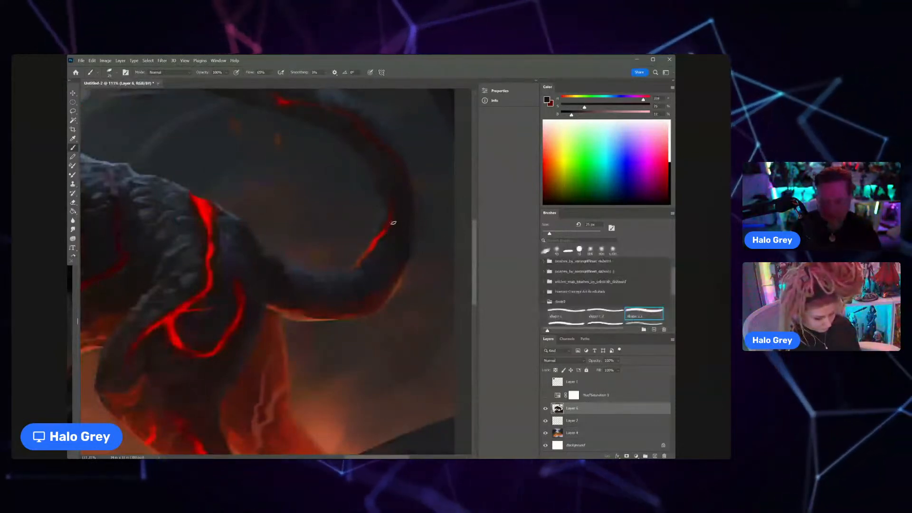
pyautogui.keyDown('alt'); pyautogui.click(394, 221); pyautogui.keyUp('alt')
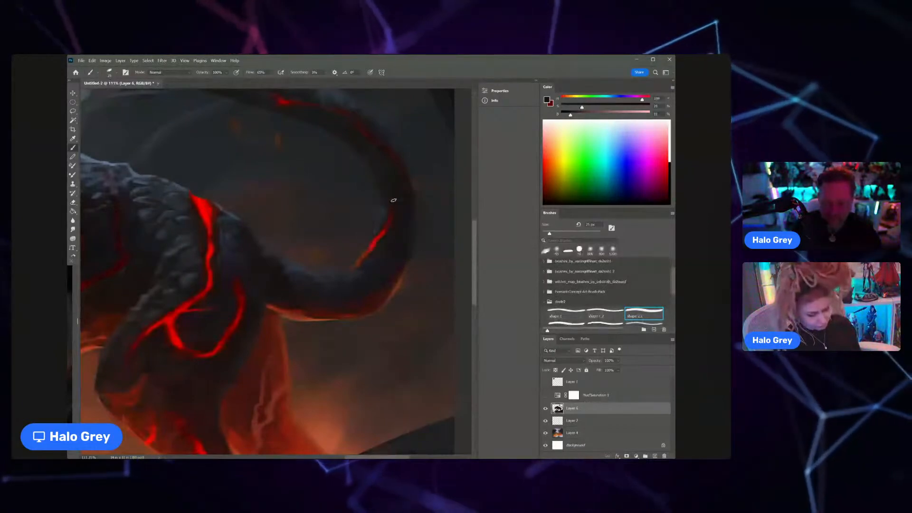
pyautogui.scroll(-5, 394, 200)
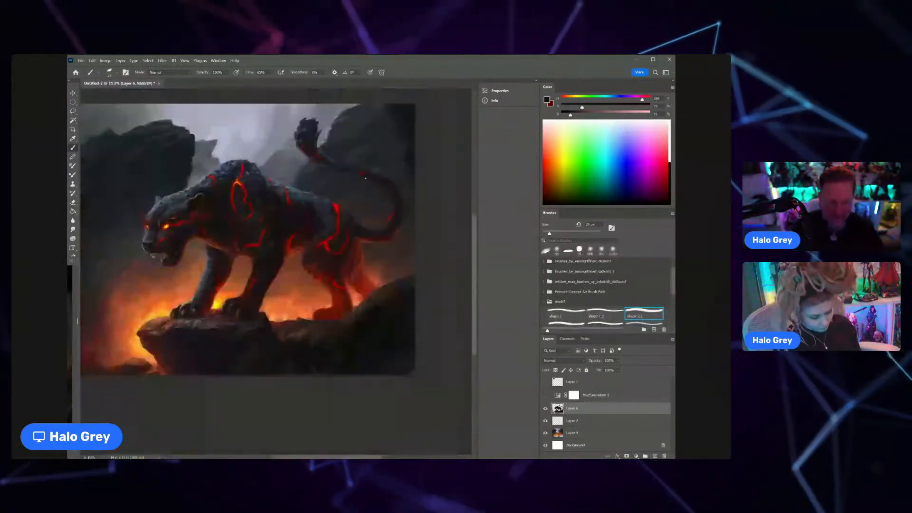
# Step: Shrink the brush and paint blue-grey highlights along the top of the rump beside the lava crack
pyautogui.press('z')
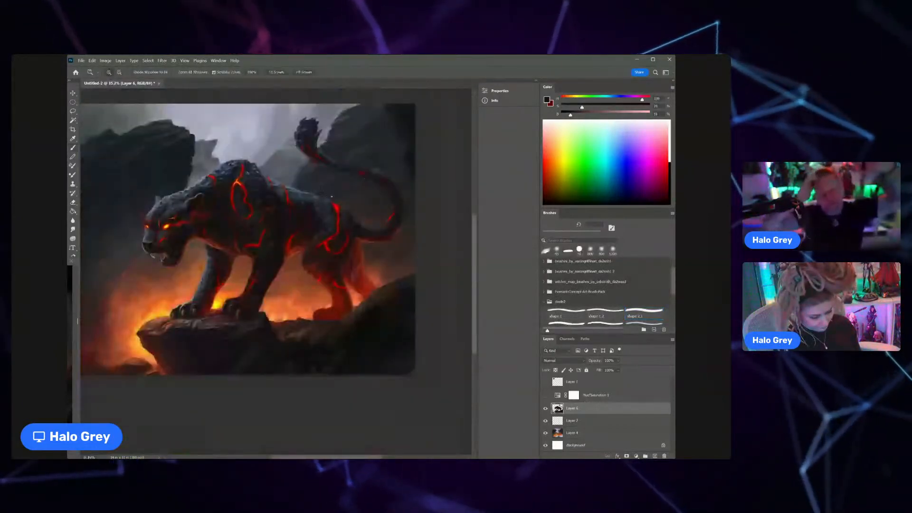
pyautogui.scroll(5, 331, 196)
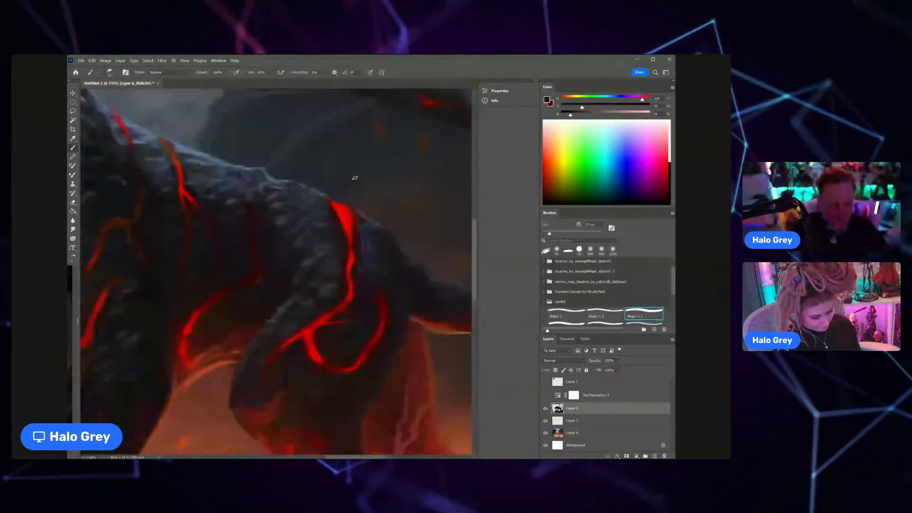
pyautogui.press('b')
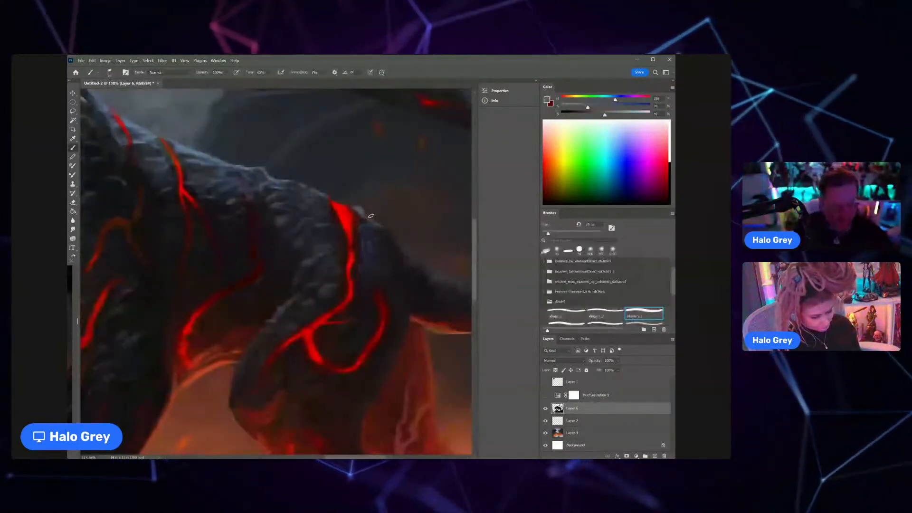
pyautogui.press('[')
pyautogui.moveTo(395, 231)
pyautogui.mouseDown()
pyautogui.moveTo(321, 206)
pyautogui.moveTo(342, 236)
pyautogui.moveTo(318, 227)
pyautogui.mouseUp()
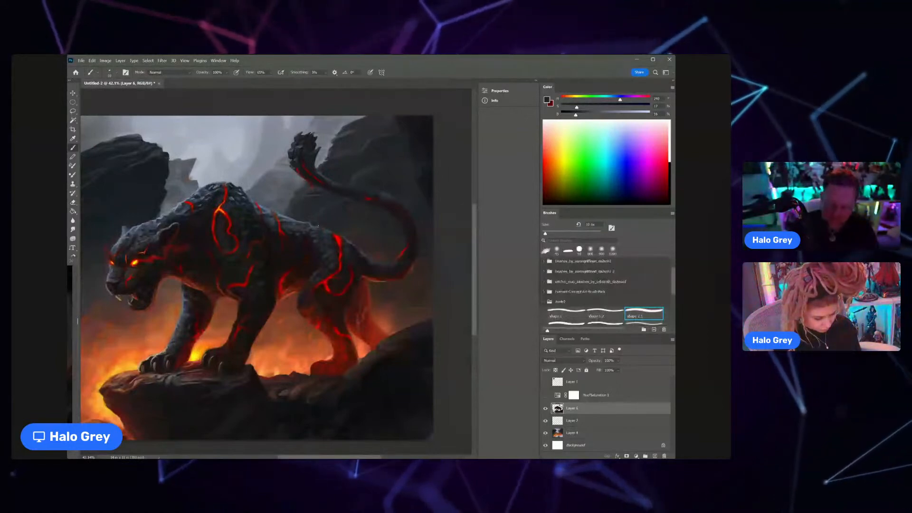
# Step: Sample orange tones where the belly meets the near front leg and paint fire-lit rim light along the leg's inner edge
pyautogui.scroll(7, 184, 301)
pyautogui.keyDown('alt'); pyautogui.click(193, 303); pyautogui.keyUp('alt')
pyautogui.press('z')
pyautogui.moveTo(217, 295); pyautogui.dragTo(174, 302)
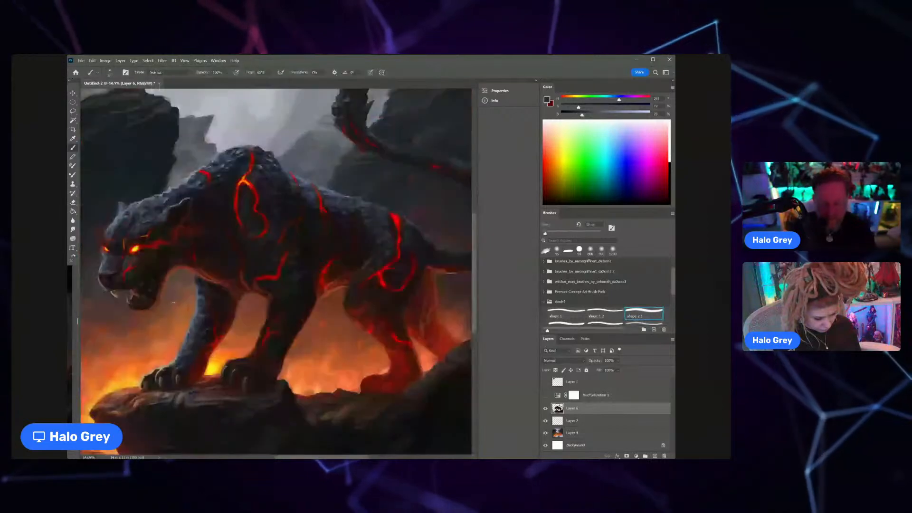
pyautogui.press('z')
pyautogui.moveTo(275, 295); pyautogui.dragTo(261, 283)
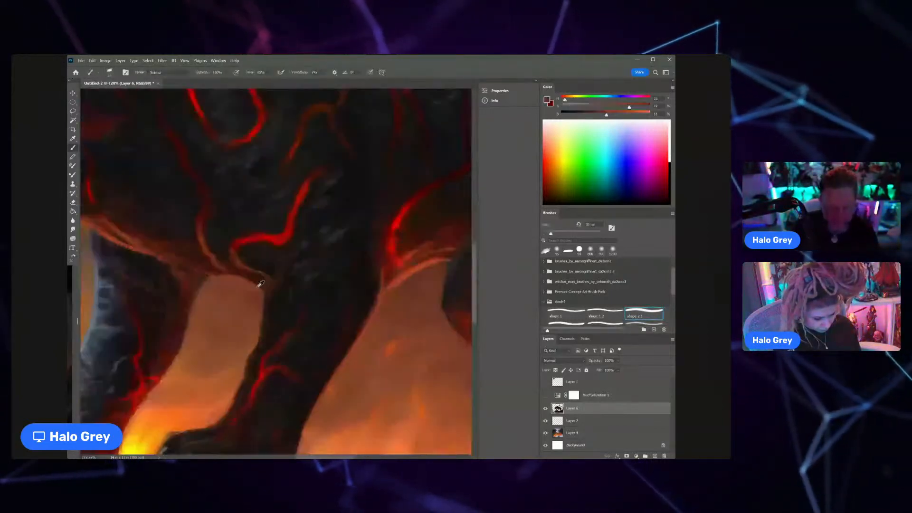
pyautogui.keyDown('alt'); pyautogui.click(258, 286); pyautogui.keyUp('alt')
pyautogui.scroll(-6, 271, 286)
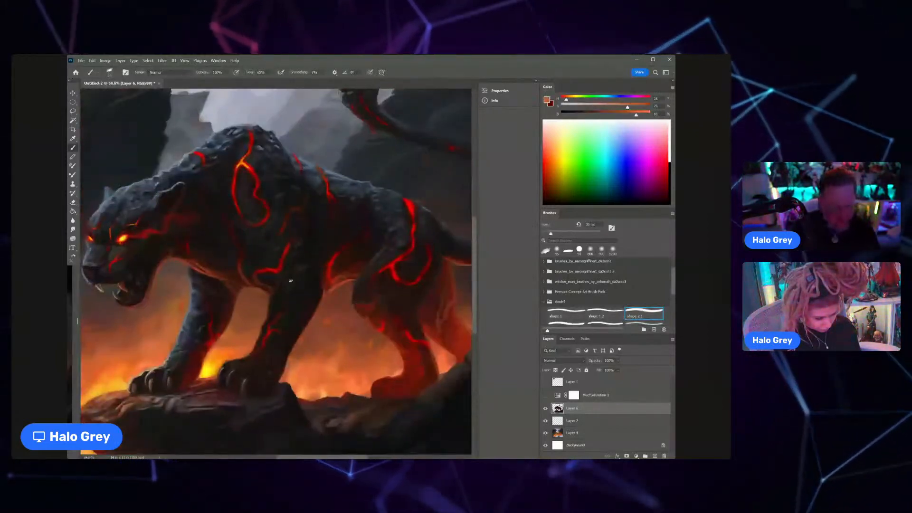
pyautogui.press(']')
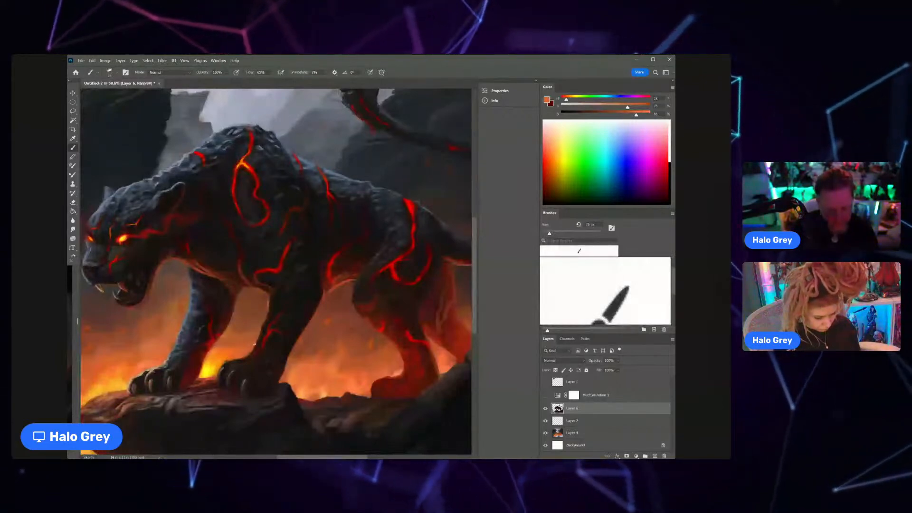
pyautogui.scroll(-5, 221, 342)
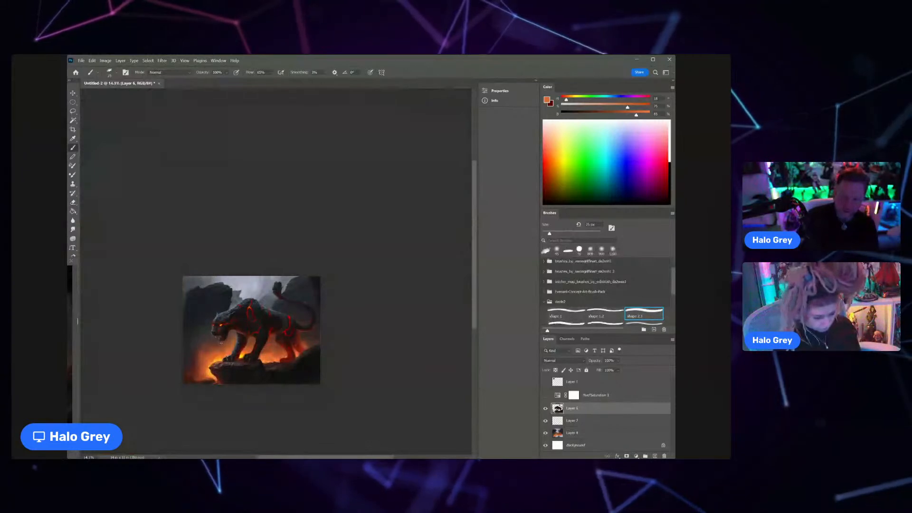
# Step: Select Layer 4, sample cool grey tones and reshape the pointed tip of the distant rock behind the panther's shoulders
pyautogui.scroll(3, 260, 289)
pyautogui.keyDown('alt'); pyautogui.click(218, 300); pyautogui.keyUp('alt')
pyautogui.click(586, 429)
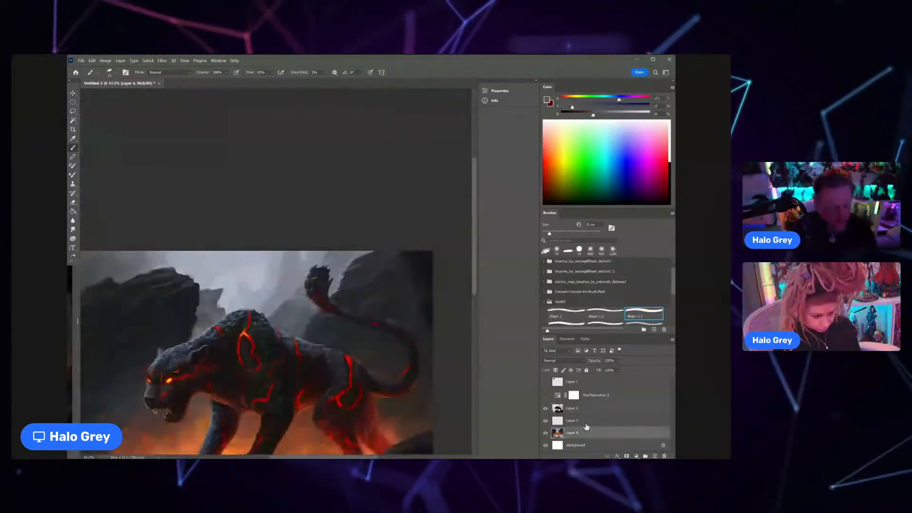
pyautogui.scroll(3, 207, 297)
pyautogui.keyDown('alt'); pyautogui.click(207, 297); pyautogui.keyUp('alt')
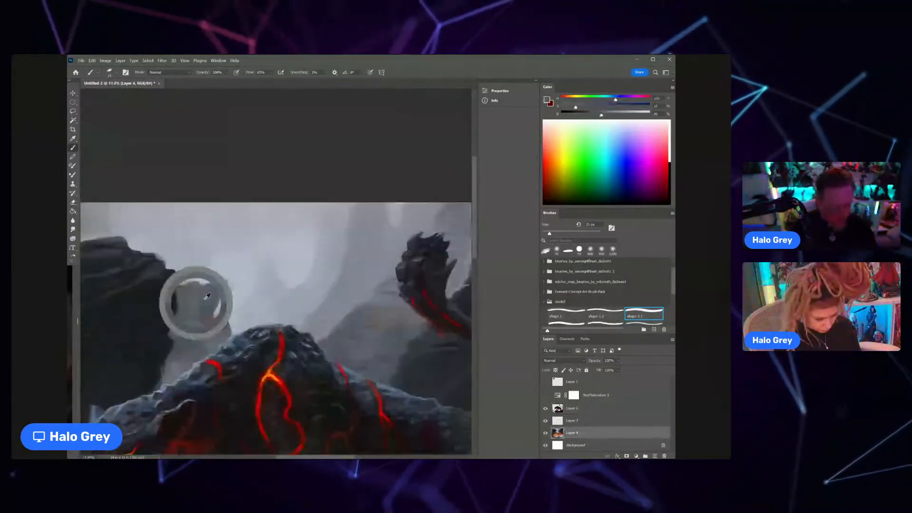
pyautogui.moveTo(207, 297); pyautogui.dragTo(217, 286)
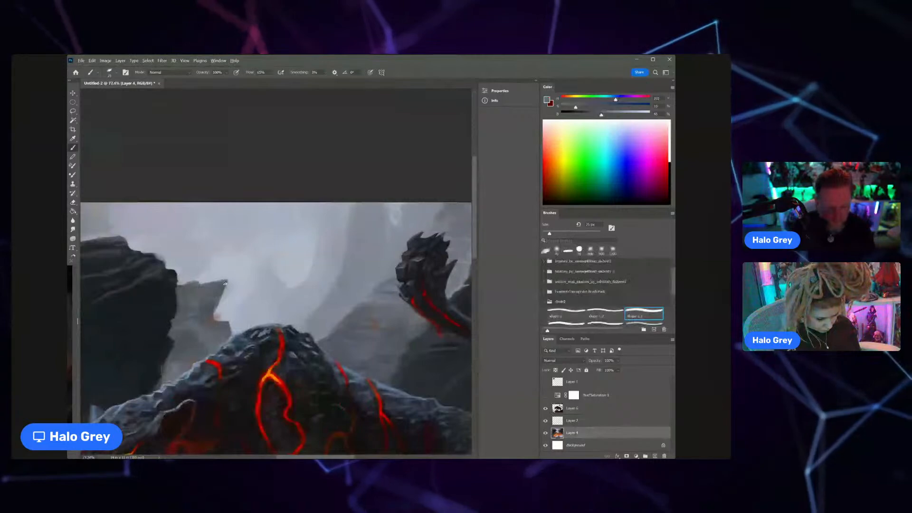
pyautogui.keyDown('alt'); pyautogui.click(223, 285); pyautogui.keyUp('alt')
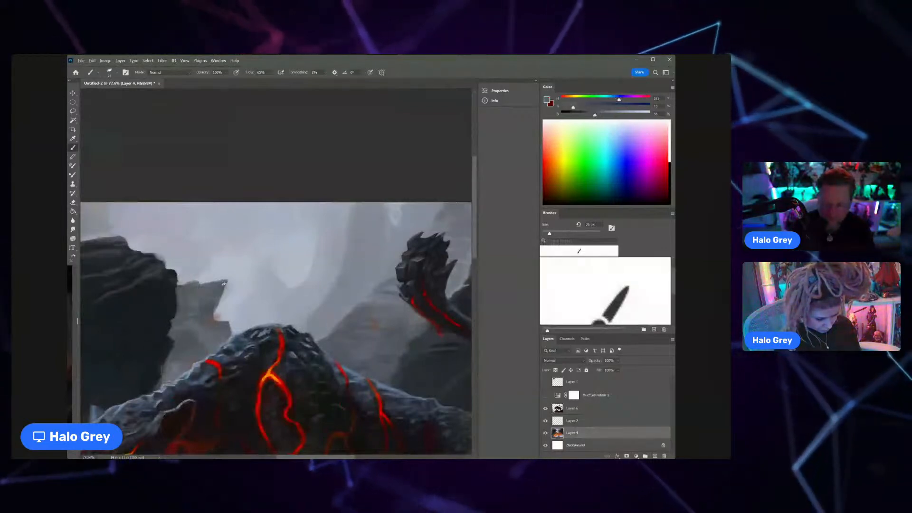
# Step: Sample darker blue-grey tones and shade the distant rock's overhang and the area beneath it
pyautogui.keyDown('alt'); pyautogui.click(222, 287); pyautogui.keyUp('alt')
pyautogui.moveTo(225, 286); pyautogui.dragTo(218, 306)
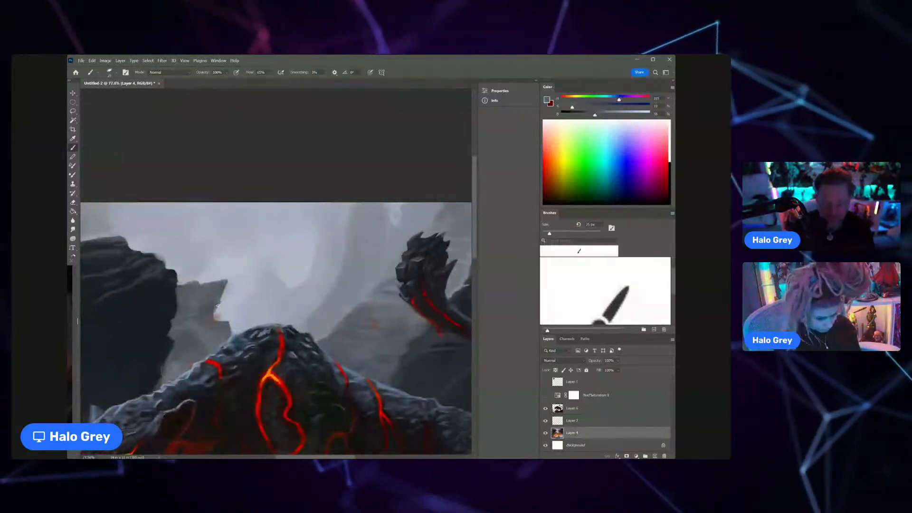
pyautogui.keyDown('alt'); pyautogui.click(214, 304); pyautogui.keyUp('alt')
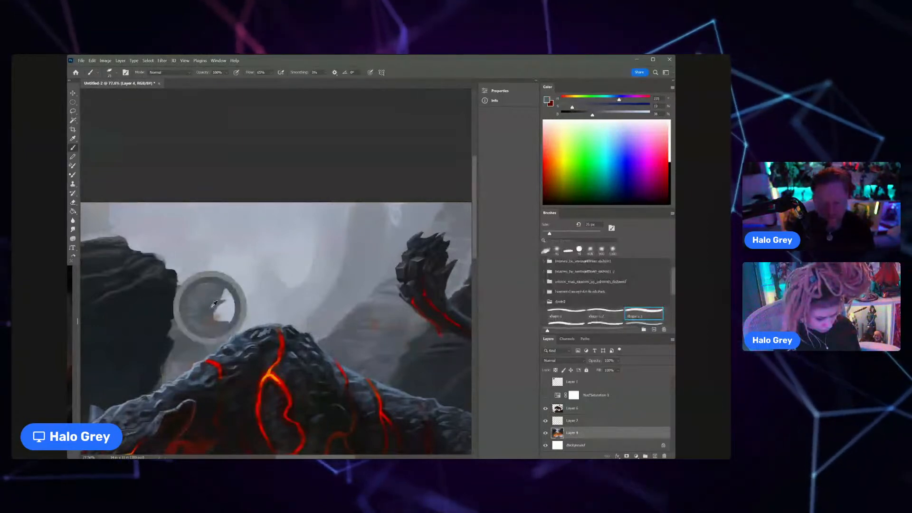
pyautogui.moveTo(214, 304)
pyautogui.mouseDown()
pyautogui.moveTo(181, 314)
pyautogui.moveTo(188, 323)
pyautogui.mouseUp()
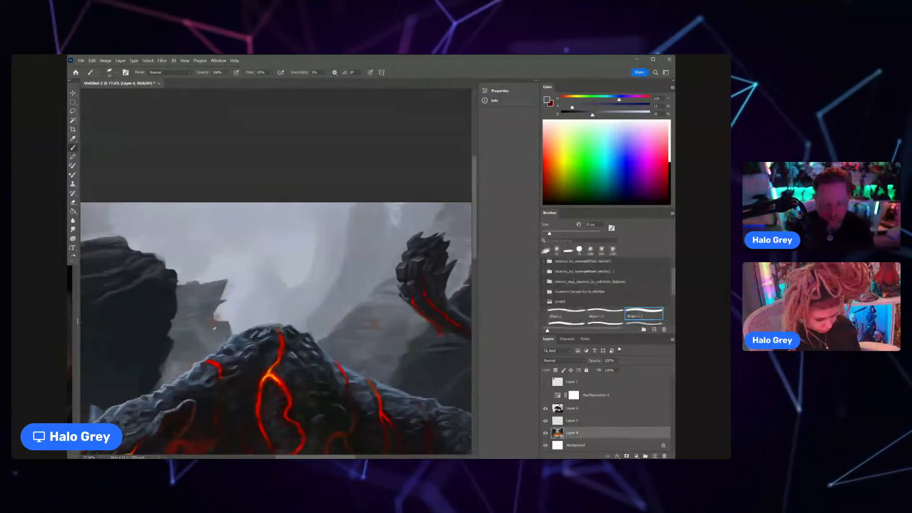
pyautogui.moveTo(219, 329)
pyautogui.mouseDown()
pyautogui.moveTo(203, 332)
pyautogui.moveTo(227, 332)
pyautogui.mouseUp()
# Step: Sample misty greys near the panther's back and blend the lower part of the distant rock
pyautogui.keyDown('alt'); pyautogui.click(210, 316); pyautogui.keyUp('alt')
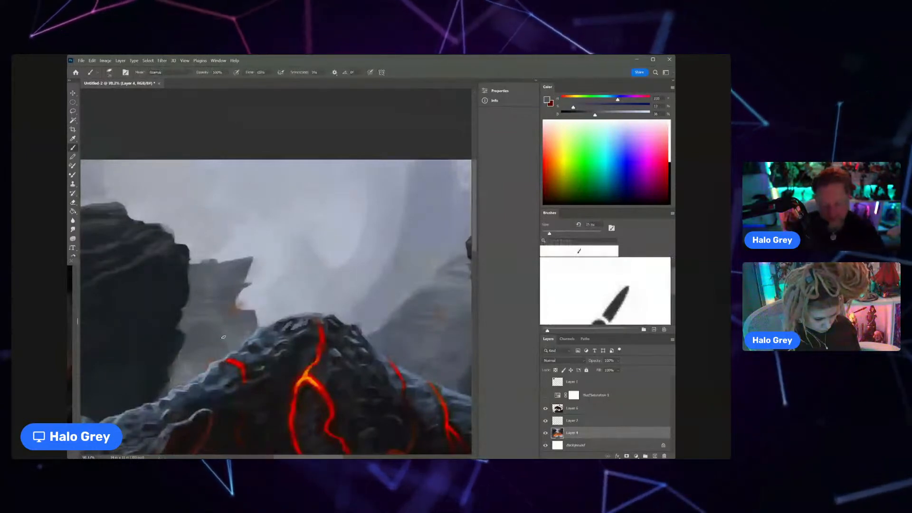
pyautogui.keyDown('alt'); pyautogui.click(247, 332); pyautogui.keyUp('alt')
pyautogui.keyDown('alt'); pyautogui.click(243, 338); pyautogui.keyUp('alt')
pyautogui.moveTo(232, 315)
pyautogui.mouseDown()
pyautogui.moveTo(204, 309)
pyautogui.moveTo(273, 316)
pyautogui.mouseUp()
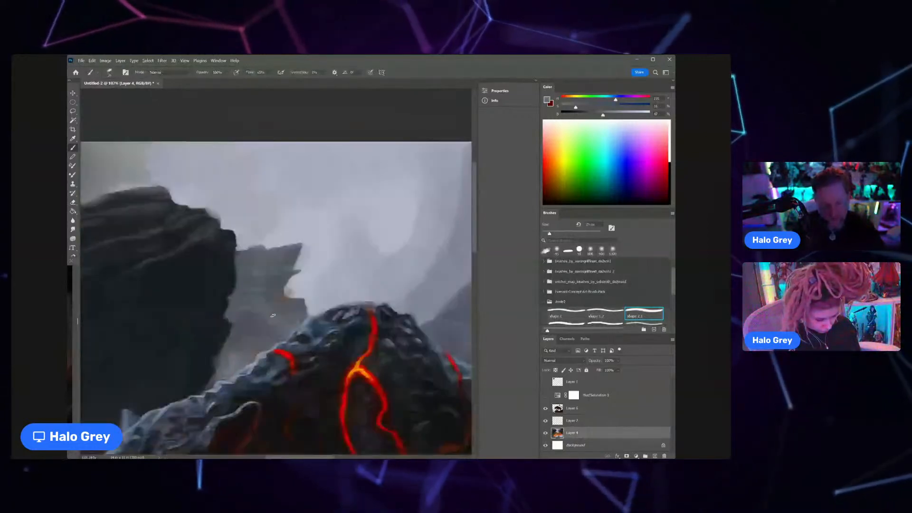
# Step: Sample dark blue-grey tones and refine the jagged edge of the large dark rock where it meets the distant rock
pyautogui.keyDown('alt'); pyautogui.click(235, 321); pyautogui.keyUp('alt')
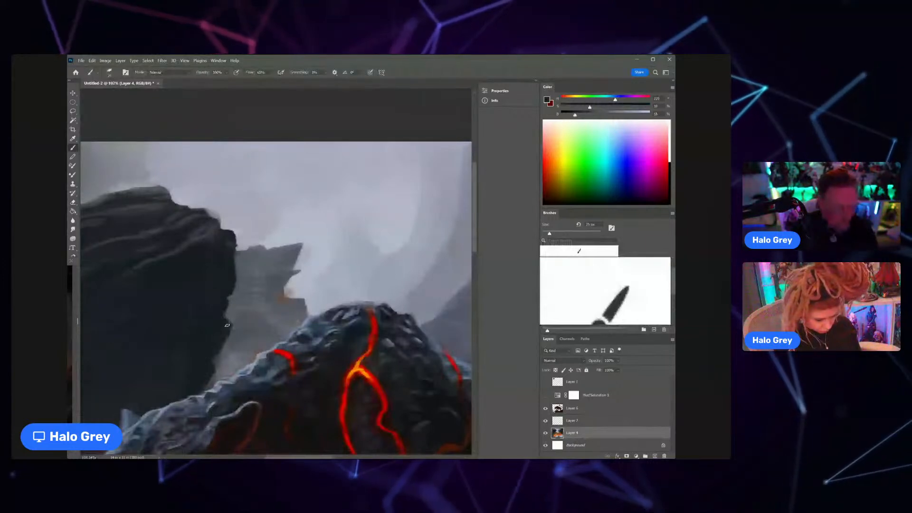
pyautogui.keyDown('alt'); pyautogui.click(227, 325); pyautogui.keyUp('alt')
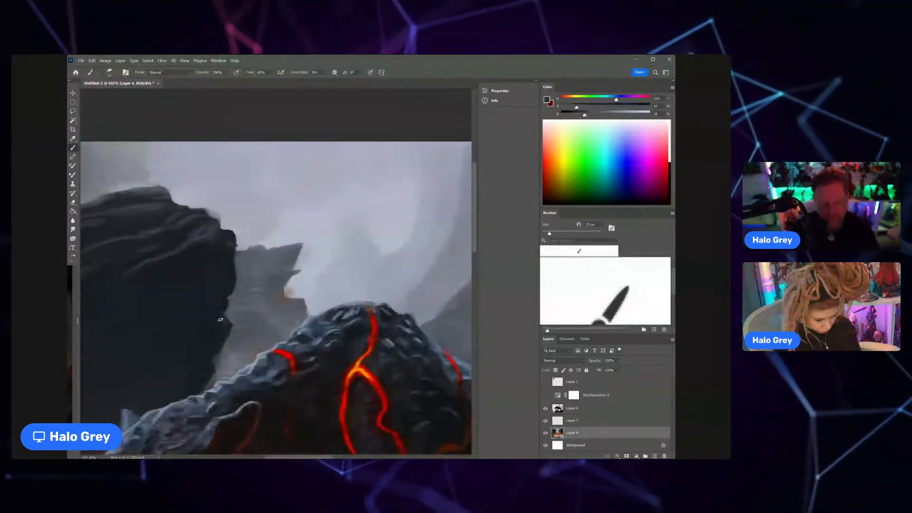
pyautogui.keyDown('alt'); pyautogui.click(222, 320); pyautogui.keyUp('alt')
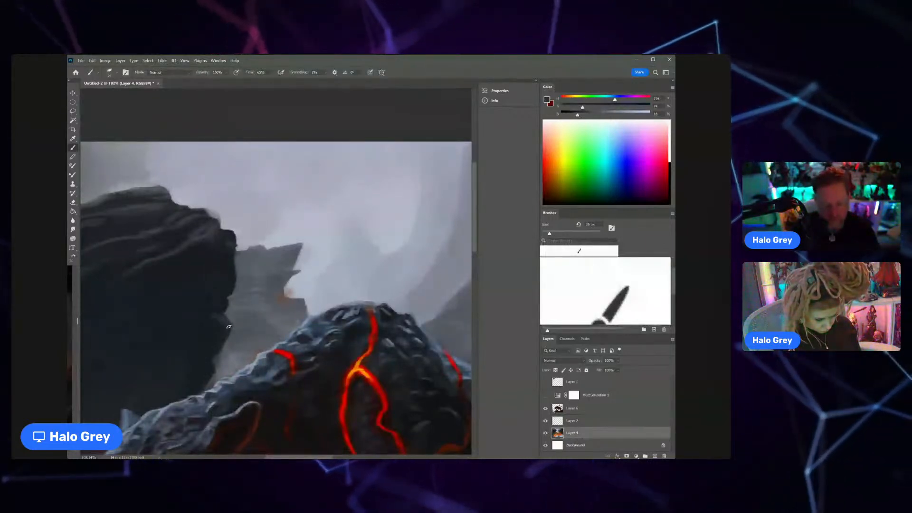
pyautogui.moveTo(227, 290)
pyautogui.mouseDown()
pyautogui.moveTo(197, 299)
pyautogui.moveTo(227, 293)
pyautogui.mouseUp()
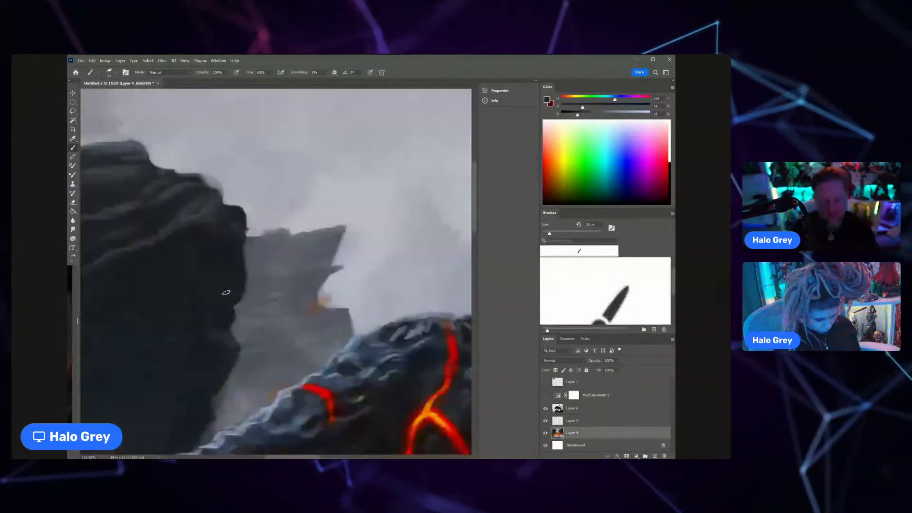
# Step: Sample dark greys from the large rock and add subtle shading to its face and lower edge above the panther's neck
pyautogui.hotkey('ctrl', 'space')
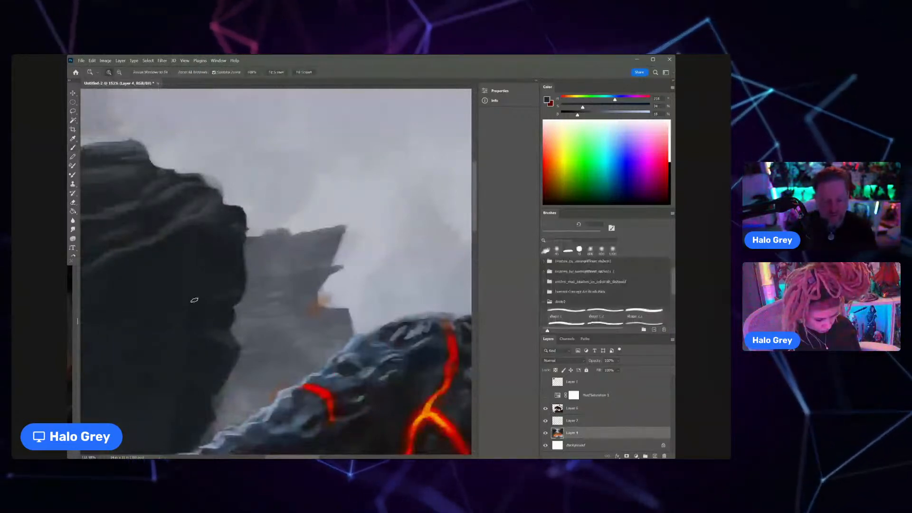
pyautogui.moveTo(194, 301); pyautogui.dragTo(180, 302)
pyautogui.keyDown('alt'); pyautogui.click(255, 311); pyautogui.keyUp('alt')
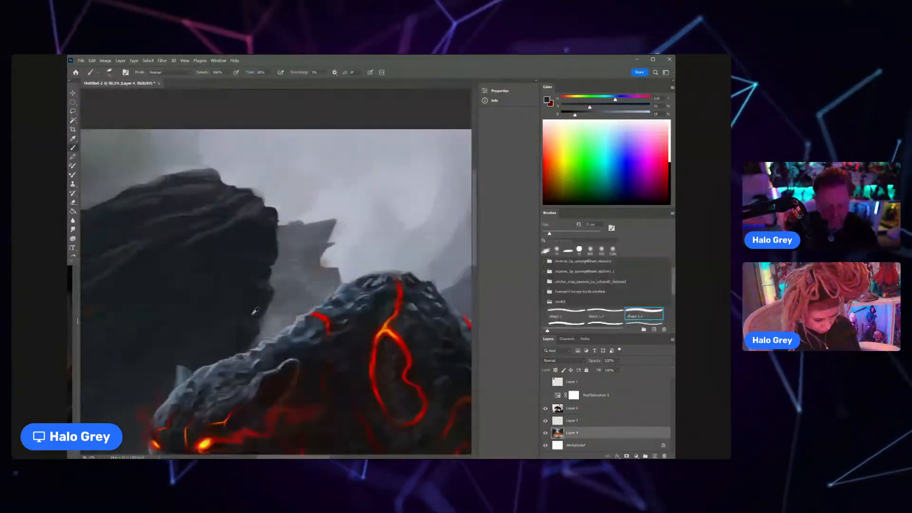
pyautogui.moveTo(255, 311)
pyautogui.mouseDown()
pyautogui.moveTo(254, 323)
pyautogui.moveTo(281, 320)
pyautogui.mouseUp()
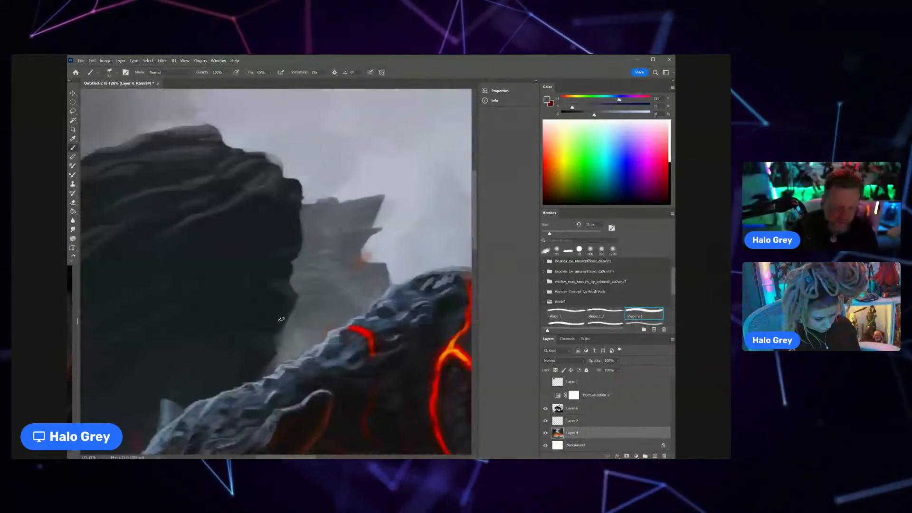
pyautogui.keyDown('alt'); pyautogui.click(246, 187); pyautogui.keyUp('alt')
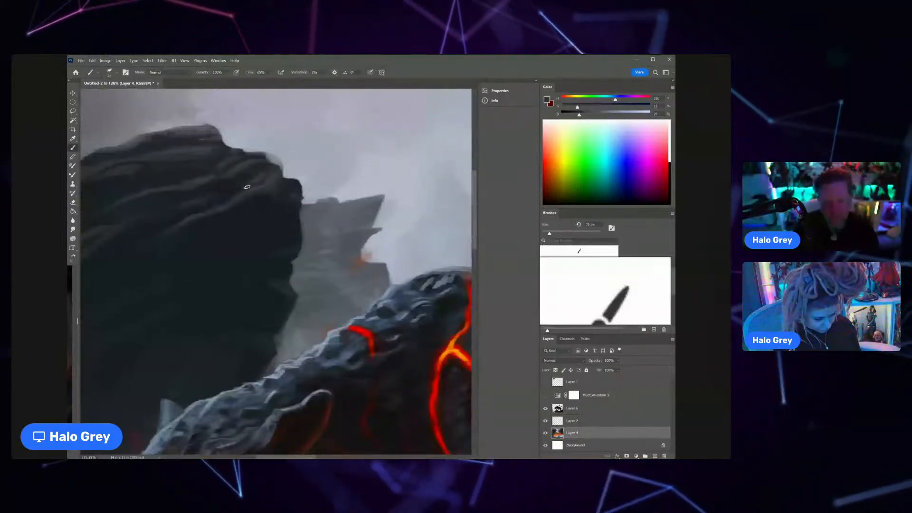
pyautogui.press('alt')
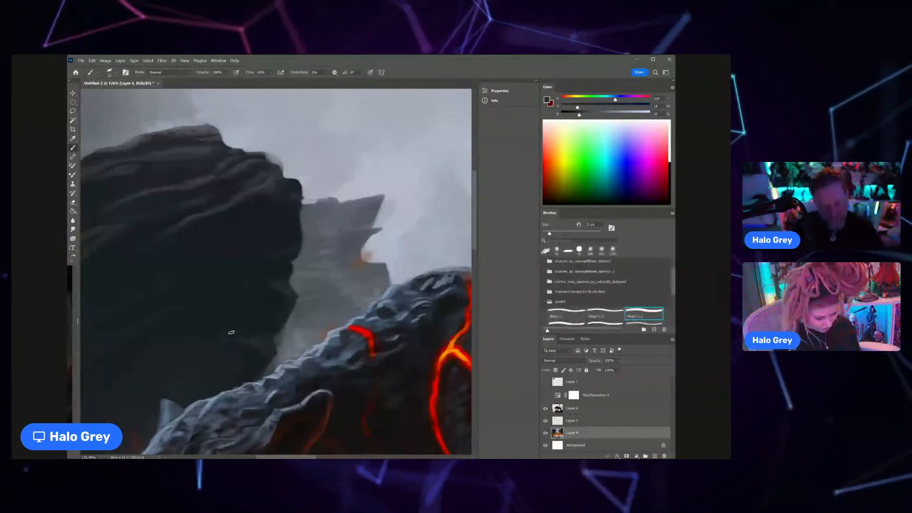
pyautogui.scroll(-2, 231, 333)
pyautogui.moveTo(267, 332); pyautogui.dragTo(314, 291)
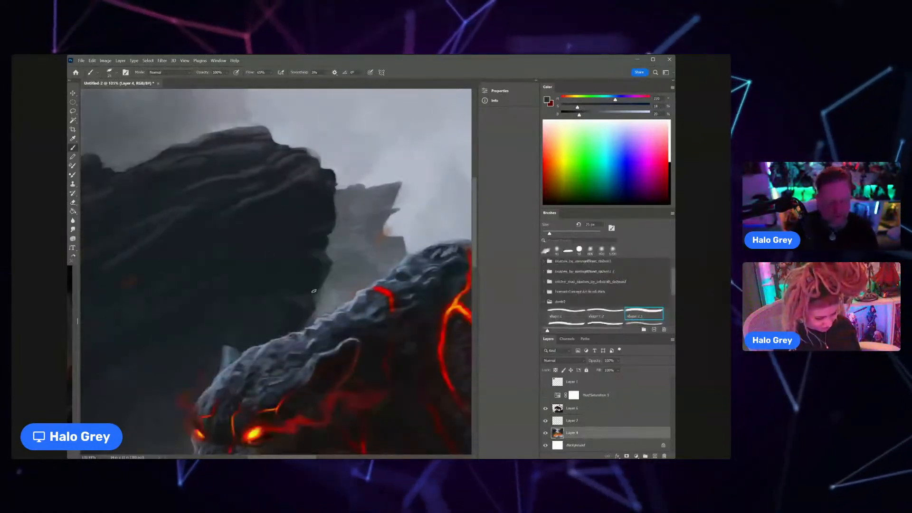
# Step: Enlarge the brush and even out the shadowed face of the large rock behind the panther's head with dark blue-grey
pyautogui.press('z')
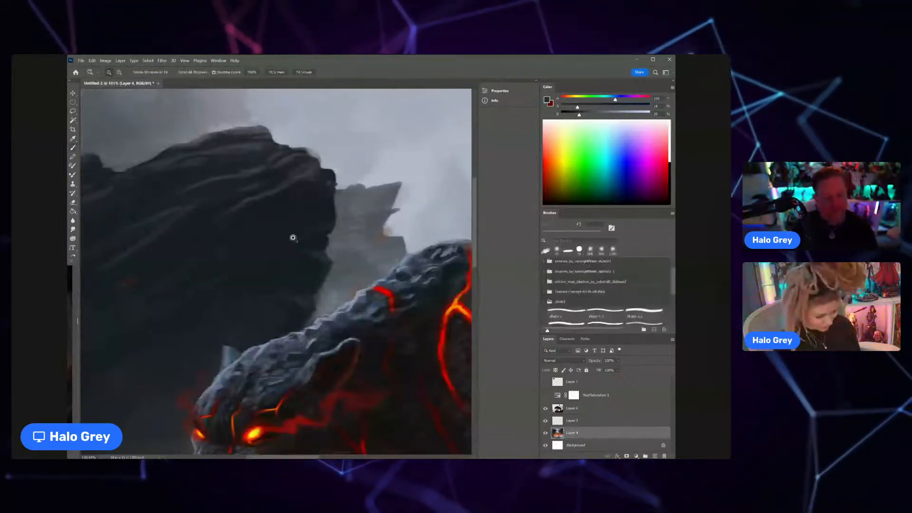
pyautogui.scroll(-1, 293, 238)
pyautogui.press('b')
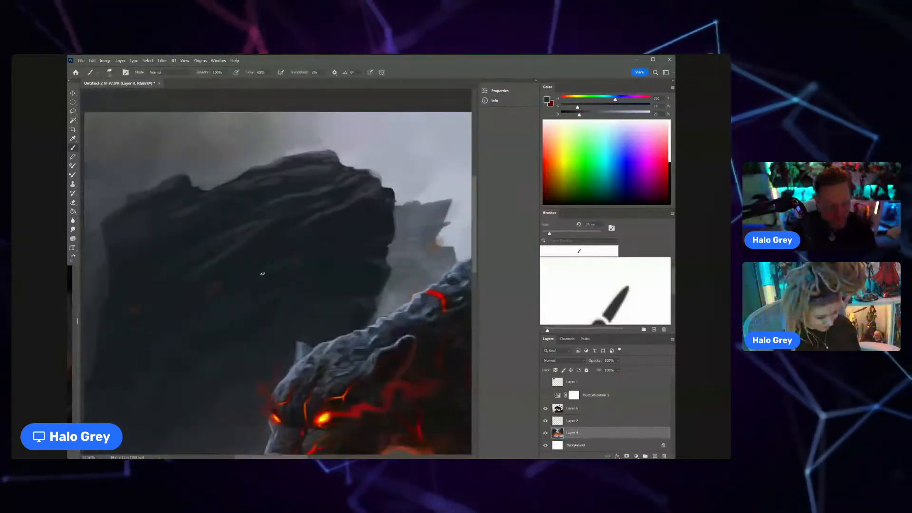
pyautogui.hotkey('ctrl', 'space')
pyautogui.moveTo(236, 302); pyautogui.dragTo(222, 305)
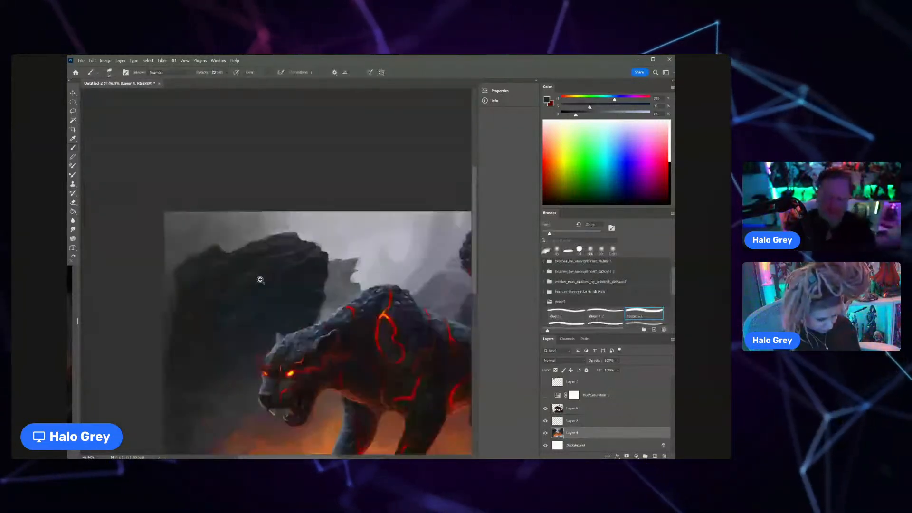
pyautogui.hotkey('ctrl', 'space')
pyautogui.moveTo(256, 285); pyautogui.dragTo(259, 279)
pyautogui.press(']')
pyautogui.press(']')
pyautogui.press(']')
pyautogui.press(']')
pyautogui.press(']')
pyautogui.press(']')
pyautogui.press(']')
pyautogui.press(']')
pyautogui.press(']')
pyautogui.press(']')
pyautogui.press(']')
pyautogui.press(']')
pyautogui.keyDown('alt'); pyautogui.click(227, 294); pyautogui.keyUp('alt')
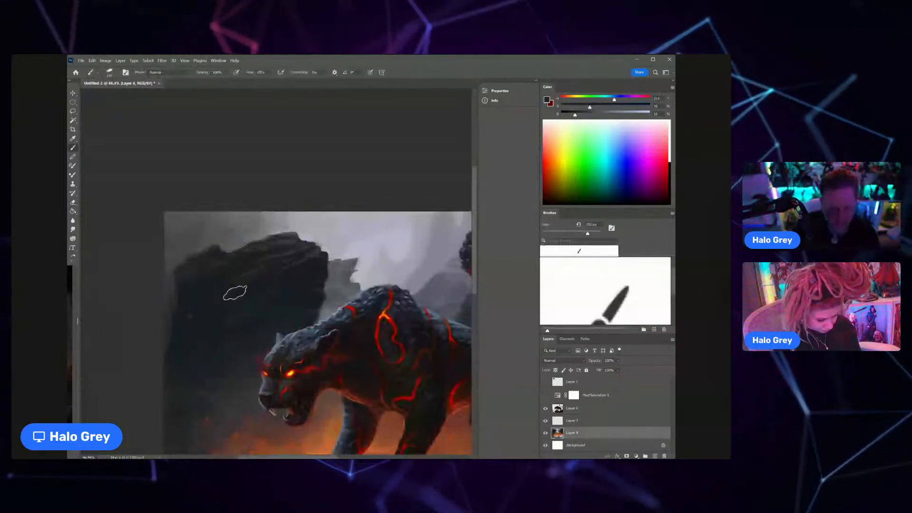
# Step: Sample dark grey tones from the rock behind the panther's tail and shade its upper face near the canvas edge
pyautogui.hotkey('ctrl', 'space')
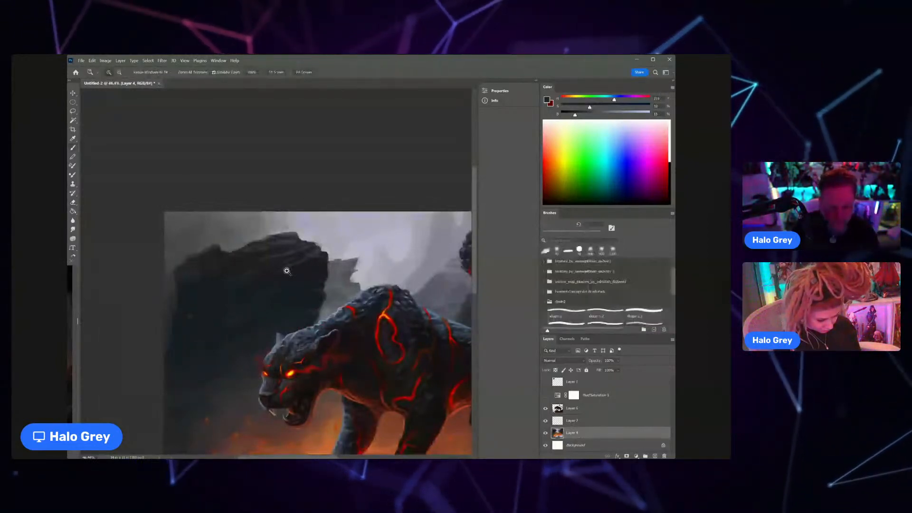
pyautogui.moveTo(281, 273); pyautogui.dragTo(237, 278)
pyautogui.hotkey('ctrl', 'space')
pyautogui.click(324, 265)
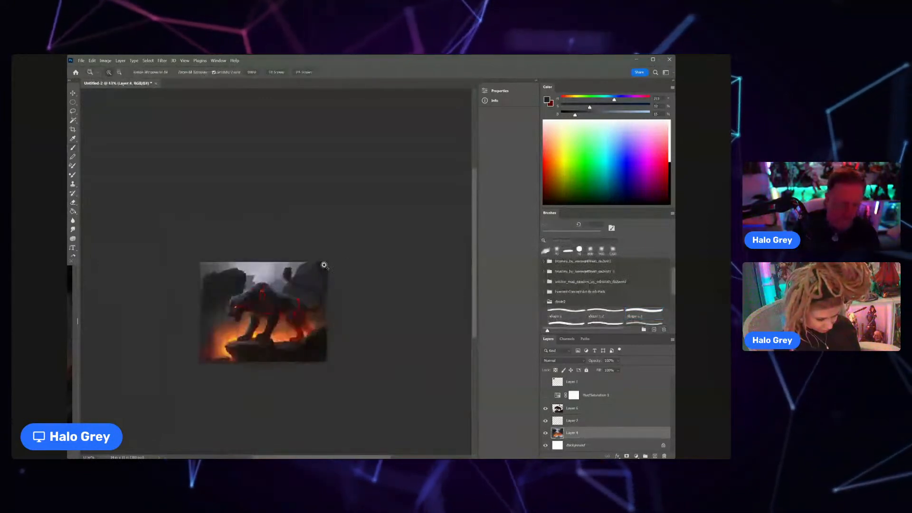
pyautogui.moveTo(324, 265); pyautogui.dragTo(349, 266)
pyautogui.keyDown('alt'); pyautogui.click(312, 313); pyautogui.keyUp('alt')
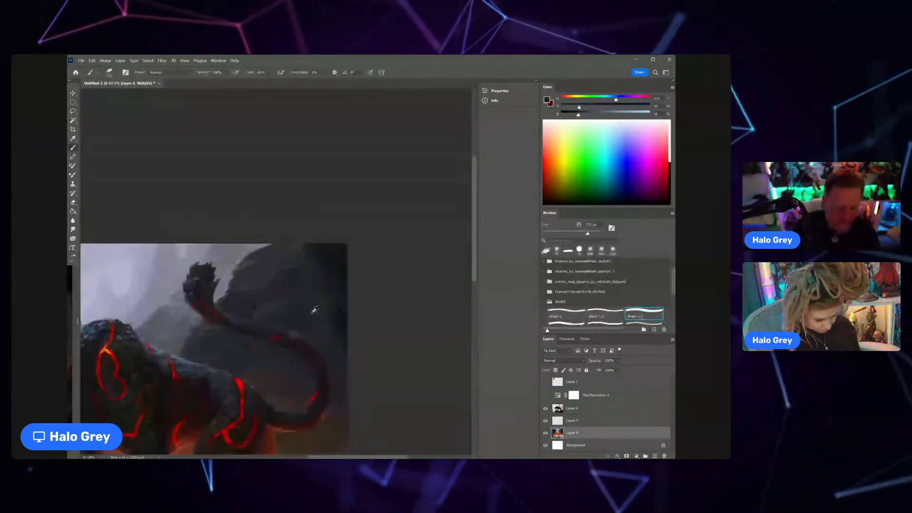
pyautogui.keyDown('alt'); pyautogui.click(276, 273); pyautogui.keyUp('alt')
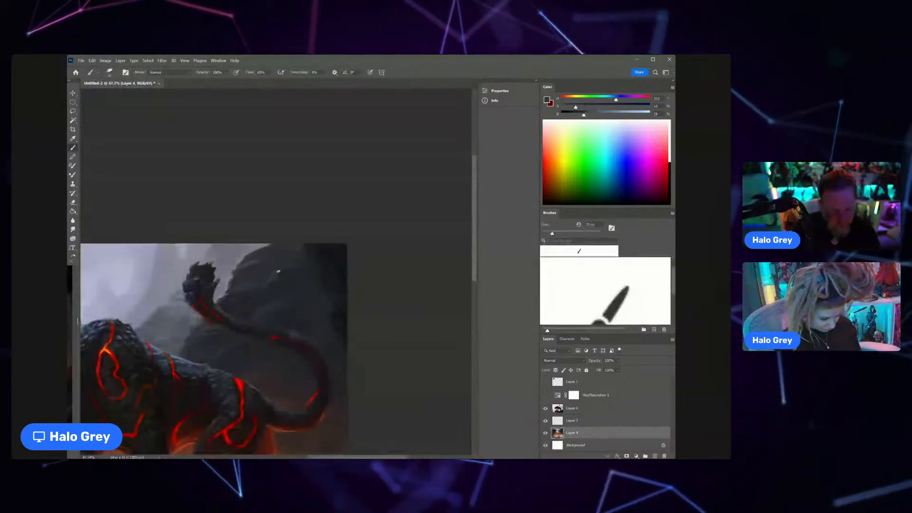
pyautogui.keyDown('alt'); pyautogui.click(272, 286); pyautogui.keyUp('alt')
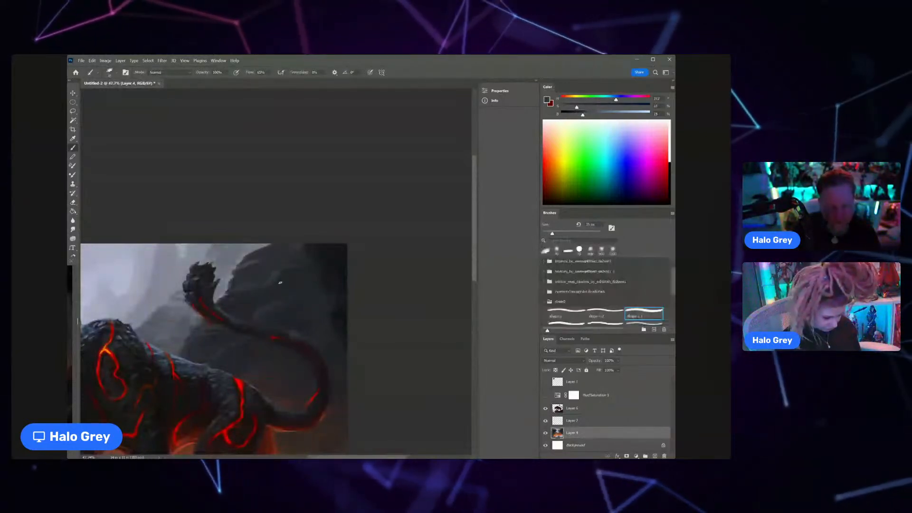
pyautogui.keyDown('alt'); pyautogui.click(310, 256); pyautogui.keyUp('alt')
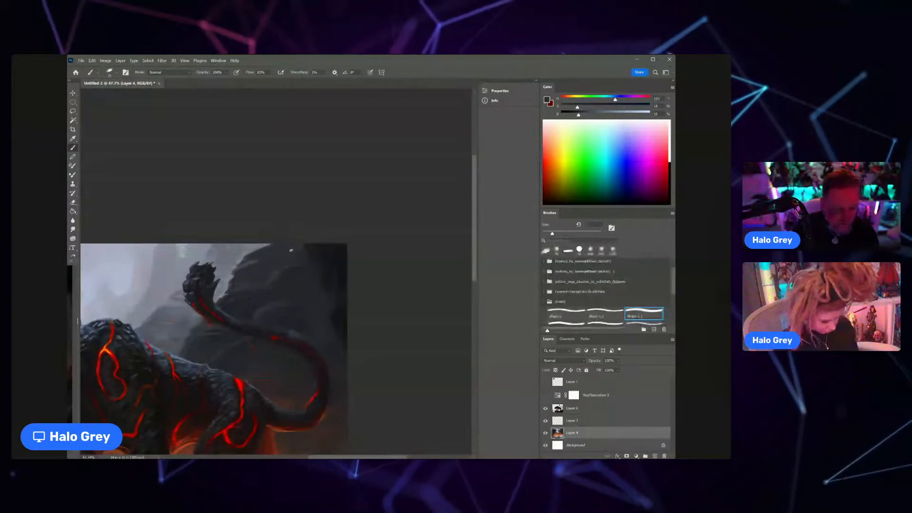
# Step: Select Layer 6, enlarge the brush and paint sampled dark tones on the foreground rock behind the panther's hind paws
pyautogui.scroll(-5, 260, 281)
pyautogui.scroll(3, 293, 286)
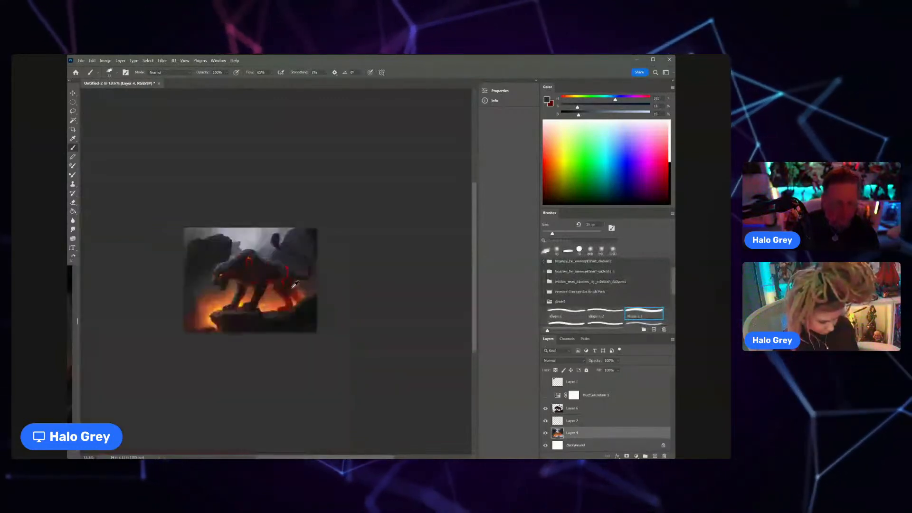
pyautogui.scroll(2, 268, 269)
pyautogui.scroll(1, 272, 270)
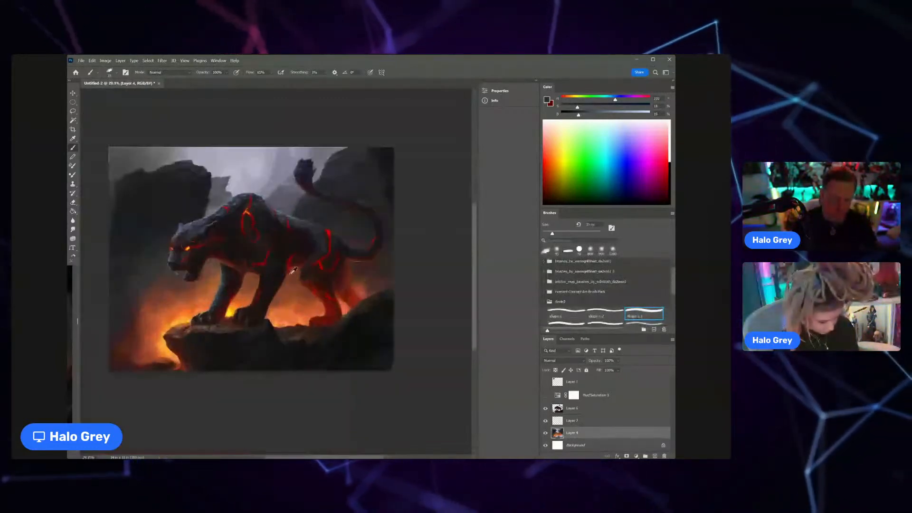
pyautogui.keyDown('alt'); pyautogui.click(363, 301); pyautogui.keyUp('alt')
pyautogui.press(']')
pyautogui.press(']')
pyautogui.press(']')
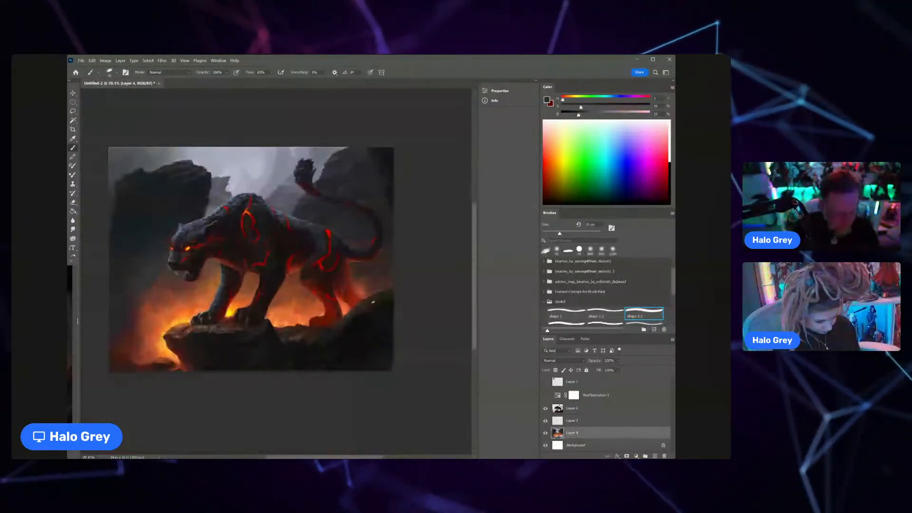
pyautogui.click(585, 412)
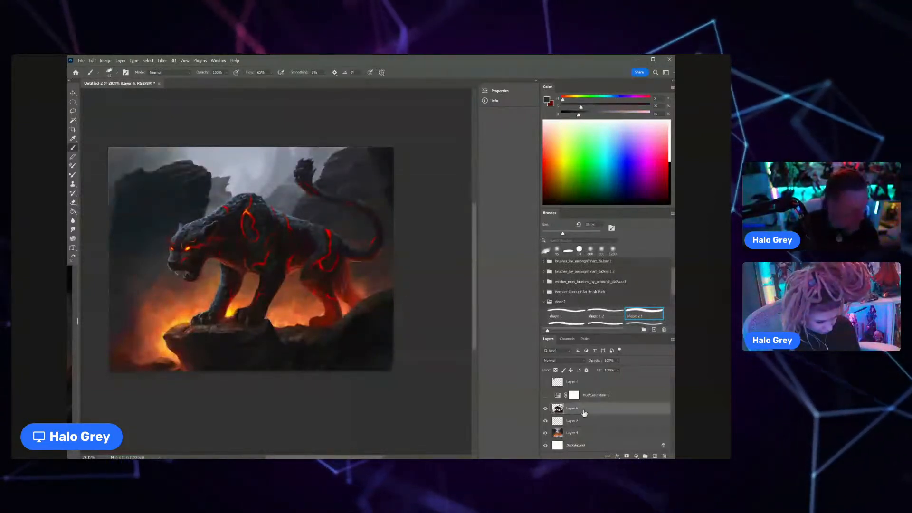
pyautogui.press(']')
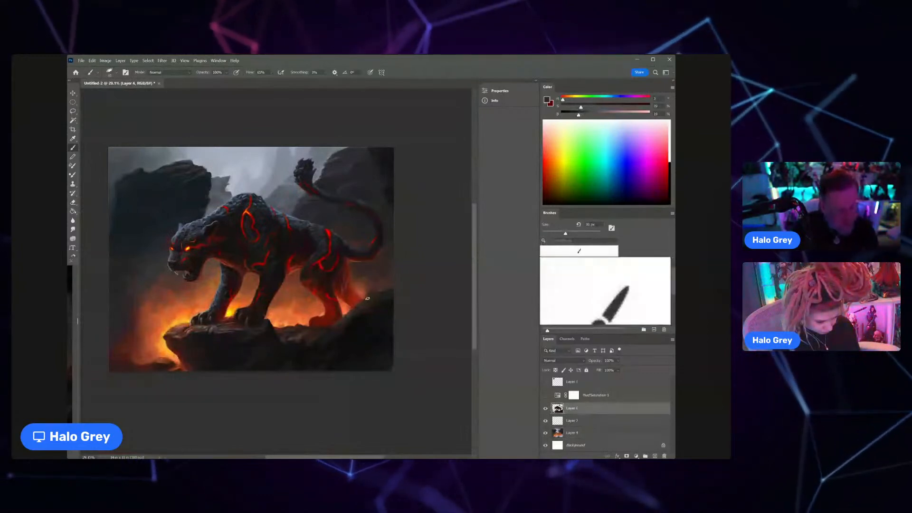
pyautogui.keyDown('alt'); pyautogui.click(380, 292); pyautogui.keyUp('alt')
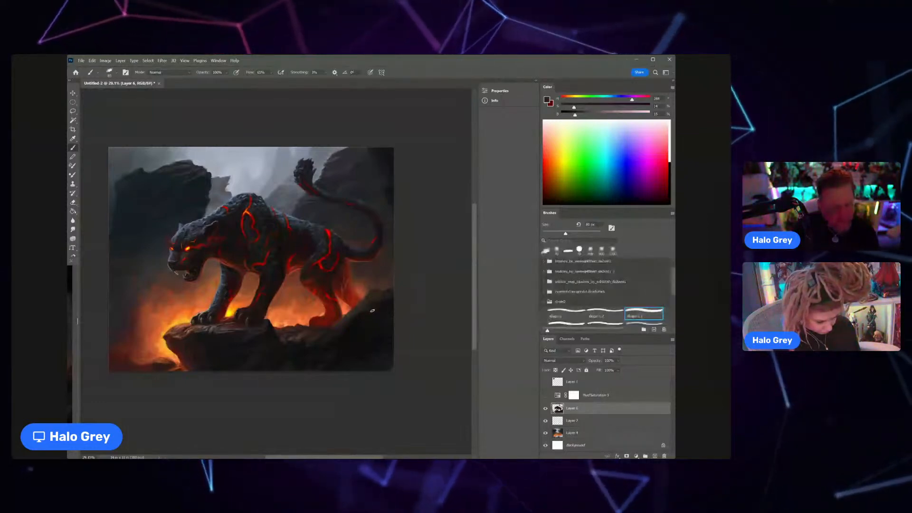
# Step: Sample a dark red, shrink the brush and touch up the chest's underside where it joins the near front leg
pyautogui.moveTo(247, 263); pyautogui.dragTo(358, 261)
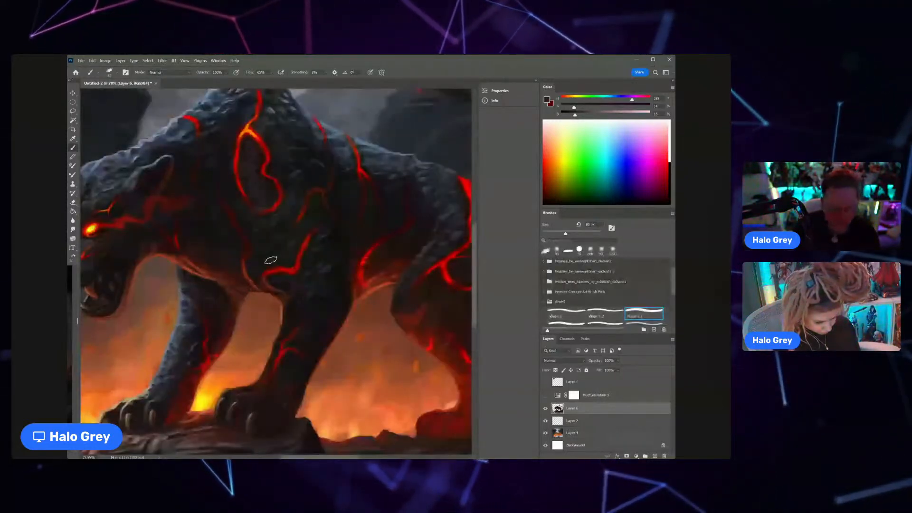
pyautogui.keyDown('alt'); pyautogui.click(269, 287); pyautogui.keyUp('alt')
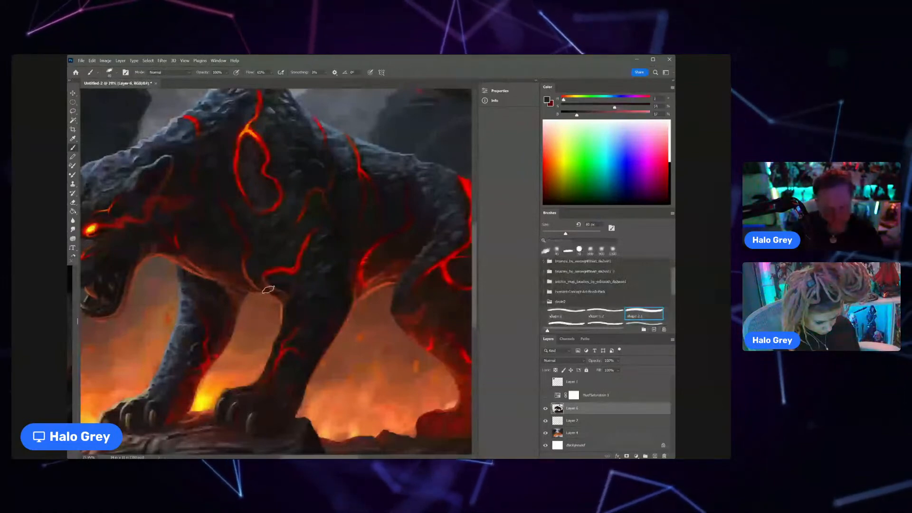
pyautogui.press('[')
pyautogui.press('[')
pyautogui.press('[')
pyautogui.press('[')
pyautogui.press('[')
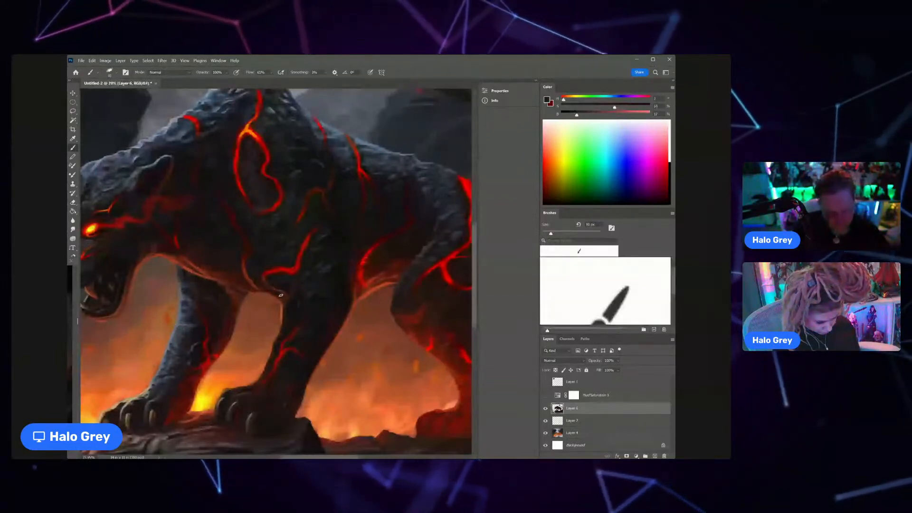
pyautogui.keyDown('alt'); pyautogui.click(287, 291); pyautogui.keyUp('alt')
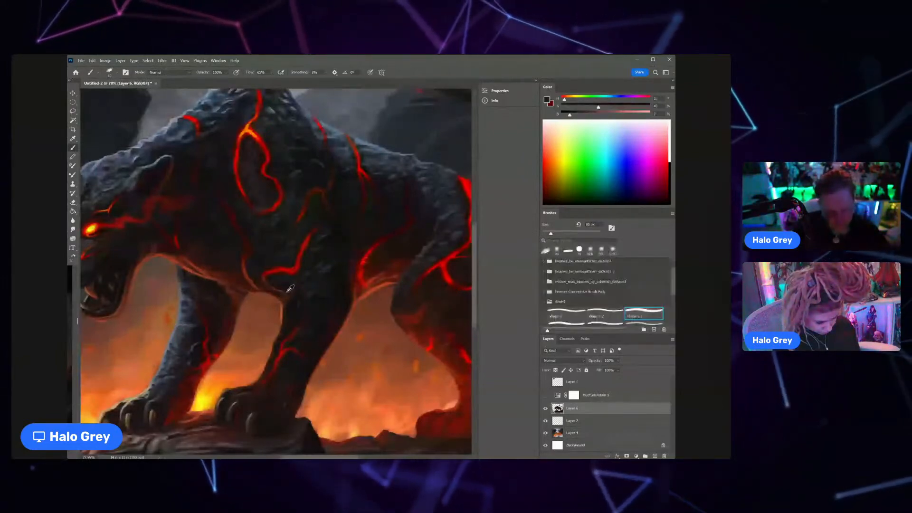
# Step: Sample dark red tones around the chest's lava crack and shade the chest's lower edge above the far front leg
pyautogui.keyDown('alt'); pyautogui.click(238, 259); pyautogui.keyUp('alt')
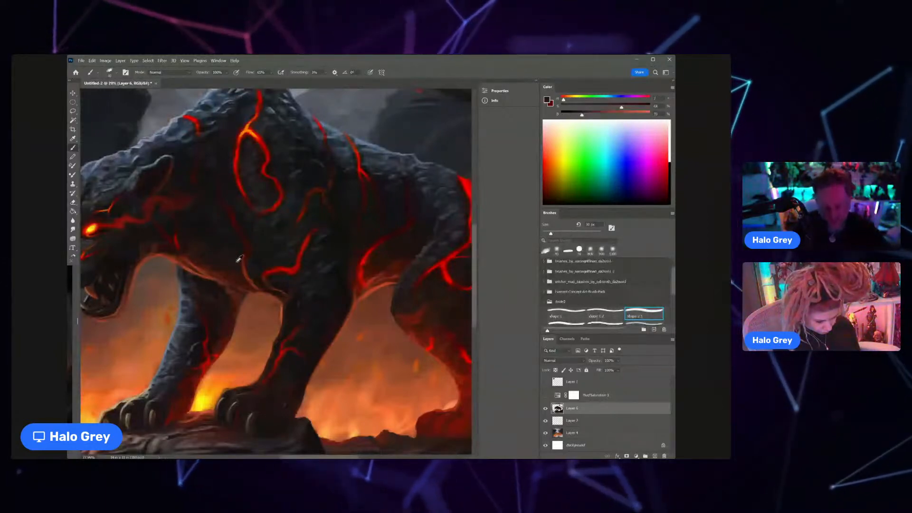
pyautogui.keyDown('alt'); pyautogui.click(231, 277); pyautogui.keyUp('alt')
pyautogui.moveTo(230, 277)
pyautogui.mouseDown()
pyautogui.moveTo(204, 268)
pyautogui.moveTo(178, 240)
pyautogui.mouseUp()
pyautogui.press('z')
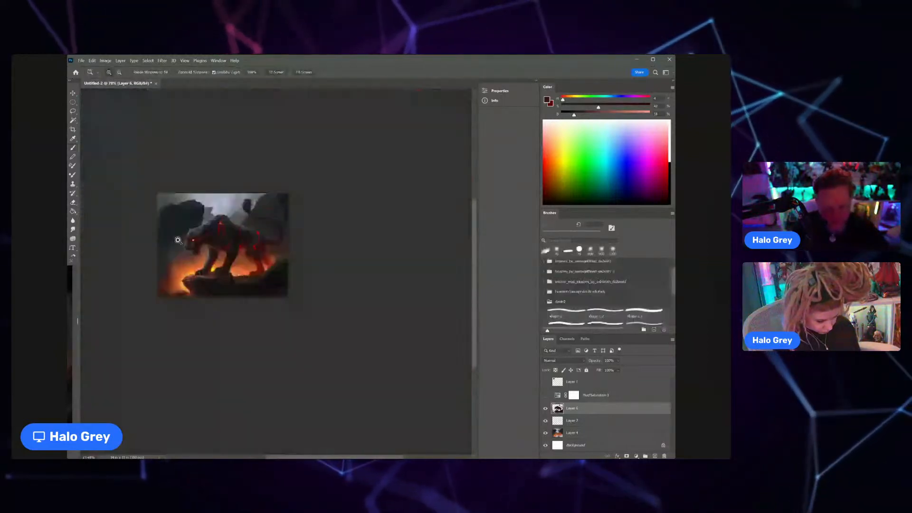
pyautogui.press('b')
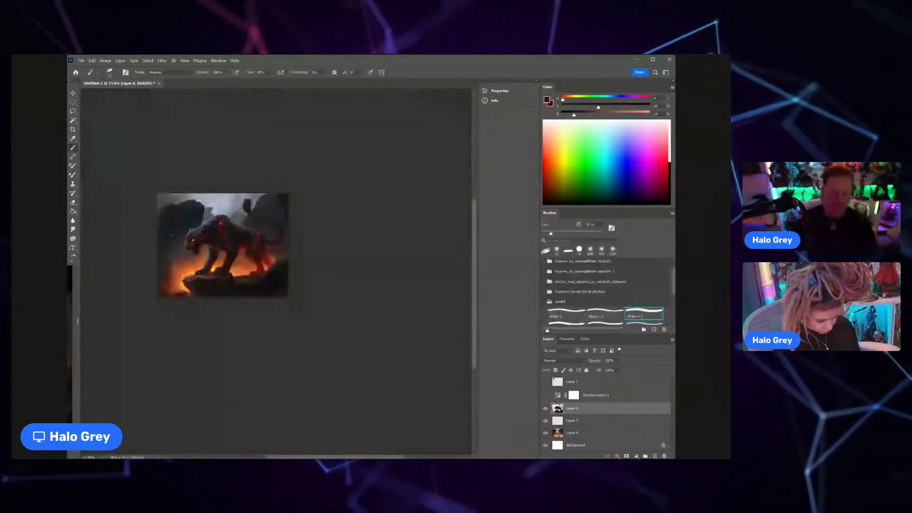
pyautogui.scroll(3, 260, 262)
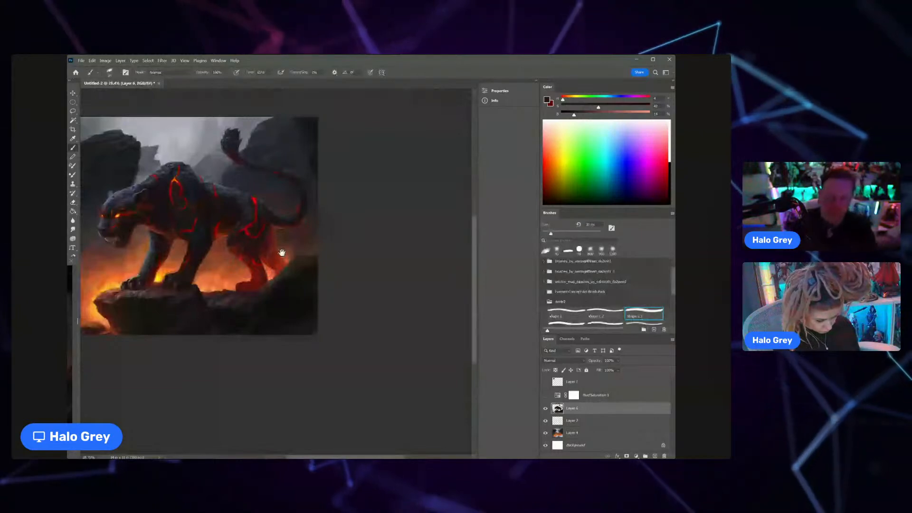
pyautogui.moveTo(282, 252); pyautogui.dragTo(353, 289)
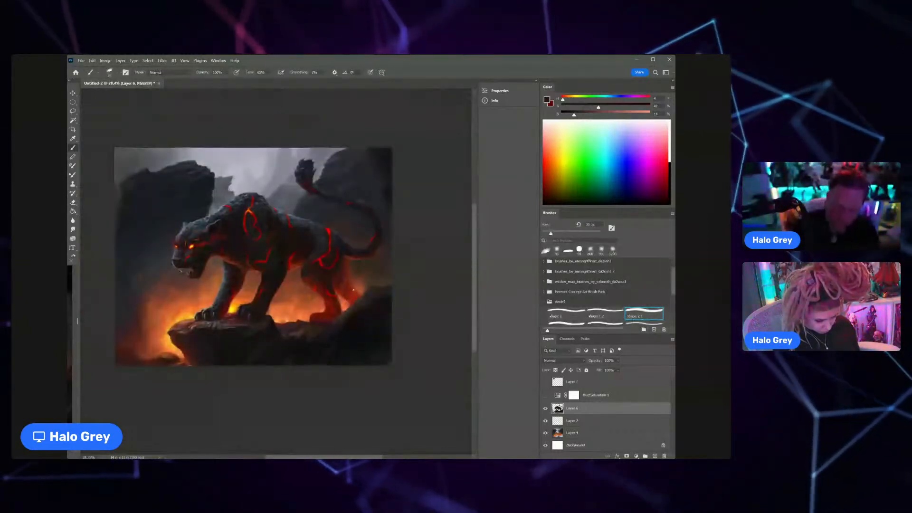
# Step: Select Layer 4, enlarge the brush and paint sampled dark blue-grey tones over the background around the panther's muzzle
pyautogui.click(579, 432)
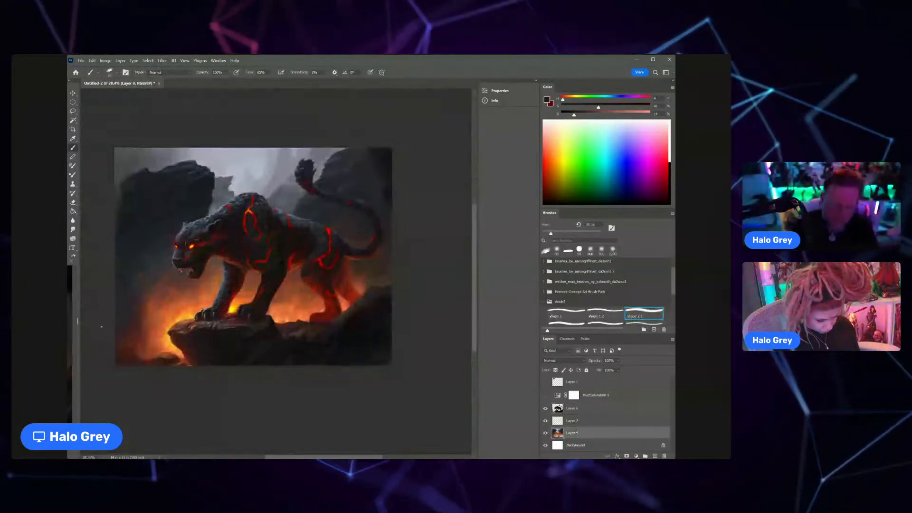
pyautogui.keyDown('alt'); pyautogui.click(352, 180); pyautogui.keyUp('alt')
pyautogui.press(']')
pyautogui.press(']')
pyautogui.press(']')
pyautogui.press(']')
pyautogui.press(']')
pyautogui.press(']')
pyautogui.press(']')
pyautogui.press(']')
pyautogui.press(']')
pyautogui.press(']')
pyautogui.press(']')
pyautogui.press(']')
pyautogui.press(']')
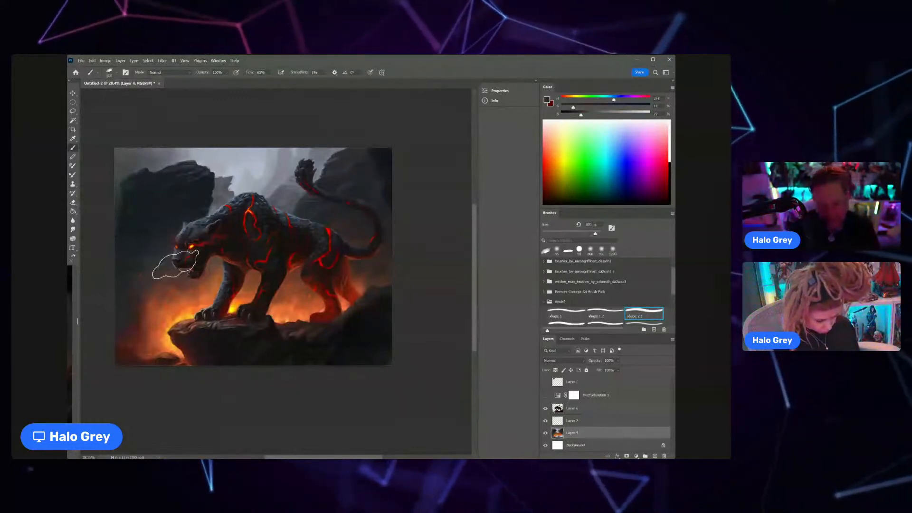
pyautogui.keyDown('alt'); pyautogui.click(166, 252); pyautogui.keyUp('alt')
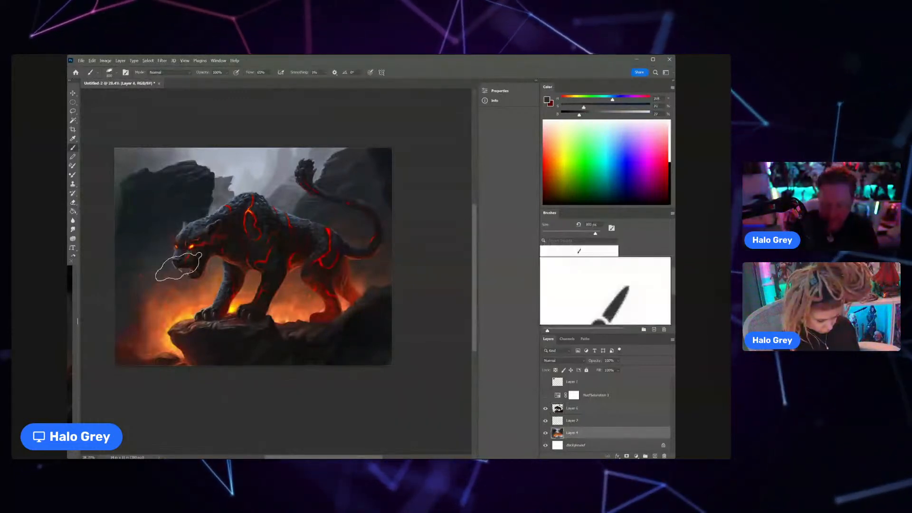
pyautogui.keyDown('alt'); pyautogui.click(178, 254); pyautogui.keyUp('alt')
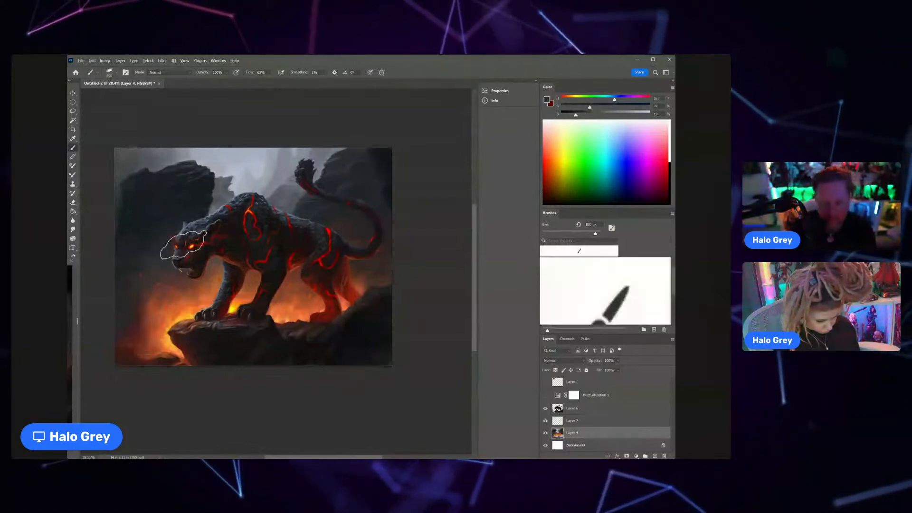
# Step: Sample tones from the background rock and the dark red haze, and blend the background toward the canvas's lower corner before the panther
pyautogui.keyDown('alt'); pyautogui.click(204, 203); pyautogui.keyUp('alt')
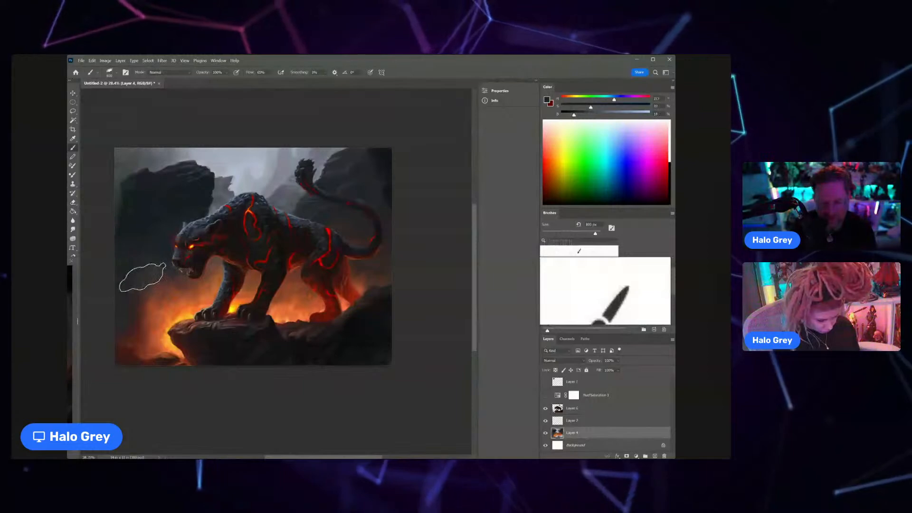
pyautogui.keyDown('alt'); pyautogui.click(136, 316); pyautogui.keyUp('alt')
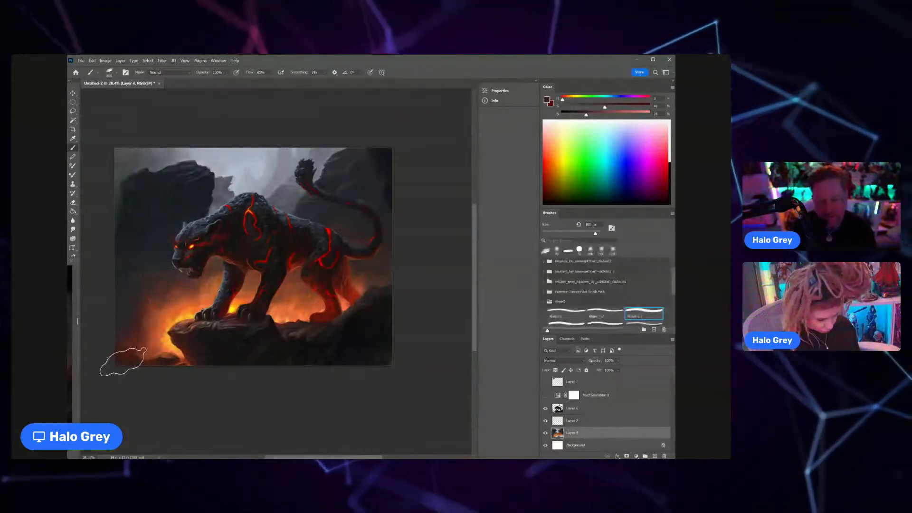
pyautogui.scroll(-1, 183, 289)
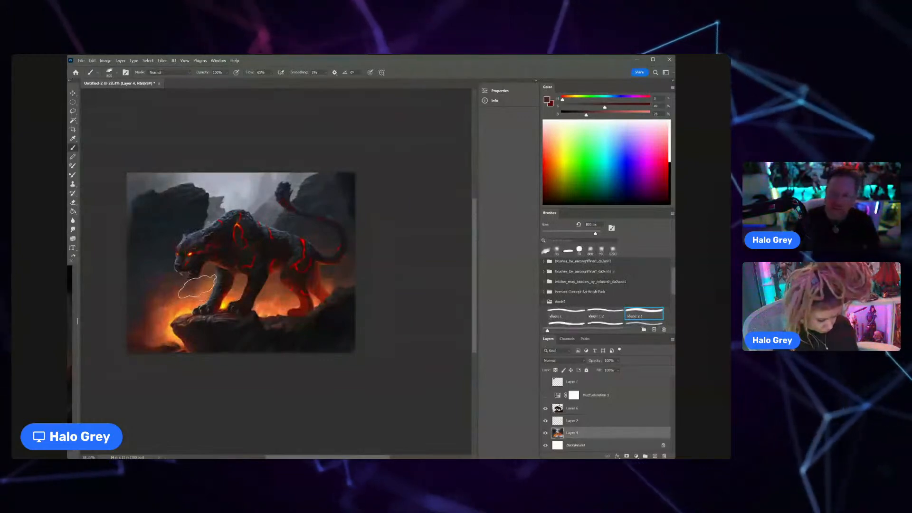
# Step: Choose the first shape brush, shrink it to fang-detail size, sample a fang's colour and lighten it to a pale peach
pyautogui.scroll(1, 190, 280)
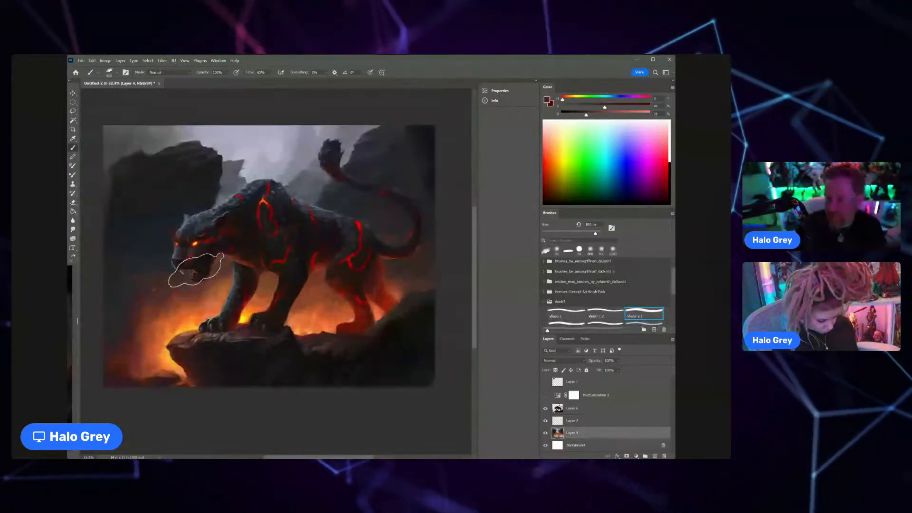
pyautogui.scroll(5, 194, 271)
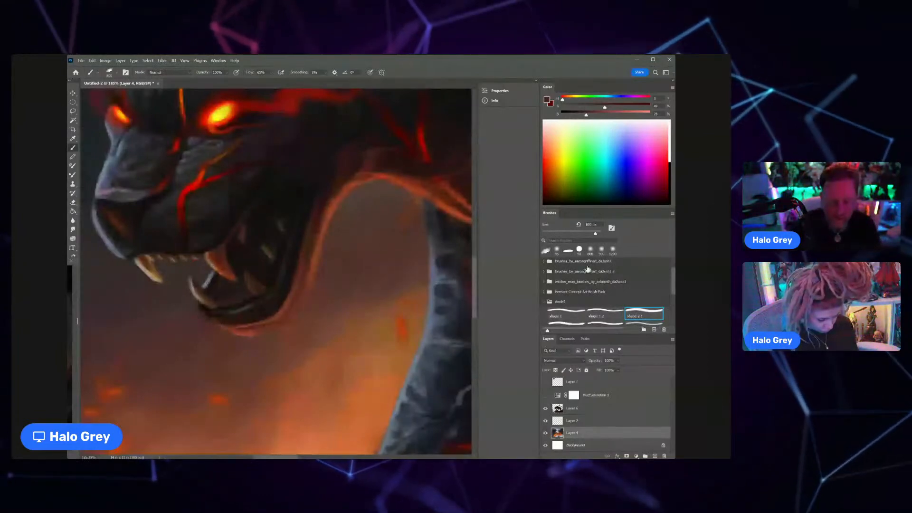
pyautogui.click(566, 313)
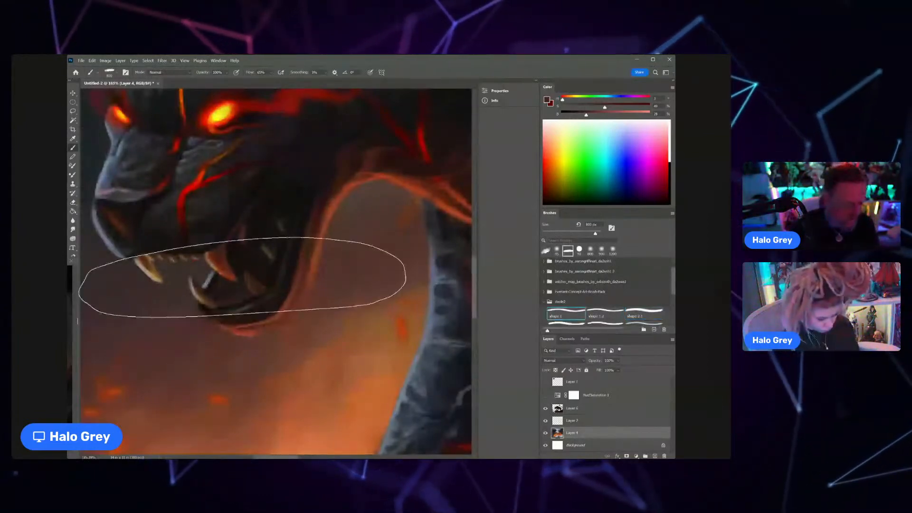
pyautogui.press('[')
pyautogui.press('[')
pyautogui.press('[')
pyautogui.press('[')
pyautogui.press('[')
pyautogui.press('[')
pyautogui.press('[')
pyautogui.press('[')
pyautogui.press('[')
pyautogui.press('[')
pyautogui.press('[')
pyautogui.press('[')
pyautogui.press('[')
pyautogui.press('[')
pyautogui.press('[')
pyautogui.press('[')
pyautogui.press('[')
pyautogui.press('[')
pyautogui.press('[')
pyautogui.press('[')
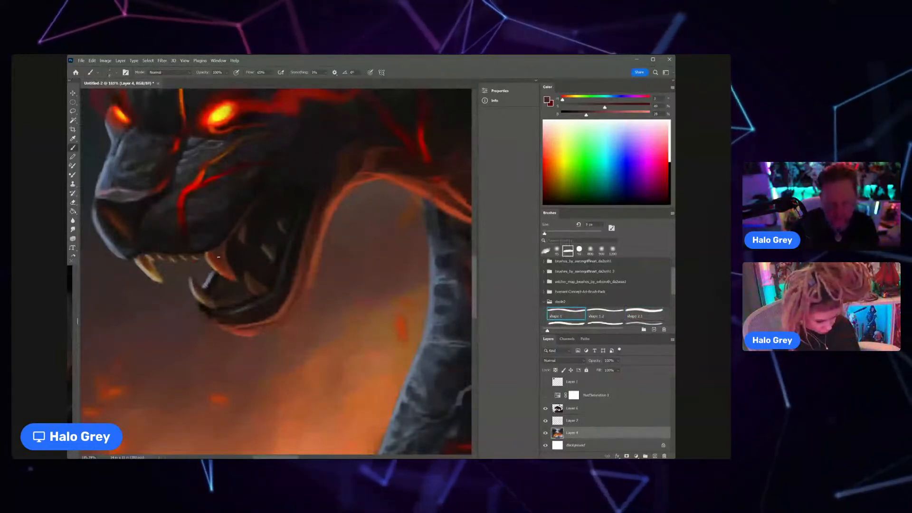
pyautogui.keyDown('alt'); pyautogui.click(205, 258); pyautogui.keyUp('alt')
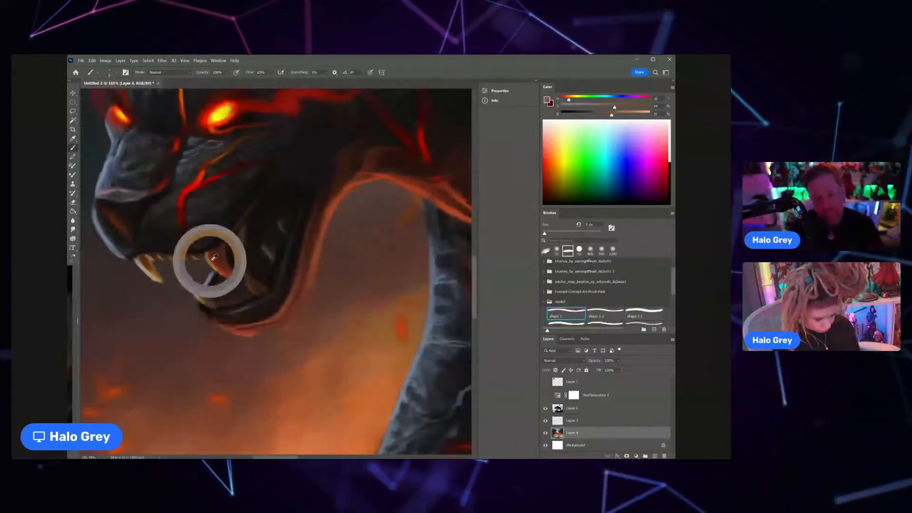
pyautogui.moveTo(633, 114); pyautogui.dragTo(593, 108)
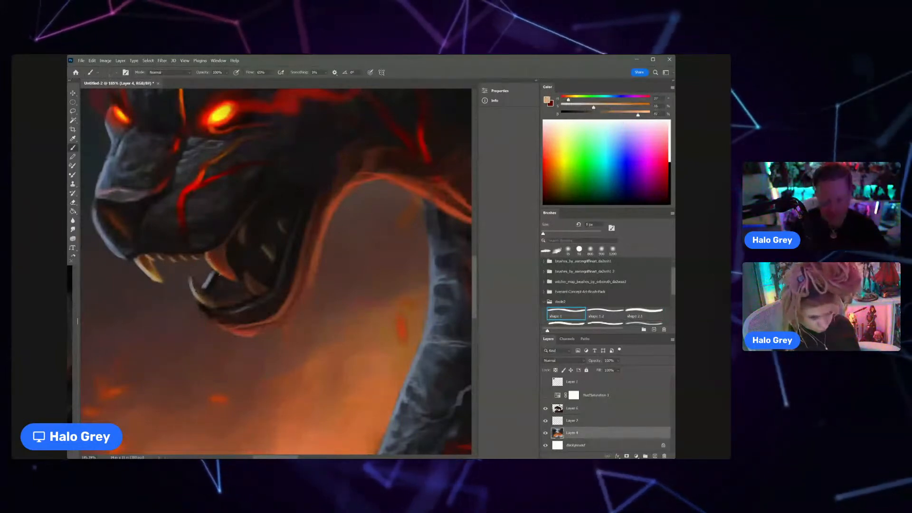
# Step: Select Layer 6 and repaint the panther's front upper fang with pale highlights and sampled brown shading near its root
pyautogui.click(574, 406)
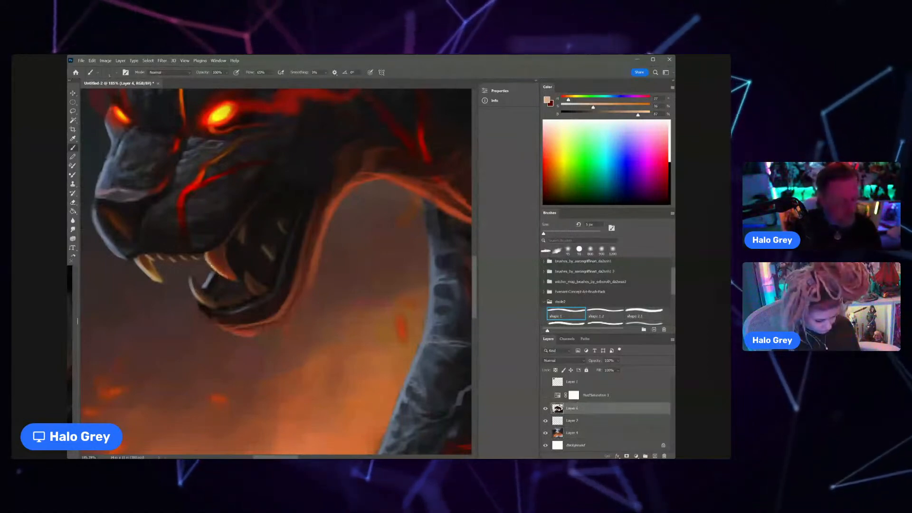
pyautogui.moveTo(140, 260); pyautogui.dragTo(163, 284)
pyautogui.press('e')
pyautogui.press('b')
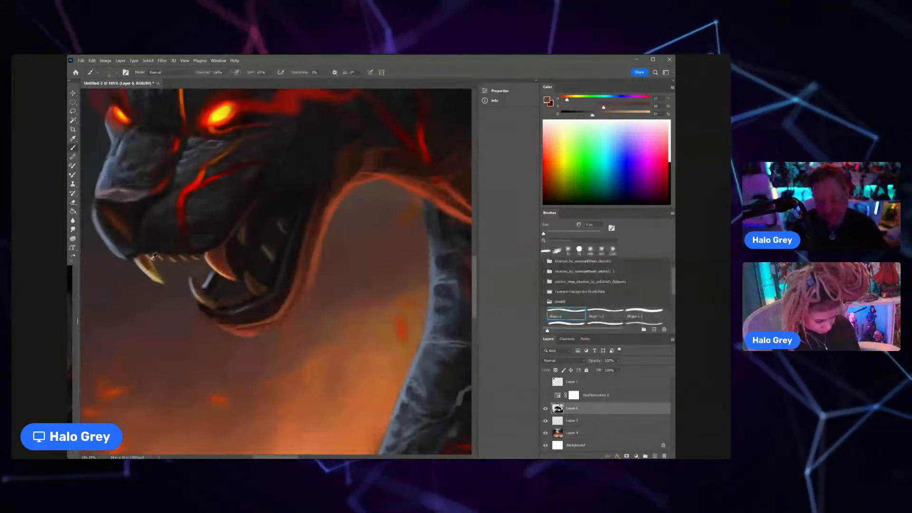
pyautogui.keyDown('alt'); pyautogui.click(152, 258); pyautogui.keyUp('alt')
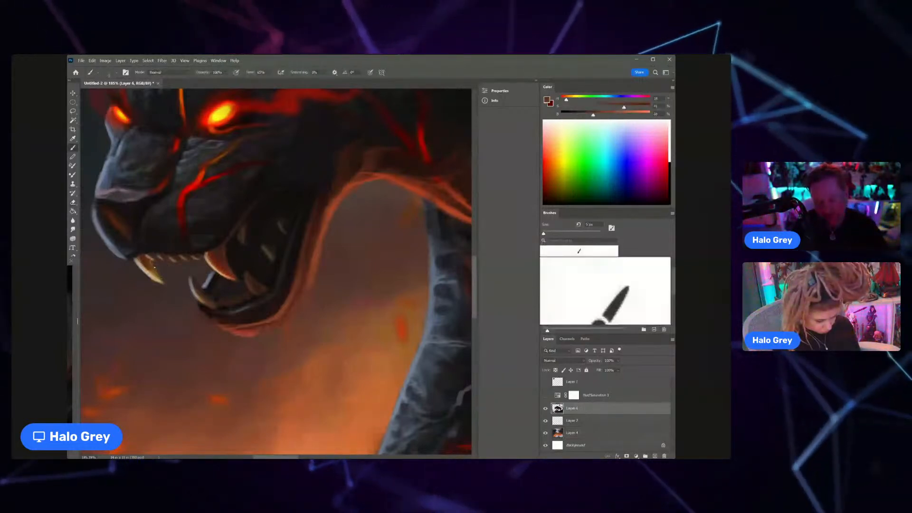
pyautogui.keyDown('alt'); pyautogui.click(160, 269); pyautogui.keyUp('alt')
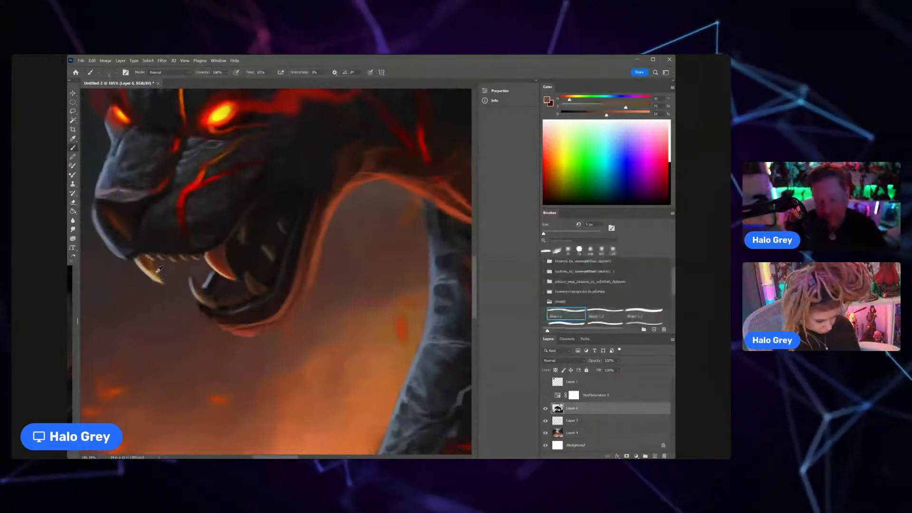
pyautogui.moveTo(156, 263)
pyautogui.mouseDown()
pyautogui.moveTo(132, 256)
pyautogui.moveTo(232, 248)
pyautogui.mouseUp()
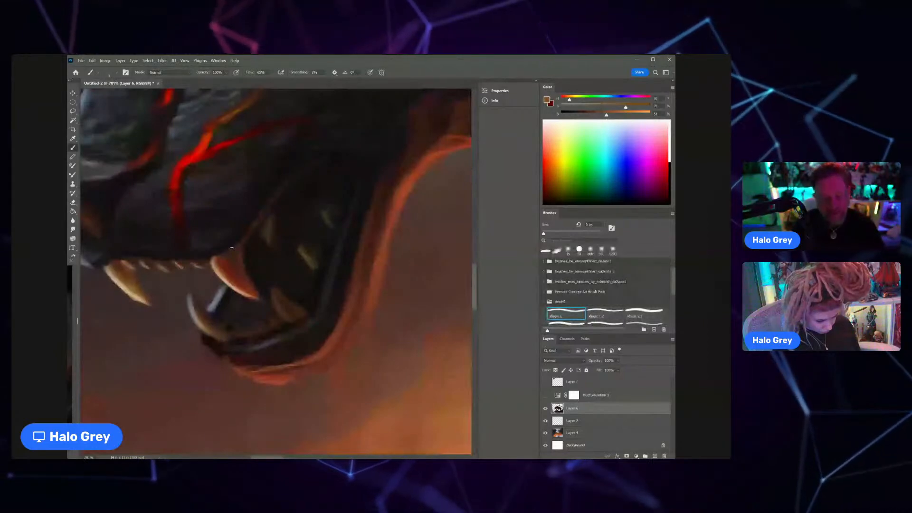
# Step: Sample a muted grey-brown and refine the light along the root and edge of the second upper fang
pyautogui.keyDown('alt'); pyautogui.click(235, 260); pyautogui.keyUp('alt')
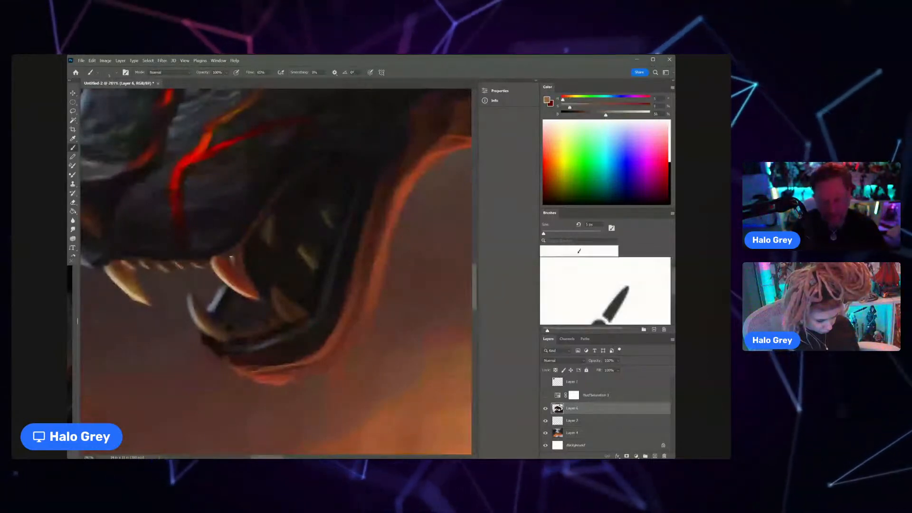
pyautogui.moveTo(230, 256); pyautogui.dragTo(241, 273)
pyautogui.moveTo(250, 262); pyautogui.dragTo(243, 247)
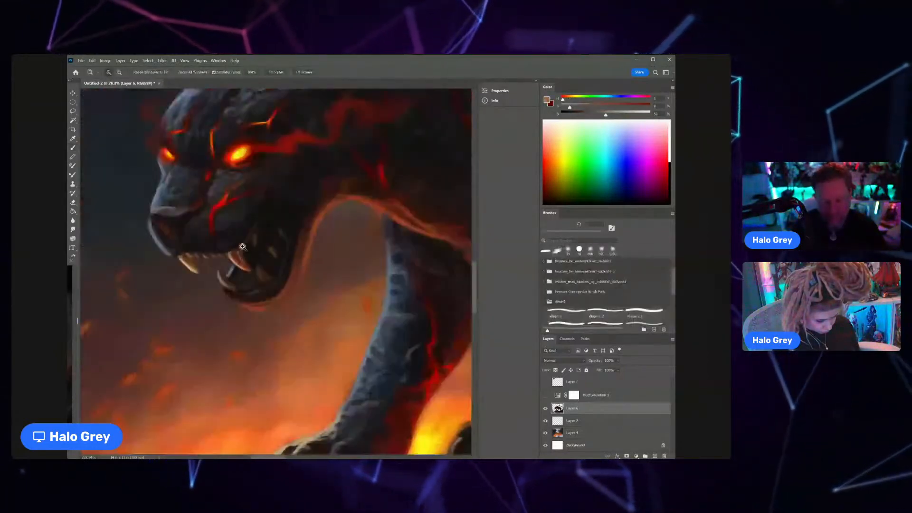
pyautogui.click(242, 246)
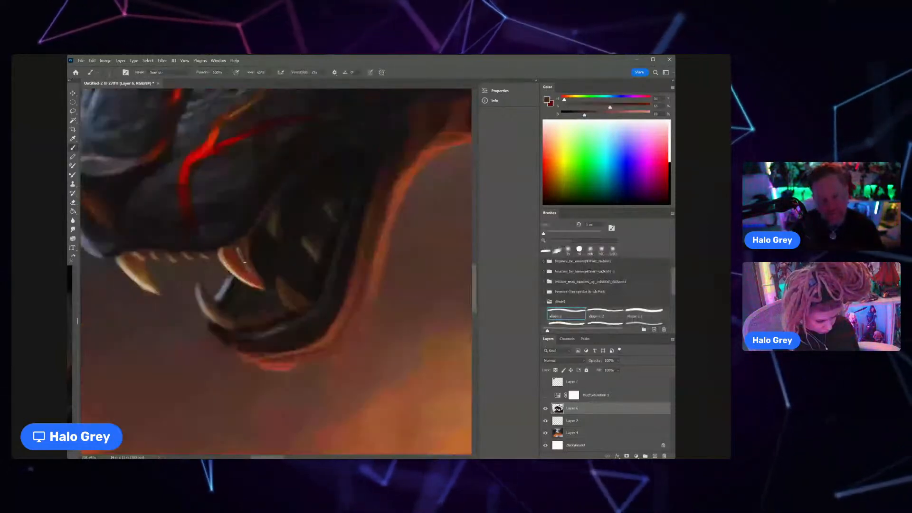
# Step: Adjust the brush size, sample near-black lip tones and redraw the upper lip's edge above the second fang
pyautogui.press('[')
pyautogui.press('[')
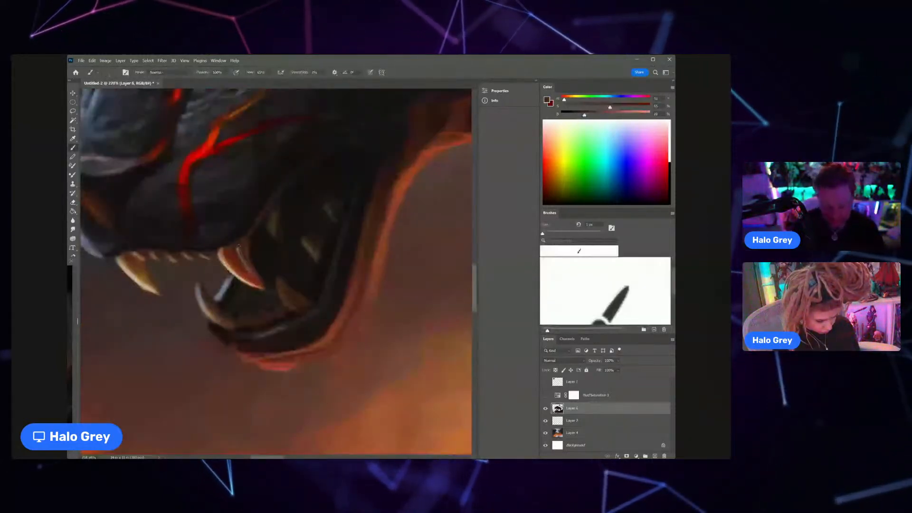
pyautogui.press(']')
pyautogui.press(']')
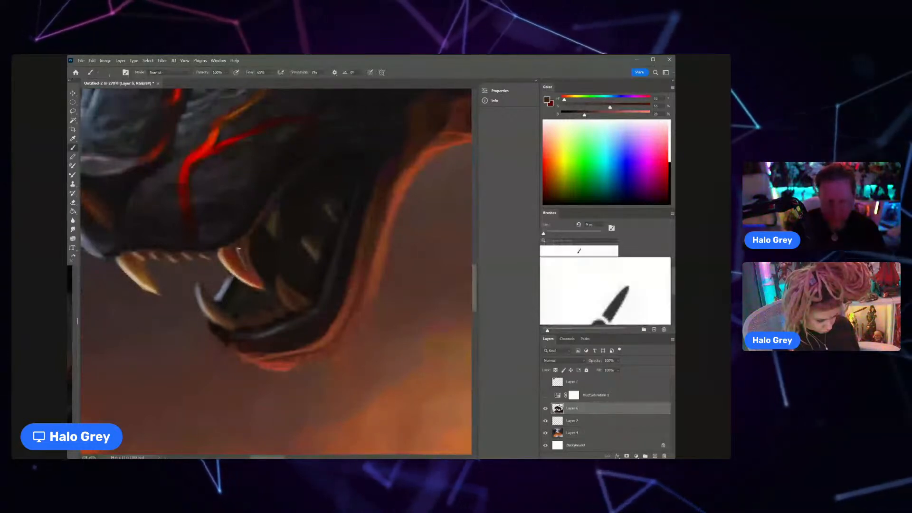
pyautogui.keyDown('alt'); pyautogui.click(226, 246); pyautogui.keyUp('alt')
pyautogui.keyDown('alt'); pyautogui.click(227, 244); pyautogui.keyUp('alt')
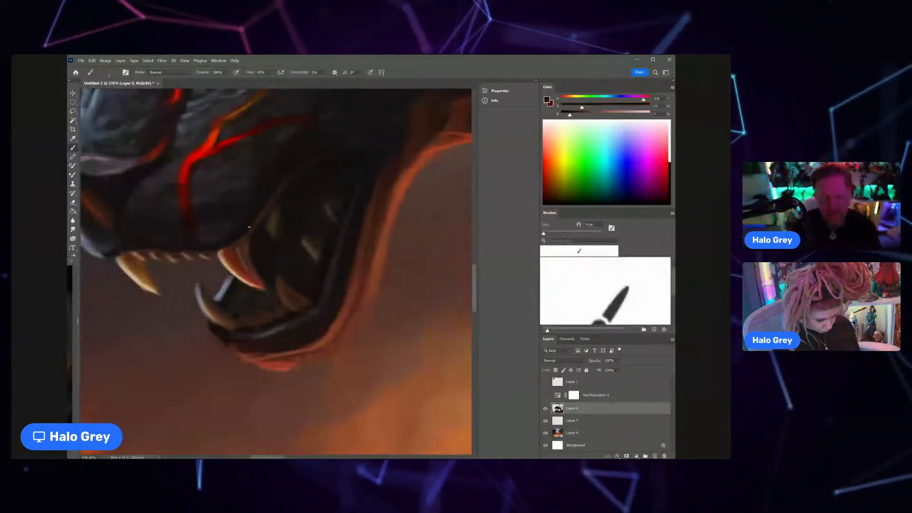
pyautogui.moveTo(251, 245); pyautogui.dragTo(246, 232)
pyautogui.keyDown('alt'); pyautogui.click(246, 241); pyautogui.keyUp('alt')
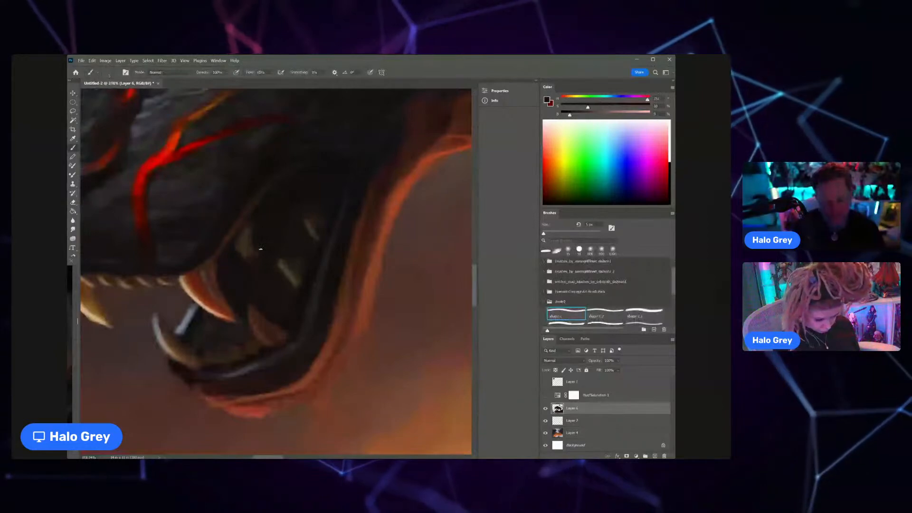
# Step: Enlarge the brush slightly and touch up the mouth's interior around the back teeth with a sampled dark brown
pyautogui.press(']')
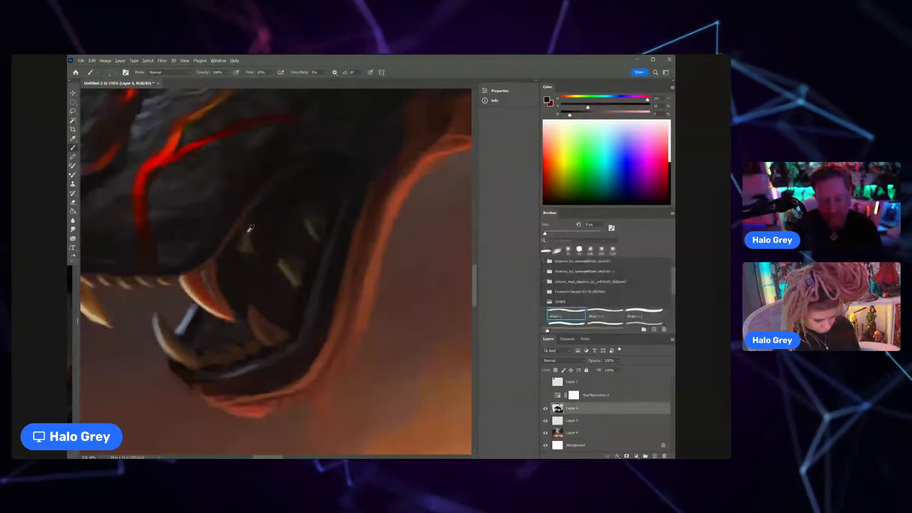
pyautogui.keyDown('alt'); pyautogui.click(245, 242); pyautogui.keyUp('alt')
pyautogui.hotkey('ctrl', '0')
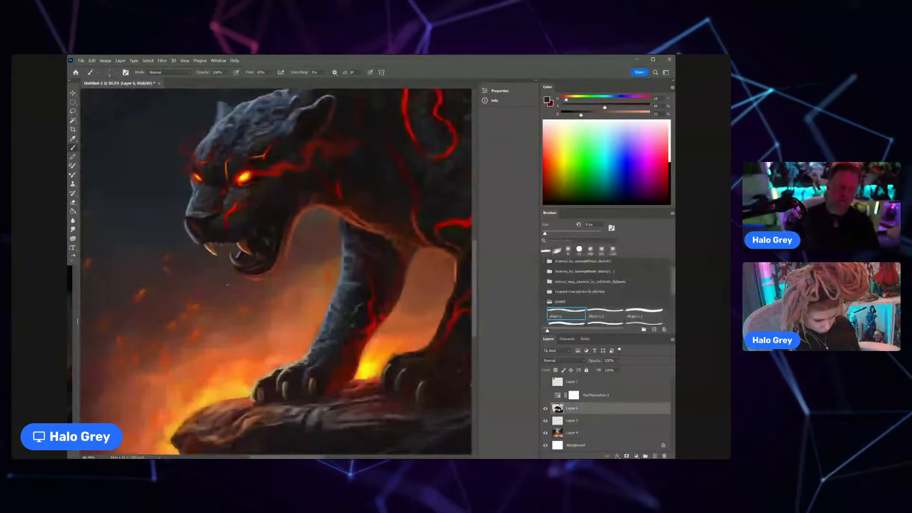
# Step: Sample dark blue-grey tones along the forehead and touch up the head's contour between the far ear and far eye
pyautogui.keyDown('alt'); pyautogui.click(222, 123); pyautogui.keyUp('alt')
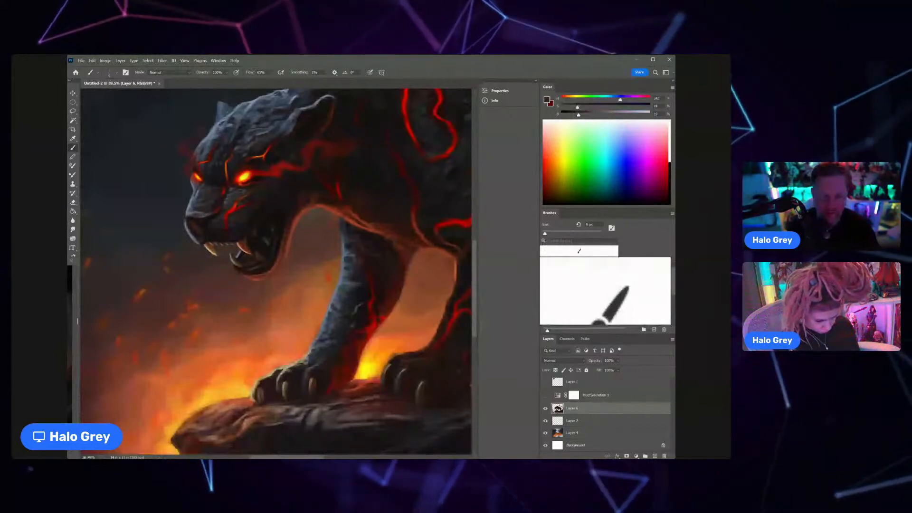
pyautogui.keyDown('alt'); pyautogui.click(220, 124); pyautogui.keyUp('alt')
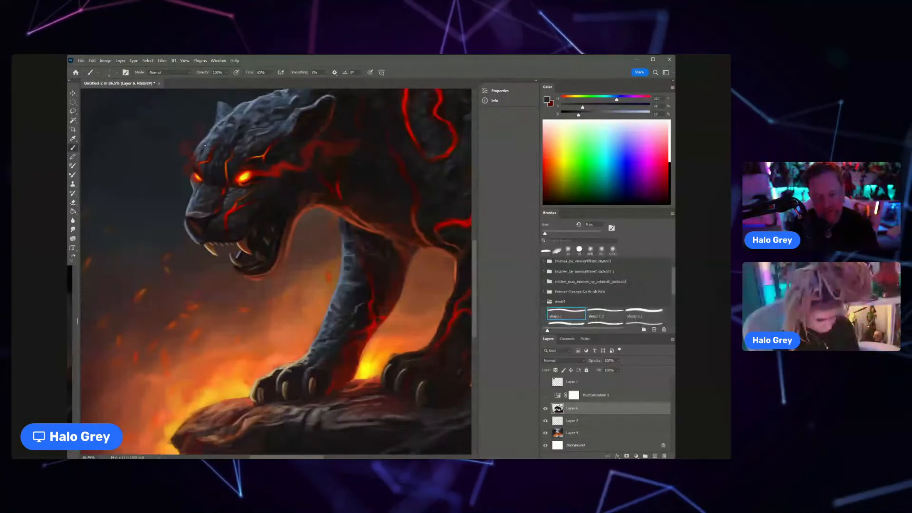
pyautogui.keyDown('alt'); pyautogui.click(208, 153); pyautogui.keyUp('alt')
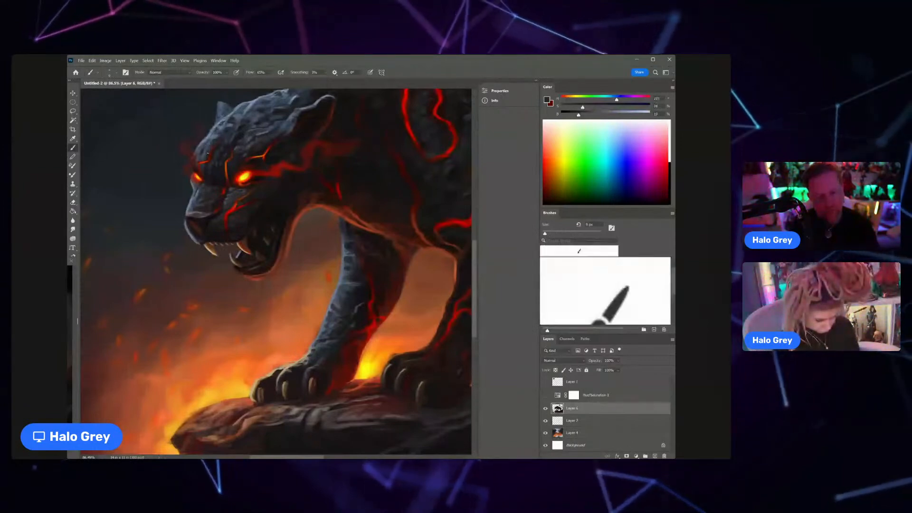
pyautogui.scroll(-2, 210, 138)
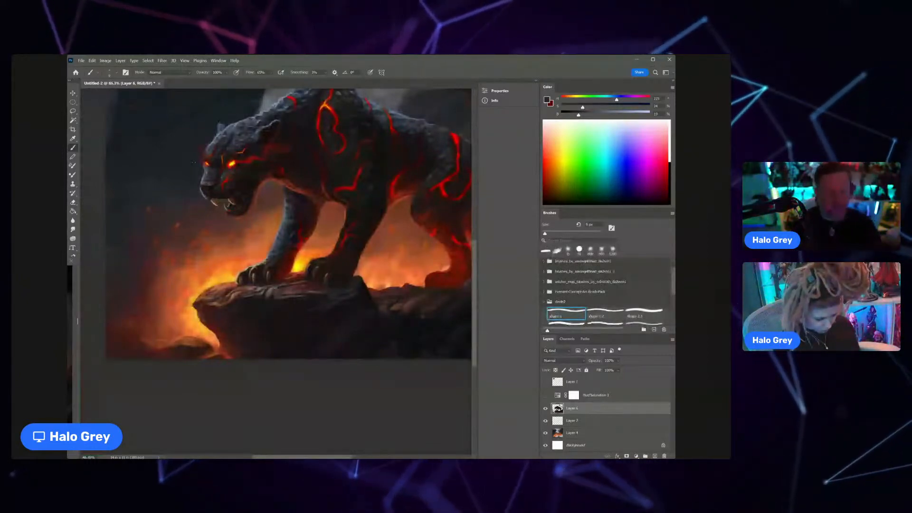
# Step: Sample lighter blue-grey tones and refine the rocky highlights and bumps along the panther's forehead contour
pyautogui.scroll(3, 245, 127)
pyautogui.moveTo(260, 148); pyautogui.dragTo(251, 154)
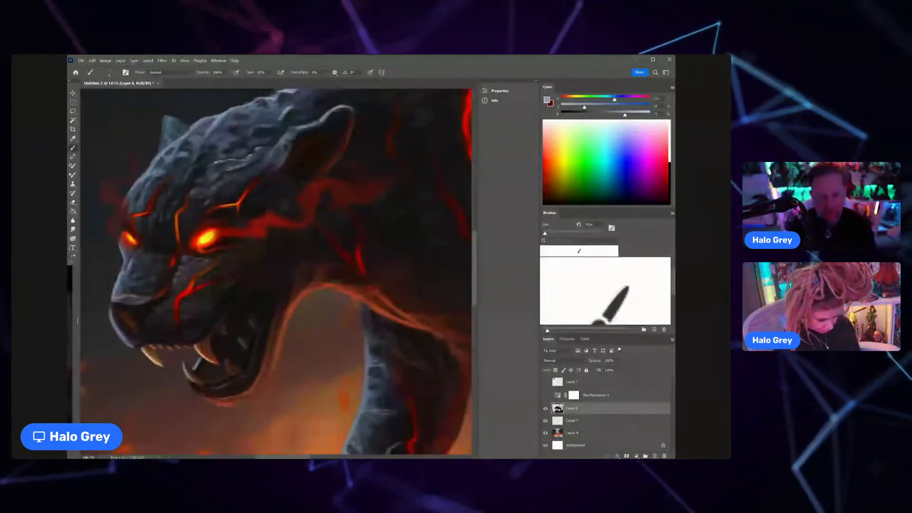
pyautogui.scroll(-3, 213, 178)
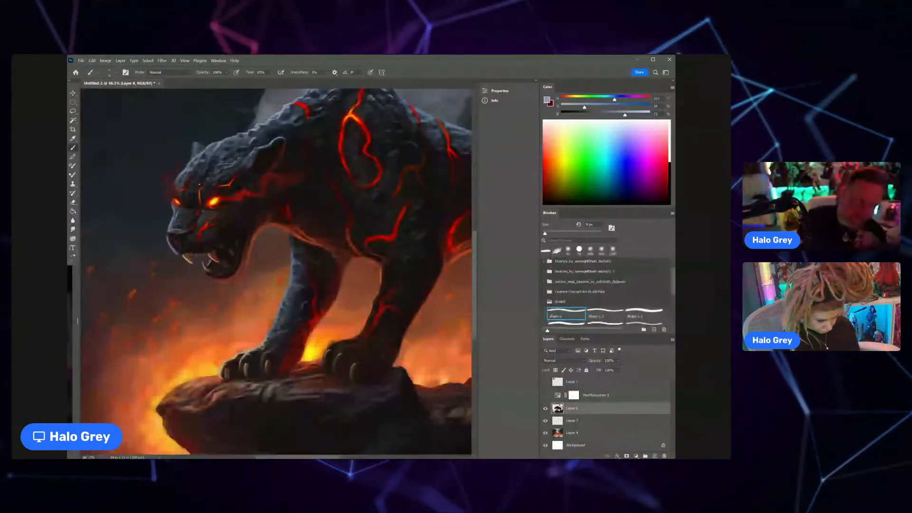
pyautogui.scroll(4, 200, 184)
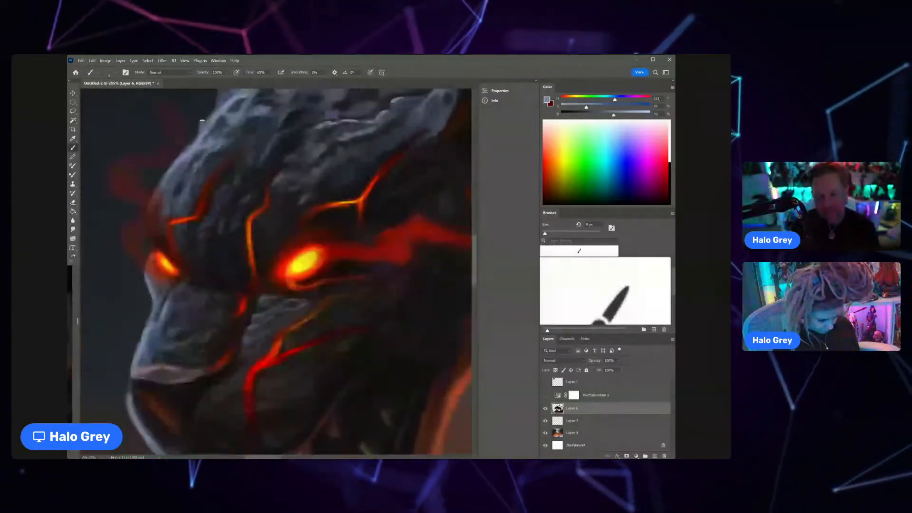
pyautogui.press('z')
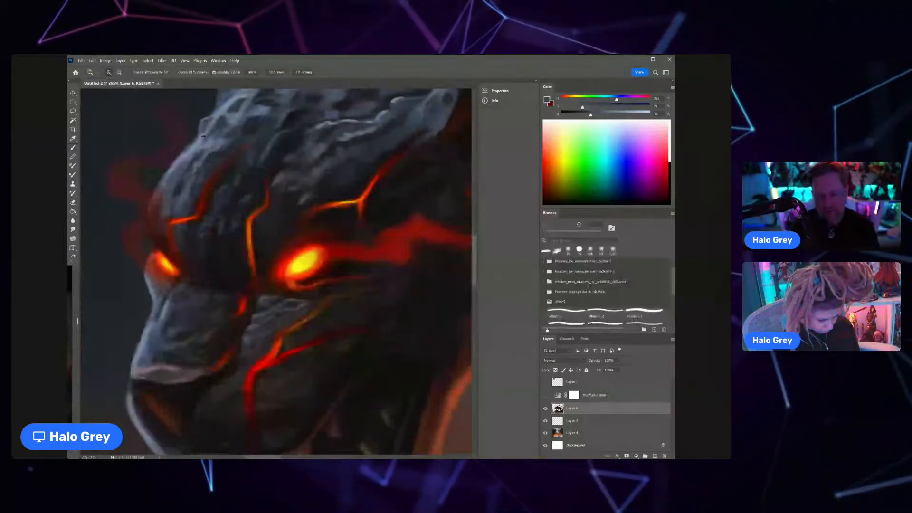
# Step: Sample a dark blue-grey from the panther's brow and touch up the forehead contour above the far eye
pyautogui.moveTo(203, 136)
pyautogui.mouseDown()
pyautogui.moveTo(180, 166)
pyautogui.moveTo(214, 133)
pyautogui.mouseUp()
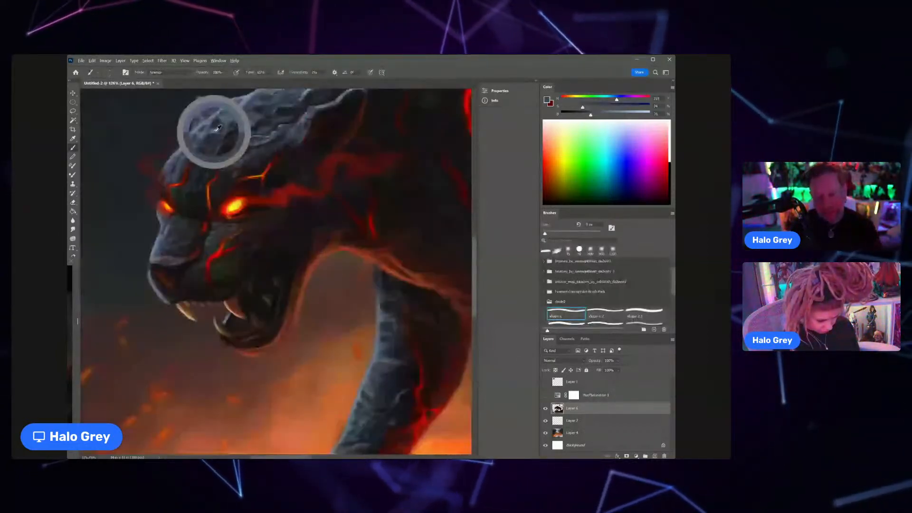
pyautogui.keyDown('alt'); pyautogui.click(215, 131); pyautogui.keyUp('alt')
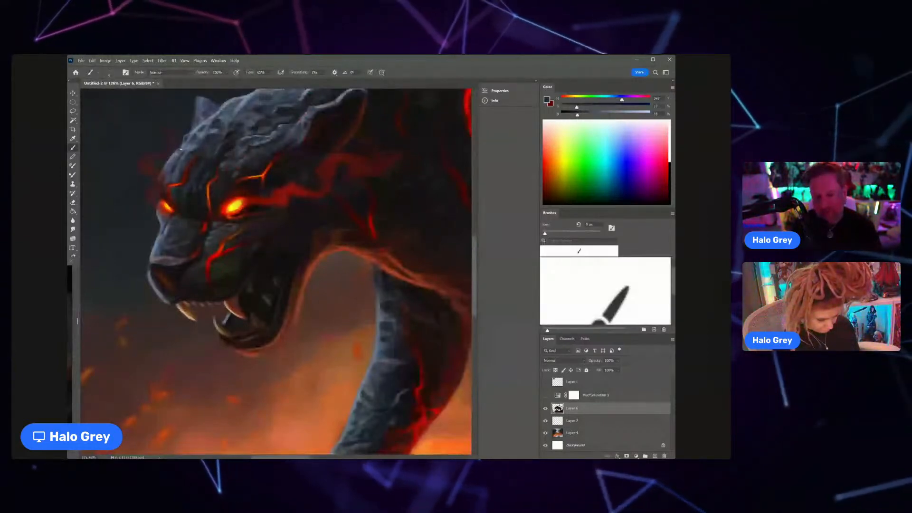
pyautogui.moveTo(181, 149); pyautogui.dragTo(163, 177)
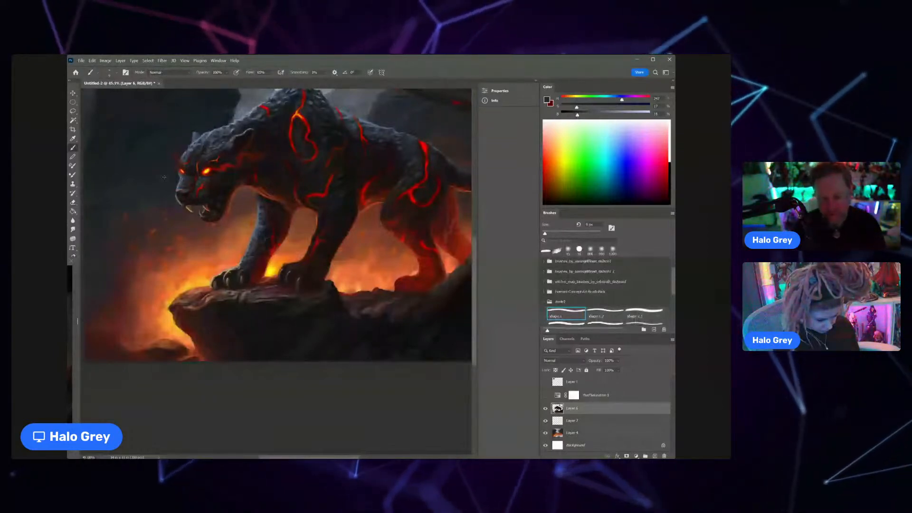
# Step: Enlarge the brush and soften the fire-lit edge under the panther's throat with sampled dark red-brown tones
pyautogui.moveTo(257, 190); pyautogui.dragTo(273, 181)
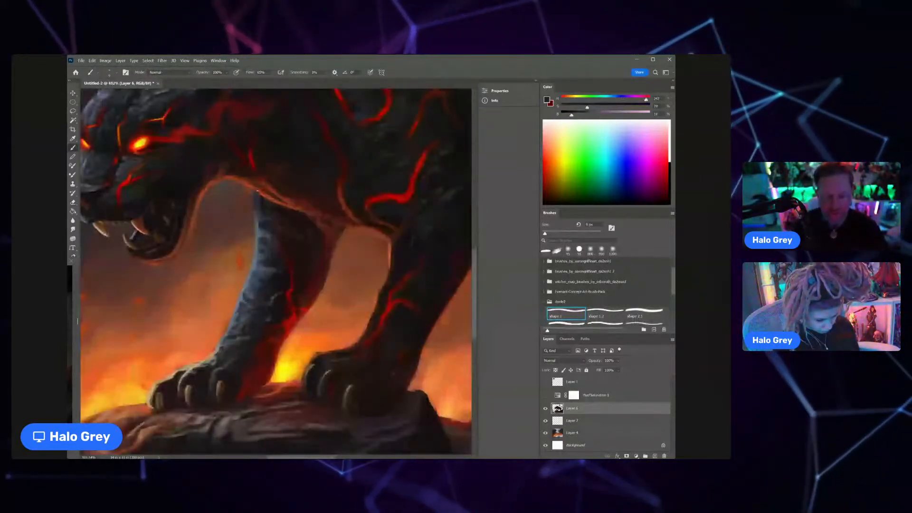
pyautogui.press(']')
pyautogui.press(']')
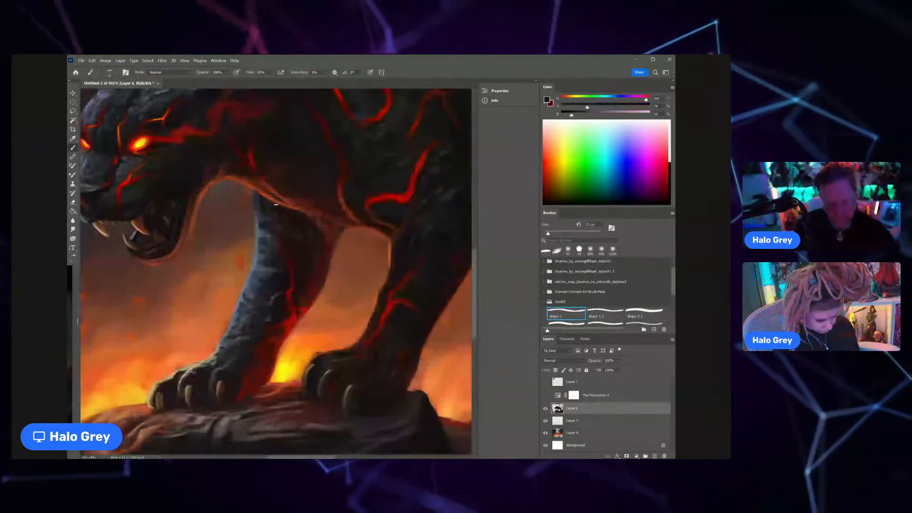
pyautogui.keyDown('alt'); pyautogui.click(267, 187); pyautogui.keyUp('alt')
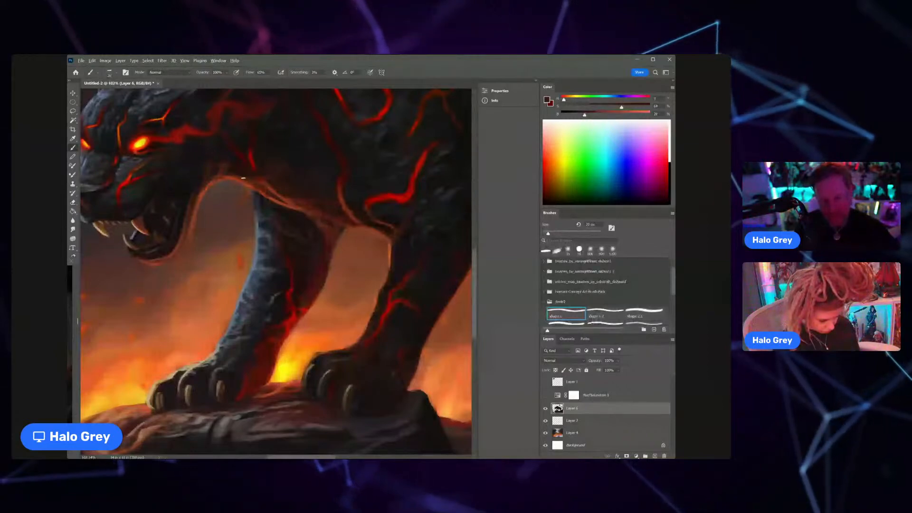
pyautogui.keyDown('alt'); pyautogui.click(243, 171); pyautogui.keyUp('alt')
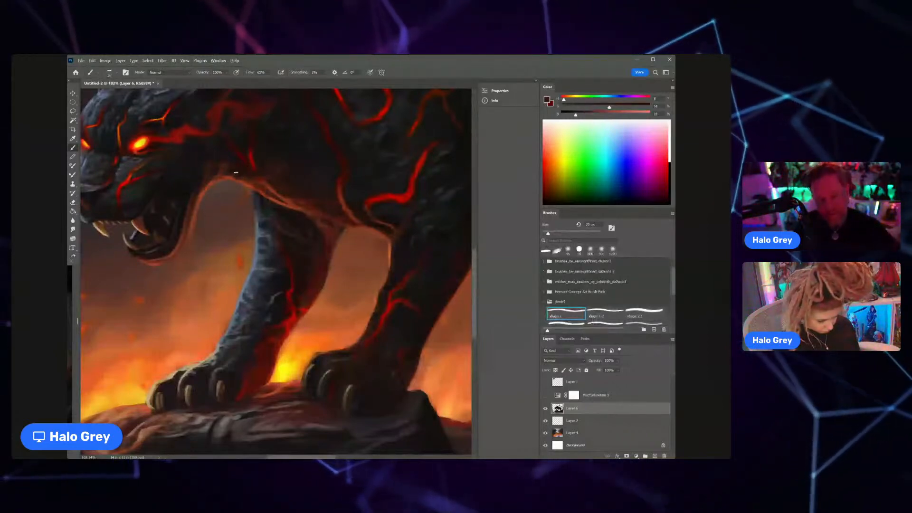
# Step: Sample a saturated red and refine the lava crack on the panther's neck just above the throat edge
pyautogui.press('z')
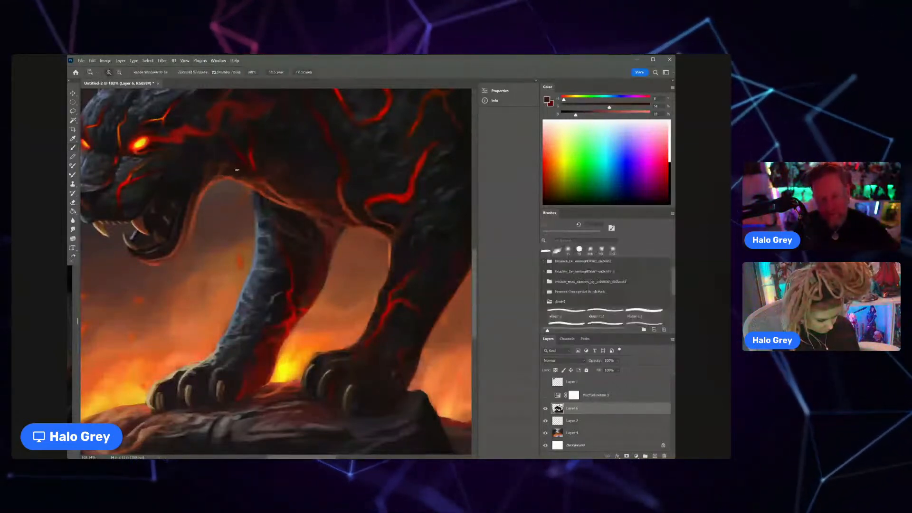
pyautogui.moveTo(237, 170)
pyautogui.mouseDown()
pyautogui.moveTo(213, 160)
pyautogui.moveTo(262, 174)
pyautogui.mouseUp()
pyautogui.keyDown('alt'); pyautogui.click(245, 163); pyautogui.keyUp('alt')
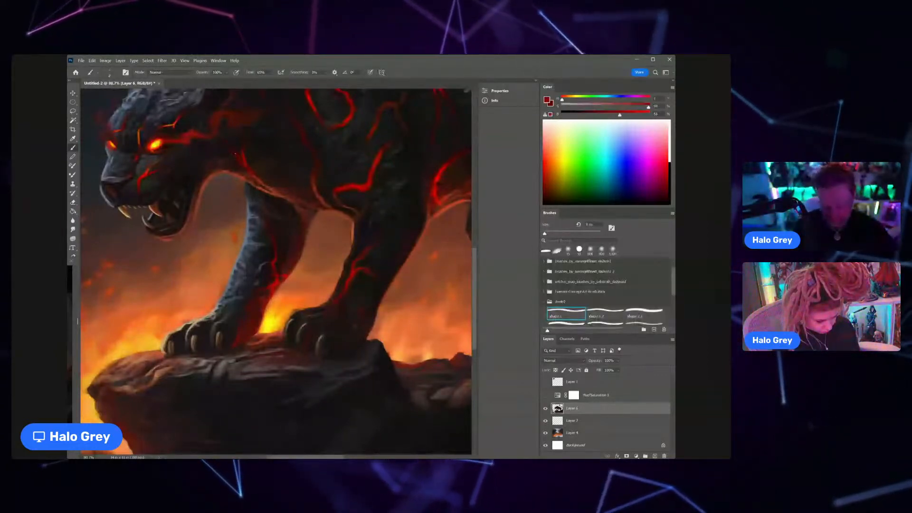
pyautogui.scroll(-5, 248, 166)
pyautogui.moveTo(247, 167); pyautogui.dragTo(256, 234)
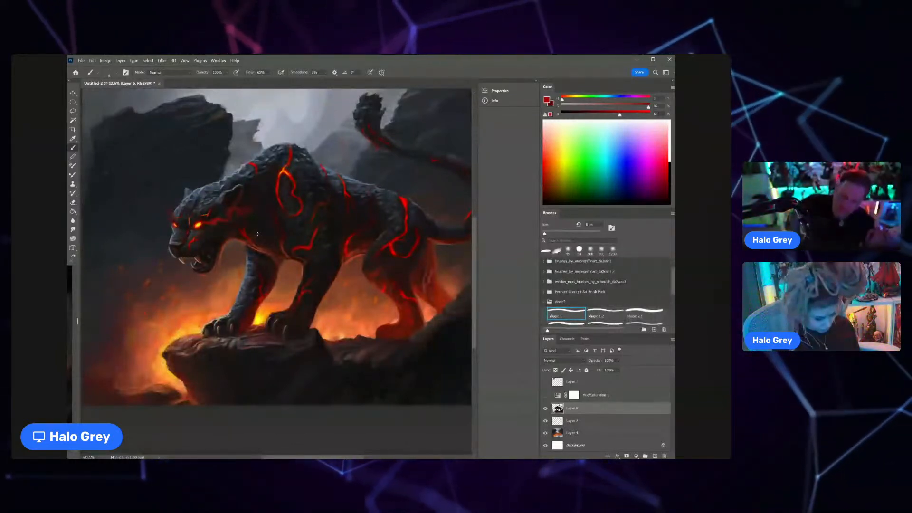
# Step: Enlarge the brush, sample a near-black and touch up the rock around the shoulder's looping lava crack
pyautogui.scroll(4, 330, 233)
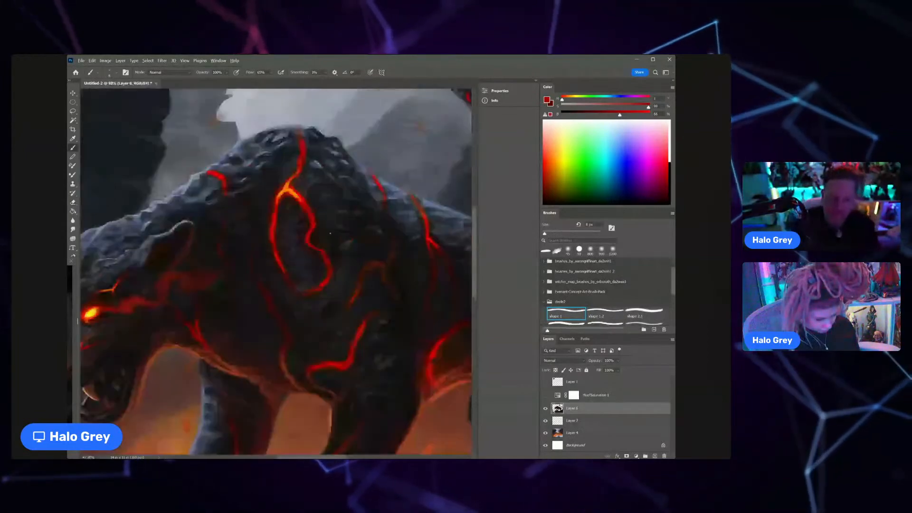
pyautogui.press(']')
pyautogui.press(']')
pyautogui.press(']')
pyautogui.keyDown('alt'); pyautogui.click(295, 185); pyautogui.keyUp('alt')
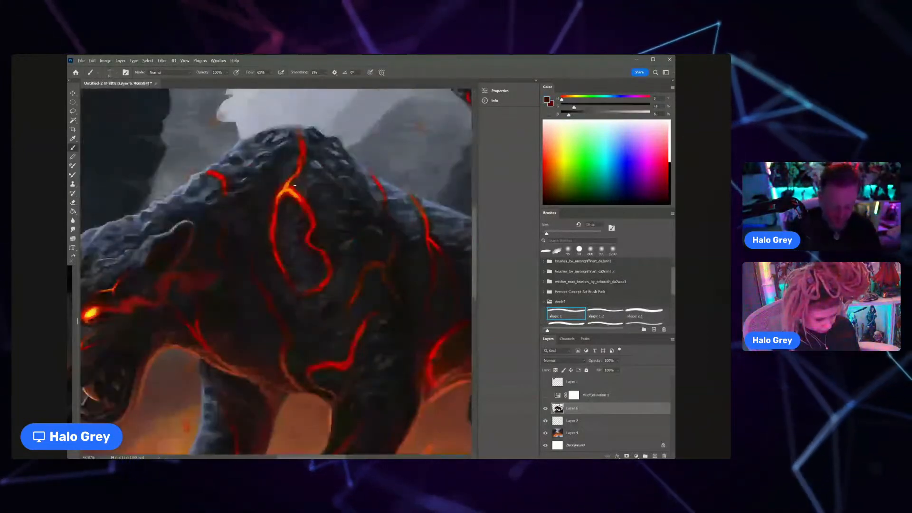
pyautogui.press(']')
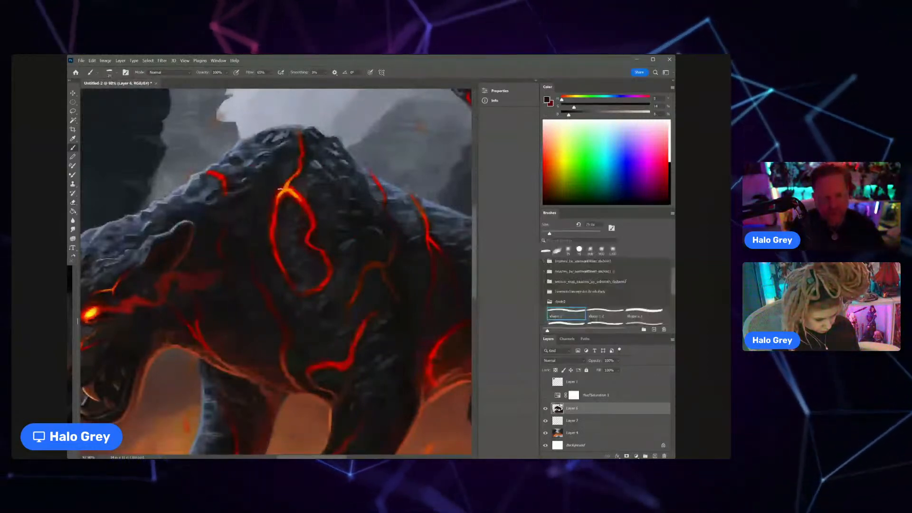
pyautogui.moveTo(297, 211)
pyautogui.mouseDown()
pyautogui.moveTo(268, 211)
pyautogui.moveTo(303, 212)
pyautogui.mouseUp()
# Step: Sample dark blue-grey tones and touch up the rocky skin around the short lava crack on the upper neck
pyautogui.keyDown('alt'); pyautogui.click(259, 210); pyautogui.keyUp('alt')
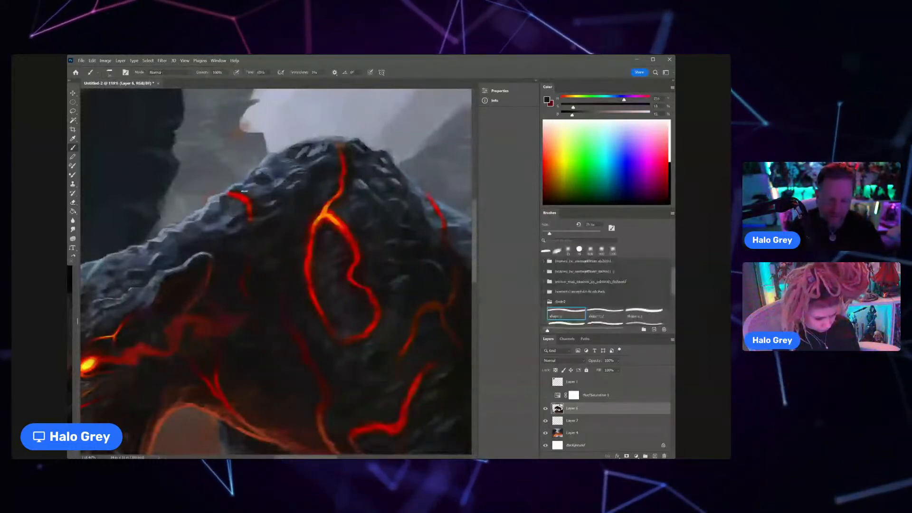
pyautogui.keyDown('alt'); pyautogui.click(226, 213); pyautogui.keyUp('alt')
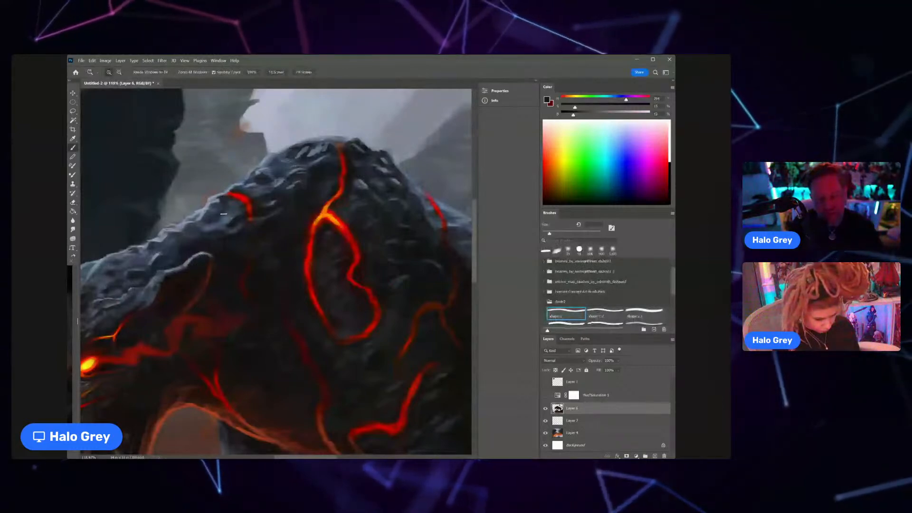
pyautogui.moveTo(231, 206); pyautogui.dragTo(198, 215)
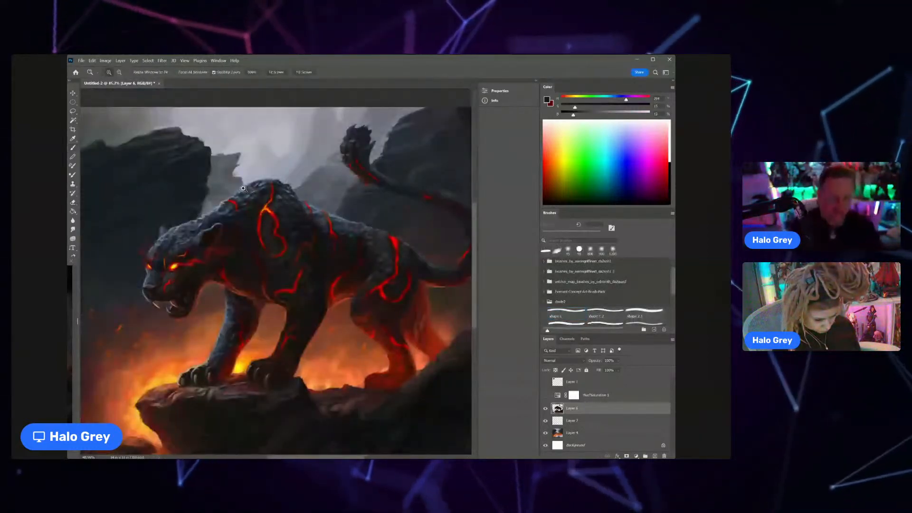
pyautogui.moveTo(240, 189)
pyautogui.mouseDown()
pyautogui.moveTo(260, 190)
pyautogui.moveTo(263, 217)
pyautogui.mouseUp()
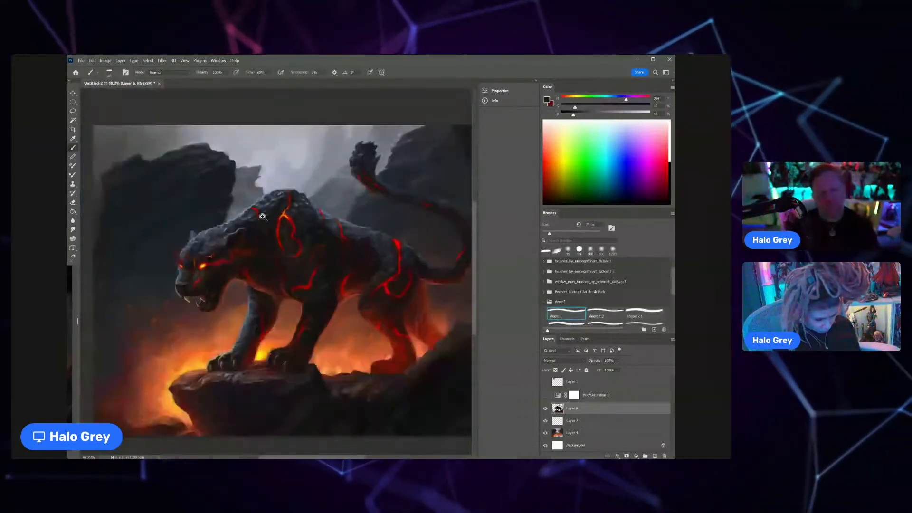
pyautogui.moveTo(263, 217); pyautogui.dragTo(285, 194)
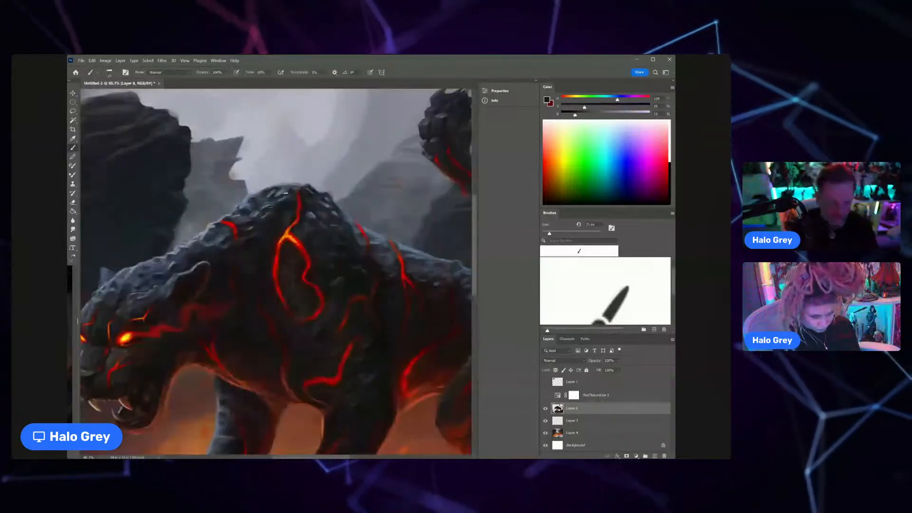
# Step: Sample blue-grey tones from the shoulder's peak and paint rocky highlights beside the vertical lava crack
pyautogui.keyDown('alt'); pyautogui.click(286, 194); pyautogui.keyUp('alt')
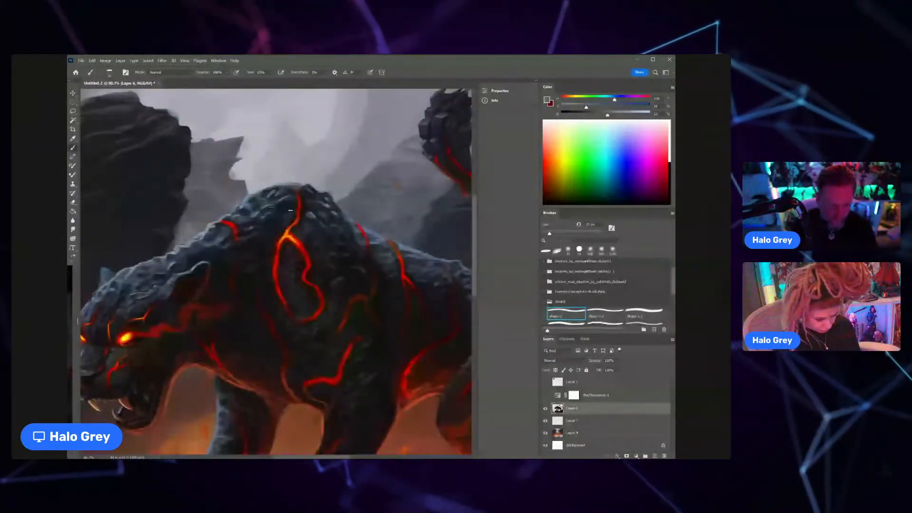
pyautogui.keyDown('alt'); pyautogui.click(289, 217); pyautogui.keyUp('alt')
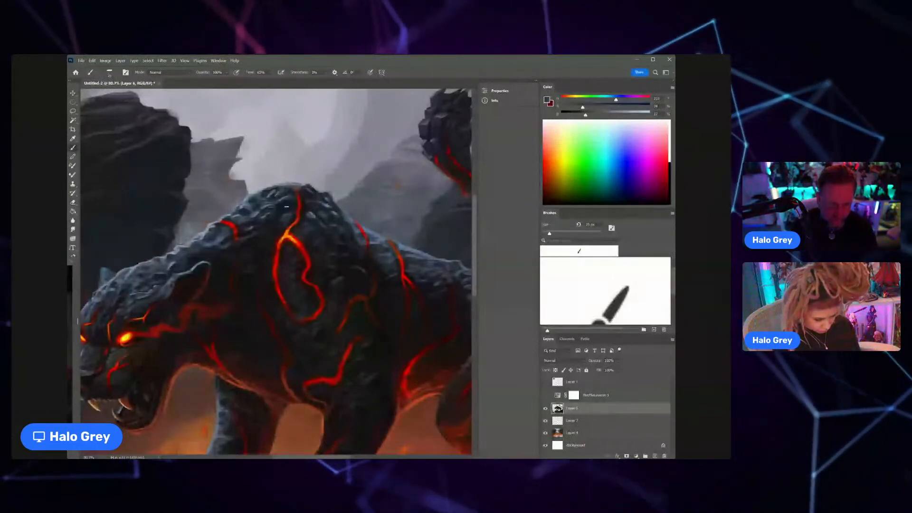
pyautogui.scroll(-2, 287, 206)
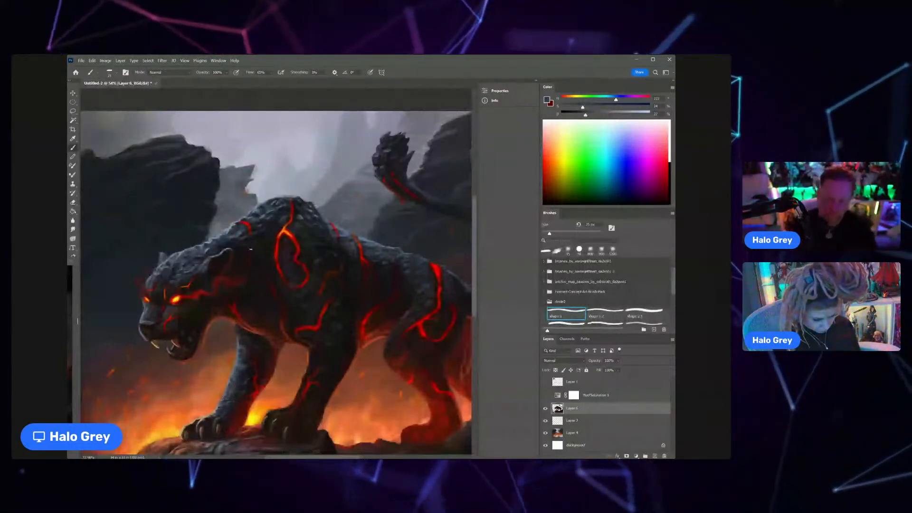
# Step: Sample the crack's colours and rework the tip of the vertical lava crack at the shoulder's peak
pyautogui.scroll(4, 292, 209)
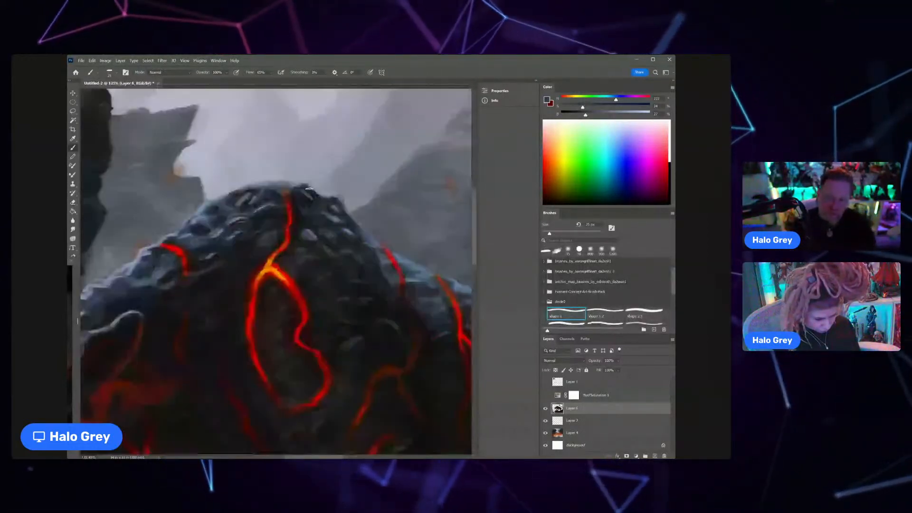
pyautogui.keyDown('alt'); pyautogui.click(287, 197); pyautogui.keyUp('alt')
pyautogui.moveTo(286, 193); pyautogui.dragTo(281, 188)
pyautogui.keyDown('alt'); pyautogui.click(290, 191); pyautogui.keyUp('alt')
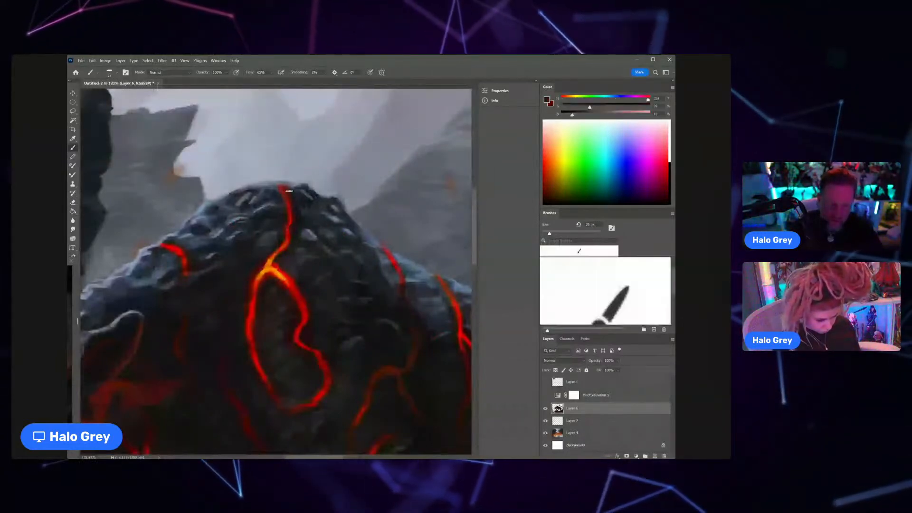
# Step: Set the Eraser to the shape 1 brush and trim the lava crack's tip along the shoulder's silhouette
pyautogui.press('e')
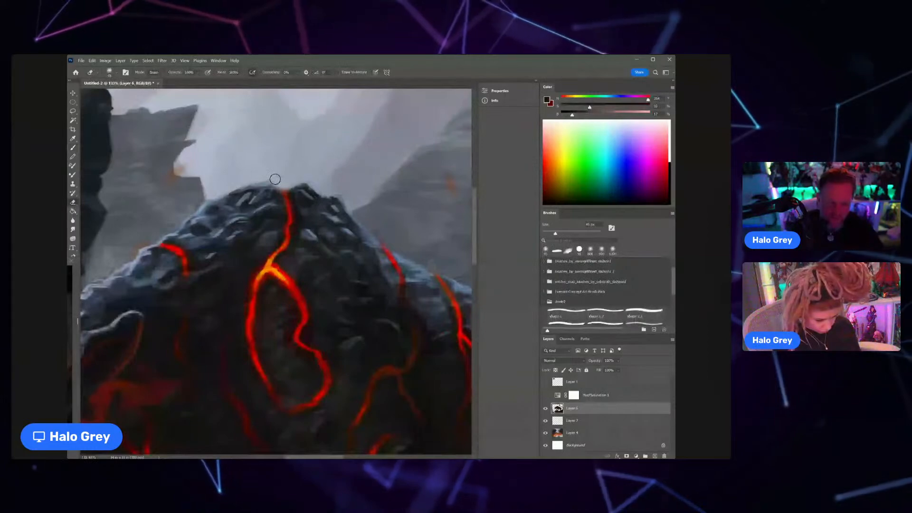
pyautogui.click(565, 312)
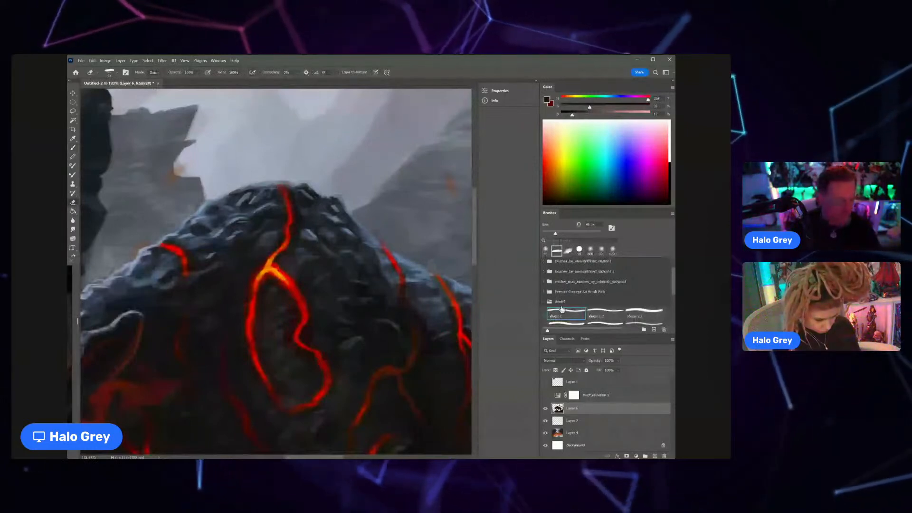
pyautogui.press('z')
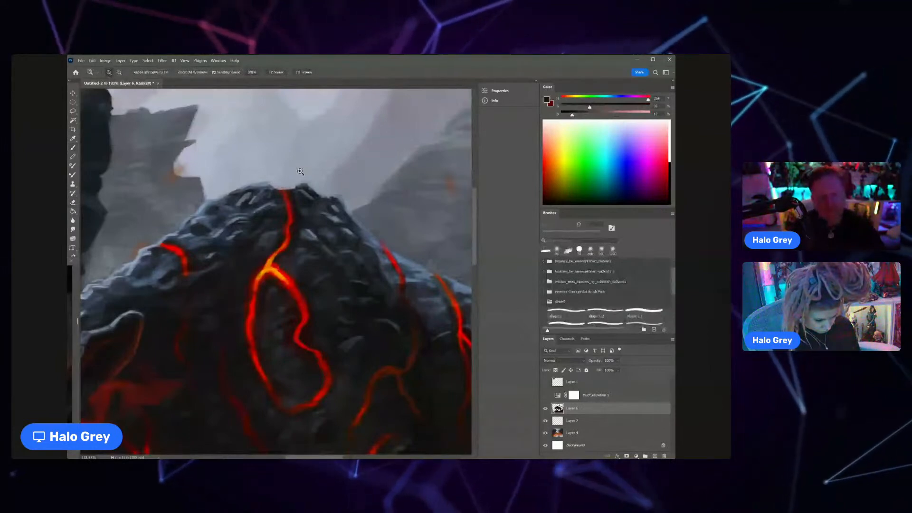
pyautogui.moveTo(299, 171); pyautogui.dragTo(317, 147)
# Step: Sample the pale sky tone, brighten it and paint fine rim highlights along the shoulder's peak with a smaller brush
pyautogui.press('b')
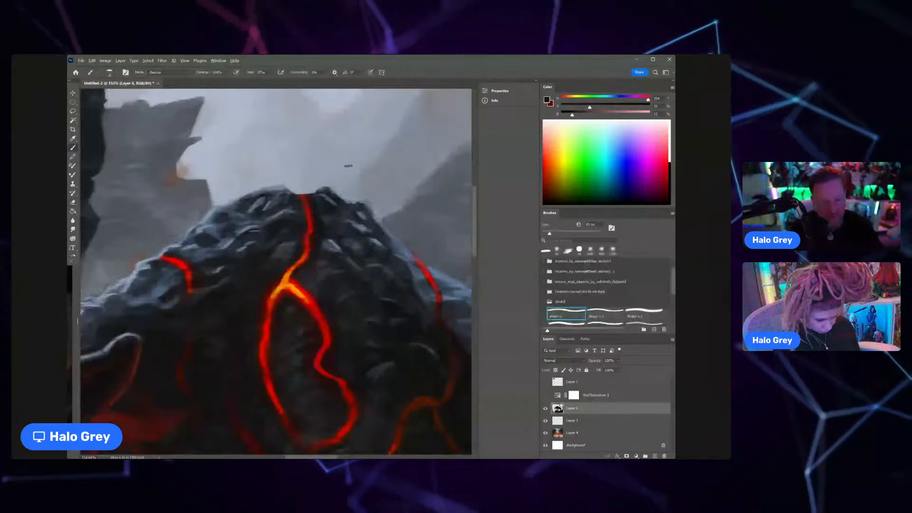
pyautogui.keyDown('alt'); pyautogui.click(348, 166); pyautogui.keyUp('alt')
pyautogui.click(645, 112)
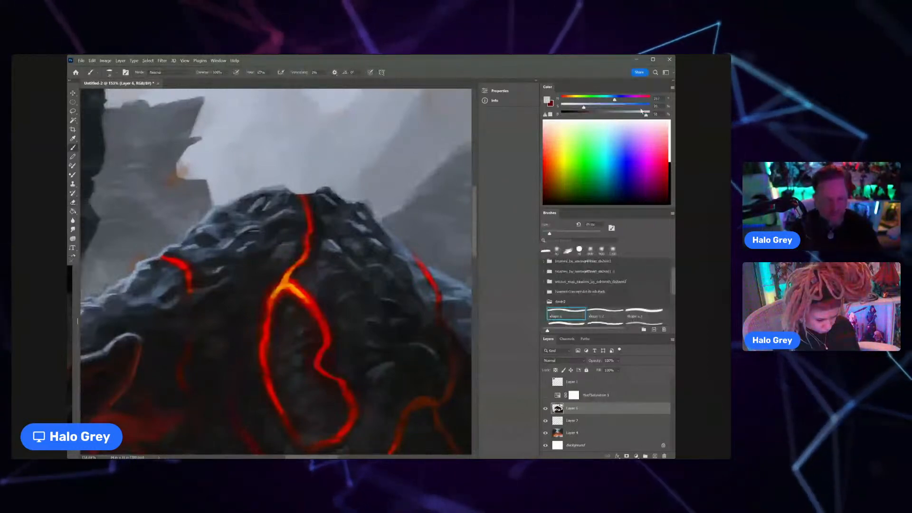
pyautogui.moveTo(319, 188); pyautogui.dragTo(329, 184)
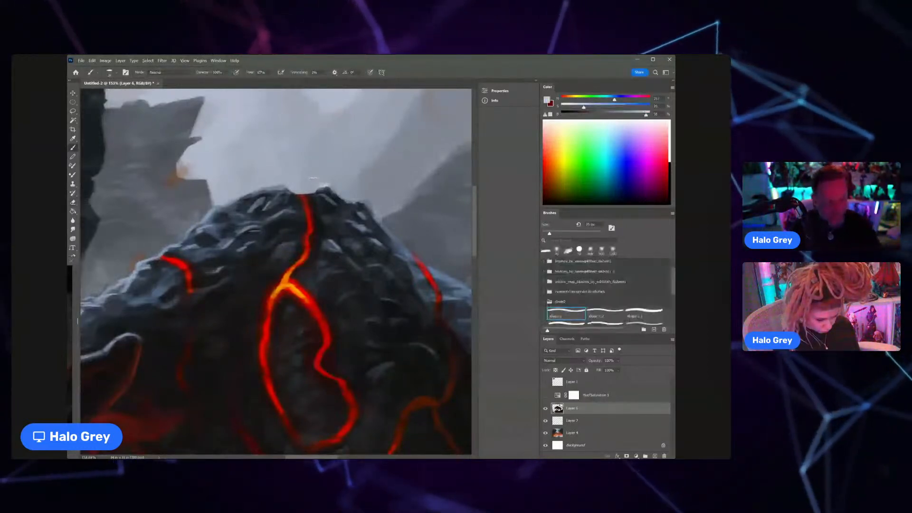
pyautogui.press('[')
pyautogui.press('[')
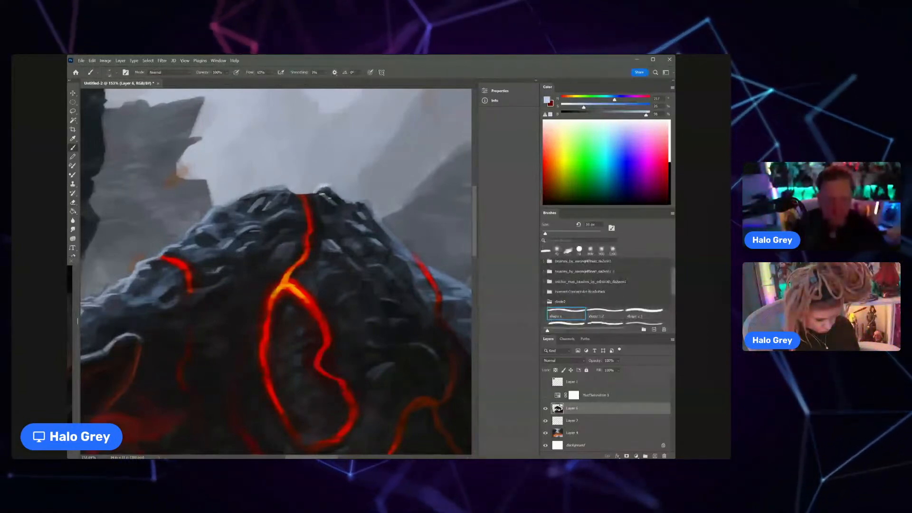
pyautogui.moveTo(295, 192); pyautogui.dragTo(285, 186)
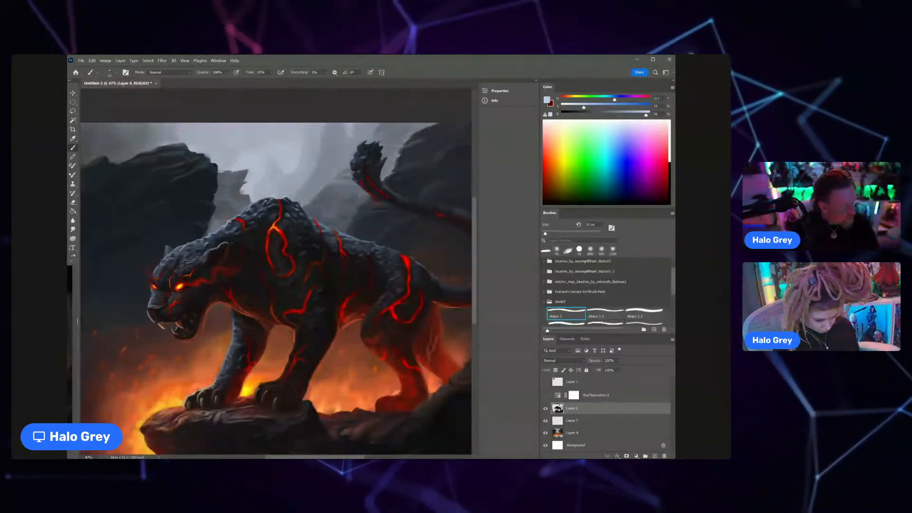
# Step: Sample a mid blue-grey and touch up the rocky contour on the front slope of the shoulder
pyautogui.hotkey('ctrl', 'space')
pyautogui.moveTo(254, 205); pyautogui.dragTo(288, 193)
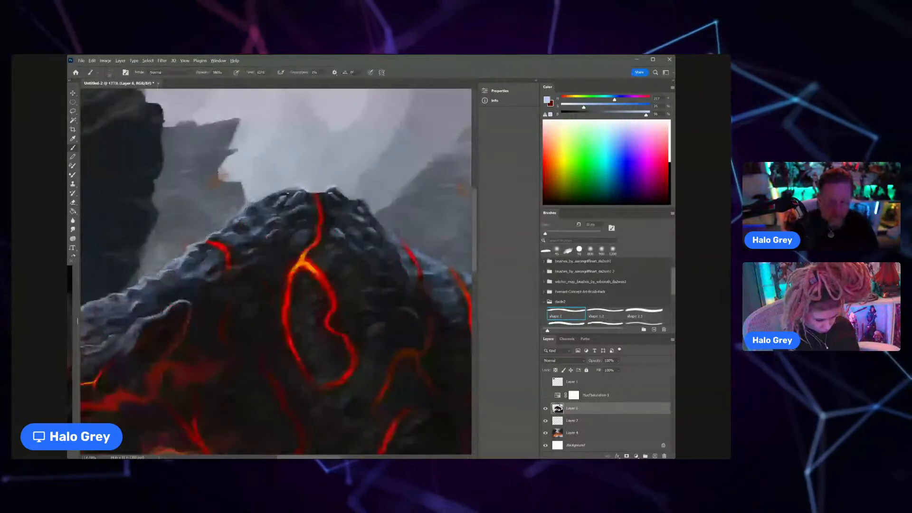
pyautogui.keyDown('alt'); pyautogui.click(265, 199); pyautogui.keyUp('alt')
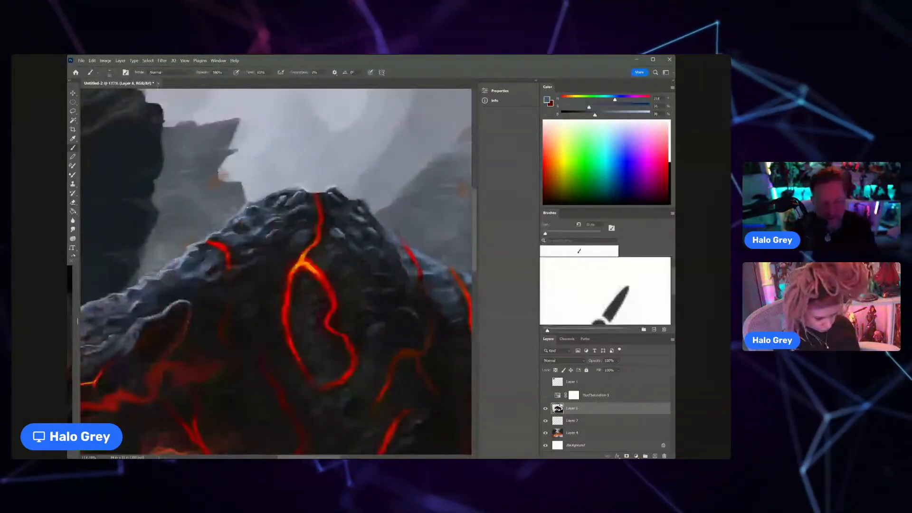
pyautogui.hotkey('ctrl', 'space')
pyautogui.moveTo(255, 205)
pyautogui.mouseDown()
pyautogui.moveTo(220, 243)
pyautogui.moveTo(257, 203)
pyautogui.mouseUp()
# Step: Sample blue-grey and dark tones from the ear and clean up the underside of its pale rim
pyautogui.hotkey('ctrl', 'space')
pyautogui.keyDown('alt'); pyautogui.click(214, 236); pyautogui.keyUp('alt')
pyautogui.keyDown('alt'); pyautogui.click(214, 245); pyautogui.keyUp('alt')
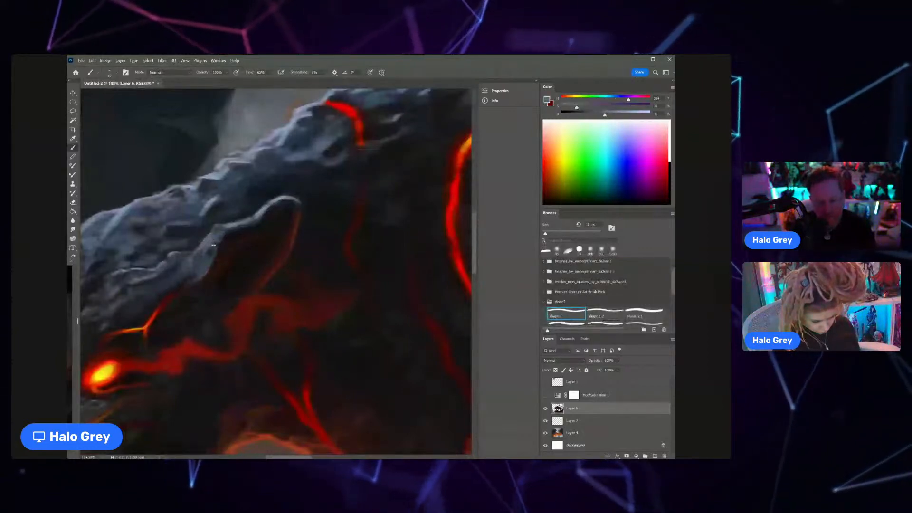
pyautogui.hotkey('ctrl', 'space')
pyautogui.moveTo(214, 245)
pyautogui.mouseDown()
pyautogui.moveTo(230, 224)
pyautogui.moveTo(197, 284)
pyautogui.mouseUp()
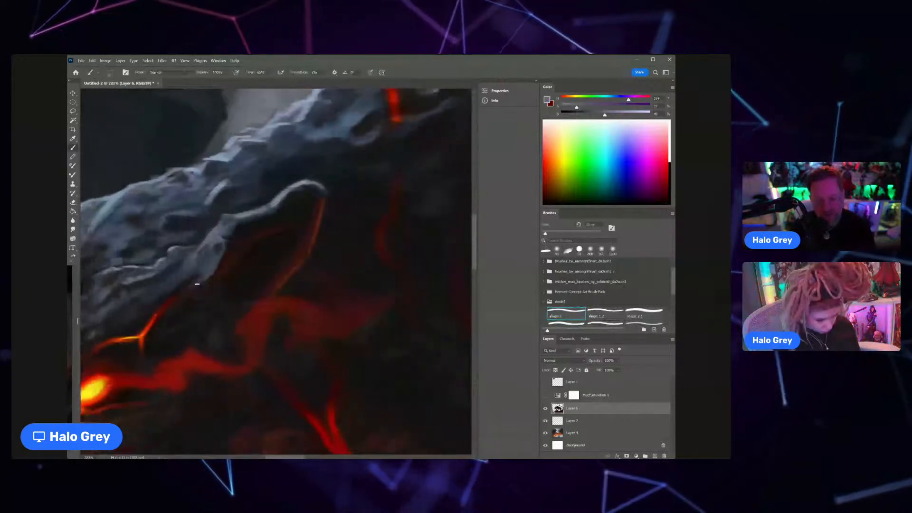
pyautogui.keyDown('alt'); pyautogui.click(313, 184); pyautogui.keyUp('alt')
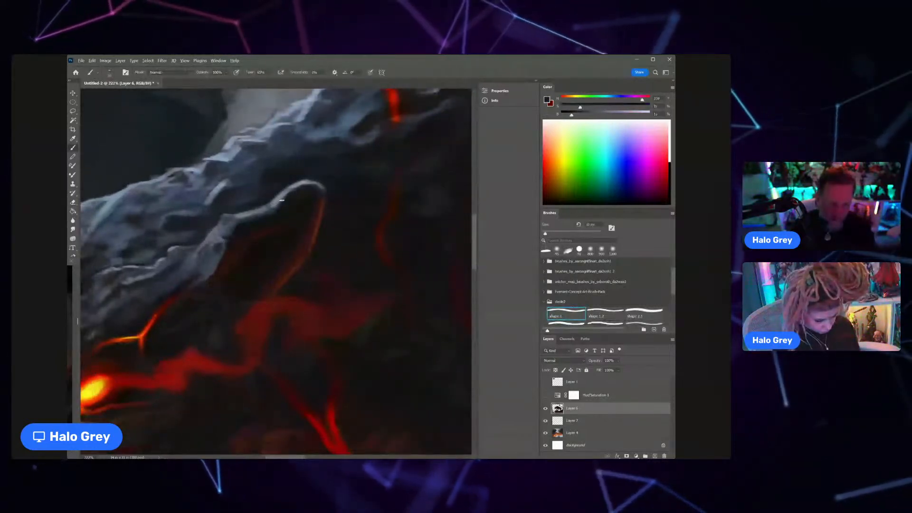
pyautogui.moveTo(249, 216); pyautogui.dragTo(282, 202)
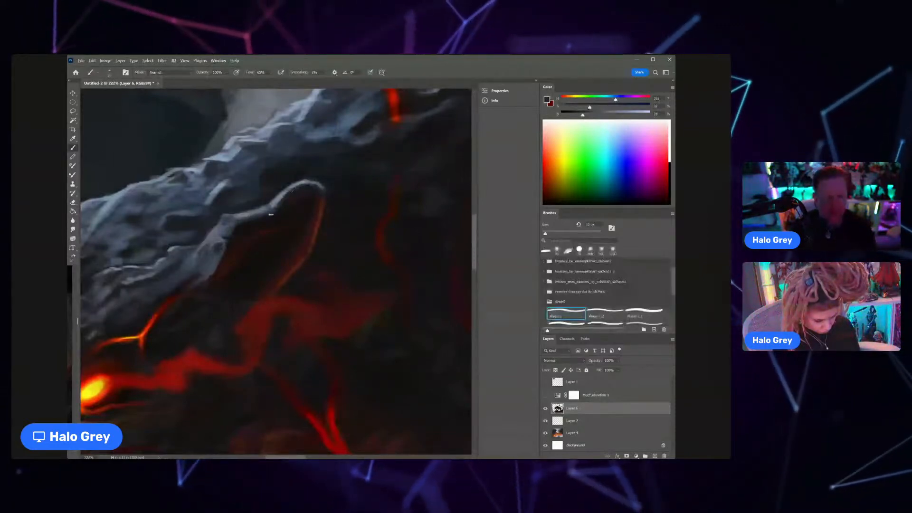
# Step: Sample dark red tones and soften the glowing inner edge of the ear
pyautogui.scroll(5, 329, 247)
pyautogui.keyDown('alt'); pyautogui.click(303, 234); pyautogui.keyUp('alt')
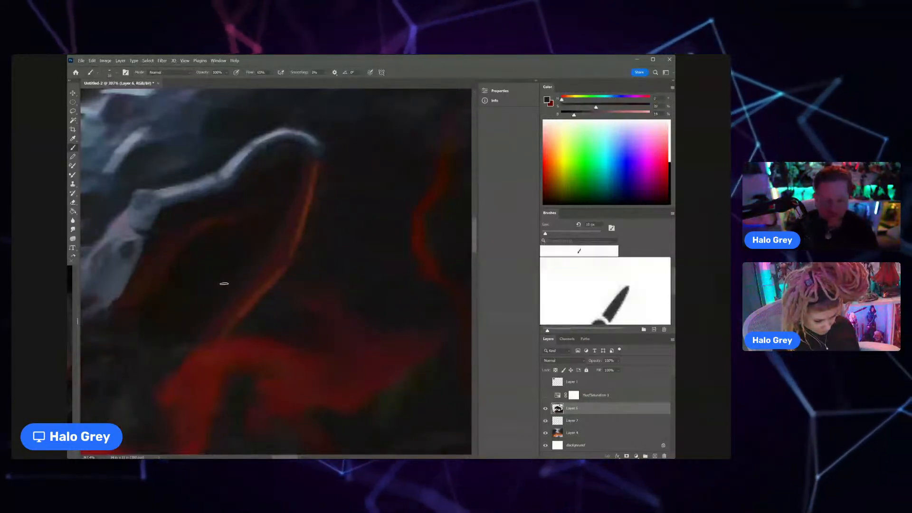
pyautogui.keyDown('alt'); pyautogui.click(267, 250); pyautogui.keyUp('alt')
pyautogui.moveTo(287, 262); pyautogui.dragTo(256, 274)
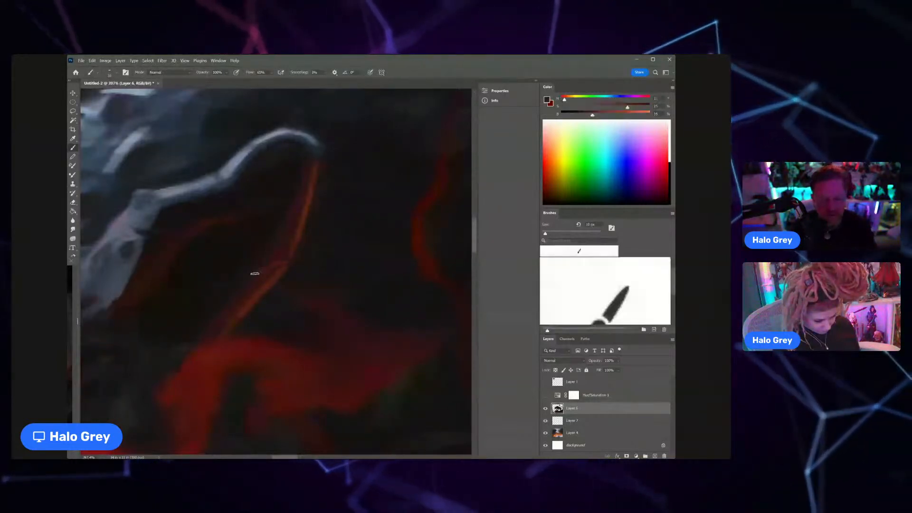
pyautogui.scroll(-12, 243, 287)
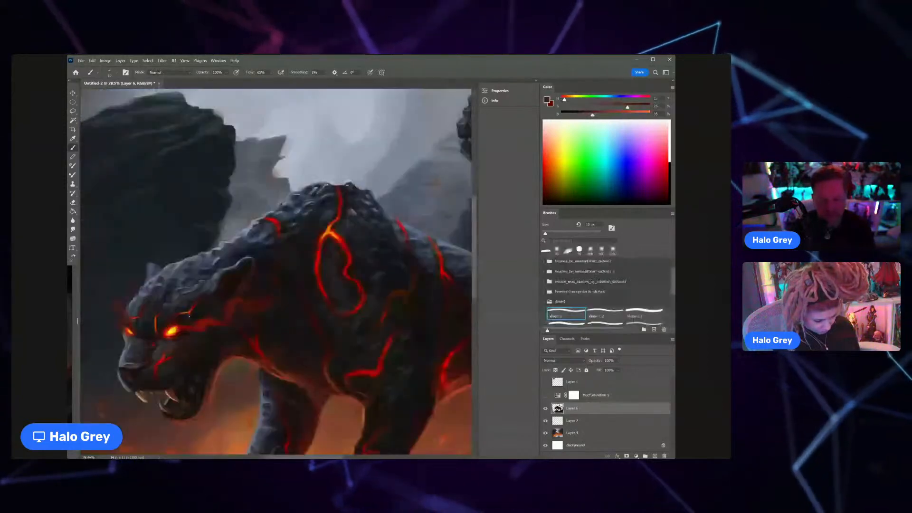
# Step: Sample blue-grey tones from the face and paint fine rim highlights along the bridge of the muzzle
pyautogui.moveTo(266, 301); pyautogui.dragTo(323, 279)
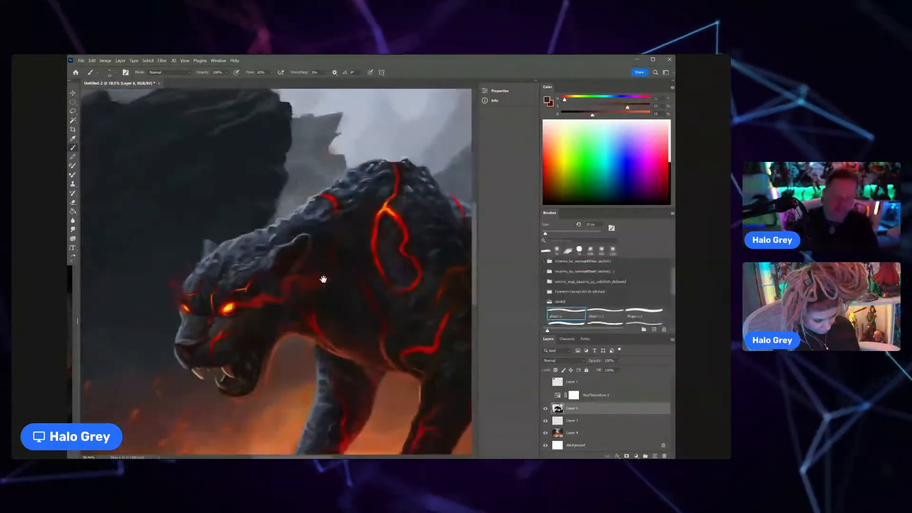
pyautogui.scroll(8, 176, 331)
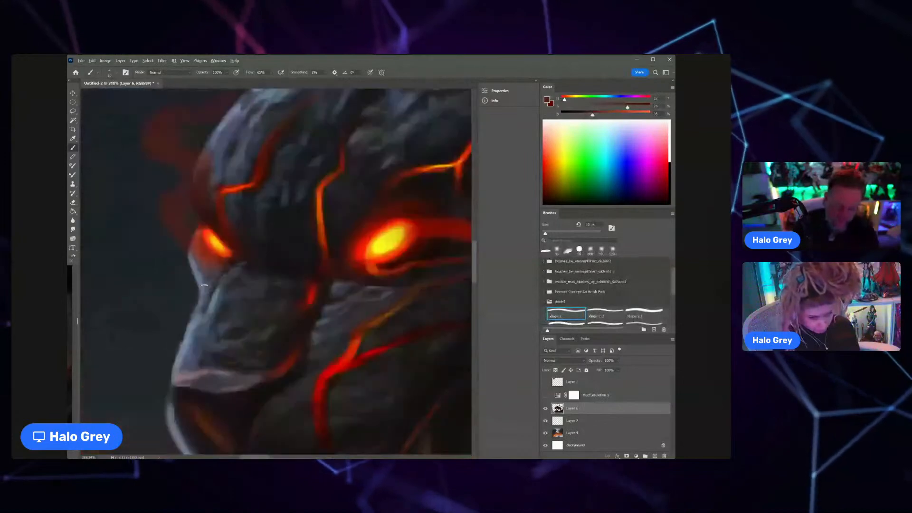
pyautogui.keyDown('alt'); pyautogui.click(202, 276); pyautogui.keyUp('alt')
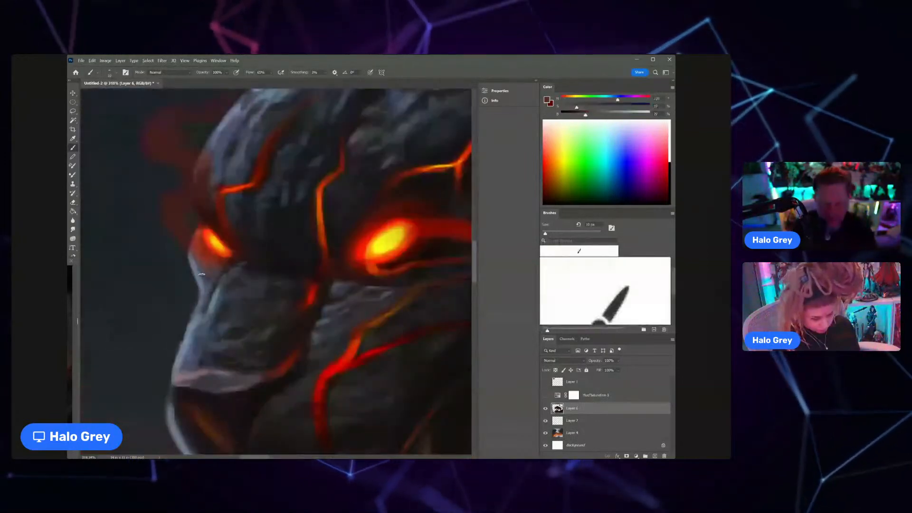
pyautogui.scroll(-2, 230, 273)
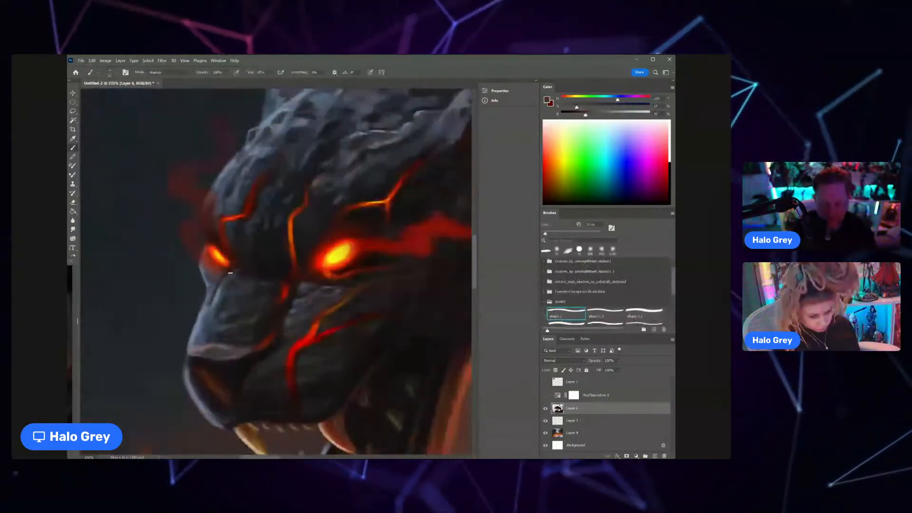
pyautogui.keyDown('alt'); pyautogui.click(212, 292); pyautogui.keyUp('alt')
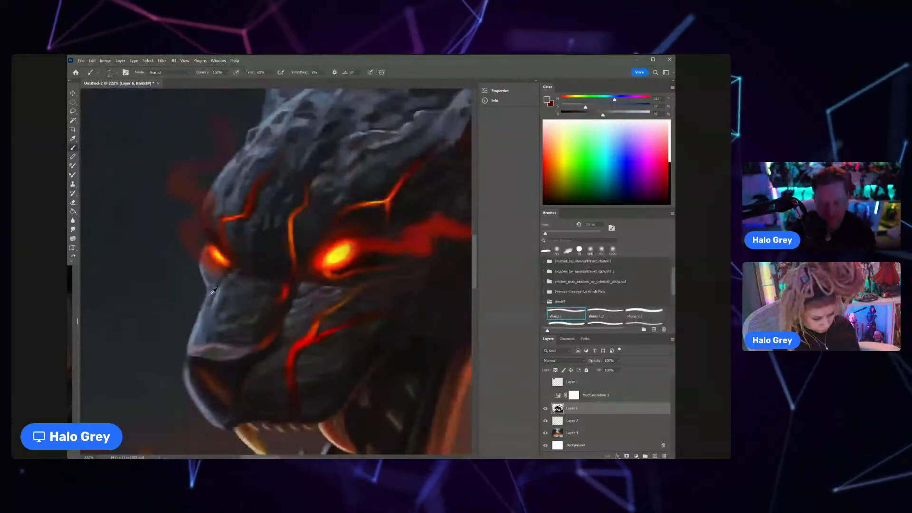
pyautogui.keyDown('alt'); pyautogui.click(202, 317); pyautogui.keyUp('alt')
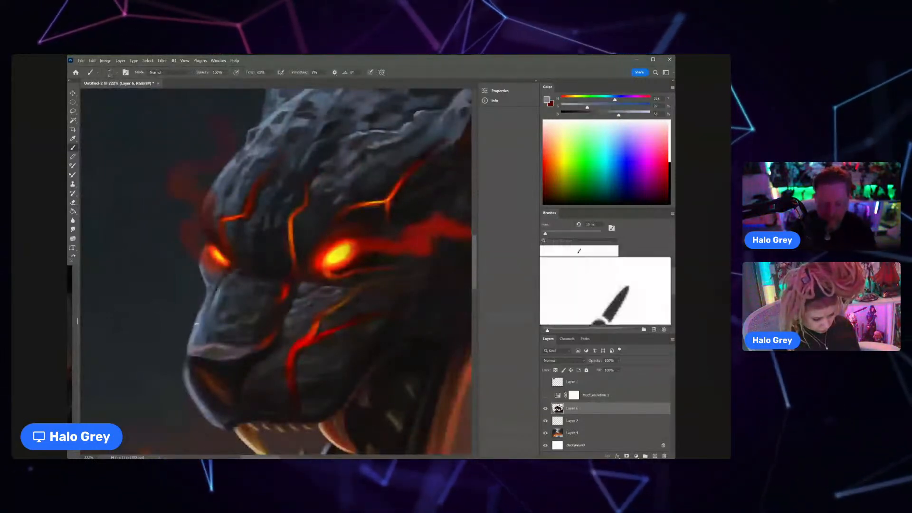
pyautogui.moveTo(209, 326); pyautogui.dragTo(164, 378)
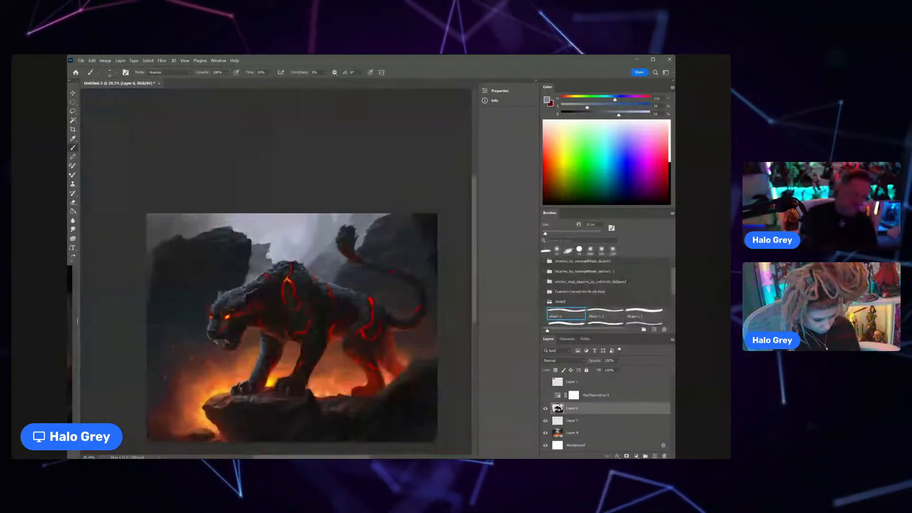
# Step: Sample blue-grey tones and paint the rim light along the upper edge of the tail's curve
pyautogui.moveTo(353, 266); pyautogui.dragTo(366, 233)
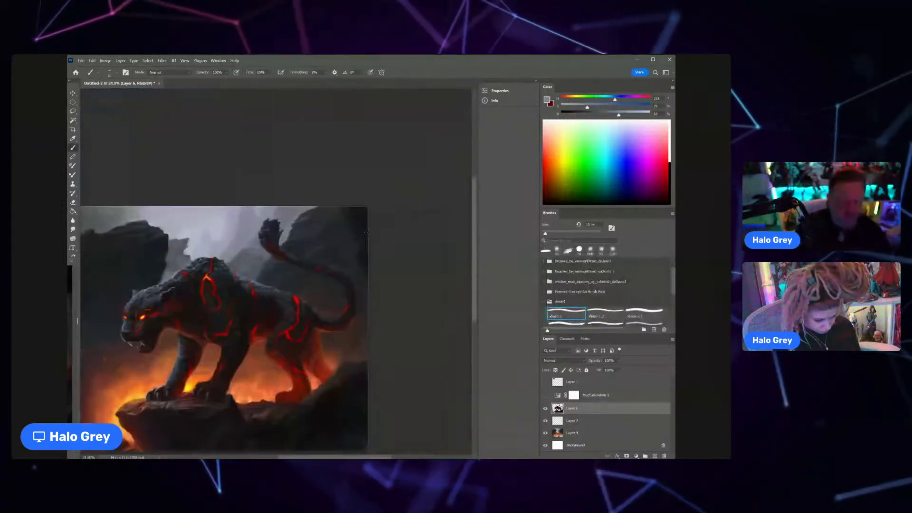
pyautogui.moveTo(294, 244)
pyautogui.mouseDown()
pyautogui.moveTo(316, 273)
pyautogui.moveTo(335, 279)
pyautogui.mouseUp()
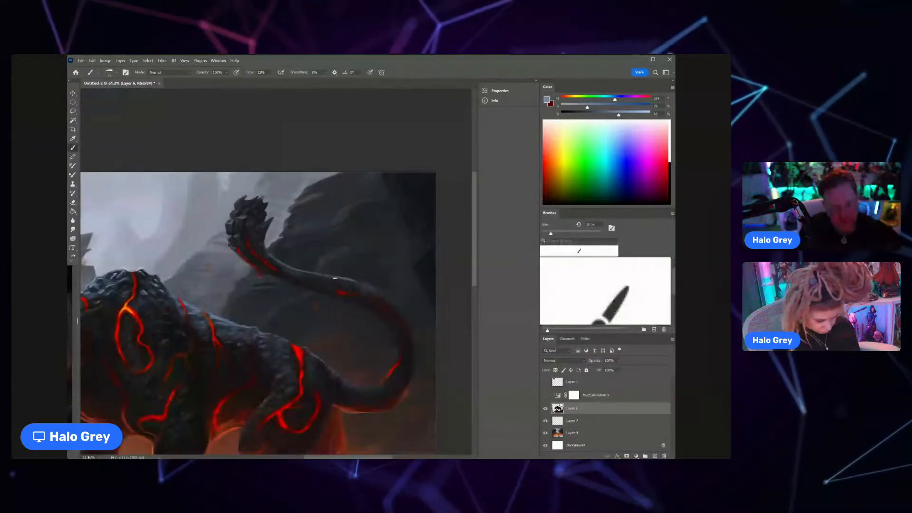
pyautogui.keyDown('alt'); pyautogui.click(355, 285); pyautogui.keyUp('alt')
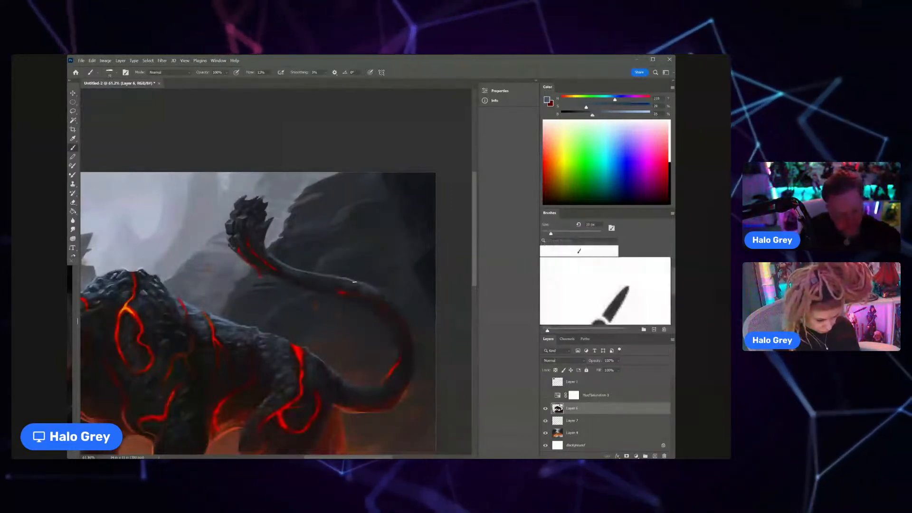
pyautogui.keyDown('alt'); pyautogui.click(351, 283); pyautogui.keyUp('alt')
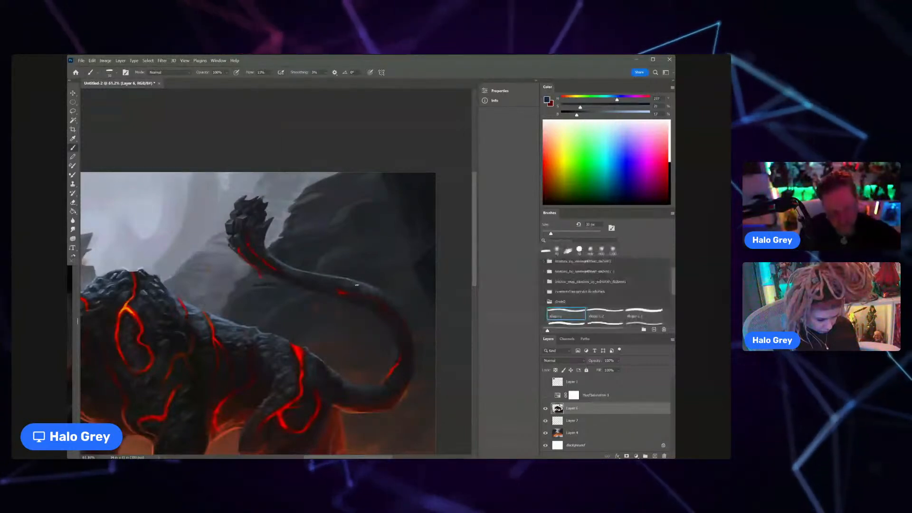
pyautogui.keyDown('alt'); pyautogui.click(363, 282); pyautogui.keyUp('alt')
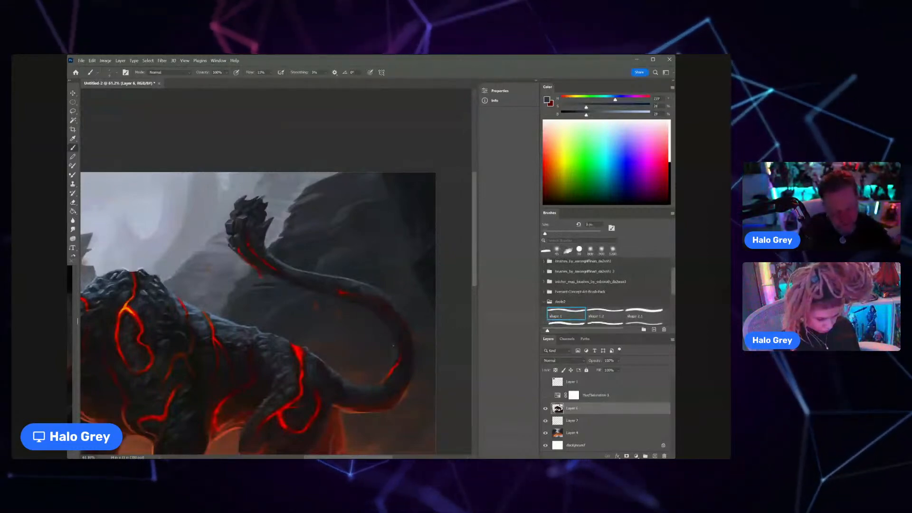
# Step: Enlarge the brush, sample the tail's tones and shade the tail around its lava crack and along its inner curve
pyautogui.press(']')
pyautogui.press(']')
pyautogui.press(']')
pyautogui.press(']')
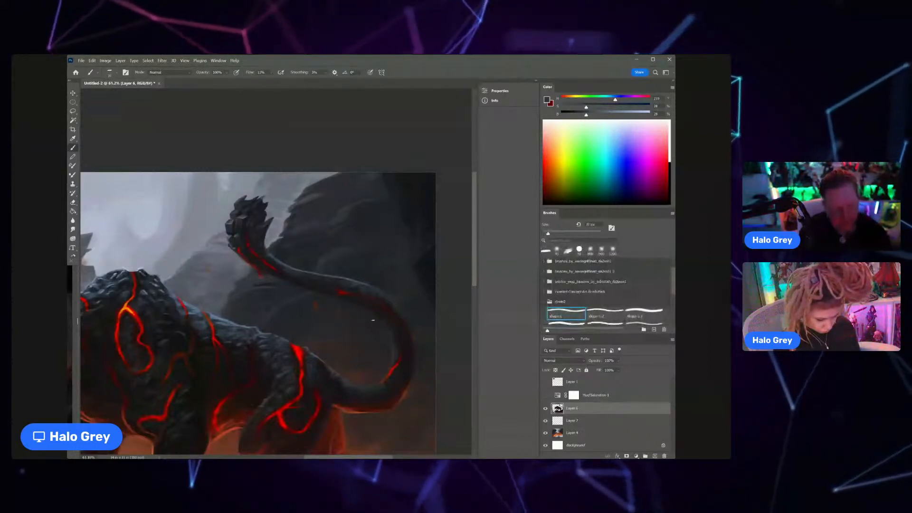
pyautogui.keyDown('alt'); pyautogui.click(354, 287); pyautogui.keyUp('alt')
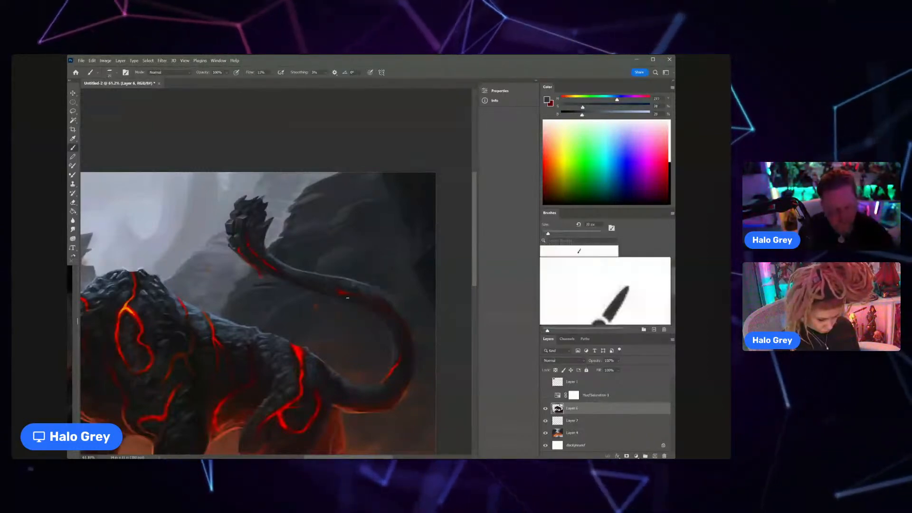
pyautogui.press('z')
pyautogui.click(389, 327)
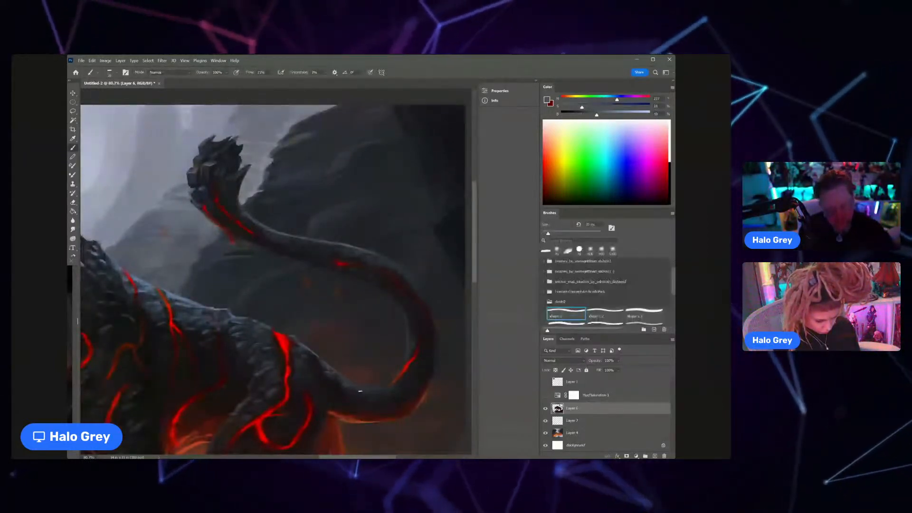
# Step: Switch to Layer 4, sample the pale sky tone and sharpen the top ledge of the large dark rock against the sky
pyautogui.press('z')
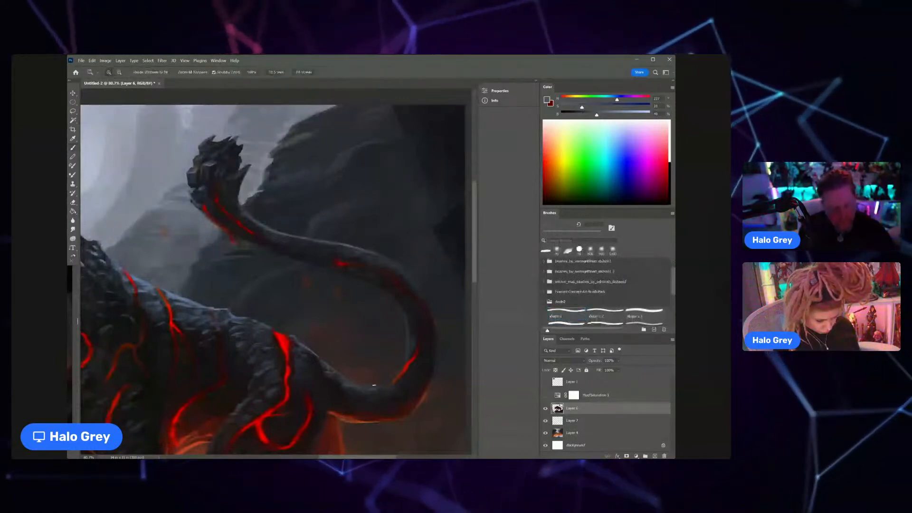
pyautogui.moveTo(374, 386); pyautogui.dragTo(340, 358)
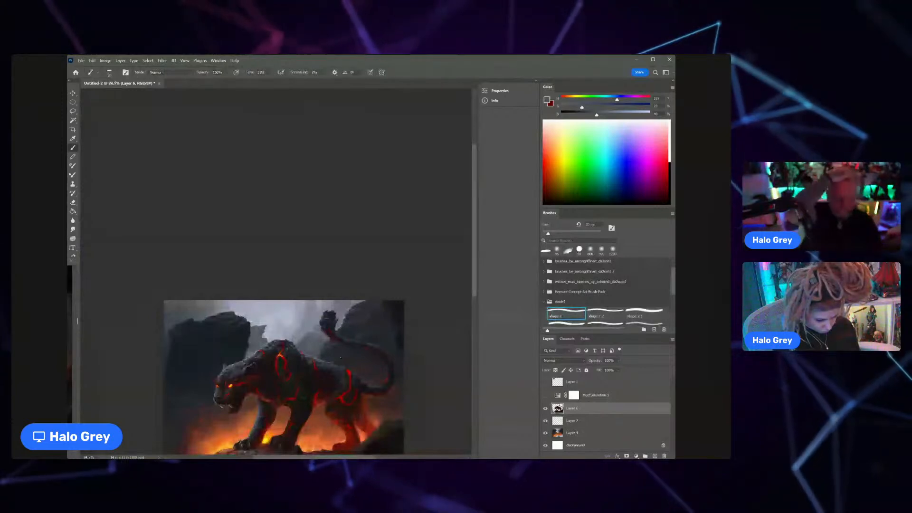
pyautogui.press('space')
pyautogui.moveTo(340, 358); pyautogui.dragTo(322, 294)
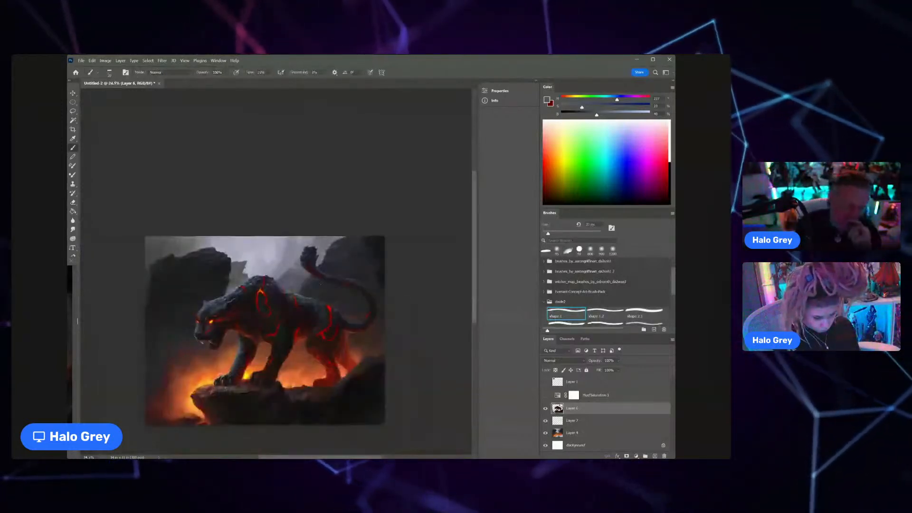
pyautogui.hotkey('ctrl', 'space')
pyautogui.moveTo(269, 253); pyautogui.dragTo(274, 250)
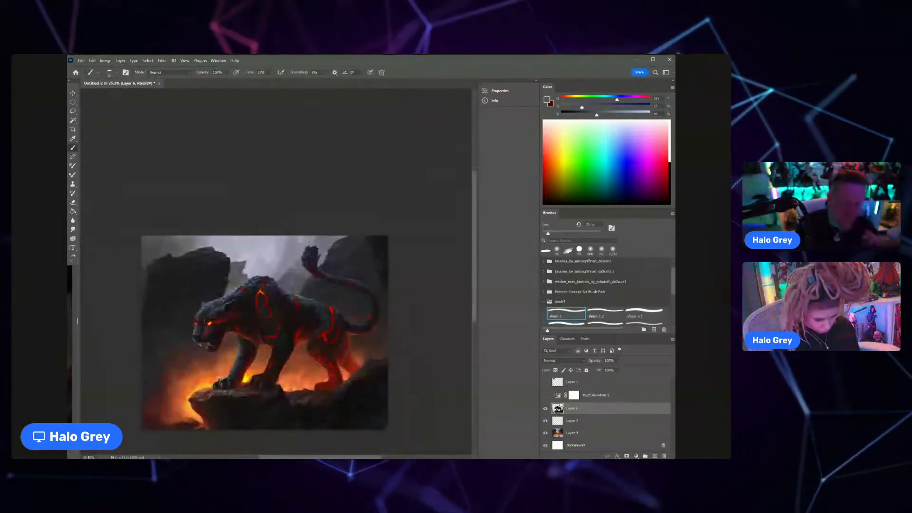
pyautogui.hotkey('ctrl', 'space')
pyautogui.moveTo(209, 251); pyautogui.dragTo(242, 231)
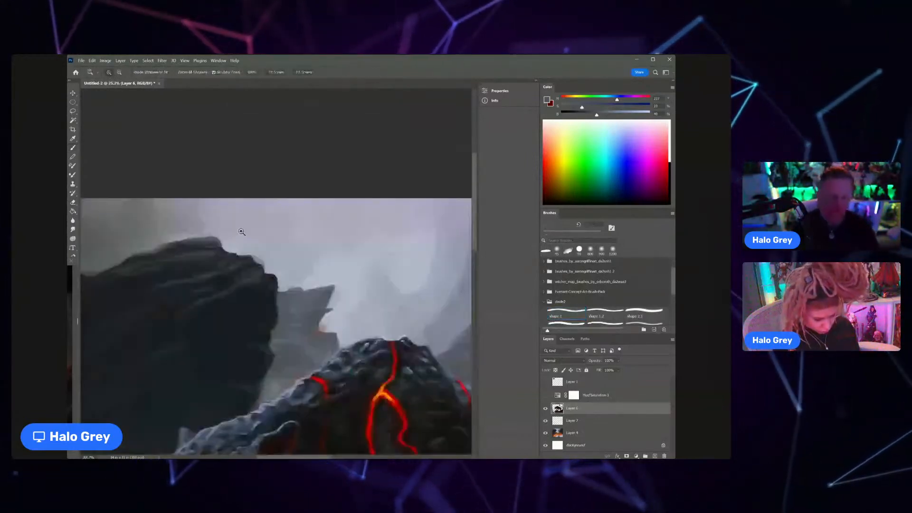
pyautogui.keyDown('ctrl'); pyautogui.click(241, 232); pyautogui.keyUp('ctrl')
pyautogui.press('e')
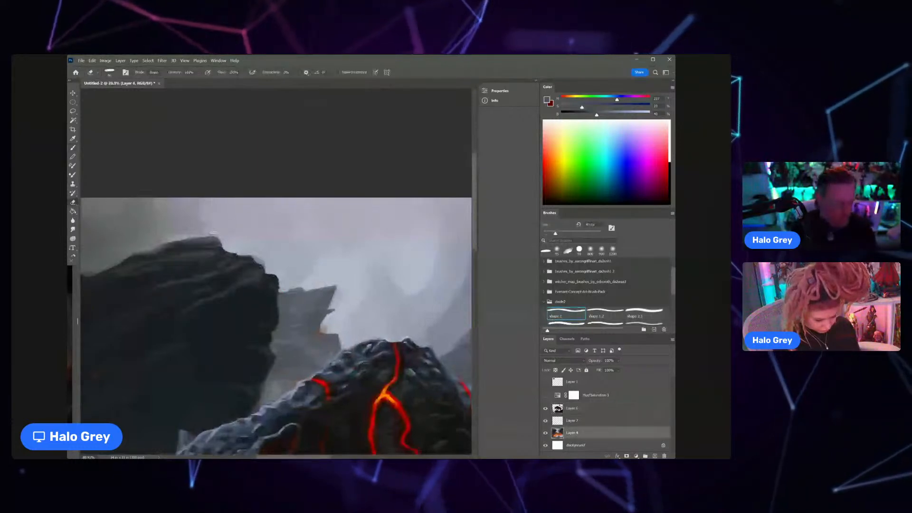
pyautogui.press('b')
pyautogui.keyDown('alt'); pyautogui.click(230, 236); pyautogui.keyUp('alt')
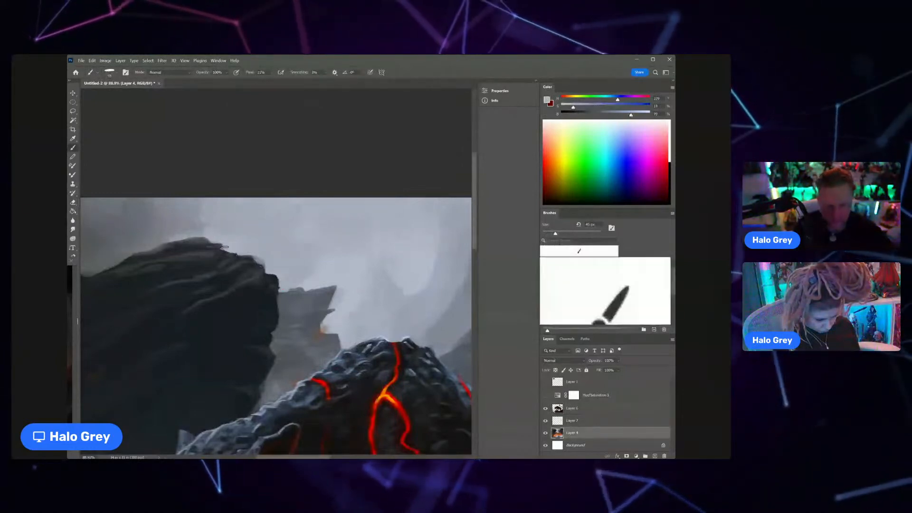
pyautogui.moveTo(242, 247); pyautogui.dragTo(237, 248)
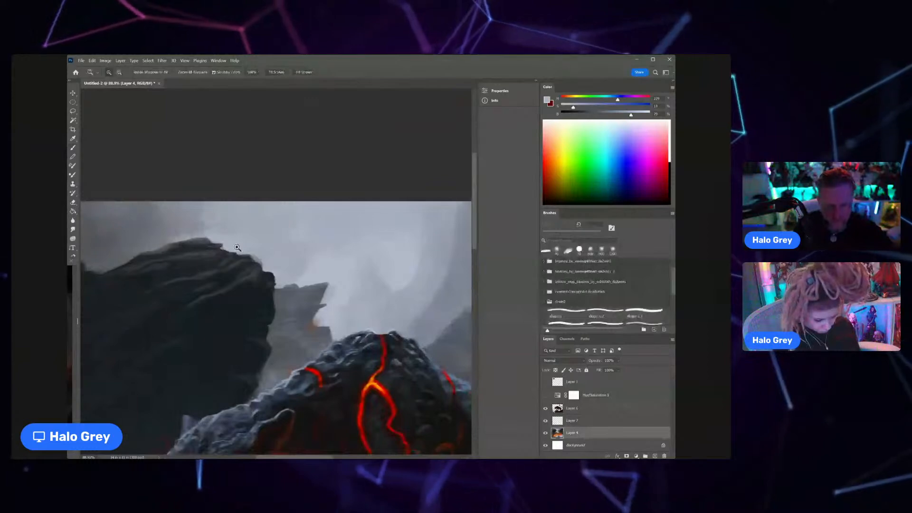
# Step: Sample the sky and distant rock greys and clean up the sky and distant rock beside the large dark rock's edge
pyautogui.moveTo(237, 248); pyautogui.dragTo(299, 242)
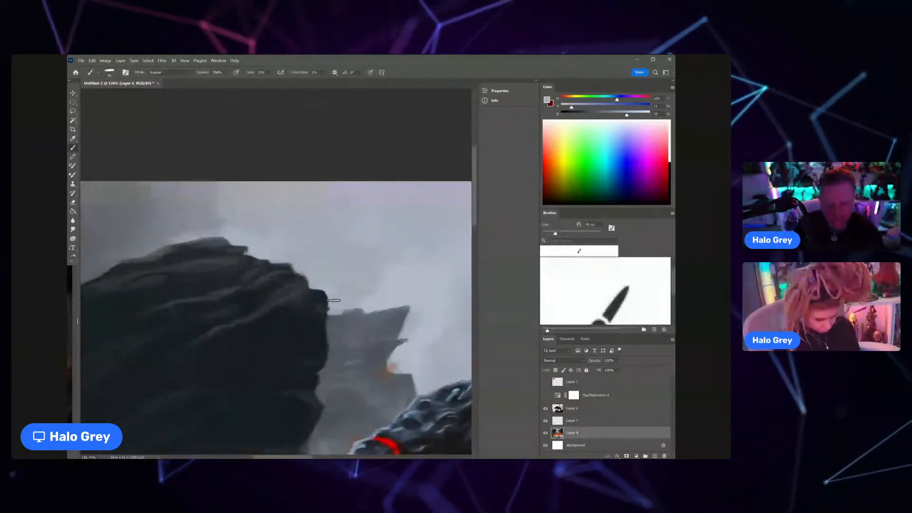
pyautogui.hotkey('ctrl', 'space')
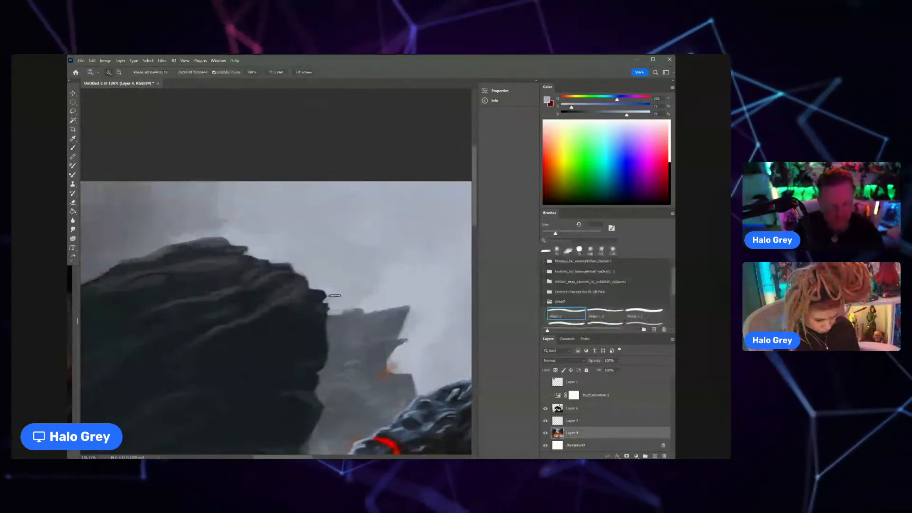
pyautogui.moveTo(335, 296)
pyautogui.mouseDown()
pyautogui.moveTo(190, 301)
pyautogui.moveTo(290, 302)
pyautogui.moveTo(305, 288)
pyautogui.moveTo(295, 299)
pyautogui.moveTo(335, 287)
pyautogui.mouseUp()
pyautogui.keyDown('alt'); pyautogui.click(331, 309); pyautogui.keyUp('alt')
pyautogui.hotkey('ctrl', 'space')
pyautogui.hotkey('ctrl', 'space')
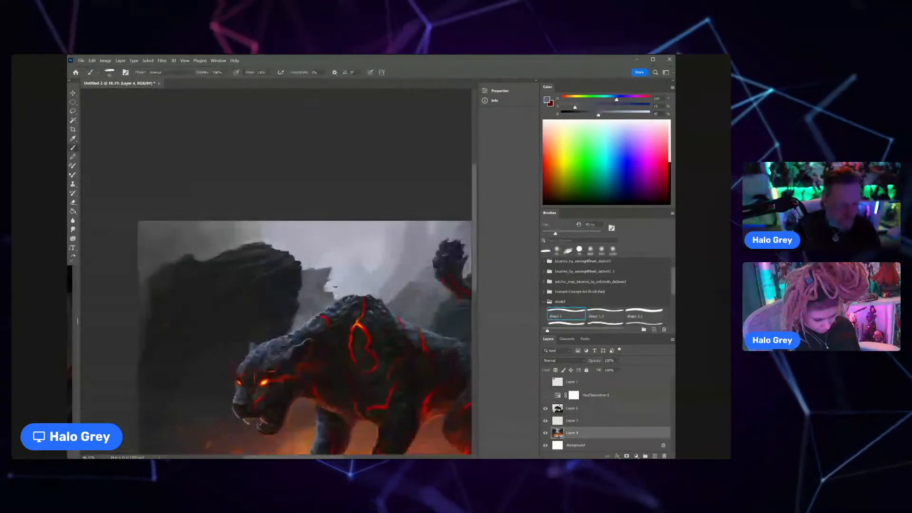
pyautogui.keyDown('alt'); pyautogui.click(334, 296); pyautogui.keyUp('alt')
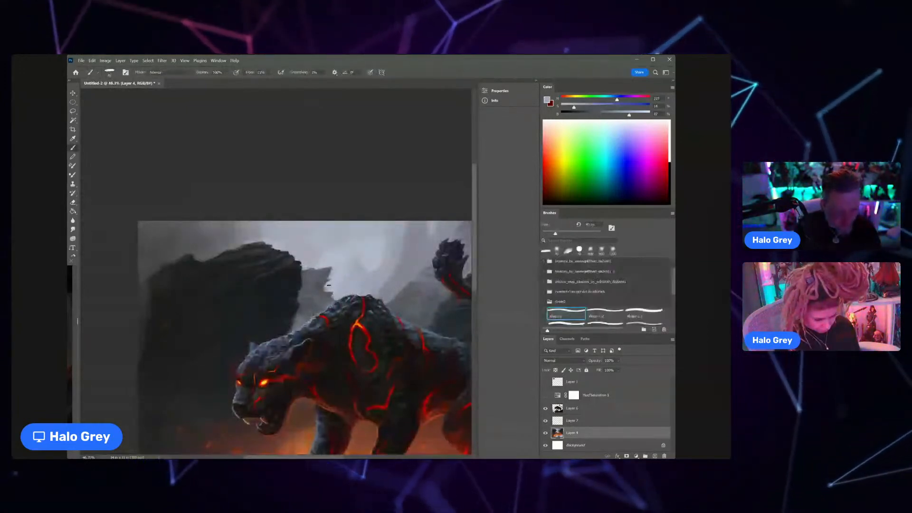
# Step: Sample dark blue-grey tones and paint over the outer side of the large dark rock next to the canvas edge
pyautogui.hotkey('ctrl', 'space')
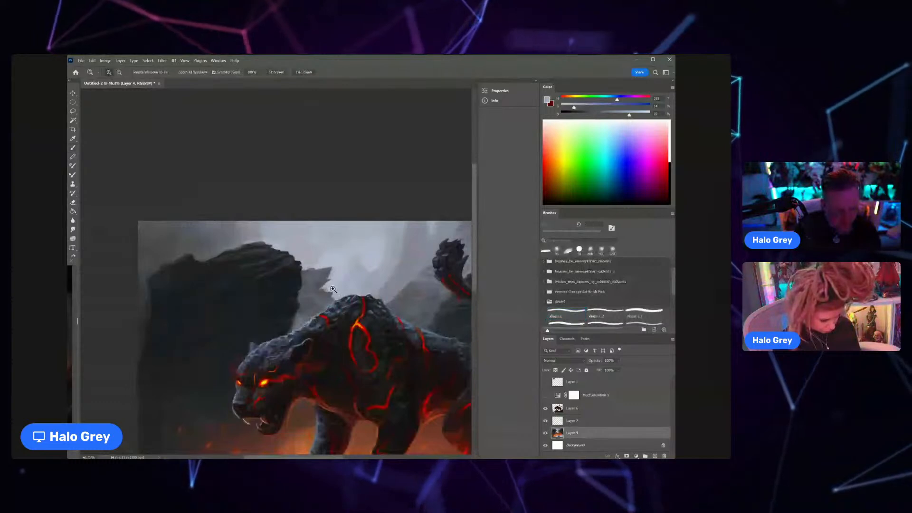
pyautogui.moveTo(333, 289); pyautogui.dragTo(307, 280)
pyautogui.keyDown('alt'); pyautogui.click(231, 279); pyautogui.keyUp('alt')
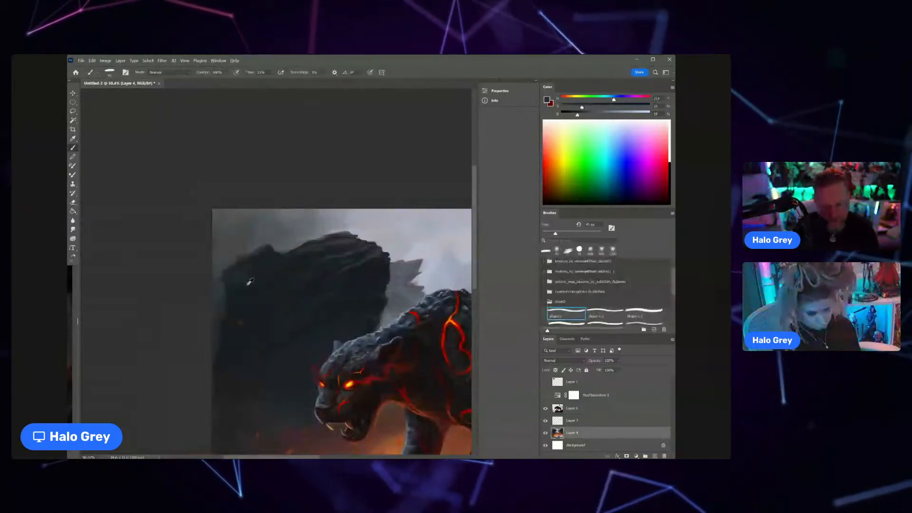
pyautogui.keyDown('alt'); pyautogui.click(249, 282); pyautogui.keyUp('alt')
pyautogui.moveTo(235, 279); pyautogui.dragTo(225, 288)
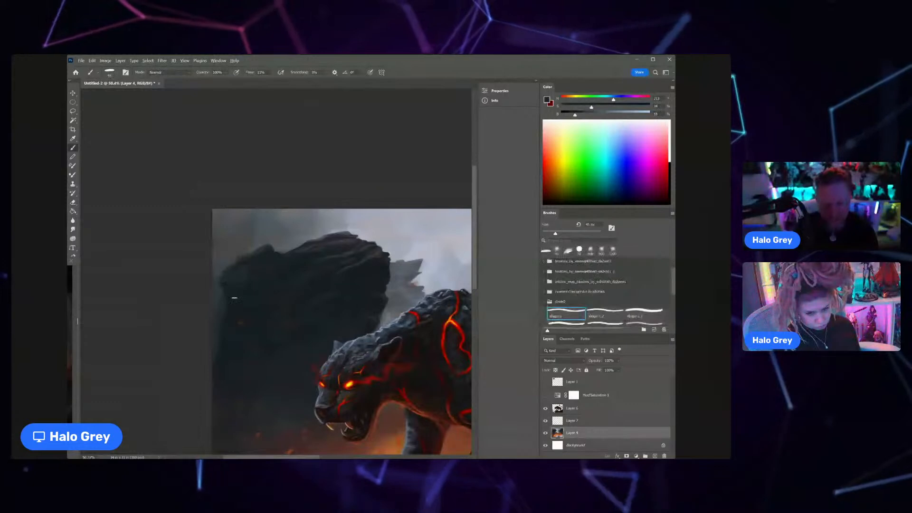
pyautogui.keyDown('alt'); pyautogui.click(228, 302); pyautogui.keyUp('alt')
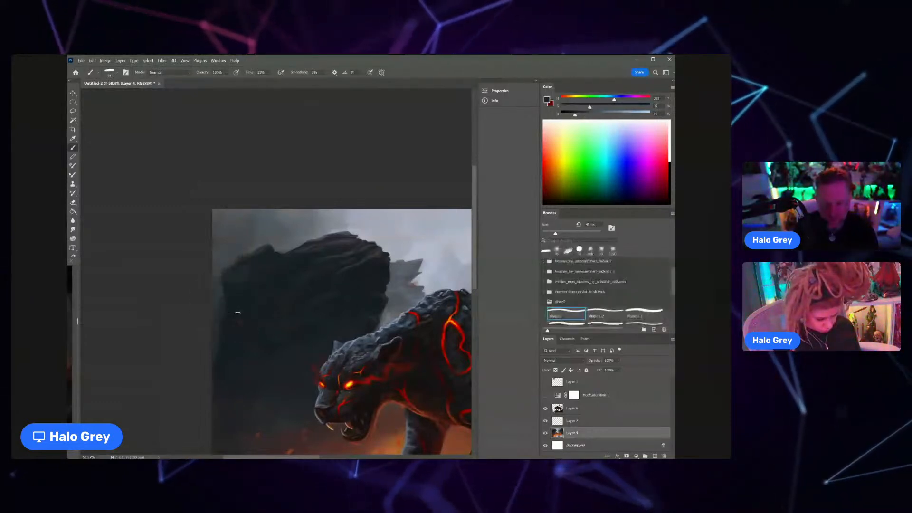
pyautogui.keyDown('alt'); pyautogui.click(219, 361); pyautogui.keyUp('alt')
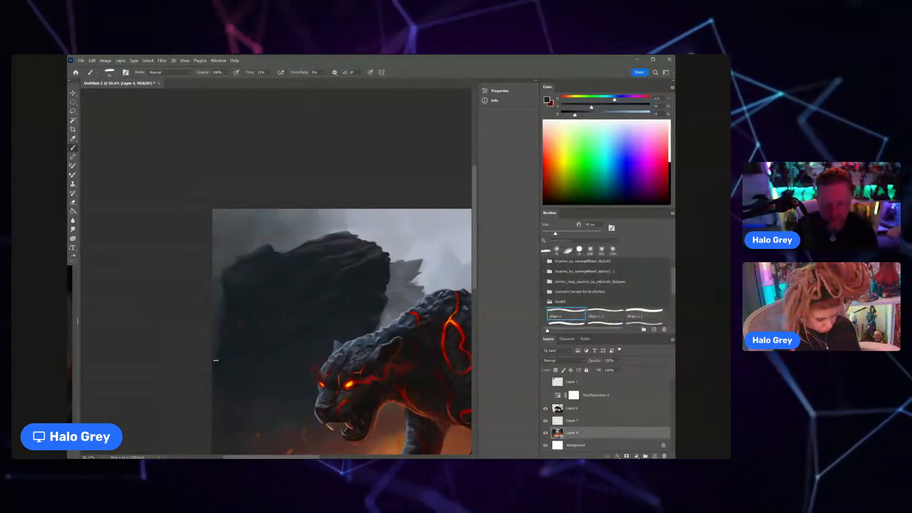
# Step: Switch to Layer 6, enlarge the brush, sample a dark neutral tone and shade the foreground rock below the panther's hind leg
pyautogui.press('z')
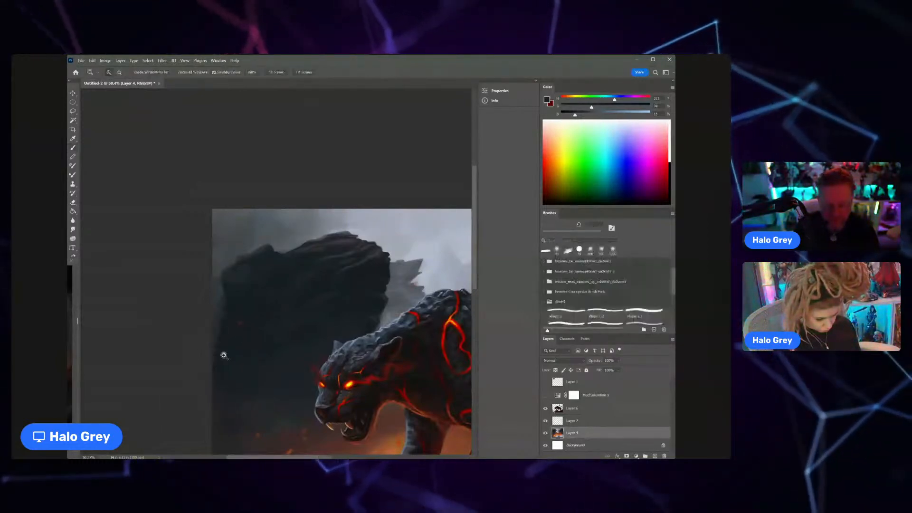
pyautogui.moveTo(224, 355); pyautogui.dragTo(203, 398)
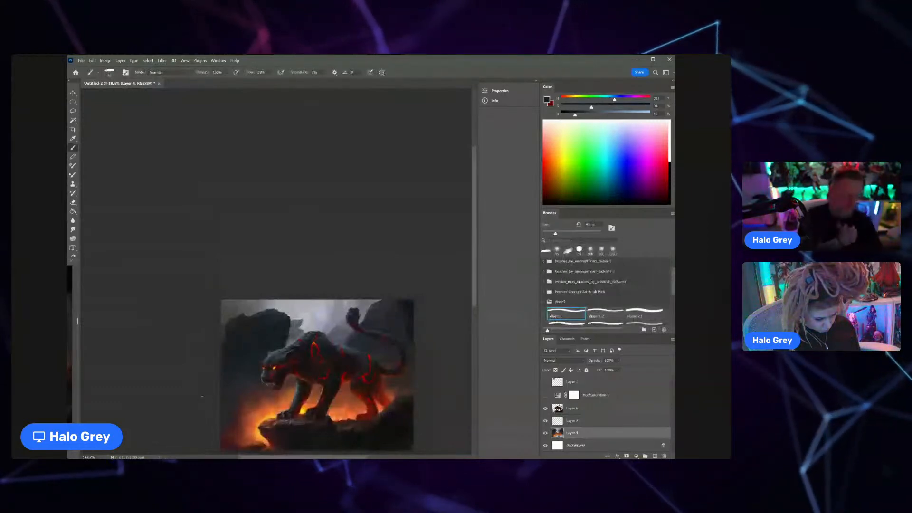
pyautogui.moveTo(423, 390)
pyautogui.mouseDown()
pyautogui.moveTo(355, 308)
pyautogui.moveTo(342, 325)
pyautogui.mouseUp()
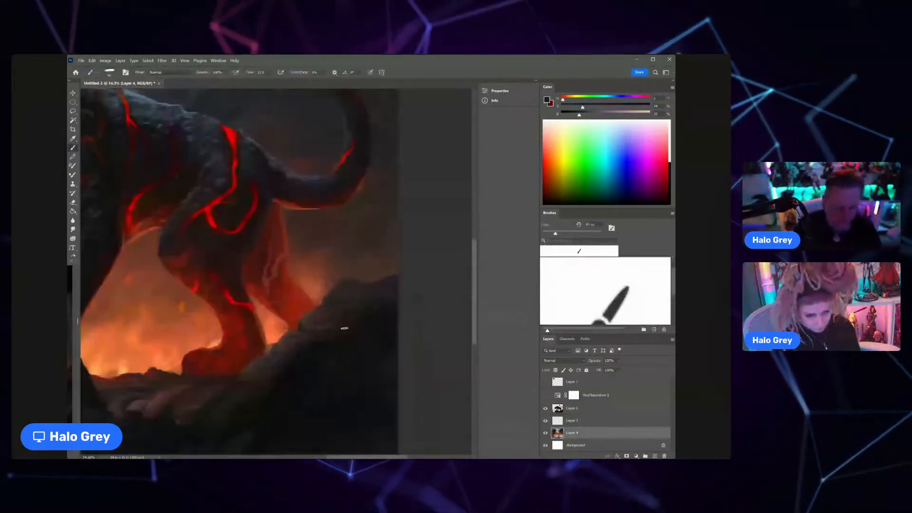
pyautogui.keyDown('alt'); pyautogui.click(338, 323); pyautogui.keyUp('alt')
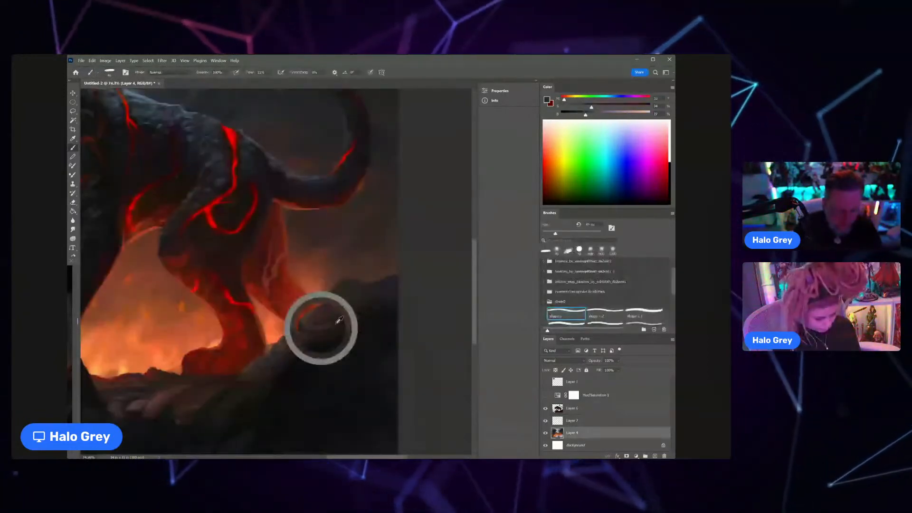
pyautogui.click(588, 408)
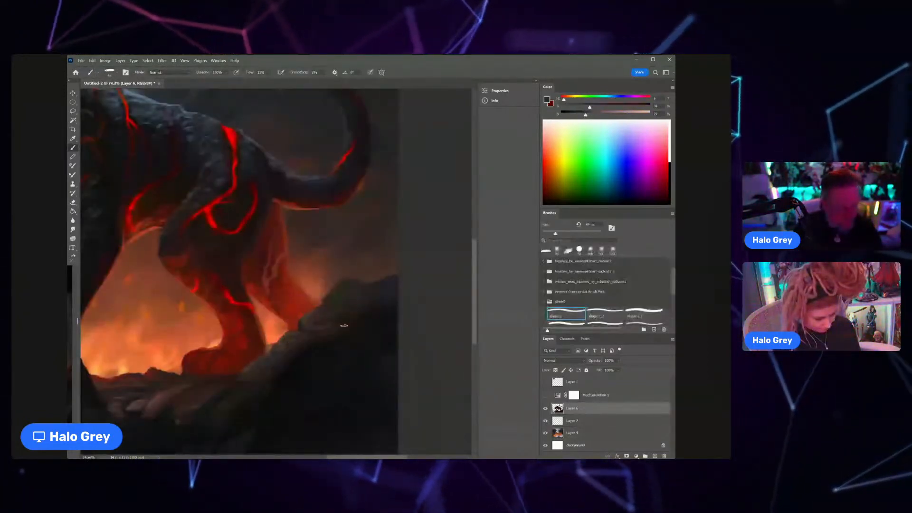
pyautogui.press('z')
pyautogui.moveTo(344, 326); pyautogui.dragTo(341, 308)
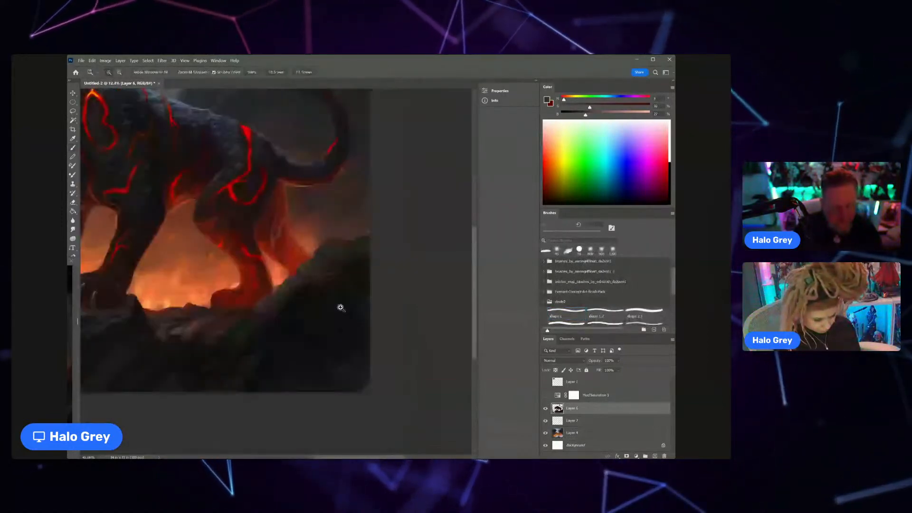
pyautogui.press('b')
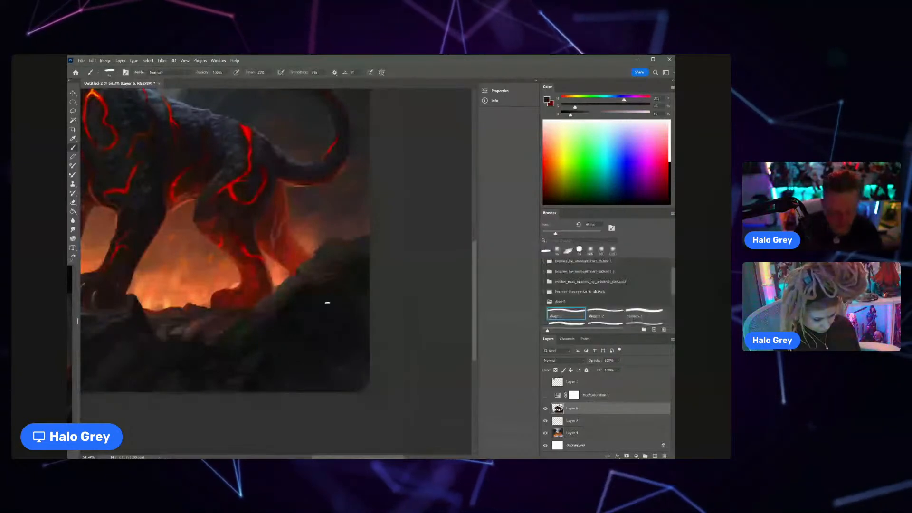
pyautogui.press(']')
pyautogui.press(']')
pyautogui.press(']')
pyautogui.press(']')
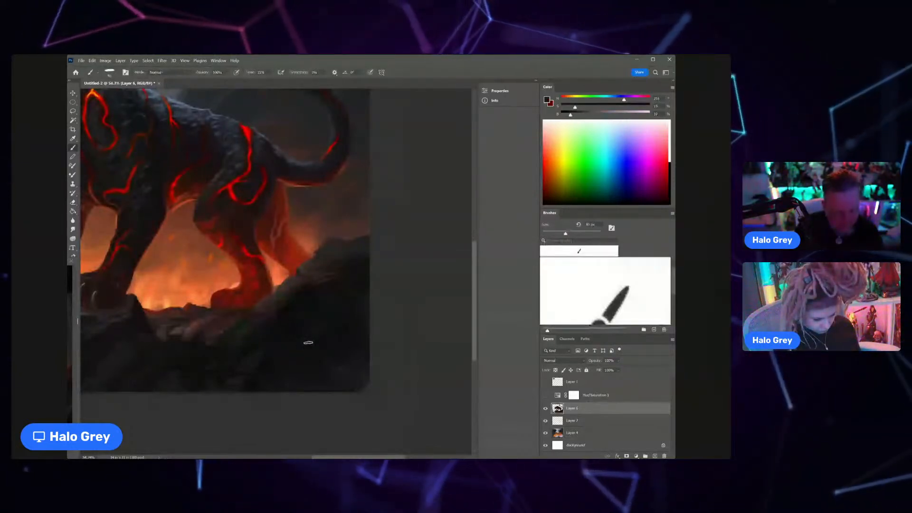
pyautogui.keyDown('alt'); pyautogui.click(307, 339); pyautogui.keyUp('alt')
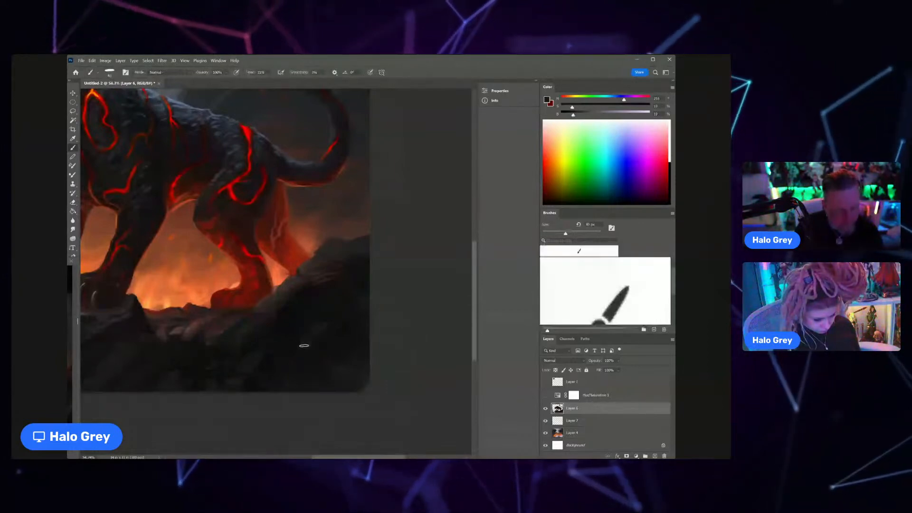
pyautogui.moveTo(286, 346)
pyautogui.mouseDown()
pyautogui.moveTo(260, 378)
pyautogui.moveTo(301, 329)
pyautogui.mouseUp()
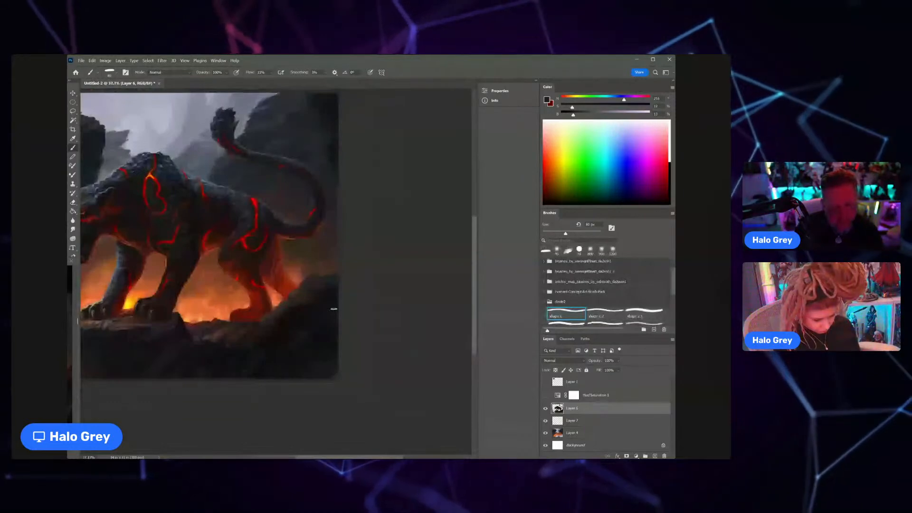
# Step: Sample near-black and dark grey tones and vary the brush size to build up the rock slope behind the hind legs
pyautogui.keyDown('alt'); pyautogui.click(299, 332); pyautogui.keyUp('alt')
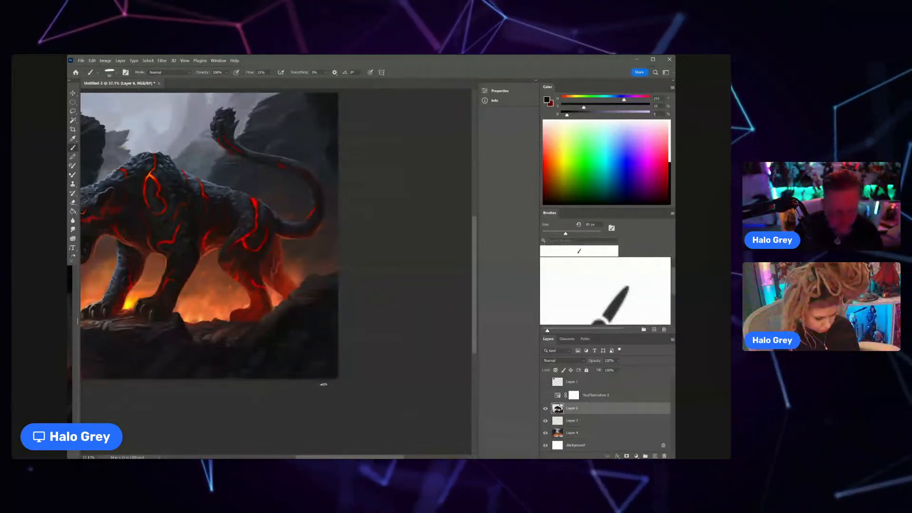
pyautogui.keyDown('alt'); pyautogui.click(284, 318); pyautogui.keyUp('alt')
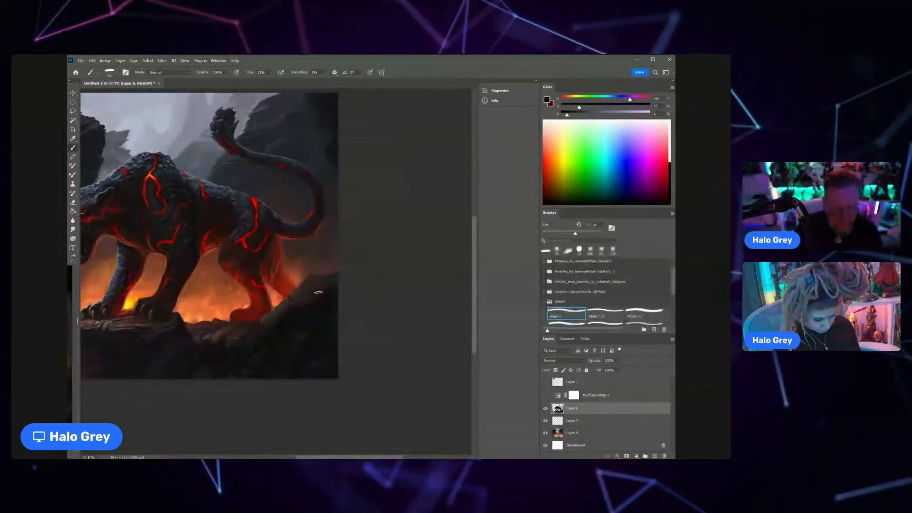
pyautogui.press(']')
pyautogui.press(']')
pyautogui.press(']')
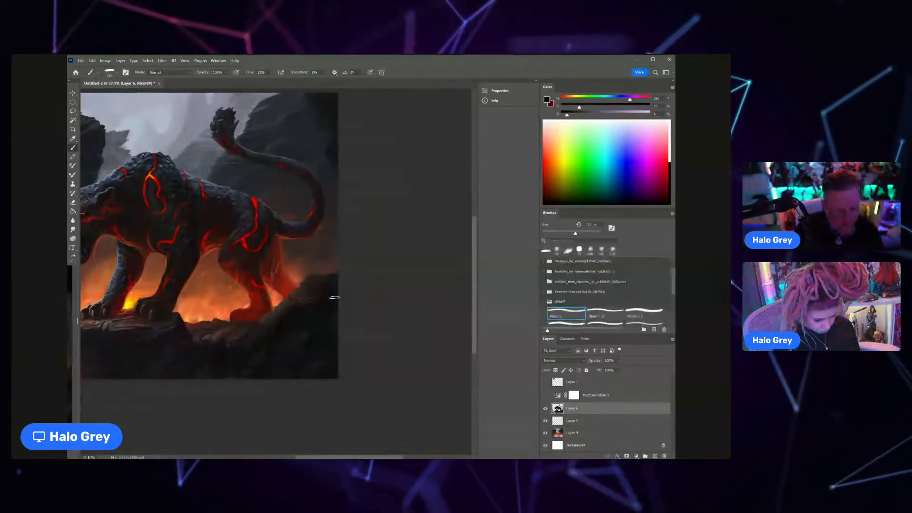
pyautogui.keyDown('alt'); pyautogui.click(323, 325); pyautogui.keyUp('alt')
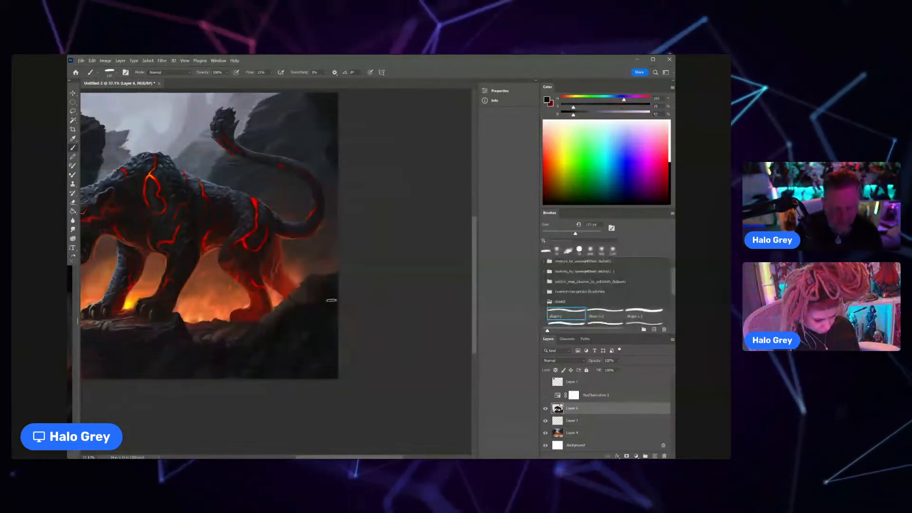
pyautogui.press('[')
pyautogui.press('[')
pyautogui.press('[')
pyautogui.press('[')
pyautogui.press('[')
pyautogui.press('[')
pyautogui.press('[')
pyautogui.press('[')
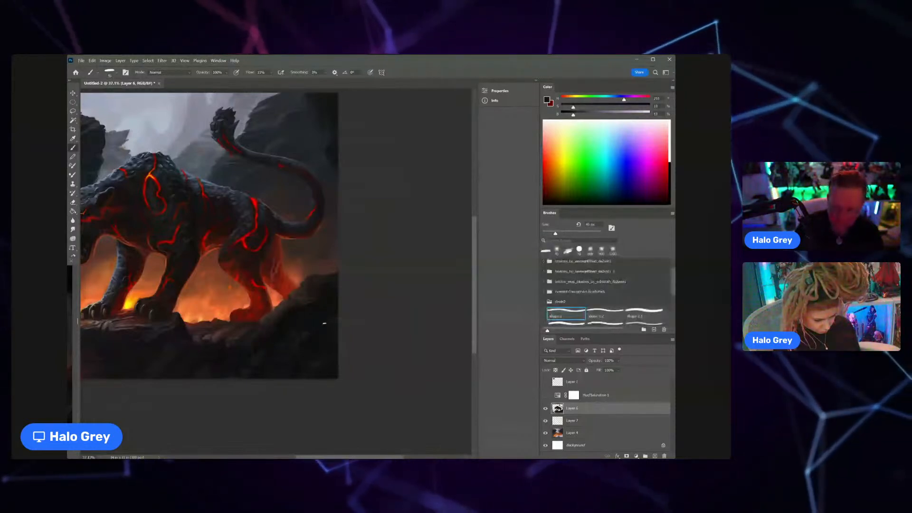
pyautogui.press(']')
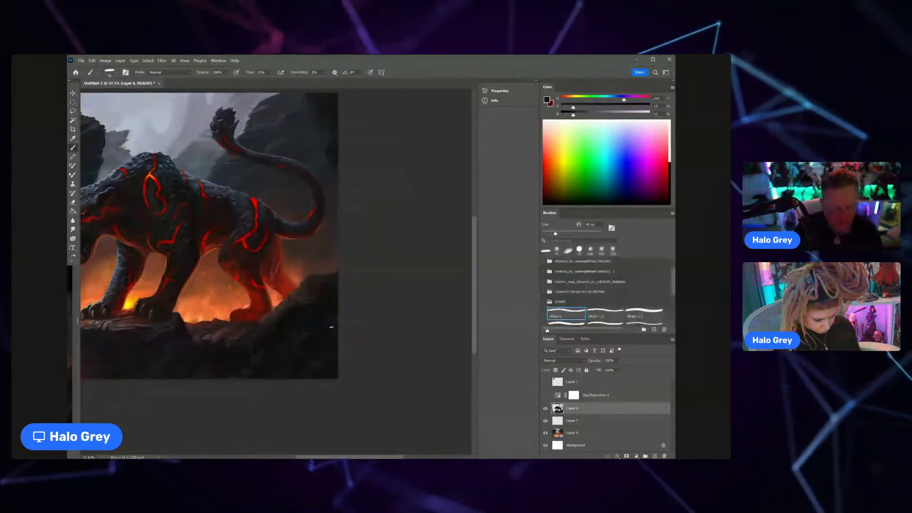
# Step: Sample dark red-brown tones and paint warm reflected light on the rock ledge between the panther's front and hind paws
pyautogui.scroll(-8, 331, 328)
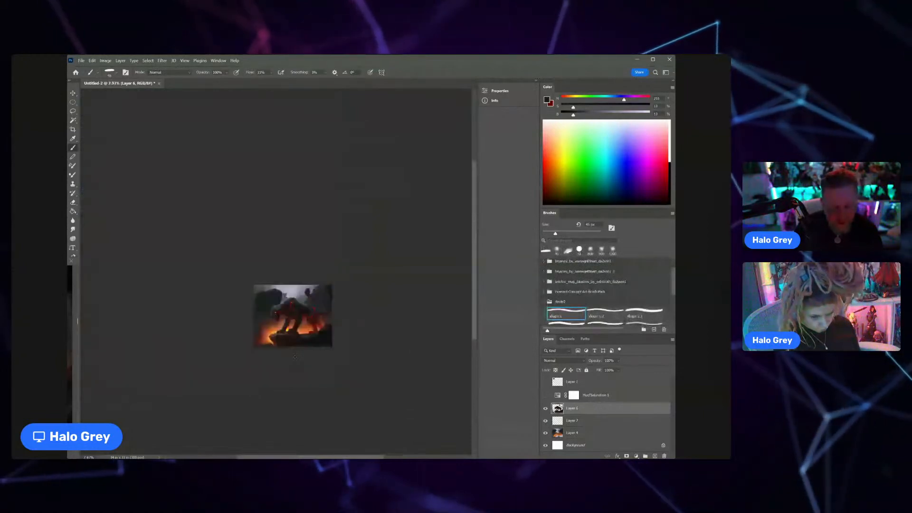
pyautogui.scroll(7, 317, 338)
pyautogui.scroll(5, 309, 321)
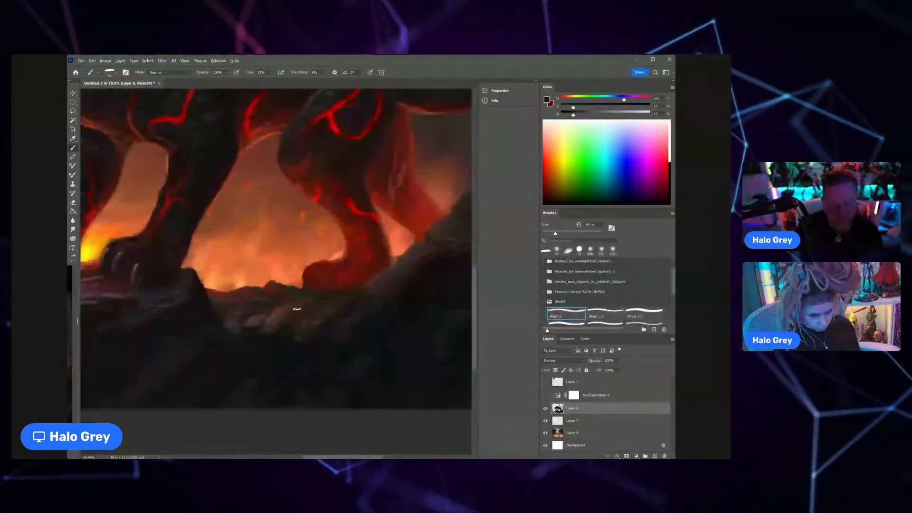
pyautogui.keyDown('alt'); pyautogui.click(269, 284); pyautogui.keyUp('alt')
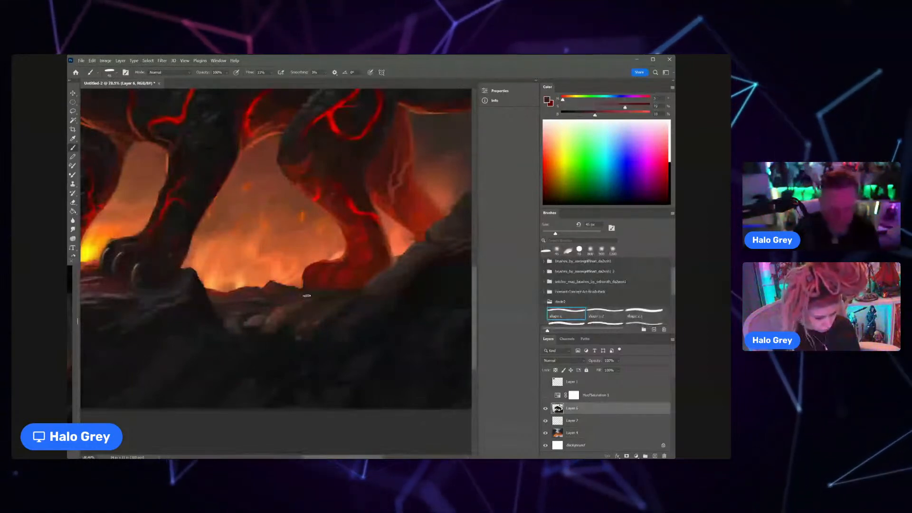
pyautogui.keyDown('alt'); pyautogui.click(155, 263); pyautogui.keyUp('alt')
# Step: Reduce the brush, sample reds and oranges from the hind leg and paint the hind paw's toes with curved glowing highlights
pyautogui.keyDown('alt'); pyautogui.click(364, 249); pyautogui.keyUp('alt')
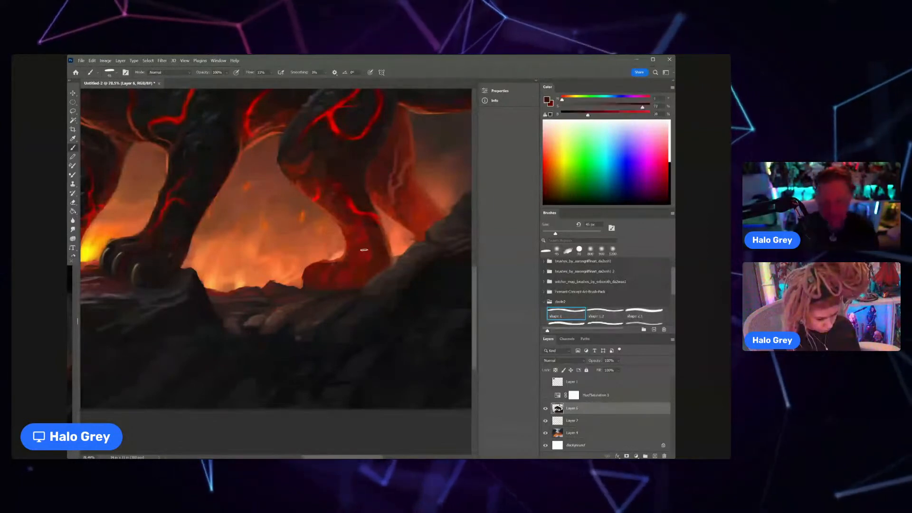
pyautogui.press('[')
pyautogui.press('[')
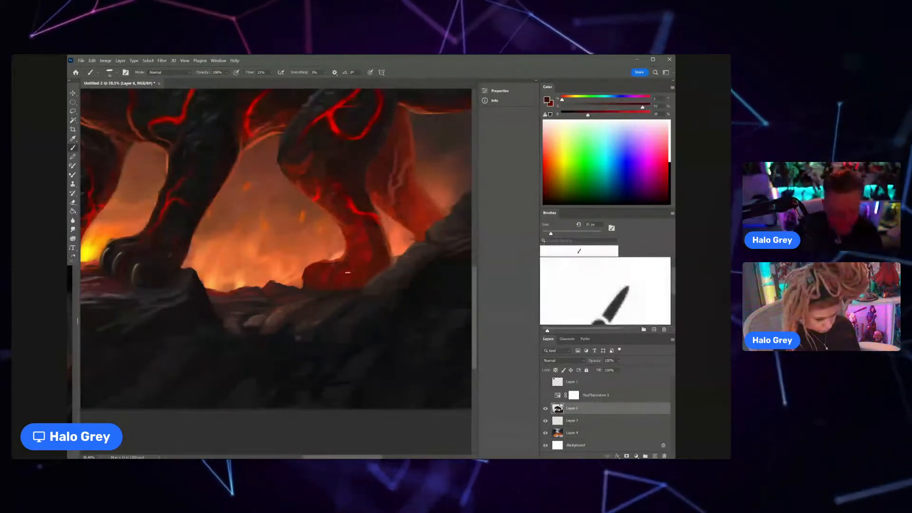
pyautogui.moveTo(325, 291)
pyautogui.mouseDown()
pyautogui.moveTo(291, 288)
pyautogui.moveTo(400, 217)
pyautogui.mouseUp()
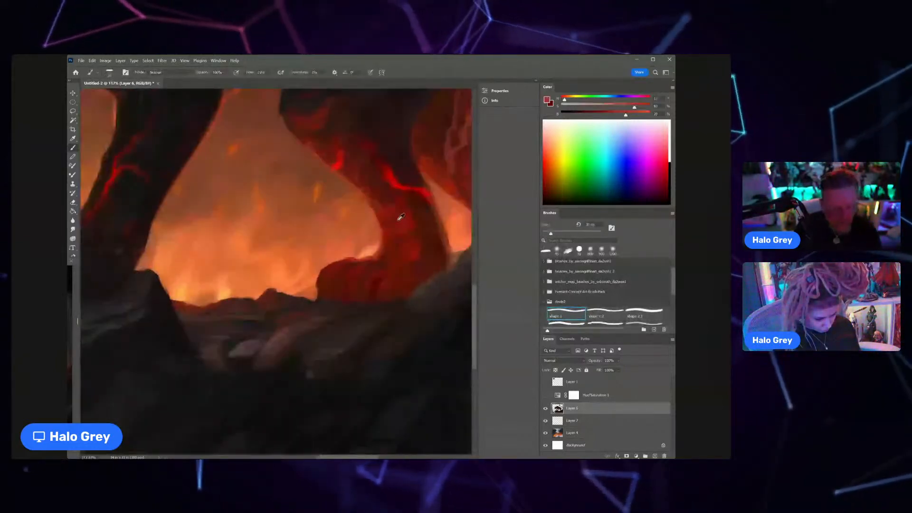
pyautogui.keyDown('alt'); pyautogui.click(401, 217); pyautogui.keyUp('alt')
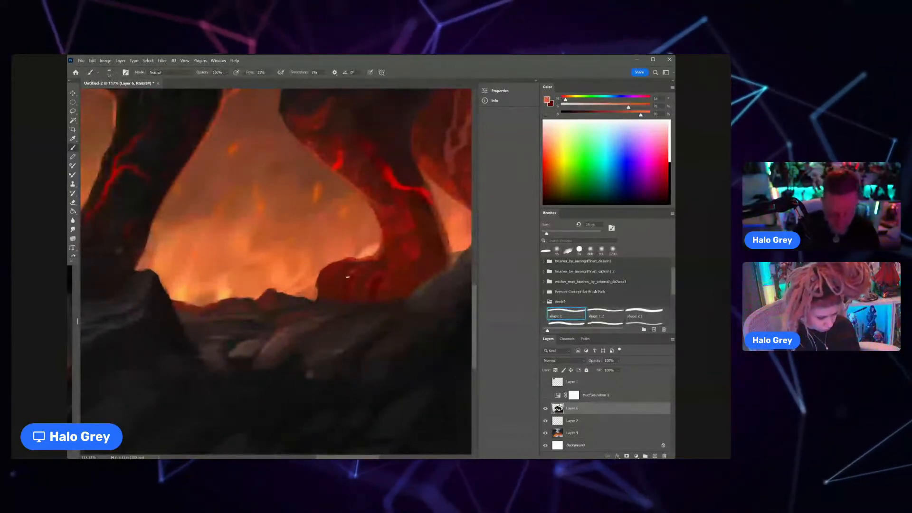
pyautogui.moveTo(354, 270); pyautogui.dragTo(347, 285)
pyautogui.press('[')
pyautogui.moveTo(363, 271)
pyautogui.mouseDown()
pyautogui.moveTo(368, 286)
pyautogui.moveTo(358, 273)
pyautogui.moveTo(371, 265)
pyautogui.moveTo(383, 273)
pyautogui.mouseUp()
# Step: Sample dark reds from the hind leg, enlarge the brush and shade the lower hind leg and paw down to the rock
pyautogui.keyDown('alt'); pyautogui.click(435, 284); pyautogui.keyUp('alt')
pyautogui.press(']')
pyautogui.press(']')
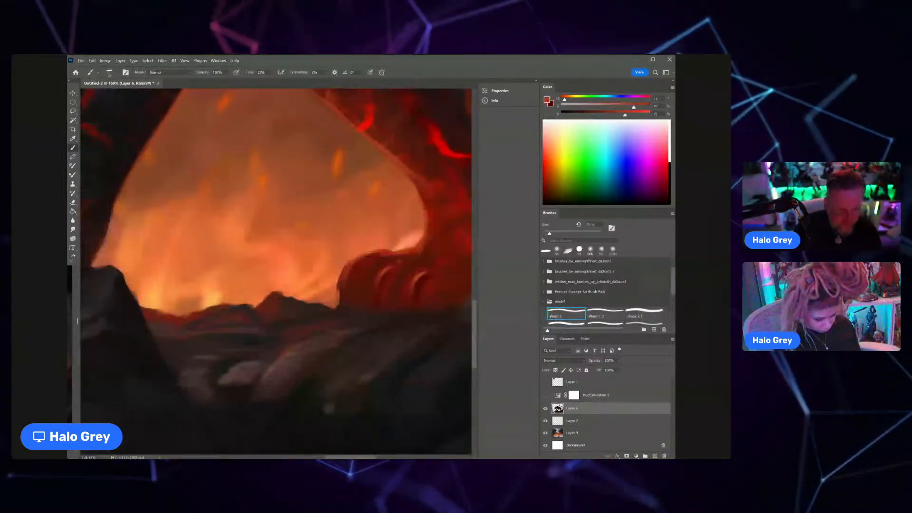
pyautogui.keyDown('alt'); pyautogui.click(460, 225); pyautogui.keyUp('alt')
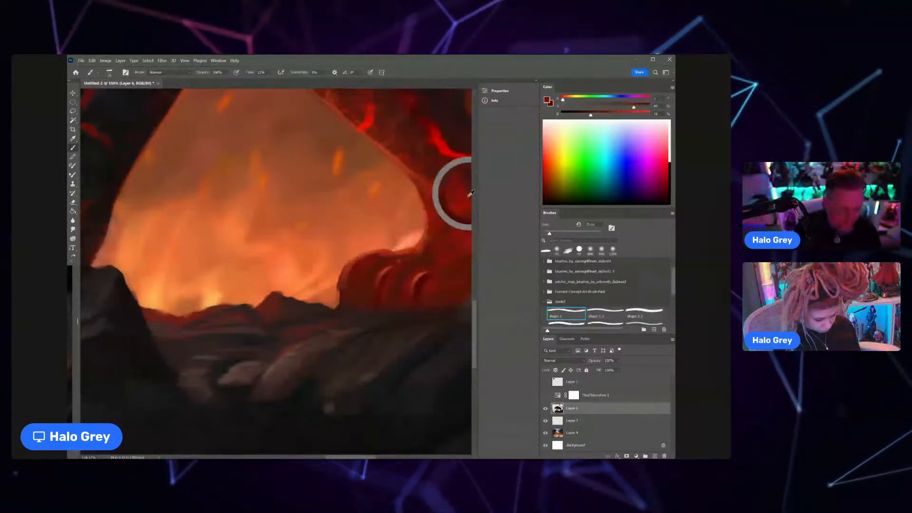
pyautogui.moveTo(468, 196); pyautogui.dragTo(467, 184)
pyautogui.moveTo(367, 274)
pyautogui.mouseDown()
pyautogui.moveTo(353, 283)
pyautogui.moveTo(393, 237)
pyautogui.mouseUp()
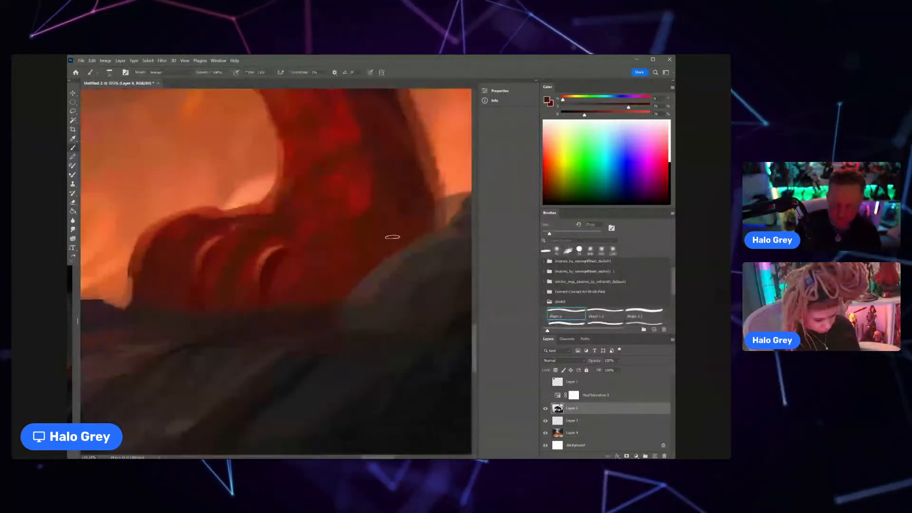
pyautogui.keyDown('alt'); pyautogui.click(394, 236); pyautogui.keyUp('alt')
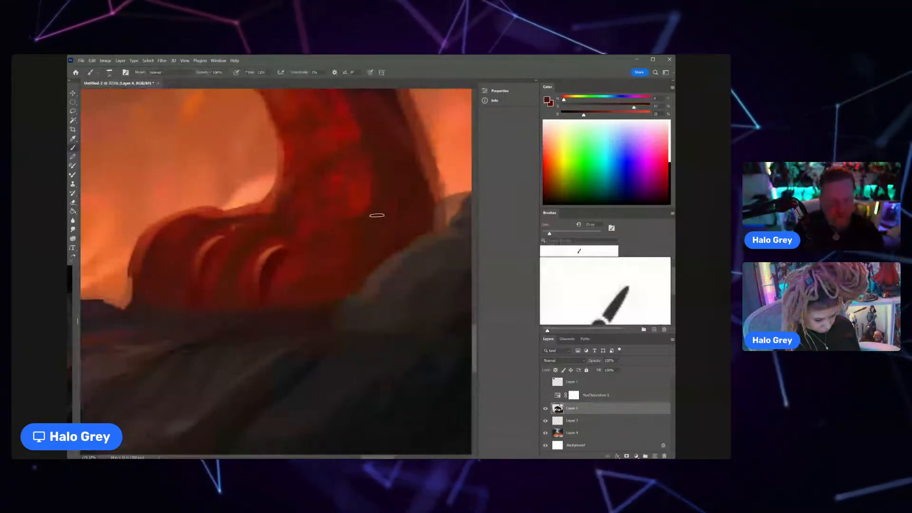
pyautogui.moveTo(377, 215)
pyautogui.mouseDown()
pyautogui.moveTo(343, 277)
pyautogui.moveTo(363, 278)
pyautogui.mouseUp()
# Step: Erase the rough back edge of the near hind leg with a smaller eraser and touch up its contour in dark red
pyautogui.press('e')
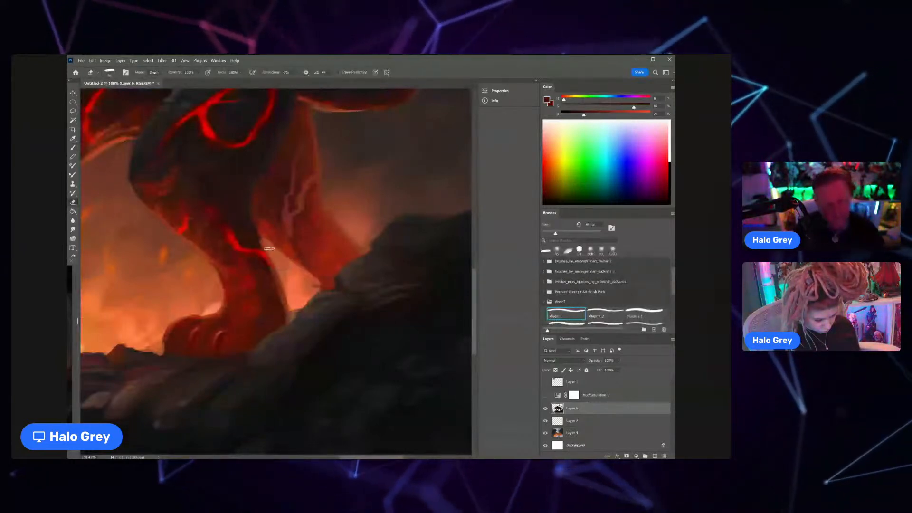
pyautogui.moveTo(276, 268); pyautogui.dragTo(287, 306)
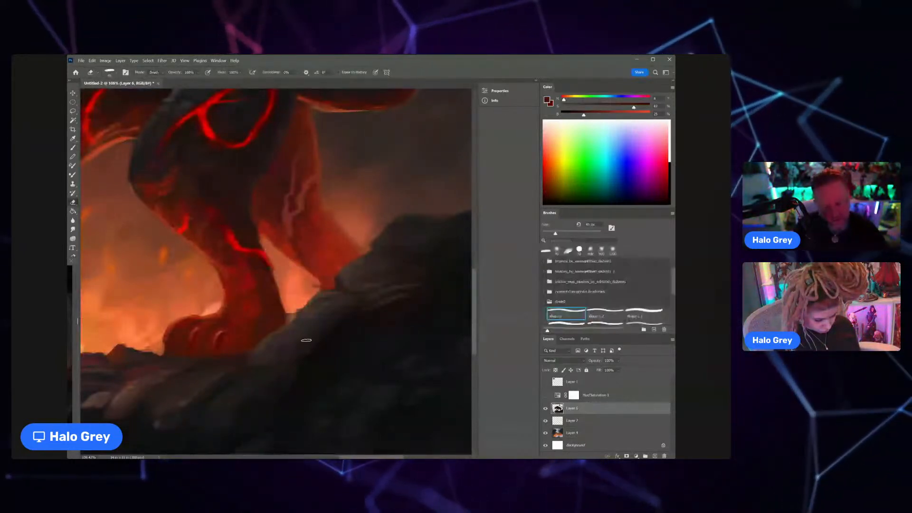
pyautogui.press('[')
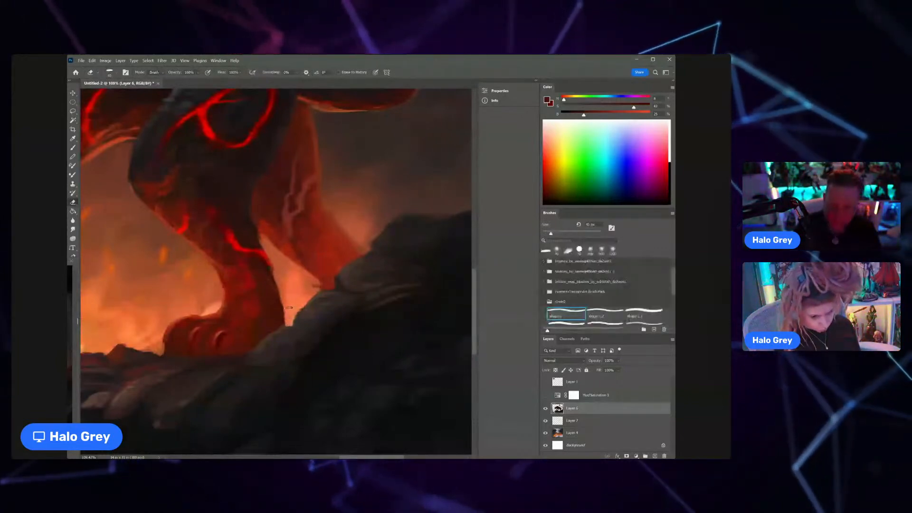
pyautogui.press('[')
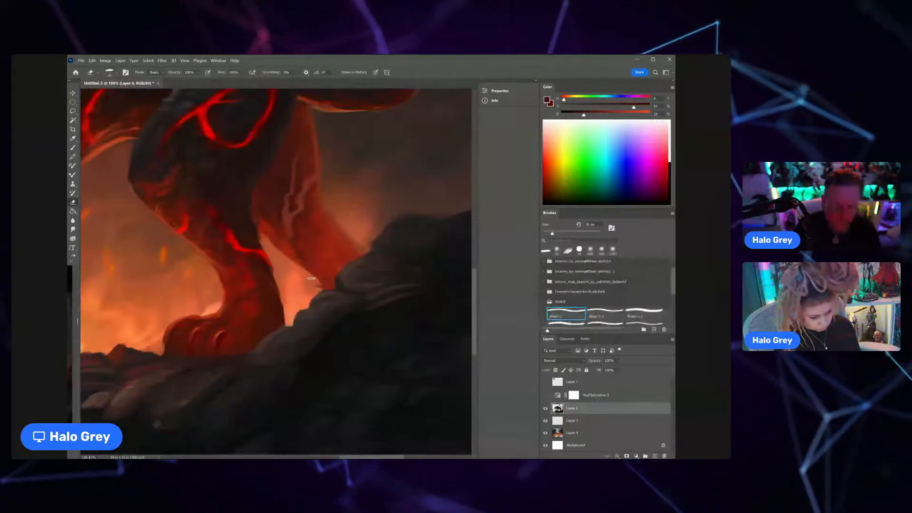
pyautogui.press('[')
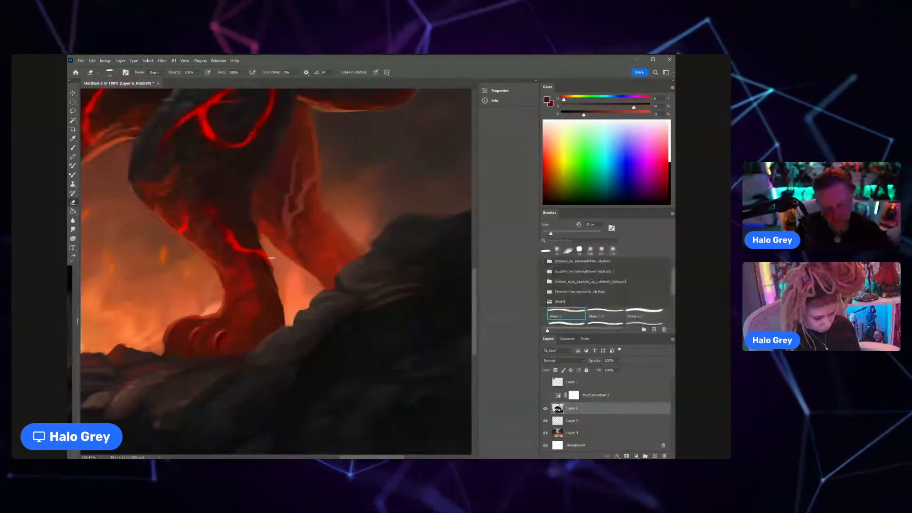
pyautogui.moveTo(271, 259); pyautogui.dragTo(266, 256)
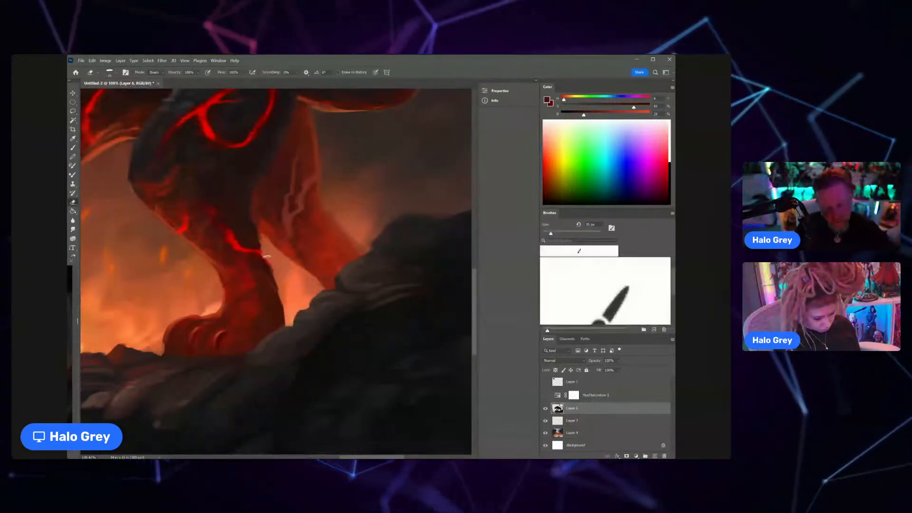
pyautogui.press('b')
pyautogui.keyDown('alt'); pyautogui.click(259, 222); pyautogui.keyUp('alt')
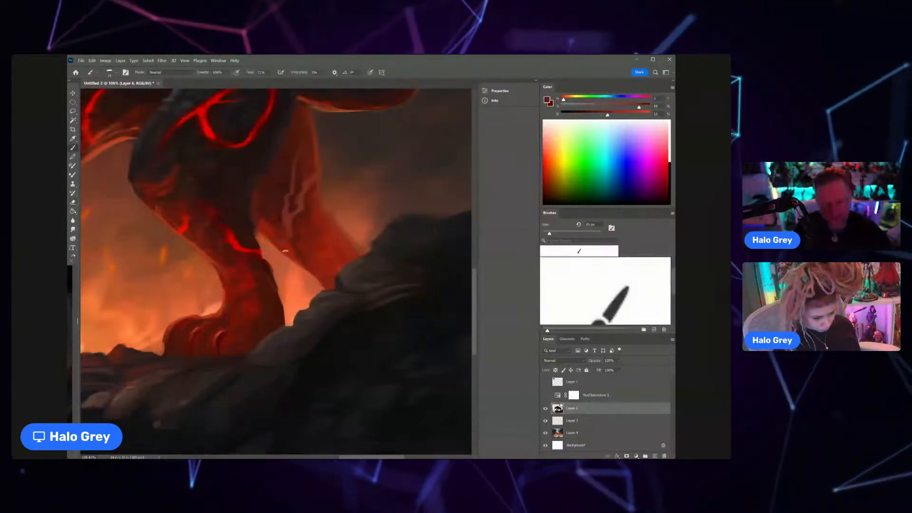
pyautogui.moveTo(264, 206); pyautogui.dragTo(250, 204)
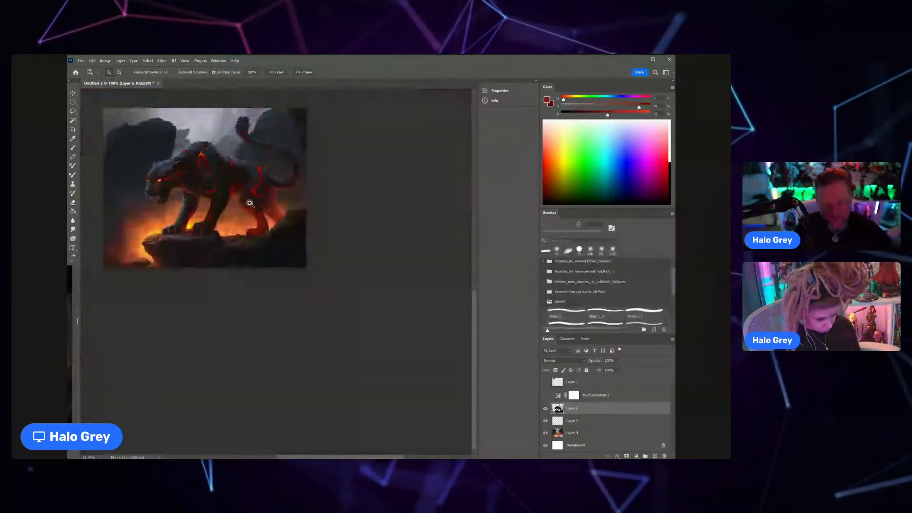
# Step: Sample dark blue-grey and near-black tones and shade the haunch between the tail base and the curved lava crack
pyautogui.moveTo(277, 177); pyautogui.dragTo(295, 176)
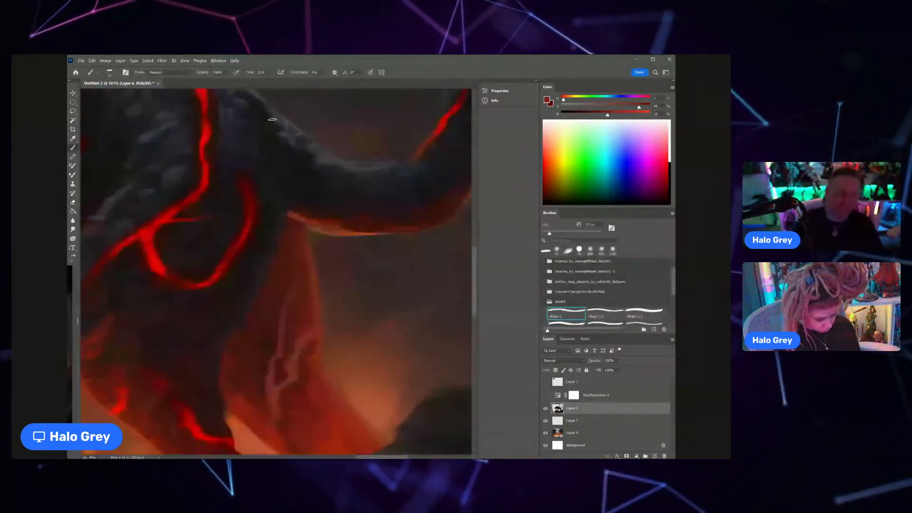
pyautogui.keyDown('alt'); pyautogui.click(256, 155); pyautogui.keyUp('alt')
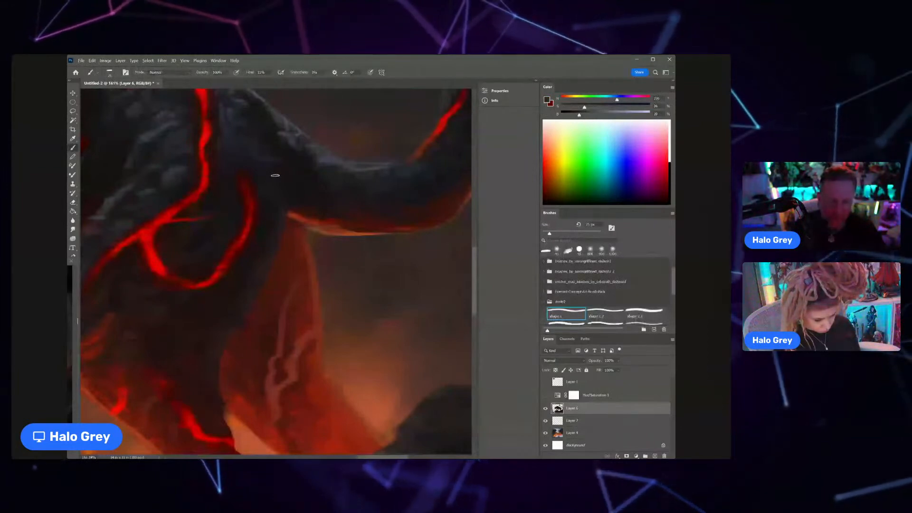
pyautogui.scroll(-3, 275, 175)
pyautogui.keyDown('alt'); pyautogui.click(291, 160); pyautogui.keyUp('alt')
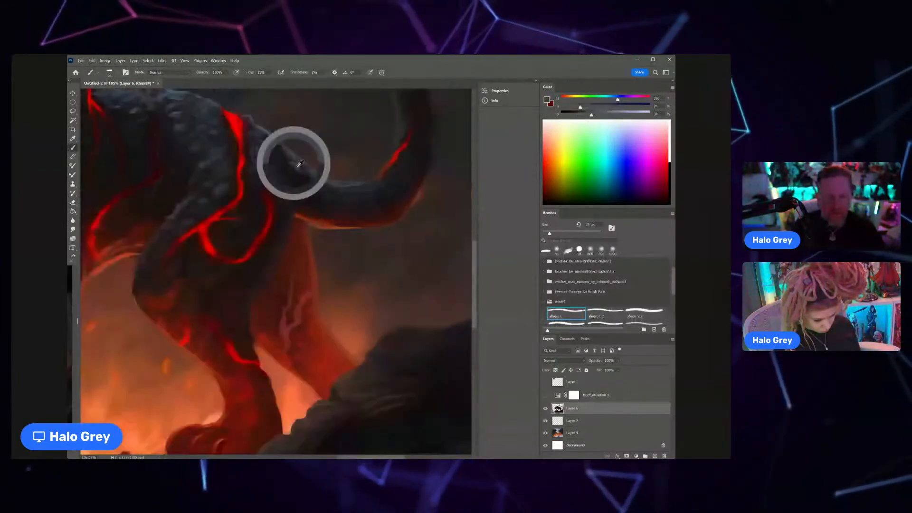
pyautogui.keyDown('alt'); pyautogui.click(270, 159); pyautogui.keyUp('alt')
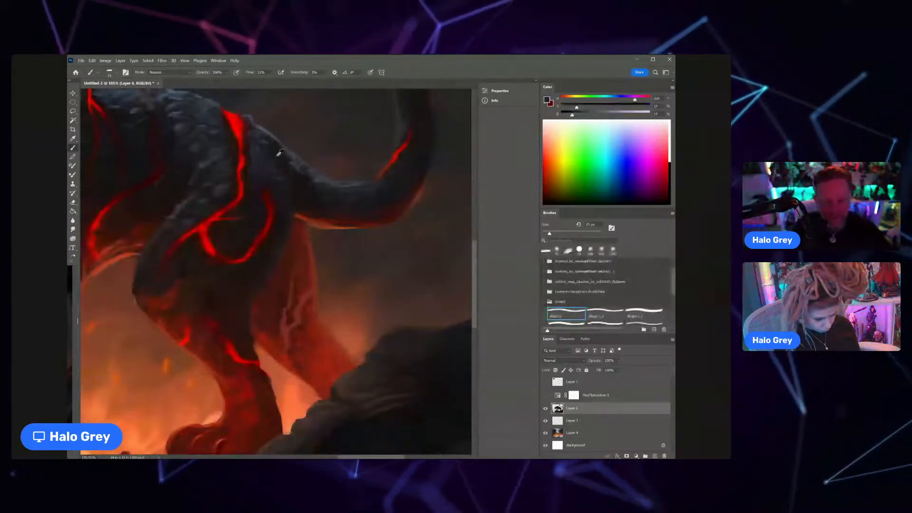
pyautogui.keyDown('alt'); pyautogui.click(285, 171); pyautogui.keyUp('alt')
pyautogui.keyDown('alt'); pyautogui.click(284, 173); pyautogui.keyUp('alt')
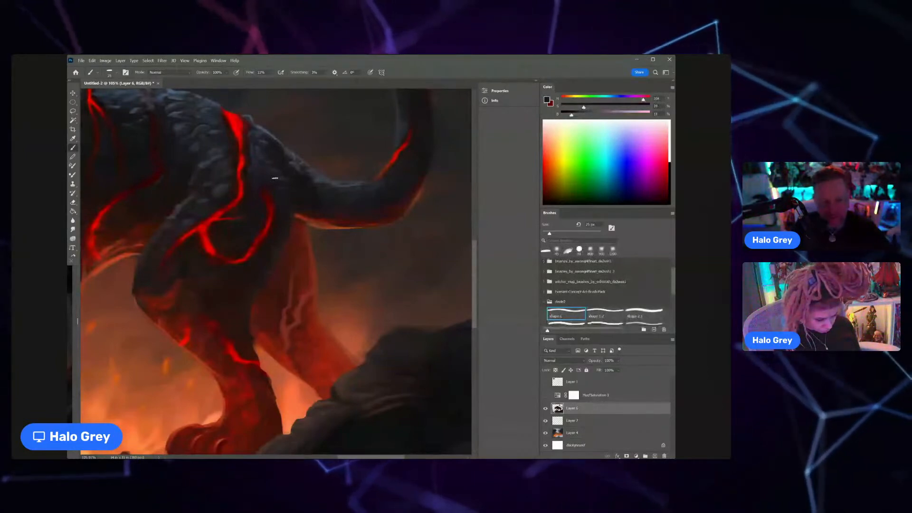
pyautogui.keyDown('alt'); pyautogui.click(233, 230); pyautogui.keyUp('alt')
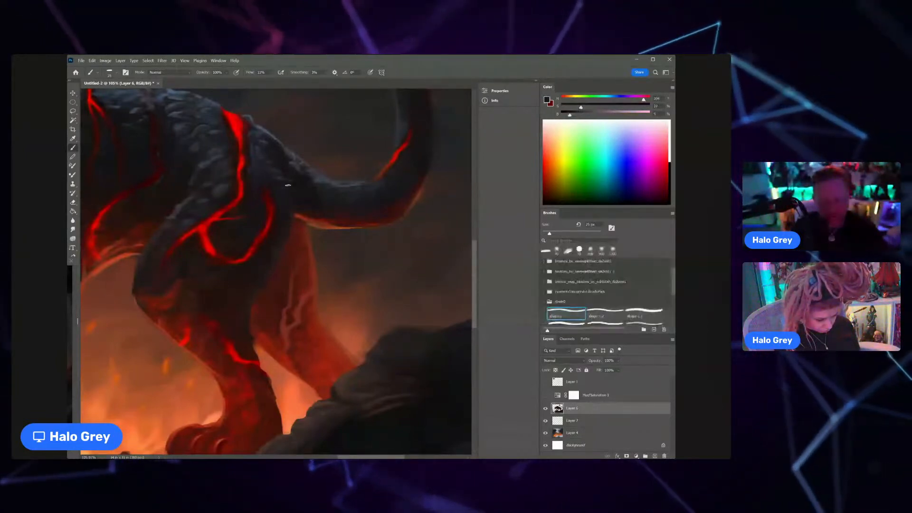
pyautogui.moveTo(288, 186)
pyautogui.mouseDown()
pyautogui.moveTo(292, 224)
pyautogui.moveTo(273, 265)
pyautogui.mouseUp()
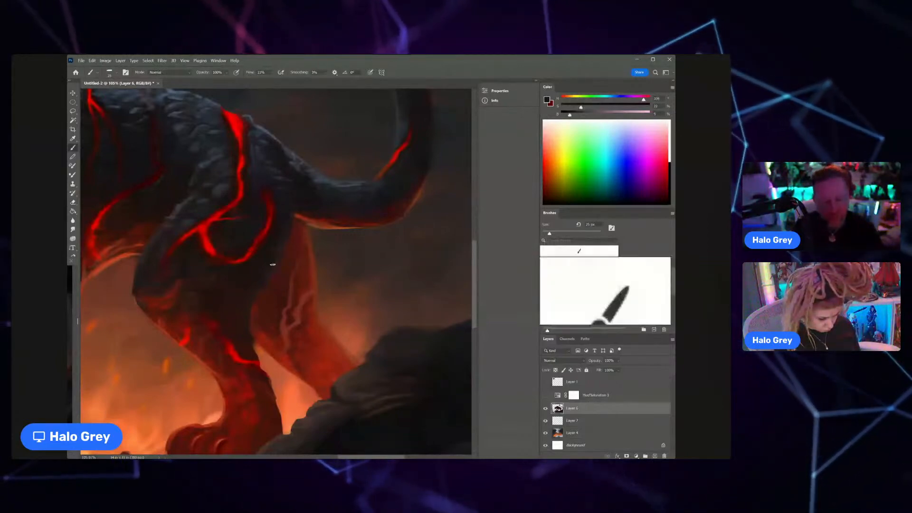
# Step: Show the panther statue reference photo on Layer 1 and examine its hind leg, paw and rock base
pyautogui.scroll(-5, 272, 265)
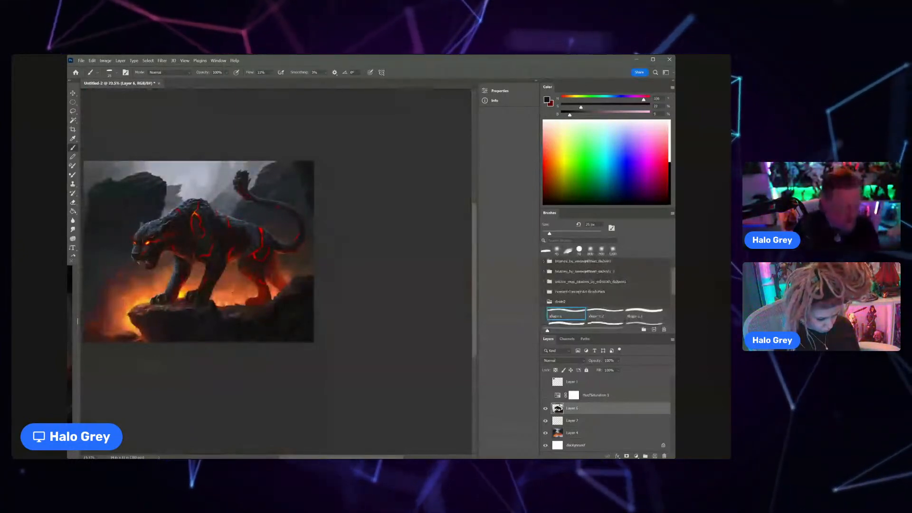
pyautogui.press('z')
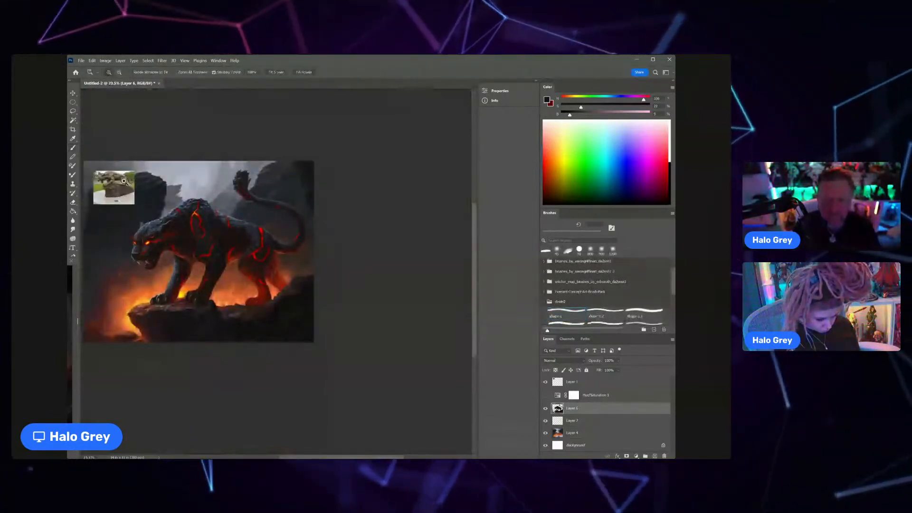
pyautogui.moveTo(124, 181); pyautogui.dragTo(174, 151)
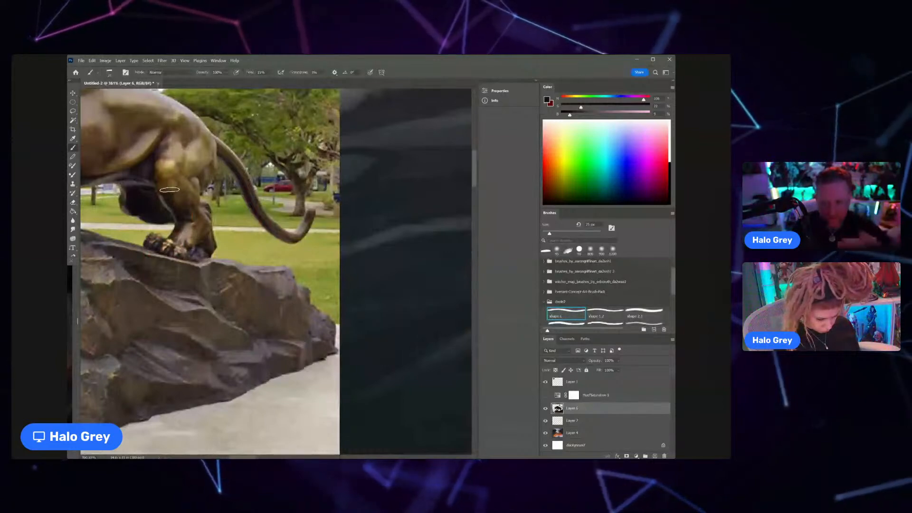
pyautogui.press('z')
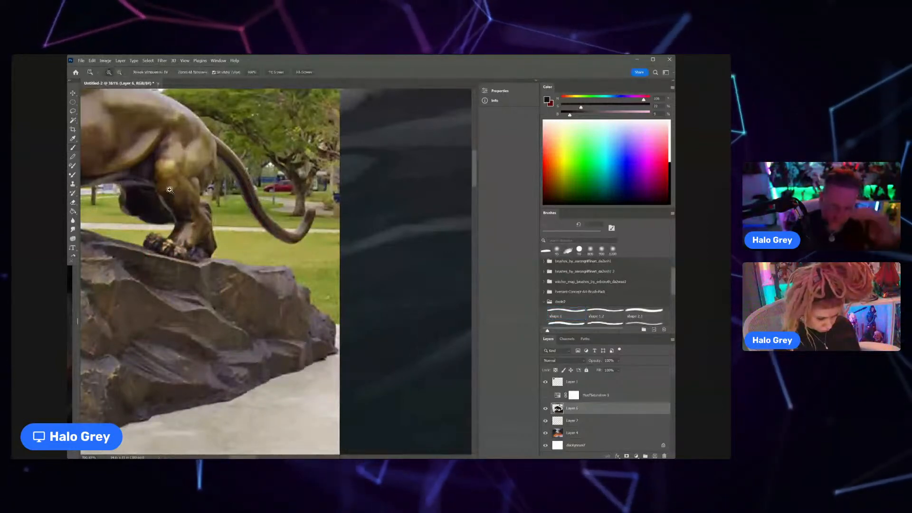
pyautogui.moveTo(325, 264)
pyautogui.mouseDown()
pyautogui.moveTo(312, 270)
pyautogui.moveTo(154, 173)
pyautogui.mouseUp()
pyautogui.moveTo(579, 251)
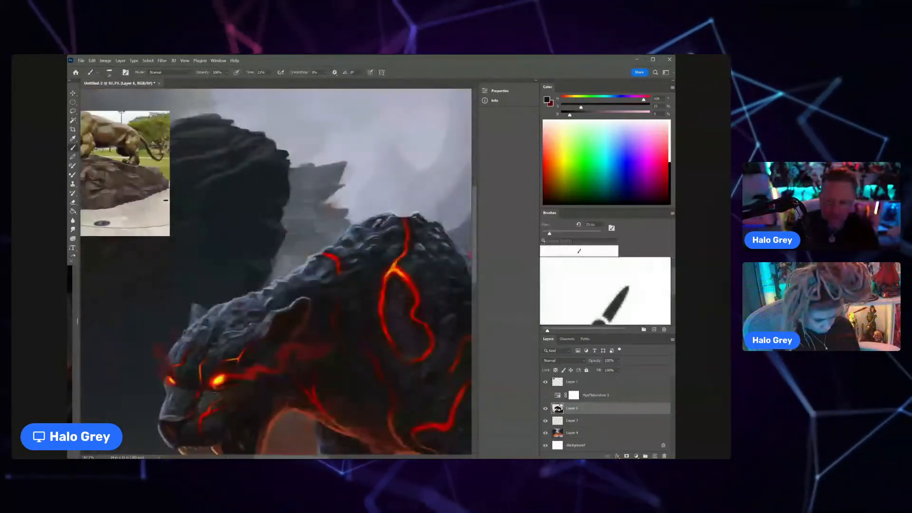
# Step: Move the reference photo on Layer 1 over the dark background rock above the panther's head and return to the Brush tool
pyautogui.press('v')
pyautogui.moveTo(162, 223); pyautogui.dragTo(261, 277)
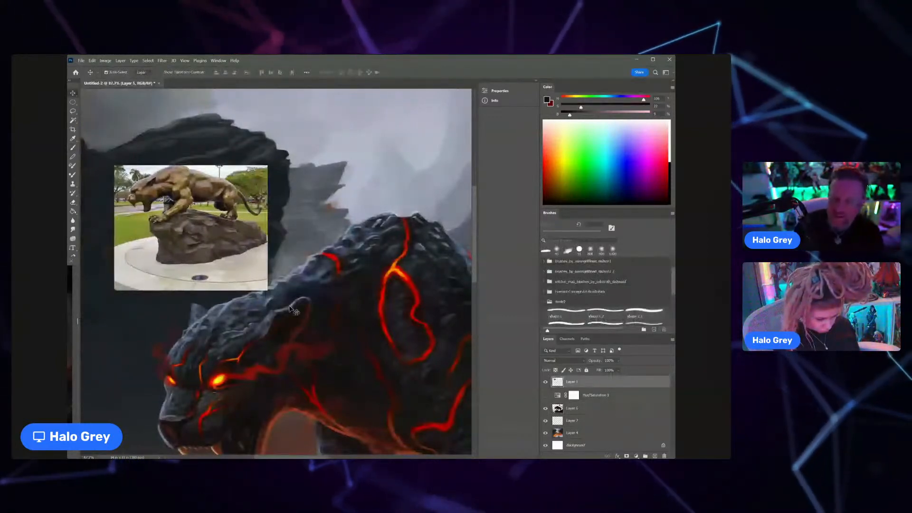
pyautogui.moveTo(290, 310); pyautogui.dragTo(266, 270)
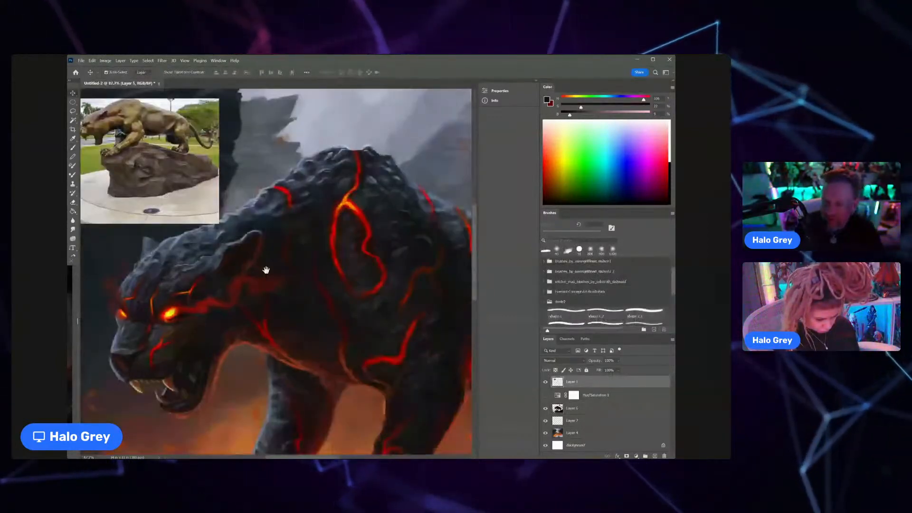
pyautogui.hotkey('ctrl', '-')
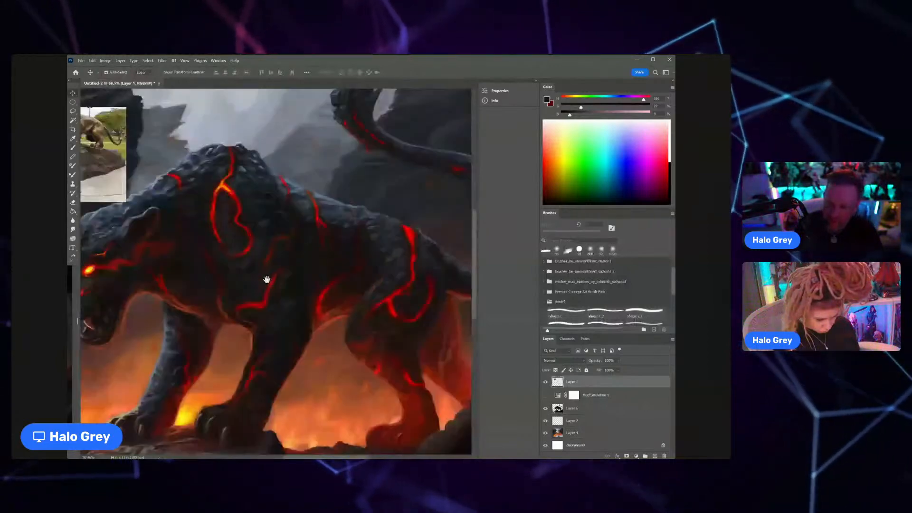
pyautogui.press('b')
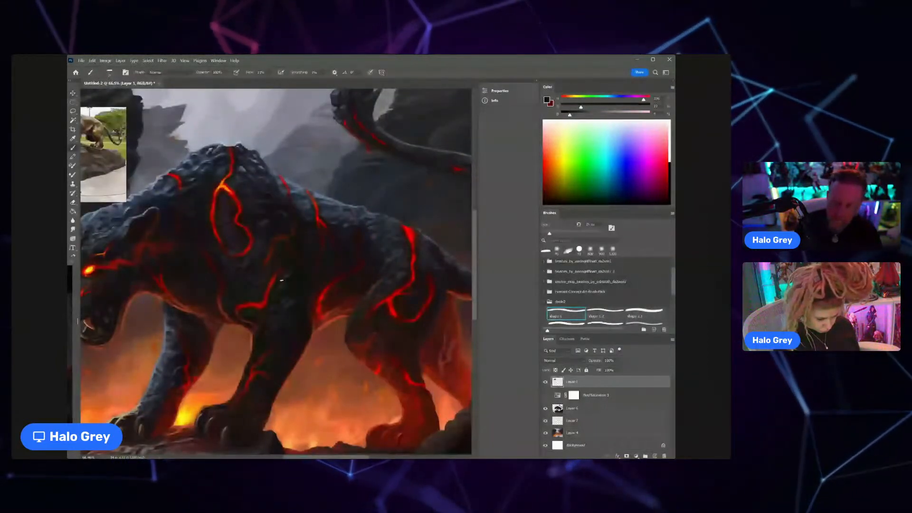
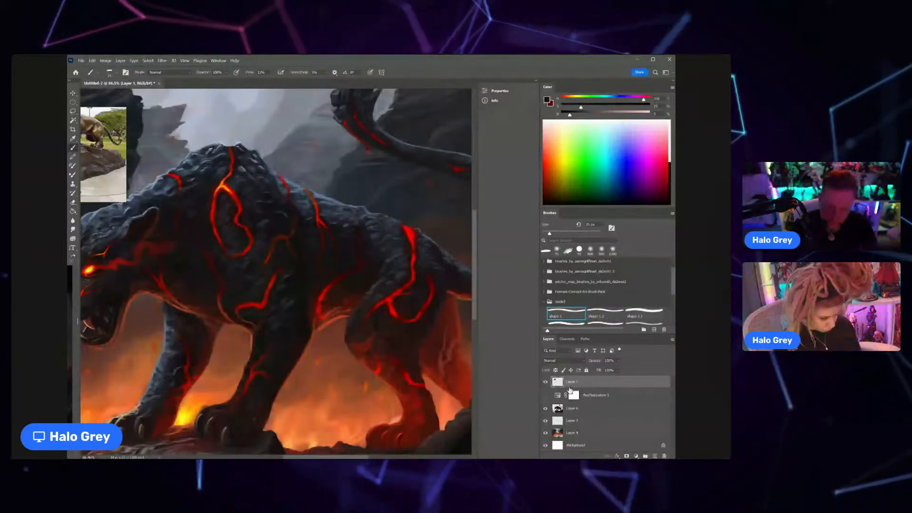
# Step: Hide the reference photo on Layer 1 and touch up the panther's back contour on Layer 6 with sampled blue-grey tones
pyautogui.click(546, 382)
pyautogui.press('z')
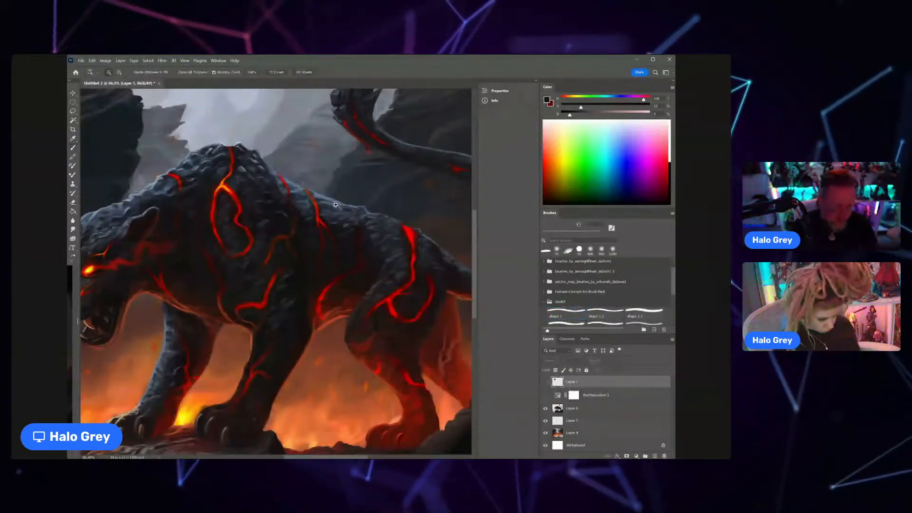
pyautogui.moveTo(336, 204); pyautogui.dragTo(356, 202)
pyautogui.press('b')
pyautogui.keyDown('alt'); pyautogui.click(335, 196); pyautogui.keyUp('alt')
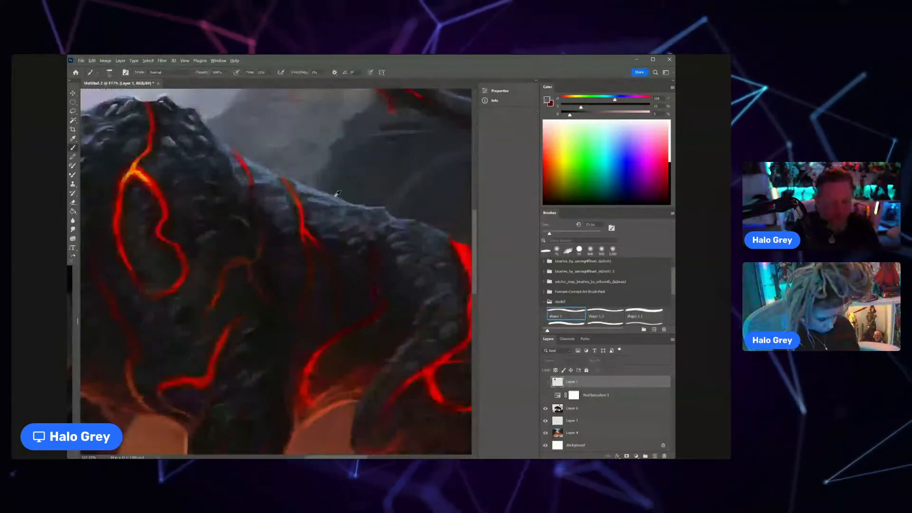
pyautogui.click(337, 194)
pyautogui.click(404, 191)
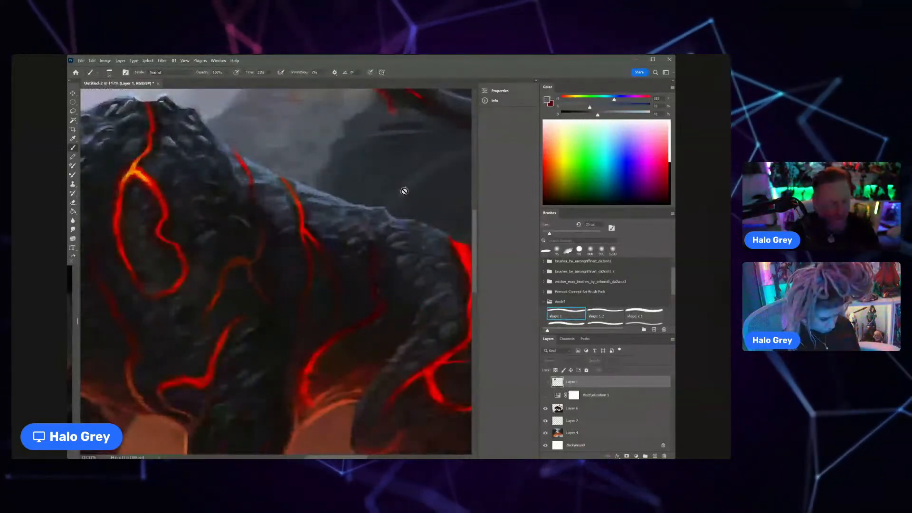
pyautogui.click(580, 409)
pyautogui.keyDown('alt'); pyautogui.click(311, 195); pyautogui.keyUp('alt')
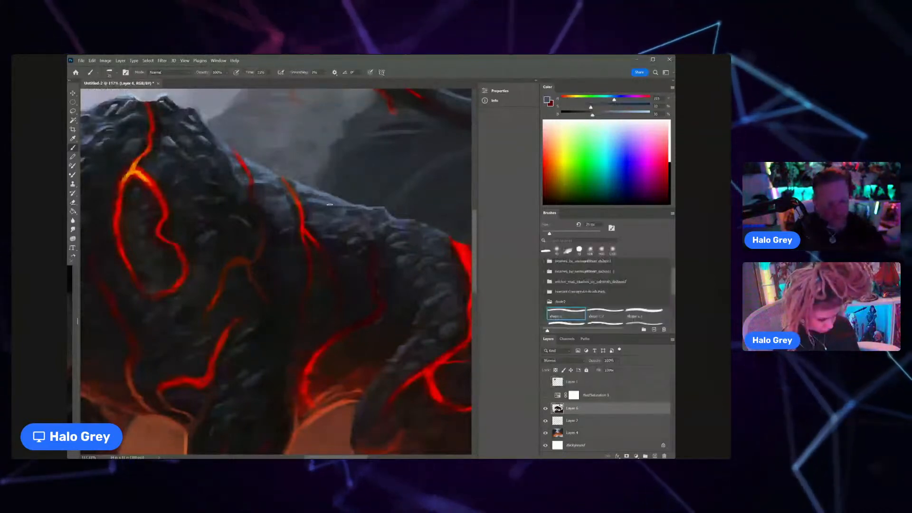
pyautogui.hotkey('ctrl', '0')
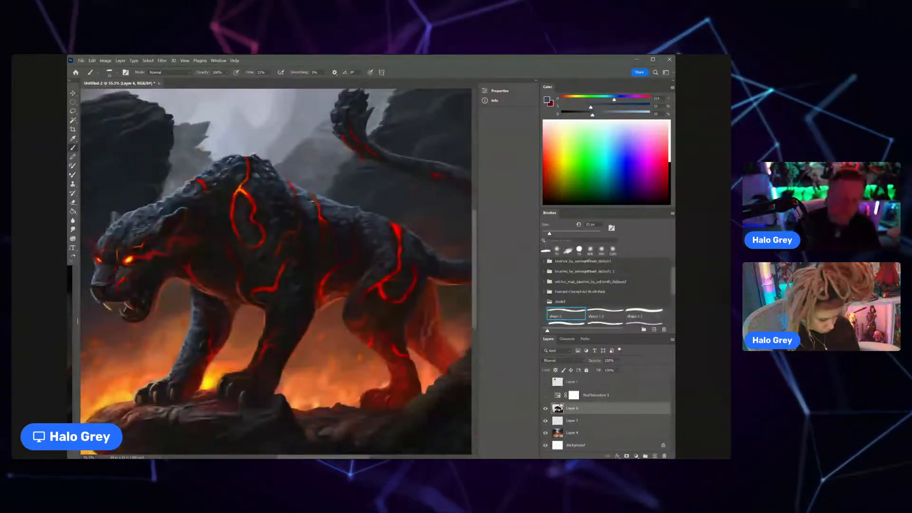
# Step: Sample near-black tones and shade the flank between the looped shoulder crack and the lava cracks behind it
pyautogui.keyDown('alt'); pyautogui.click(304, 257); pyautogui.keyUp('alt')
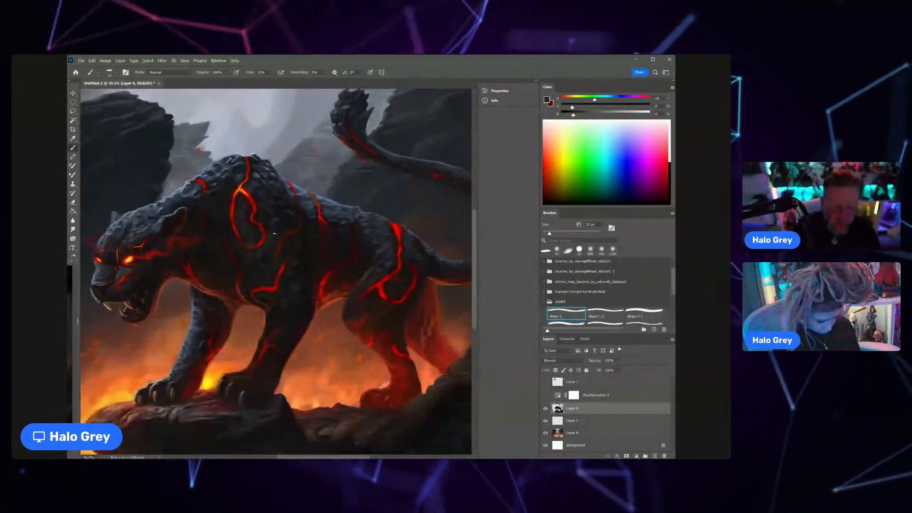
pyautogui.keyDown('alt'); pyautogui.click(274, 234); pyautogui.keyUp('alt')
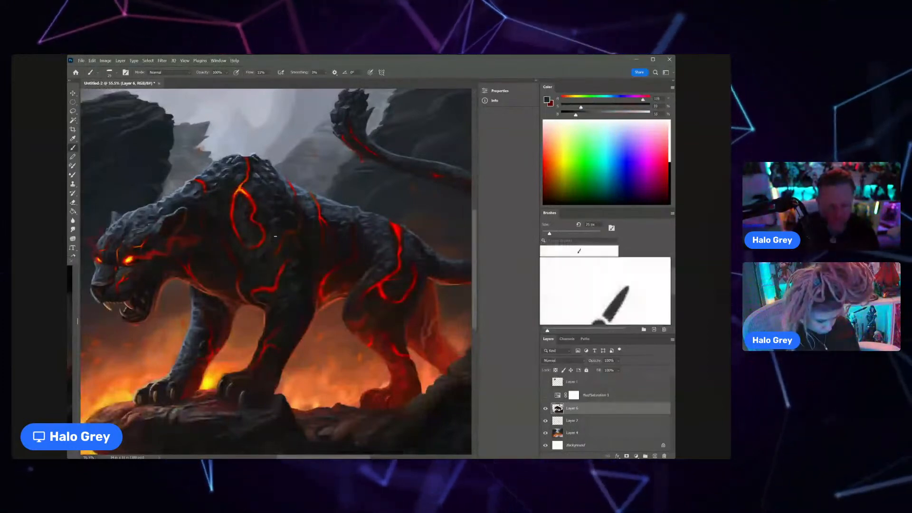
pyautogui.keyDown('alt'); pyautogui.click(292, 234); pyautogui.keyUp('alt')
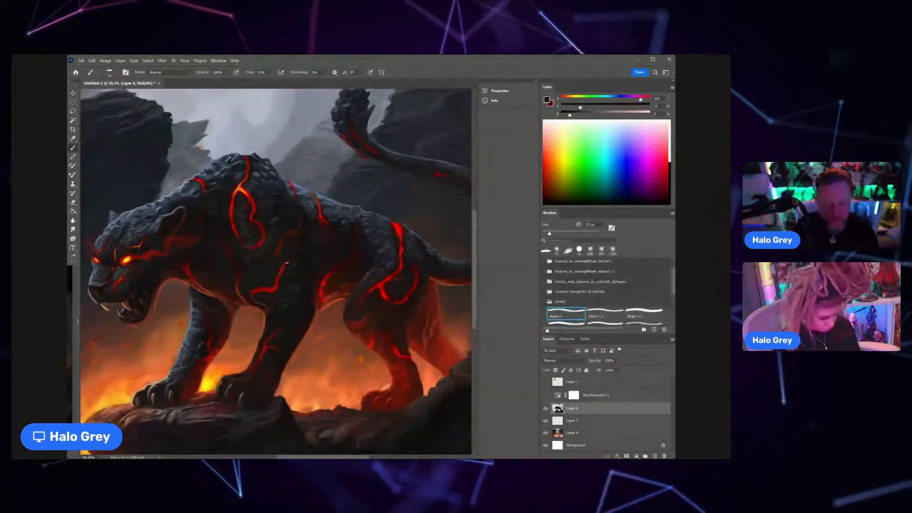
pyautogui.scroll(5, 243, 187)
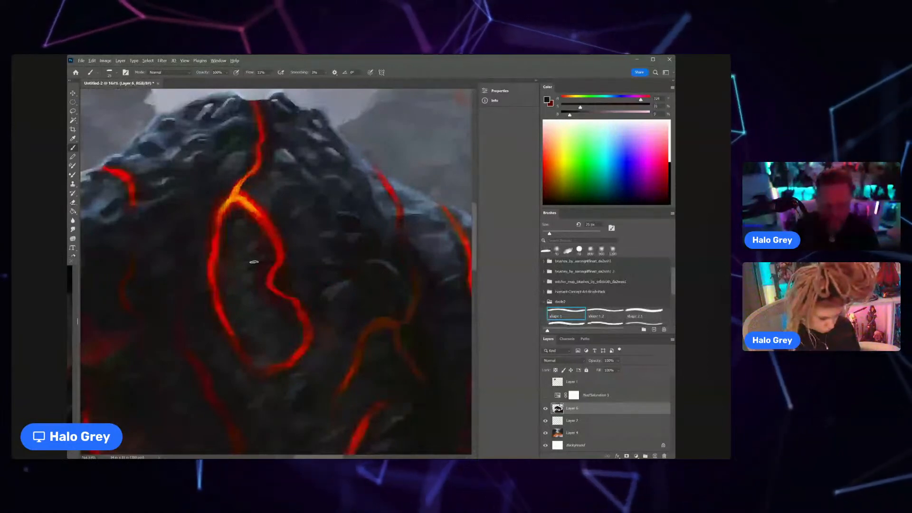
pyautogui.scroll(-8, 254, 262)
# Step: Paint sampled blue-grey texture on the haunch and rump contour between the bright lava crack and the tail base
pyautogui.moveTo(364, 284); pyautogui.dragTo(334, 264)
pyautogui.press('z')
pyautogui.moveTo(296, 278); pyautogui.dragTo(303, 281)
pyautogui.keyDown('alt'); pyautogui.click(299, 289); pyautogui.keyUp('alt')
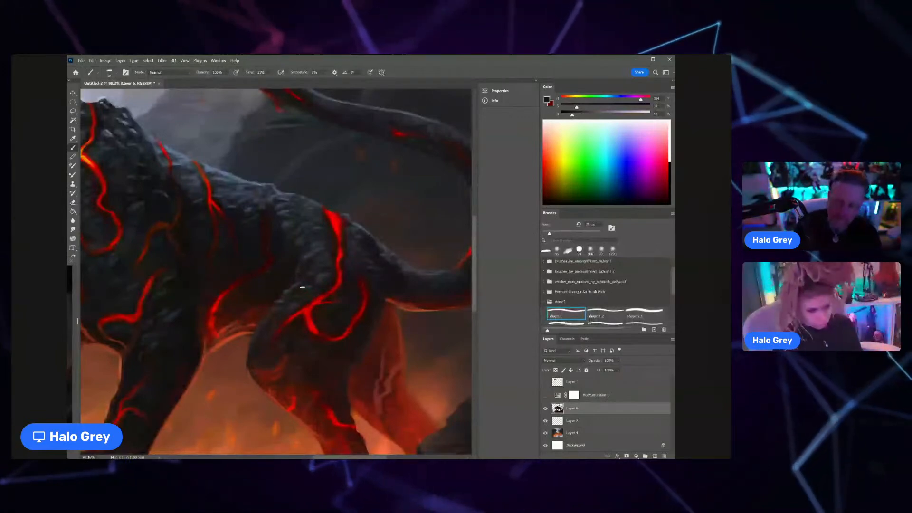
pyautogui.keyDown('alt'); pyautogui.click(347, 278); pyautogui.keyUp('alt')
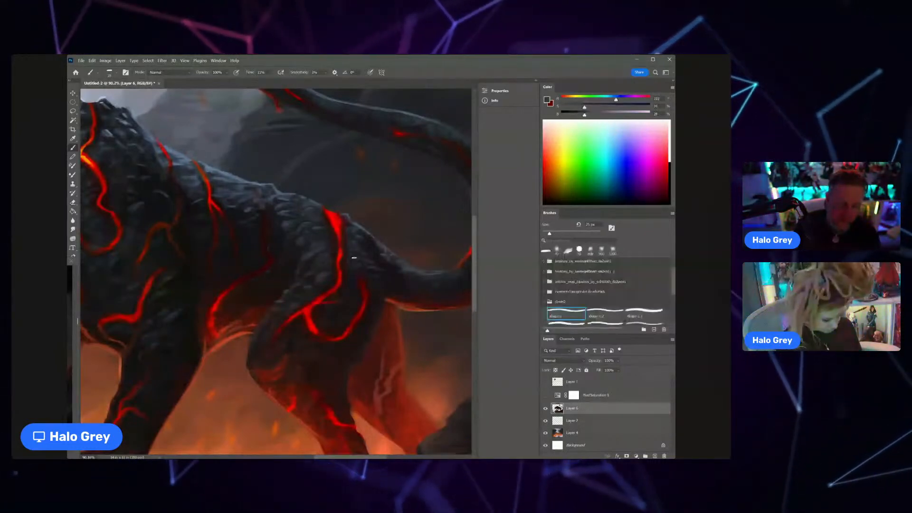
pyautogui.moveTo(382, 243); pyautogui.dragTo(415, 242)
pyautogui.keyDown('alt'); pyautogui.click(374, 240); pyautogui.keyUp('alt')
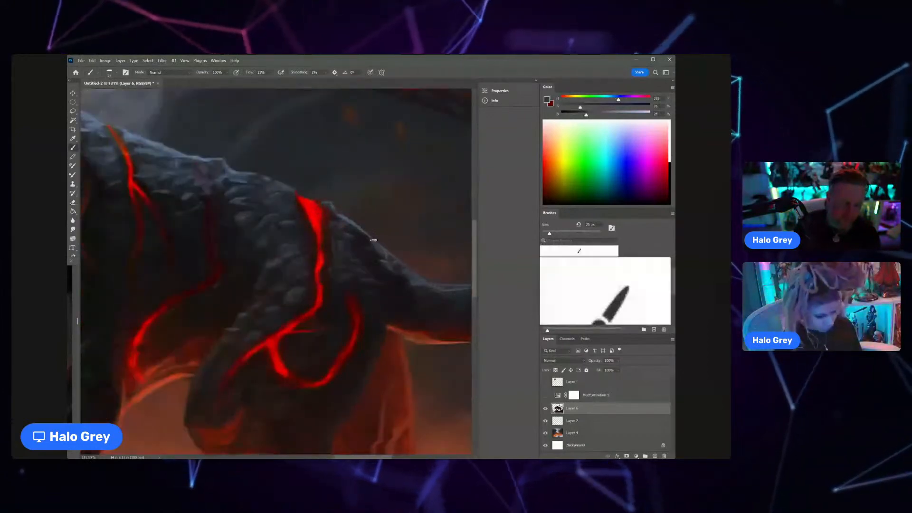
pyautogui.moveTo(374, 241); pyautogui.dragTo(341, 273)
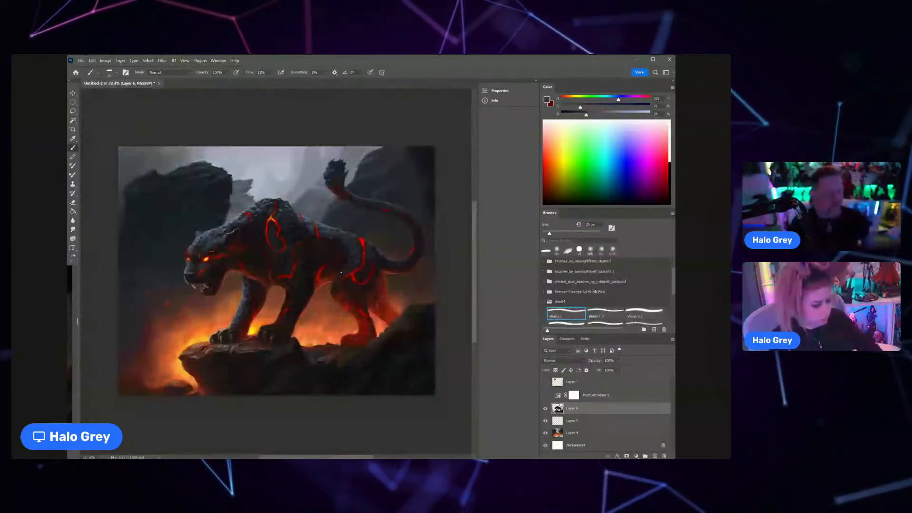
# Step: Add blue-grey scale highlights along the upper side of the tail base
pyautogui.scroll(3, 398, 259)
pyautogui.scroll(5, 397, 253)
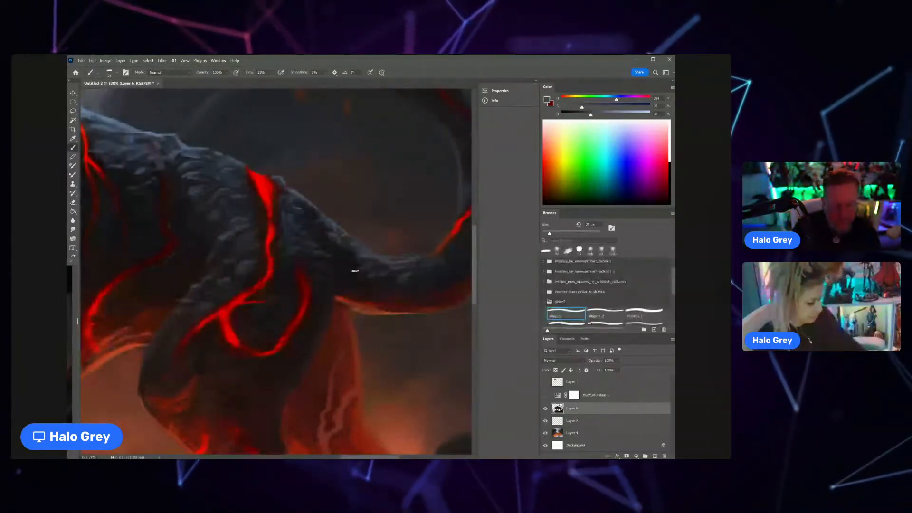
pyautogui.scroll(-2, 417, 234)
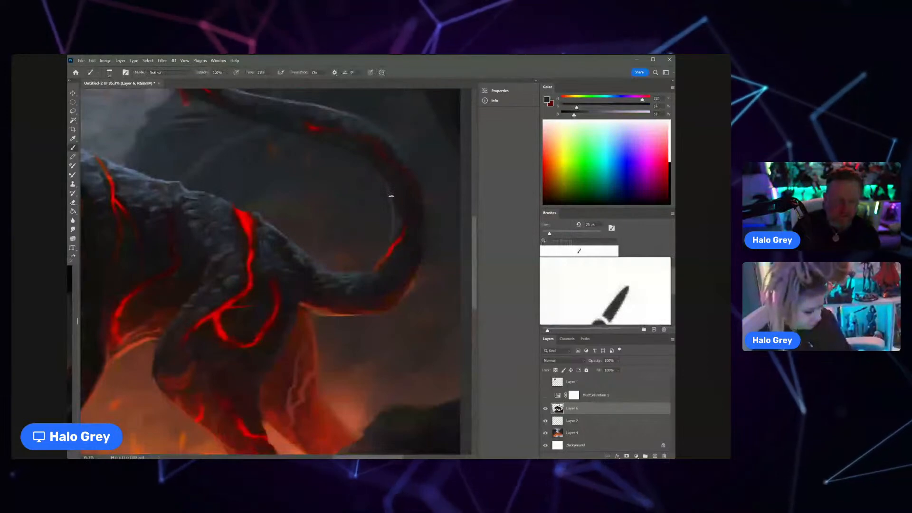
# Step: Refine the upper edge of the tail below its tuft with sampled dark and blue-grey tones
pyautogui.moveTo(399, 215)
pyautogui.mouseDown()
pyautogui.moveTo(394, 226)
pyautogui.moveTo(350, 227)
pyautogui.mouseUp()
pyautogui.moveTo(395, 190); pyautogui.dragTo(430, 190)
pyautogui.keyDown('alt'); pyautogui.click(252, 191); pyautogui.keyUp('alt')
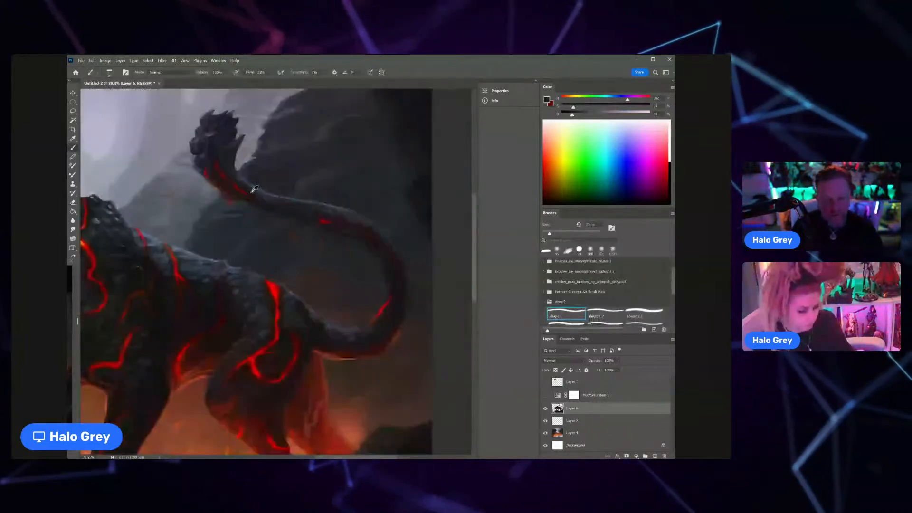
pyautogui.moveTo(252, 188); pyautogui.dragTo(246, 184)
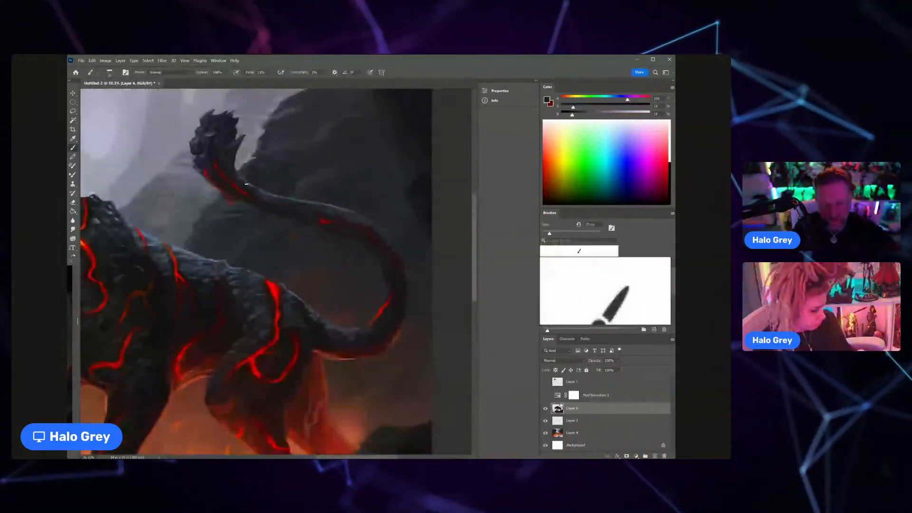
pyautogui.keyDown('alt'); pyautogui.click(261, 190); pyautogui.keyUp('alt')
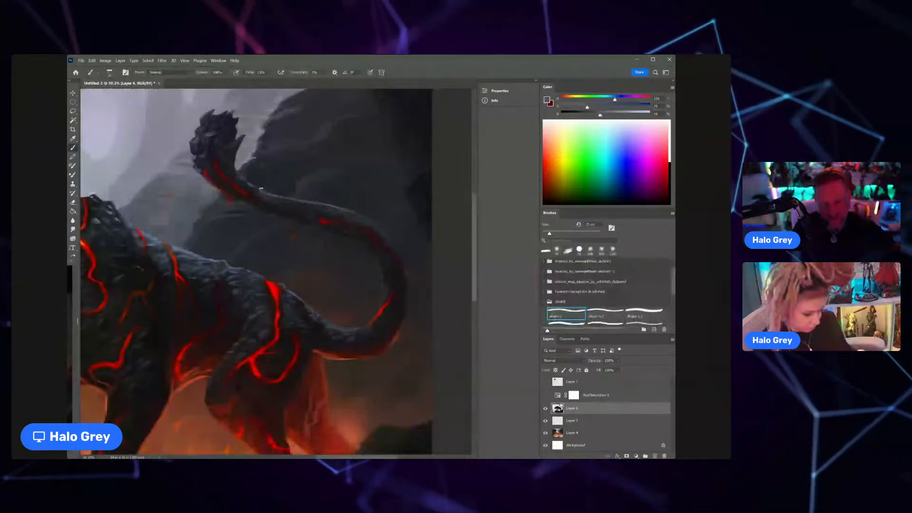
pyautogui.keyDown('alt'); pyautogui.click(262, 193); pyautogui.keyUp('alt')
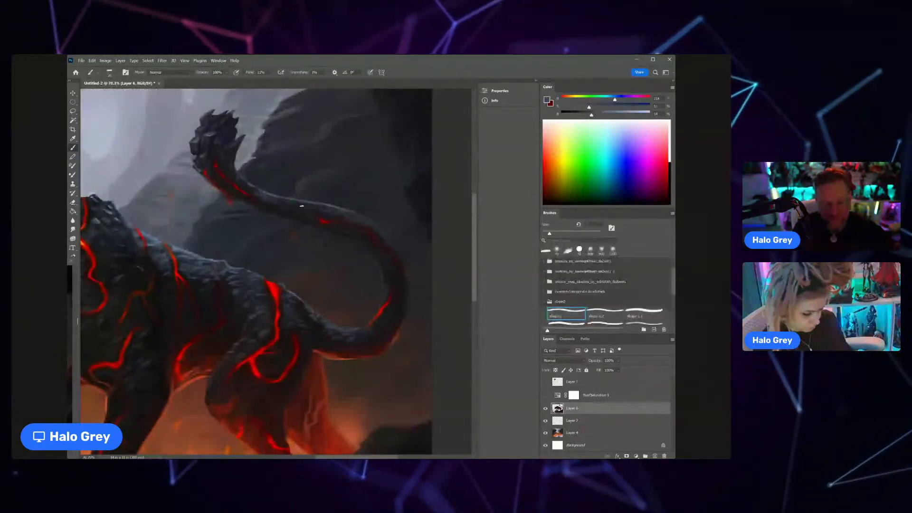
pyautogui.moveTo(292, 201); pyautogui.dragTo(269, 201)
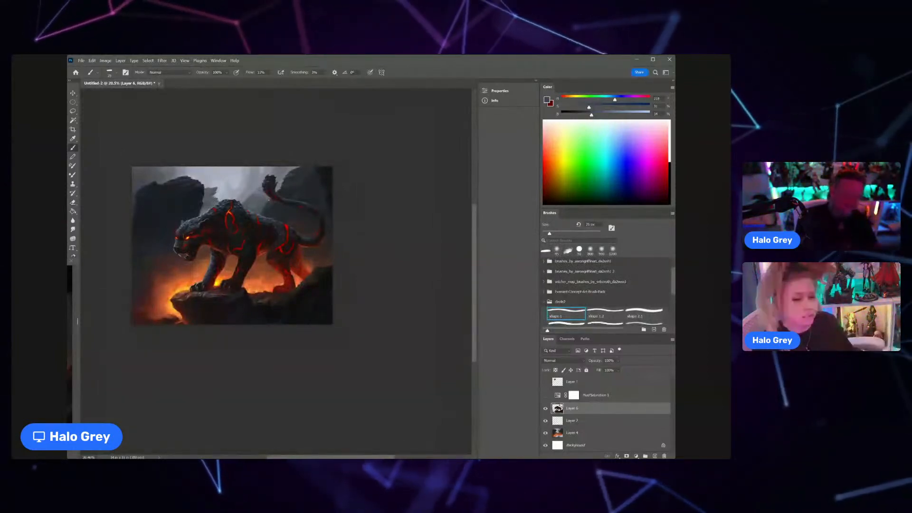
# Step: Sample the far hind leg's red, brighten it, and detail the leg's branching lava crack with a smaller brush
pyautogui.press('z')
pyautogui.moveTo(296, 256); pyautogui.dragTo(317, 244)
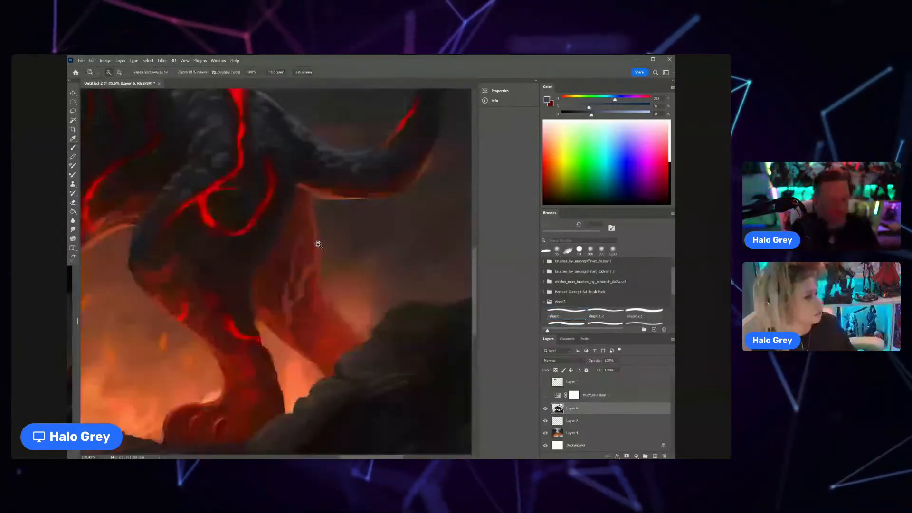
pyautogui.keyDown('alt'); pyautogui.click(306, 272); pyautogui.keyUp('alt')
pyautogui.moveTo(606, 114); pyautogui.dragTo(621, 113)
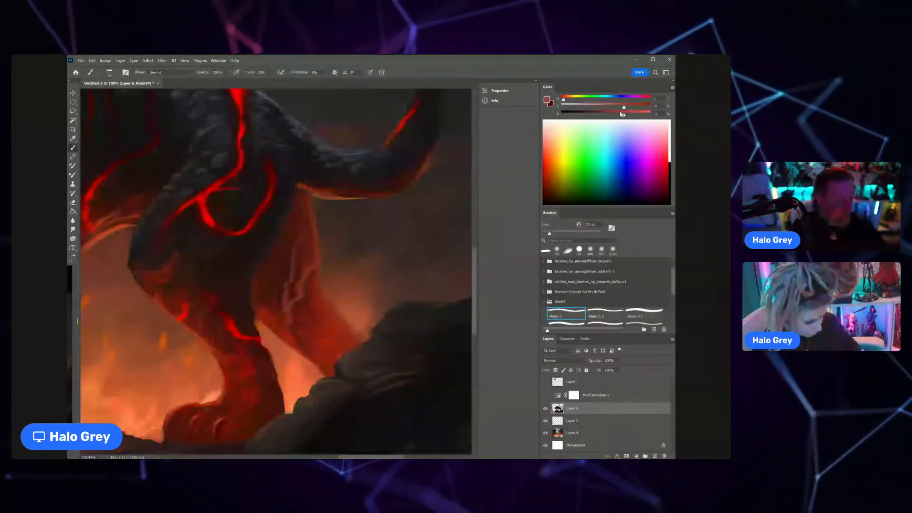
pyautogui.press('[')
pyautogui.press('[')
pyautogui.moveTo(305, 276); pyautogui.dragTo(300, 290)
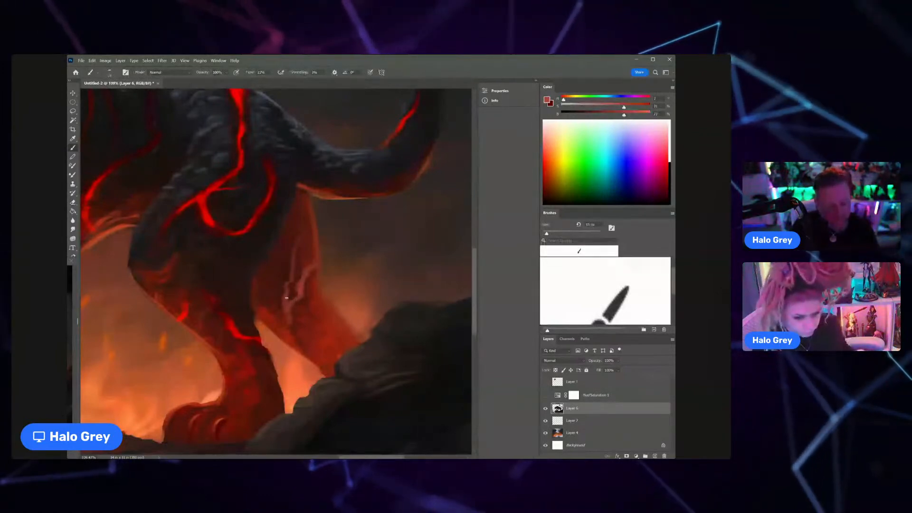
pyautogui.moveTo(289, 313); pyautogui.dragTo(284, 338)
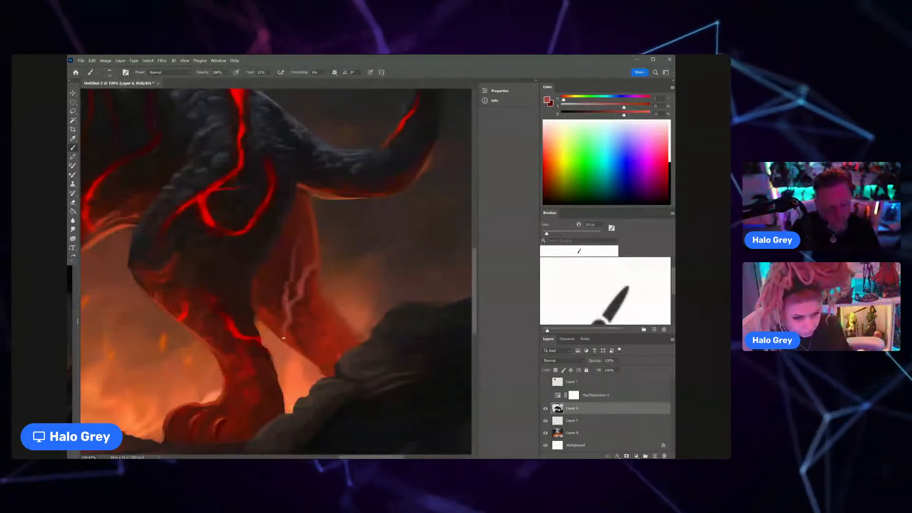
pyautogui.scroll(-4, 284, 338)
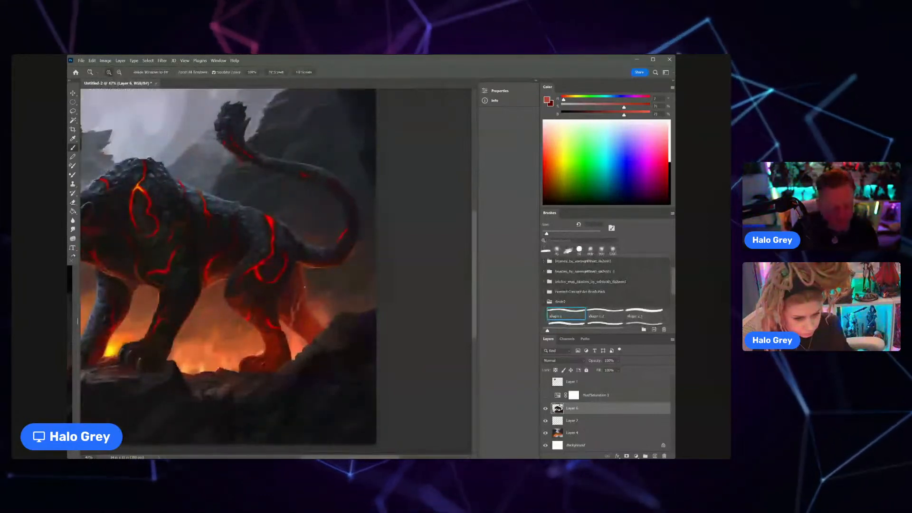
# Step: Paint a red lava crack down the near hind leg below the curved crack and shade around it in near-black red
pyautogui.scroll(3, 257, 330)
pyautogui.press(']')
pyautogui.press(']')
pyautogui.press(']')
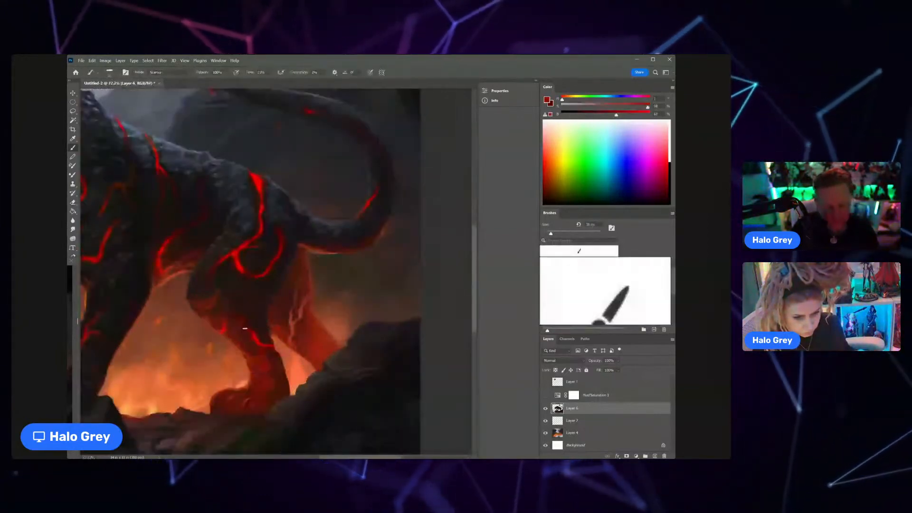
pyautogui.press('[')
pyautogui.press('[')
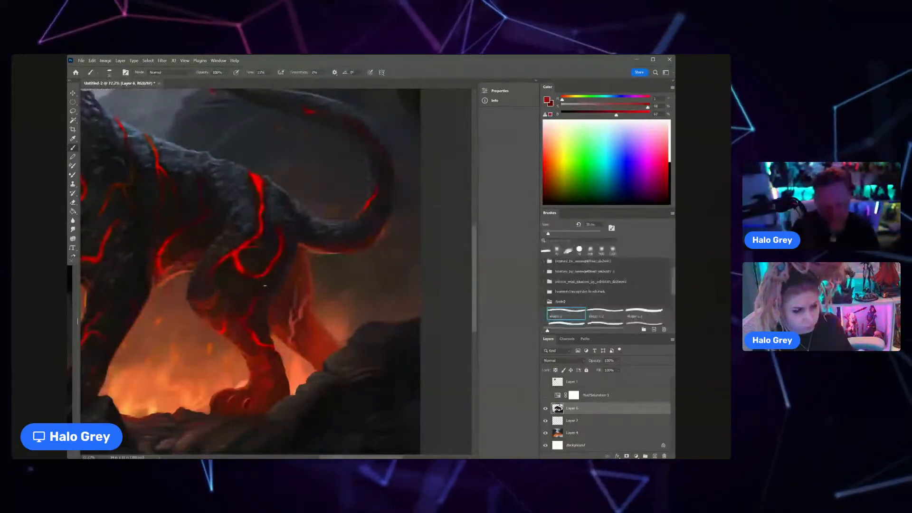
pyautogui.keyDown('alt'); pyautogui.click(265, 285); pyautogui.keyUp('alt')
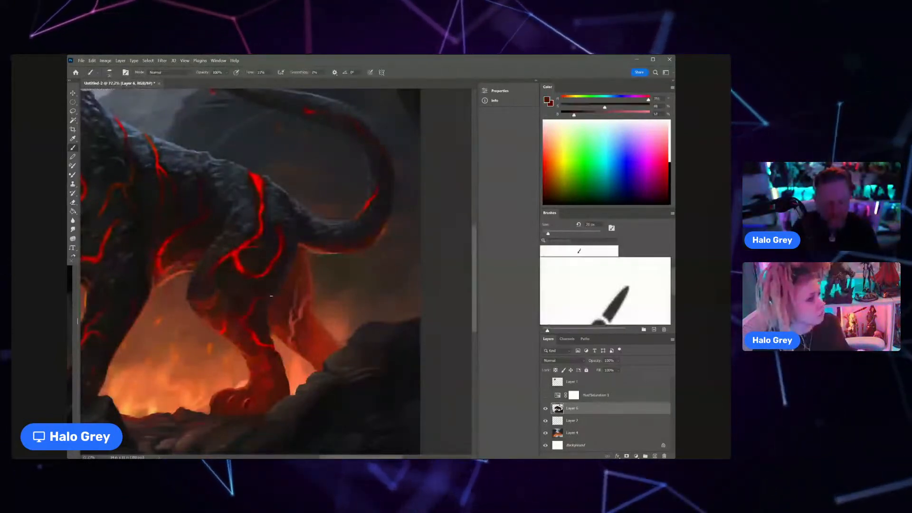
pyautogui.keyDown('alt'); pyautogui.click(278, 281); pyautogui.keyUp('alt')
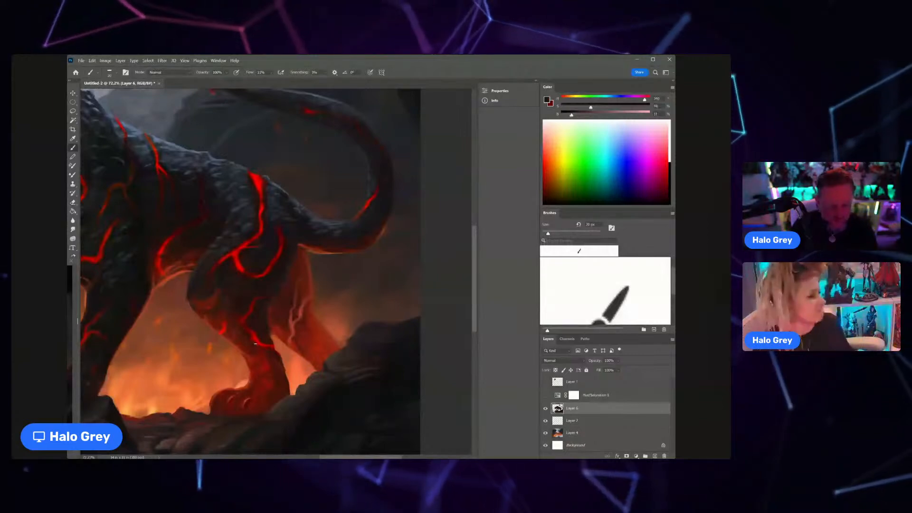
pyautogui.scroll(-4, 261, 351)
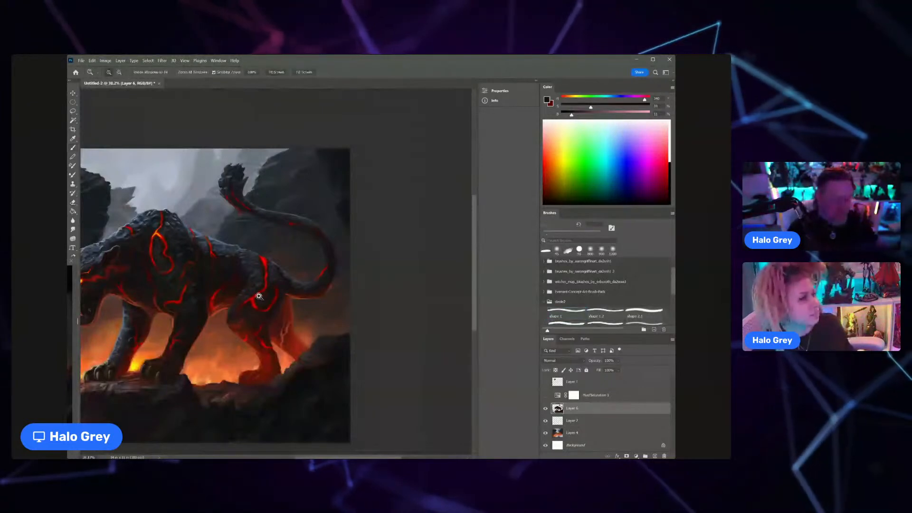
# Step: Paint blue-grey scale highlights on the near thigh and haunch in front of the bright lava crack
pyautogui.scroll(5, 242, 272)
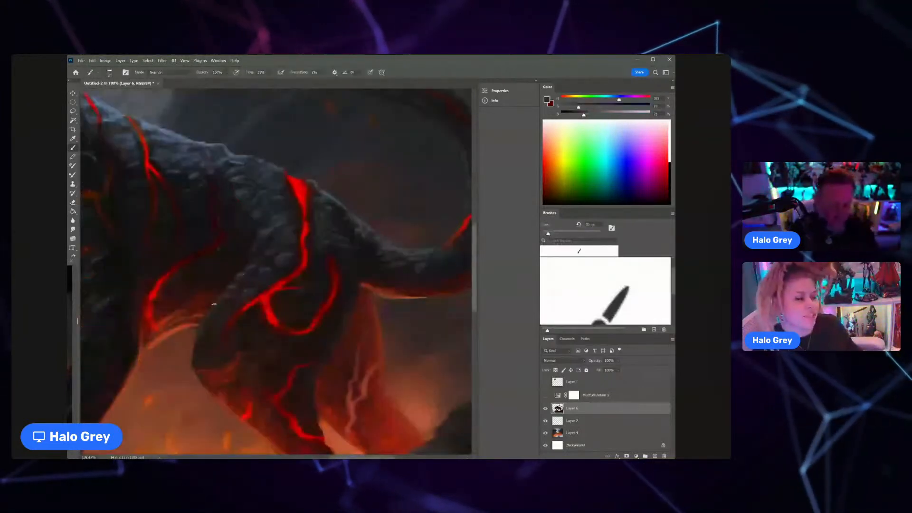
pyautogui.press('z')
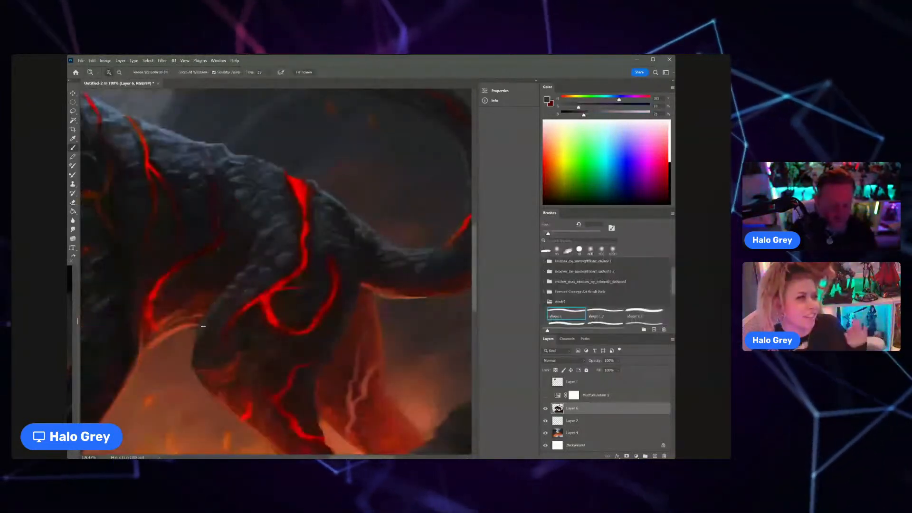
pyautogui.moveTo(300, 294)
pyautogui.mouseDown()
pyautogui.moveTo(263, 294)
pyautogui.moveTo(304, 319)
pyautogui.mouseUp()
pyautogui.press('b')
pyautogui.keyDown('alt'); pyautogui.click(255, 313); pyautogui.keyUp('alt')
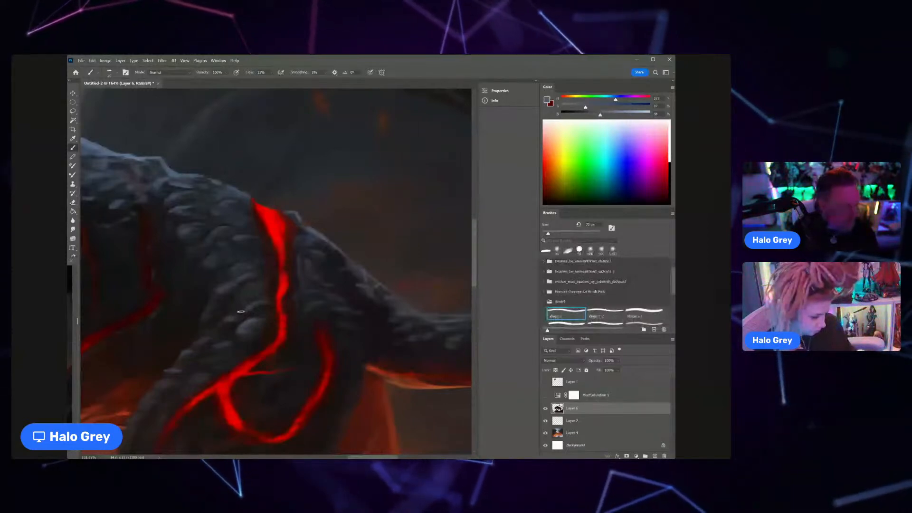
pyautogui.scroll(-5, 302, 236)
pyautogui.moveTo(258, 202); pyautogui.dragTo(240, 243)
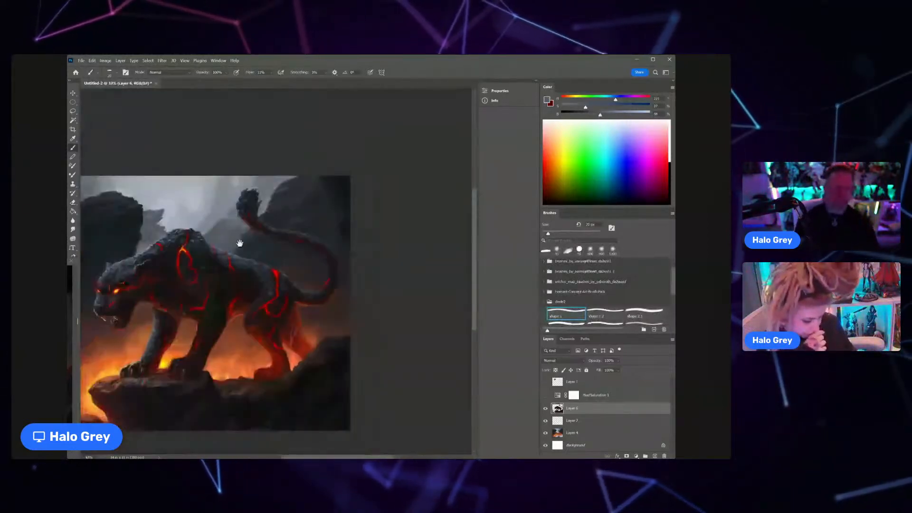
pyautogui.scroll(-1, 266, 257)
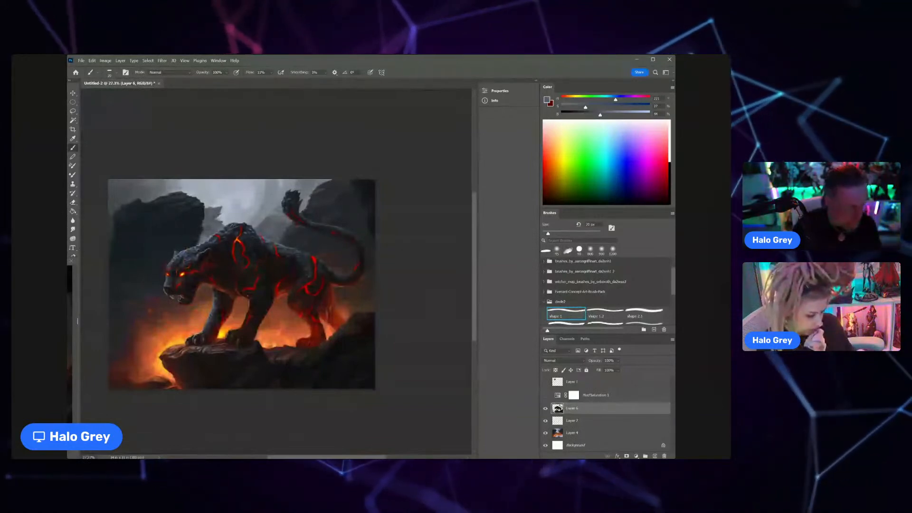
# Step: Add a new layer above the panther layer and fill it with neutral grey at 50% brightness
pyautogui.hotkey('ctrl', 'shift', 'n')
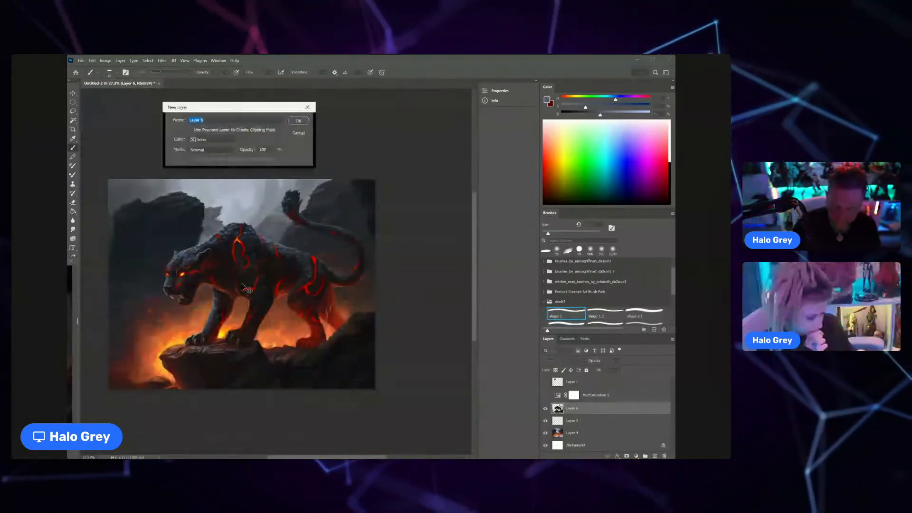
pyautogui.press('Return')
pyautogui.press('g')
pyautogui.click(637, 123)
pyautogui.click(616, 117)
pyautogui.moveTo(615, 117); pyautogui.dragTo(606, 117)
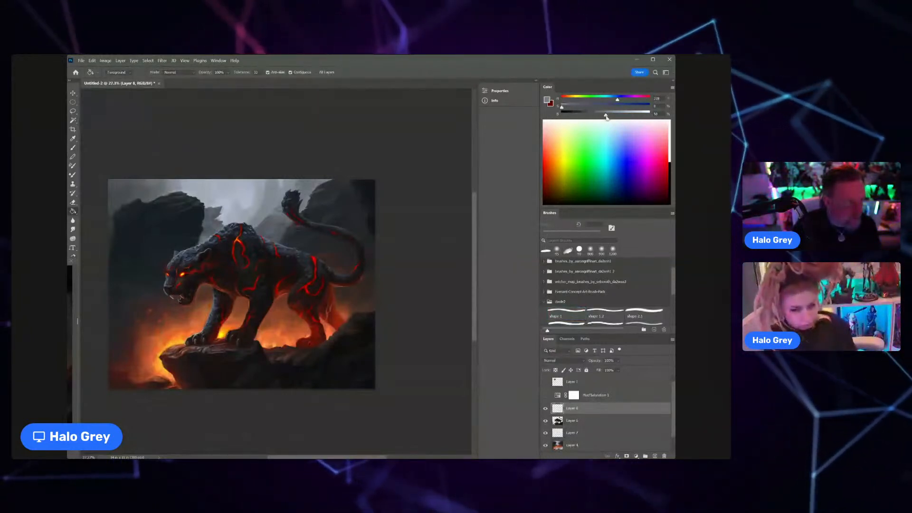
pyautogui.click(335, 221)
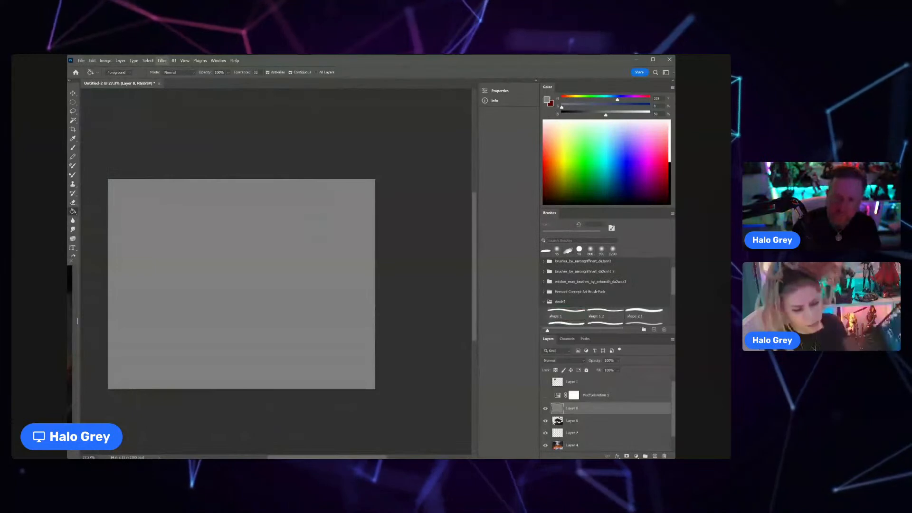
# Step: Apply coloured Add Noise with Gaussian distribution to the grey layer
pyautogui.moveTo(190, 163)
pyautogui.click(263, 164)
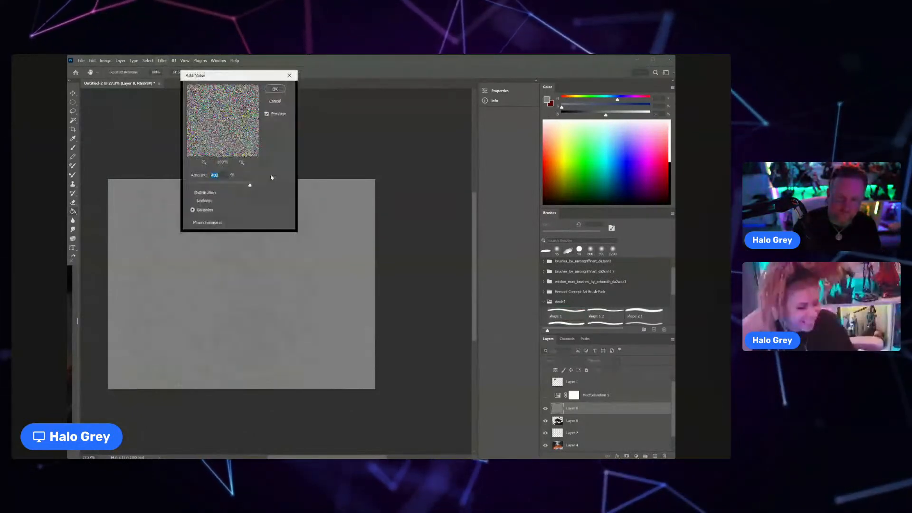
pyautogui.click(275, 89)
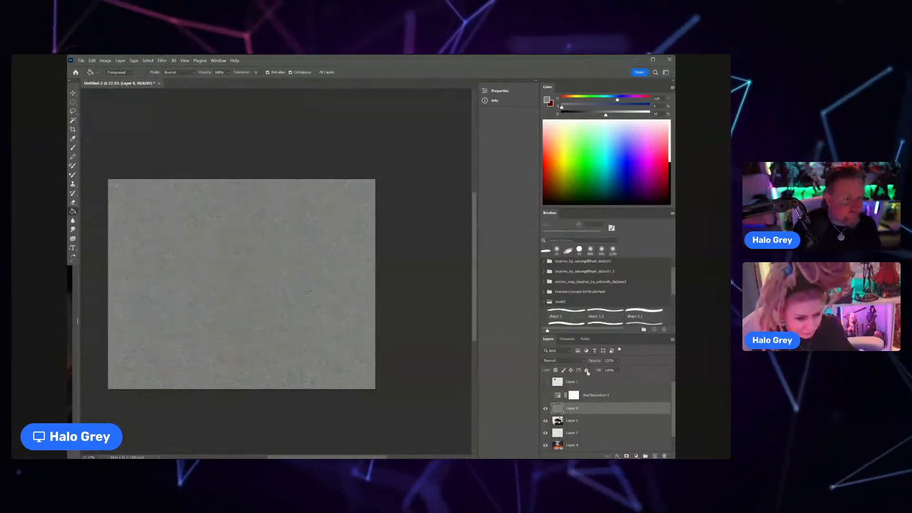
# Step: Set the noise layer's blend mode to Overlay and lower its opacity so the painting shows through with grain
pyautogui.click(564, 361)
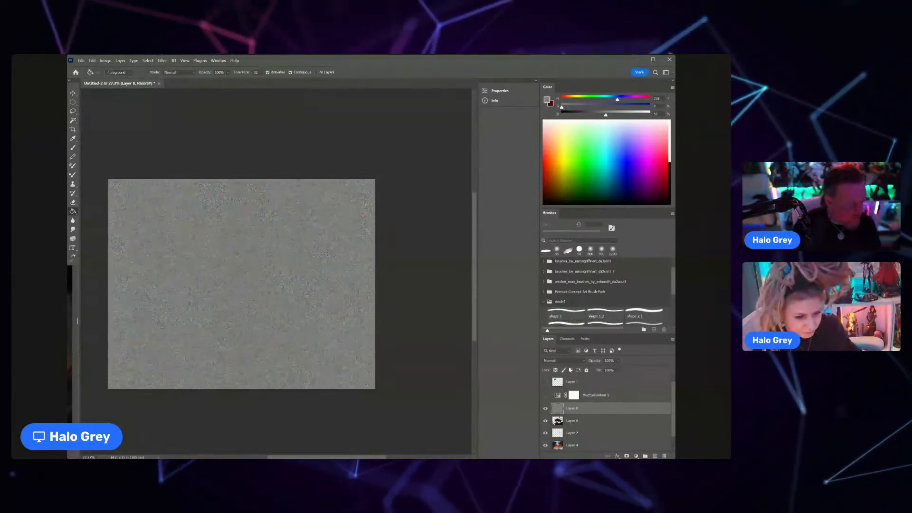
pyautogui.click(560, 336)
pyautogui.click(618, 361)
pyautogui.moveTo(628, 369); pyautogui.dragTo(613, 370)
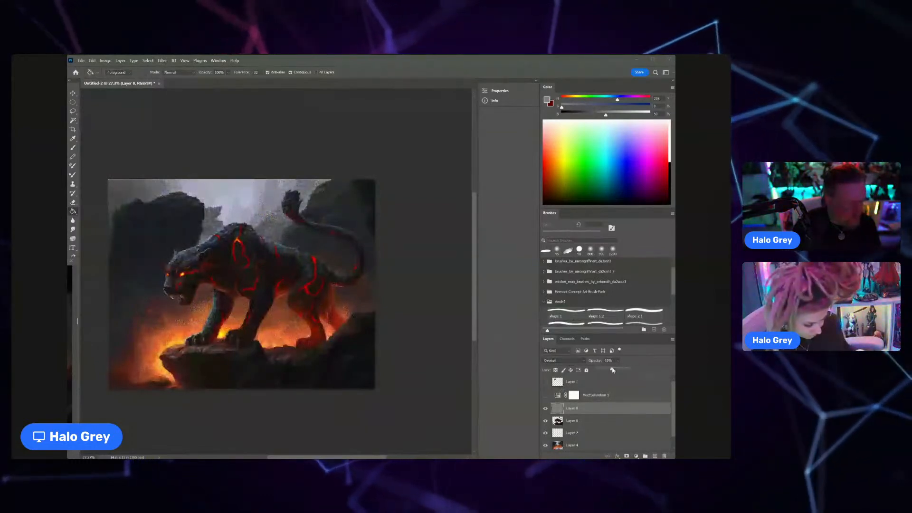
# Step: Soften the grain on the noise layer with a small-radius Gaussian Blur
pyautogui.scroll(5, 258, 225)
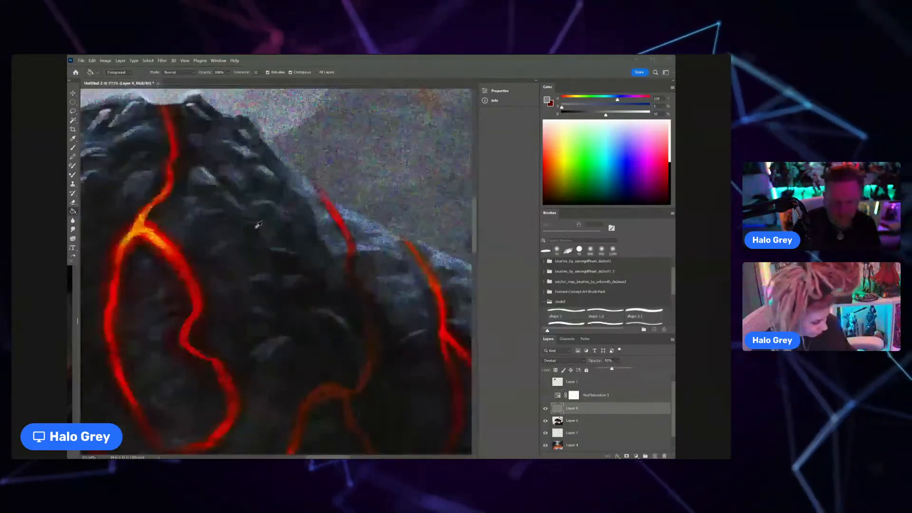
pyautogui.scroll(-3, 281, 210)
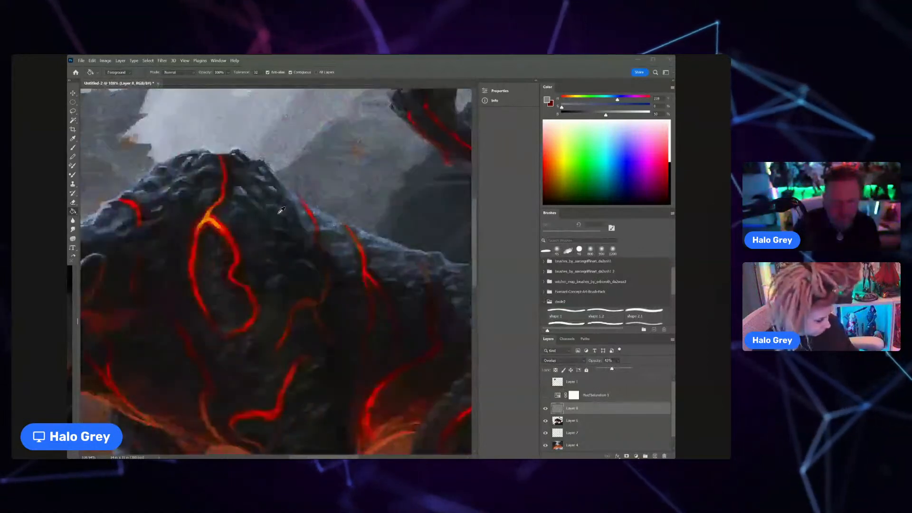
pyautogui.hotkey('ctrl', '0')
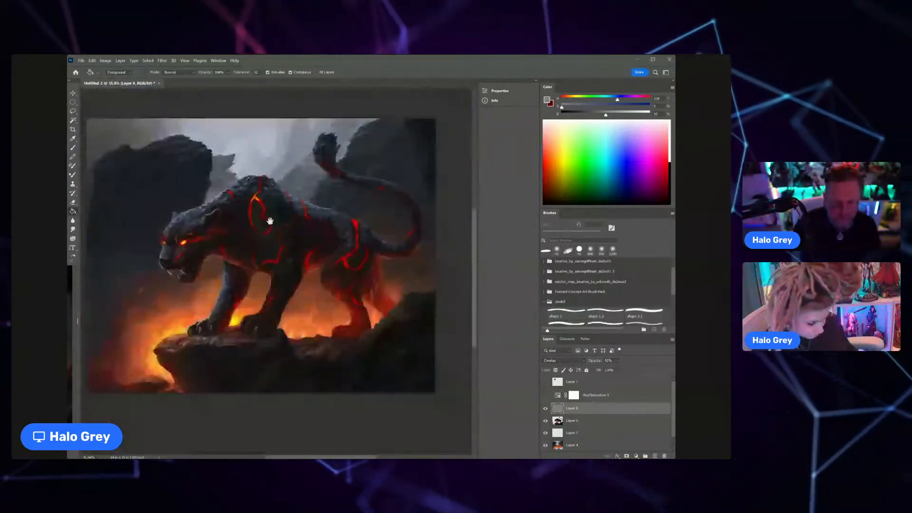
pyautogui.scroll(-1, 270, 221)
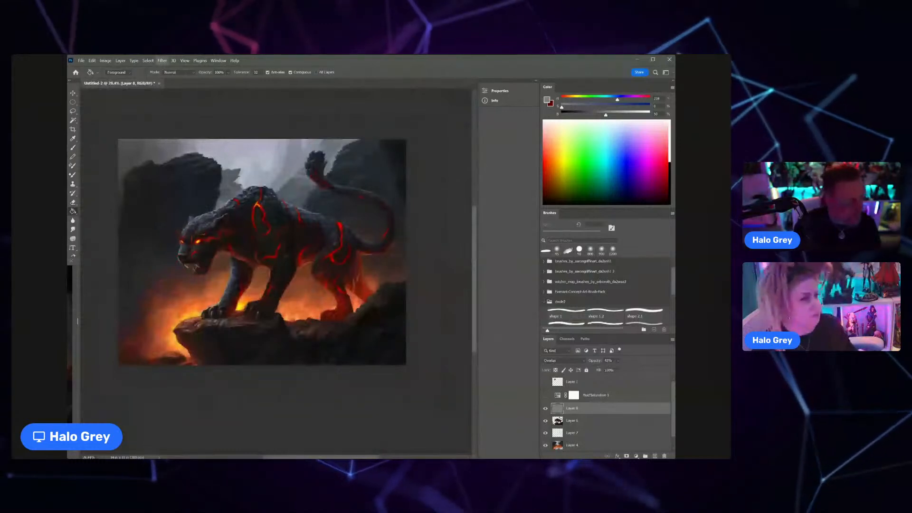
pyautogui.moveTo(195, 144)
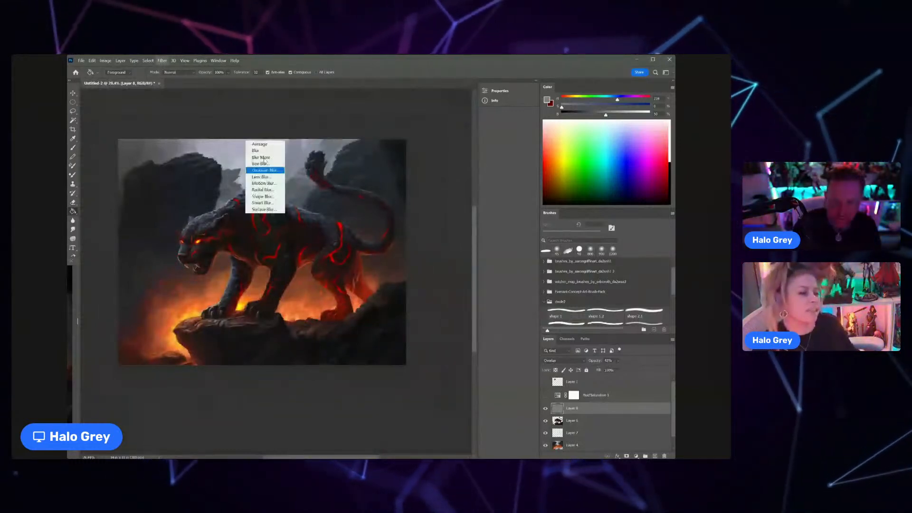
pyautogui.click(264, 170)
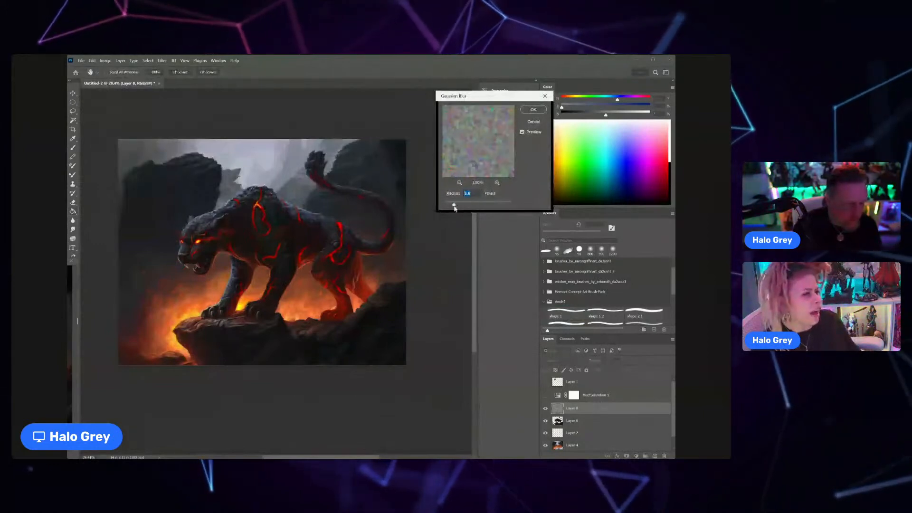
pyautogui.moveTo(454, 208); pyautogui.dragTo(449, 209)
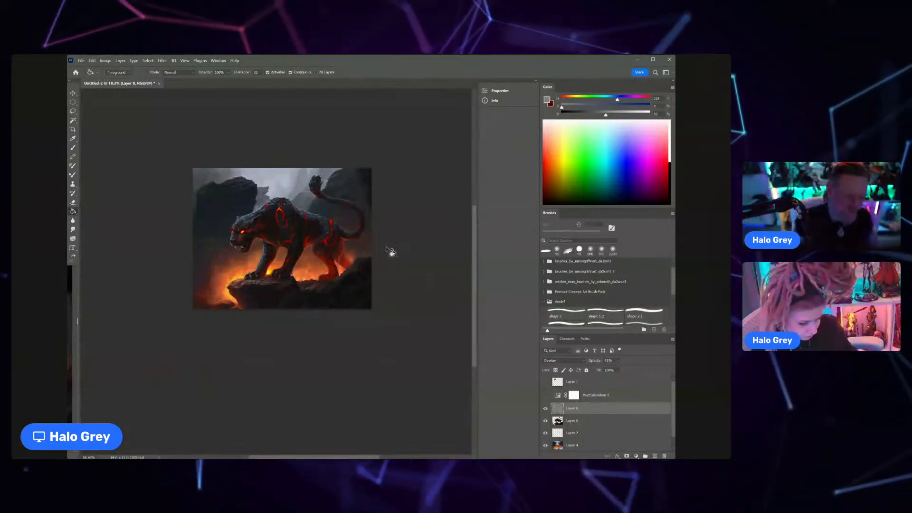
# Step: Save the painting as a Photoshop file named cinderclaw in the Board Game folder
pyautogui.scroll(1, 339, 227)
pyautogui.scroll(1, 339, 227)
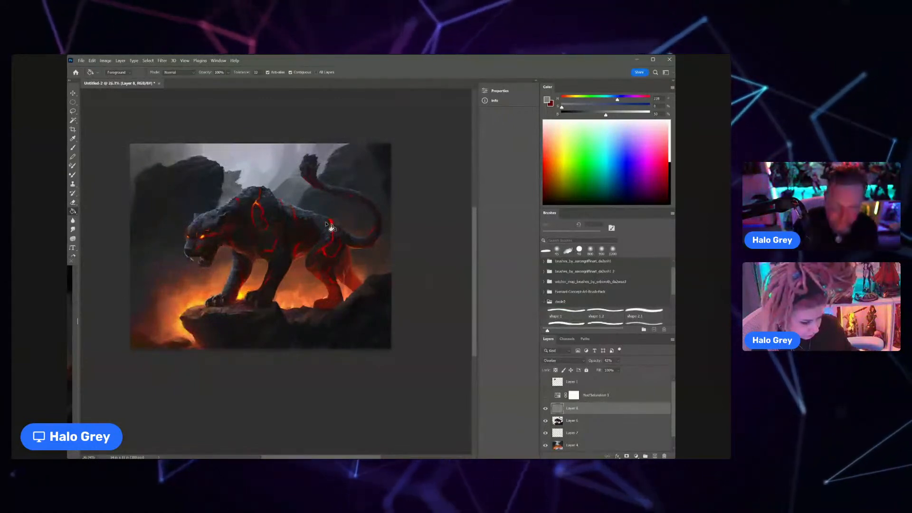
pyautogui.hotkey('ctrl', 's')
pyautogui.click(140, 227)
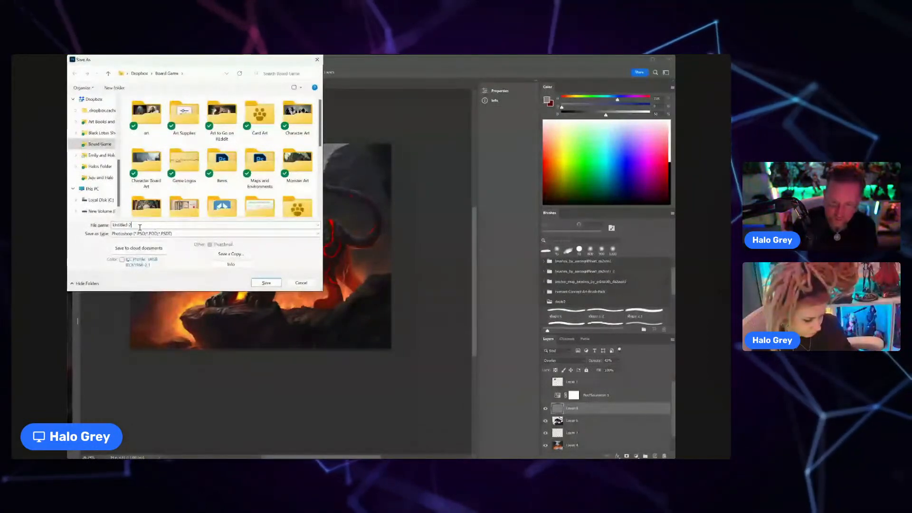
pyautogui.moveTo(139, 228); pyautogui.dragTo(107, 224)
pyautogui.write('cinderclaw')
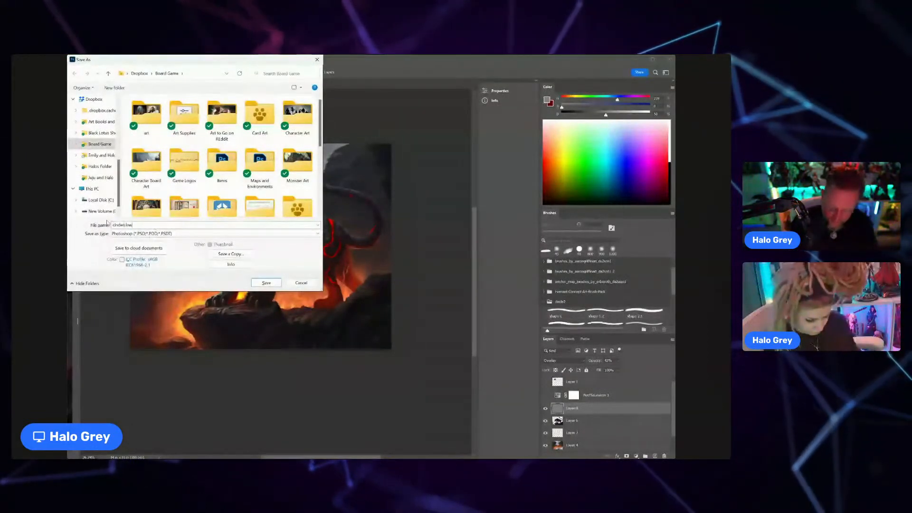
pyautogui.click(266, 283)
pyautogui.click(584, 422)
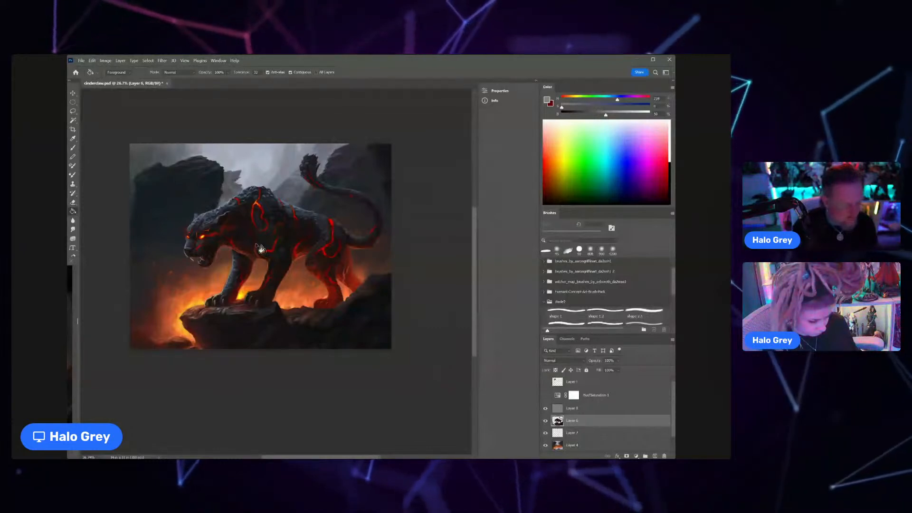
pyautogui.scroll(1, 237, 227)
pyautogui.scroll(1, 239, 224)
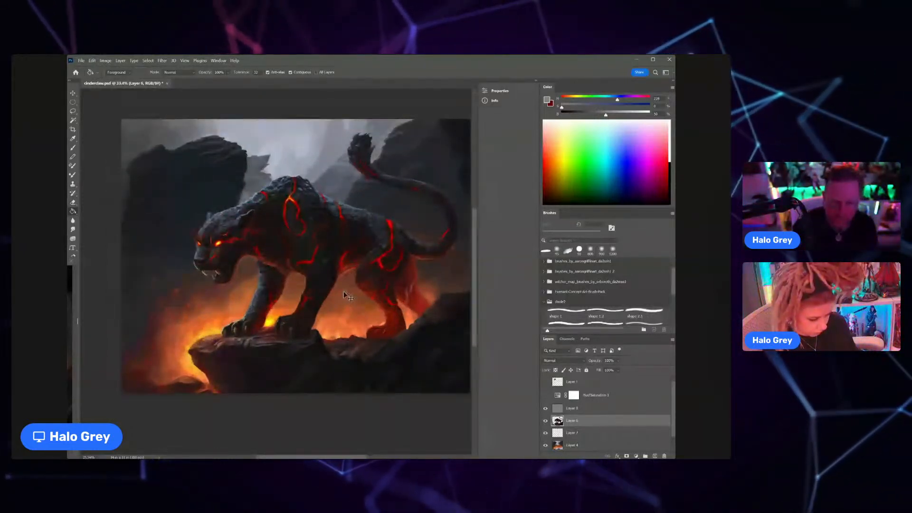
pyautogui.scroll(-1, 316, 282)
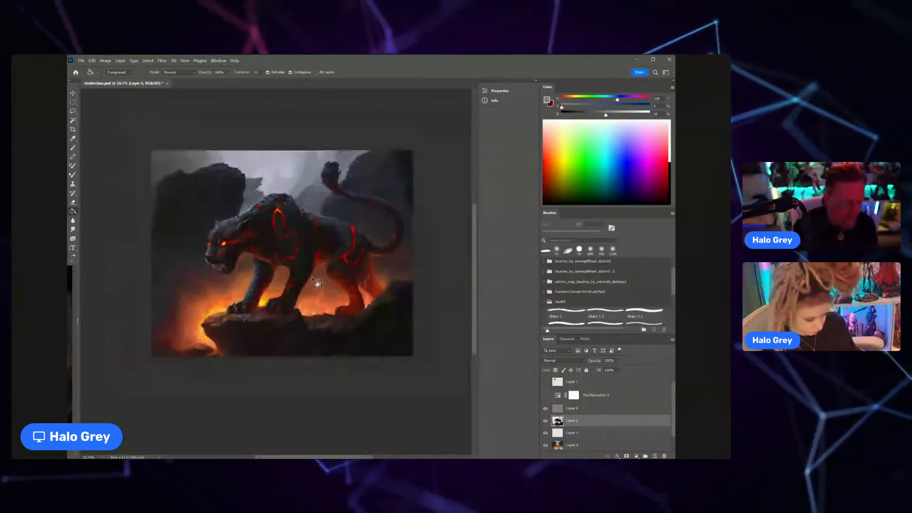
# Step: Try desaturating the noise layer to -100 with Hue/Saturation, discarding the adjustment
pyautogui.click(575, 409)
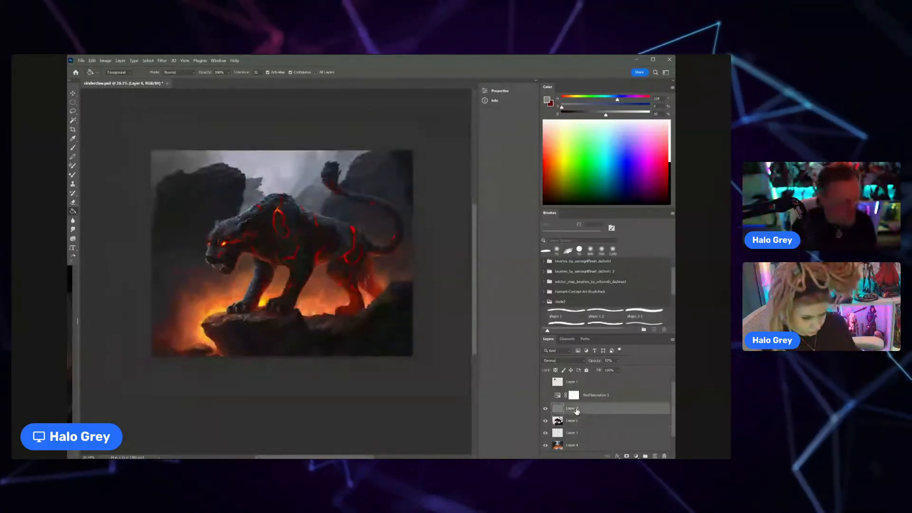
pyautogui.hotkey('ctrl', 'u')
pyautogui.moveTo(503, 216); pyautogui.dragTo(468, 215)
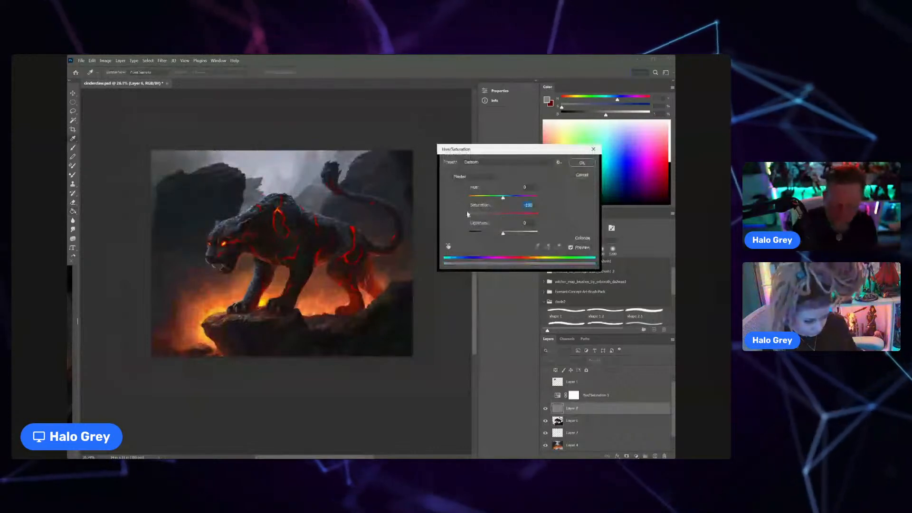
pyautogui.click(583, 175)
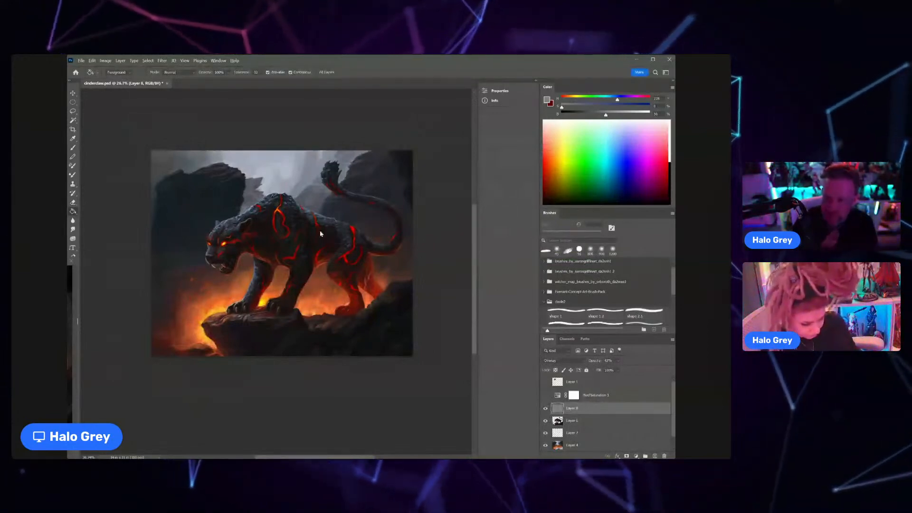
pyautogui.scroll(2, 337, 202)
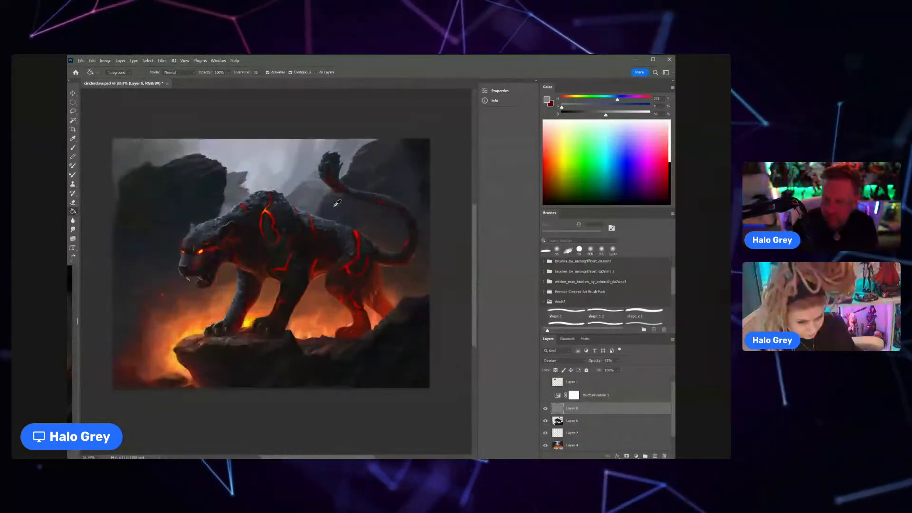
pyautogui.scroll(1, 337, 205)
pyautogui.scroll(-1, 340, 211)
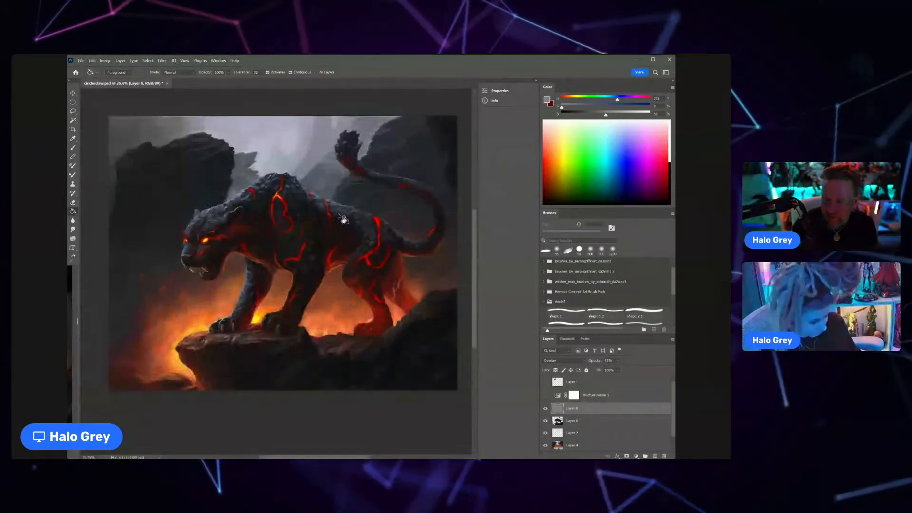
pyautogui.scroll(1, 341, 219)
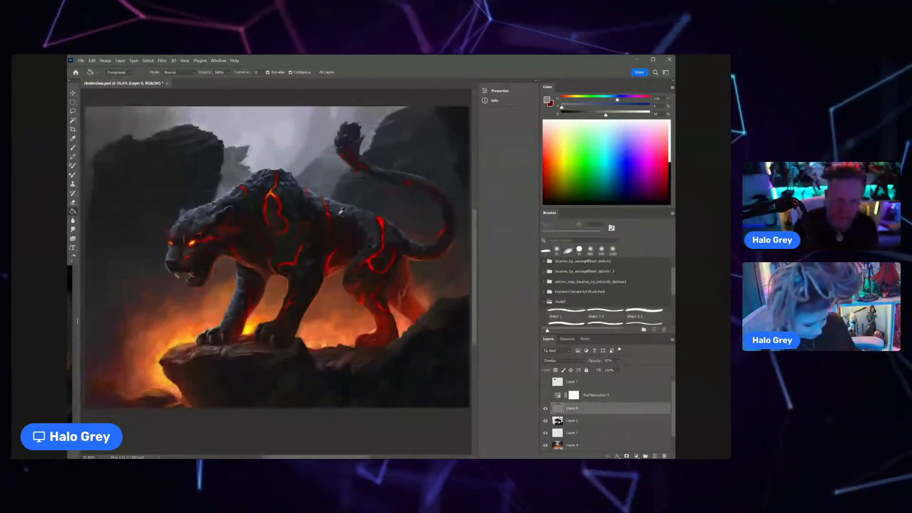
pyautogui.scroll(-1, 342, 210)
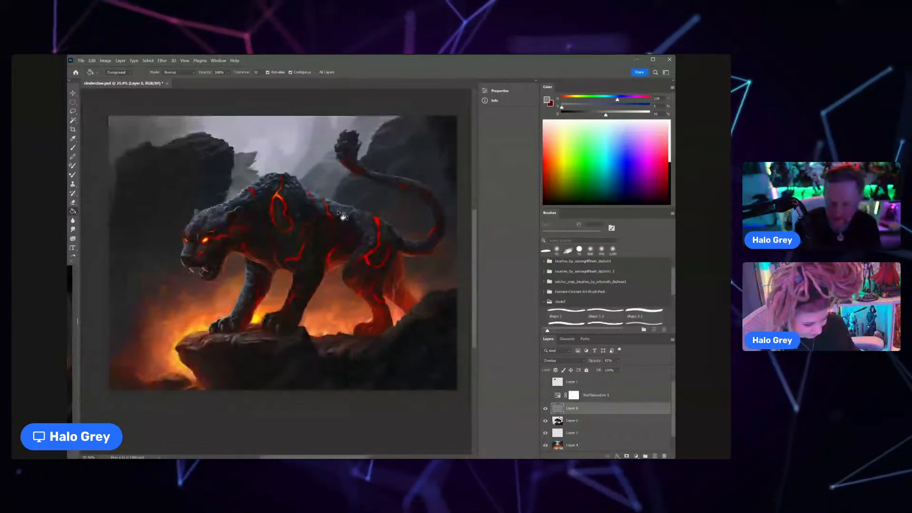